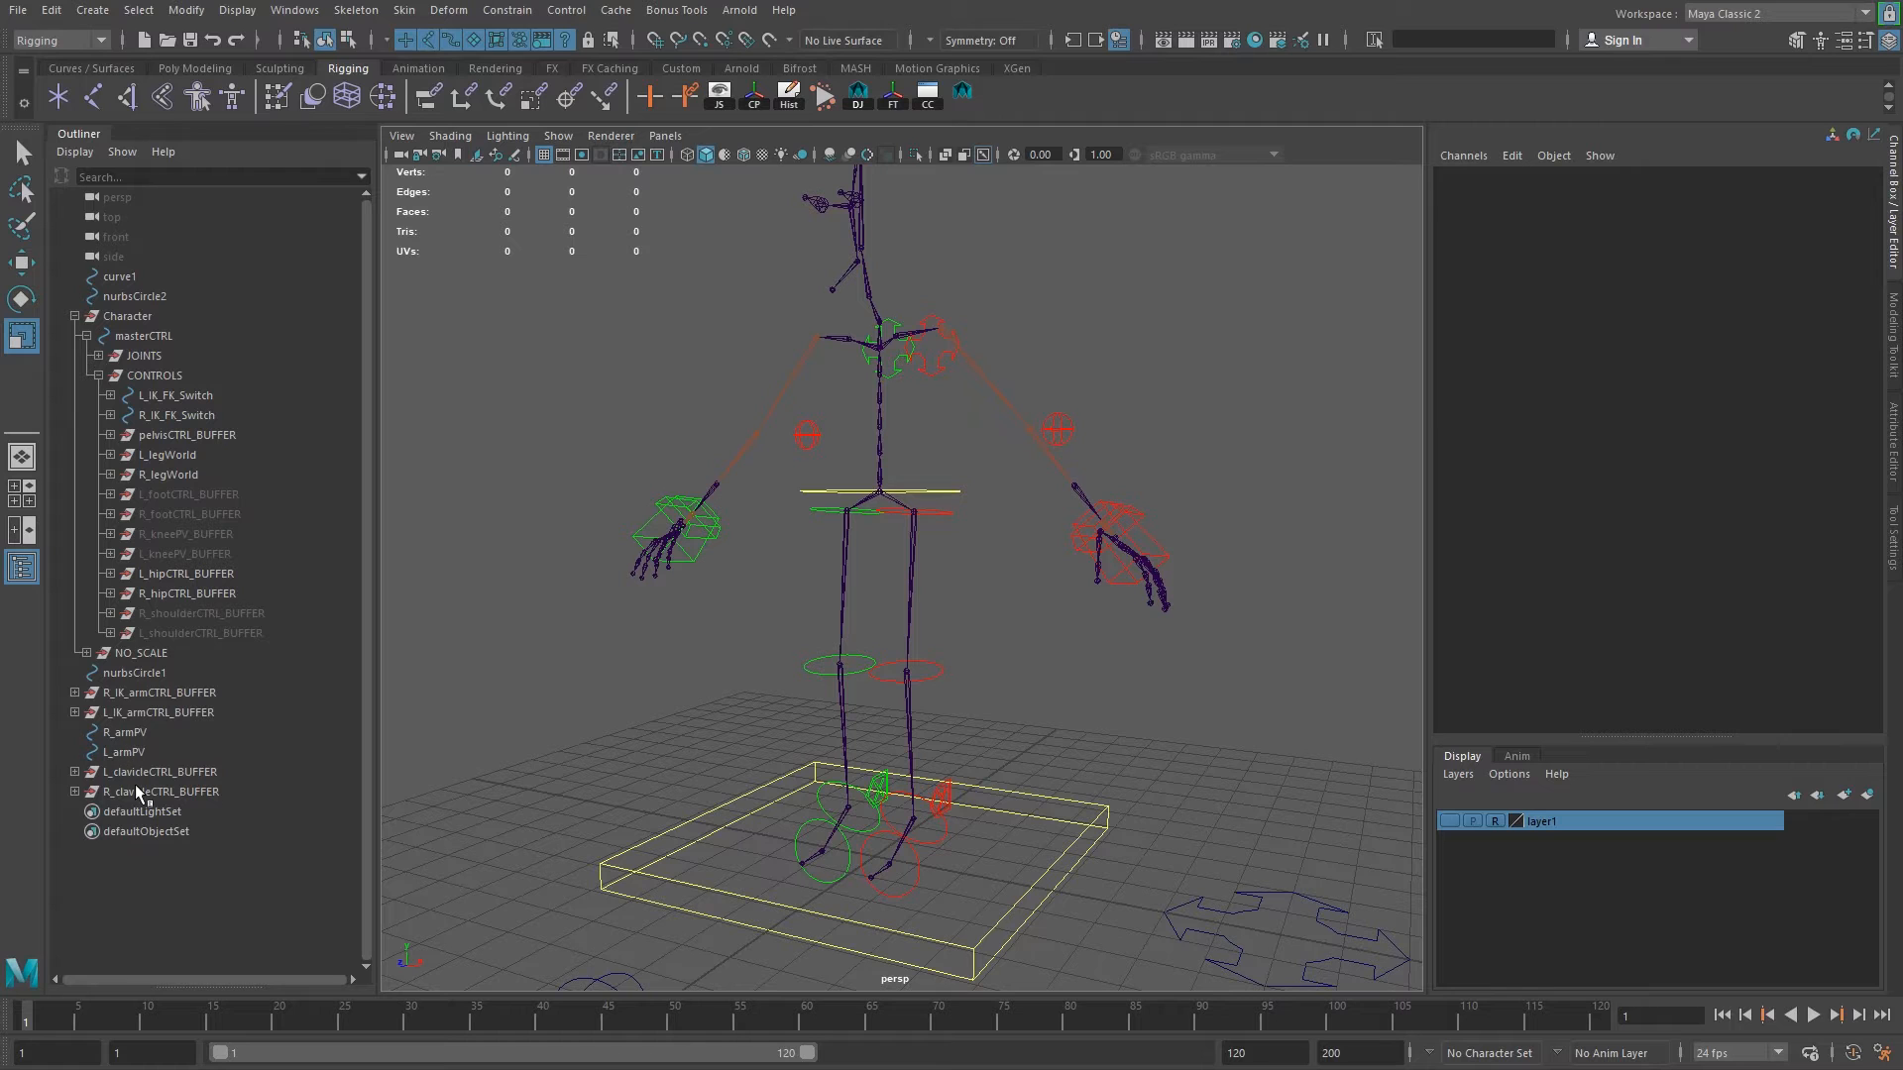
Parent the left and right clavicle buffers, arm pole vectors and IK arm buffers under the CONTROLS group.
left_click_drag(153, 775, 143, 791)
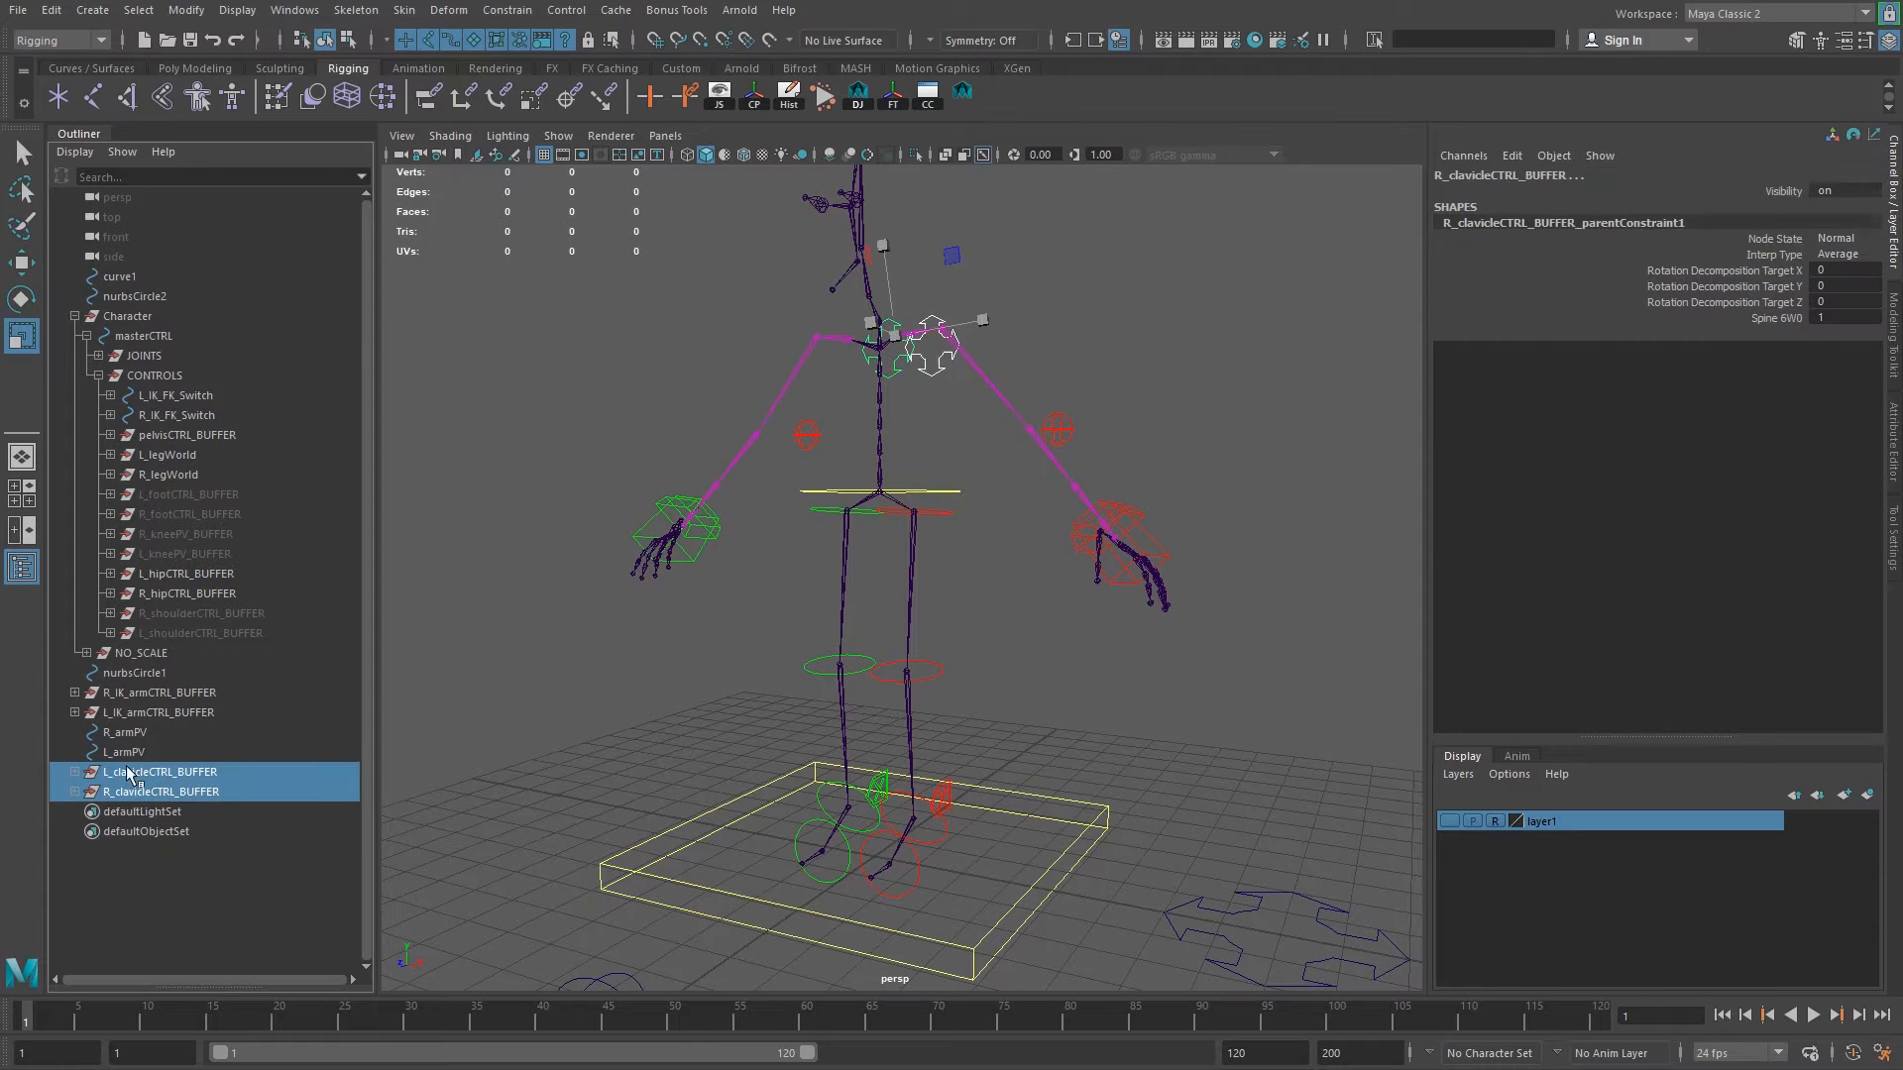
key("alt")
left_click(140, 734, "ctrl")
left_click(139, 752, "ctrl")
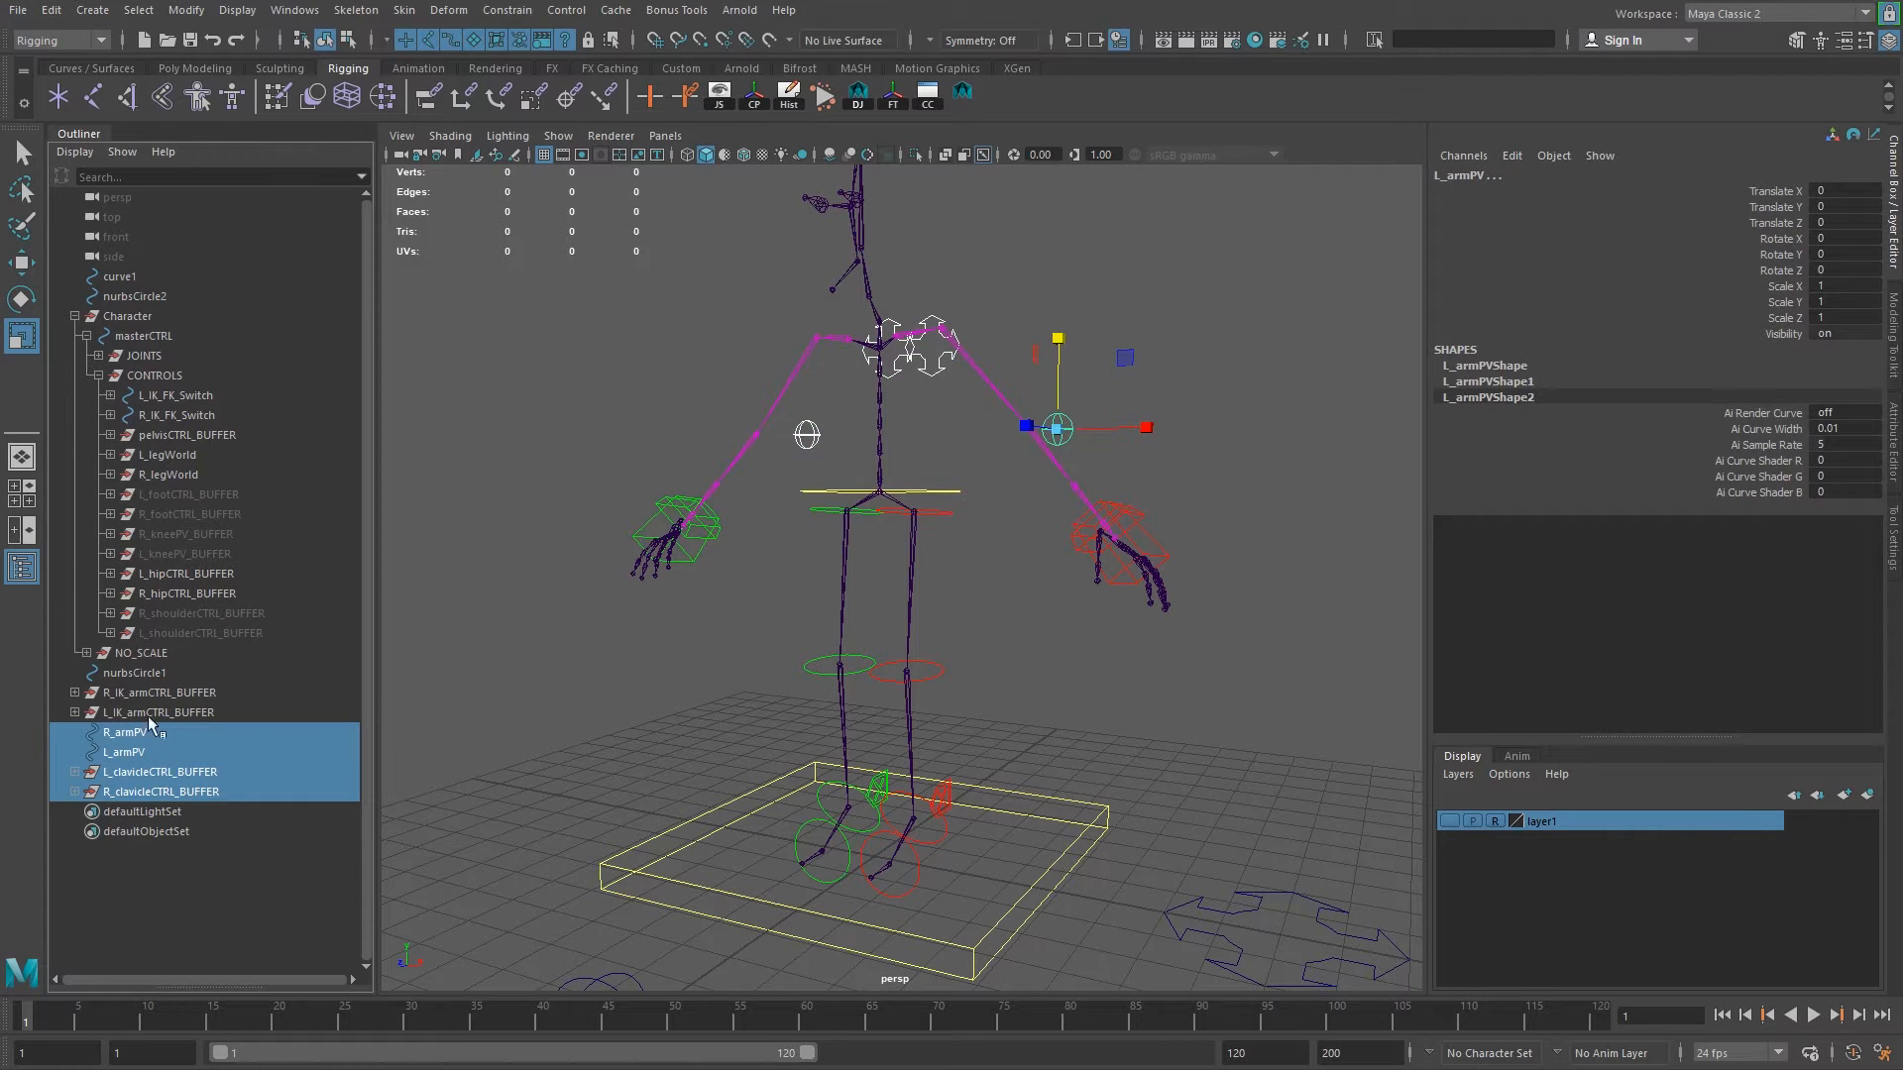
left_click(156, 694, "ctrl")
left_click(157, 712, "ctrl")
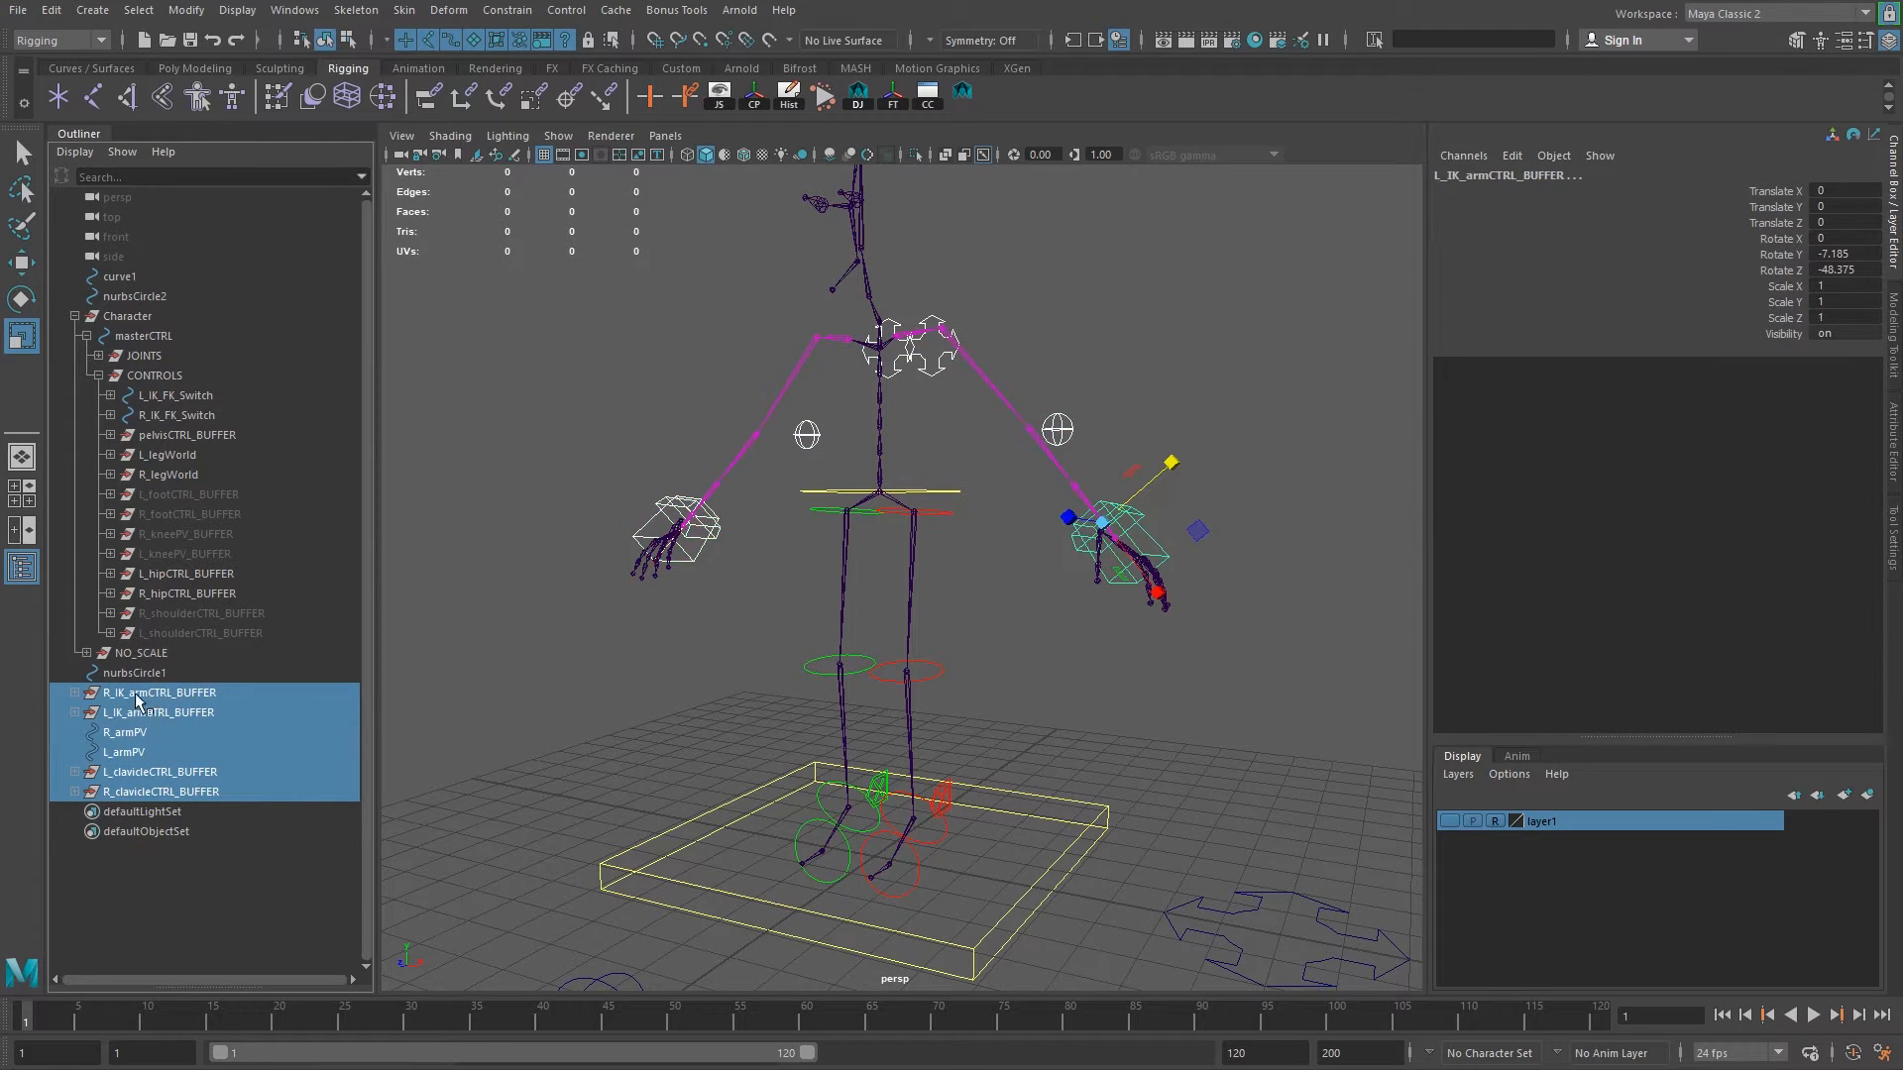
middle_click_drag(137, 697, 156, 375)
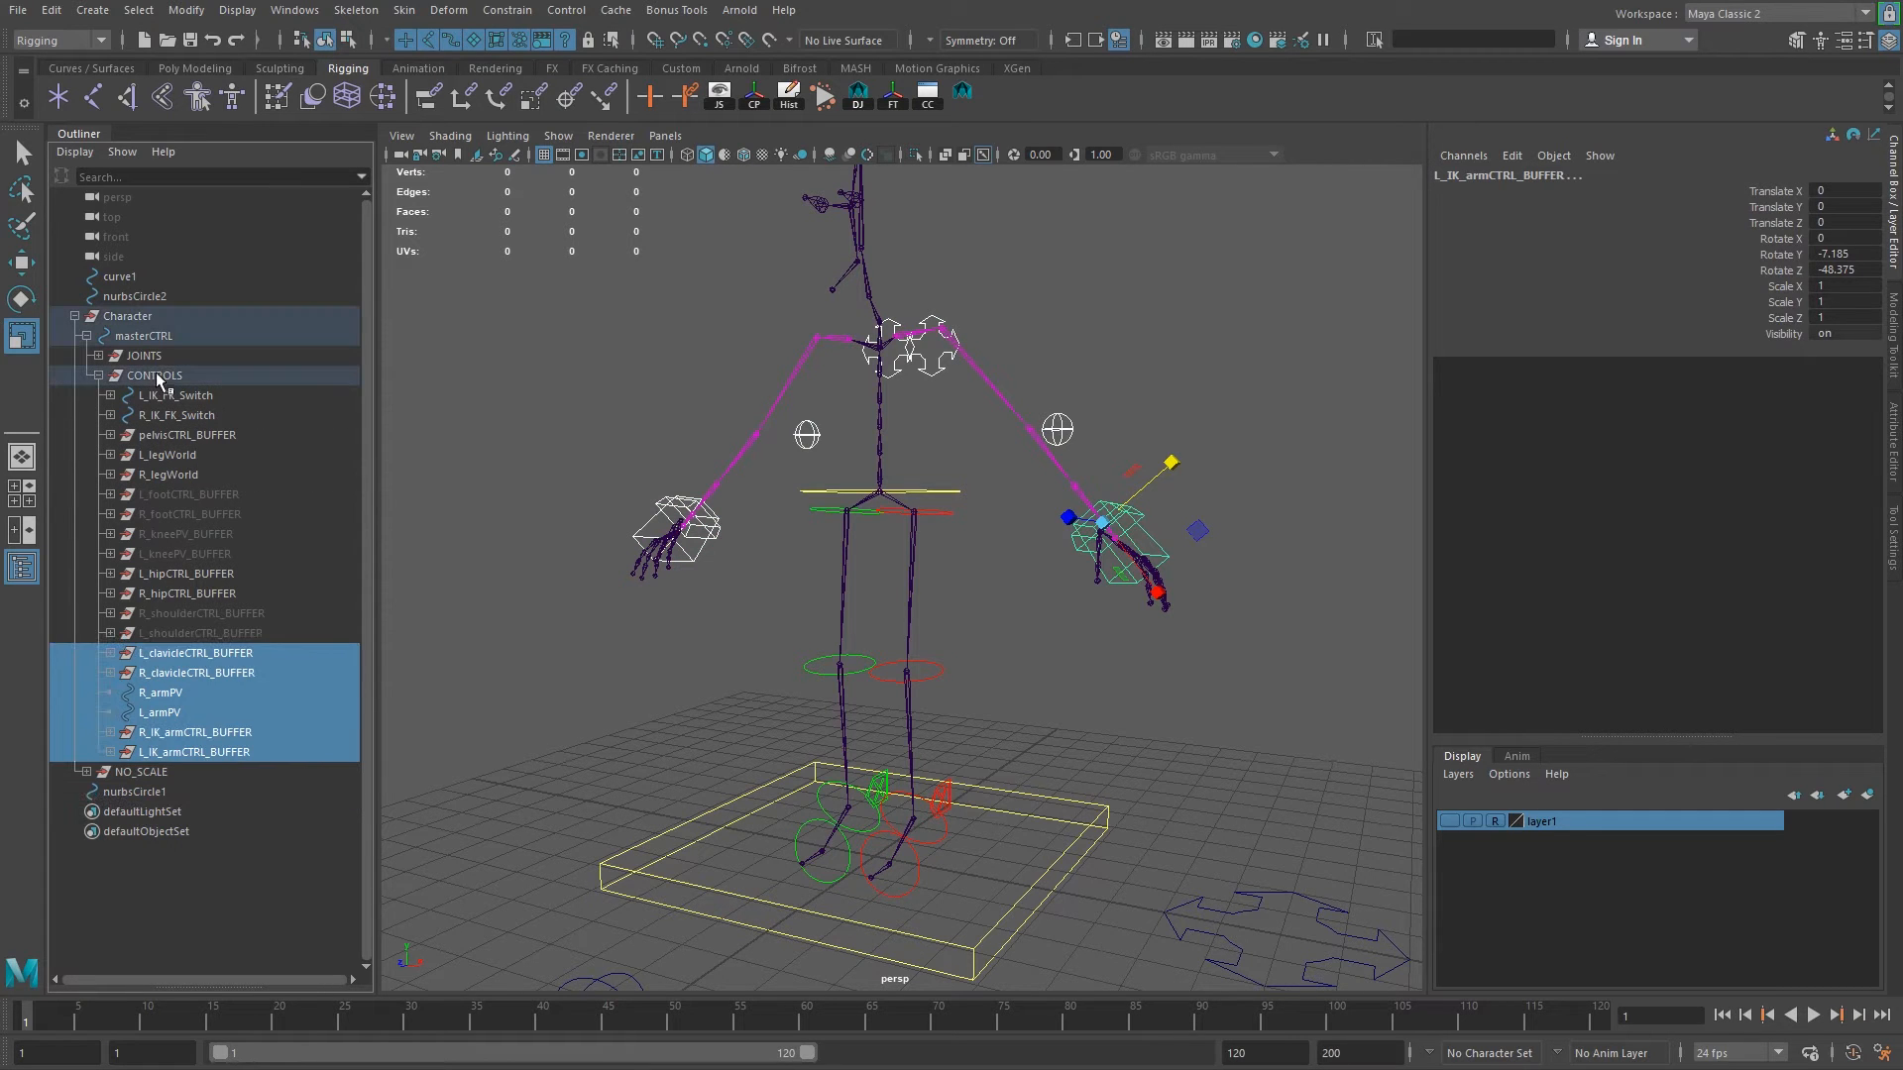
Test-scale the whole rig from masterCTRL, undo the scaling and deselect everything.
left_click(147, 375)
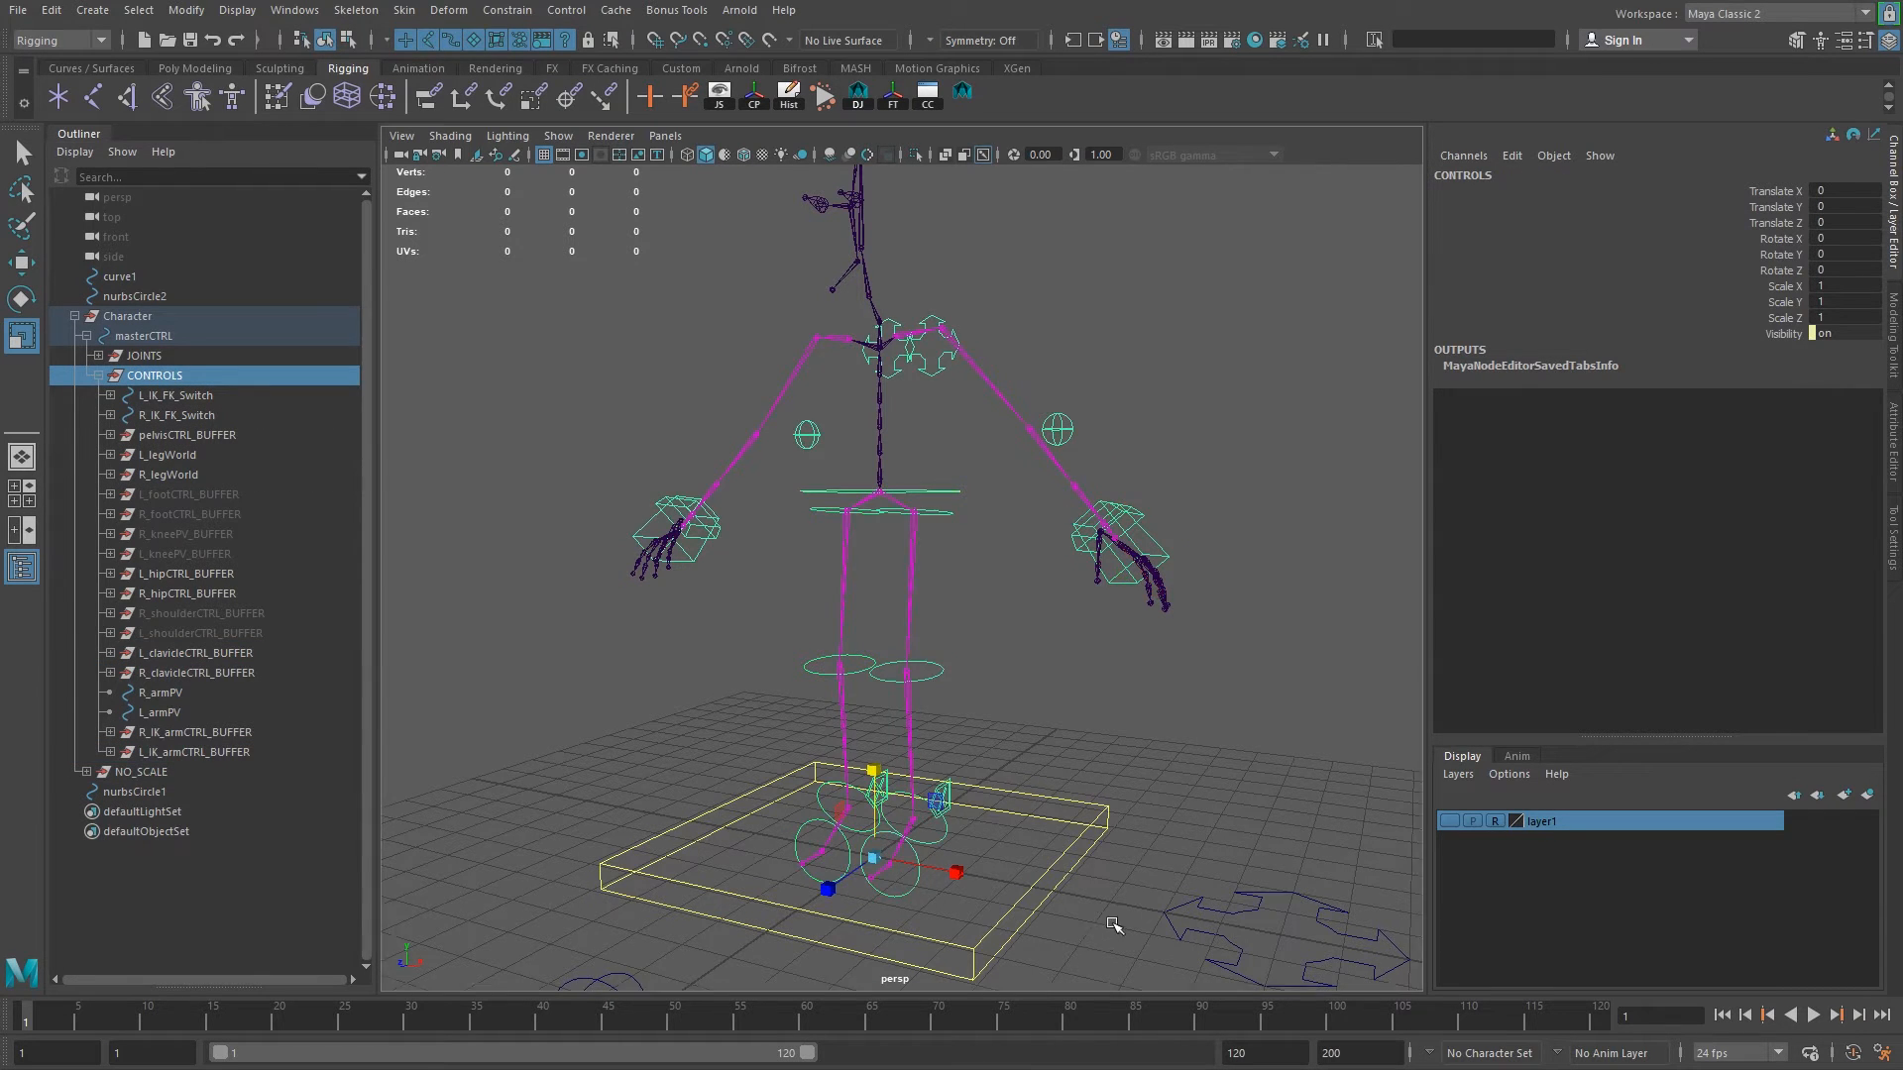
scroll(934, 795, "down", 3)
scroll(933, 795, "up", 2)
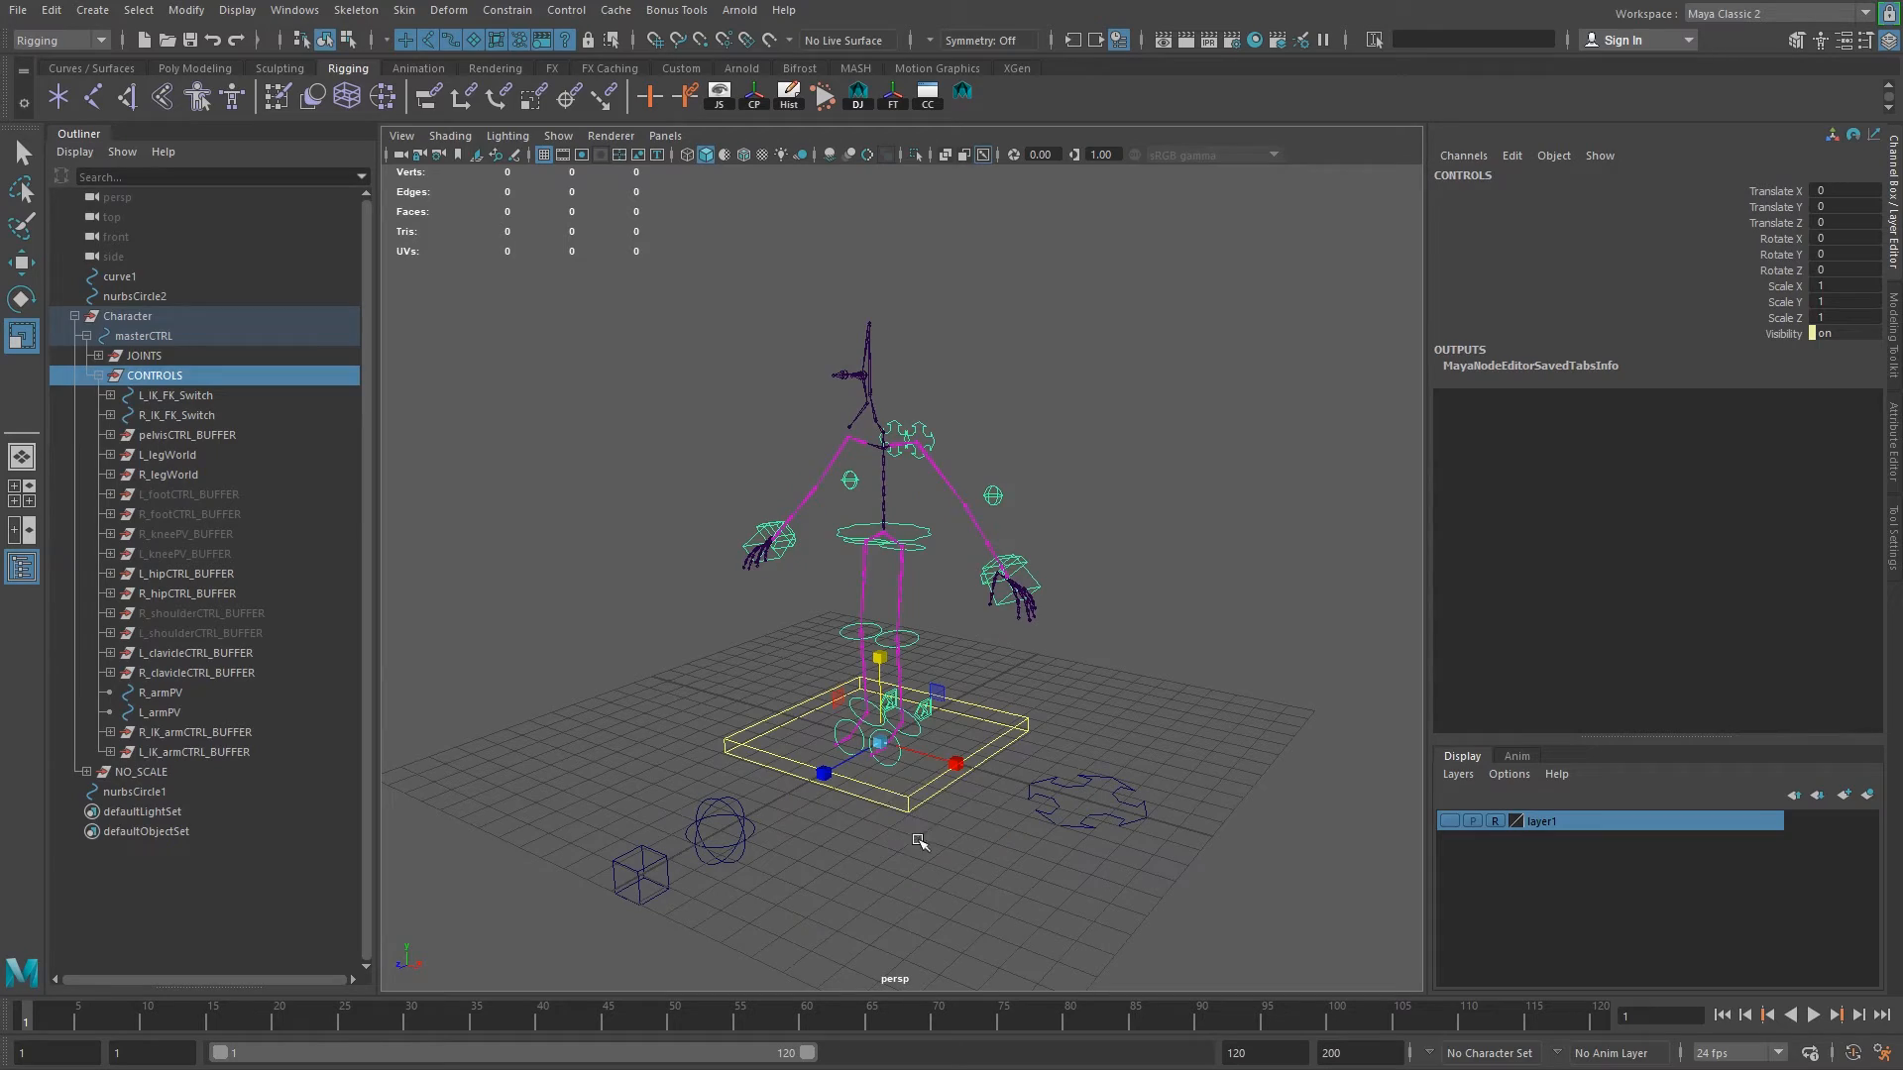
key("Up")
left_click_drag(881, 657, 982, 567)
key("ctrl+z")
key("ctrl+z")
key("ctrl+z")
key("ctrl+z")
key("ctrl+z")
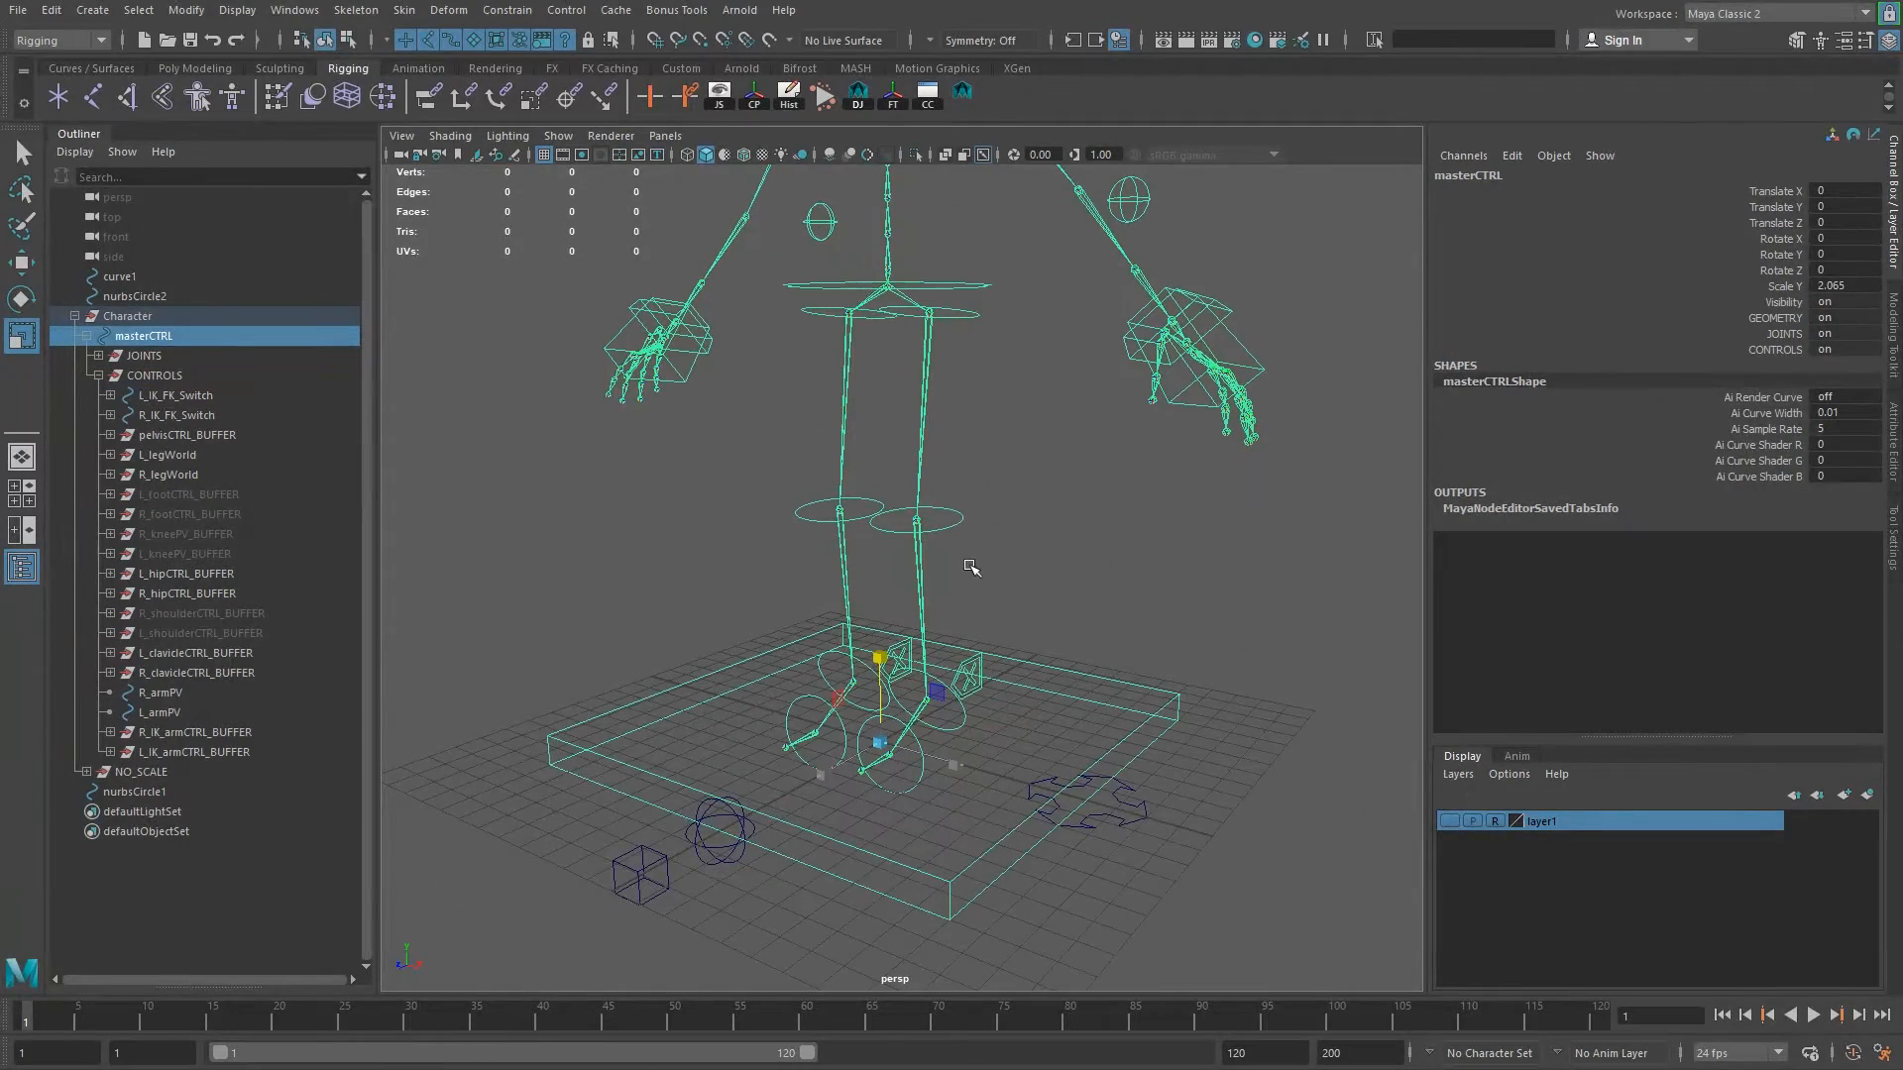
left_click_drag(688, 666, 910, 684, "alt")
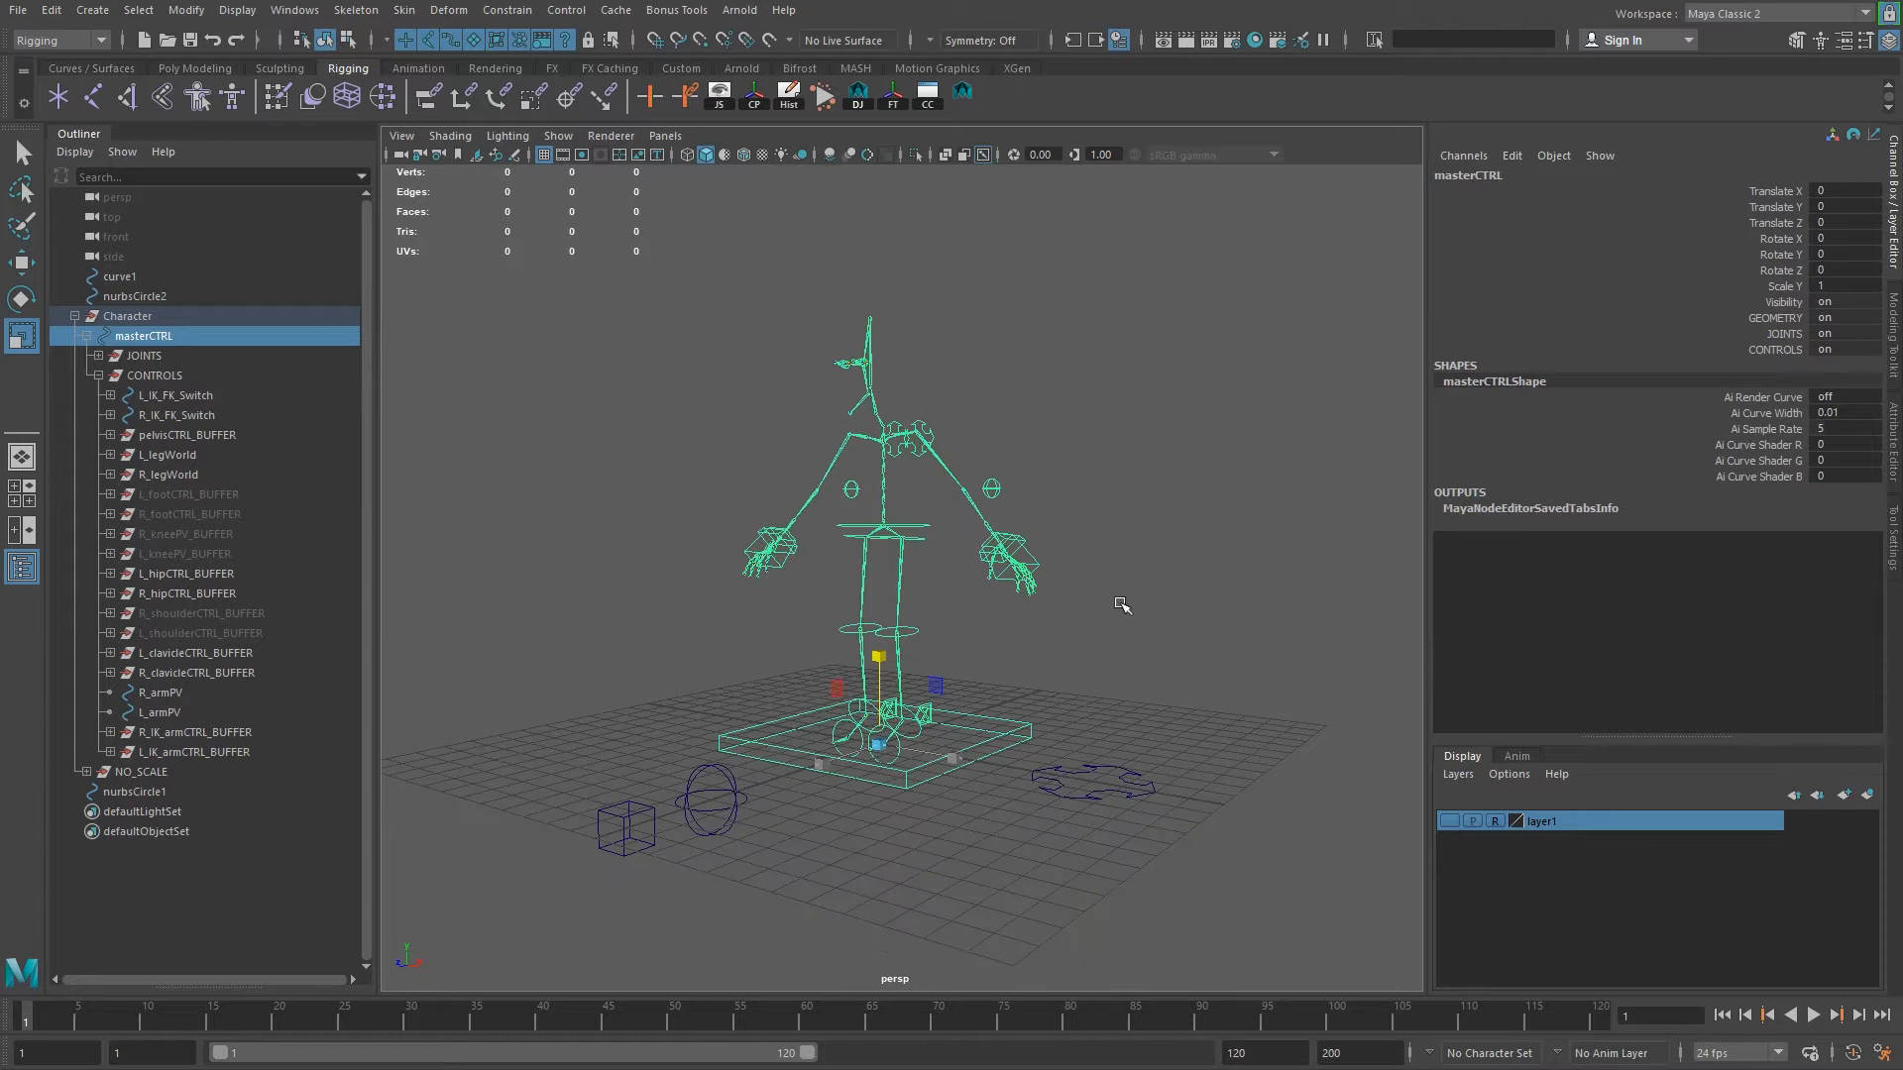
left_click(1118, 599)
Test the left leg's IK/FK switch by sliding IKto FK to 0, and set it back to 1.
scroll(1087, 777, "up", 3)
left_click_drag(1087, 777, 1097, 788, "alt")
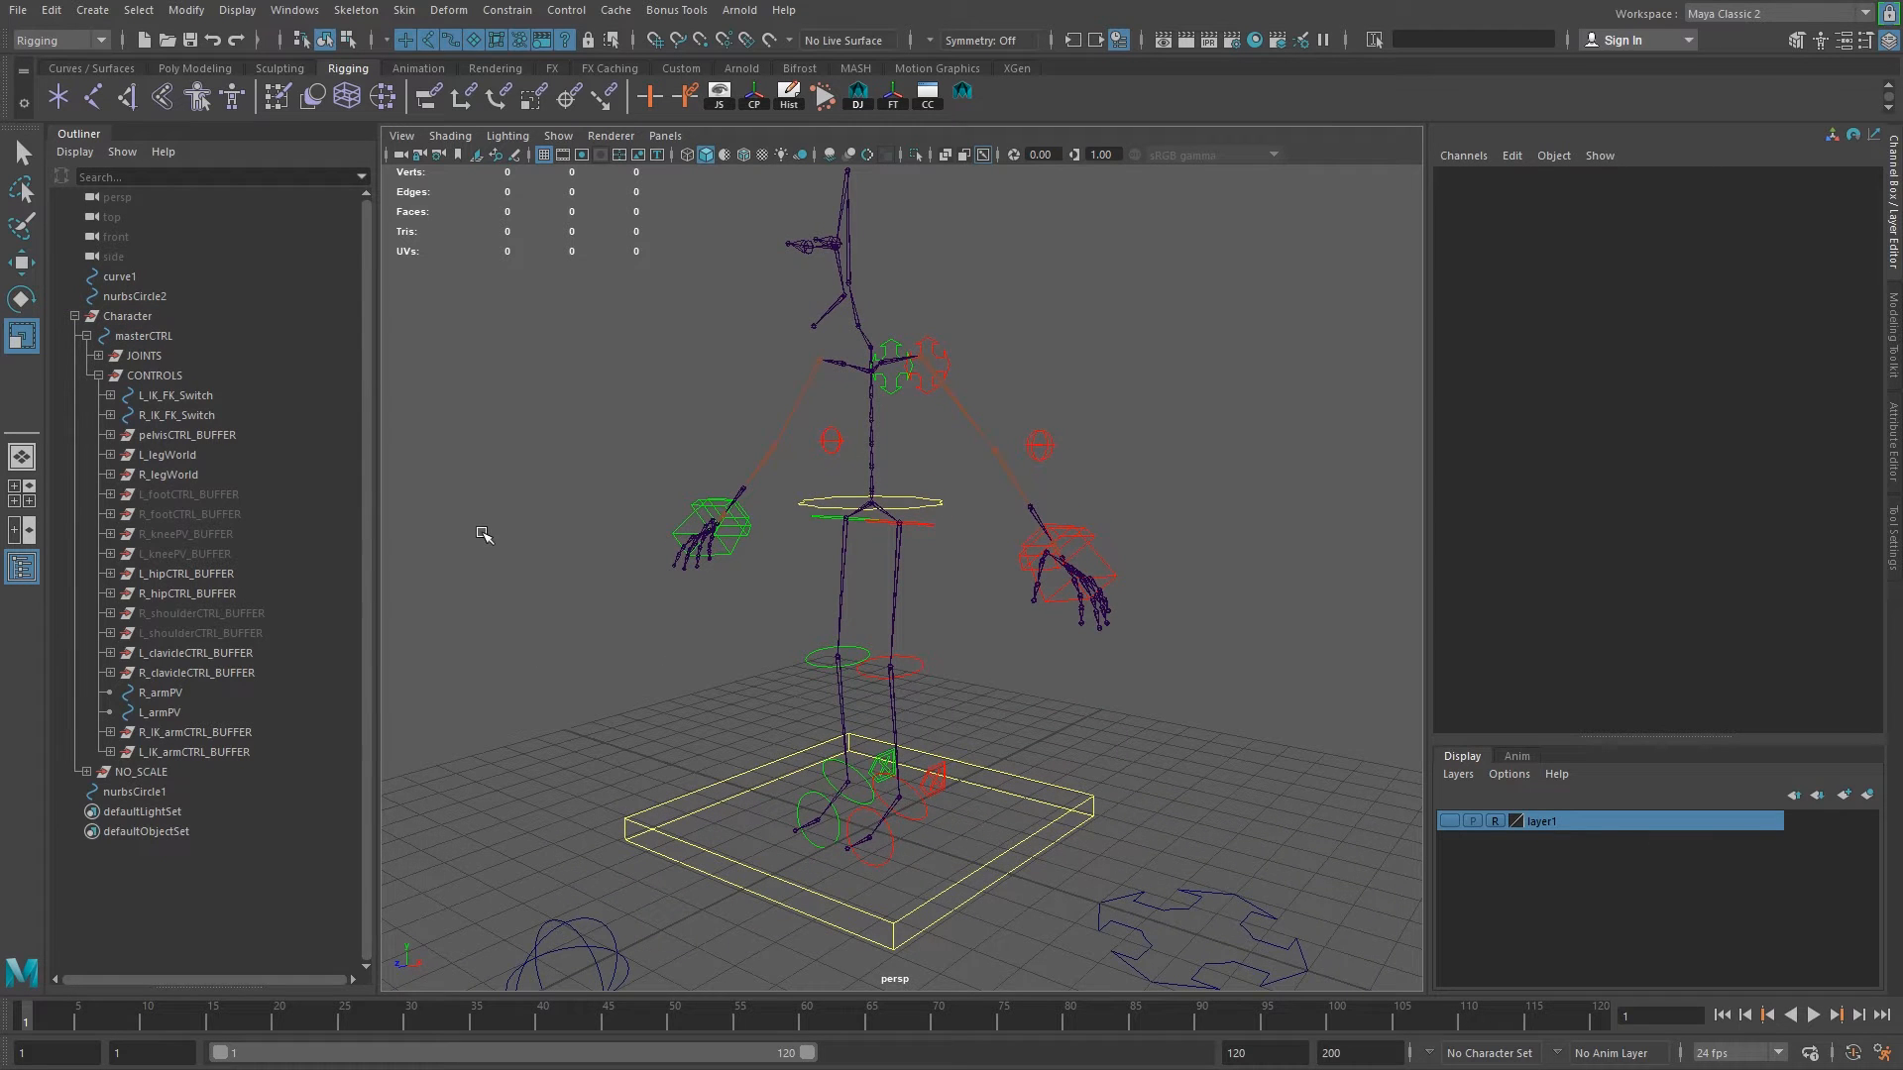
left_click_drag(944, 666, 946, 684, "alt")
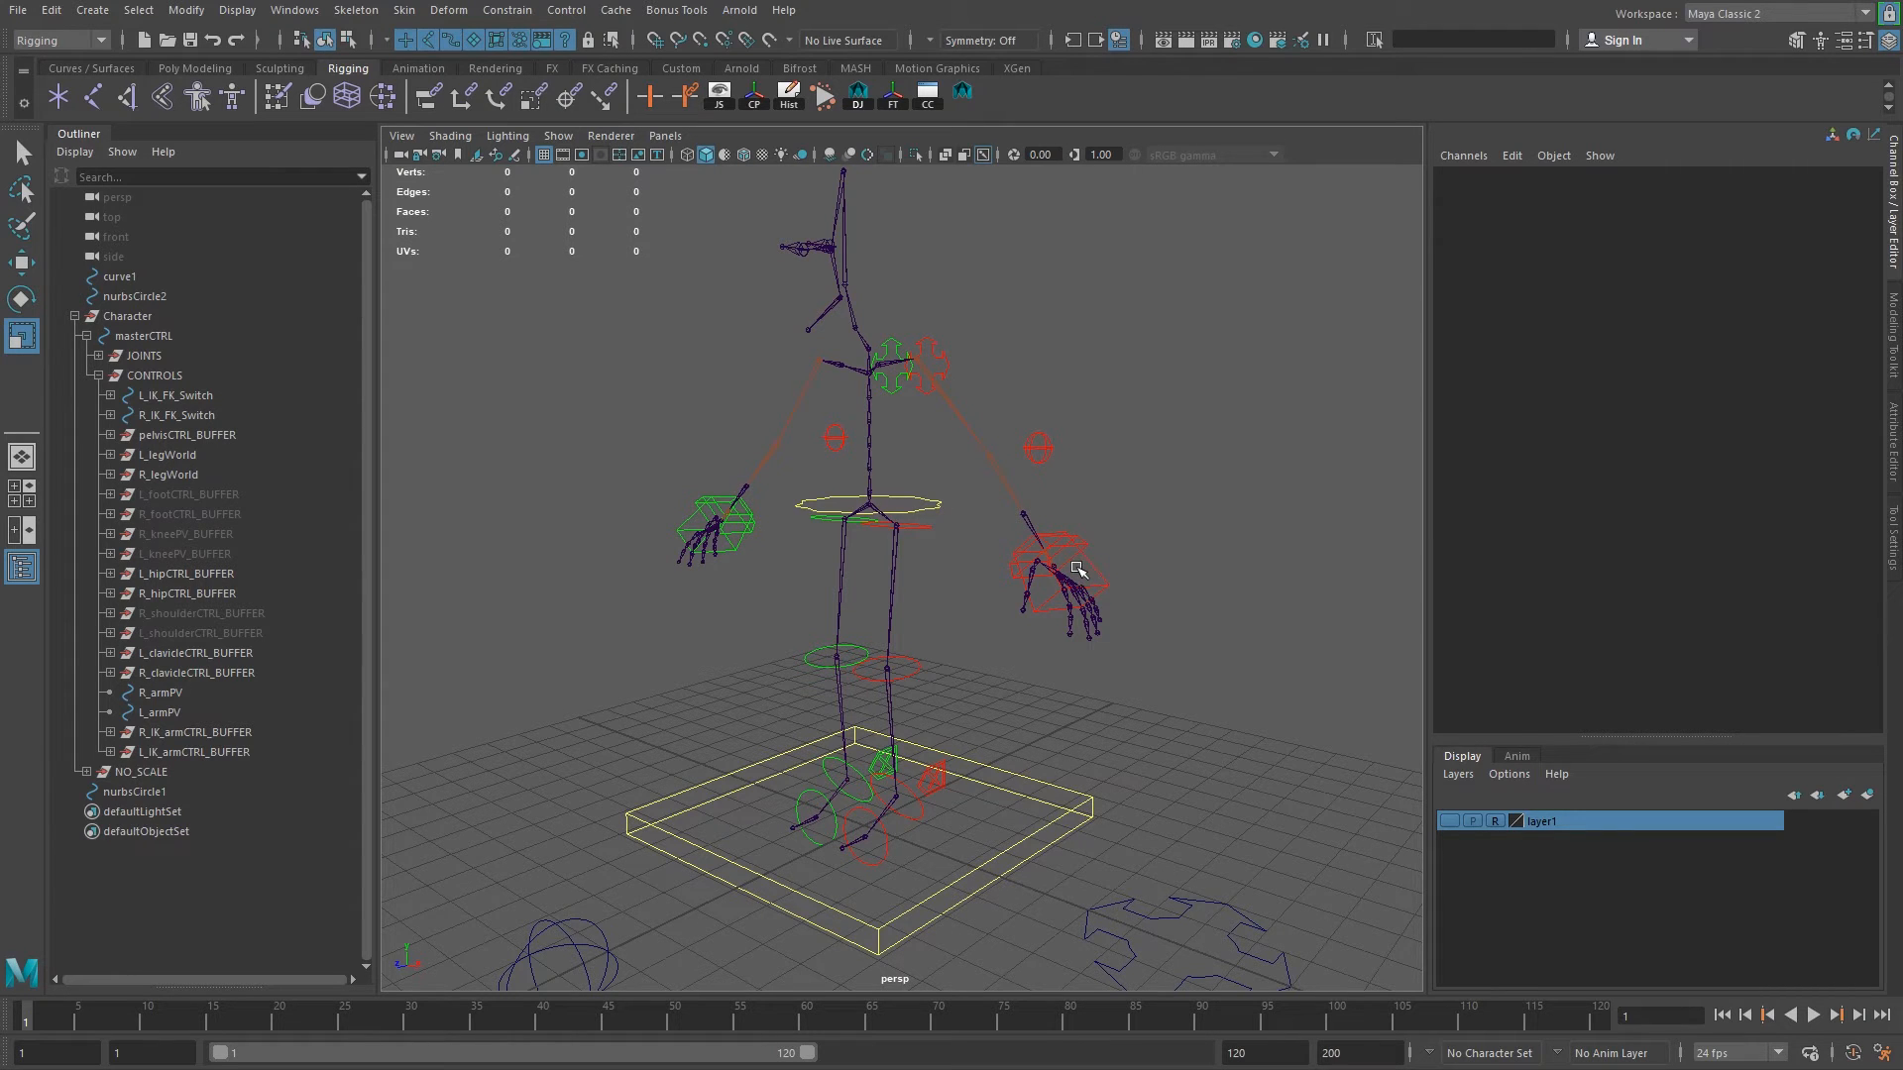
left_click_drag(1117, 436, 986, 442, "alt")
middle_click_drag(982, 684, 965, 463, "alt")
right_click_drag(964, 463, 1042, 650, "alt")
left_click_drag(1042, 650, 880, 617, "alt")
left_click(825, 548)
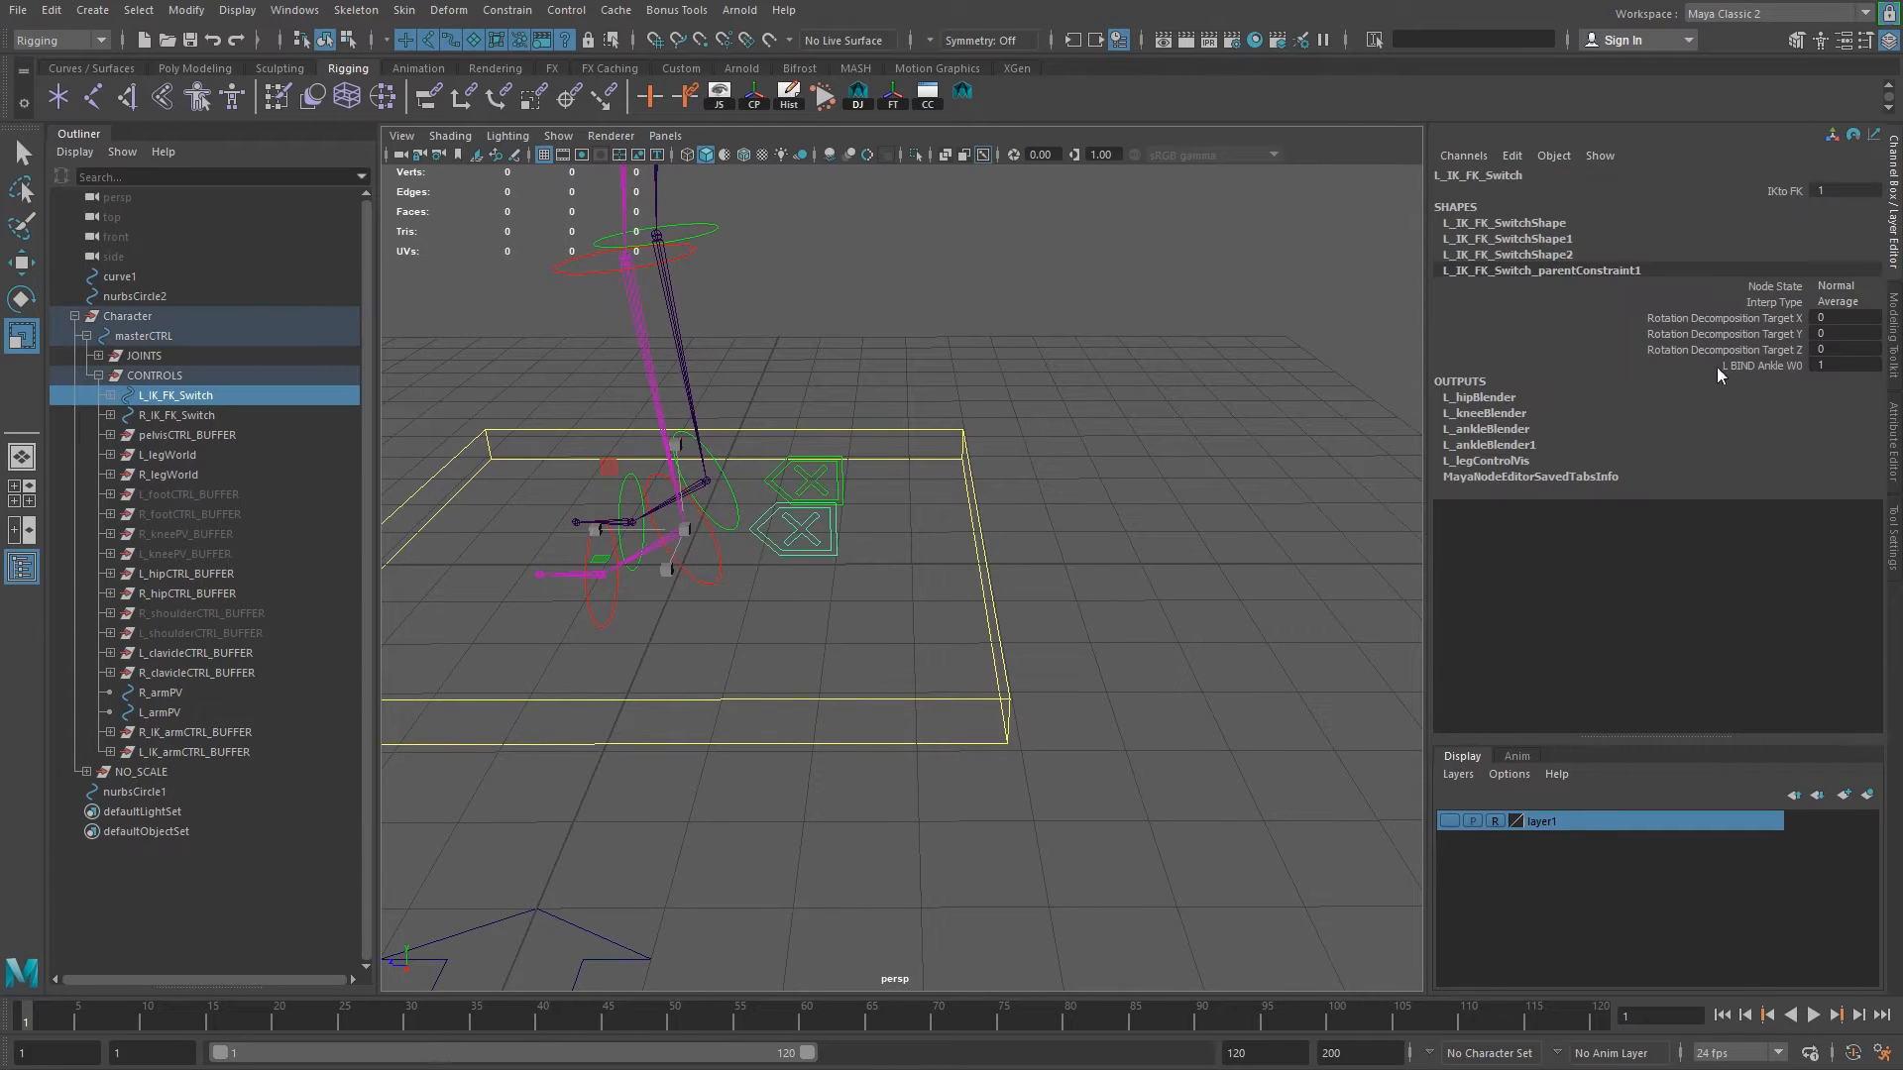
left_click(1802, 198)
middle_click_drag(794, 586, 916, 798, "alt")
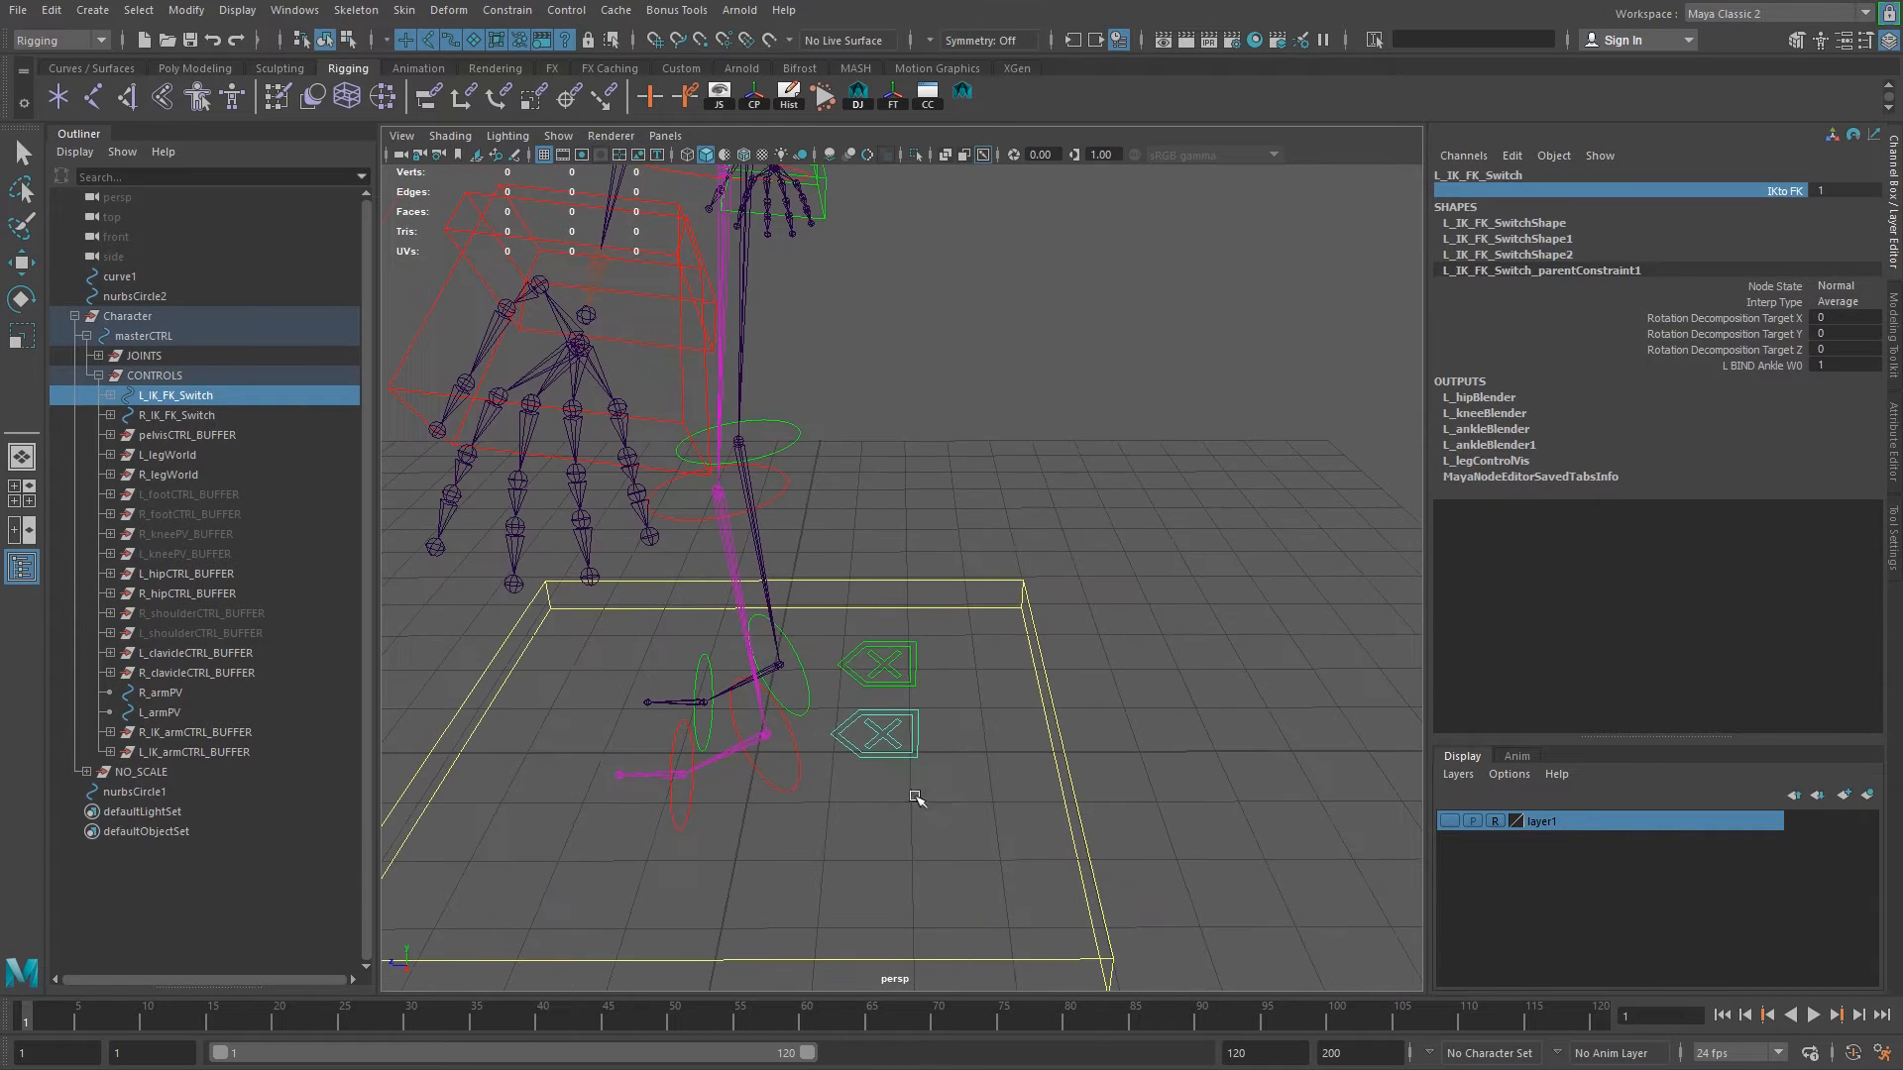
left_click_drag(970, 724, 878, 734, "alt")
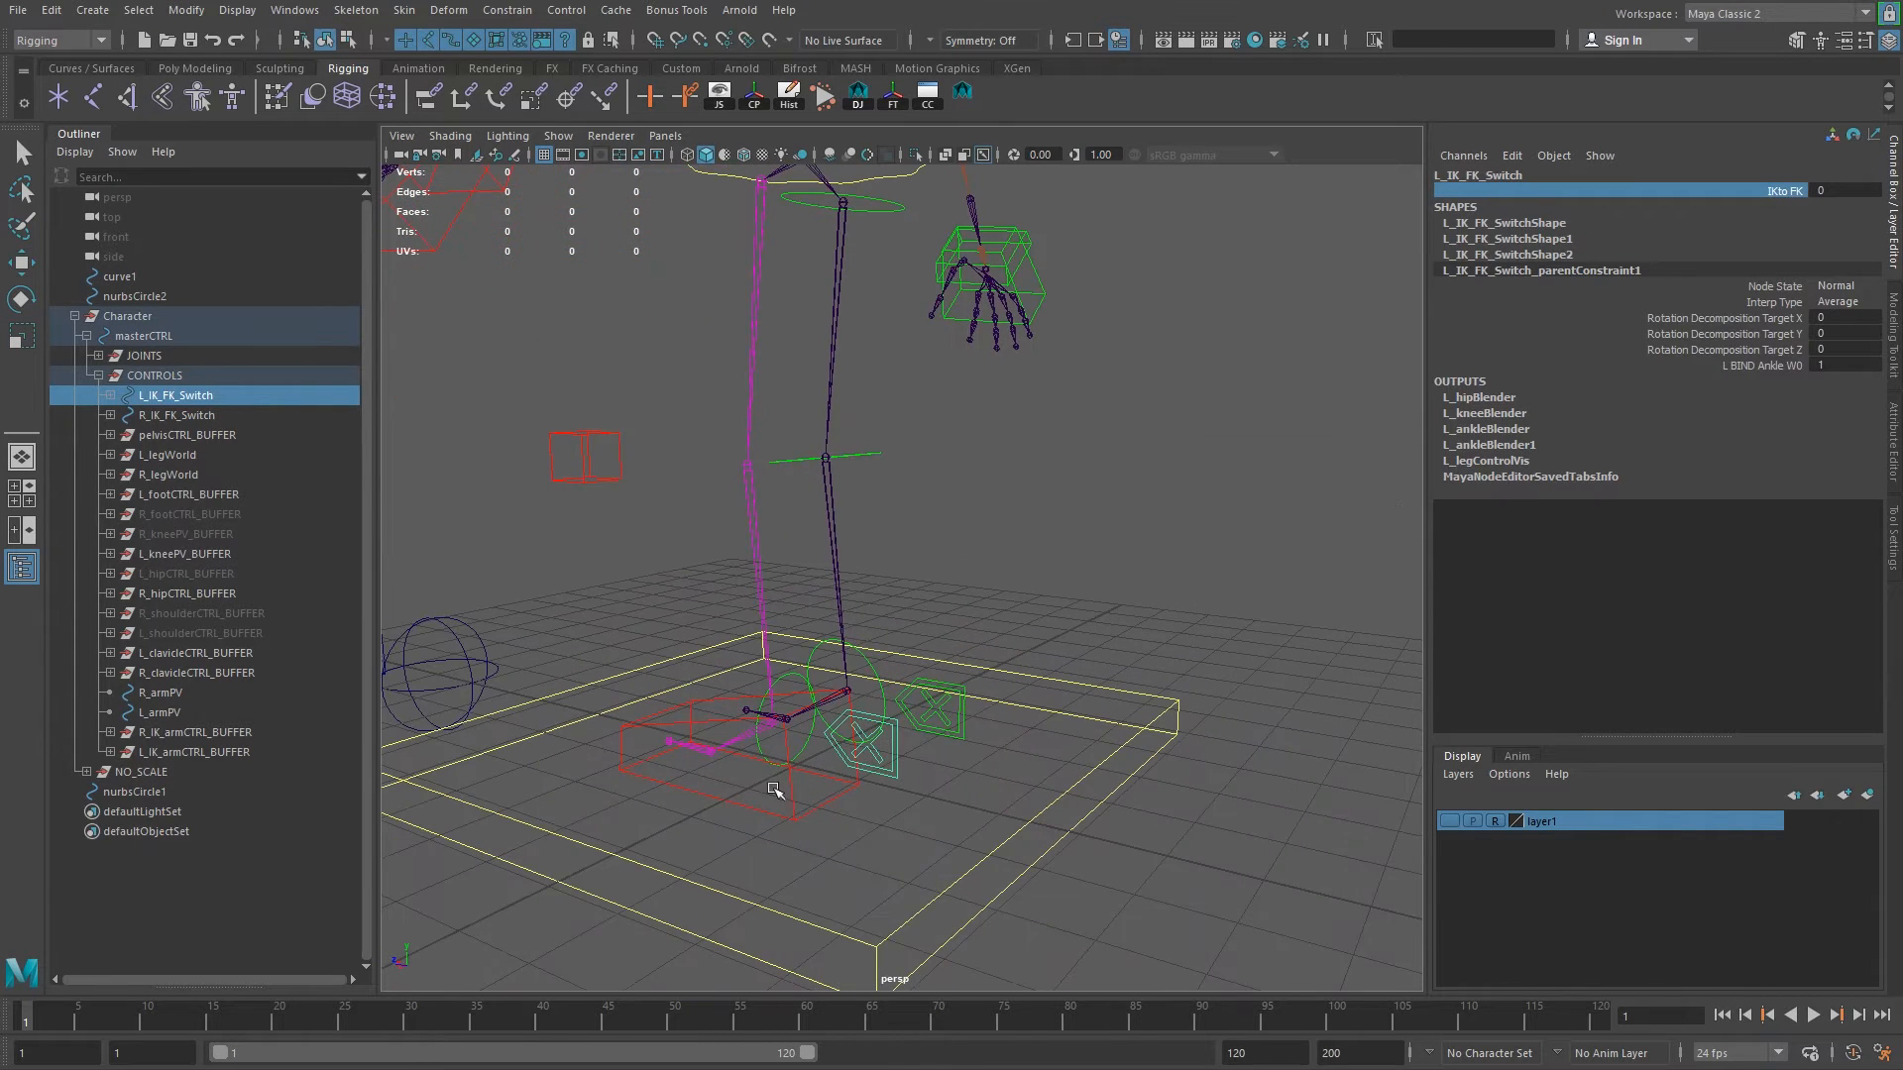
left_click_drag(790, 825, 849, 826, "alt")
middle_click_drag(803, 735, 686, 732)
left_click(1838, 188)
type("1")
key("Return")
Duplicate the left leg's IK/FK switch control.
left_click_drag(853, 689, 880, 717, "alt")
key("r")
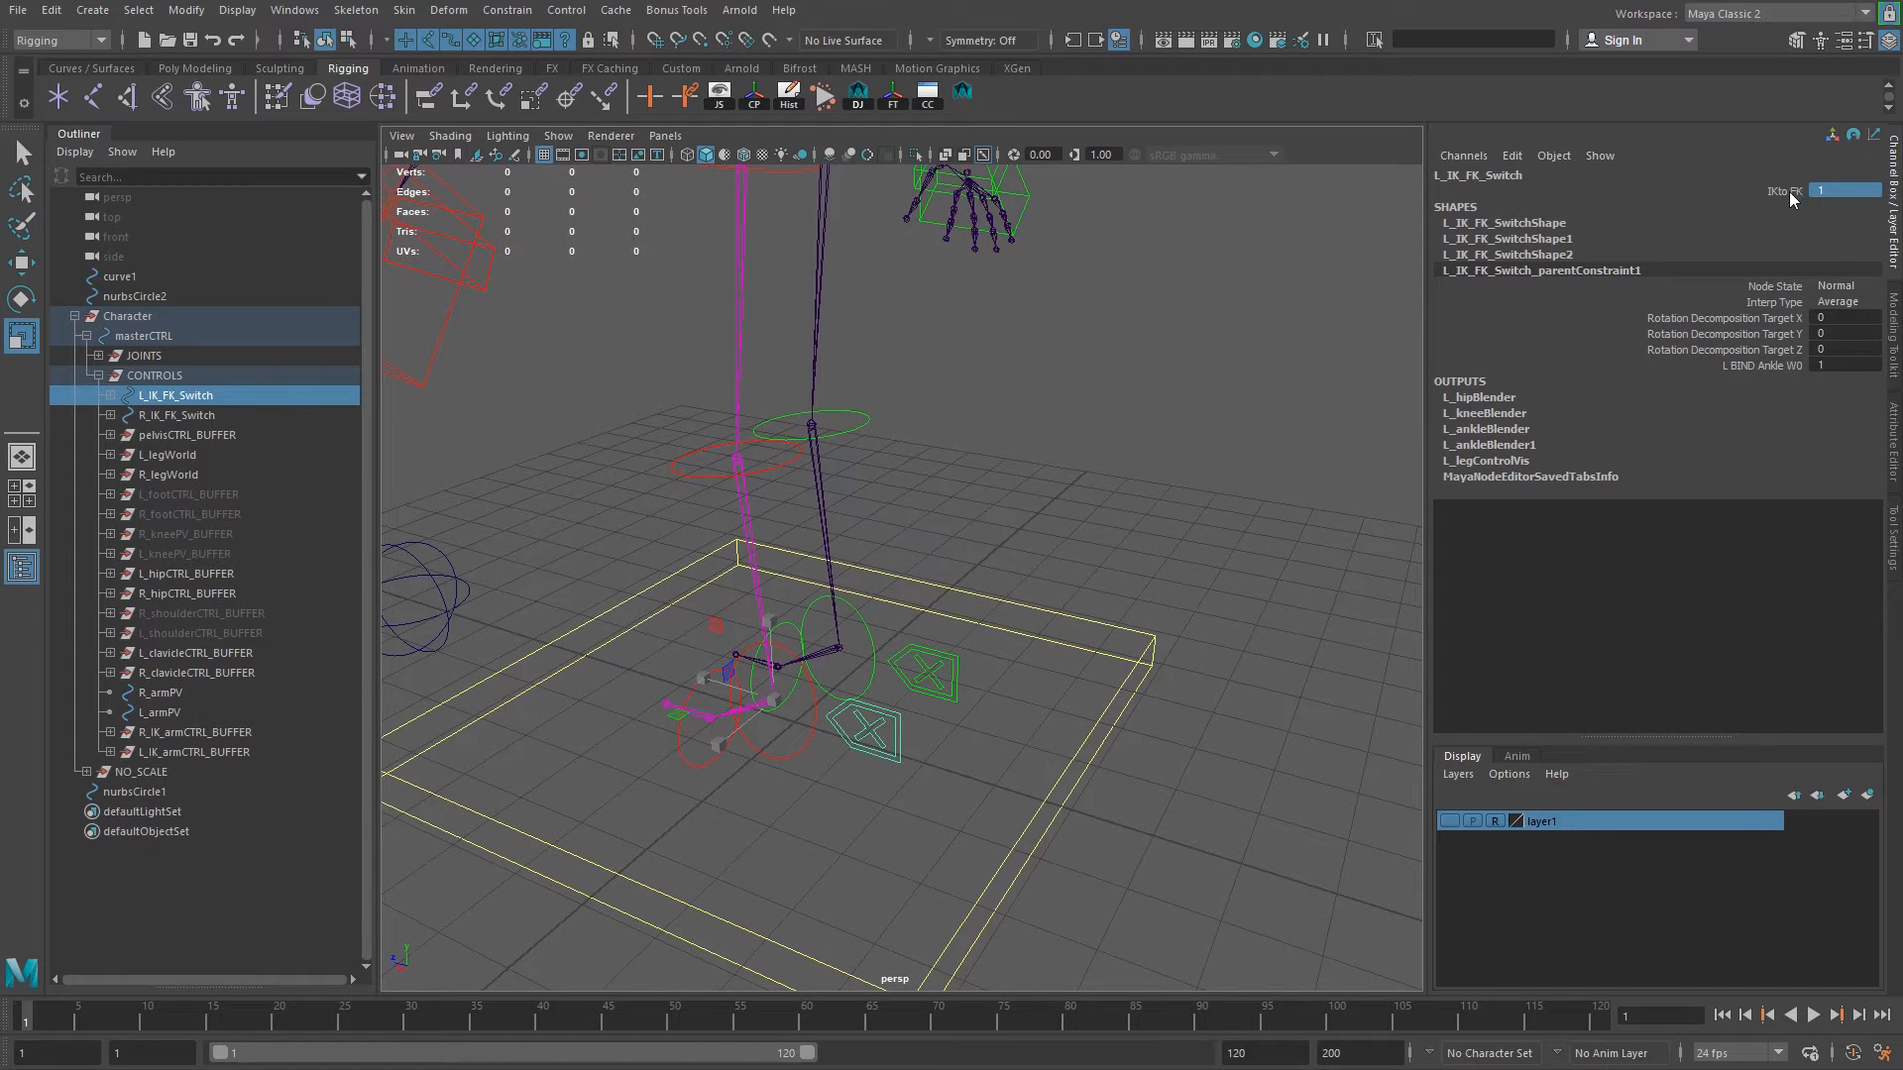
left_click_drag(858, 728, 877, 716, "alt")
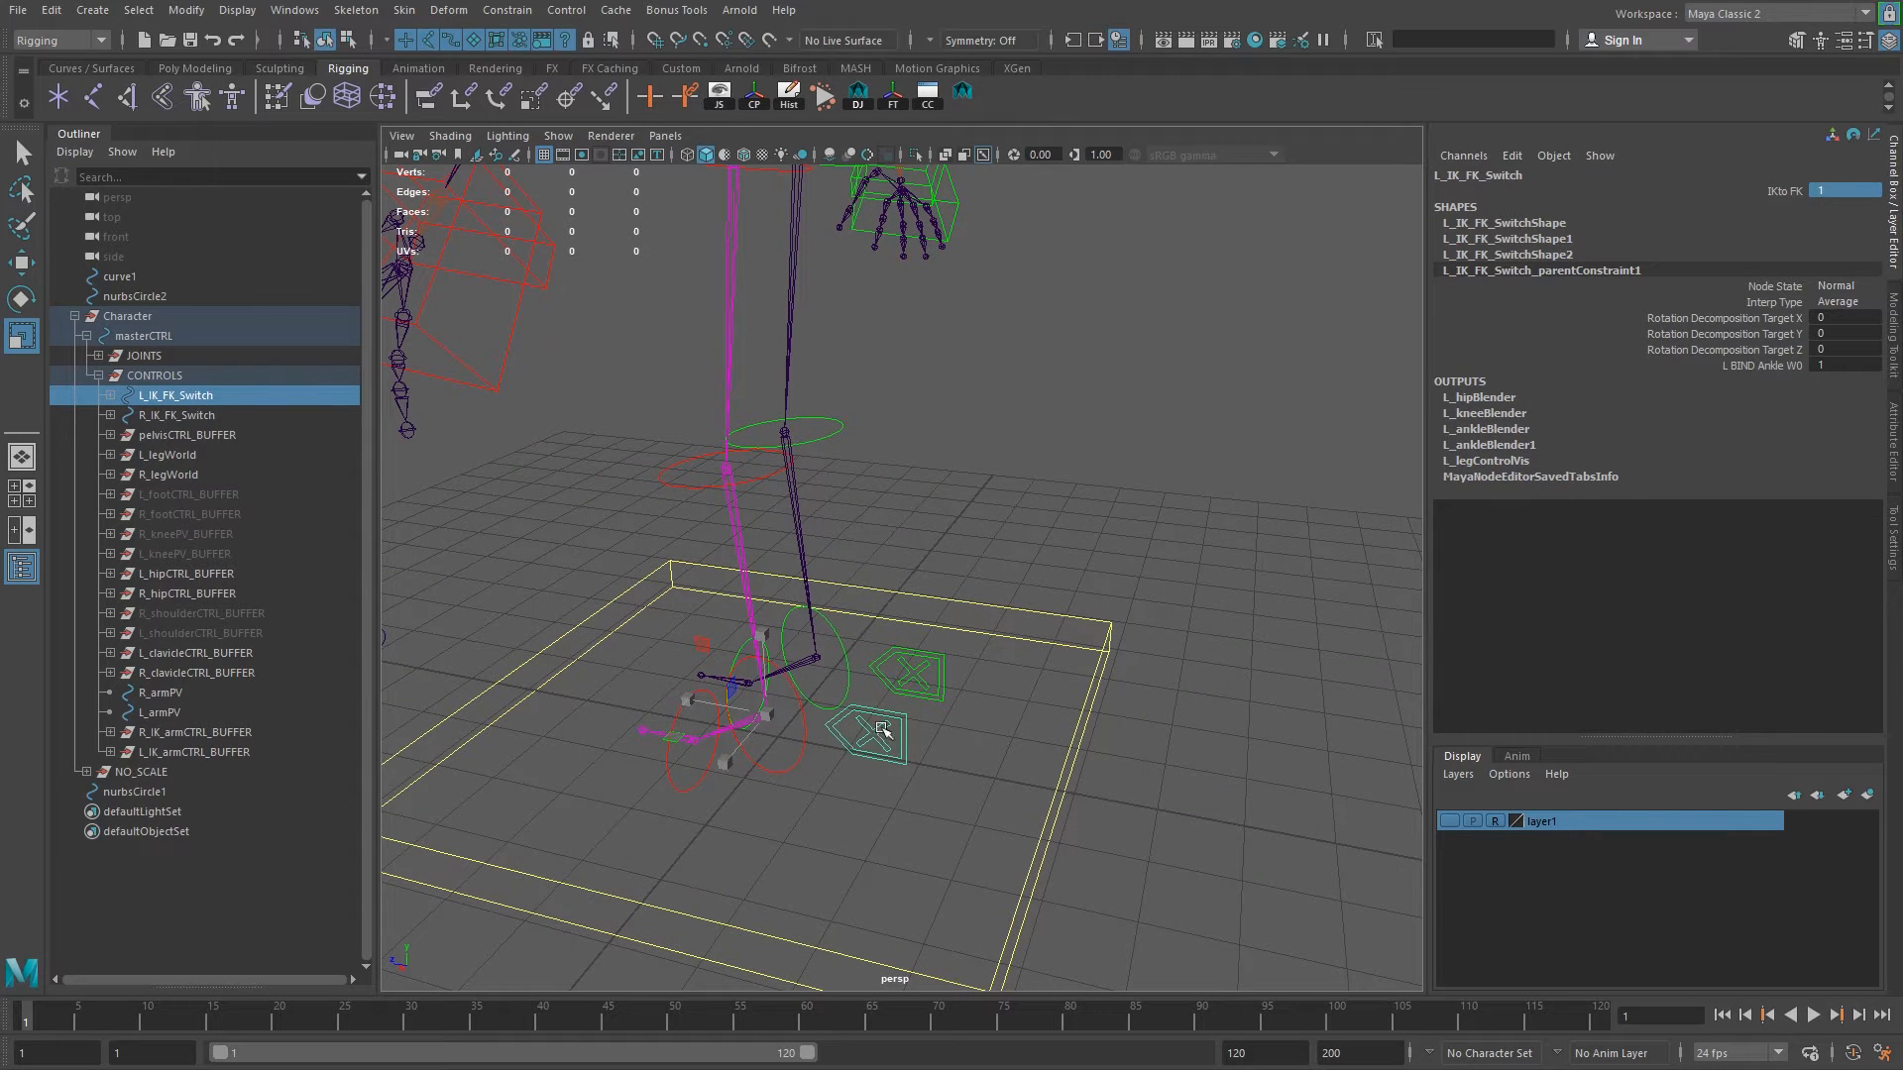
key("ctrl+d")
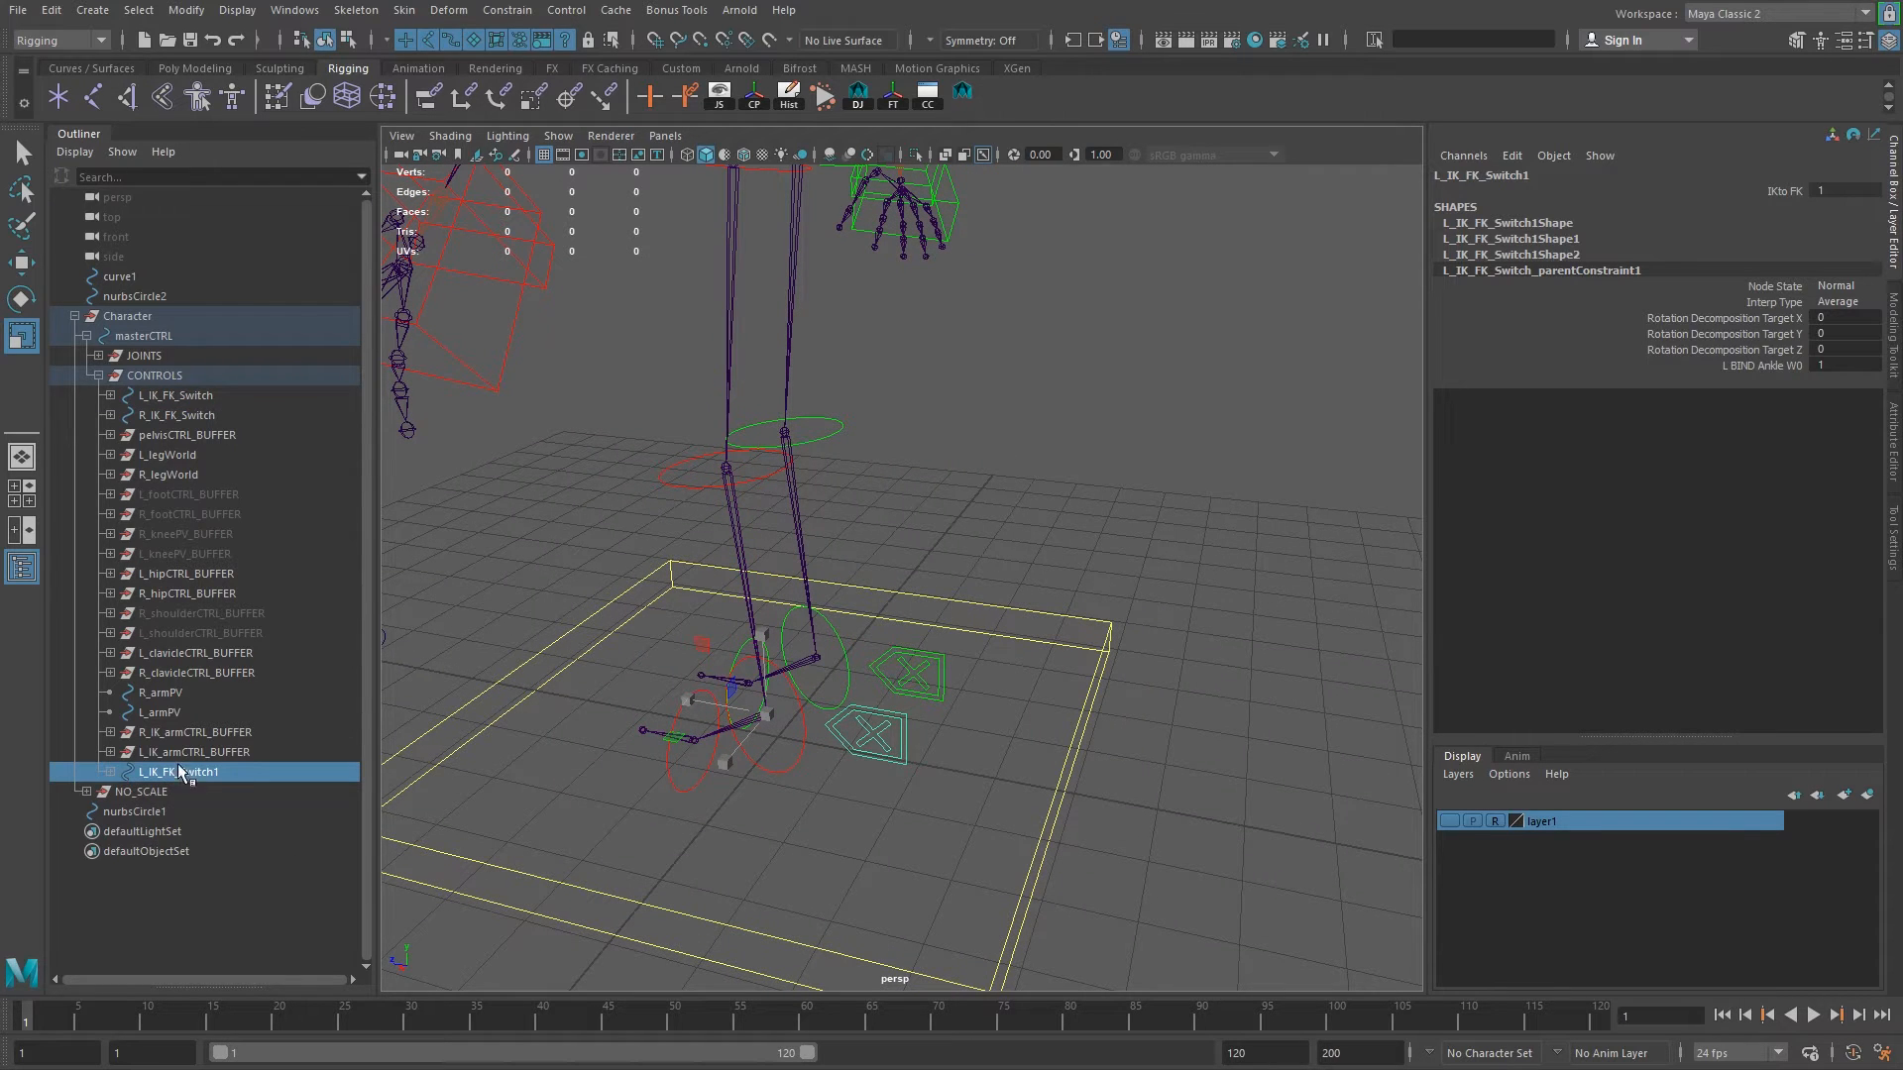
Open the Channel Control editor for the duplicated switch control.
right_click_drag(1141, 647, 942, 562, "alt")
middle_click_drag(941, 562, 947, 689, "alt")
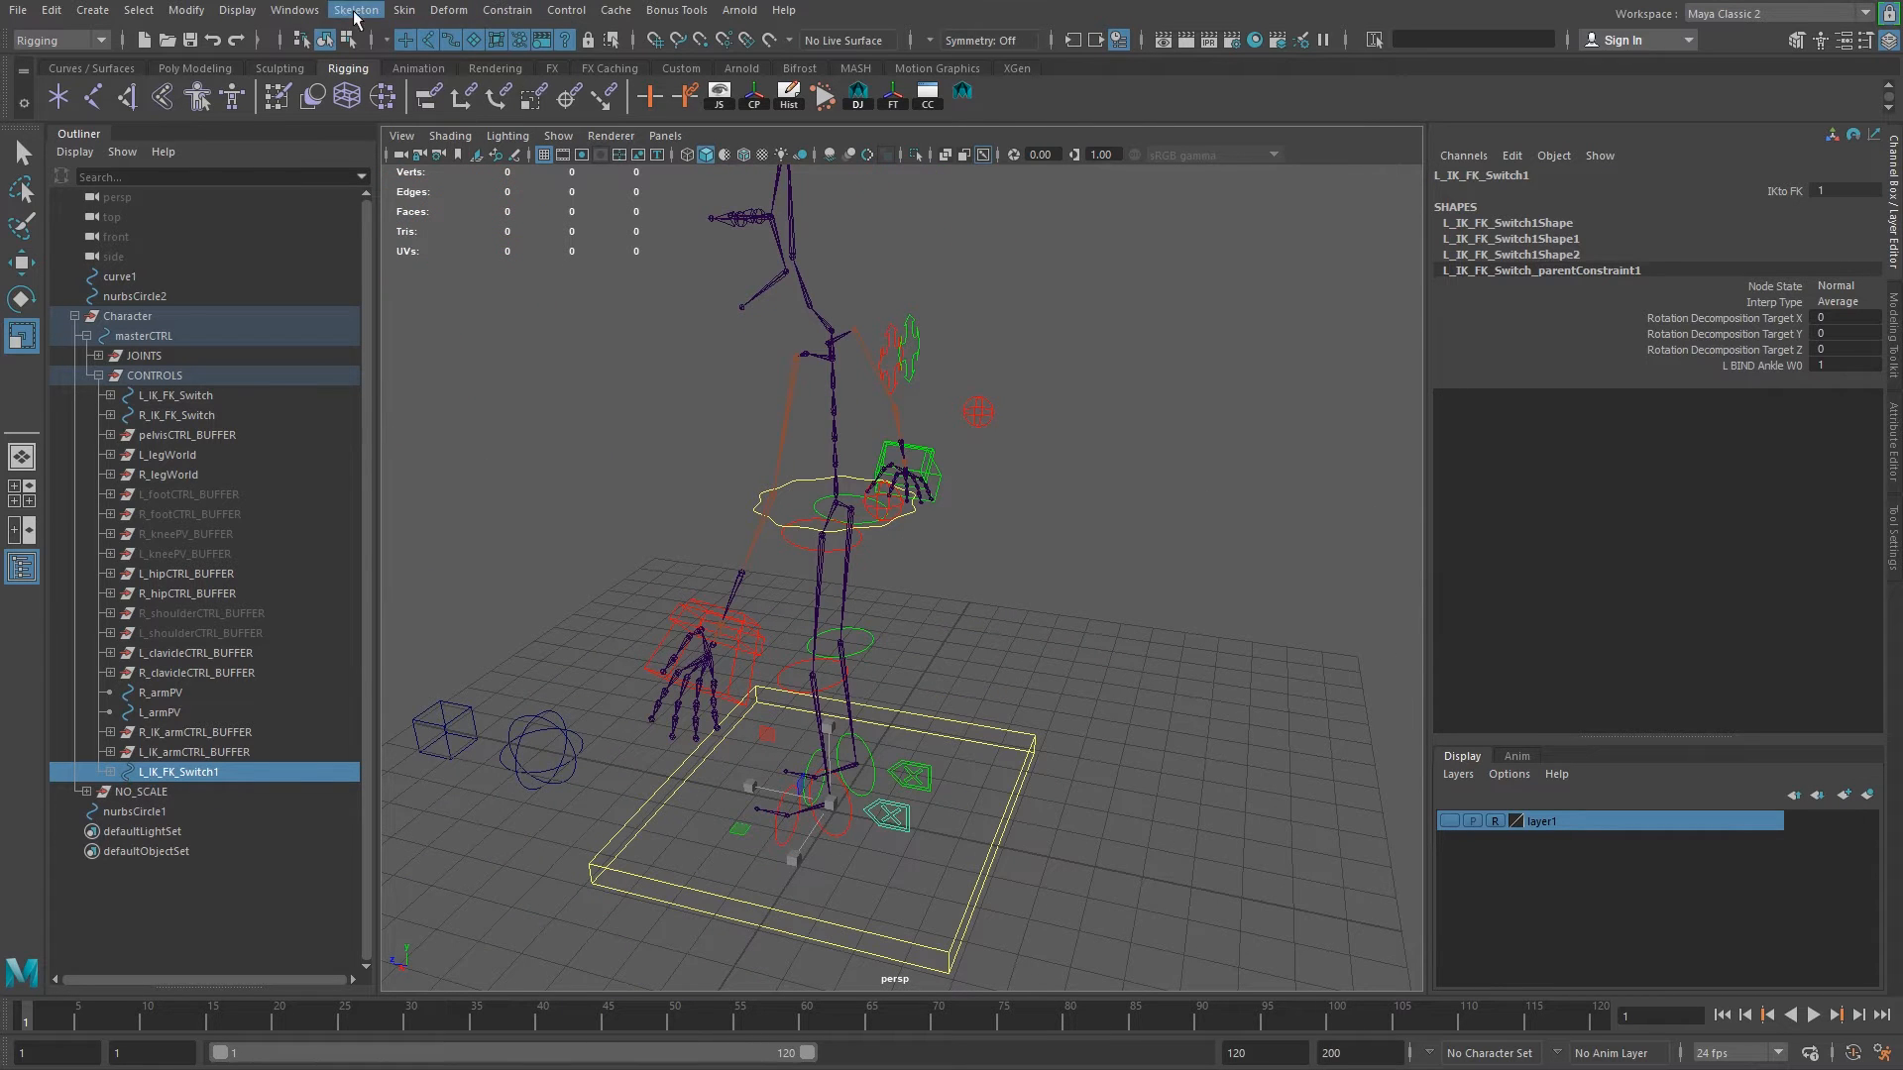
left_click(295, 9)
key("Escape")
key("w")
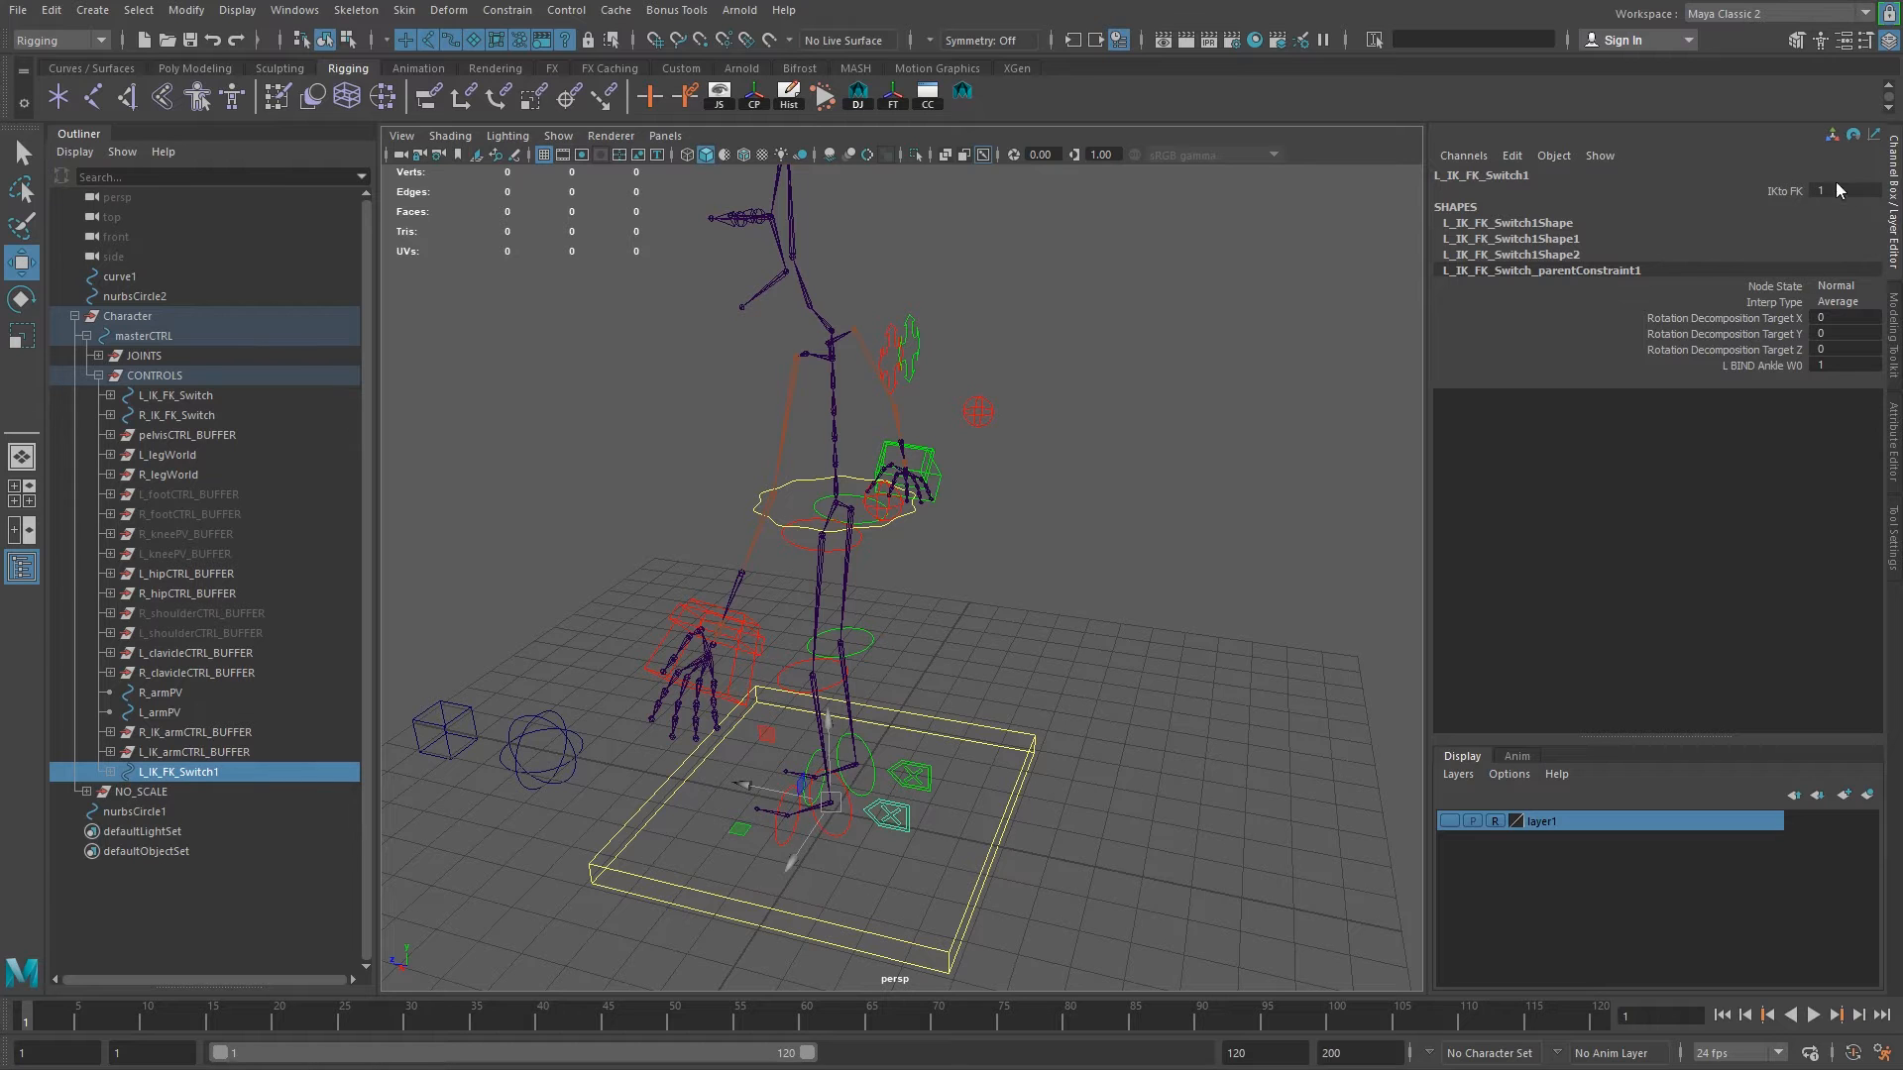
left_click(294, 10)
mouse_move(347, 79)
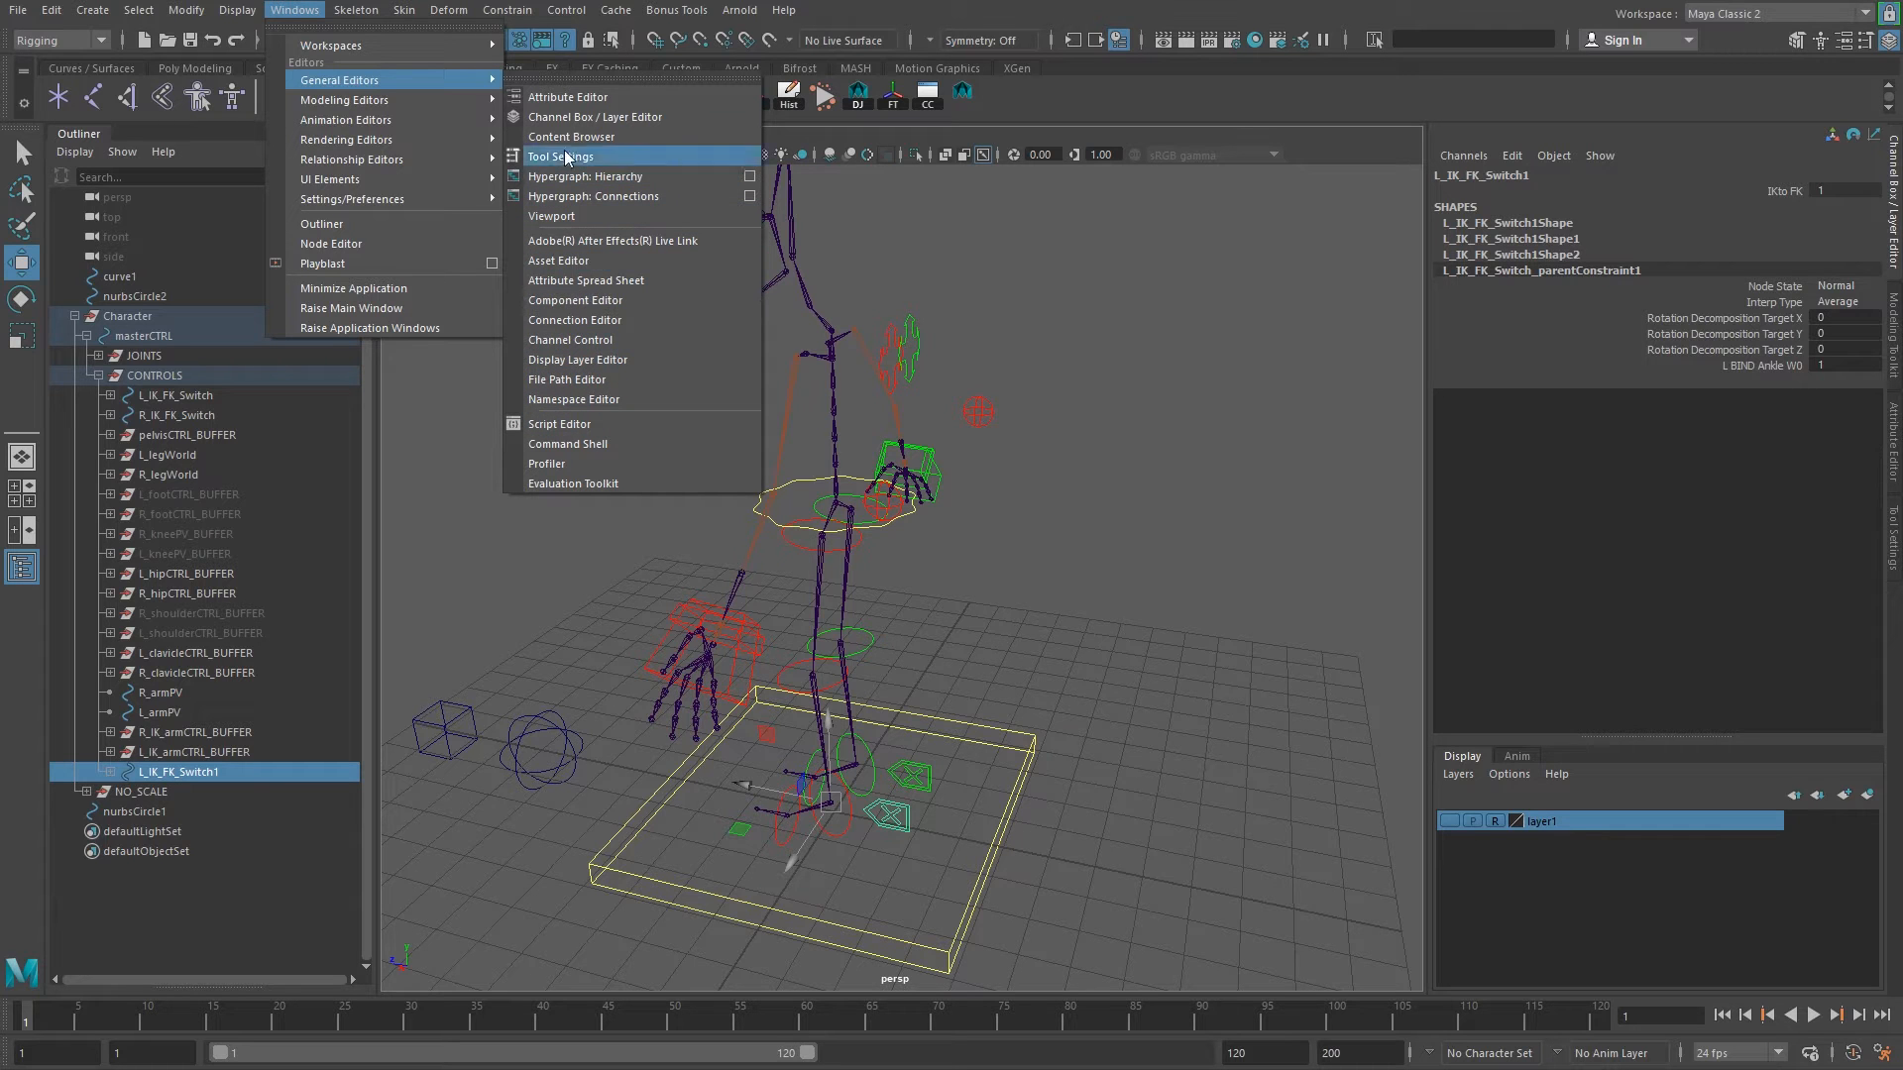
left_click(588, 340)
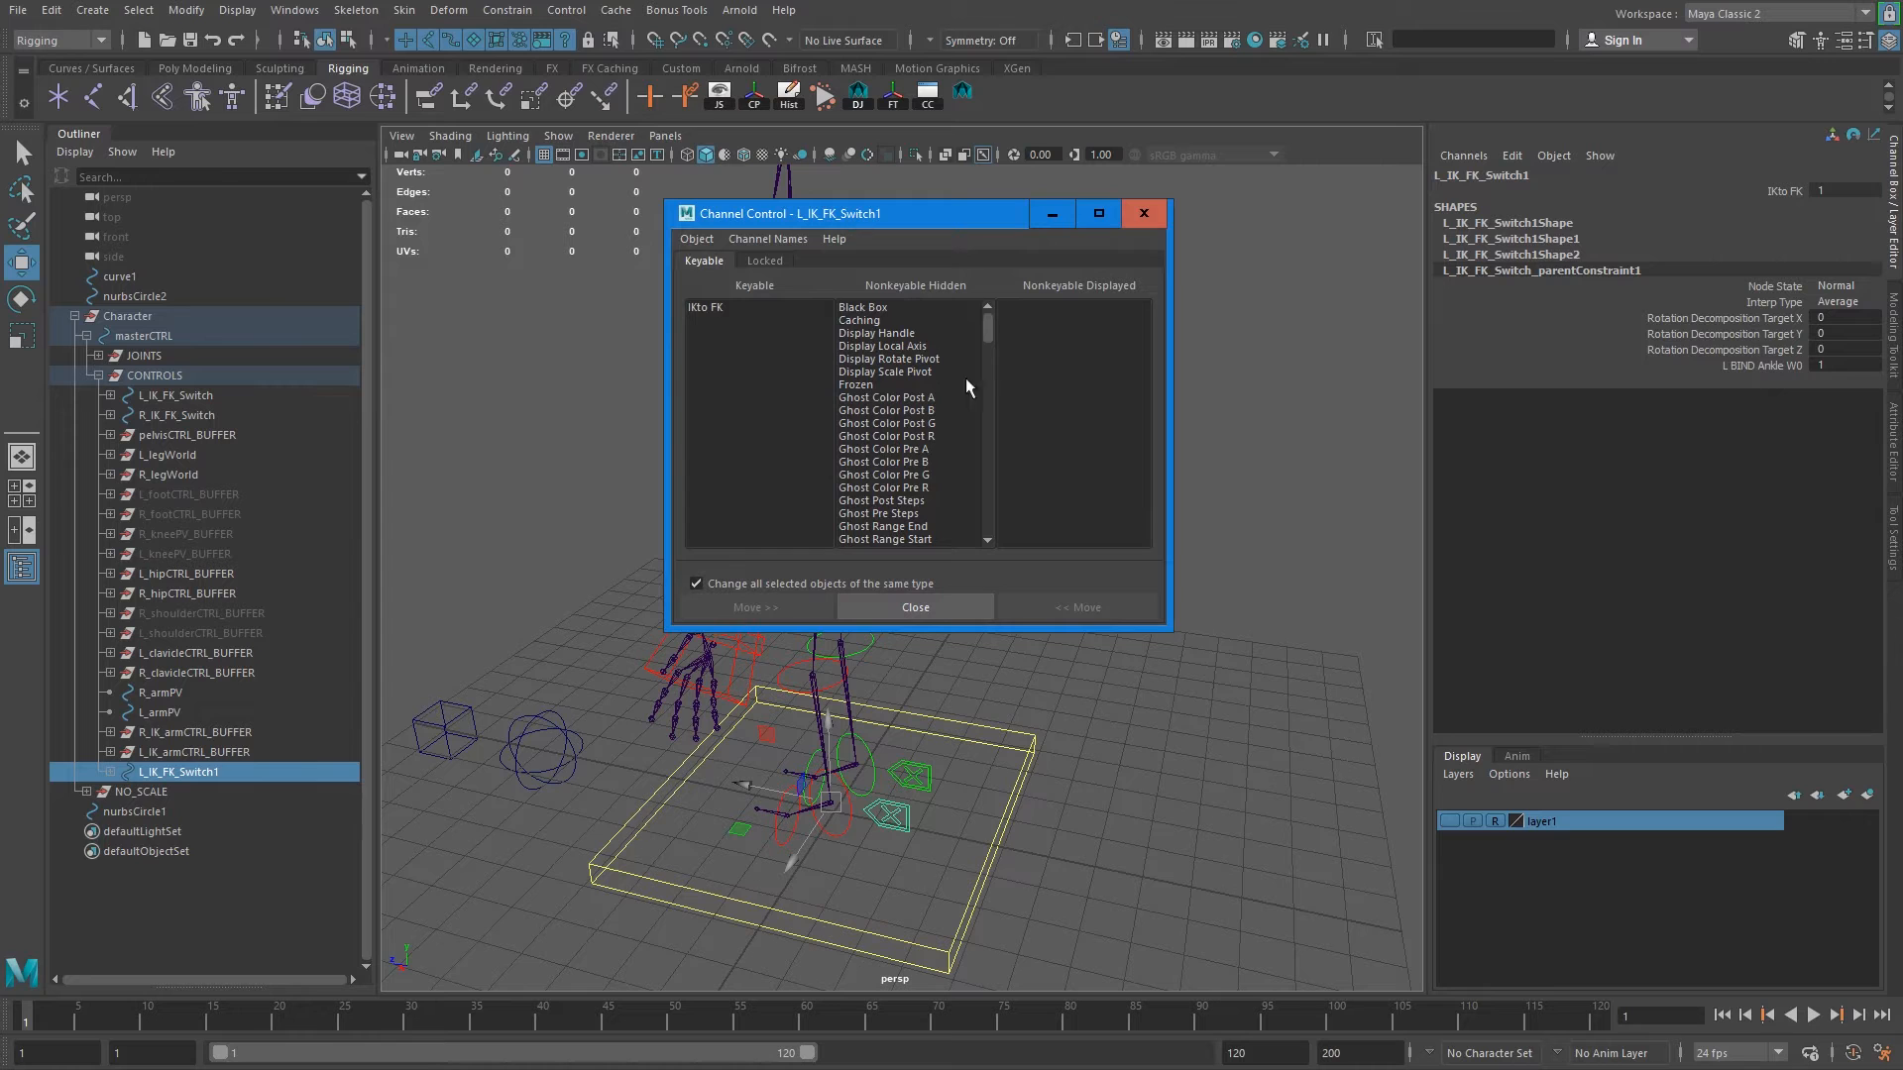
Make the duplicate's hidden Translate, Rotate and Scale X, Y and Z channels keyable, and close the editor.
left_click_drag(980, 327, 1009, 498)
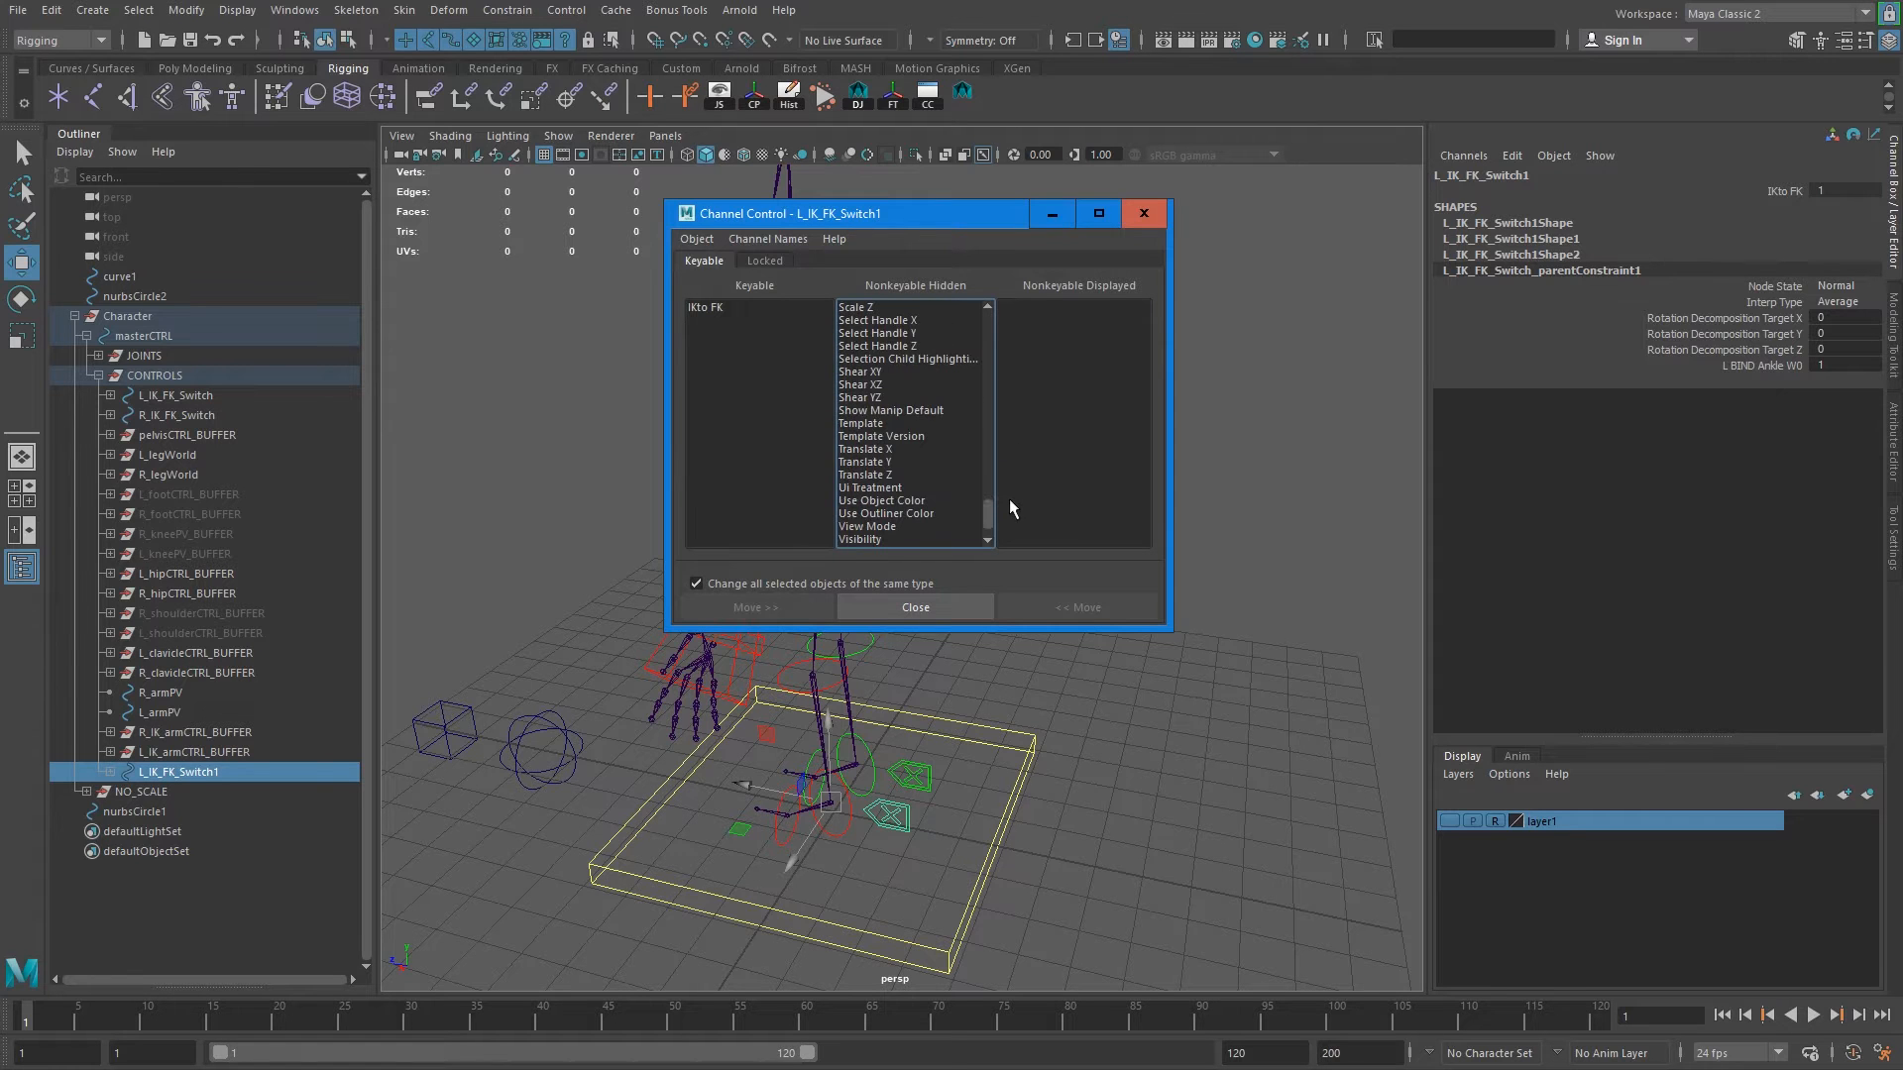
left_click_drag(894, 479, 890, 448)
scroll(872, 373, "up", 1)
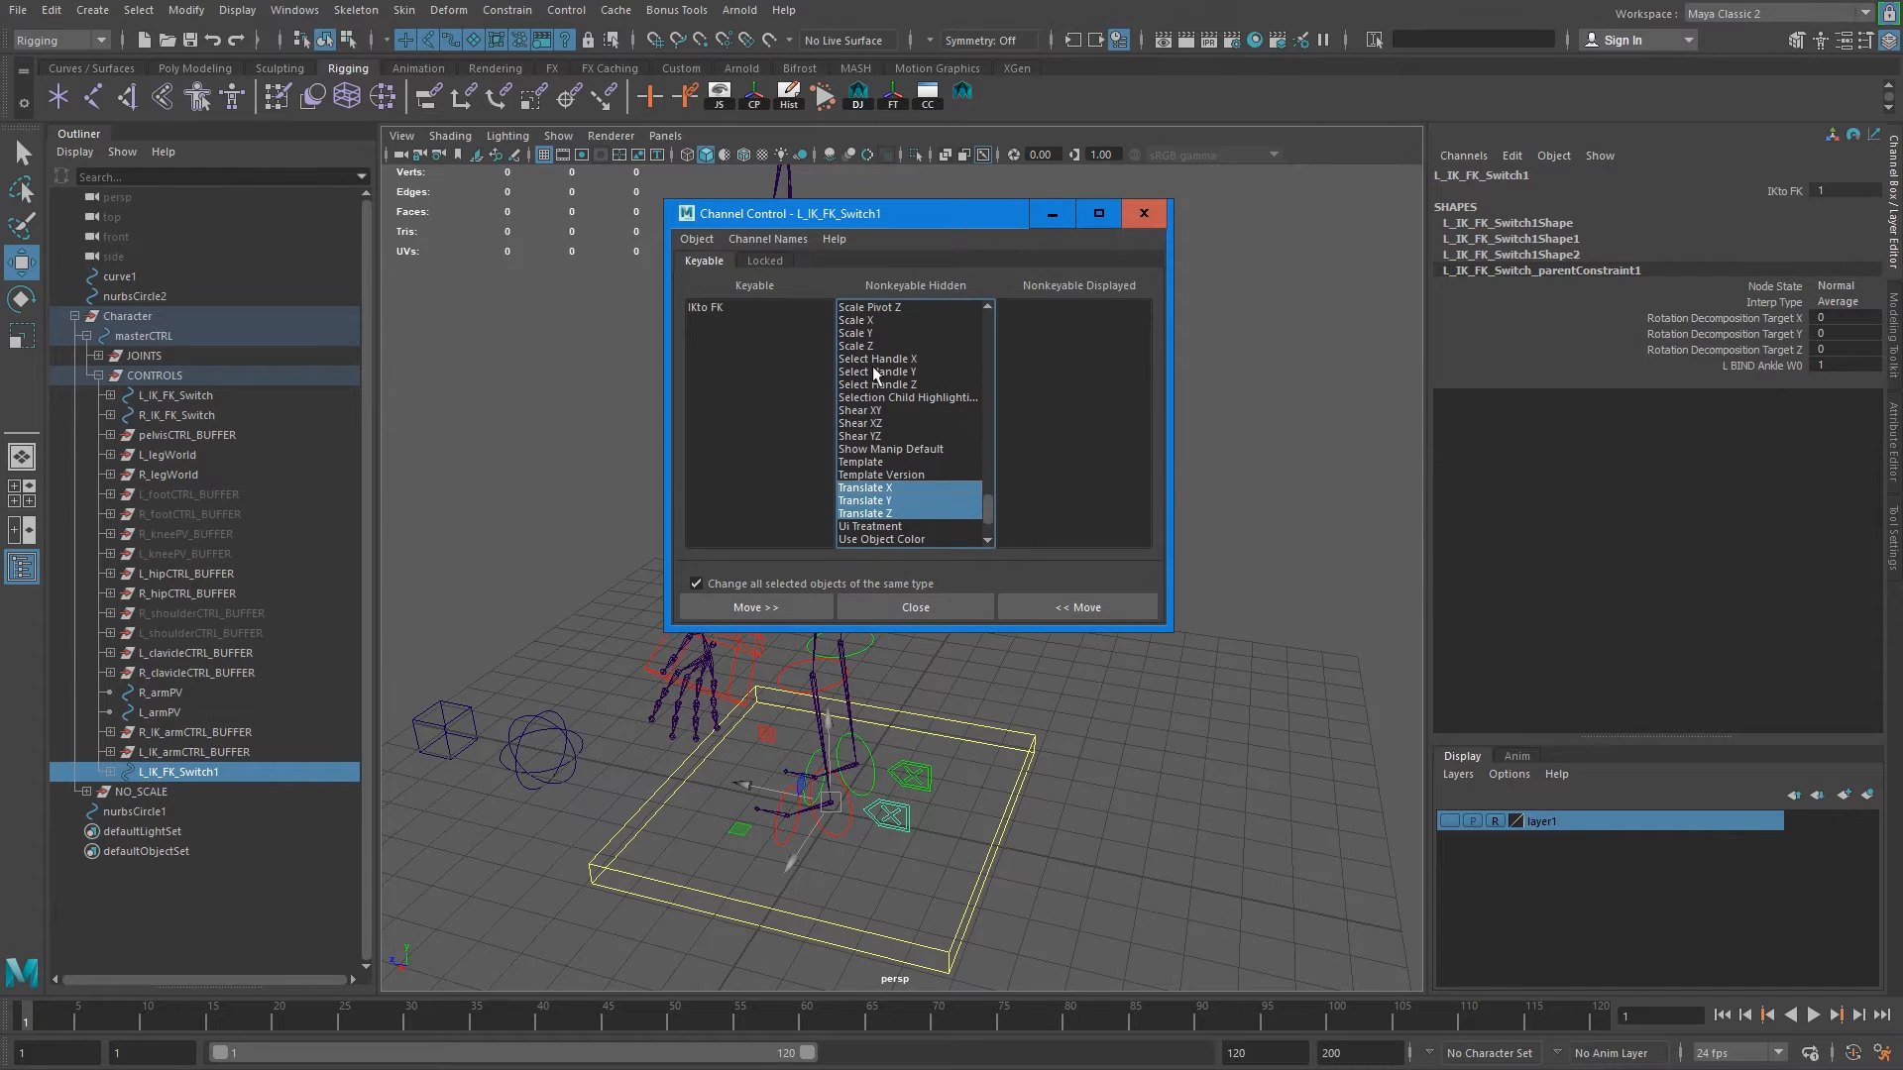
left_click_drag(873, 347, 863, 321)
scroll(912, 412, "up", 3)
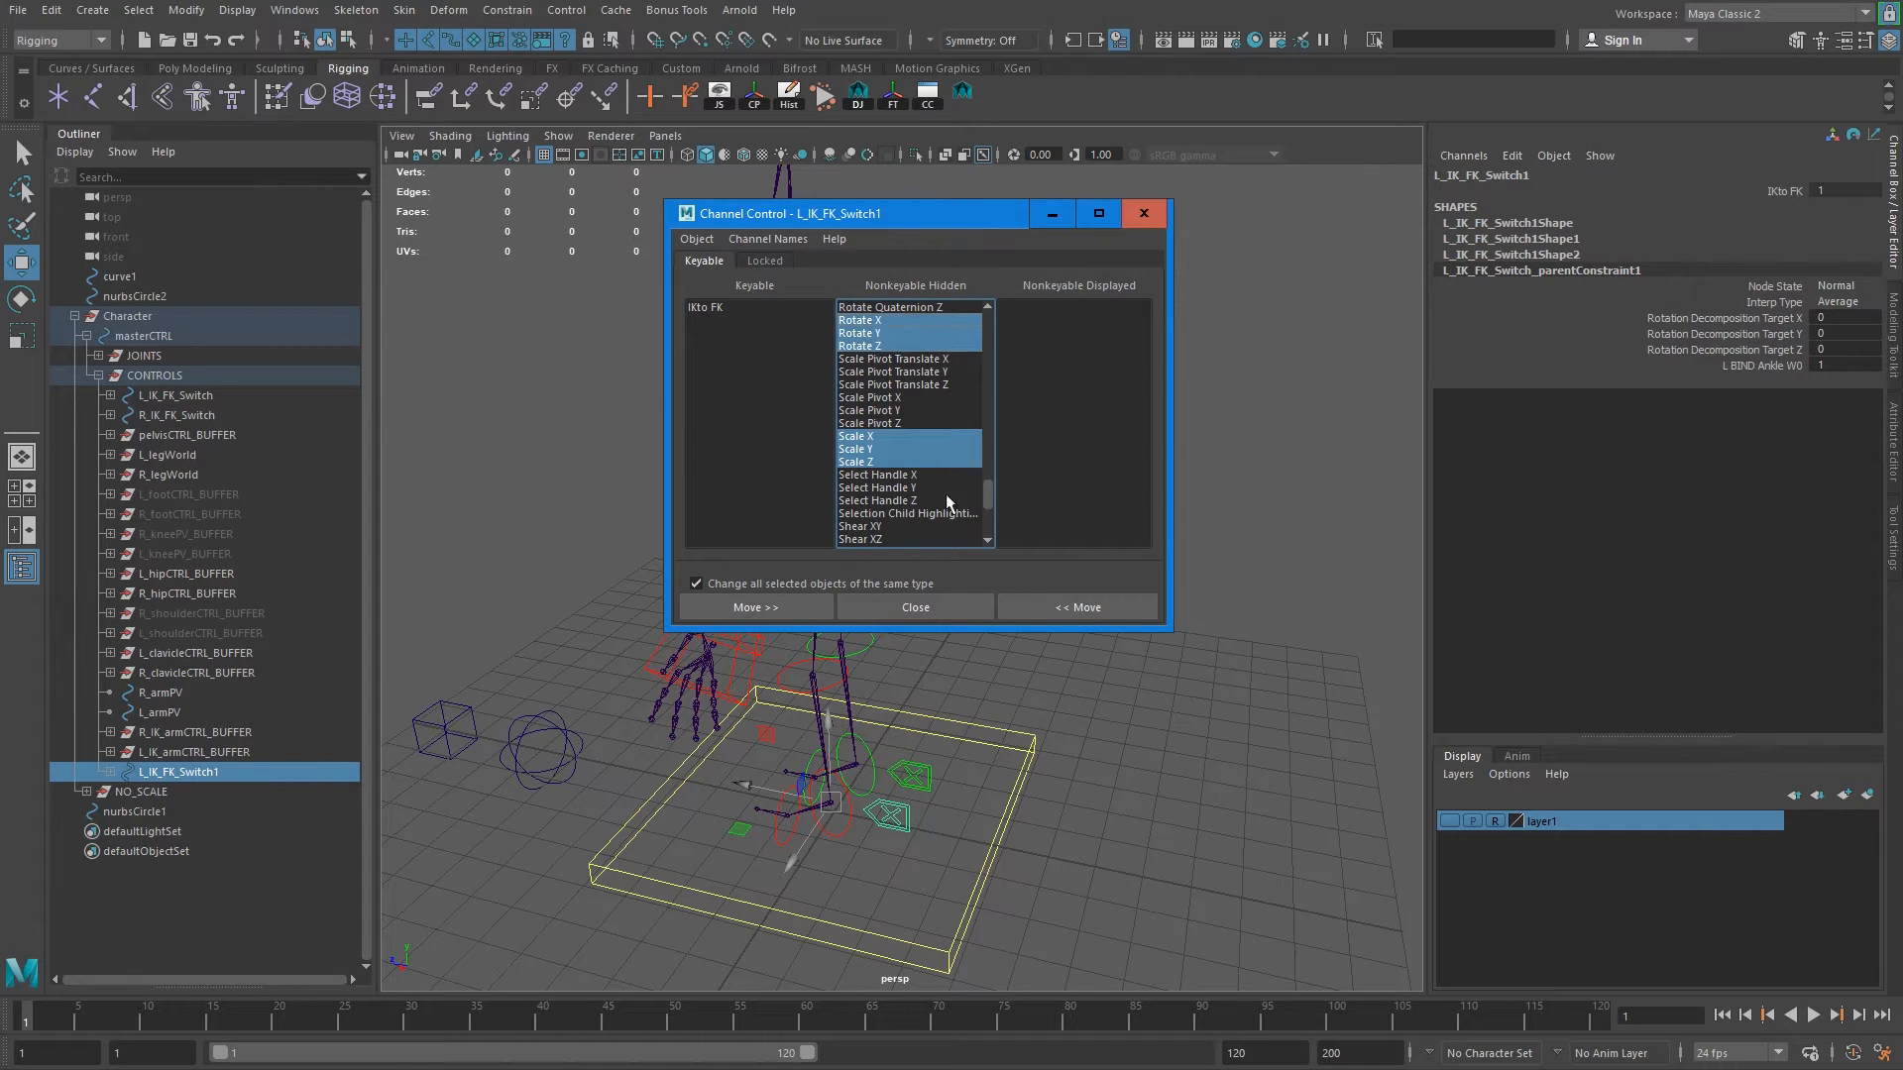
left_click(1046, 609)
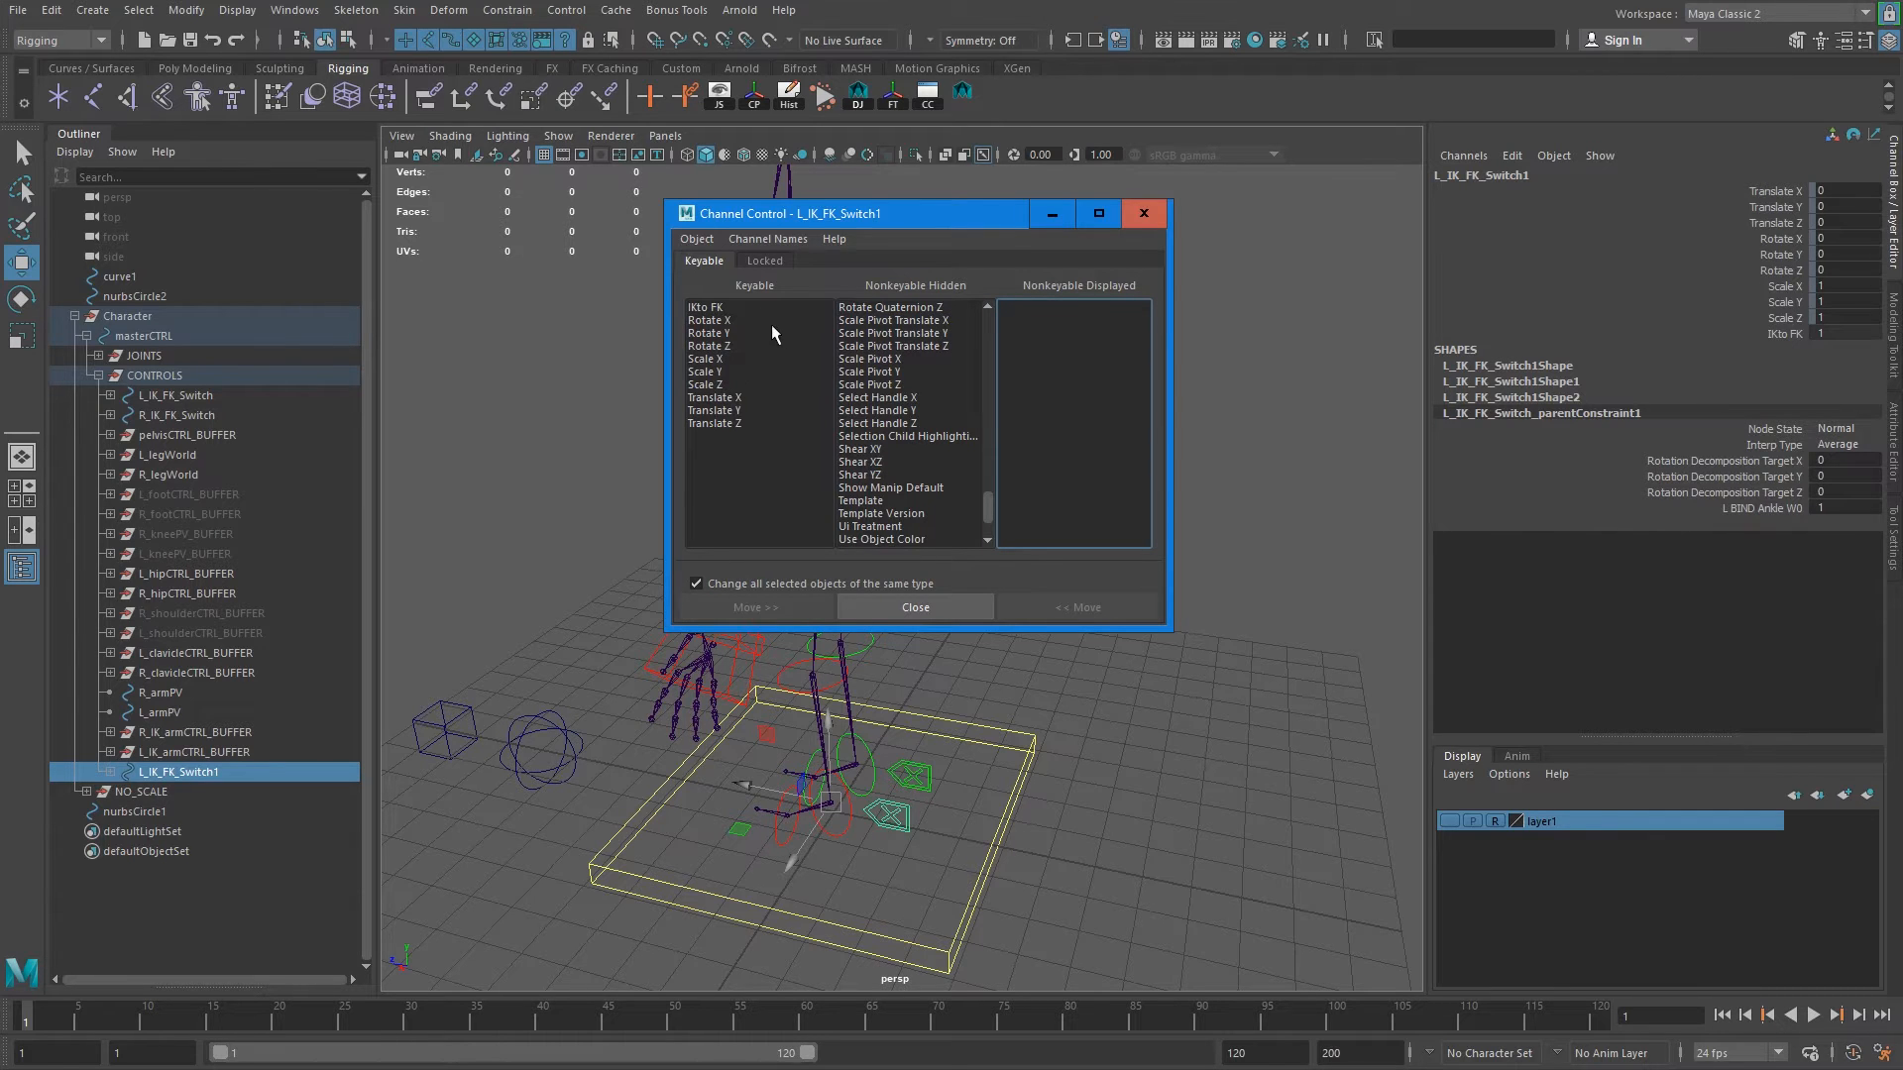
left_click(1147, 214)
Unlock all translate, rotate and scale channels of the duplicated switch control.
left_click_drag(1788, 194, 1777, 319)
right_click(1784, 304)
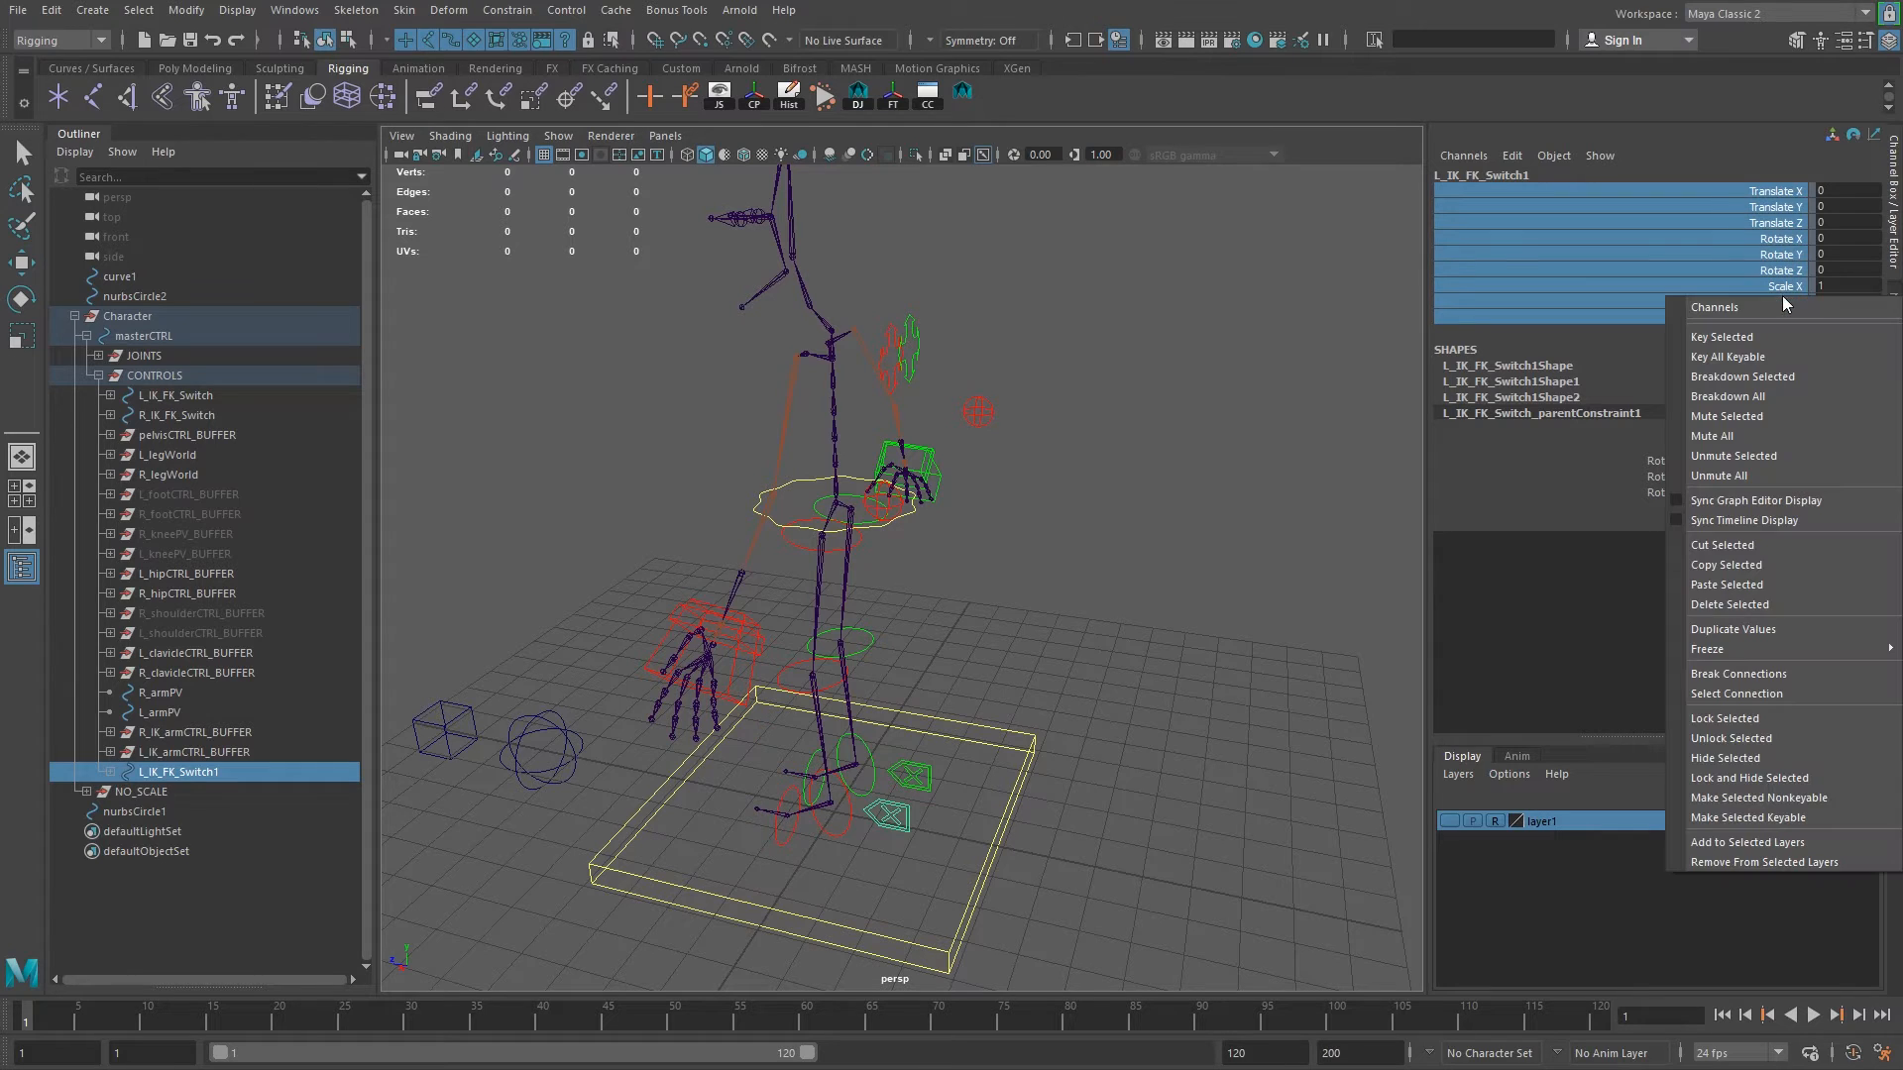
left_click(1728, 738)
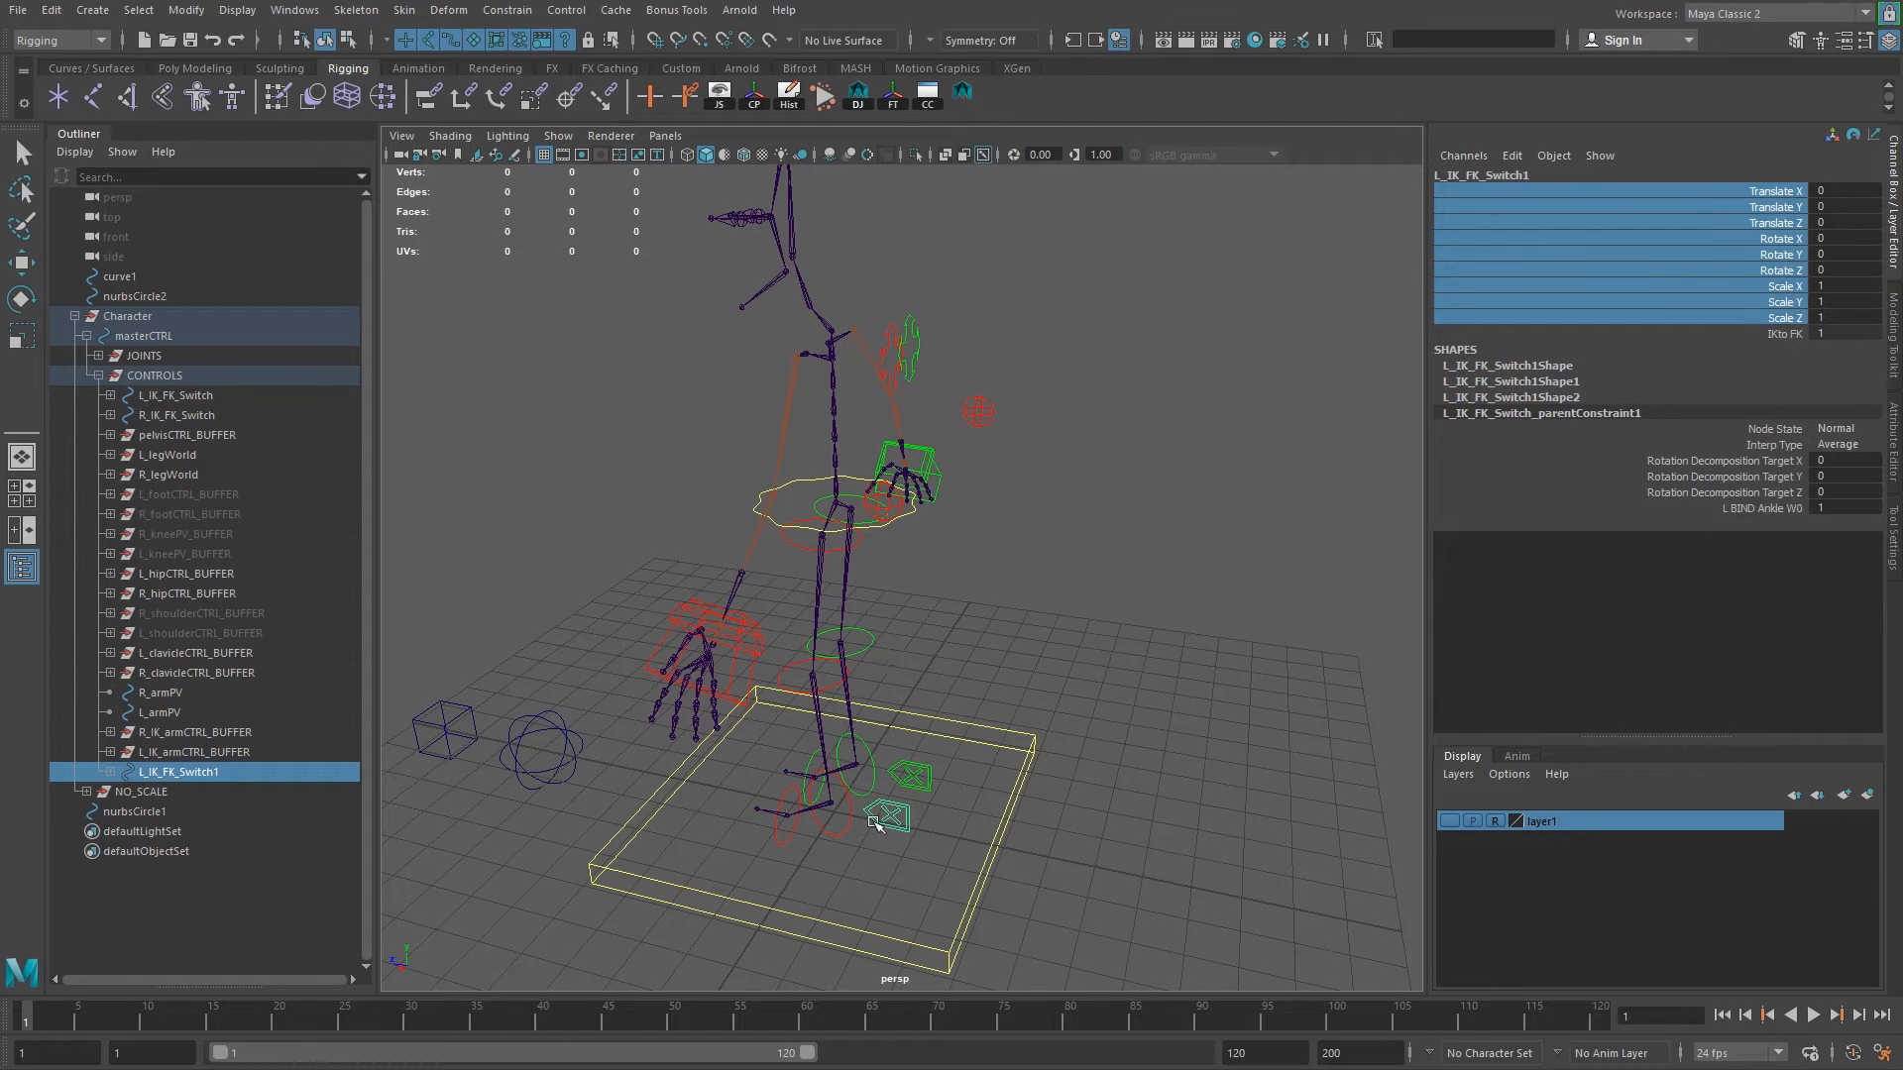
Move the duplicated switch control off the leg and snap it onto the left wrist joint.
left_click_drag(865, 801, 840, 806, "alt")
key("w")
middle_click_drag(864, 724, 882, 745, "alt")
left_click_drag(840, 806, 1003, 813)
left_click_drag(894, 786, 957, 763, "alt")
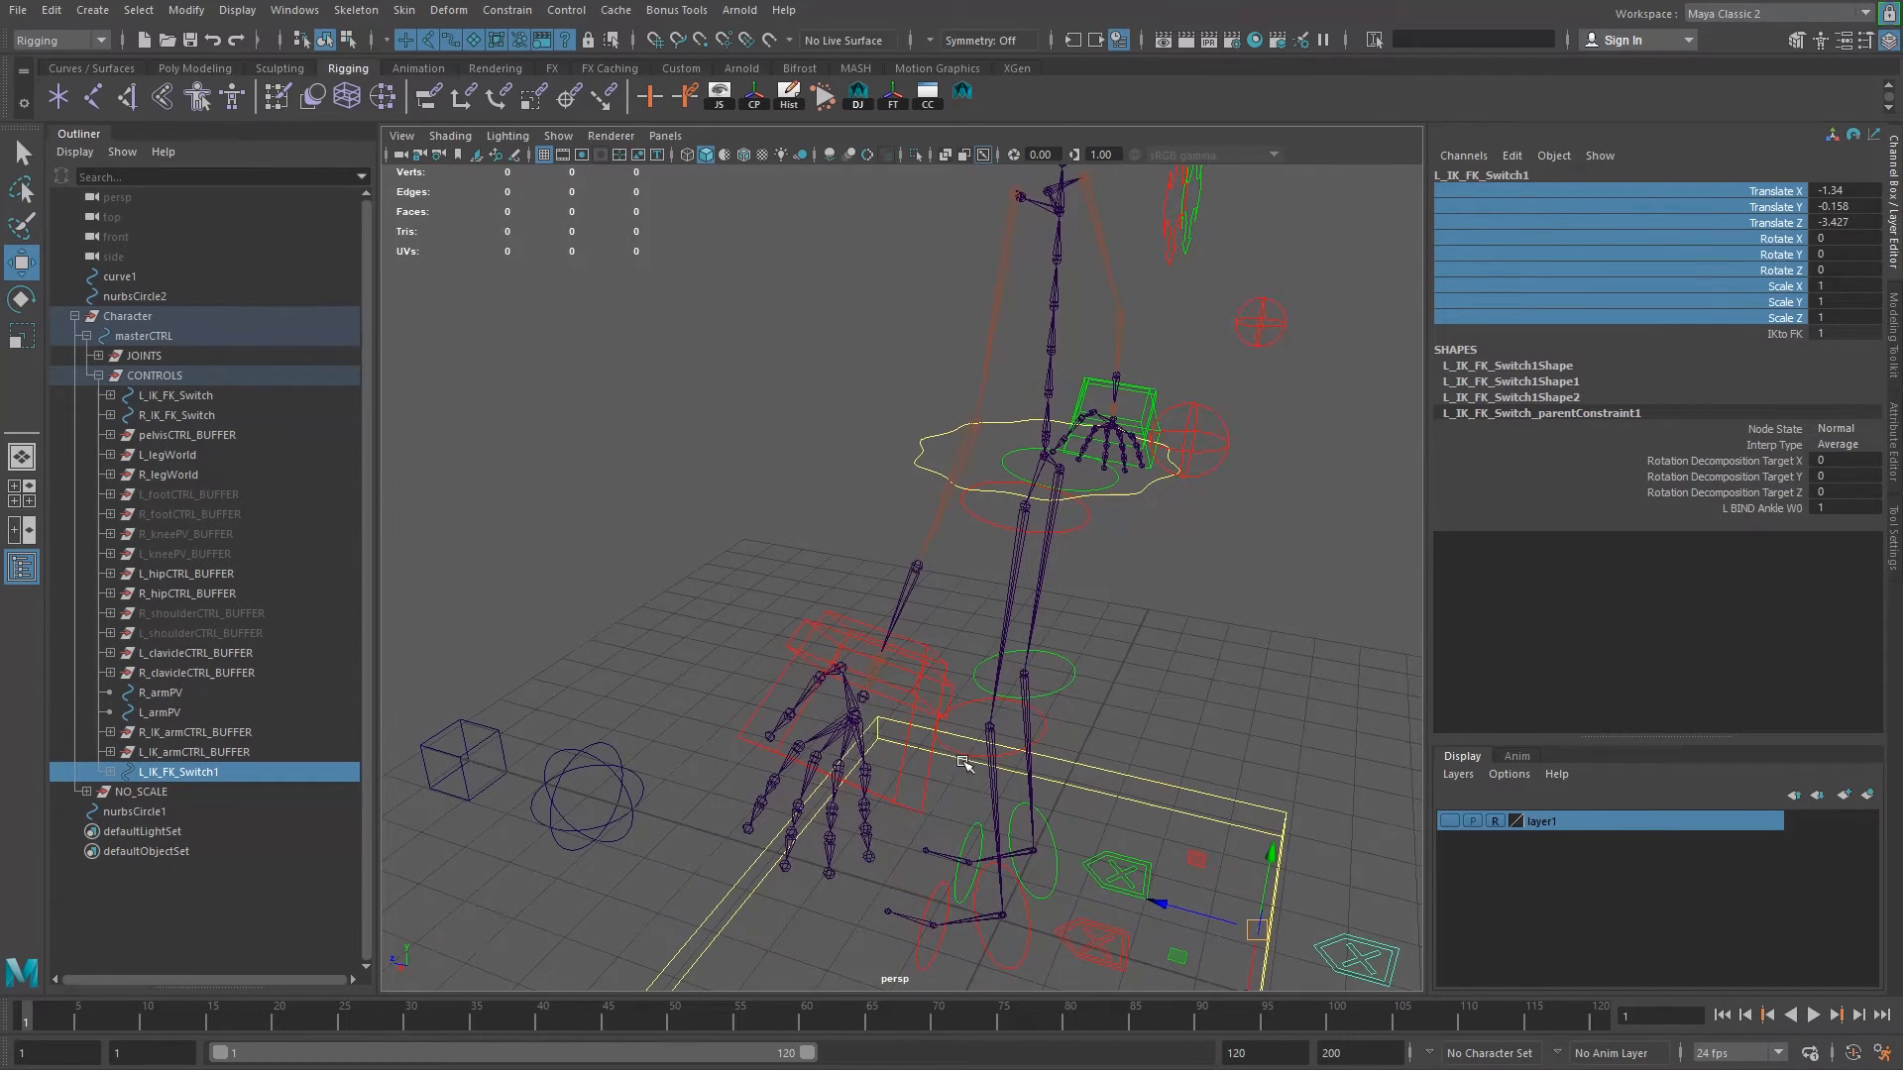
key("v")
middle_click_drag(872, 758, 860, 697)
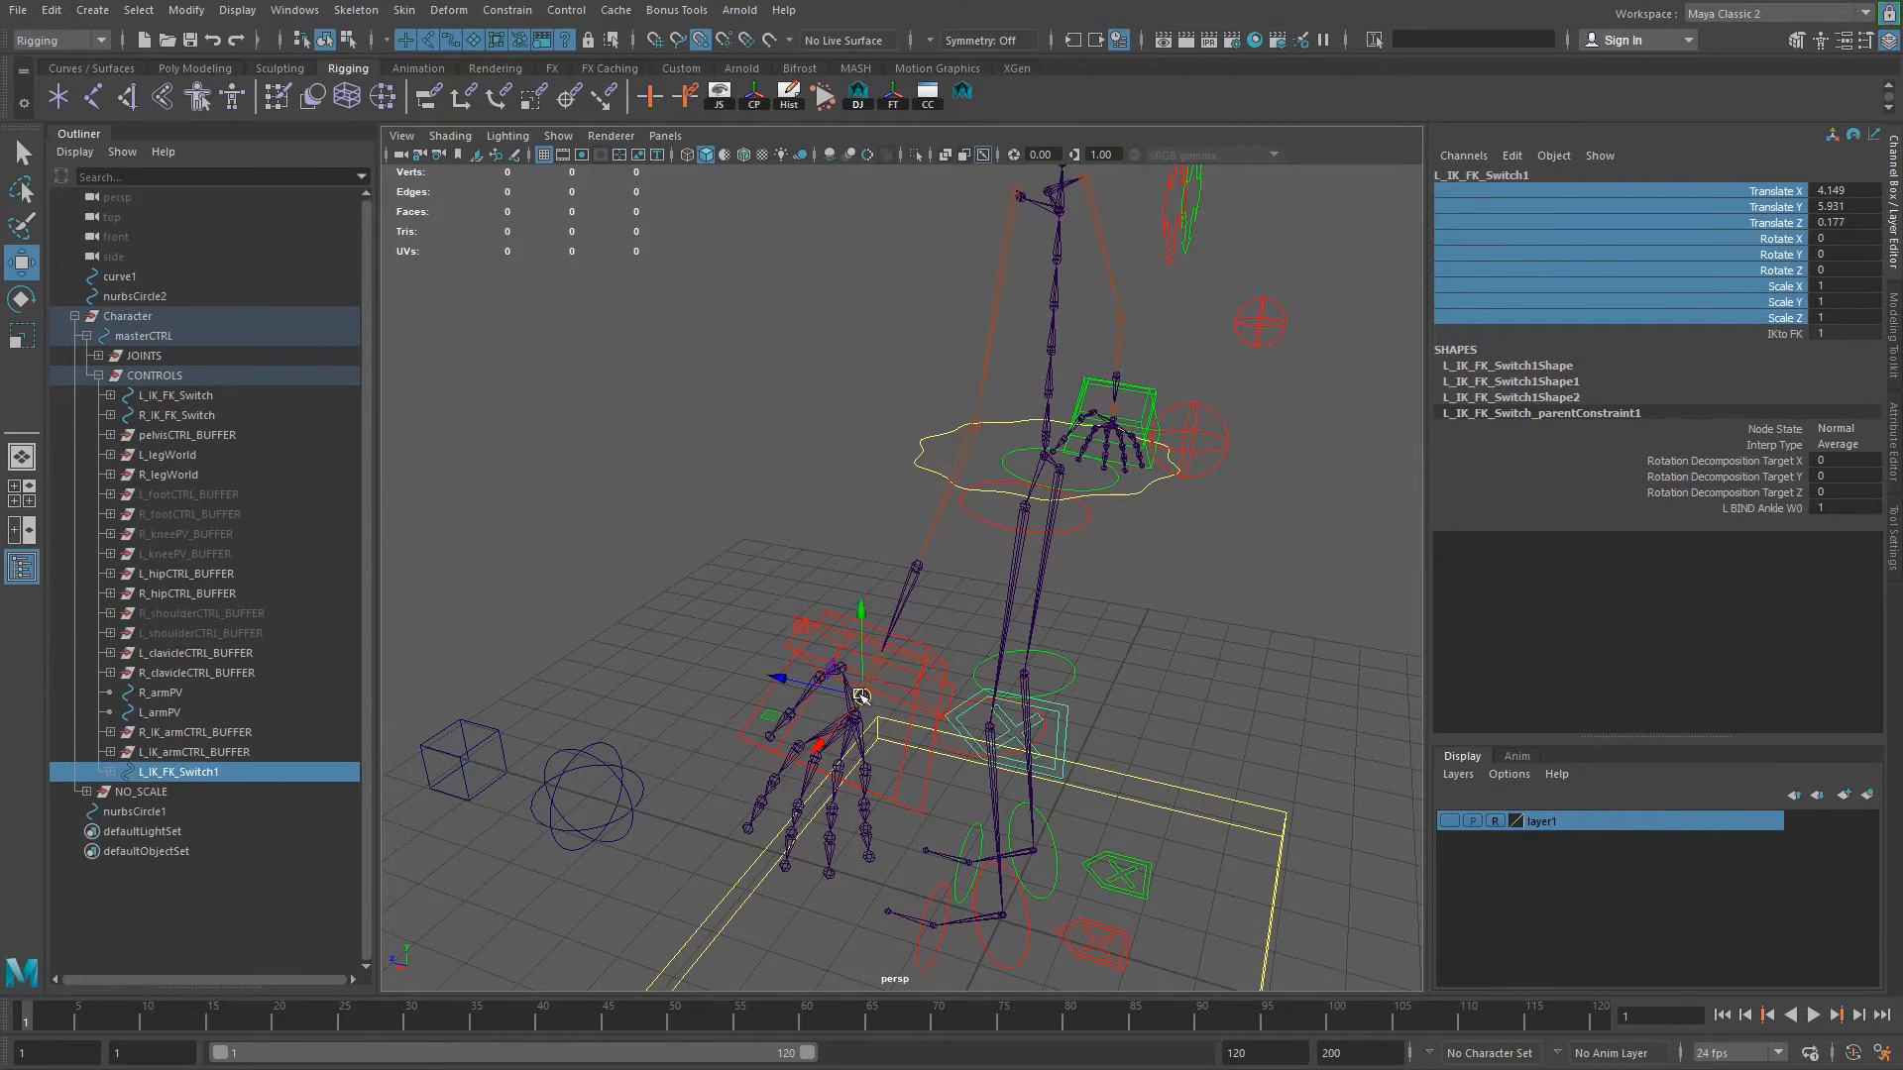
Rotate the duplicated switch about 43 degrees around Z to align it with the left hand, and freeze its transformations.
left_click_drag(907, 745, 839, 655, "alt")
scroll(790, 621, "up", 4)
middle_click_drag(790, 621, 1054, 680, "alt")
left_click_drag(1053, 680, 1037, 680, "alt")
key("e")
left_click_drag(803, 587, 855, 656)
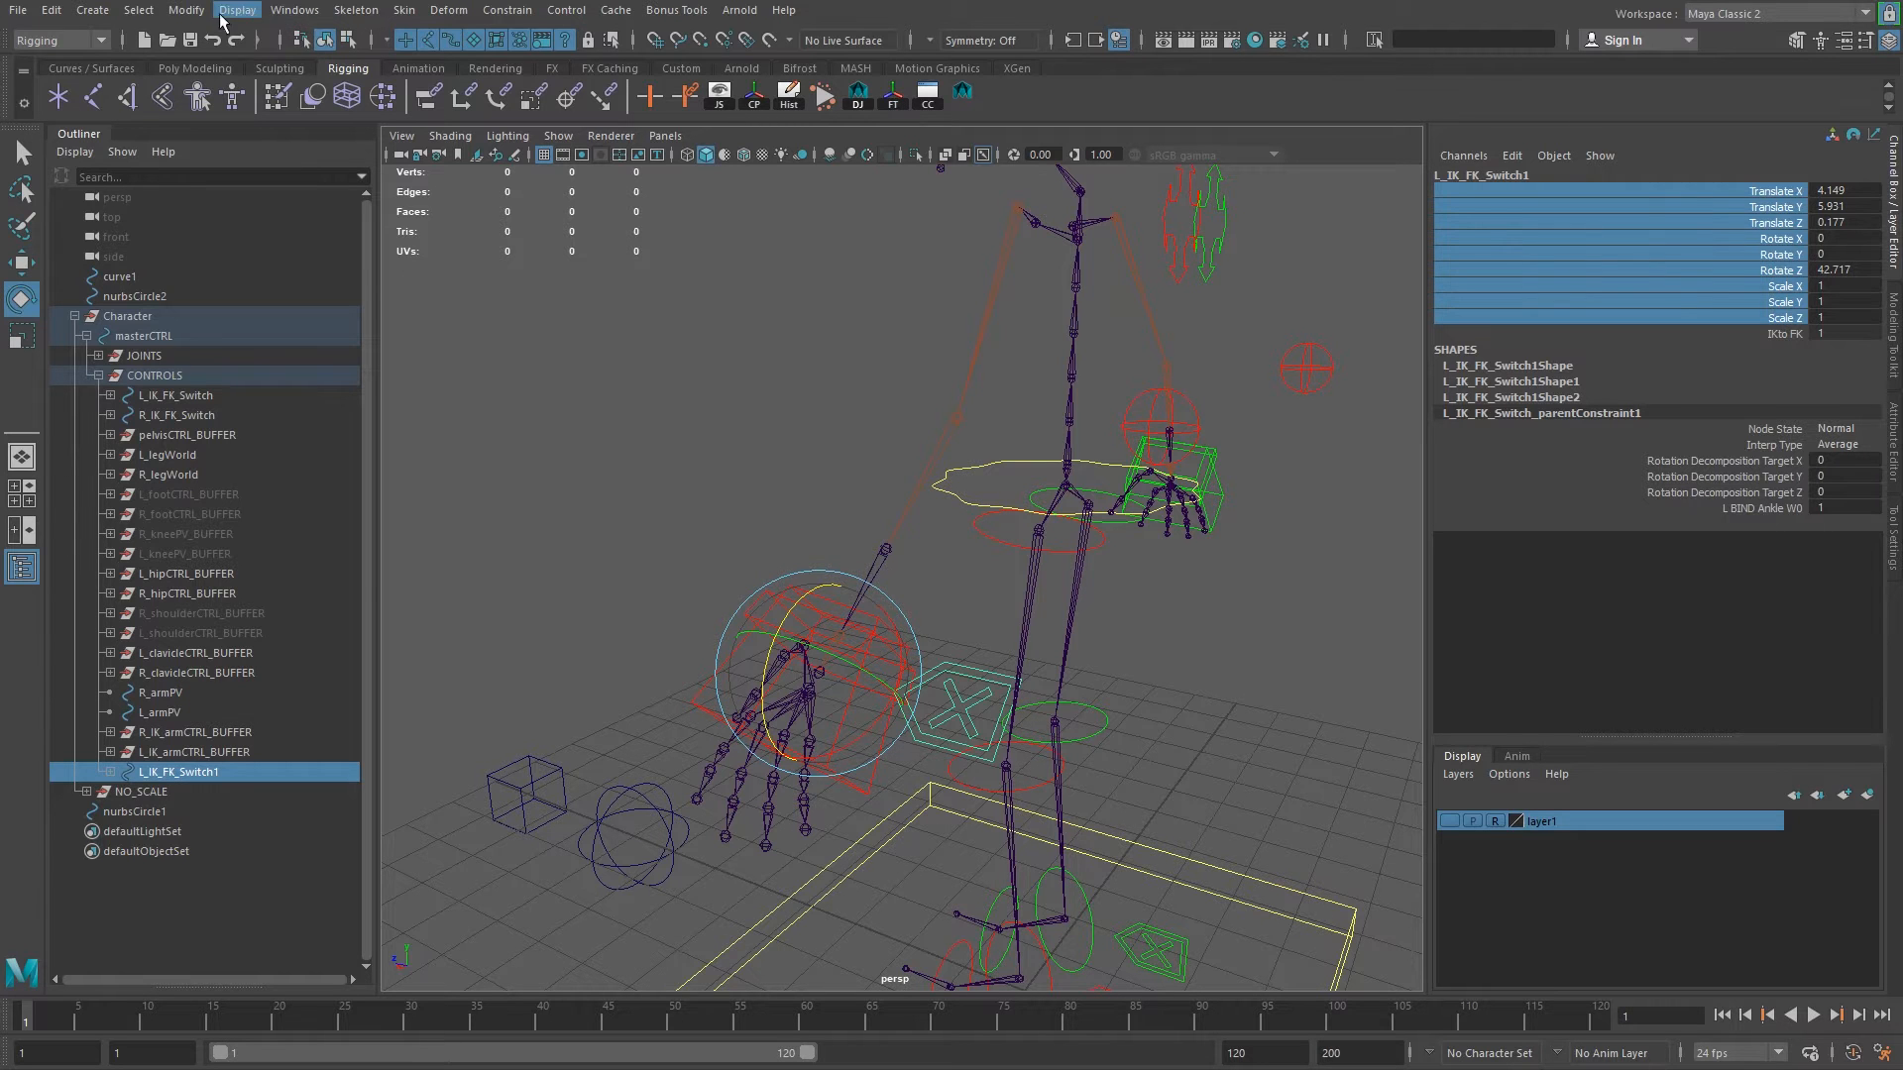
left_click(185, 9)
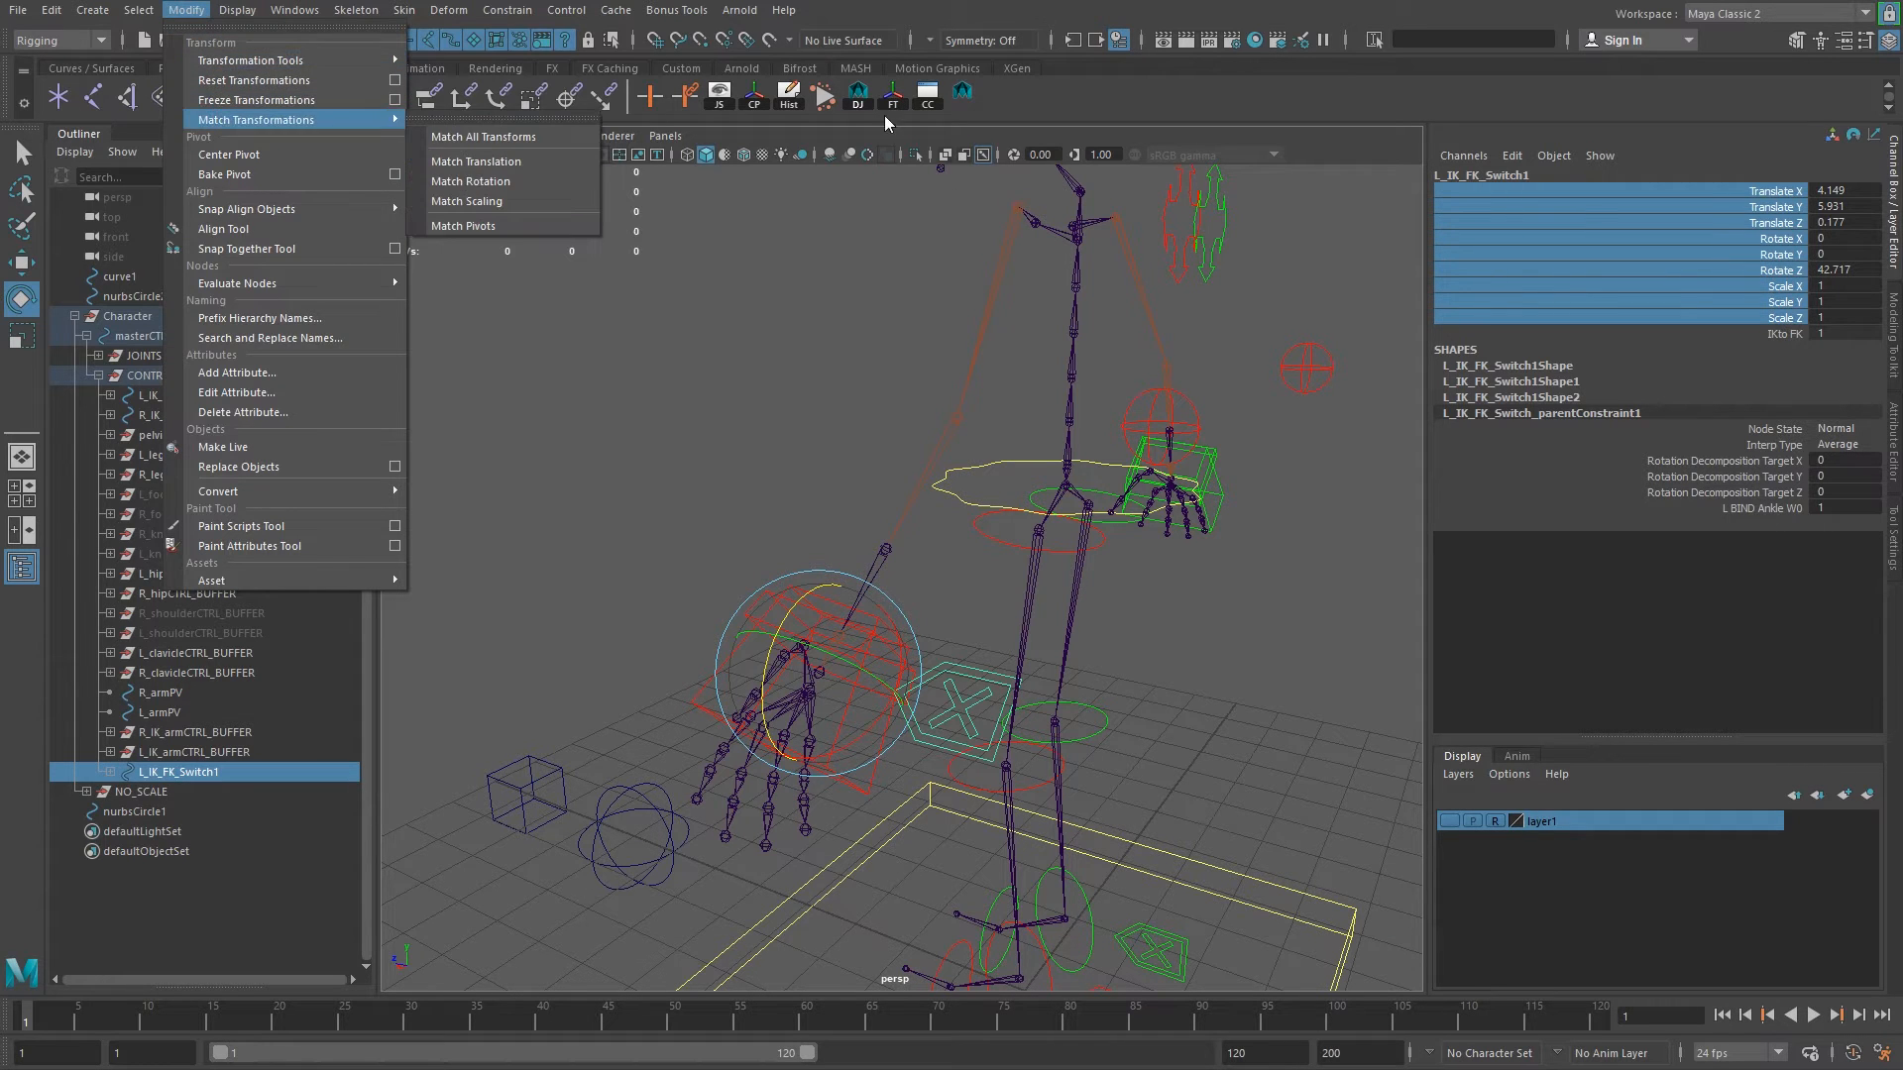
left_click(256, 100)
Rename the duplicated switch control as L_arm_IK_FK_Switch.
left_click_drag(1044, 694, 1085, 686, "alt")
left_click_drag(803, 431, 762, 555, "alt")
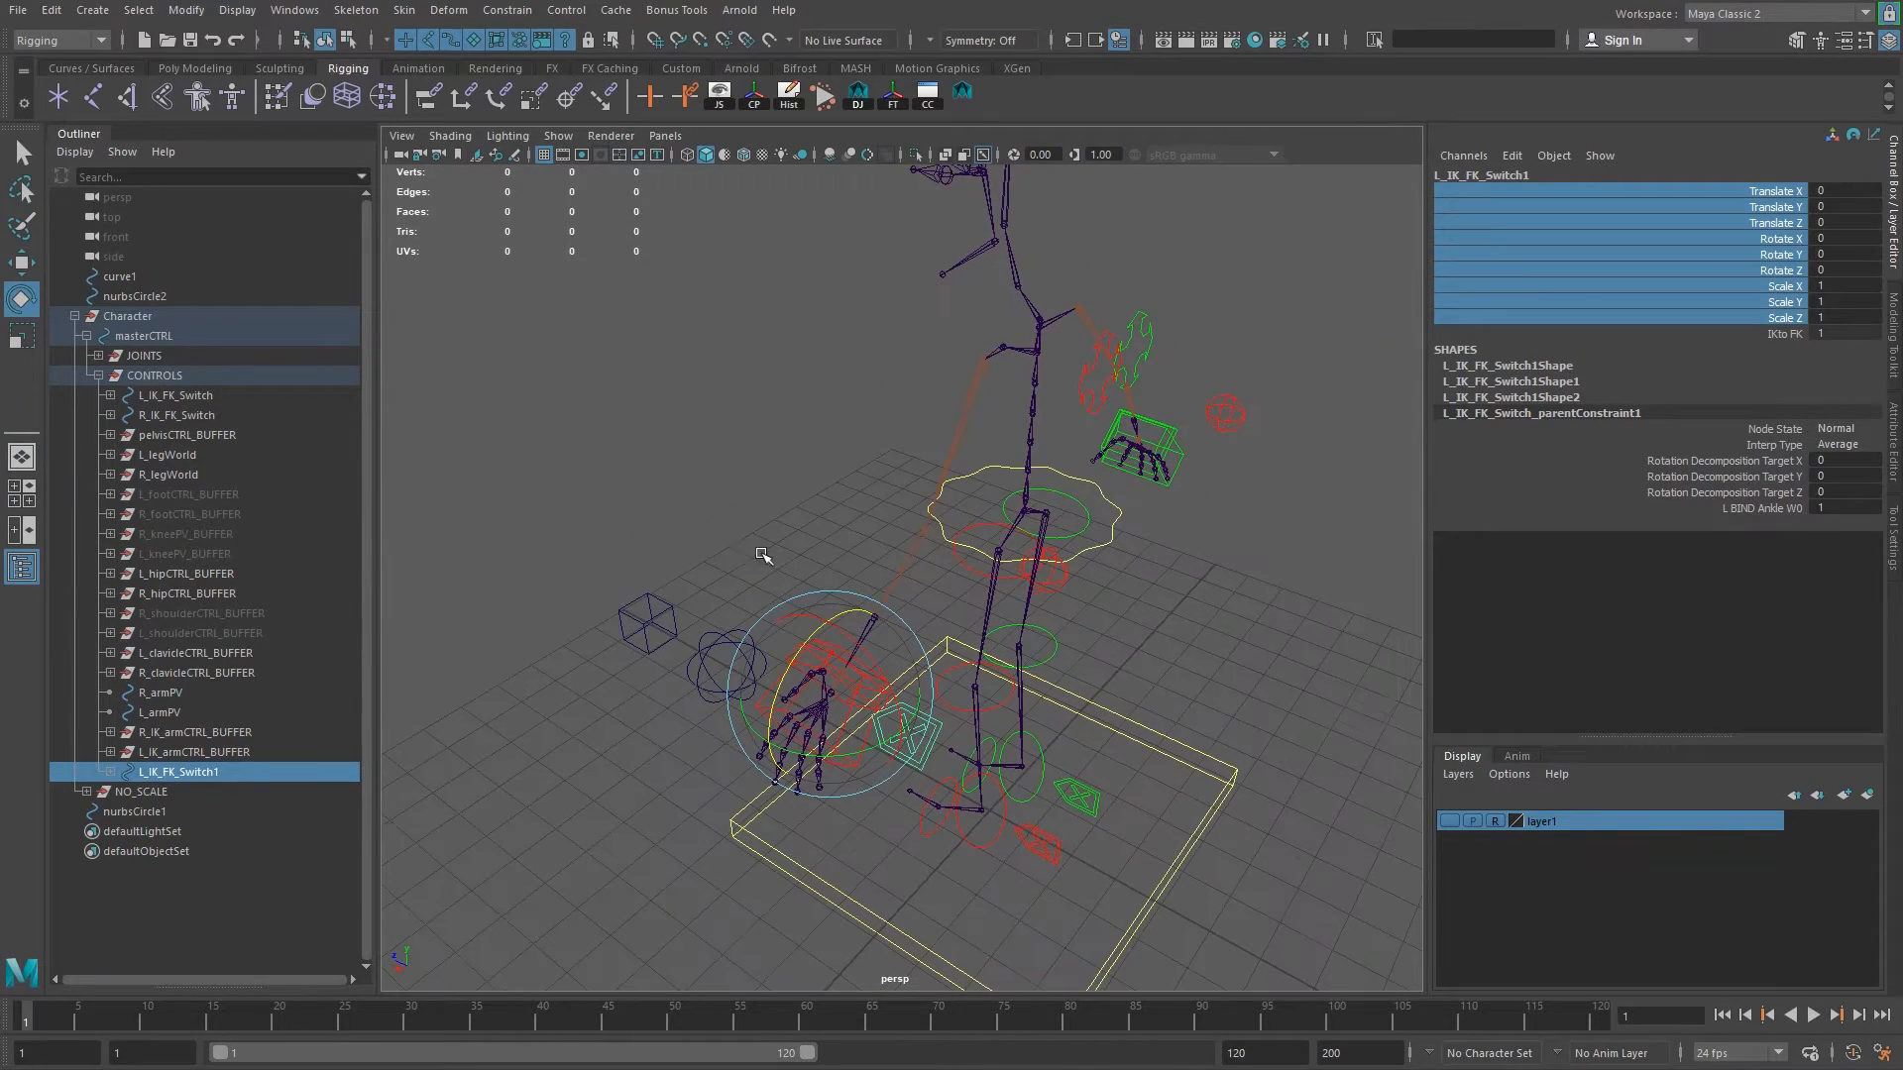
double_click(226, 772)
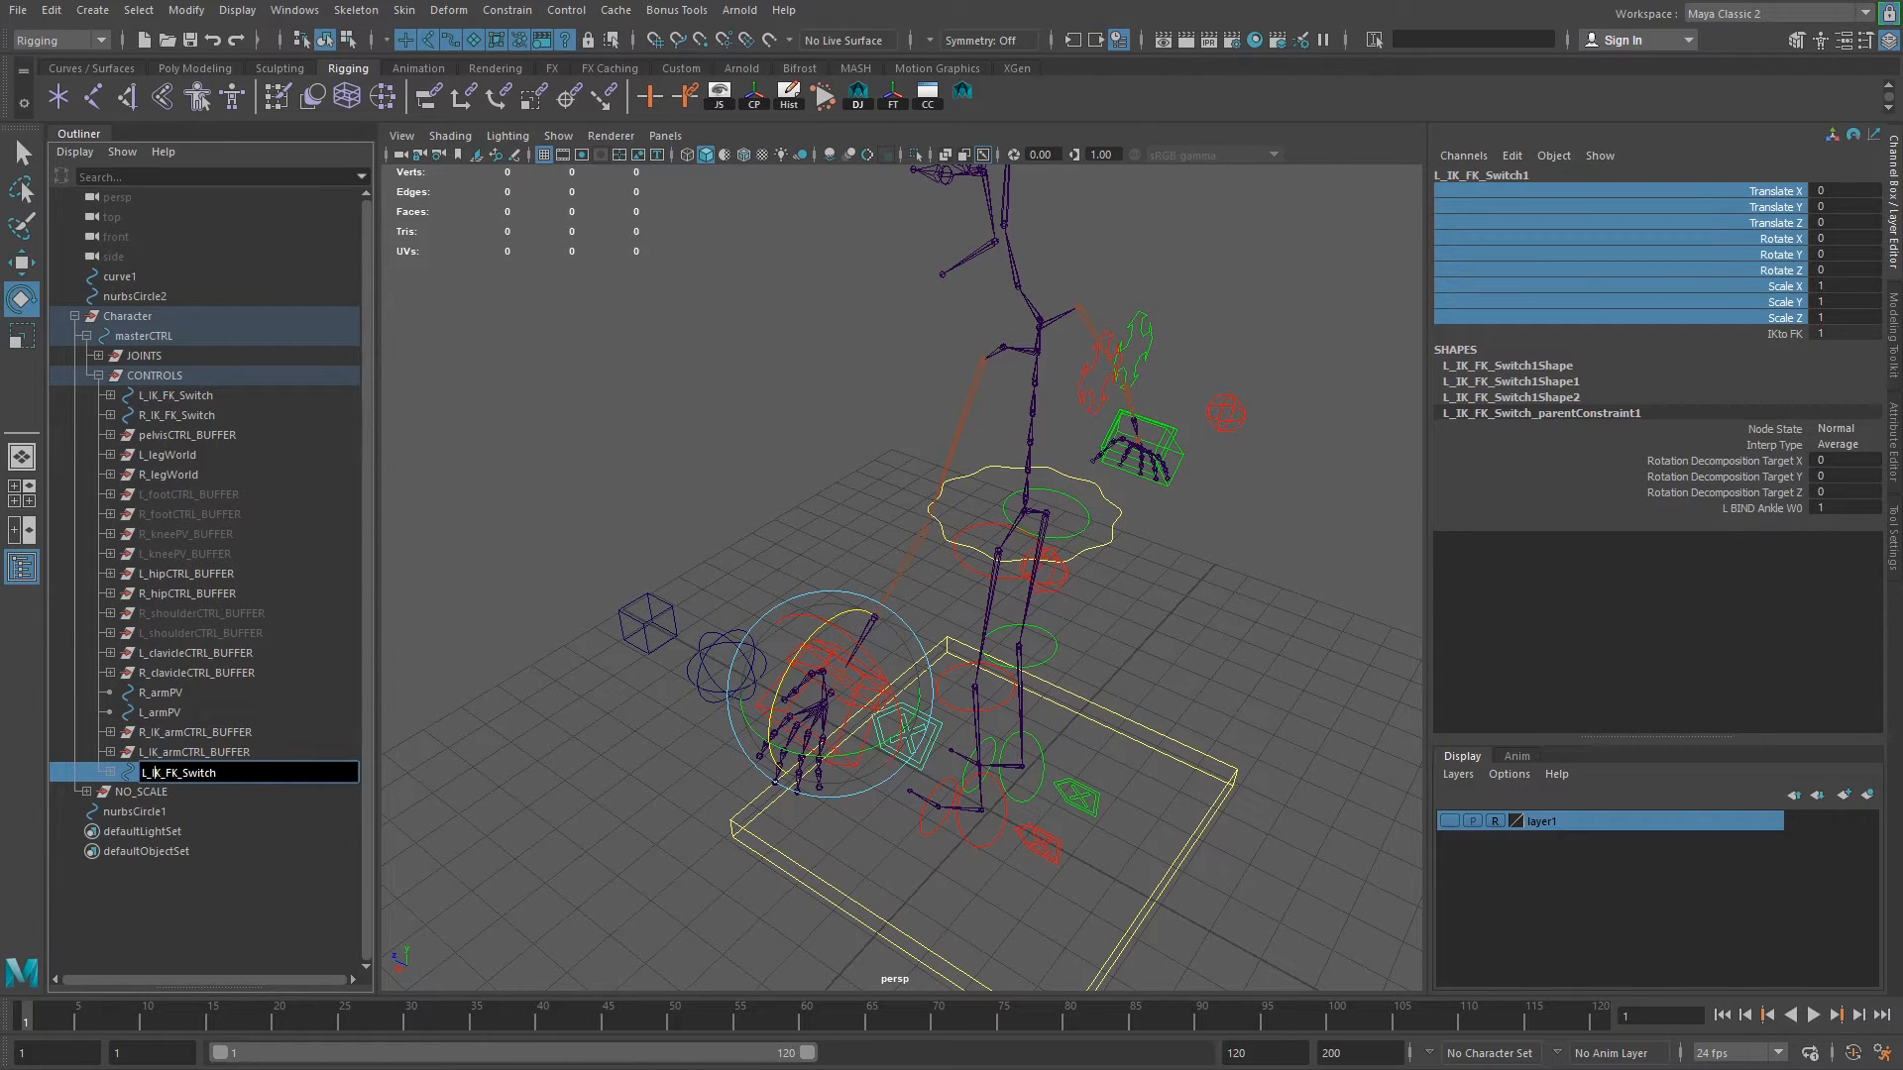
type("arm")
type("_")
key("Return")
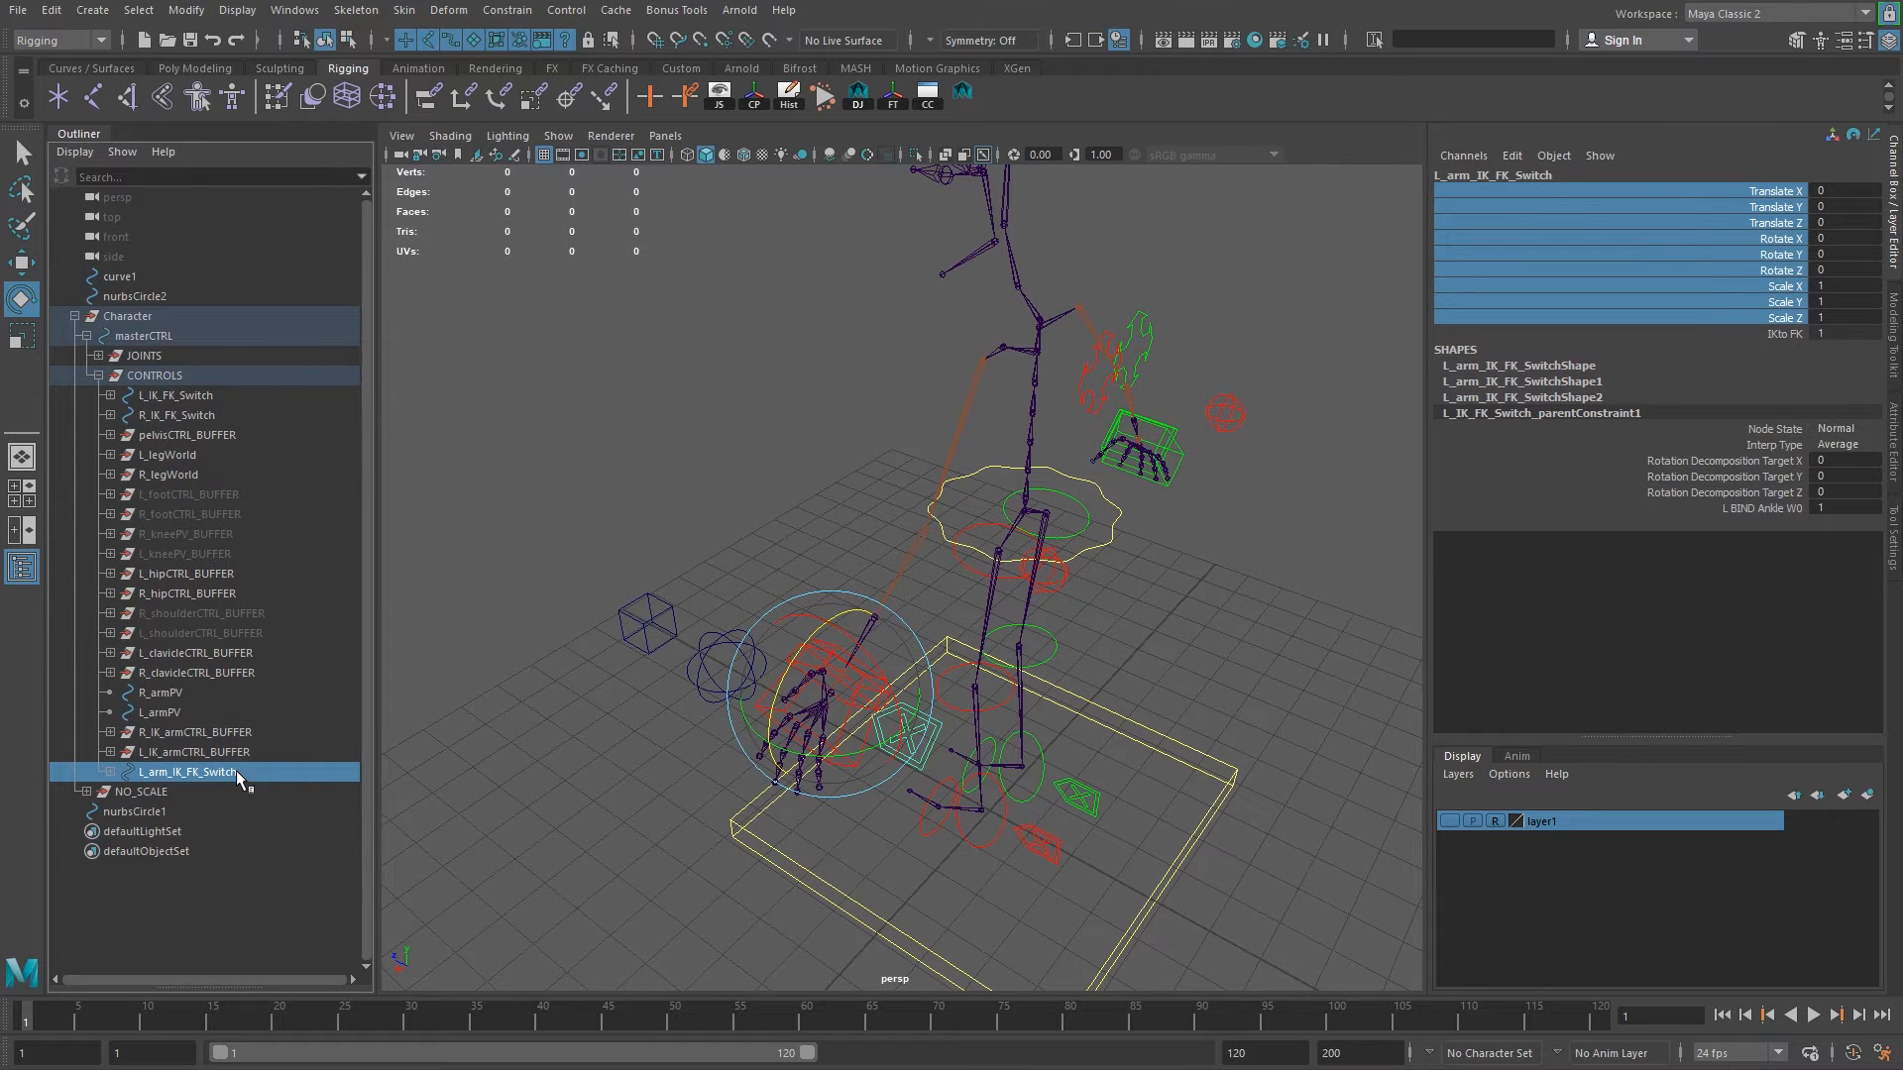
Save the current scene as a student-version file.
left_click_drag(821, 782, 807, 707, "alt")
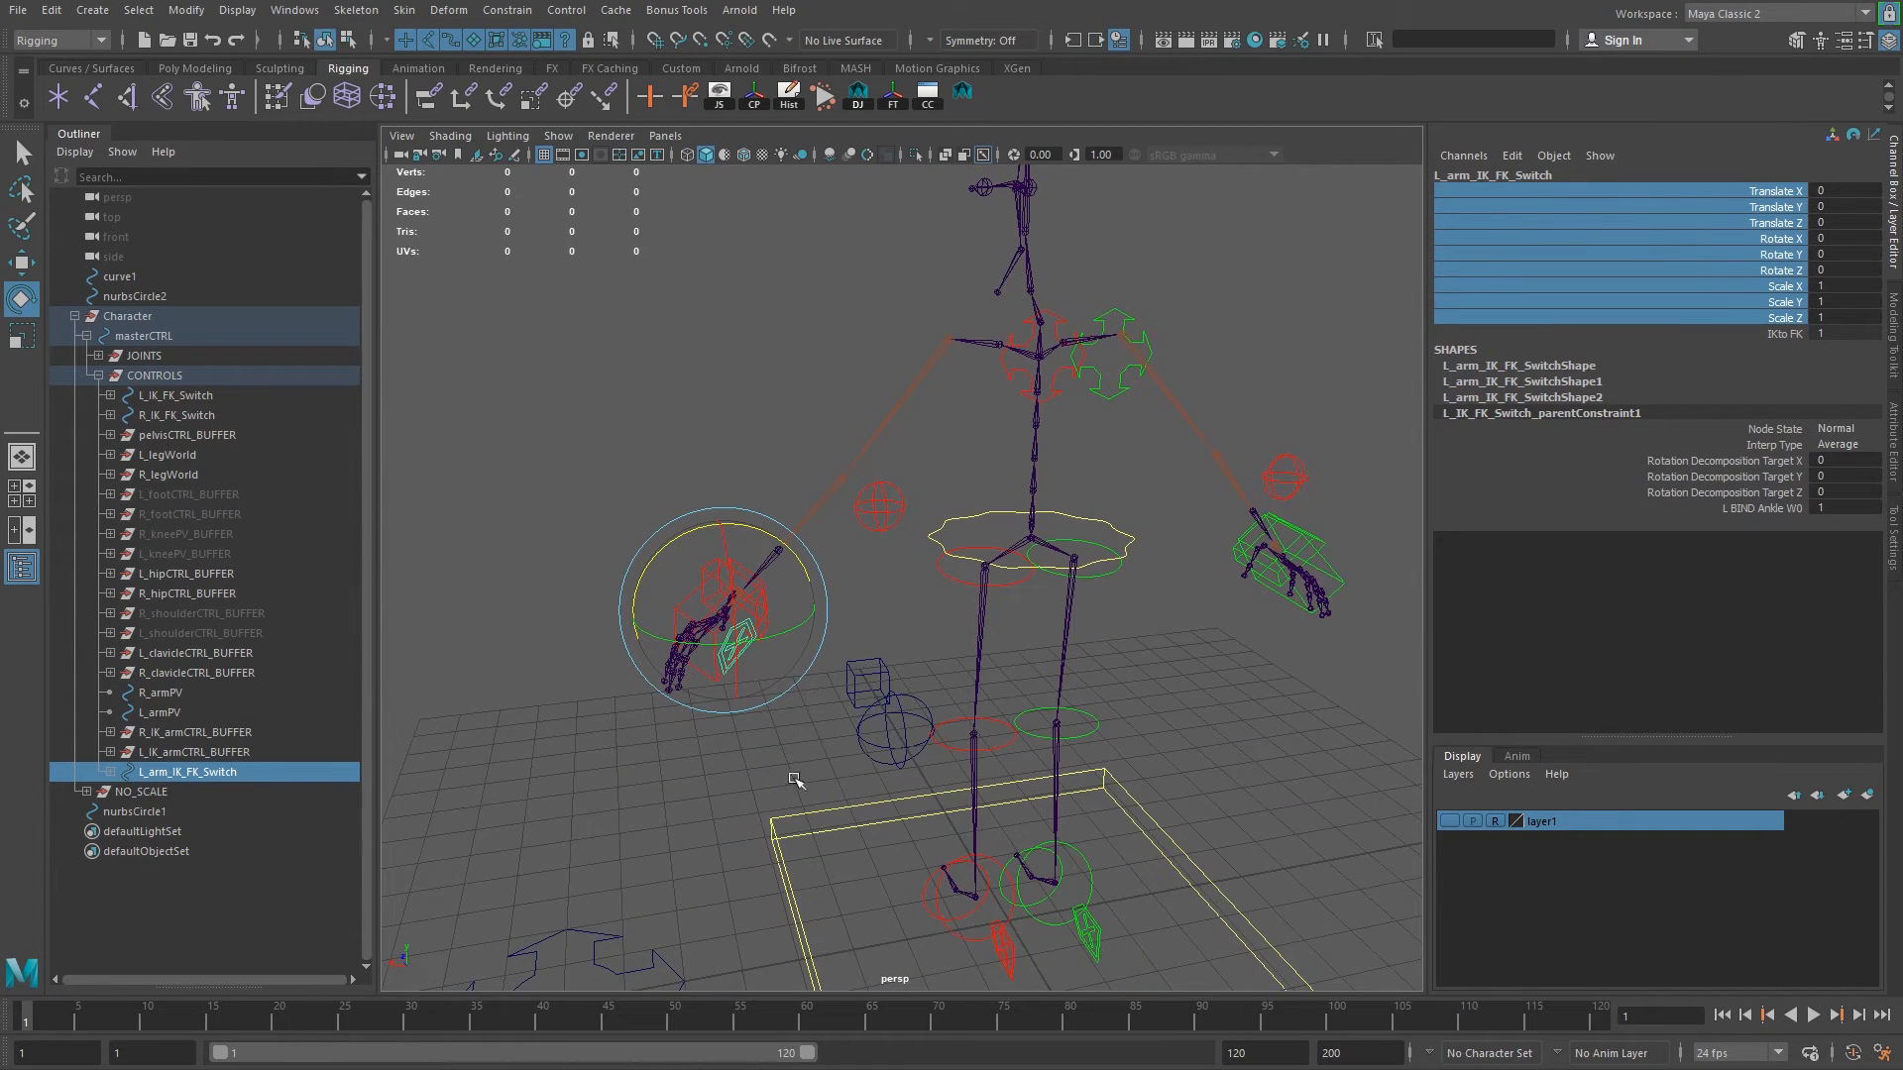
left_click_drag(1269, 628, 912, 619, "alt")
key("ctrl+s")
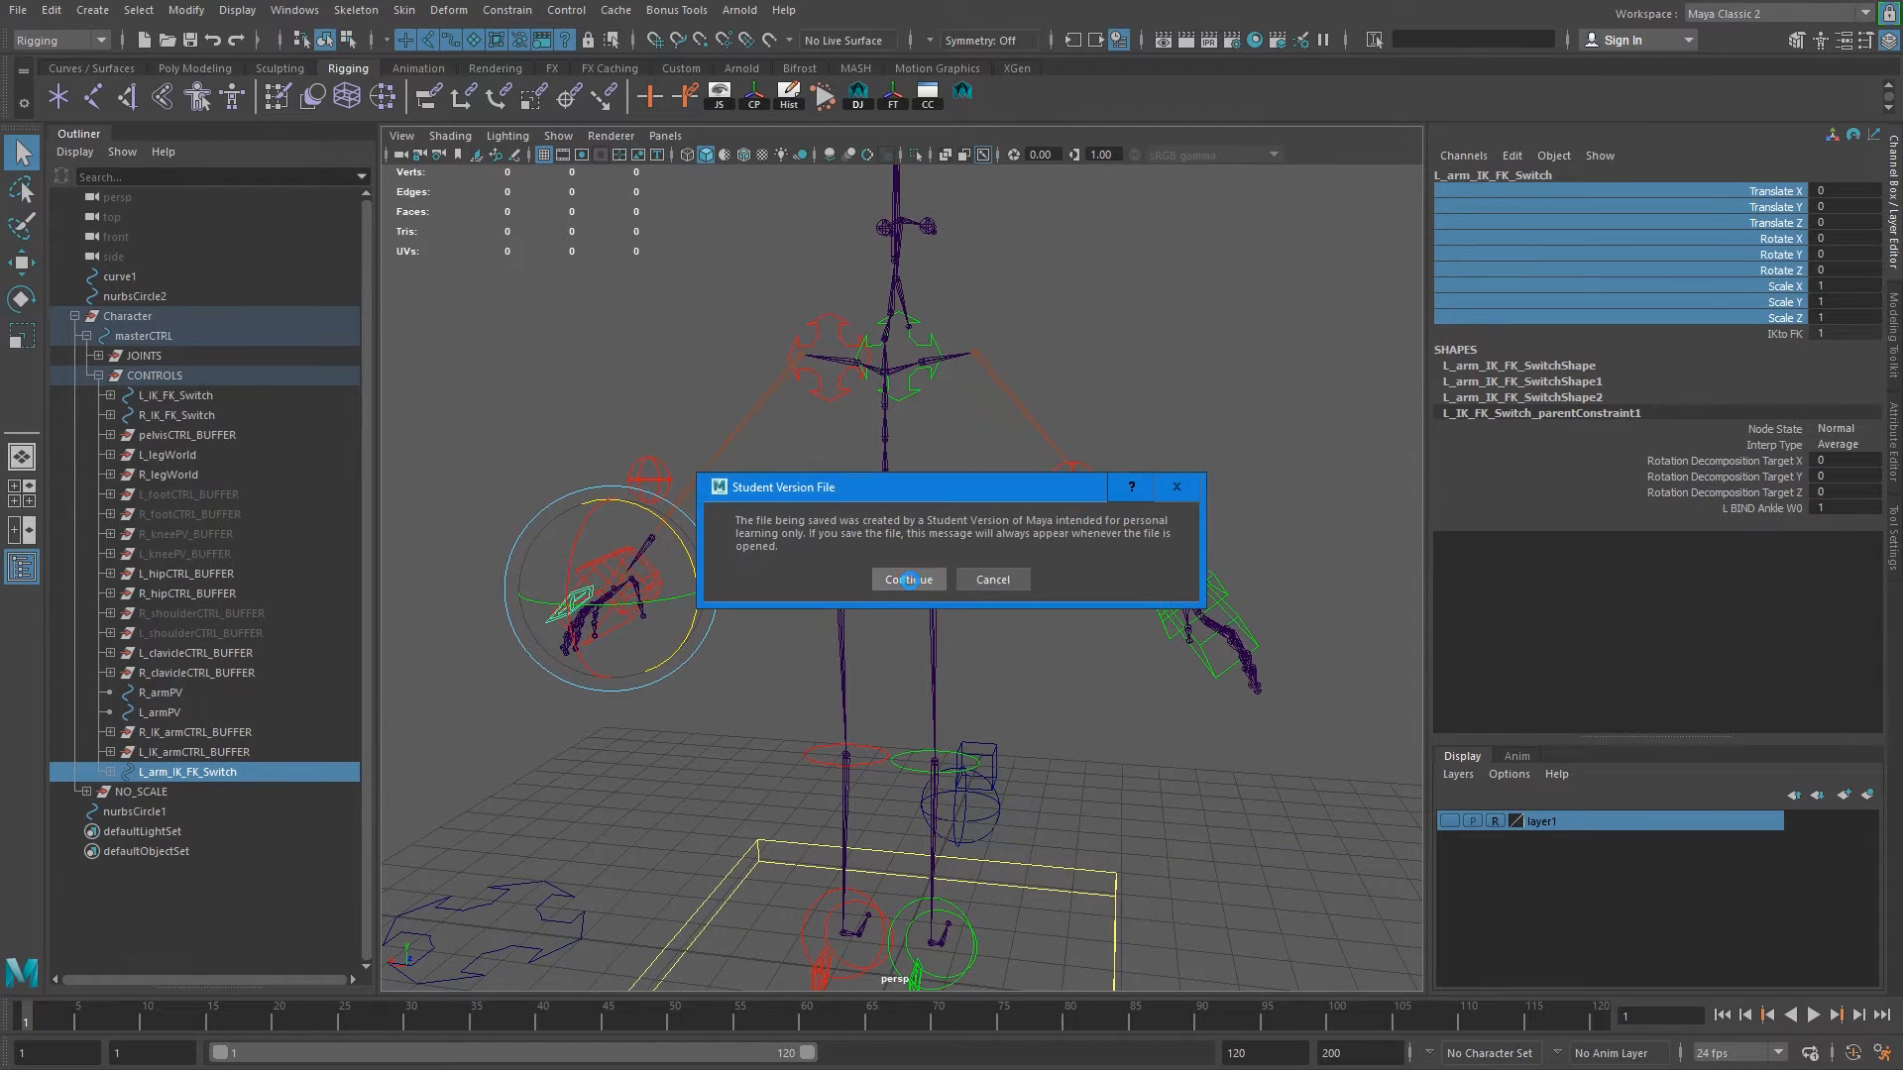
left_click(908, 580)
left_click_drag(712, 643, 728, 684, "alt")
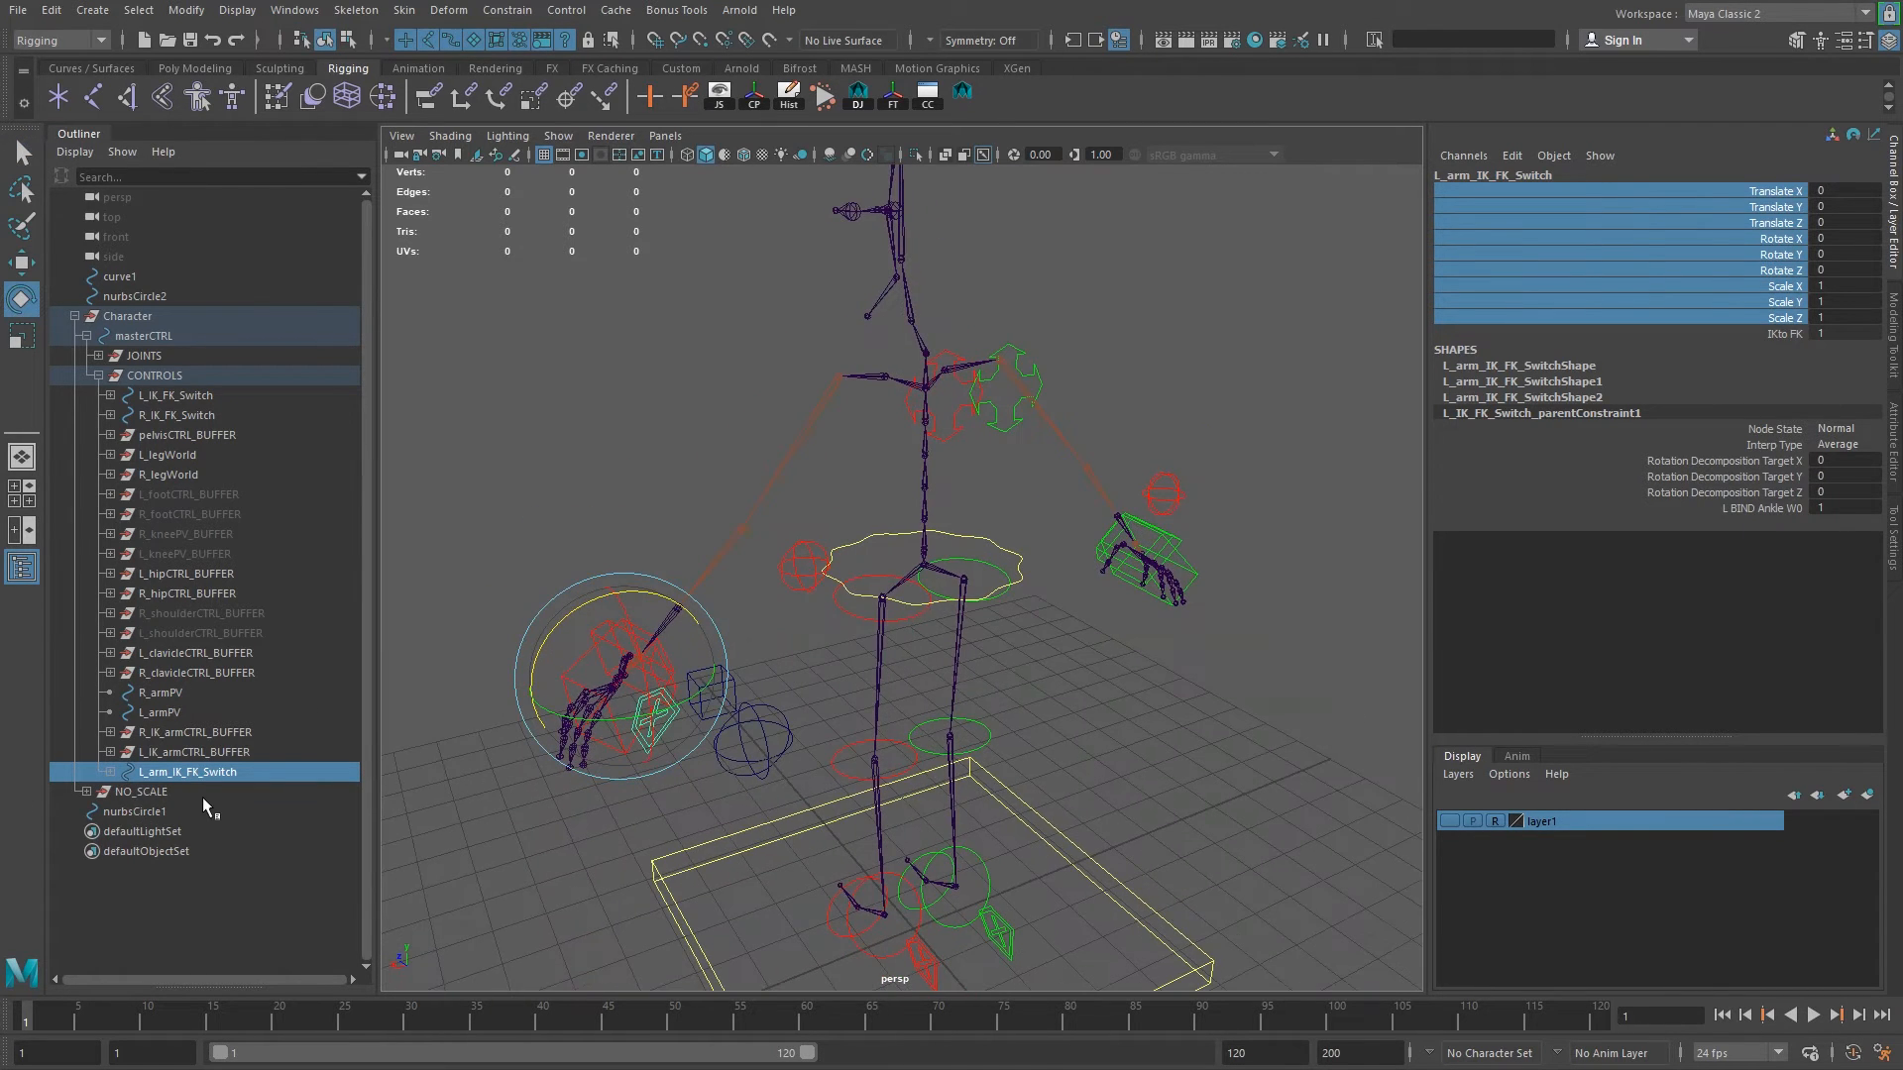
Group L_arm_IK_FK_Switch under CONTROLS and duplicate that group.
key("ctrl+g")
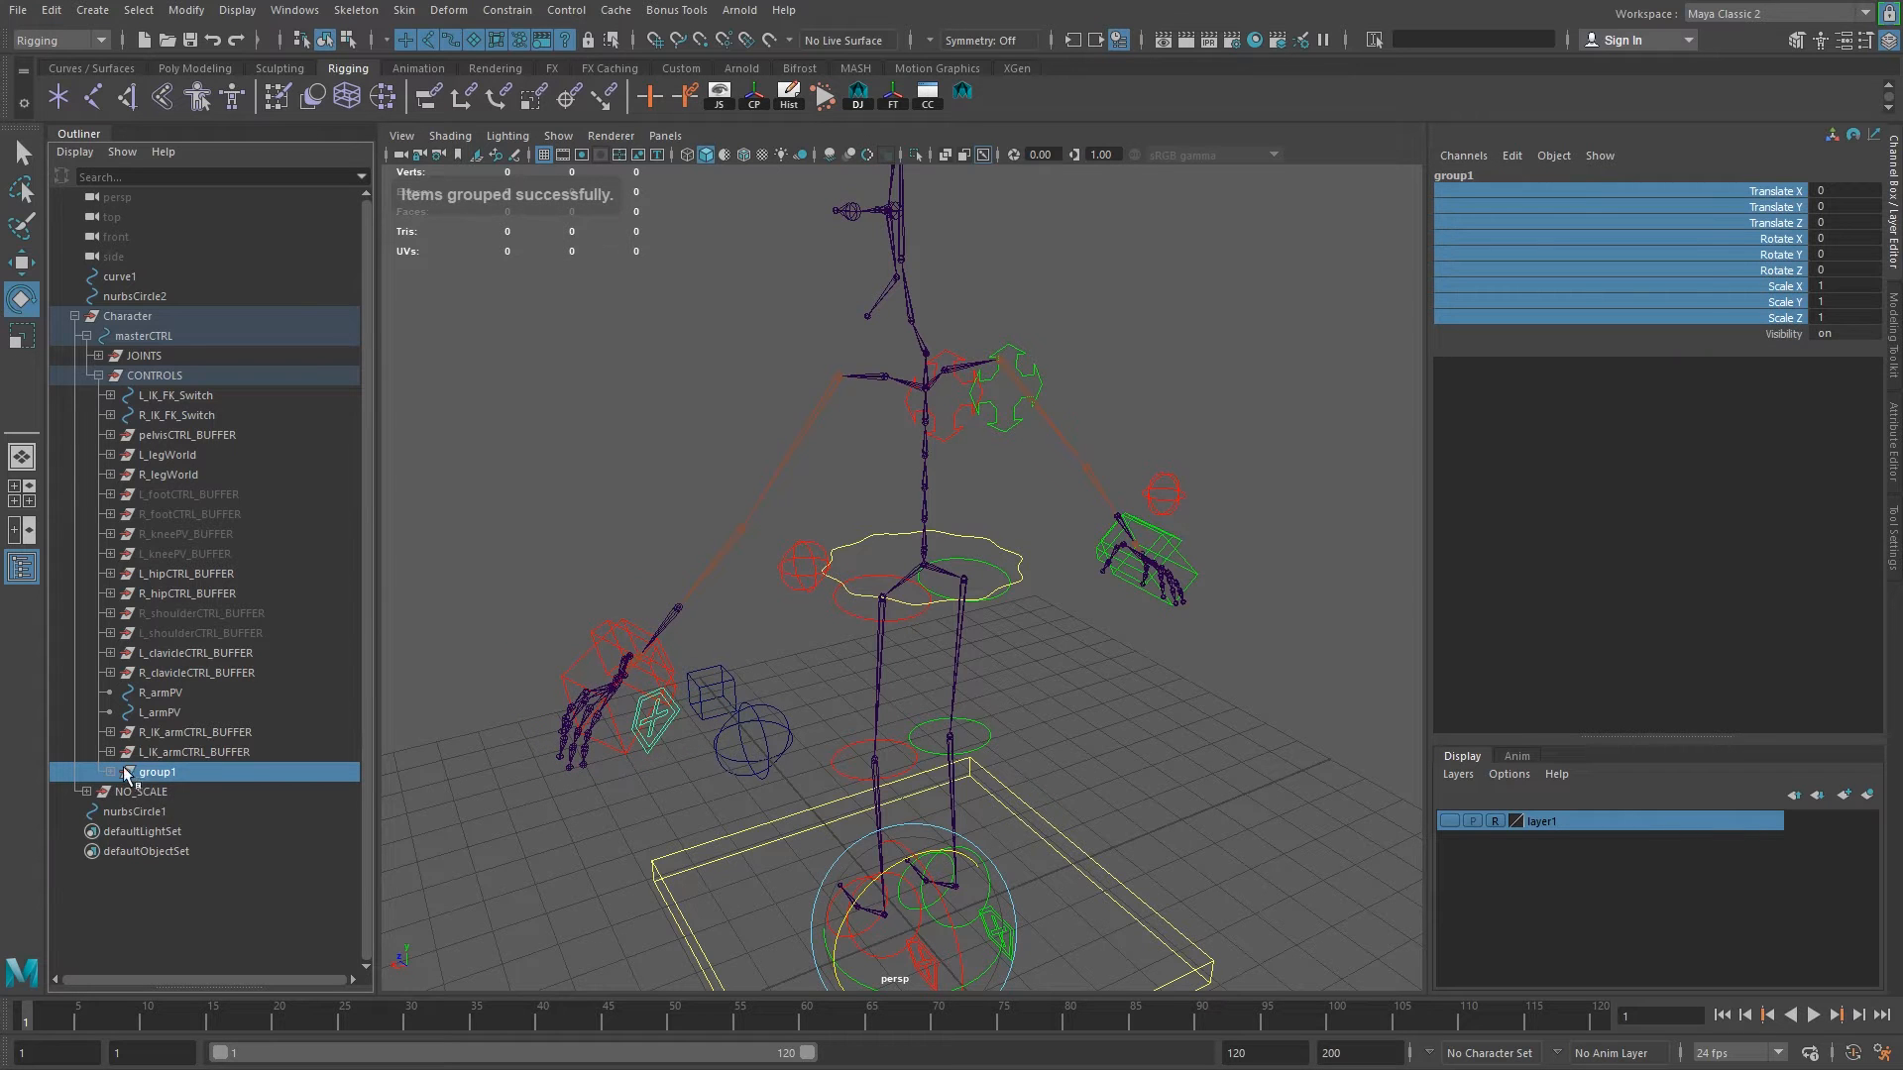
left_click(107, 772)
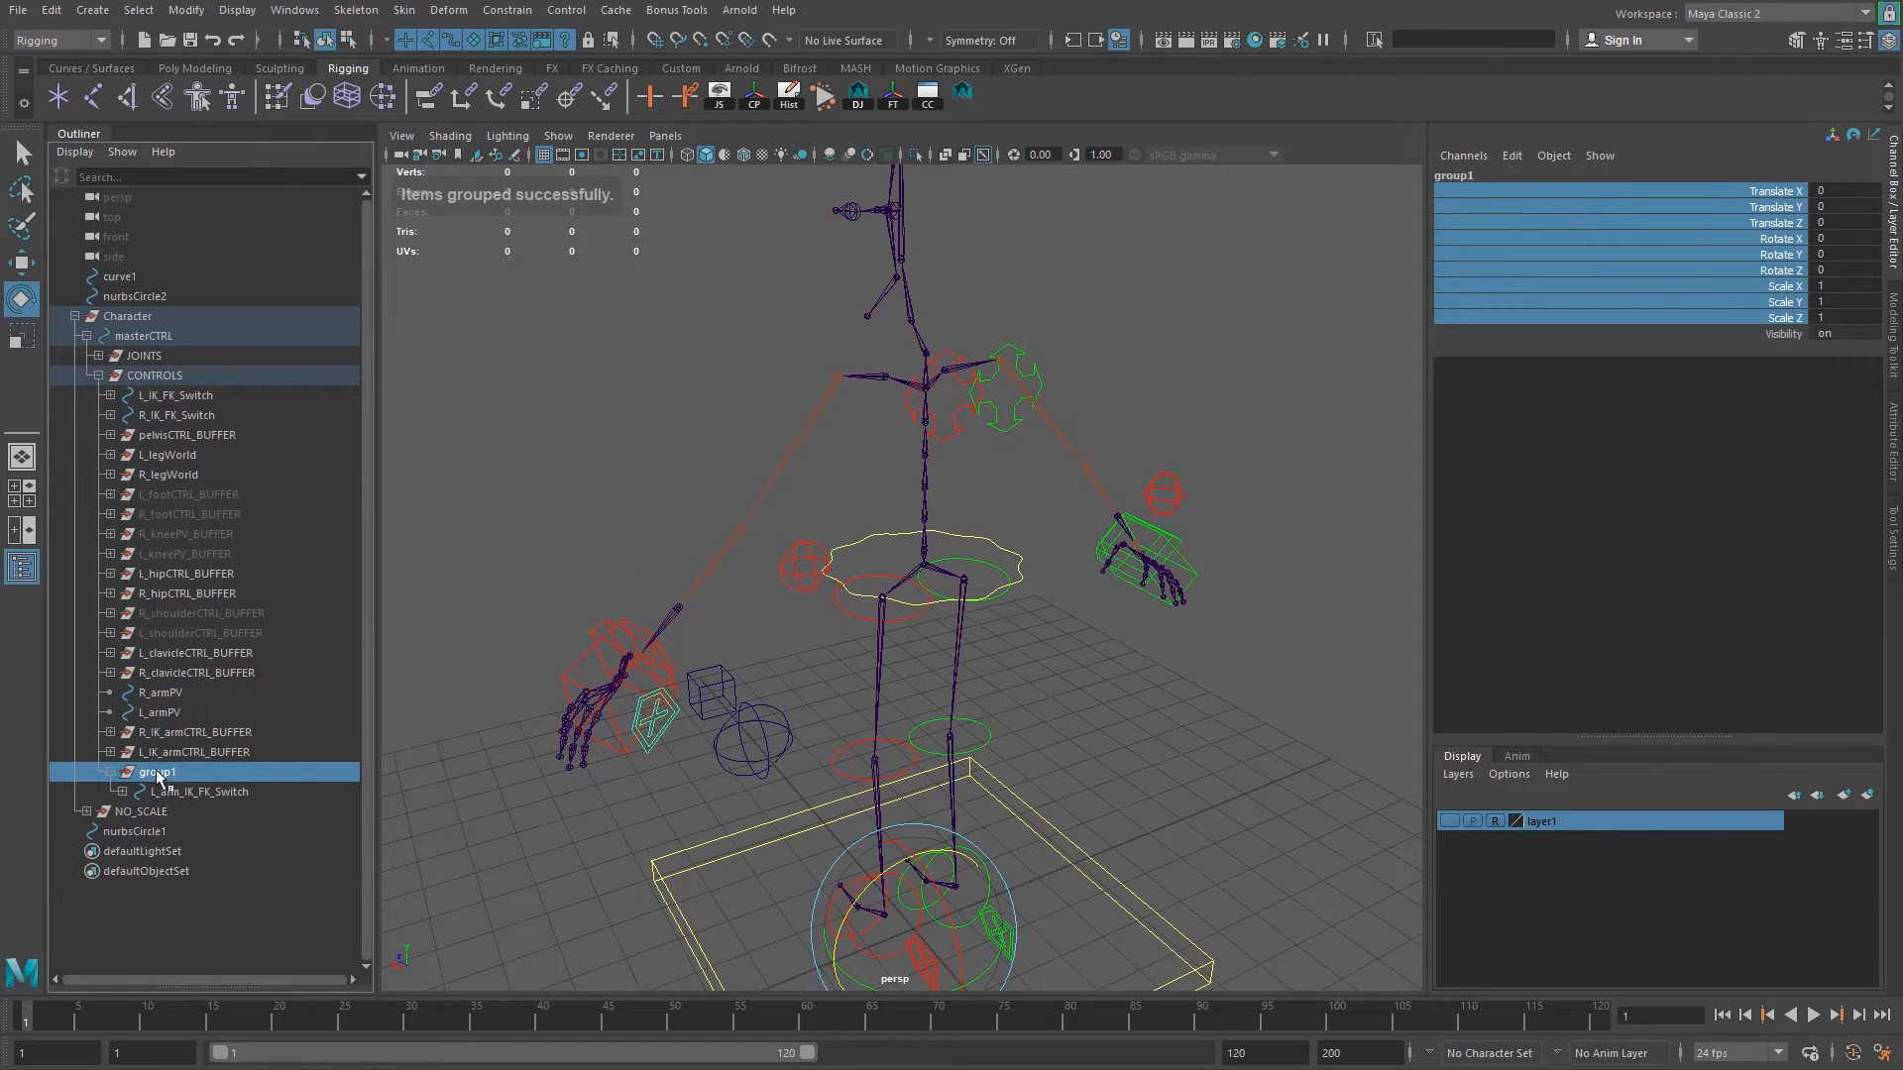
key("ctrl+d")
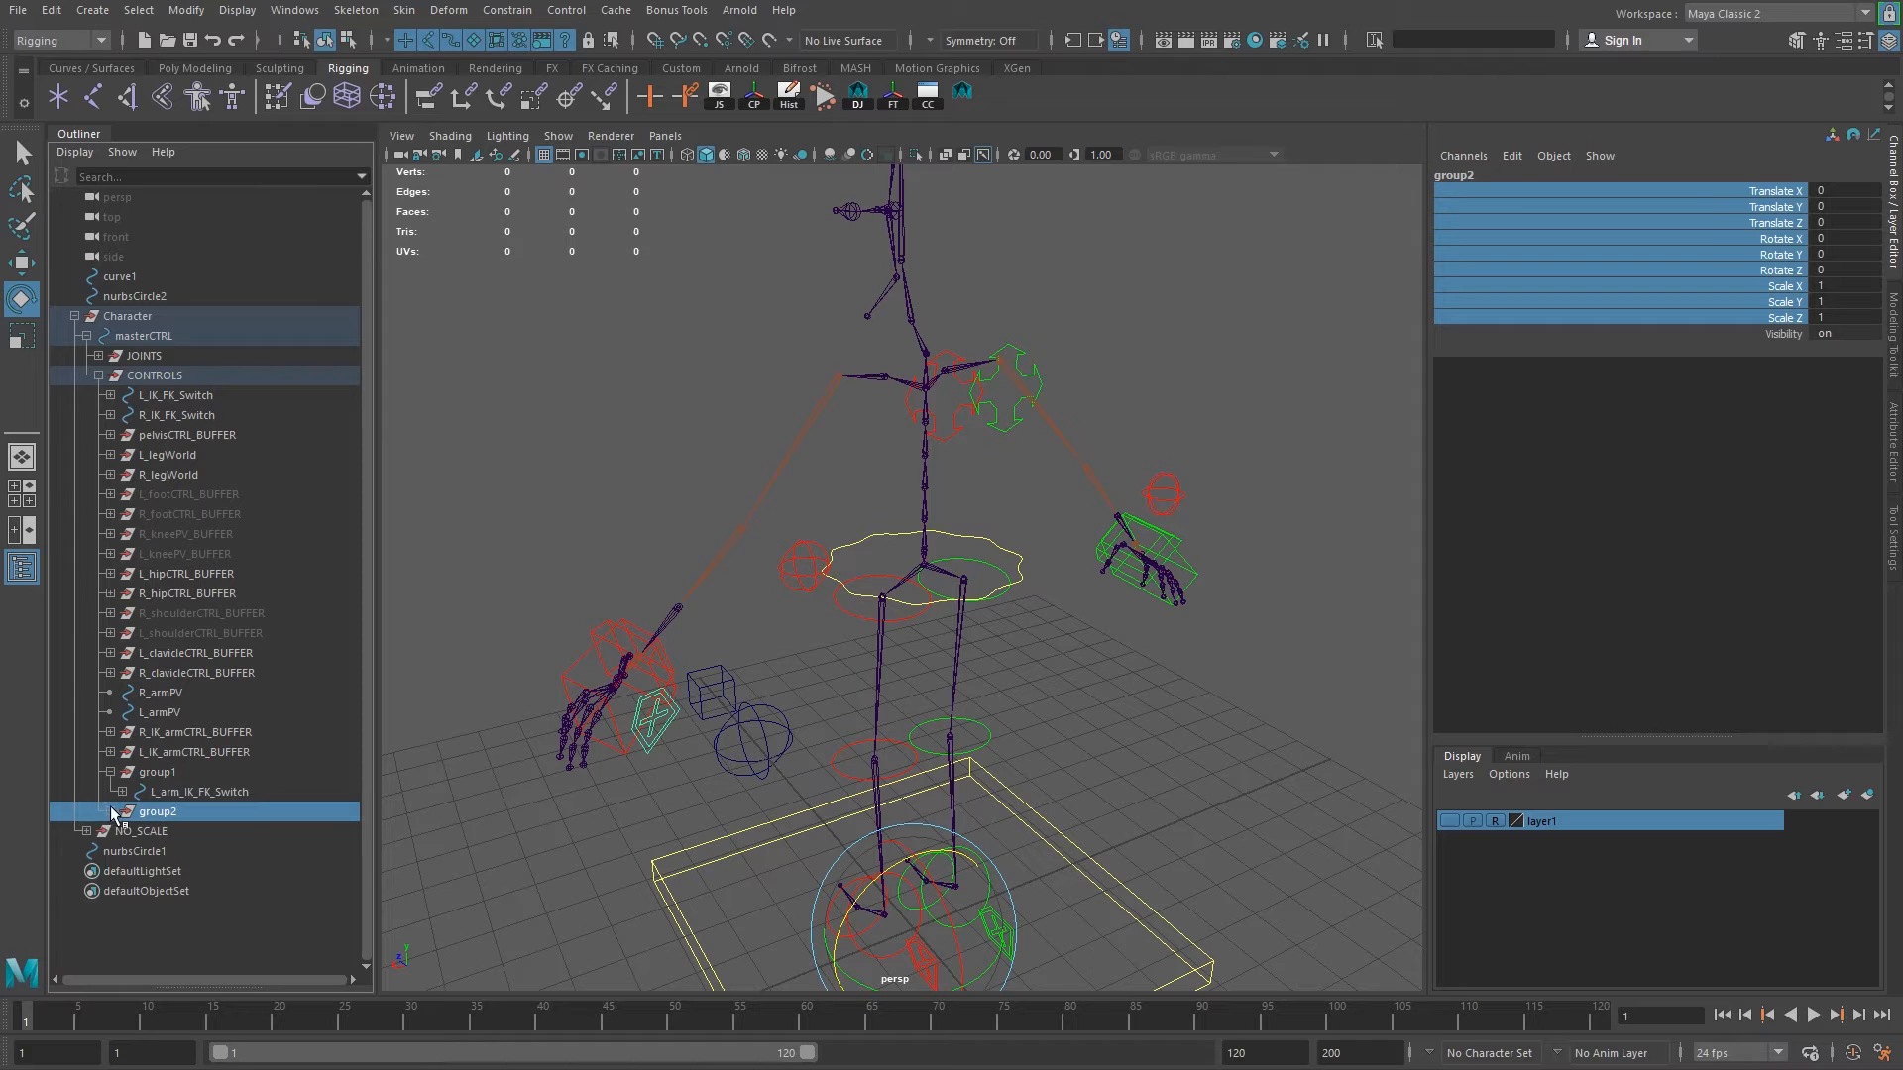
Rename the switch control inside the duplicated group as R_arm_IK_FK_Switch.
double_click(155, 831)
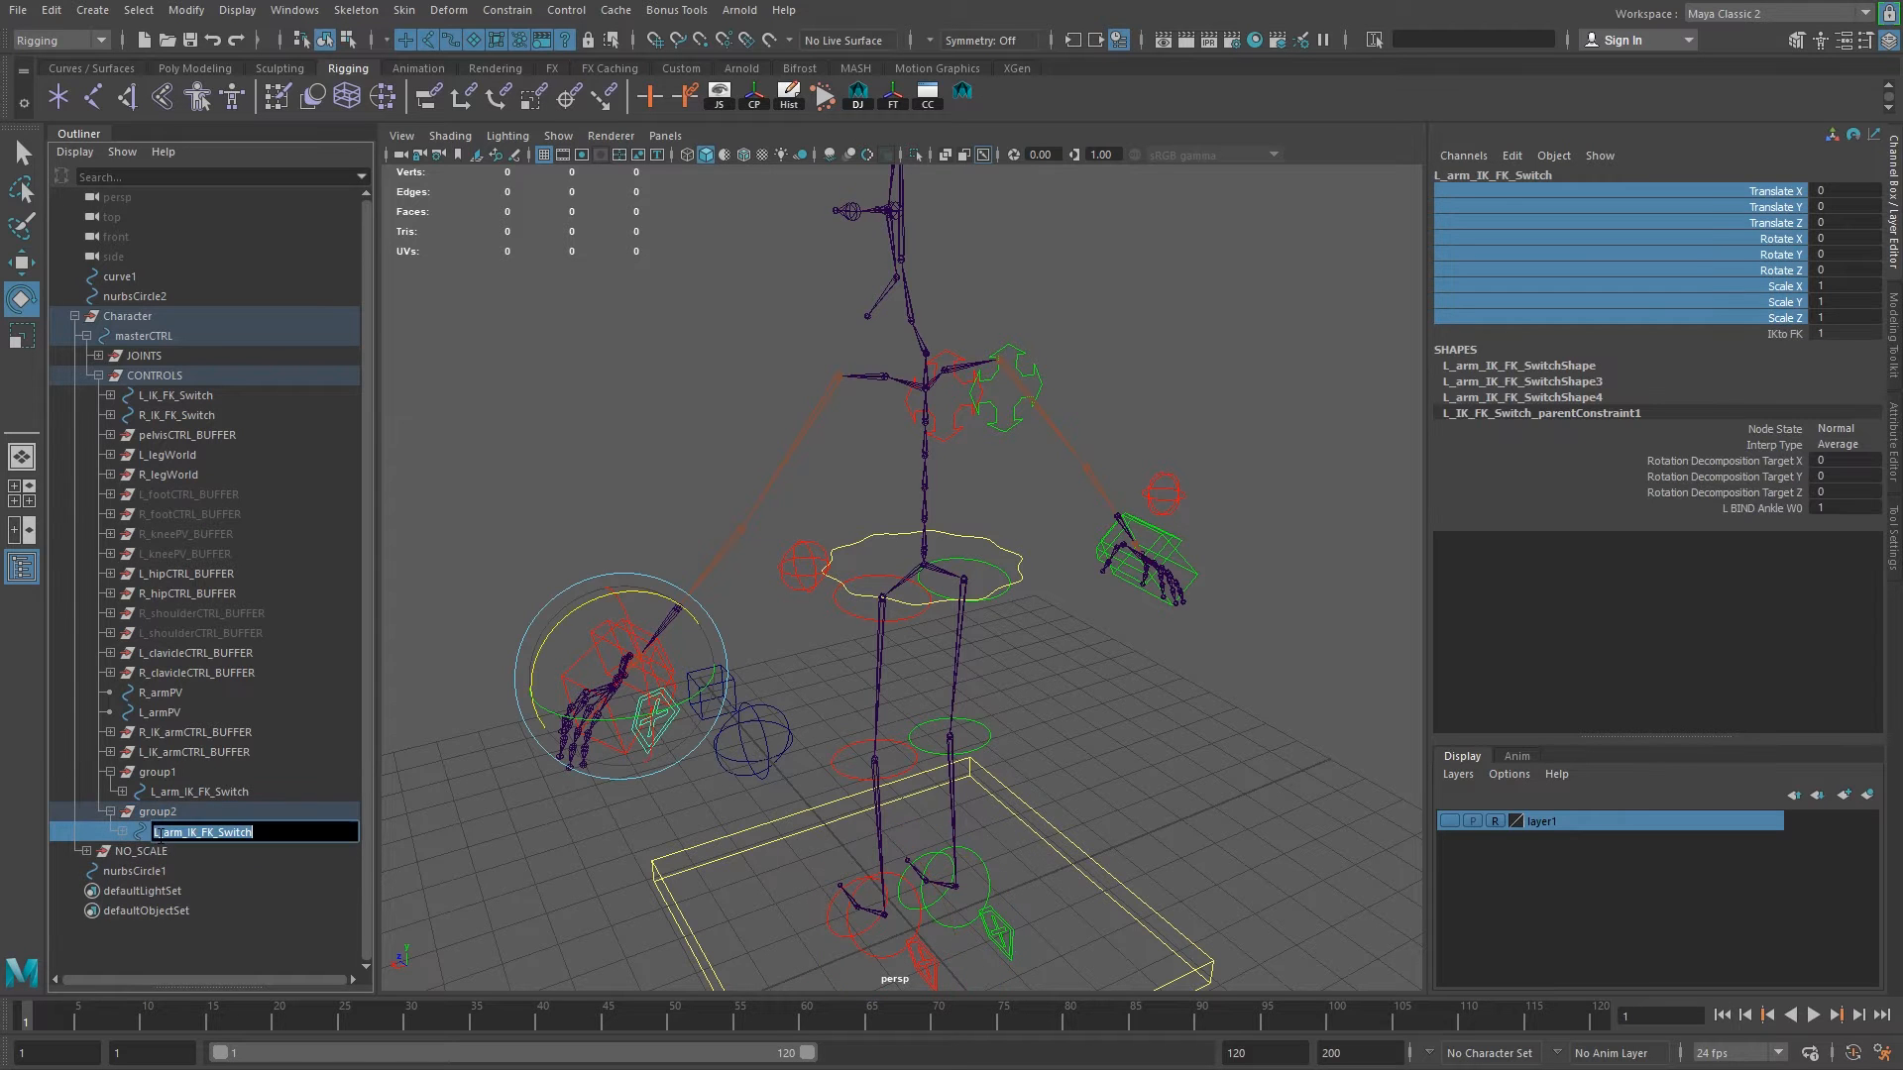
key("BackSpace")
type("R")
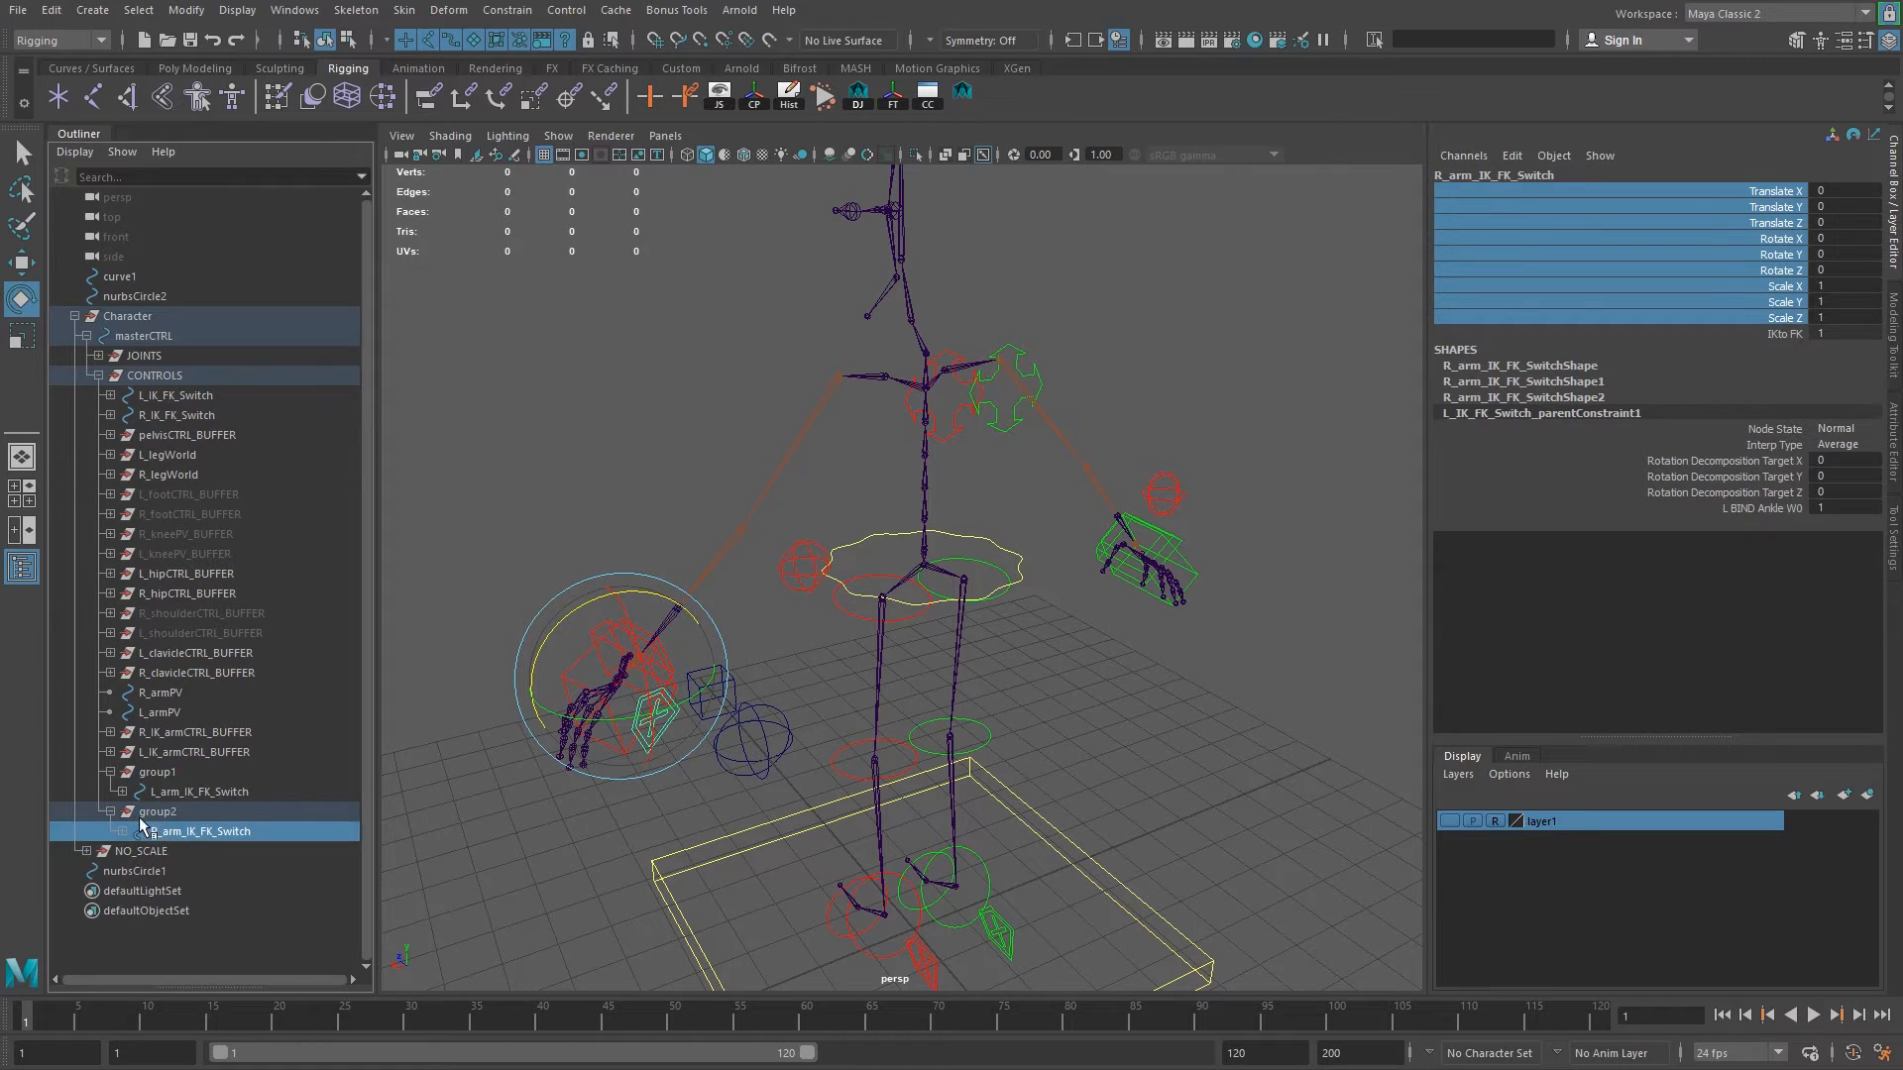
Mirror the duplicated group to the right arm by setting its Scale X to -1.
left_click(151, 811)
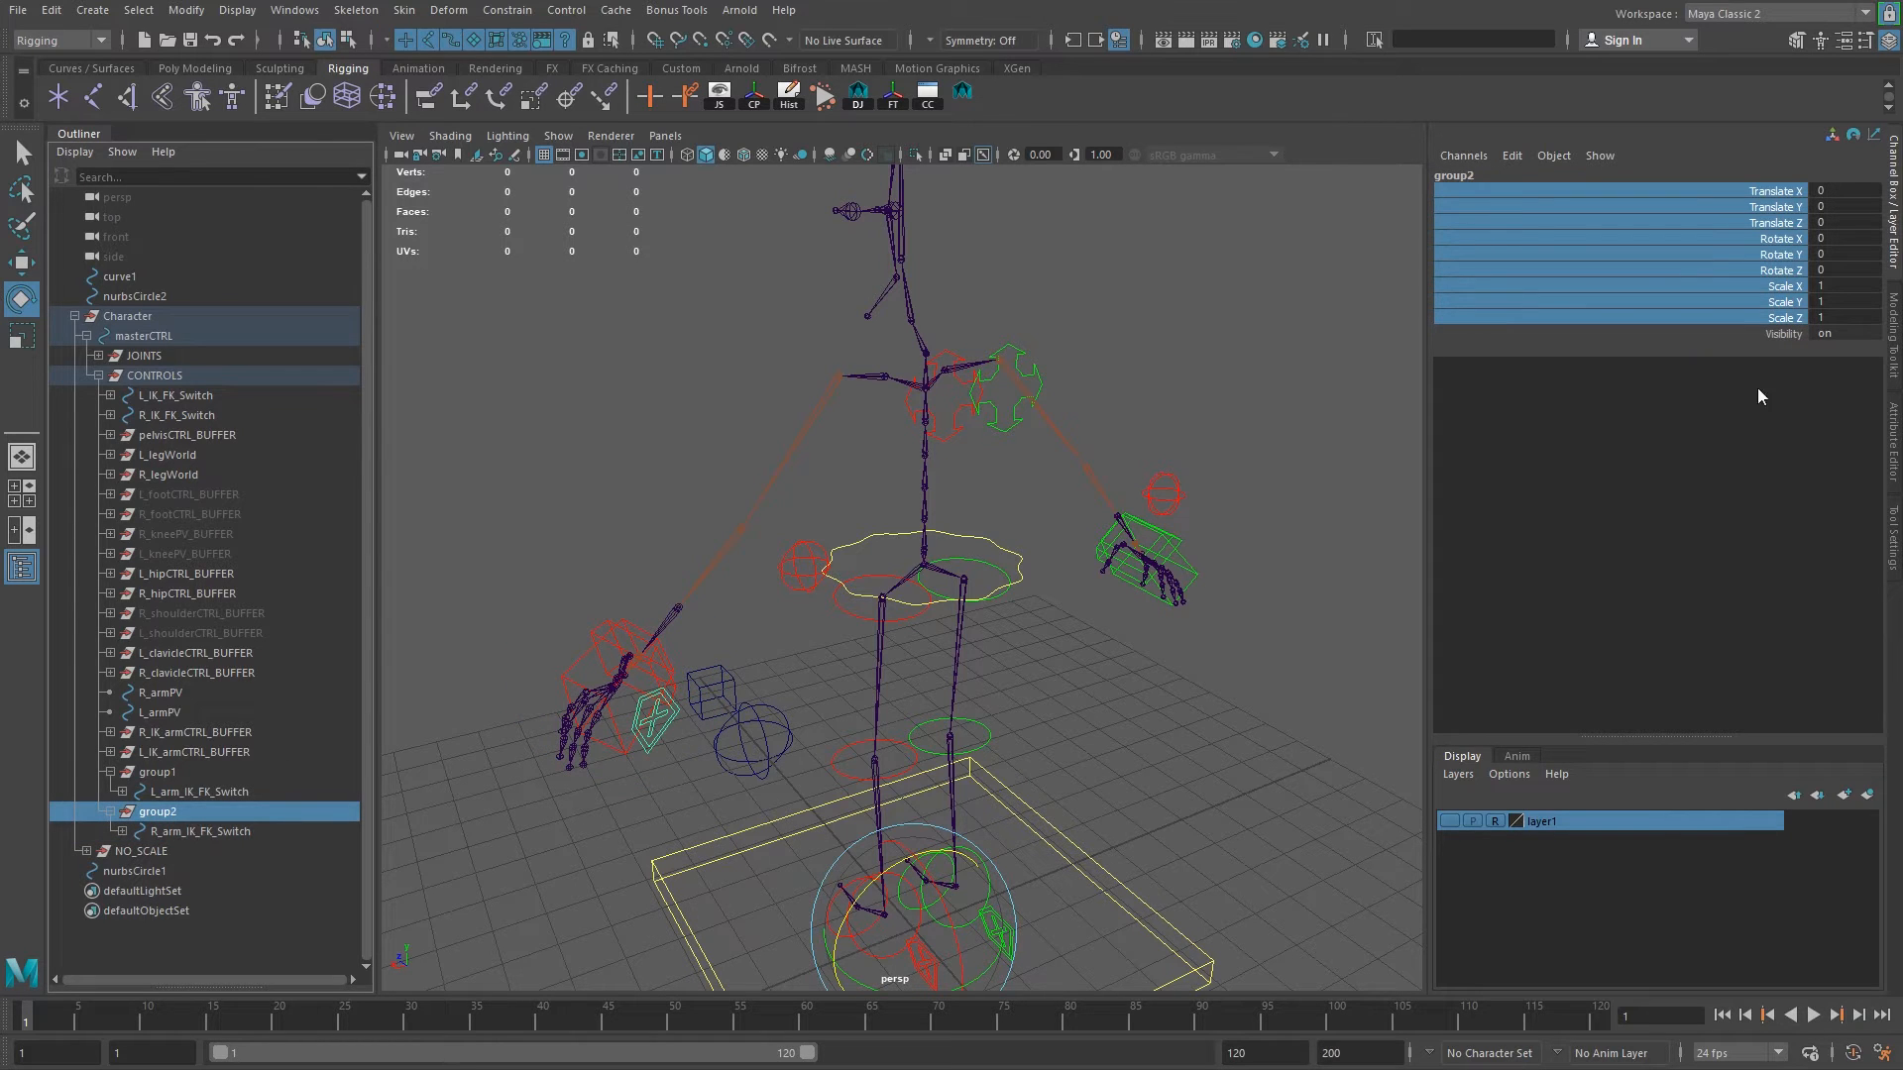
left_click(1841, 286)
key("Return")
left_click_drag(944, 765, 1039, 719, "alt")
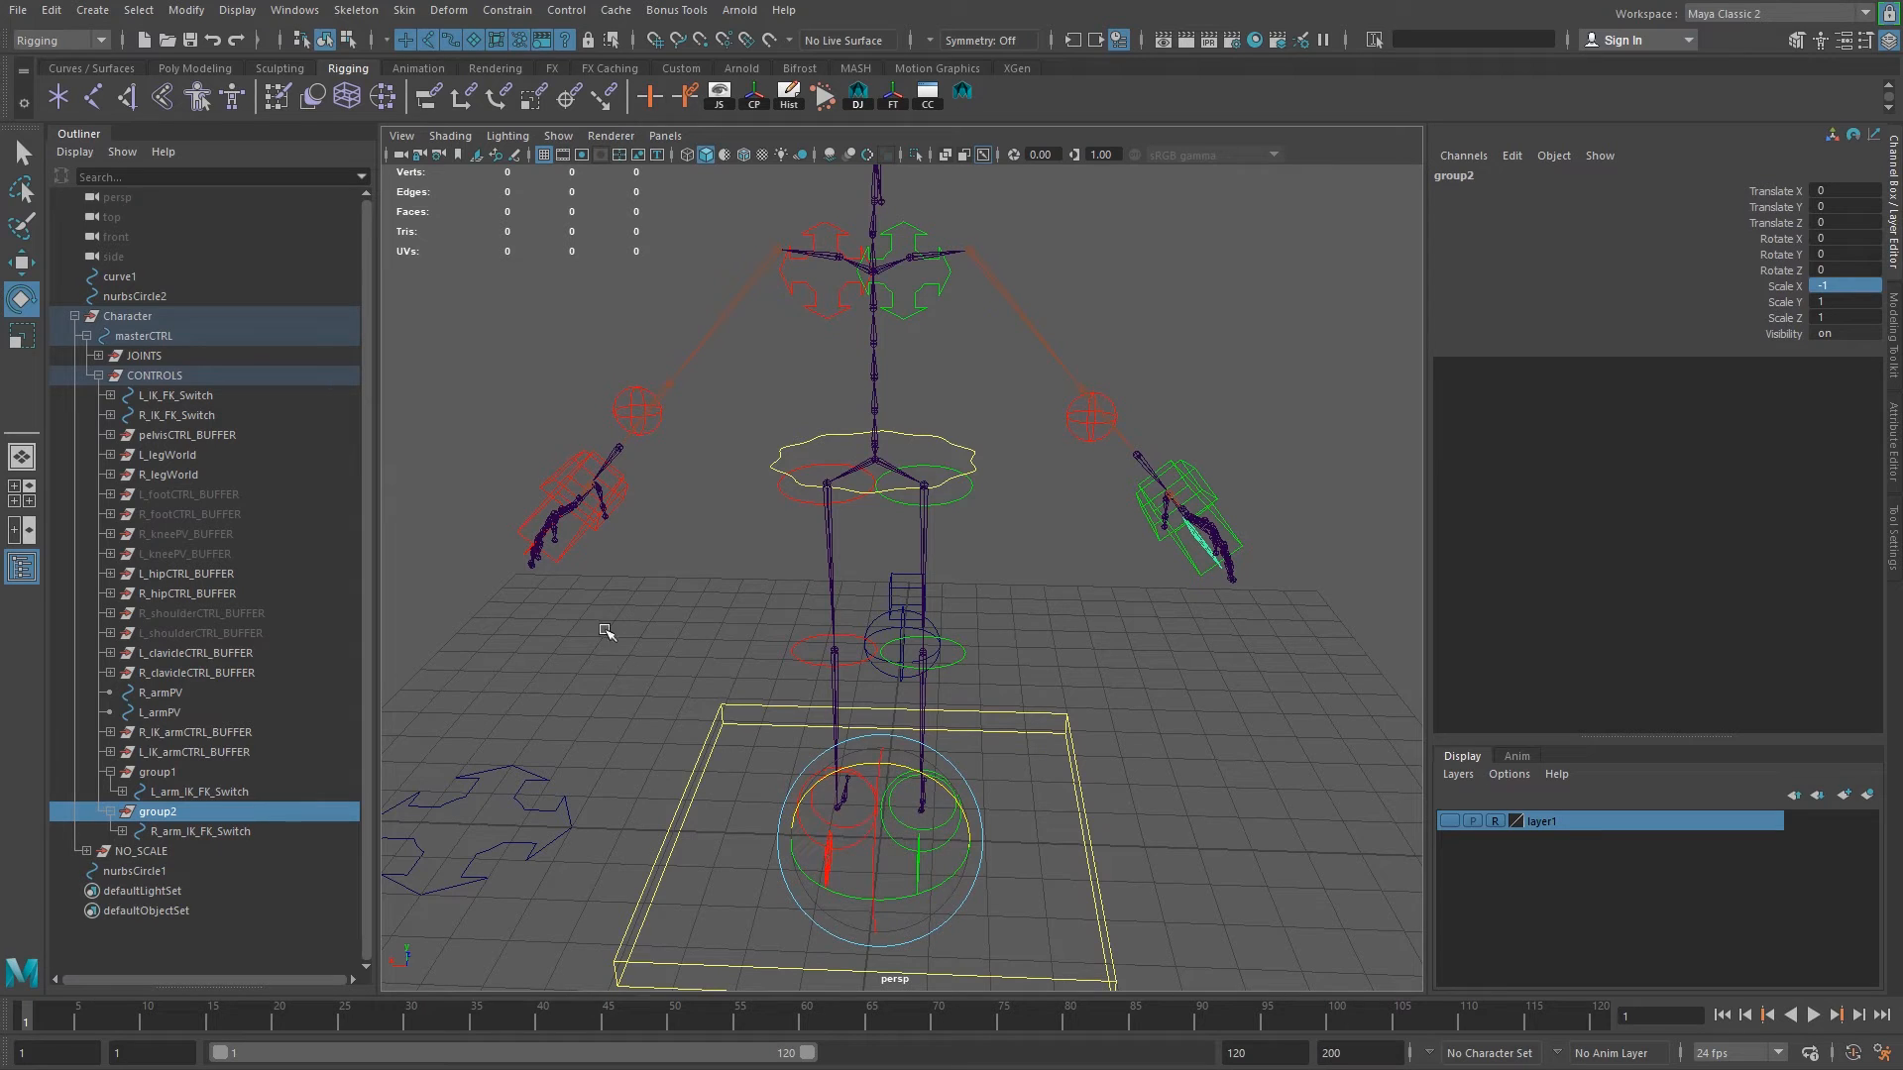
left_click(169, 775)
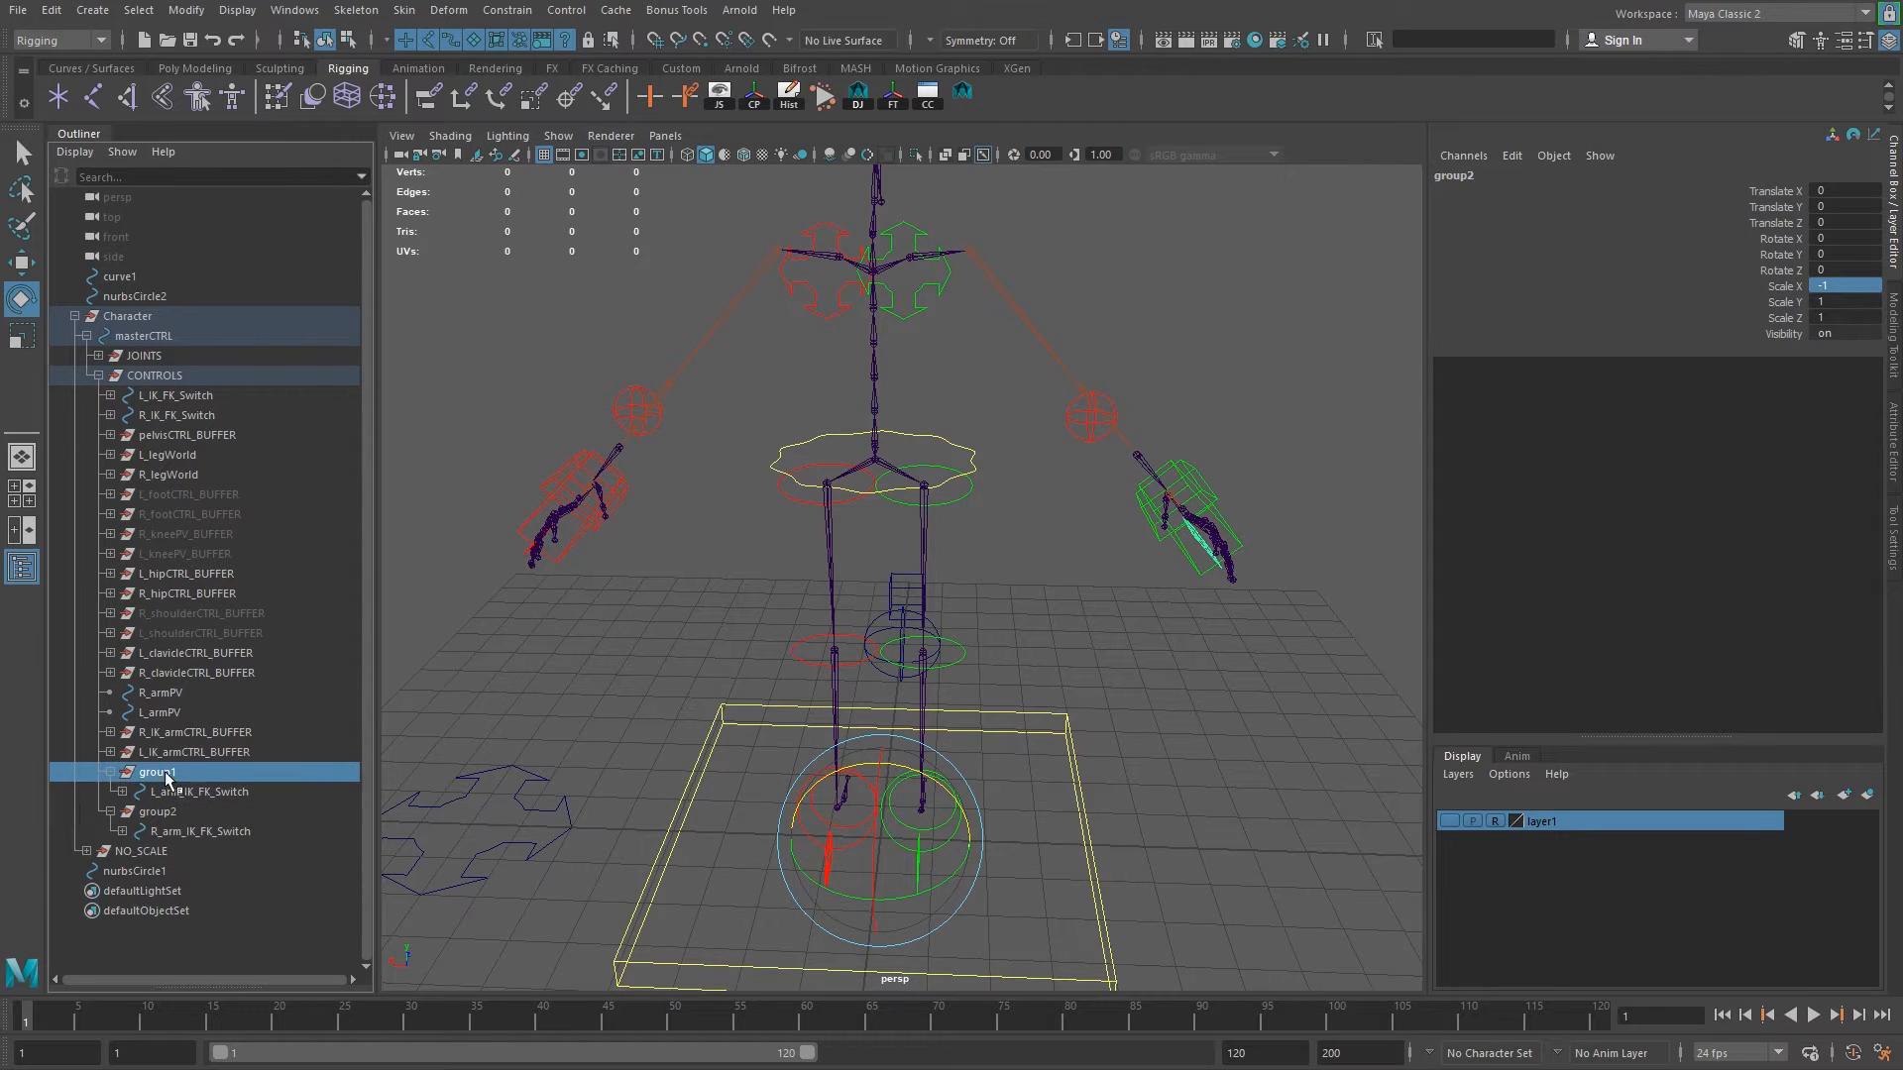
key("w")
left_click_drag(907, 835, 674, 882, "alt")
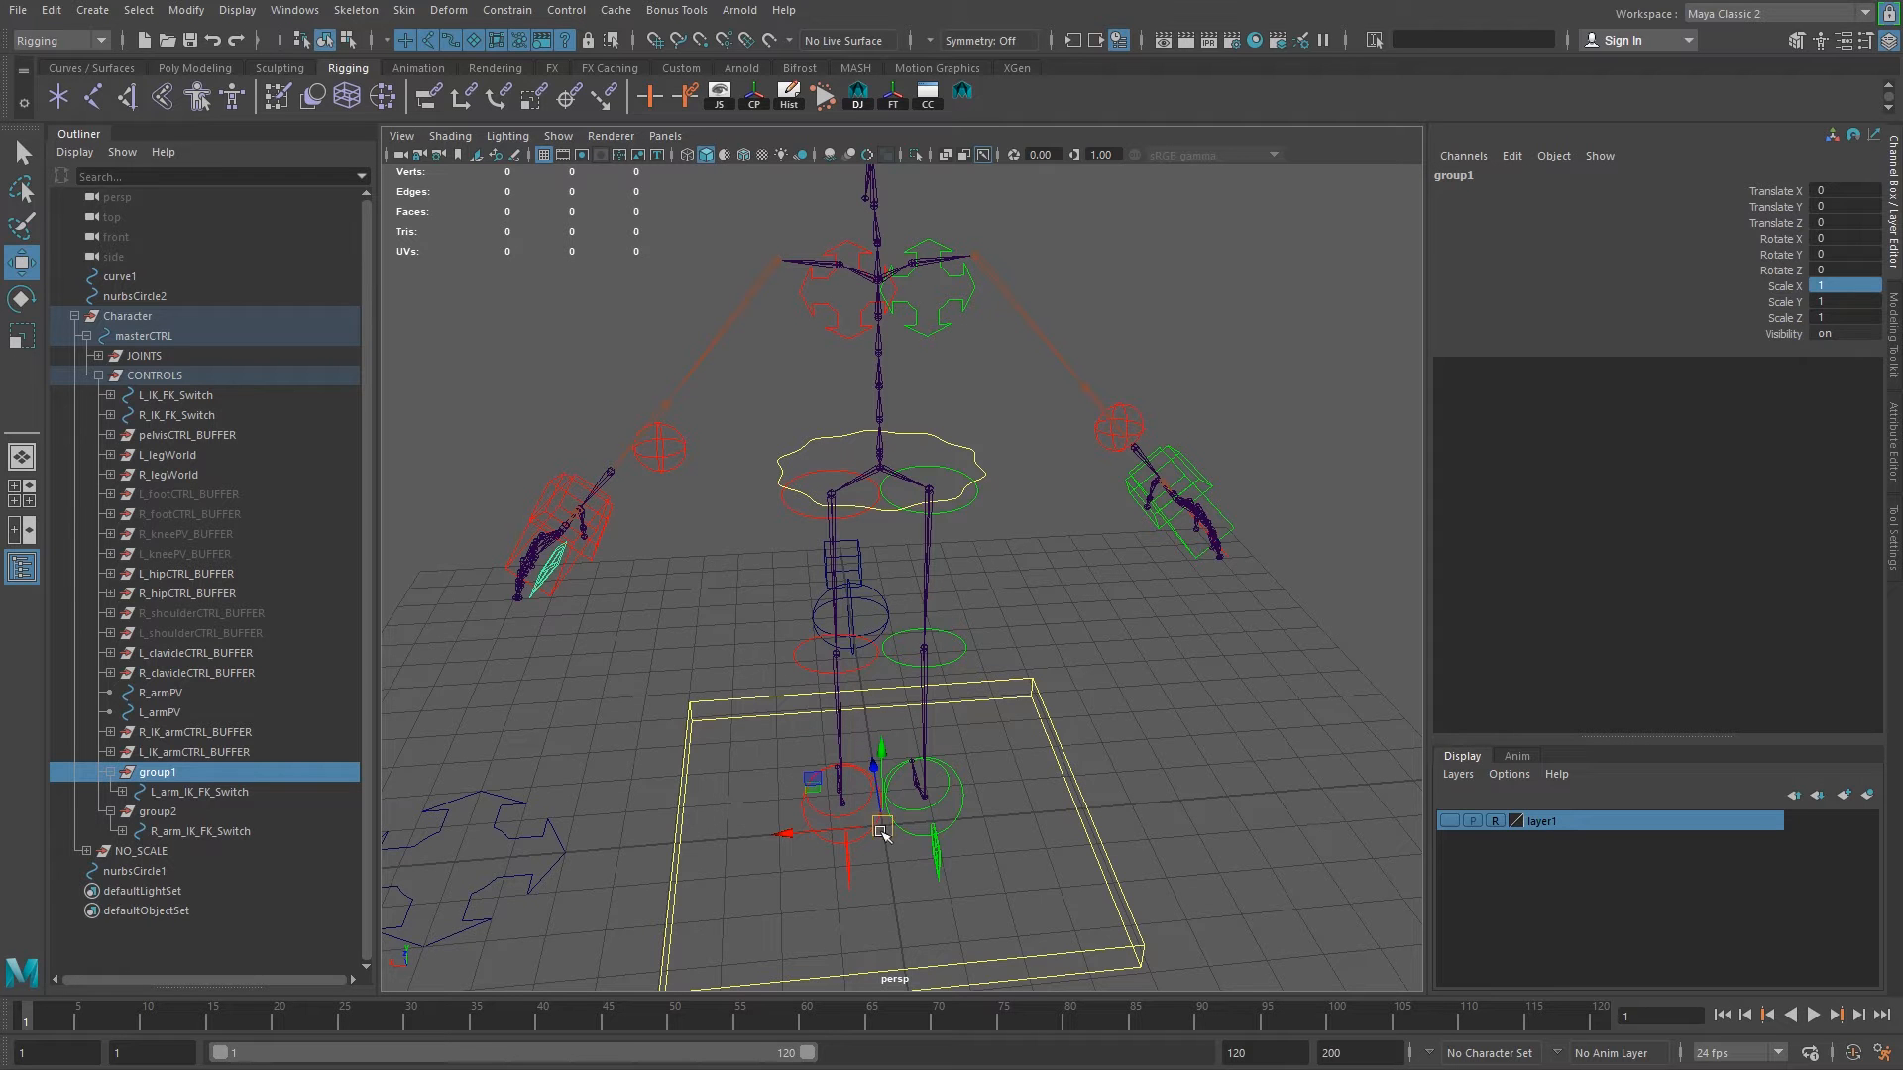
left_click_drag(937, 763, 912, 757, "alt")
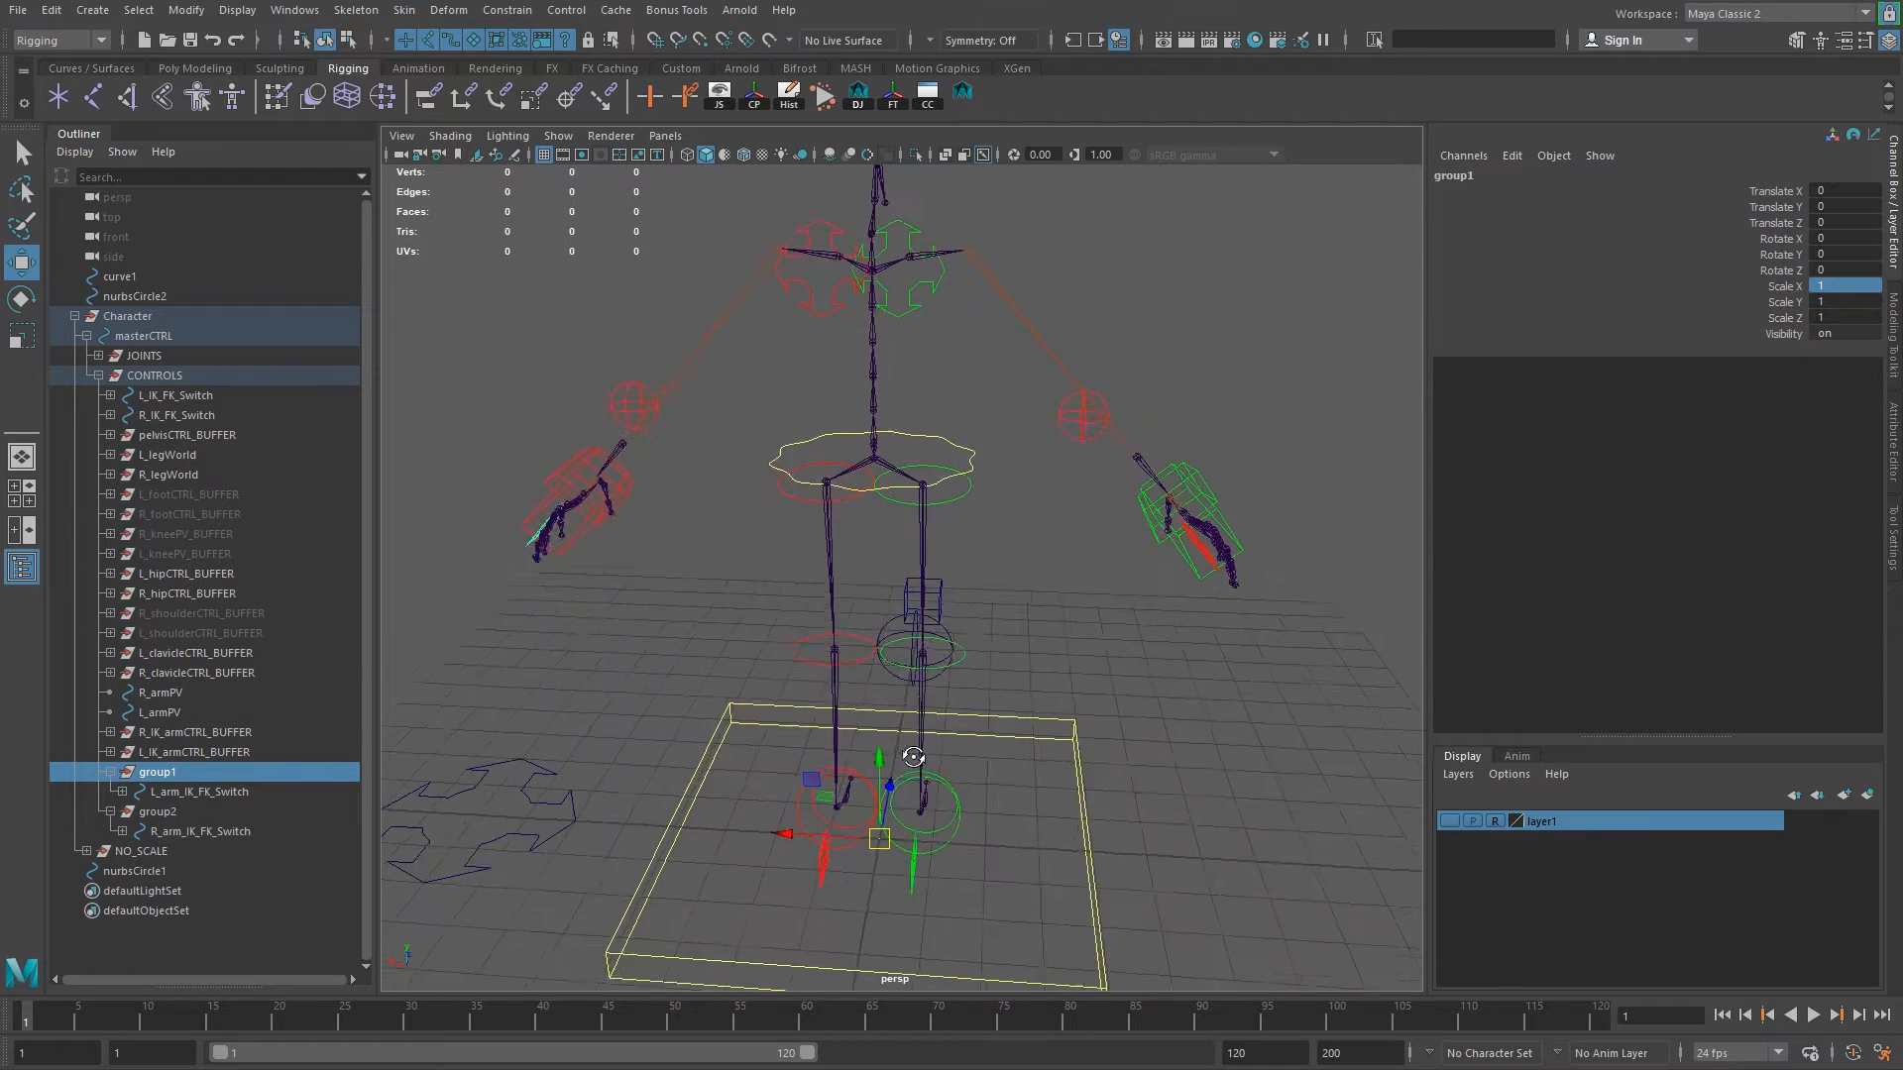
Move both arm switch controls out of their groups directly under CONTROLS, and delete the empty group1 and group2.
left_click(205, 830)
left_click_drag(1176, 734, 1118, 687, "alt")
scroll(1118, 687, "up", 10)
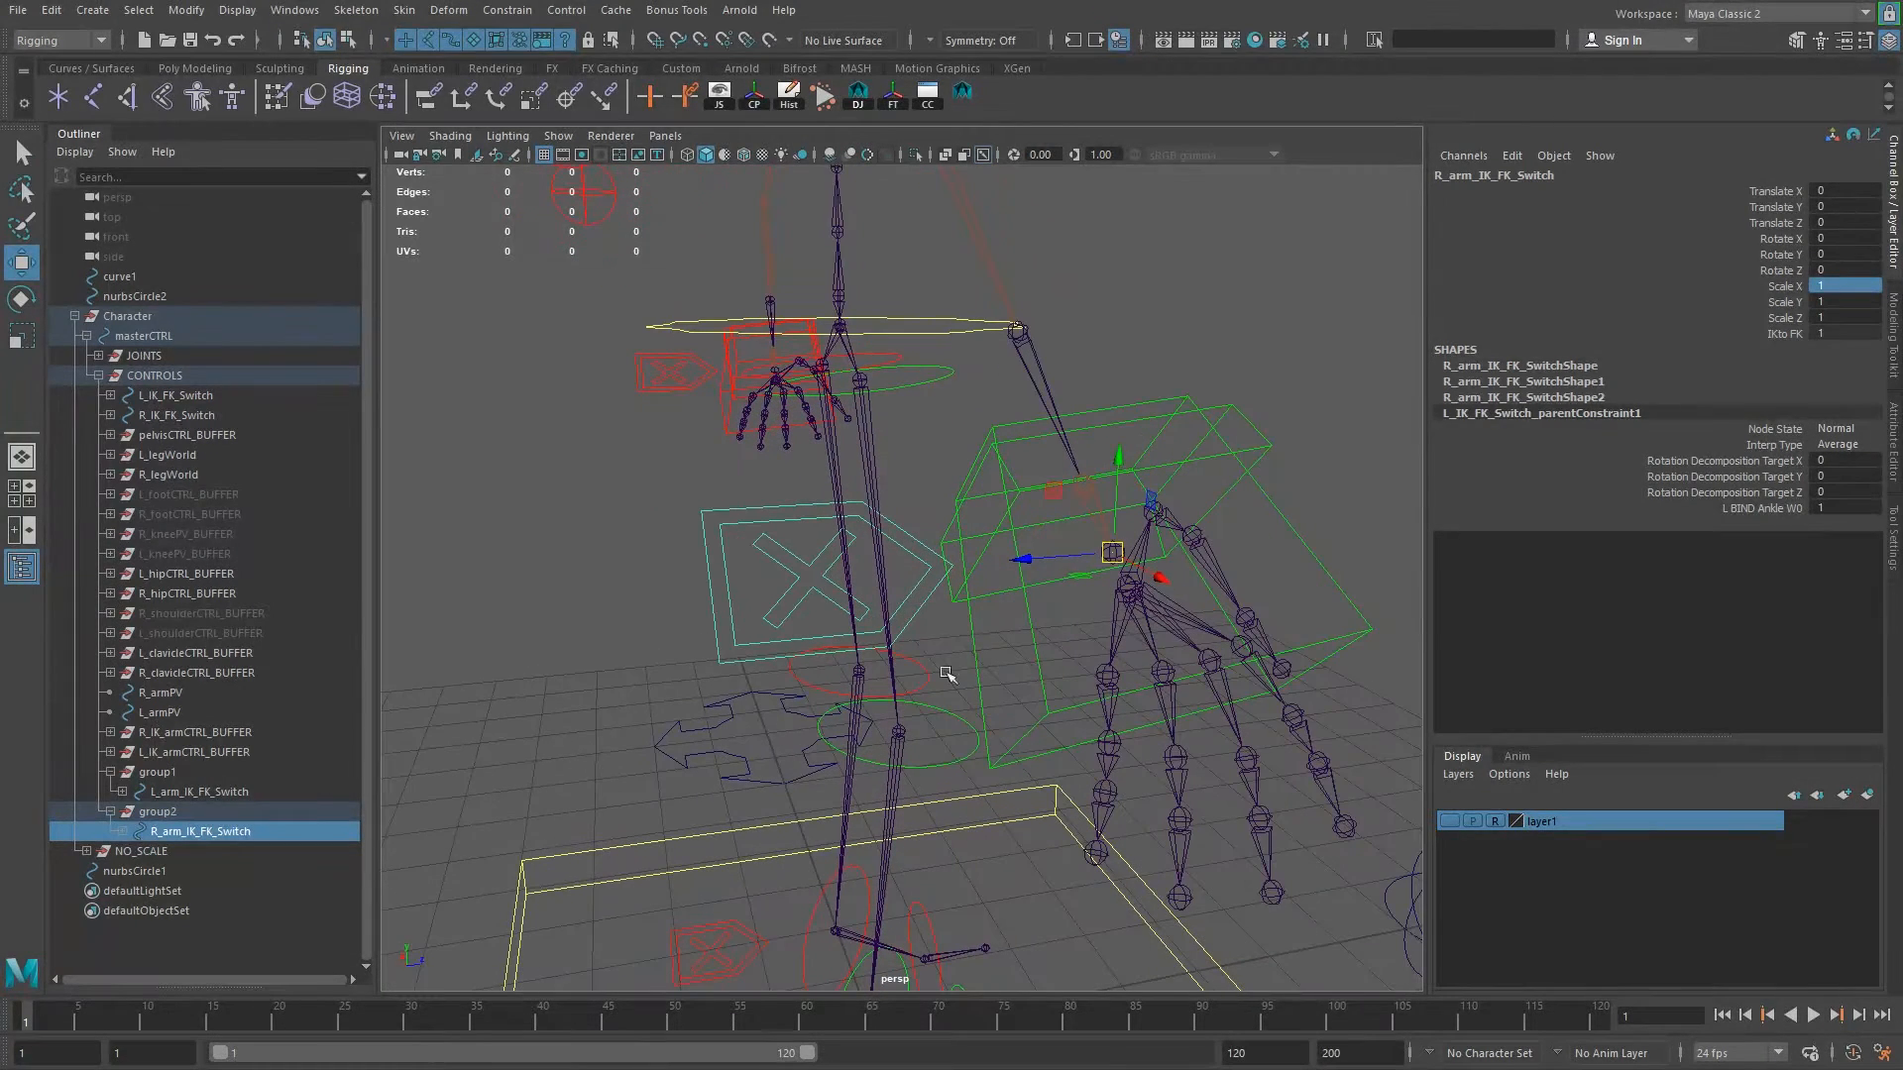
left_click(196, 793, "ctrl")
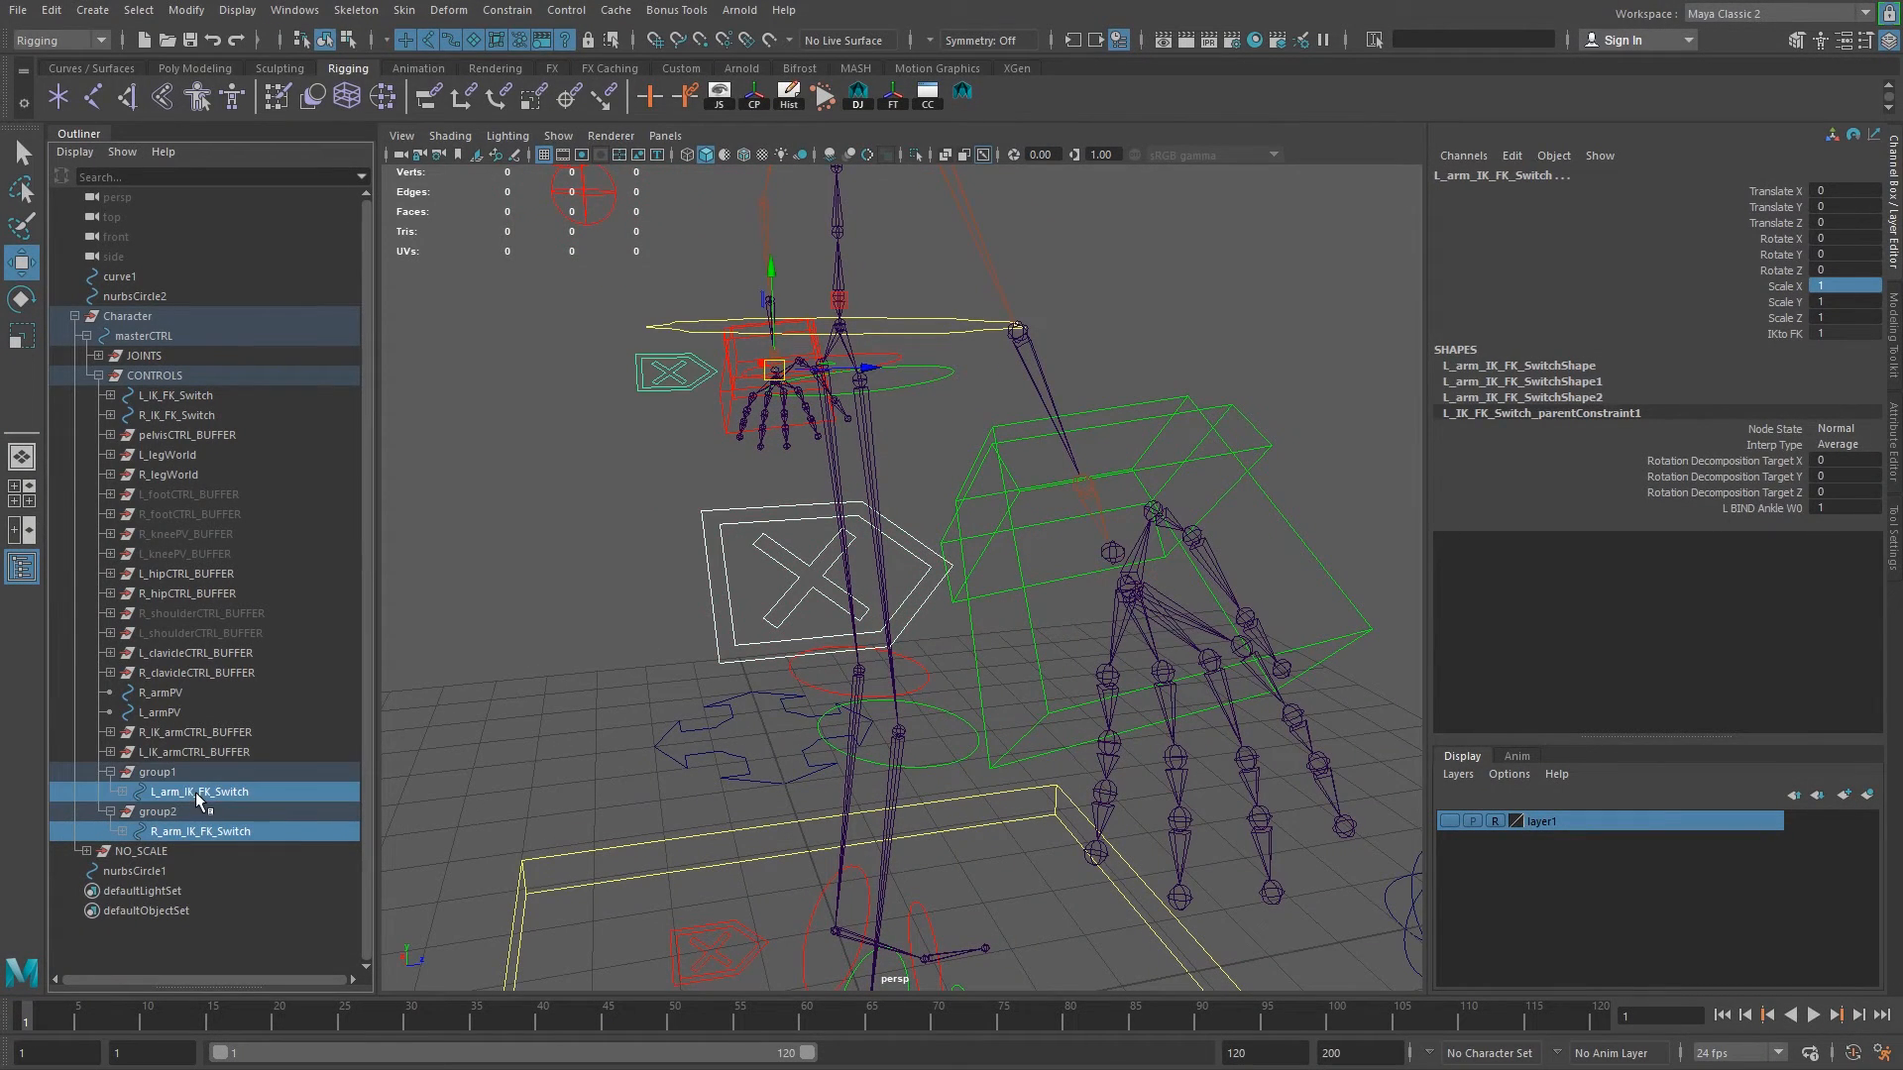
middle_click_drag(203, 764, 201, 765)
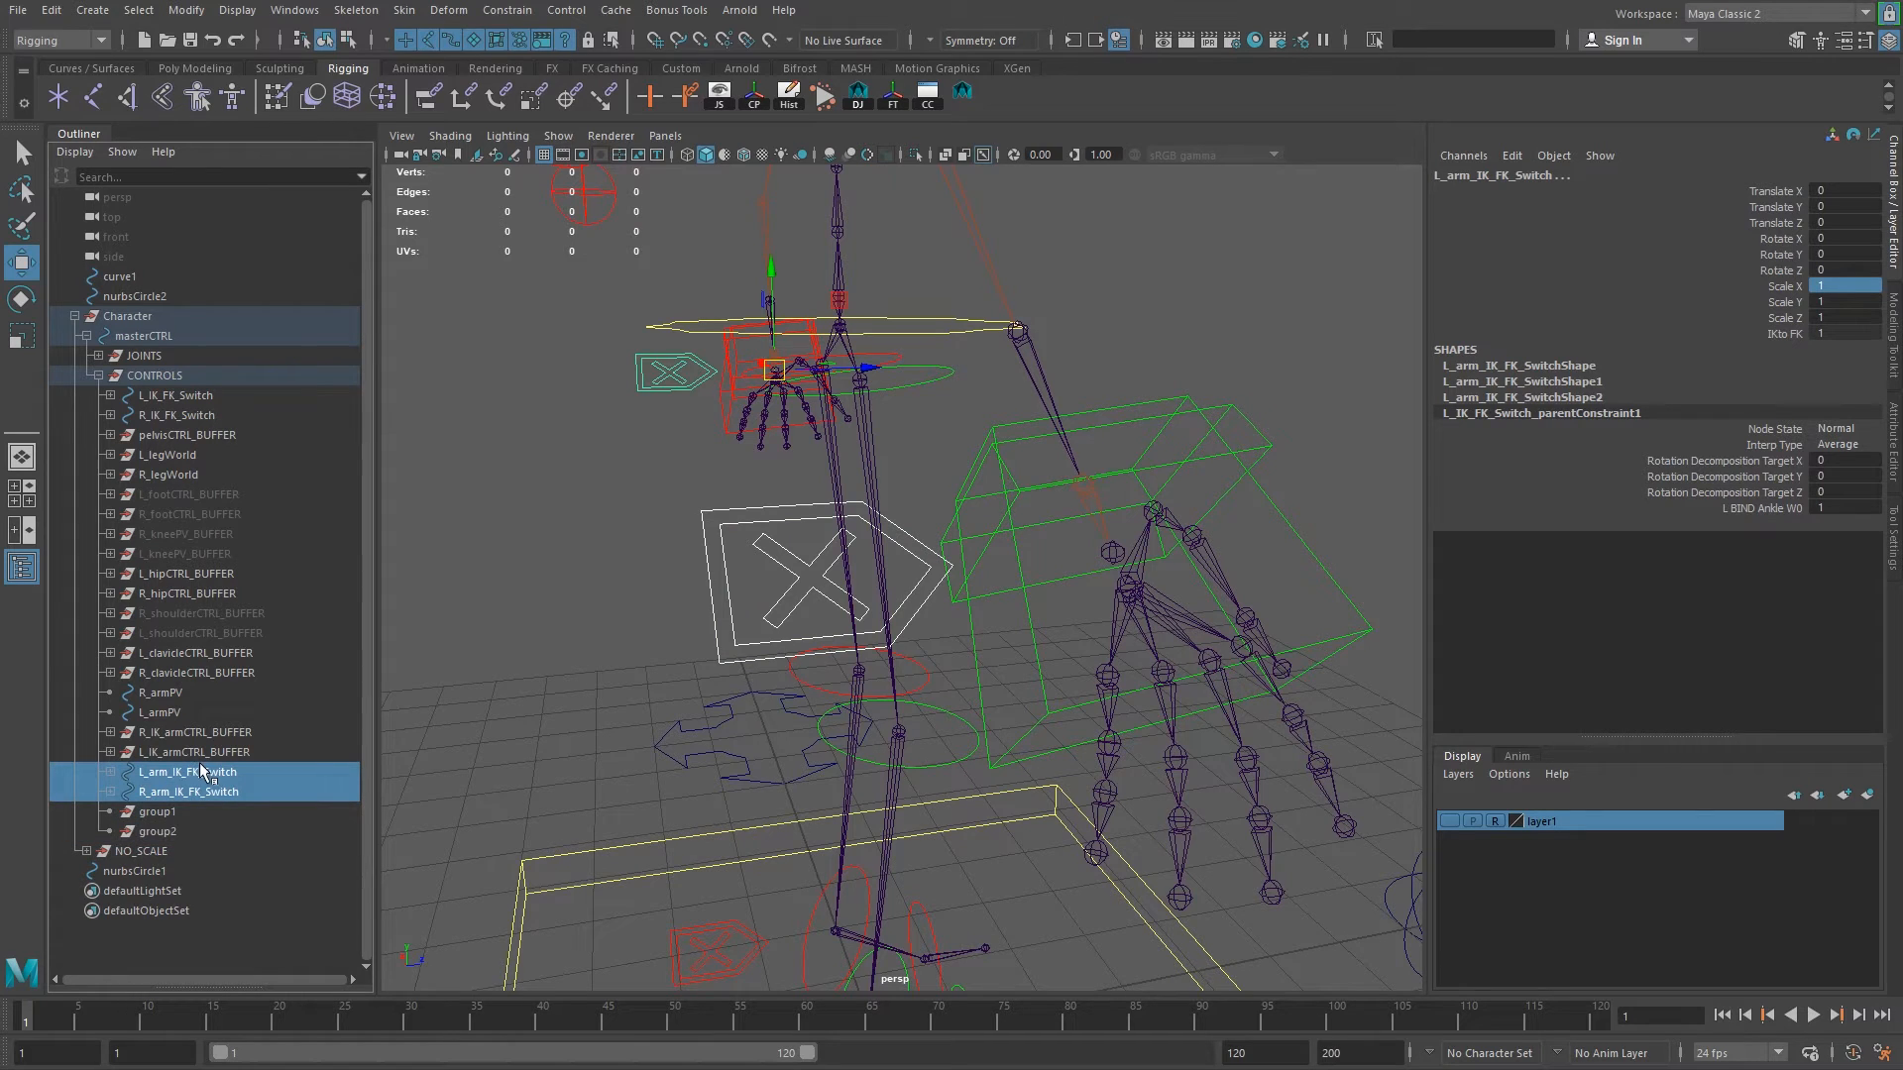
left_click_drag(144, 815, 145, 832)
key("Delete")
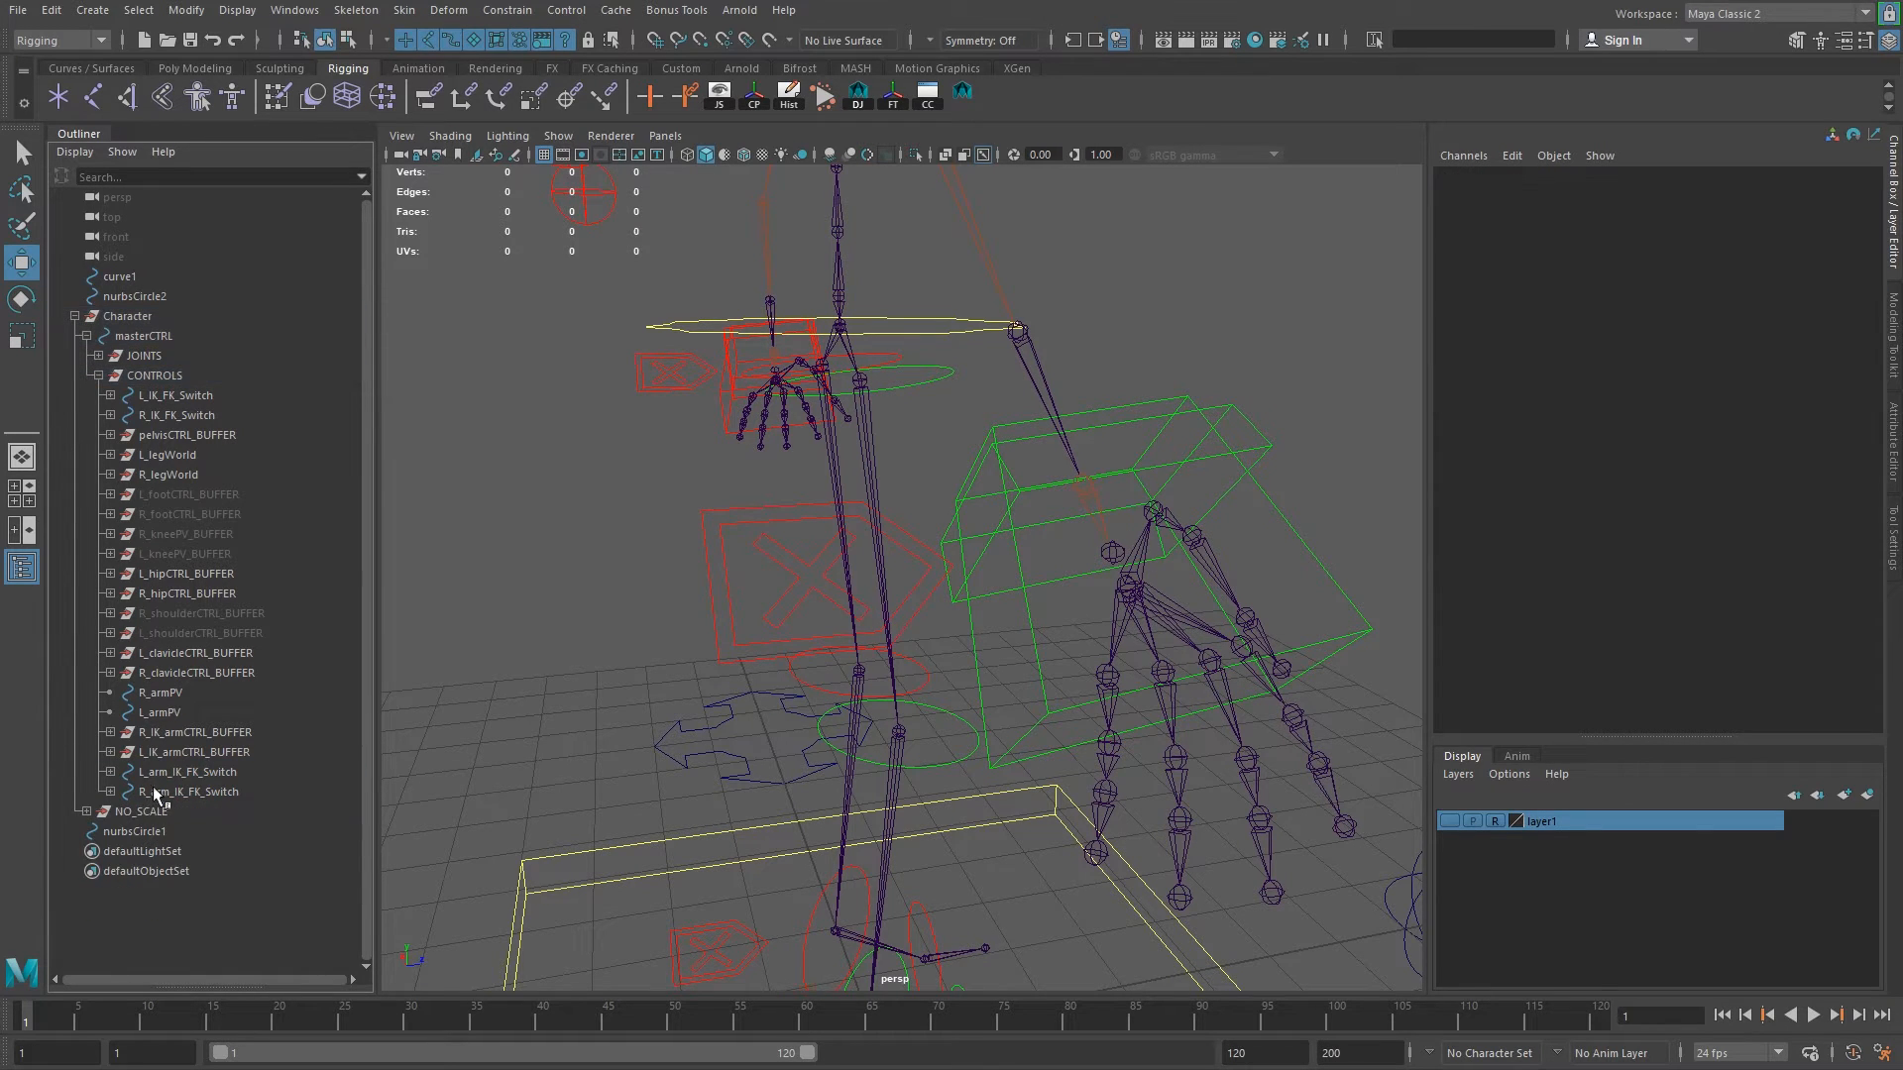
Change the drawing override colour of R_arm_IK_FK_Switch to green.
right_click_drag(935, 752, 799, 697, "alt")
left_click_drag(799, 696, 1100, 777, "alt")
left_click(1095, 781)
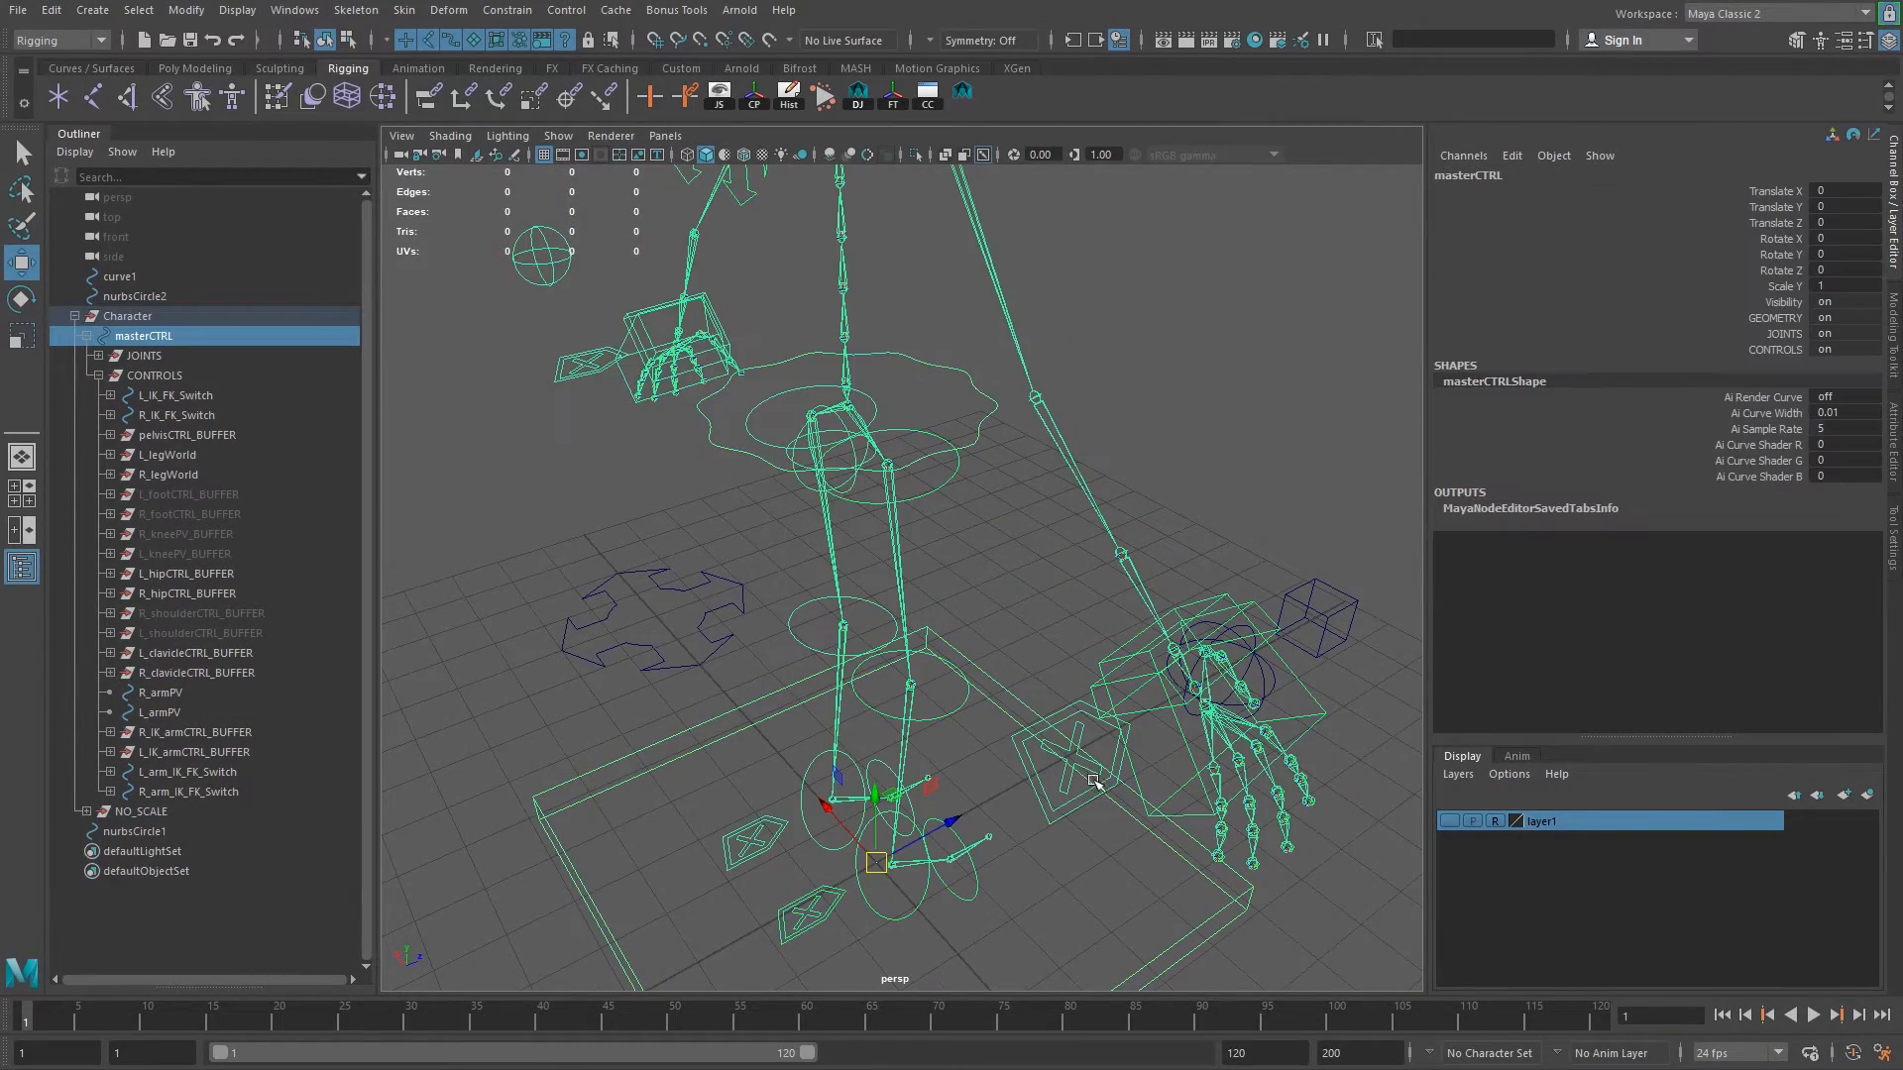
left_click(1071, 819)
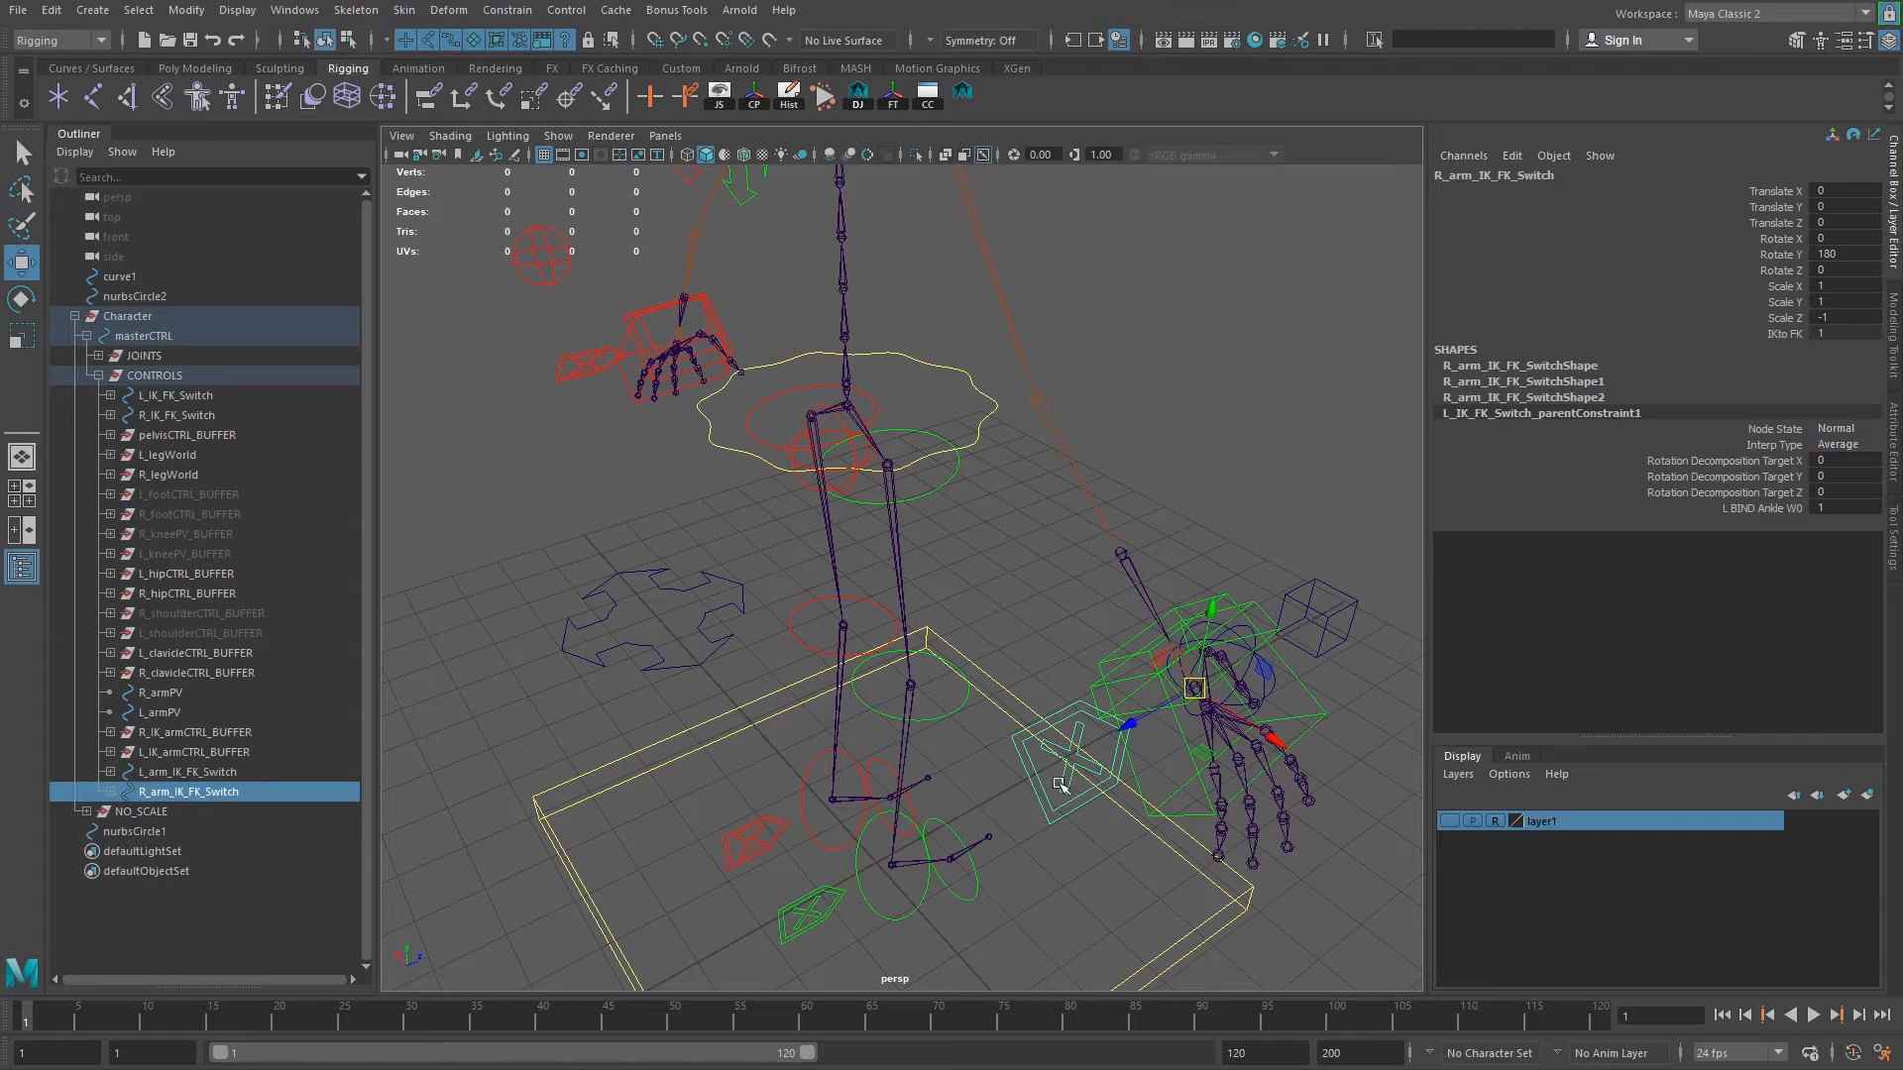
left_click(1893, 443)
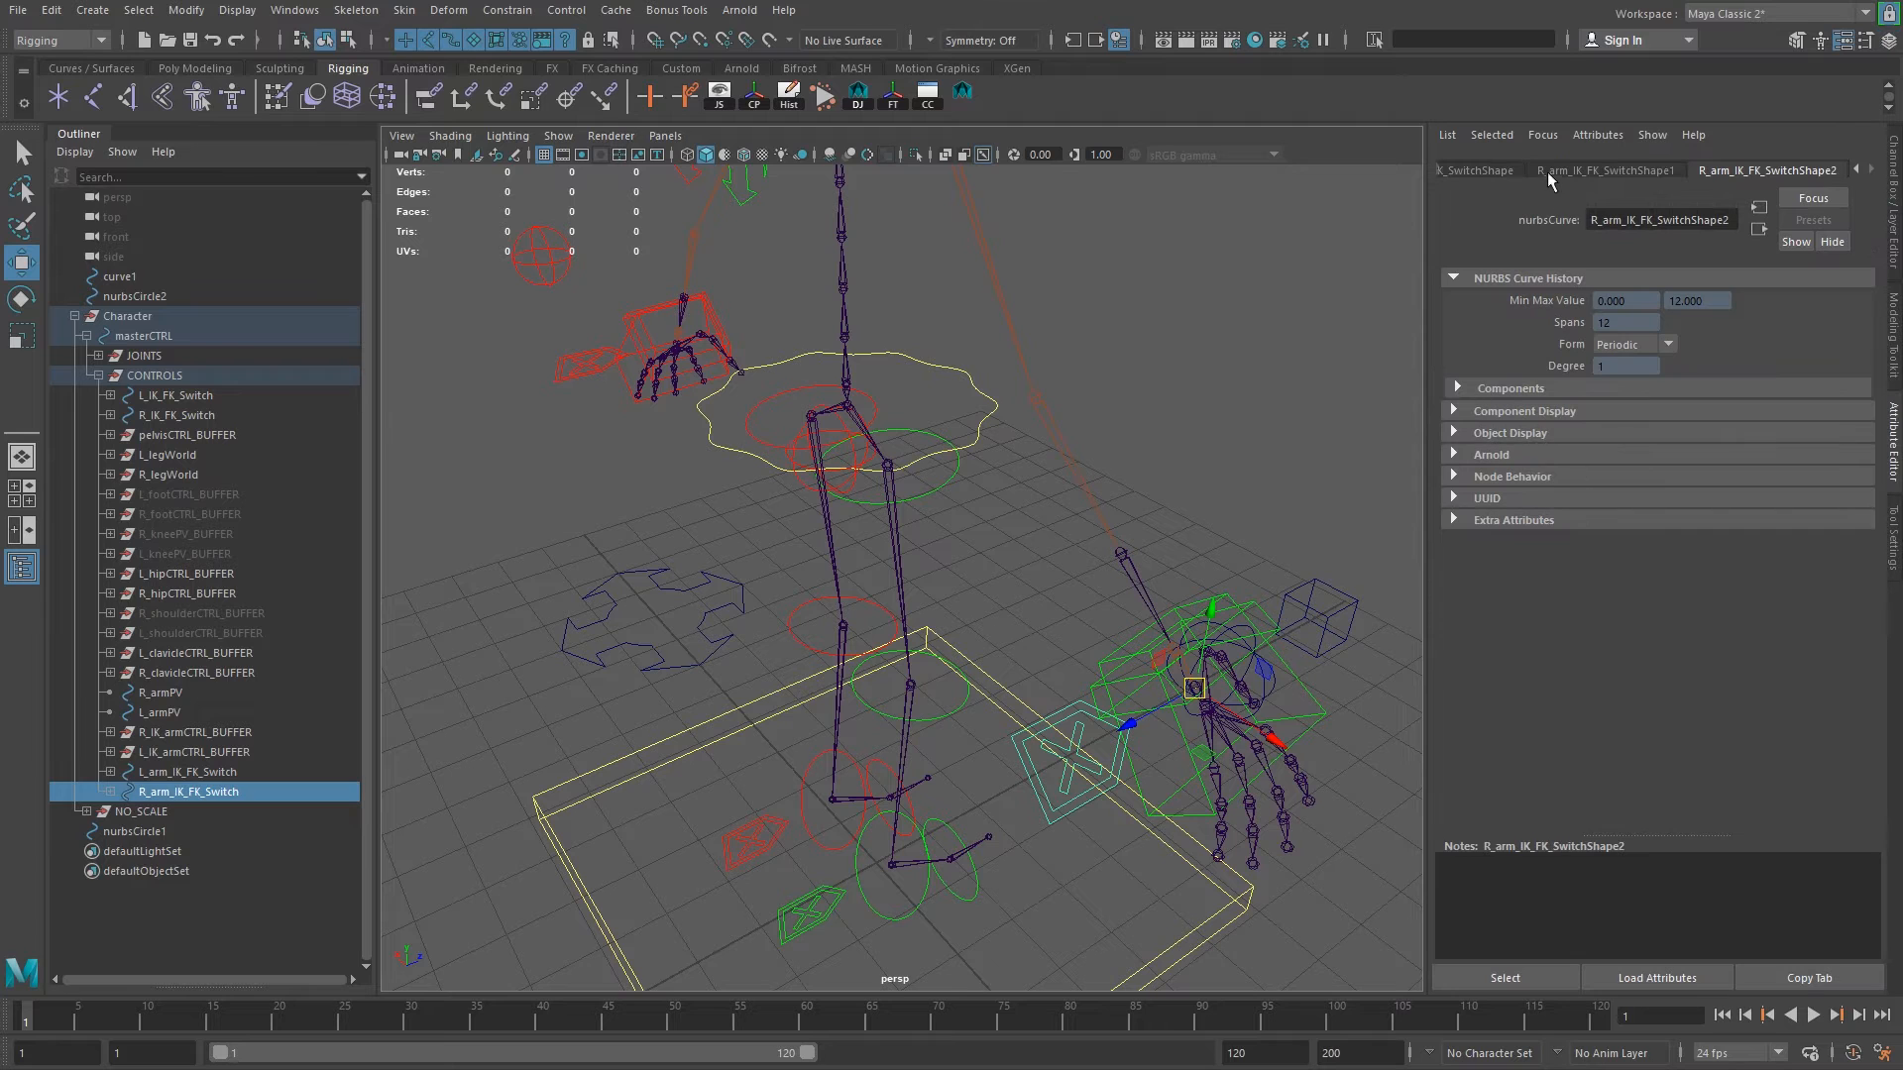
left_click(1503, 172)
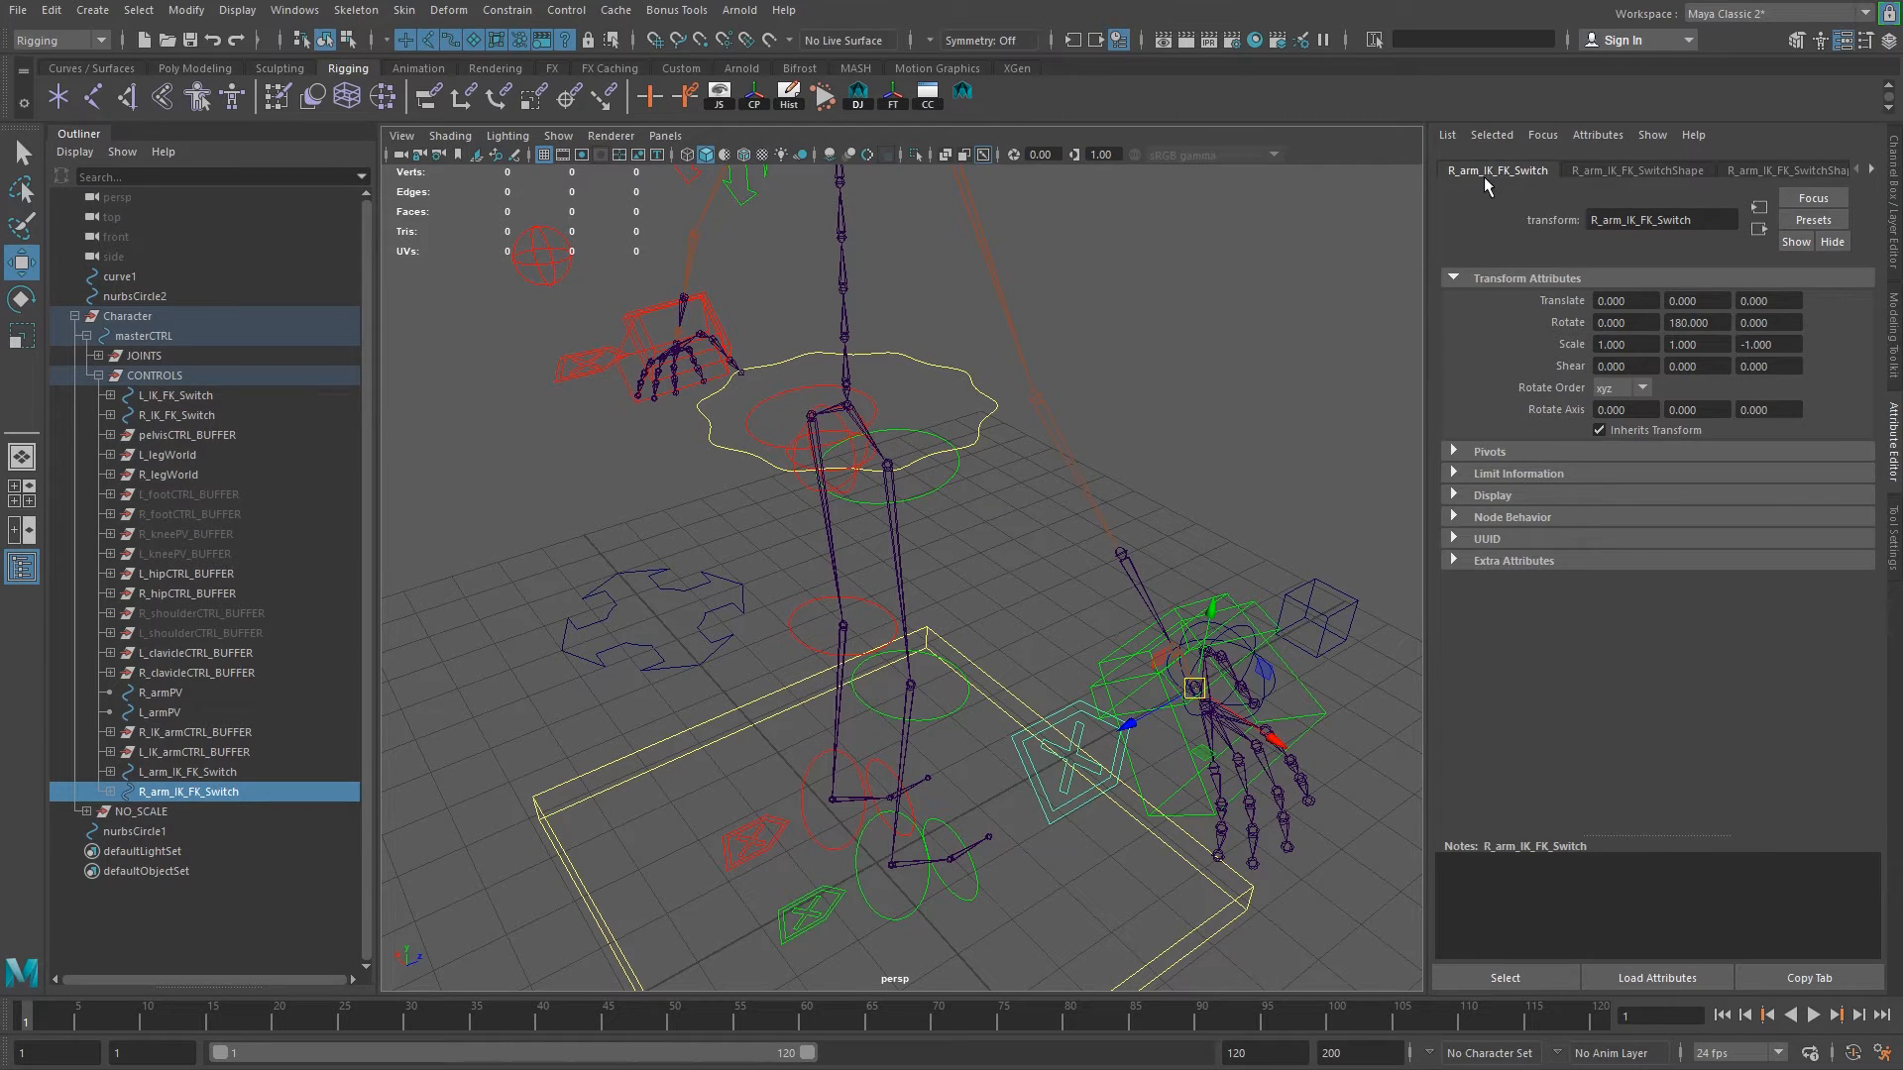
left_click(1455, 495)
scroll(1651, 670, "down", 1)
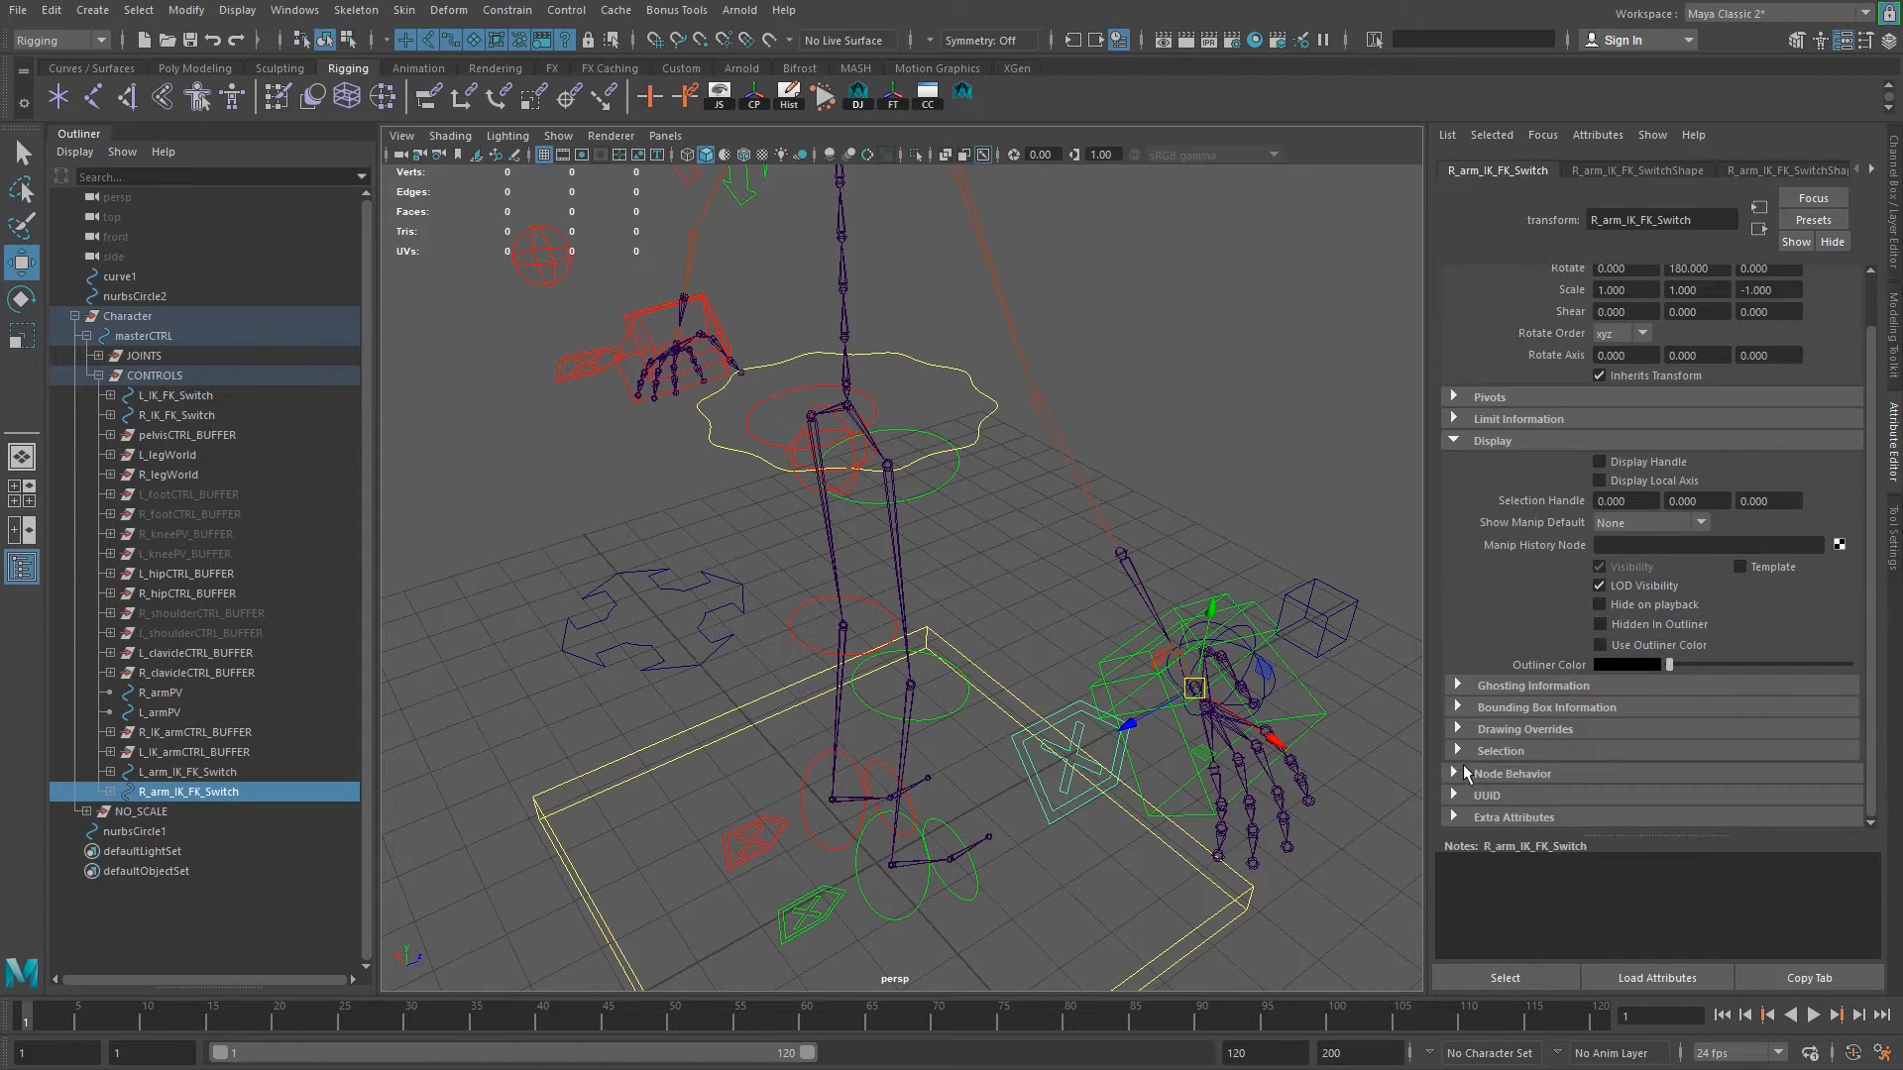
left_click(1457, 730)
scroll(1540, 694, "down", 3)
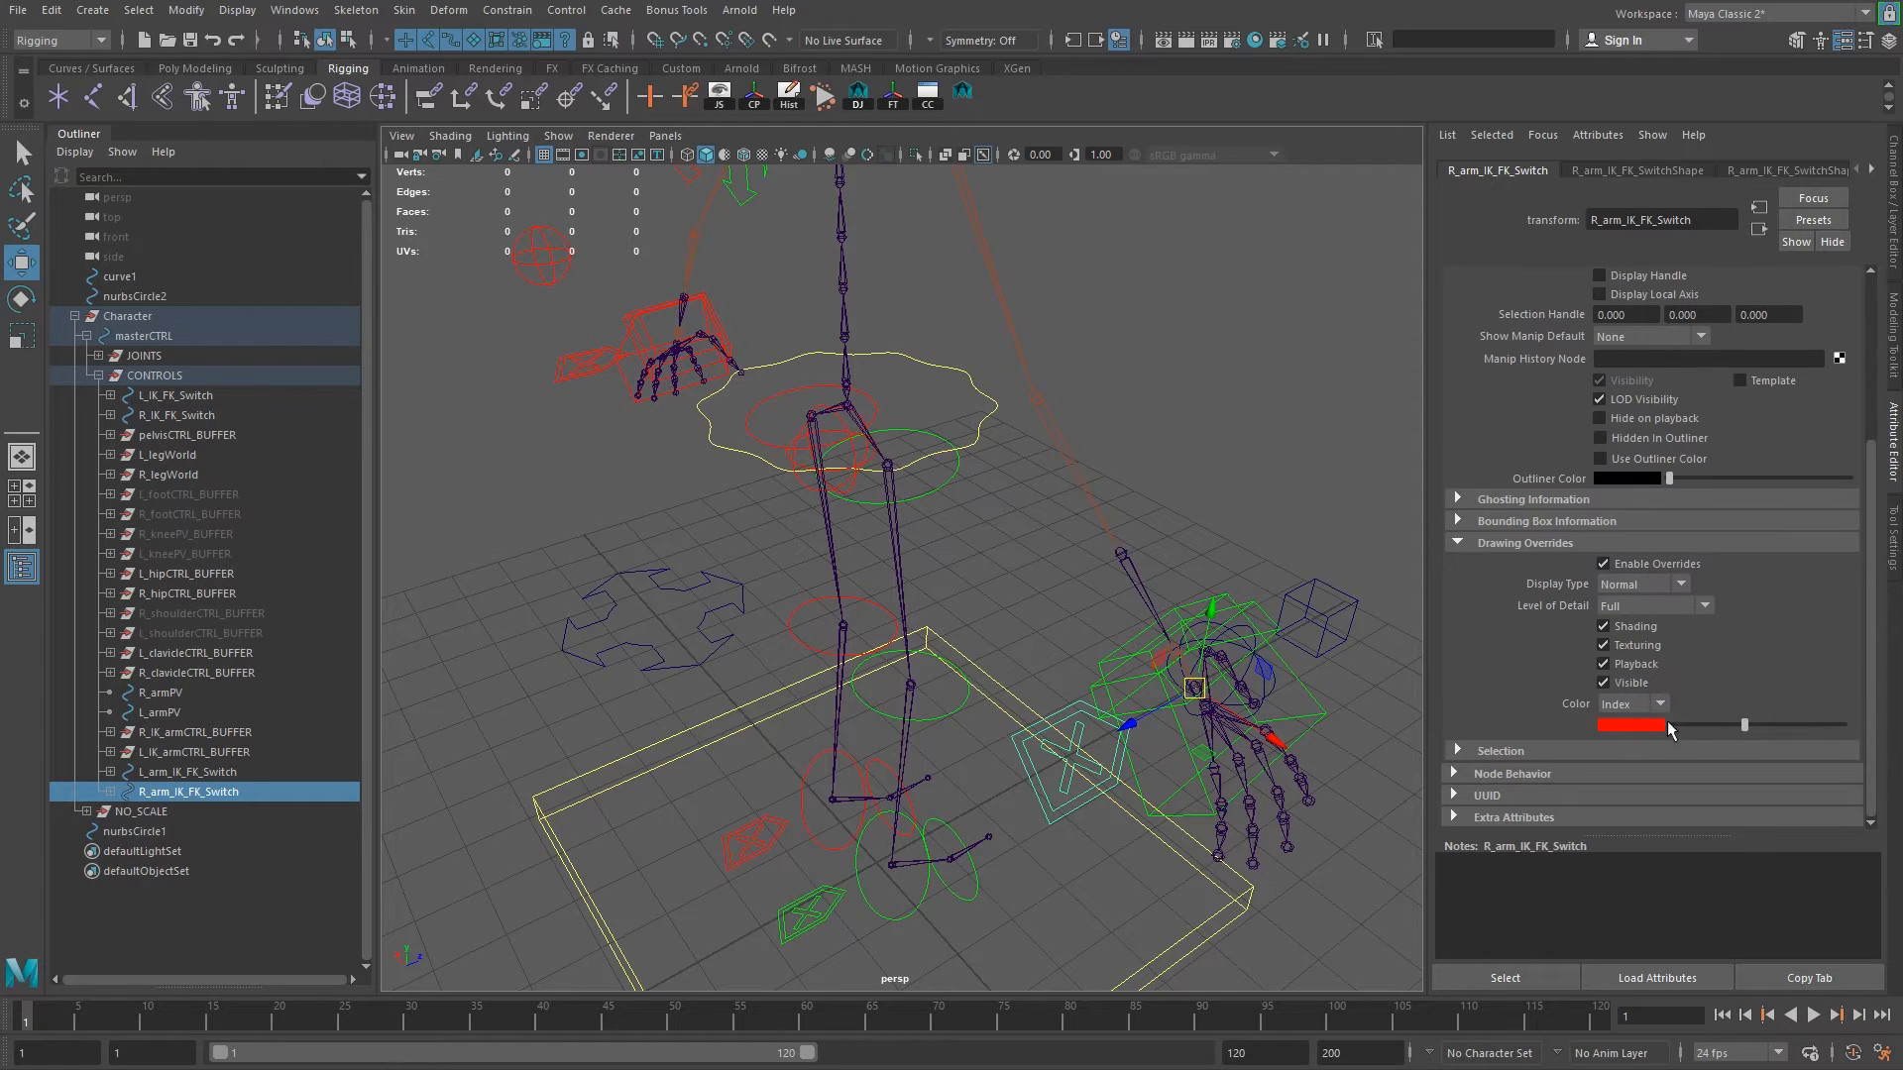
left_click(1748, 728)
left_click_drag(1749, 727, 1745, 727)
left_click(1261, 530)
Parent constrain L_arm_IK_FK_Switch to the left palm joint with default settings and Maintain offset on.
left_click_drag(1210, 565, 1187, 696, "alt")
left_click_drag(1137, 613, 1395, 580, "alt")
right_click_drag(857, 566, 1095, 632, "alt")
left_click_drag(1096, 632, 1045, 614, "alt")
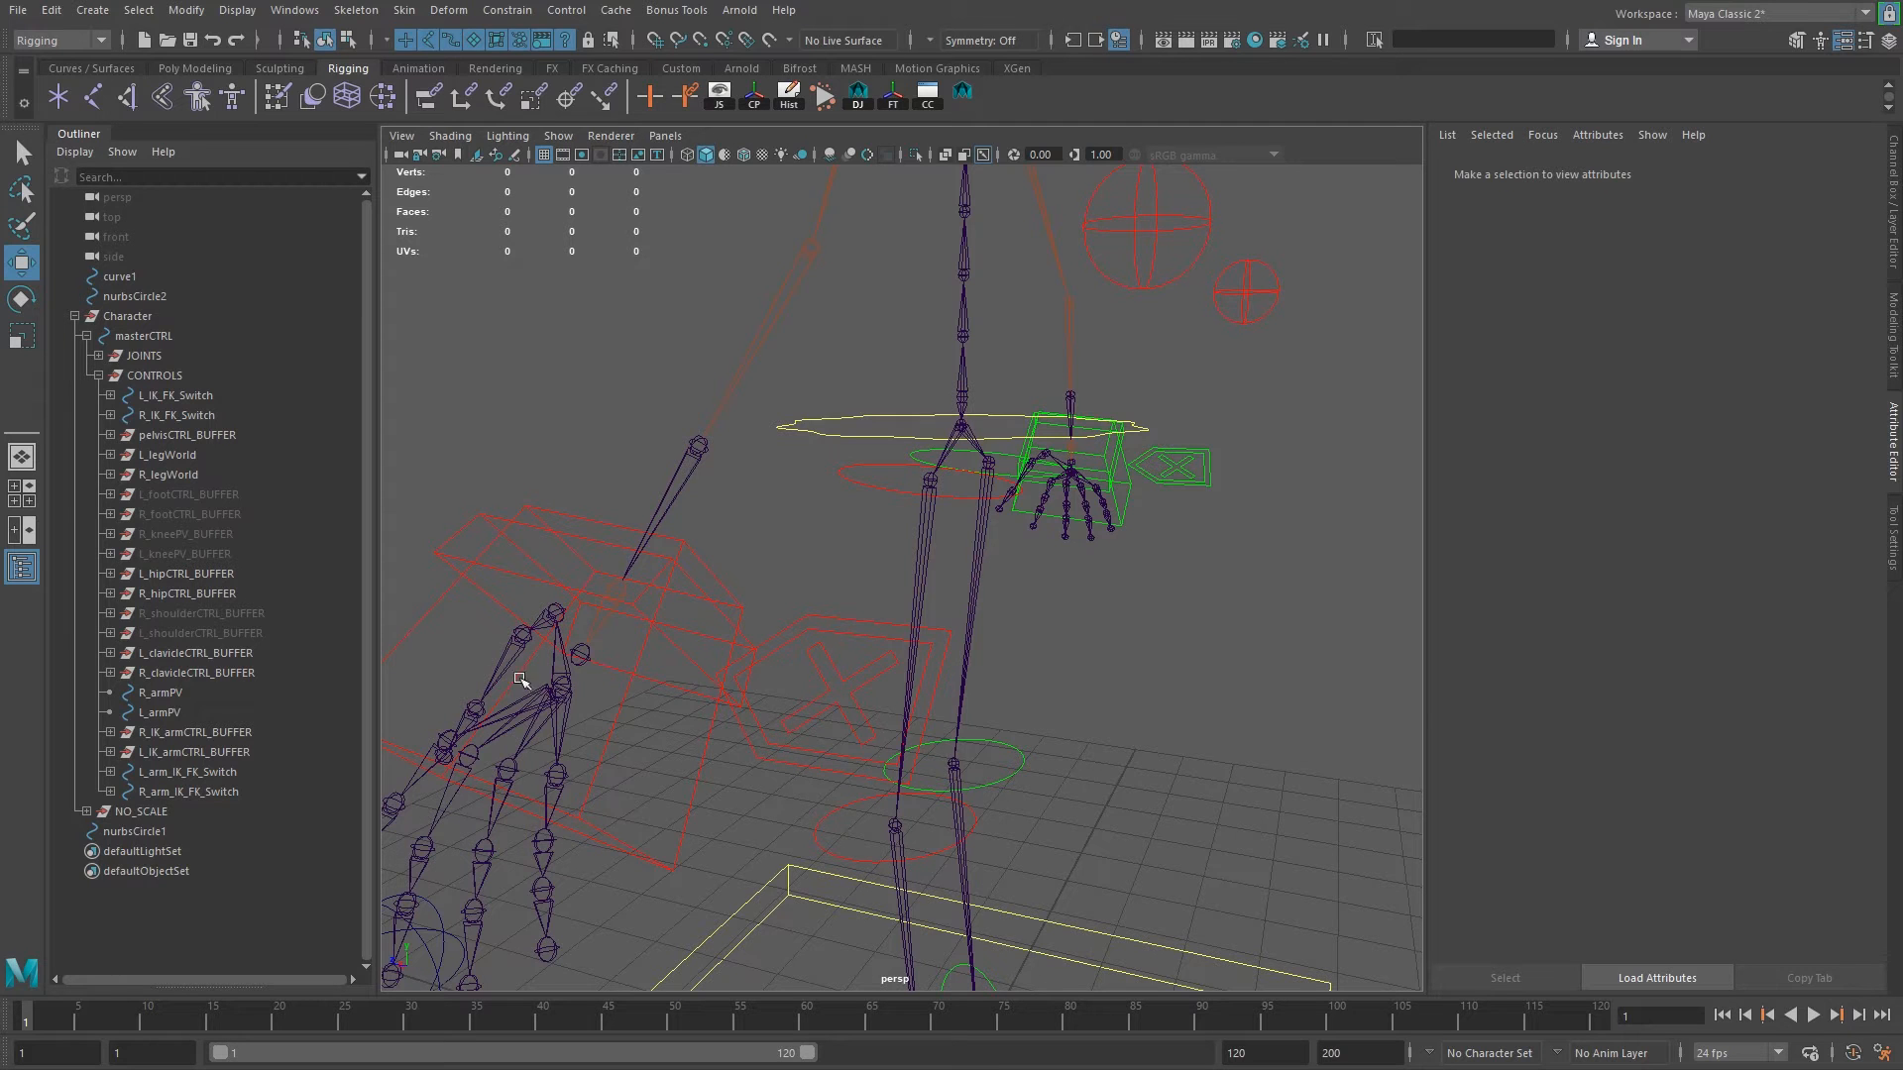
left_click(582, 654)
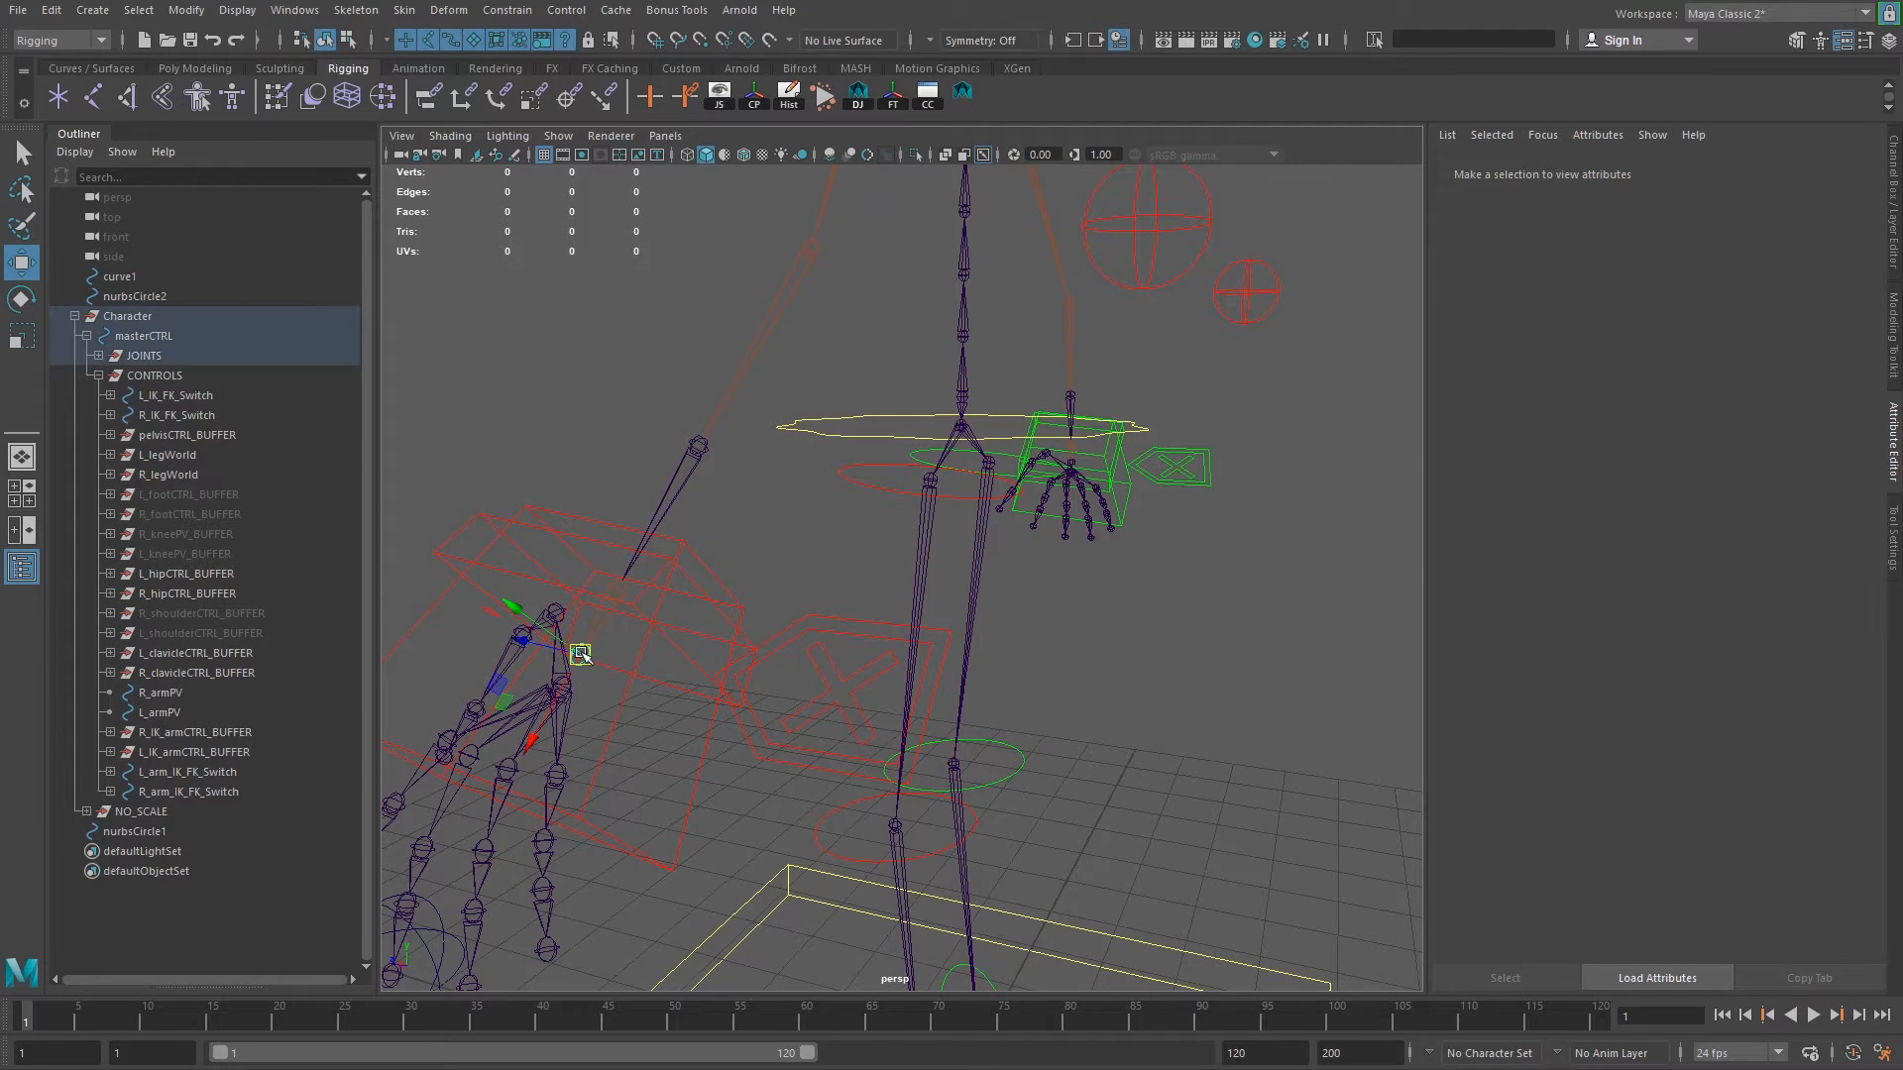
left_click(799, 767)
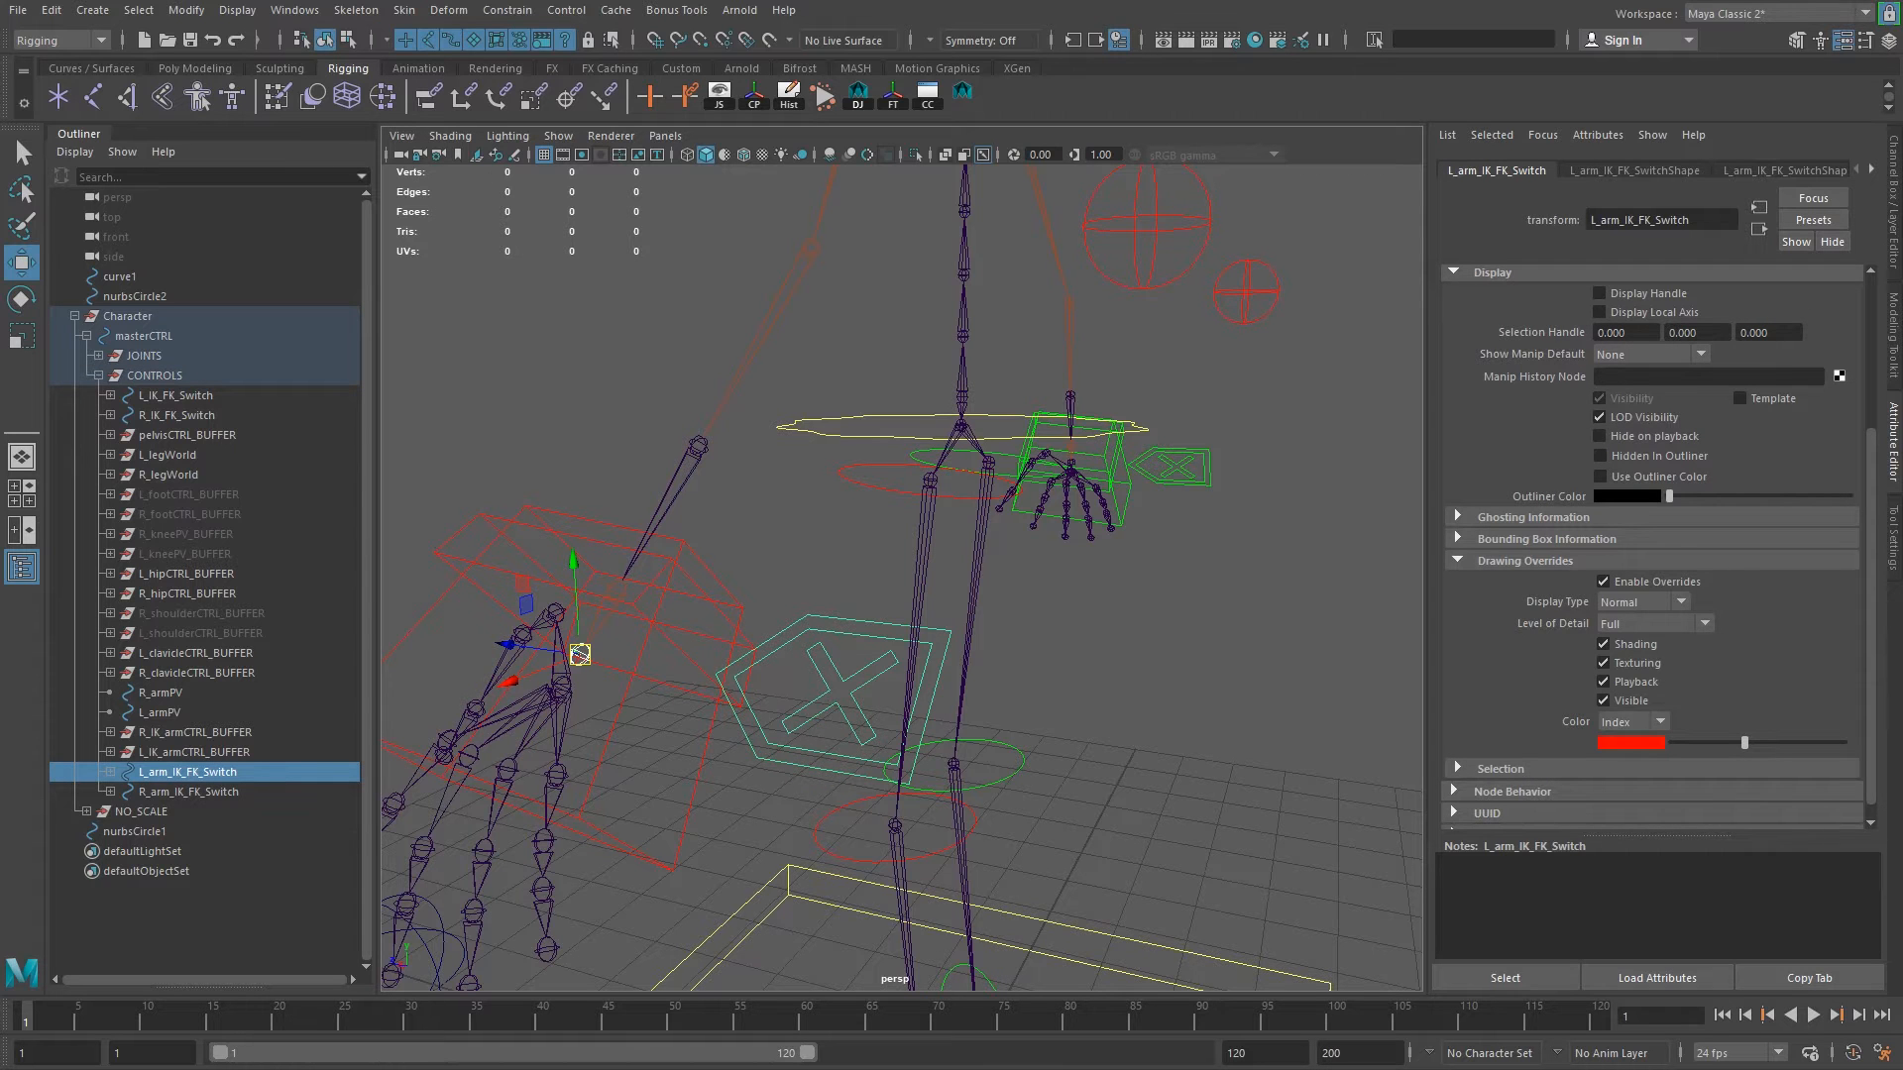
left_click(508, 10)
left_click(507, 10)
left_click(507, 10)
left_click(698, 60)
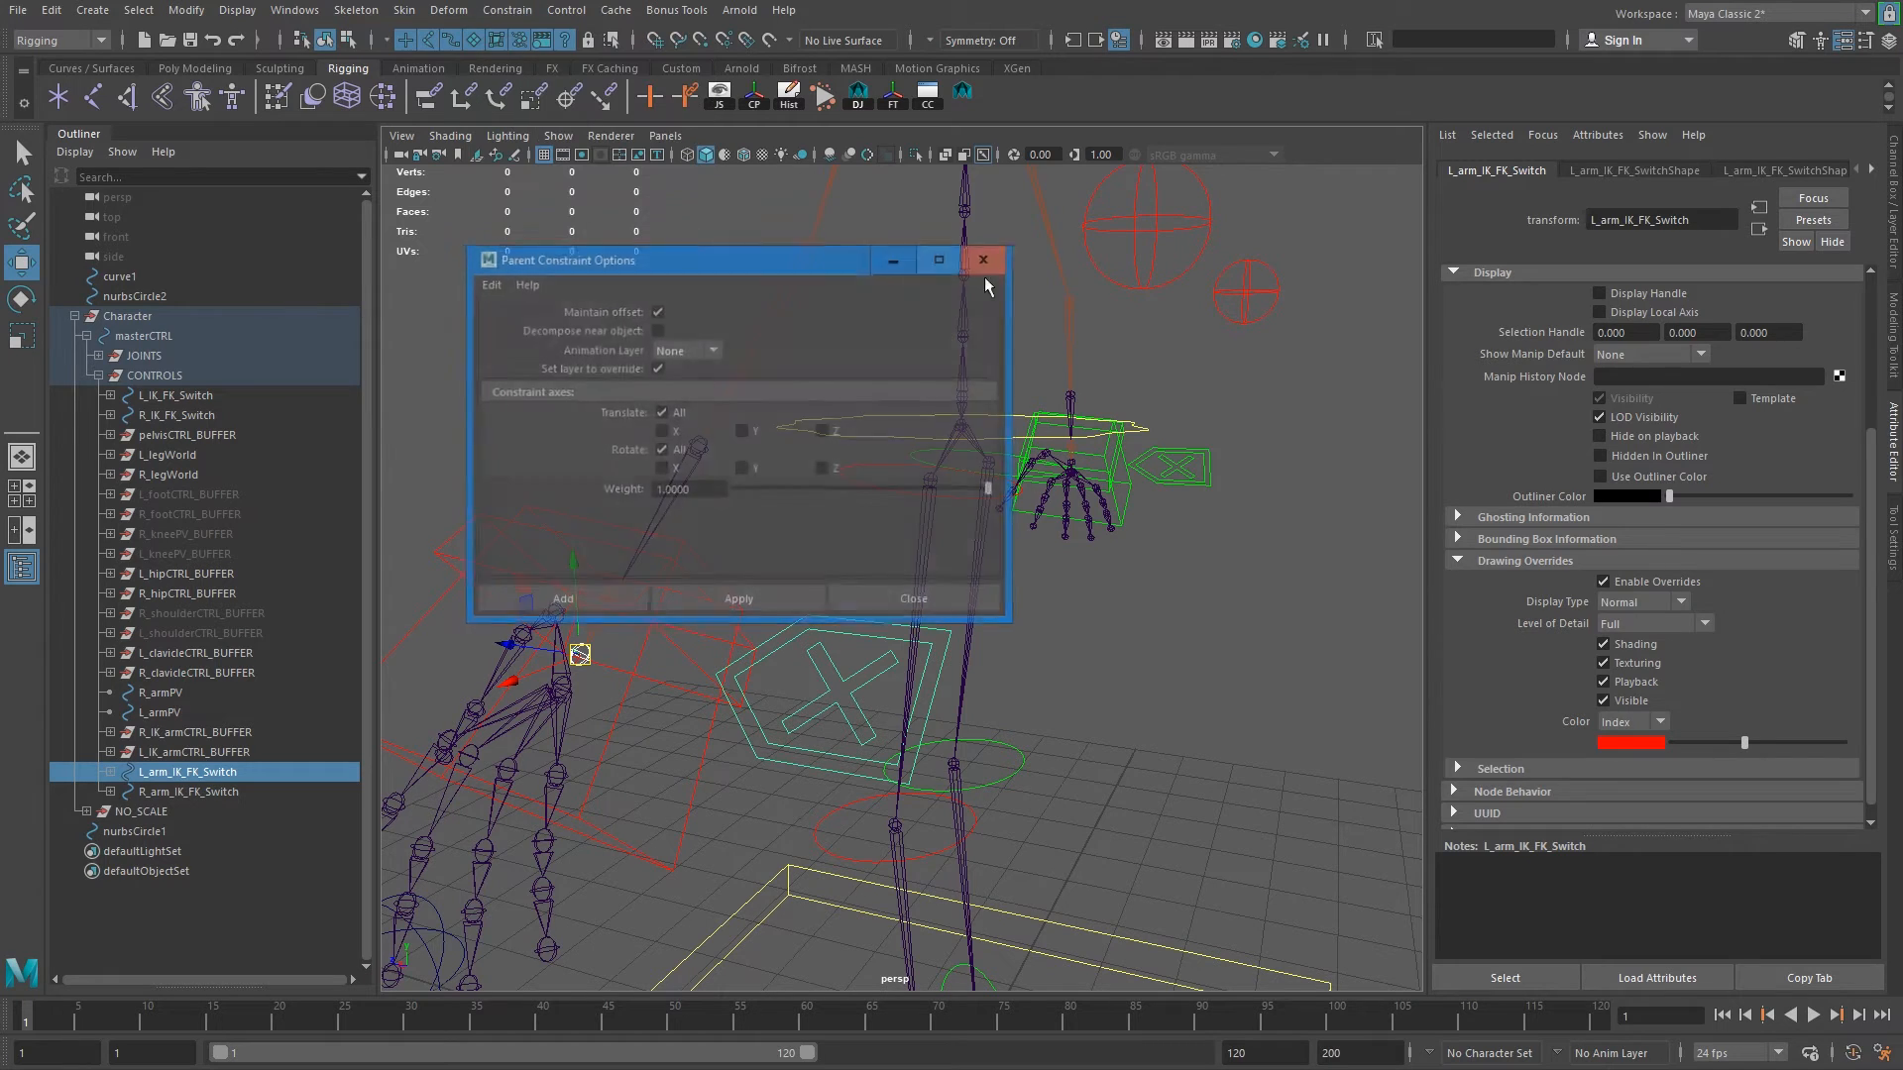
left_click(486, 283)
left_click(496, 325)
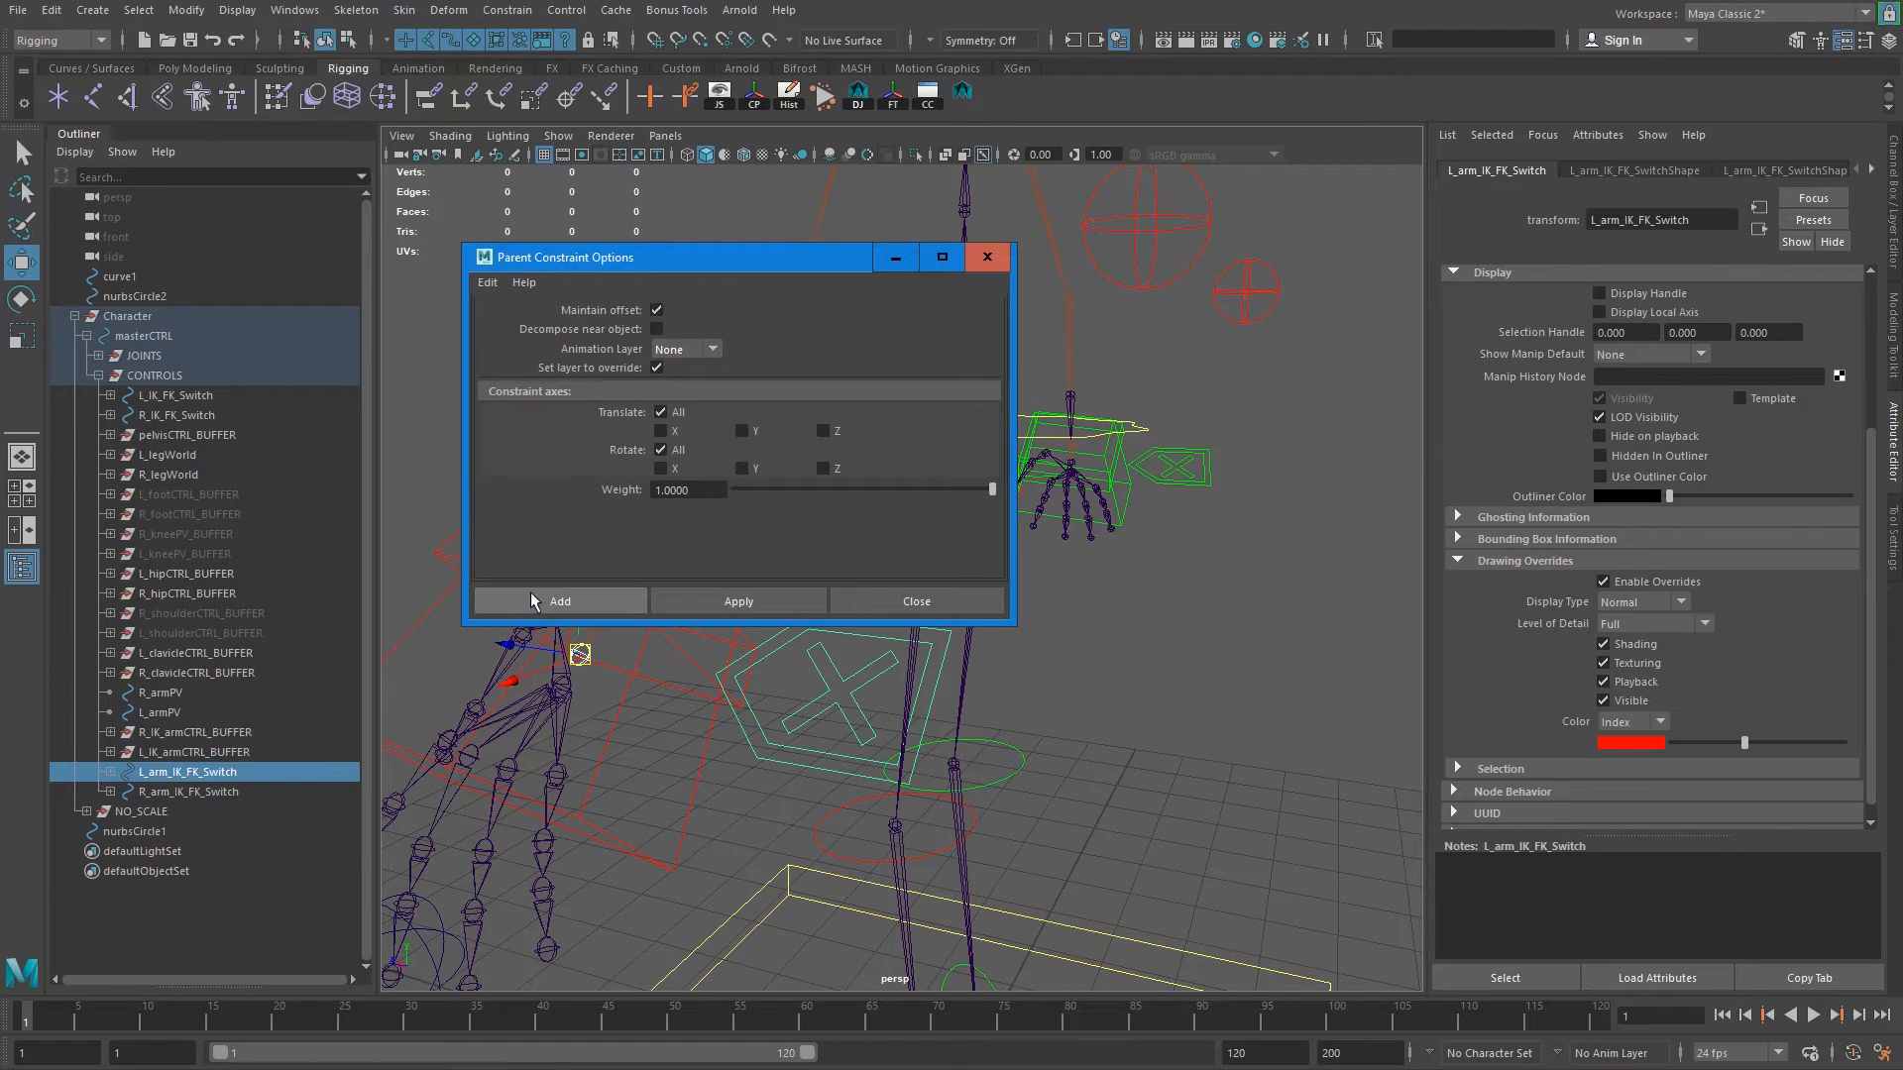
left_click(591, 605)
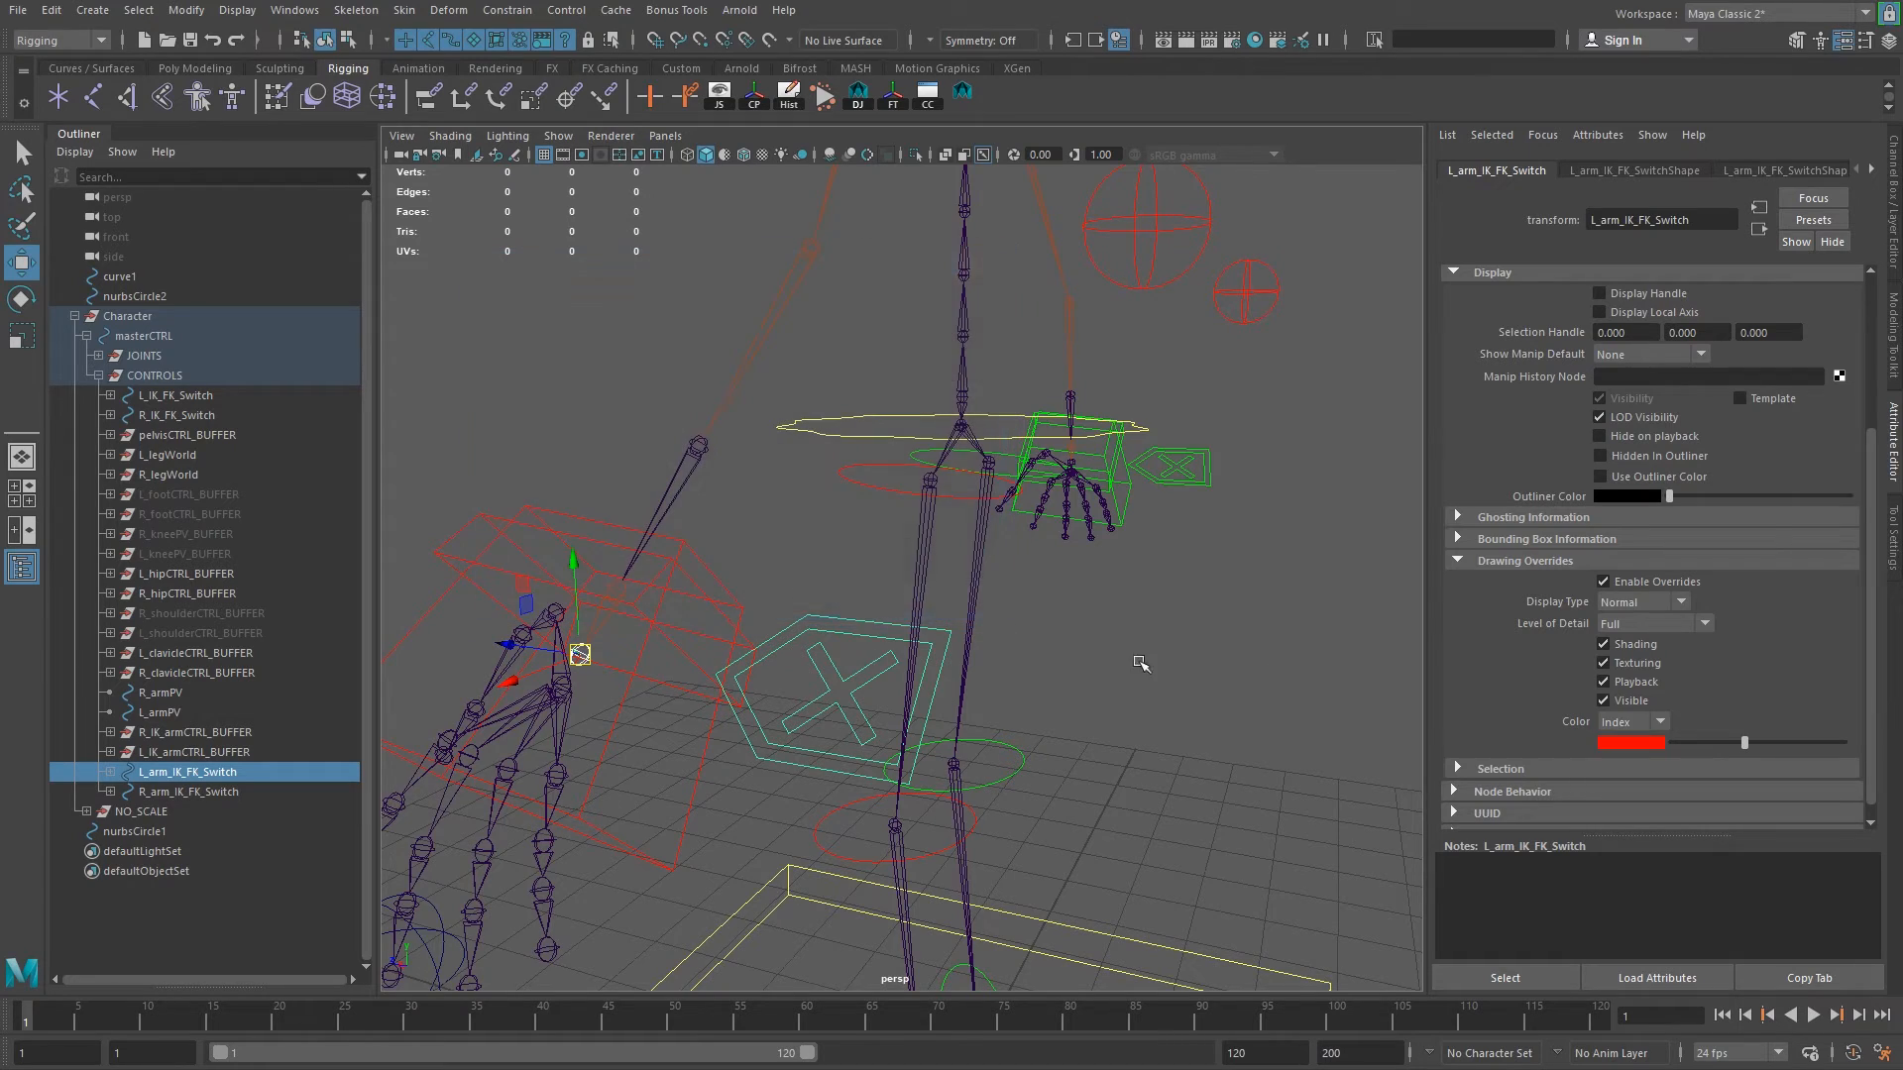
Test the left switch's constraint with the left IK arm control, and undo the test.
right_click_drag(871, 658, 842, 580, "alt")
left_click_drag(840, 578, 790, 615, "alt")
left_click(703, 729)
key("ctrl+z")
Parent constrain R_arm_IK_FK_Switch to the R_IK_palm joint and show the switch's channels.
left_click_drag(951, 585, 805, 568, "alt")
right_click_drag(805, 568, 1139, 771, "alt")
middle_click_drag(1138, 771, 1002, 739, "alt")
left_click_drag(1002, 740, 998, 688, "alt")
left_click(1022, 638)
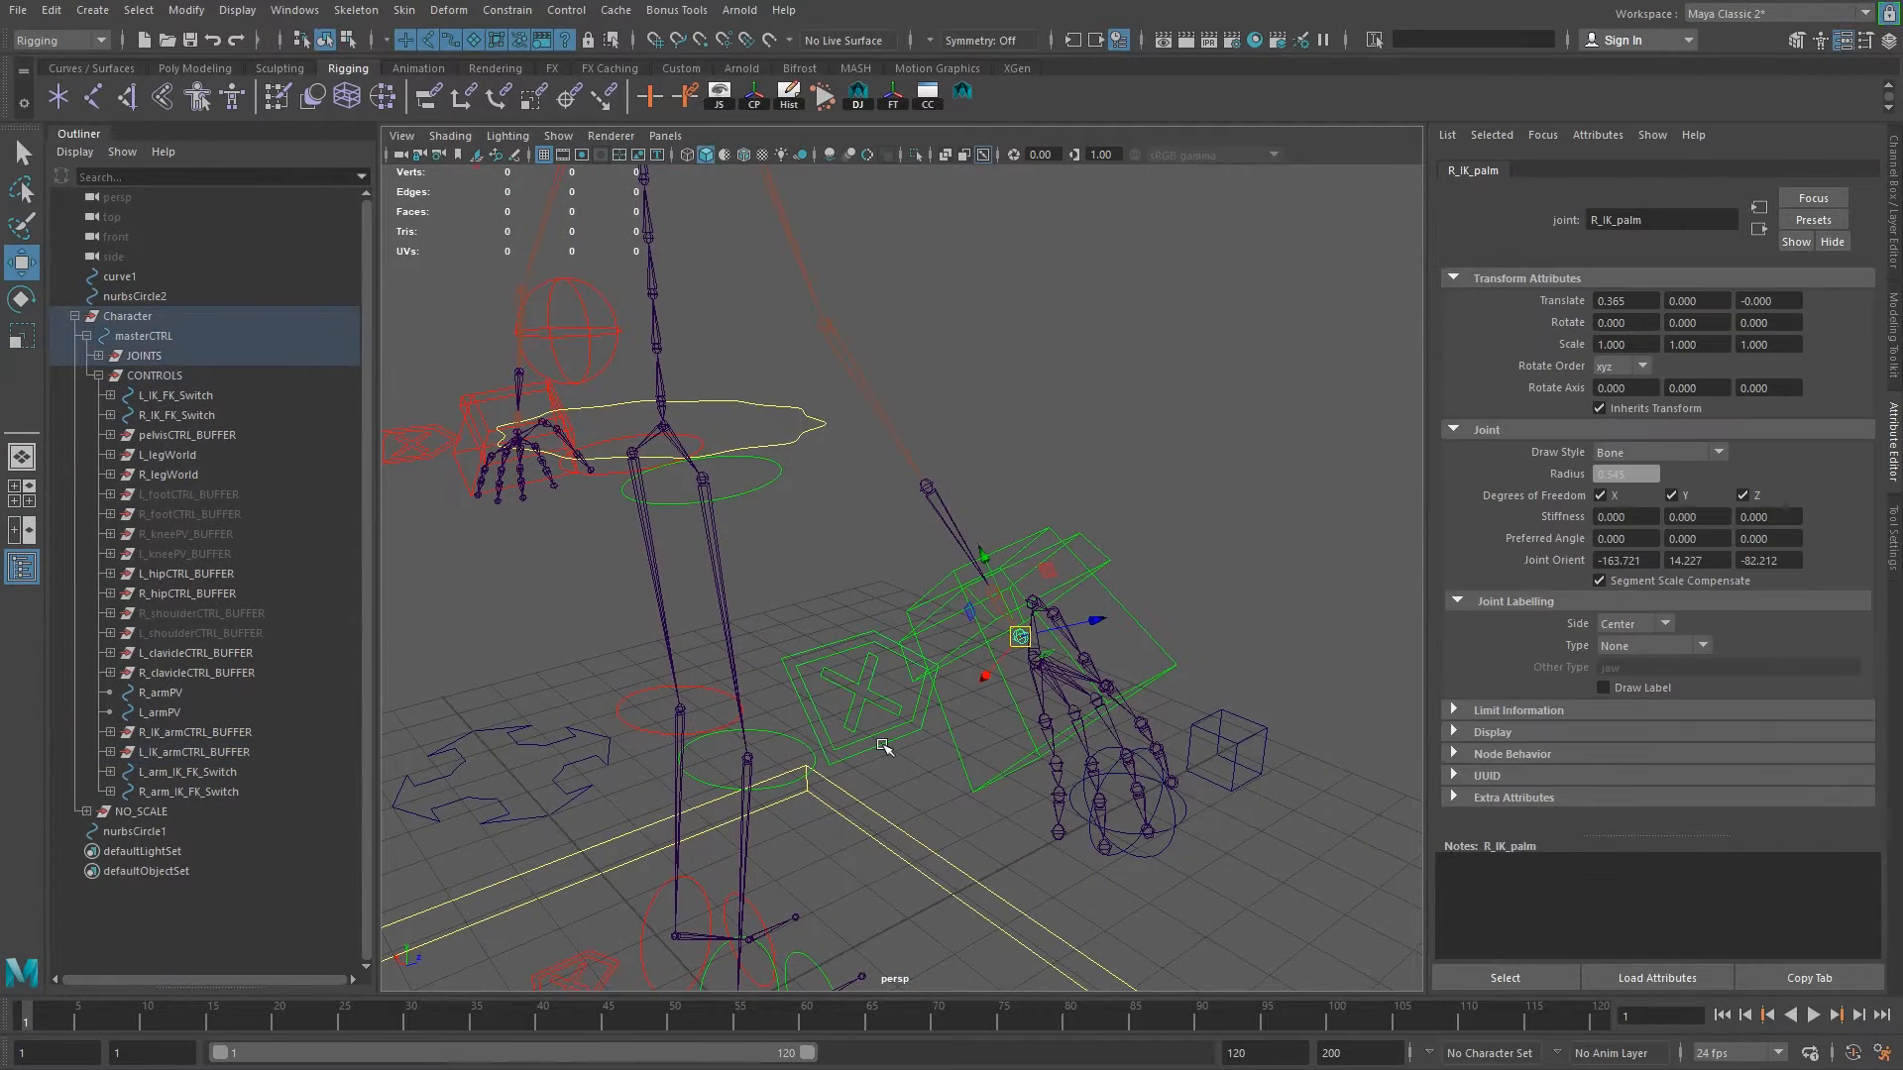
left_click(882, 745)
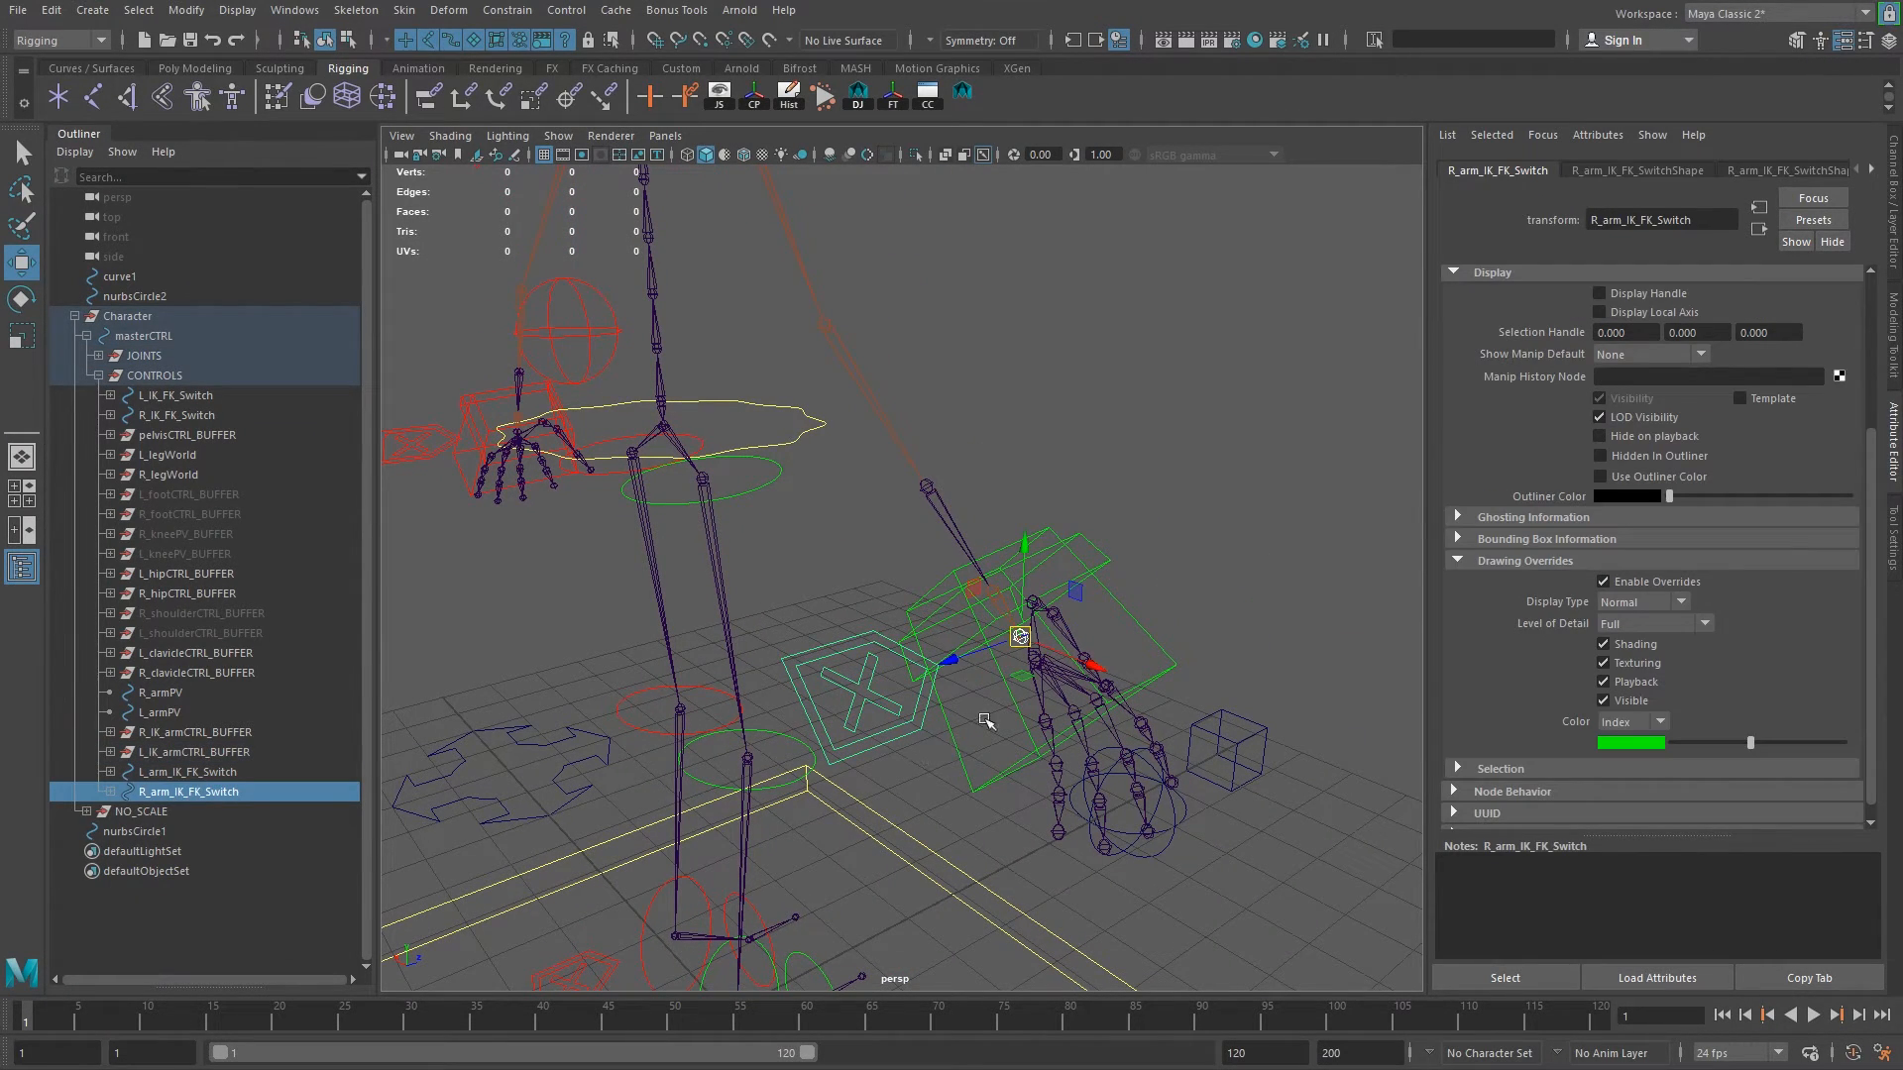
left_click_drag(955, 753, 972, 684, "alt")
left_click_drag(969, 765, 998, 699, "alt")
left_click(1895, 204)
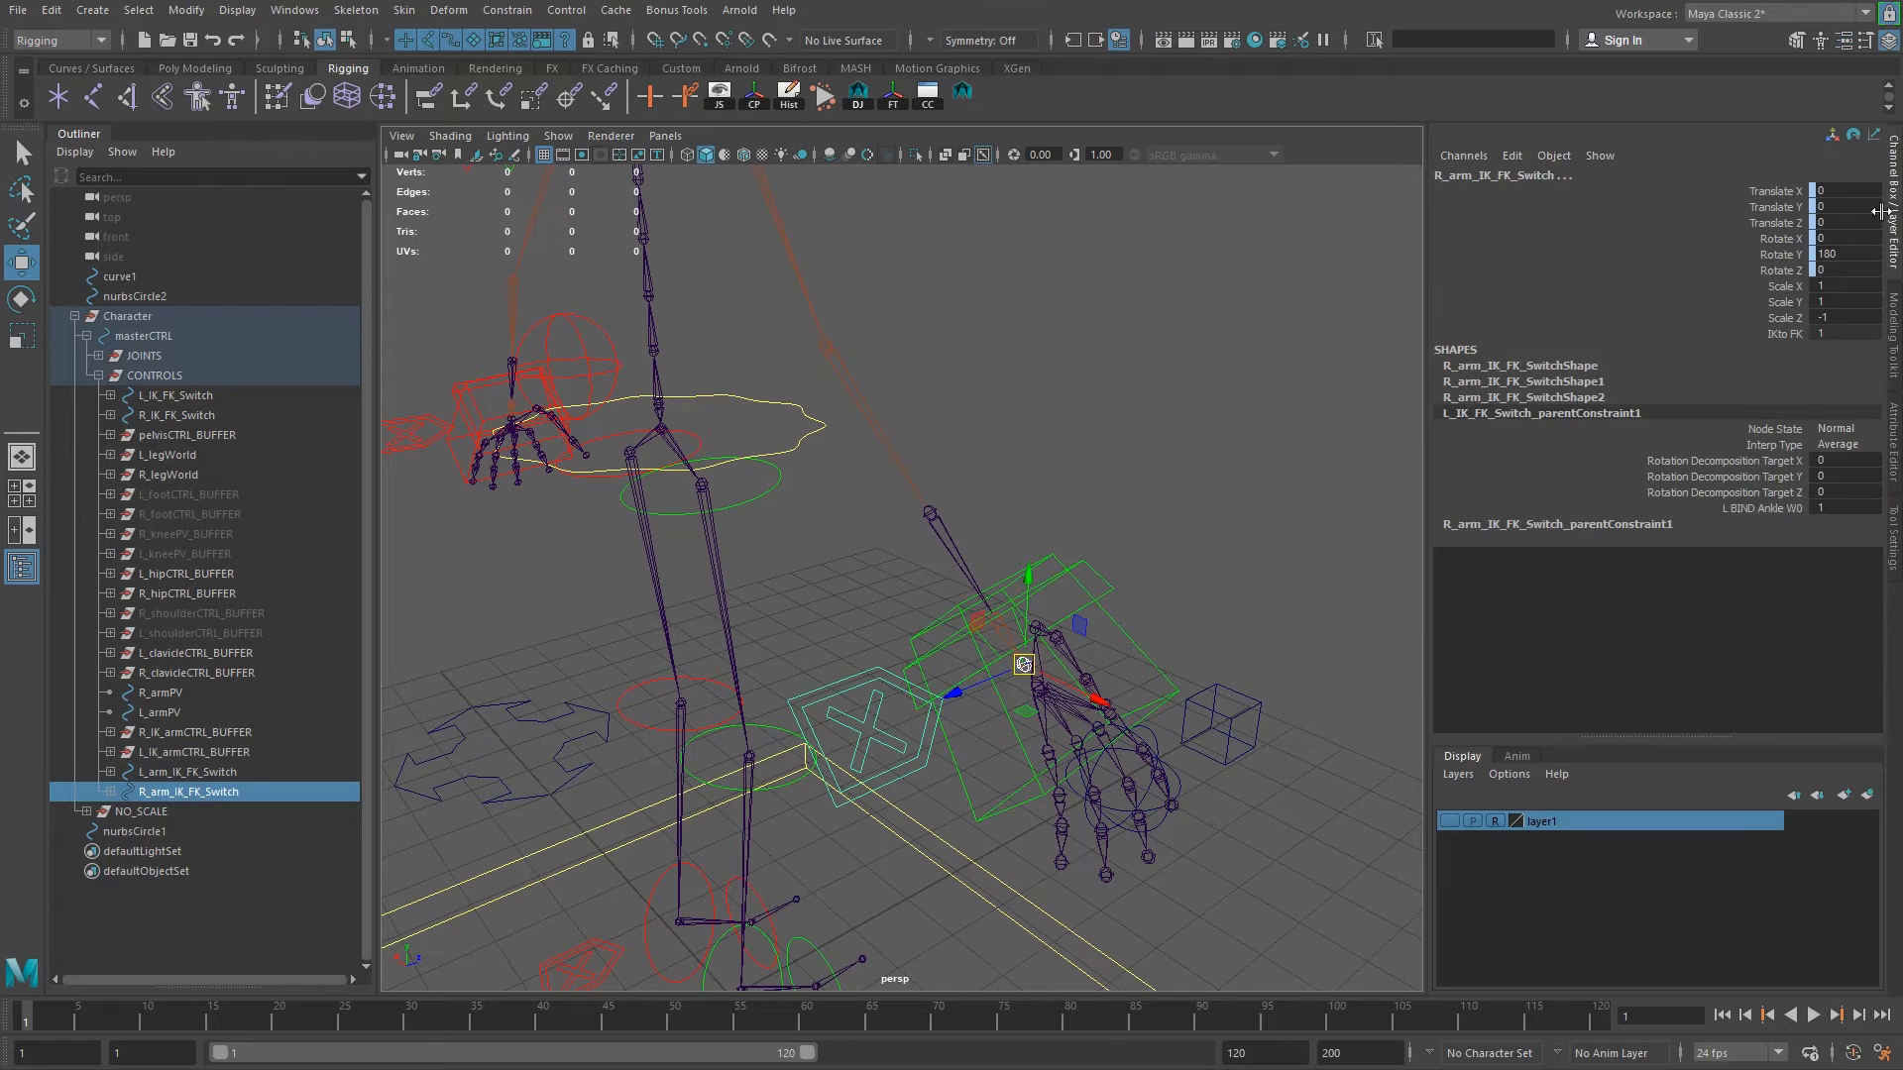
Move R_IK_armCTRL to test the right switch's constraint, and undo the move.
left_click(979, 807)
left_click(992, 812)
left_click_drag(1019, 637, 1036, 517)
key("ctrl+z")
scroll(939, 629, "down", 4)
left_click_drag(938, 629, 1009, 691, "alt")
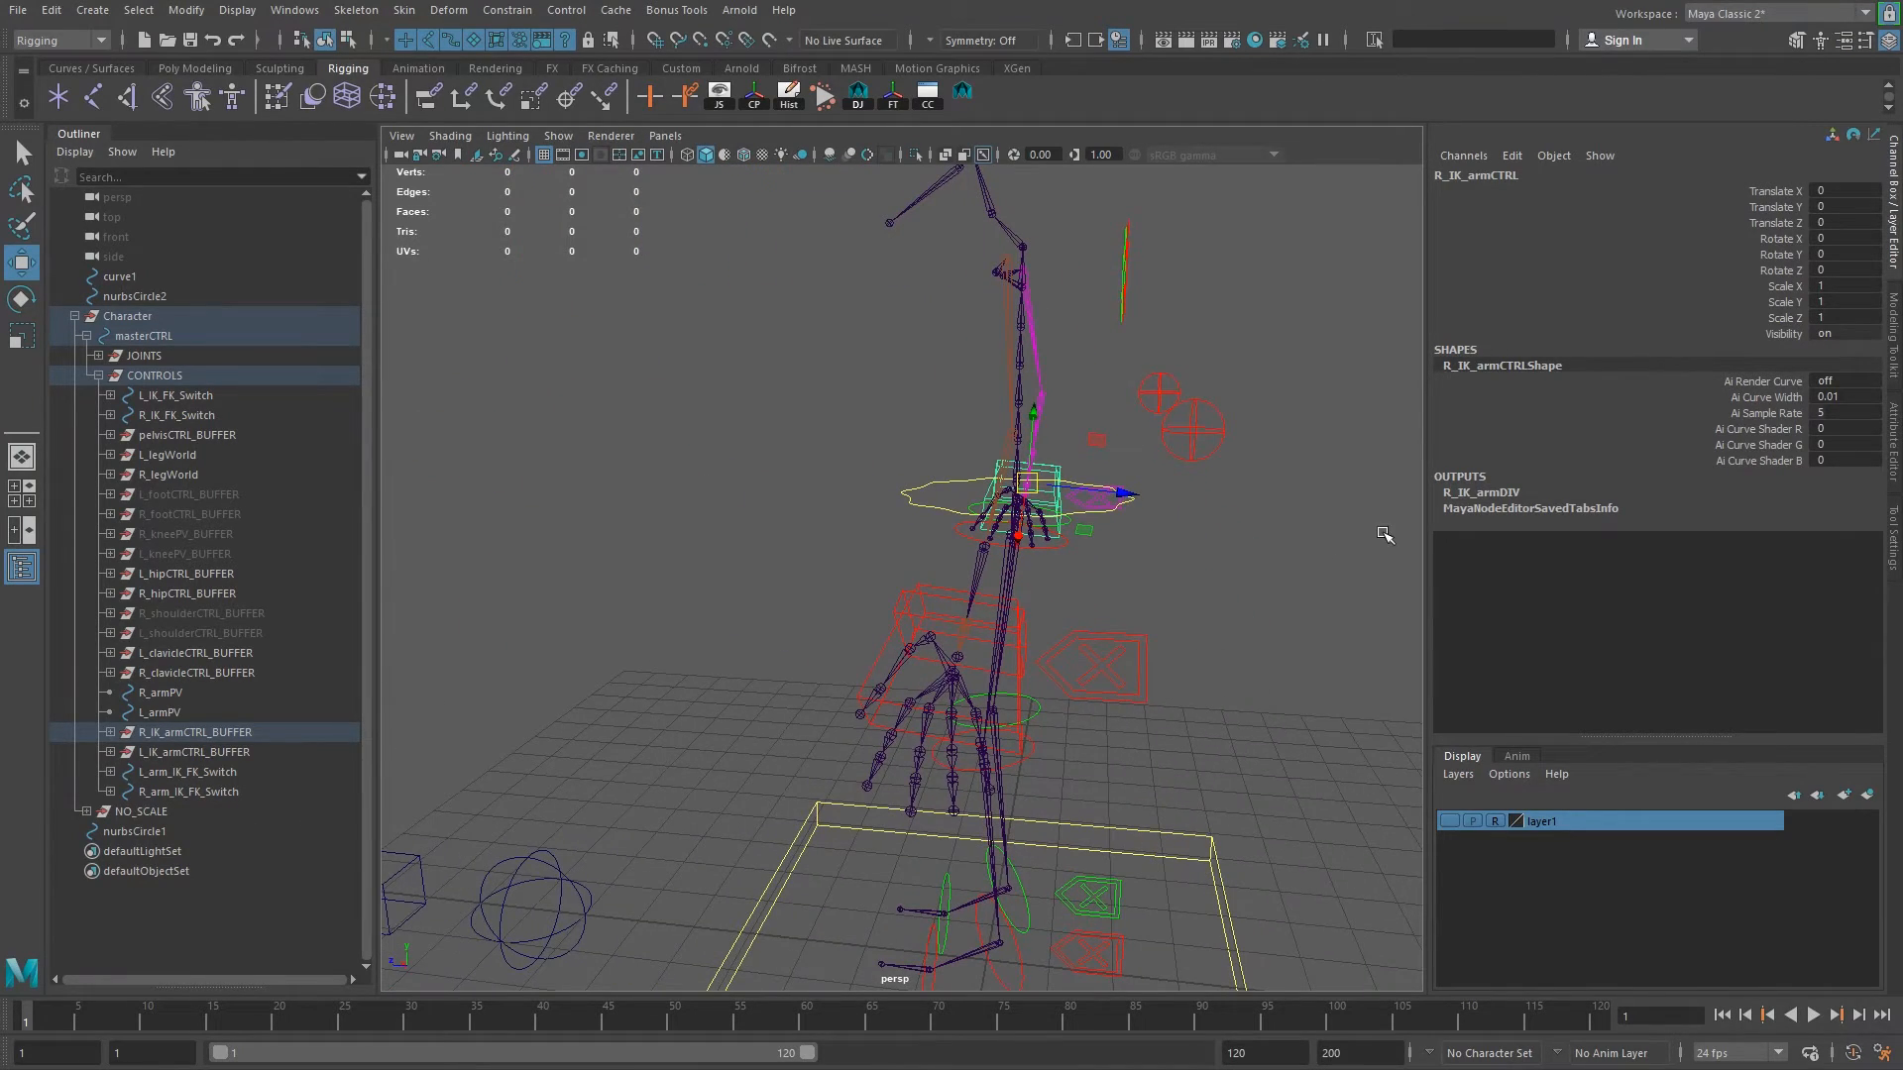
left_click_drag(1374, 635, 1074, 657, "alt")
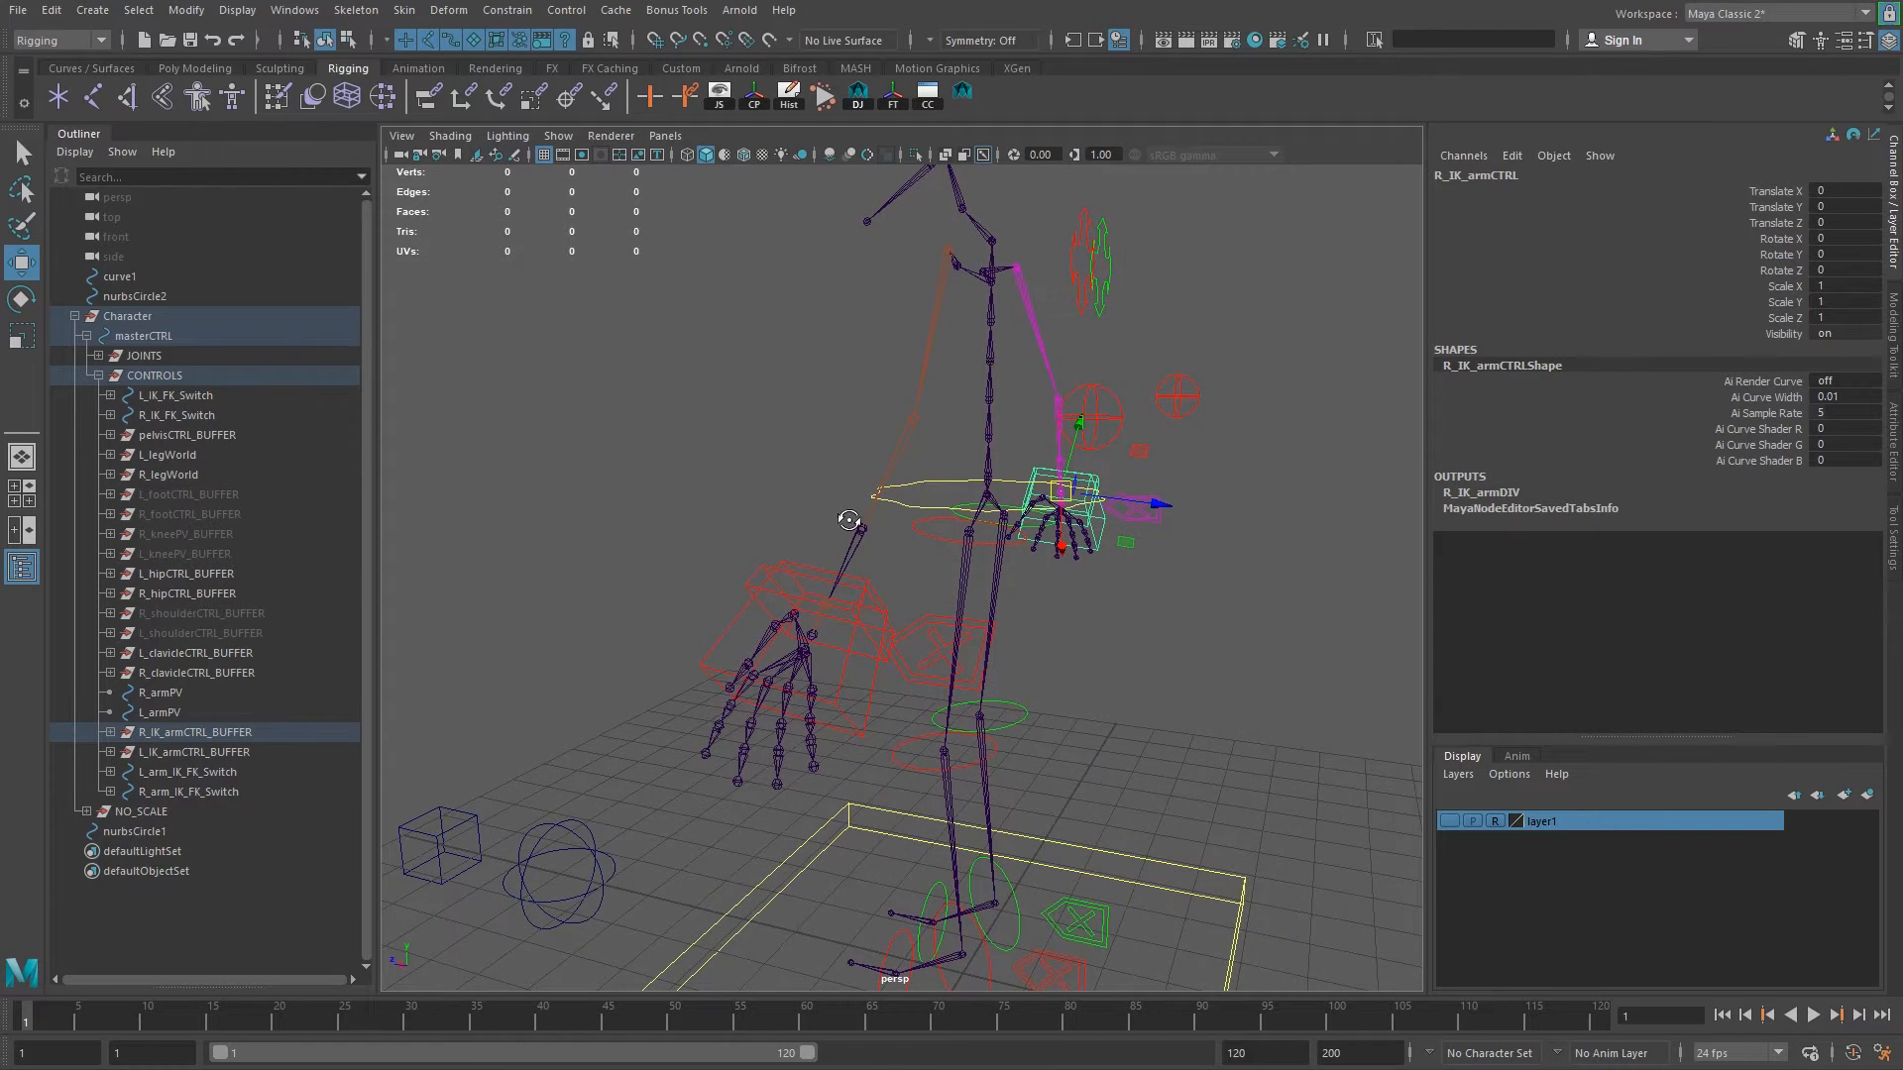
left_click_drag(848, 520, 659, 604, "alt")
left_click_drag(908, 667, 927, 672, "alt")
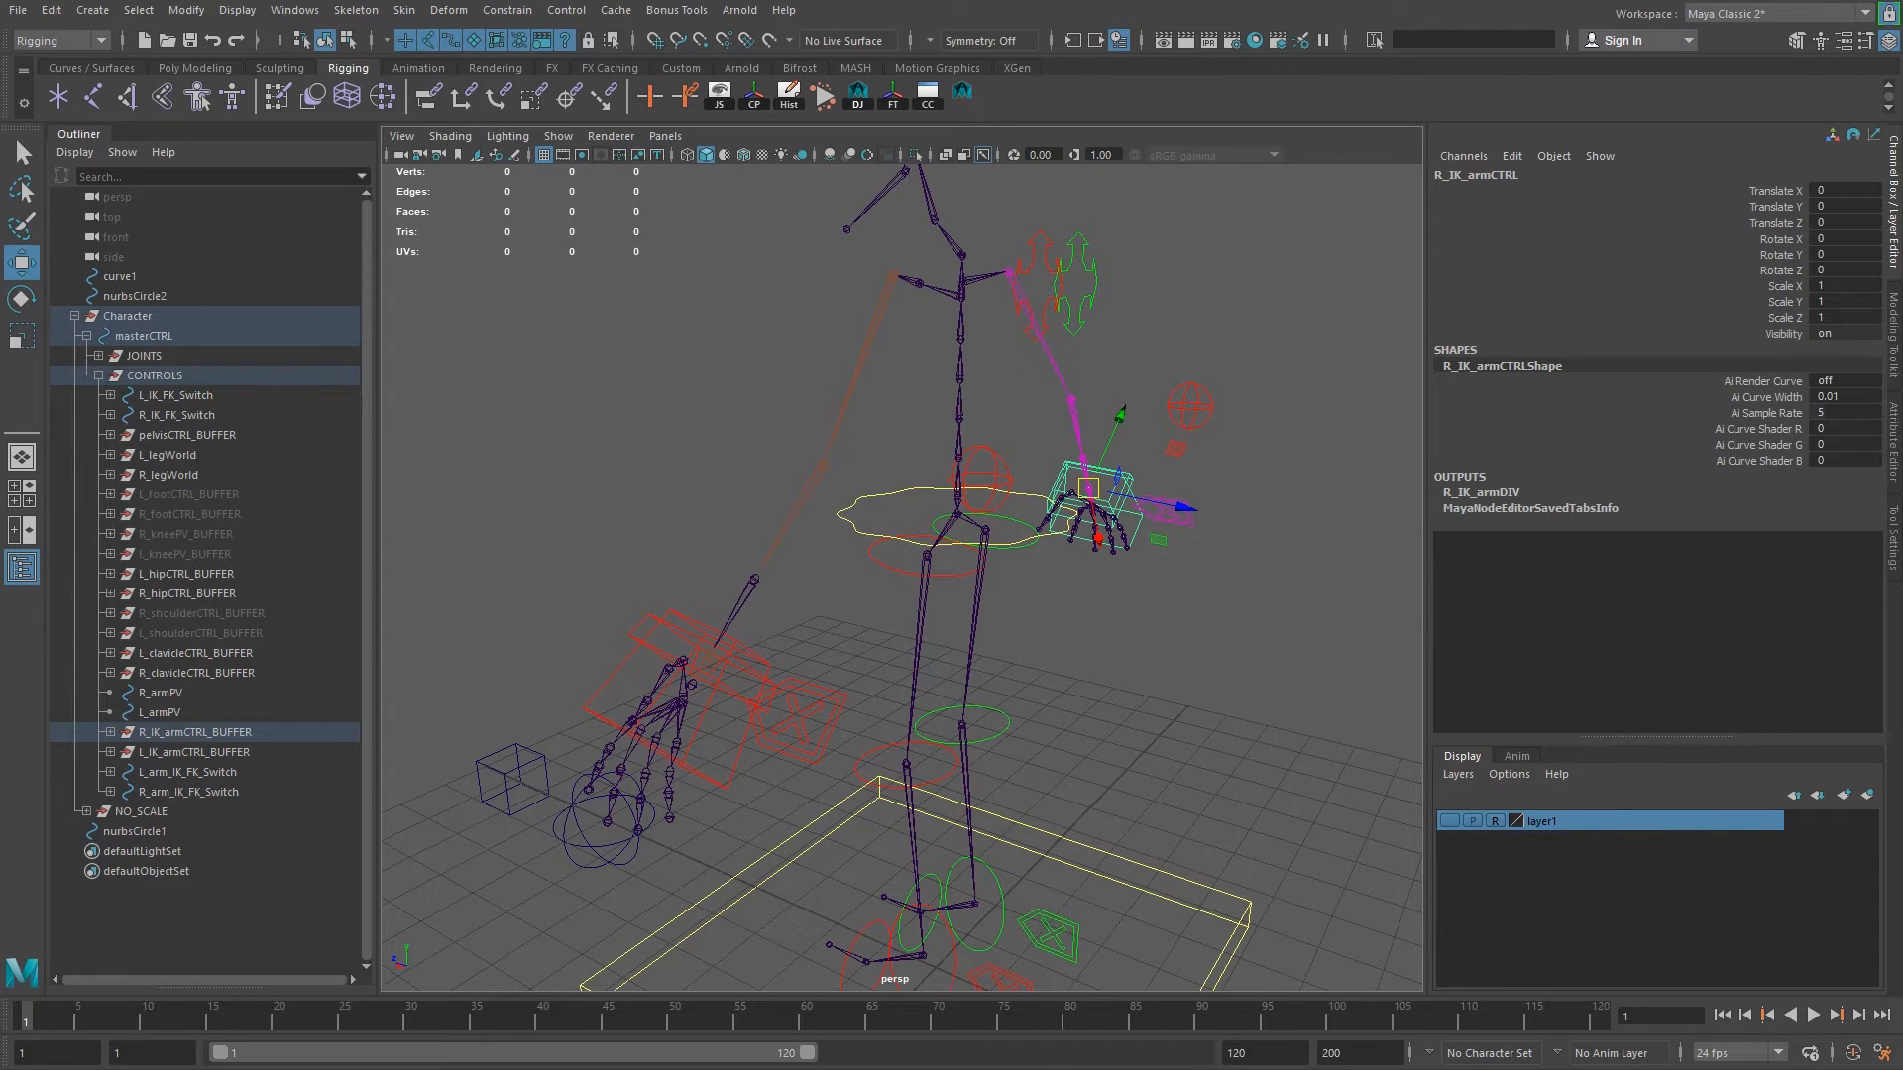
left_click(199, 11)
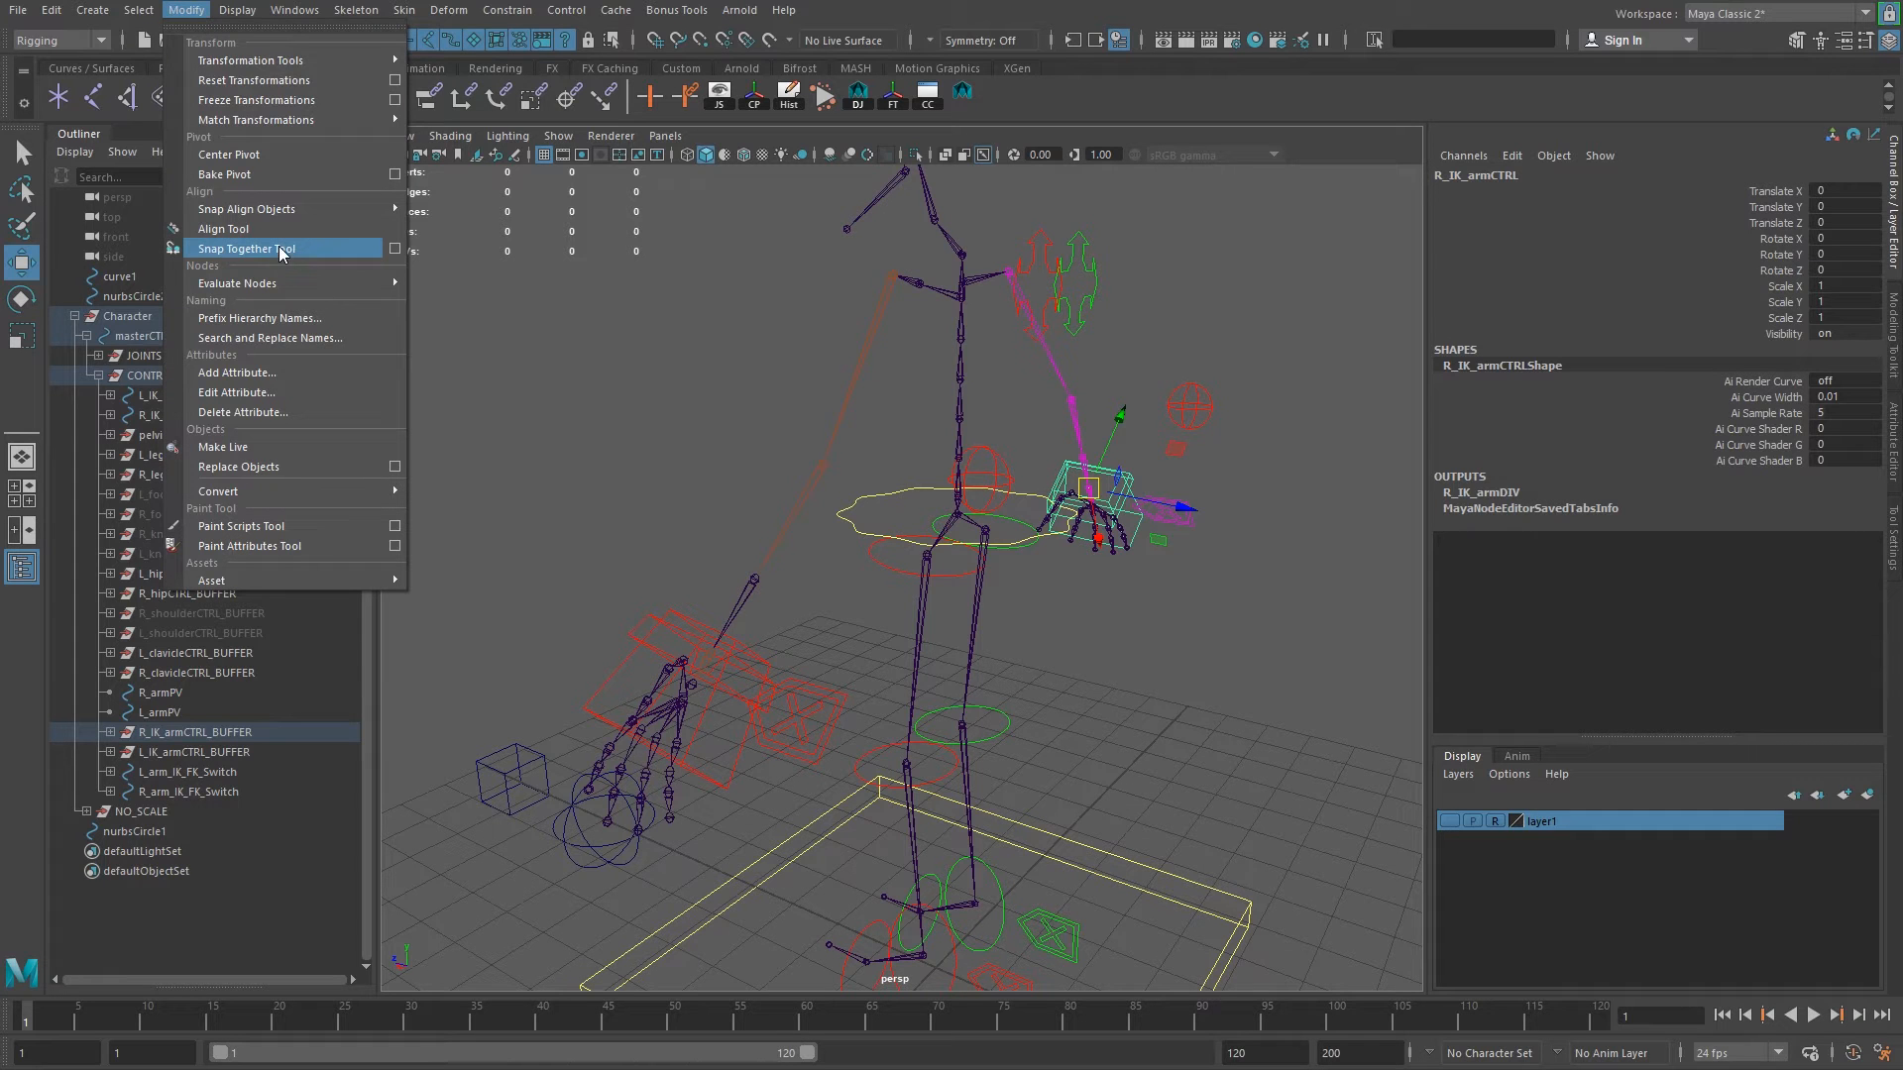
left_click(761, 261)
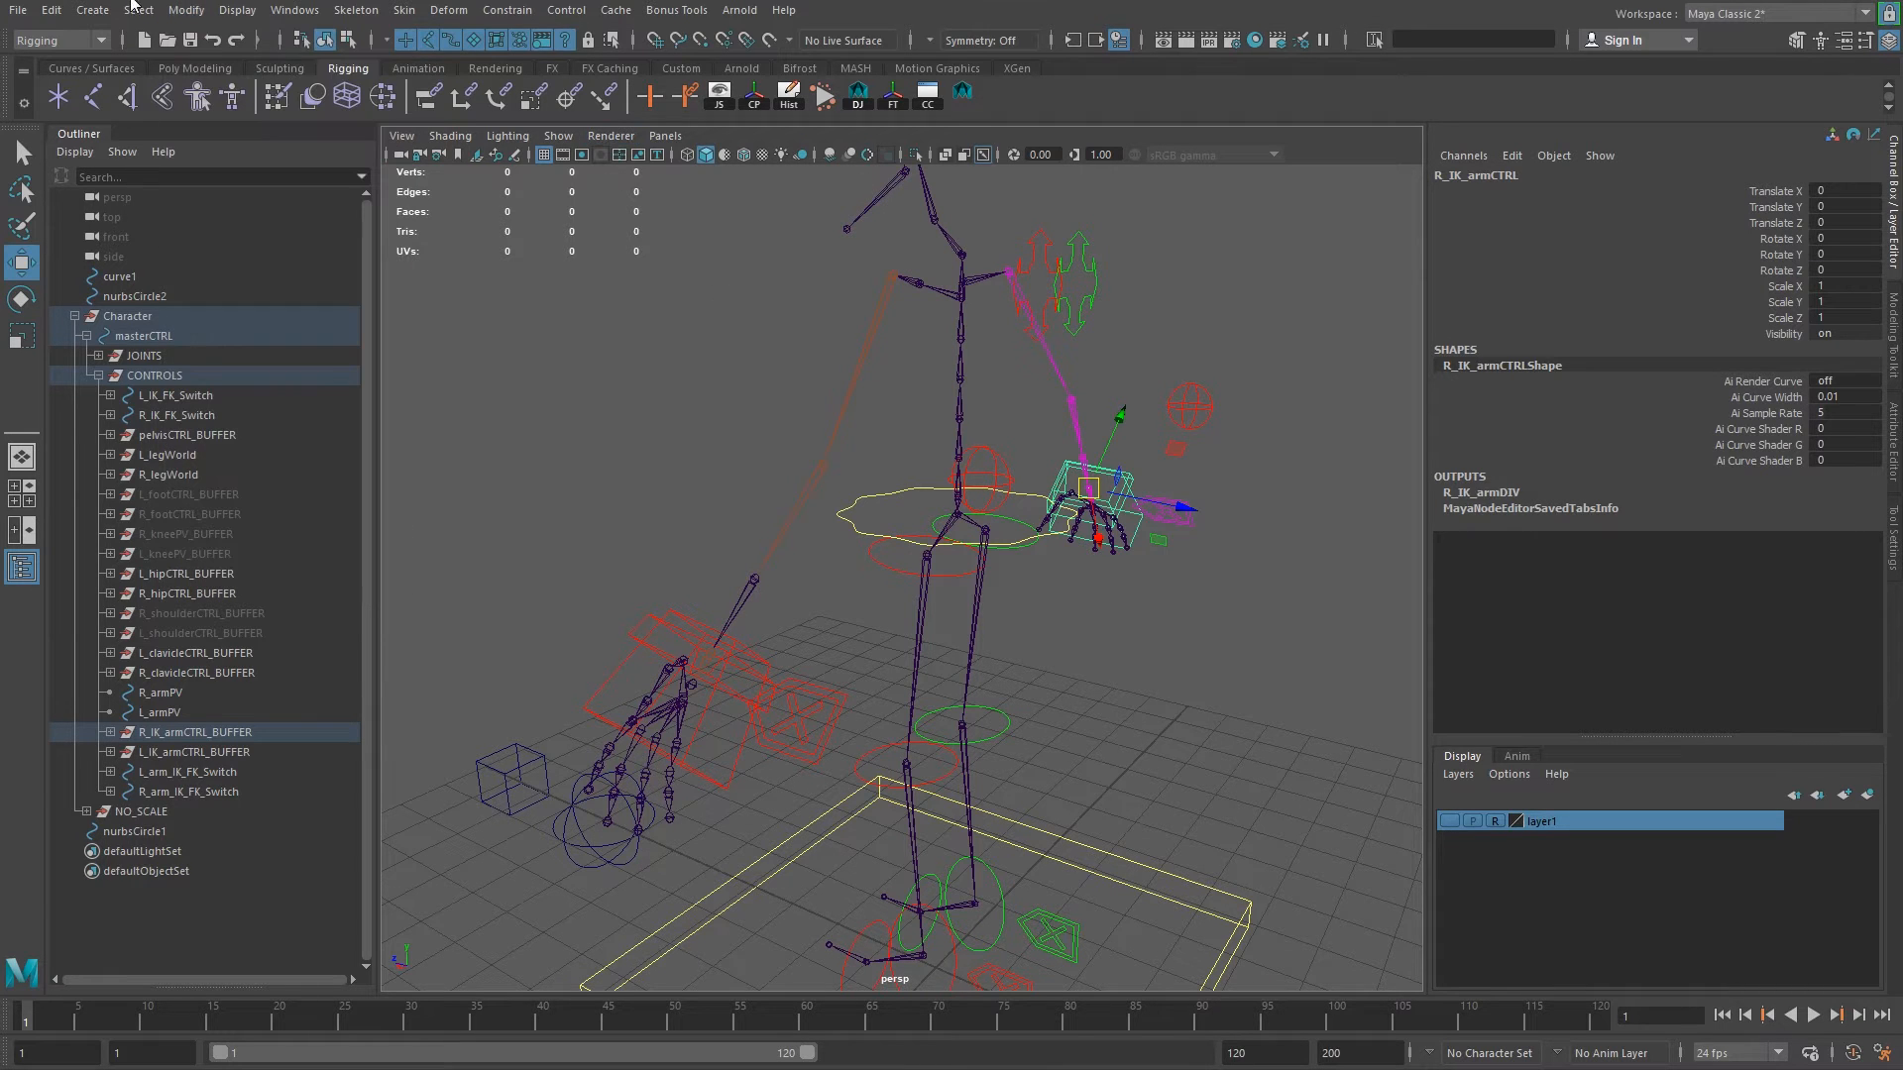
left_click(295, 10)
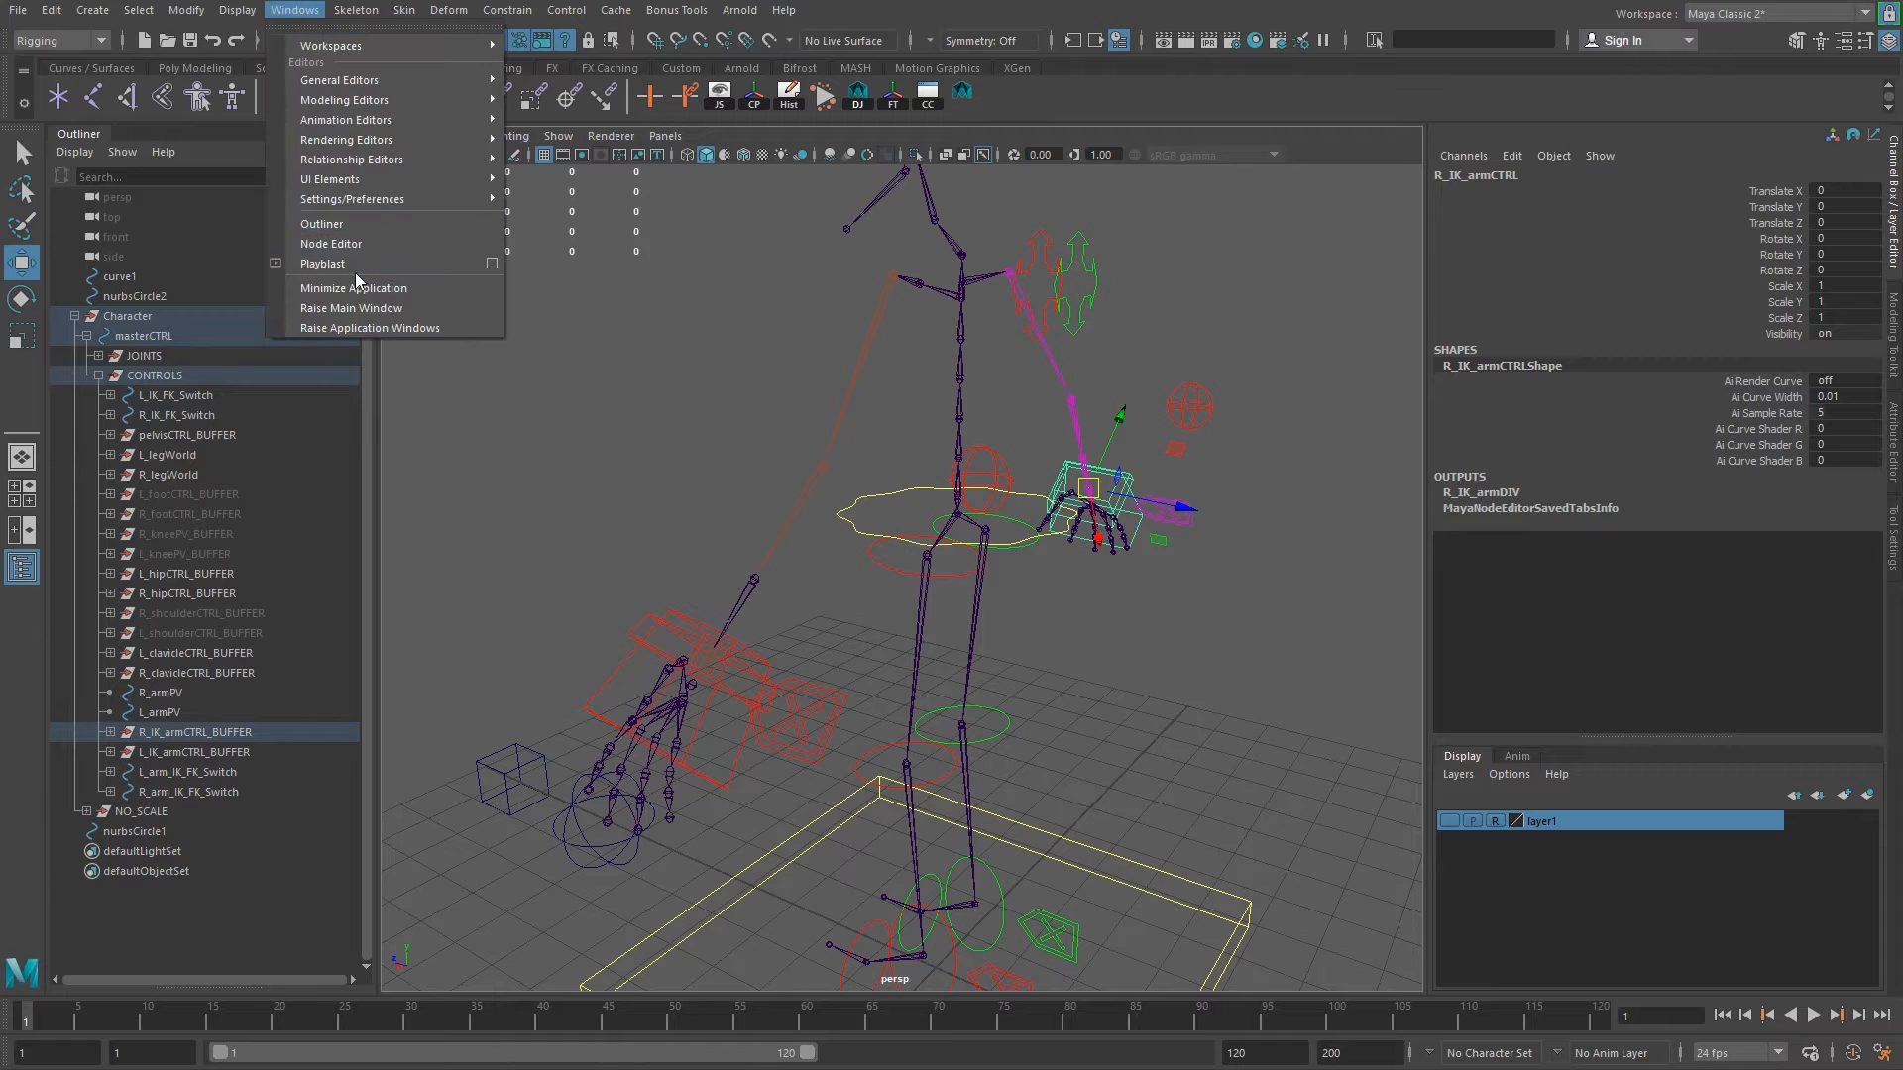
left_click(359, 246)
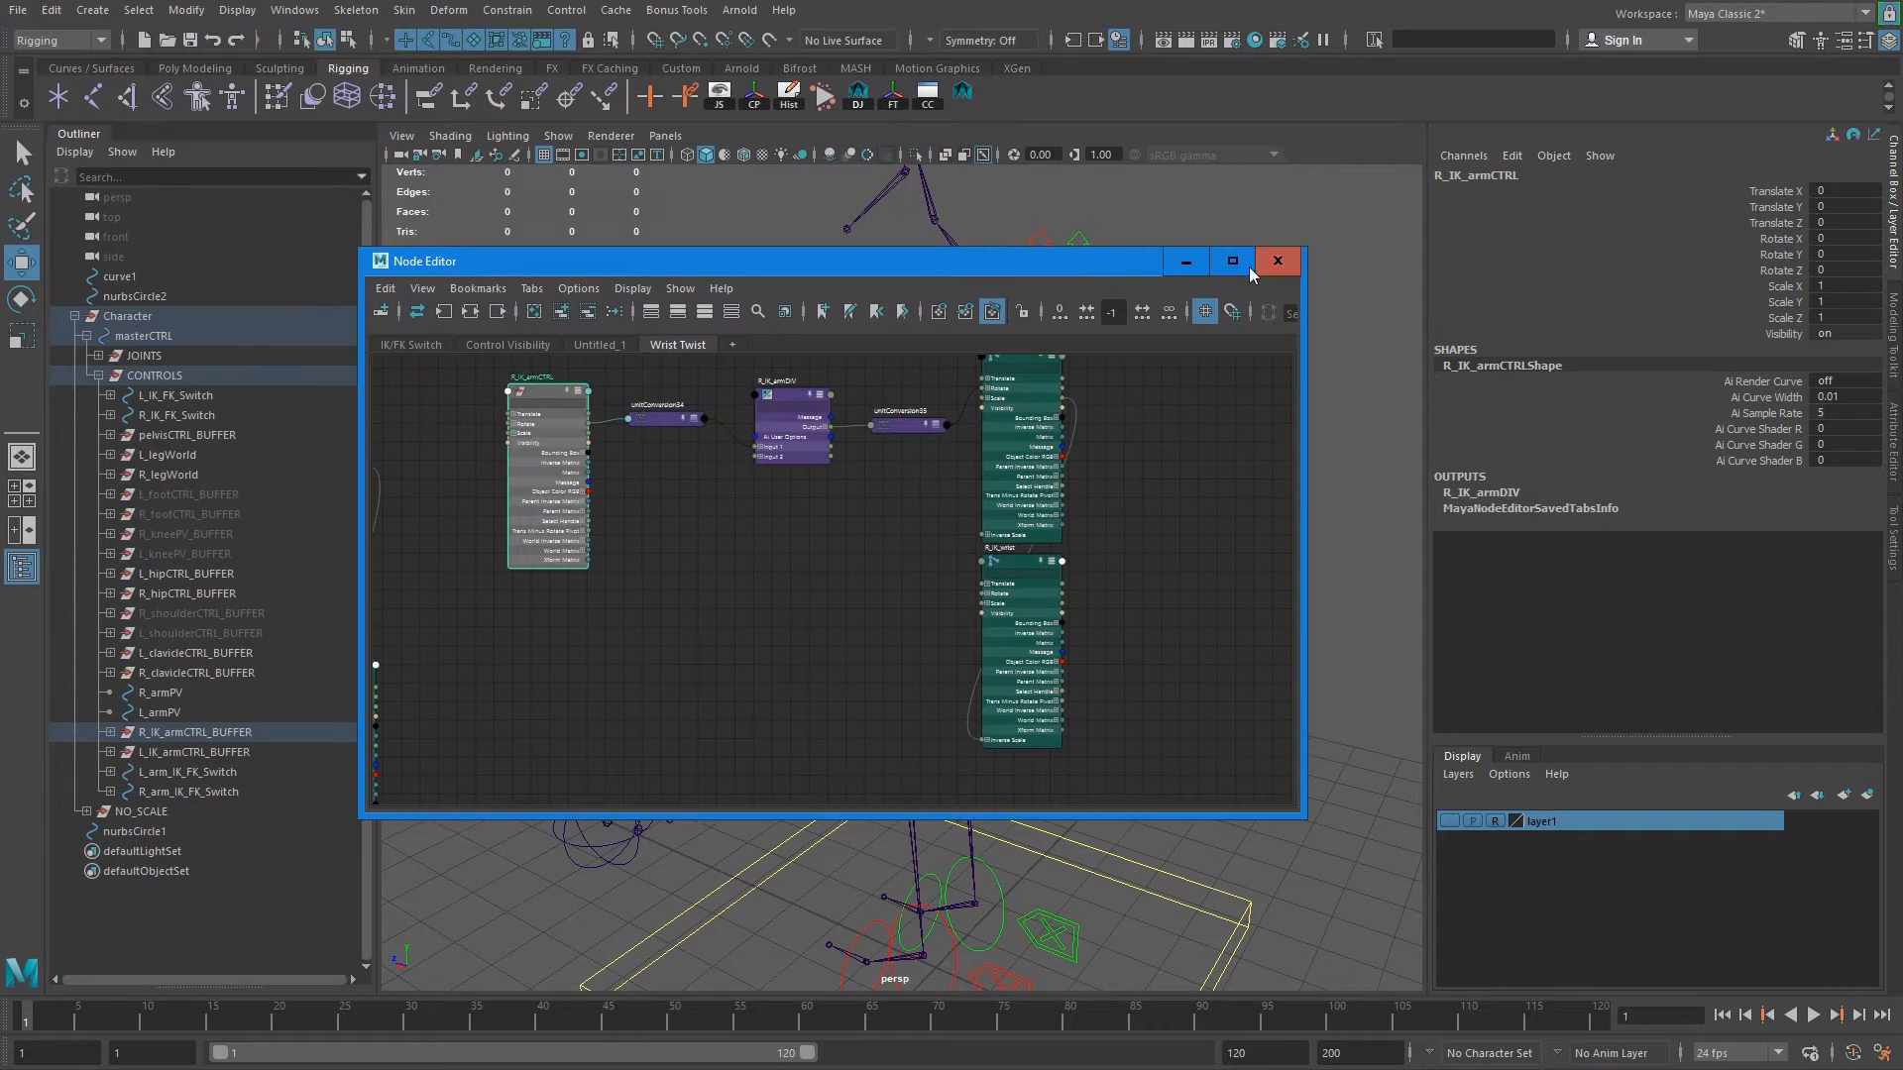
left_click(1270, 262)
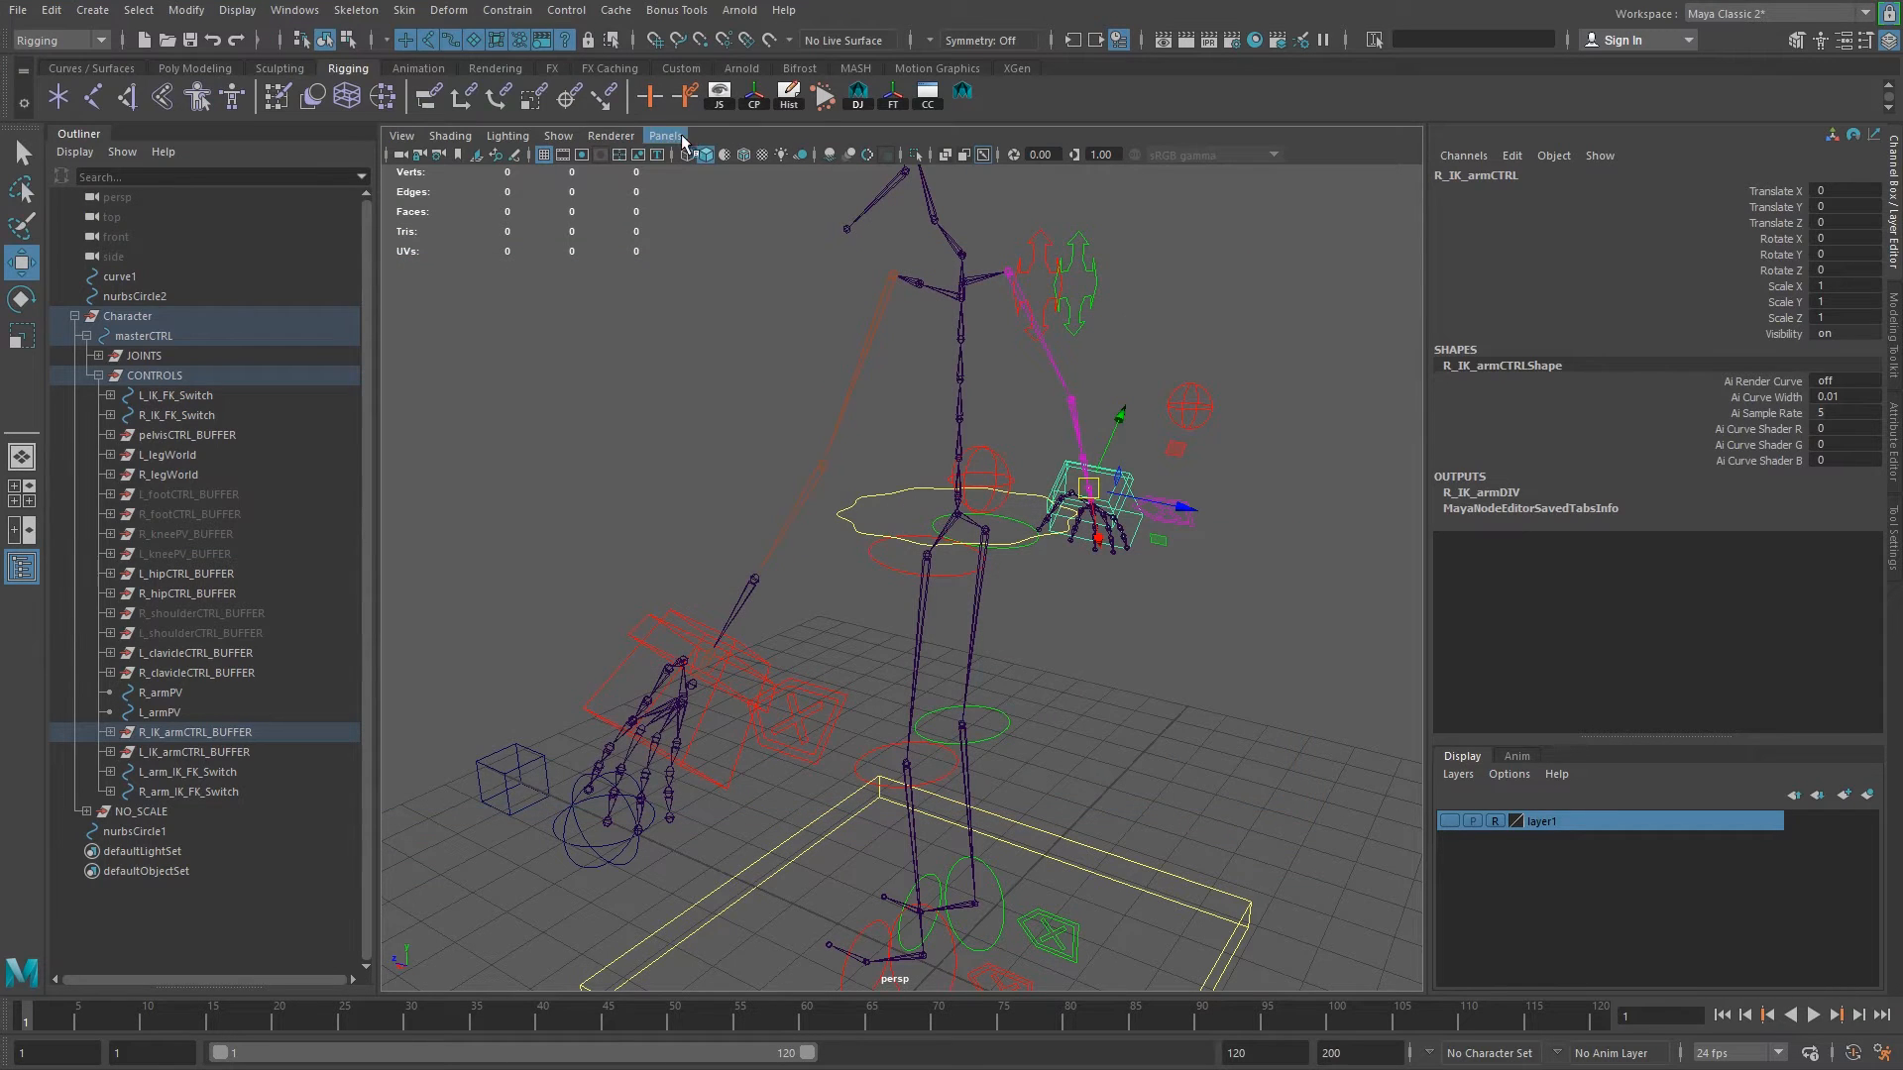
Split the workspace into two panes side by side and show the Node Editor in the side-view pane.
left_click(665, 136)
mouse_move(800, 279)
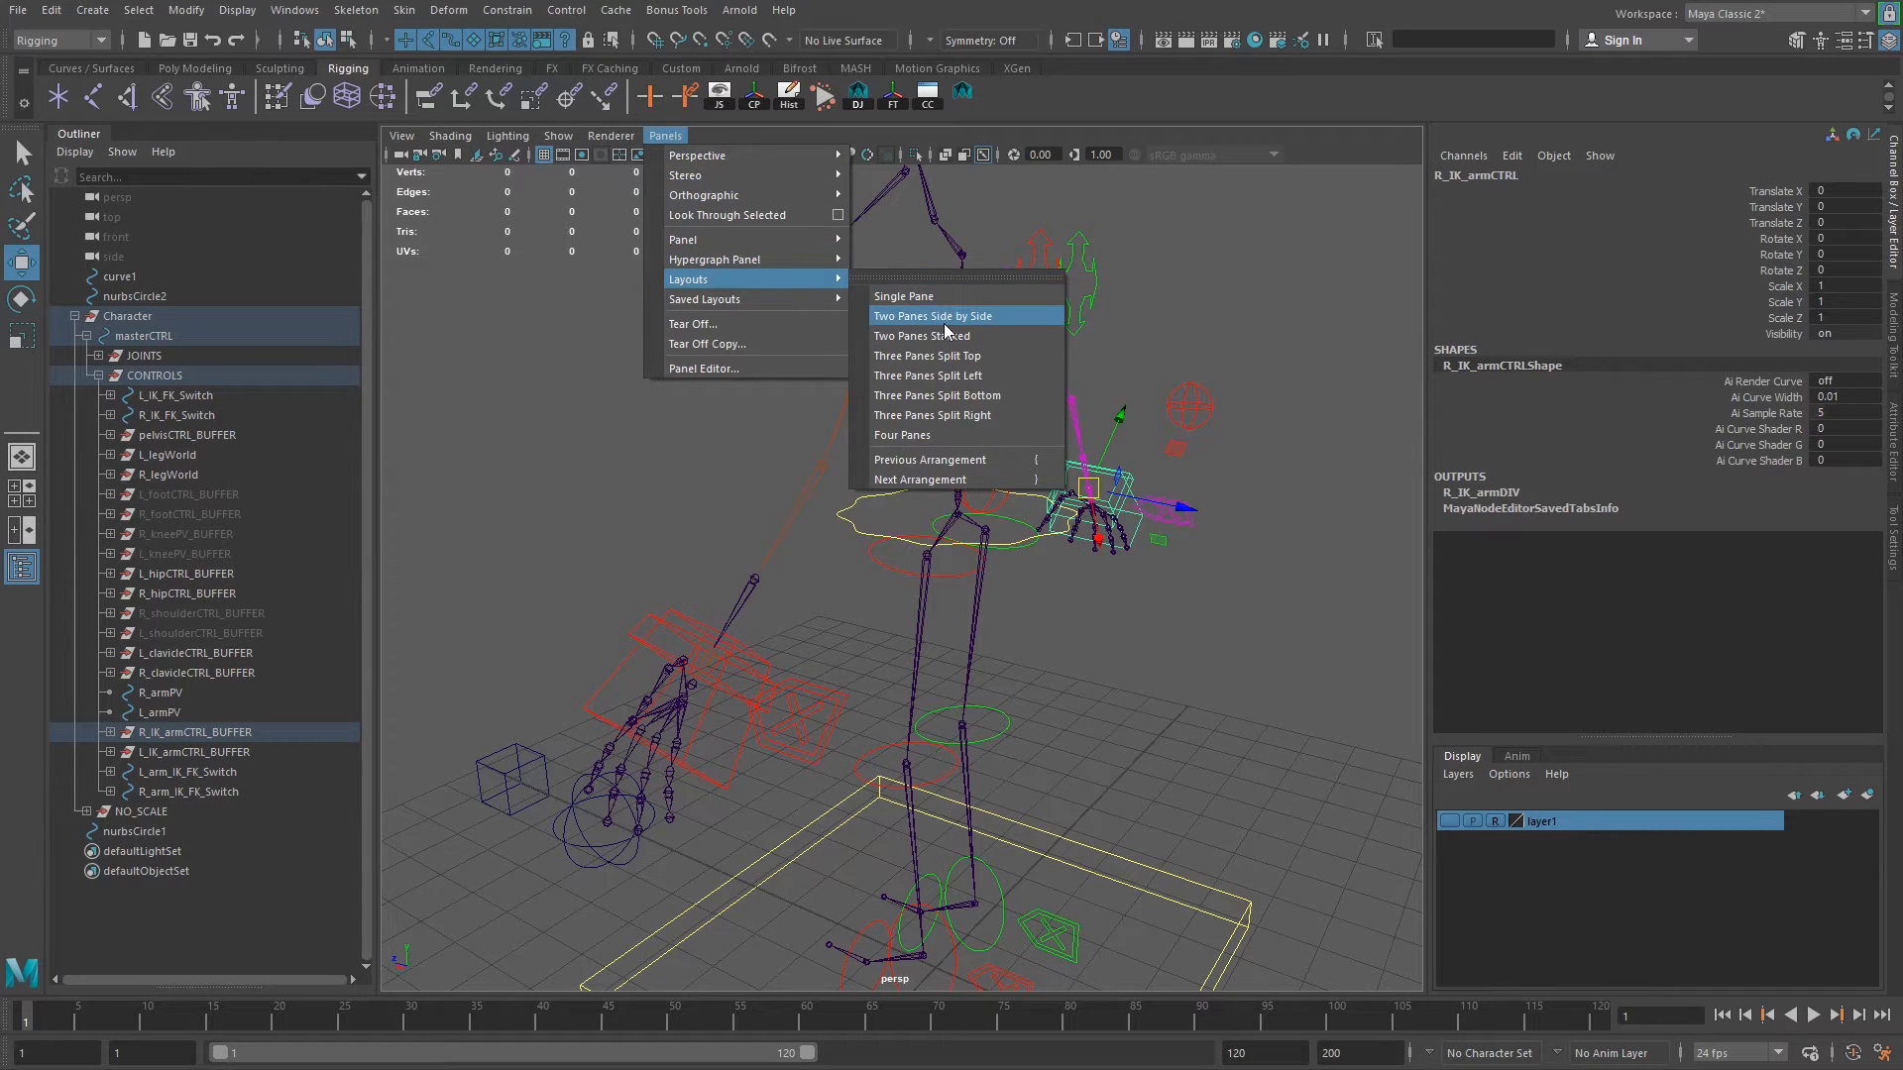
left_click(948, 320)
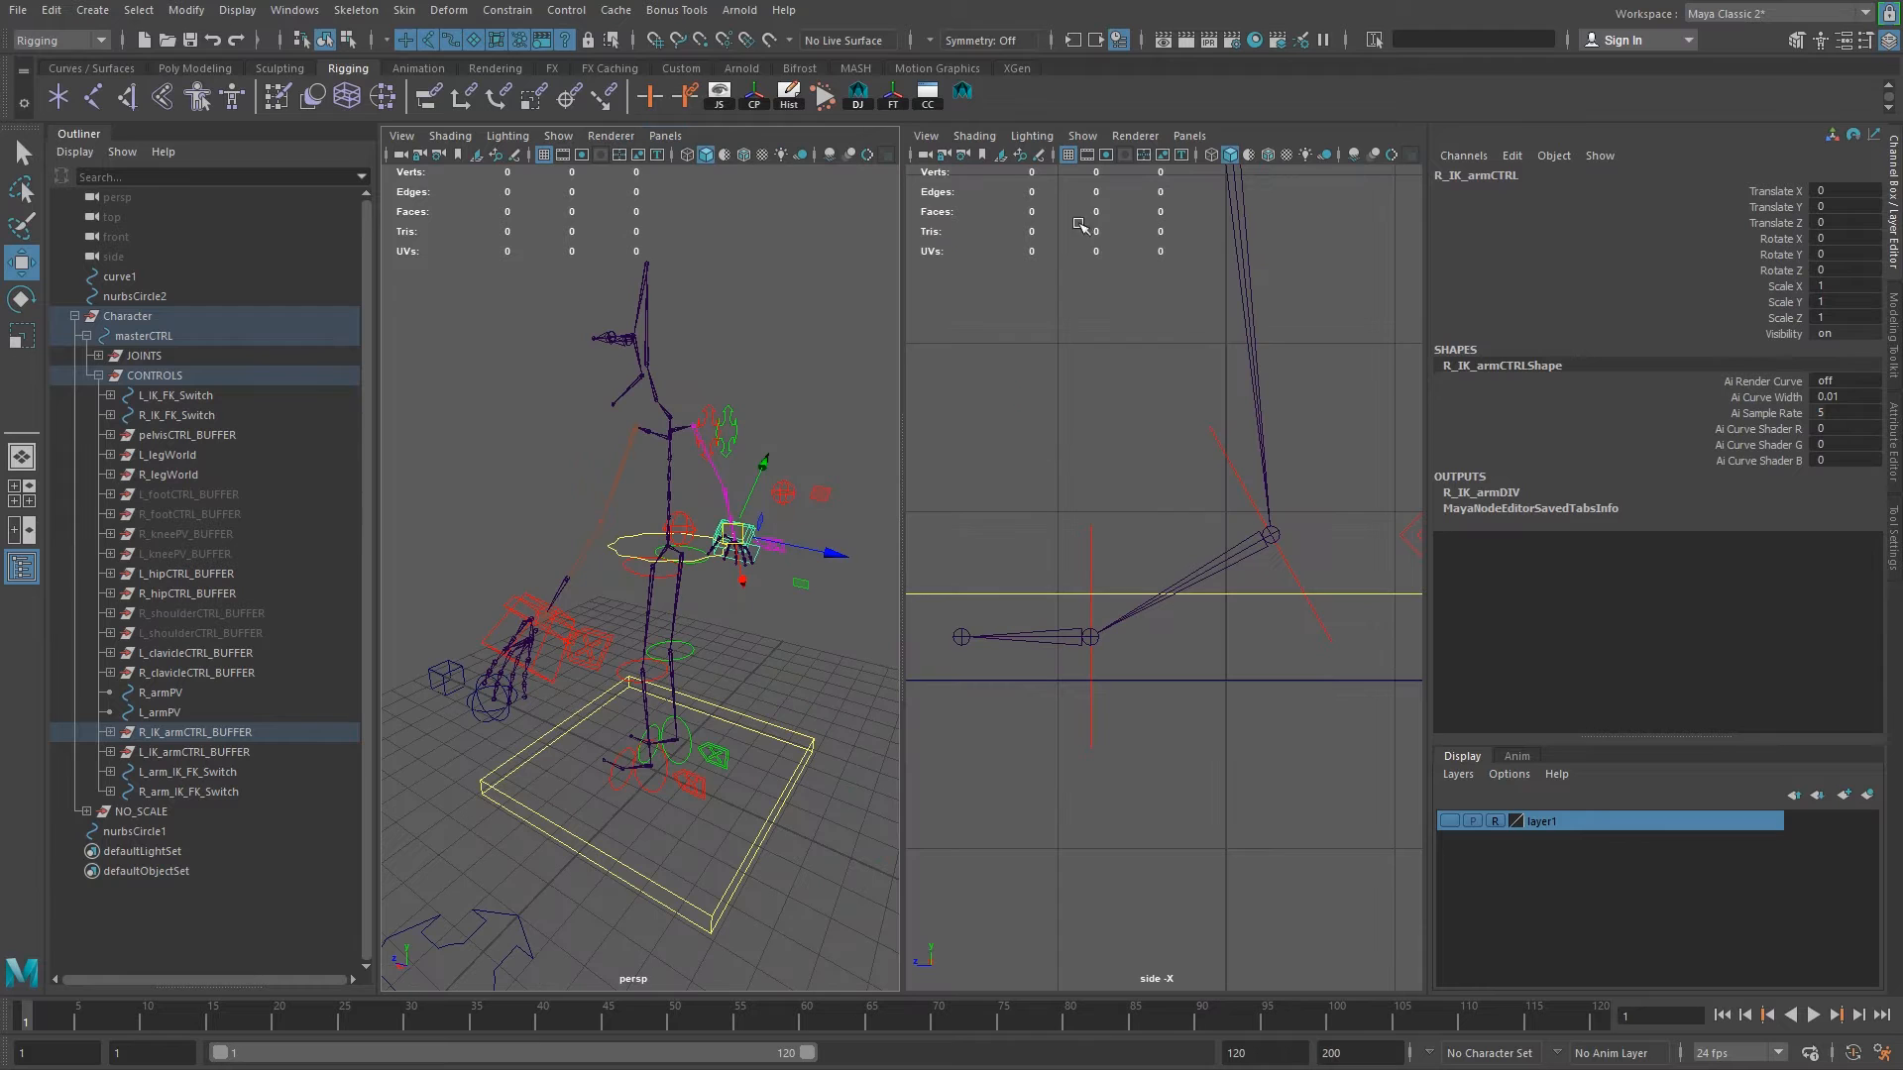
left_click(1189, 135)
mouse_move(1265, 246)
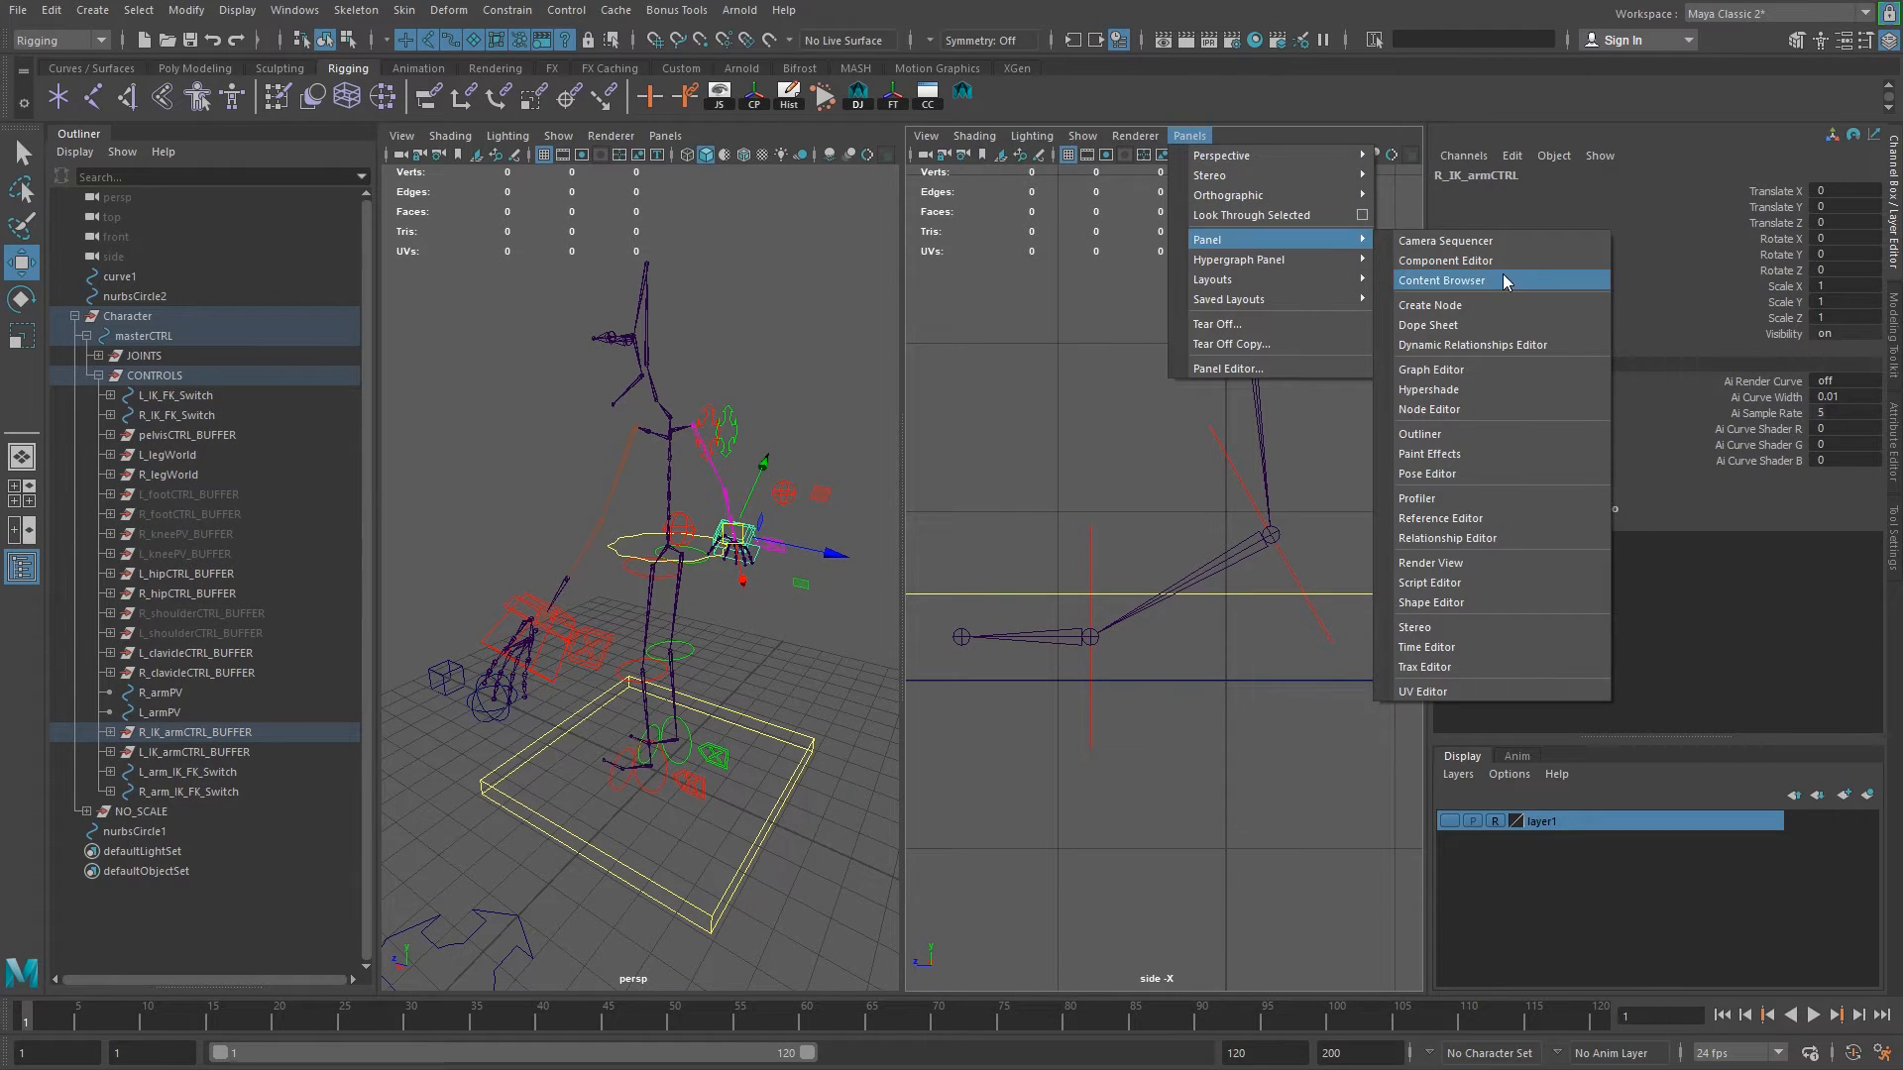
left_click(1457, 409)
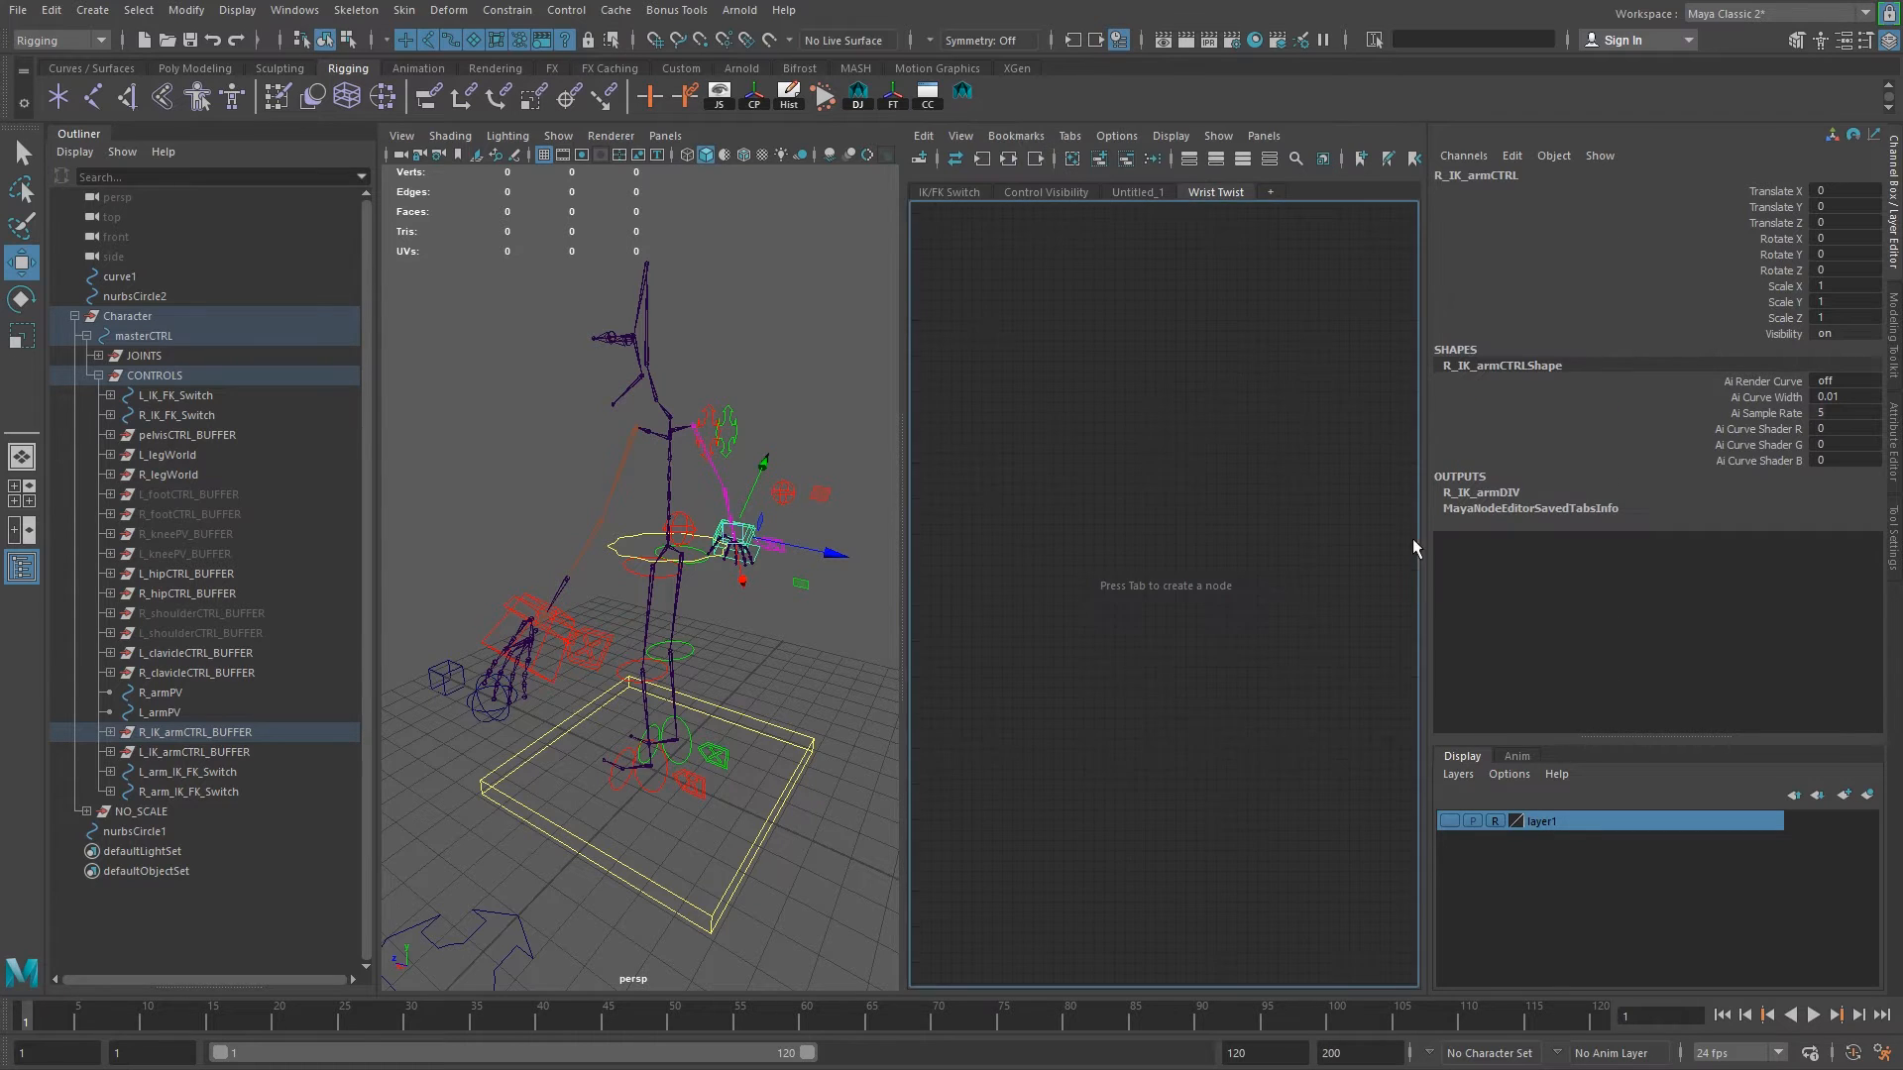
Enlarge the Node Editor pane by narrowing the Outliner, the perspective view and the Channel Box.
left_click_drag(895, 673, 822, 669)
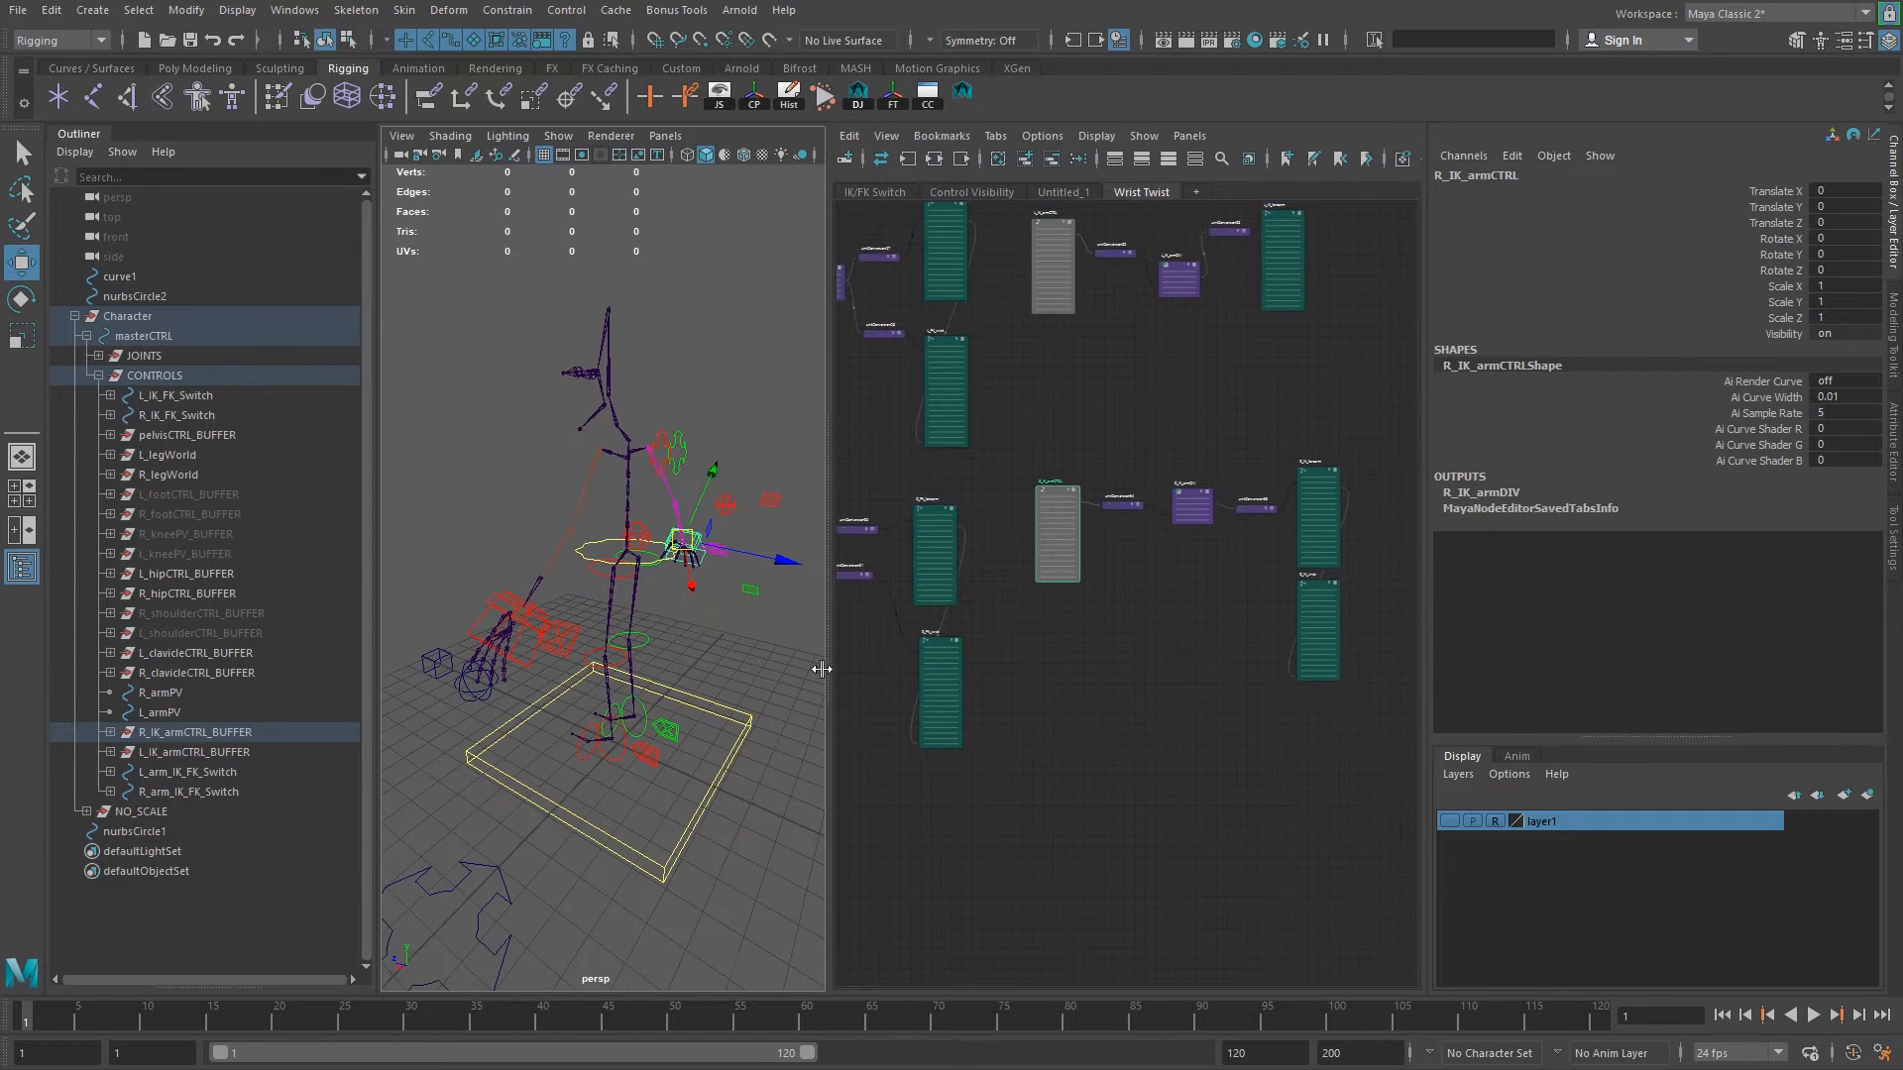
left_click_drag(373, 637, 303, 642)
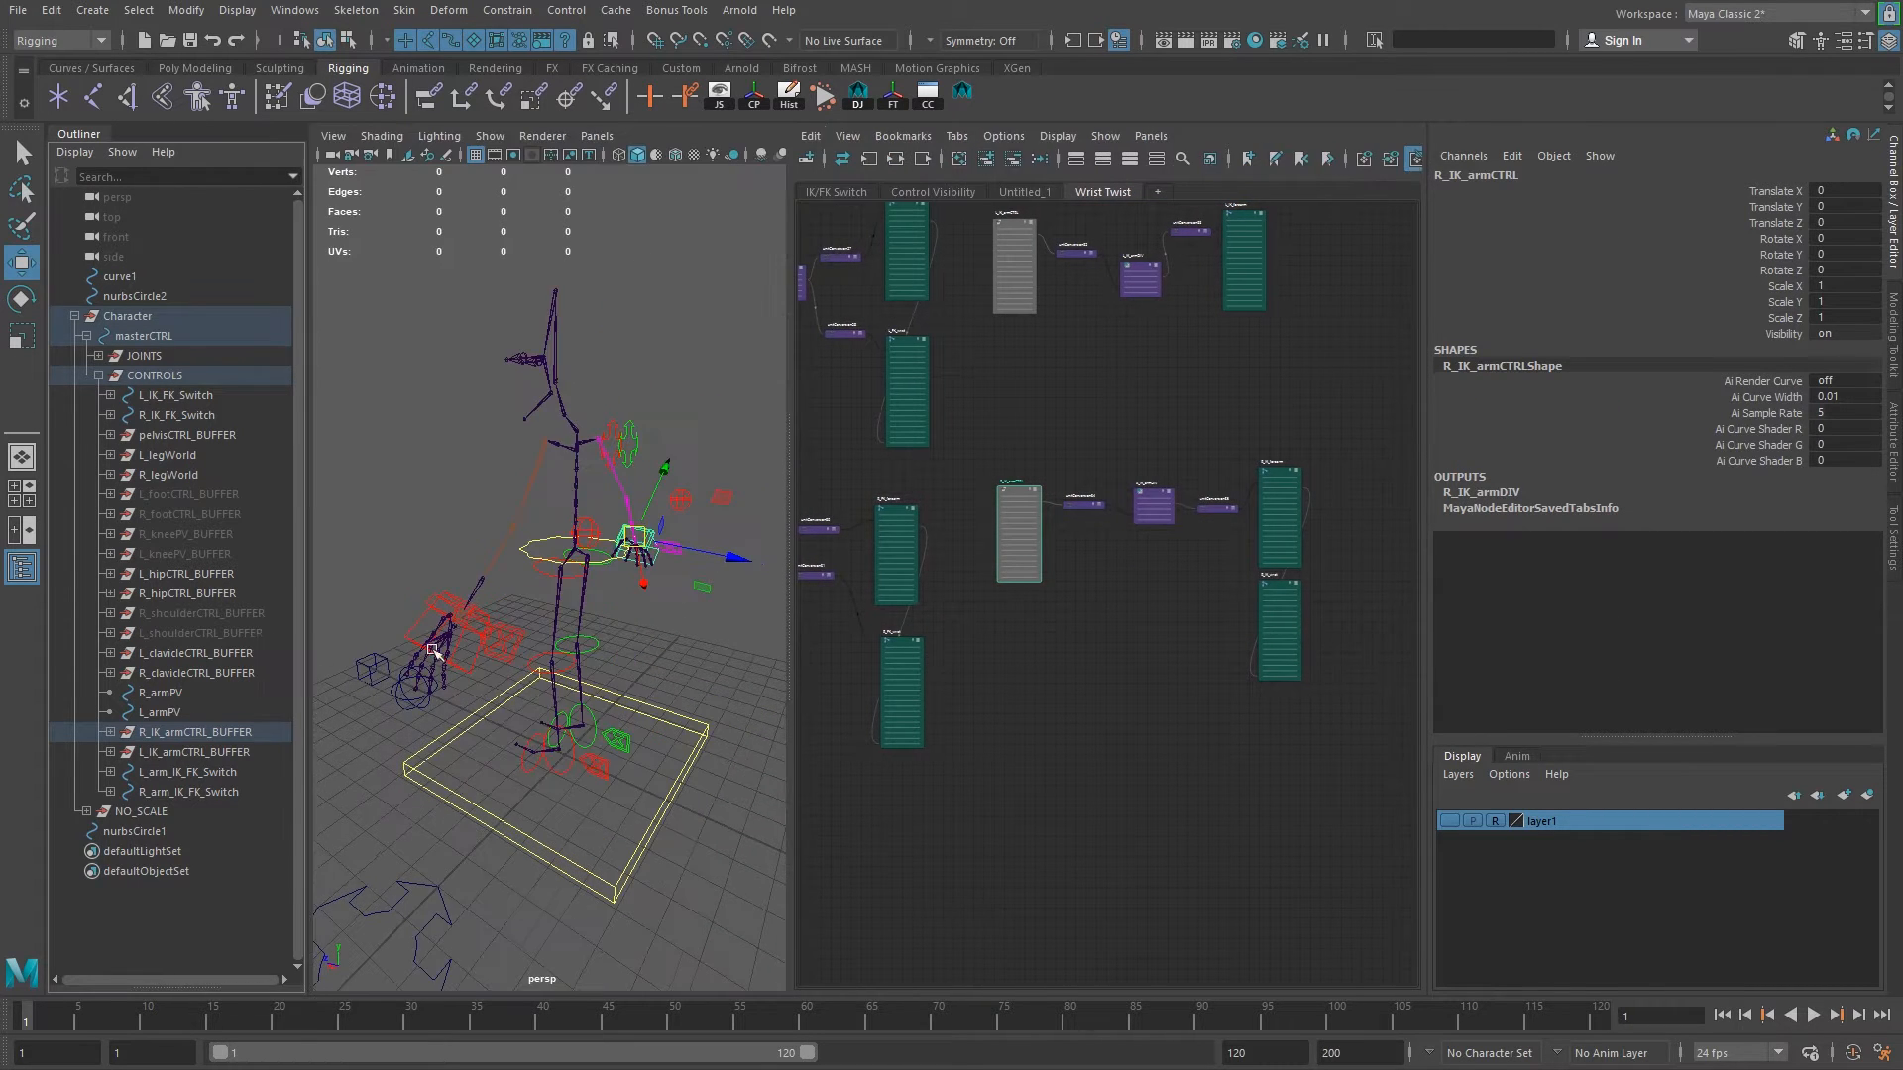
left_click_drag(785, 652, 745, 647)
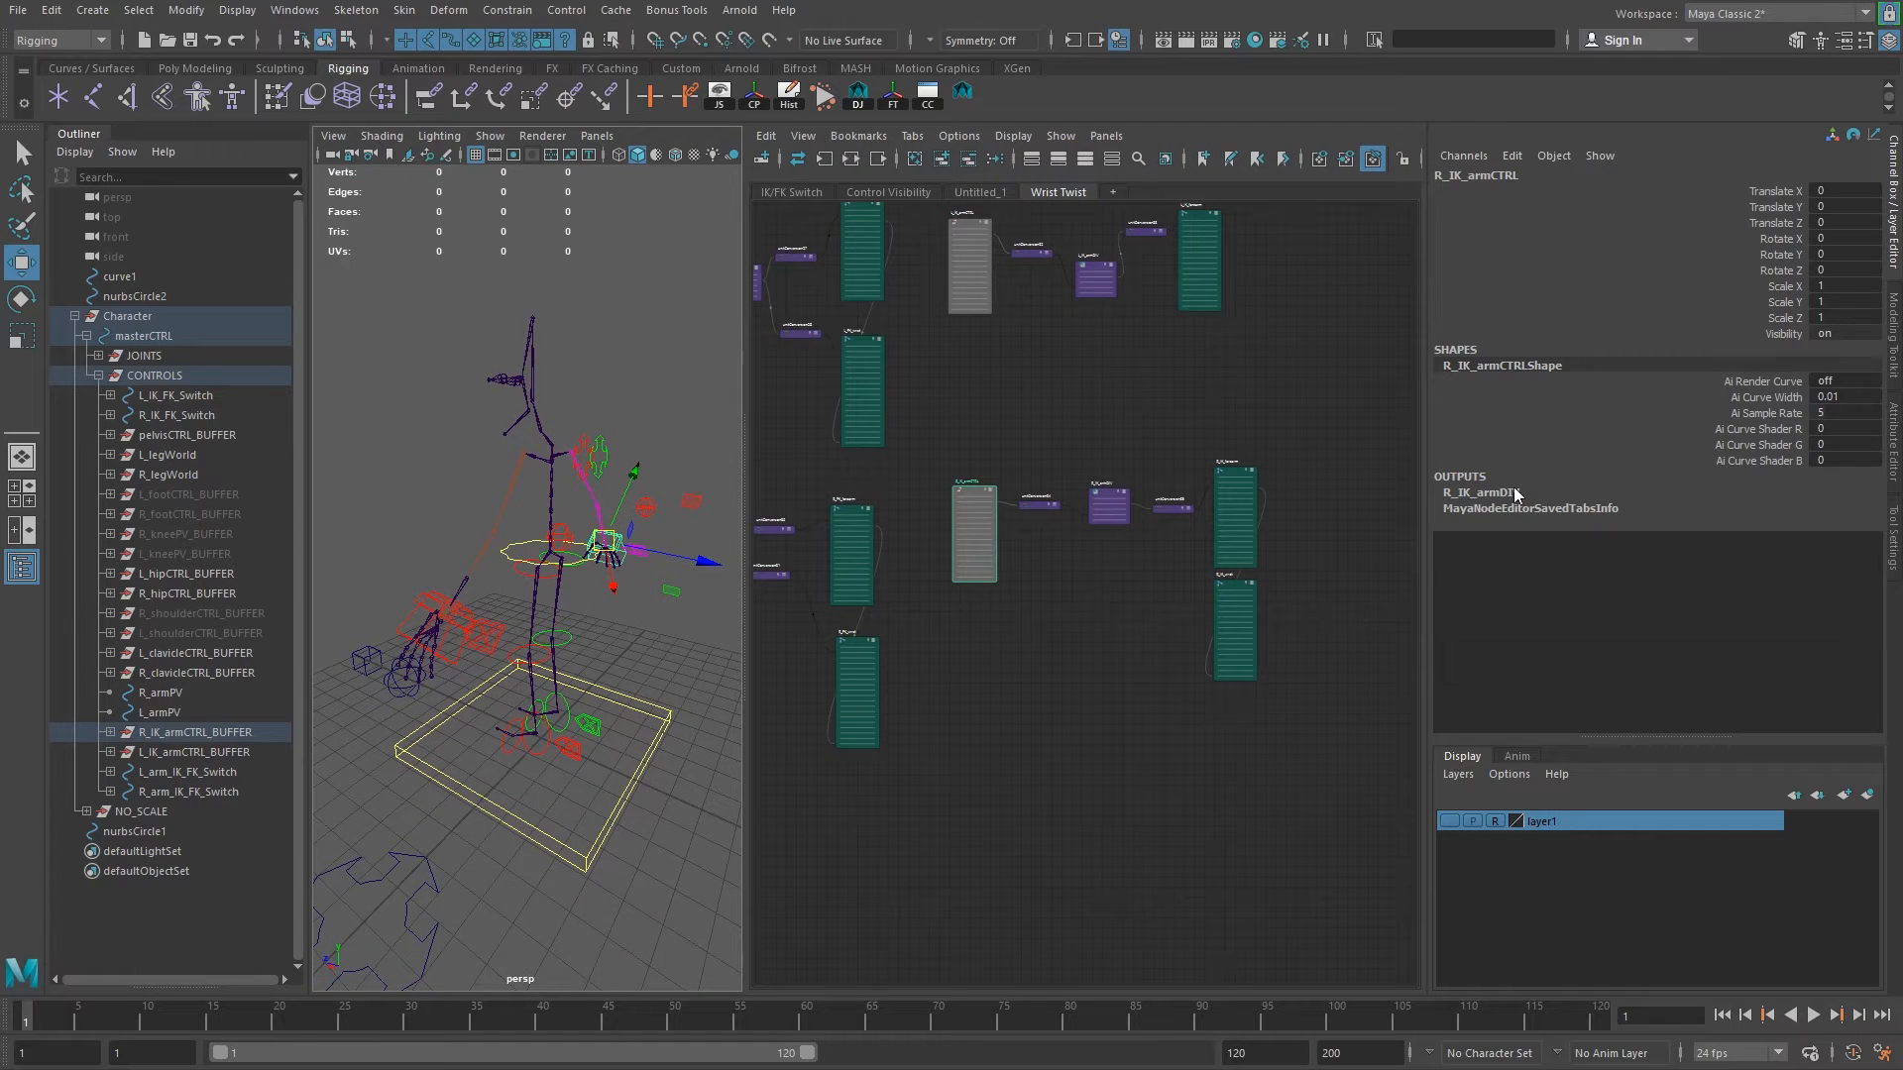
left_click_drag(1428, 516, 1701, 518)
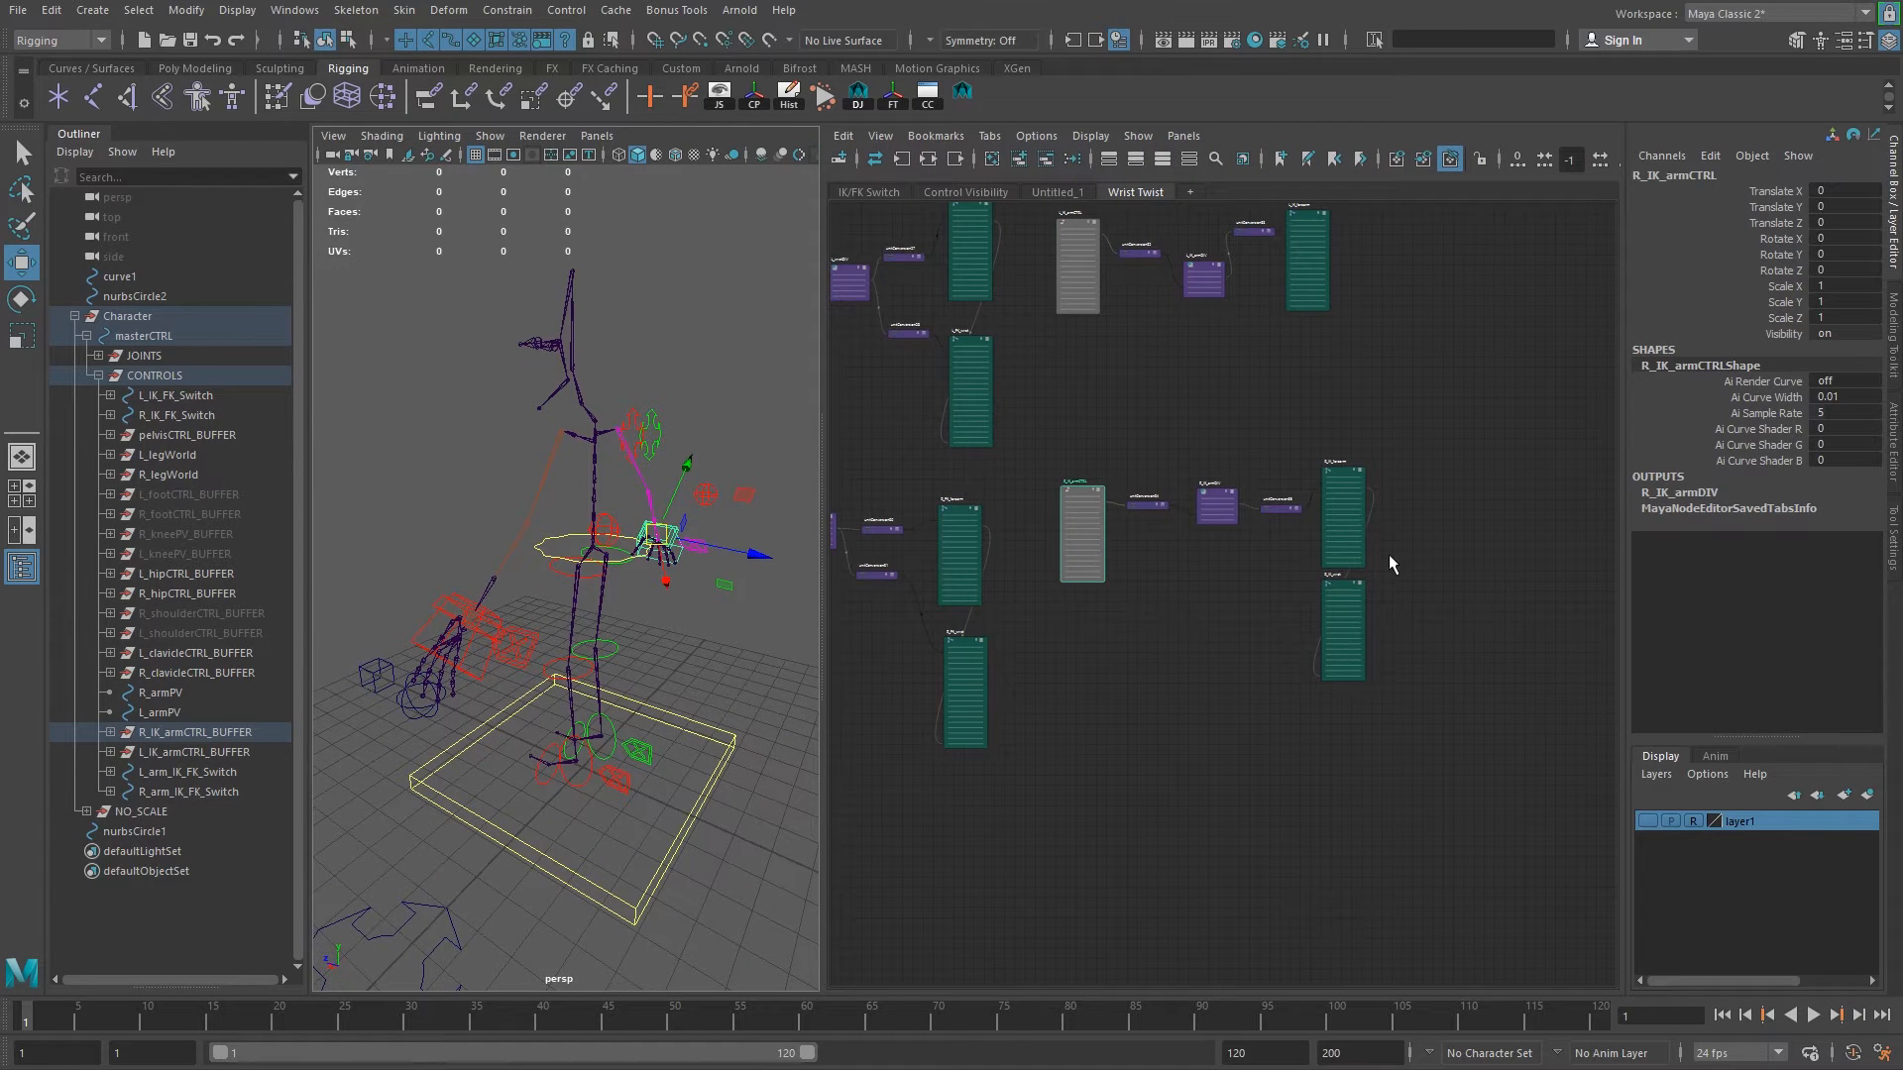
Rename the Node Editor's IK/FK Switch tab as Leg IK/FK Switch.
key("a")
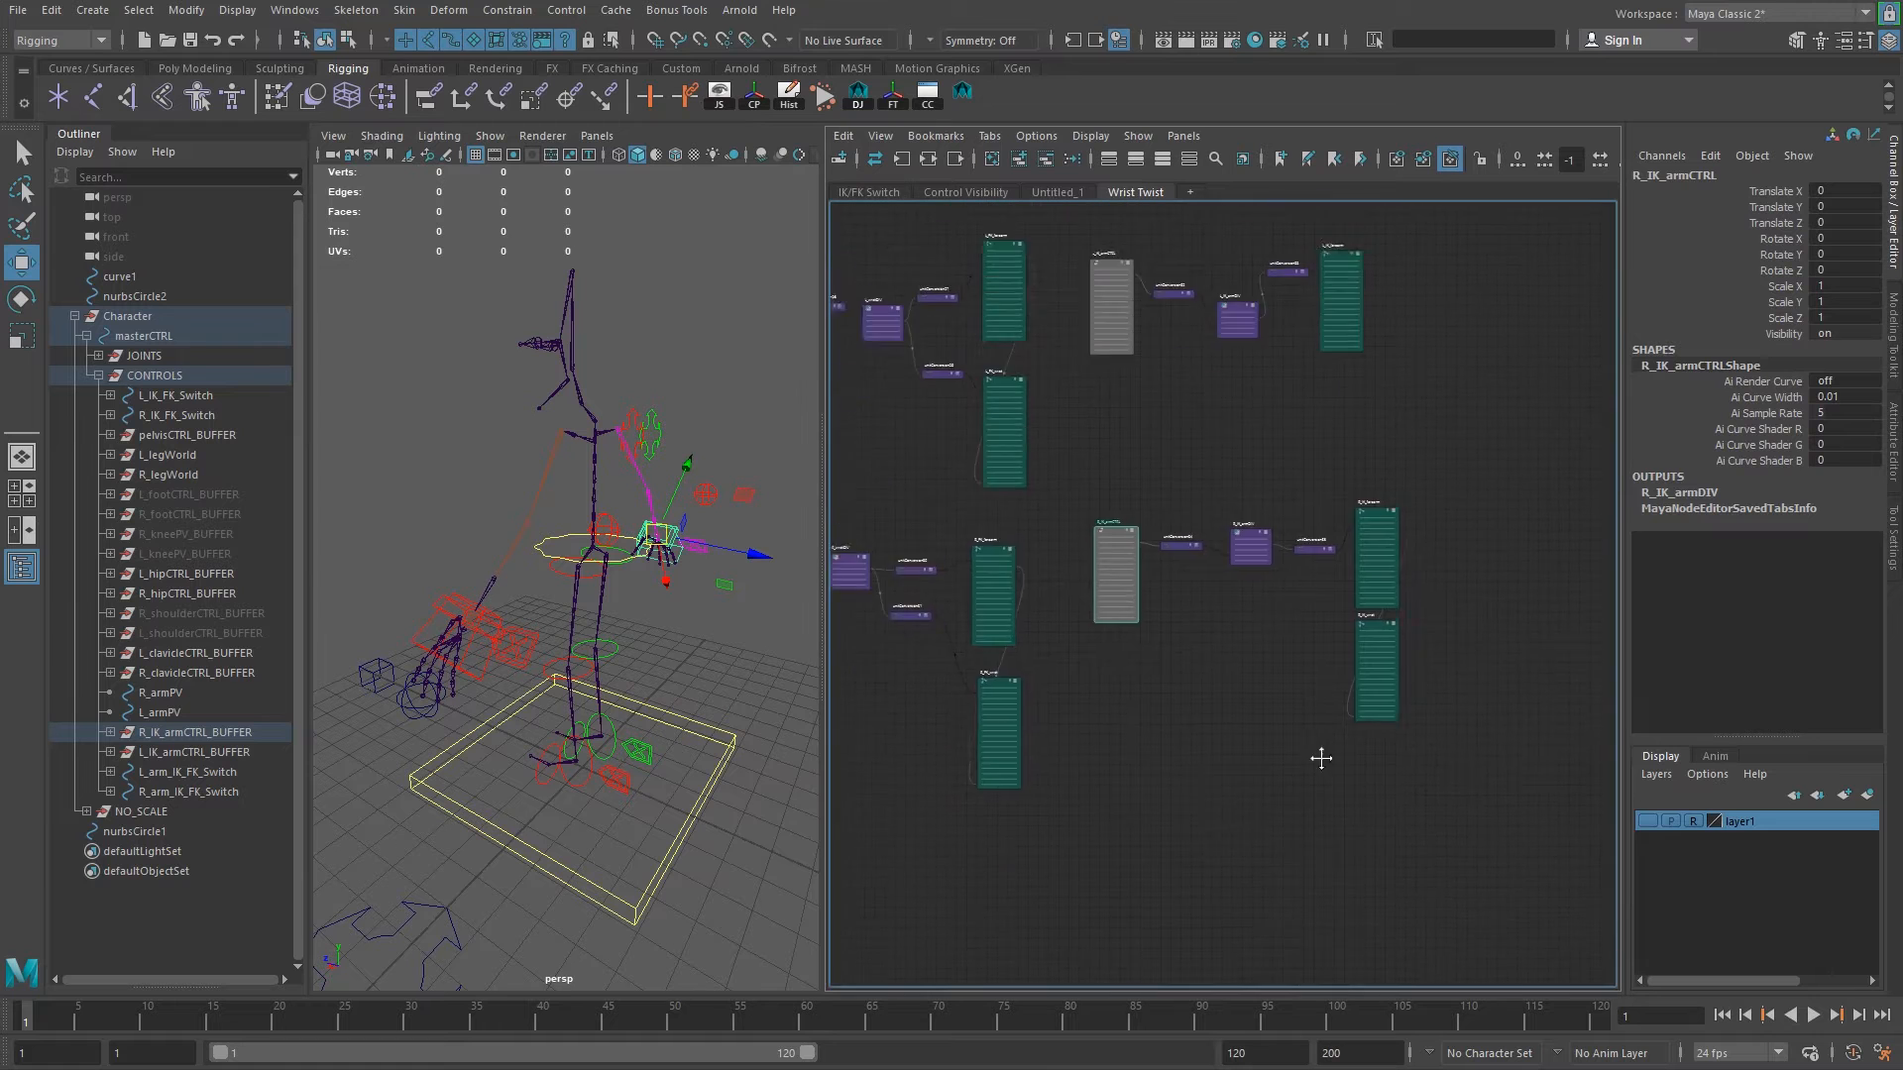
scroll(1019, 413, "up", 2)
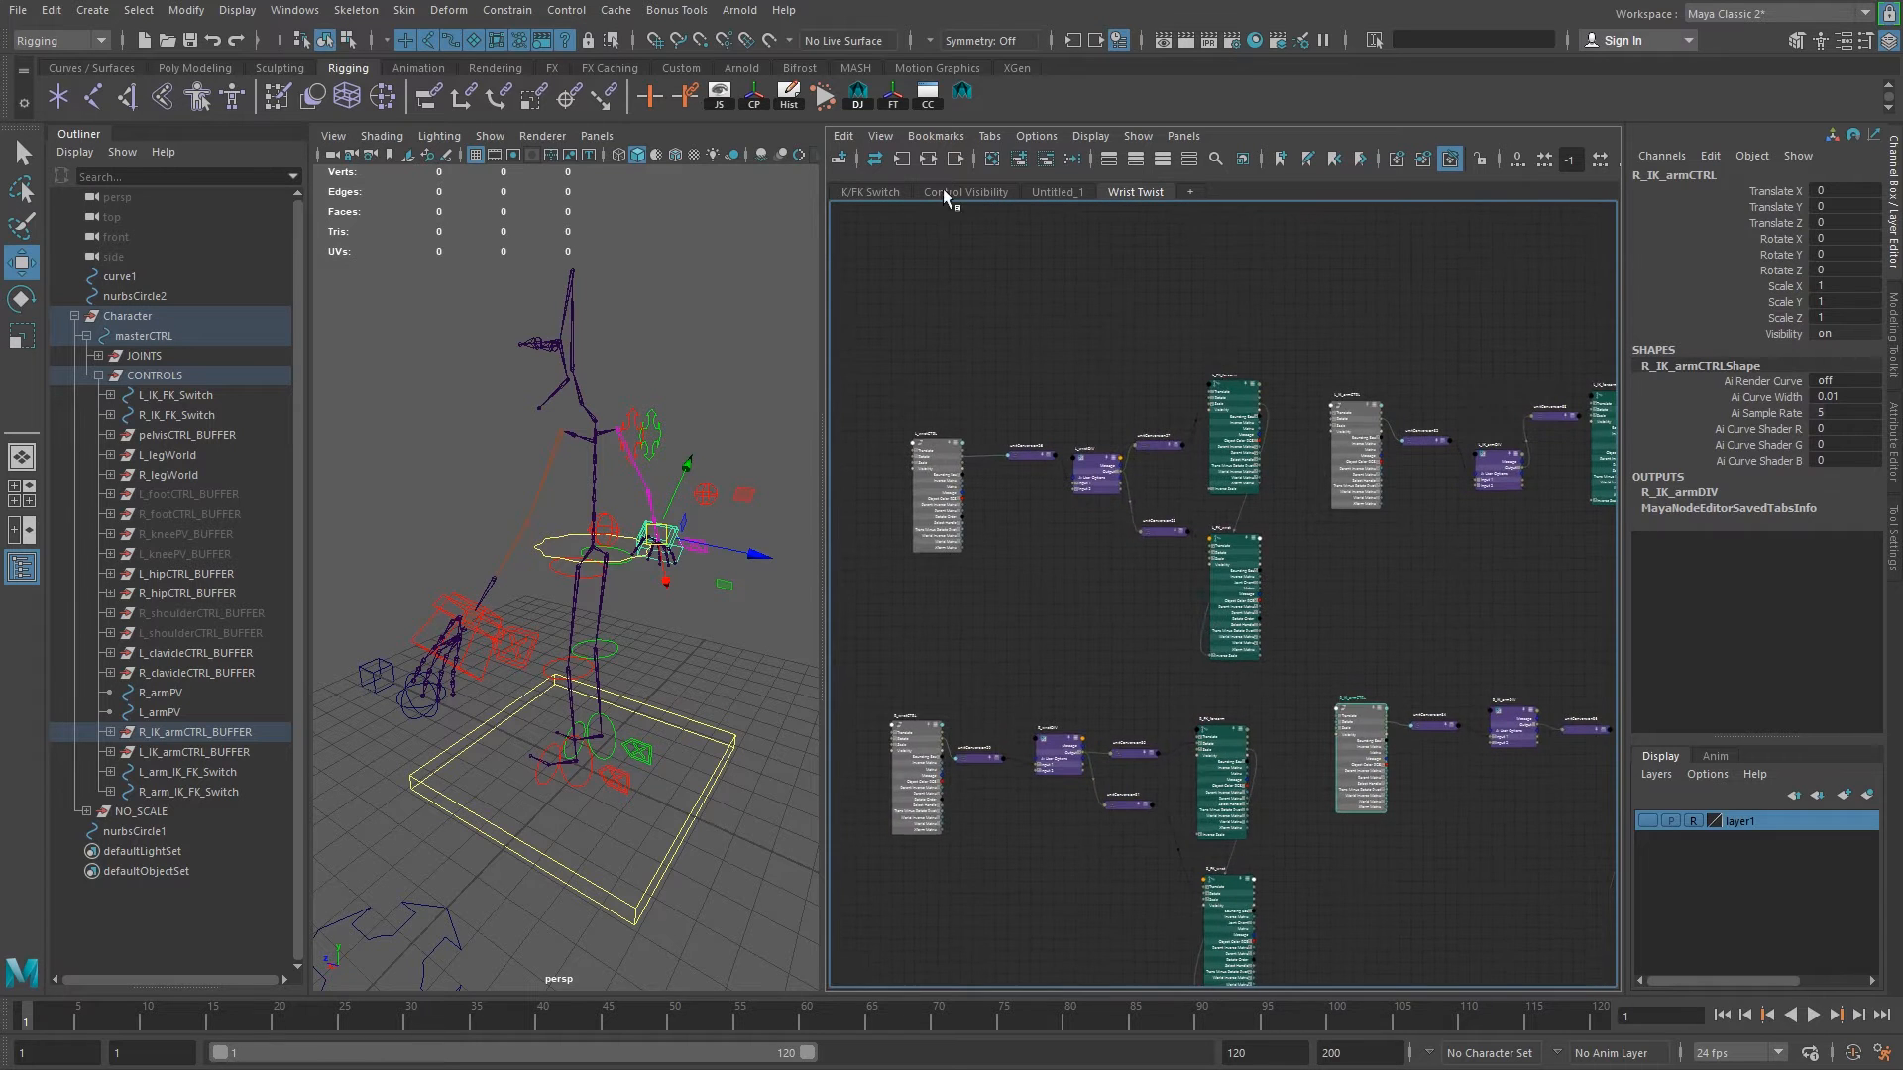
left_click(858, 192)
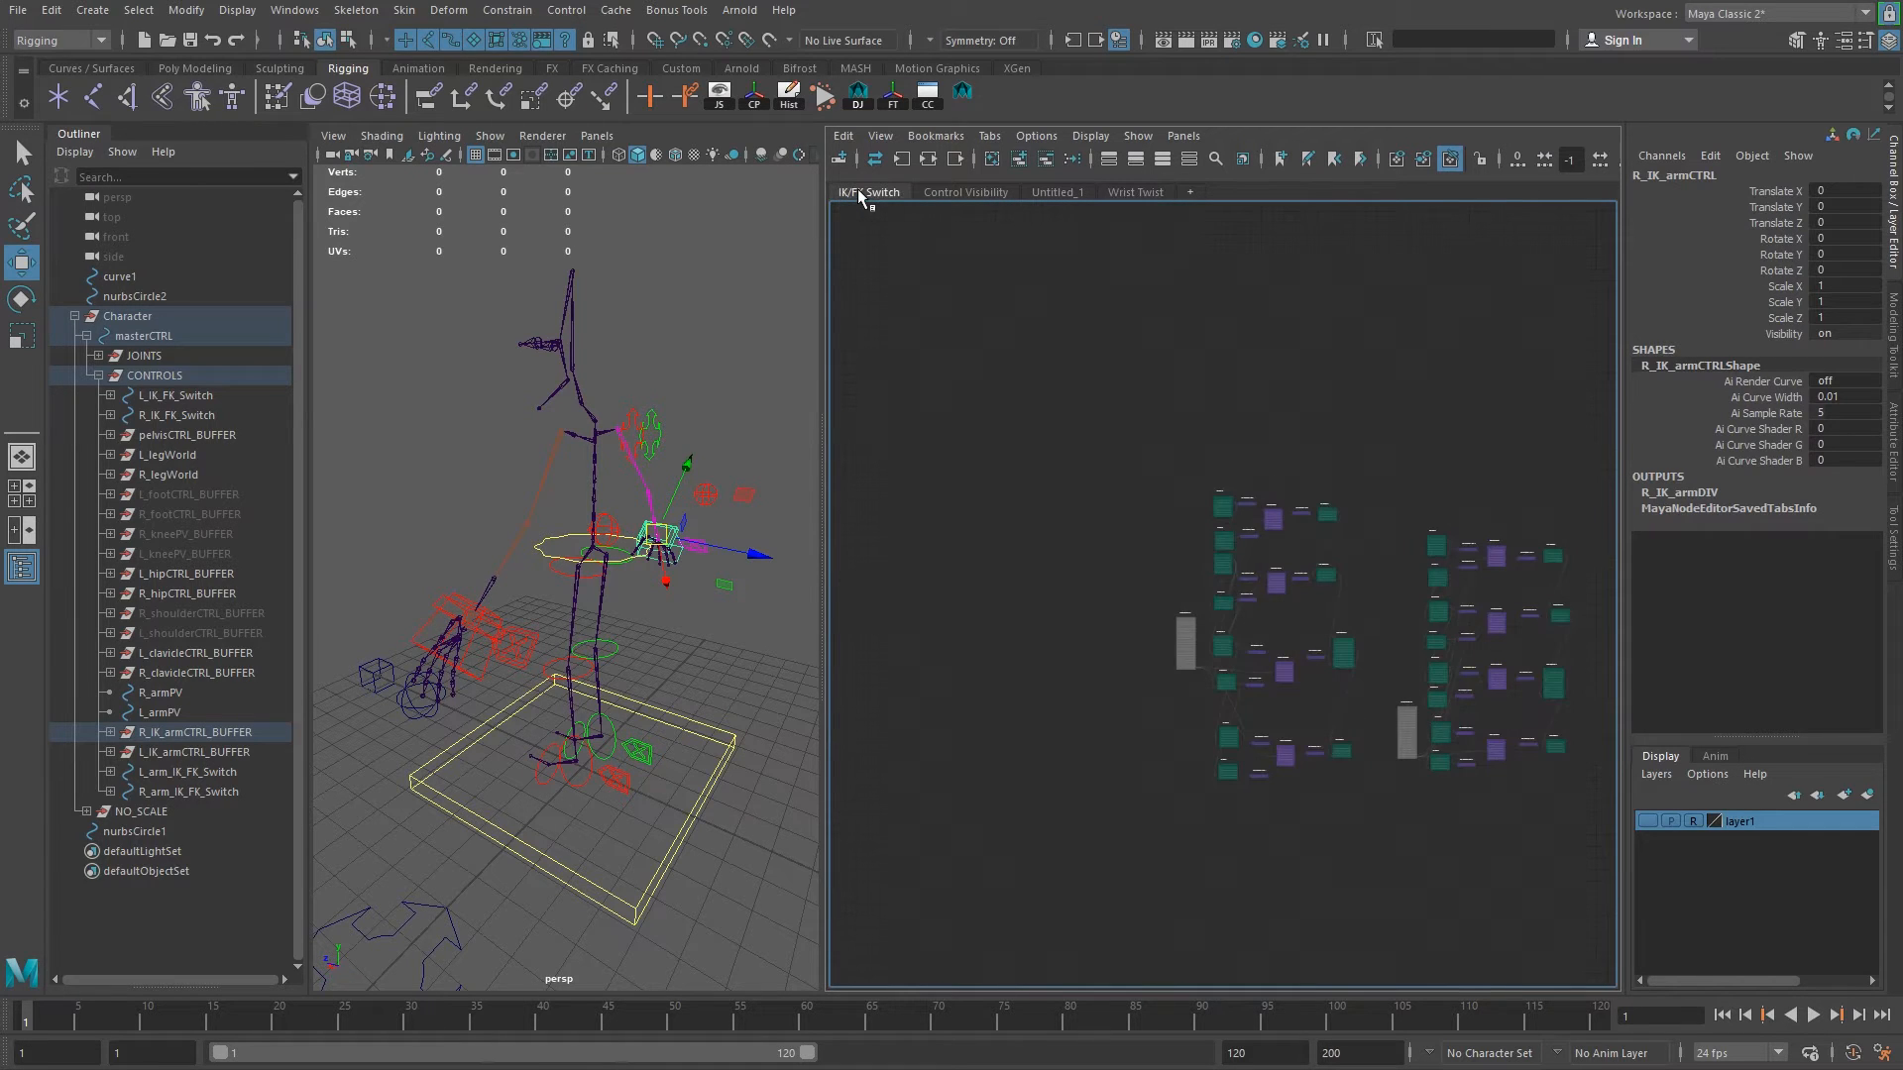
scroll(1097, 594, "up", 5)
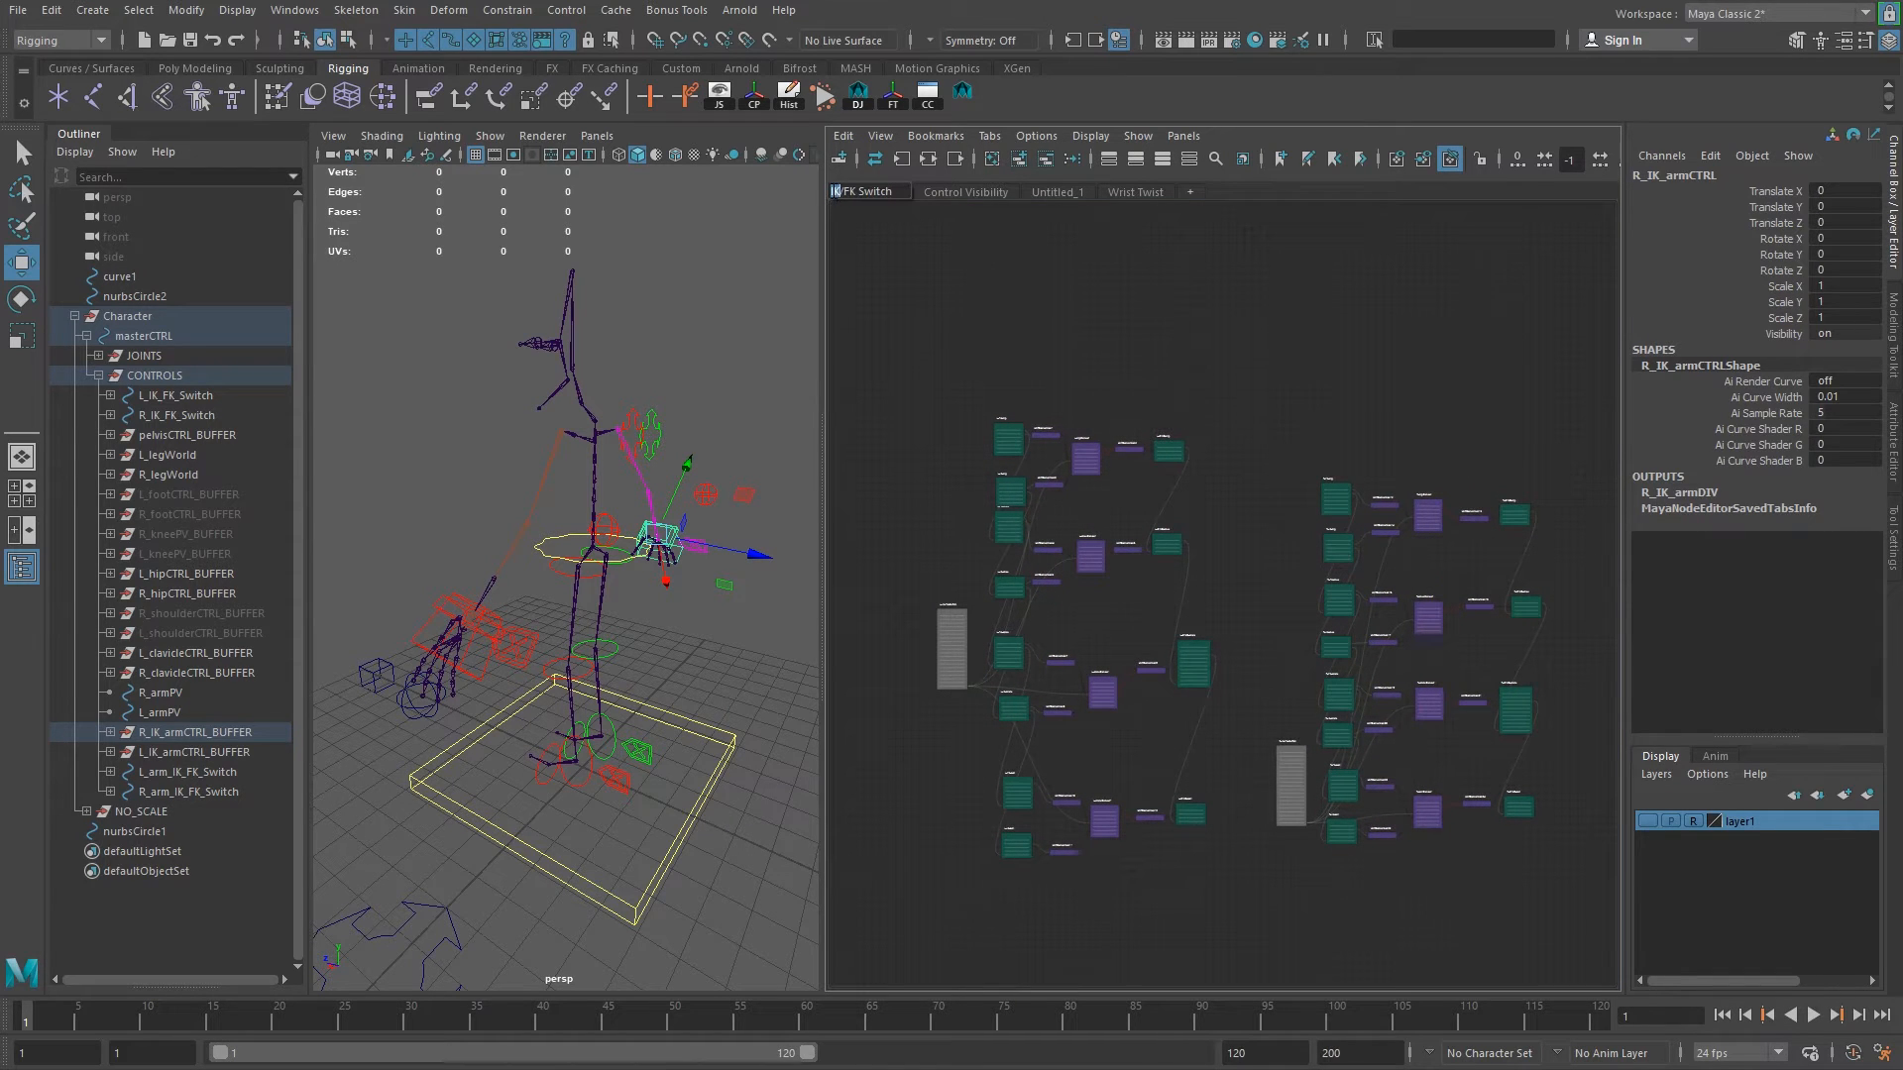
type("Leg")
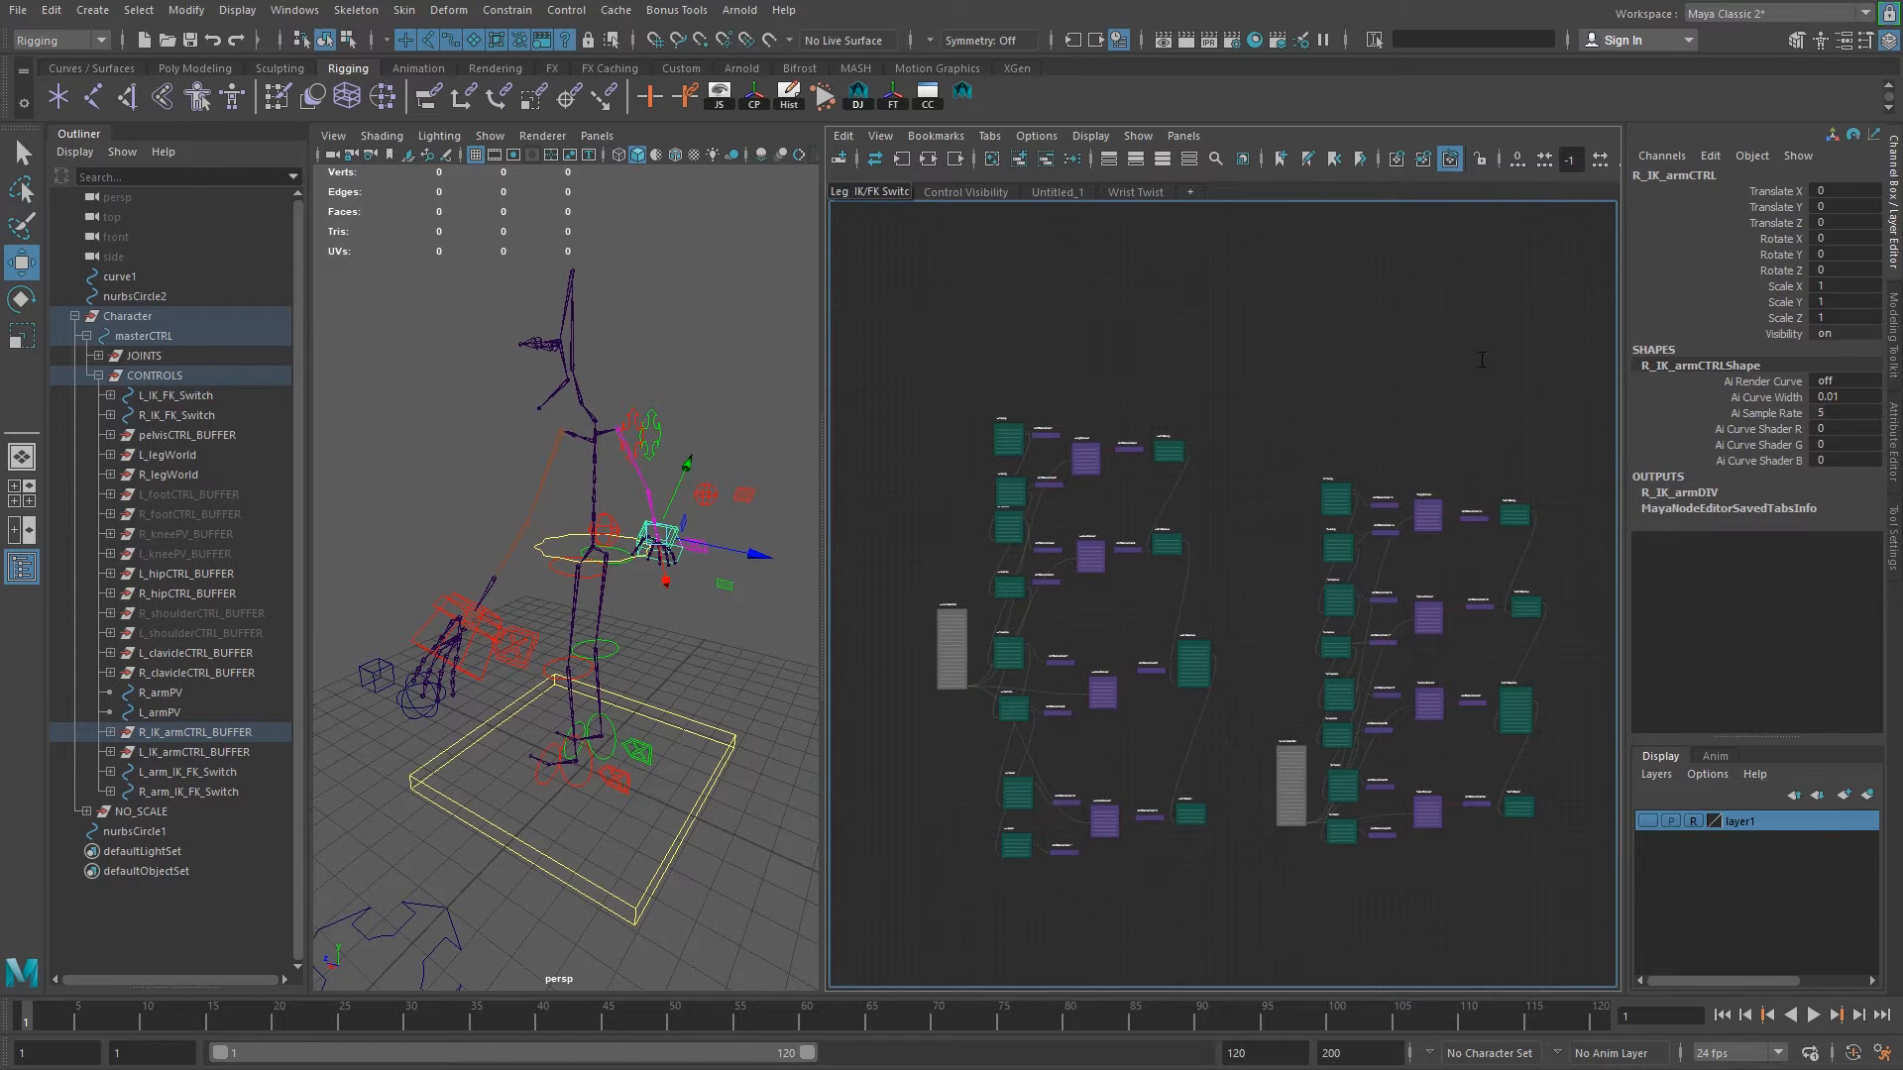
key("Return")
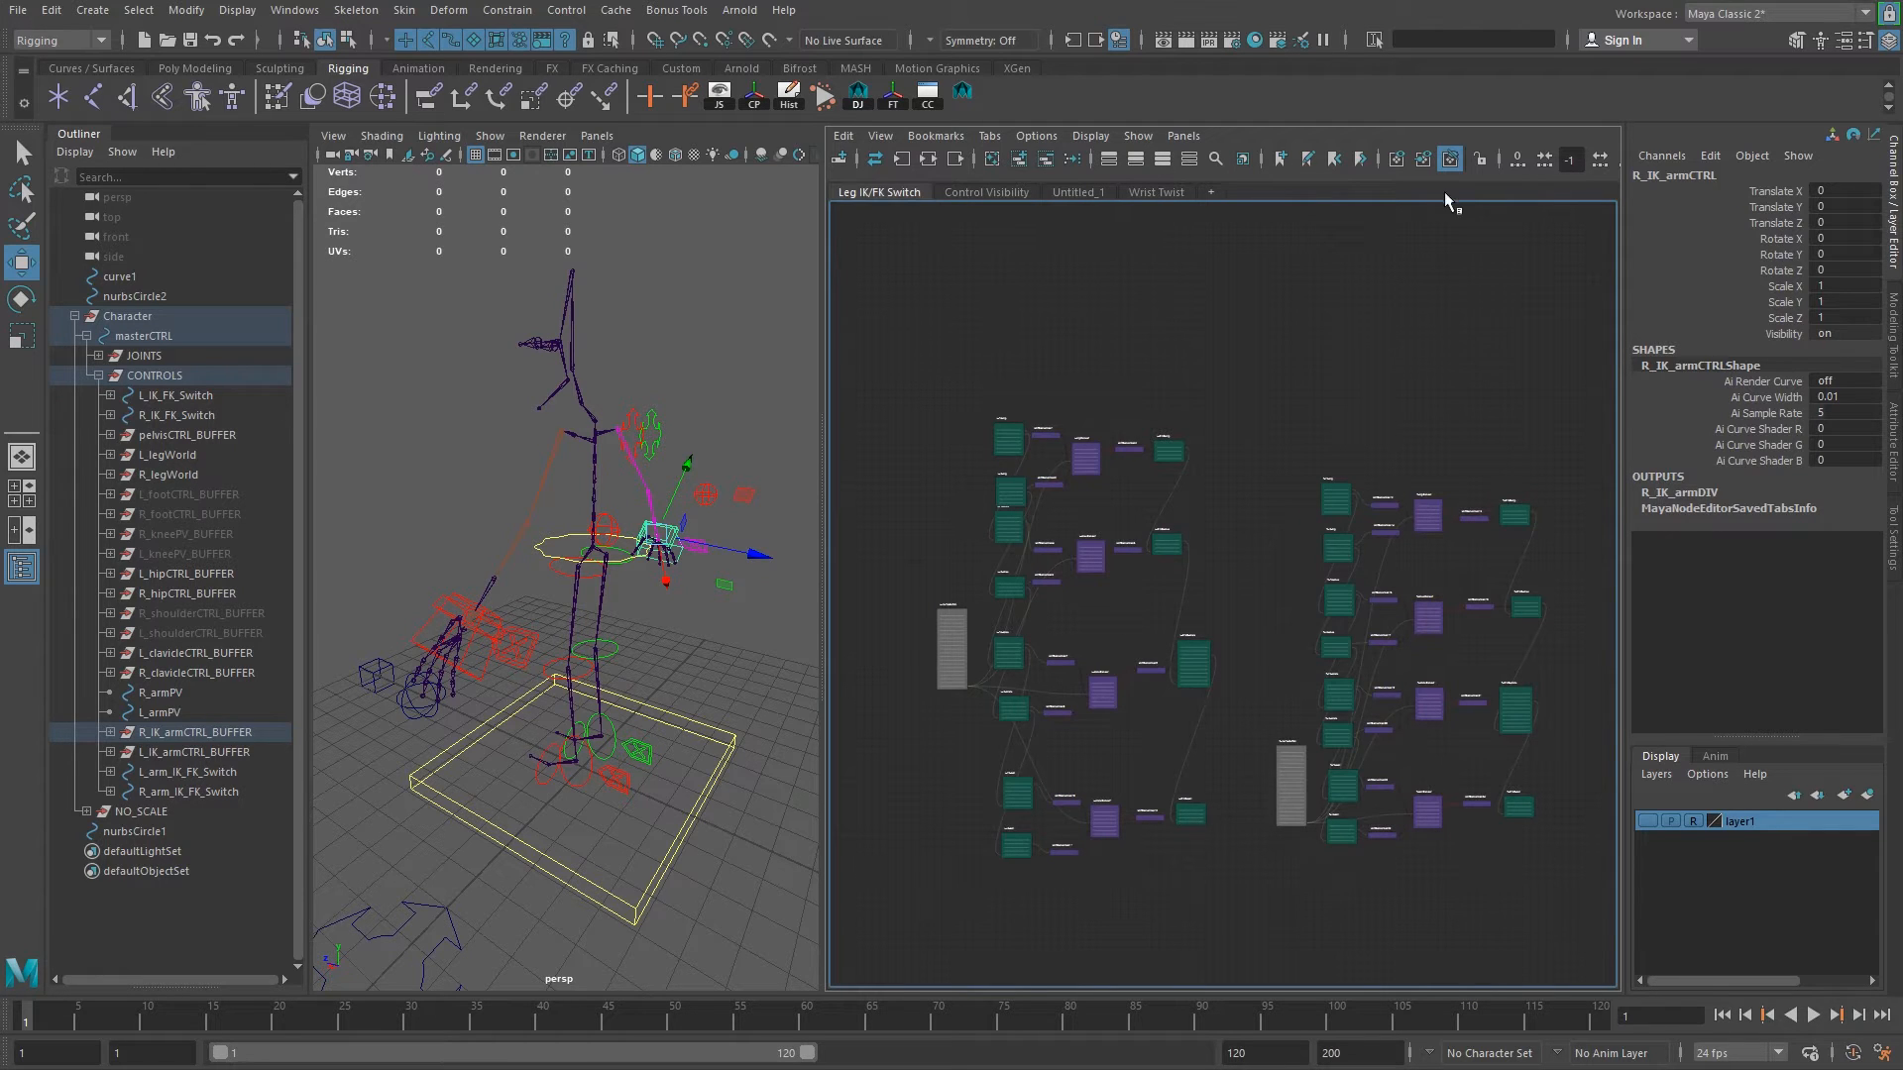
Examine the masterCTRL visibility connections in the Untitled_1 node graph.
left_click(1064, 188)
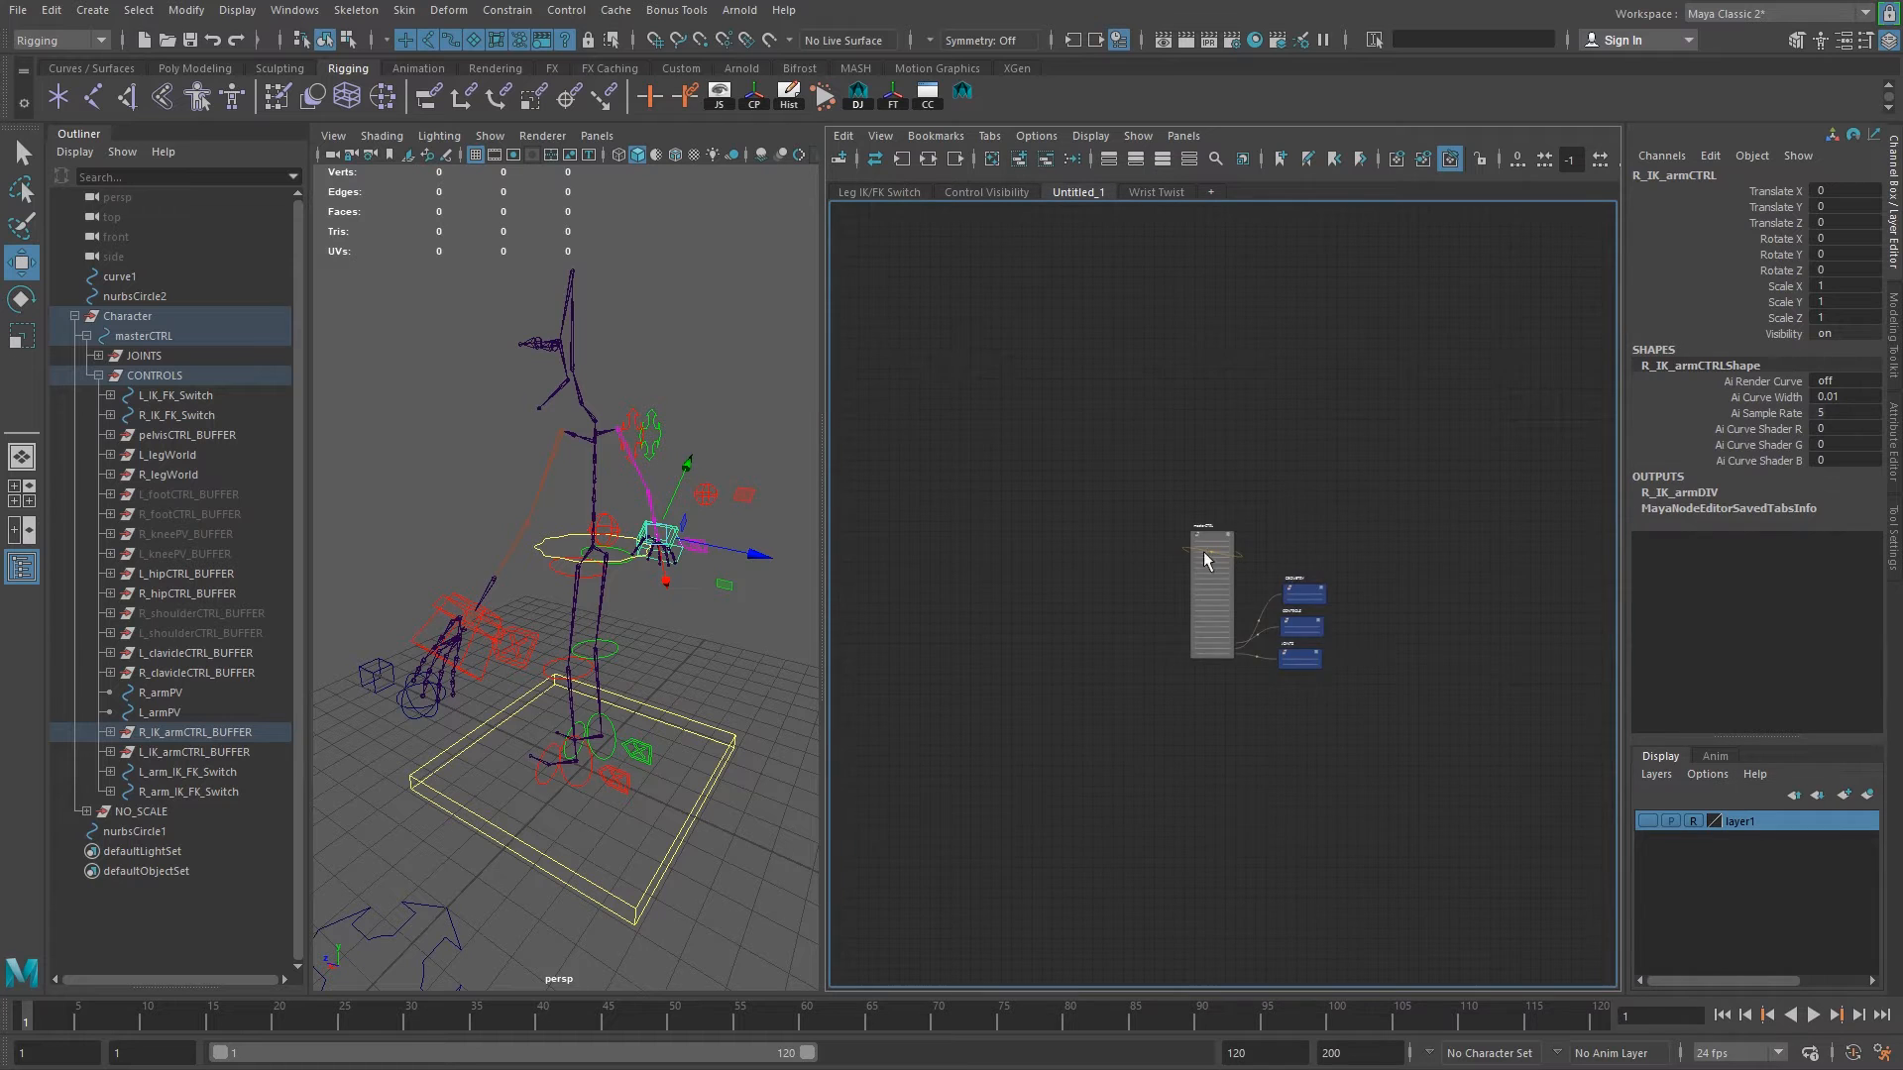
middle_click_drag(1207, 540, 1128, 501)
scroll(1122, 453, "up", 4)
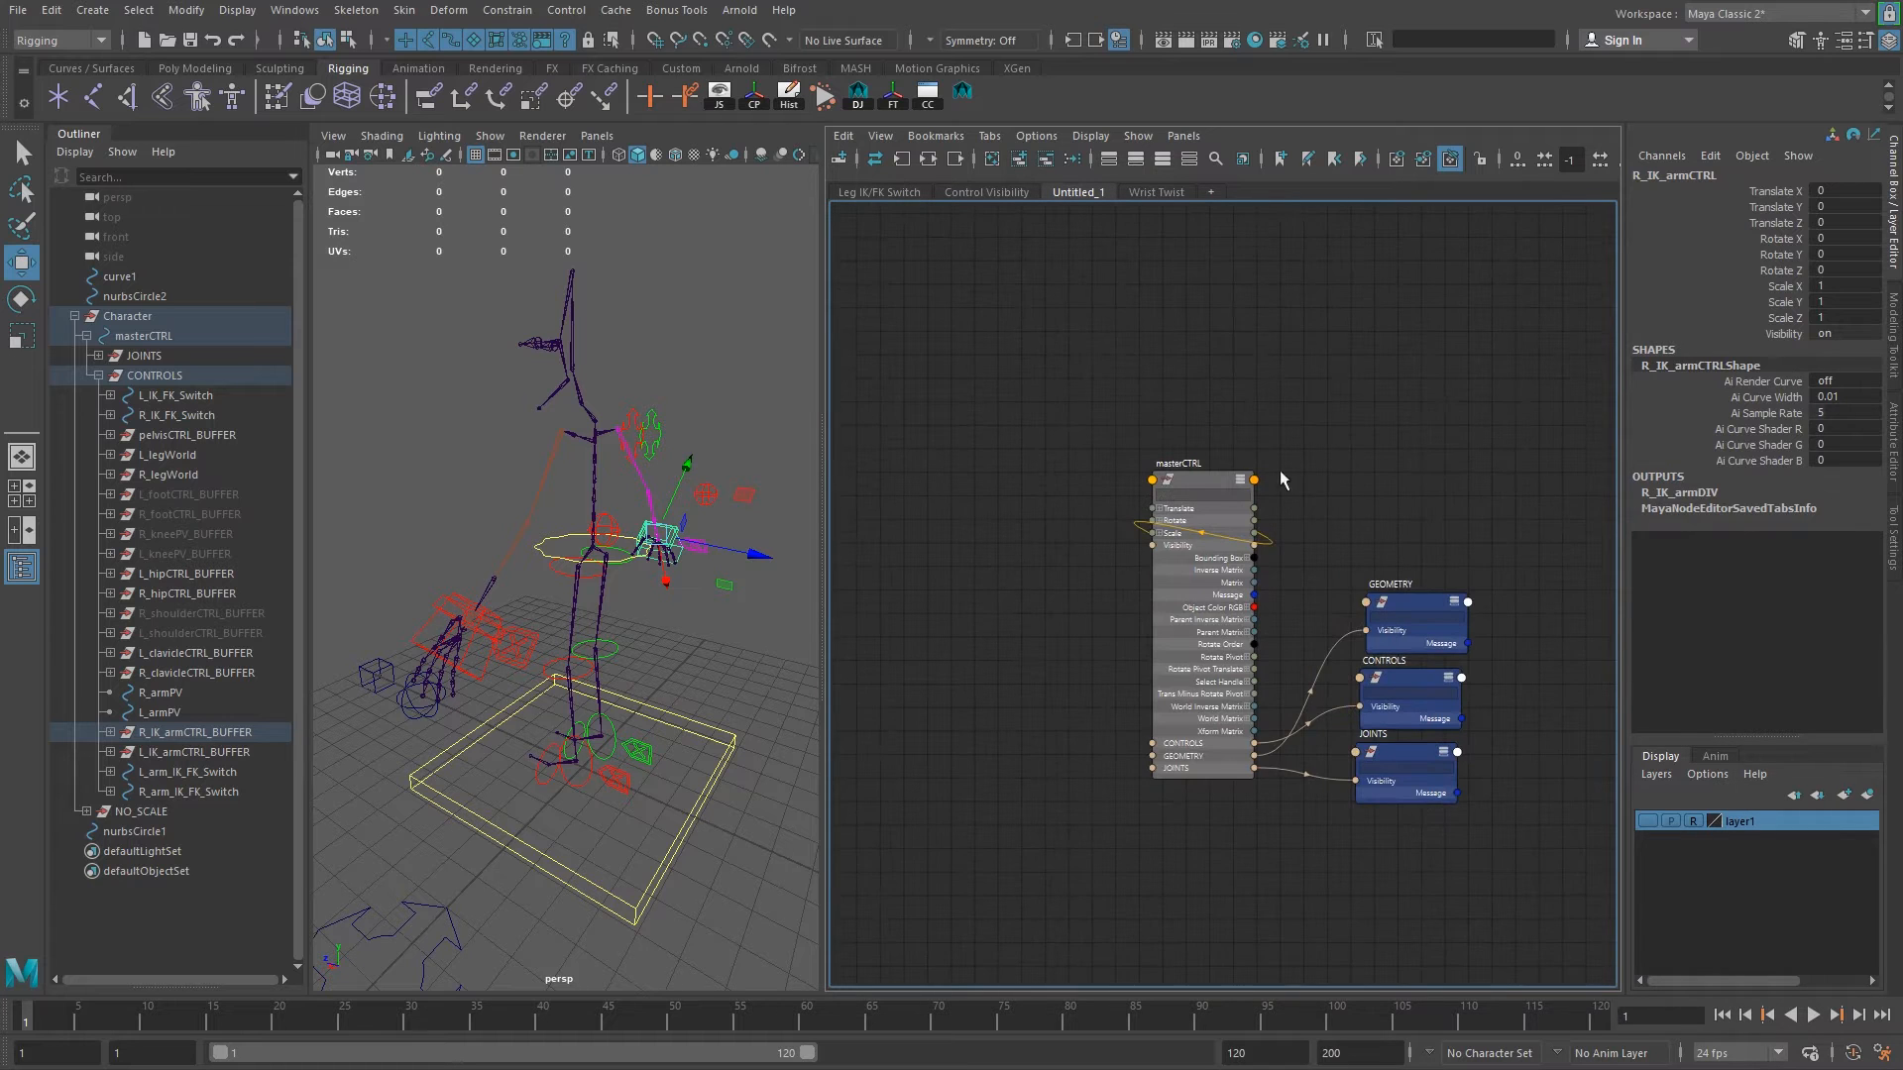
Toggle the lock on the Leg IK/FK Switch graph, and bring up the Control Visibility graph.
left_click(877, 194)
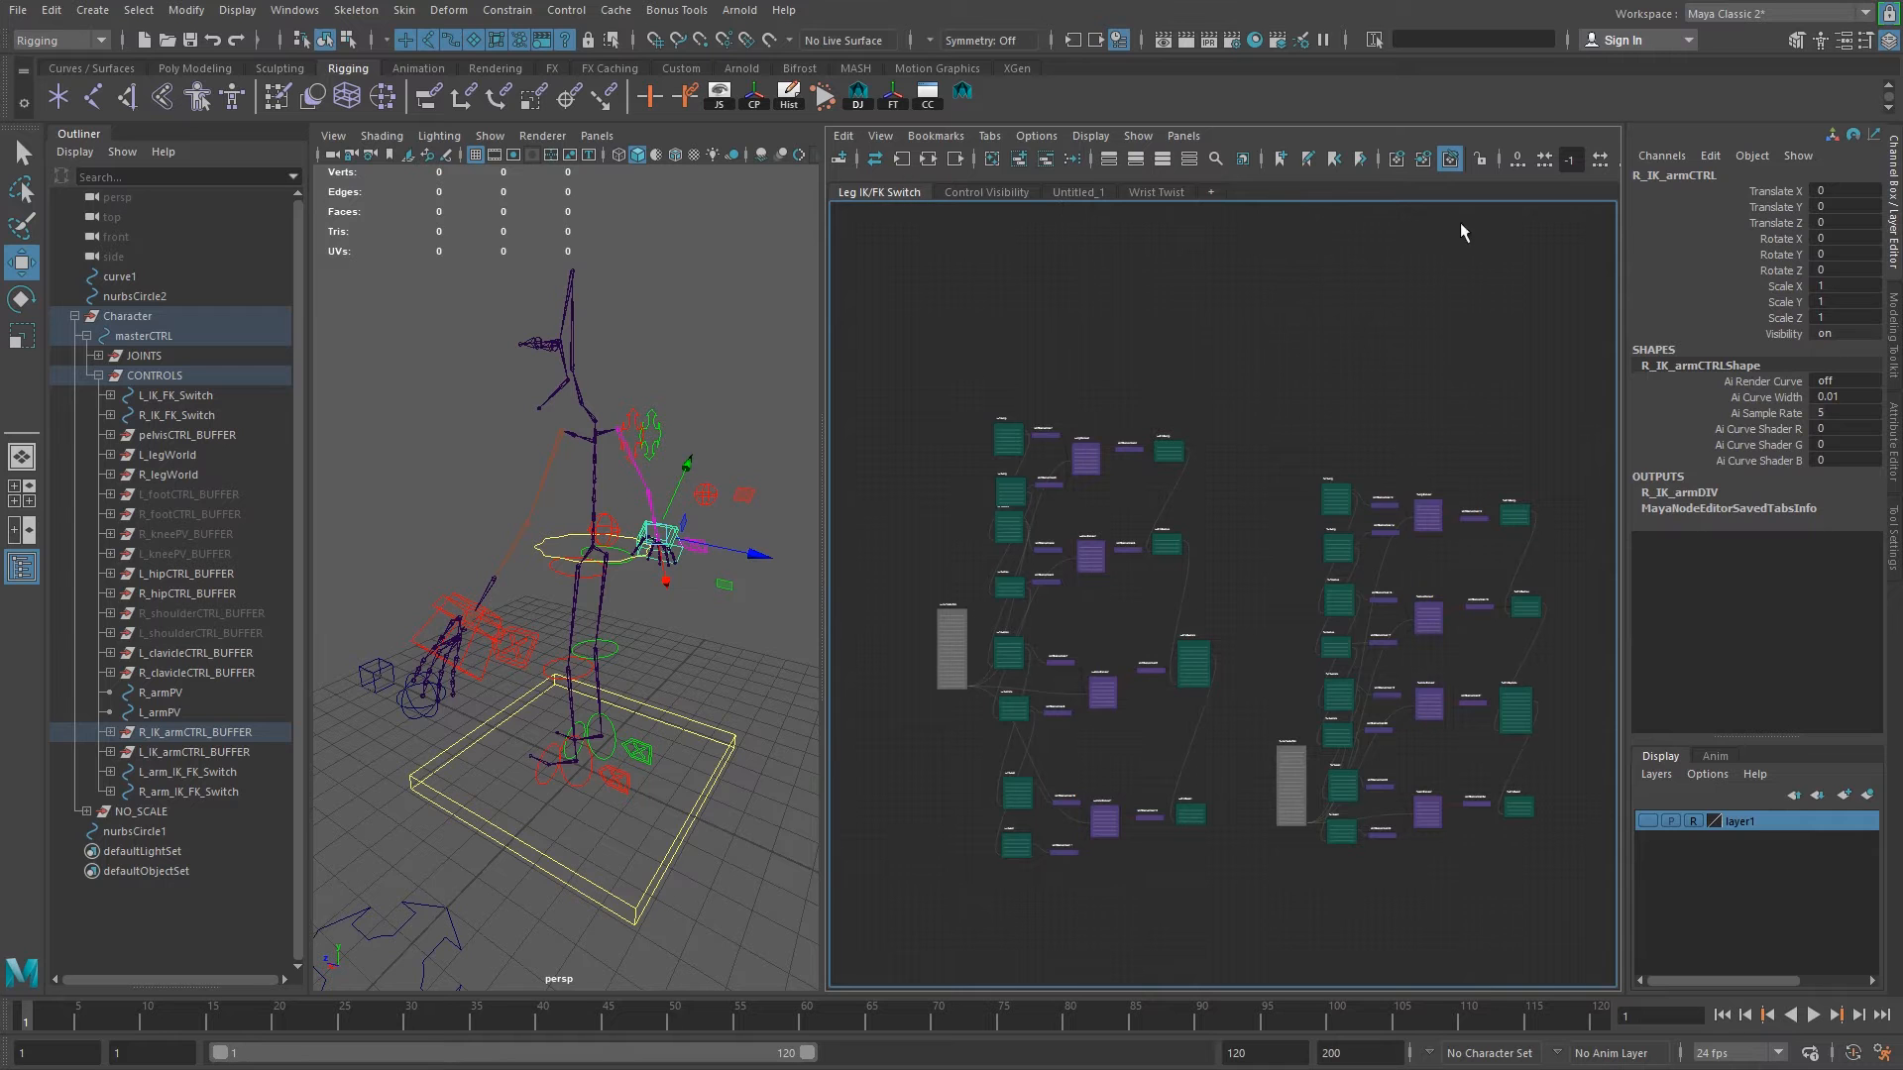
left_click(1480, 164)
middle_click_drag(1384, 723, 1338, 637, "alt")
scroll(1304, 578, "up", 1)
middle_click_drag(1401, 529, 1491, 560, "alt")
left_click(973, 187)
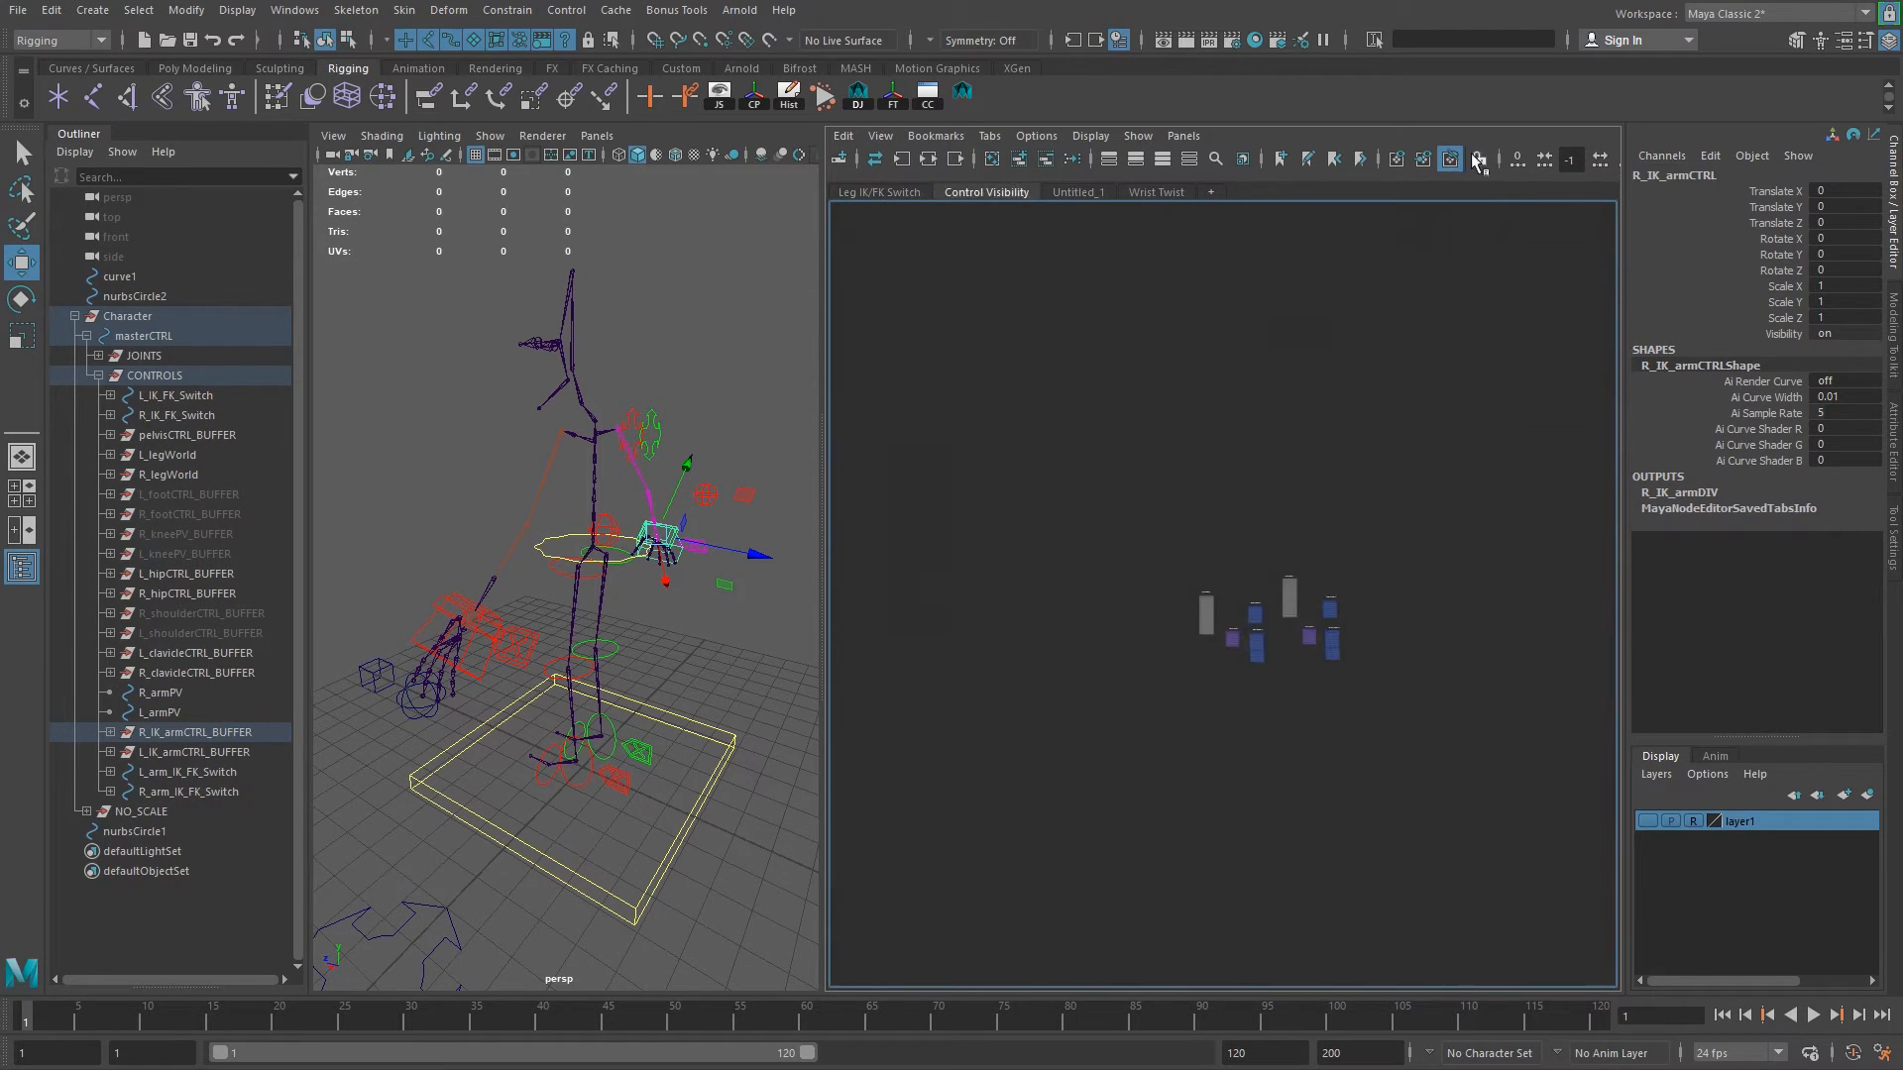
Add a Node Editor tab named Arm IK/FK Switch and place it directly after the Leg IK/FK Switch tab.
left_click(1204, 192)
double_click(1226, 193)
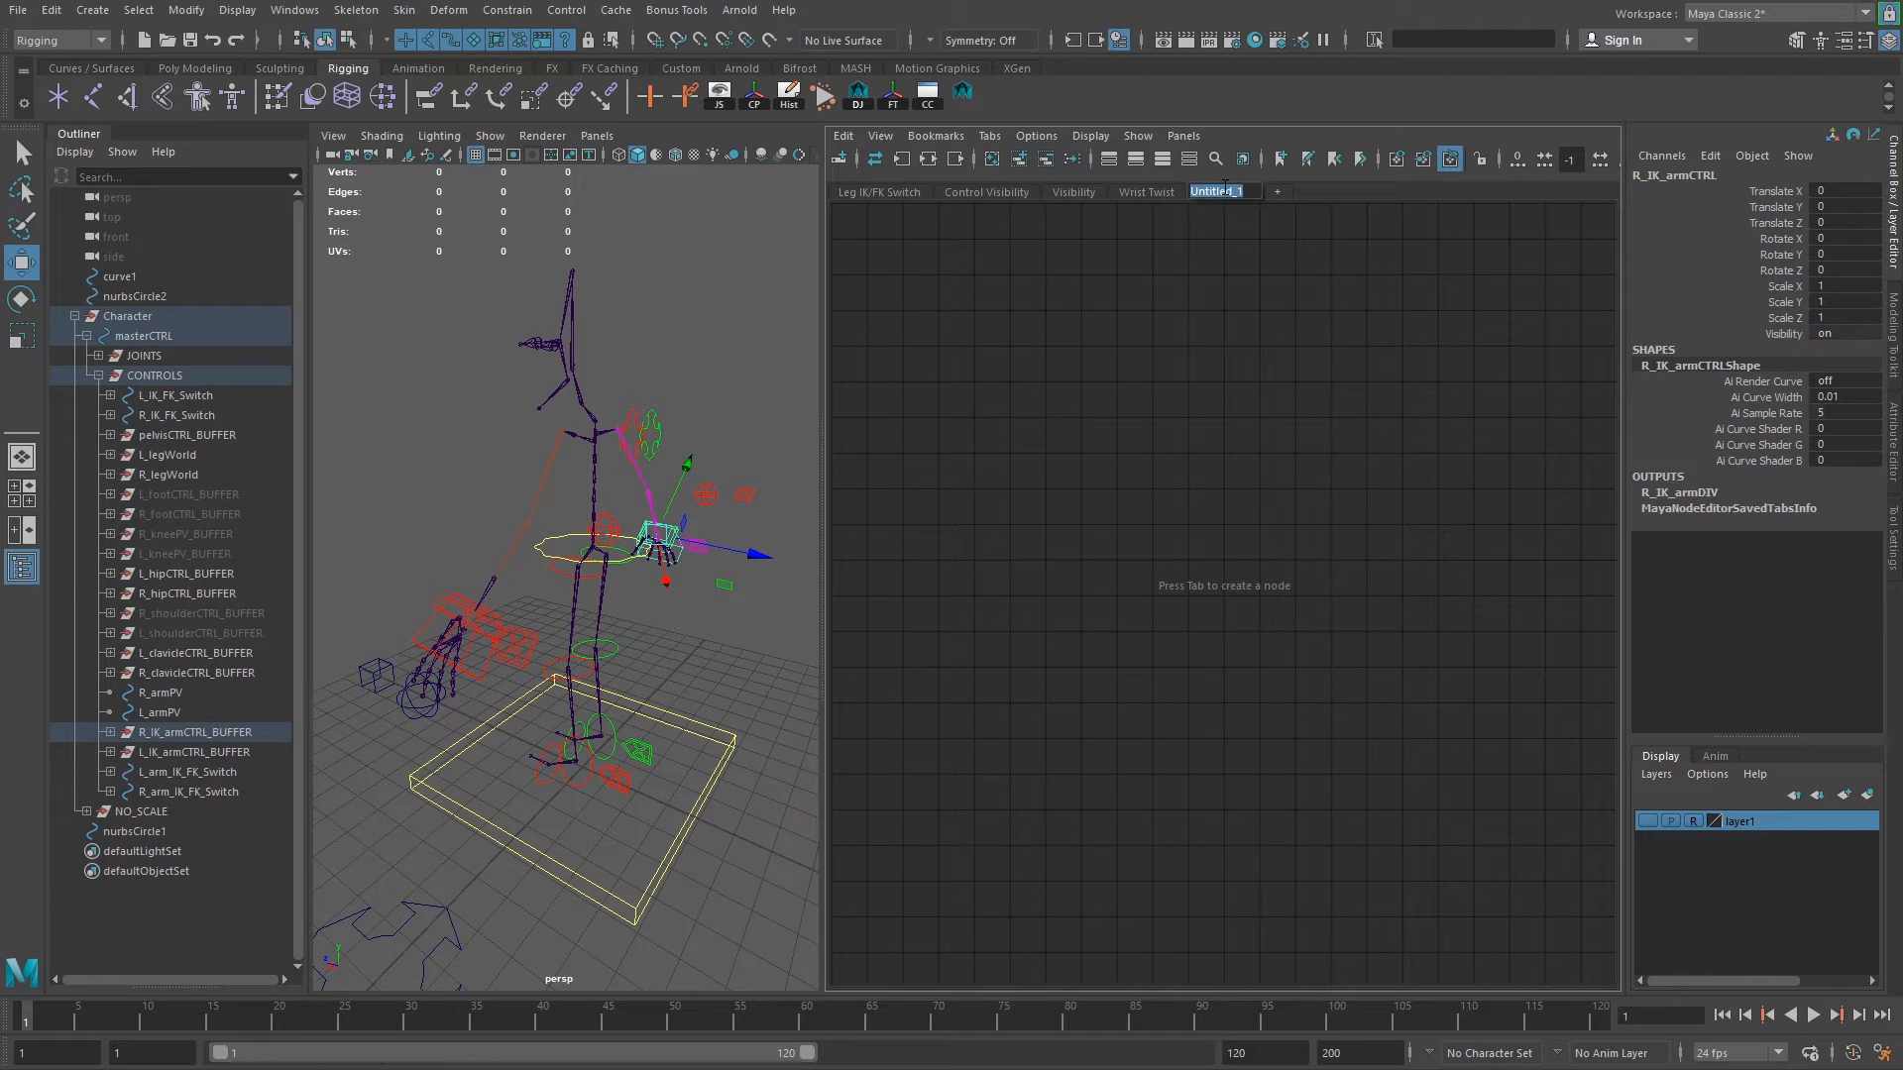
type("Arm IK/FK Swi")
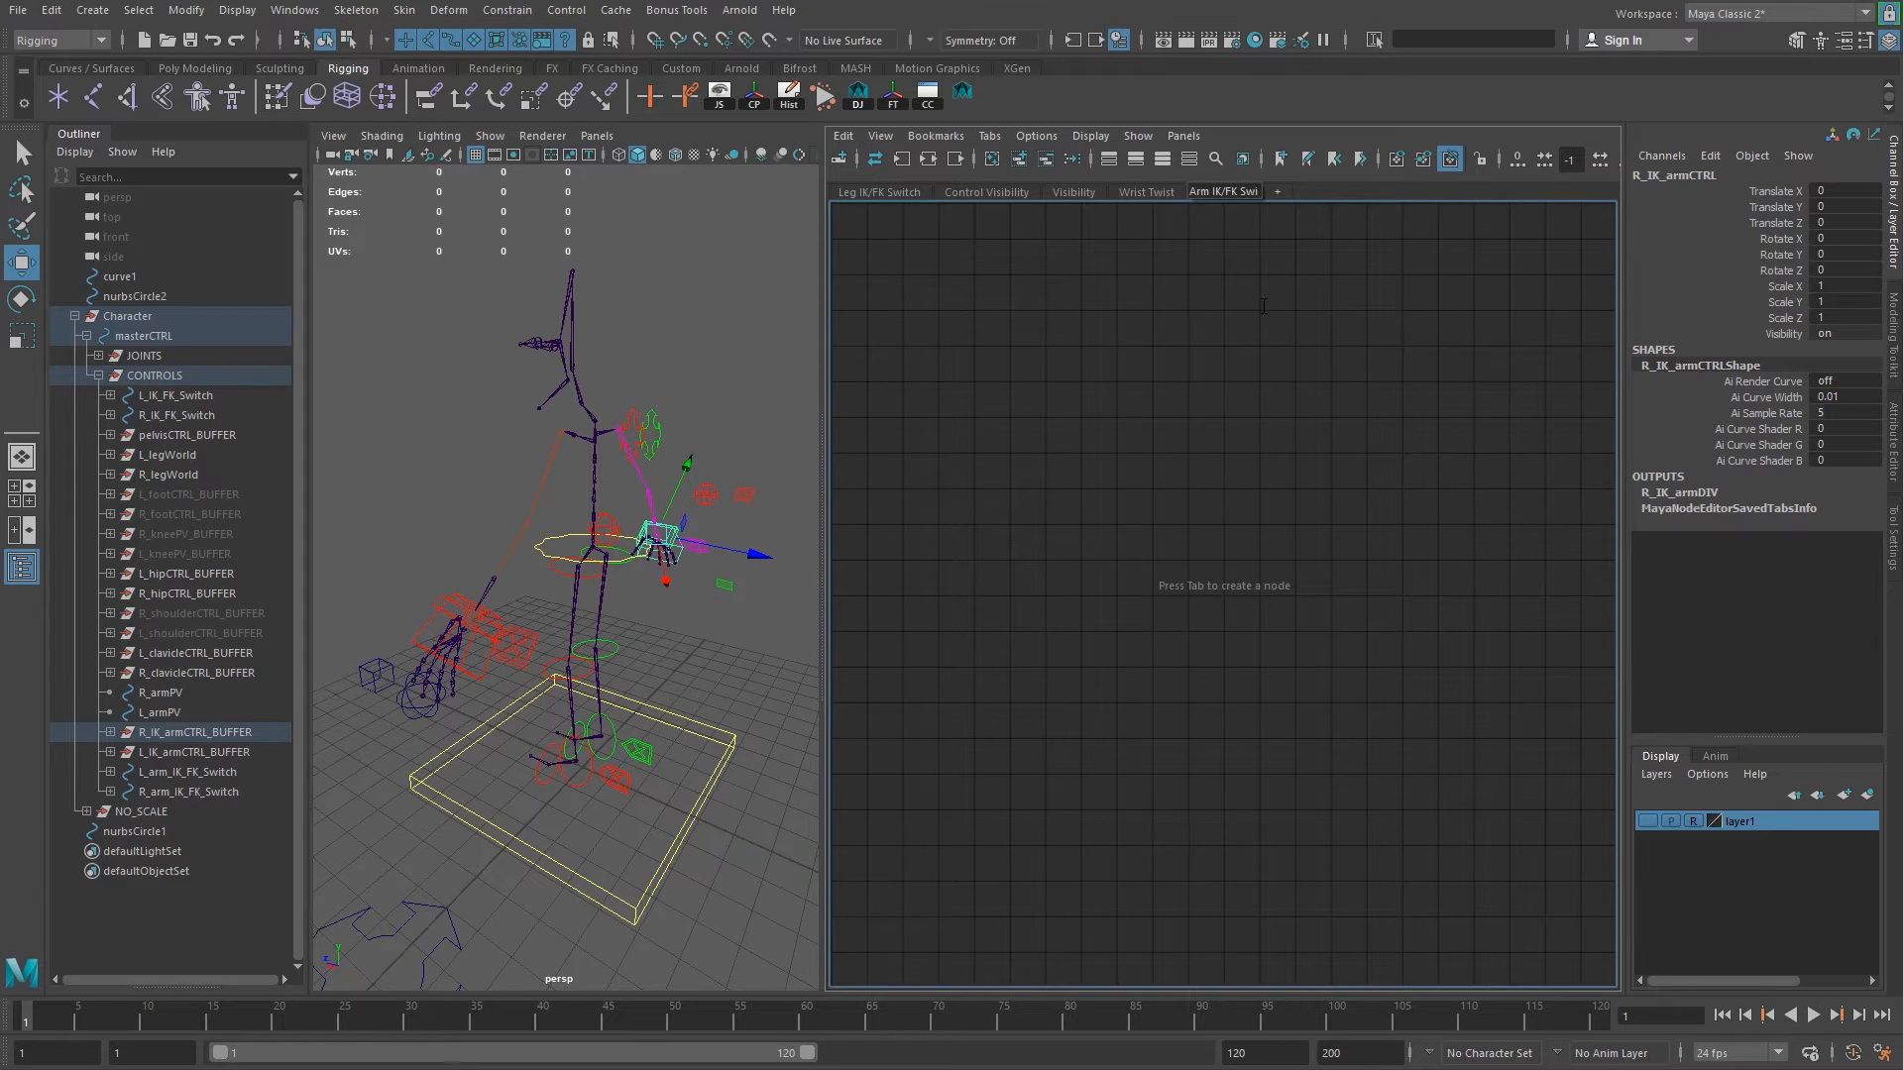
key("Return")
left_click_drag(1223, 192, 930, 191)
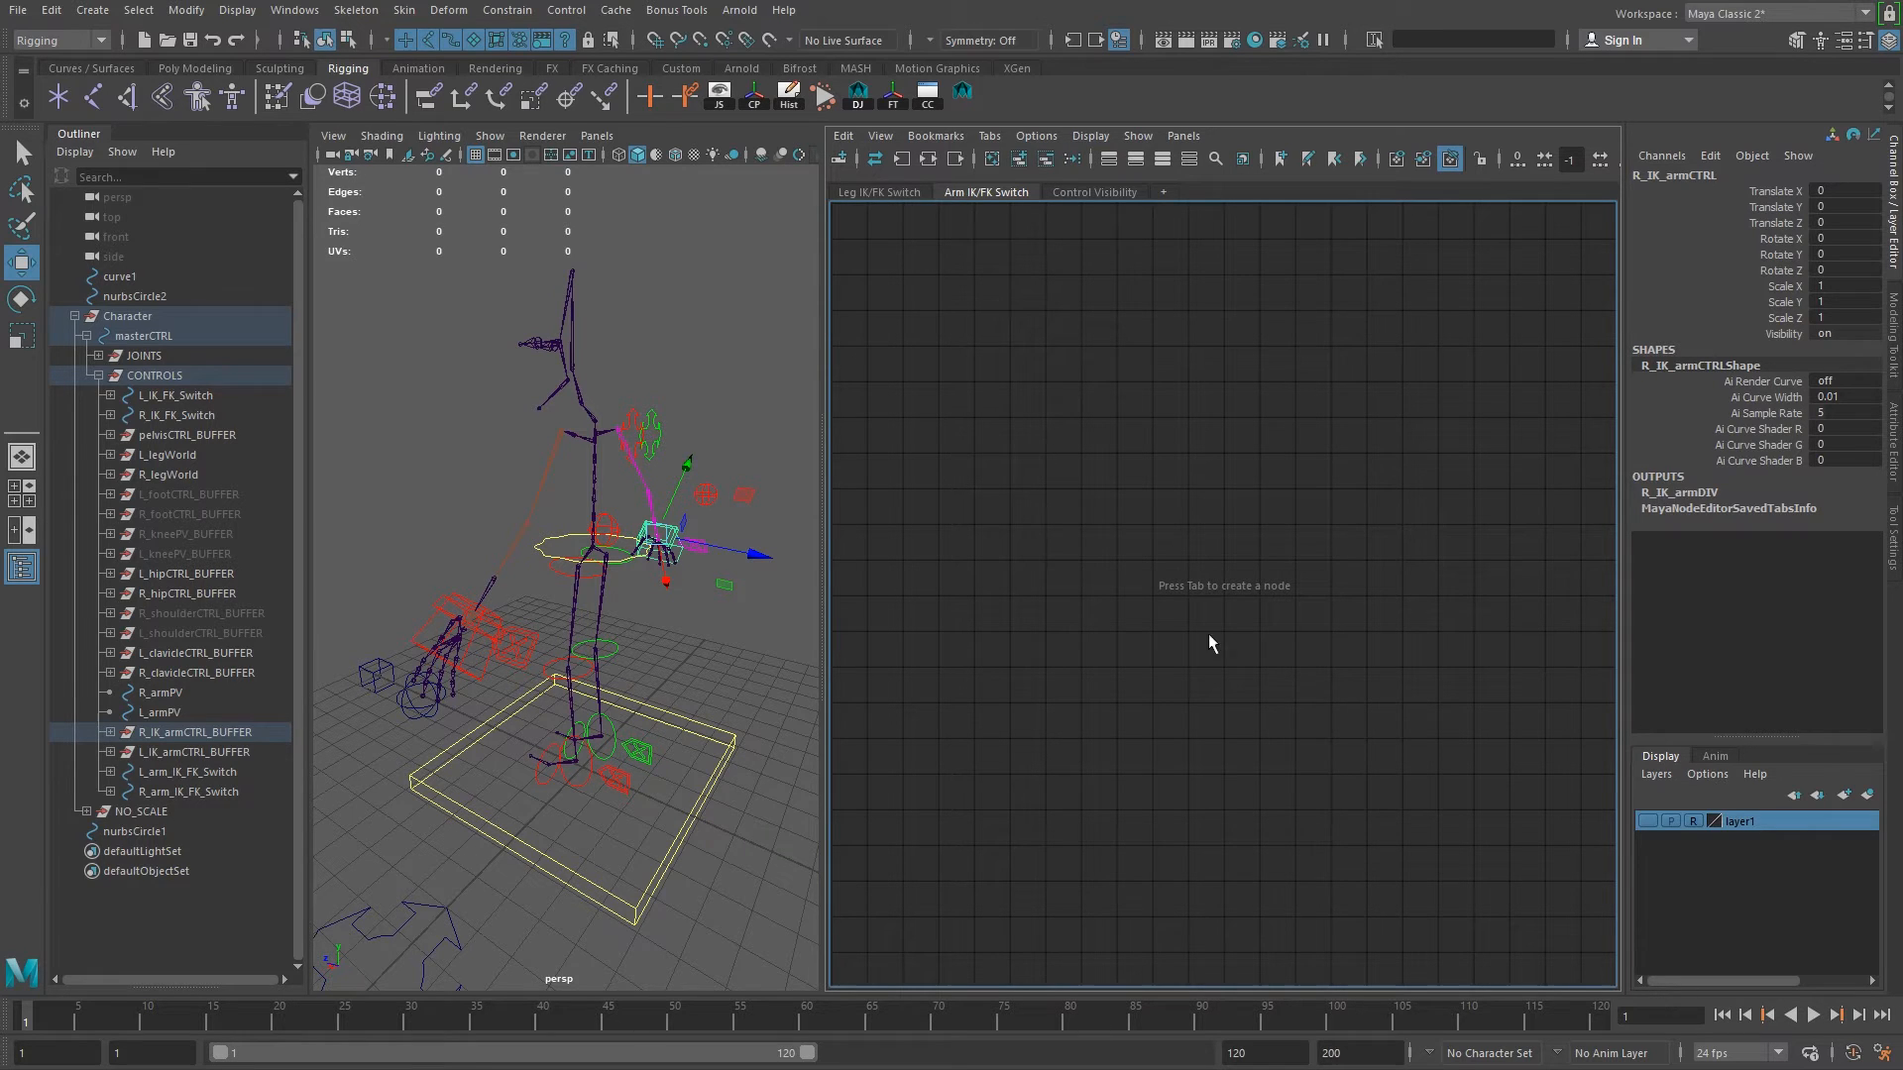
Select the L_IK_shoulder joint in the perspective view and locate it with its FK counterpart in a widened Outliner.
left_click_drag(623, 806, 553, 620, "alt")
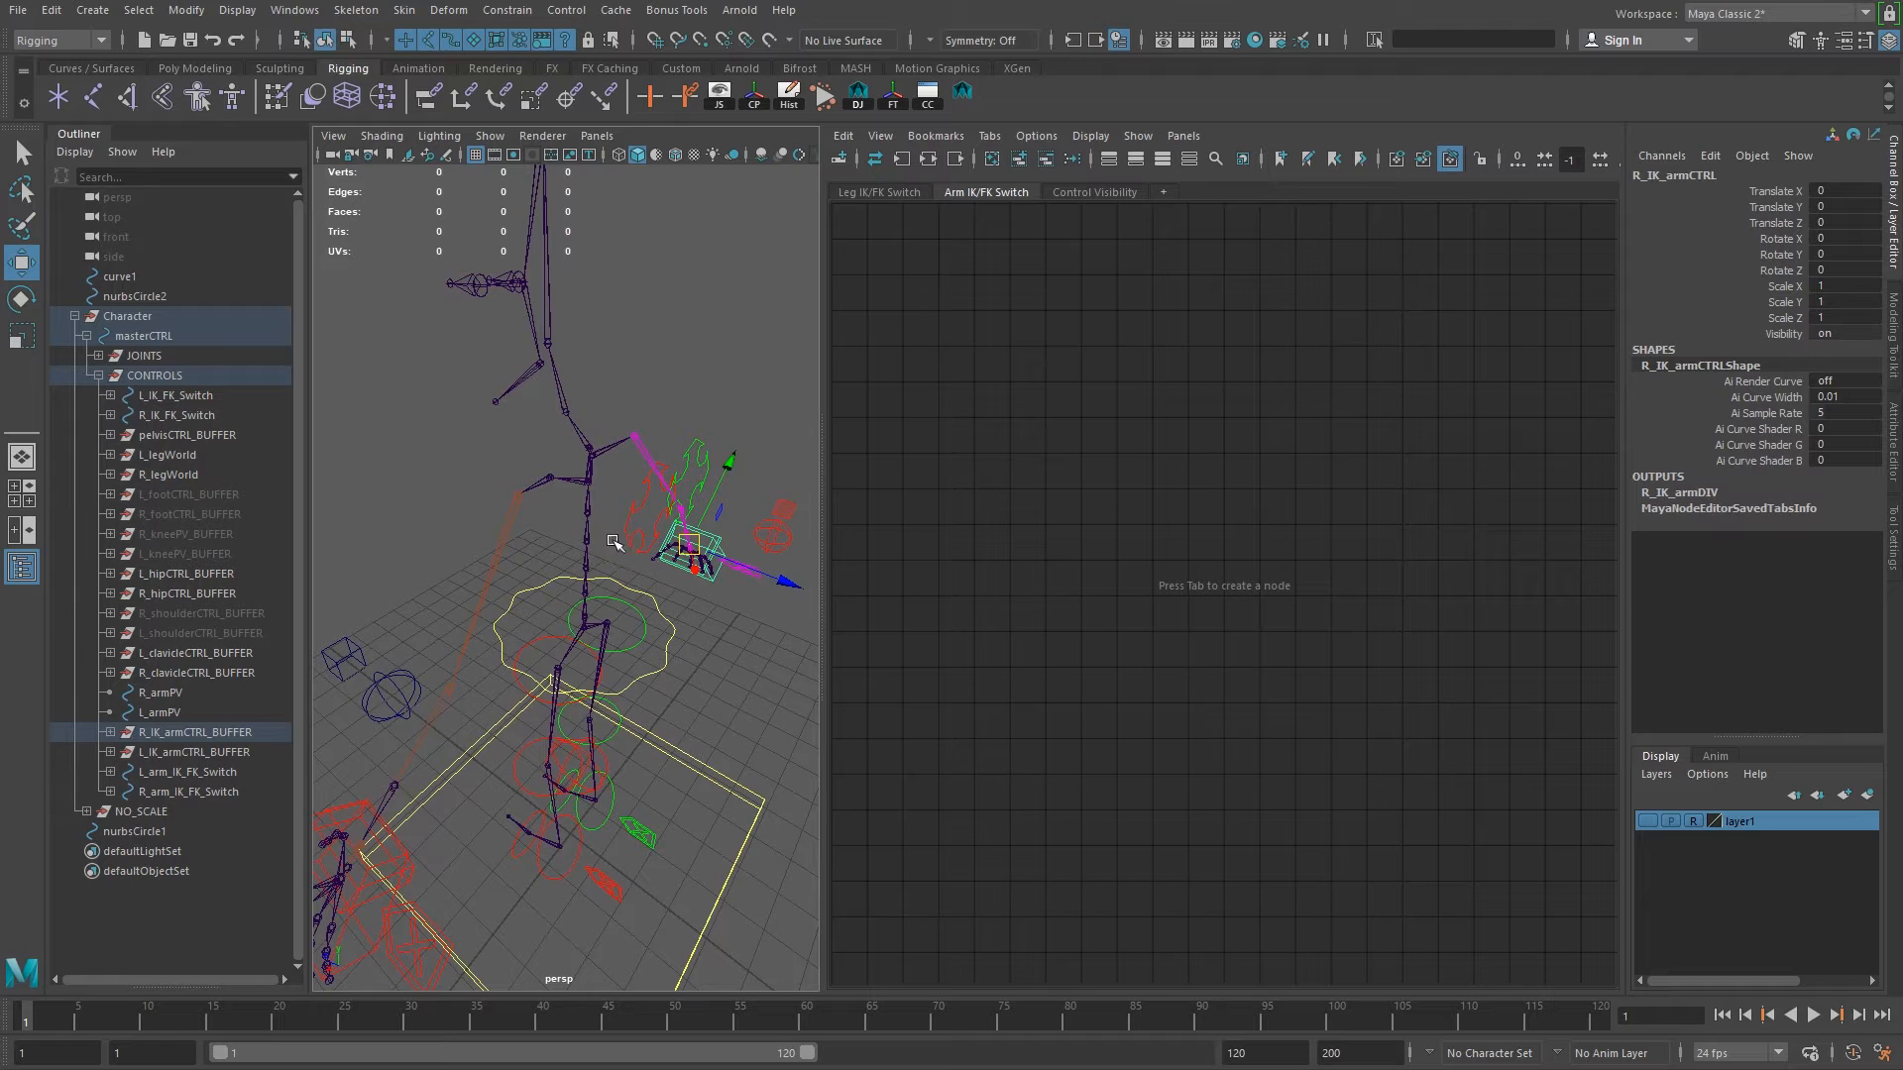
left_click(513, 508)
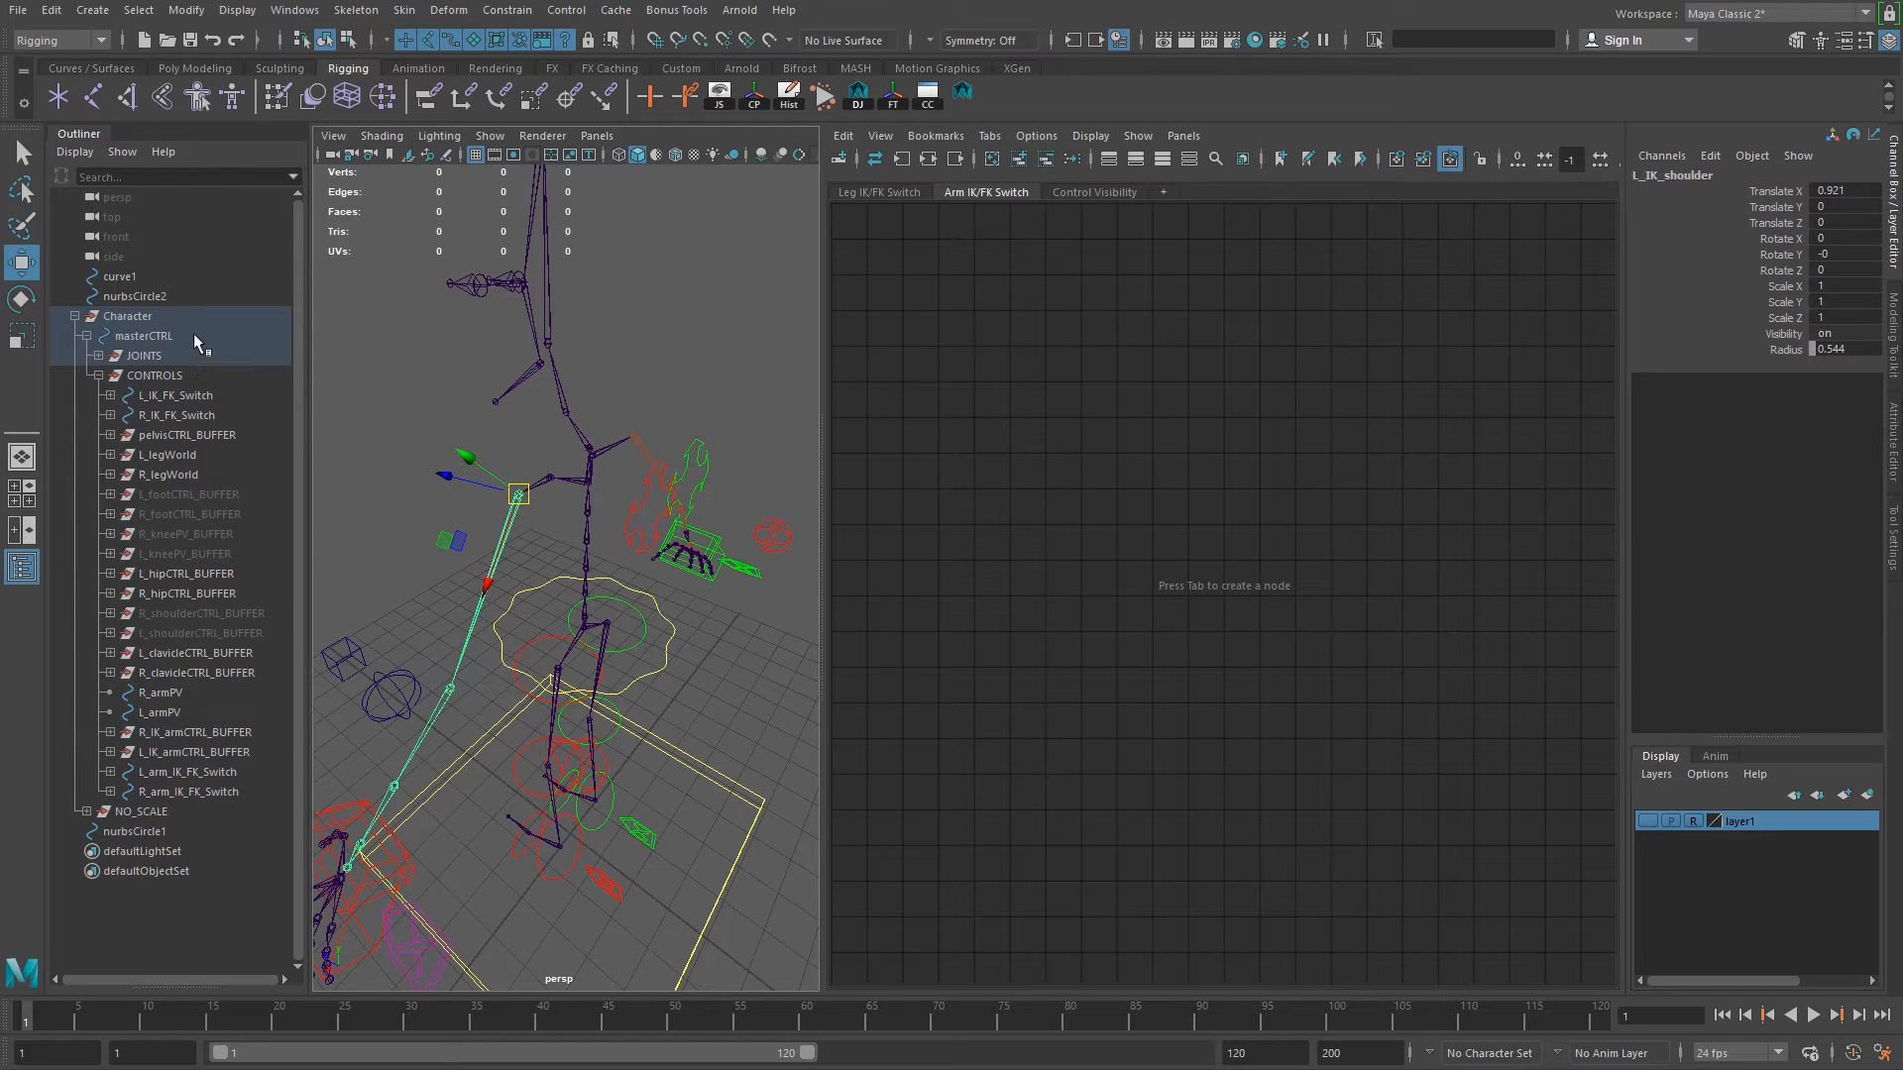
key("f")
left_click_drag(297, 619, 356, 624)
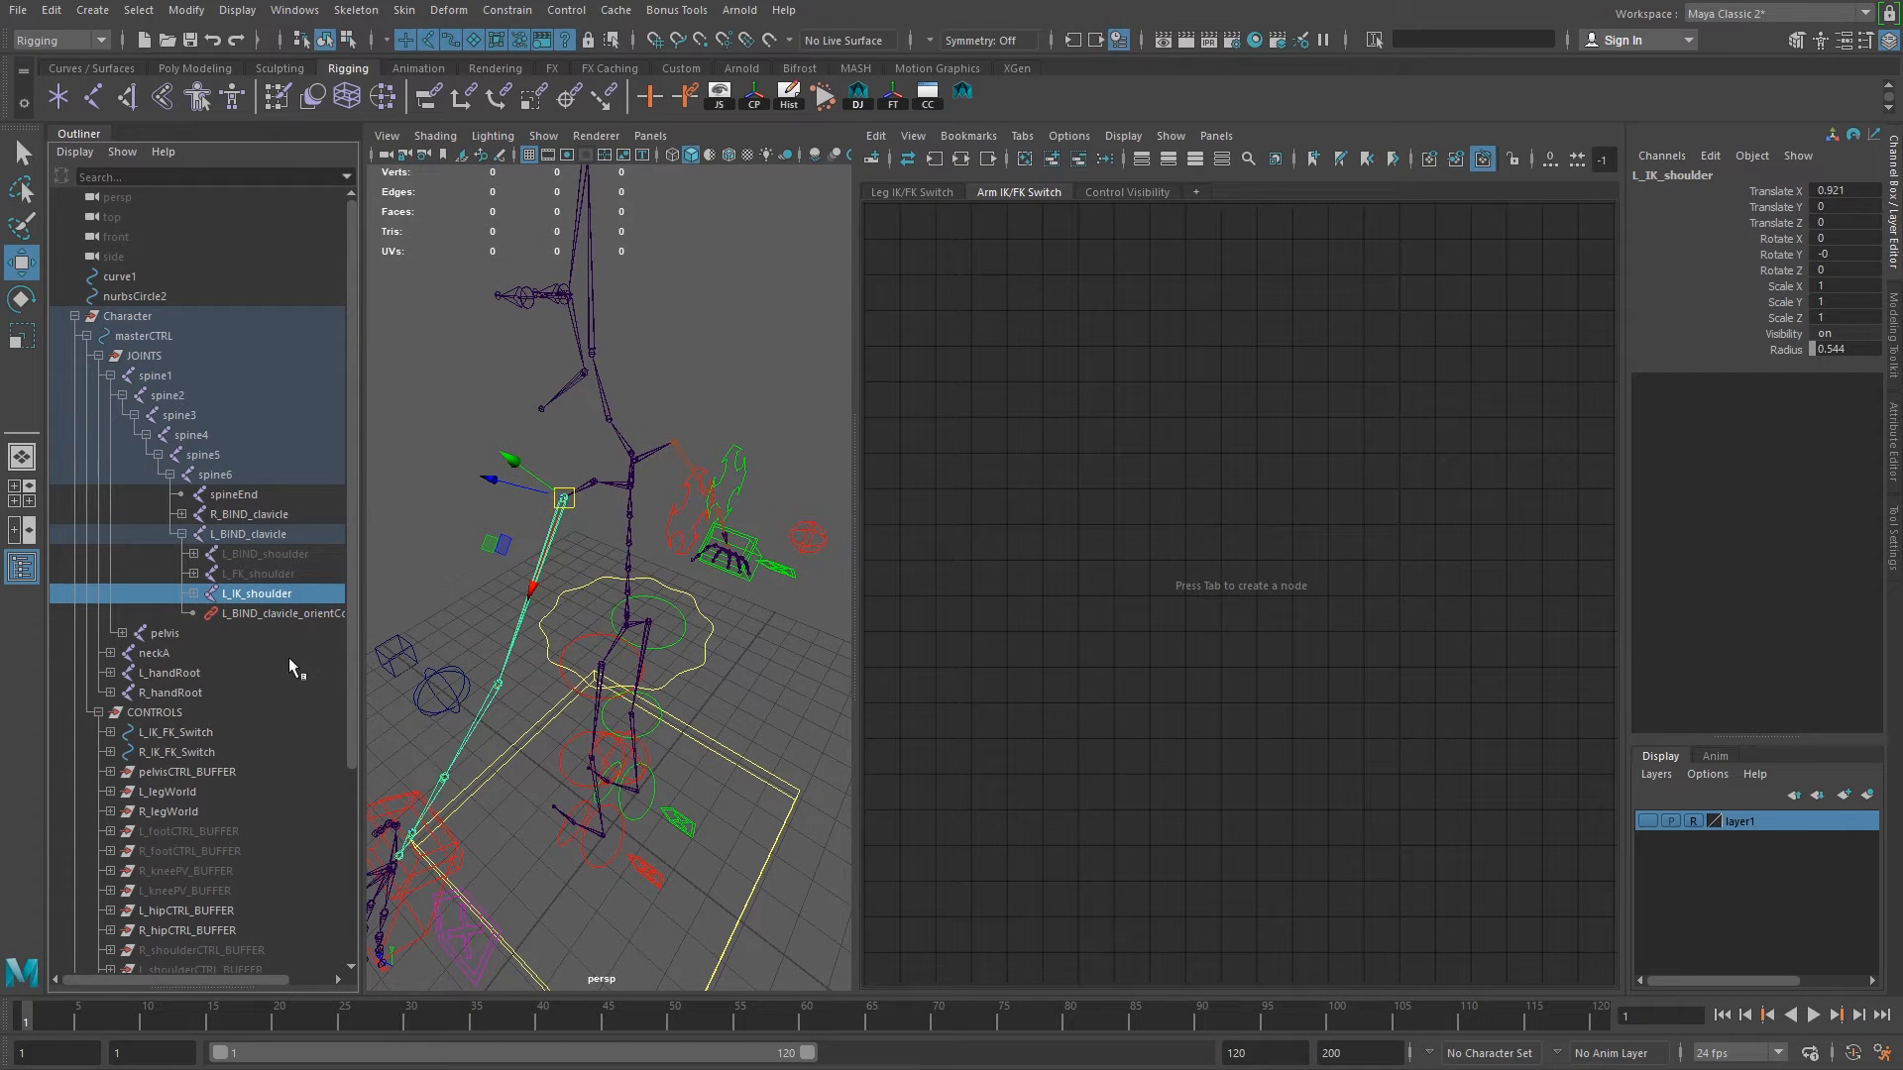
left_click(253, 577)
left_click(253, 595)
Add L_BIND_shoulder, L_FK_shoulder and L_IK_shoulder to the Arm IK/FK Switch graph and spread their stacked nodes apart.
left_click(264, 553)
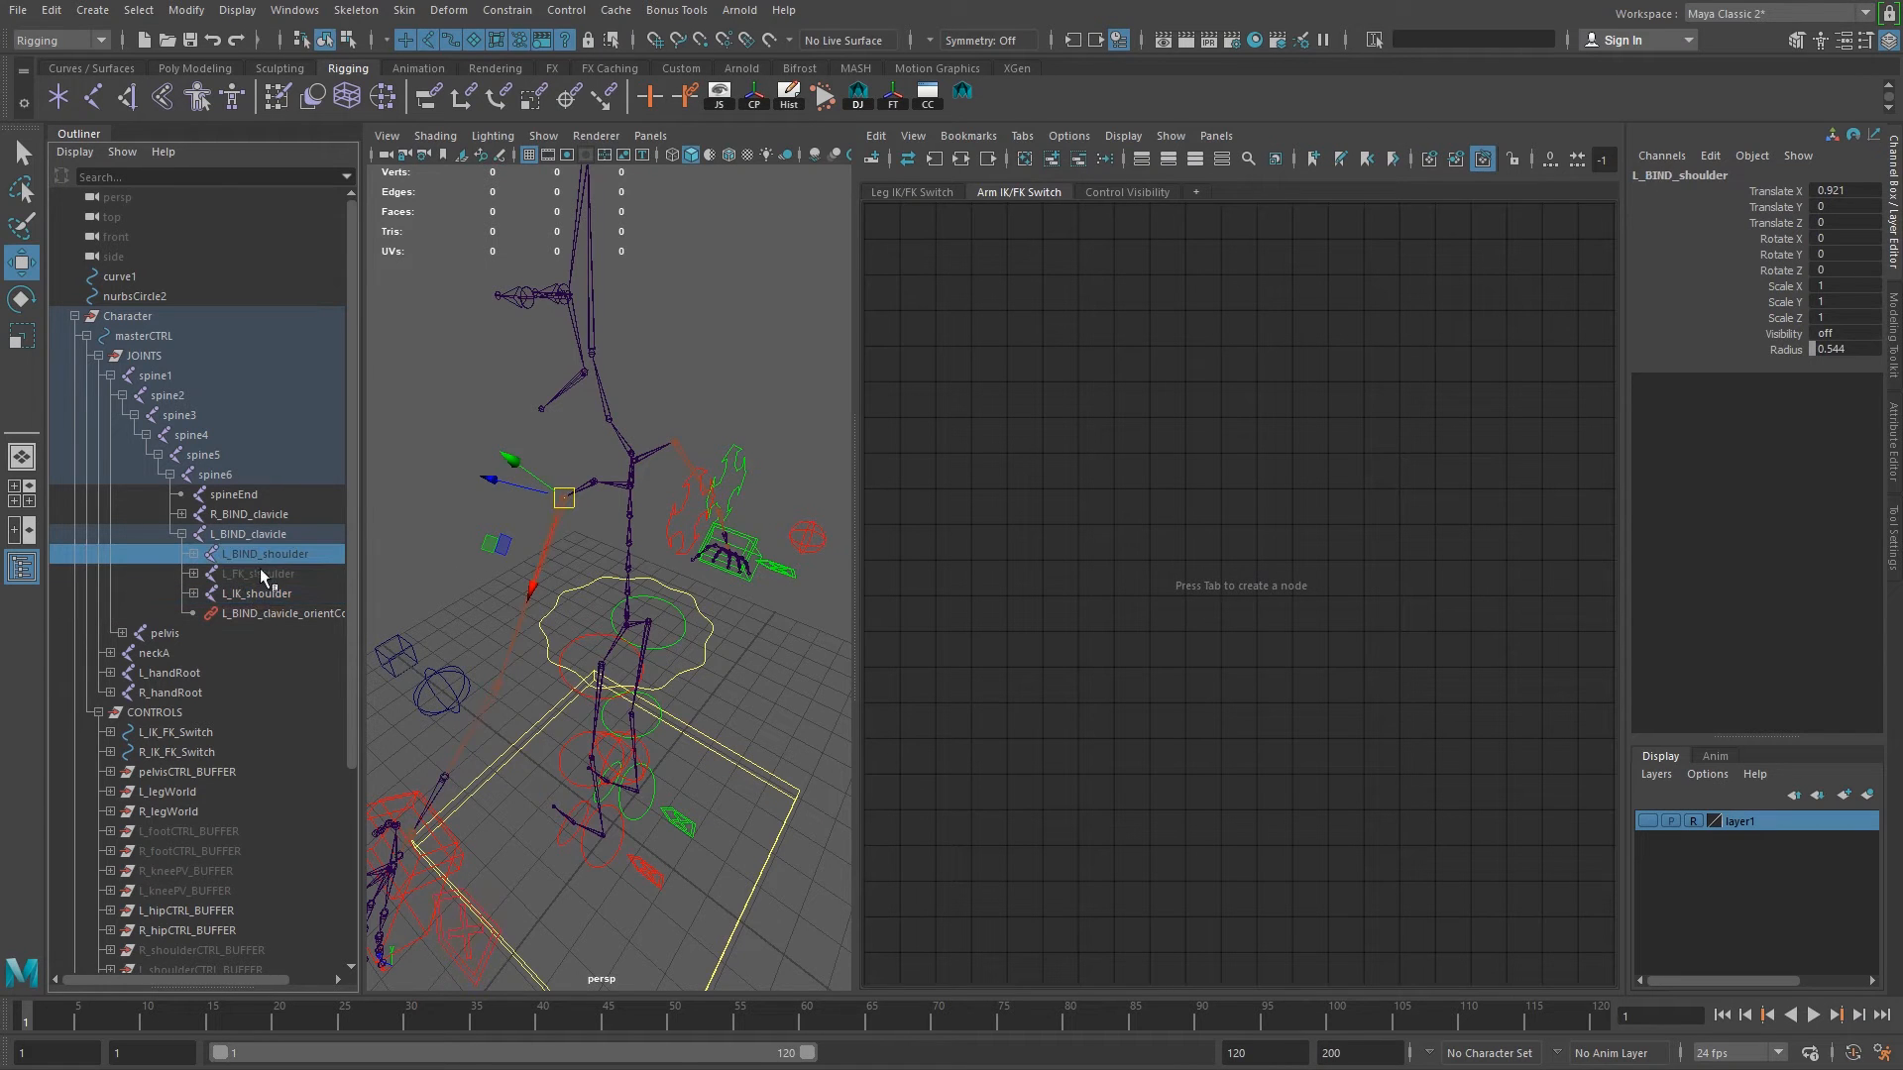
left_click(193, 593)
left_click(195, 573)
left_click(194, 555)
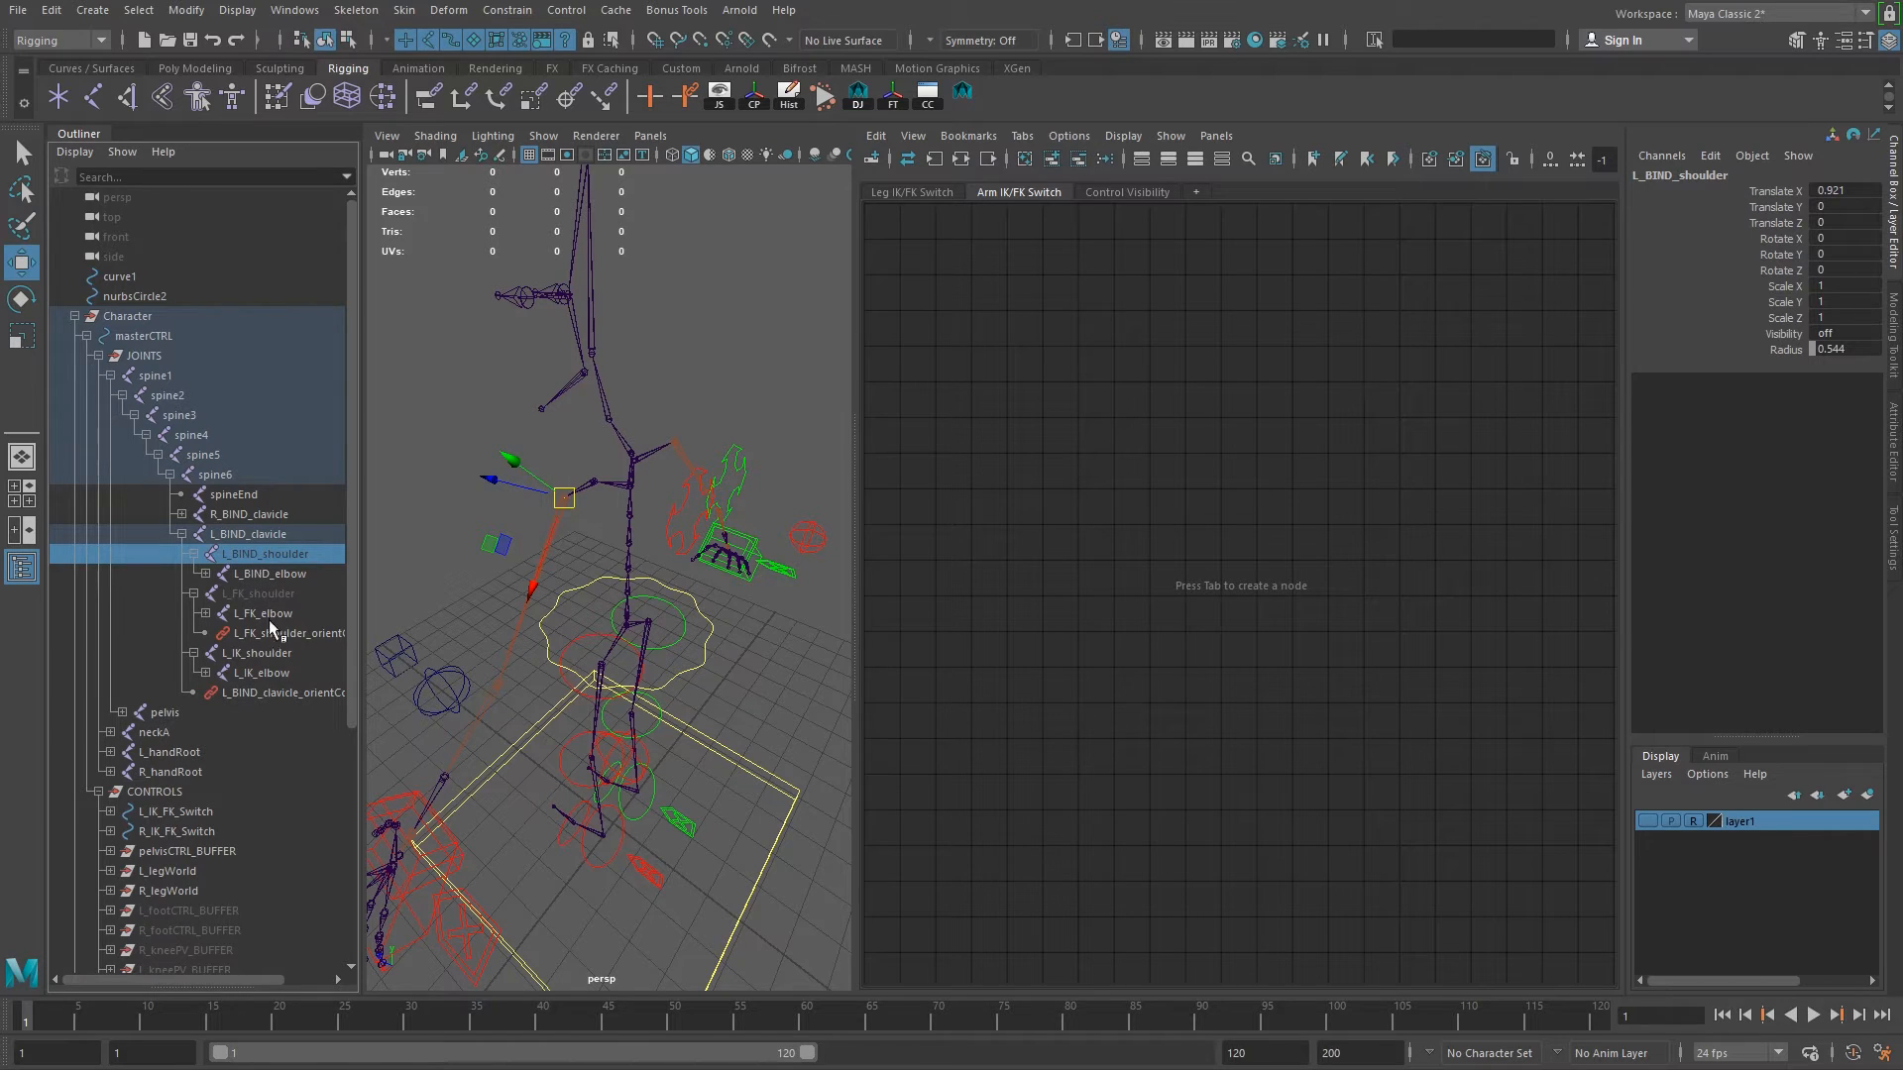
left_click(255, 595, "ctrl")
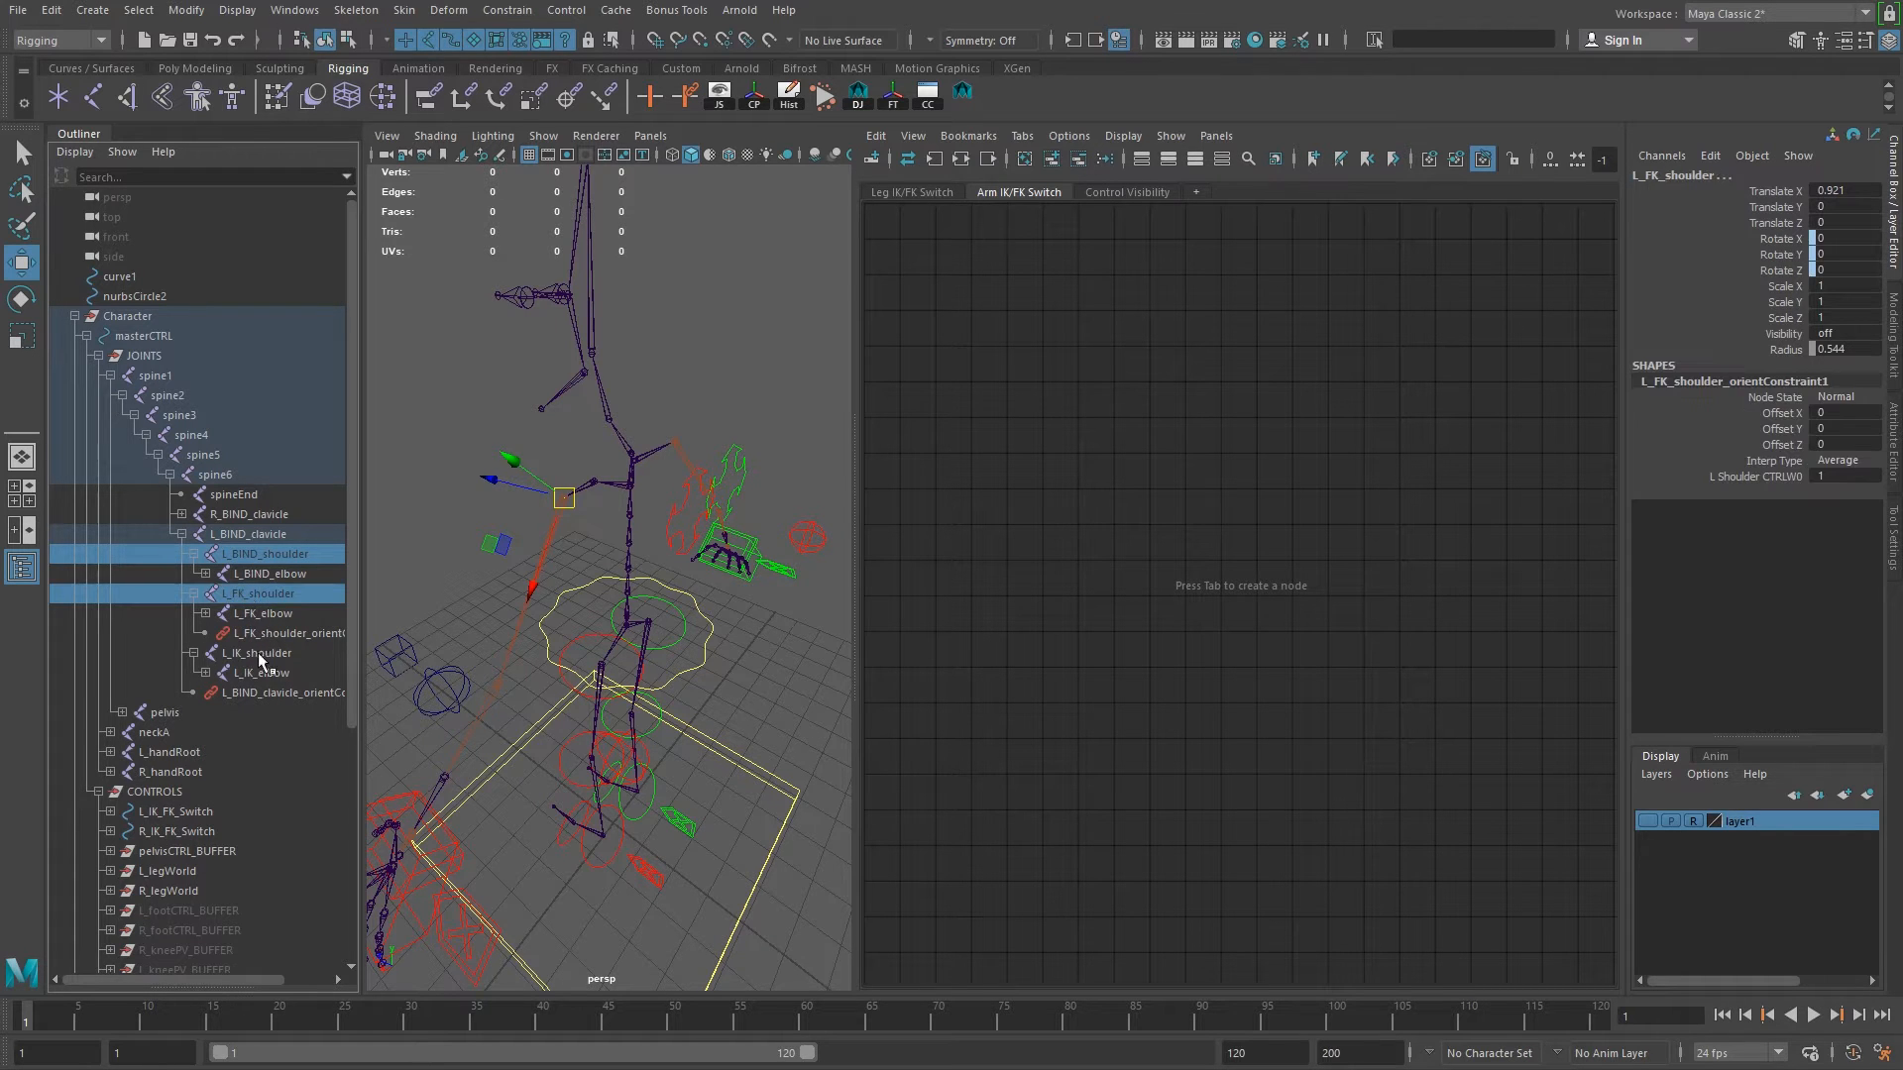
left_click(252, 657, "ctrl")
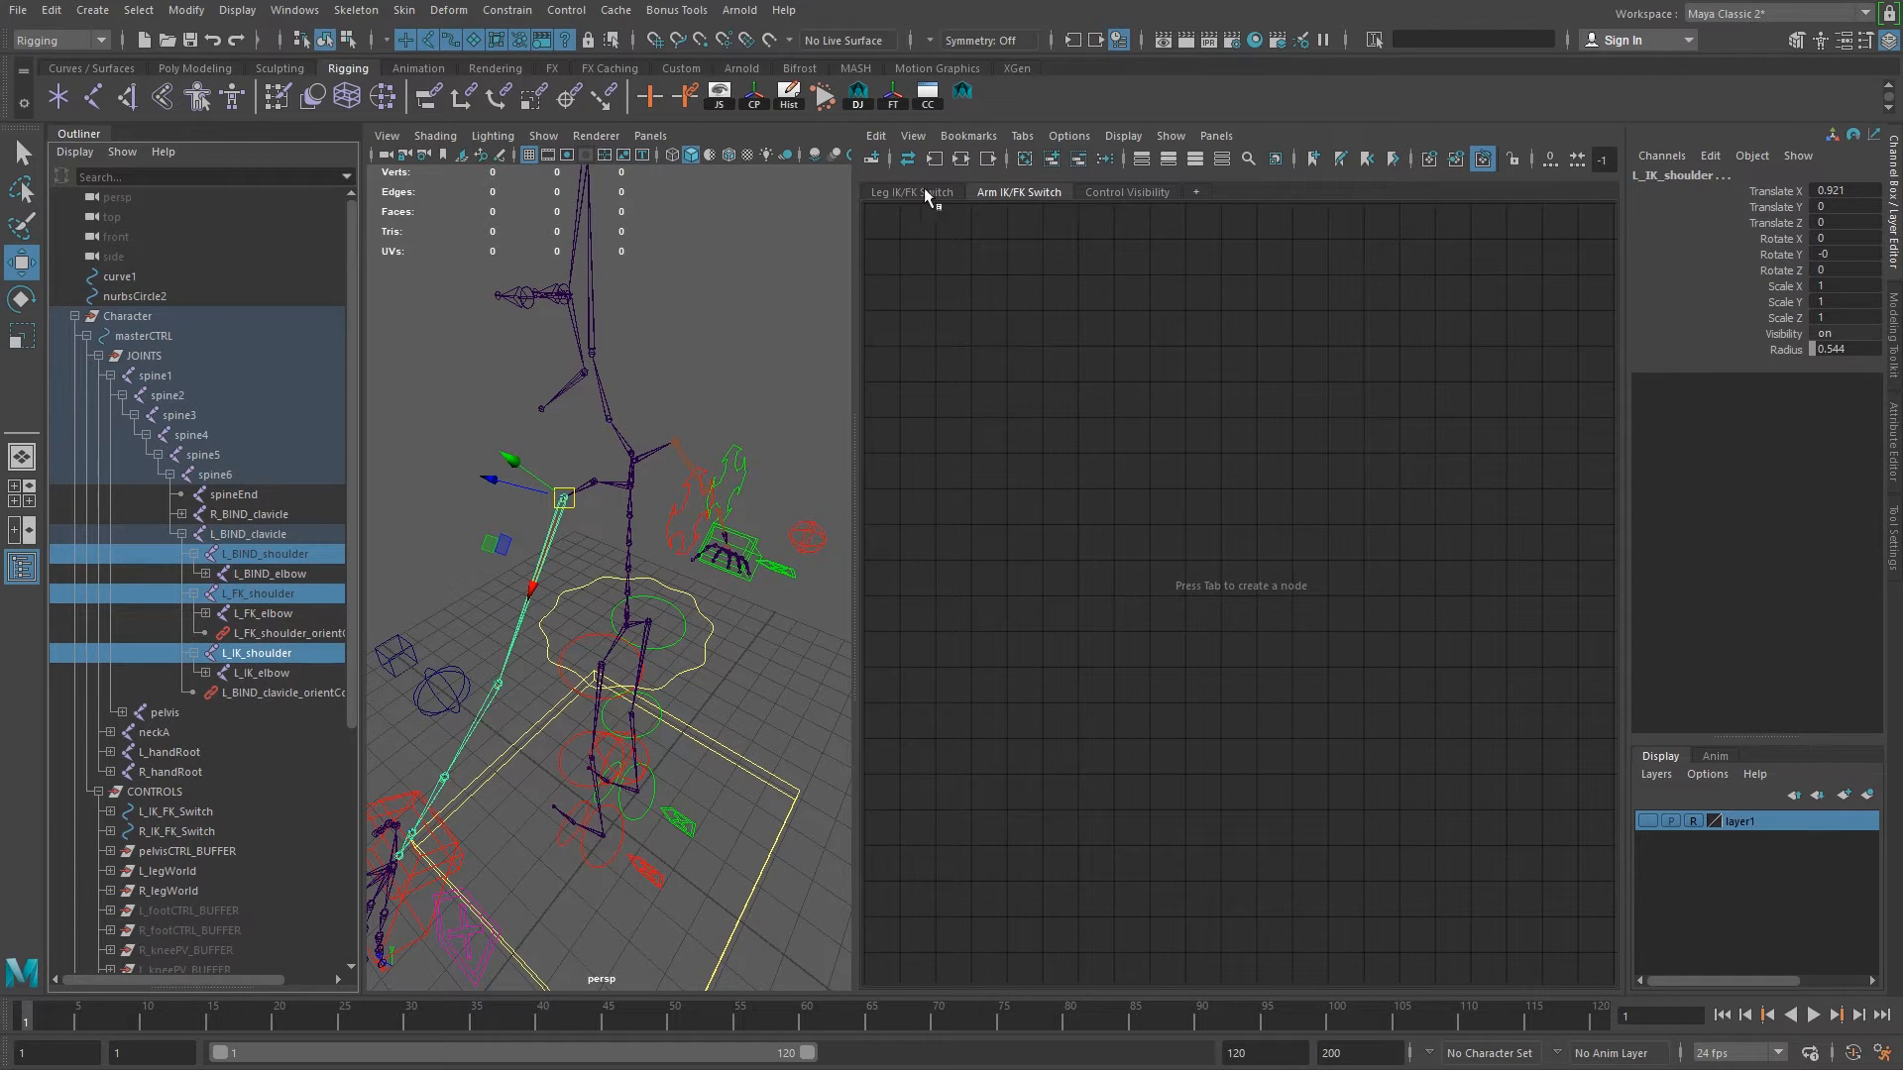
left_click(1054, 161)
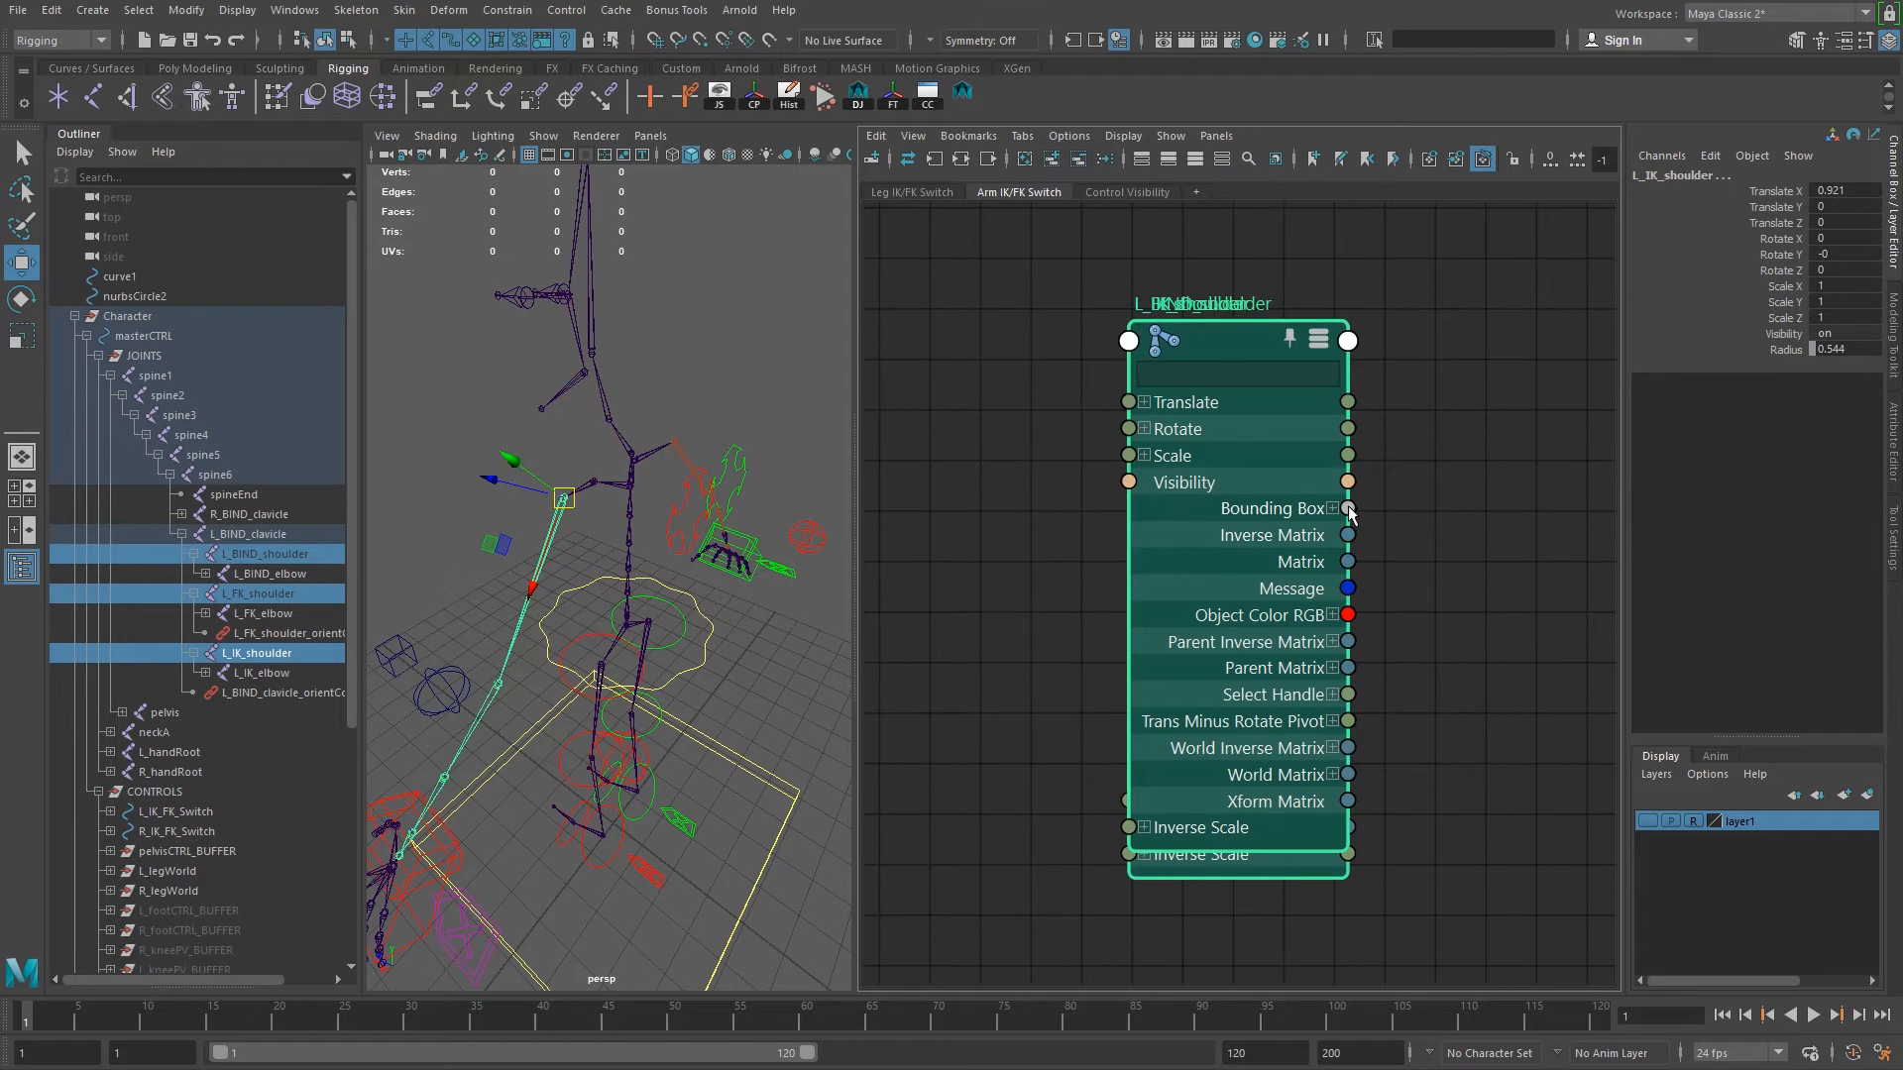
left_click_drag(1233, 337, 1107, 490)
left_click_drag(1207, 341, 1531, 478)
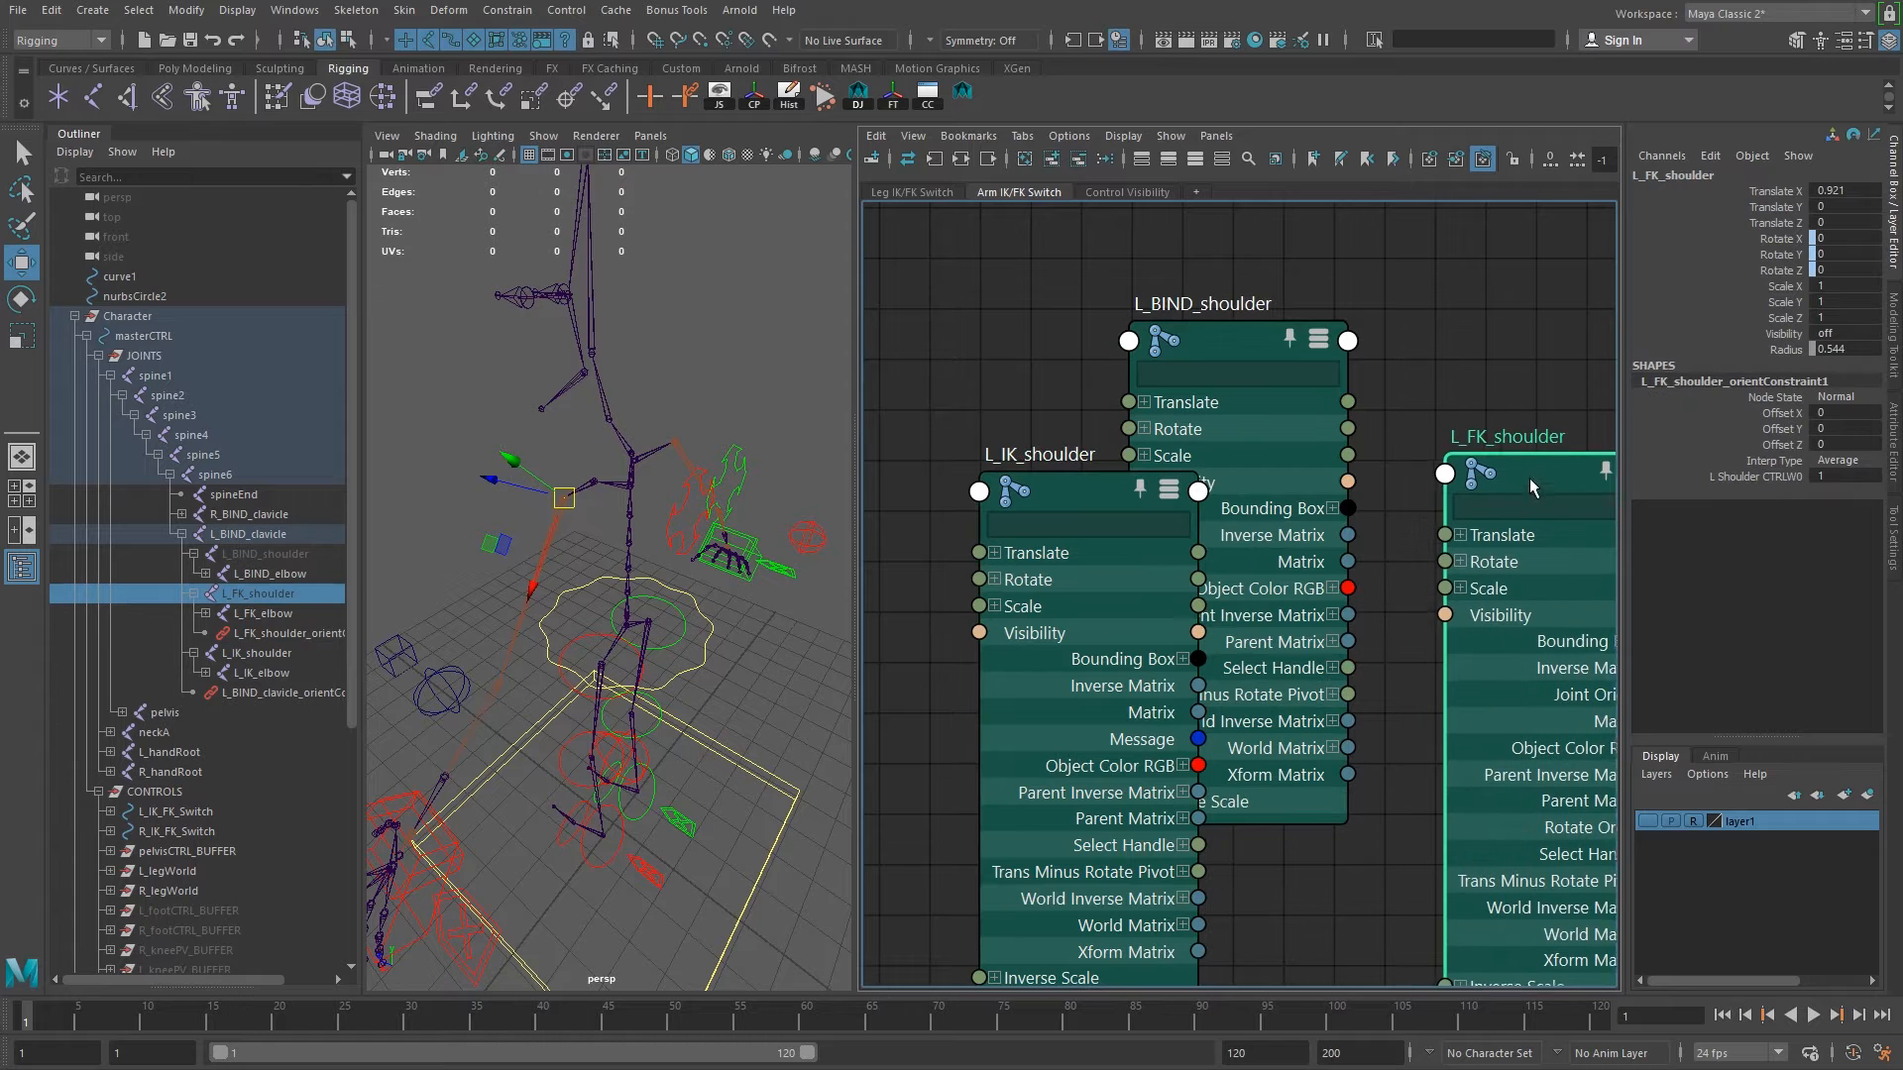
Arrange the shoulder nodes with L_FK_shoulder directly above L_IK_shoulder and L_BIND_shoulder well to their right.
left_click(1259, 345)
scroll(1258, 345, "down", 5)
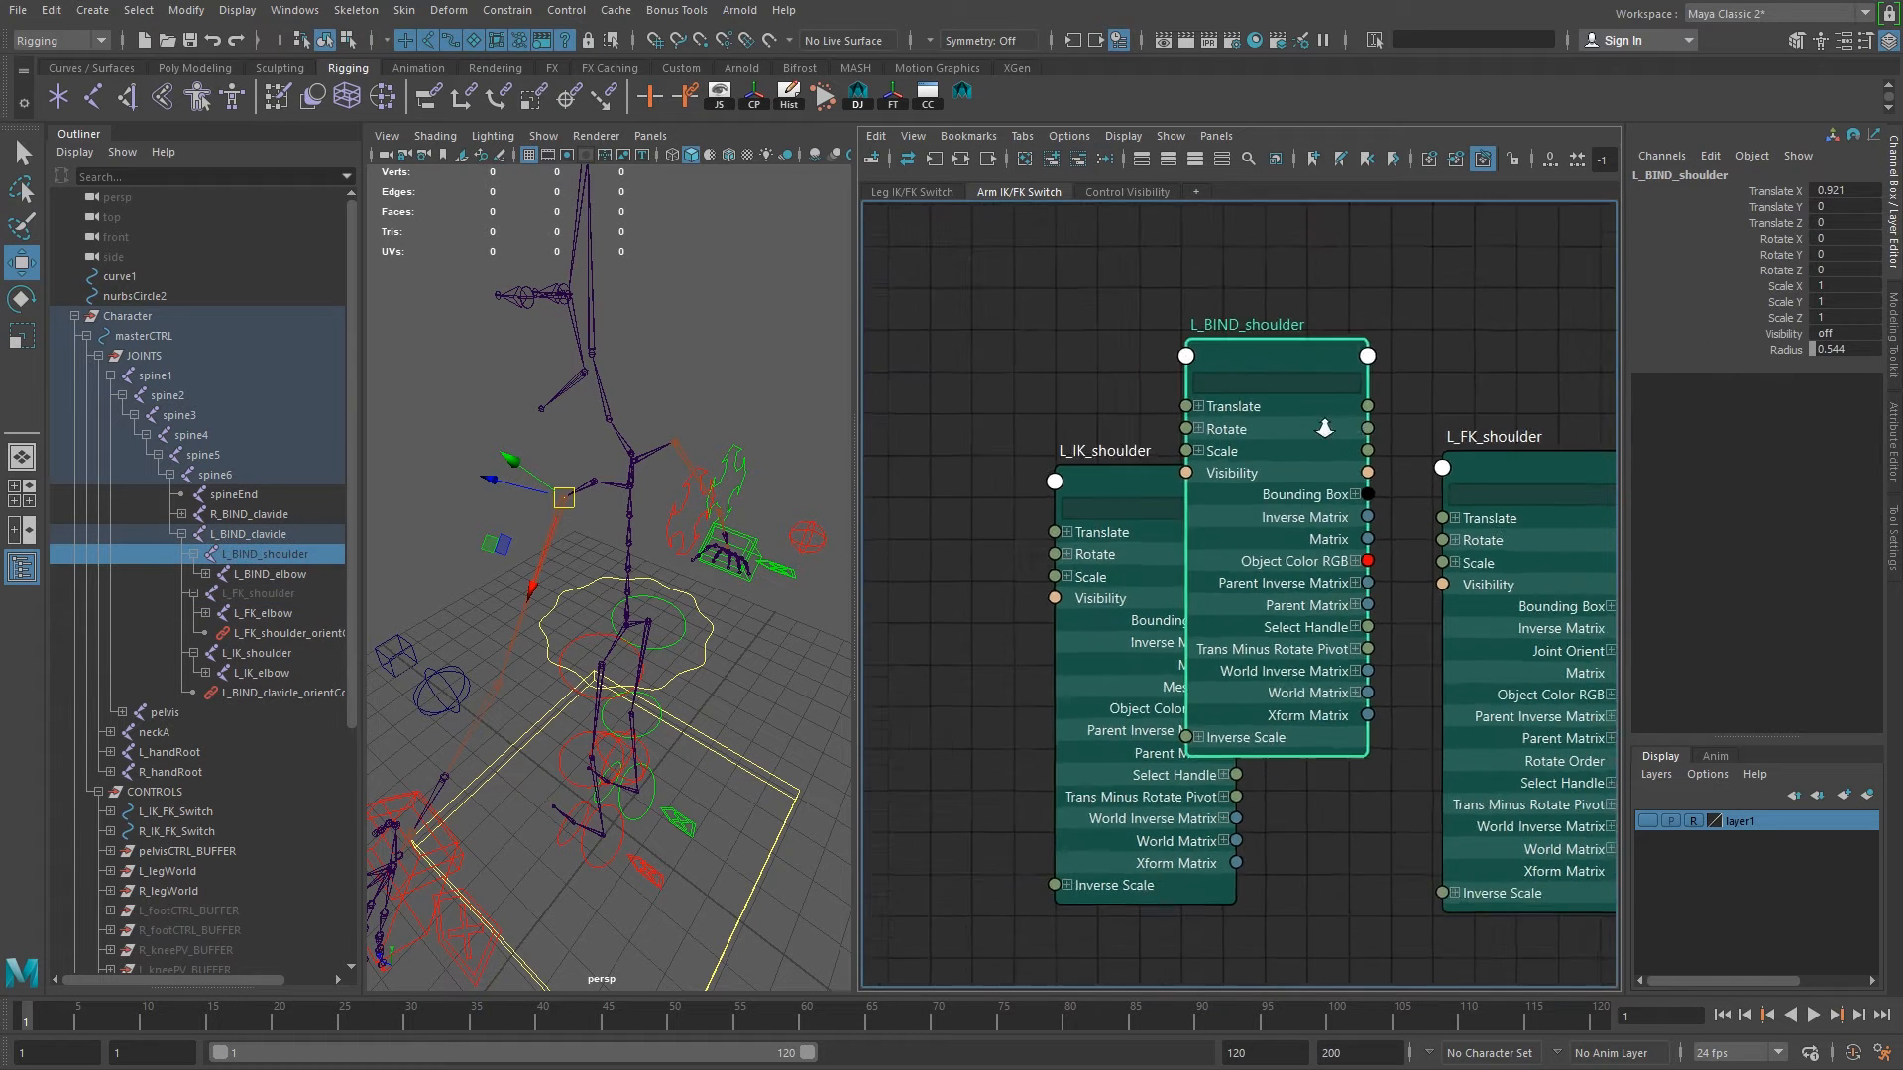
left_click_drag(1117, 451, 1505, 478)
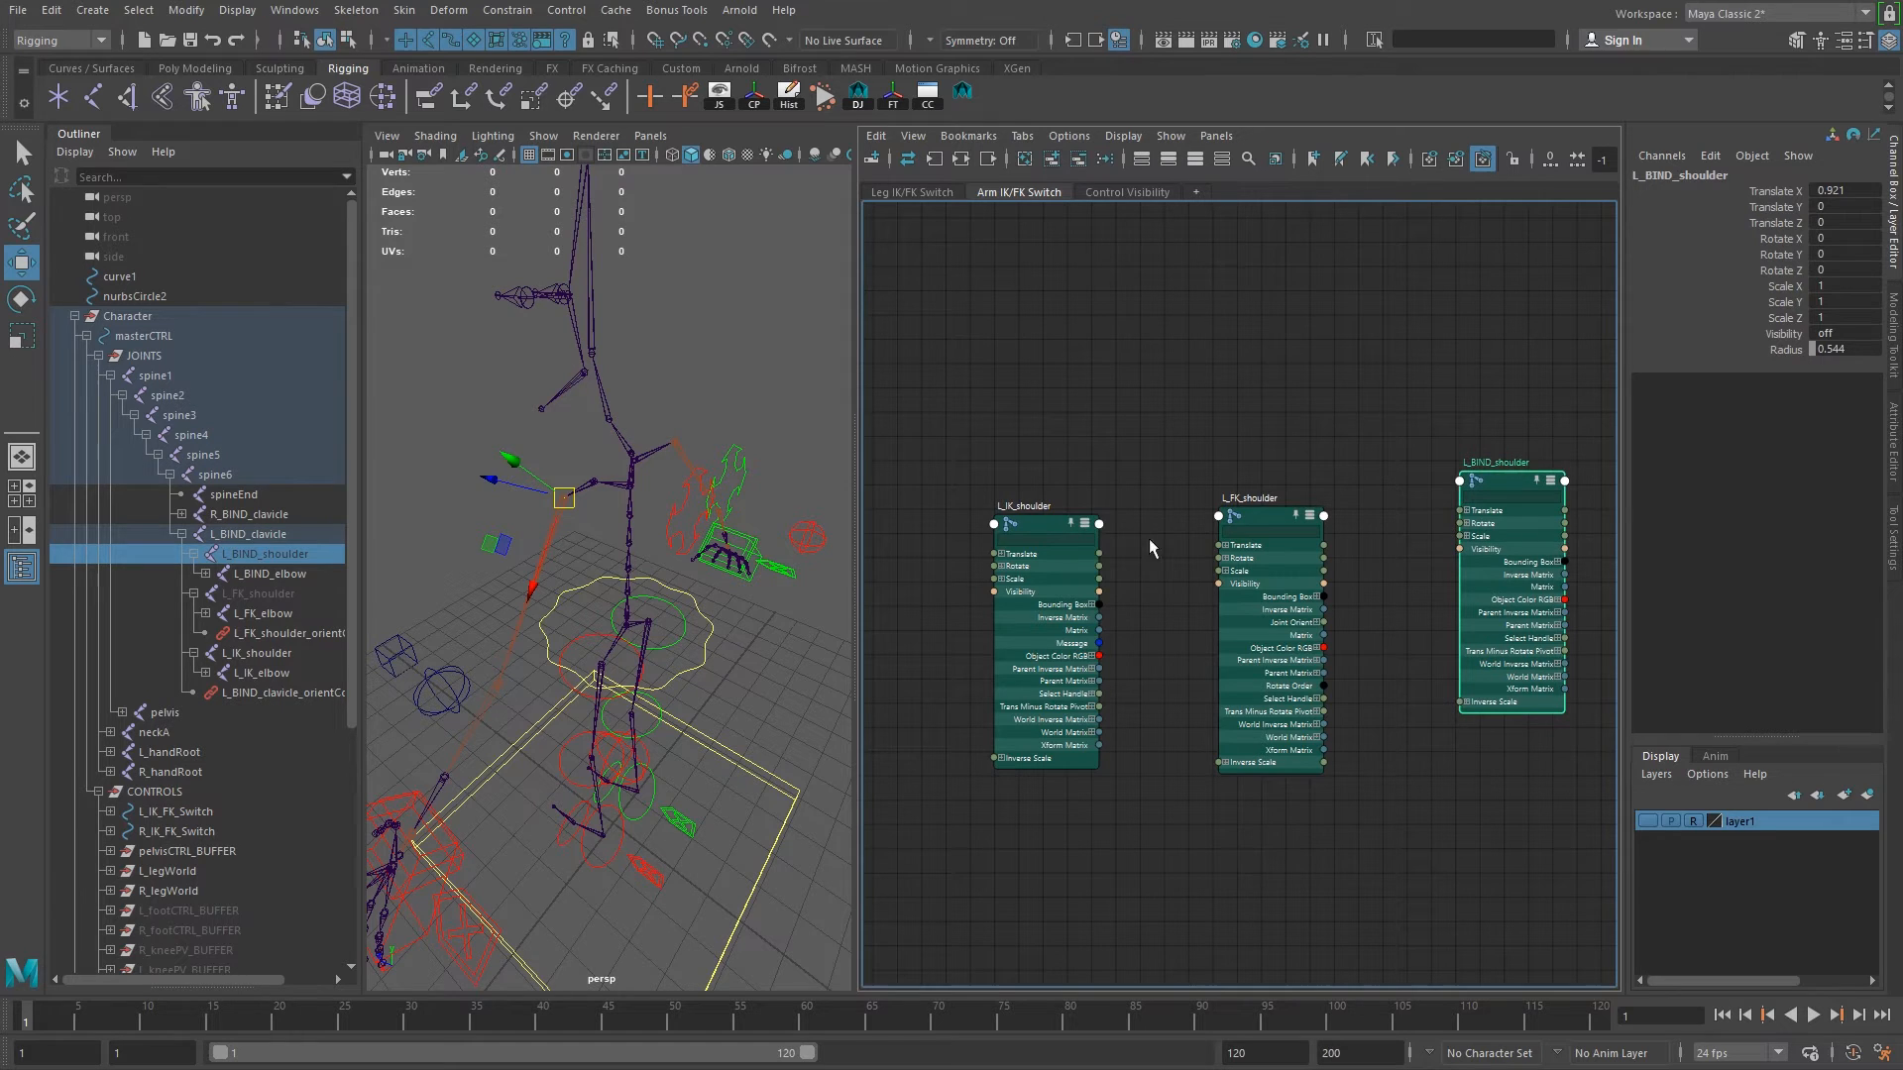
left_click_drag(1273, 517, 1042, 219)
left_click_drag(1030, 536, 1021, 565)
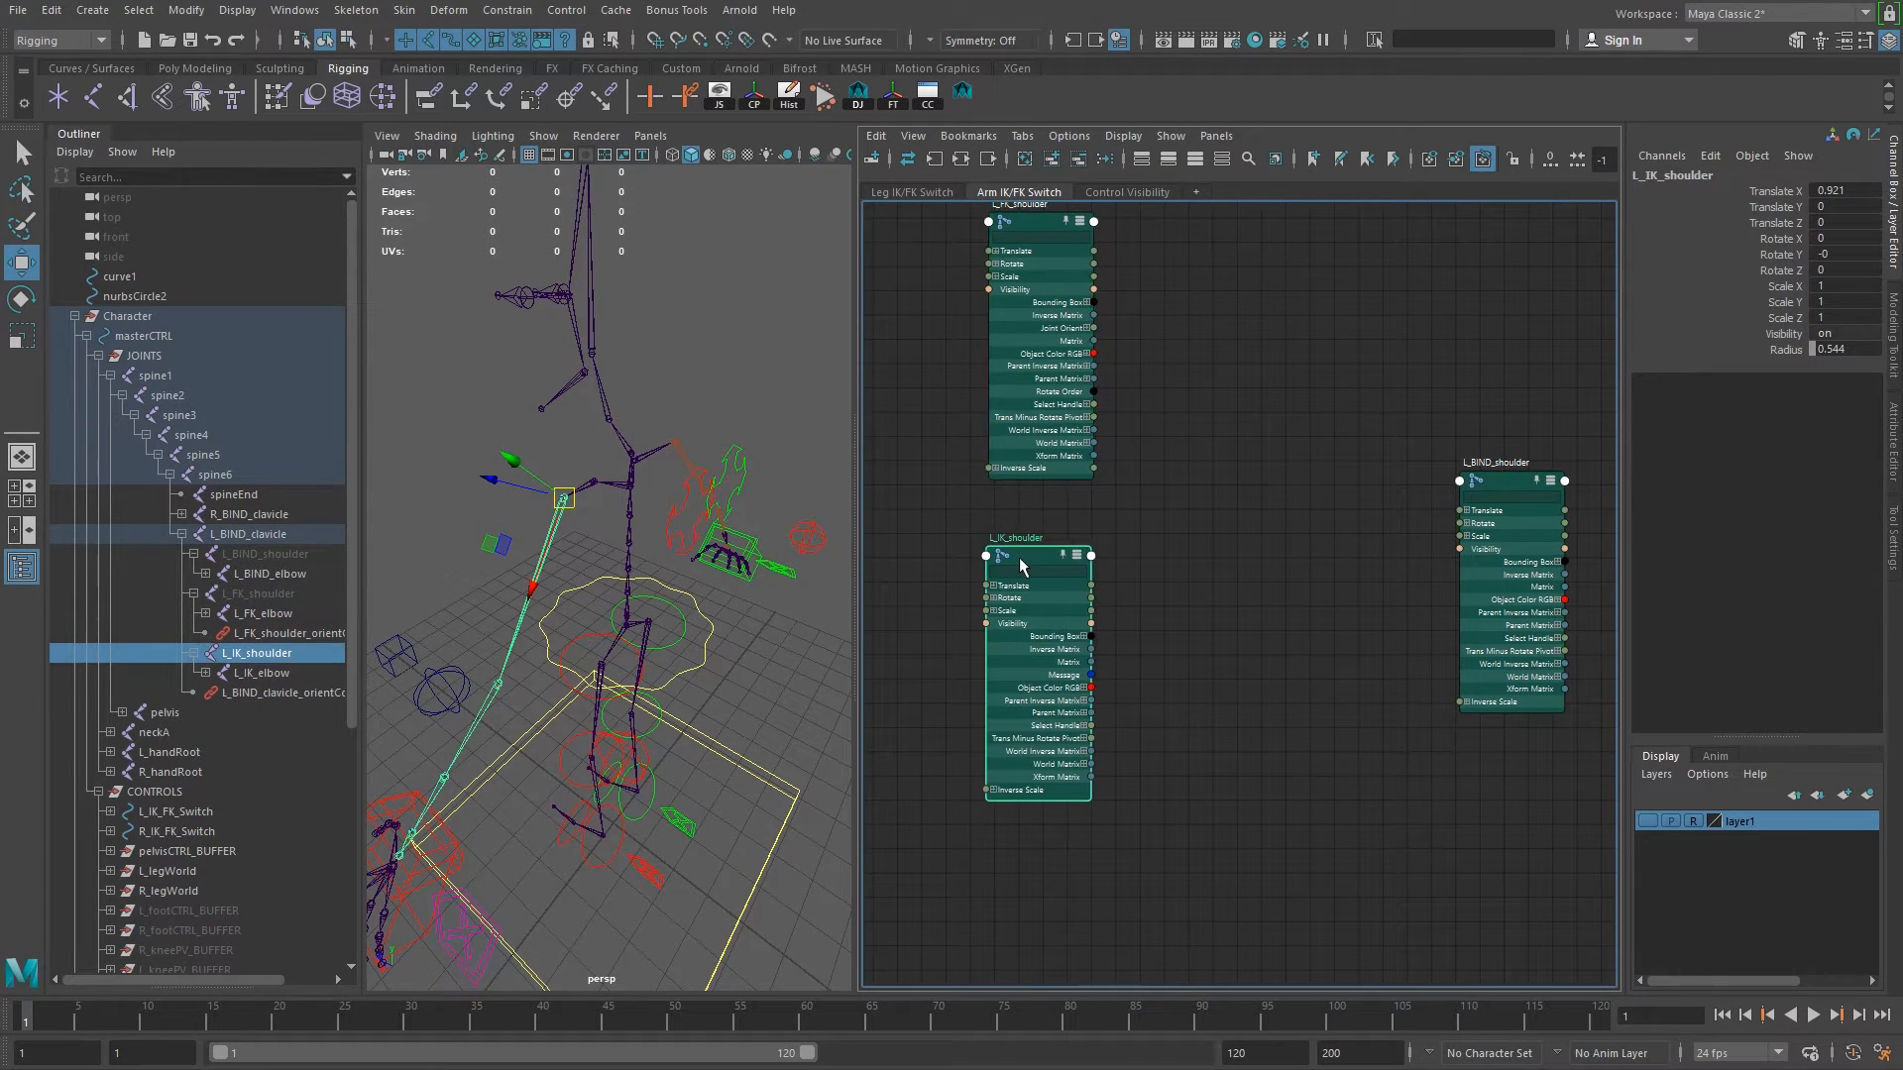
left_click_drag(1027, 219, 1025, 234)
Create a blendColors node in the empty space between the FK/IK shoulder nodes and L_BIND_shoulder.
left_click(1227, 544)
key("Tab")
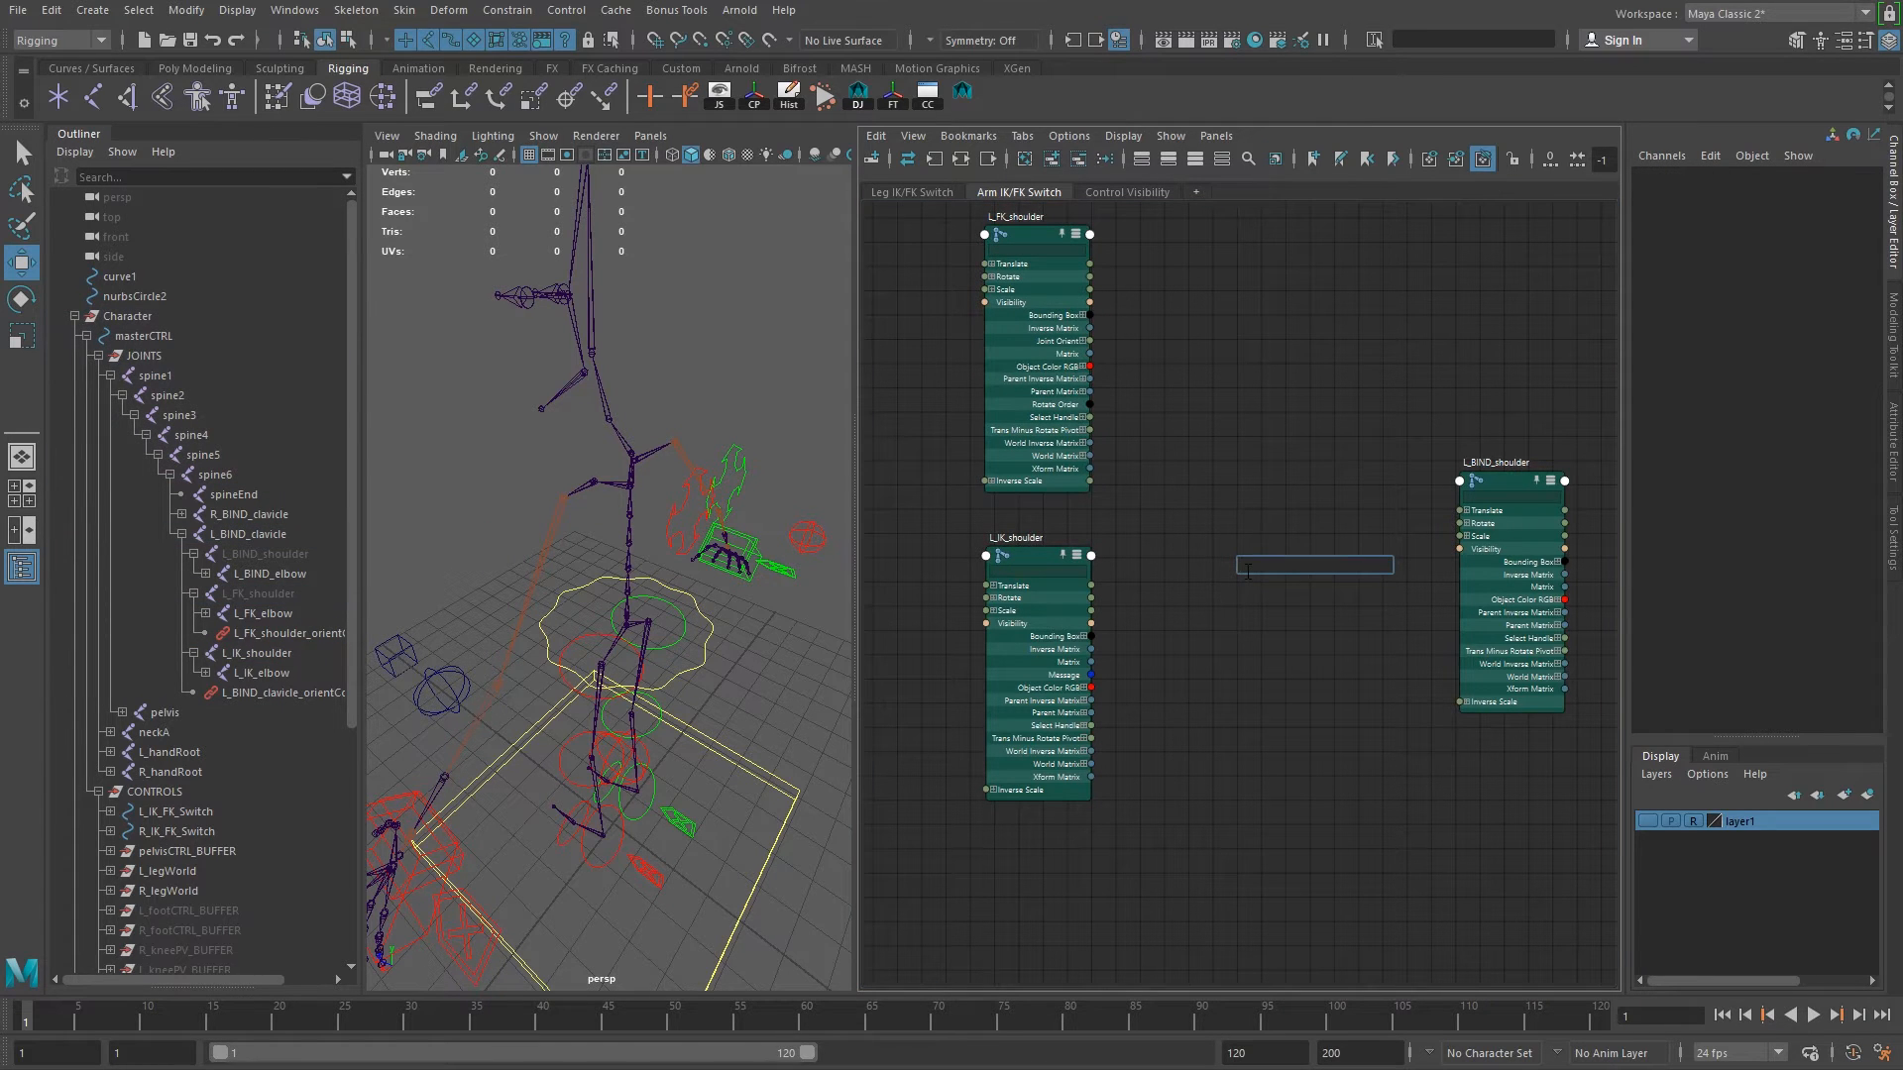
type("ble")
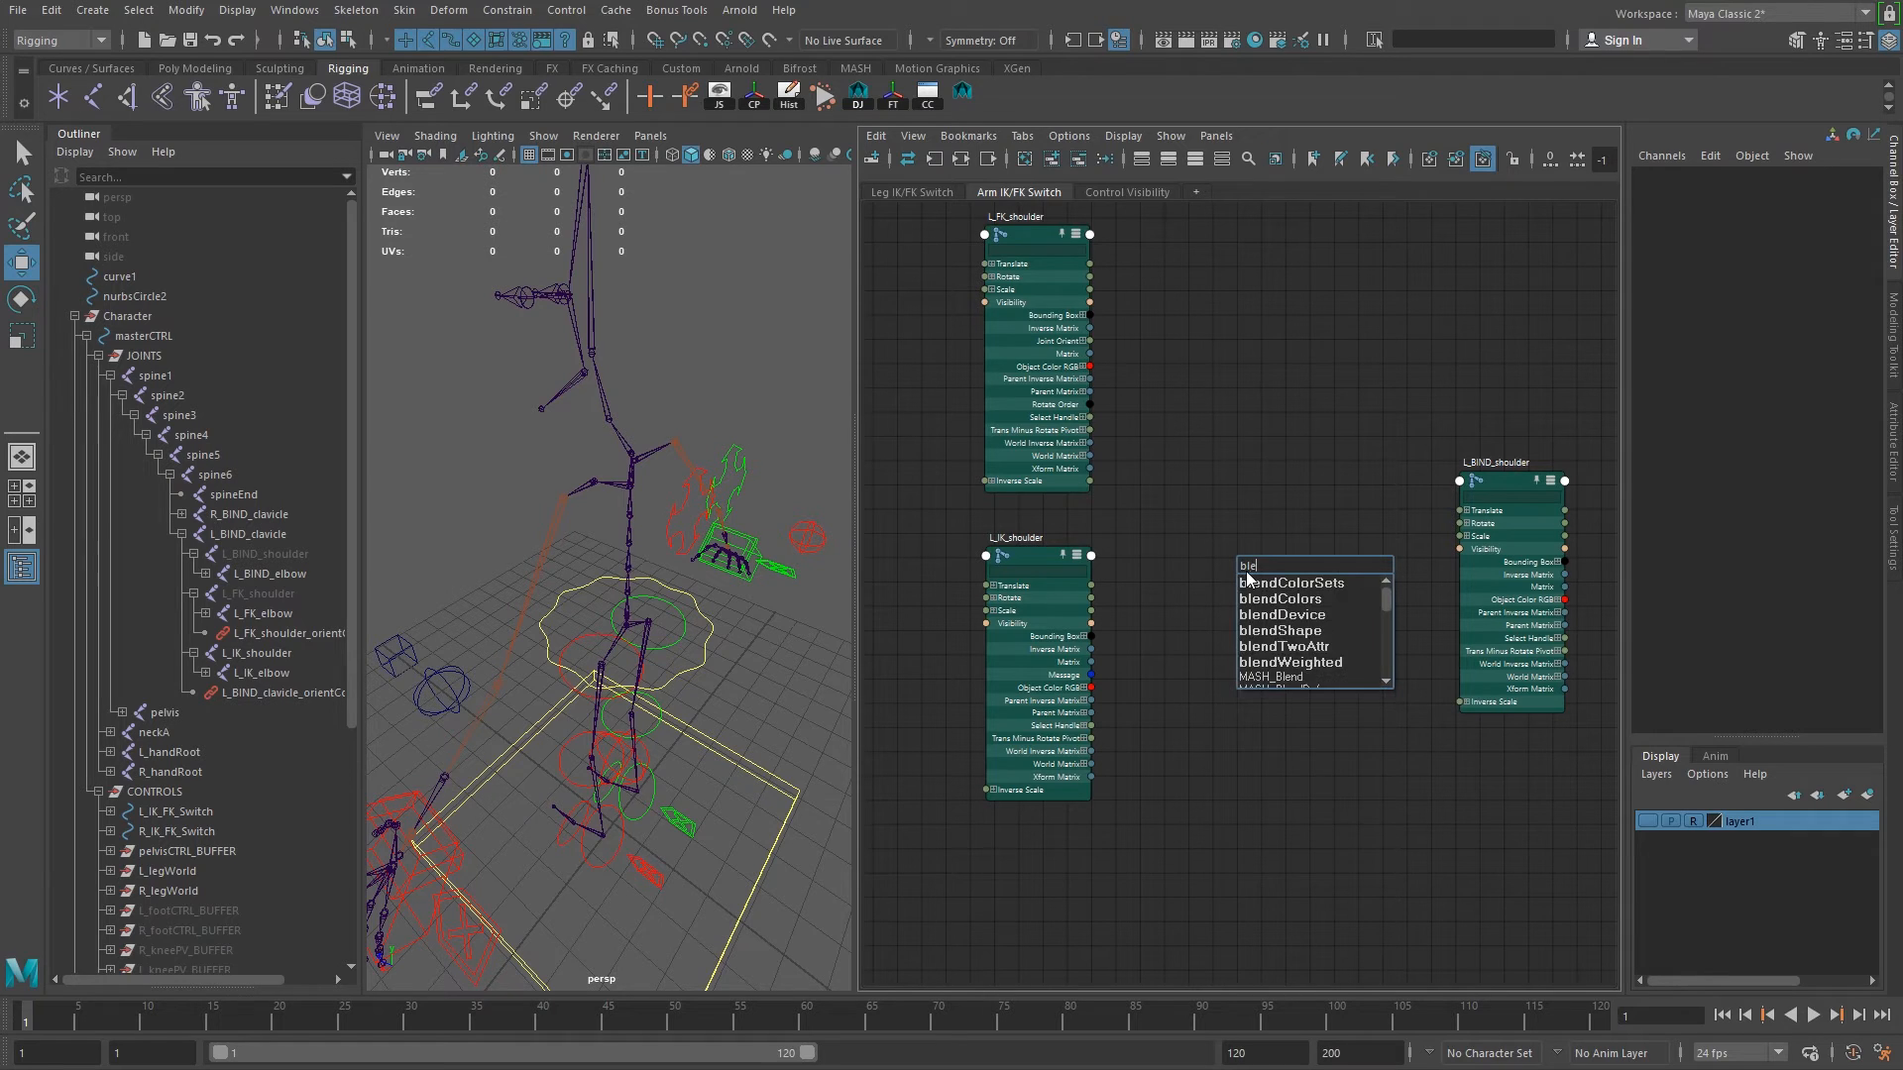
type("ndco")
key("Down")
key("Down")
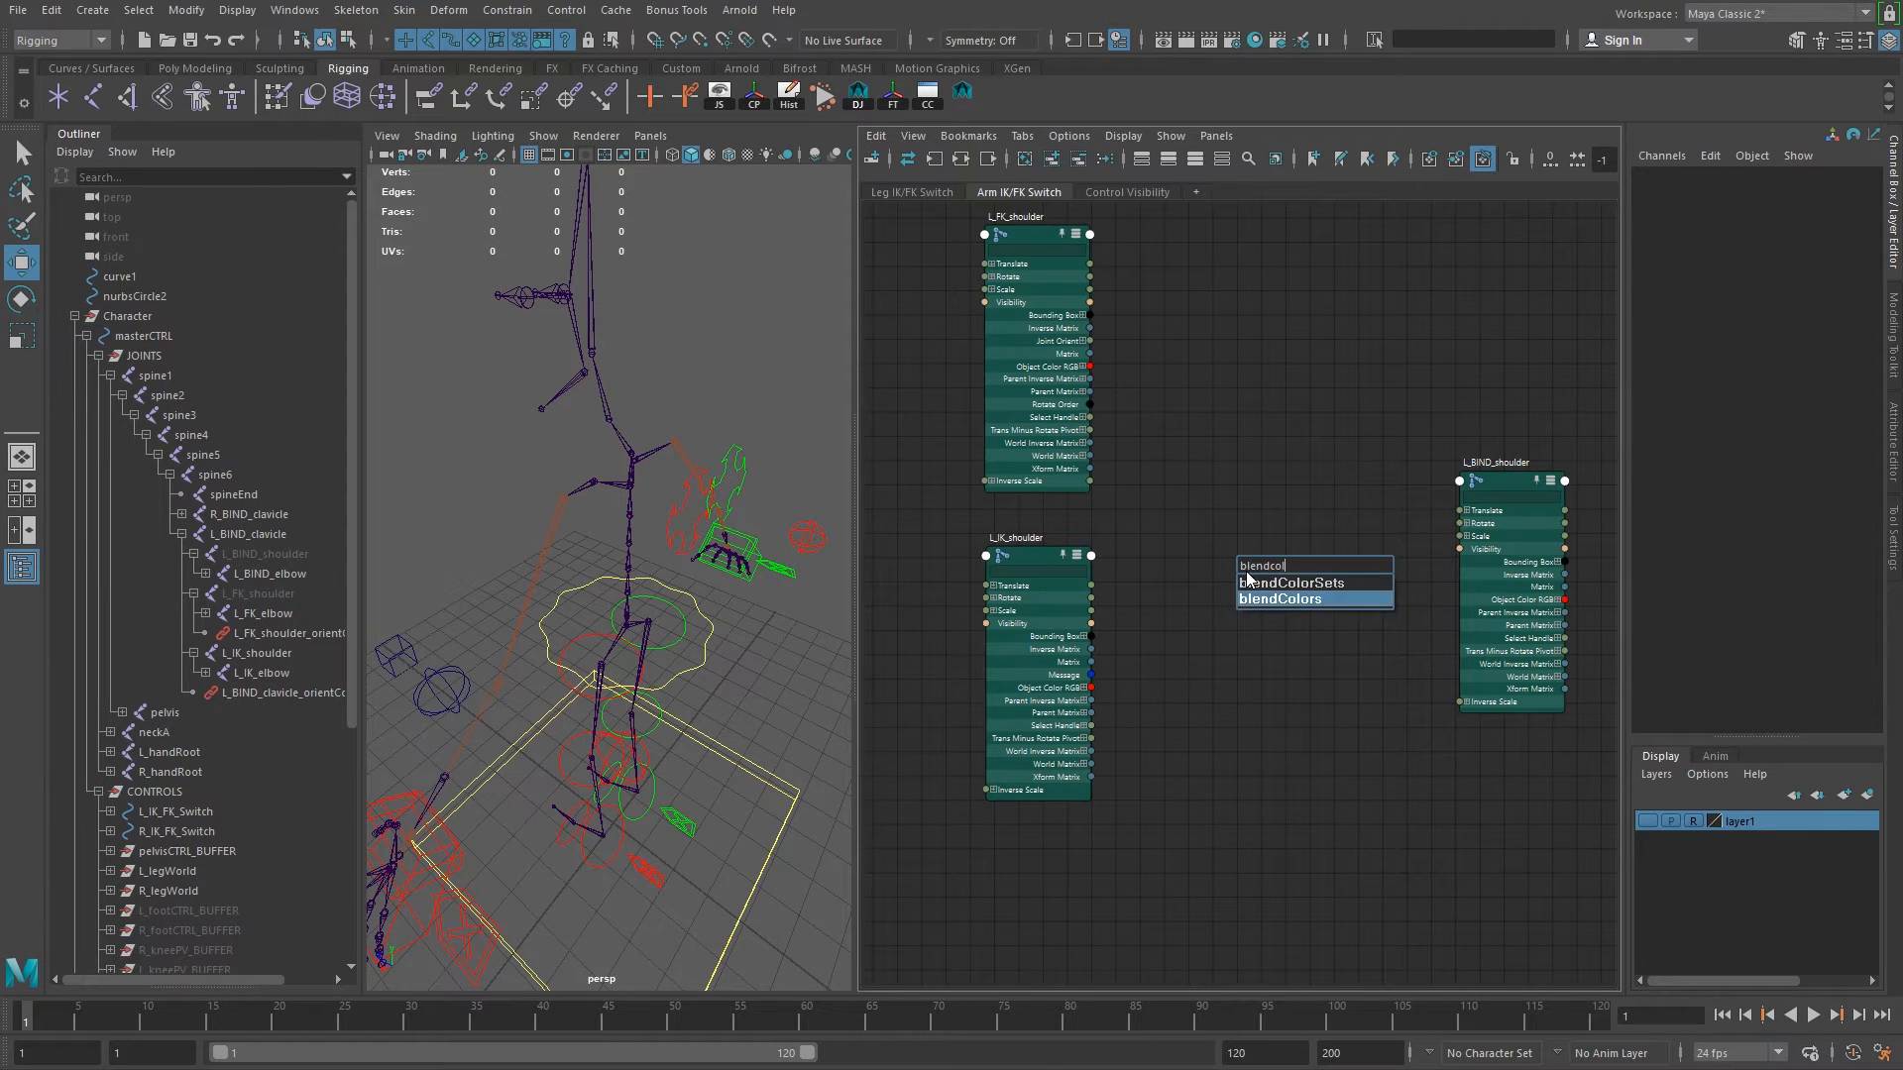
key("Return")
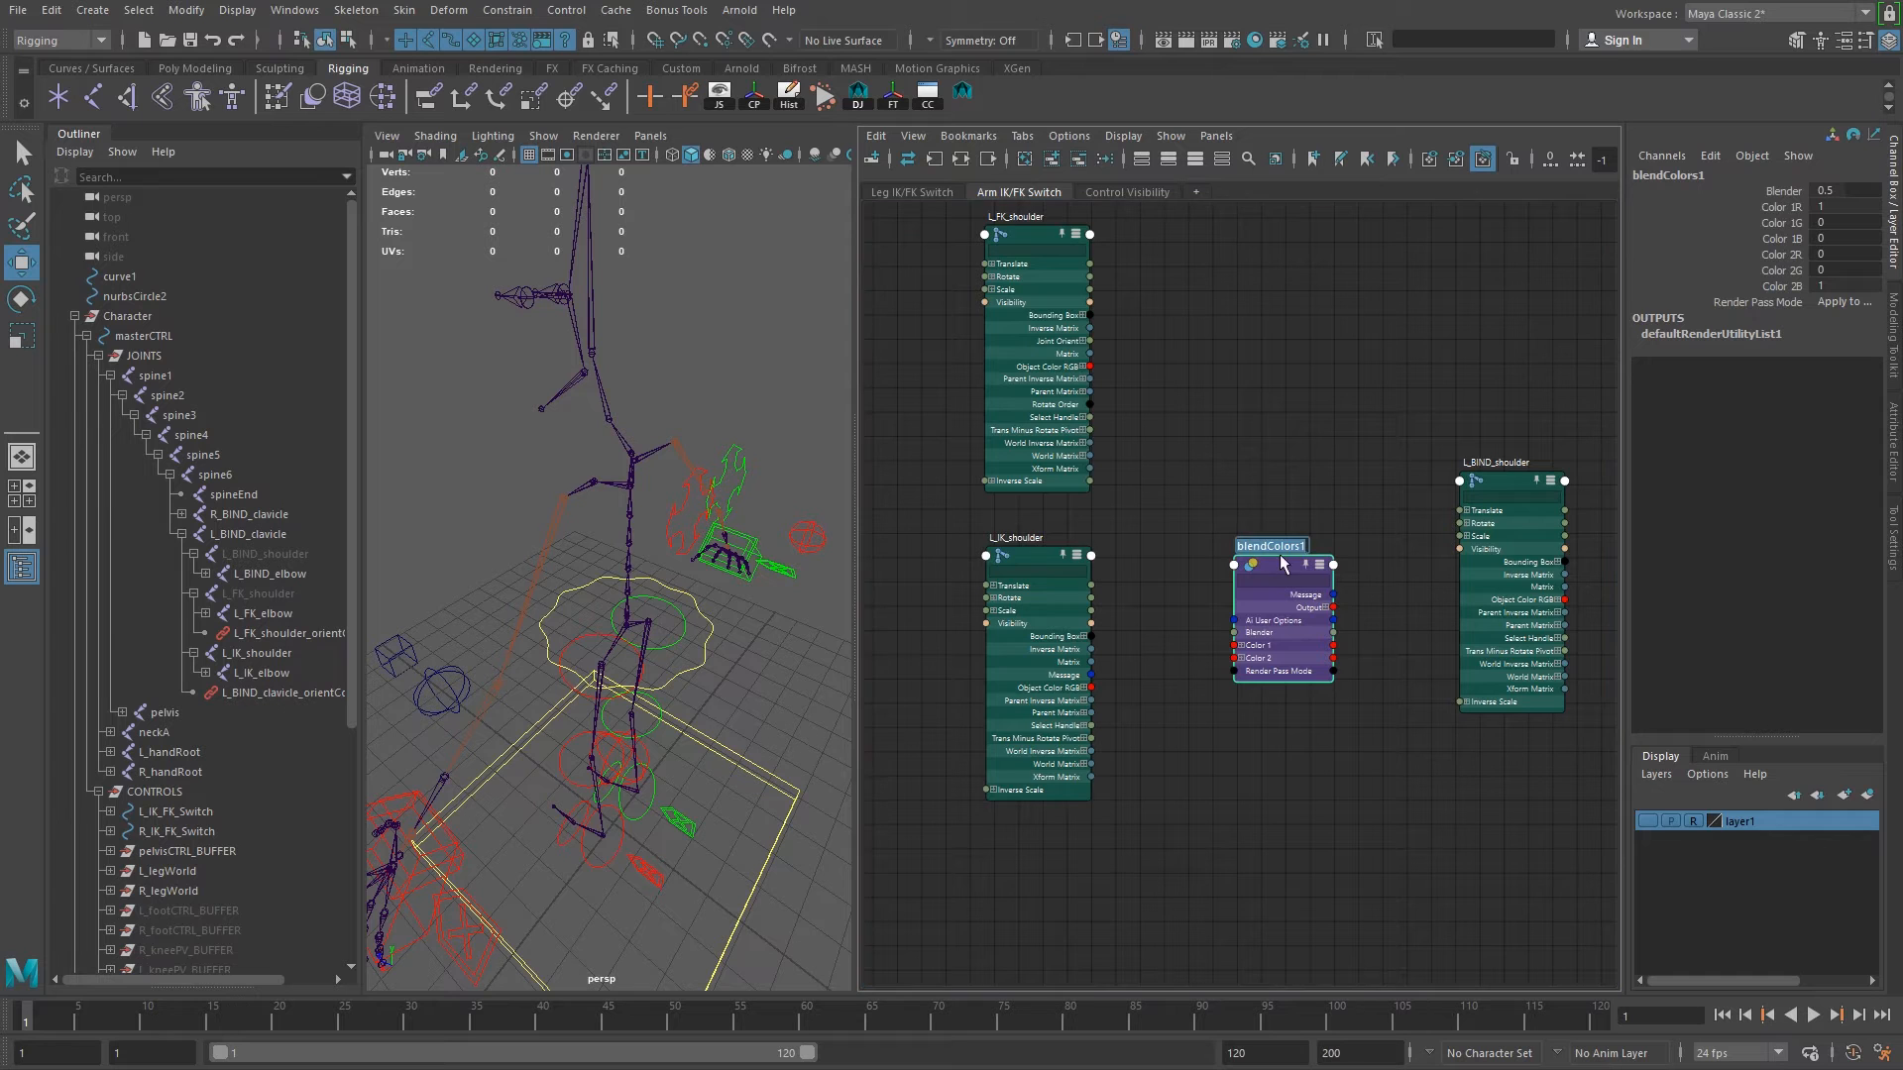
Rename the blendColors node L_shoulderBlender and move it up closer to L_BIND_shoulder.
scroll(1266, 554, "up", 5)
double_click(1244, 493)
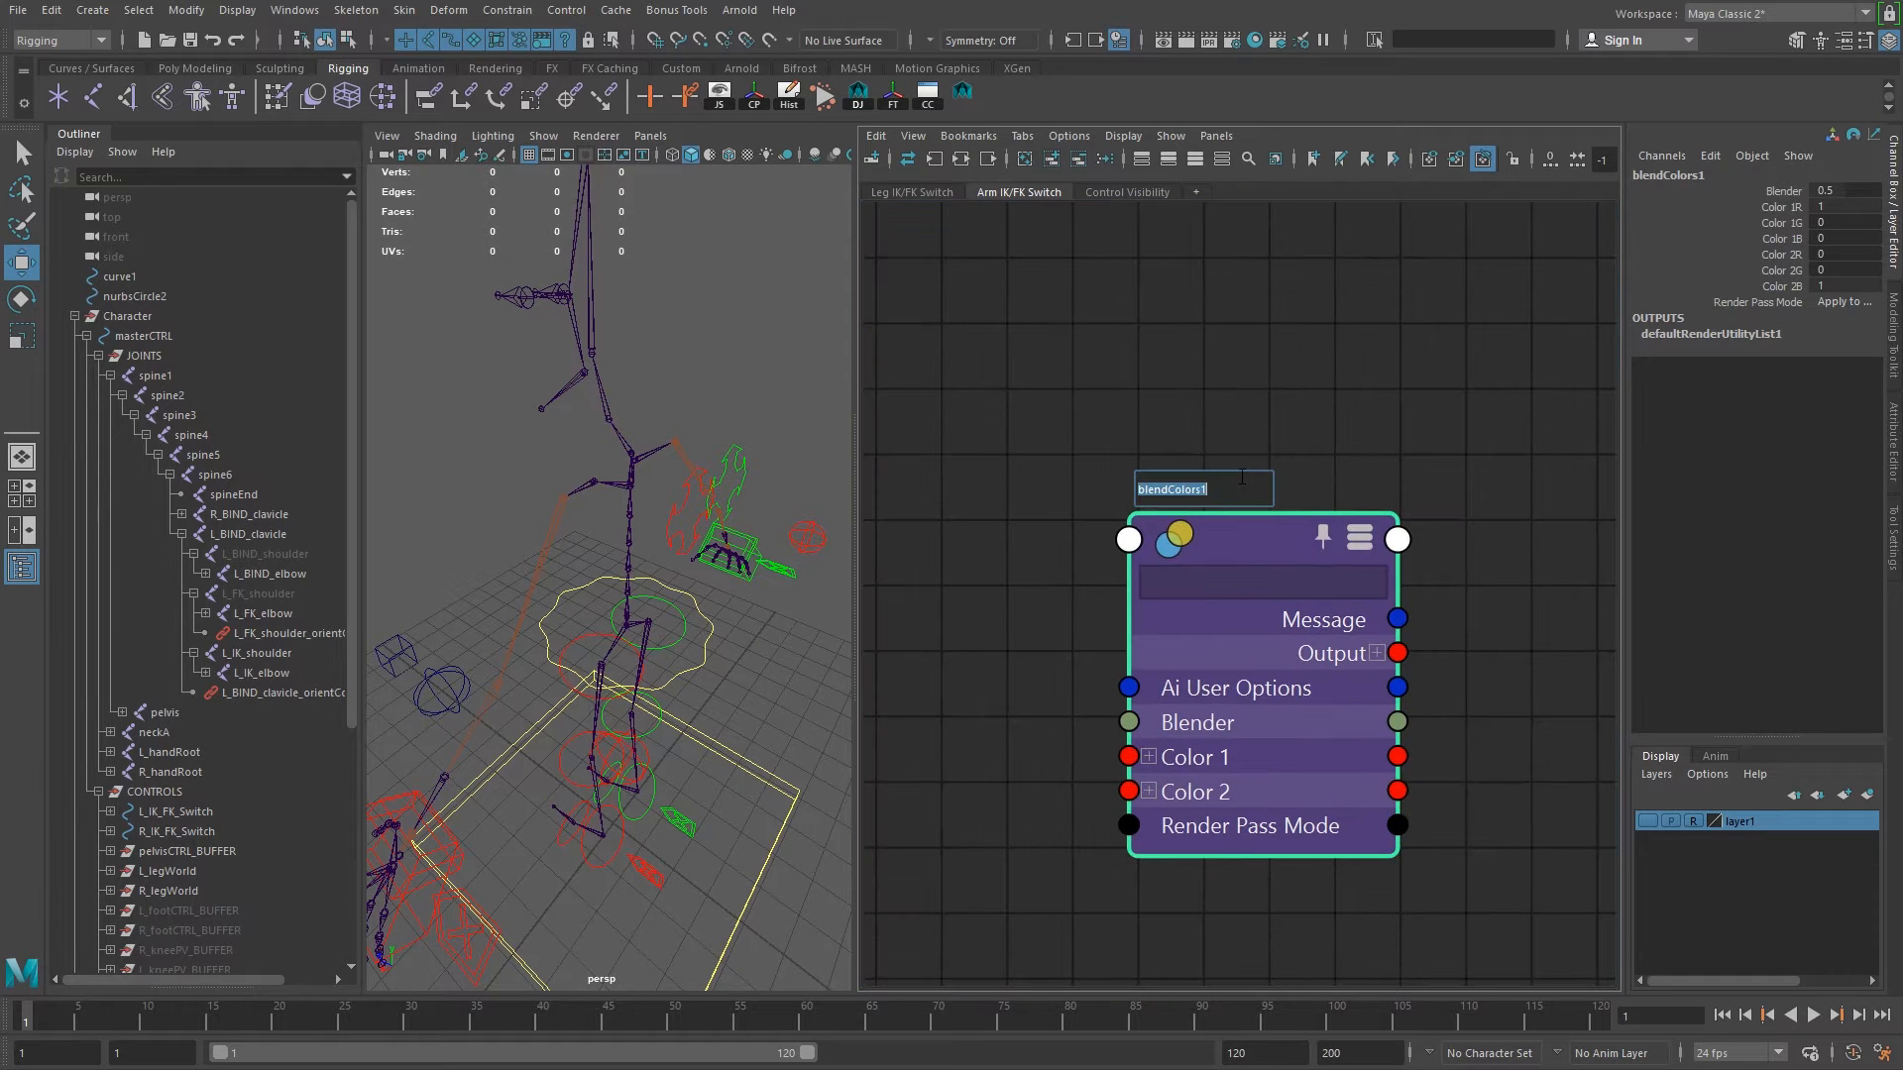
type("L_shoulderBlender")
key("Return")
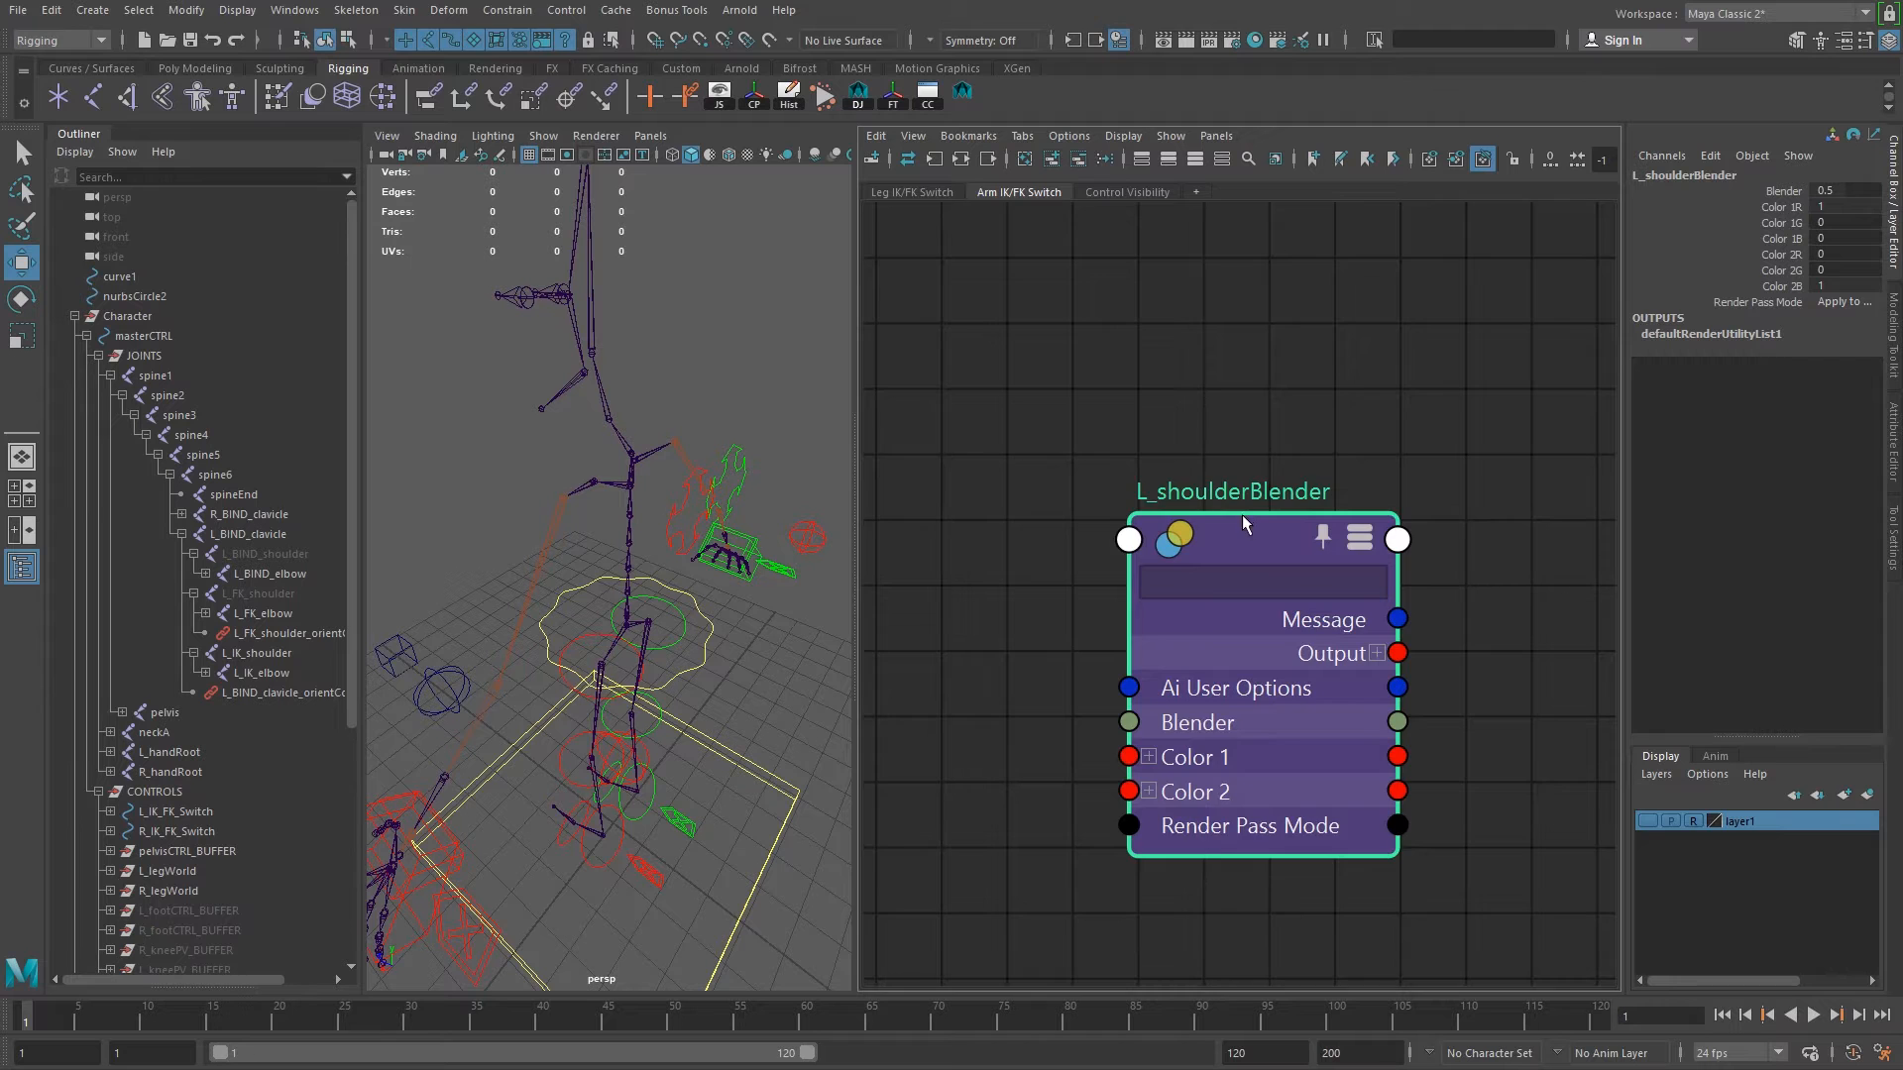
key("a")
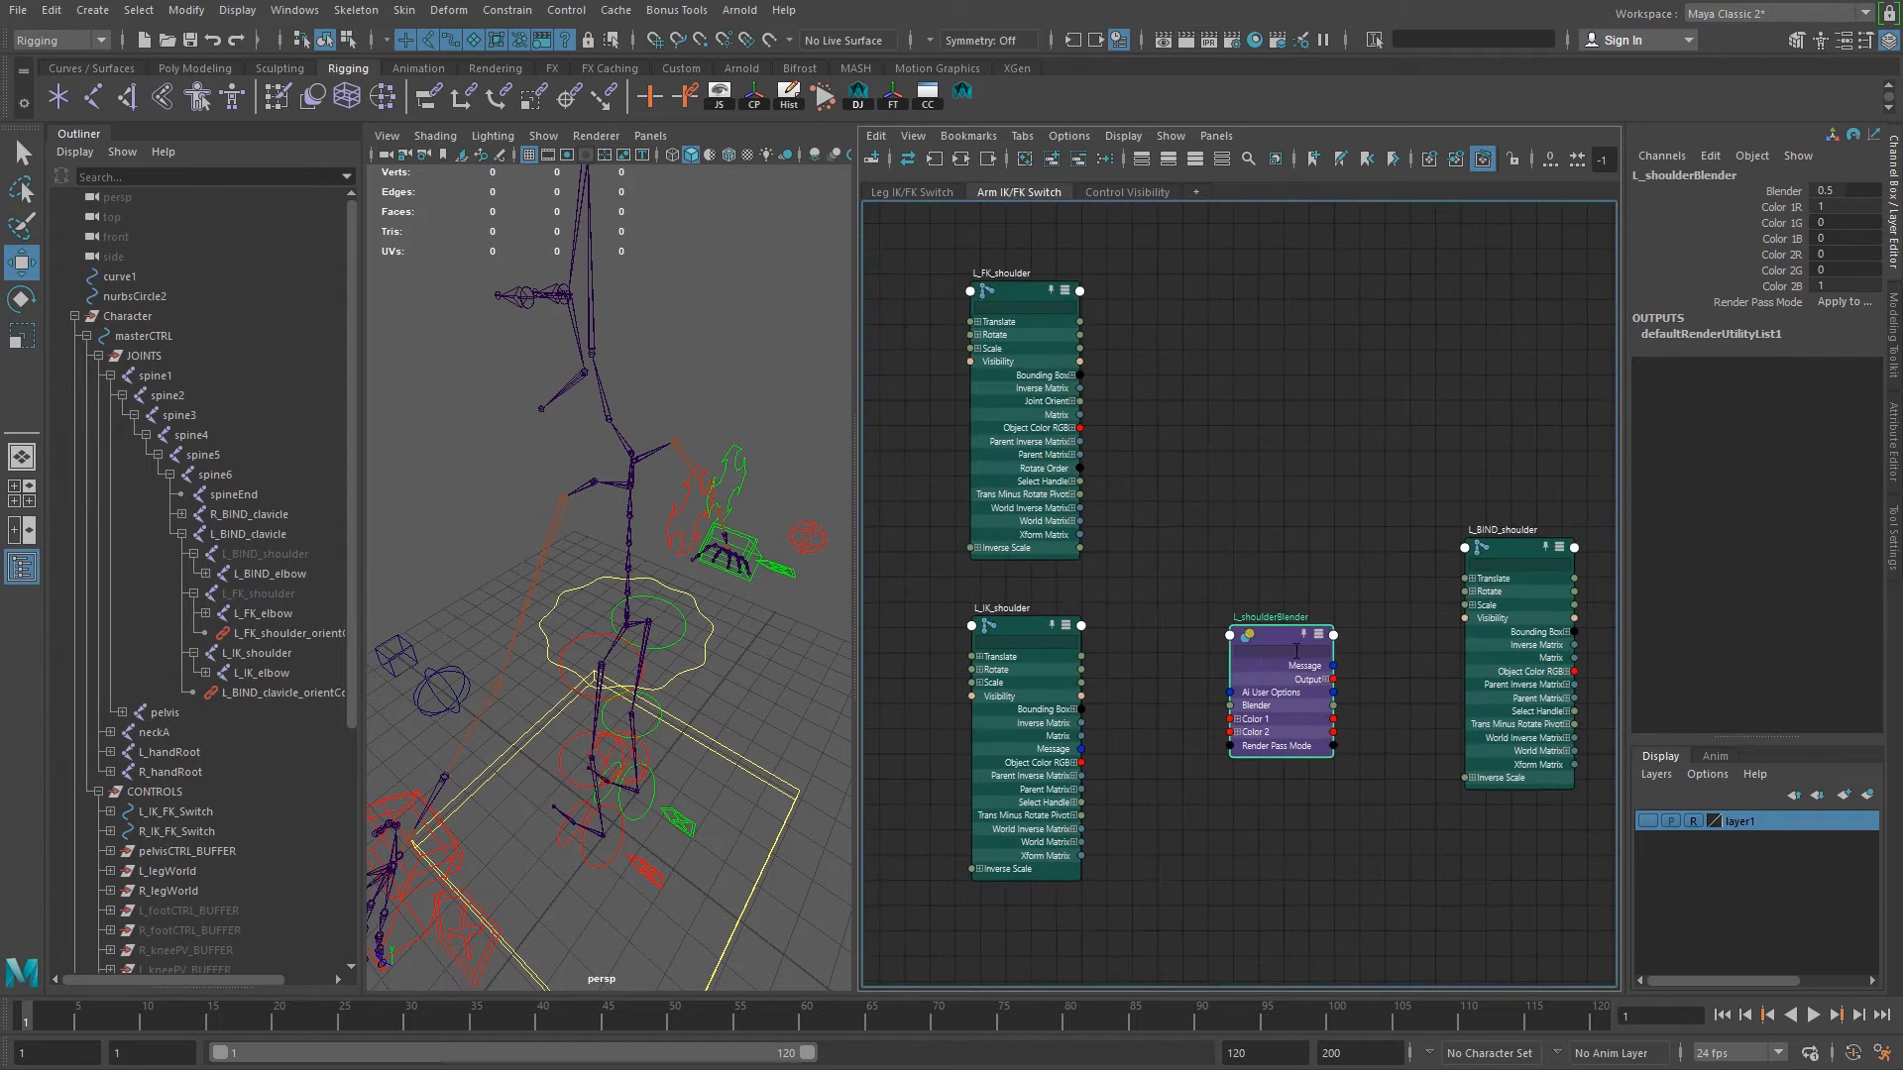
left_click_drag(1283, 636, 1314, 549)
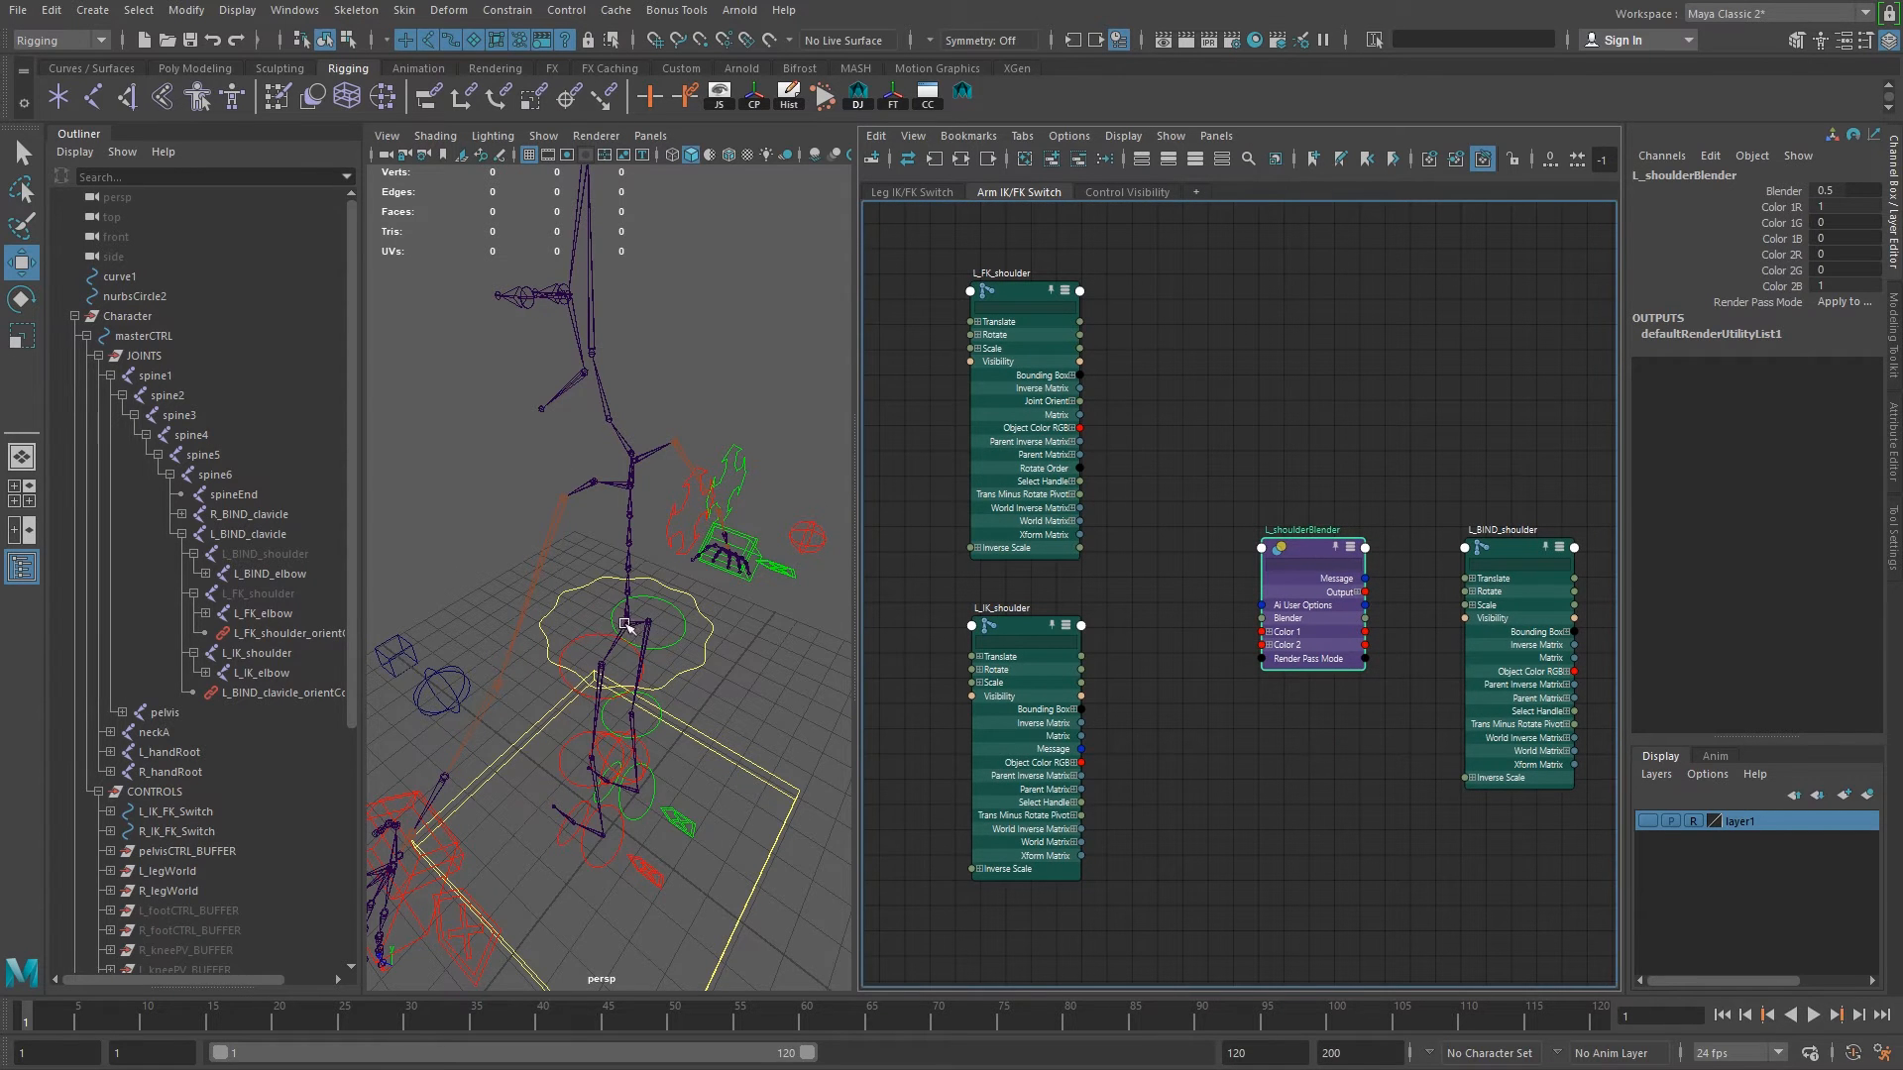
Select the L_arm_IK_FK_Switch control in the perspective view, add it to the graph and place its node above L_shoulderBlender.
left_click_drag(600, 713, 669, 688, "alt")
left_click_drag(688, 988, 496, 855, "alt")
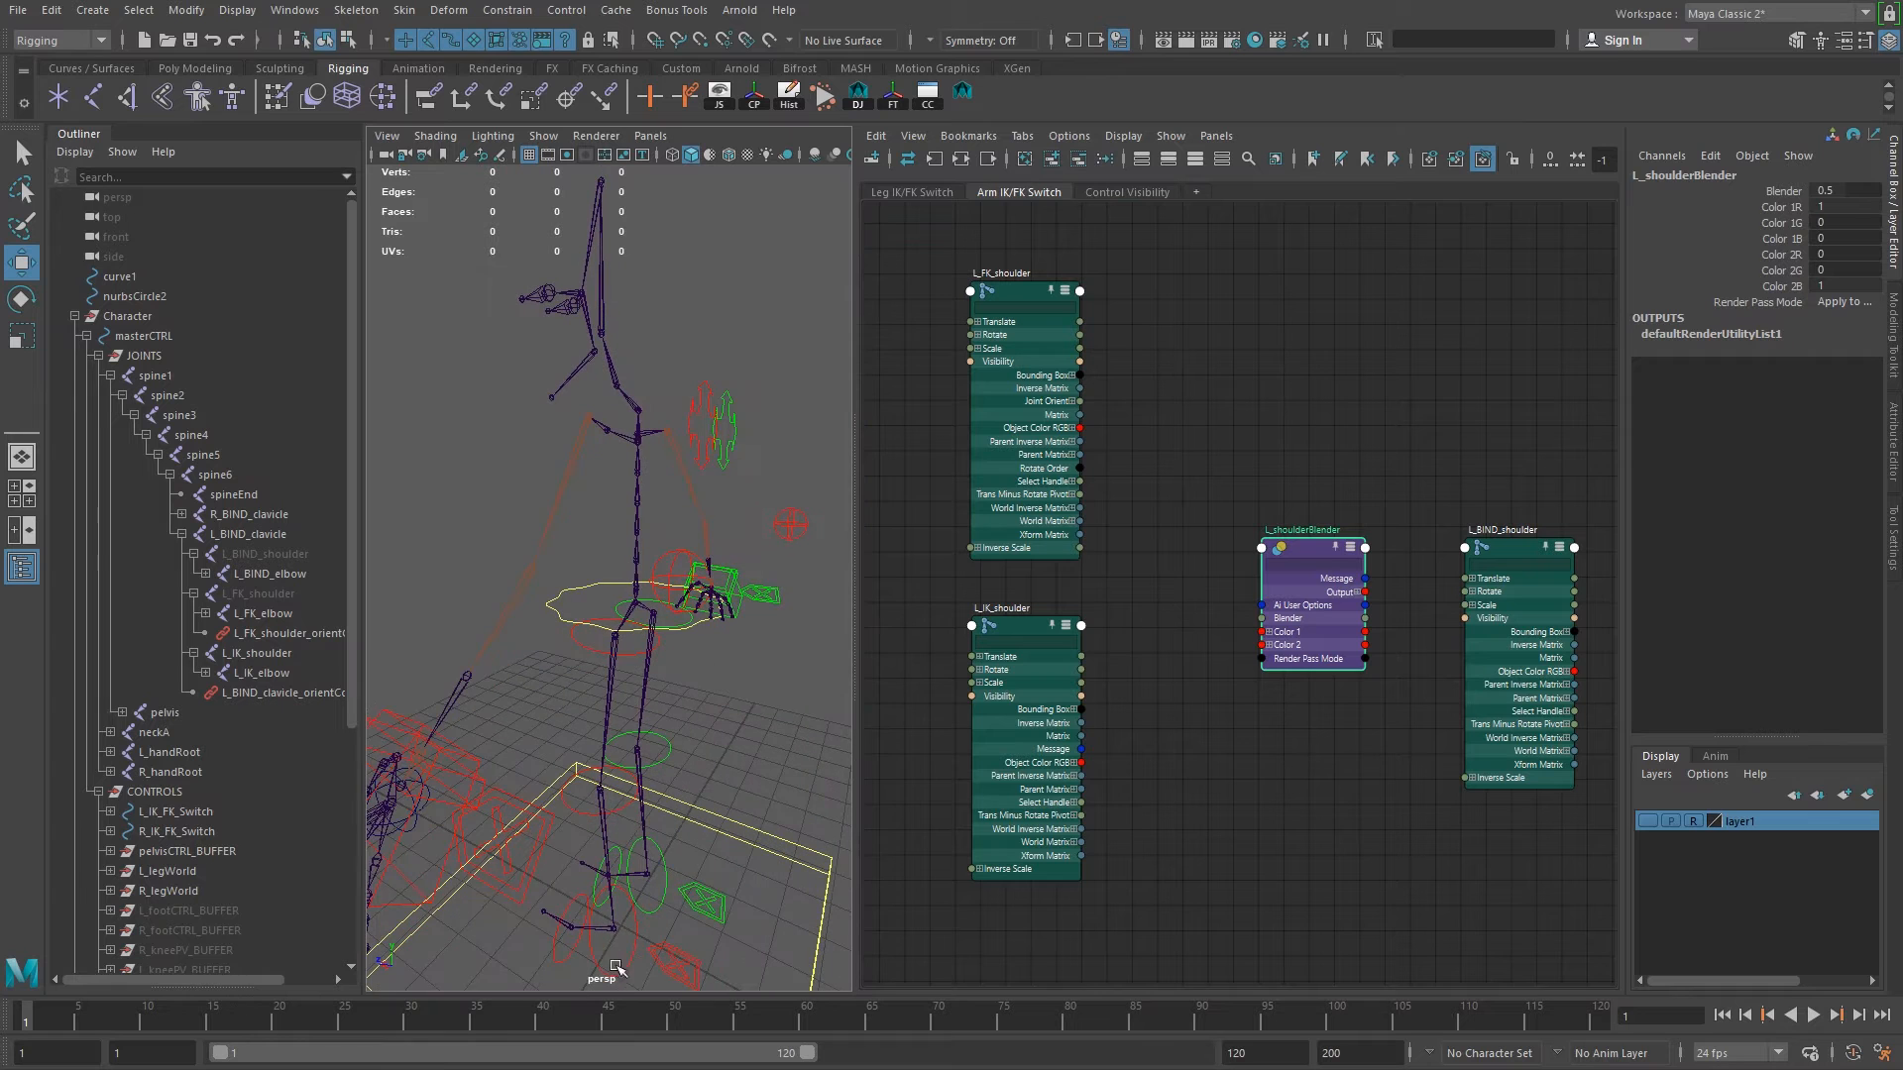
left_click(521, 885)
left_click_drag(799, 610, 617, 556, "alt")
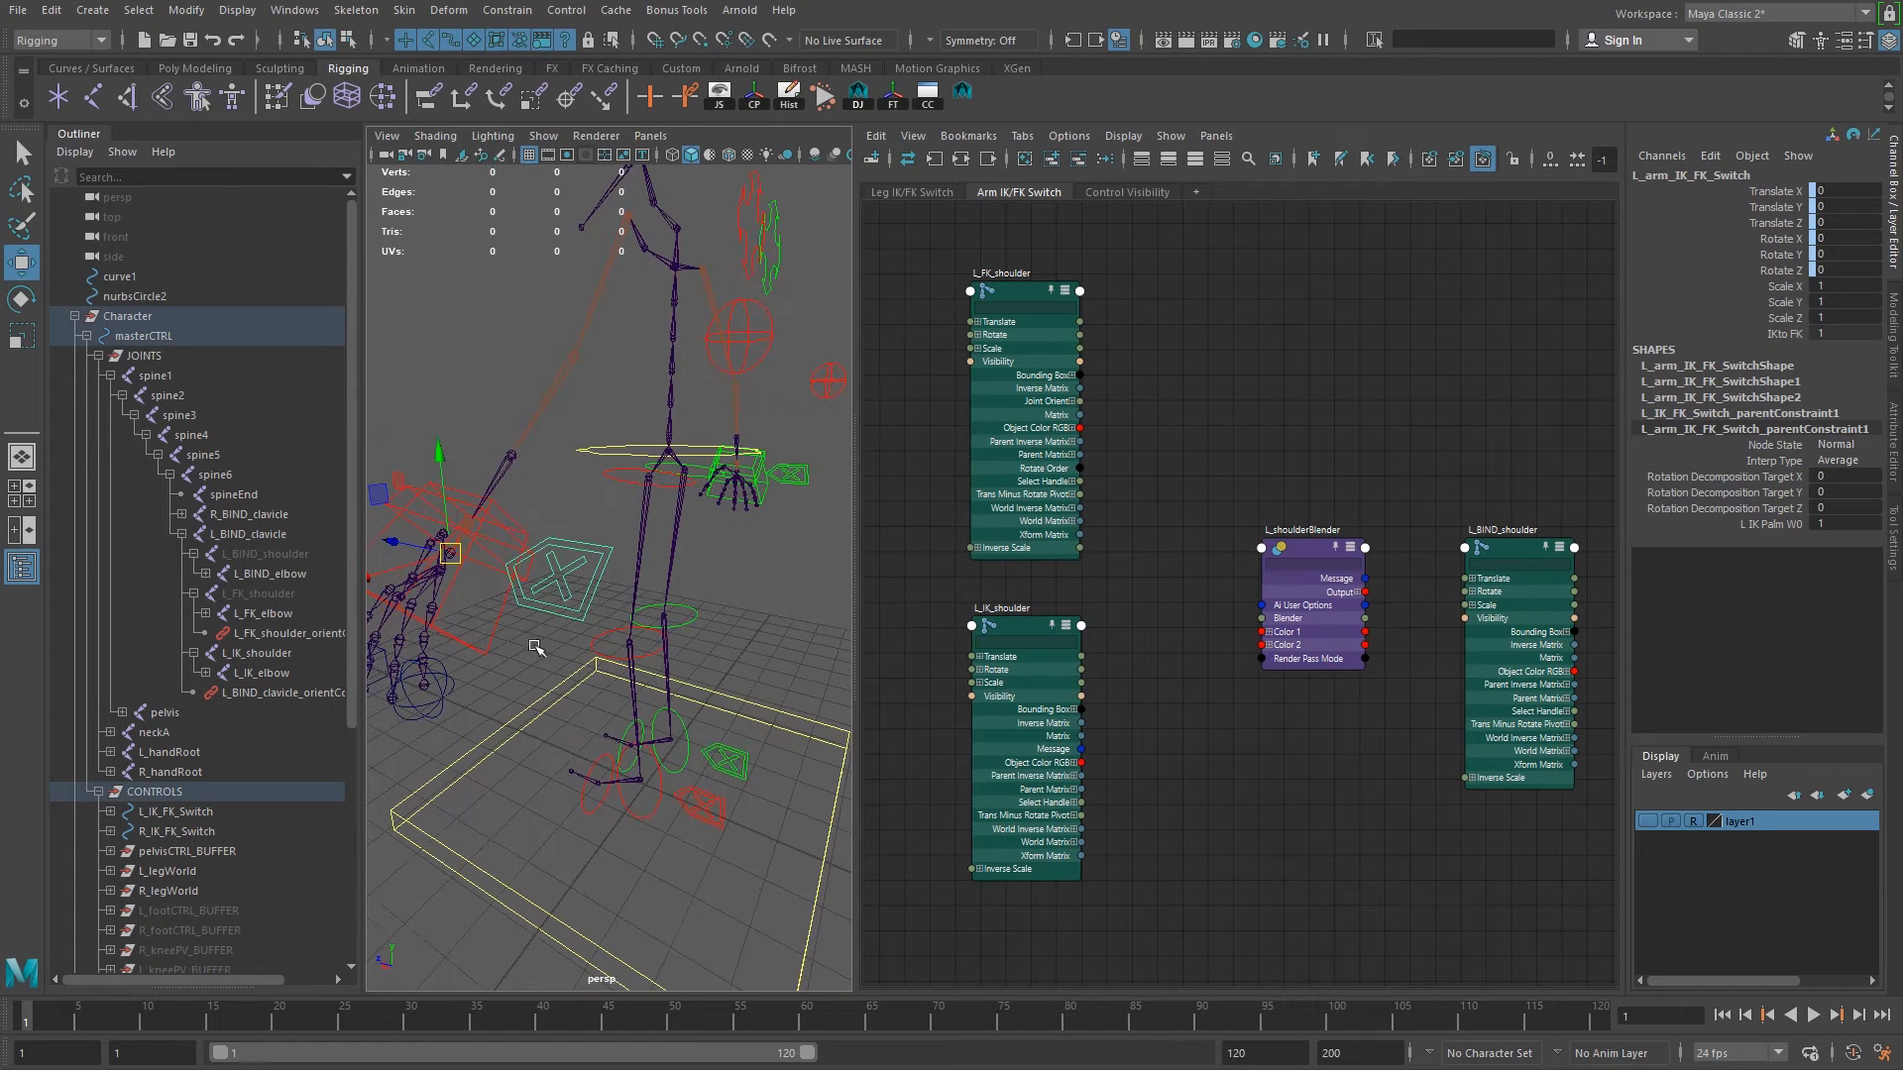
left_click(1051, 159)
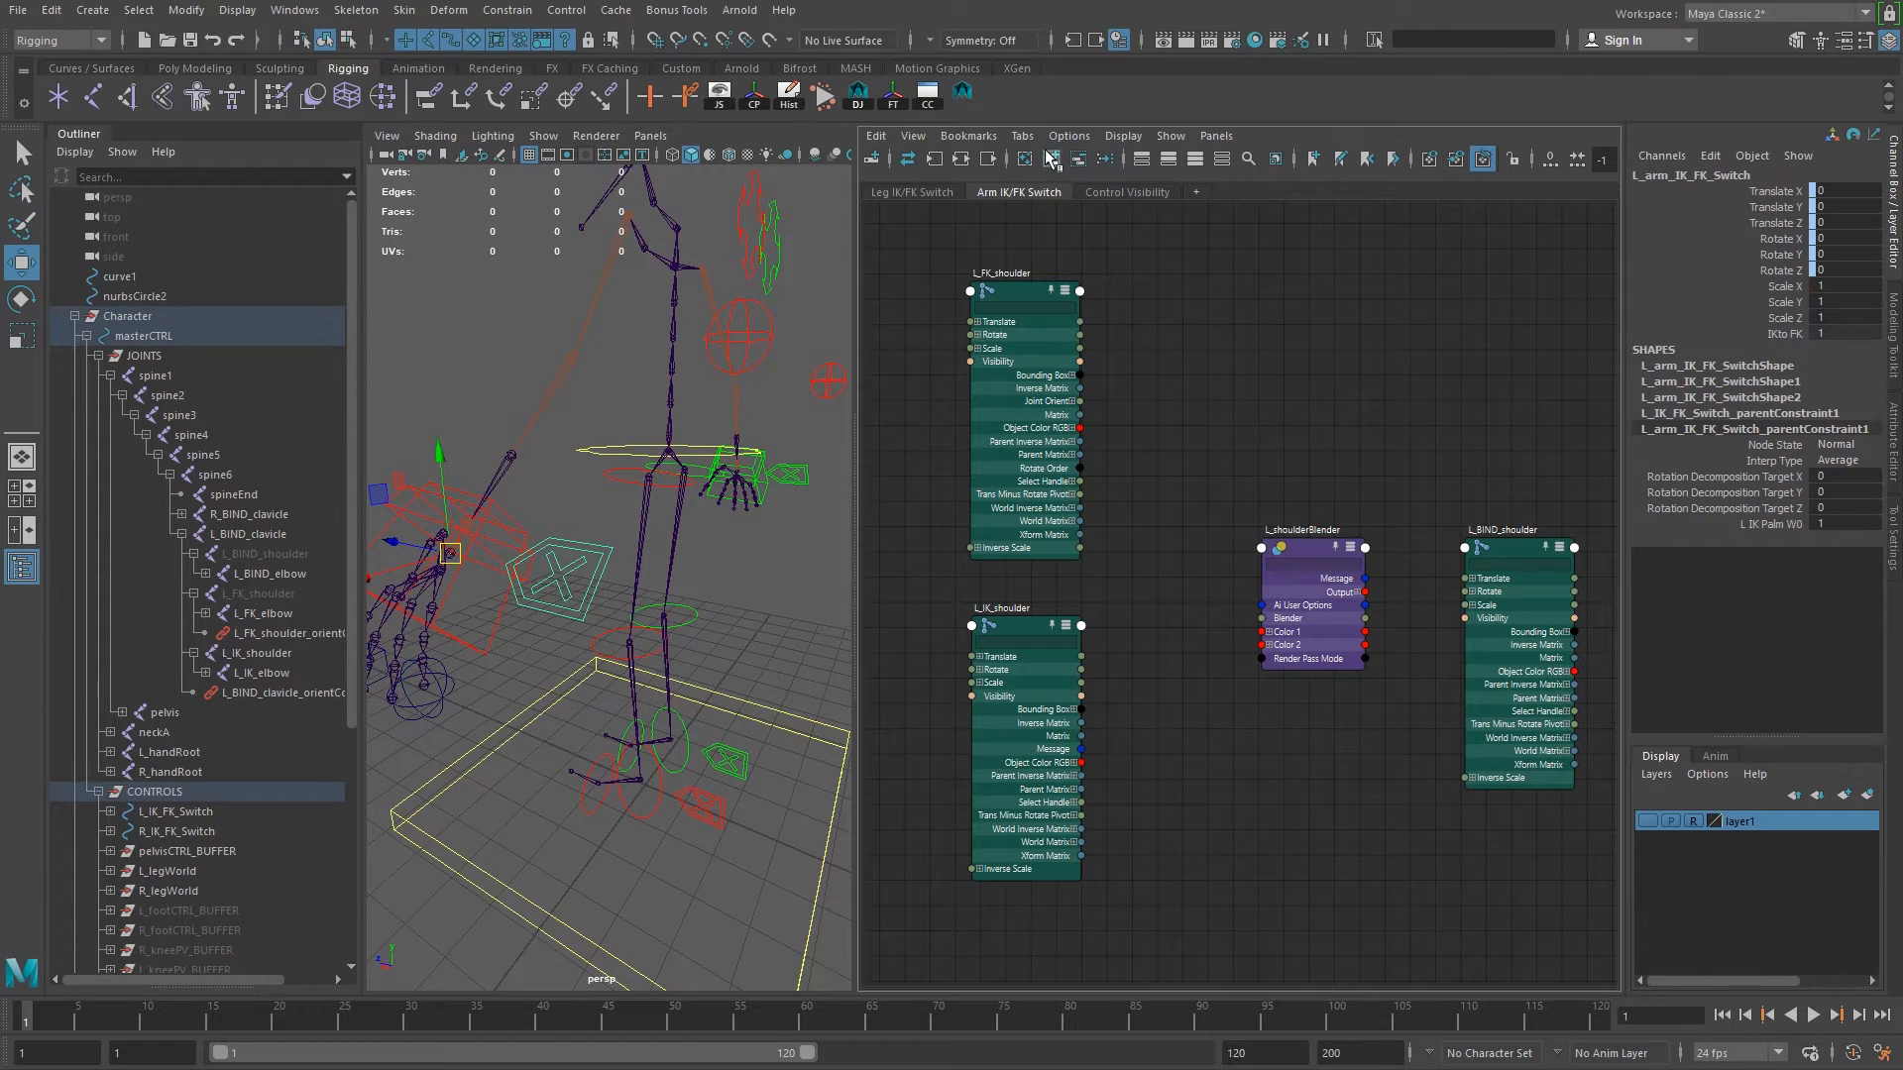
left_click_drag(1082, 539, 1201, 239)
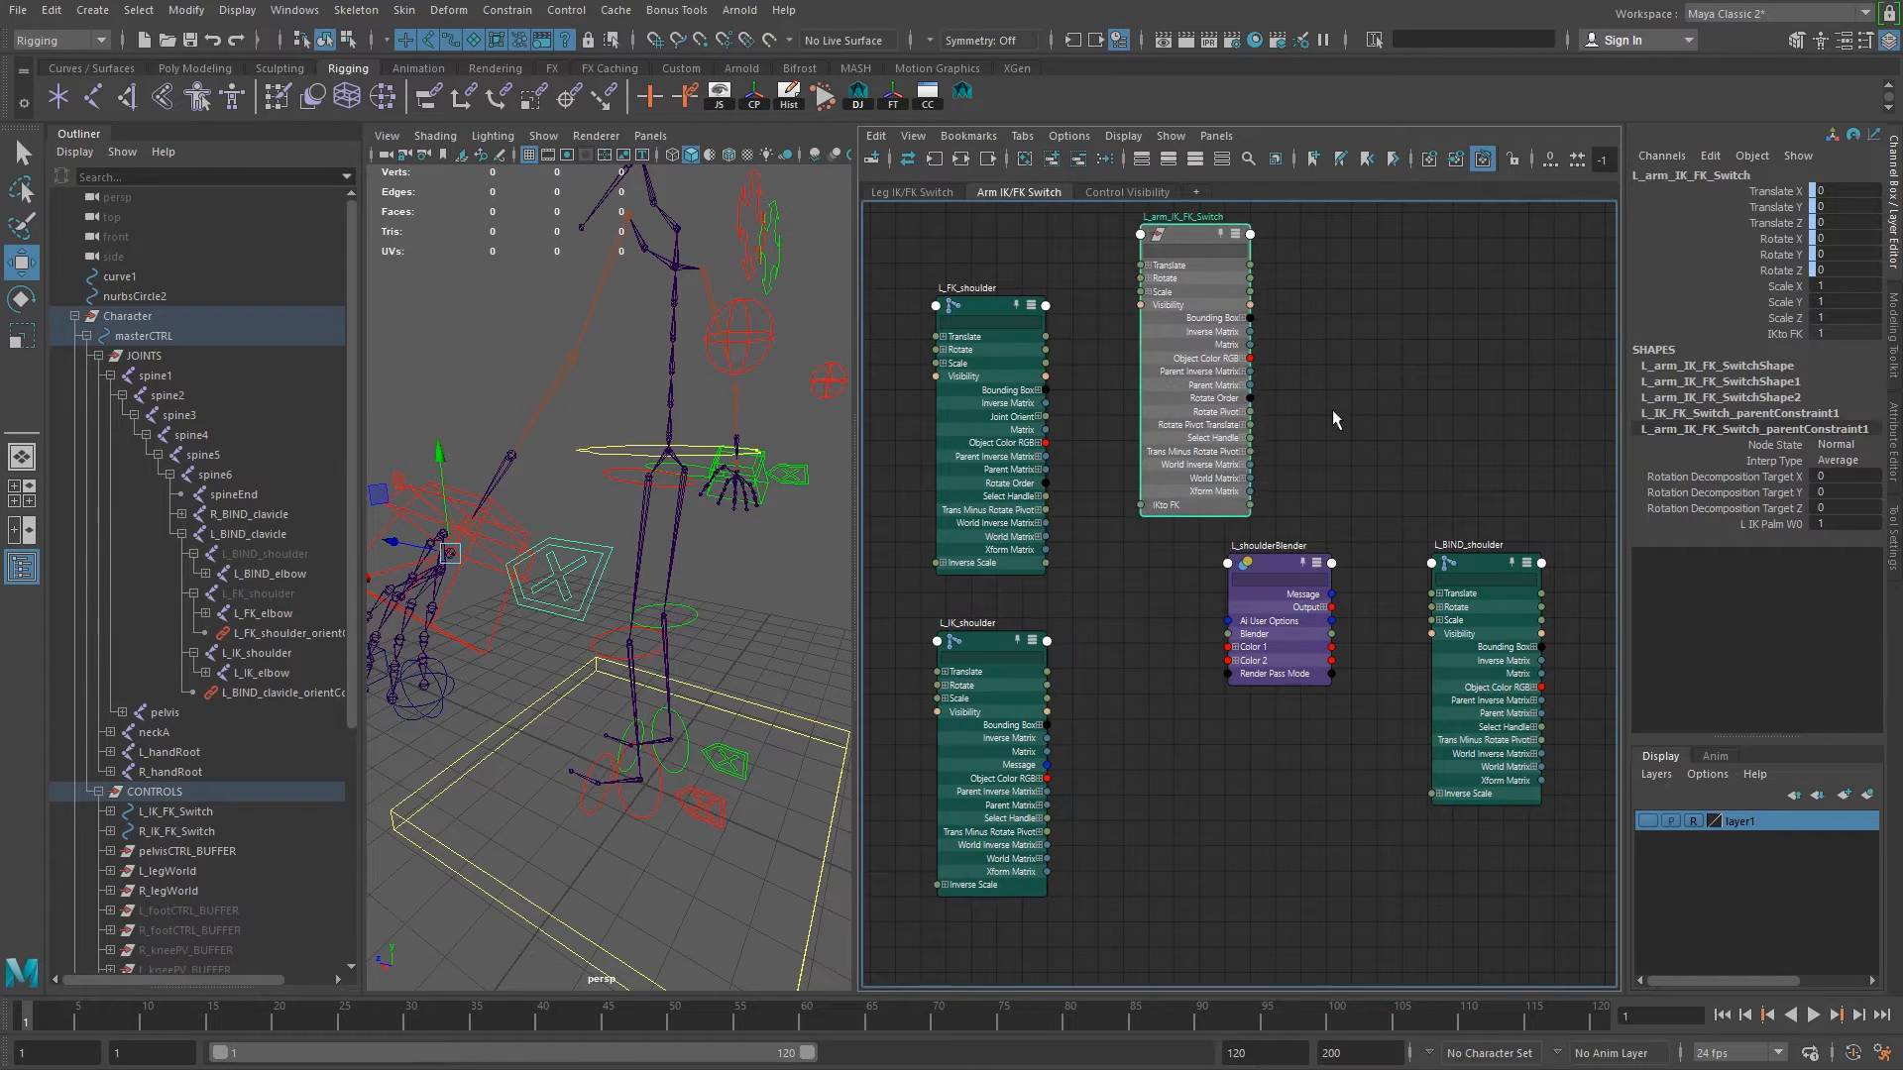
middle_click_drag(1179, 257, 1169, 459, "alt")
left_click_drag(1179, 424, 1164, 315)
Connect the IKto FK attribute of L_arm_IK_FK_Switch to the Blender input of L_shoulderBlender and shift the blender node slightly.
right_click_drag(1144, 620, 1287, 624, "alt")
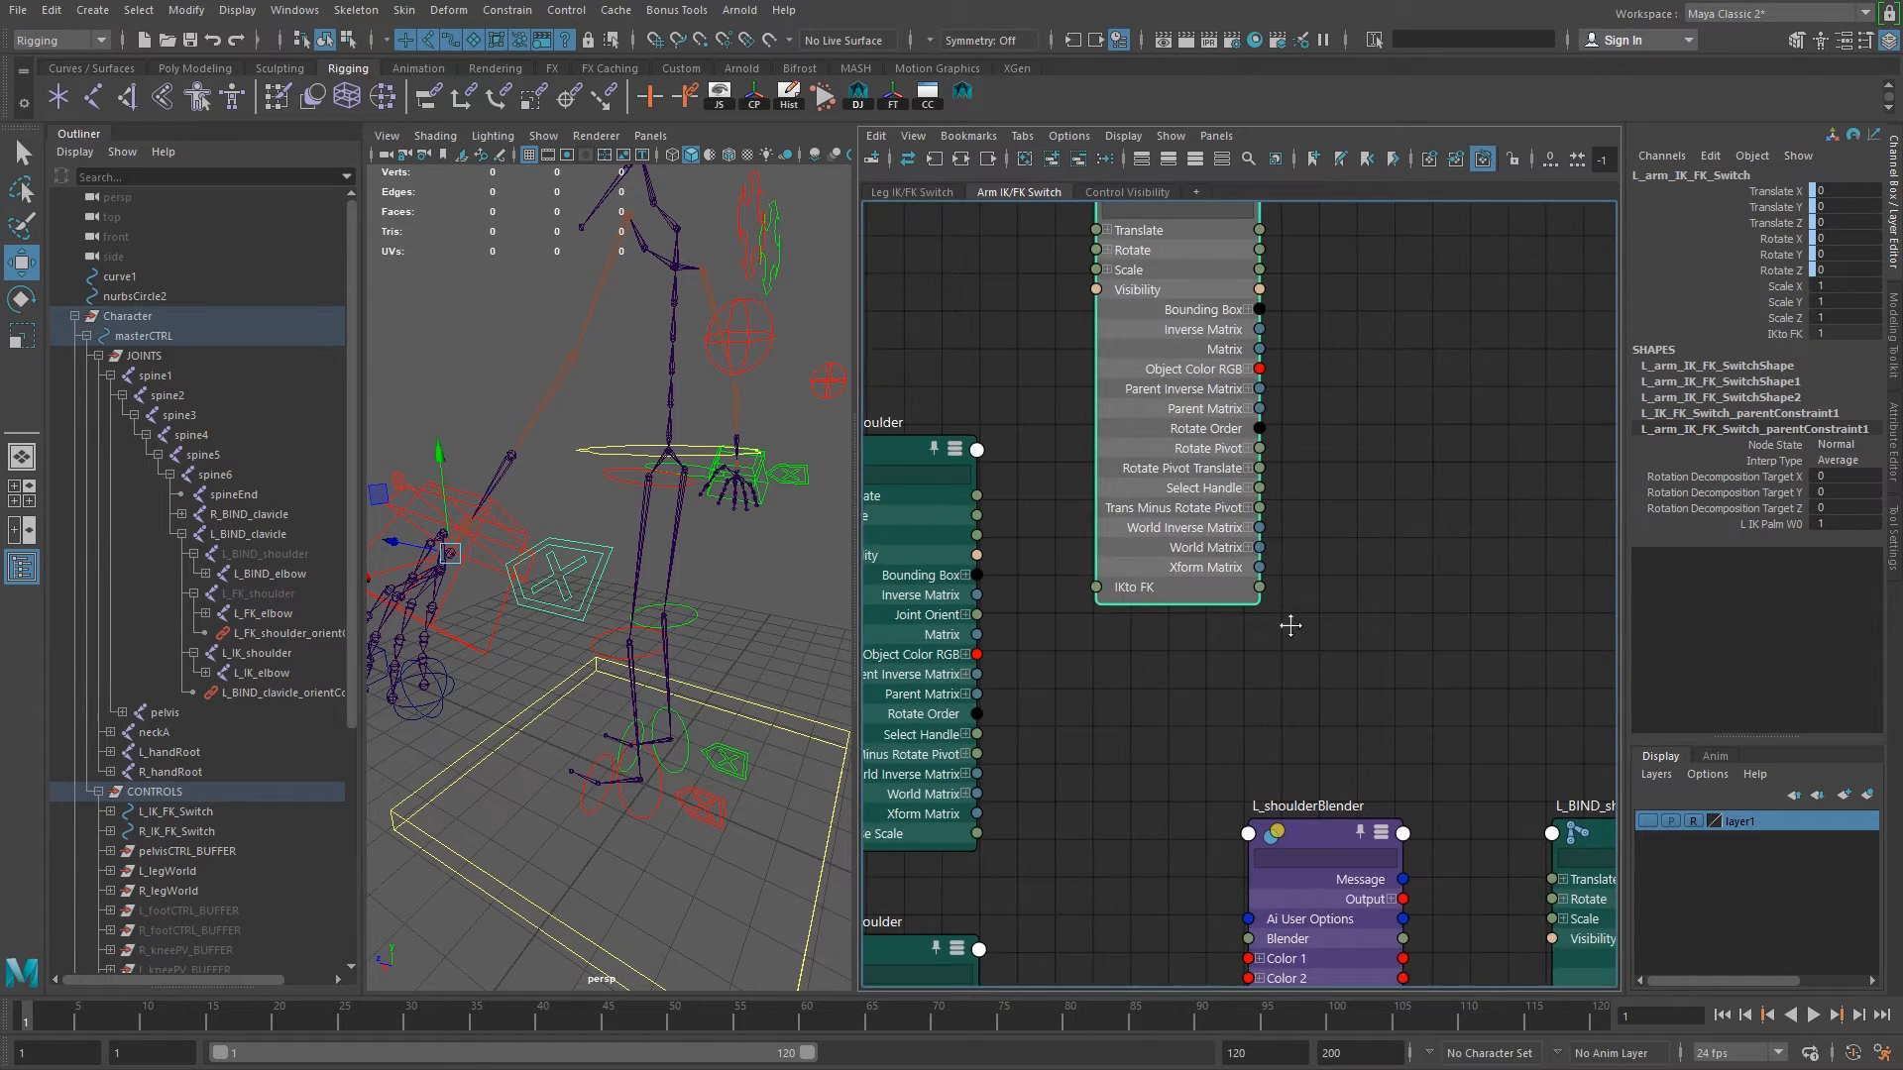
middle_click_drag(1287, 625, 1268, 590, "alt")
left_click_drag(1239, 551, 1227, 903)
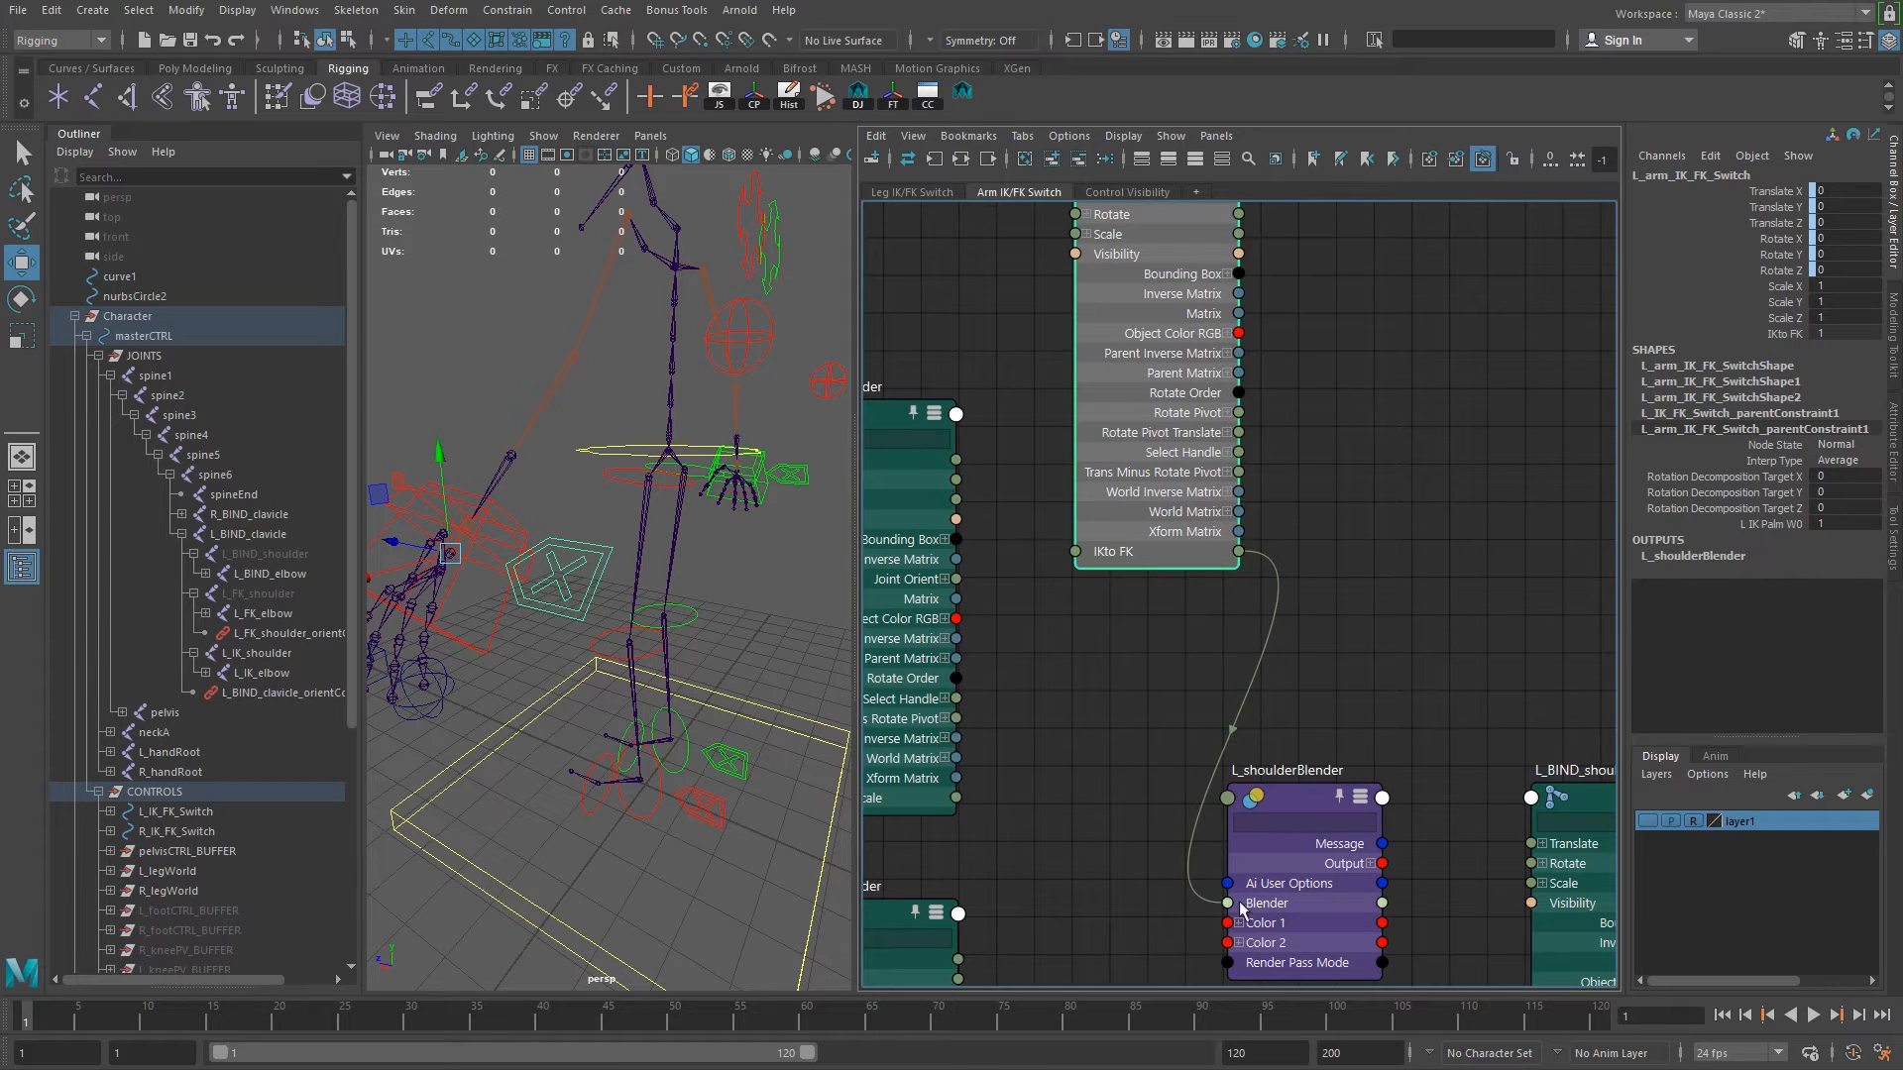
left_click_drag(1295, 808, 1338, 775)
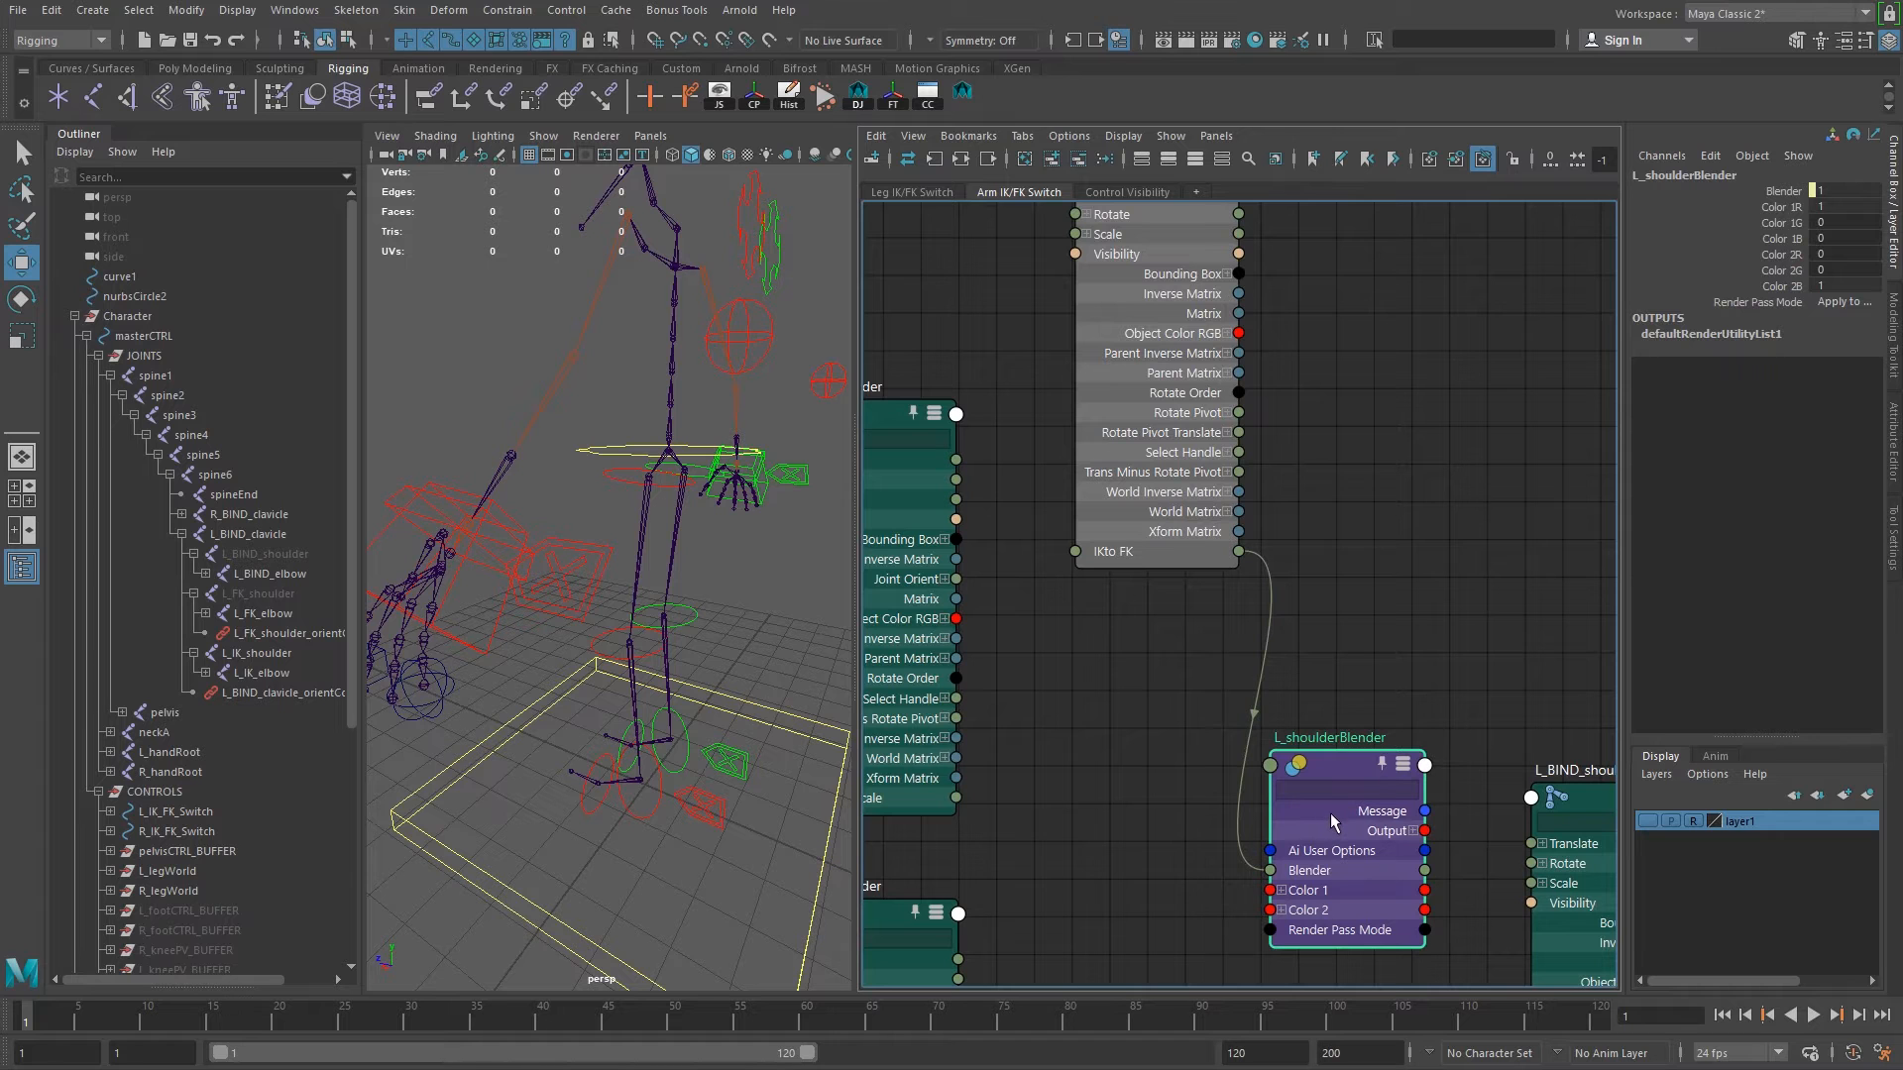
Connect L_FK_shoulder Rotate to Color 1 of L_shoulderBlender, and collapse the resulting unit conversion node between them.
middle_click_drag(1150, 711, 1260, 669)
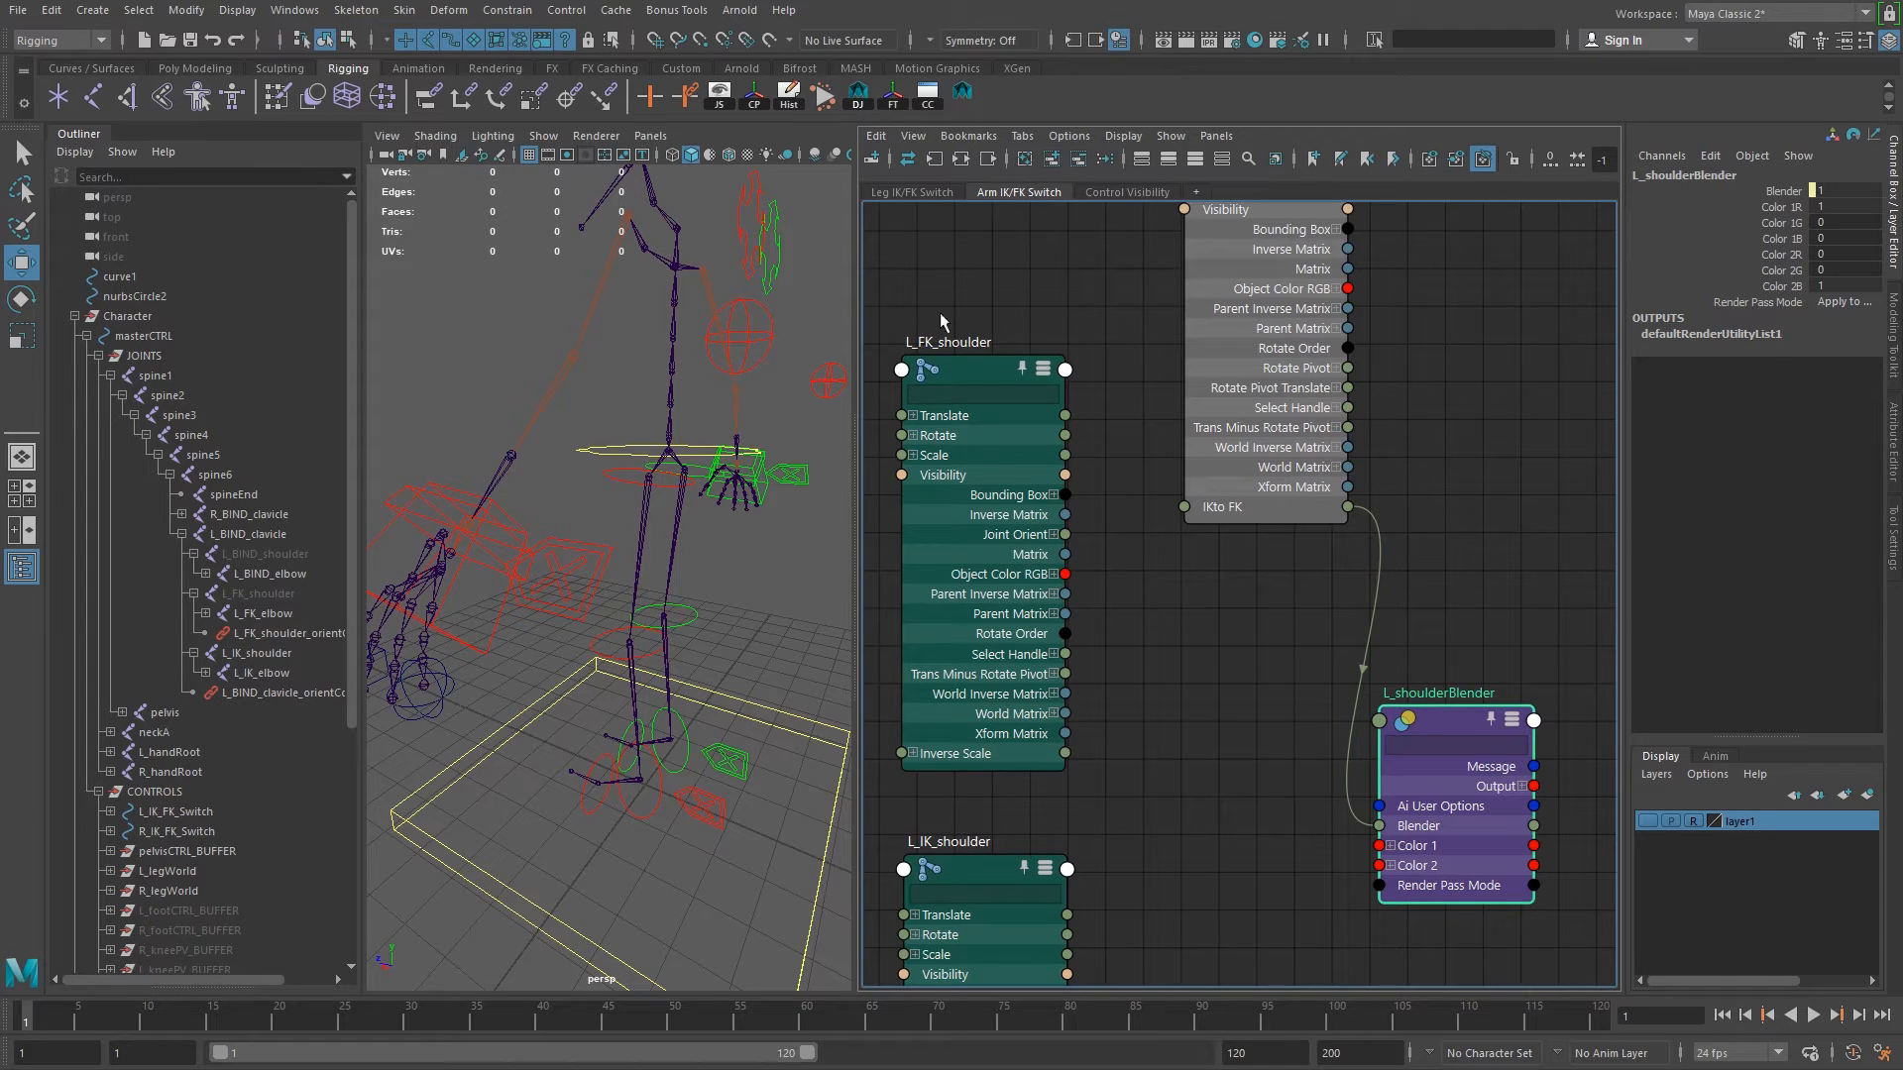
left_click_drag(1065, 436, 1379, 846)
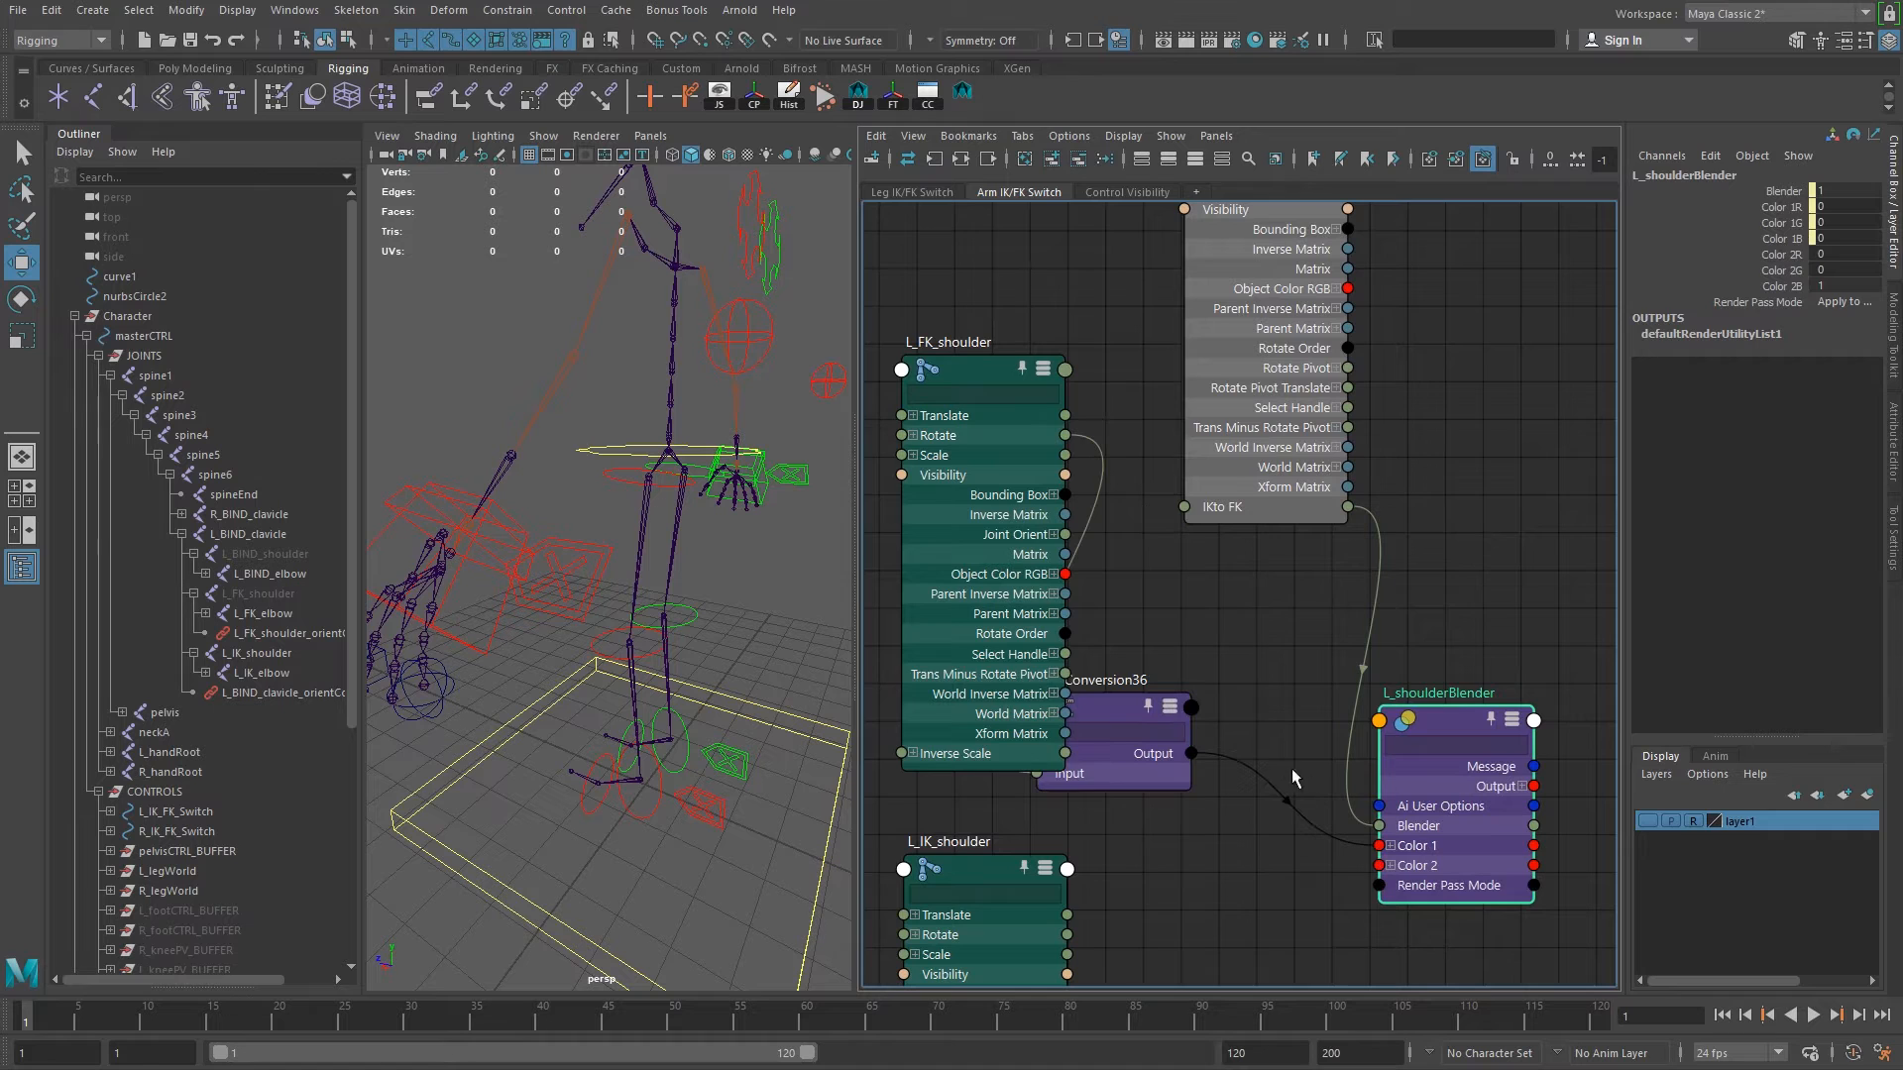
left_click_drag(1133, 706, 1208, 704)
key("1")
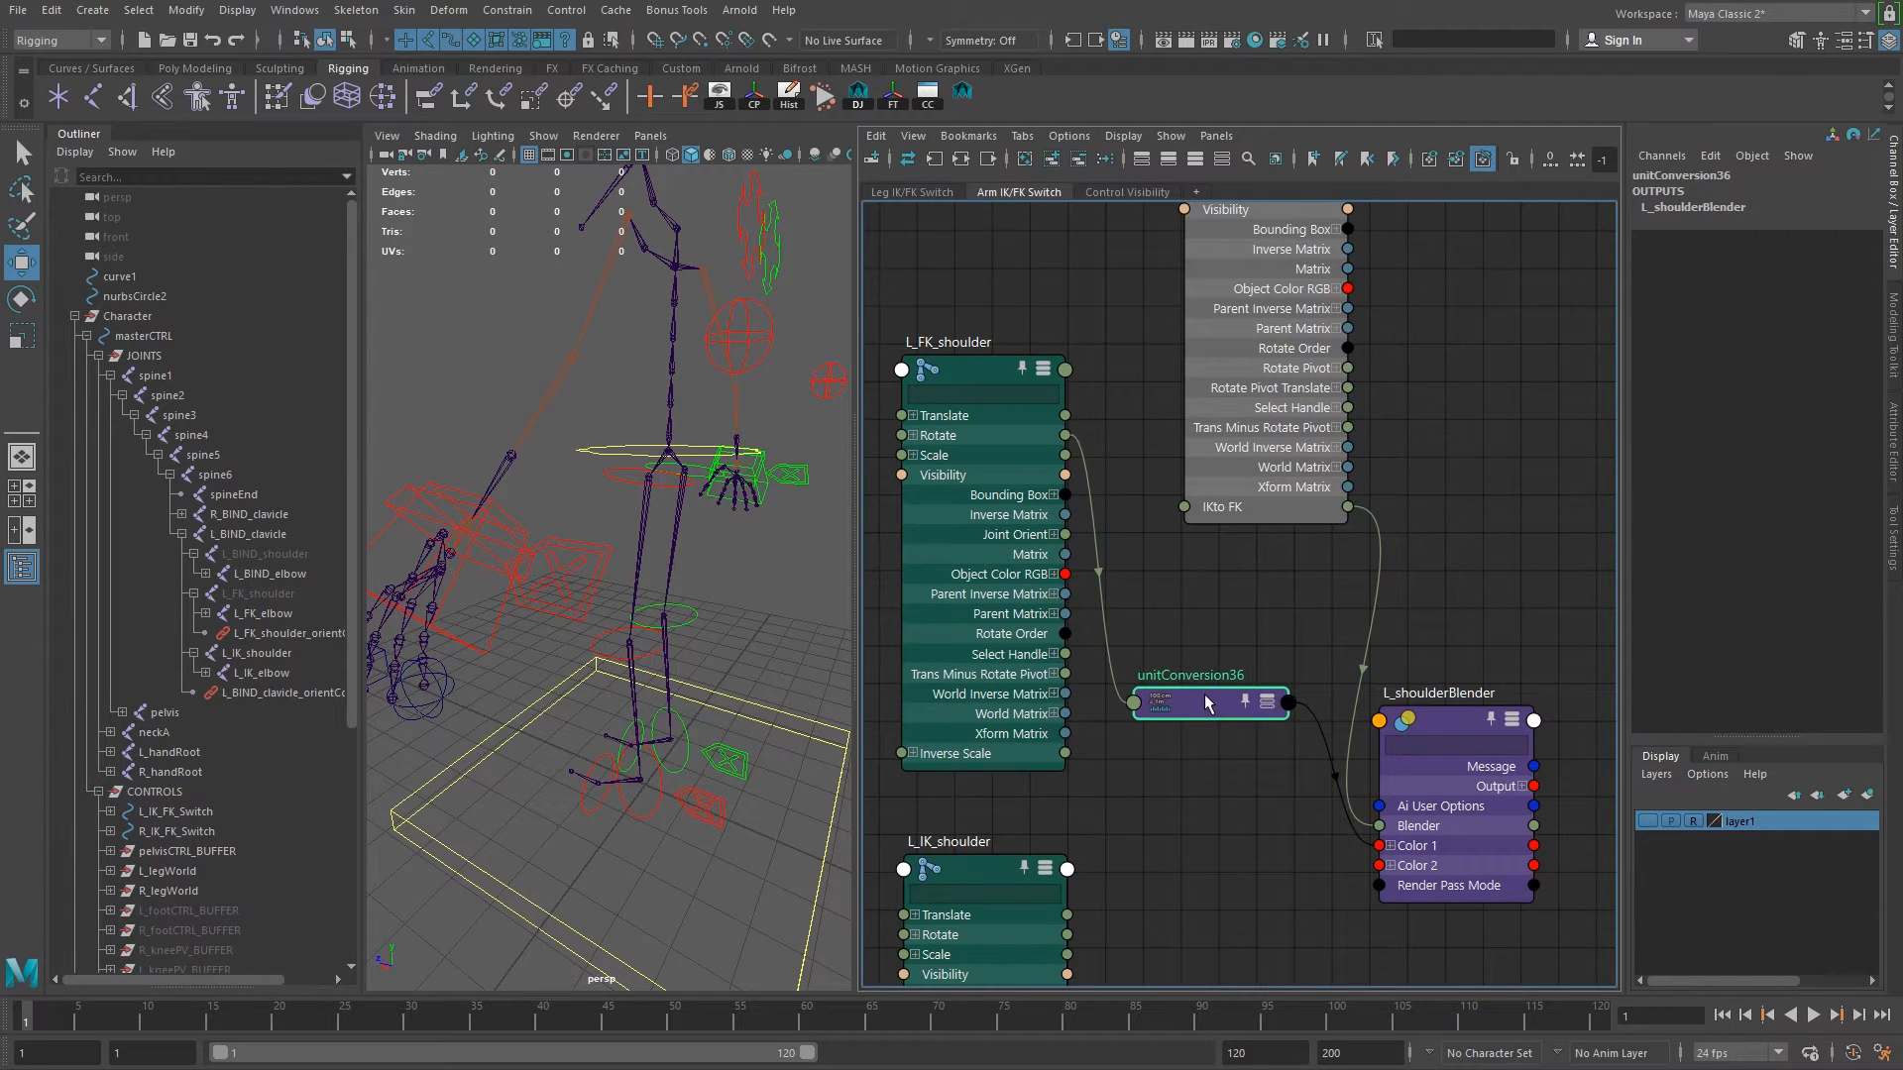
Connect L_IK_shoulder Rotate to Color 2 of L_shoulderBlender, and collapse its unit conversion node below the FK one.
middle_click_drag(1317, 810, 1246, 547, "alt")
middle_click_drag(1099, 682, 1163, 686, "alt")
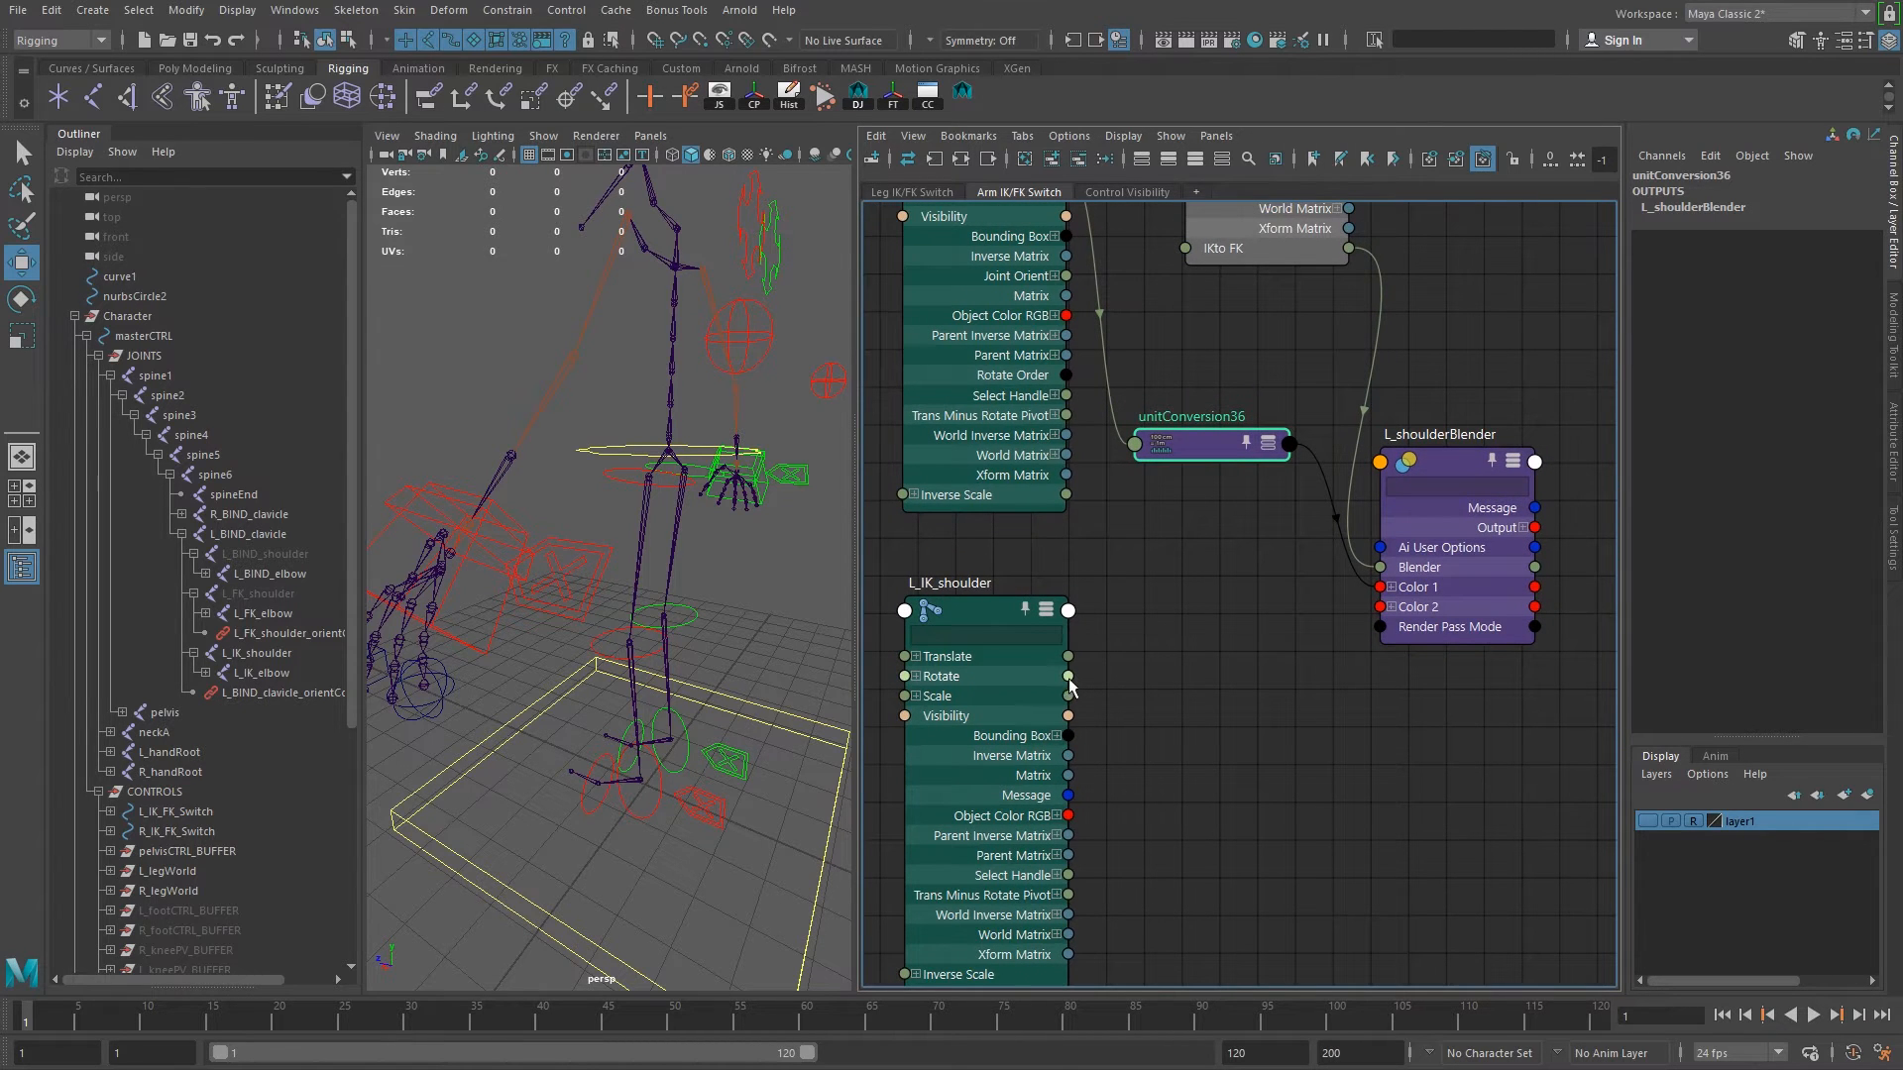
left_click_drag(1070, 676, 1379, 608)
left_click_drag(1121, 511, 1223, 622)
key("1")
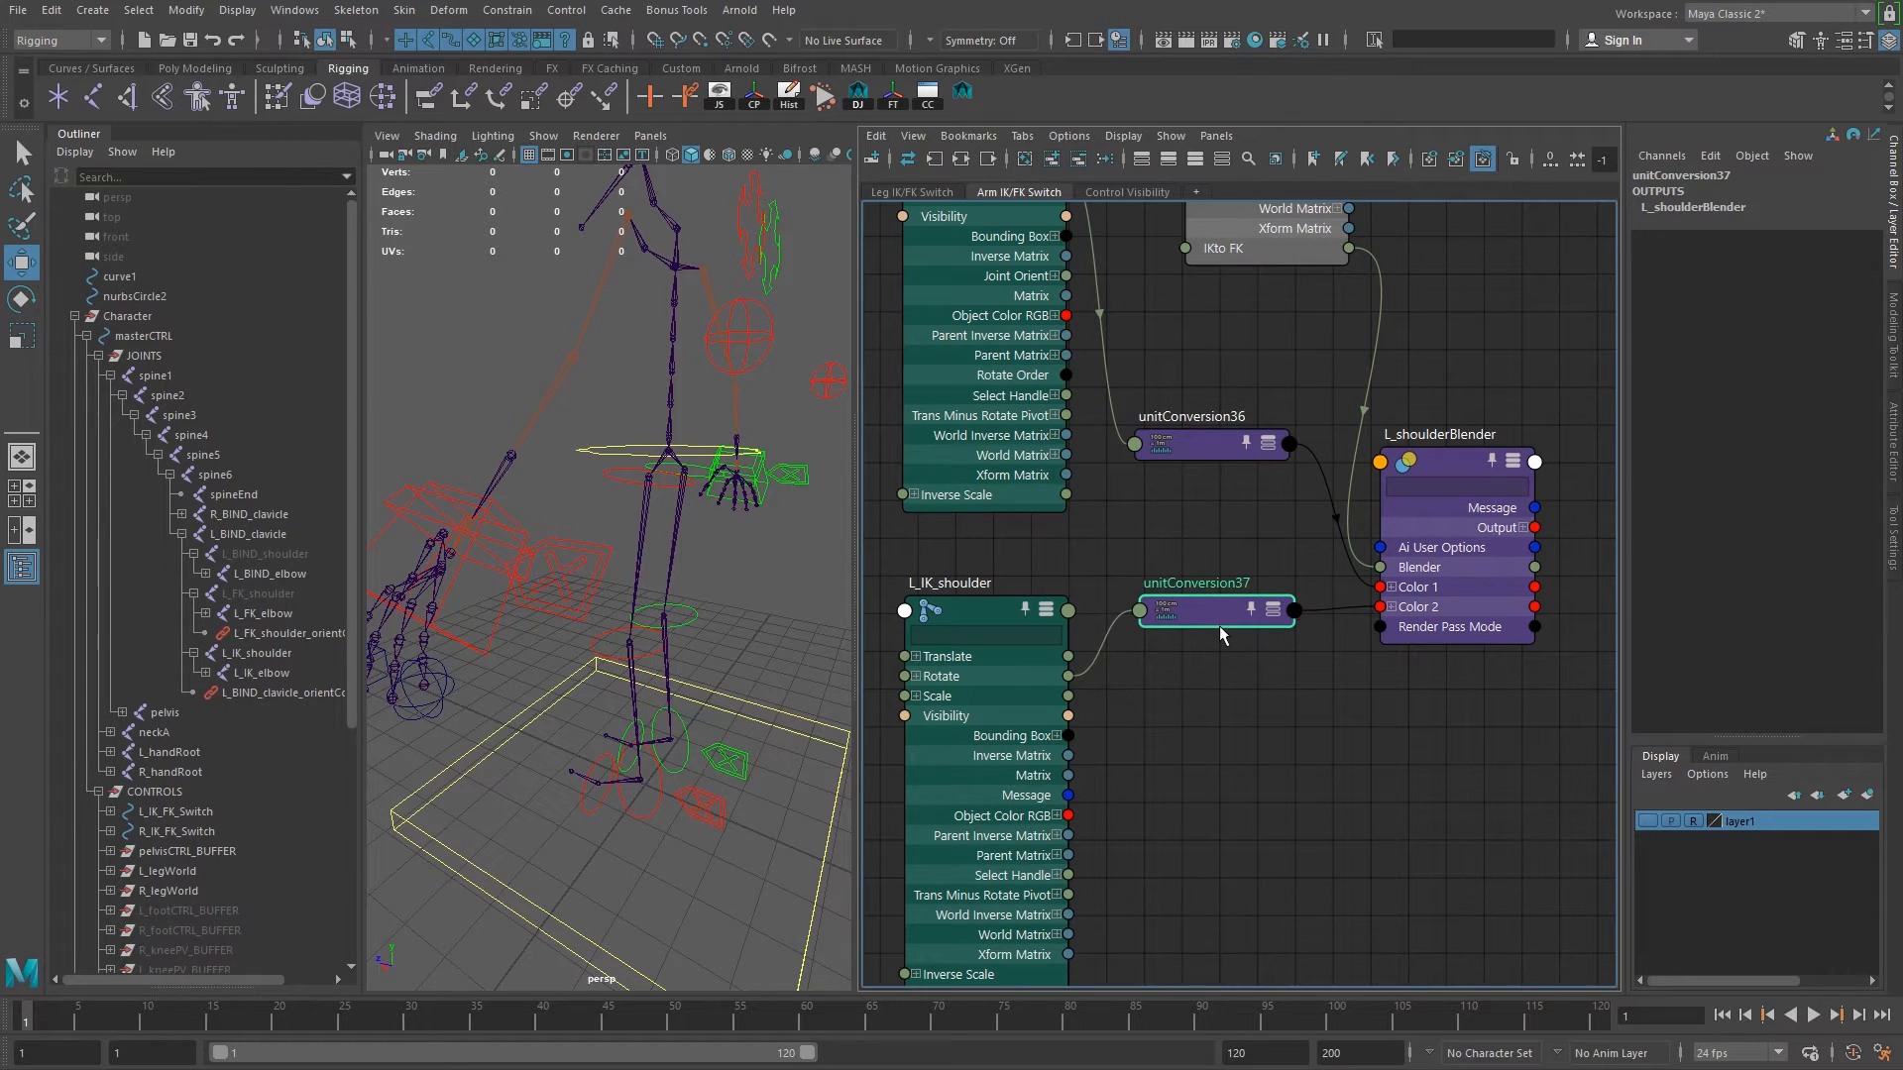
Move L_BIND_shoulder farther from L_shoulderBlender to leave room for another node between them.
right_click_drag(1240, 529, 1193, 531, "alt")
middle_click_drag(1244, 533, 1235, 584, "alt")
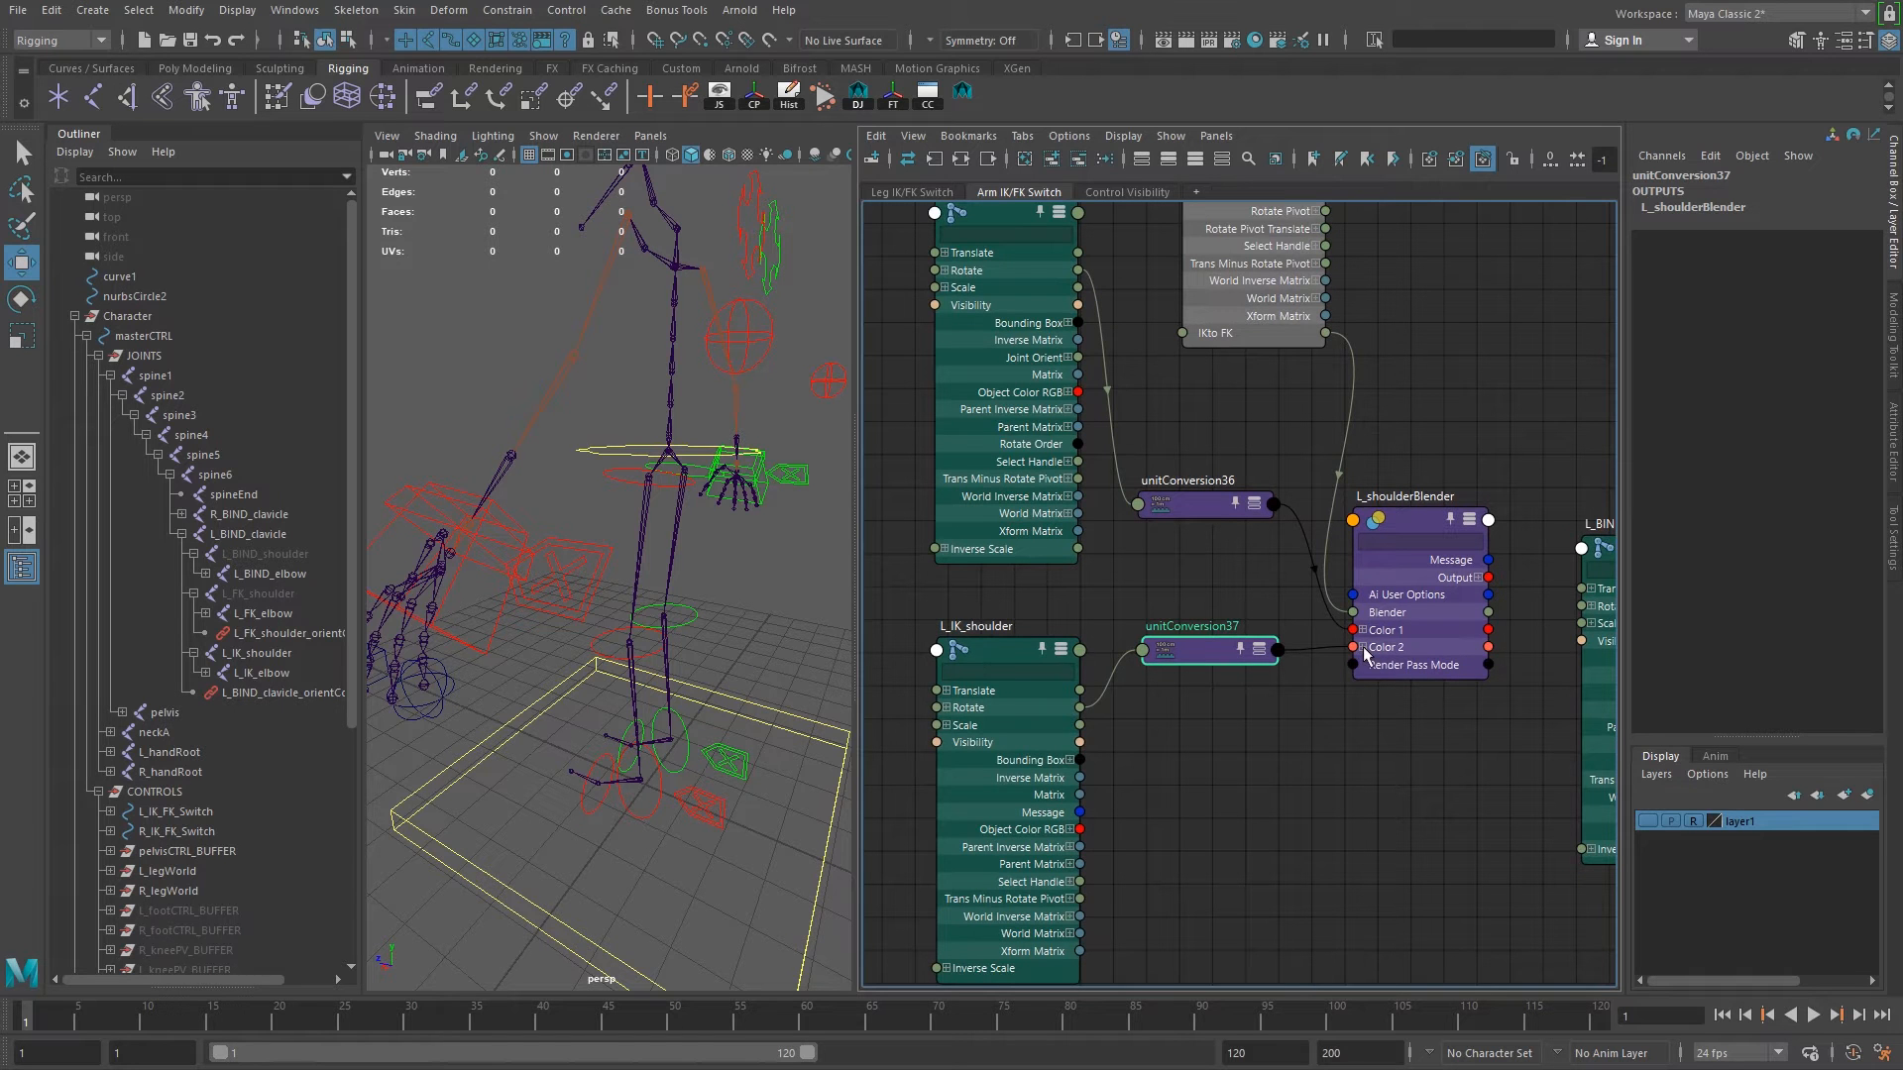
middle_click_drag(1035, 390, 1023, 453, "alt")
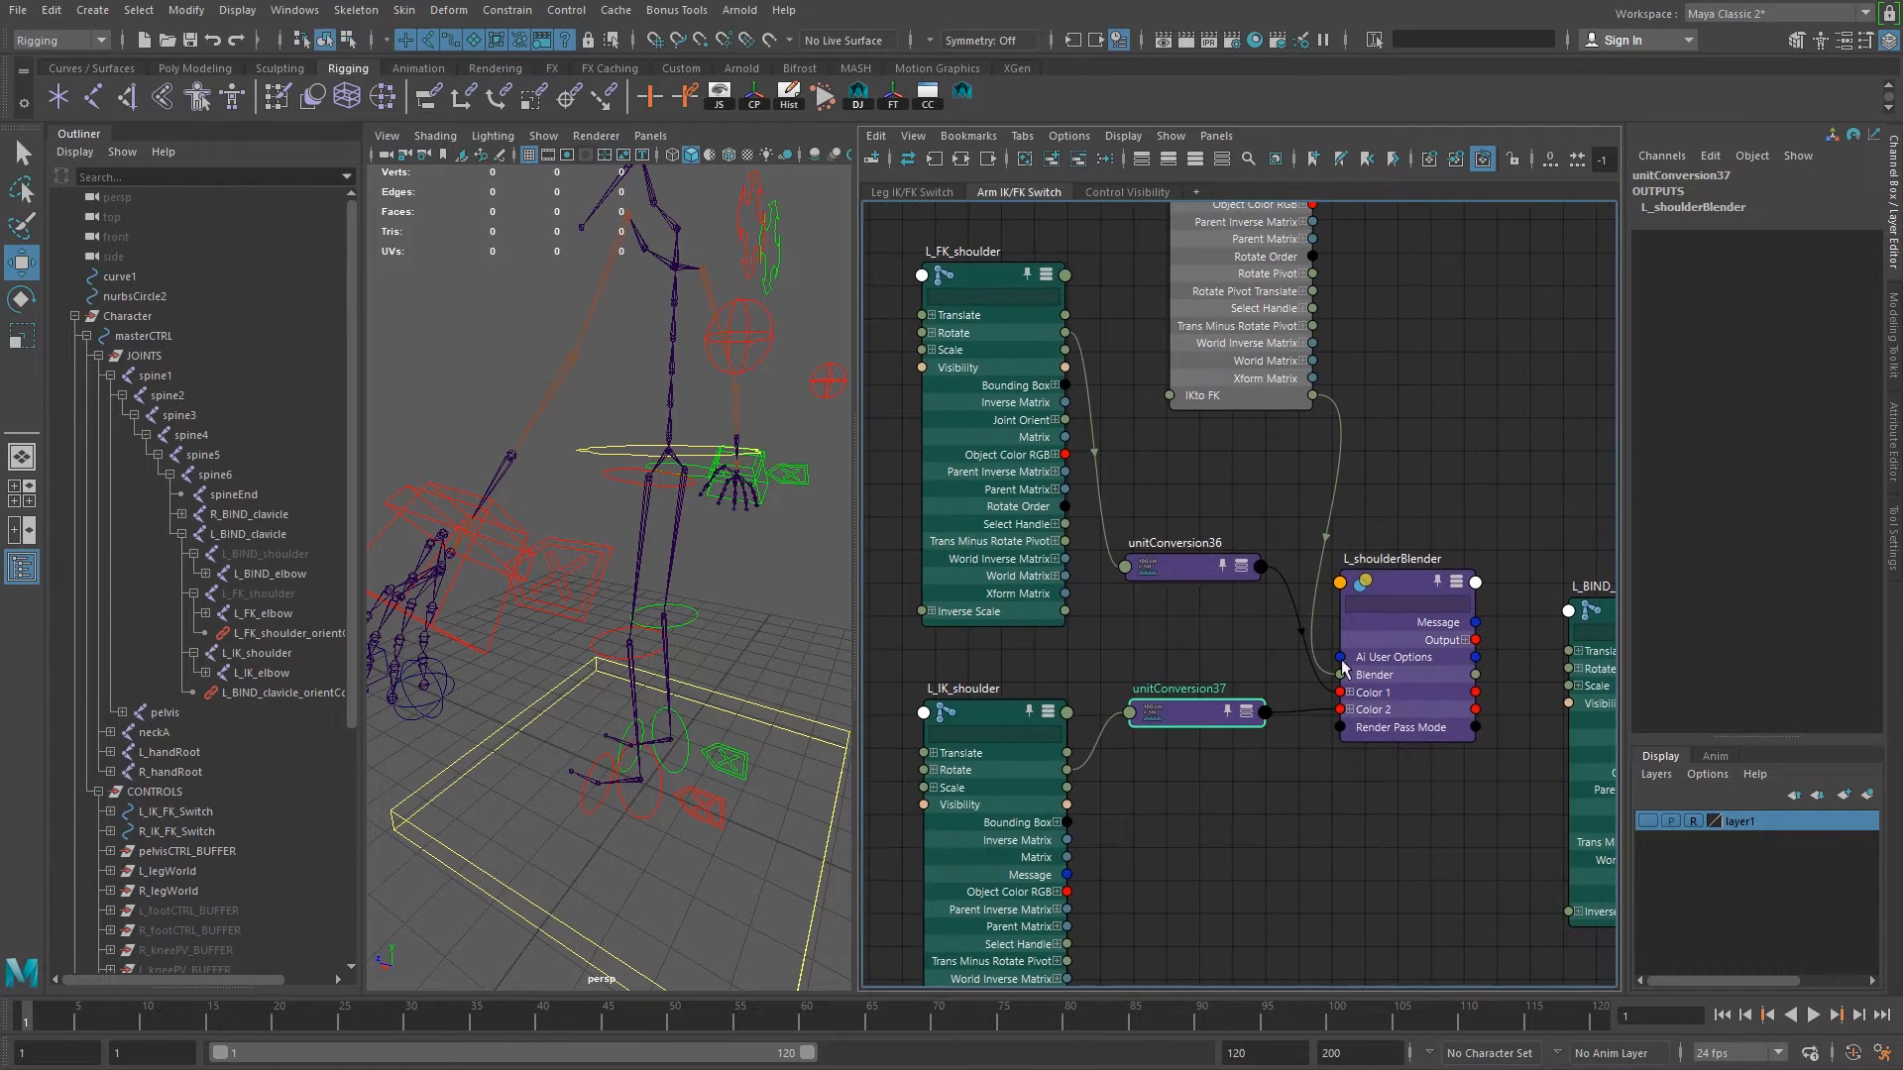
middle_click_drag(1362, 666, 1012, 611, "alt")
left_click_drag(1272, 548, 1547, 567)
middle_click_drag(1354, 619, 1140, 645, "alt")
middle_click_drag(1329, 576, 1515, 576, "alt")
left_click_drag(1516, 576, 1555, 560)
middle_click_drag(1330, 643, 1094, 660, "alt")
left_click_drag(1339, 580, 1583, 580)
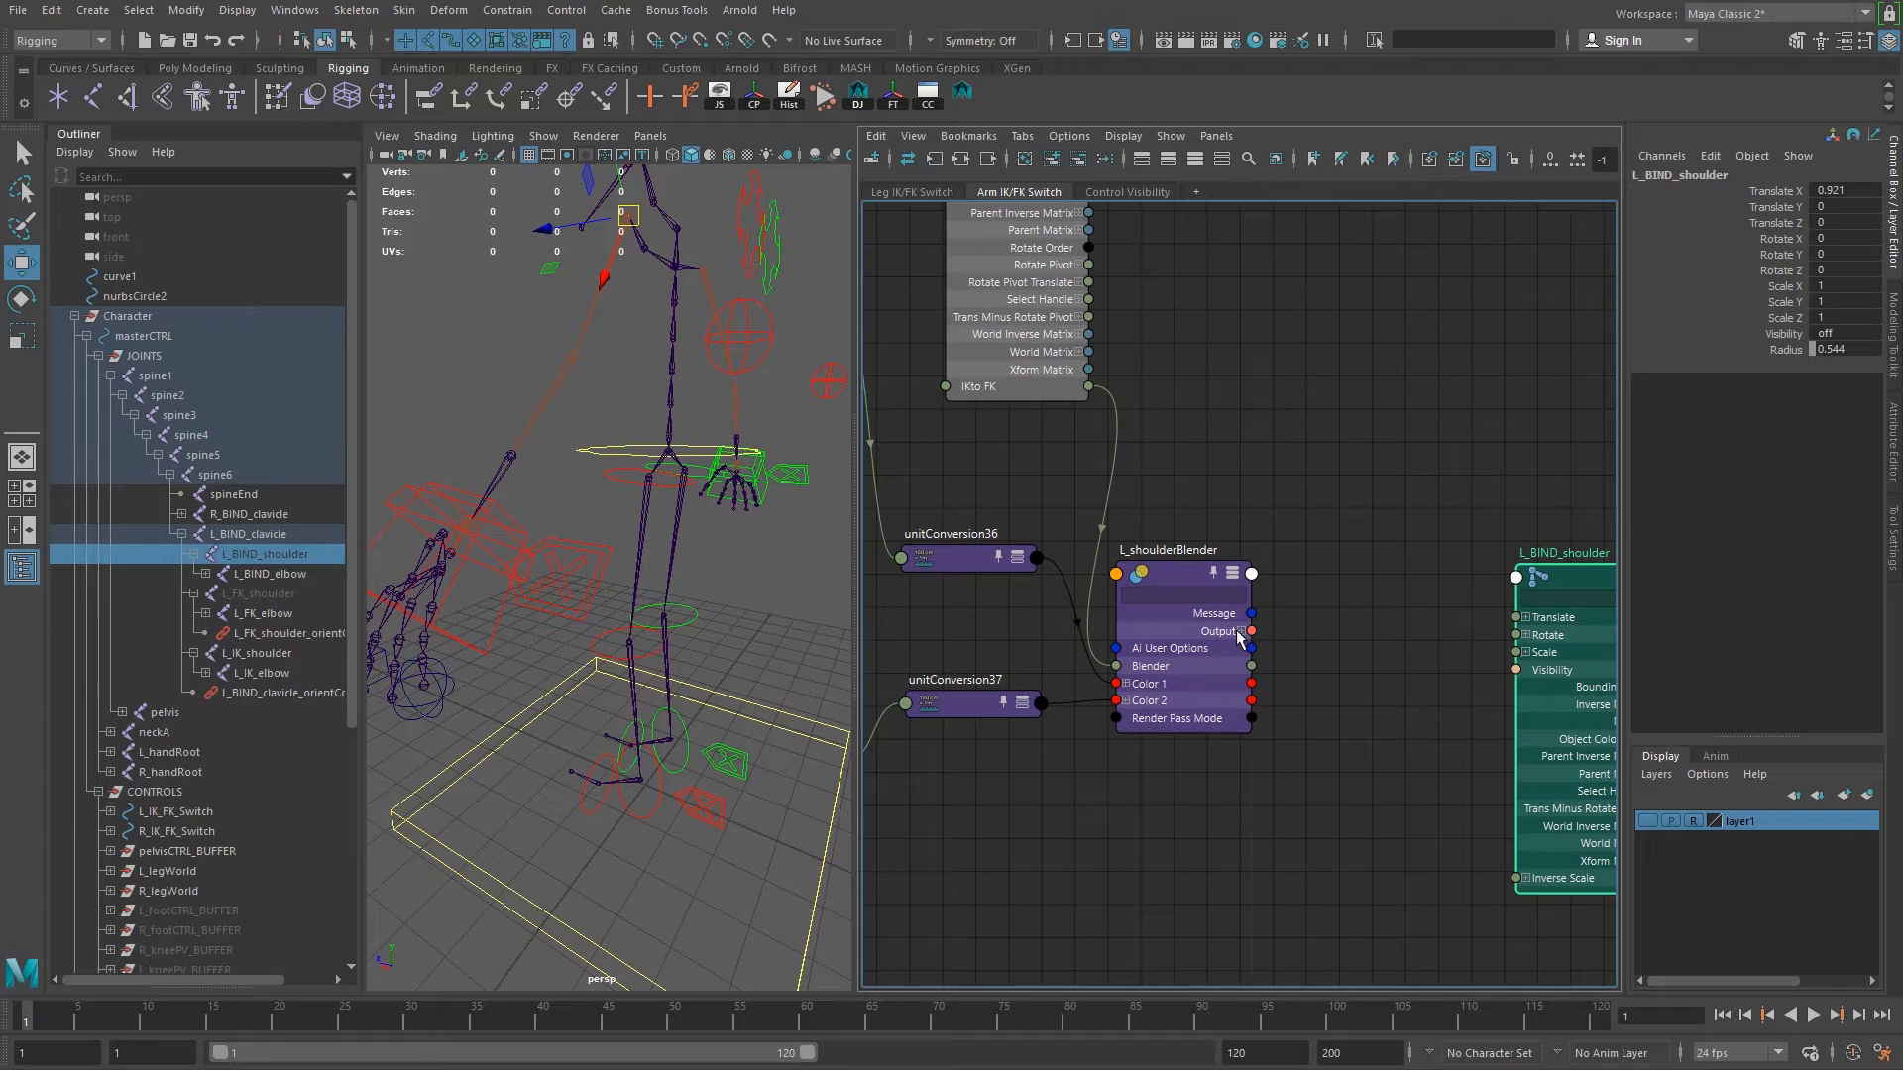
Connect the L_shoulderBlender Output to L_BIND_shoulder Rotate, and collapse the new unit conversion node between the two.
left_click_drag(1252, 632, 1516, 635)
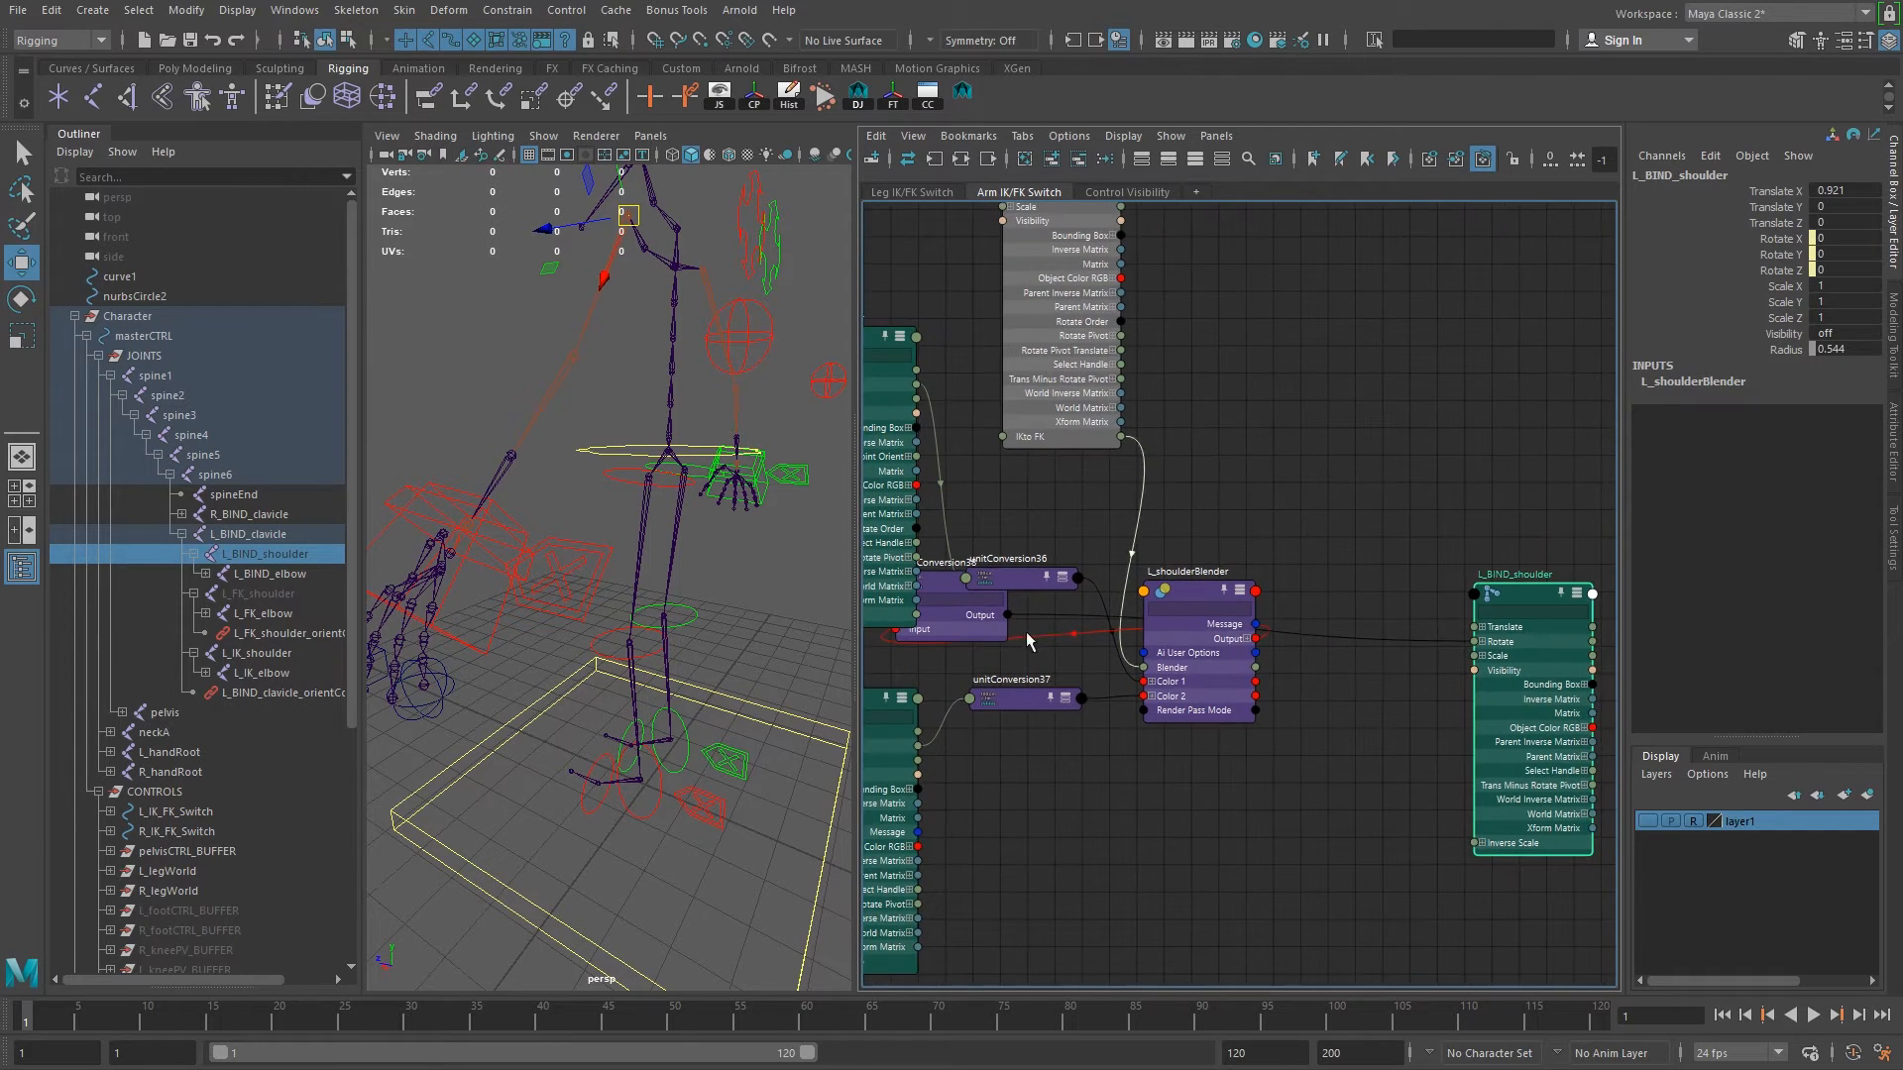
left_click(1393, 682)
left_click_drag(1393, 682, 1358, 632)
key("1")
scroll(1318, 714, "down", 3)
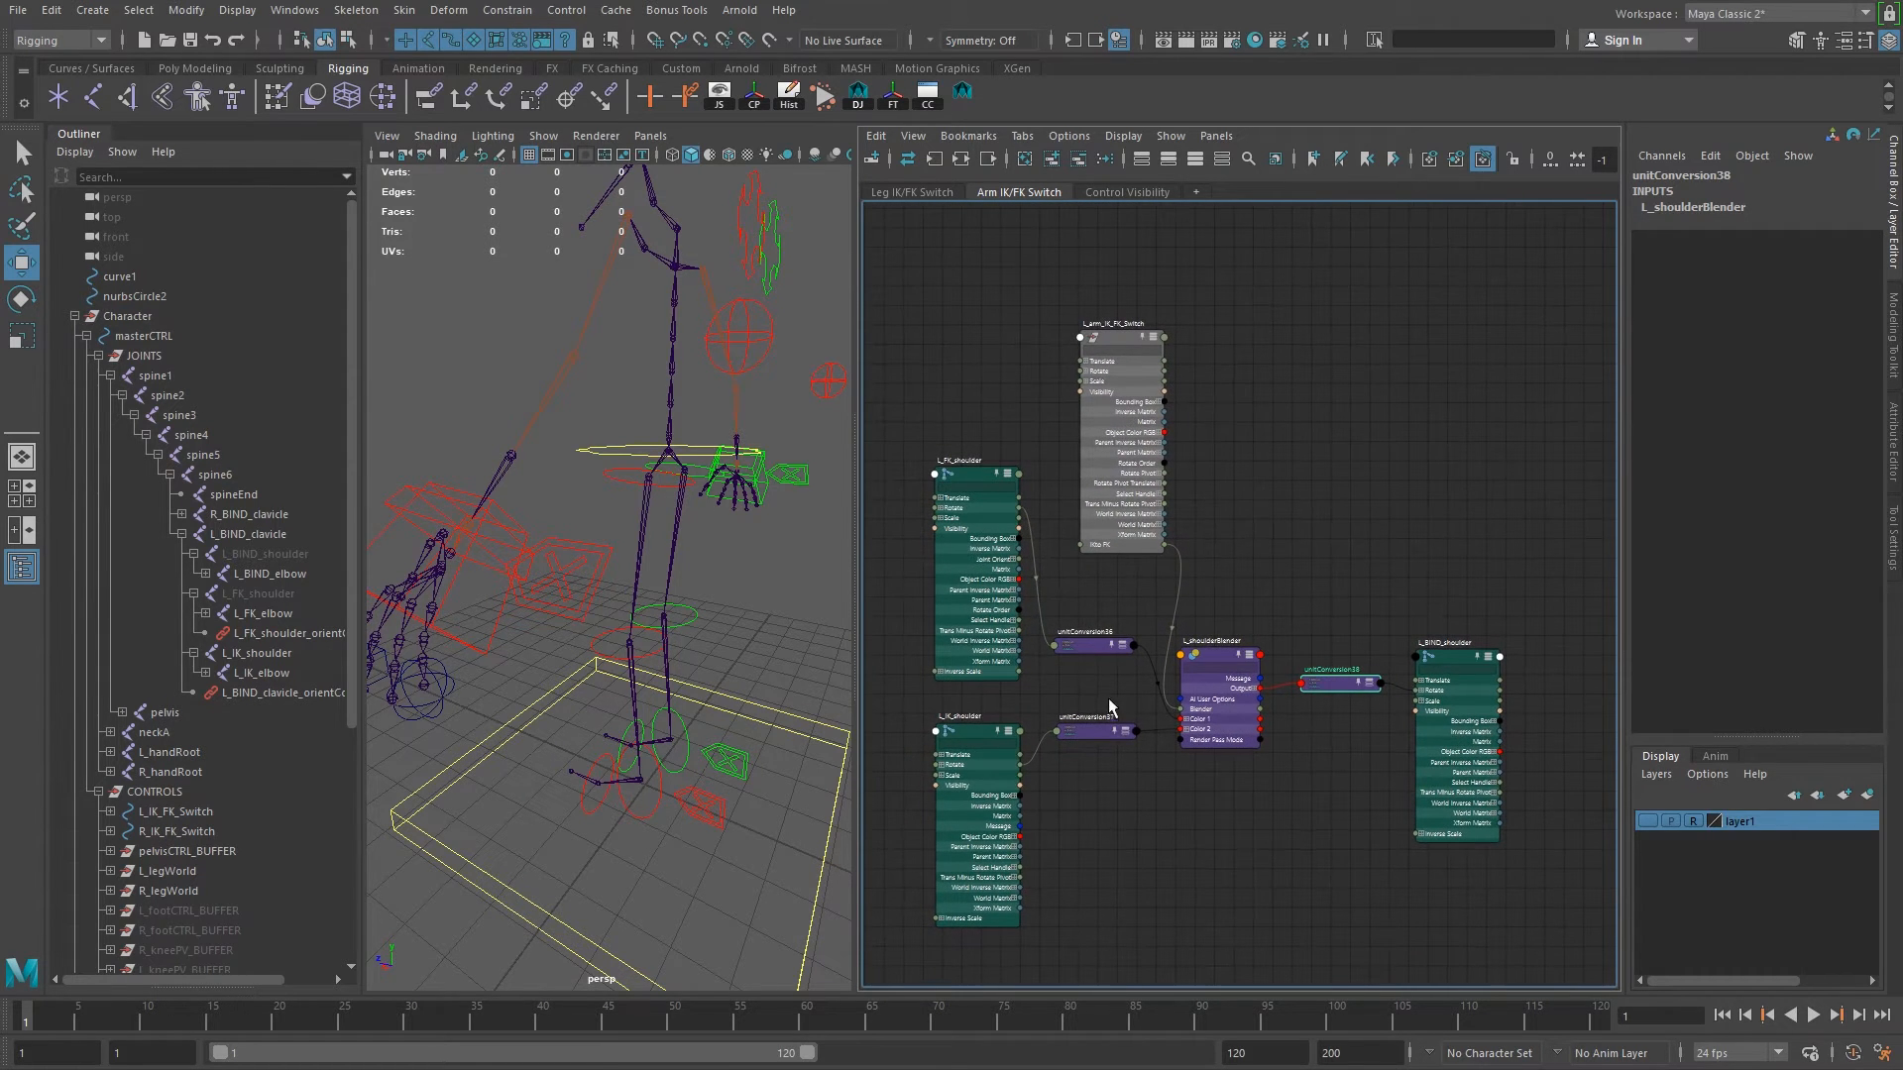
Shift L_BIND_shoulder farther from its unit conversion node and enlarge the Node Editor over the perspective view.
left_click_drag(1453, 658, 1590, 658)
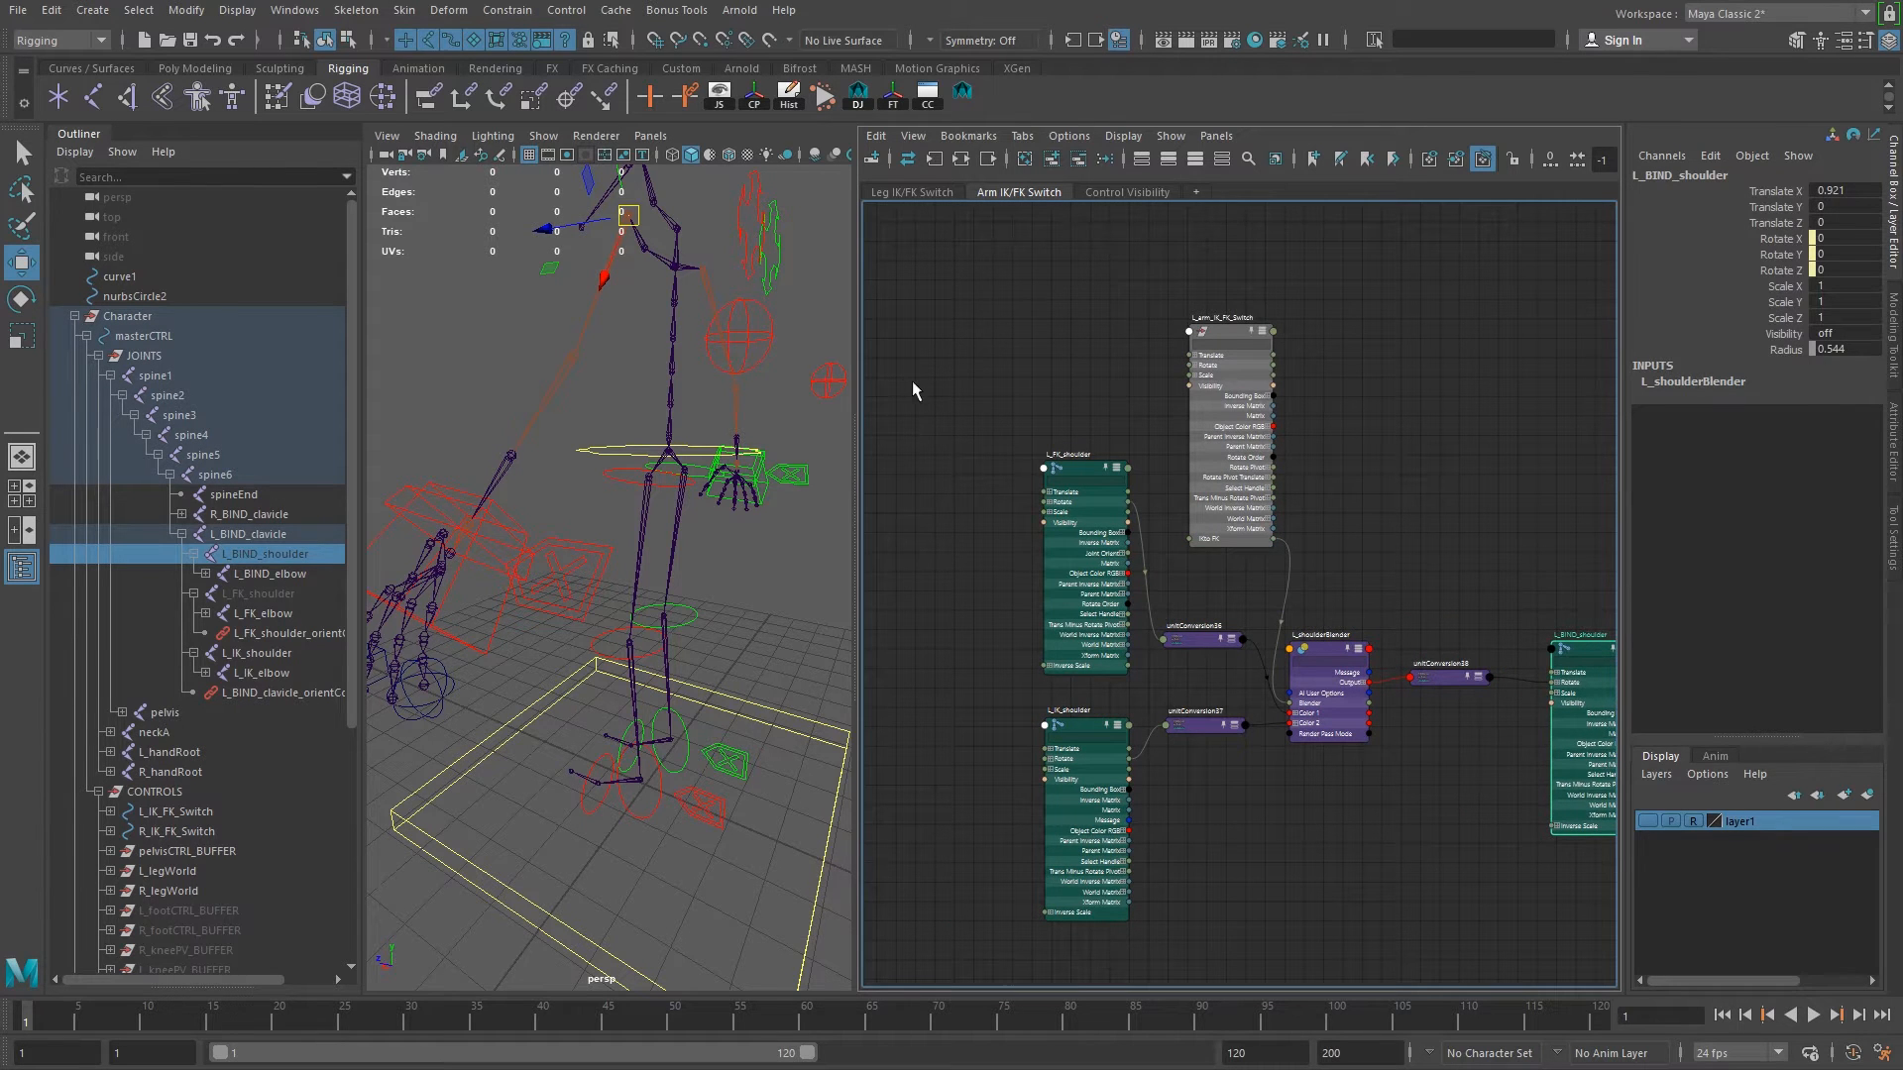
left_click_drag(857, 406, 796, 413)
middle_click_drag(1263, 773, 1134, 759)
key("space")
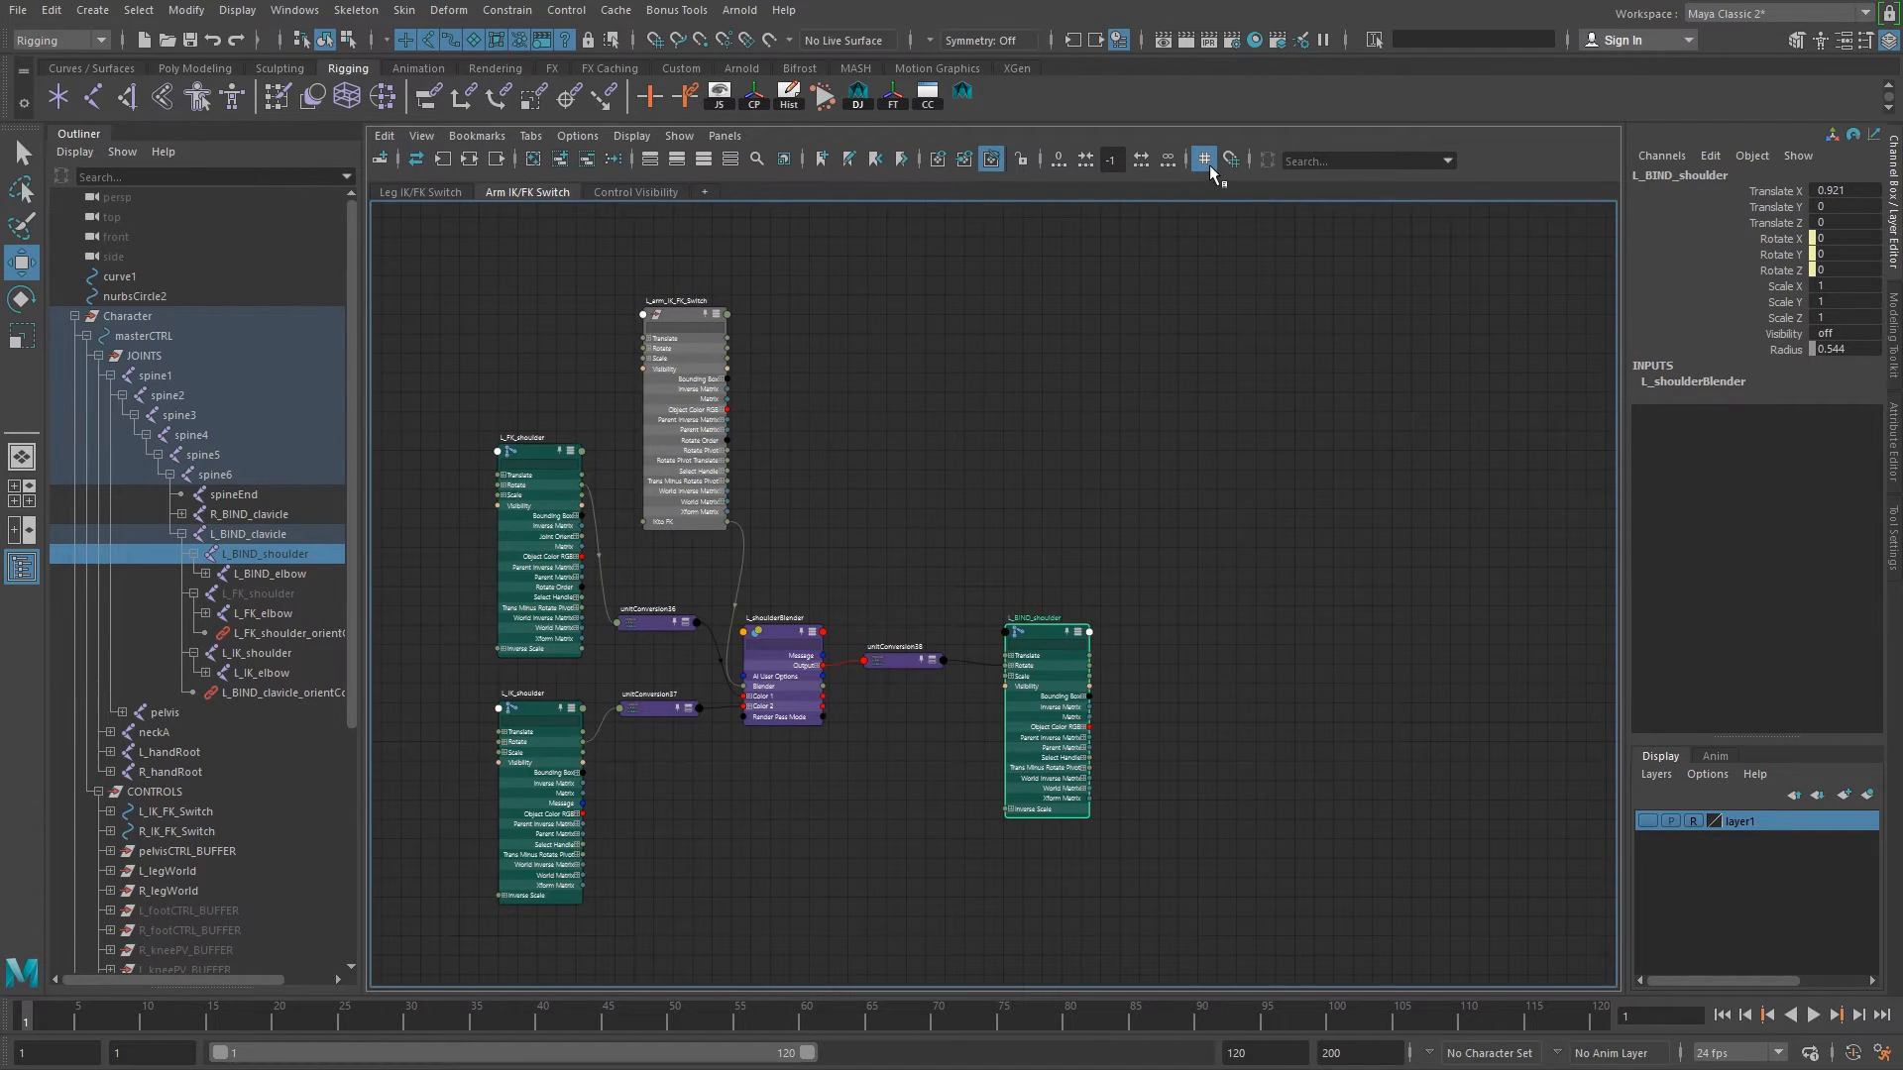
left_click_drag(1065, 640, 1076, 637)
middle_click_drag(853, 579, 961, 504, "alt")
key("alt")
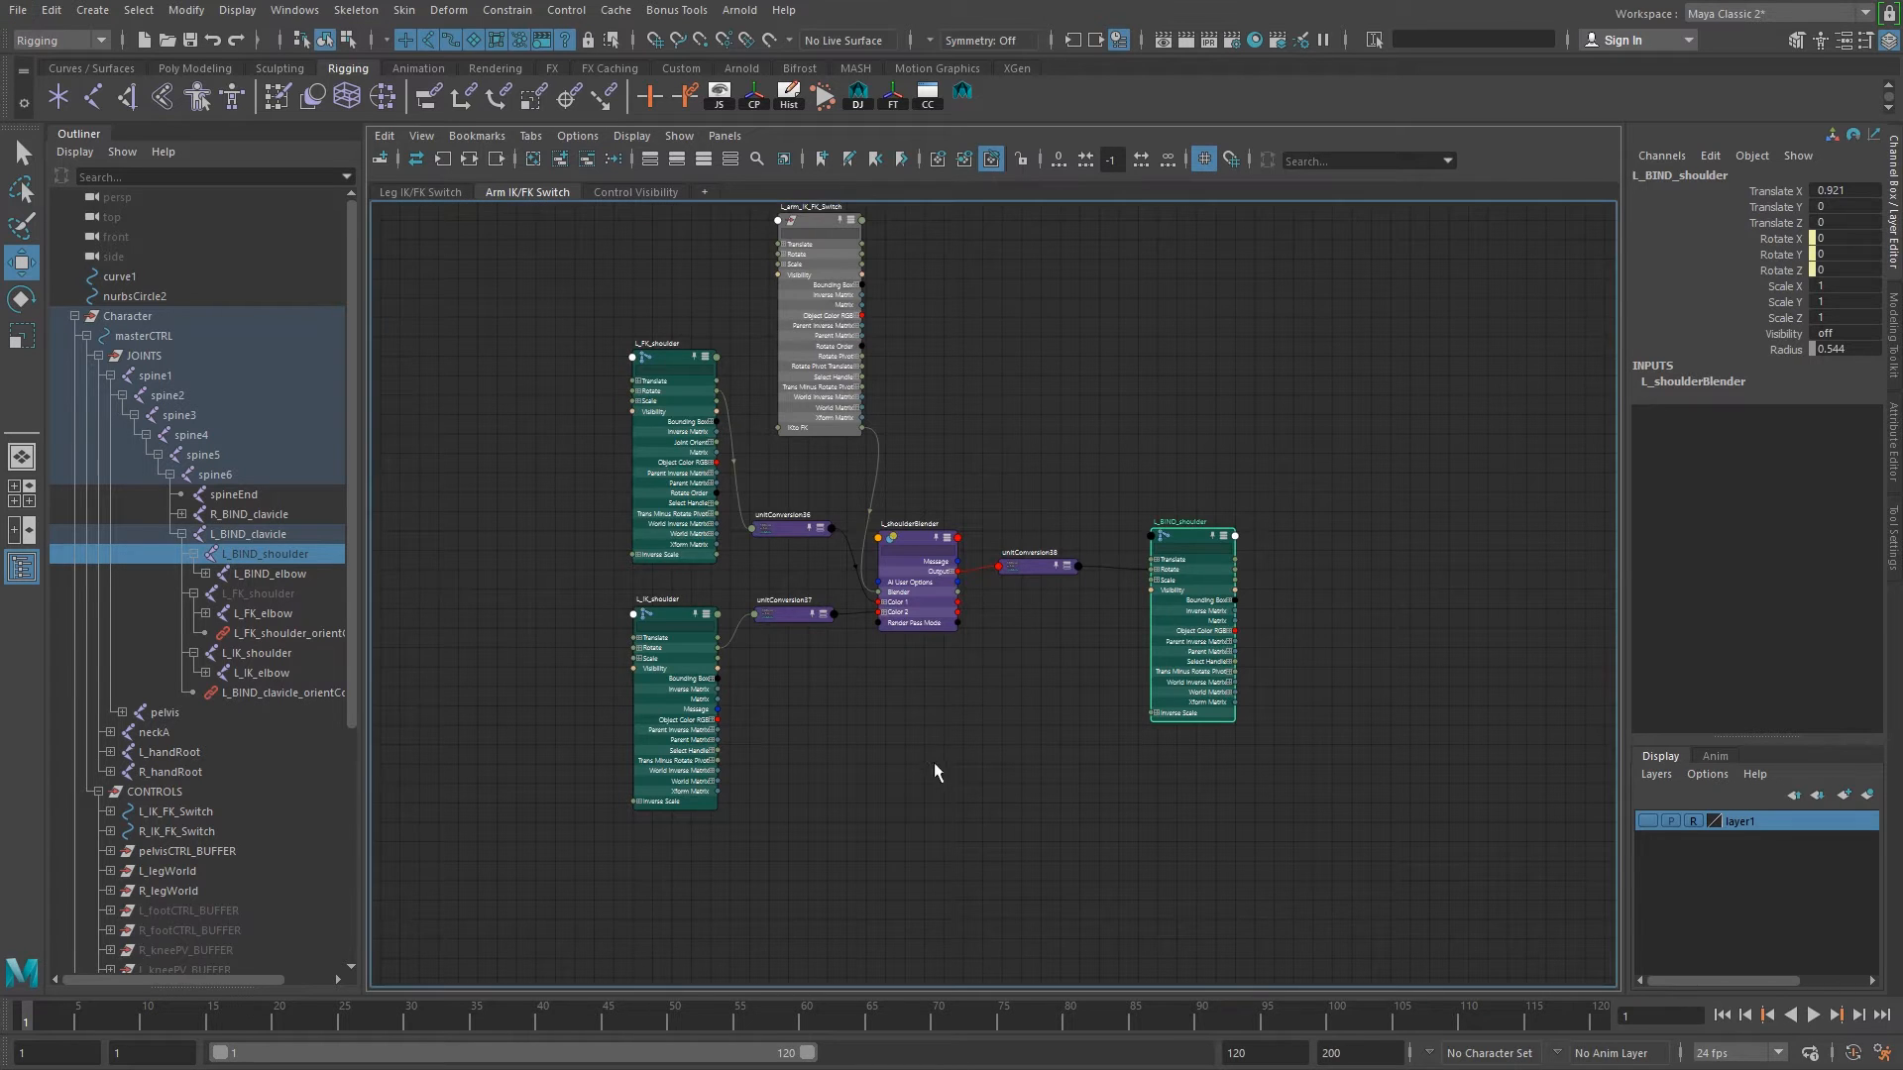
Select L_BIND_elbow, L_FK_elbow and L_IK_elbow in the Outliner and add them to the Arm IK/FK Switch graph.
middle_click_drag(694, 832, 759, 604, "alt")
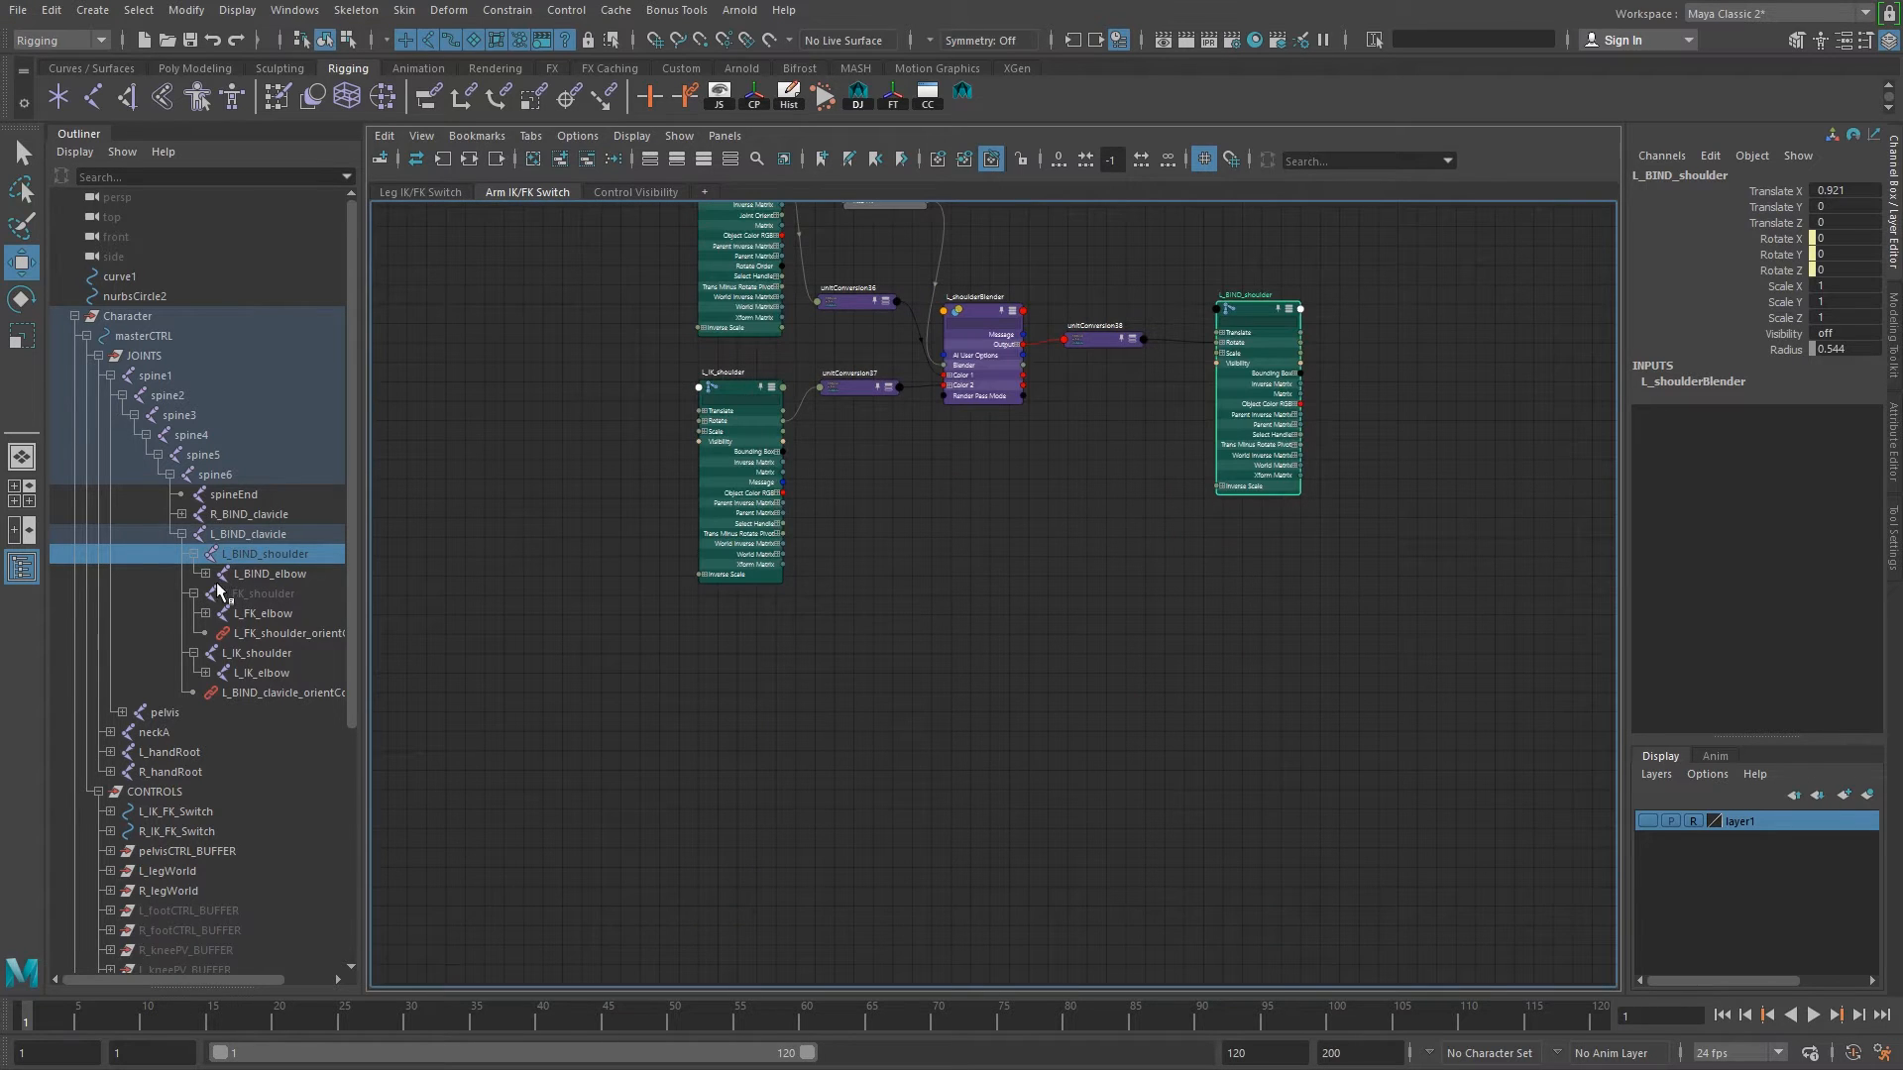
left_click(264, 575)
left_click(264, 613, "ctrl")
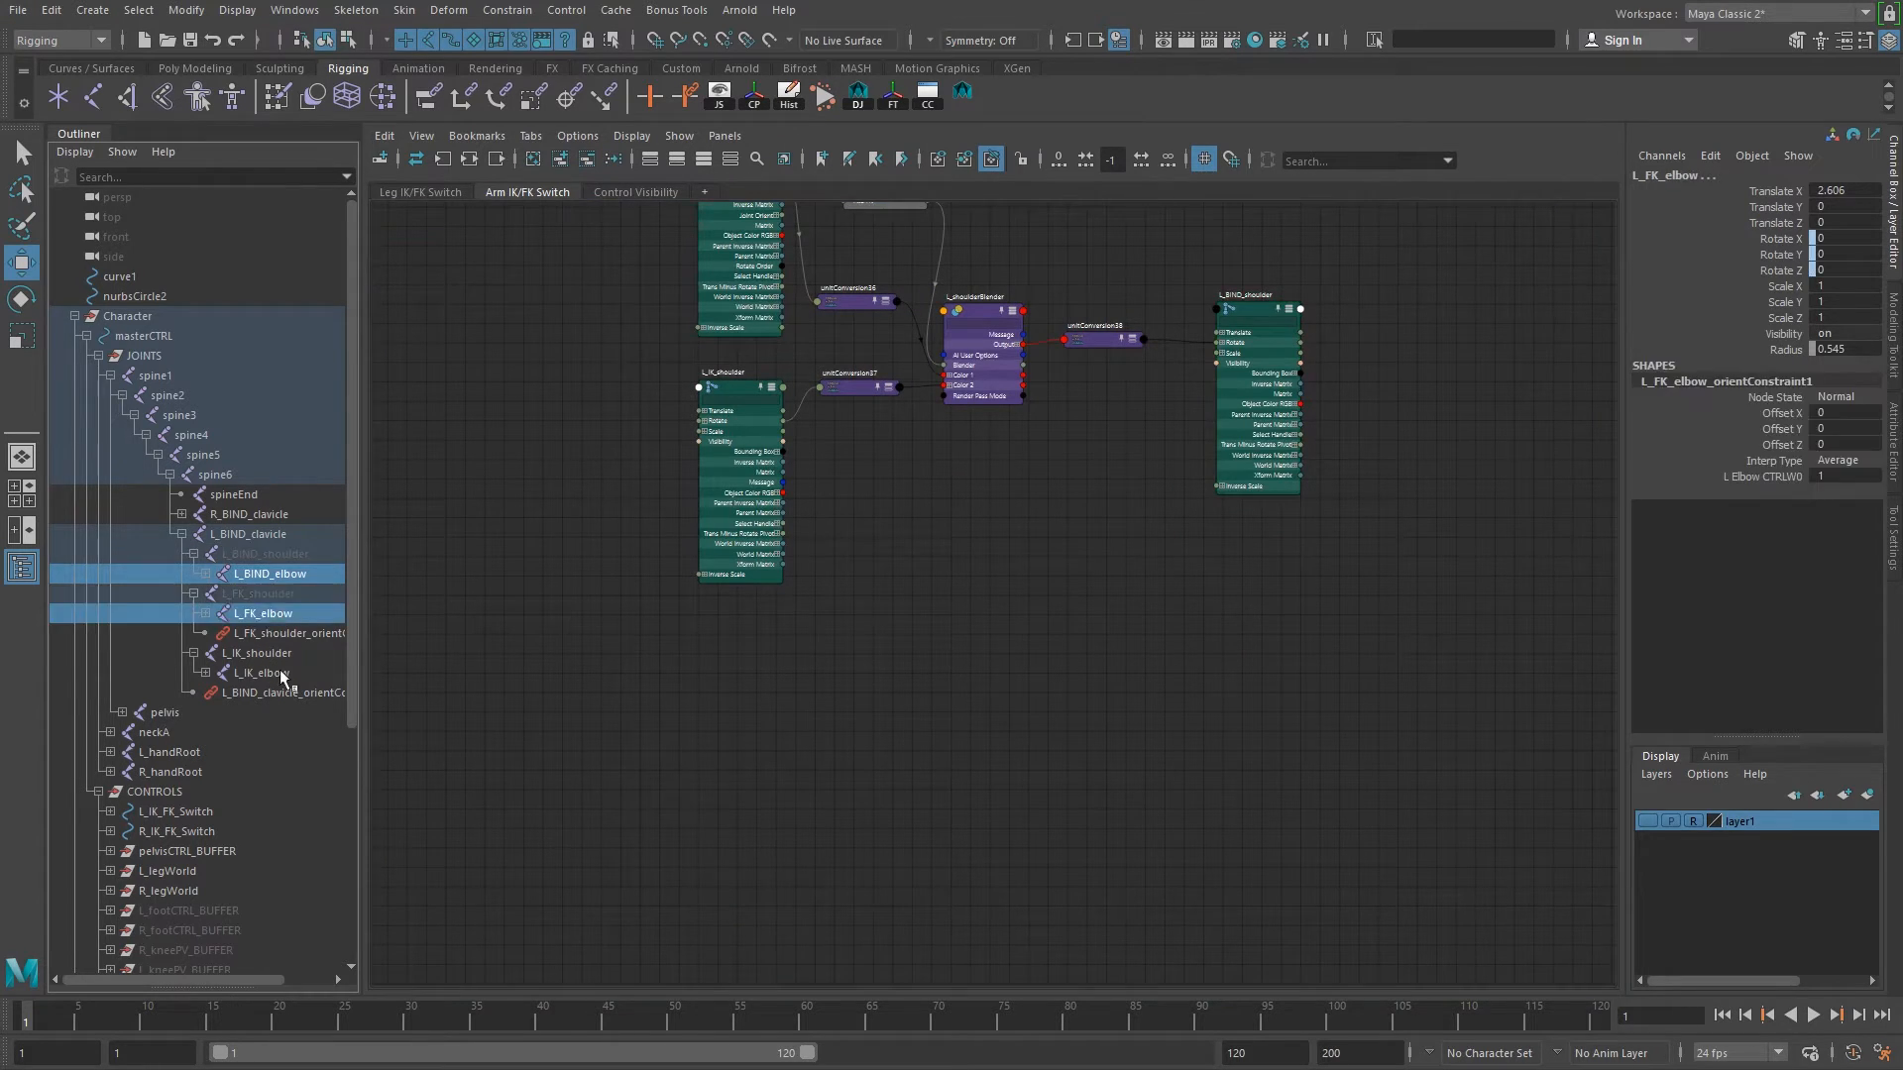
left_click(259, 673, "ctrl")
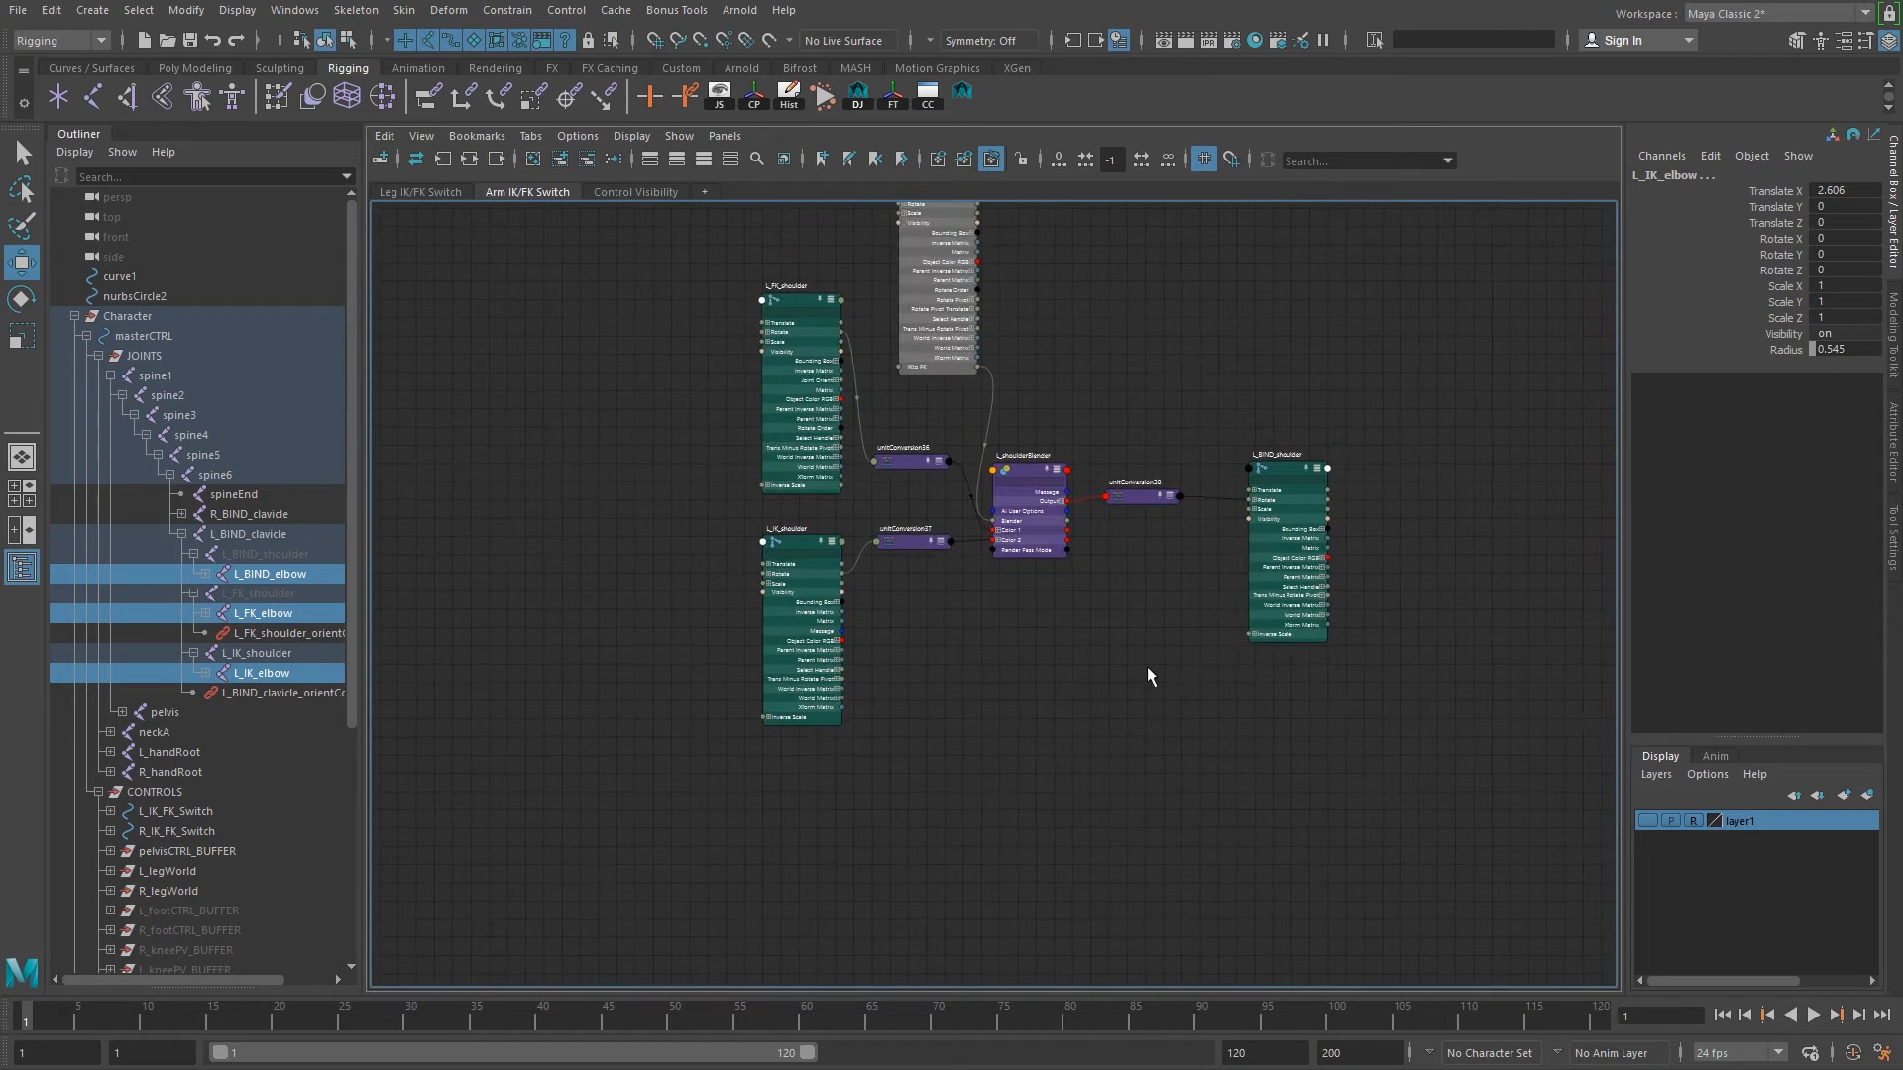
left_click(552, 159)
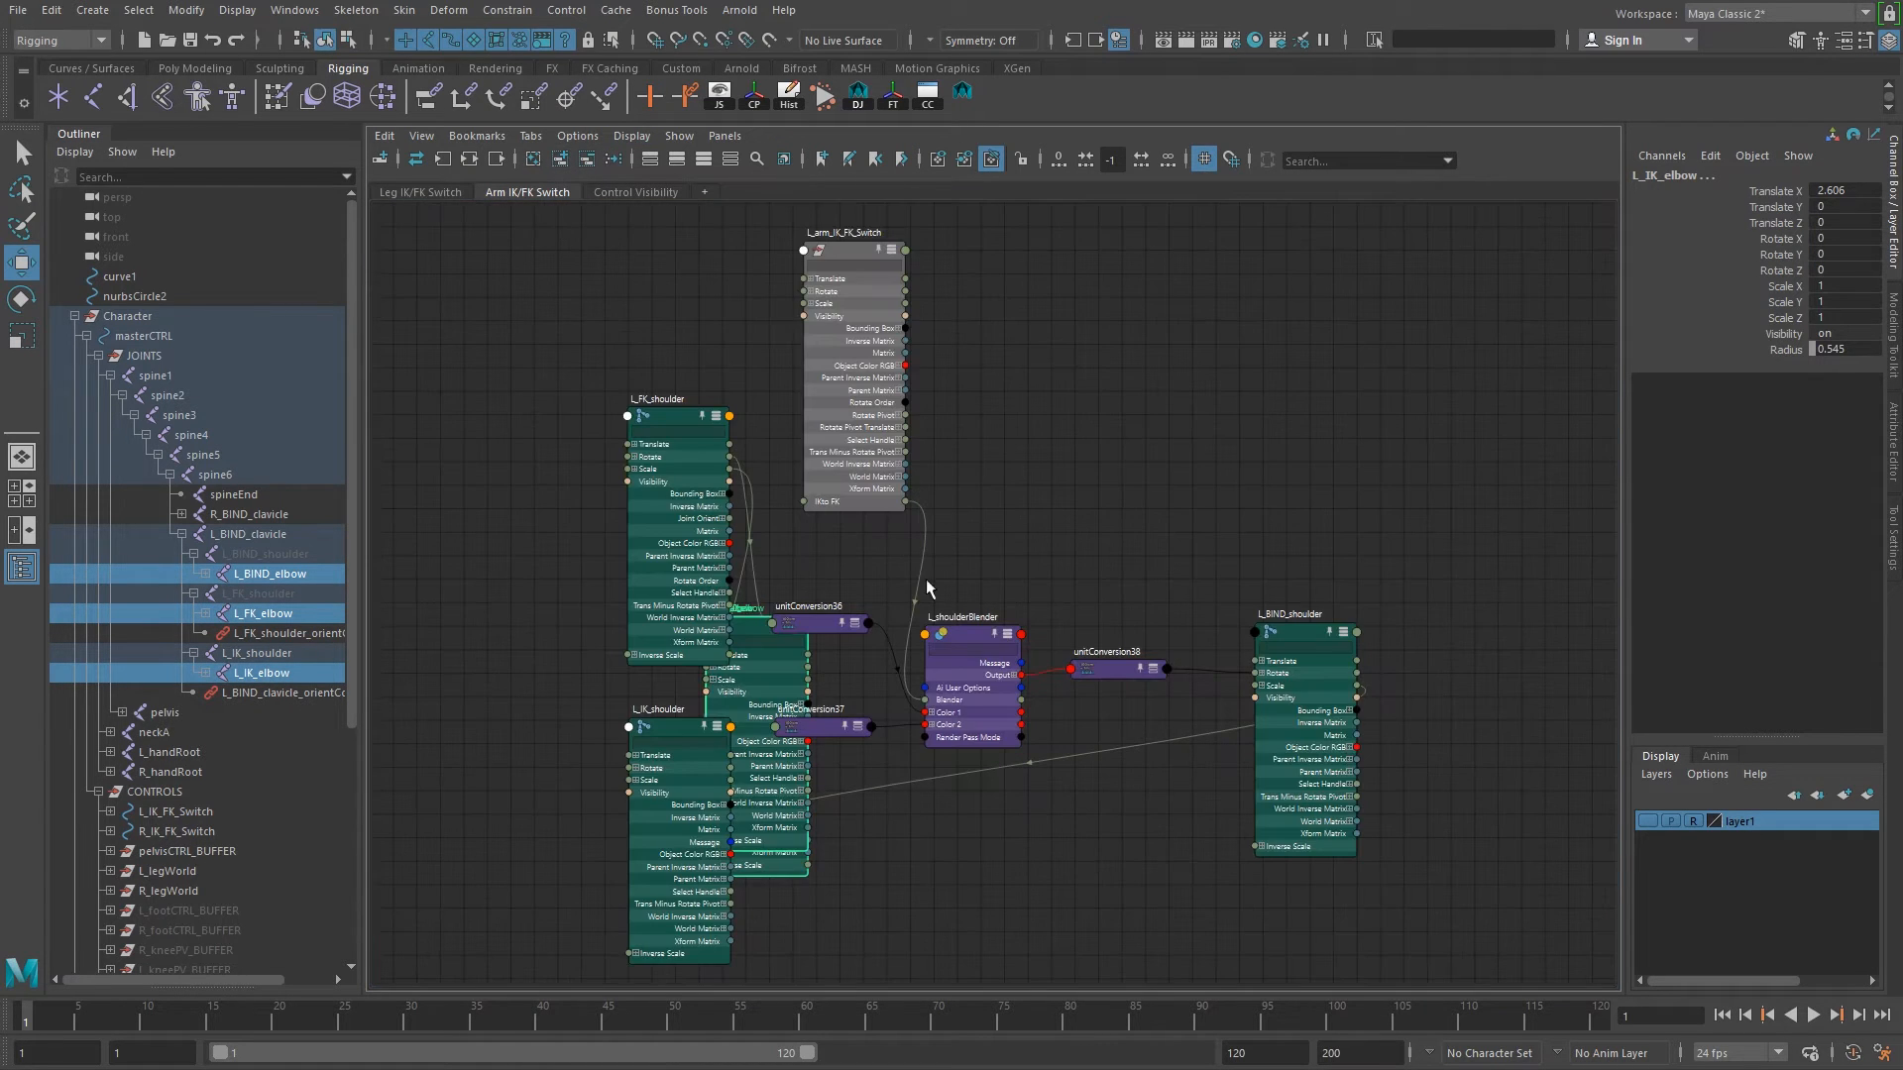
Move the stacked elbow nodes to free space, placing L_IK_elbow below the IK shoulder and L_BIND_elbow below L_BIND_shoulder.
left_click_drag(744, 504, 986, 774)
key("f")
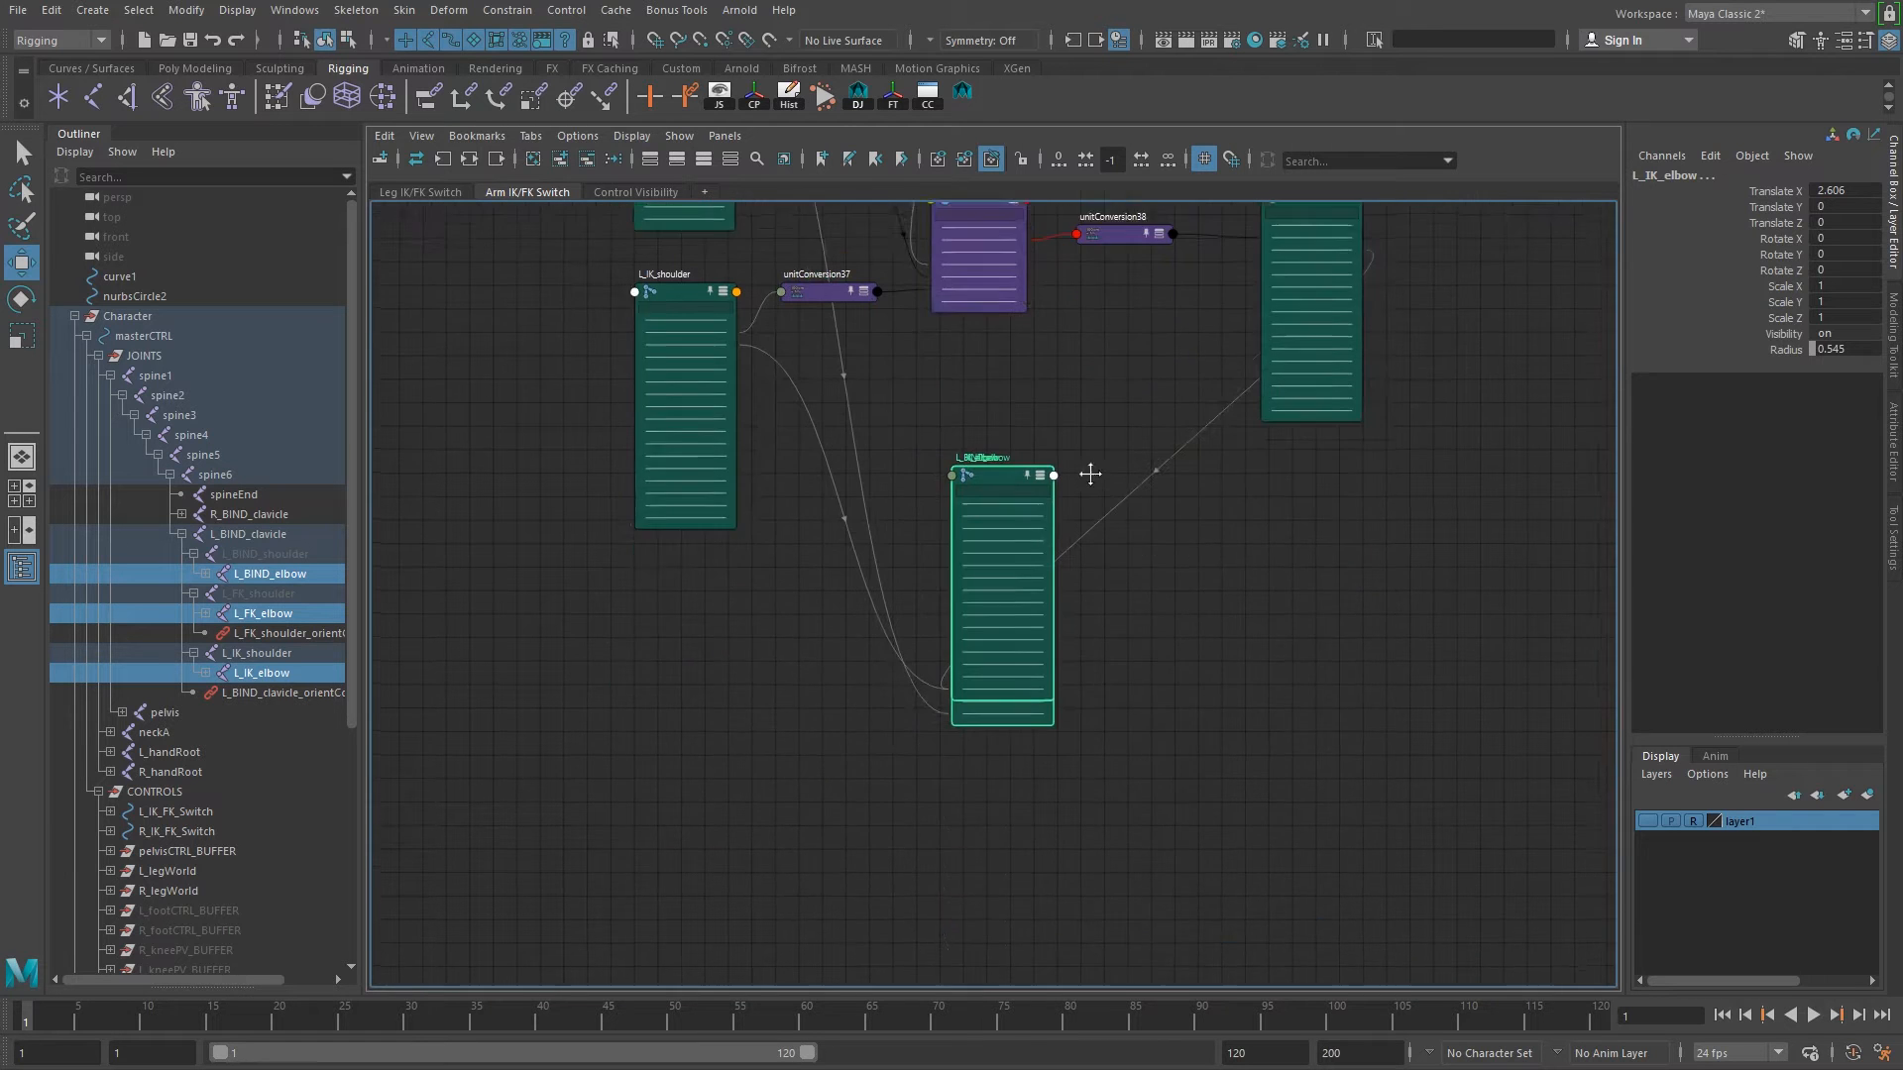
left_click(1133, 728)
left_click_drag(1007, 448, 683, 859)
middle_click_drag(832, 756, 831, 543, "alt")
left_click_drag(680, 659, 693, 741)
left_click_drag(1003, 226, 1438, 402)
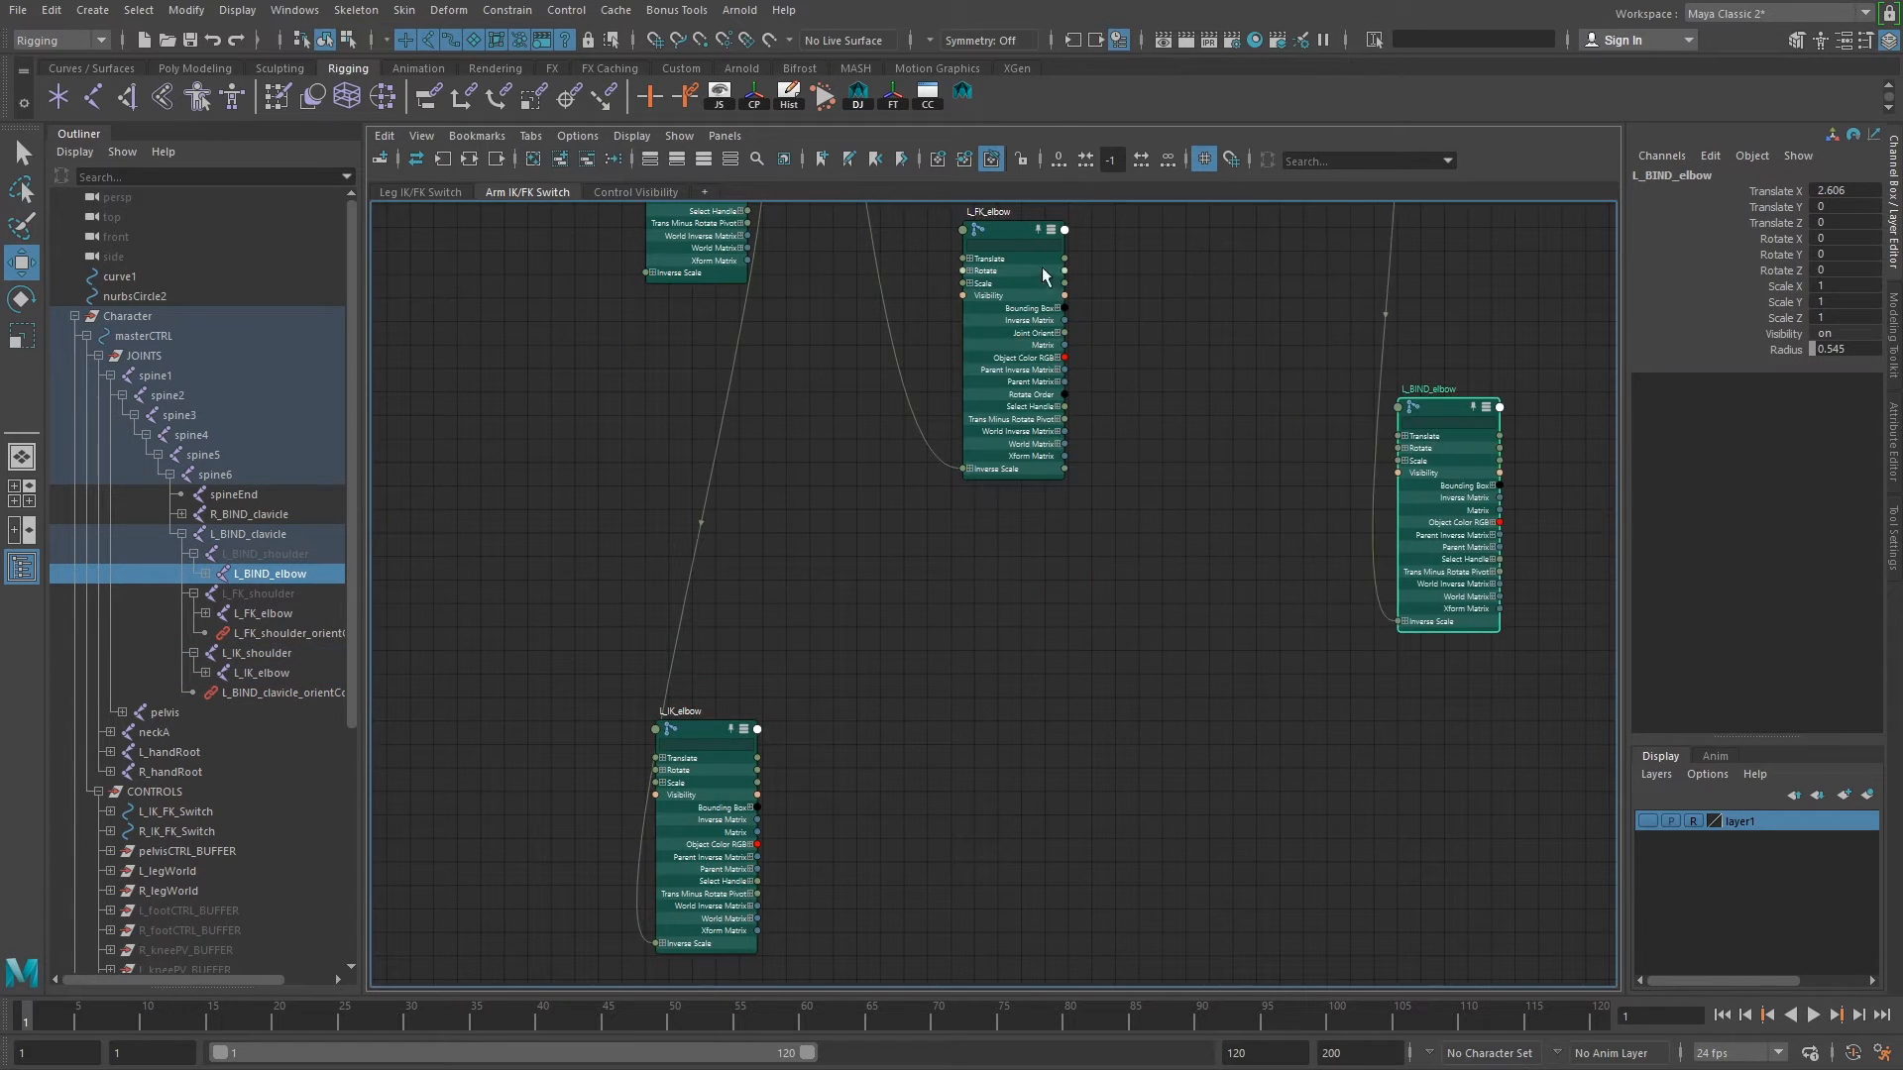
Place L_FK_elbow between L_IK_shoulder and L_IK_elbow, aligning the two elbow nodes in the same column.
left_click_drag(1000, 226, 682, 403)
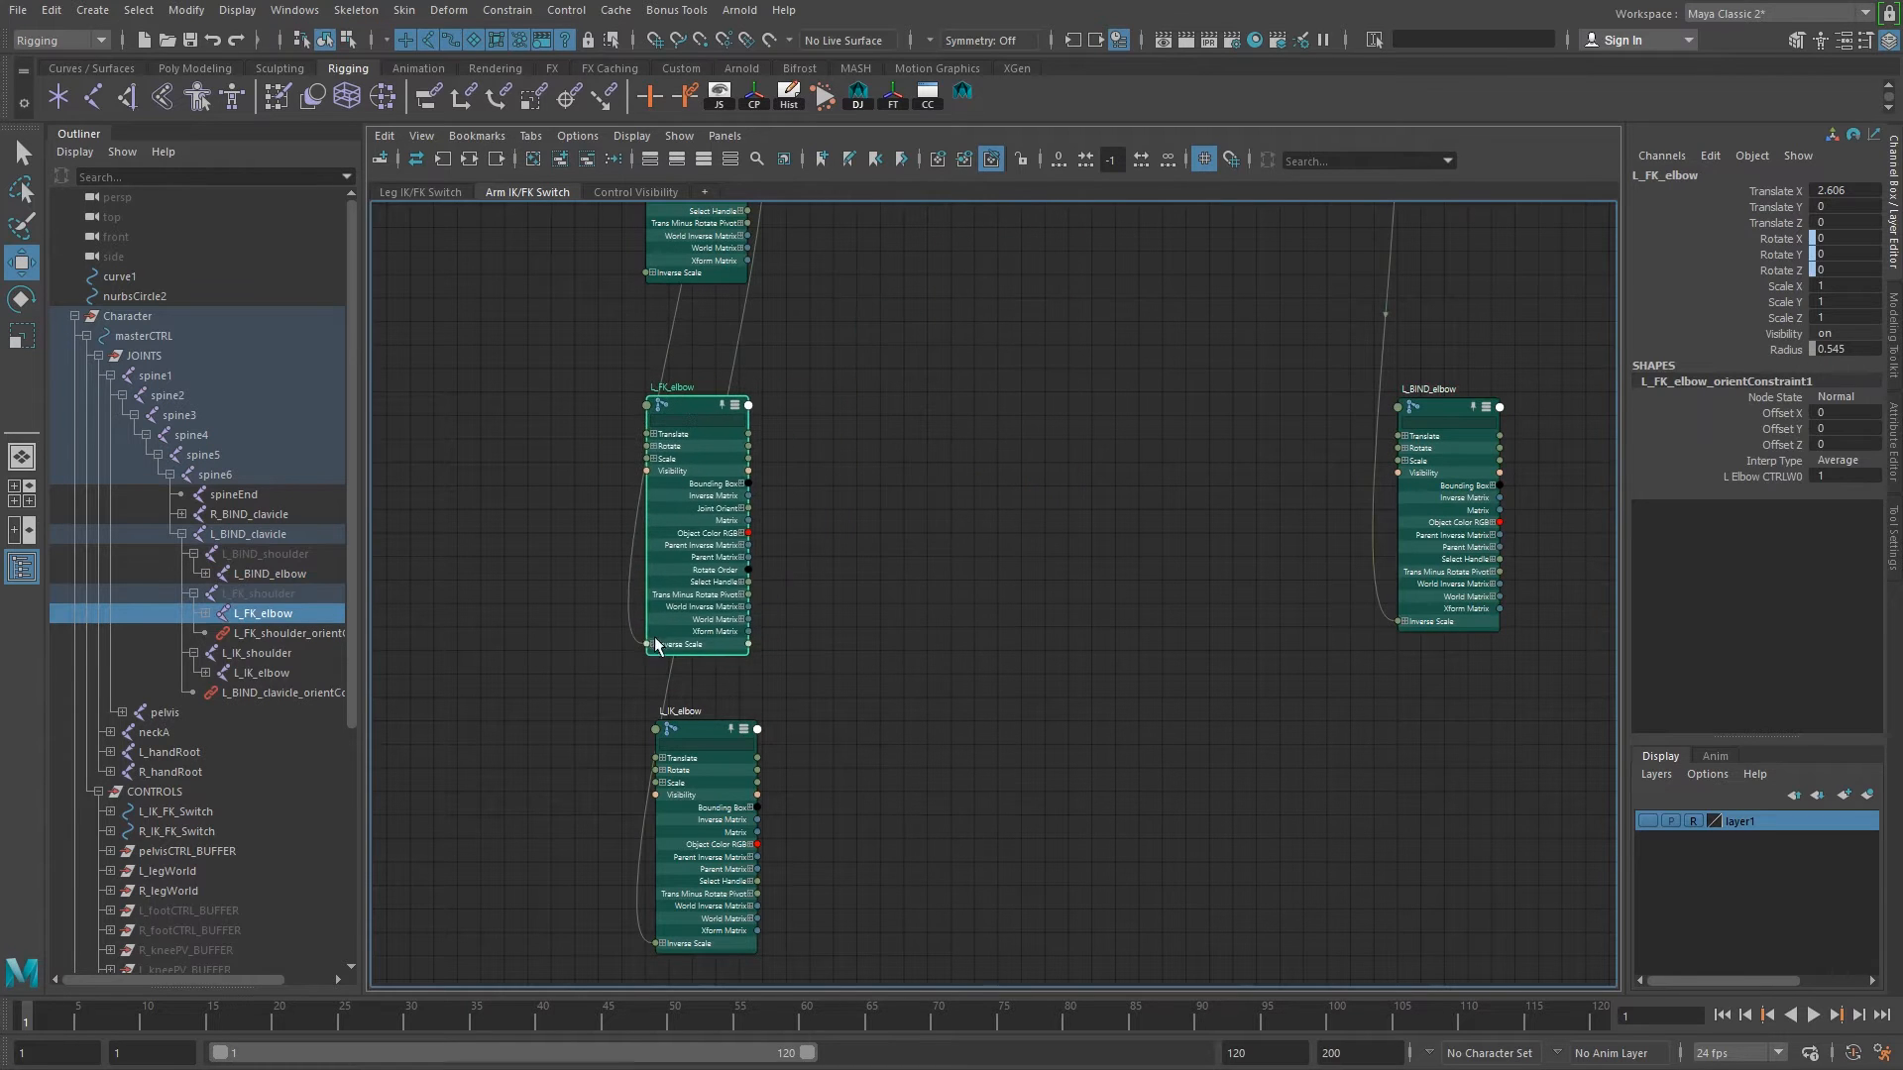
left_click_drag(702, 723, 694, 699)
middle_click_drag(1016, 638, 903, 726, "alt")
right_click_drag(1188, 626, 1031, 583, "alt")
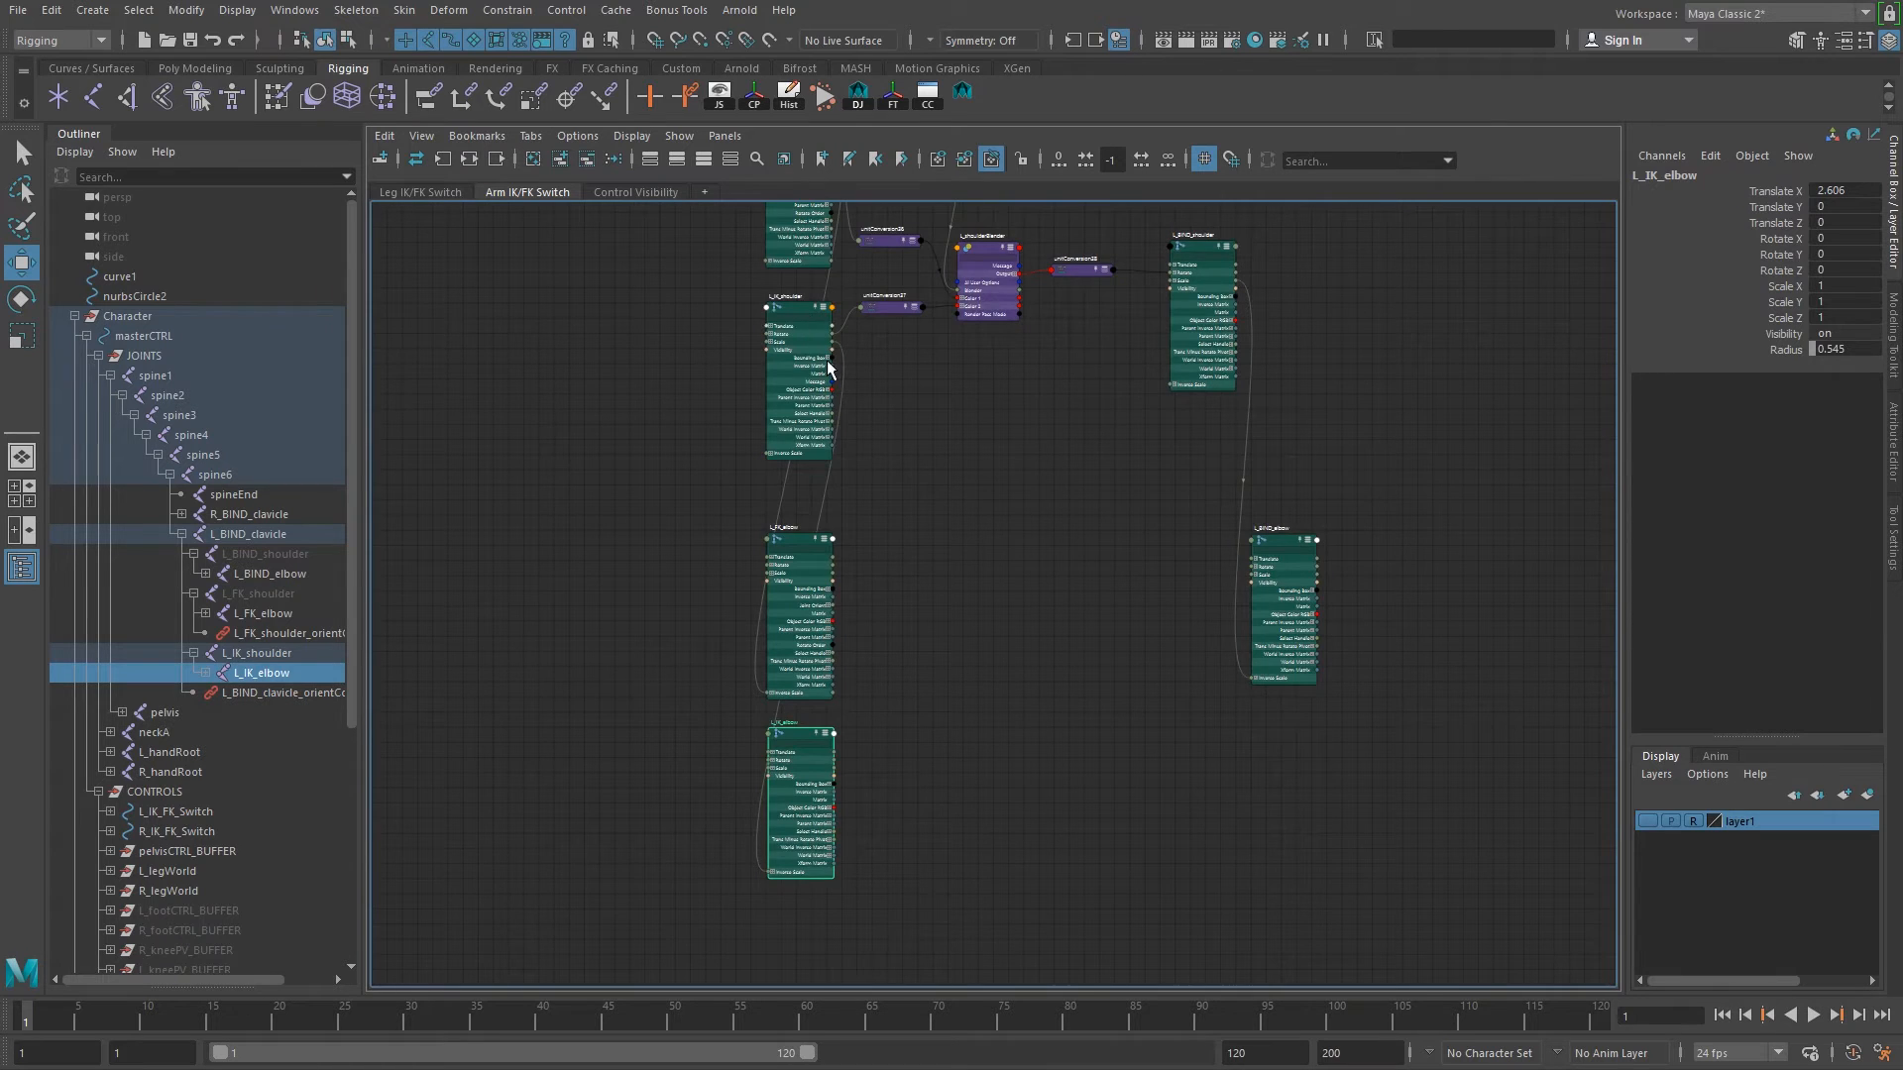
right_click_drag(823, 417, 917, 442, "alt")
middle_click_drag(917, 443, 918, 602, "alt")
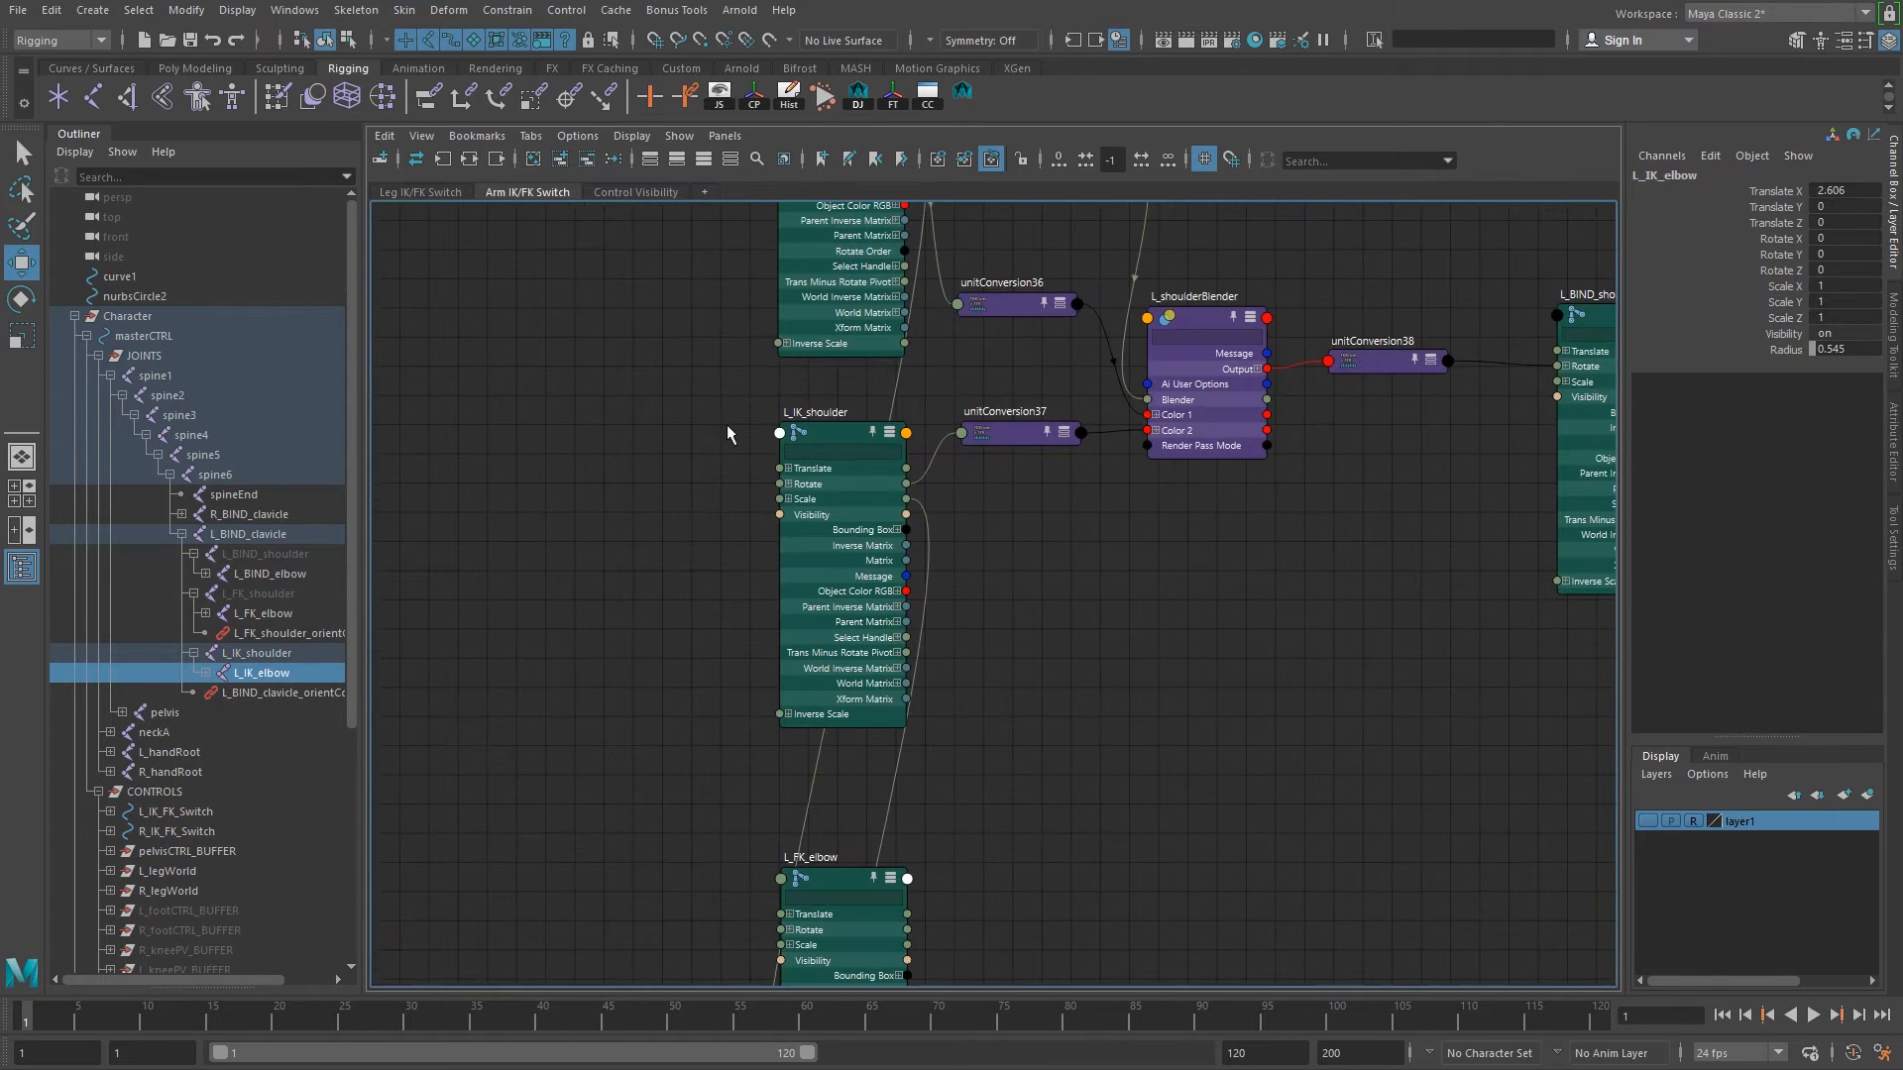
Examine the layout of the FK, IK and BIND elbow nodes in relation to the shoulder blend network.
left_click(907, 877)
left_click(1008, 702)
middle_click_drag(1008, 701, 1270, 513, "alt")
left_click(1139, 684)
middle_click_drag(1169, 680, 1017, 604, "alt")
middle_click_drag(1190, 646, 1064, 623, "alt")
right_click_drag(1217, 635, 1166, 646, "alt")
scroll(1166, 647, "down", 2)
middle_click_drag(1166, 646, 905, 518, "alt")
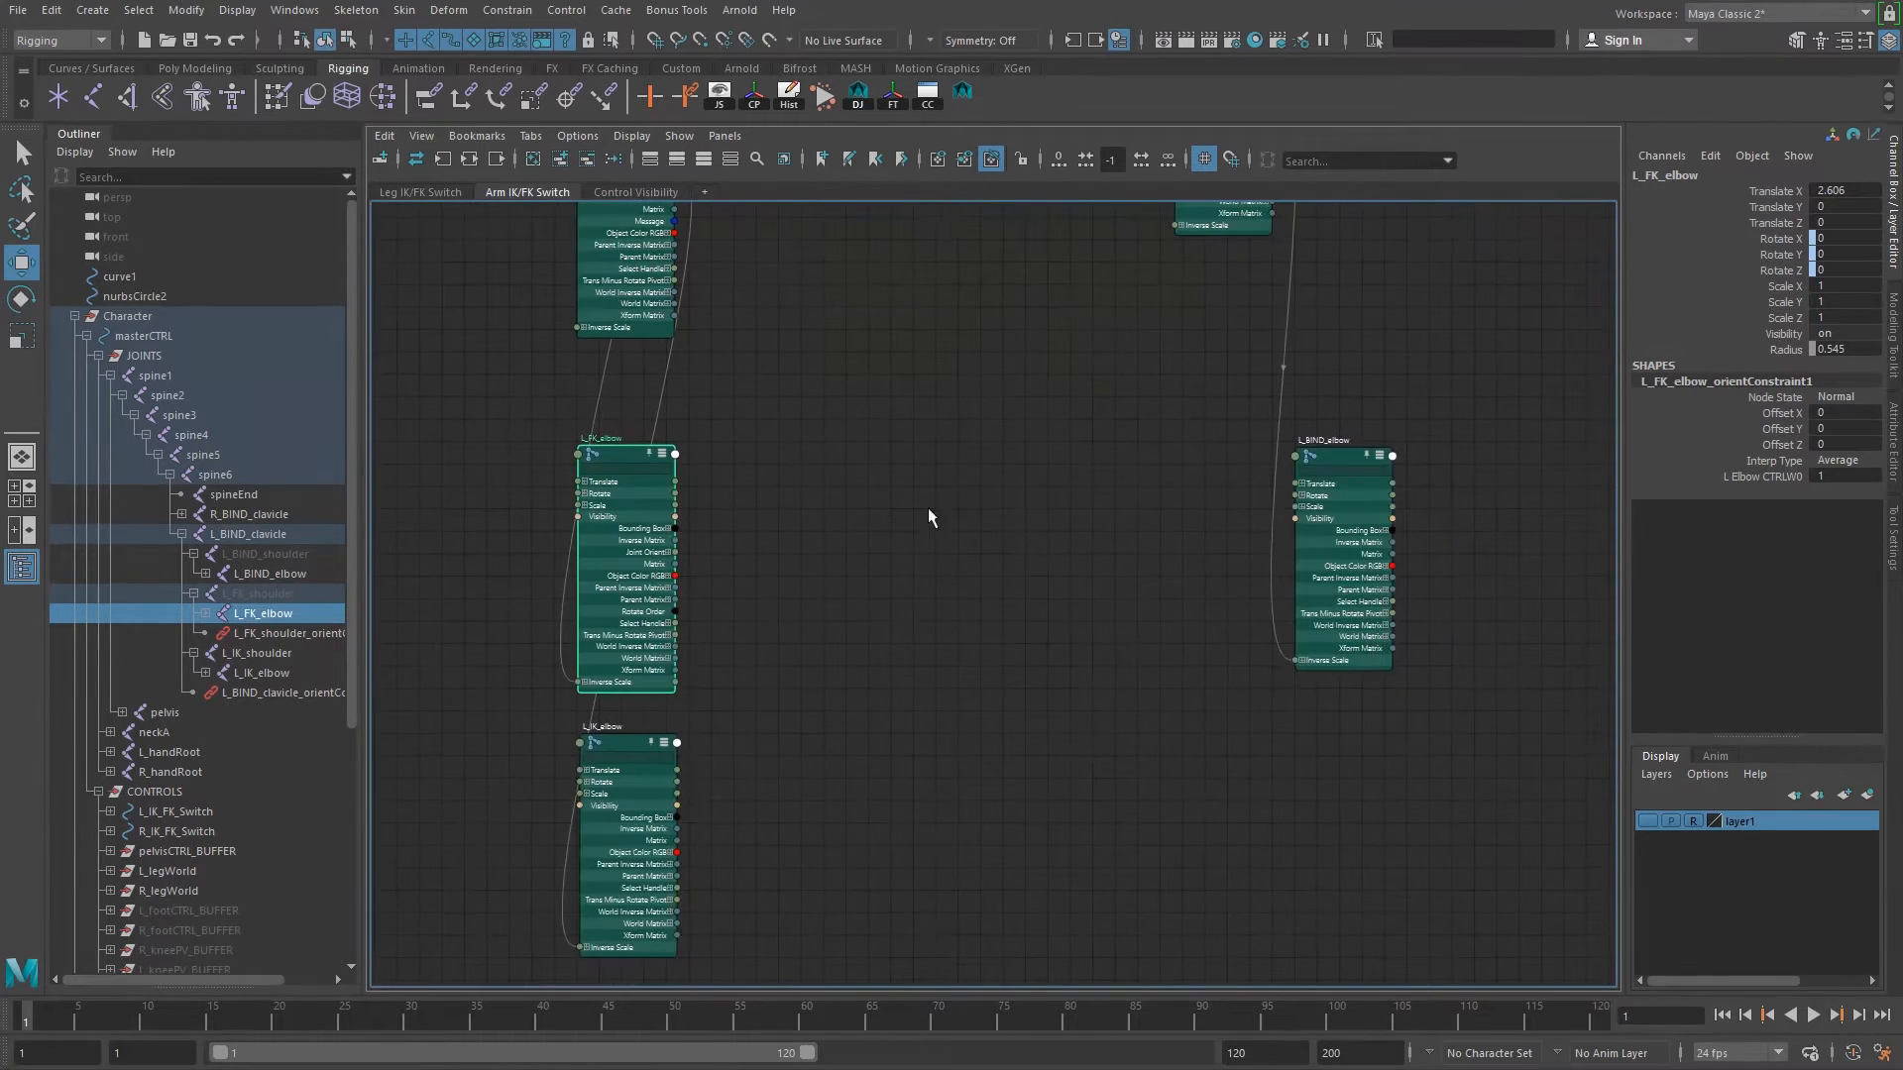
left_click(1339, 562)
middle_click_drag(1101, 535, 1037, 800, "alt")
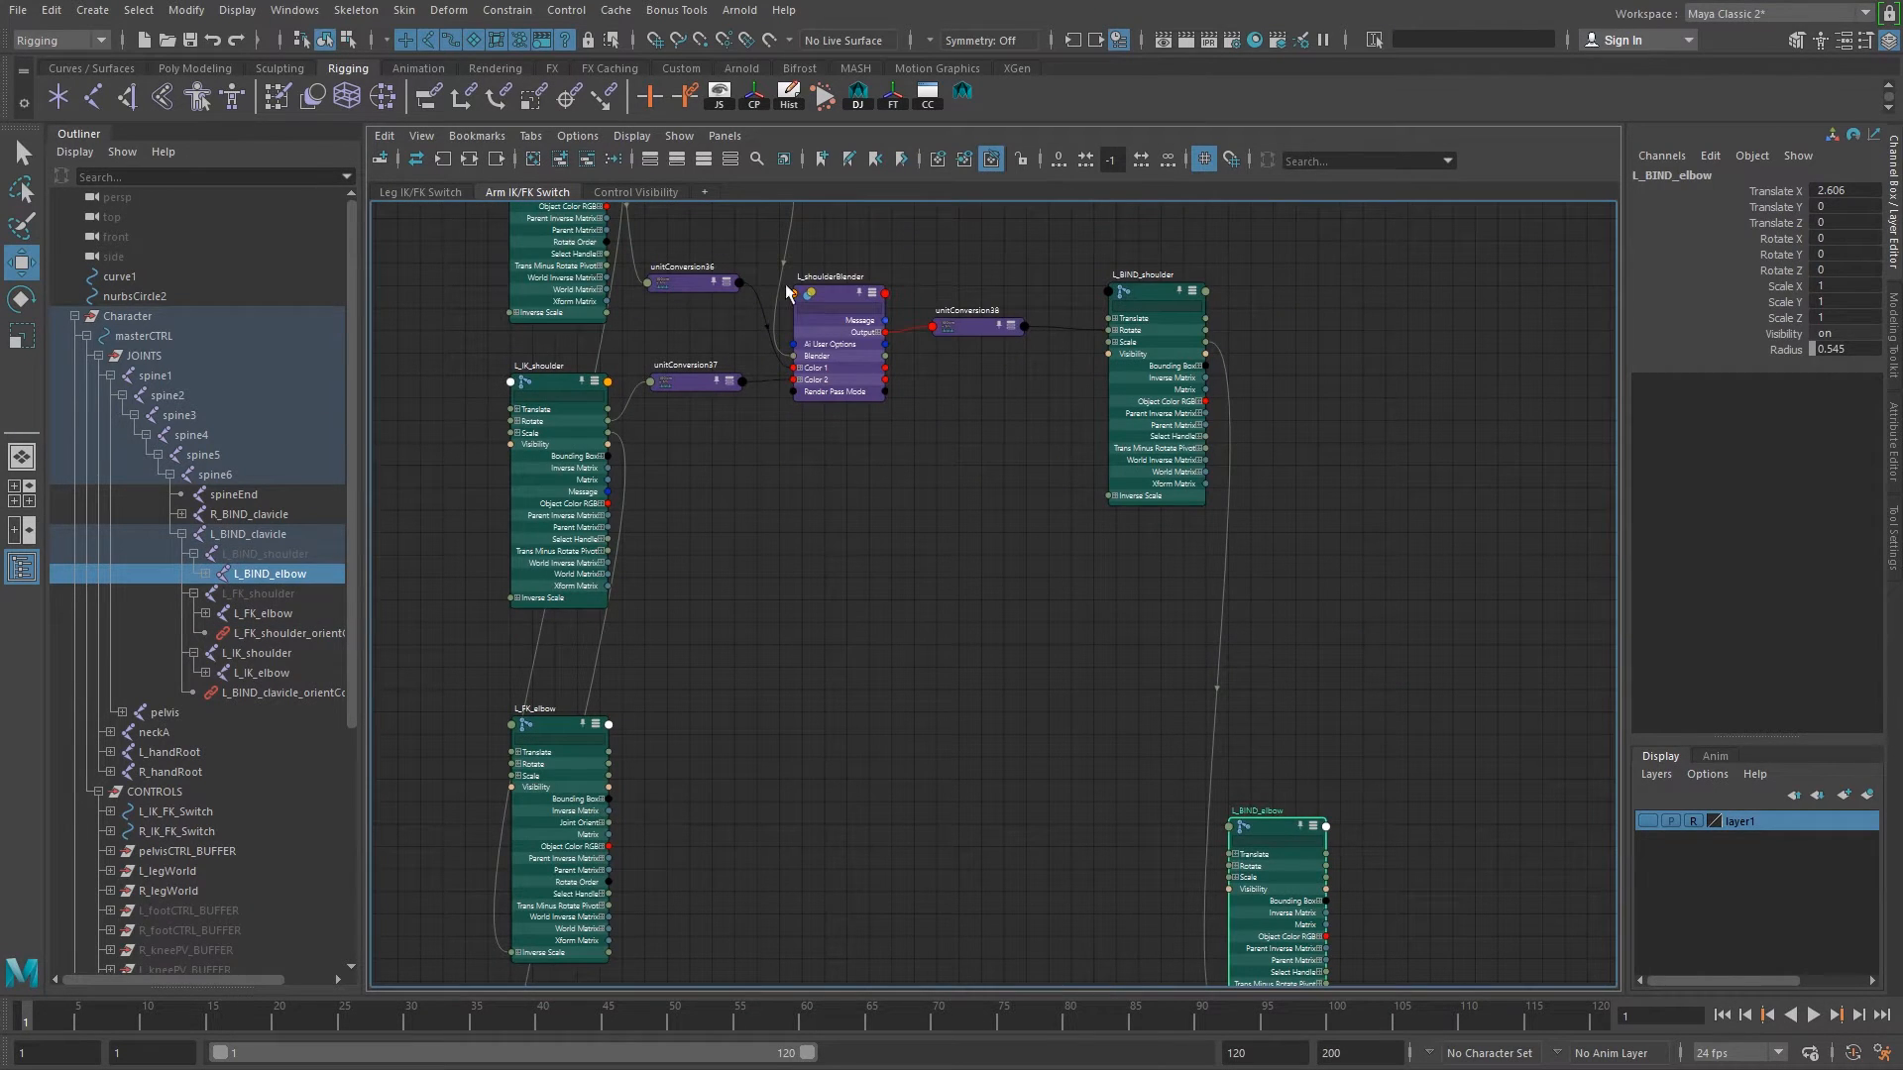
Duplicate L_shoulderBlender and place the copy between the FK/IK elbow nodes and L_BIND_elbow.
left_click(823, 296)
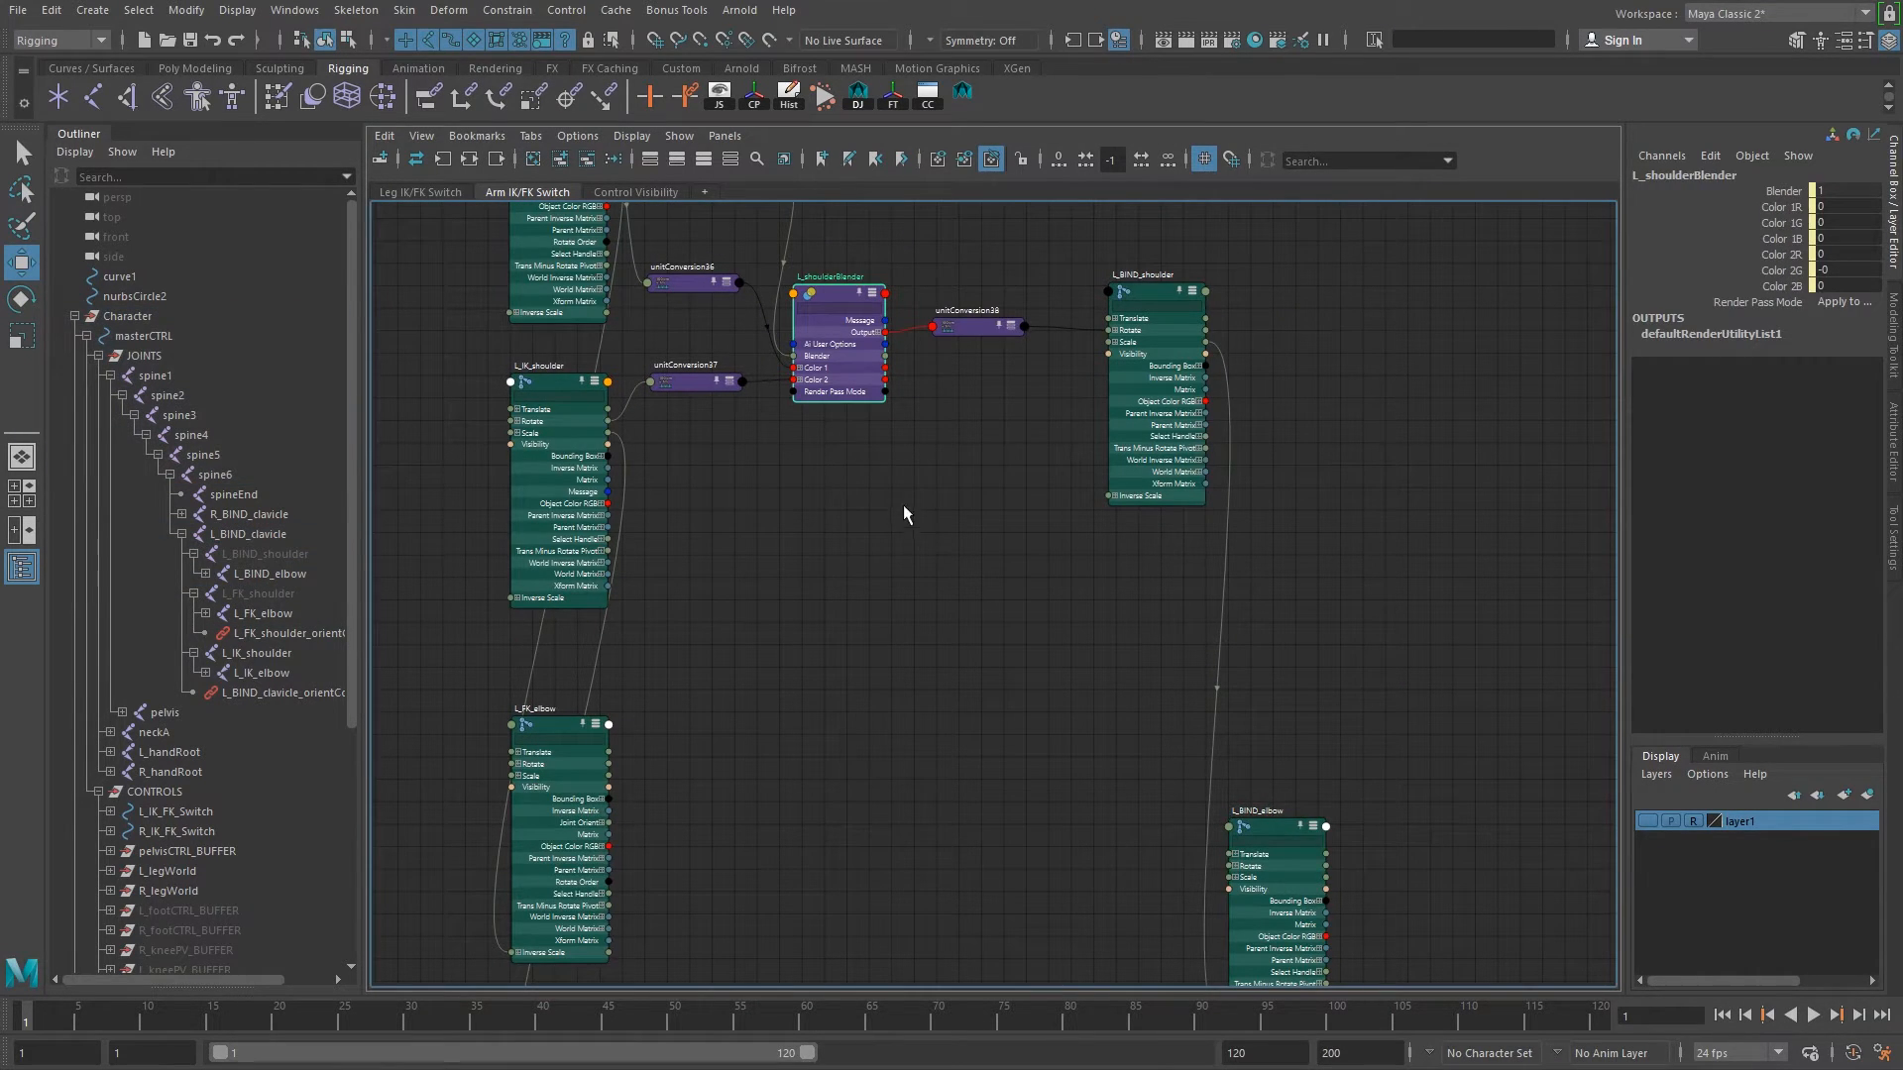
key("ctrl+d")
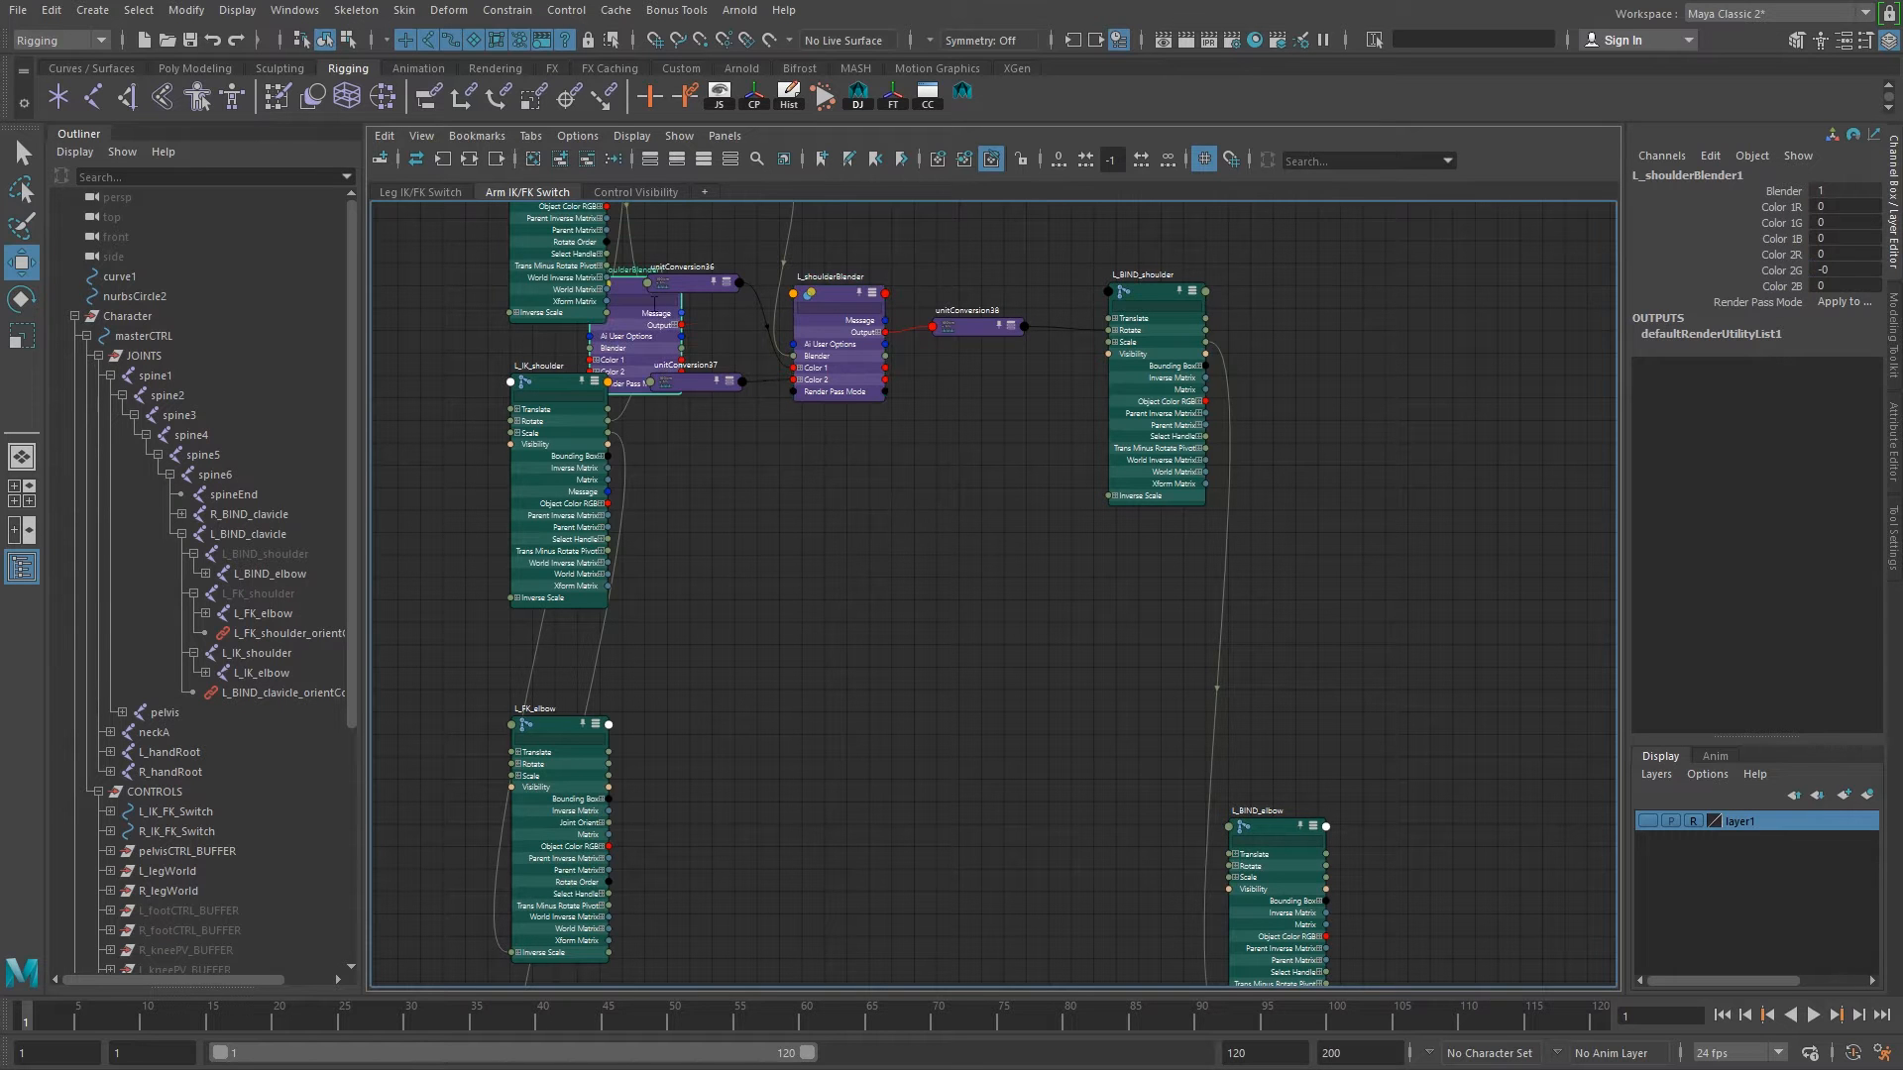
left_click_drag(628, 289, 893, 823)
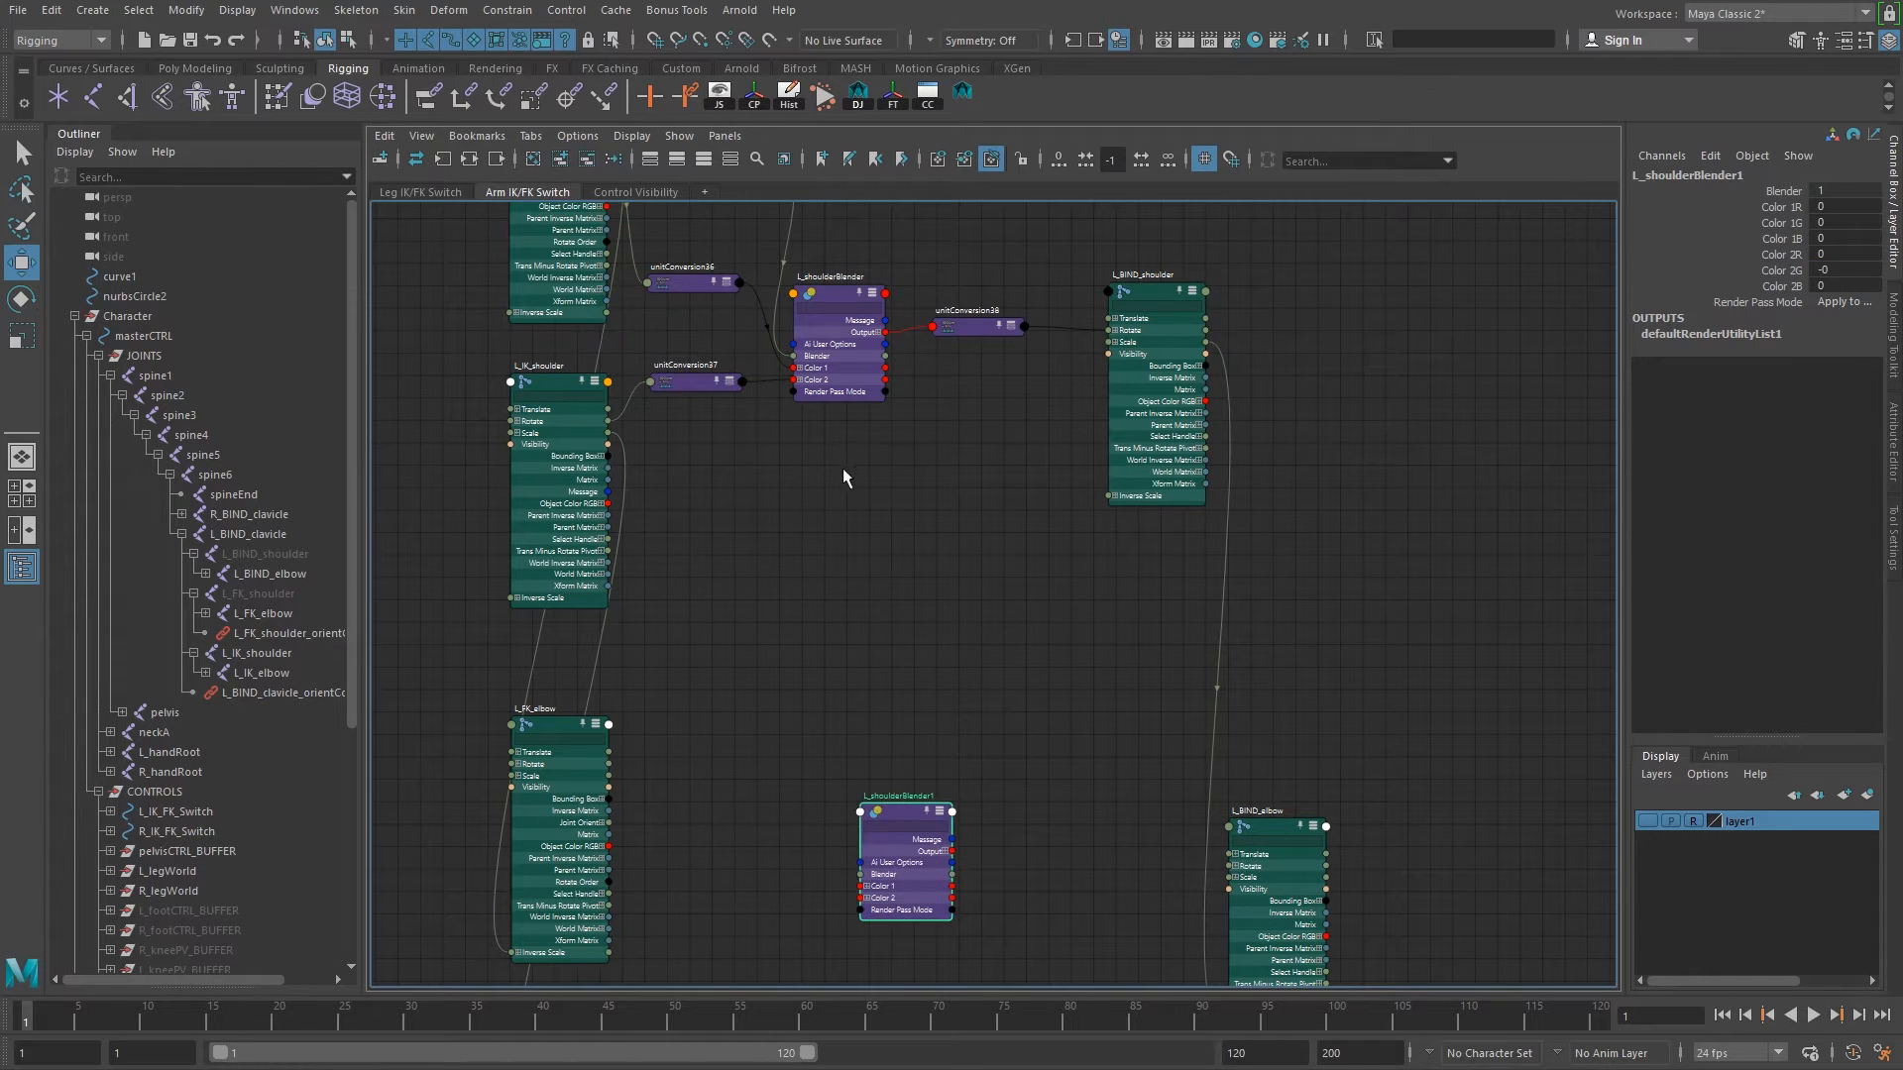
middle_click_drag(920, 508, 875, 195, "alt")
left_click_drag(860, 498, 860, 591)
middle_click_drag(889, 527, 997, 357, "alt")
Rename the duplicated blendColors node as L_elbowBlender.
right_click_drag(997, 358, 1169, 644, "alt")
middle_click_drag(1090, 426, 872, 530, "alt")
right_click_drag(872, 530, 1328, 693, "alt")
middle_click_drag(823, 428, 877, 461, "alt")
double_click(808, 424)
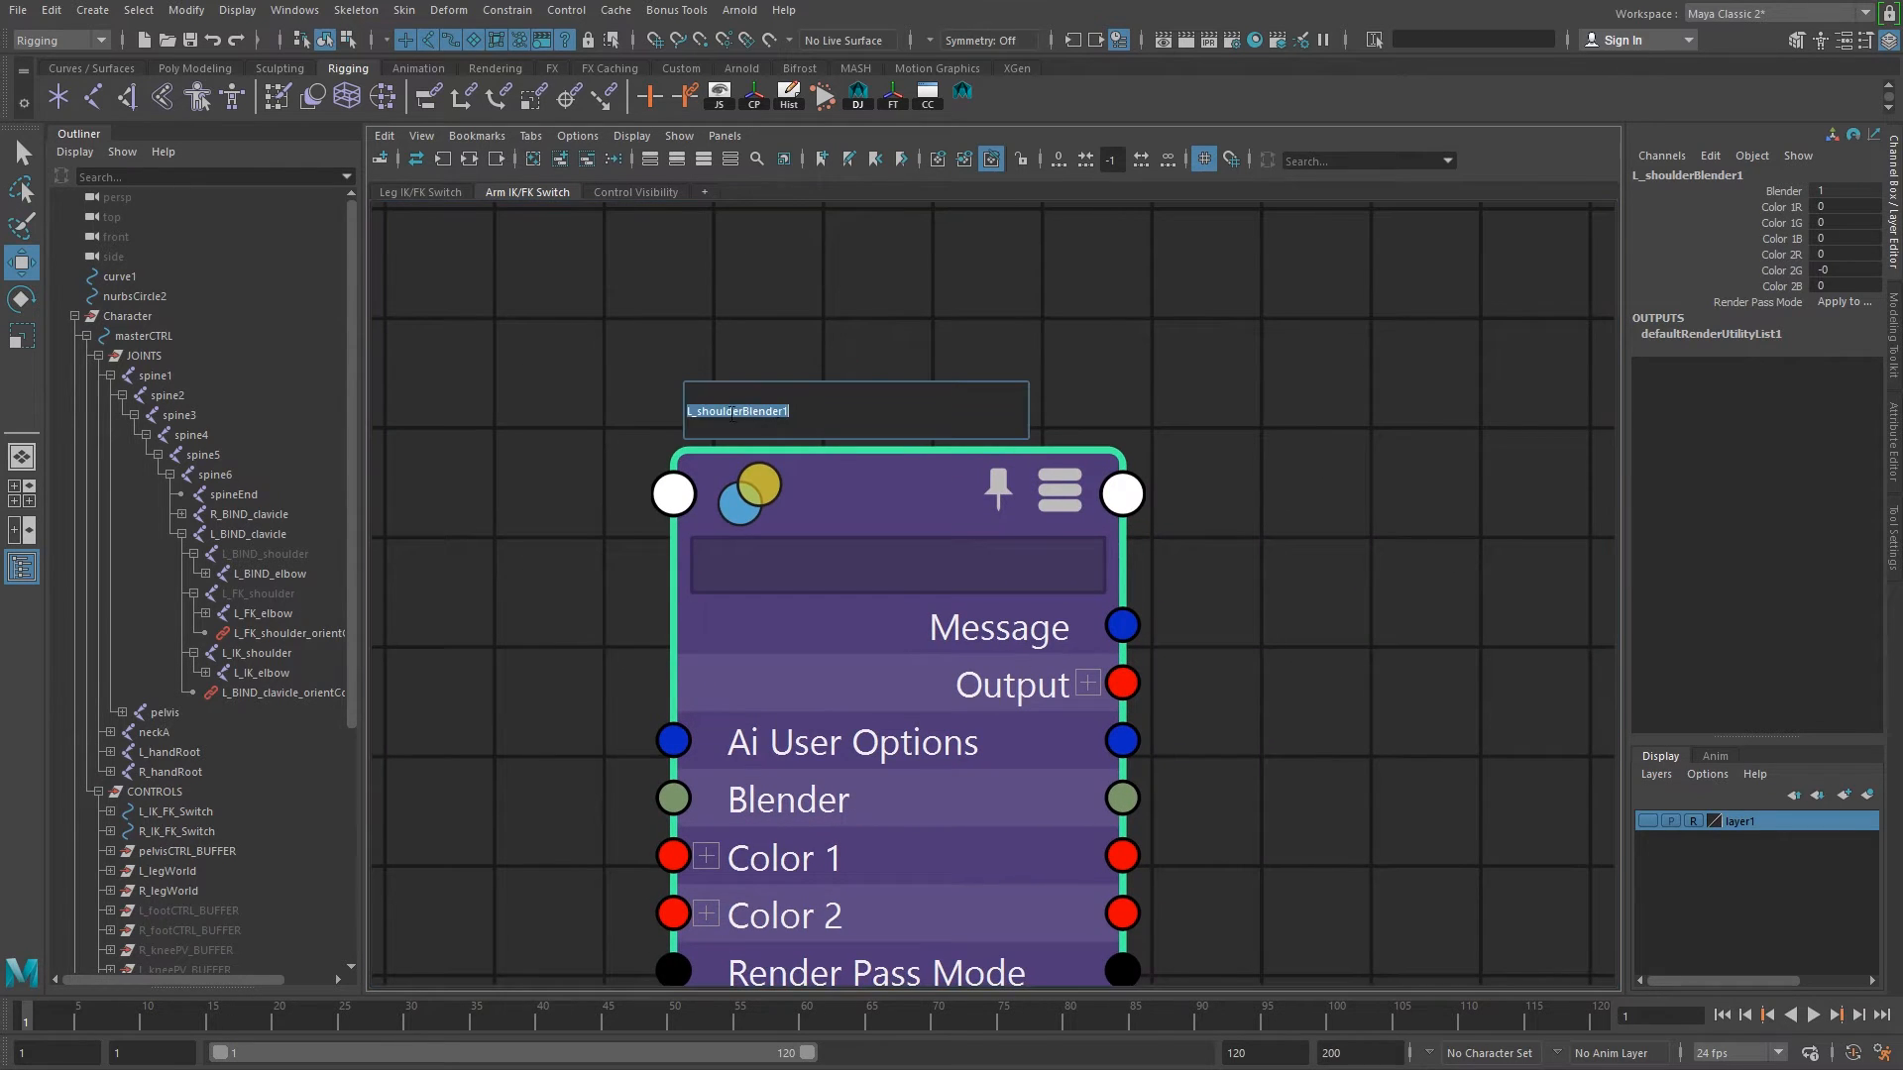
left_click(697, 411)
key("Delete")
key("Delete")
key("Delete")
key("Delete")
key("Delete")
key("Delete")
key("Delete")
key("Delete")
type("elbow")
key("Return")
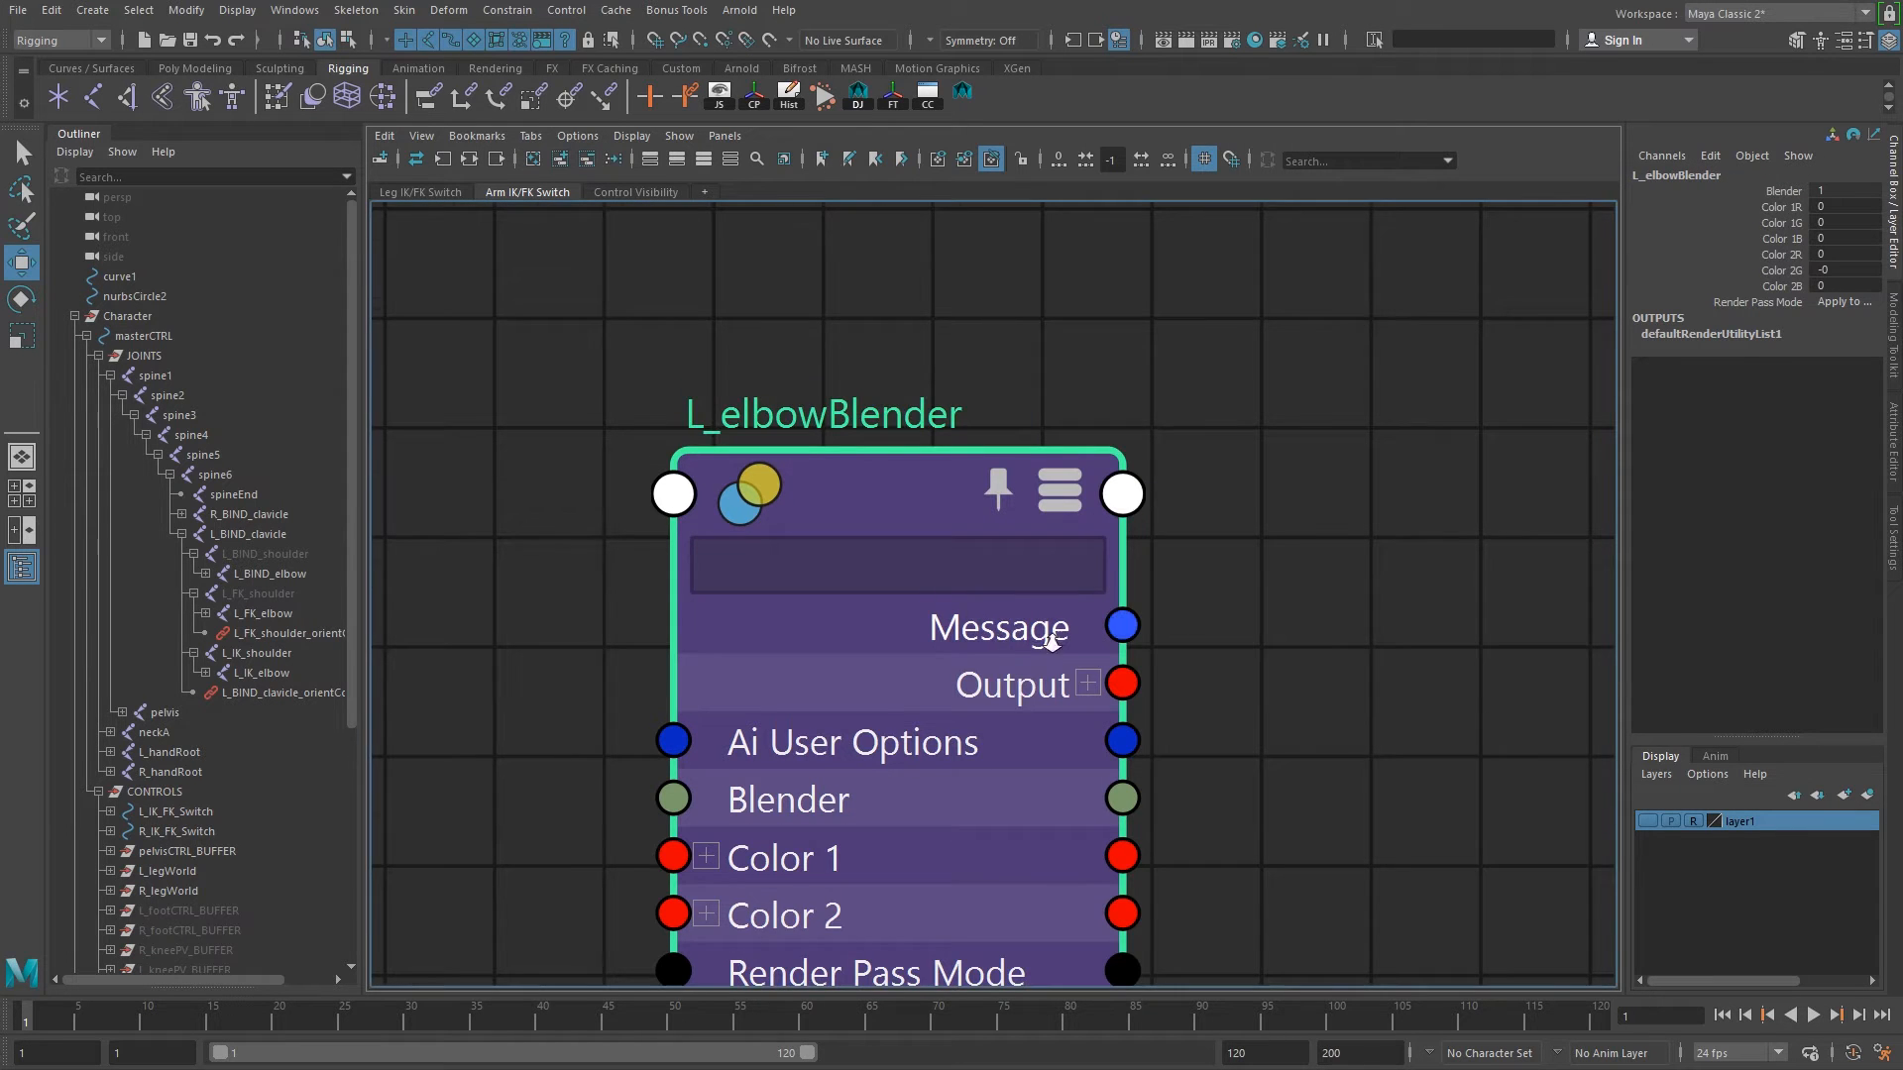
Connect L_FK_elbow Rotate to Color 1 of L_elbowBlender.
scroll(1048, 639, "down", 2)
scroll(805, 643, "down", 1)
middle_click_drag(807, 646, 1148, 614, "alt")
right_click_drag(1148, 614, 935, 612, "alt")
middle_click_drag(935, 612, 807, 722, "alt")
right_click_drag(806, 722, 1033, 724, "alt")
right_click_drag(594, 397, 702, 491, "alt")
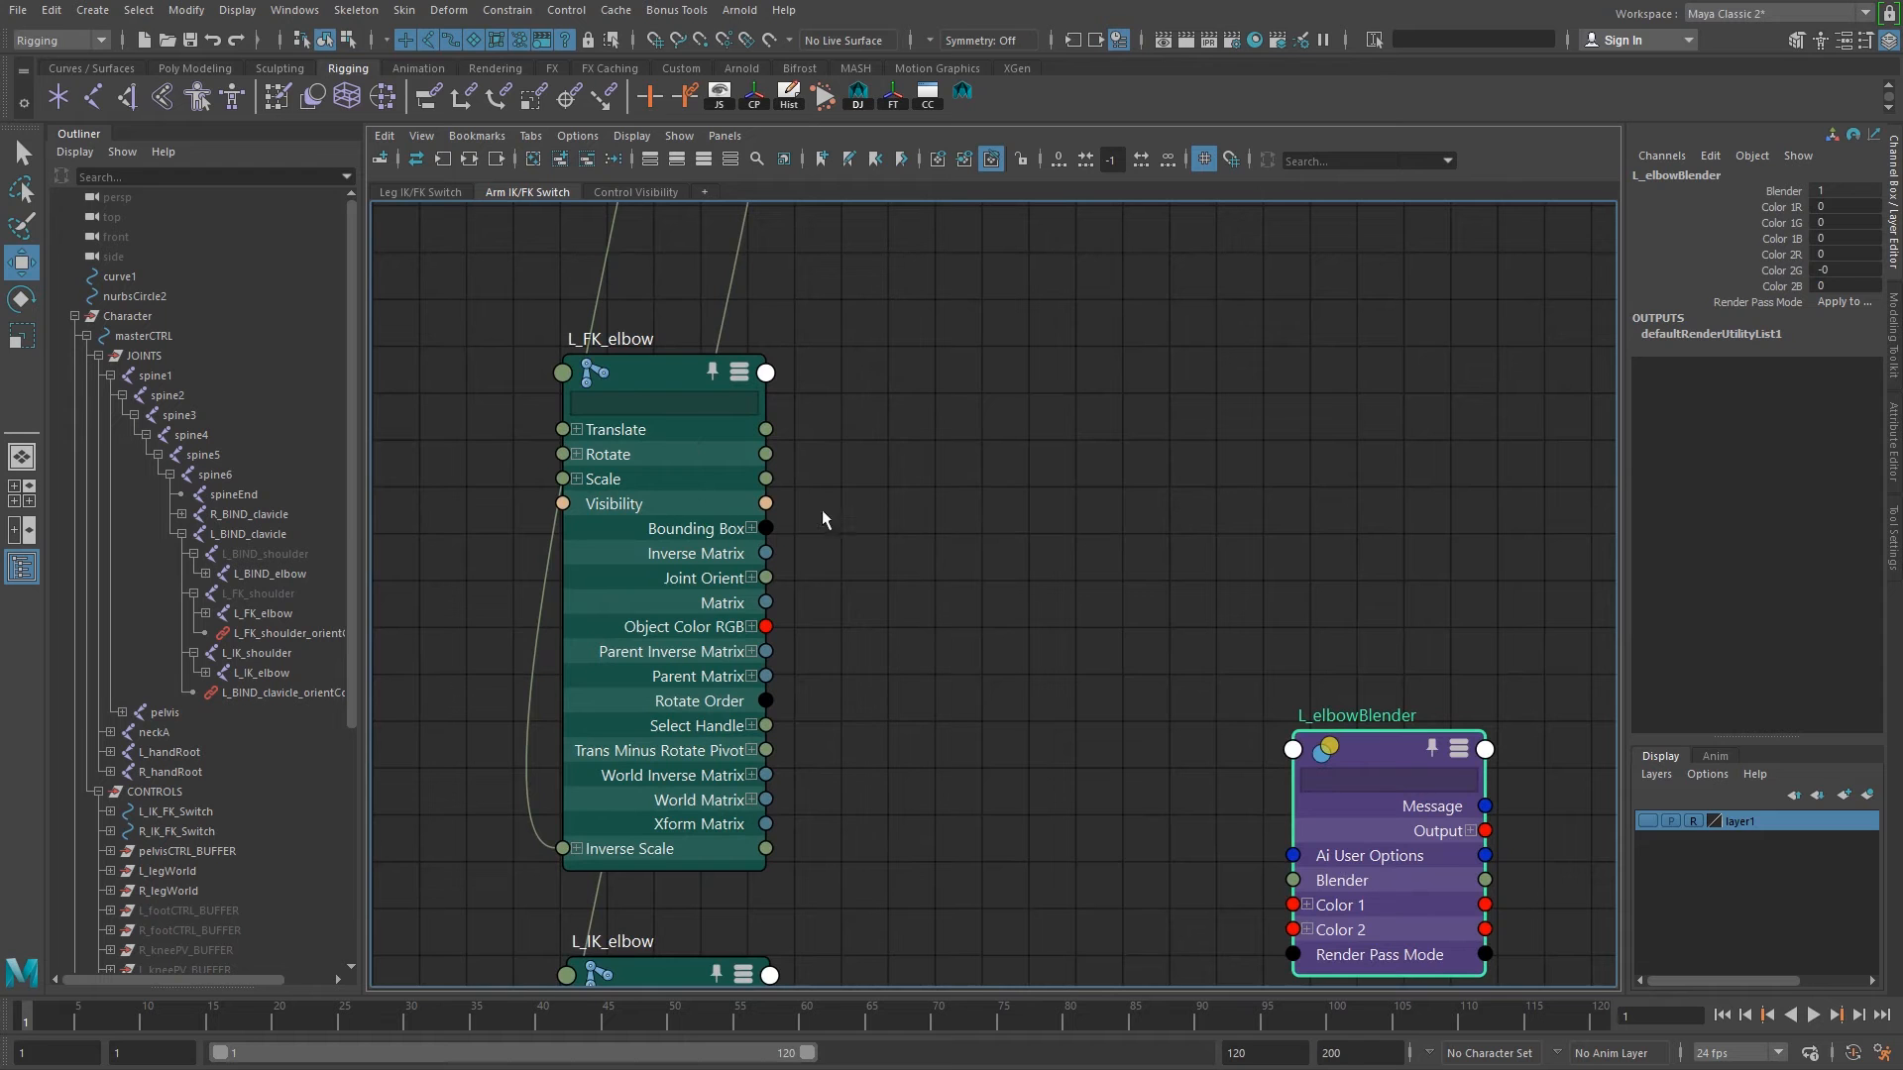
left_click_drag(766, 454, 1294, 908)
Move the new unit conversion node between L_FK_elbow and L_elbowBlender and collapse it.
right_click_drag(1314, 674, 1189, 704, "alt")
middle_click_drag(1054, 264, 1057, 709, "alt")
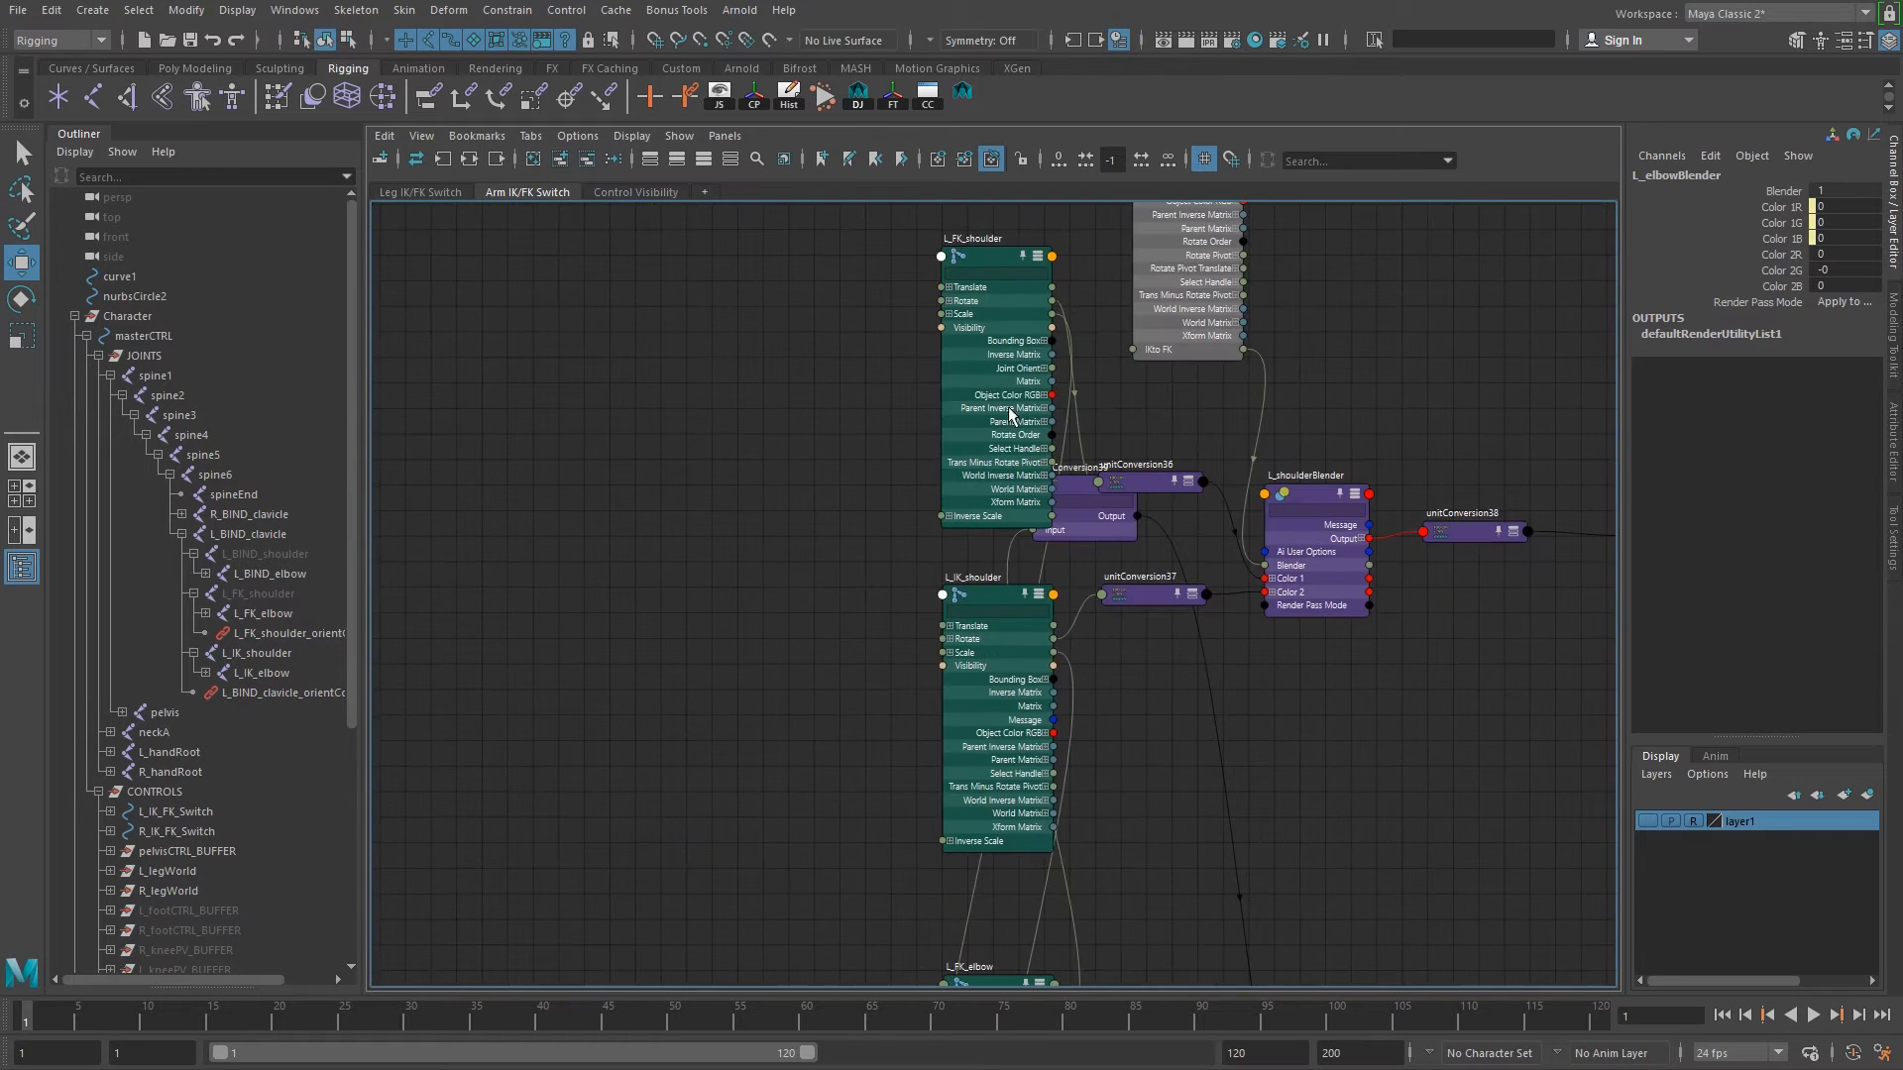
left_click_drag(1070, 488, 1203, 936)
middle_click_drag(1244, 578, 1163, 147, "alt")
left_click_drag(1110, 515, 1119, 759)
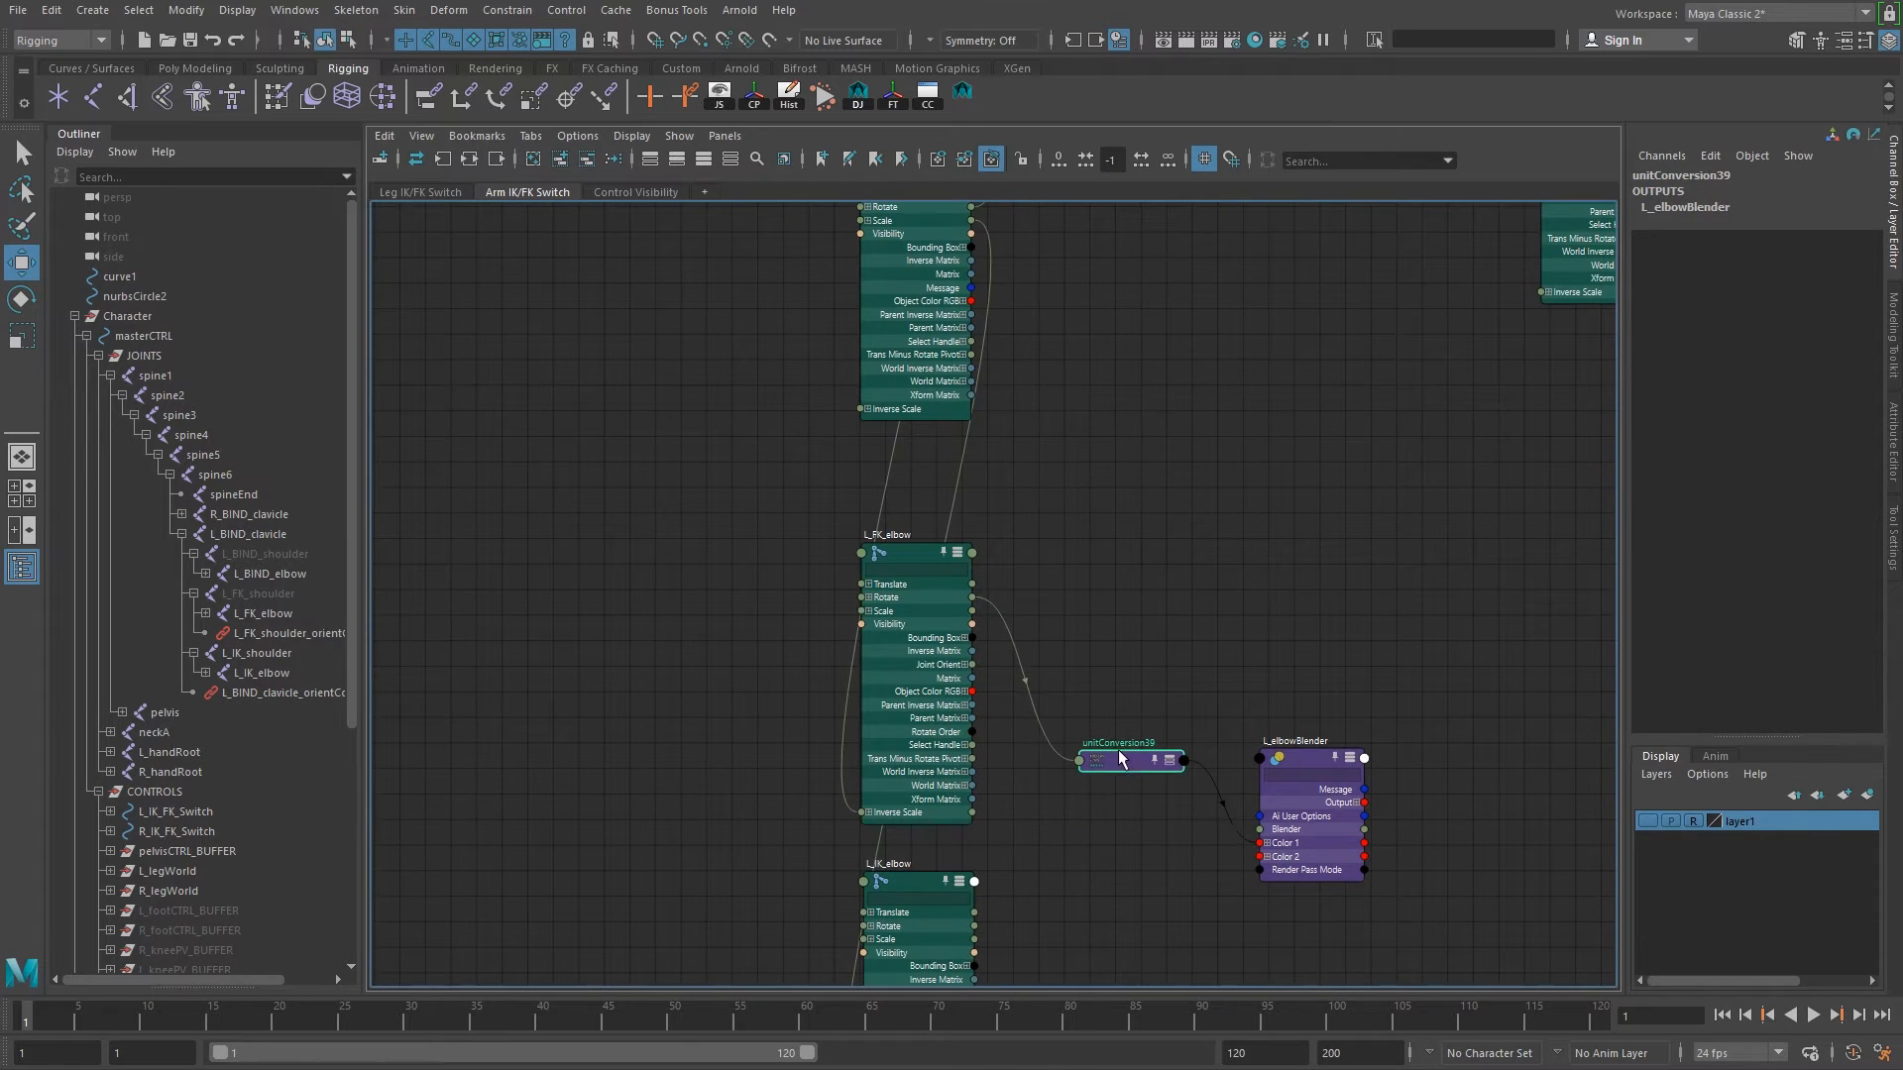
middle_click_drag(1118, 749, 1109, 599, "alt")
Connect L_IK_elbow Rotate to Color 2 of L_elbowBlender and place the collapsed unit conversion node between them.
left_click_drag(906, 775, 1194, 705)
scroll(1098, 467, "down", 3)
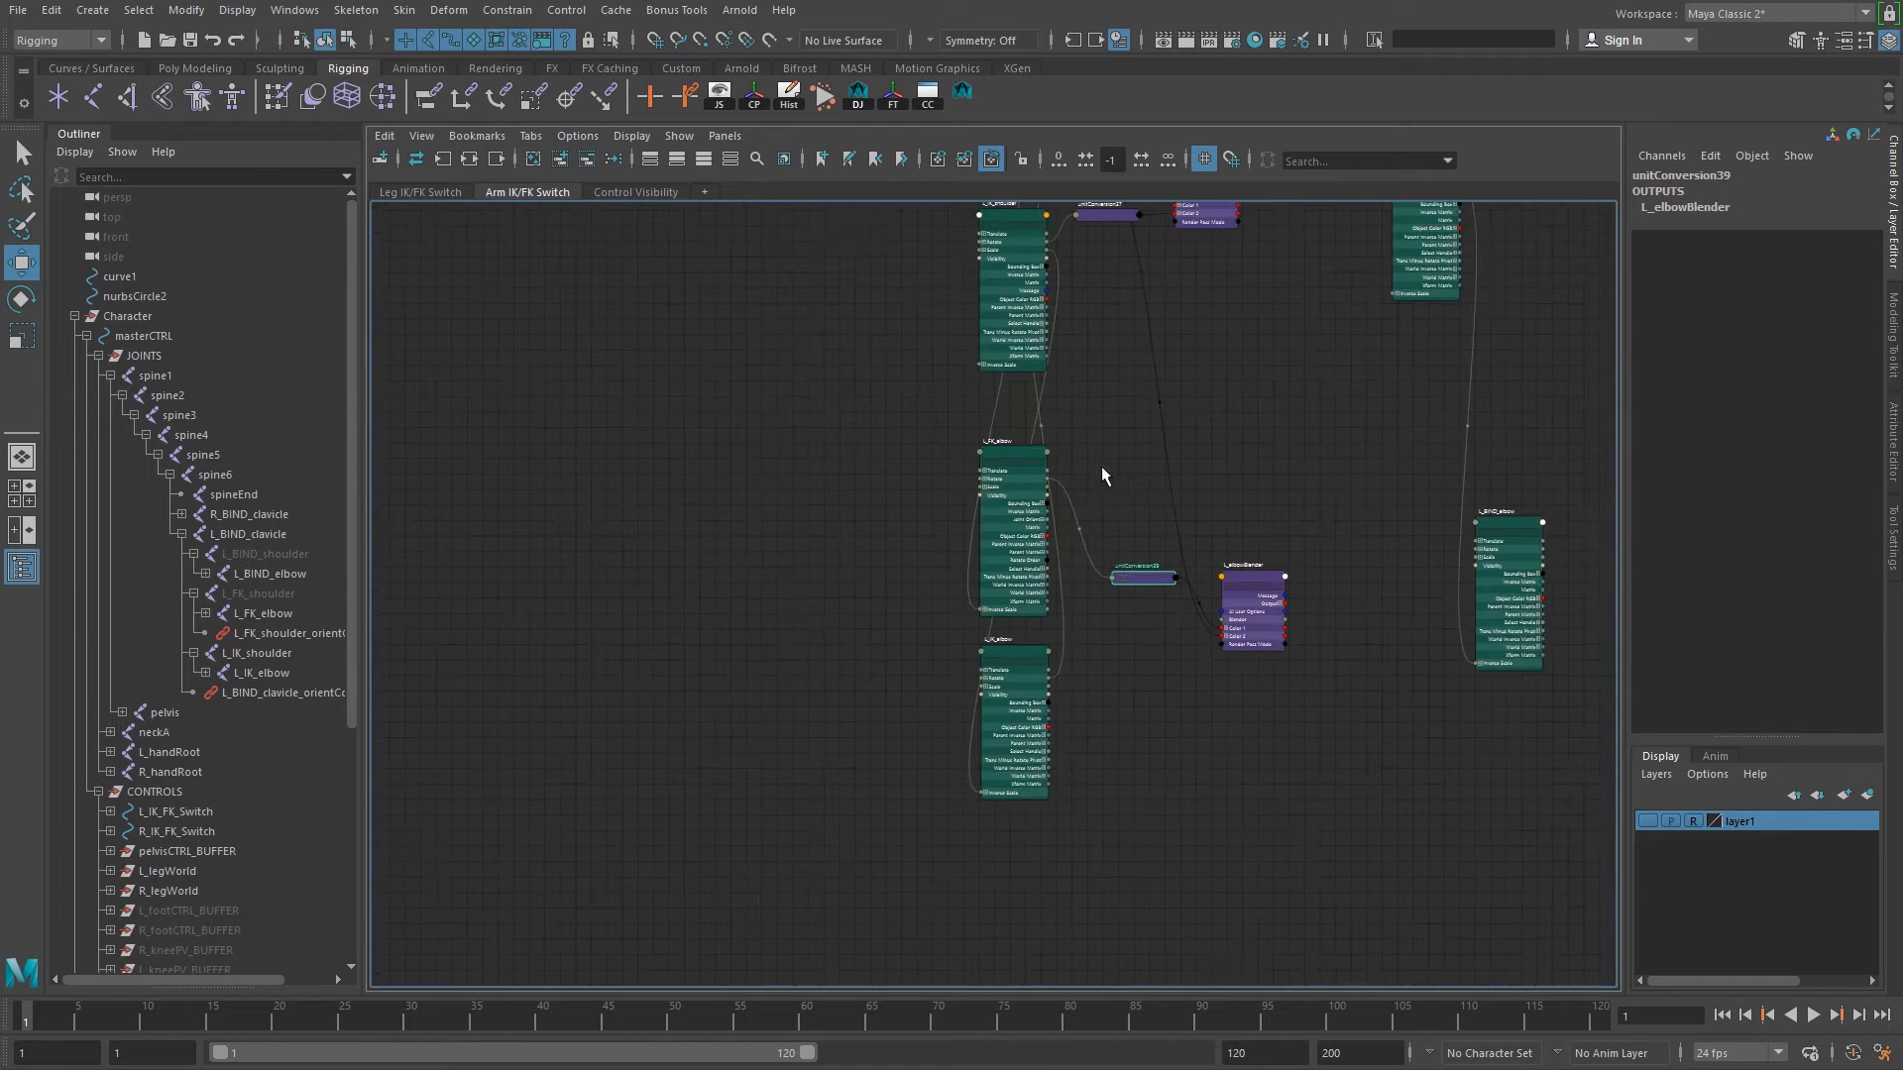
middle_click_drag(1098, 467, 999, 458, "alt")
left_click_drag(979, 466, 1045, 949)
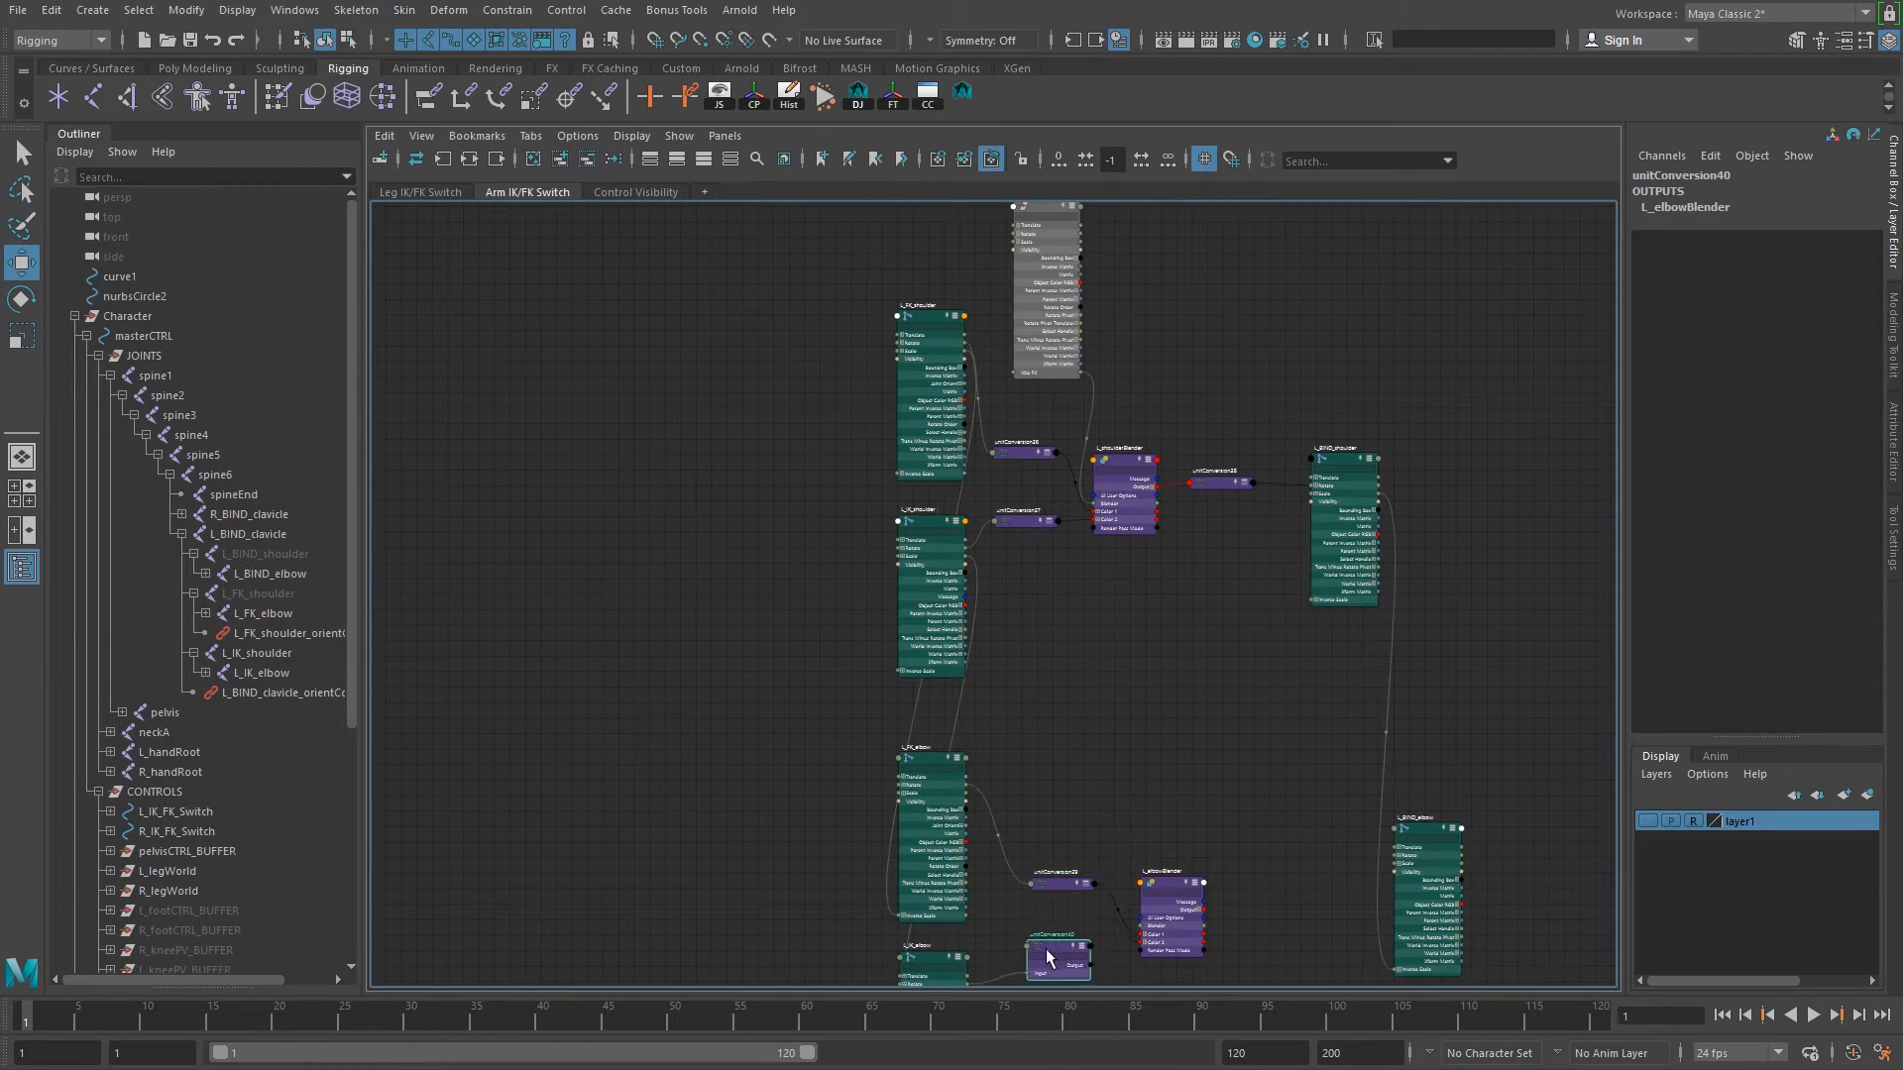
middle_click_drag(1060, 890, 942, 567, "alt")
scroll(943, 567, "up", 3)
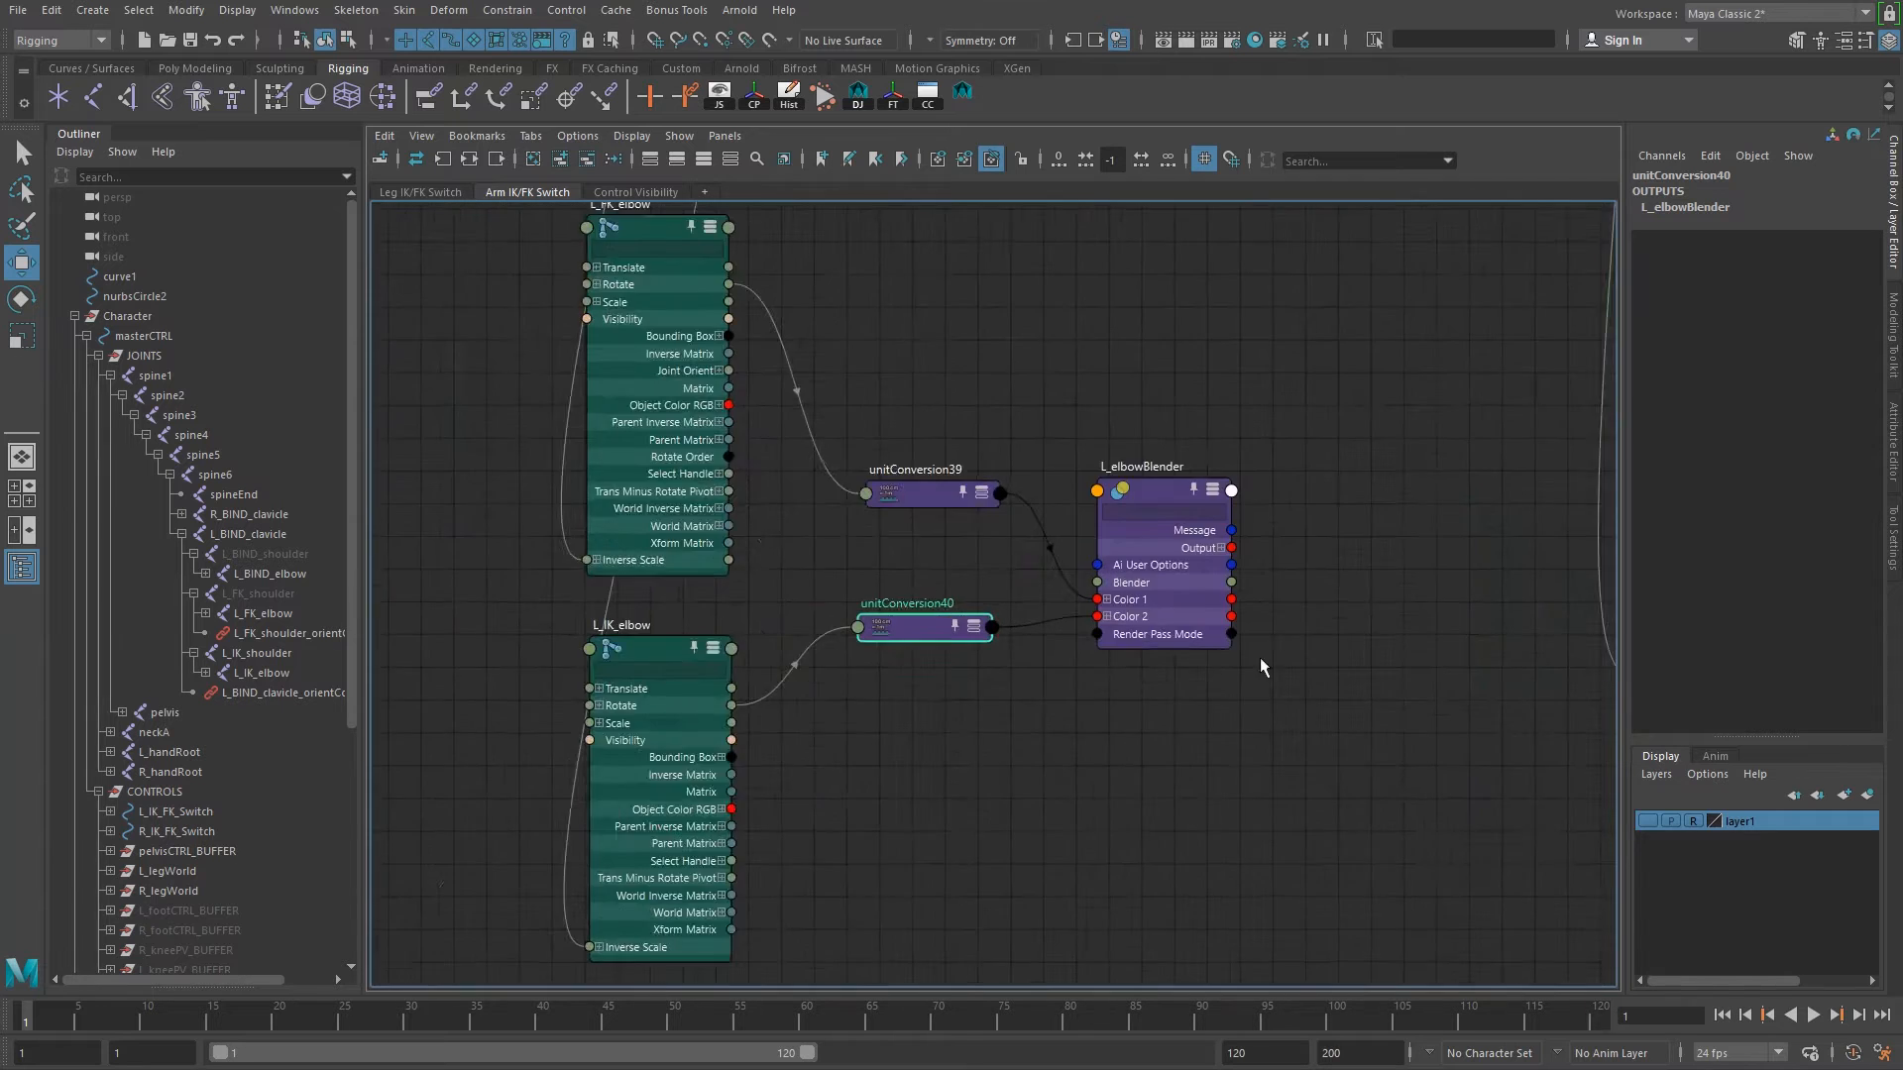
Connect the L_elbowBlender Output to L_BIND_elbow Rotate and place the collapsed unit conversion node between the two.
middle_click_drag(1225, 647, 859, 799, "alt")
left_click_drag(774, 735, 1178, 620)
right_click_drag(1164, 747, 1097, 718, "alt")
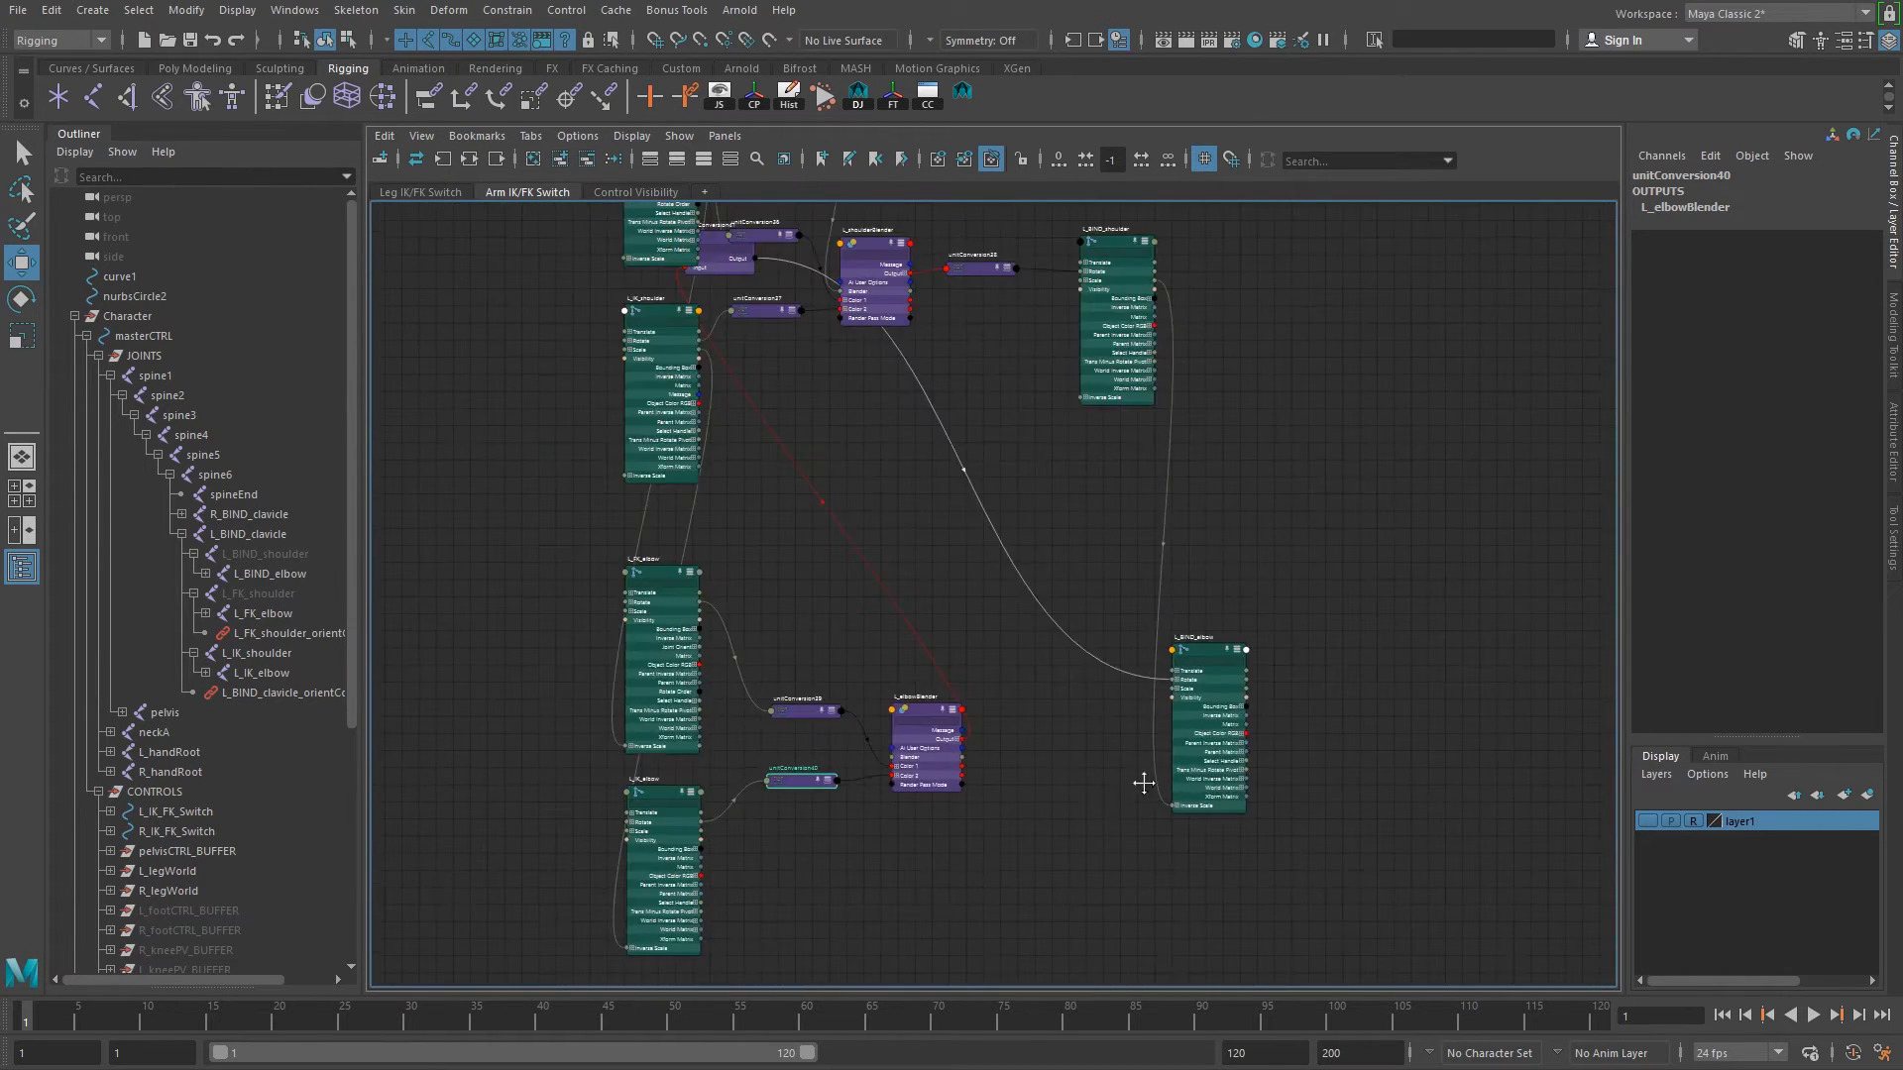
middle_click_drag(812, 274, 977, 575, "alt")
left_click_drag(900, 568, 1239, 952)
middle_click_drag(1239, 951, 1127, 611, "alt")
left_click_drag(1111, 629, 1104, 692)
key("1")
Bring L_arm_IK_FK_Switch down near the elbow nodes and connect its IKto FK attribute to the L_elbowBlender Blender input.
middle_click_drag(1050, 743, 1074, 723, "alt")
right_click_drag(791, 654, 852, 657, "alt")
middle_click_drag(1008, 306, 986, 671, "alt")
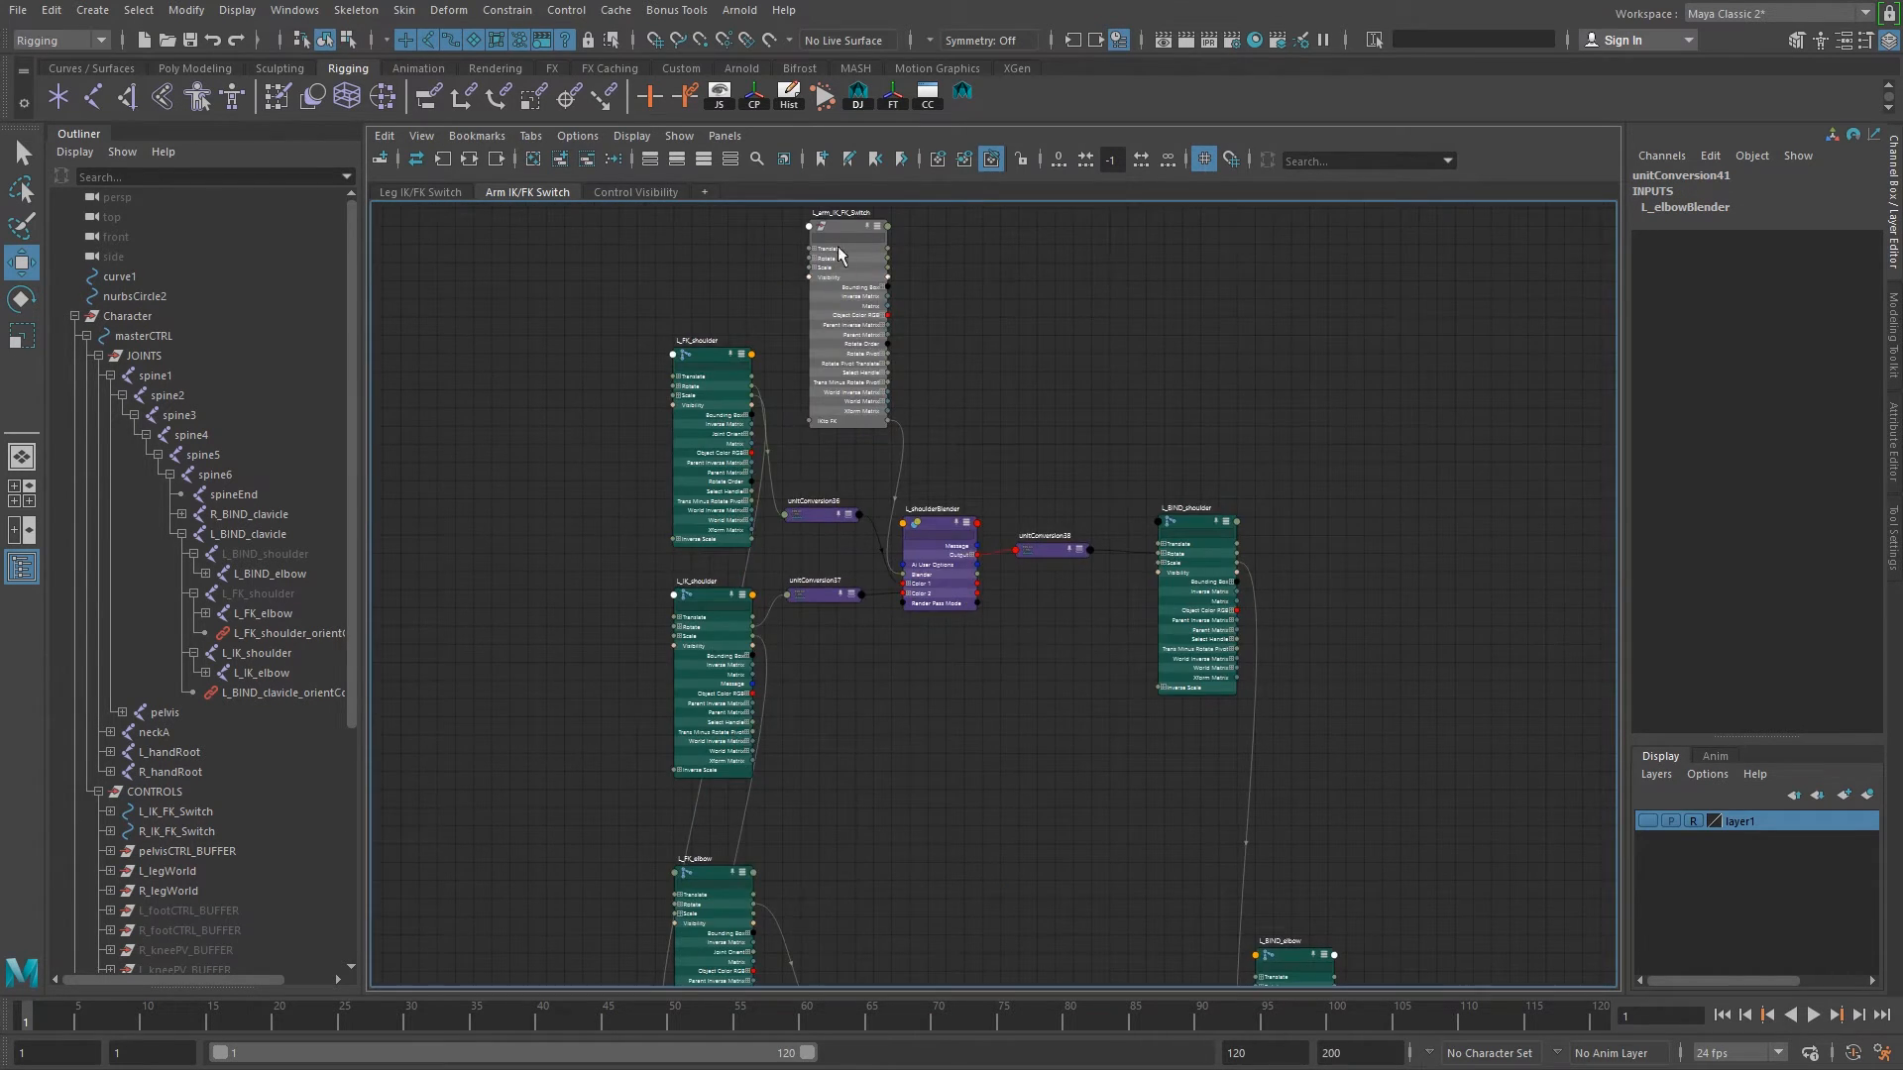
left_click_drag(842, 223, 843, 777)
middle_click_drag(955, 867, 927, 597, "alt")
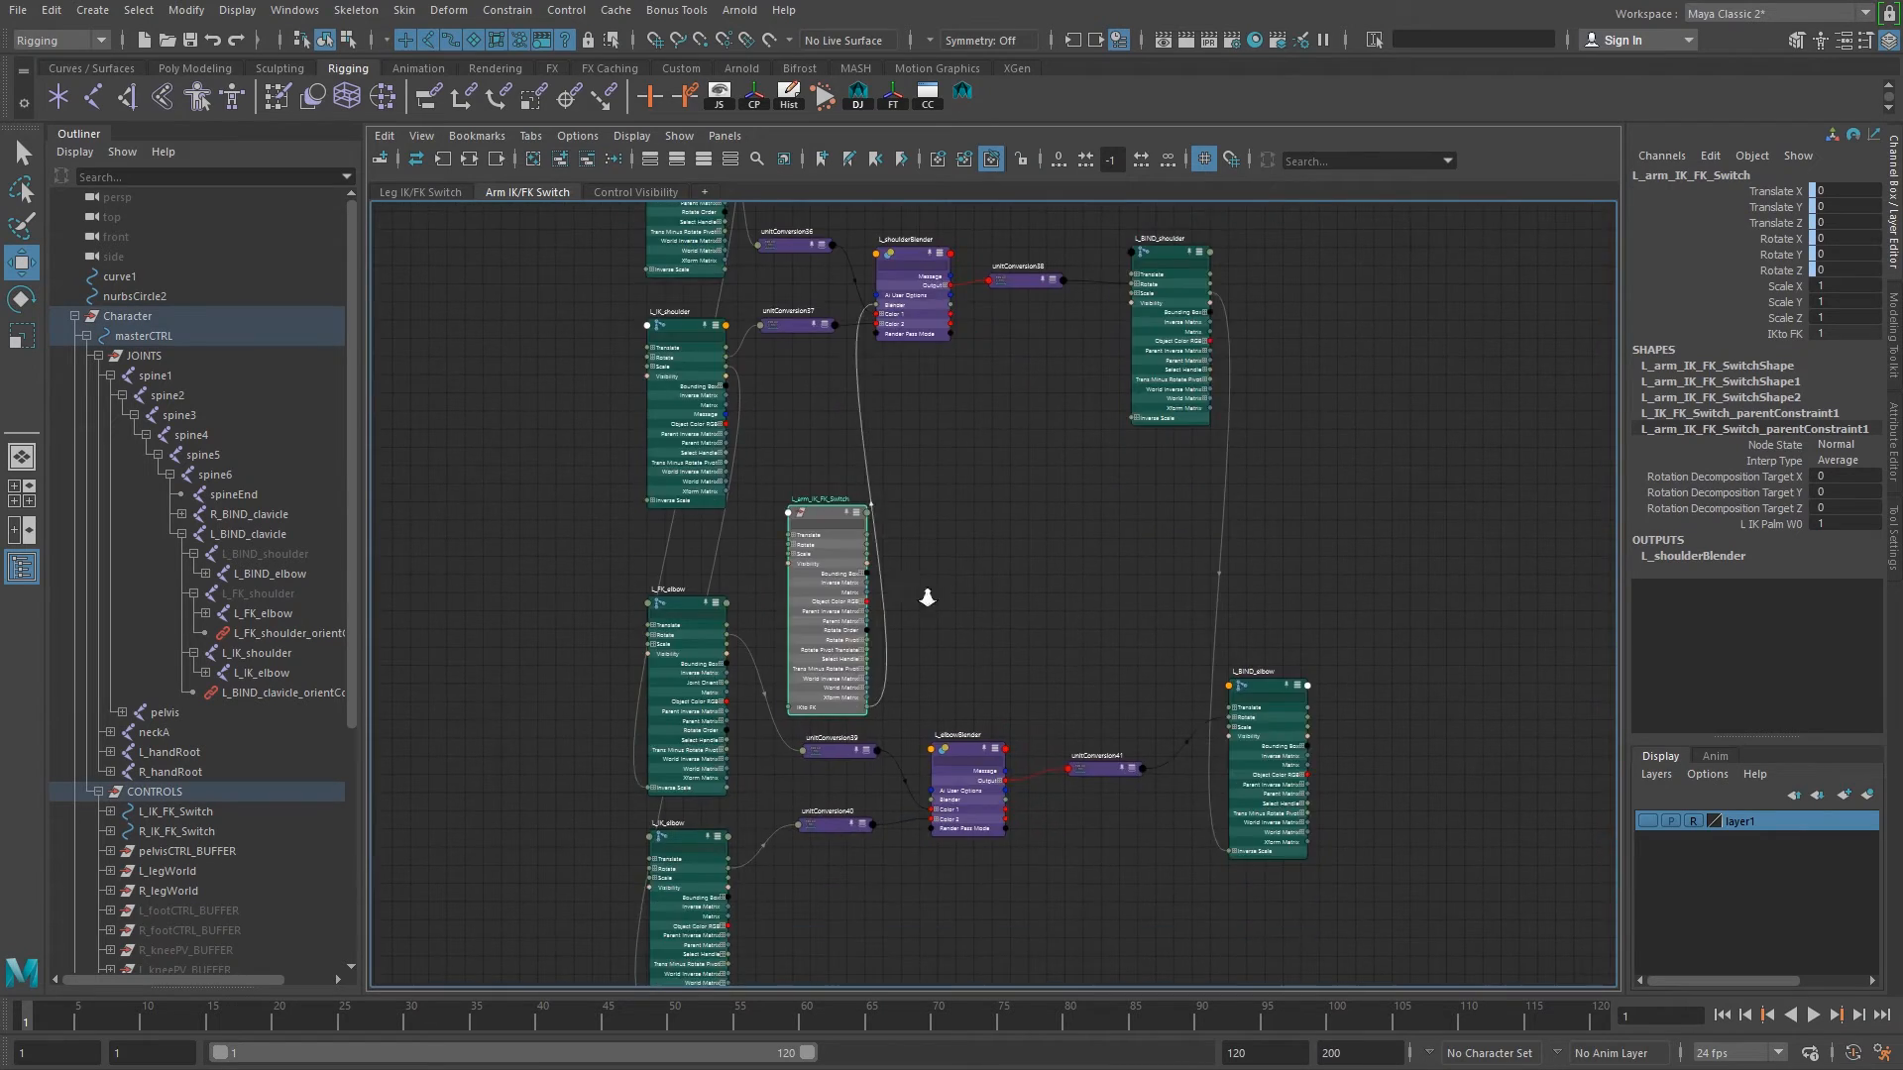
right_click_drag(927, 598, 1061, 791, "alt")
middle_click_drag(1062, 791, 1018, 513, "alt")
right_click_drag(799, 604, 902, 647, "alt")
left_click_drag(838, 534, 1068, 866)
right_click_drag(1069, 867, 969, 522, "alt")
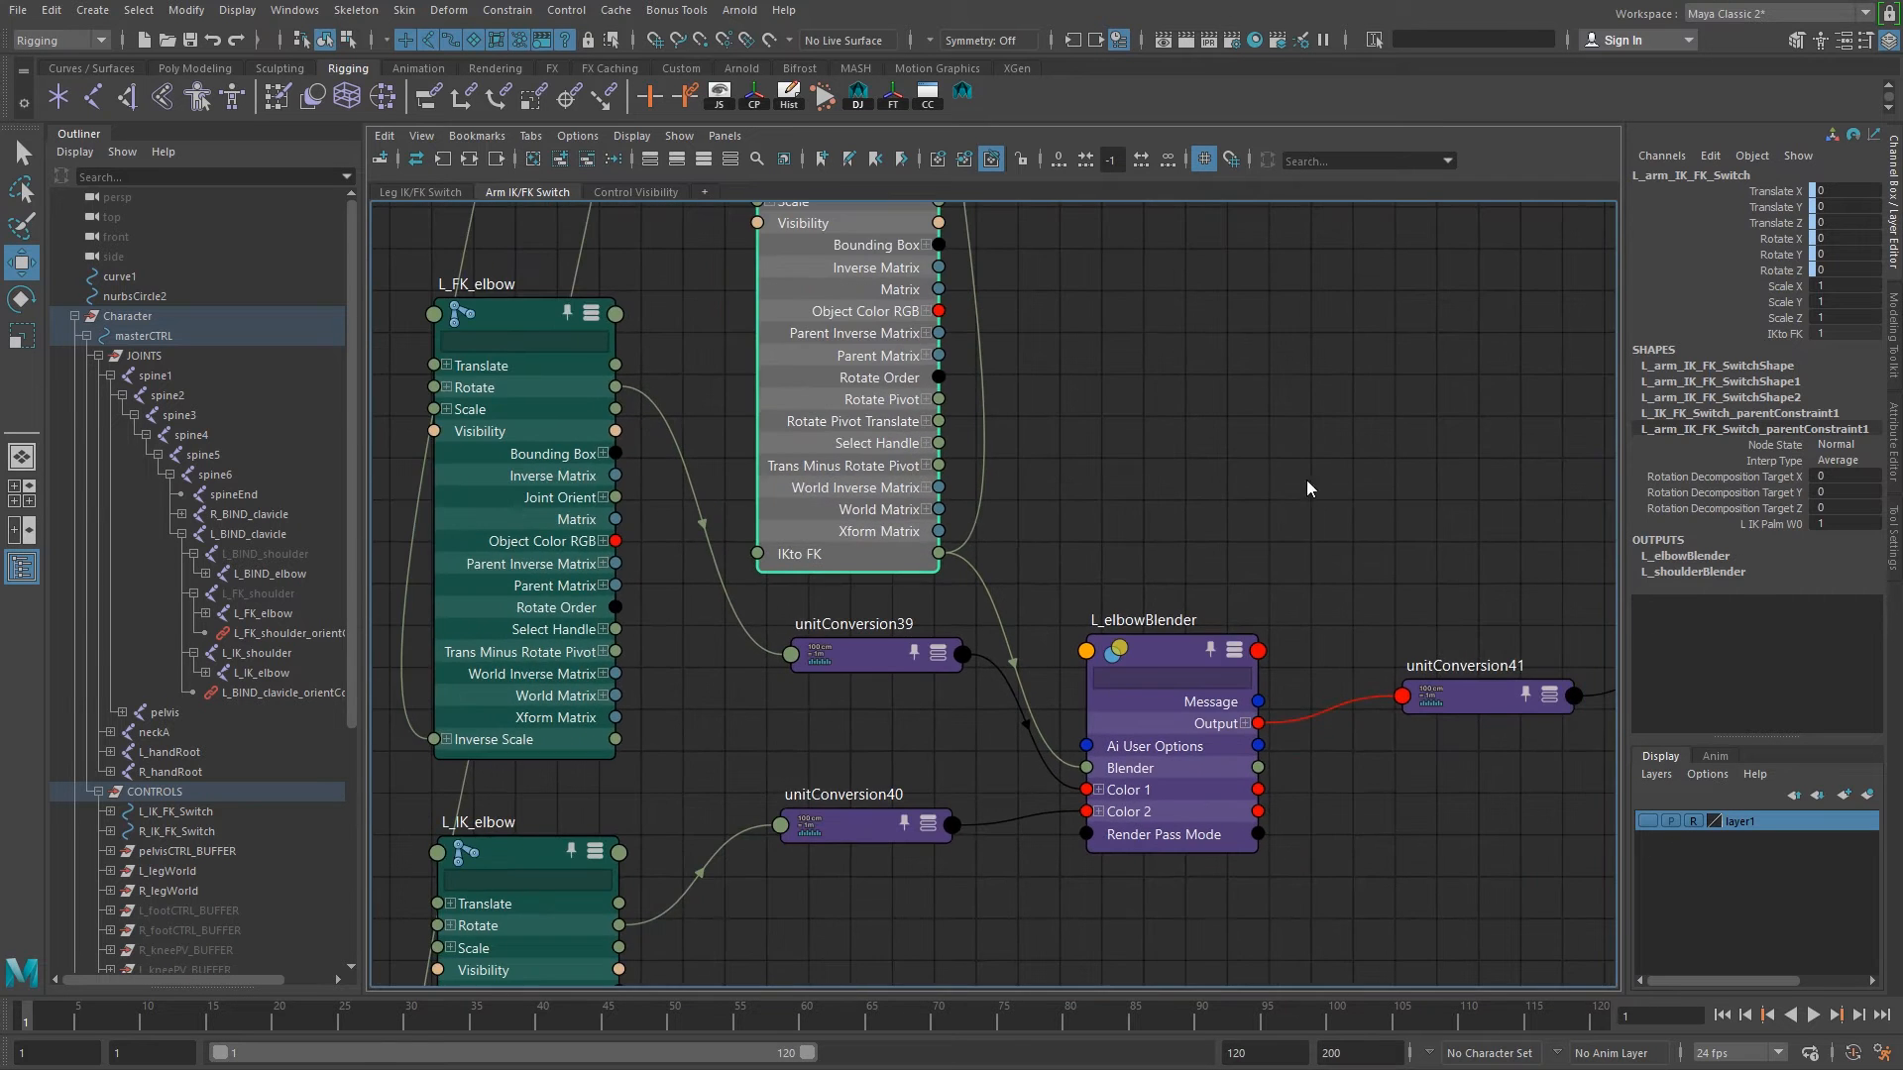
Restore the perspective view beside the graph, move L_arm_IK_FK_Switch below the elbow network, and shift L_BIND_elbow closer to its unit conversion node.
key("space")
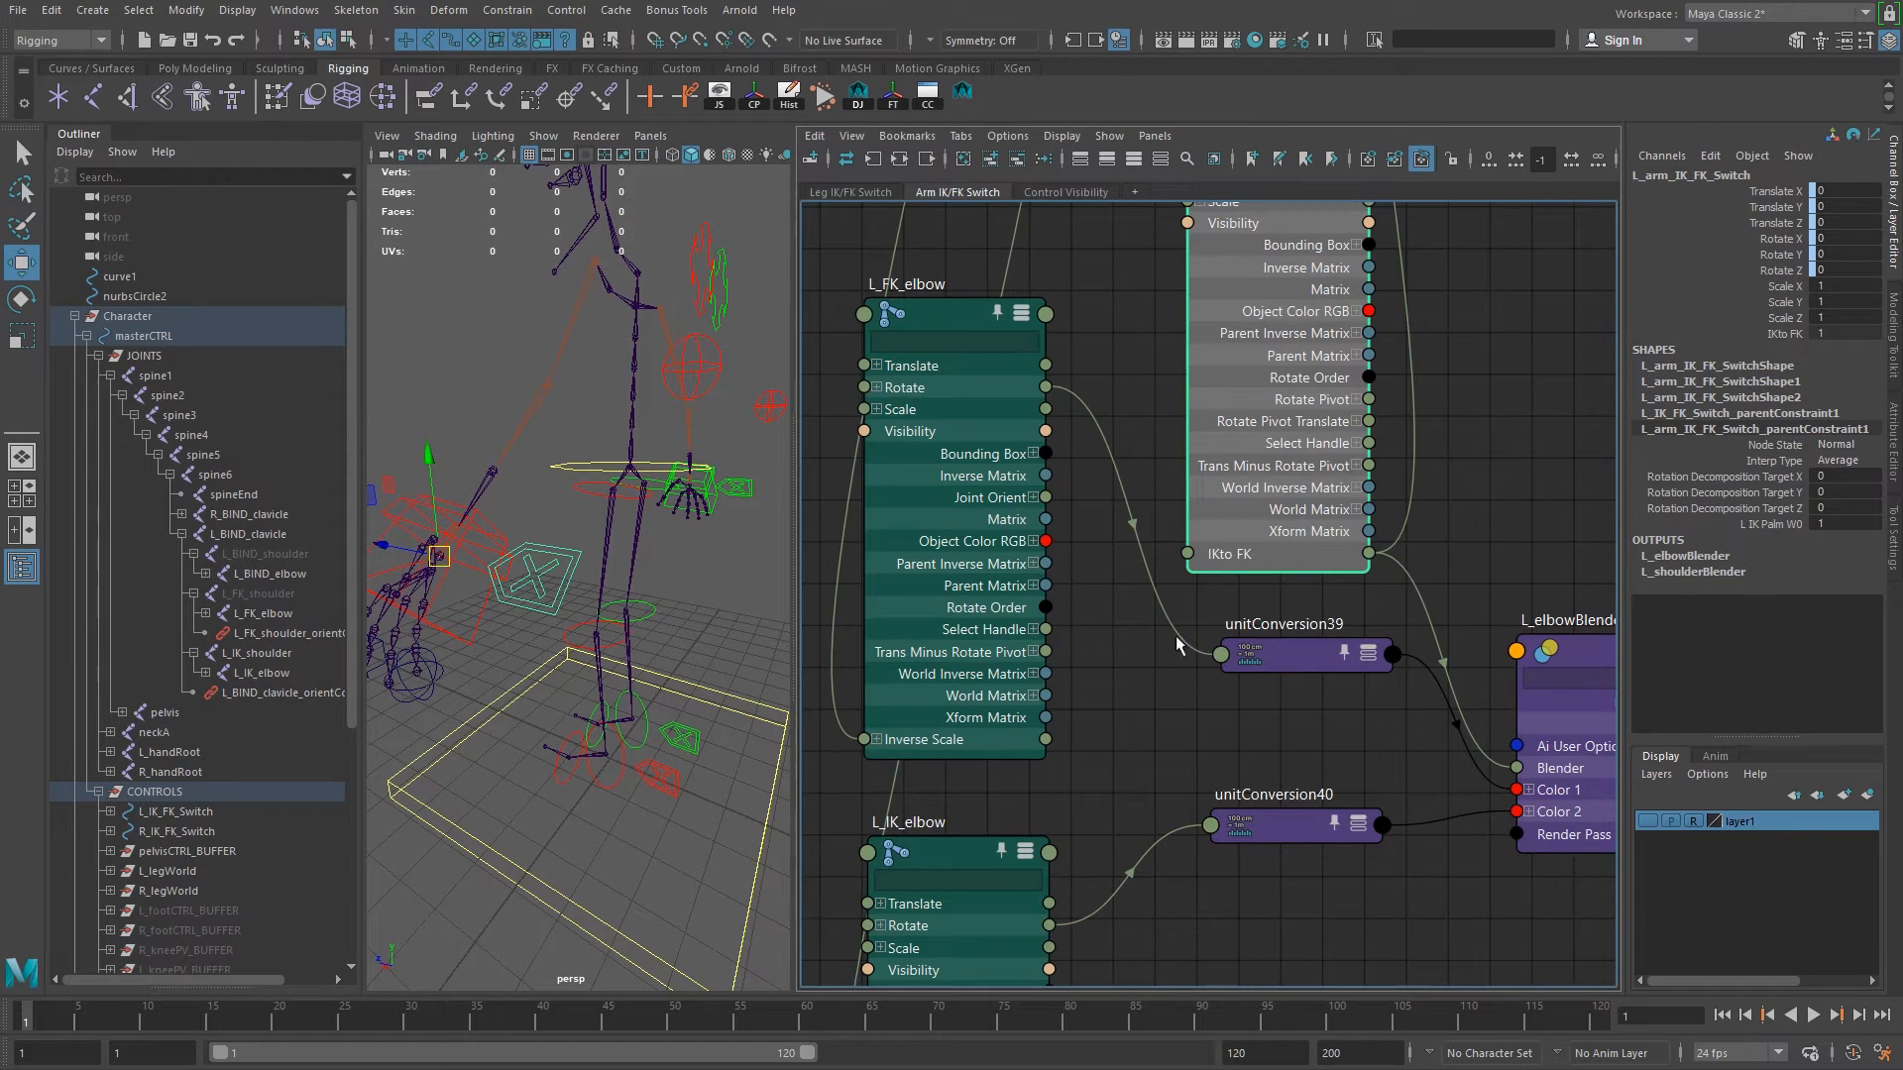
middle_click_drag(1292, 668, 1257, 686, "alt")
right_click_drag(1269, 678, 1147, 680, "alt")
middle_click_drag(1147, 680, 1056, 562, "alt")
left_click_drag(1014, 495, 1007, 803)
middle_click_drag(1054, 807, 1170, 835, "alt")
middle_click_drag(1192, 609, 1155, 783, "alt")
middle_click_drag(1313, 680, 1274, 588, "alt")
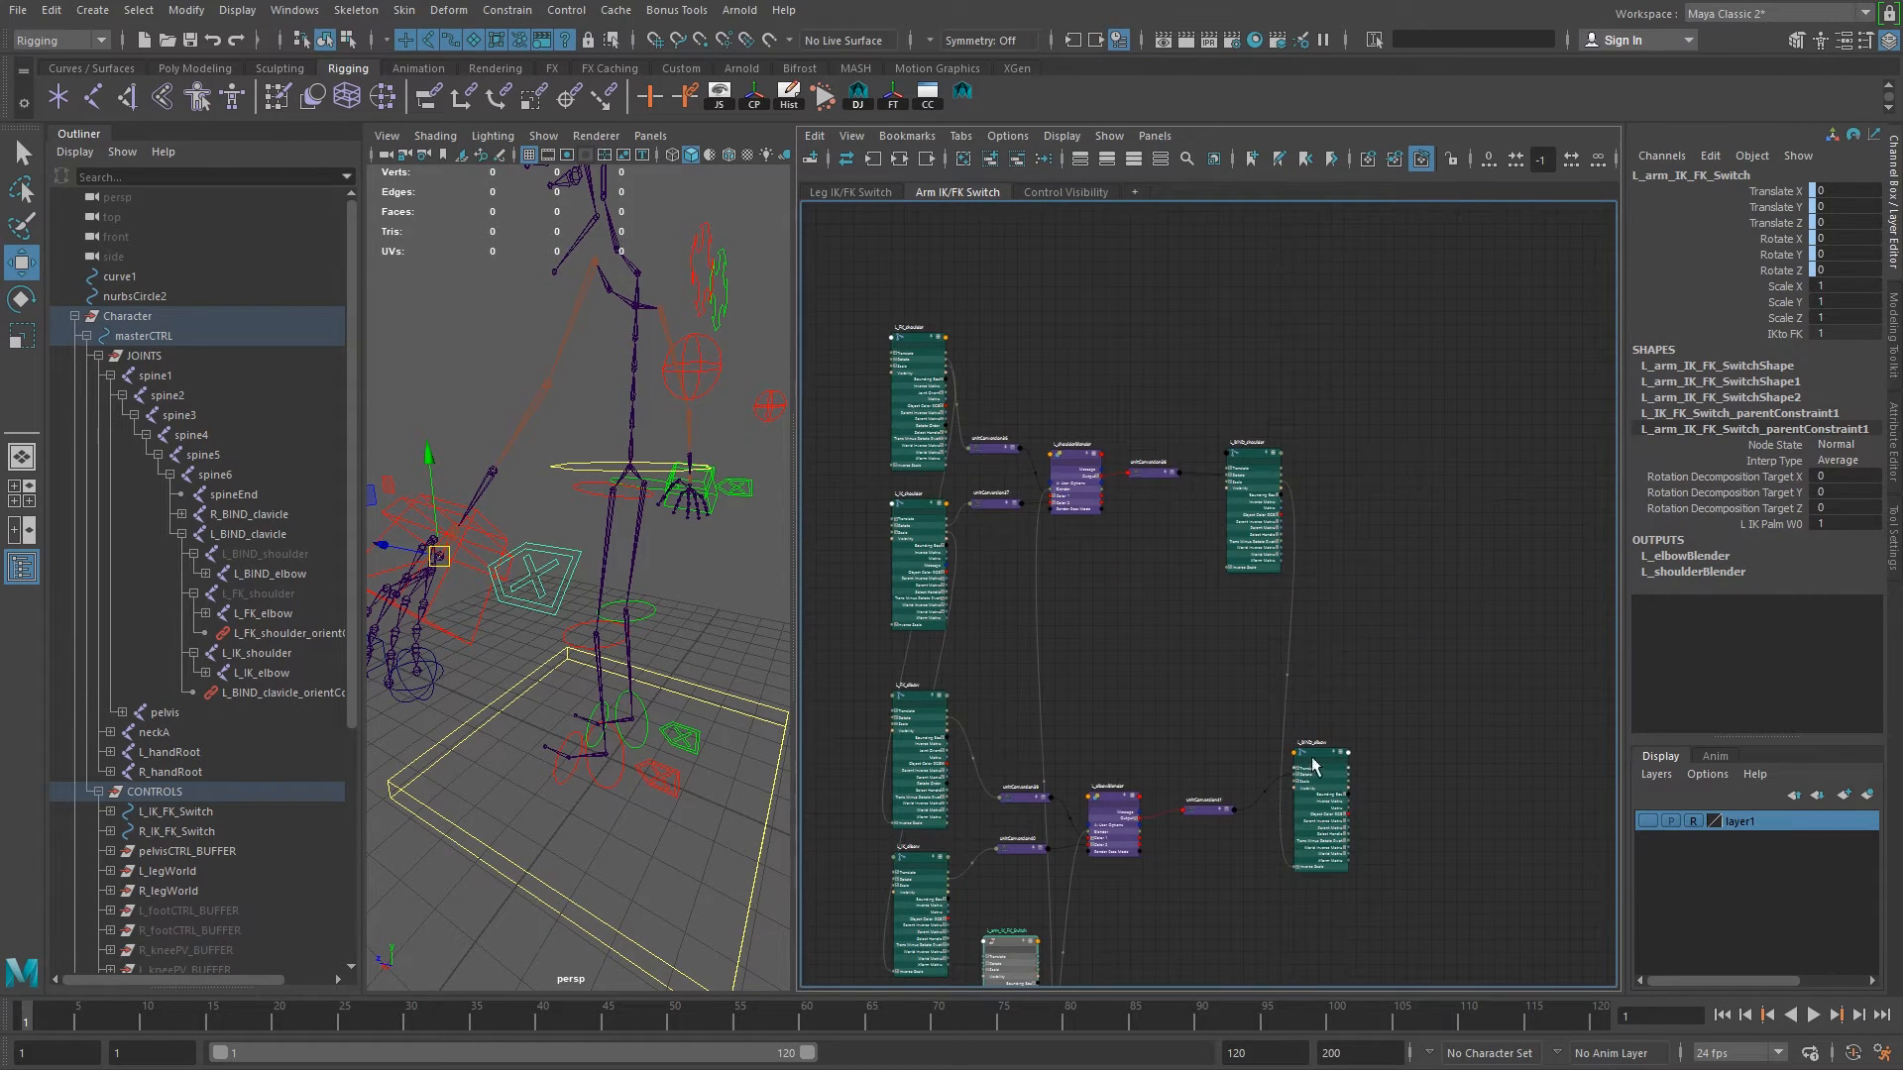
left_click_drag(1331, 759, 1305, 757)
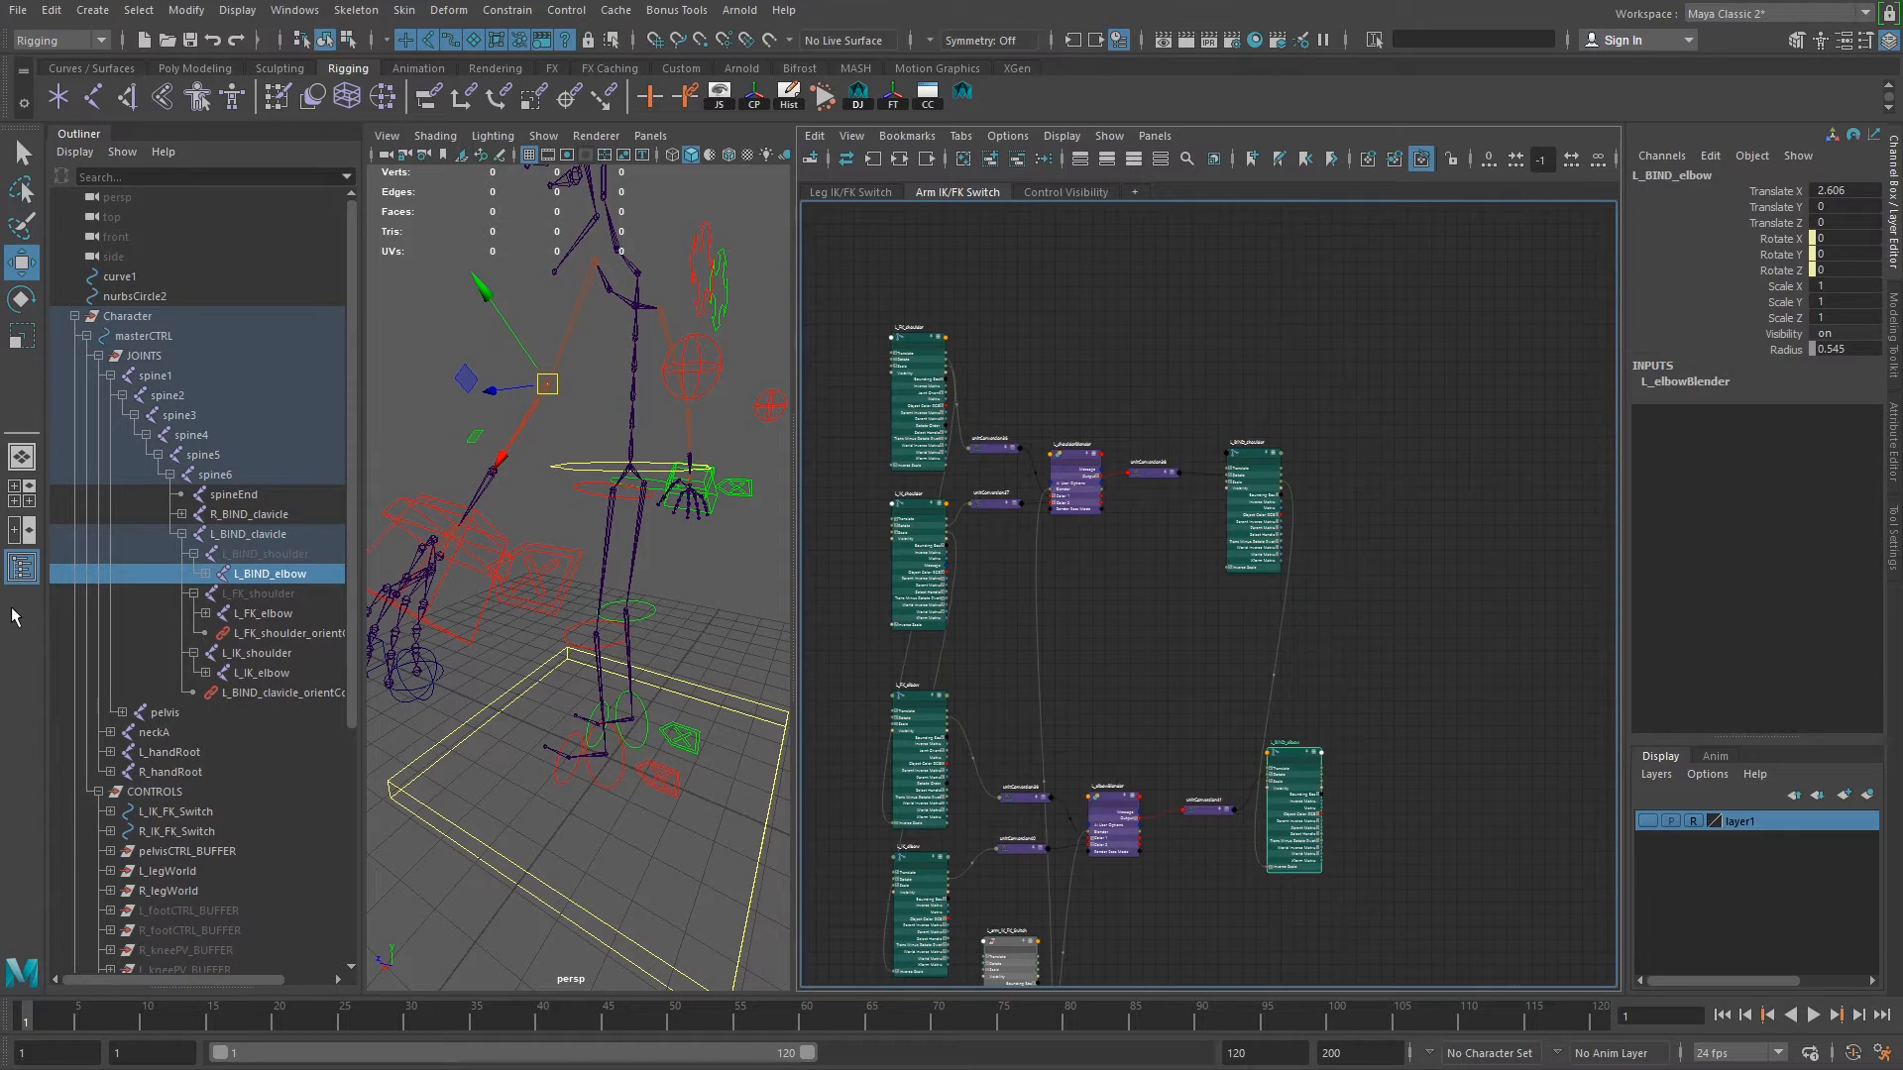
Expand the three elbow joints in the Outliner and add L_BIND_forearm, L_FK_forearm and L_IK_forearm to the Arm IK/FK Switch graph.
left_click(207, 574)
left_click(205, 633)
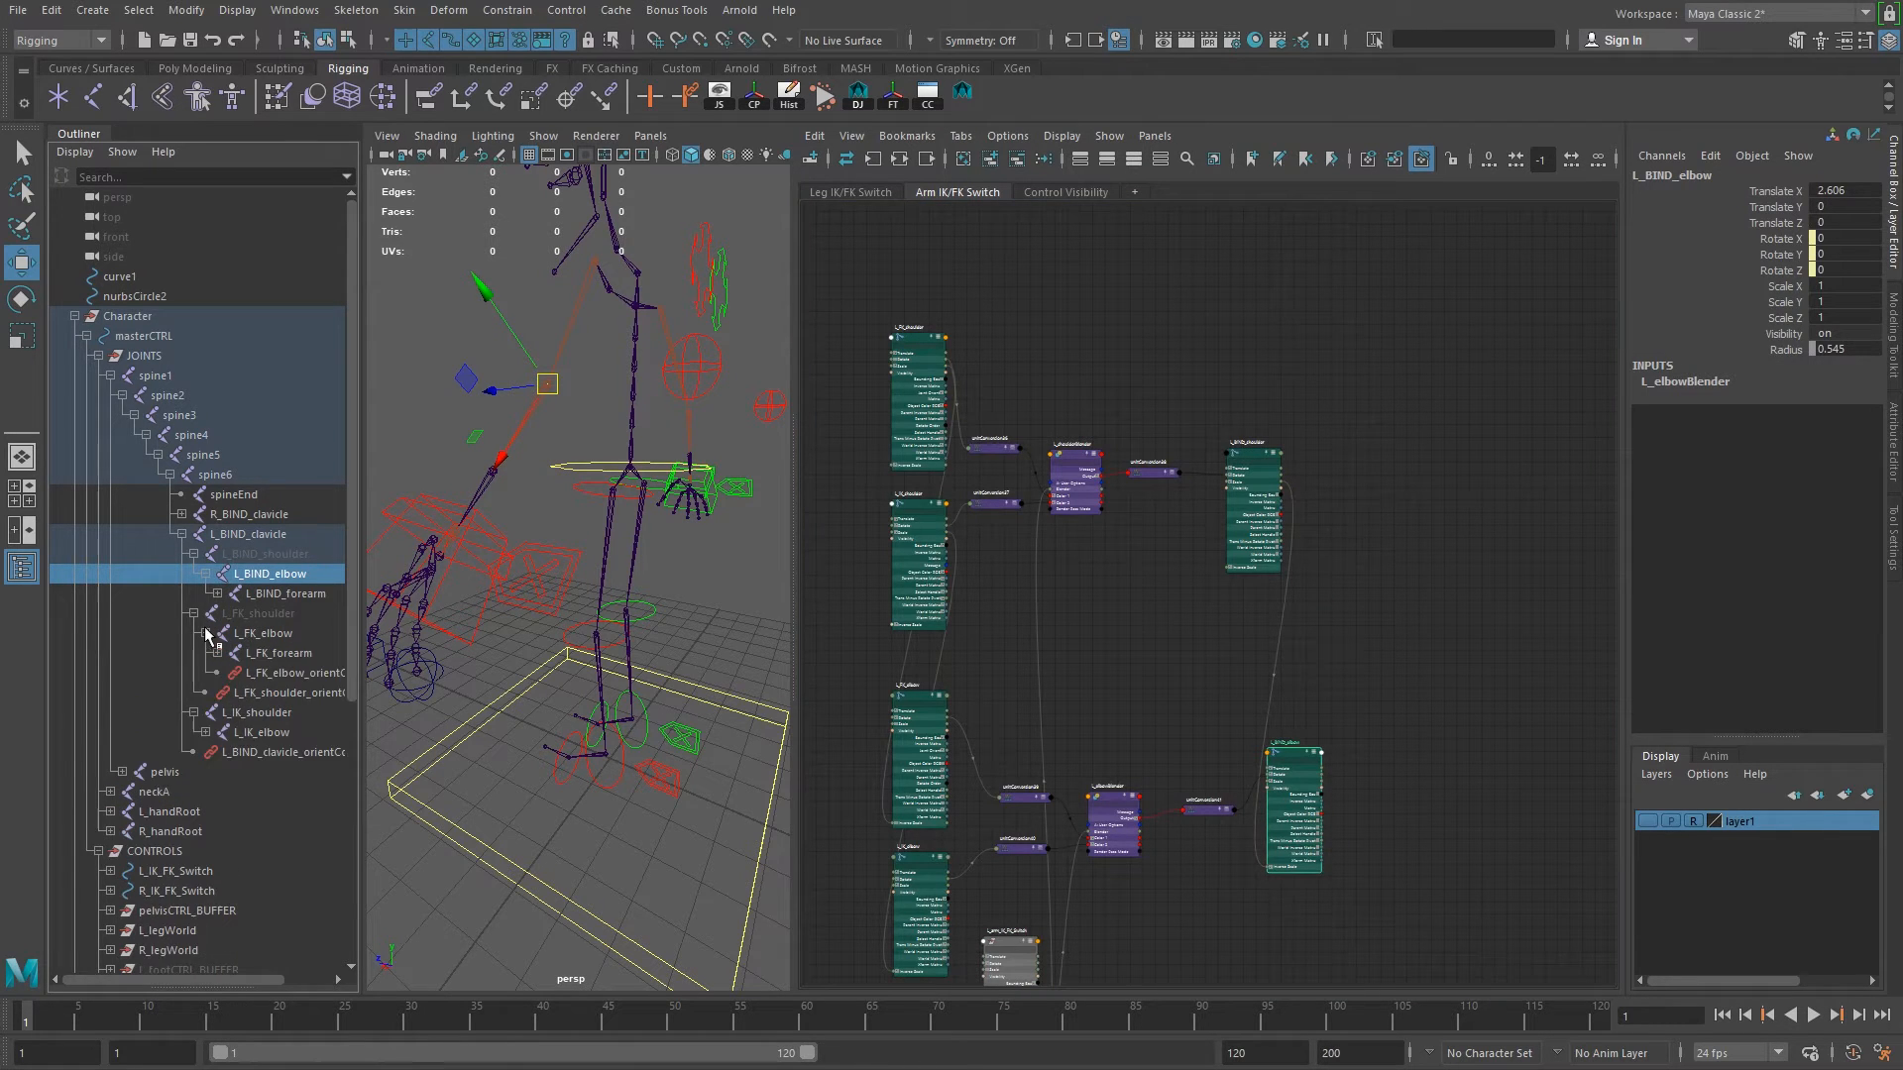
left_click(207, 733)
left_click(284, 595)
left_click(274, 655, "ctrl")
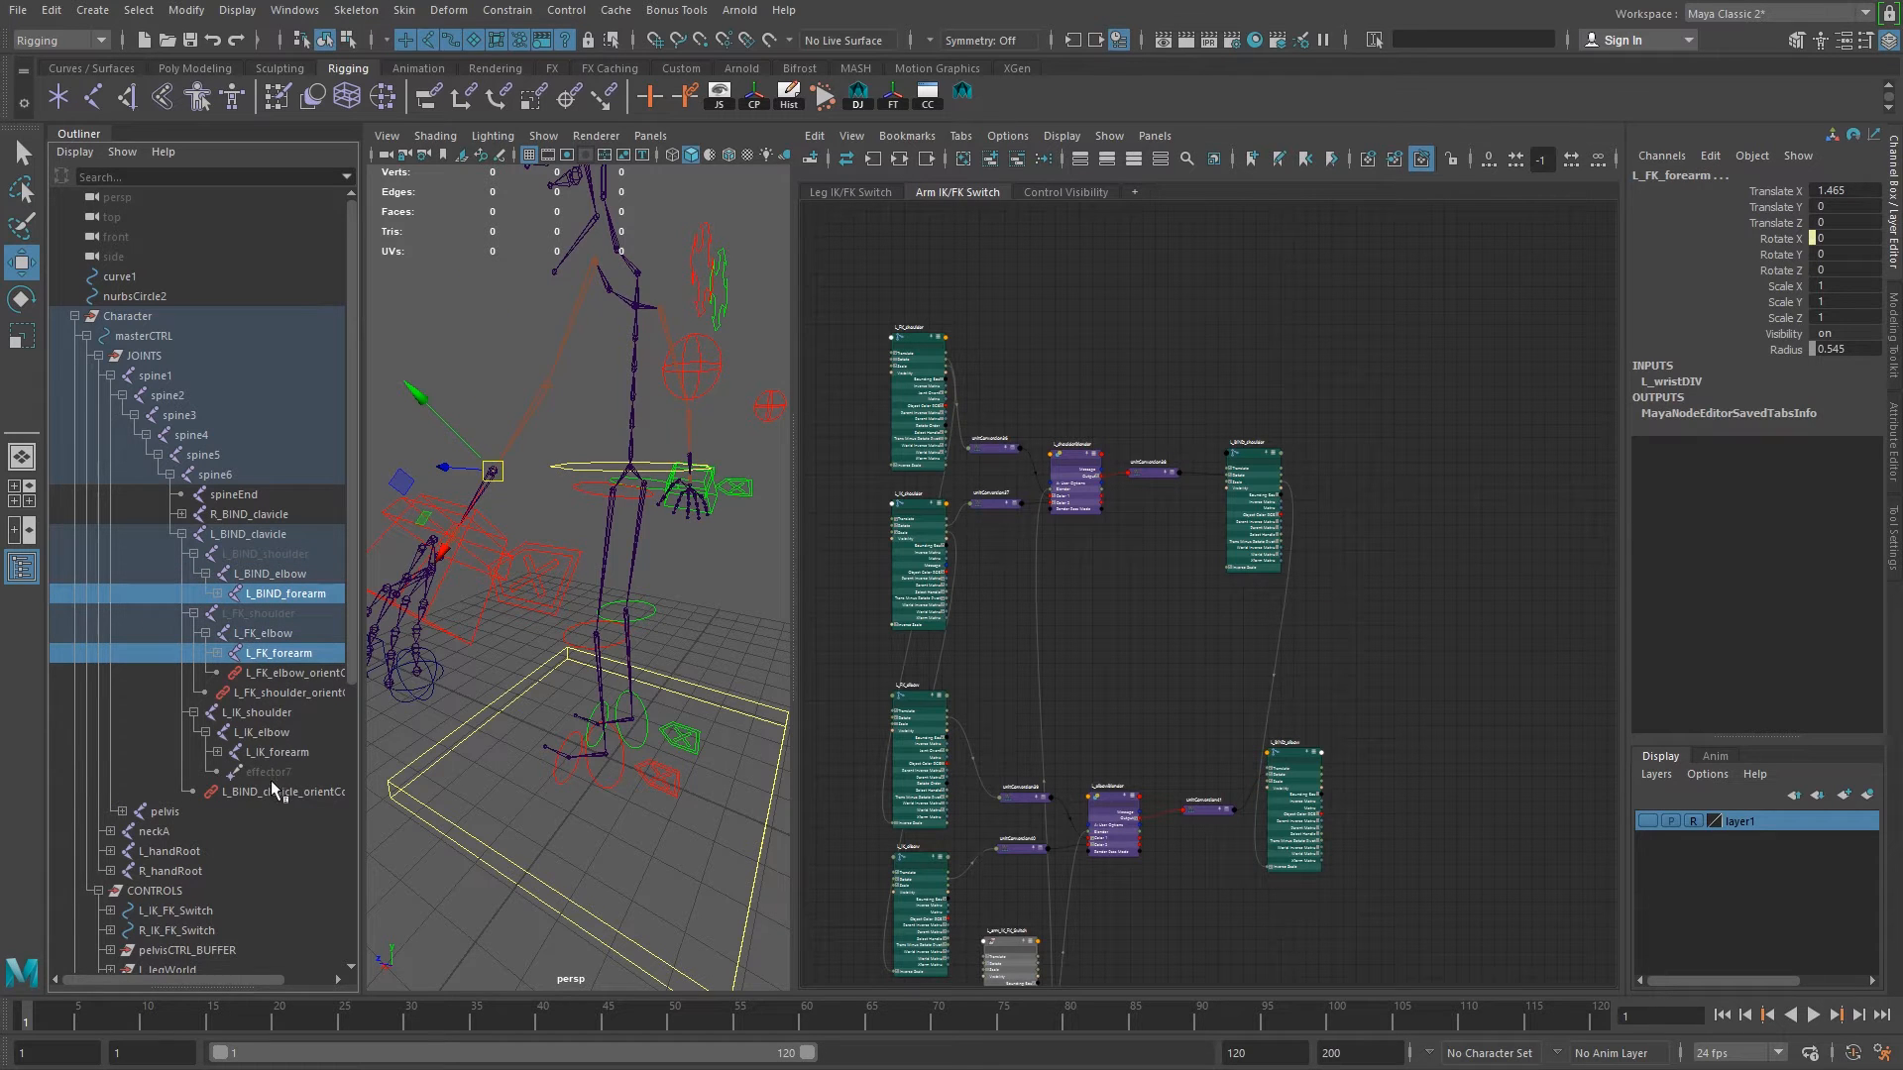
left_click(285, 754, "ctrl")
middle_click_drag(1319, 655, 1291, 516, "alt")
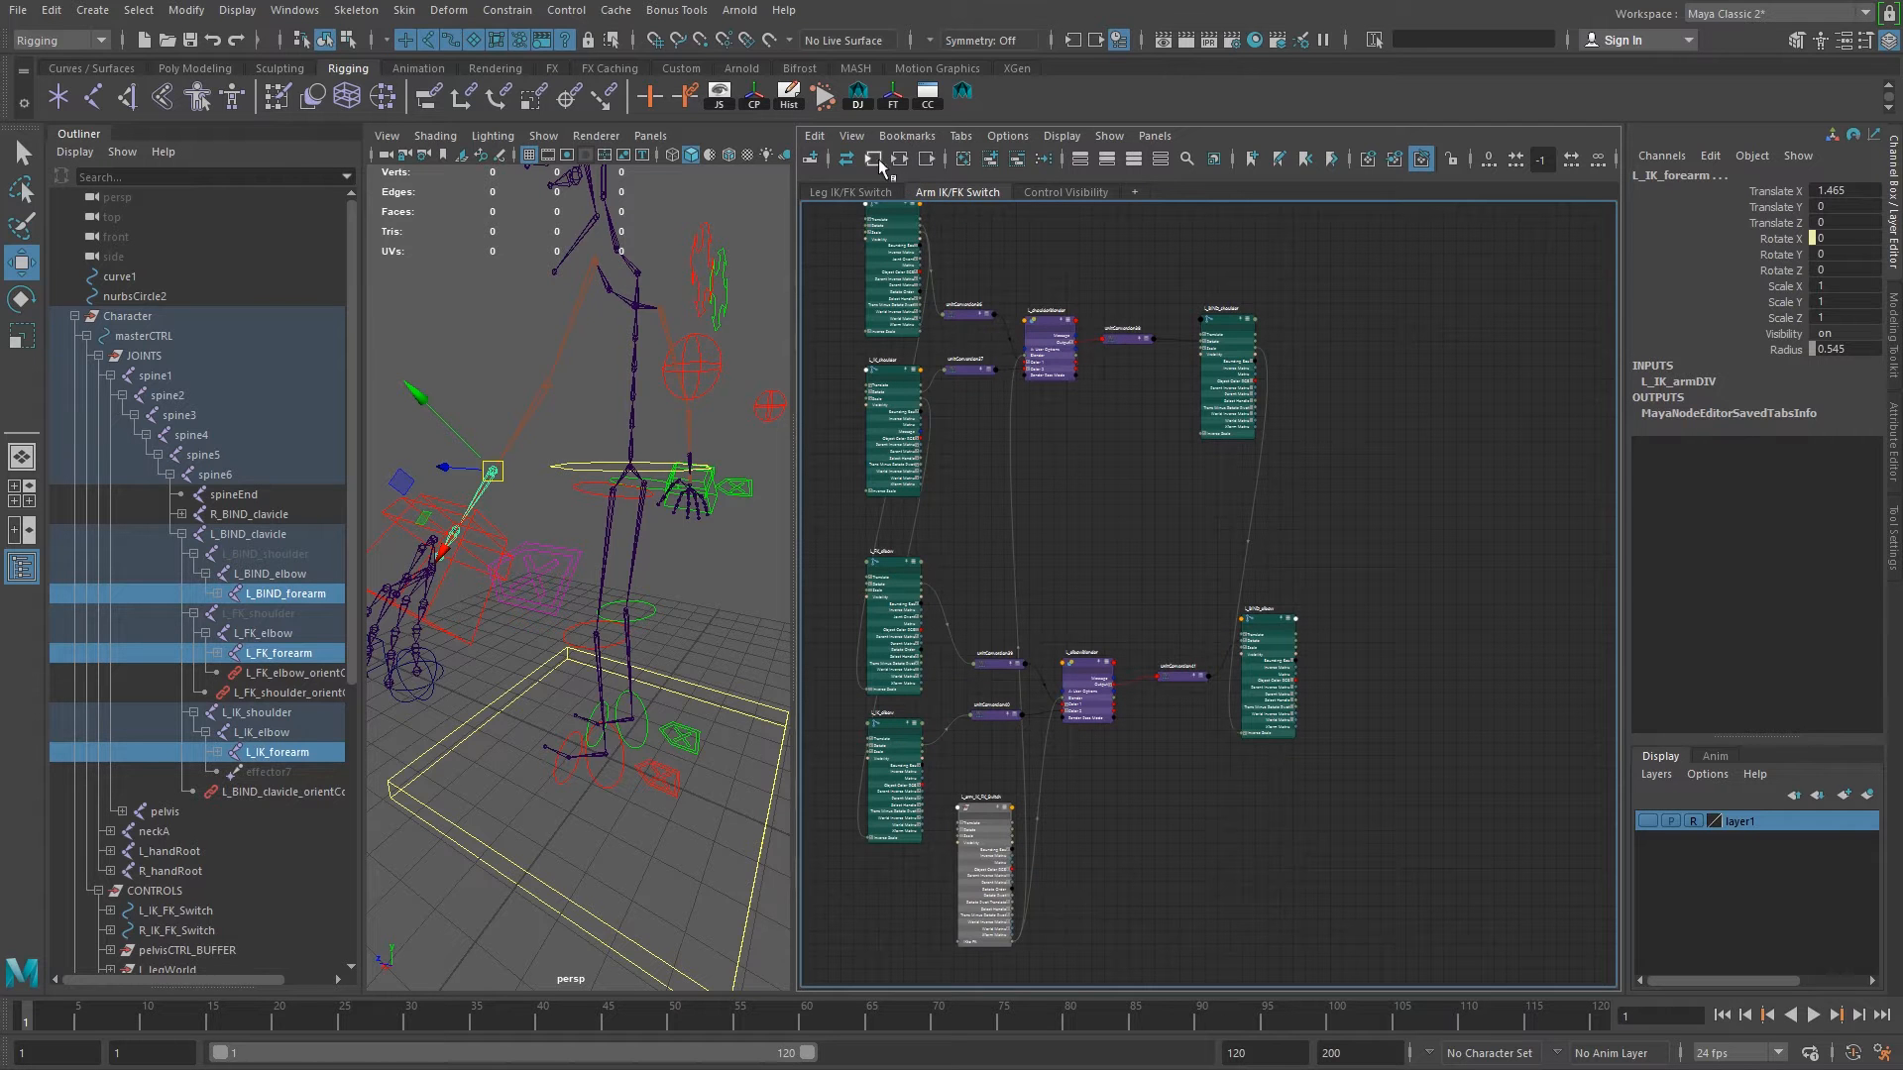
left_click(988, 164)
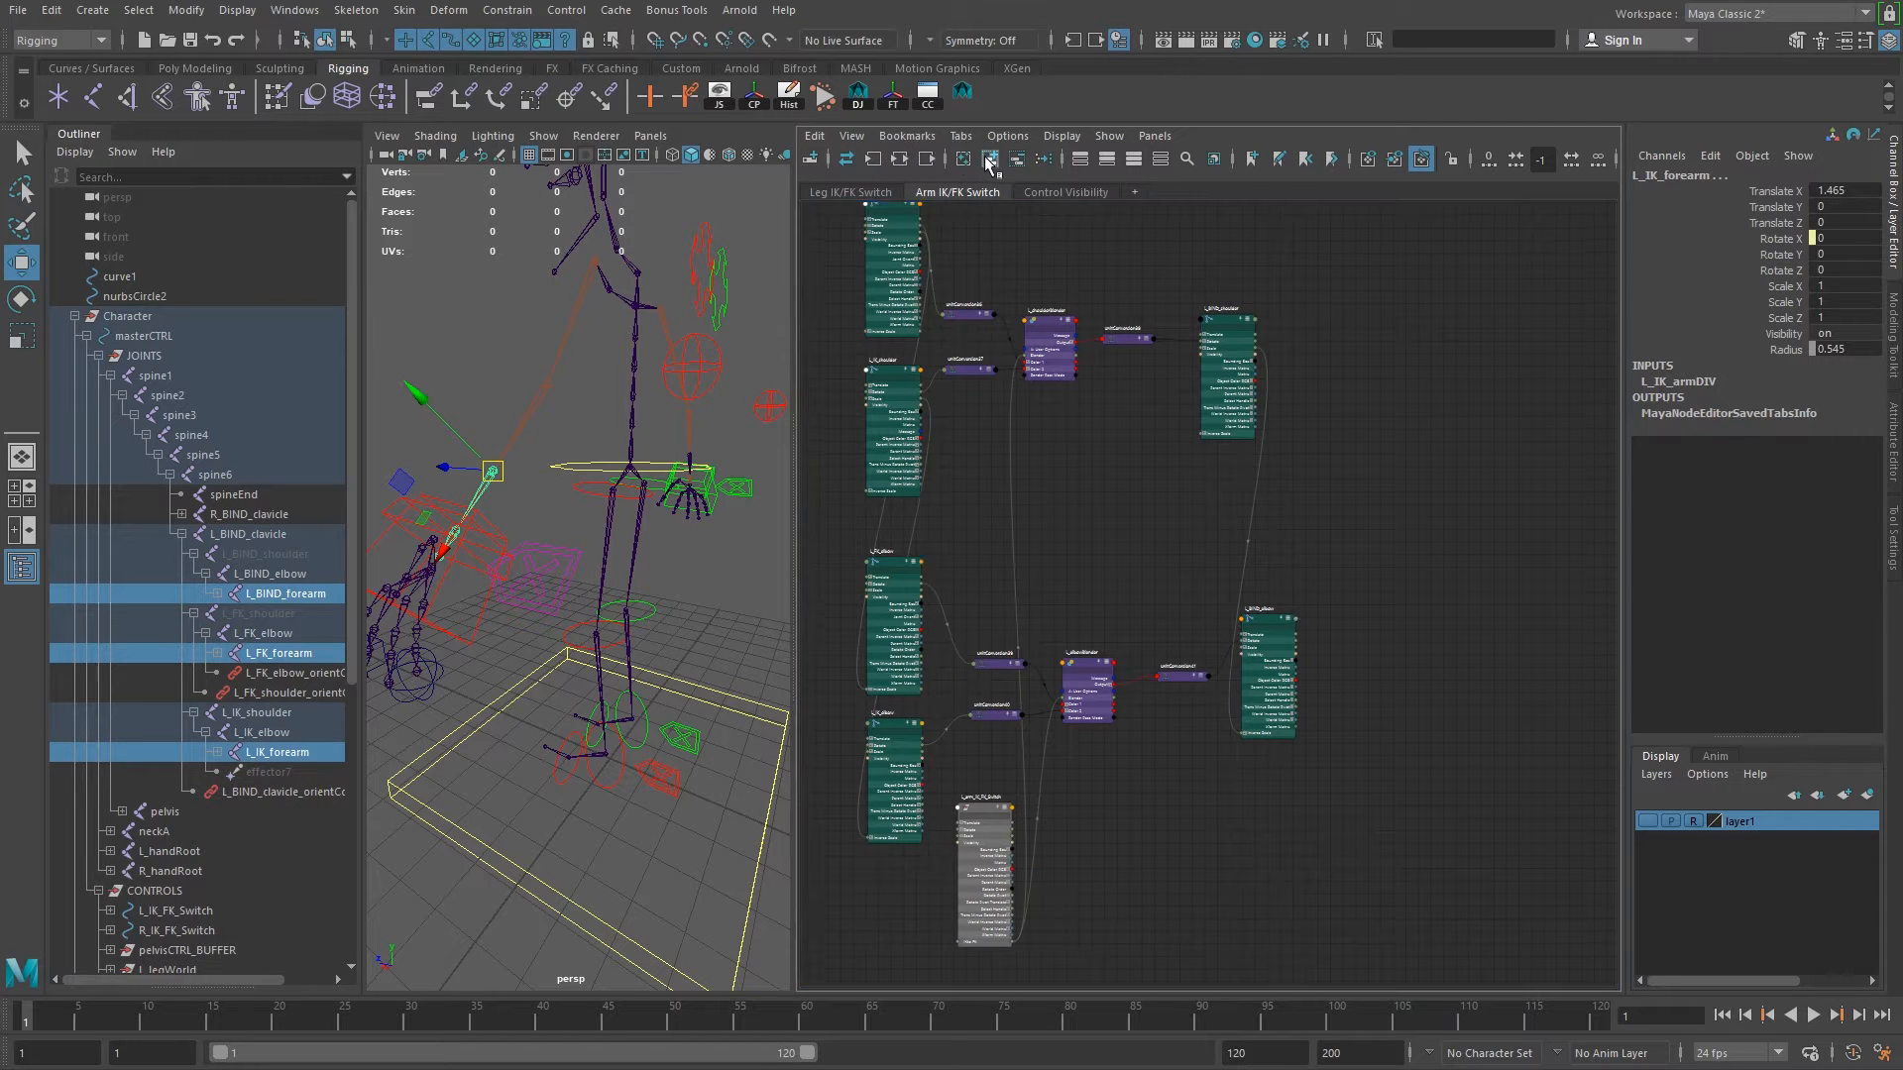
Move the stacked forearm nodes to empty space below the elbow network and enlarge the Node Editor over the perspective view.
left_click_drag(1033, 311, 1263, 862)
middle_click_drag(1266, 854, 1228, 433, "alt")
right_click_drag(1175, 521, 1487, 694, "alt")
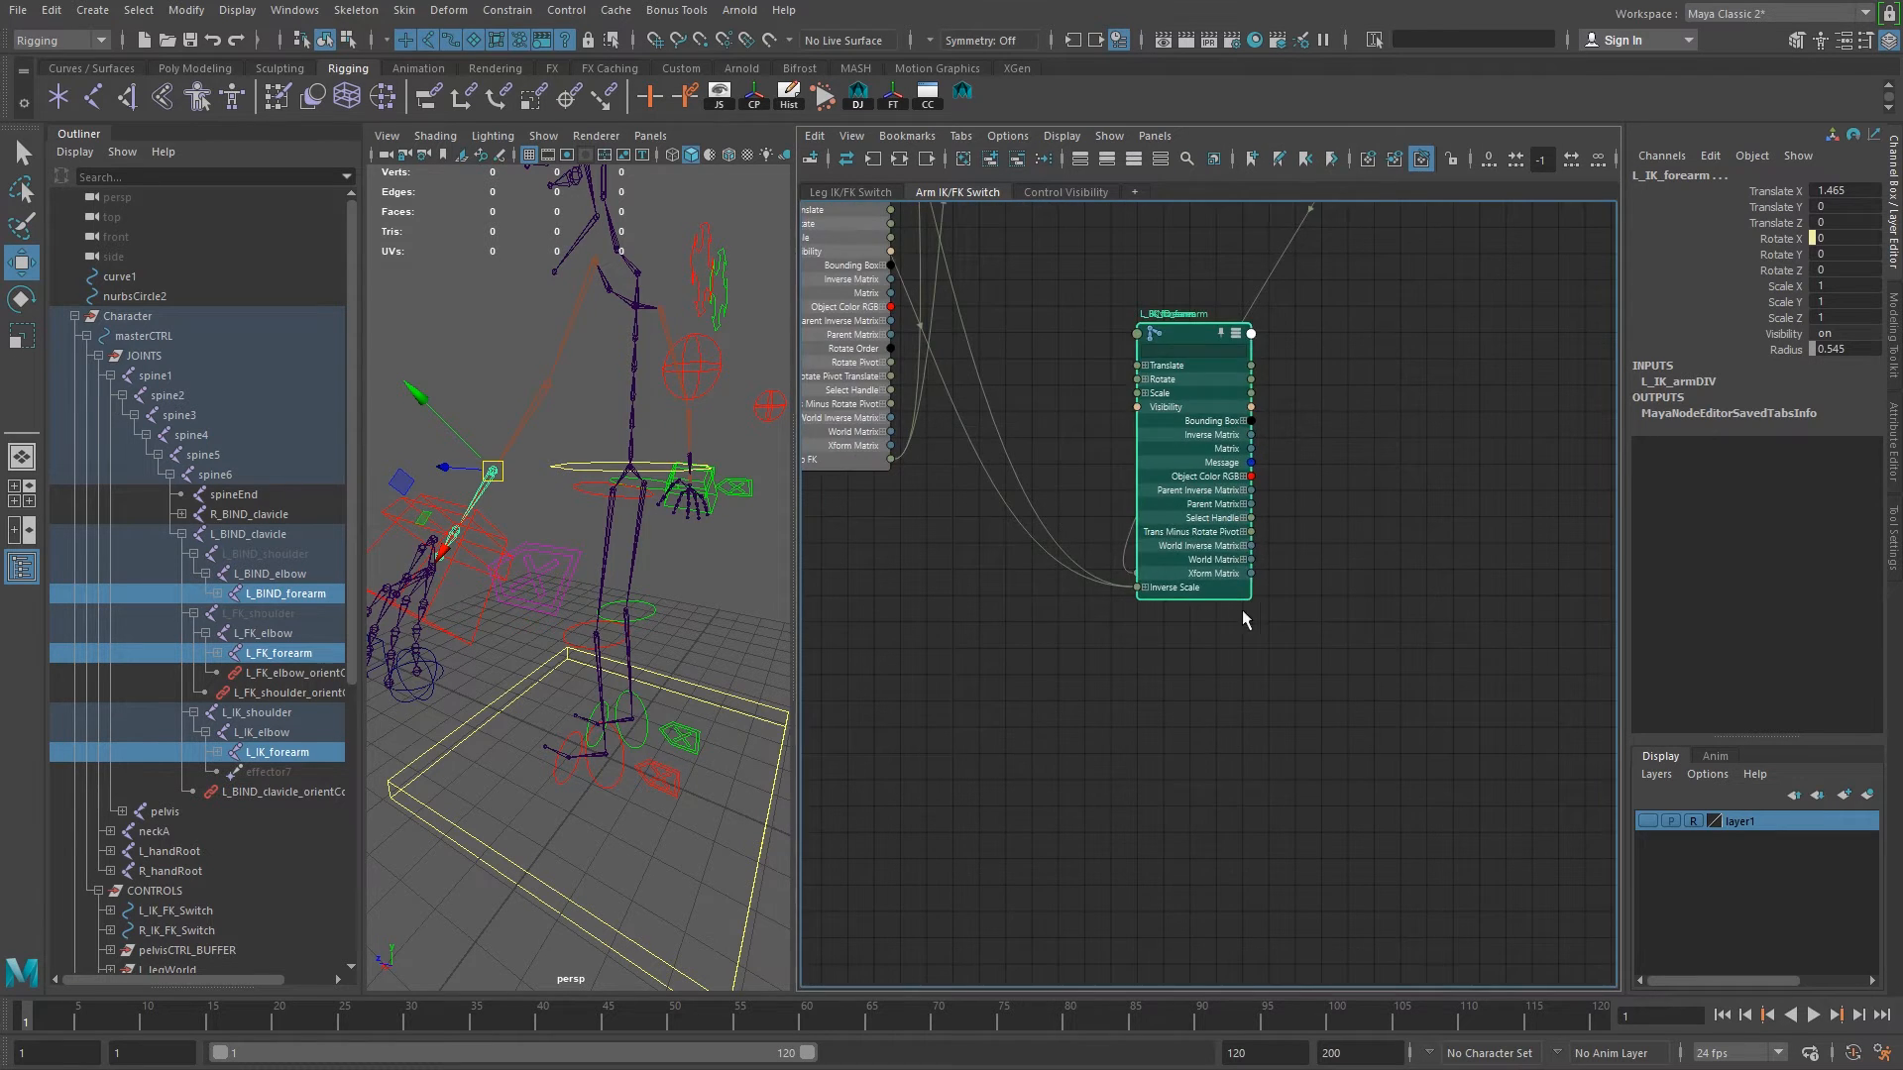
key("space")
middle_click_drag(845, 584, 1401, 799, "alt")
Separate the forearm nodes, stacking L_FK_forearm and L_IK_forearm under L_IK_elbow and placing L_BIND_forearm under L_BIND_elbow.
left_click_drag(1286, 551, 1203, 726)
left_click(1432, 579)
left_click_drag(1037, 815, 781, 638)
left_click_drag(1323, 604, 1182, 798)
left_click_drag(1066, 876, 776, 966)
middle_click_drag(1096, 794, 987, 543, "alt")
right_click_drag(1324, 515, 1204, 652, "alt")
middle_click_drag(1204, 653, 1045, 858, "alt")
left_click_drag(1077, 605, 1259, 757)
Duplicate L_elbowBlender and place the copy between the FK/IK forearm nodes and L_BIND_forearm.
left_click(975, 248)
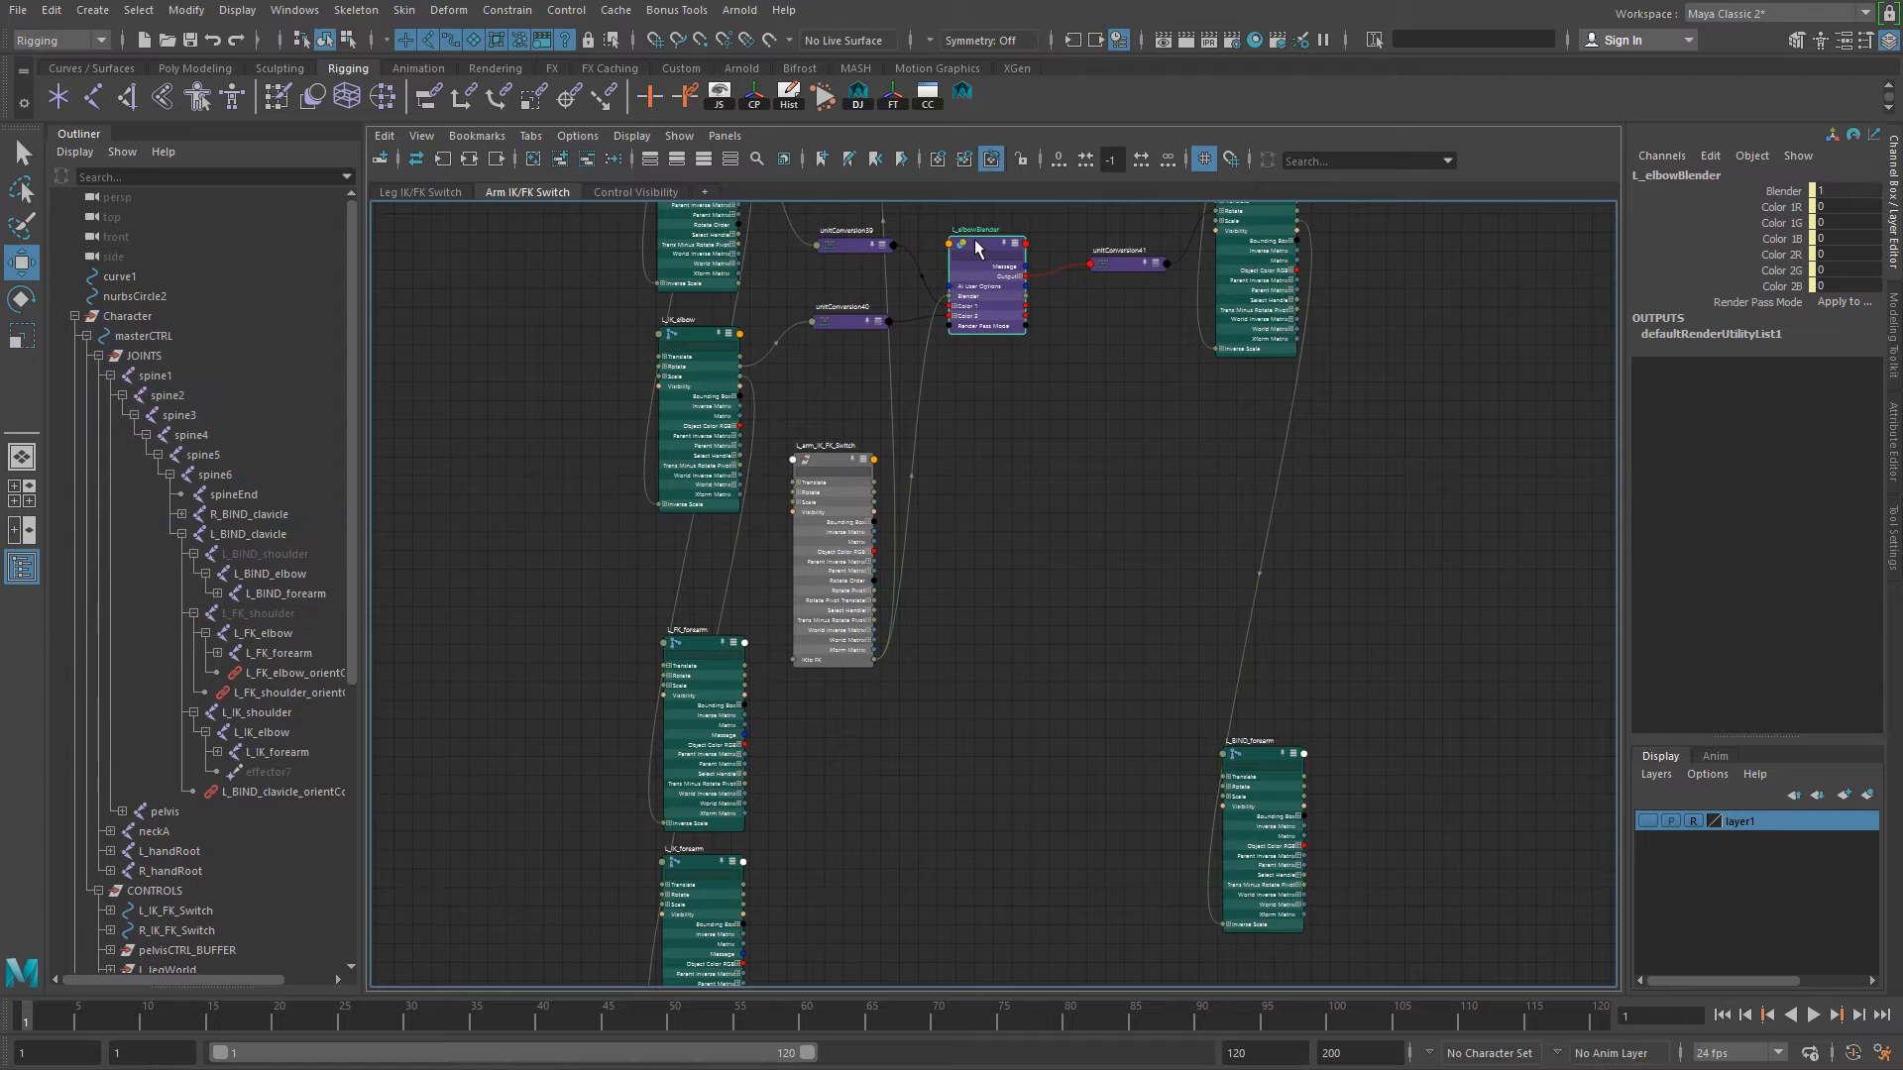
key("ctrl+d")
right_click_drag(1368, 491, 1141, 381, "alt")
middle_click_drag(1141, 369, 1148, 774, "alt")
left_click_drag(961, 383, 1170, 974)
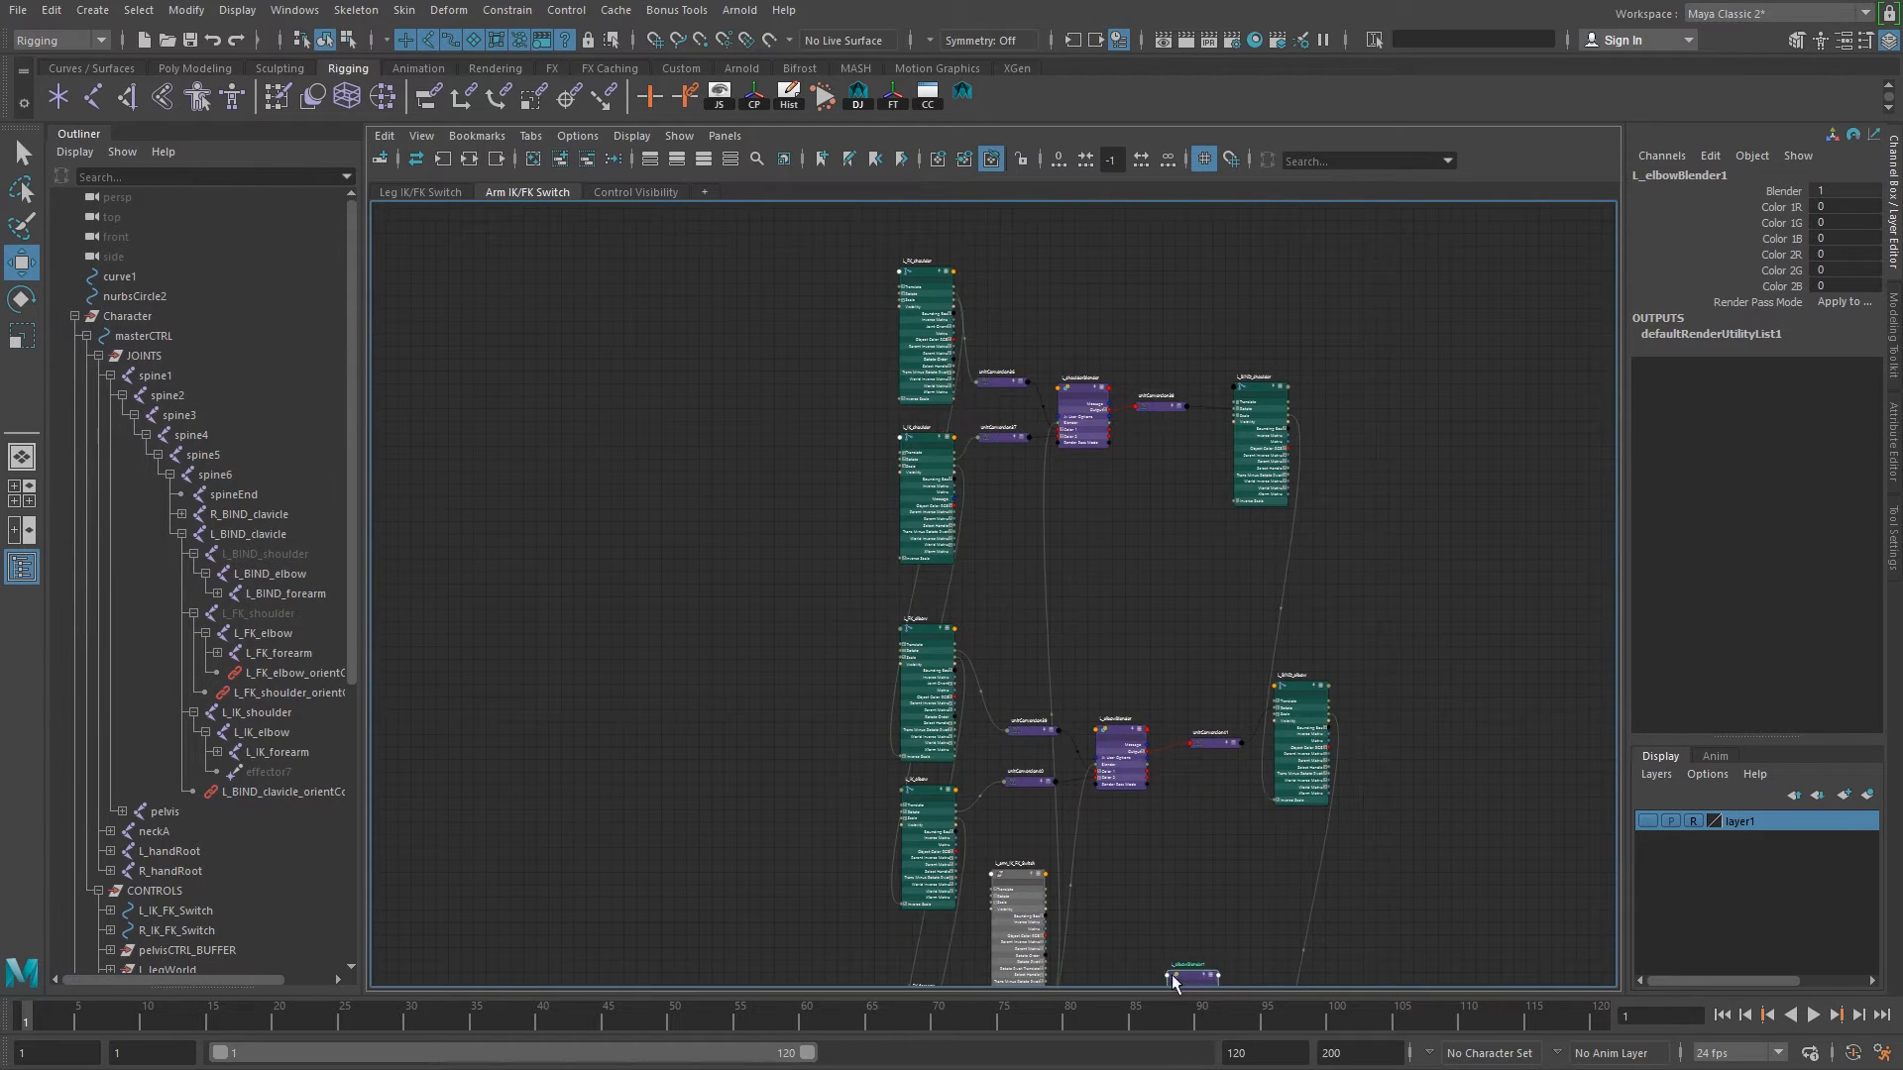
middle_click_drag(1246, 805, 1153, 361, "alt")
right_click_drag(1066, 585, 1162, 674, "alt")
left_click_drag(1108, 486, 997, 716)
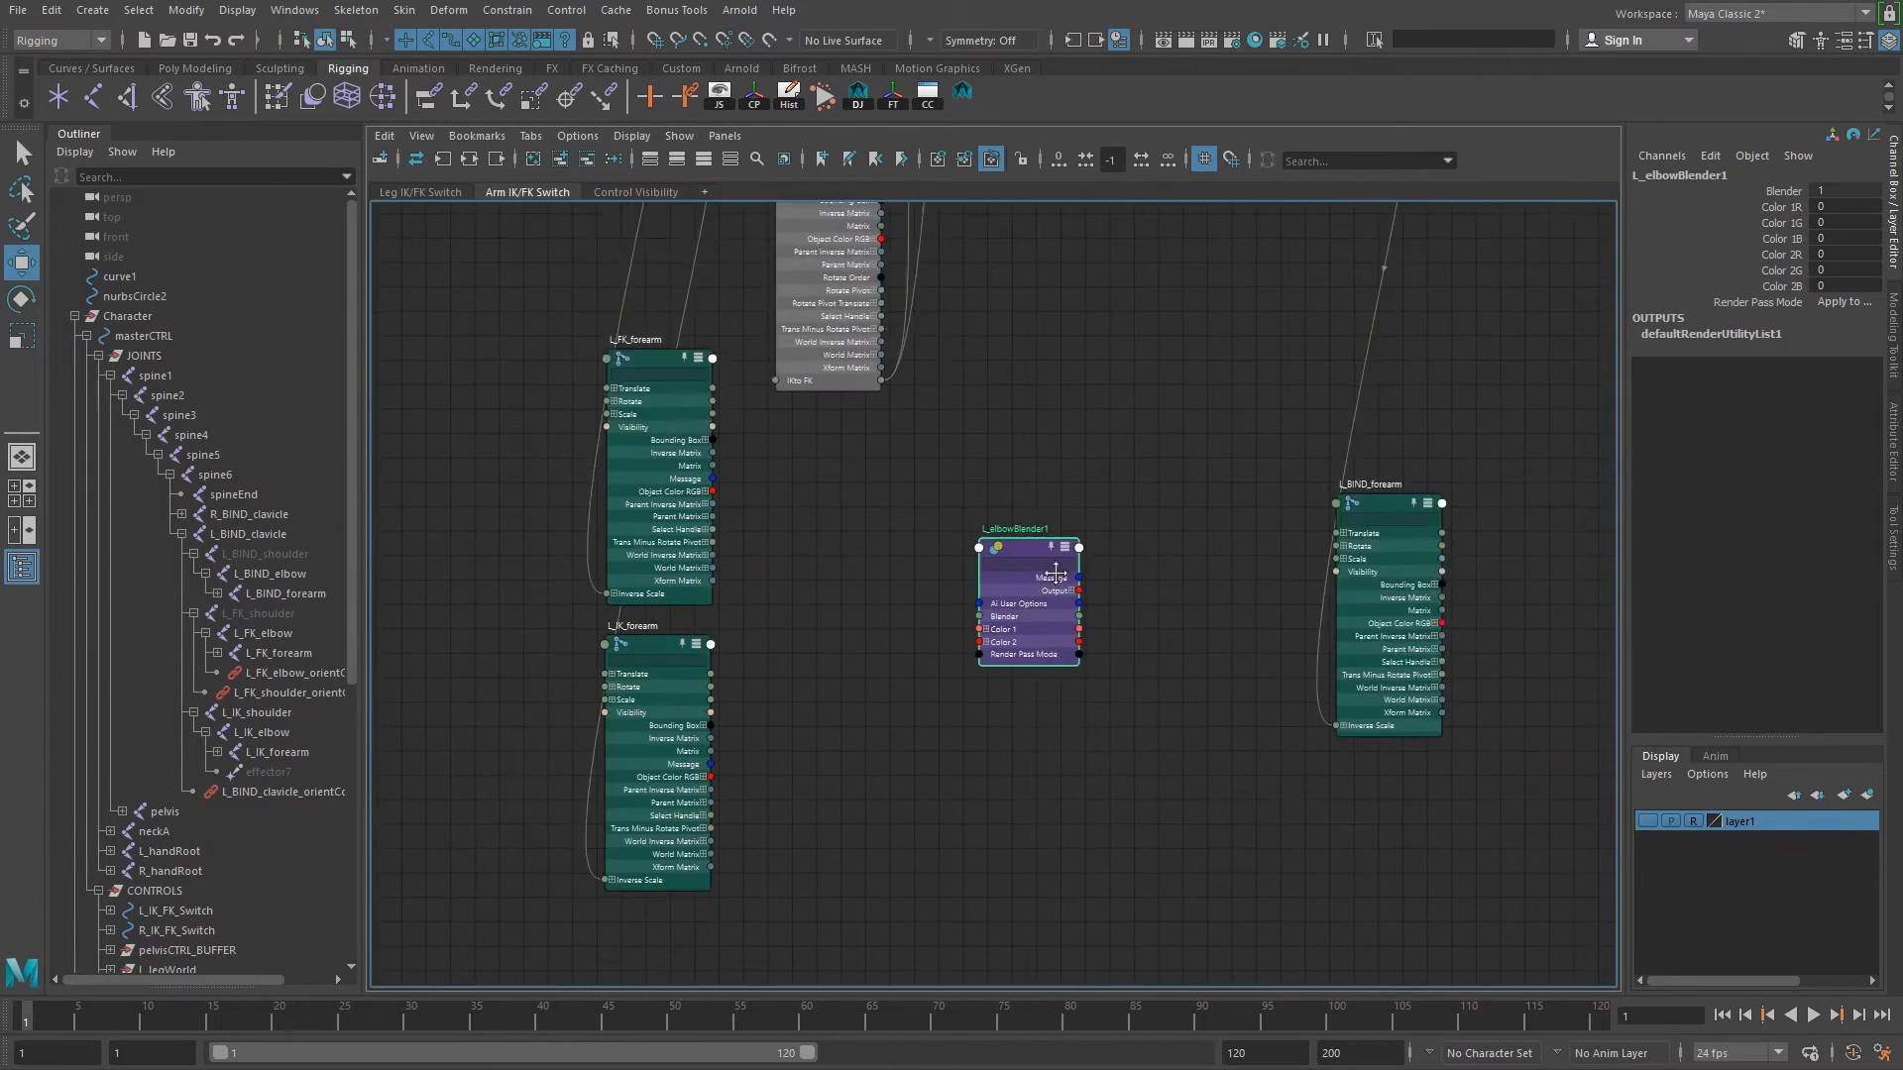
Rename the duplicated blendColors node L_elbowBlender1 as L_forearmBlender.
scroll(1151, 771, "up", 3)
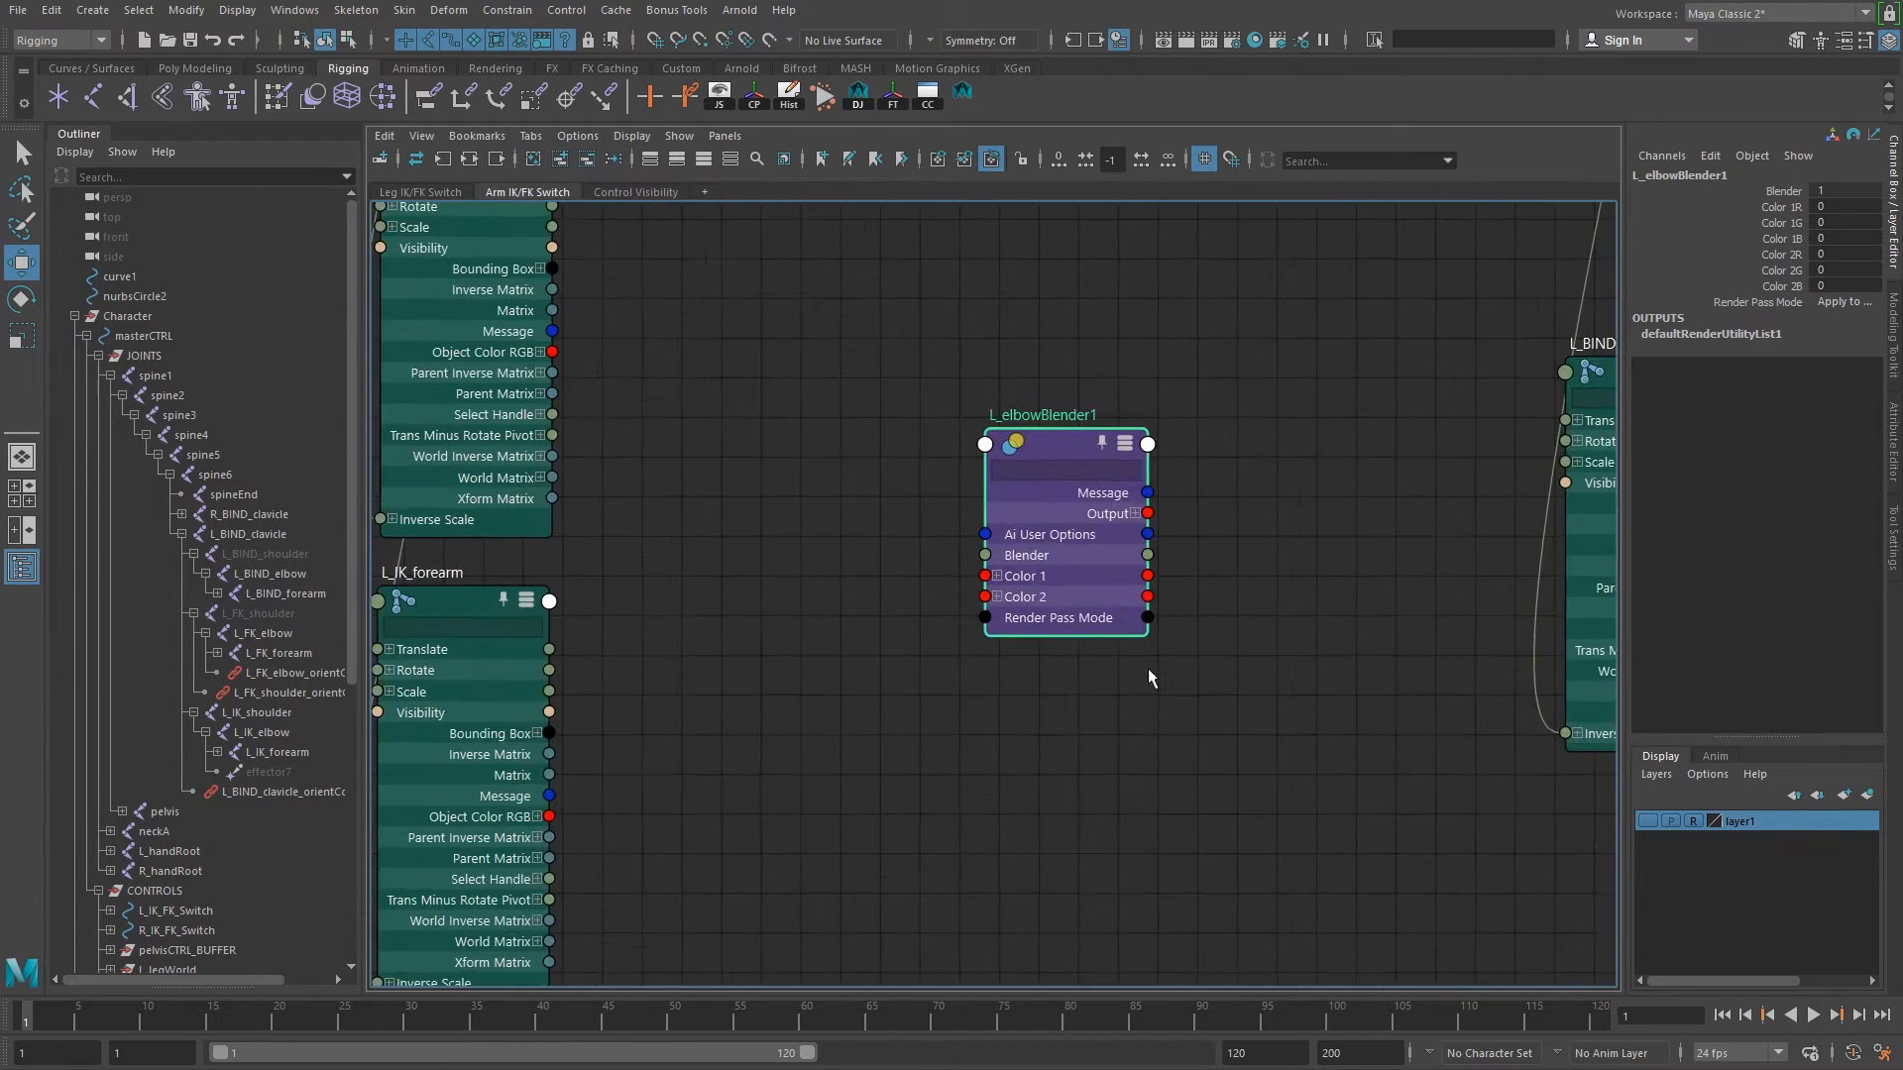
double_click(1031, 527)
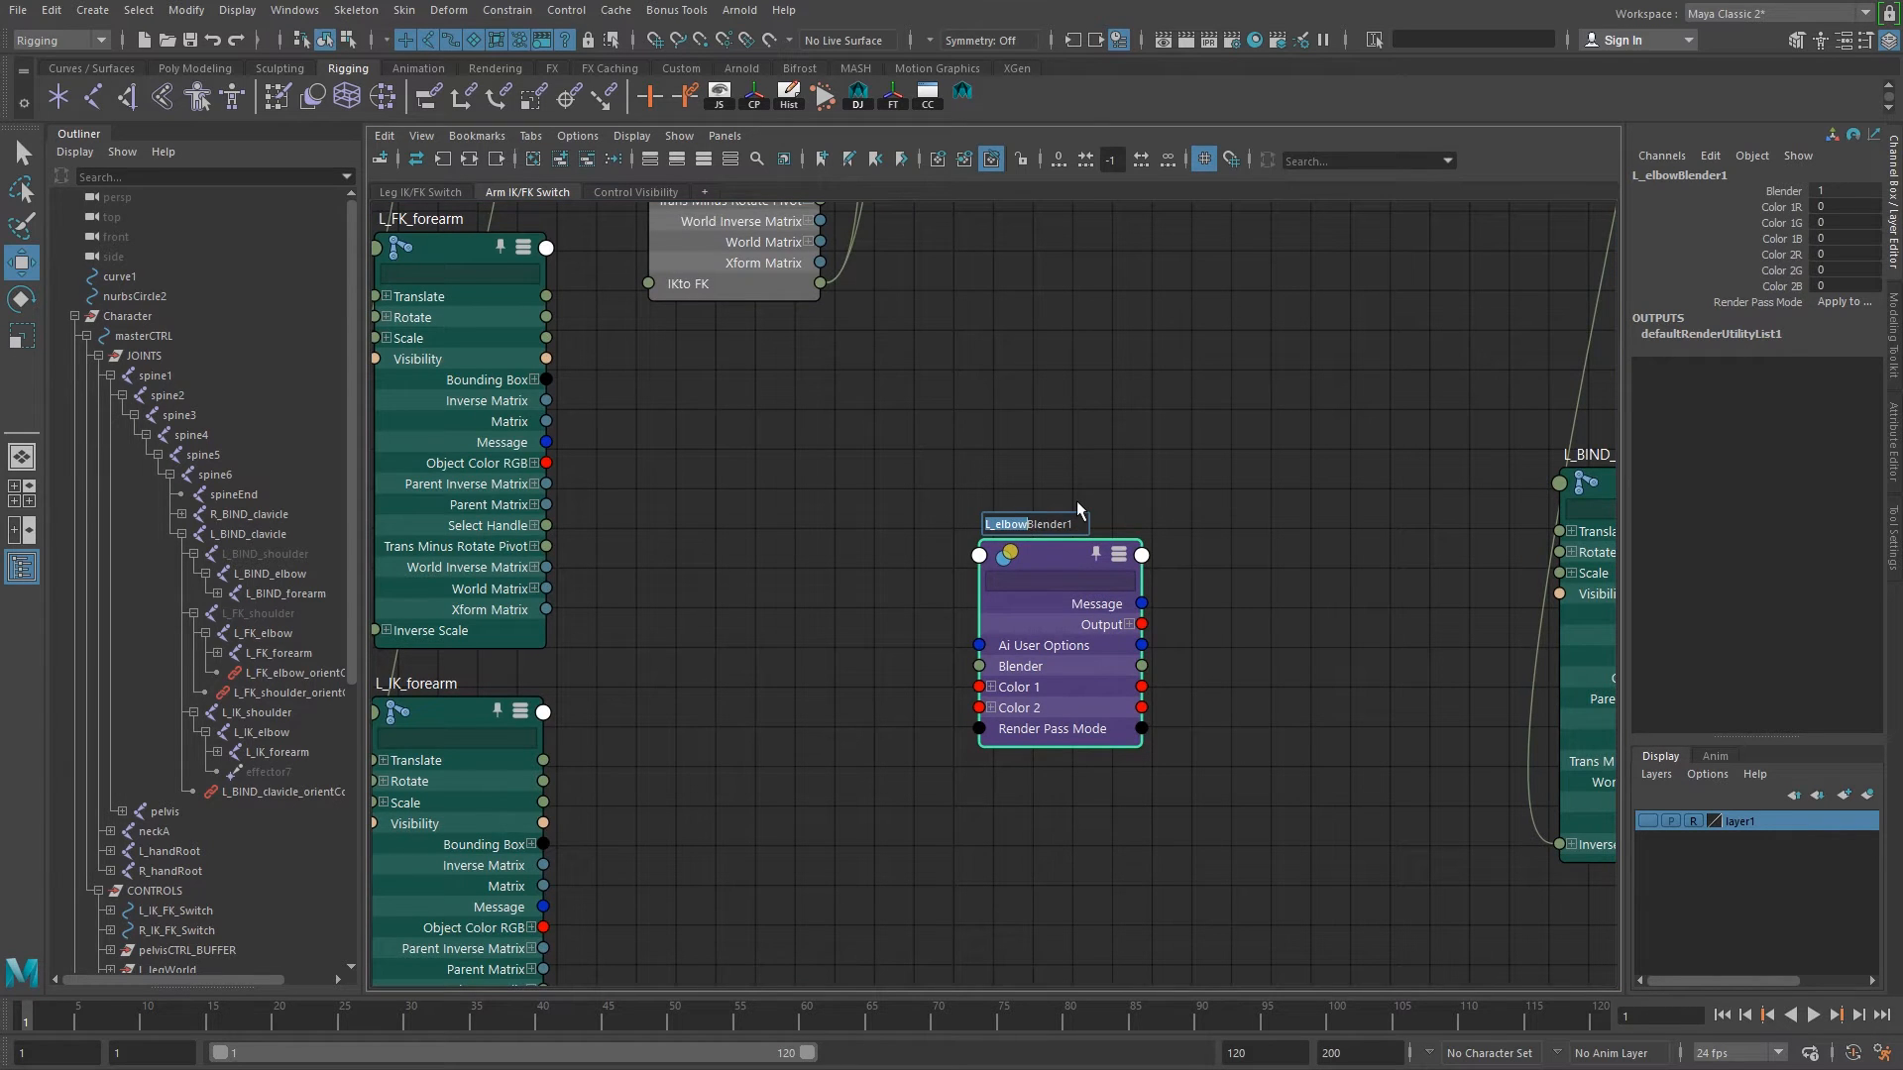
key("Right")
key("BackSpace")
key("BackSpace")
key("BackSpace")
key("BackSpace")
key("BackSpace")
type("for")
key("BackSpace")
key("Return")
Connect the IKto FK attribute of L_arm_IK_FK_Switch to L_forearmBlender's Blender and L_FK_forearm's Rotate to its Color 1.
middle_click_drag(1029, 411, 970, 896, "alt")
middle_click_drag(1079, 385, 1068, 830, "alt")
middle_click_drag(1102, 538, 1106, 206, "alt")
middle_click_drag(968, 837, 1019, 507, "alt")
scroll(1002, 738, "up", 2)
mouse_move(1002, 739)
middle_mouse_down("alt")
mouse_move(1096, 639)
mouse_move(1023, 727)
middle_mouse_up("alt")
scroll(1096, 640, "down", 4)
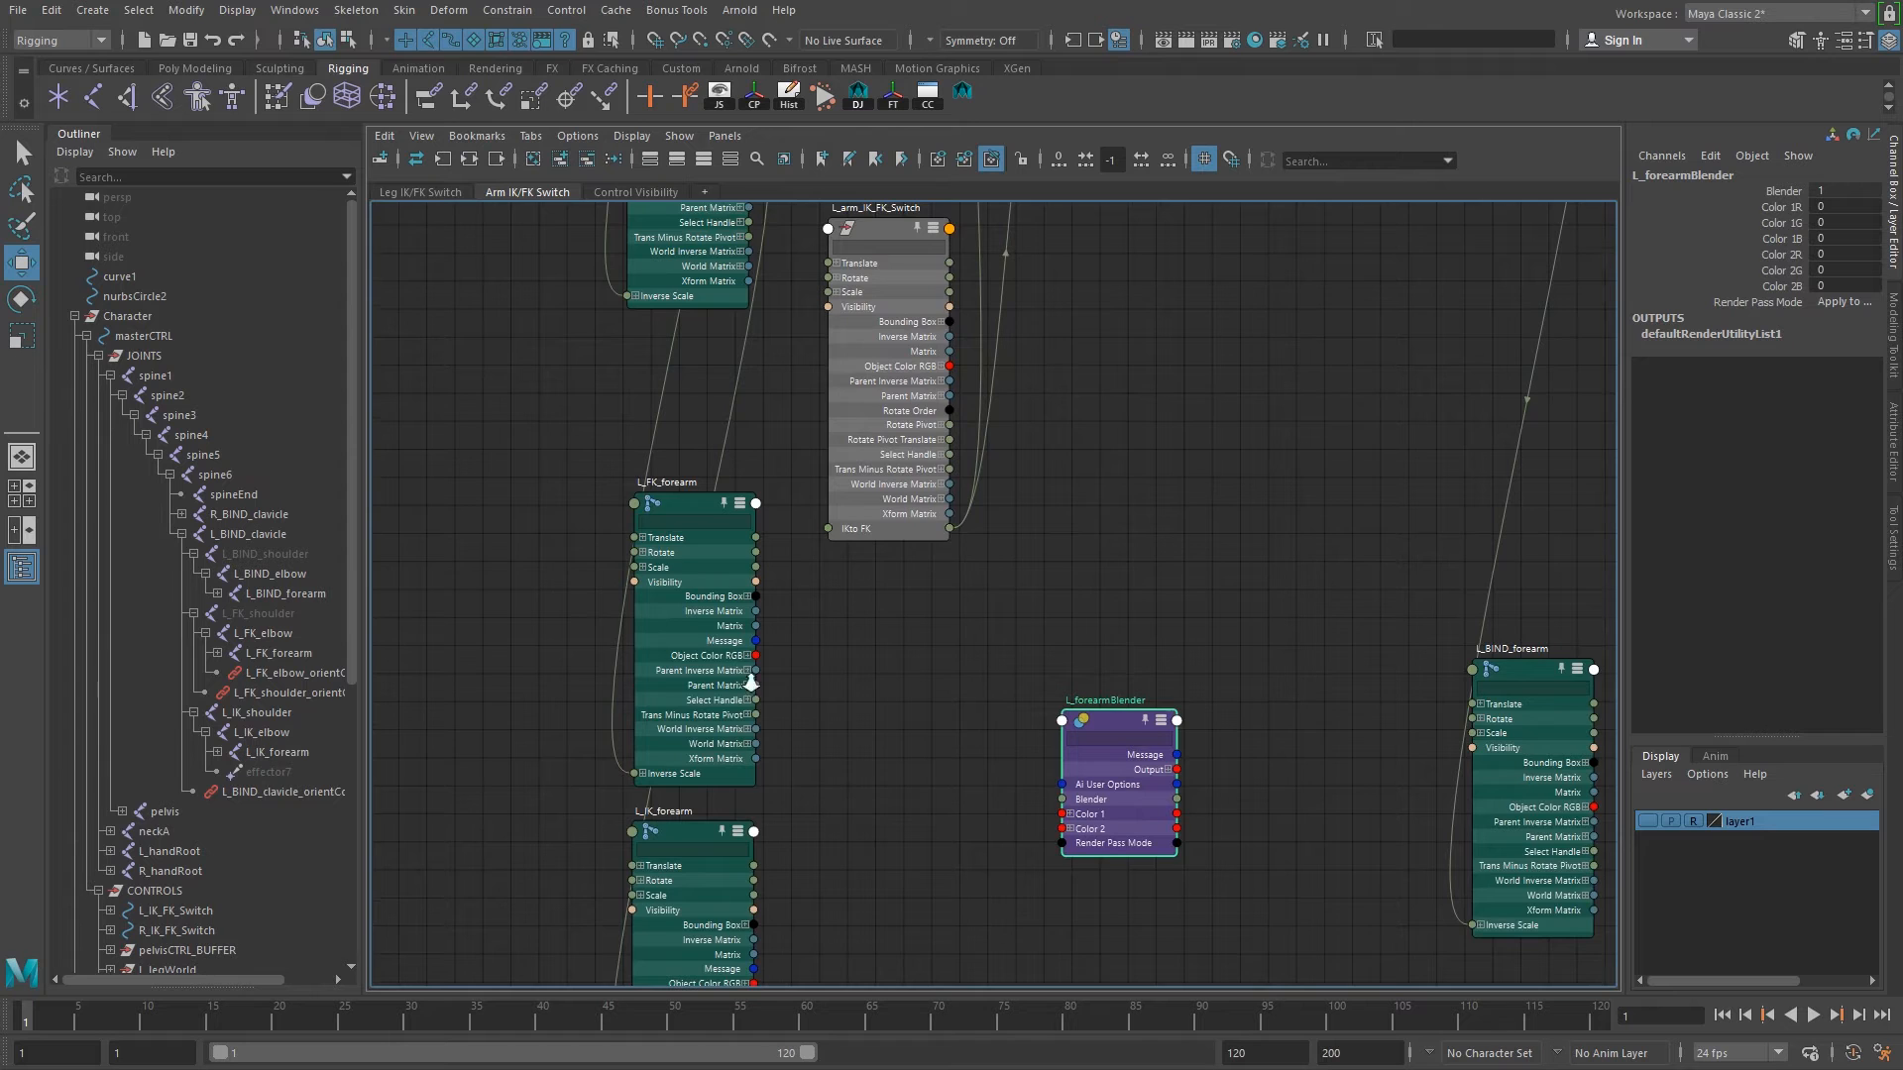
right_click_drag(743, 672, 1101, 637, "alt")
middle_click_drag(1101, 636, 970, 560, "alt")
left_click_drag(954, 362, 1140, 807)
right_click_drag(954, 680, 935, 663, "alt")
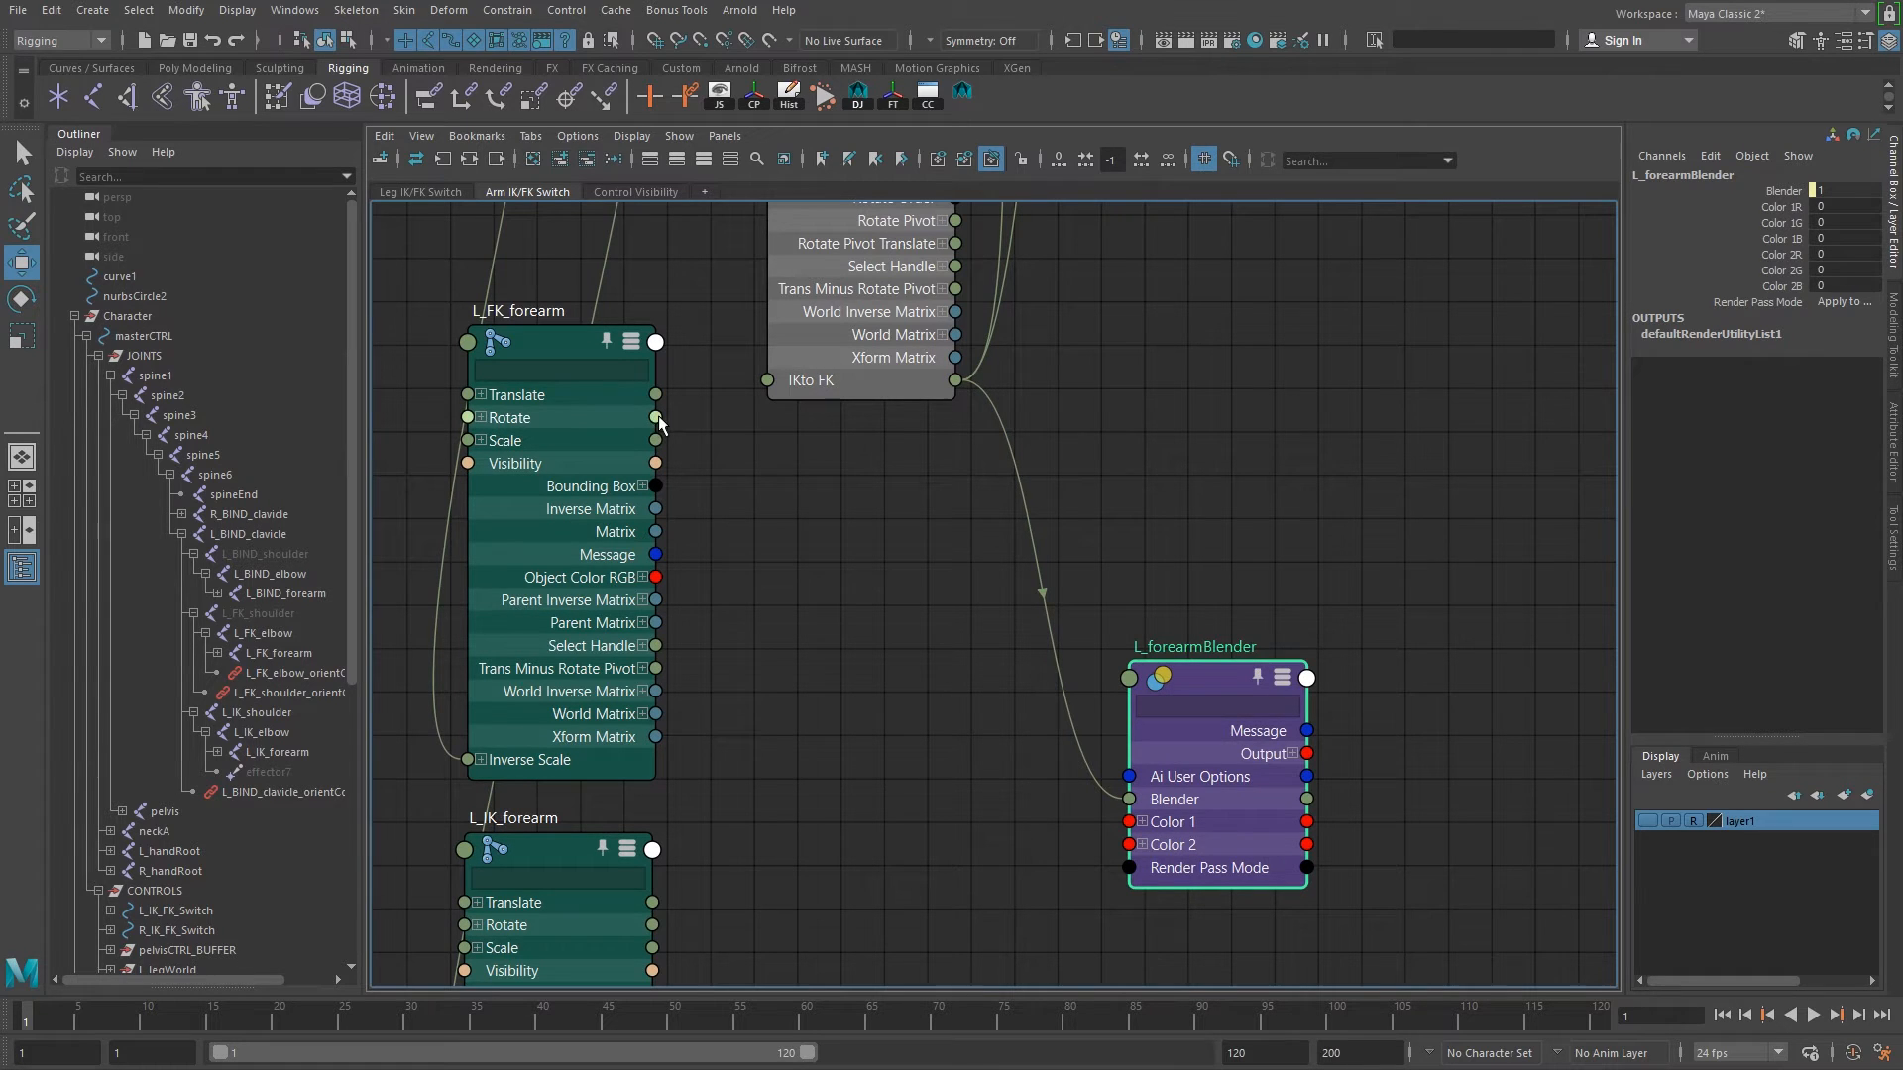
left_click_drag(657, 417, 1129, 822)
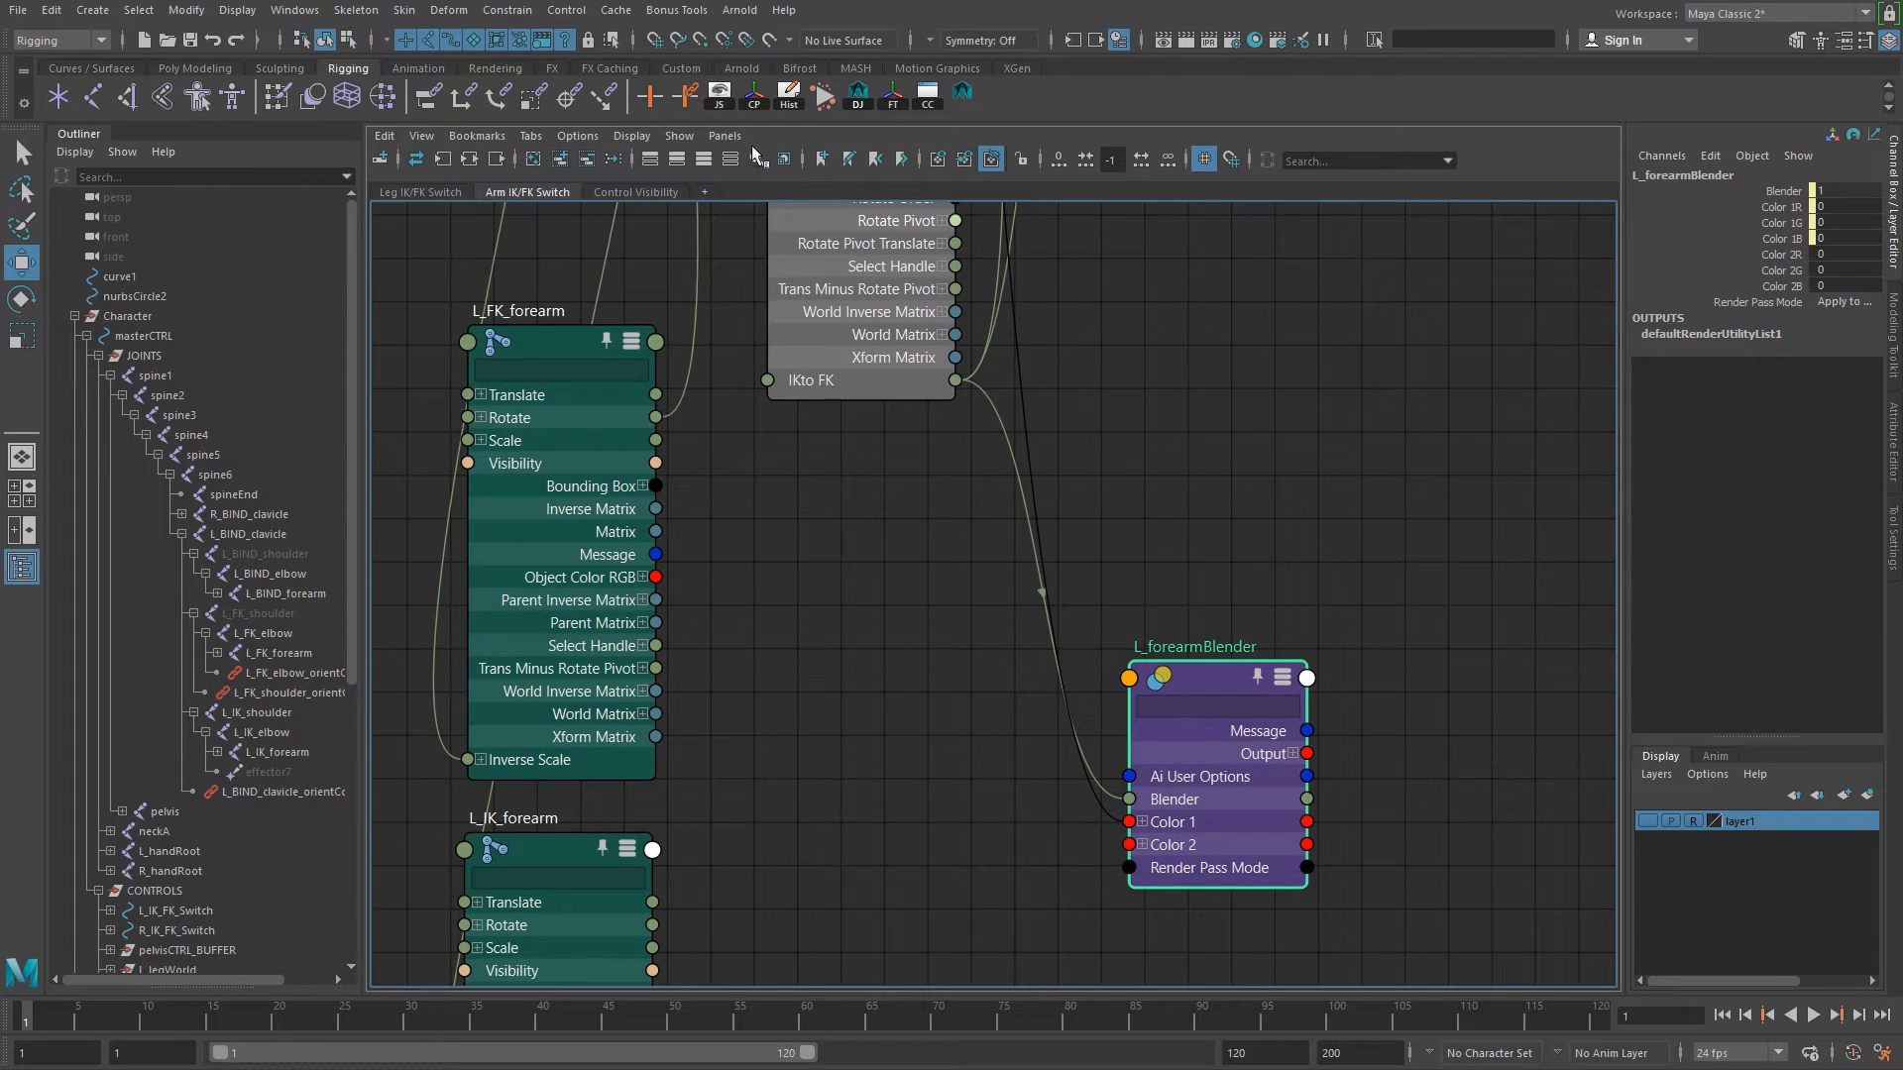
Connect L_IK_forearm's Rotate to L_forearmBlender's Color 2 and the blender's Output to L_BIND_forearm's Rotate.
middle_click_drag(771, 739, 727, 645)
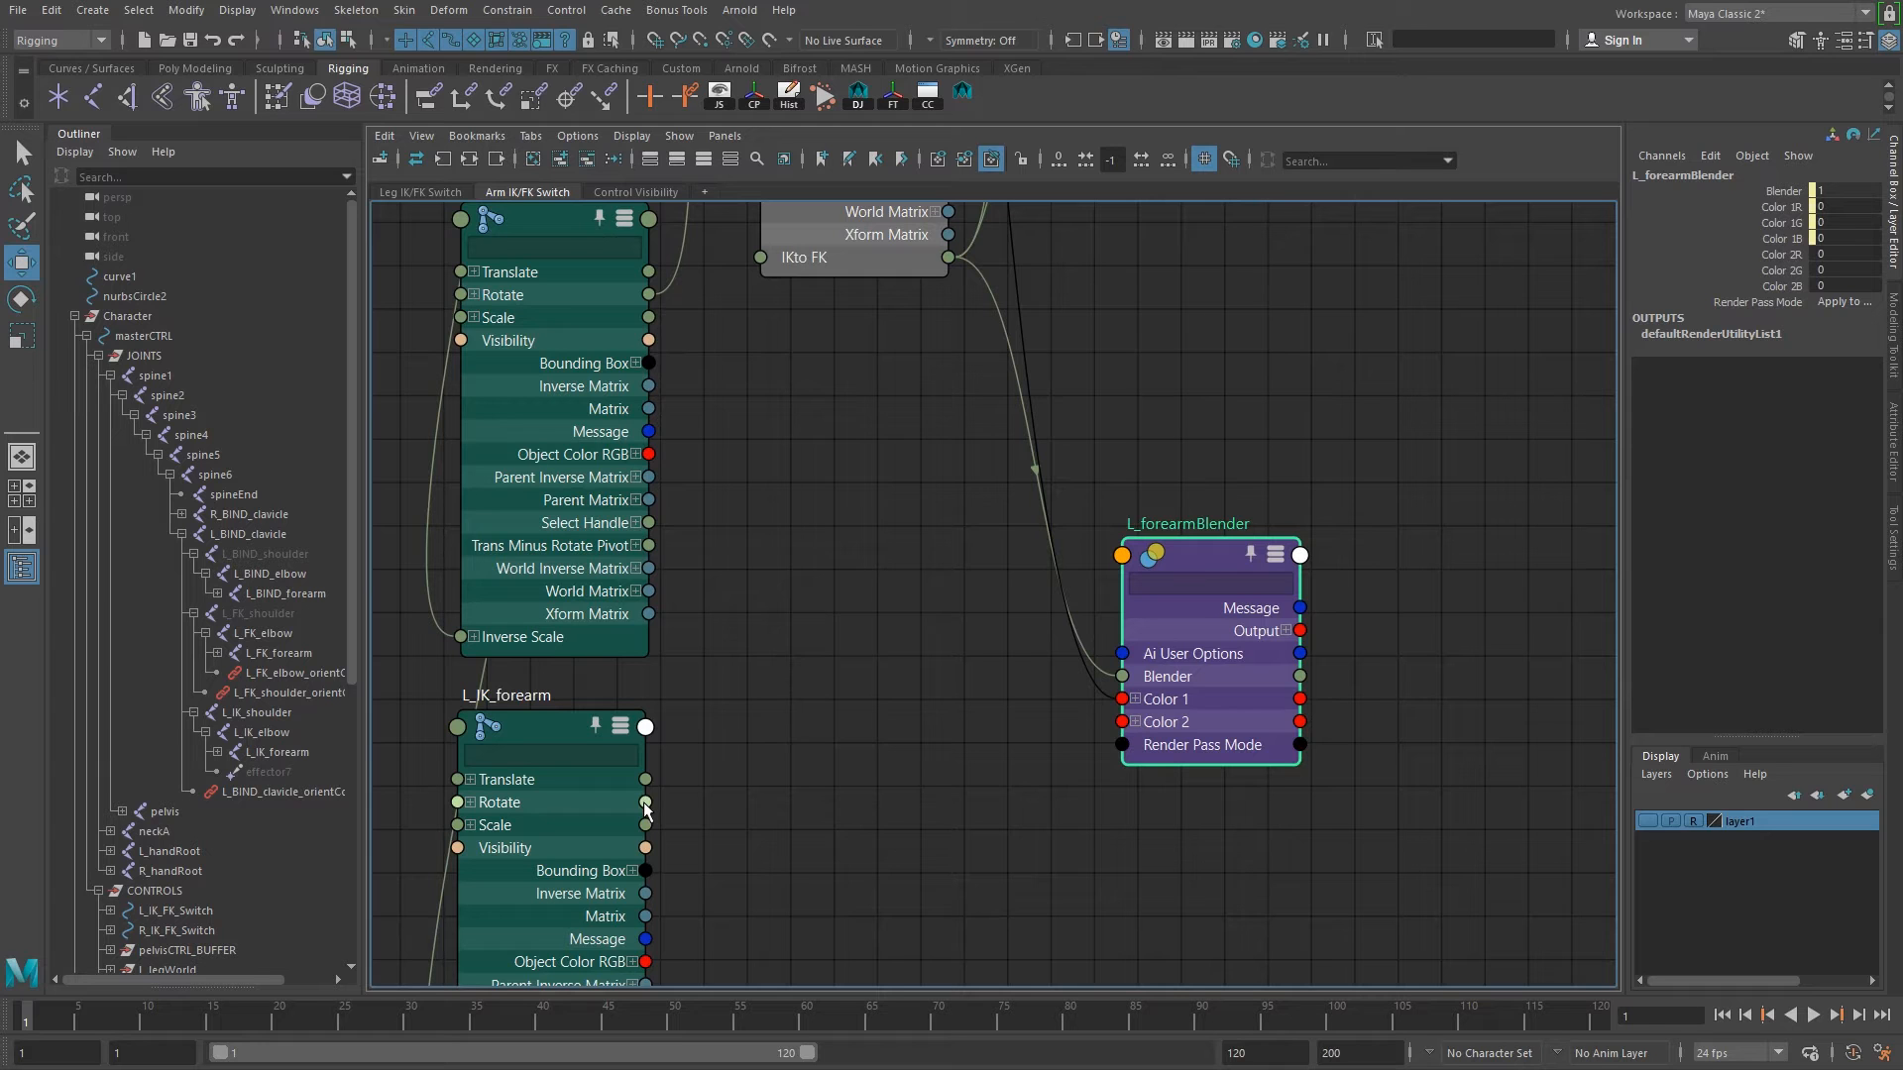
left_click_drag(645, 804, 1127, 722)
middle_click_drag(1187, 724, 838, 724)
left_click_drag(833, 710, 1290, 628)
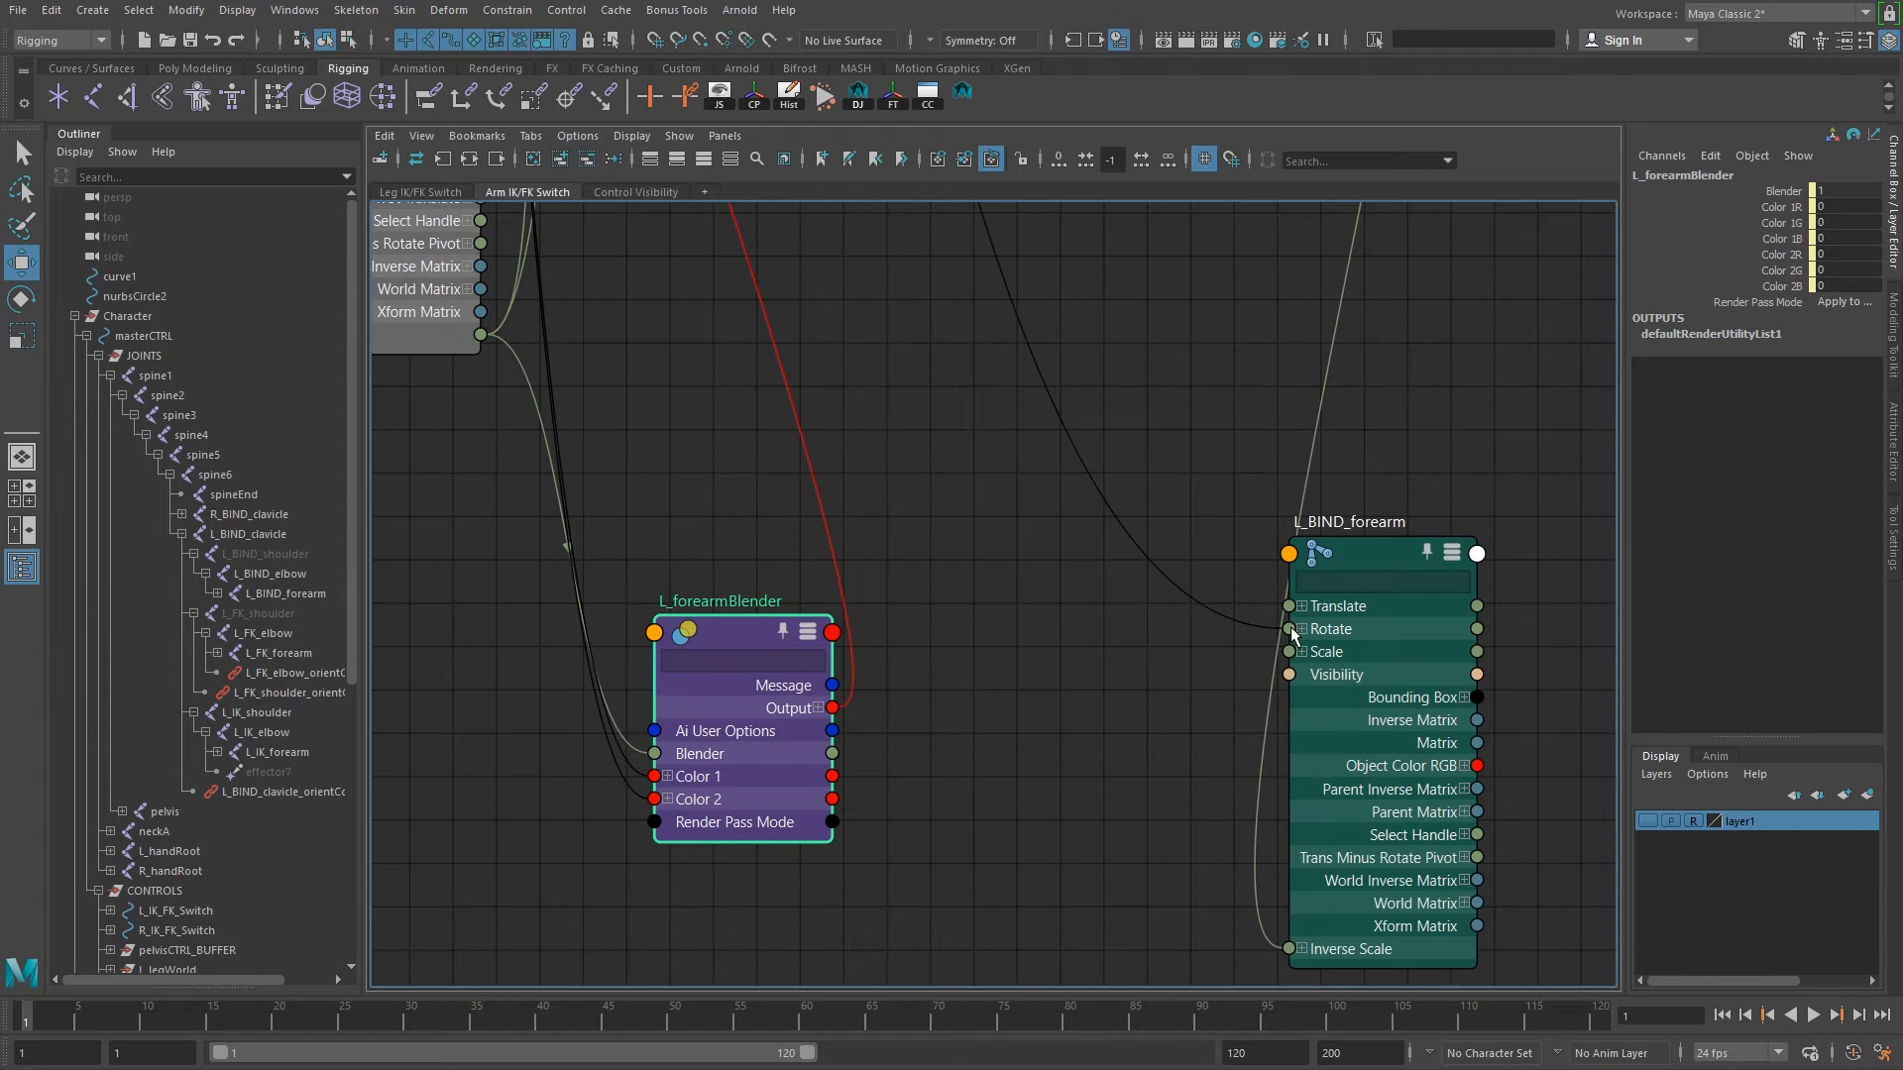
Move the stacked new unitConversion nodes from the shoulder network down to the L_forearmBlender area.
right_click_drag(1187, 684, 1011, 1002, "alt")
middle_click_drag(944, 206, 1020, 697, "alt")
middle_click_drag(954, 400, 1000, 693, "alt")
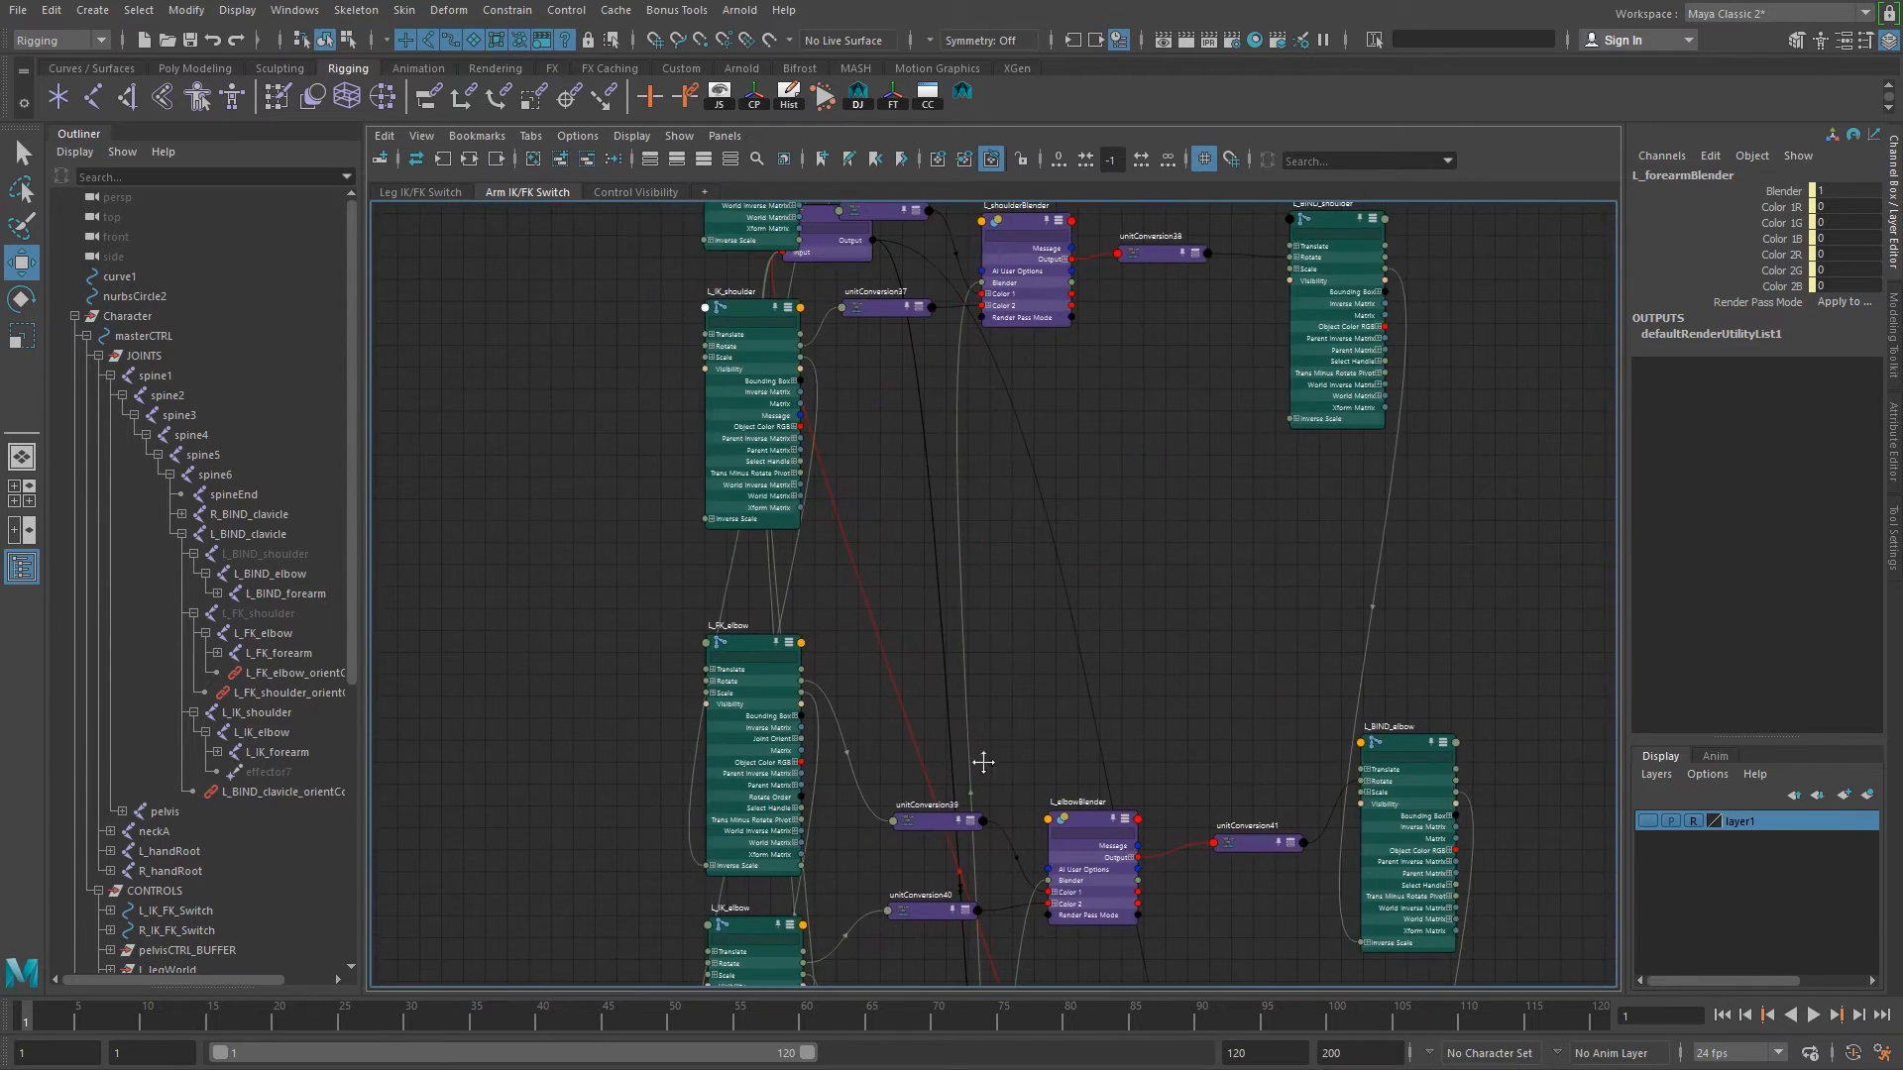
middle_click_drag(910, 450, 888, 650, "alt")
left_click_drag(817, 448, 1051, 954)
middle_click_drag(1041, 956, 1007, 548, "alt")
left_click_drag(1005, 548, 1017, 983)
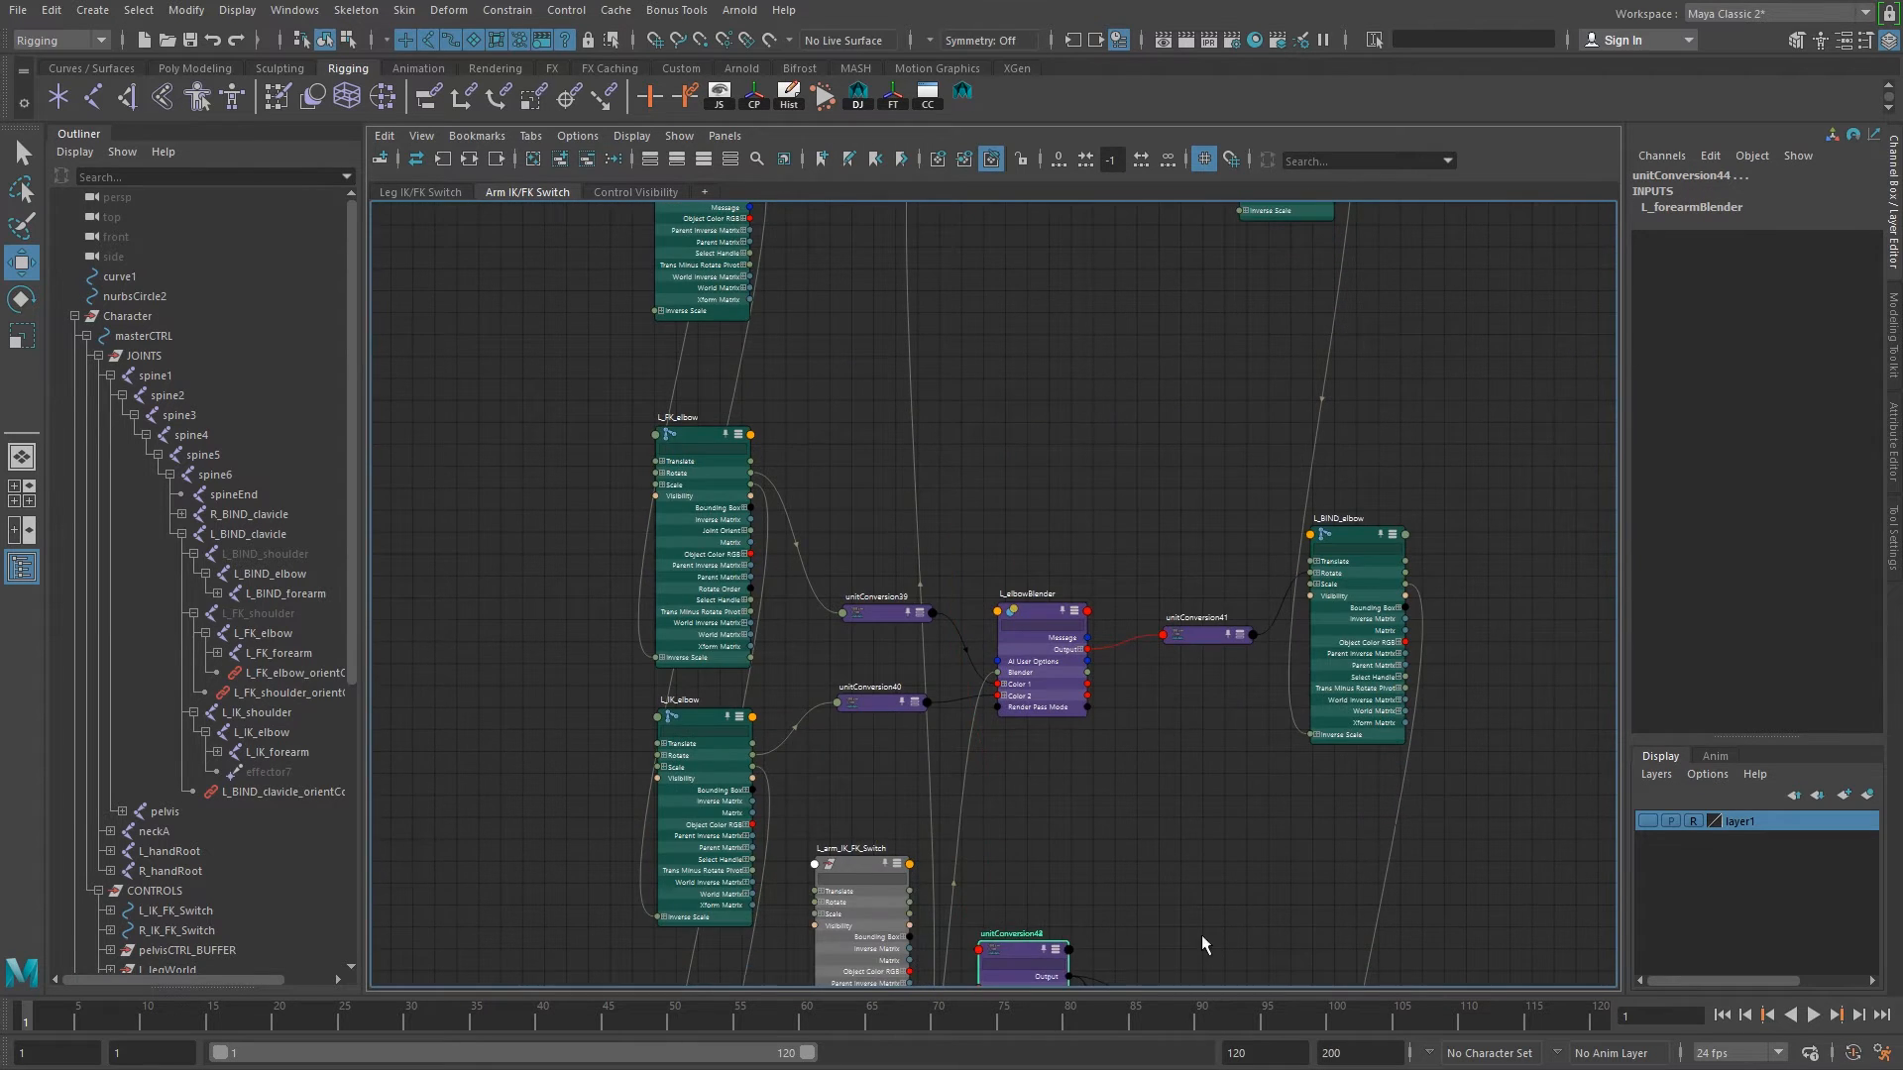
middle_click_drag(1201, 935, 1199, 350, "alt")
left_click_drag(1035, 410, 1197, 731)
Collapse the three forearm unitConversion nodes and place two before L_forearmBlender and one between it and L_BIND_forearm.
left_click(1102, 474)
key("1")
left_click_drag(949, 633, 958, 708)
left_click(1105, 462)
left_click(1053, 486)
left_click_drag(1054, 486, 878, 654)
key("1")
left_click(1043, 492)
left_click_drag(1043, 491, 860, 746)
key("1")
Expand the three forearm joints in the Outliner and add L_BIND_wrist, L_FK_wrist and L_IK_wrist to the graph.
middle_click_drag(982, 671, 963, 785, "alt")
mouse_move(1124, 757)
right_mouse_down("alt")
mouse_move(988, 692)
mouse_move(967, 656)
right_mouse_up("alt")
middle_click_drag(1071, 728, 1019, 624, "alt")
right_click_drag(924, 658, 805, 745, "alt")
middle_click_drag(805, 745, 806, 722, "alt")
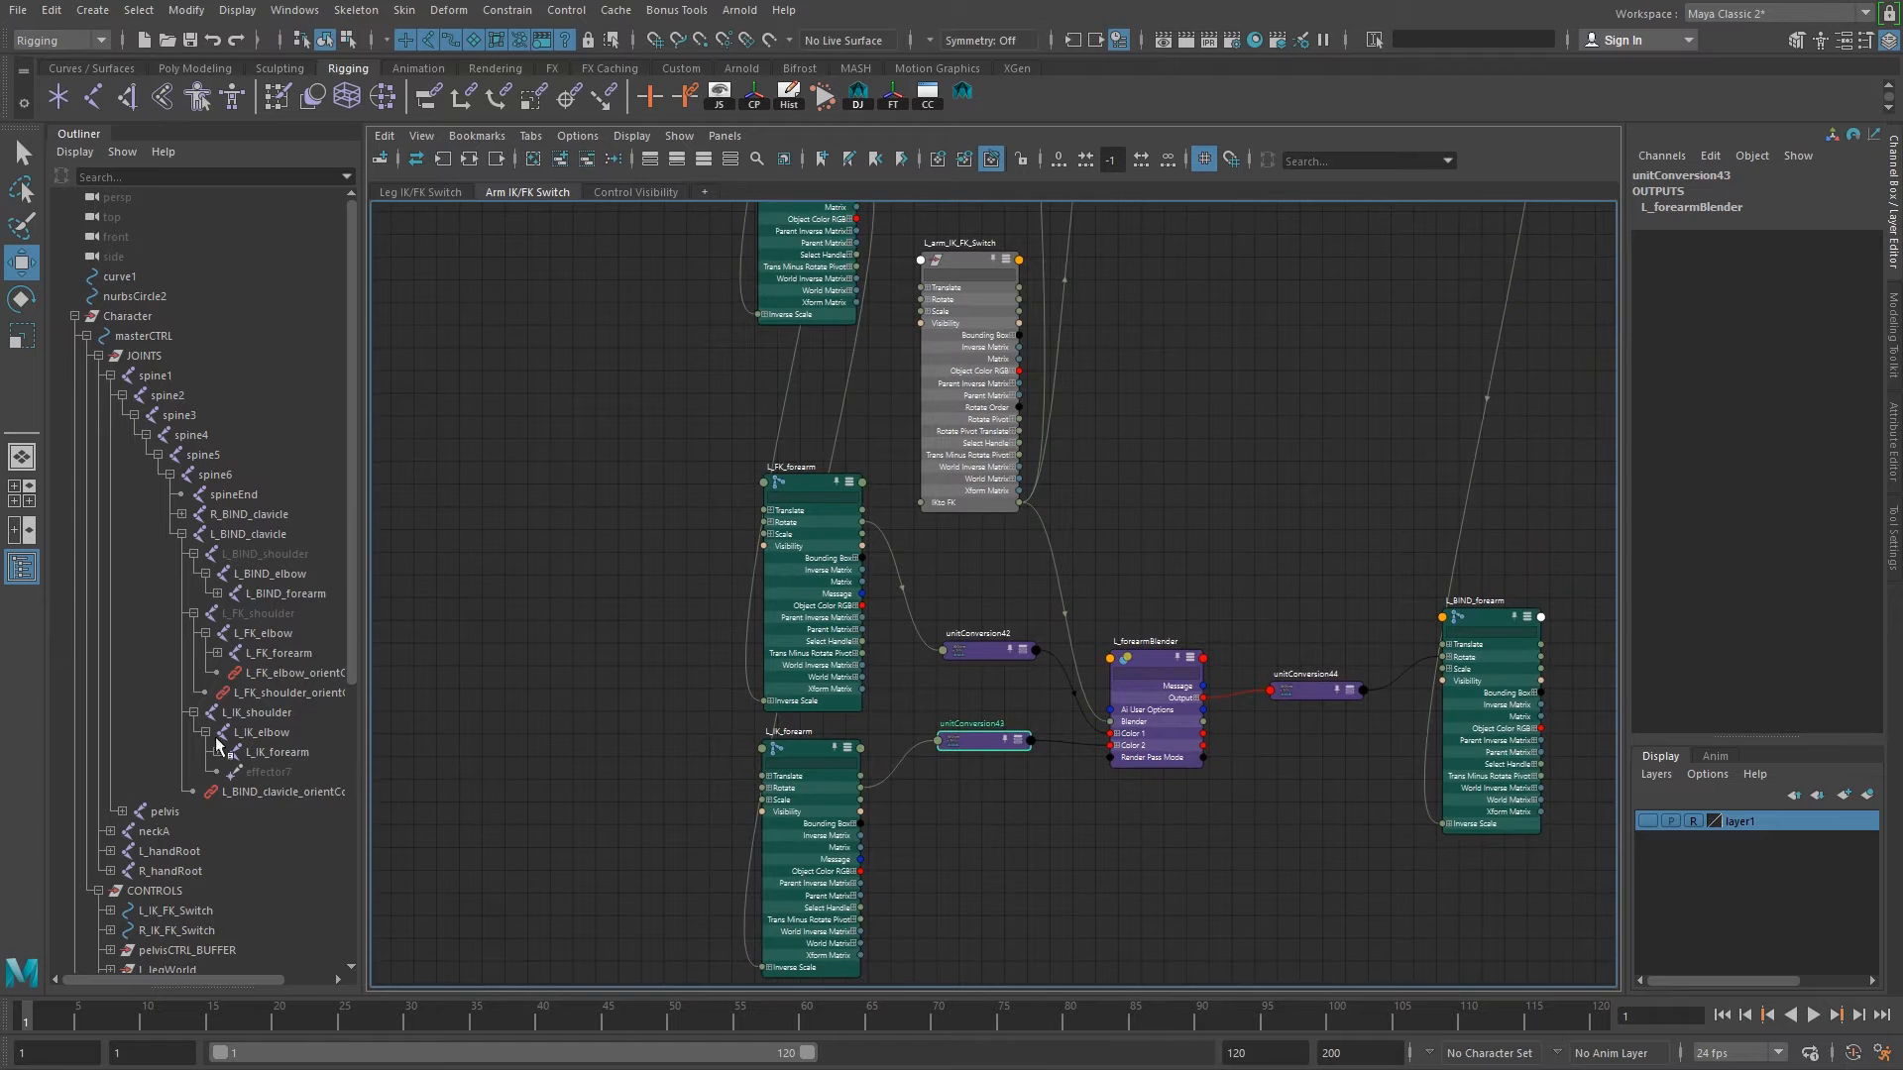
left_click(217, 594)
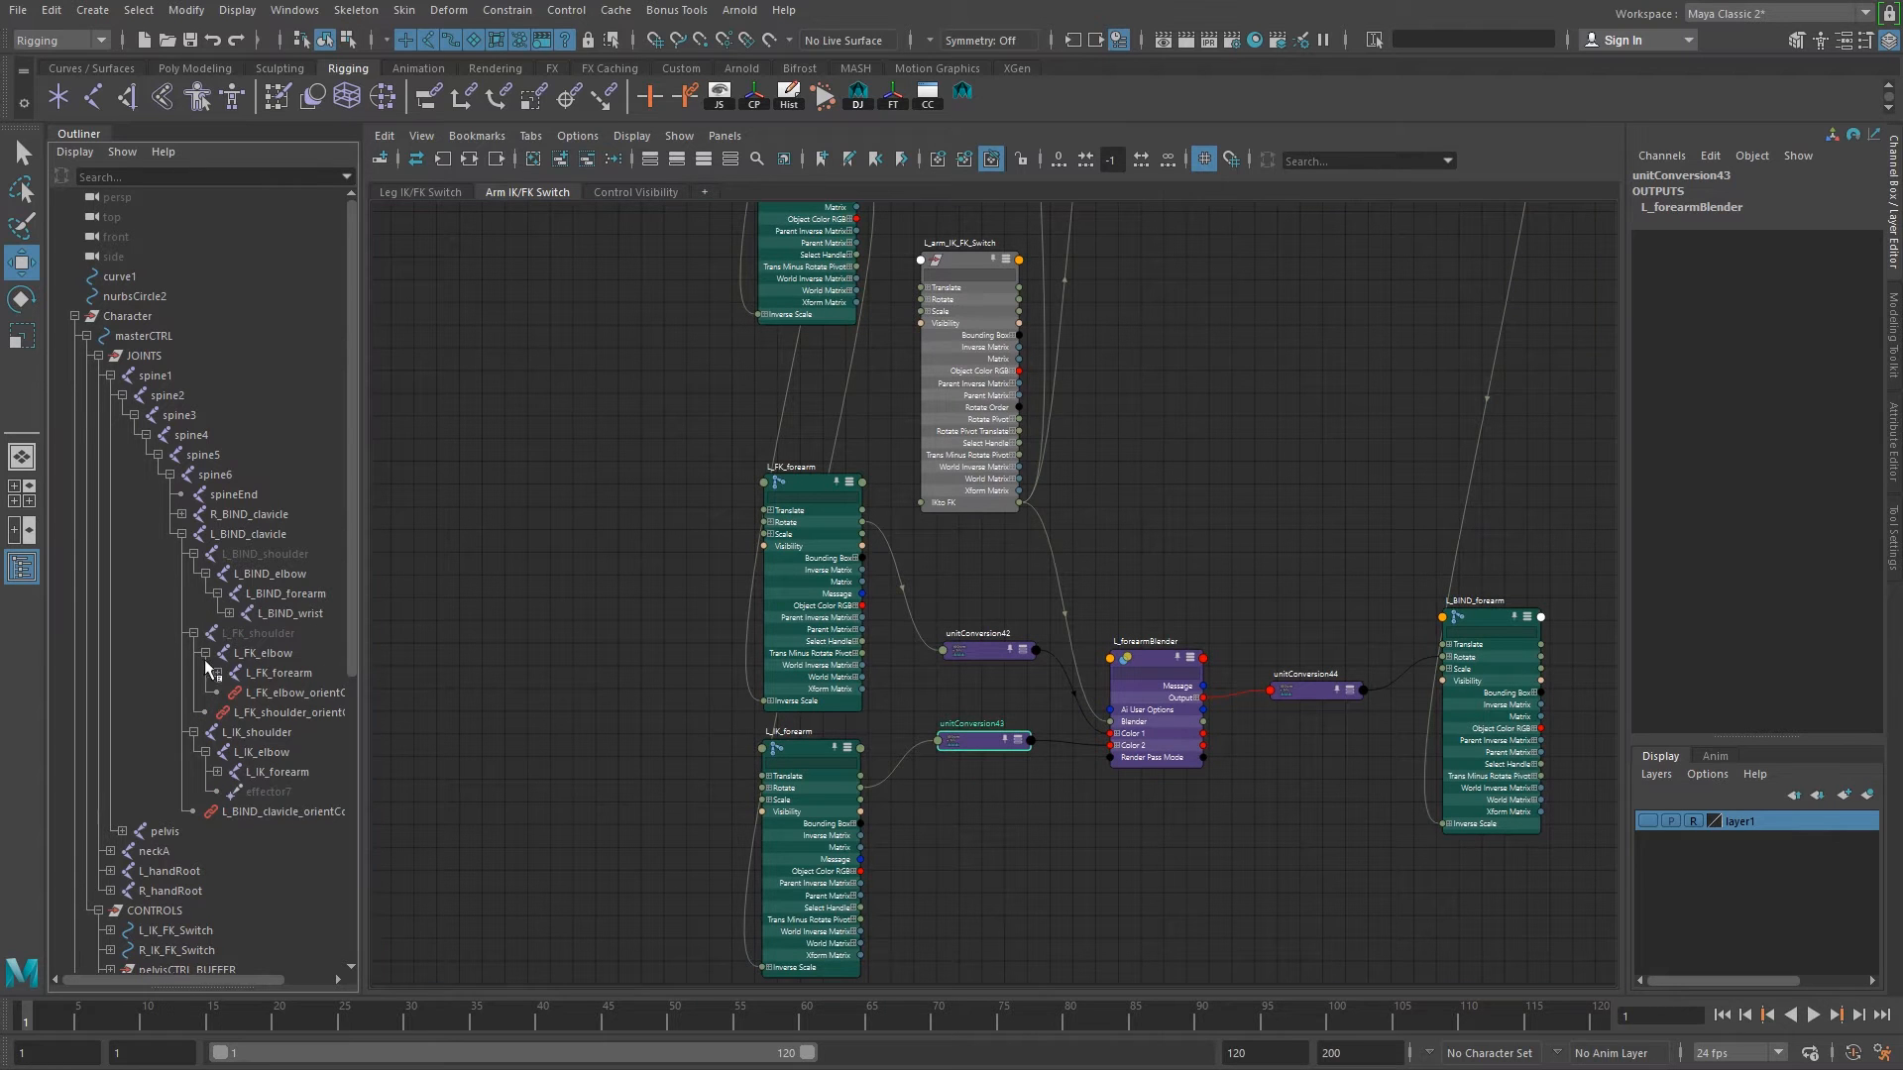
left_click(220, 673)
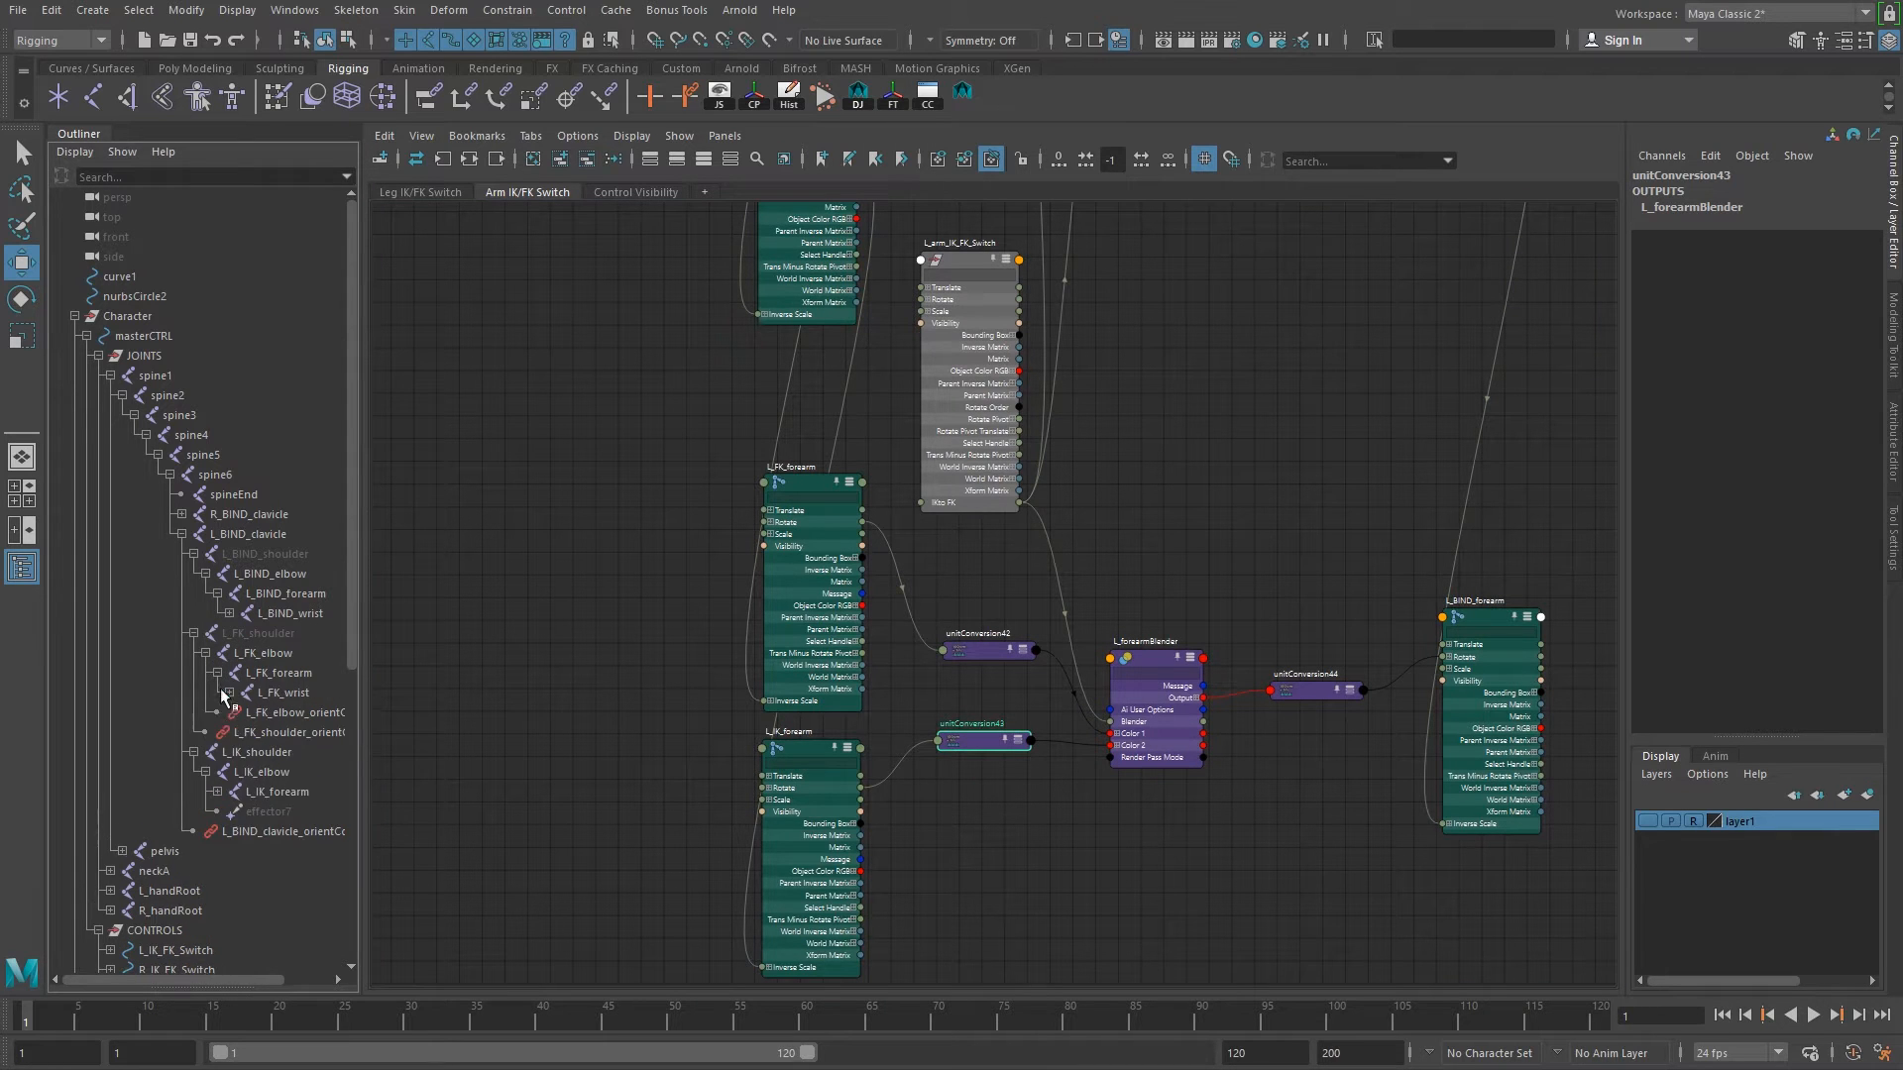
left_click(217, 792)
left_click(288, 613)
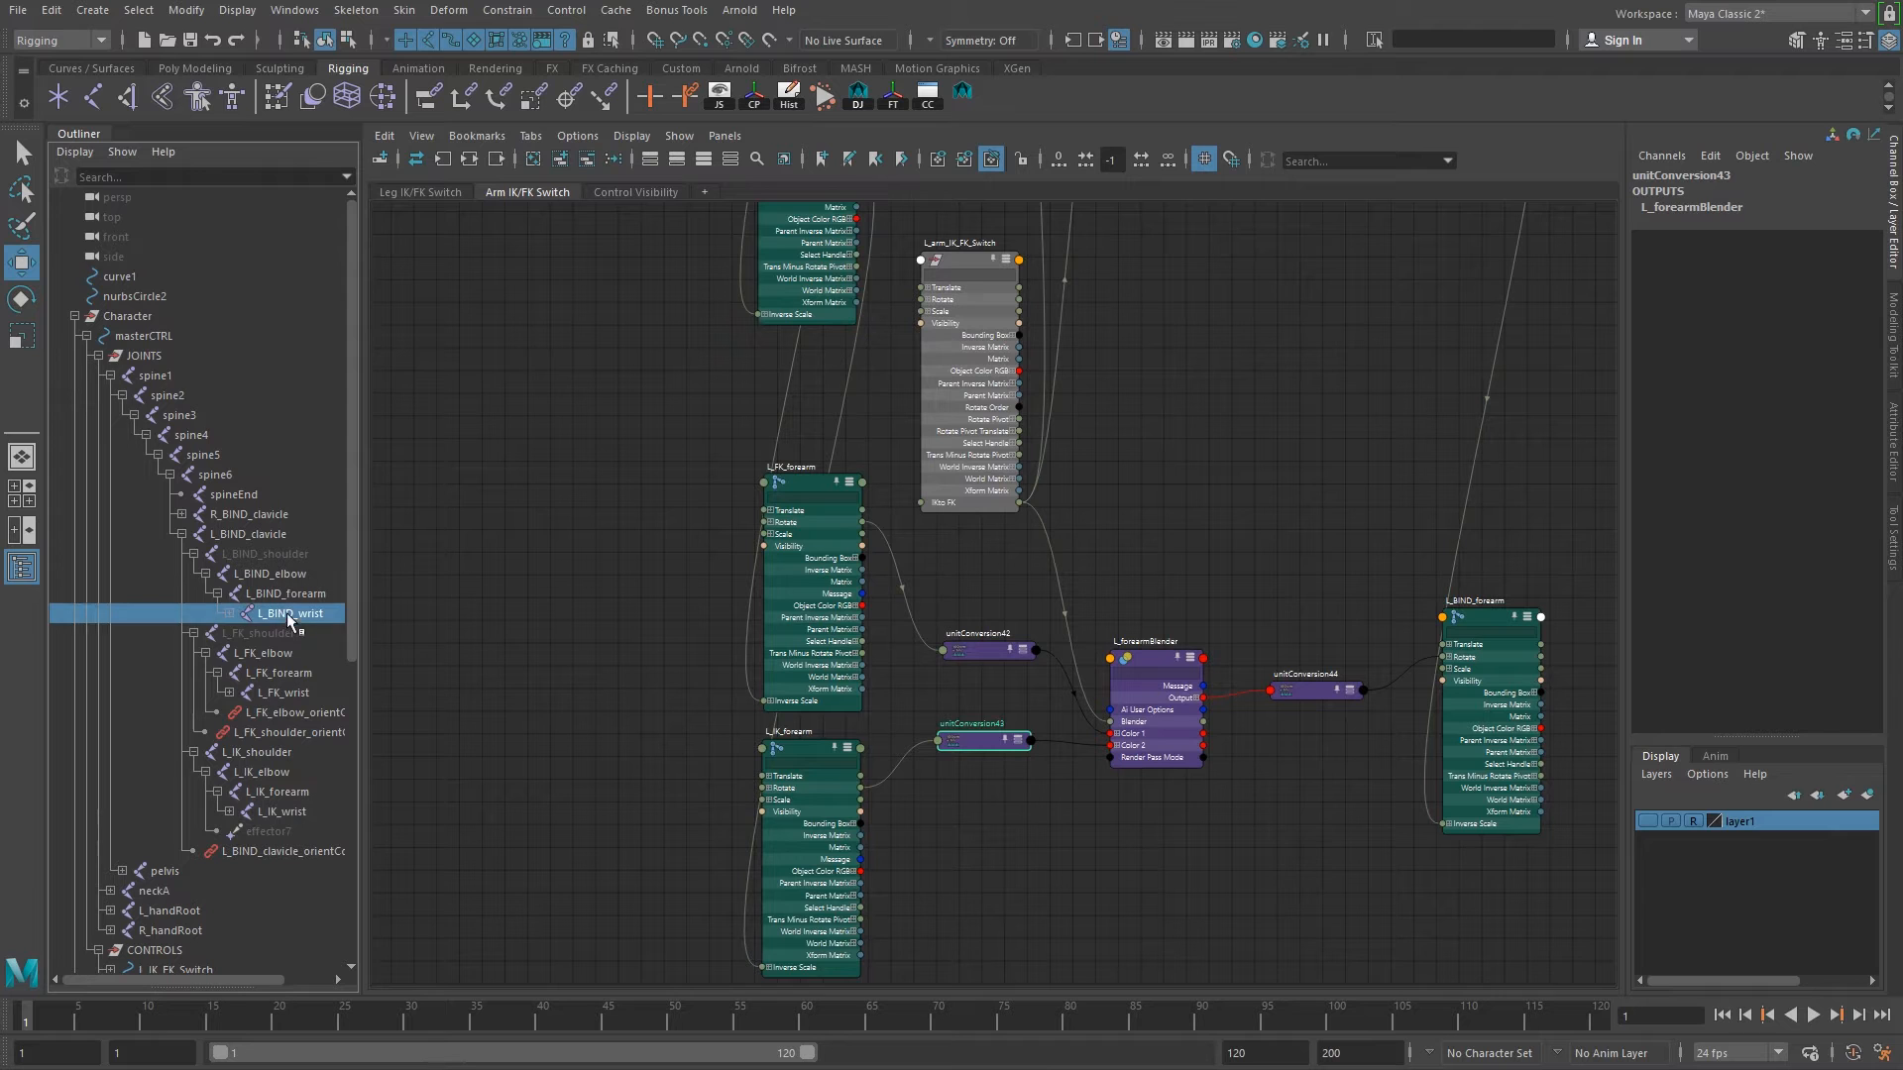
left_click(282, 693, "ctrl")
left_click(283, 813, "ctrl")
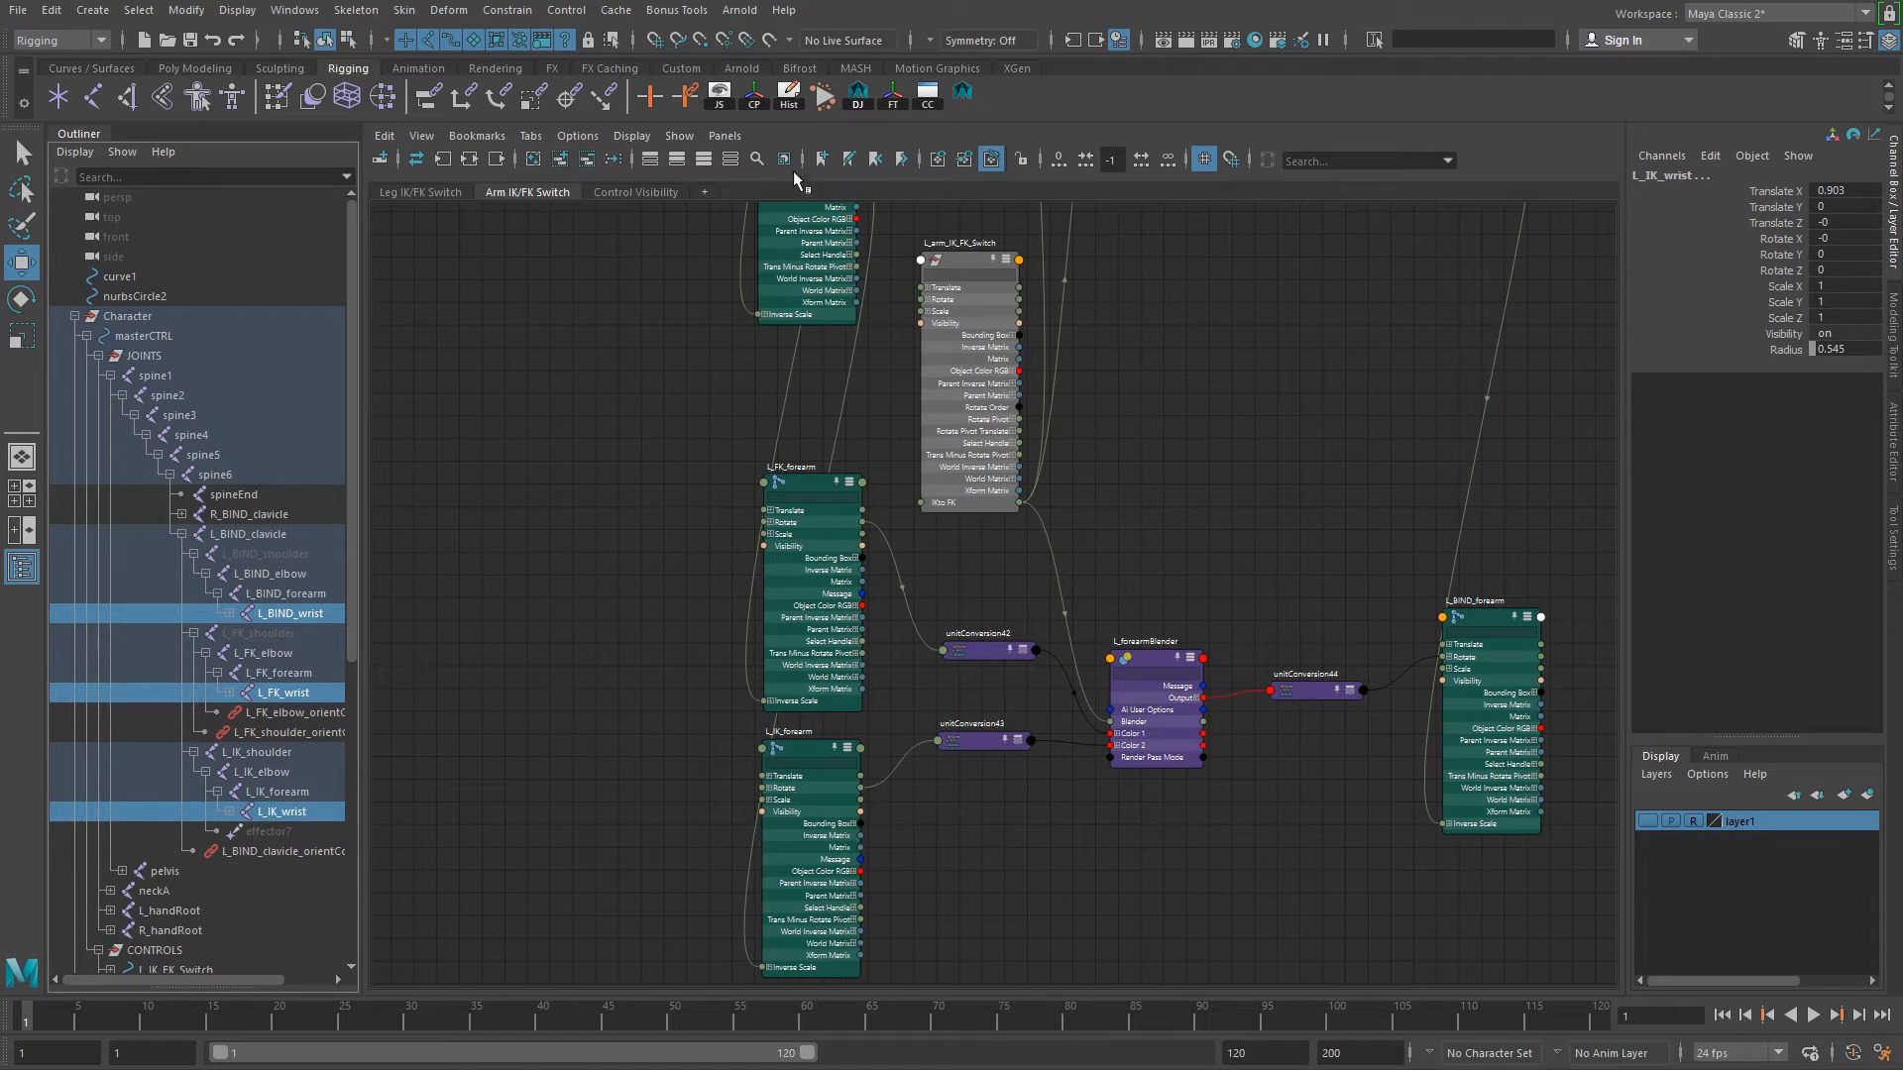
Move the stacked wrist nodes to empty space below the forearm network and frame them.
right_click_drag(932, 798, 897, 386, "alt")
left_click_drag(926, 365, 981, 840)
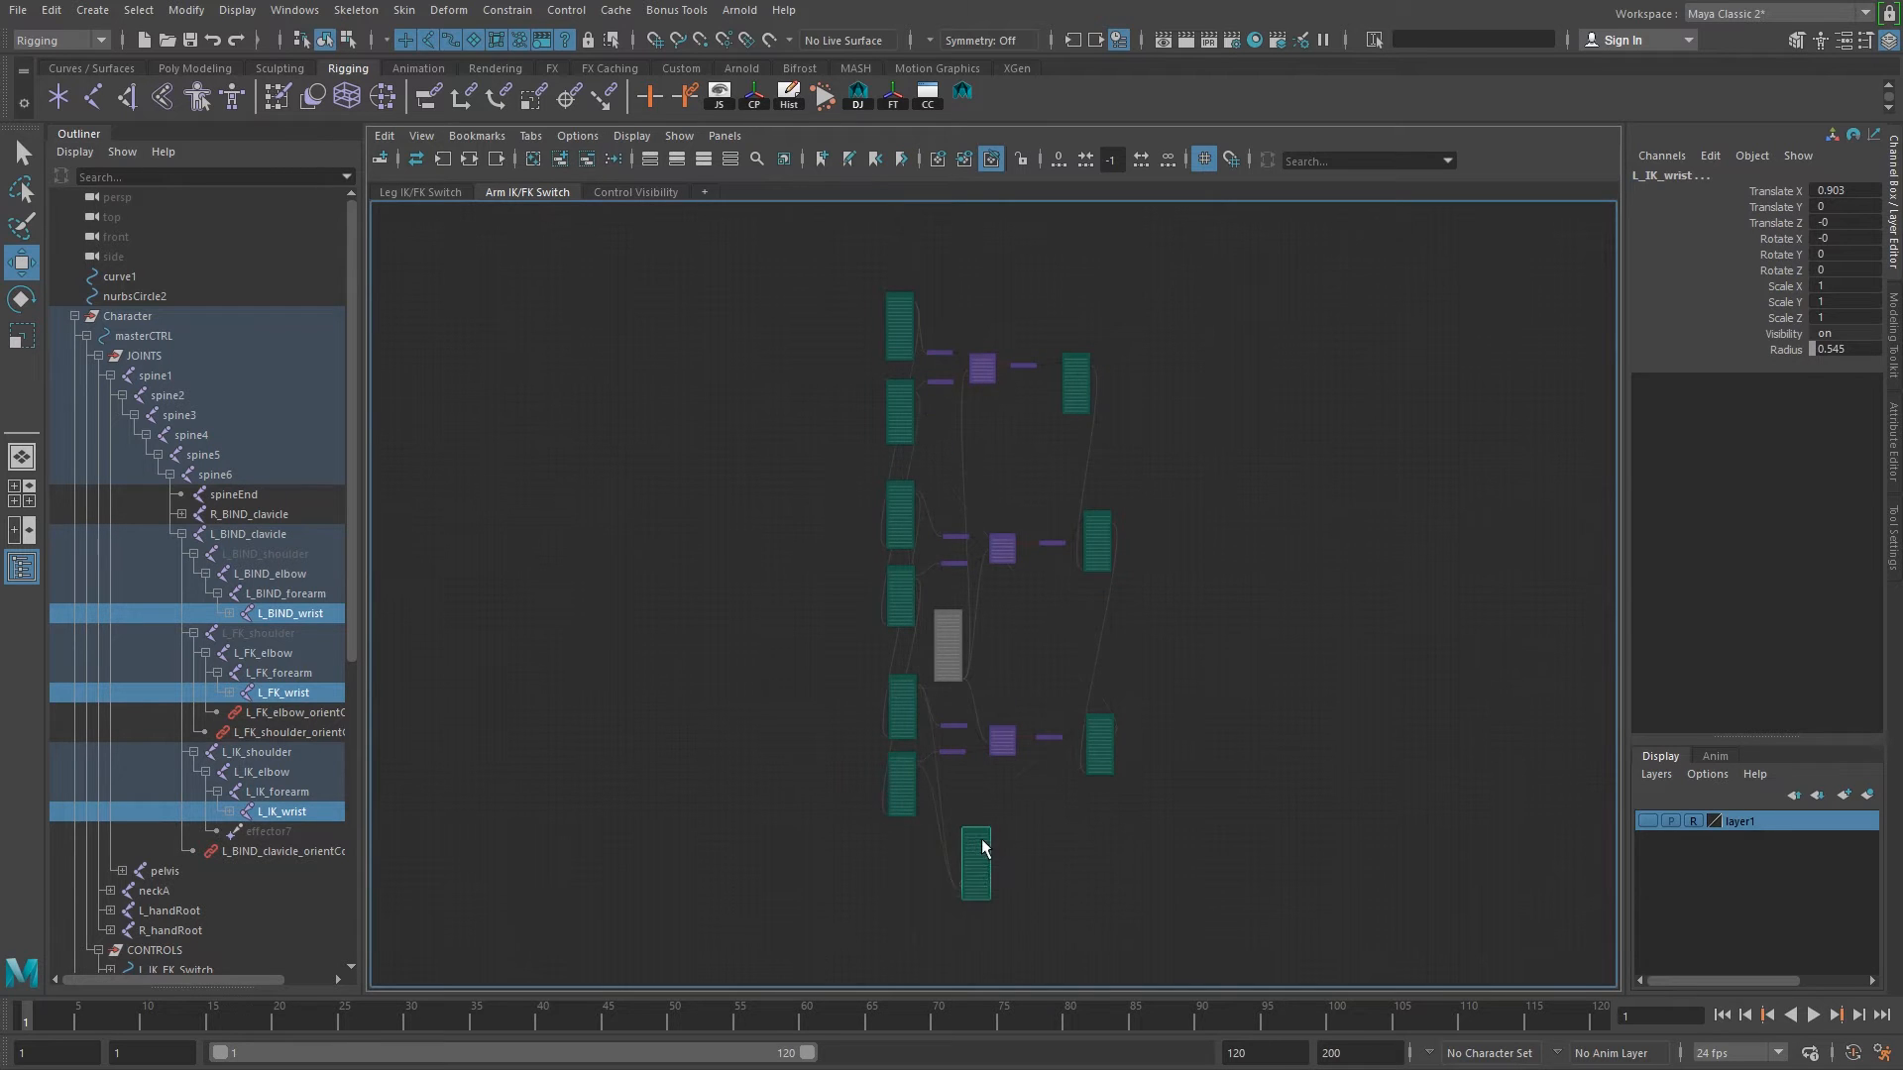
middle_click_drag(1007, 638, 997, 567, "alt")
key("f")
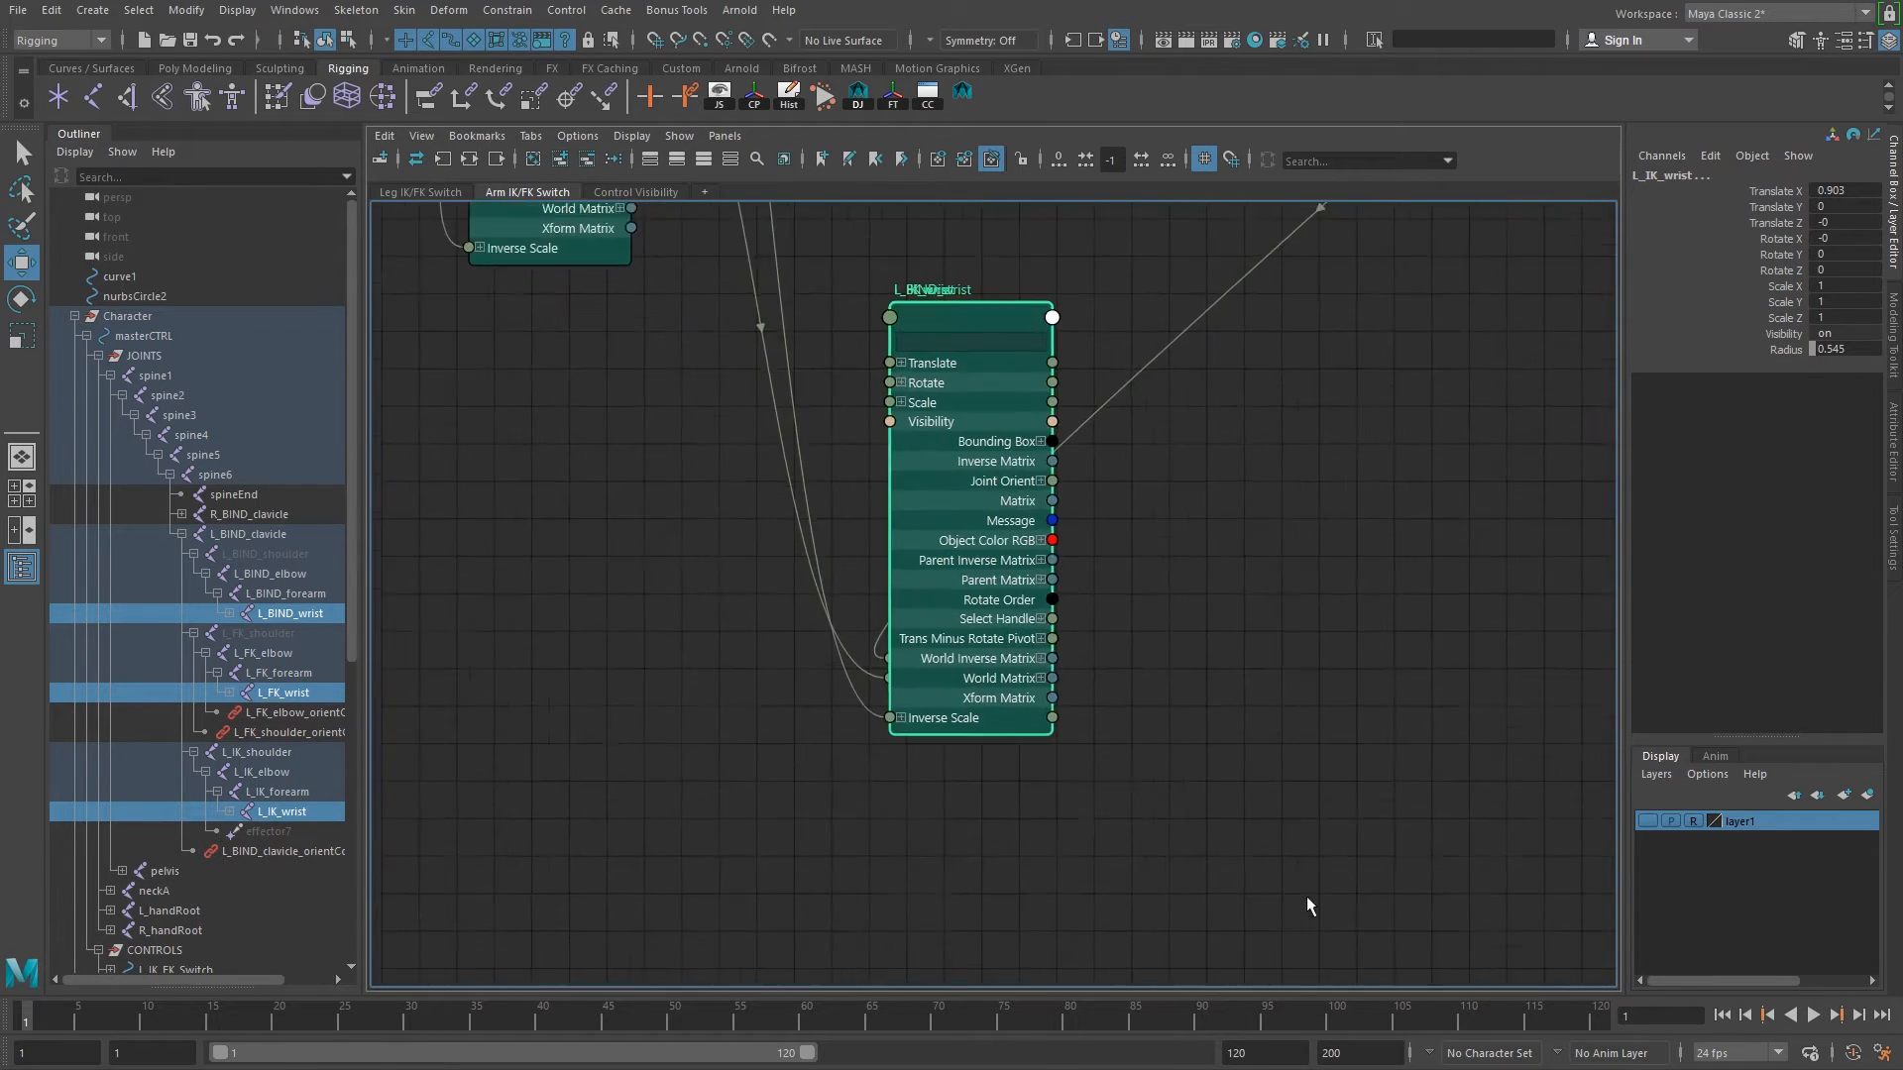
Separate the wrist nodes, stacking L_FK_wrist and L_IK_wrist under L_IK_forearm and placing L_BIND_wrist under L_BIND_forearm.
left_click(1024, 442)
left_click_drag(1025, 442, 558, 461)
left_click_drag(944, 474, 520, 981)
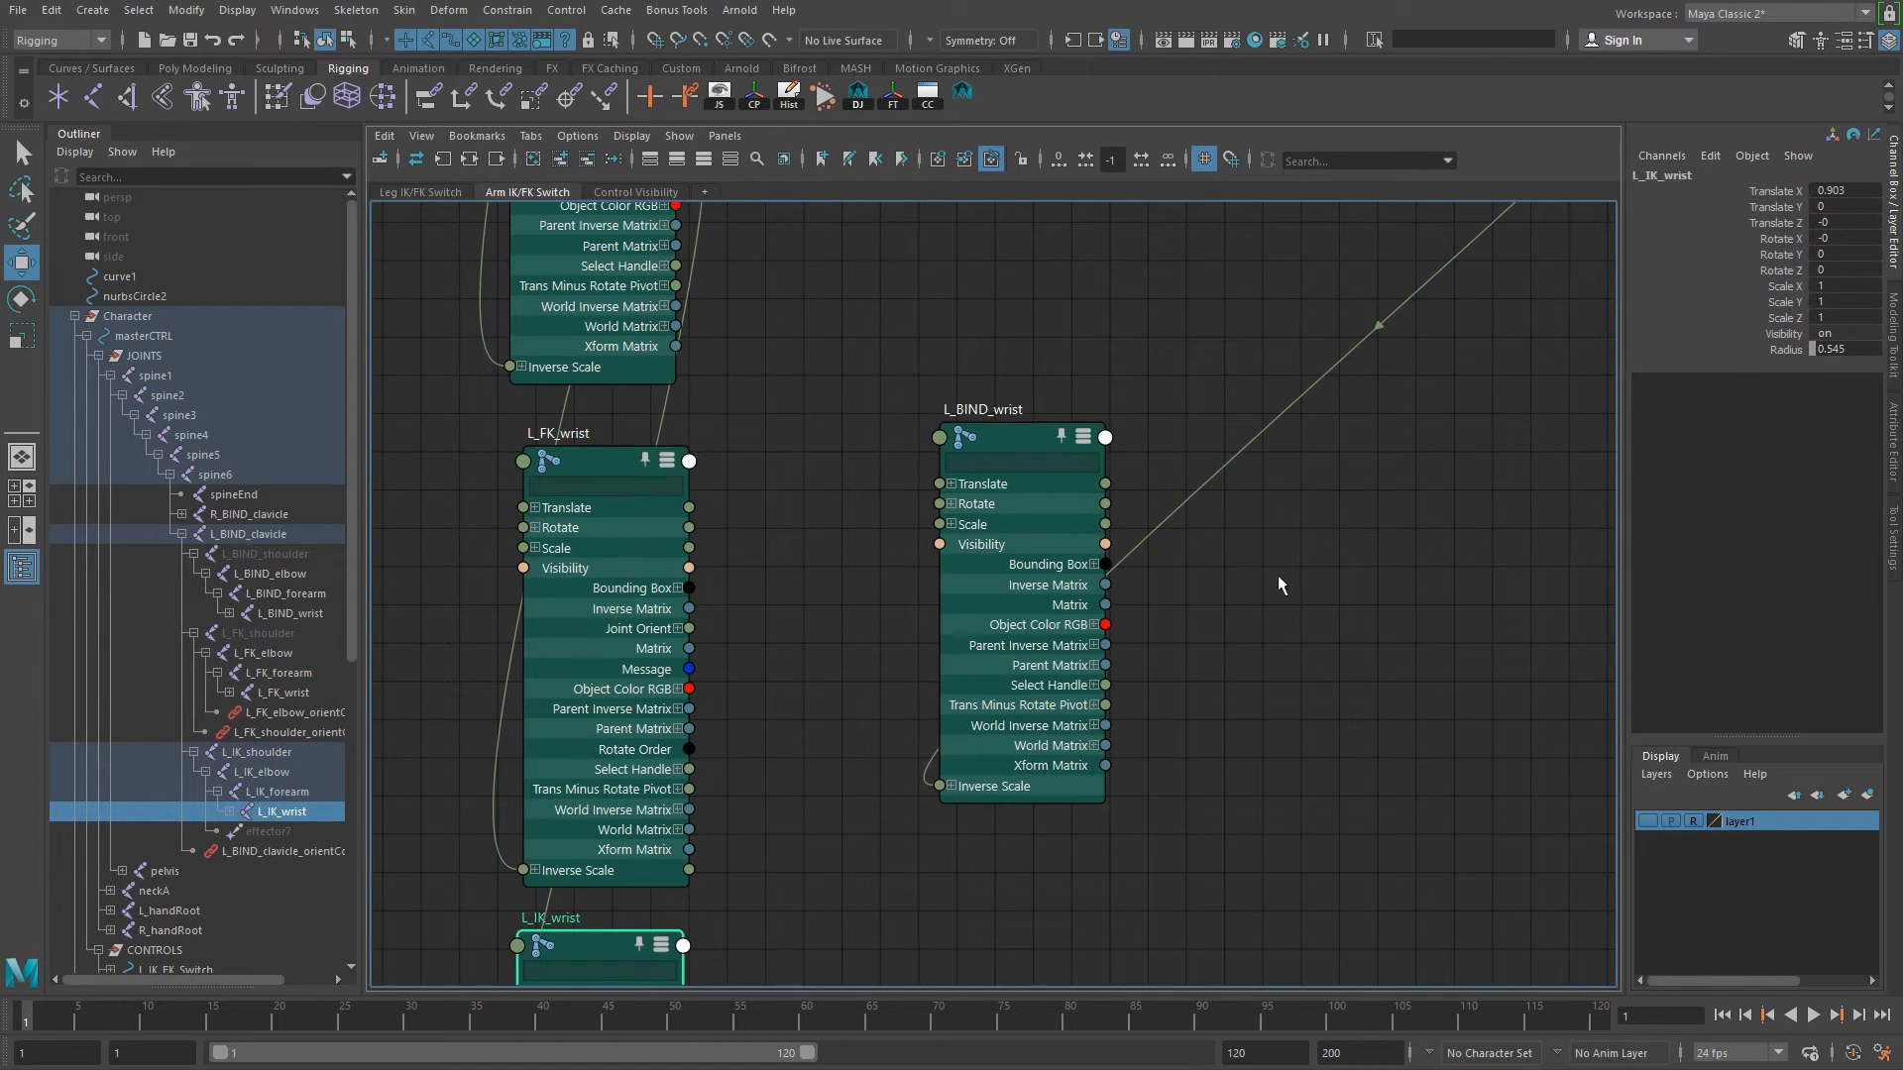
scroll(1265, 575, "down", 2)
scroll(1178, 545, "down", 1)
middle_click_drag(1178, 545, 841, 549, "alt")
left_click_drag(764, 557, 1206, 712)
Duplicate L_forearmBlender and place the copy between the FK/IK wrist nodes and L_BIND_wrist.
middle_click_drag(938, 292, 936, 498, "alt")
left_click(849, 422)
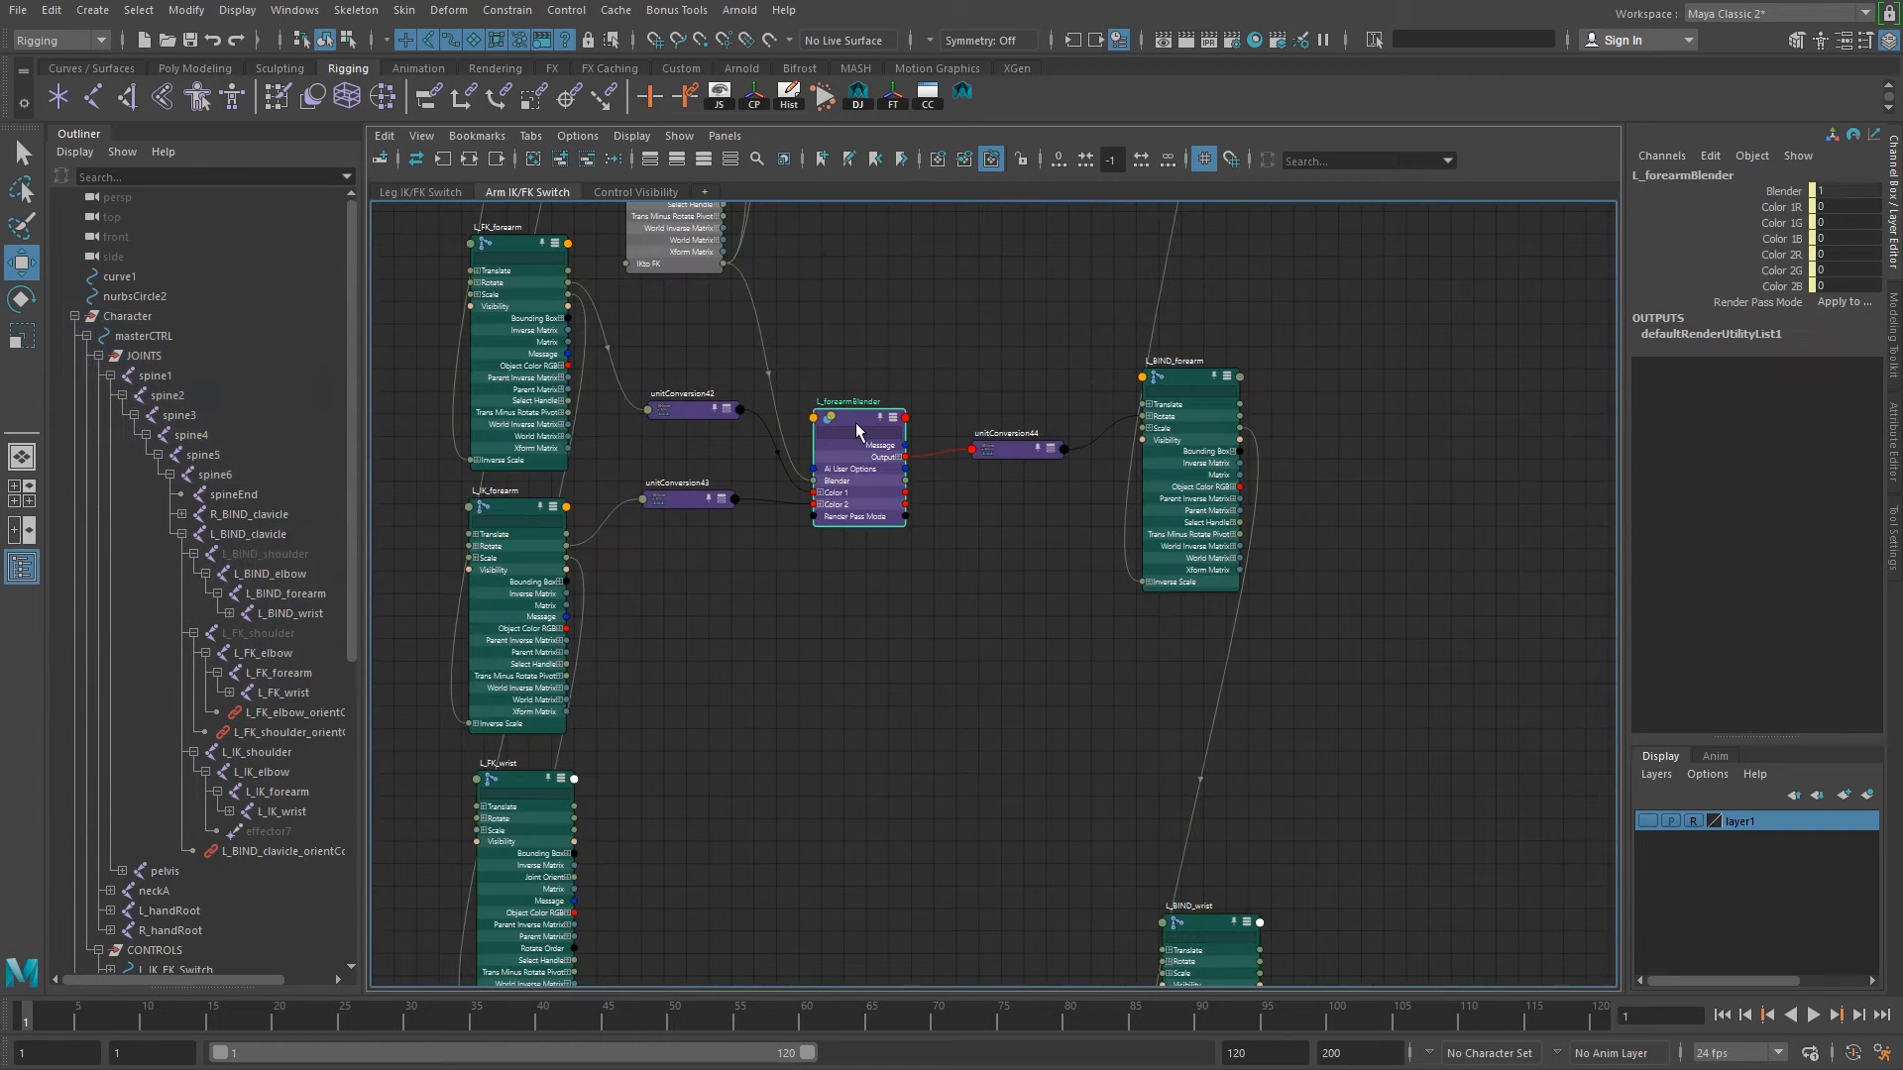
scroll(887, 428, "down", 3)
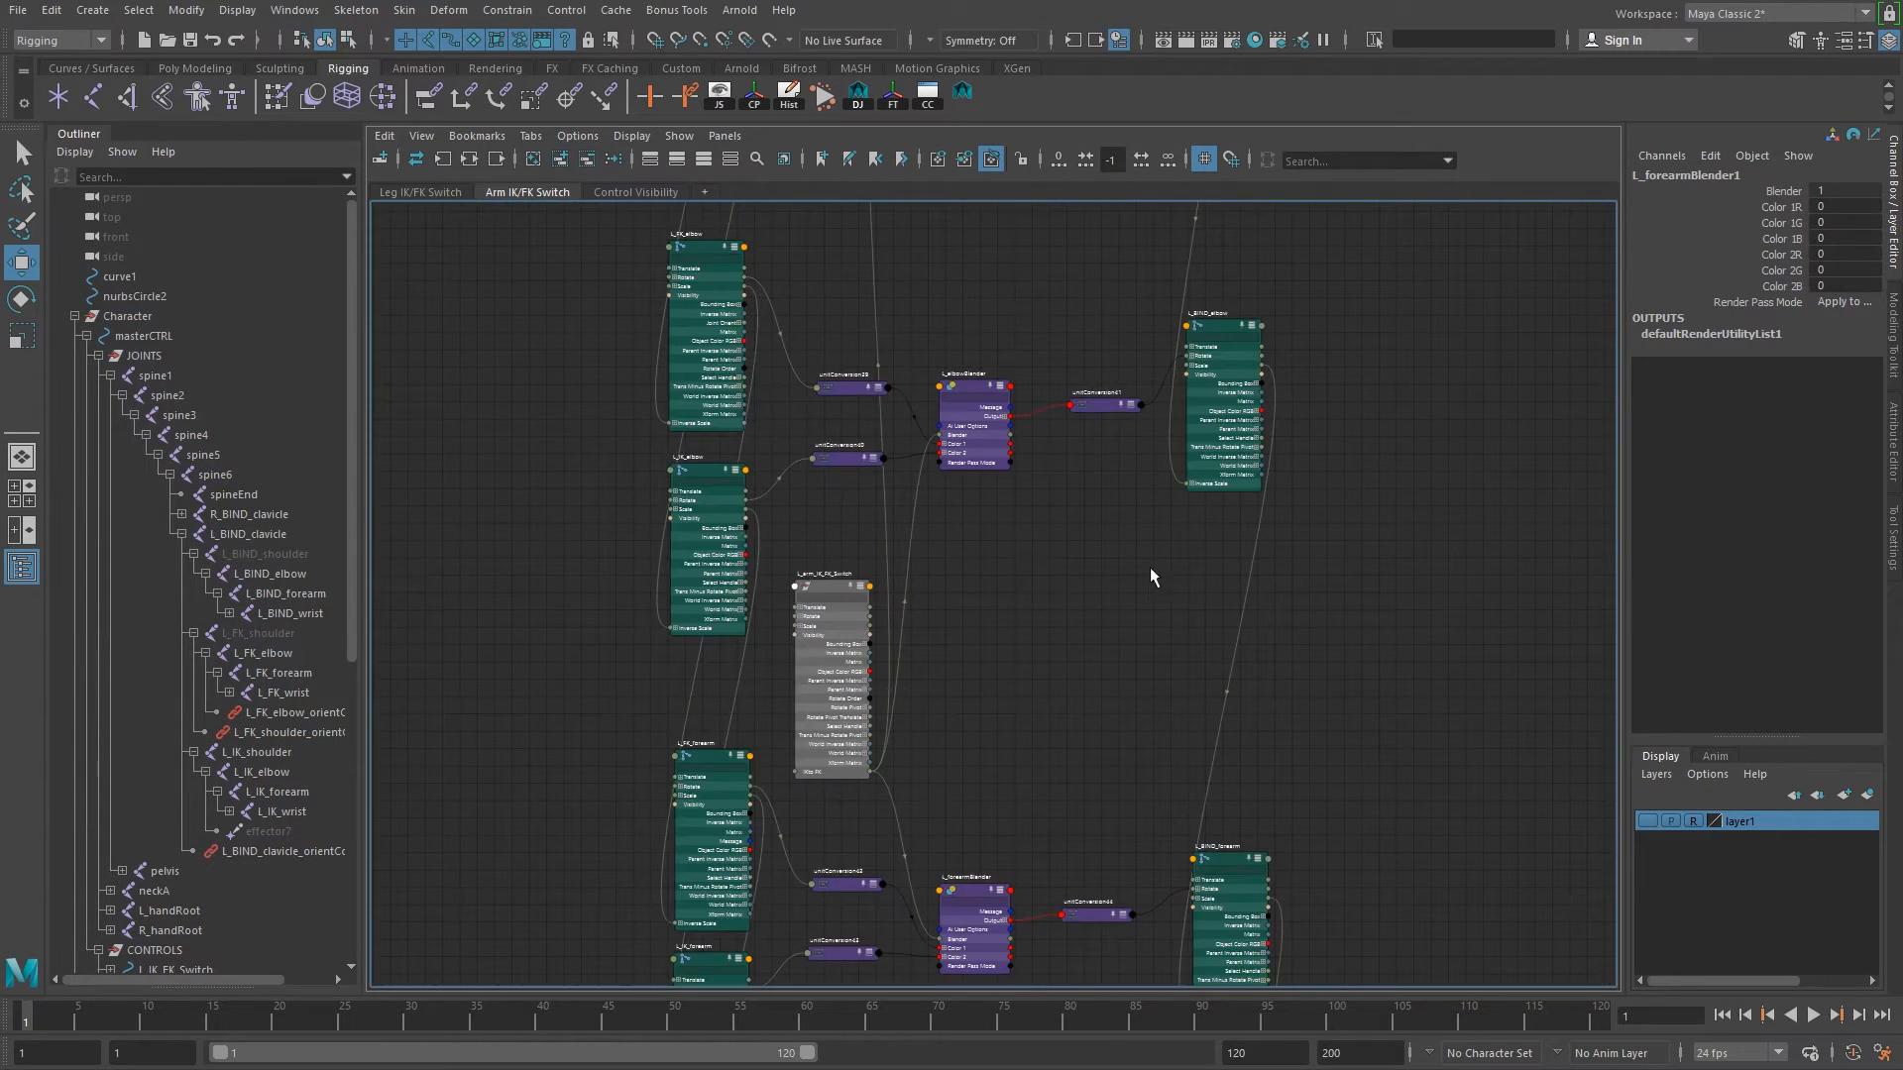
scroll(992, 722, "down", 2)
middle_click_drag(891, 464, 910, 535, "alt")
left_click_drag(1042, 894, 1047, 935)
middle_click_drag(1117, 885, 993, 387, "alt")
left_click_drag(911, 401, 900, 817)
Rename the duplicated L_forearmBlender1 node as L_wristBlender.
middle_click_drag(981, 535, 999, 269, "alt")
right_click_drag(808, 614, 1388, 872, "alt")
middle_click_drag(1068, 691, 1050, 694, "alt")
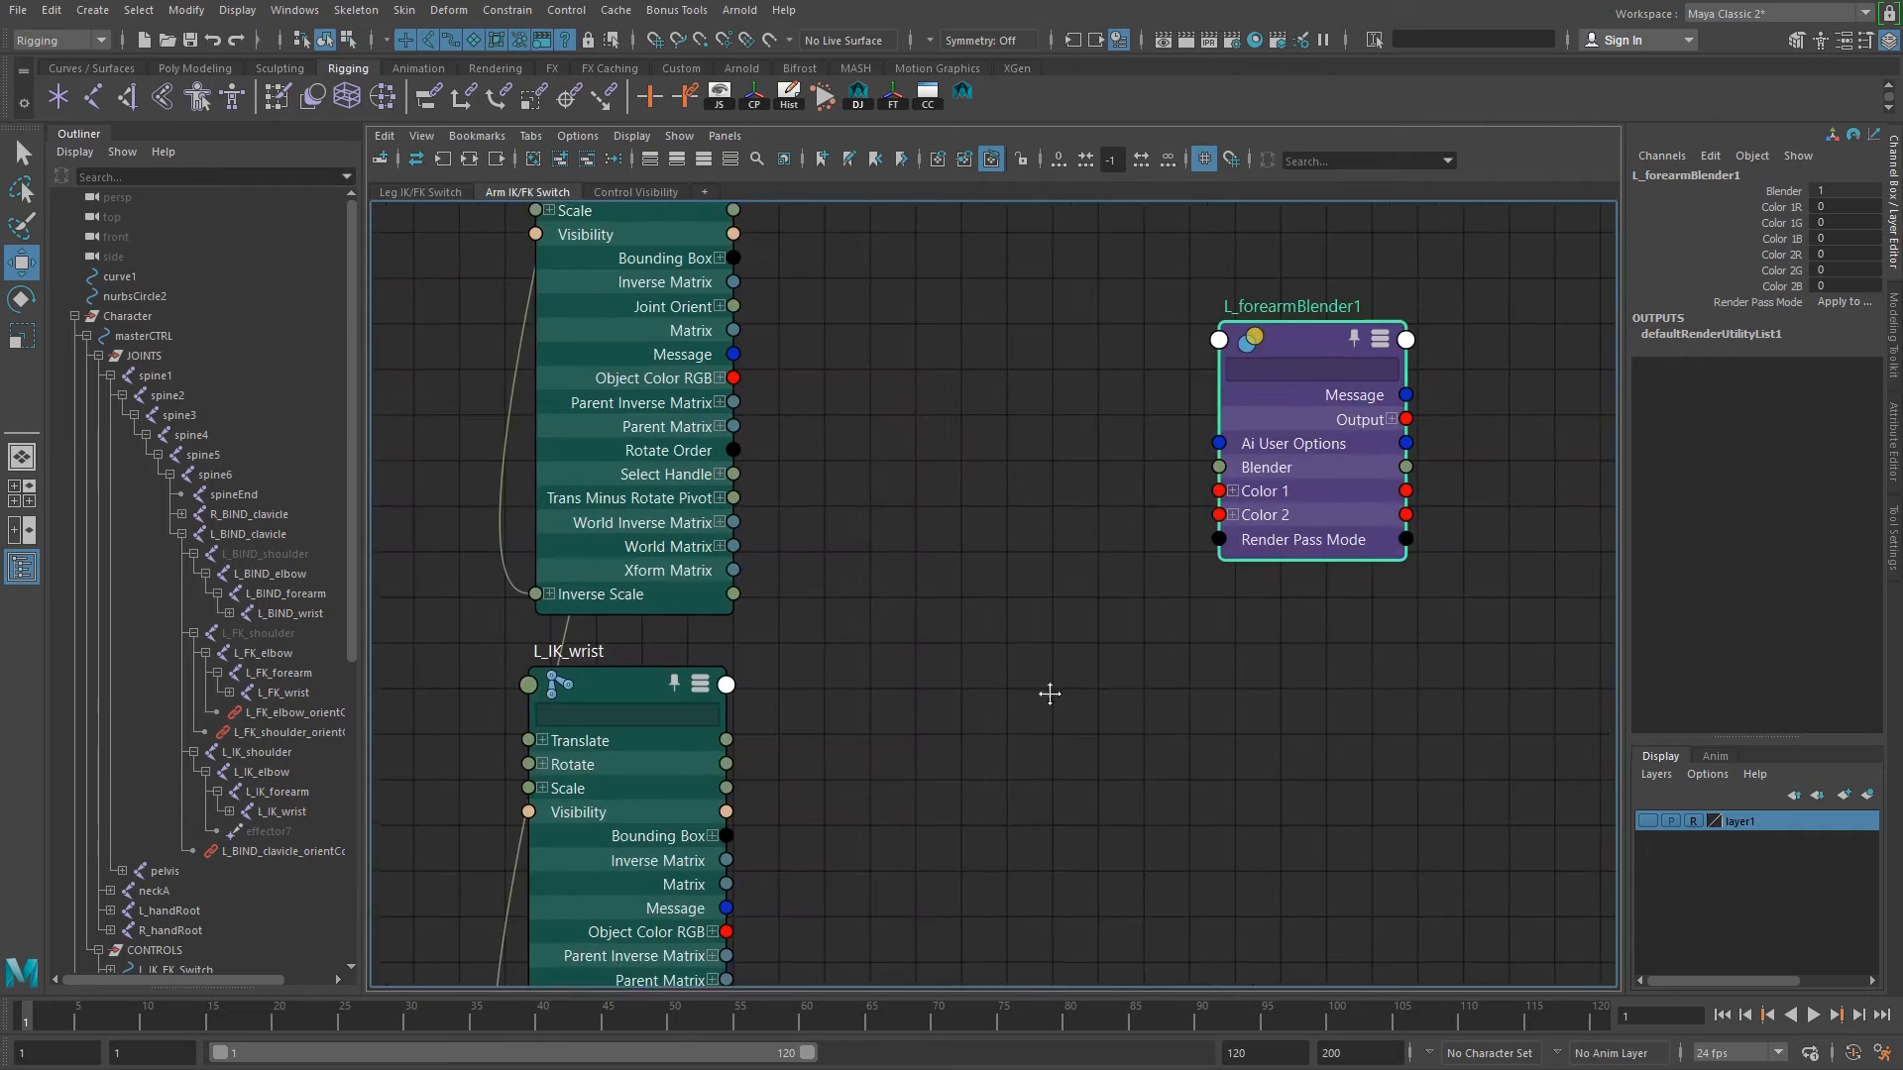
key("f")
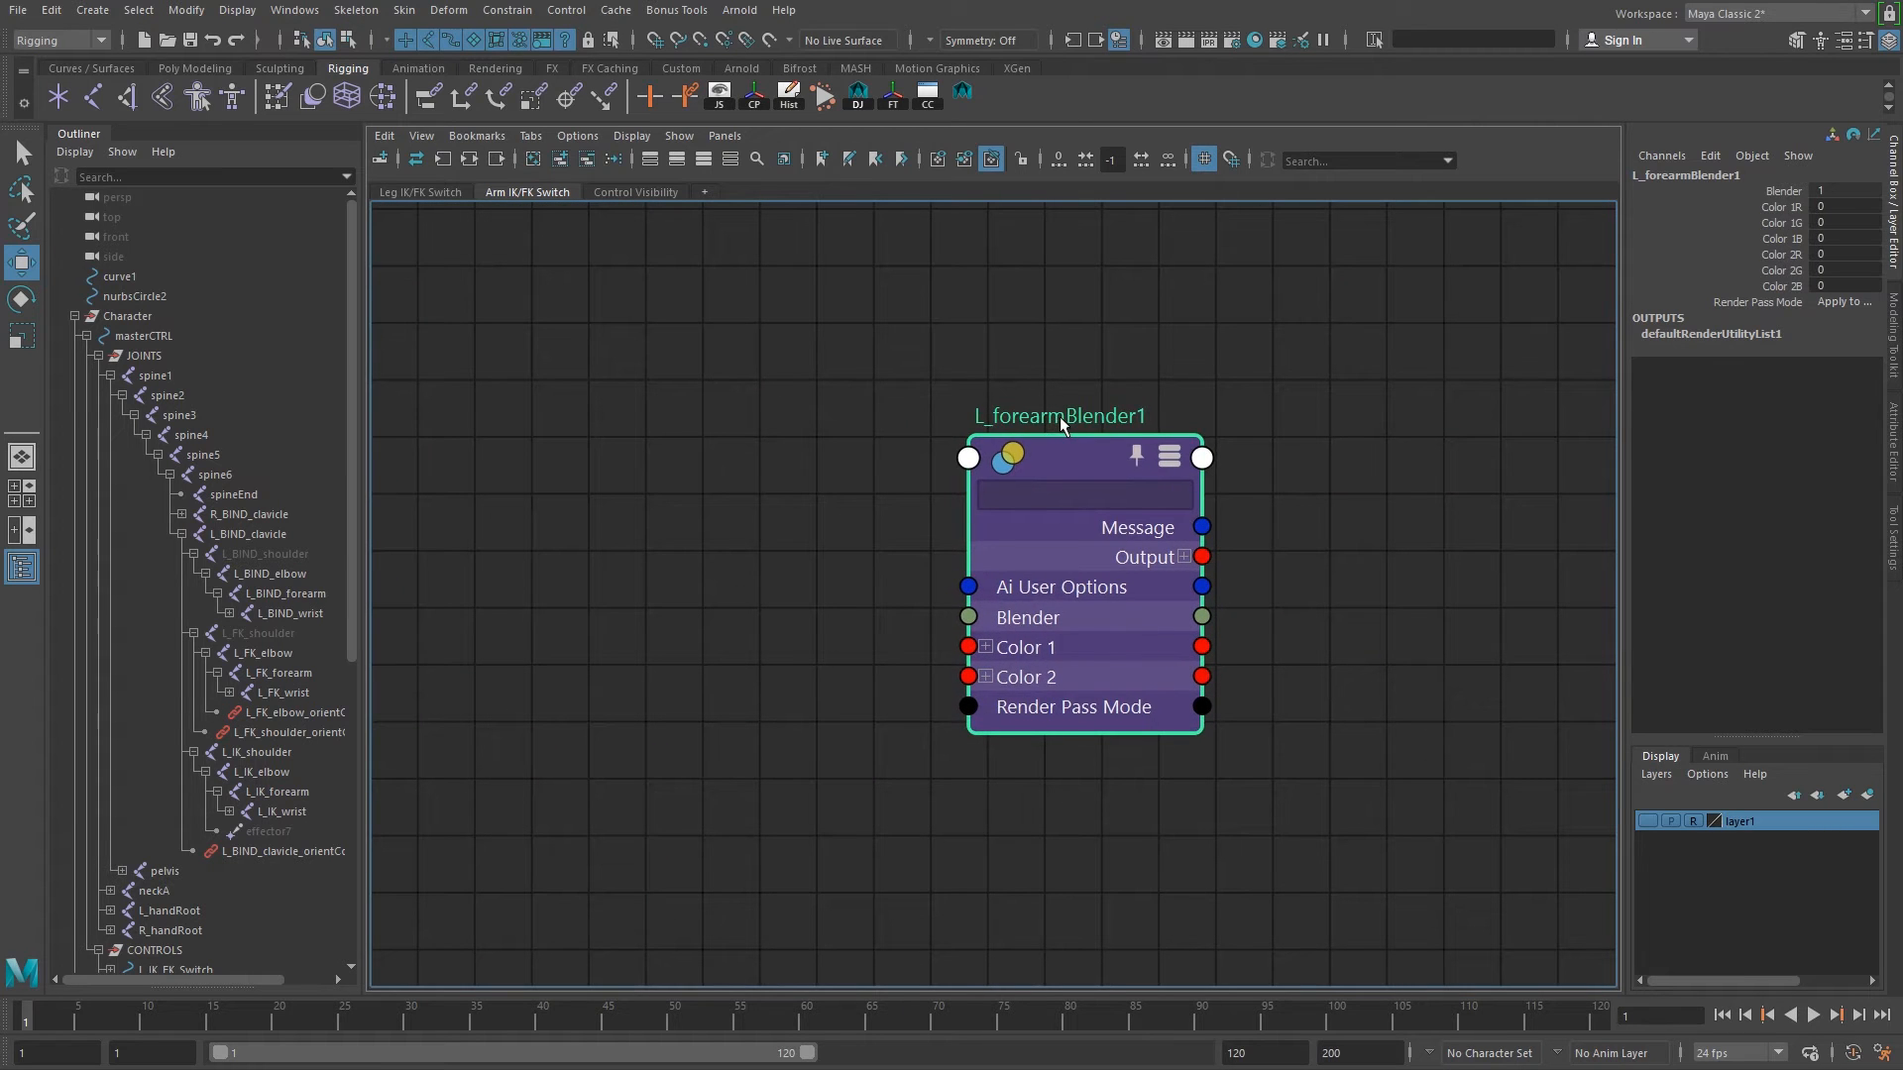
double_click(1061, 416)
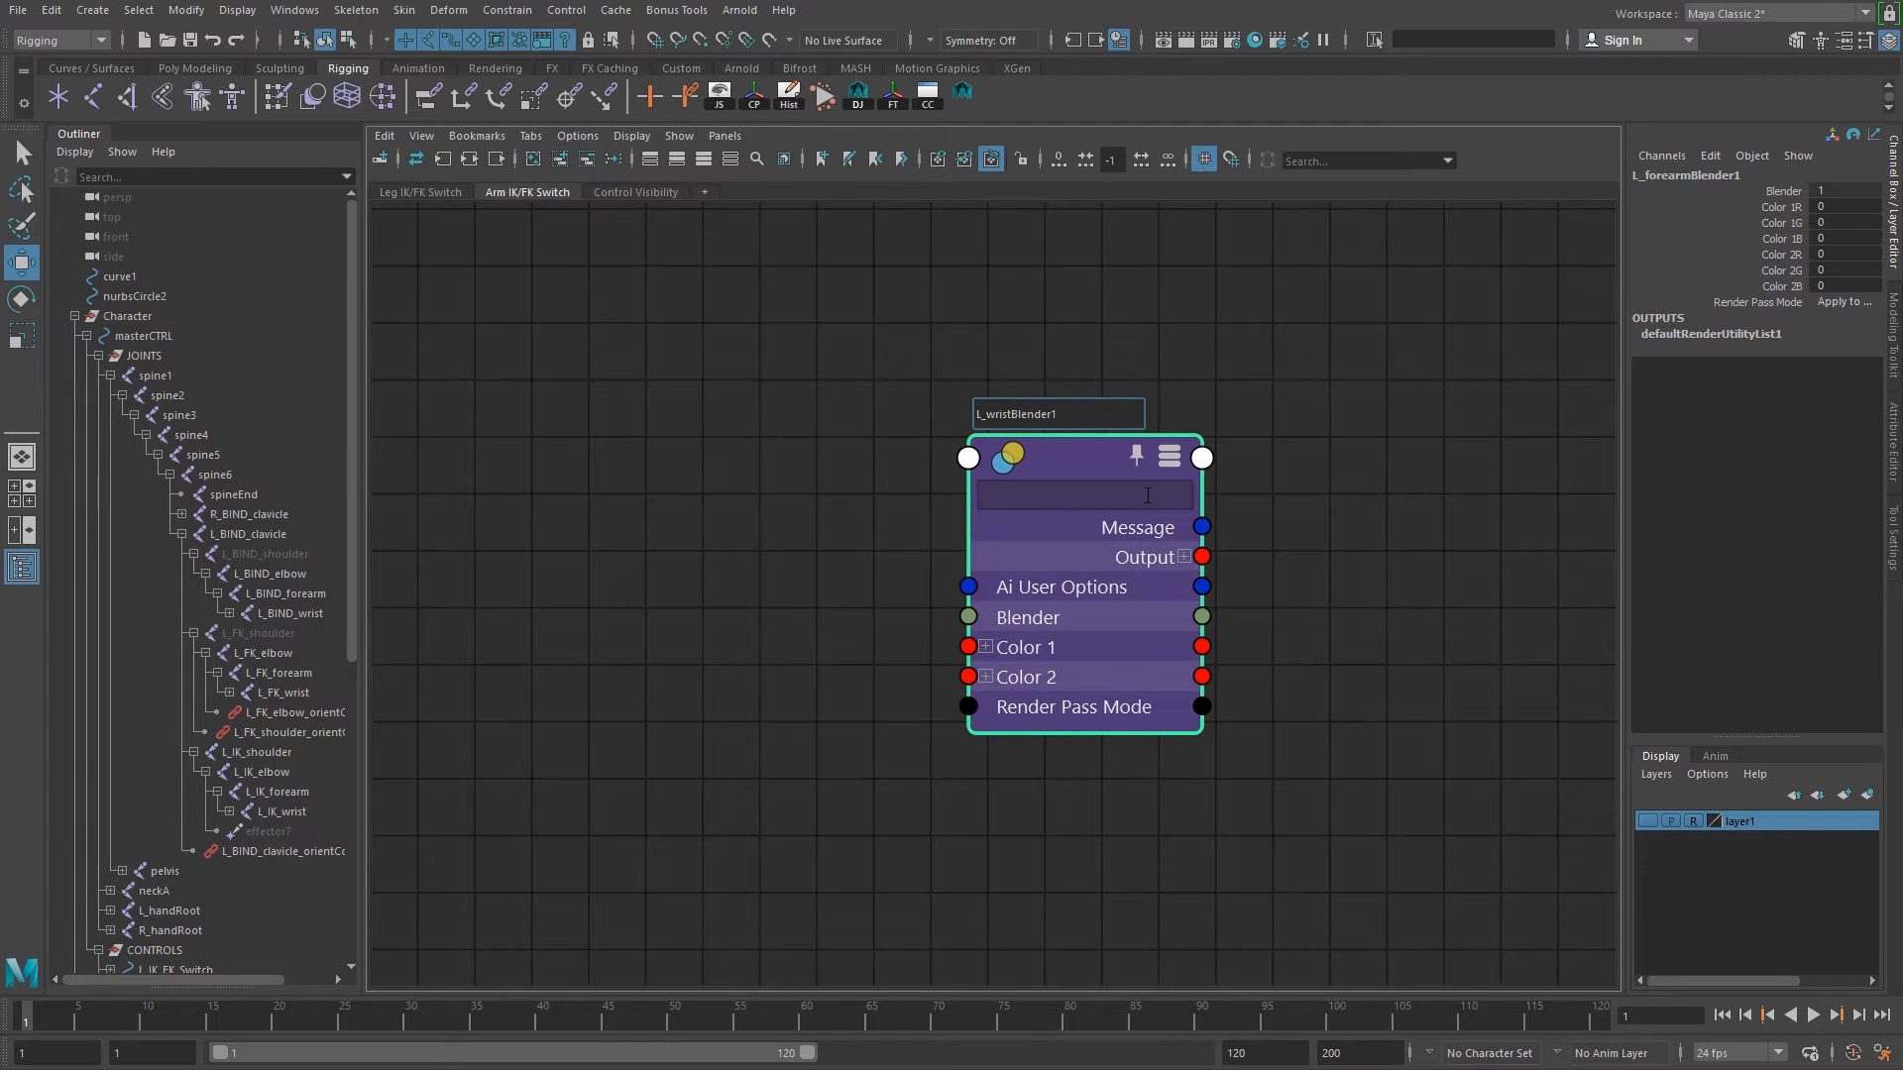
key("BackSpace")
key("Return")
Connect L_FK_wrist's Rotate to Color 1 and L_IK_wrist's Rotate to Color 2 of L_wristBlender.
right_click_drag(1130, 644, 1241, 724, "alt")
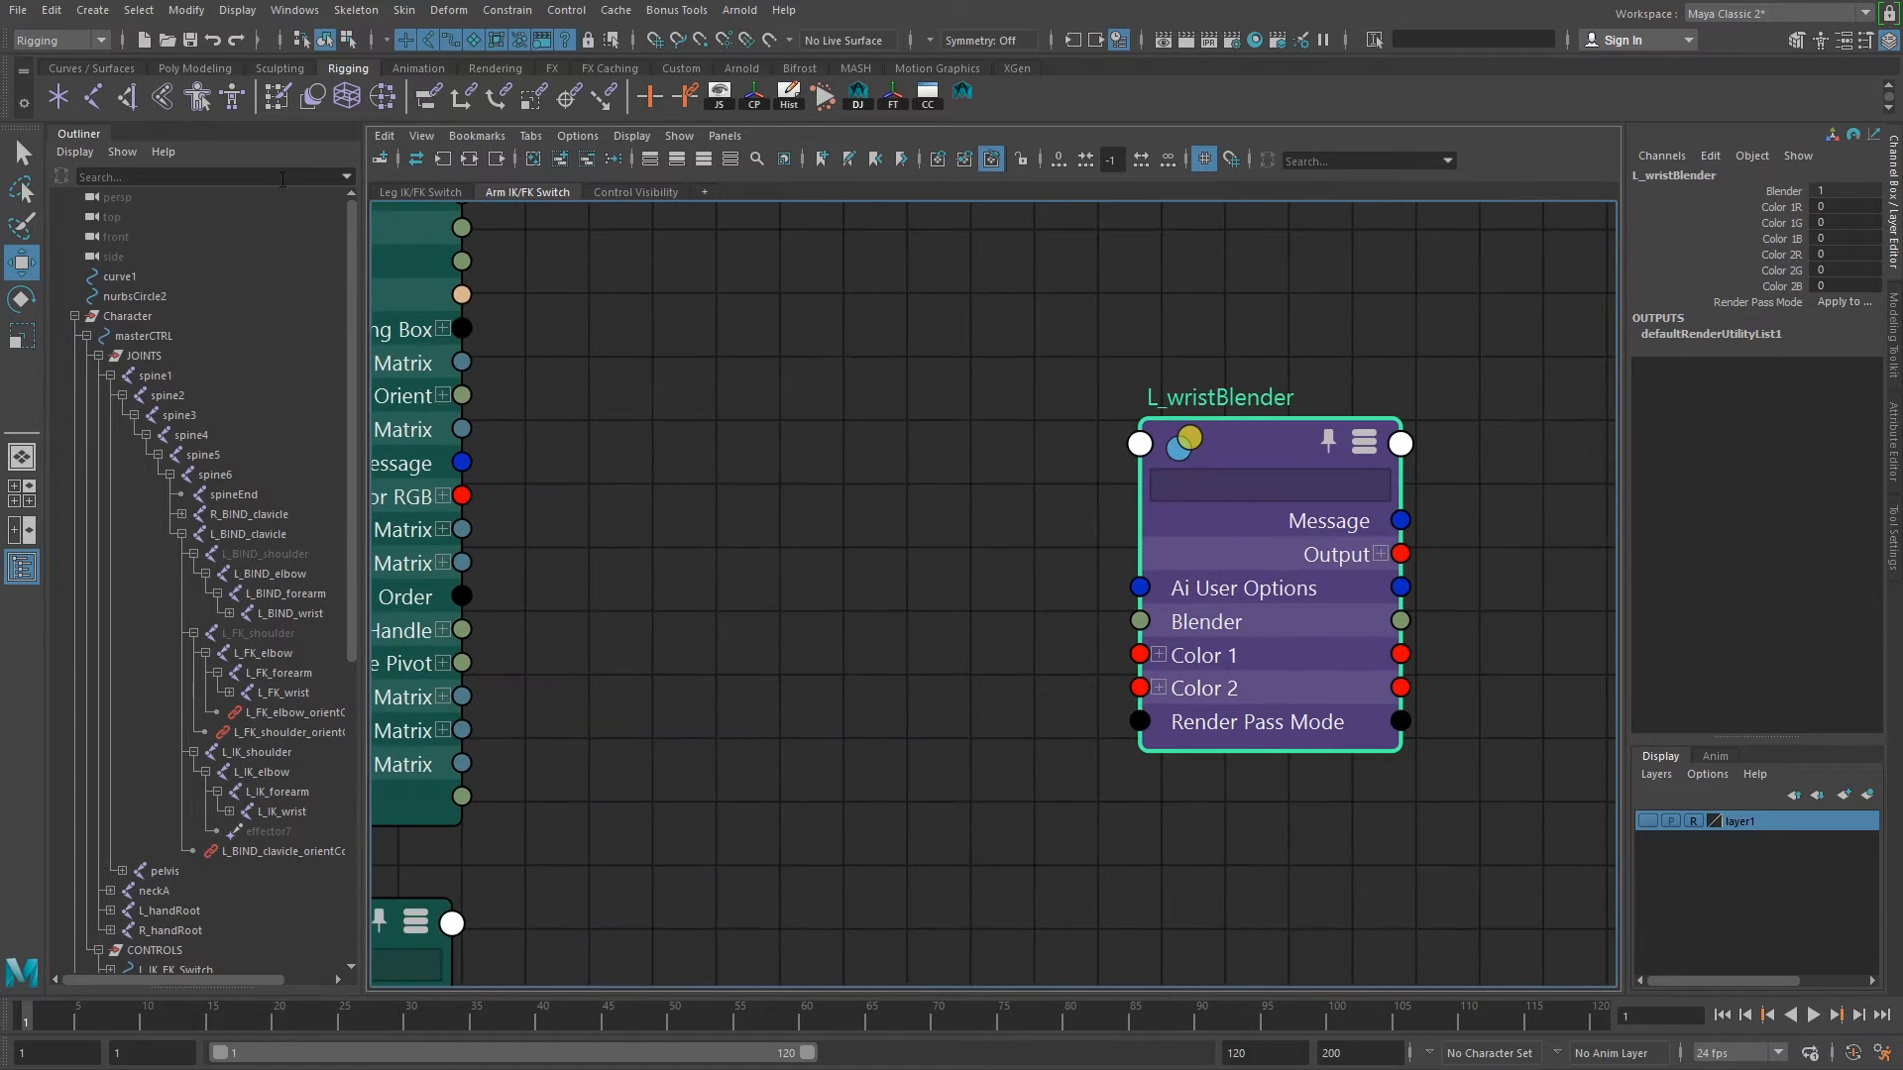
middle_click_drag(746, 514, 823, 663, "alt")
middle_click_drag(883, 487, 968, 511, "alt")
scroll(901, 543, "down", 1)
scroll(1001, 660, "down", 1)
left_click_drag(642, 478, 1200, 823)
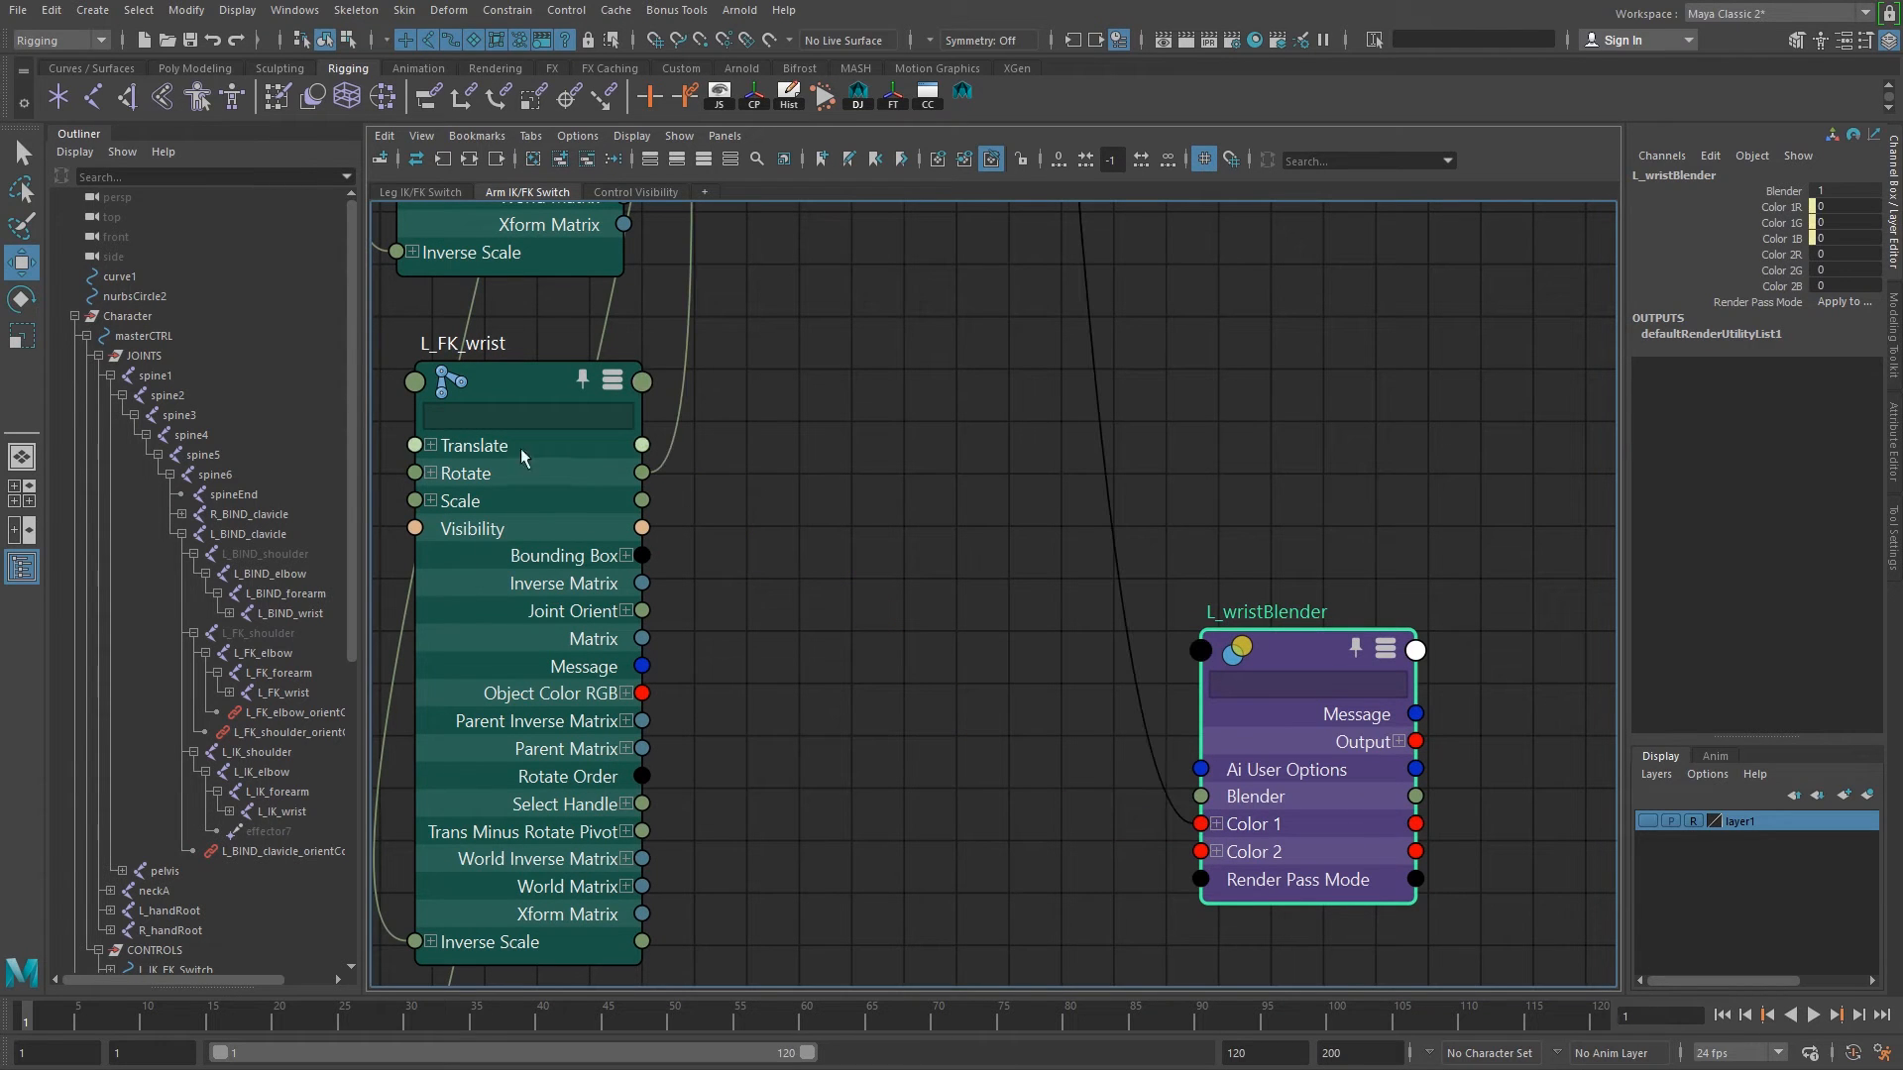
middle_click_drag(1008, 844, 986, 419, "alt")
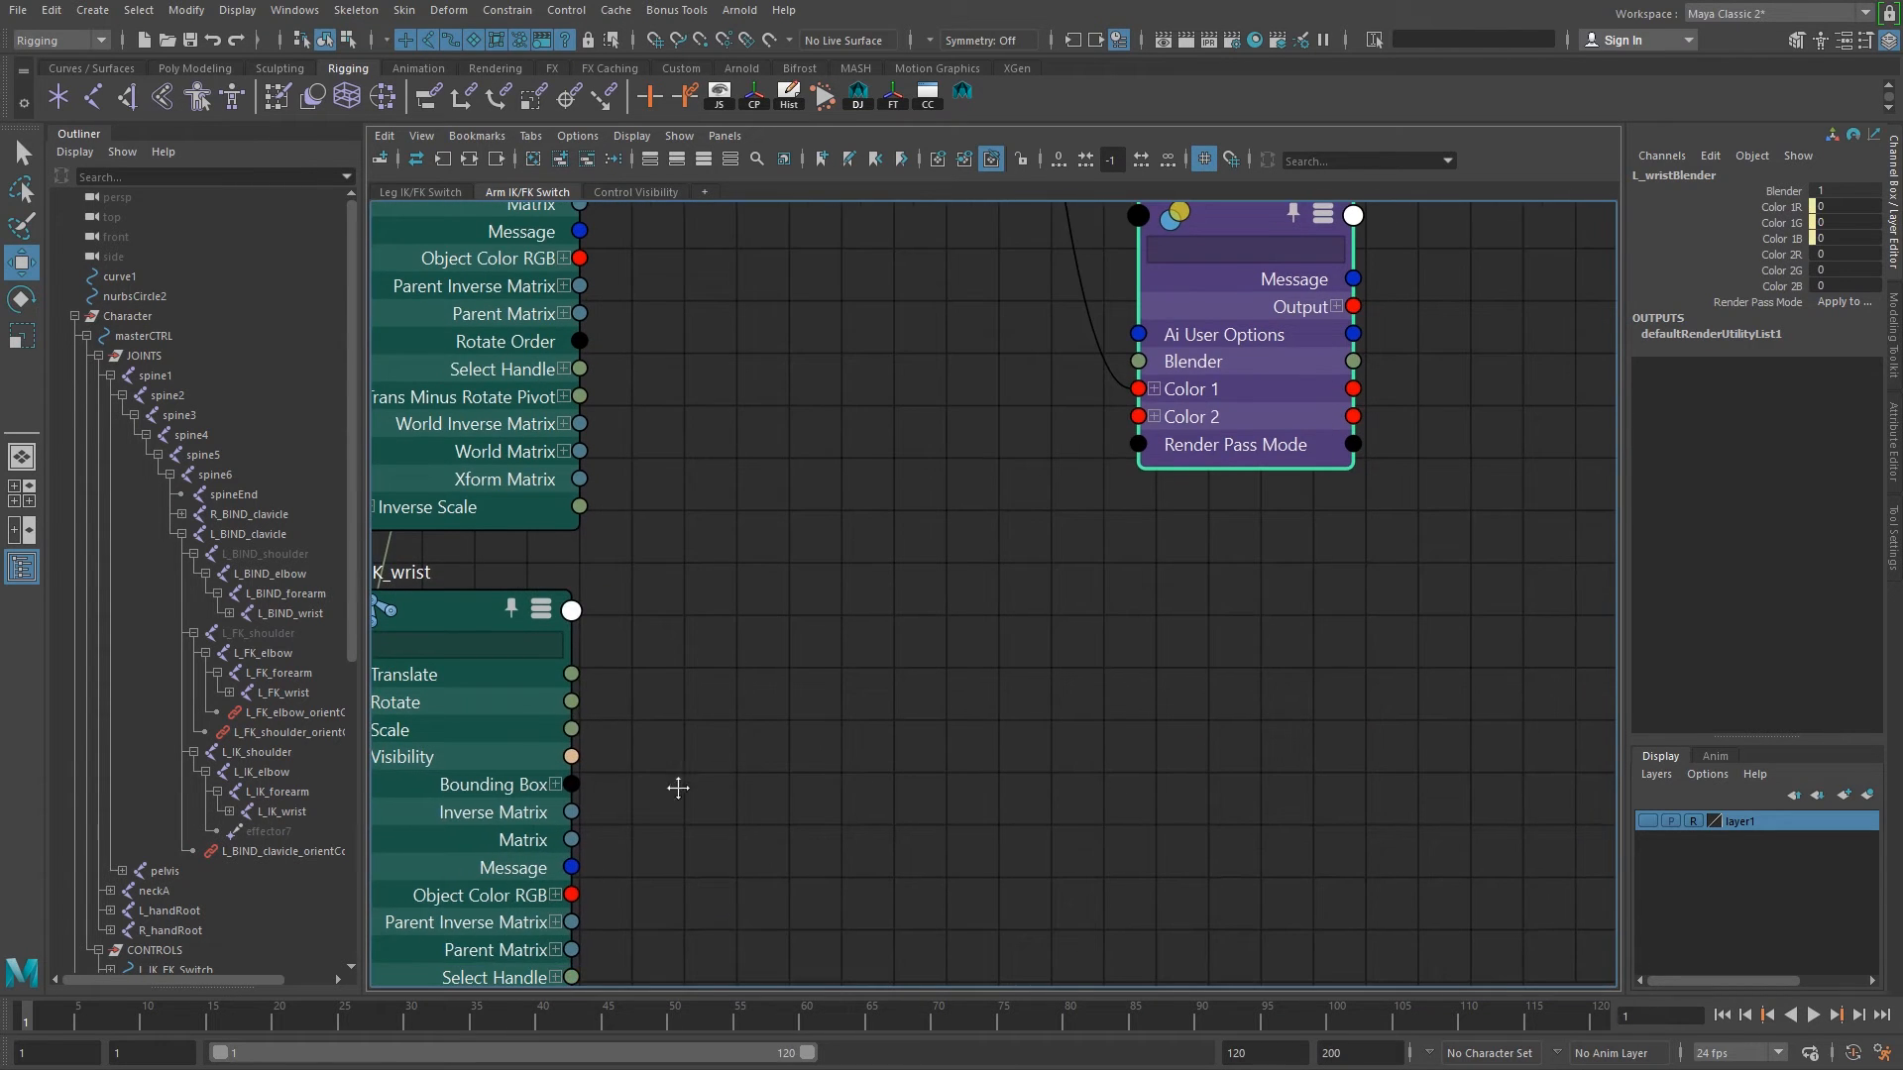
middle_click_drag(660, 778, 684, 794, "alt")
left_click_drag(596, 718, 1164, 432)
Connect L_wristBlender's Output to L_BIND_wrist's Rotate and adjust the L_BIND_wrist node's position.
middle_click_drag(1109, 474, 585, 739, "alt")
left_click_drag(1417, 747, 1428, 743)
right_click_drag(1437, 745, 793, 570, "alt")
left_click(1471, 719)
left_click_drag(1446, 700, 1453, 693)
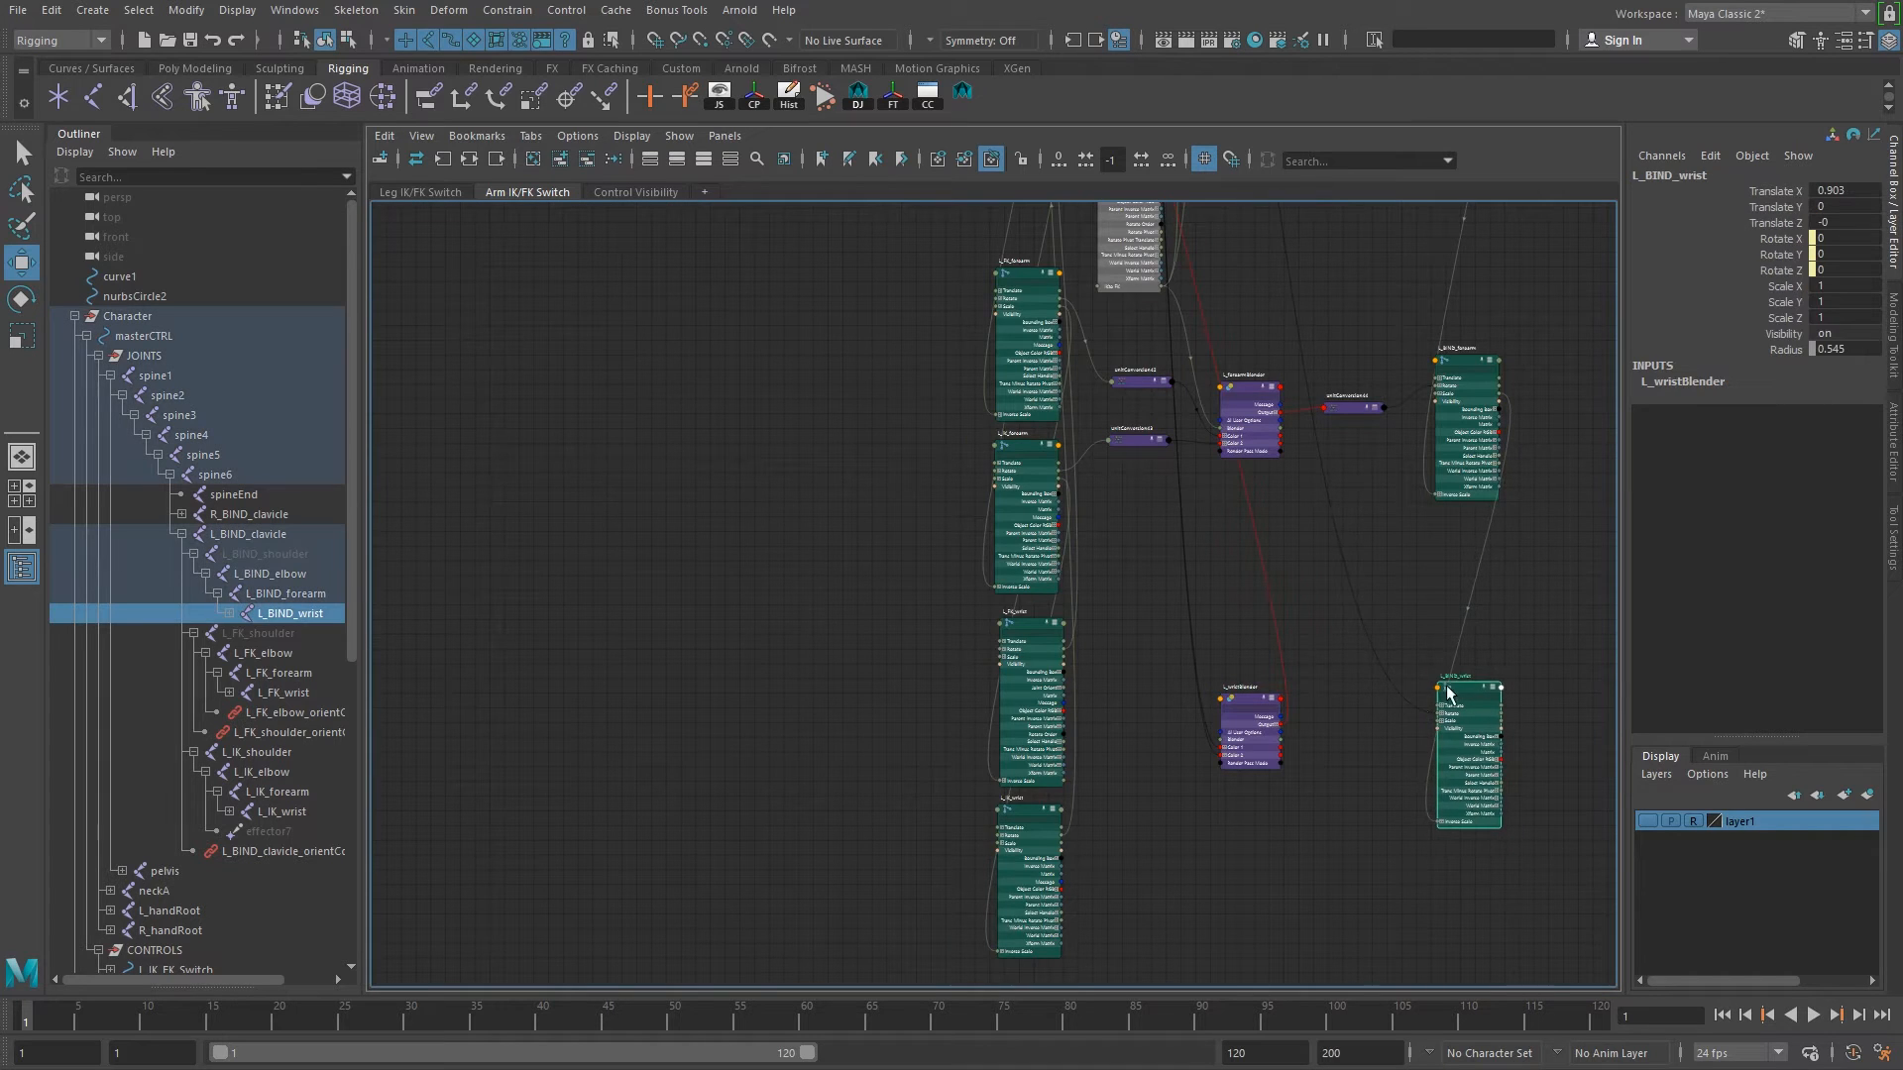
Move the stacked wrist unitConversion nodes from the upper network down beside L_wristBlender.
right_click_drag(1045, 643, 1288, 635, "alt")
middle_click_drag(1326, 219, 1183, 900, "alt")
right_click_drag(1184, 900, 1111, 694, "alt")
middle_click_drag(1110, 227, 1091, 662, "alt")
left_click_drag(979, 515, 1125, 937)
middle_click_drag(1232, 850, 1179, 365, "alt")
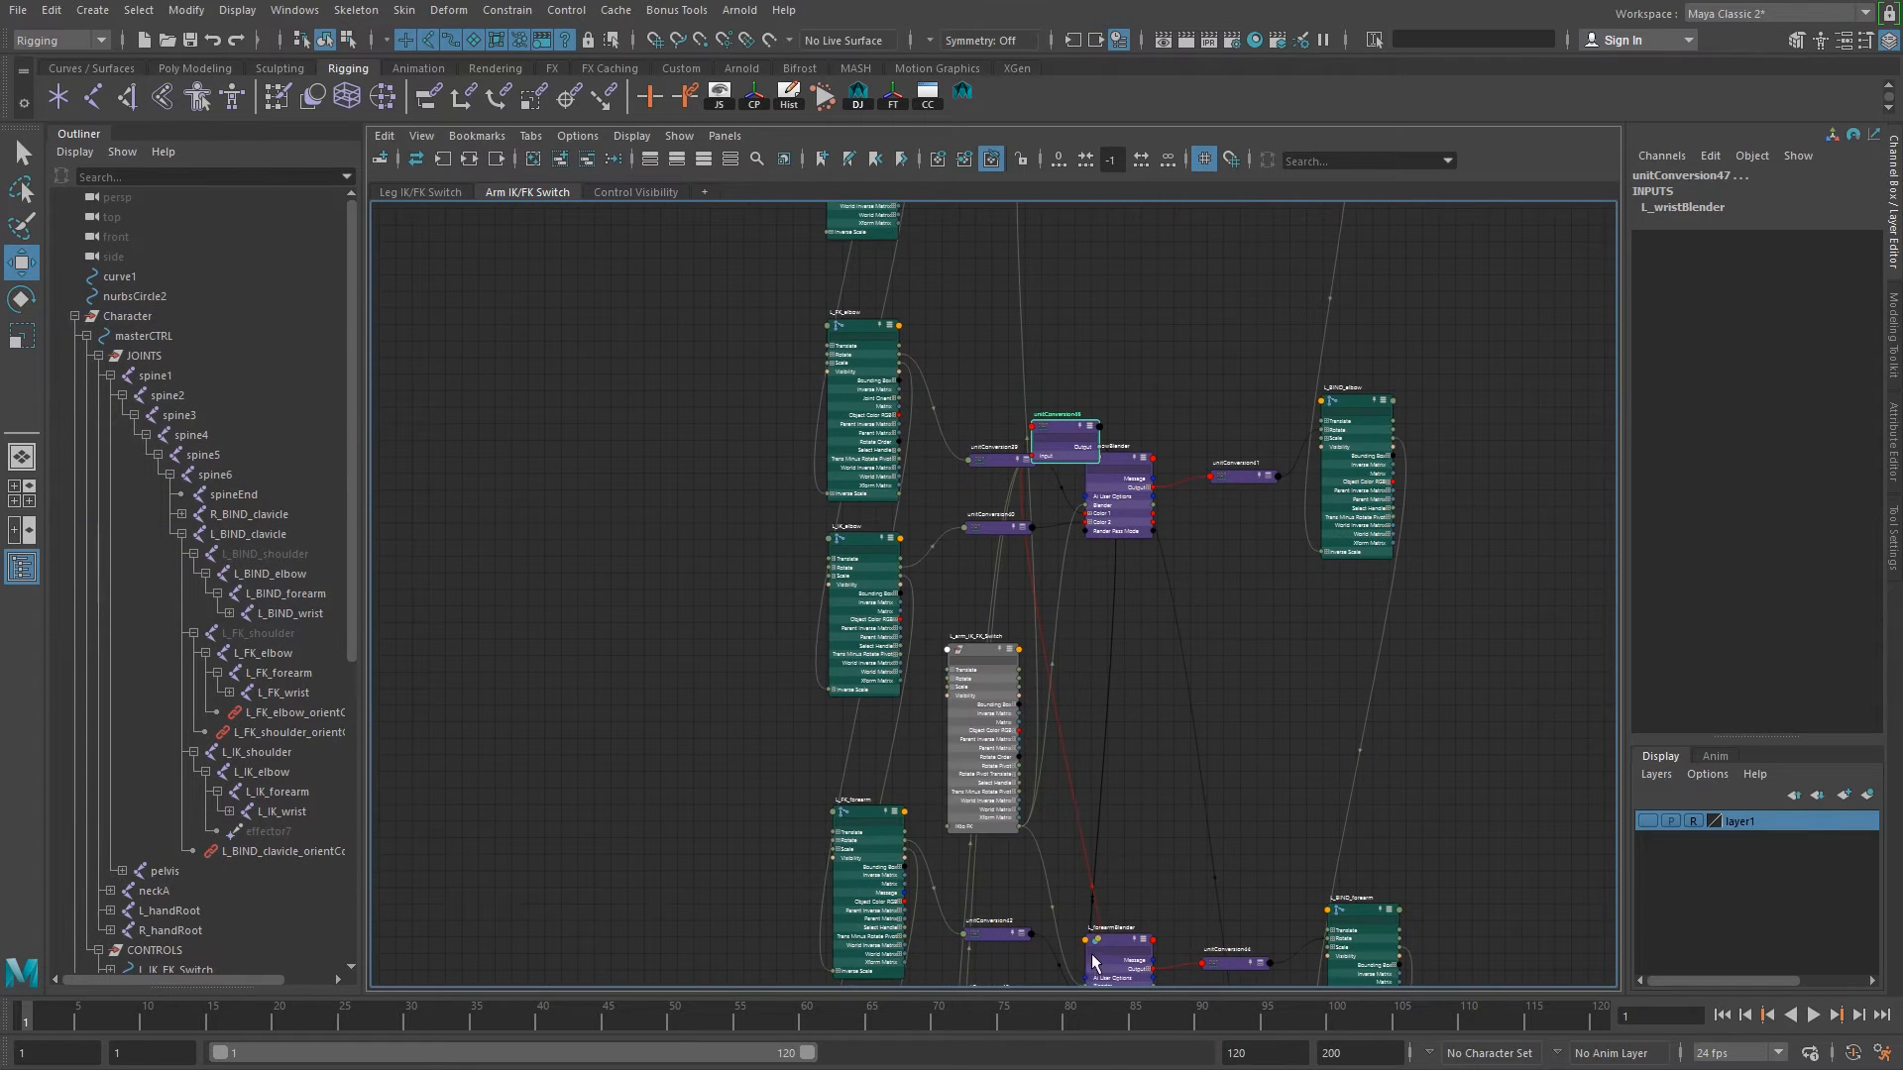
left_click_drag(1055, 427, 1144, 996)
middle_click_drag(1218, 523, 1195, 5, "alt")
left_click_drag(1139, 424, 1148, 637)
right_click_drag(1059, 604, 1388, 773, "alt")
middle_click_drag(1245, 658, 1218, 634, "alt")
Spread the wrist unitConversion nodes, placing 45 and 46 before L_wristBlender and 47 between it and L_BIND_wrist.
left_click(1168, 579)
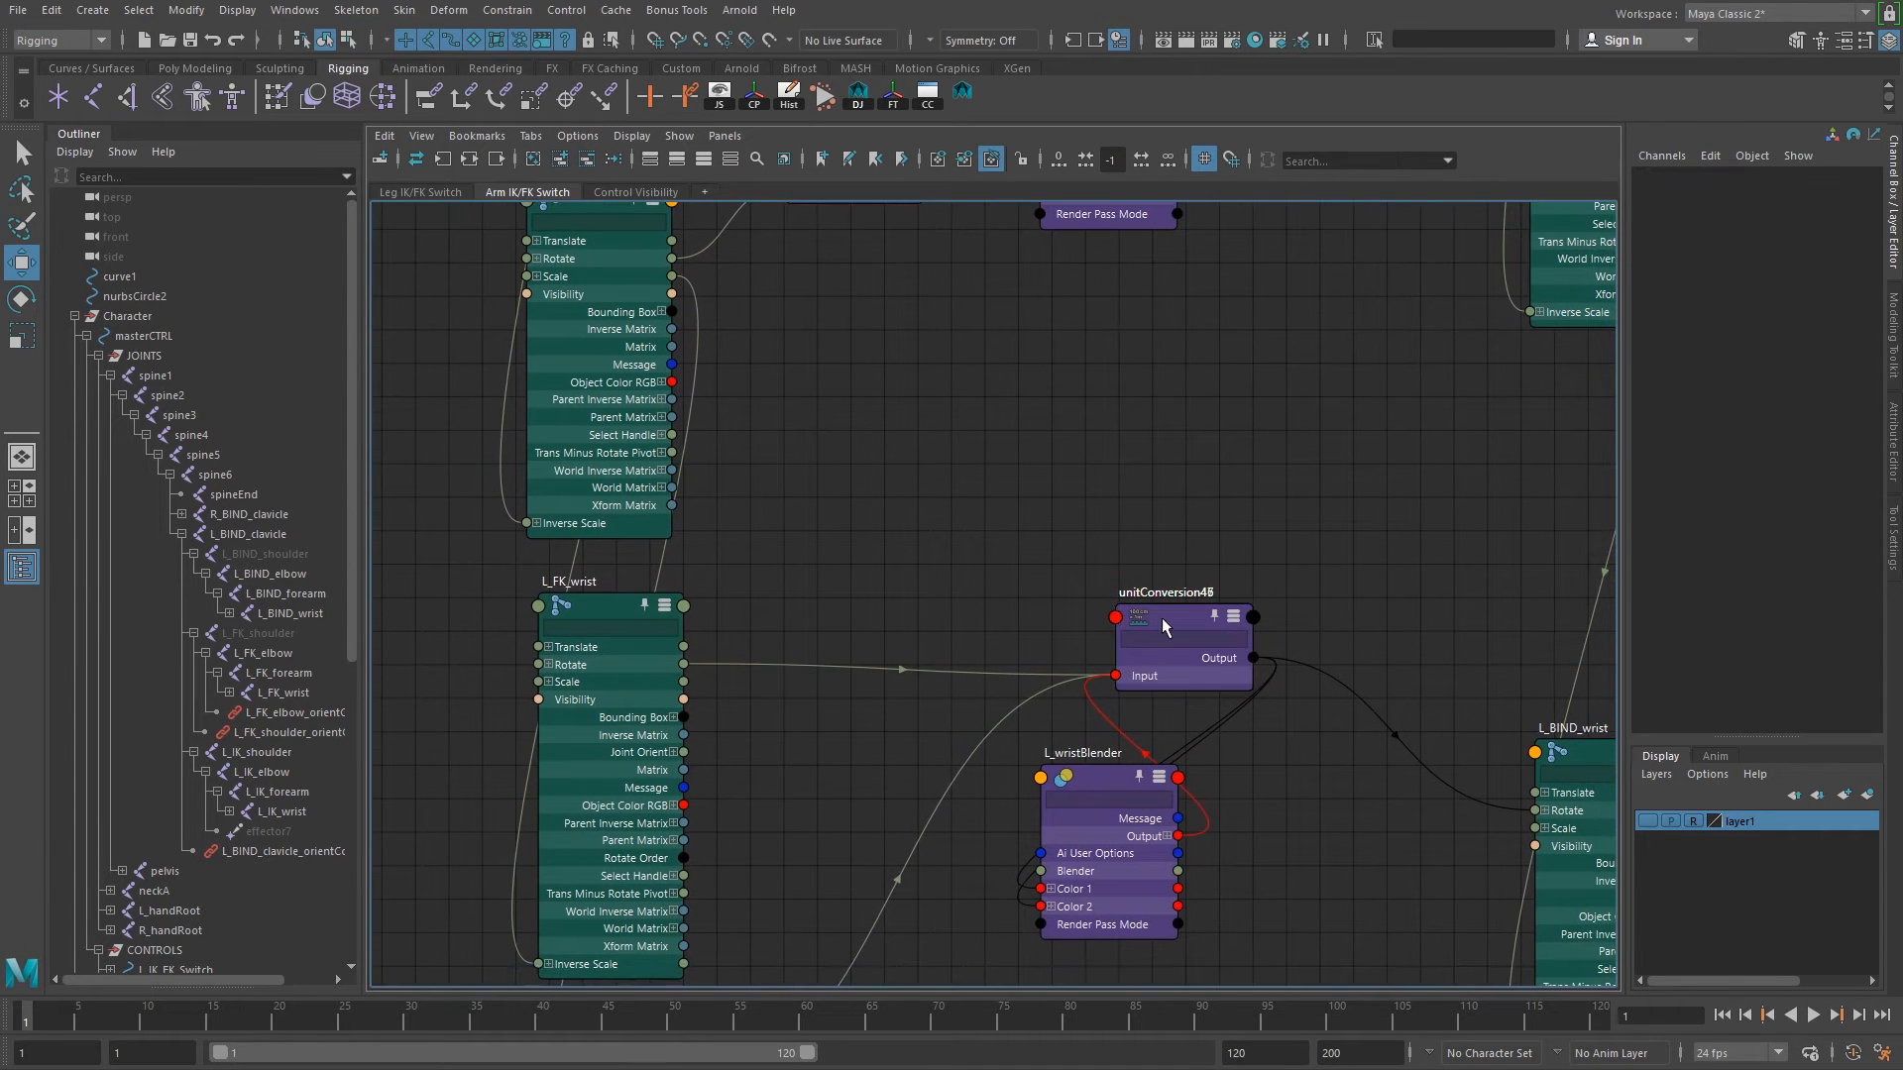
left_click_drag(1161, 617, 1326, 824)
left_click_drag(1174, 621, 837, 783)
left_click_drag(1155, 633, 837, 1009)
Try to collapse the wrist unitConversion nodes and clear the stray text from unitConversion47's attribute filter.
left_click(855, 783)
type("1")
middle_click_drag(913, 781, 1023, 591, "alt")
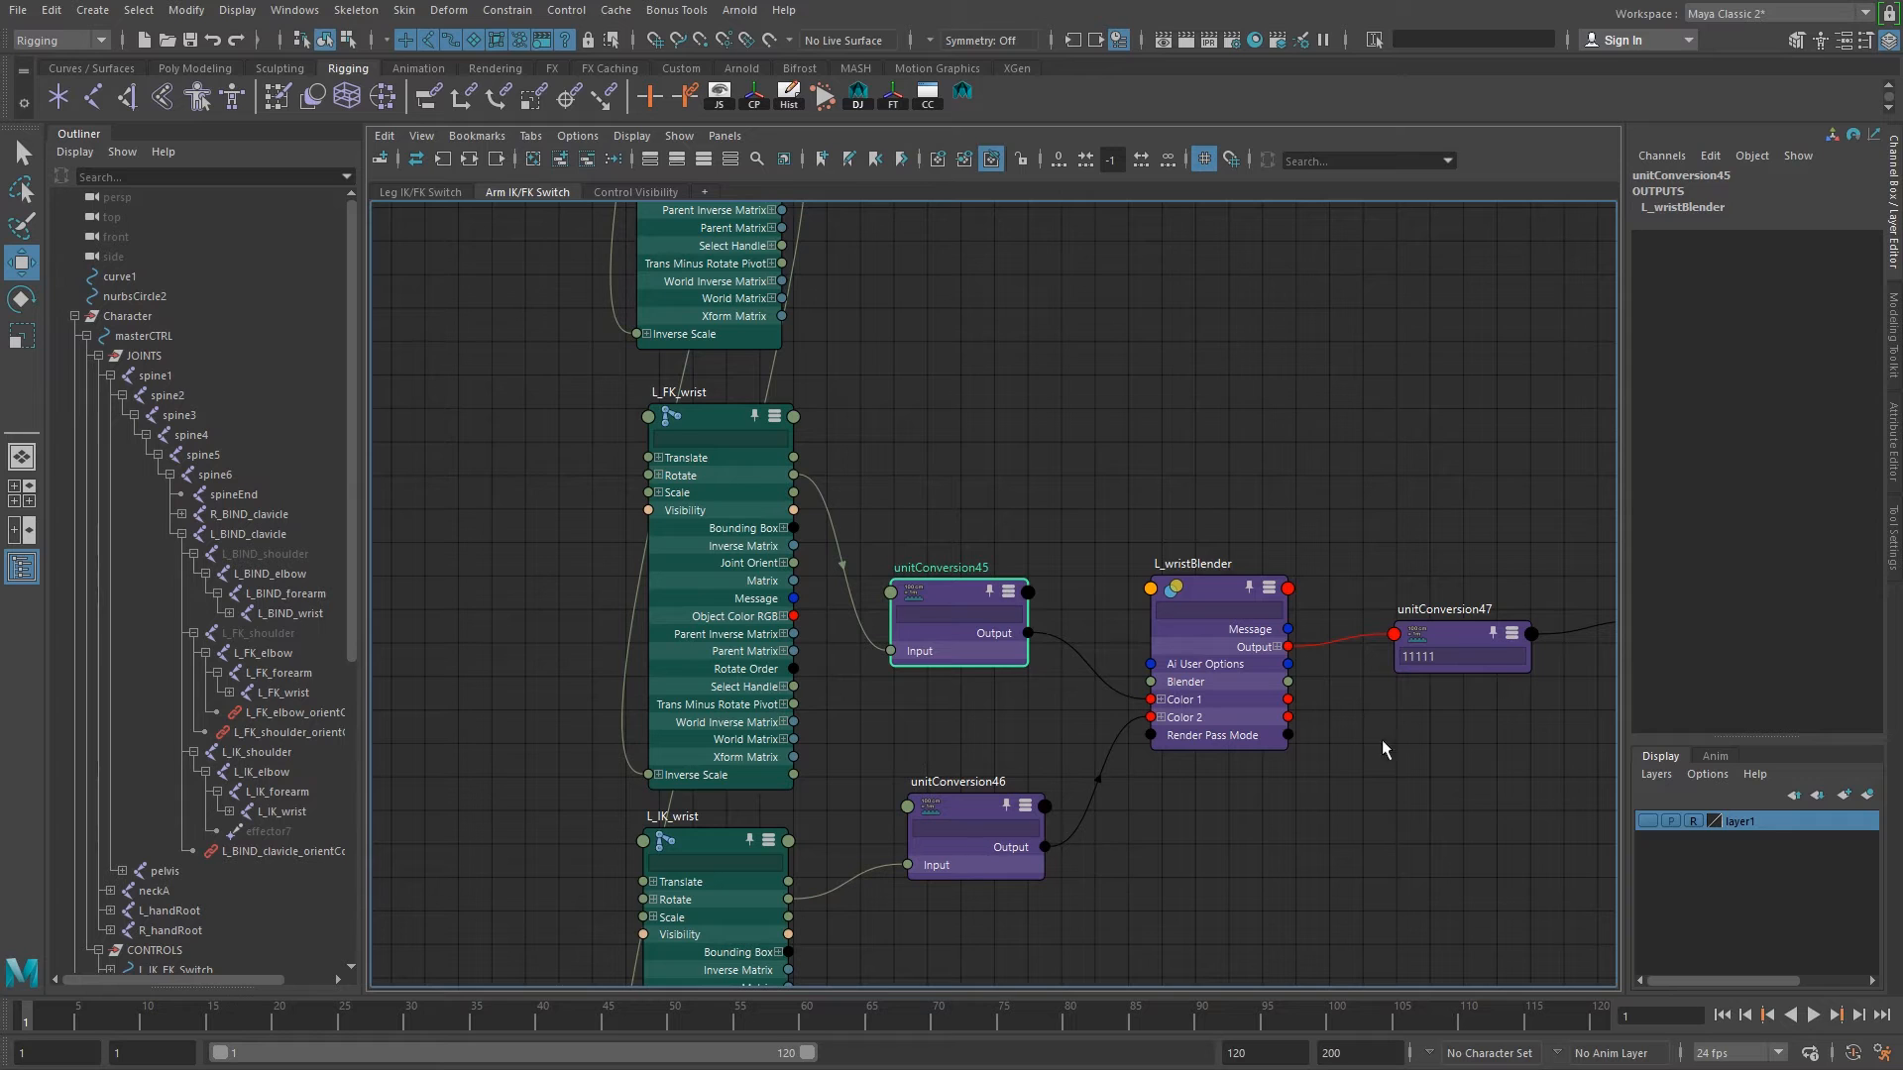
left_click_drag(1453, 662, 1060, 619)
key("BackSpace")
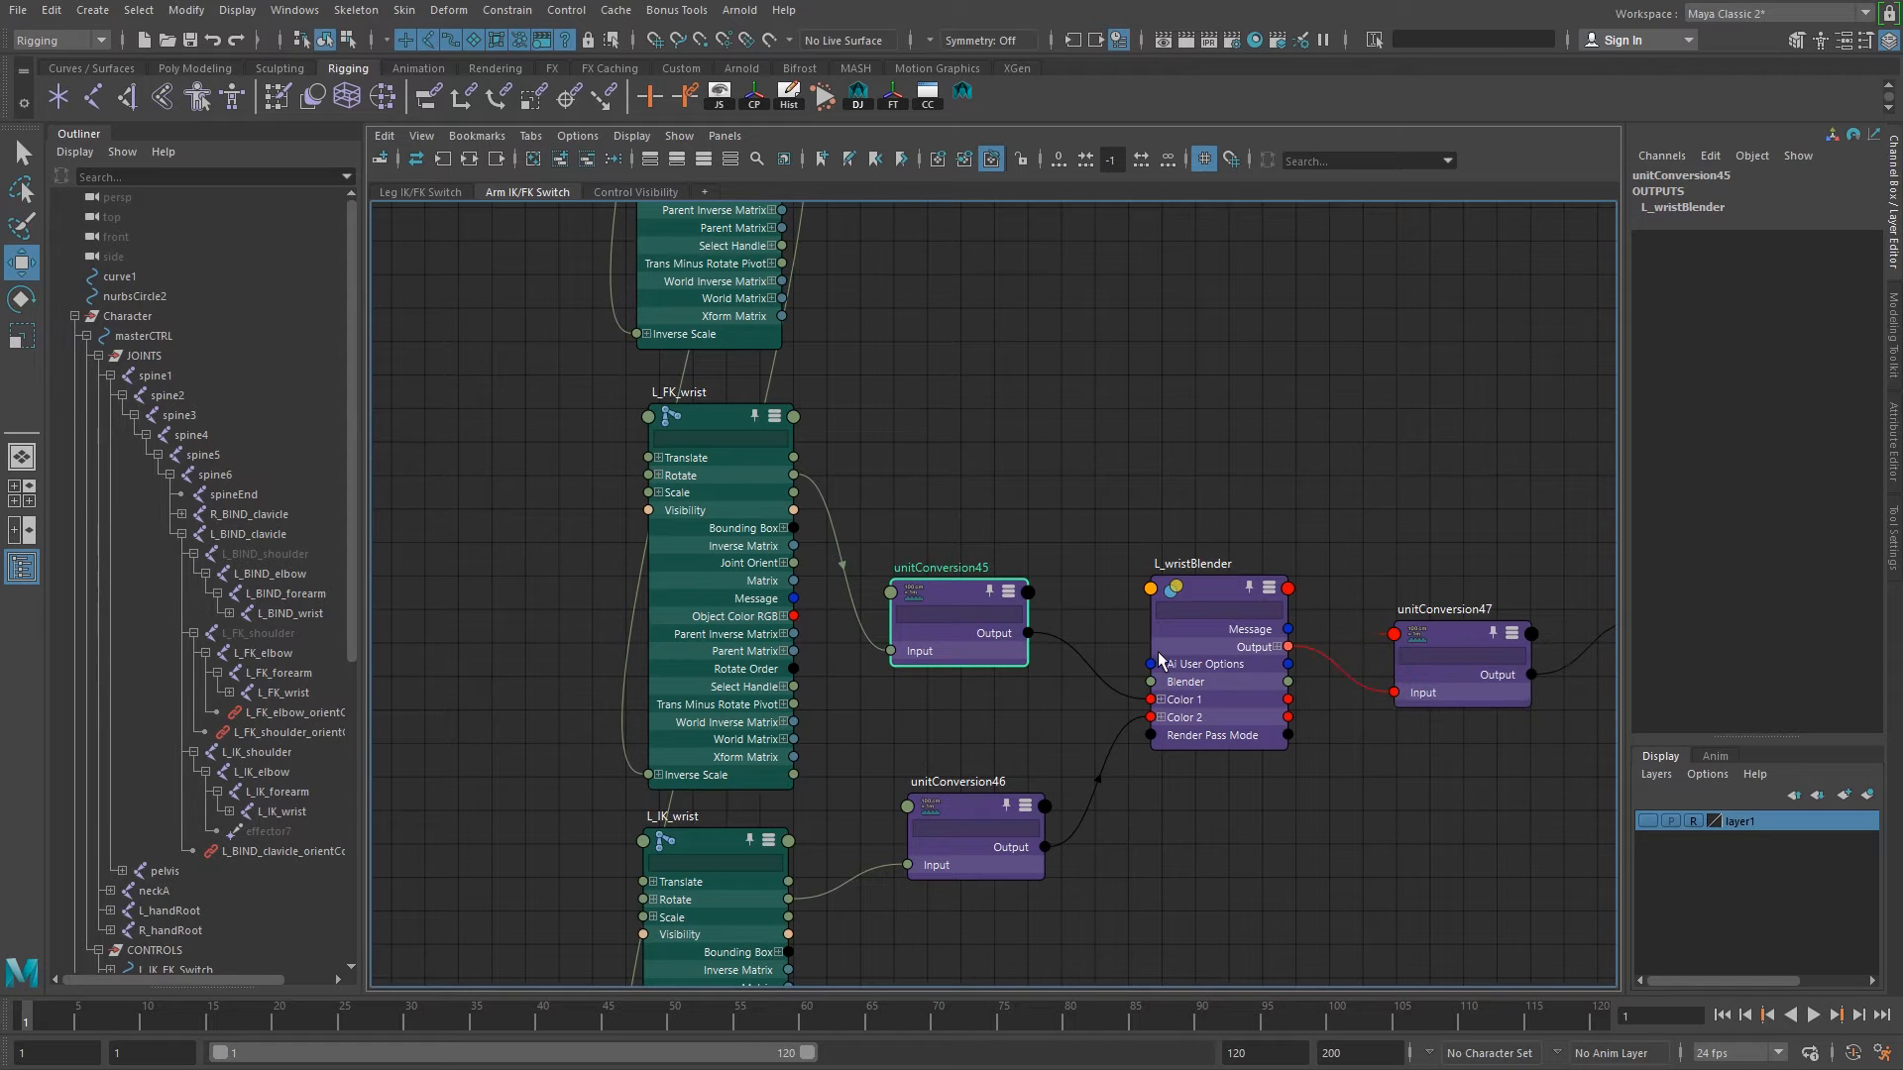
left_click(1467, 635)
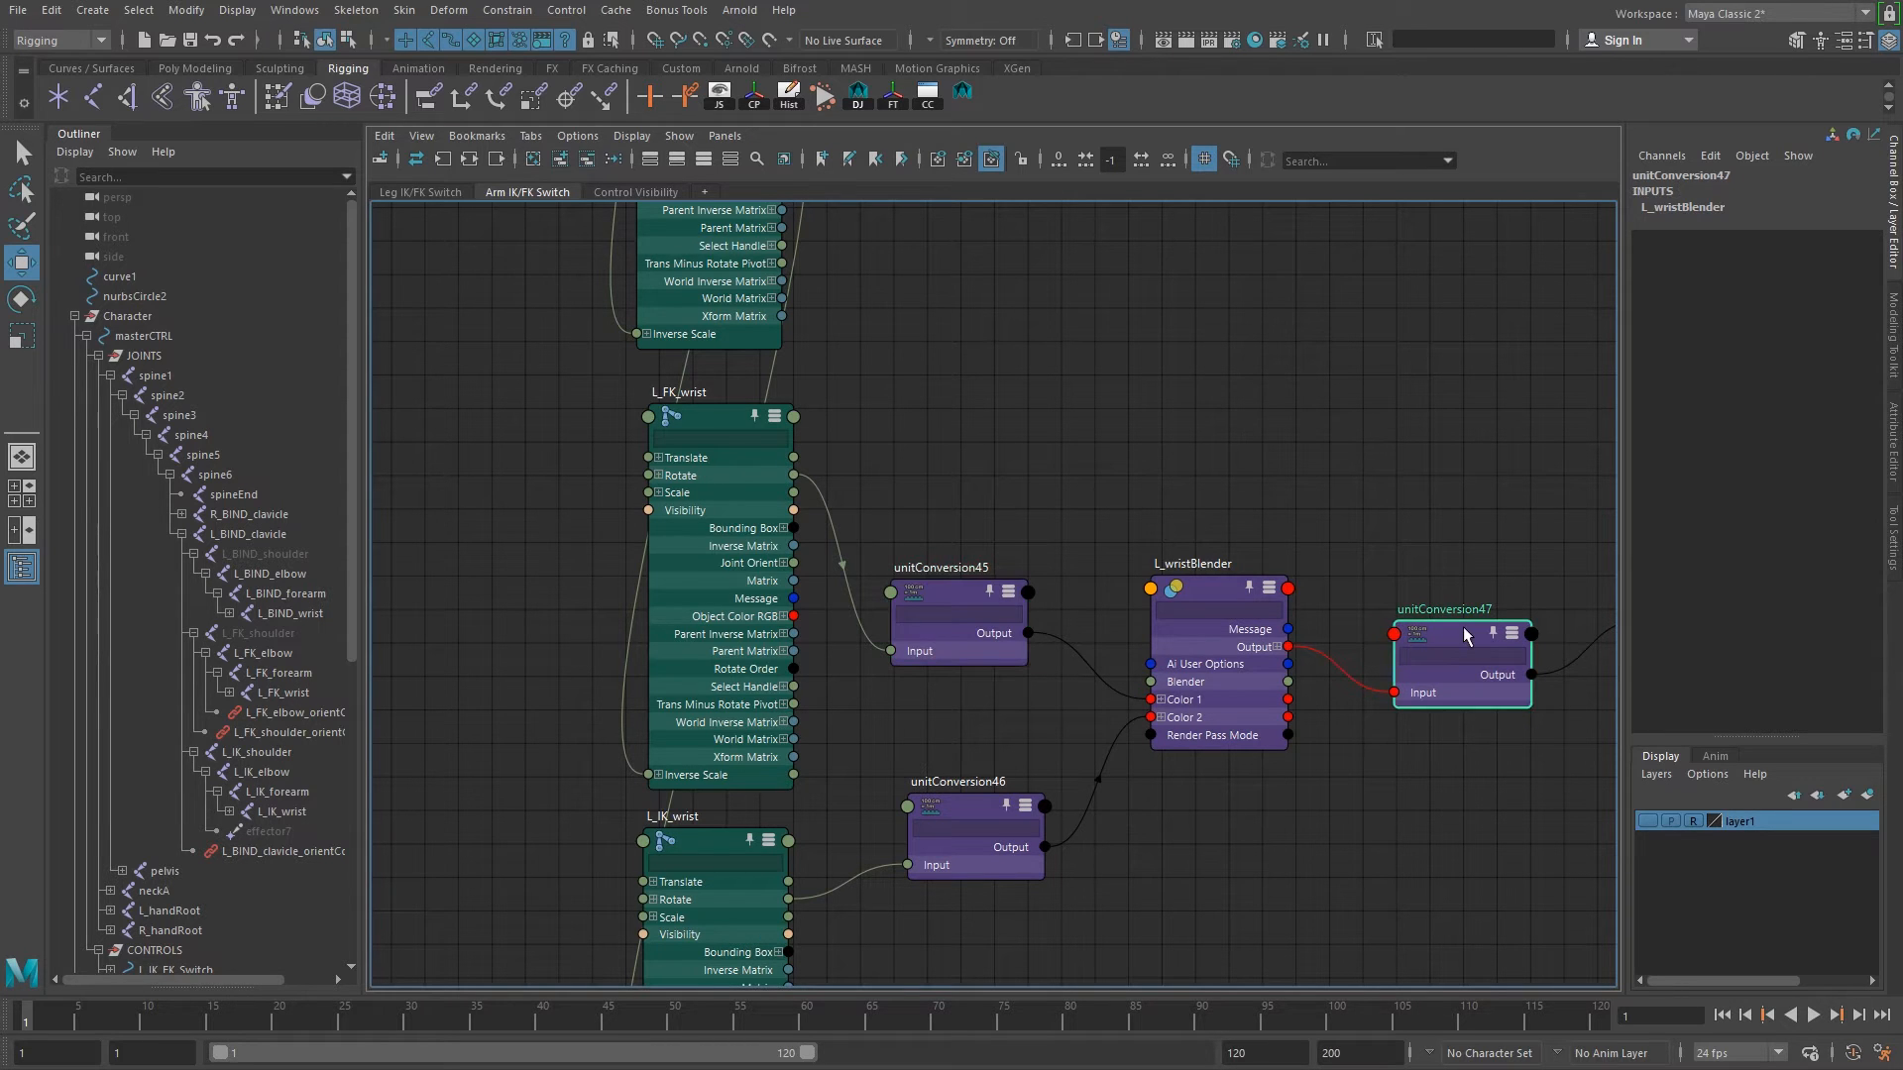
type("11")
left_click(972, 604)
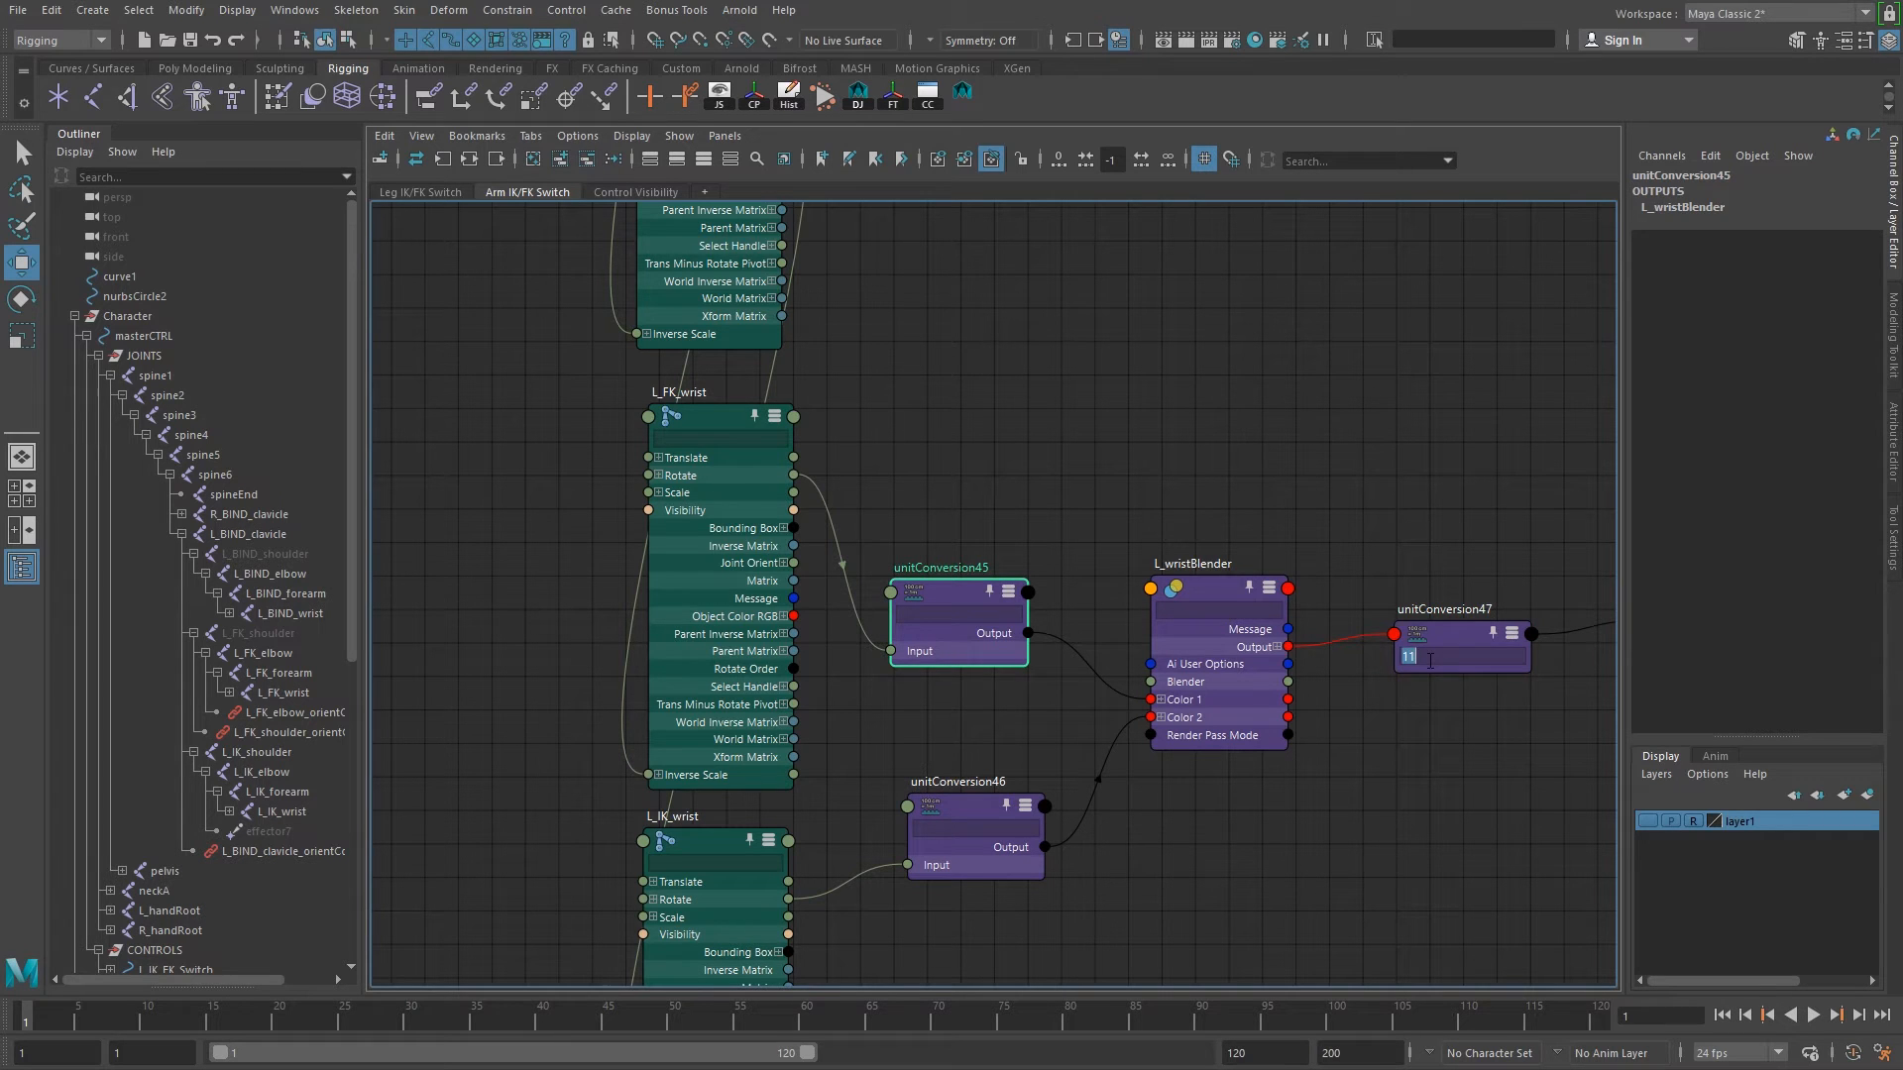
key("BackSpace")
Retry collapsing unitConversion47 and nudge unitConversion45, clearing the stray 1 from unitConversion47's attribute filter.
left_click(1442, 642)
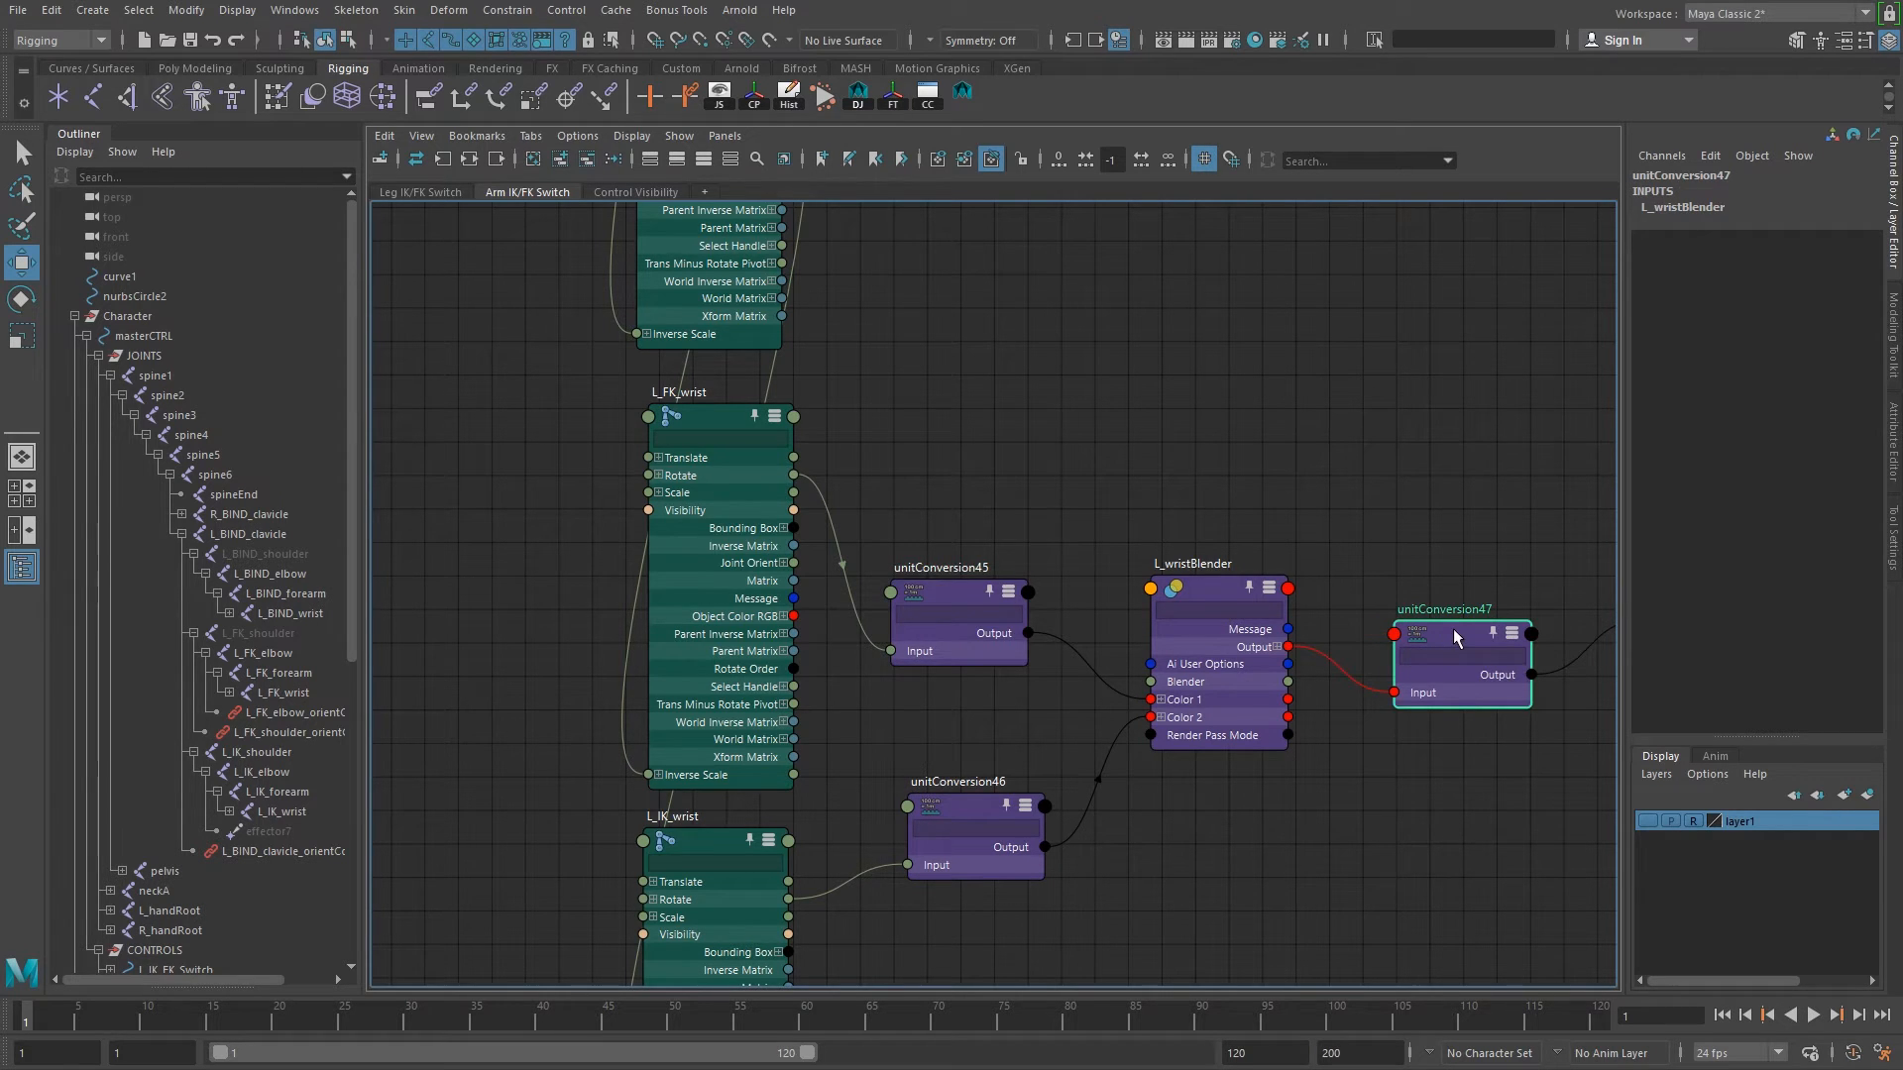
type("1")
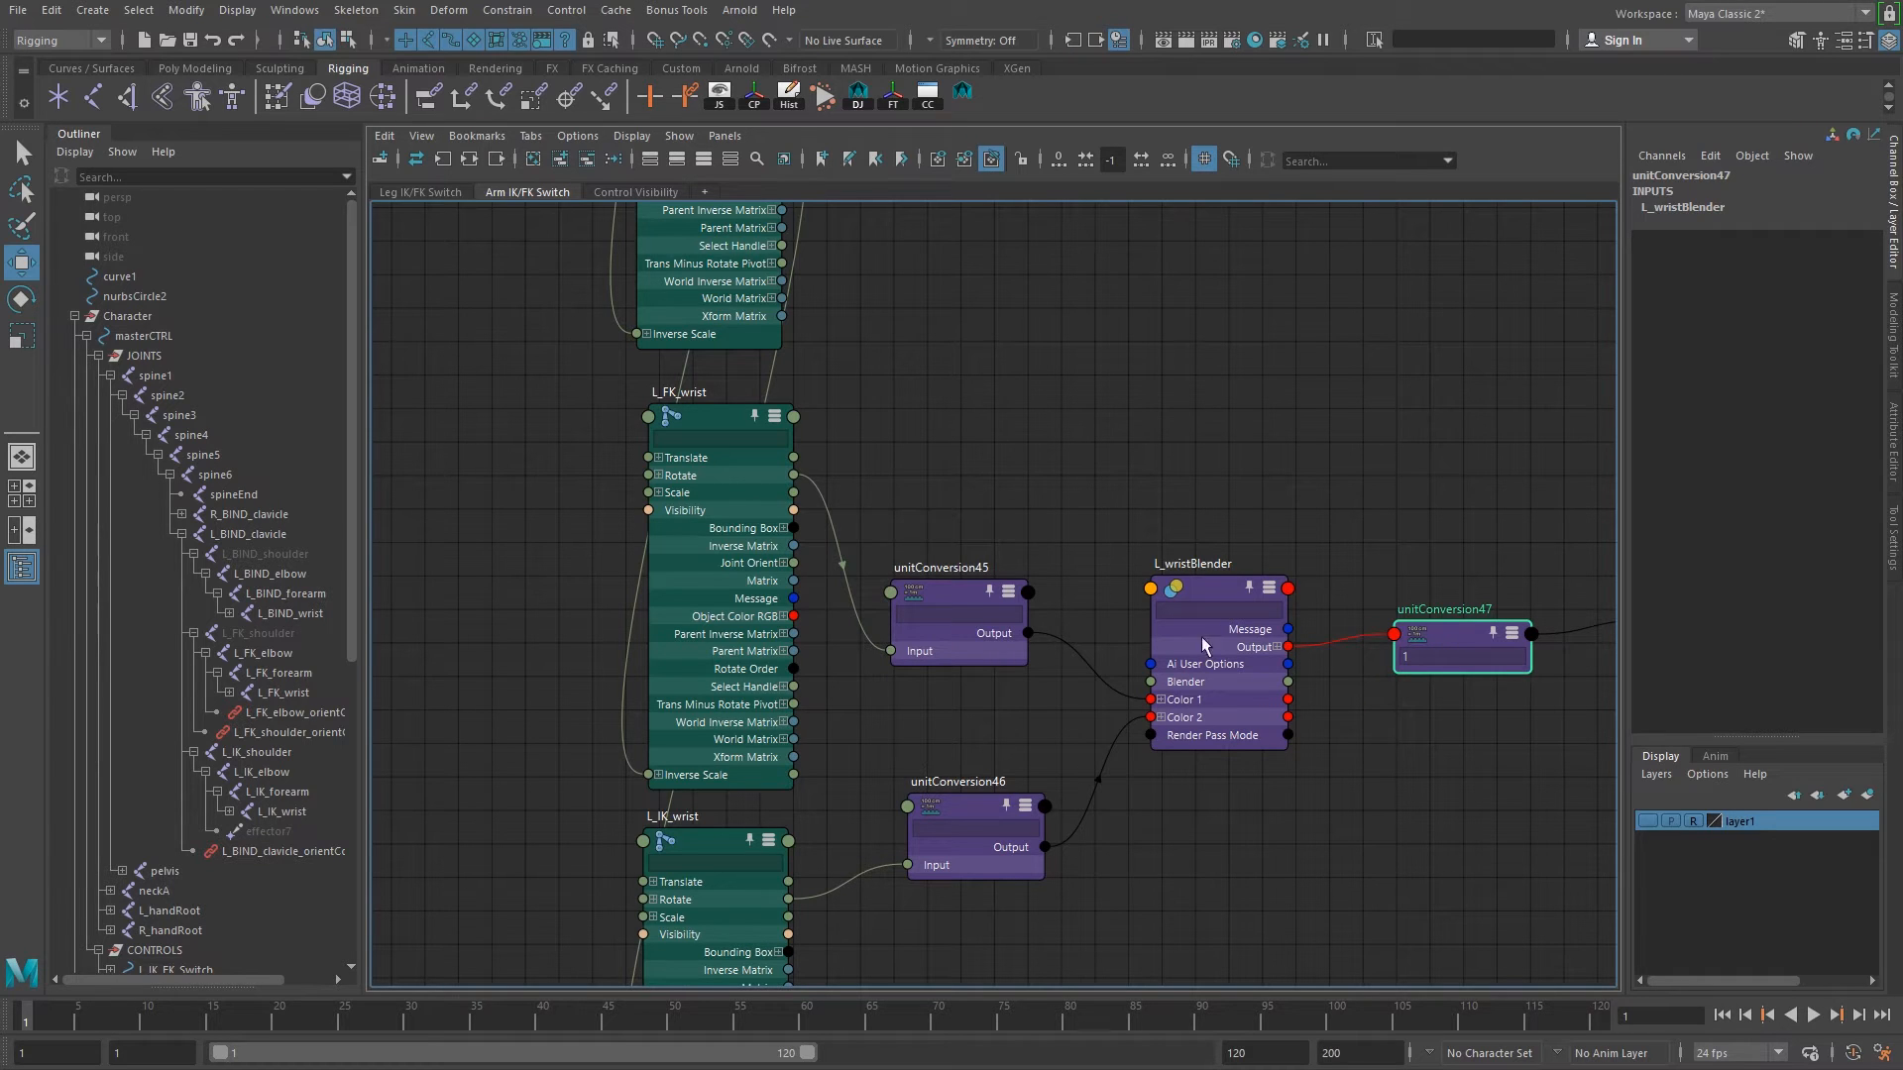
left_click_drag(959, 591, 956, 591)
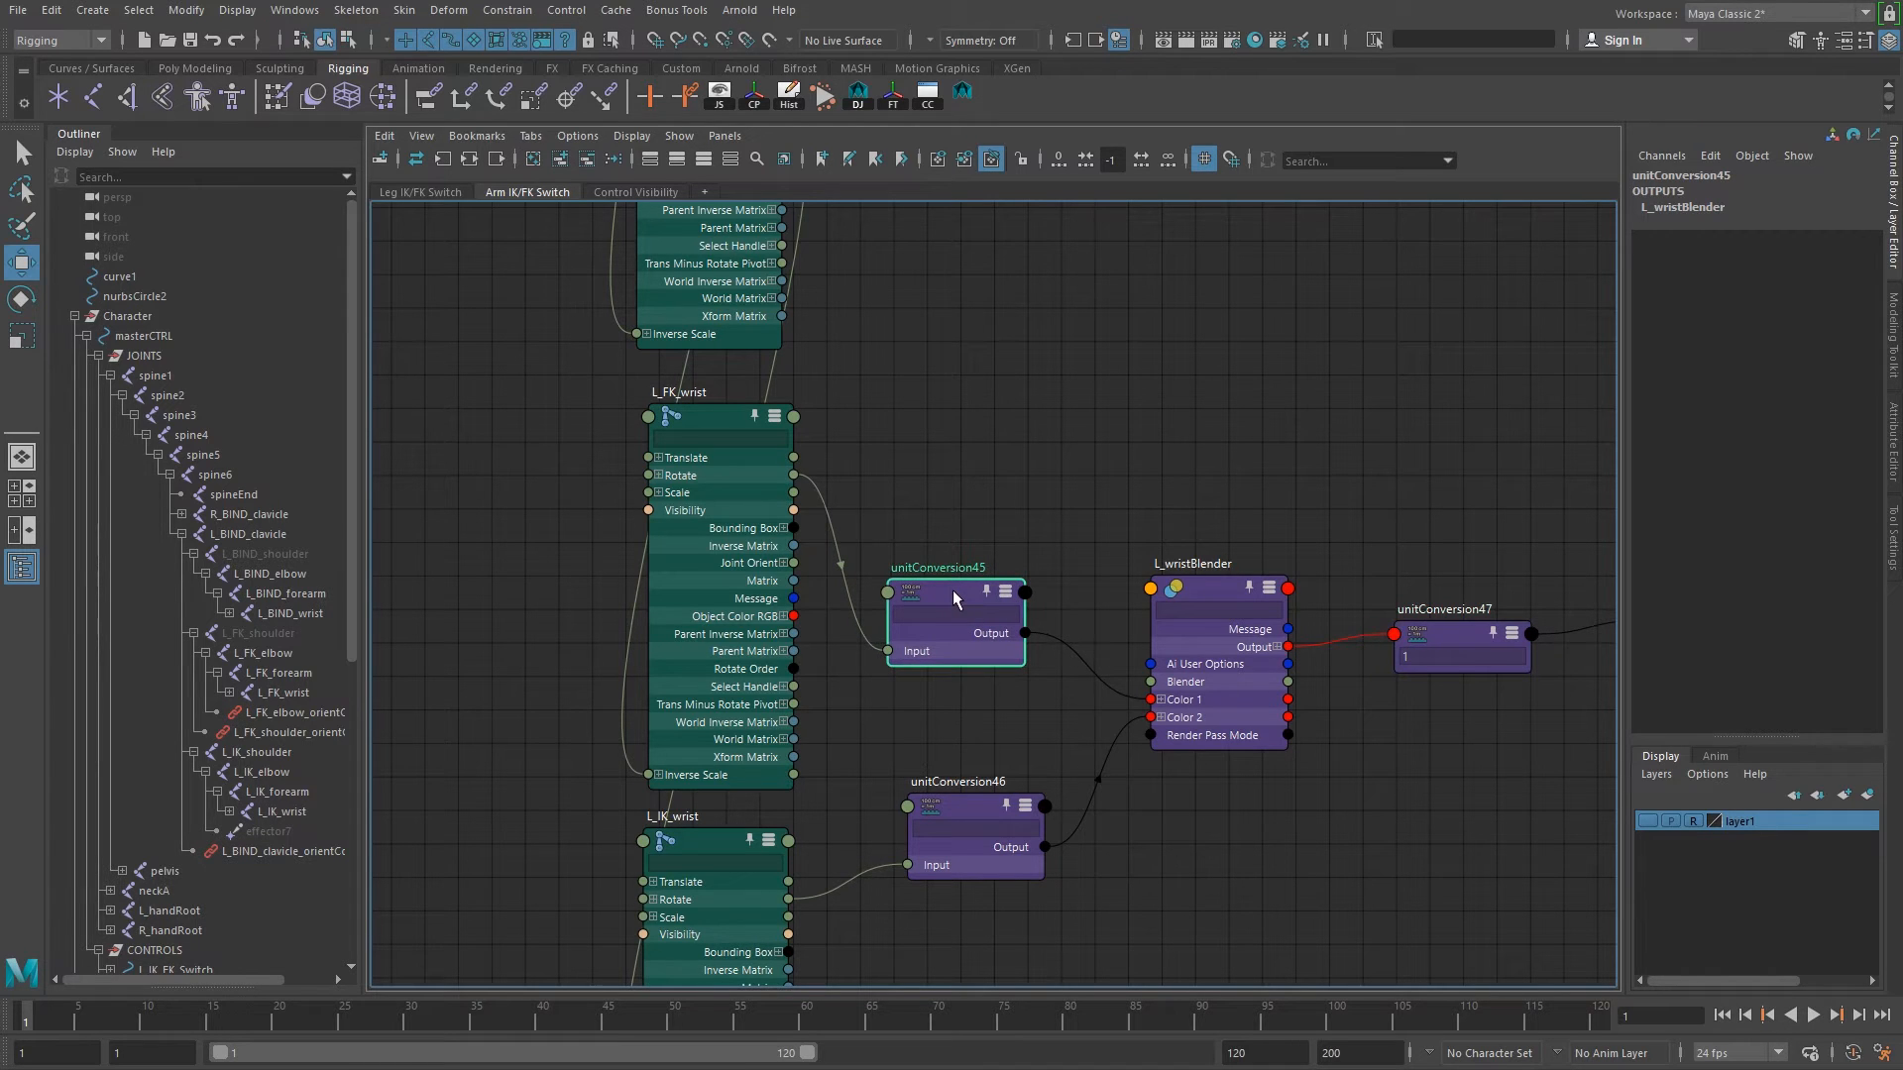
left_click(1431, 663)
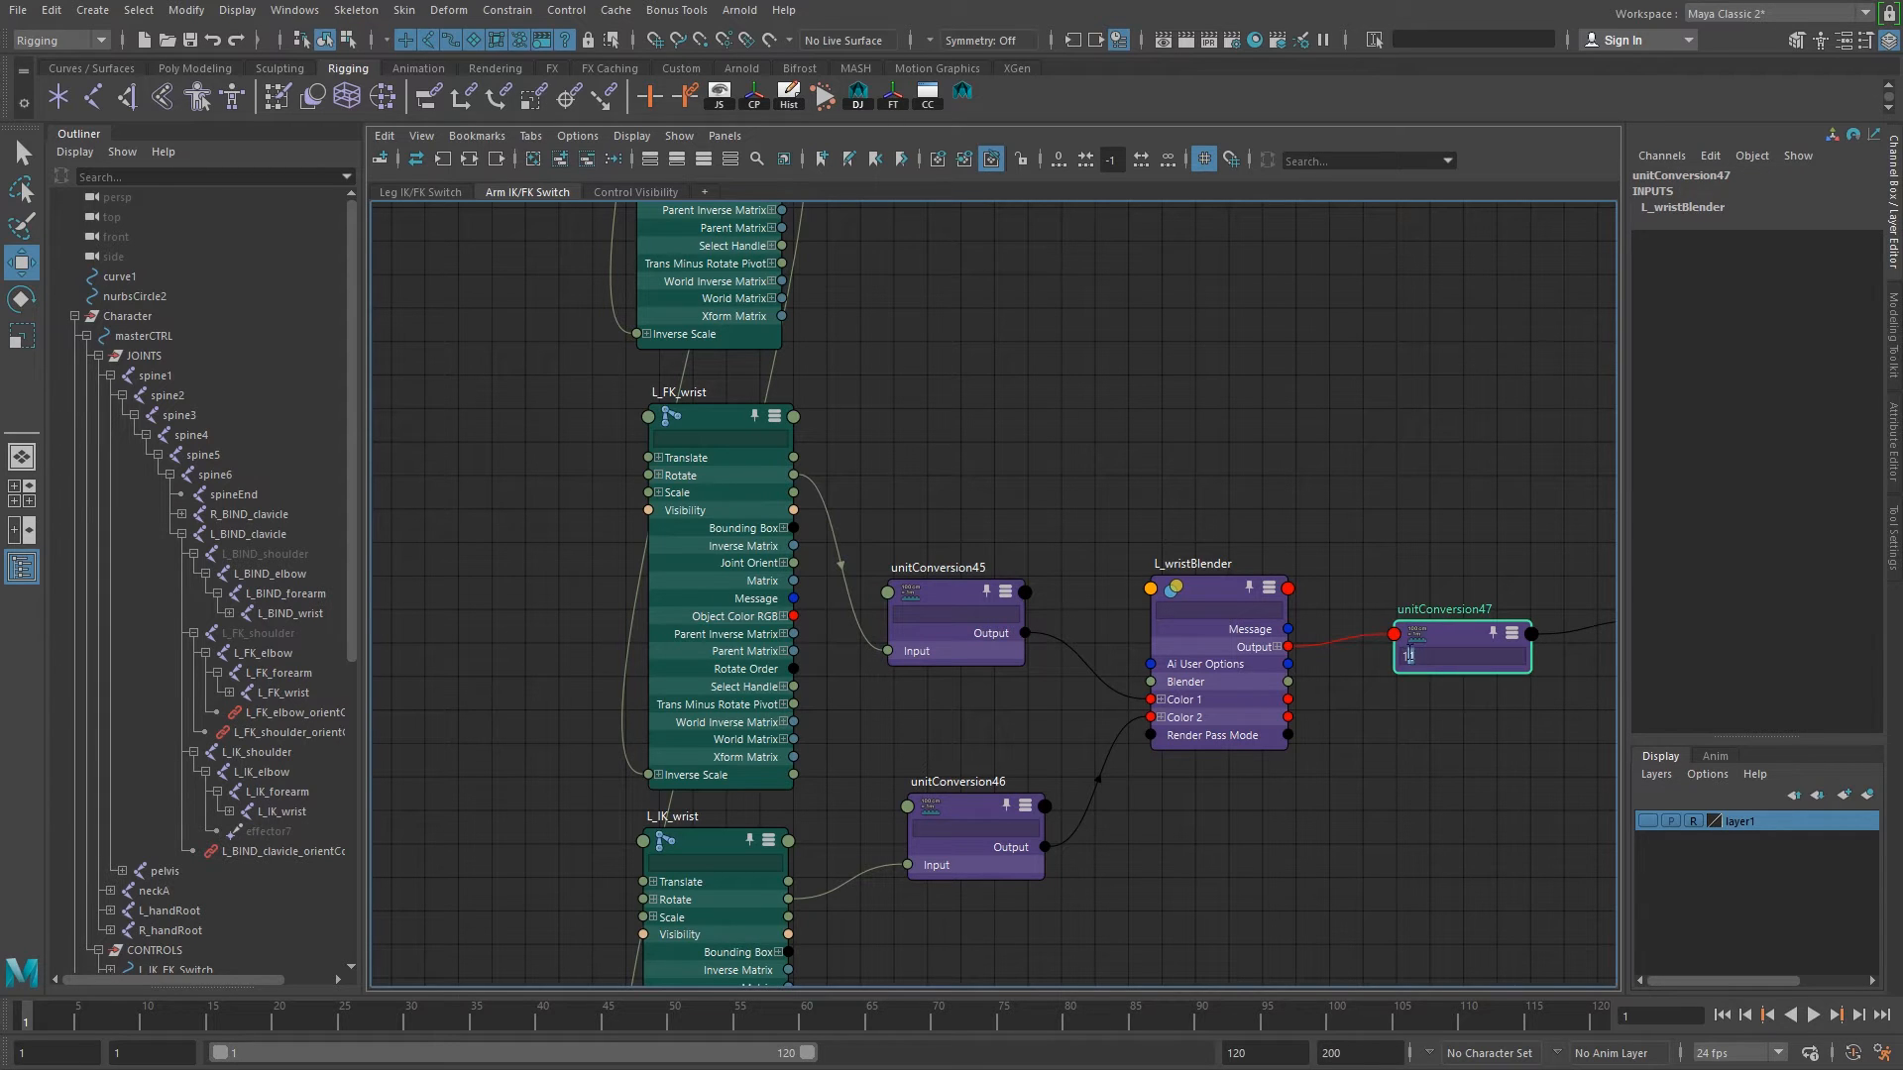
key("BackSpace")
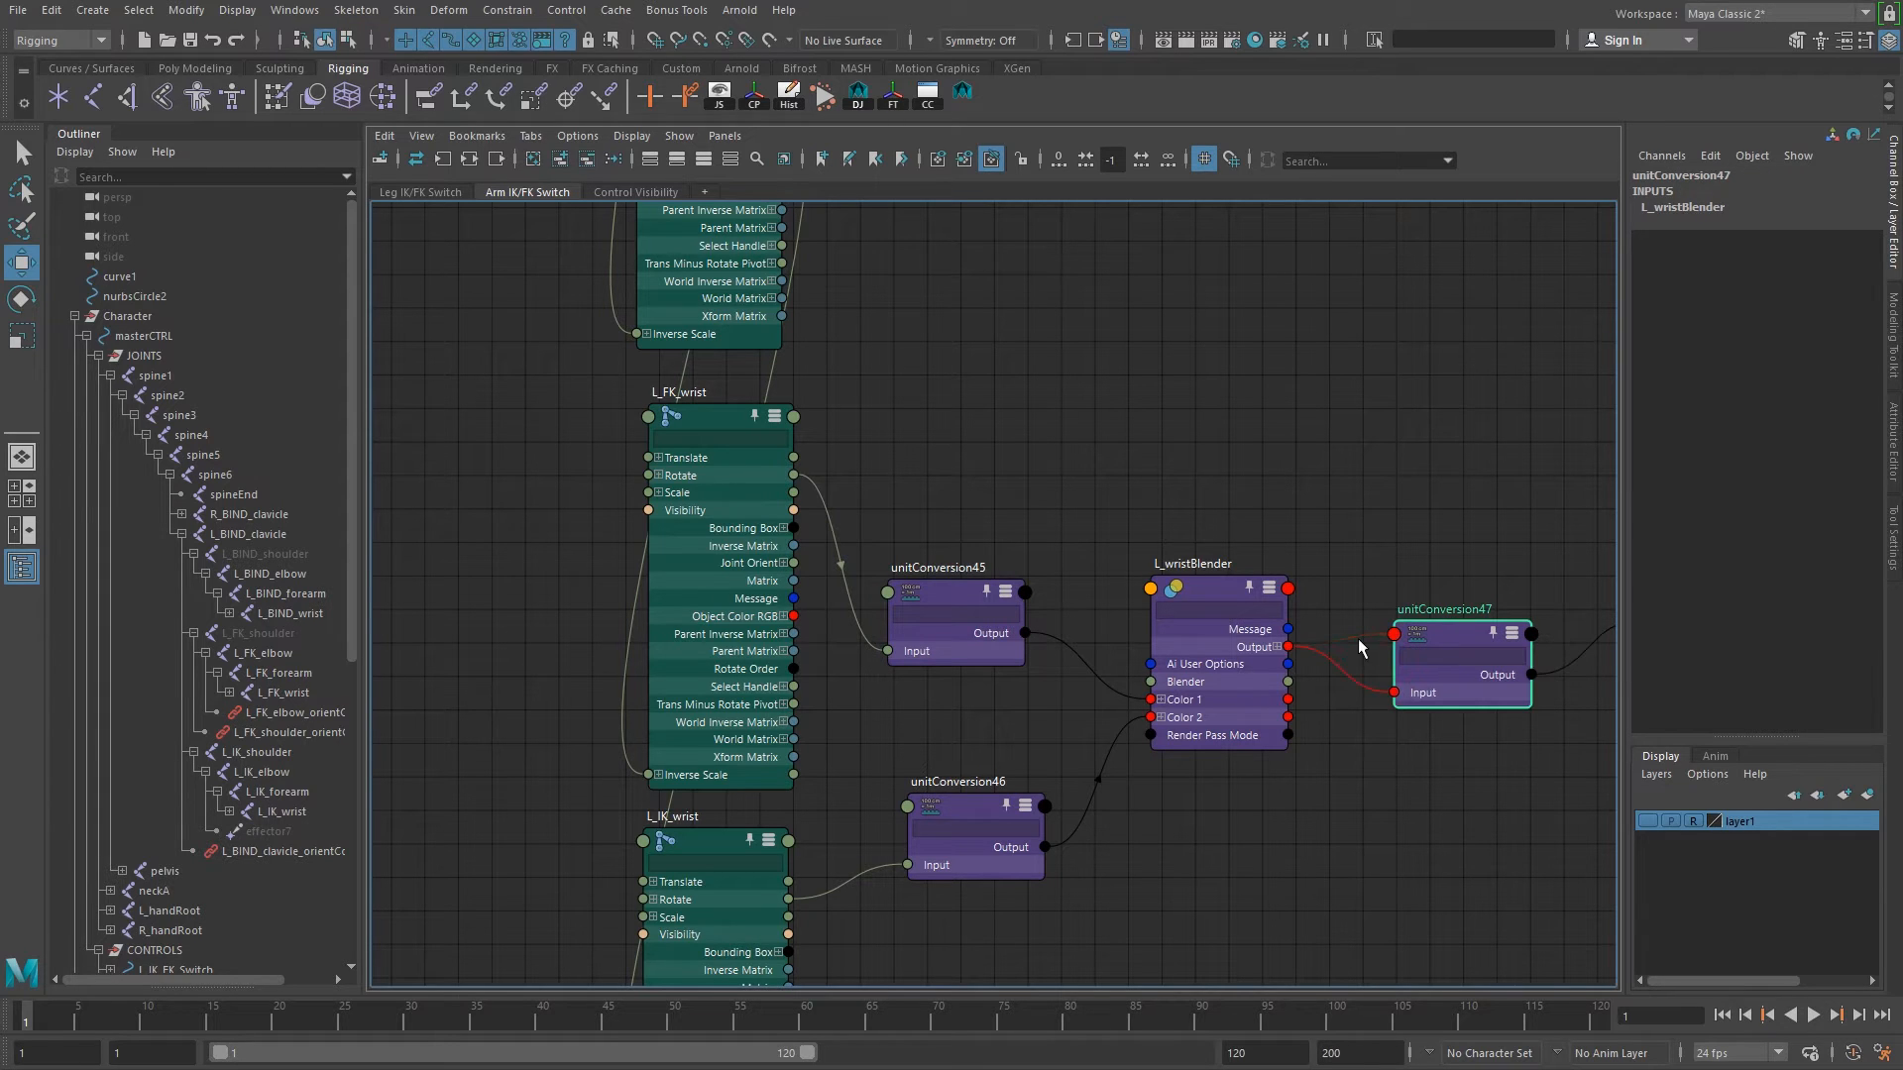
left_click(1450, 761)
Try to collapse unitConversion46 and 45, and leave unitConversion47 collapsed with an empty attribute filter.
left_click(961, 820)
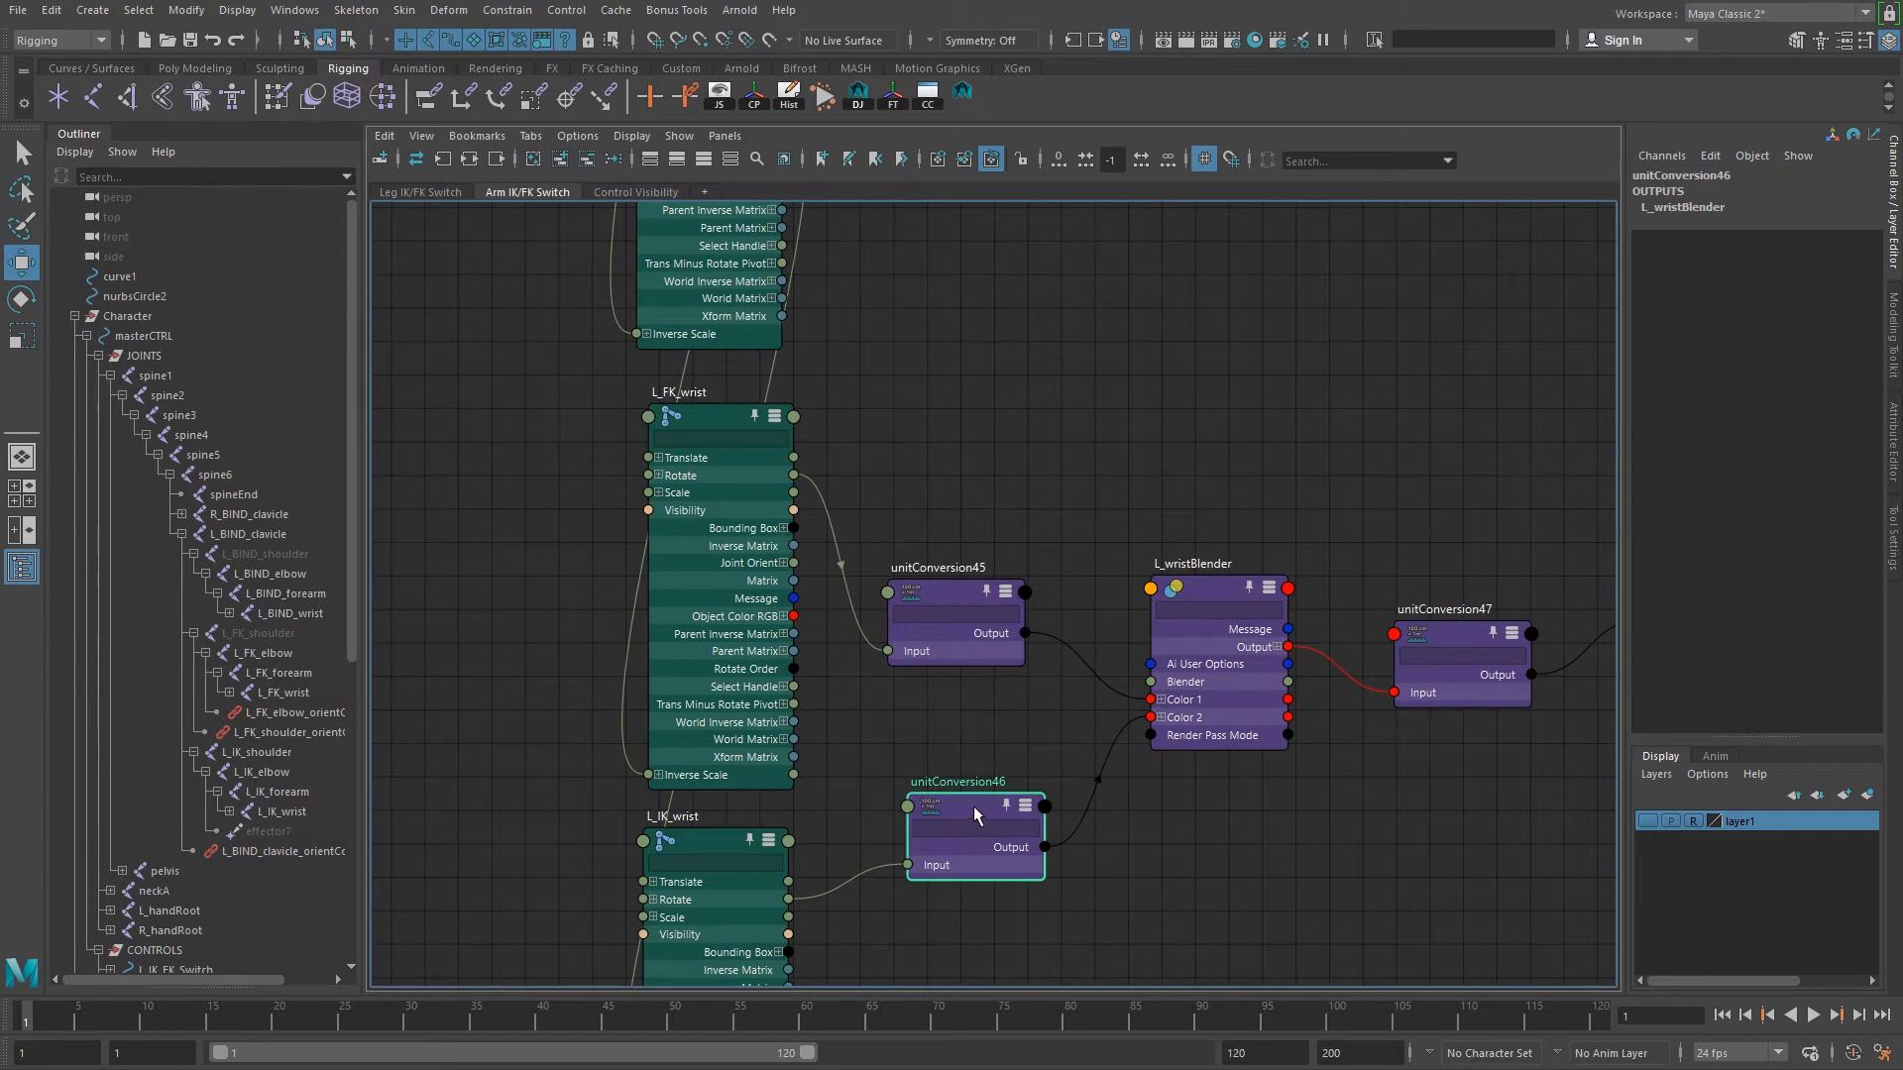
type("1")
left_click(1447, 646)
type("1")
left_click(945, 589)
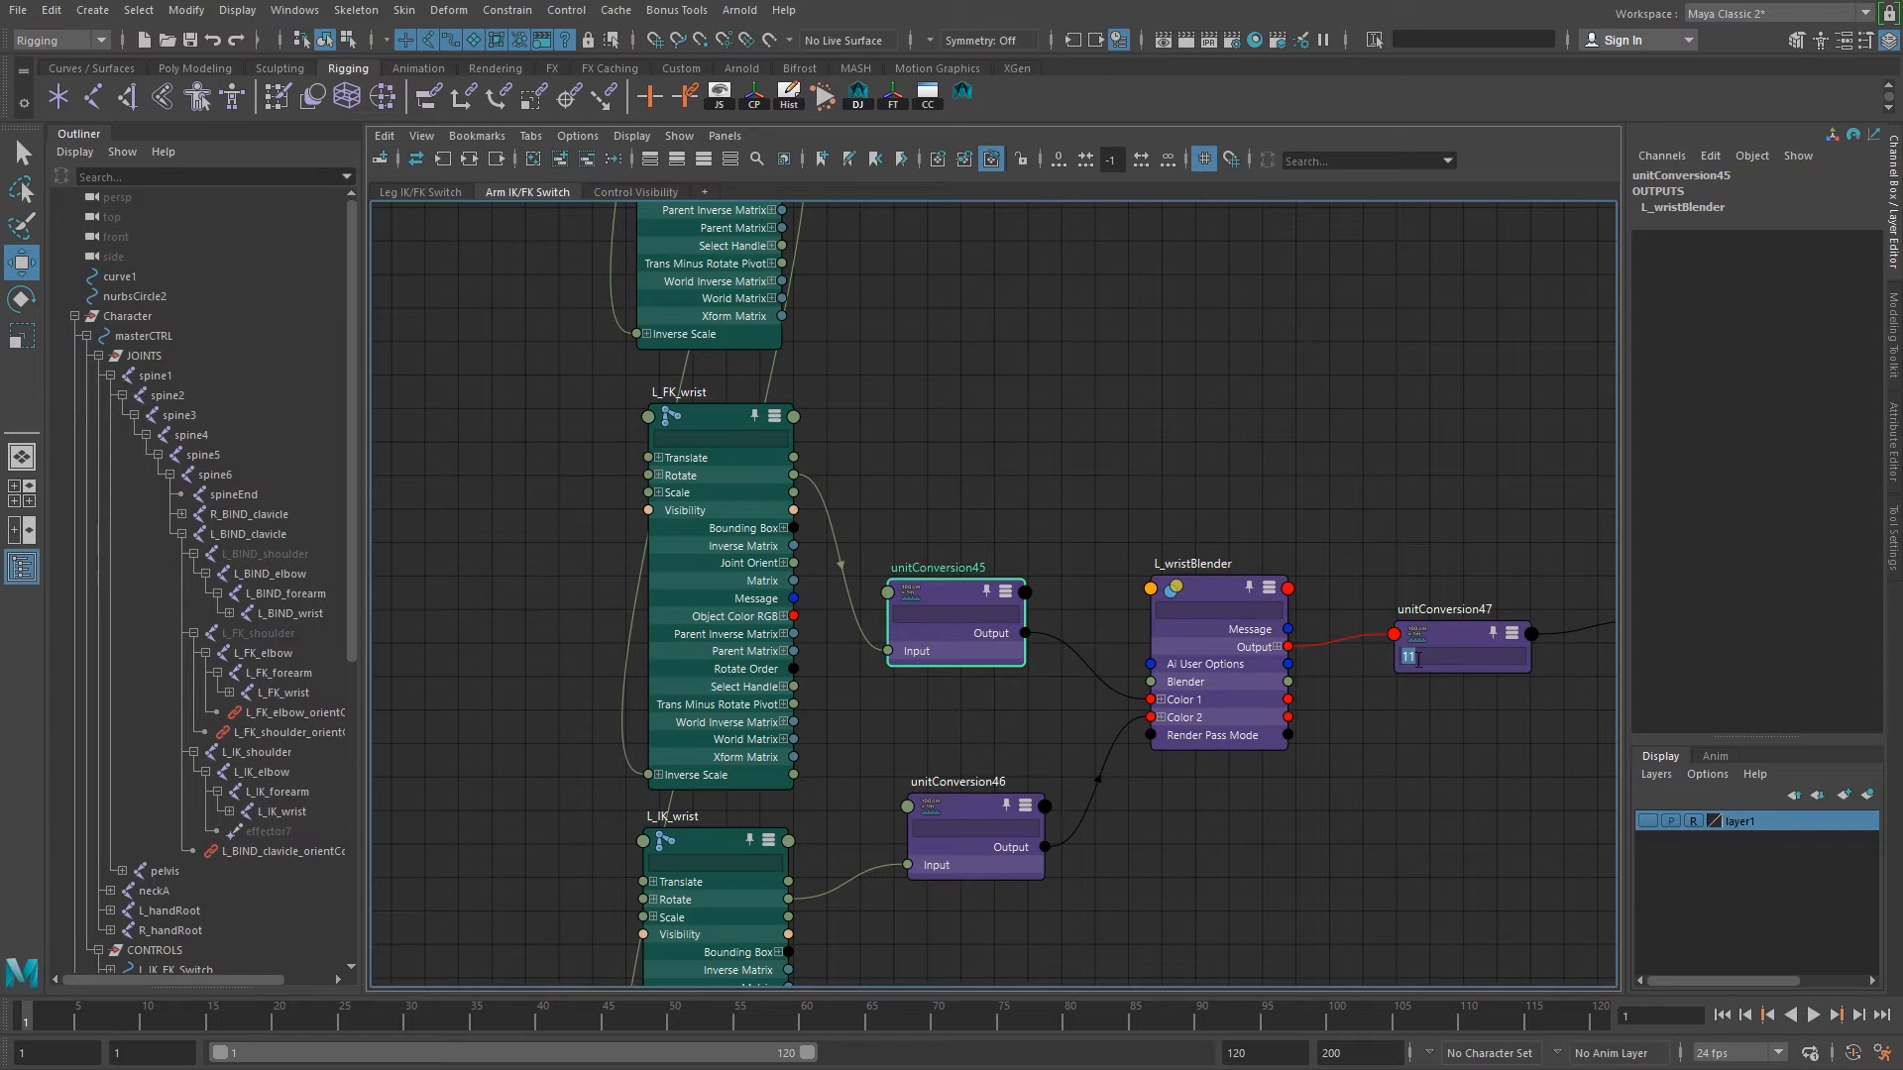
key("BackSpace")
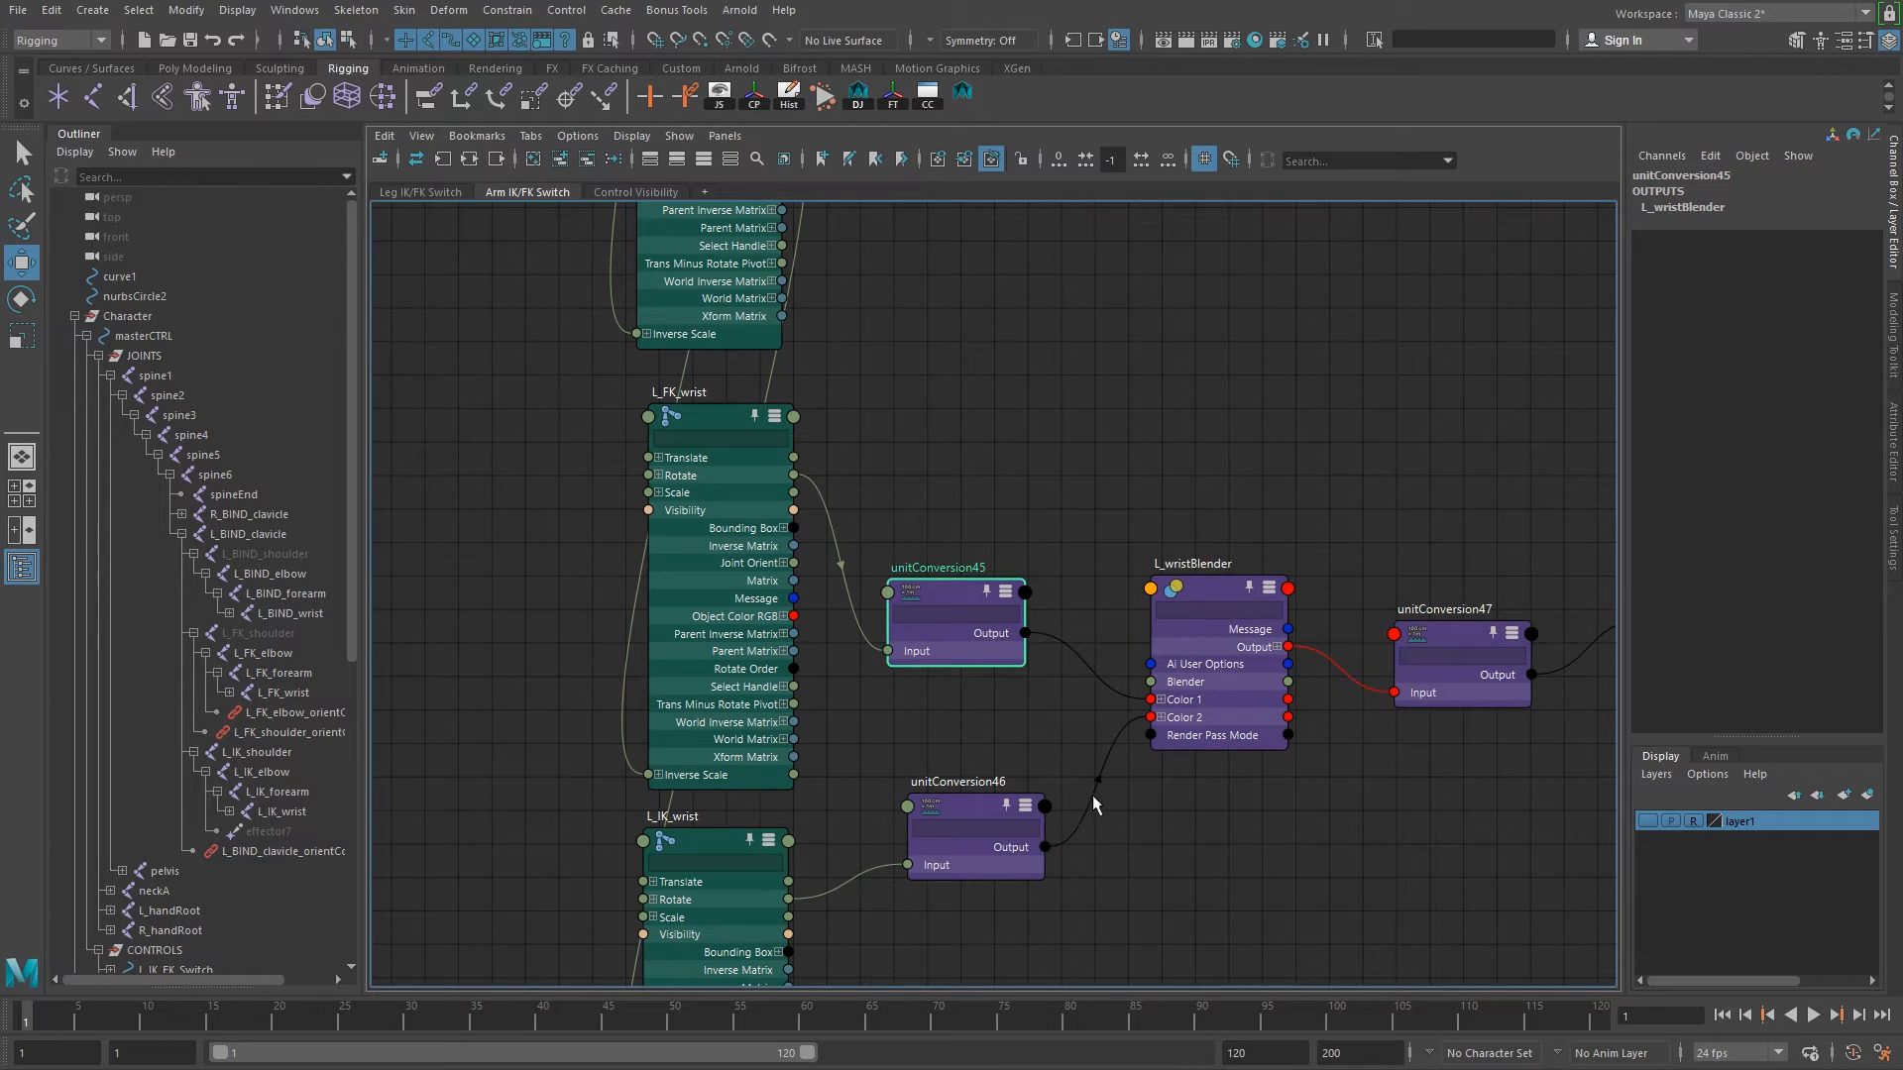
scroll(1053, 751, "down", 6)
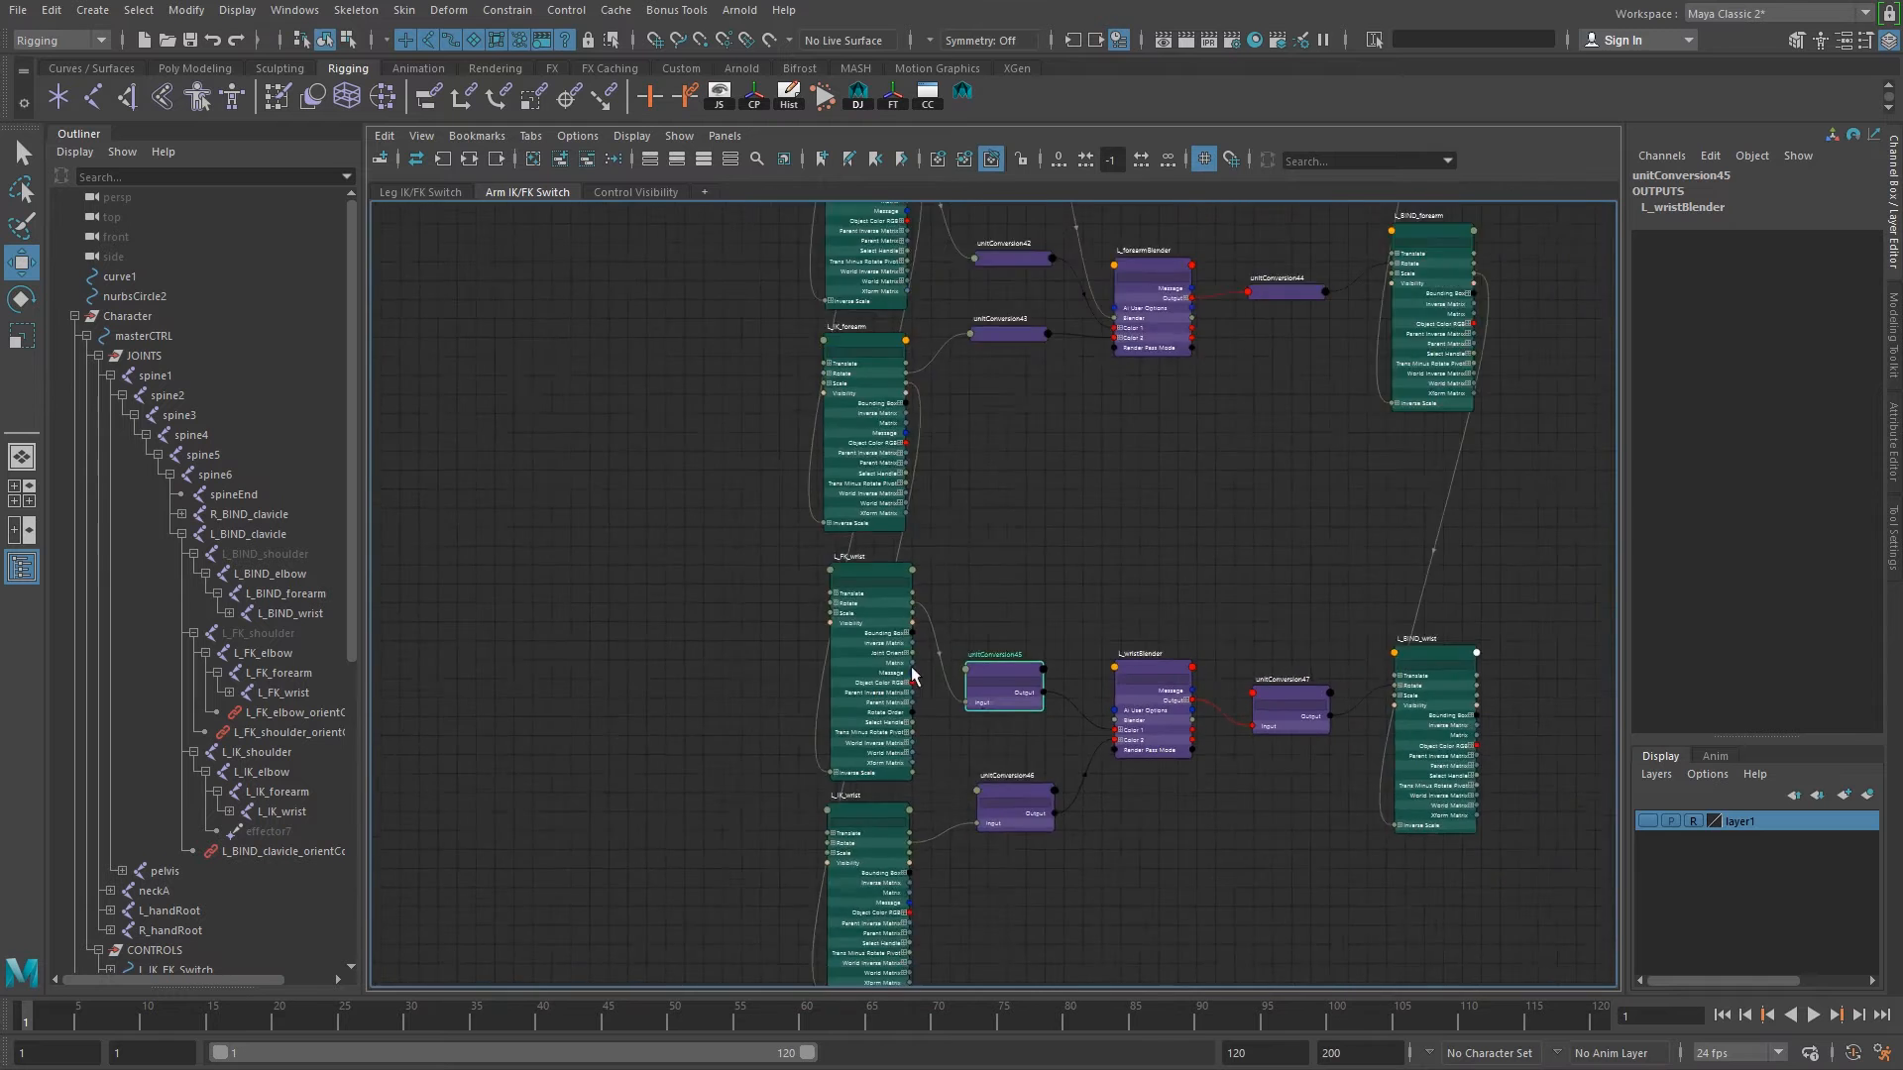
scroll(1007, 640, "up", 5)
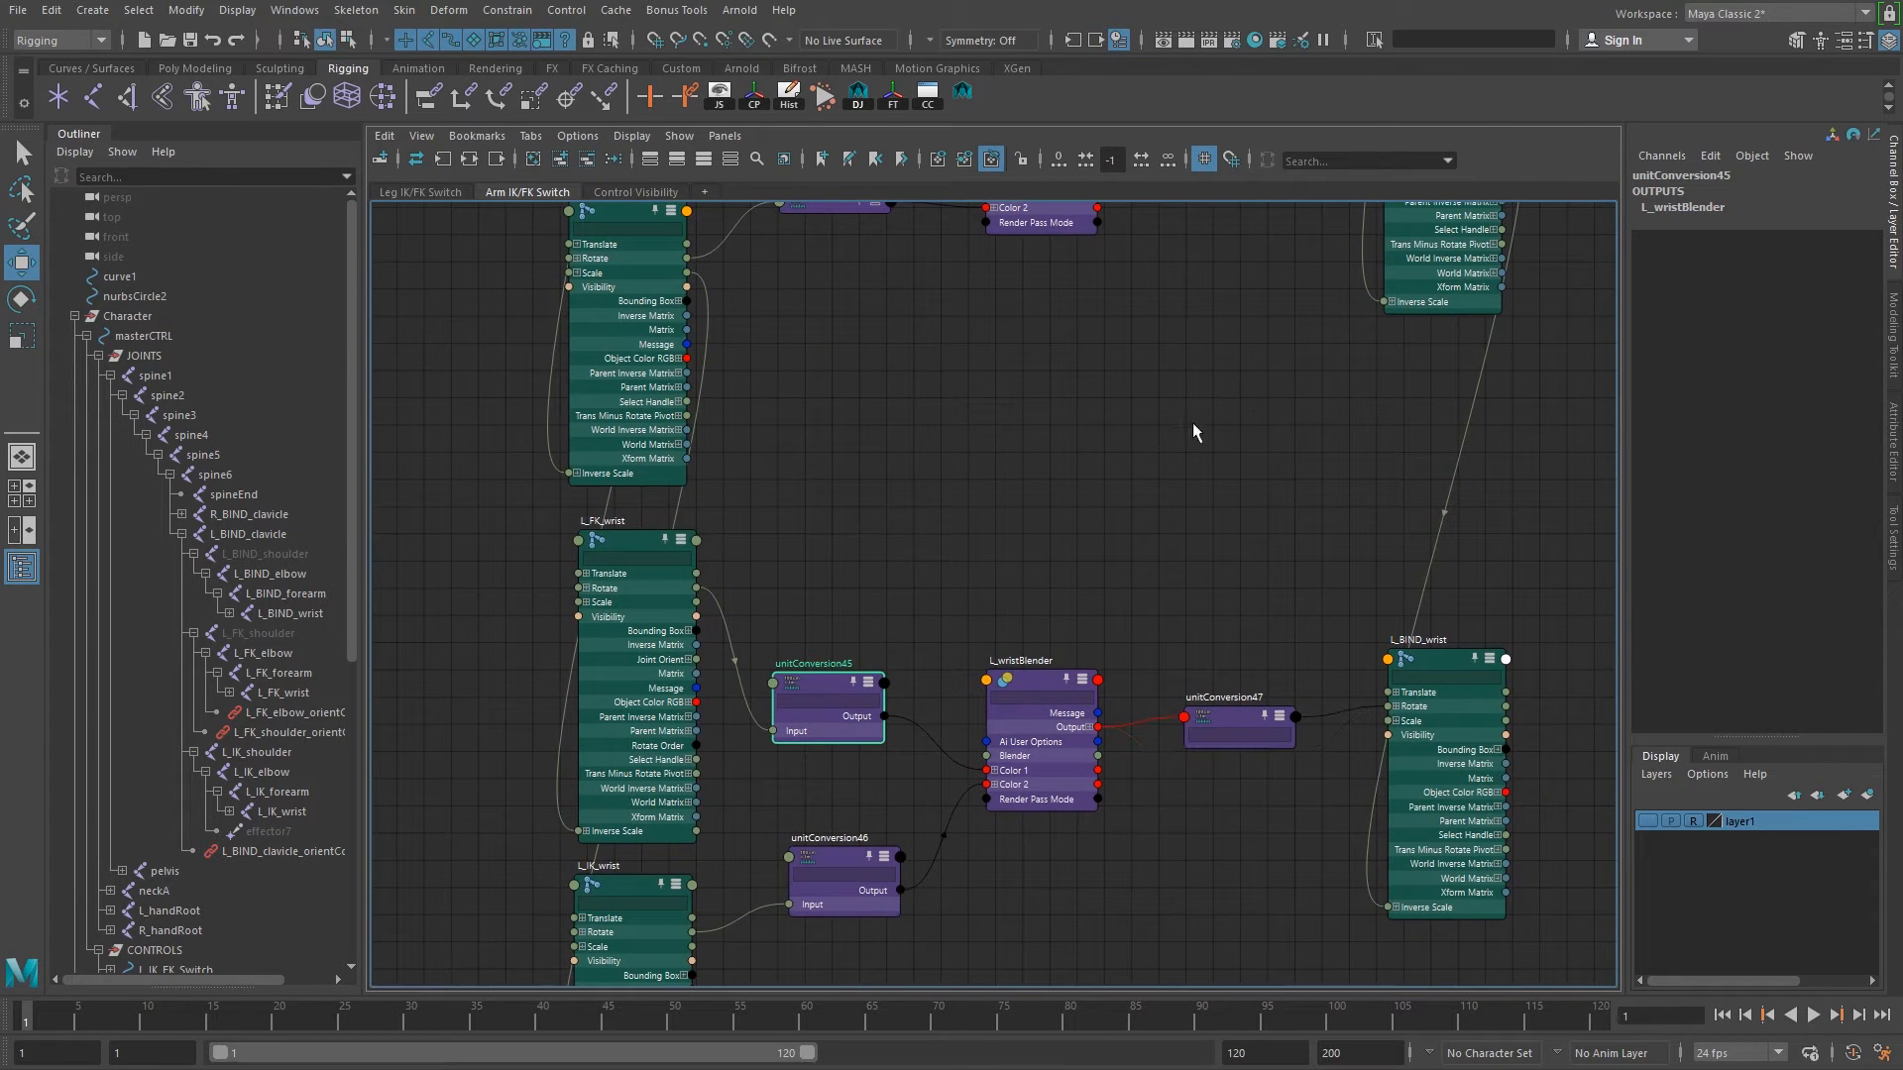
left_click(1052, 486)
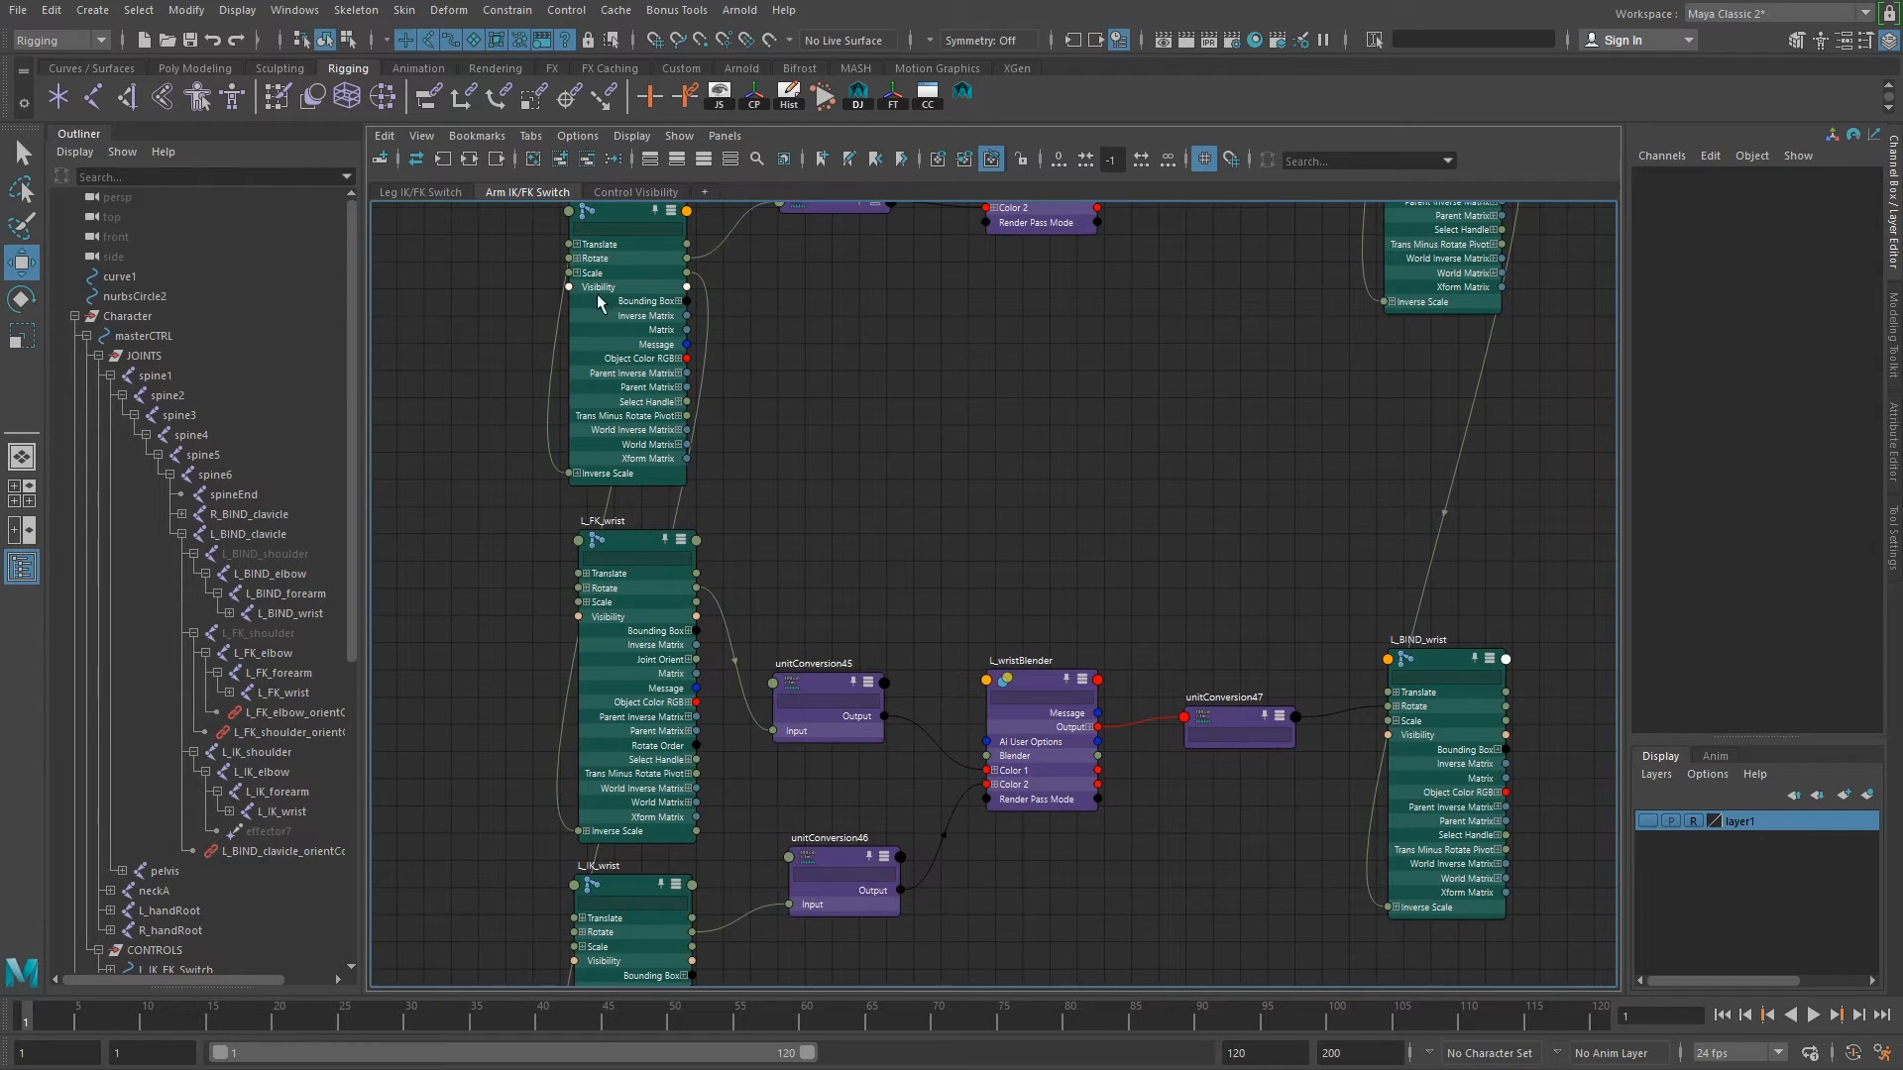
Activate the Select tool and shift the L_BIND_wrist node slightly away from unitConversion47.
left_click_drag(687, 288, 25, 156)
left_click(25, 153)
left_click(960, 512)
middle_click_drag(1386, 713, 1246, 658, "alt")
mouse_move(1300, 608)
left_mouse_down()
mouse_move(1390, 599)
mouse_move(1325, 597)
left_mouse_up()
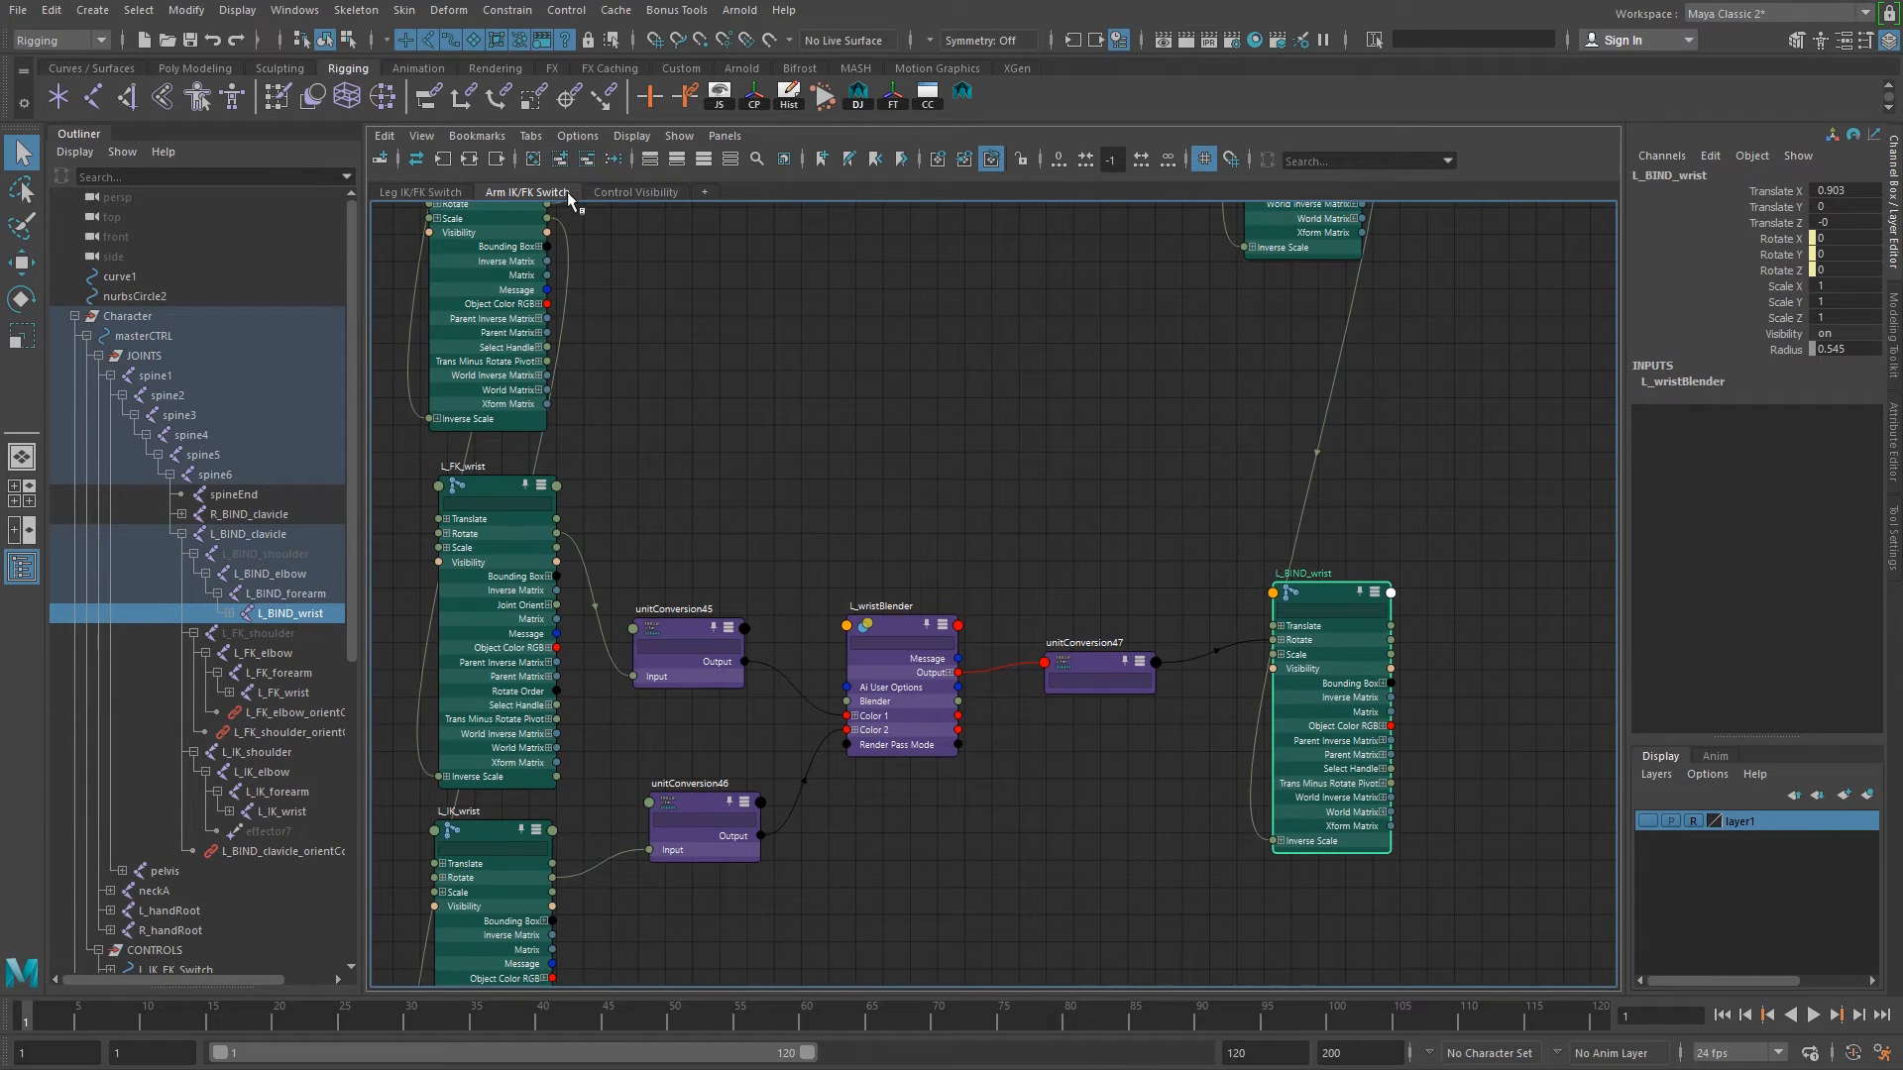
Replace the node graph panel with the persp camera view and orbit around the skeleton.
left_click(709, 137)
mouse_move(824, 158)
left_click(942, 158)
left_click_drag(993, 466, 455, 637, "alt")
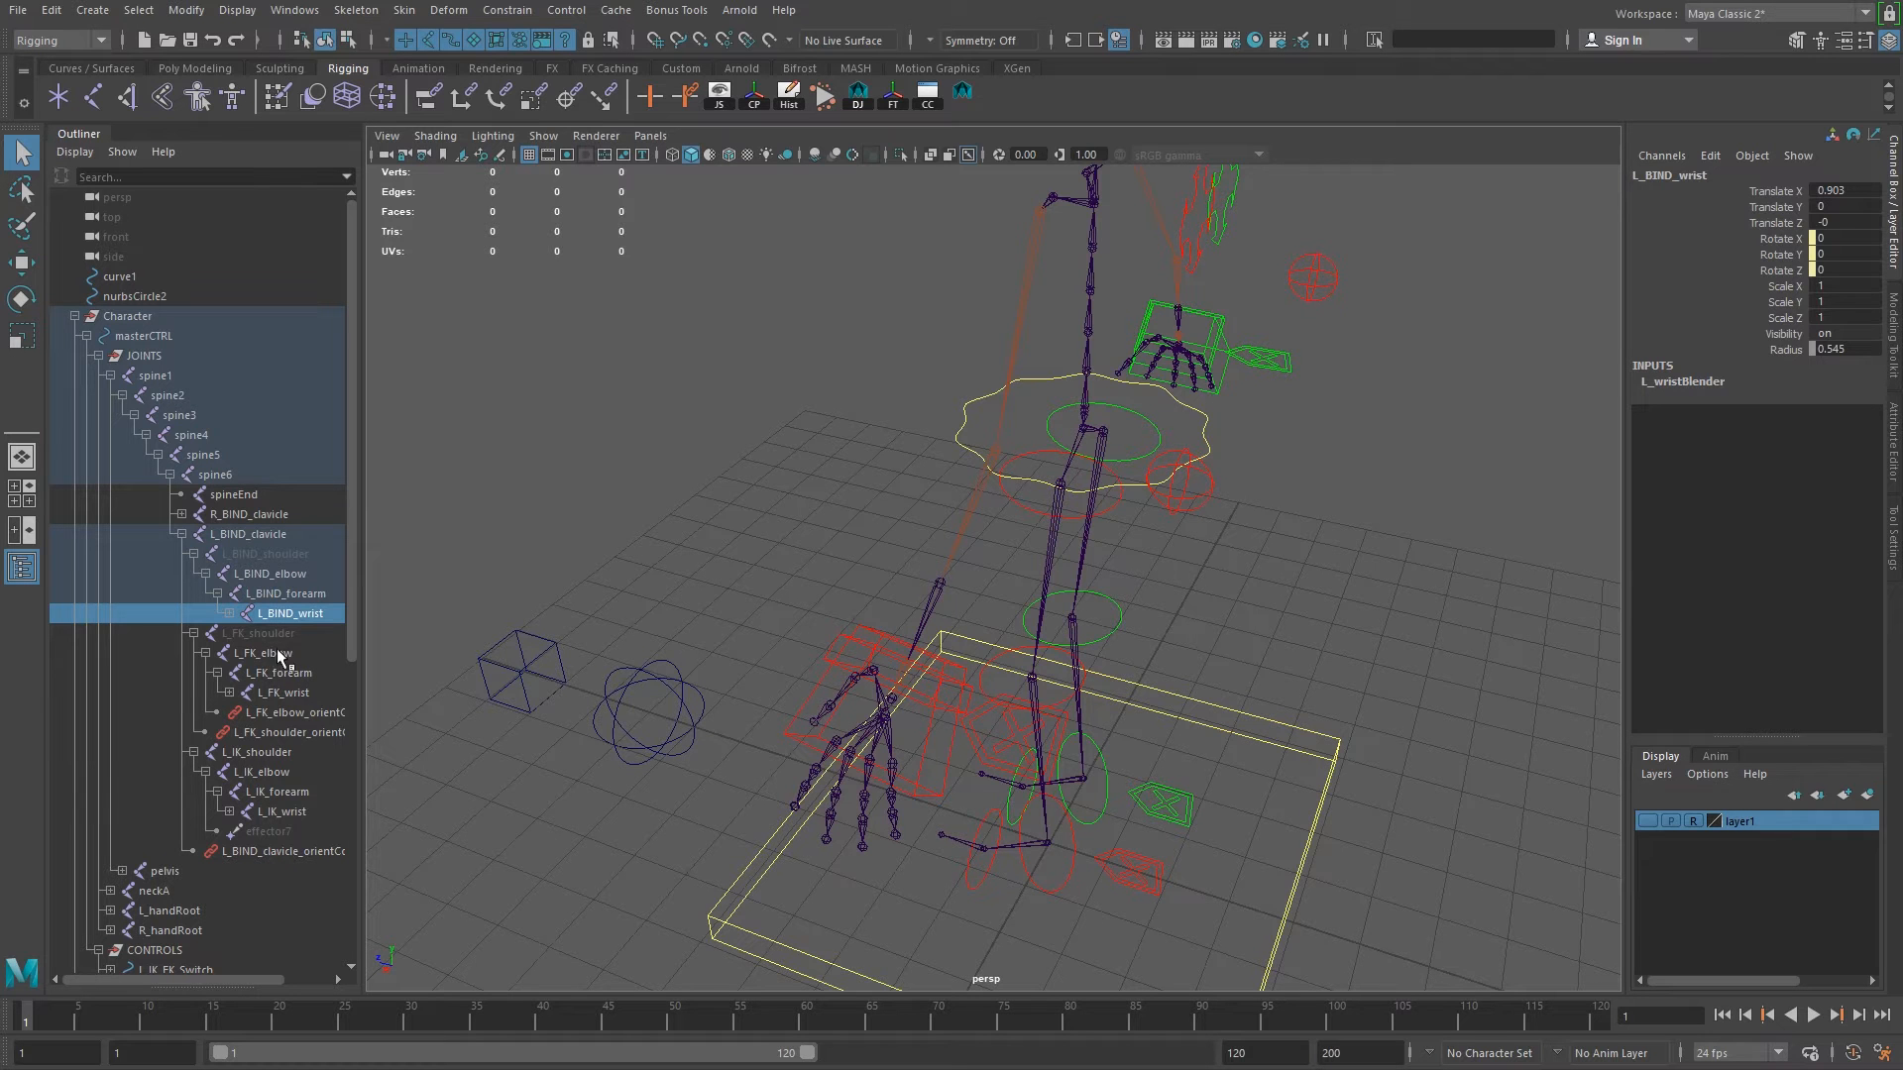
Hide the L_IK_shoulder joint chain and show the L_BIND_shoulder chain.
left_click(254, 751)
key("f")
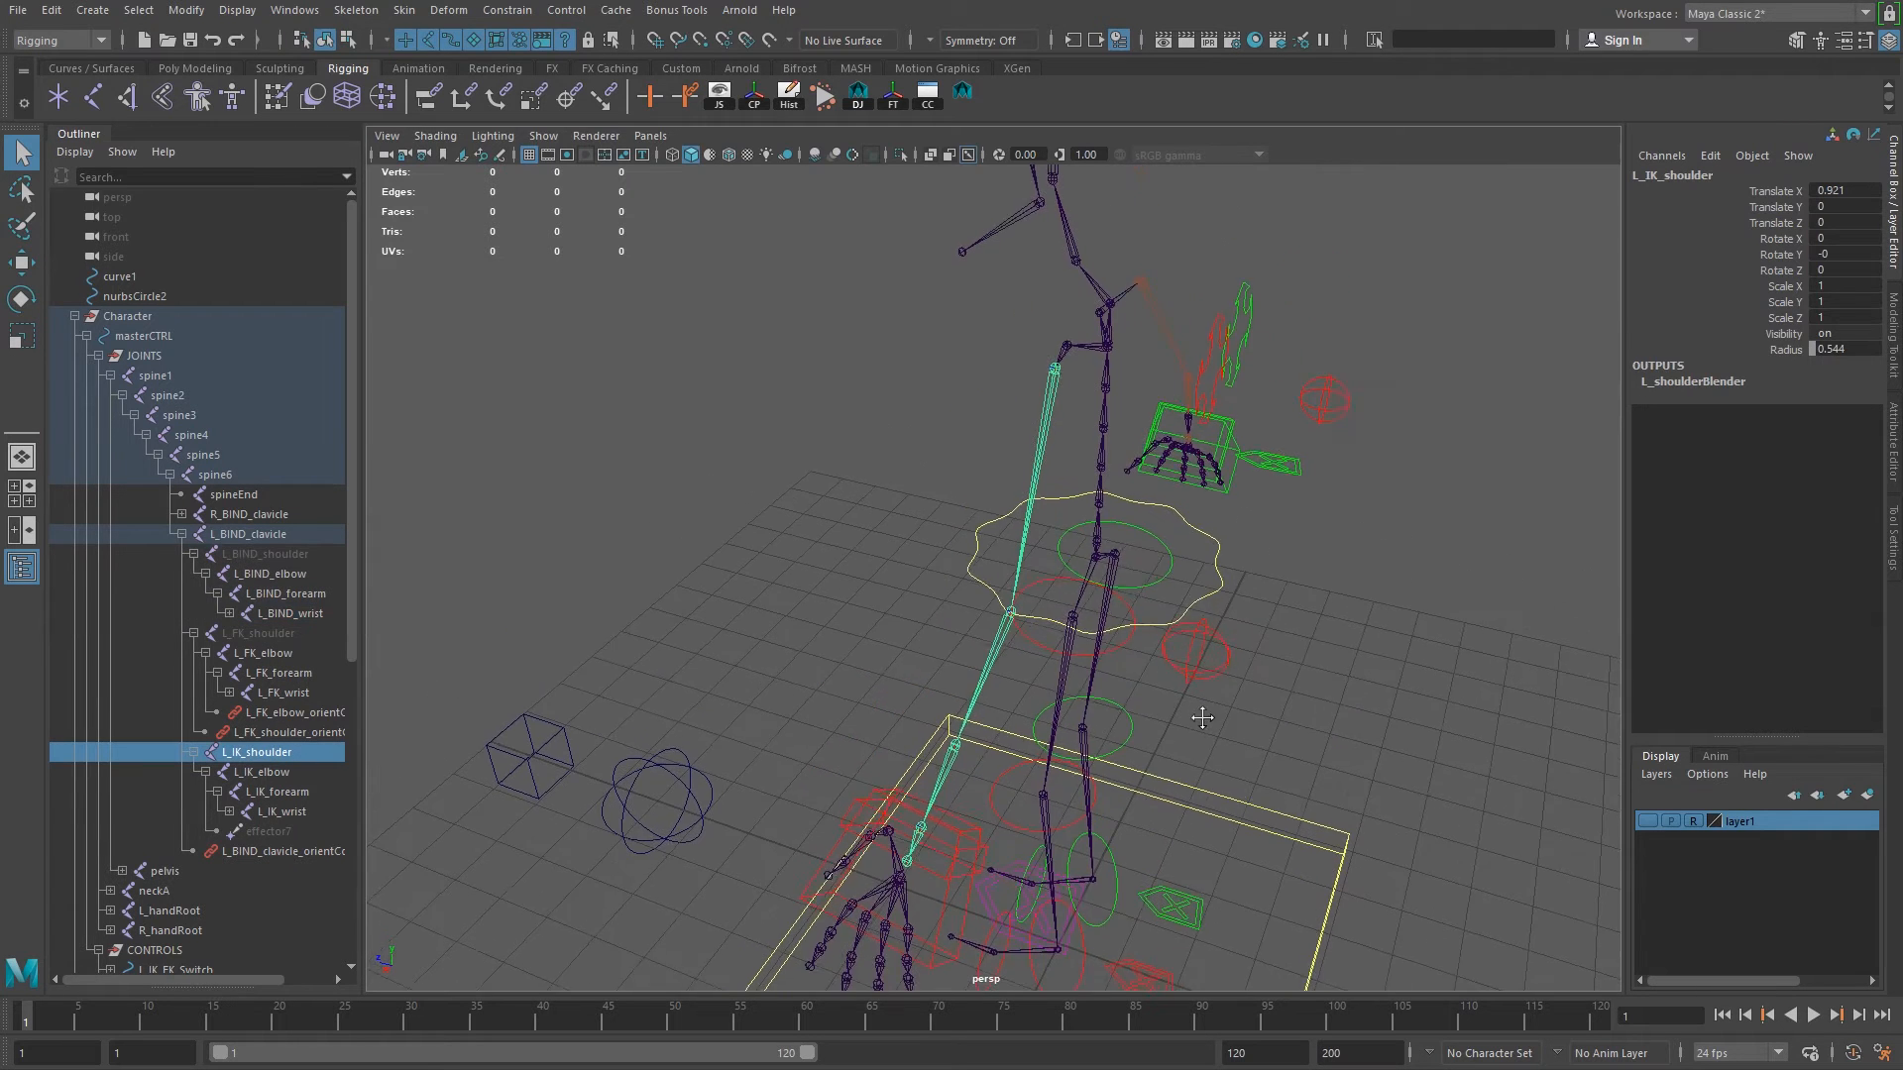
key("ctrl+h")
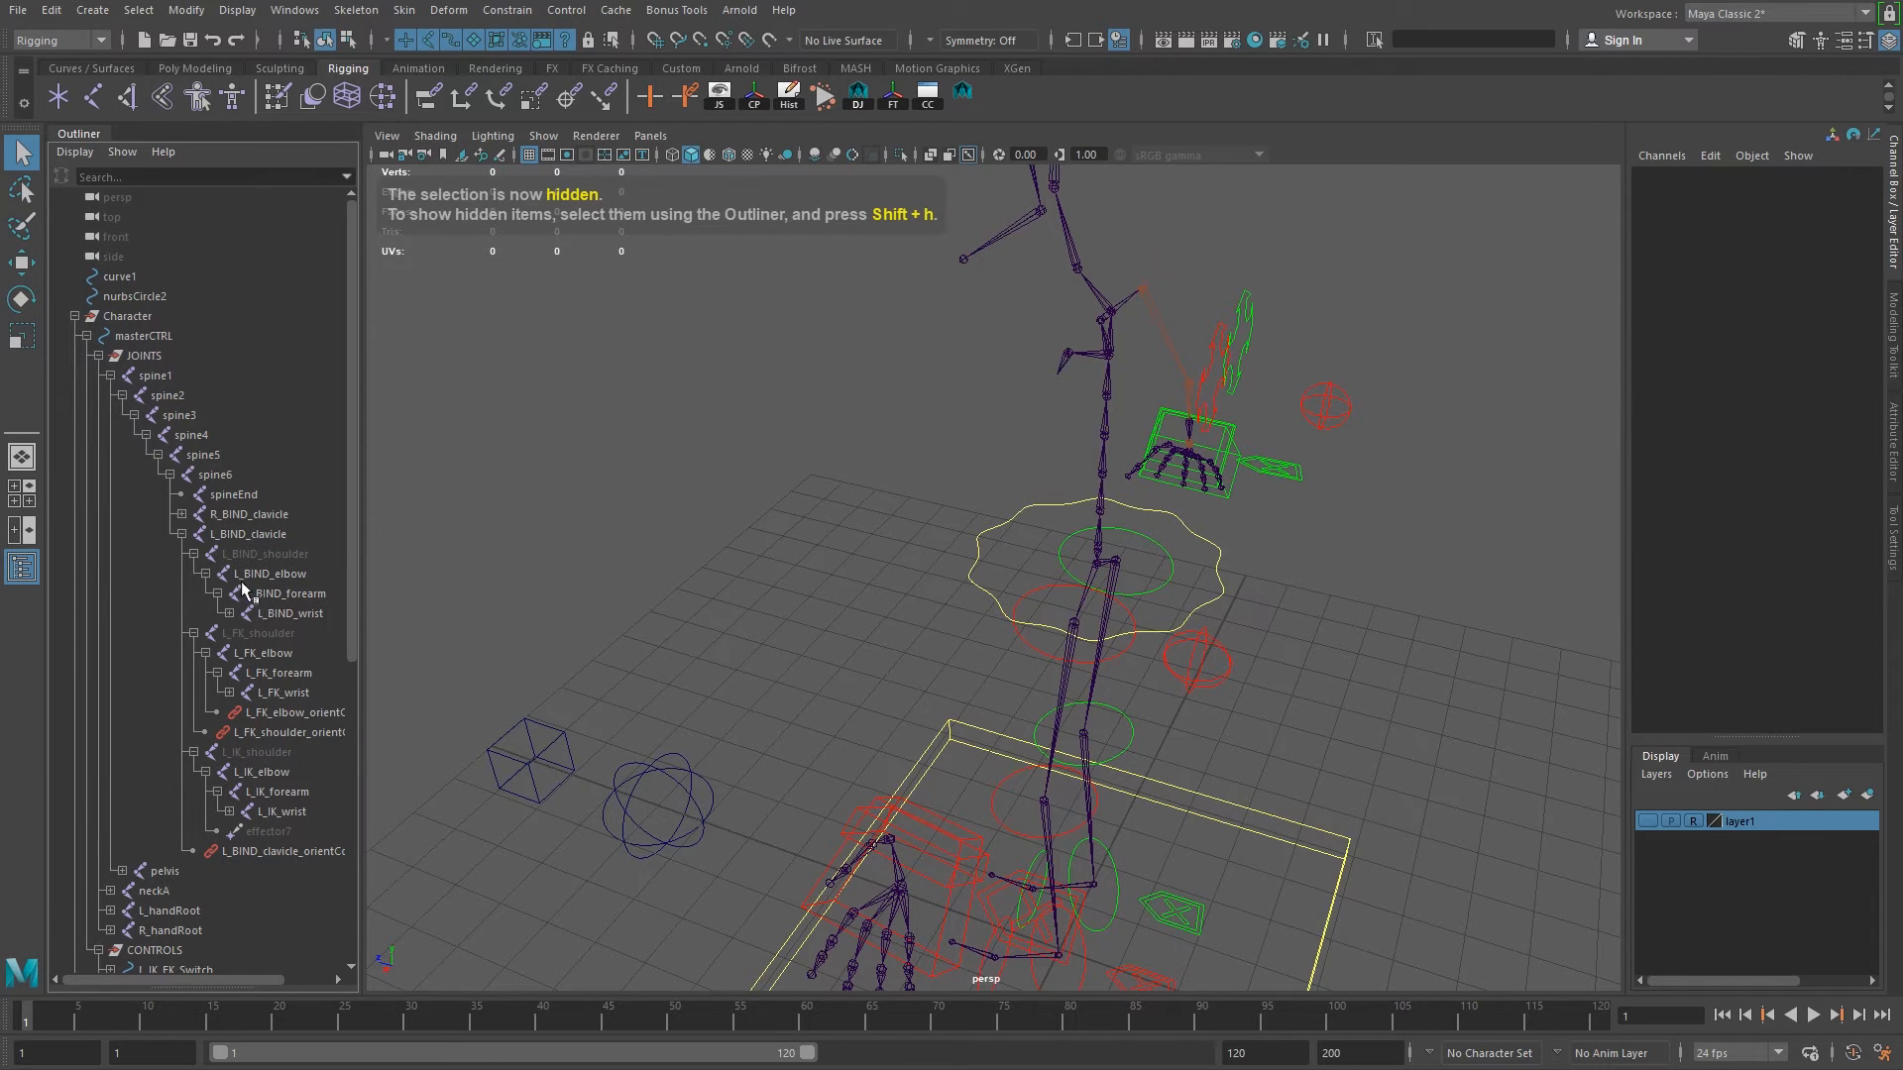
left_click(264, 555)
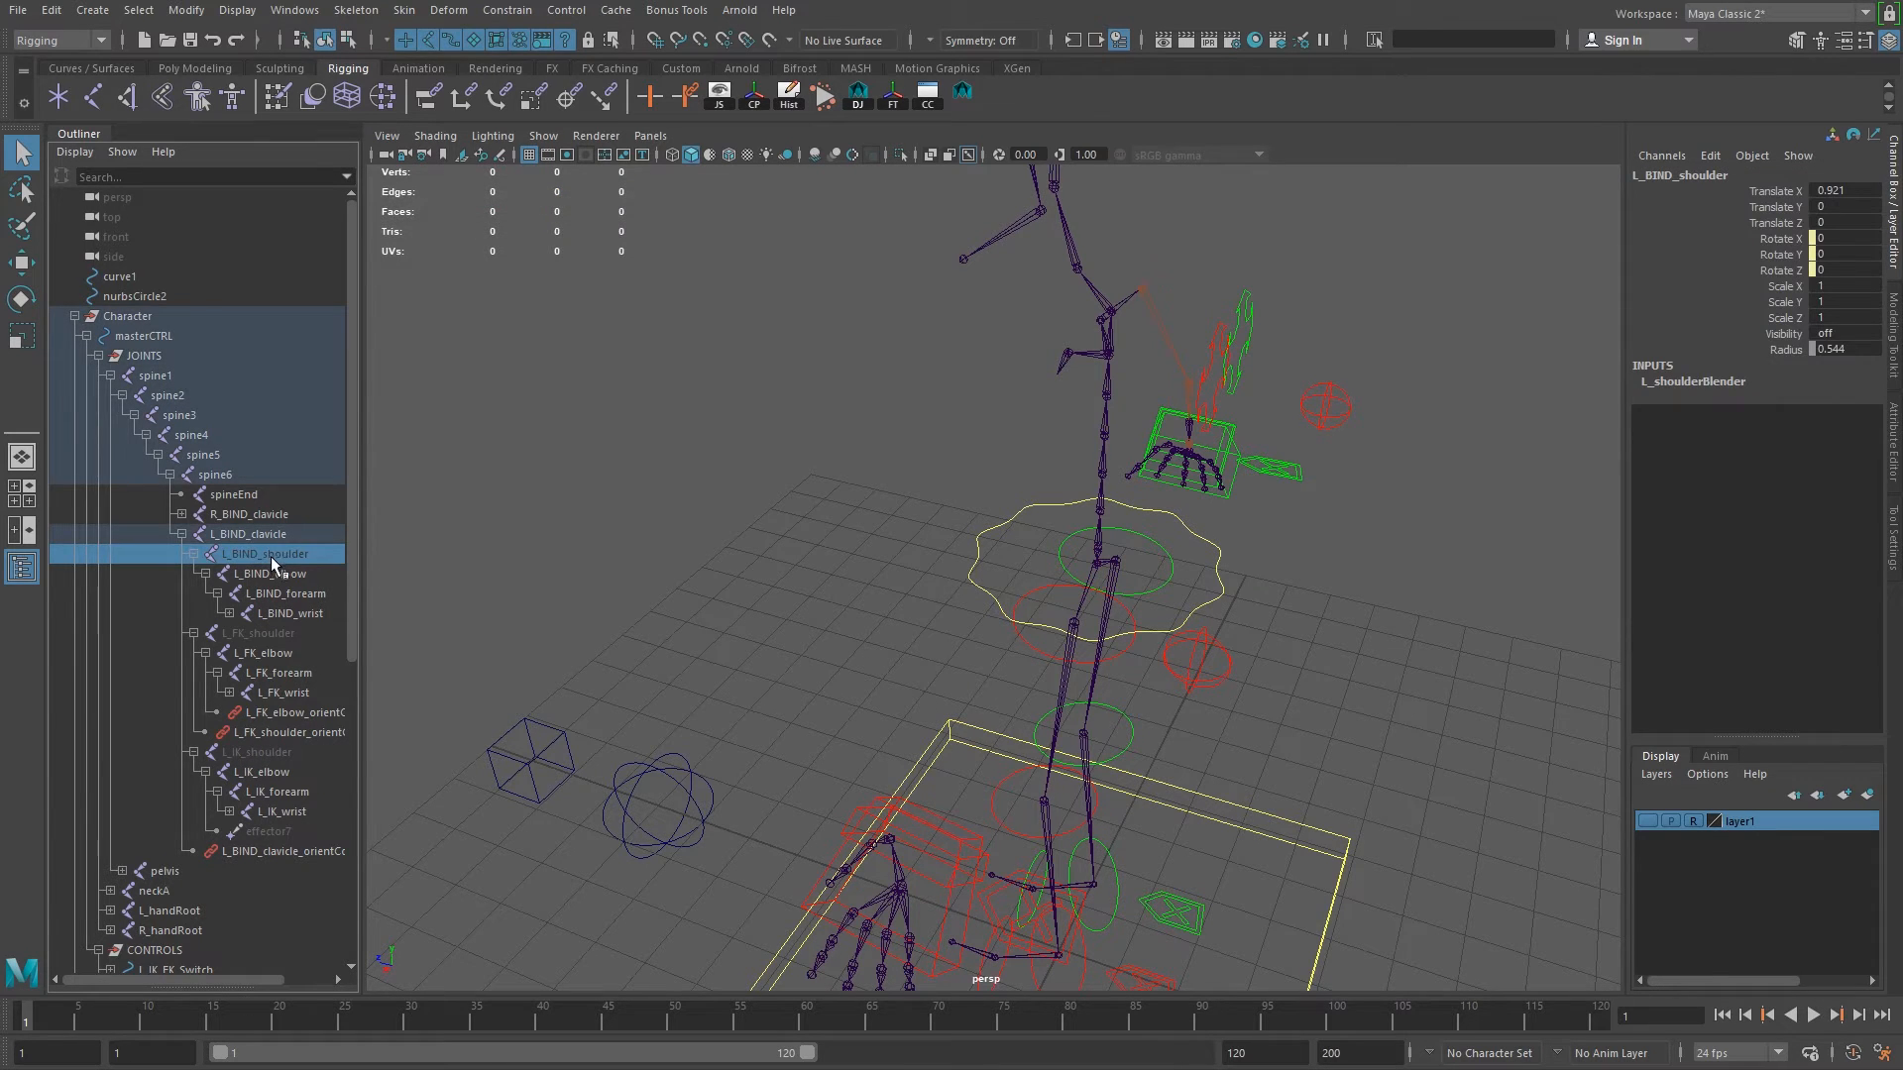
key("shift+h")
left_click_drag(1140, 502, 1090, 793, "alt")
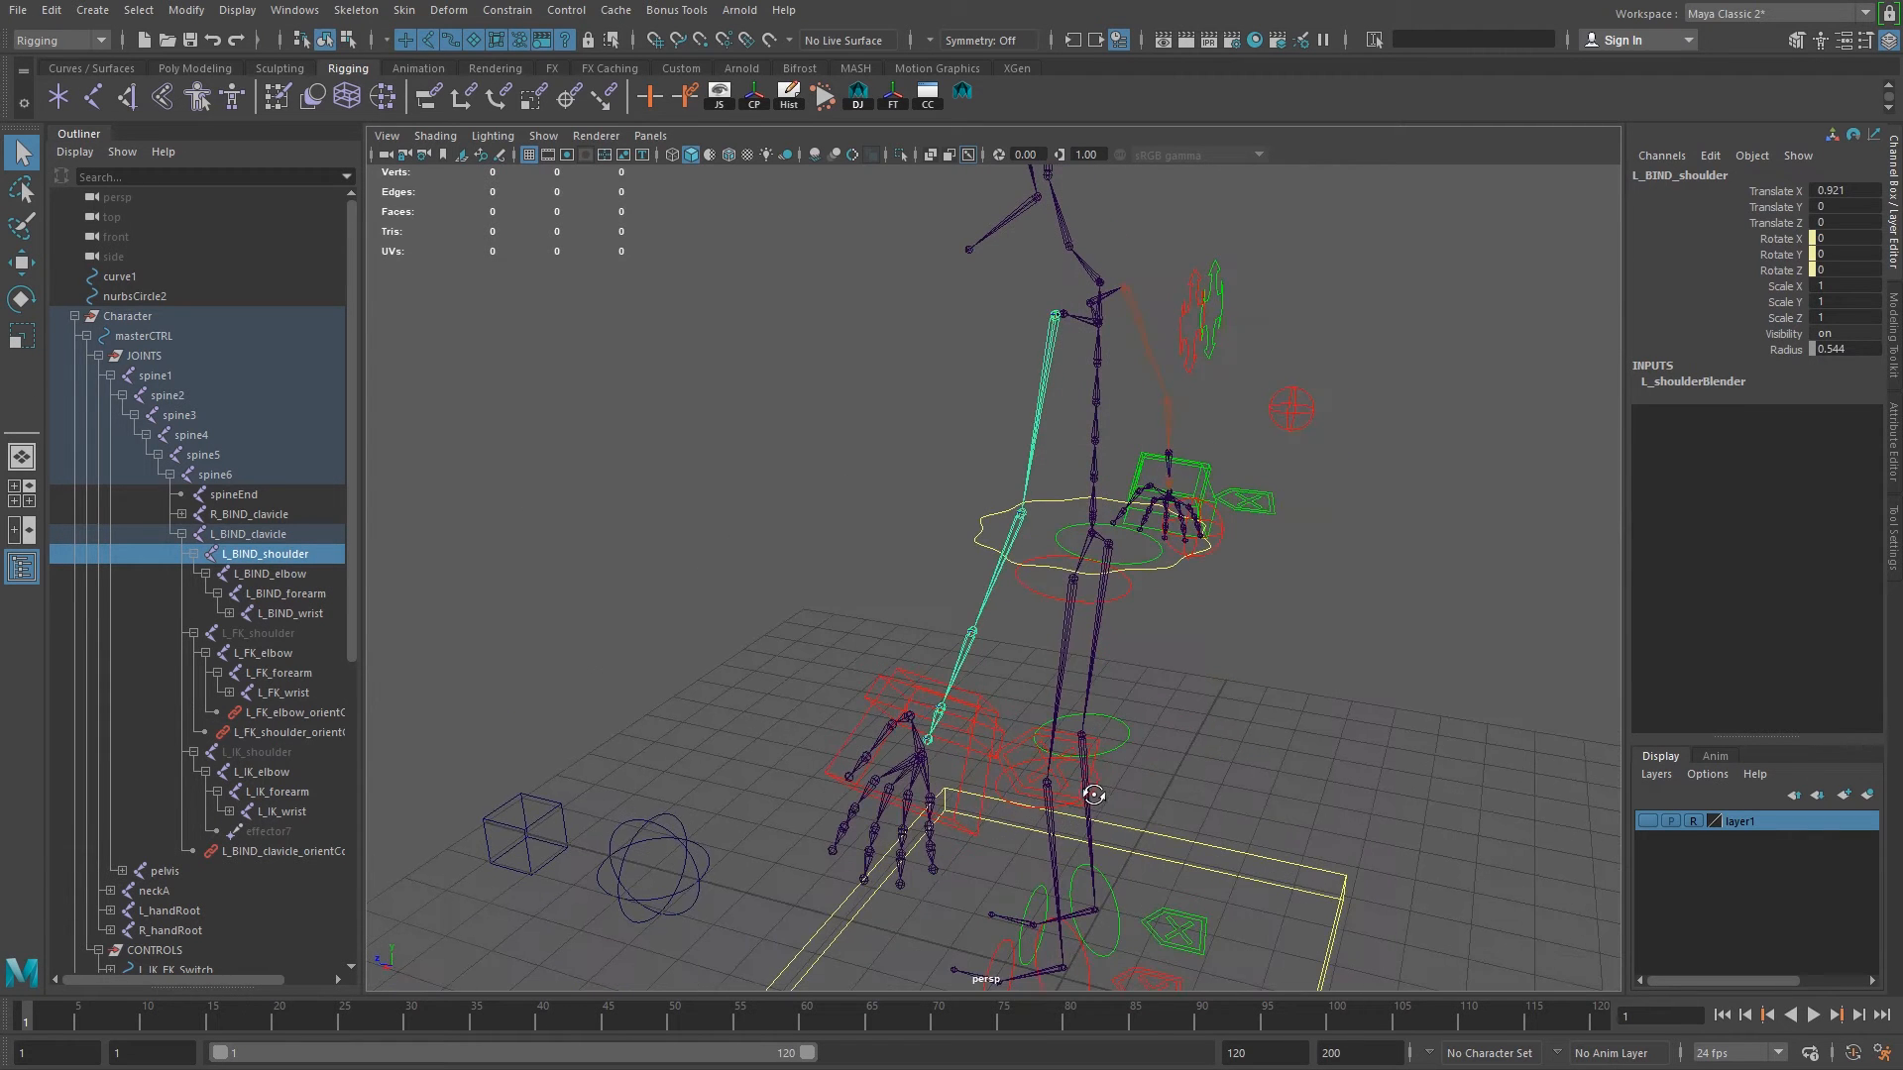
Try moving L_IK_armCTRL to test the left BIND arm, then undo the move.
left_click(960, 767)
key("w")
left_click_drag(961, 767, 928, 688, "alt")
key("ctrl+z")
Set IKto FK to 0 on the L_arm_IK_FK_Switch control.
left_click_drag(1156, 777, 1189, 693, "alt")
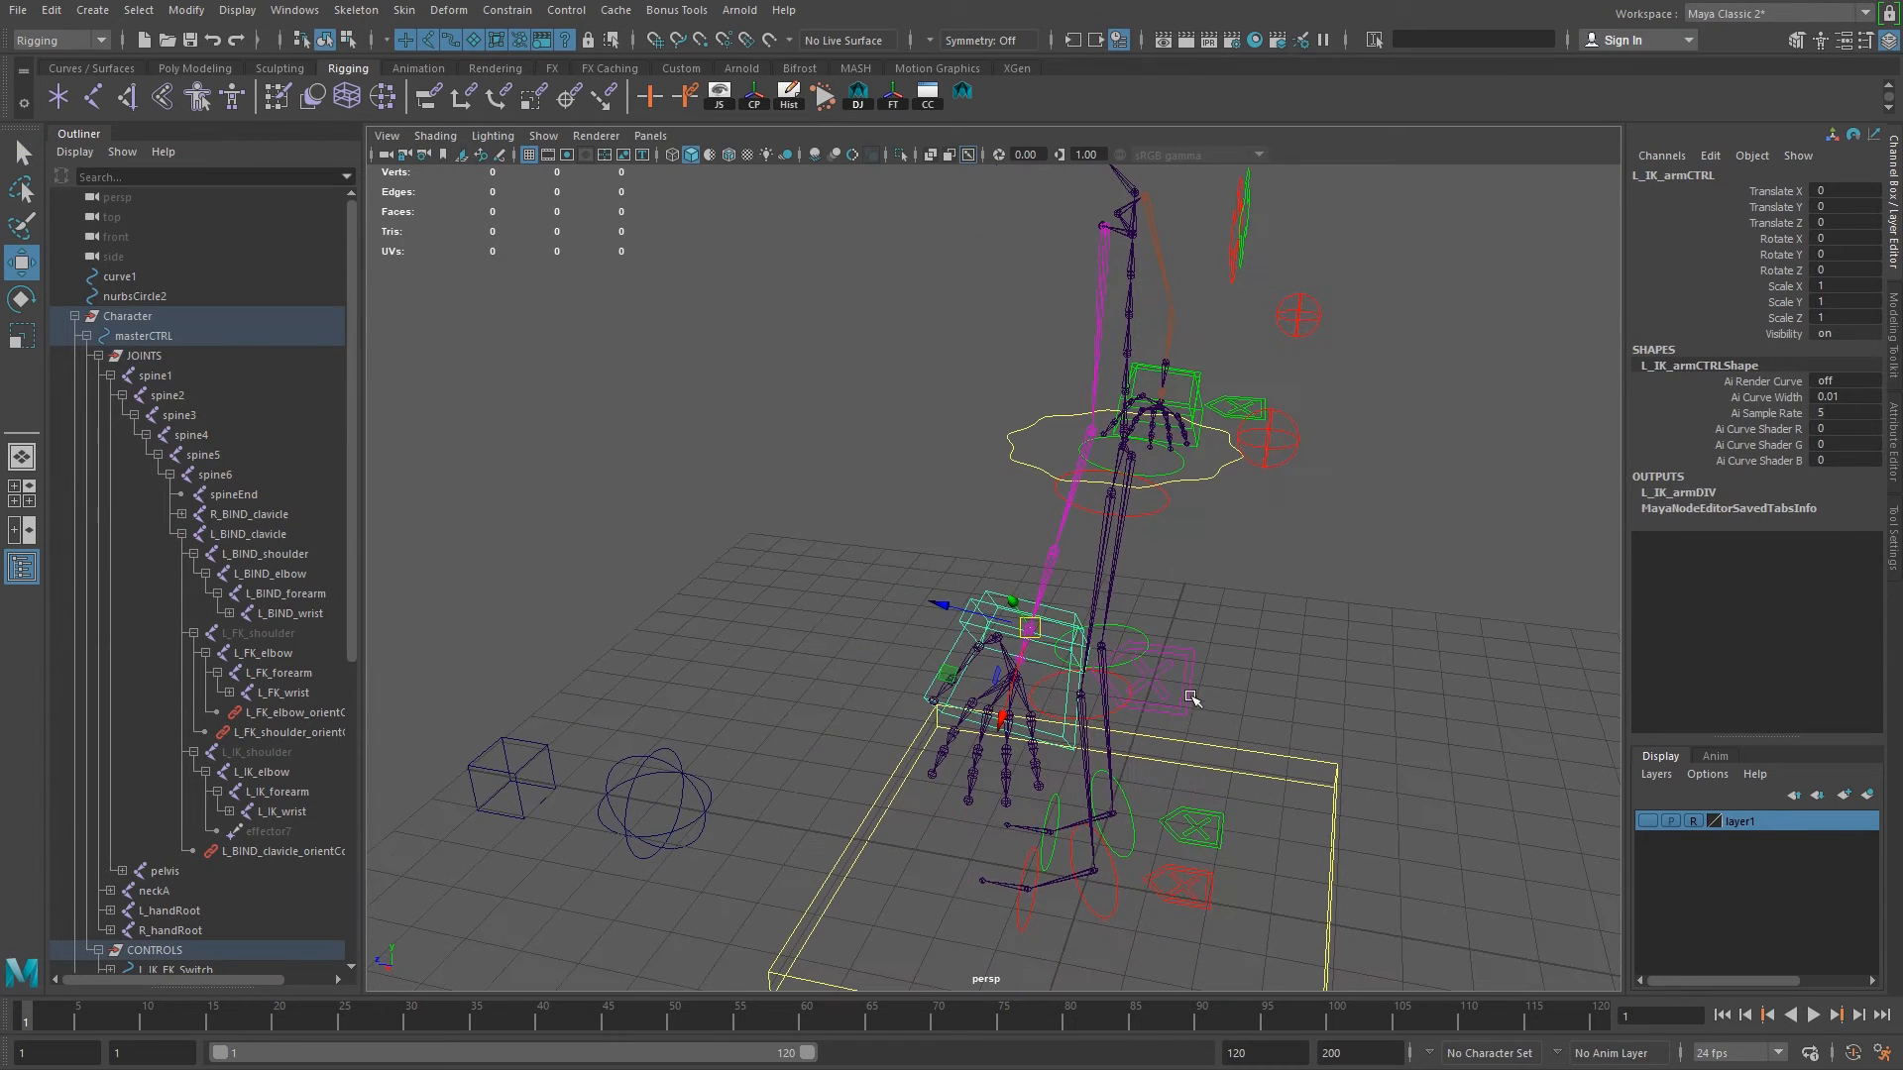
left_click(1195, 684)
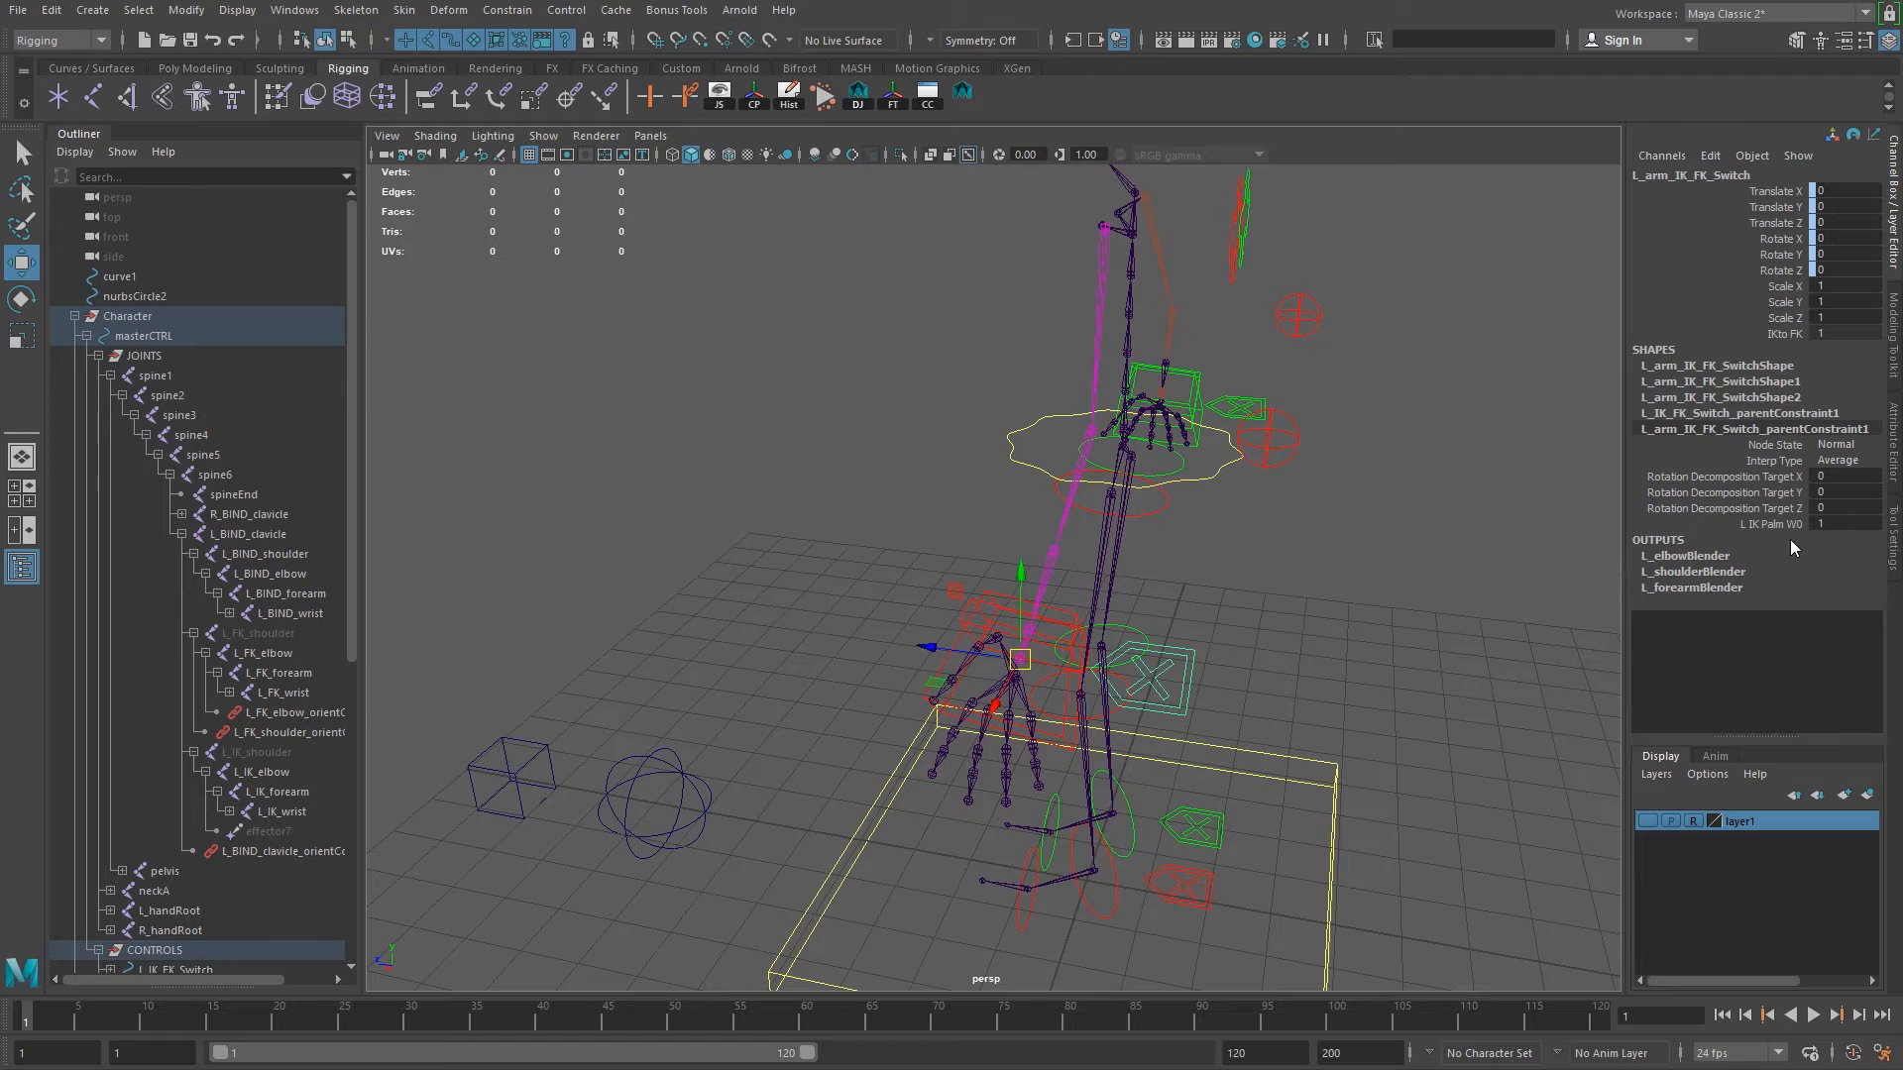
left_click(1798, 331)
middle_click_drag(1342, 493, 1212, 486)
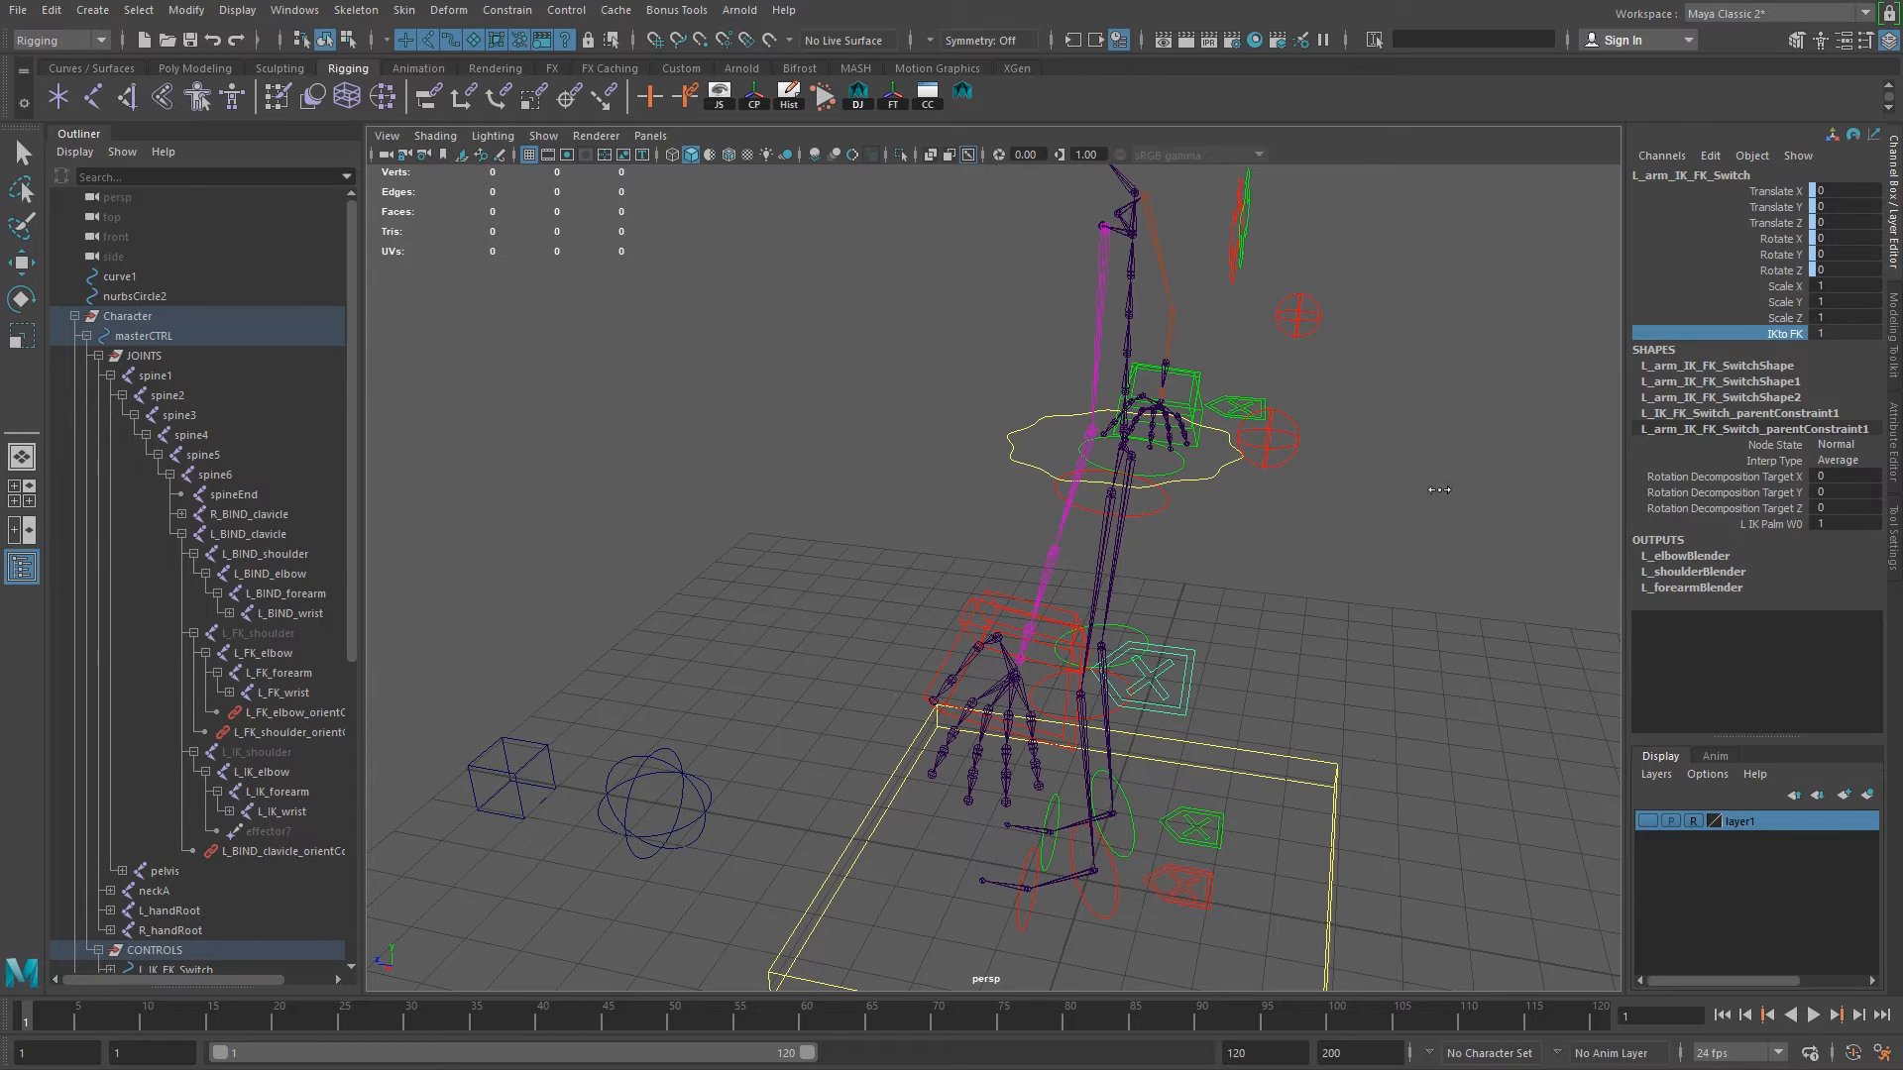
left_click_drag(1061, 594, 1032, 593, "alt")
middle_click_drag(1589, 491, 1485, 487)
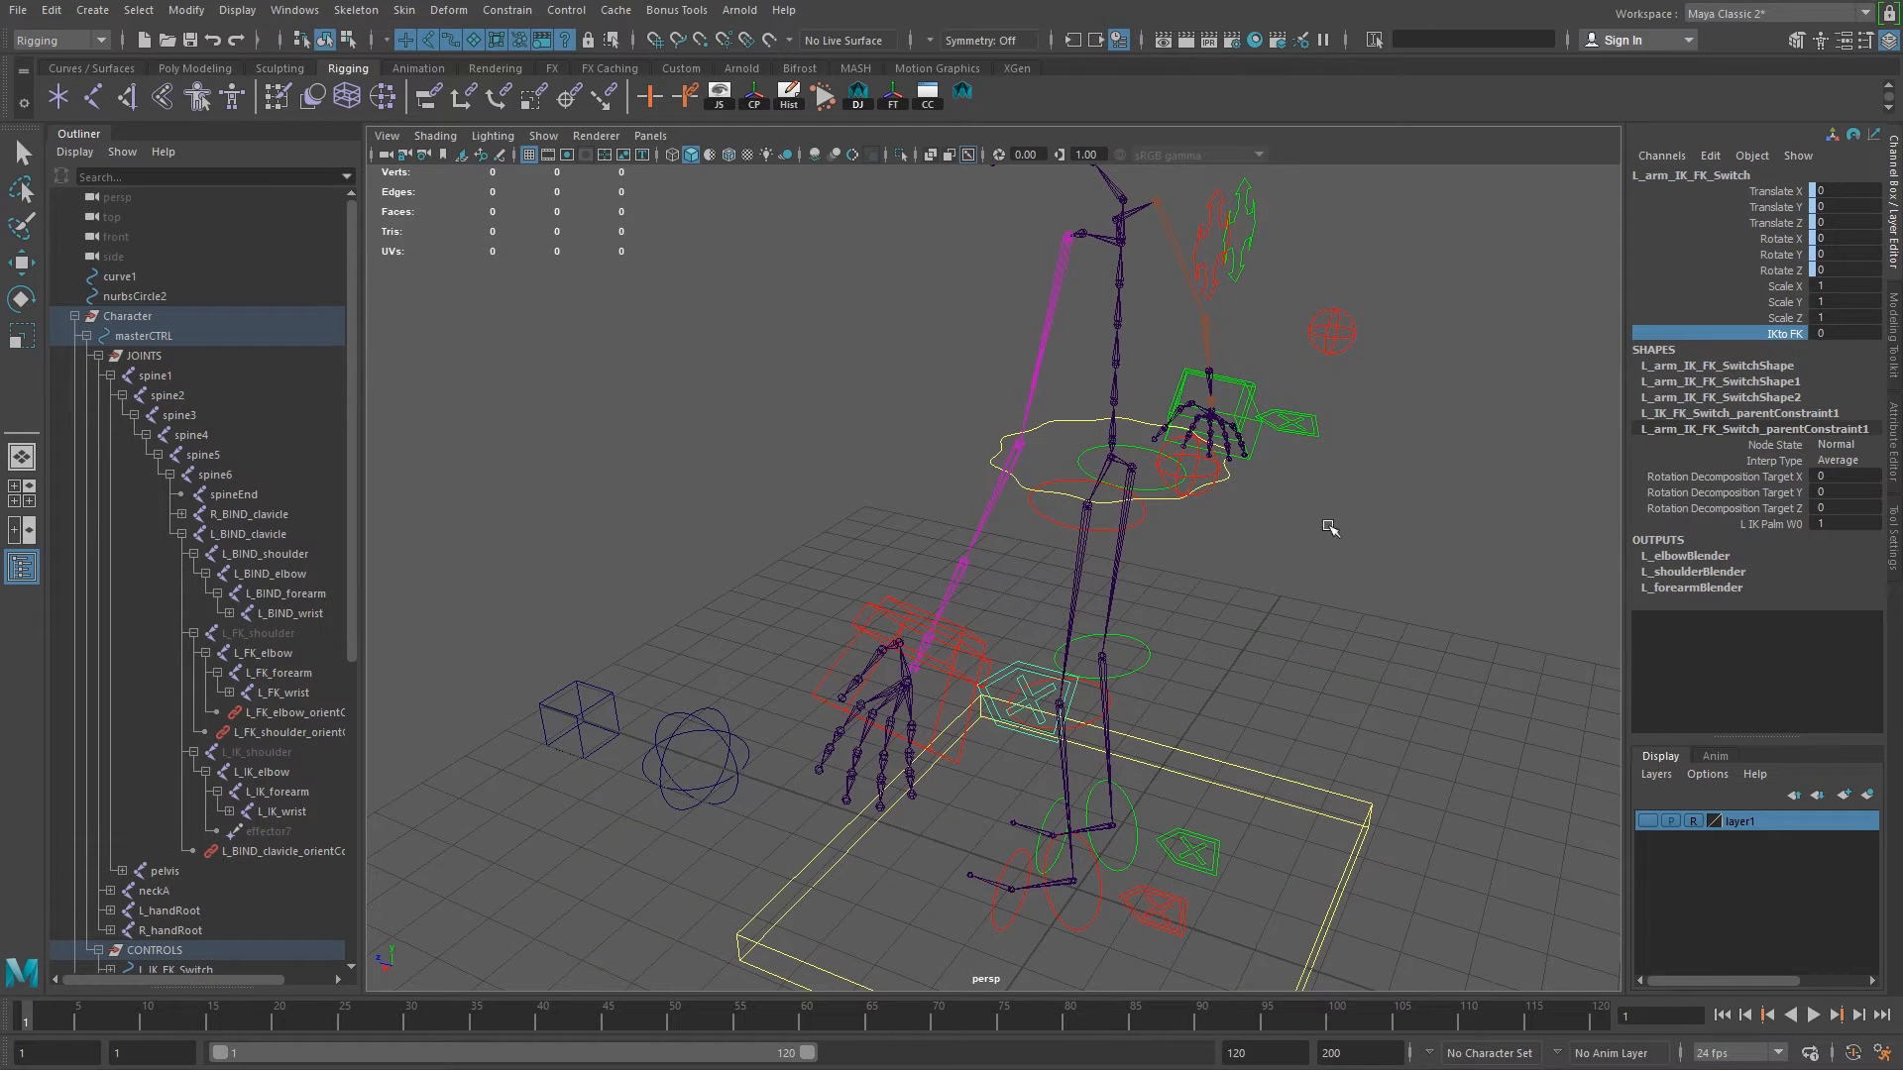
Test the IK arm by raising L_IK_armCTRL and viewing the bent arm and the hand joints.
left_click(941, 716)
key("w")
left_click_drag(937, 650, 909, 440)
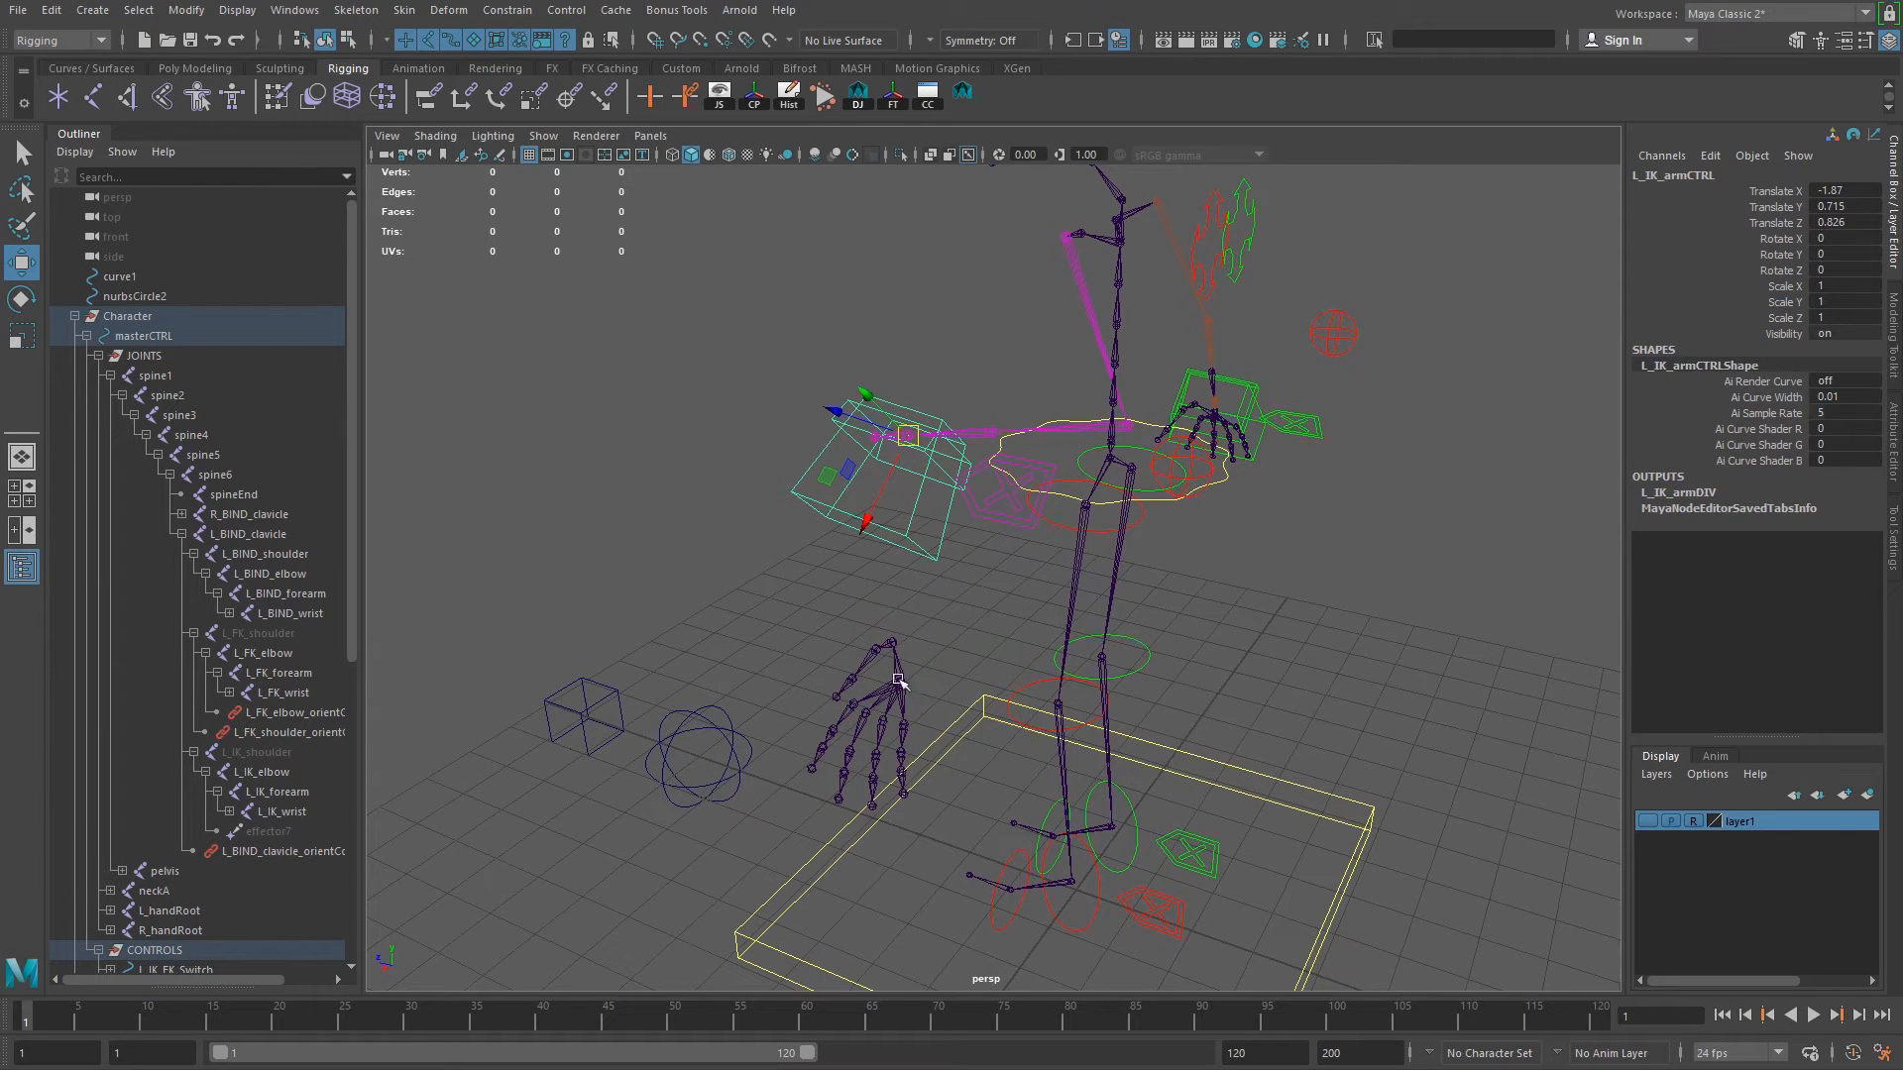
left_click_drag(925, 710, 977, 768, "alt")
left_click_drag(1005, 580, 1060, 615)
left_click_drag(1068, 807, 1059, 657, "alt")
Check the IKto FK attribute on L_arm_IK_FK_Switch, then undo the test move of L_IK_armCTRL.
left_click(1001, 681)
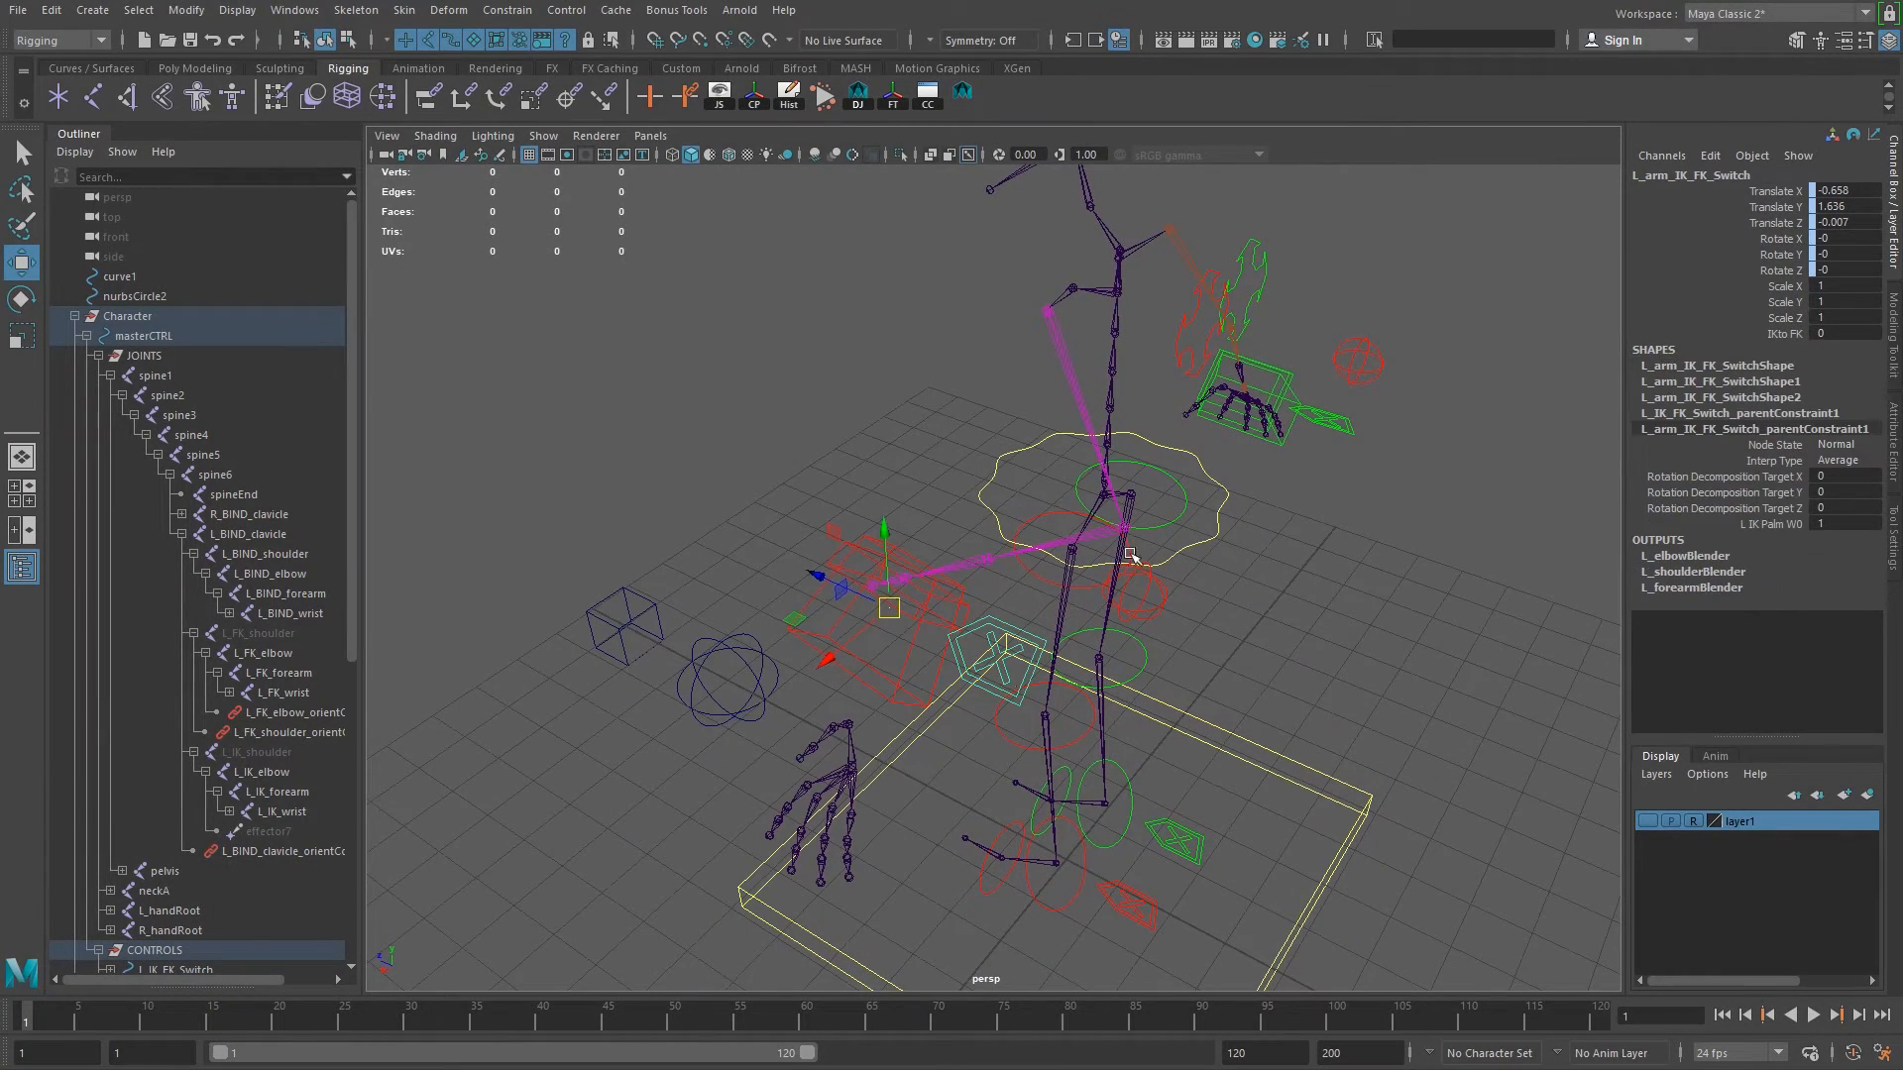
left_click(1759, 334)
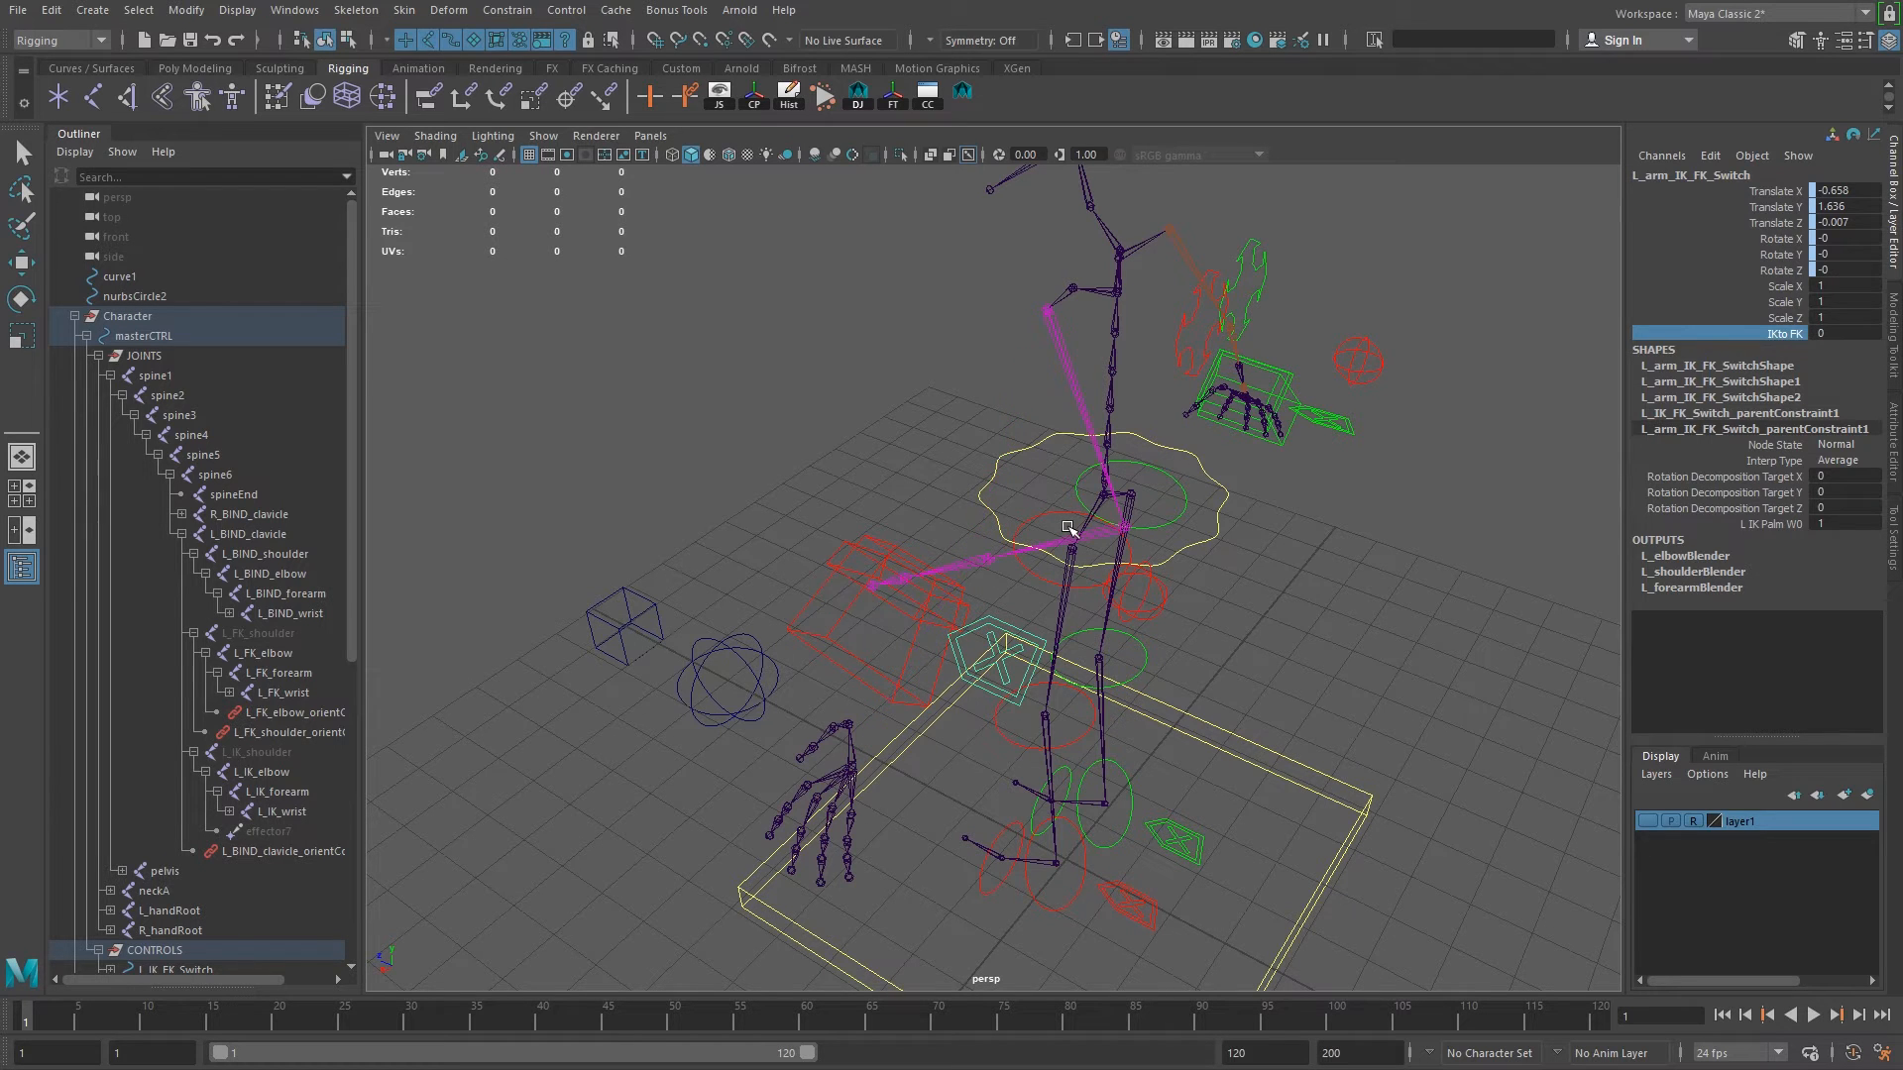
key("ctrl+z")
key("ctrl+z")
key("ctrl+z")
left_click_drag(904, 638, 964, 635, "alt")
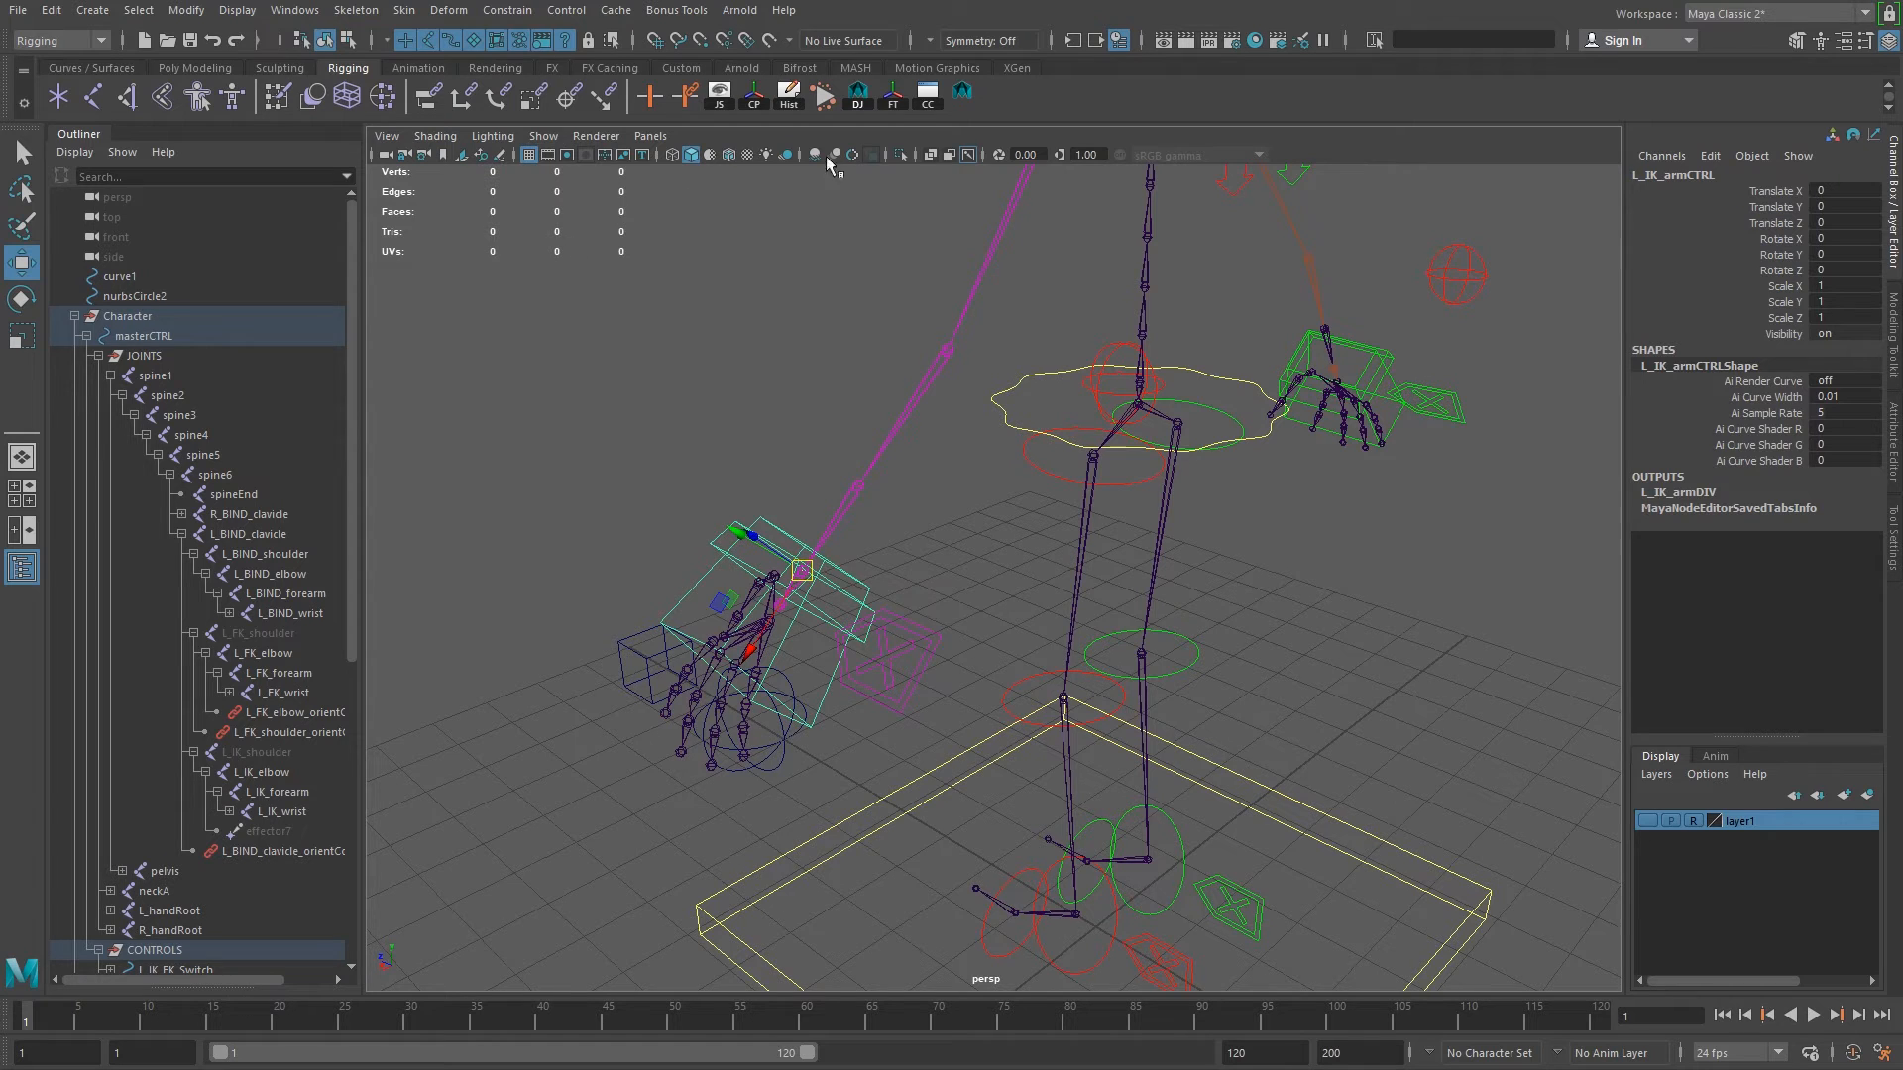
Switch to two side-by-side panels and show the Node Editor beside the persp view.
key("space")
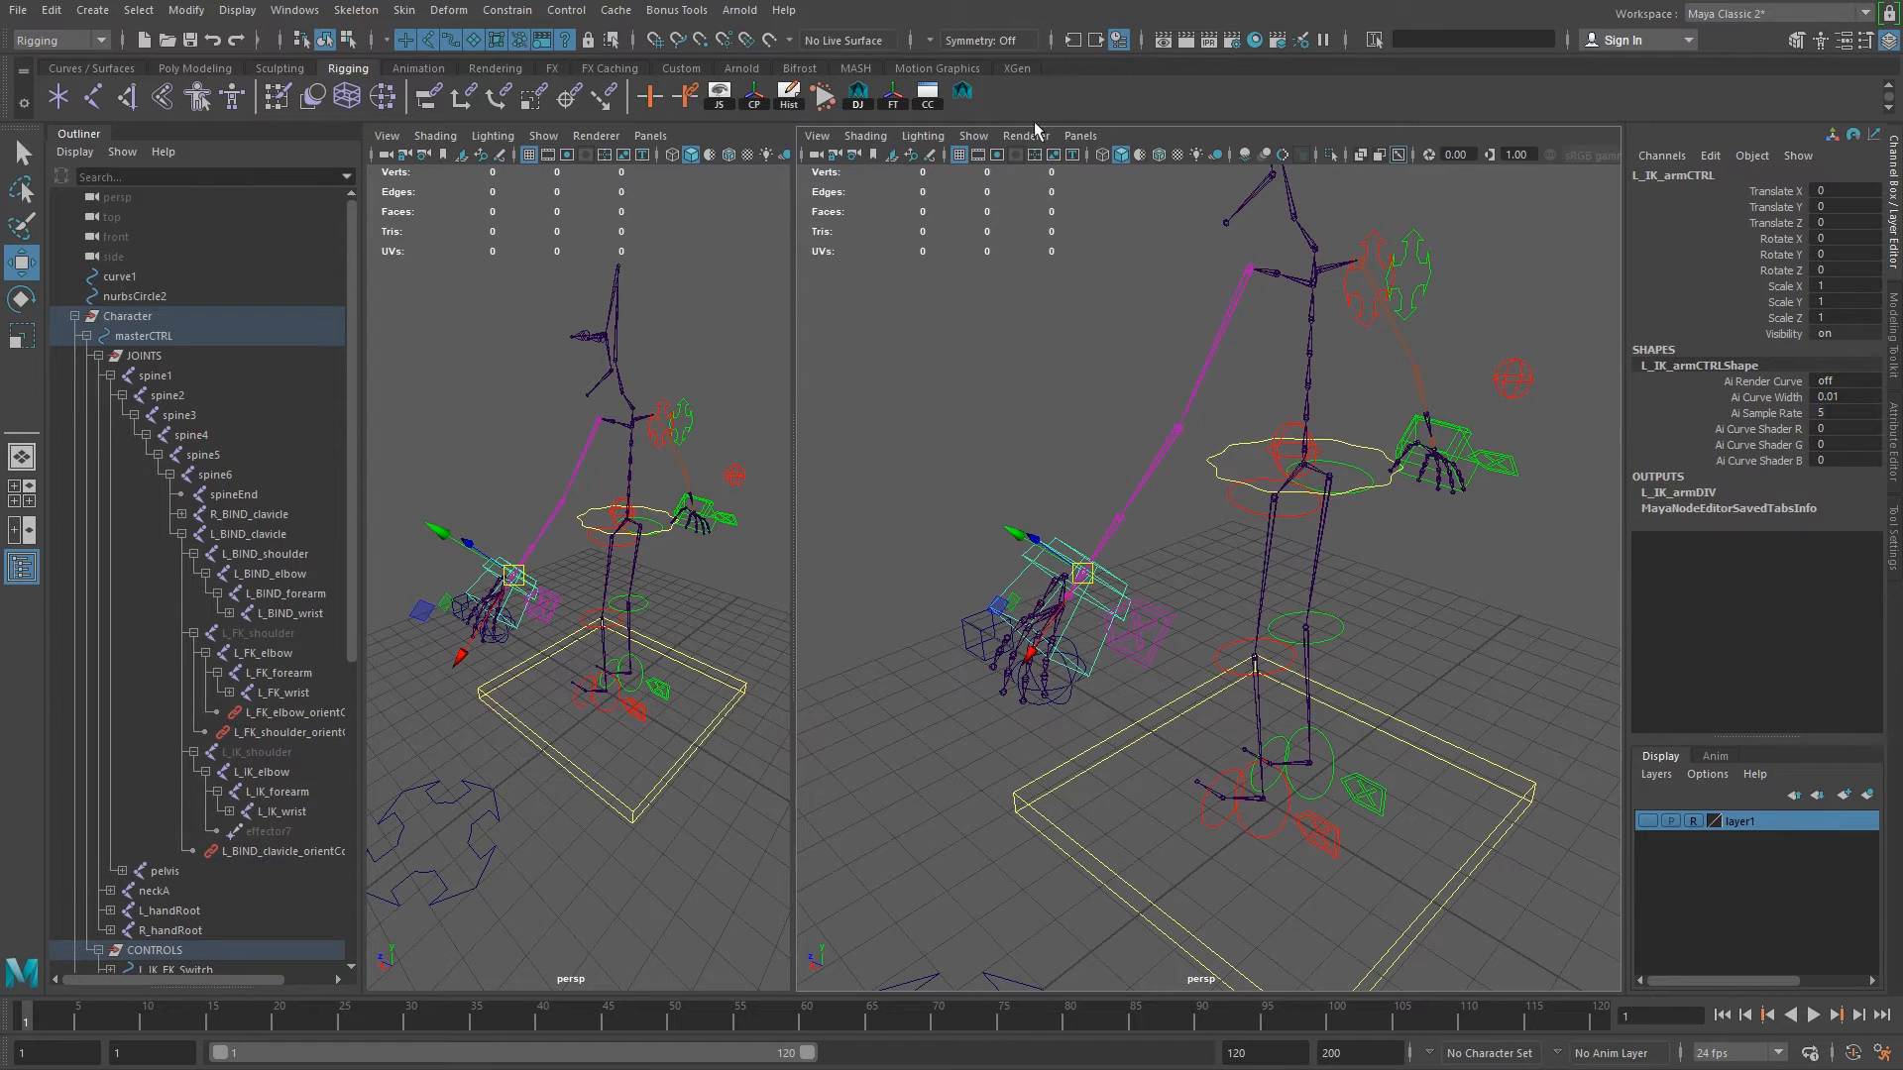
left_click(1080, 135)
mouse_move(1219, 242)
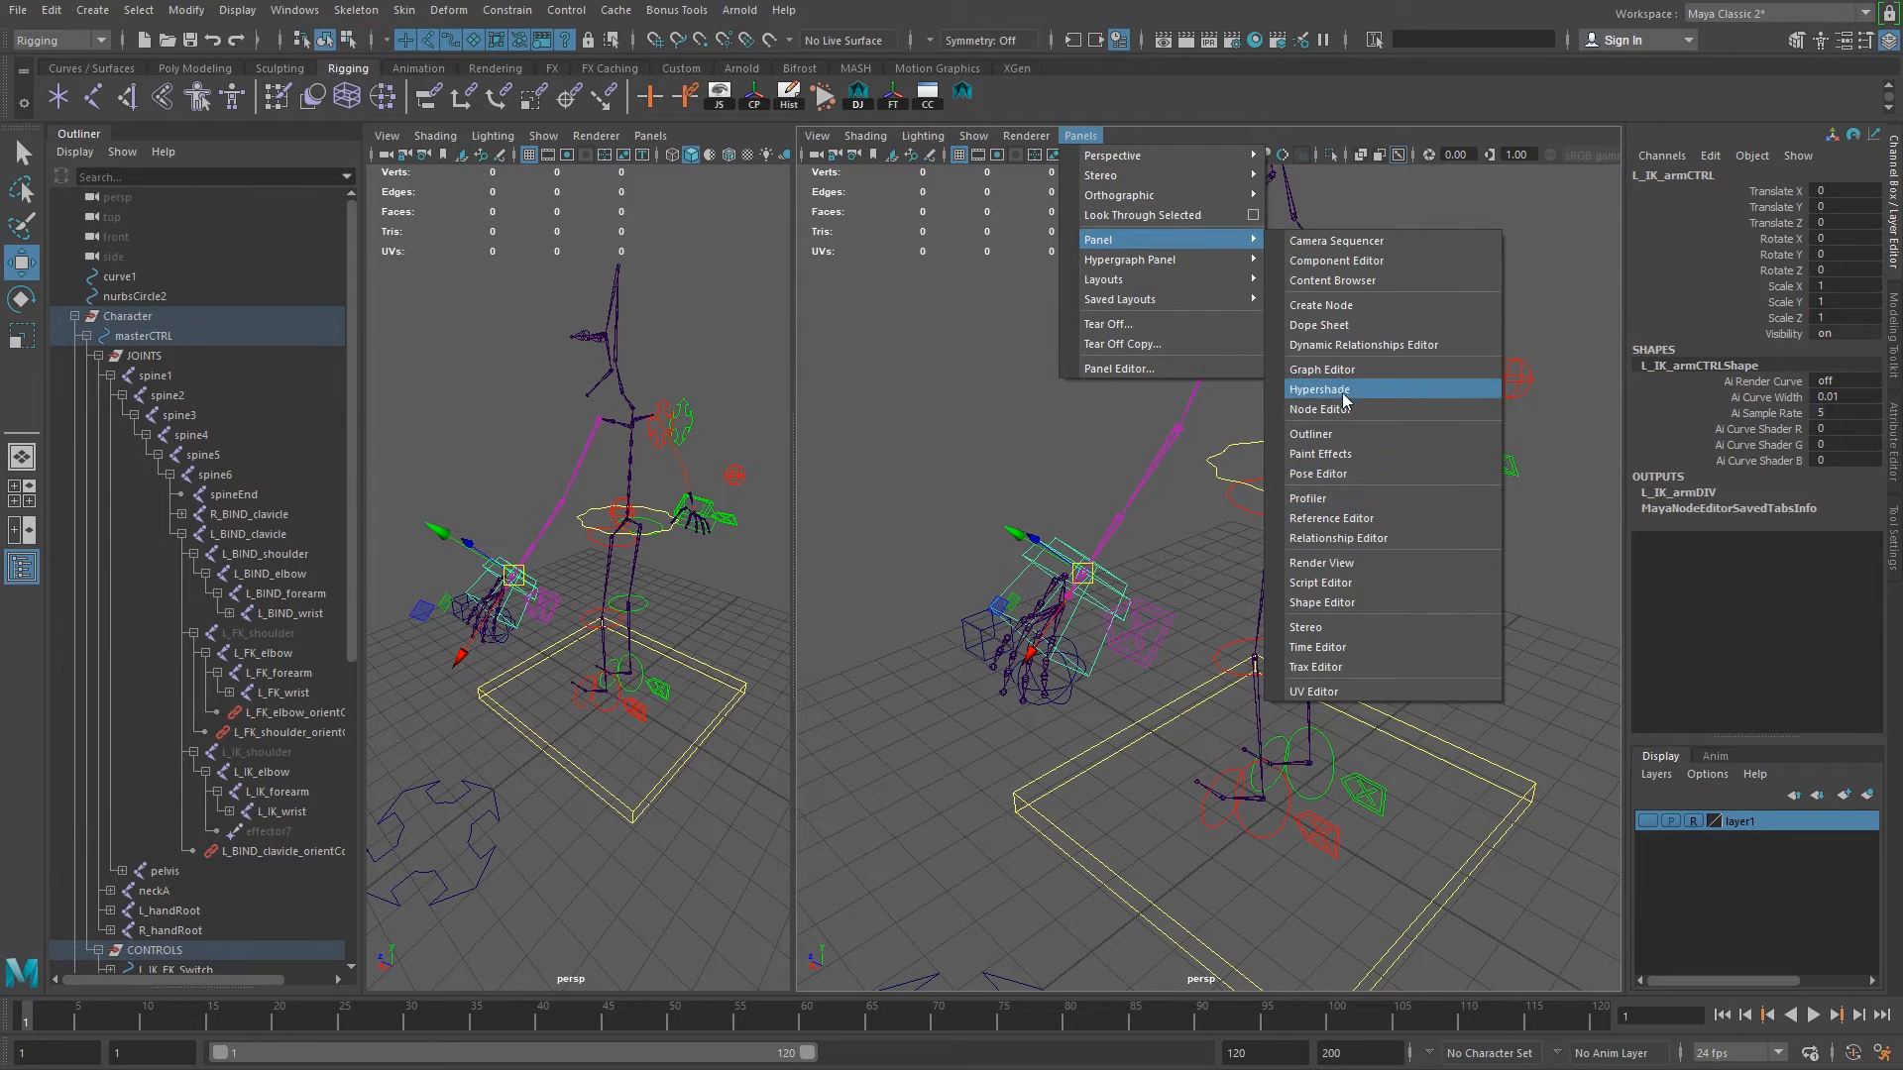
left_click(1344, 409)
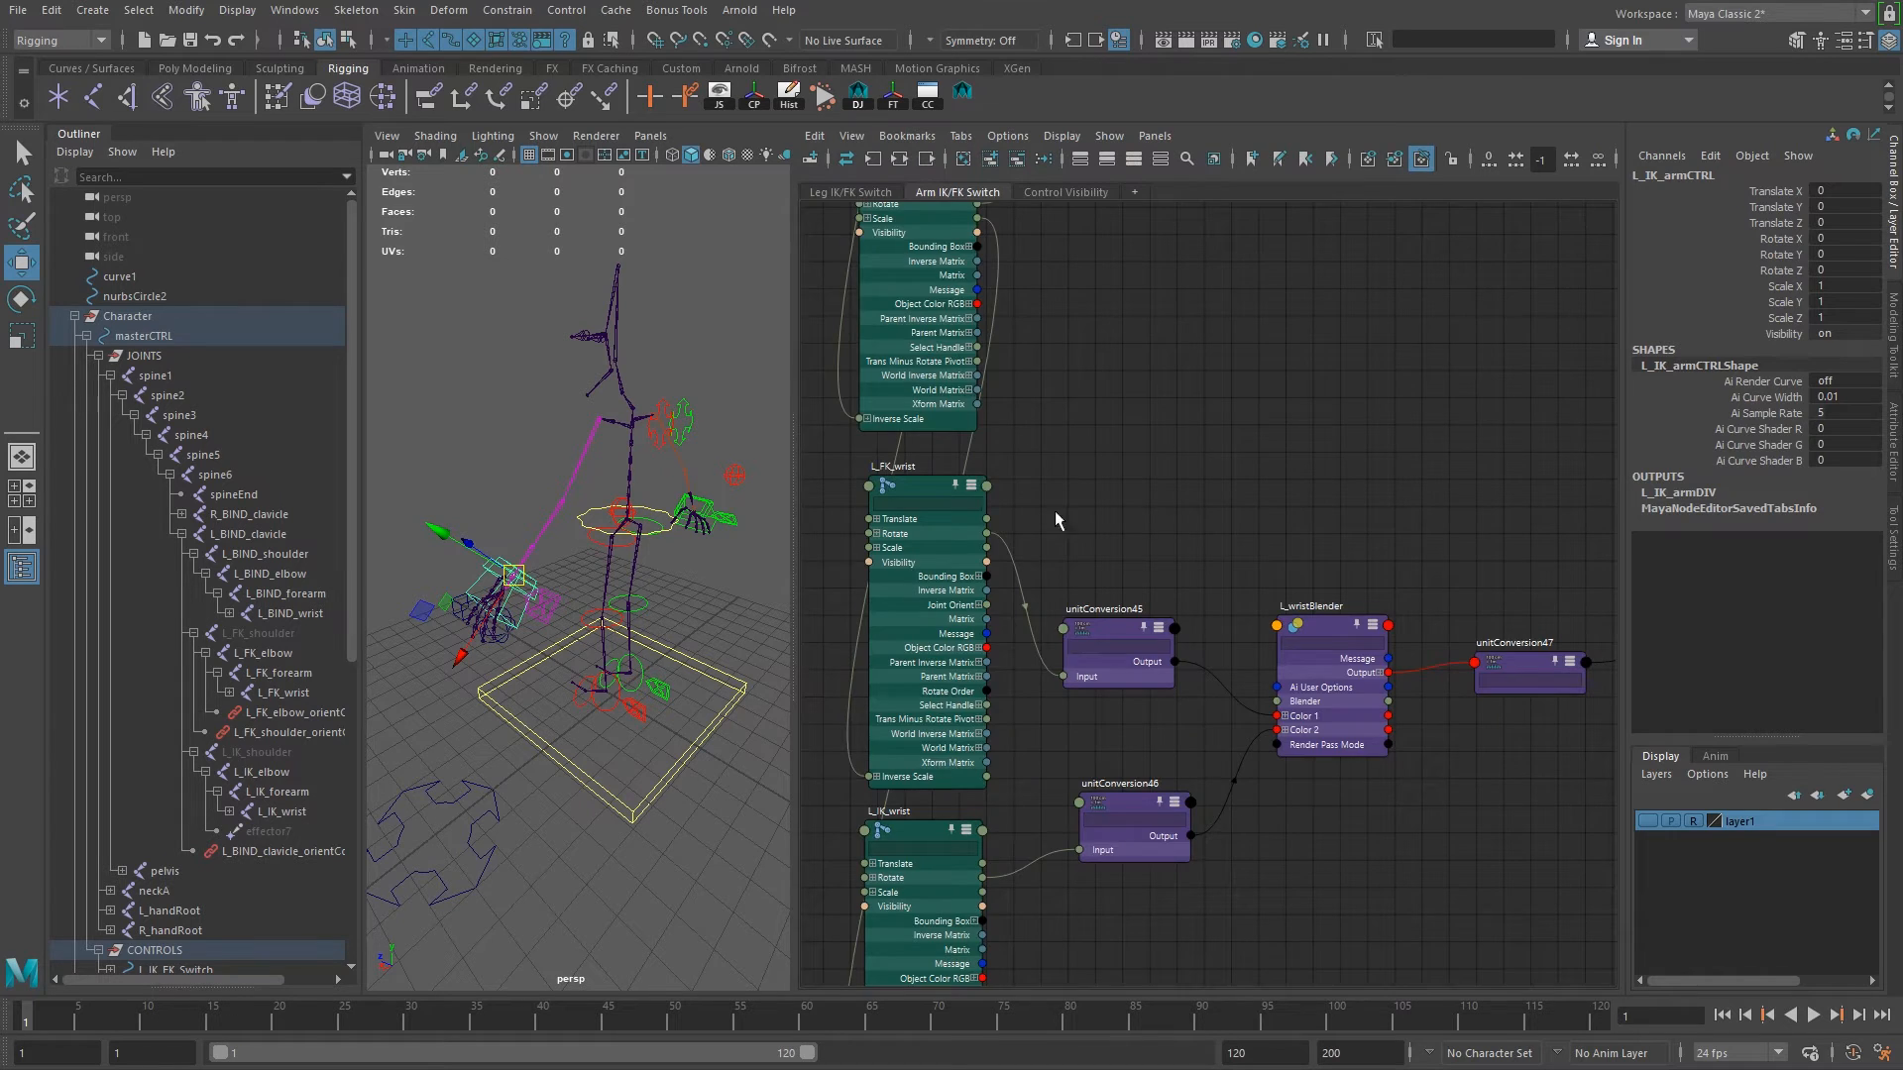
Show only connected attributes on the FK, IK and BIND forearm and wrist joint nodes.
right_click_drag(1057, 521, 950, 424, "alt")
middle_click_drag(1112, 526, 1073, 651, "alt")
left_click_drag(971, 307, 1038, 925)
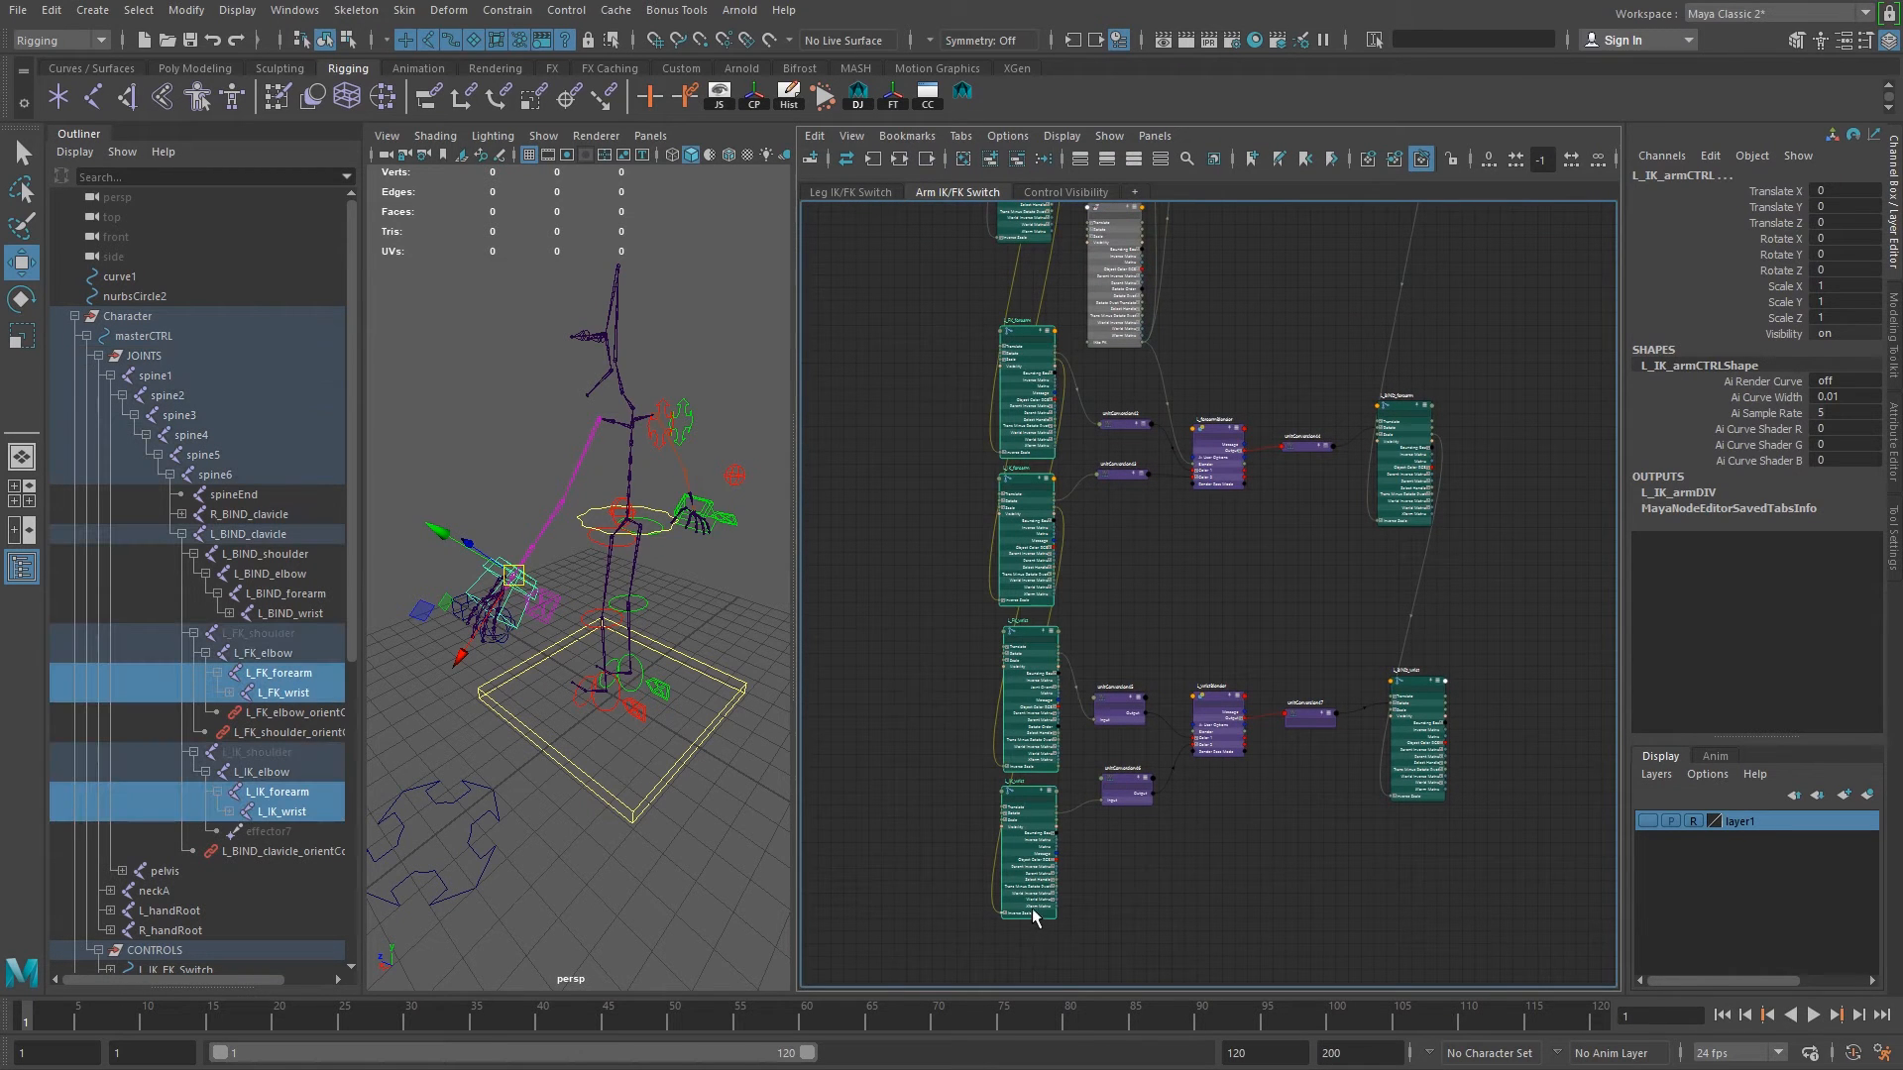
key("2")
left_click_drag(1400, 326, 1441, 821)
key("2")
Show only connected attributes on the FK, IK and BIND elbow and shoulder joint nodes.
middle_click_drag(1232, 448, 1248, 794, "alt")
left_click_drag(991, 283, 1048, 575)
key("2")
middle_click_drag(1134, 398, 1061, 476, "alt")
left_click_drag(960, 228, 1037, 478)
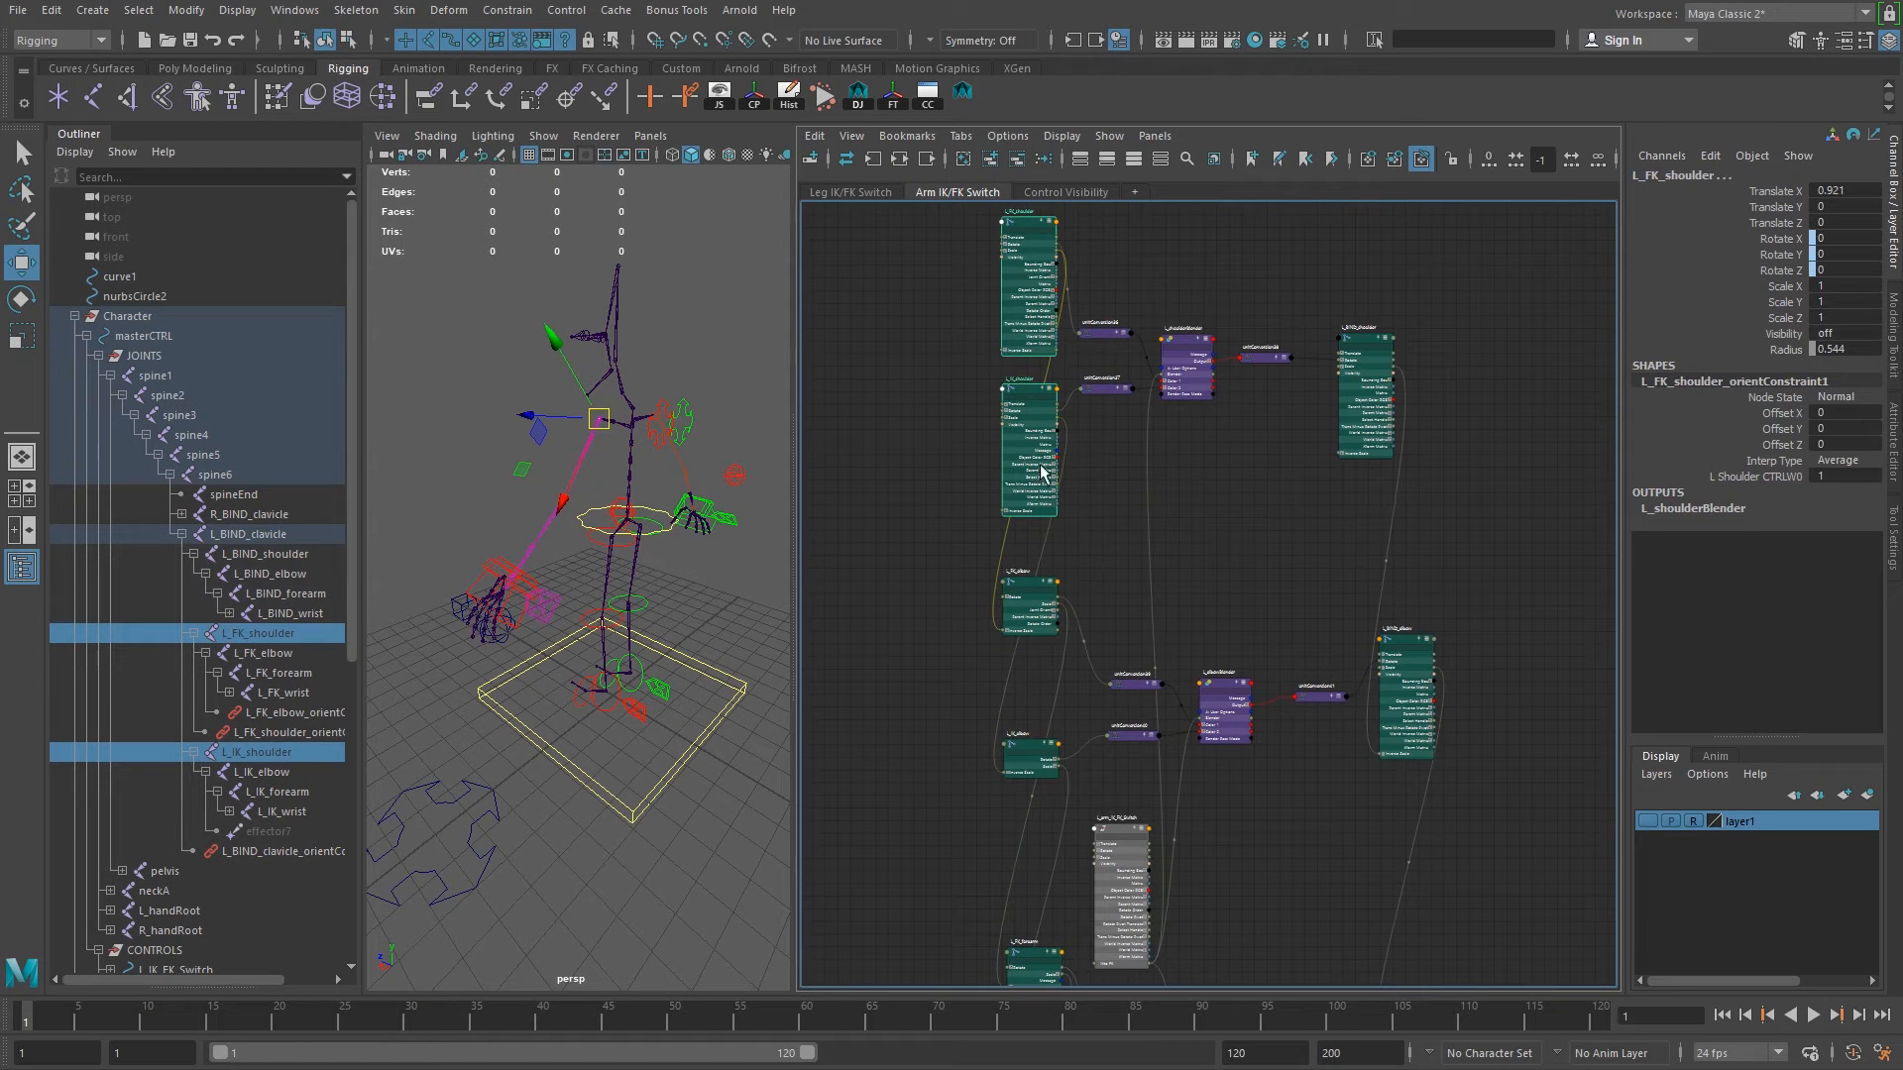
key("2")
left_click_drag(1364, 287, 1453, 690)
key("2")
Move the L_FK_shoulder, L_IK_shoulder and L_BIND_shoulder nodes closer around L_shoulderBlender.
right_click_drag(1442, 688, 1195, 661, "alt")
middle_click_drag(1288, 744, 1239, 749, "alt")
right_click_drag(1182, 684, 1328, 674, "alt")
middle_click_drag(1202, 405, 1041, 733, "alt")
right_click_drag(1041, 732, 1071, 728, "alt")
left_click_drag(940, 355, 932, 481)
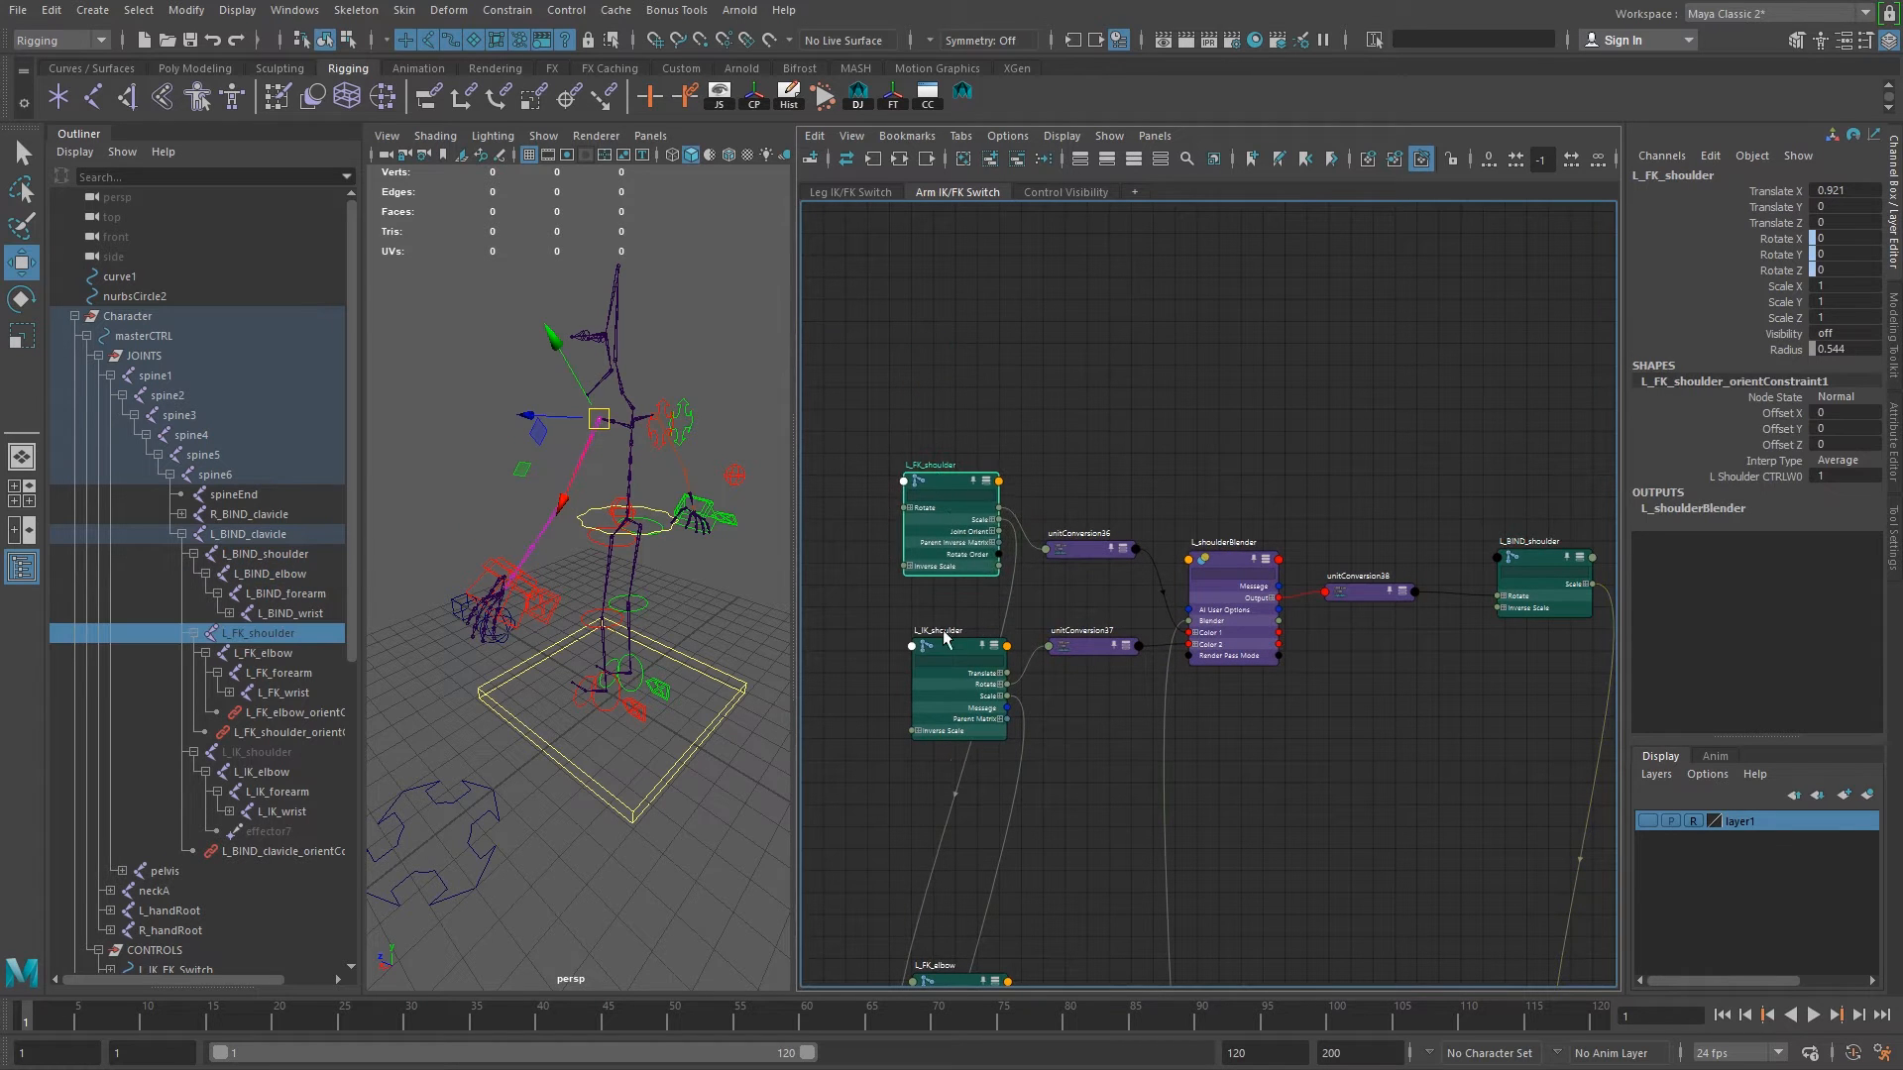
left_click_drag(967, 661, 963, 652)
left_click_drag(1528, 558, 1471, 558)
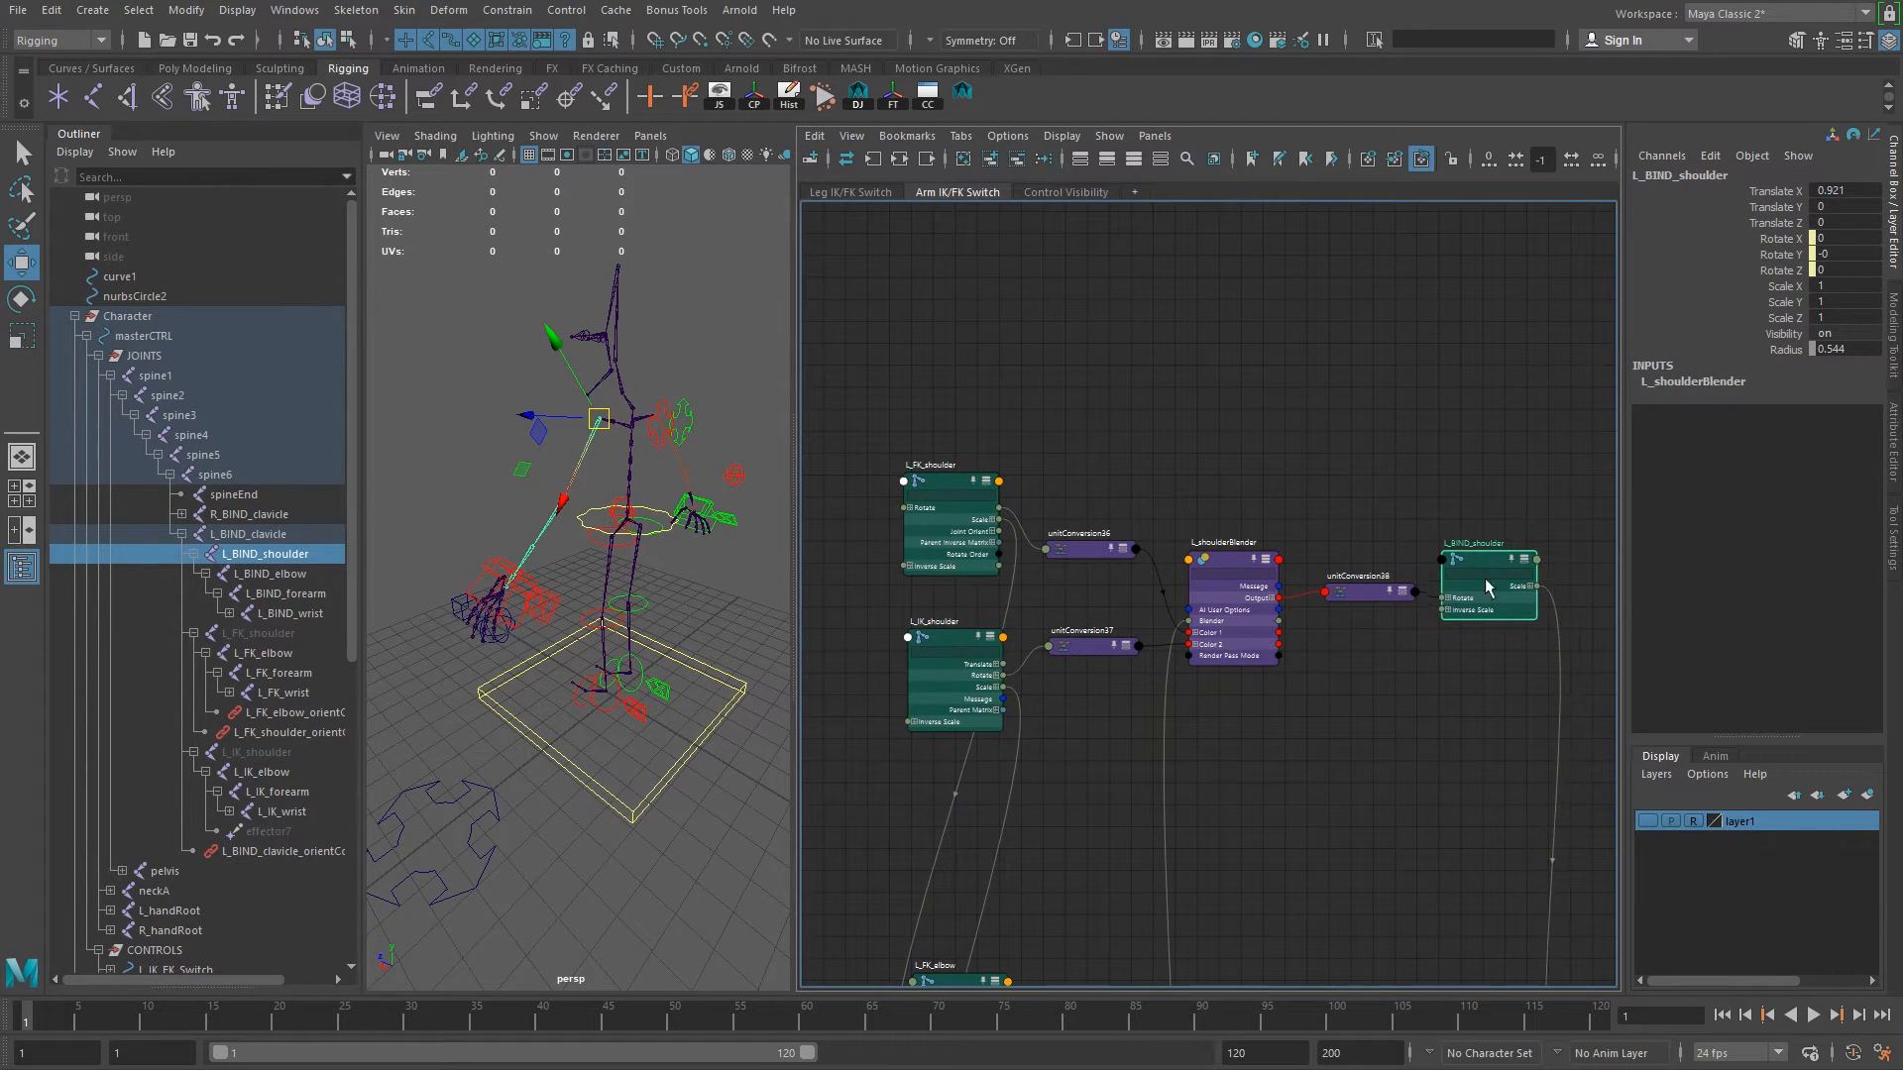
Reposition the L_FK_elbow, L_IK_elbow and L_BIND_elbow nodes around L_elbowBlender.
middle_click_drag(1431, 814, 1400, 587, "alt")
right_click_drag(1401, 594, 1178, 817, "alt")
left_click_drag(1088, 704, 1083, 778)
left_click_drag(1107, 889, 1111, 886)
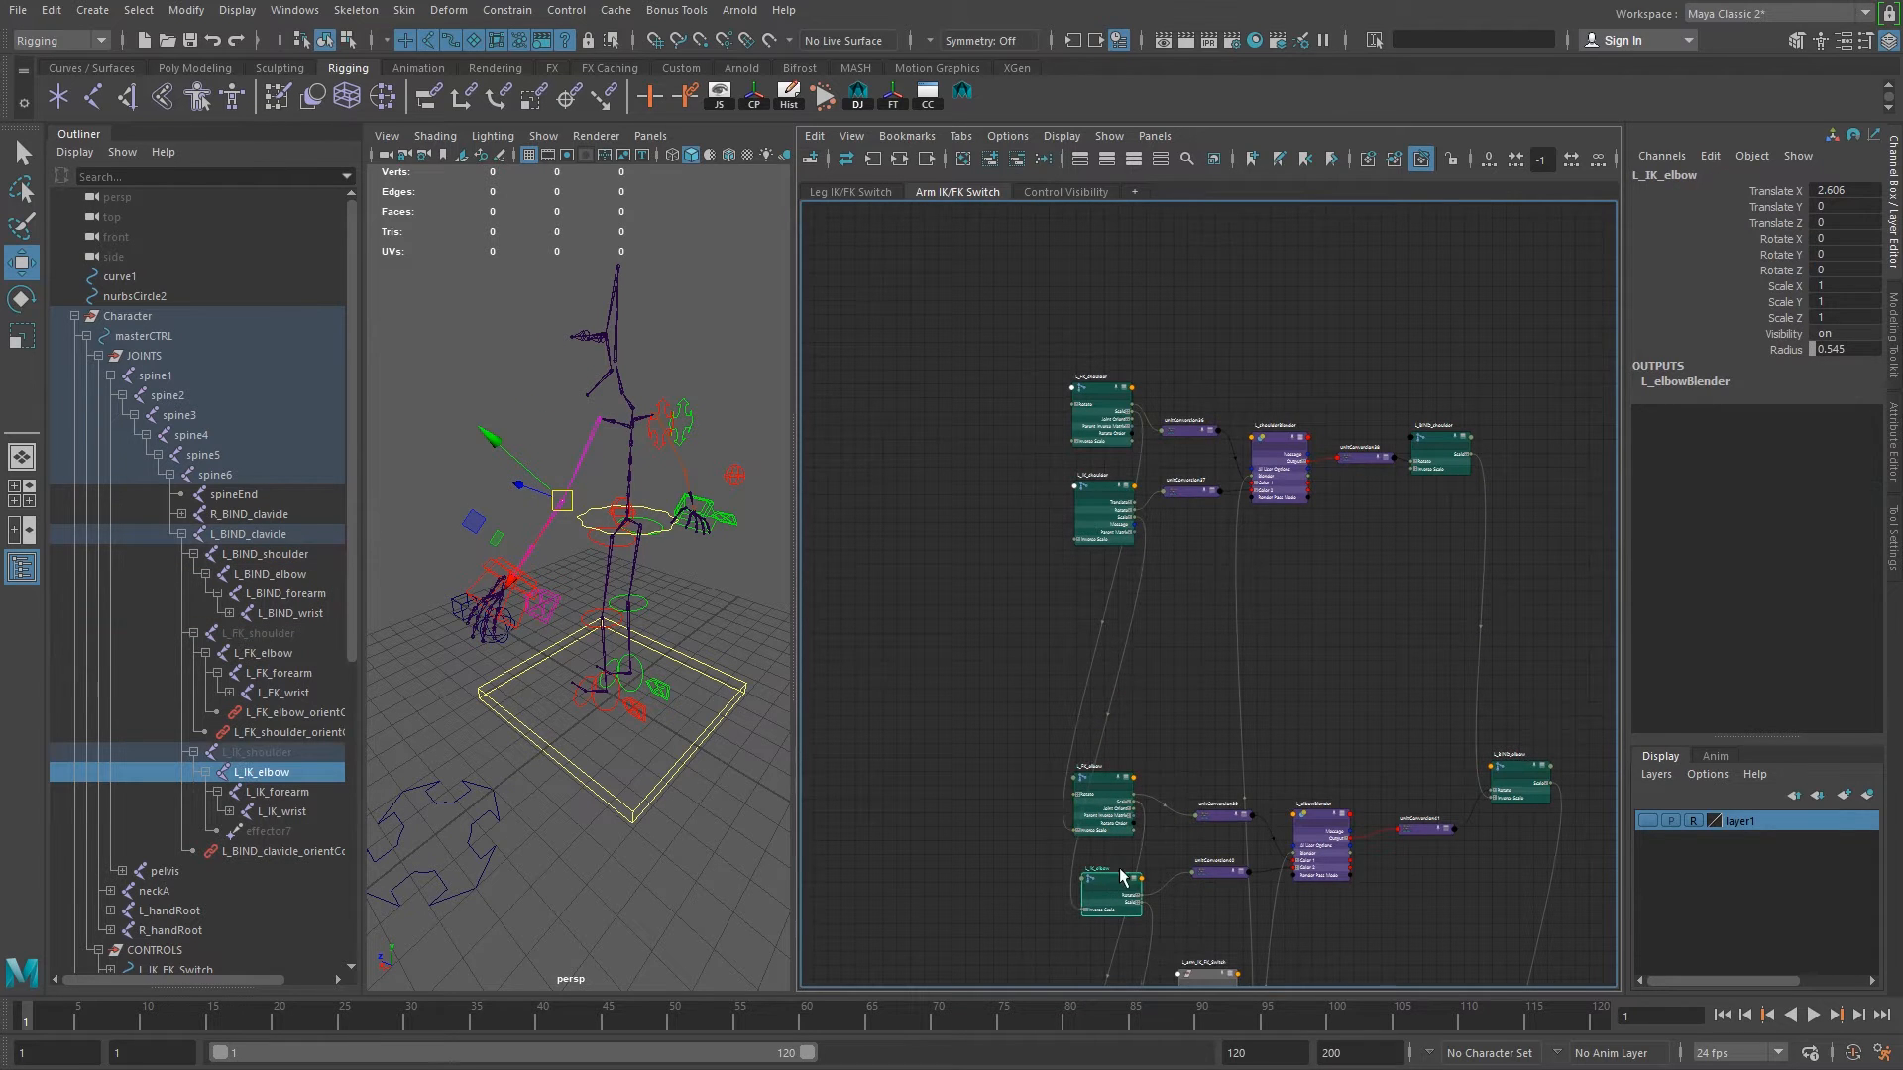
left_click_drag(1521, 783, 1508, 816)
Move the whole elbow node row up beneath the shoulder row and bring L_BIND_elbow closer to L_elbowBlender.
left_click_drag(991, 736, 1571, 922)
left_click_drag(1482, 838, 1496, 662)
middle_click_drag(1467, 774, 1415, 556)
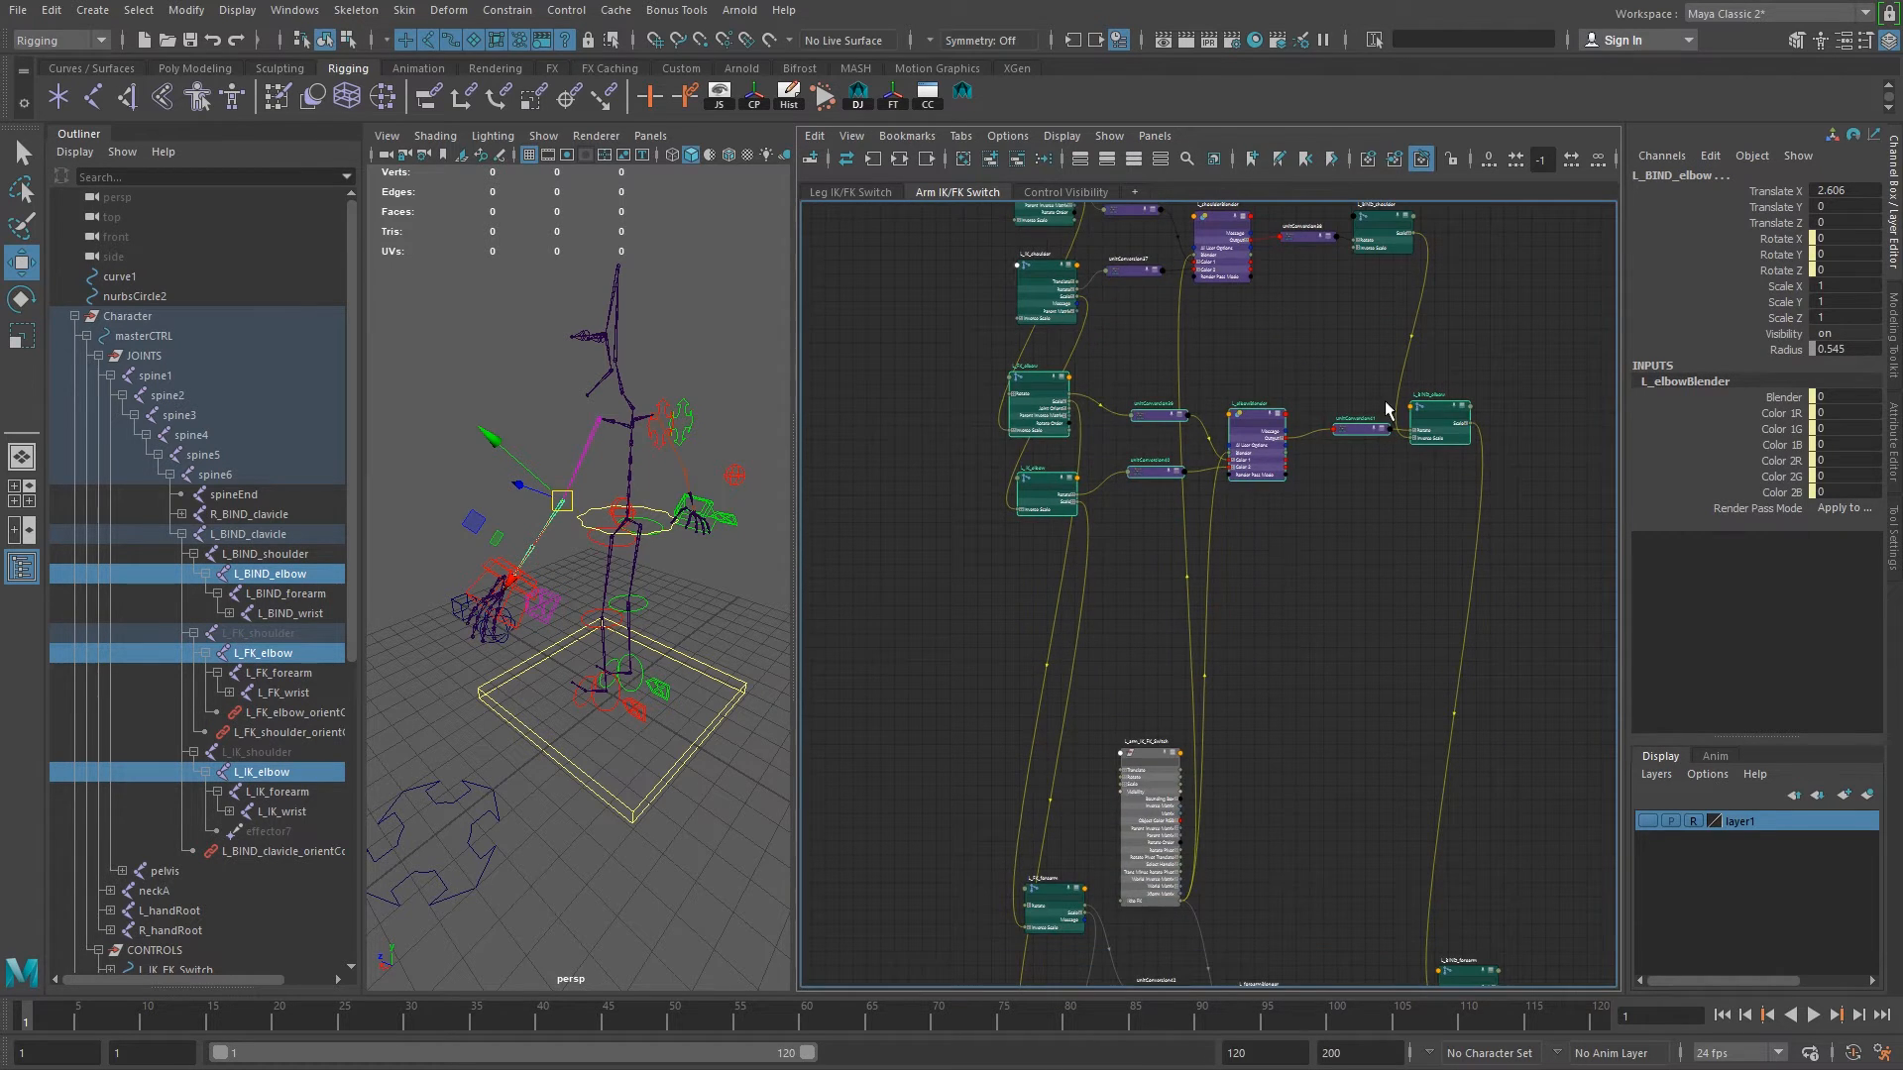
left_click(1455, 411)
left_click_drag(1453, 412, 1425, 410)
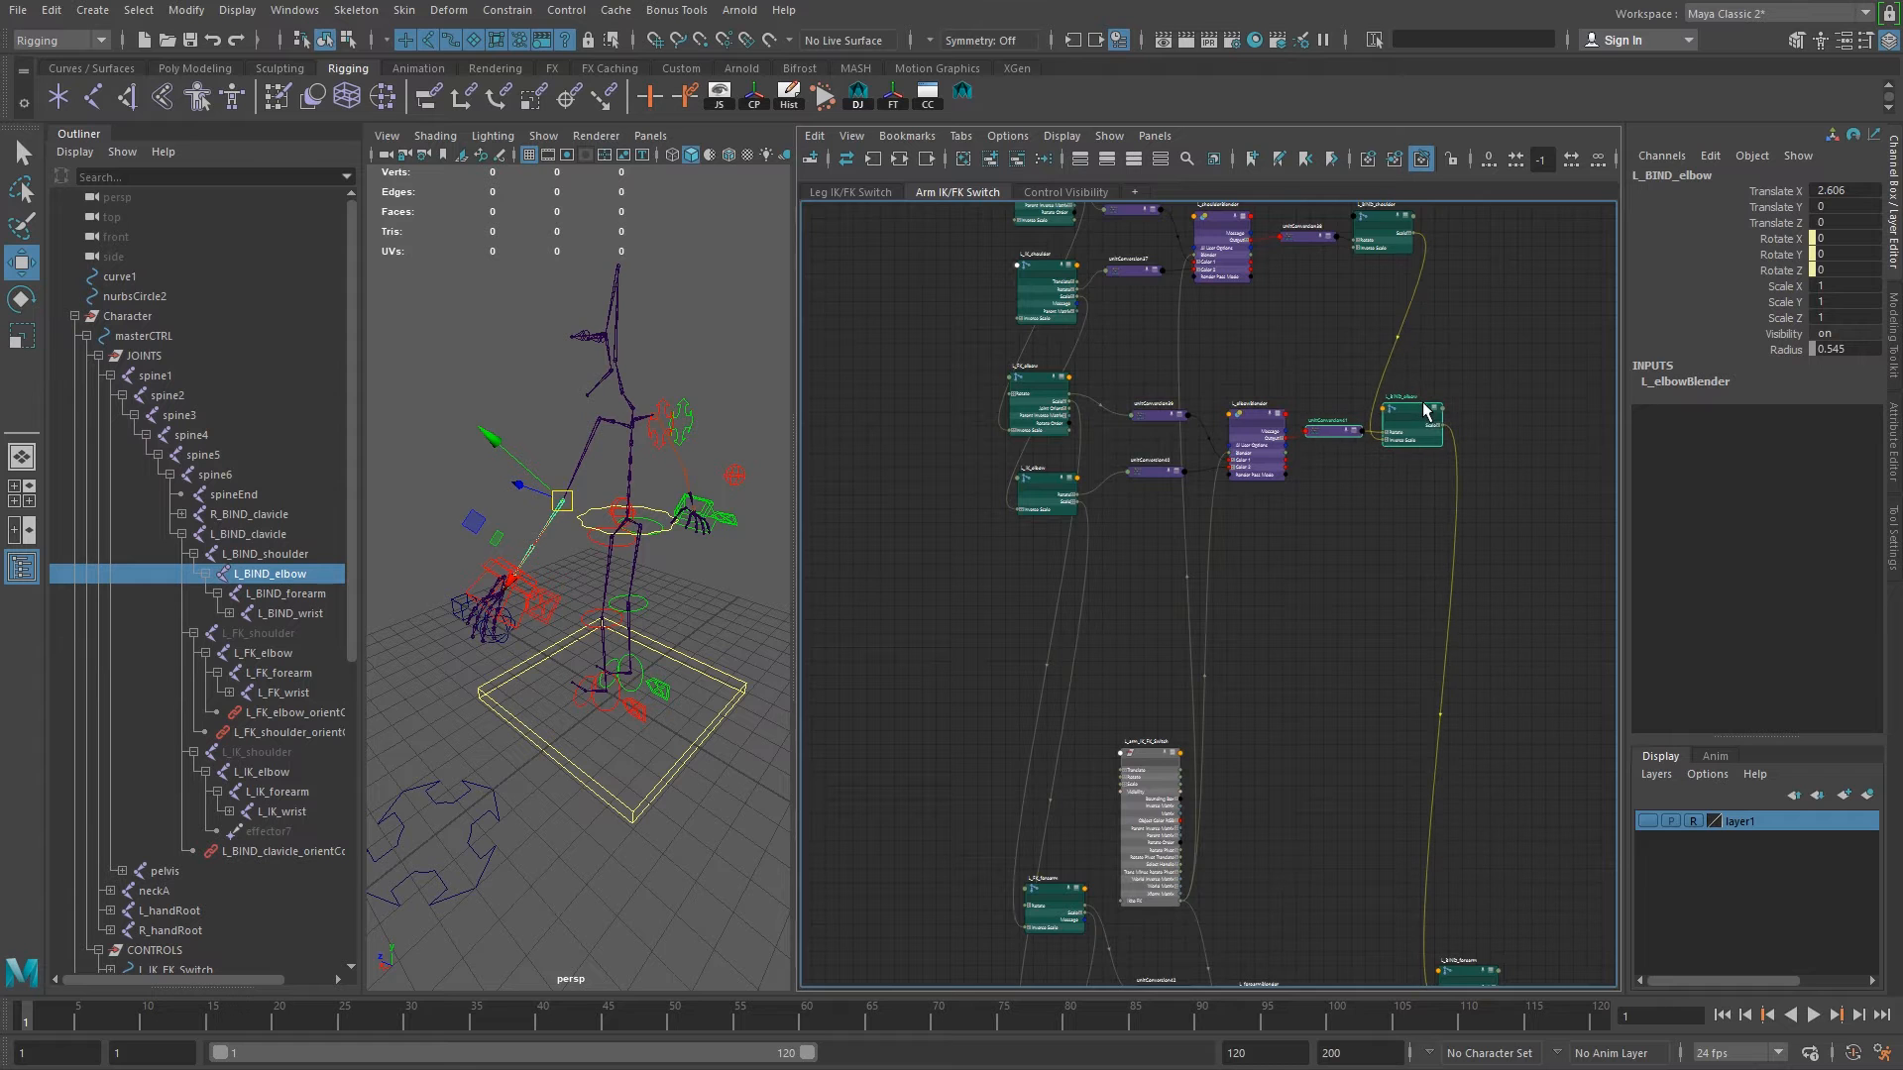
Bring the L_arm_IK_FK_Switch node down to the wrist nodes and connect its IKto FK attribute to the Blender input of L_wristBlender.
middle_click_drag(1257, 688, 1230, 415)
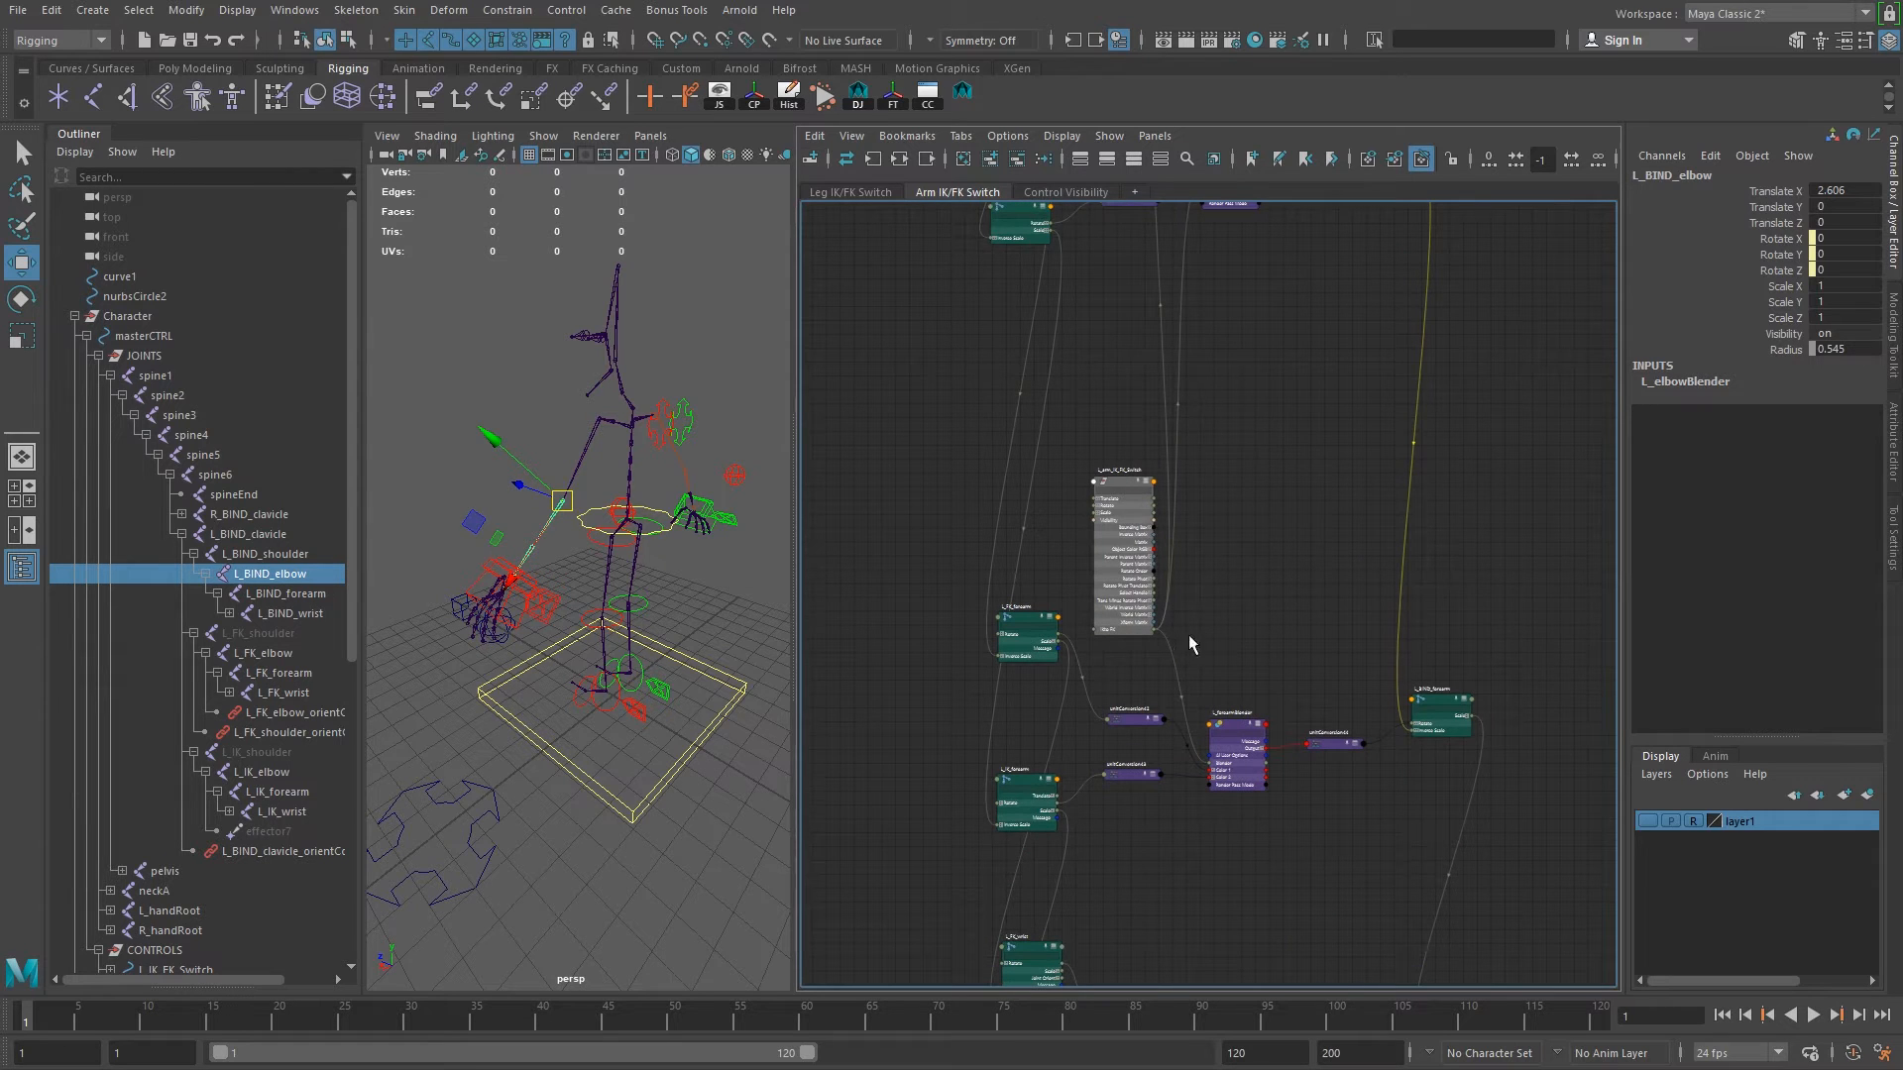
middle_click_drag(1191, 644, 1204, 472)
scroll(1149, 458, "up", 5)
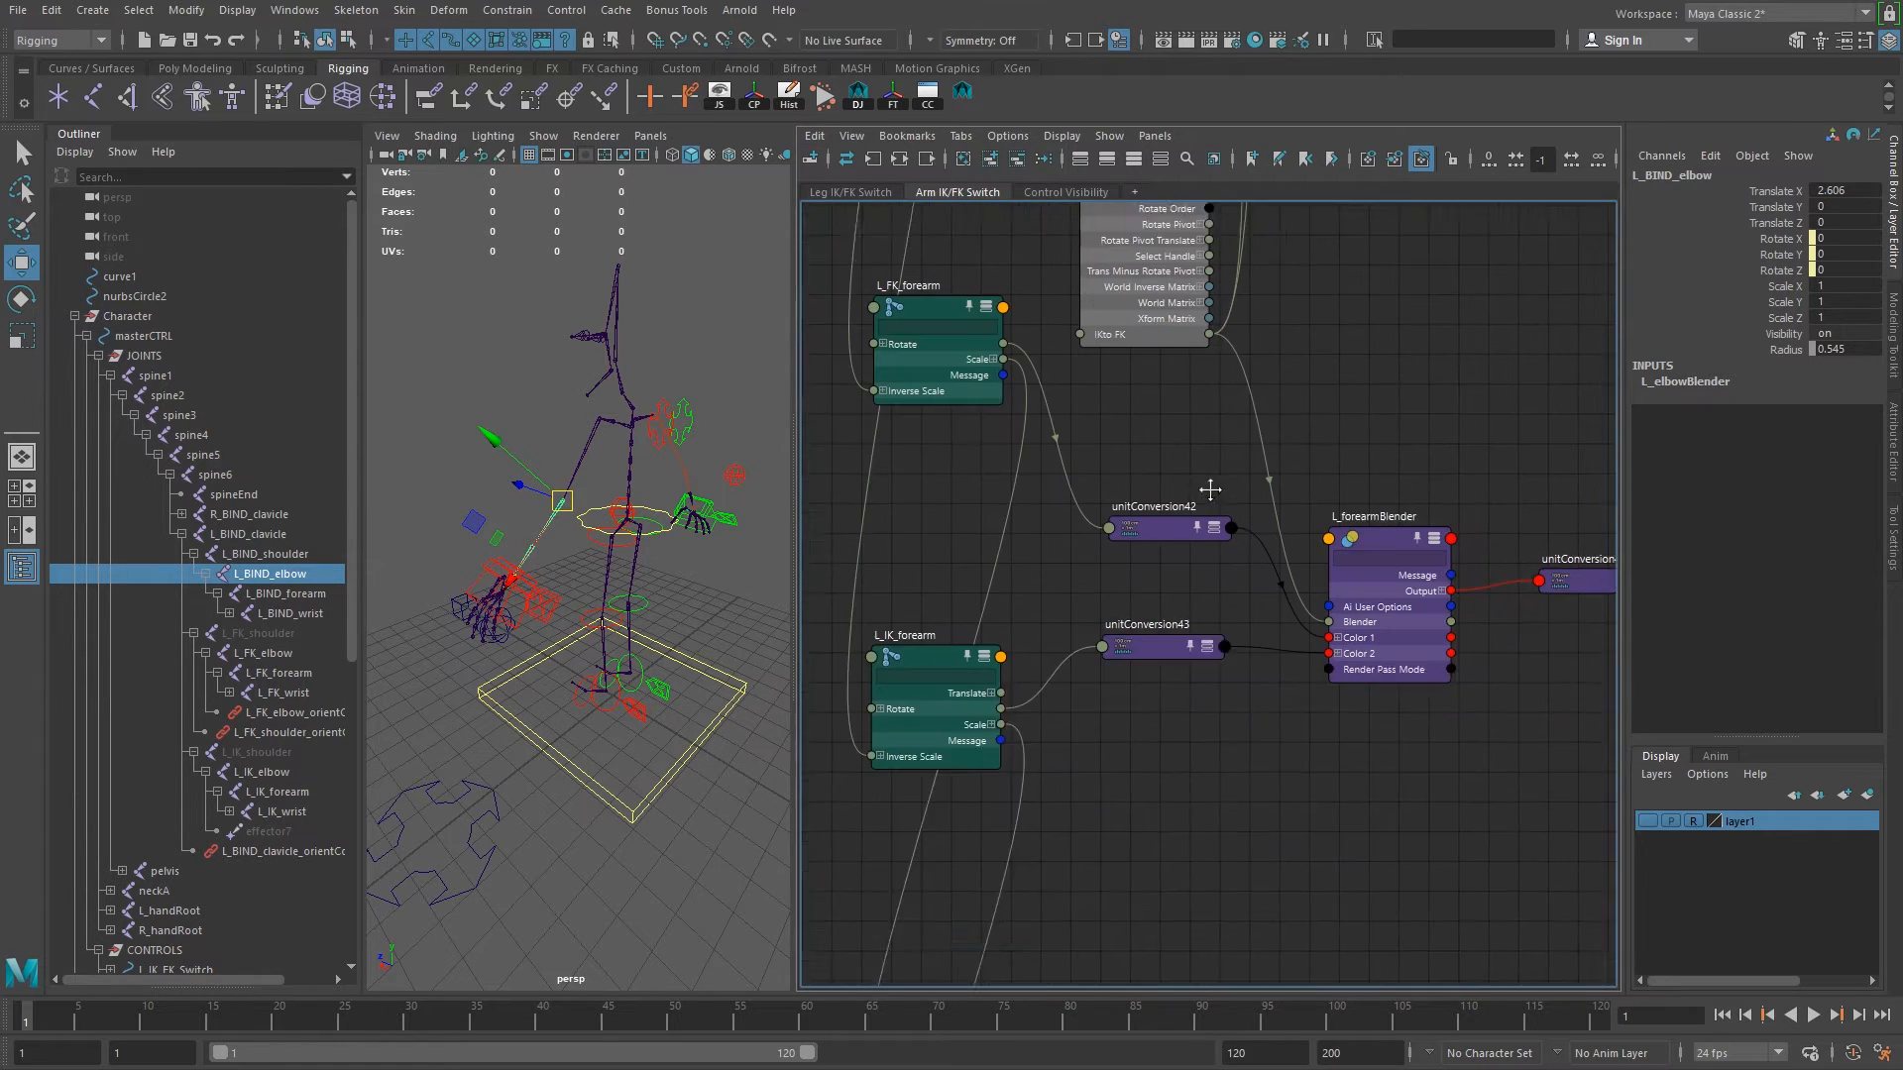
left_click_drag(1100, 283, 1279, 961)
middle_click_drag(1279, 962, 1265, 551)
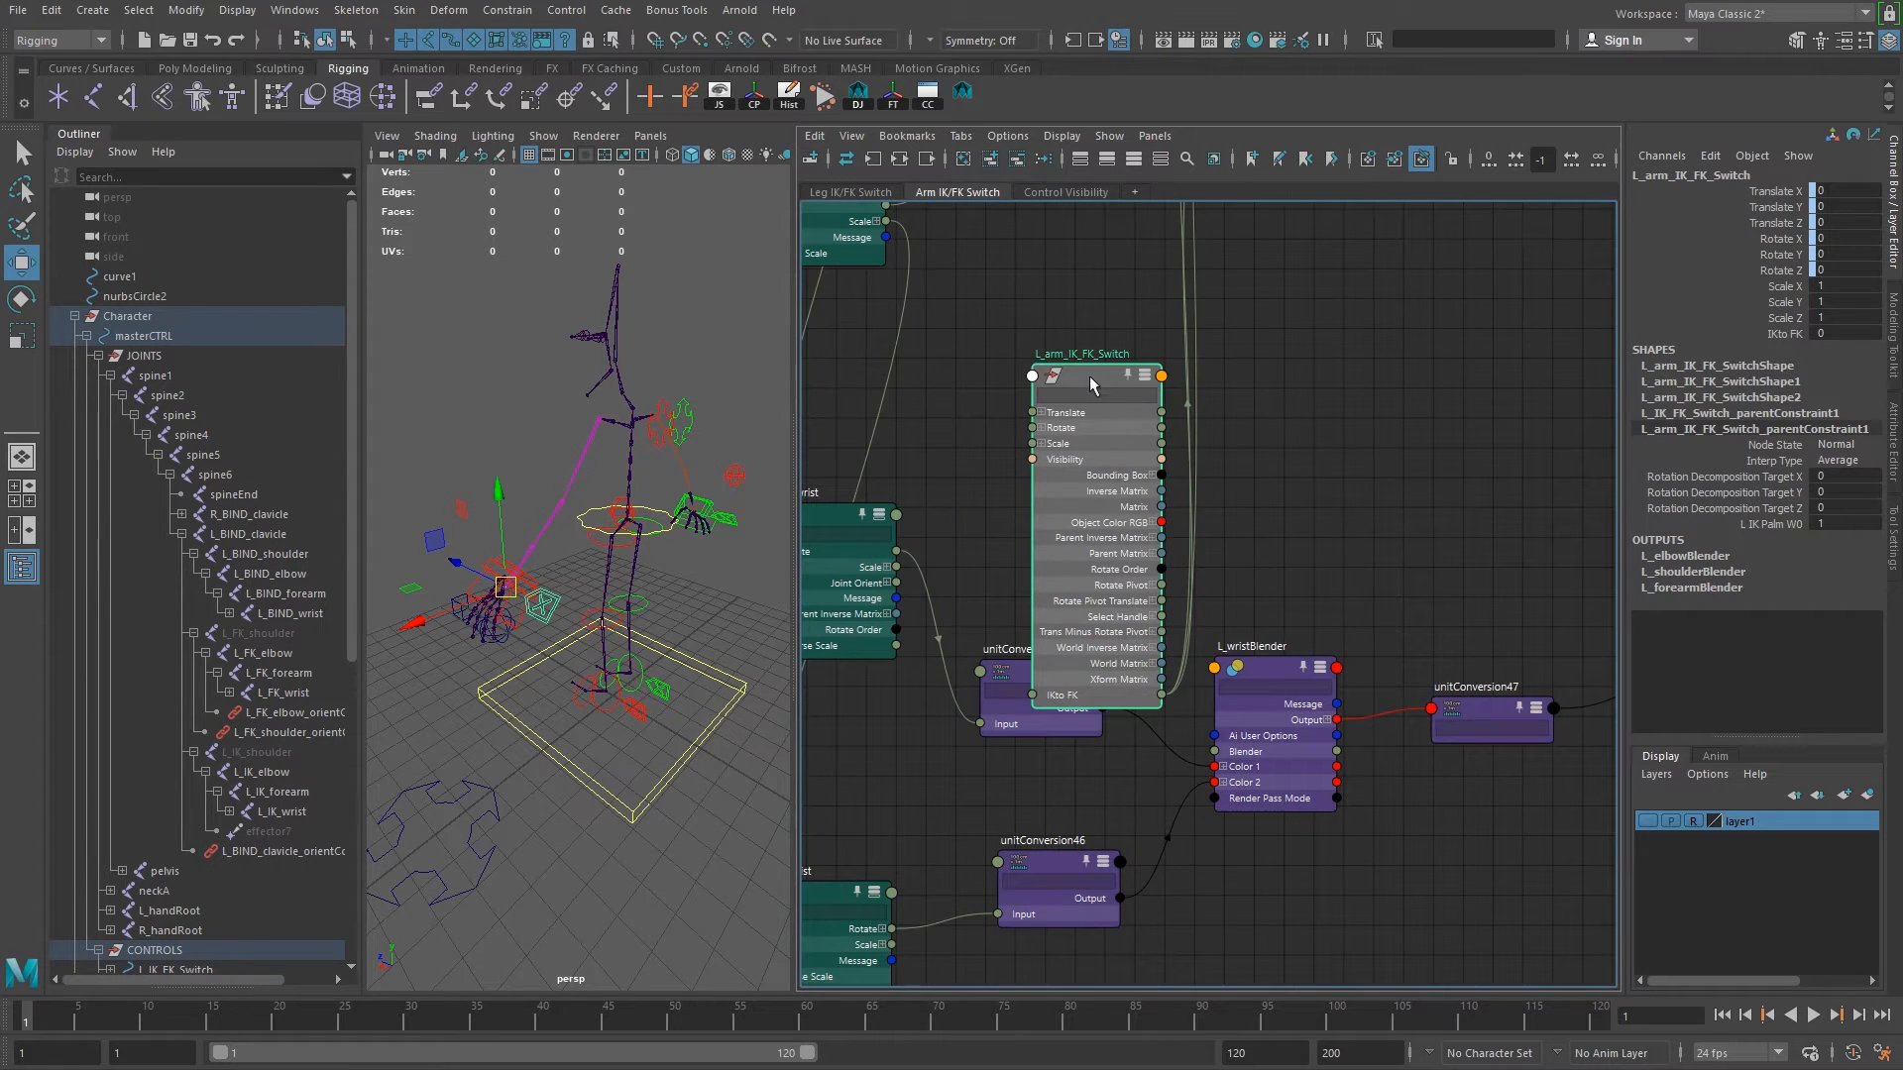
left_click_drag(1091, 377, 1078, 208)
left_click_drag(1150, 526, 1216, 751)
Move the L_arm_IK_FK_Switch node back up, to the left of the shoulder and elbow rows.
scroll(1215, 752, "down", 3)
left_click_drag(1194, 482, 976, 367)
scroll(1179, 297, "down", 3)
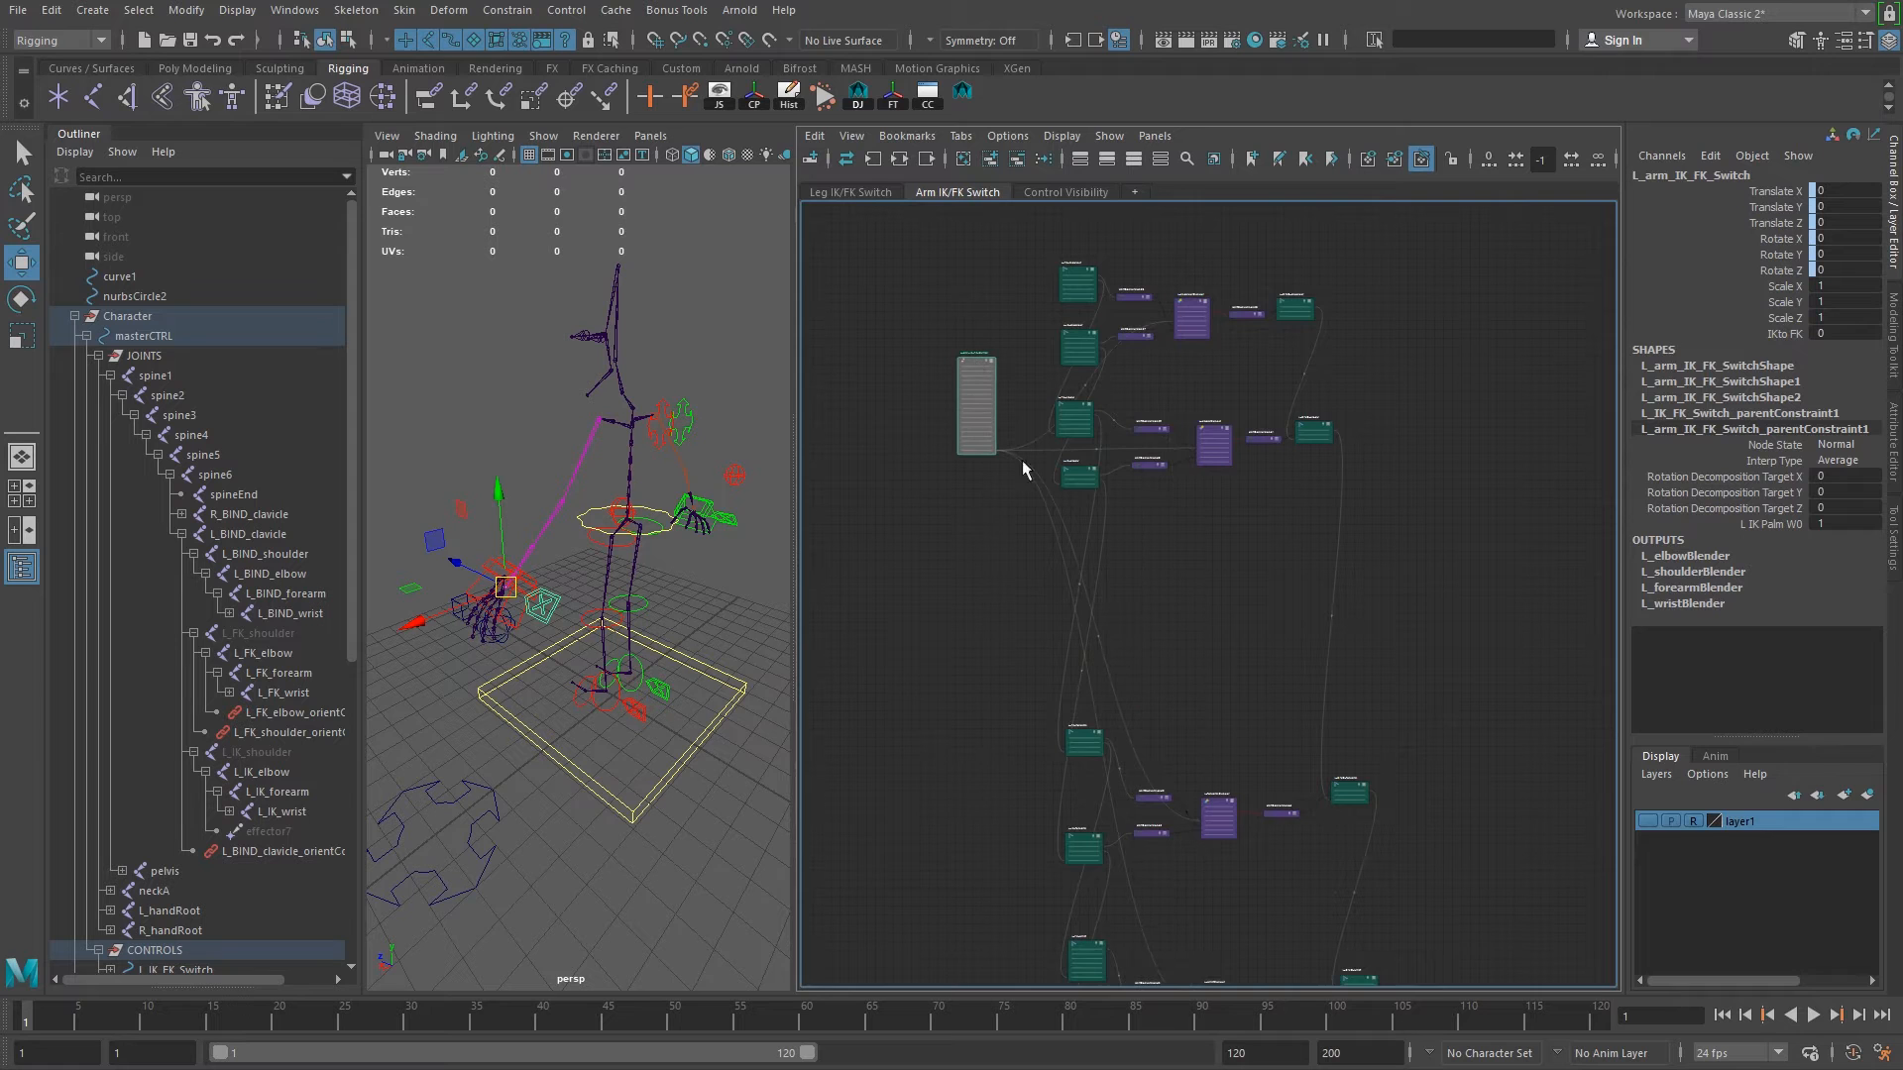
Reposition the L_FK_forearm, L_IK_forearm and L_BIND_forearm nodes closer around L_forearmBlender.
middle_click_drag(1140, 944, 1121, 806, "alt")
scroll(1121, 807, "up", 3)
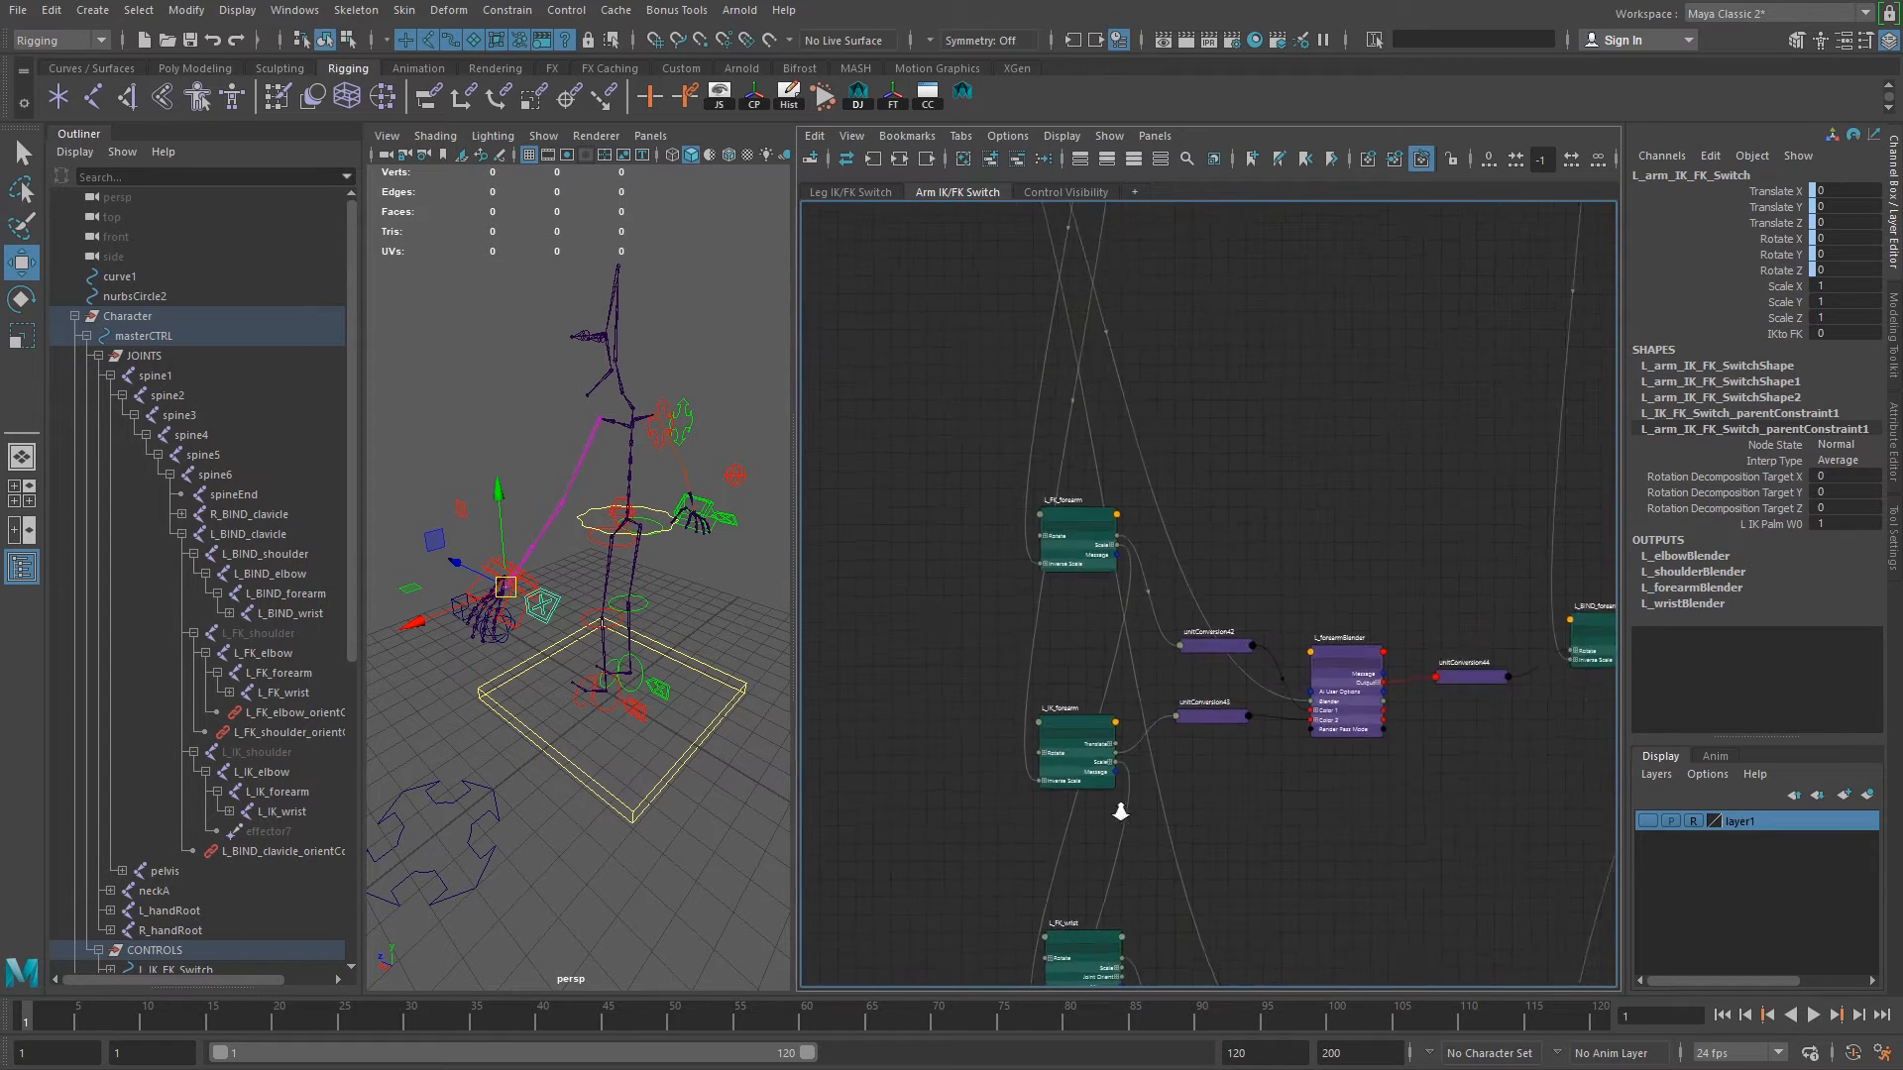
left_click_drag(1073, 497, 1097, 600)
left_click_drag(1085, 727, 1112, 715)
middle_click_drag(1132, 752, 830, 739, "alt")
left_click_drag(1354, 613, 1331, 662)
Move the whole forearm node row up directly beneath the elbow row.
right_click_drag(1333, 665, 1162, 635, "alt")
left_click_drag(1052, 622, 1352, 704)
left_click_drag(1027, 601, 1421, 769)
left_click_drag(1360, 657, 1370, 409)
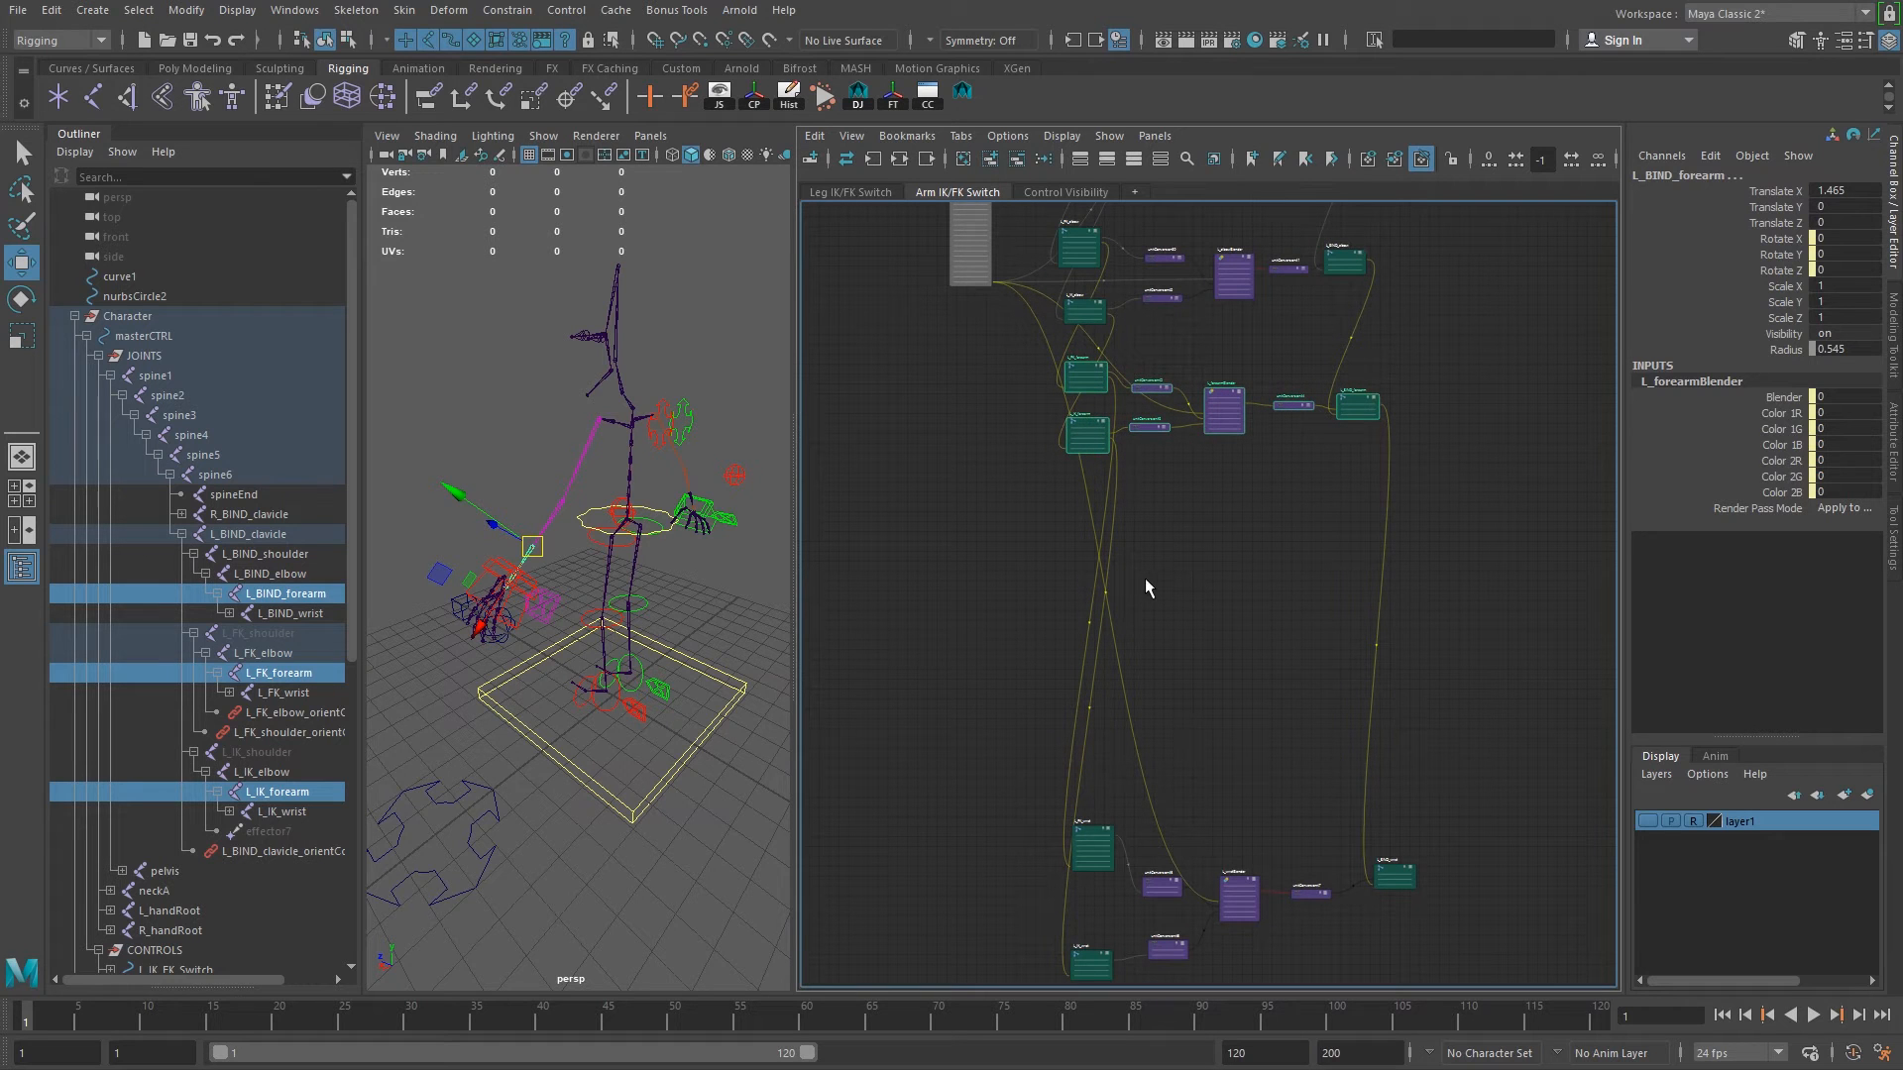
Reposition the L_FK_wrist, L_IK_wrist and L_BIND_wrist nodes closer around L_wristBlender.
left_click_drag(1102, 850, 1108, 879)
left_click_drag(1085, 968, 1097, 959)
left_click_drag(1398, 867, 1377, 888)
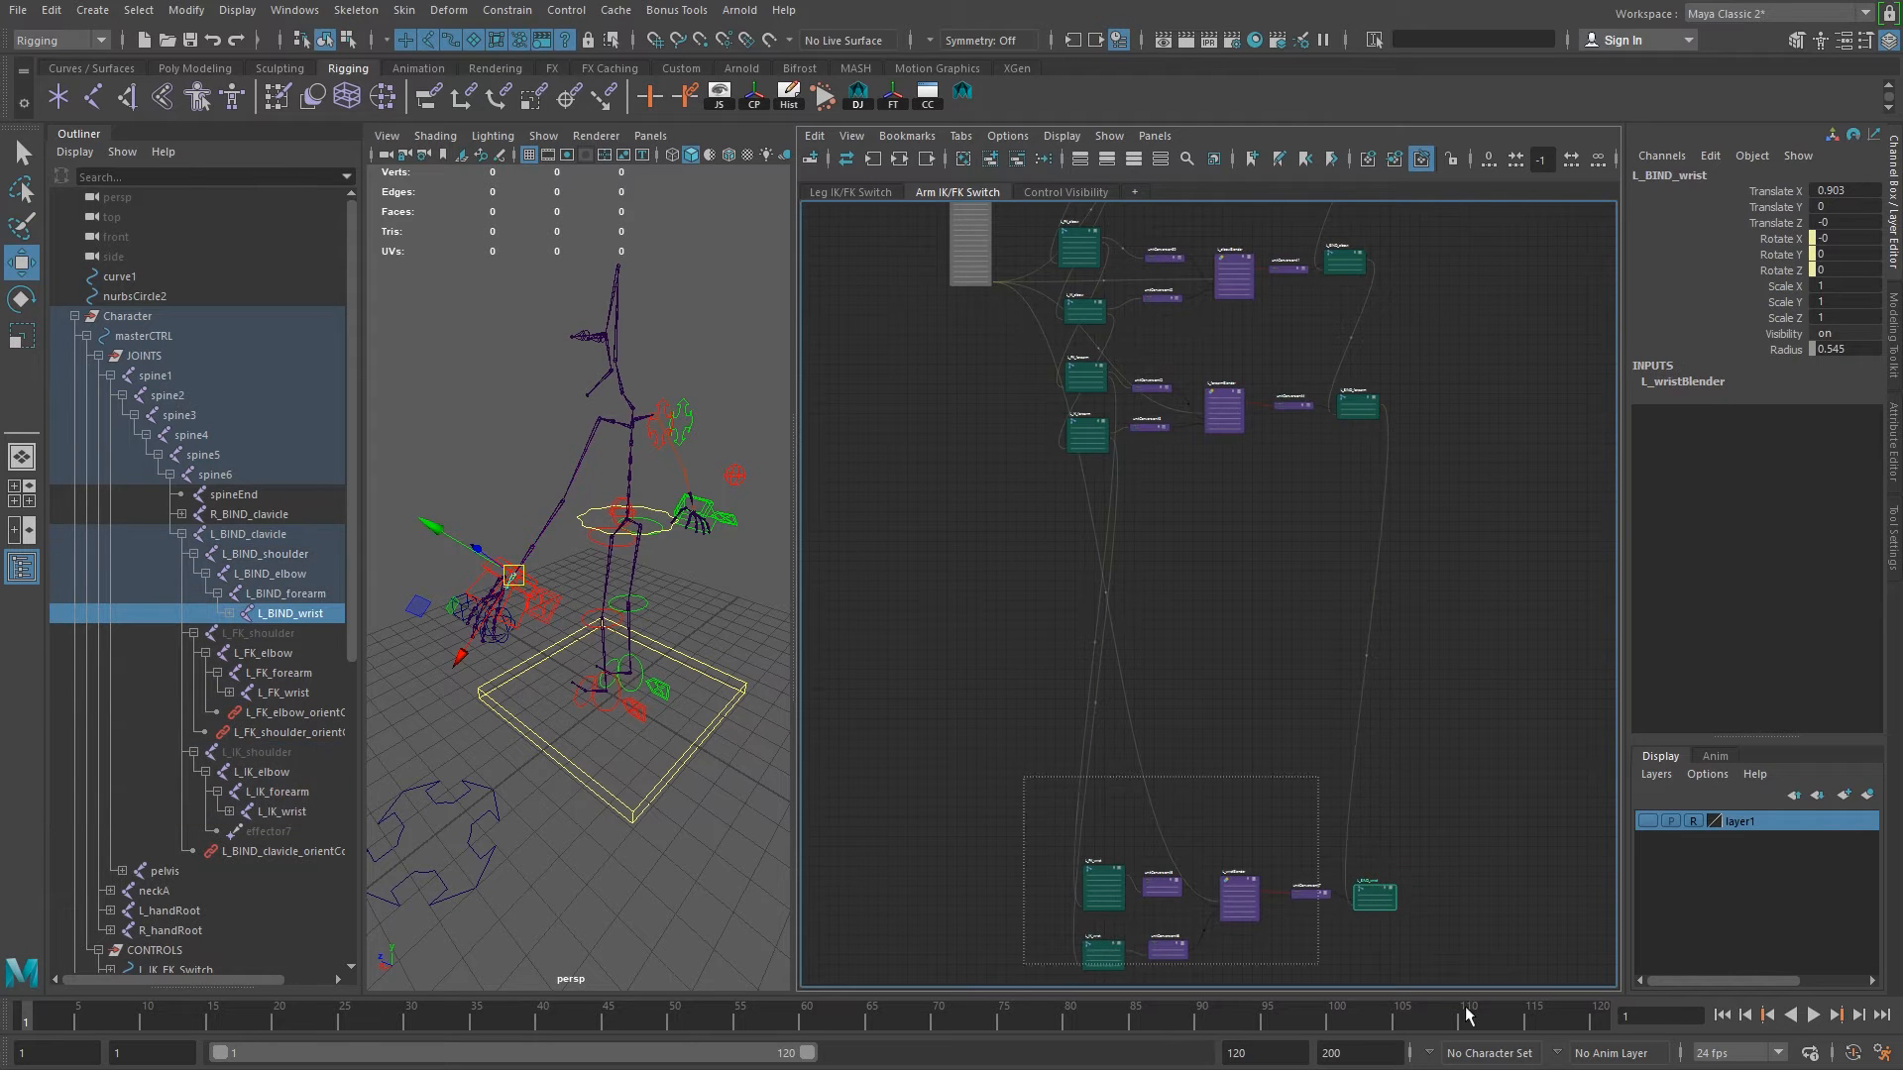
Move the whole wrist node row up beneath the forearm row and clear the selection.
left_click_drag(1026, 779, 1615, 986)
left_click_drag(1107, 877, 1082, 507)
middle_click_drag(1110, 446, 1070, 730, "alt")
scroll(1071, 730, "up", 2)
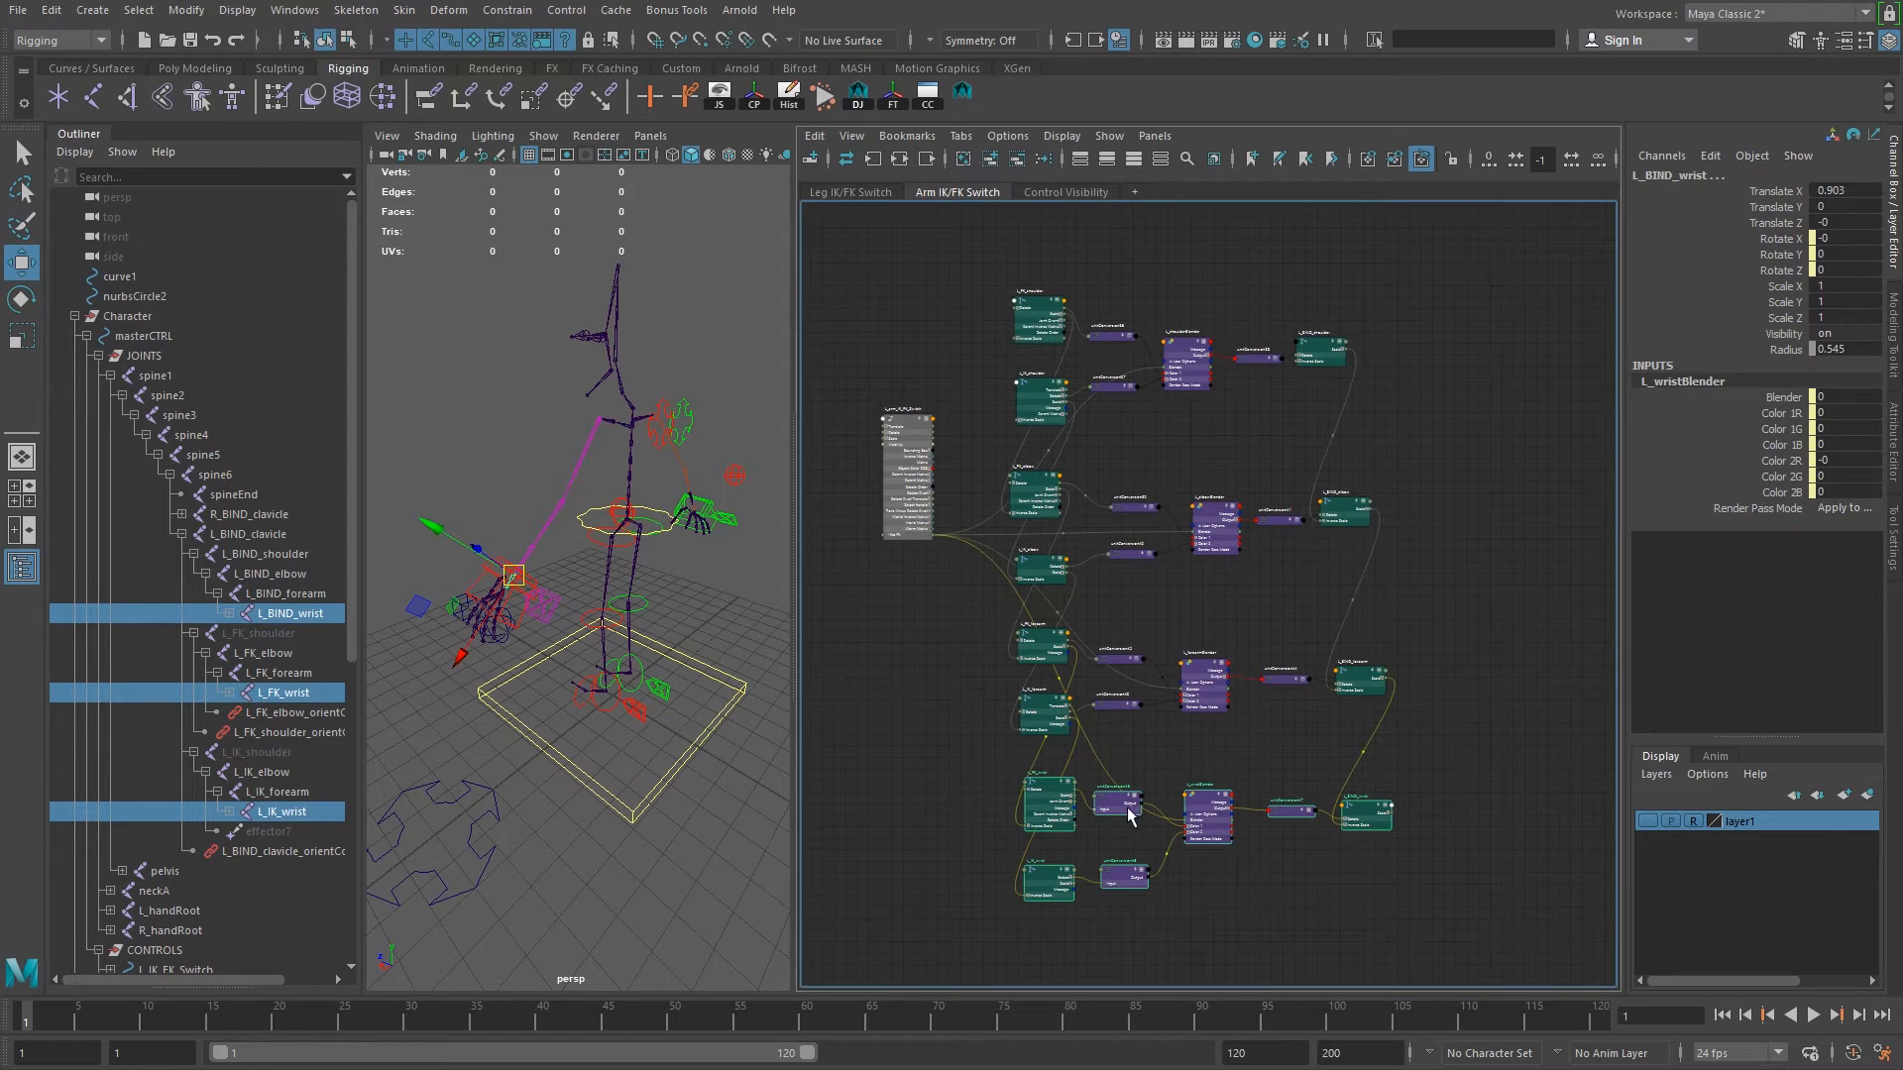
left_click(1193, 779)
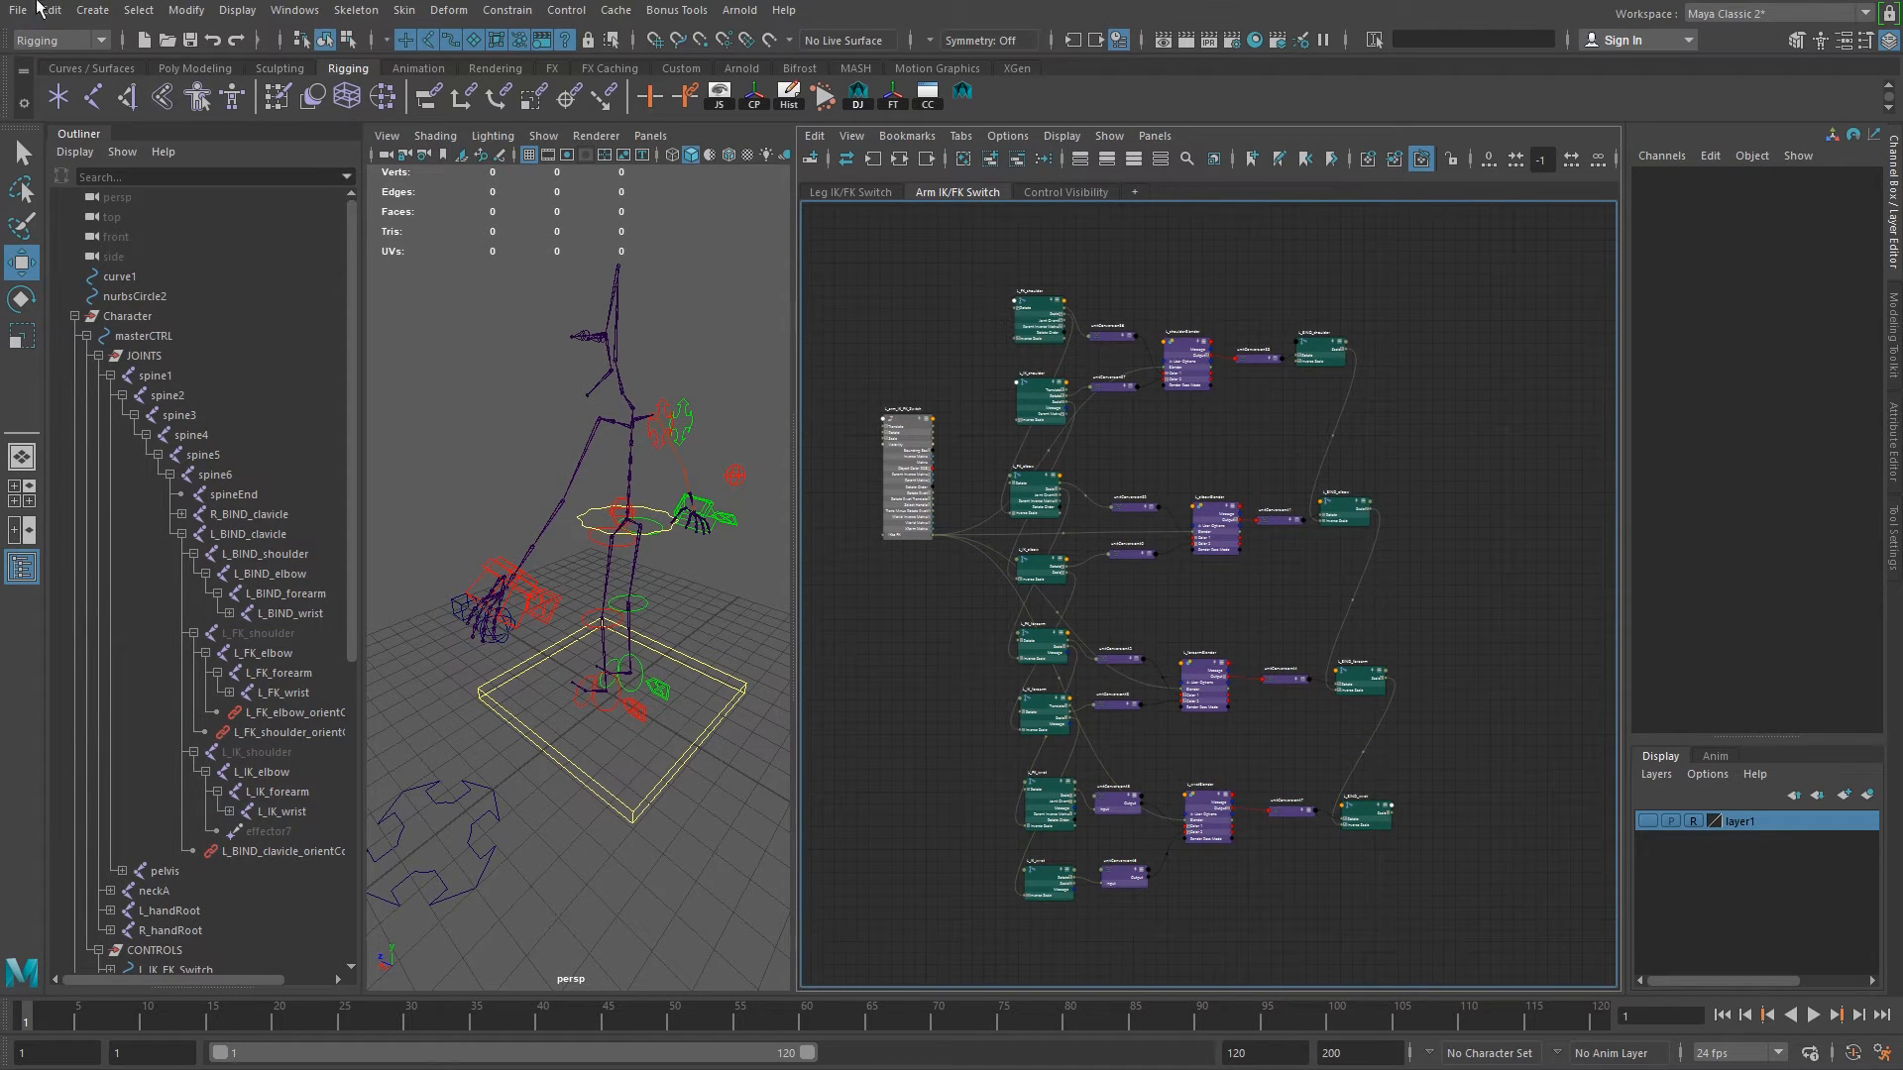
Save the scene, accepting the Student Version notice.
left_click(190, 40)
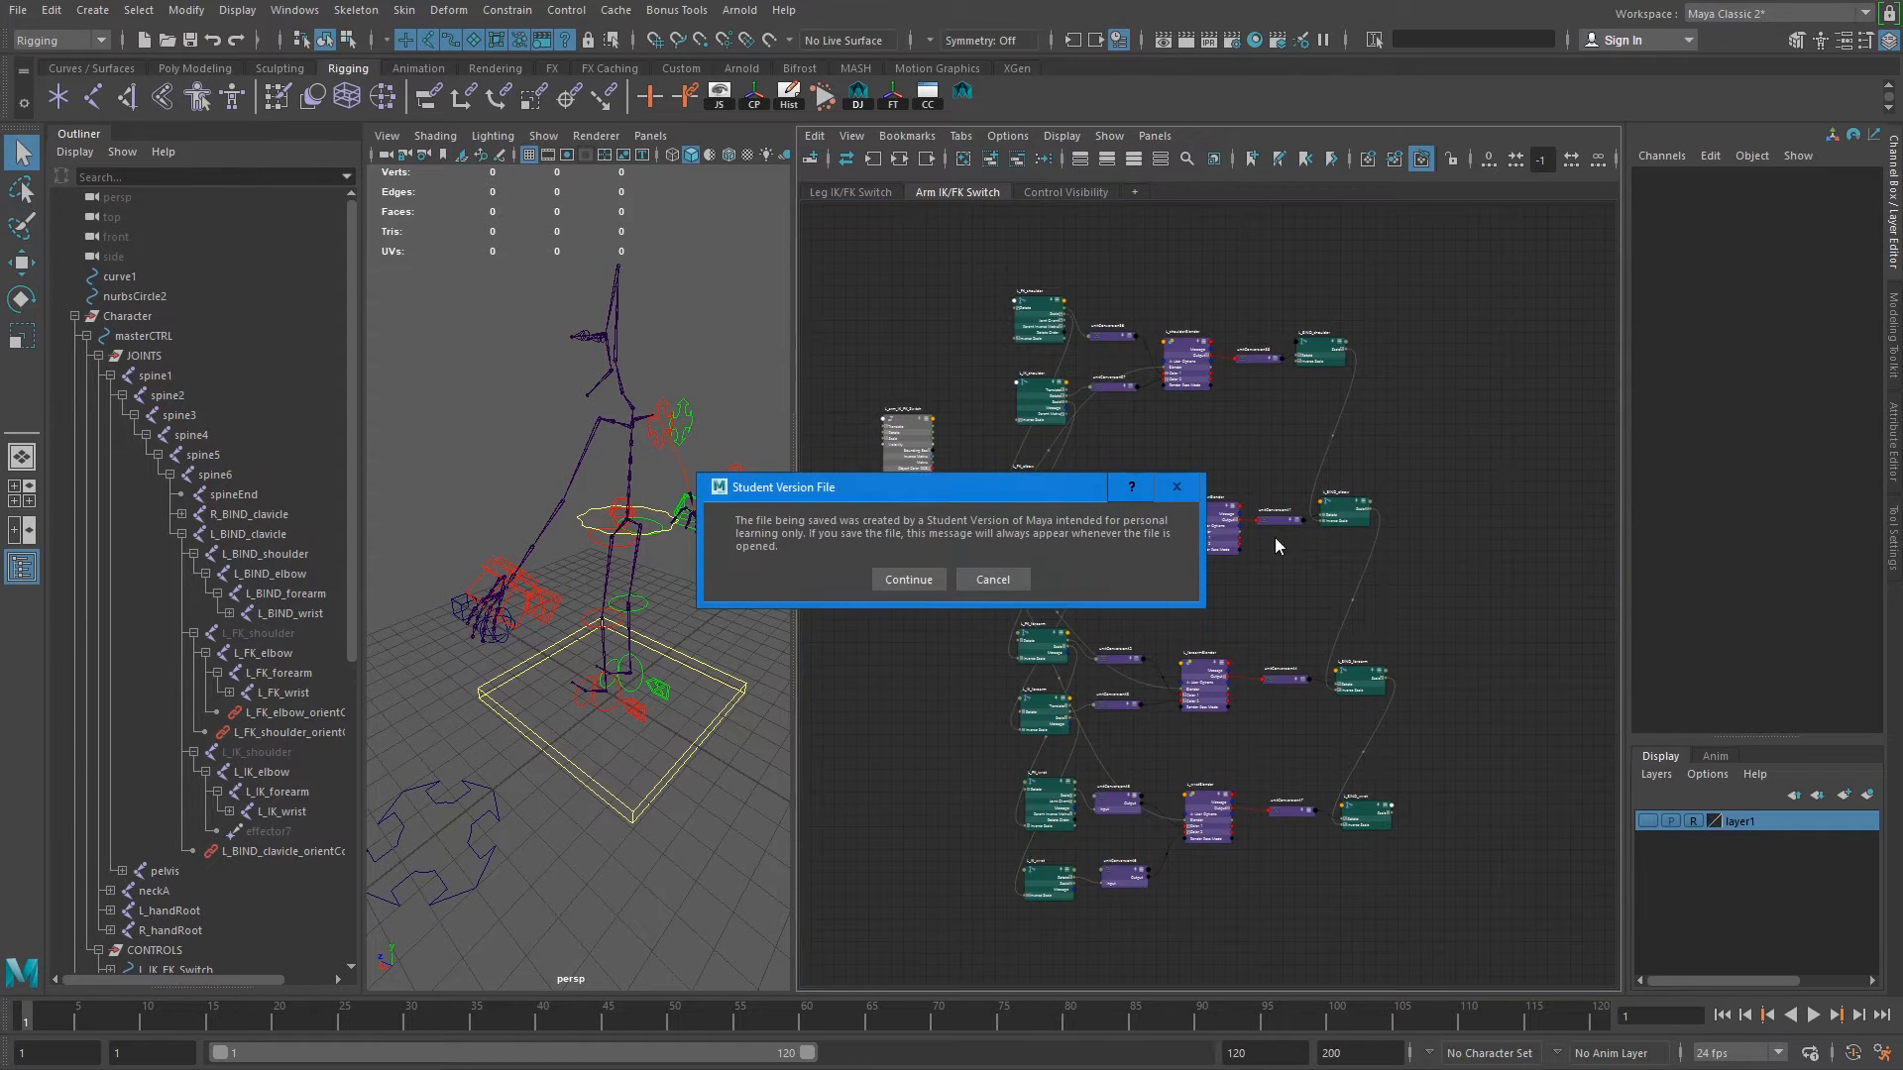
left_click(902, 579)
key("w")
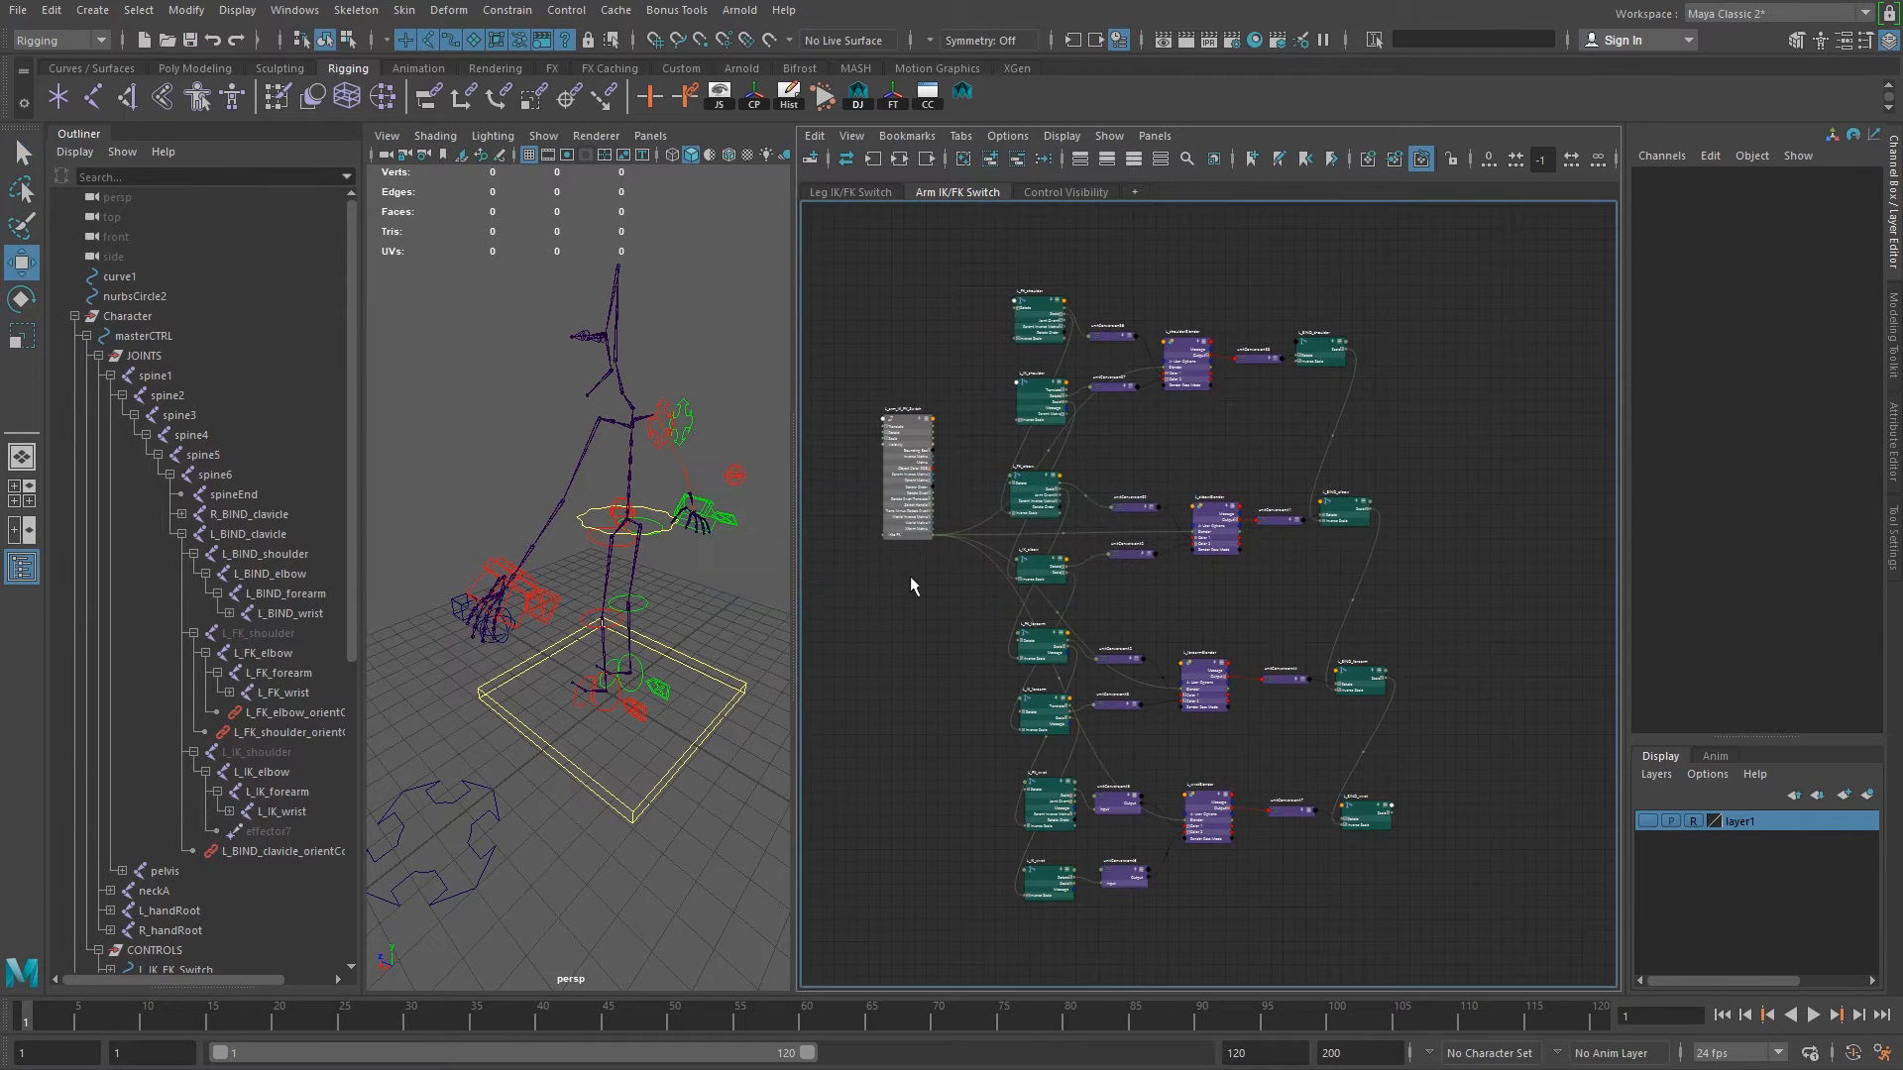
Select the R_arm_IK_FK_Switch control on the character and add it to the Arm IK/FK Switch graph.
left_click_drag(688, 569, 563, 655, "alt")
right_click_drag(563, 655, 628, 691, "alt")
middle_click_drag(628, 691, 655, 535, "alt")
left_click(655, 568)
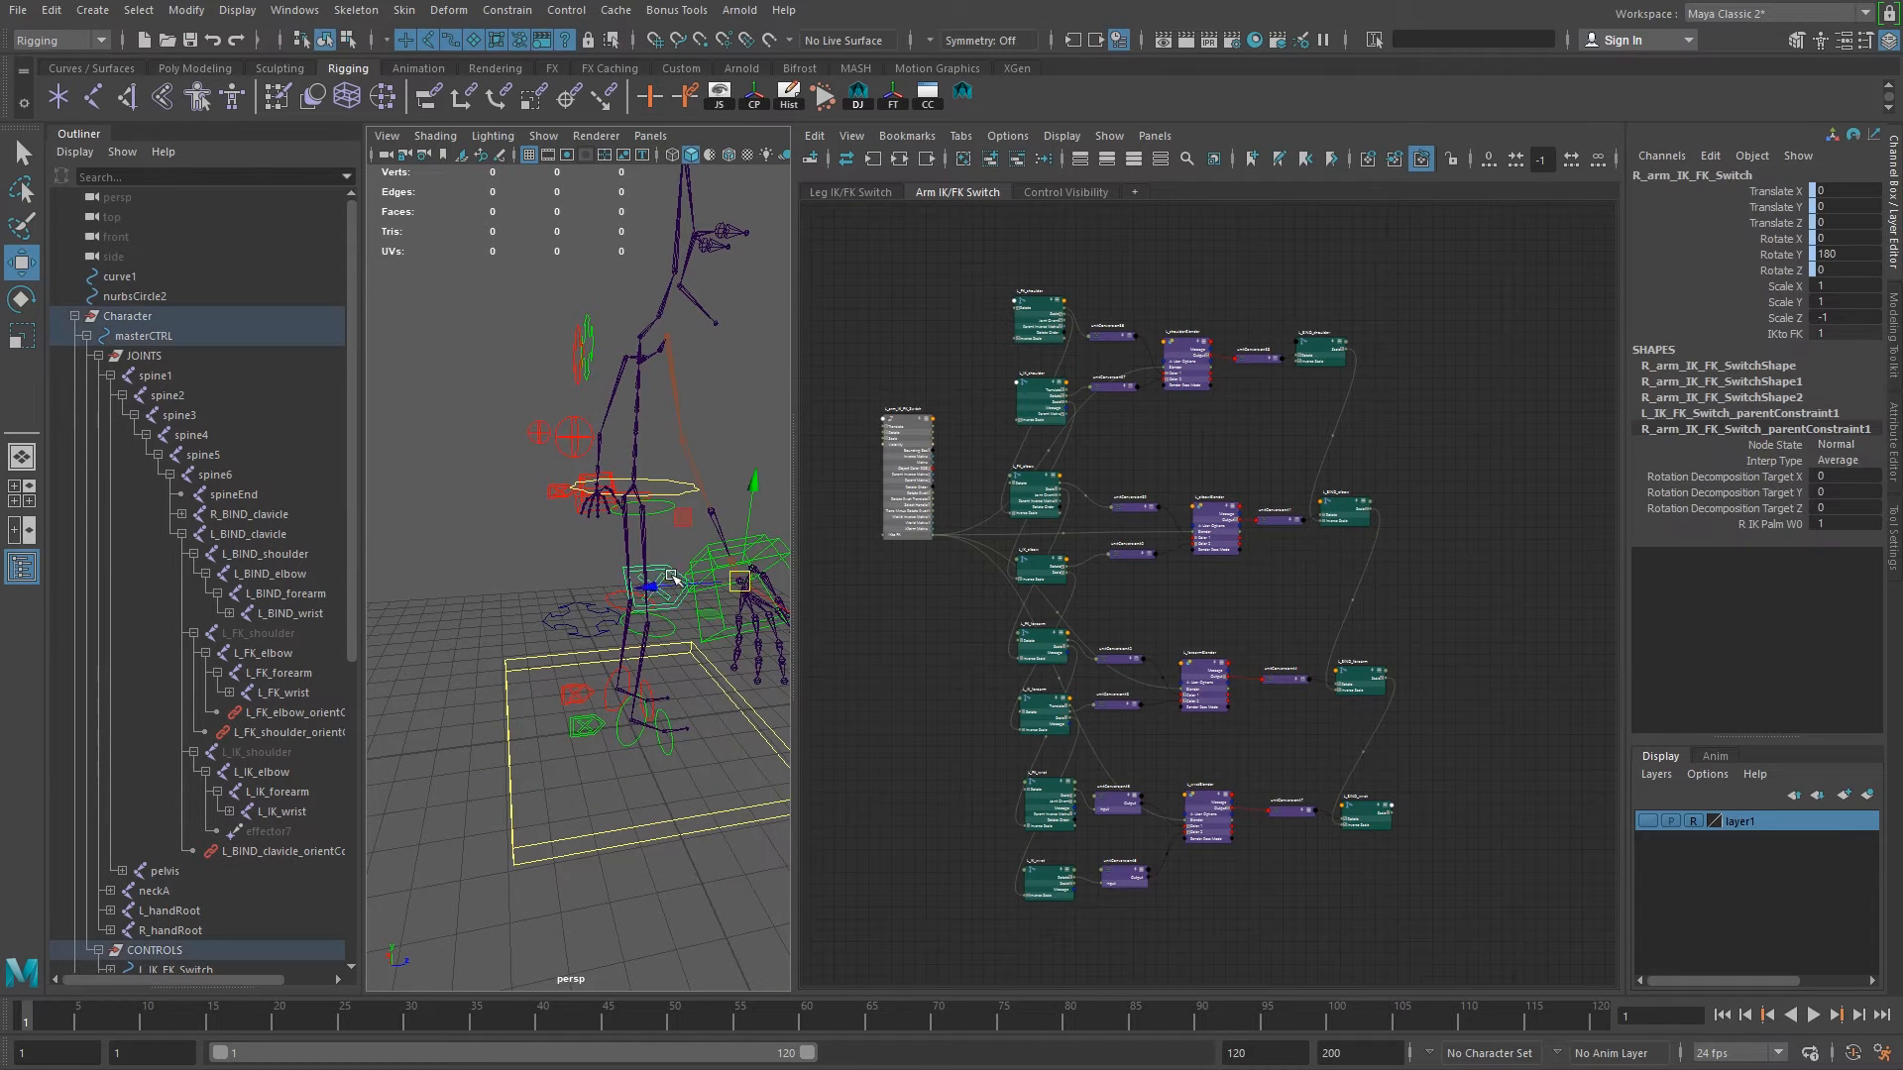
scroll(1370, 496, "down", 3)
left_click_drag(964, 281, 1471, 803)
middle_click_drag(1187, 454, 852, 390, "alt")
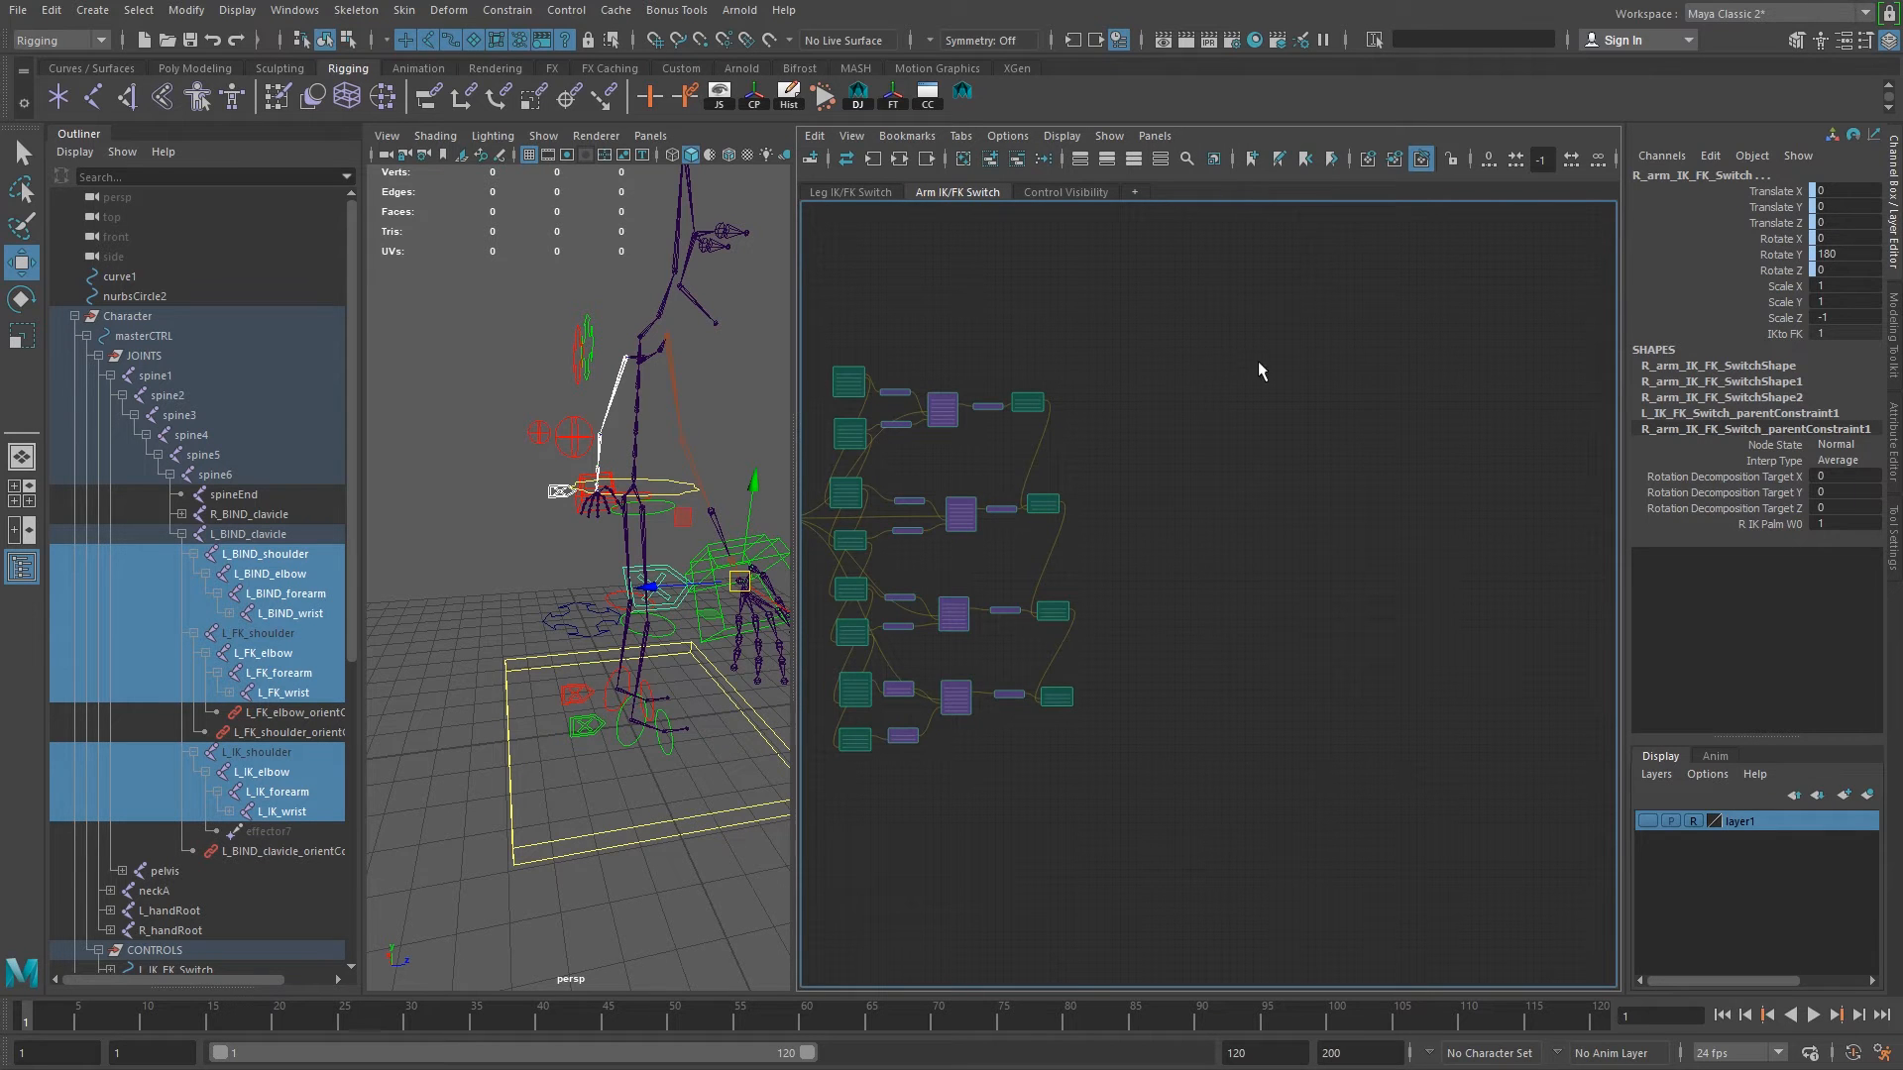
middle_click_drag(846, 424, 892, 389, "alt")
left_click(662, 582)
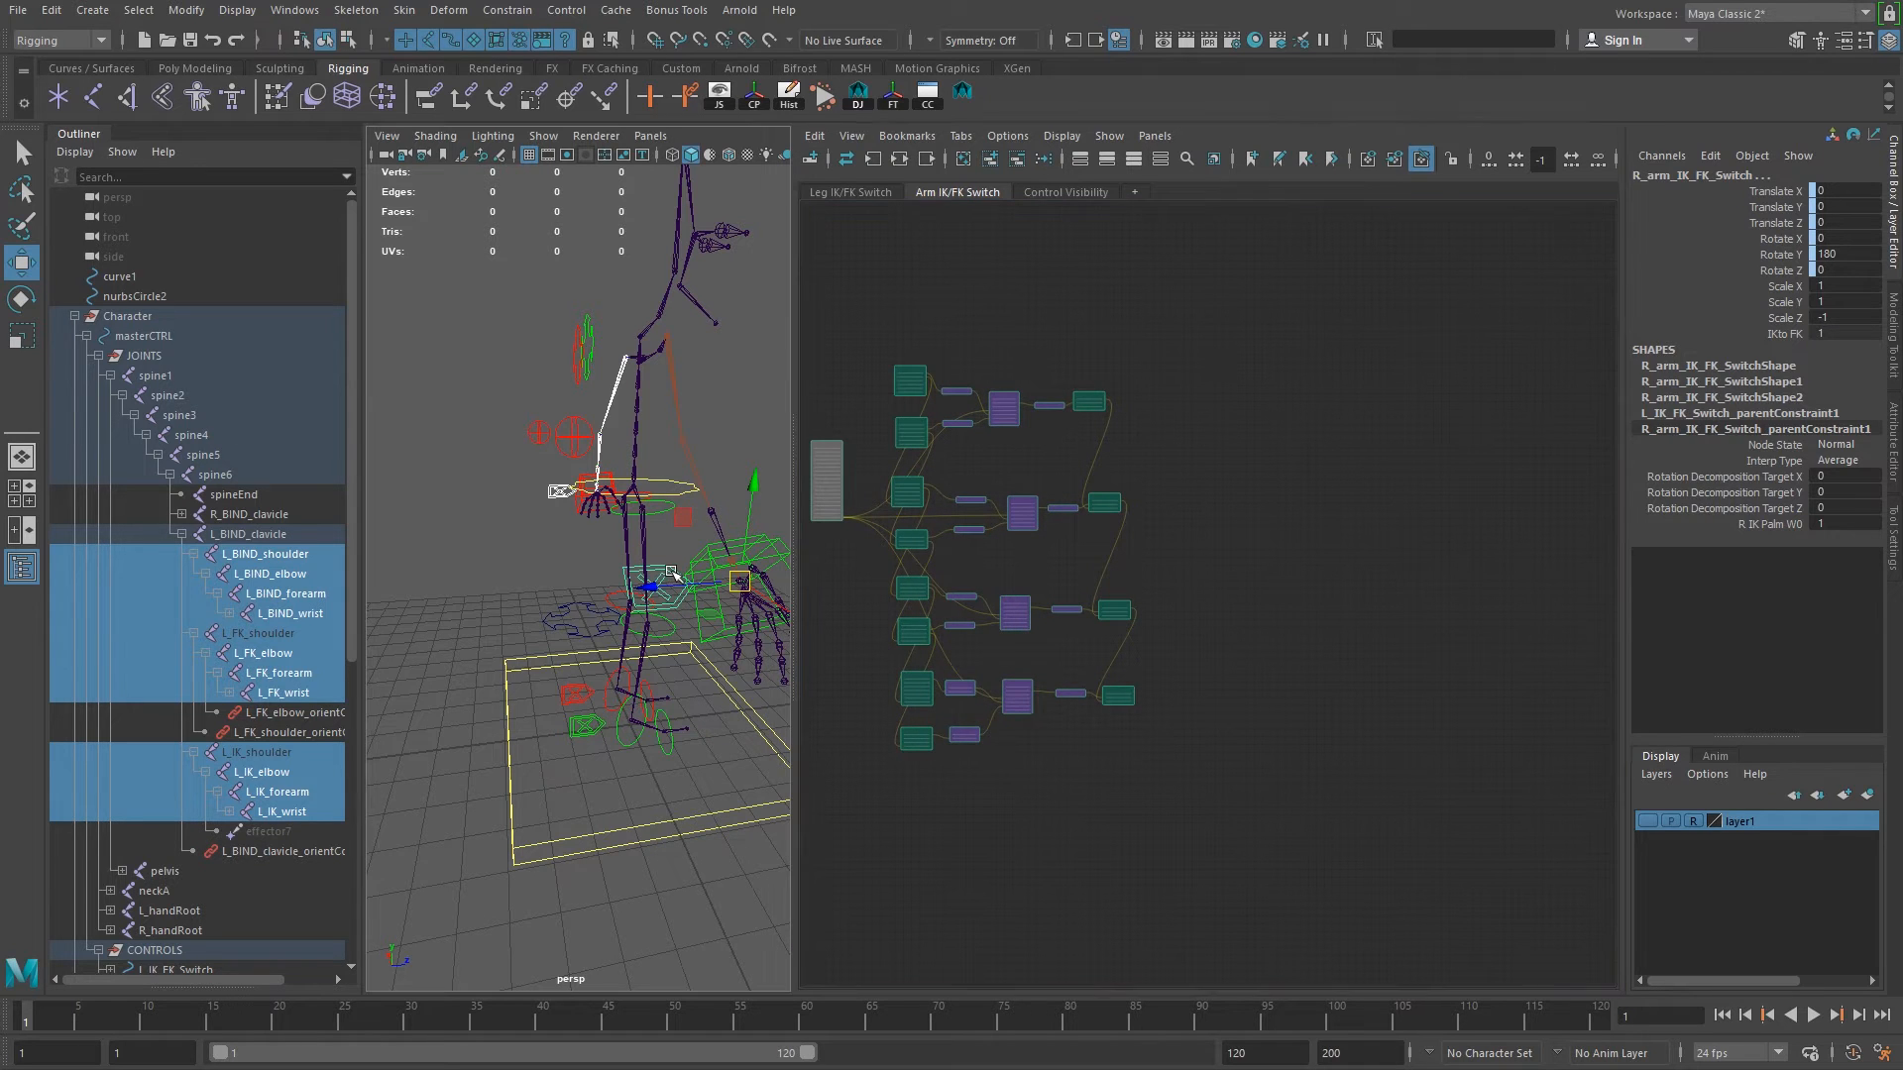
right_click_drag(688, 537, 722, 579, "alt")
middle_click_drag(722, 580, 651, 592, "alt")
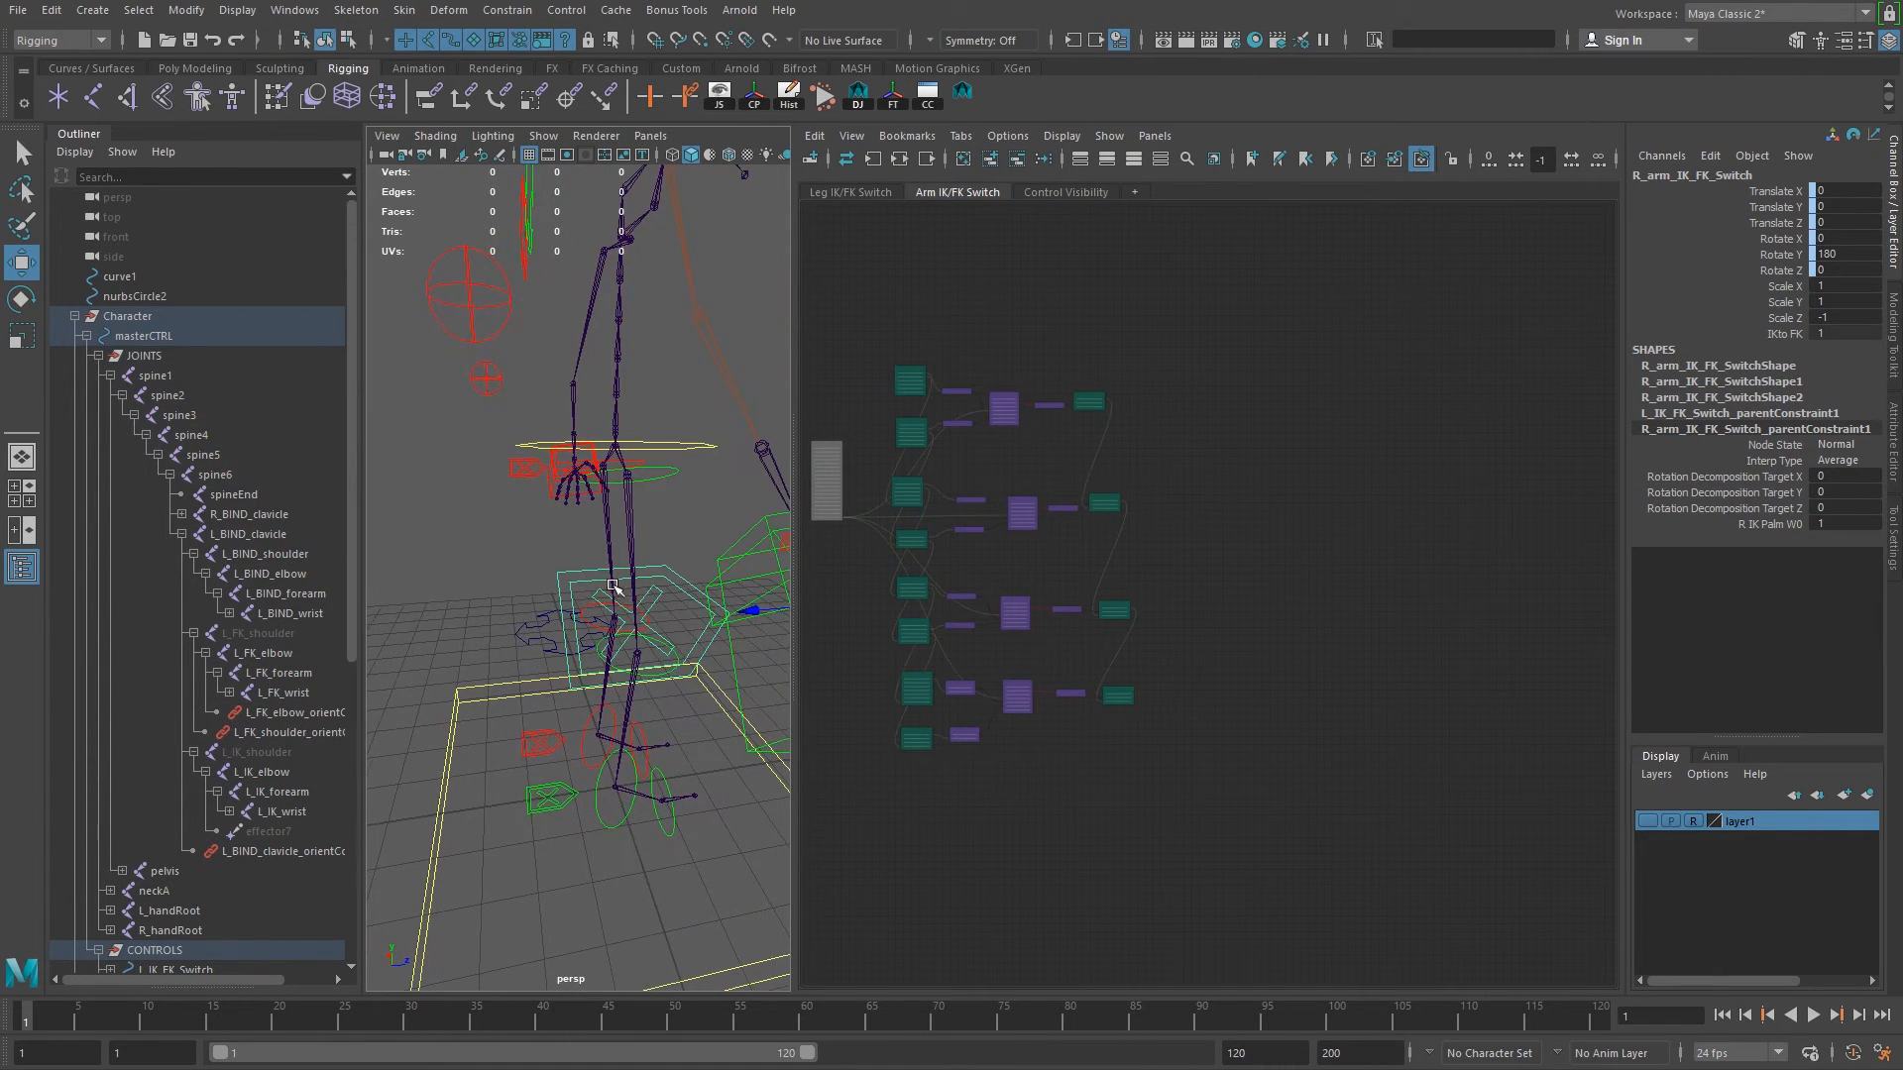
left_click(990, 159)
middle_click_drag(1288, 471, 980, 560, "alt")
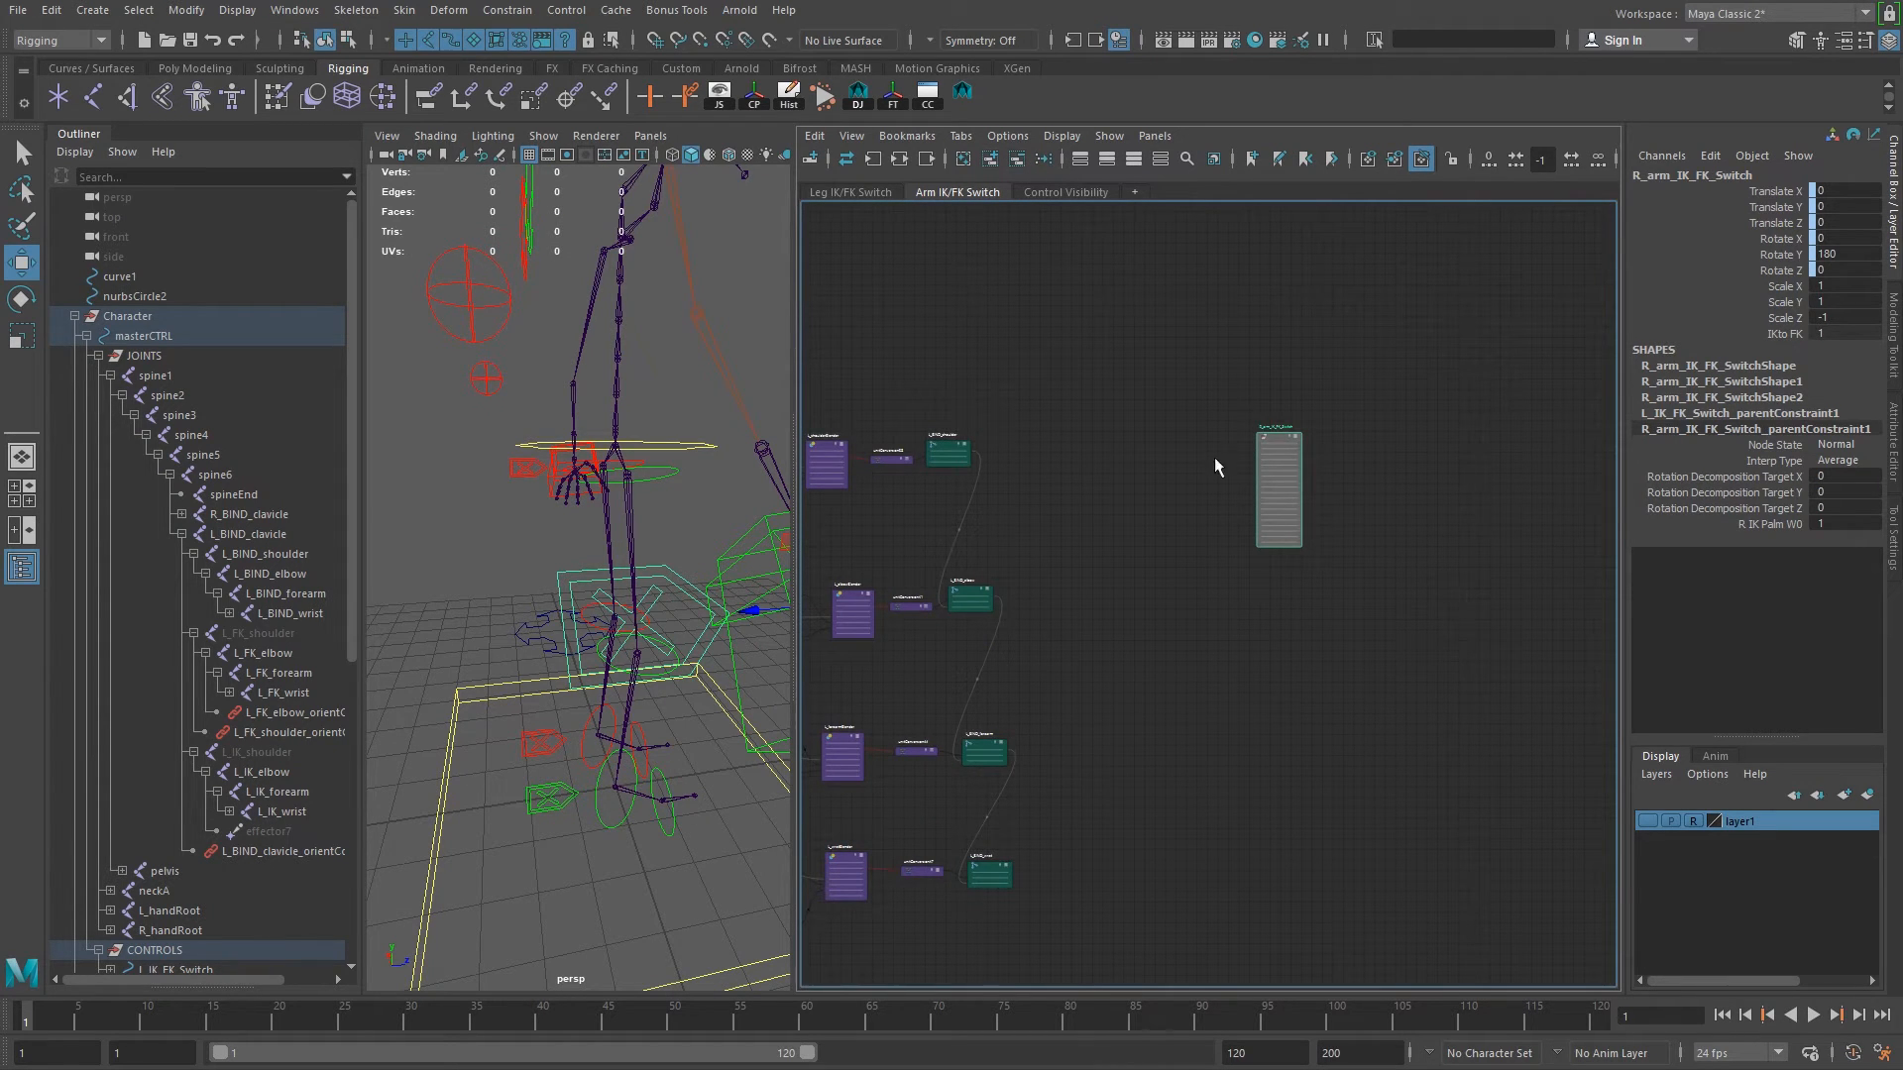
Select the R_BIND_shoulder, R_FK_shoulder and R_IK_shoulder joints and add them to the Arm IK/FK Switch graph.
left_click_drag(571, 560, 607, 662, "alt")
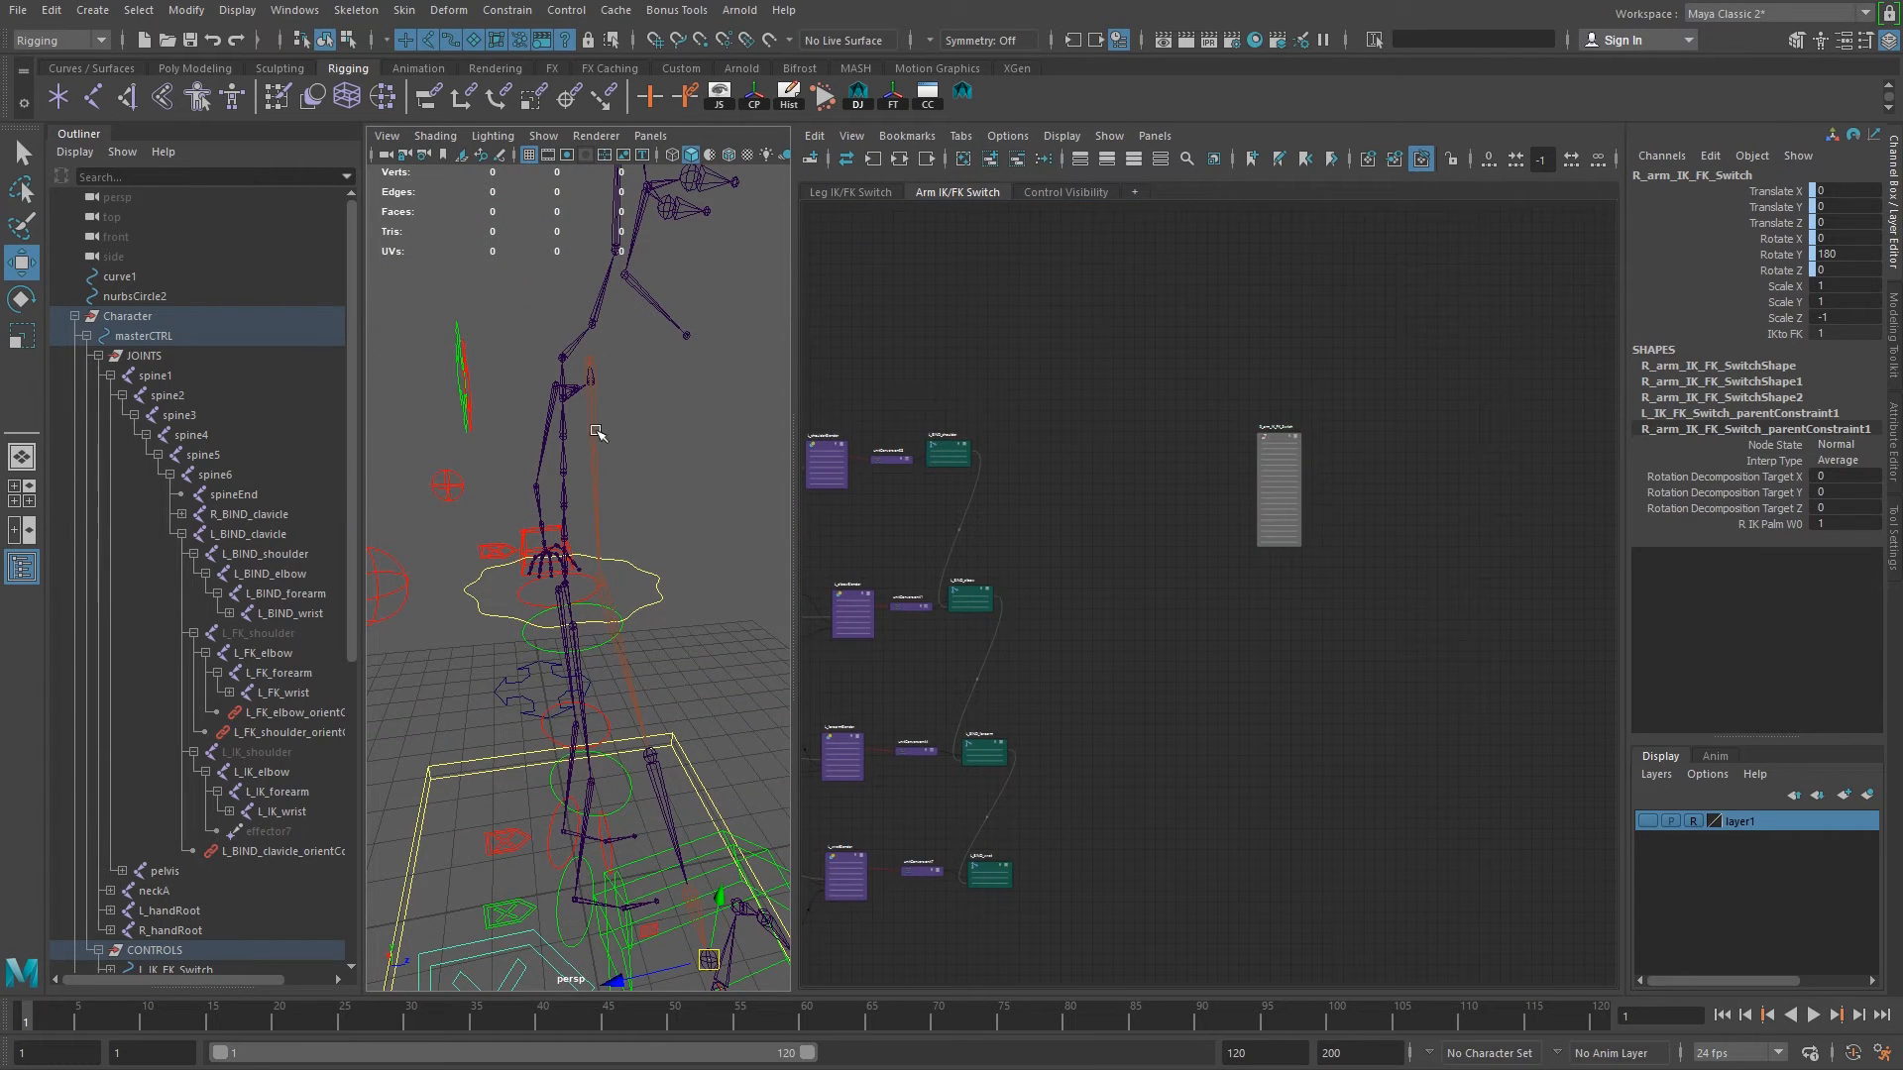
left_click(595, 416)
left_click(181, 514)
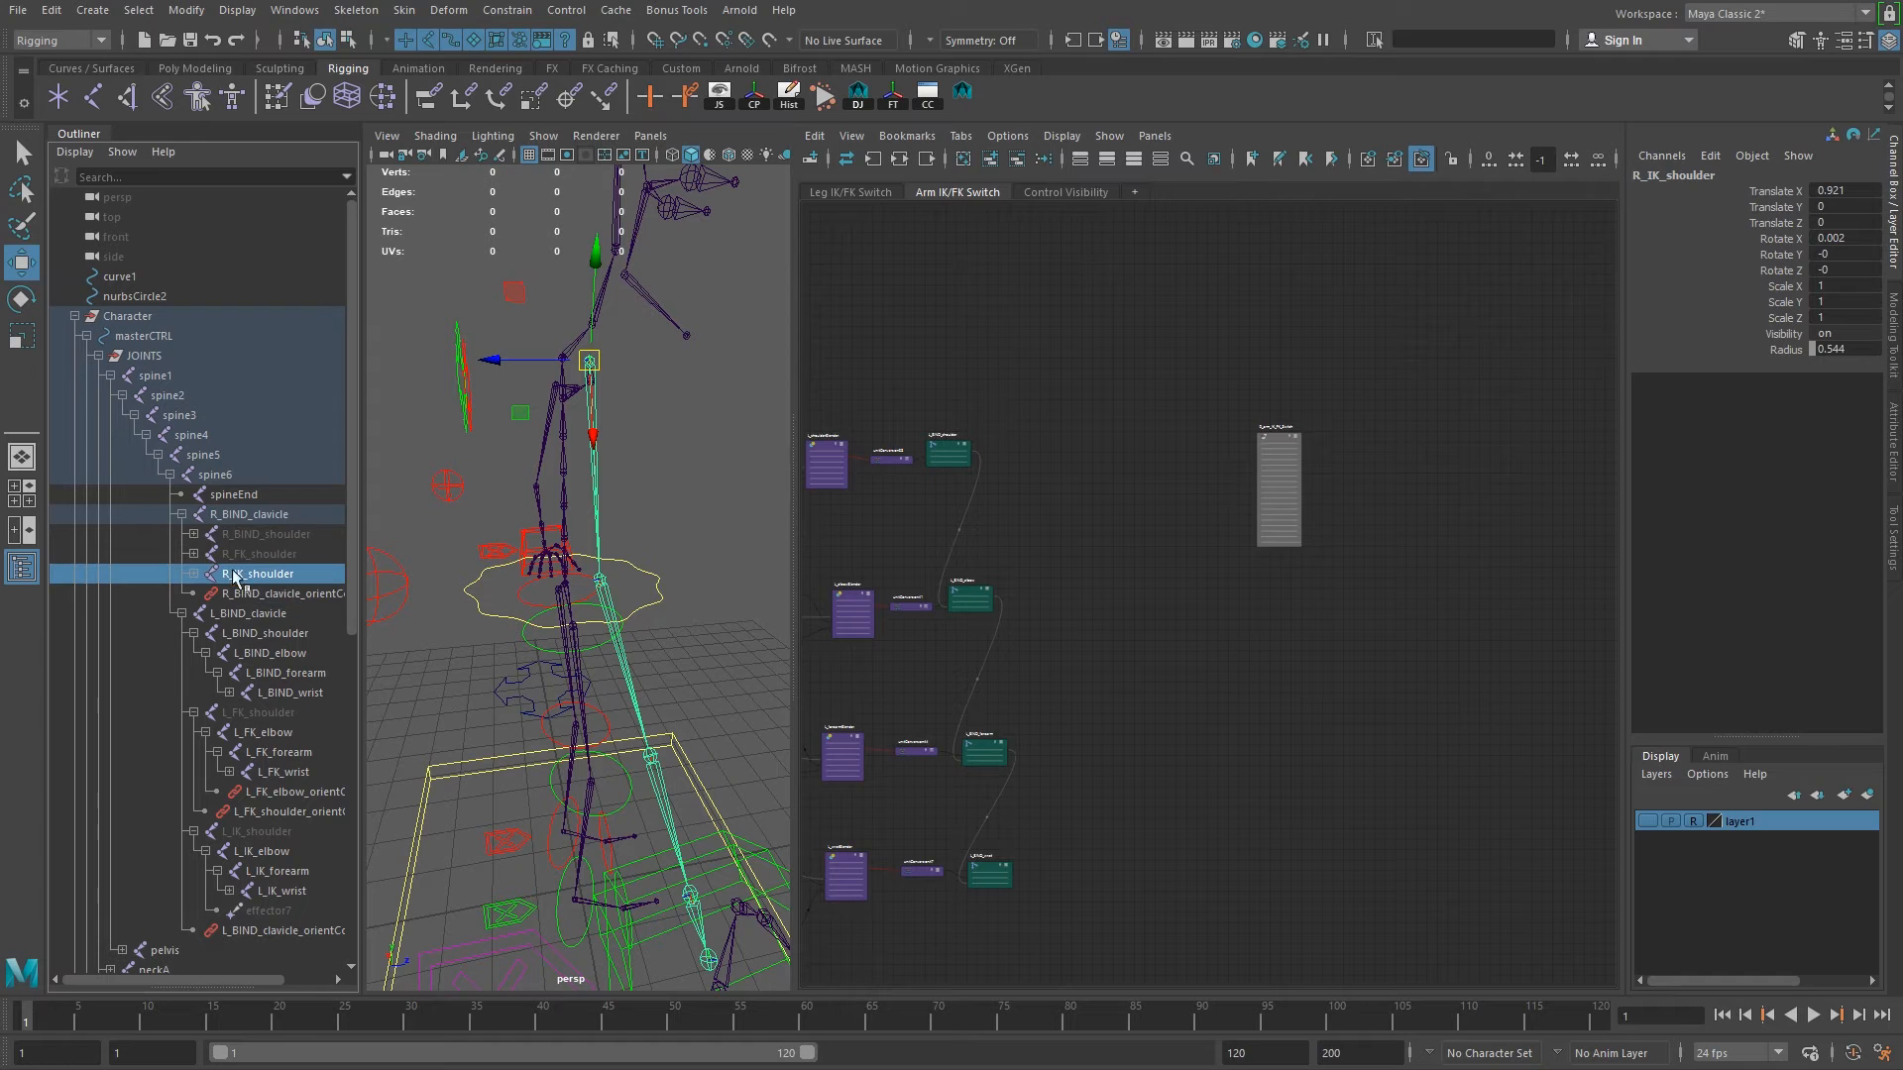
left_click(282, 535)
left_click(276, 575, "shift")
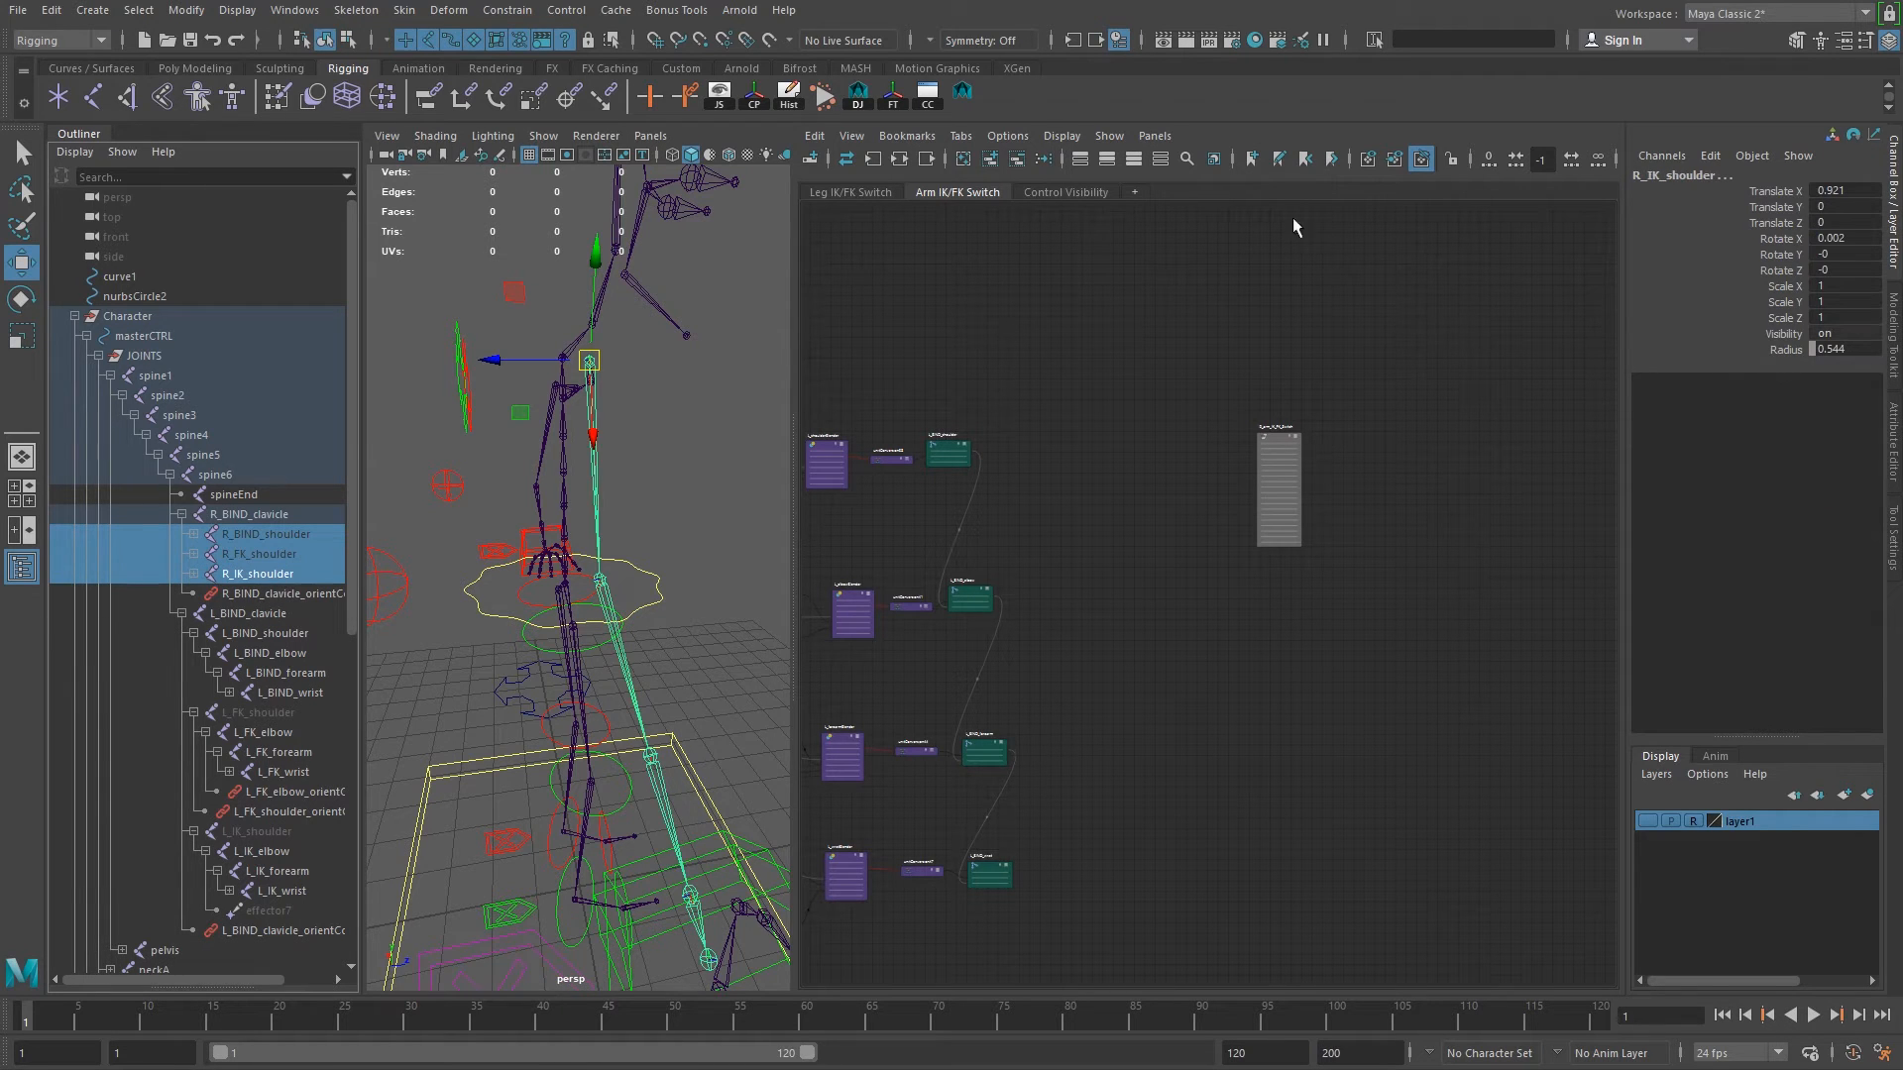
left_click(992, 158)
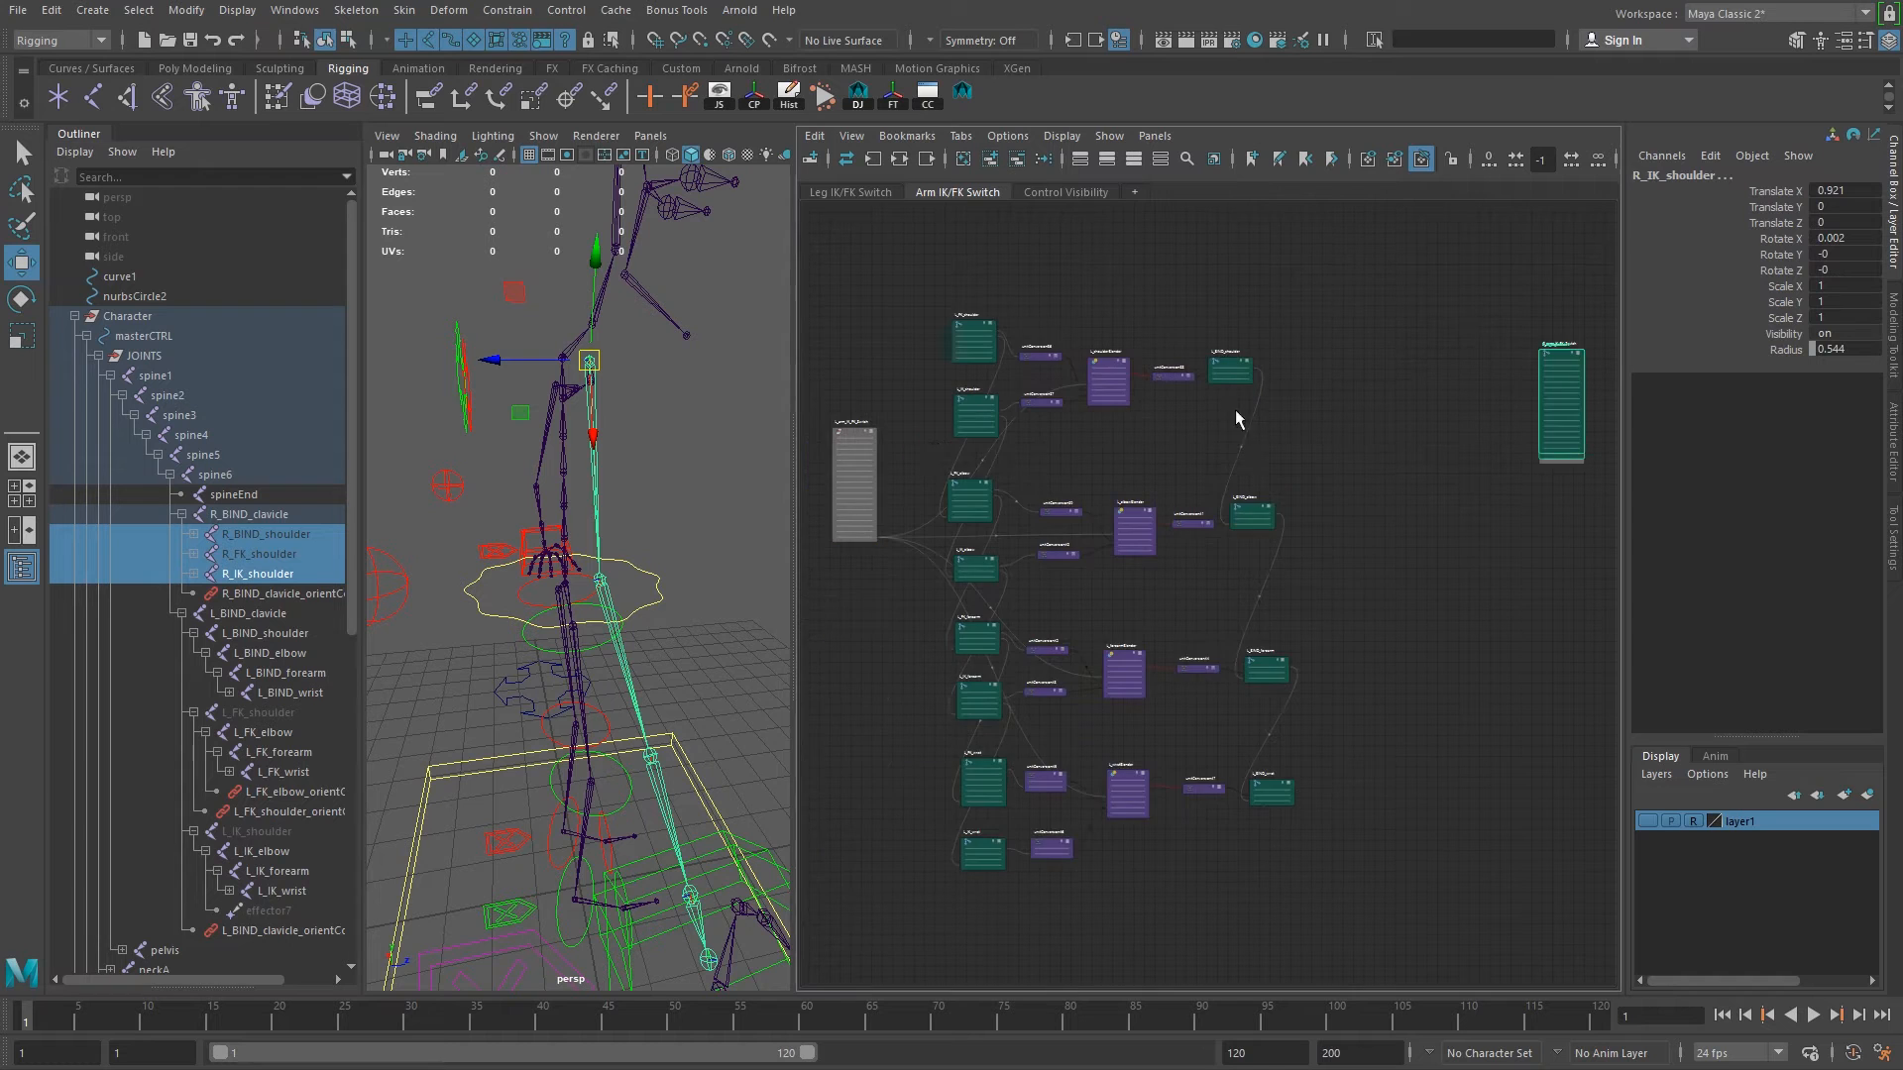
middle_click_drag(1290, 488, 859, 571, "alt")
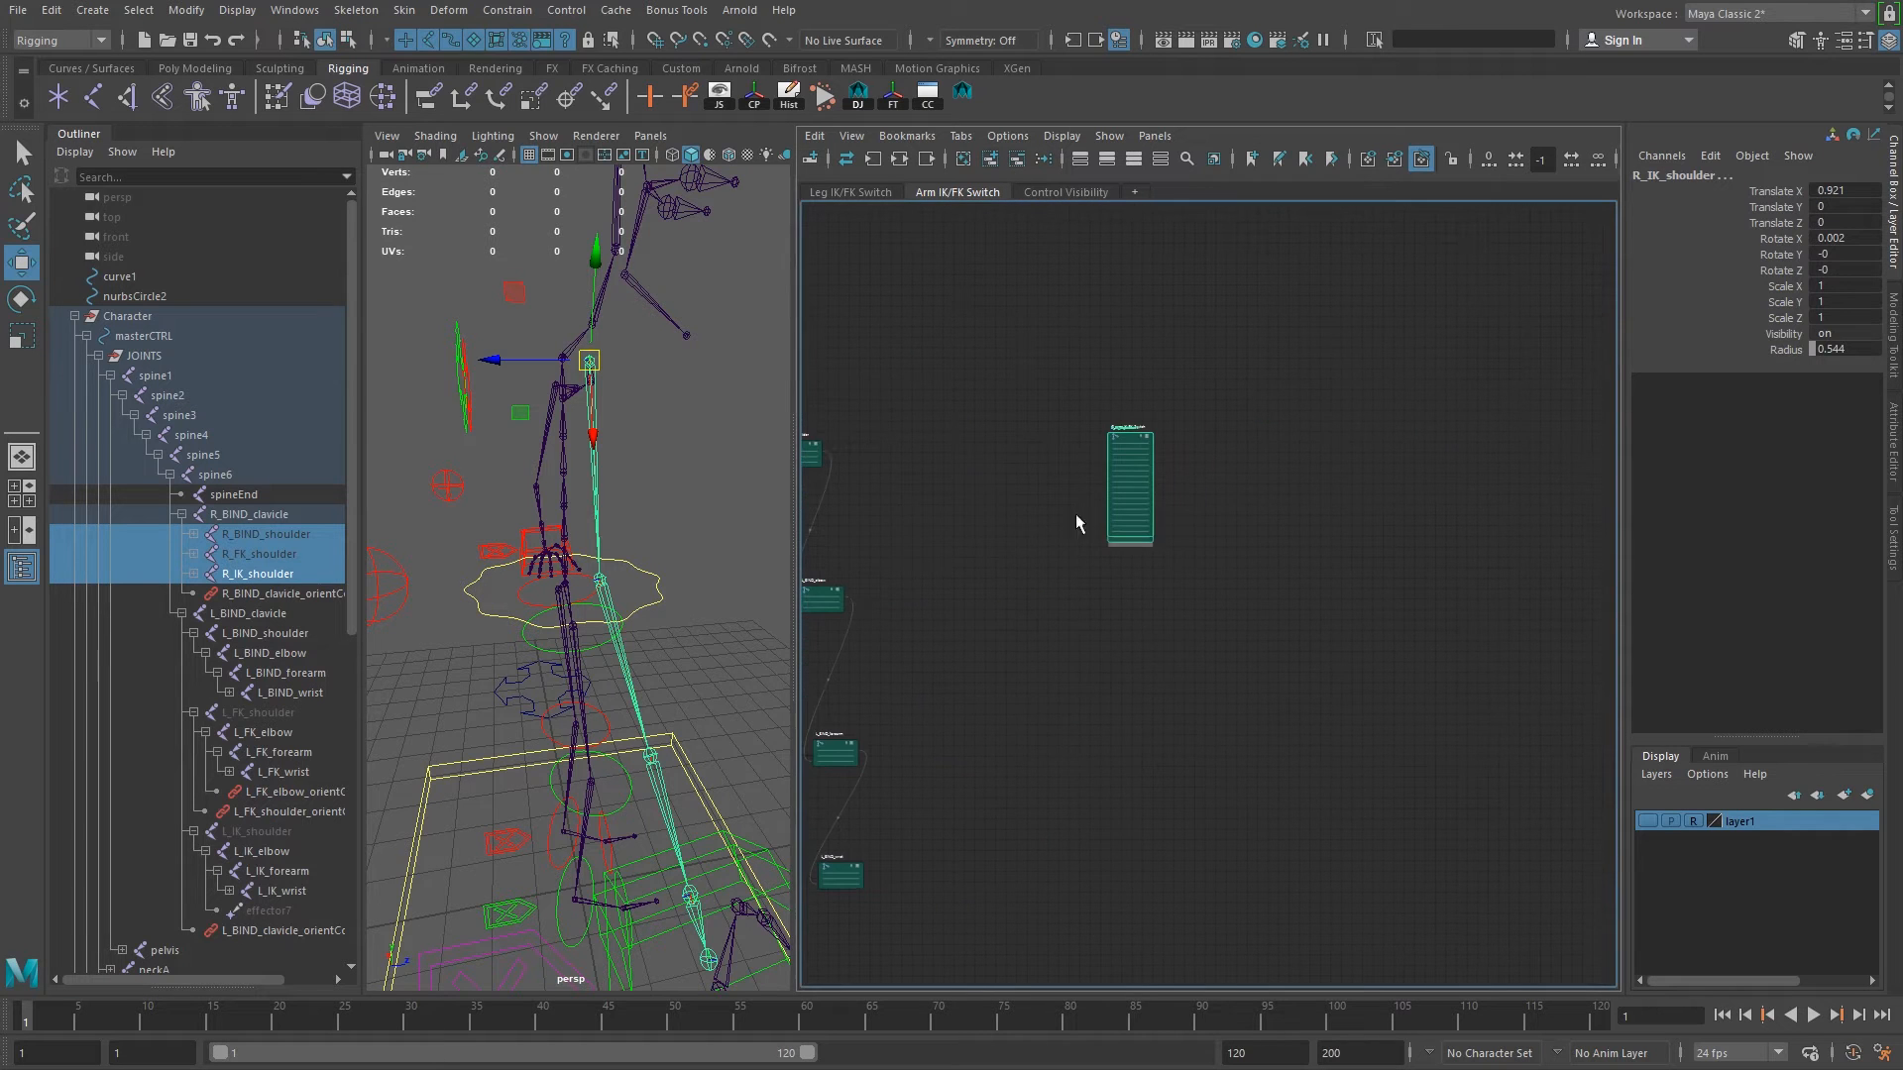
Pull the R_FK_shoulder and R_IK_shoulder nodes out of the stacked right-arm nodes and place them beside the stack.
left_click(1127, 437)
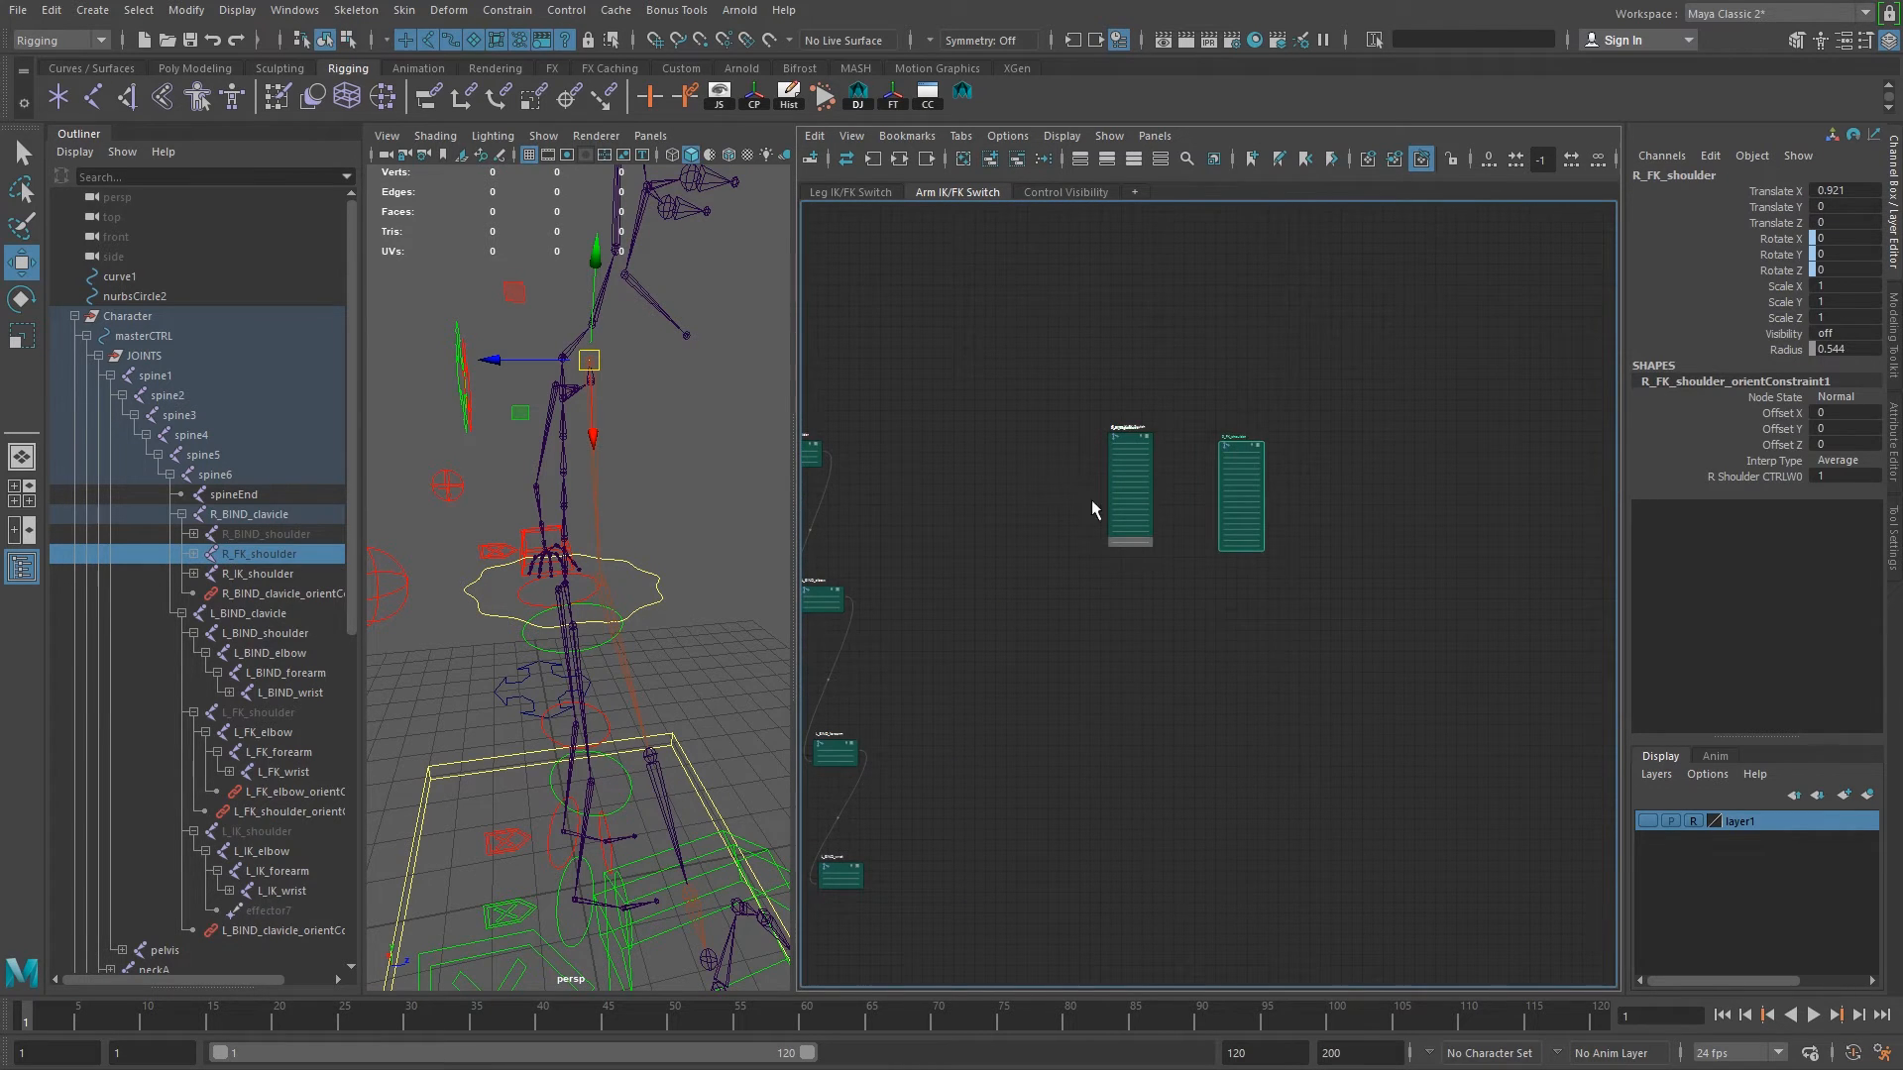
scroll(1091, 500, "up", 2)
middle_click_drag(1216, 506, 1075, 562, "alt")
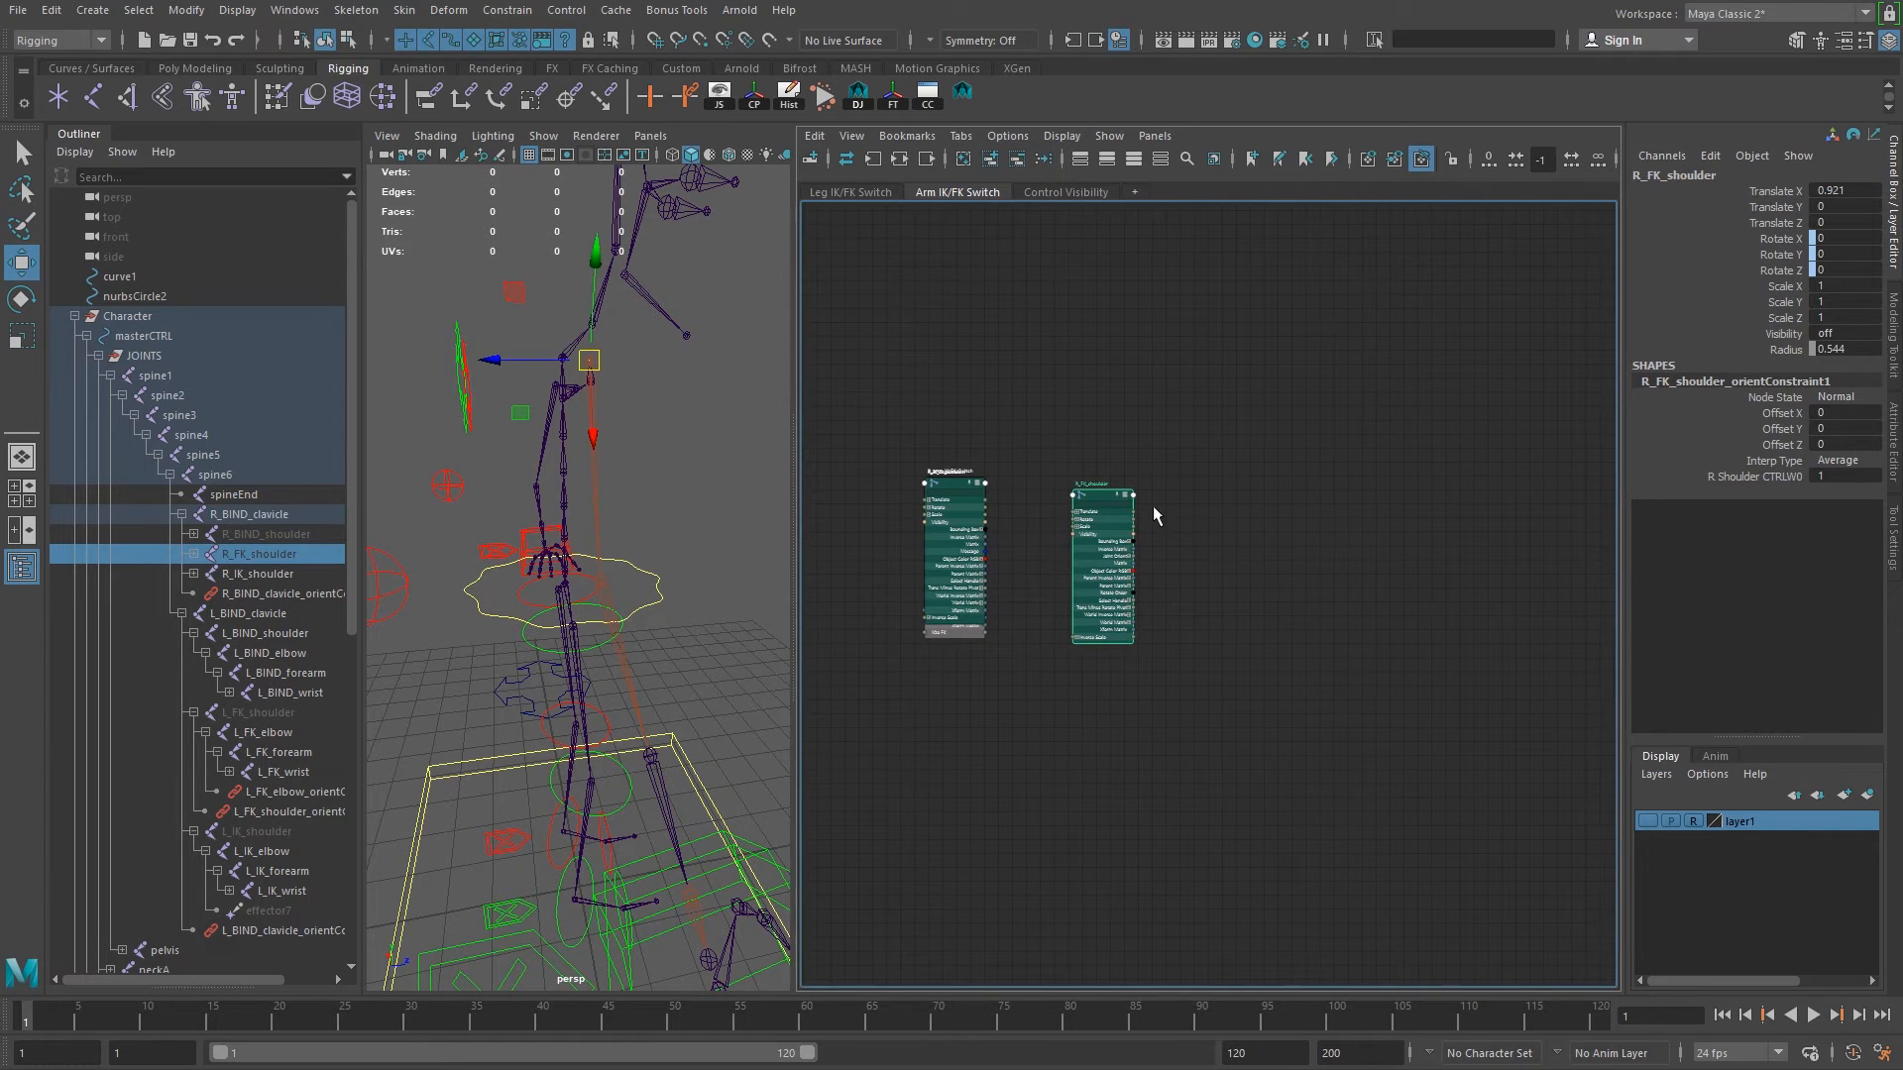
middle_click_drag(1152, 513, 1198, 477, "alt")
right_click_drag(1200, 467, 1160, 567, "alt")
middle_click_drag(1160, 567, 1187, 573, "alt")
left_click_drag(943, 438, 1138, 445)
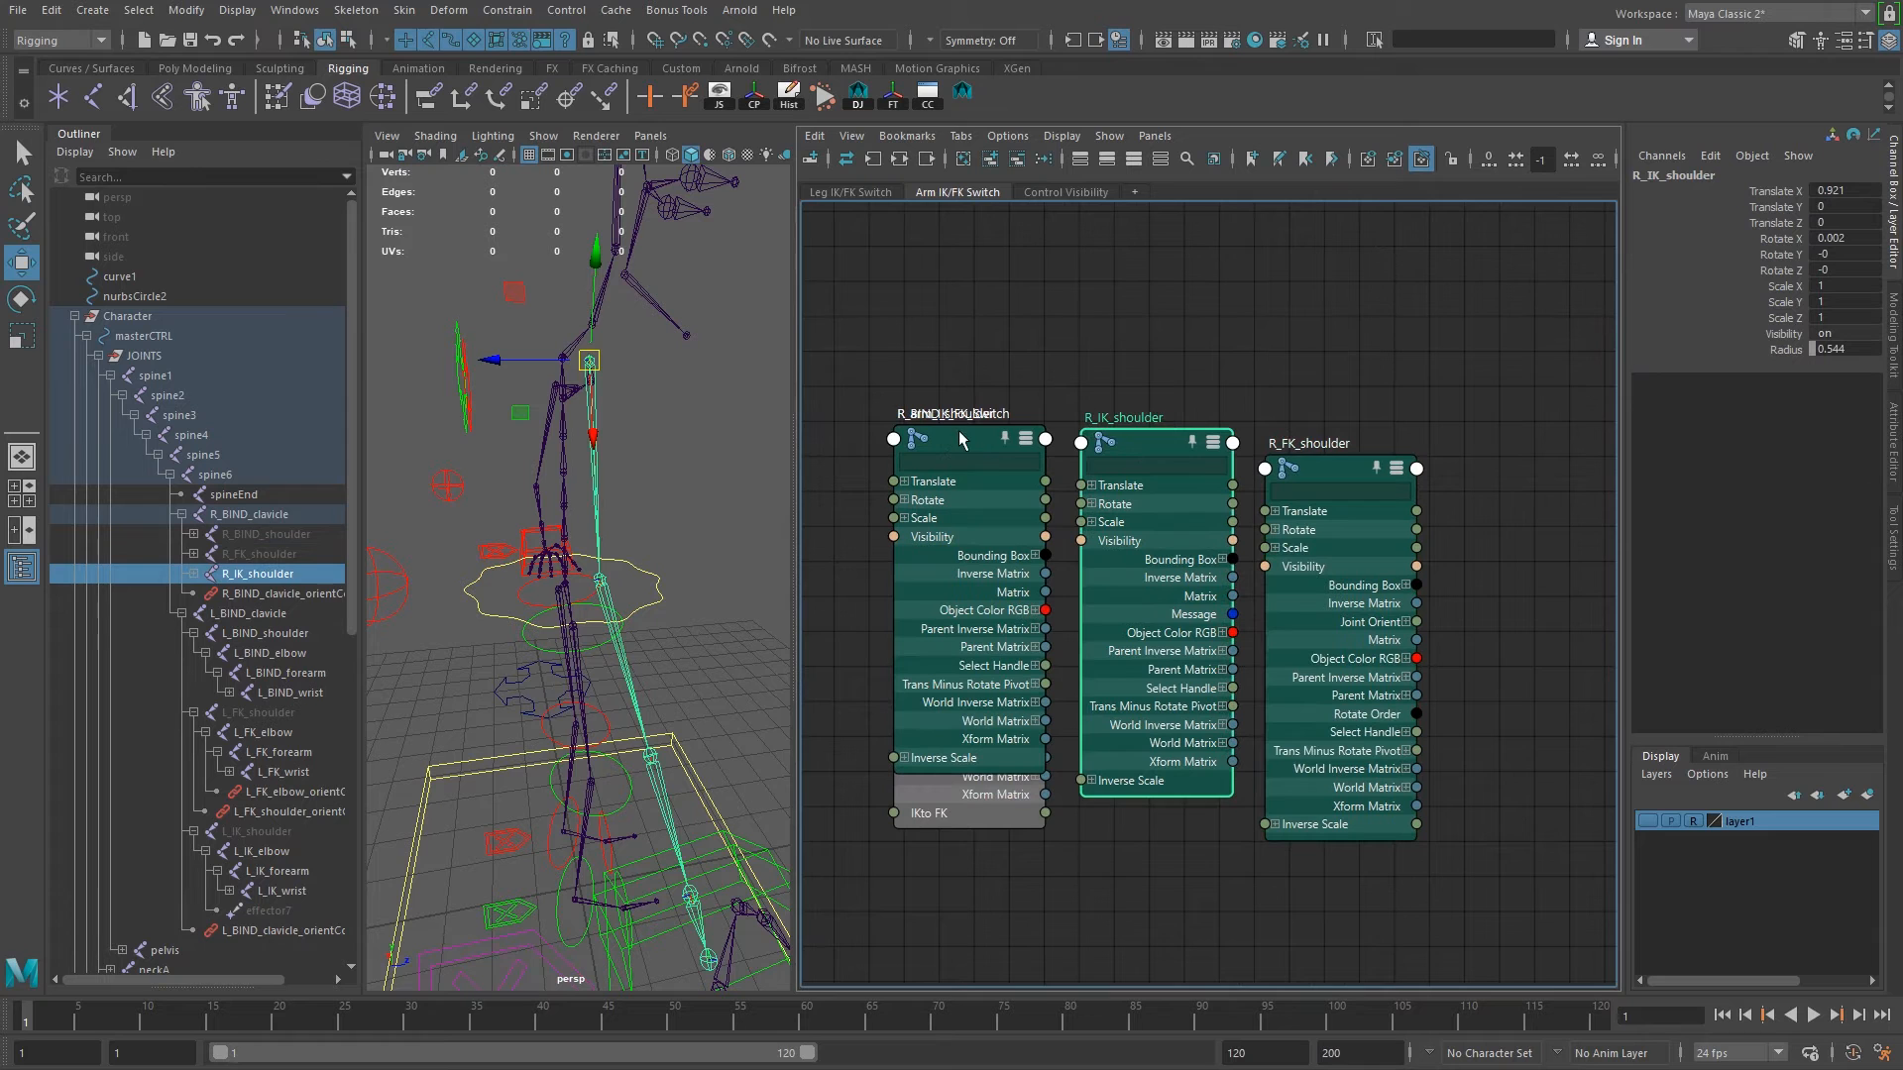
left_click_drag(1323, 474, 1157, 845)
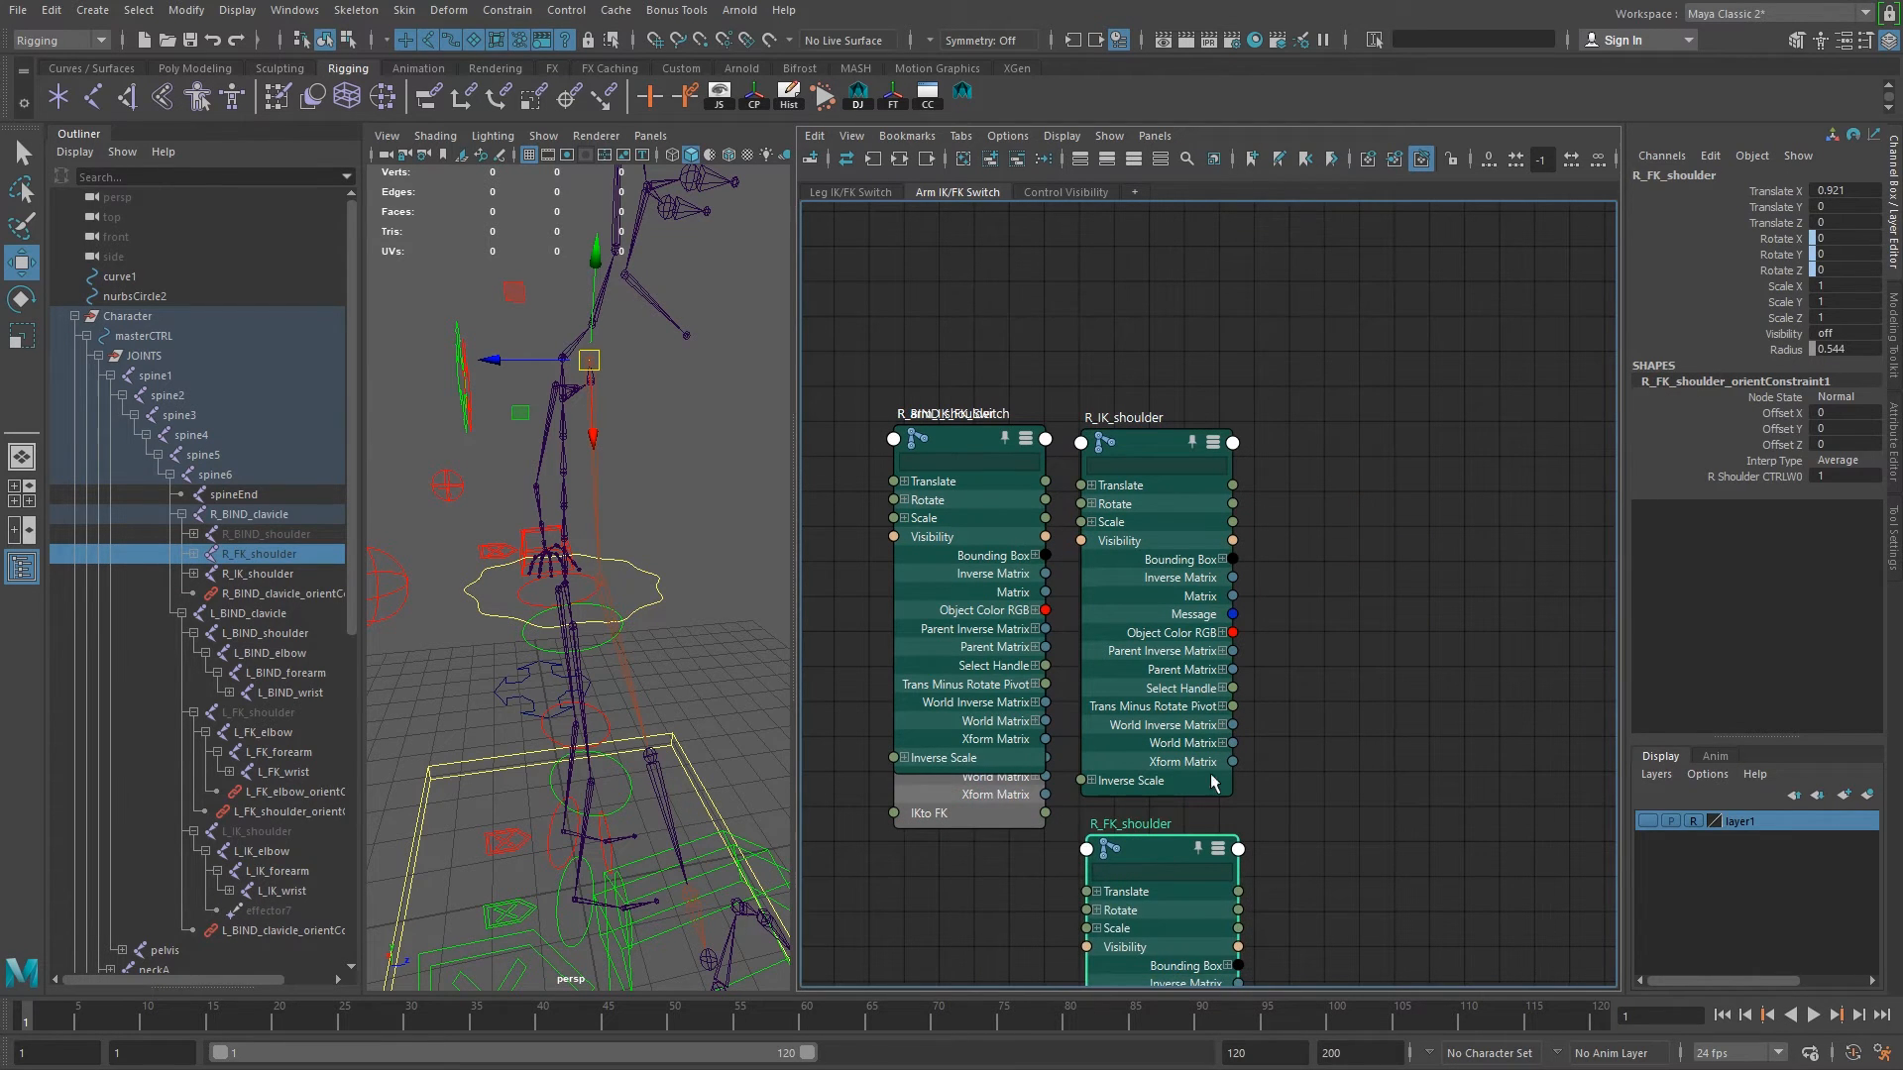
Arrange R_FK_shoulder above R_IK_shoulder in one column to the right of the remaining stacked nodes.
middle_click_drag(1271, 691, 1270, 680, "alt")
scroll(1356, 697, "down", 5)
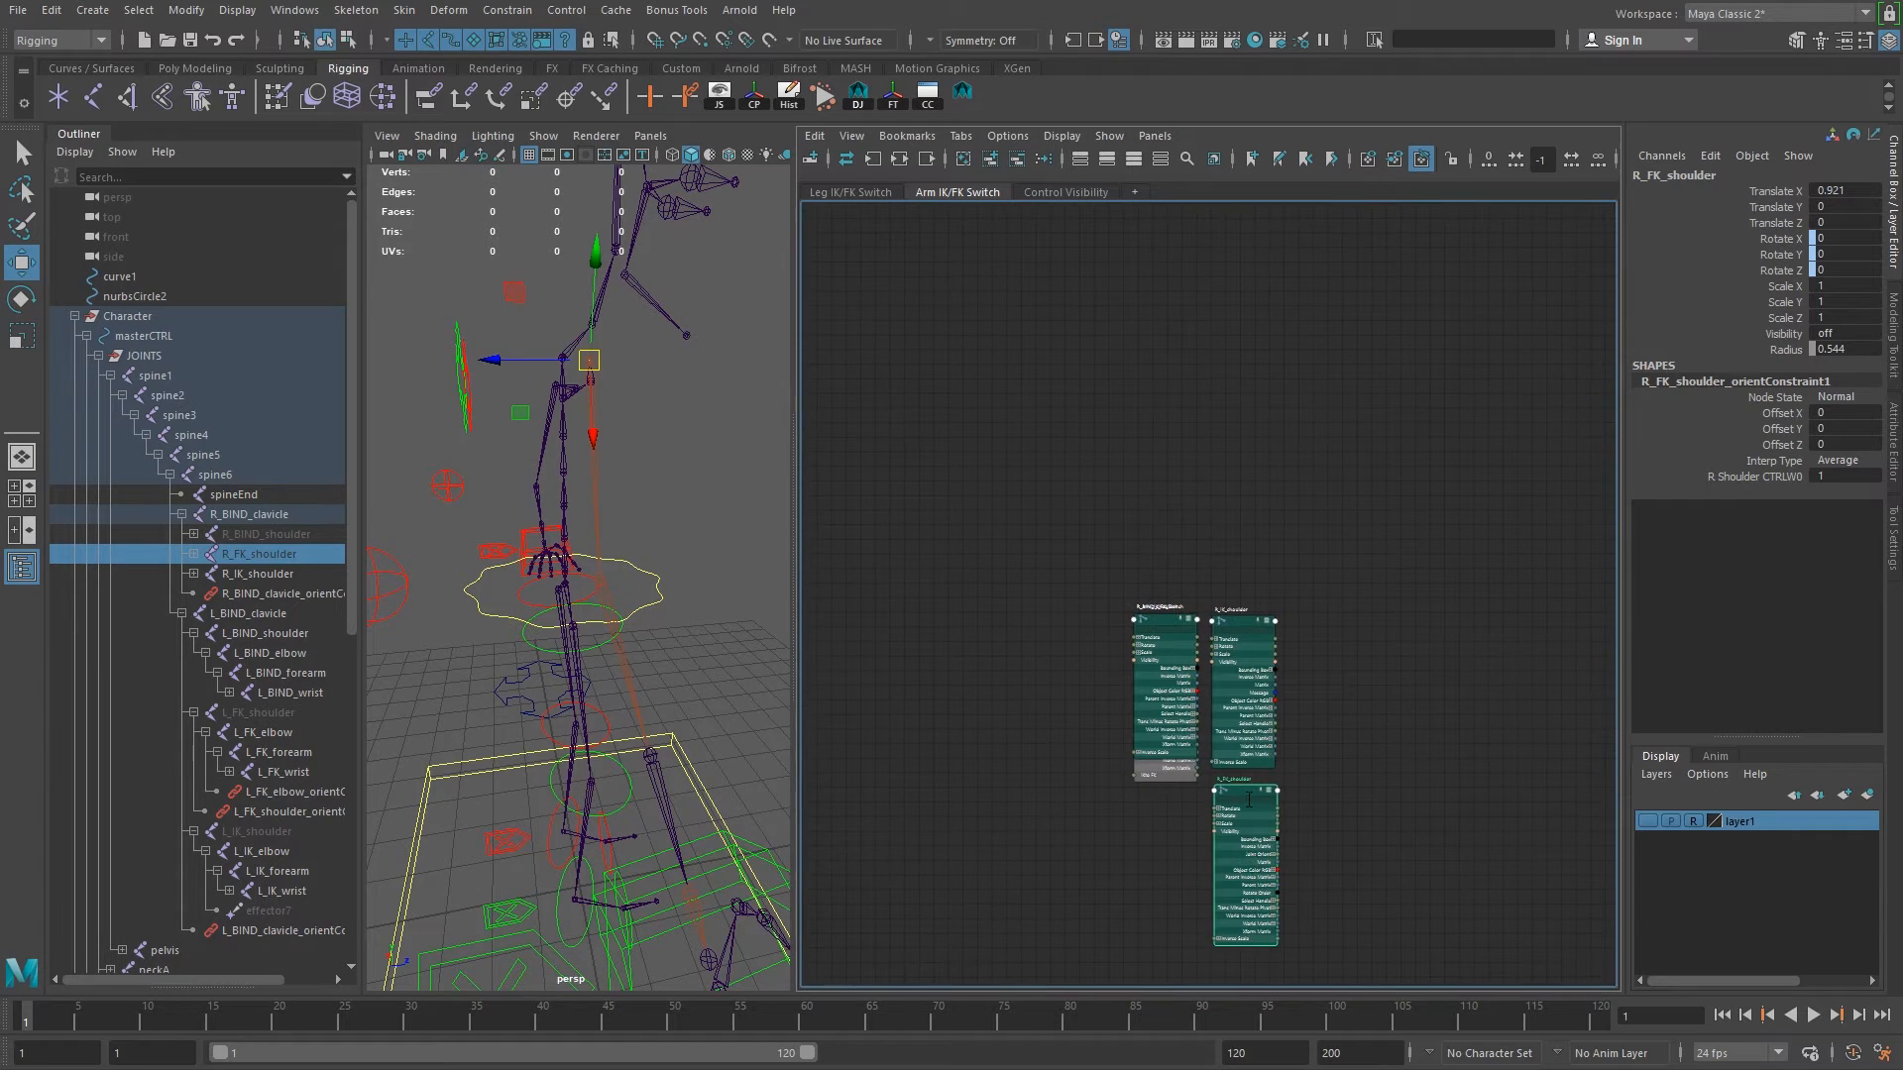
left_click_drag(1245, 796, 1289, 755)
left_click_drag(1286, 489, 1307, 711, "shift")
right_click_drag(1369, 730, 1089, 664, "alt")
left_click_drag(1343, 662, 1317, 637)
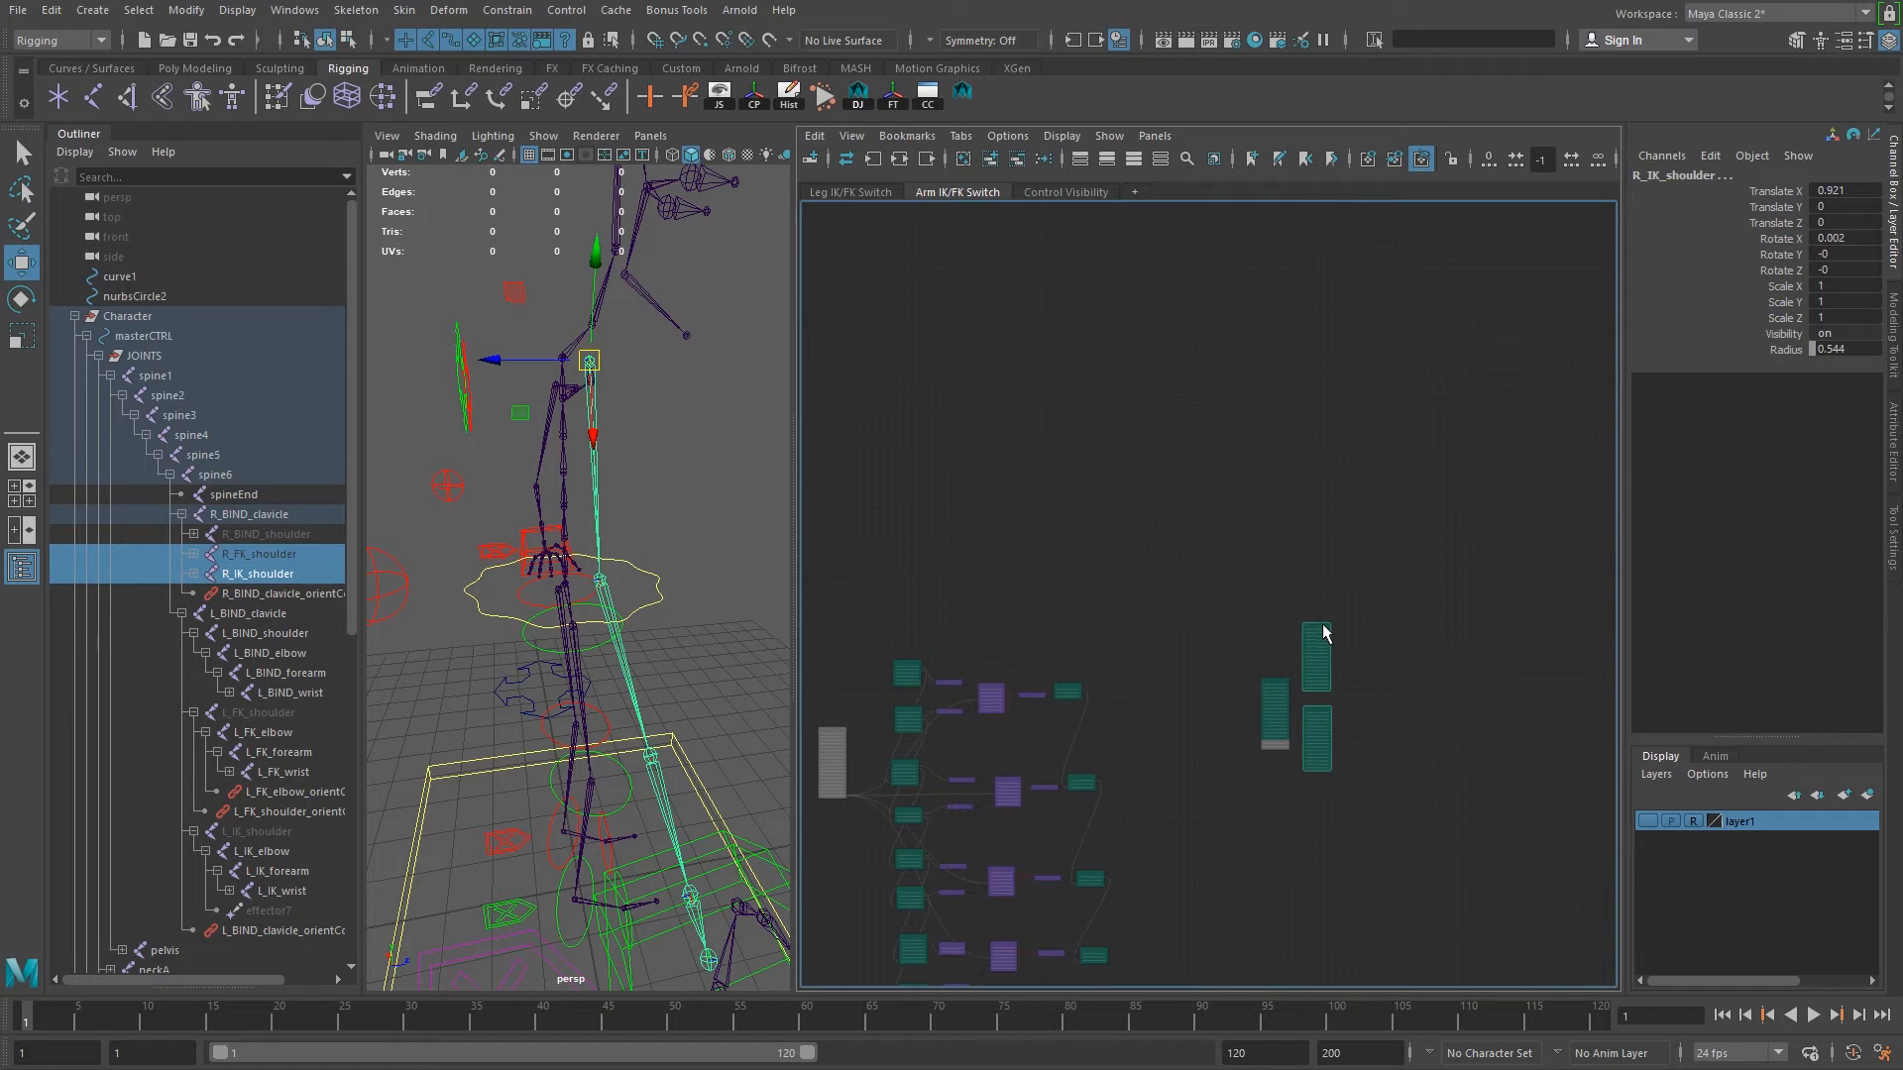
Move R_BIND_shoulder far to the right of the FK and IK shoulder nodes and shift R_arm_IK_FK_Switch slightly further left.
key("f")
left_click_drag(1054, 545, 1577, 531)
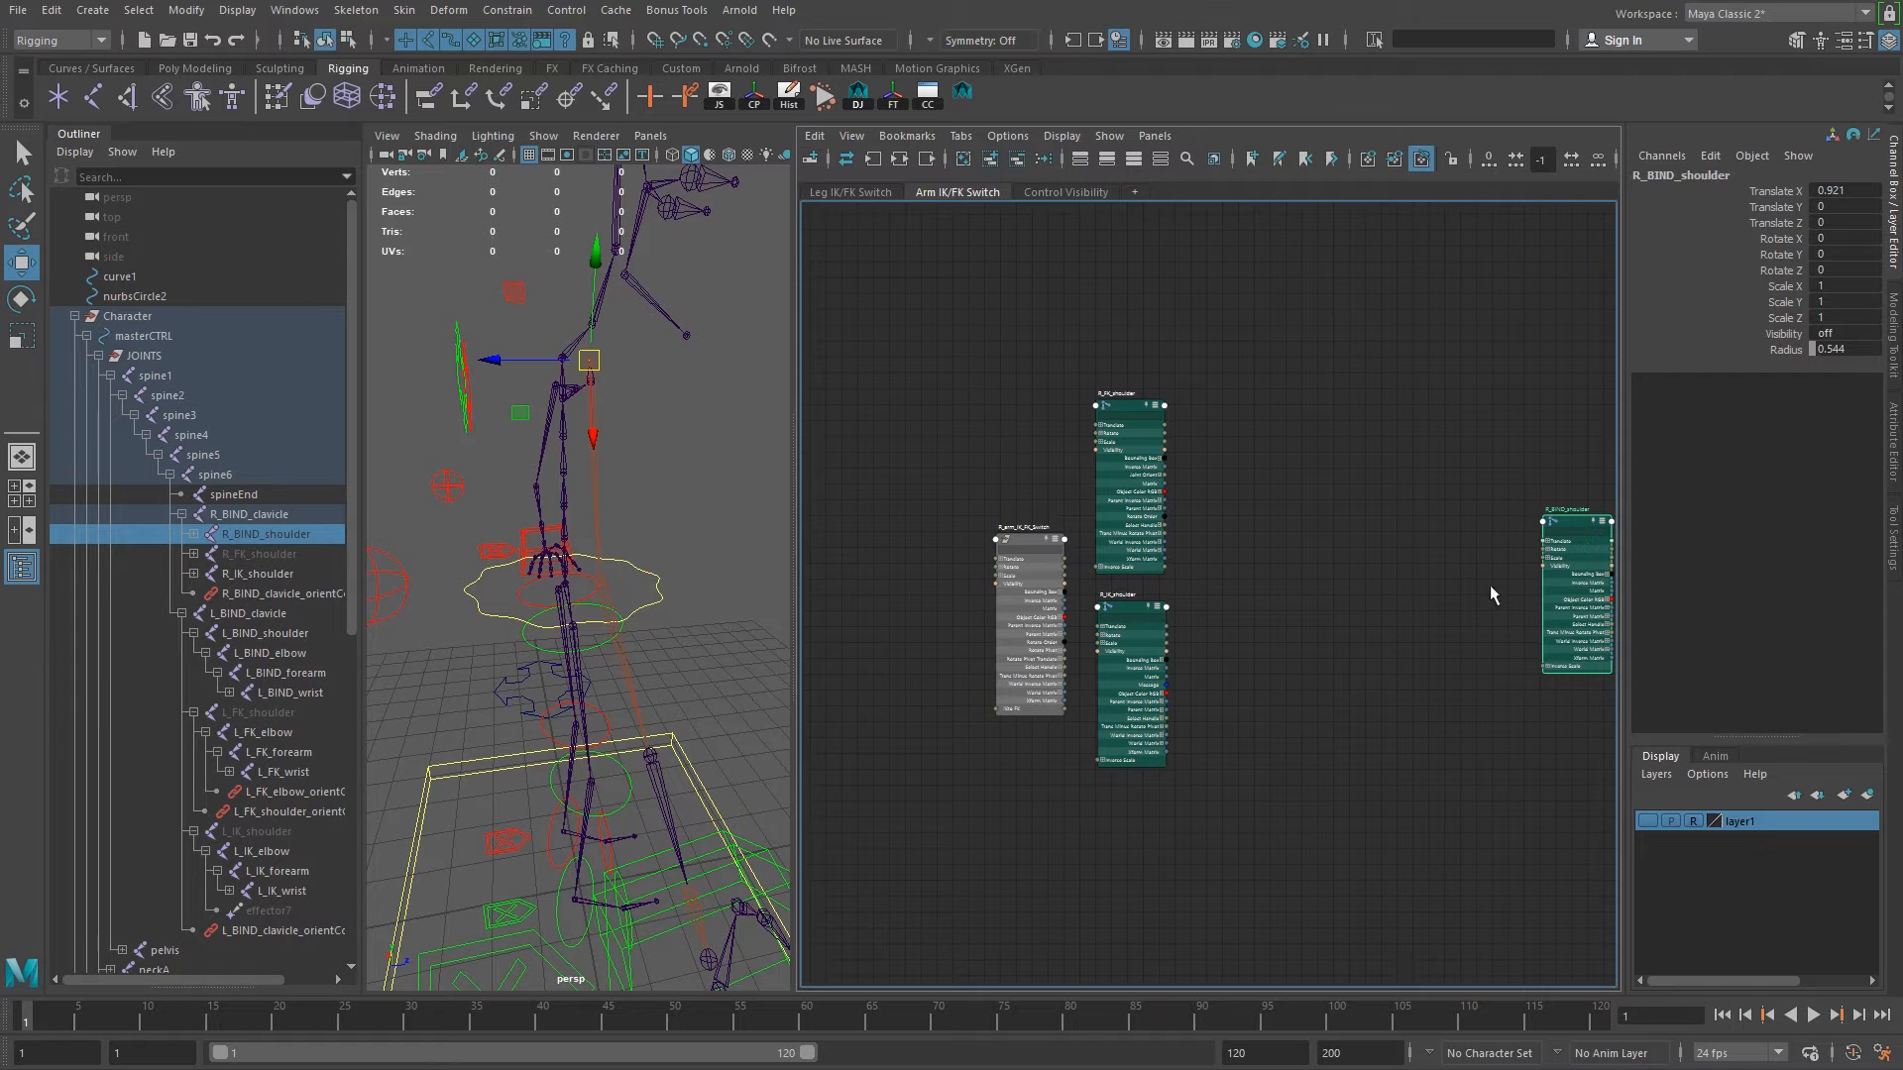
left_click_drag(1019, 540, 982, 508)
Duplicate the L_shoulderBlender node from the left arm network.
middle_click_drag(1146, 649, 1389, 612, "alt")
scroll(1407, 625, "down", 2)
middle_click_drag(1112, 637, 1278, 645, "alt")
left_click(966, 553)
right_click_drag(913, 592, 991, 617, "alt")
middle_click_drag(1239, 691, 989, 729, "alt")
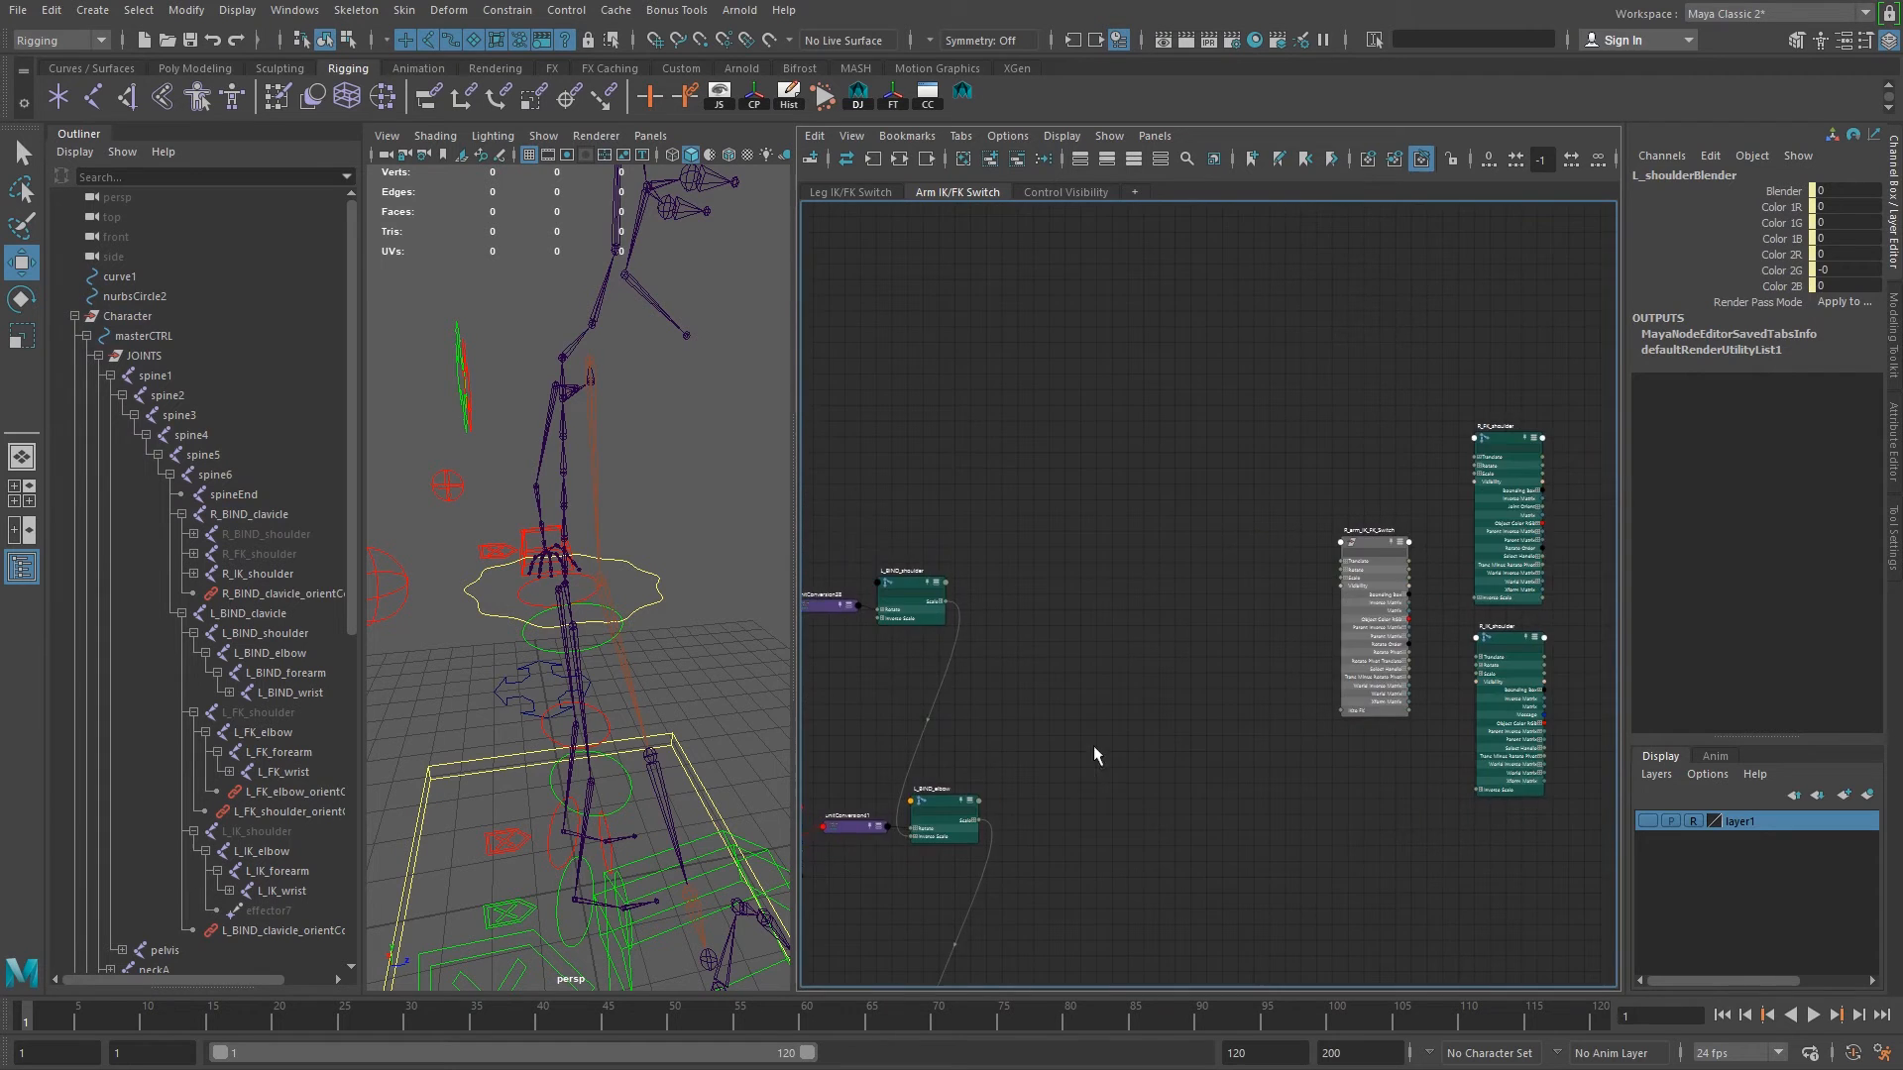
right_click_drag(1186, 748, 1091, 701, "alt")
key("ctrl+d")
Place the duplicated shoulder blender between the right FK/IK shoulder nodes and R_BIND_shoulder.
middle_click_drag(968, 687, 698, 701, "alt")
right_click_drag(1118, 702, 1221, 745, "alt")
middle_click_drag(1200, 660, 1018, 680, "alt")
left_click_drag(940, 622, 1328, 629)
middle_click_drag(1370, 669, 1304, 658, "alt")
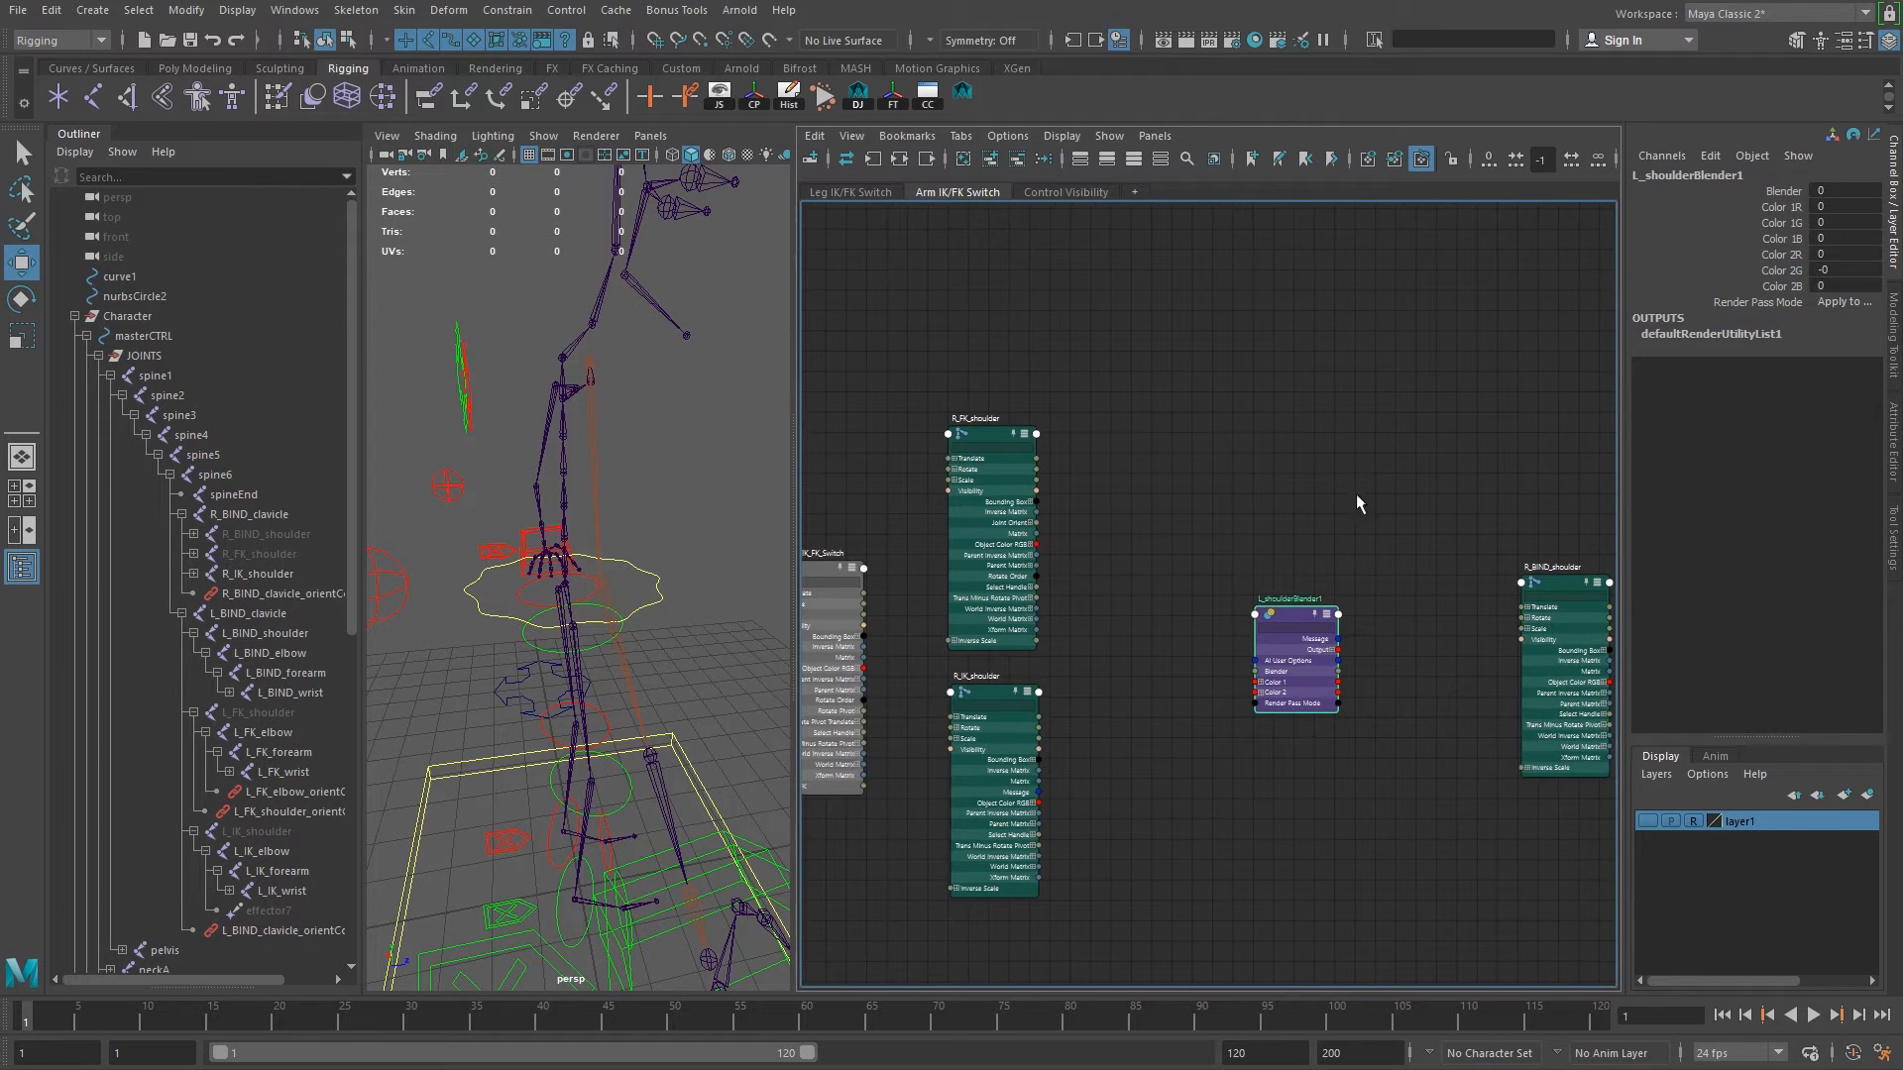
Rename the duplicated blender node as R_shoulderBlender.
right_click_drag(1165, 594, 1385, 714, "alt")
middle_click_drag(1386, 714, 1349, 600, "alt")
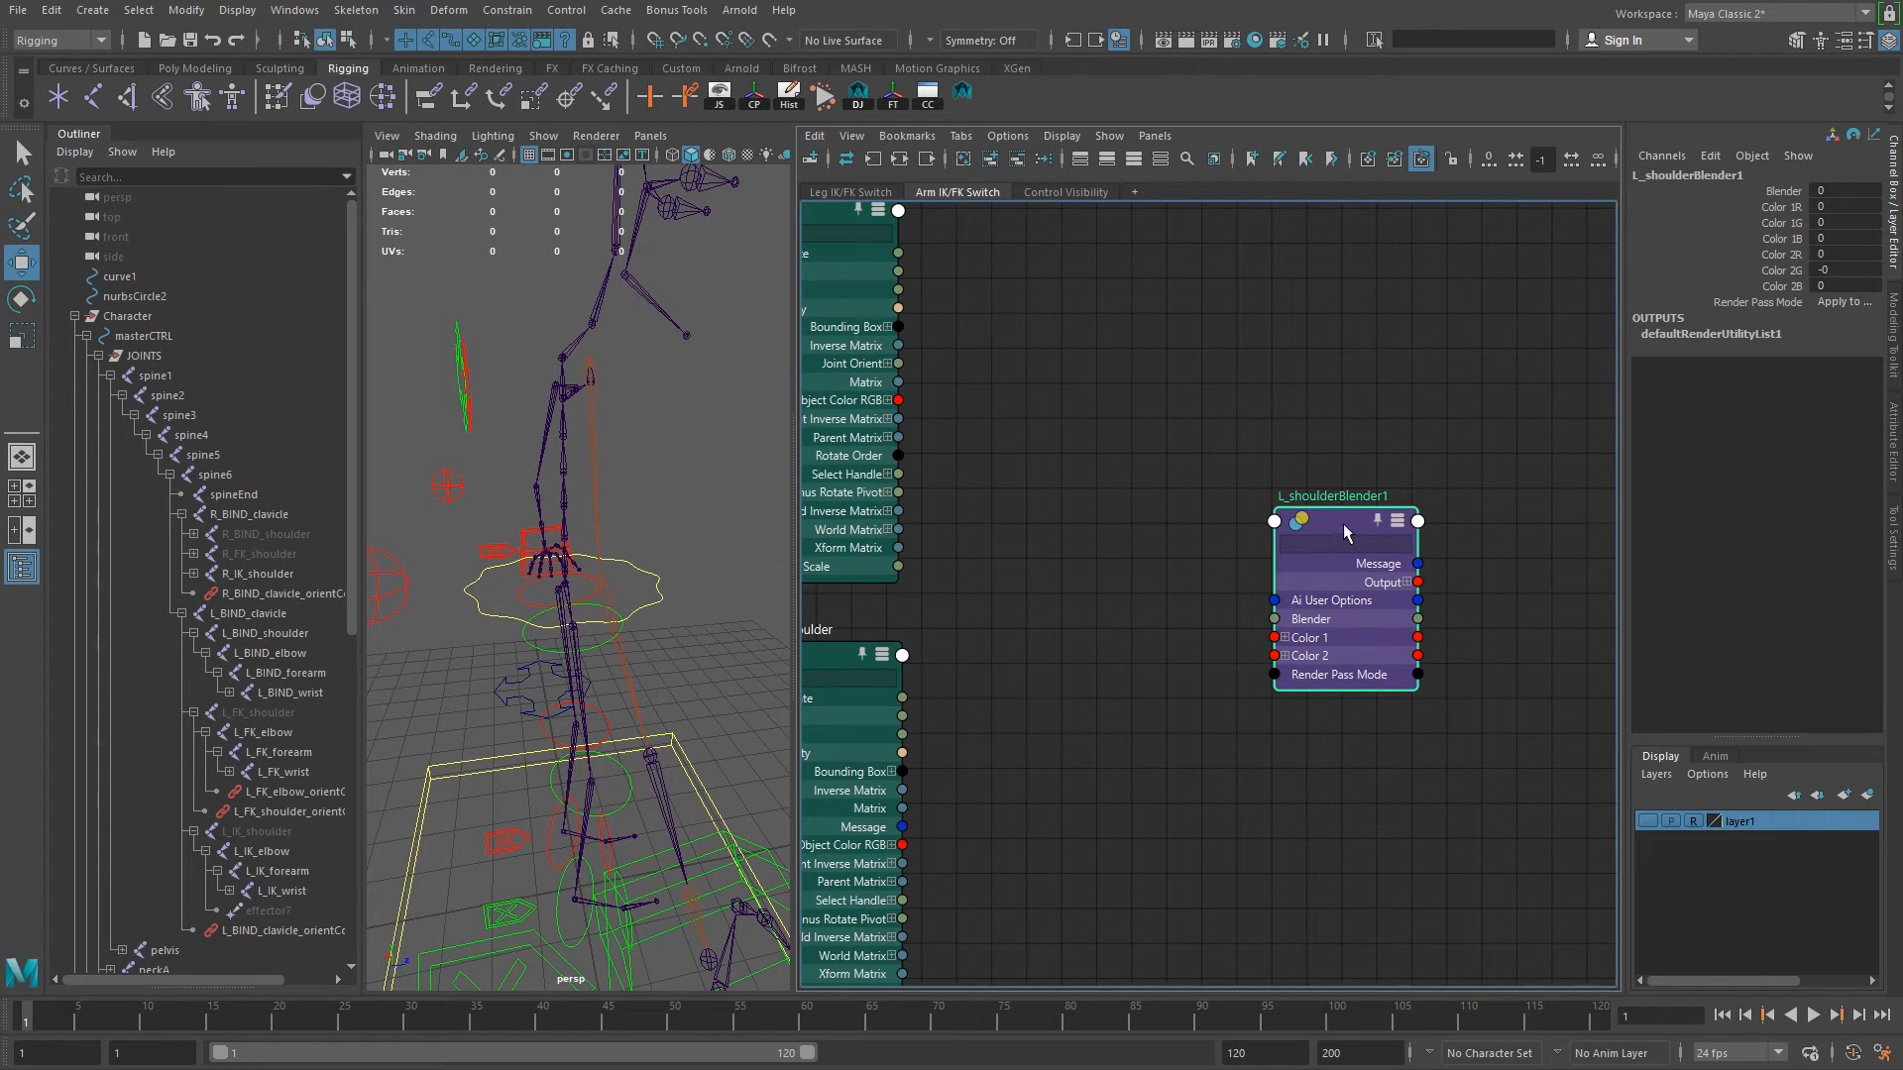
middle_click_drag(1470, 654, 1440, 672, "alt")
mouse_move(1440, 672)
right_mouse_down("alt")
mouse_move(1418, 658)
mouse_move(1427, 683)
right_mouse_up("alt")
double_click(1301, 530)
right_click_drag(1246, 518, 1514, 573, "alt")
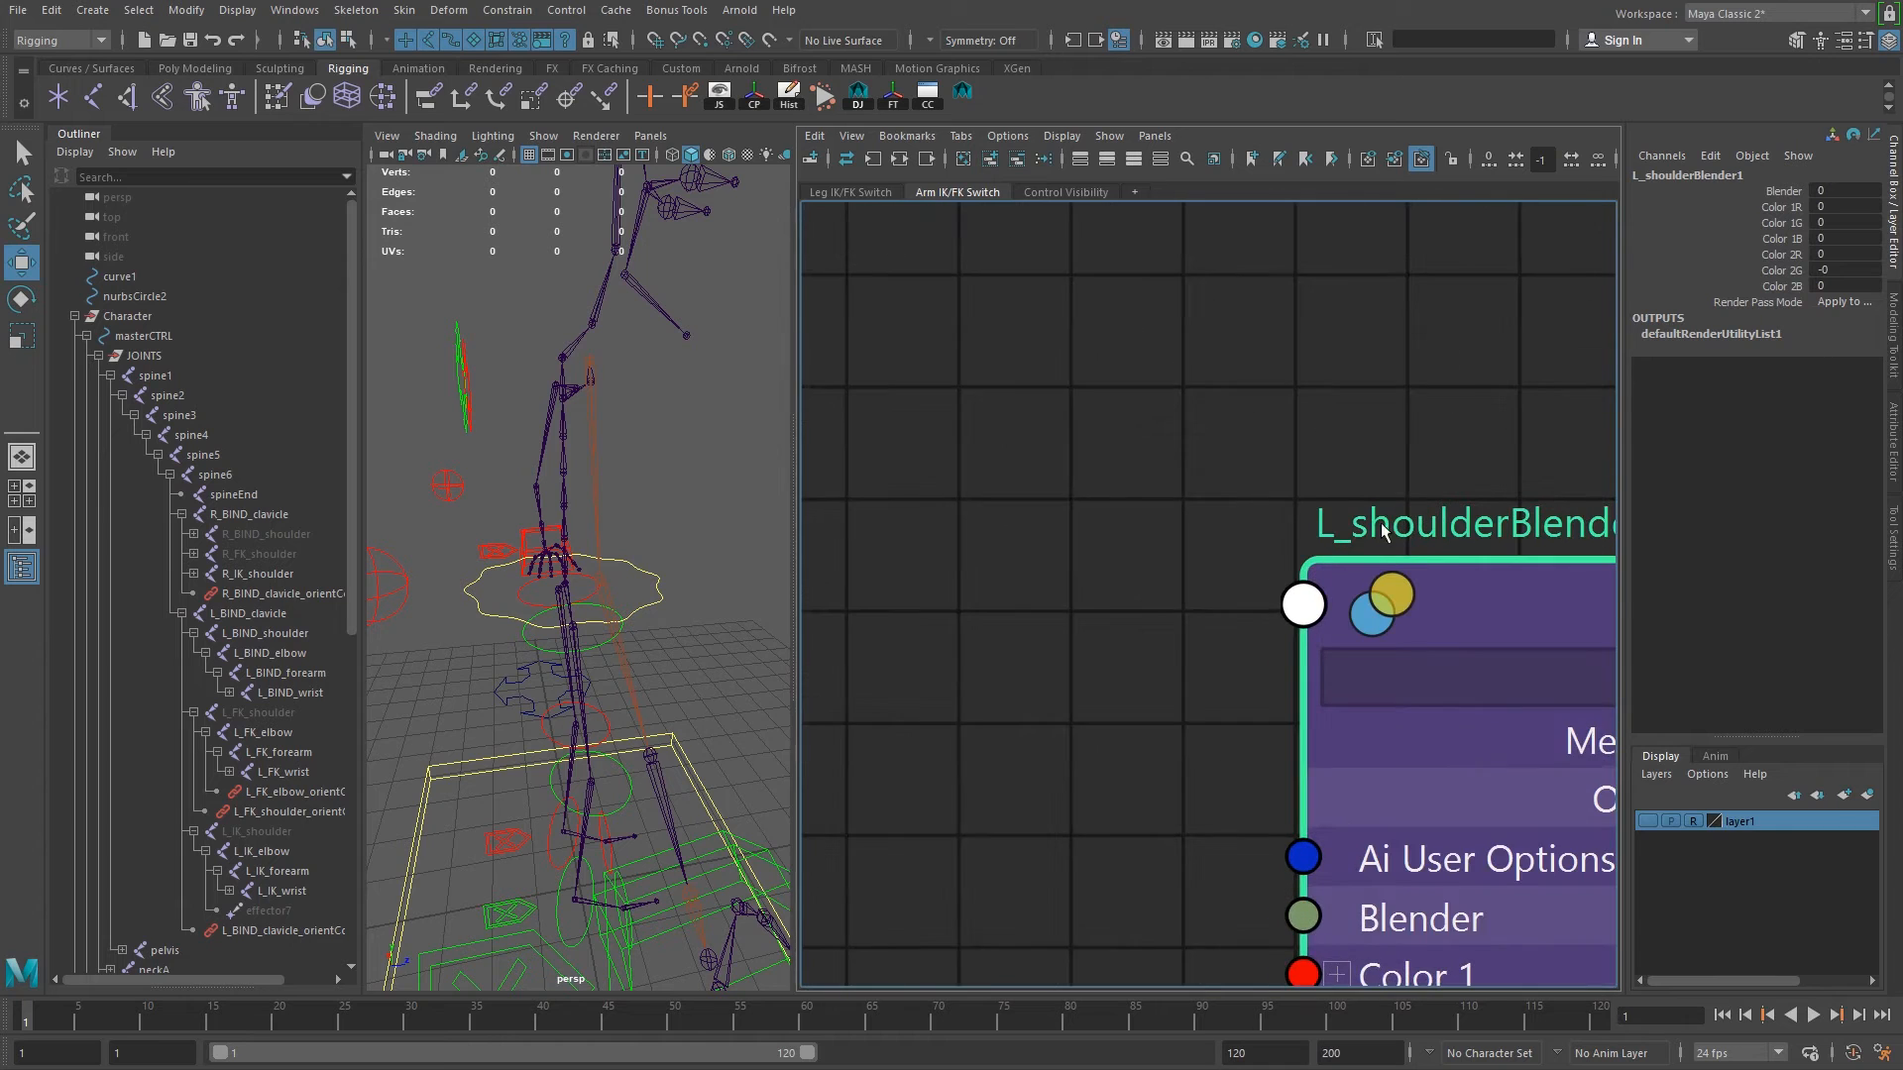
right_click_drag(1385, 531, 1180, 548, "alt")
double_click(1180, 549)
left_click_drag(1157, 544, 1122, 543)
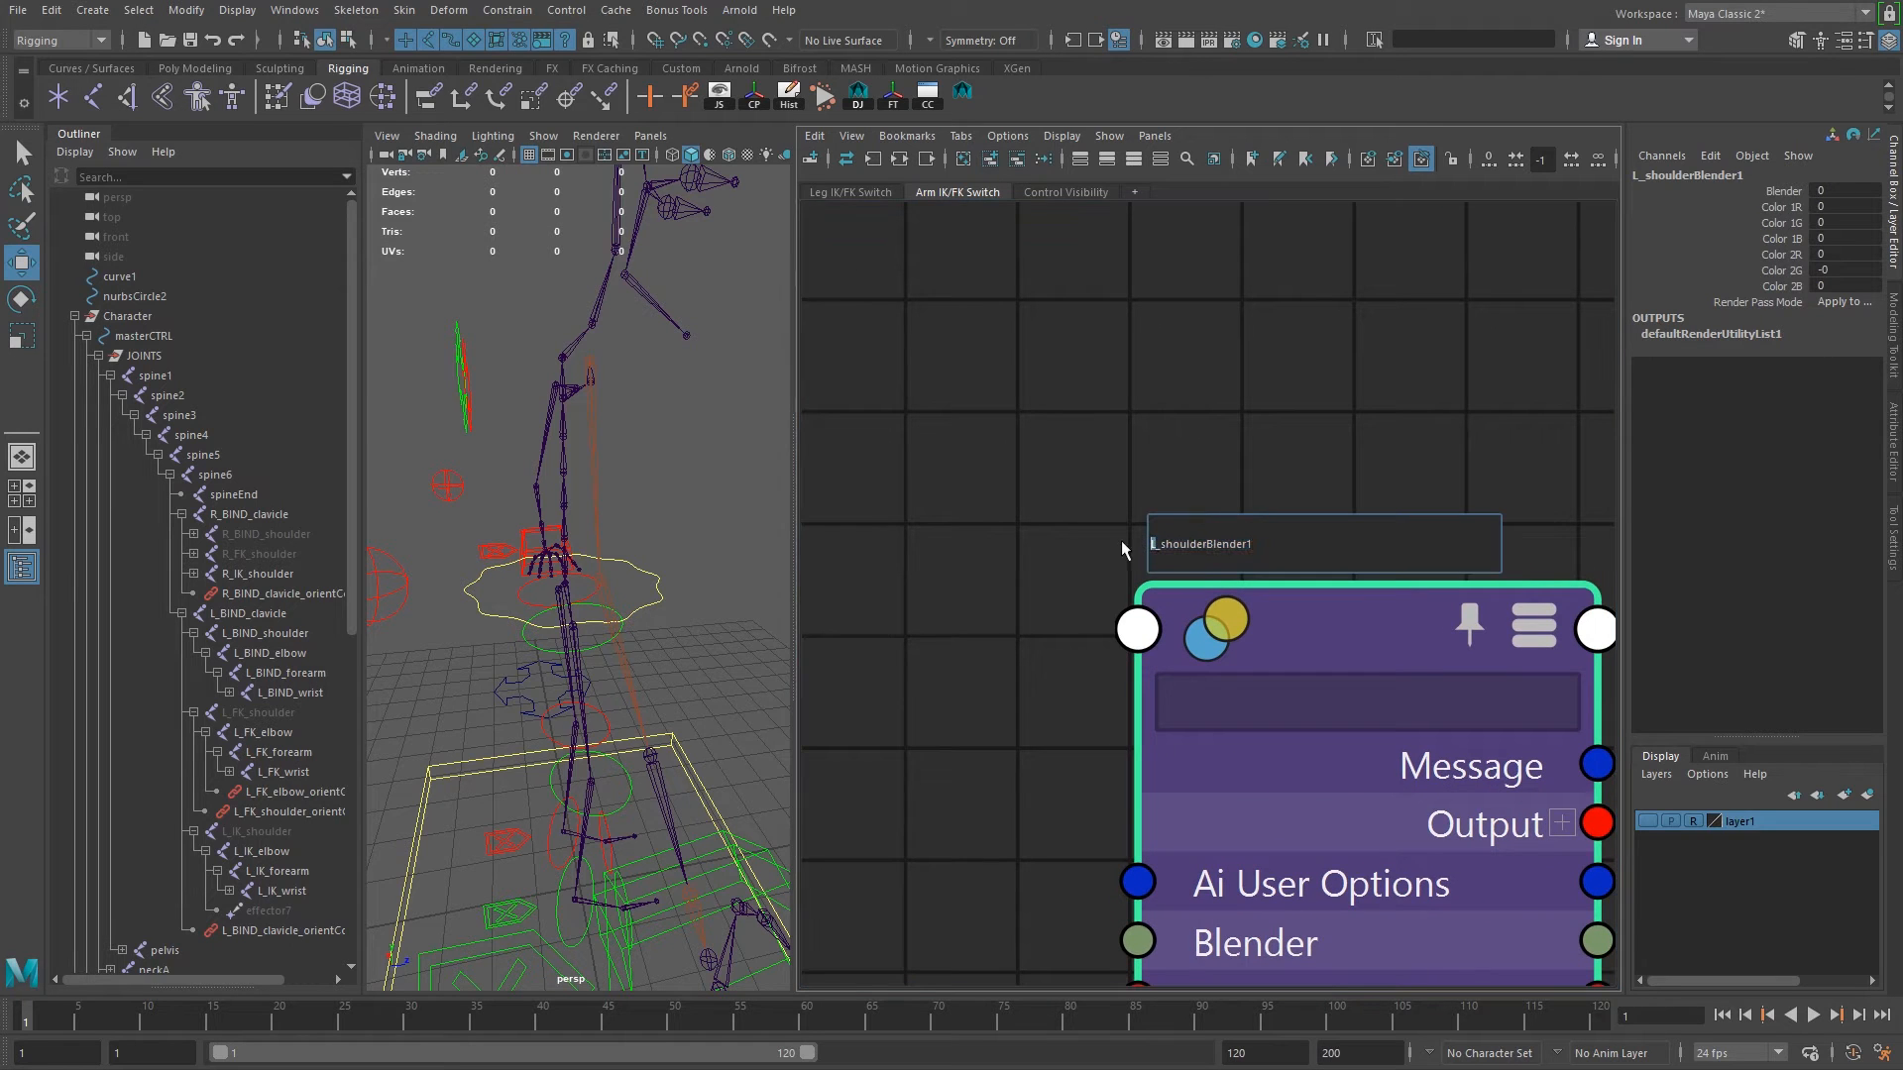
type("R")
key("BackSpace")
key("Return")
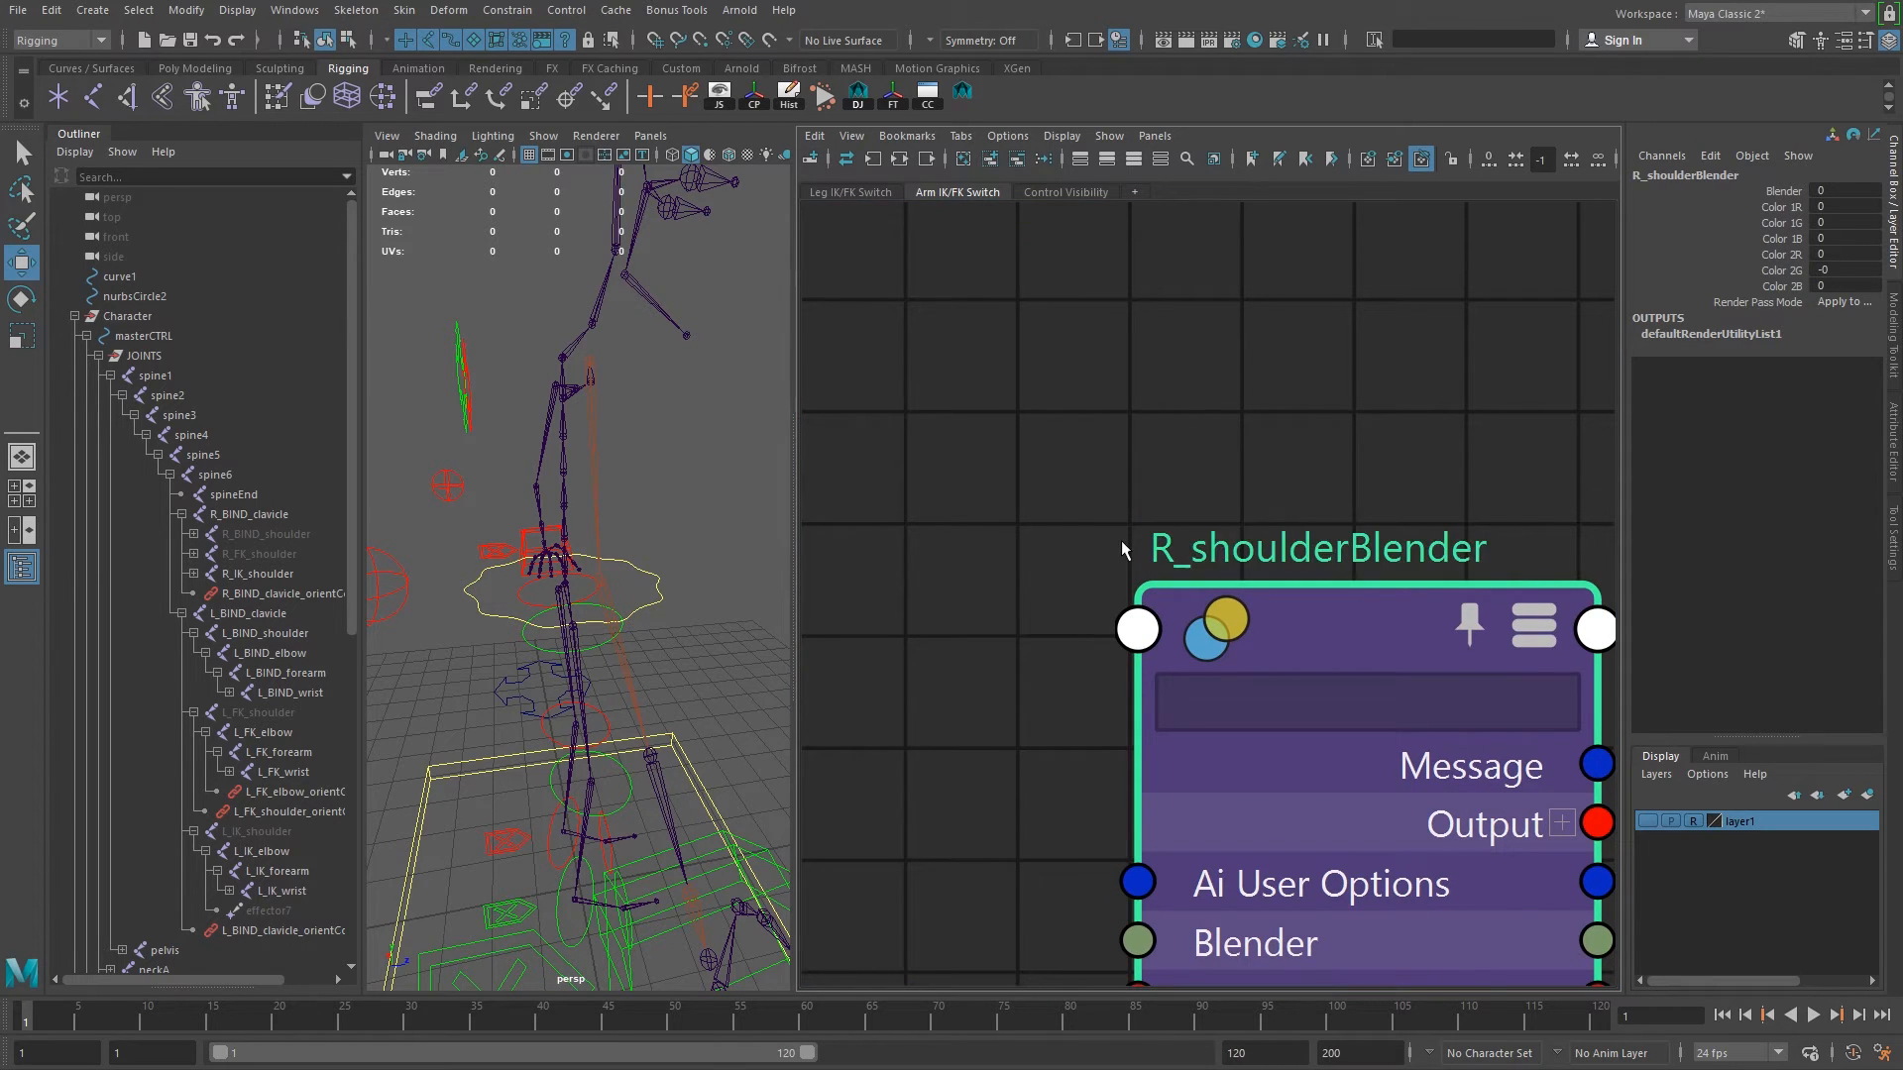
Connect the Rotate output of R_FK_shoulder to the Color 1 input of R_shoulderBlender.
scroll(1178, 677, "down", 5)
scroll(1418, 762, "down", 3)
middle_click_drag(1308, 701, 1428, 635, "alt")
left_click_drag(1003, 395, 1350, 727)
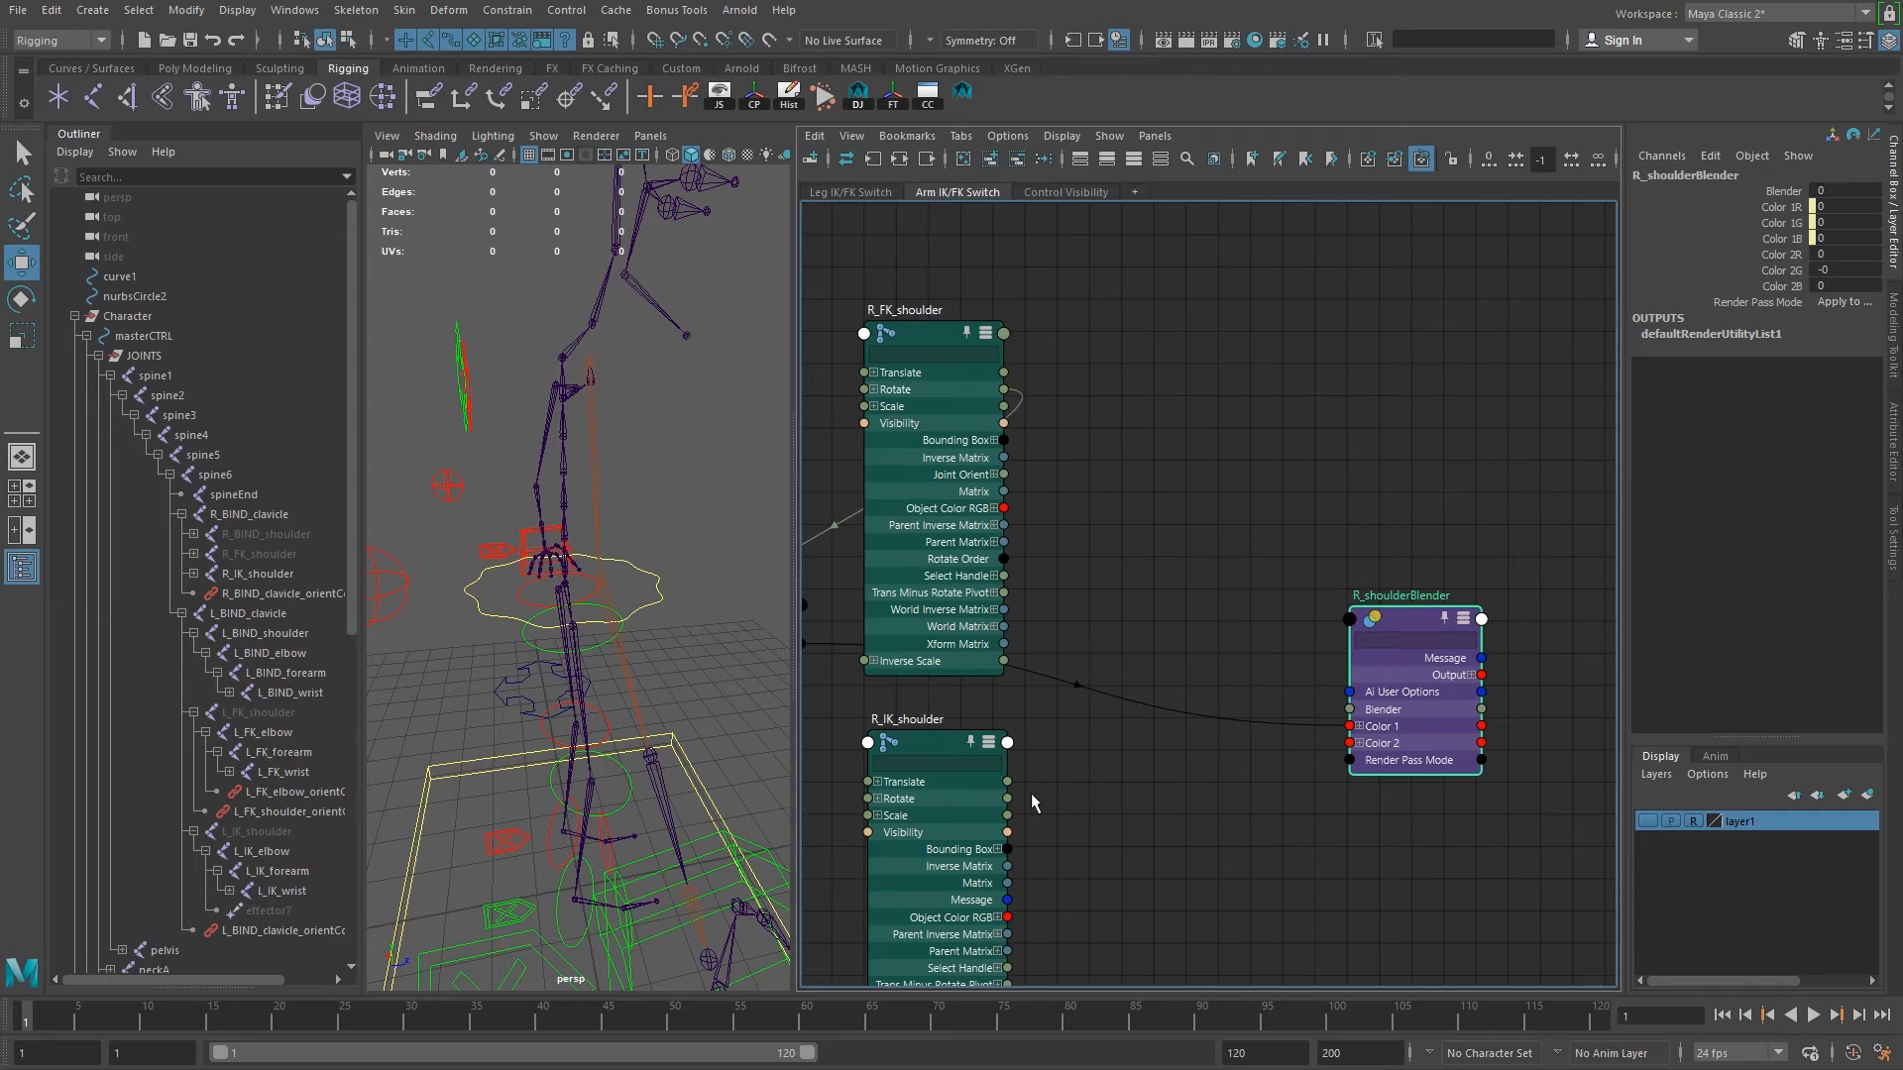
Connect R_IK_shoulder's Rotate to Color 2 of R_shoulderBlender, and the blender's Output to R_BIND_shoulder's Rotate.
left_click_drag(1008, 799, 1350, 743)
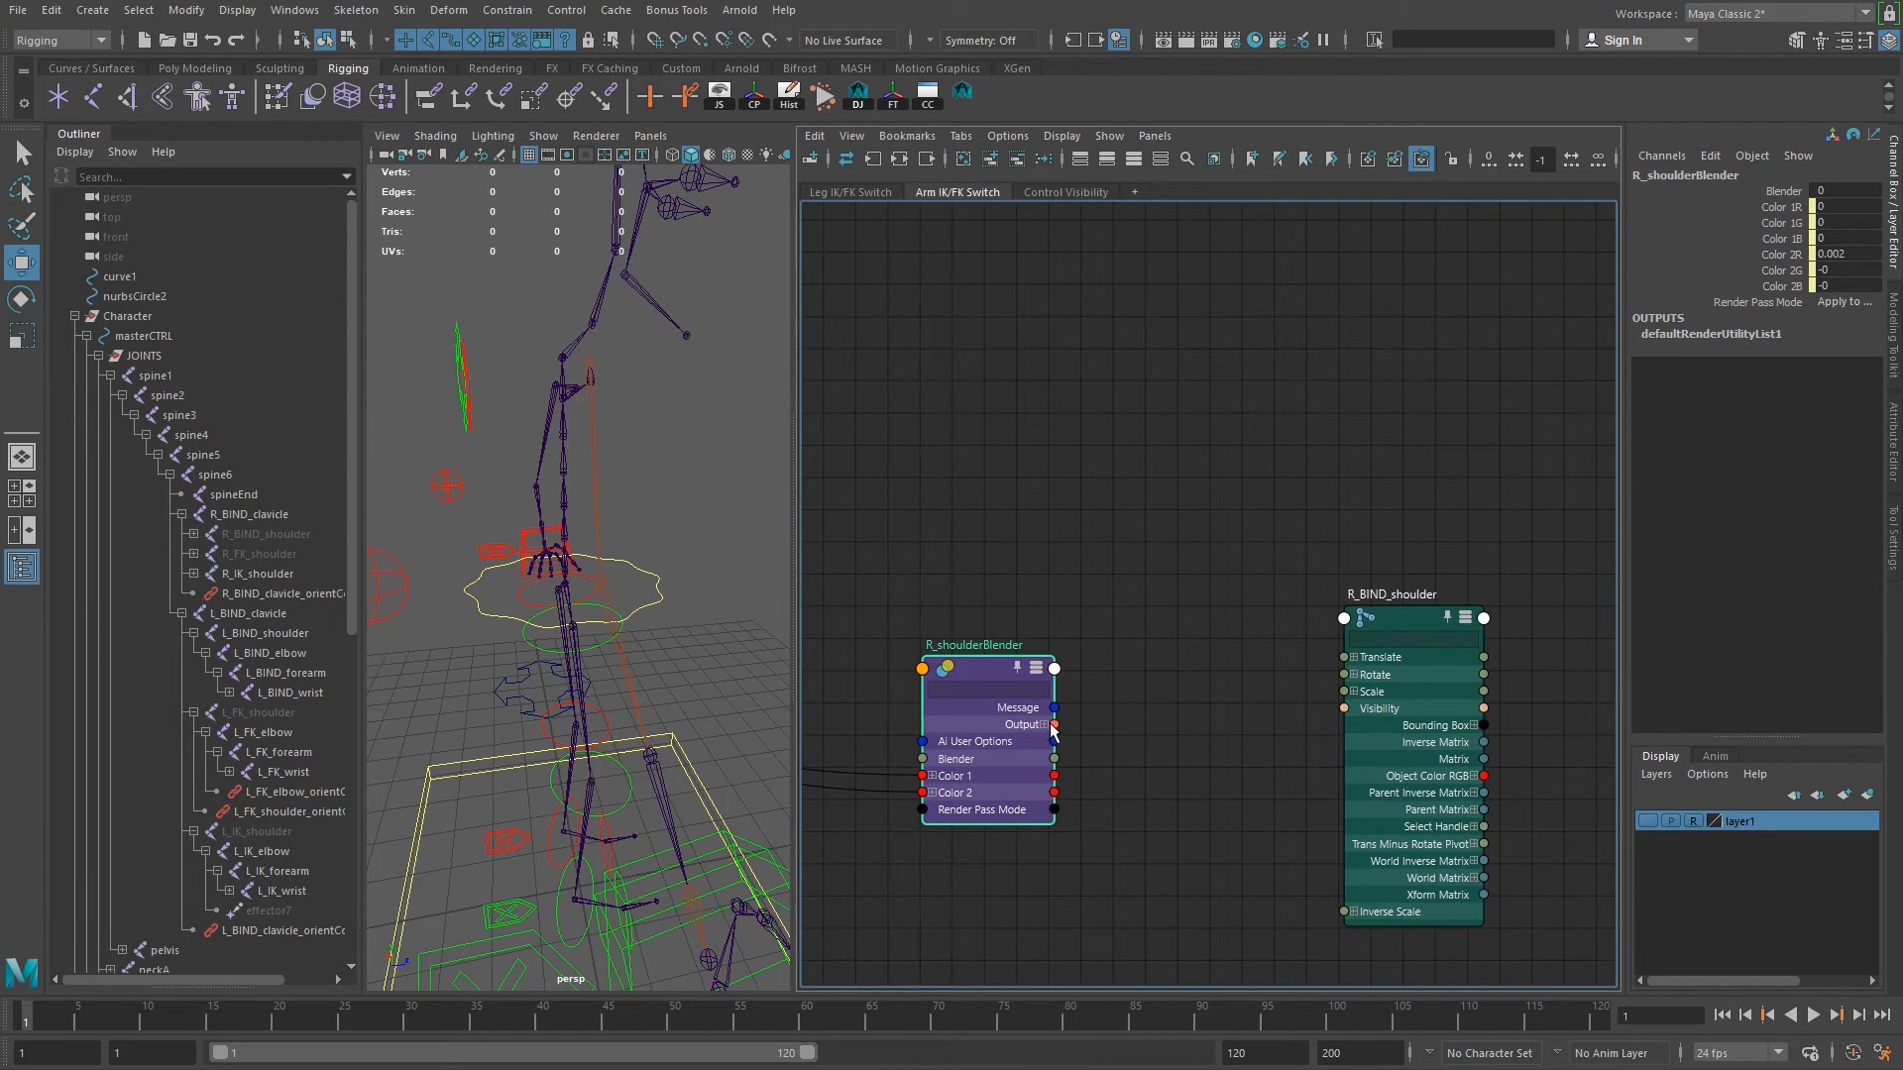
left_click_drag(1054, 724, 1344, 674)
Move the stacked unit conversion nodes from beside the right arm switch node to just above R_shoulderBlender.
scroll(1388, 754, "down", 2)
right_click_drag(1071, 678, 1028, 719, "alt")
middle_click_drag(1028, 718, 1127, 695, "alt")
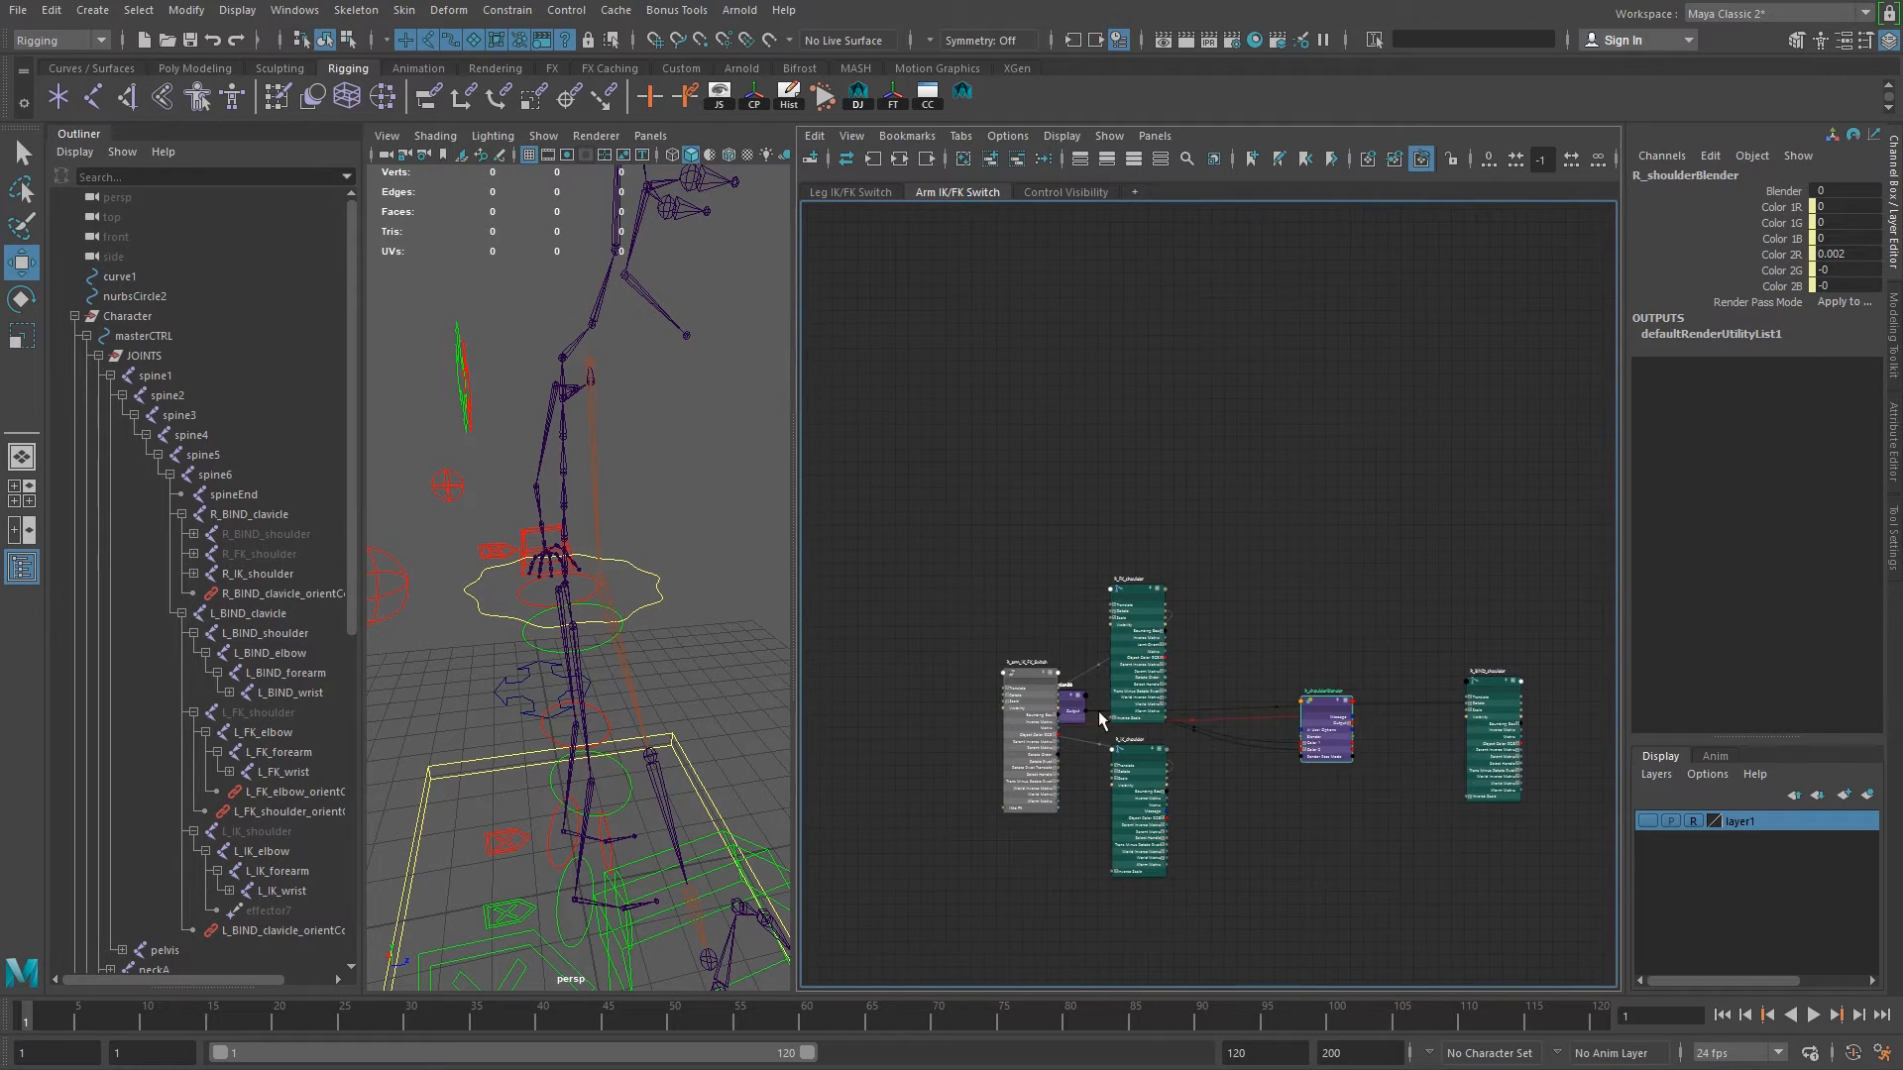
left_click_drag(1096, 684, 1072, 699)
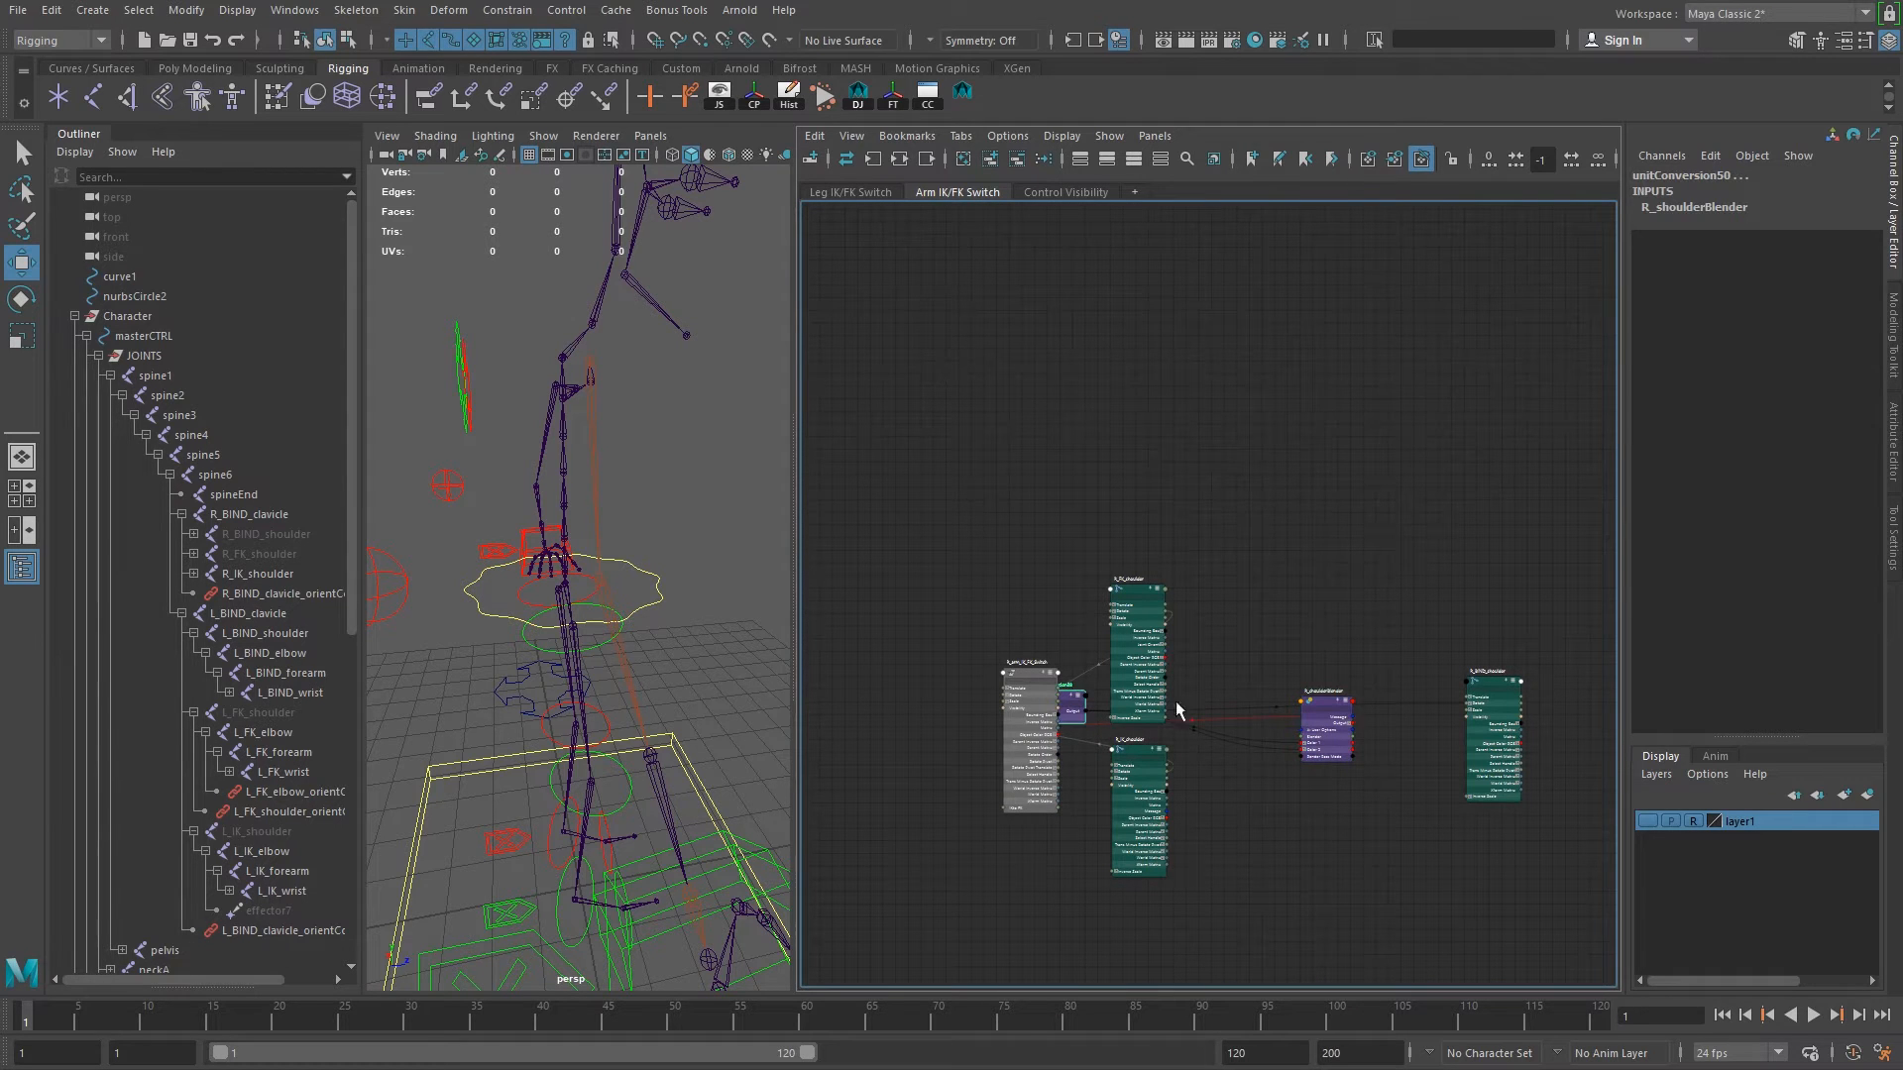
left_click_drag(1067, 697, 1302, 675)
middle_click_drag(1342, 671, 1152, 537, "alt")
right_click_drag(1153, 537, 1561, 758, "alt")
middle_click_drag(1153, 564, 1244, 525, "alt")
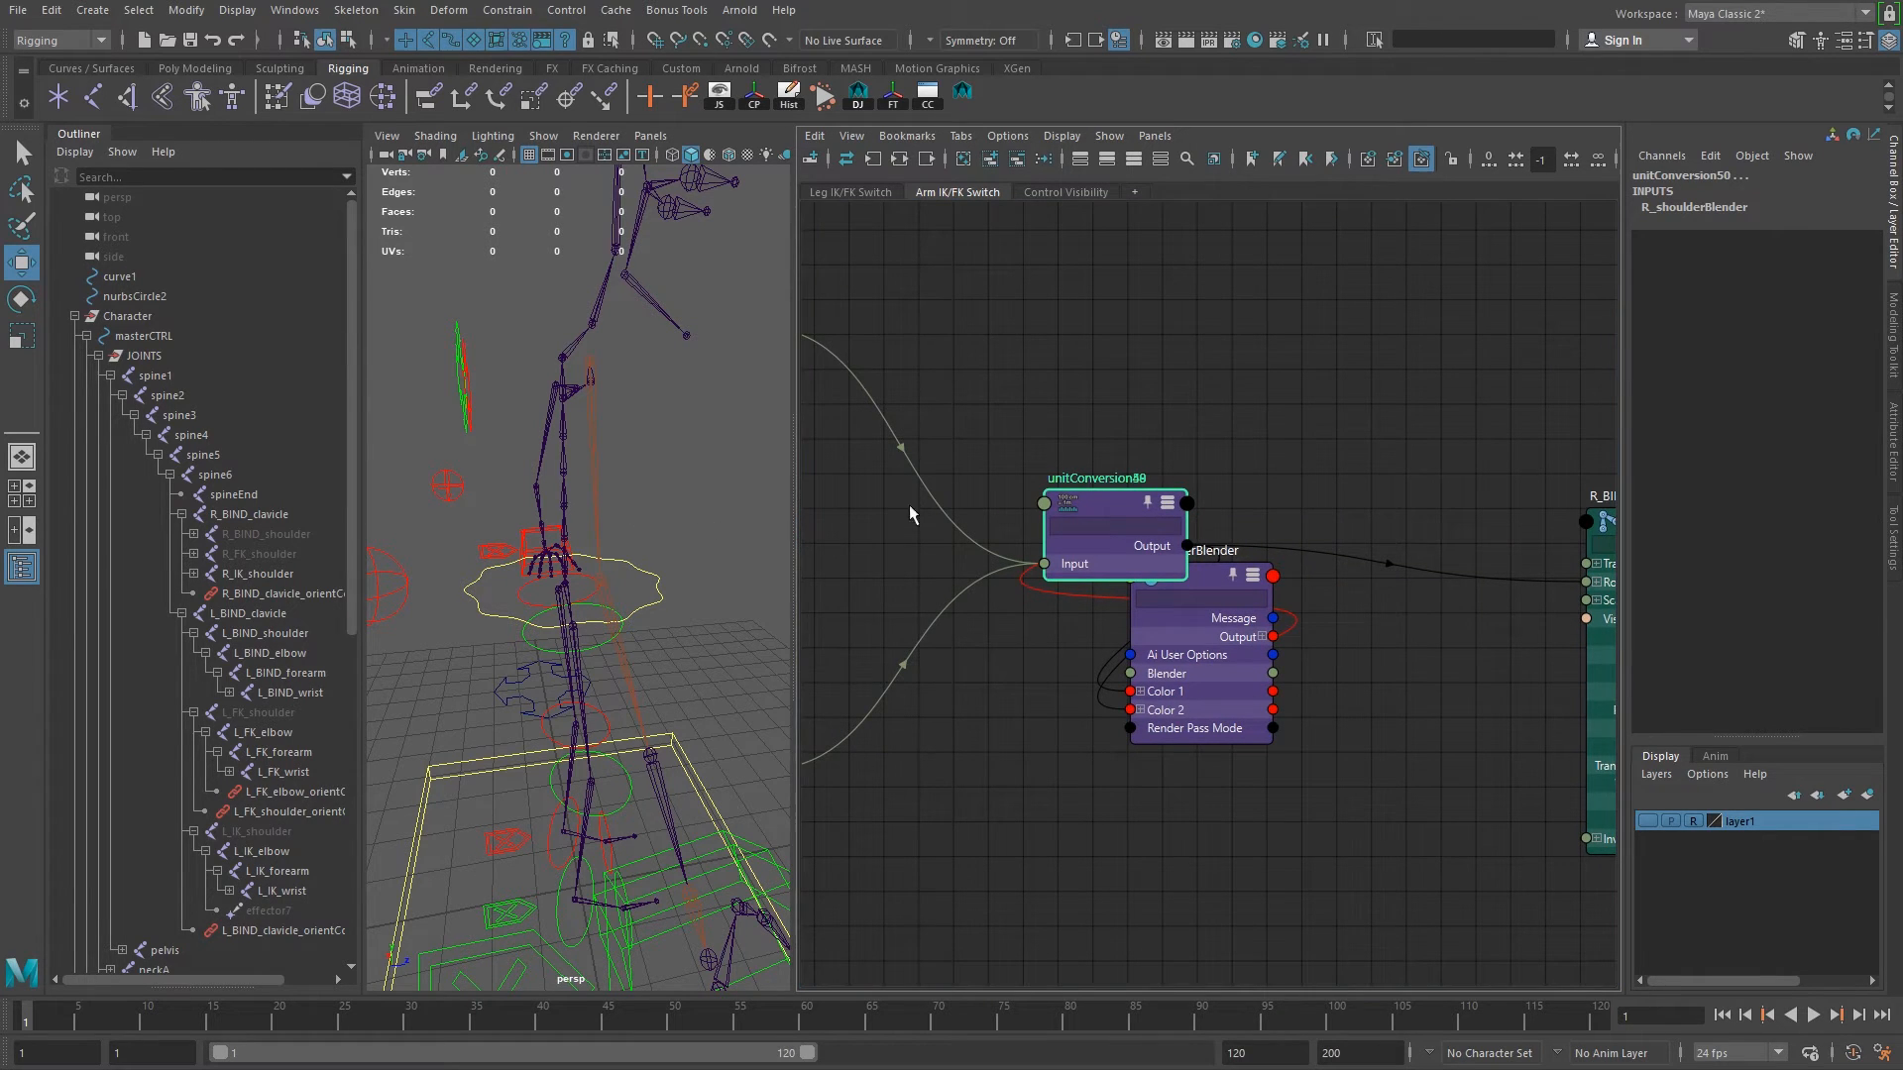
Spread unitConversion48 and 49 before R_shoulderBlender and unitConversion50 after it, collapsing all three nodes.
left_click_drag(1121, 496, 929, 731)
left_click(1435, 306)
key("1")
left_click_drag(1194, 399, 1400, 602)
key("1")
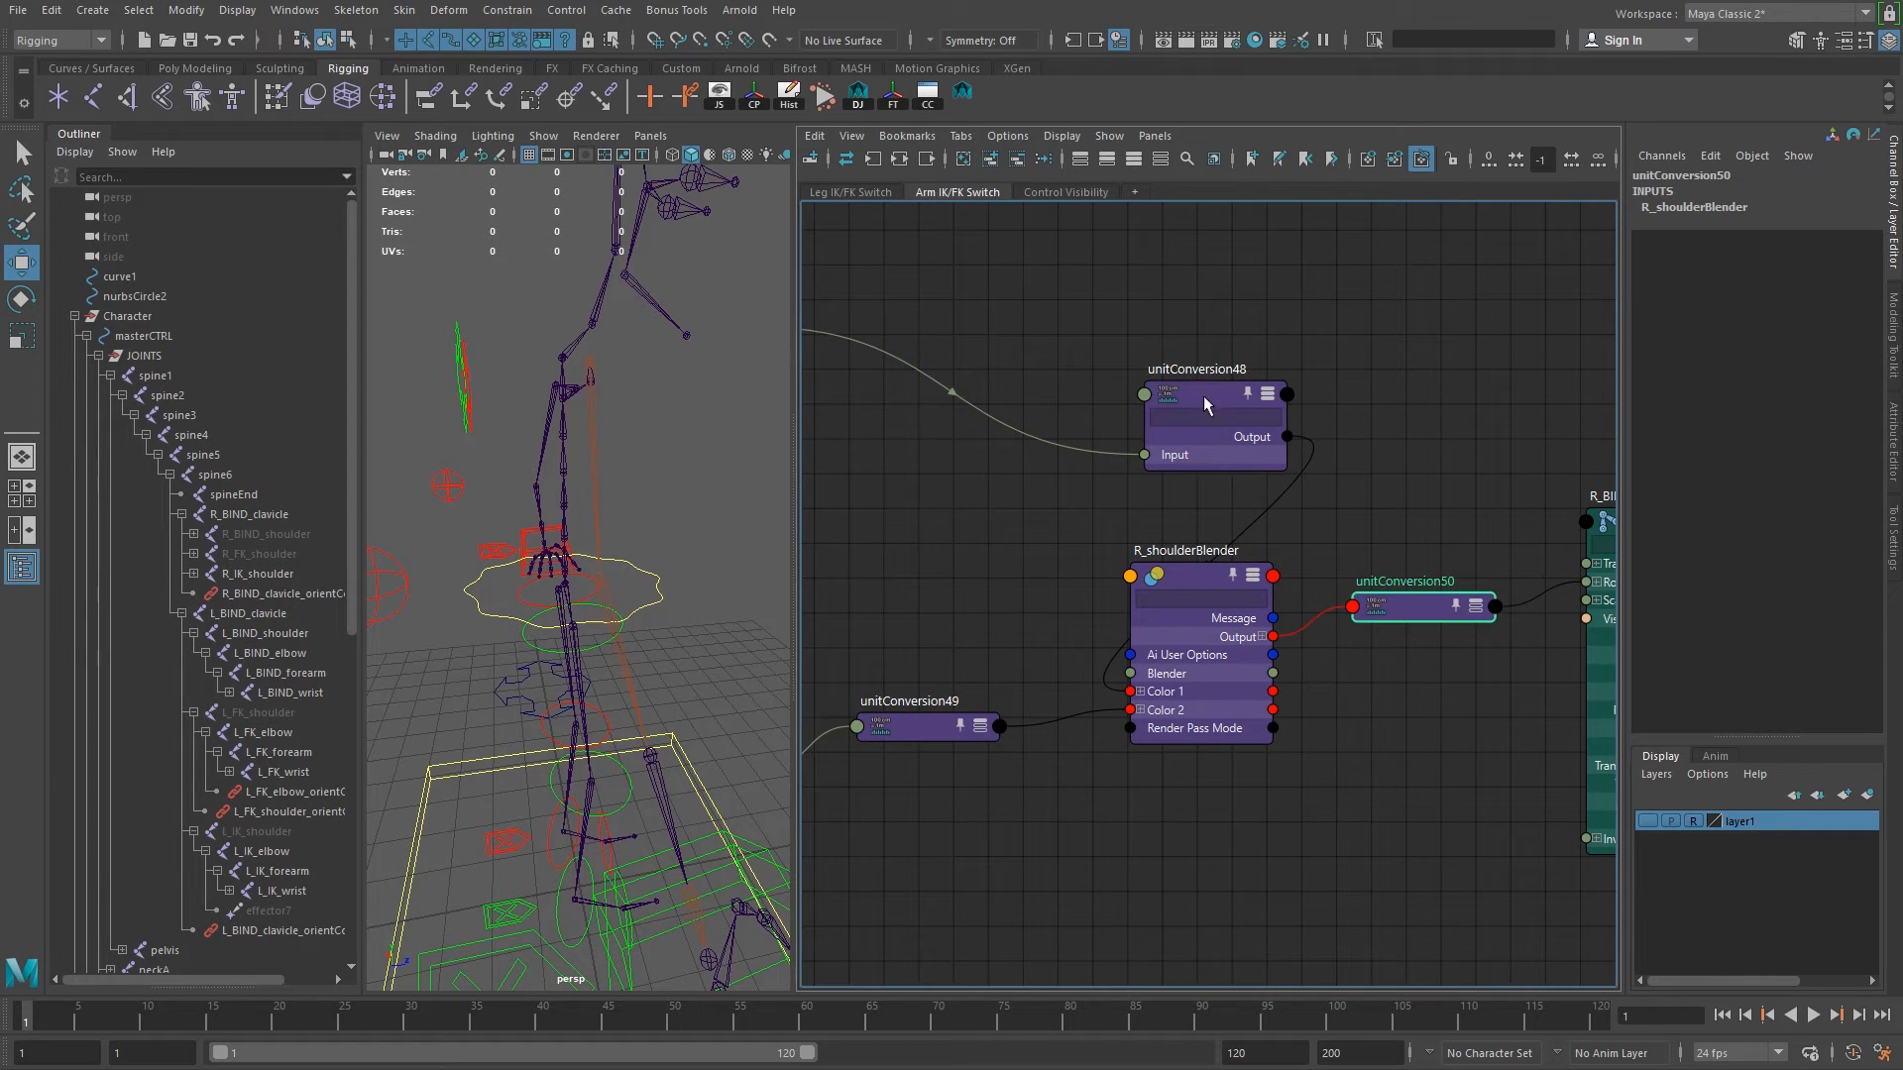
left_click_drag(1207, 405, 933, 565)
key("1")
Reduce the R_FK_shoulder, R_IK_shoulder and R_BIND_shoulder nodes to show only their connected attributes.
key("a")
right_click_drag(1102, 631, 1146, 561, "alt")
middle_click_drag(1168, 619, 1141, 578, "alt")
left_click_drag(1032, 817, 1057, 830)
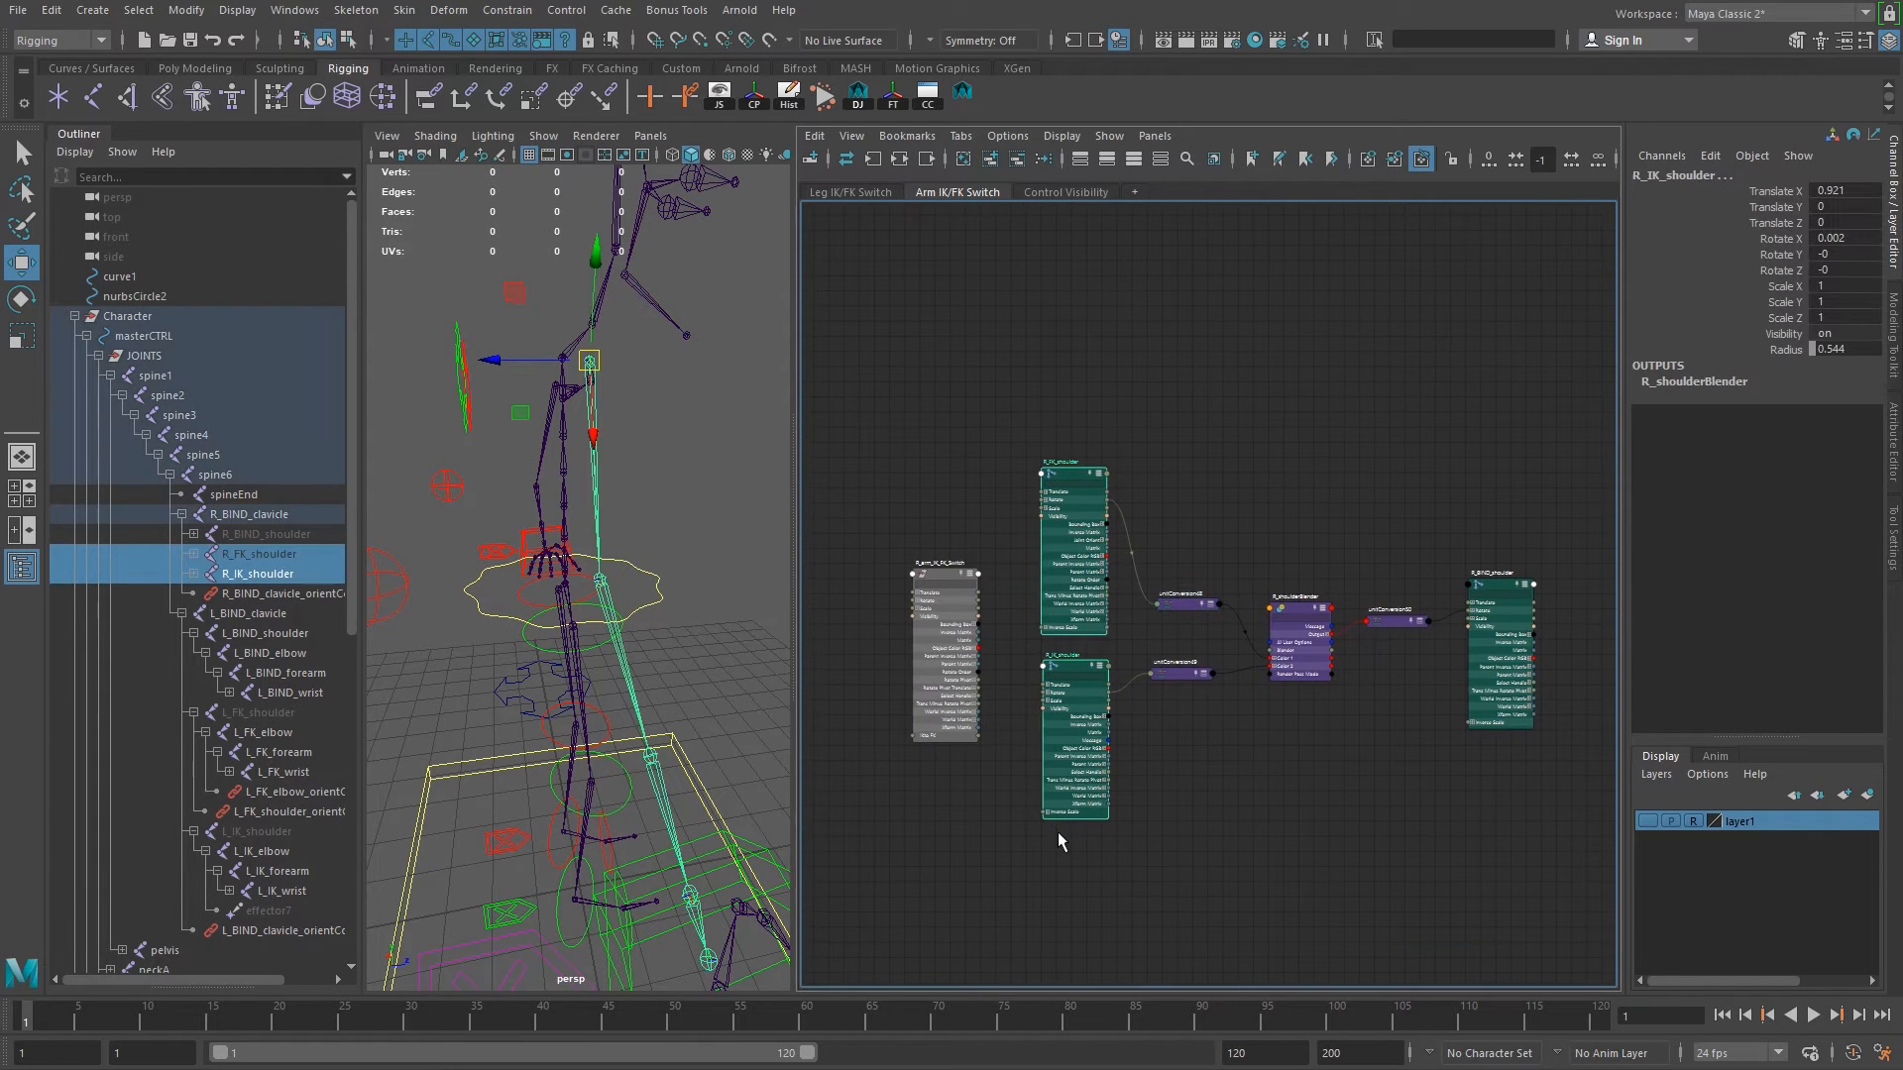
key("1")
left_click_drag(1514, 544, 1540, 710)
key("1")
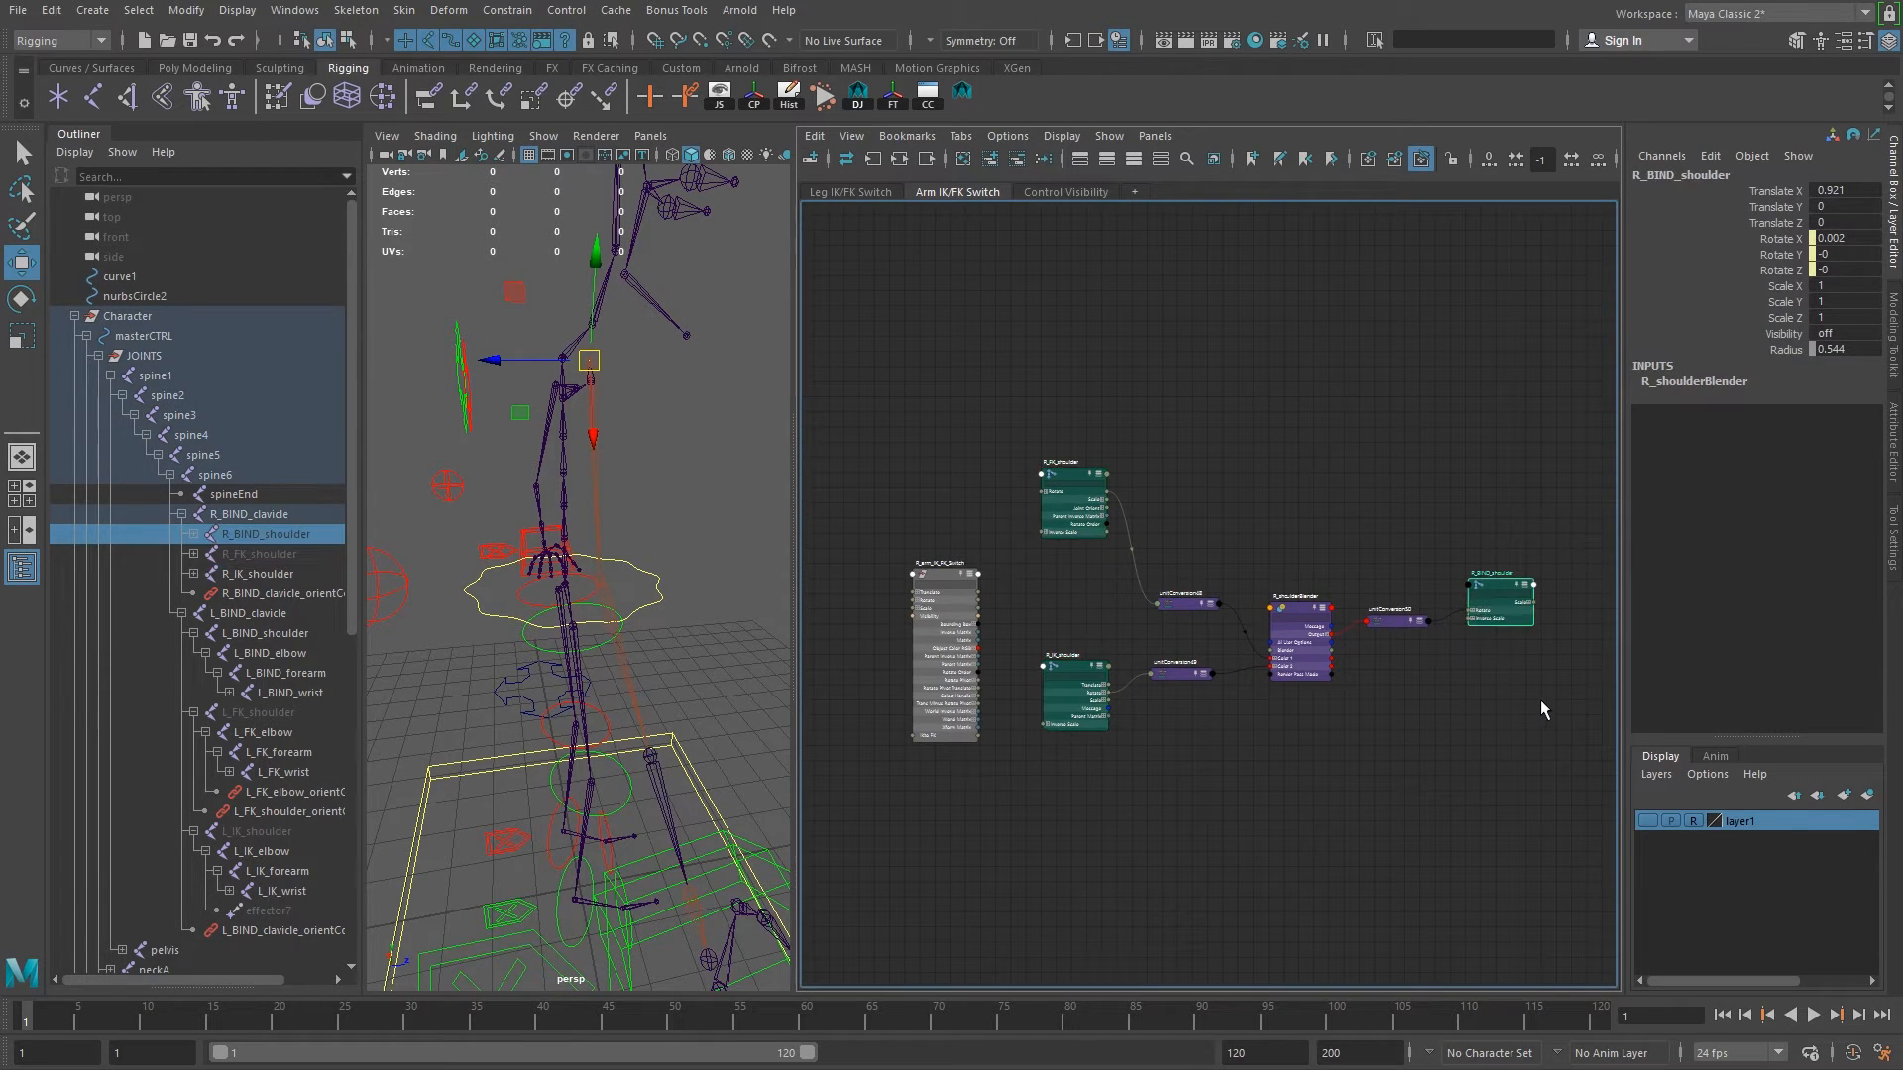
Arrange the right shoulder nodes compactly, with R_FK_shoulder directly above R_IK_shoulder.
left_click_drag(1077, 476, 1081, 569)
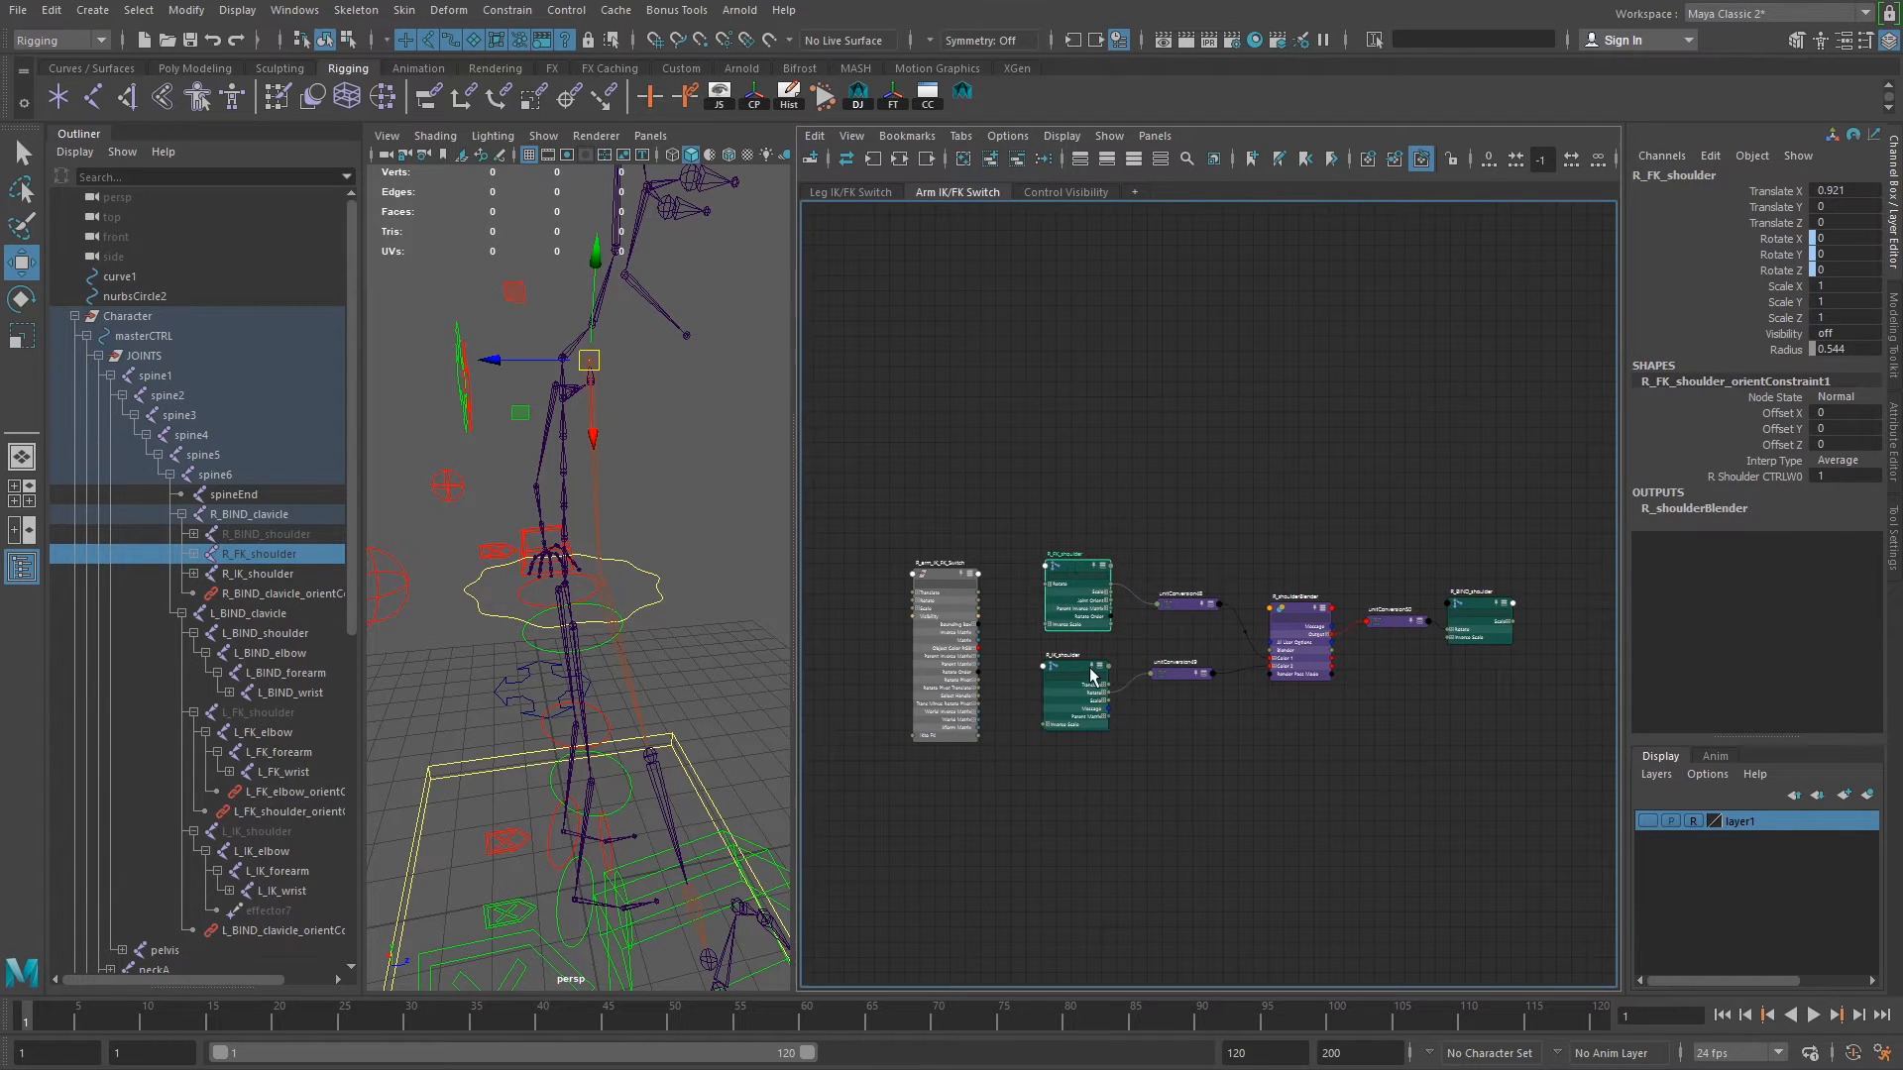
left_click_drag(1073, 677, 1077, 671)
middle_click_drag(1221, 691, 1314, 528, "alt")
middle_click_drag(1119, 606, 1096, 540, "alt")
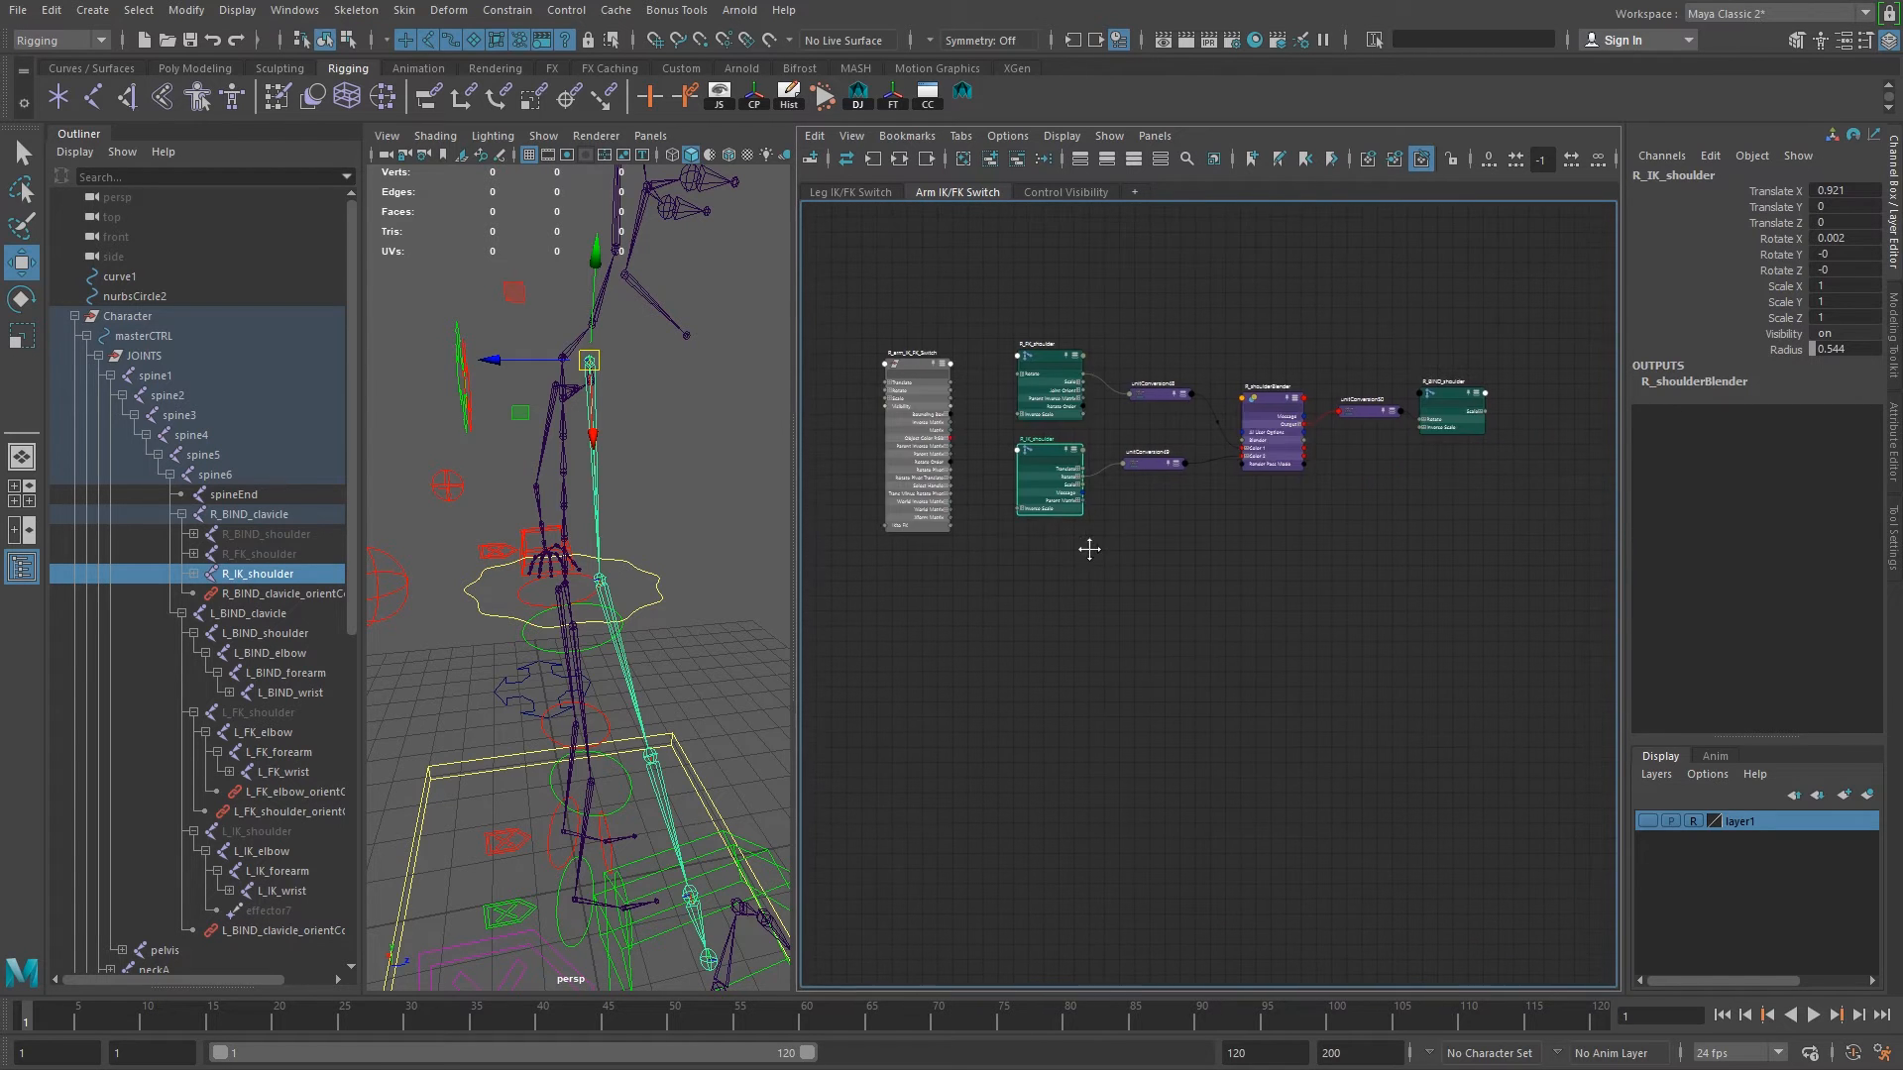
Expand the R_IK, R_FK and R_BIND shoulder hierarchies in the Outliner down to their wrist joints.
left_click(193, 574)
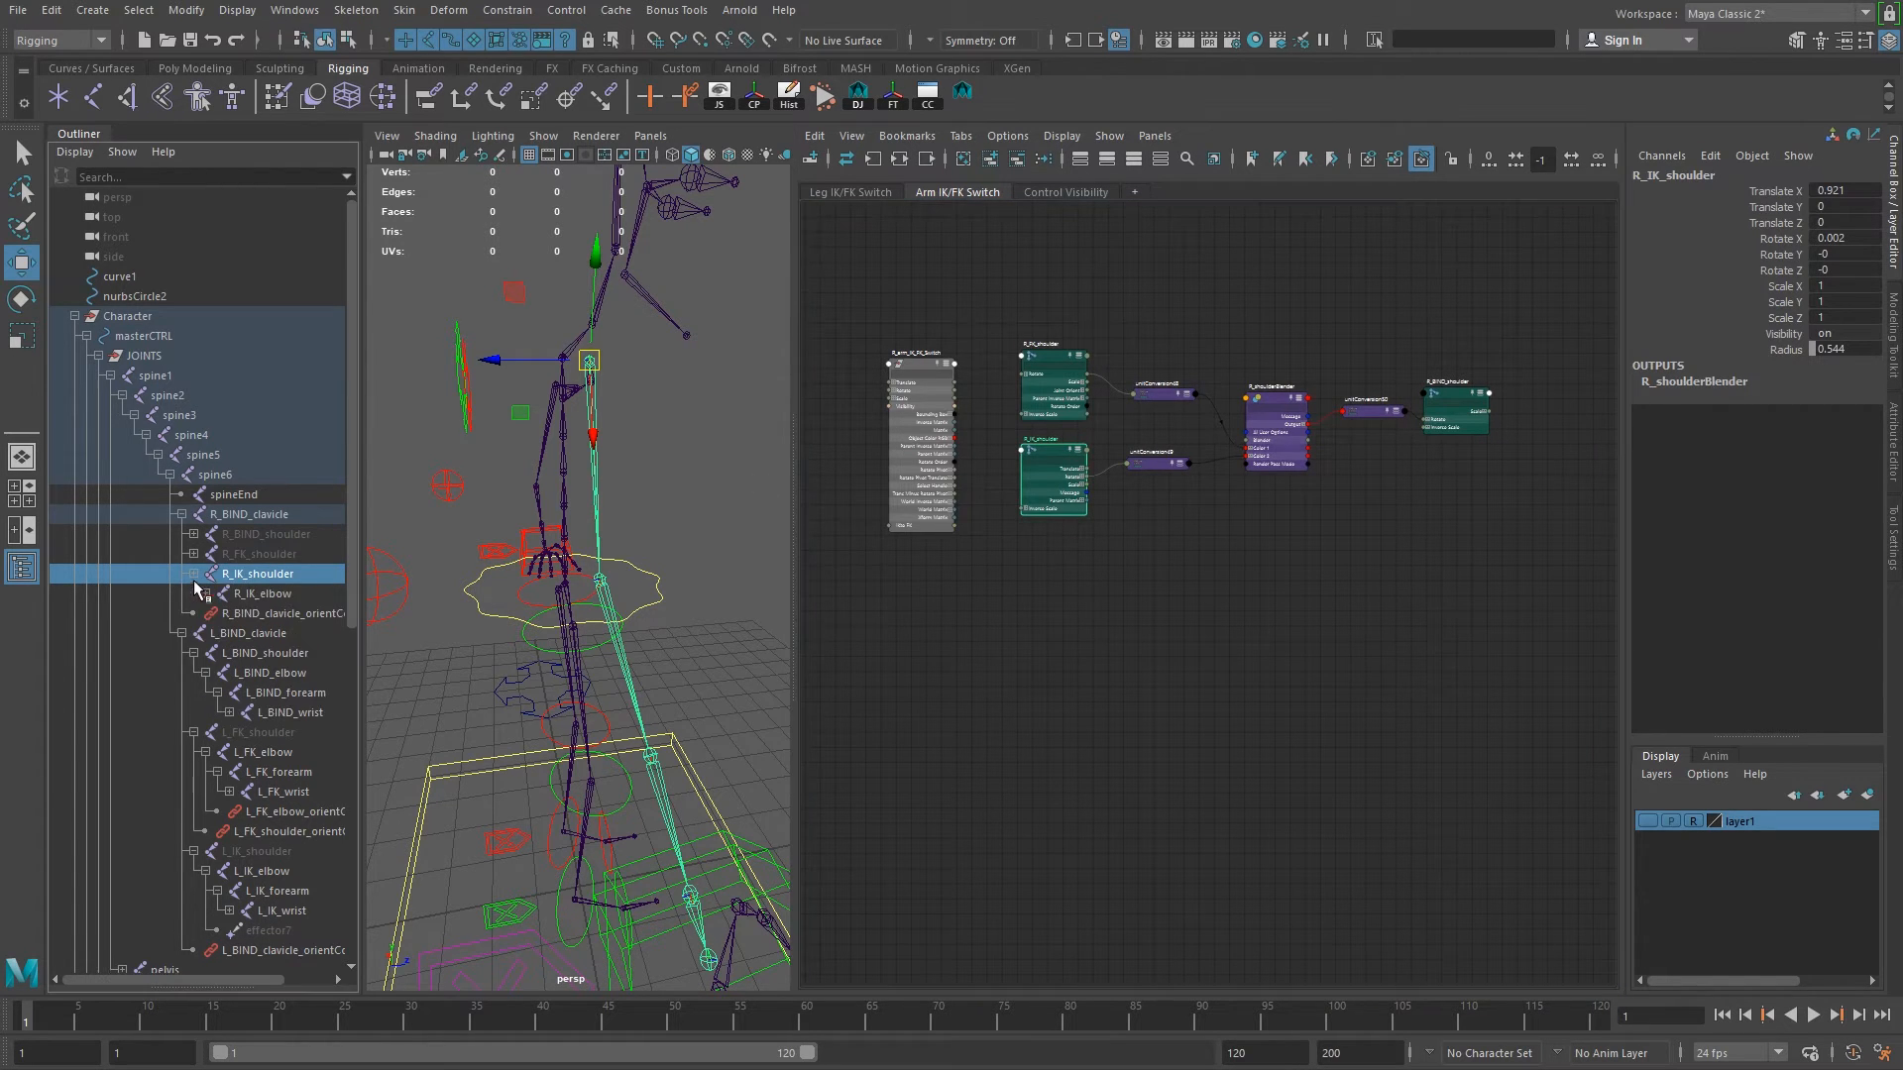
left_click(193, 554)
left_click(193, 534)
left_click(205, 654)
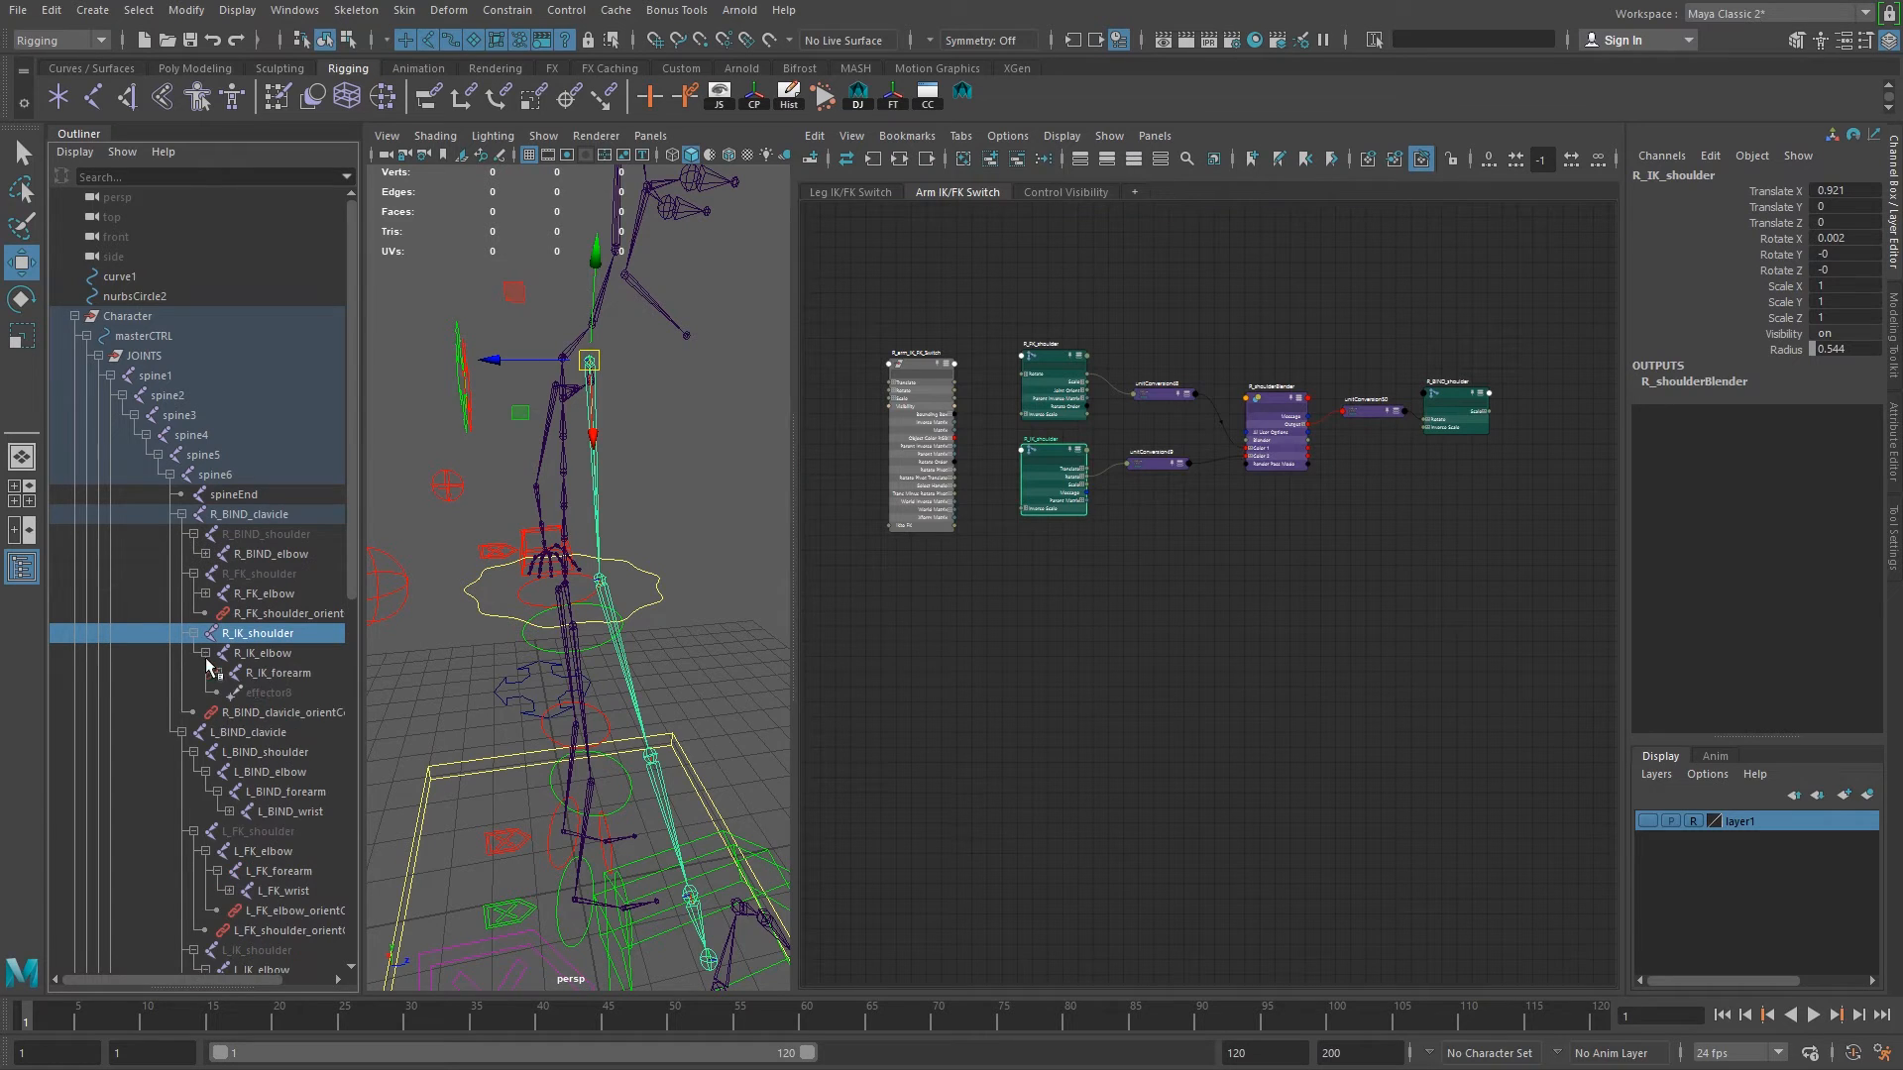
left_click(218, 674)
left_click(205, 594)
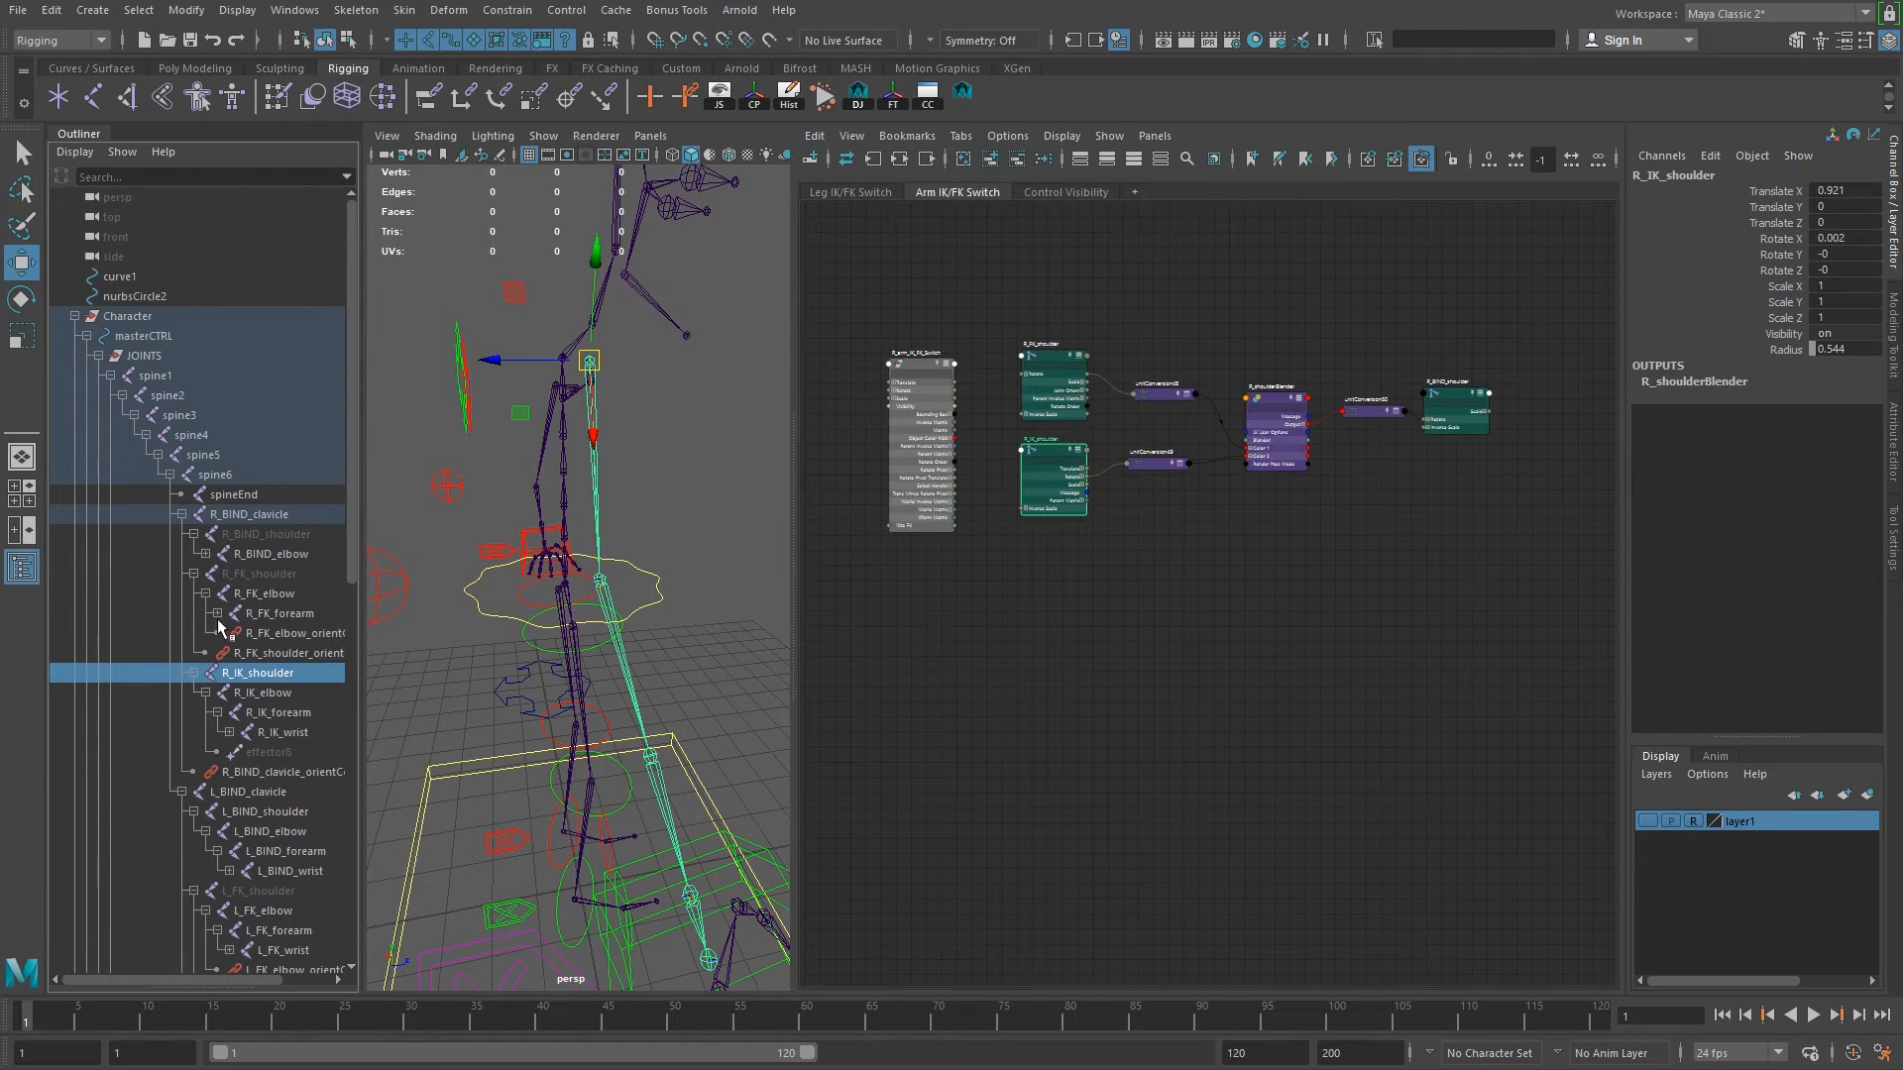
left_click(218, 614)
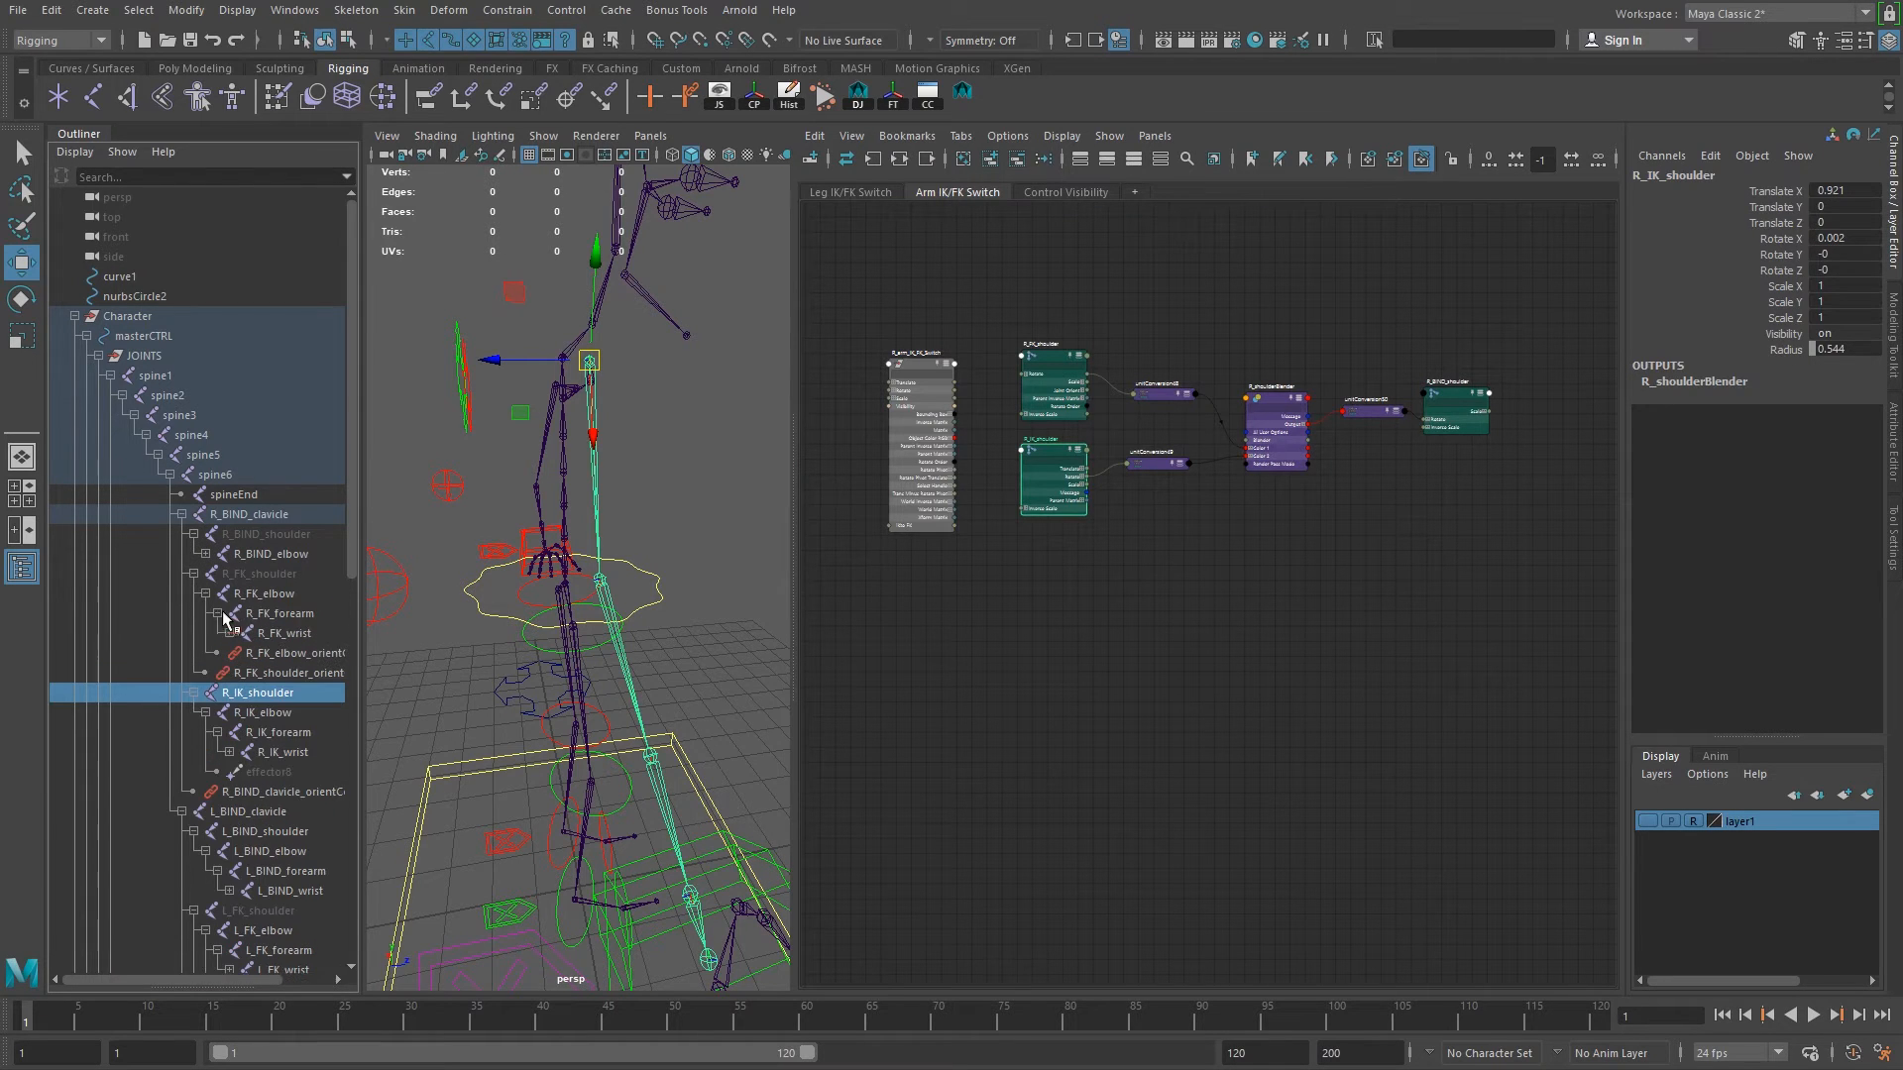
left_click(205, 554)
left_click(218, 574)
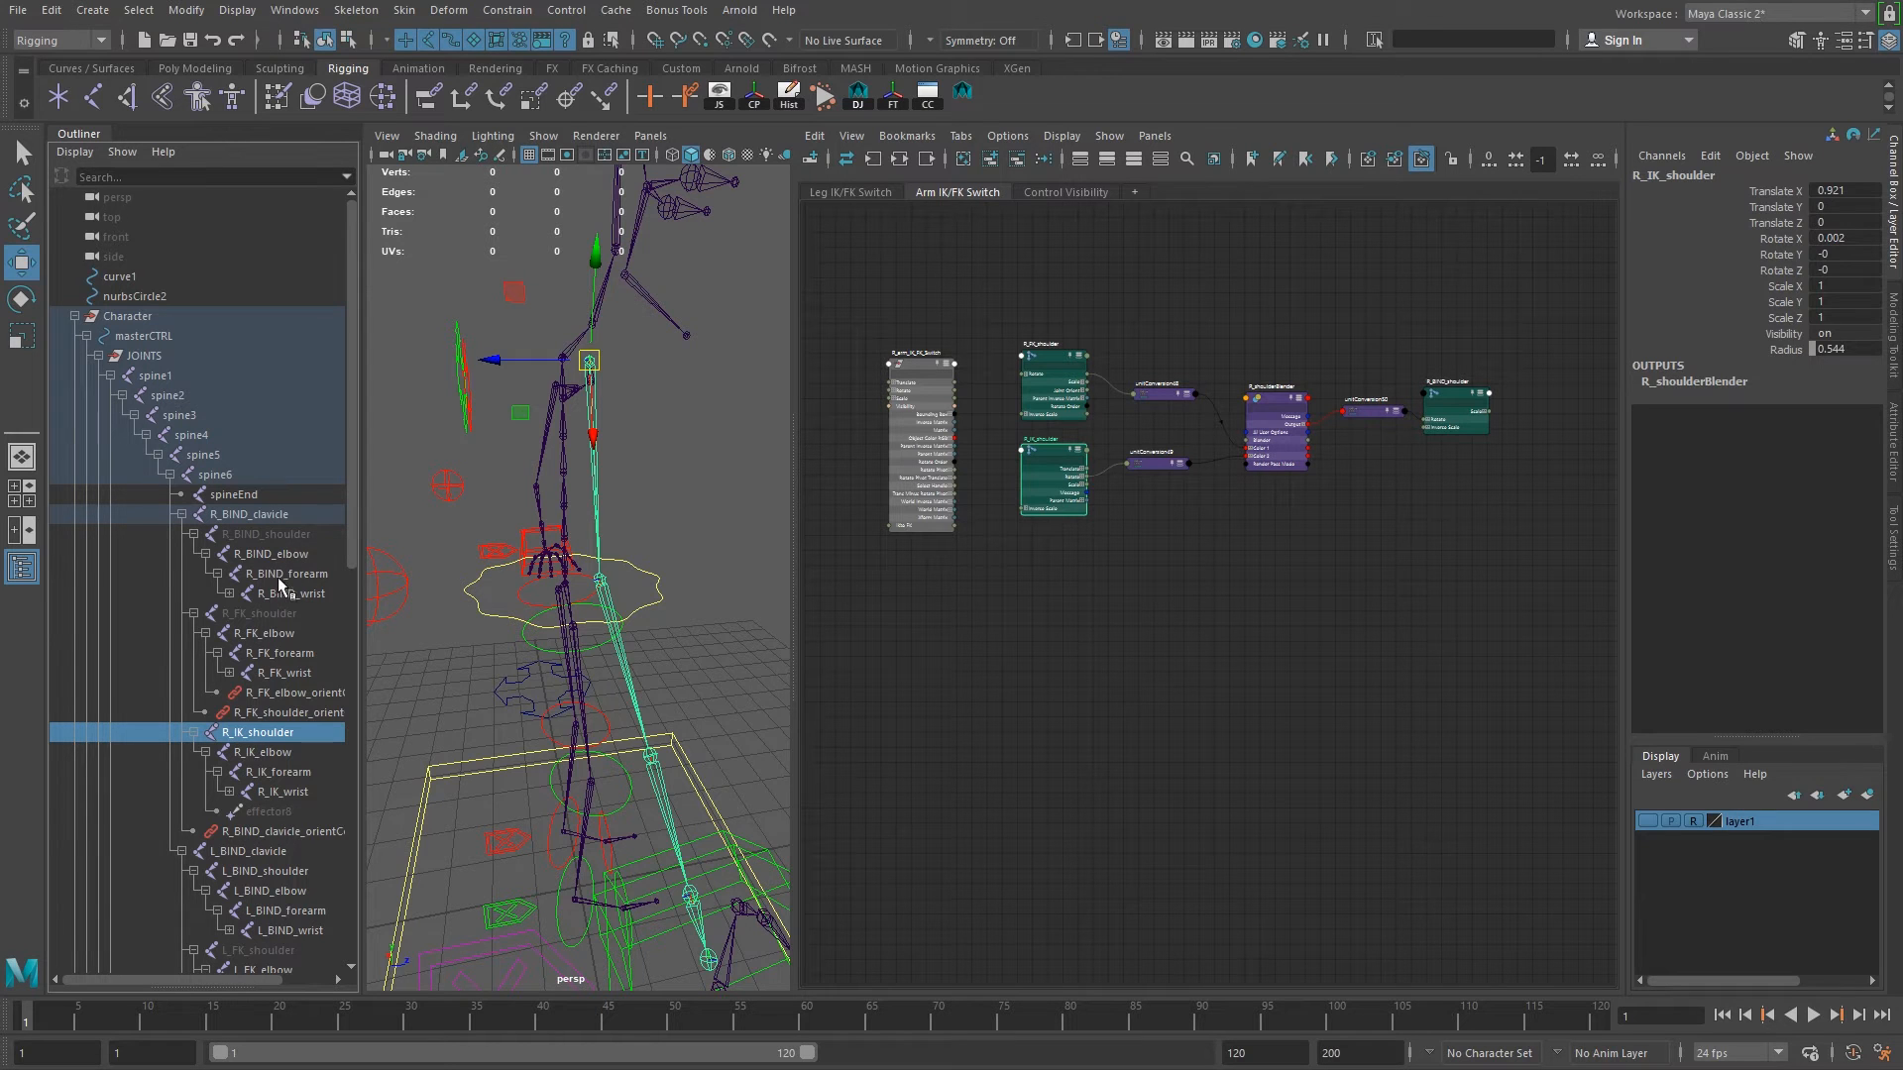
Save the scene and add the R_BIND_elbow, R_FK_elbow and R_IK_elbow joints to the Arm IK/FK Switch graph.
right_click(278, 553)
left_click(240, 555)
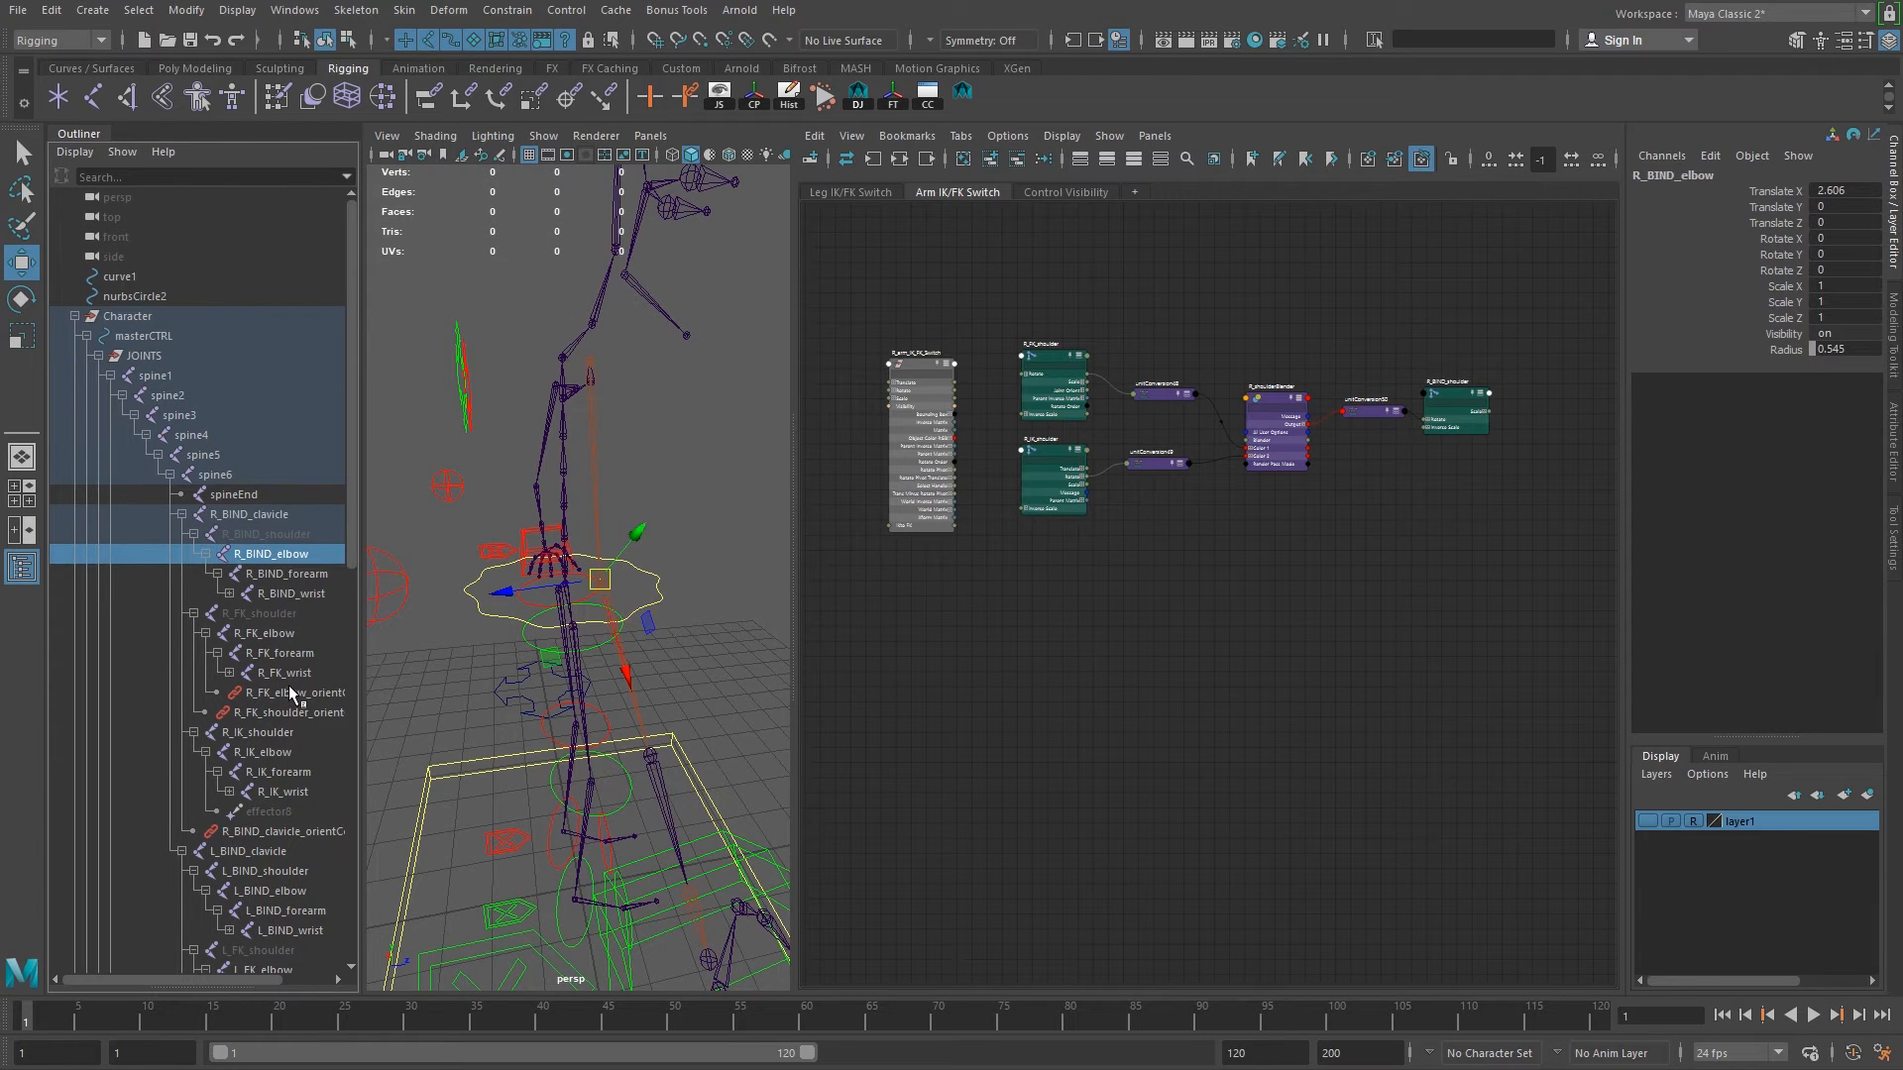
key("ctrl+s")
key("Return")
left_click(288, 636, "ctrl")
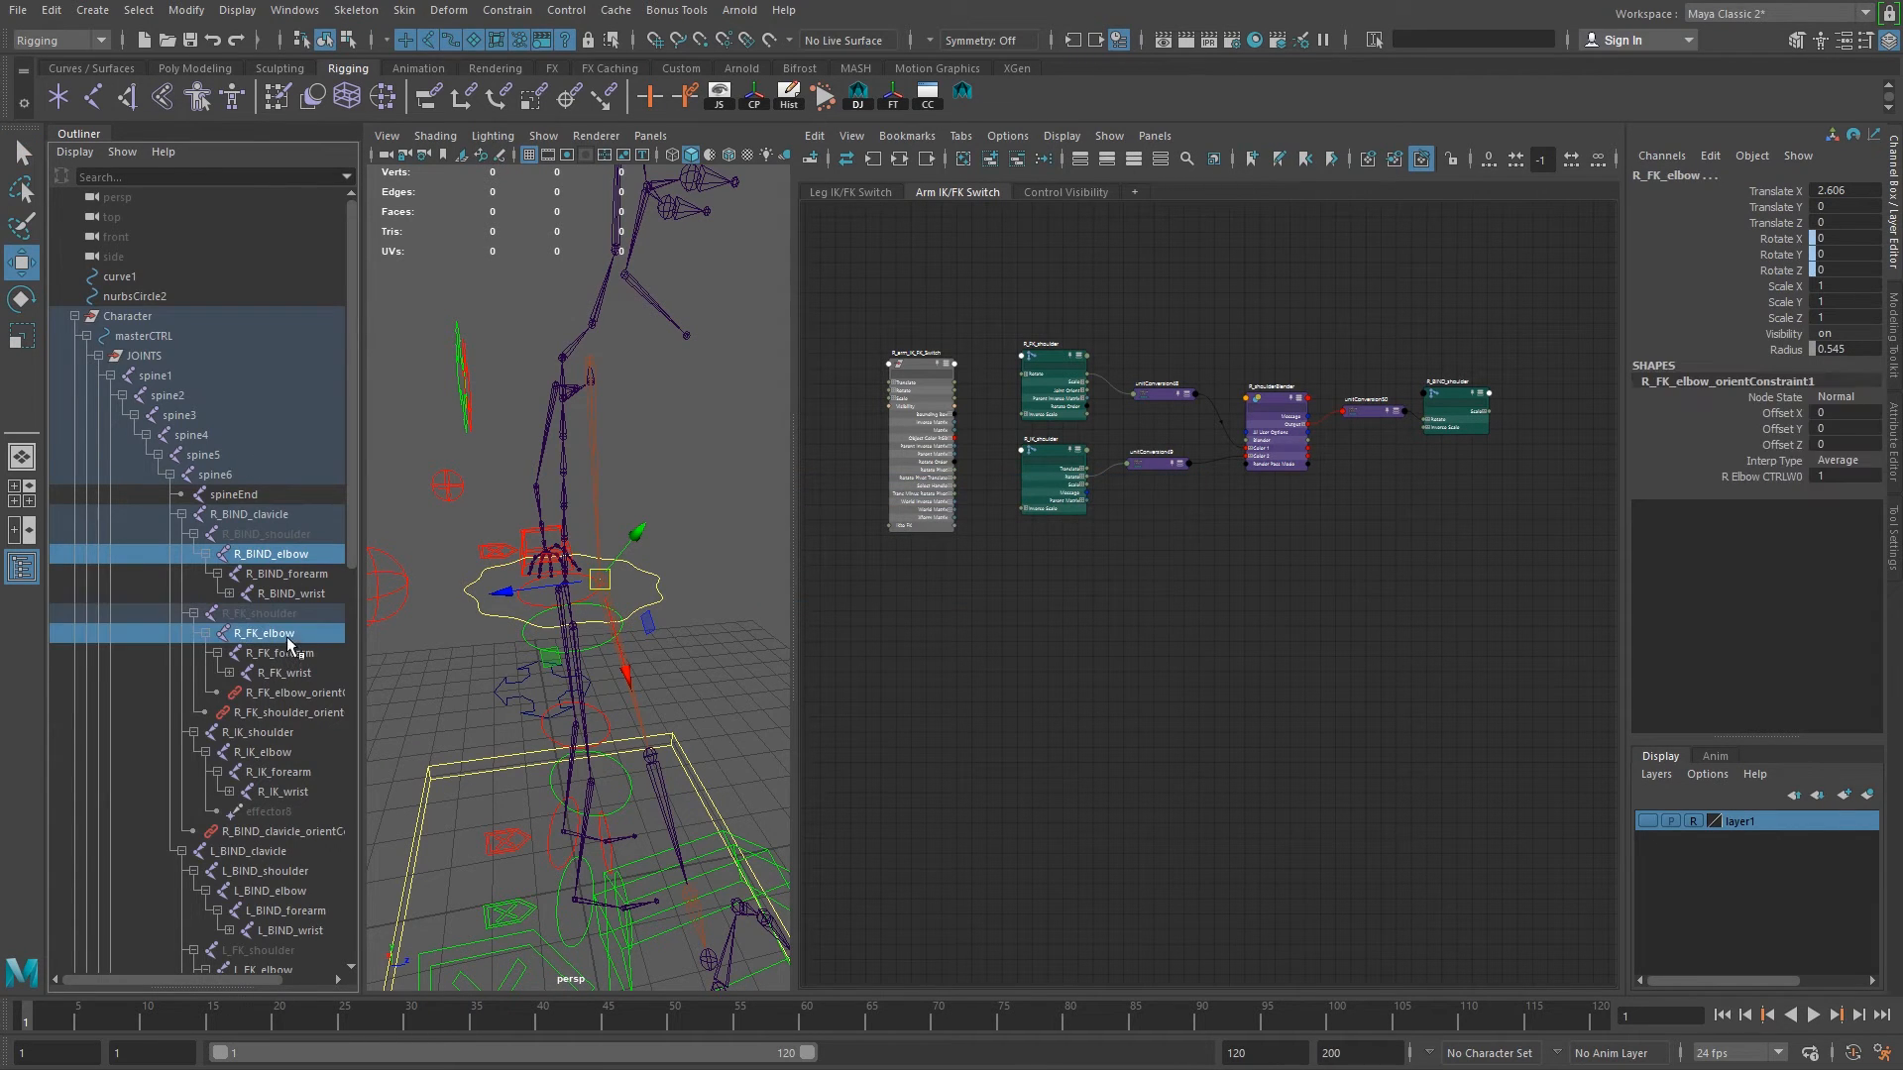
left_click(266, 753, "ctrl")
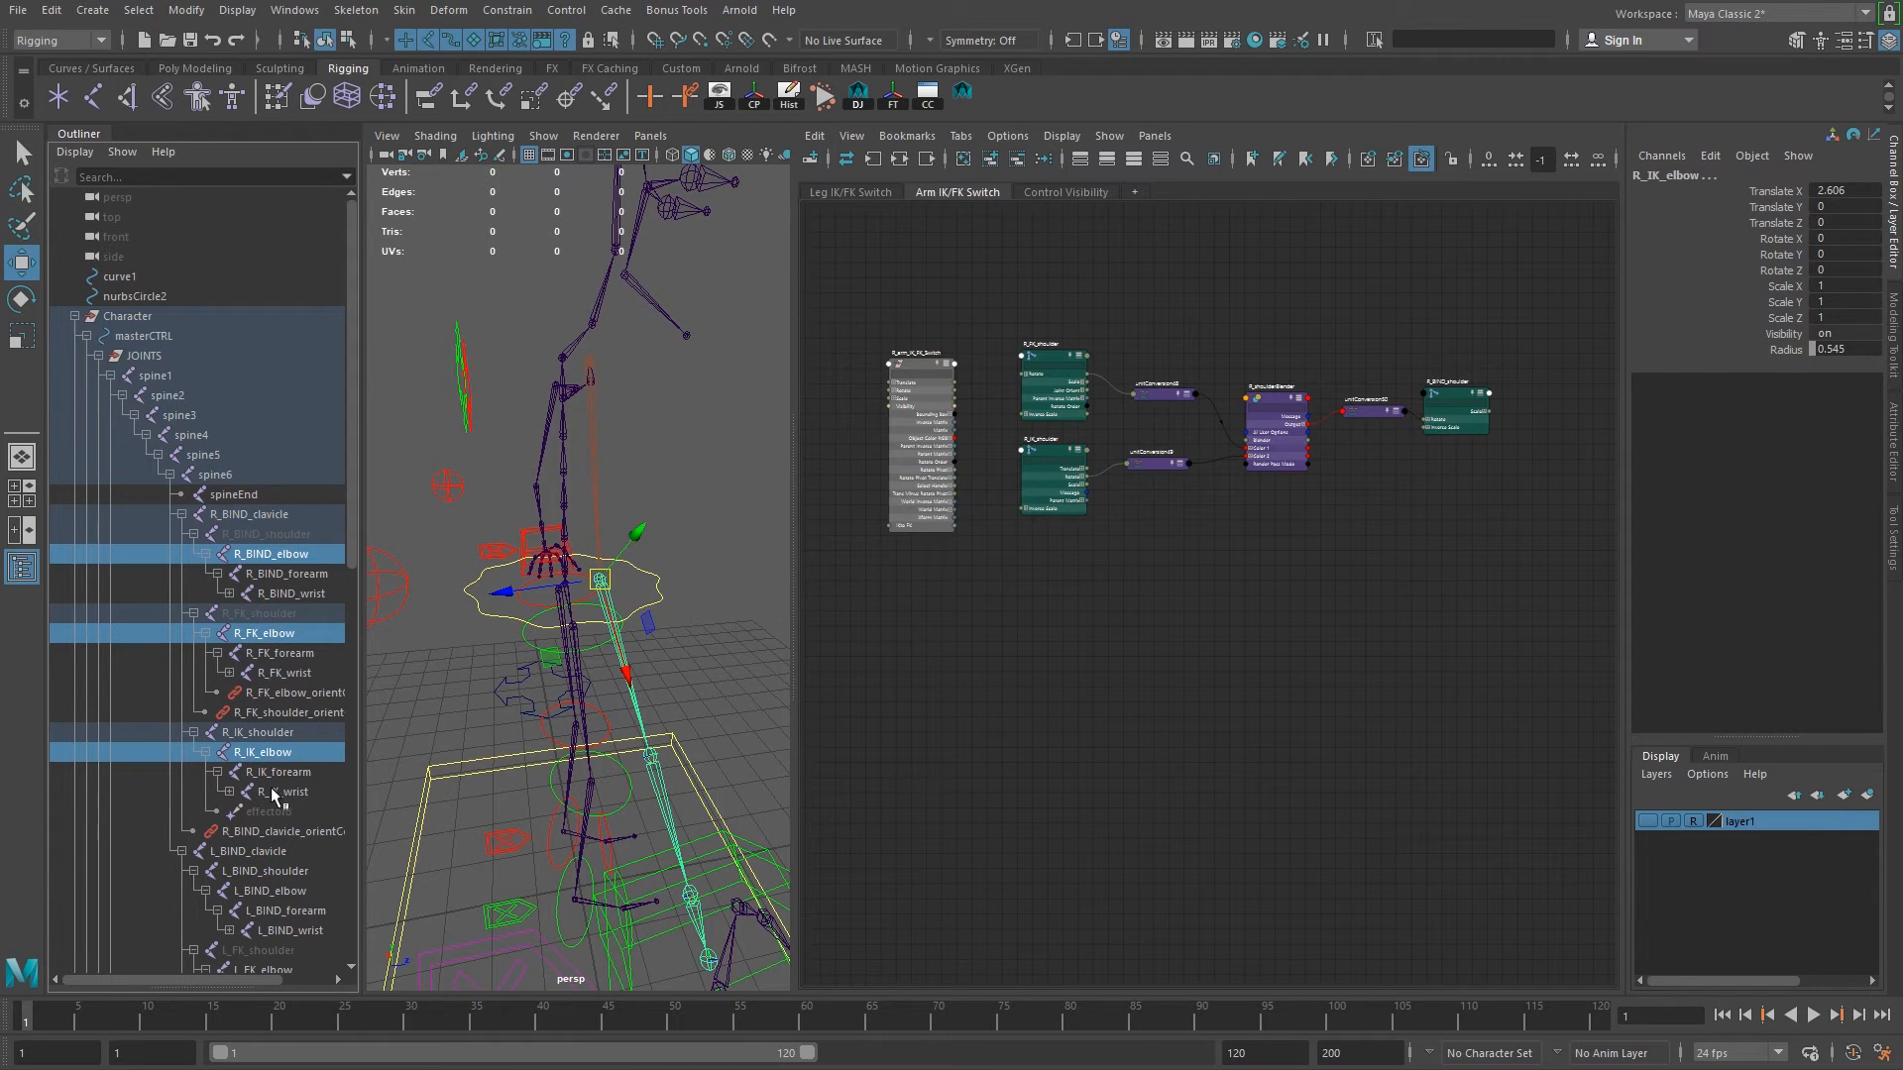
left_click(990, 158)
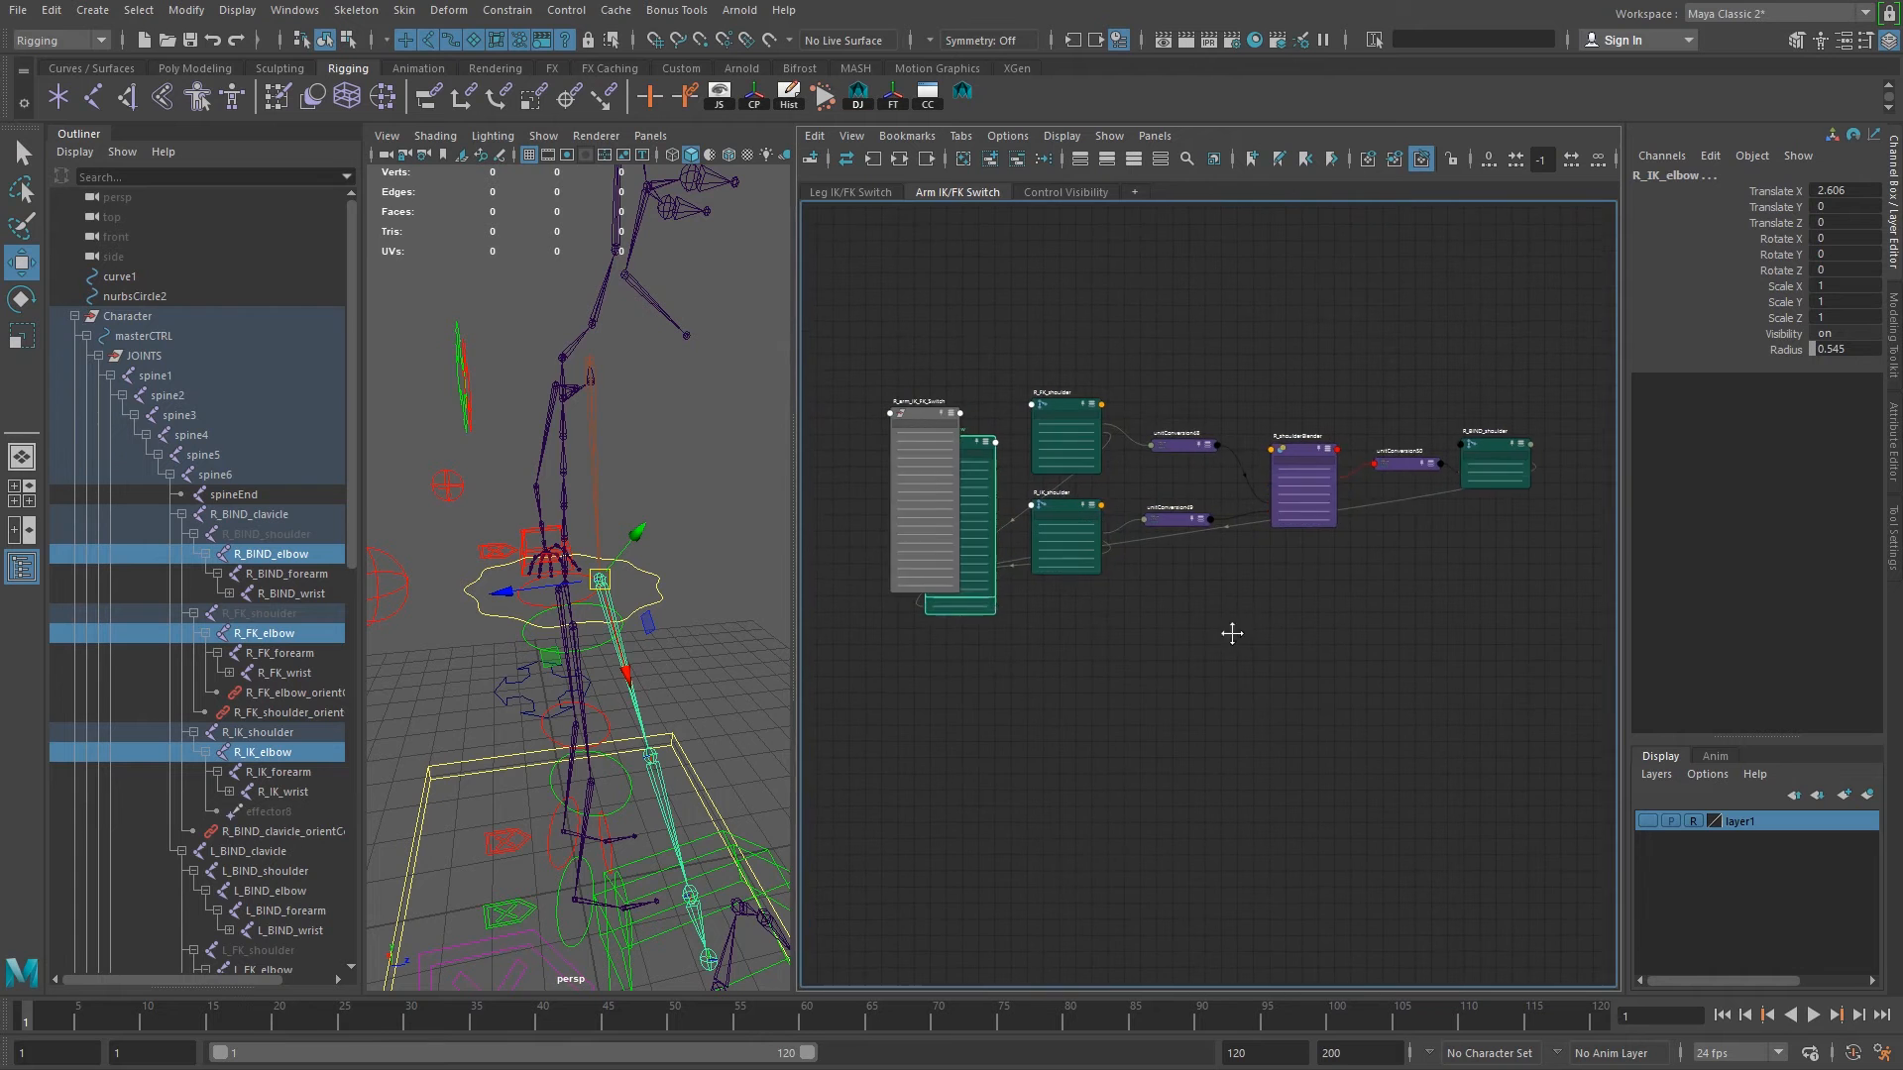
Place R_arm_IK_FK_Switch above the shoulder network and connect its IKto FK attribute to the Blender input of R_shoulderBlender.
left_click_drag(911, 424, 1144, 256)
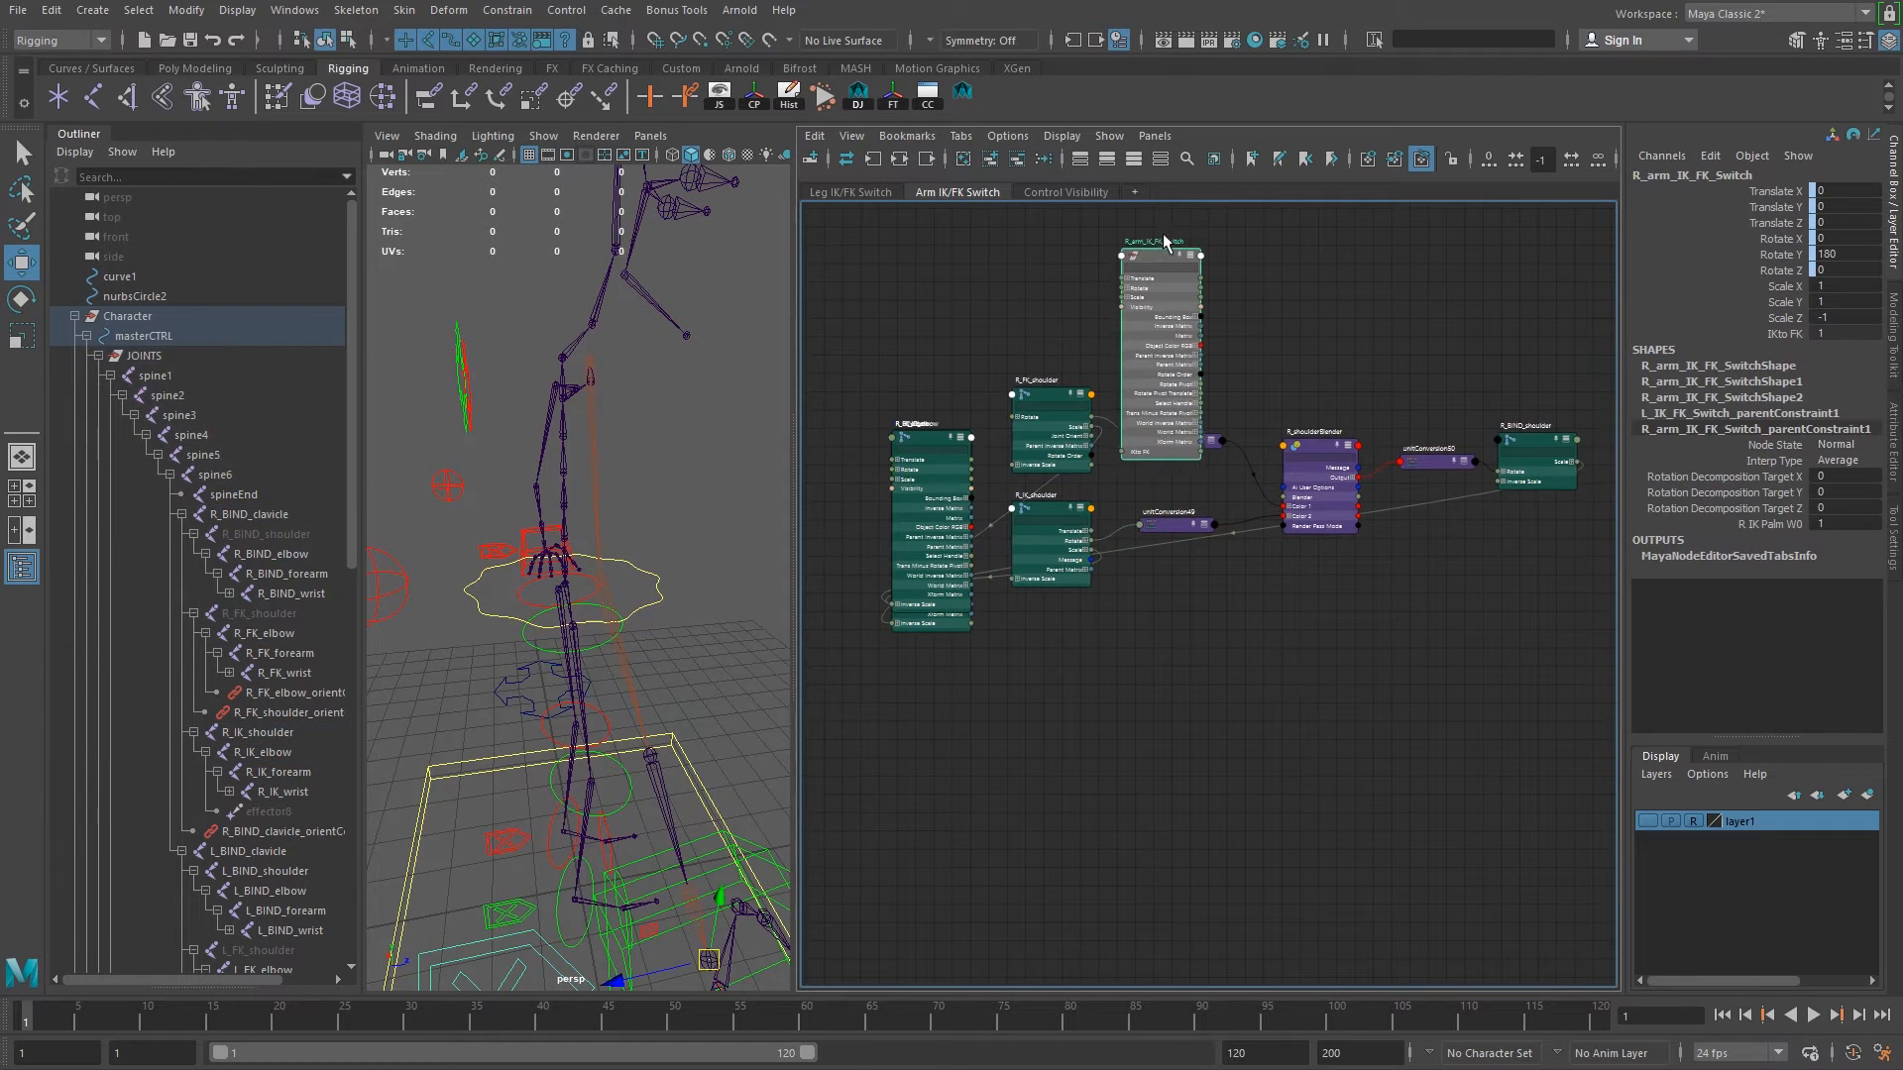
right_click_drag(1155, 561, 1185, 691, "alt")
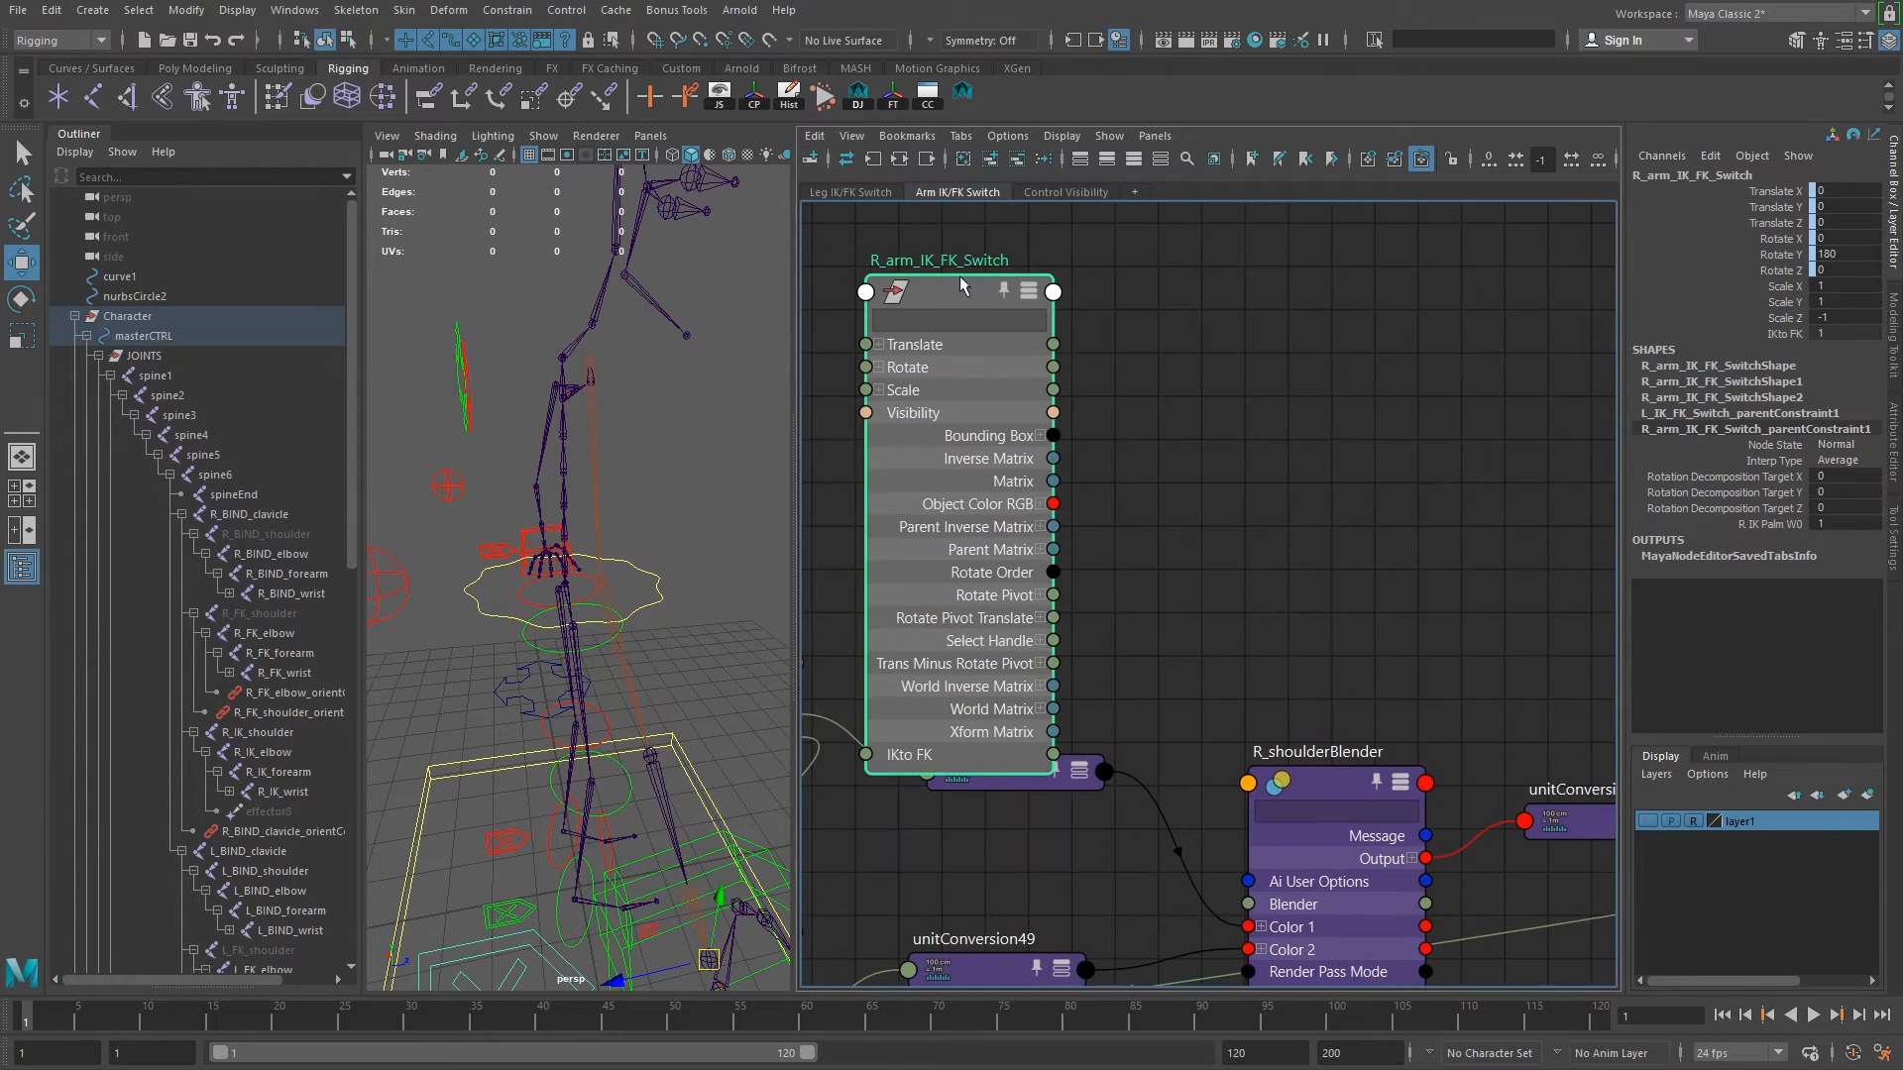
left_click_drag(960, 286, 981, 220)
left_click_drag(1174, 804, 1248, 904)
Separate the stacked elbow nodes below the shoulder network, with R_FK_elbow above R_IK_elbow and R_BIND_elbow on the output side.
key("a")
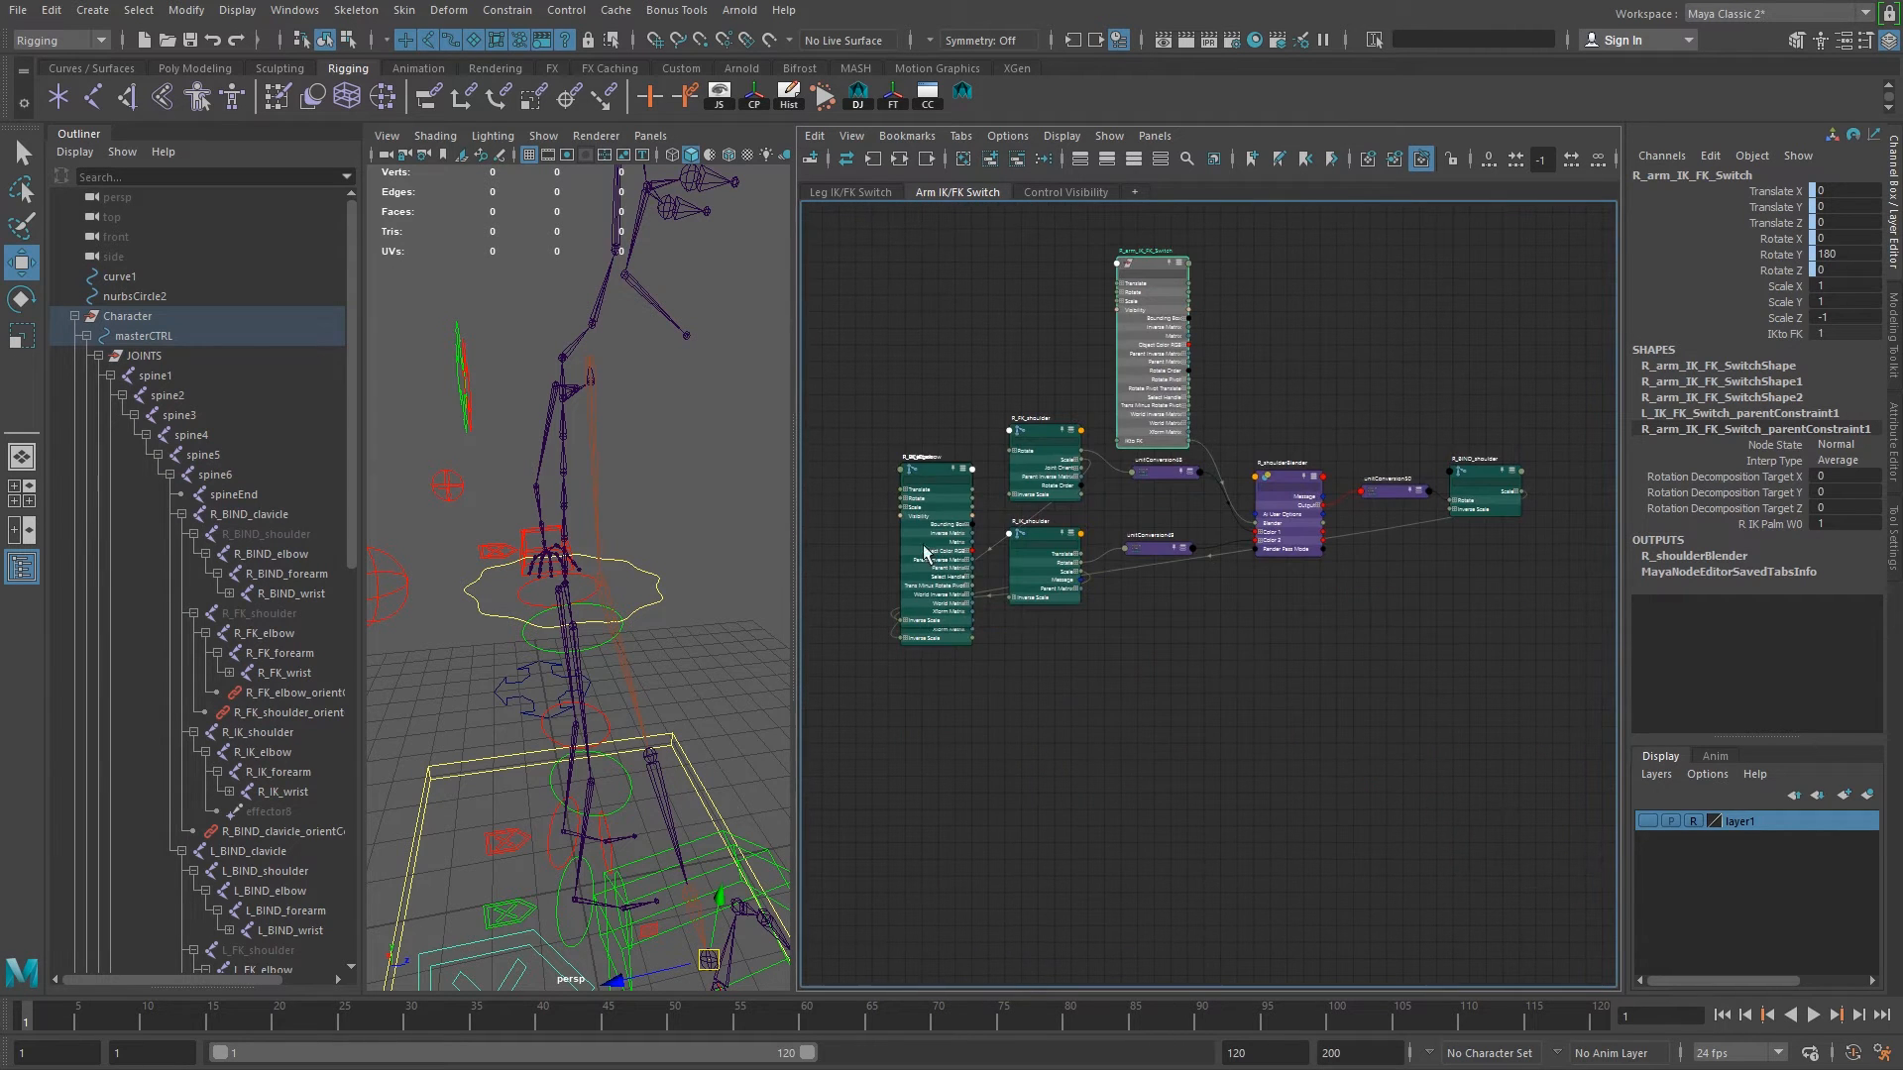
left_click(942, 464)
left_click_drag(942, 464, 1249, 674)
left_click(1229, 694)
scroll(1239, 684, "up", 5)
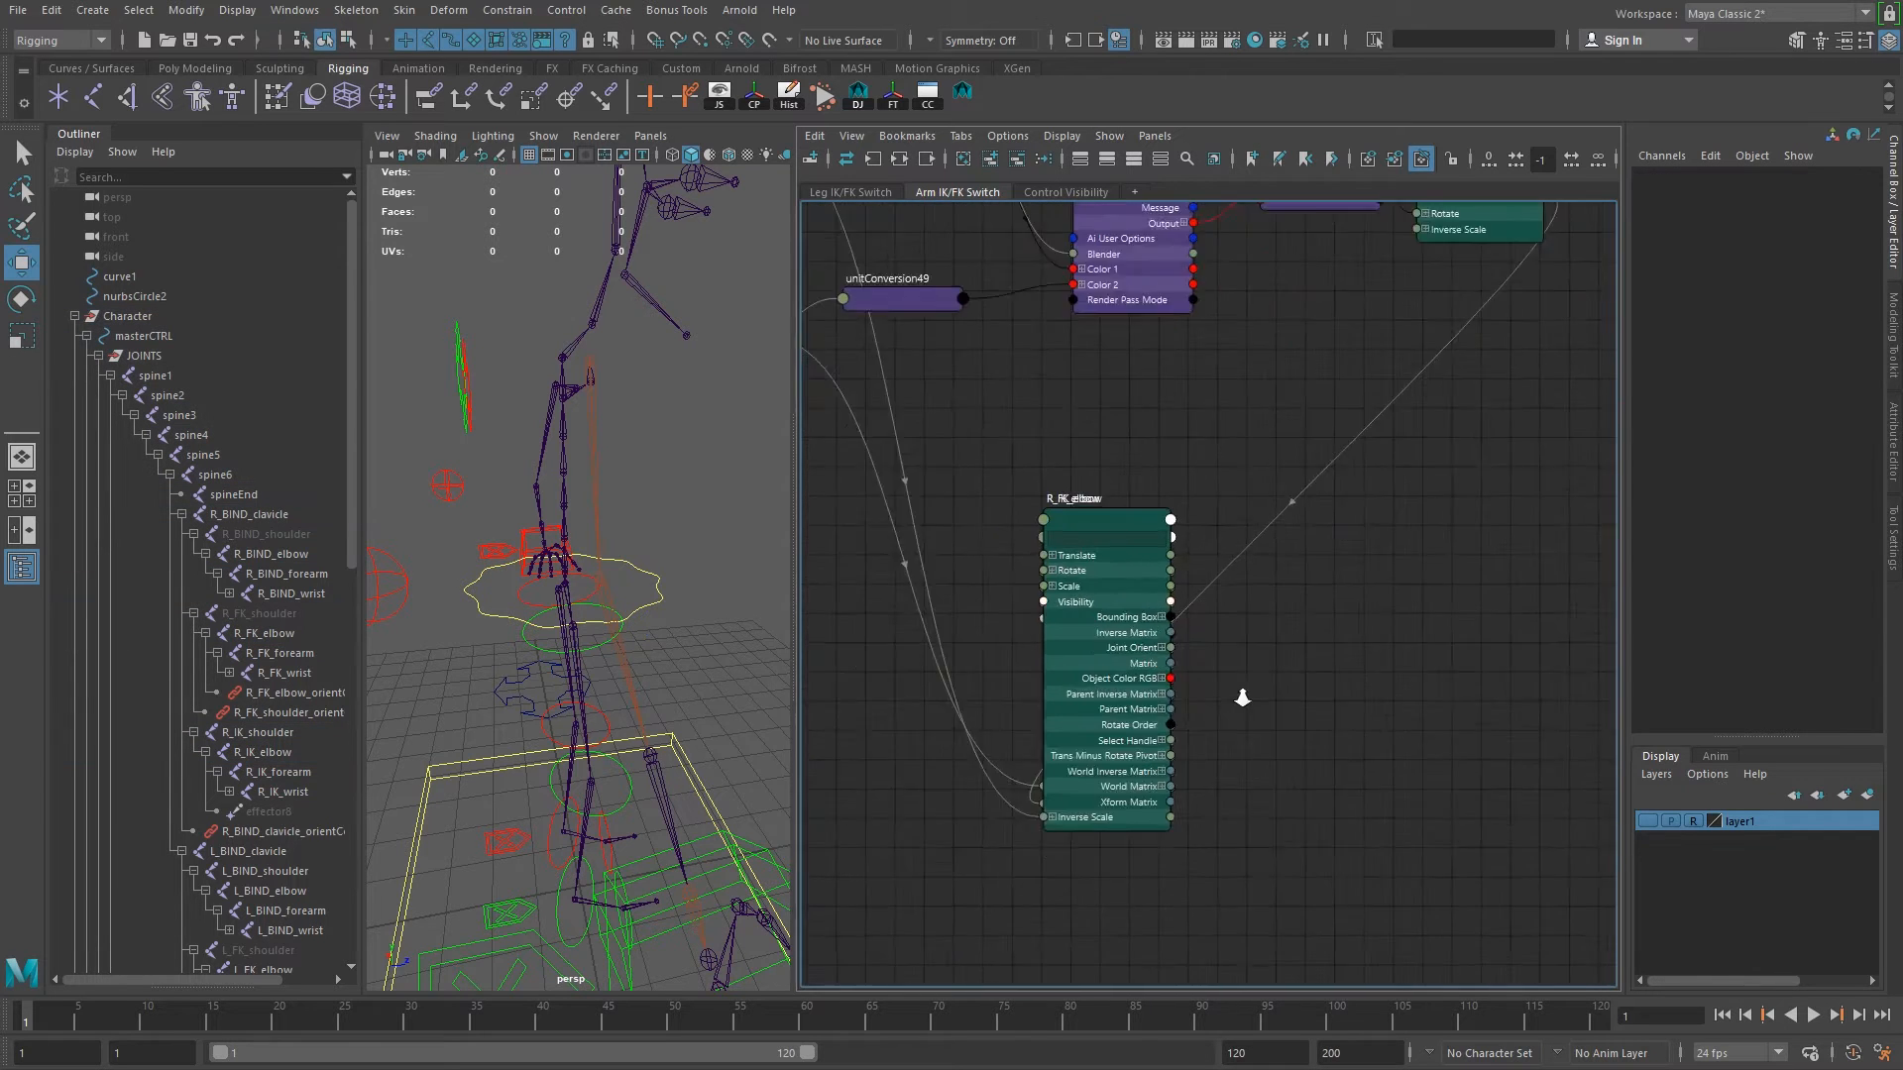
middle_click_drag(1213, 589, 1341, 612)
left_click_drag(1313, 525, 844, 469)
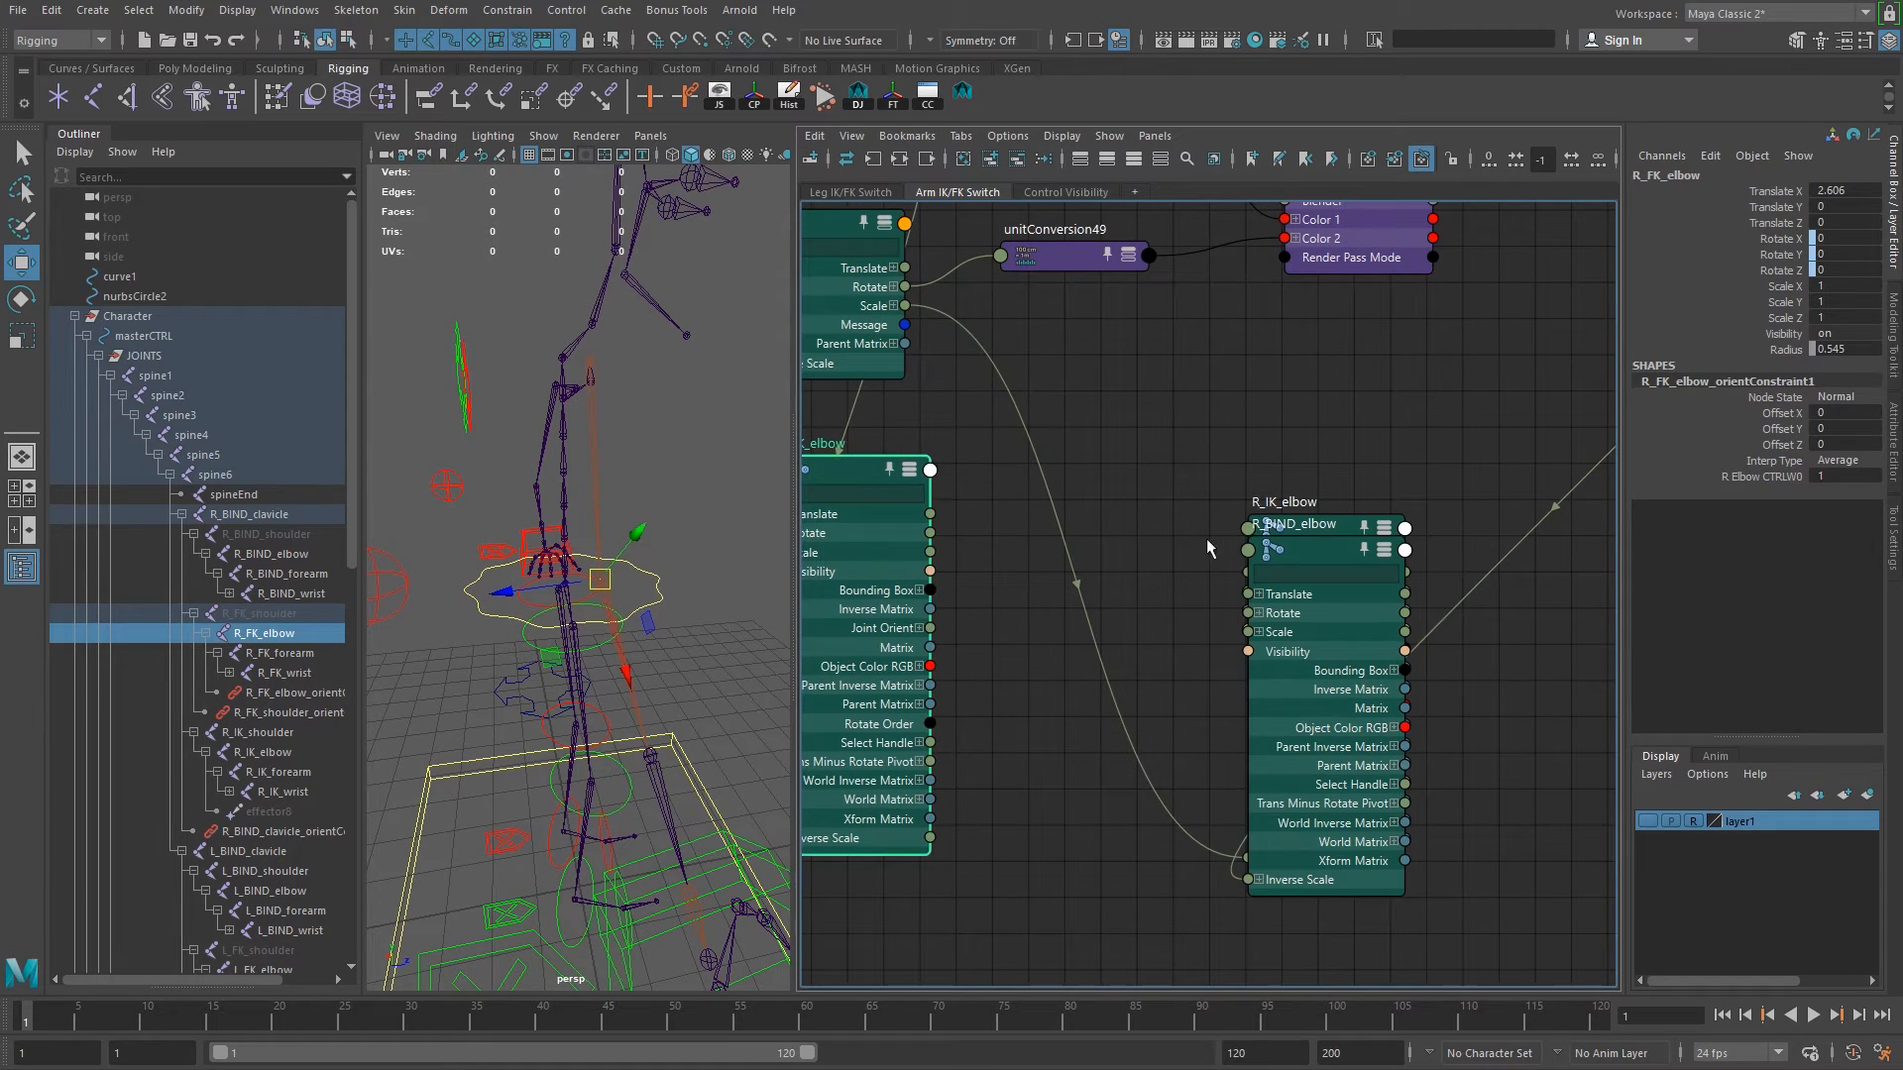
left_click_drag(1303, 553, 1685, 575)
left_click_drag(1316, 543, 842, 900)
scroll(1050, 646, "down", 5)
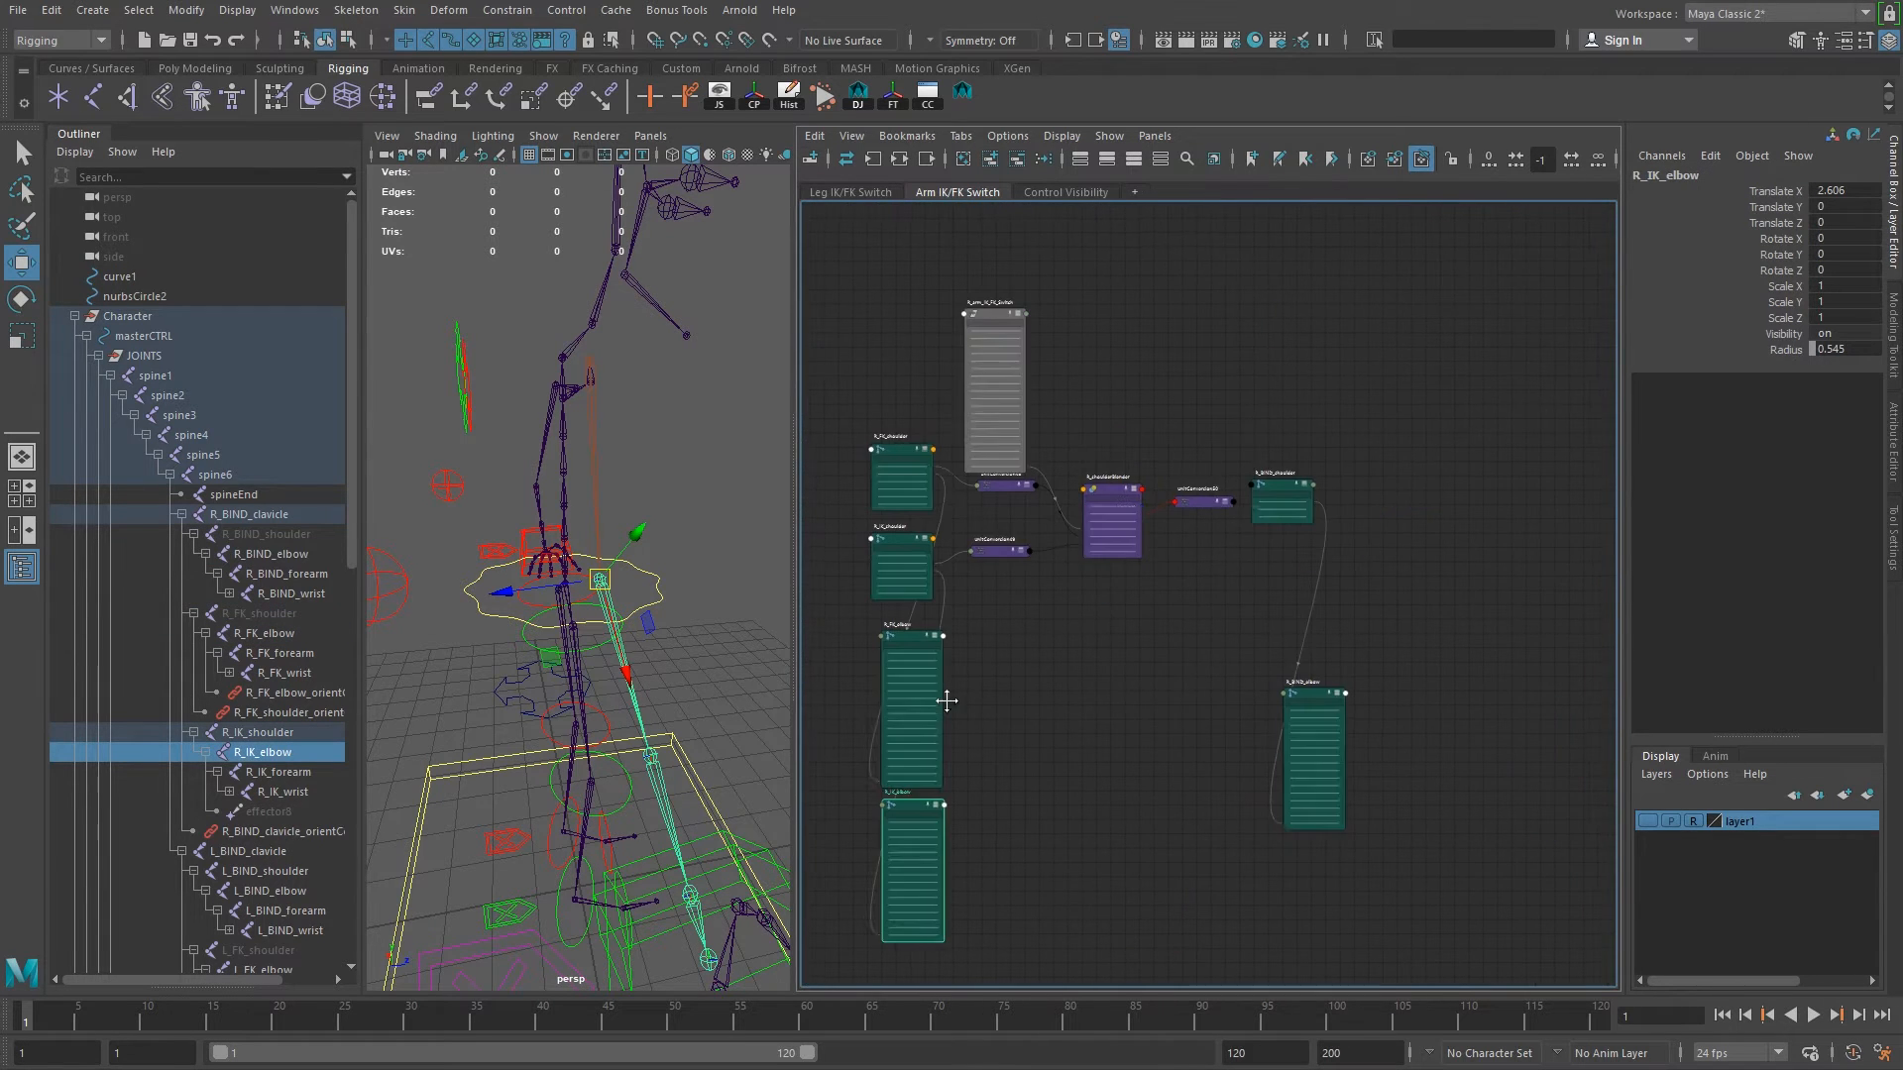
Duplicate R_shoulderBlender and place the copy between the right FK/IK elbow nodes and R_BIND_elbow.
left_click(1288, 693)
left_click(1080, 489)
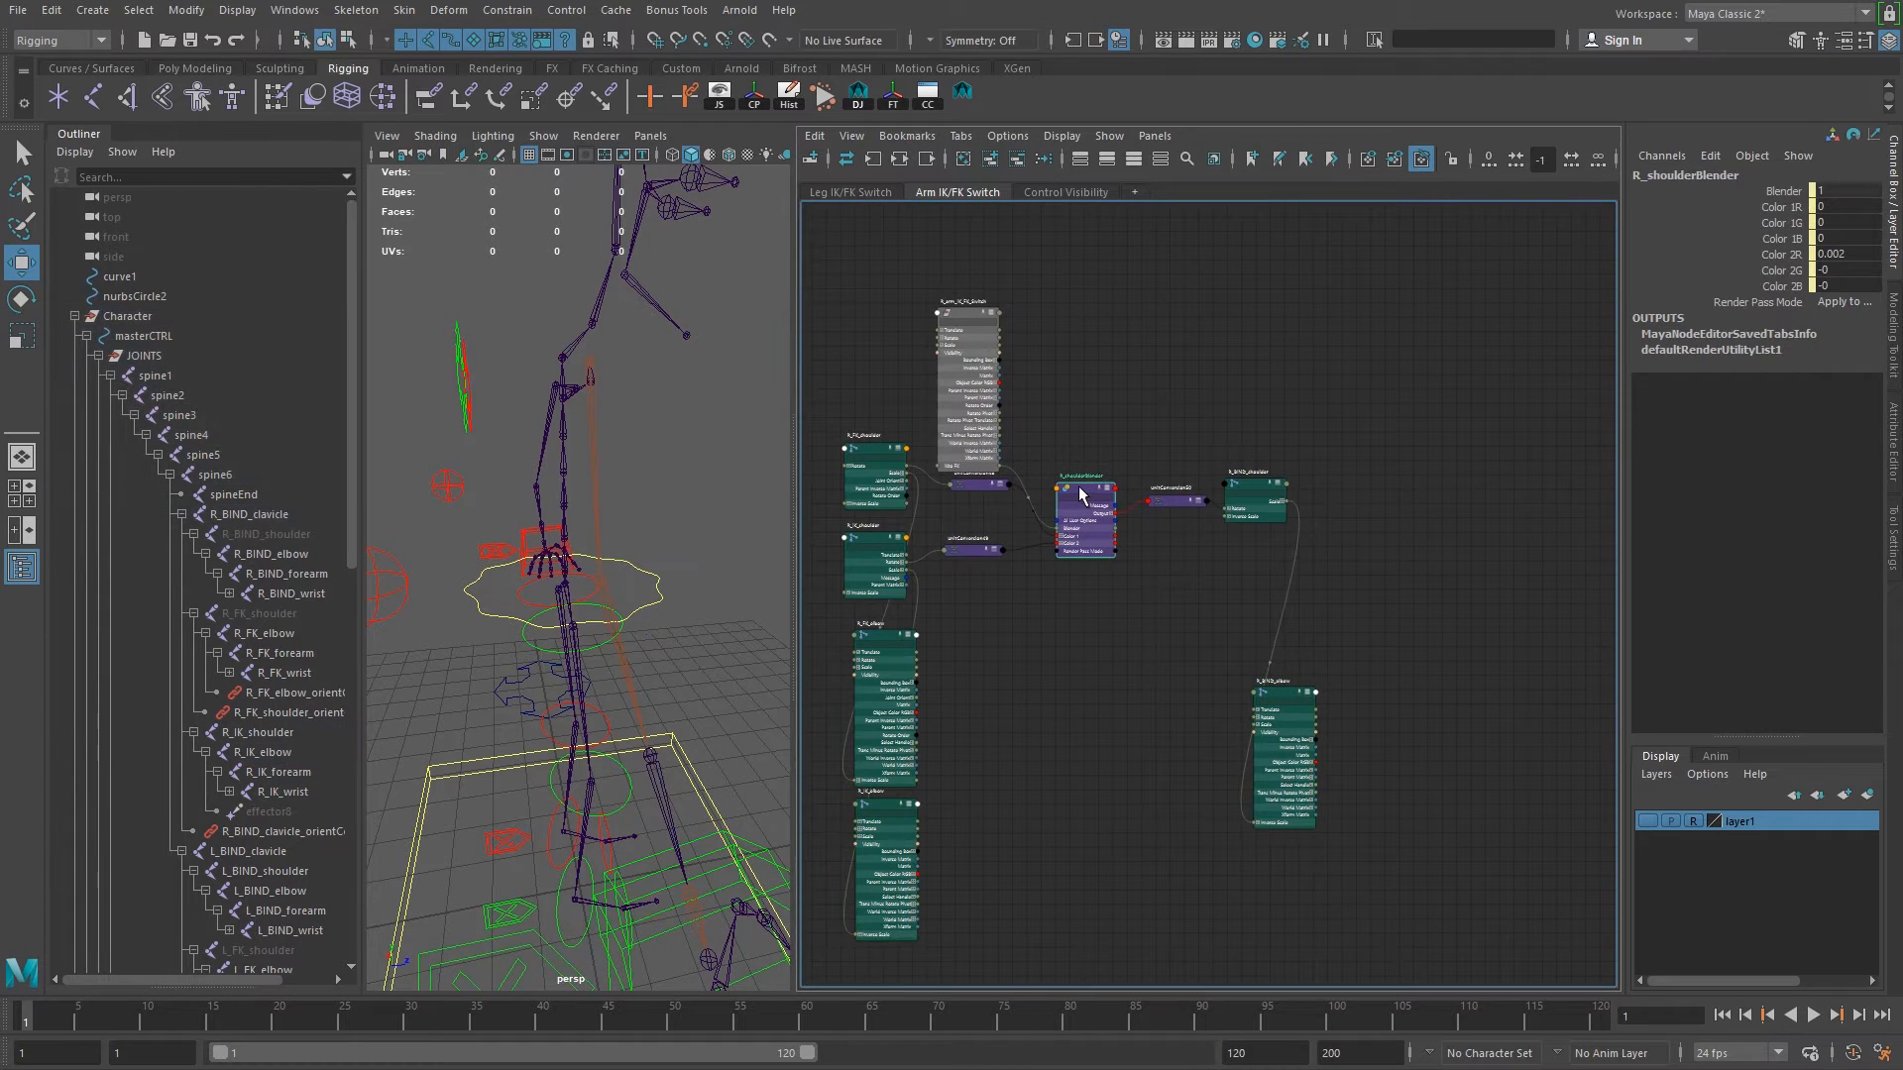
key("ctrl+d")
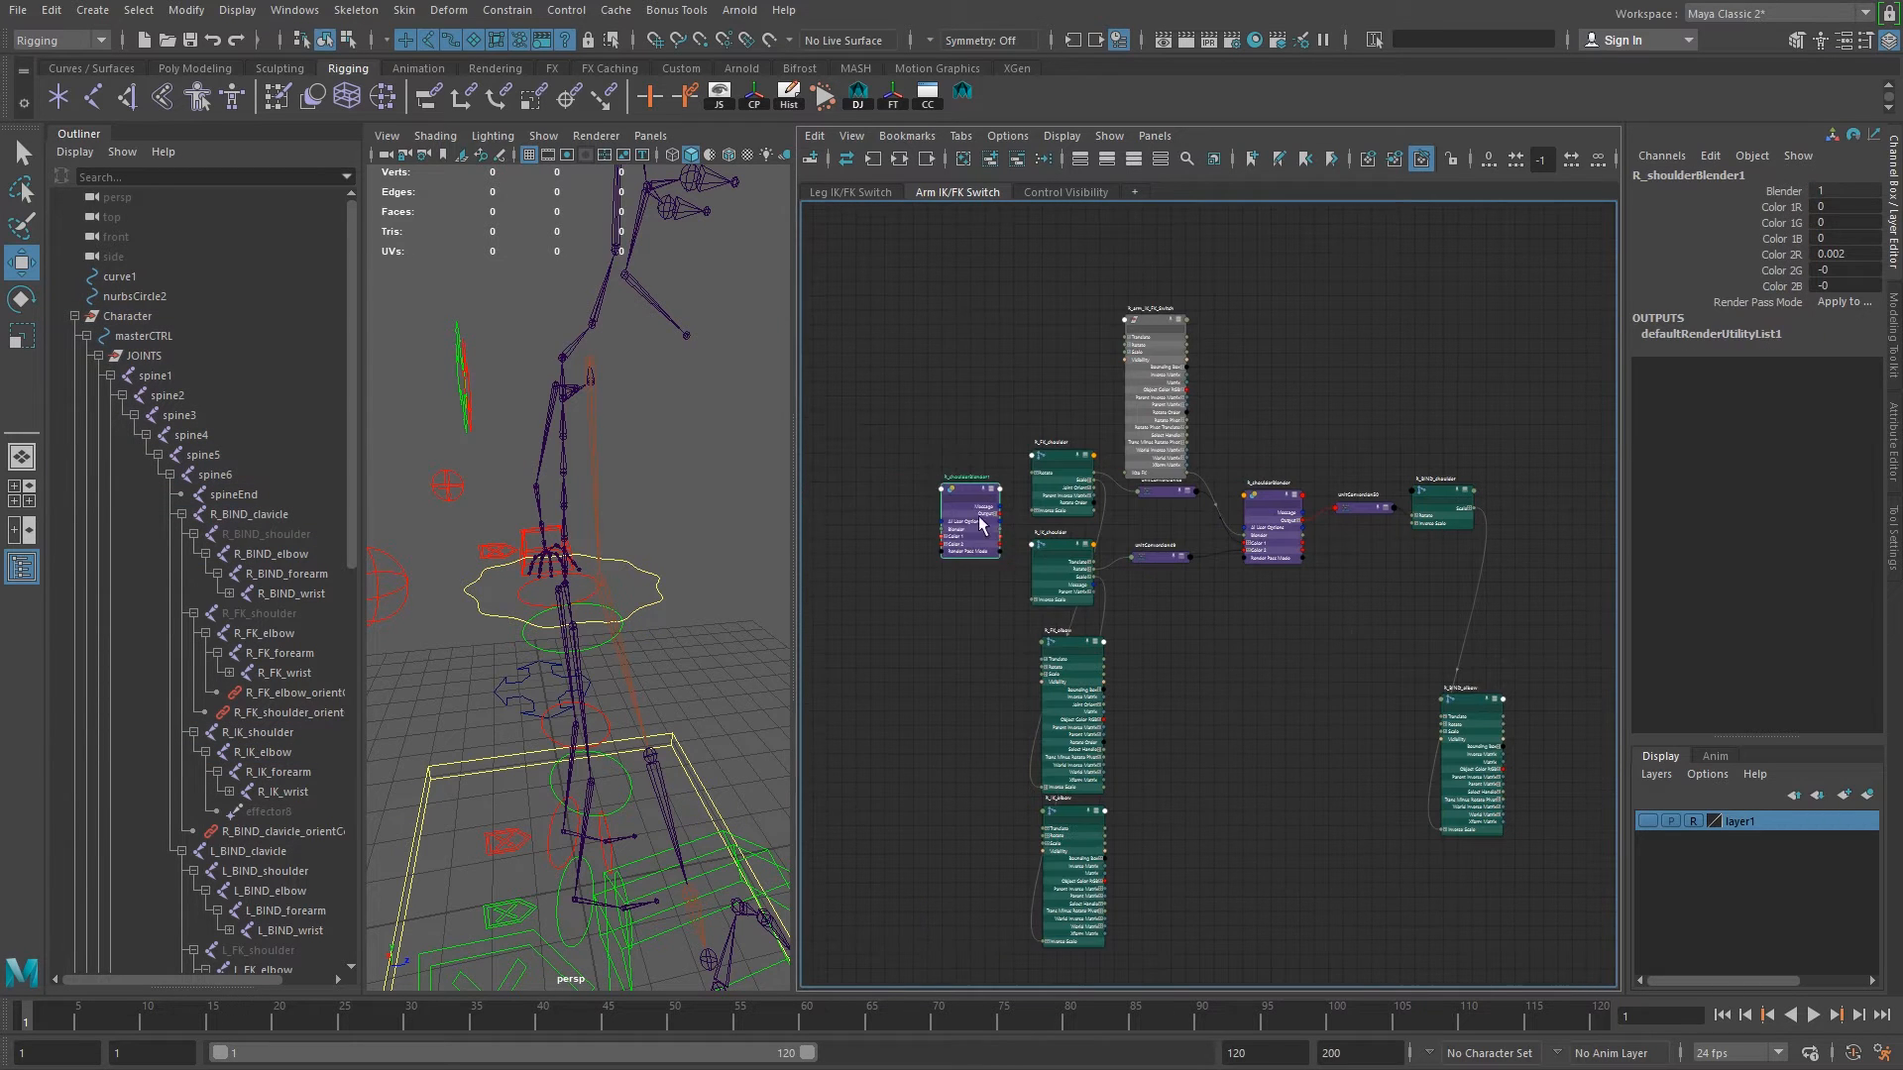
left_click_drag(965, 486, 1231, 706)
Connect the Rotate outputs of R_FK_elbow and R_IK_elbow to Color 1 and Color 2 of the duplicated blender.
middle_click_drag(1427, 763, 1019, 492, "alt")
right_click_drag(1057, 535, 1151, 569, "alt")
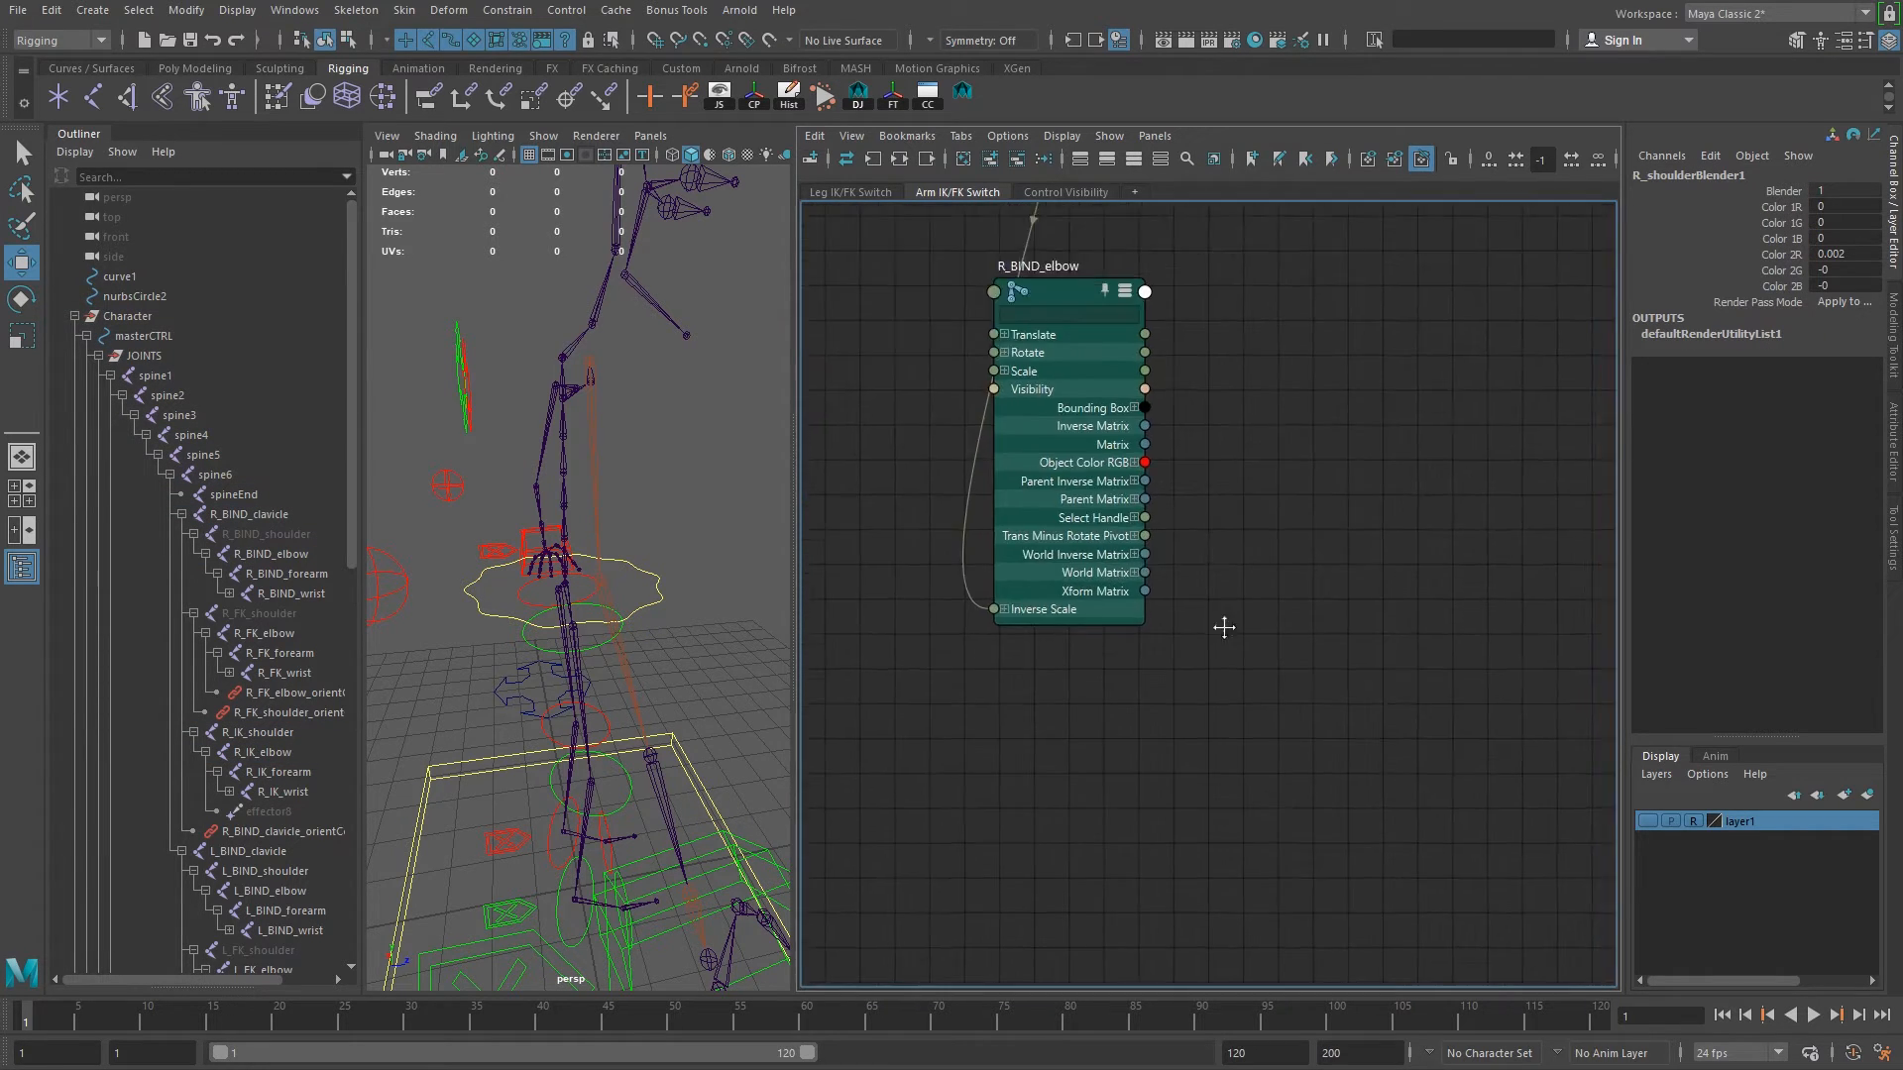
middle_click_drag(1150, 569, 1597, 738, "alt")
middle_click_drag(1189, 637, 1596, 672, "alt")
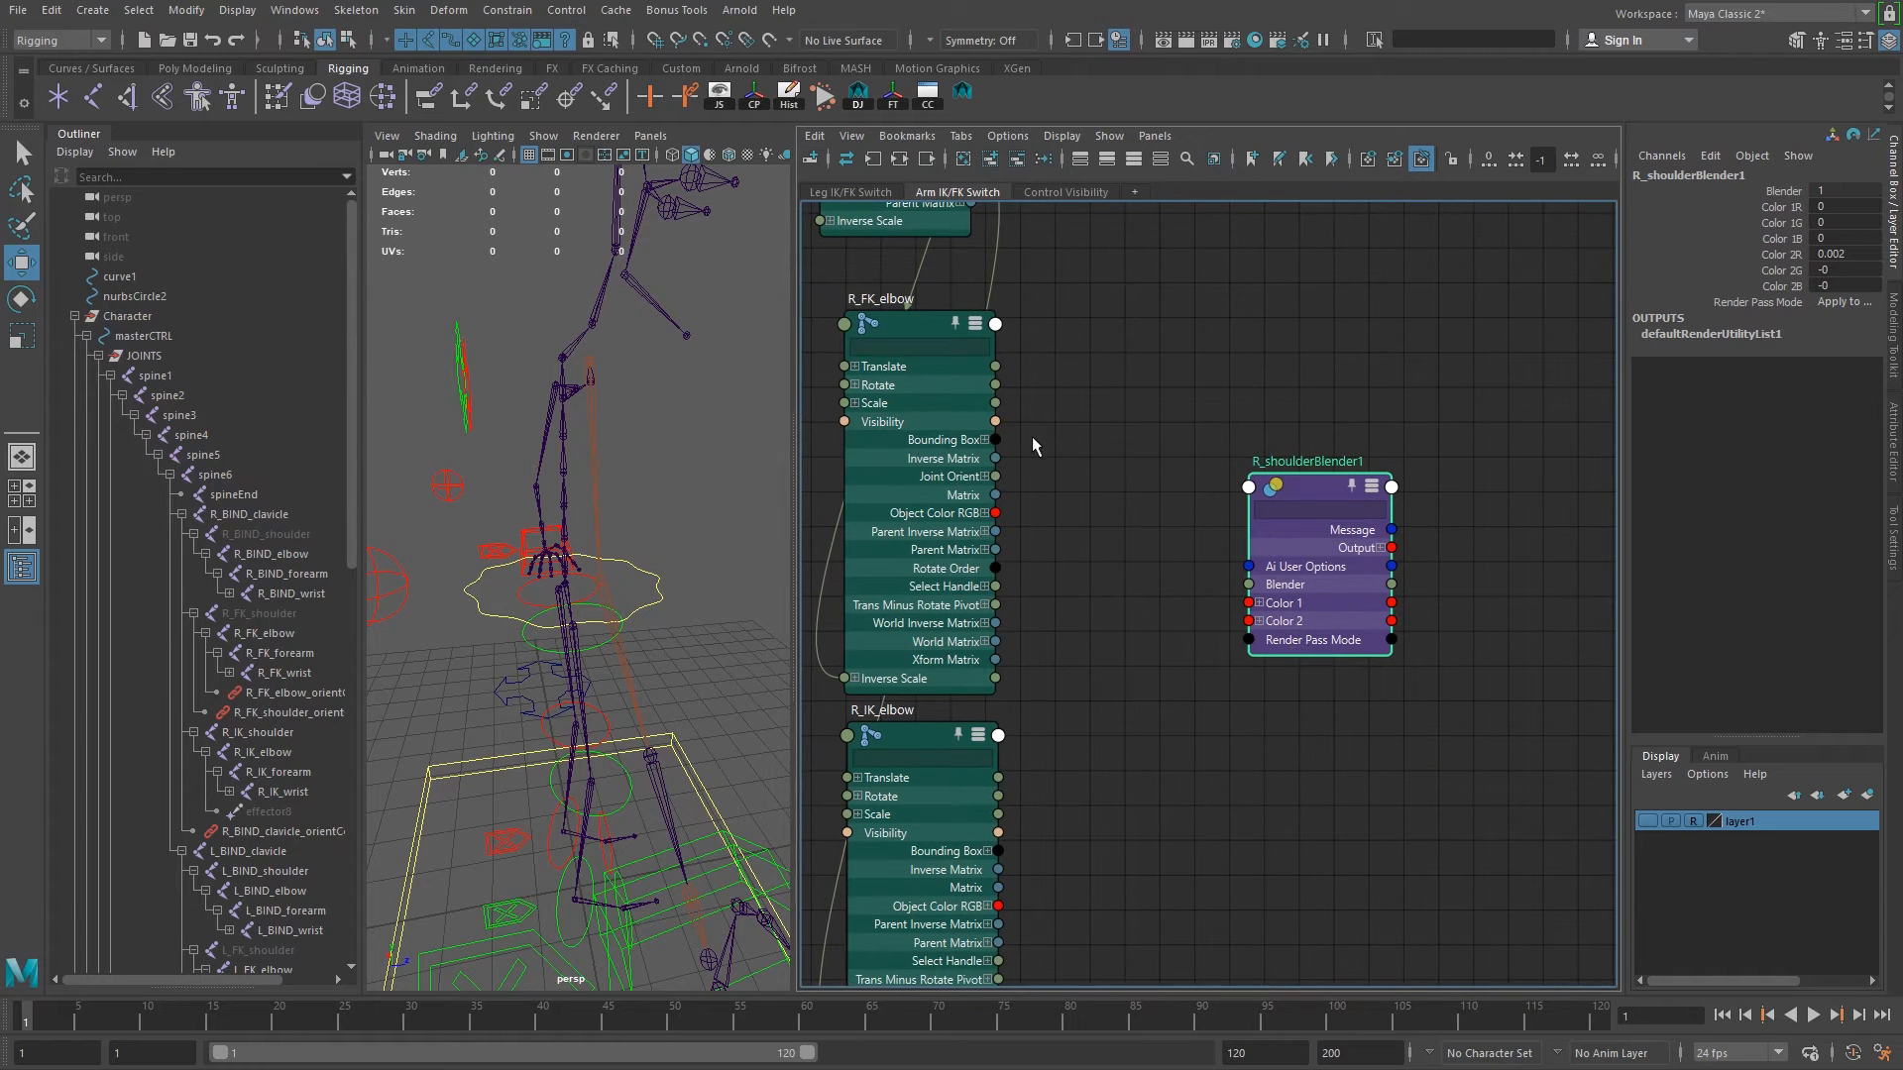
scroll(1003, 444, "up", 2)
left_click_drag(991, 371, 1304, 639)
middle_click_drag(1333, 719, 1338, 500, "alt")
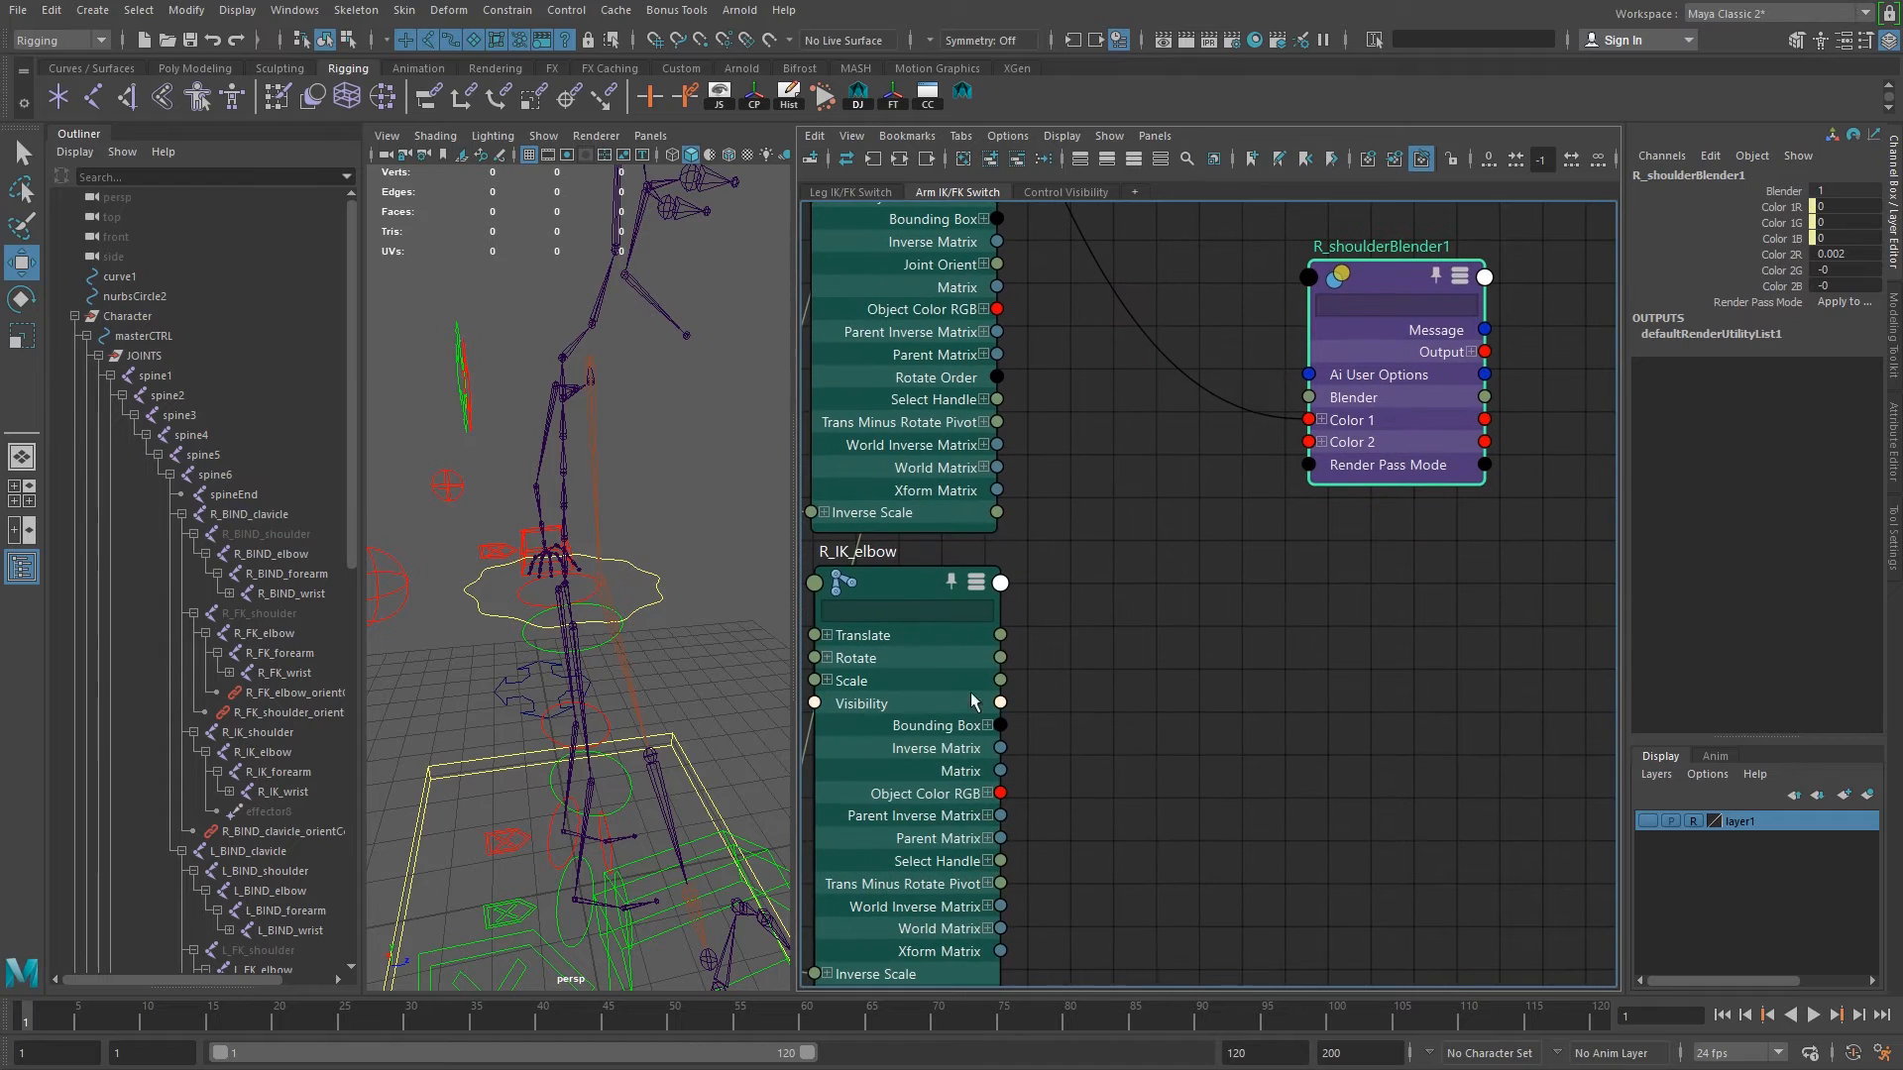
left_click_drag(1001, 662, 1308, 443)
Connect the duplicated blender's Output to the Rotate input of R_BIND_elbow.
middle_click_drag(1501, 380, 1077, 592, "alt")
middle_click_drag(1214, 669, 1088, 710, "alt")
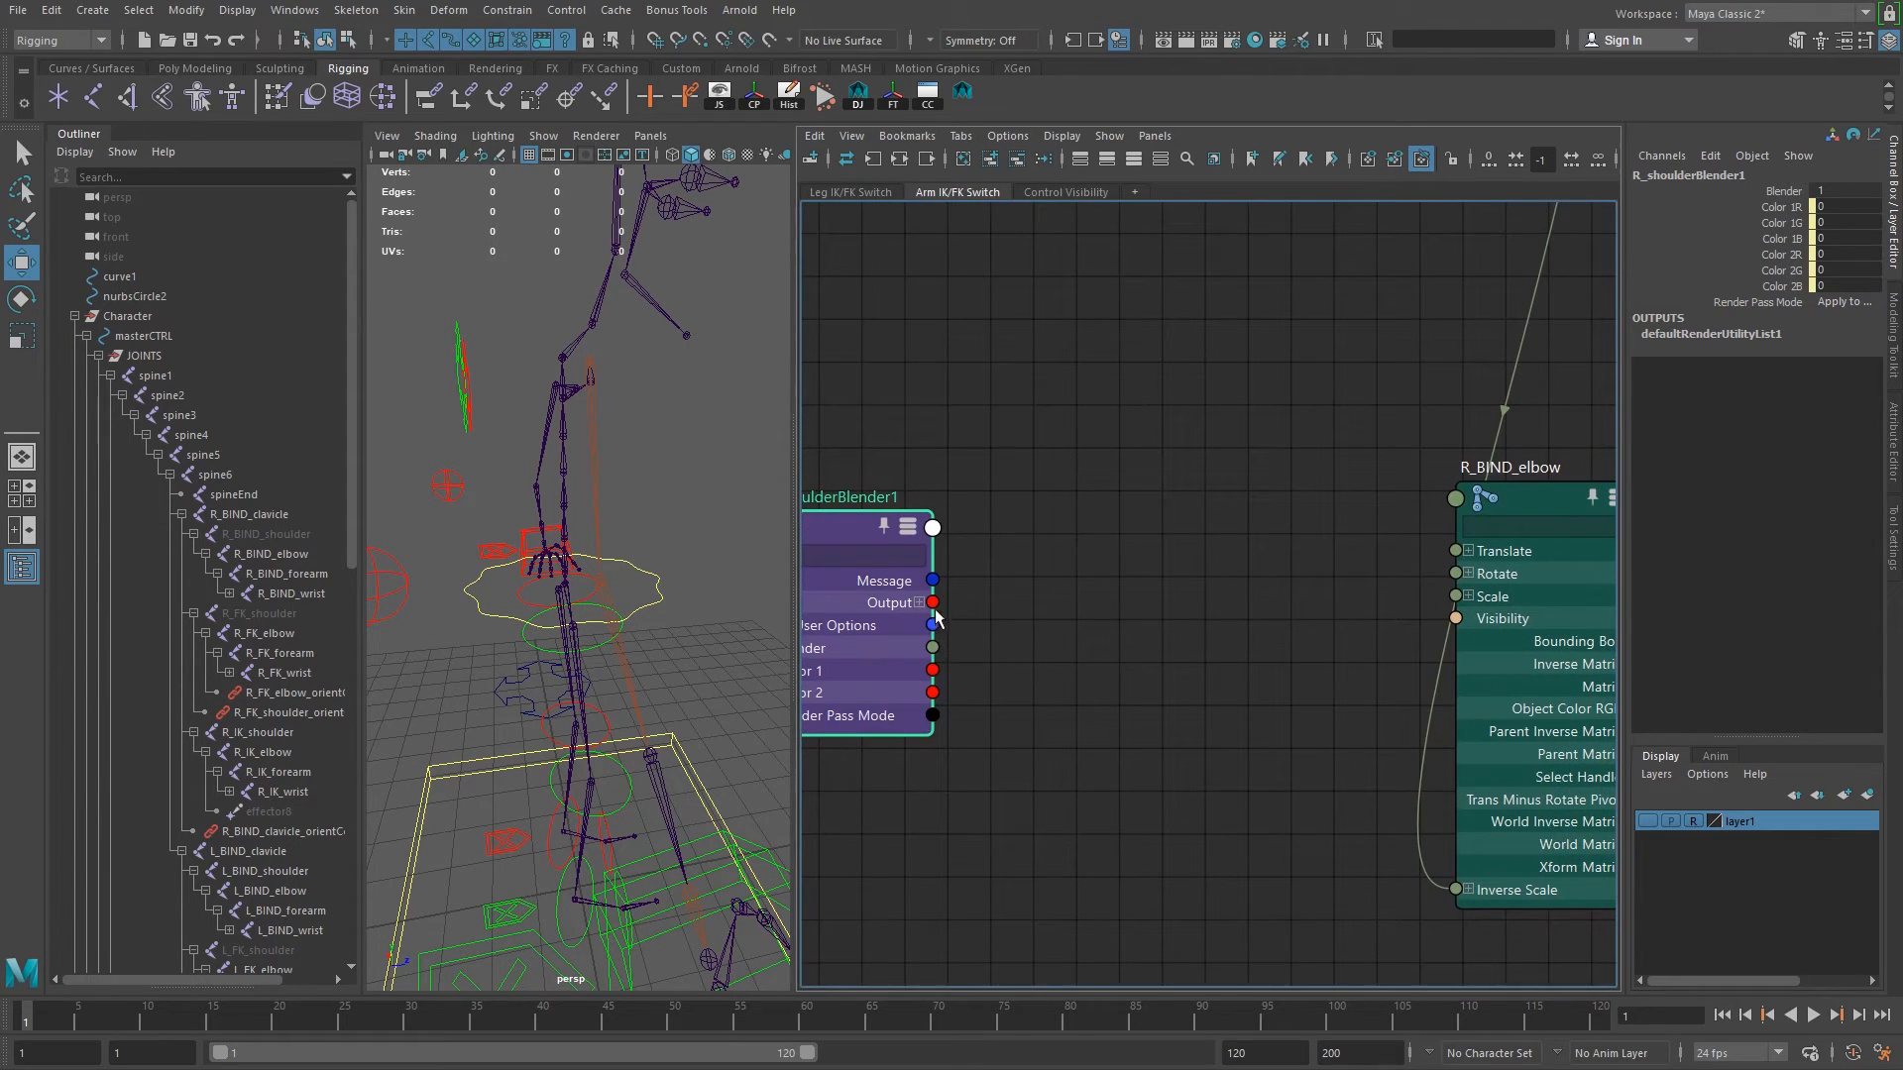
left_click_drag(1164, 605, 1457, 574)
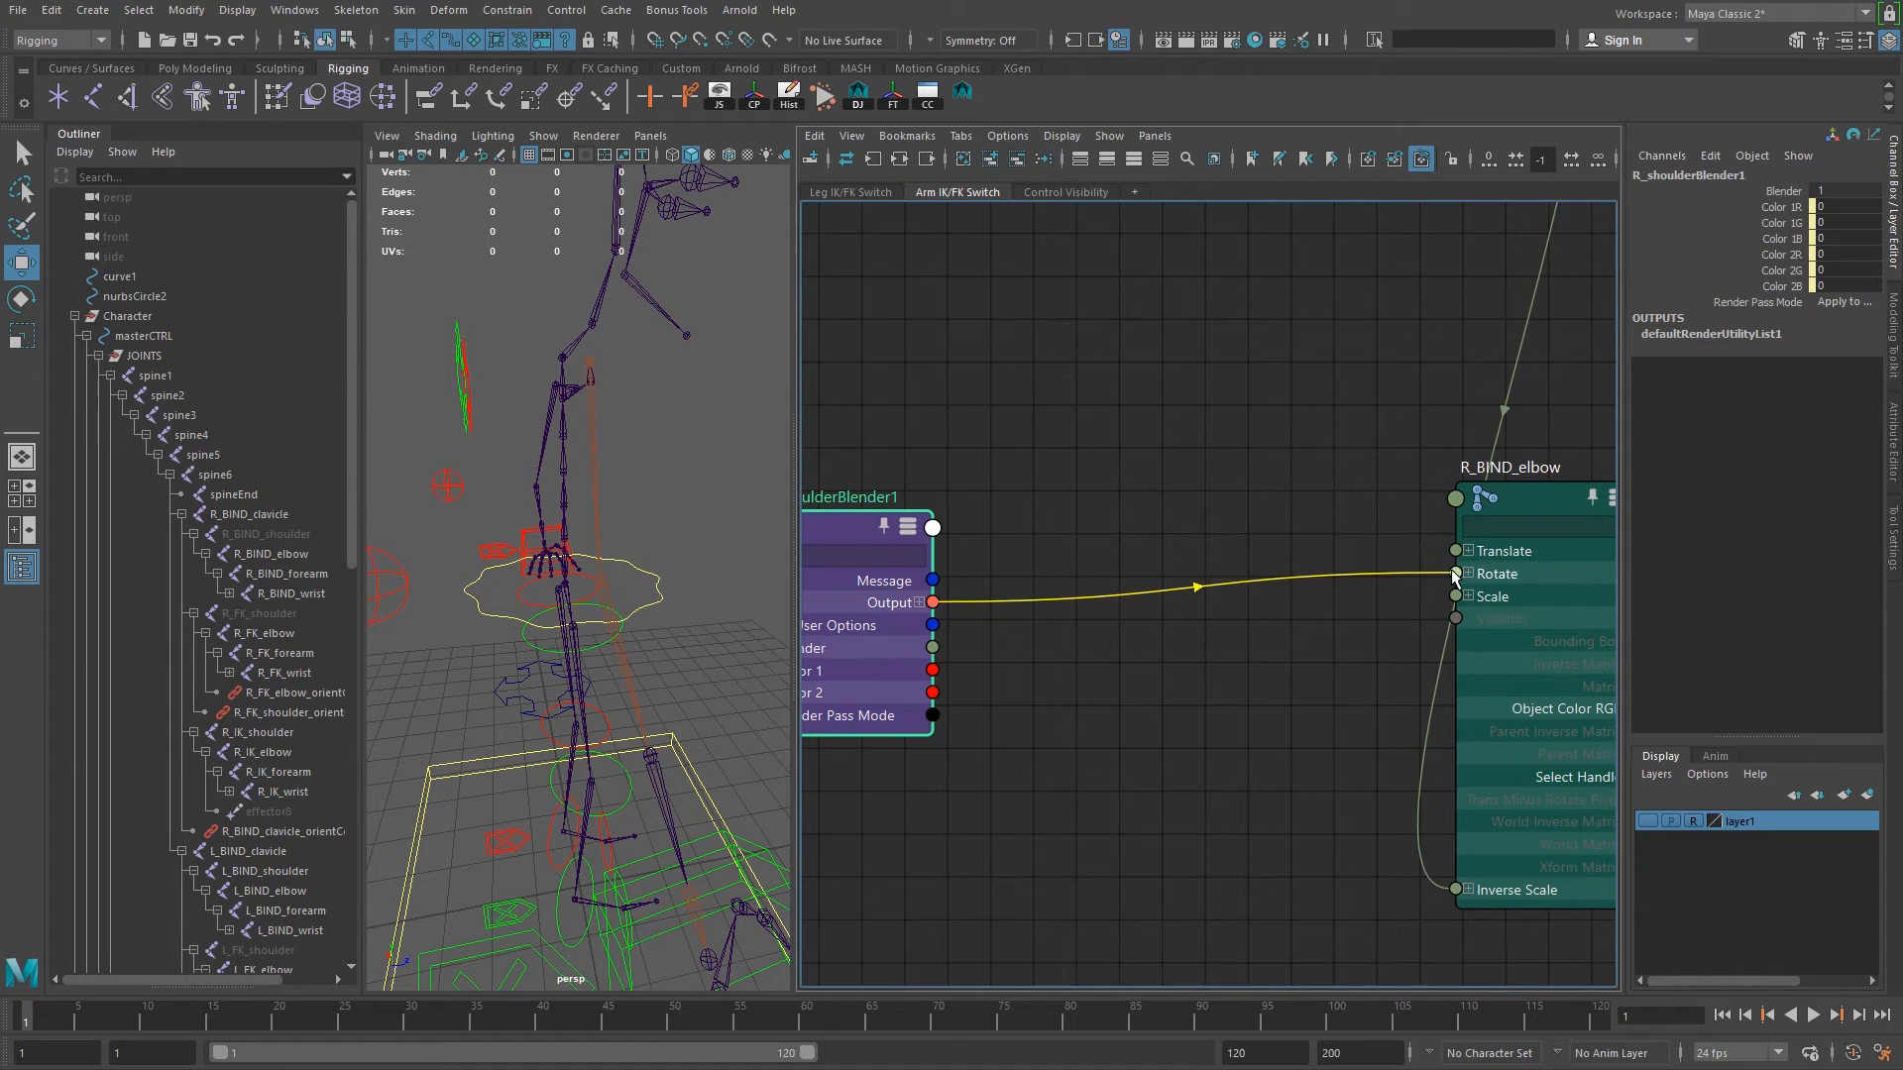
Collapse unitConversion53 and place it between R_shoulderBlender1 and R_BIND_elbow in the node graph.
left_click(1504, 501)
left_click_drag(1503, 500, 1392, 510)
right_click_drag(1539, 645, 1266, 580, "alt")
middle_click_drag(1059, 394, 1051, 516, "alt")
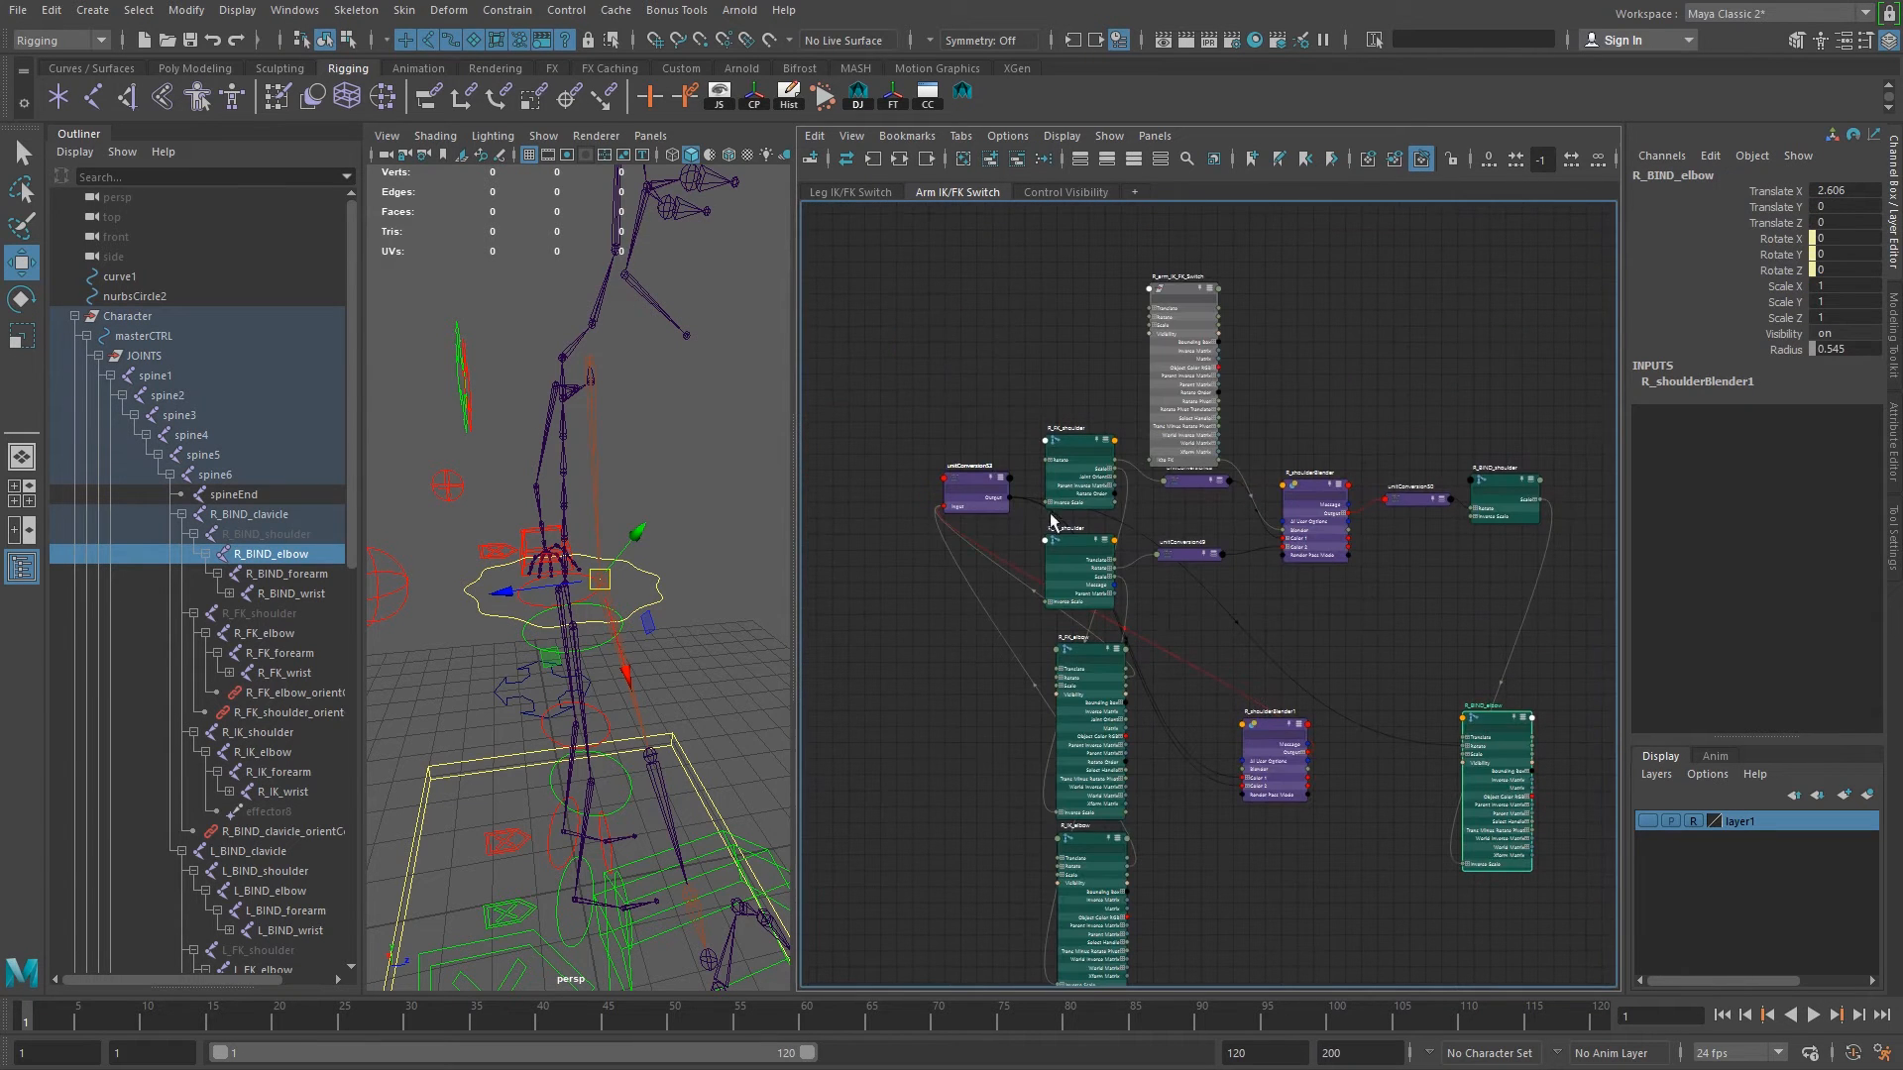
left_click_drag(970, 491, 1326, 666)
right_click_drag(1239, 686, 1393, 765, "alt")
middle_click_drag(1394, 764, 1177, 734, "alt")
right_click_drag(1150, 706, 1215, 722, "alt")
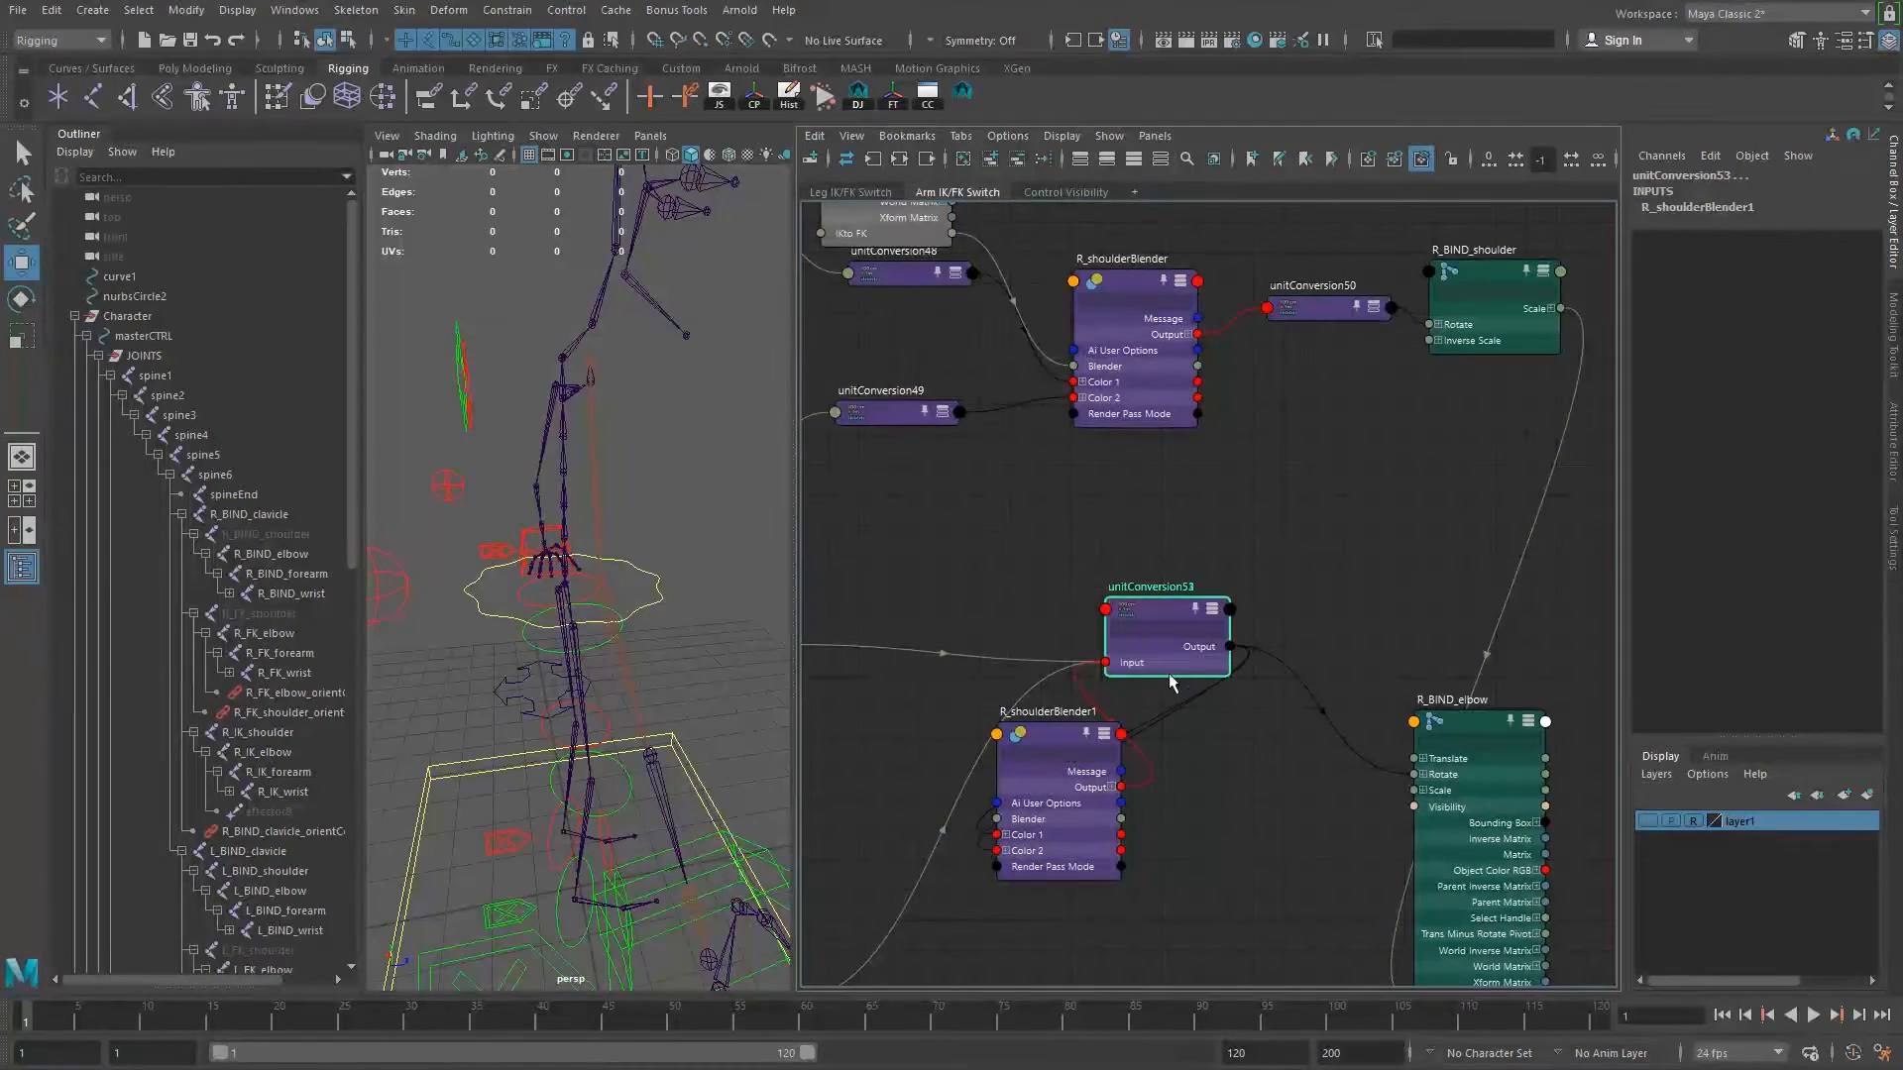
left_click(1286, 542)
left_click_drag(1169, 621, 1265, 792)
Collapse unitConversion51 and unitConversion52 and place them between the FK and IK elbow joints and R_shoulderBlender1.
left_click_drag(1158, 632, 892, 867)
left_click_drag(1162, 614, 848, 728)
middle_click_drag(840, 777, 1053, 699, "alt")
left_click_drag(1059, 649, 1103, 682)
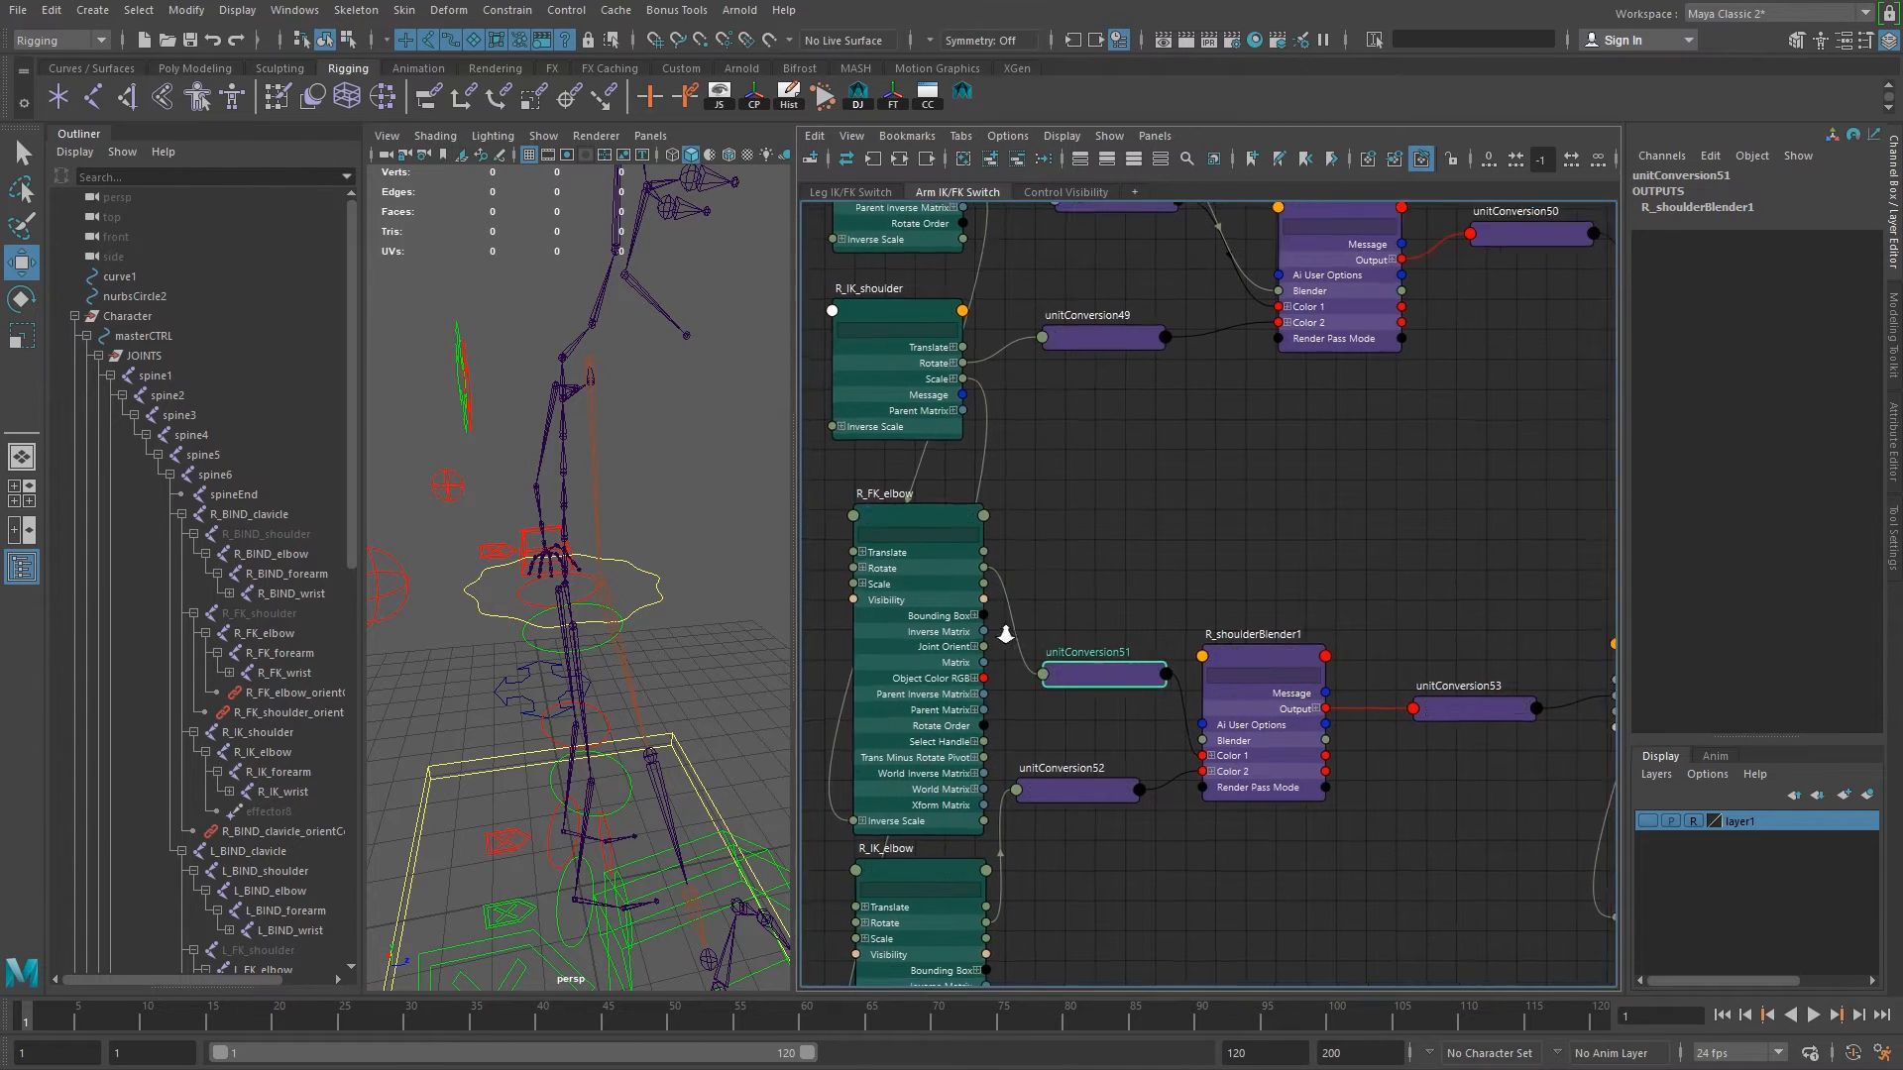
Show only connected attributes on R_FK_elbow and R_IK_elbow, and place both beside unitConversion51 and unitConversion52.
scroll(1105, 674, "down", 3)
left_click_drag(890, 587, 983, 908)
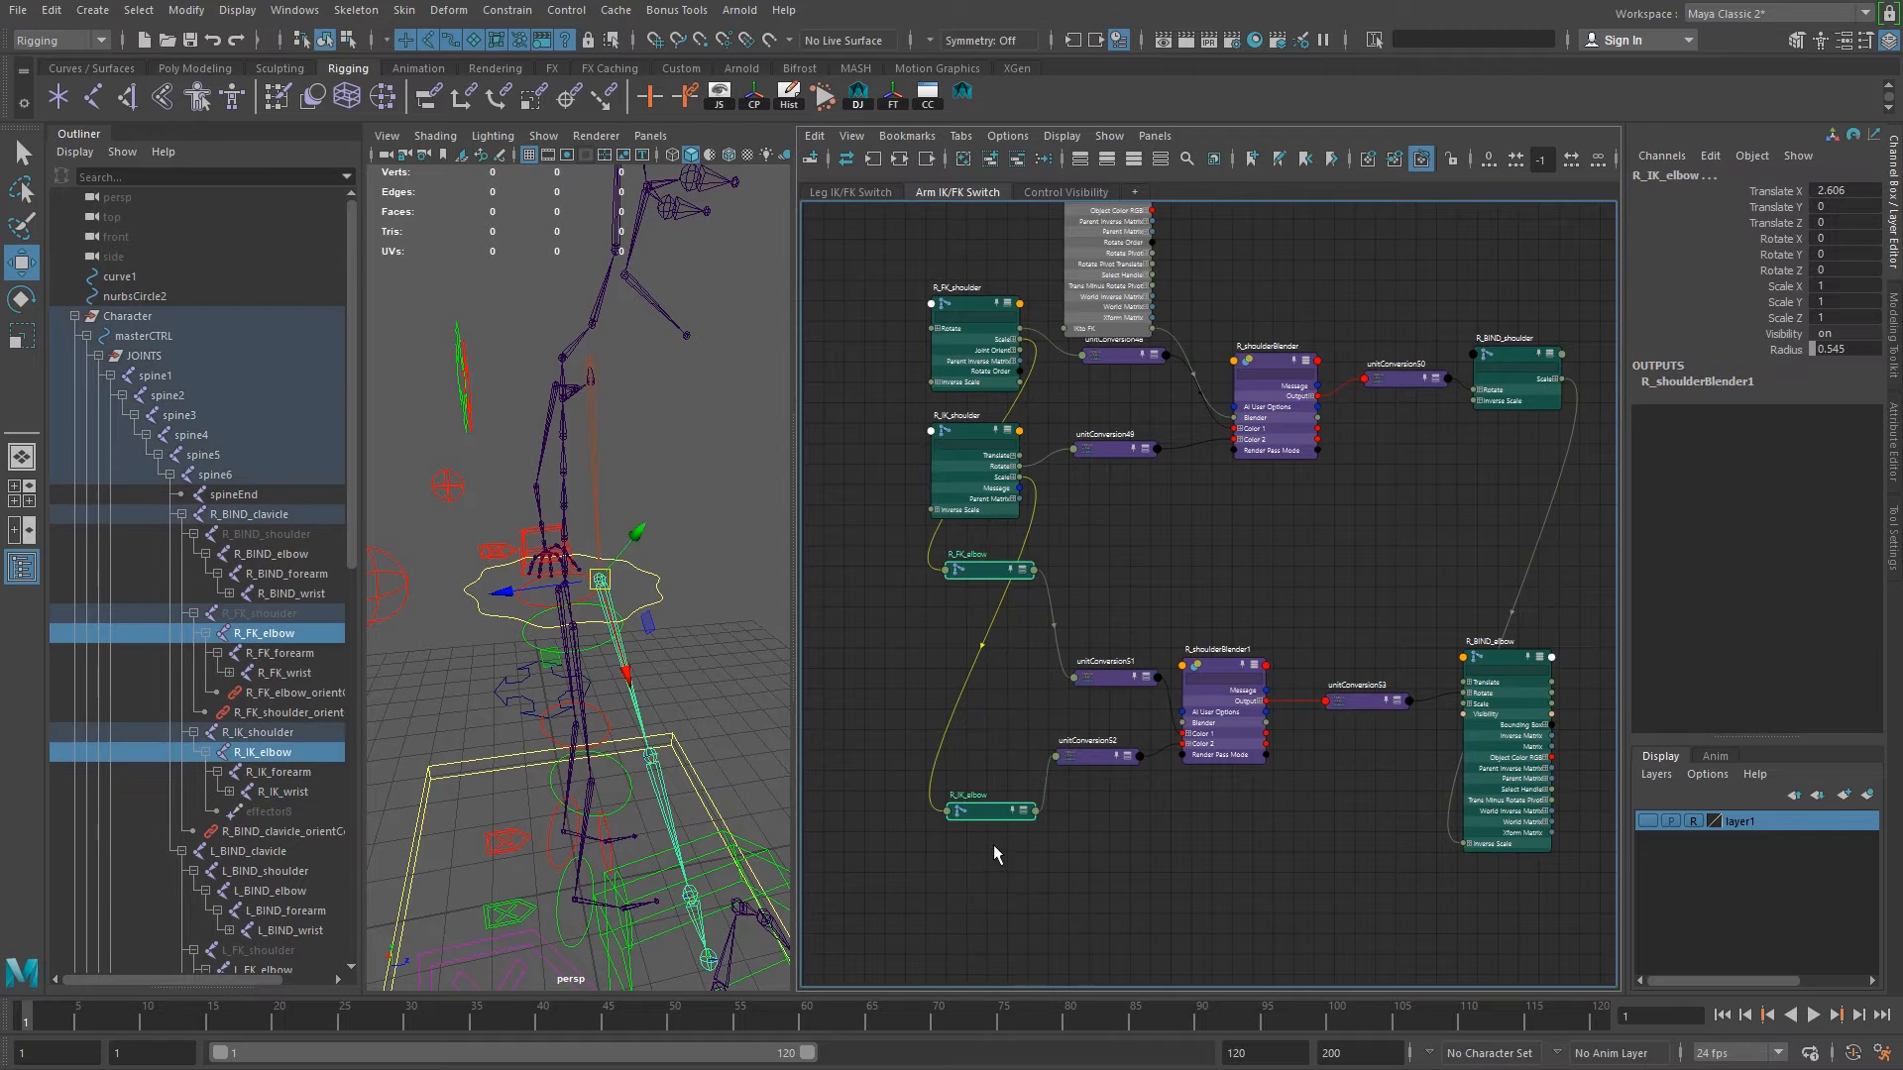
key("2")
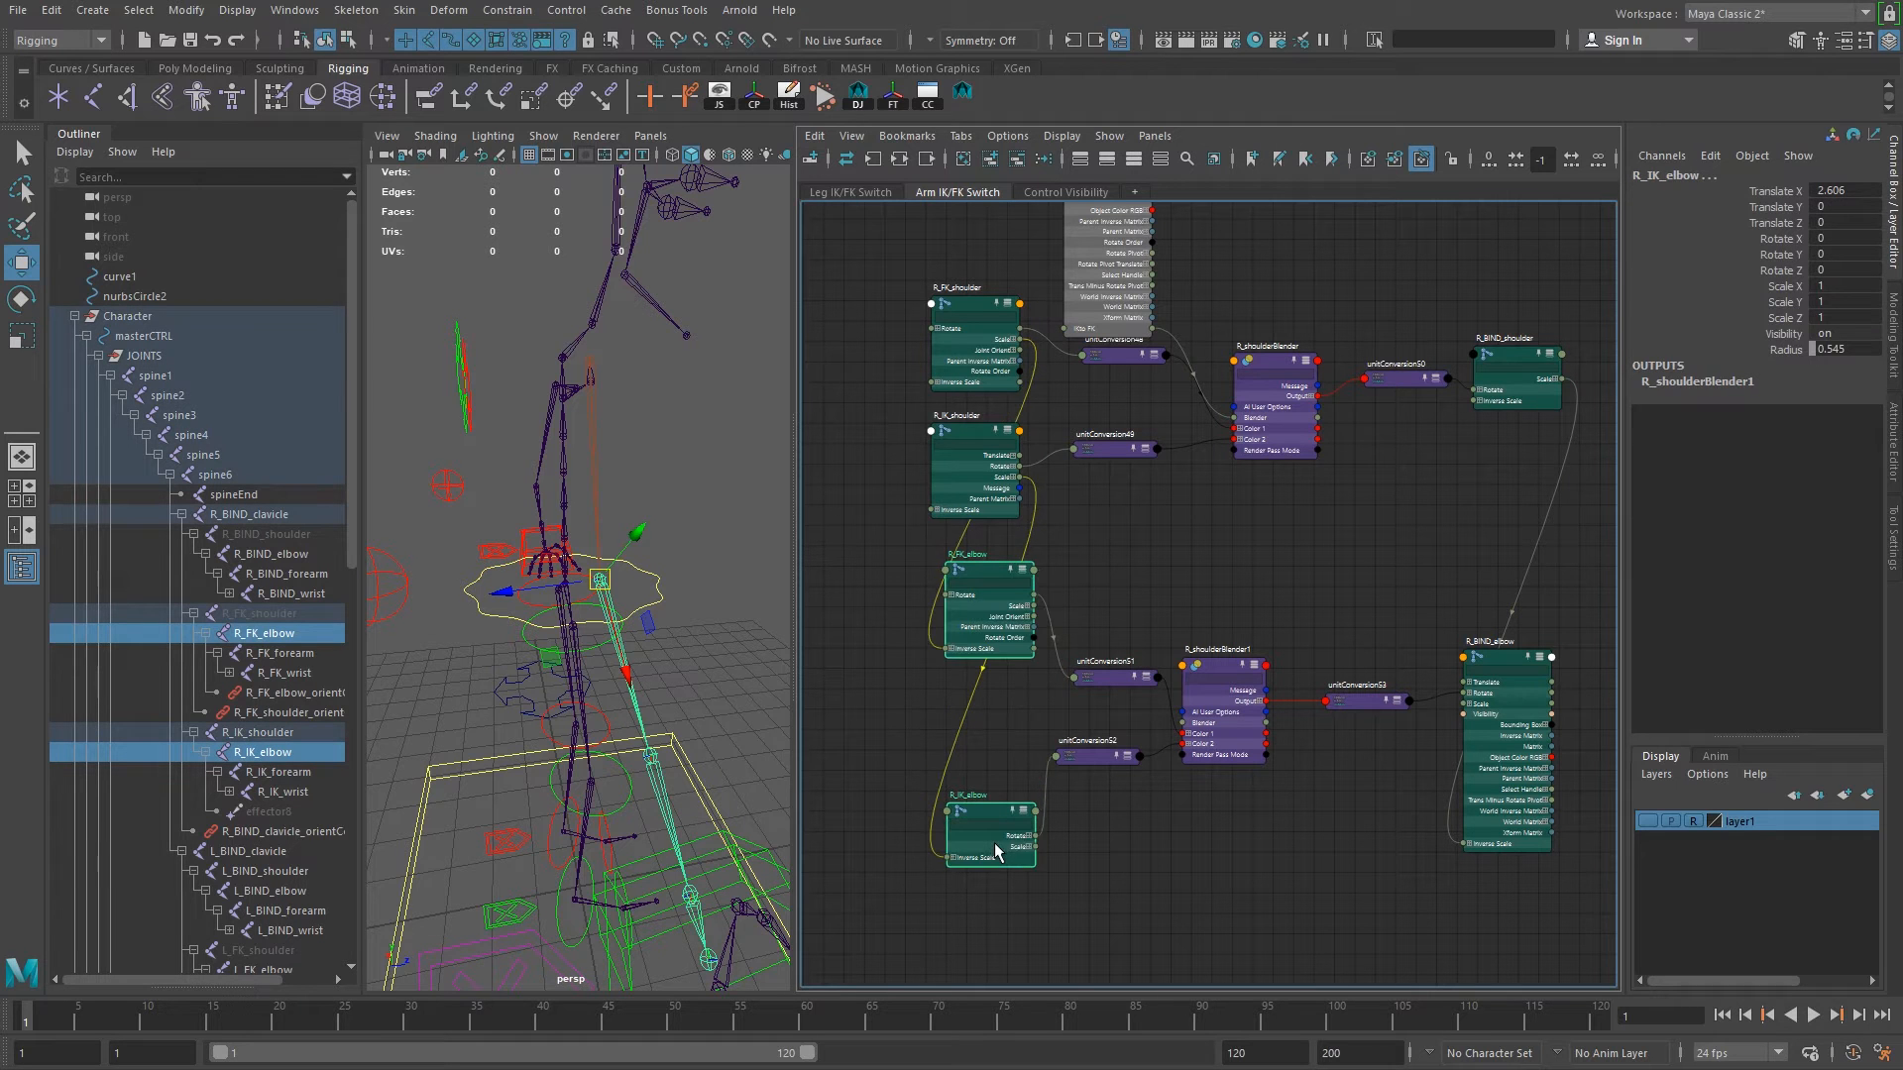
left_click(937, 745)
left_click_drag(1006, 573, 1004, 654)
left_click_drag(983, 808, 966, 788)
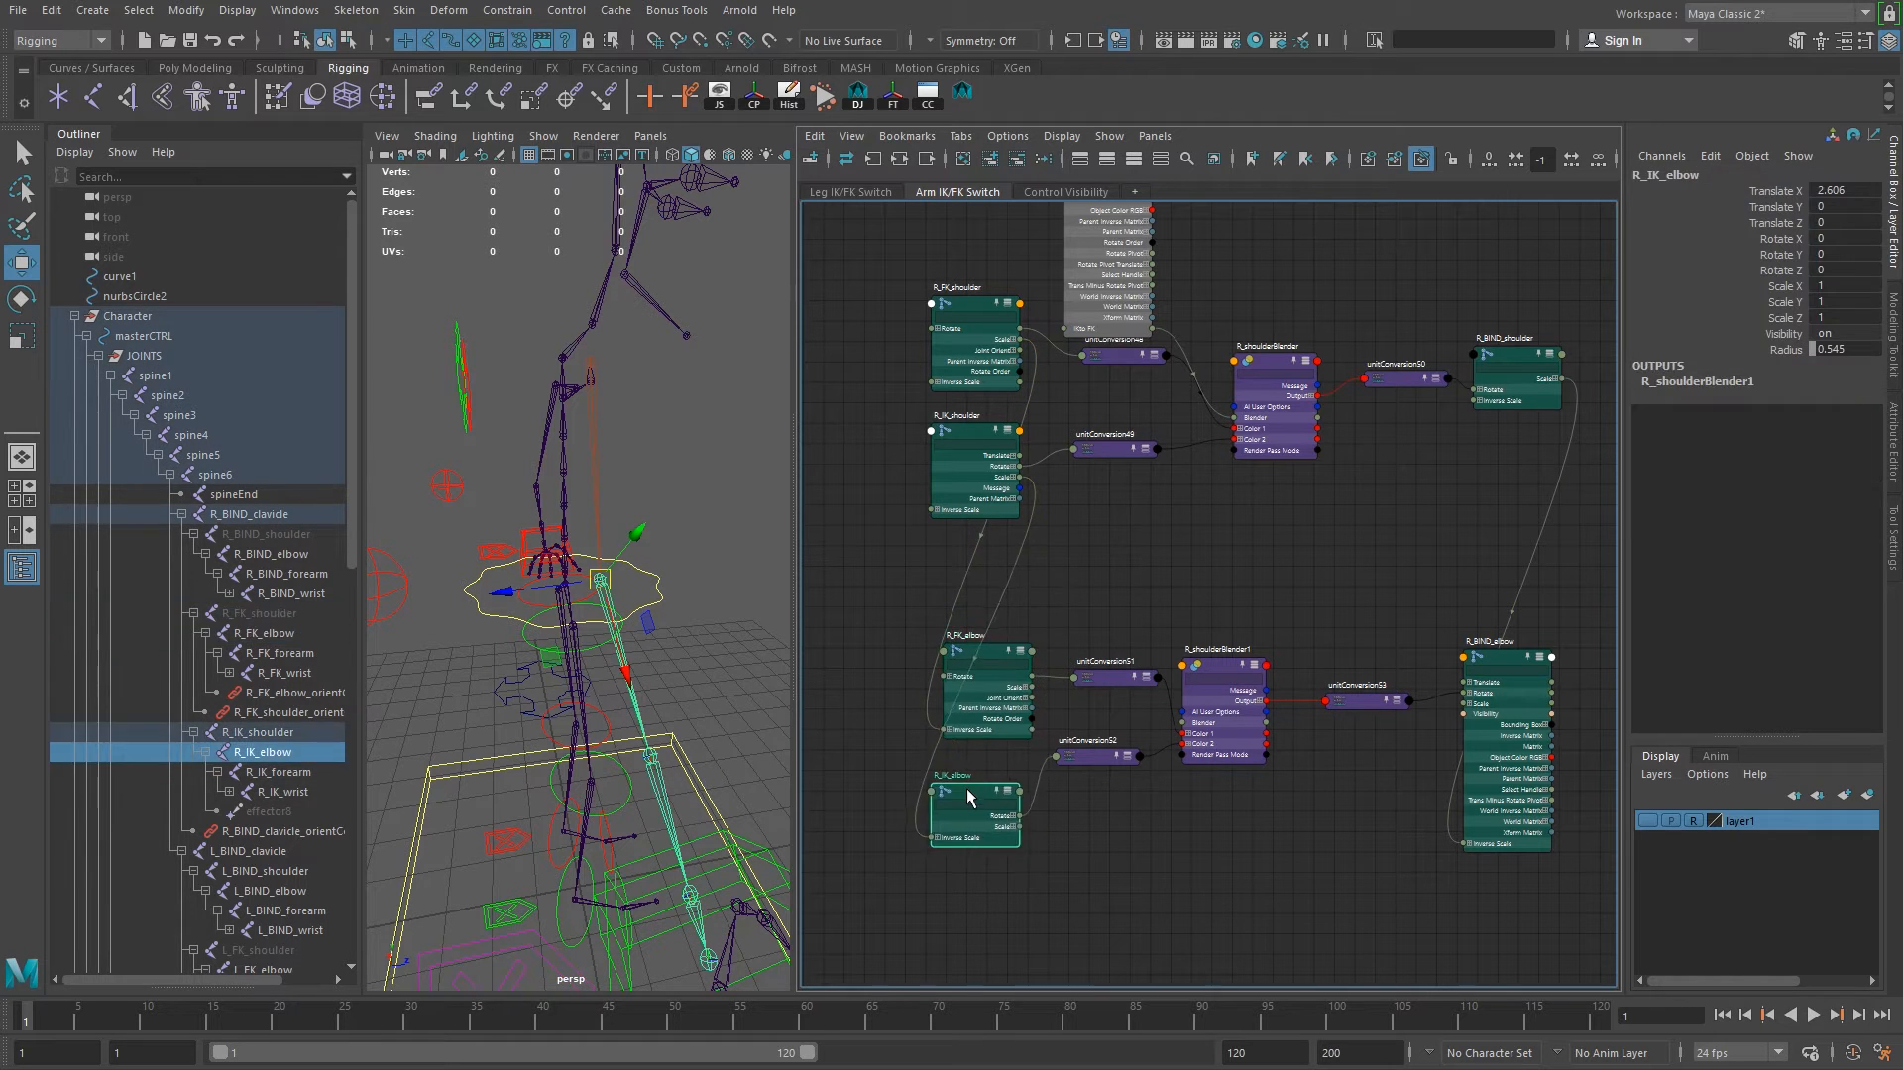
Show only connected attributes on R_BIND_elbow, align it with unitConversion53, and shift the whole elbow network upward.
left_click(1507, 655)
key("2")
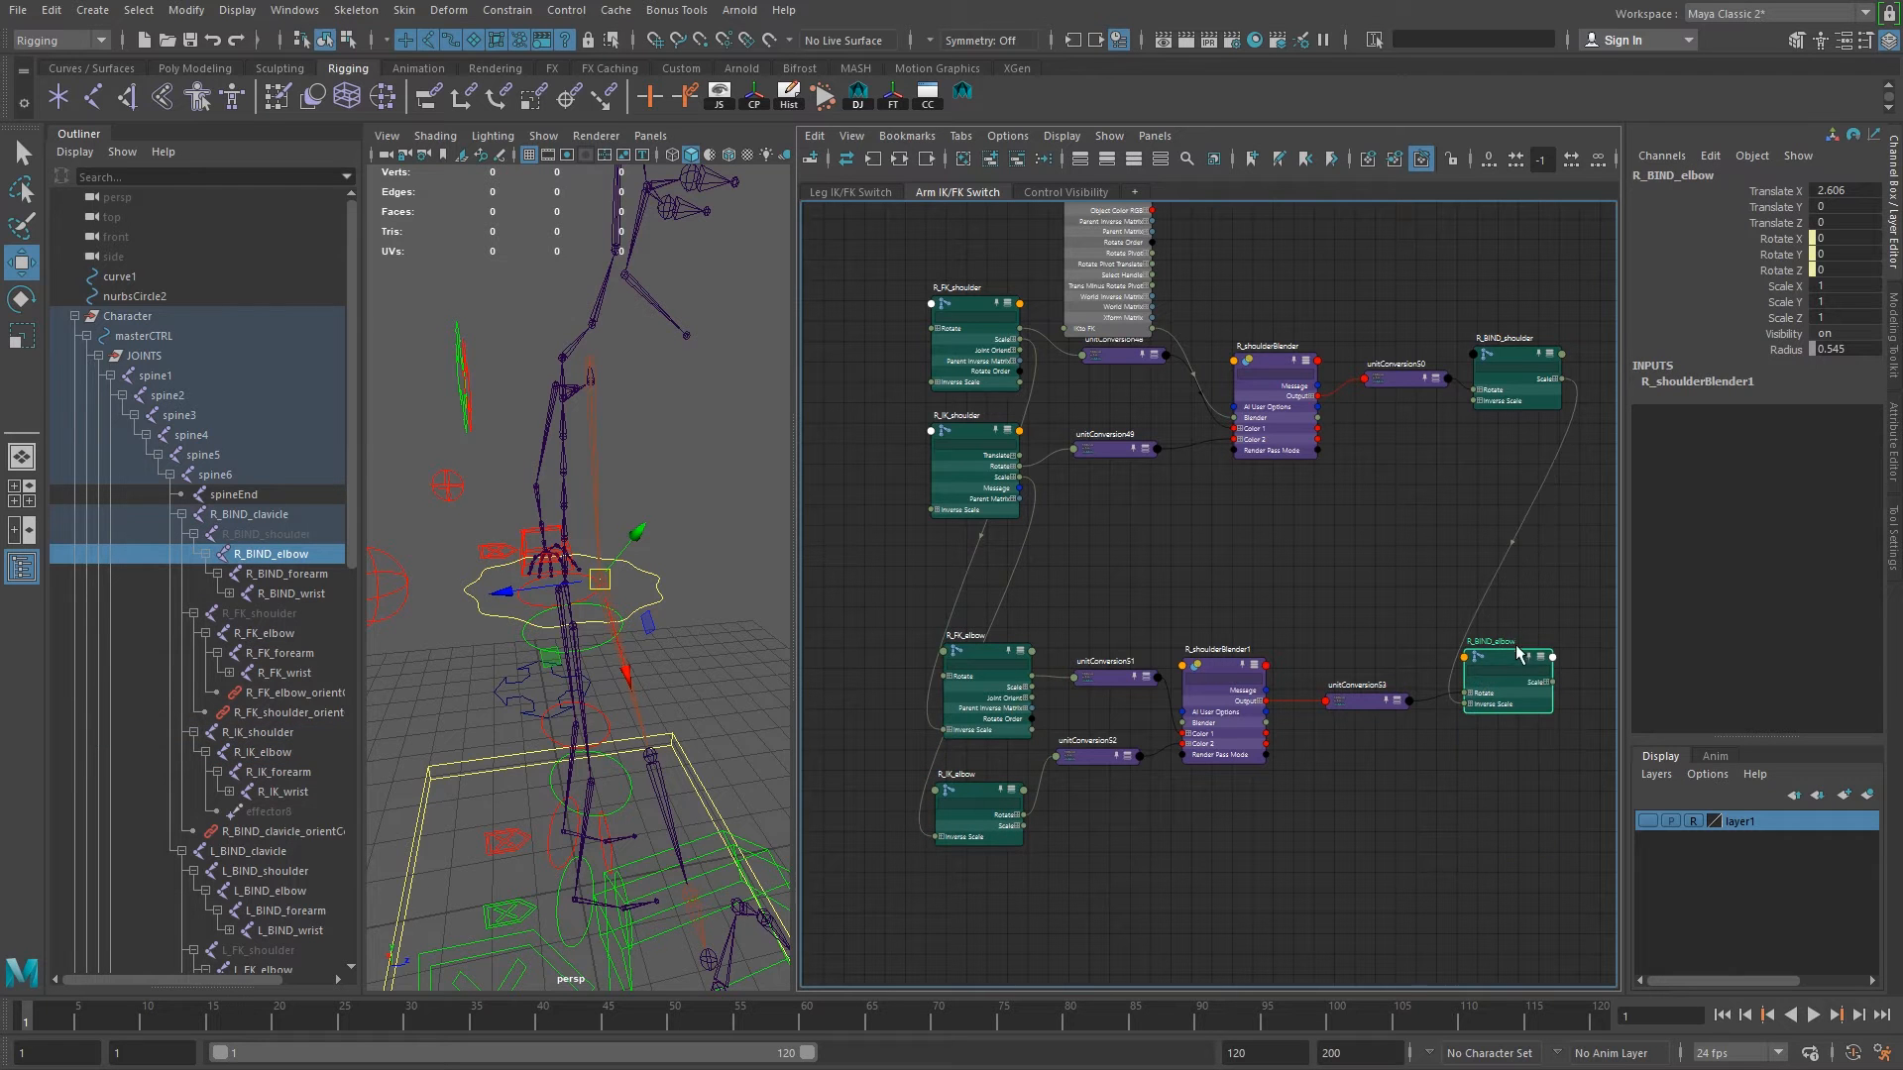
left_click_drag(1507, 656, 1495, 687)
left_click_drag(887, 616, 1504, 897)
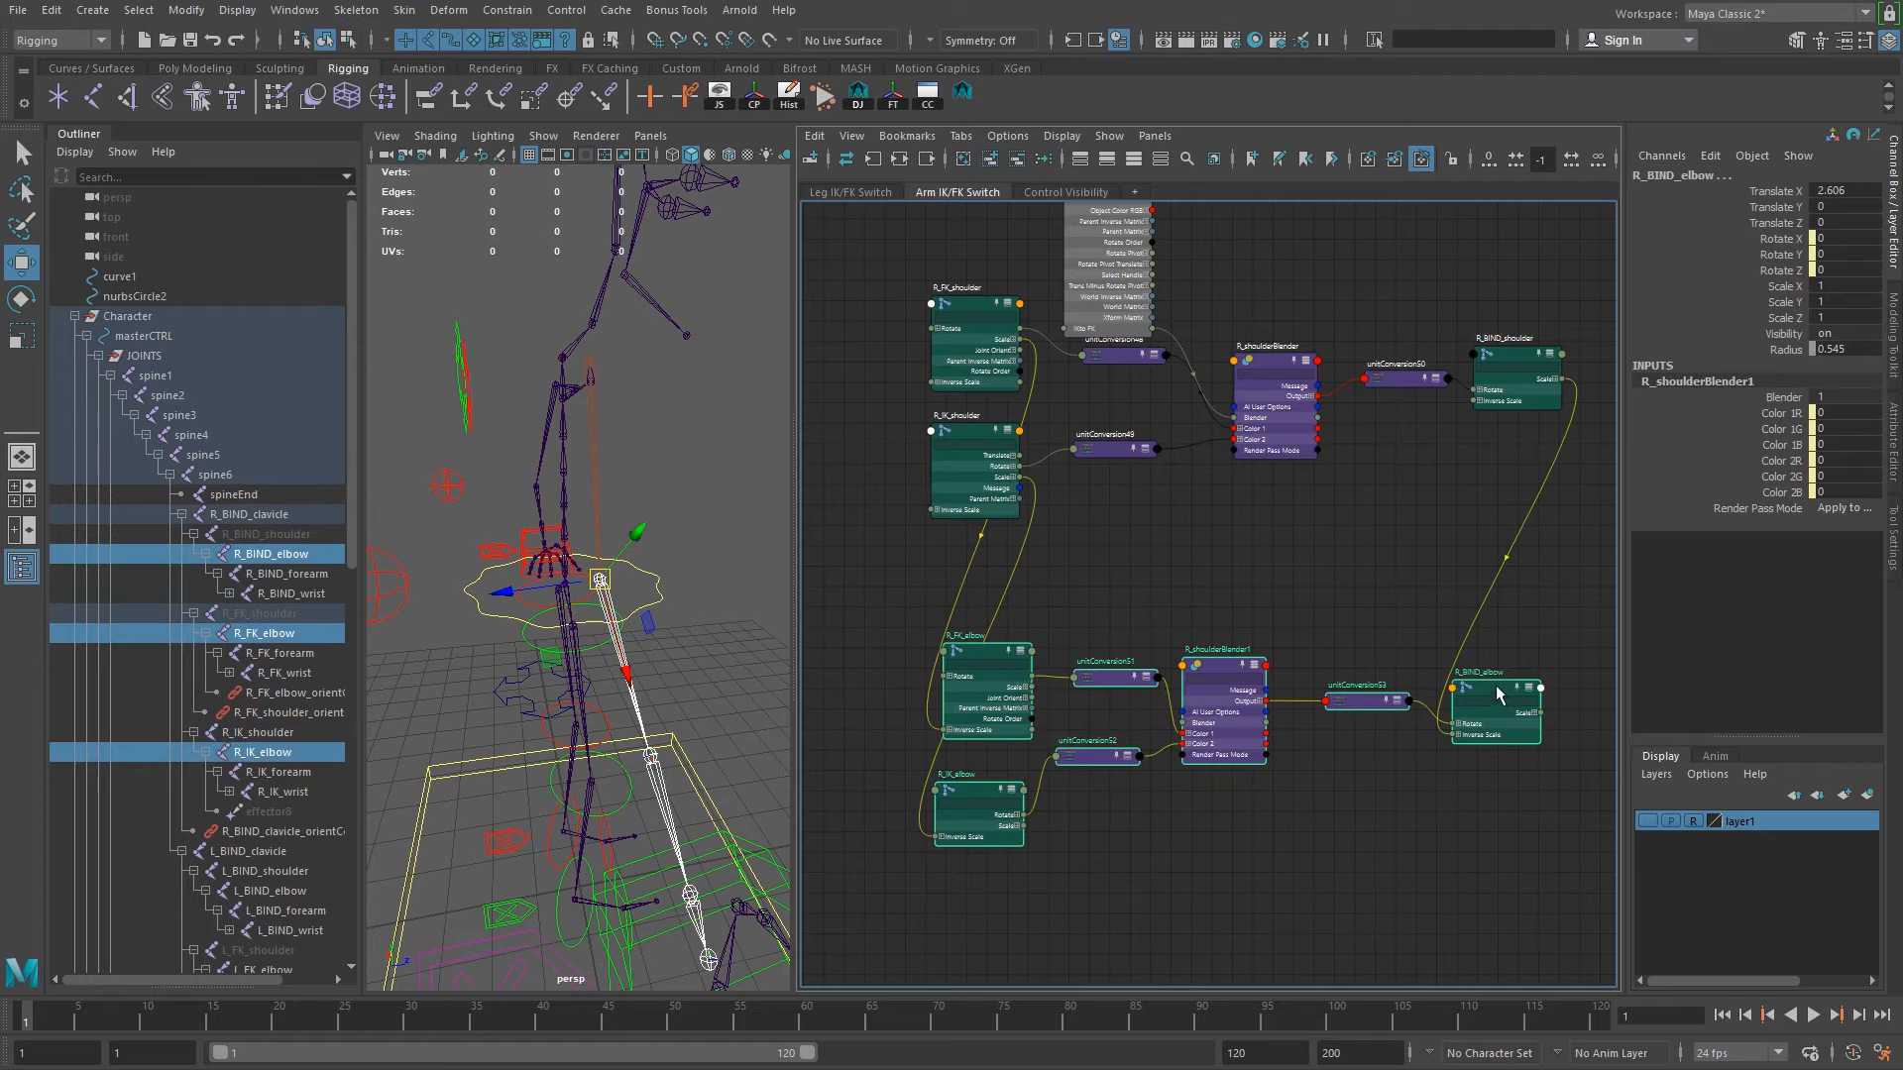
left_click_drag(1497, 687, 1487, 634)
Reposition the R_arm_IK_FK_Switch node and connect its IKto FK attribute to the Blender input of R_shoulderBlender1.
scroll(1164, 438, "up", 3)
scroll(1223, 655, "up", 2)
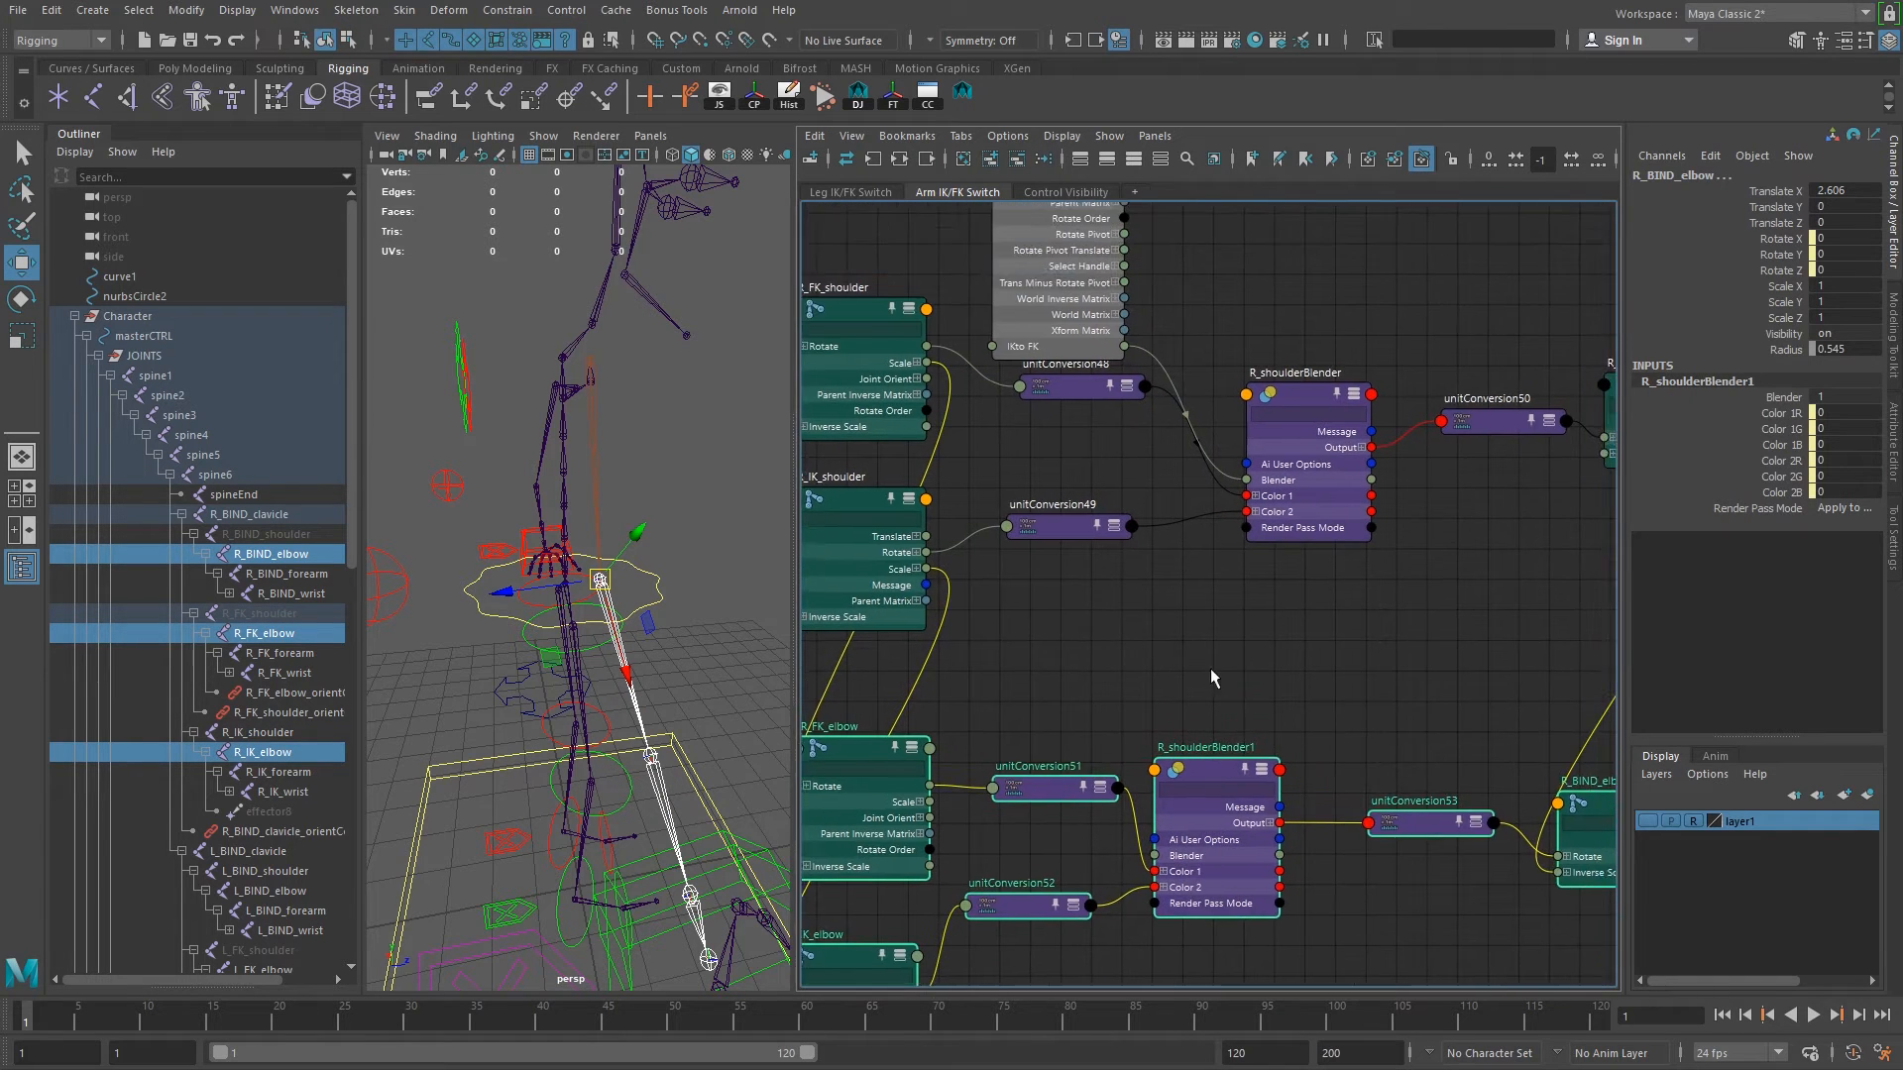
left_click_drag(1065, 269, 1052, 670)
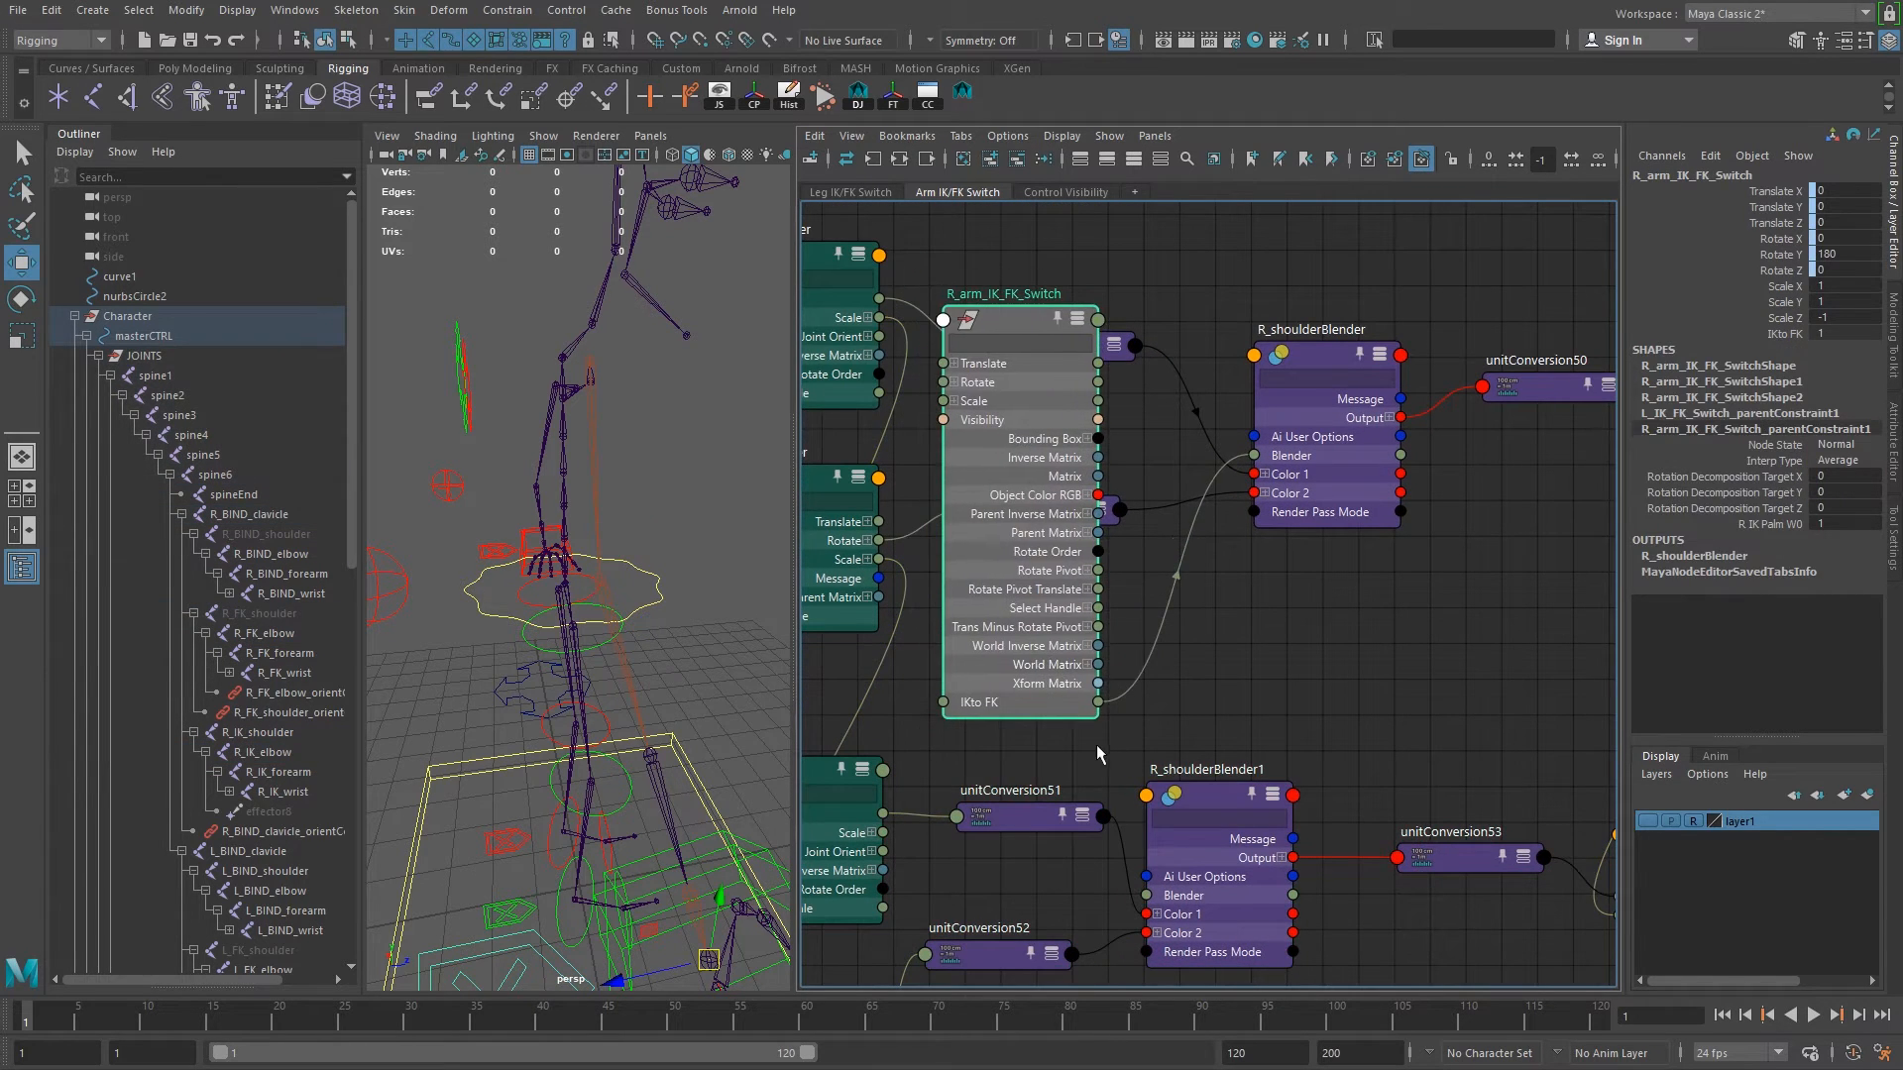
middle_click_drag(1045, 766, 1061, 646, "alt")
scroll(1060, 646, "up", 2)
left_click_drag(1129, 569, 1190, 808)
Move R_arm_IK_FK_Switch below the elbow nodes and tidy the spacing of the shoulder and elbow rows.
right_click_drag(1349, 703, 1098, 473, "alt")
left_click_drag(1245, 474, 1254, 810)
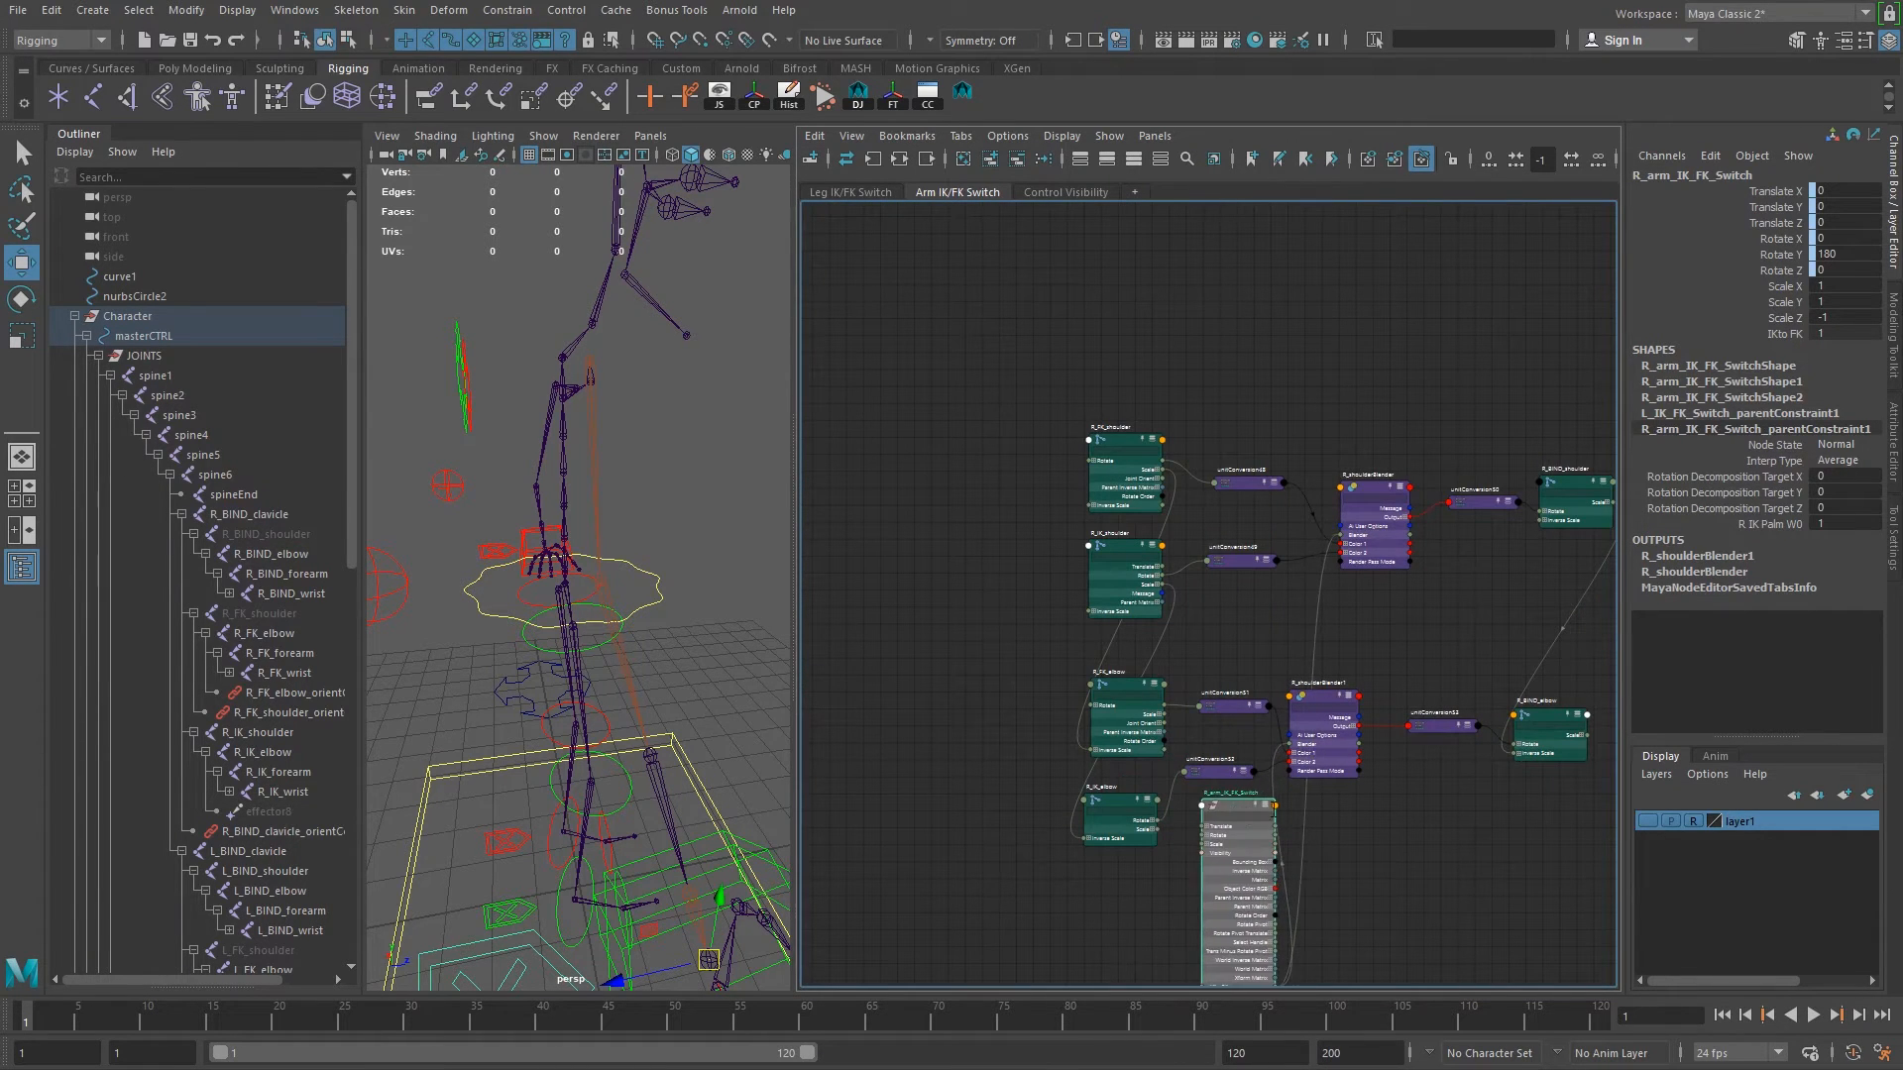
middle_click_drag(1369, 712, 1243, 662, "alt")
left_click_drag(1253, 525, 1496, 541)
left_click_drag(1251, 441, 1225, 457)
left_click_drag(1469, 503, 1467, 502)
left_click_drag(1401, 426, 1387, 445)
left_click_drag(1302, 627, 1479, 729)
left_click_drag(1418, 670, 1392, 672)
left_click_drag(995, 751, 1007, 746)
middle_click_drag(1267, 894, 1283, 684, "alt")
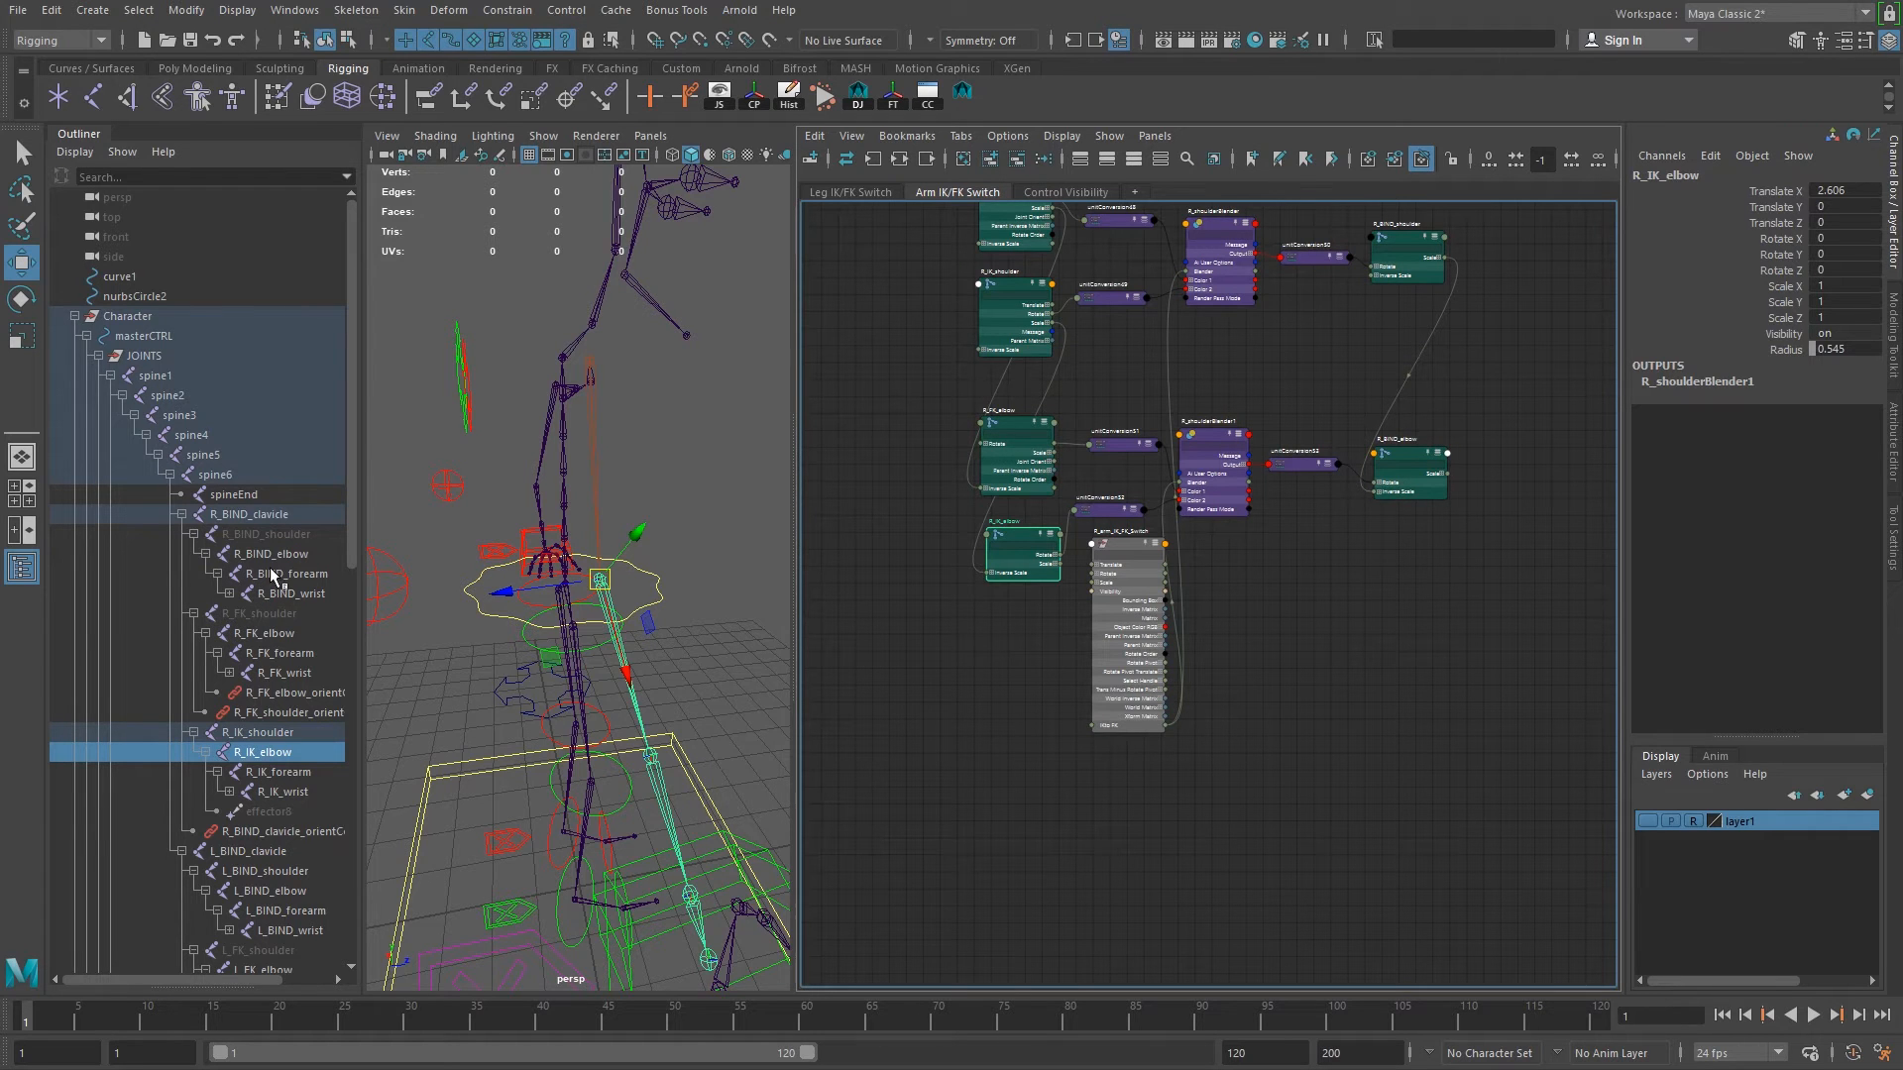
Add the R_BIND_forearm, R_FK_forearm and R_IK_forearm joints to the arm switch graph.
right_click_drag(859, 502, 1174, 577, "alt")
middle_click_drag(1174, 577, 959, 597, "alt")
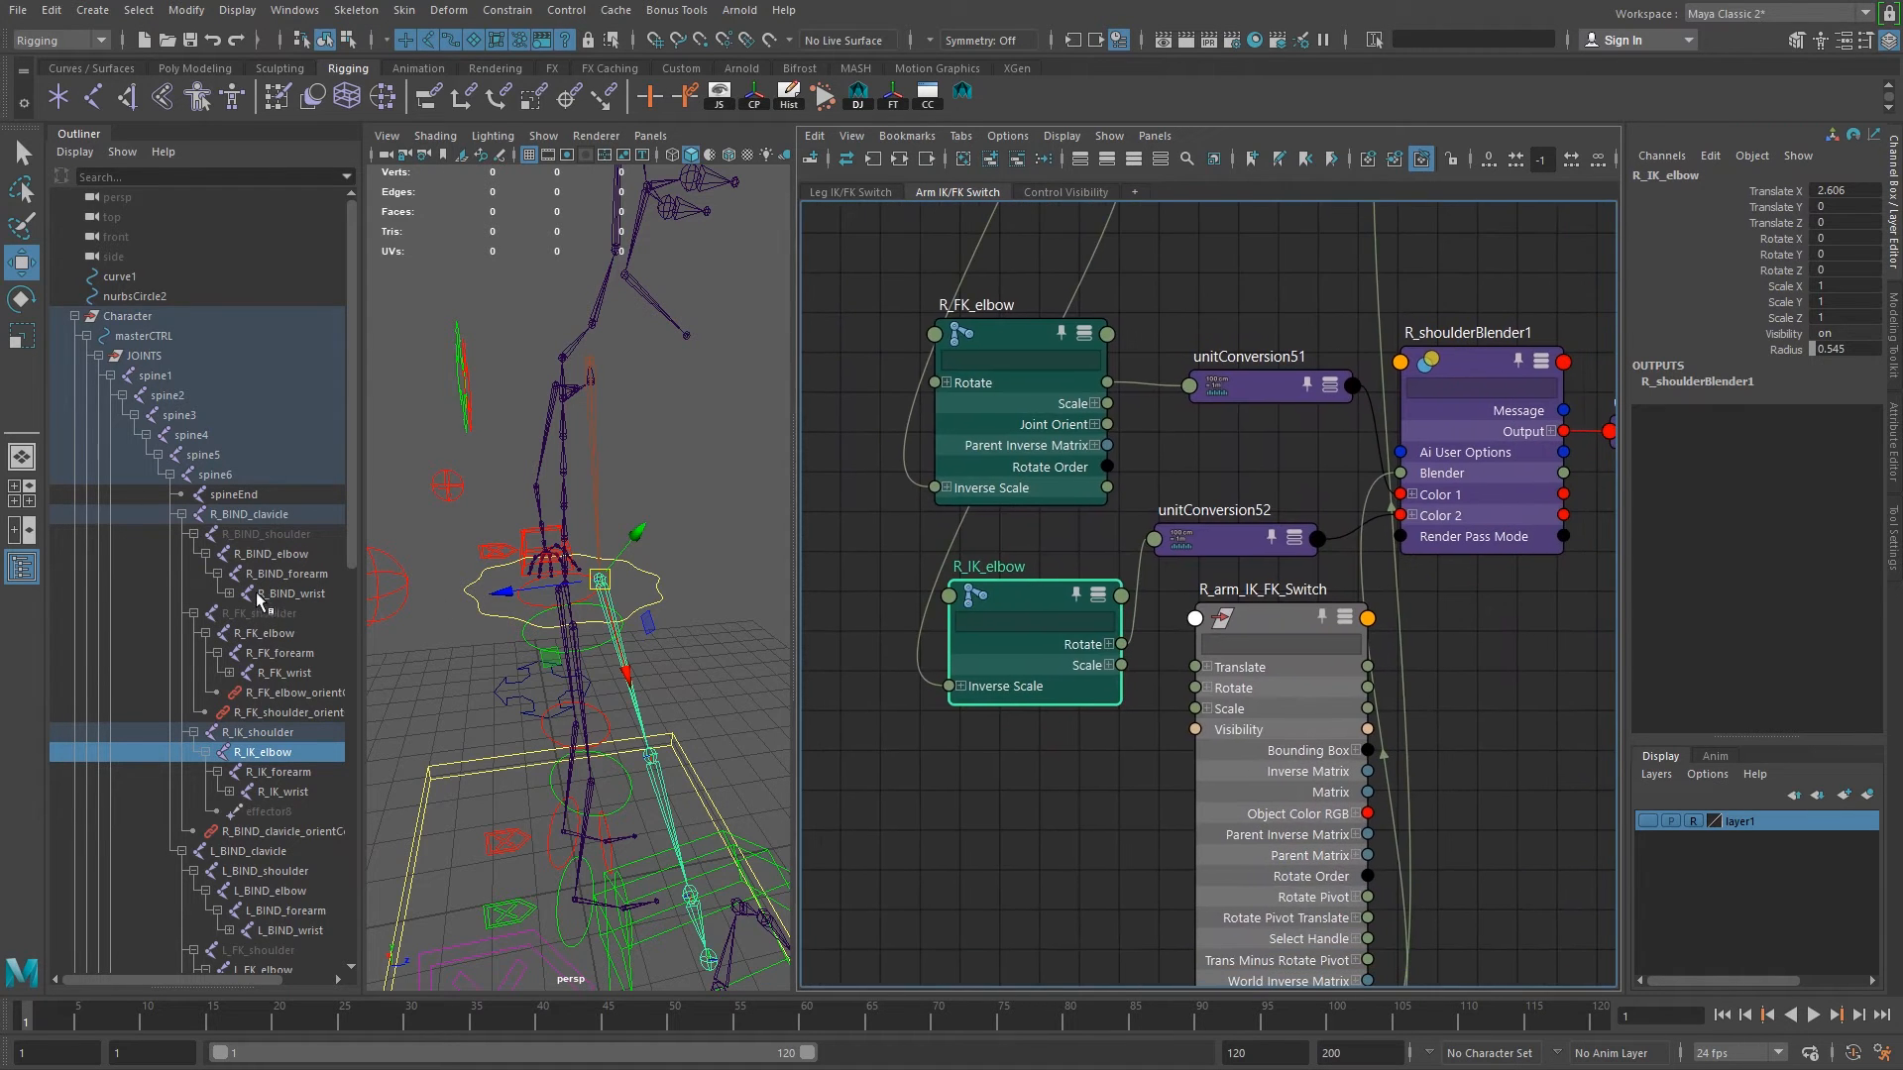
left_click(279, 578)
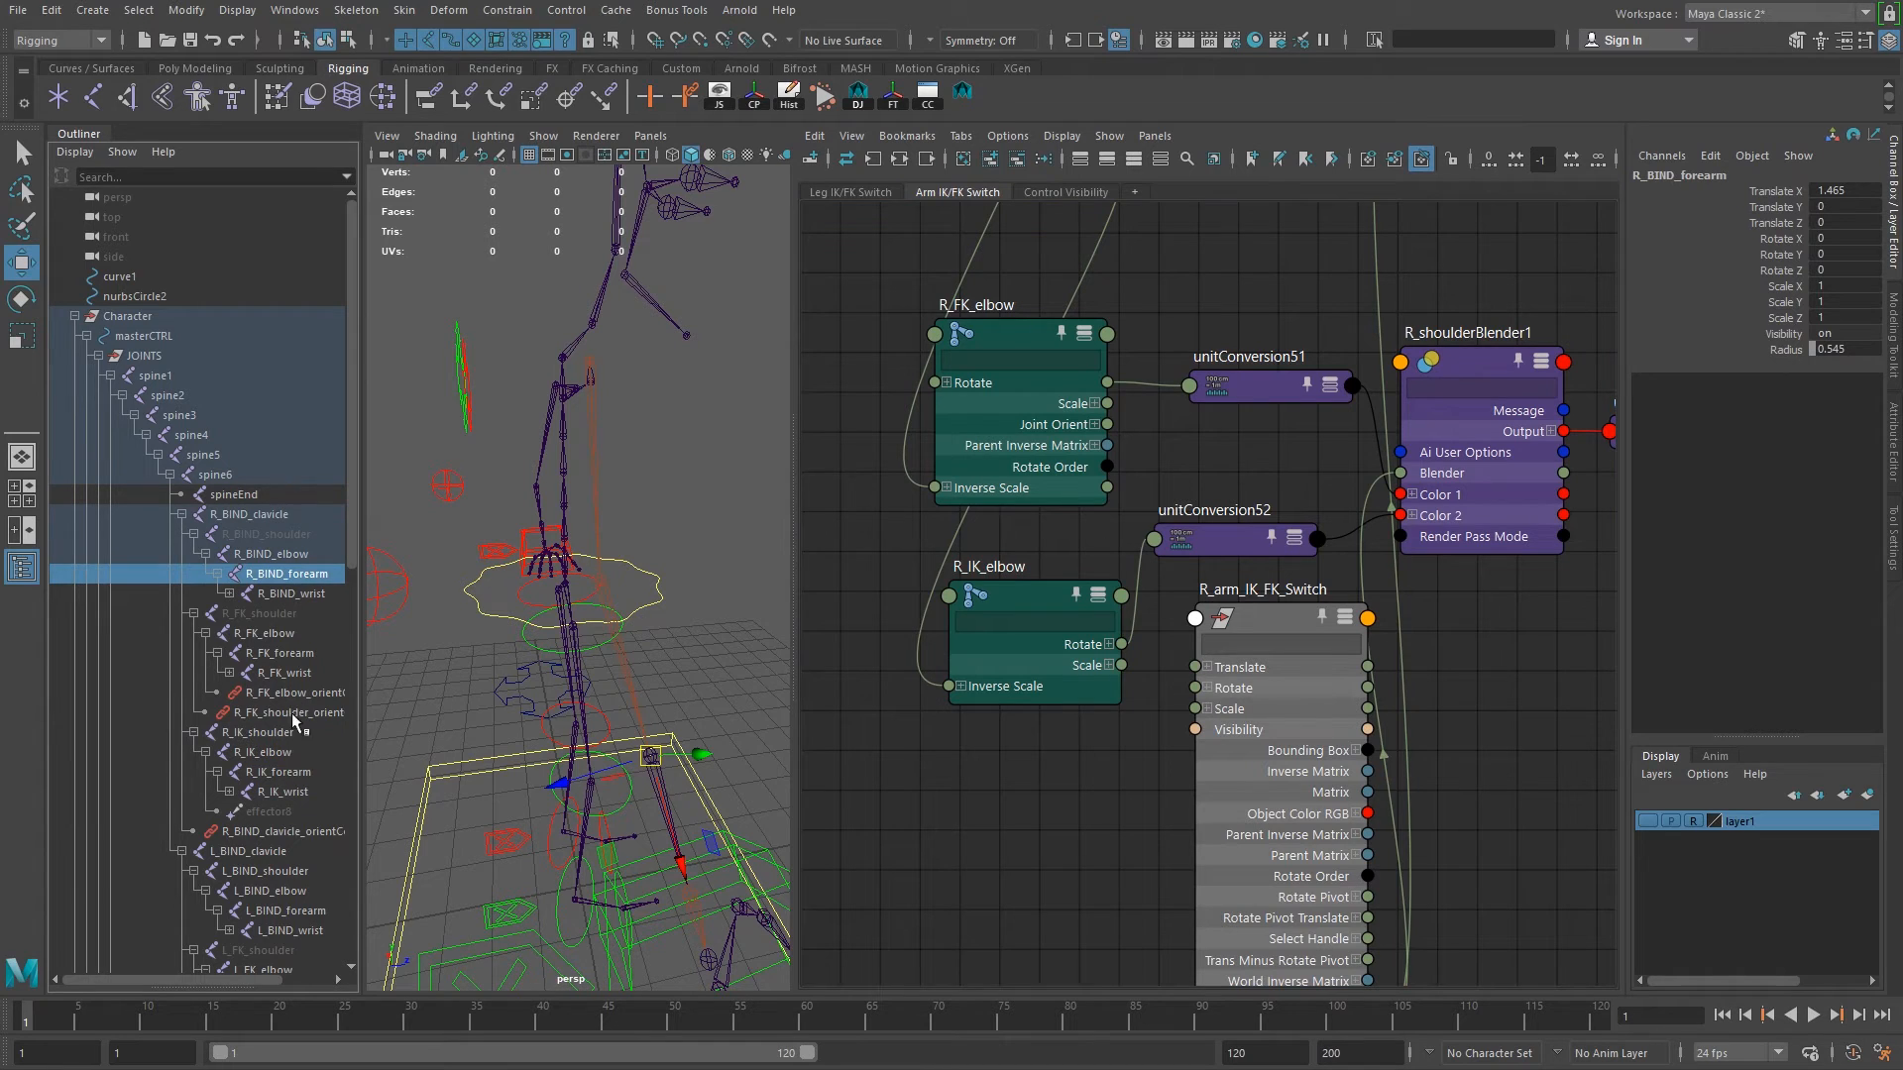
left_click(280, 653, "ctrl")
left_click(282, 773, "ctrl")
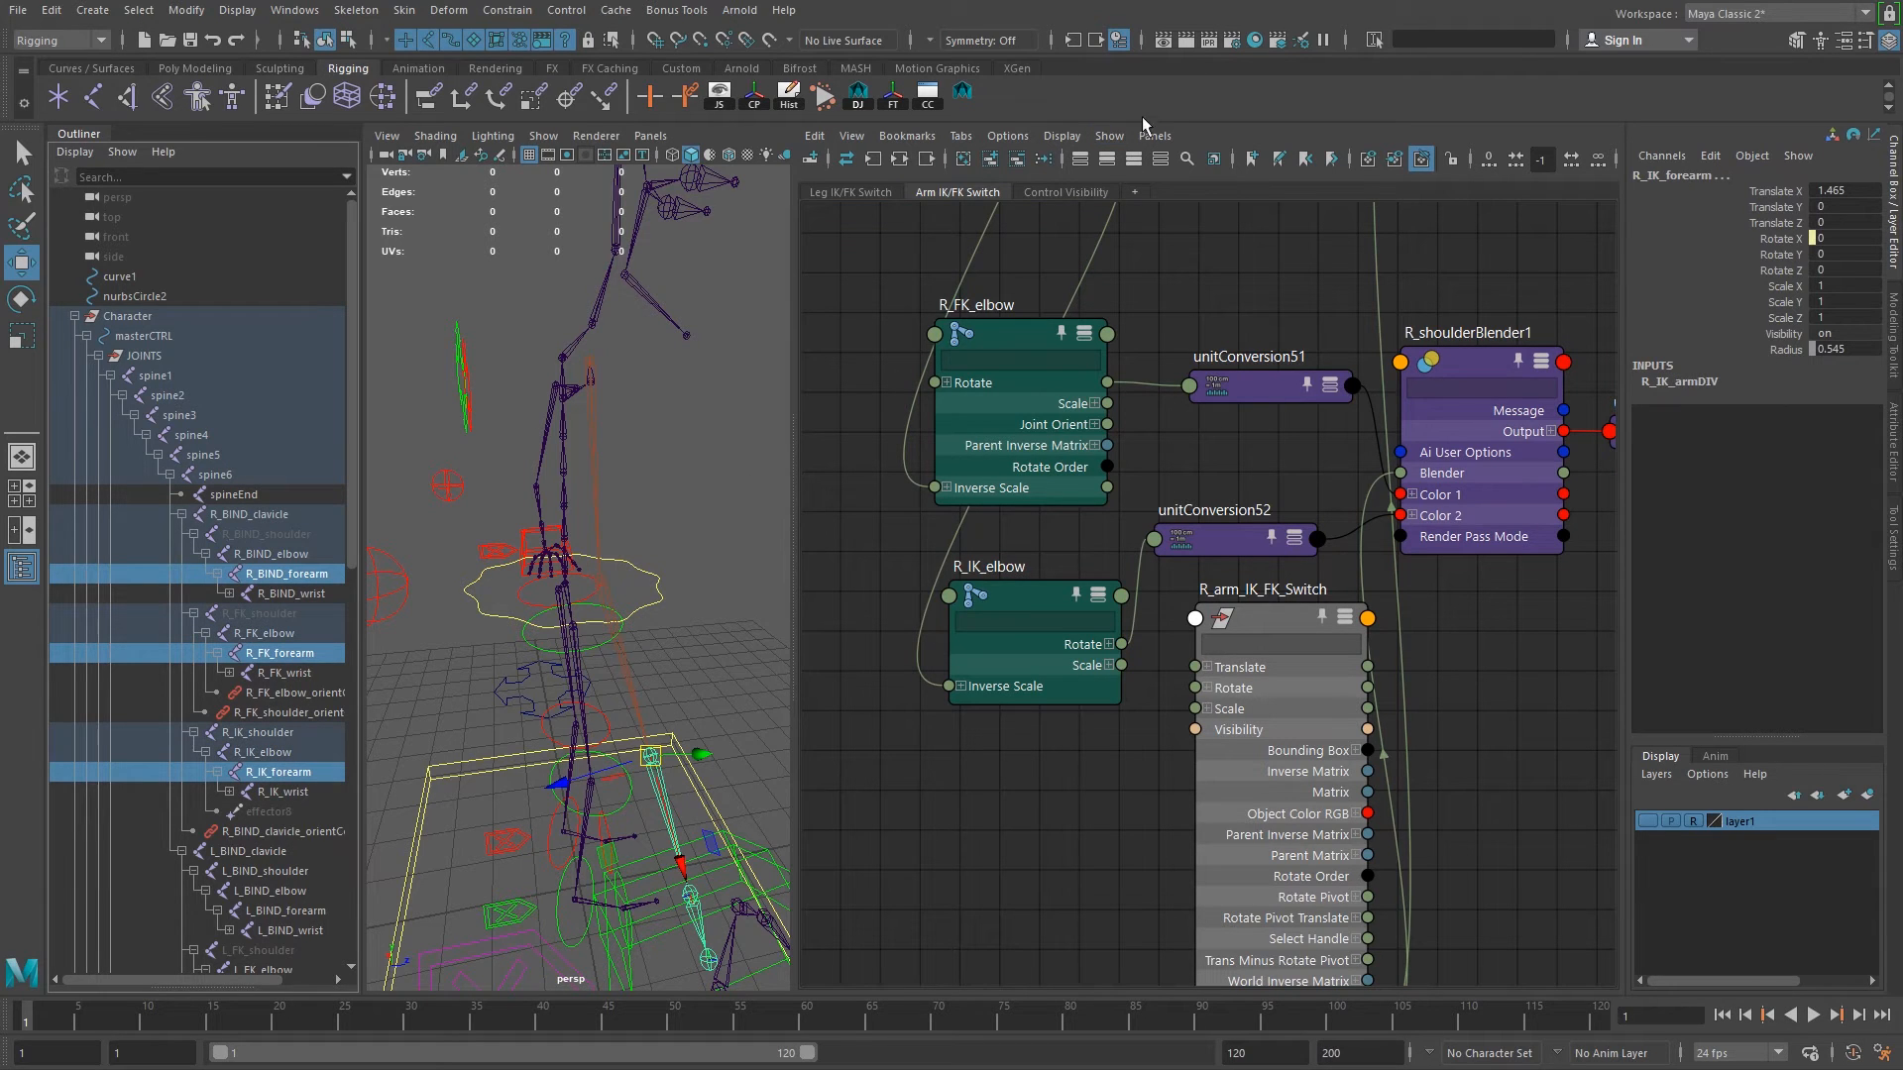
left_click(989, 160)
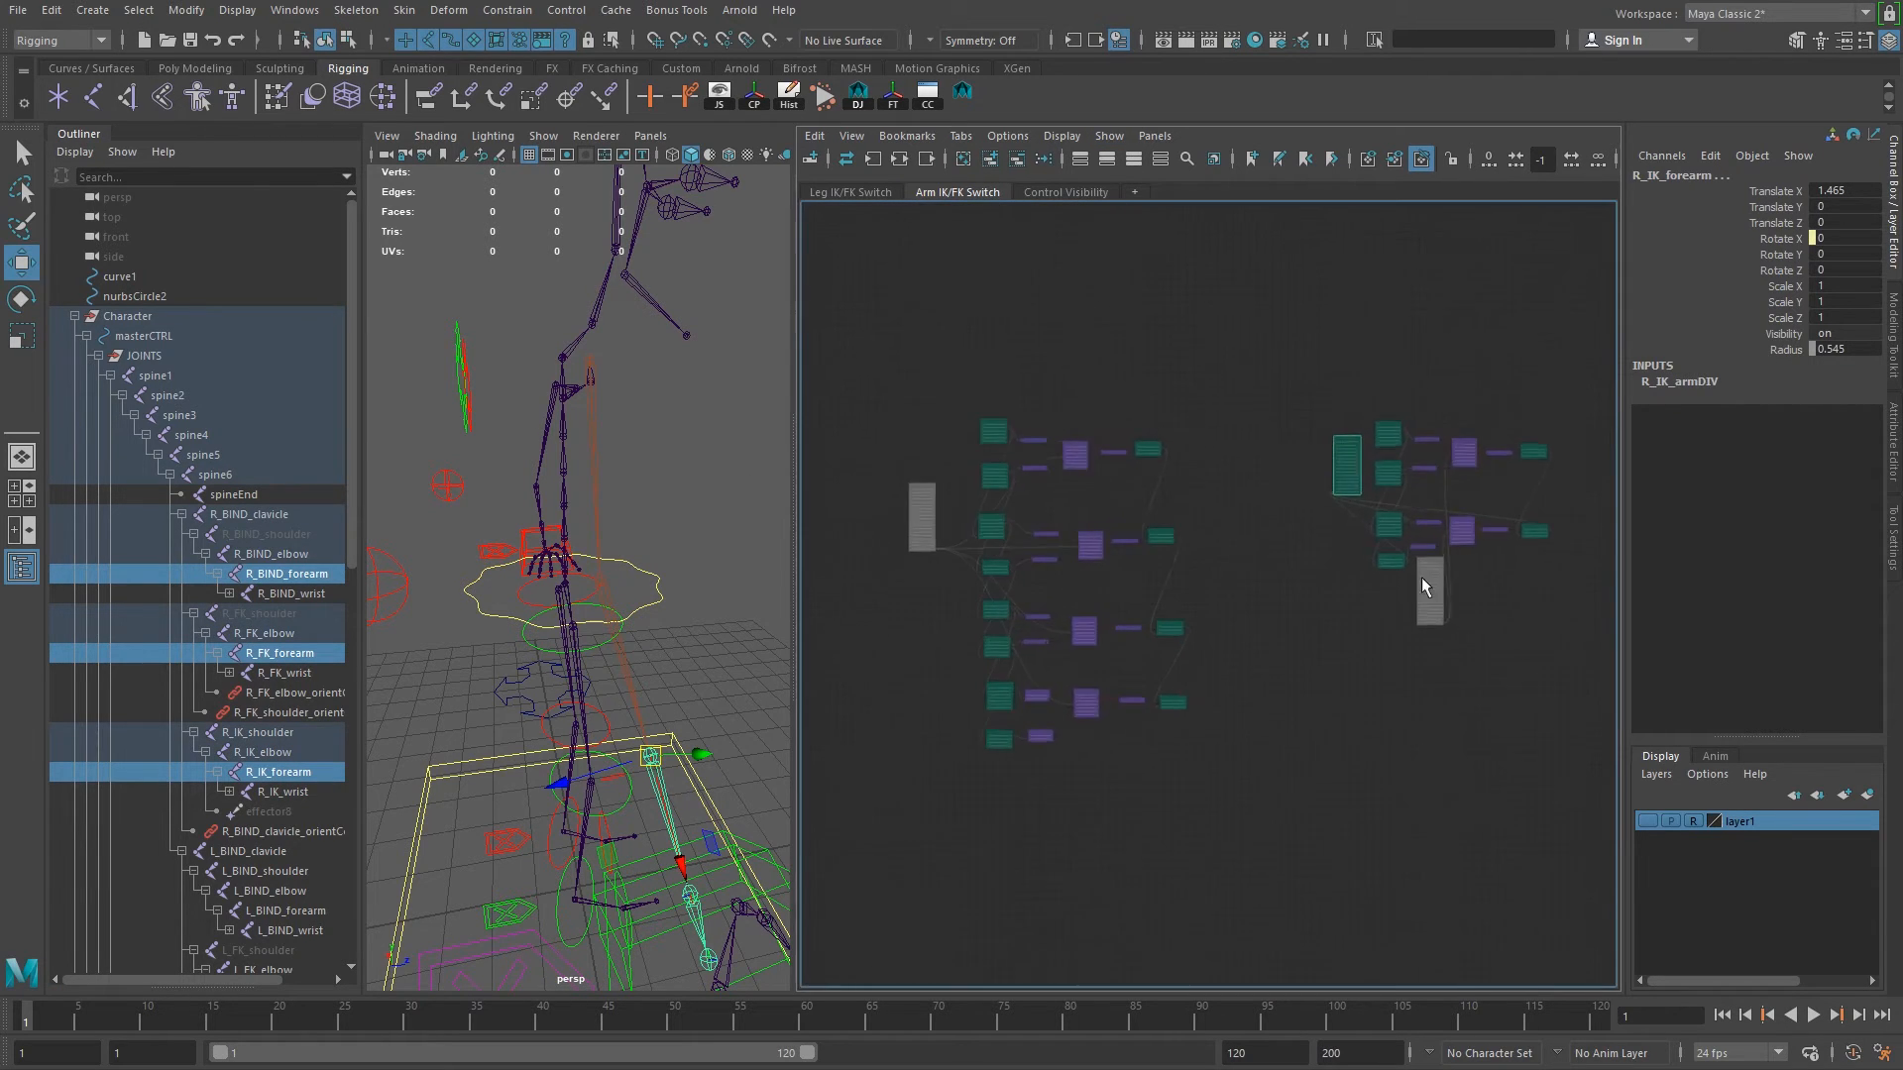
Separate the stacked forearm nodes, placing R_FK_forearm and R_IK_forearm below the FK/IK elbow joints and R_BIND_forearm below R_BIND_elbow.
scroll(1296, 595, "up", 8)
scroll(1295, 629, "up", 3)
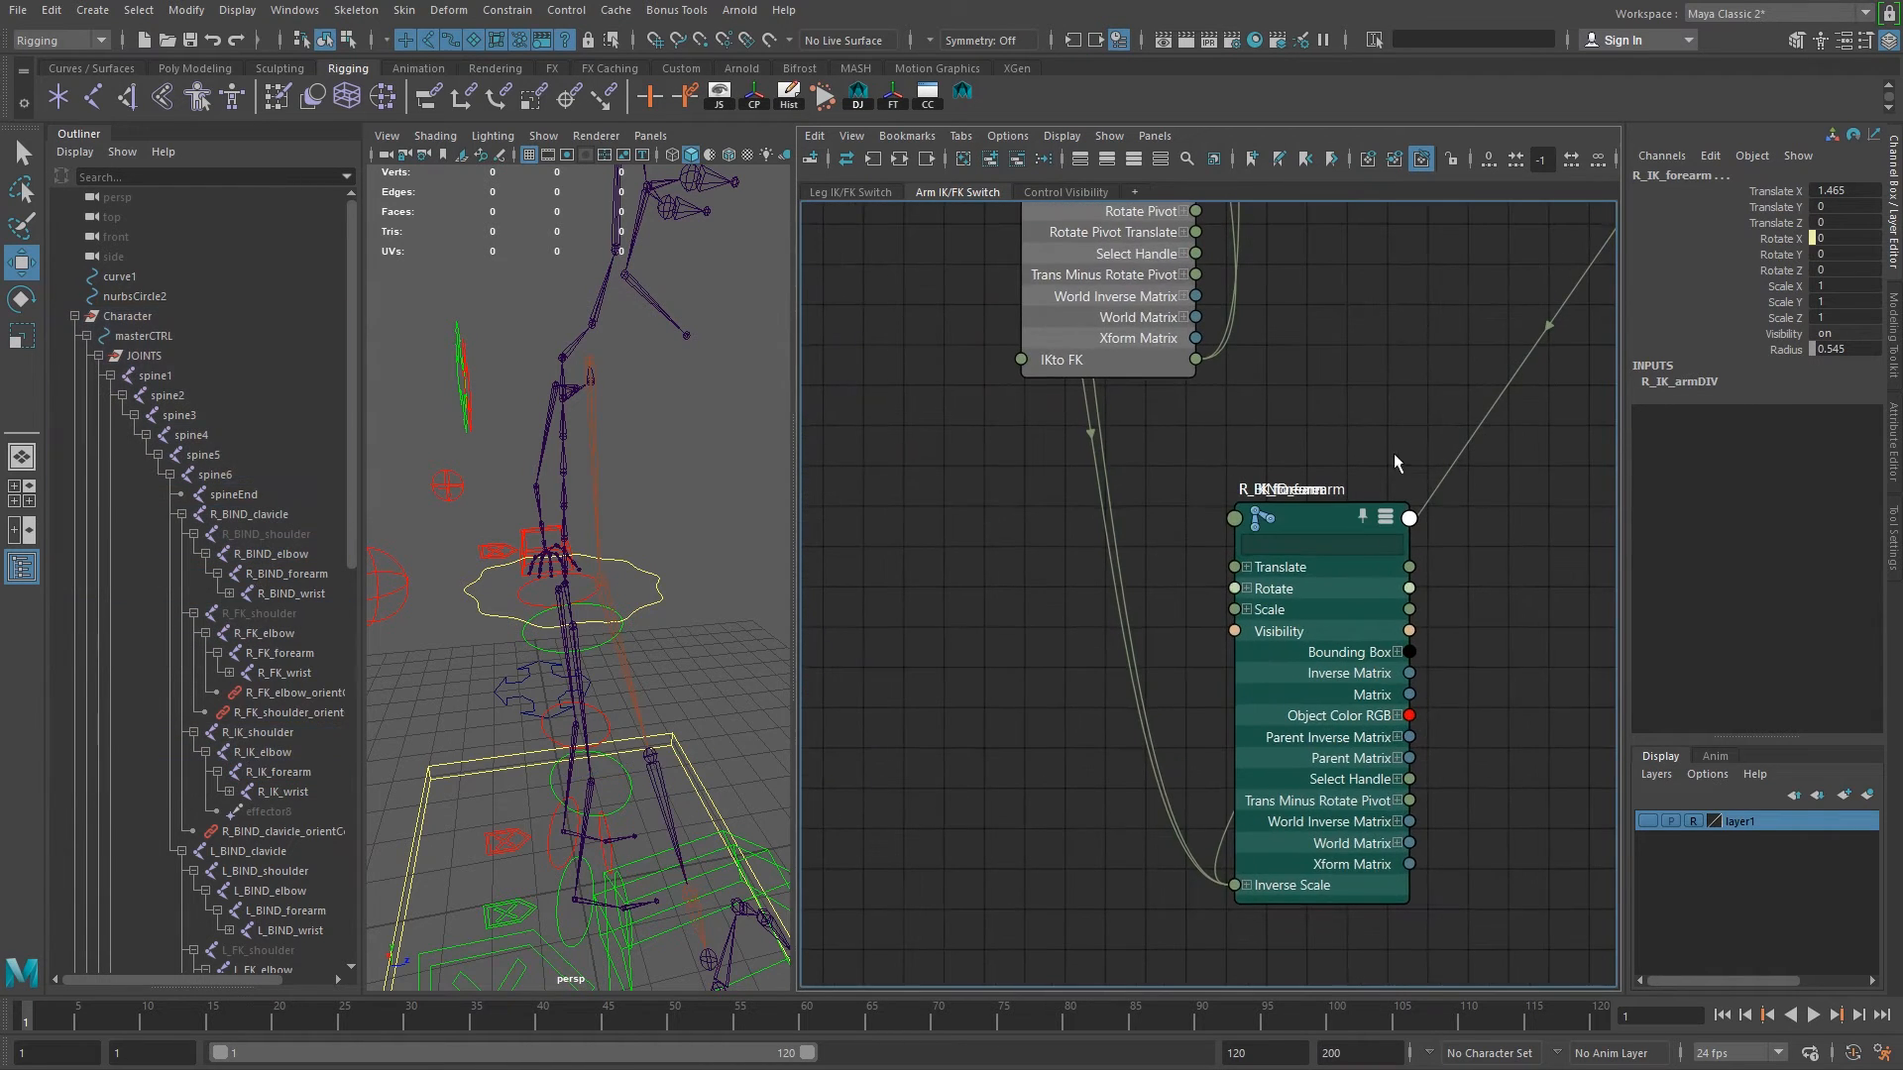
left_click_drag(1272, 551, 1009, 623)
left_click_drag(1314, 520, 999, 186)
scroll(1231, 735, "down", 5)
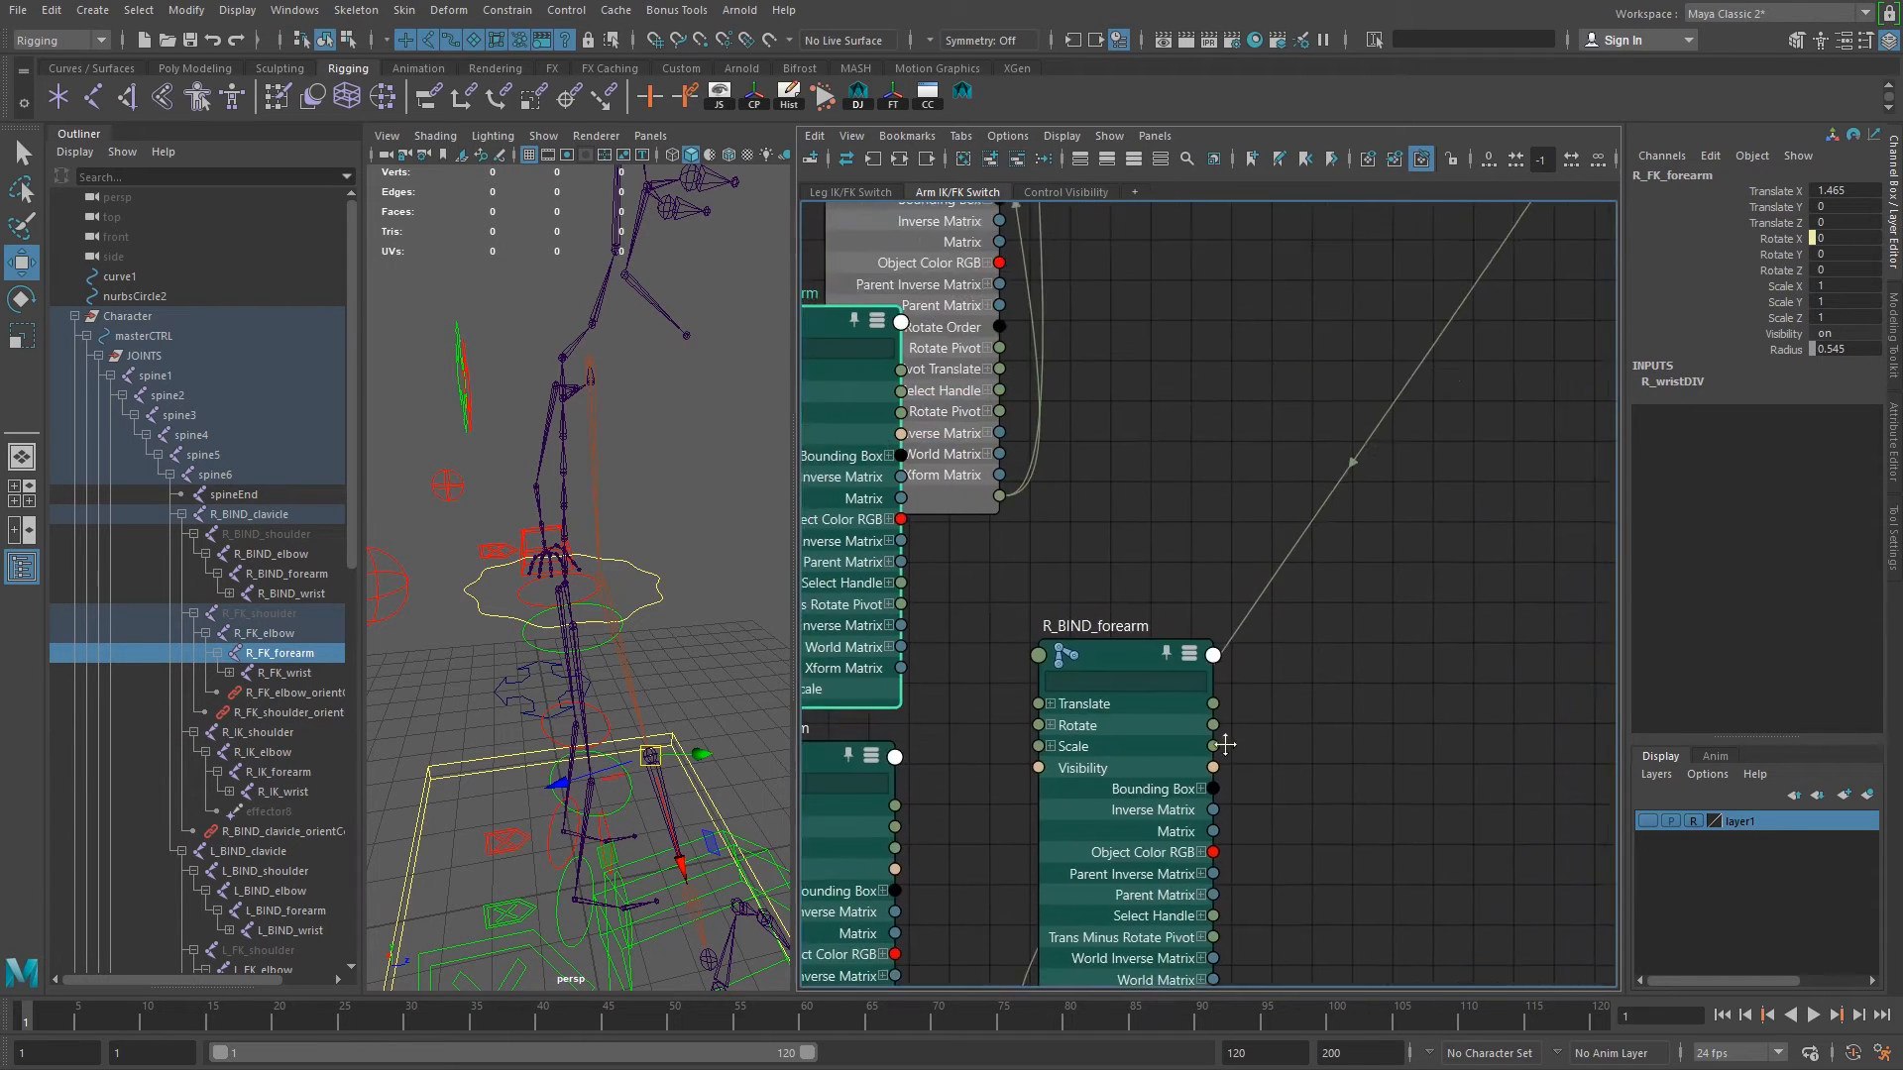
left_click_drag(1232, 735, 1484, 700)
left_click_drag(1013, 778, 926, 705)
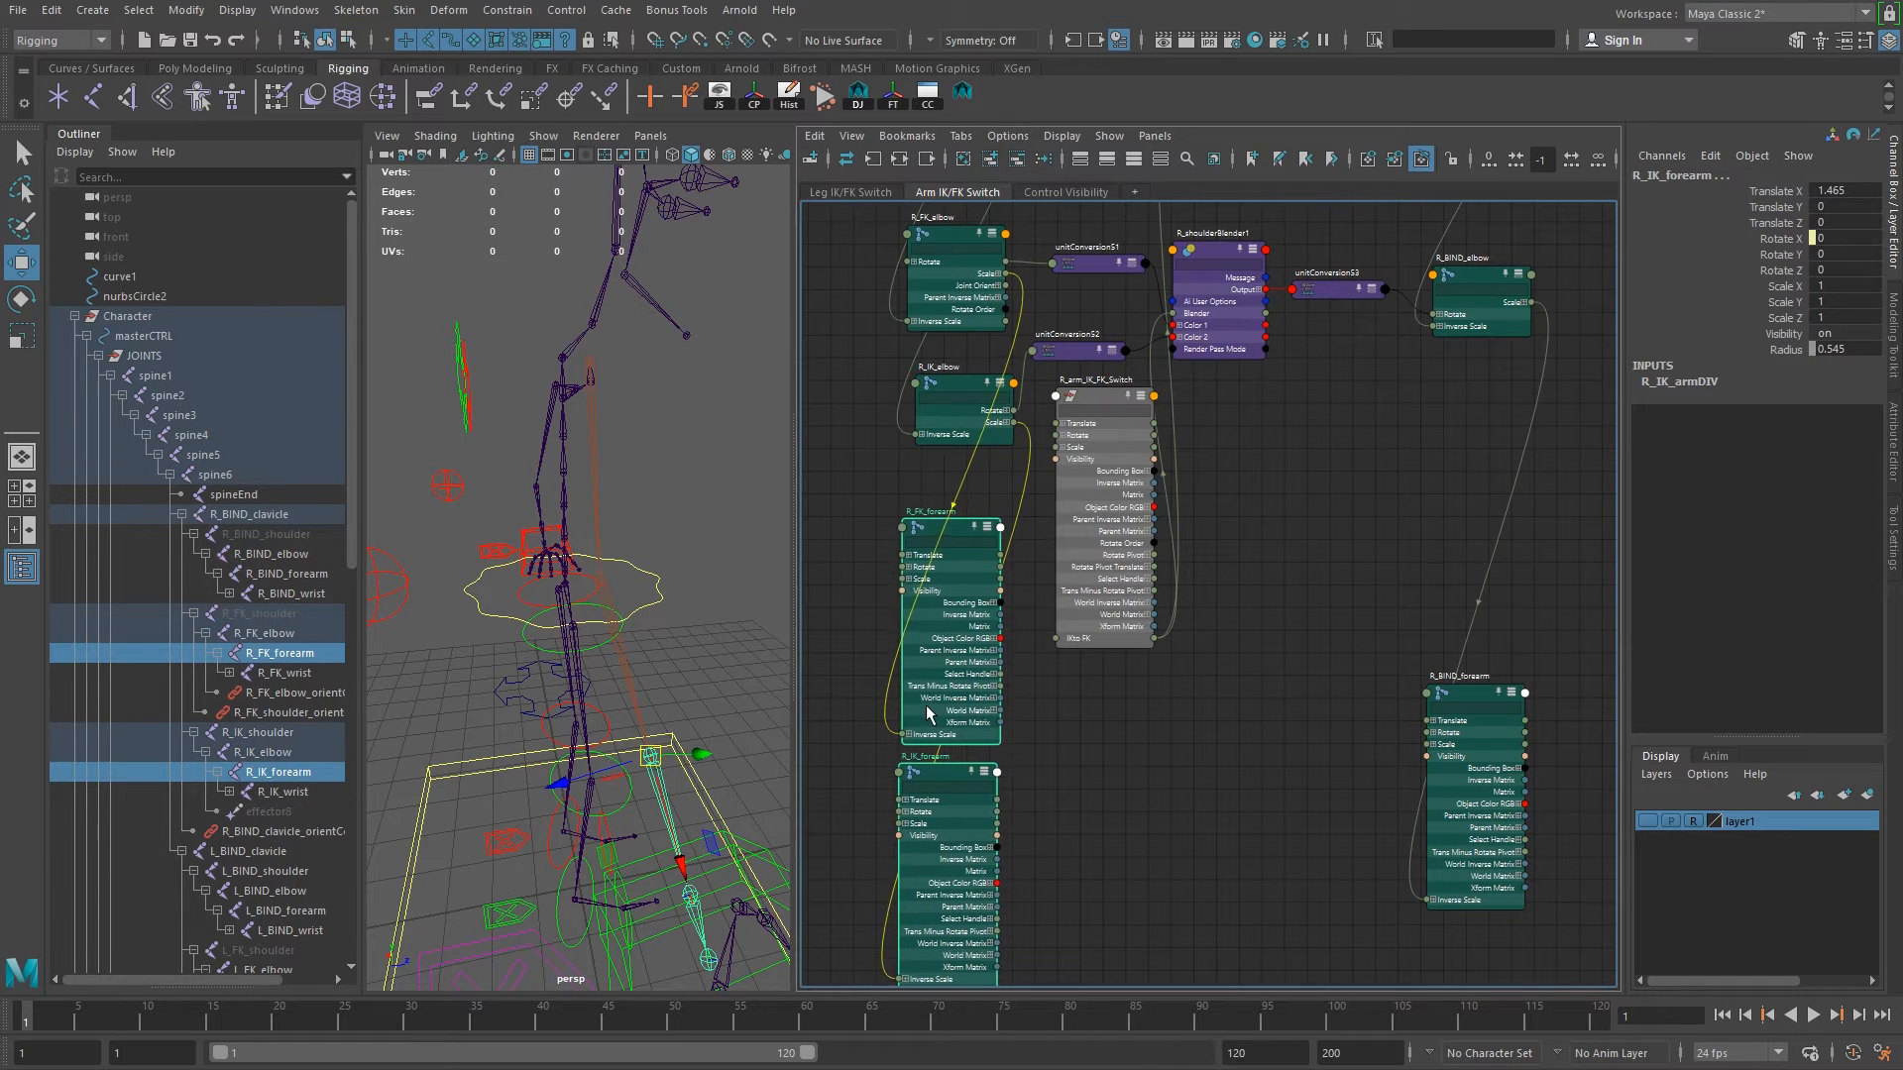
left_click(1236, 254)
double_click(1235, 233)
left_click(1276, 232)
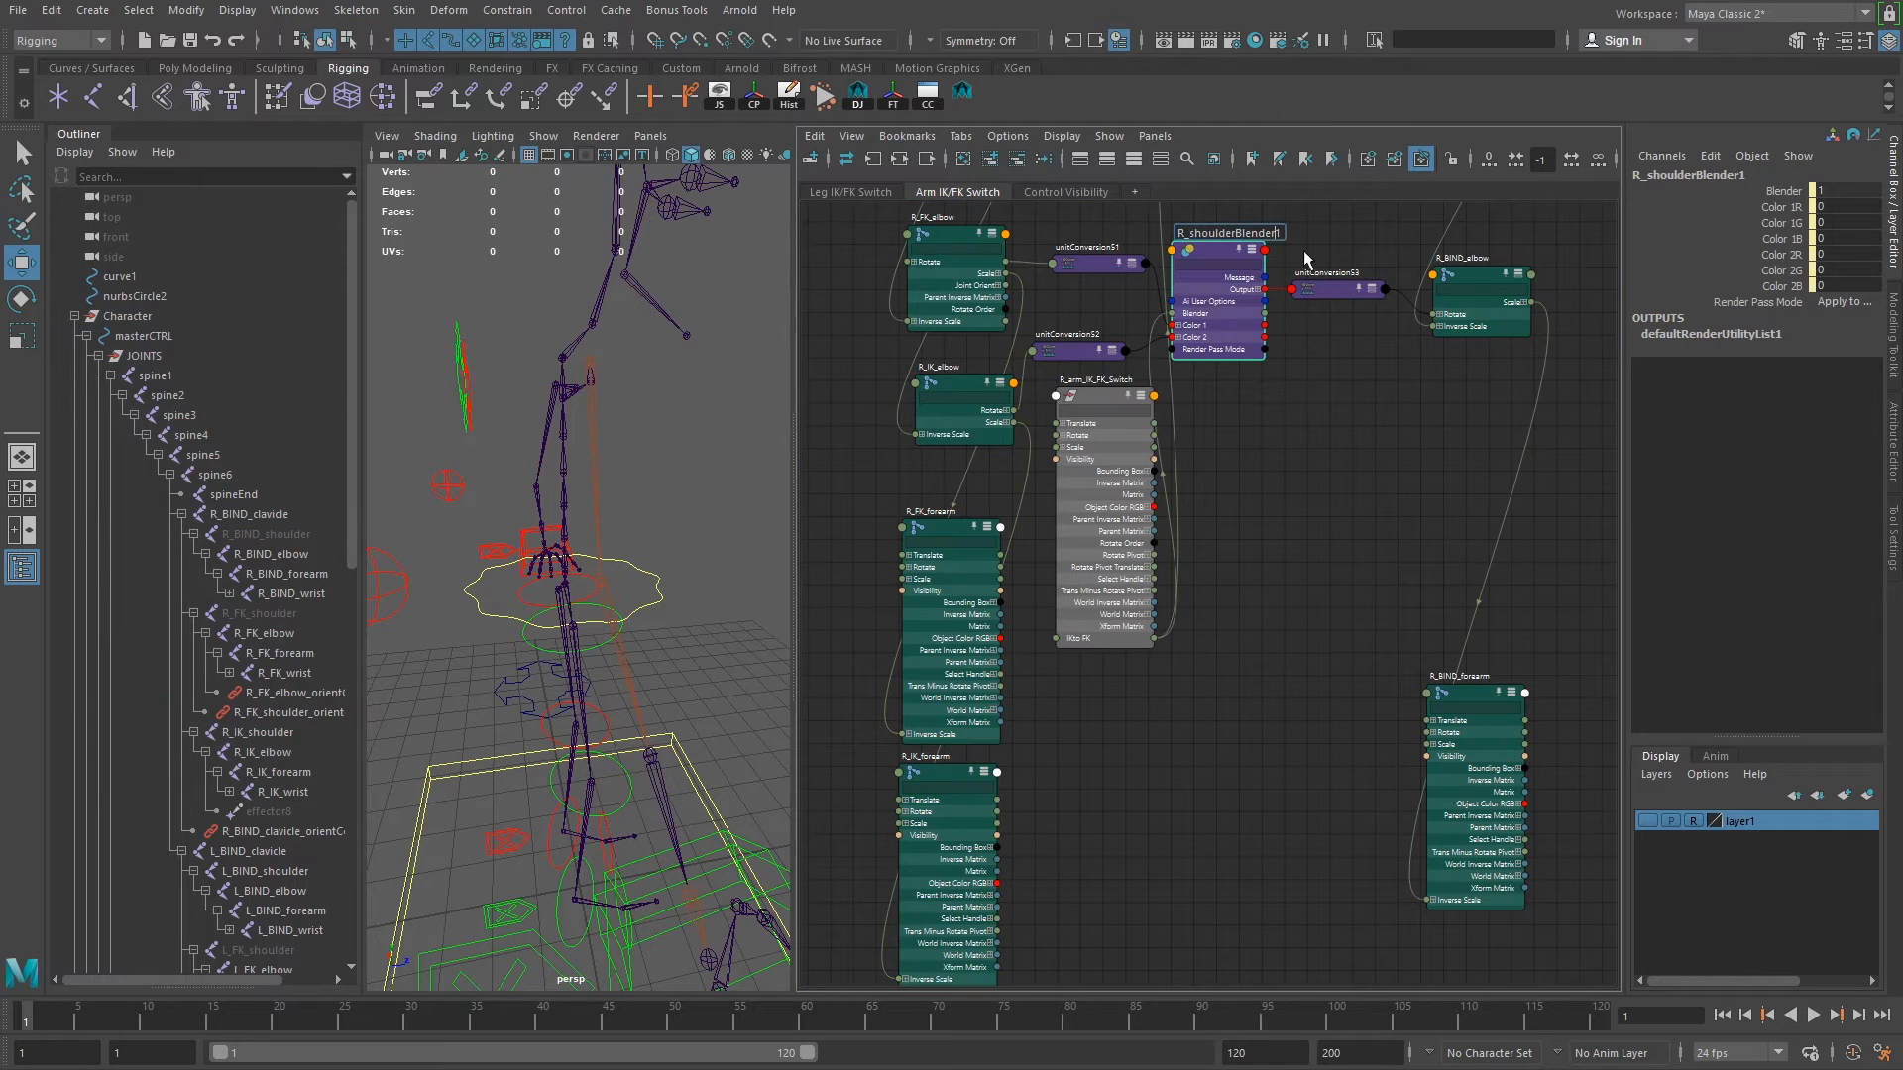
key("Return")
double_click(1243, 233)
left_click(1283, 234)
key("Return")
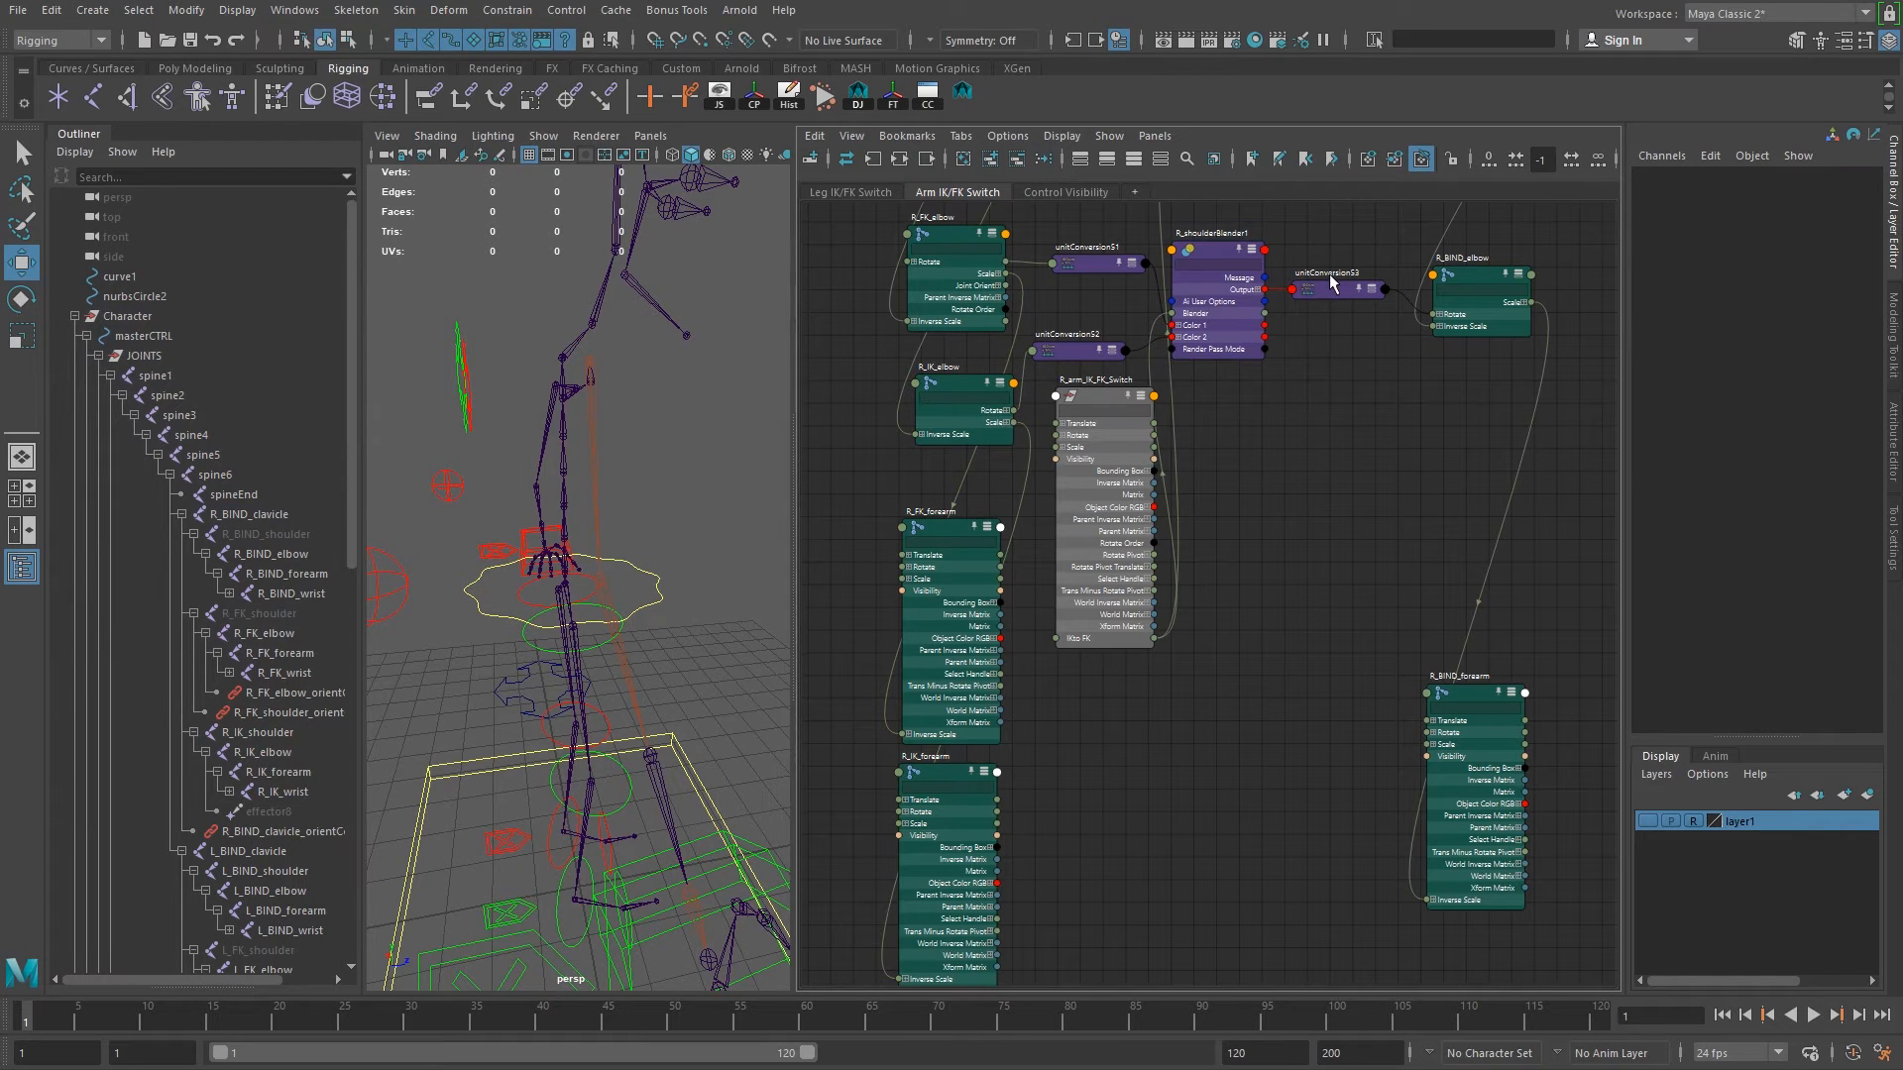
Rename the R_shoulderBlender1 node as R_elbowBlender.
middle_click_drag(1219, 495, 1174, 927, "alt")
right_click_drag(1152, 633, 1300, 738, "alt")
scroll(1239, 714, "up", 2)
double_click(1150, 680)
left_click_drag(1137, 674, 1168, 674)
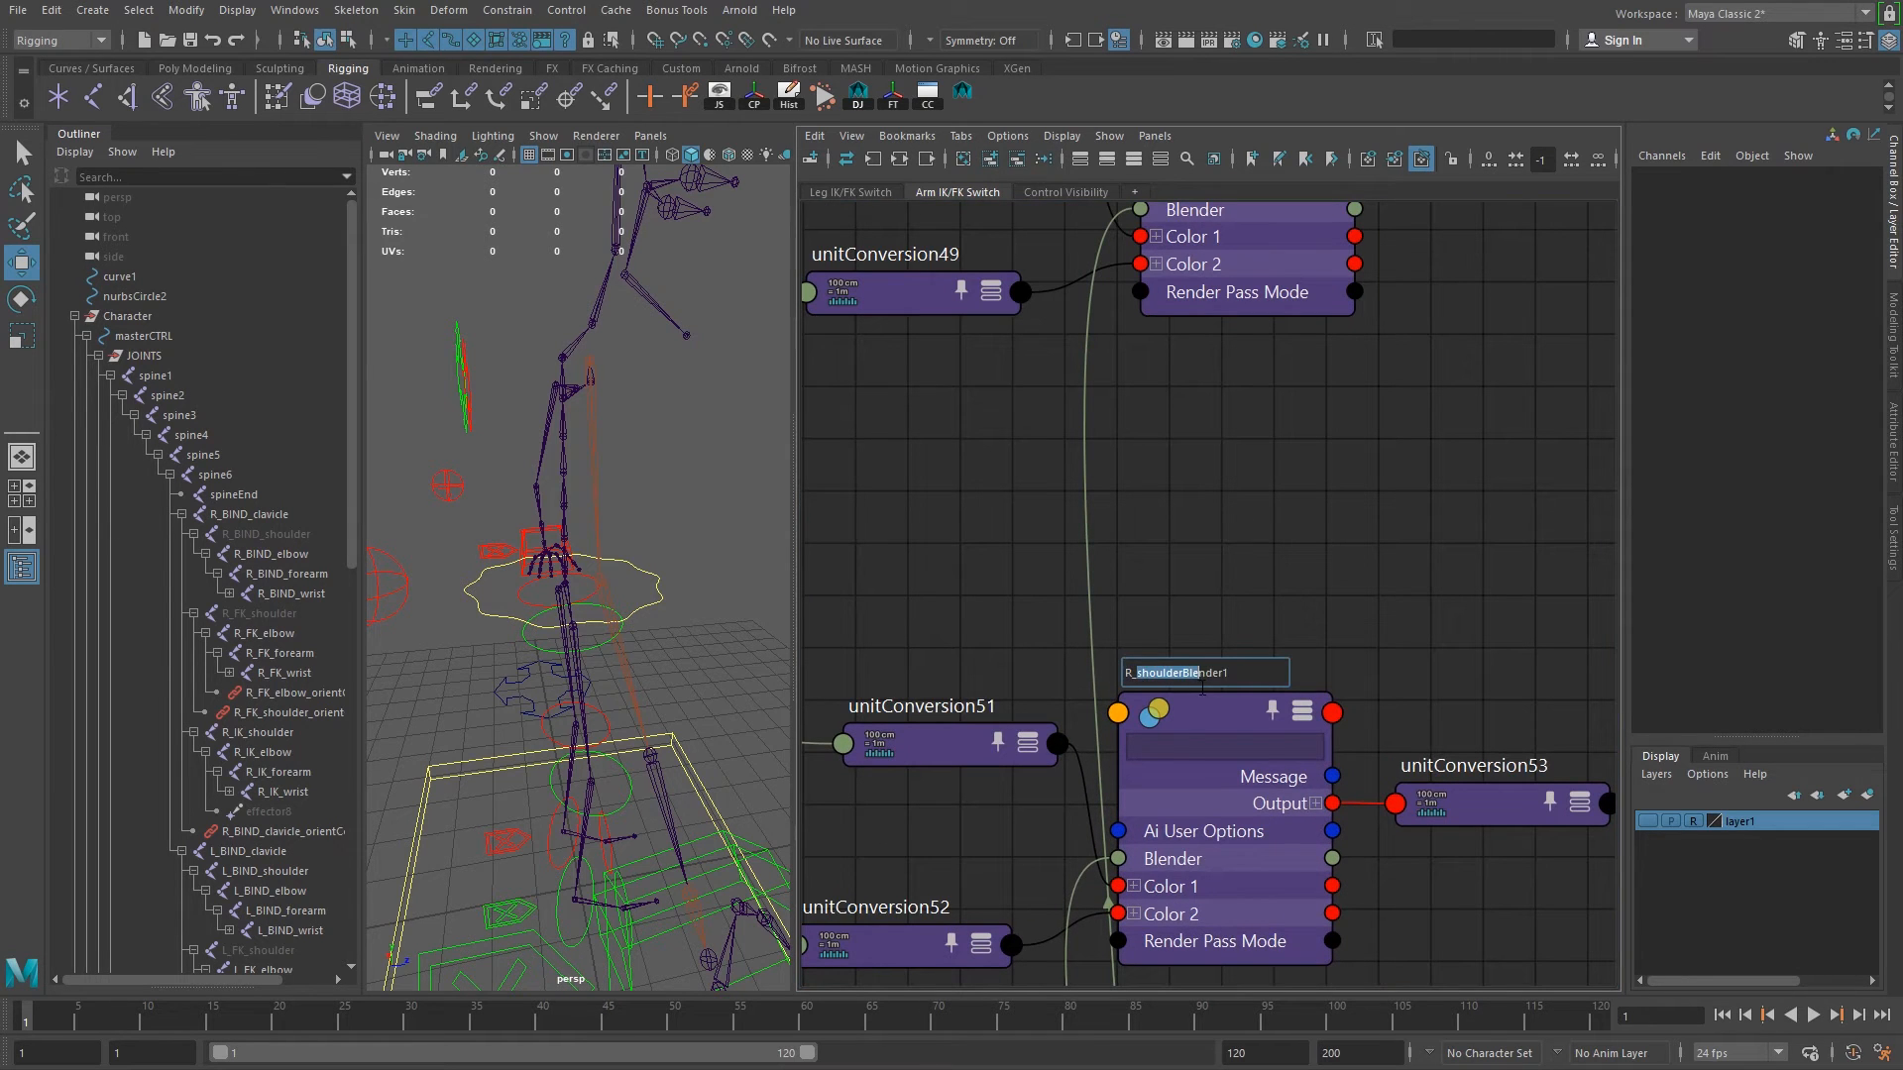
type("elbow")
key("Return")
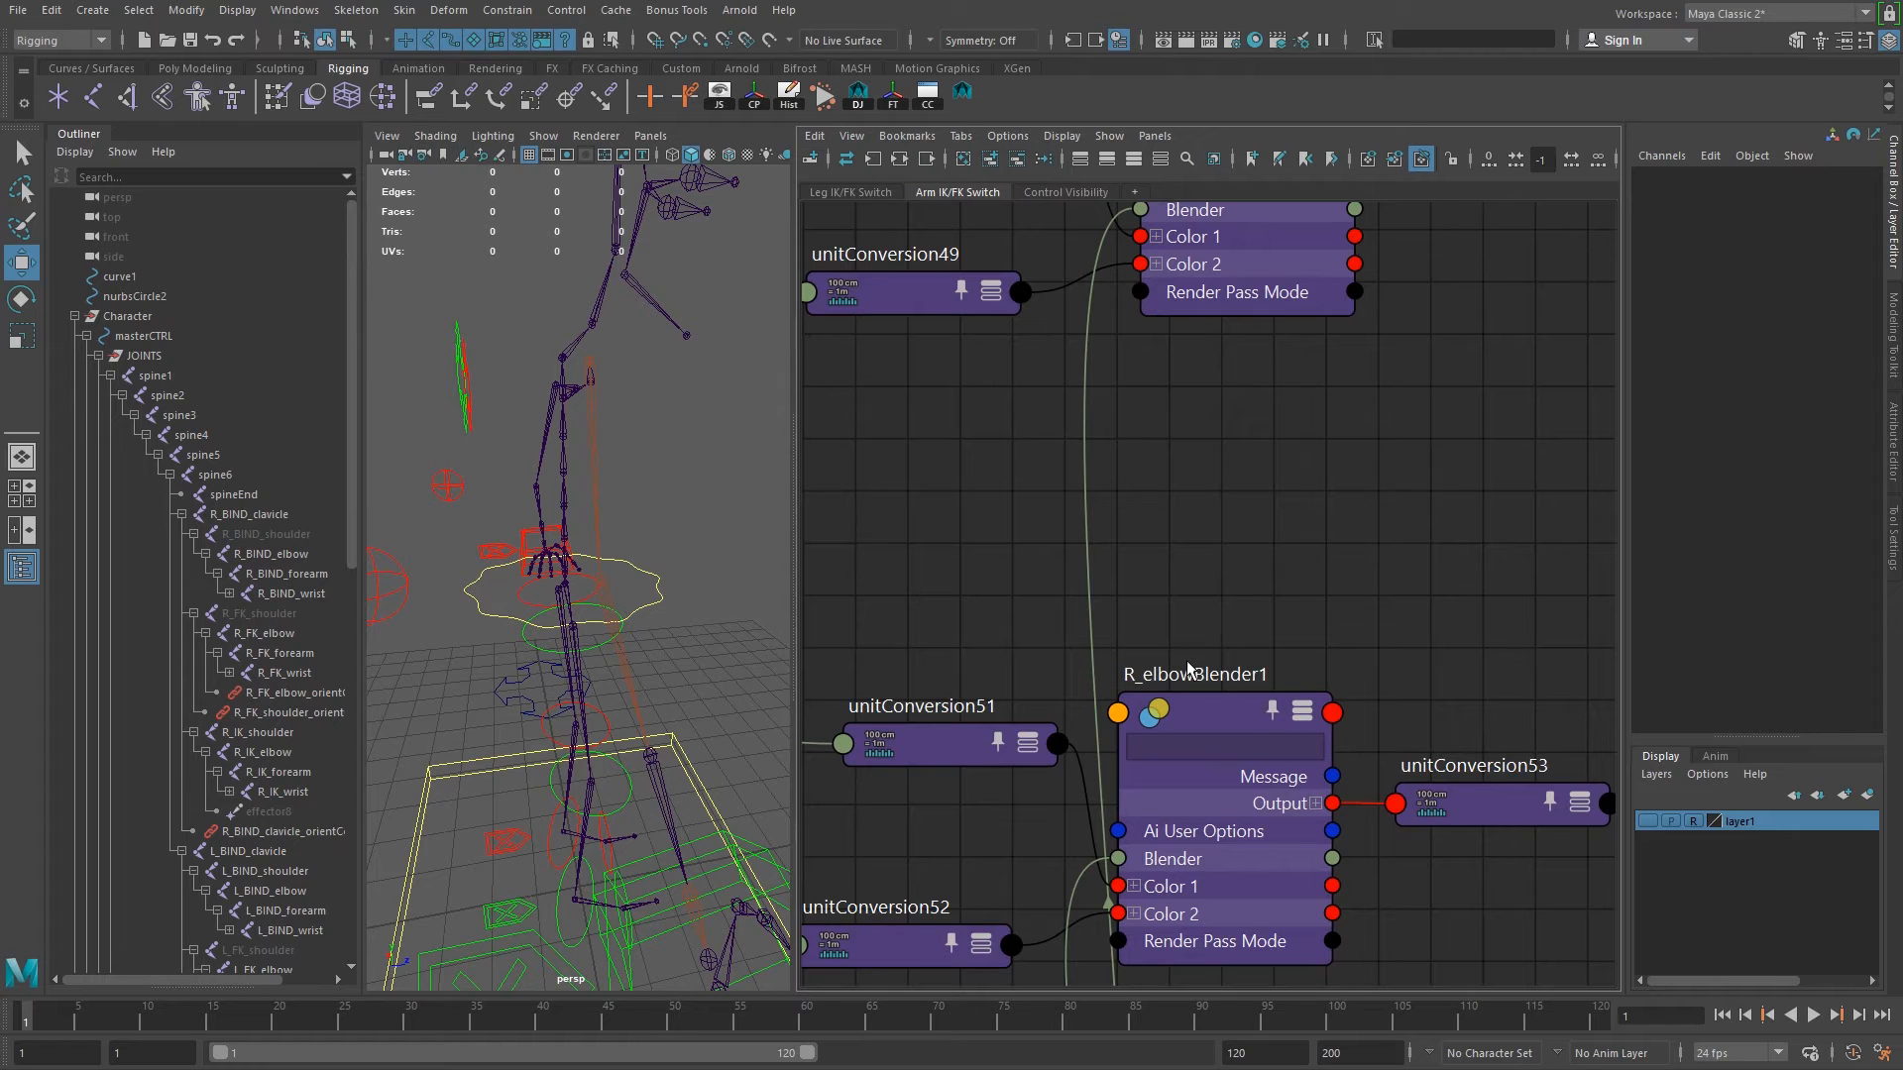
double_click(1229, 676)
left_click(1257, 673)
key("BackSpace")
key("Return")
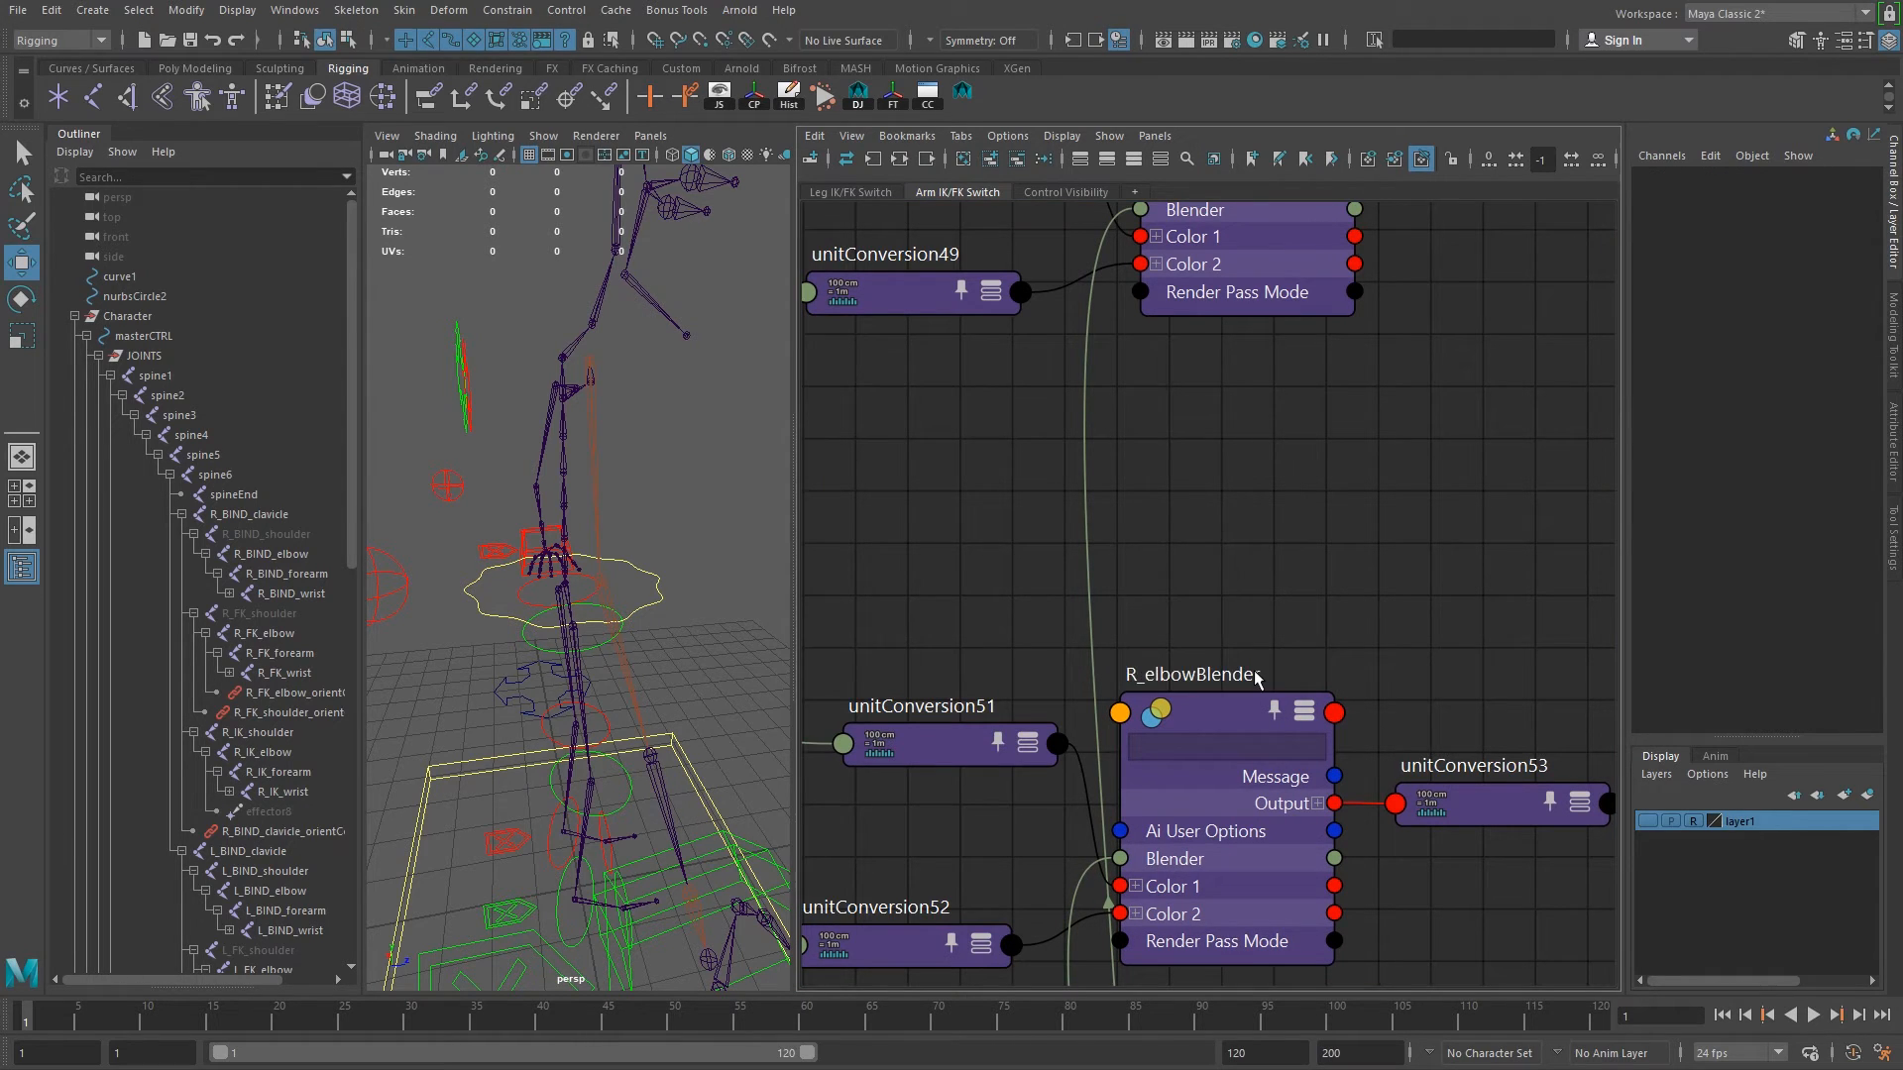
Duplicate R_elbowBlender and place the copy between the FK/IK forearm joints and R_BIND_forearm.
right_click_drag(1274, 686, 1221, 771, "alt")
middle_click_drag(1221, 771, 1246, 583, "alt")
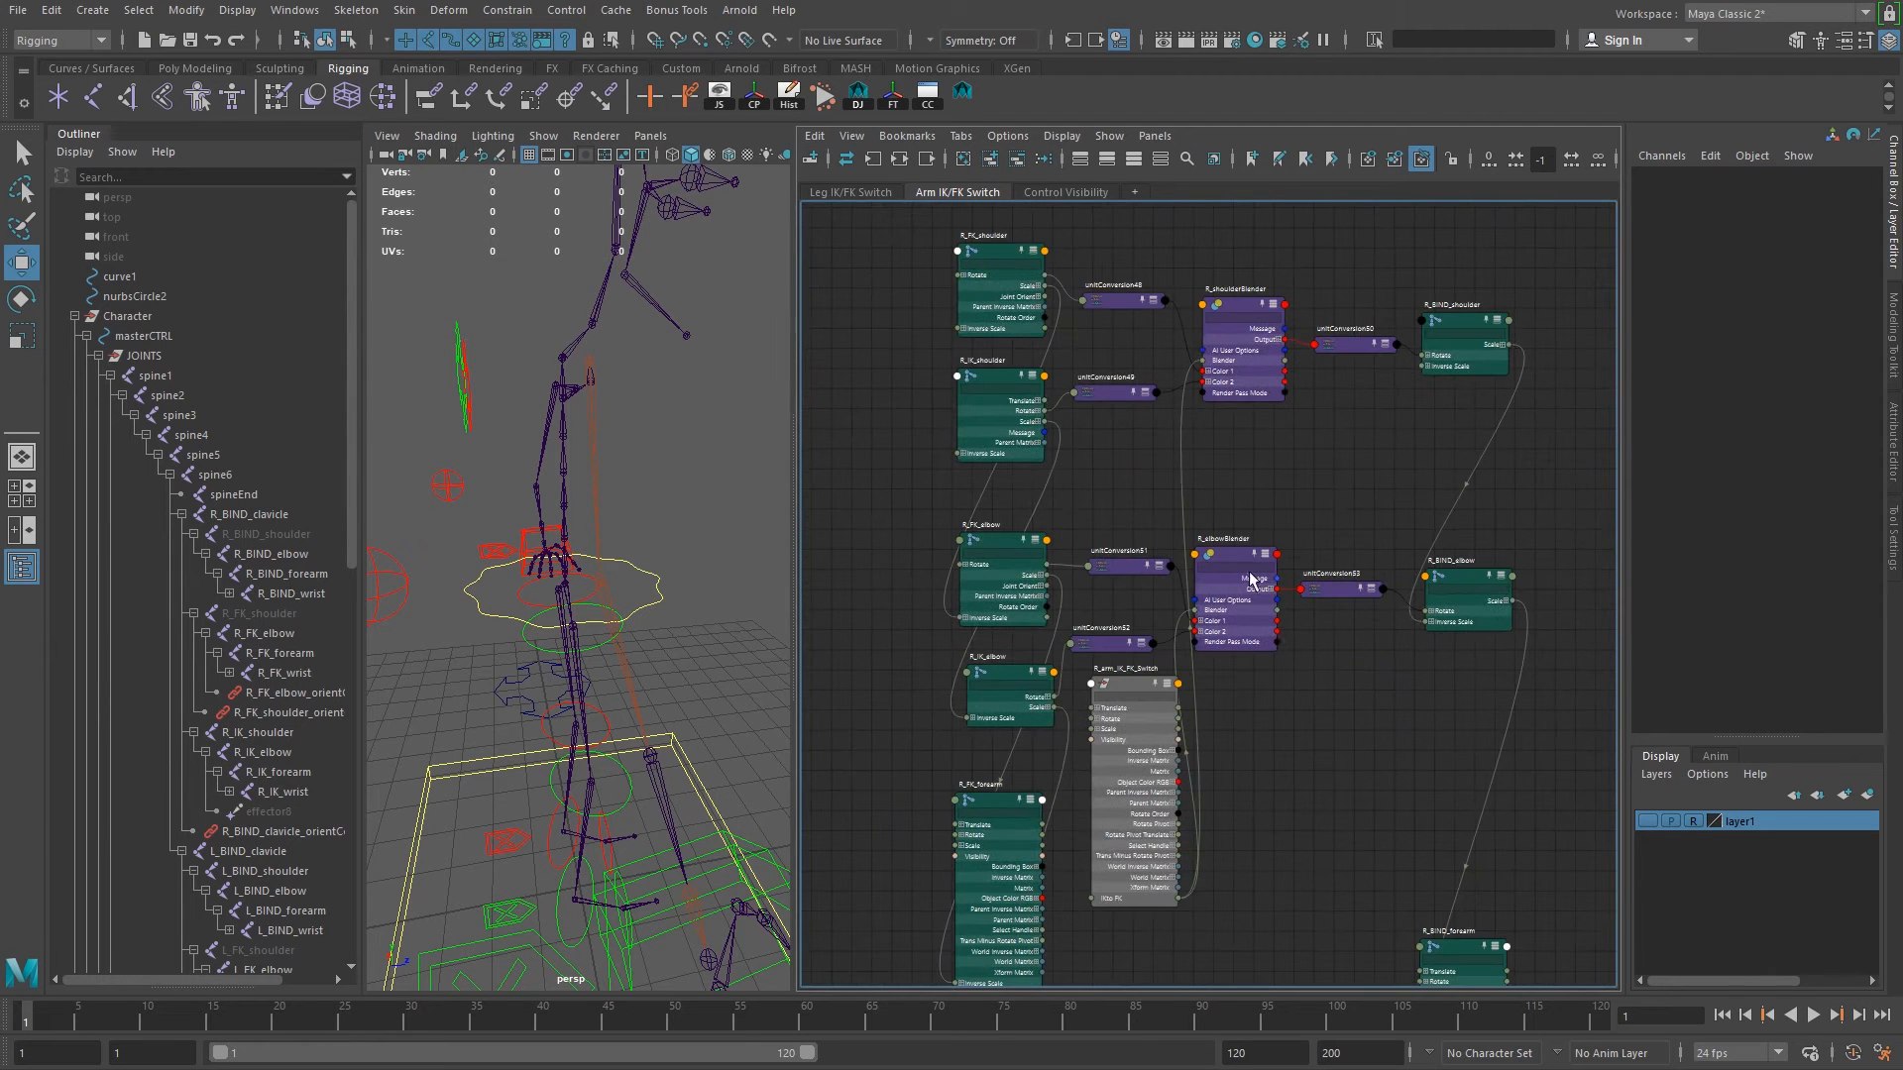
key("ctrl+d")
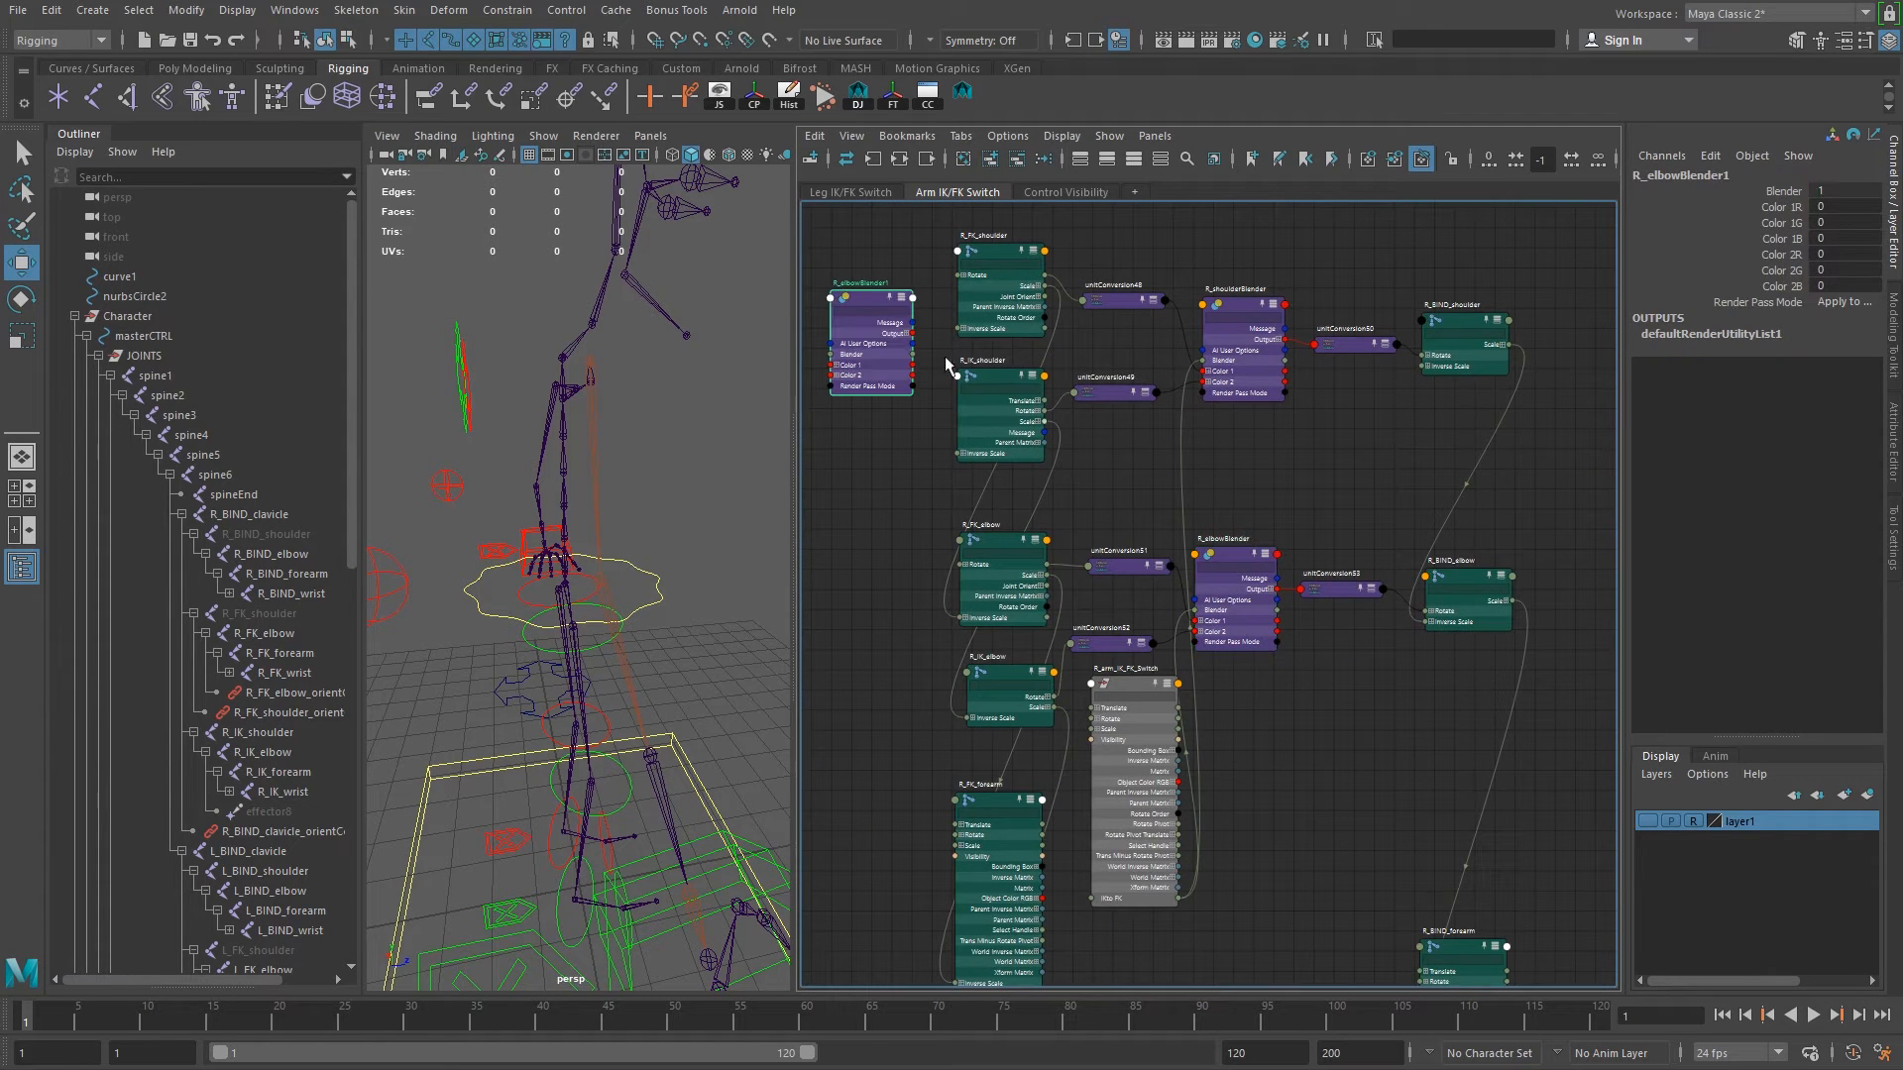
left_click_drag(858, 297, 1264, 886)
middle_click_drag(1282, 727, 1232, 565, "alt")
Rename the duplicated blender node as R_forearmBlender.
right_click_drag(1314, 937, 1441, 863, "alt")
right_click_drag(1220, 699, 1096, 646, "alt")
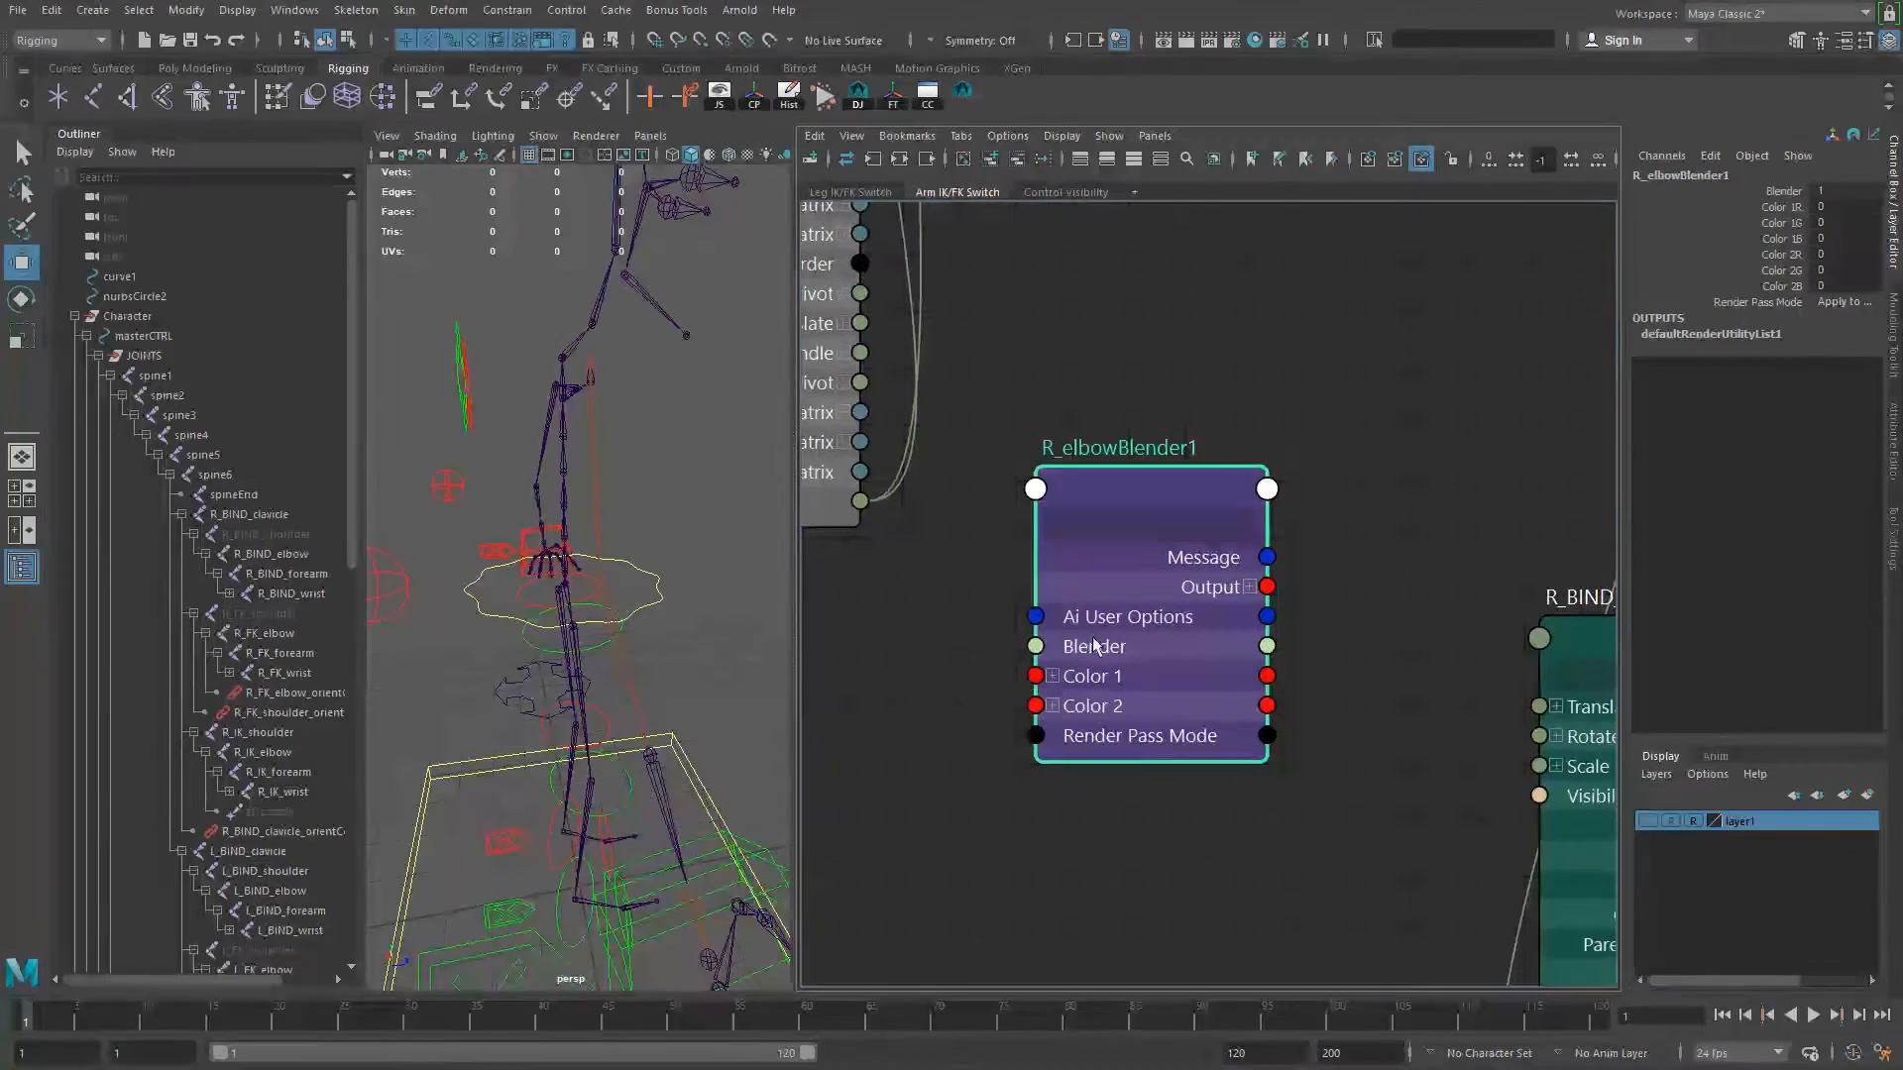
double_click(1119, 451)
left_click_drag(1089, 446, 1060, 451)
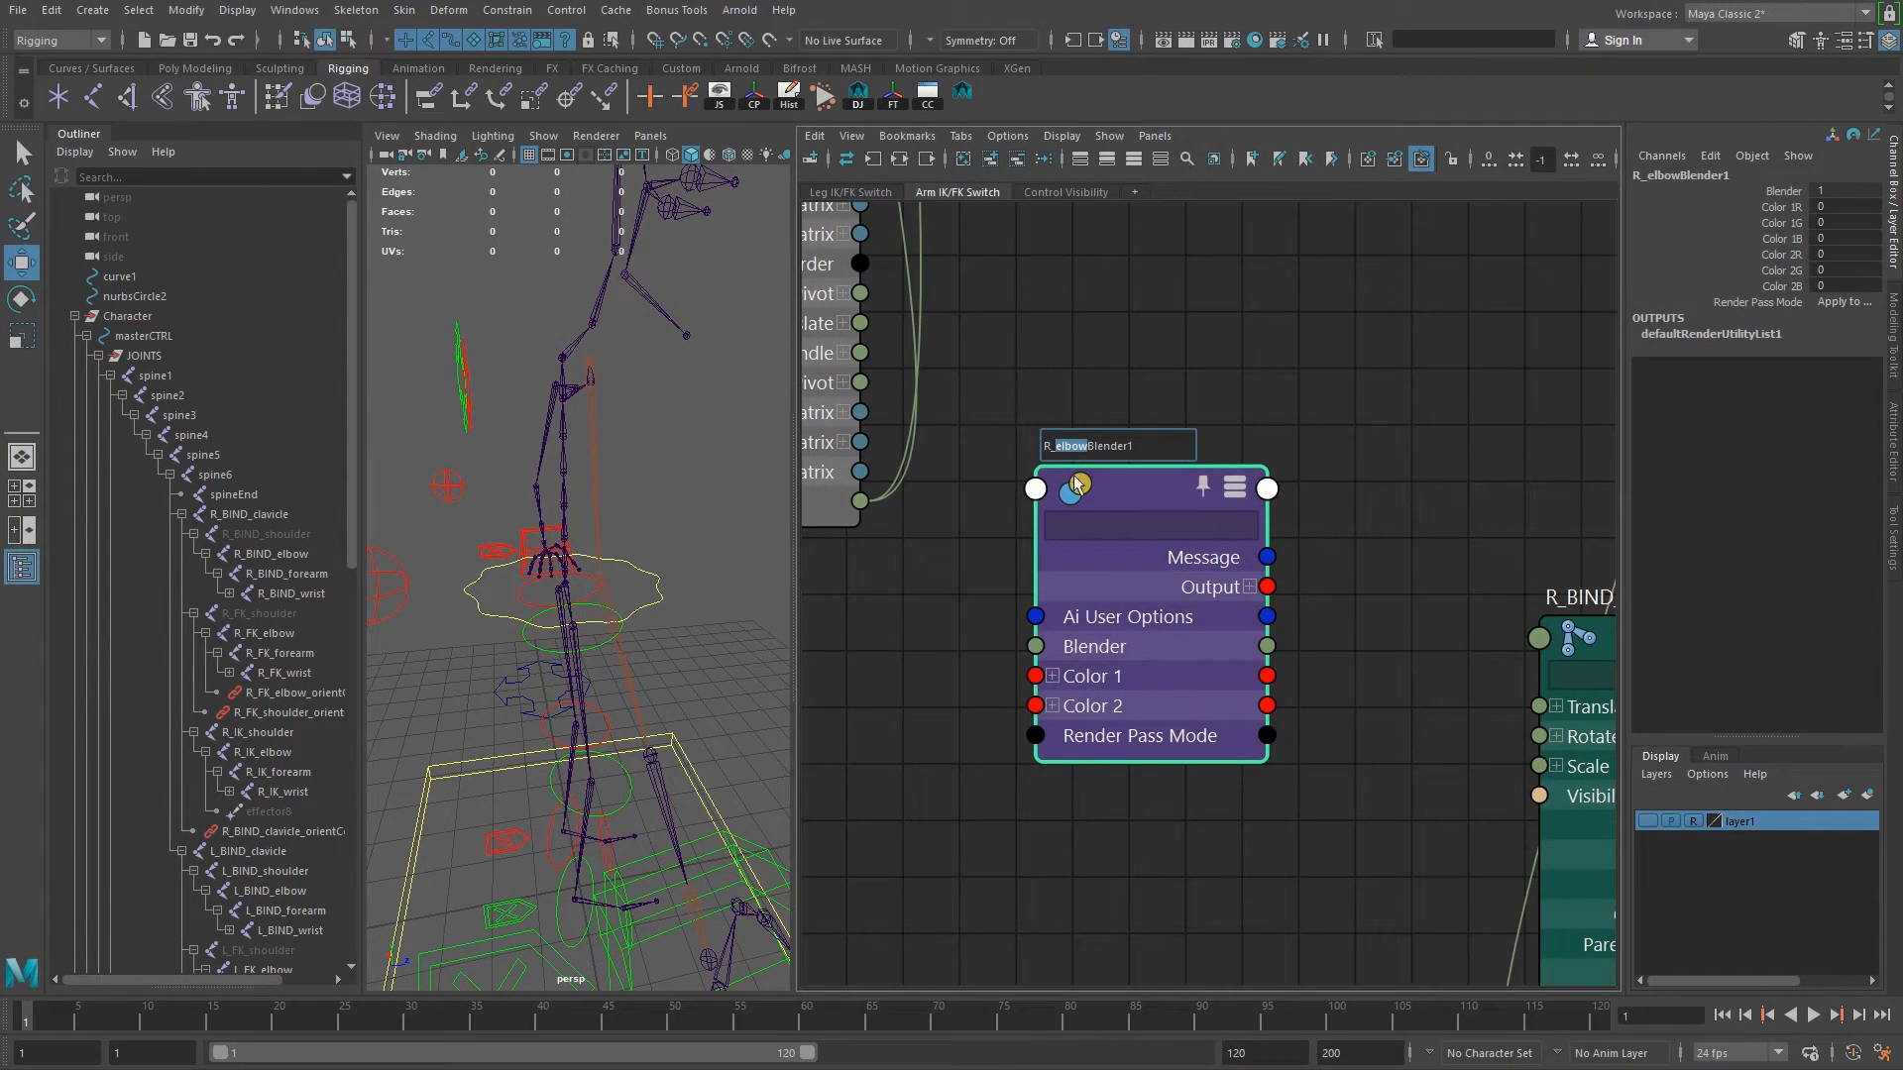
type("forearm")
key("End")
key("BackSpace")
key("Return")
Connect R_FK_forearm's Rotate to Color 1 of R_forearmBlender and the arm switch's IKto FK to its Blender input.
right_click_drag(1251, 547, 1035, 431, "alt")
left_click_drag(1211, 500, 1223, 555)
right_click_drag(1080, 580, 1214, 684, "alt")
middle_click_drag(1025, 570, 1199, 706, "alt")
right_click_drag(1200, 705, 1259, 753, "alt")
middle_click_drag(1171, 645, 1111, 628, "alt")
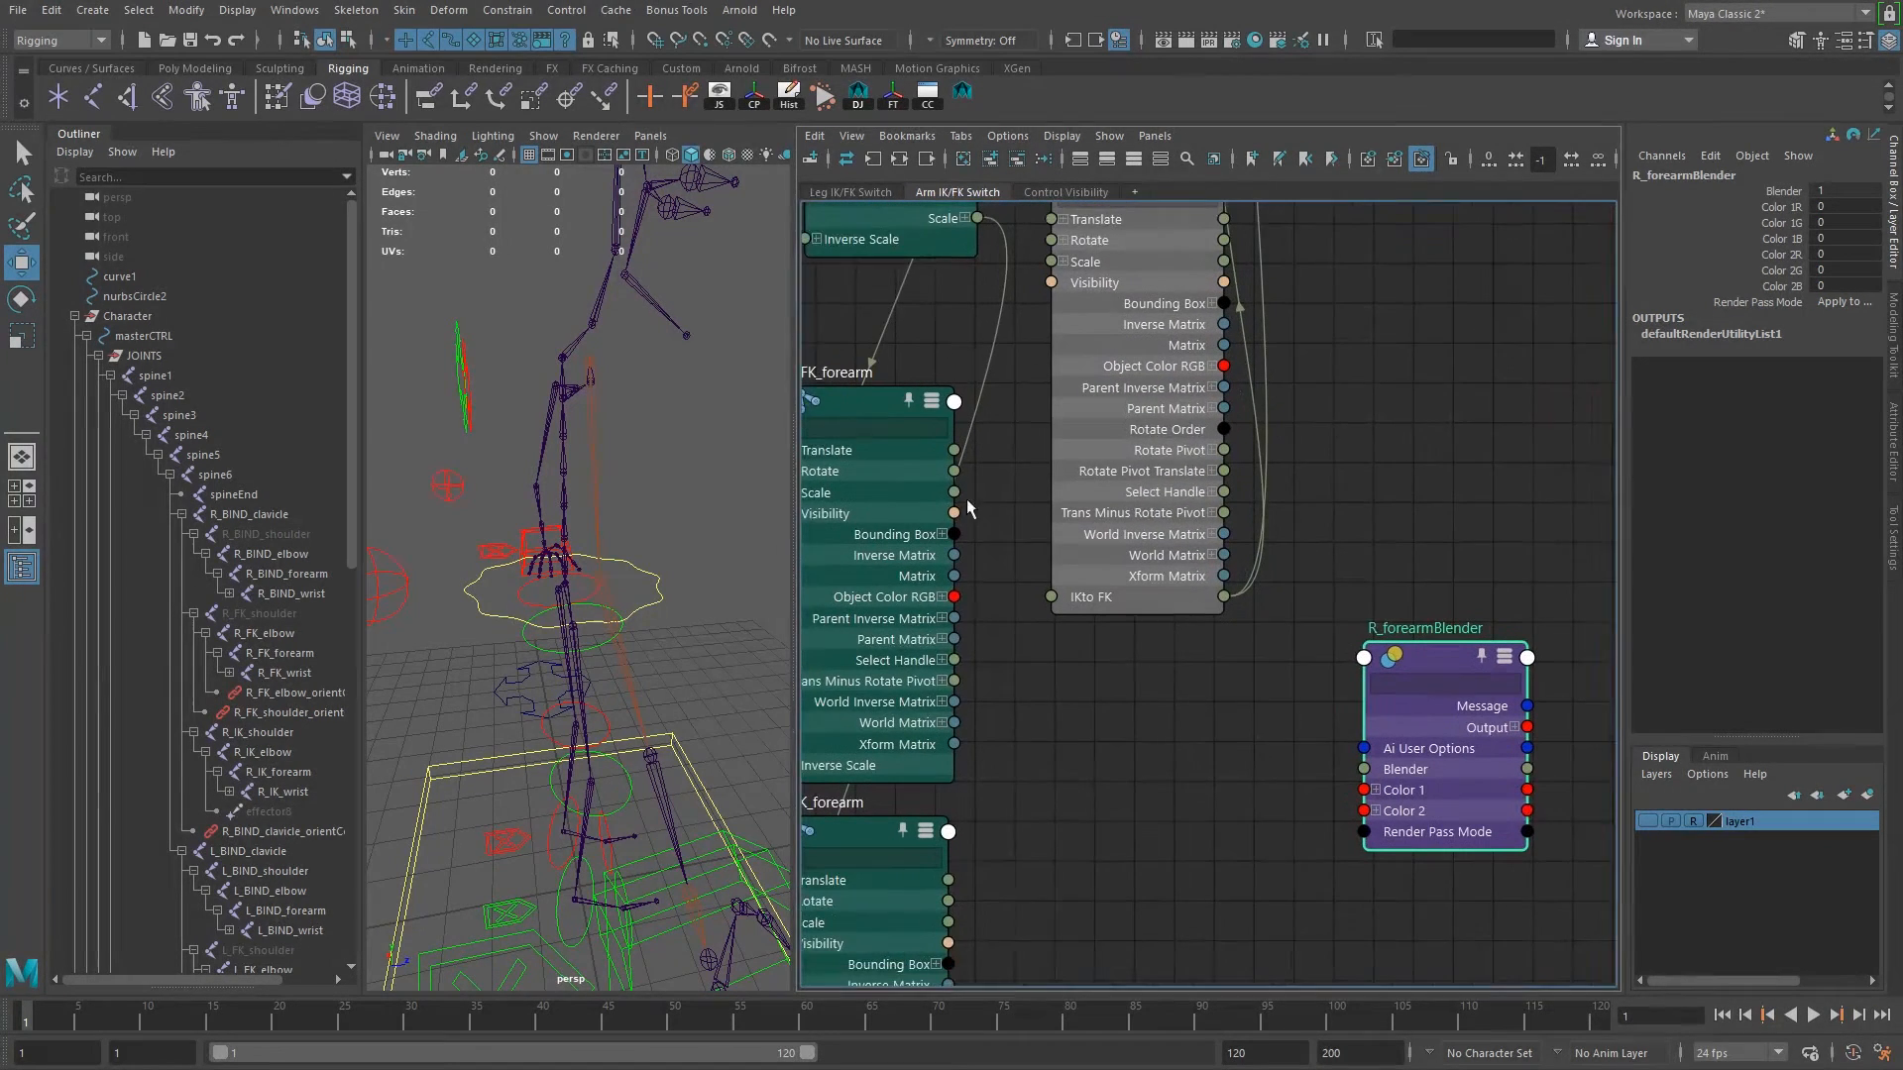
middle_click_drag(967, 500, 984, 509, "alt")
left_click_drag(973, 483, 1383, 800)
left_click_drag(1242, 616, 1383, 779)
Connect R_IK_forearm's Rotate to Color 2 of R_forearmBlender, and the blender's Output to R_BIND_forearm's Rotate.
middle_click_drag(988, 925, 995, 830, "alt")
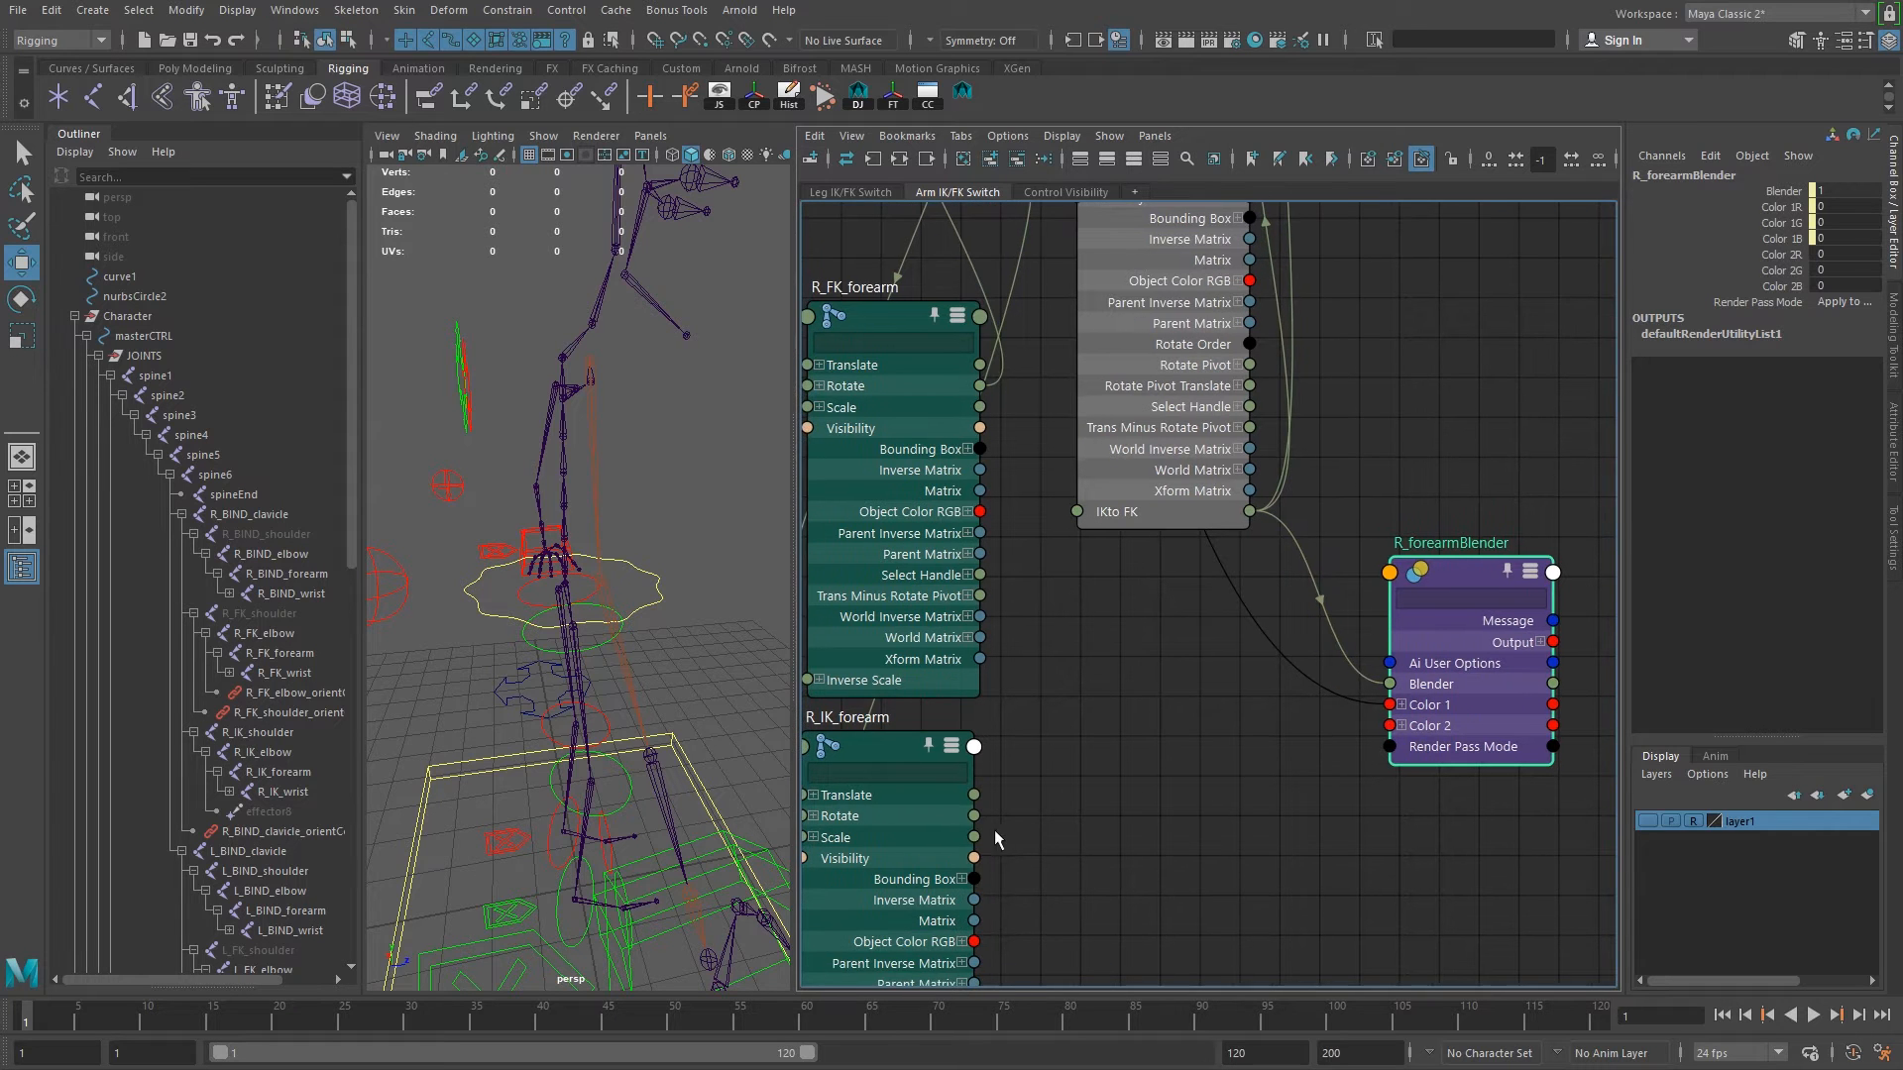
left_click_drag(976, 818, 1389, 726)
middle_click_drag(1555, 687, 1137, 795, "alt")
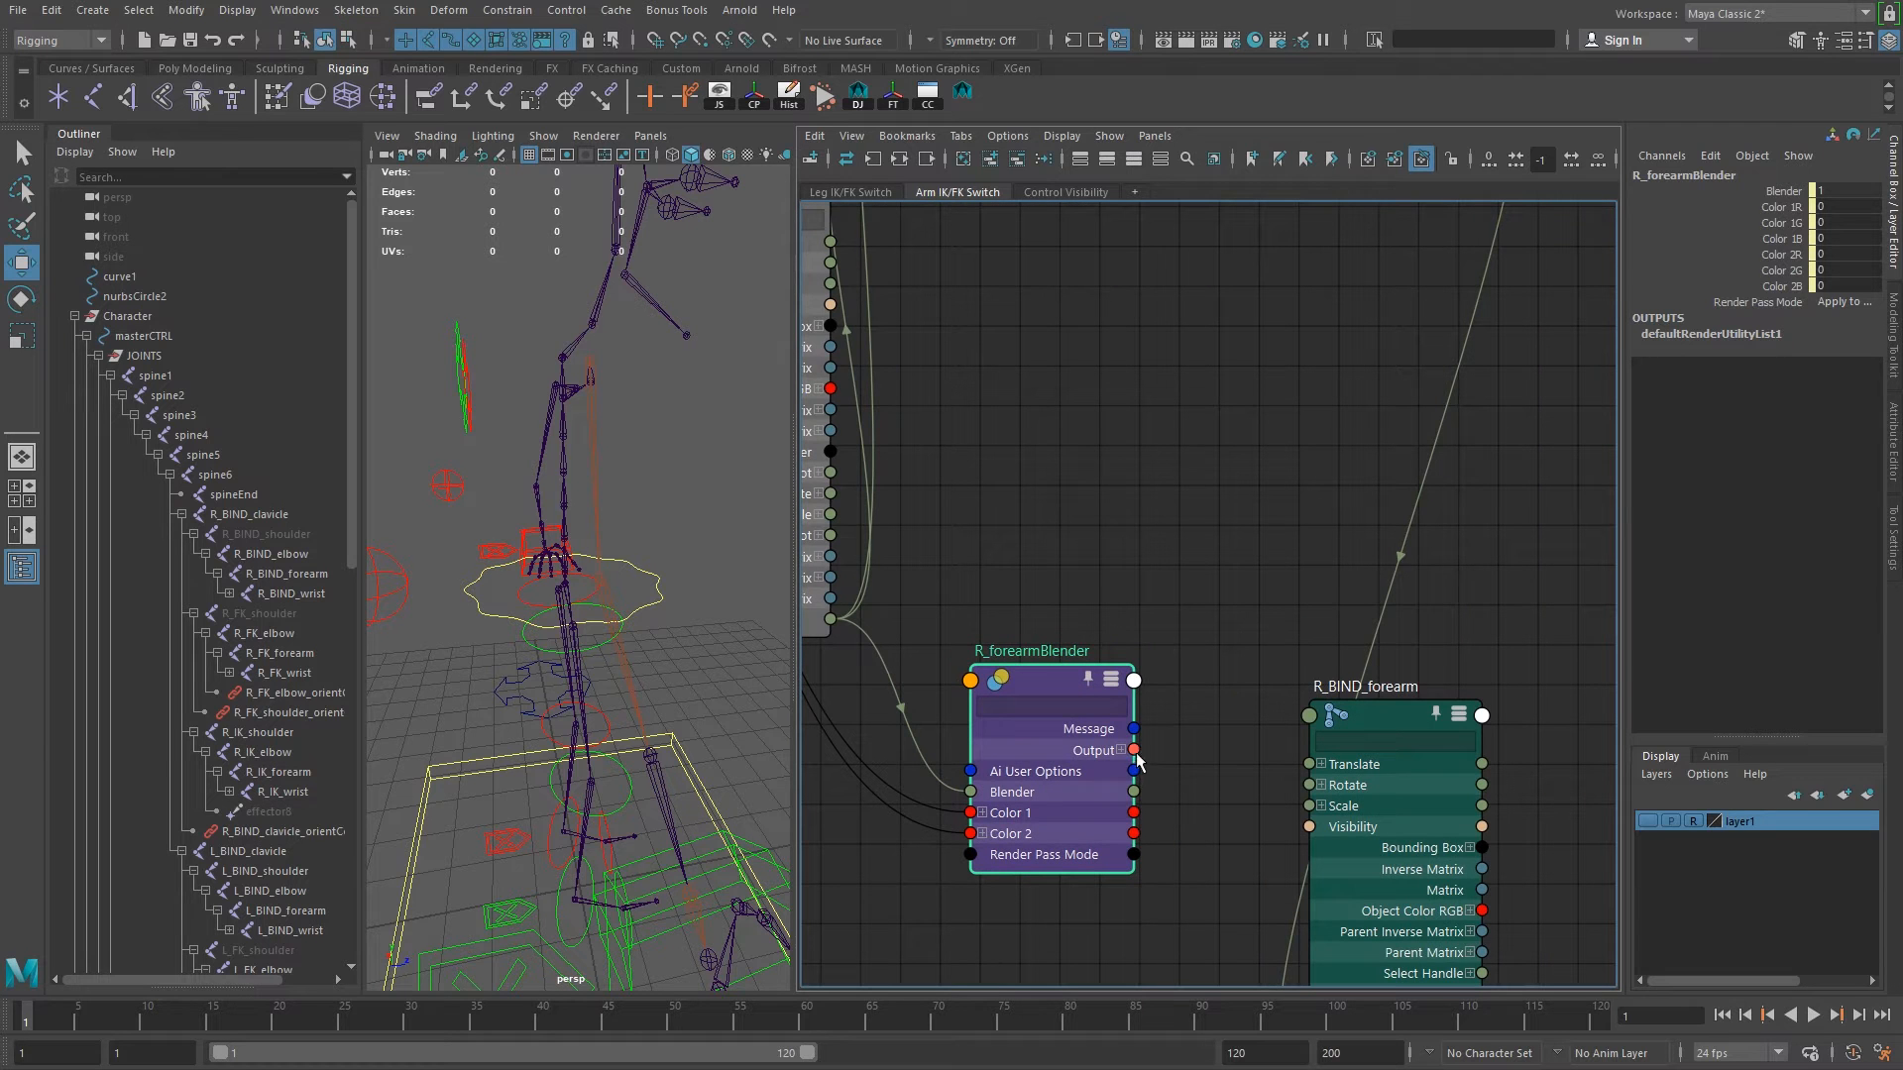
left_click_drag(1134, 750, 1475, 700)
Place unitConversion56 between R_forearmBlender and R_BIND_forearm and collapse it.
key("a")
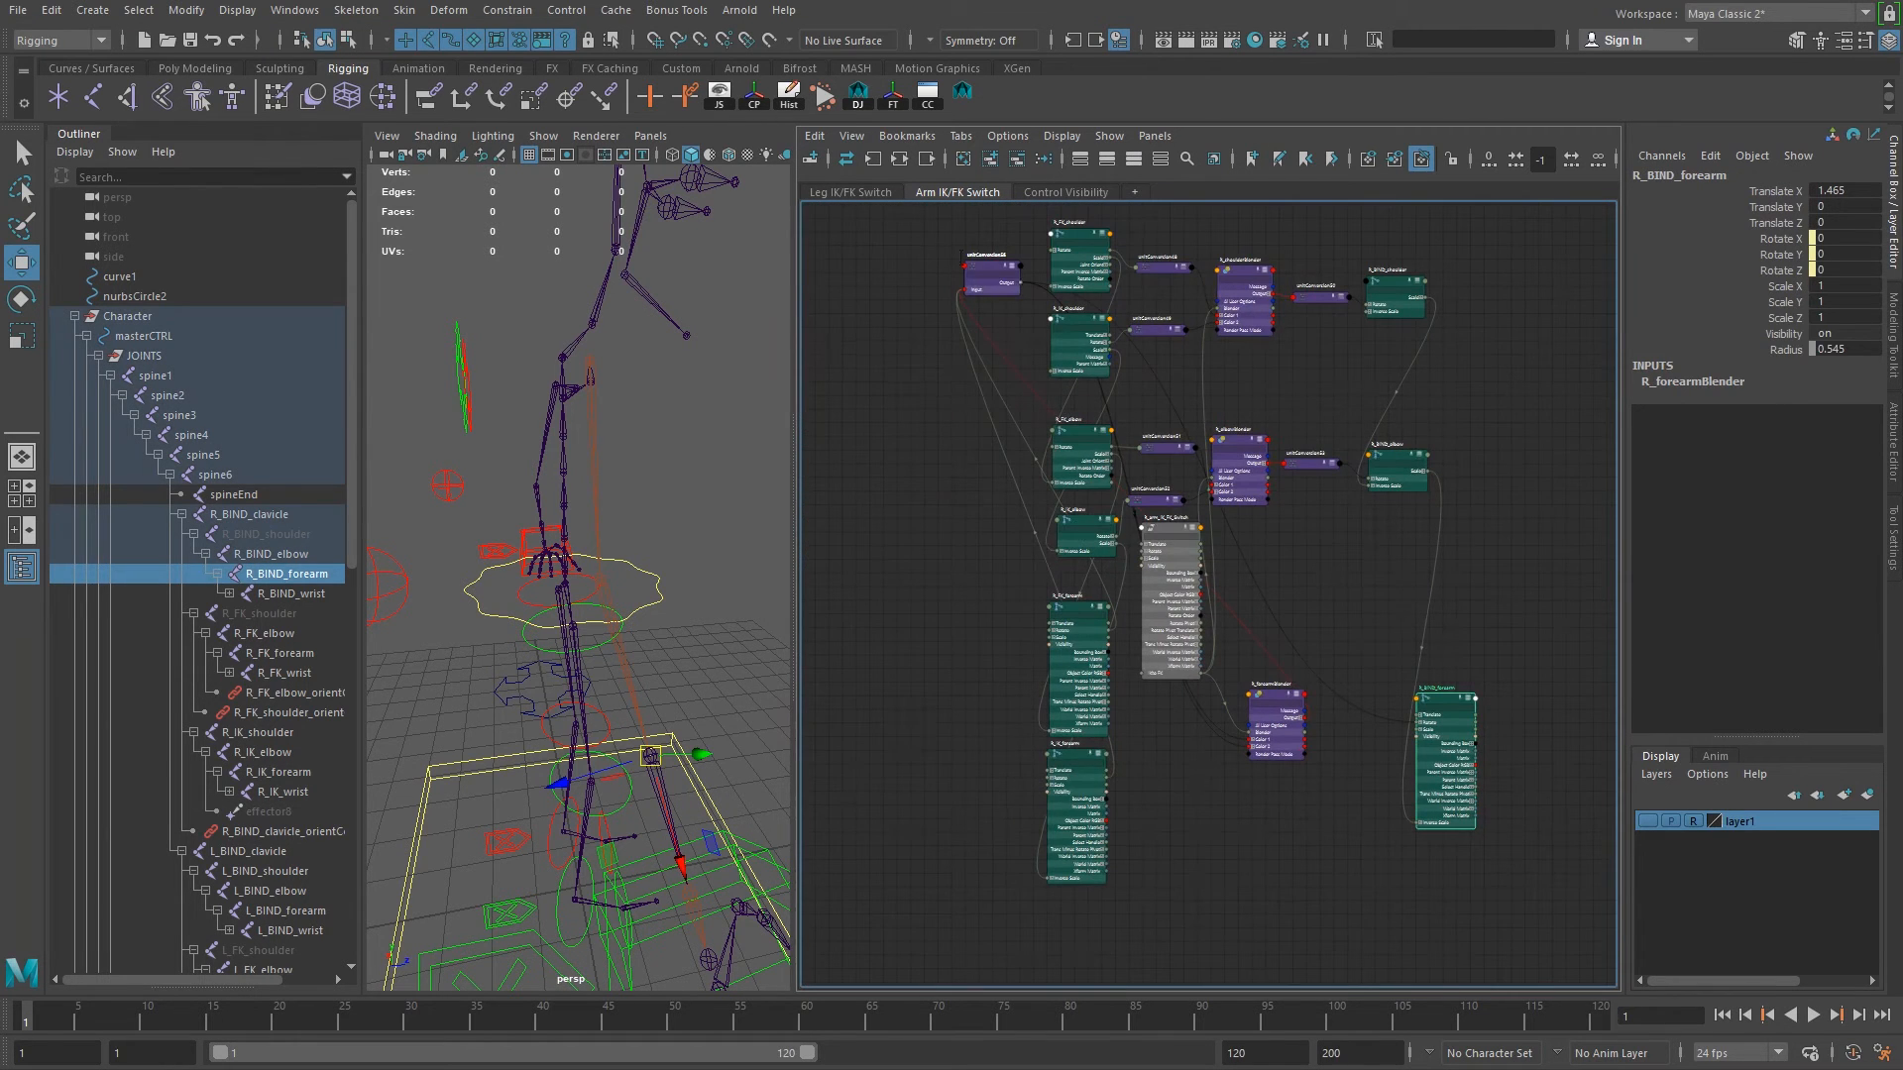
left_click(989, 260)
left_click_drag(990, 270, 1333, 682)
right_click_drag(1351, 748, 1432, 765, "alt")
middle_click_drag(1432, 766, 1270, 673, "alt")
left_click_drag(1211, 618, 1261, 724)
key("1")
Collapse unitConversion54 and unitConversion55 and place them between the FK and IK forearm joints and R_forearmBlender.
left_click_drag(1198, 599, 880, 807)
middle_click_drag(1163, 809, 1386, 742, "alt")
left_click_drag(1121, 749, 1060, 739)
key("1")
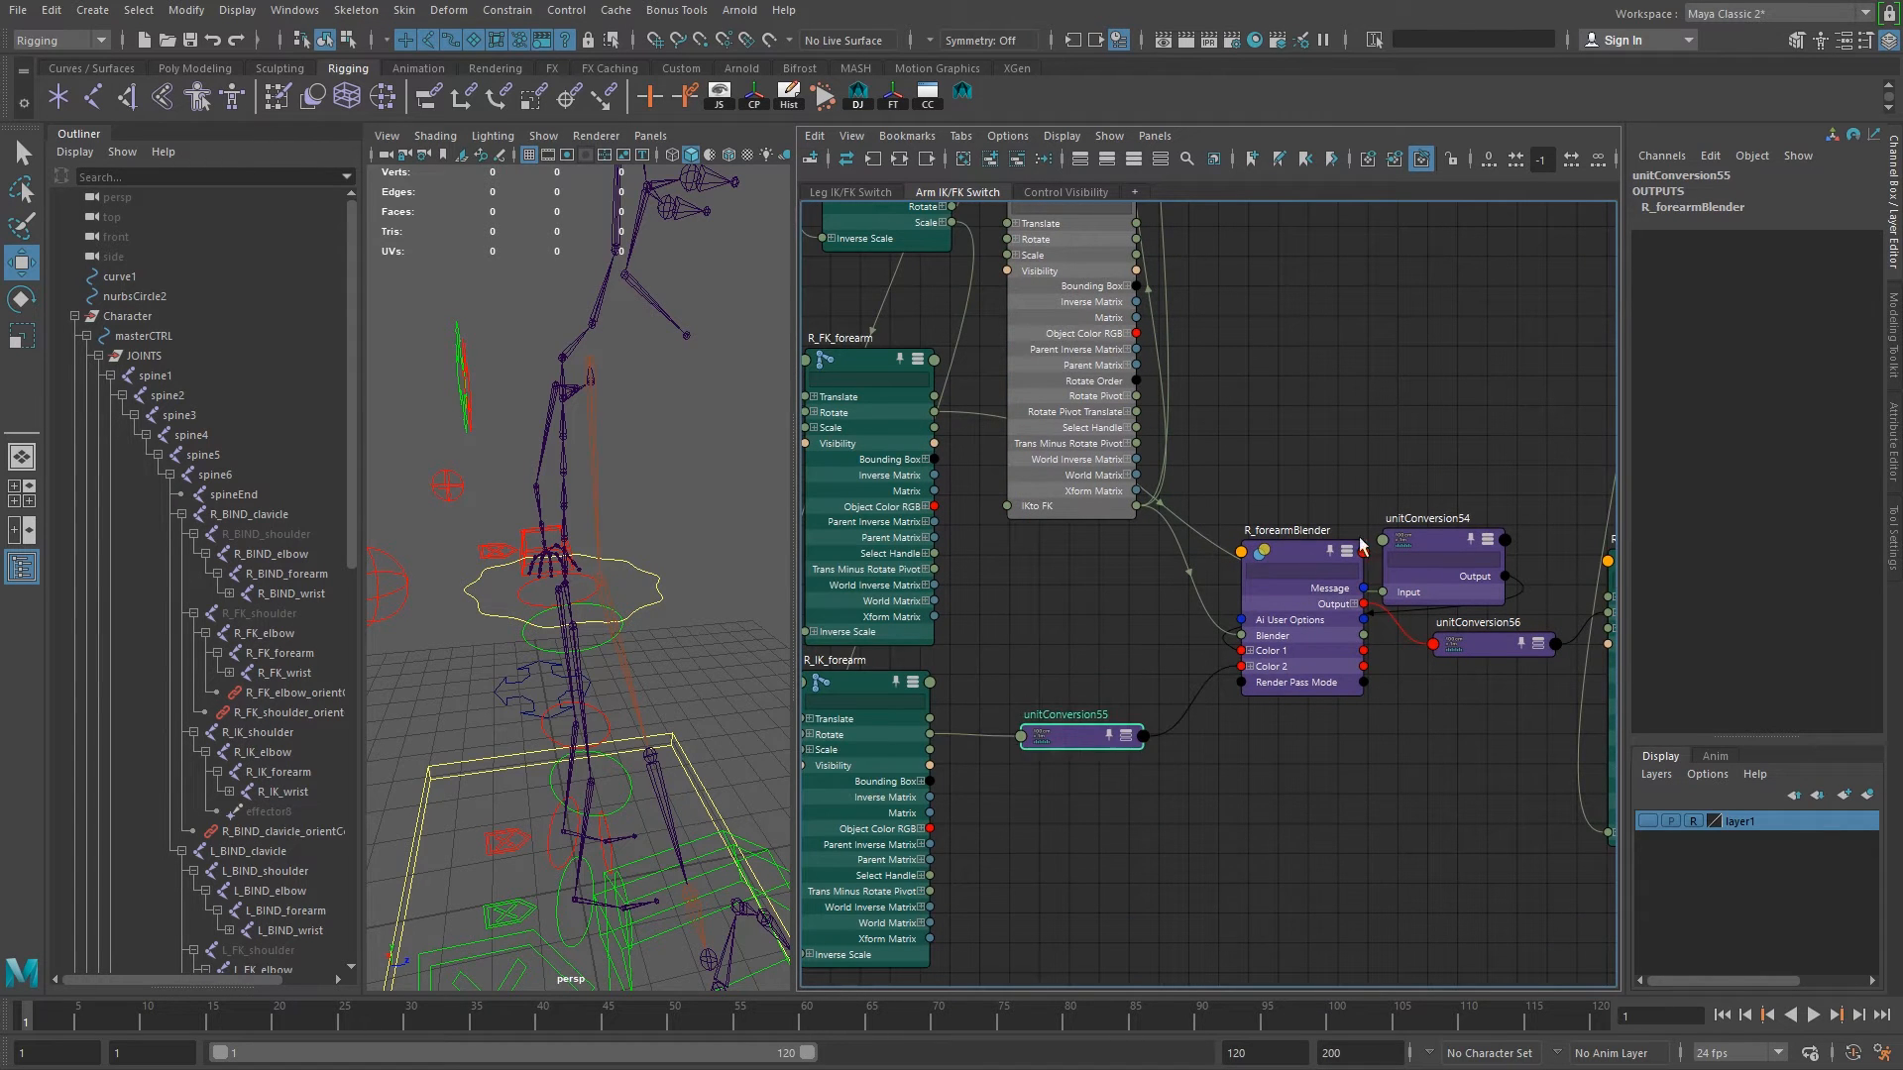
left_click_drag(1433, 551, 1093, 629)
key("1")
left_click_drag(1084, 733, 1090, 714)
Show only the connected attributes on the R_FK_forearm and R_IK_forearm nodes.
scroll(1090, 714, "down", 4)
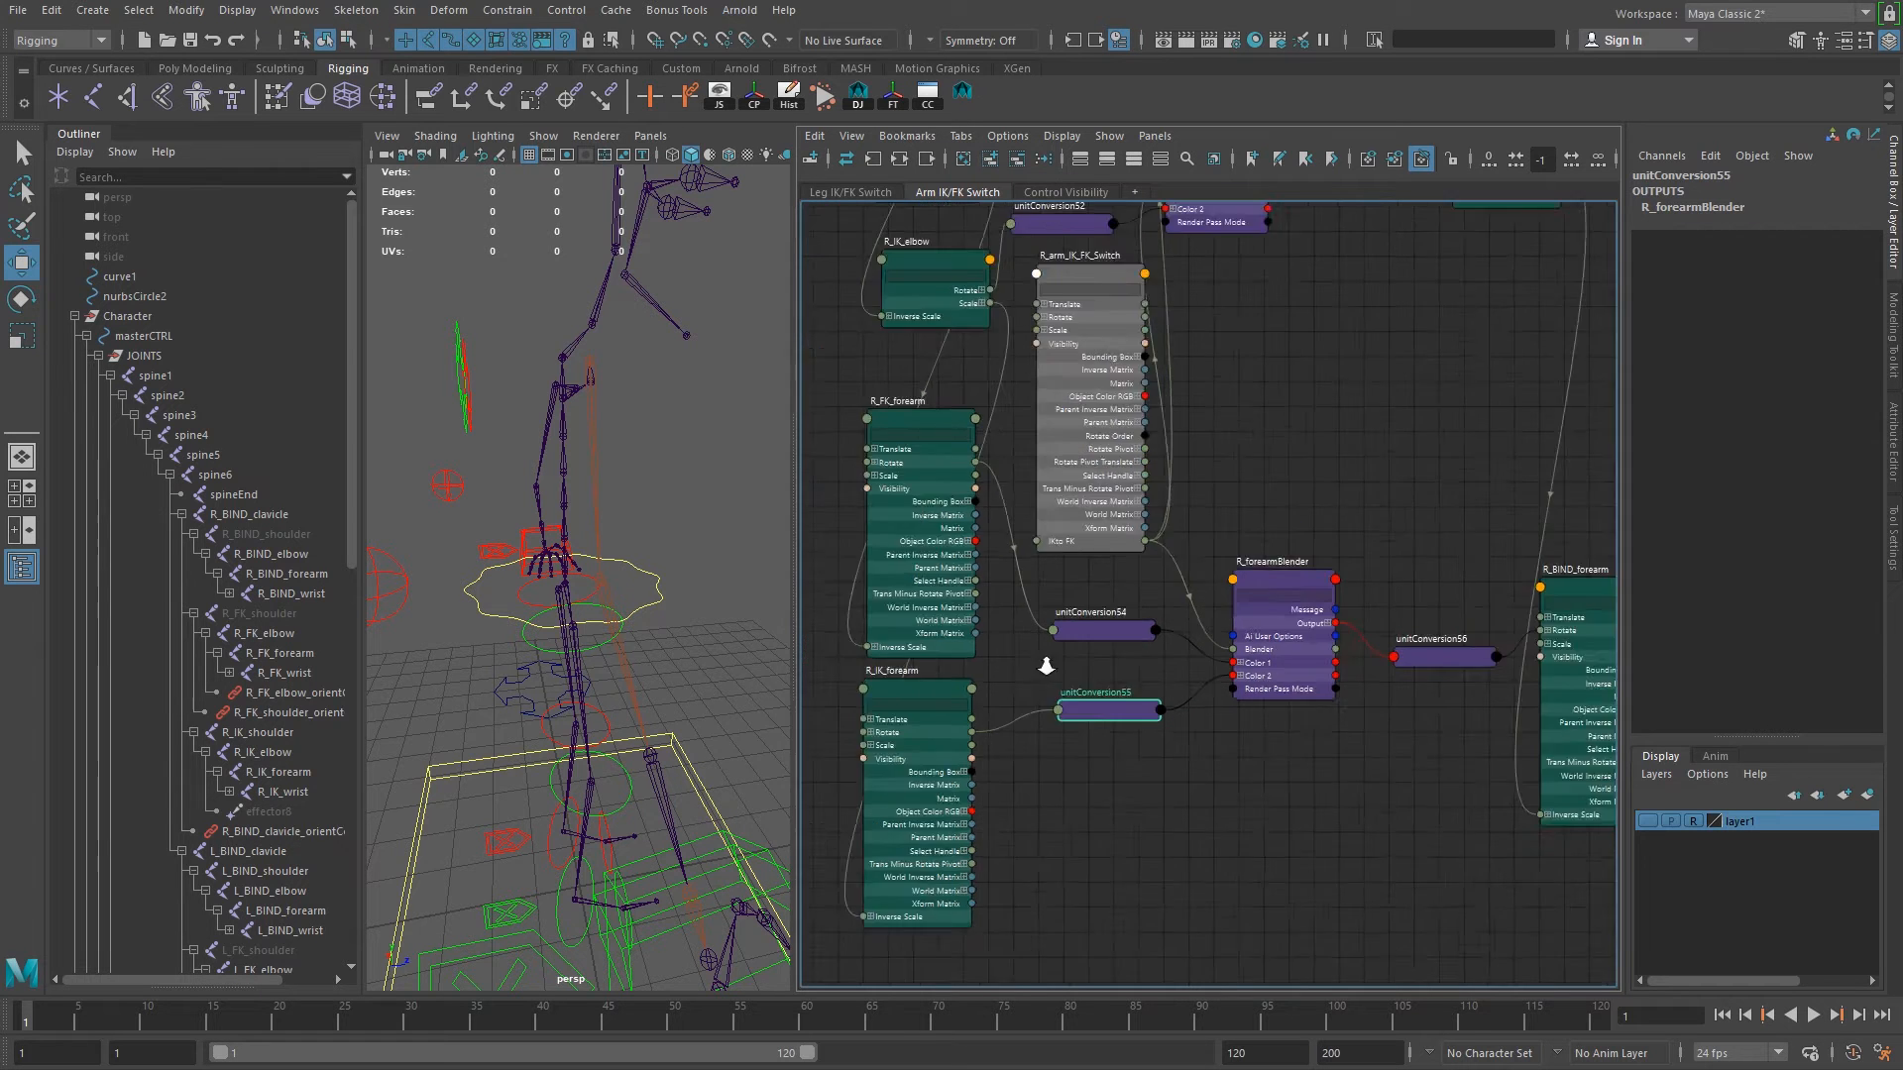
left_click_drag(864, 618, 907, 826)
key("2")
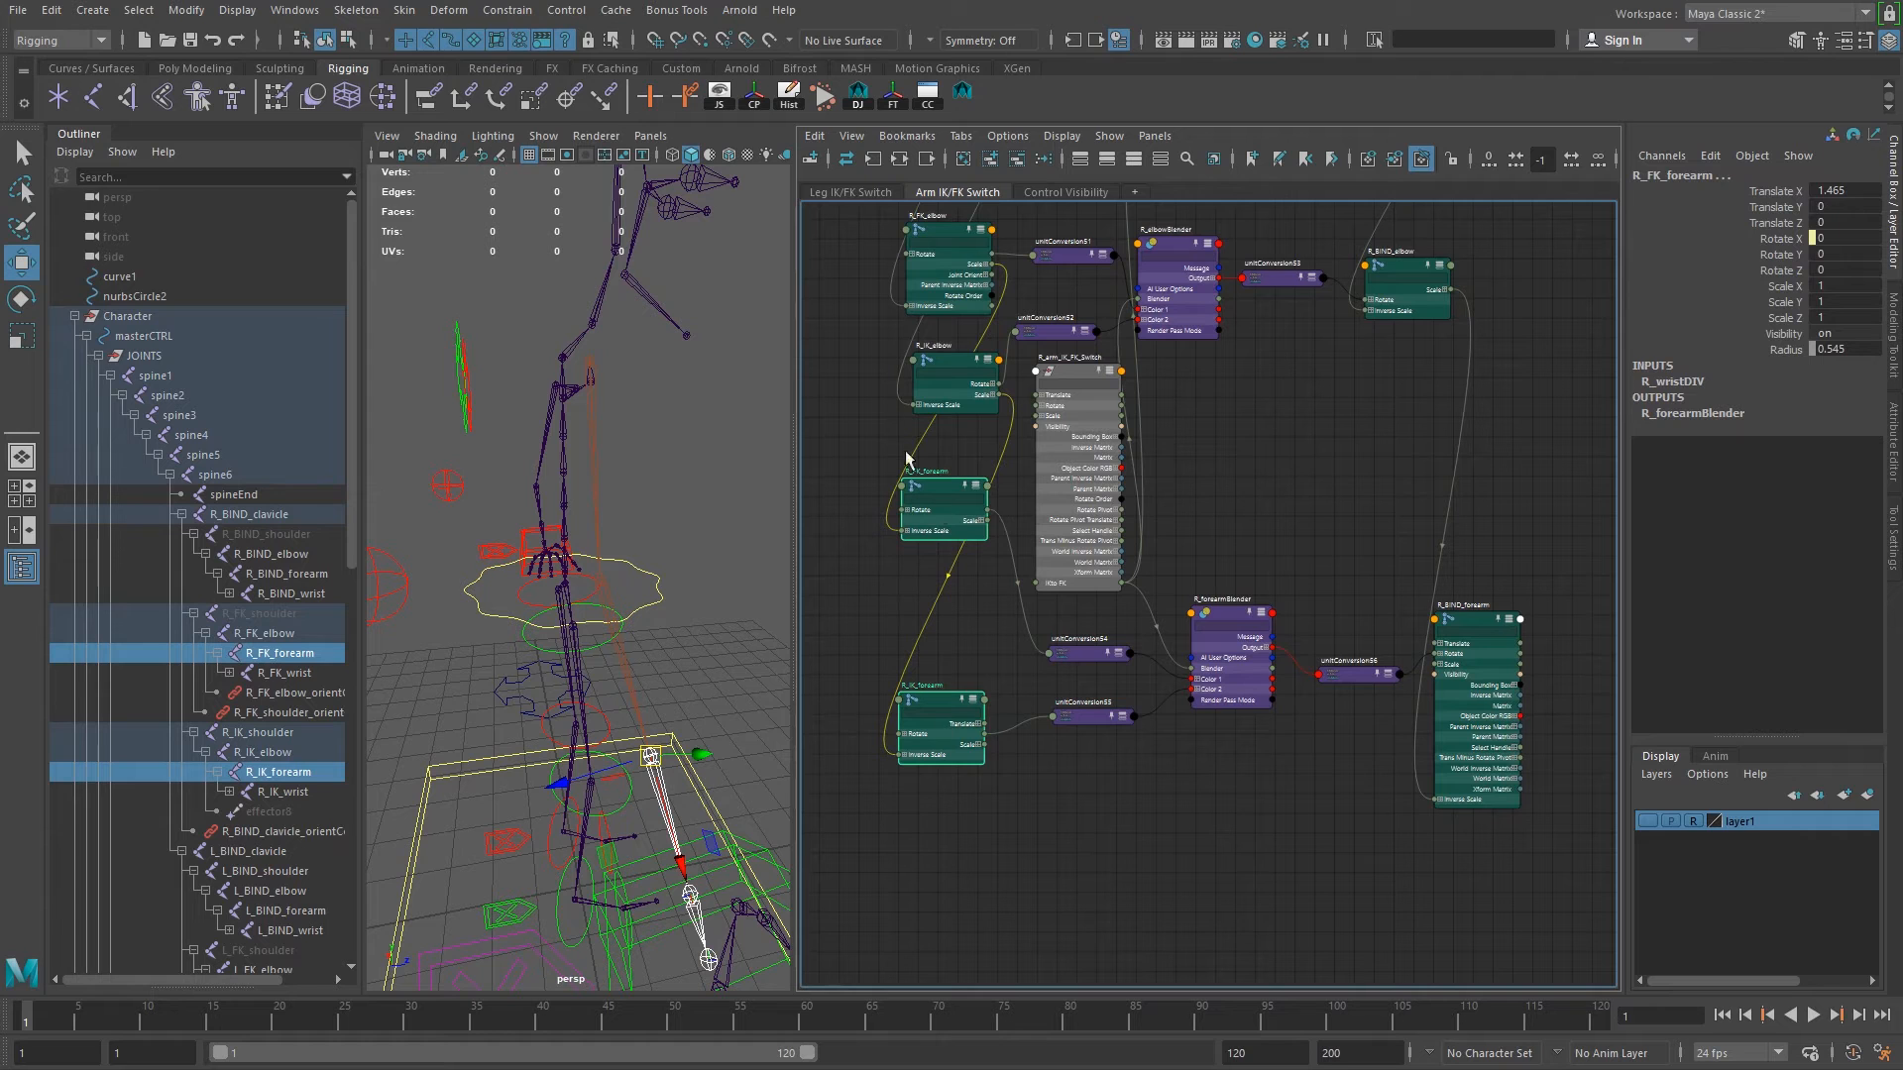
Place R_FK_forearm directly above R_IK_forearm and show only the connected attributes on R_BIND_forearm.
left_click(873, 569)
left_click_drag(940, 488, 938, 617)
left_click(943, 697)
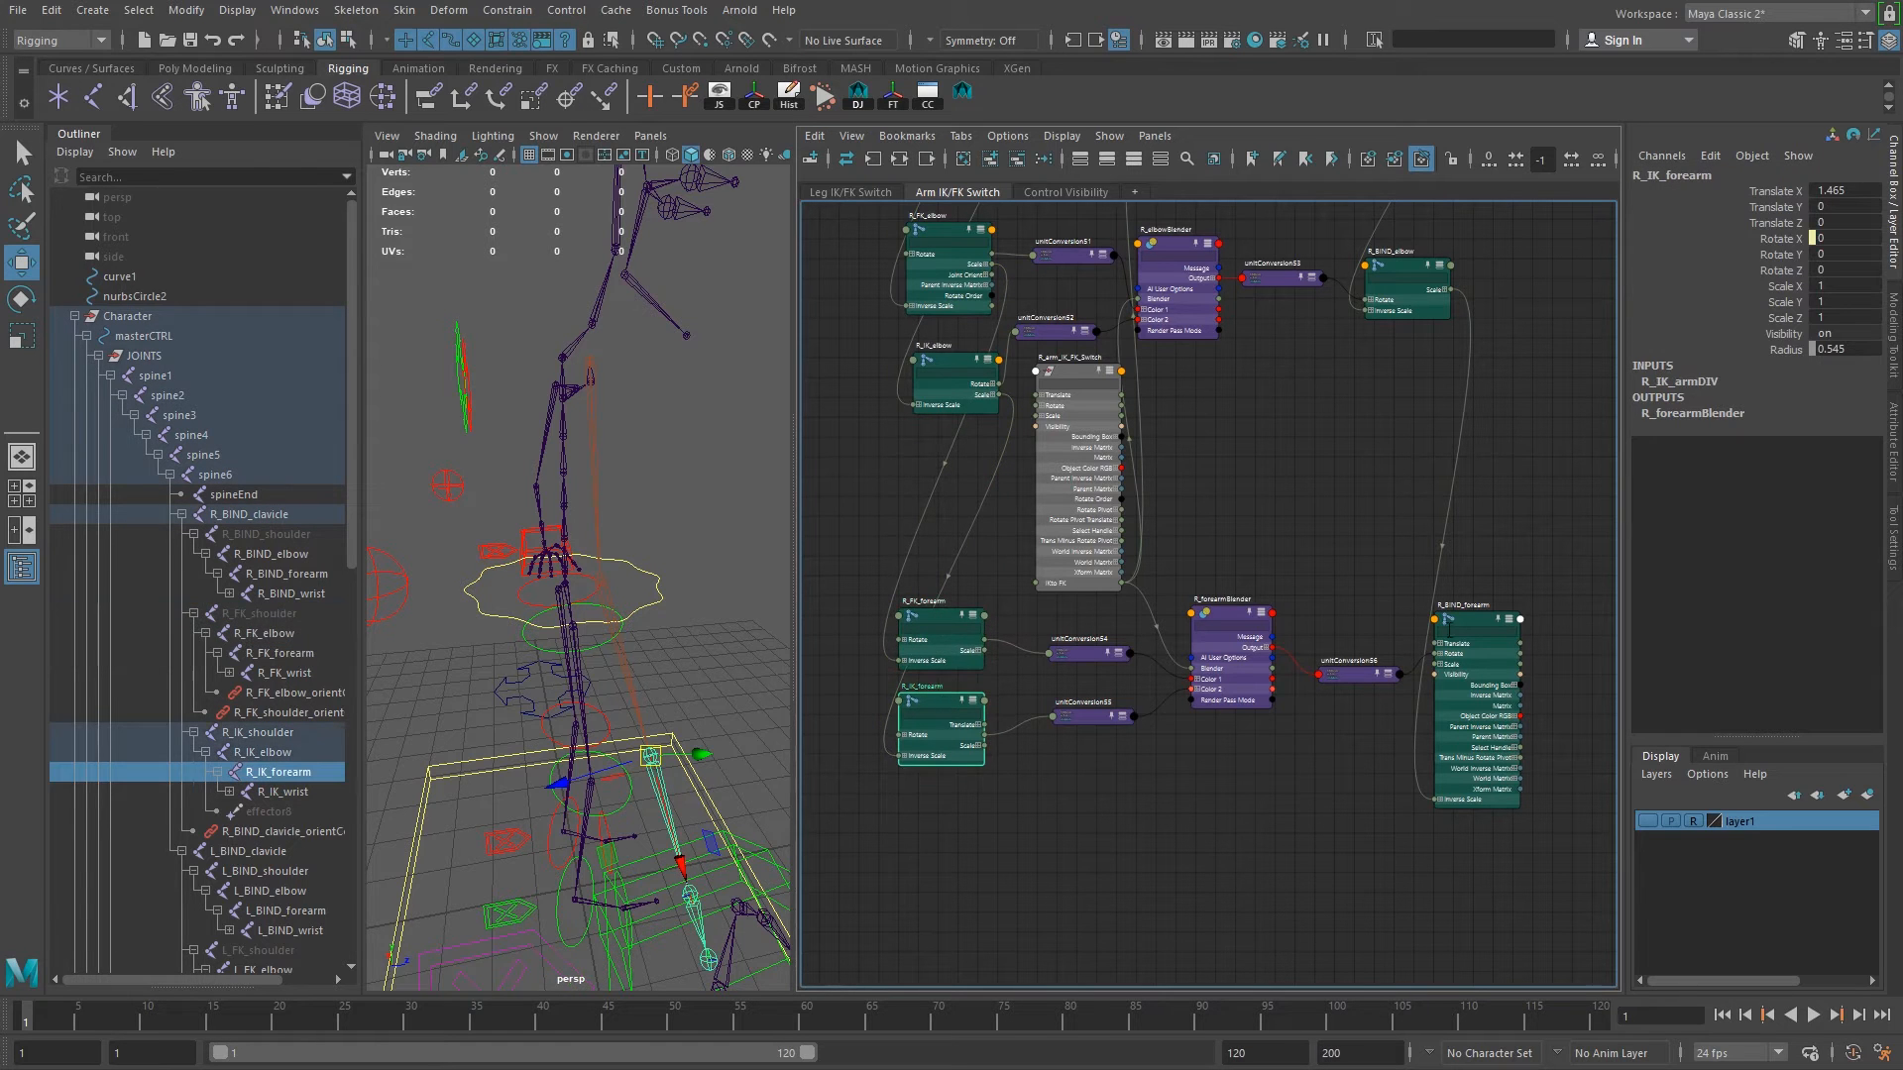
left_click(1483, 621)
key("2")
left_click_drag(1472, 639, 1472, 653)
Tighten the forearm network, shift R_arm_IK_FK_Switch down out of the way, and move all forearm nodes up below the elbow nodes.
left_click_drag(1031, 625, 1328, 709, "shift")
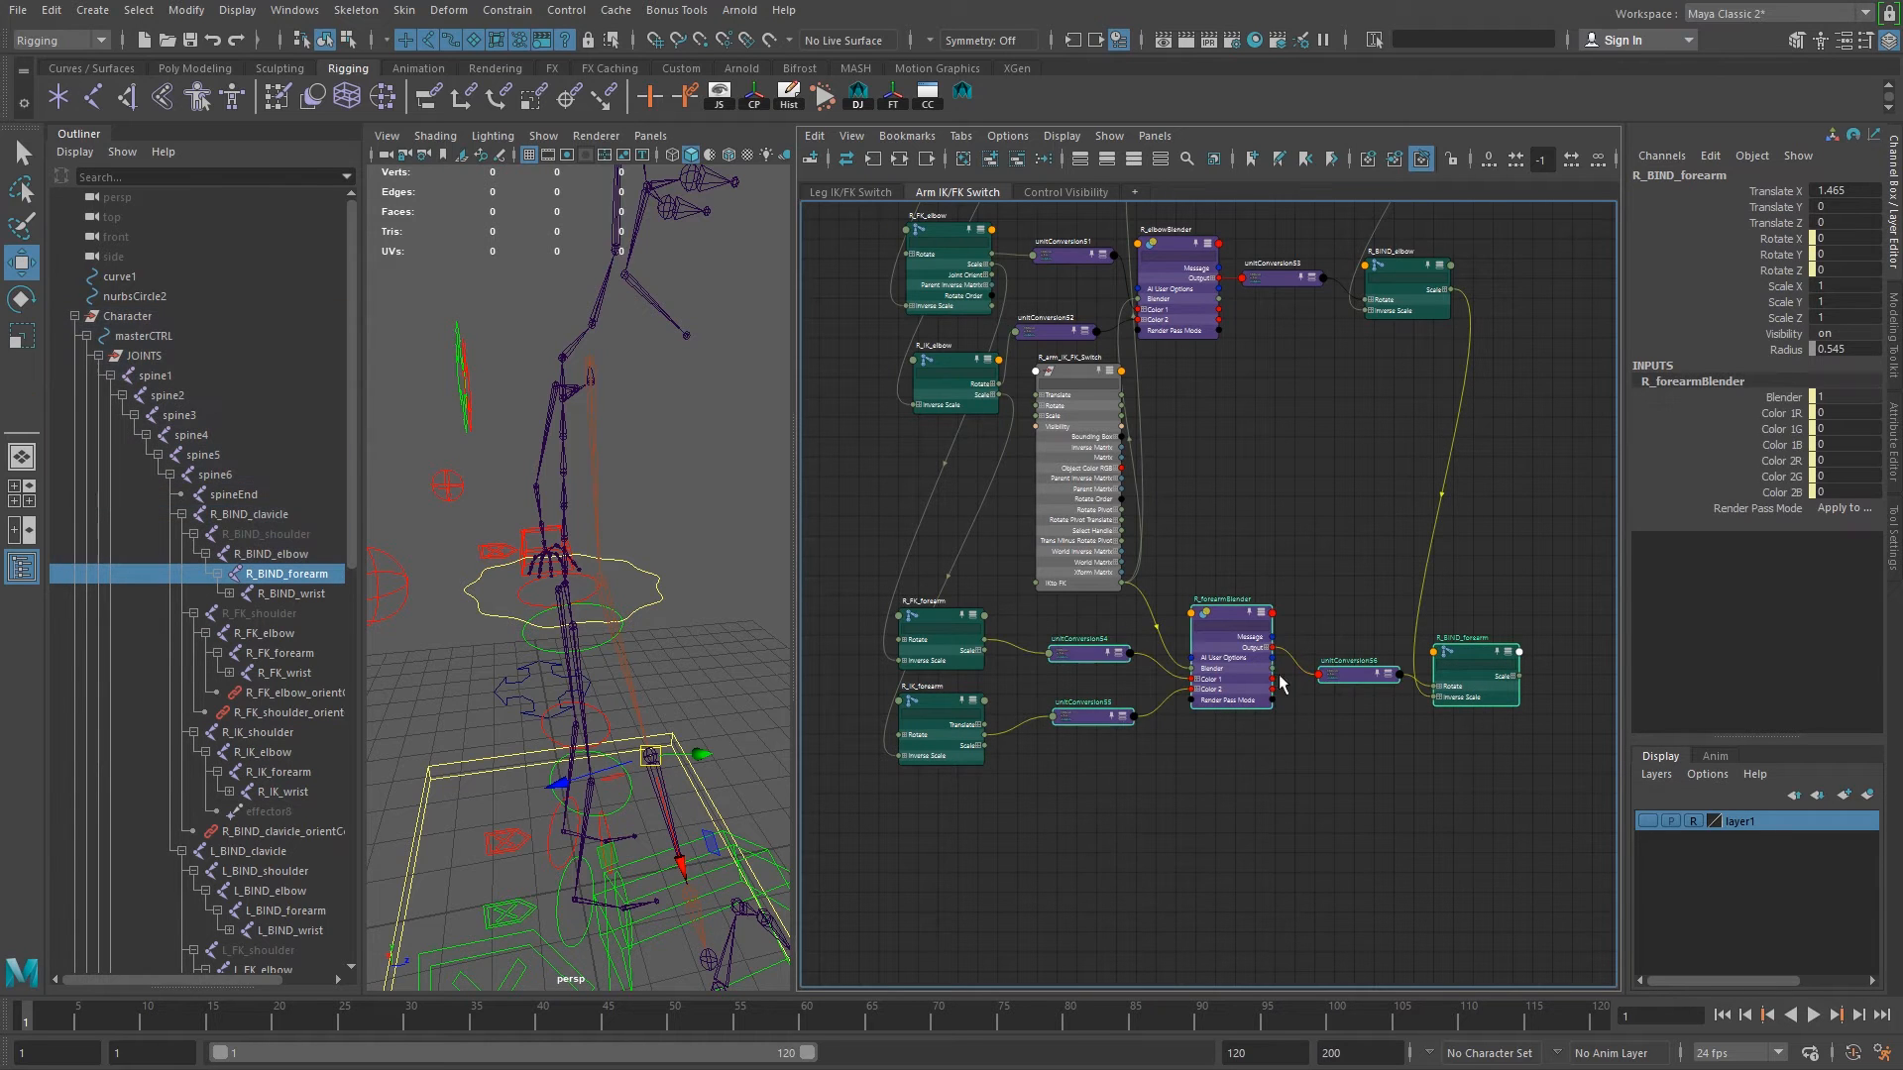
left_click_drag(1219, 623, 1197, 620)
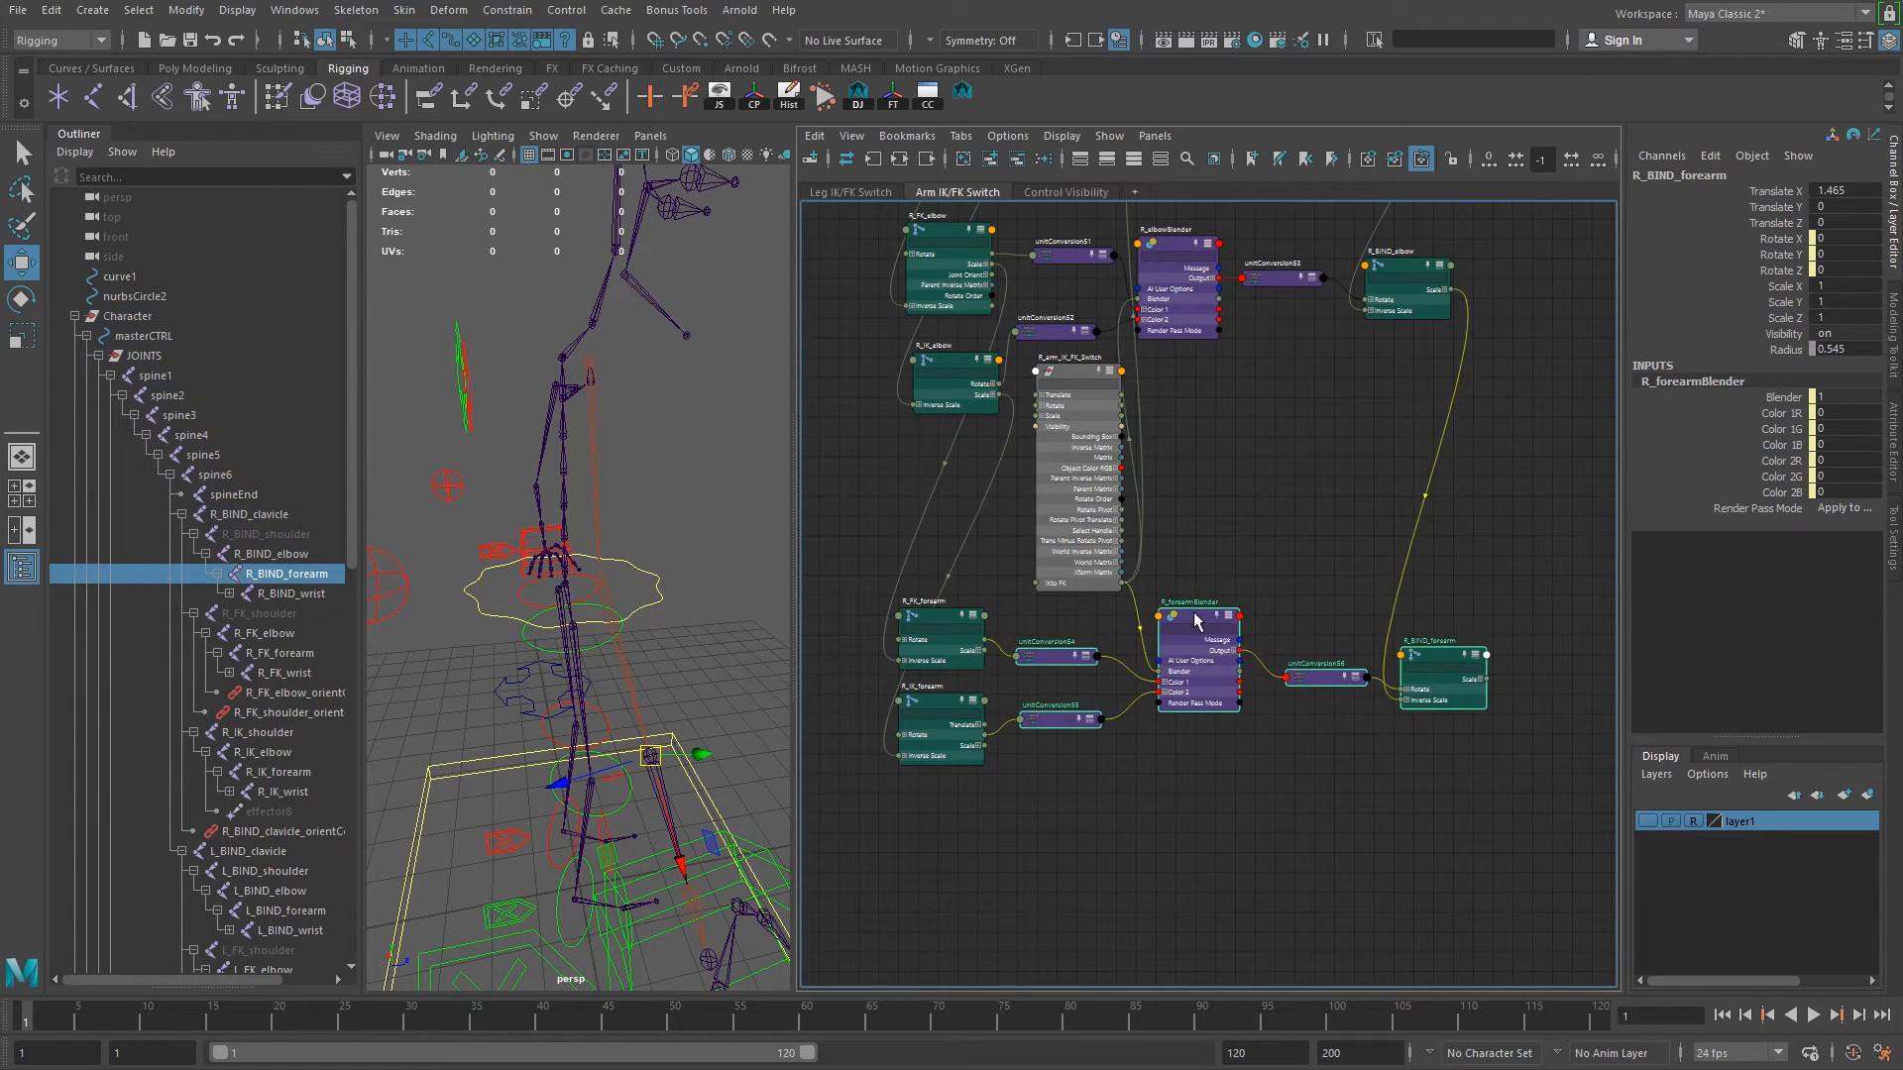
left_click_drag(1205, 532, 1647, 847)
left_click_drag(1197, 623, 1174, 637)
left_click_drag(1070, 380, 1113, 843)
left_click_drag(838, 580, 1505, 777)
left_click_drag(1178, 638, 1204, 482)
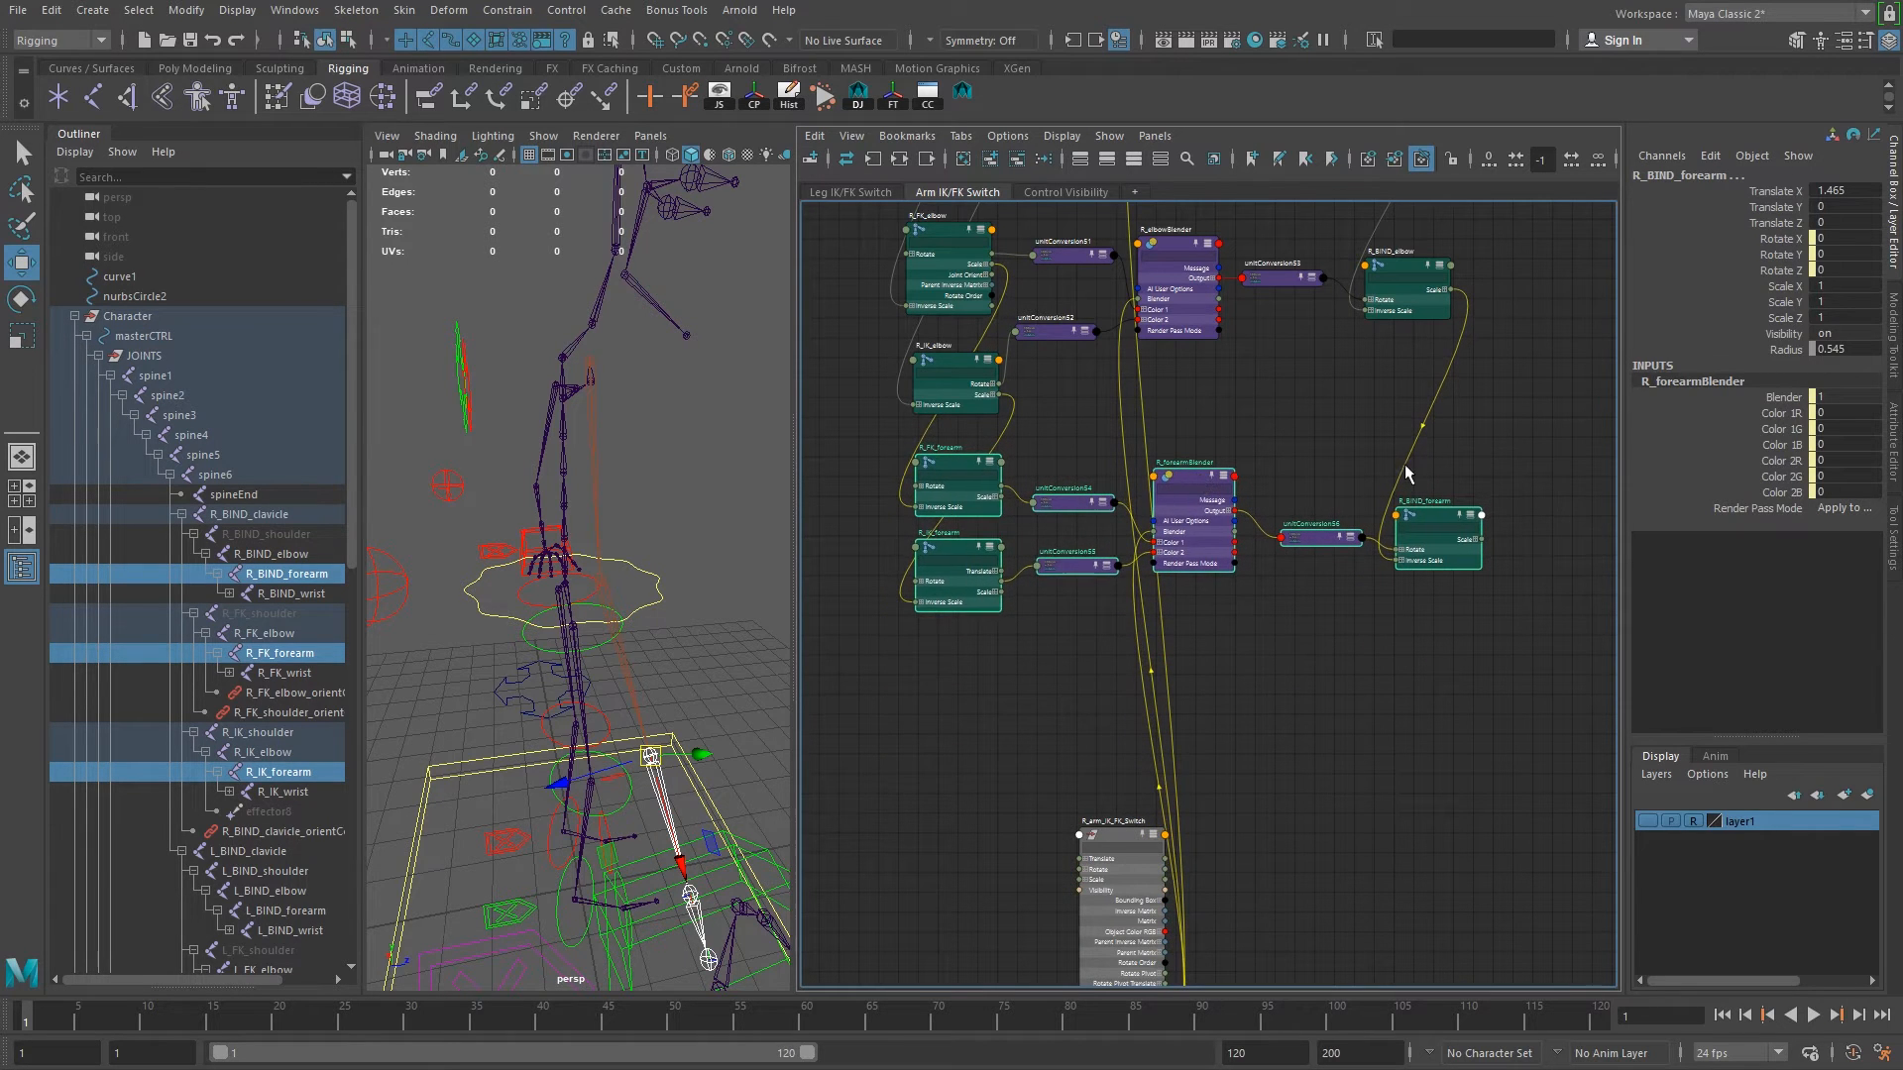
Add R_BIND_wrist, R_FK_wrist and R_IK_wrist to the Arm IK/FK Switch graph.
right_click_drag(1241, 702, 1172, 836, "alt")
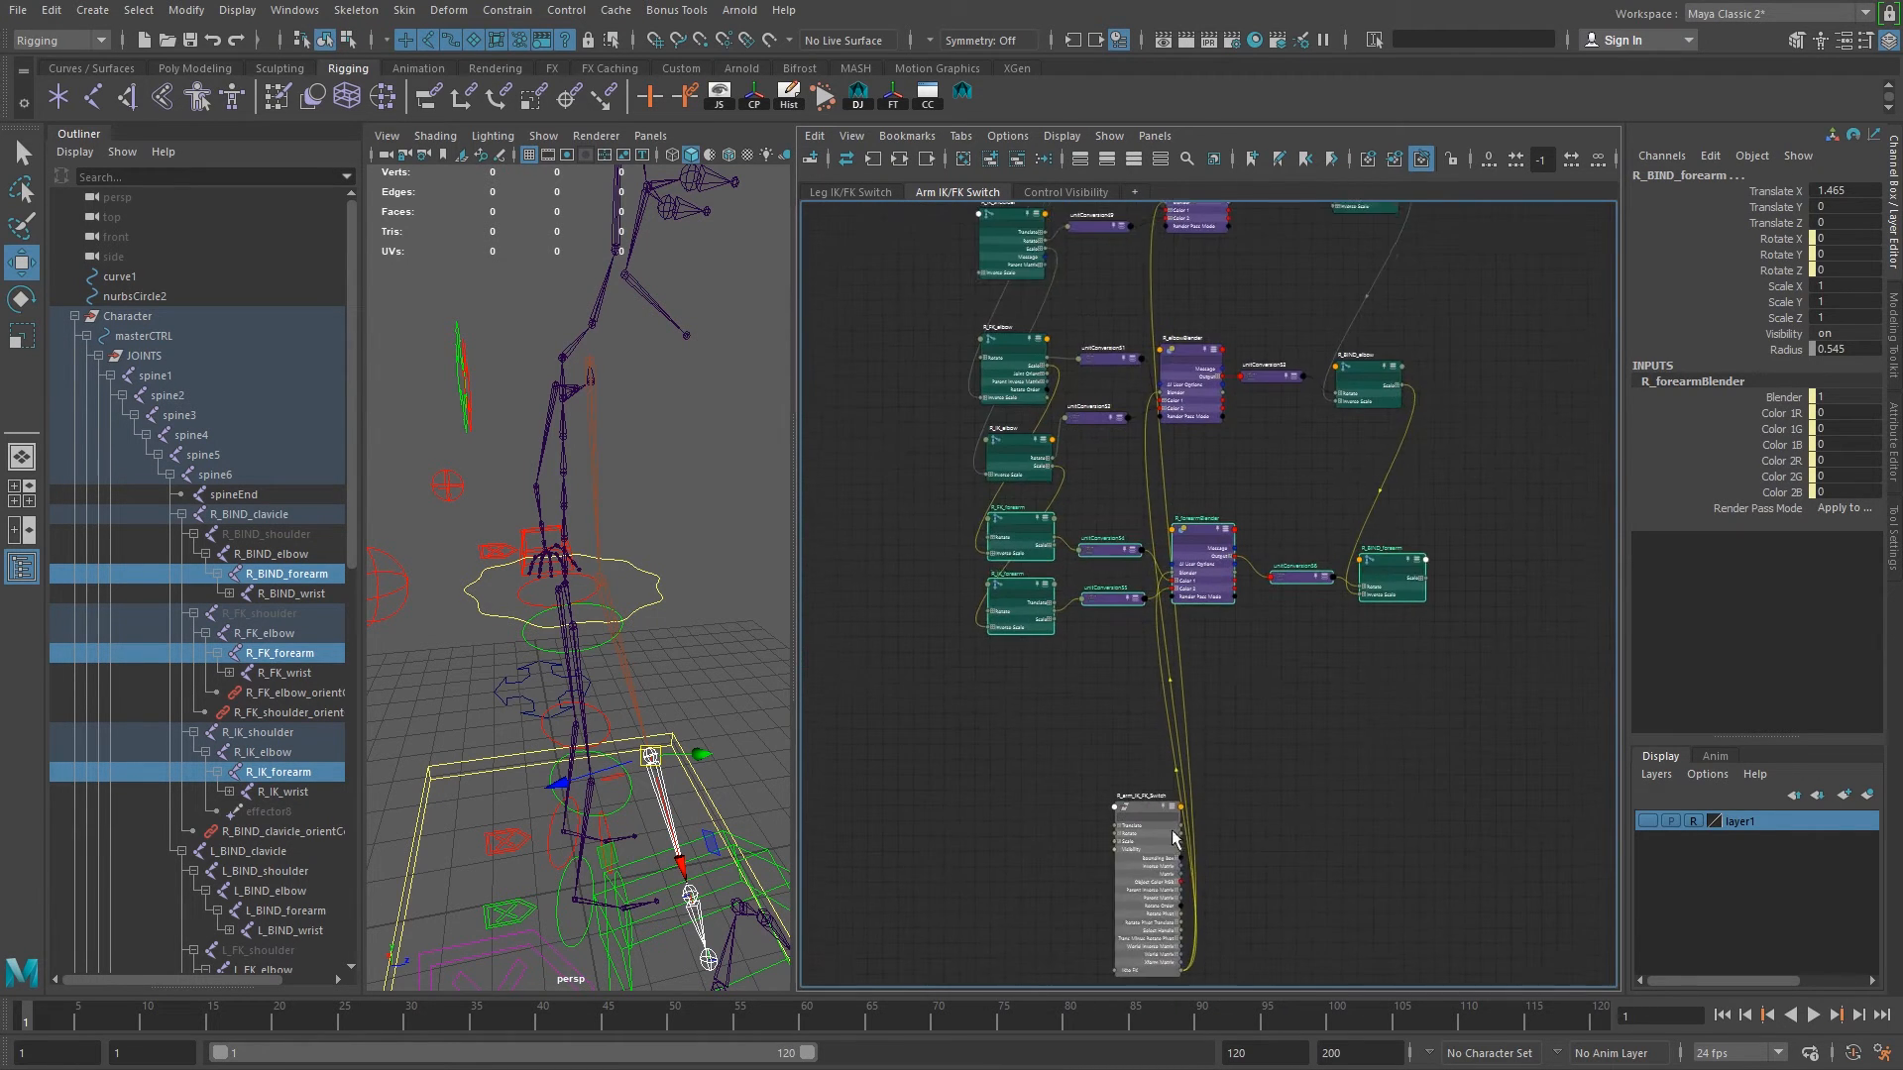
middle_click_drag(1185, 910, 1236, 808, "alt")
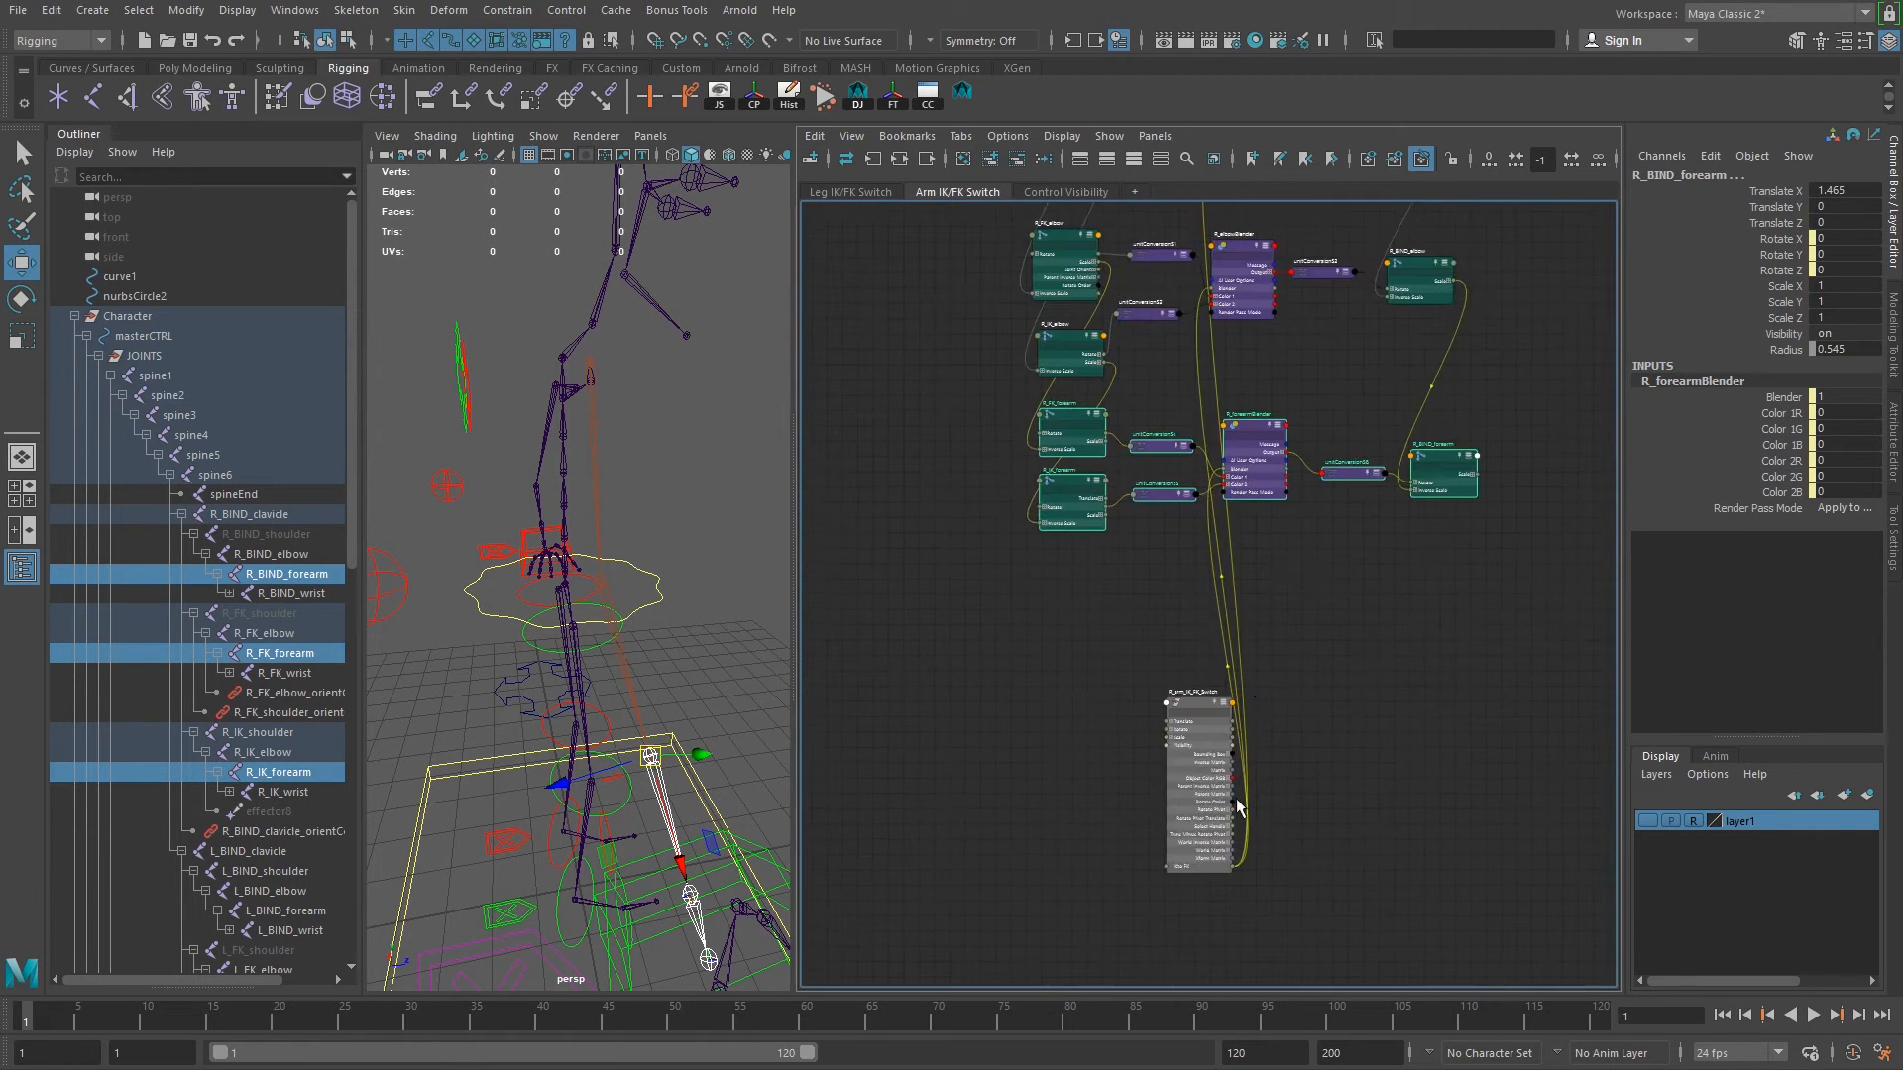
left_click(290, 593)
left_click(284, 674, "ctrl")
left_click(282, 792, "ctrl")
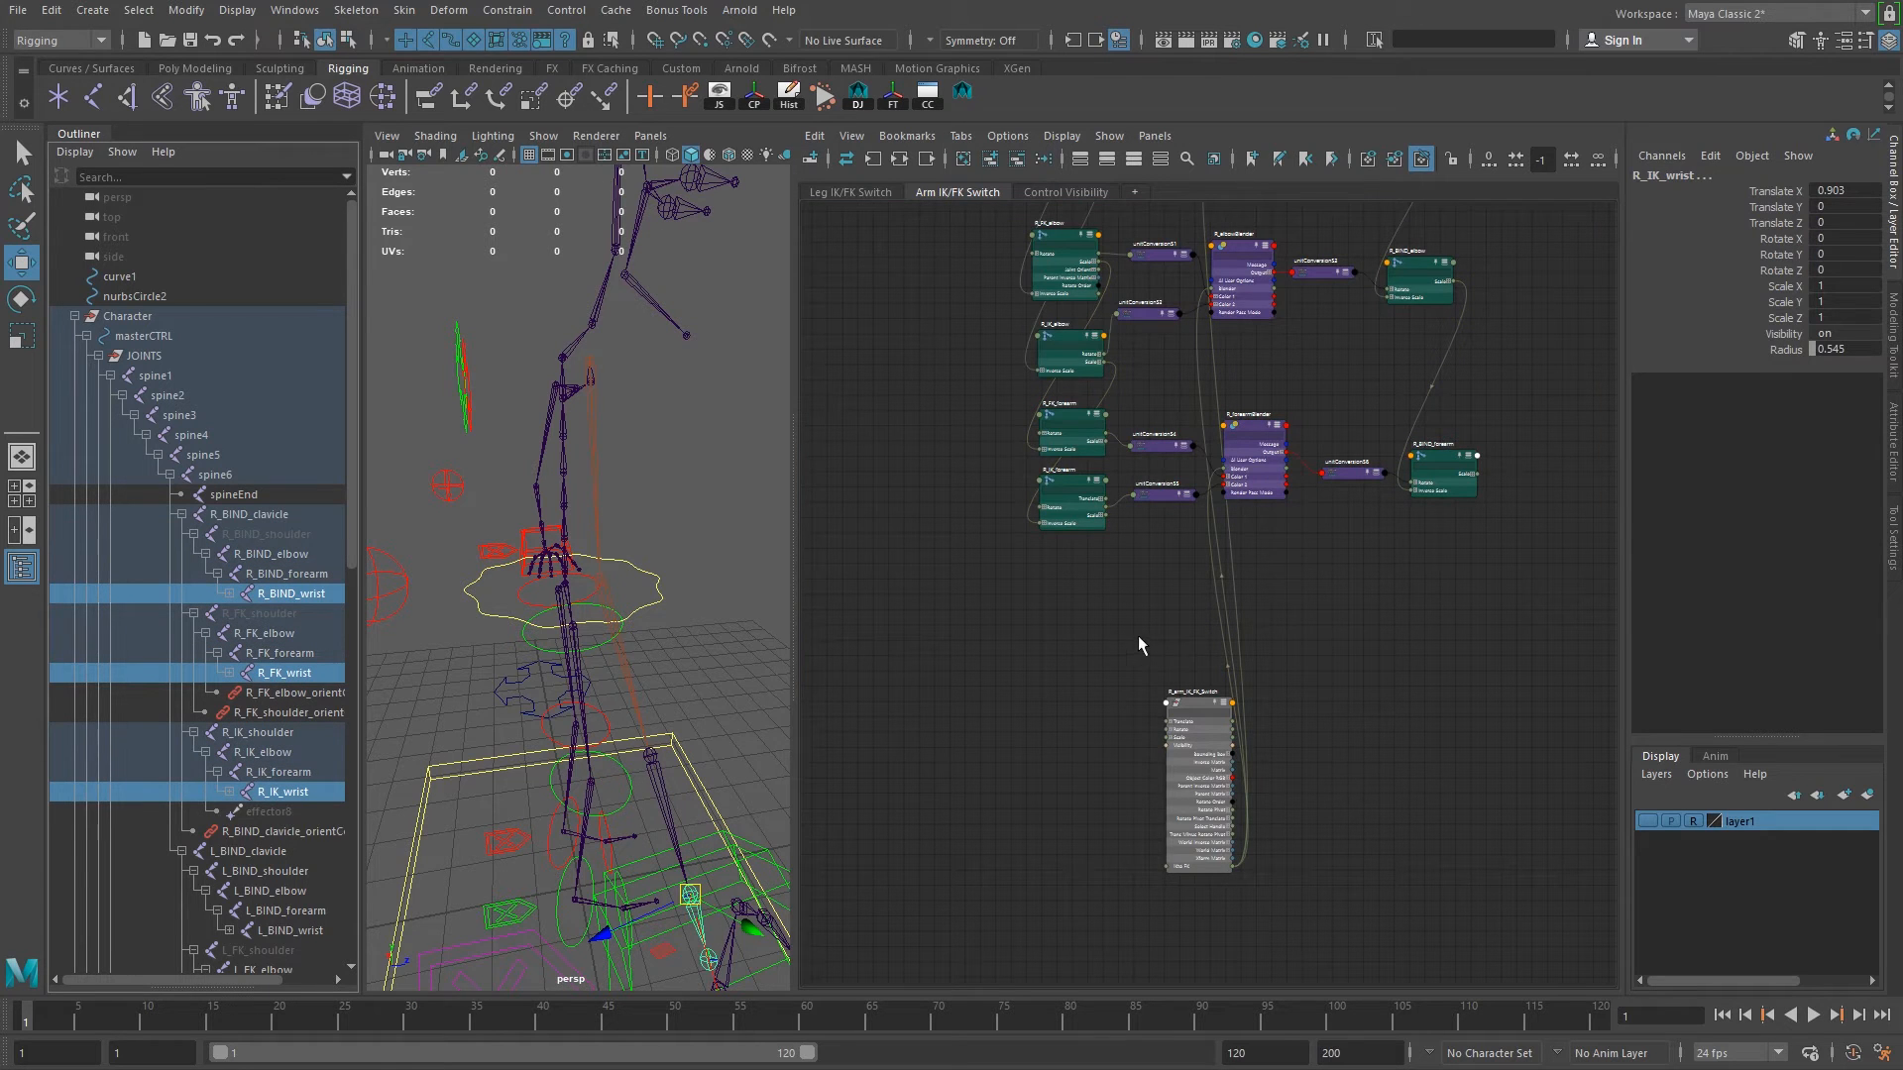
left_click(961, 196)
key("a")
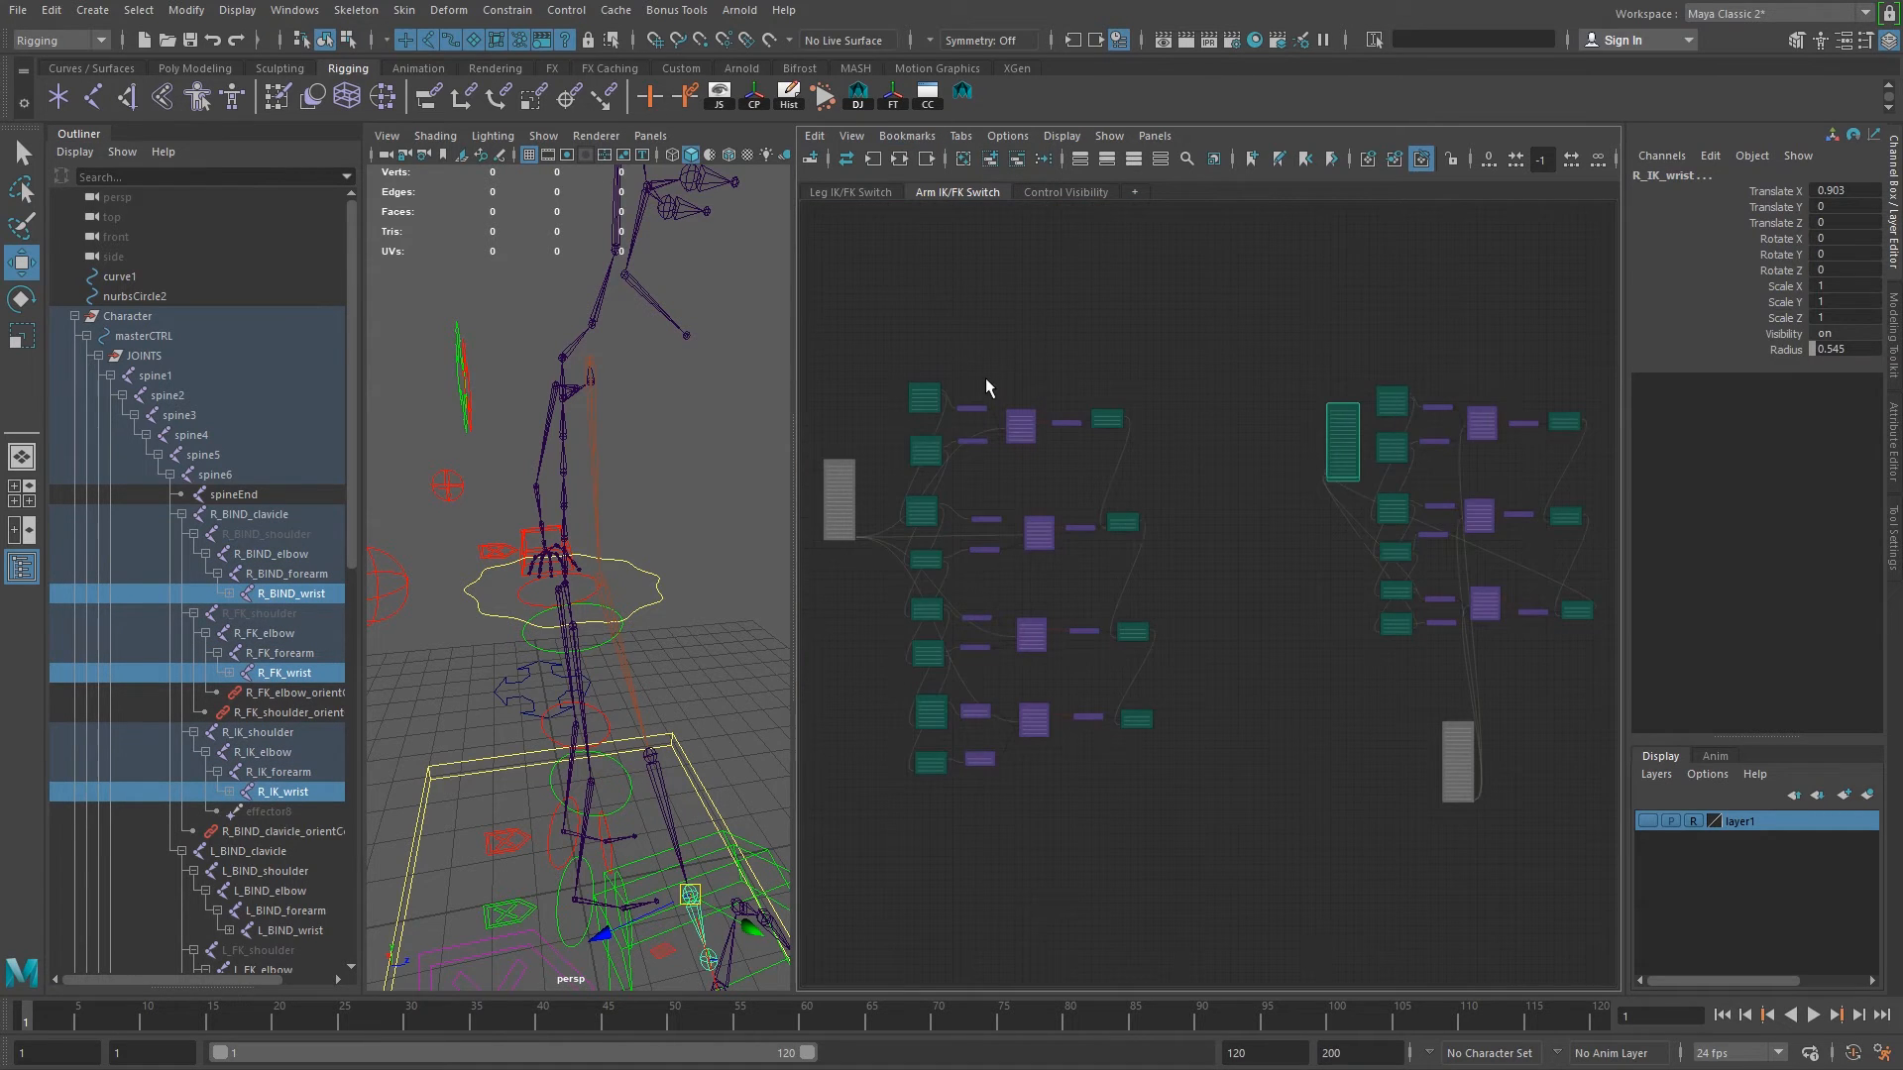
left_click(907, 581)
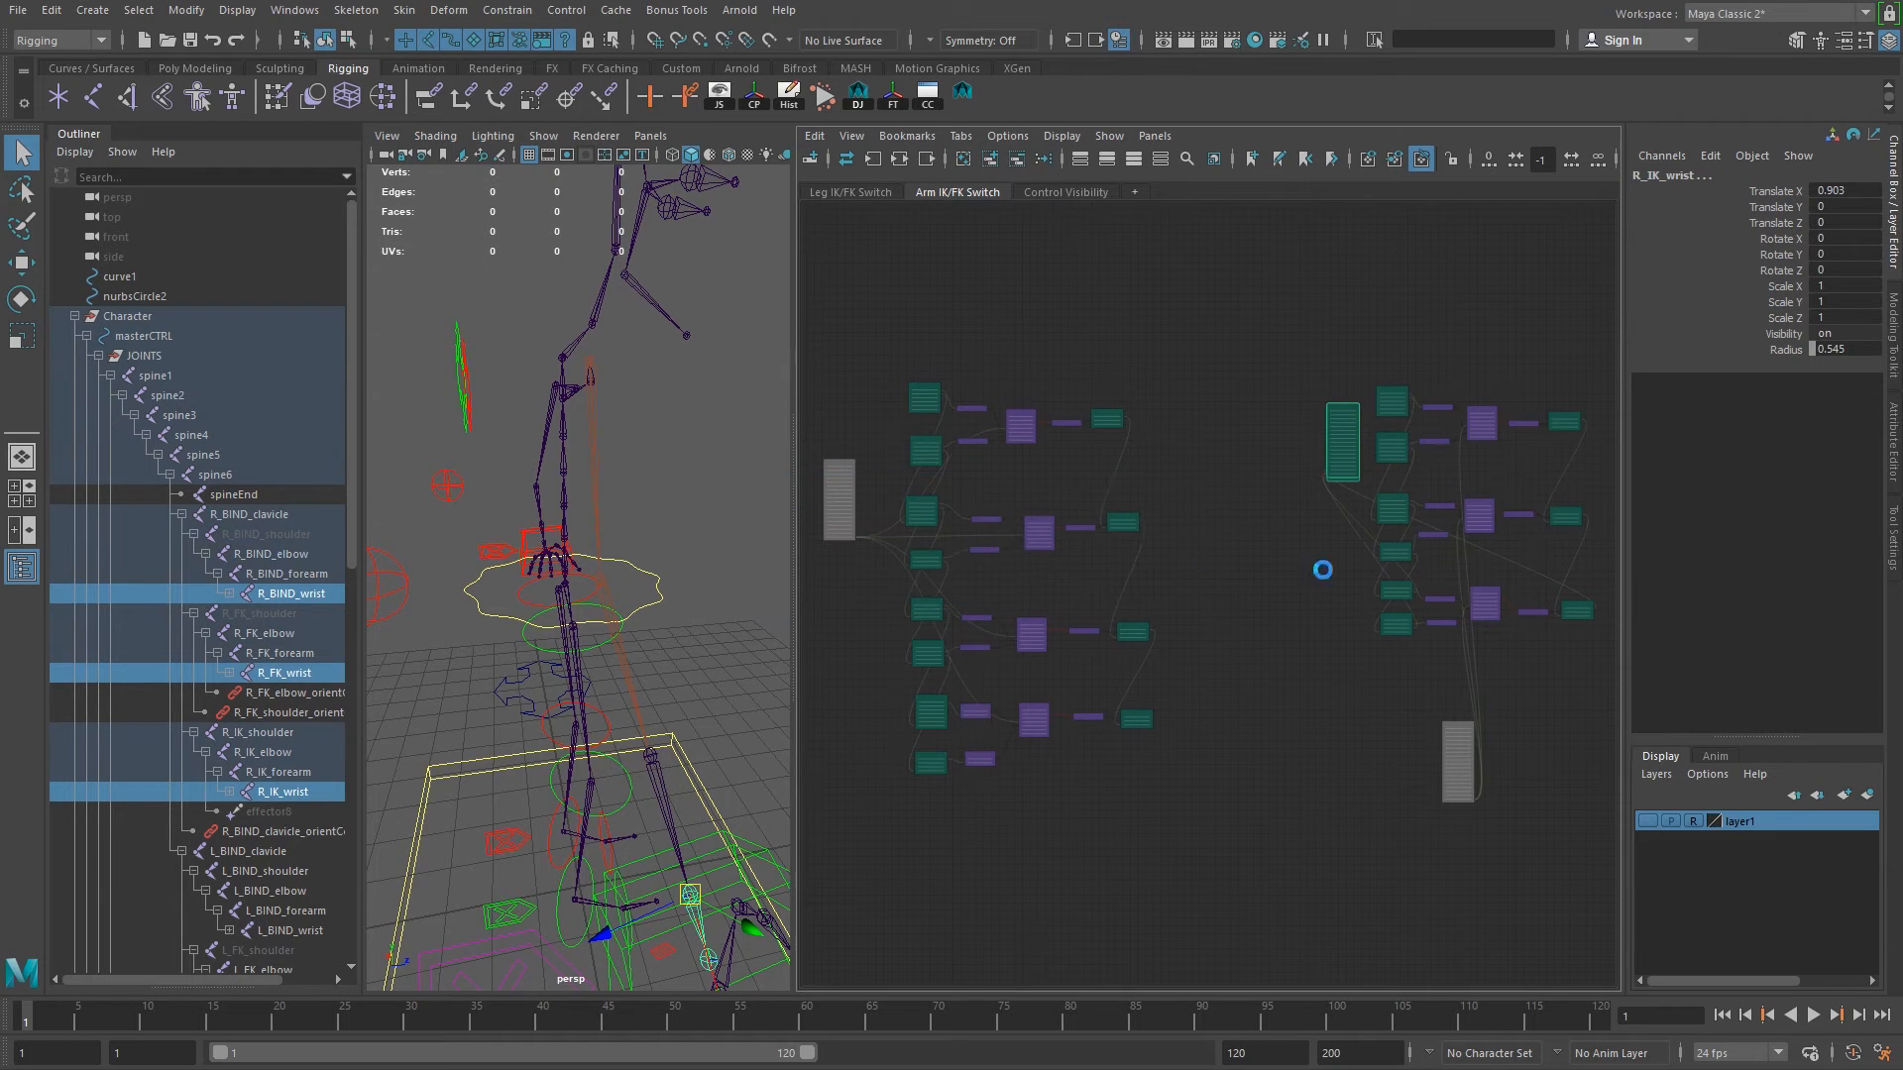
Place R_FK_wrist and R_IK_wrist below the FK and IK forearm nodes, and R_BIND_wrist below R_BIND_forearm.
middle_click_drag(1337, 506, 1104, 454, "alt")
right_click_drag(1104, 476, 1194, 614, "alt")
left_click_drag(1118, 325, 1326, 649)
right_click_drag(1462, 770, 1606, 862, "alt")
left_click(1364, 651)
left_click_drag(1195, 508, 1437, 526)
right_click_drag(1168, 493, 1247, 585, "alt")
left_click_drag(1205, 479, 948, 528)
middle_click_drag(948, 527, 1057, 522, "alt")
left_click_drag(1155, 511, 881, 430)
left_click_drag(1499, 451, 979, 907)
Move the R_arm_IK_FK_Switch node up beside R_FK_wrist, just below the forearm nodes.
middle_click_drag(1228, 815, 1139, 612, "alt")
left_click_drag(1140, 612, 1137, 132)
right_click_drag(1429, 507, 1269, 478, "alt")
middle_click_drag(1269, 478, 1015, 690, "alt")
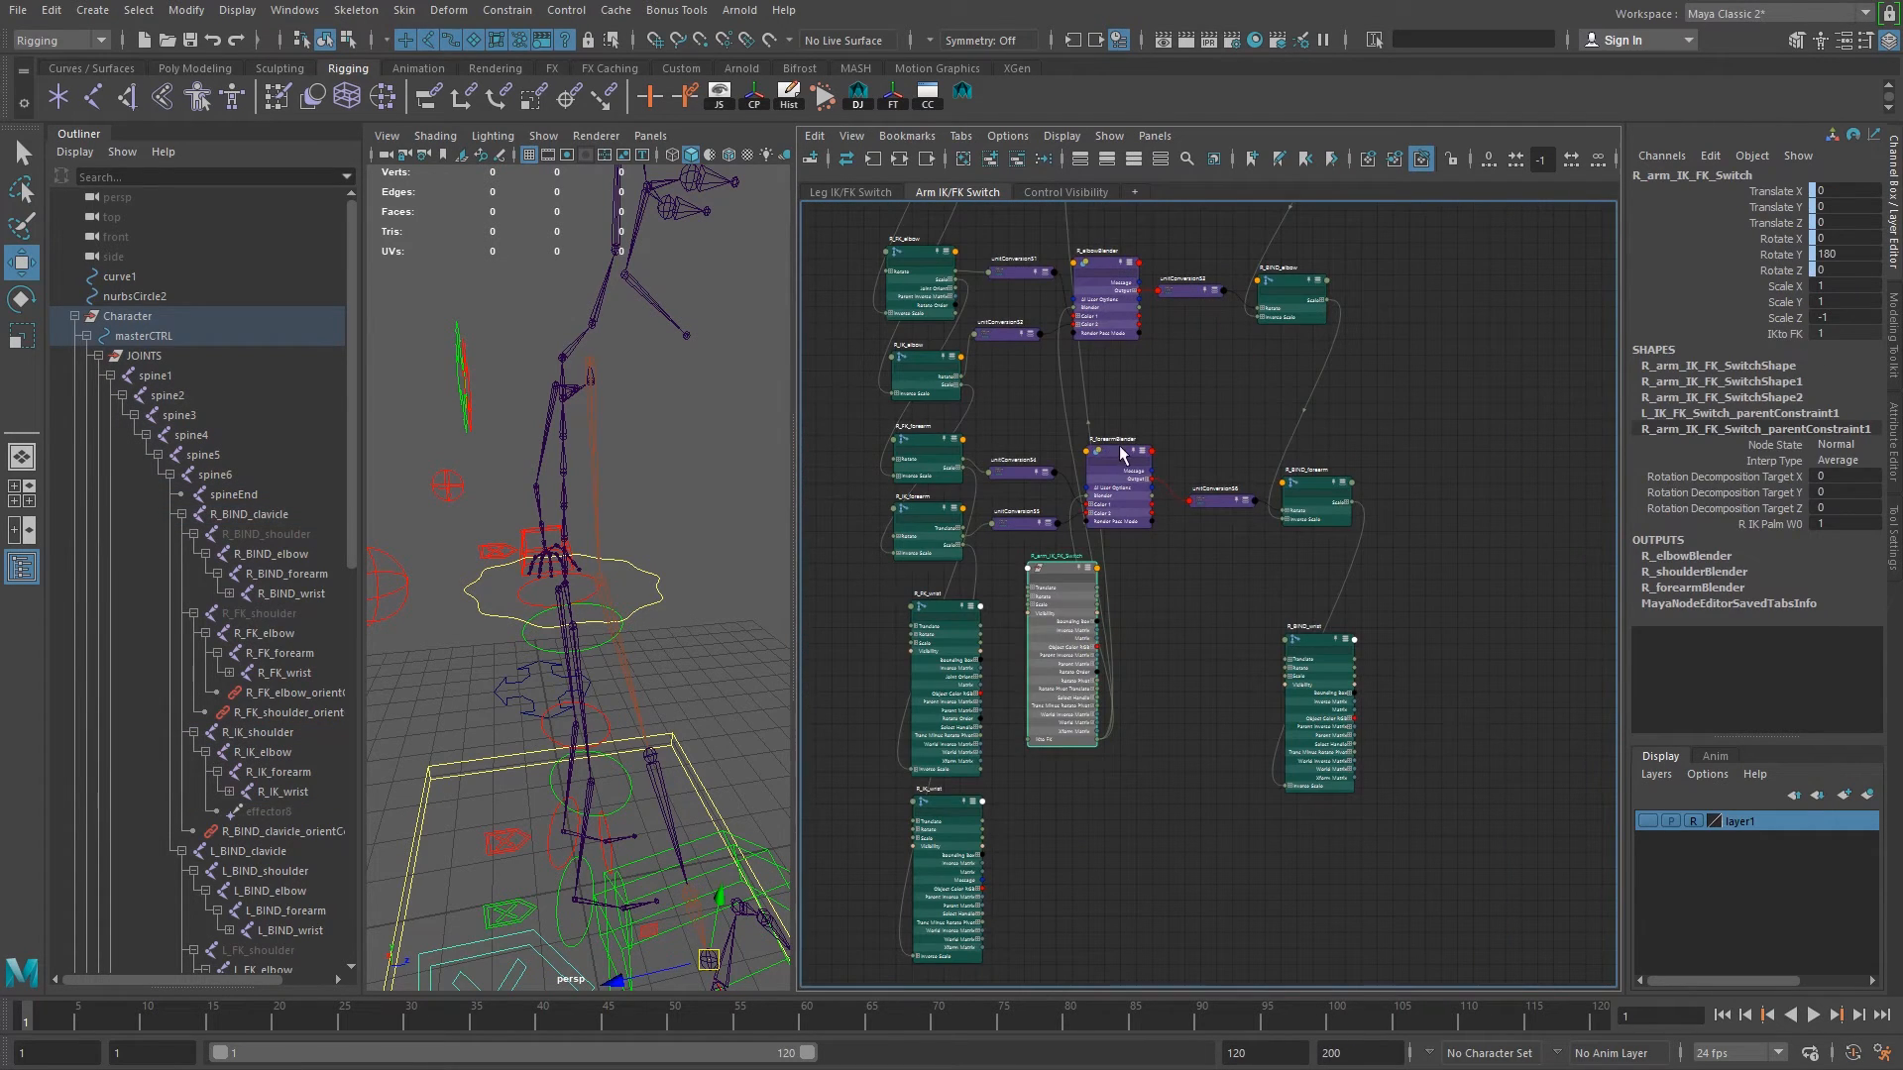
Duplicate R_forearmBlender and place the copy between the wrist control joints and R_BIND_wrist.
left_click(1122, 454)
right_click_drag(1122, 454, 1245, 615, "alt")
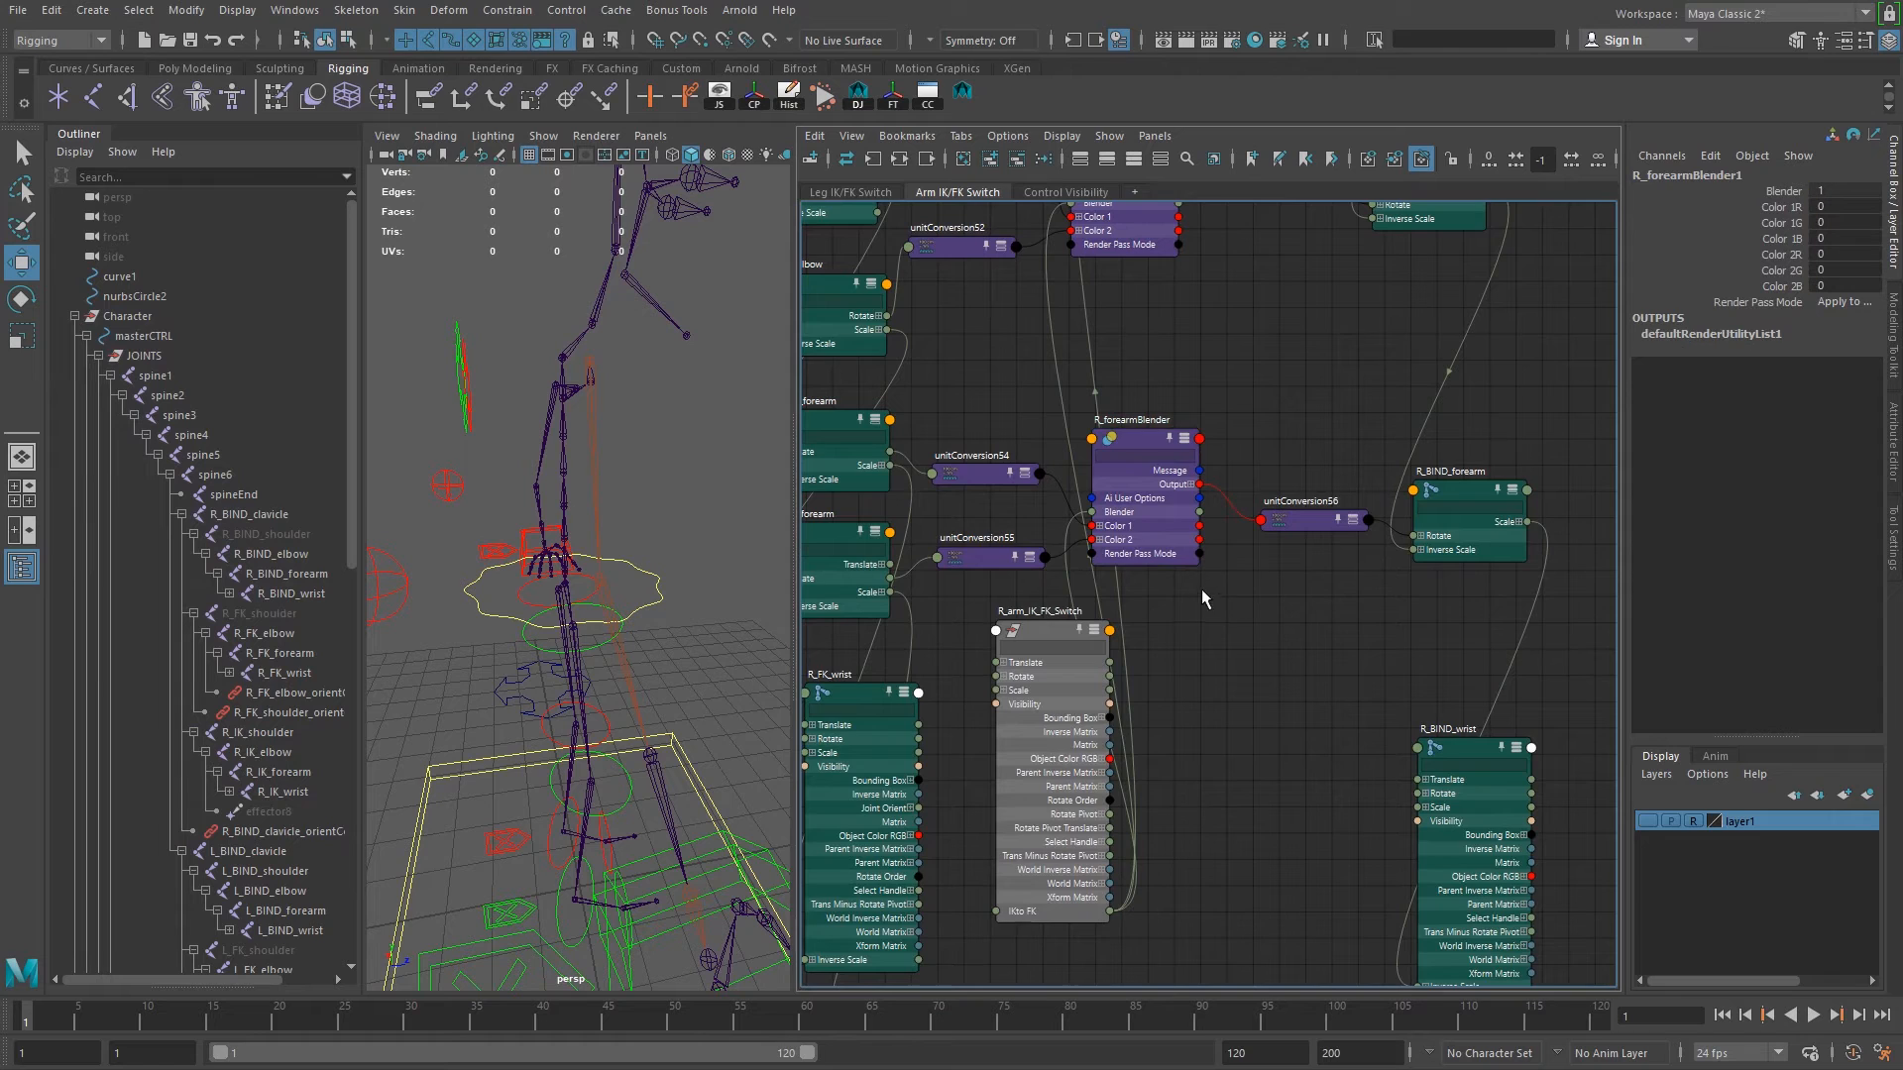
key("a")
left_click_drag(1023, 257, 1273, 735)
Rename the duplicated blender node to R_wristBlender.
right_click_drag(1251, 729, 1487, 902, "alt")
middle_click_drag(1378, 832, 1338, 777, "alt")
scroll(1160, 644, "up", 5)
scroll(1338, 777, "up", 3)
double_click(1053, 426)
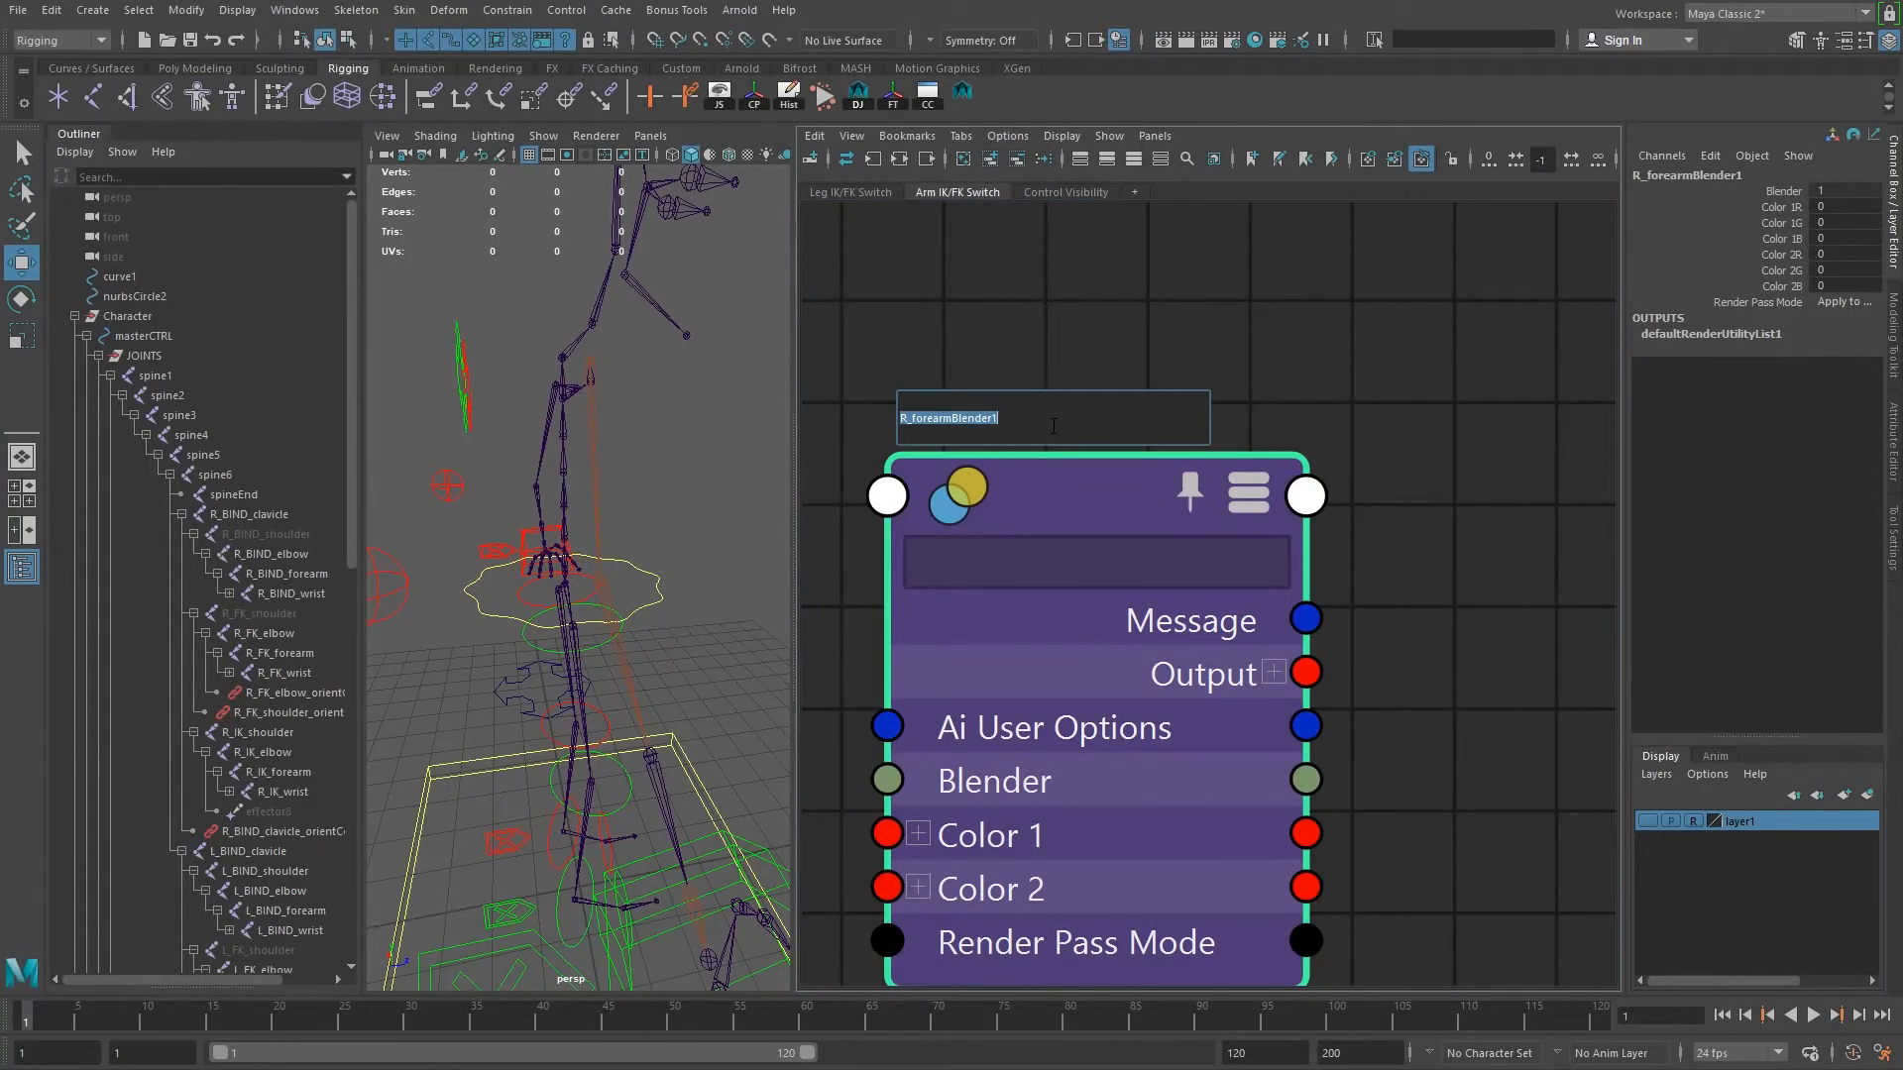
left_click(969, 427)
key("BackSpace")
key("Return")
Connect R_FK_wrist's Rotate to Color 1 and R_IK_wrist's Rotate to Color 2 of R_wristBlender.
right_click_drag(1326, 779, 1120, 724, "alt")
middle_click_drag(1454, 721, 1614, 710, "alt")
right_click_drag(1615, 710, 1417, 698, "alt")
middle_click_drag(1129, 505, 1063, 456, "alt")
right_click_drag(1062, 456, 1150, 525, "alt")
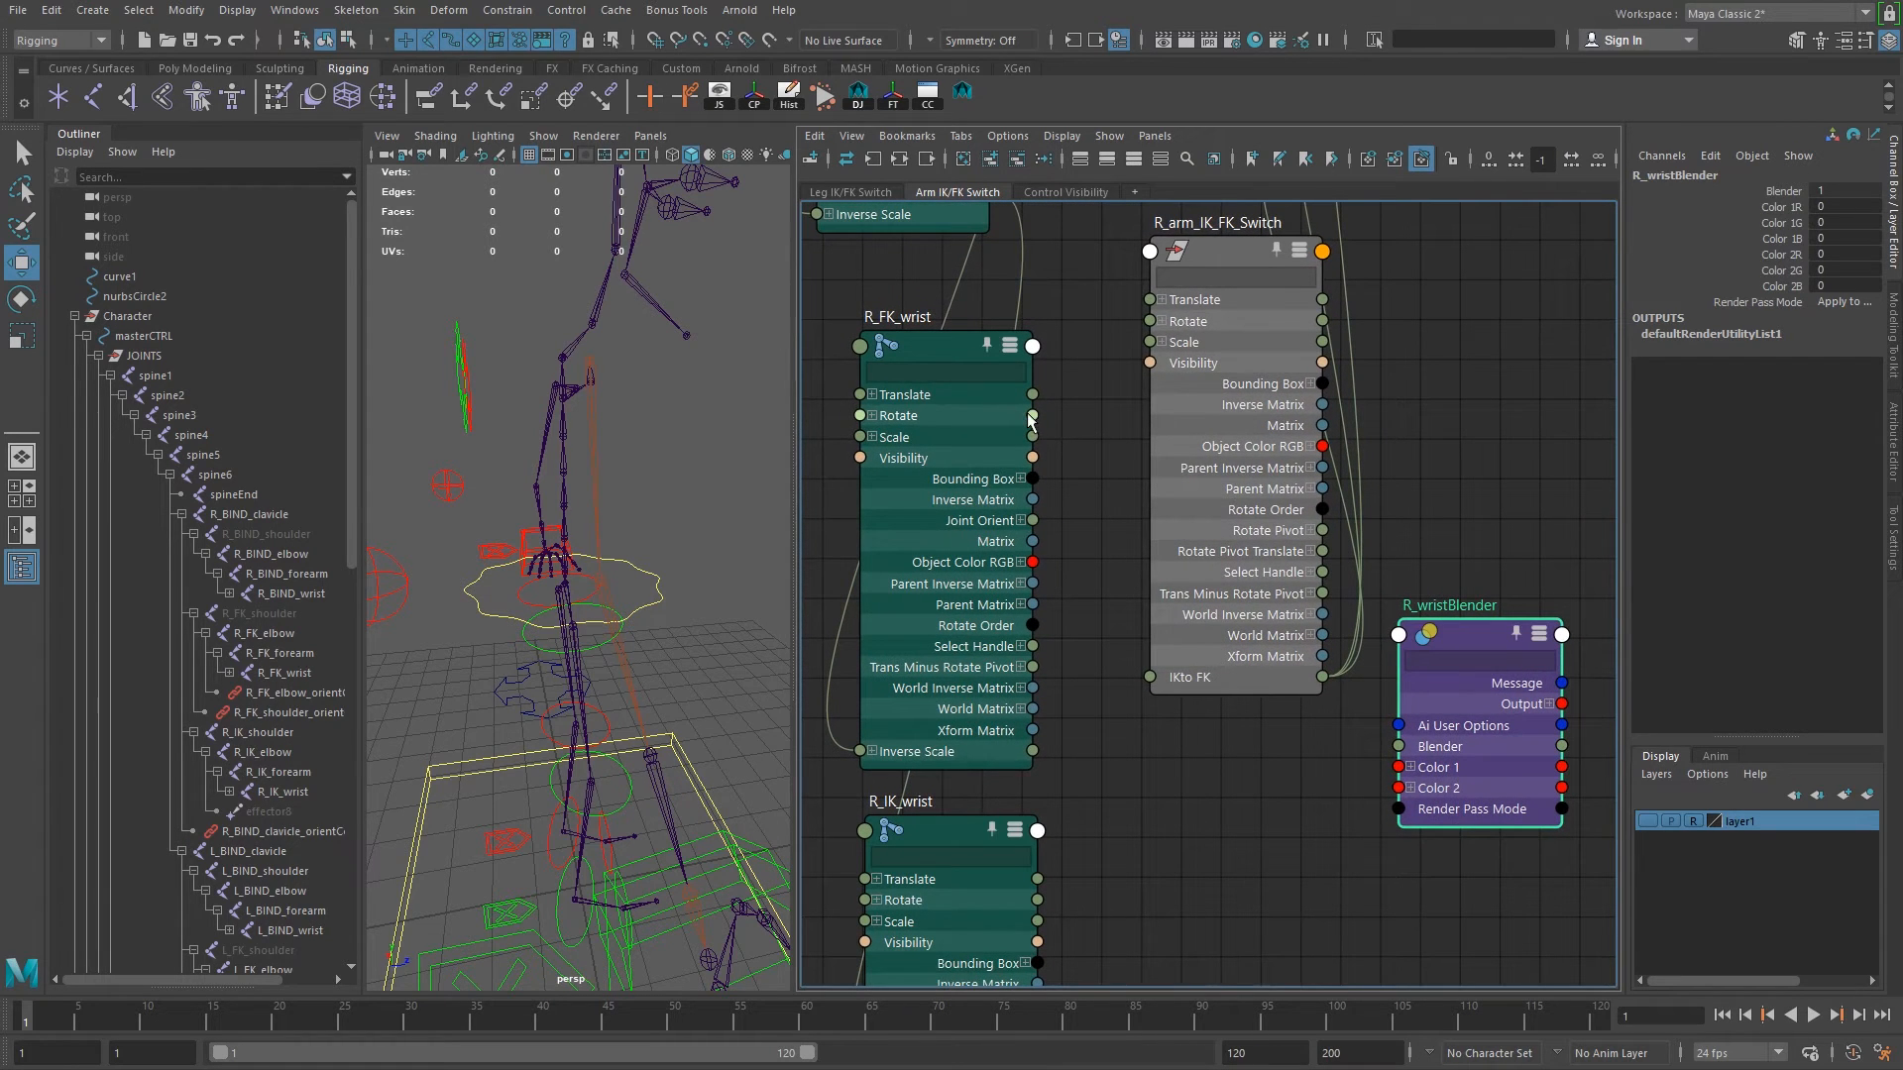
left_click_drag(1034, 415, 1399, 767)
left_click_drag(1037, 900, 1398, 789)
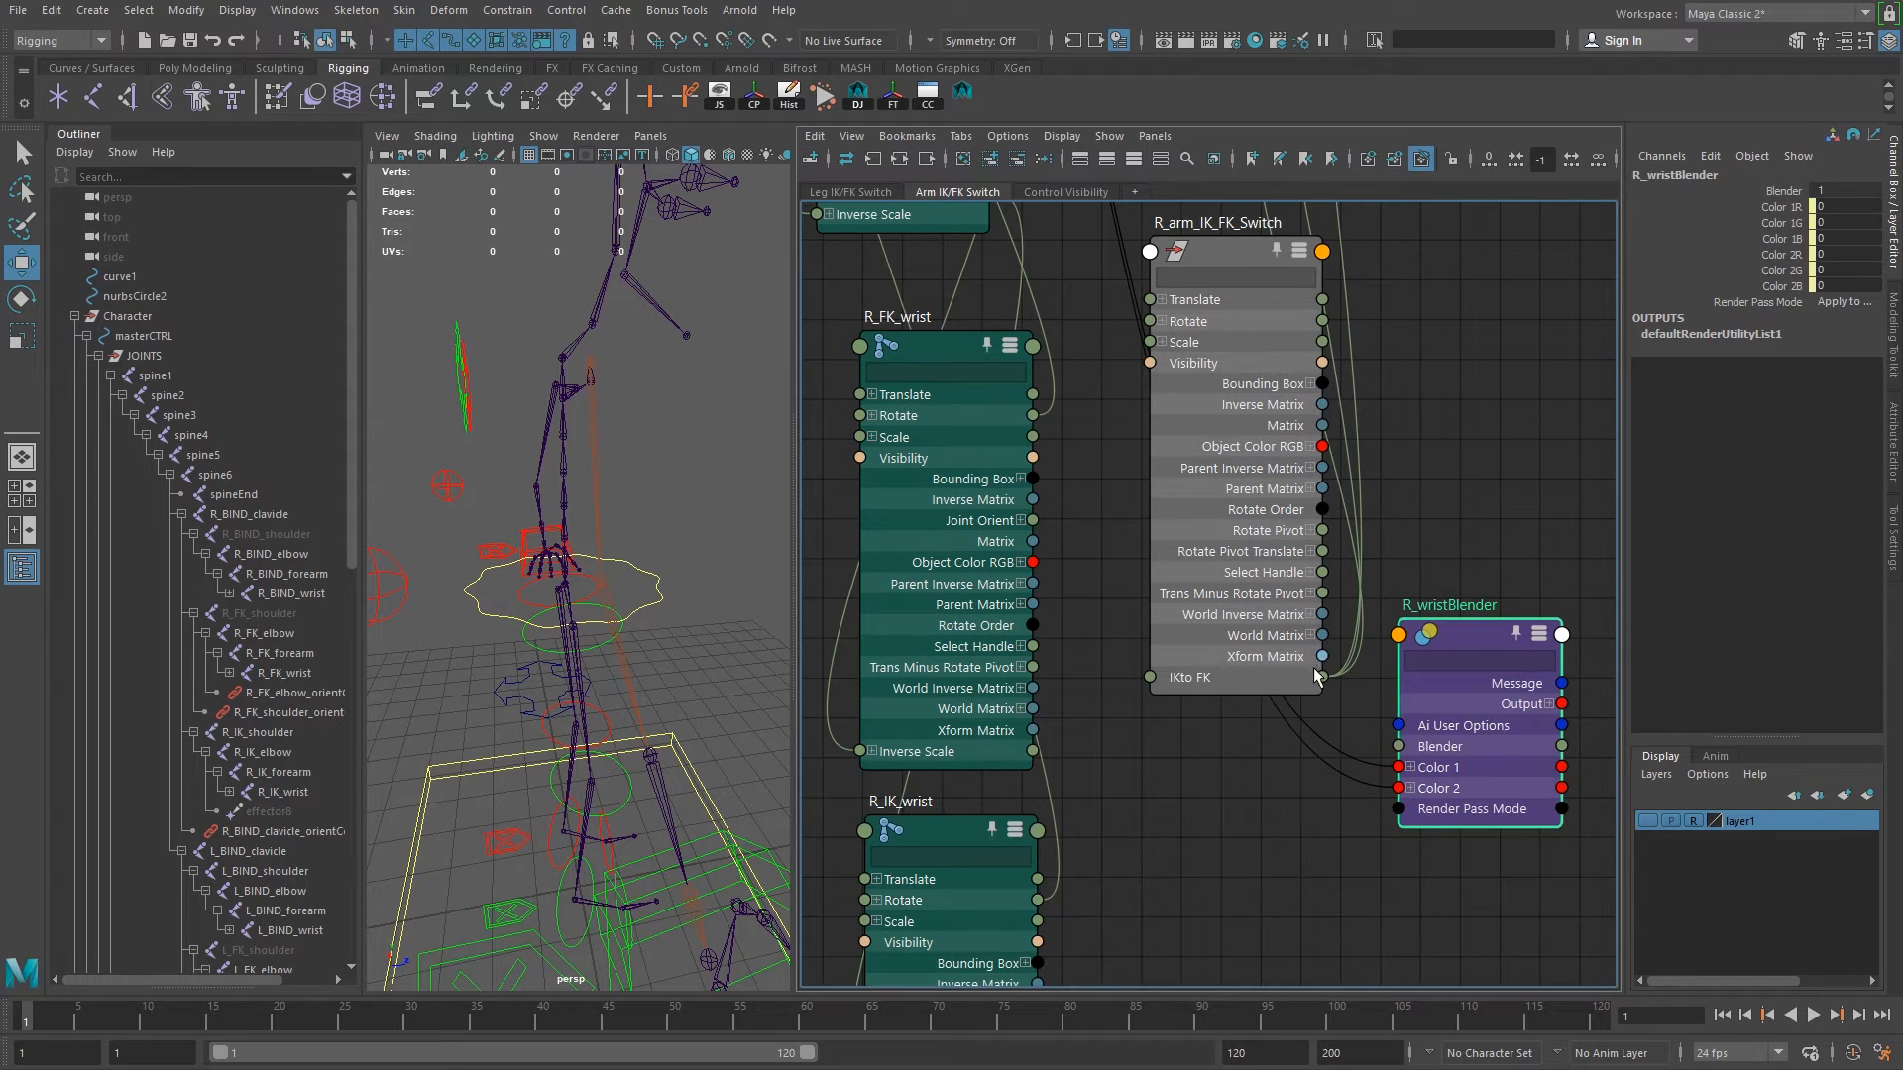
Connect the switch's IKto FK attribute to R_wristBlender's Blender input, and the blender's Output to R_BIND_wrist's Rotate.
left_click_drag(1323, 677, 1399, 747)
middle_click_drag(1402, 759, 810, 815, "alt")
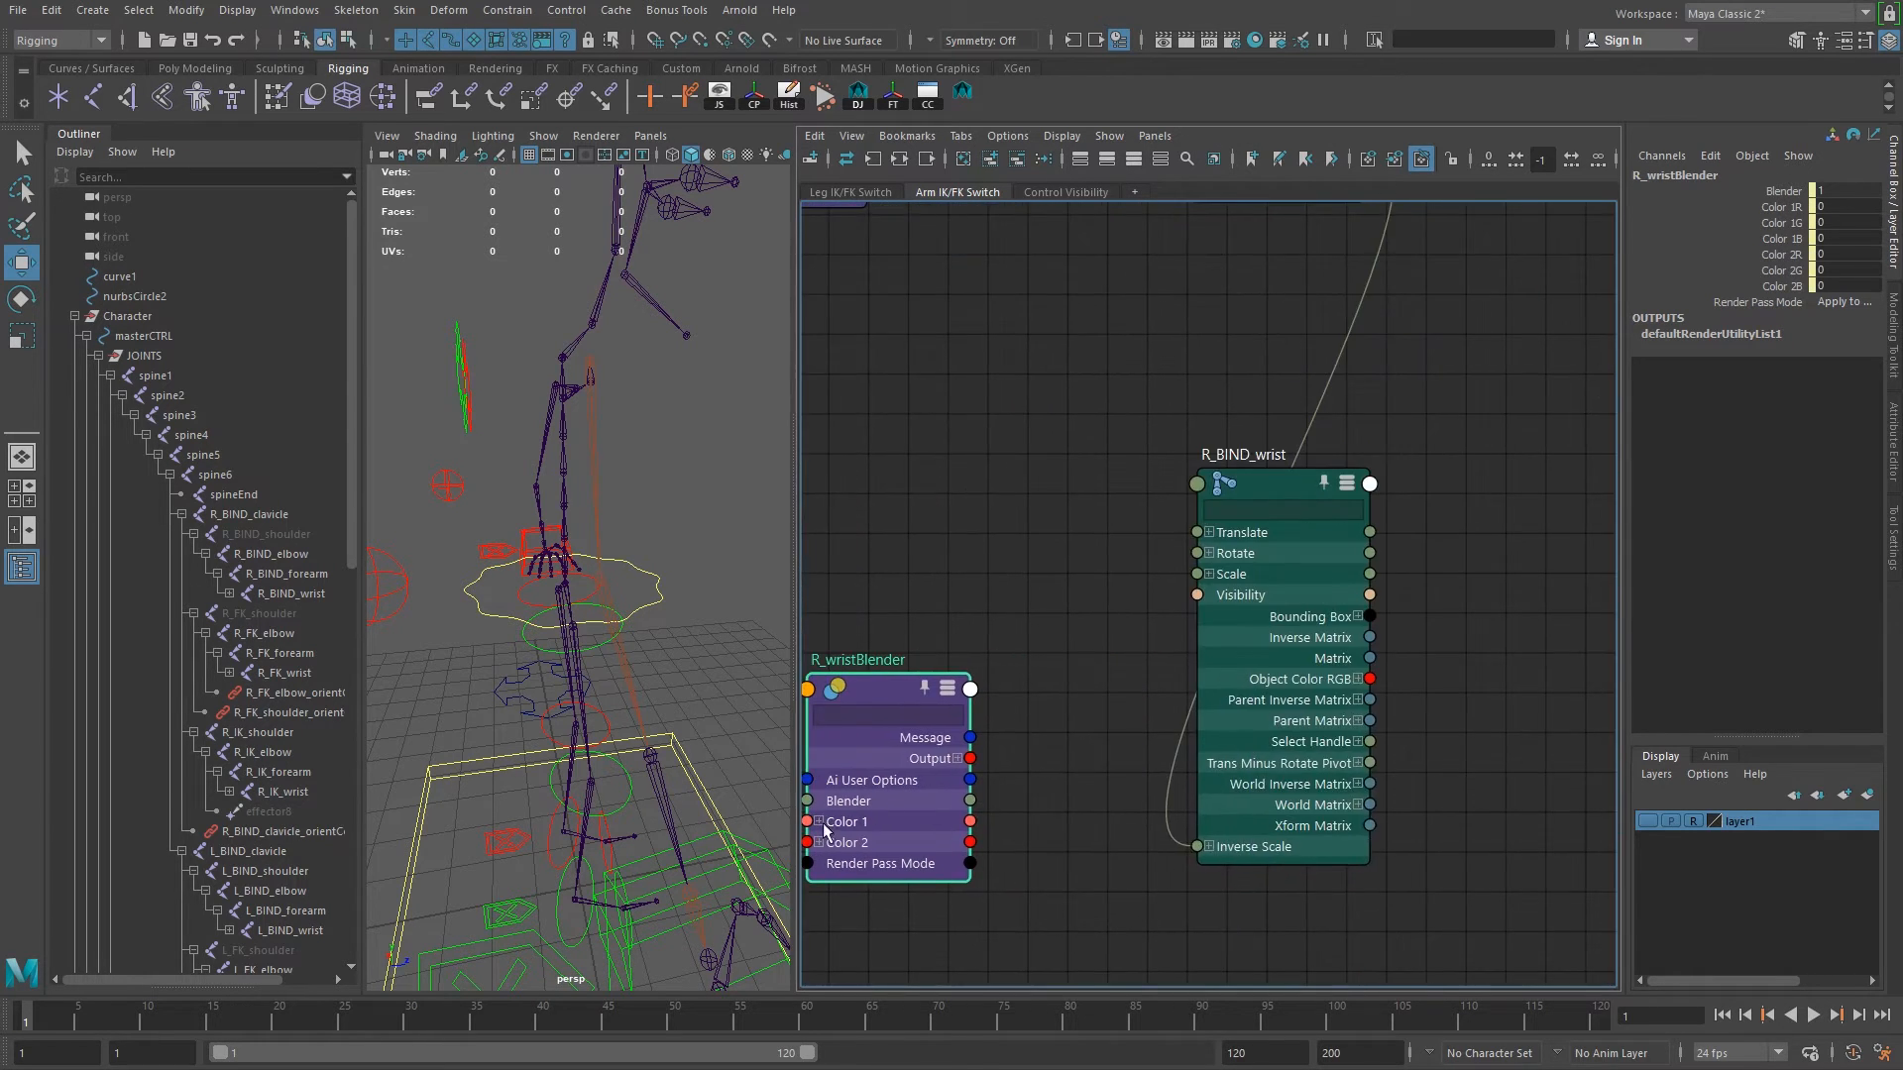
left_click_drag(971, 758, 1197, 553)
Bring the stacked new unit conversion nodes down from the top of the graph to between R_wristBlender and R_BIND_wrist.
scroll(1234, 650, "down", 6)
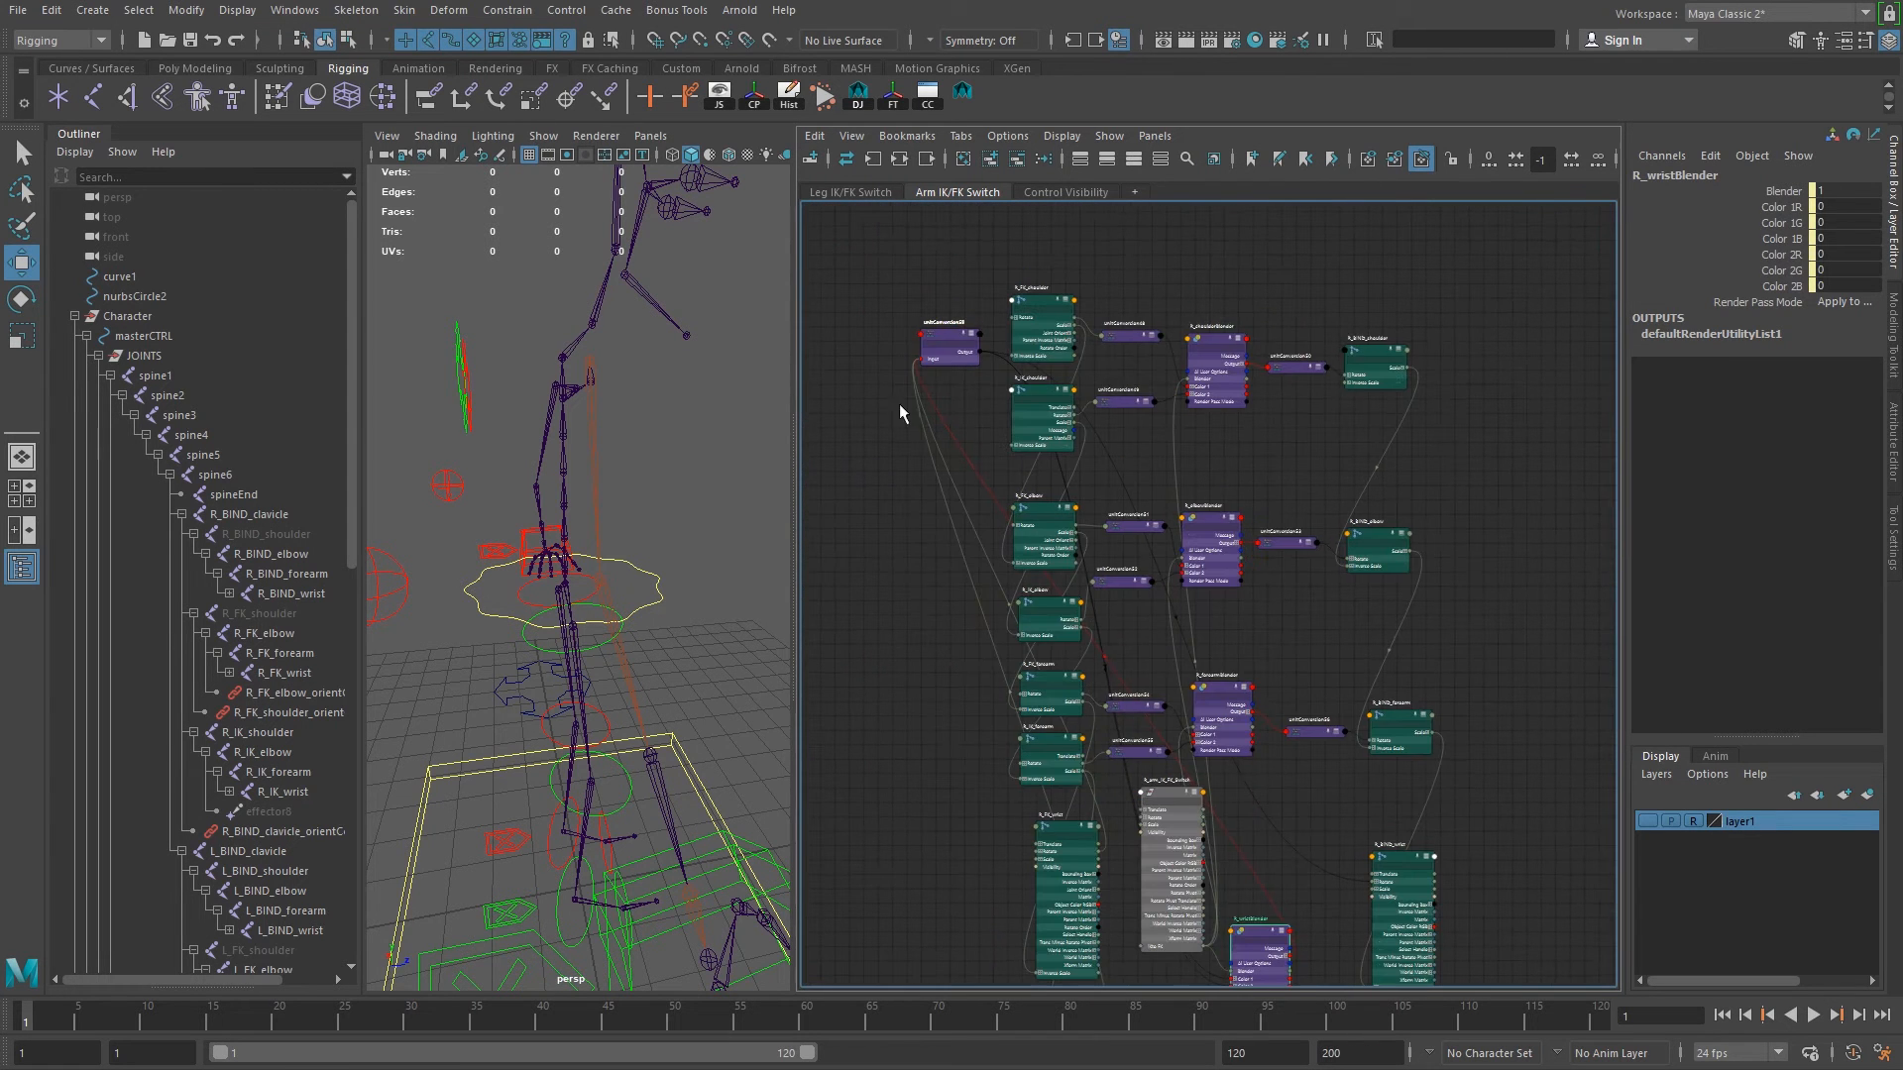
left_click(954, 341)
left_click_drag(932, 344, 1299, 882)
scroll(1380, 760, "up", 2)
scroll(1163, 593, "up", 2)
left_click(1232, 507)
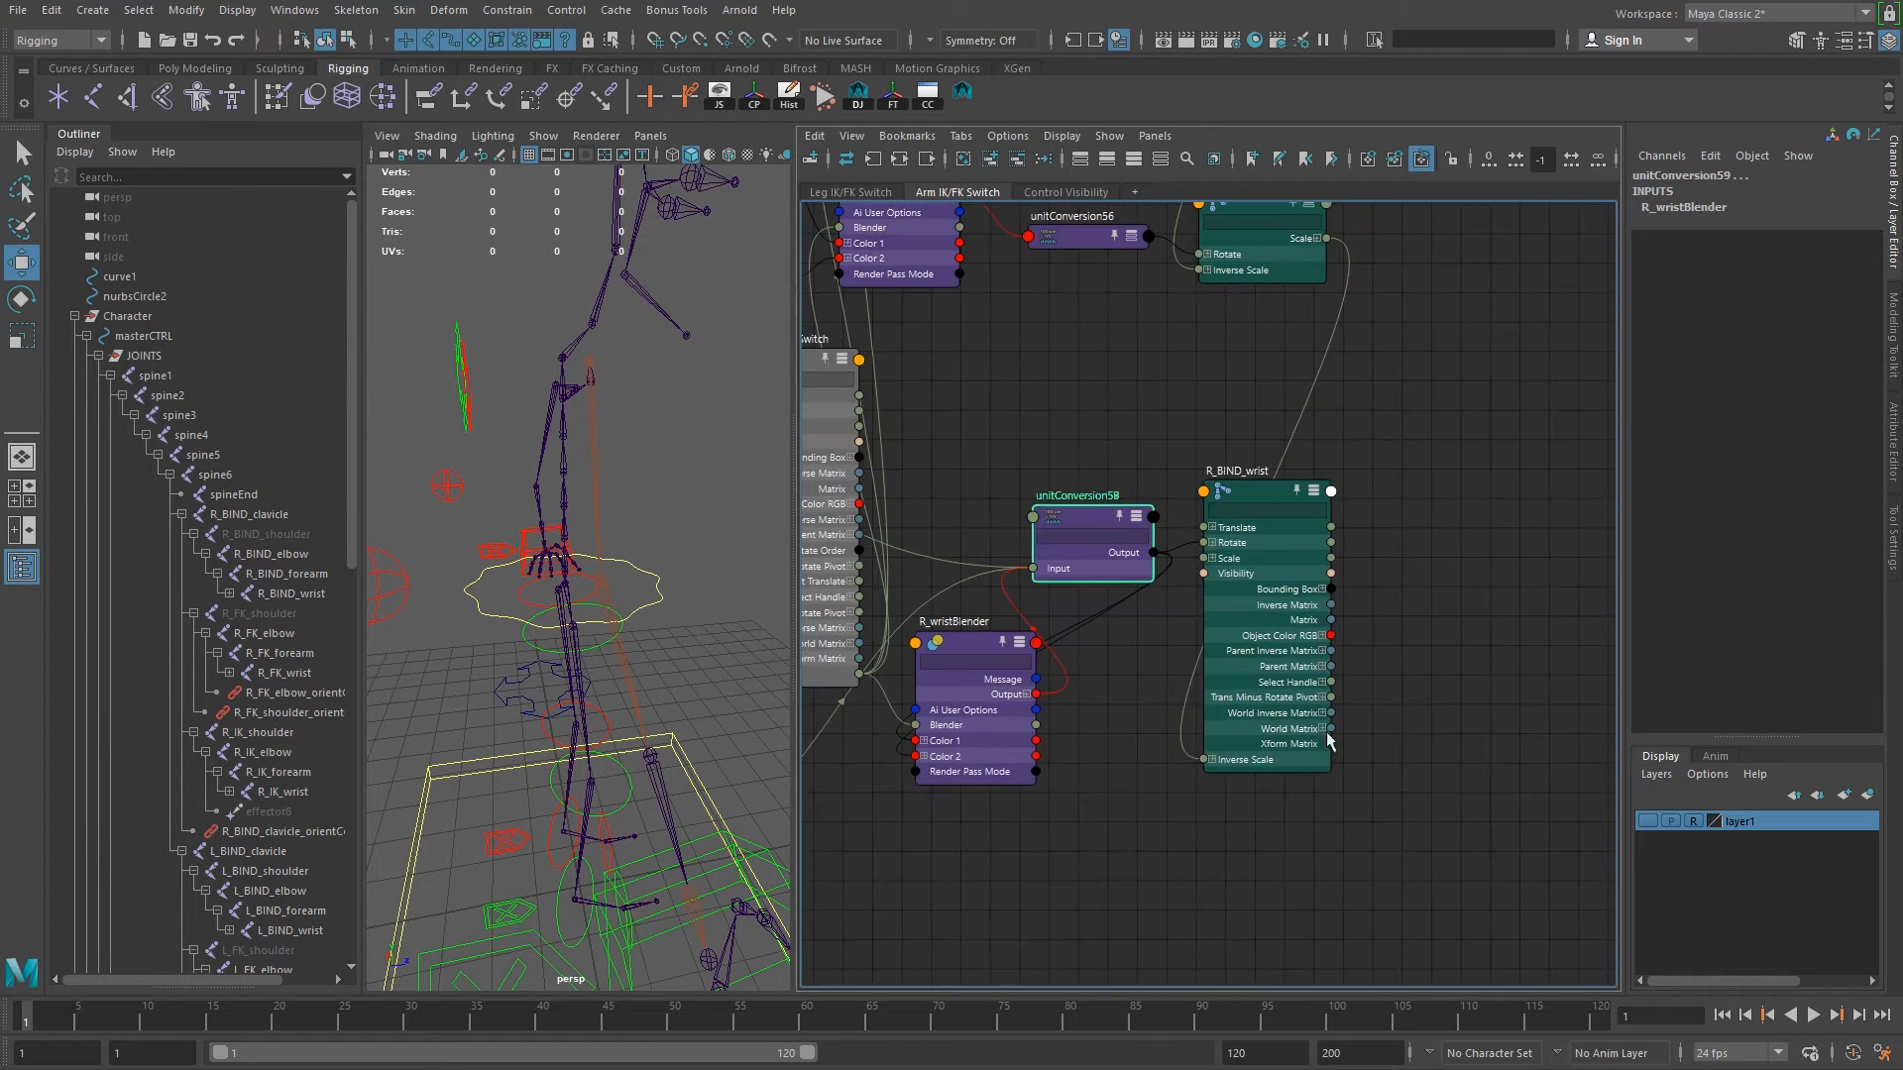
Stack unitConversion57 and unitConversion58 on the input side of R_wristBlender, and place unitConversion59 between the blender and R_BIND_wrist.
left_click_drag(1066, 545, 829, 870)
middle_click_drag(1094, 799, 1250, 727, "alt")
type("1")
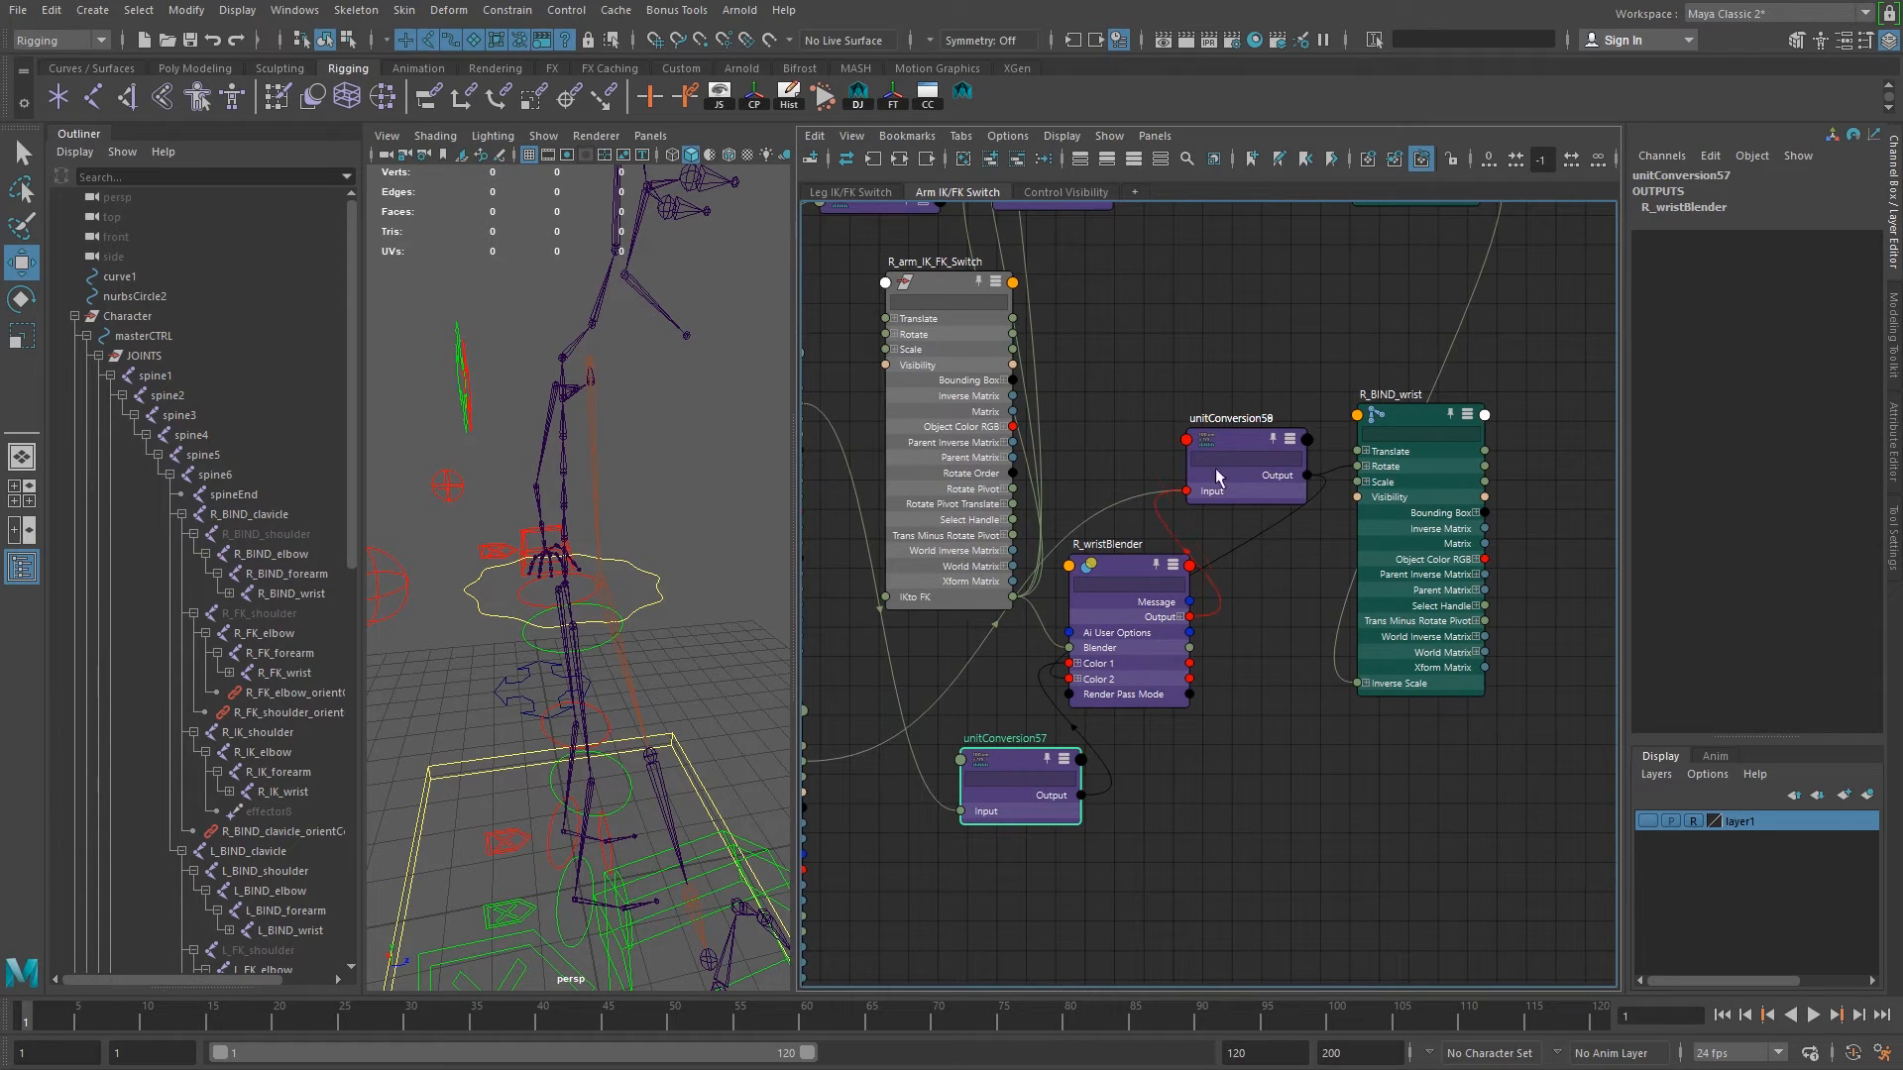
left_click_drag(1021, 761, 938, 769)
left_click_drag(1233, 440, 1257, 639)
left_click_drag(1416, 416, 1534, 548)
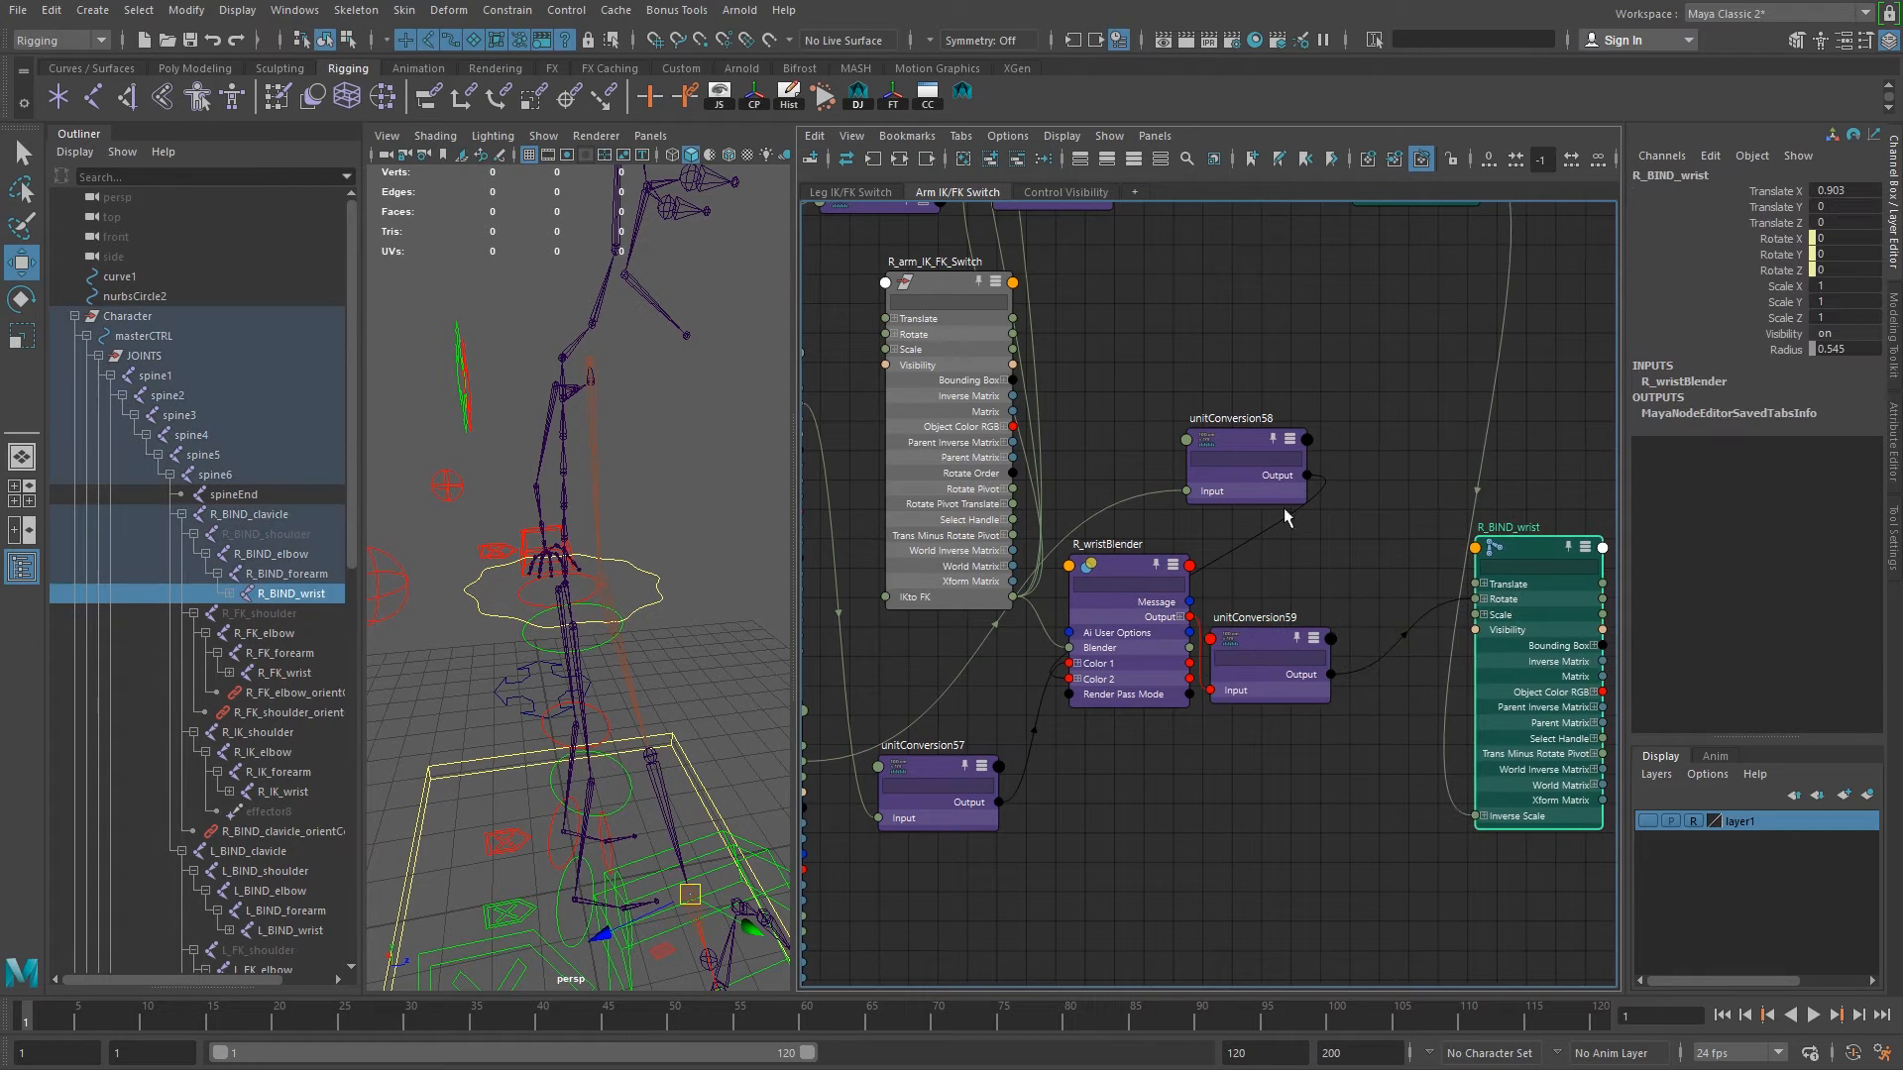
left_click_drag(1235, 451, 936, 873)
left_click_drag(938, 769, 947, 644)
left_click_drag(947, 862, 939, 749)
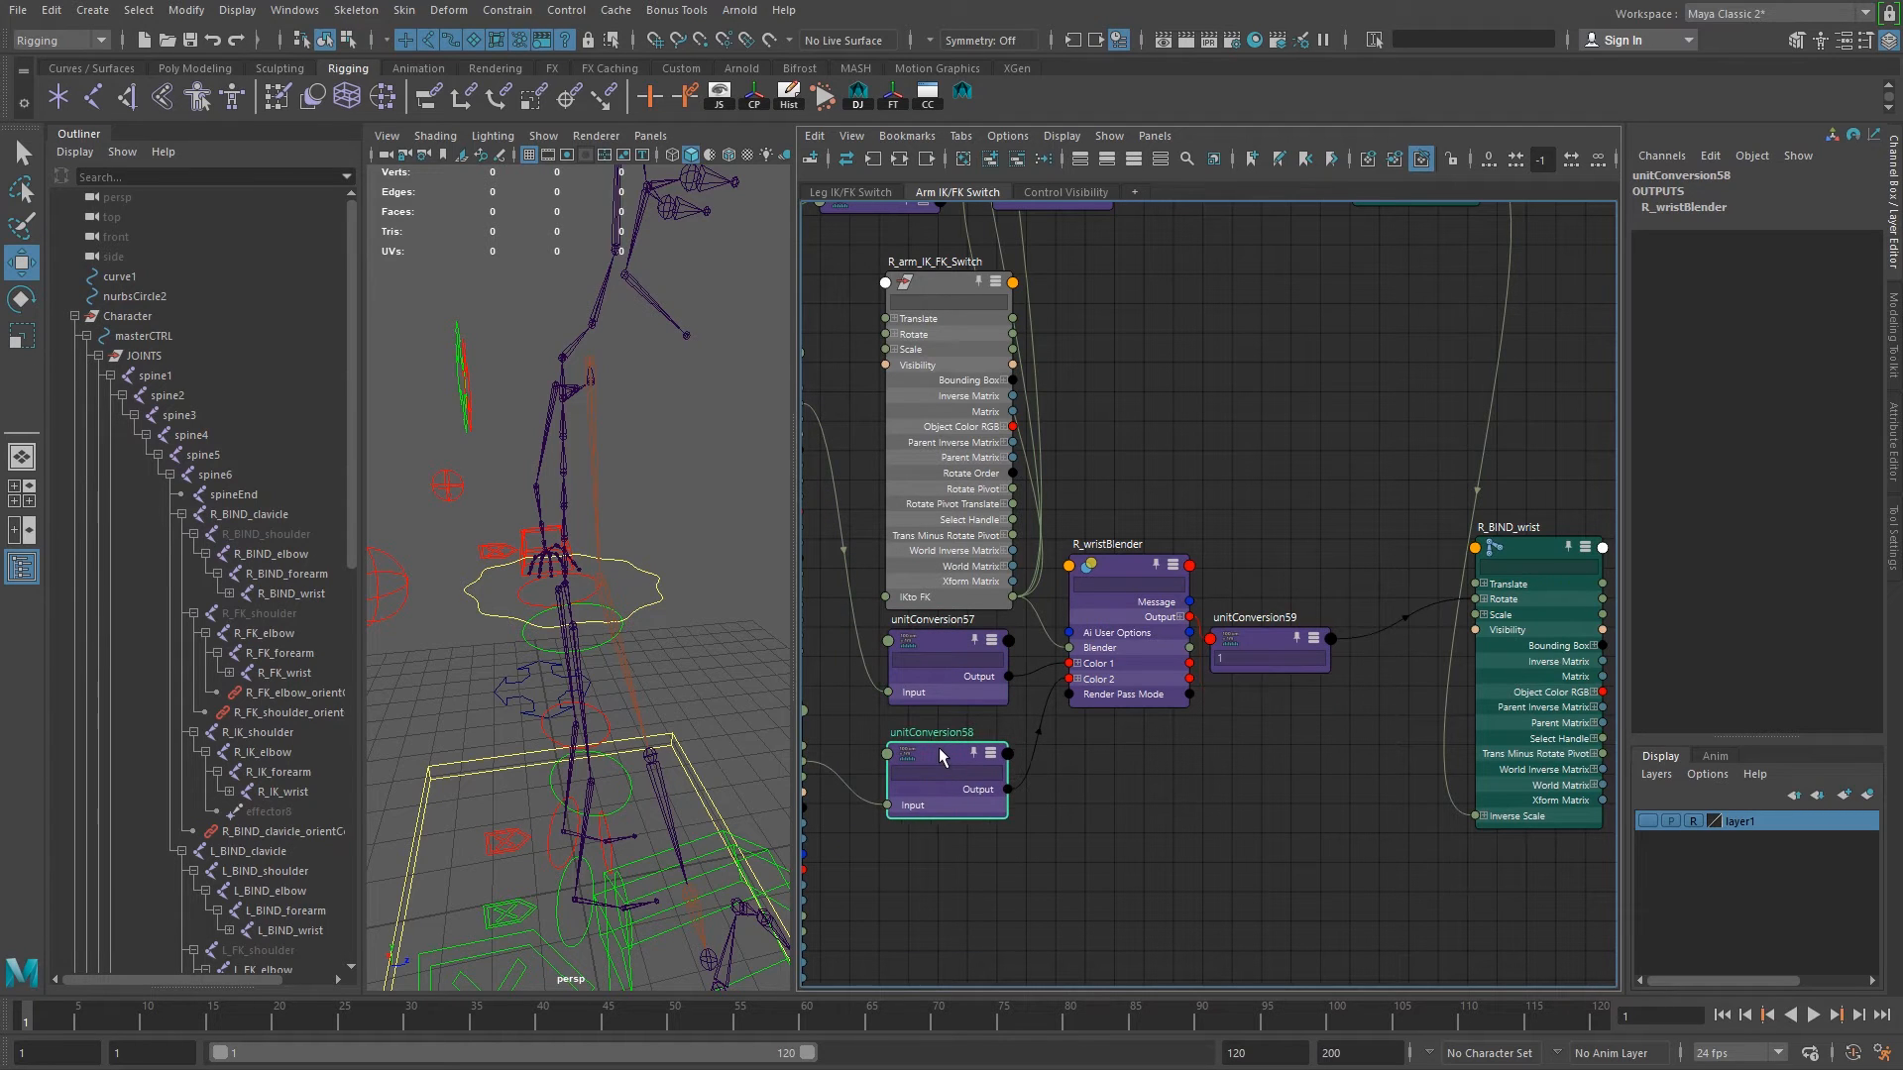
left_click_drag(1262, 635, 1321, 658)
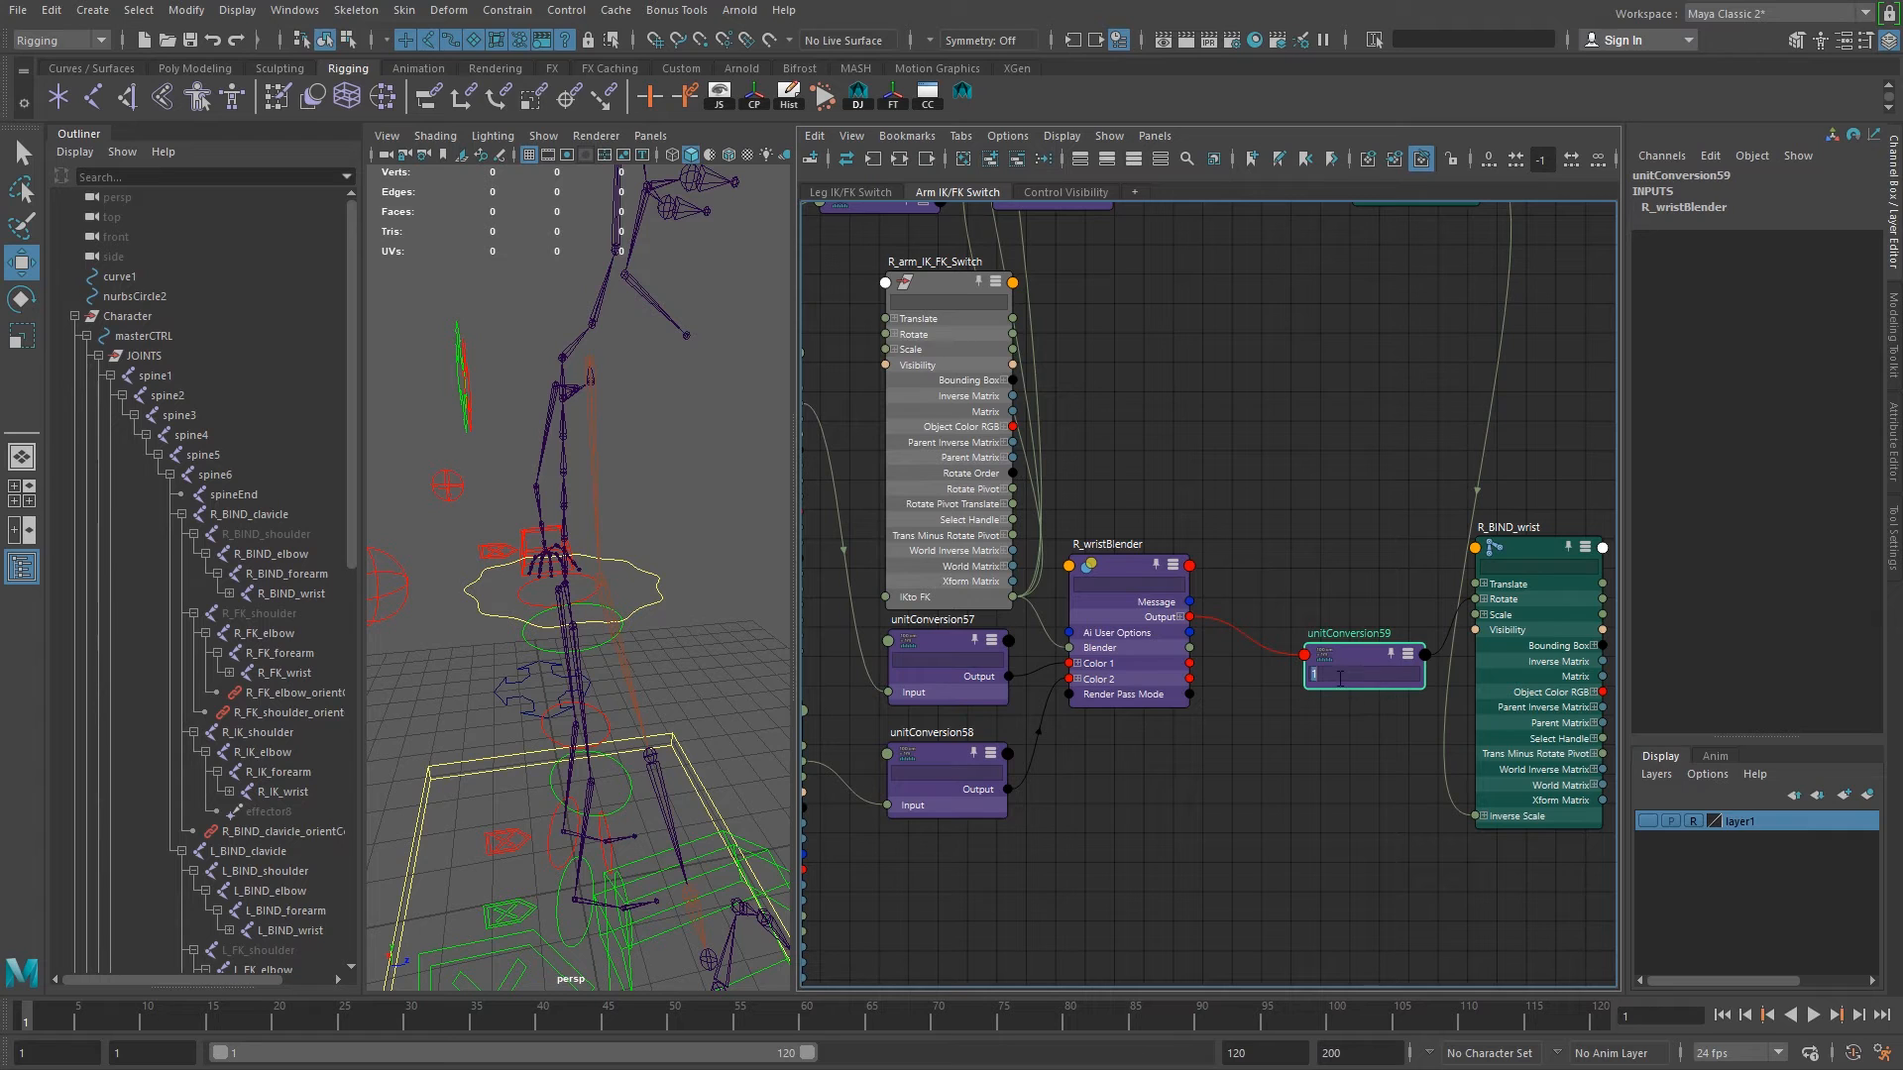
key("BackSpace")
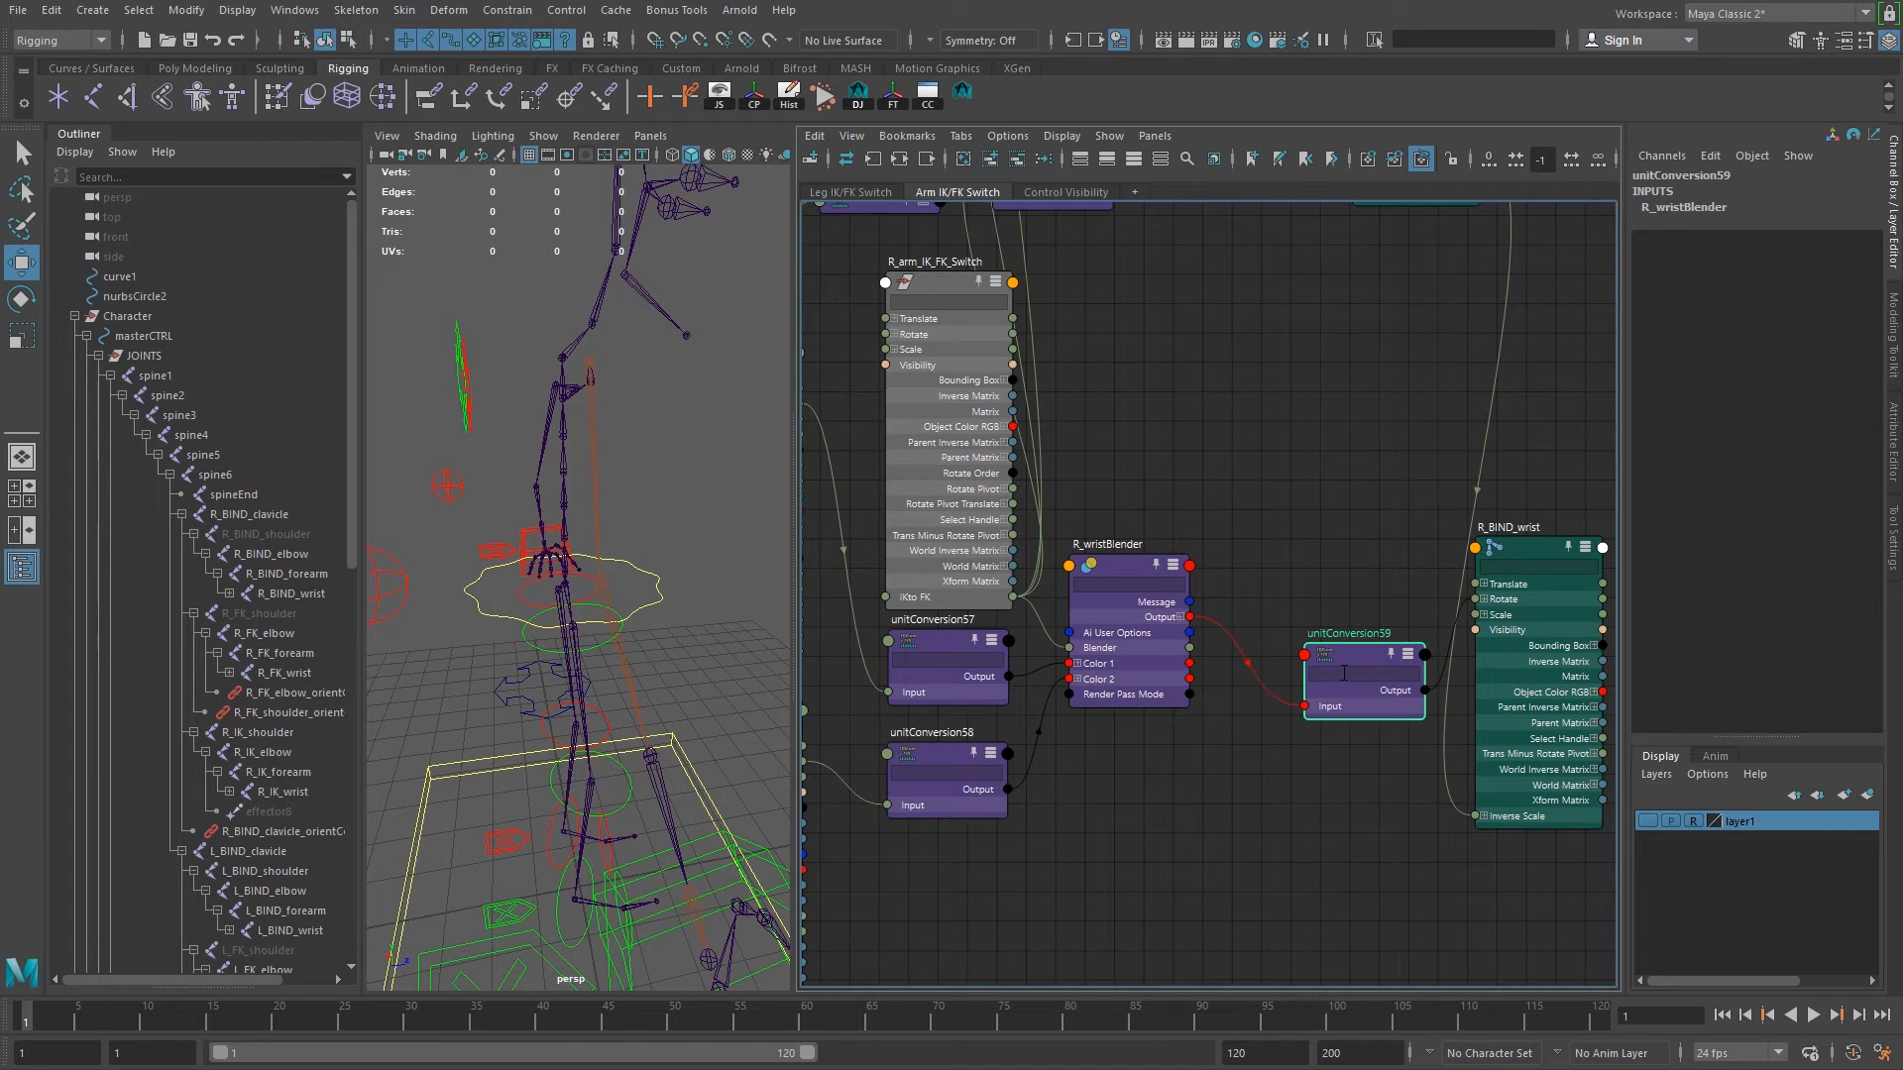
left_click(1378, 793)
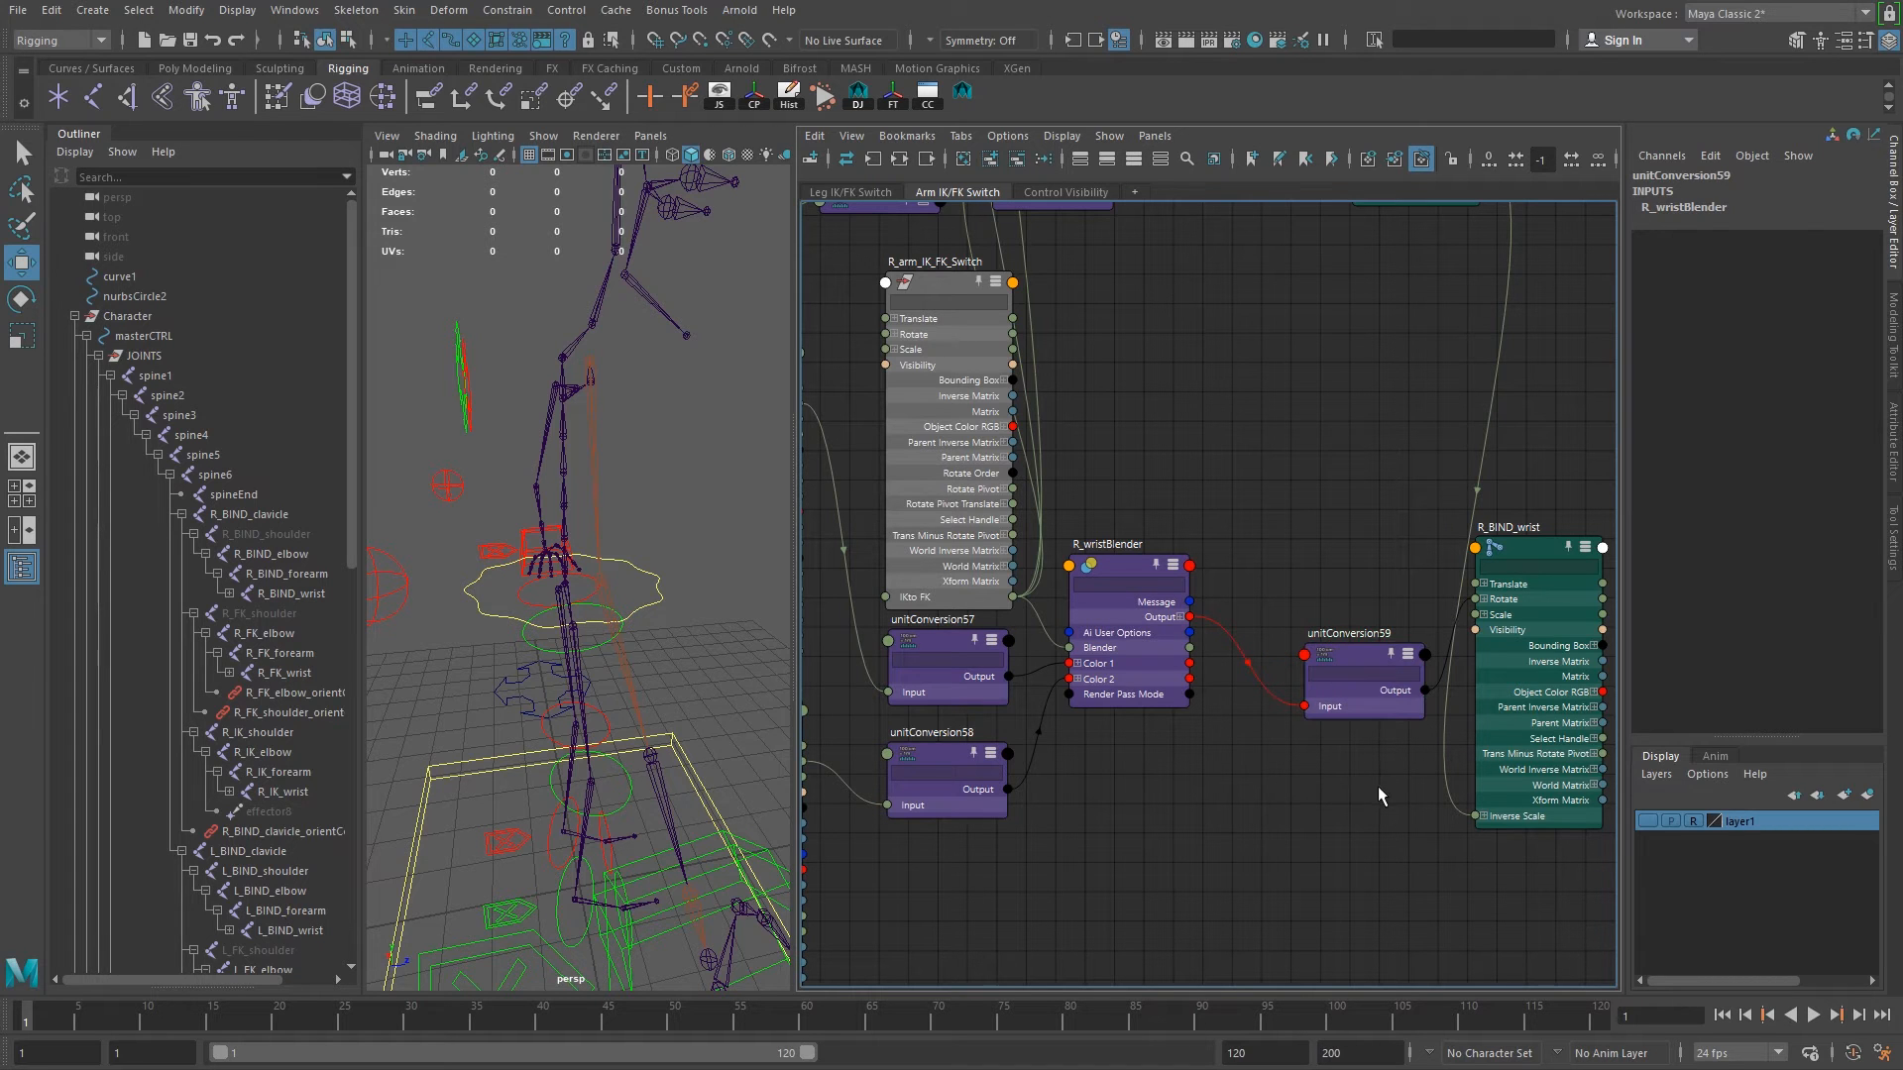
left_click(1361, 670)
type("1")
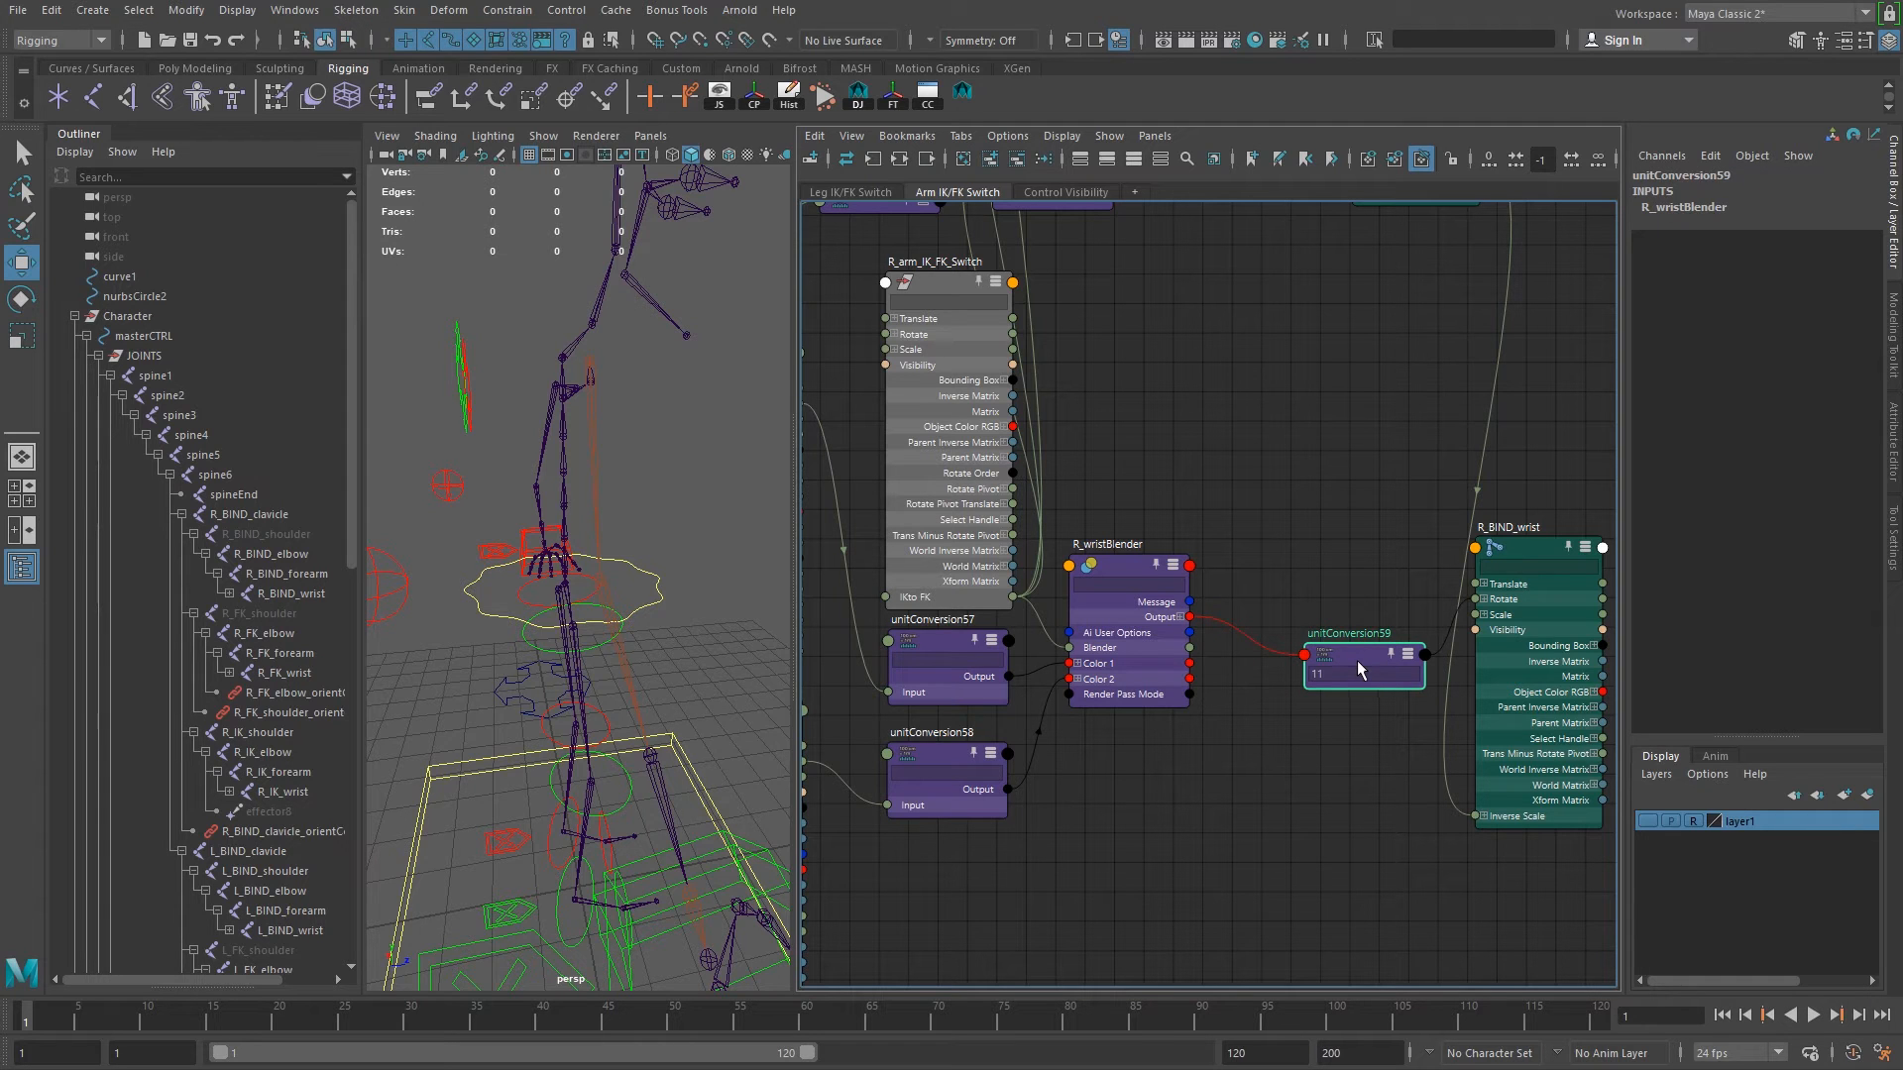
key("BackSpace")
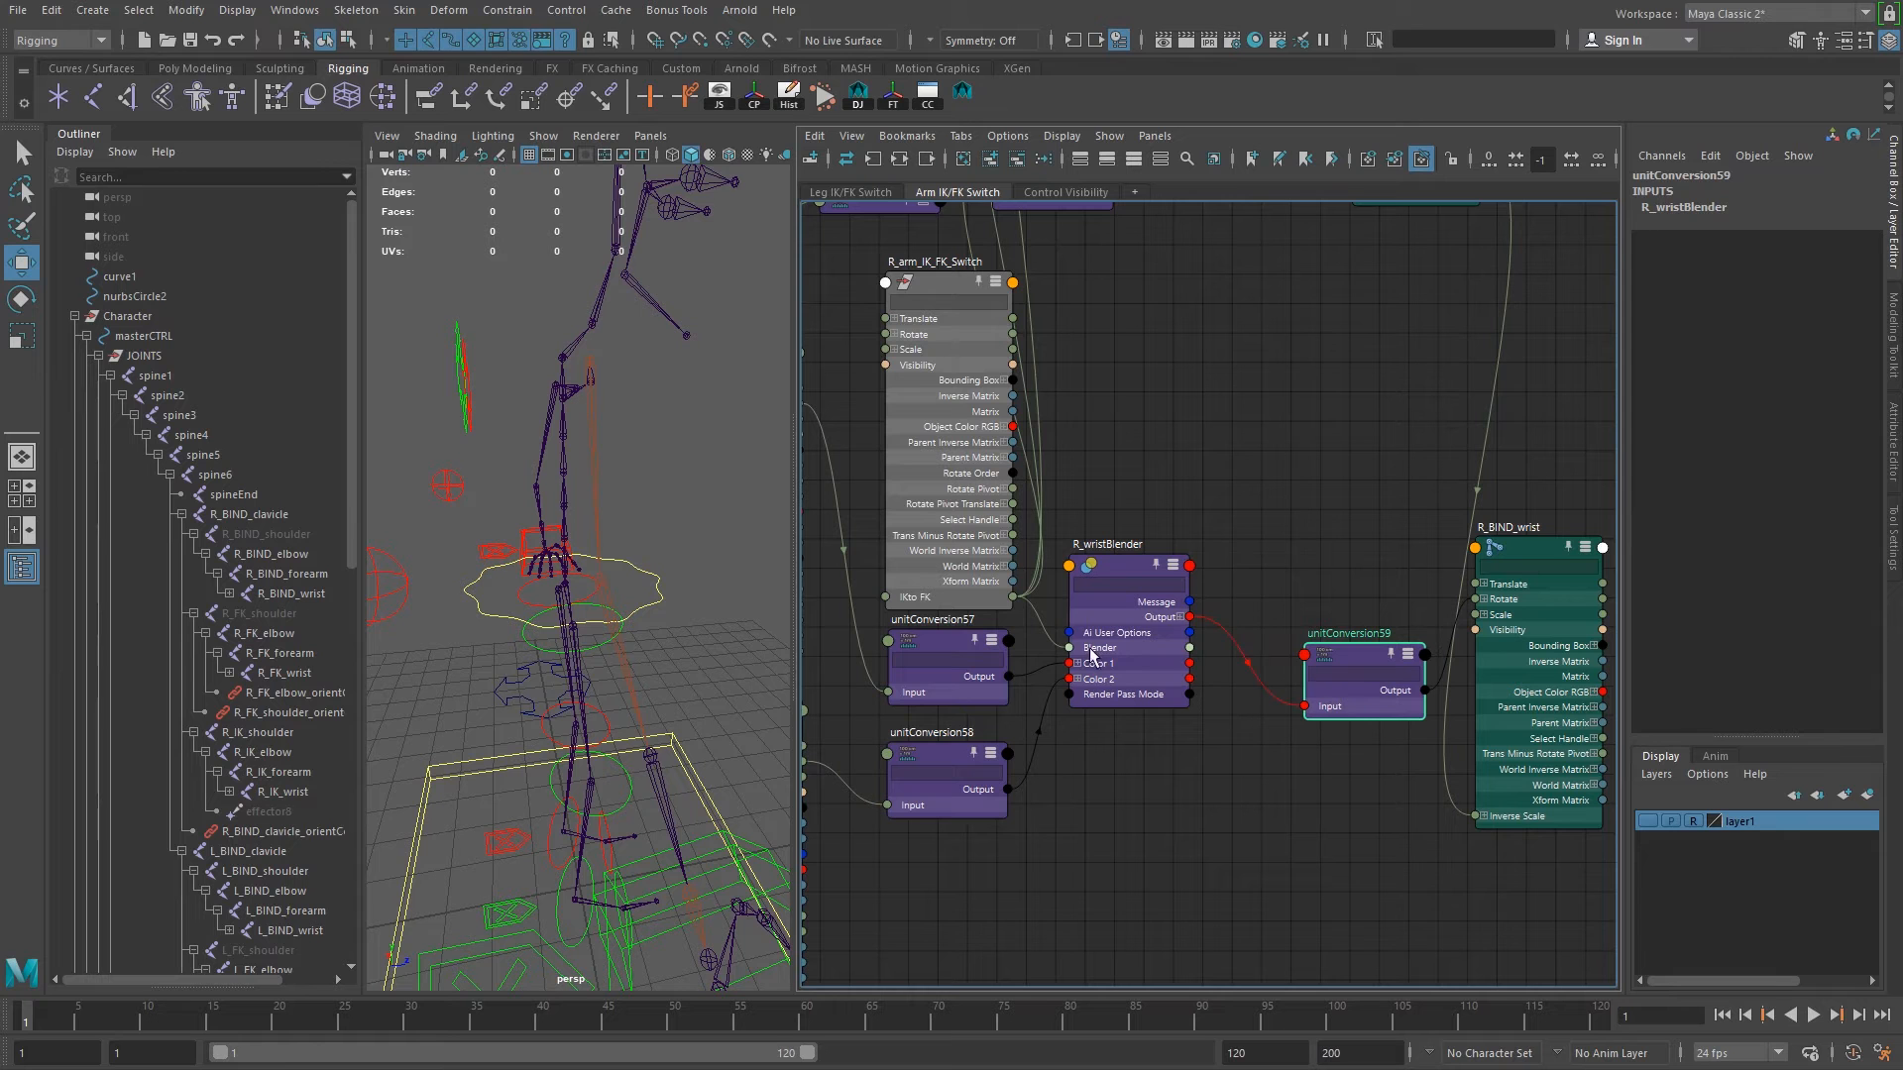
Show only the connected attributes on the R_FK_wrist and R_IK_wrist nodes.
left_click(947, 648)
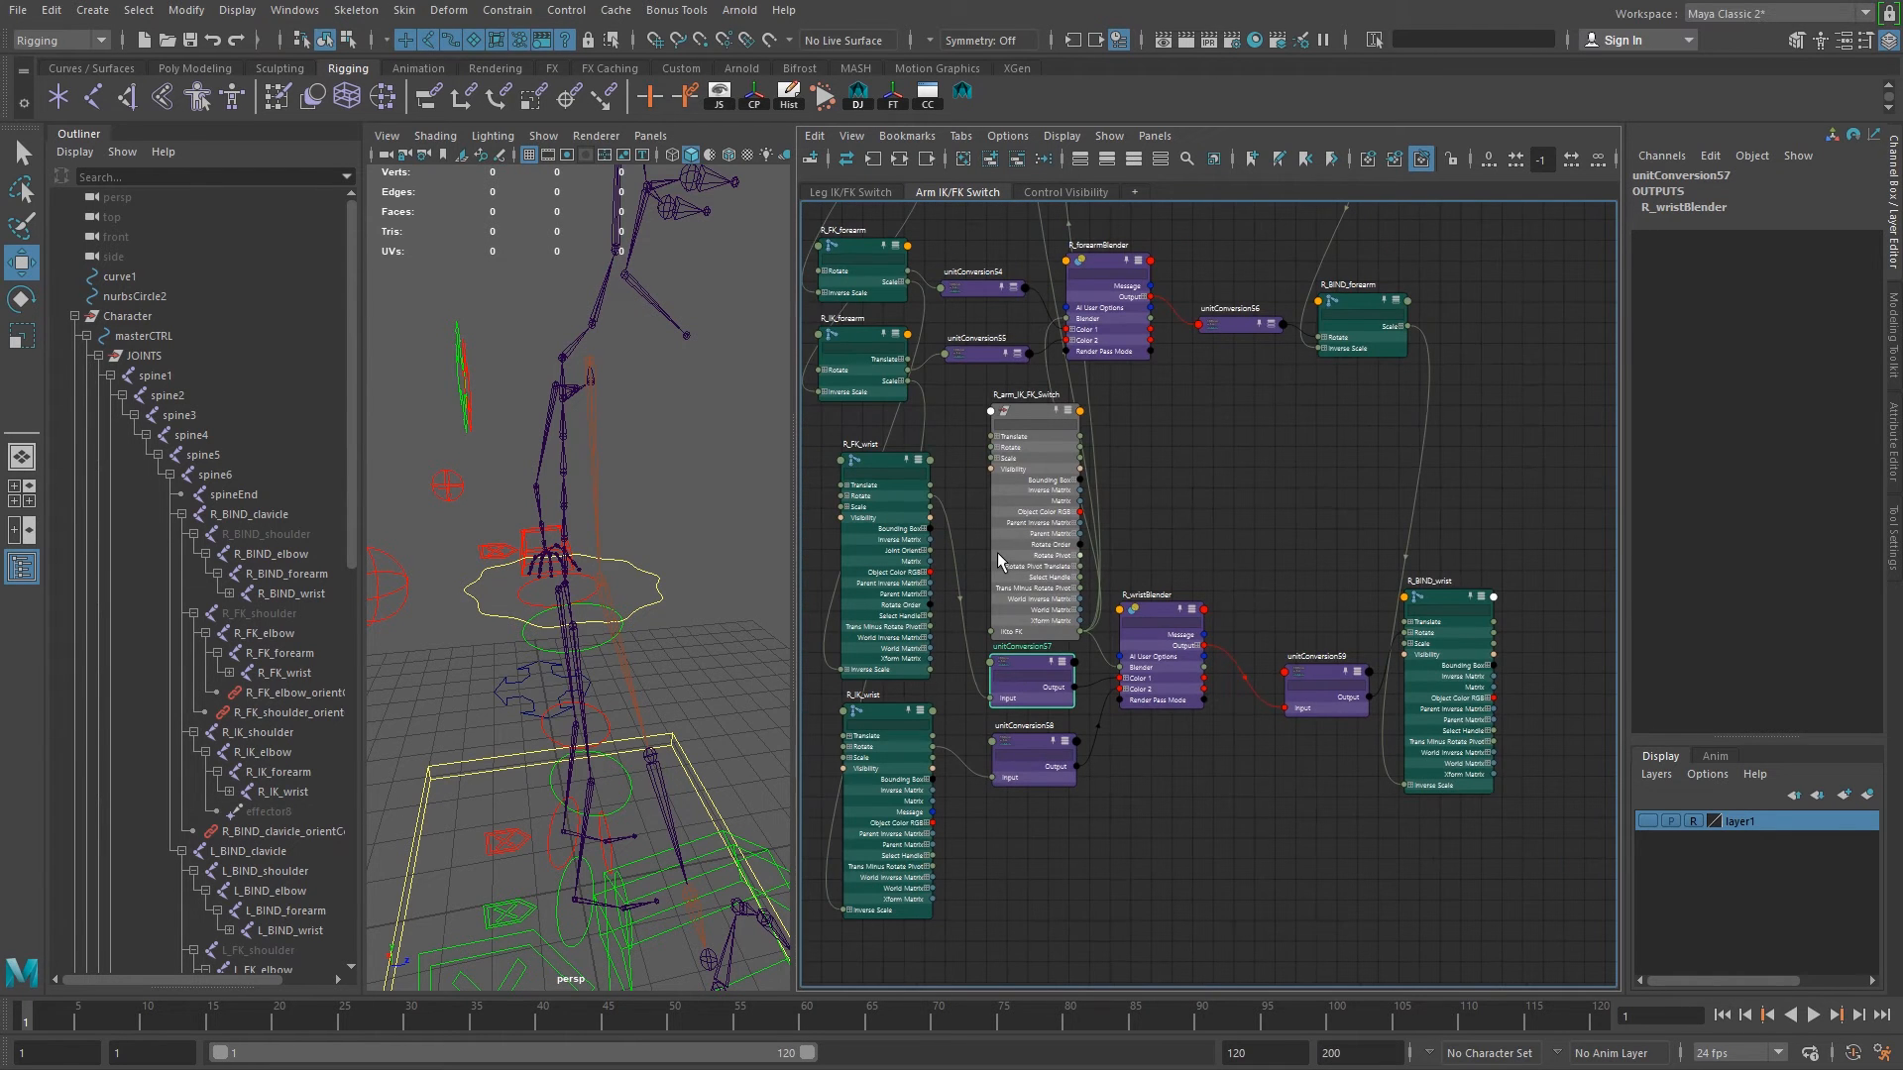
right_click_drag(1041, 551, 1096, 556, "alt")
right_click_drag(1336, 678, 1298, 694, "alt")
left_click_drag(1074, 661, 1195, 816)
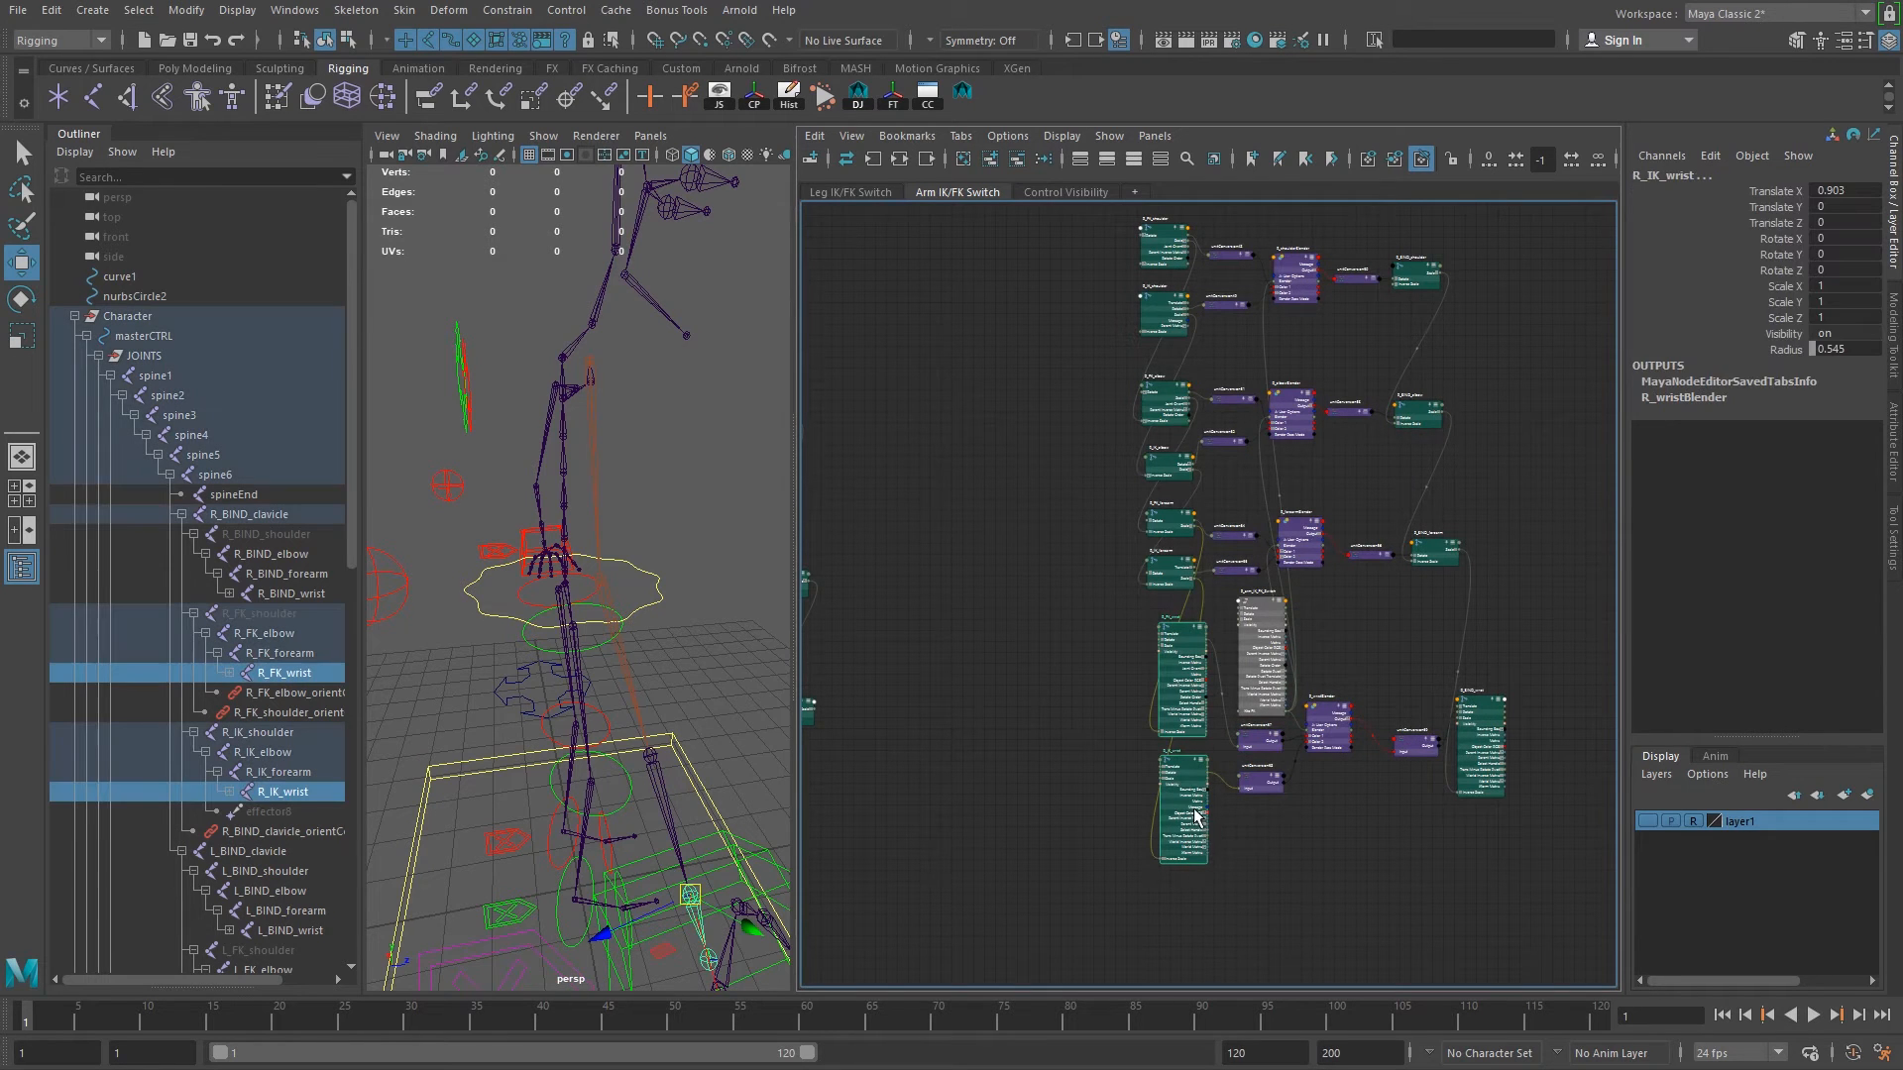
right_click_drag(1102, 654, 1314, 801, "alt")
middle_click_drag(1224, 699, 1039, 530, "alt")
right_click_drag(1039, 530, 1062, 475, "alt")
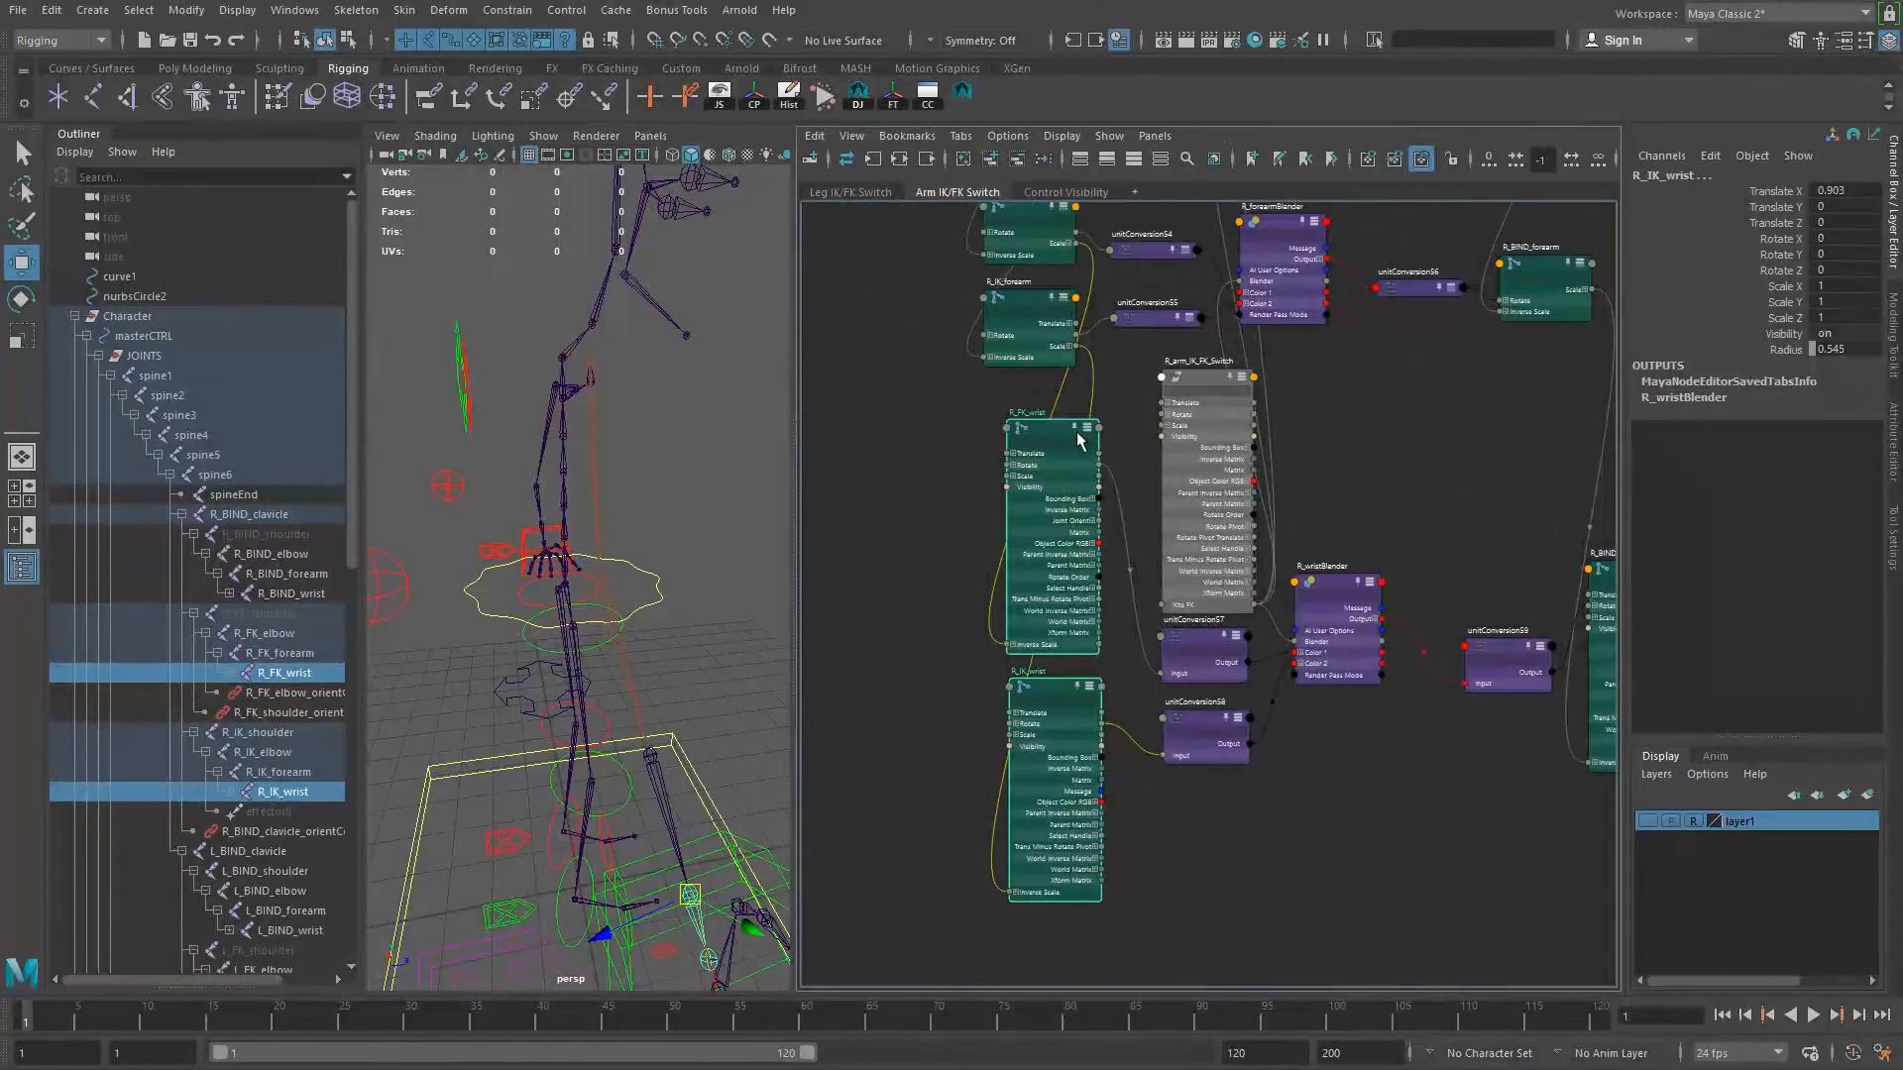
left_click(1107, 159)
Collapse the unitConversion57, unitConversion58 and unitConversion59 nodes.
middle_click_drag(1497, 641, 1232, 632, "alt")
left_click(1232, 631)
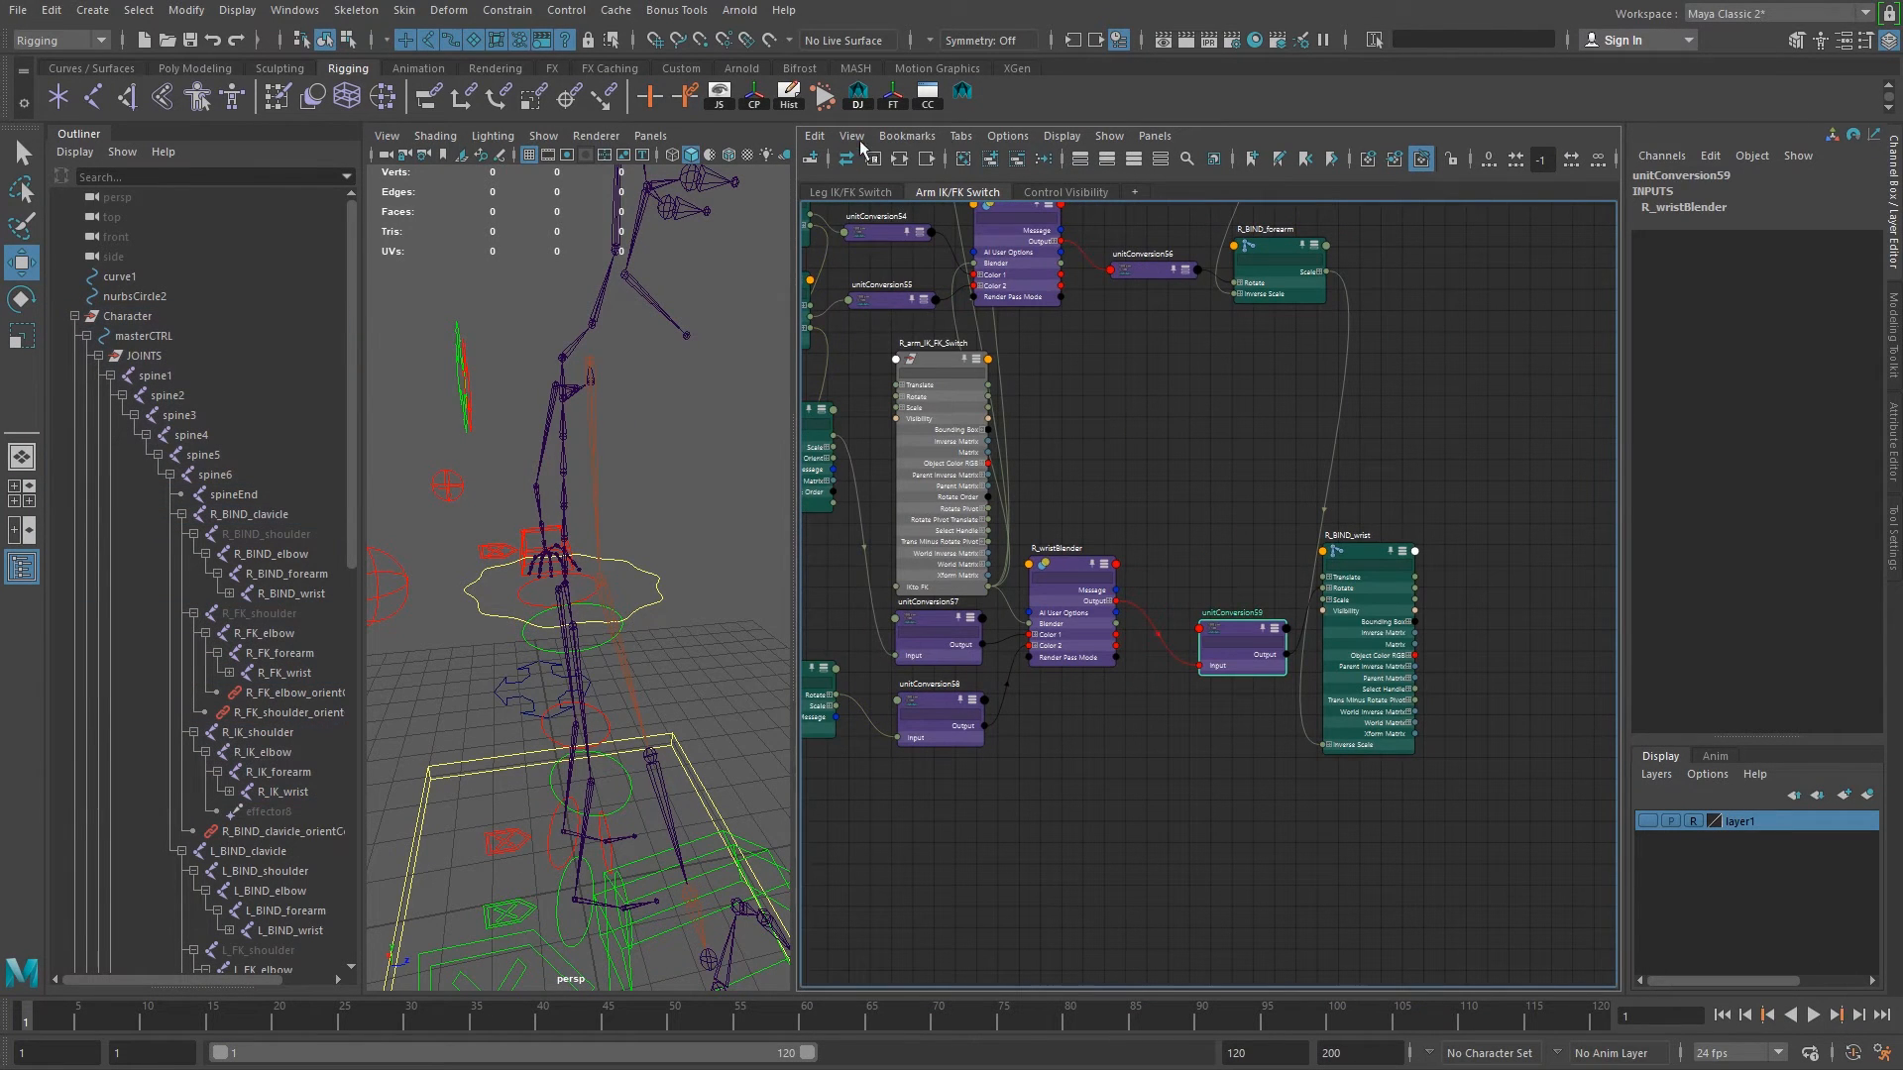
left_click(1080, 158)
left_click(932, 644)
left_click_drag(943, 798, 933, 618)
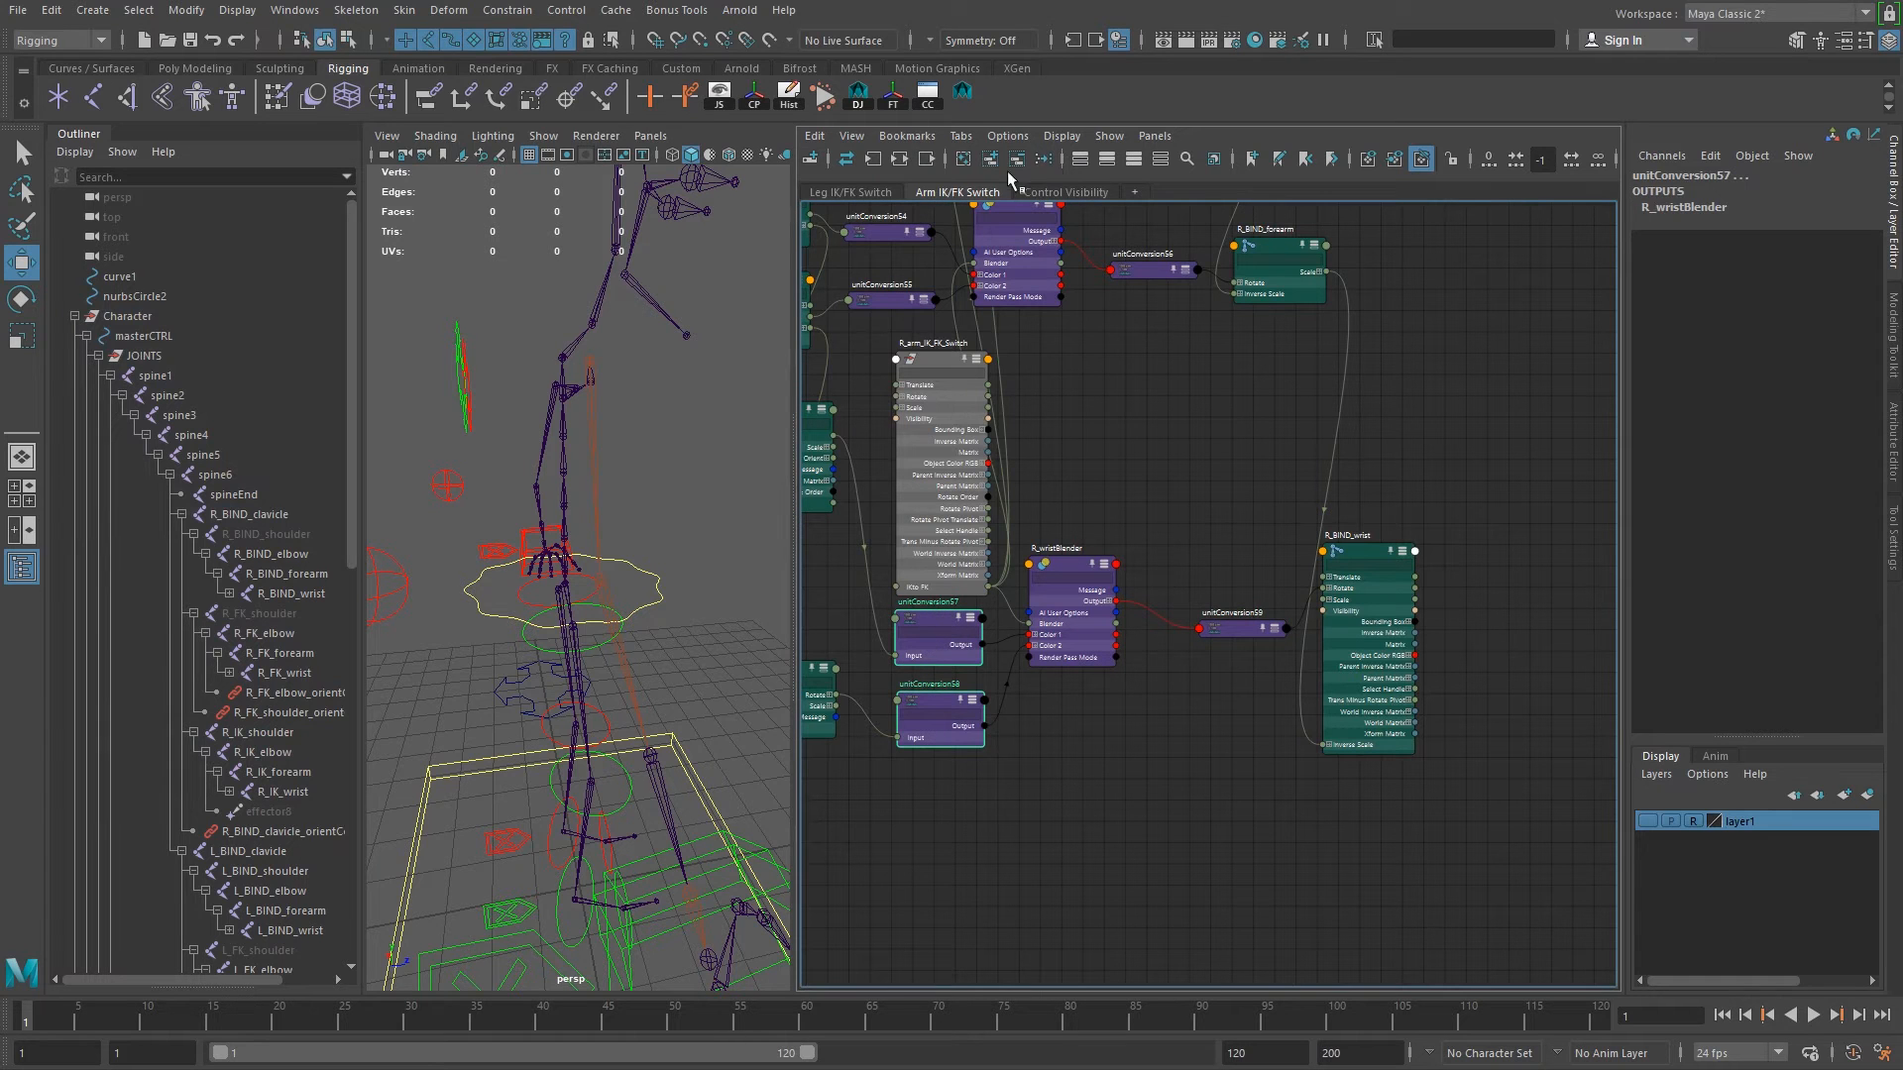
left_click(1083, 160)
Show only the connected attributes on R_BIND_wrist and line it up with unitConversion59 and R_wristBlender.
left_click_drag(1229, 627, 1215, 613)
left_click(1364, 557)
key("2")
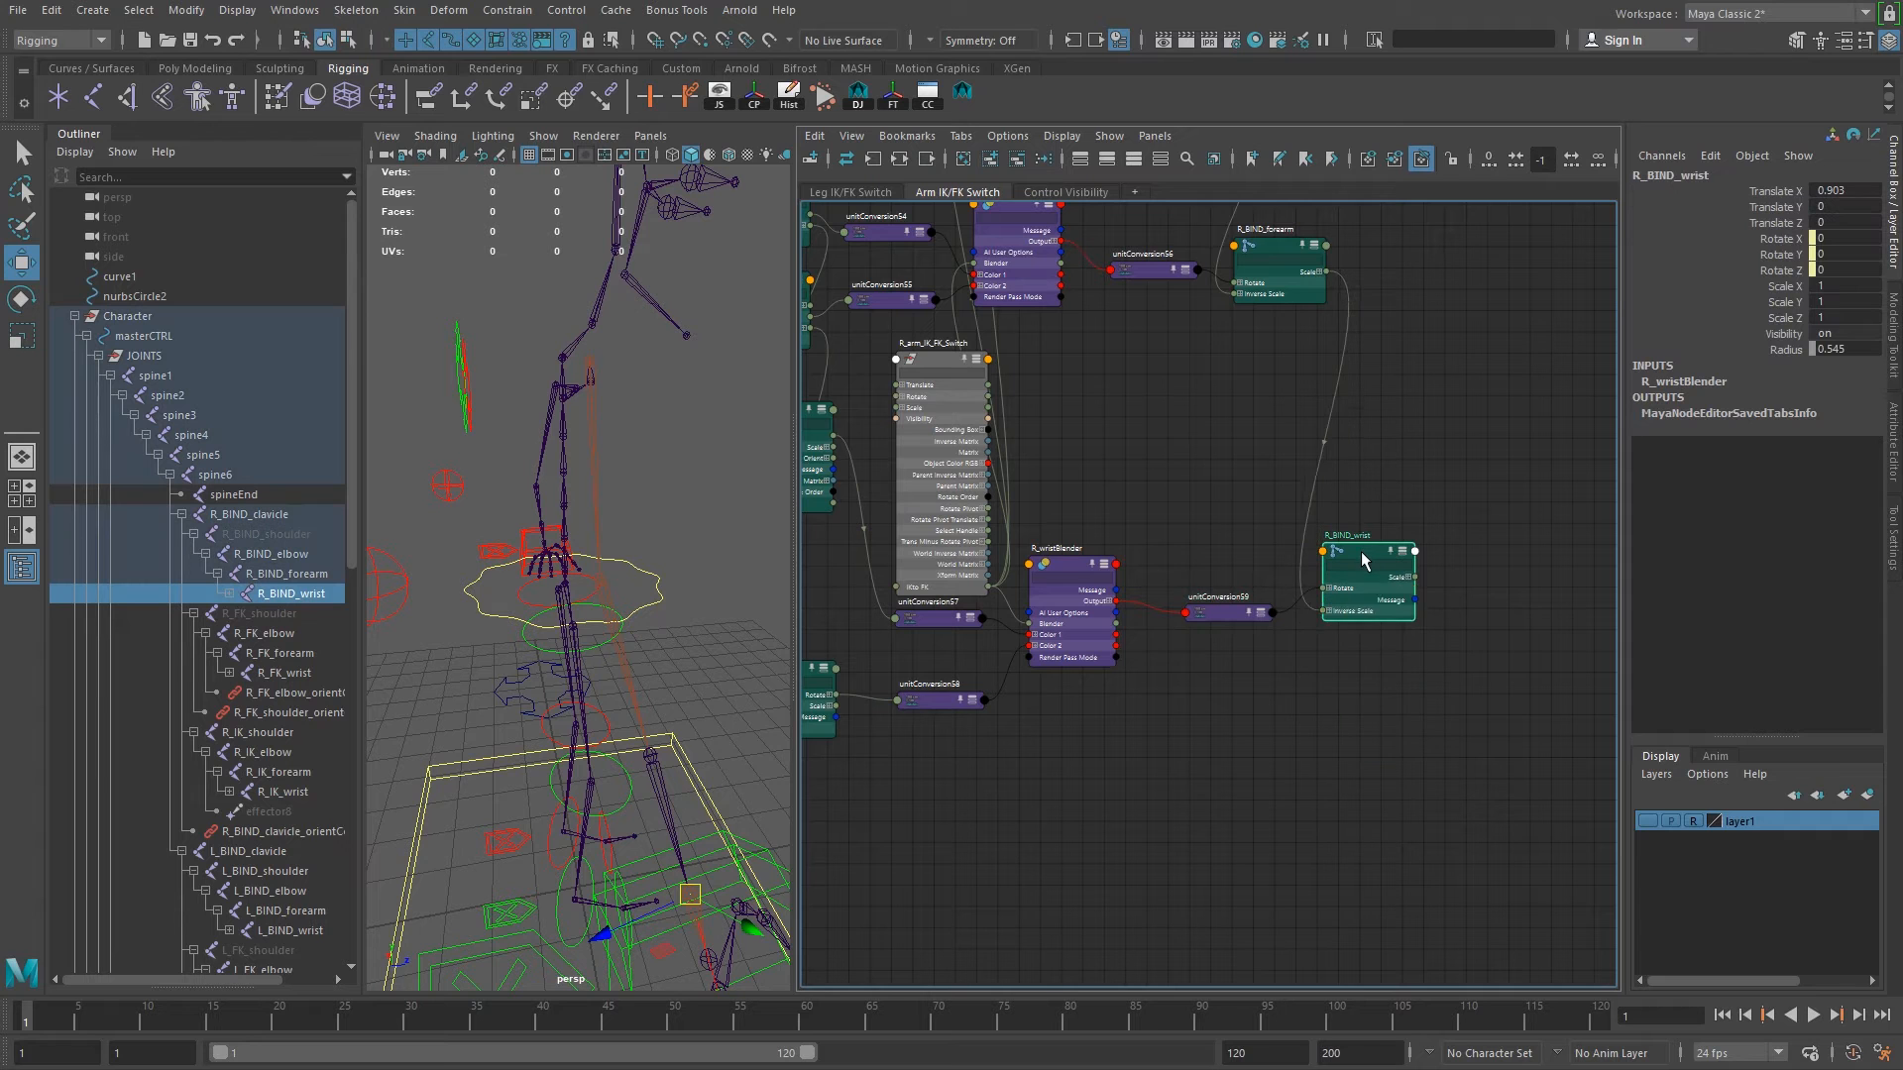
left_click(1057, 562)
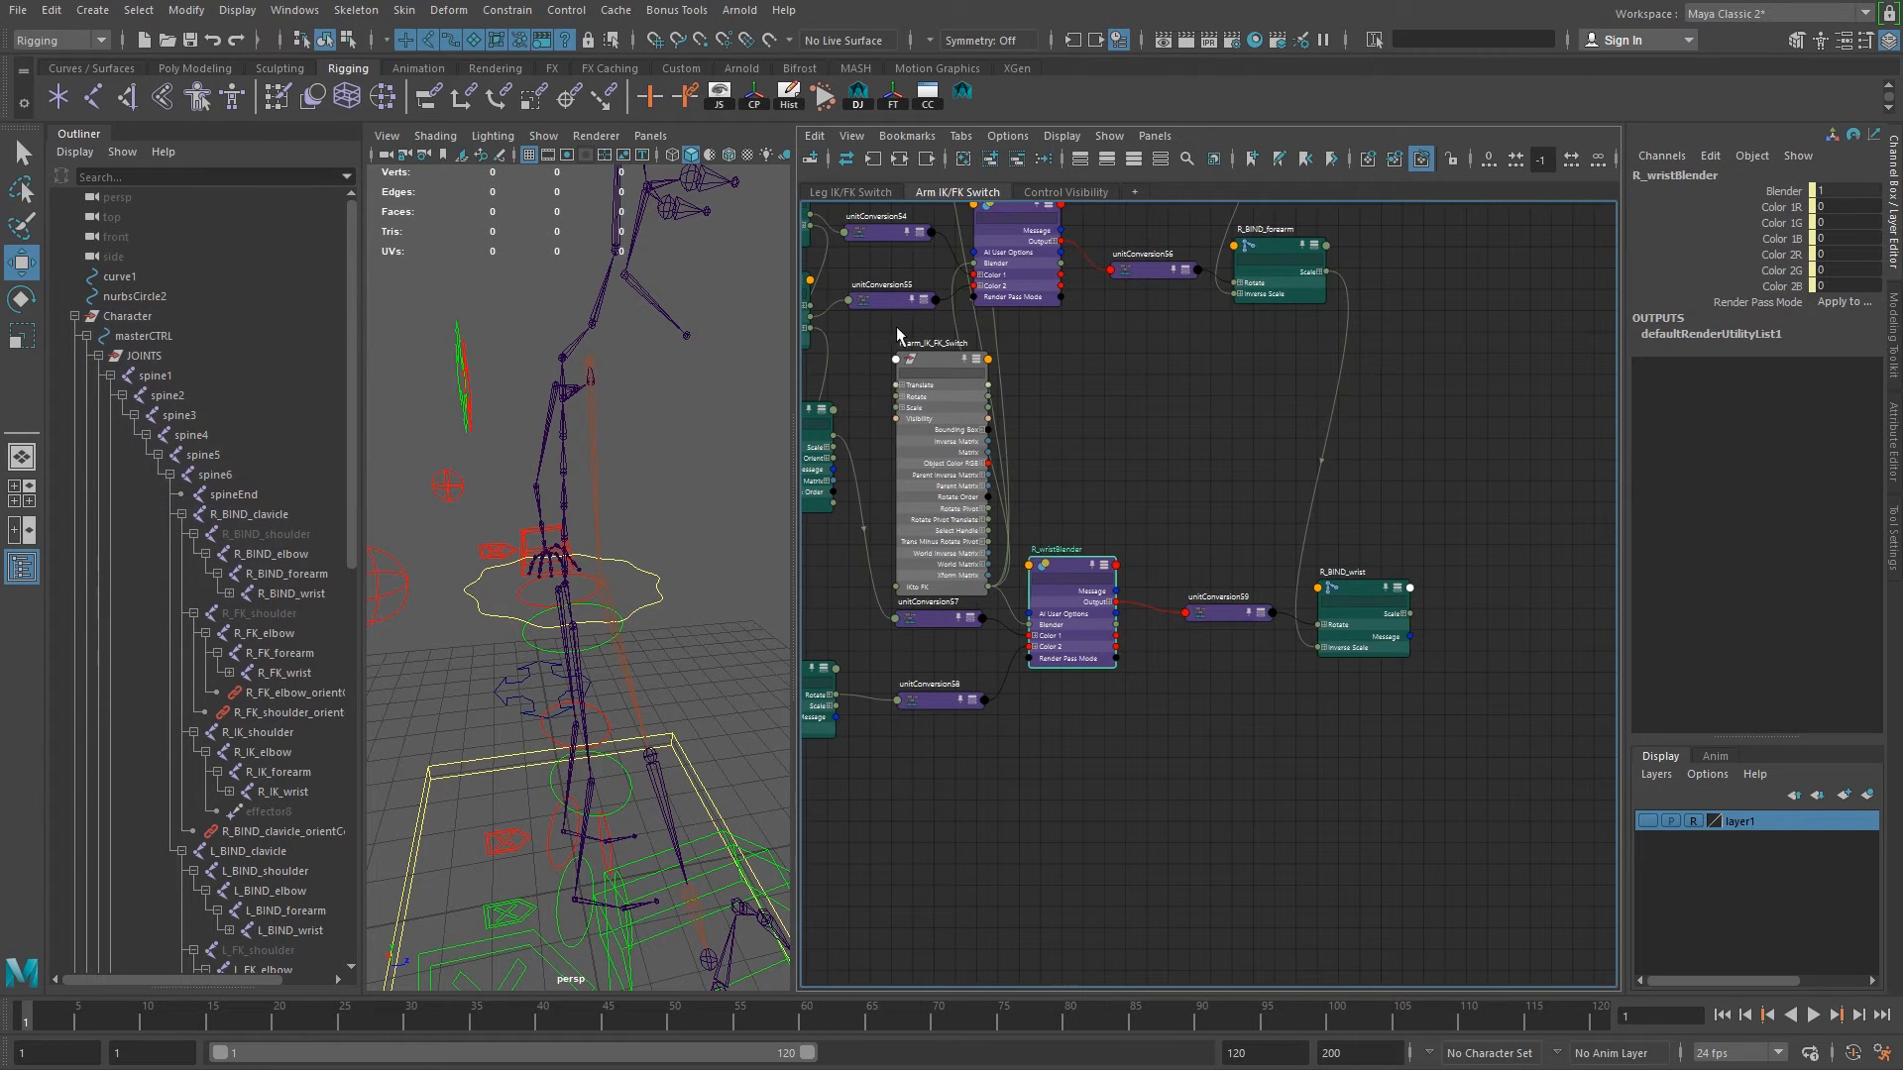
Move the R_arm_IK_FK_Switch node out of the network to the outer side of the FK and IK joint column.
left_click_drag(938, 358, 943, 417)
right_click_drag(1187, 475, 967, 501, "alt")
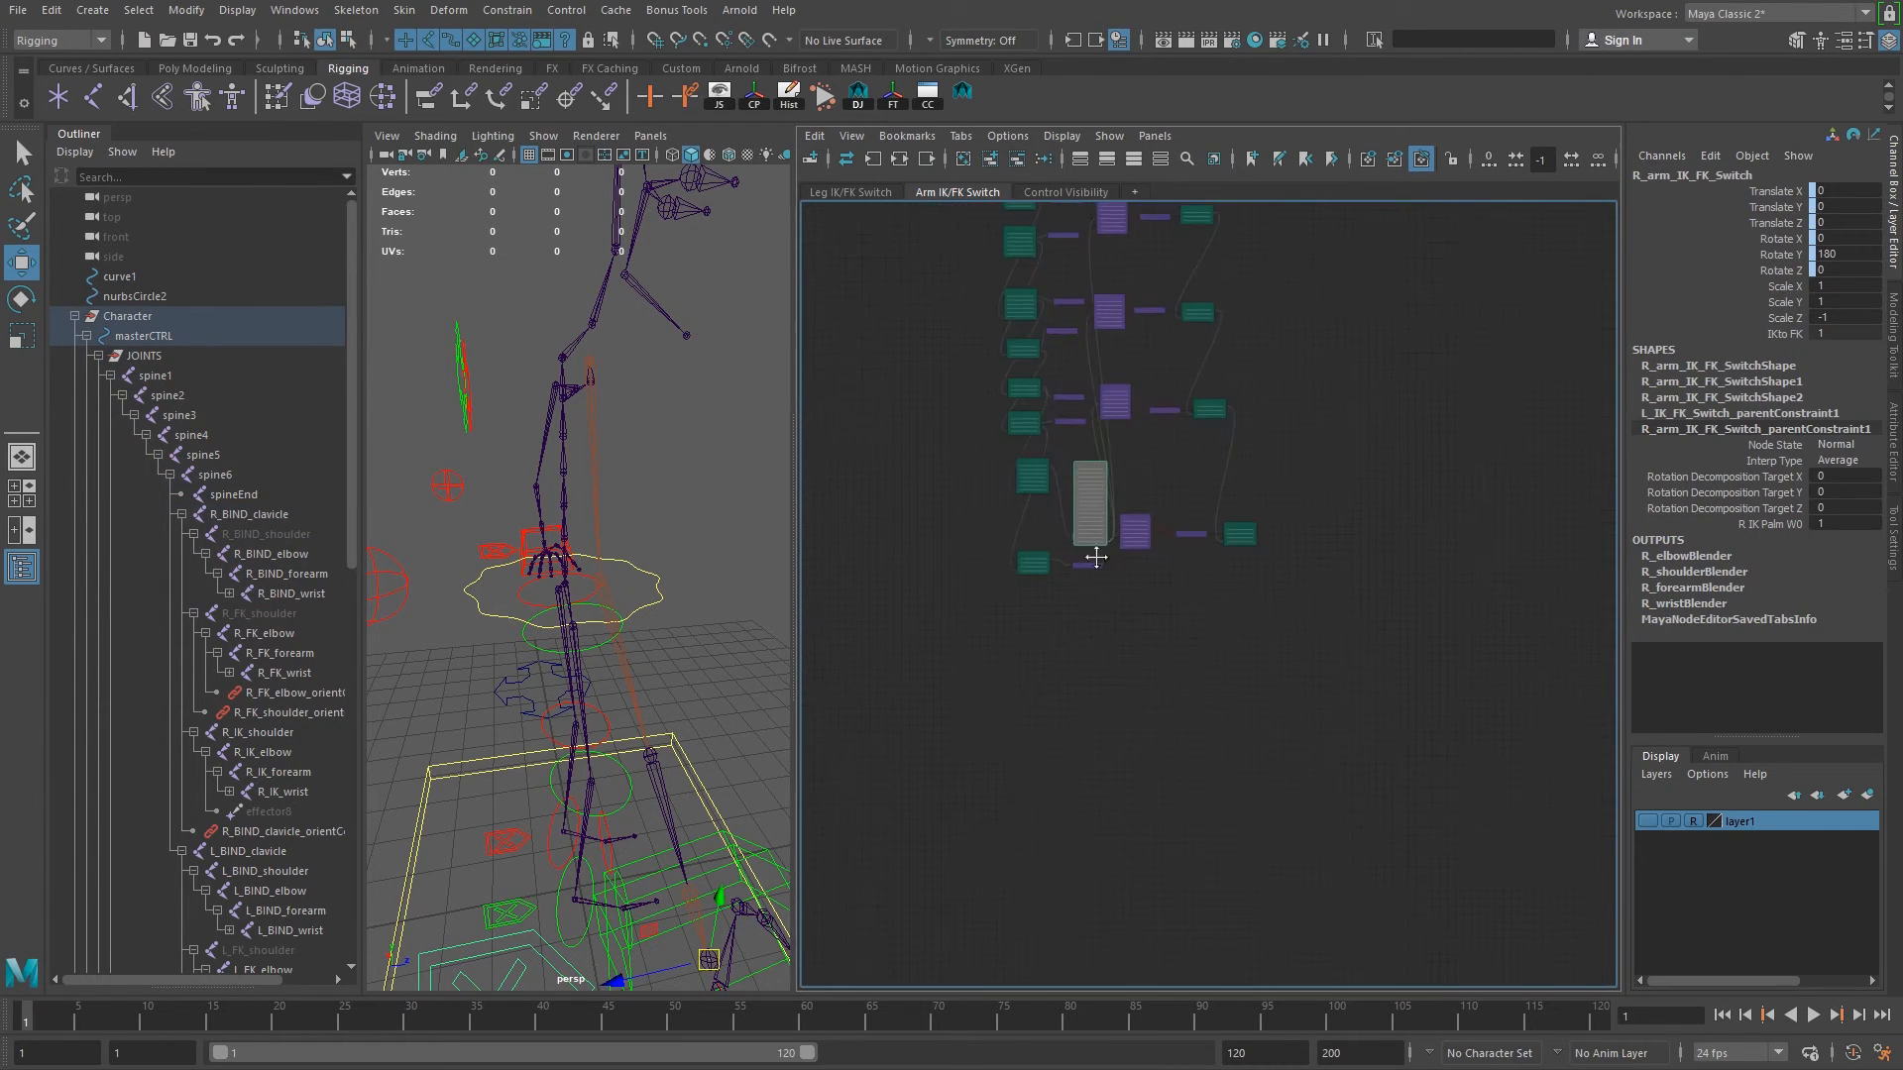
middle_click_drag(1096, 556, 1146, 705, "alt")
left_click_drag(1135, 621, 985, 446)
Move R_FK_wrist down directly above R_IK_wrist and line up the wrist's unit conversions, blender and R_BIND_wrist in a compact row.
right_click_drag(1185, 582, 1479, 844, "alt")
middle_click_drag(1162, 611, 1131, 775, "alt")
left_click_drag(897, 368, 900, 523)
middle_click_drag(1338, 602, 1107, 642, "alt")
left_click_drag(1037, 595, 1043, 642)
left_click_drag(1212, 653, 1208, 675)
left_click_drag(1368, 629, 1337, 647)
left_click_drag(1219, 609, 1295, 662)
Select all the wrist network nodes and move them up directly below the forearm nodes.
right_click_drag(1330, 672, 1072, 639, "alt")
left_click_drag(917, 581, 1386, 827)
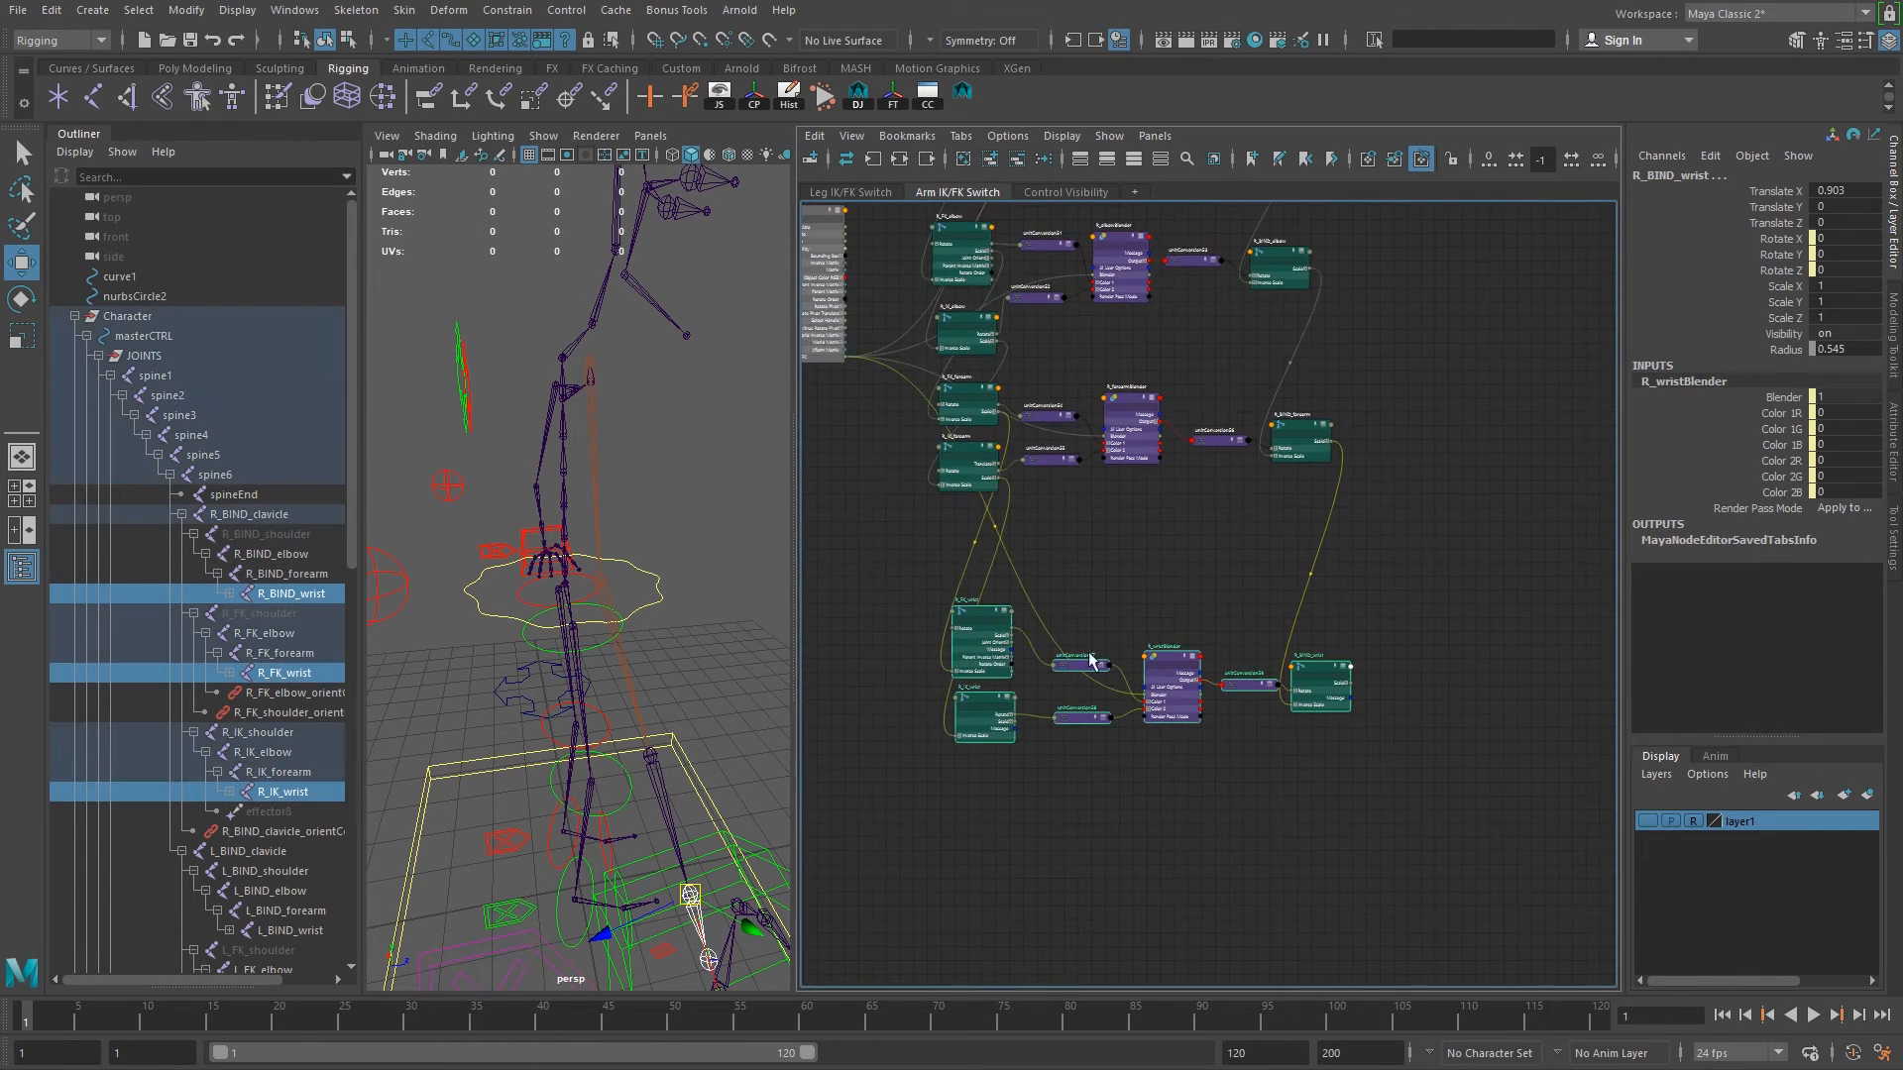
left_click_drag(975, 616, 961, 536)
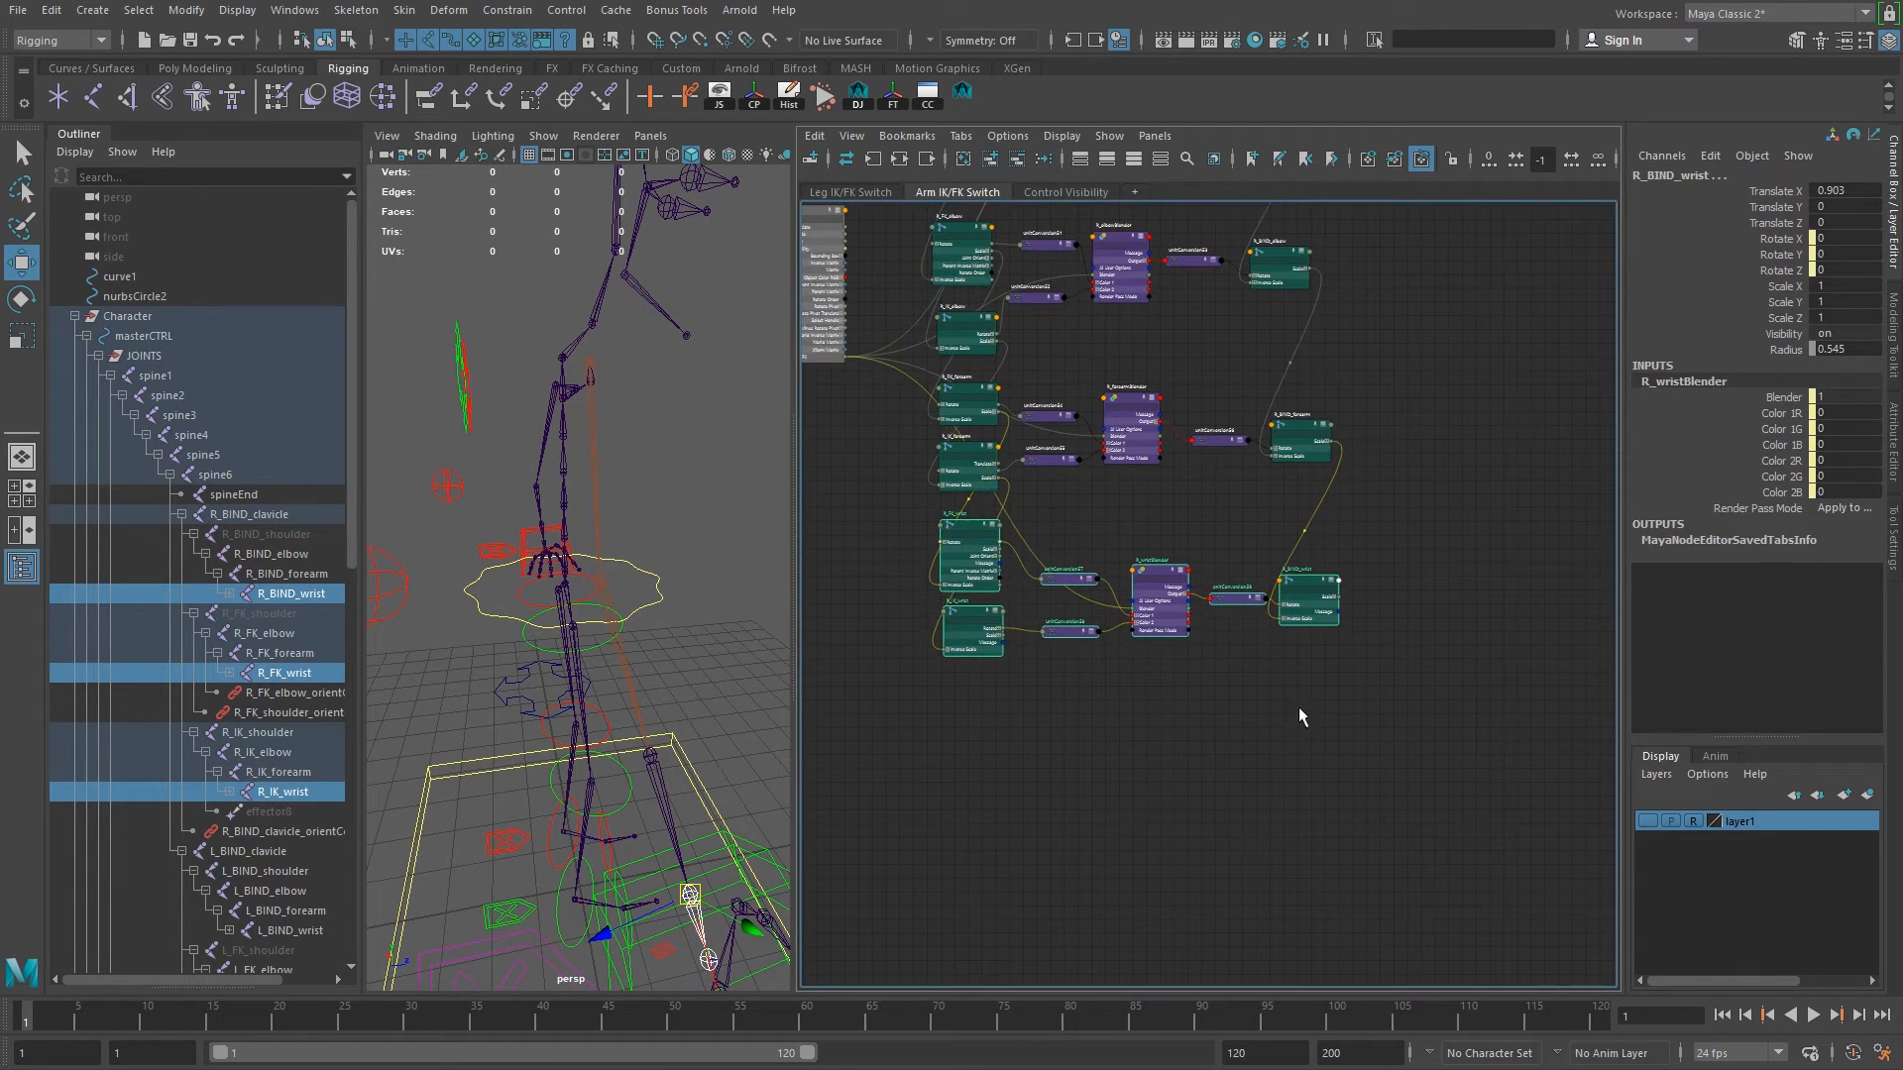
Review the finished right arm network beside the left one, then save the scene and accept the student version notice.
right_click_drag(1345, 716, 1194, 650, "alt")
middle_click_drag(1211, 662, 1438, 766, "alt")
right_click_drag(1445, 783, 1231, 676, "alt")
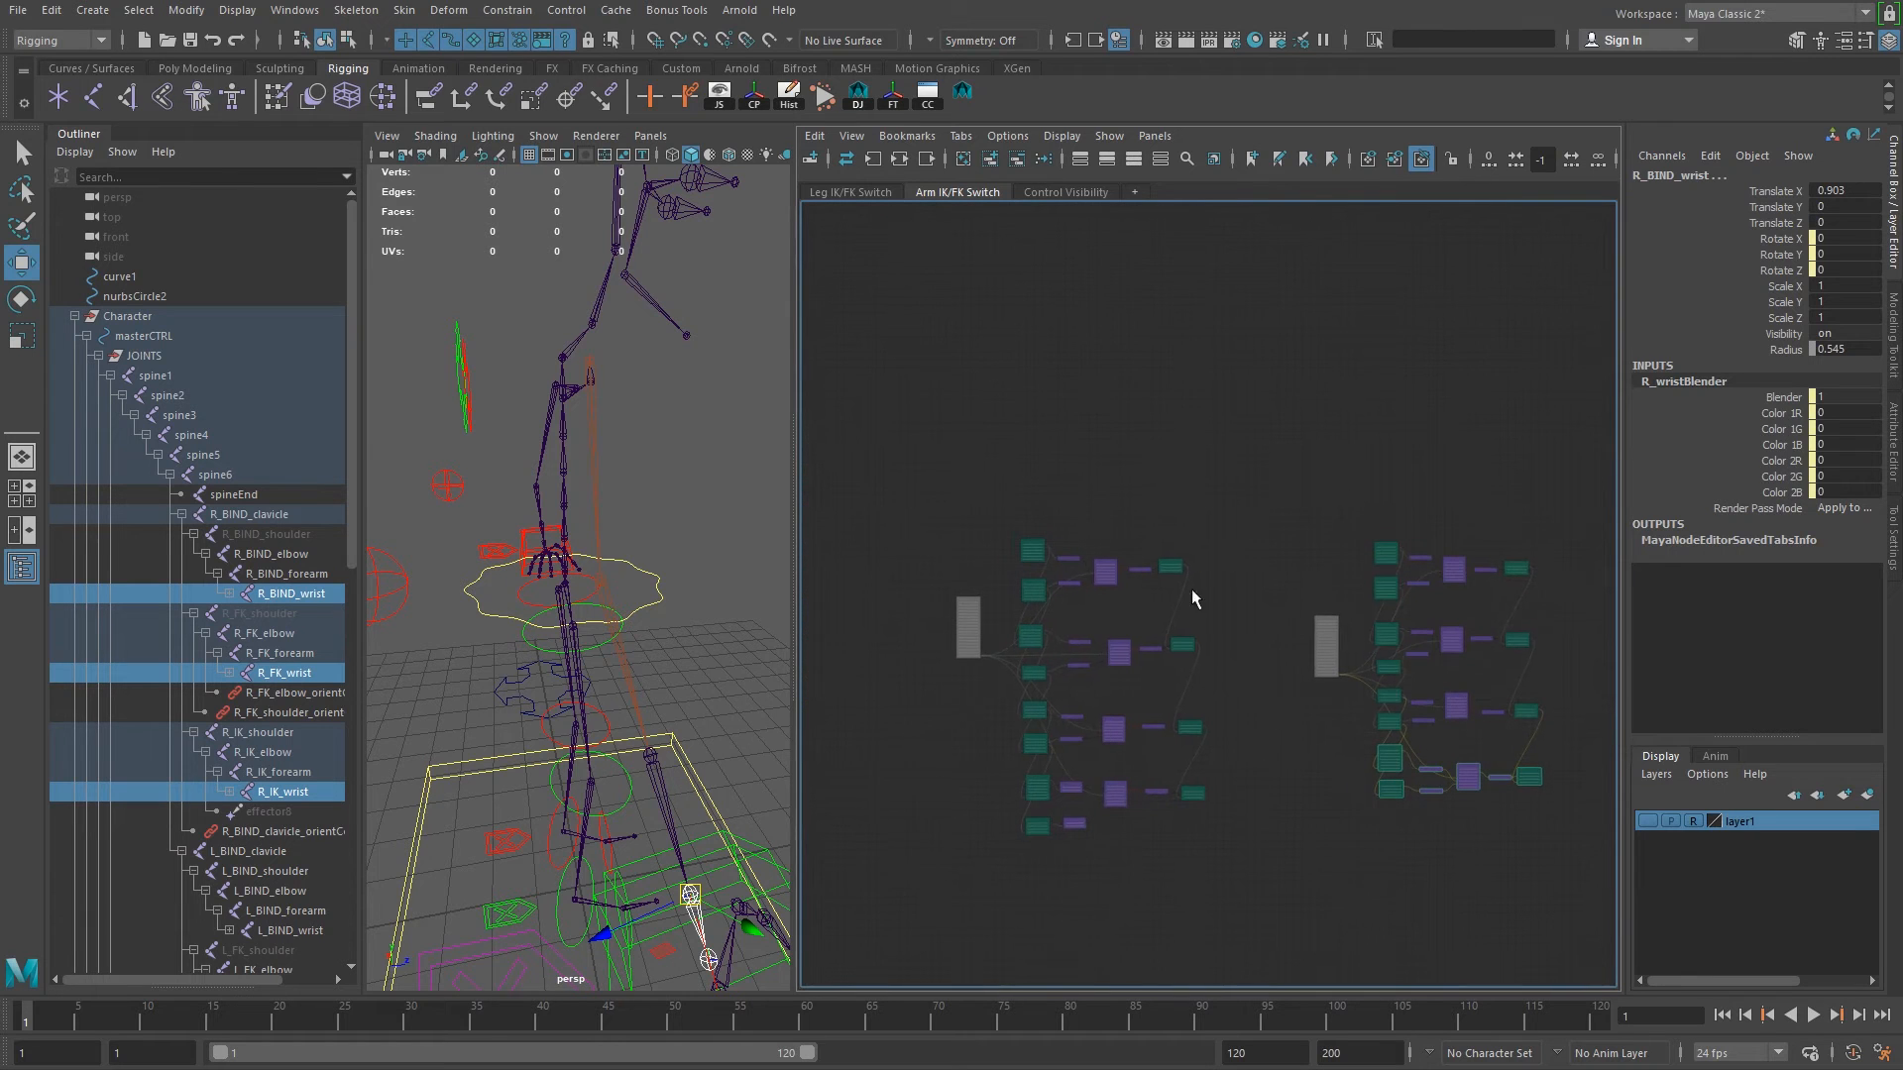
middle_click_drag(1485, 802, 1479, 801, "alt")
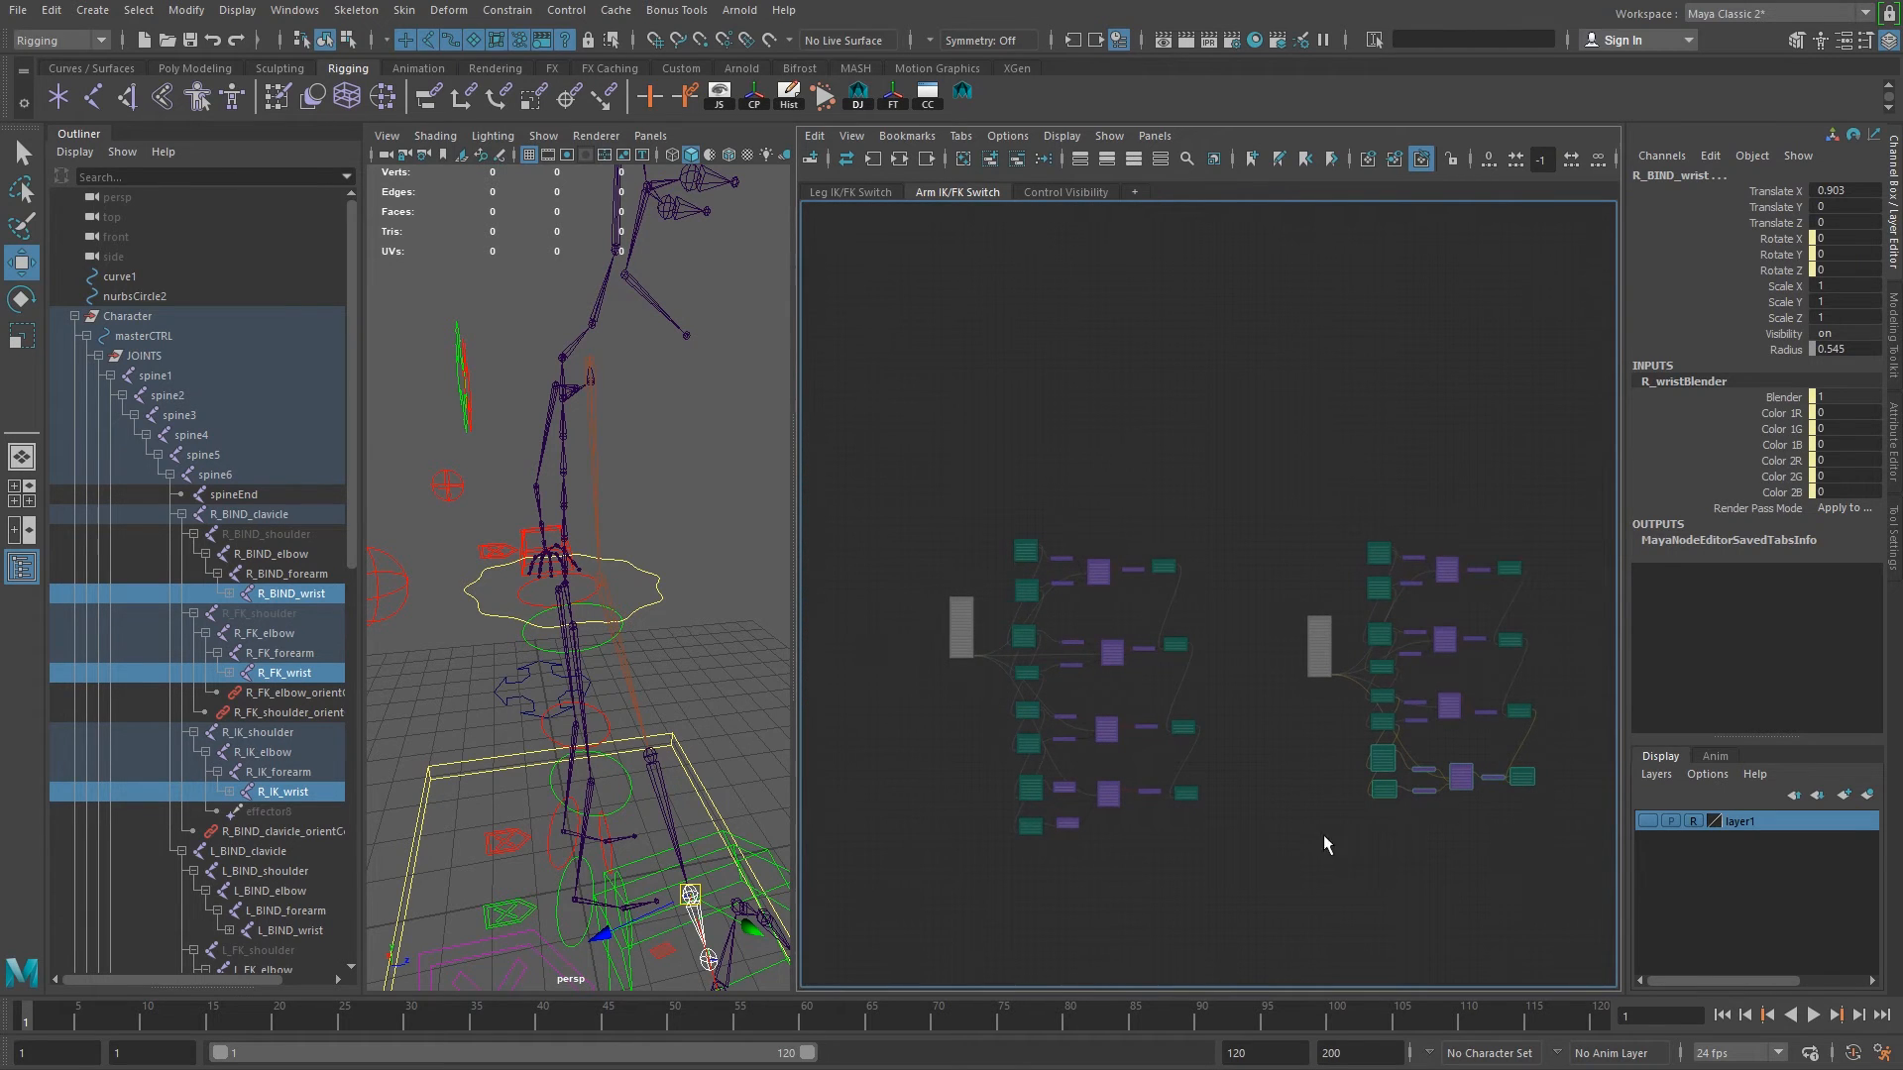
right_click_drag(1192, 619, 1318, 764, "alt")
middle_click_drag(1339, 723, 1183, 640, "alt")
right_click_drag(1183, 640, 1230, 674, "alt")
left_click(189, 39)
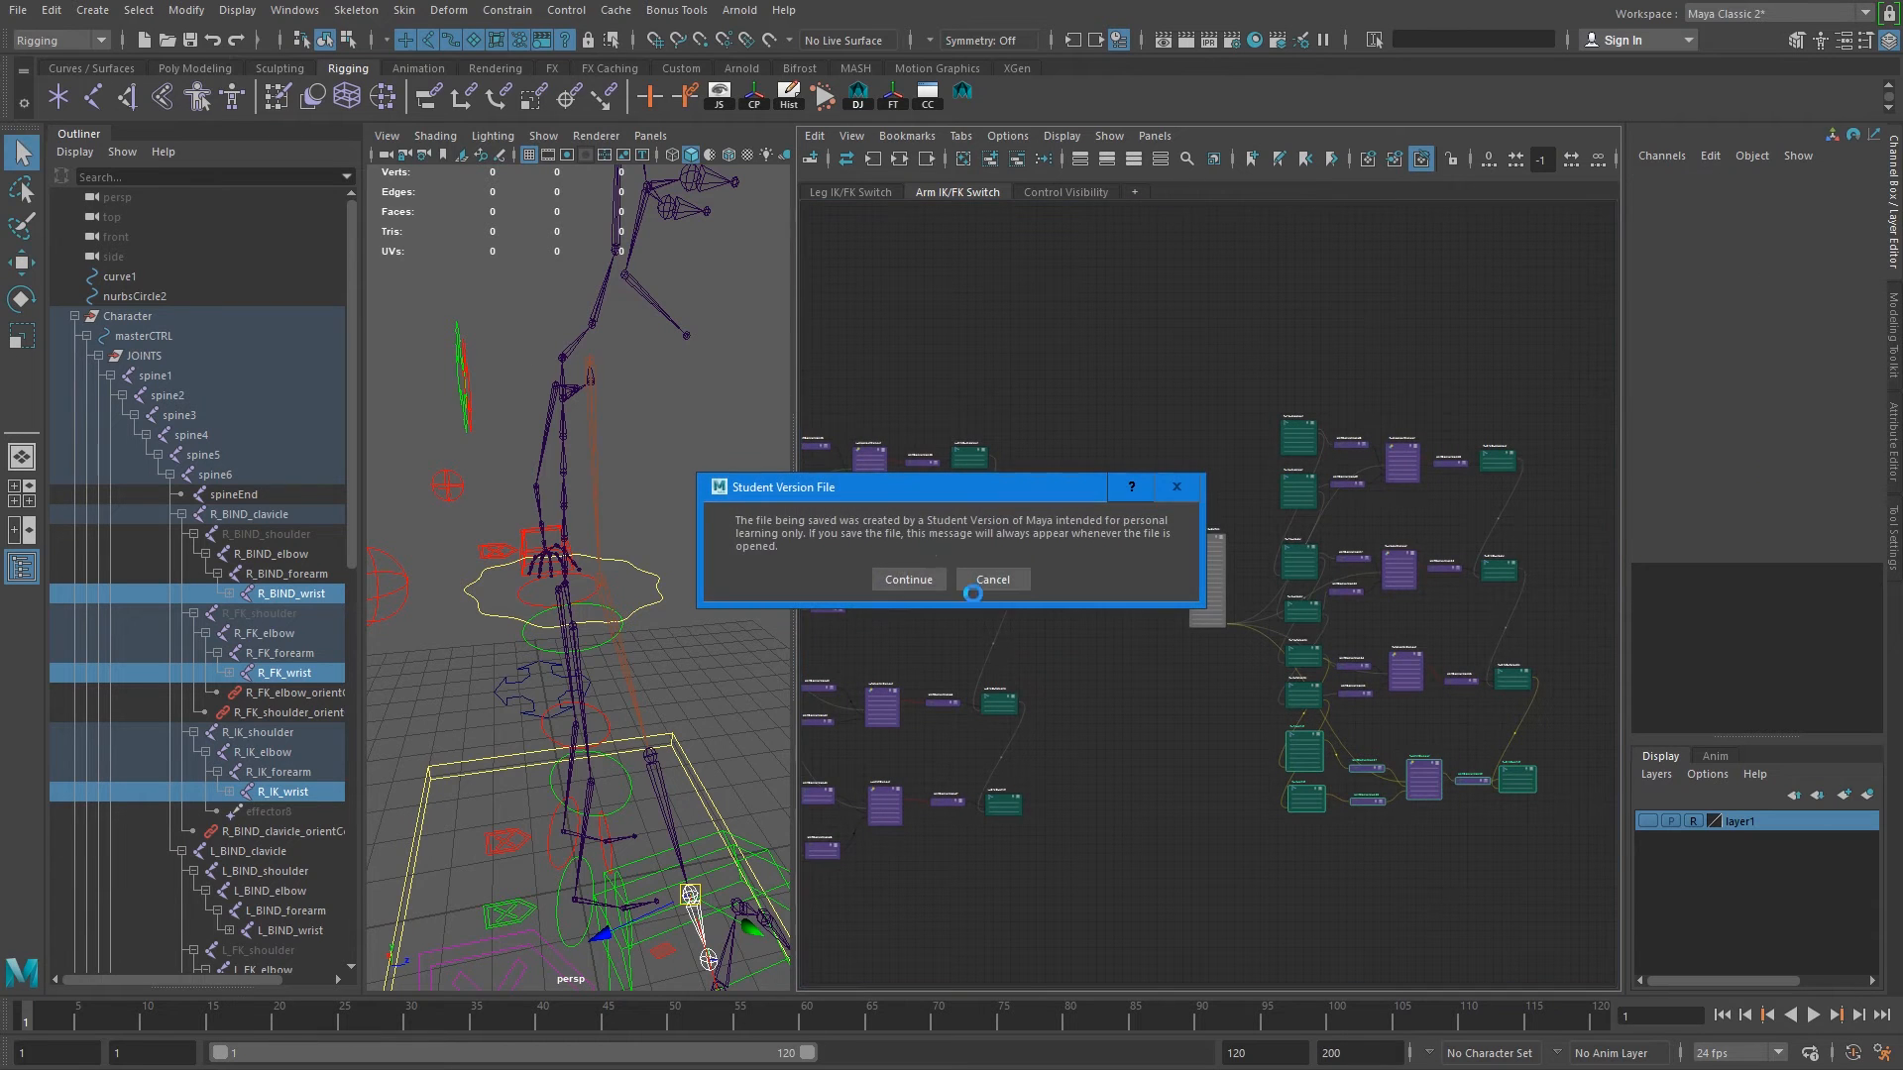
left_click(922, 579)
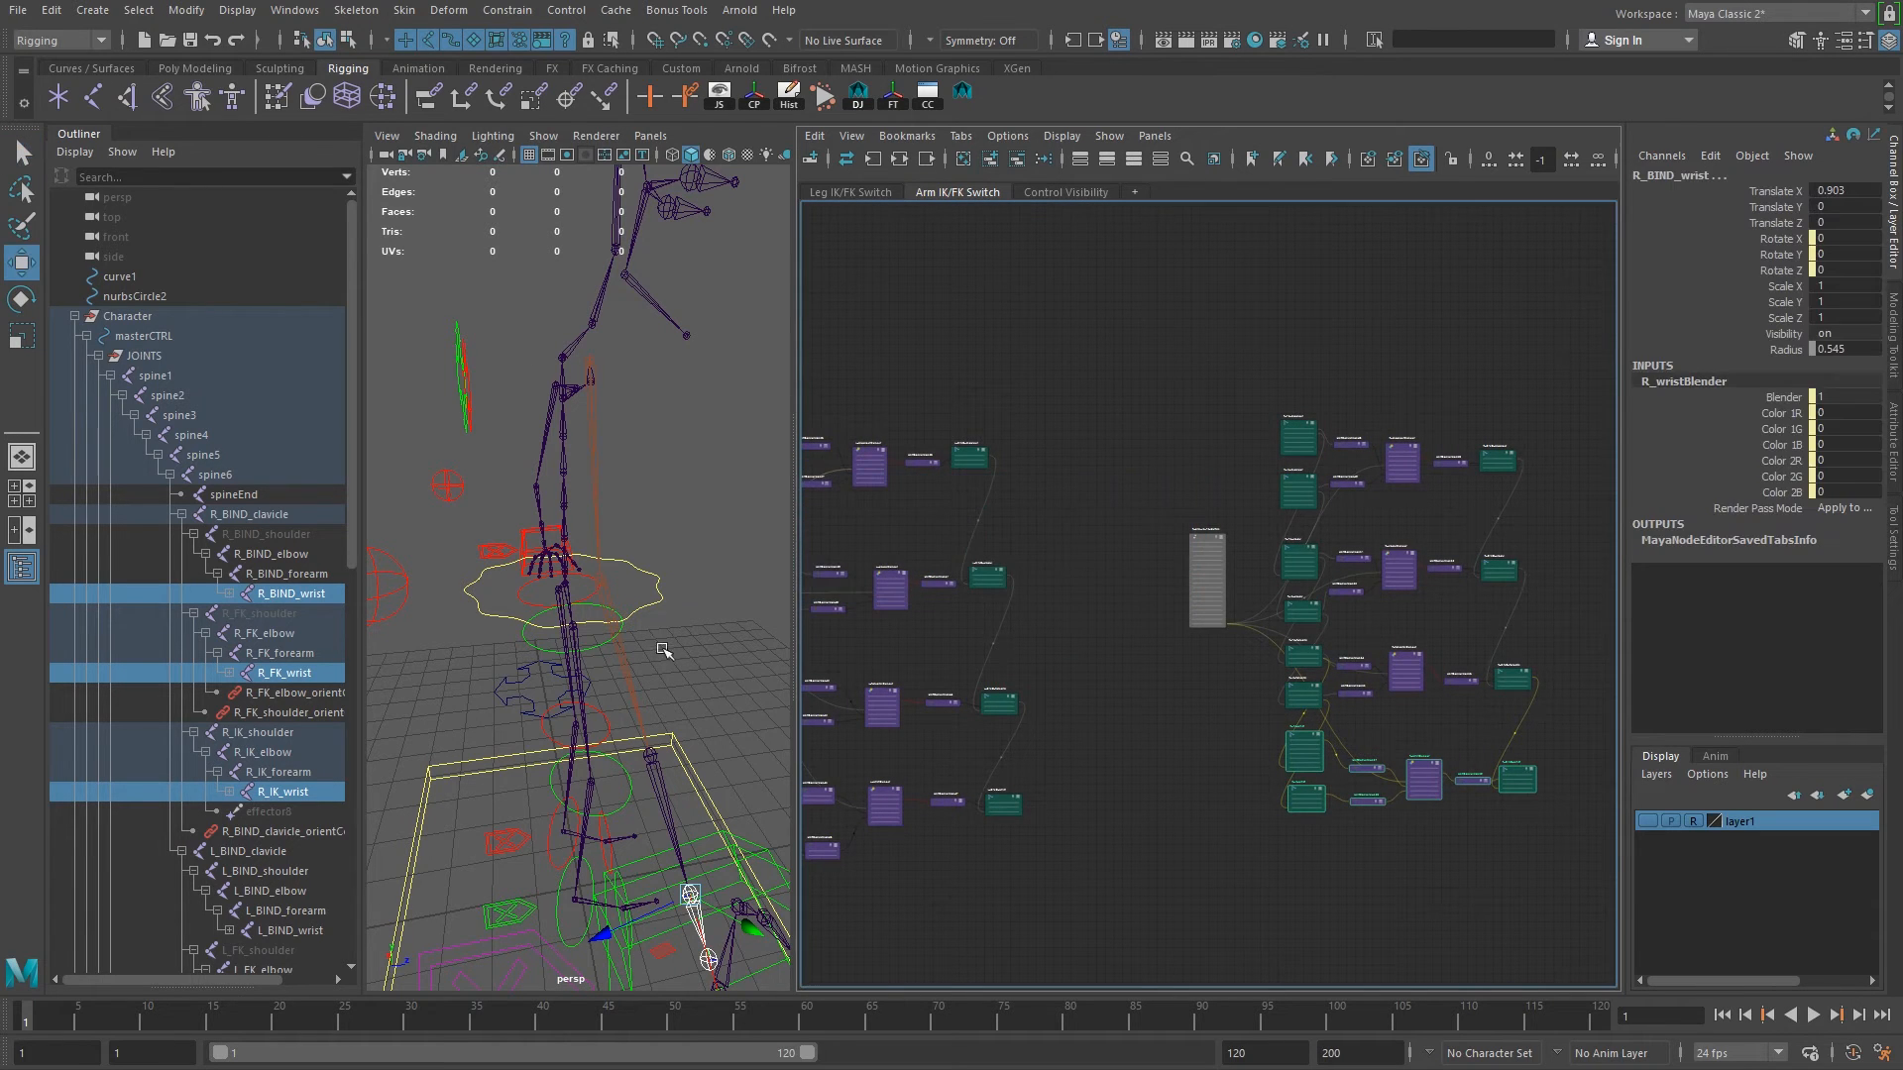
Hide the R_IK_shoulder joint chain and unhide the R_BIND_shoulder joint chain.
key("space")
right_click_drag(1226, 621, 799, 544, "alt")
left_click_drag(799, 544, 1384, 763, "alt")
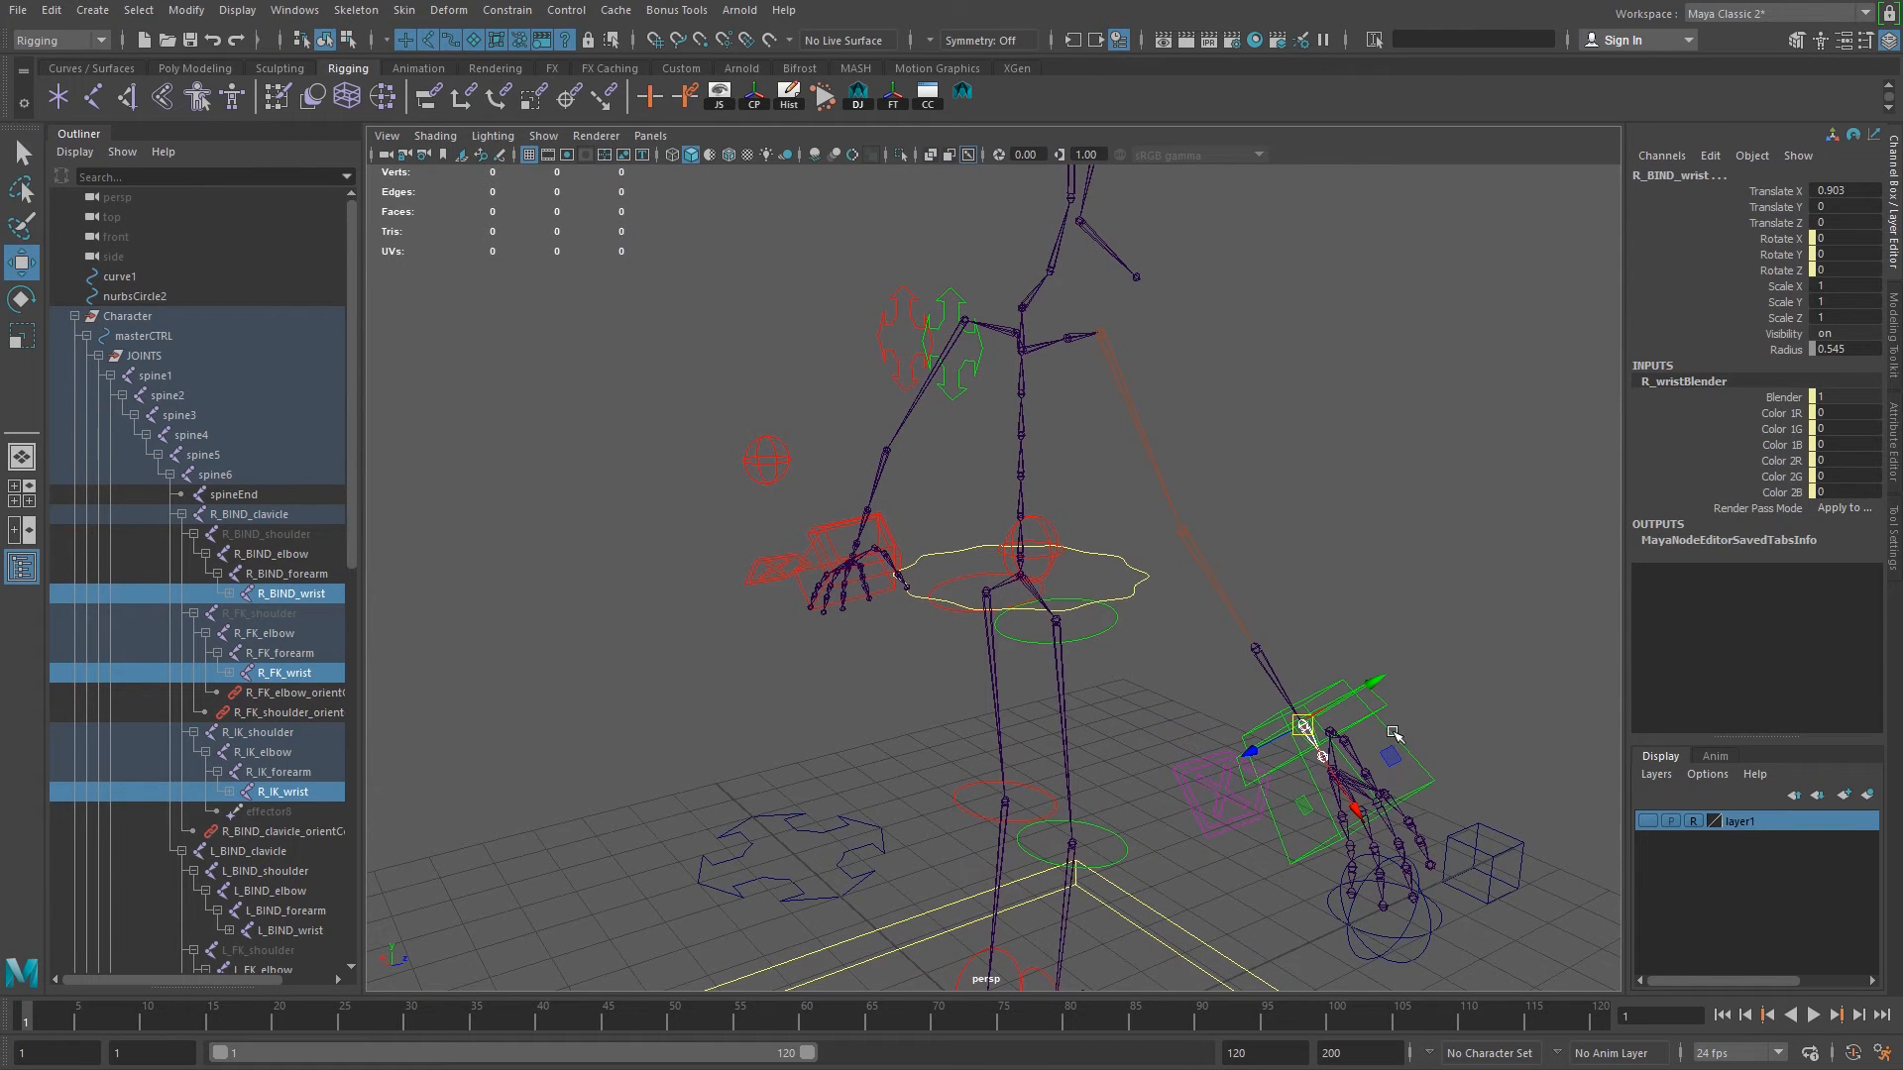
left_click(1395, 734)
left_click(1122, 381)
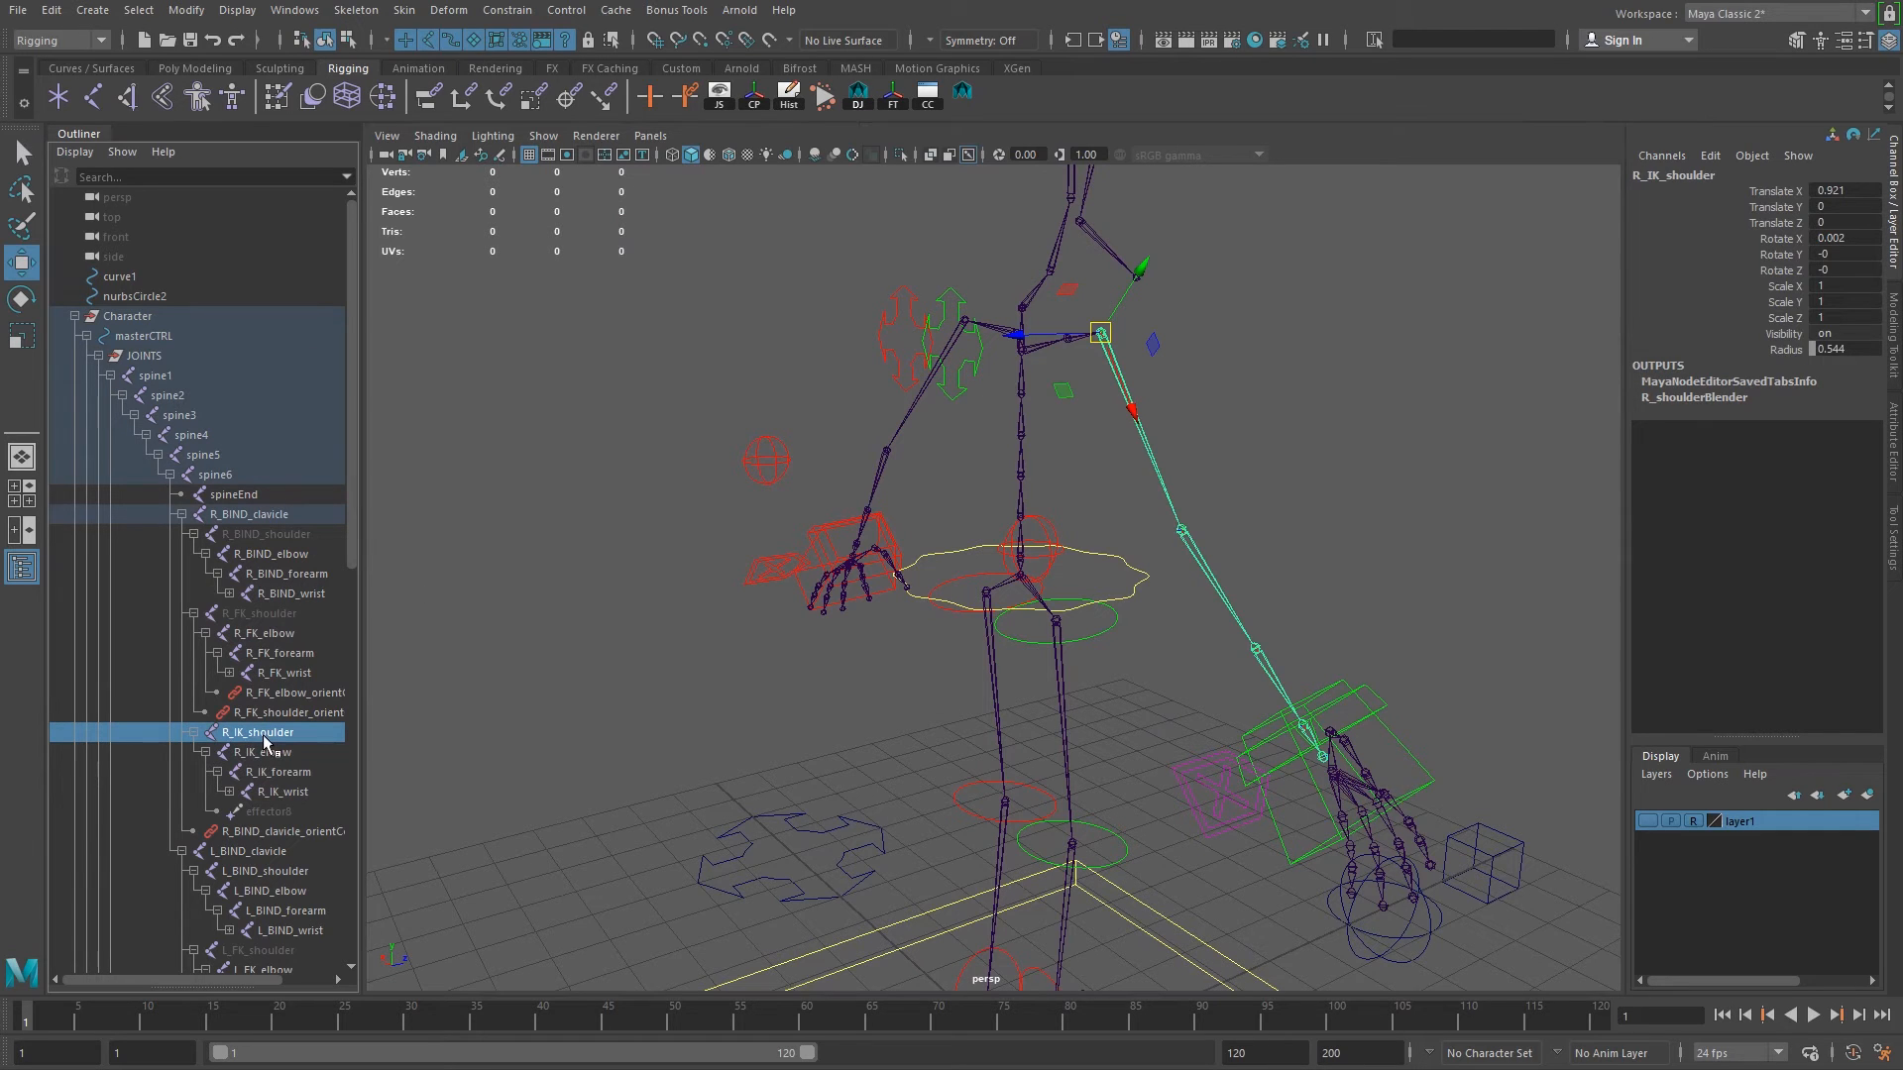
key("ctrl+h")
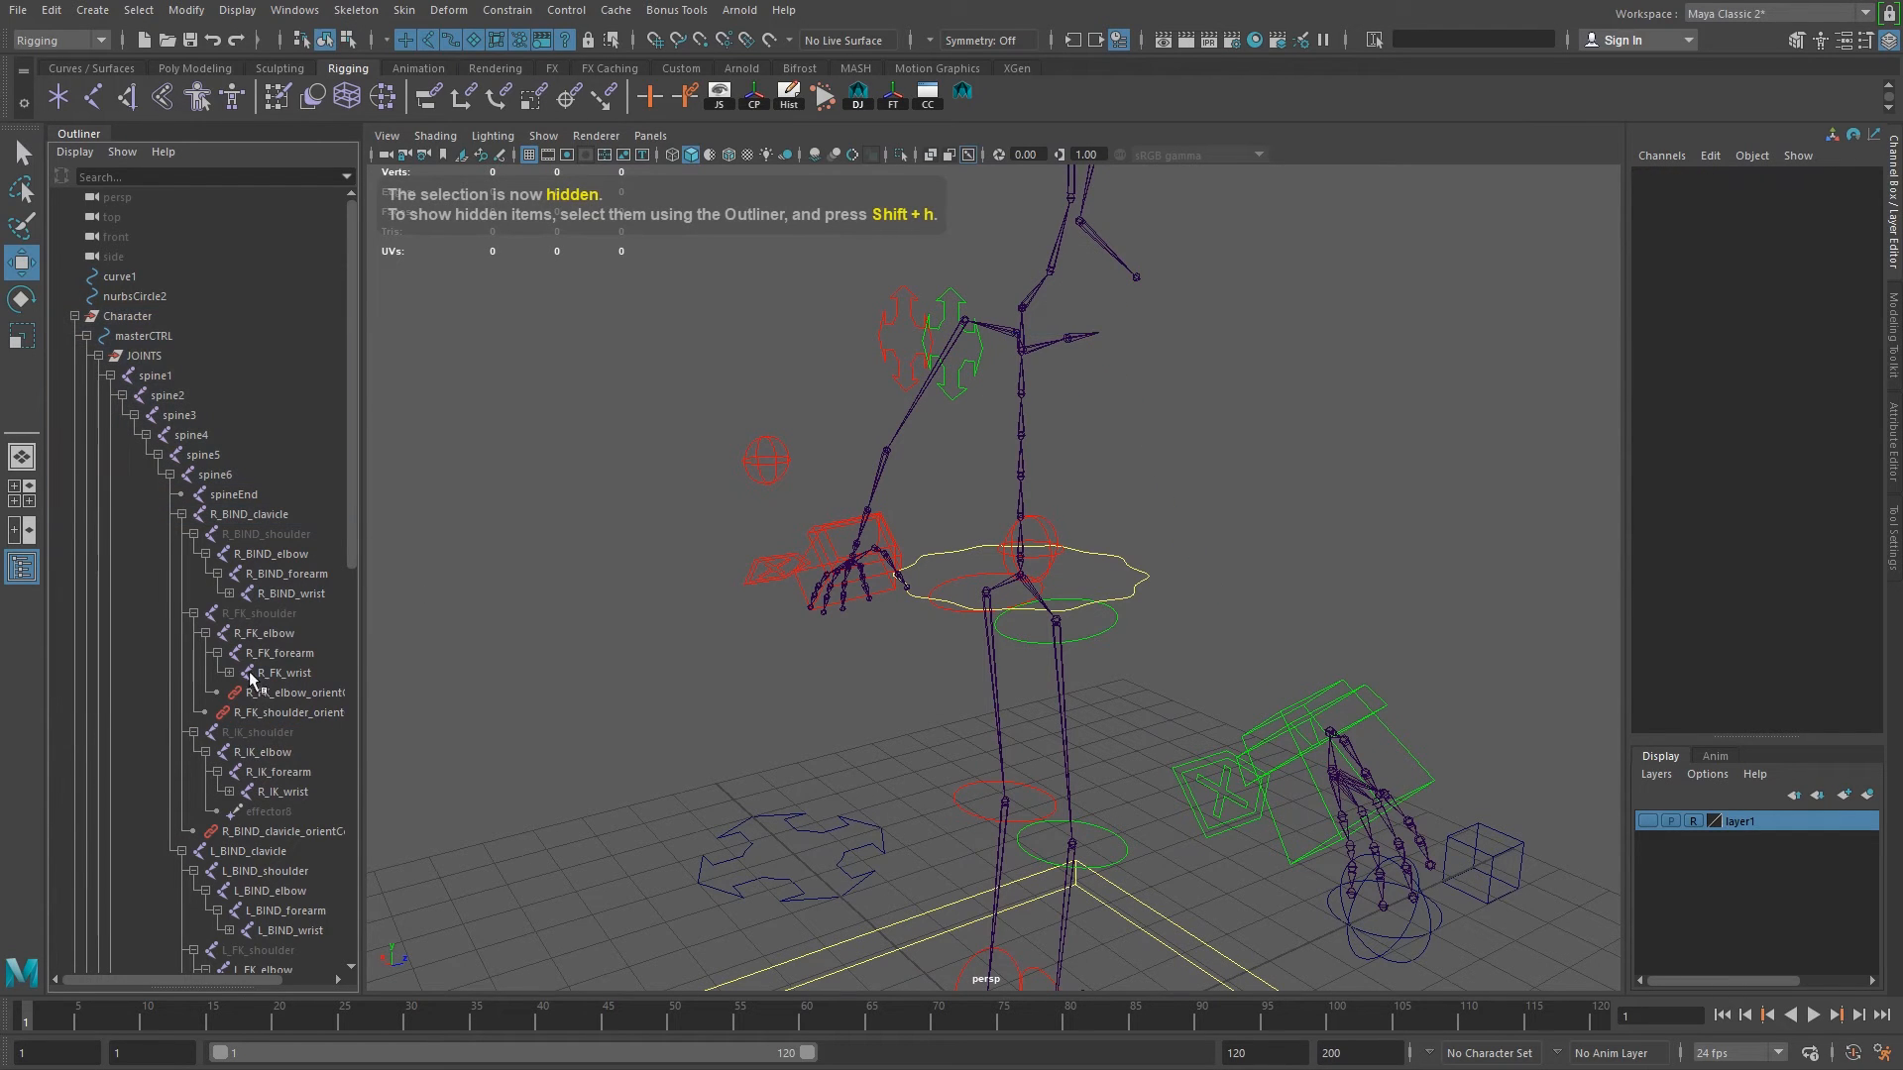
left_click(267, 535)
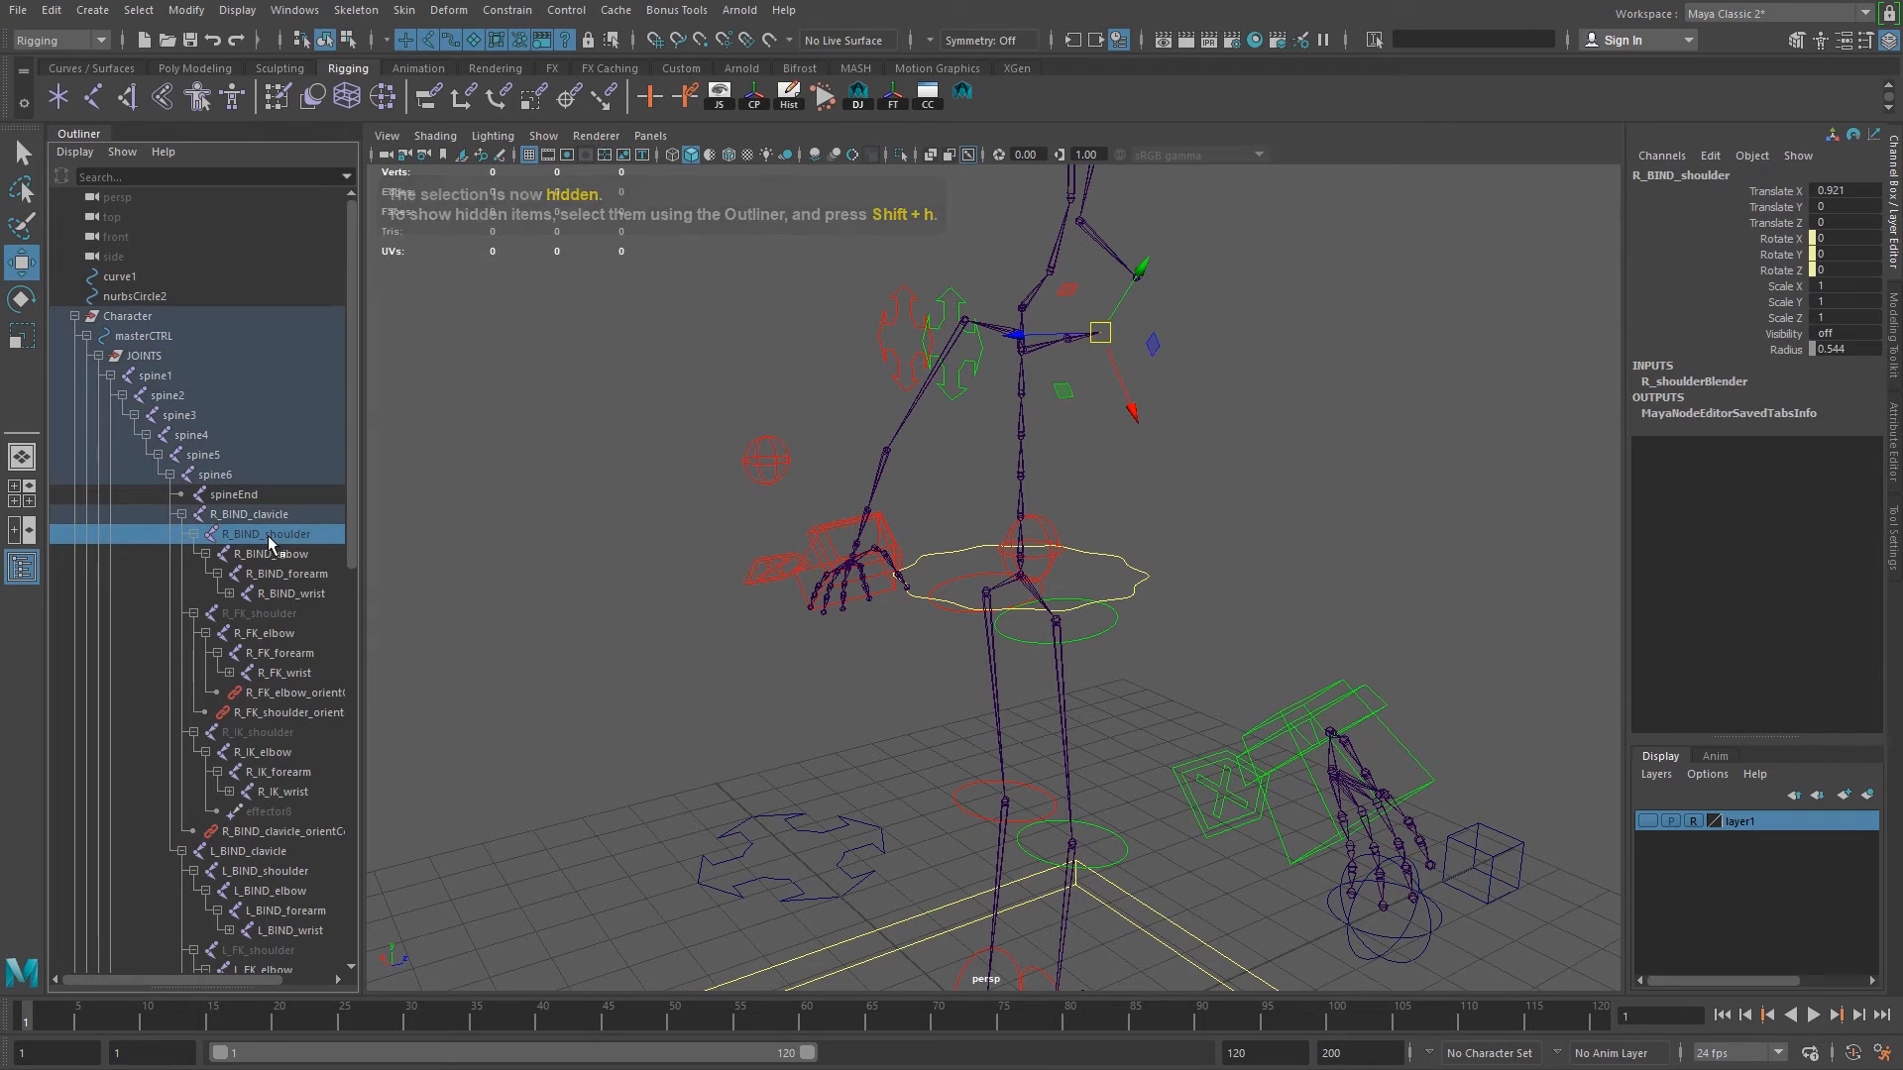
key("shift+h")
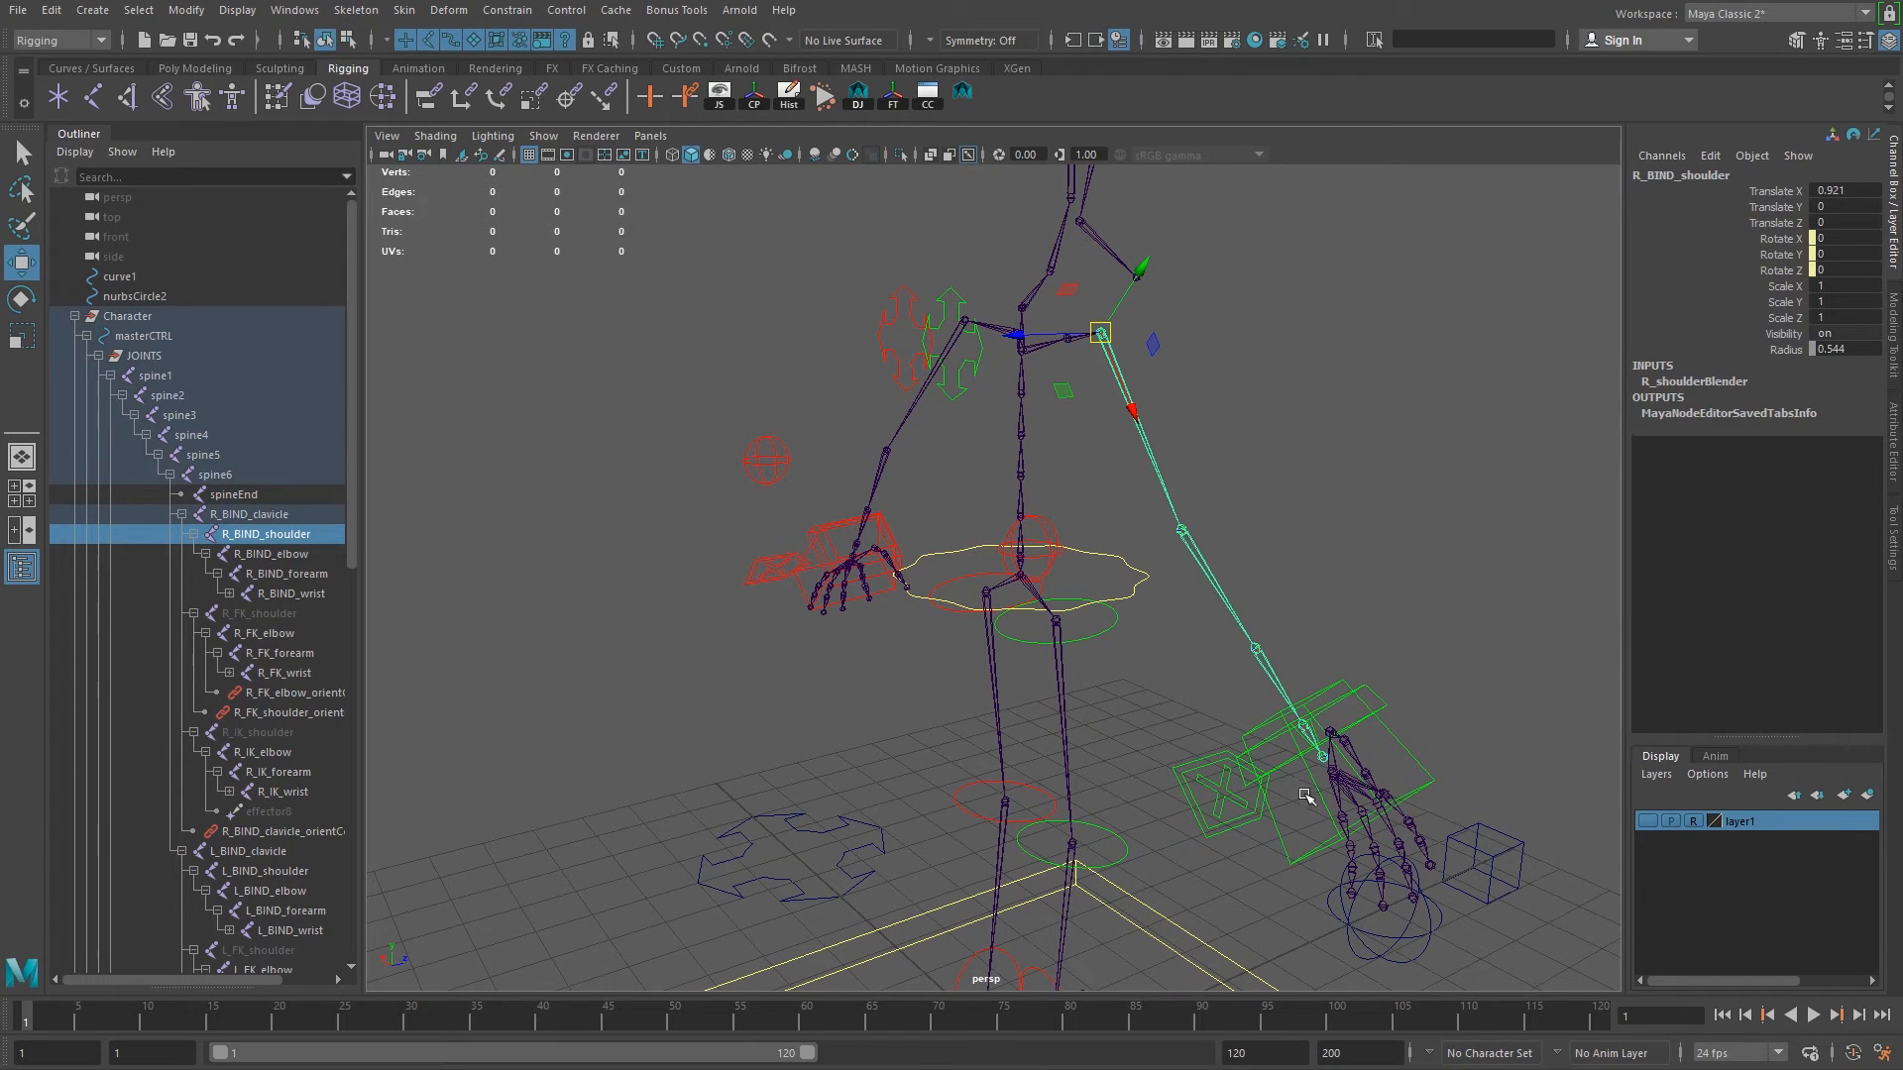
Test R_arm_IK_FK_Switch by setting IKto FK to 0, moving the right arm's IK control, and returning IKto FK to 1.
left_click(1244, 825)
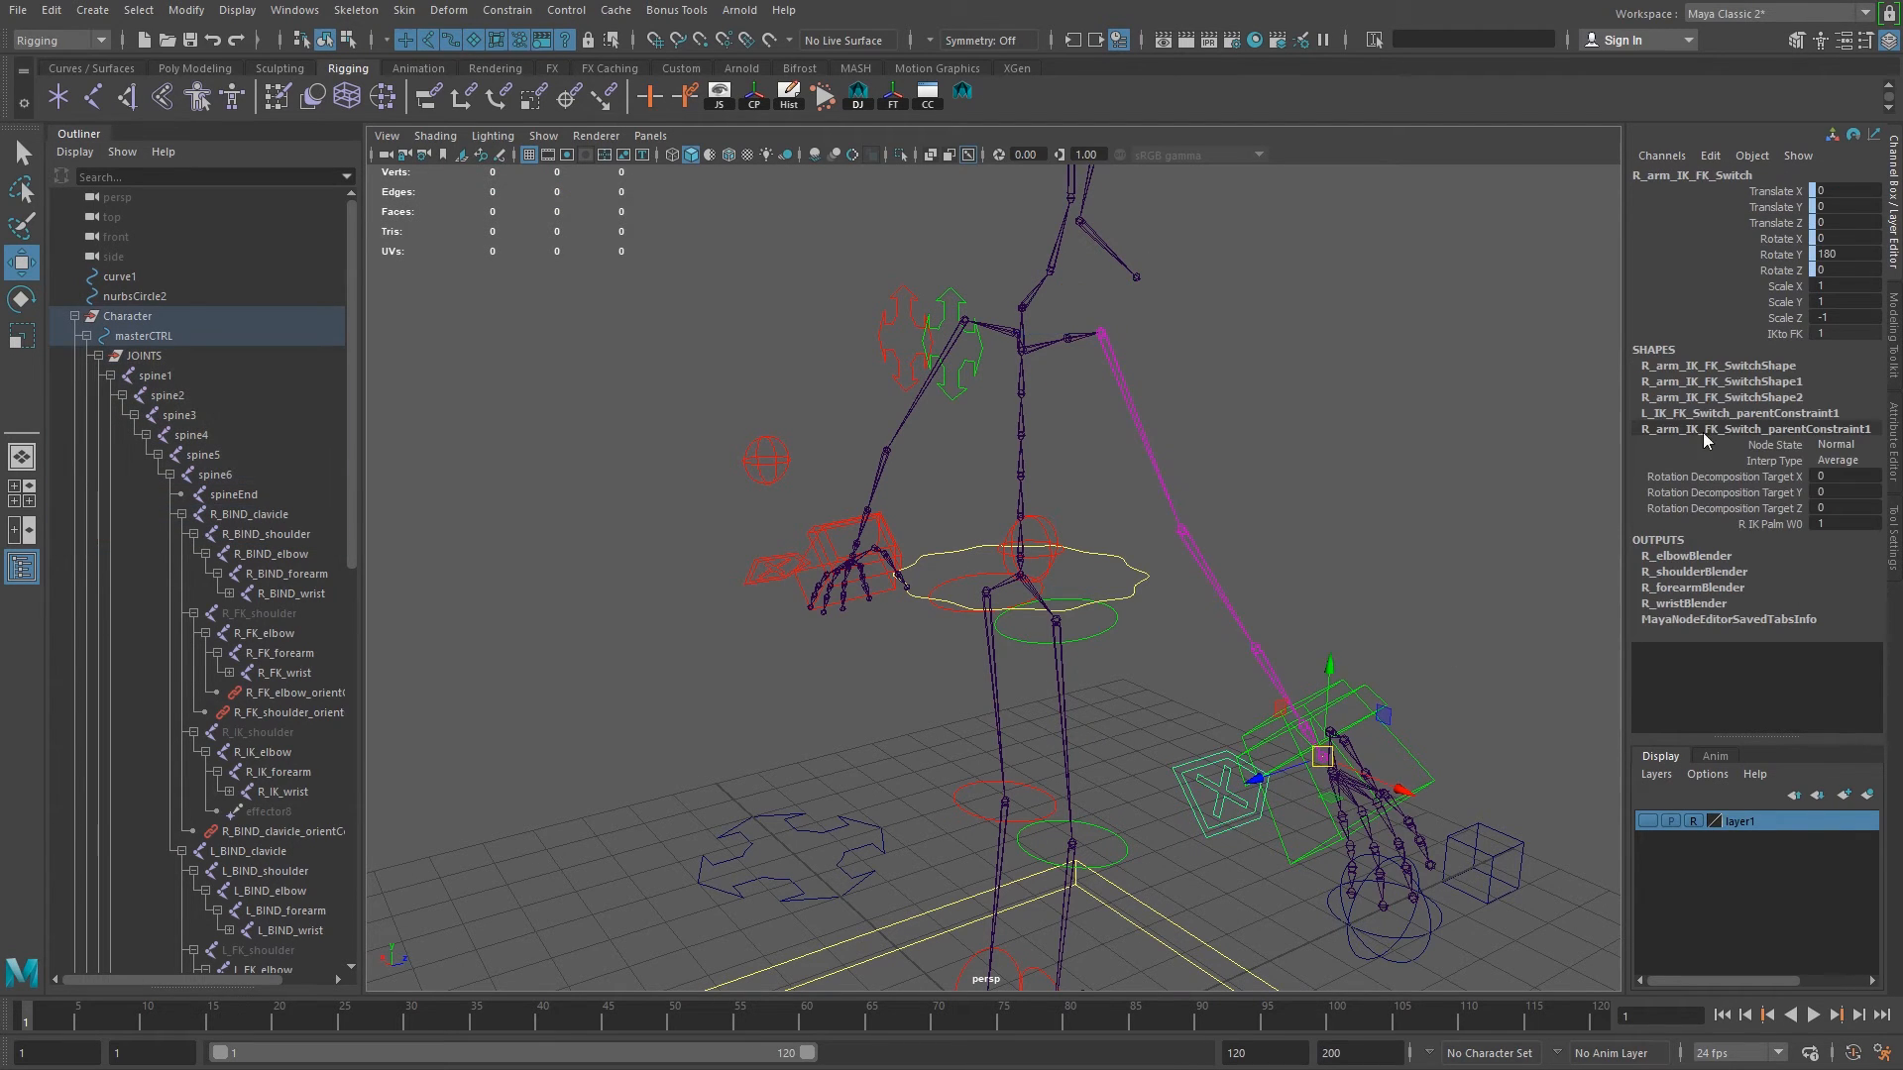
left_click(1789, 334)
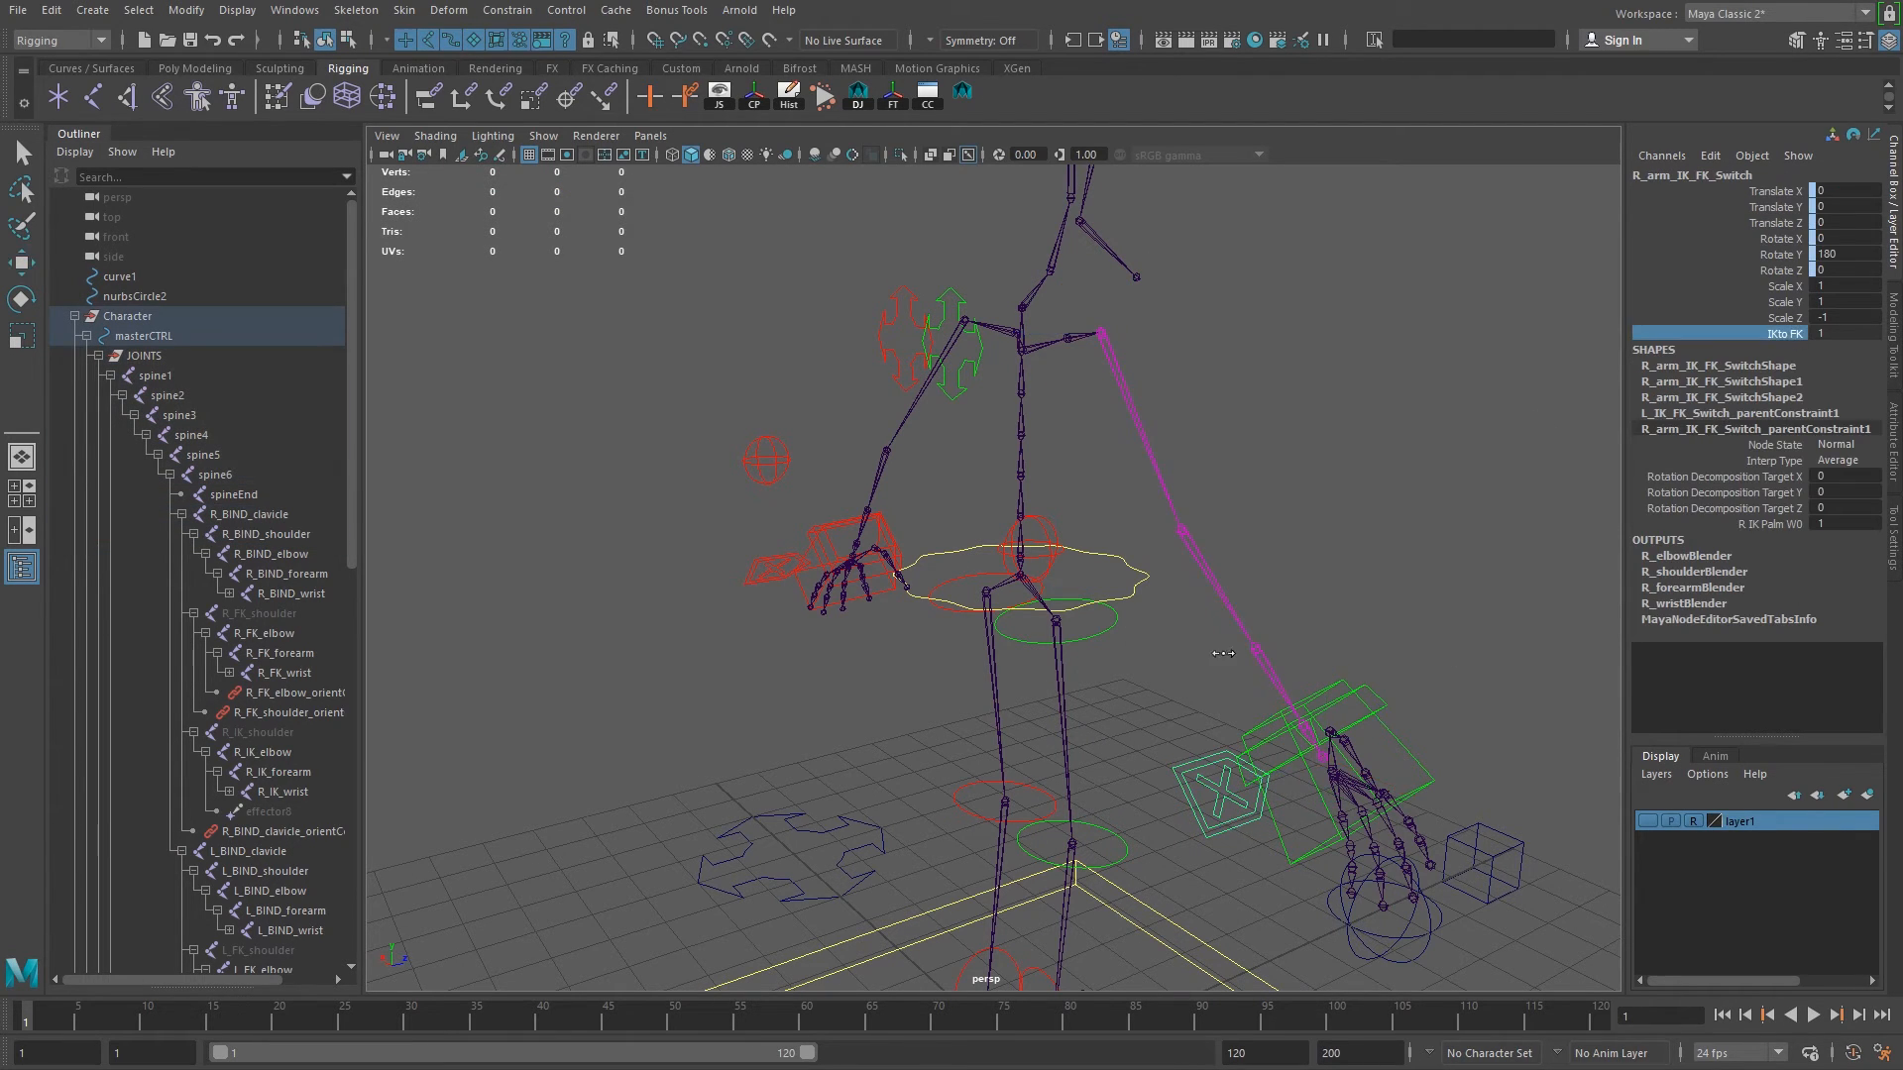
left_click(1301, 867)
key("w")
left_click_drag(1325, 751, 1440, 500)
left_click(1362, 600)
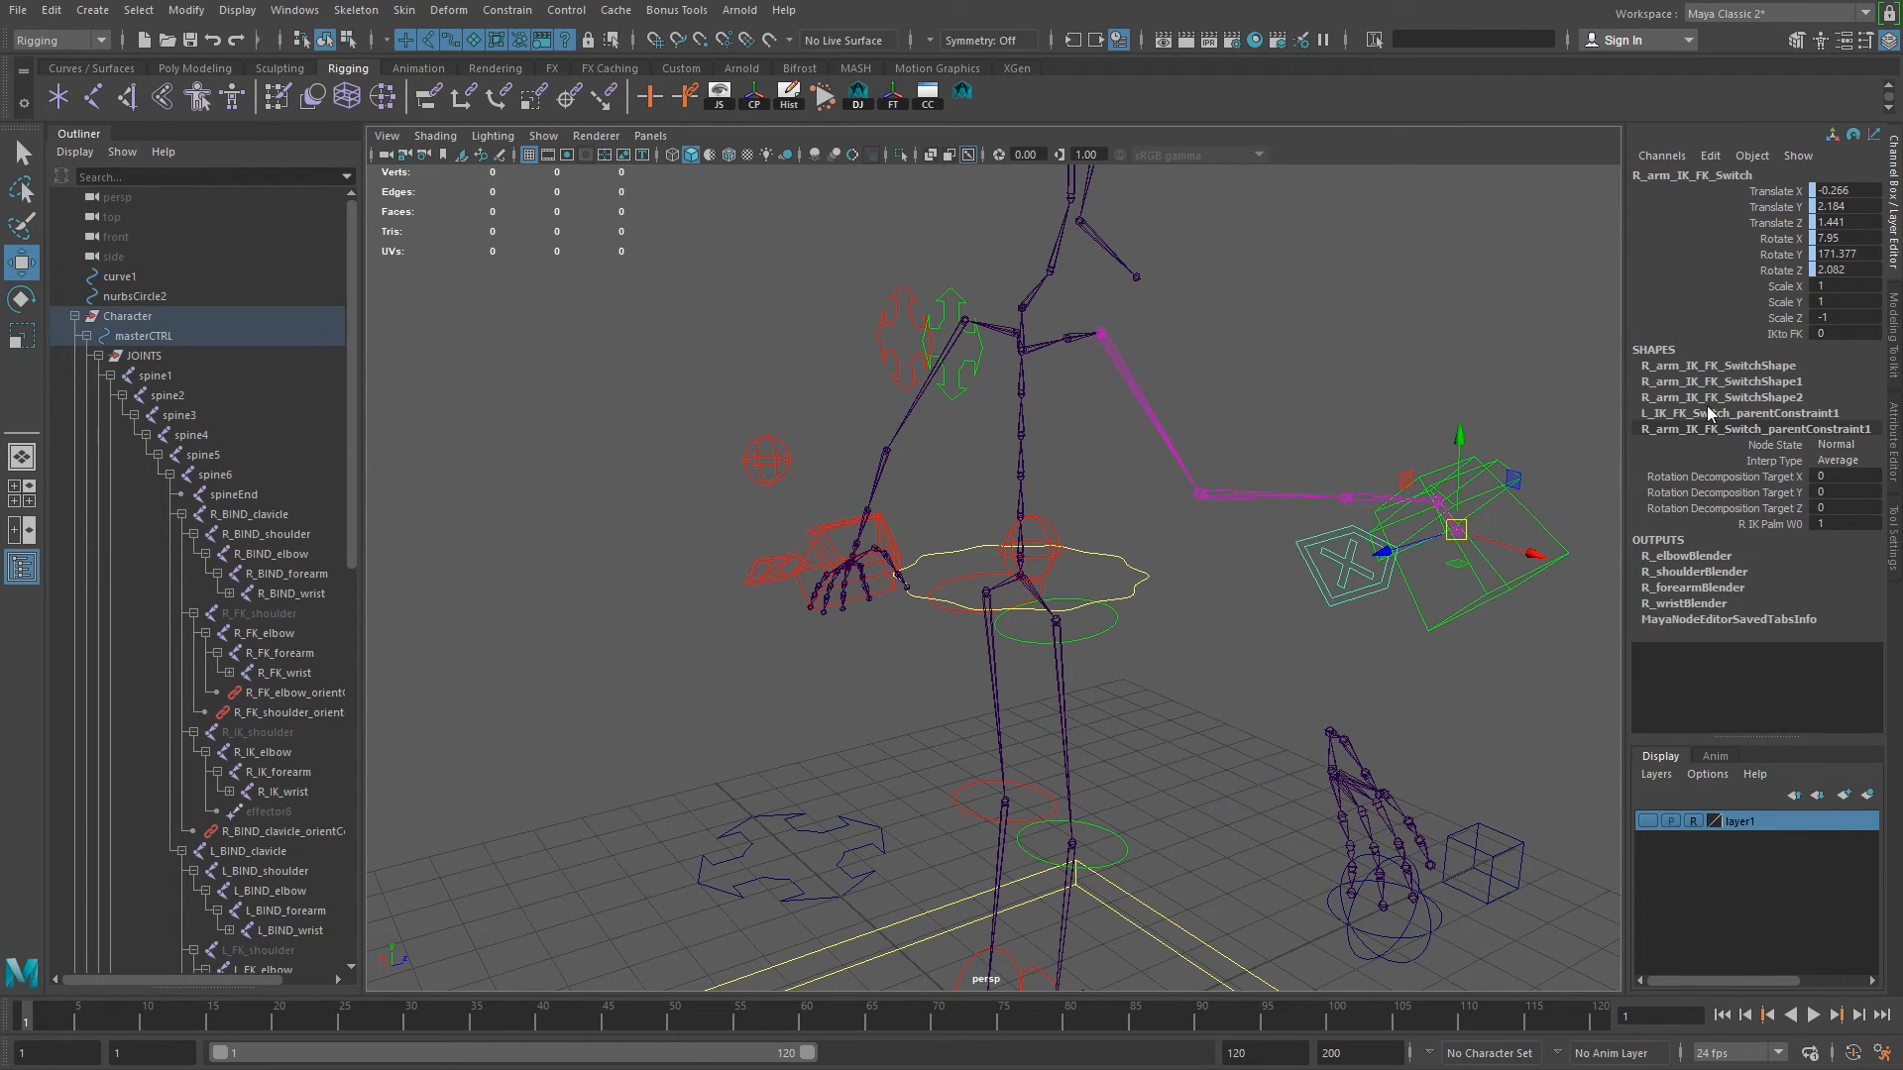
left_click(1800, 335)
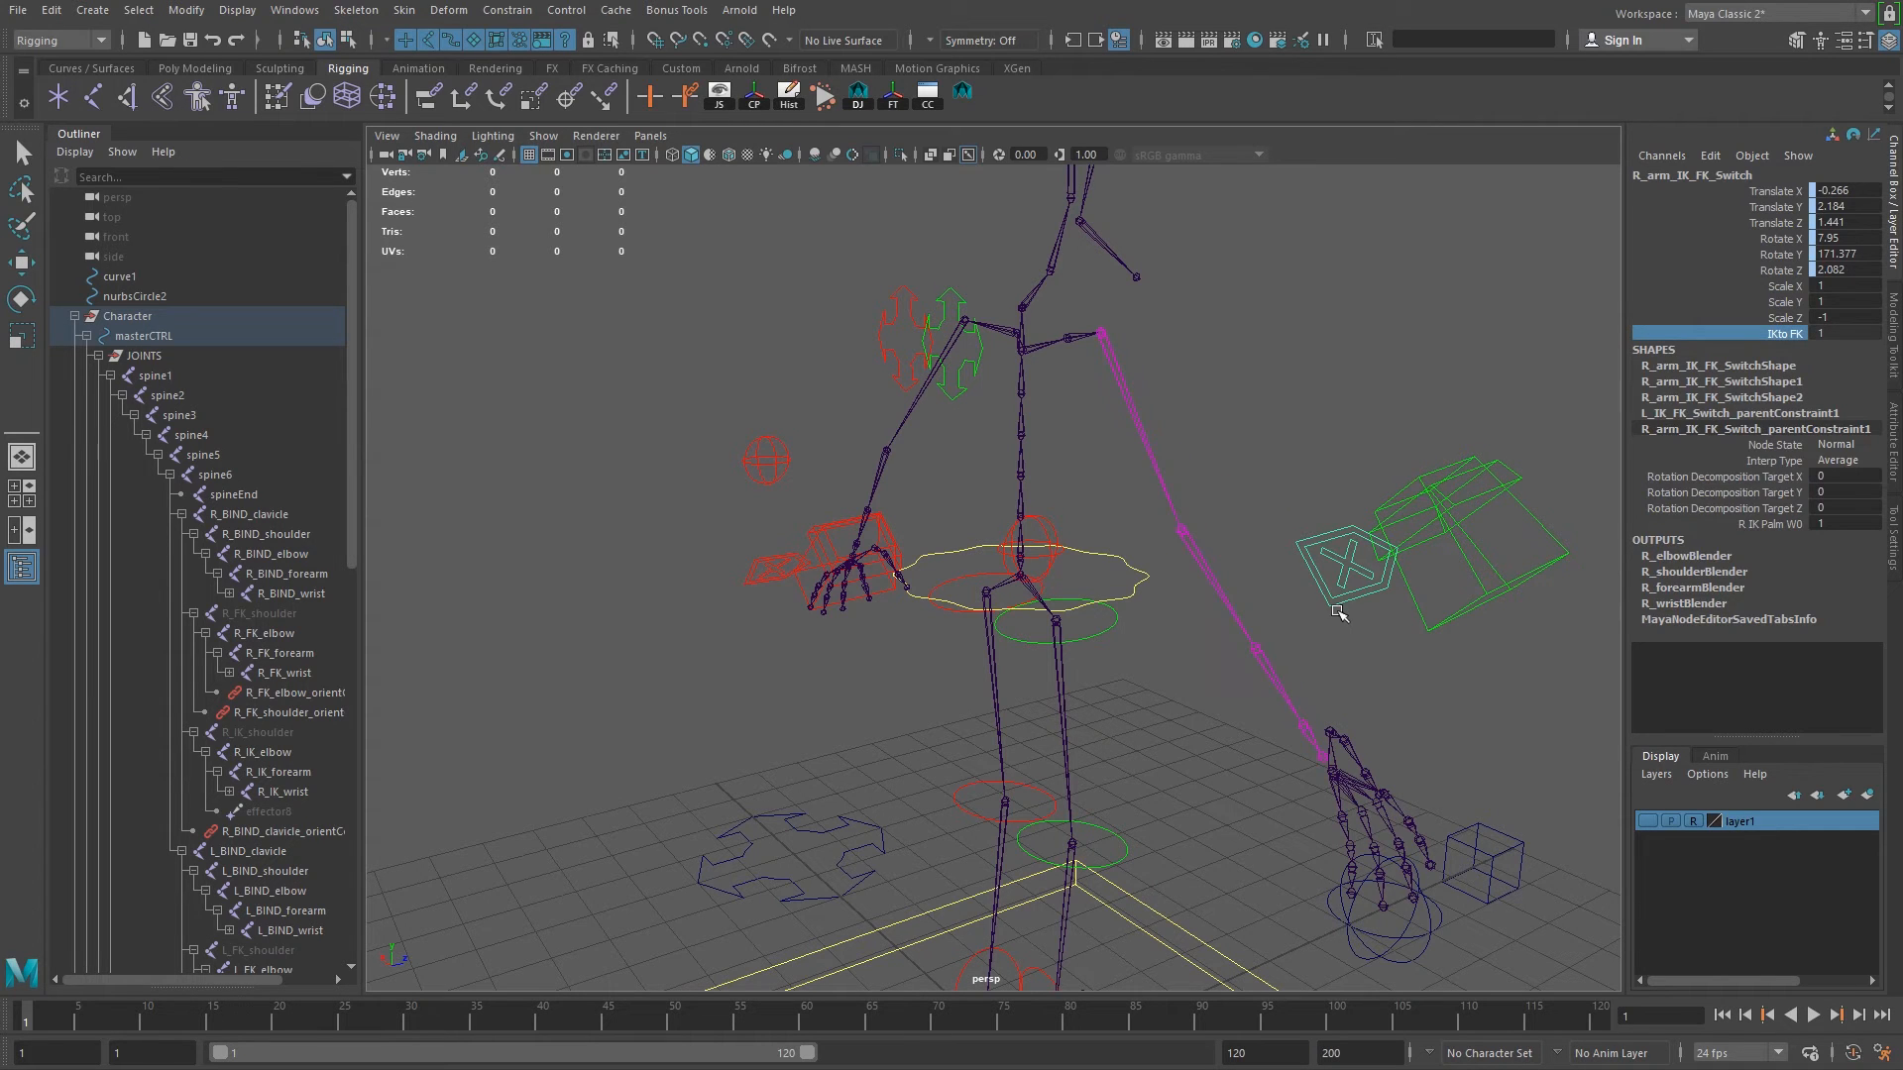
Undo the test moves on the arm controls and the switch value changes.
key("ctrl+z")
key("ctrl+z")
key("ctrl+z")
left_click_drag(1193, 611, 707, 600, "alt")
left_click(1023, 725)
left_click(955, 703)
left_click(937, 724)
key("ctrl+z")
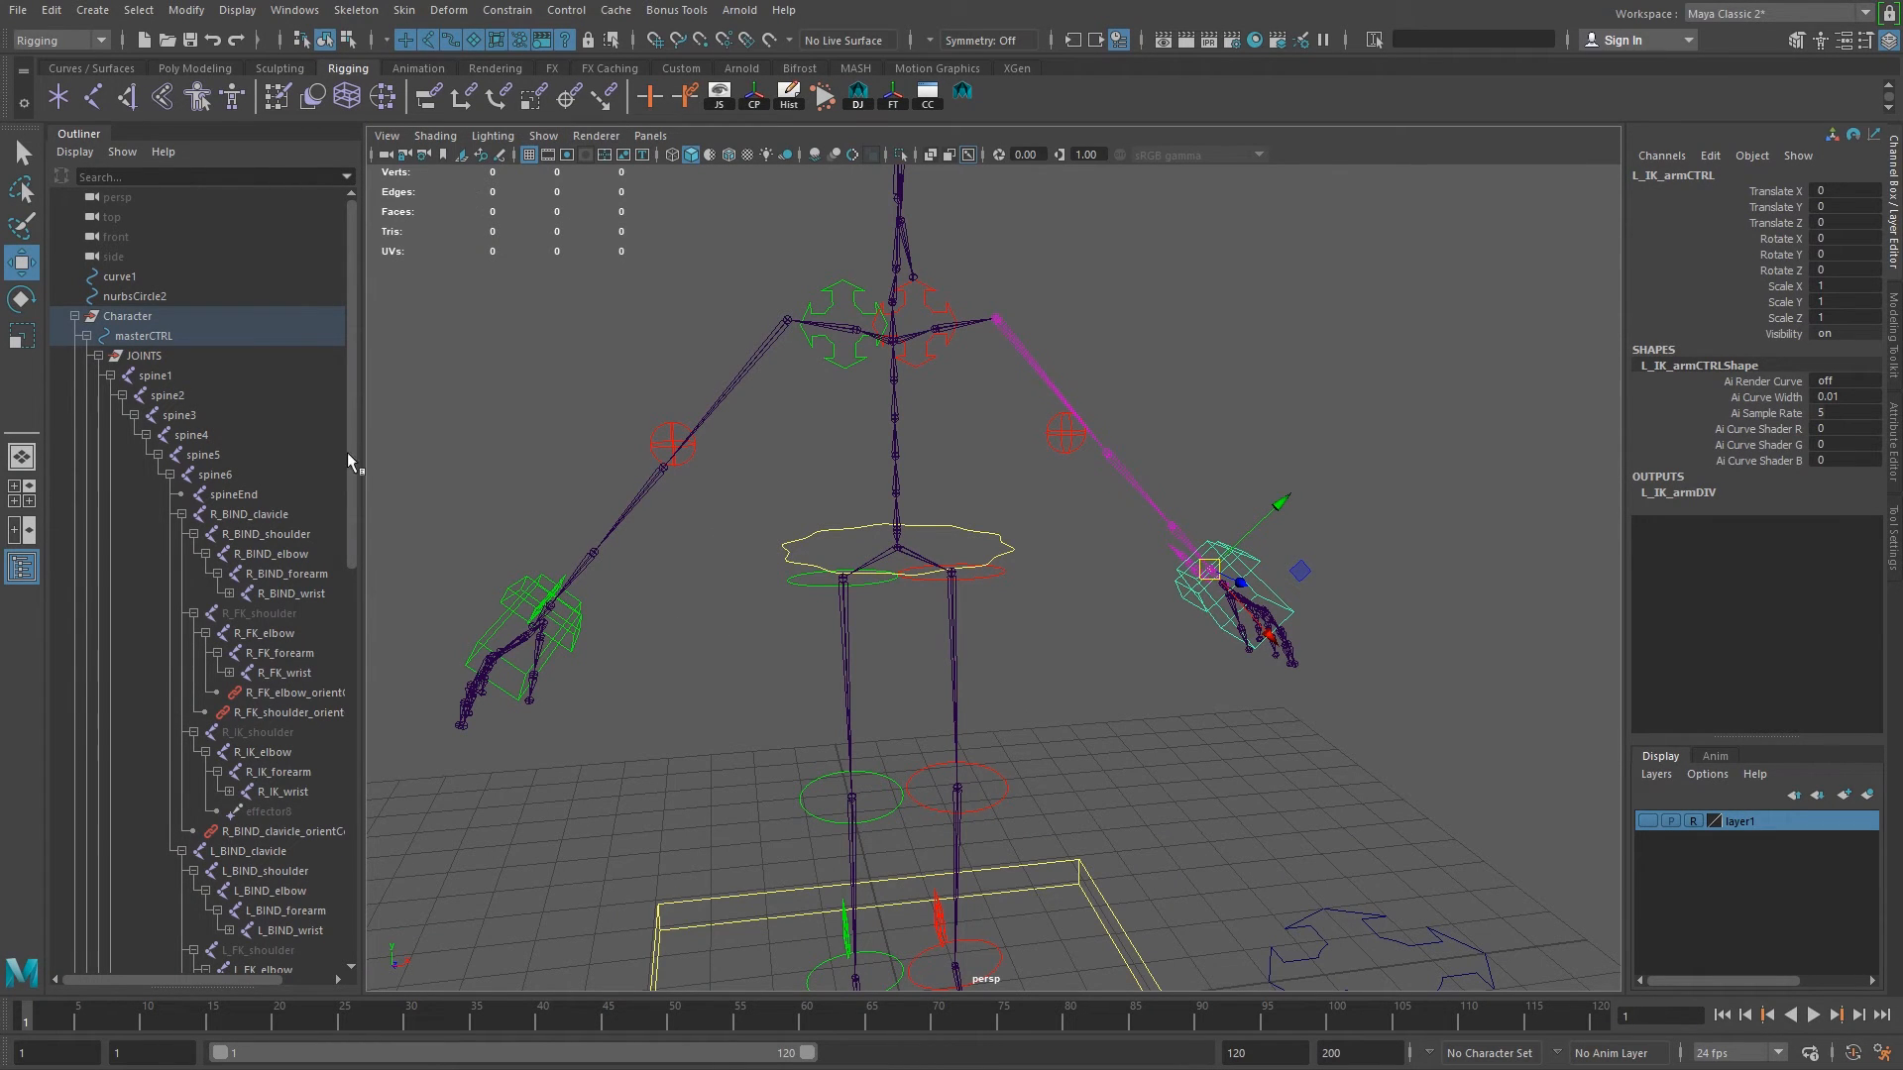
Save the scene again and continue past the student version notice.
left_click(190, 40)
key("q")
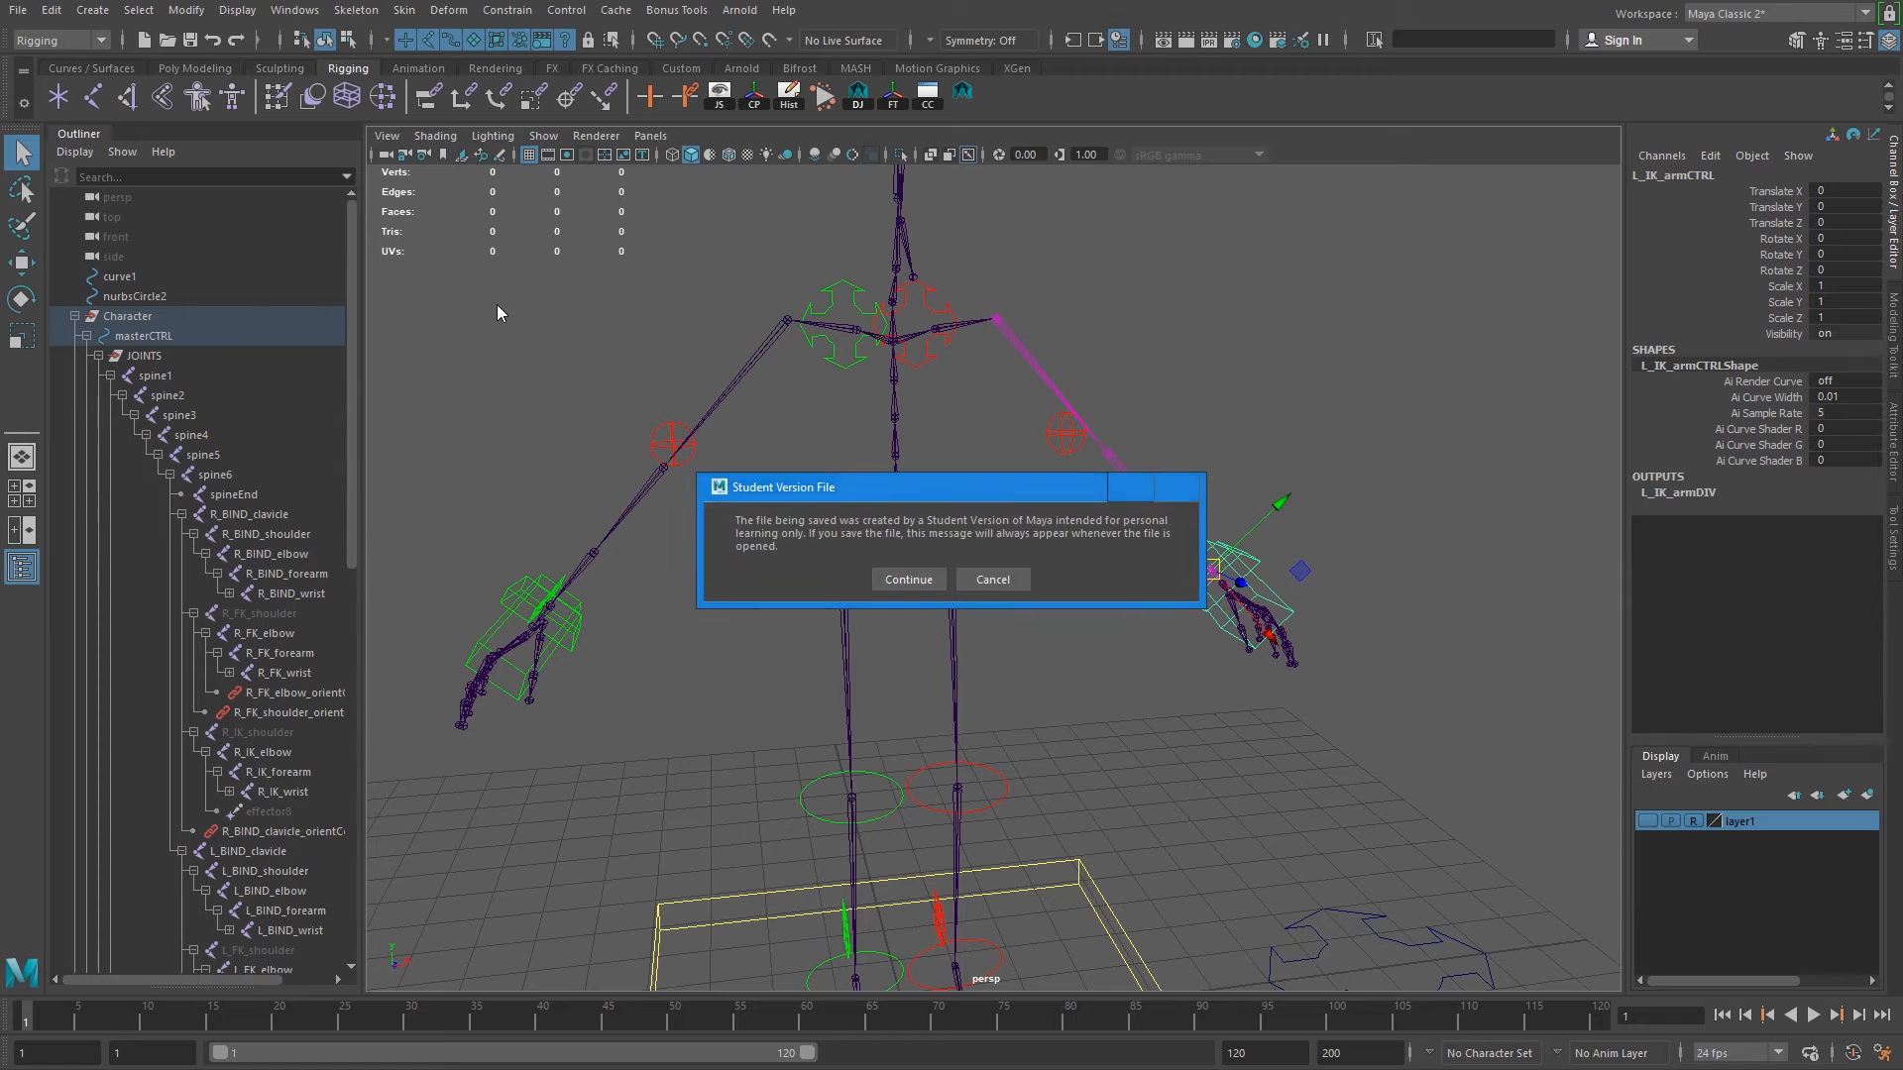
key("Return")
key("w")
Vary IKto FK on the left arm's IK/FK switch to test how the left arm blends.
left_click_drag(794, 386, 1239, 792, "alt")
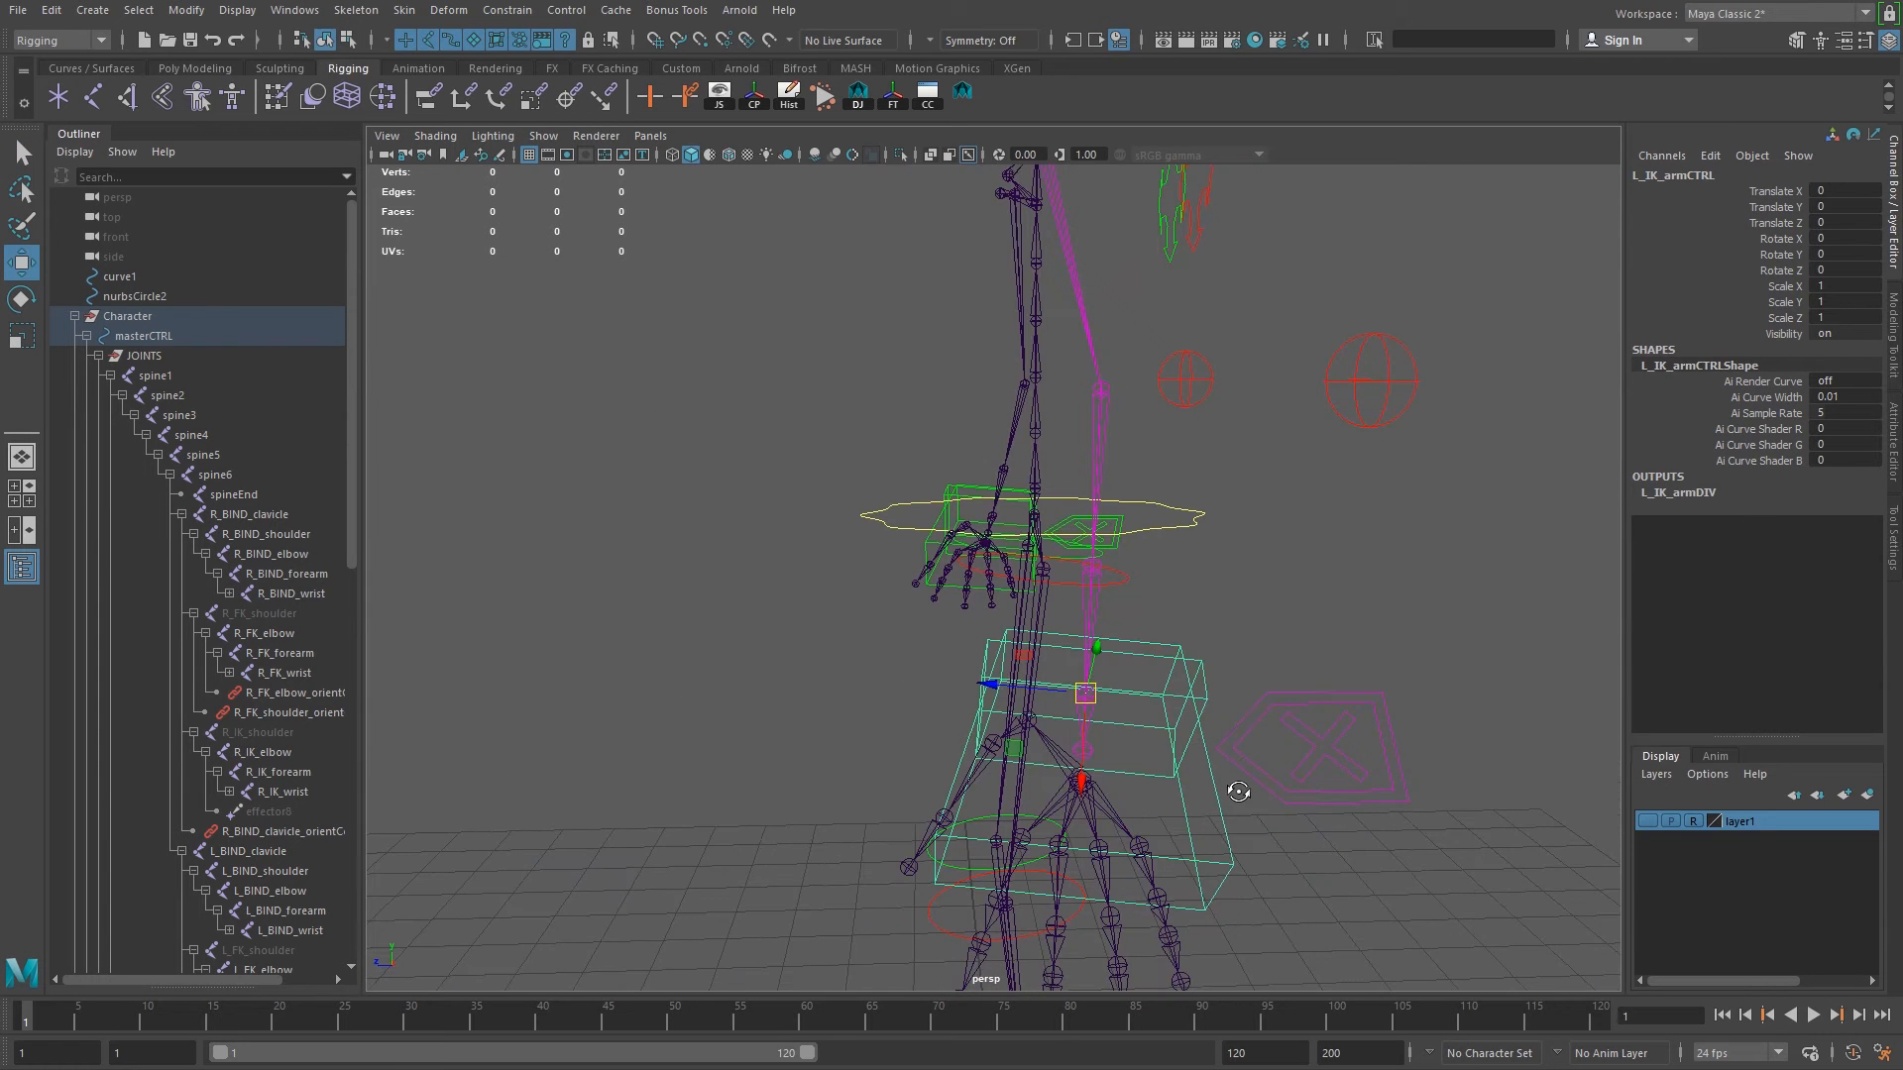
left_click(1324, 696)
left_click(1785, 335)
middle_click_drag(1366, 496, 1469, 523)
middle_click_drag(1359, 644, 1360, 635)
mouse_move(1165, 624)
left_mouse_down("alt")
mouse_move(1230, 634)
mouse_move(1166, 639)
left_mouse_up("alt")
Lock and hide the translate, rotate and scale channels on both R_arm_IK_FK_Switch and L_arm_IK_FK_Switch.
left_click(1492, 532)
left_click_drag(1249, 590, 1385, 574, "alt")
left_click_drag(1118, 480, 1142, 488, "alt")
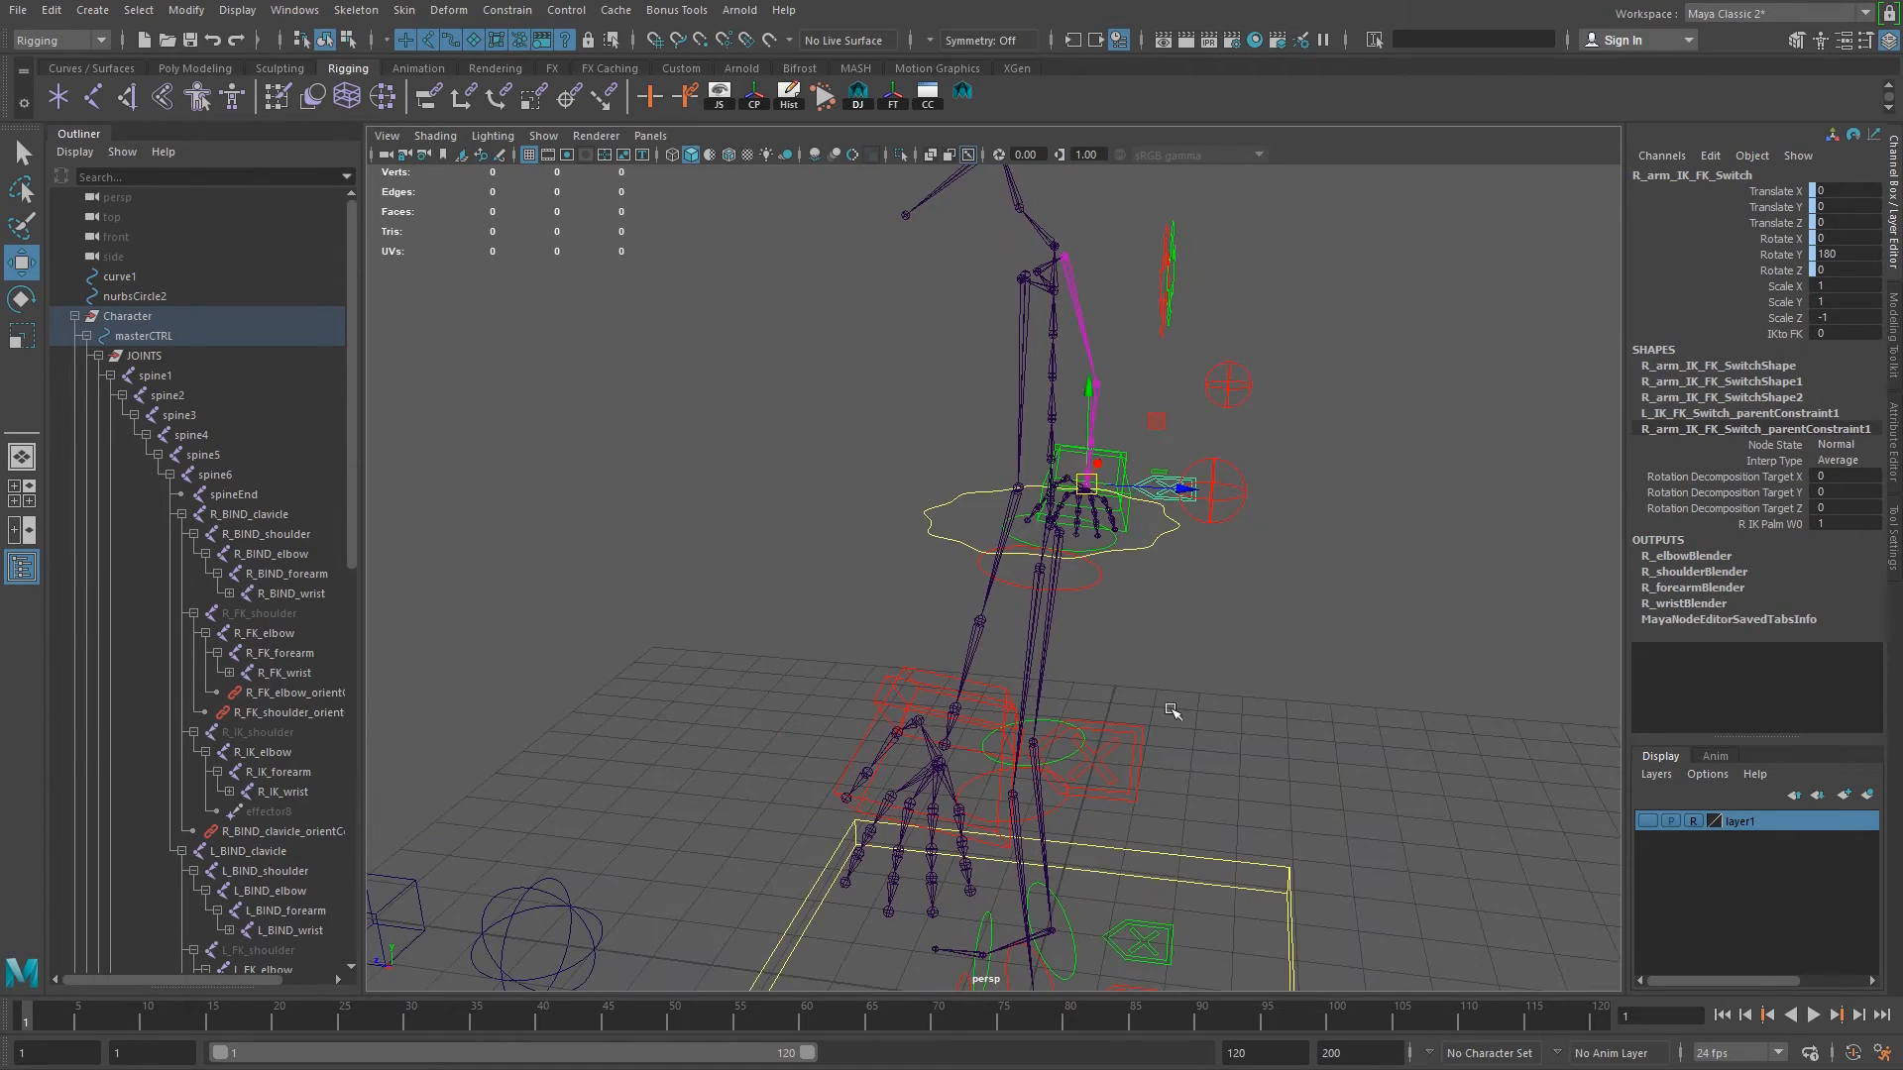
left_click(1122, 741)
left_click_drag(1194, 723, 1160, 705, "alt")
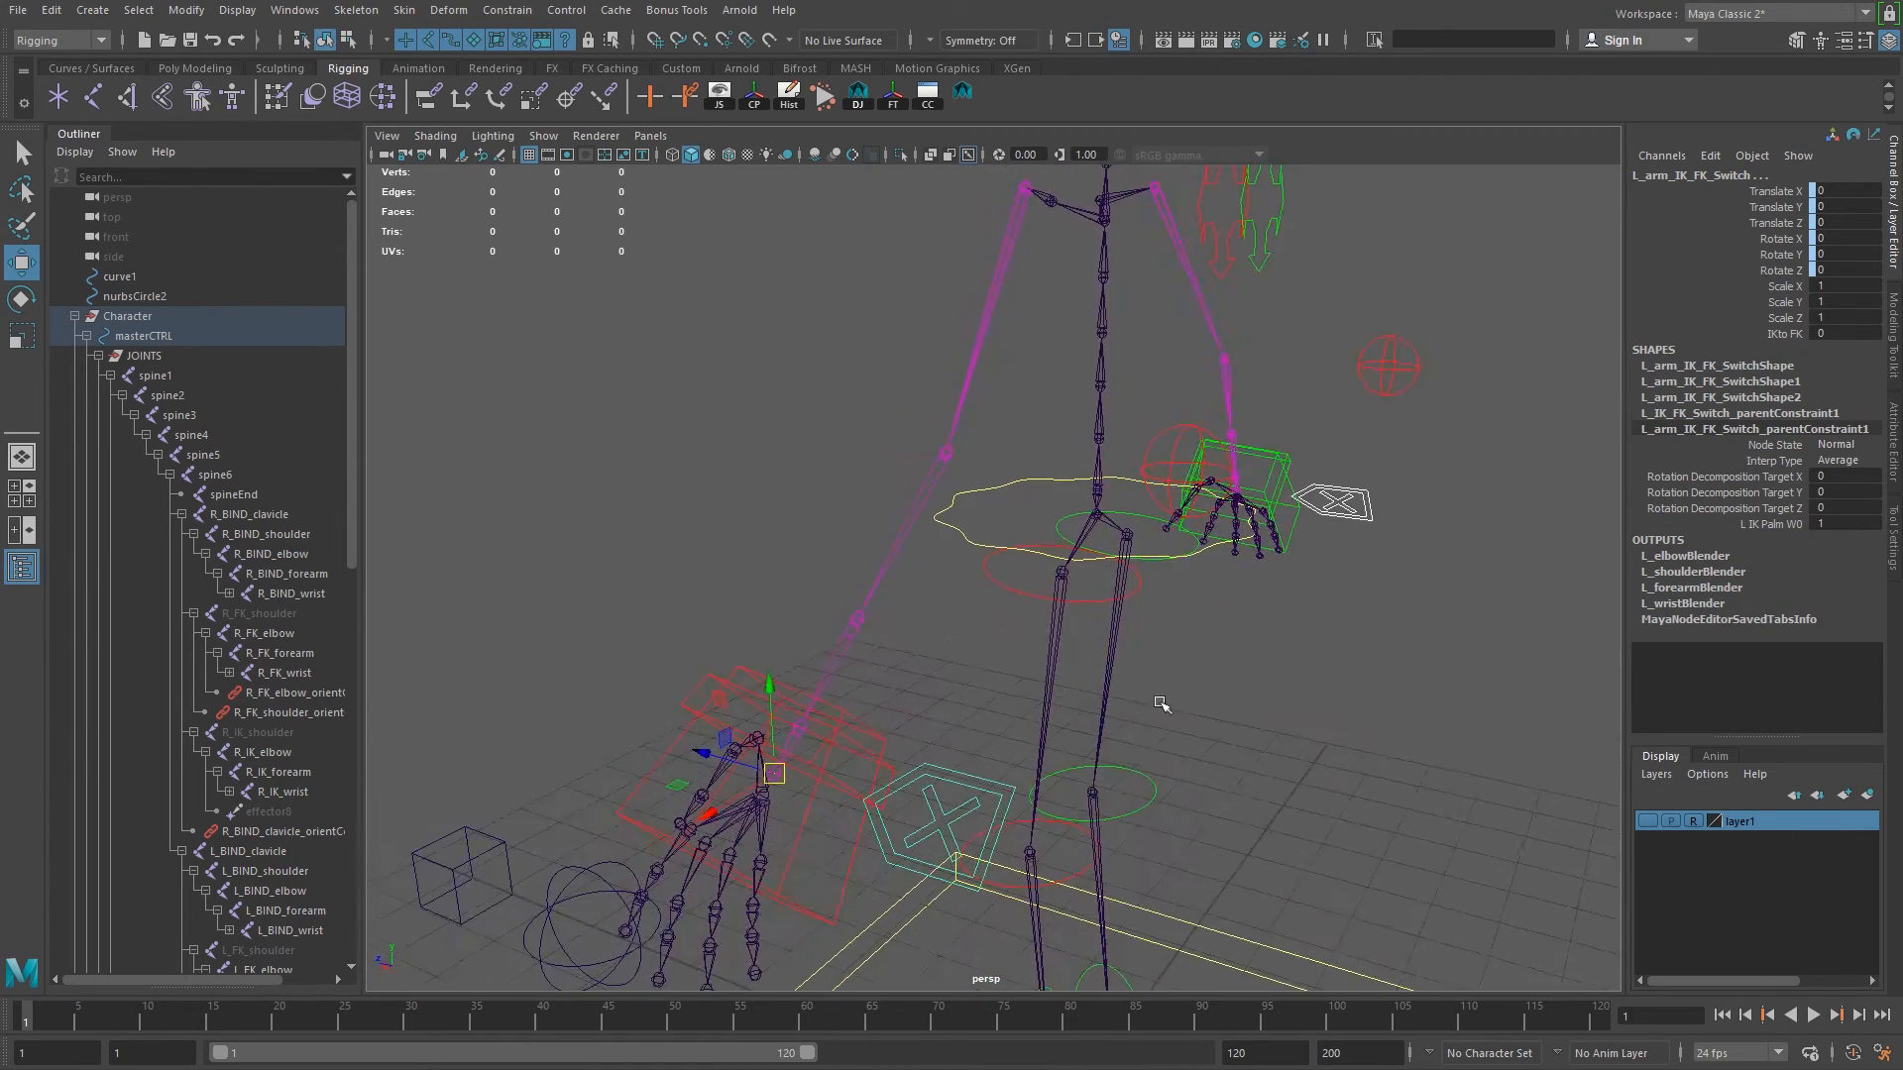
left_click_drag(1796, 191, 1796, 319)
right_click(1794, 293)
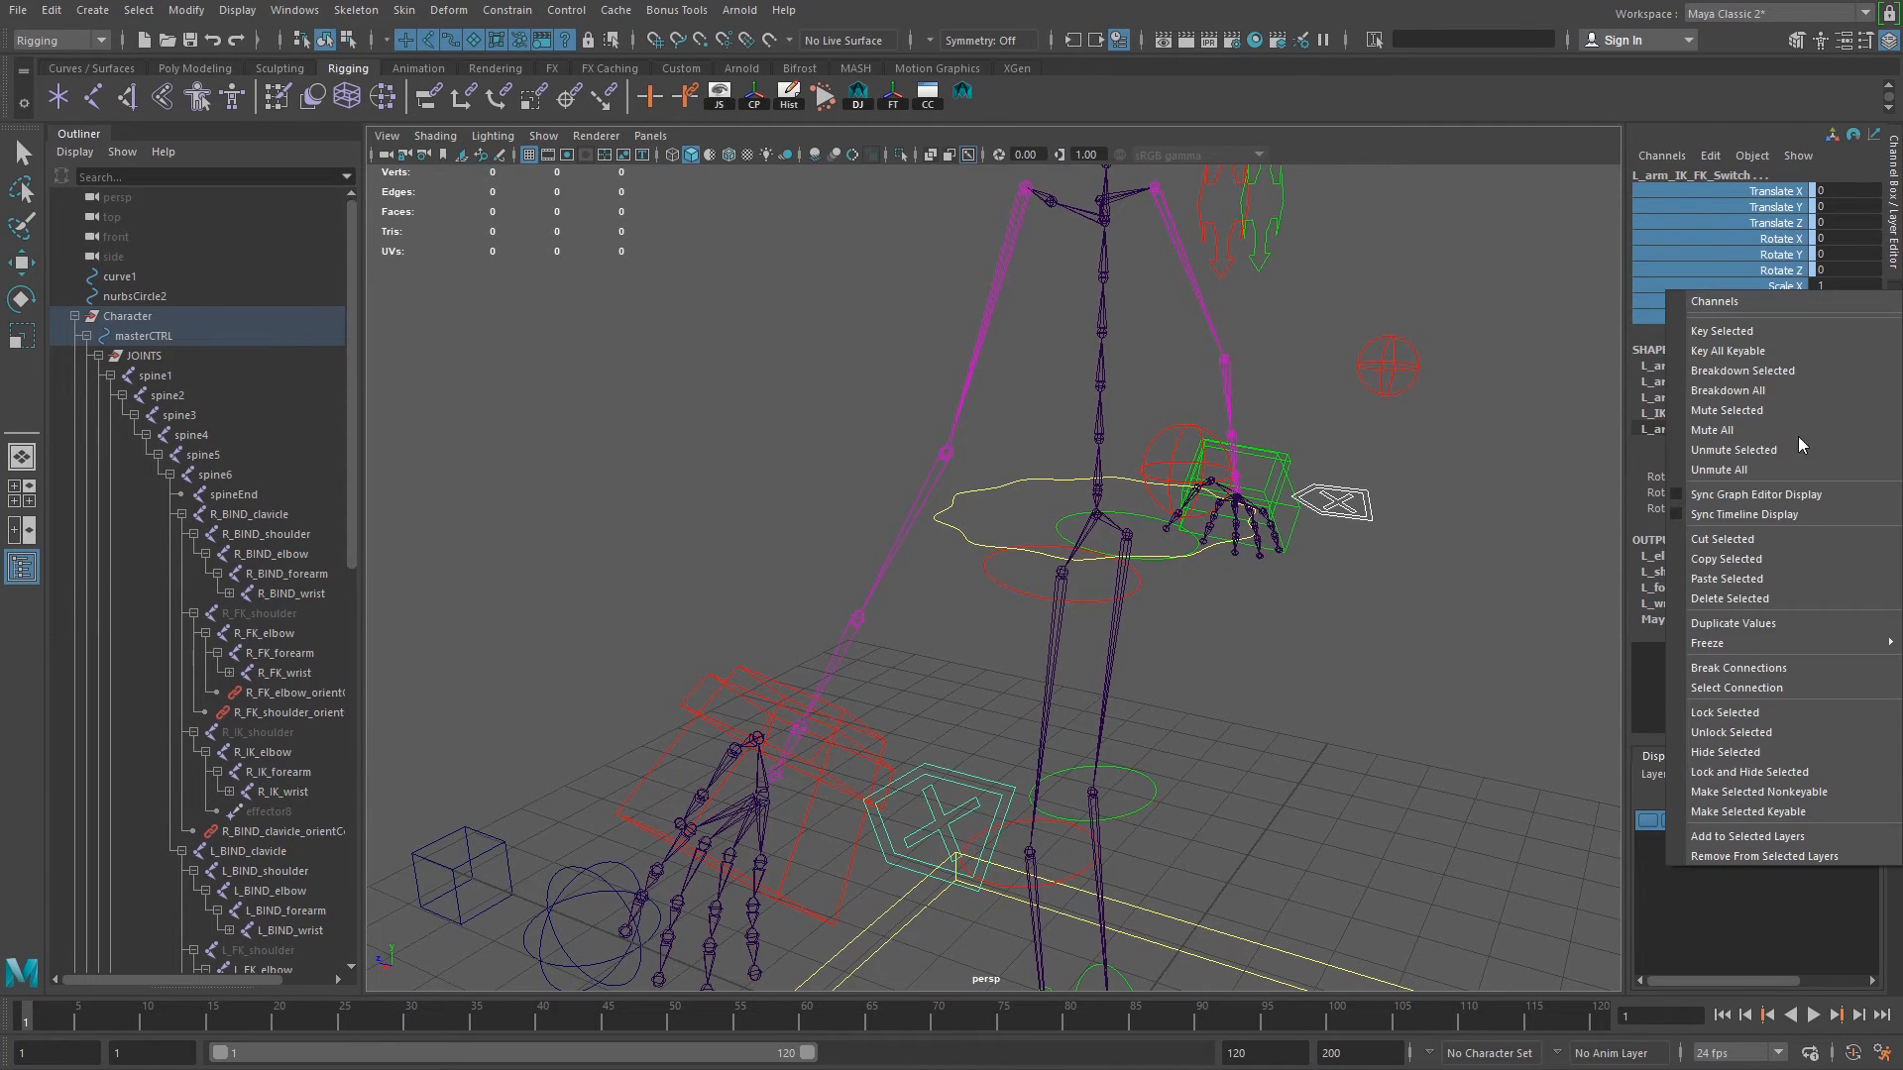
left_click(1752, 772)
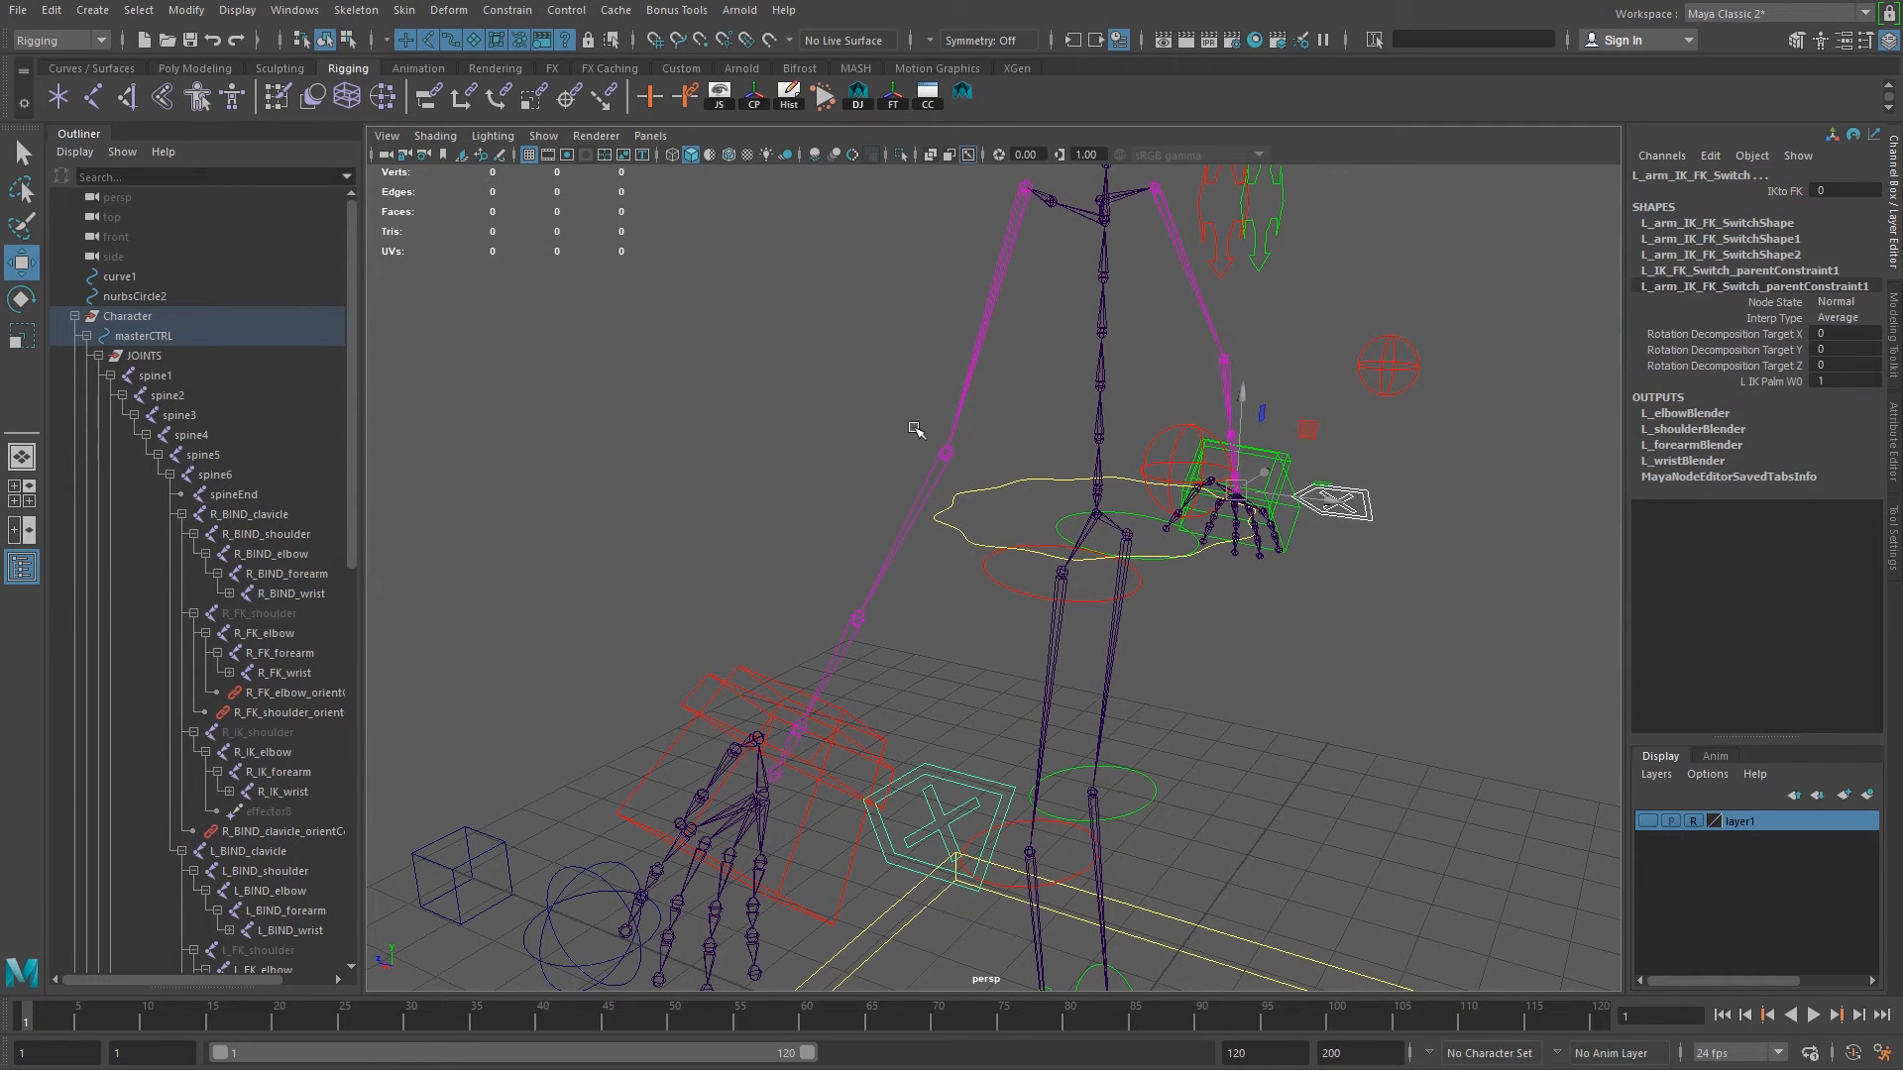
Open the Control Visibility network and move all the leg visibility nodes up to make room beneath them.
left_click_drag(1072, 836, 1127, 876, "alt")
scroll(117, 426, "down", 13)
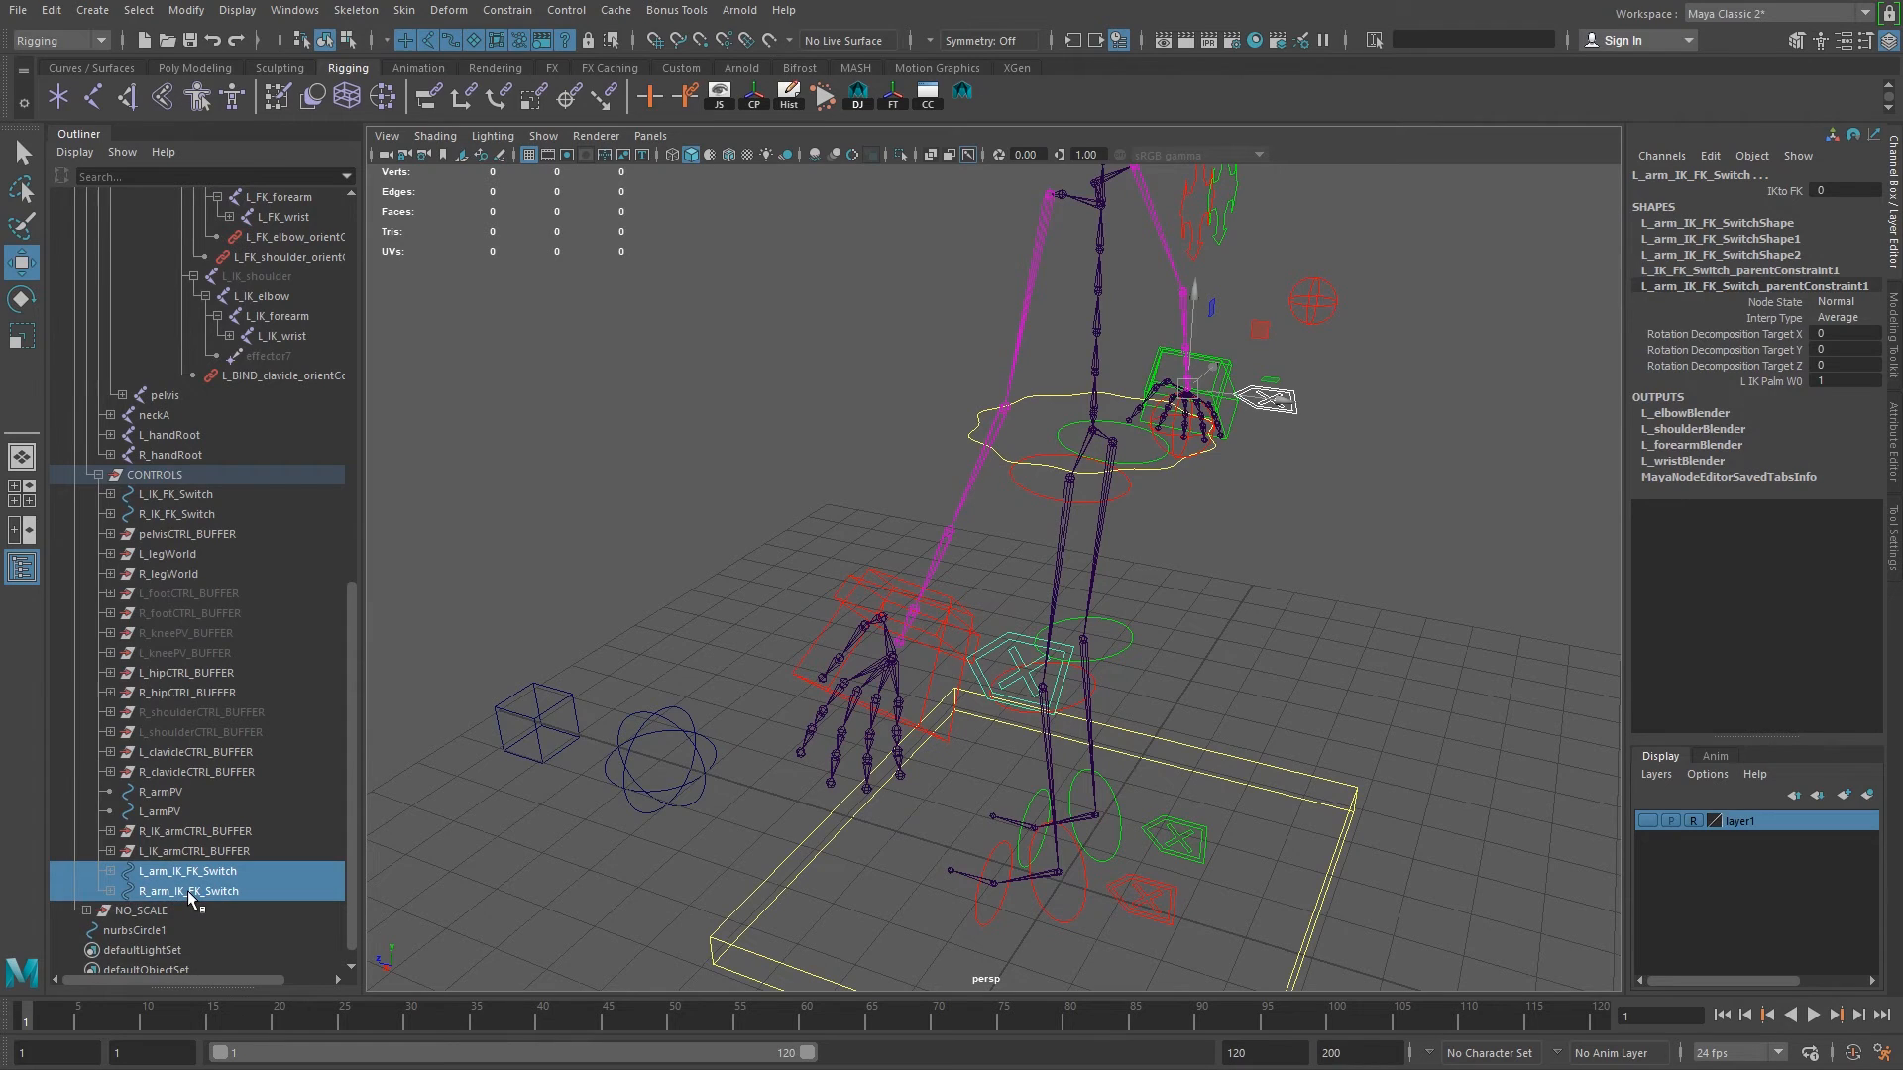
left_click_drag(888, 446, 1163, 461, "alt")
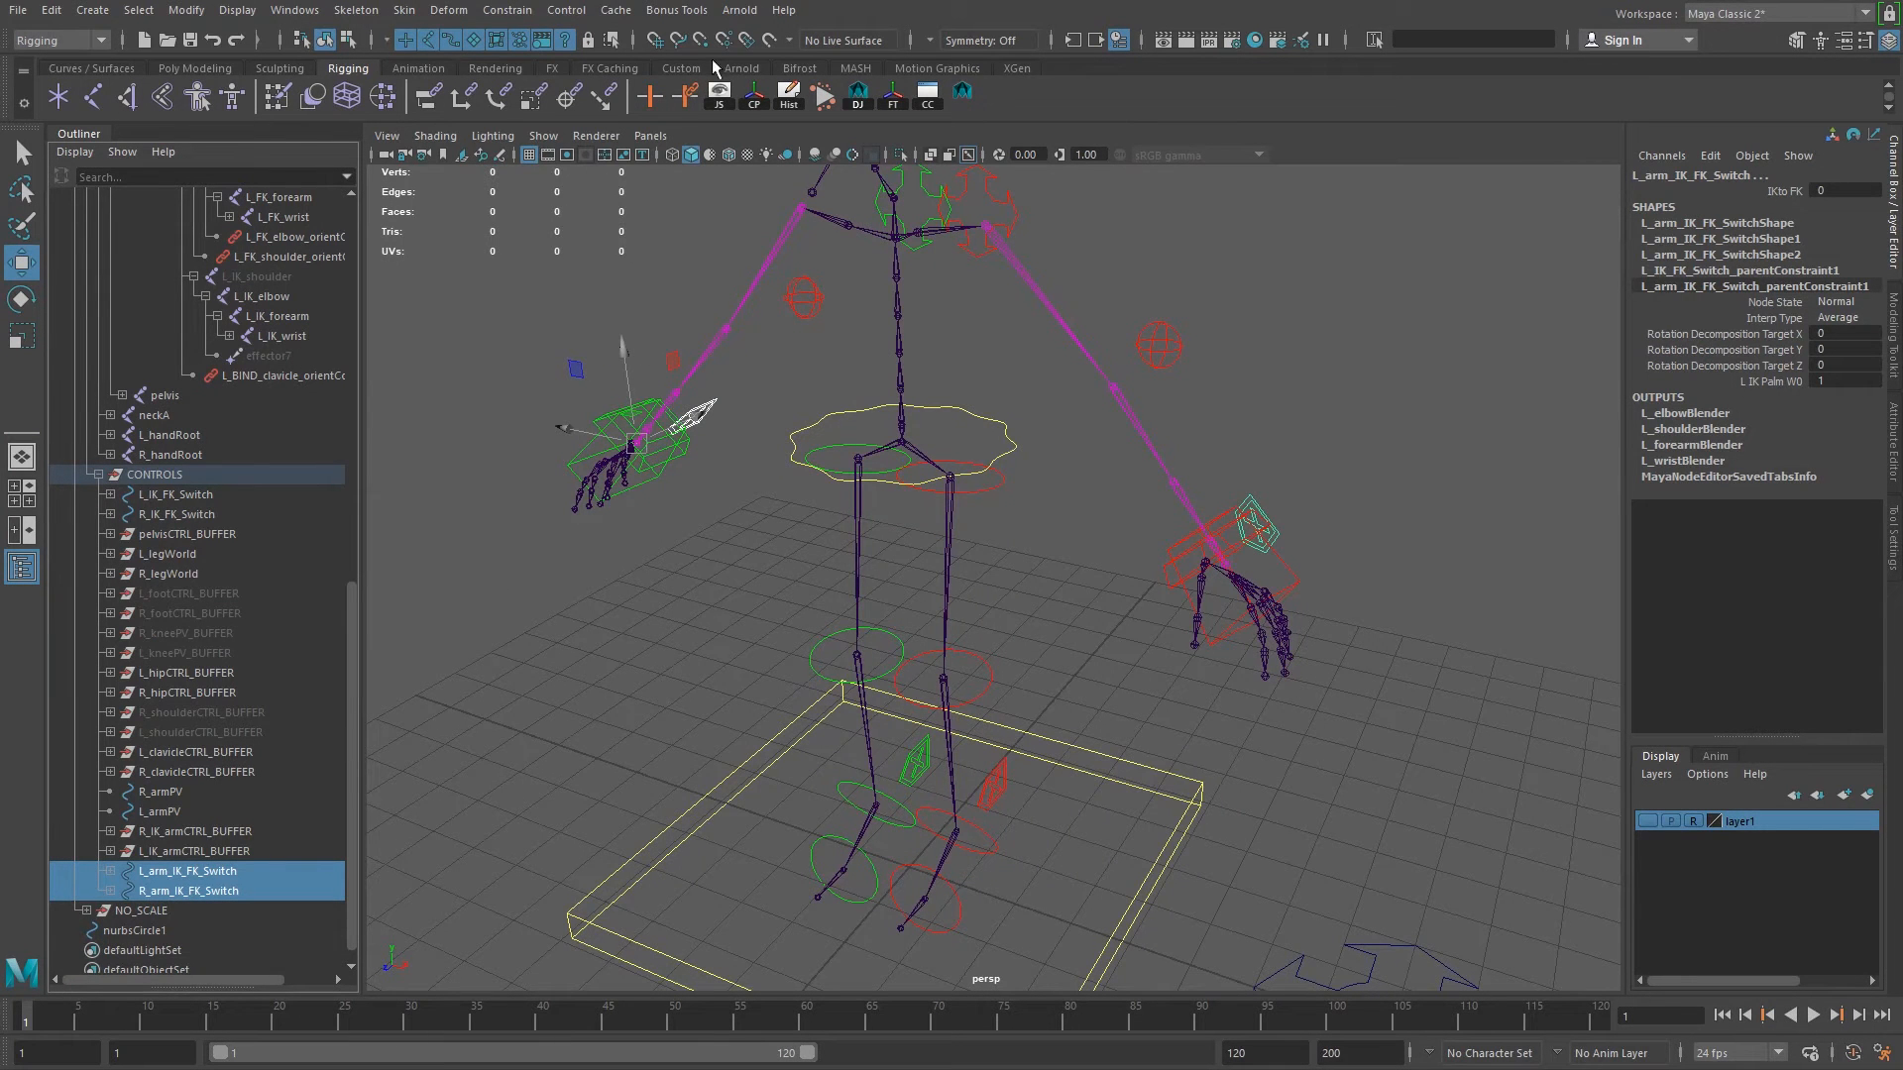
key("space")
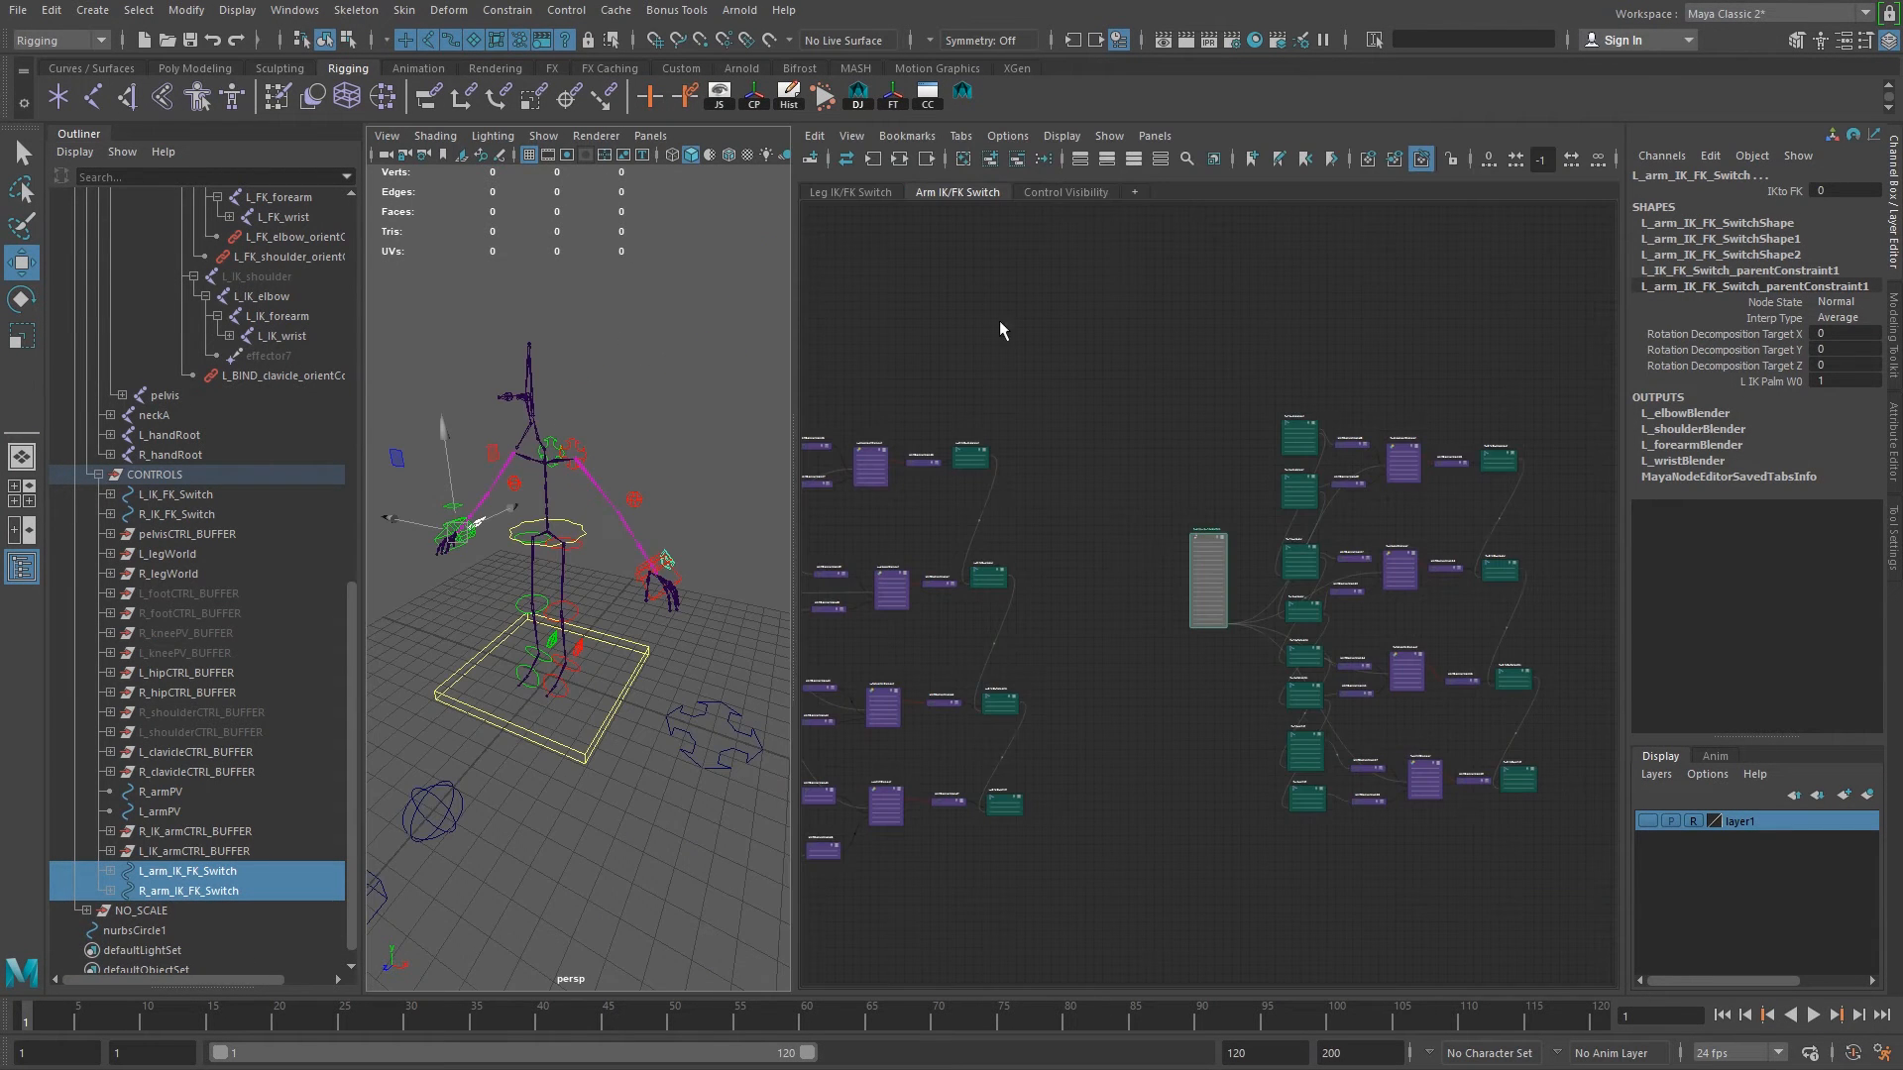
left_click(1068, 192)
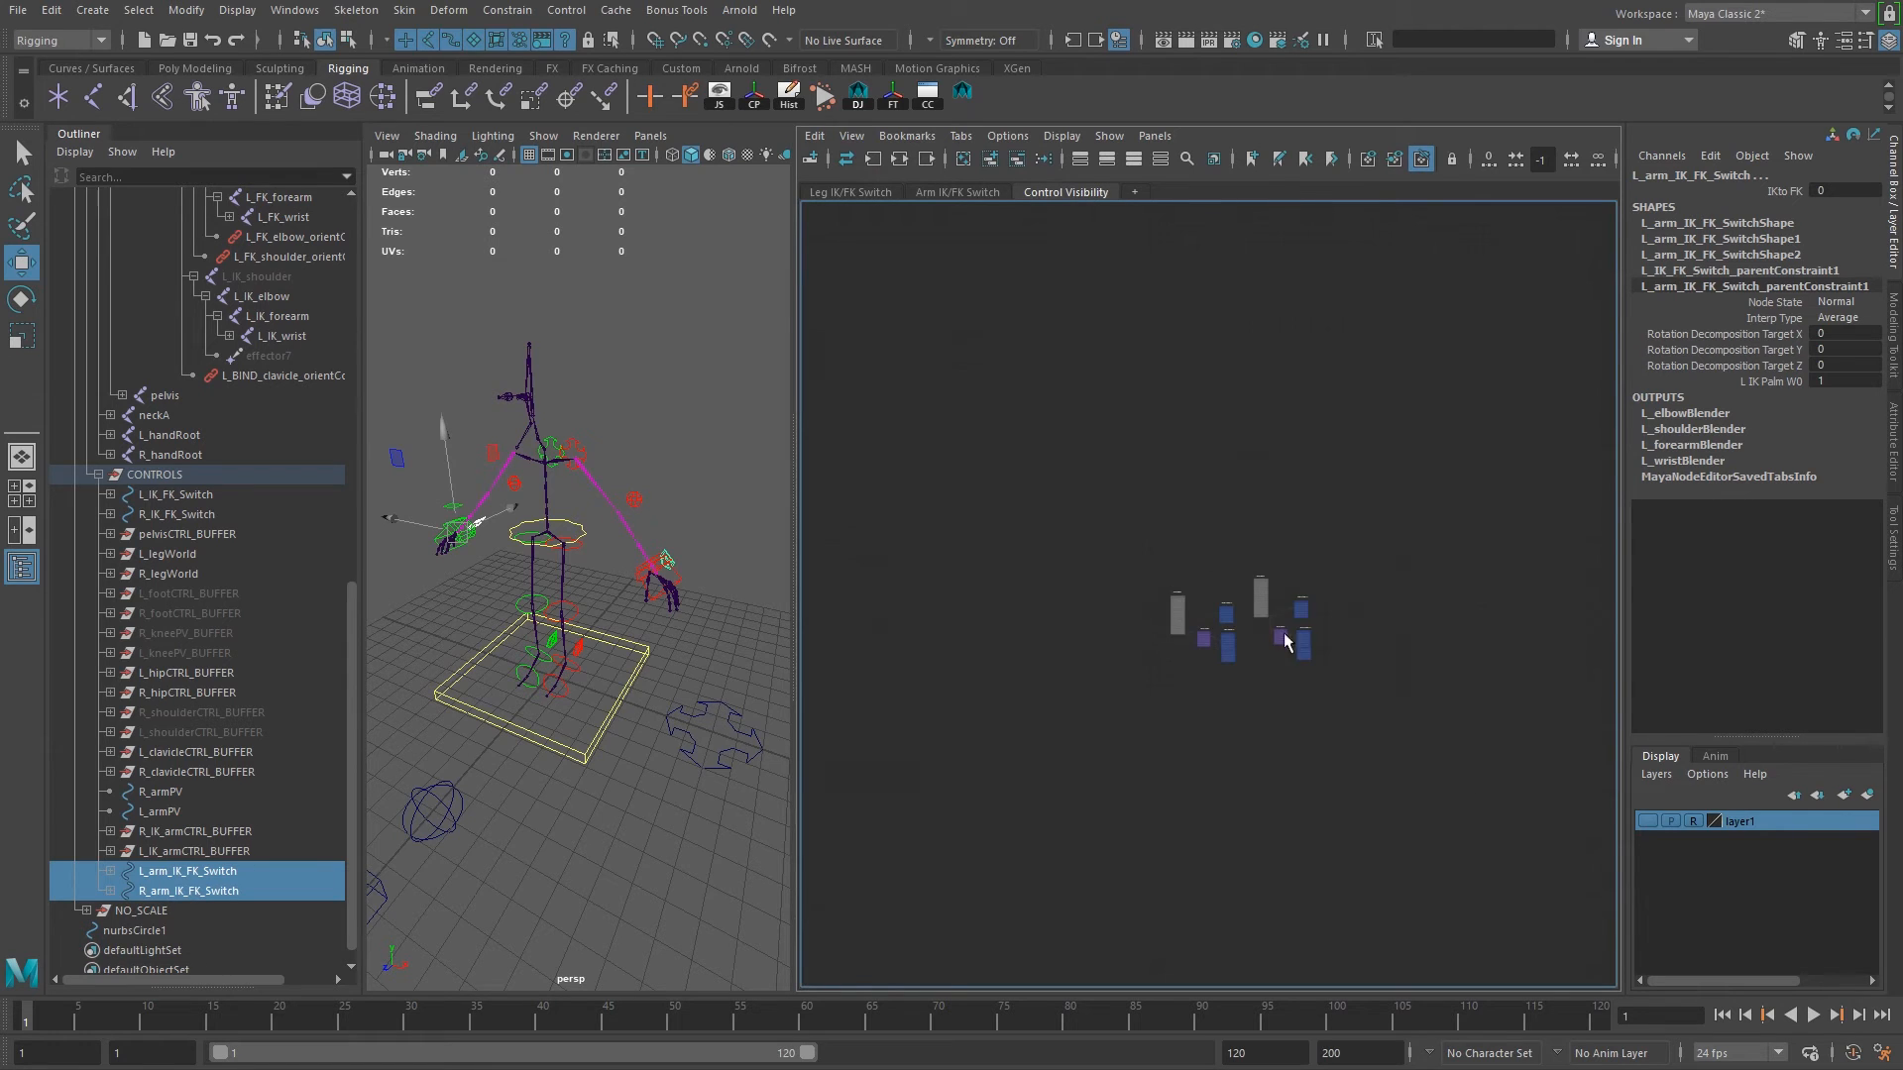
scroll(1251, 621, "up", 10)
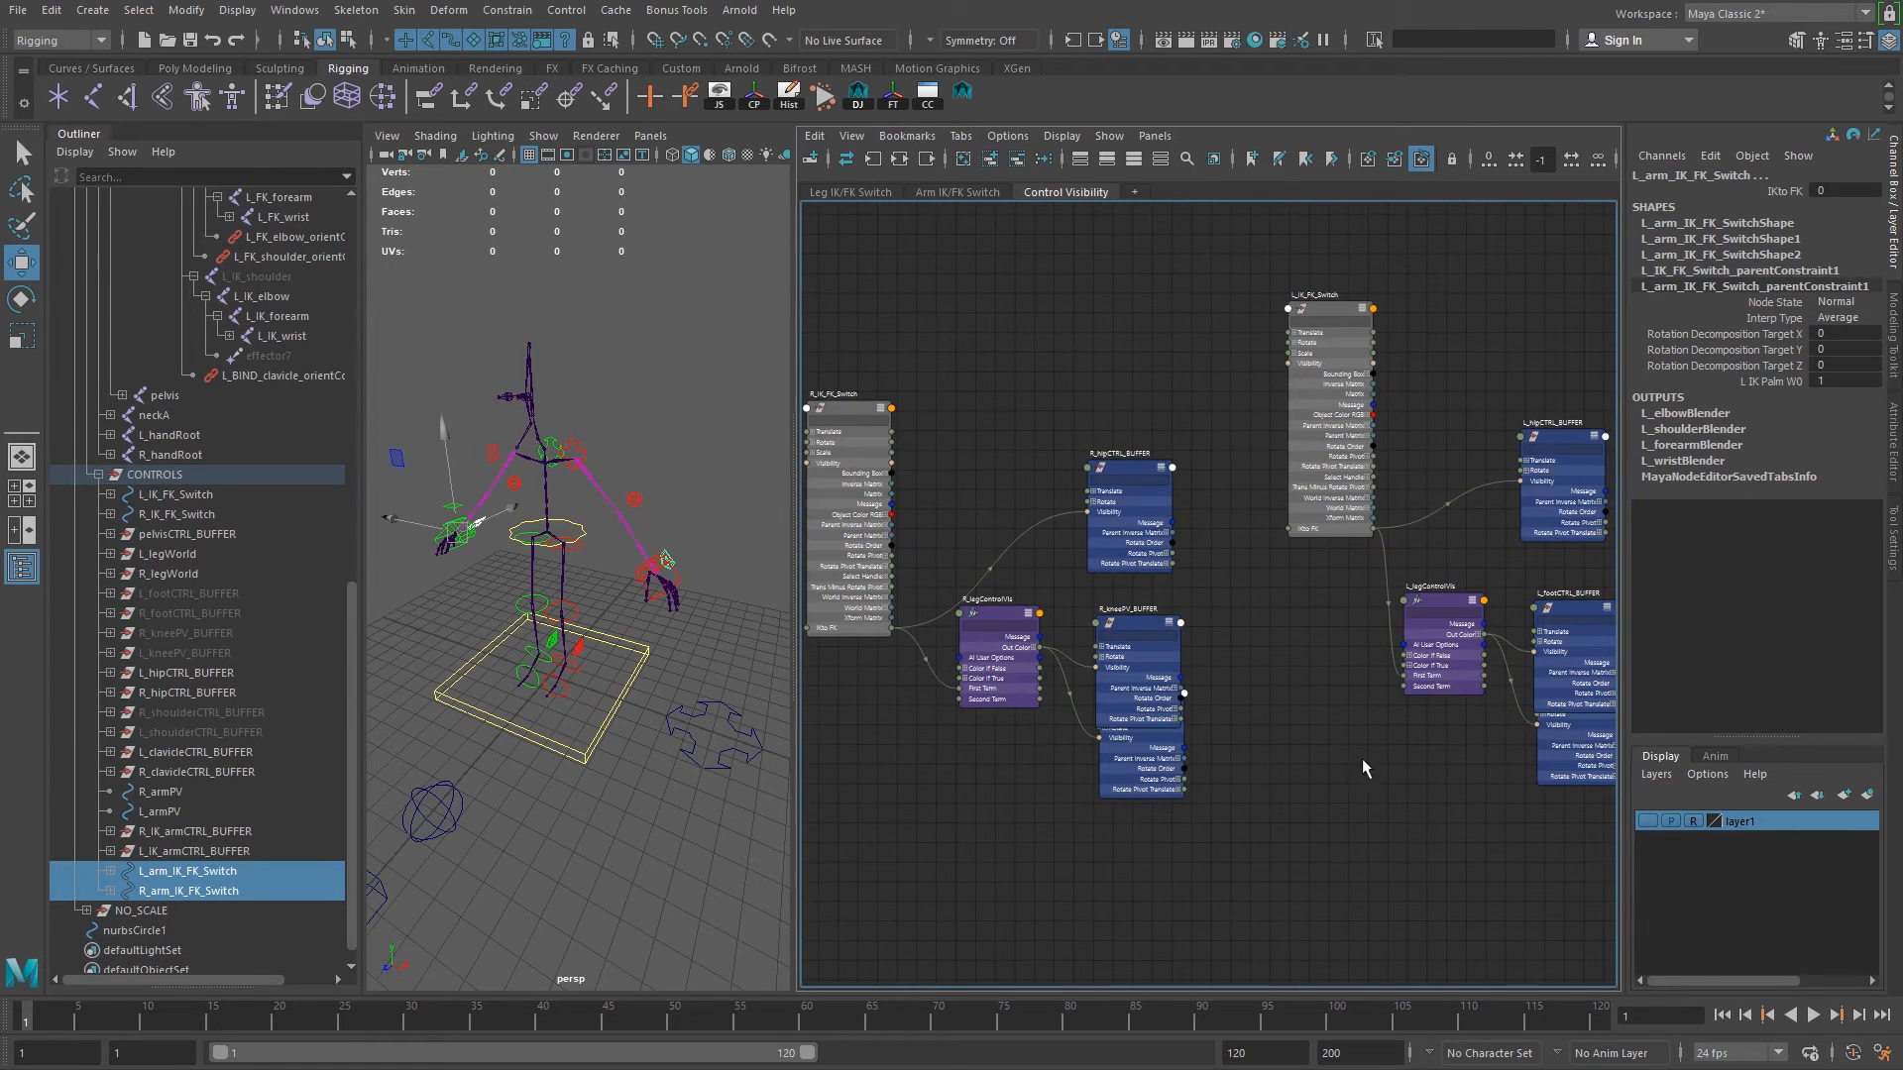
middle_click_drag(1250, 599, 1349, 579, "alt")
right_click_drag(1278, 689, 1219, 606, "alt")
middle_click_drag(1477, 648, 1348, 644, "alt")
right_click_drag(1353, 651, 1181, 615, "alt")
left_click_drag(1275, 691, 1432, 742)
left_click_drag(1282, 554, 1259, 323)
scroll(1260, 626, "up", 4)
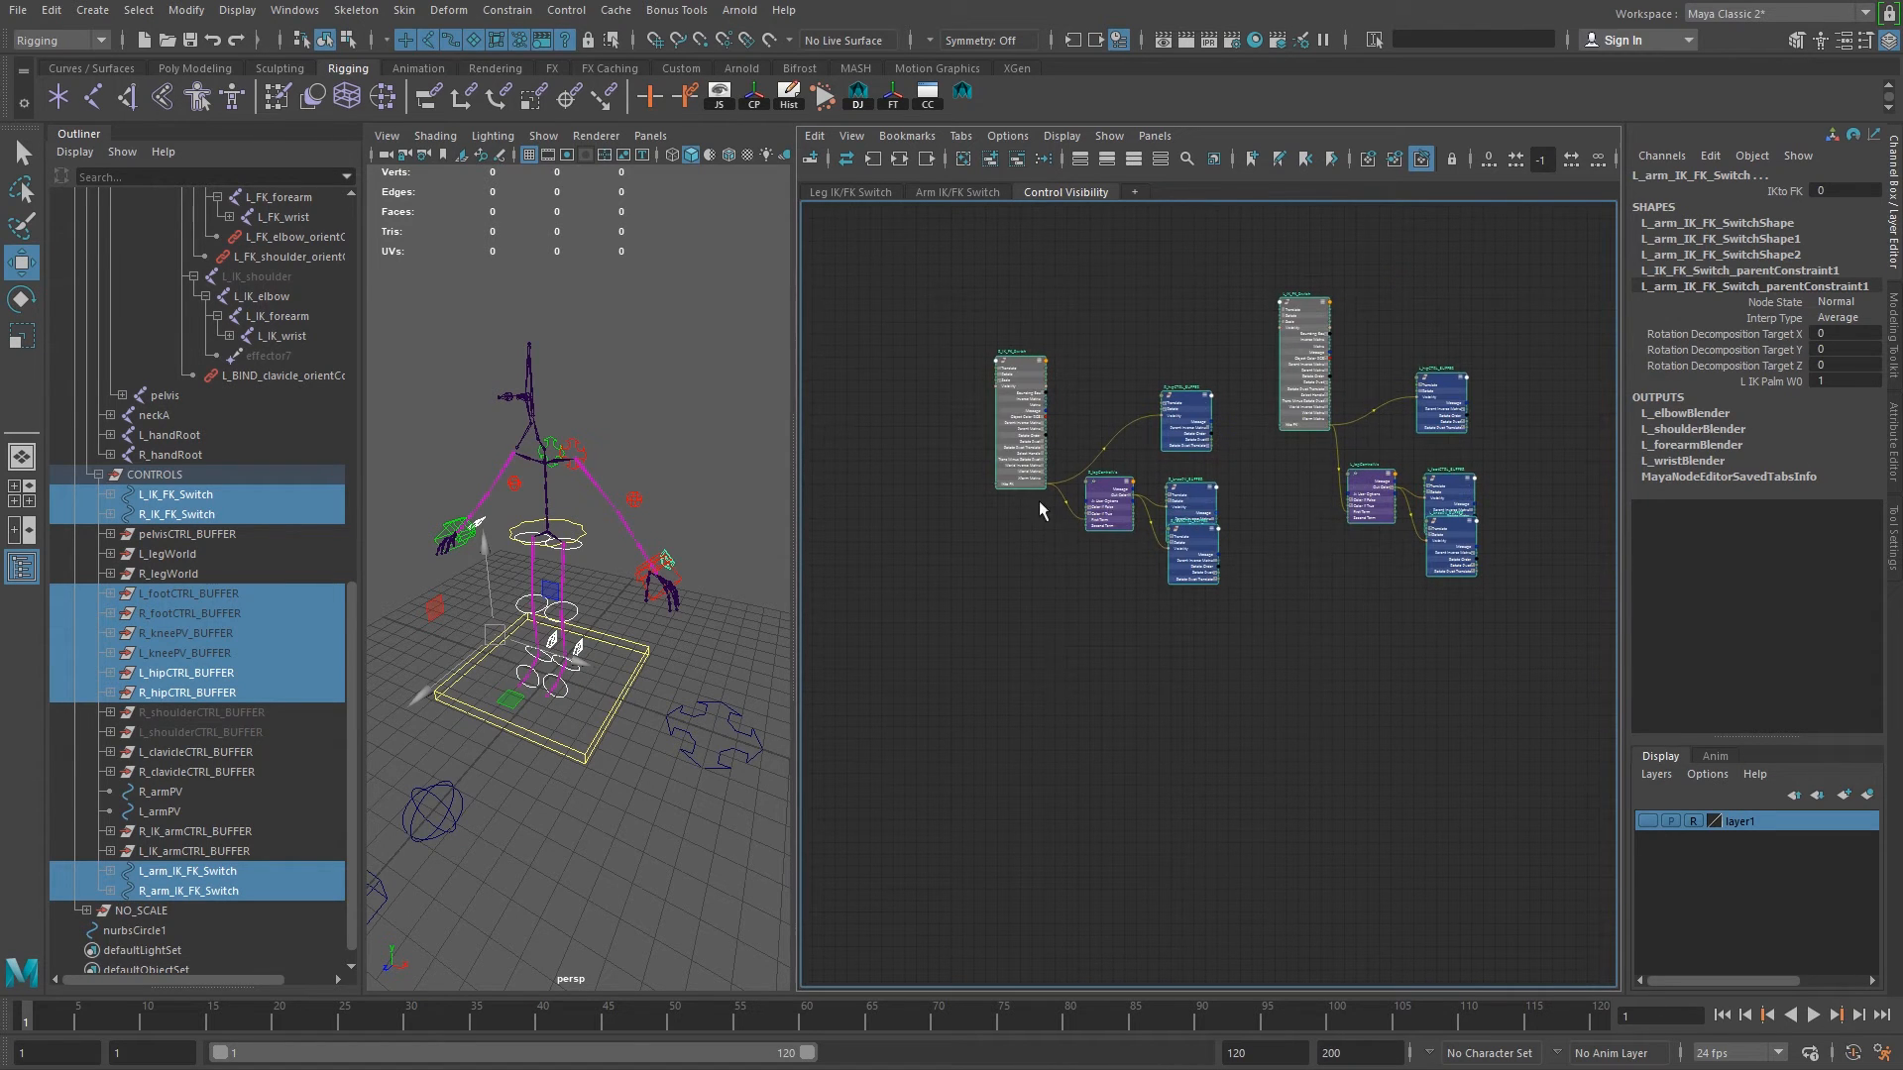
Add L_arm_IK_FK_Switch and R_arm_IK_FK_Switch to the Control Visibility graph.
middle_click_drag(1132, 487, 1166, 642, "alt")
right_click_drag(1167, 642, 1340, 664, "alt")
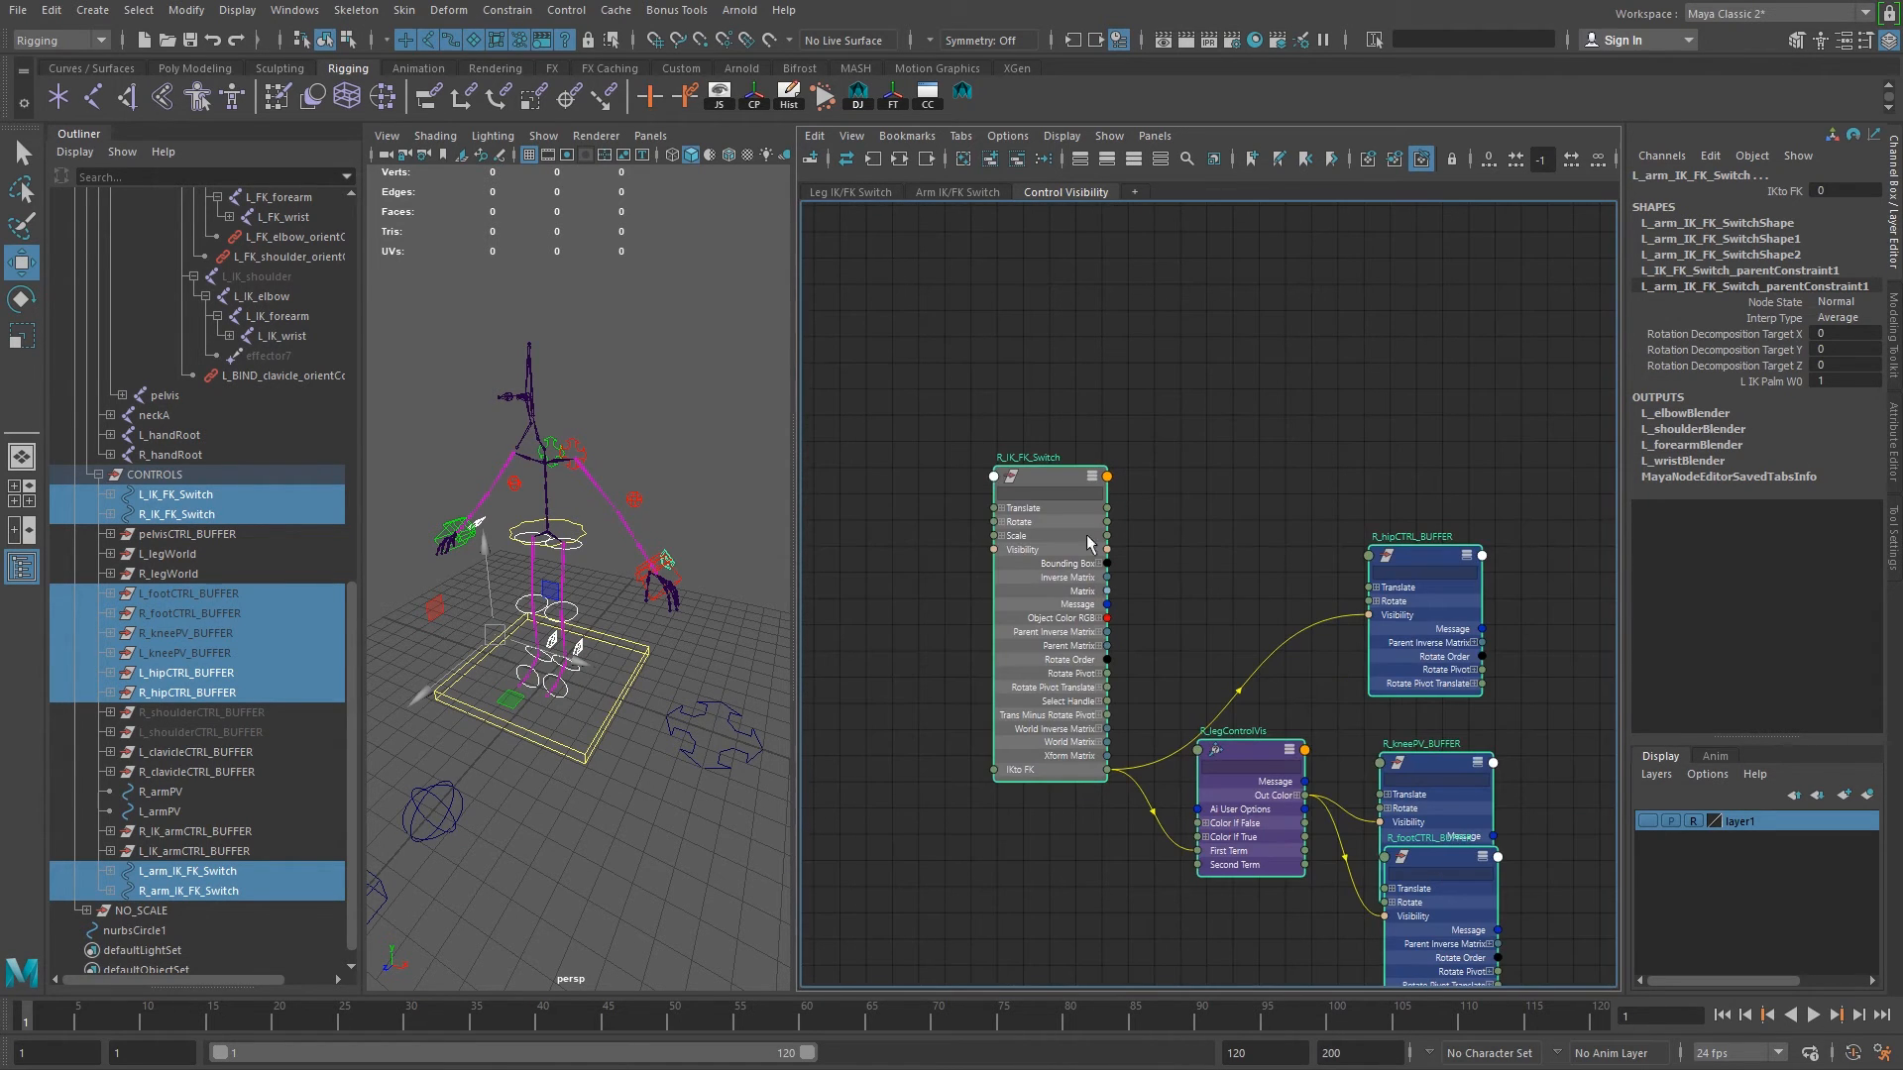
middle_click_drag(1134, 668, 1085, 415, "alt")
right_click_drag(1268, 590, 1214, 595, "alt")
middle_click_drag(1296, 705, 1210, 620, "alt")
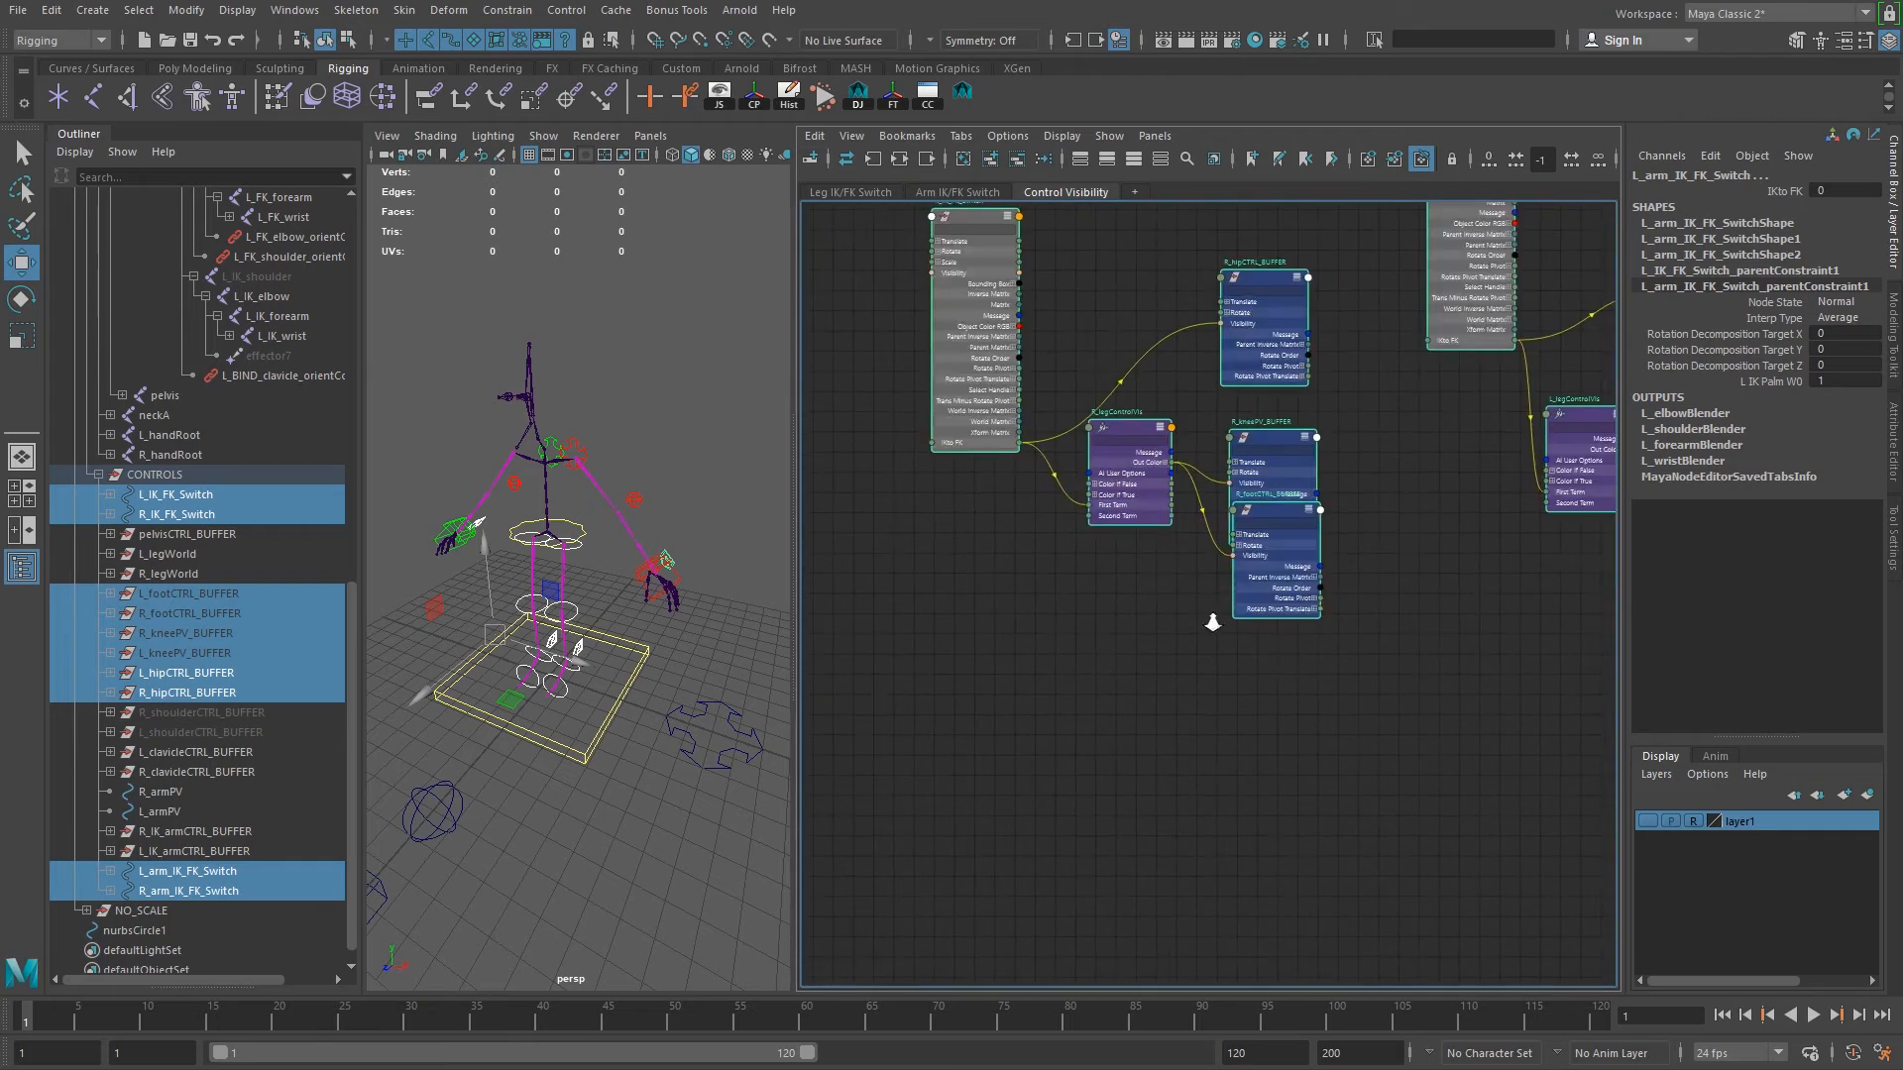
right_click_drag(1278, 635, 1164, 625, "alt")
left_click_drag(583, 551, 495, 556, "alt")
right_click_drag(496, 555, 591, 578, "alt")
middle_click_drag(591, 578, 639, 558, "alt")
left_click(994, 162)
middle_click_drag(1219, 481, 1200, 394, "alt")
left_click(1198, 704)
Spread the arm switch nodes apart, with L_arm_IK_FK_Switch below R_IK_FK_Switch and R_arm_IK_FK_Switch below the L_IK_FK_Switch network.
left_click_drag(1338, 685, 1135, 649)
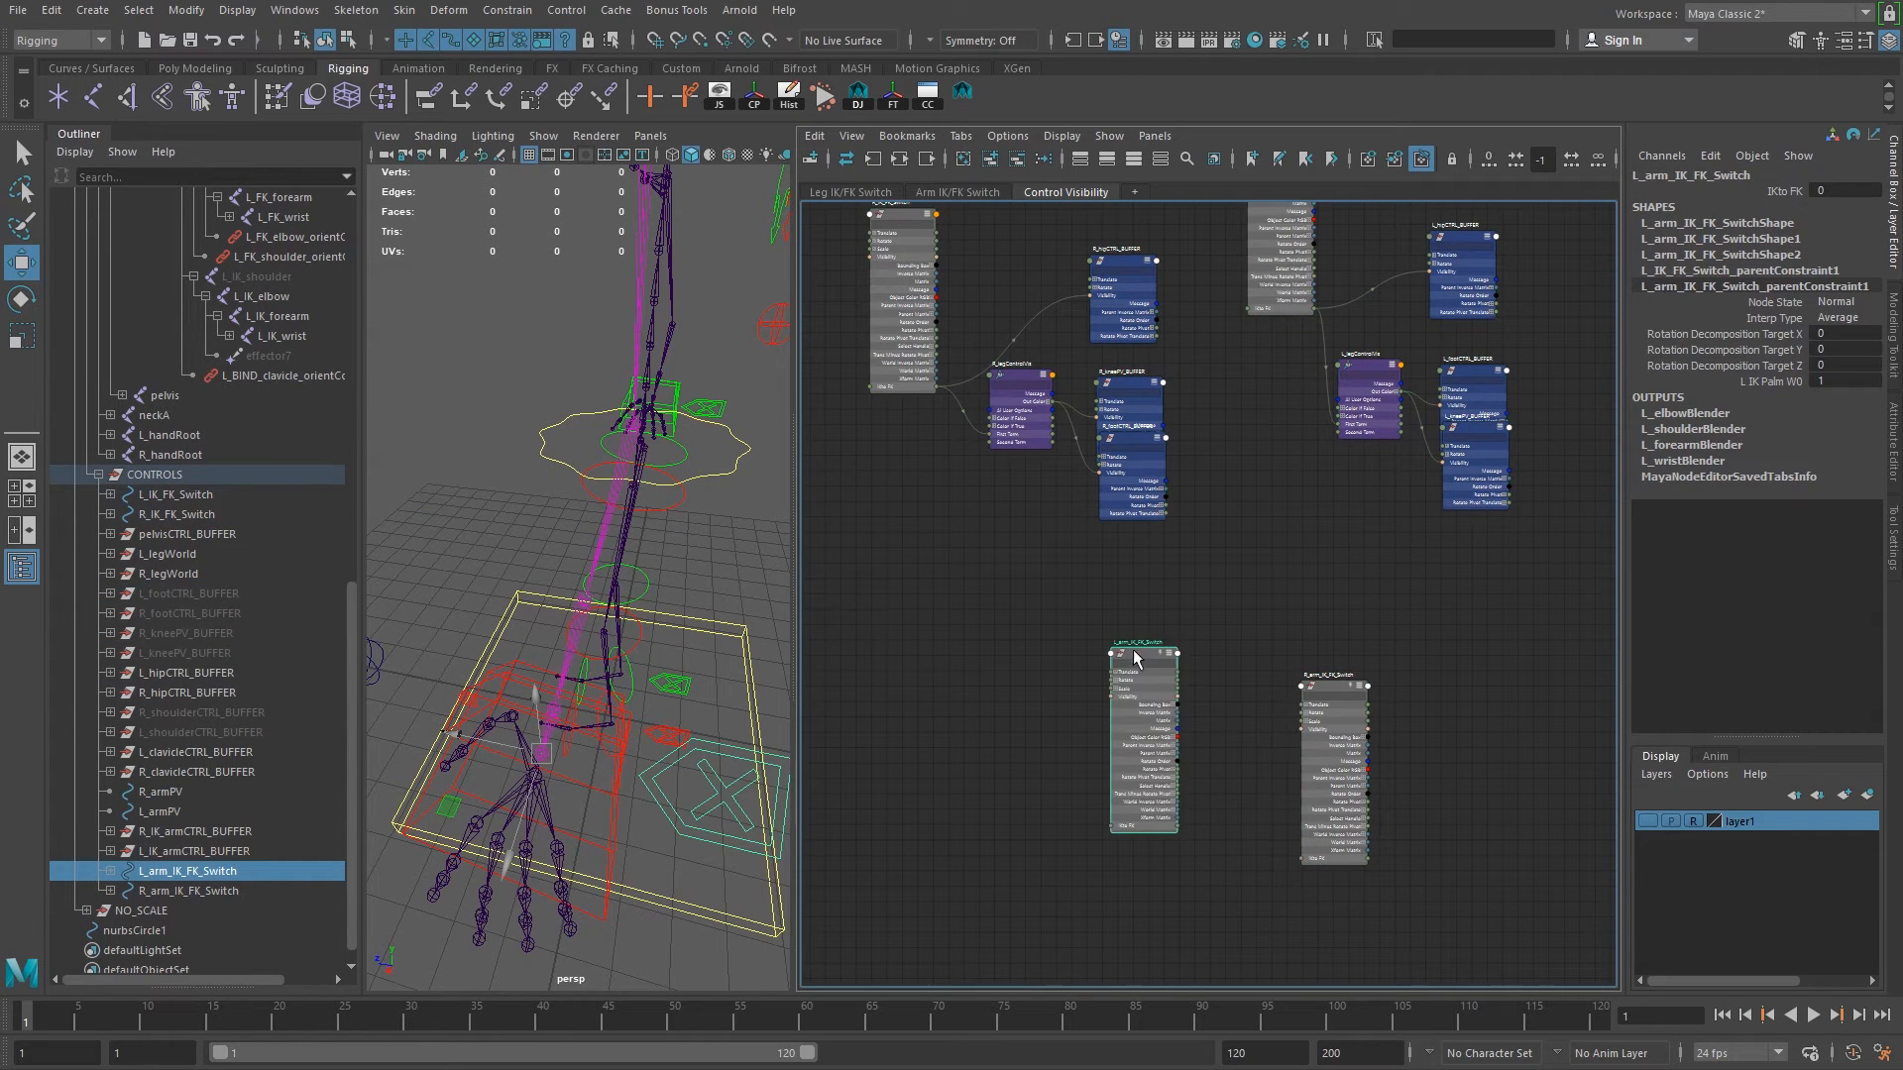
scroll(1270, 716, "up", 3)
scroll(1270, 716, "down", 2)
left_click_drag(1254, 698, 947, 646)
middle_click_drag(1527, 740, 1351, 694, "alt")
left_click_drag(1351, 694, 1396, 682)
scroll(1257, 625, "down", 2)
middle_click_drag(1258, 624, 1326, 586, "alt")
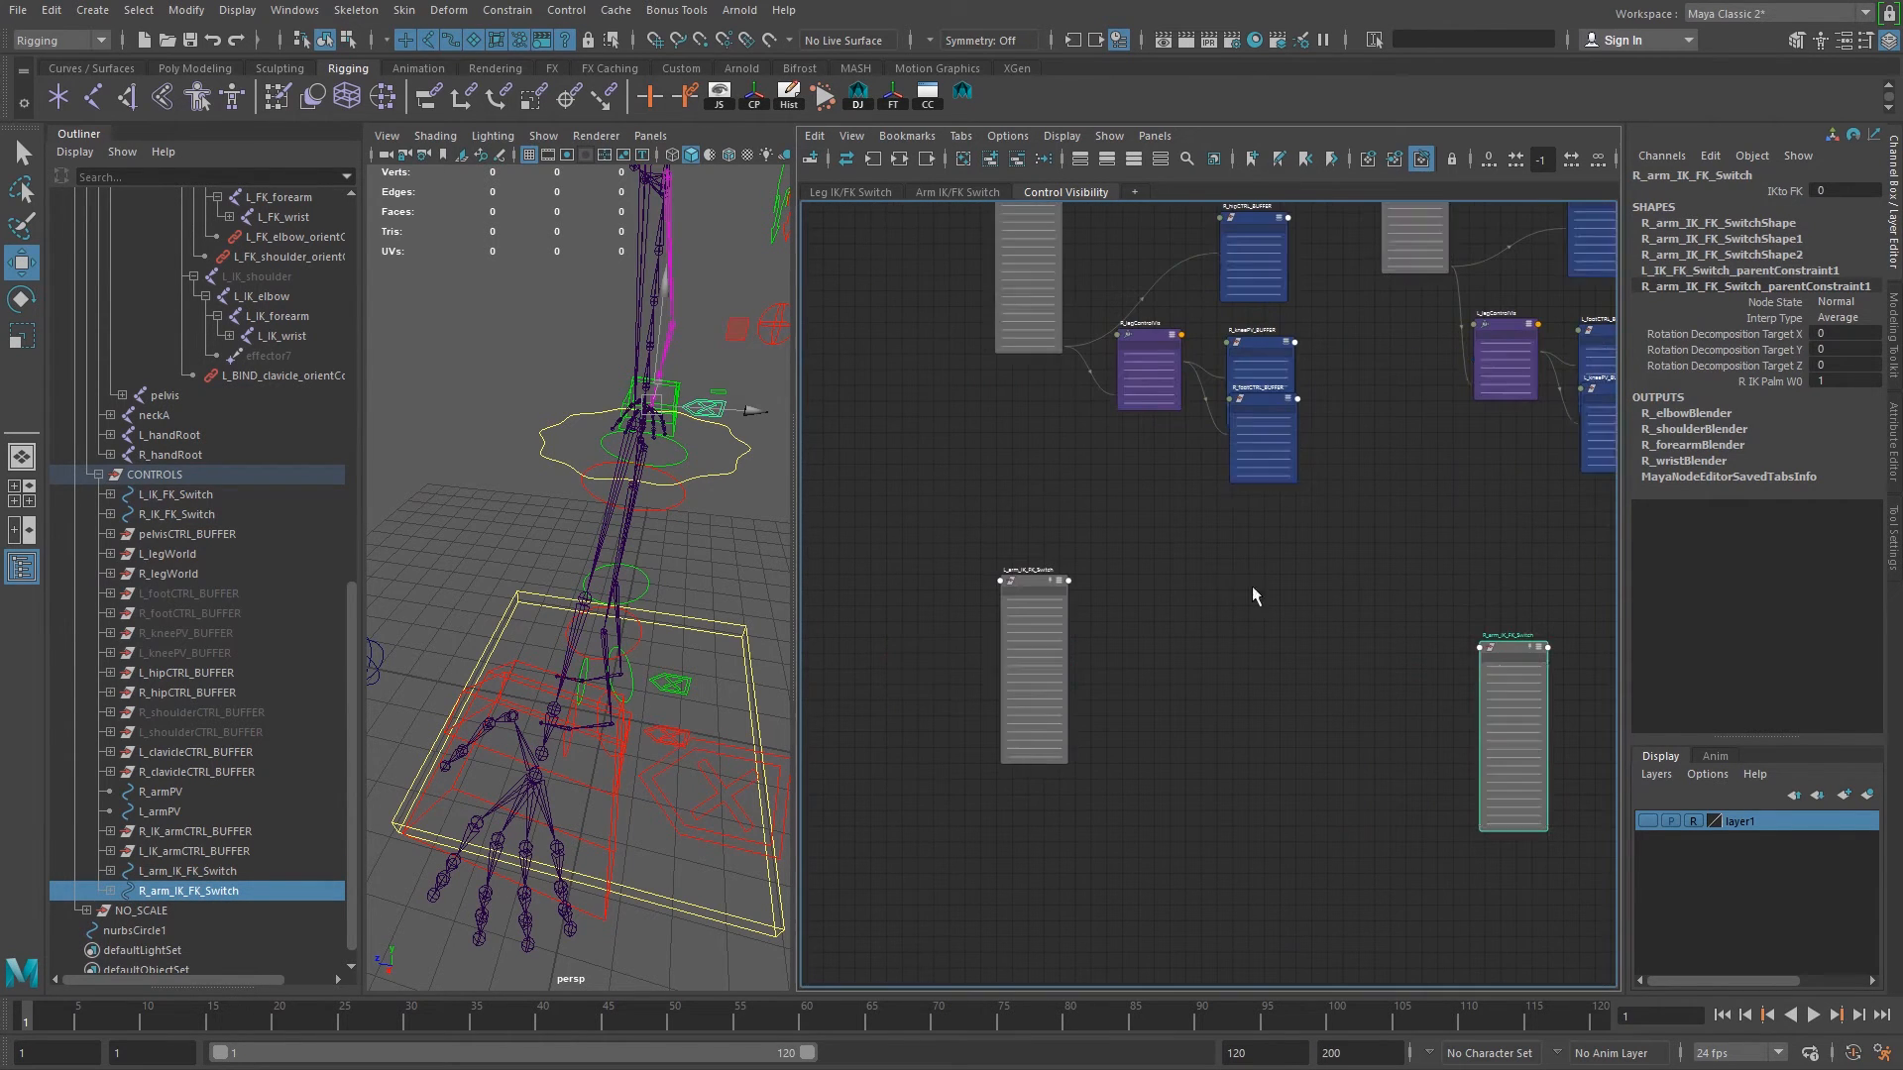
middle_click_drag(1126, 554, 1140, 727, "alt")
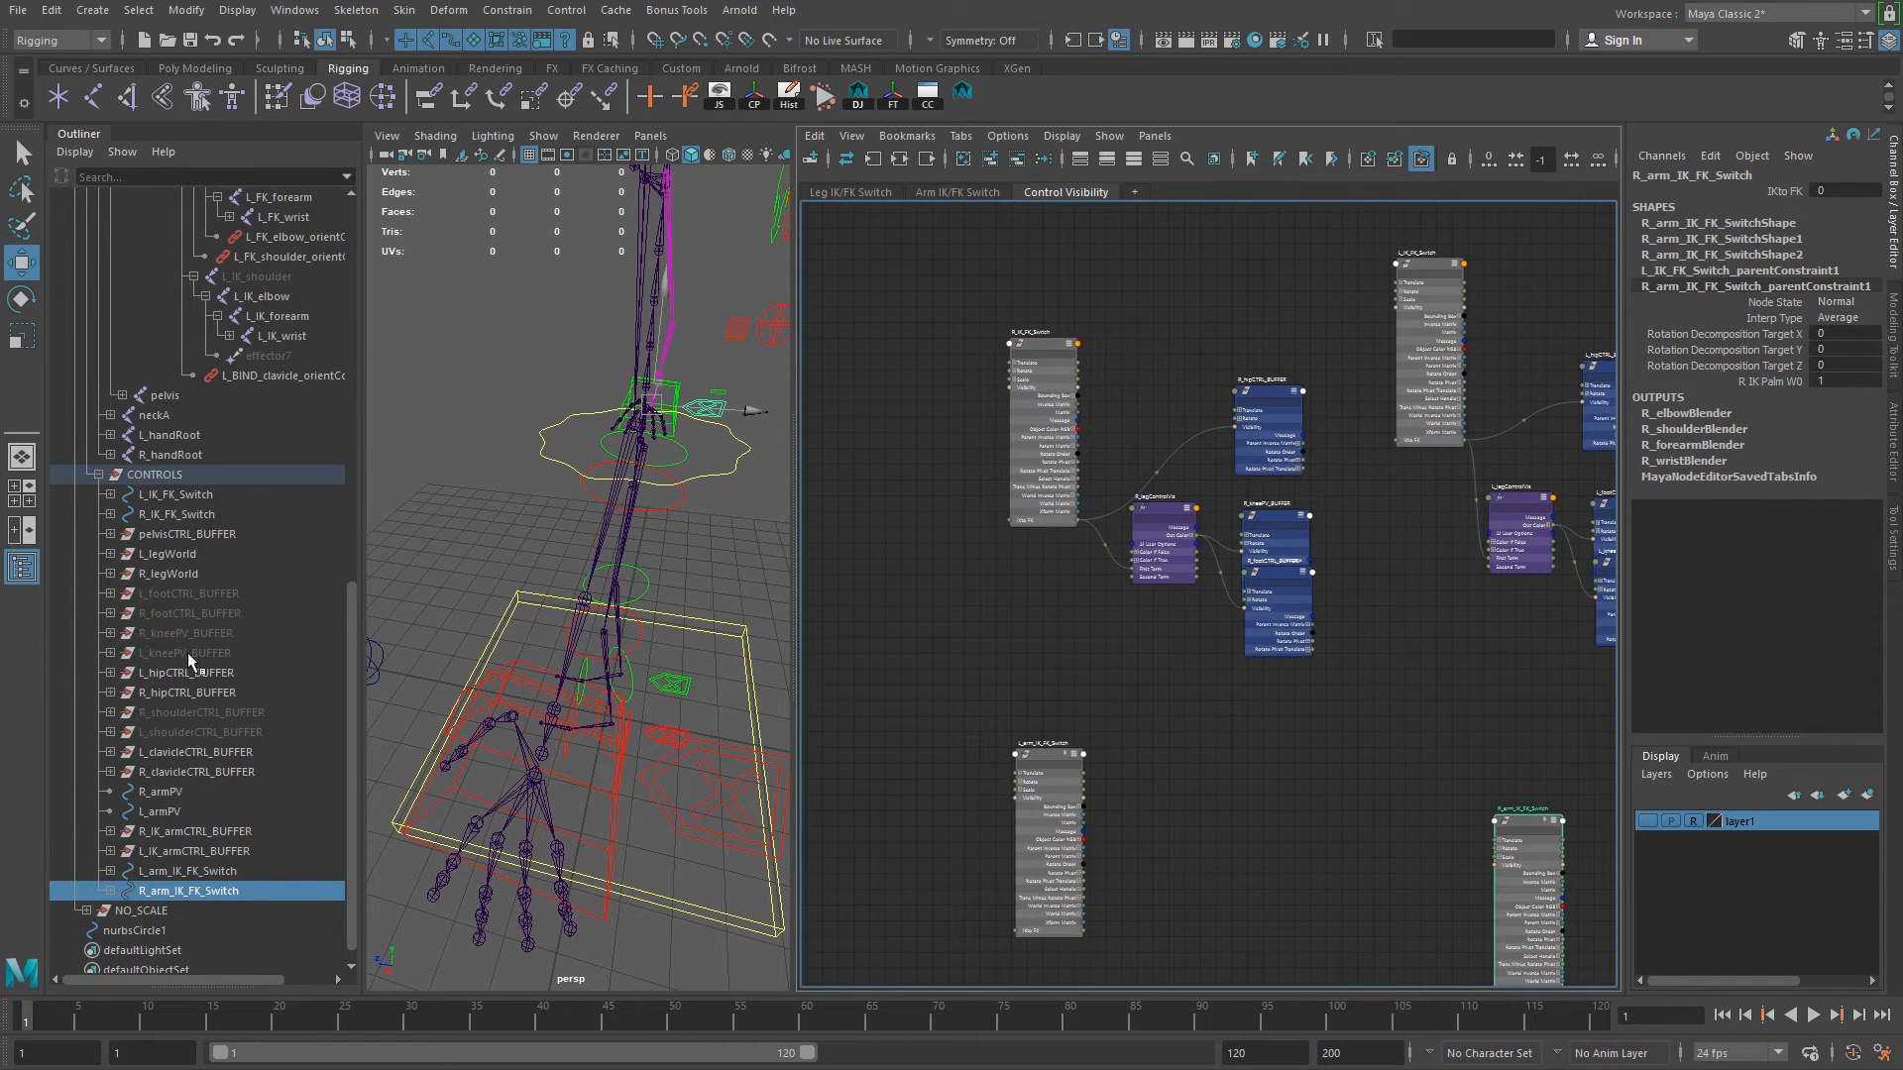
Add L_shoulderCTRL_BUFFER, L_armPV and L_IK_armCTRL_BUFFER to the Control Visibility graph.
left_click_drag(351, 632, 353, 653)
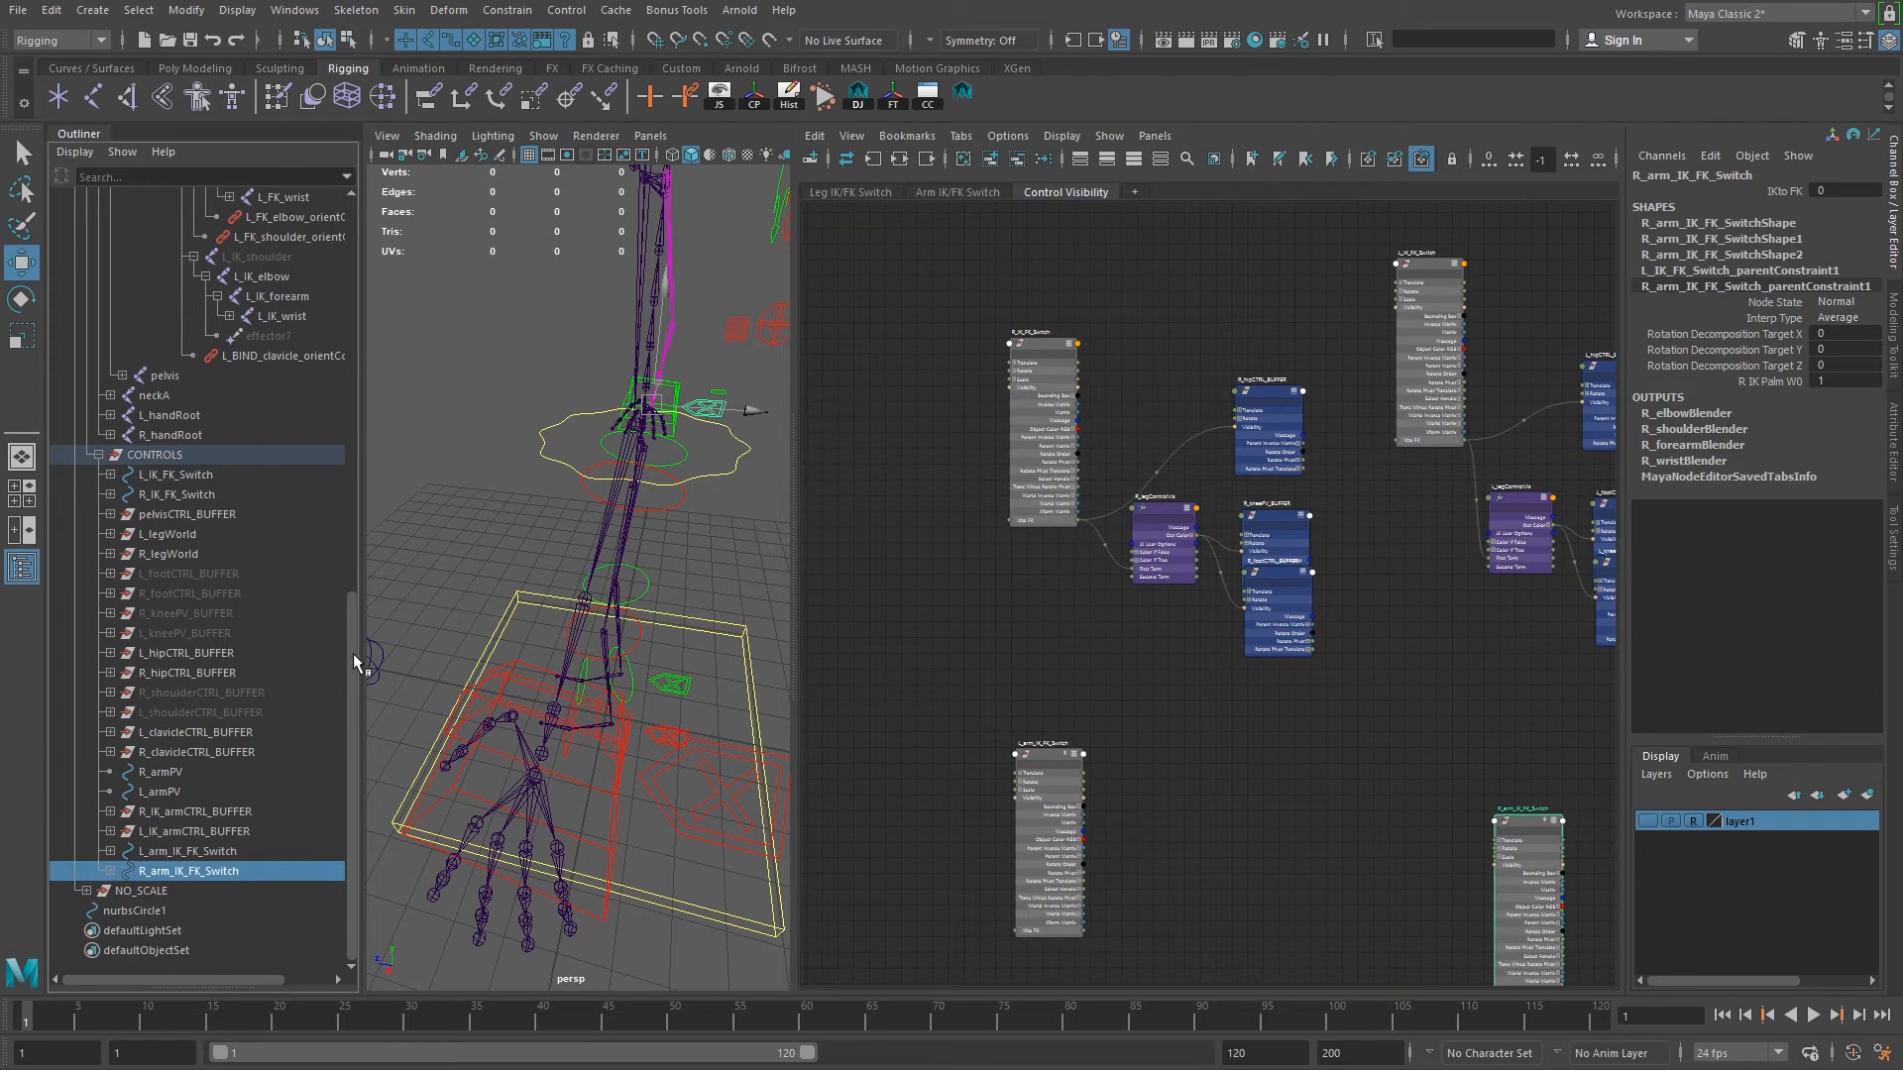
left_click(212, 712)
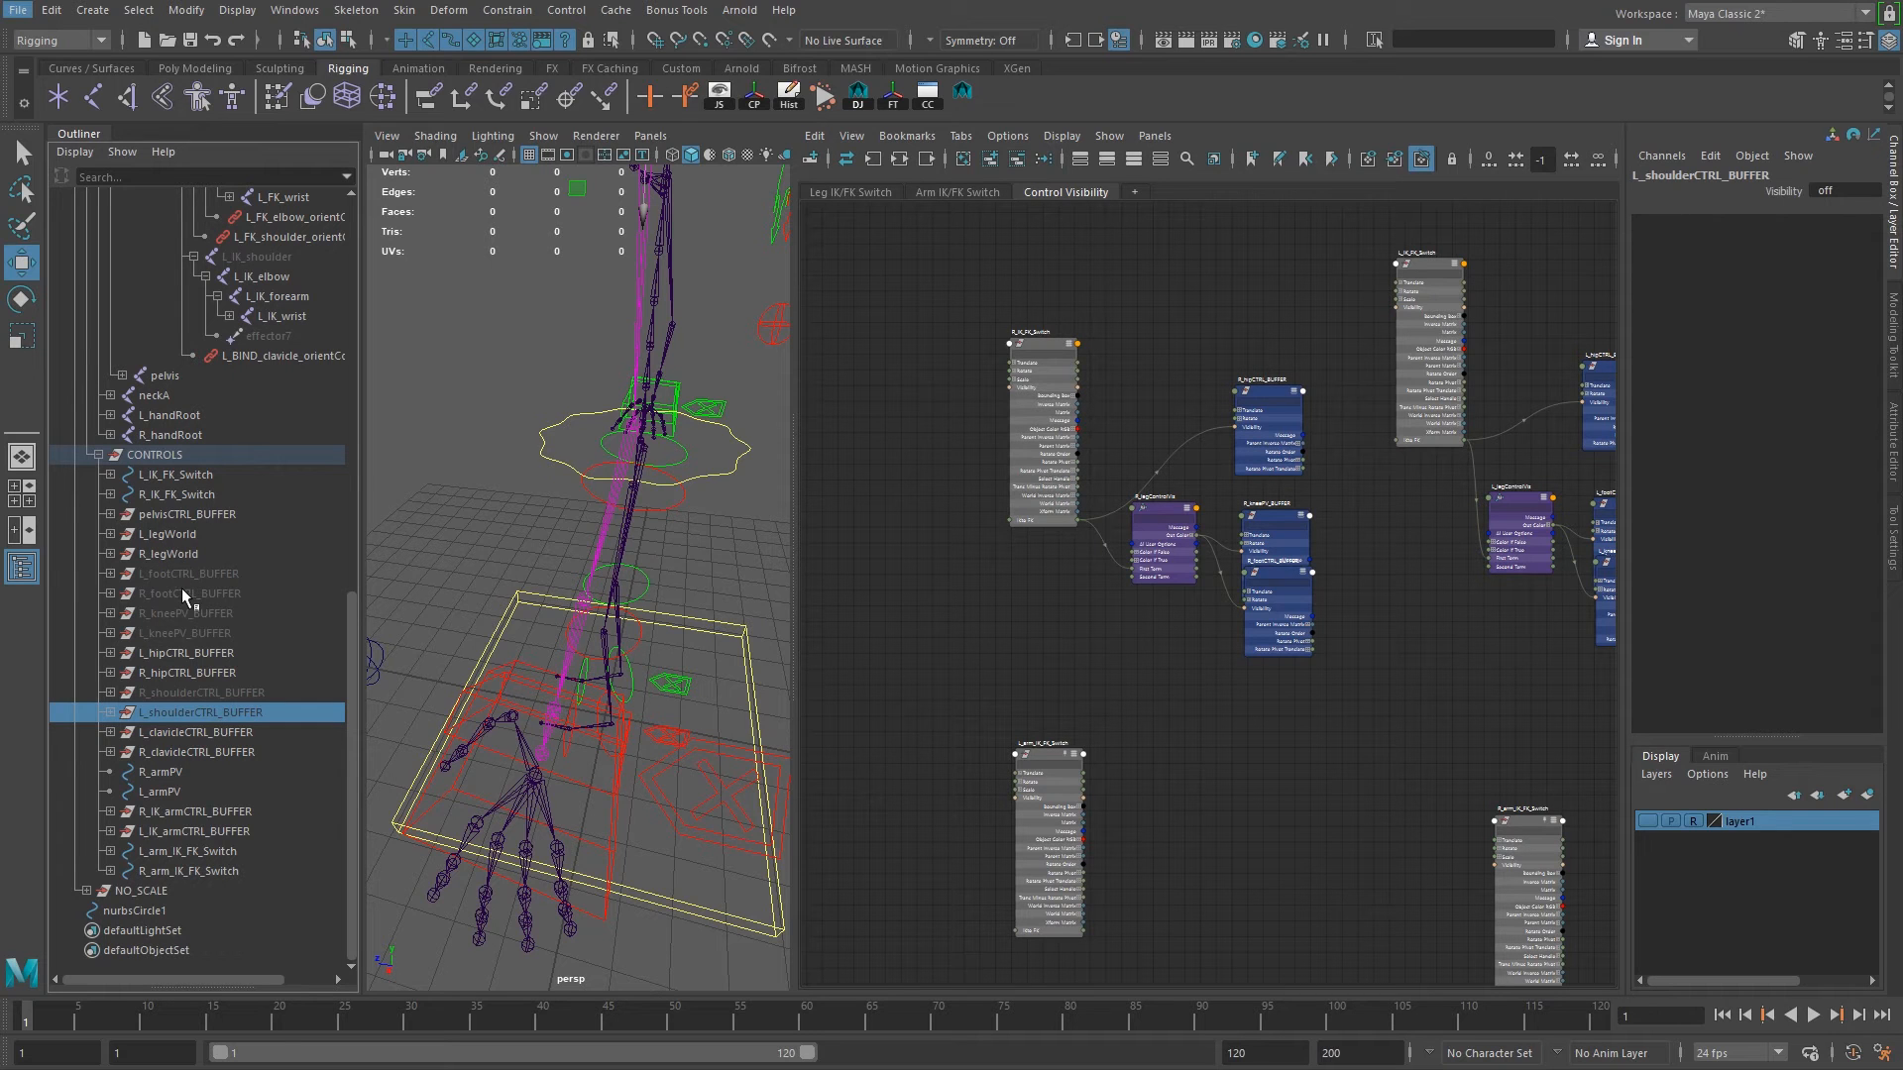
left_click(186, 632, "ctrl")
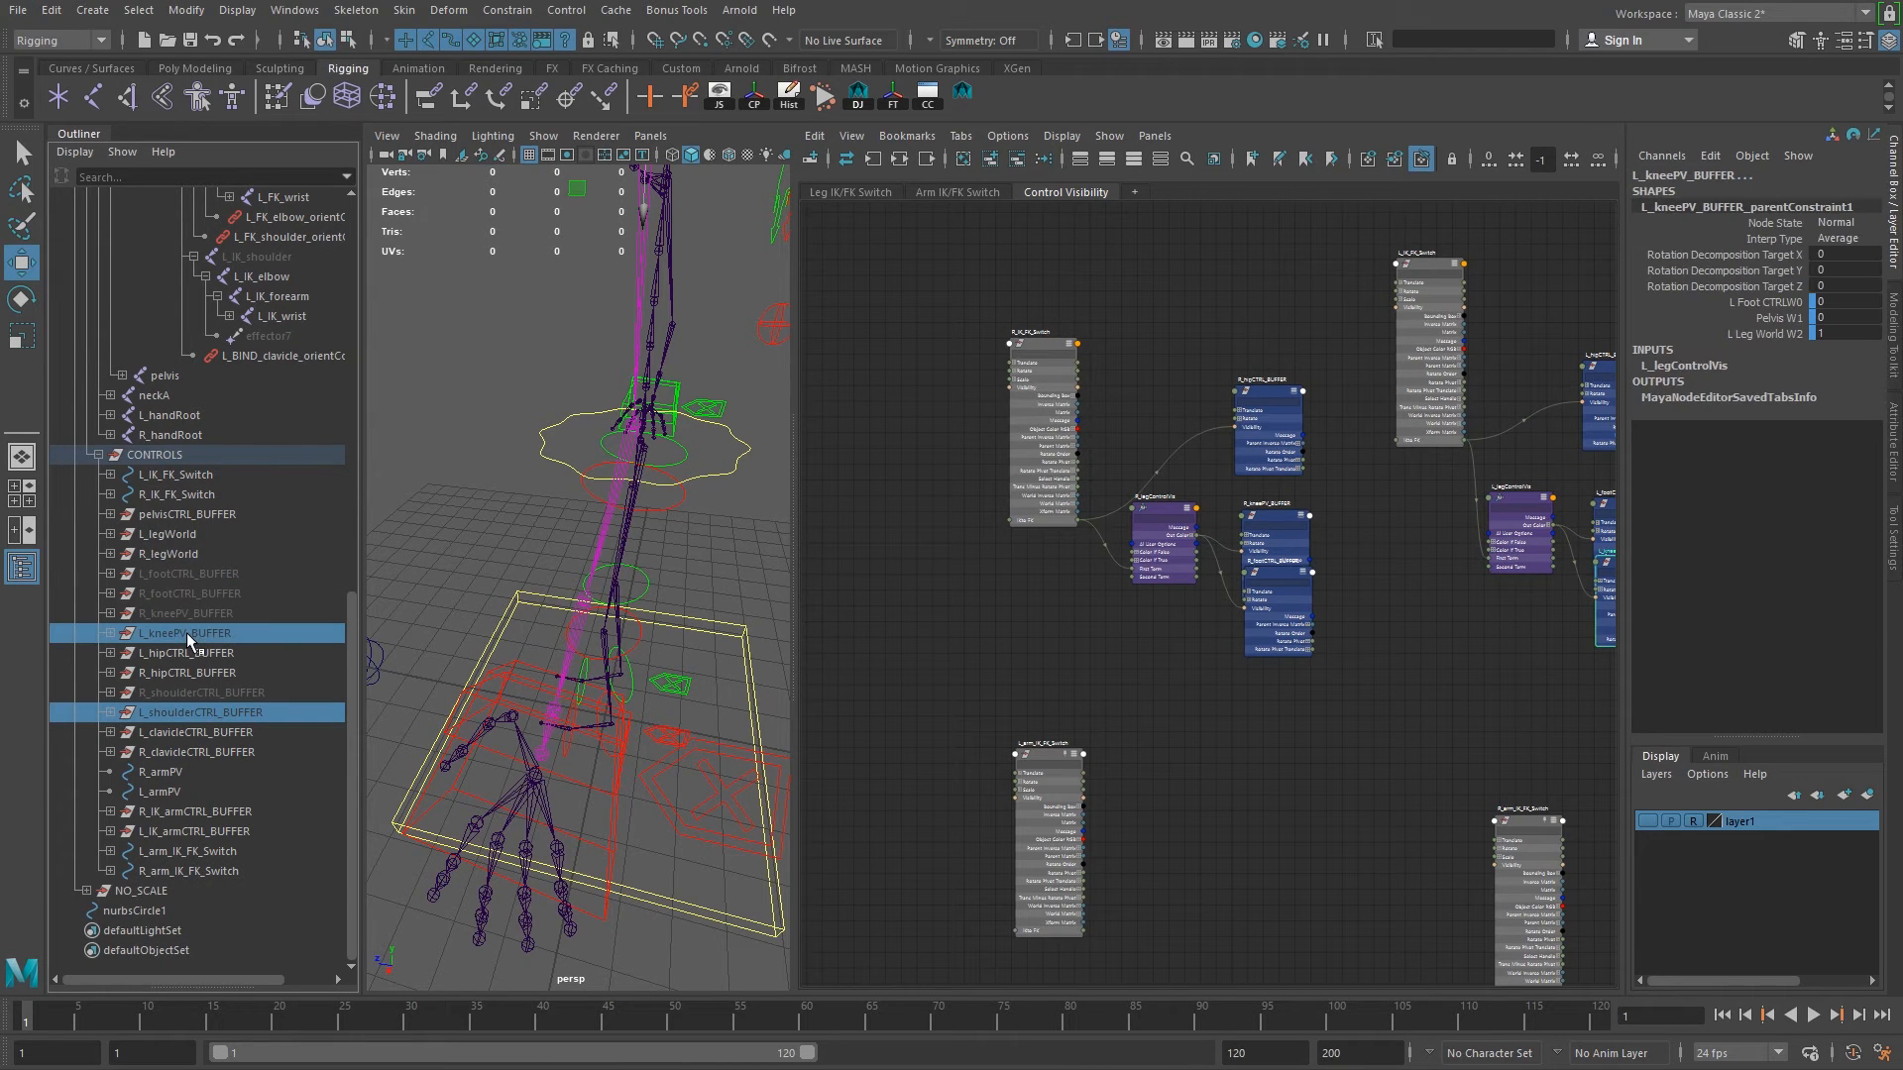
left_click(186, 632, "ctrl")
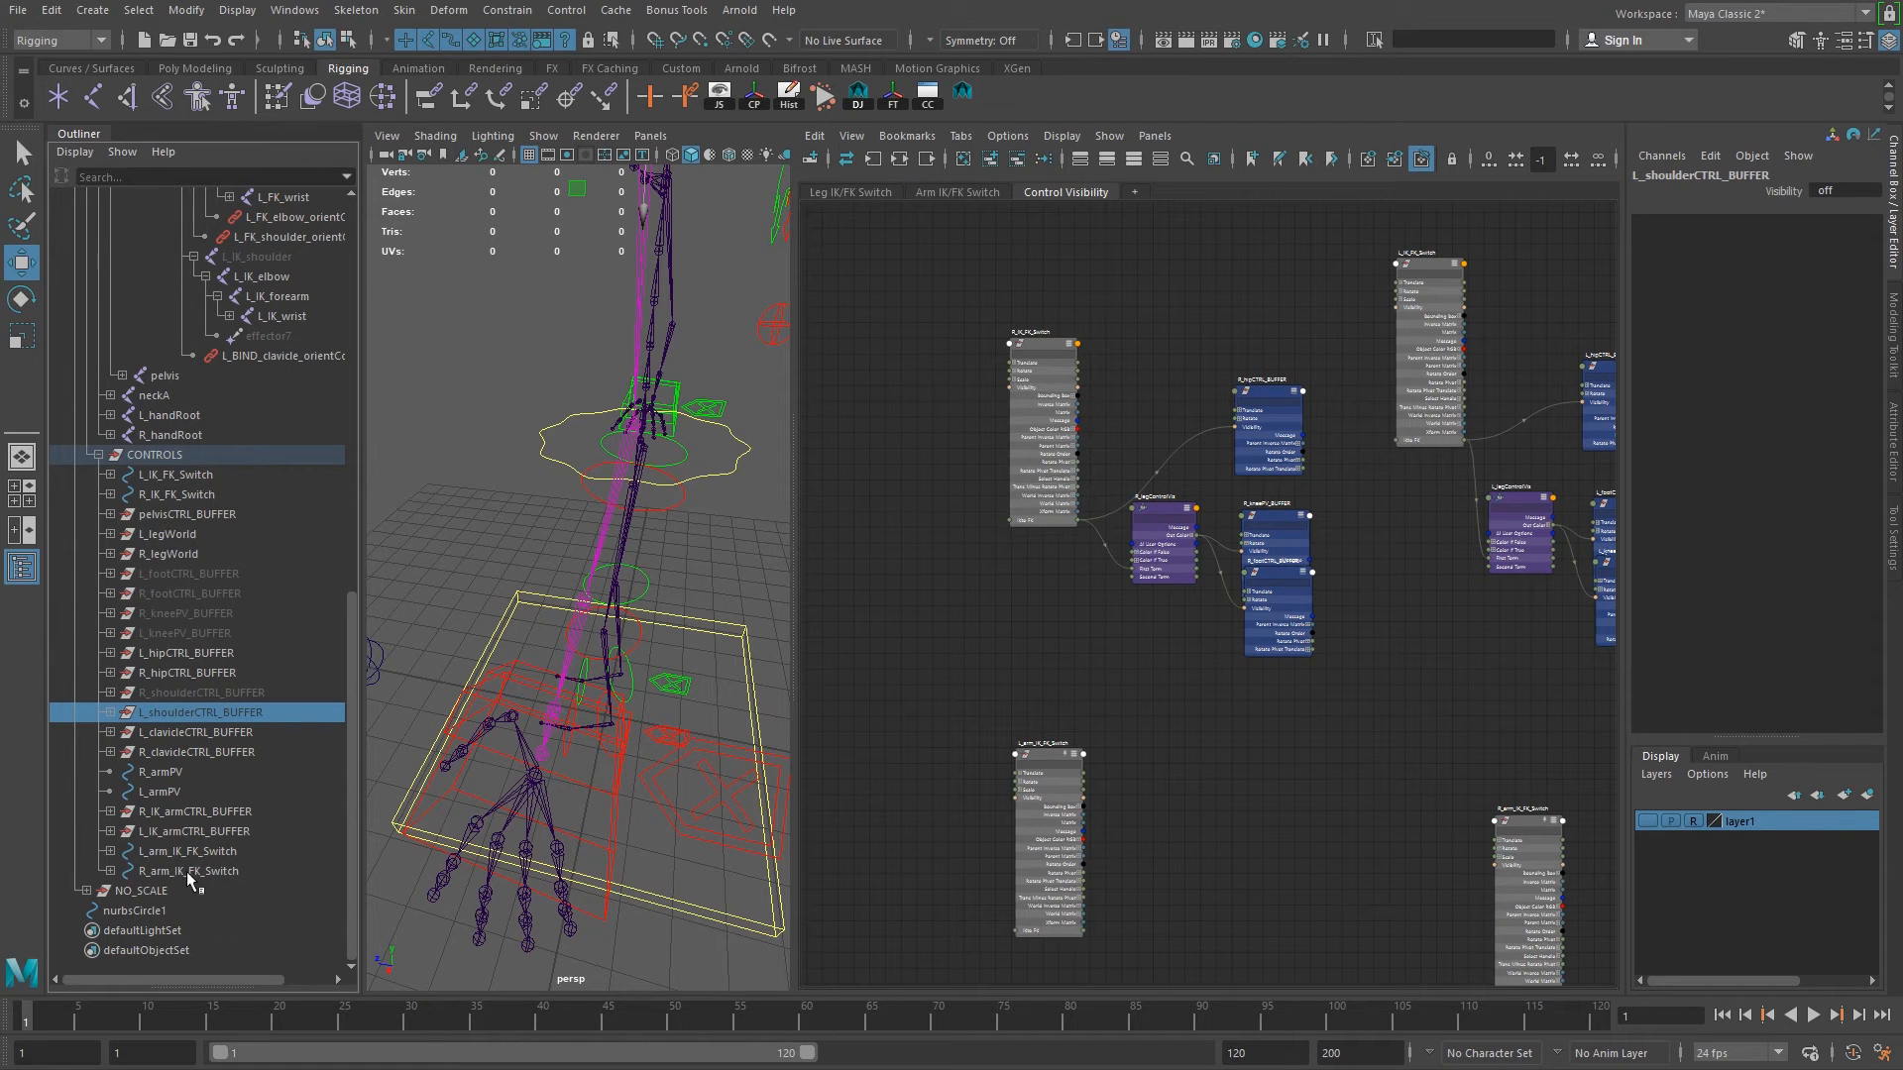
left_click(161, 791, "ctrl")
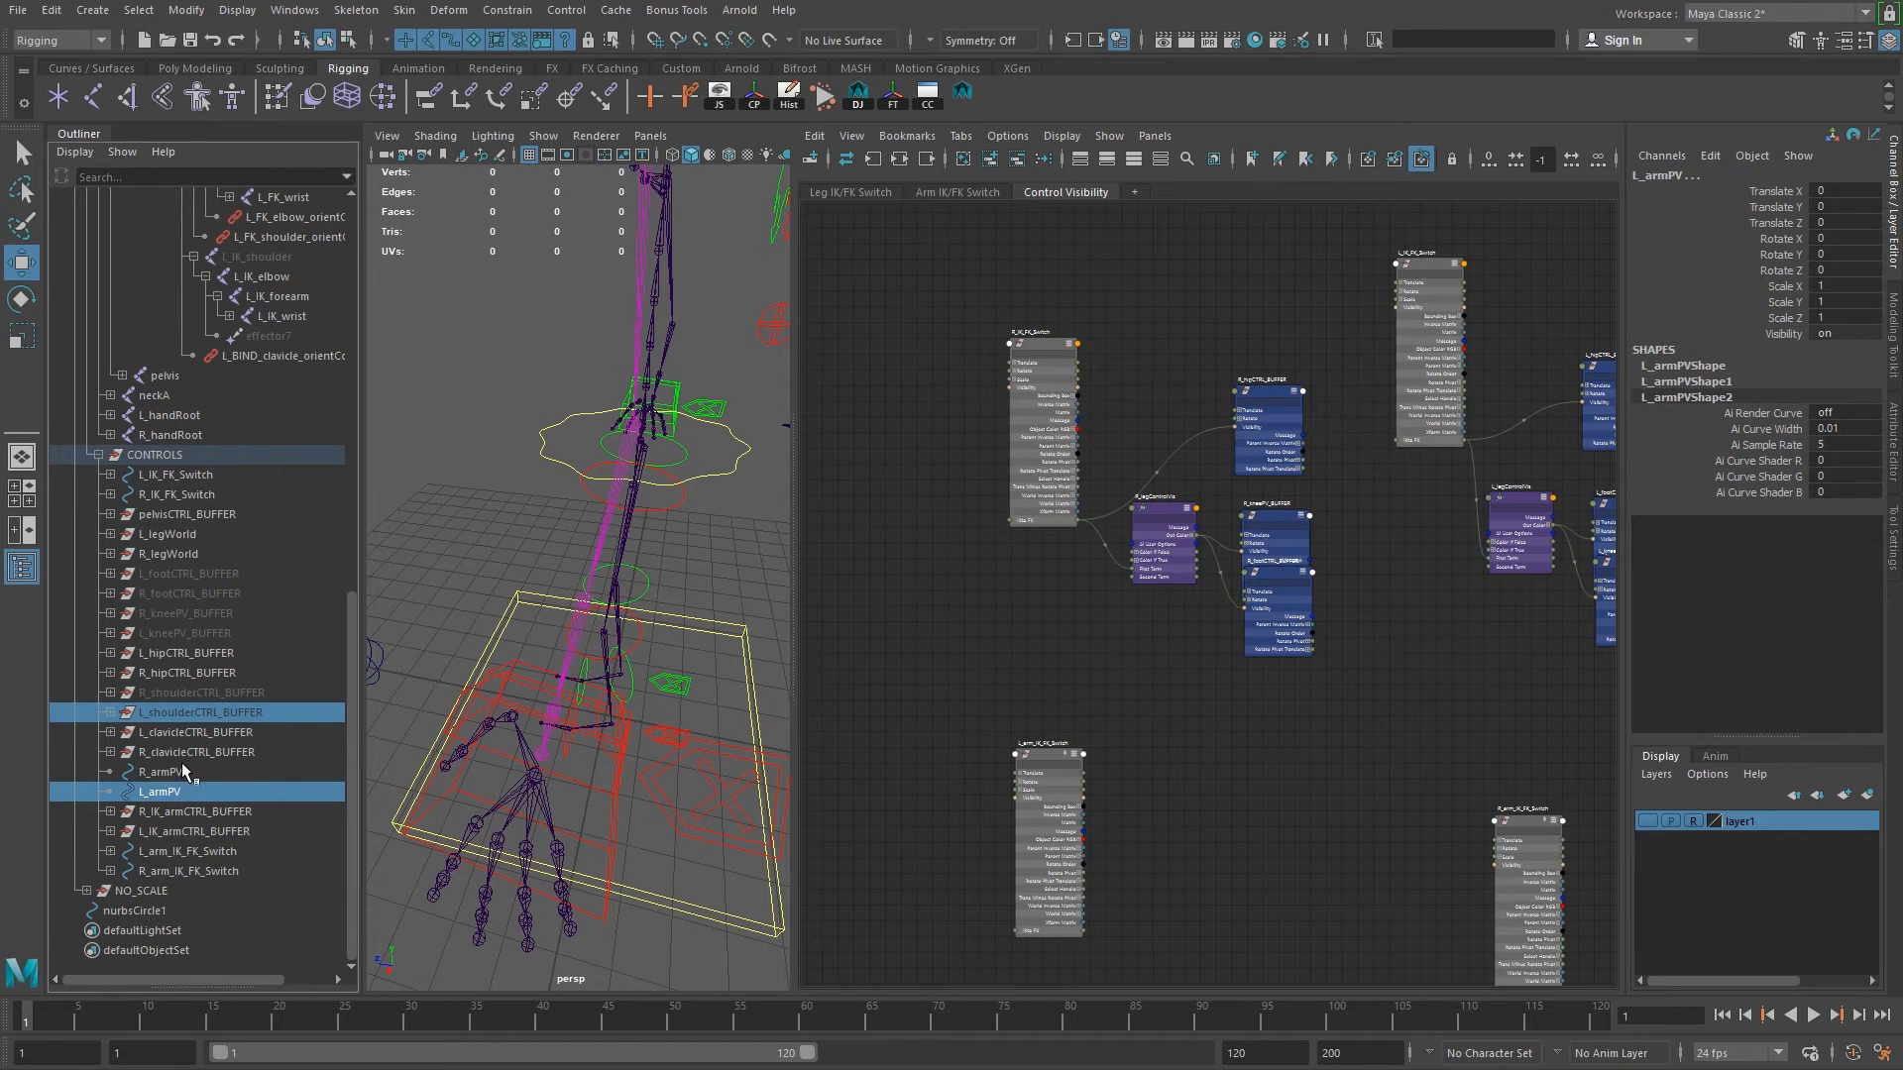
left_click(110, 753)
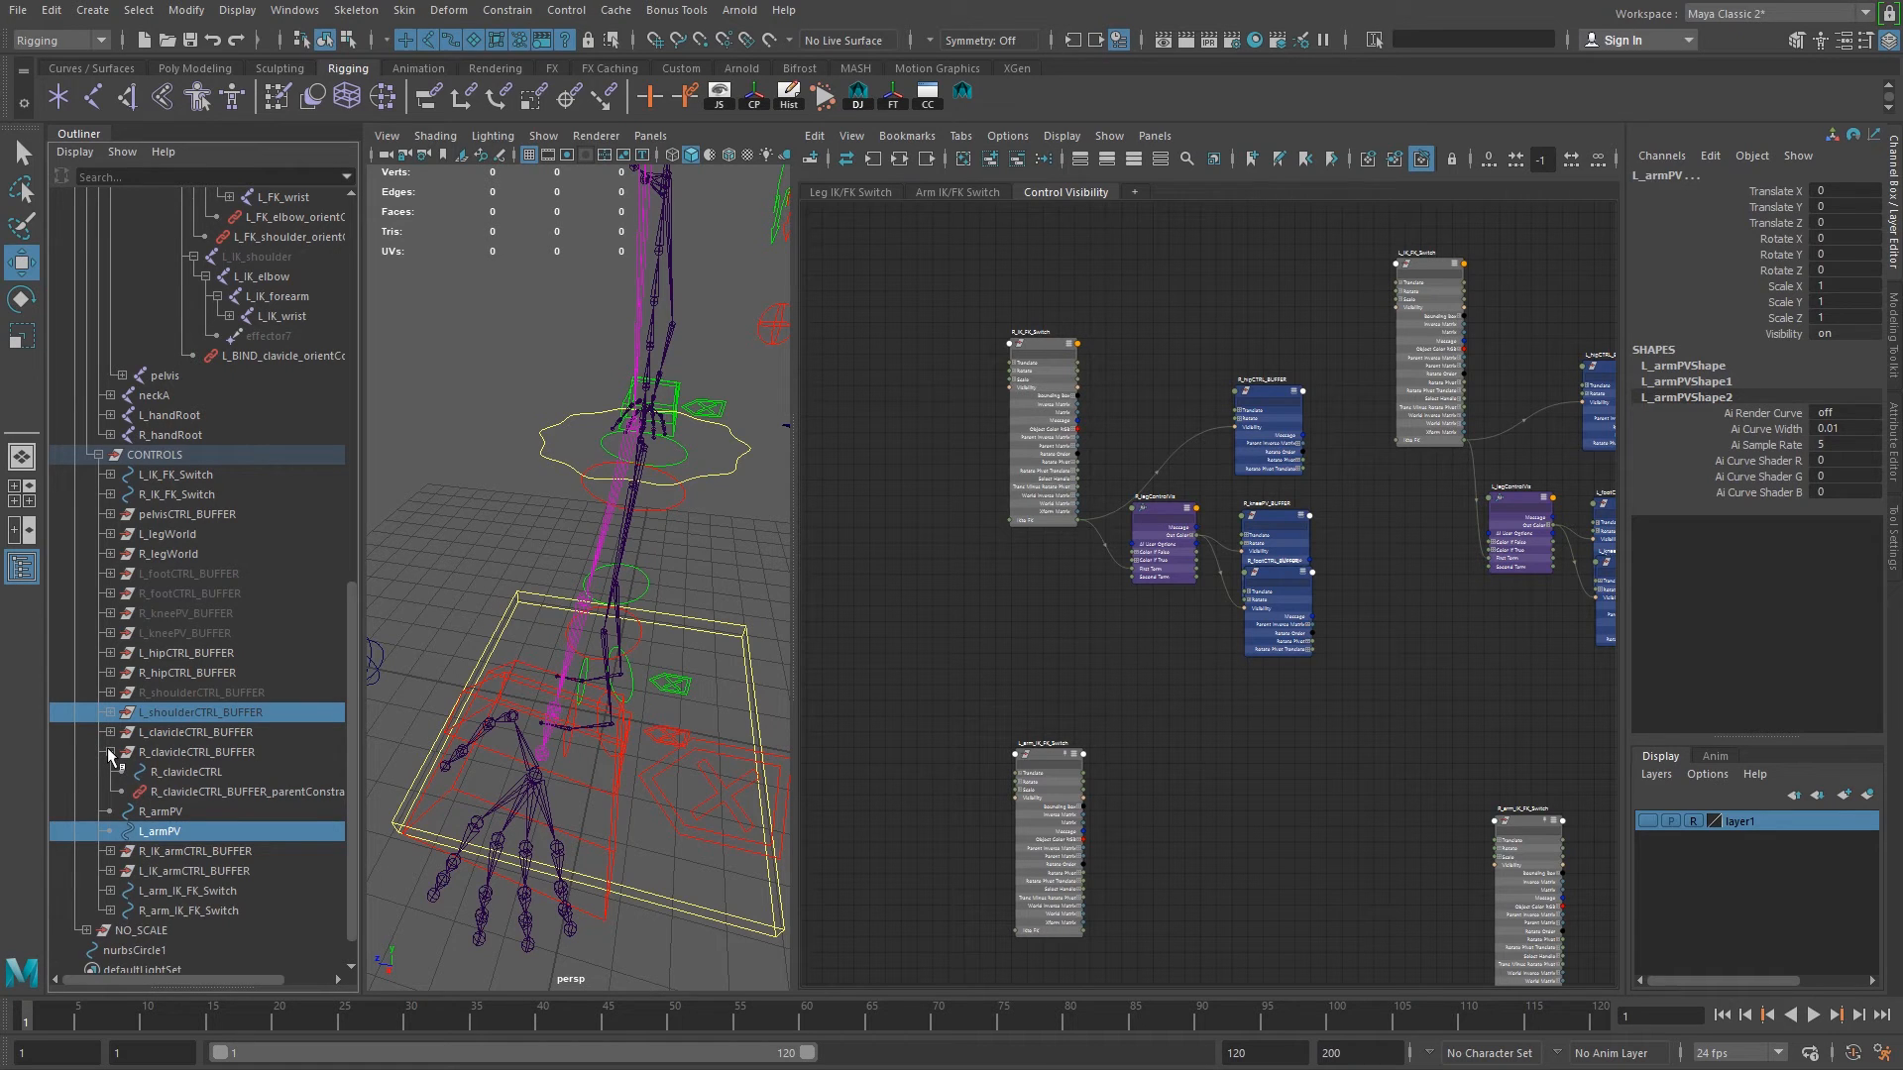
left_click(110, 752)
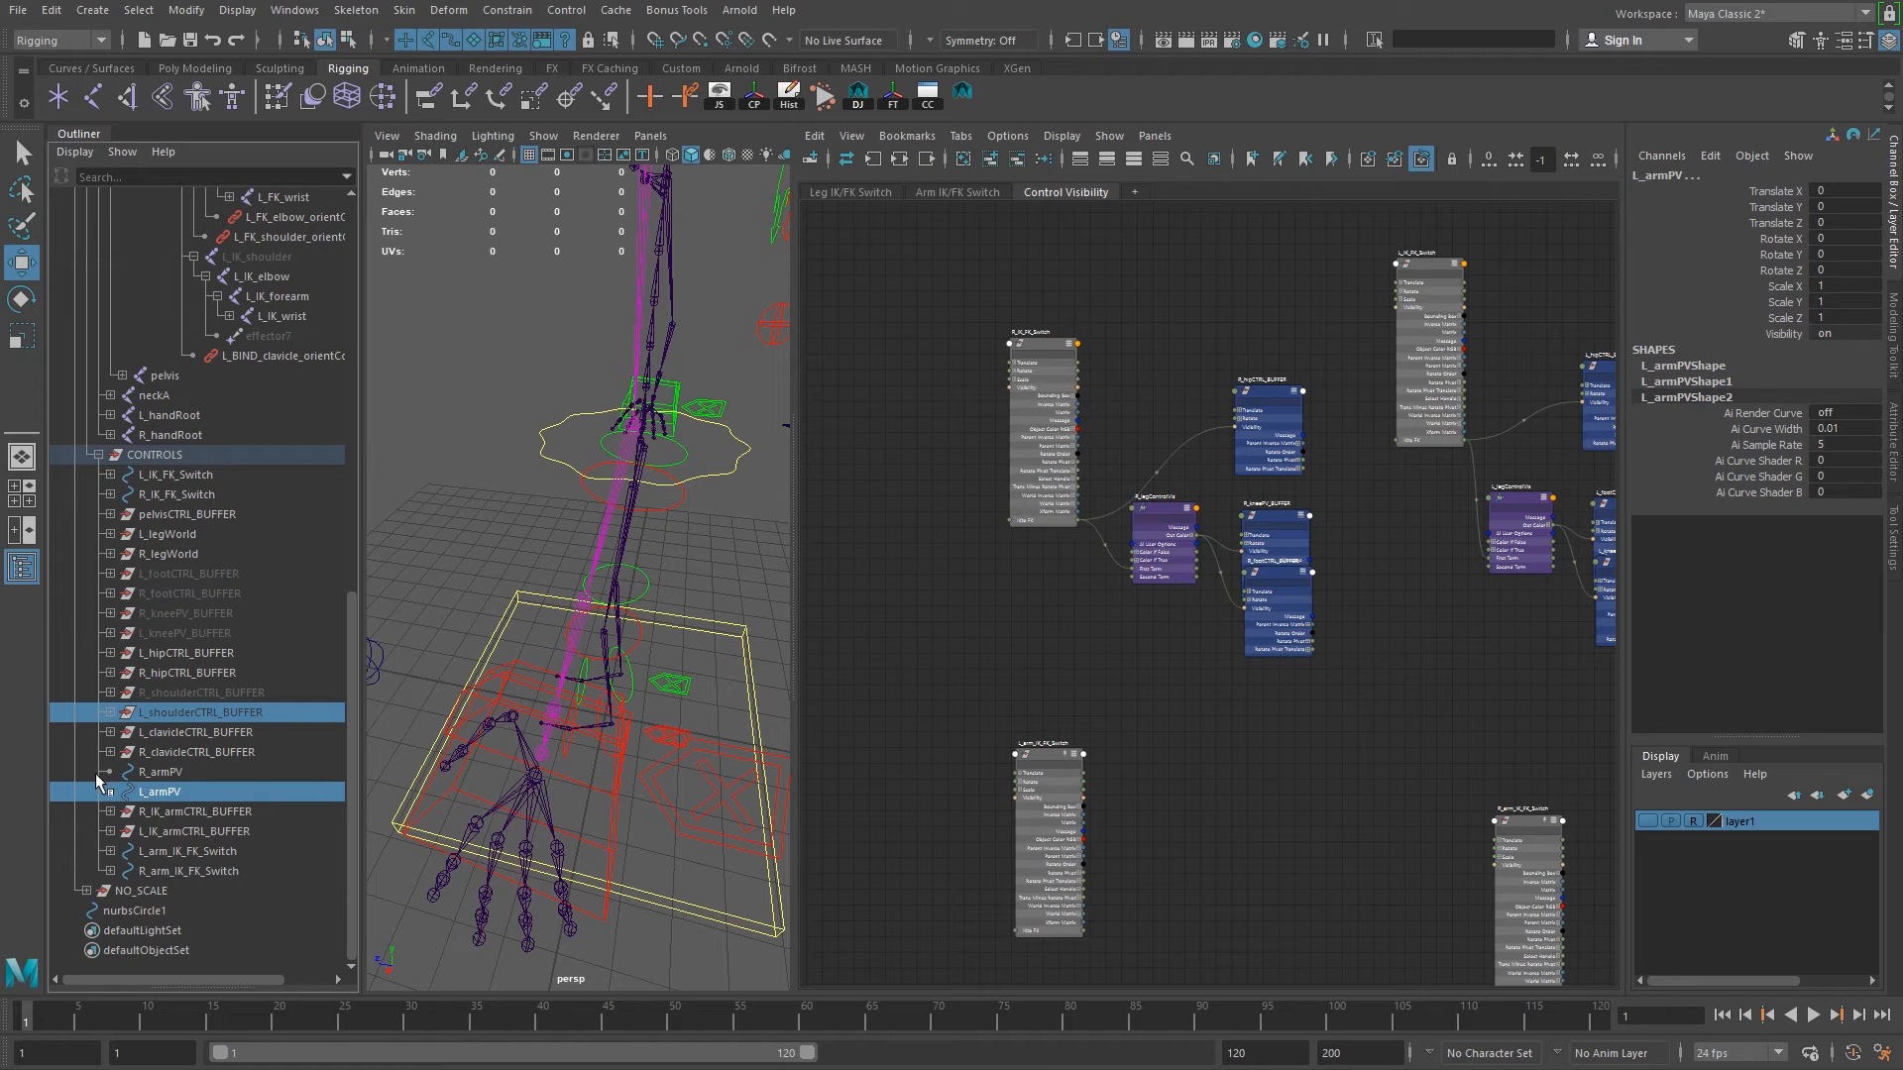
middle_click_drag(1205, 698, 1206, 625, "alt")
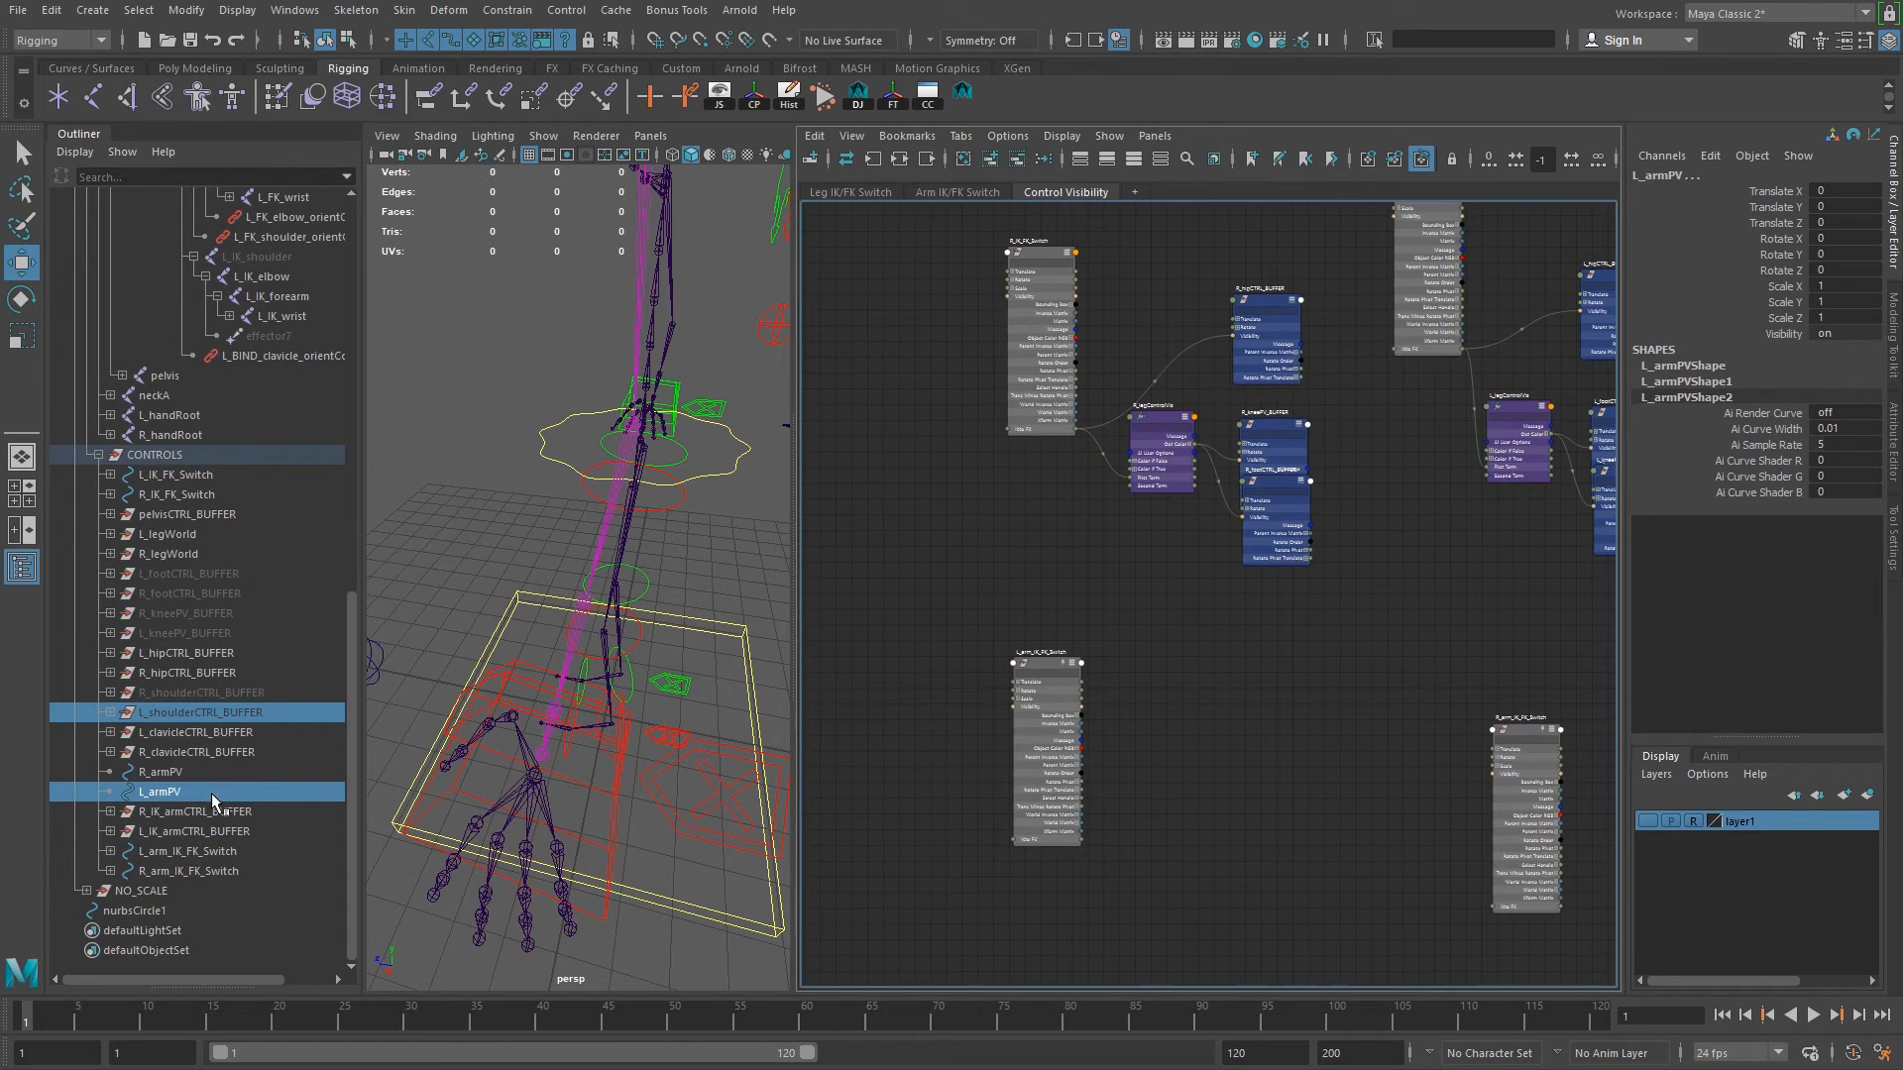
left_click(171, 831, "ctrl")
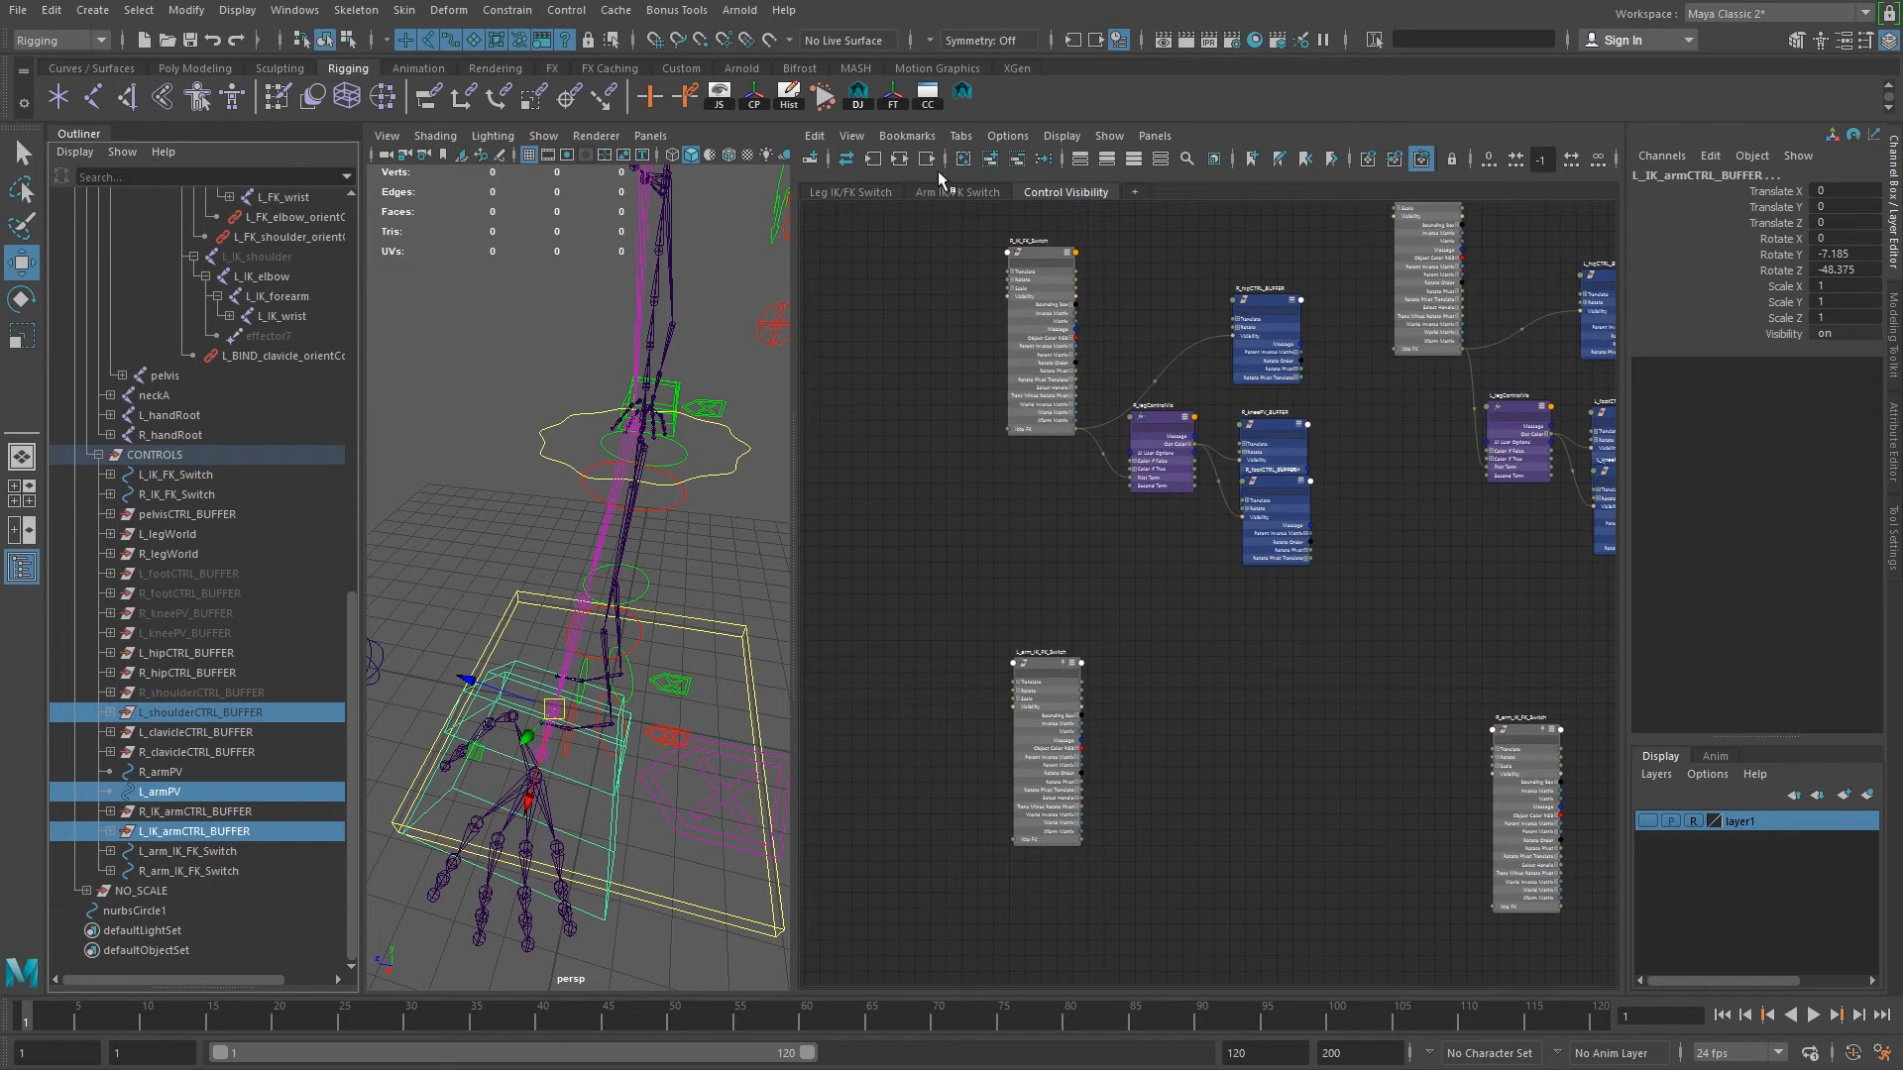
left_click(989, 160)
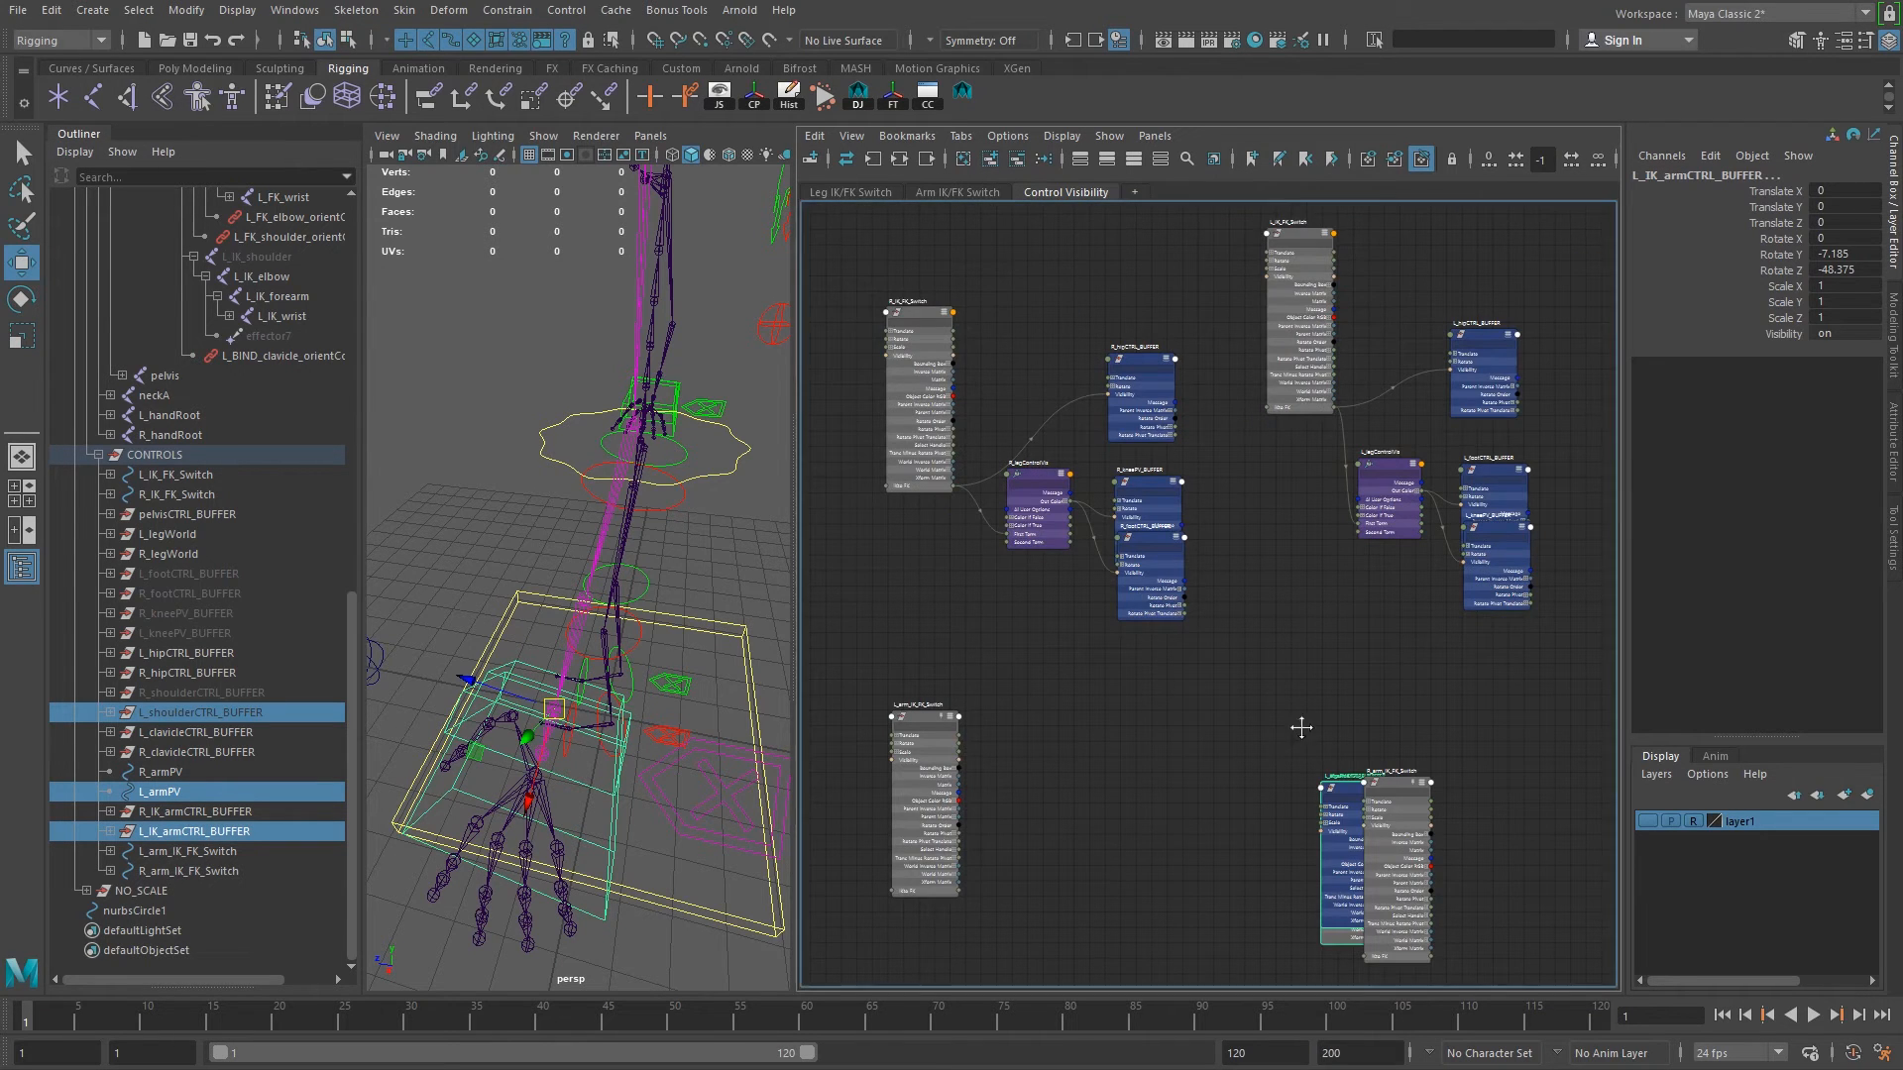
Separate the stacked left arm nodes beside L_arm_IK_FK_Switch, with L_armPV next to L_IK_armCTRL_BUFFER and L_shoulderCTRL_BUFFER below them.
left_click_drag(1309, 672, 1135, 639)
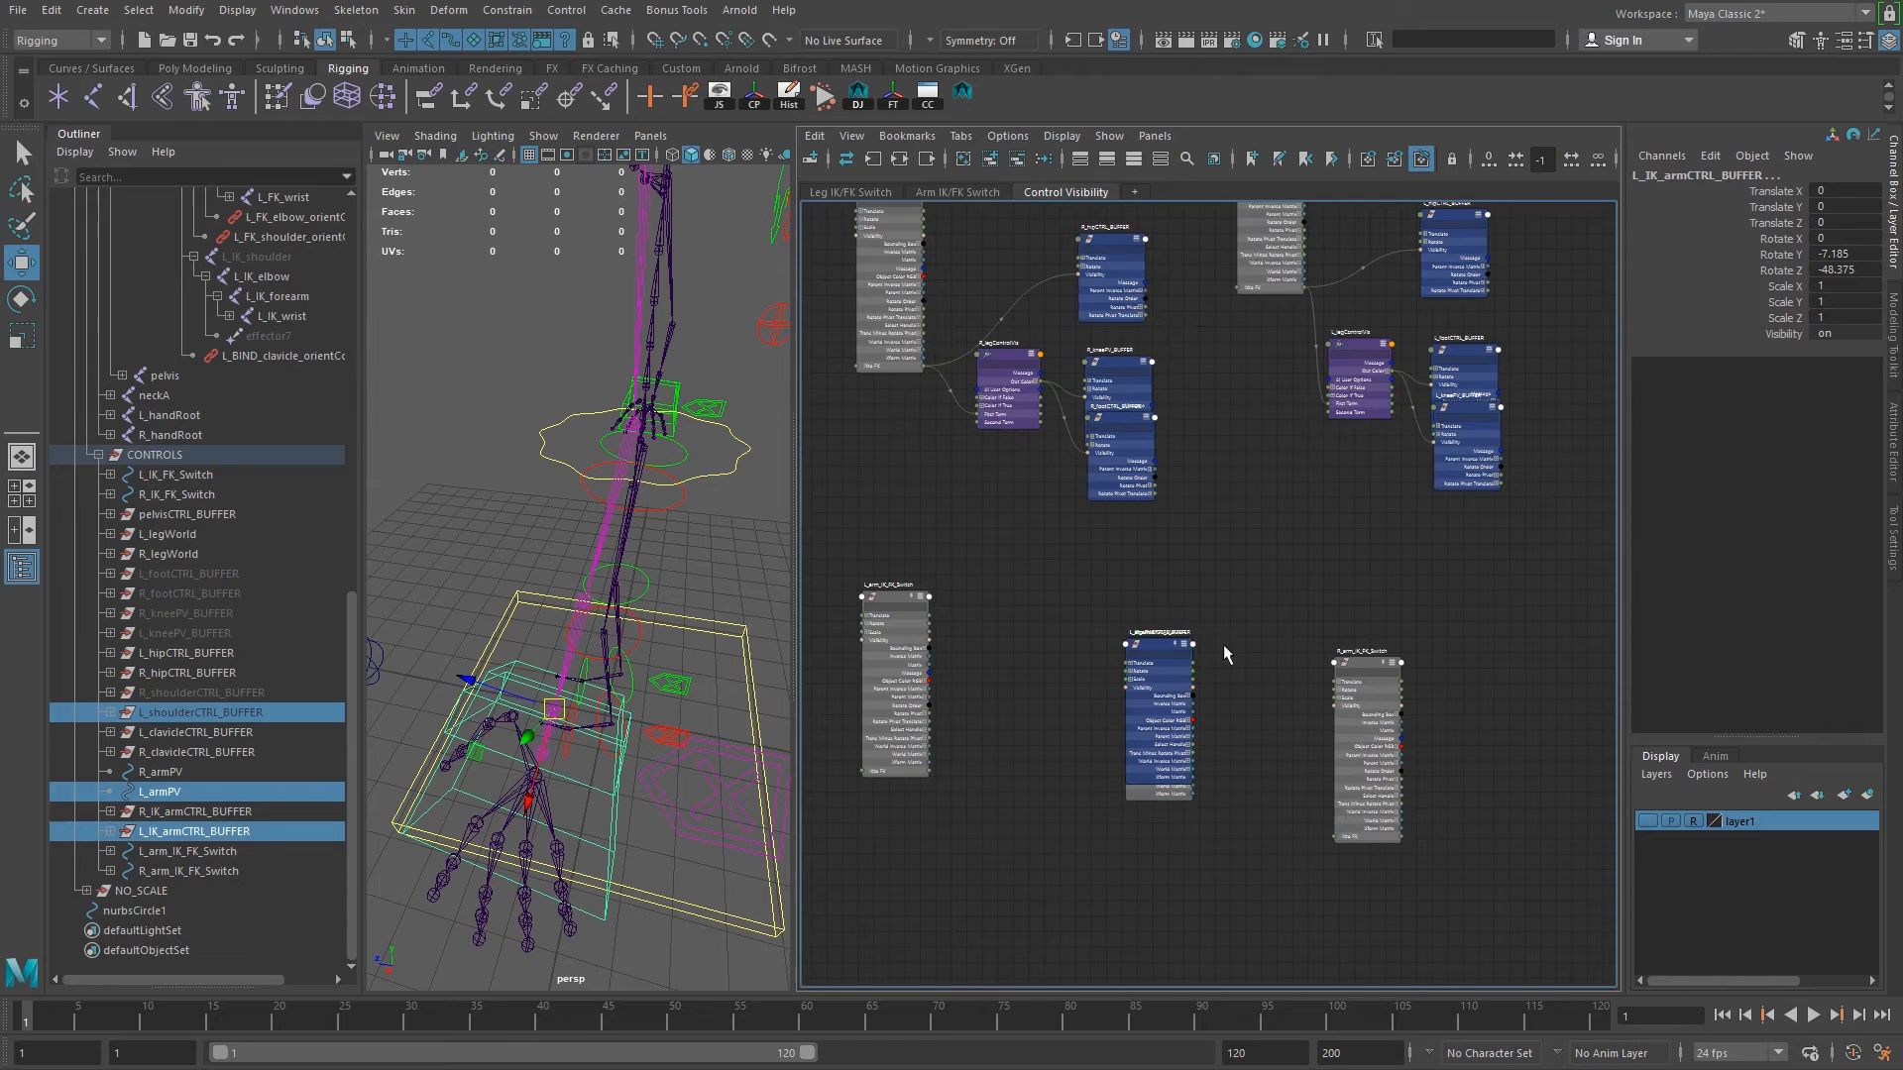
left_click(1223, 644)
scroll(1229, 634, "up", 4)
key("space")
middle_click_drag(1275, 555, 1414, 501, "alt")
right_click_drag(734, 578, 1052, 576, "alt")
middle_click_drag(1053, 577, 1157, 555, "alt")
left_click_drag(1195, 481, 1195, 346)
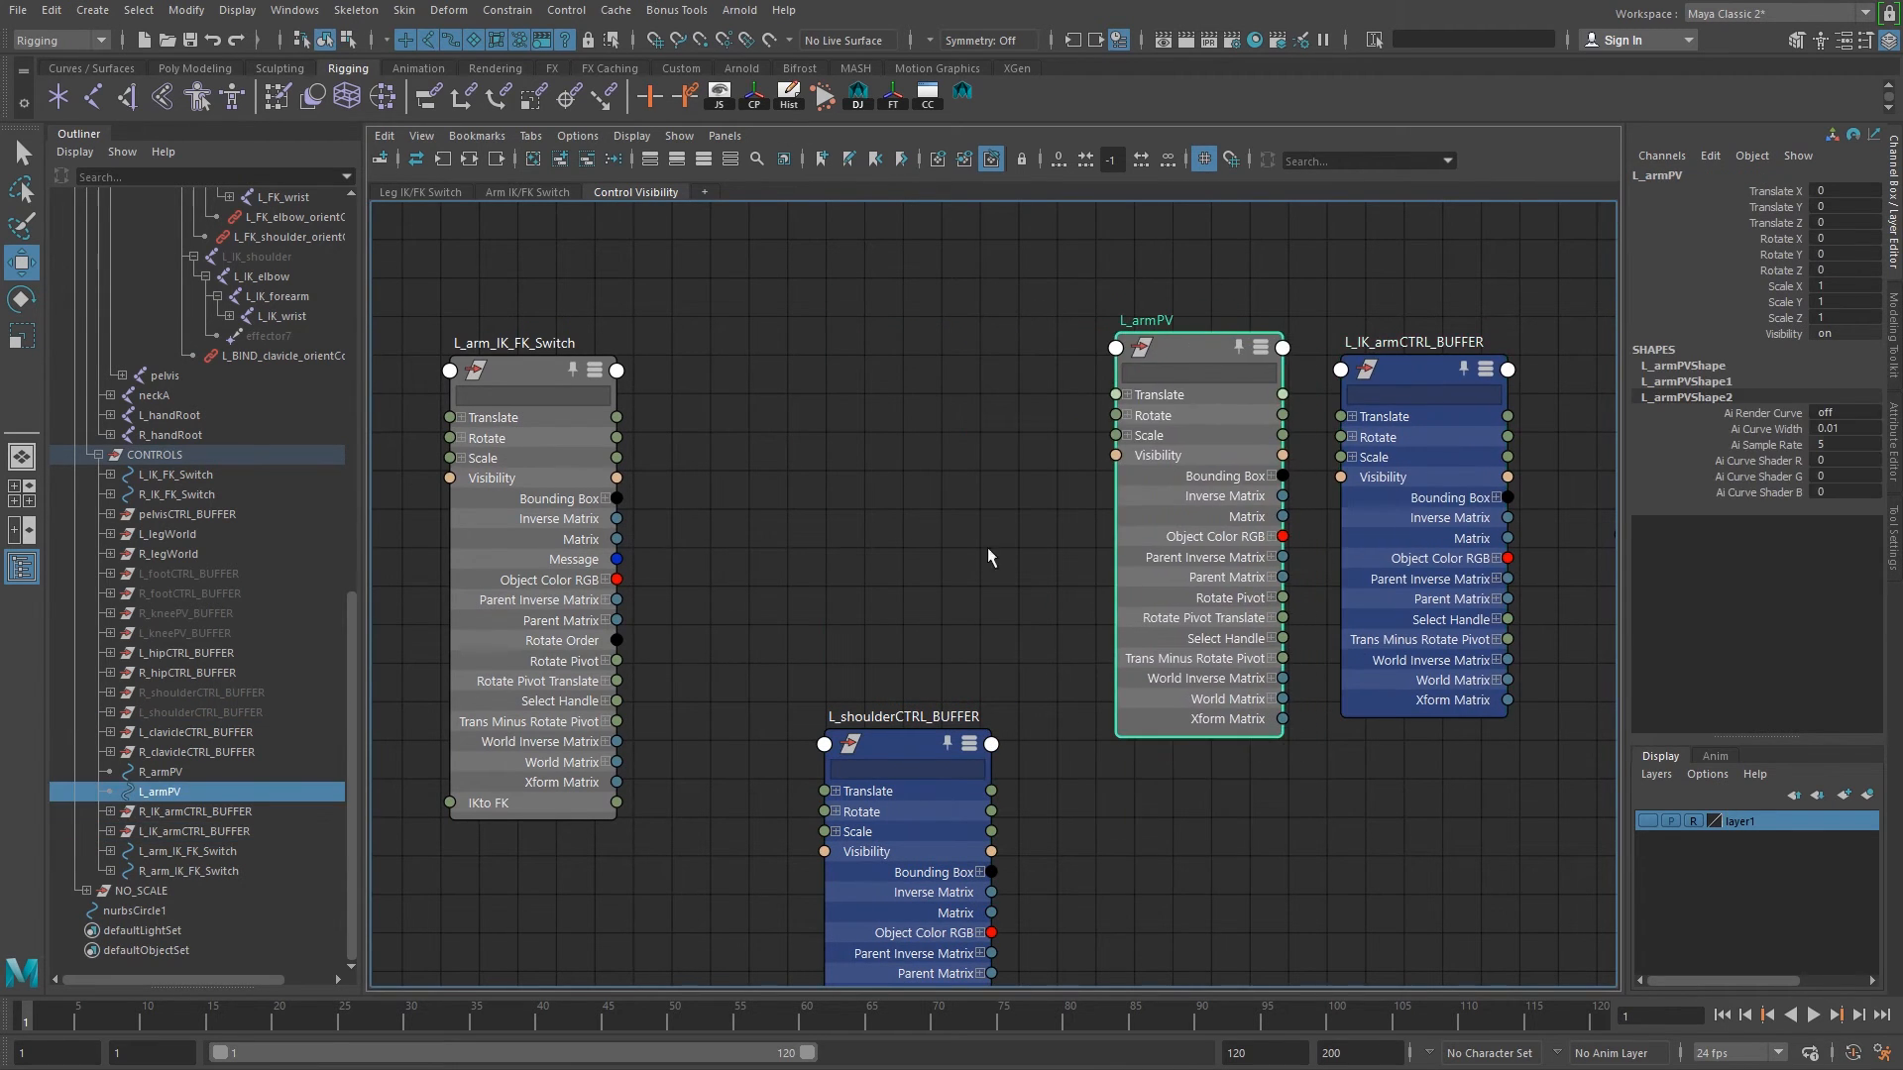
scroll(1003, 699, "down", 1)
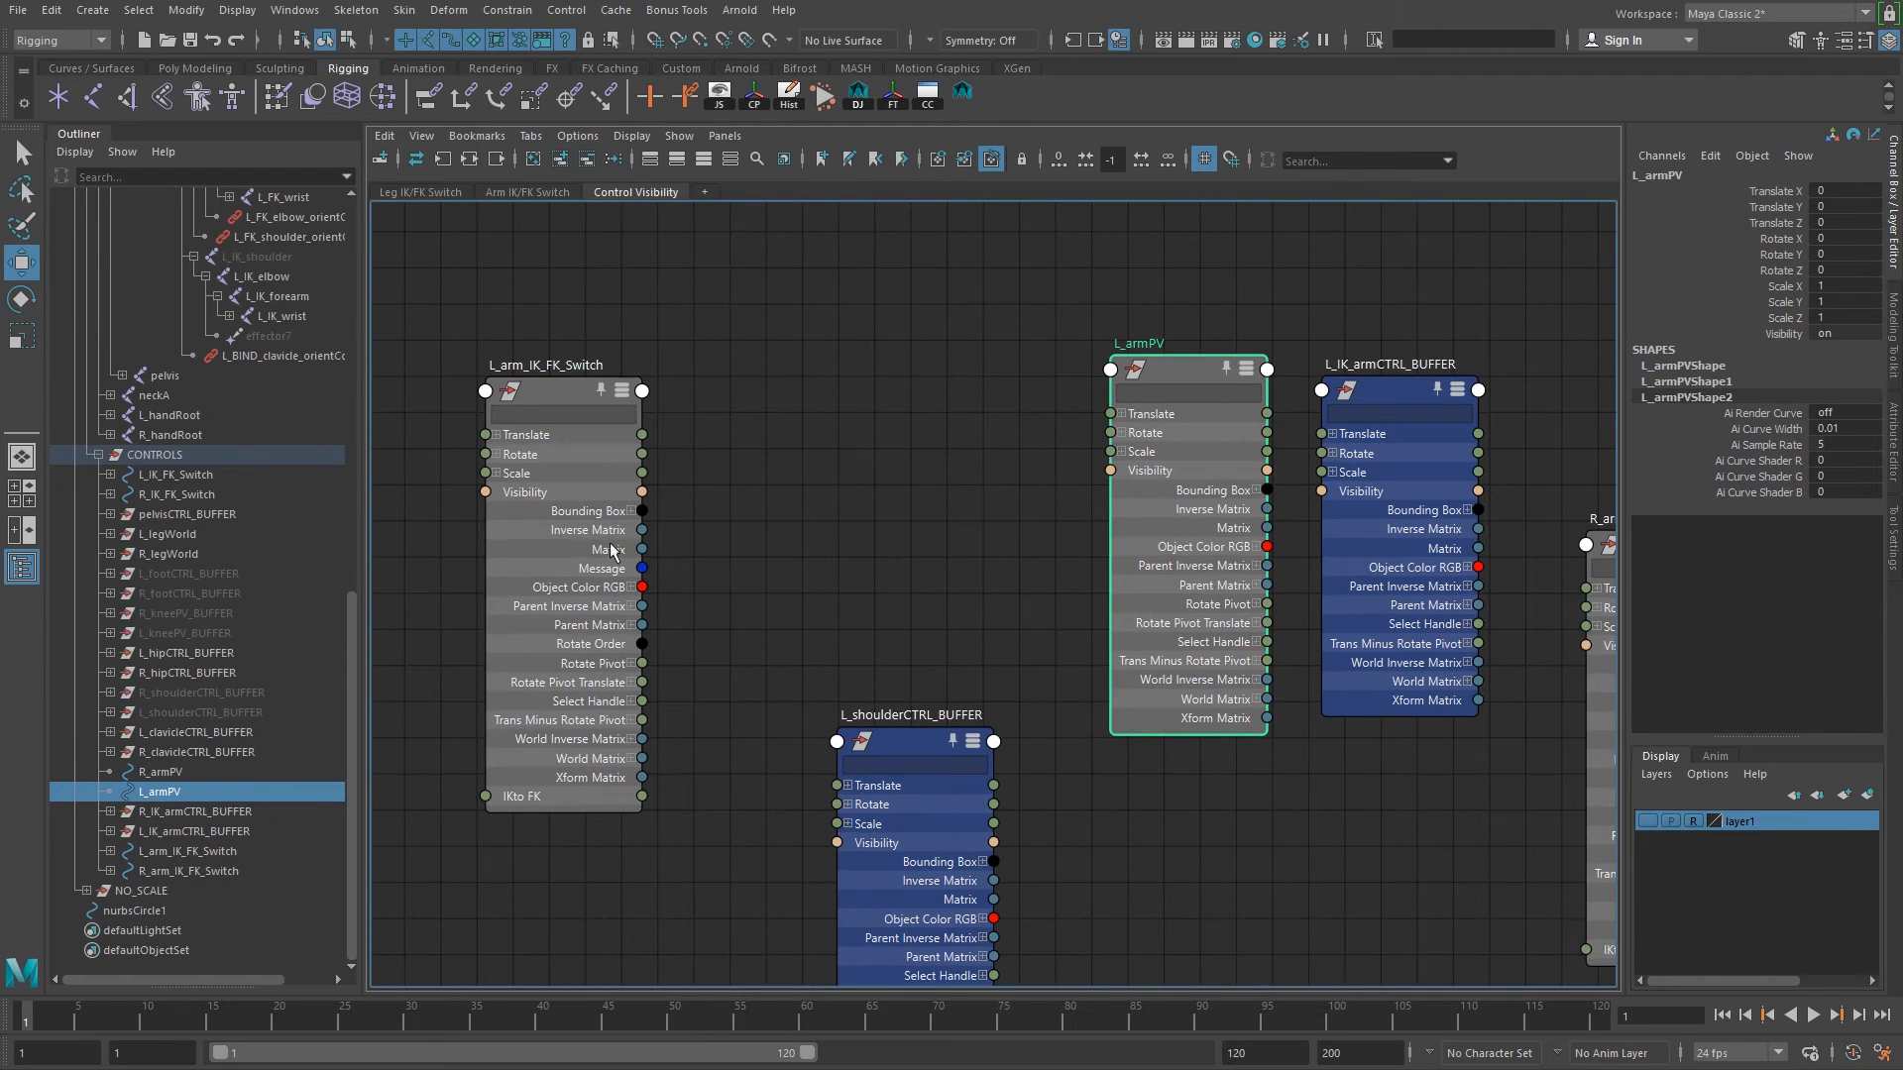
Check the left arm switch control in the scene and shift the L_shoulderCTRL_BUFFER node slightly higher between the switch and L_armPV.
key("space")
left_click_drag(670, 688, 615, 840, "alt")
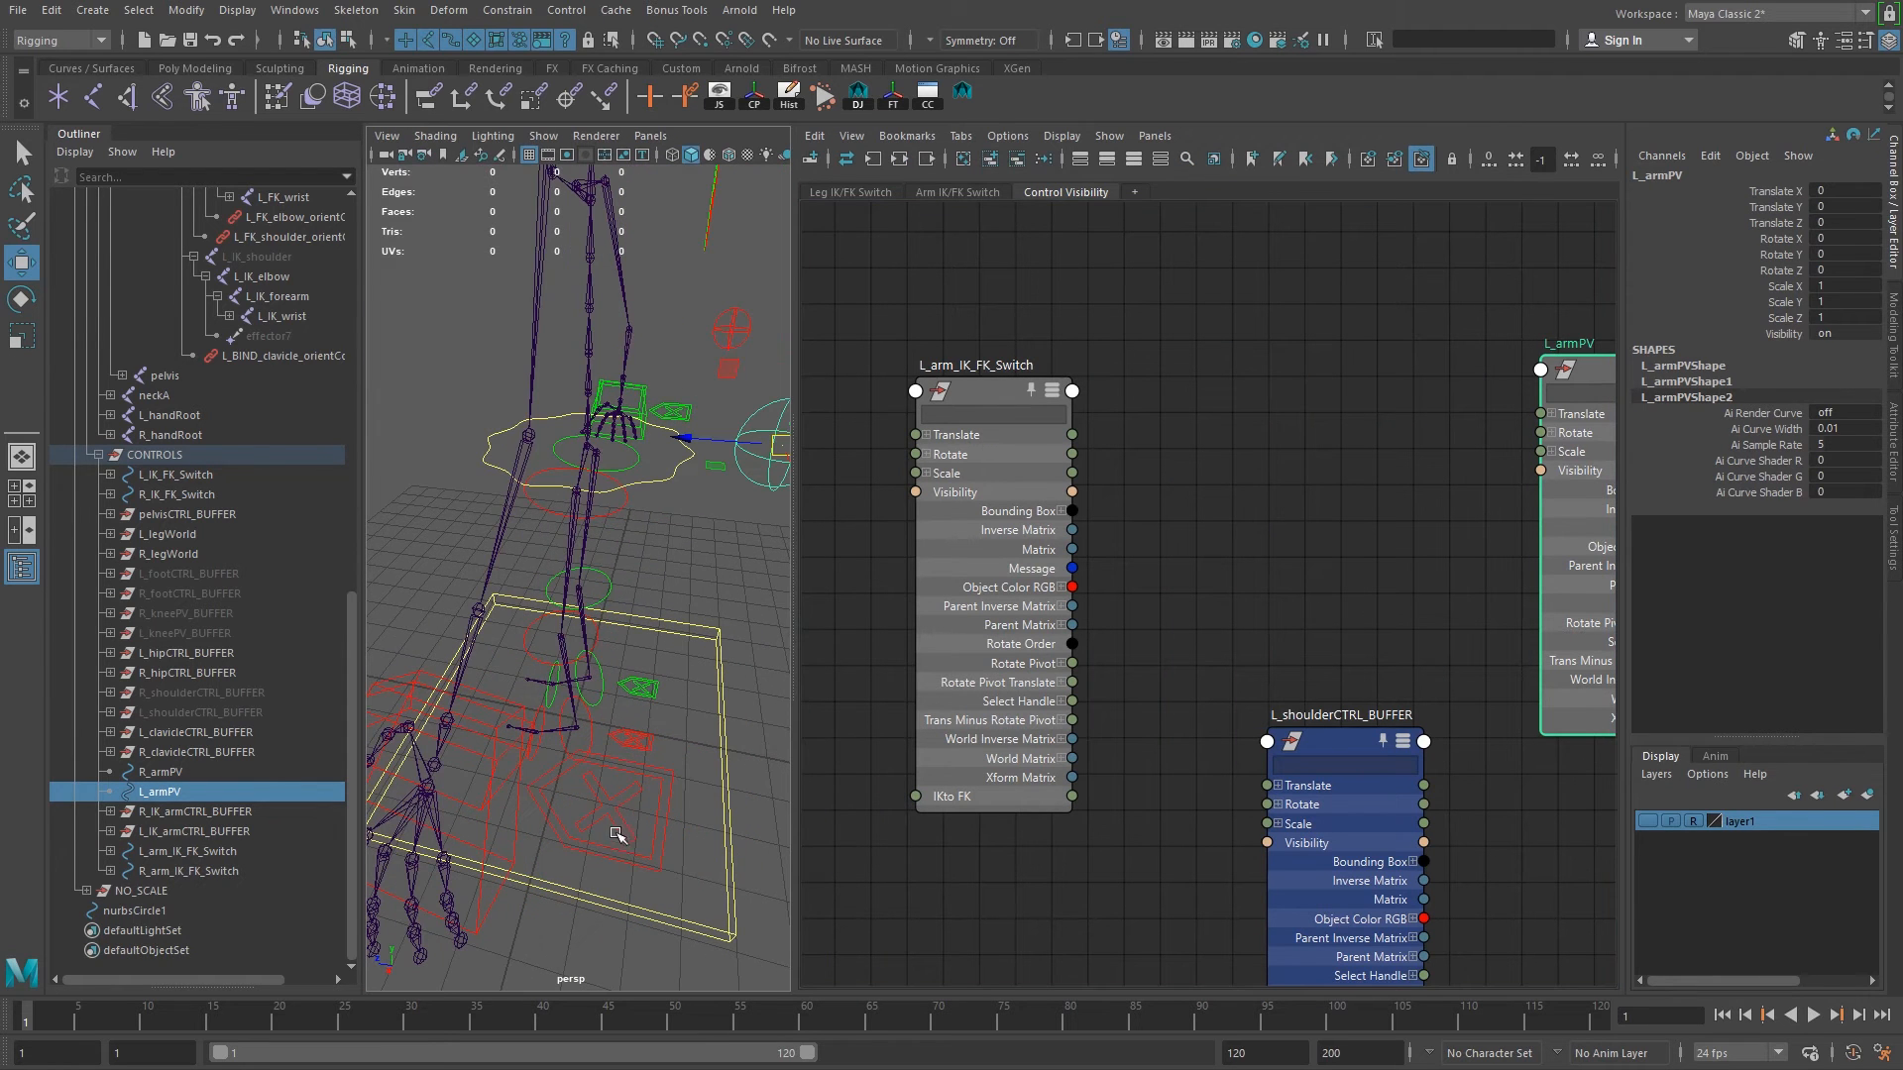
left_click(624, 812)
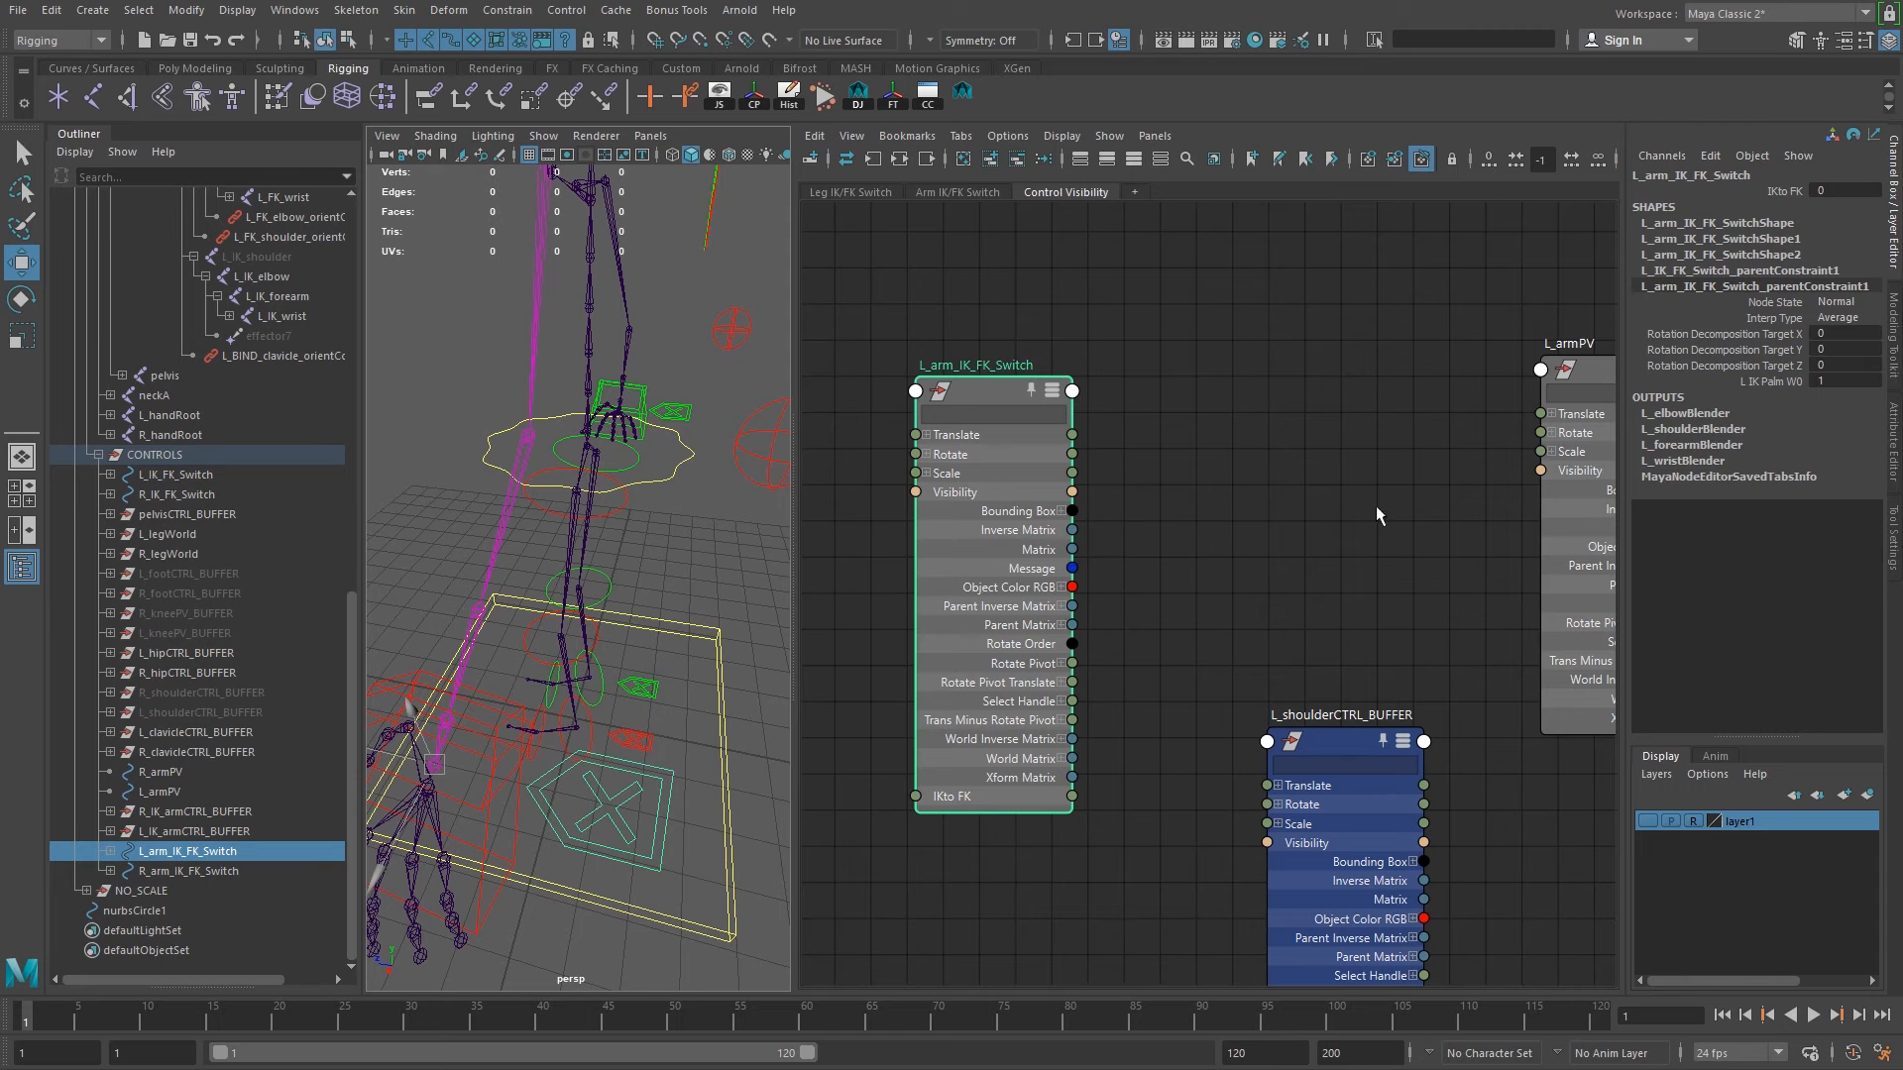
middle_click_drag(1336, 645, 1086, 688, "alt")
middle_click_drag(1270, 645, 1409, 390, "alt")
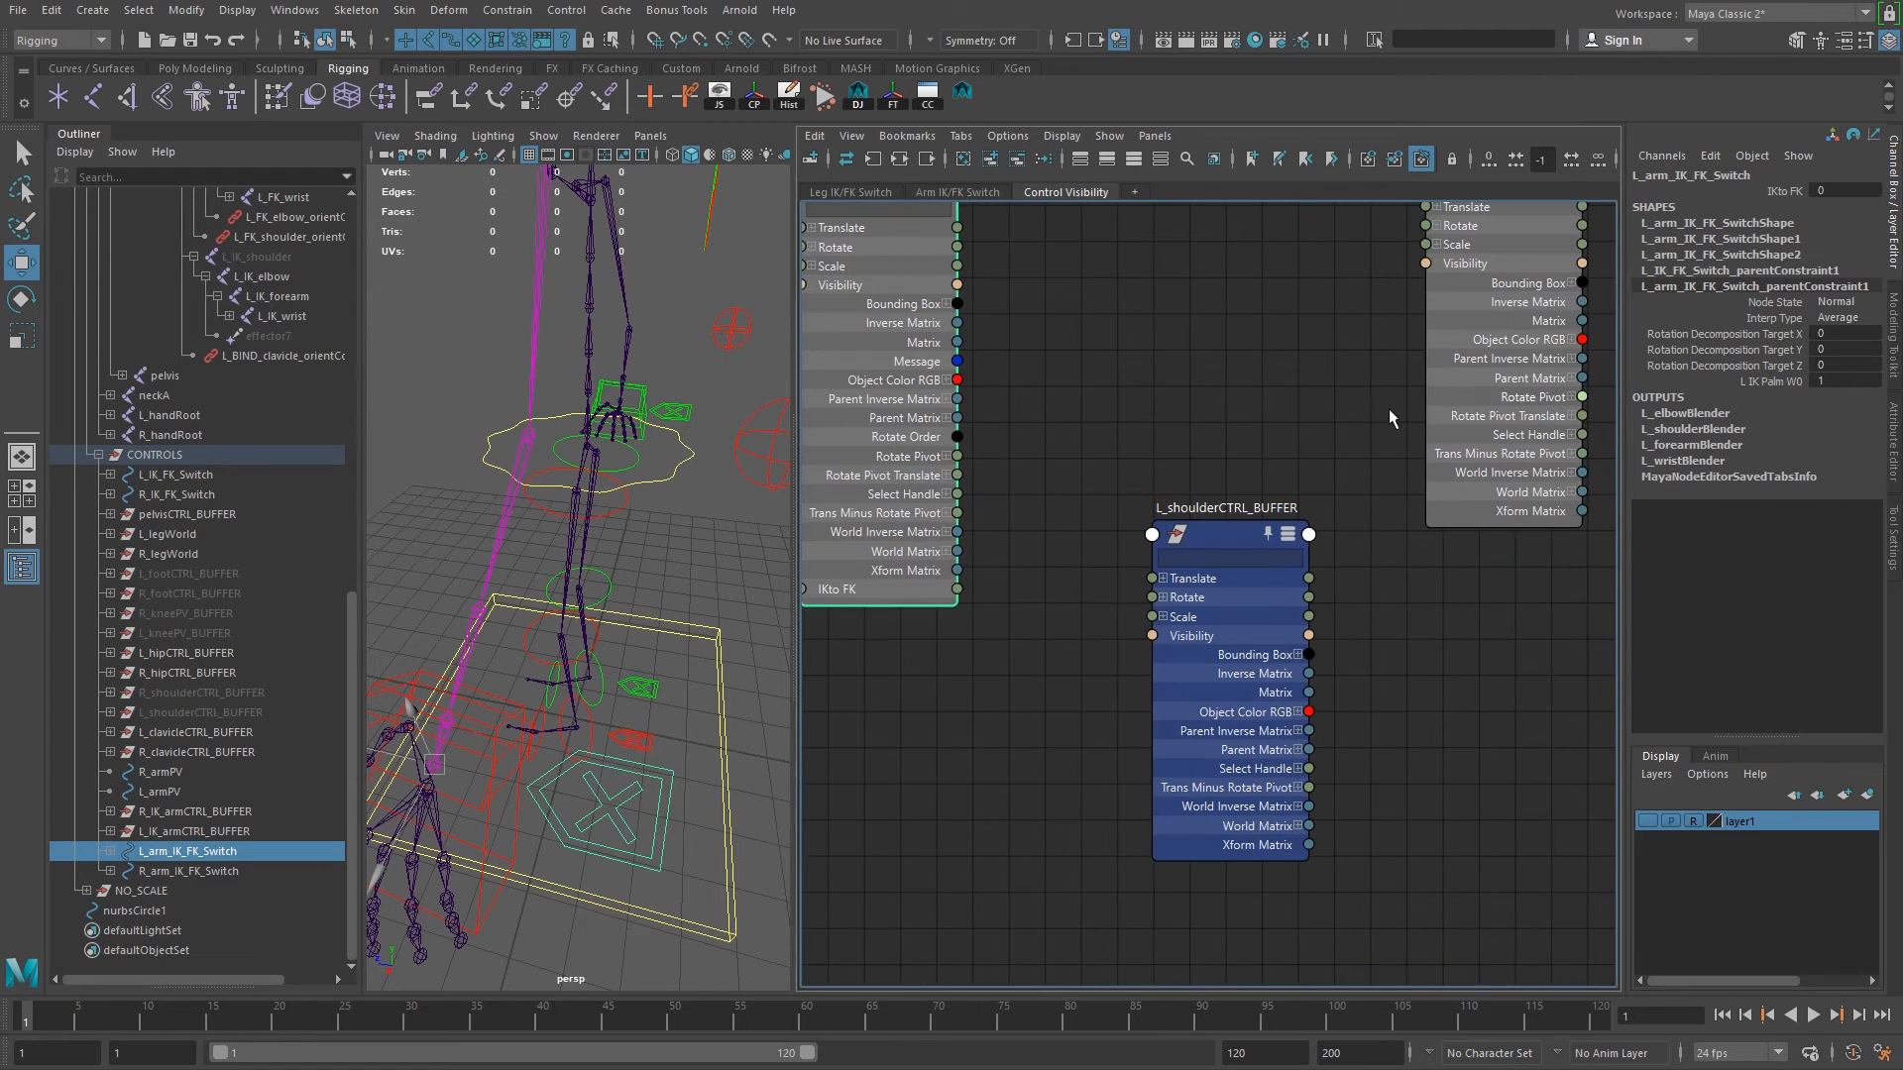
left_click_drag(1182, 551, 1273, 501)
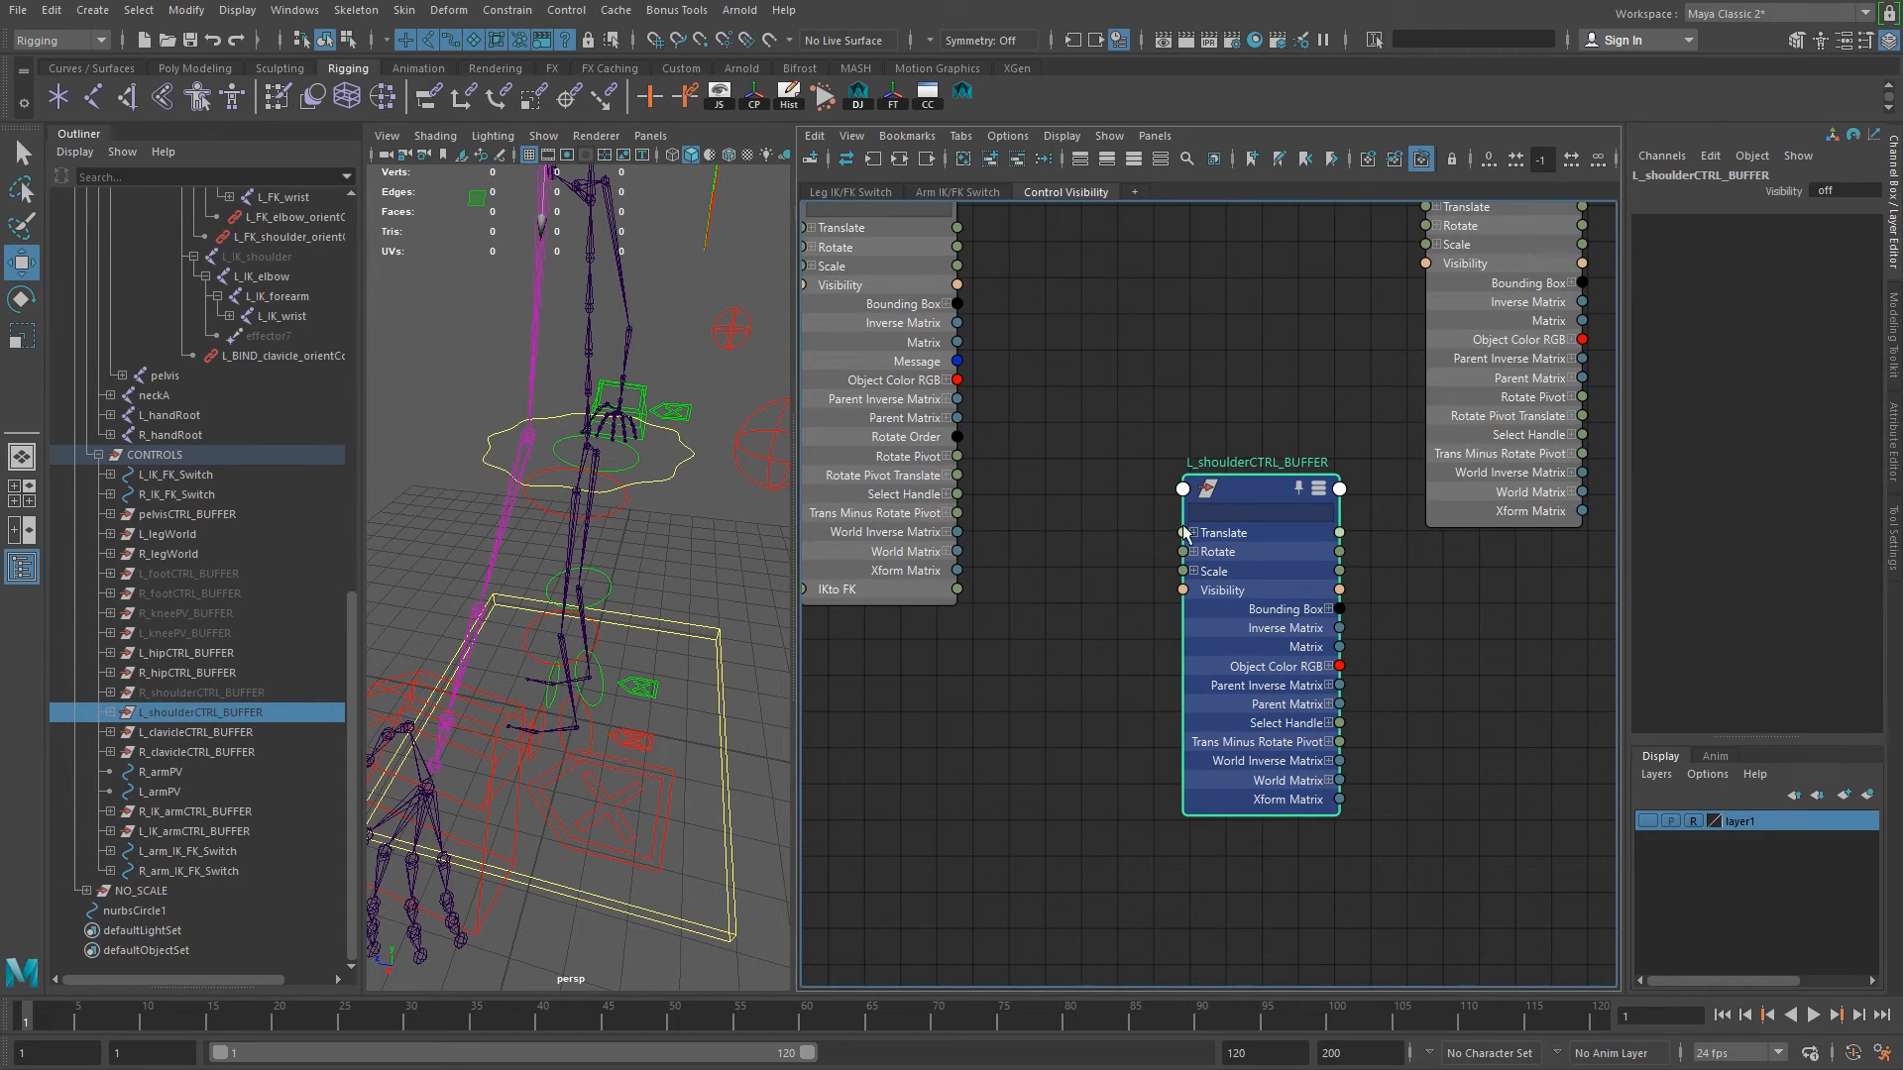
middle_click_drag(1347, 619, 1344, 643, "alt")
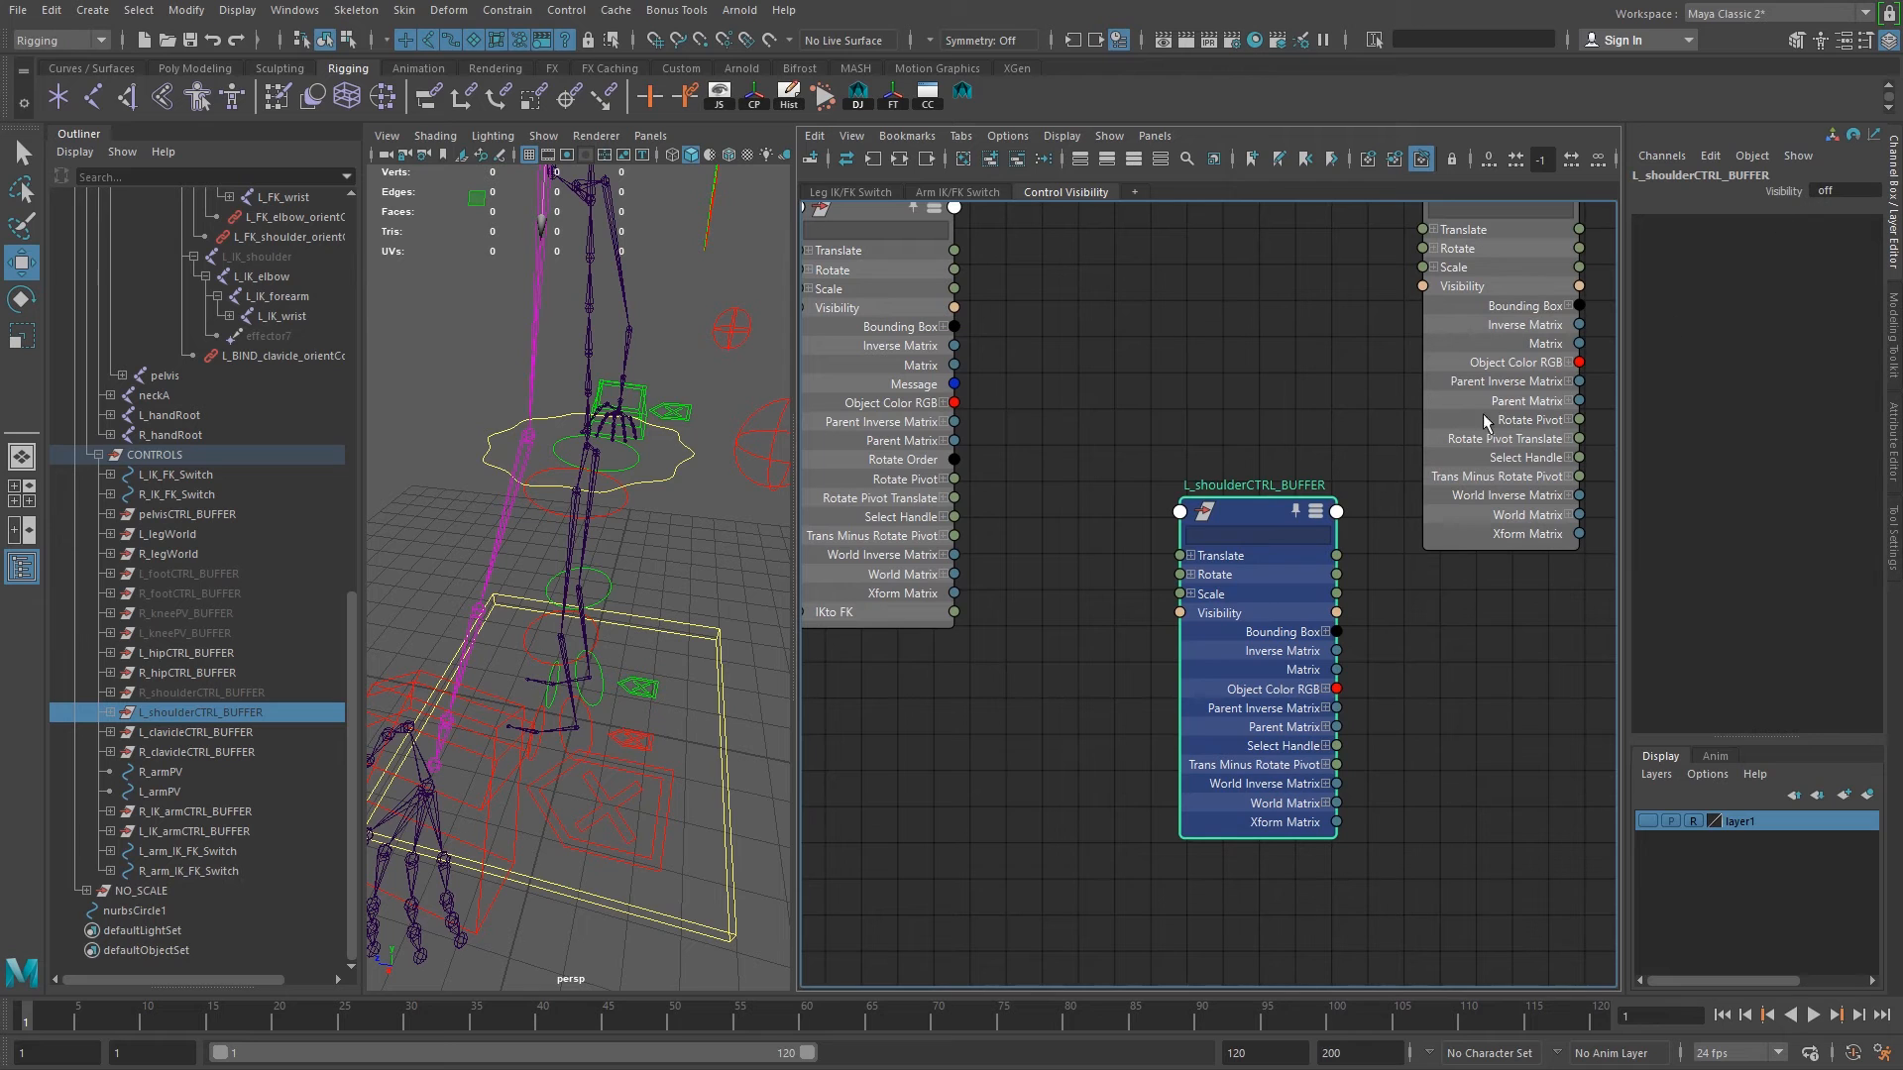
Connect the IKto FK attribute of L_arm_IK_FK_Switch to the Visibility of L_shoulderCTRL_BUFFER.
left_click(886, 593)
middle_click_drag(965, 580, 1054, 656, "alt")
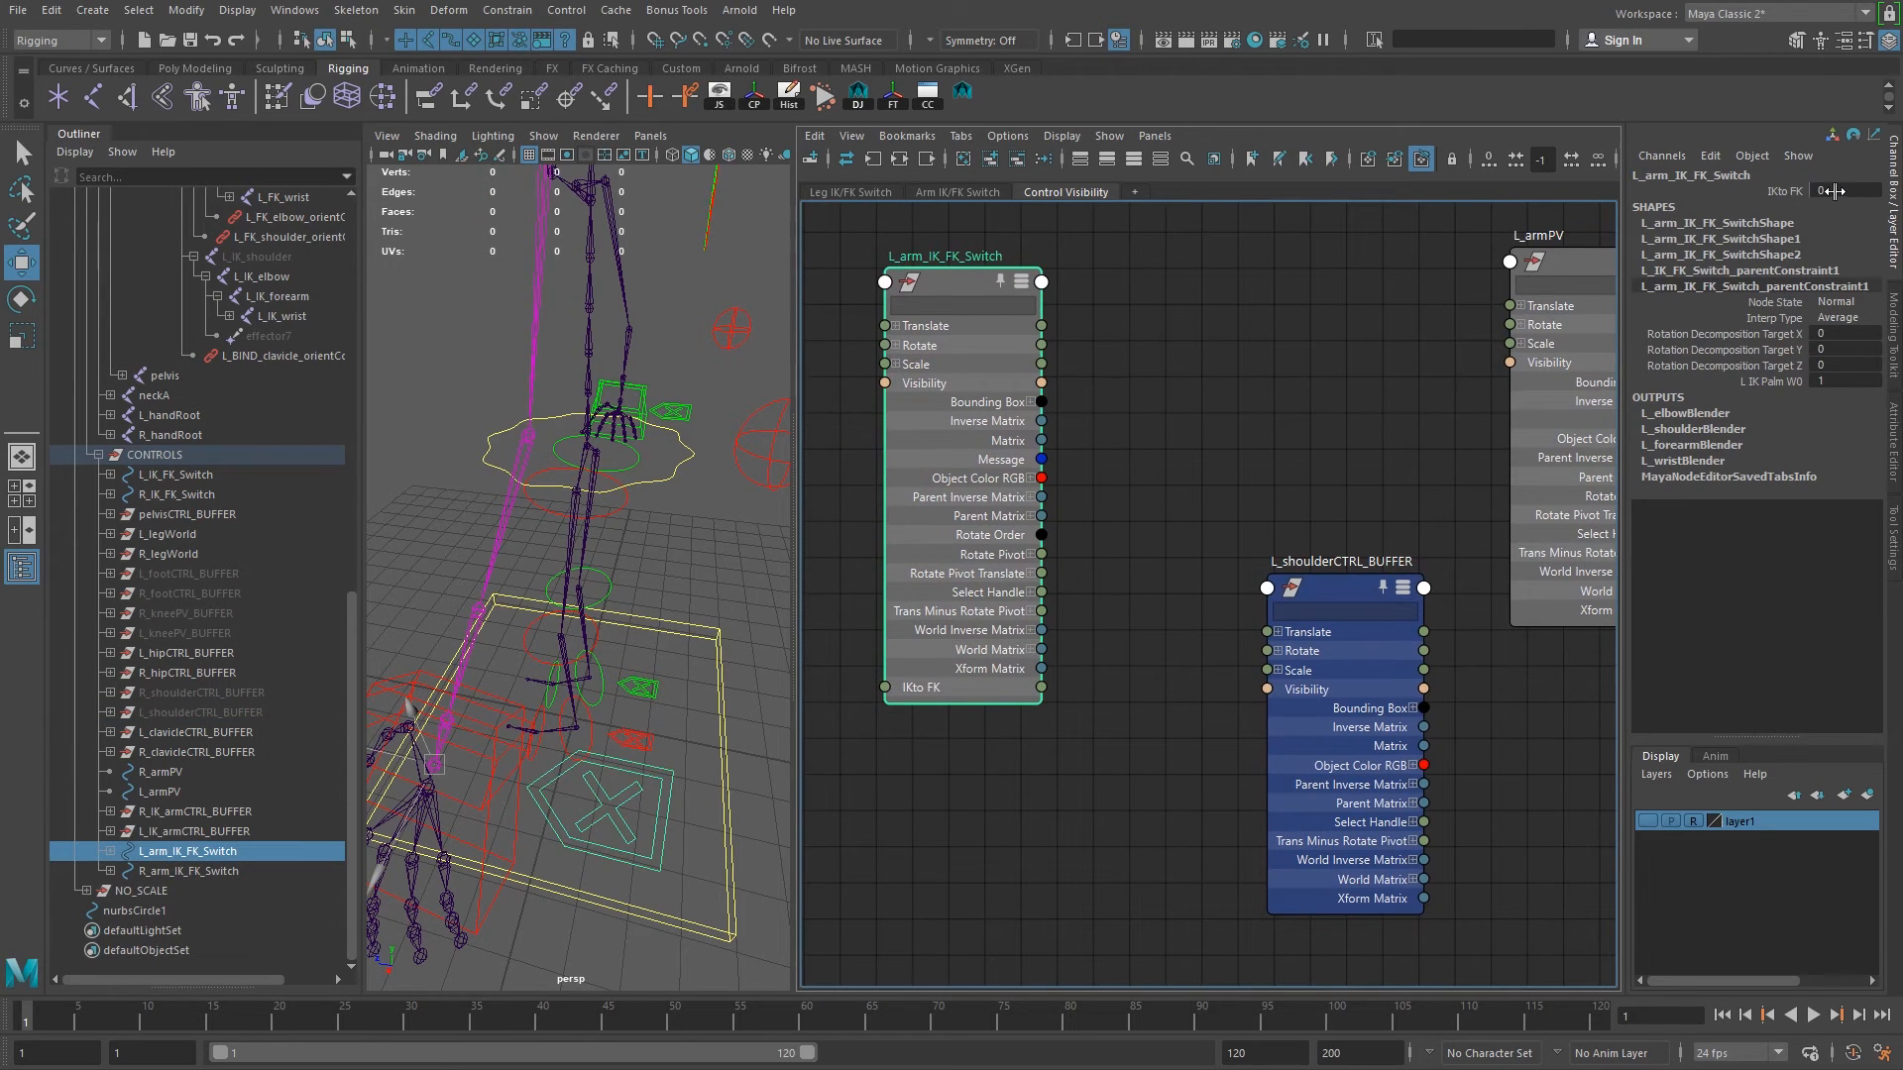
left_click(1344, 597)
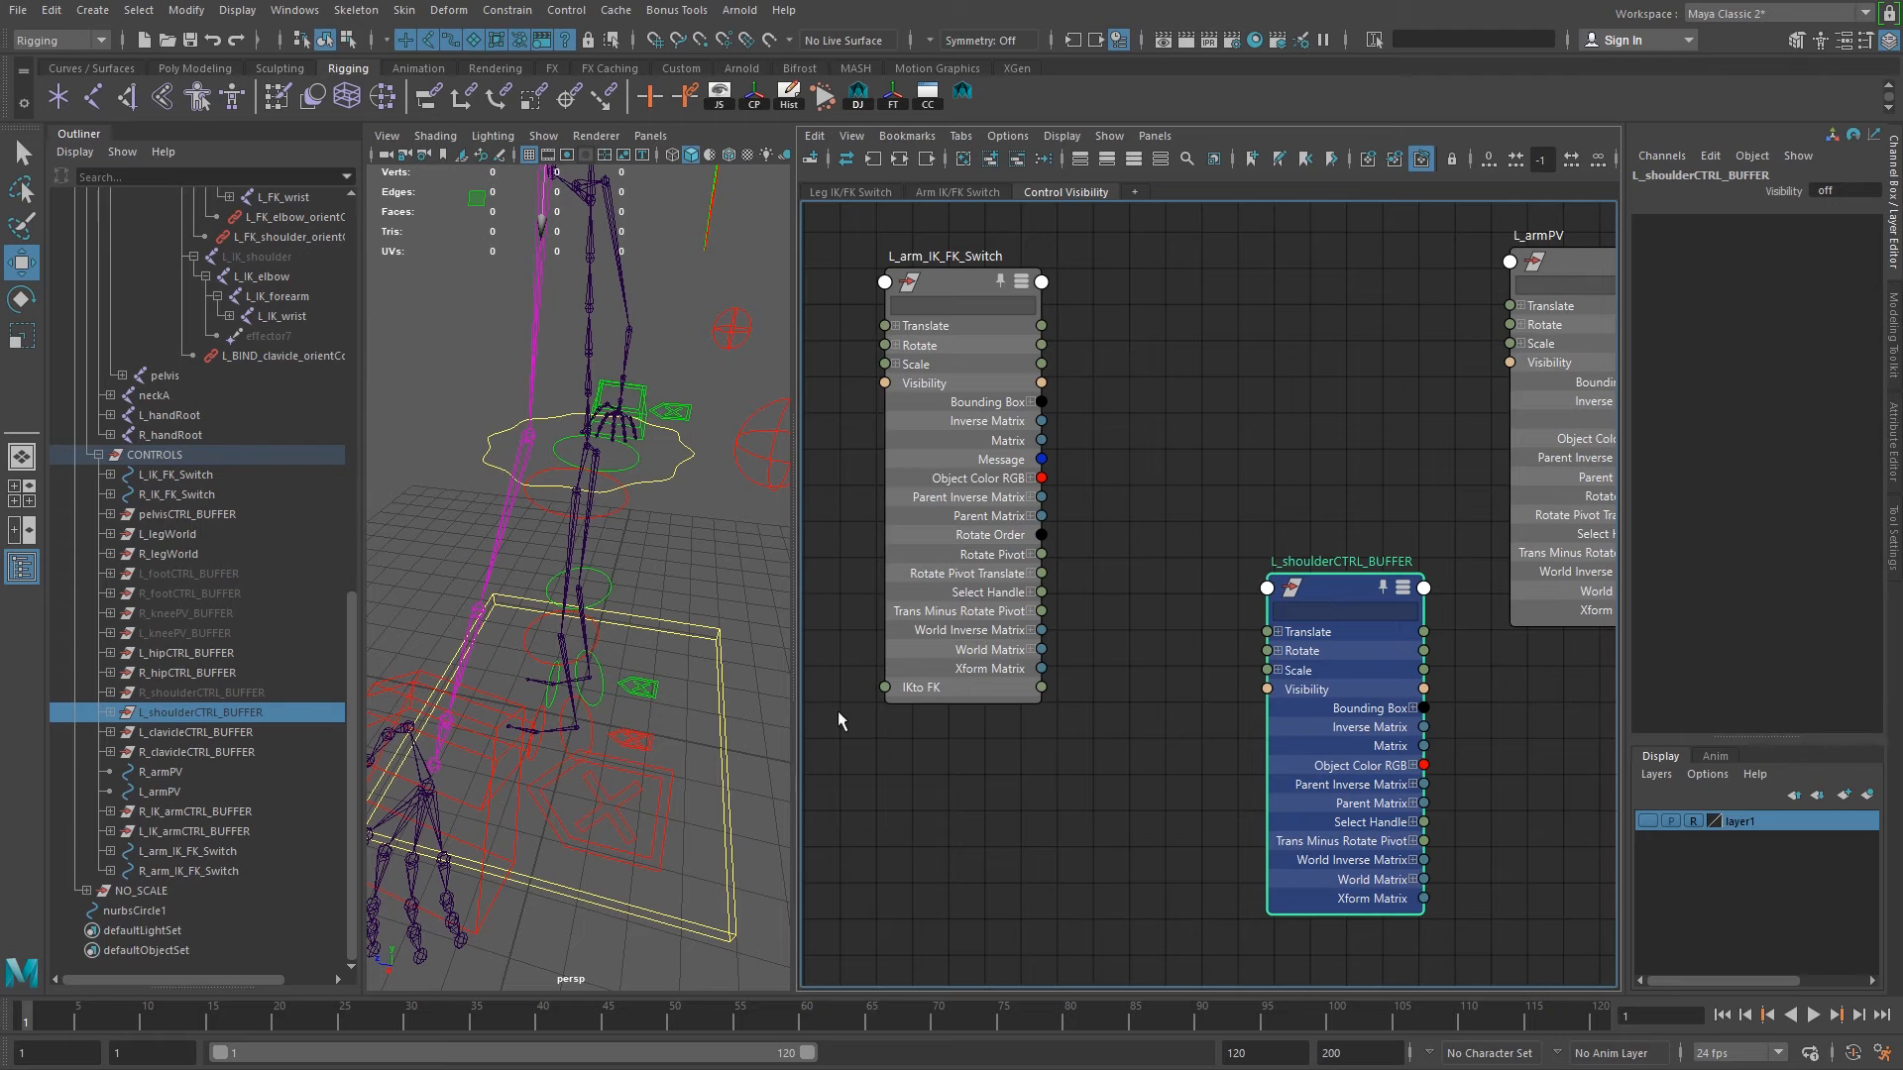
left_click(973, 686)
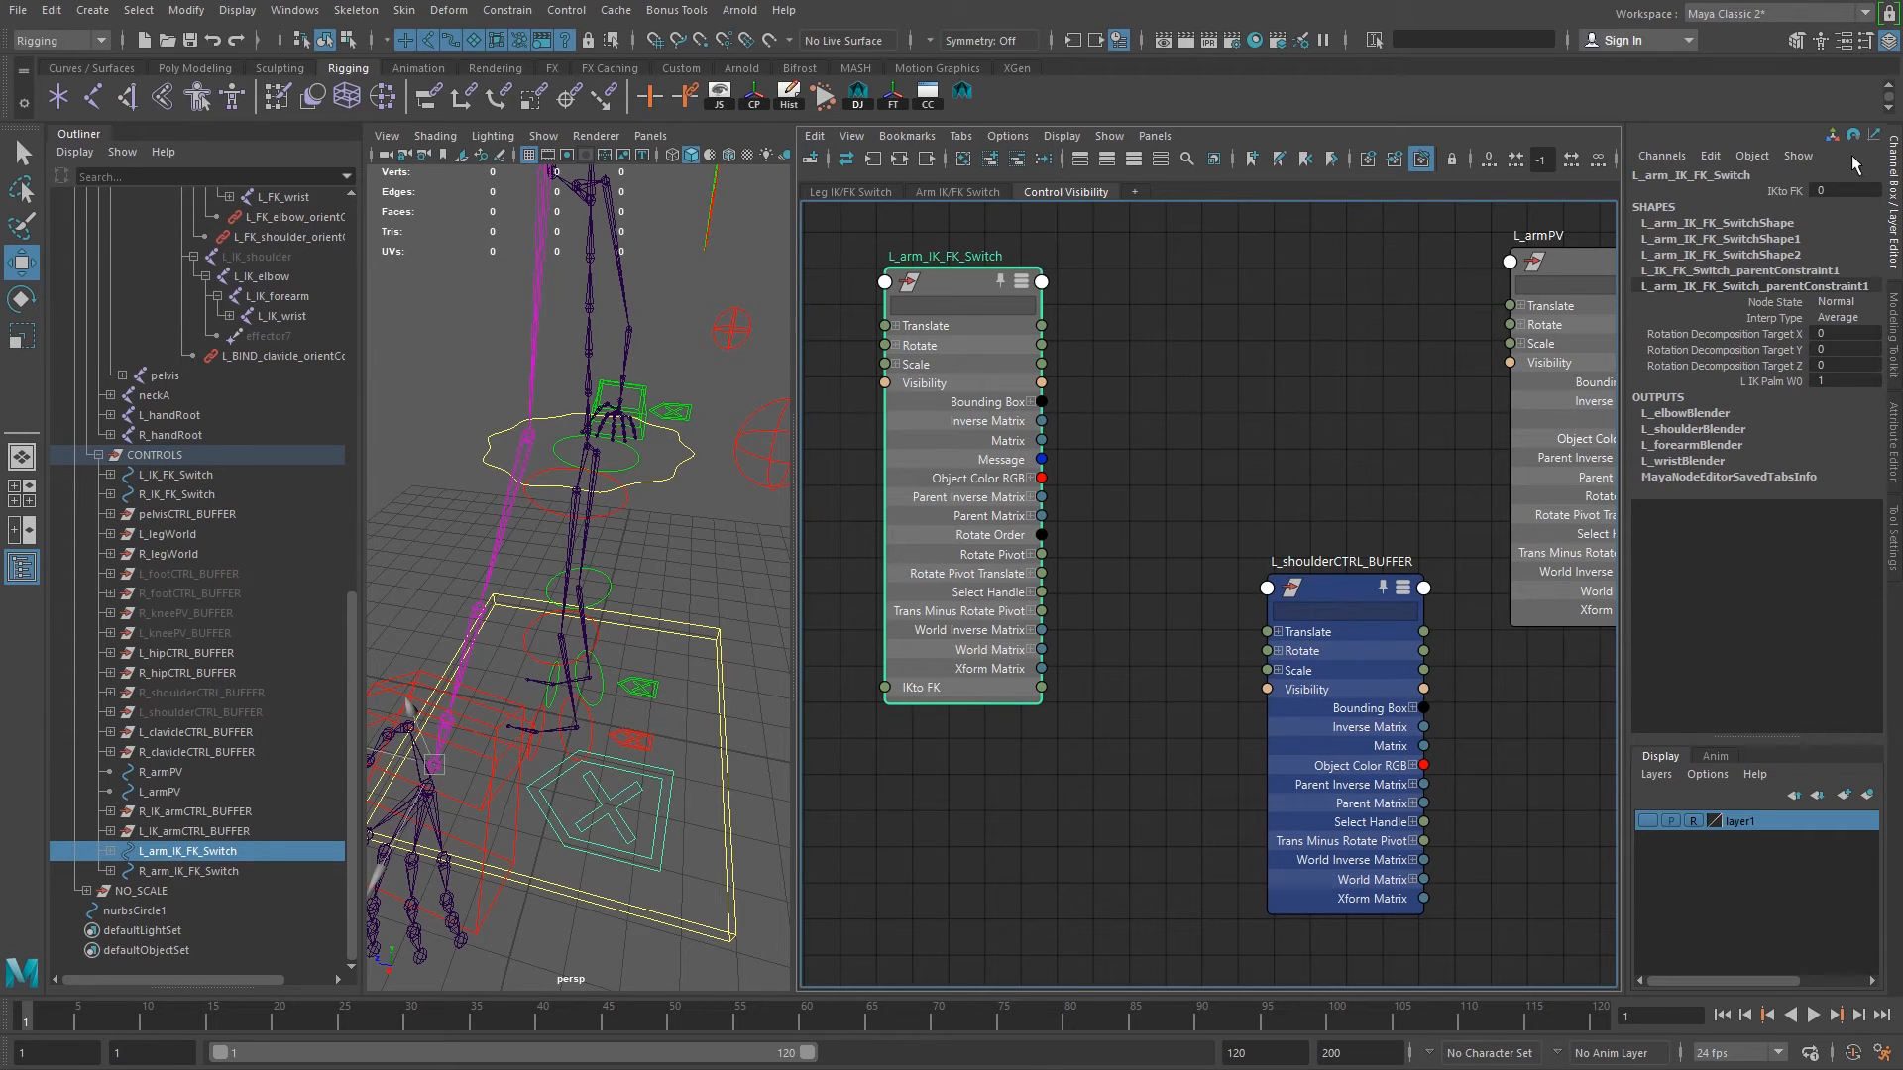
left_click_drag(1040, 688, 1263, 688)
left_click(1350, 591)
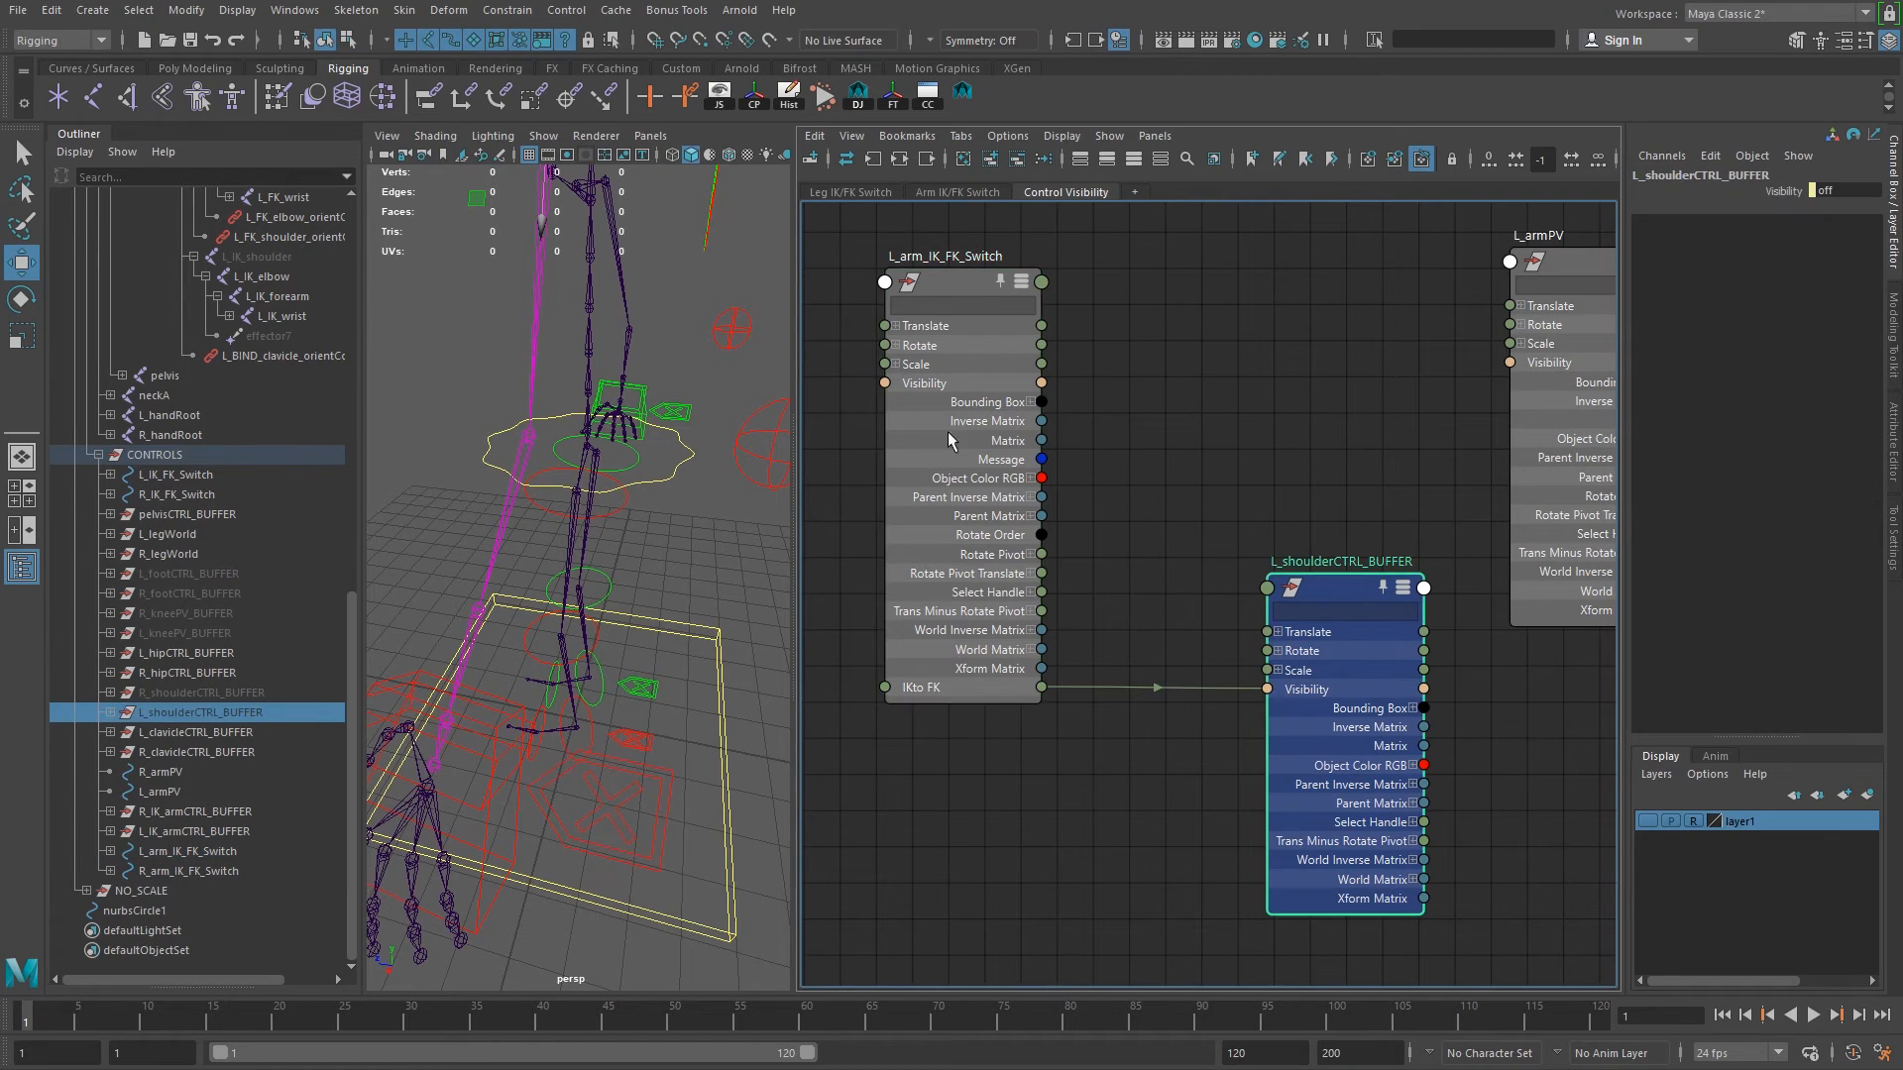
Set IKto FK on L_arm_IK_FK_Switch to 1 and check the Visibility of L_shoulderCTRL_BUFFER.
left_click(949, 293)
left_click(1781, 191)
middle_click_drag(1081, 474, 1524, 481, "alt")
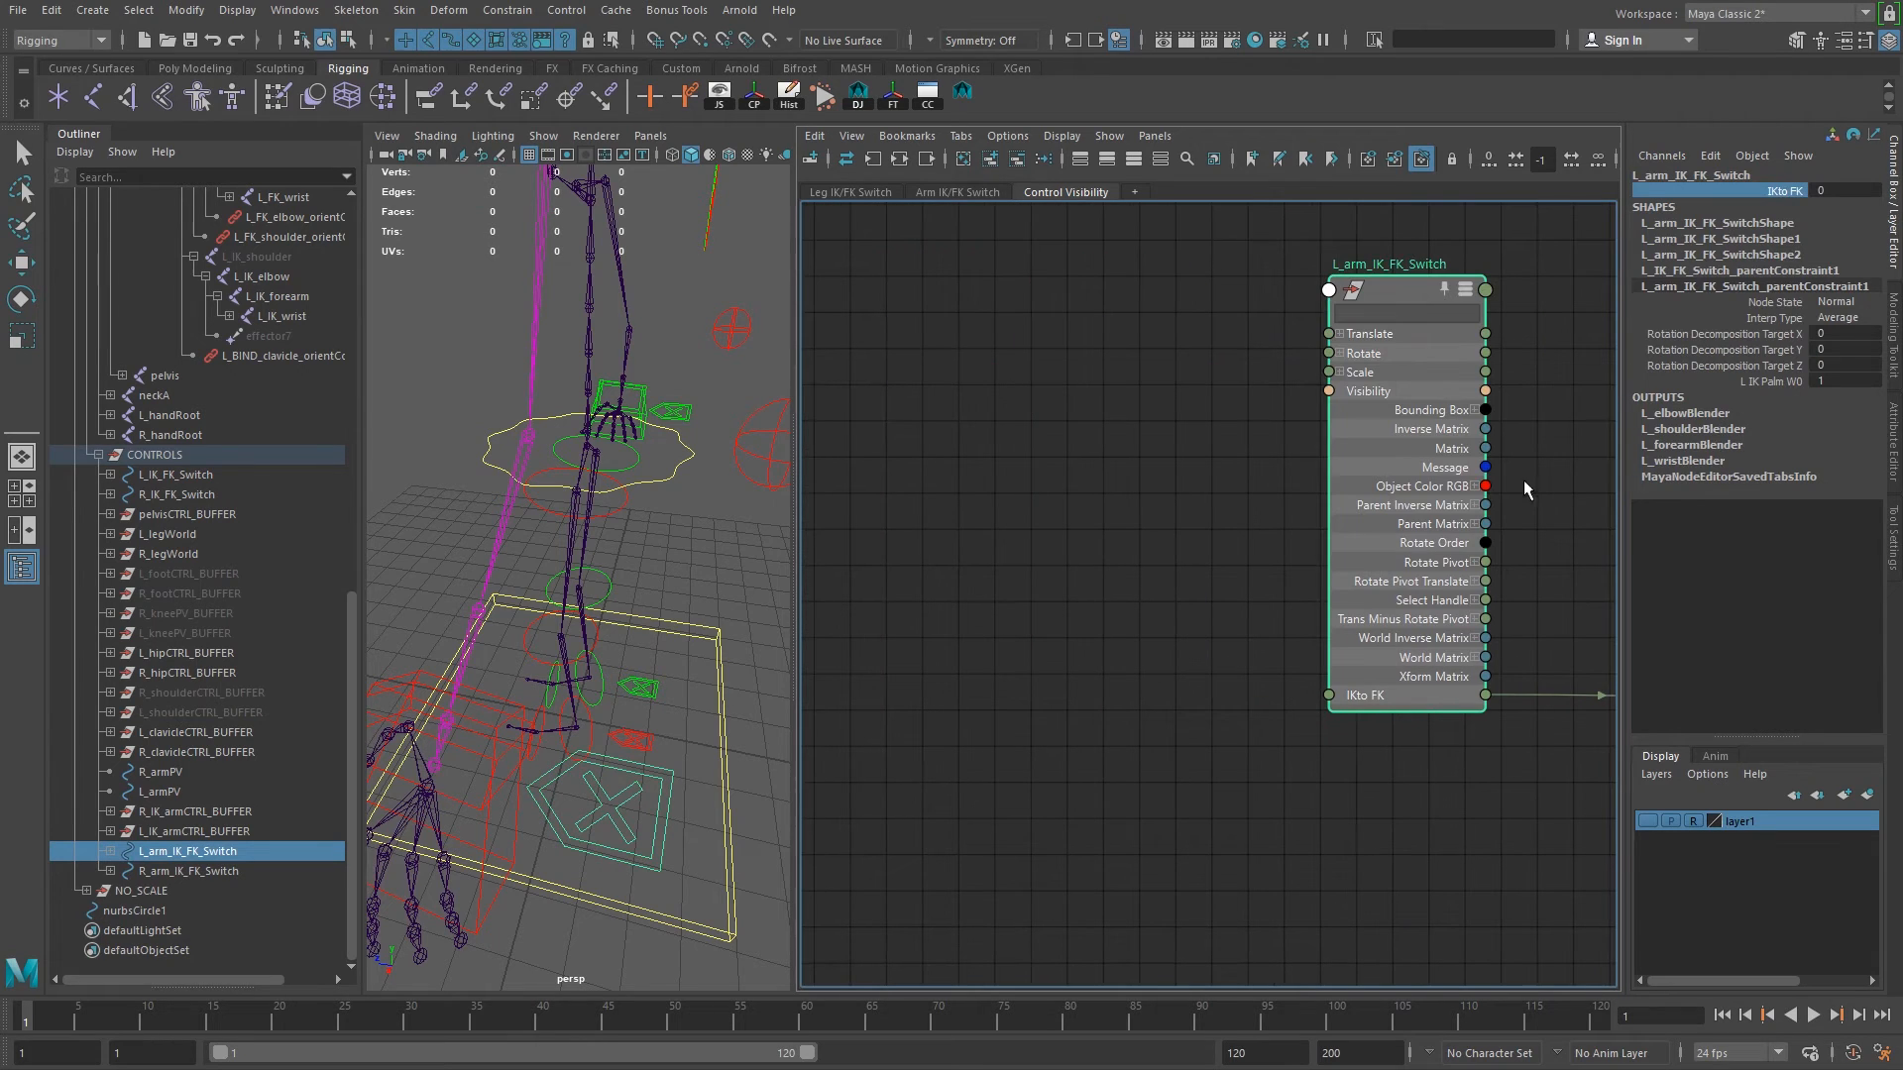
left_click(1844, 191)
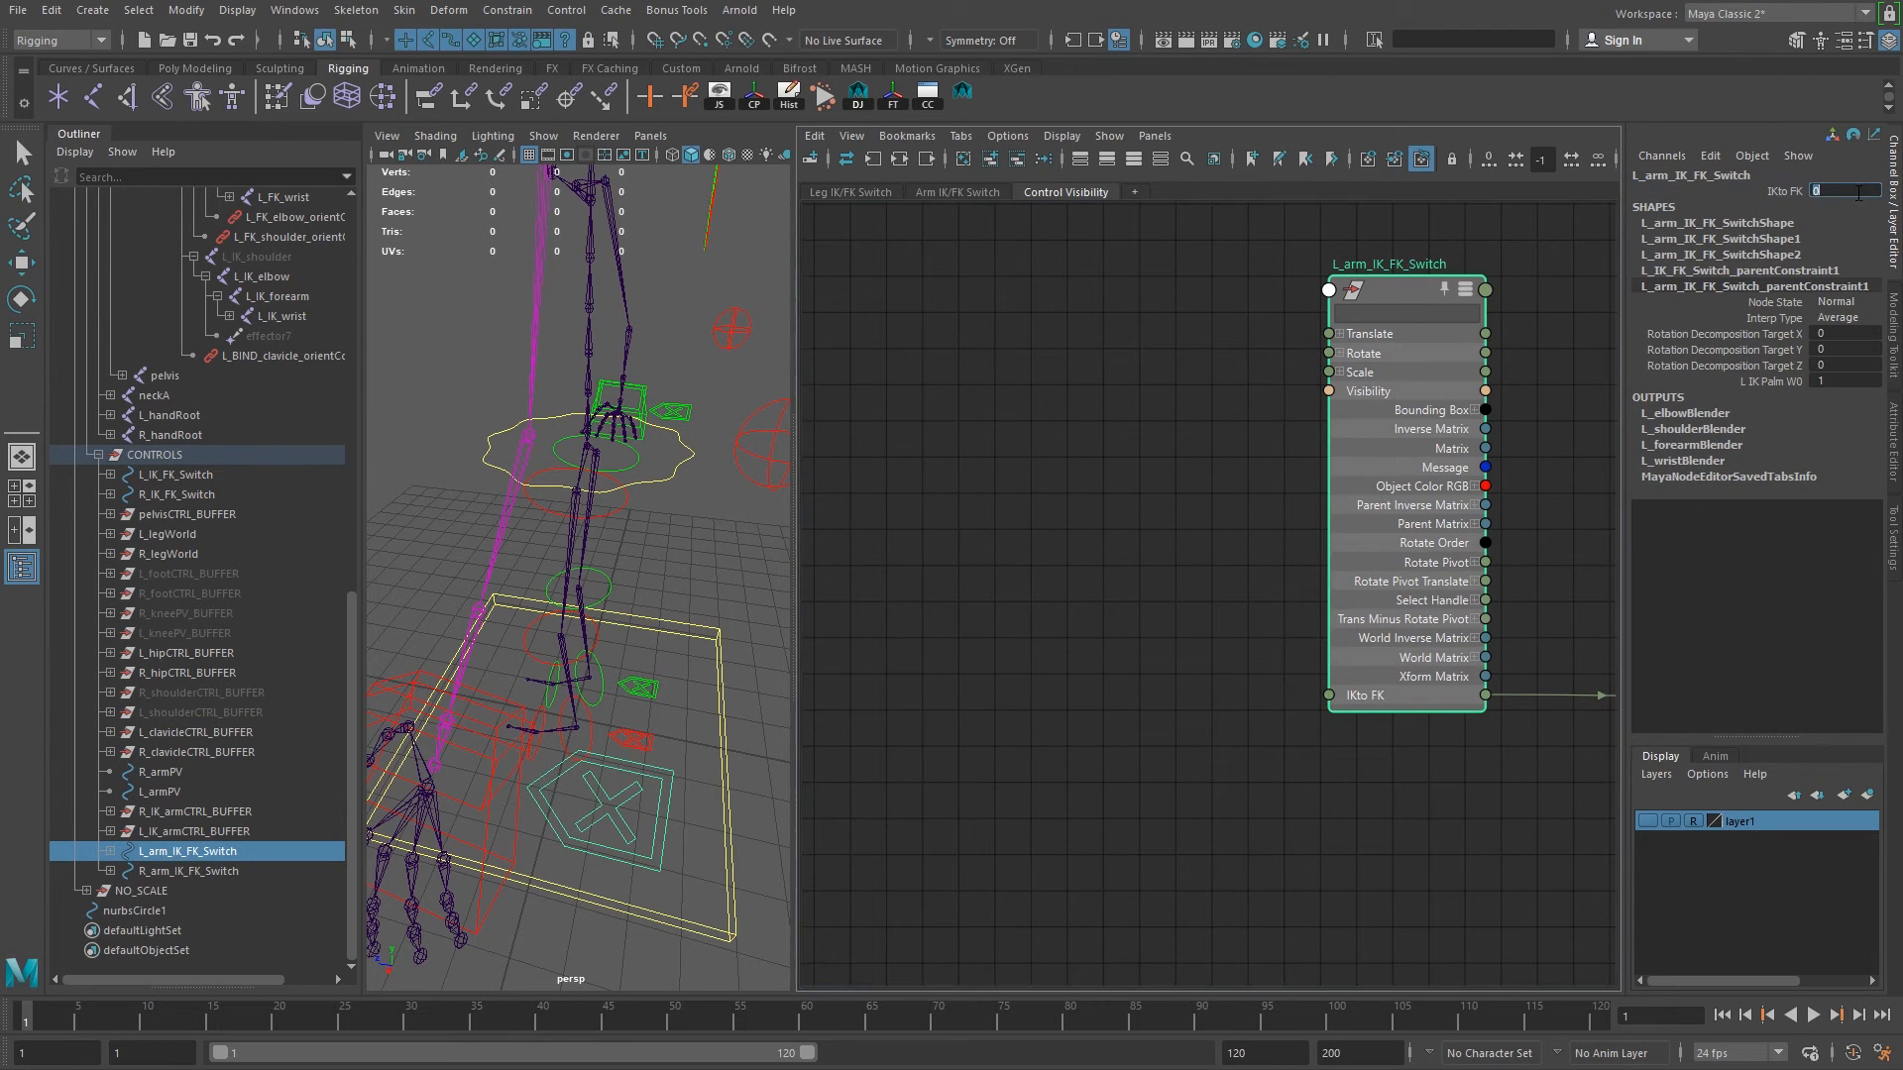
type("1")
key("Return")
middle_click_drag(1524, 636, 1153, 630, "alt")
left_click(1428, 602)
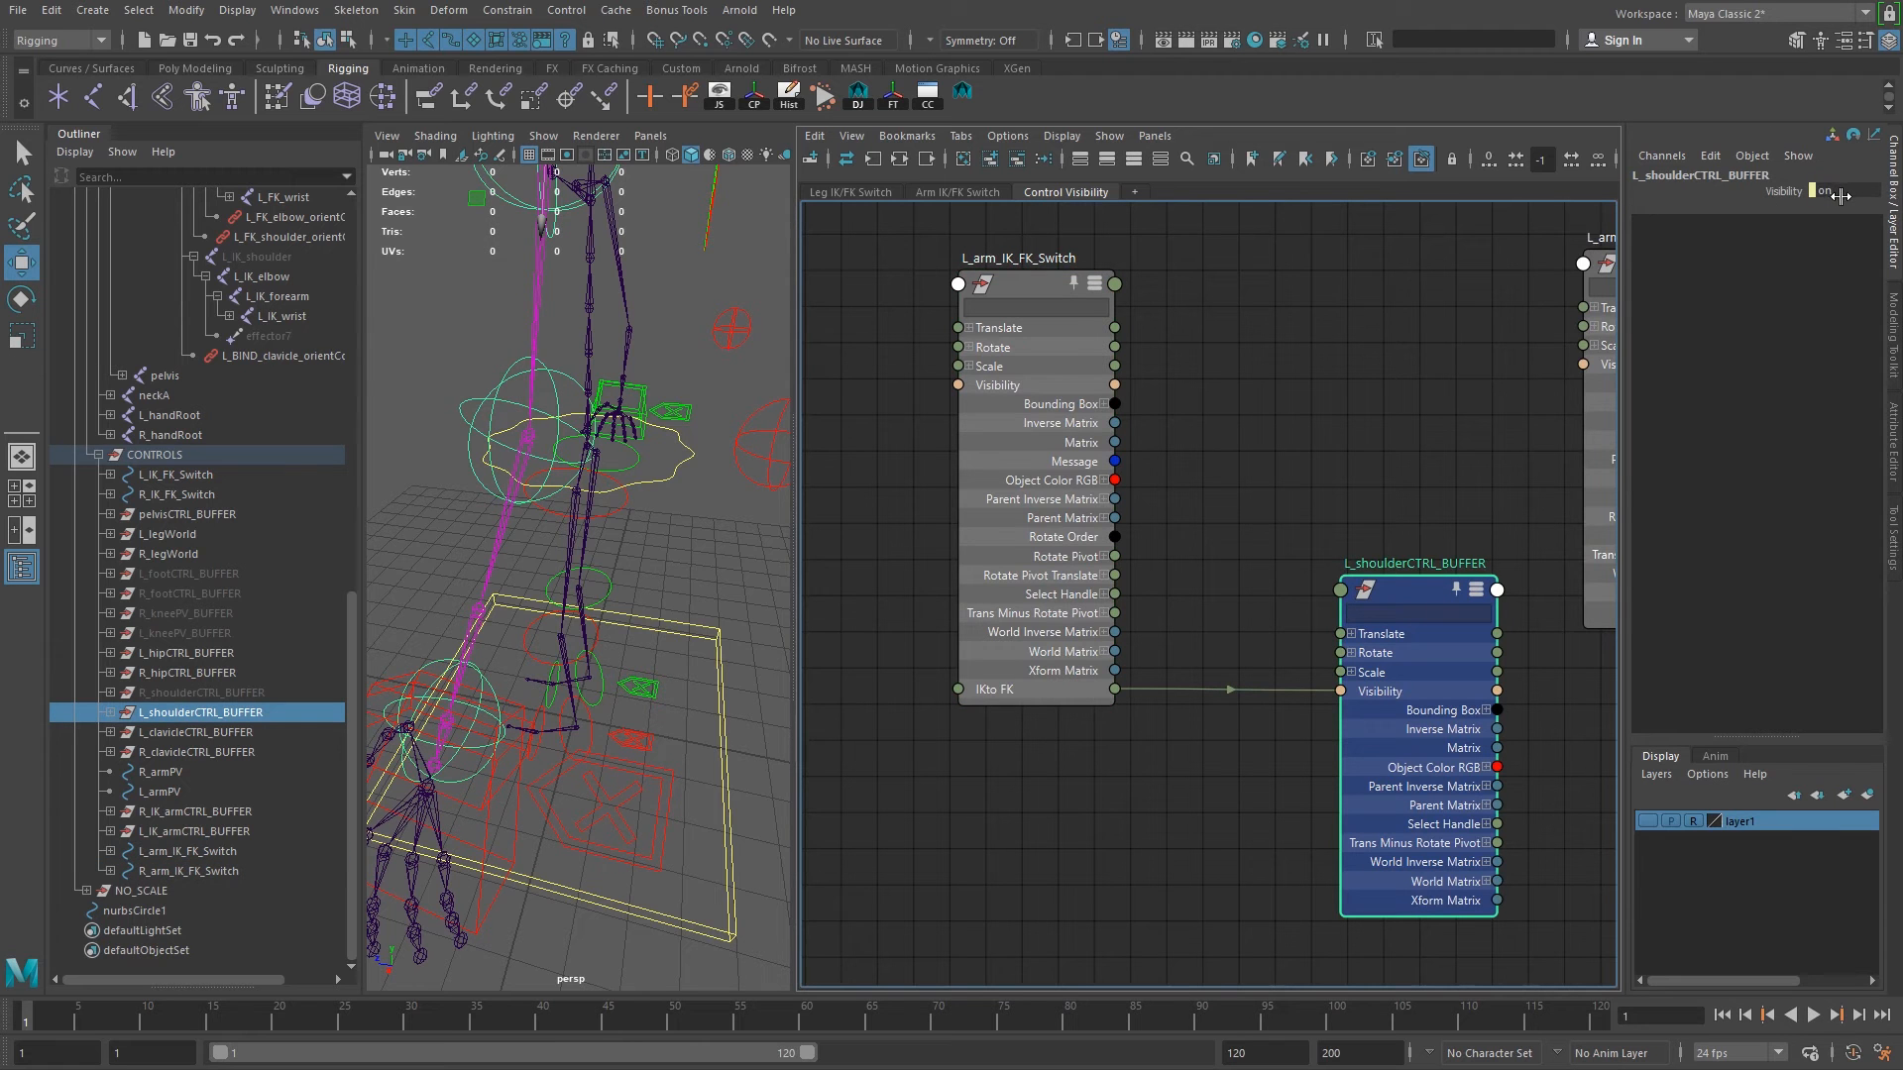
Test the left FK arm controls' visibility by setting IKto FK on L_arm_IK_FK_Switch to 0 and back to 1.
left_click_drag(598, 548, 663, 544, "alt")
left_click(1007, 285)
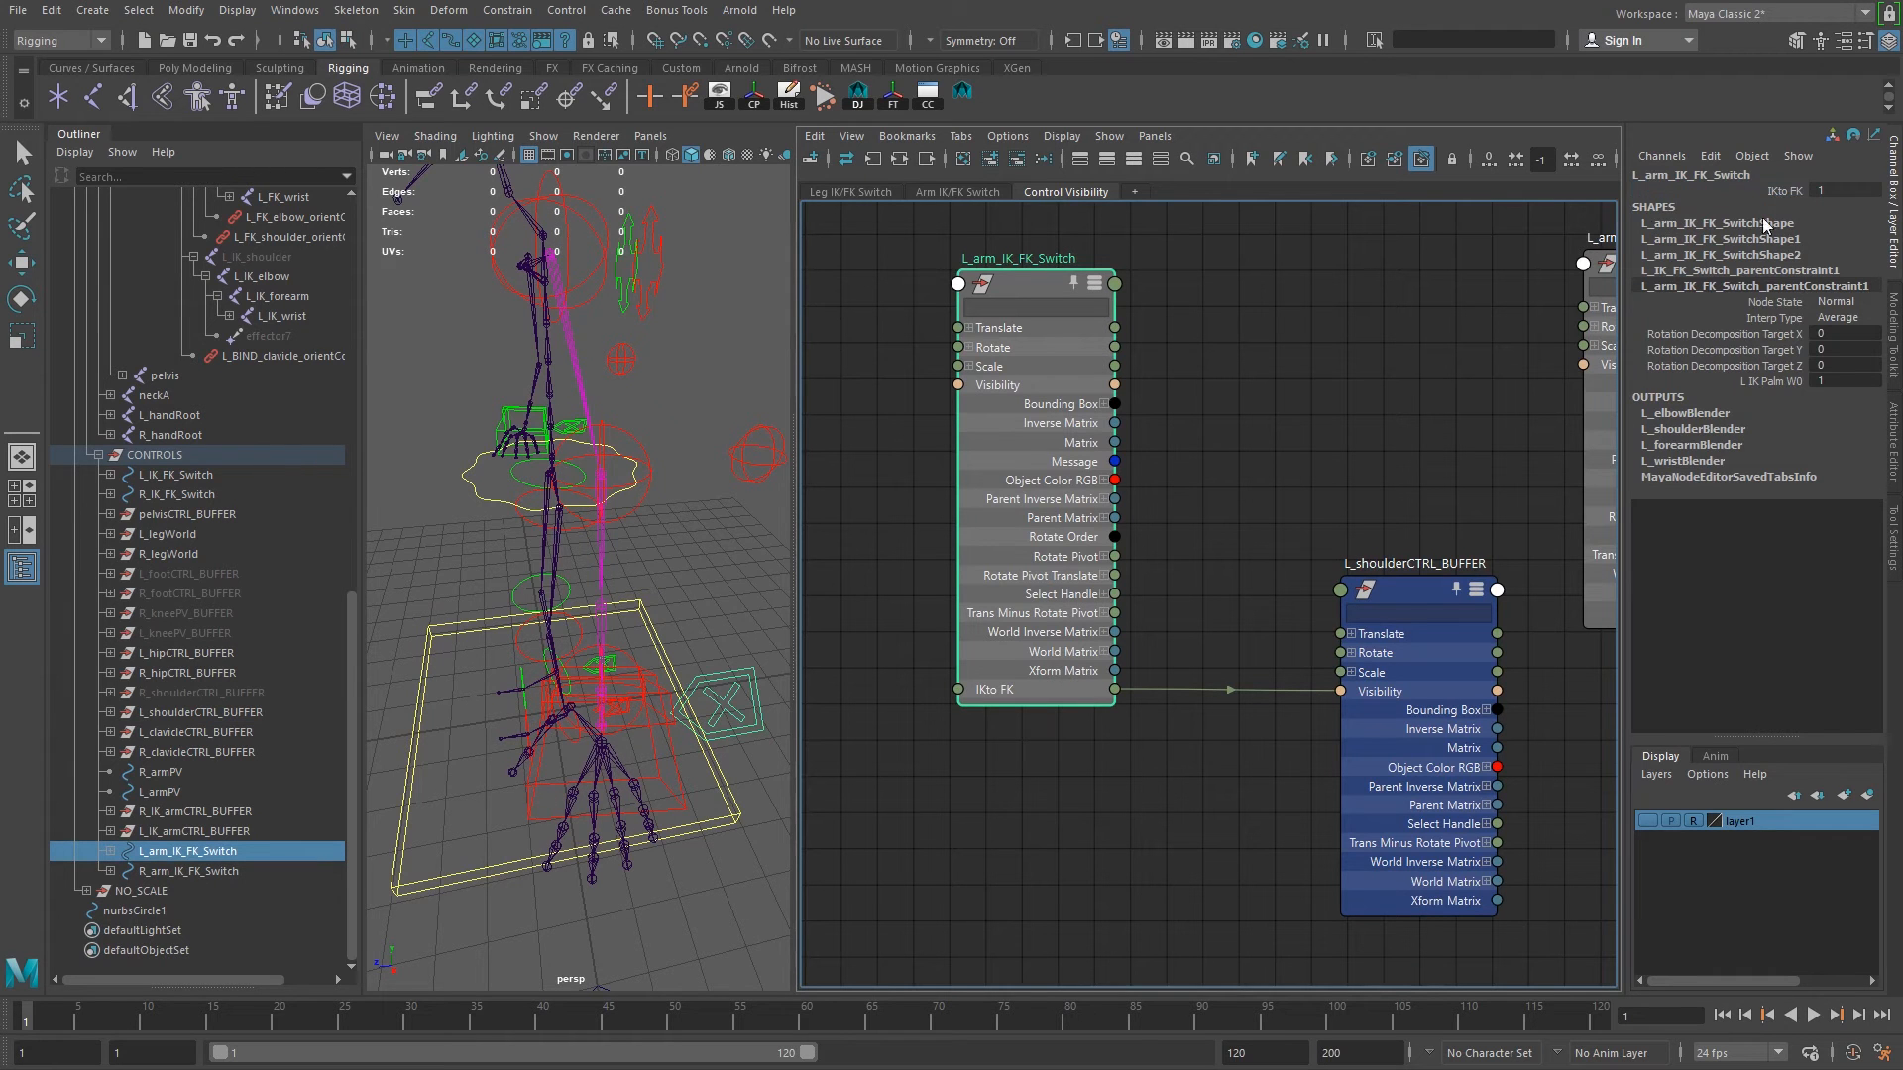
left_click(1825, 185)
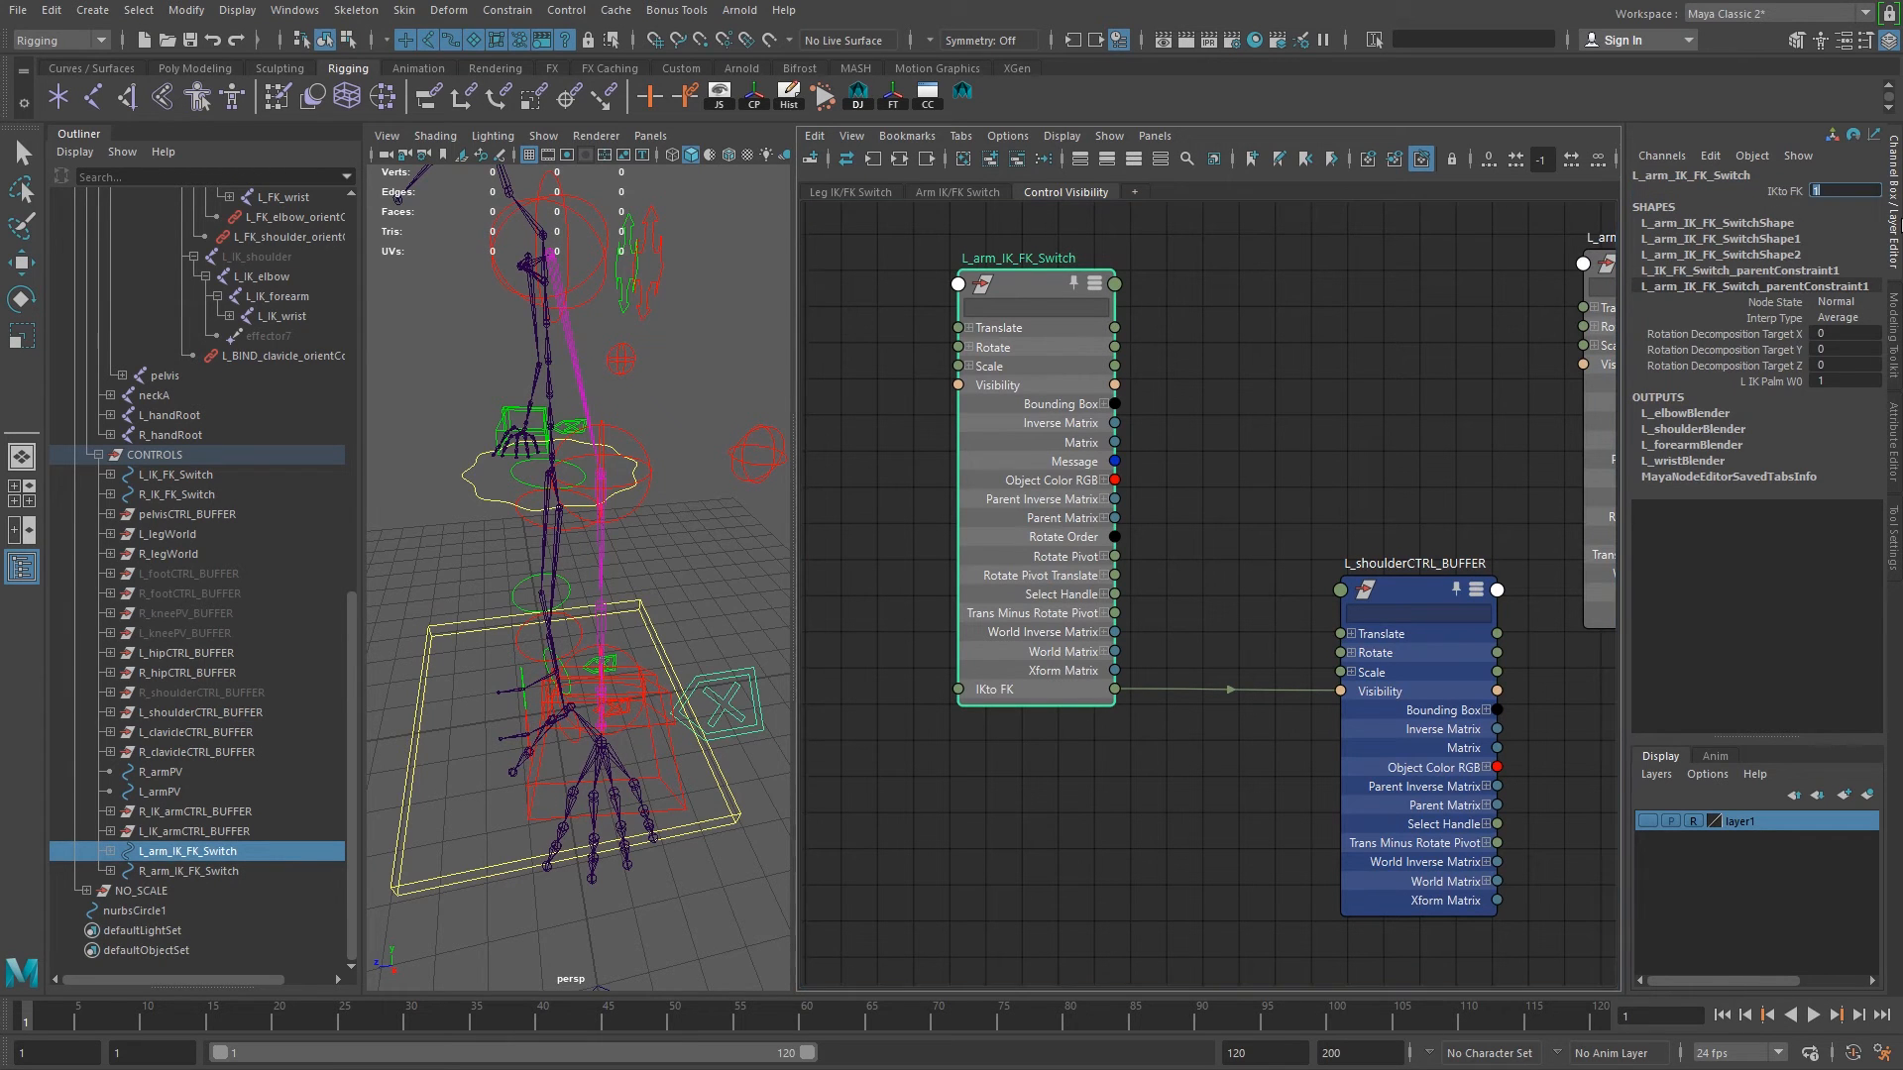
key("Return")
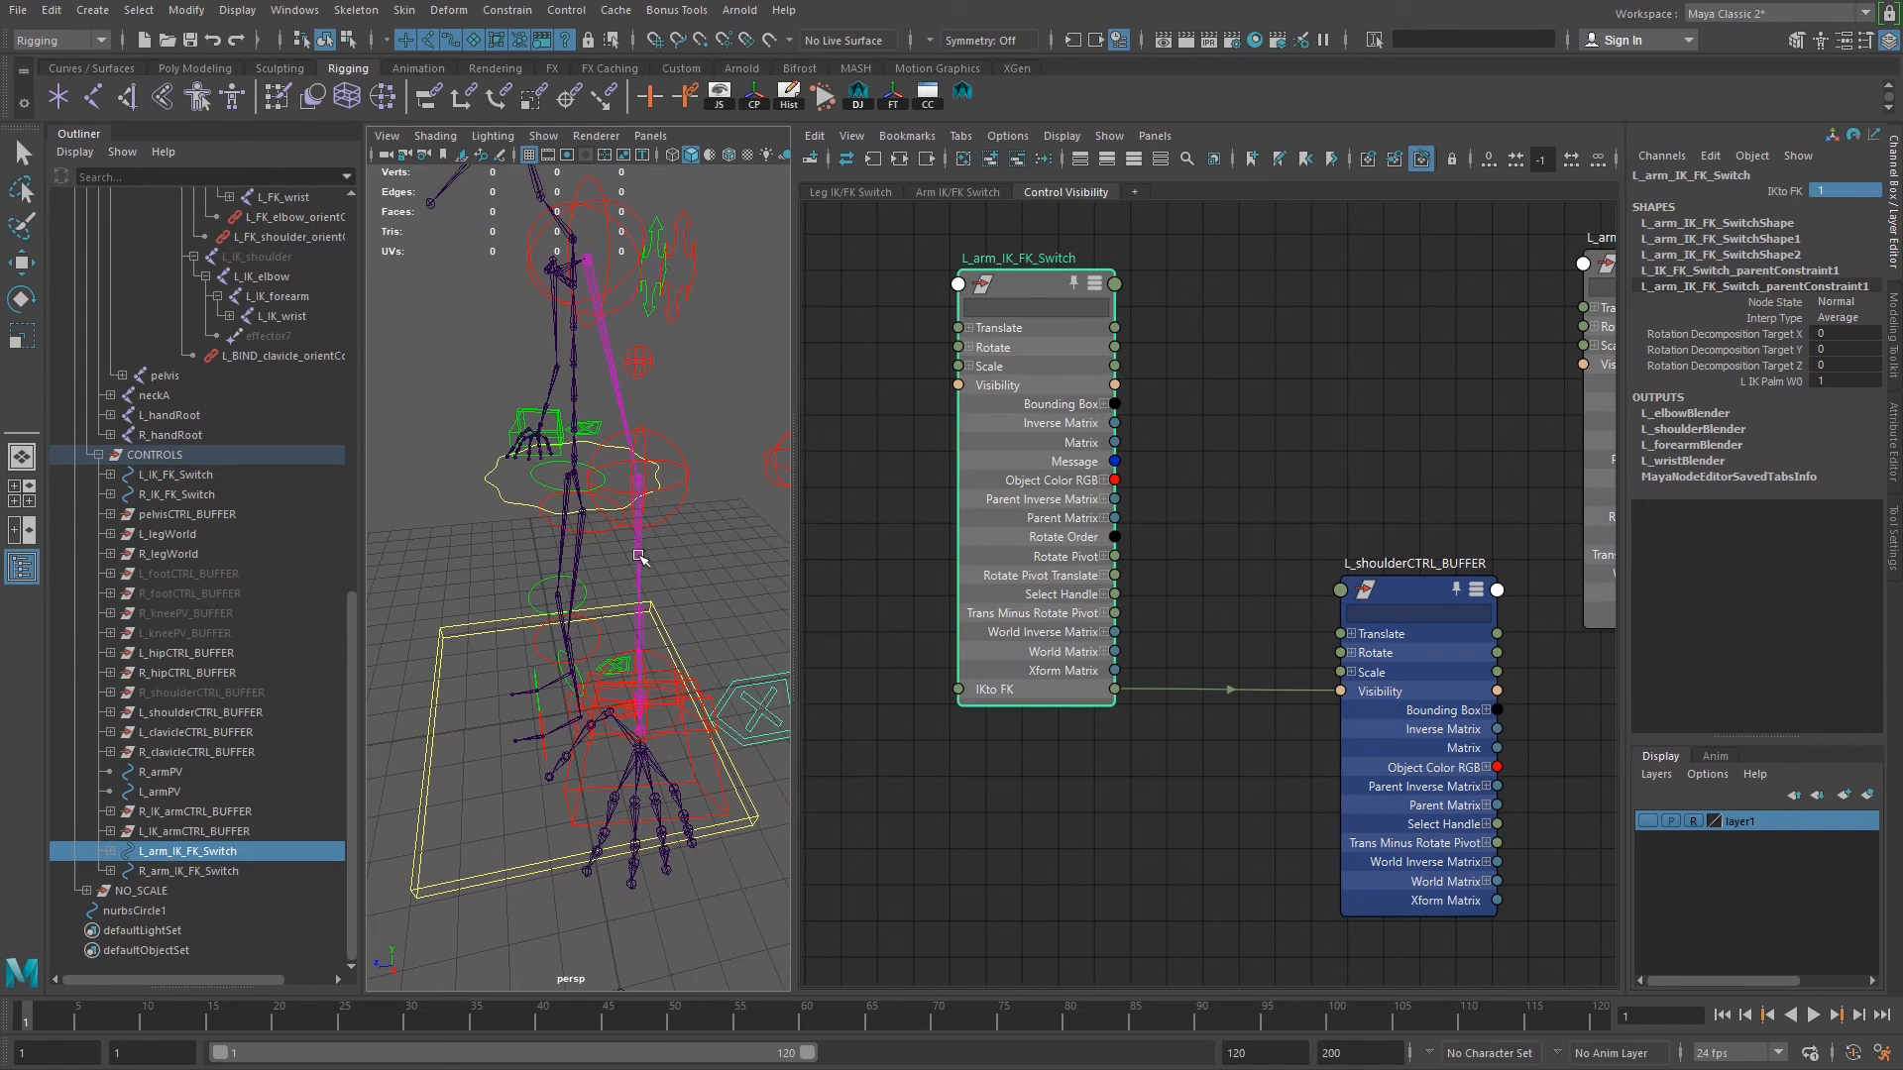
type("0")
key("Return")
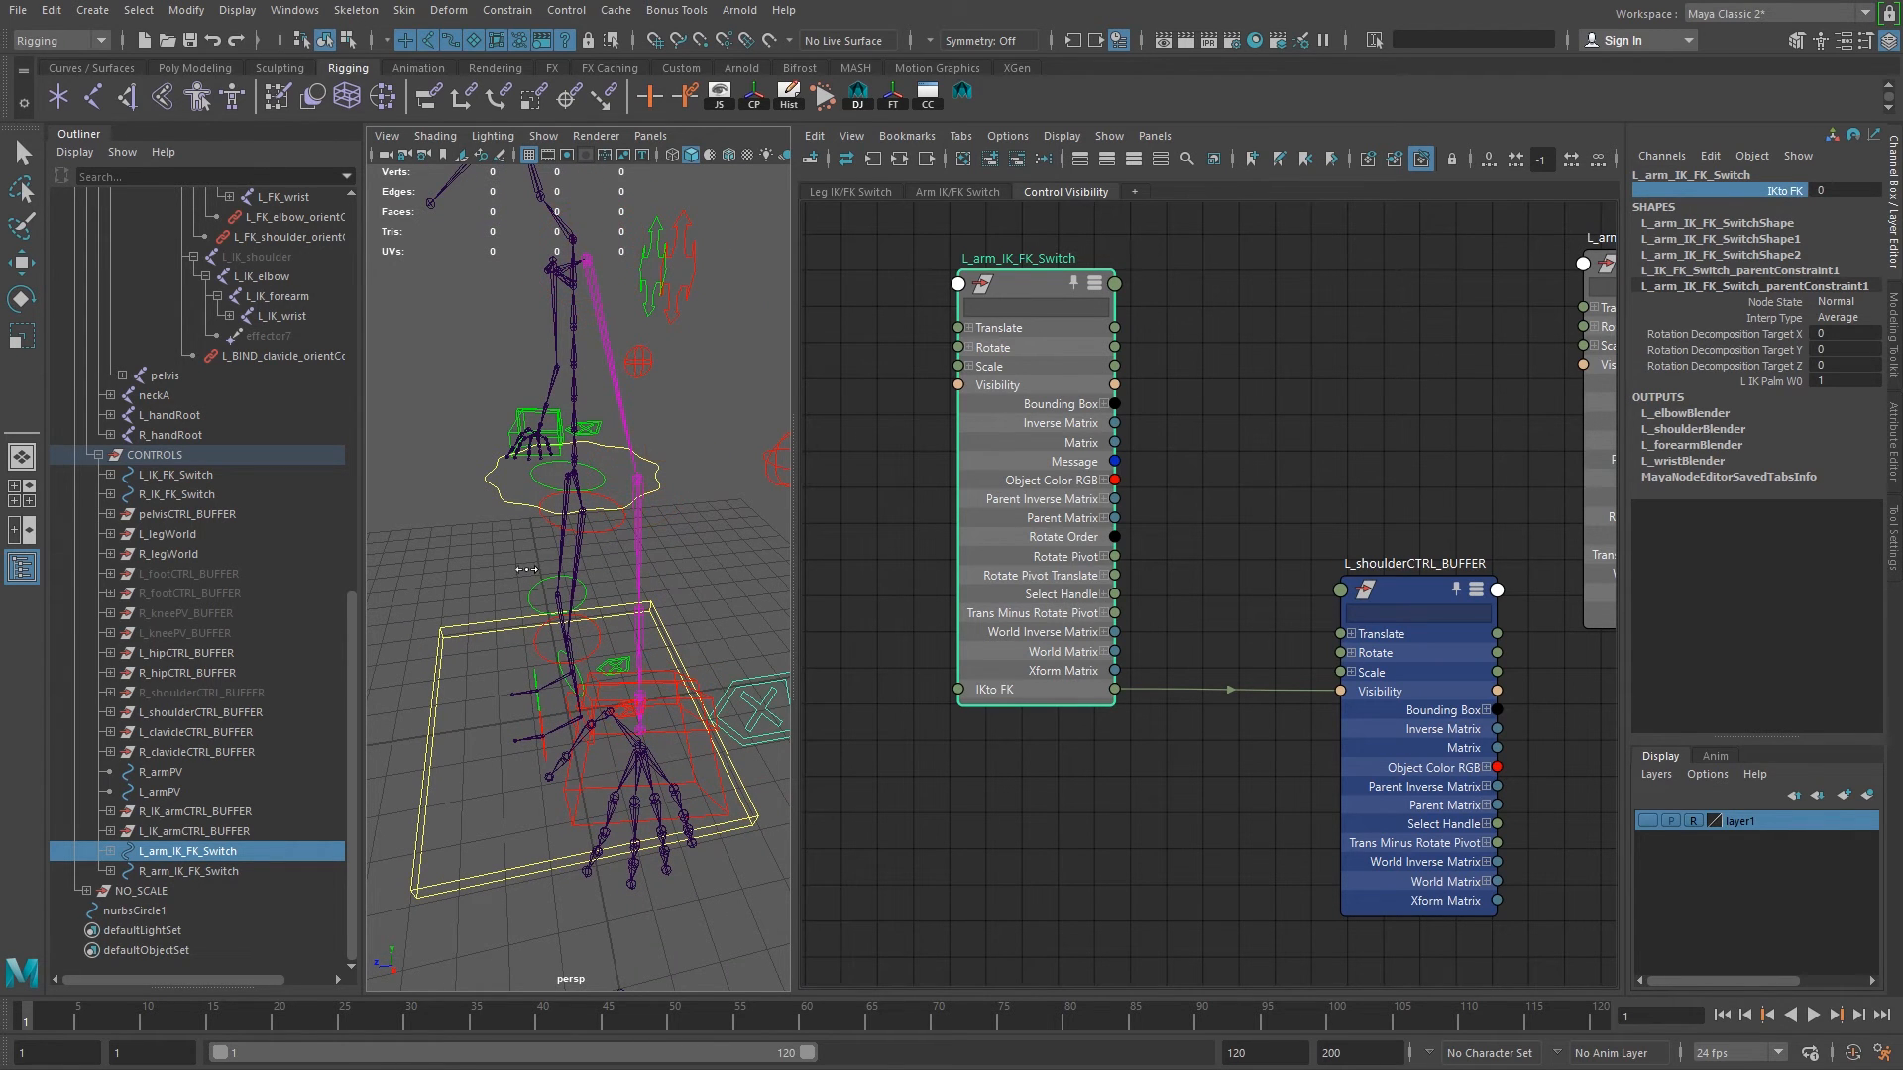
middle_click_drag(694, 569, 631, 558)
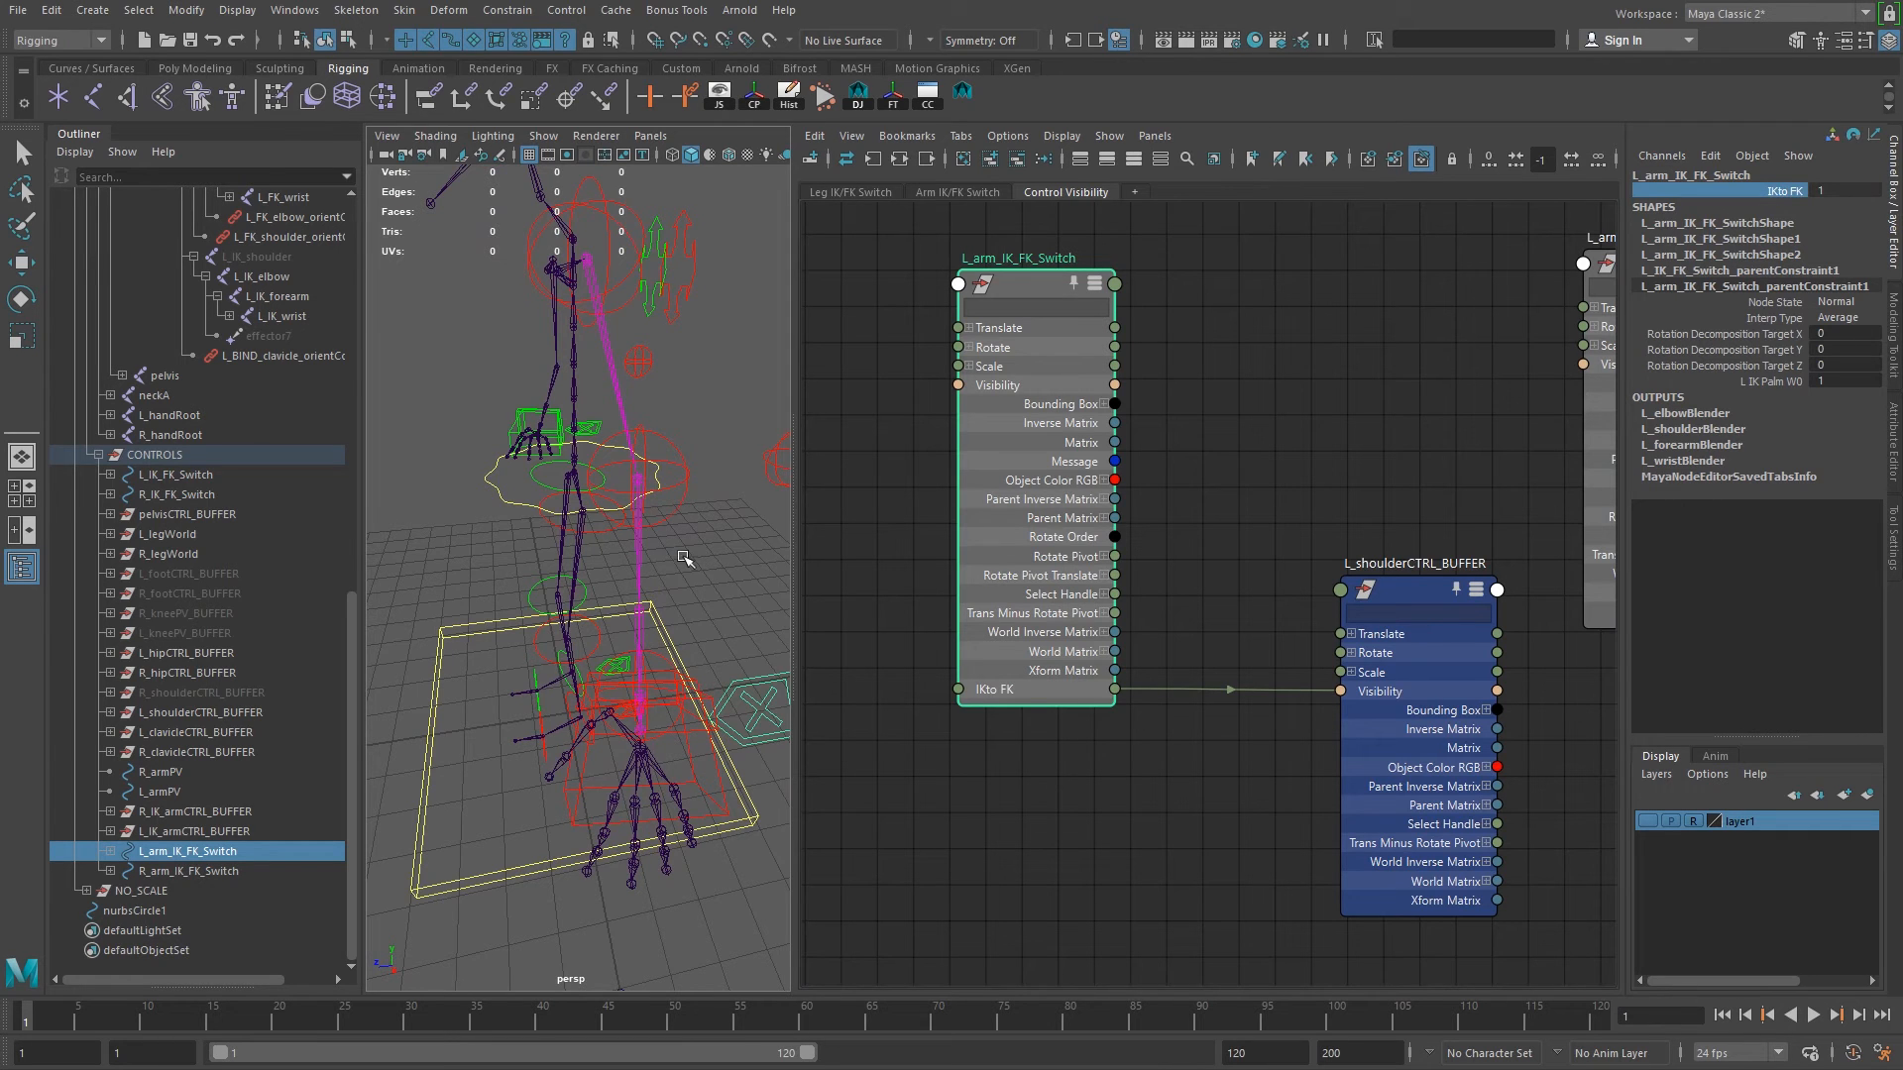
Move the L_armPV node closer to L_IK_armCTRL_BUFFER and compare the left arm switch network with the R_legControlVis condition setup.
middle_click_drag(1257, 663, 946, 715, "alt")
scroll(1113, 700, "down", 1)
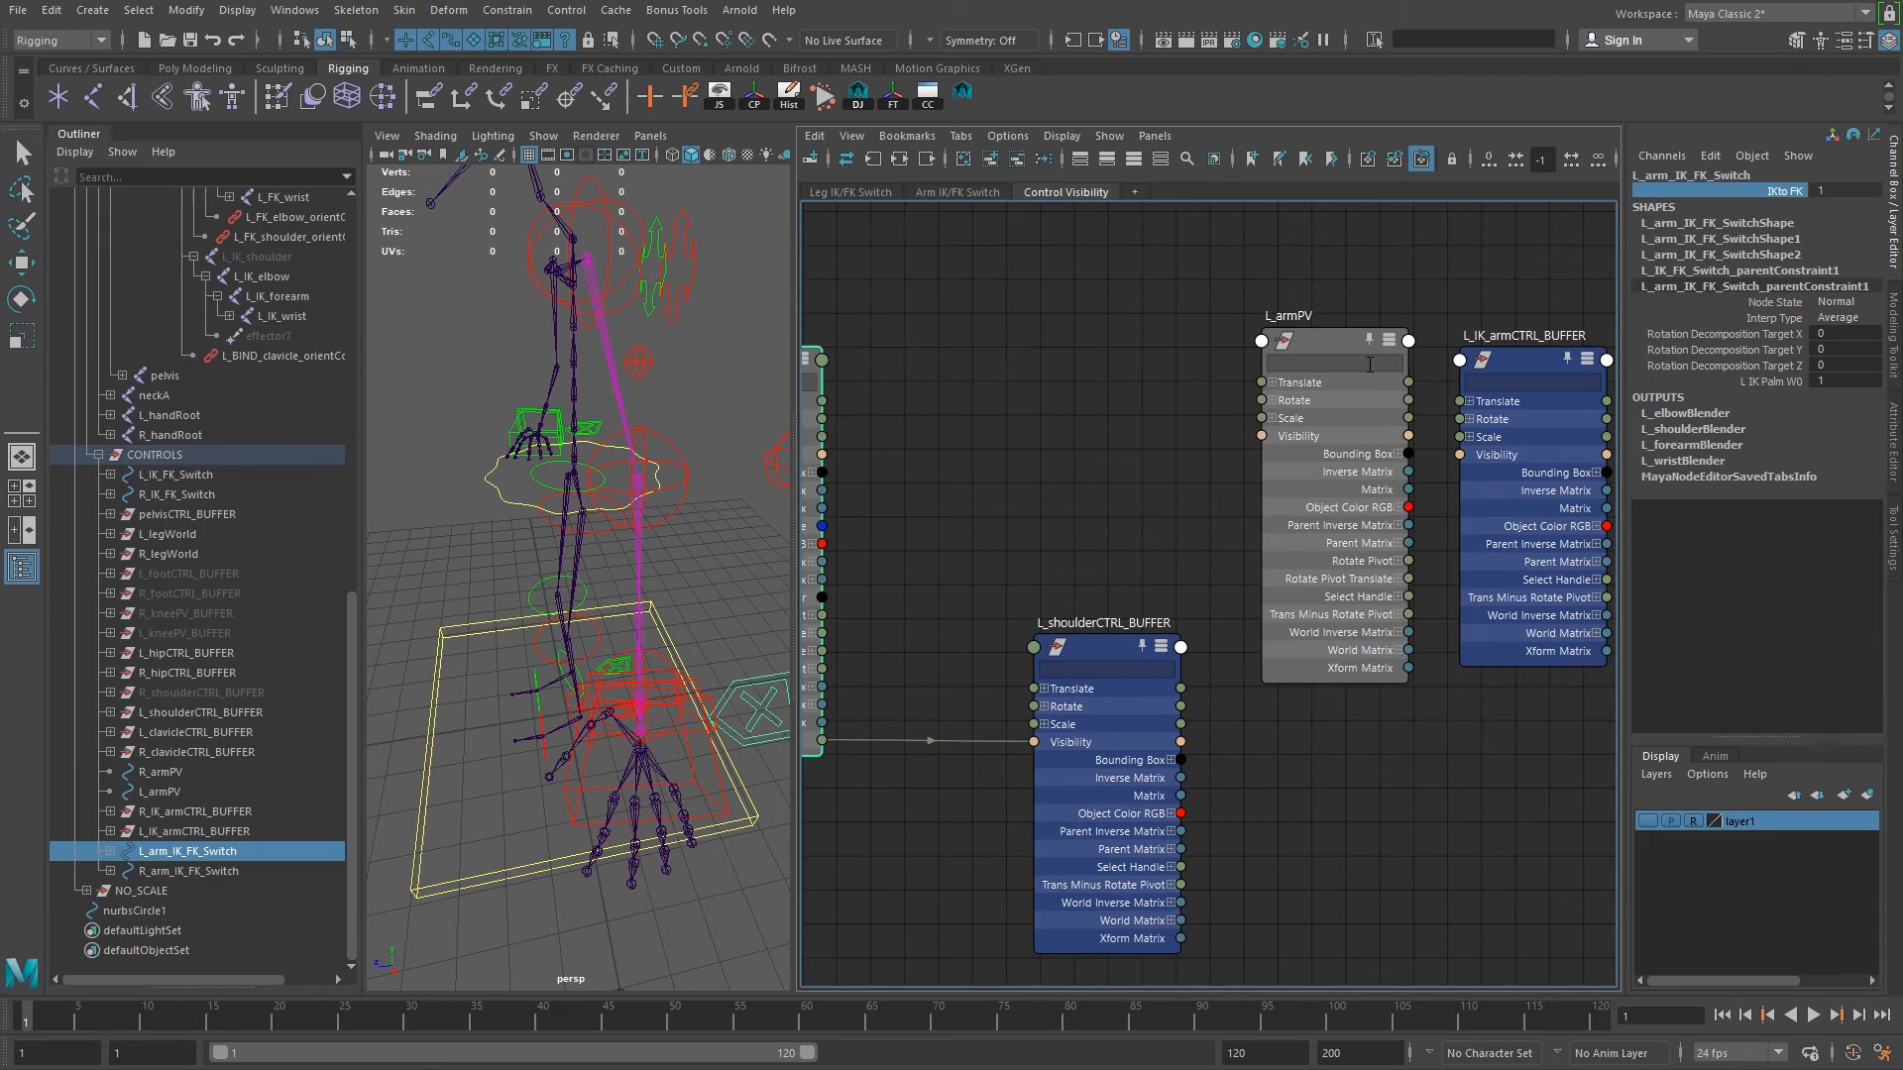
left_click_drag(1348, 348, 1366, 355)
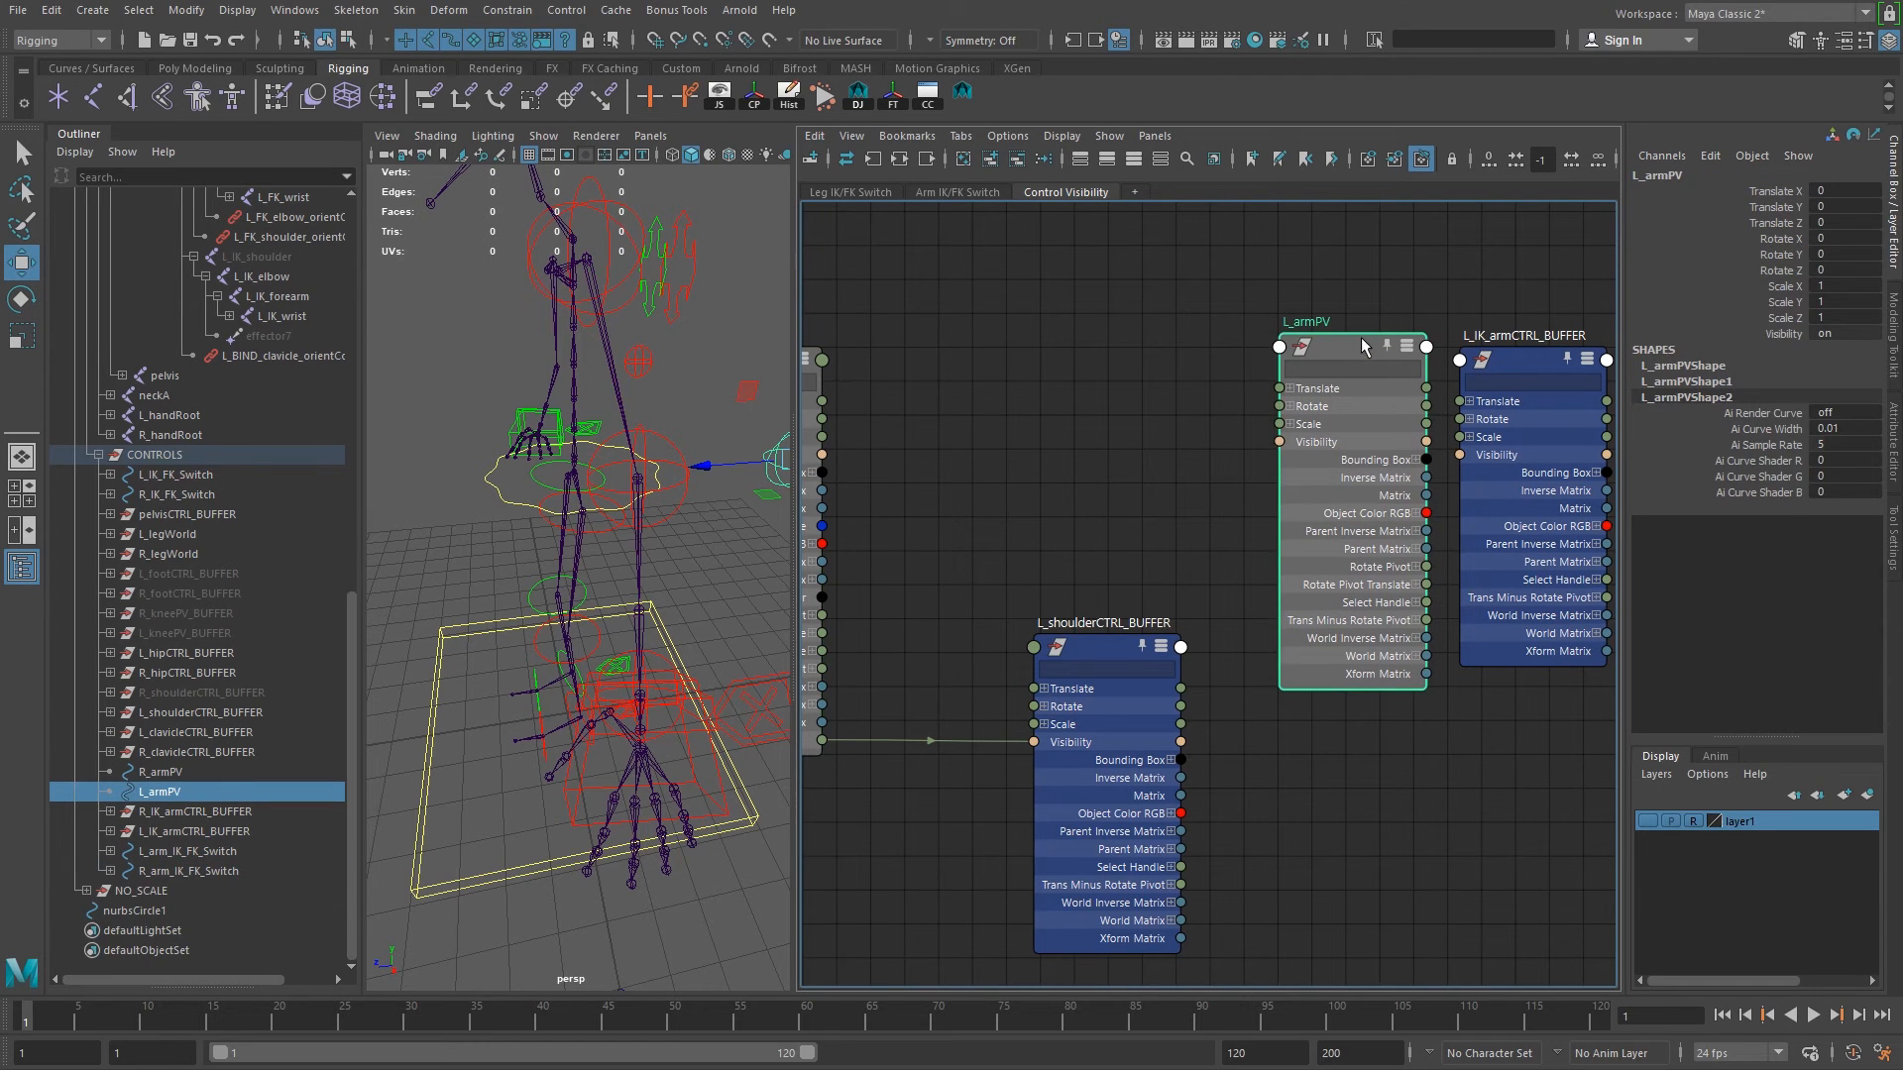
scroll(1363, 436, "down", 2)
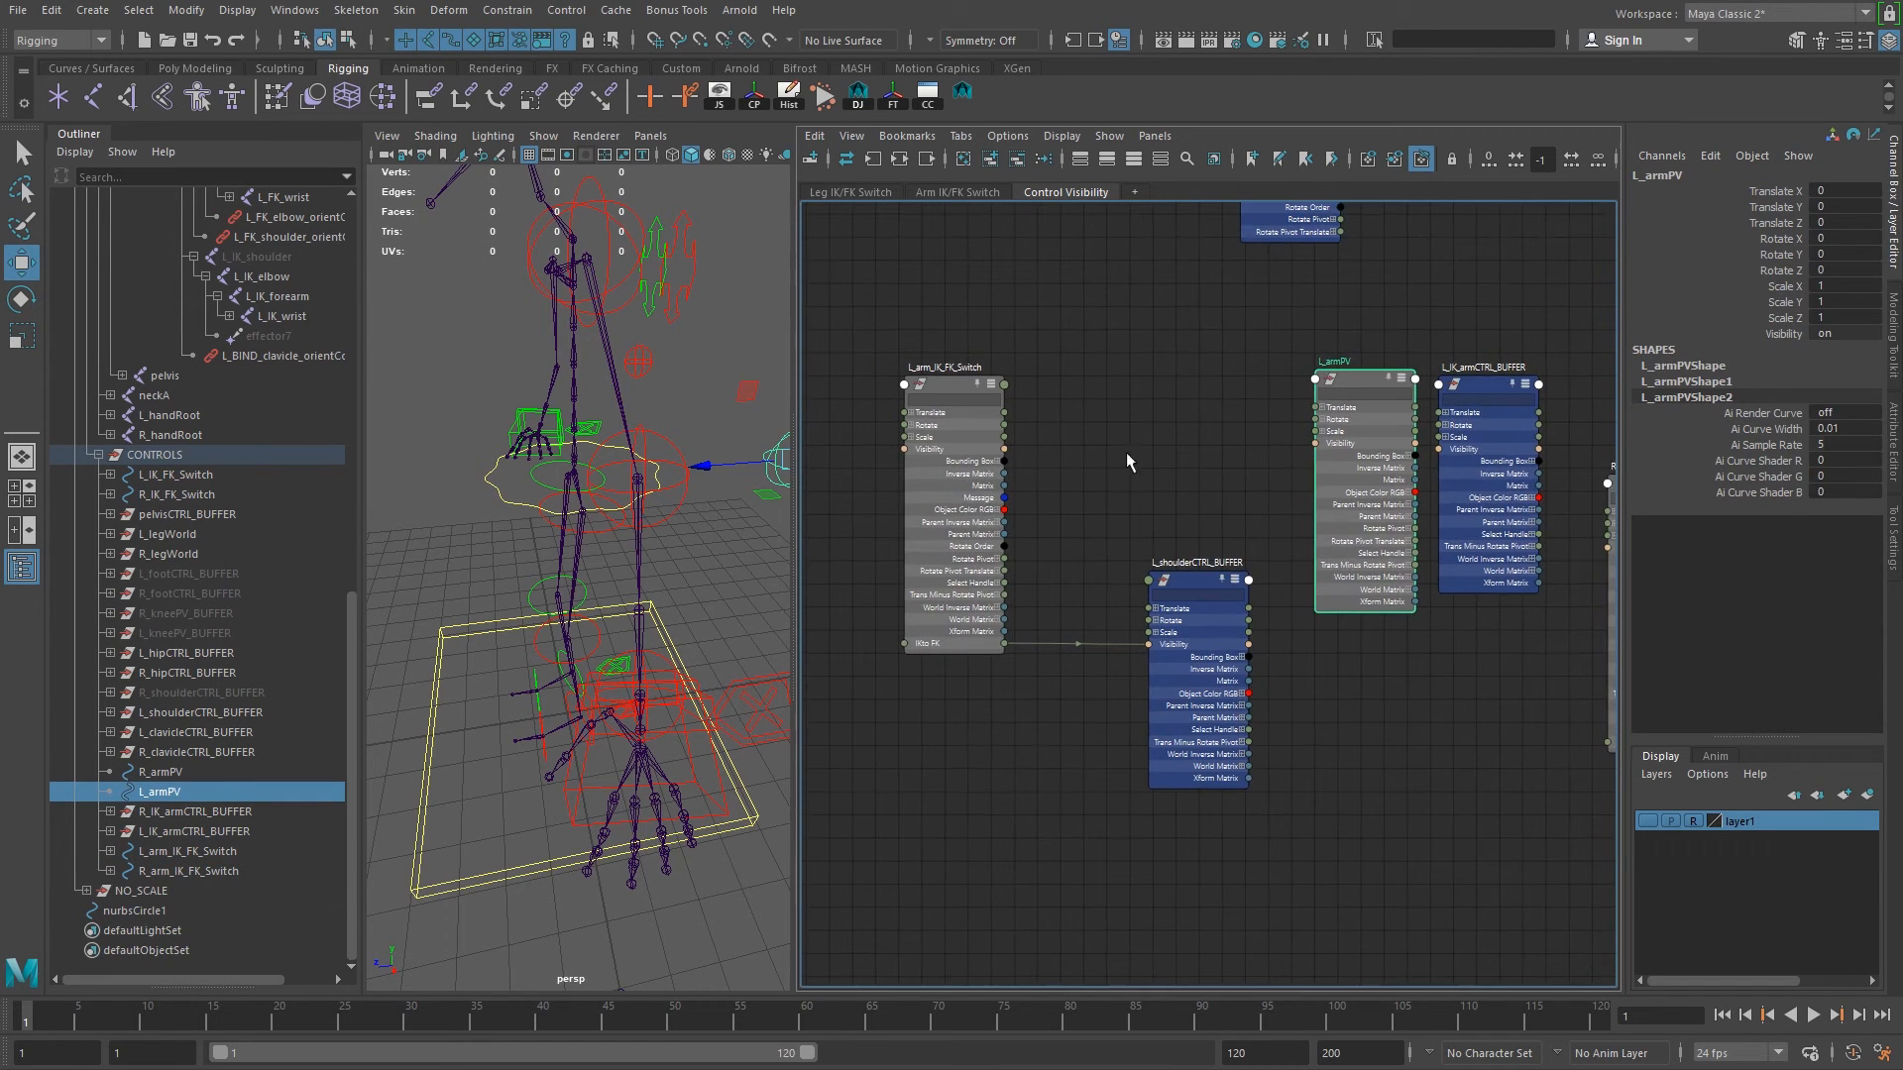
left_click(949, 382)
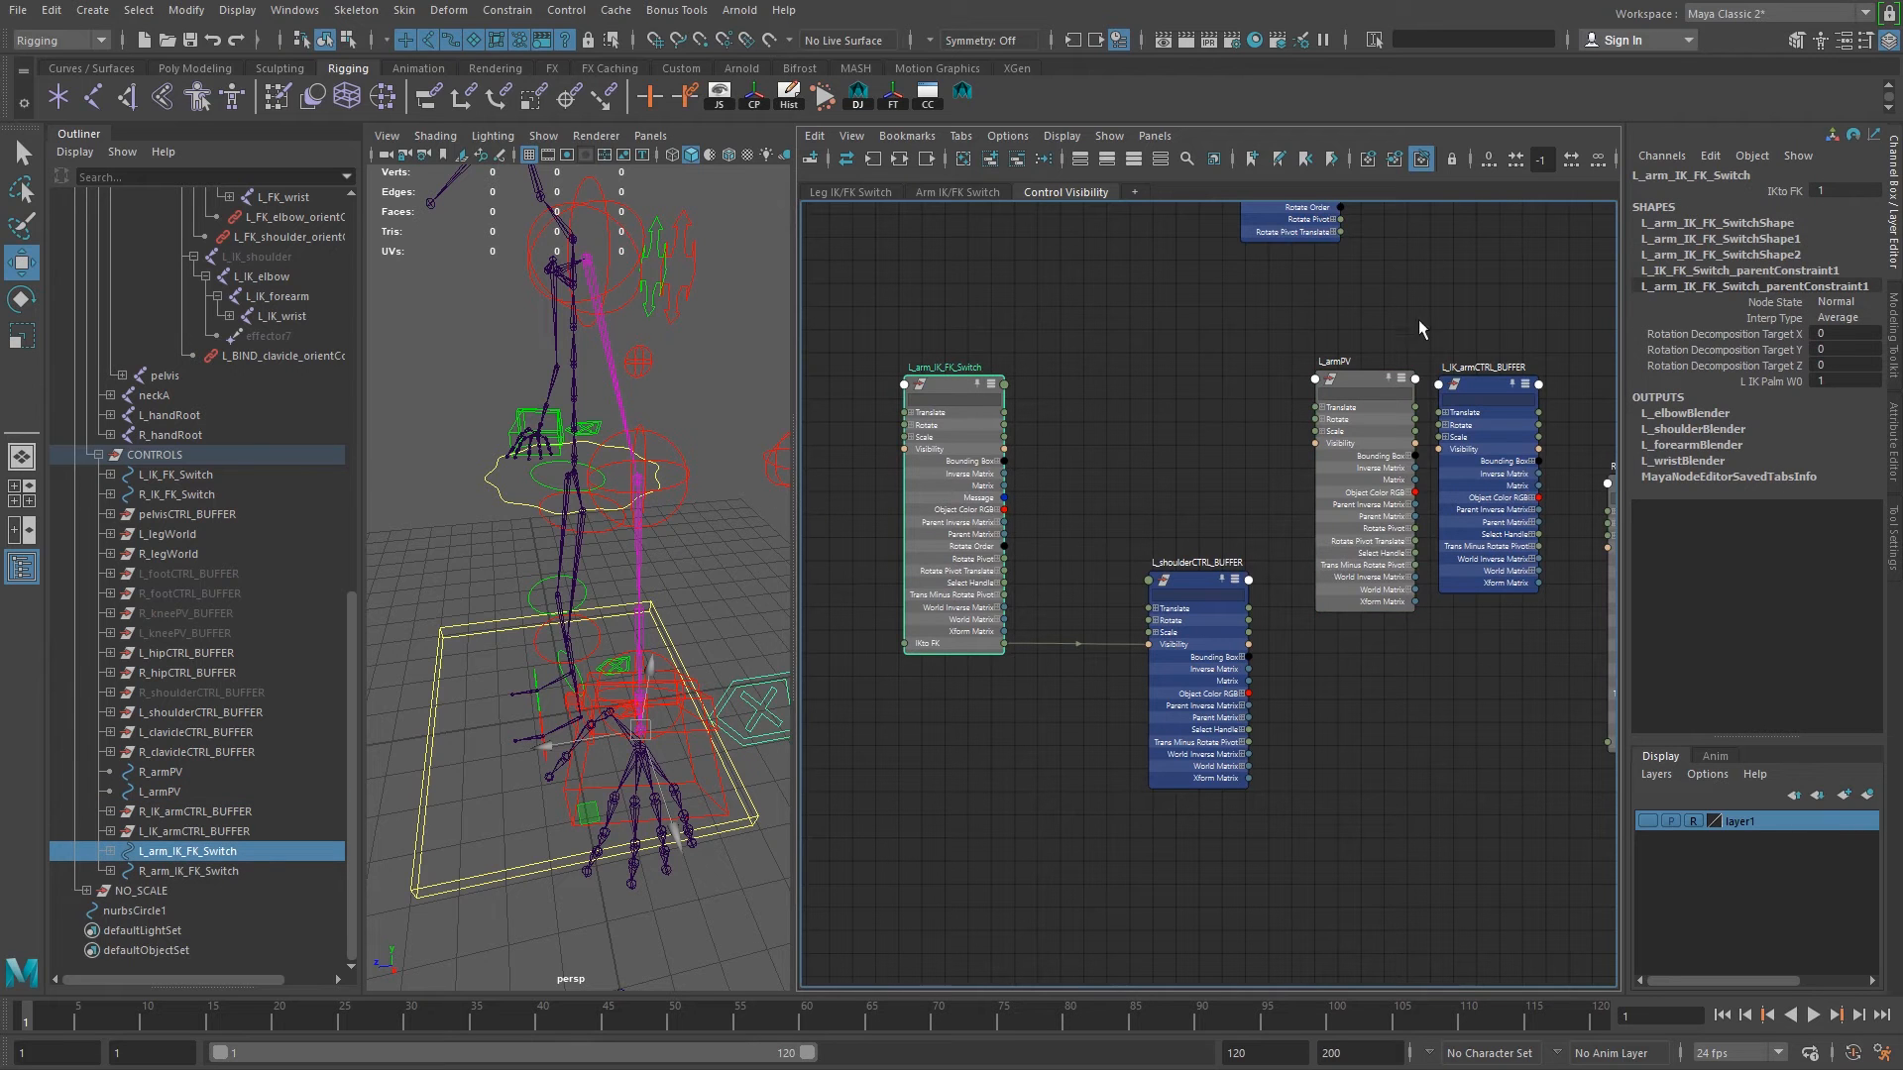
middle_click_drag(1356, 343, 1348, 620, "alt")
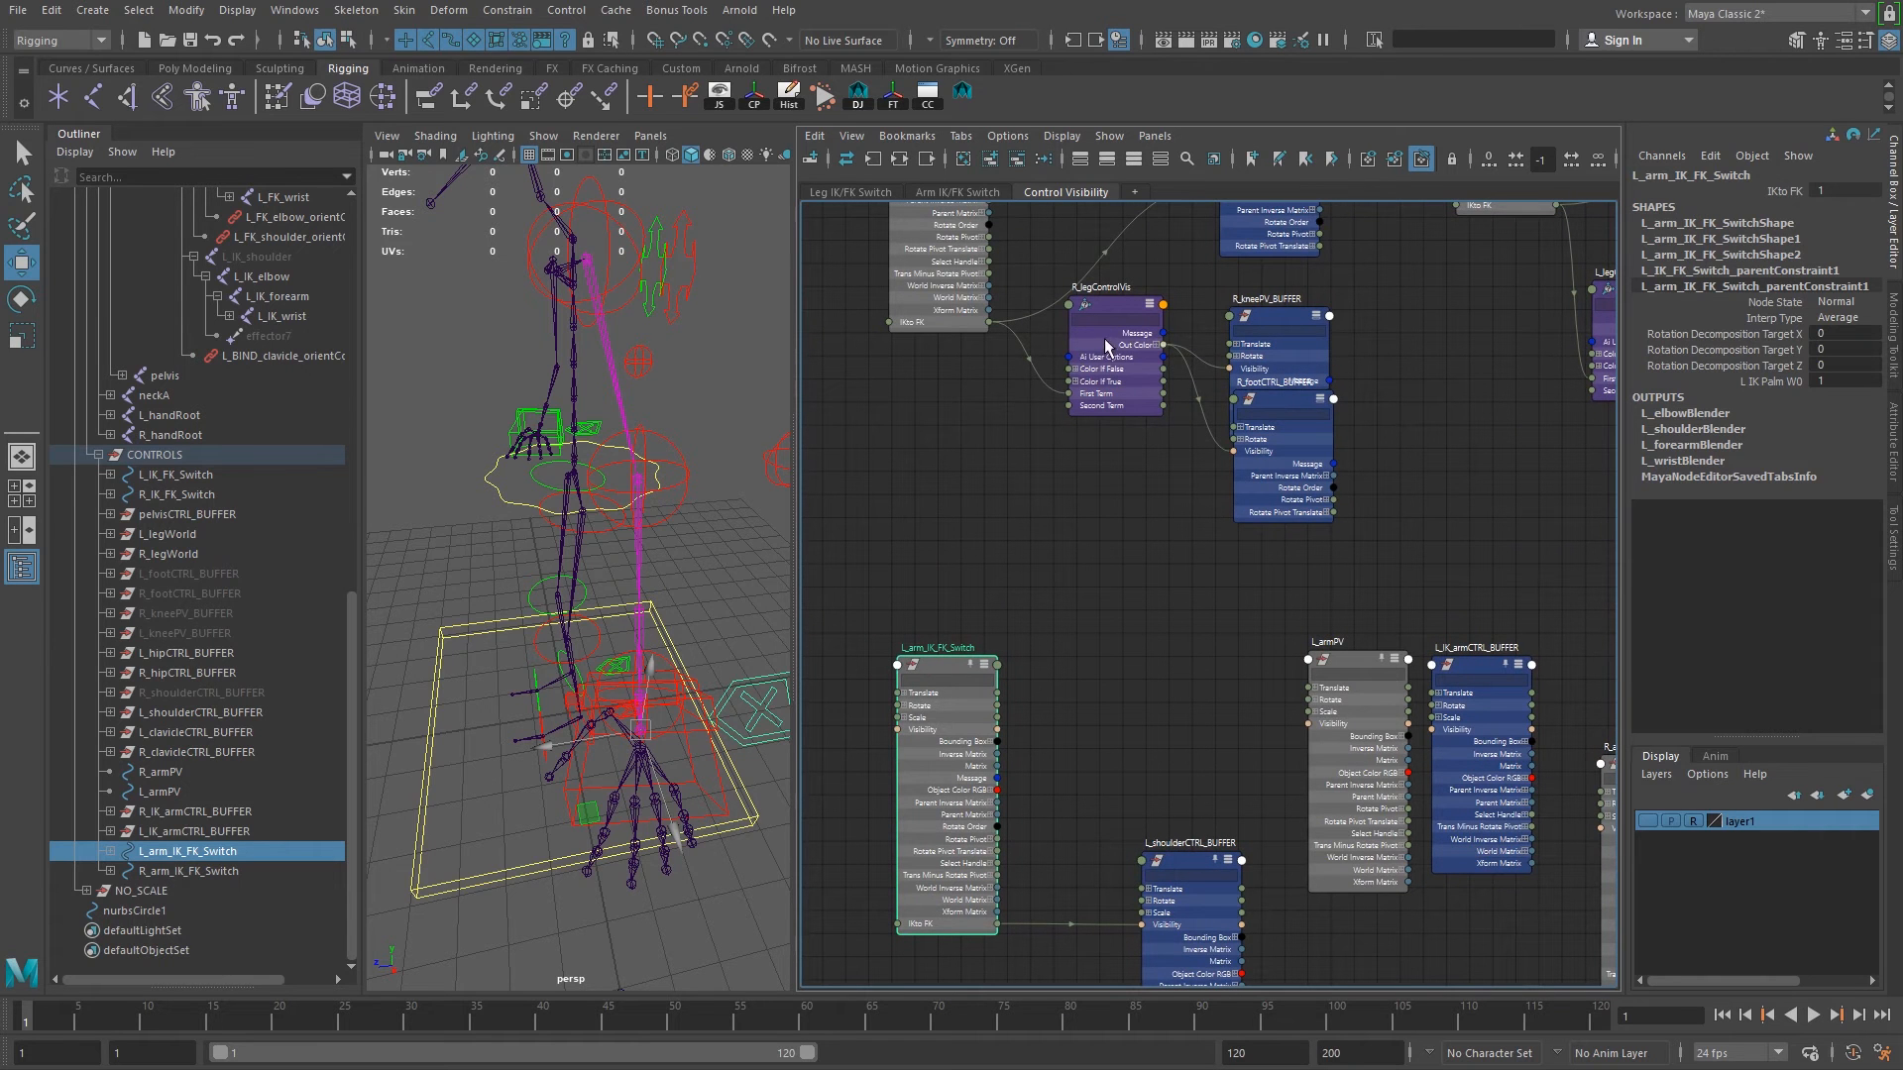
Move L_shoulderCTRL_BUFFER up beside L_arm_IK_FK_Switch, place L_armPV and L_IK_armCTRL_BUFFER together below it, and save the scene.
middle_click_drag(1309, 648, 1338, 419, "alt")
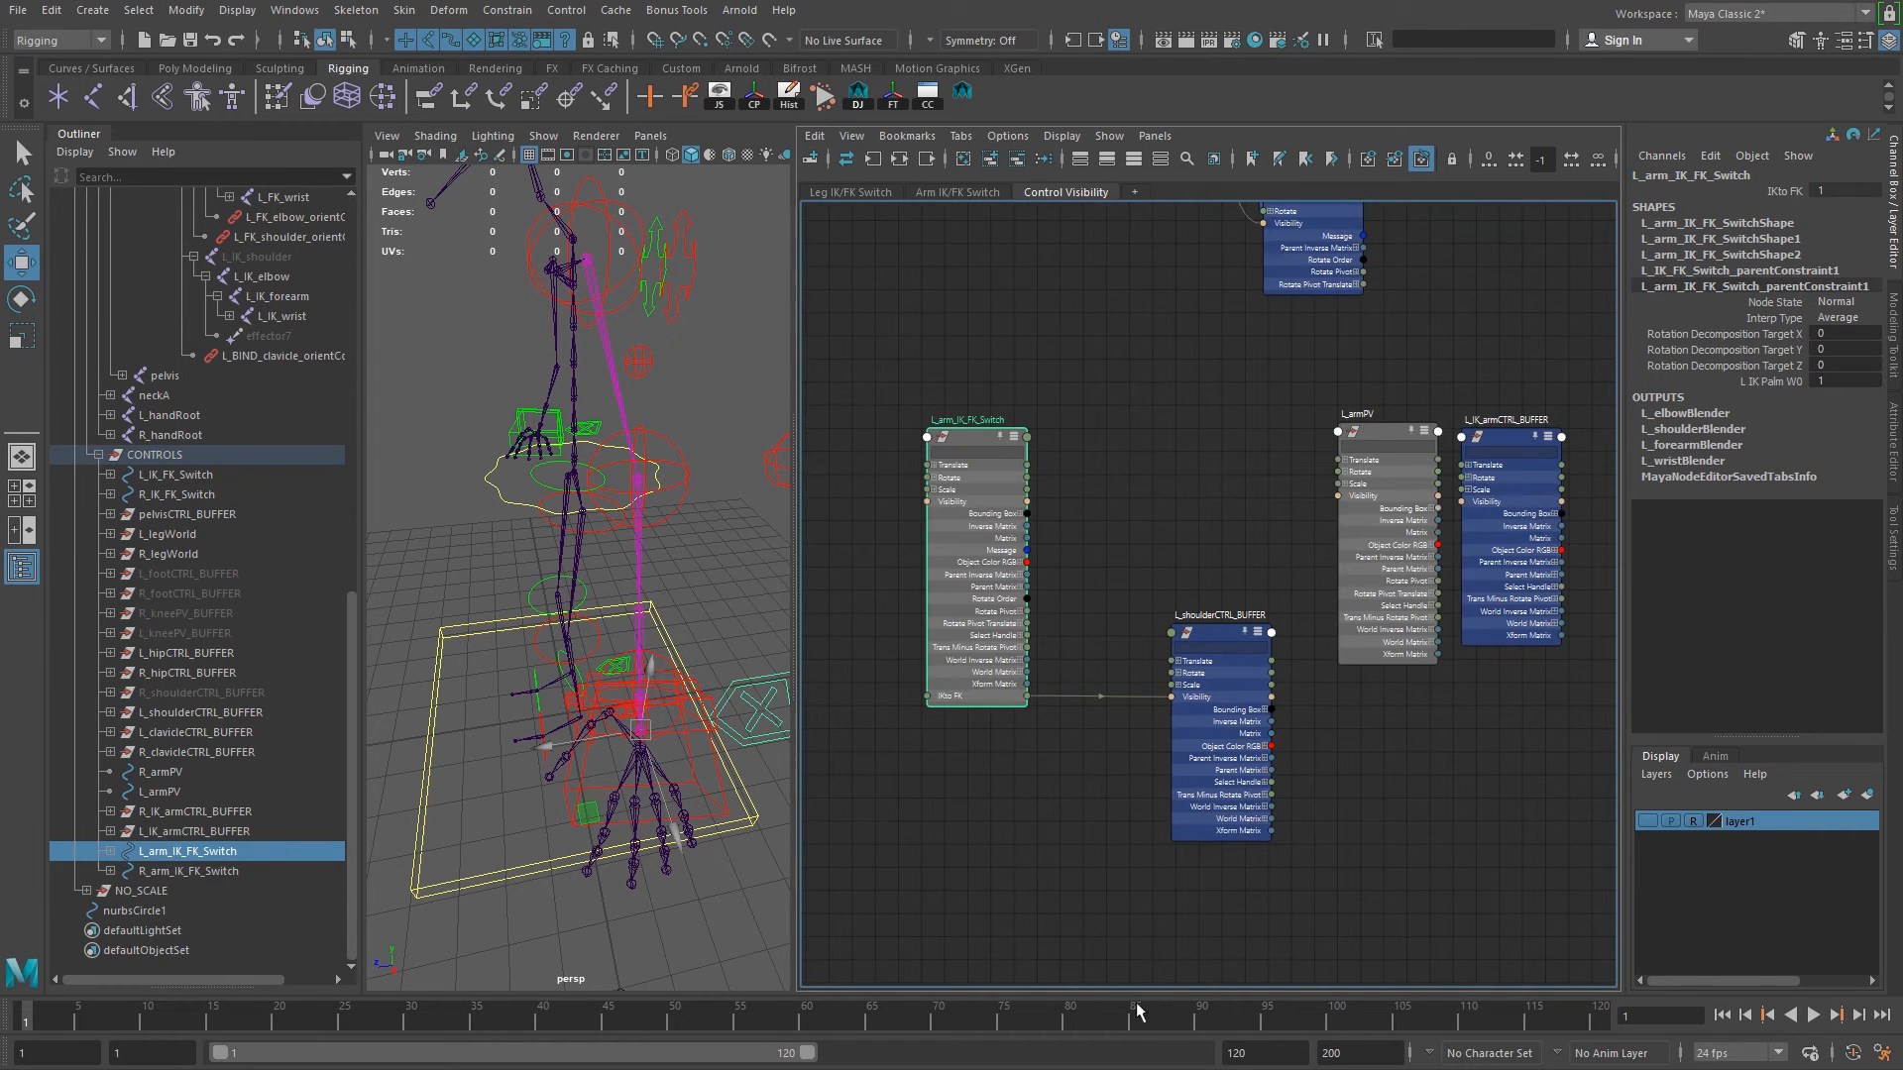
left_click_drag(1201, 635, 1213, 407)
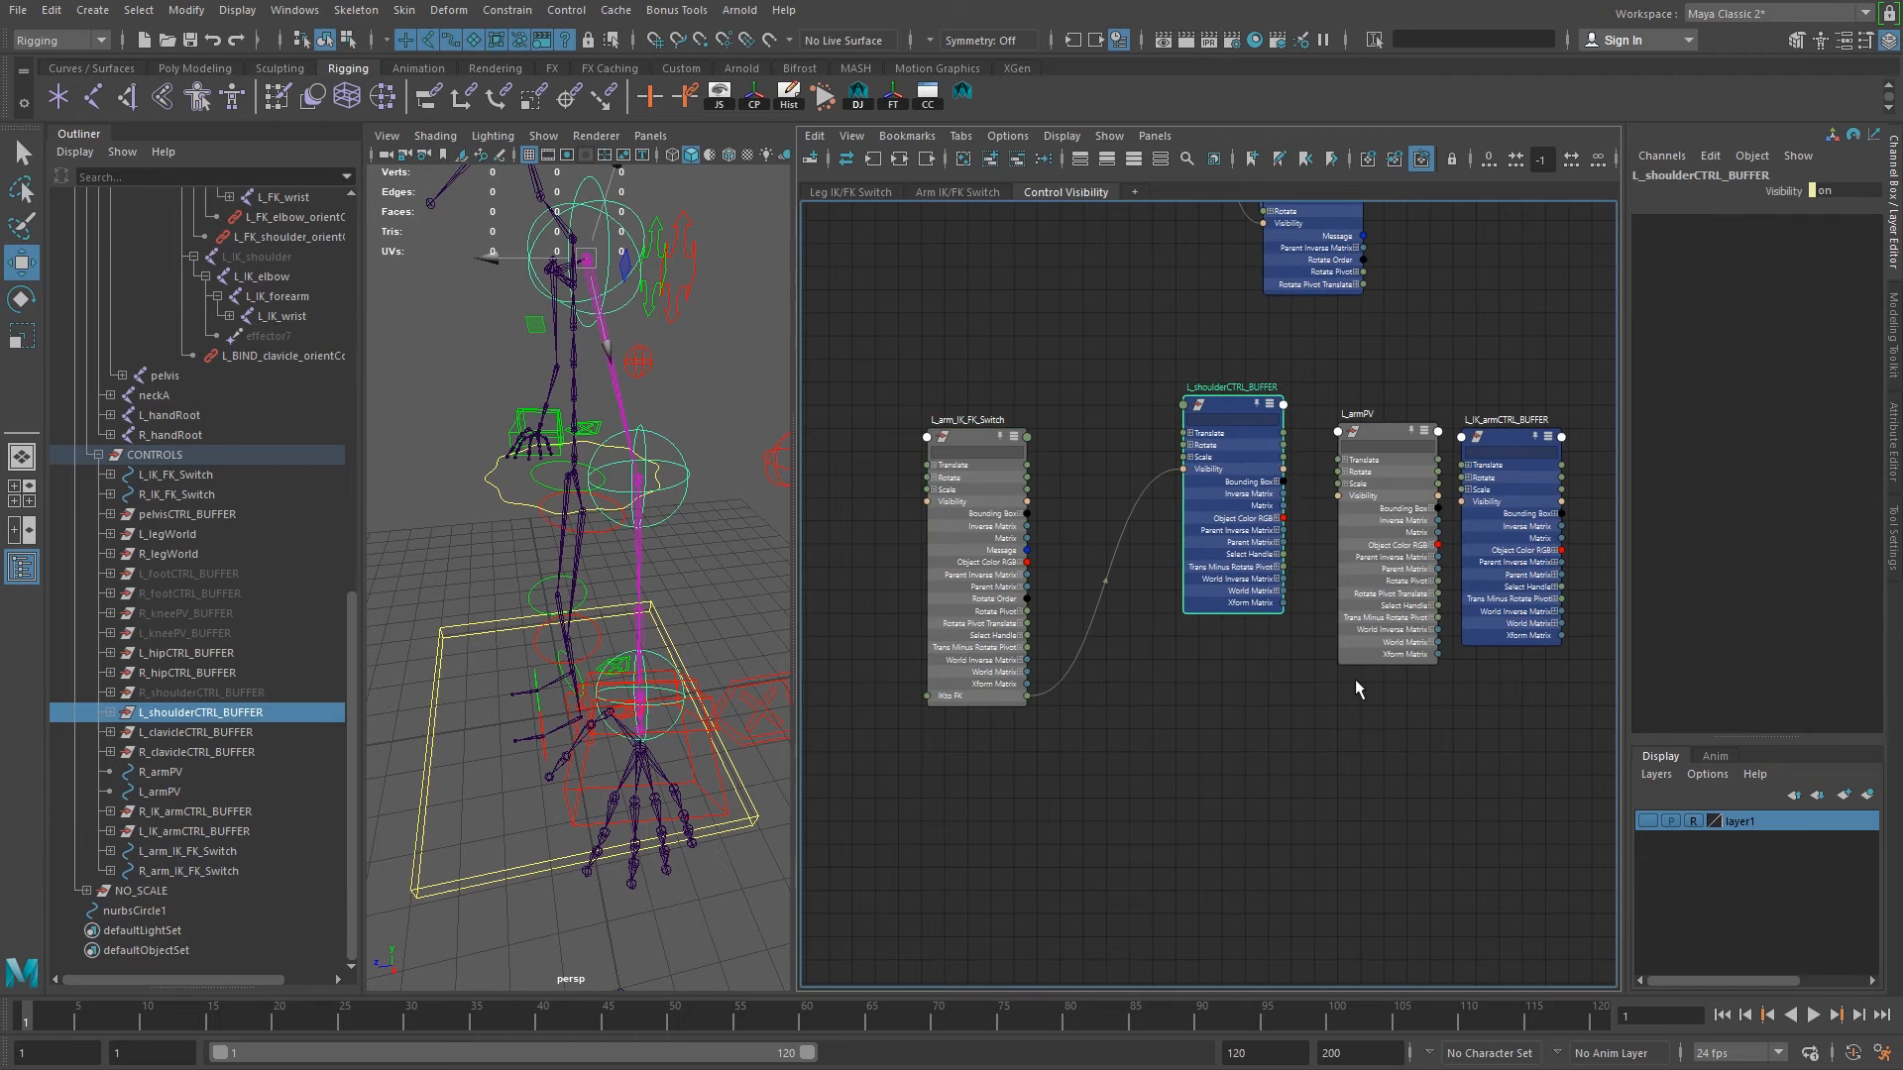
left_click_drag(1418, 378, 1525, 462)
left_click_drag(1388, 430, 1256, 749)
middle_click_drag(1172, 615, 1139, 442, "alt")
key("ctrl+s")
Create a condition node in the Control Visibility network and place it beside L_armPV.
left_click(1022, 581)
middle_click_drag(1021, 557, 1023, 522, "alt")
key("Tab")
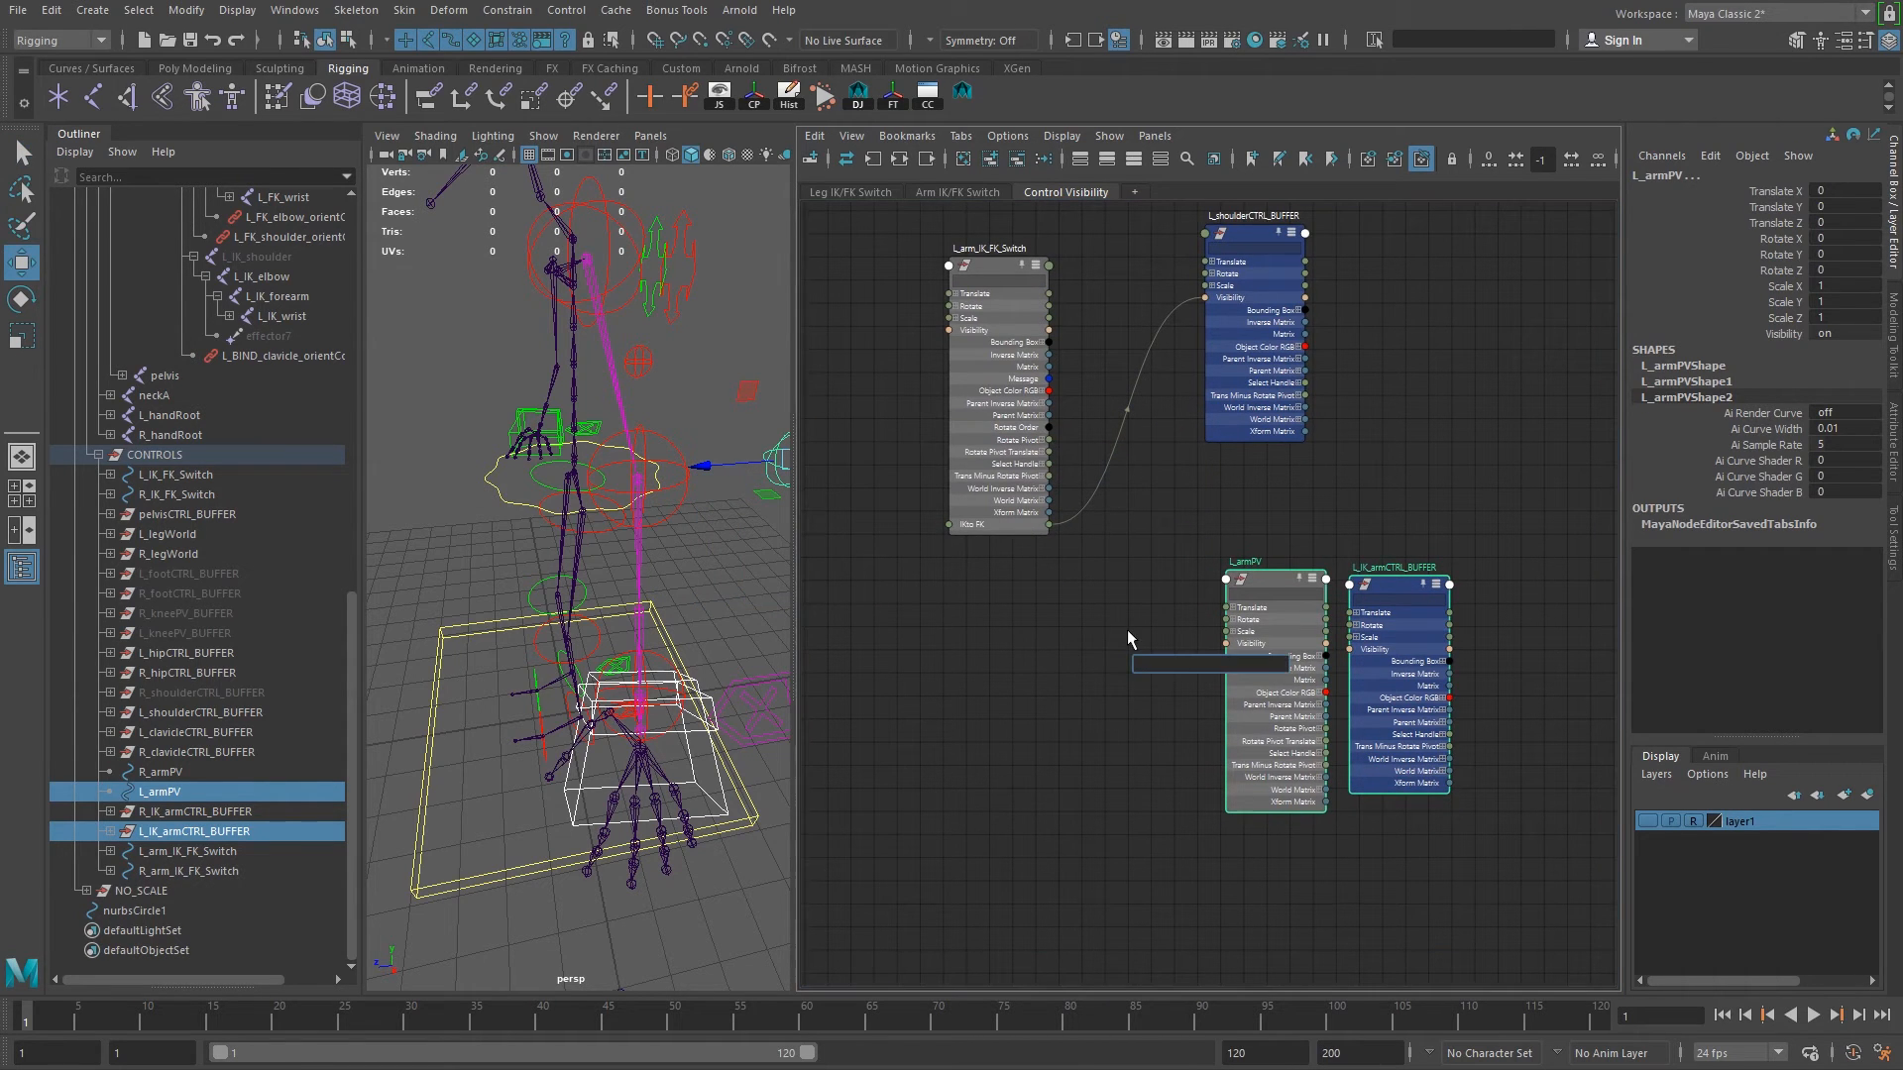
type("condition")
key("Return")
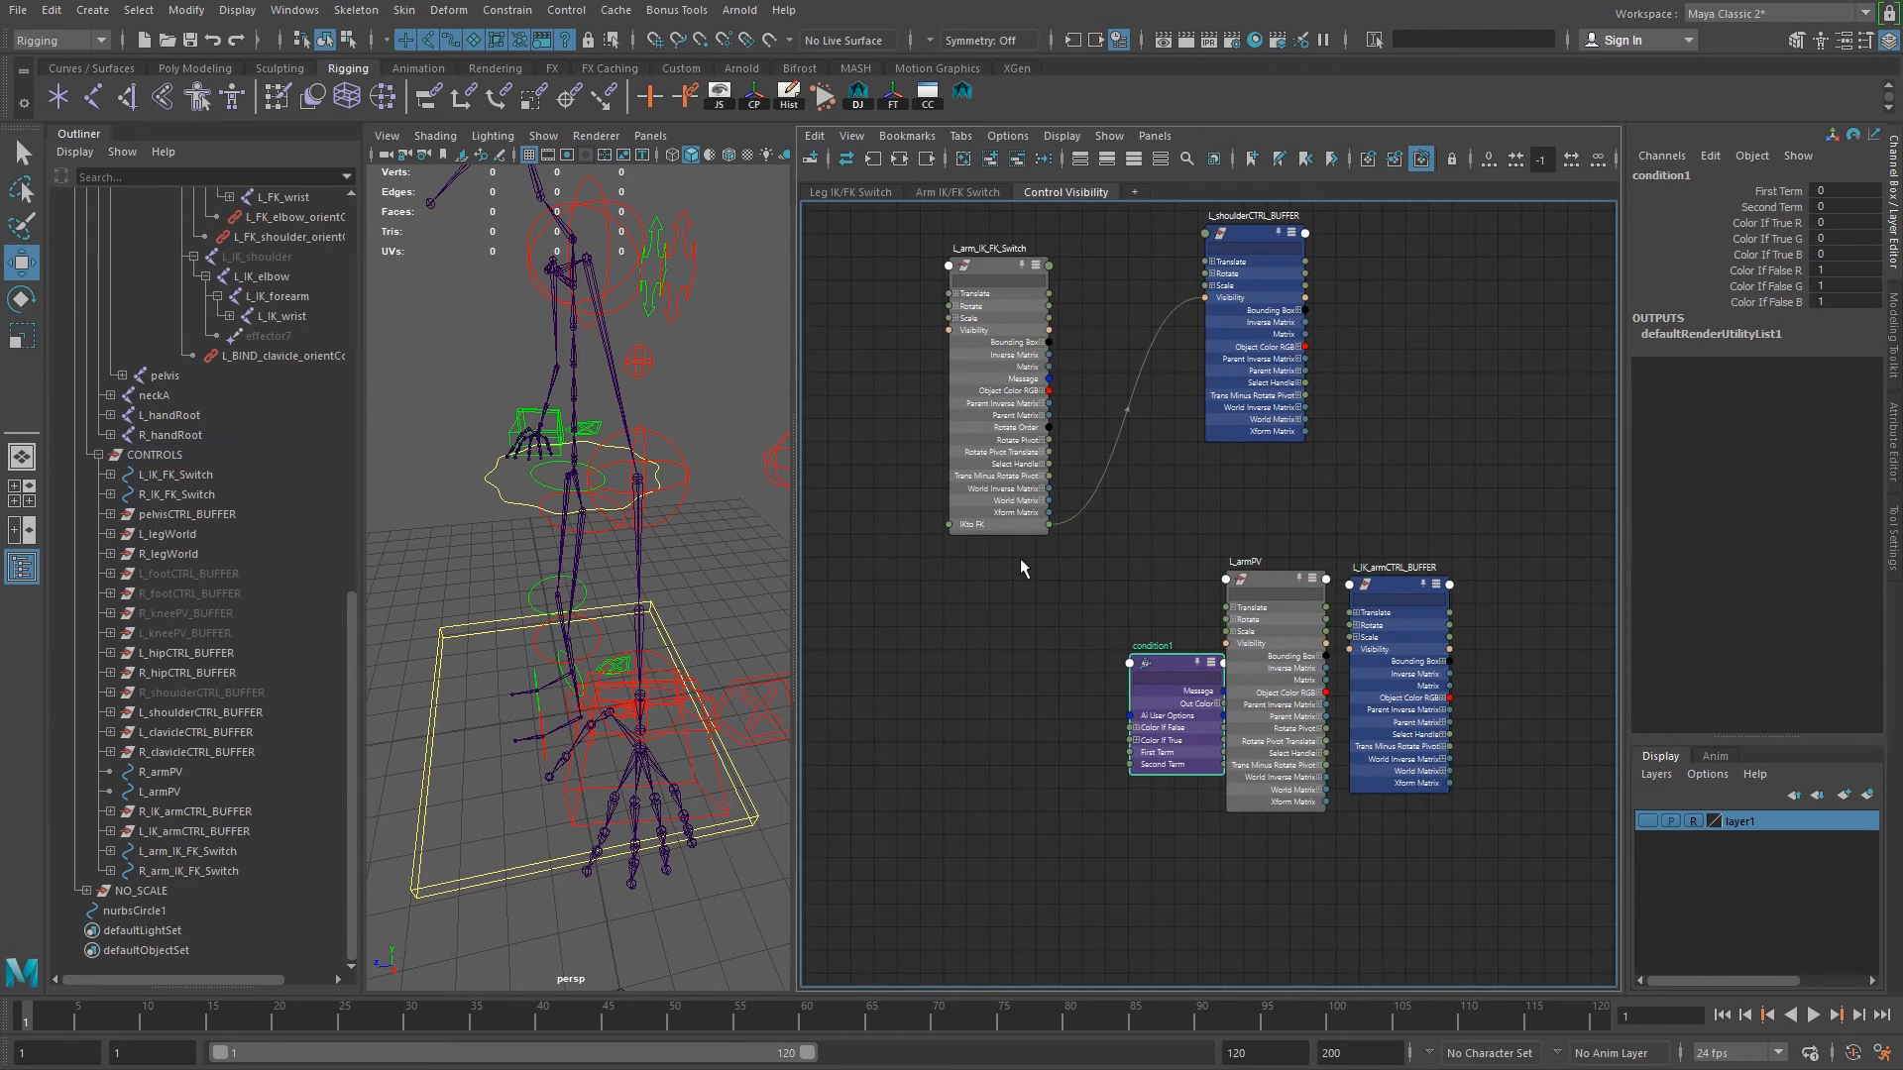
middle_click_drag(1021, 567, 1149, 667, "alt")
left_click_drag(1192, 713, 1163, 680)
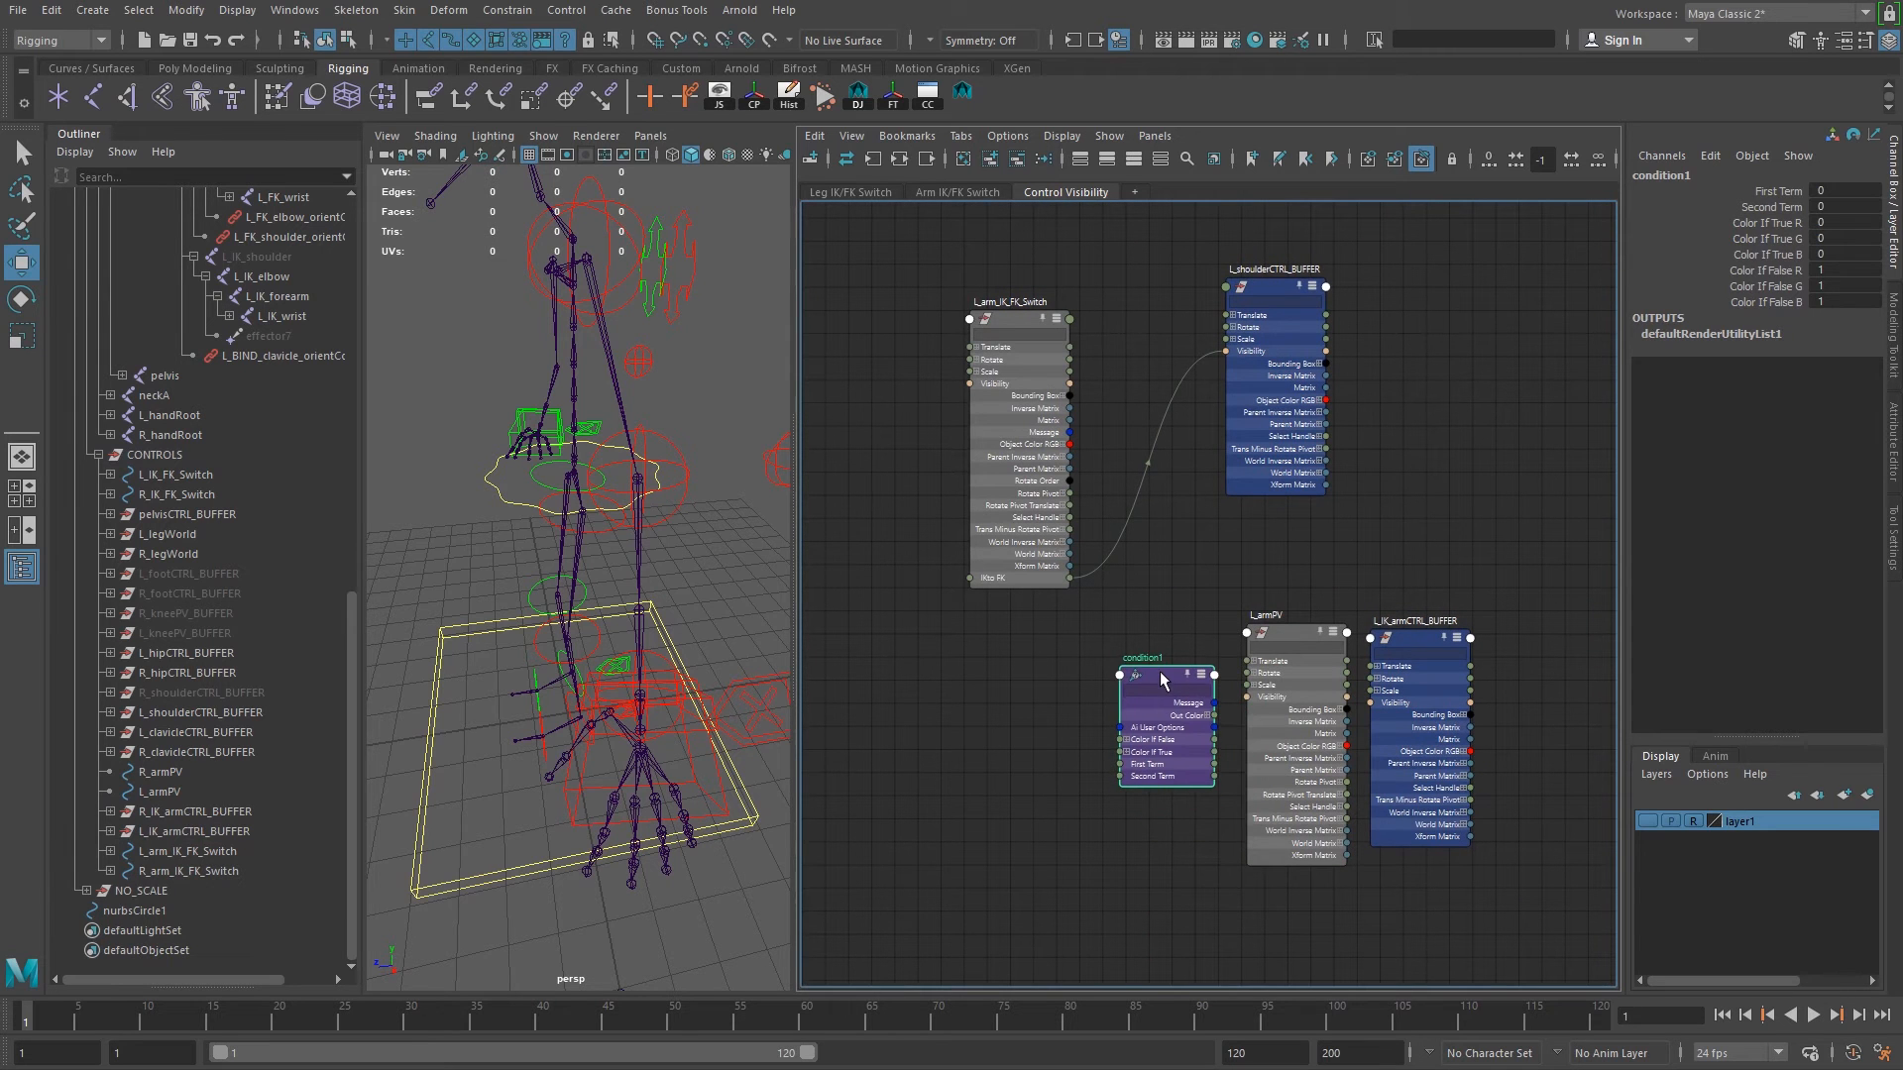
Rename the new condition node as L_armControlVis.
scroll(1162, 680, "up", 6)
double_click(1271, 556)
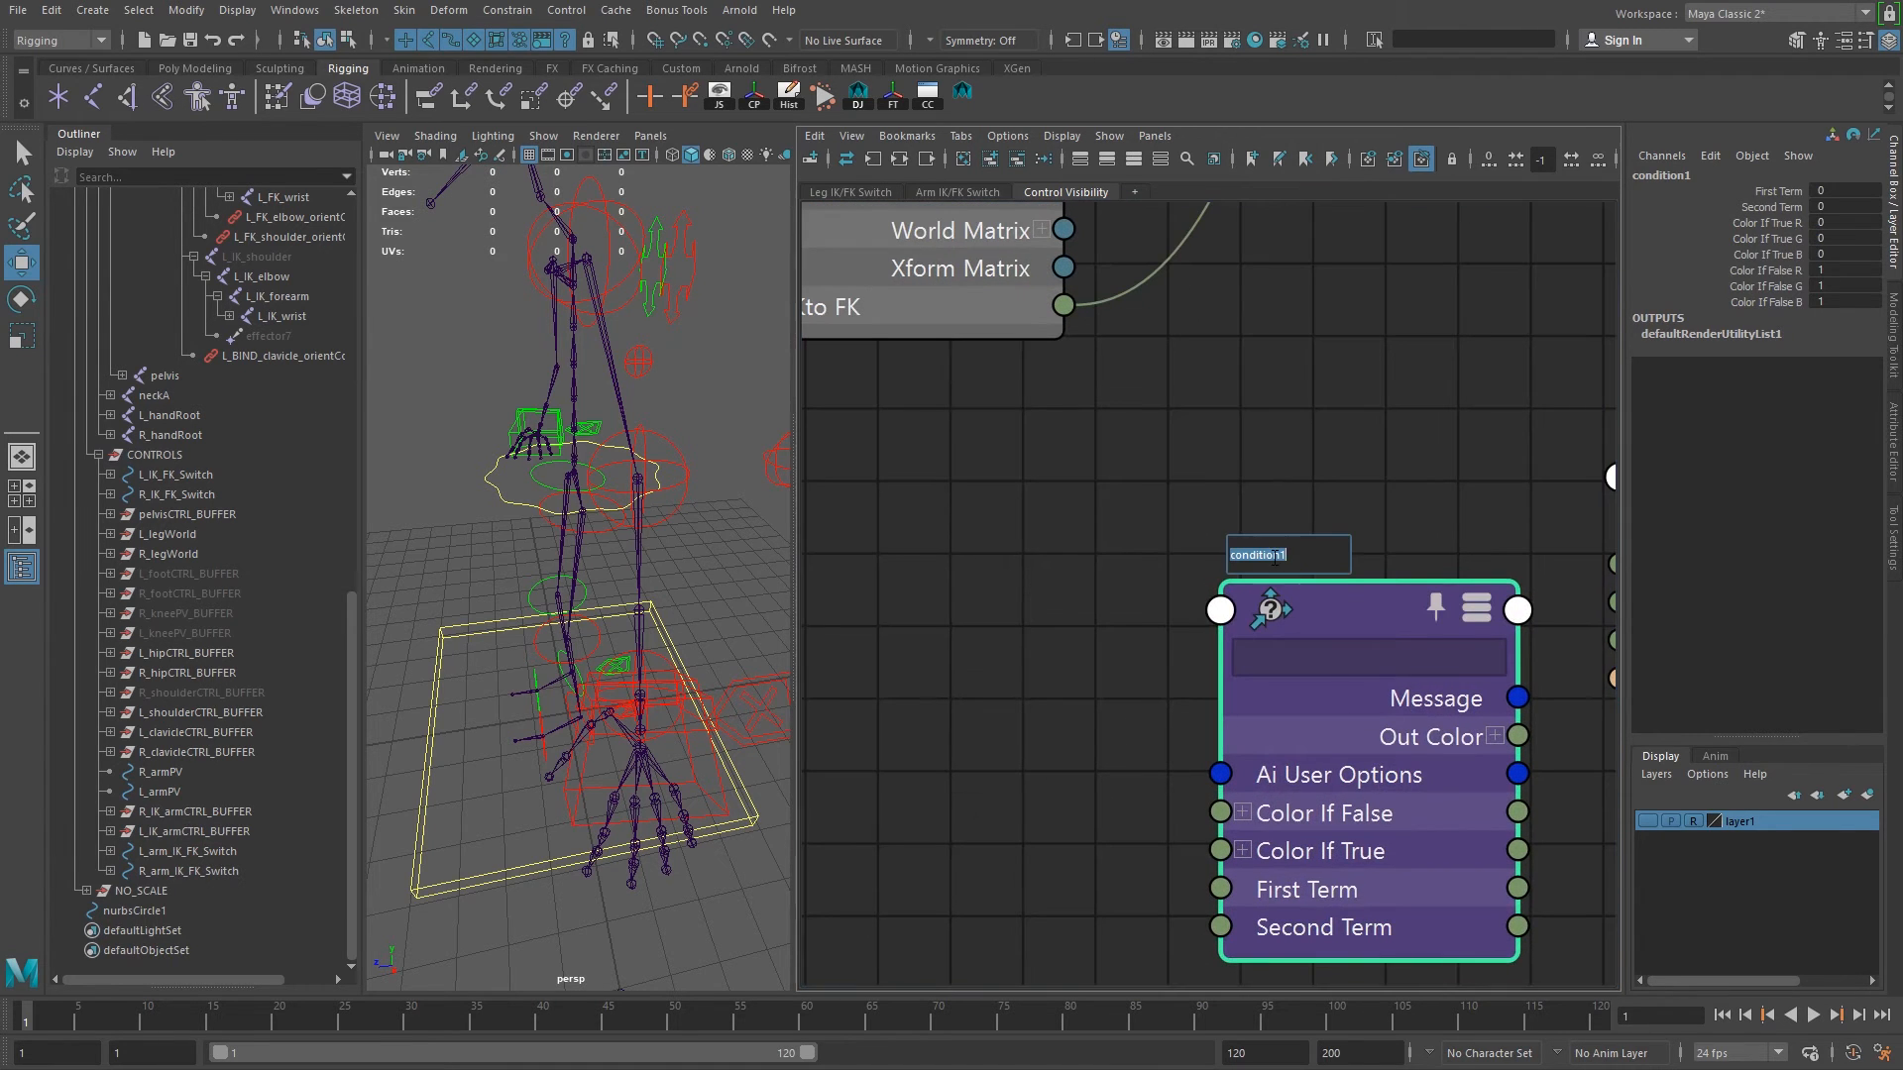
type("L_armComtrolVis")
key("Return")
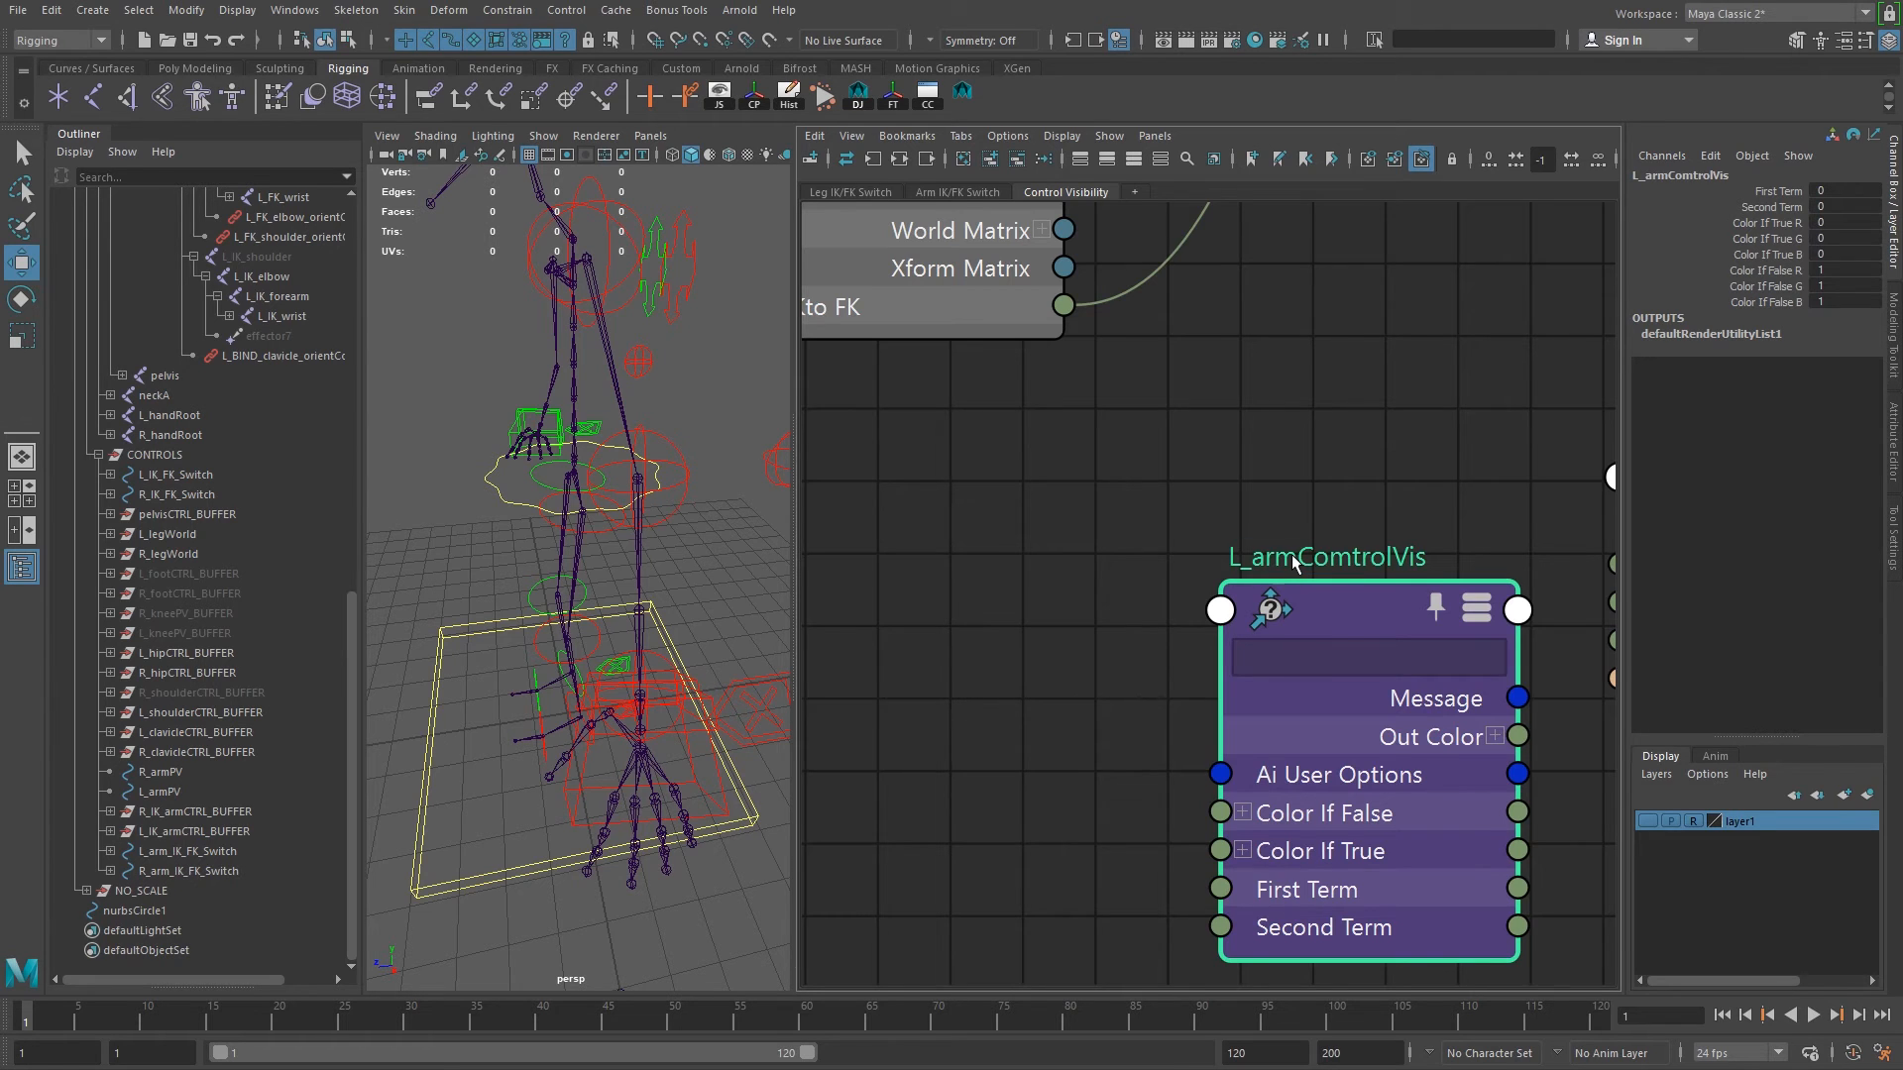
scroll(1294, 559, "up", 2)
double_click(1295, 558)
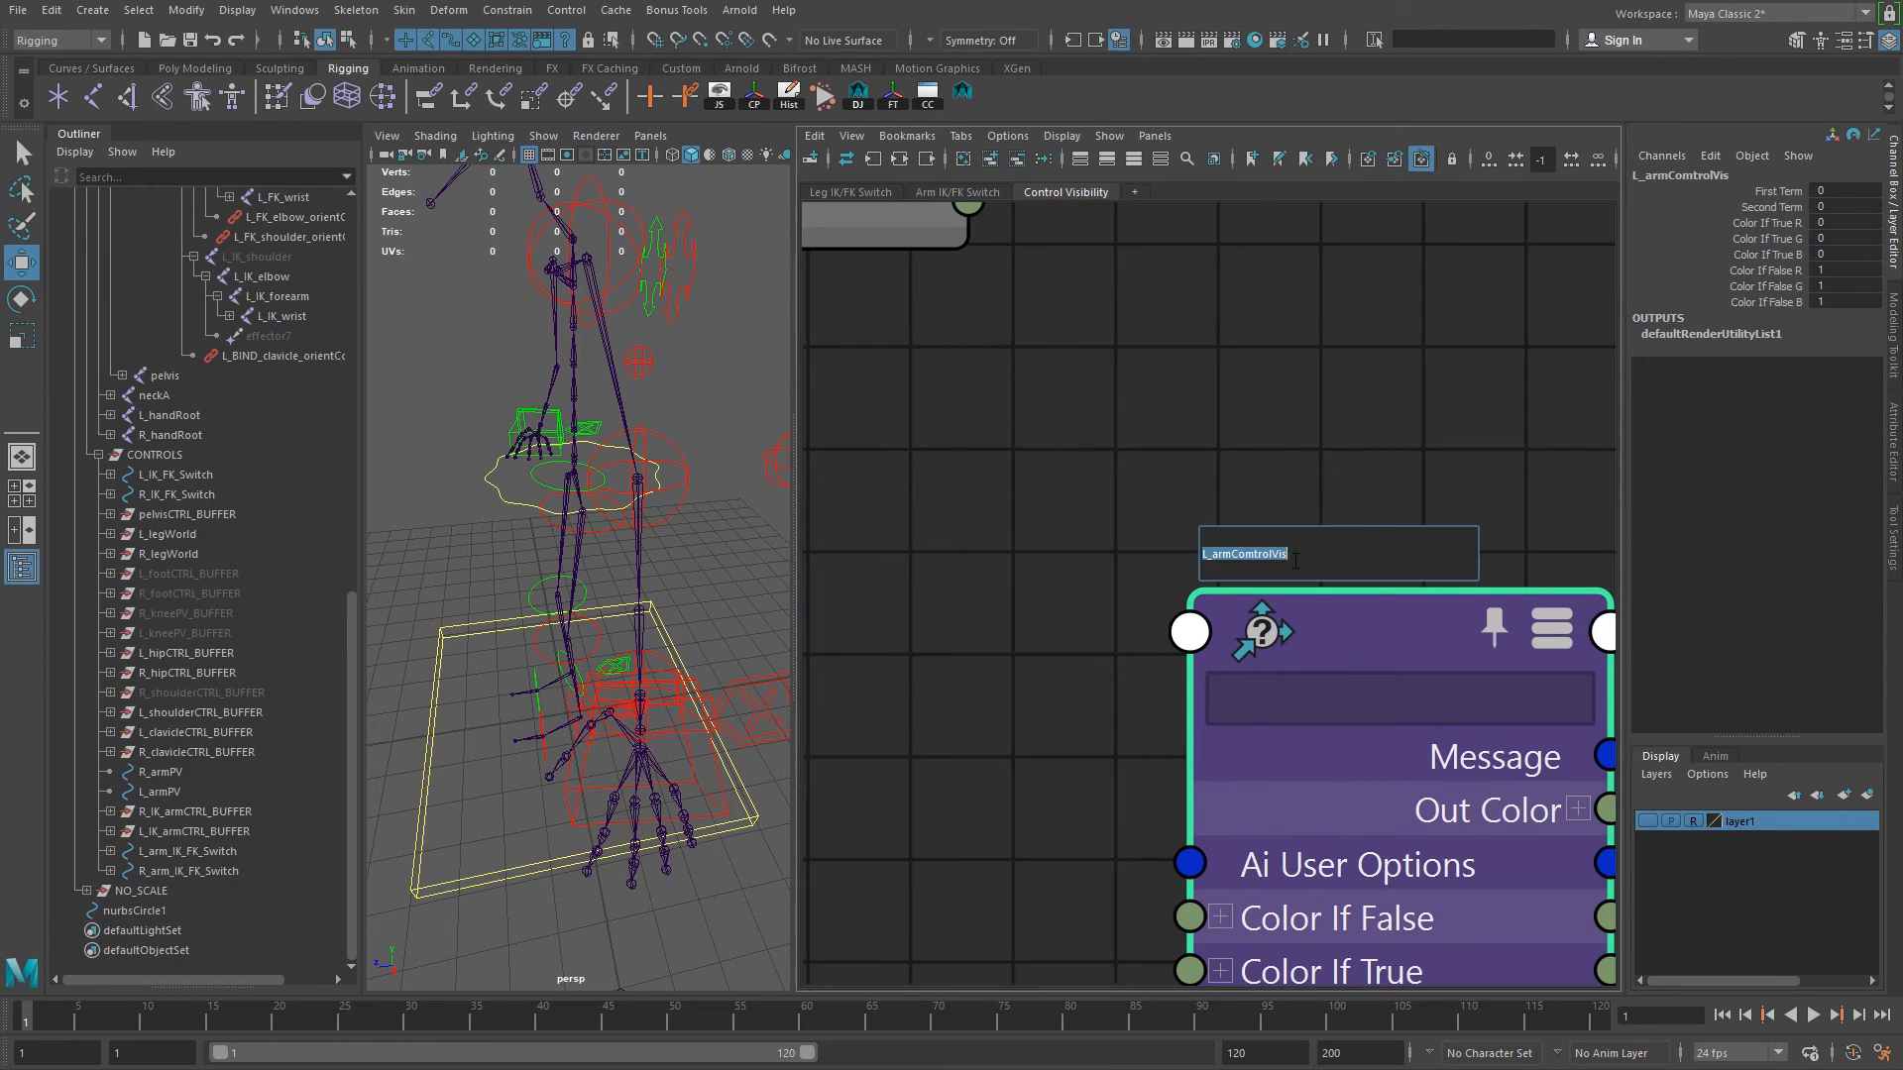
left_click(1255, 556)
key("Return")
scroll(1299, 658, "down", 2)
scroll(1121, 631, "down", 3)
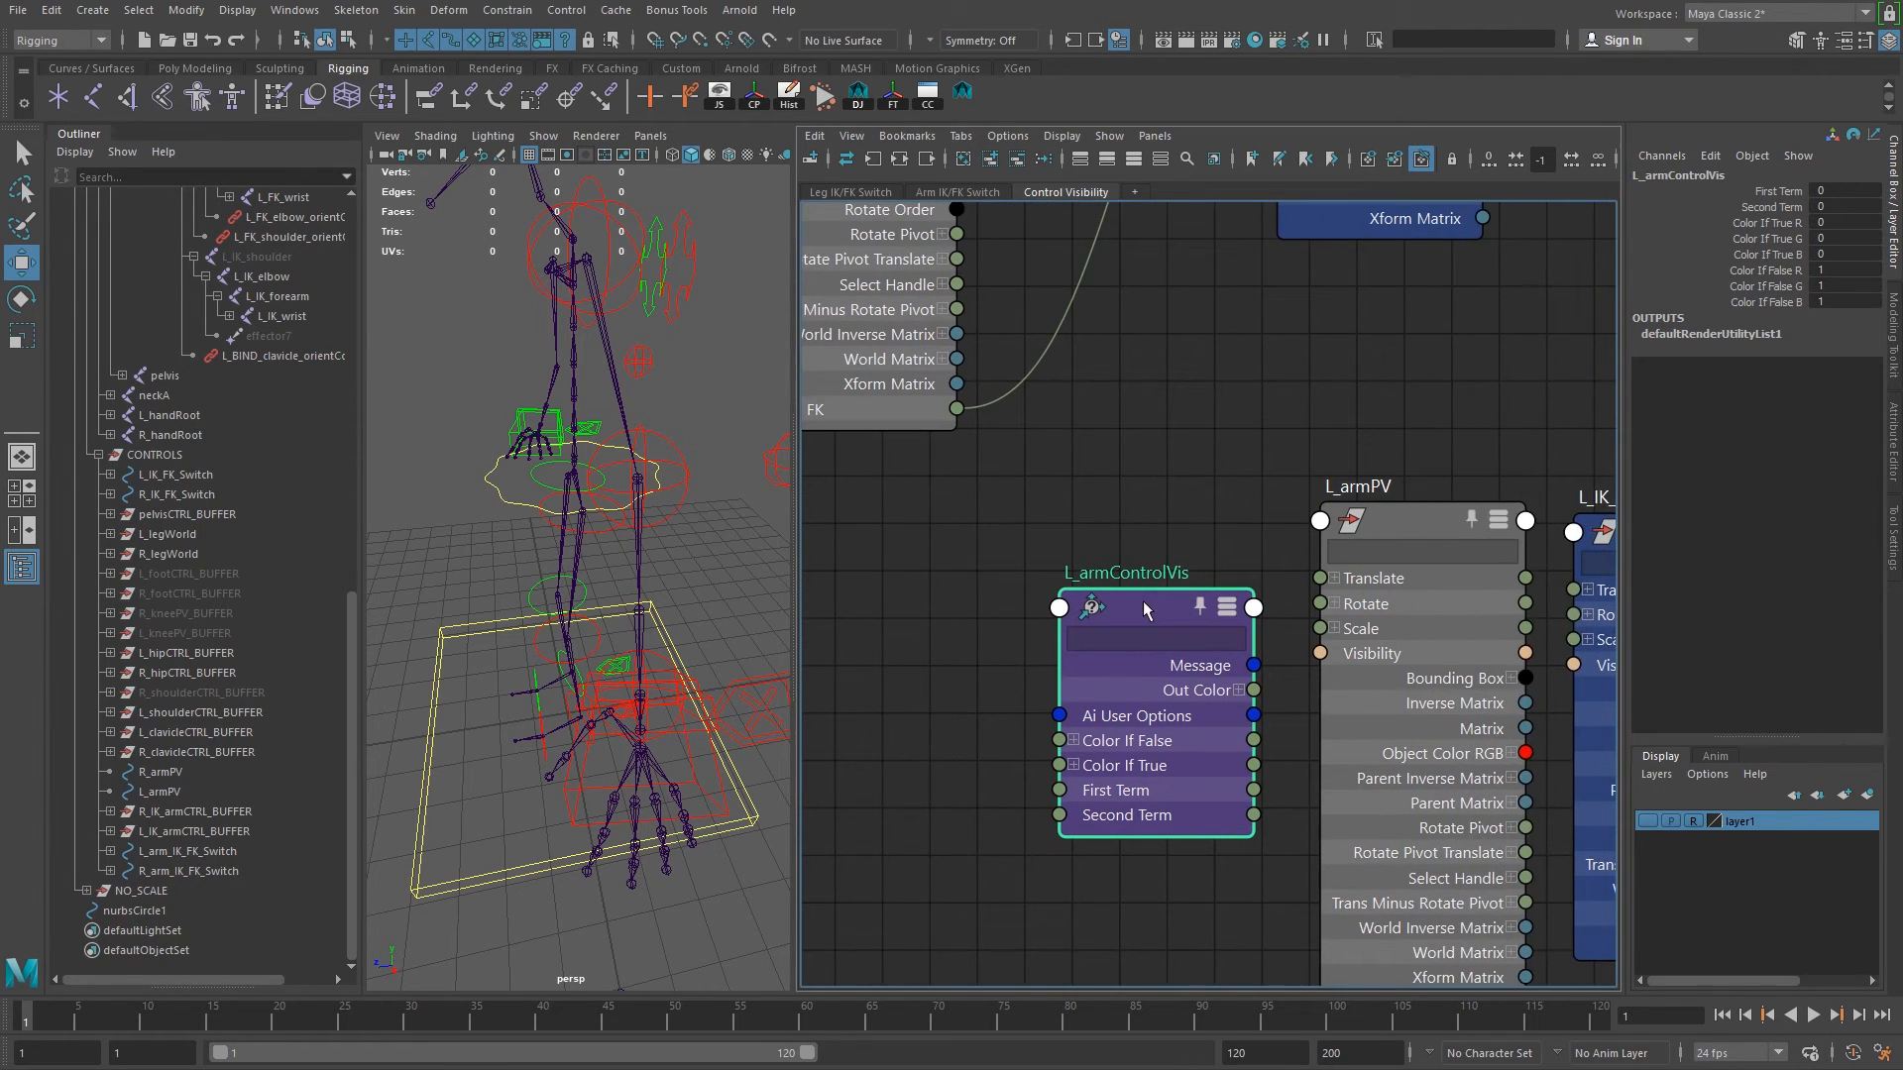
Open the attributes of L_armControlVis and connect IKto FK of L_arm_IK_FK_Switch to its First Term.
double_click(1145, 609)
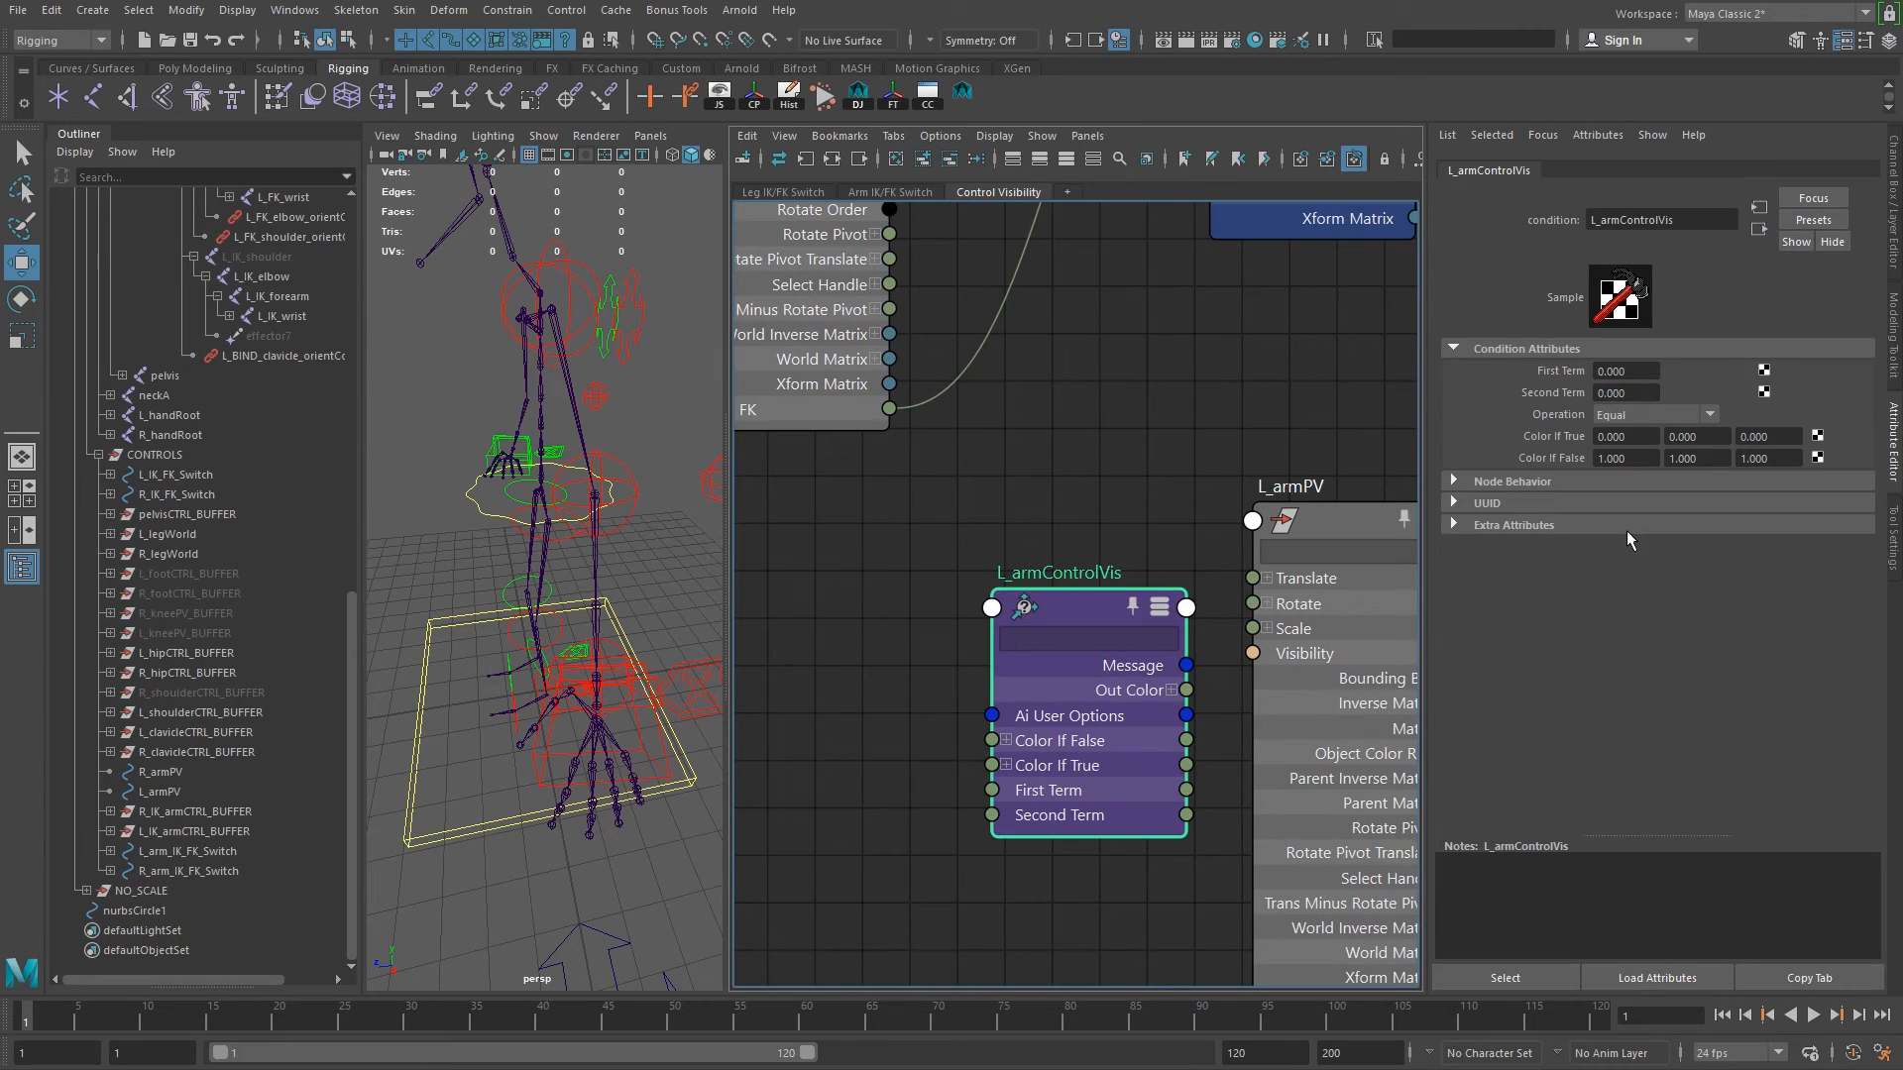
middle_click_drag(983, 454, 1045, 430, "alt")
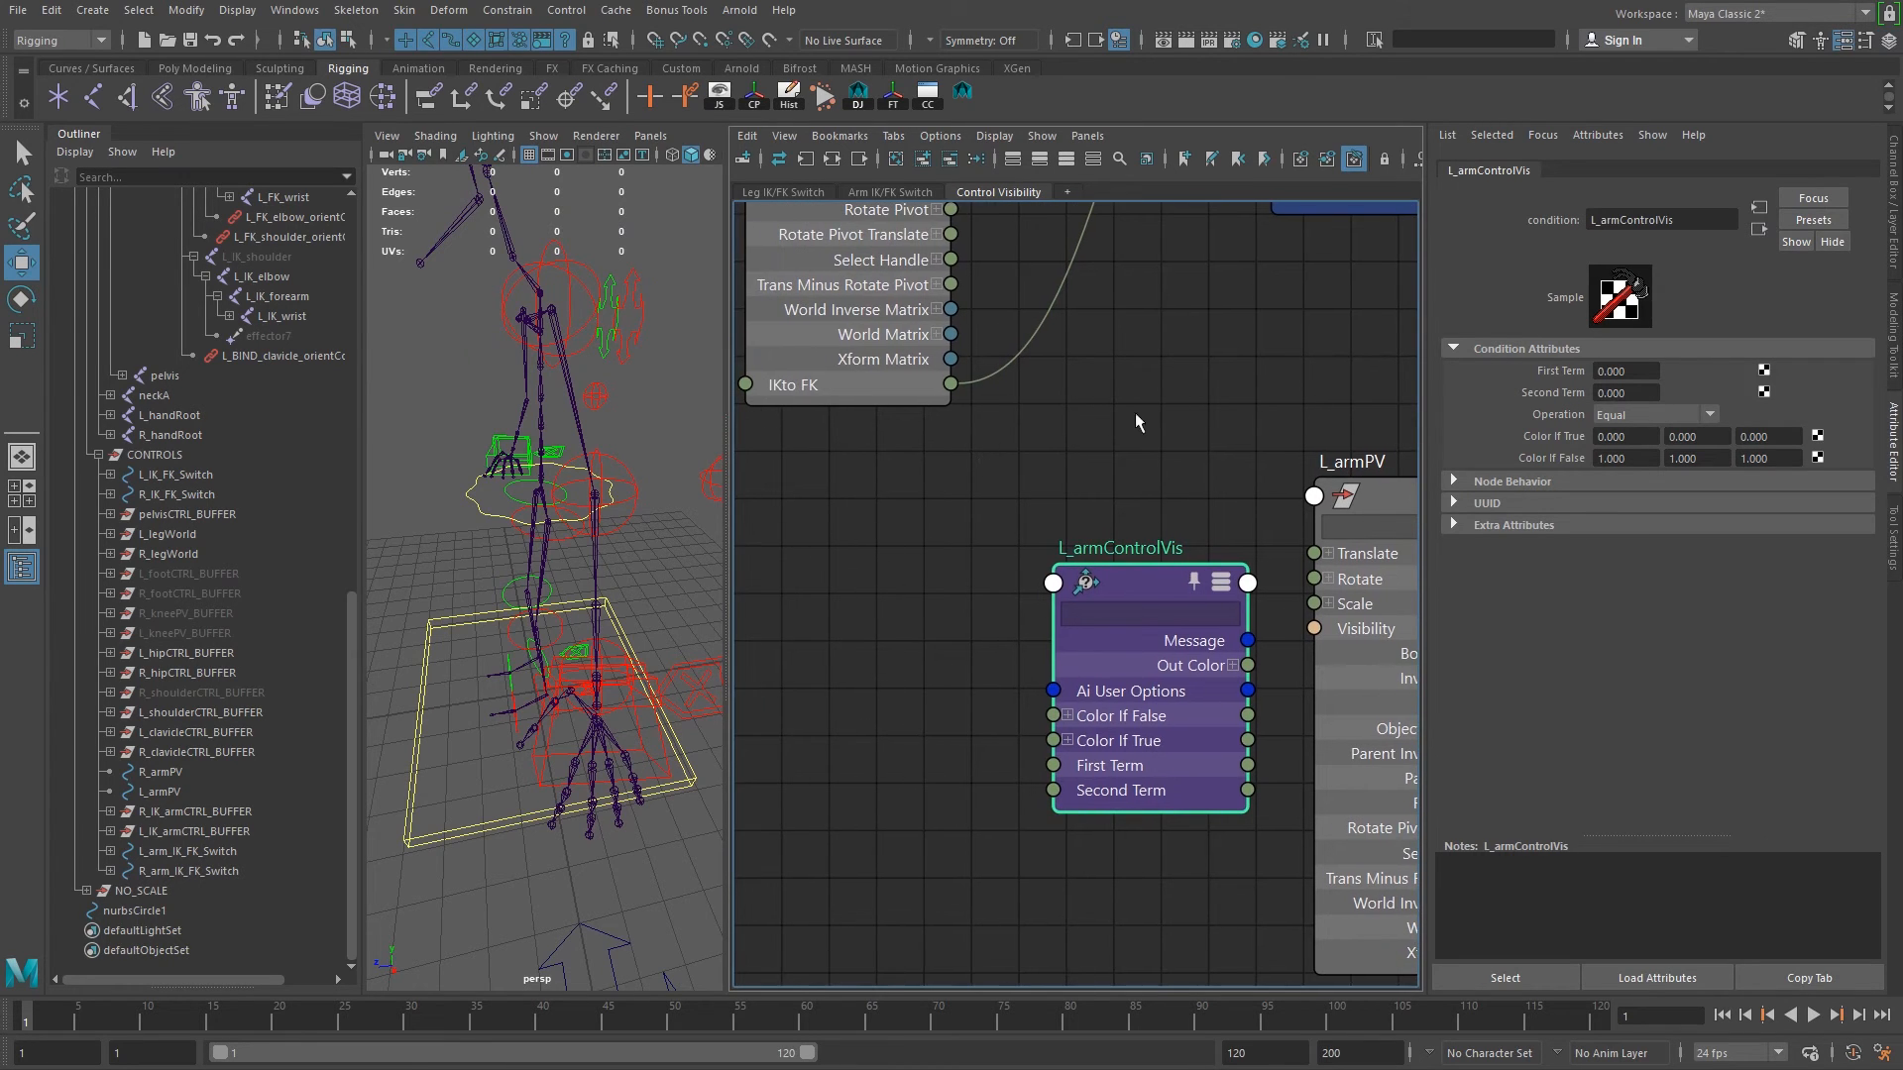
left_click_drag(951, 385, 1053, 765)
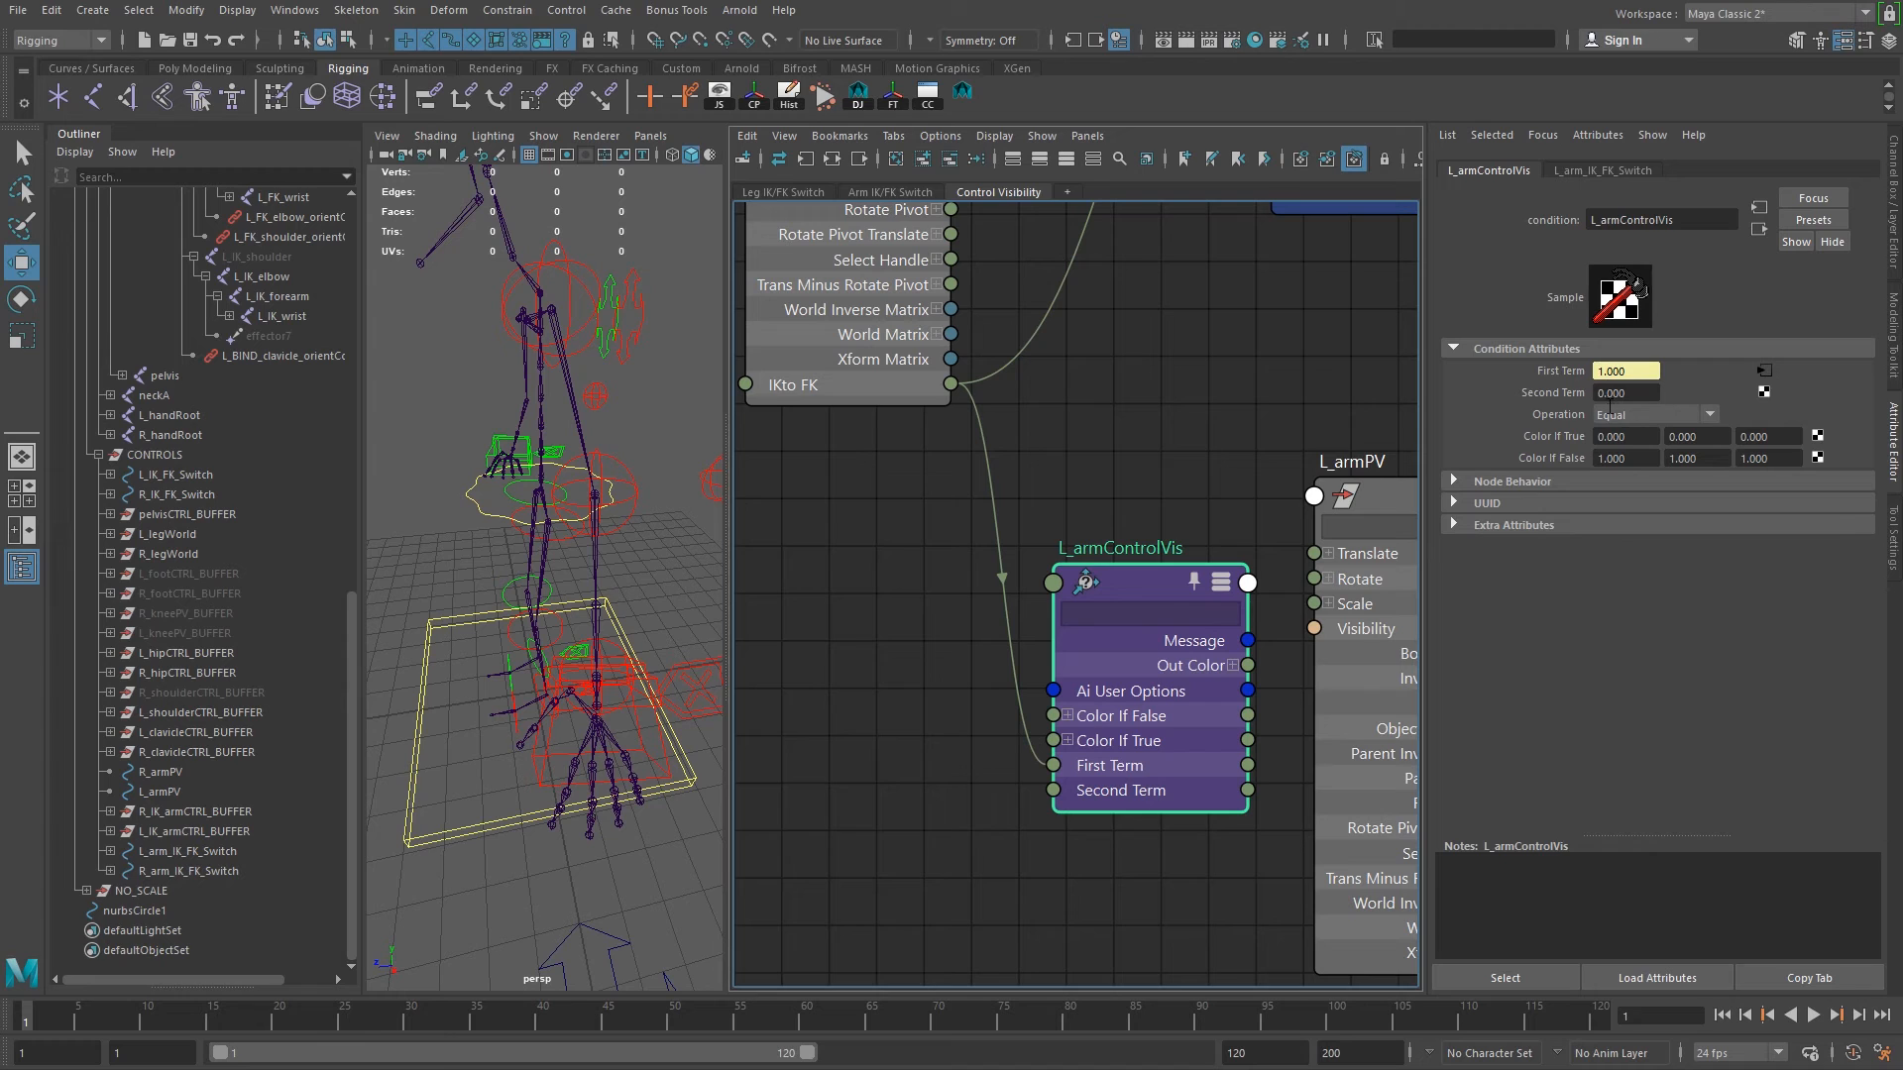
Set the first Color If True value of L_armControlVis to 1 and the first Color If False value to 0.
left_click(1631, 437)
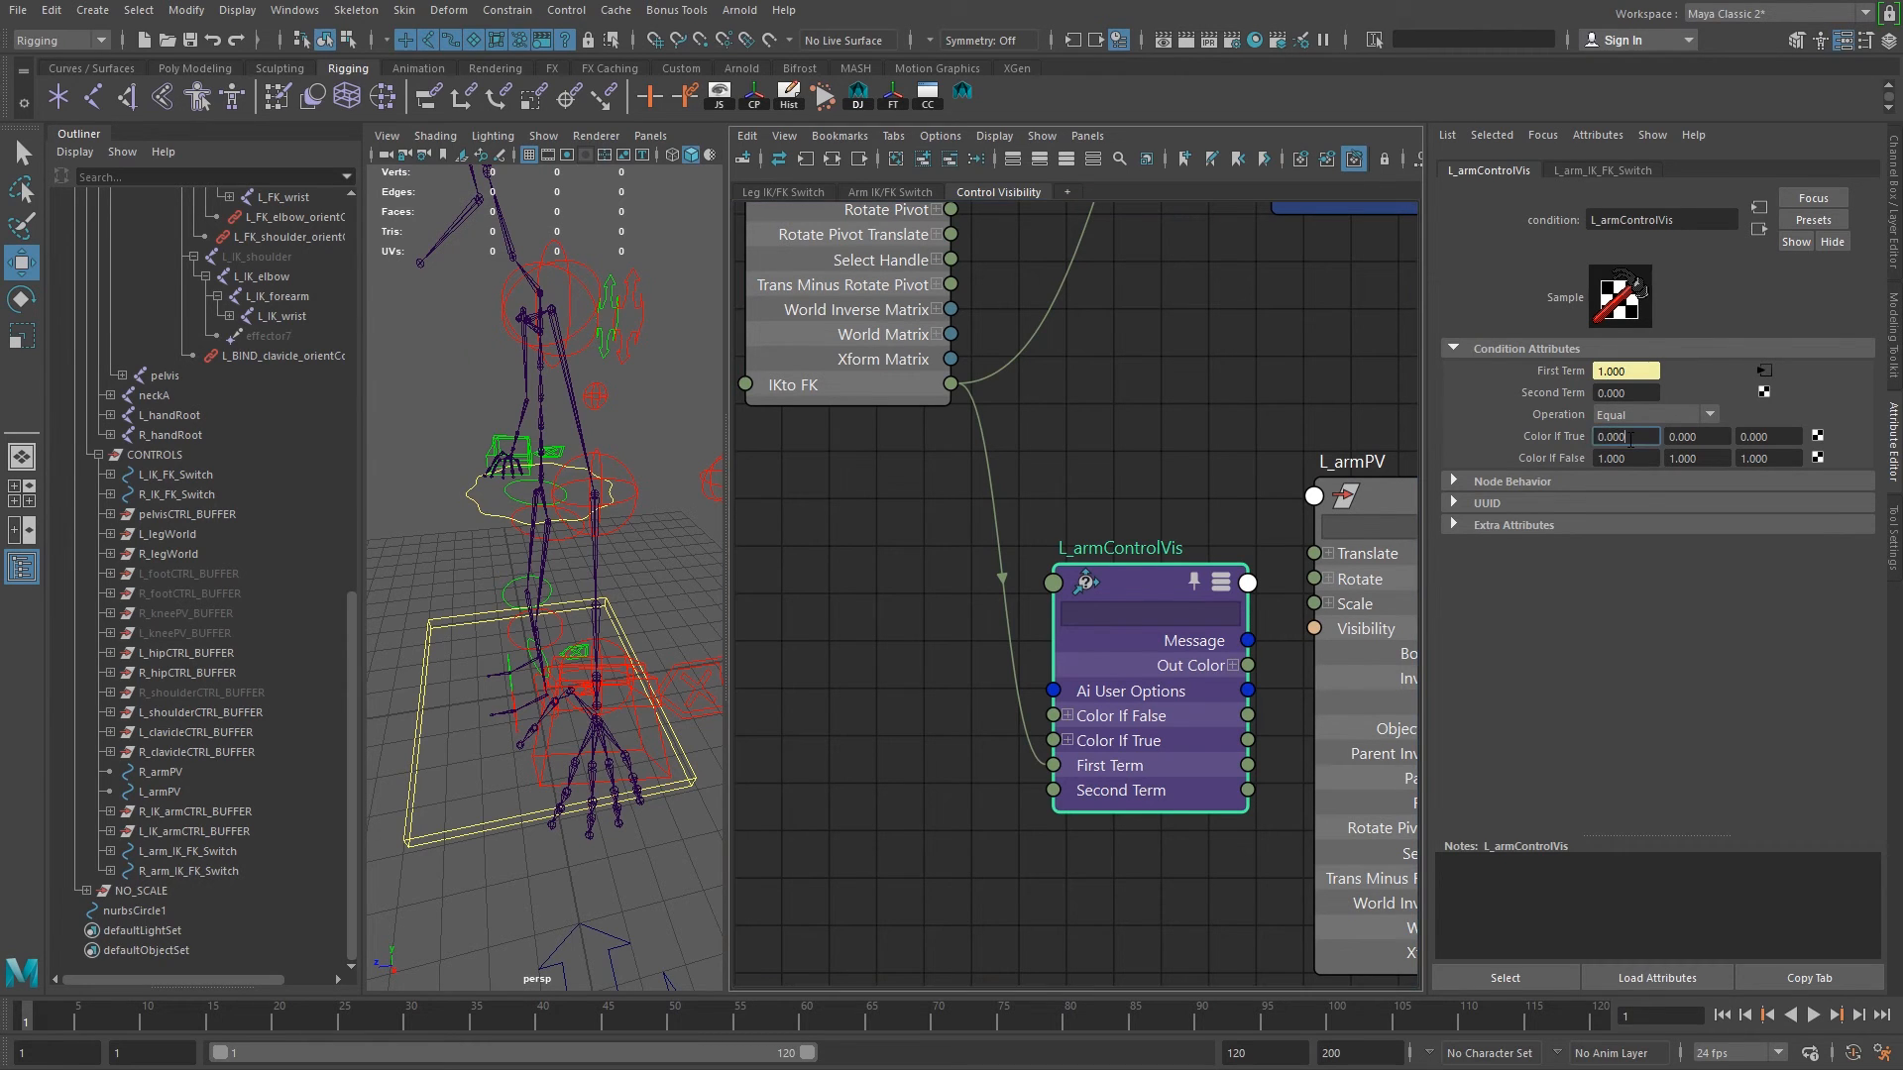
type("1")
left_click(1636, 458)
type("0")
key("Return")
middle_click_drag(1166, 569, 1145, 560, "alt")
right_click_drag(1153, 569, 1164, 647, "alt")
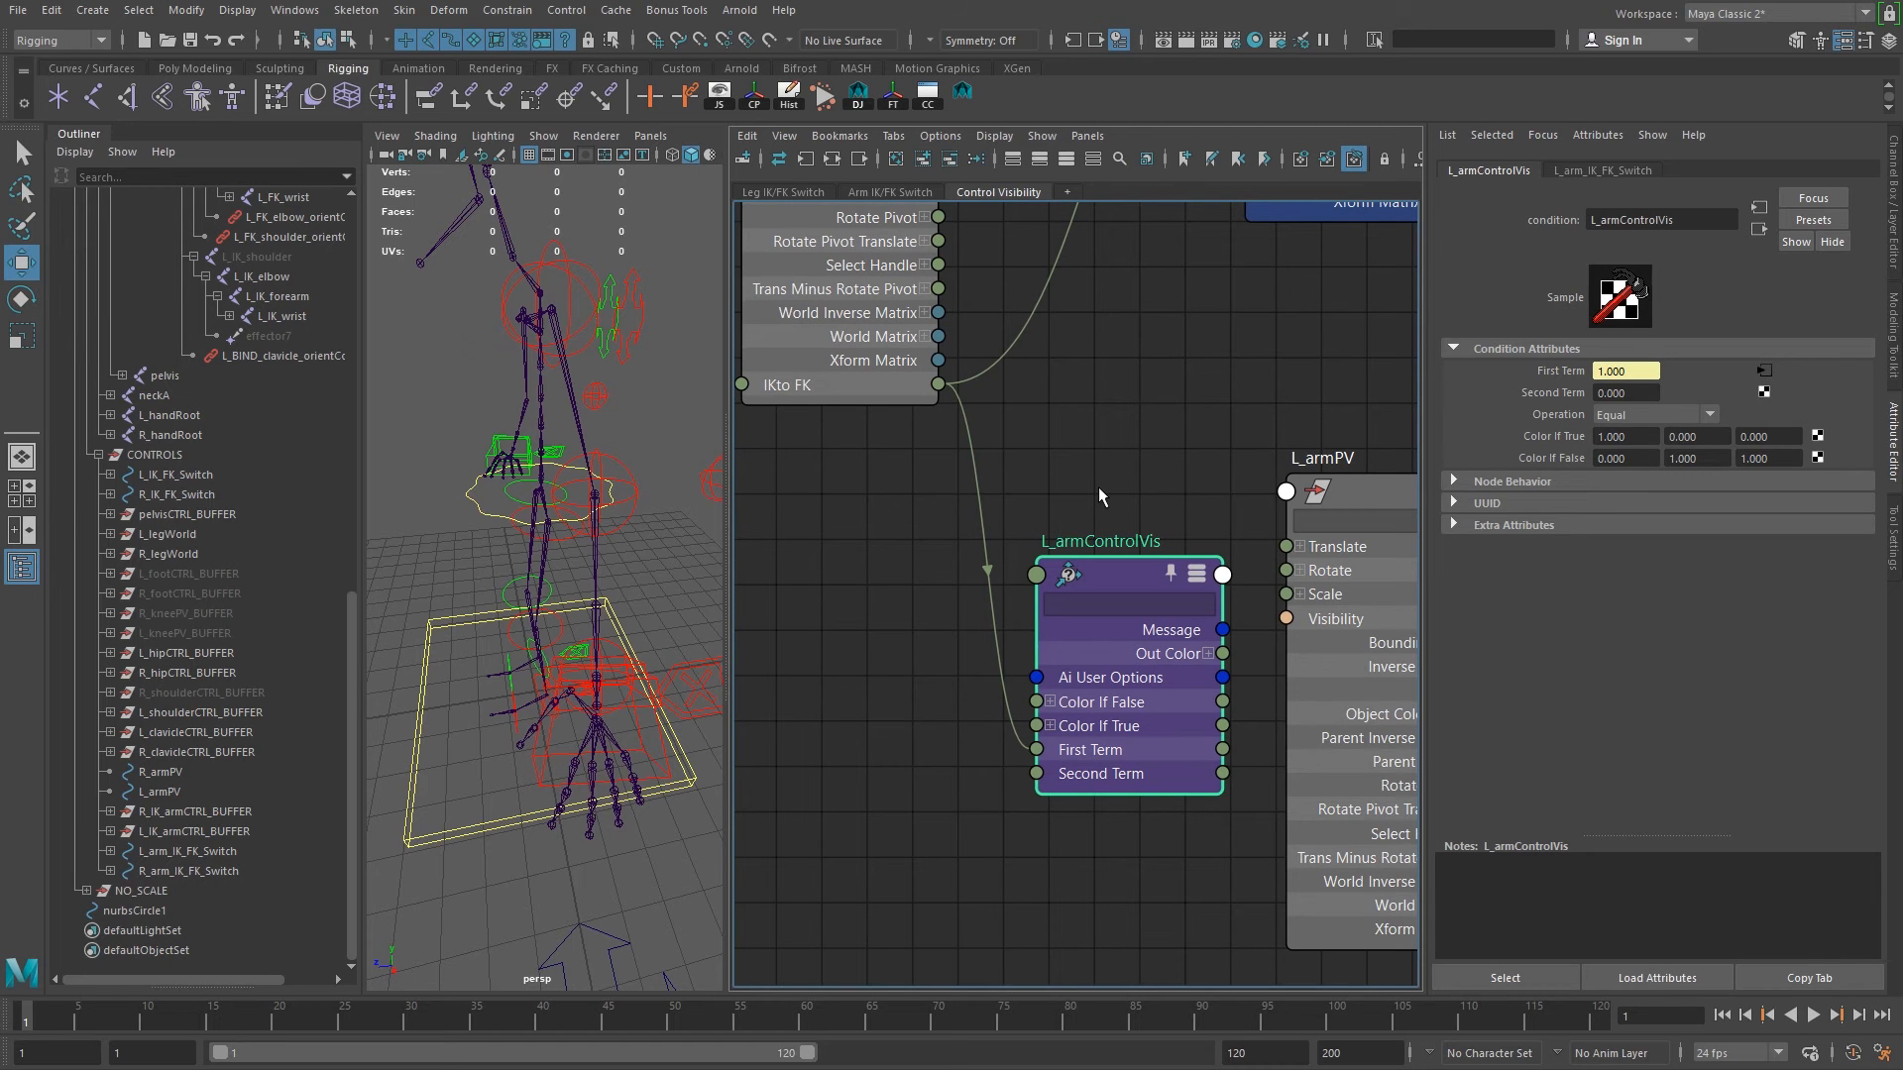
Connect Out Color R of L_armControlVis to the Visibility of both L_IK_armCTRL_BUFFER and L_armPV.
middle_click_drag(1249, 602, 1109, 652, "alt")
right_click_drag(1286, 629, 1201, 571, "alt")
middle_click_drag(1200, 571, 1086, 497, "alt")
left_click_drag(1121, 501, 1125, 736)
left_click_drag(1023, 607, 1240, 591)
left_click(1013, 608)
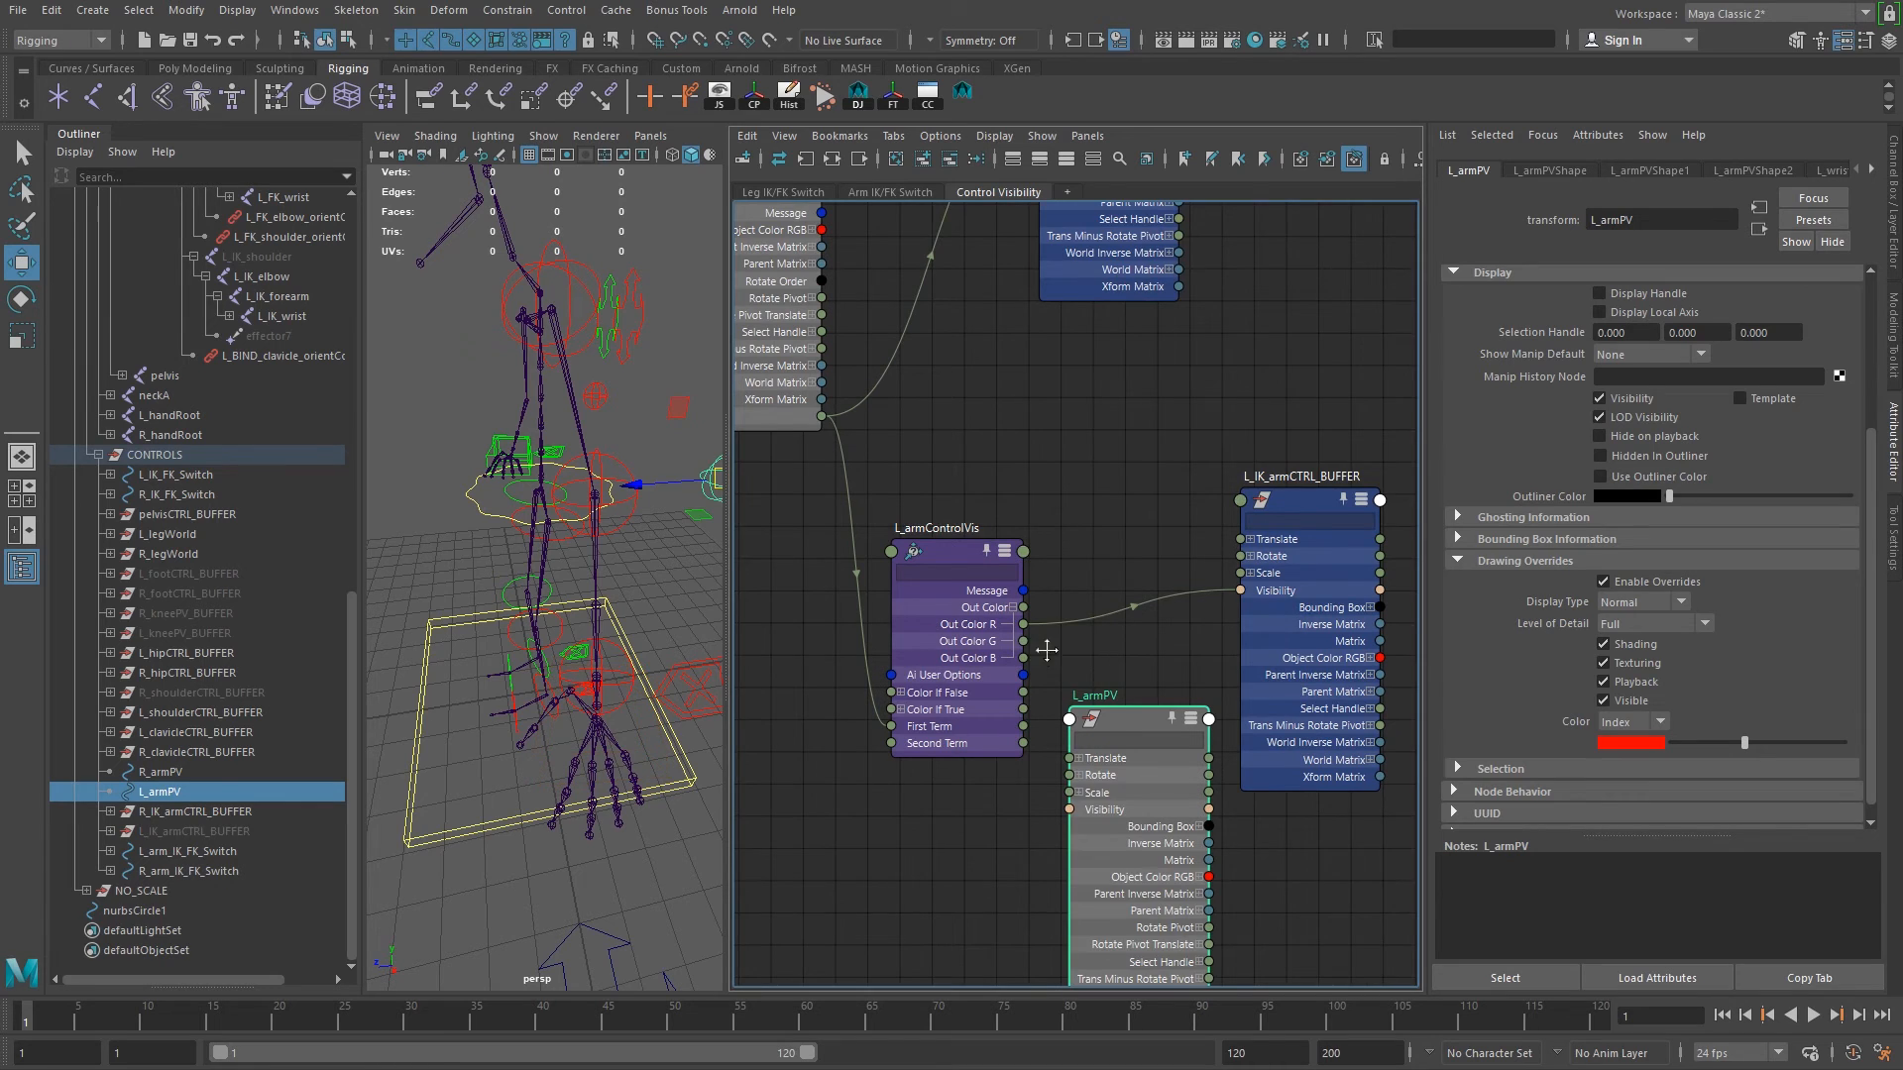
middle_click_drag(1048, 660, 1056, 572, "alt")
left_click_drag(1031, 537, 1064, 723)
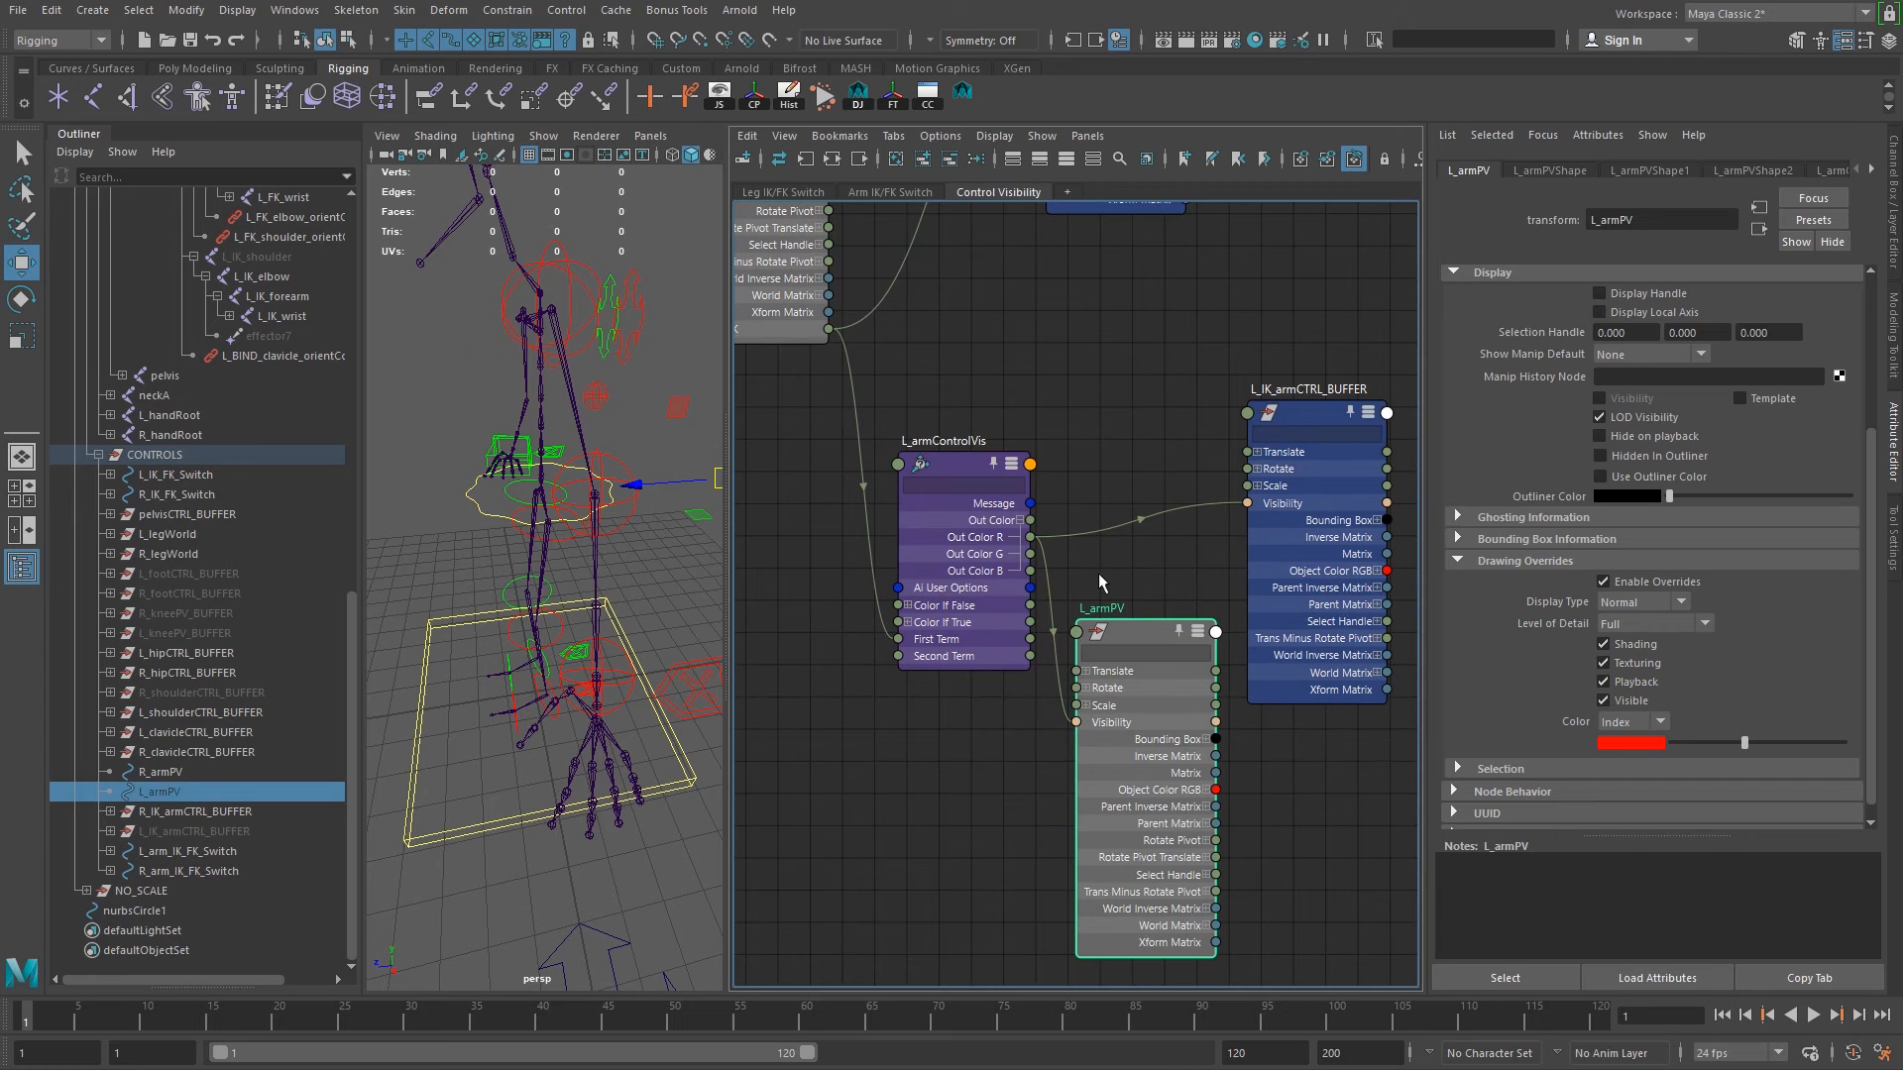
Test the left arm IK and FK controls' visibility by varying IKto FK on L_arm_IK_FK_Switch, ending at 0.
scroll(1098, 576, "down", 1)
middle_click_drag(660, 600, 531, 555, "alt")
left_click(188, 851)
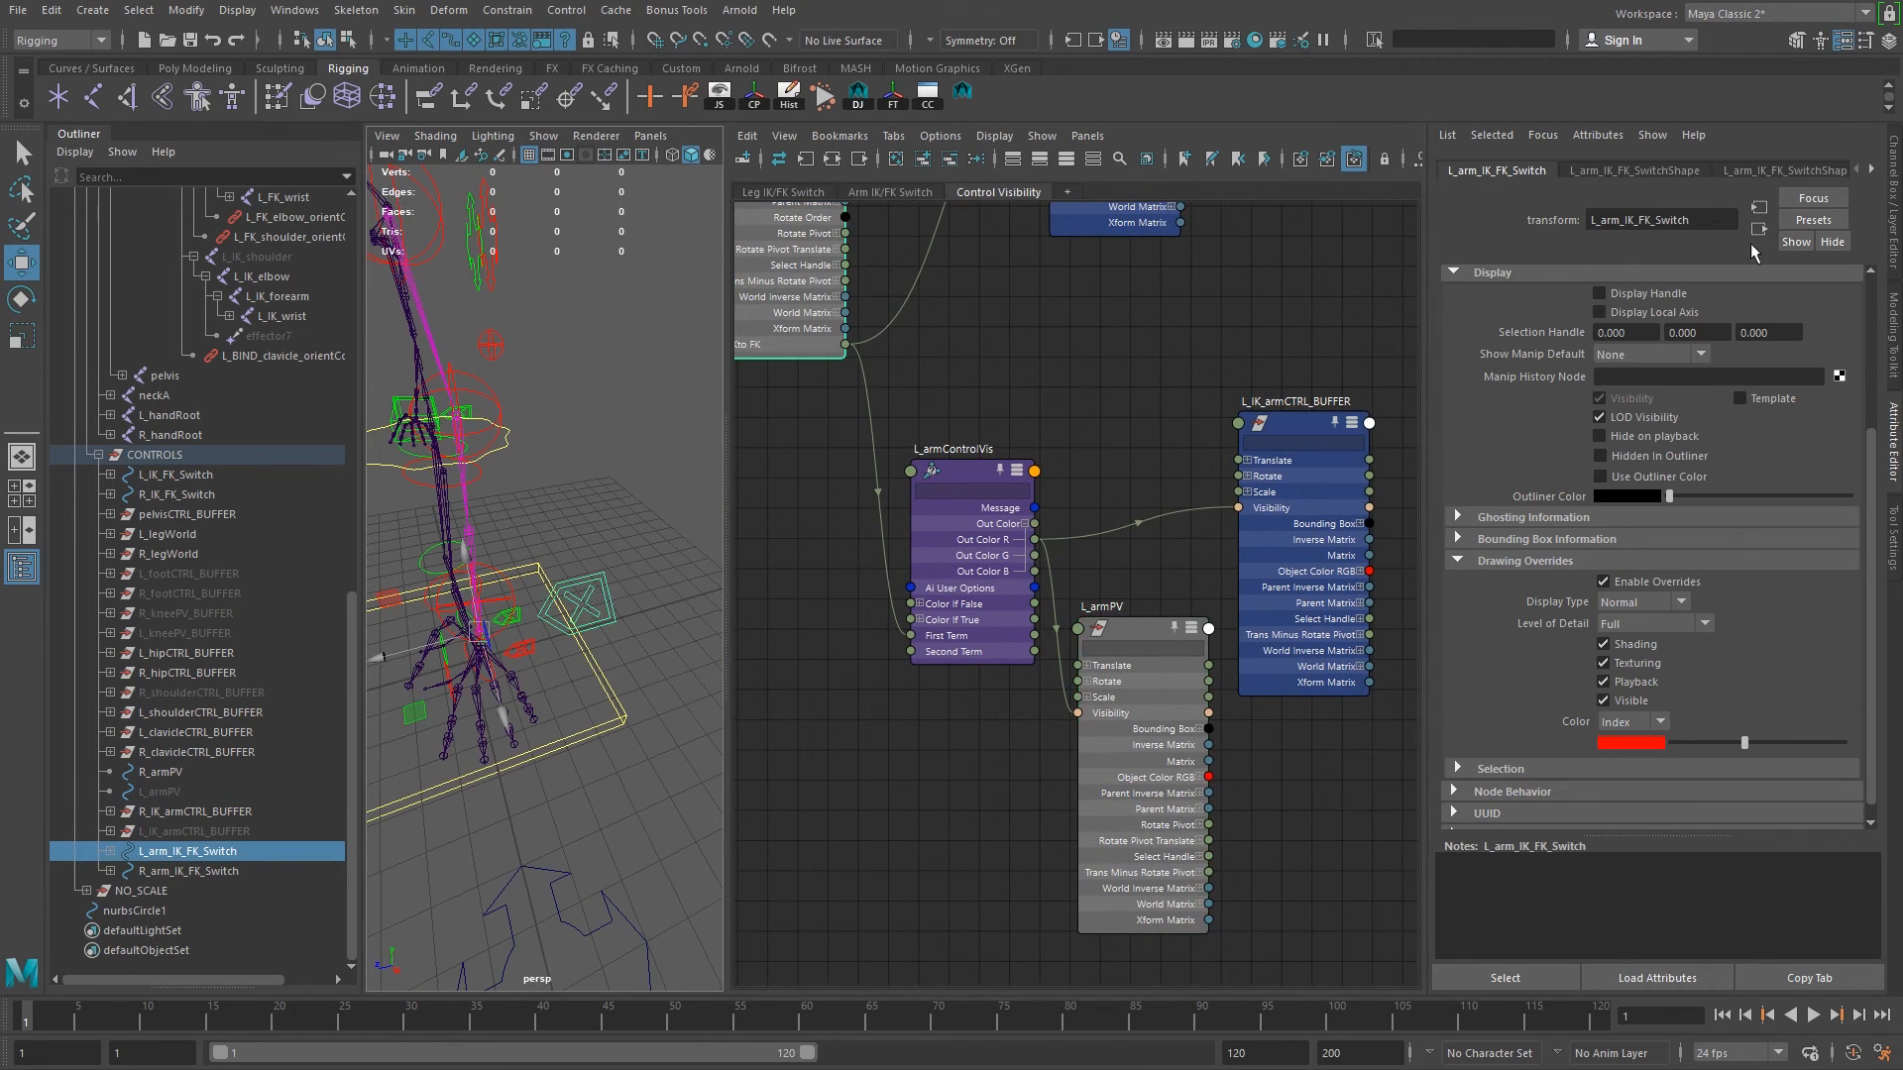
left_click(1892, 203)
left_click(1770, 194)
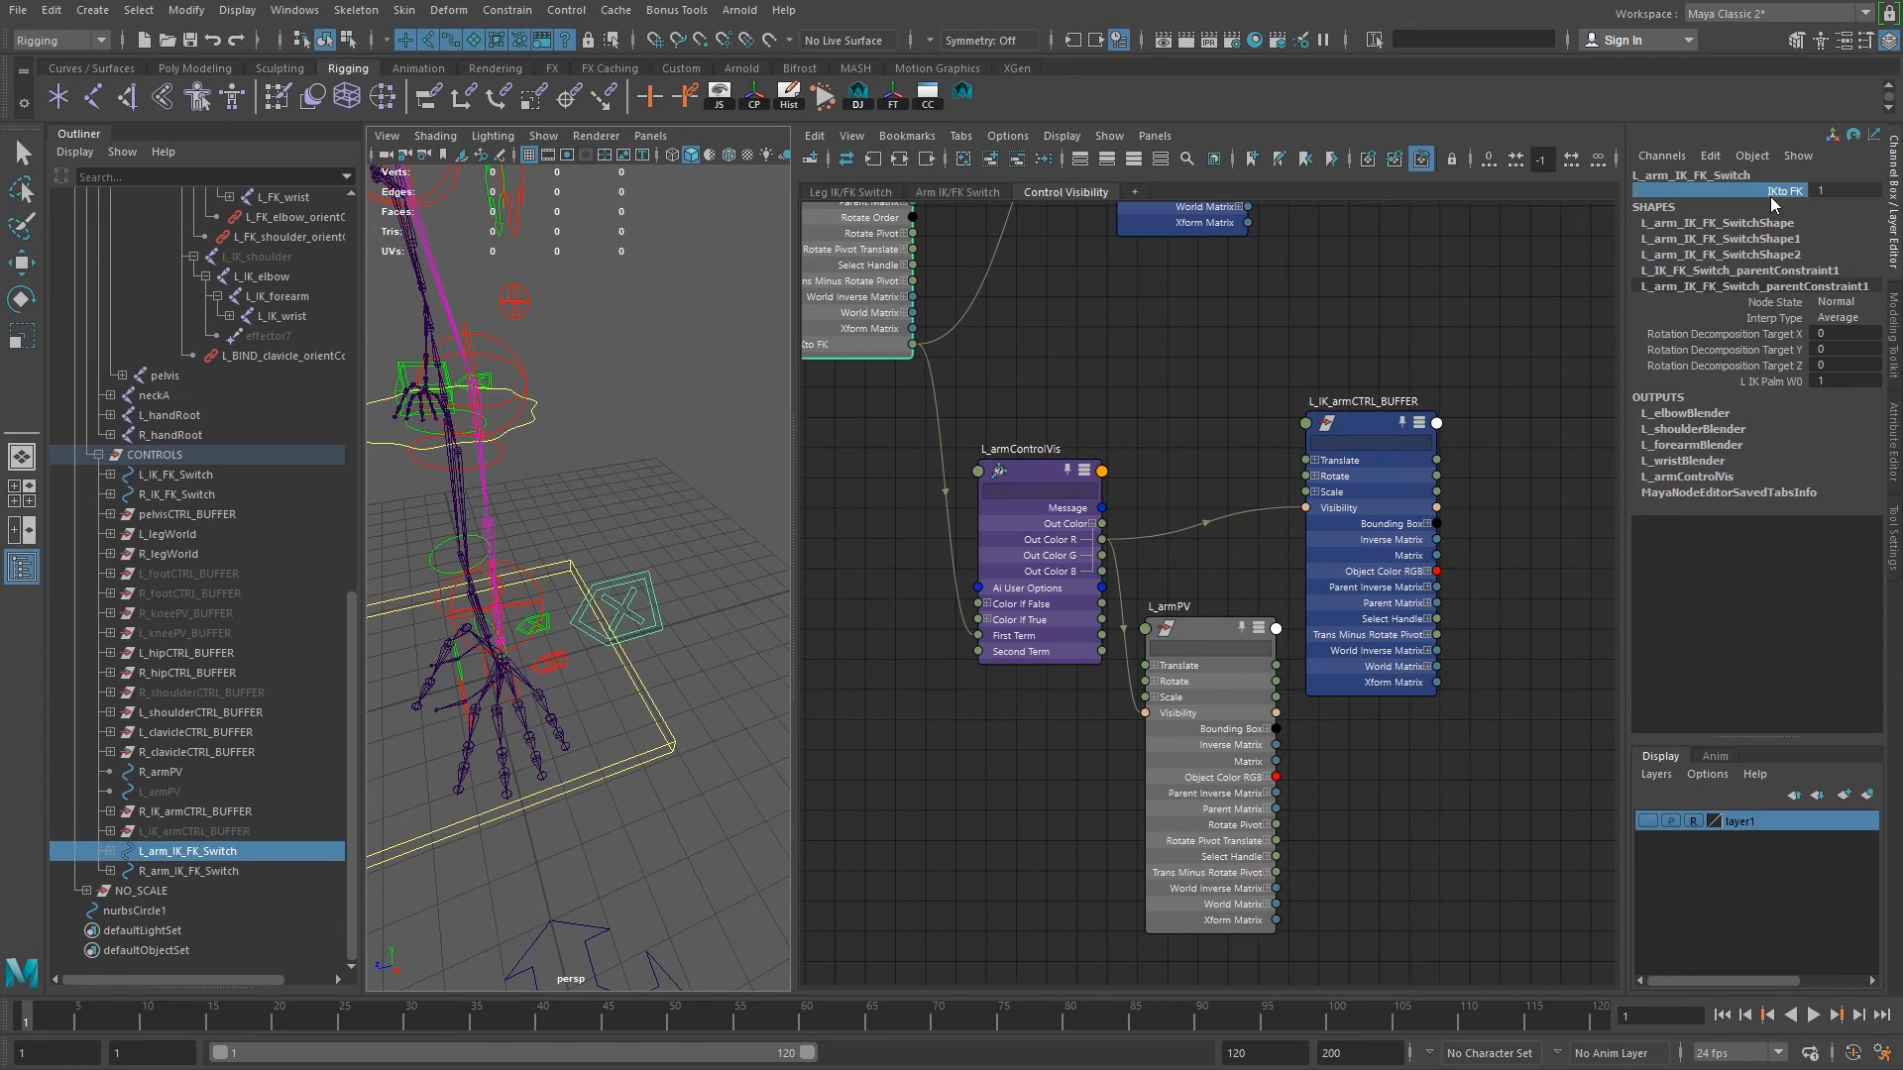
left_click_drag(544, 662, 662, 645, "alt")
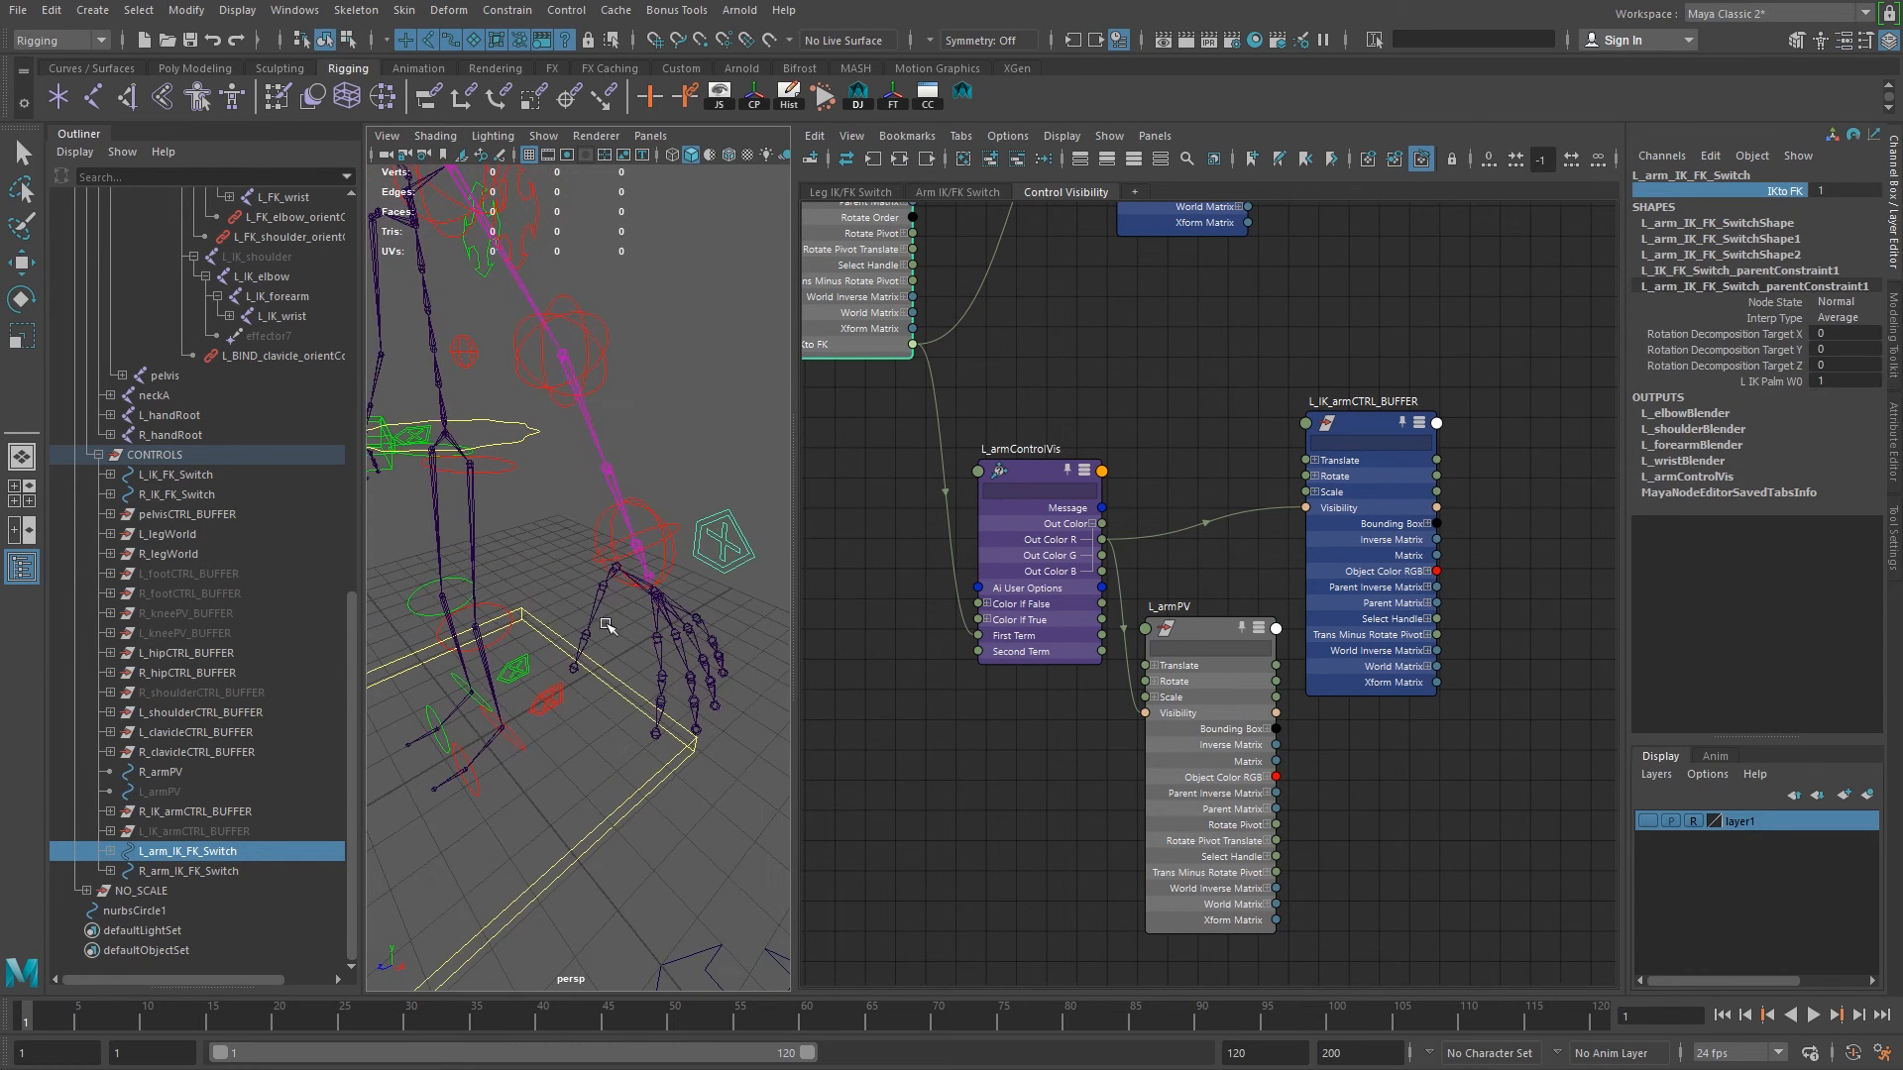
middle_click_drag(727, 464, 785, 482)
middle_click_drag(544, 483, 785, 482)
middle_click_drag(571, 504, 779, 505)
middle_click_drag(550, 518, 589, 519)
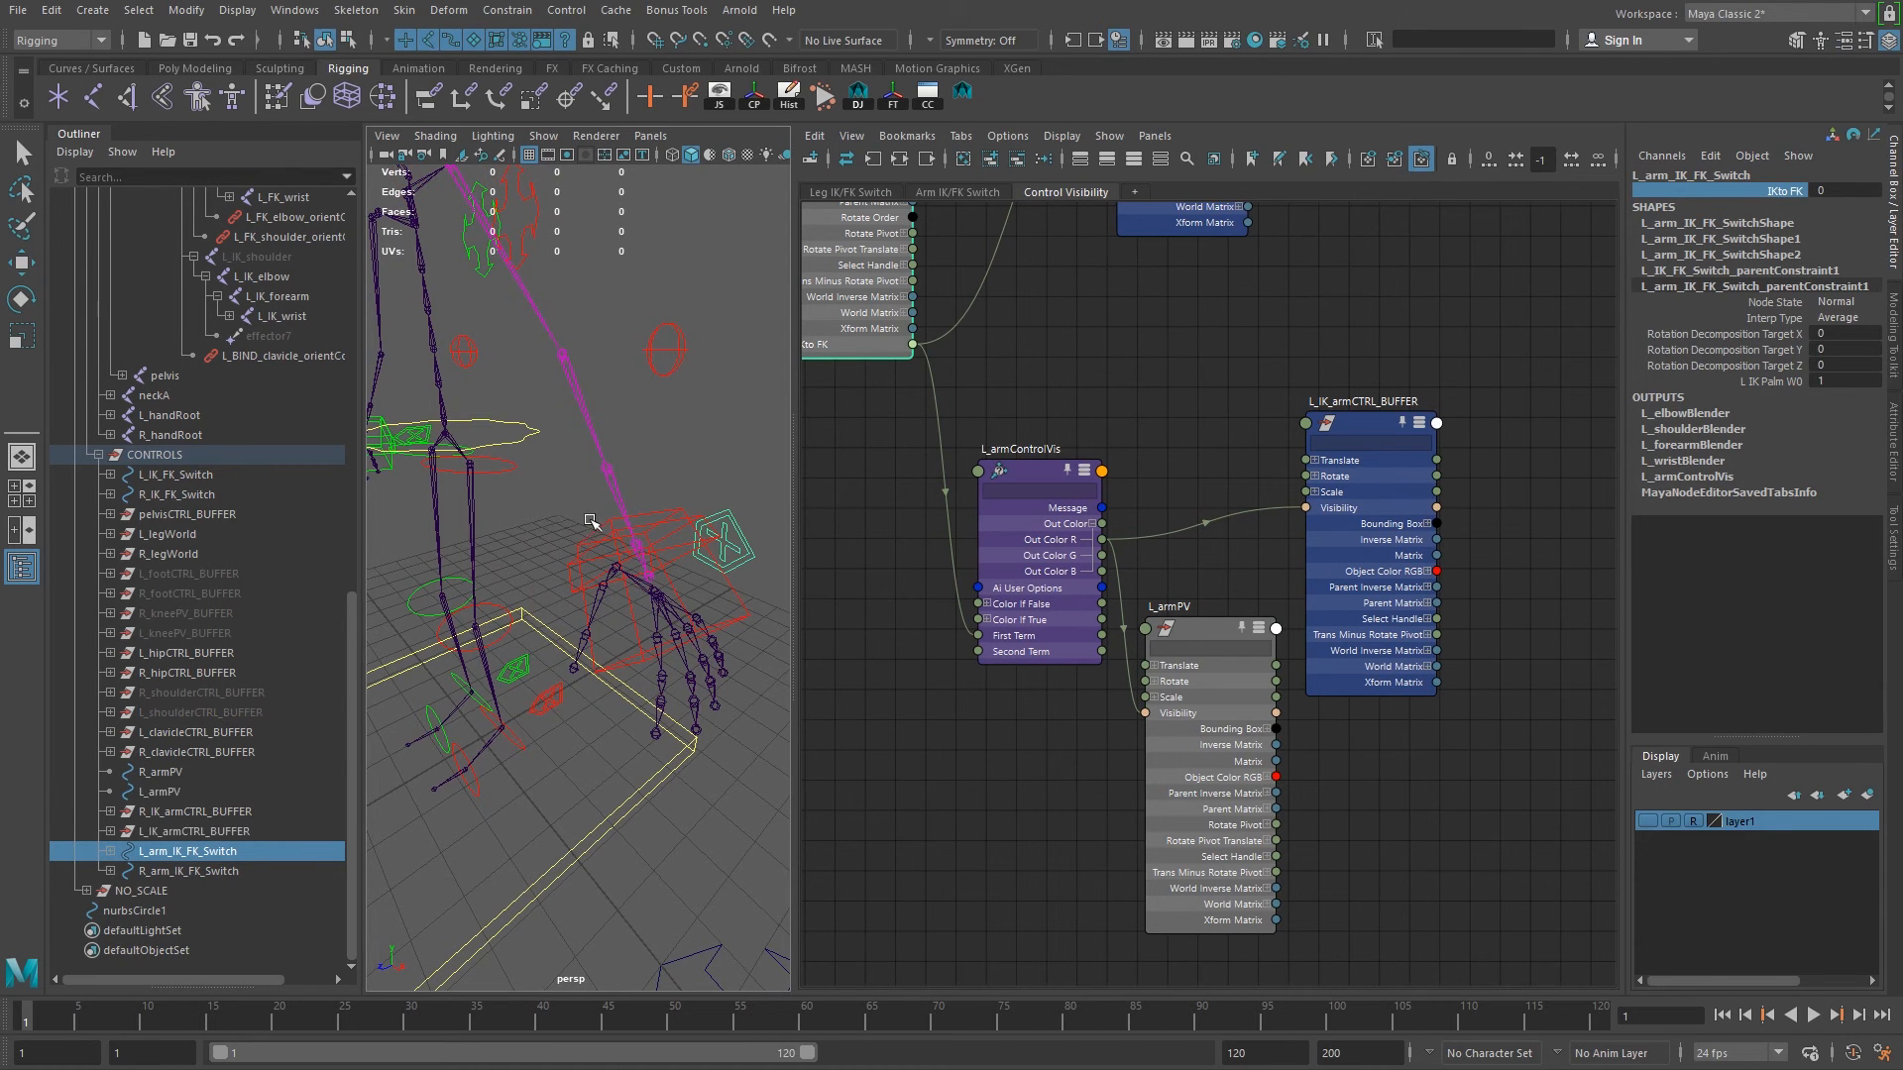
right_click_drag(732, 619, 578, 569, "alt")
left_click_drag(578, 569, 813, 538, "alt")
right_click_drag(555, 634, 555, 693, "alt")
left_click_drag(556, 693, 584, 672, "alt")
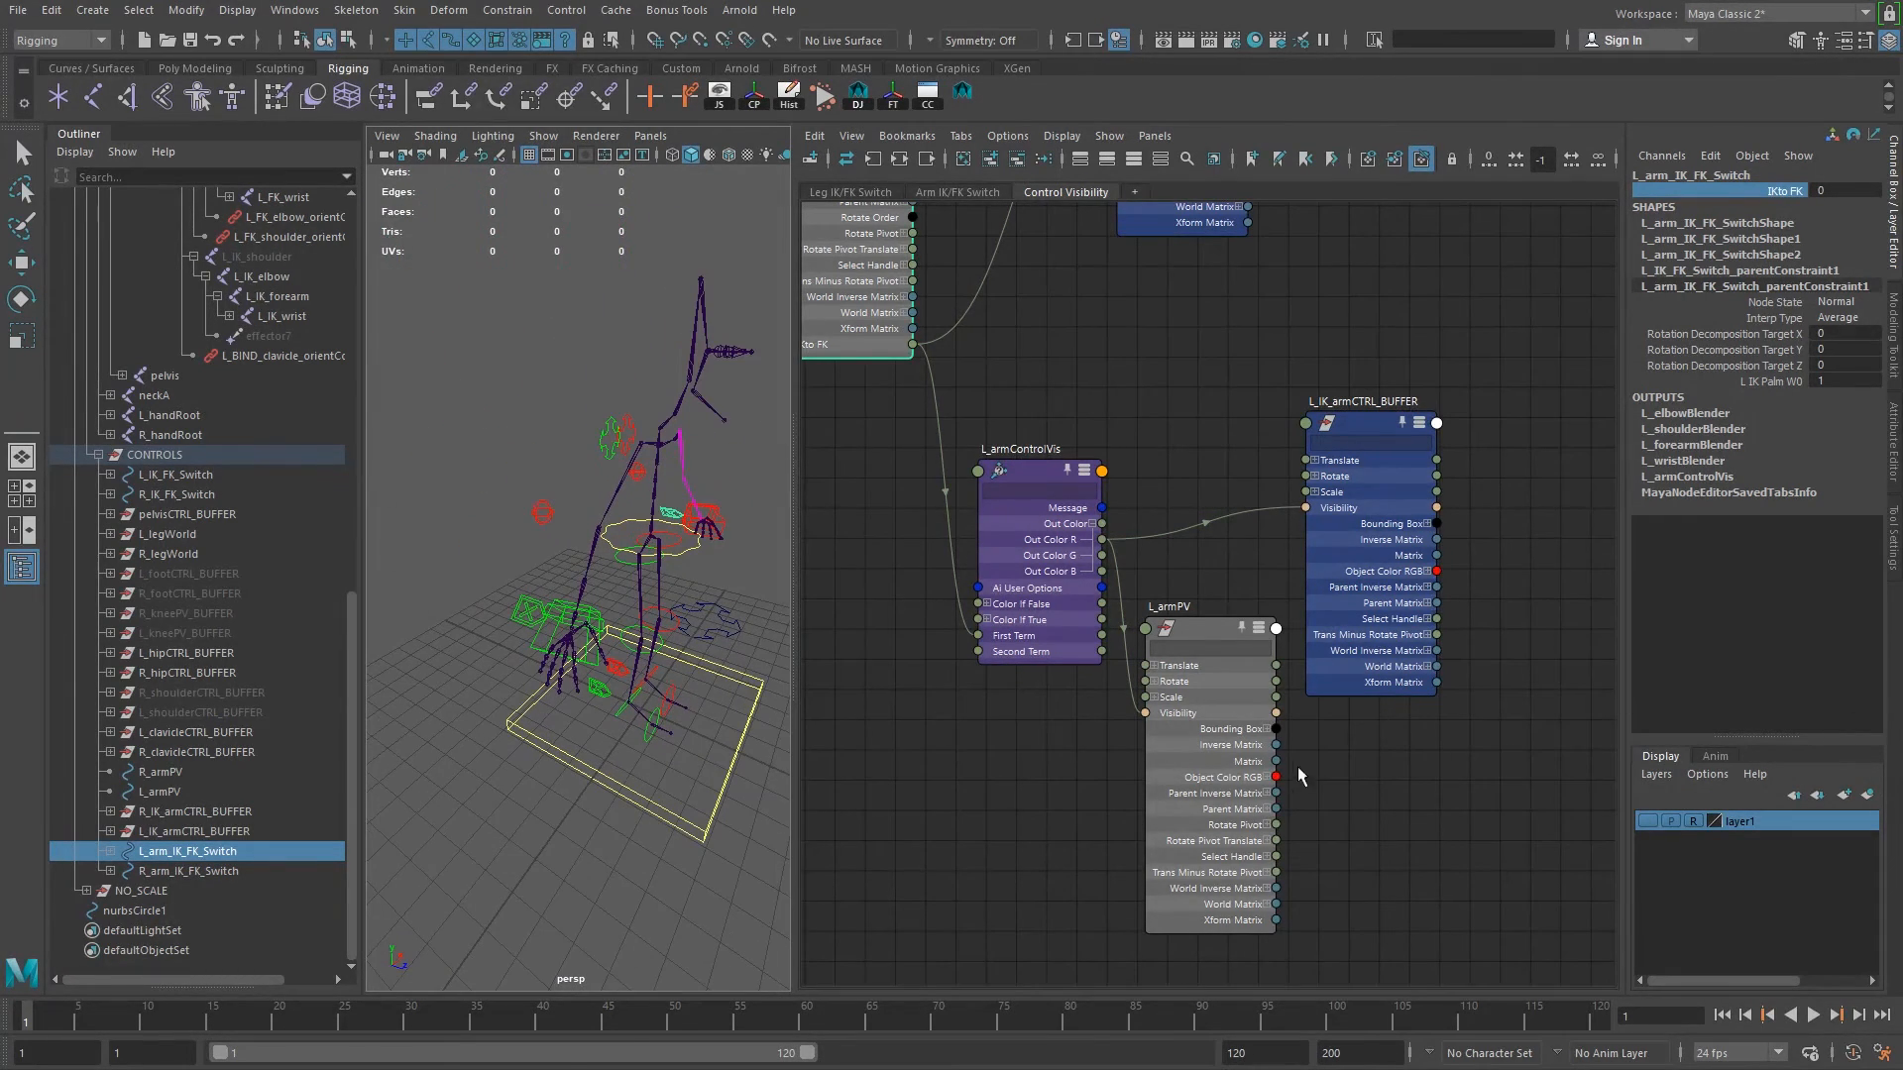
Add R_shoulderCTRL_BUFFER, R_armPV and R_IK_armCTRL_BUFFER to the Control Visibility network and enlarge the node editor.
middle_click_drag(1478, 711, 1307, 782, "alt")
right_click_drag(1355, 772, 1140, 693, "alt")
left_click(1158, 383)
key("w")
middle_click_drag(1275, 442, 1023, 531, "alt")
right_click_drag(1087, 567, 1120, 567, "alt")
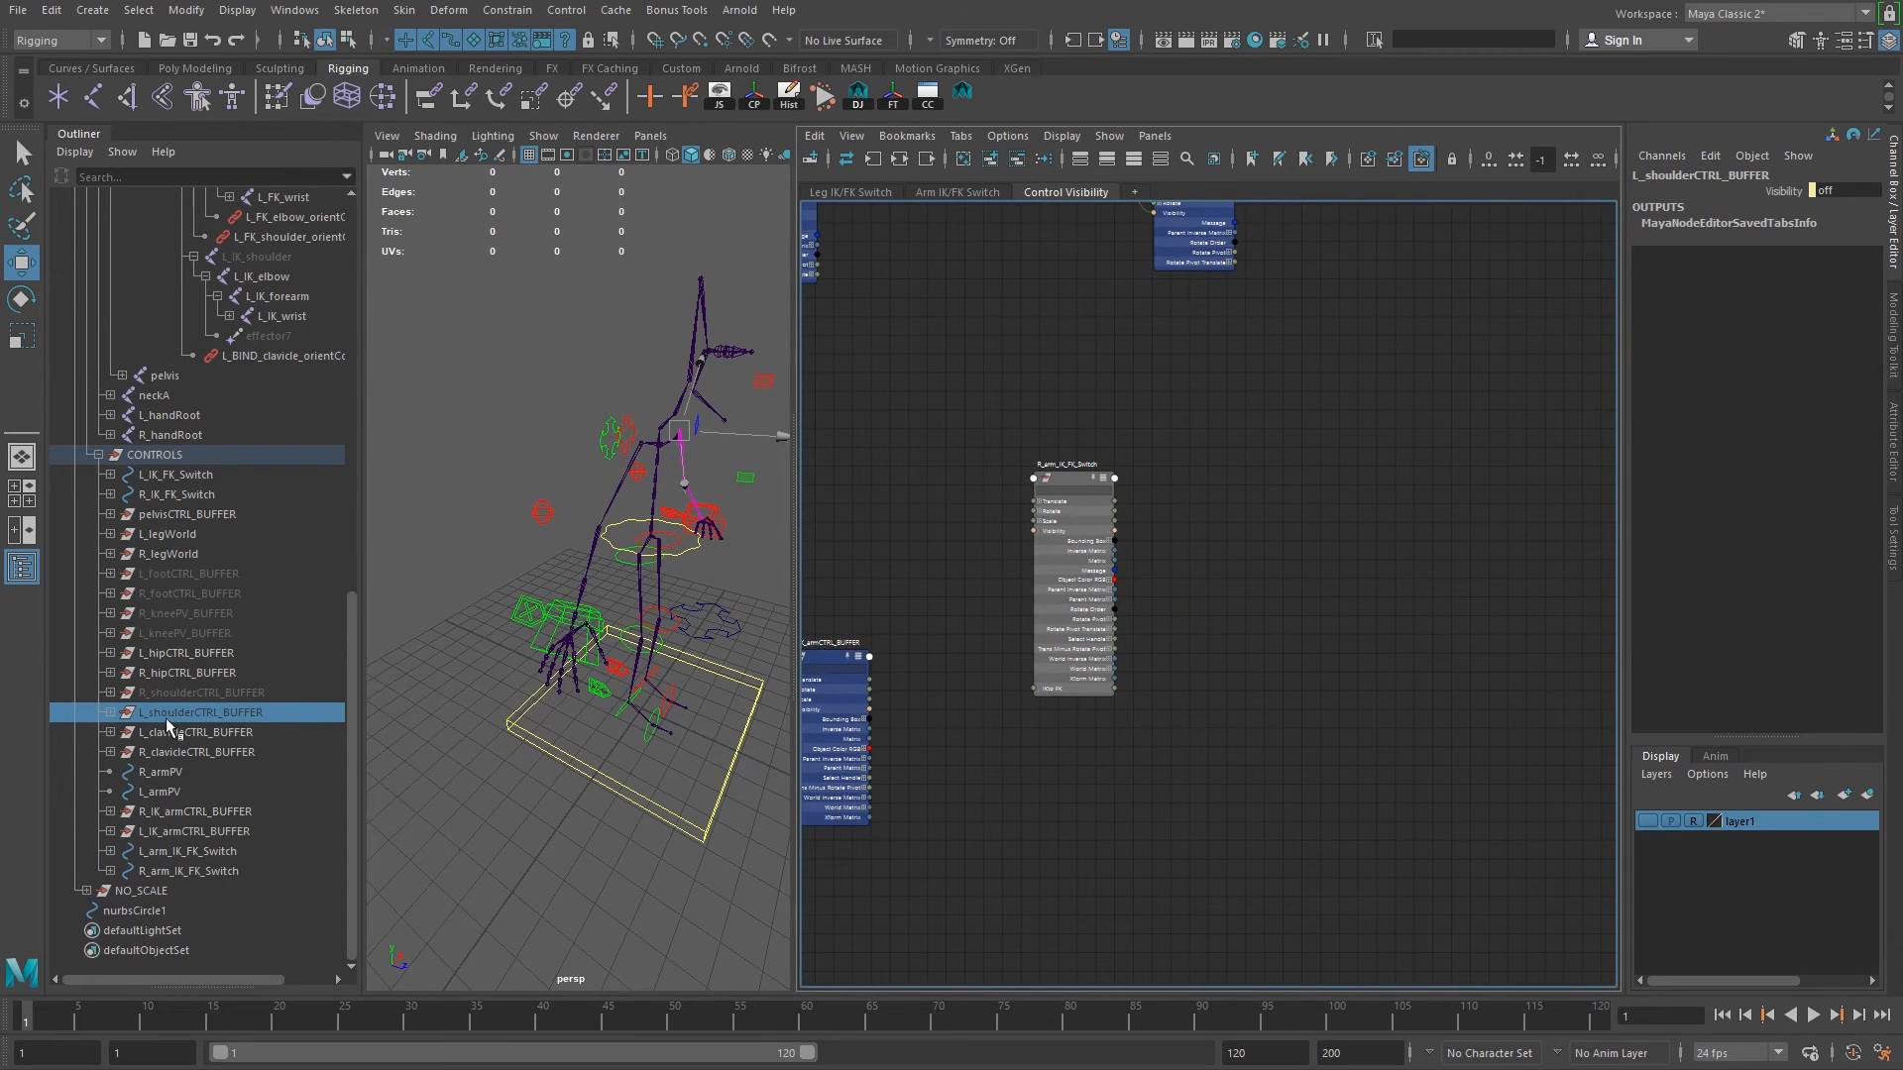
left_click(181, 694)
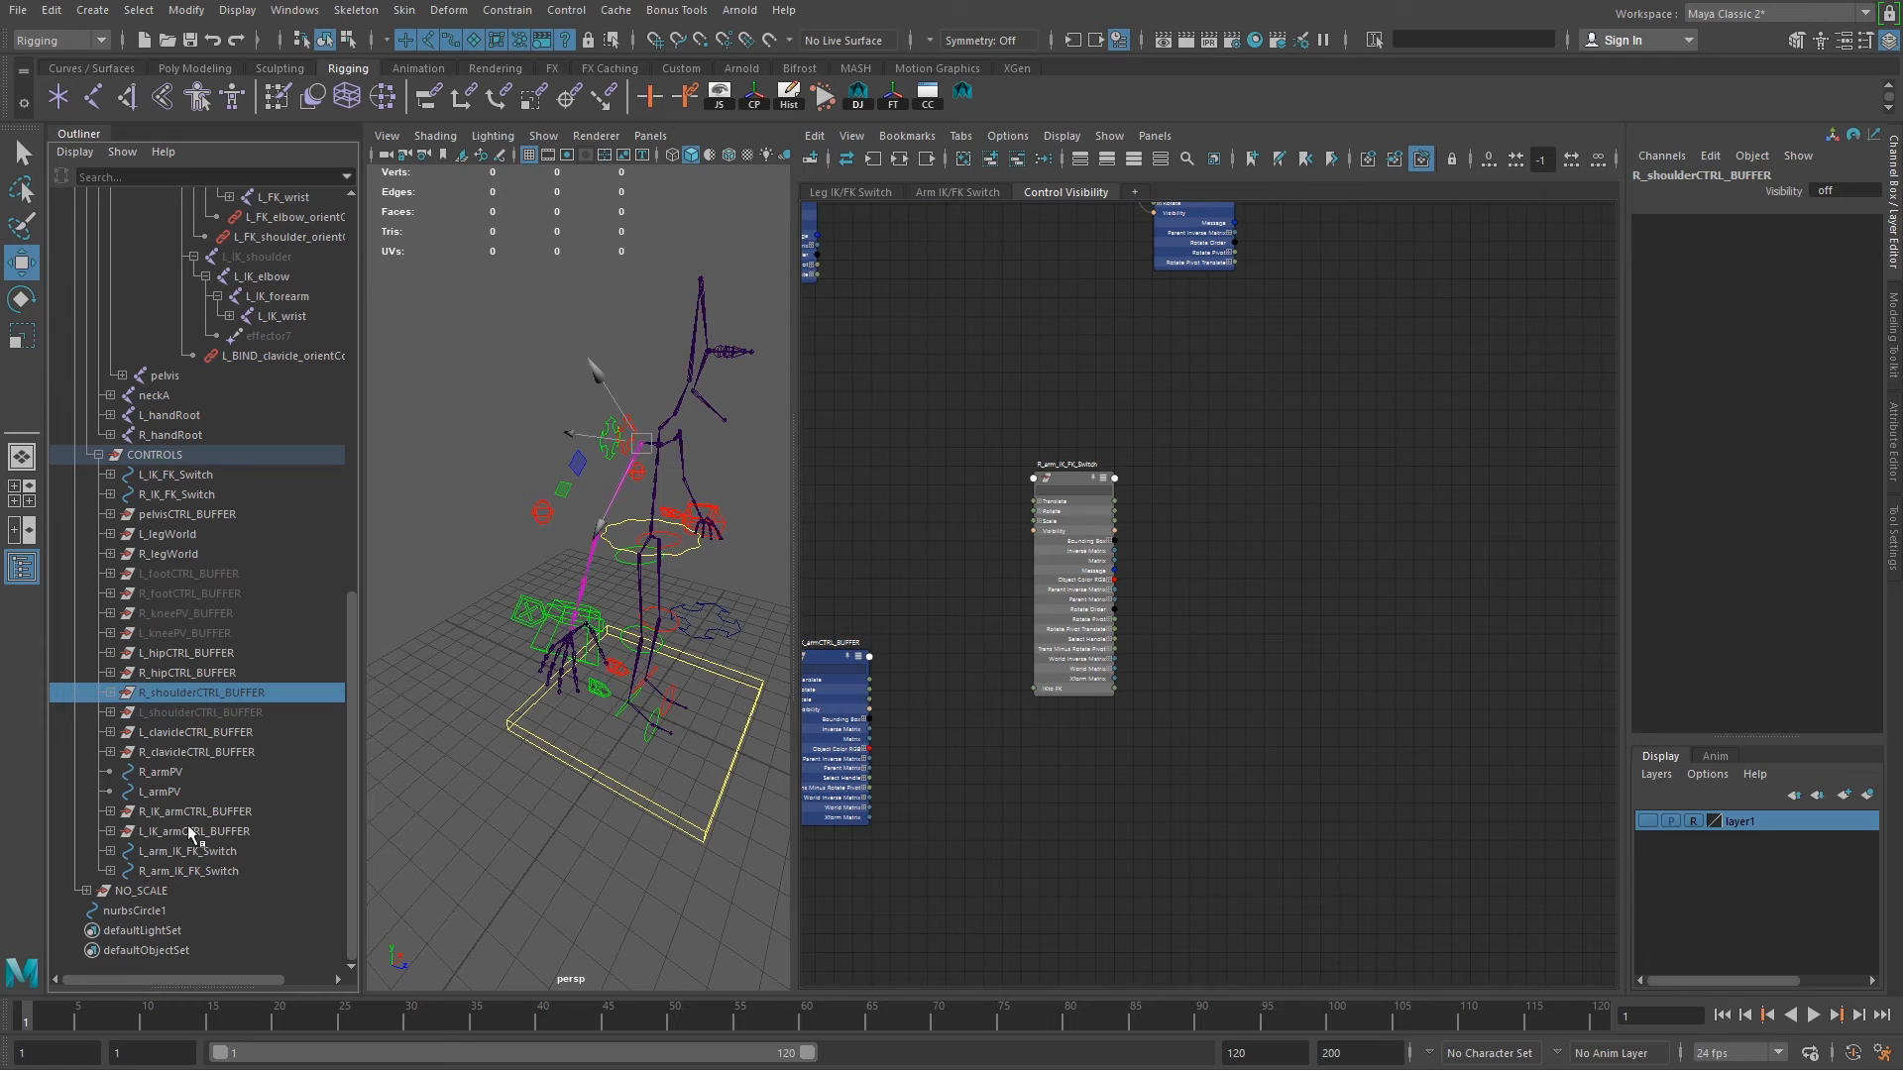
left_click(159, 772, "ctrl")
left_click(159, 811, "ctrl")
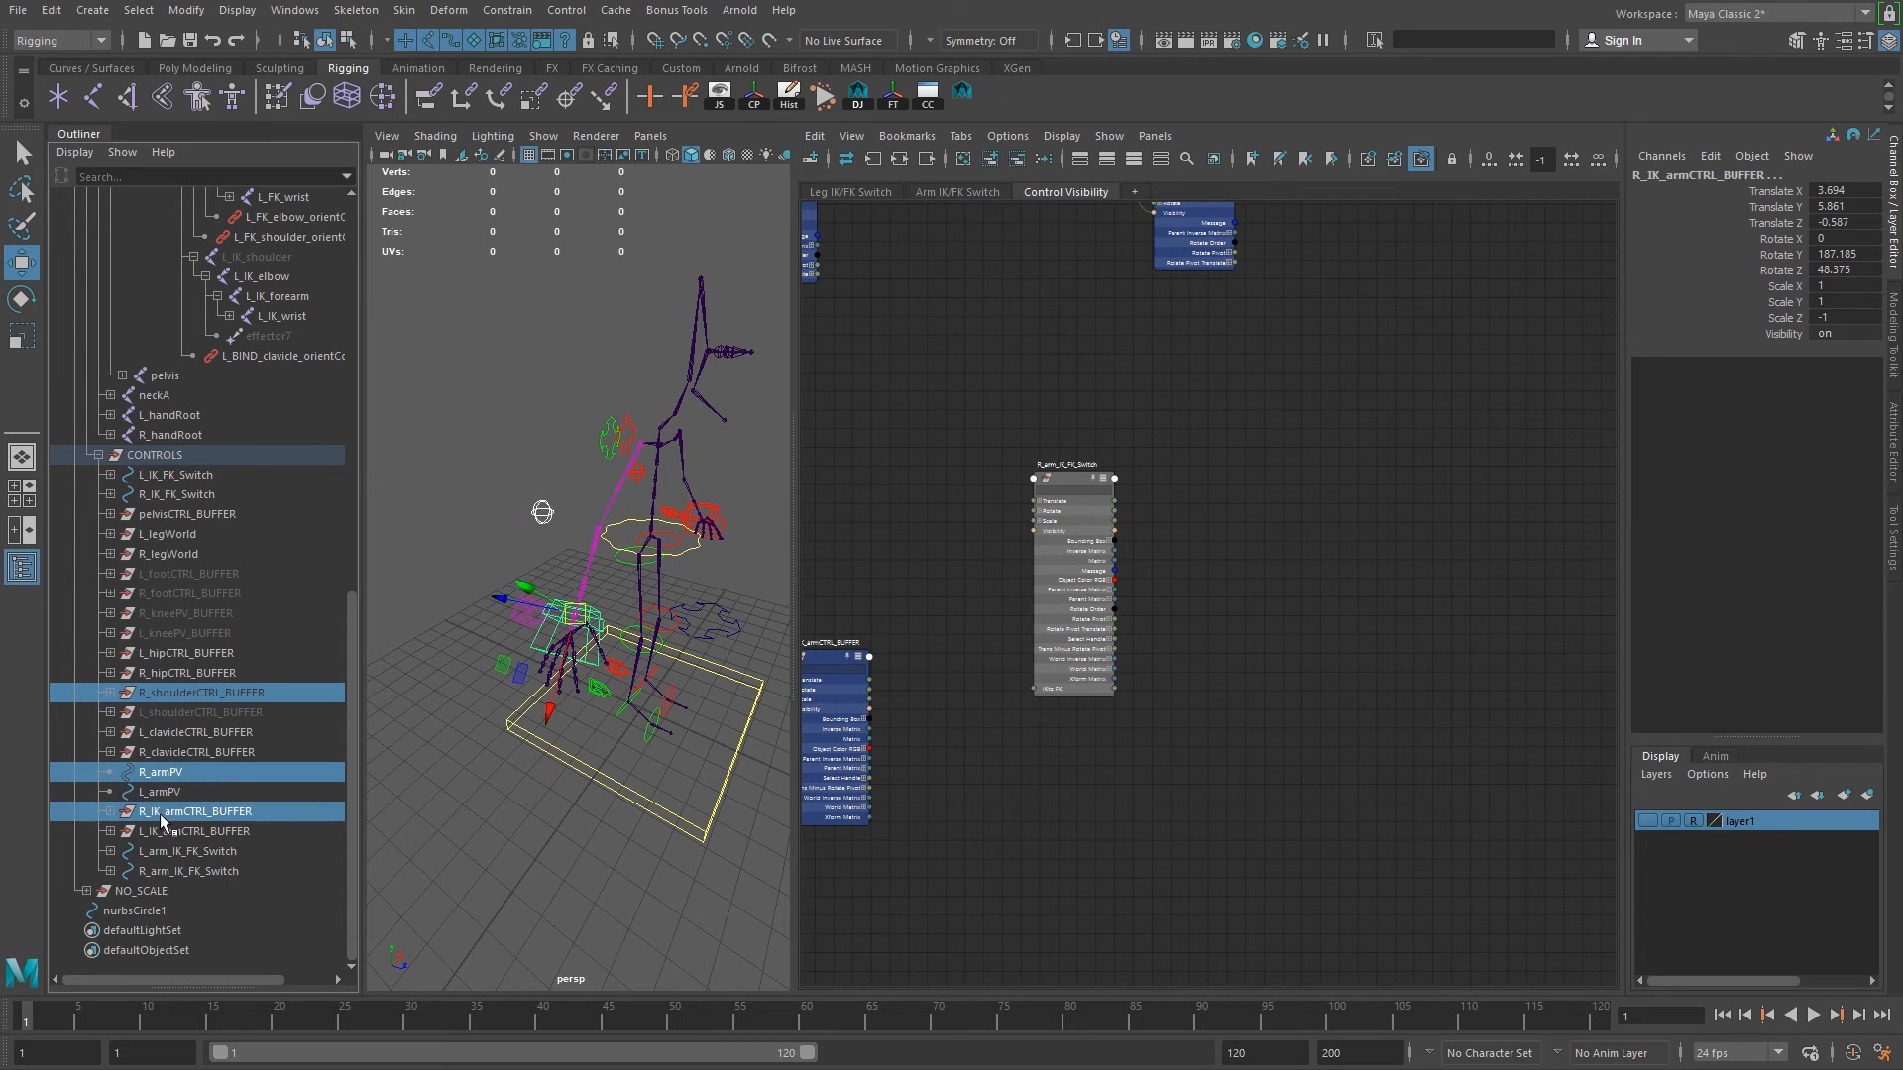
left_click(985, 166)
key("space")
right_click_drag(811, 662, 1190, 693, "alt")
middle_click_drag(1148, 599, 1104, 369, "alt")
right_click_drag(1303, 624, 1208, 611, "alt")
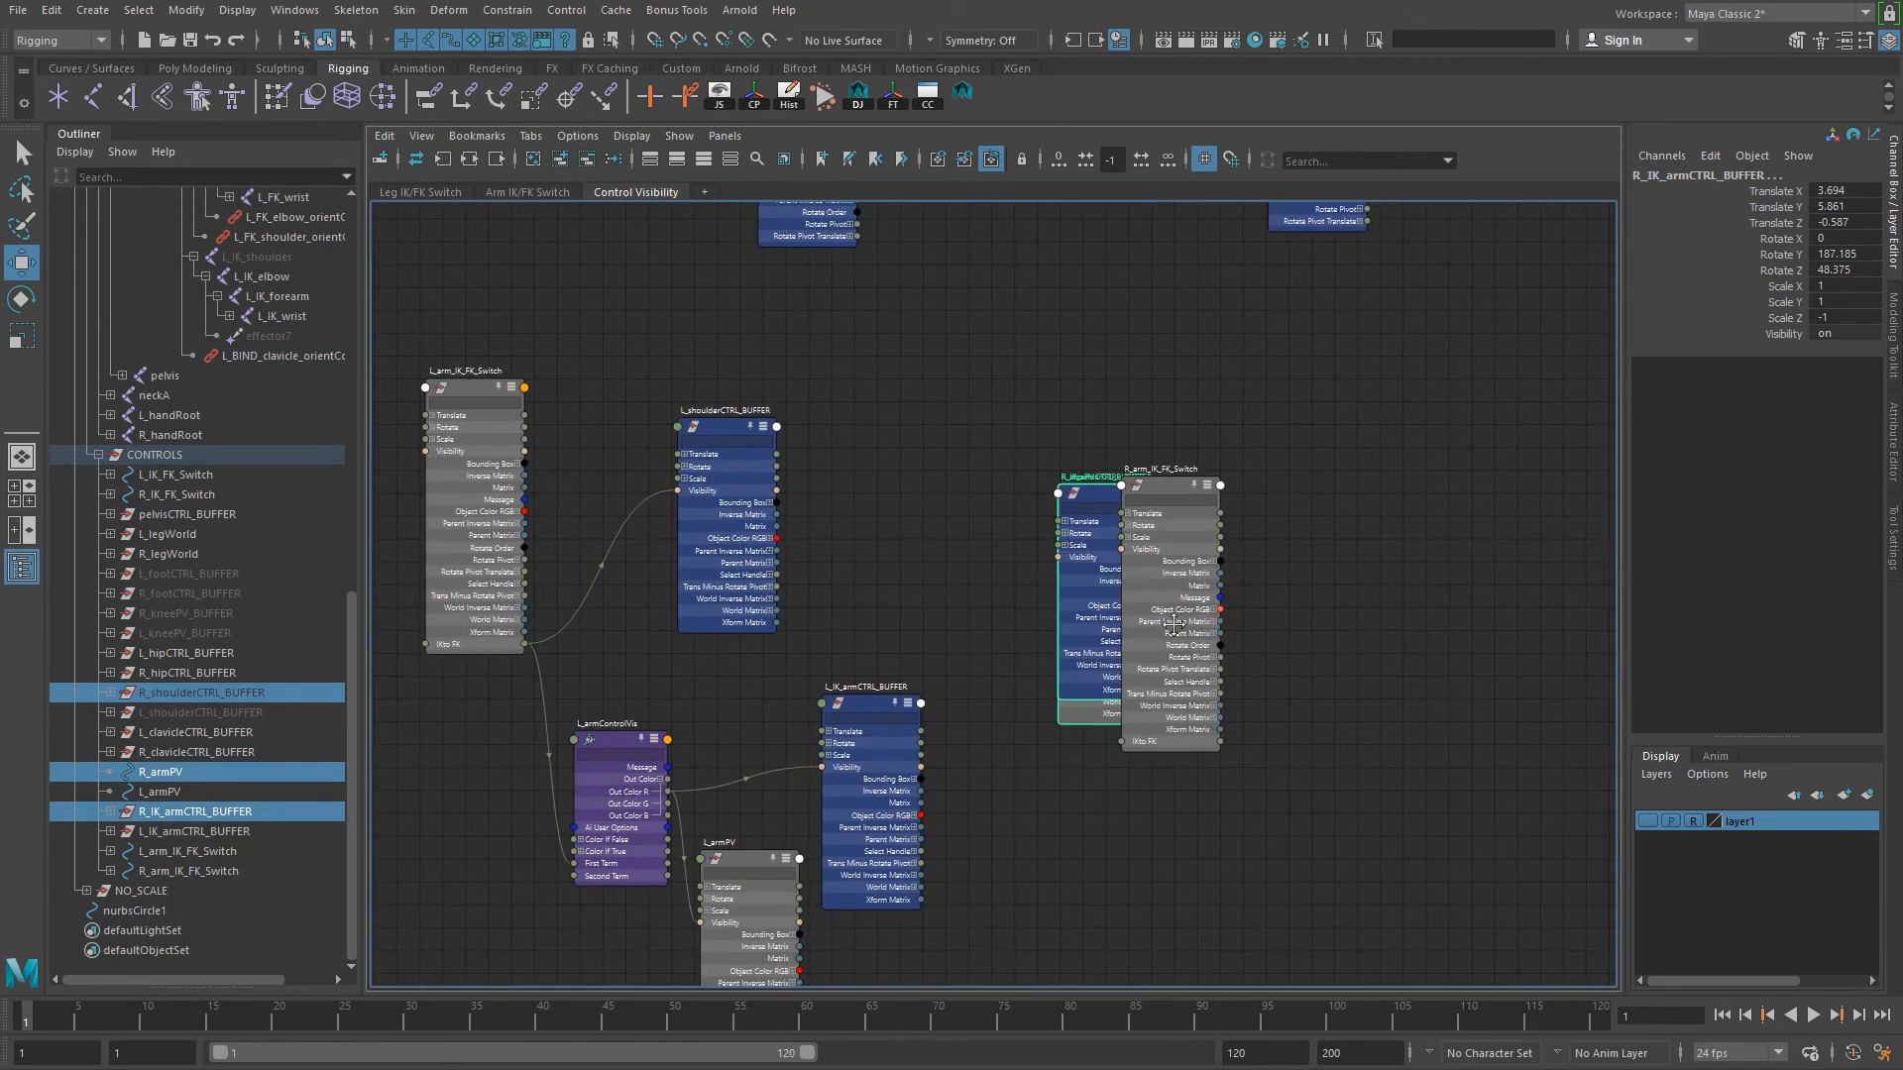
middle_click_drag(1208, 611, 1118, 641, "alt")
Spread out the right arm nodes, placing R_shoulderCTRL_BUFFER, R_IK_armCTRL_BUFFER and R_armPV in a row to the right of R_arm_IK_FK_Switch.
left_click(1350, 563)
left_click_drag(1006, 526, 1337, 547)
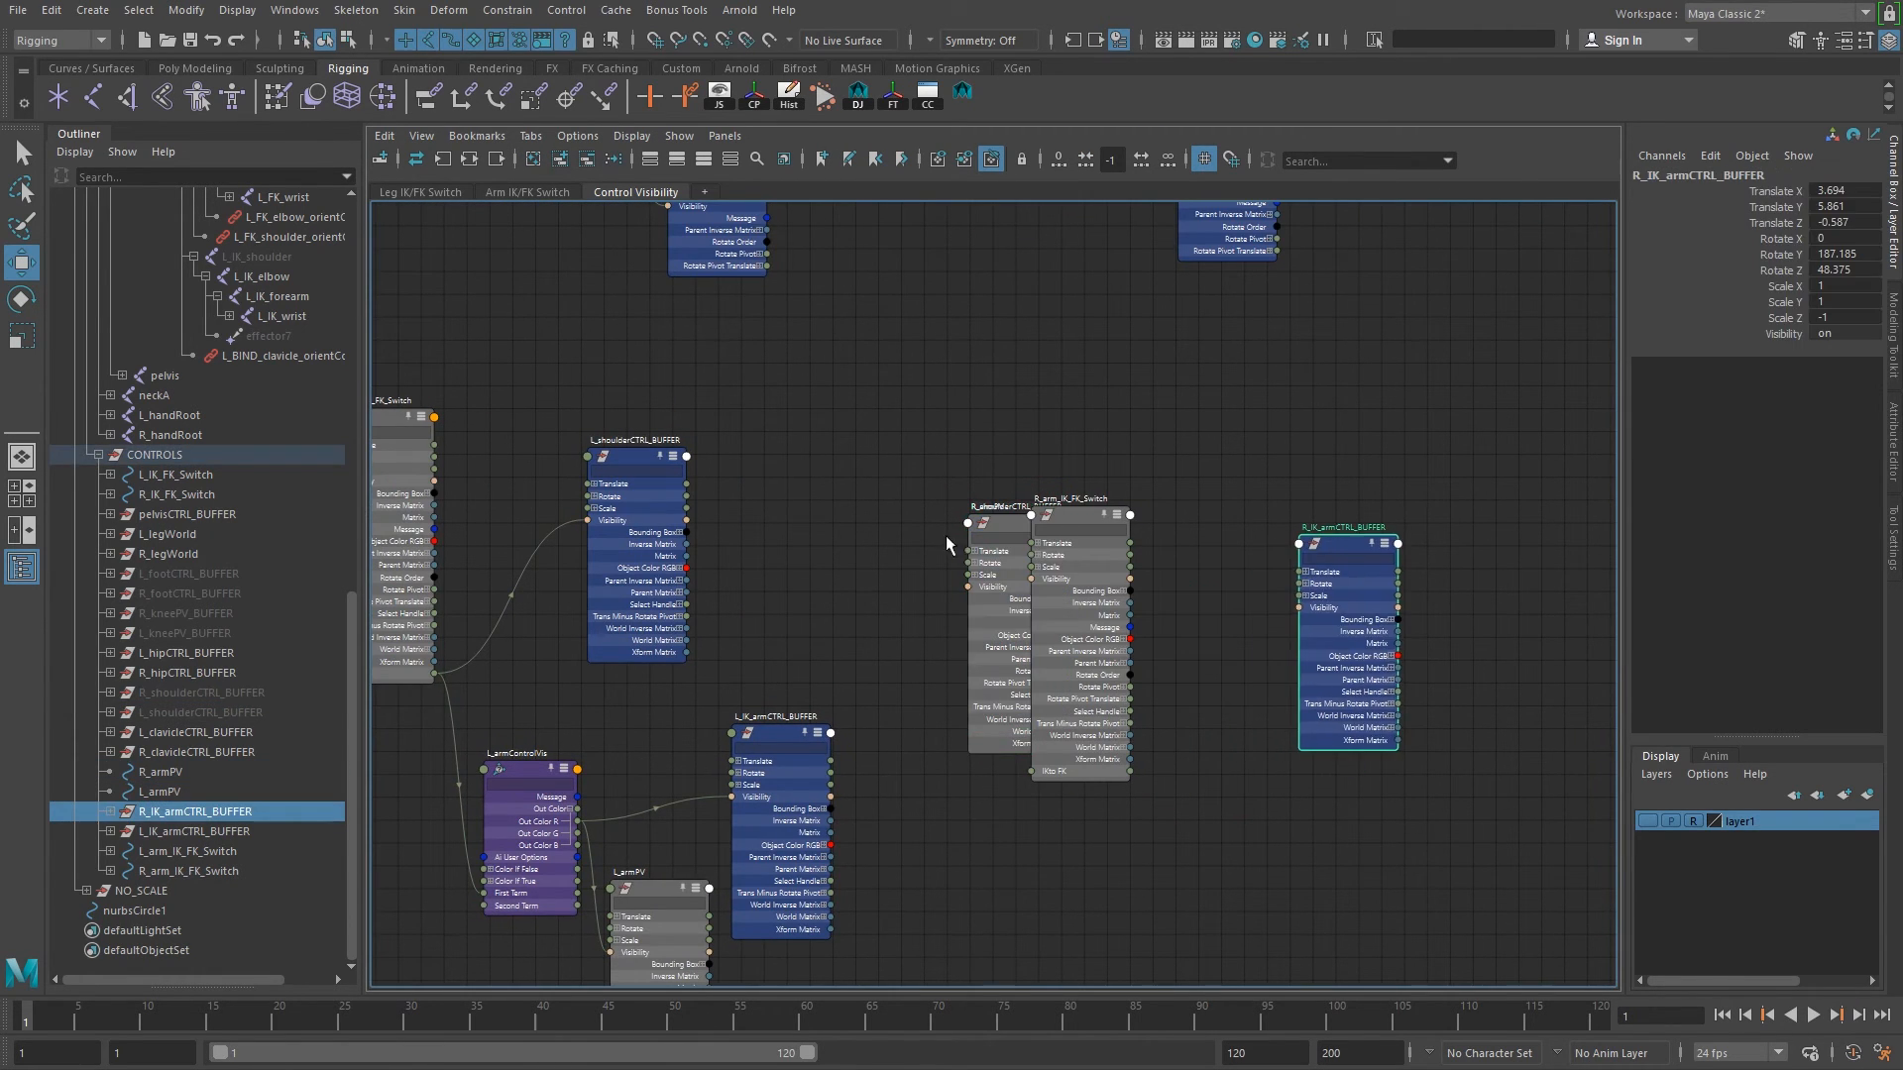
left_click_drag(1008, 523, 1497, 490)
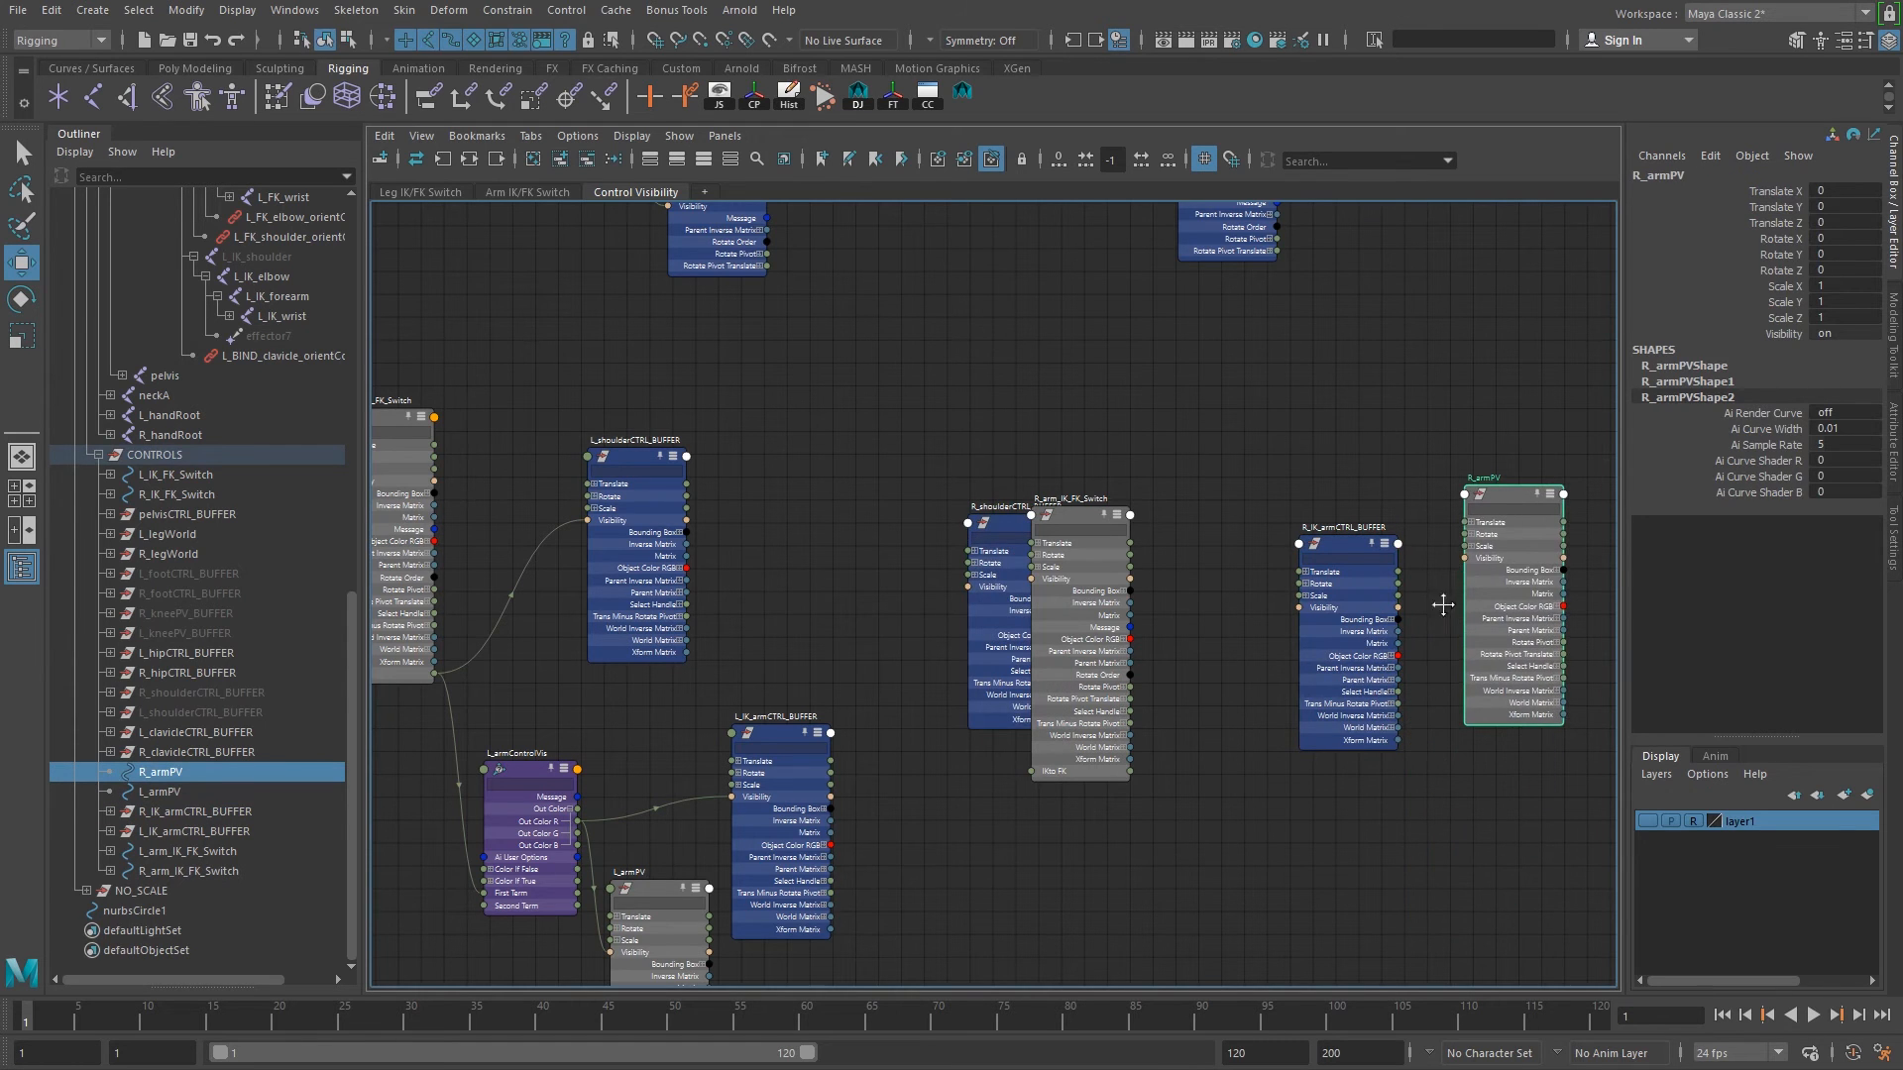
middle_click_drag(1394, 571, 1275, 533, "alt")
left_click(1237, 495)
left_click_drag(1237, 496, 1262, 469)
left_click(872, 495)
left_click_drag(872, 494, 1137, 645)
left_click_drag(1231, 383, 1585, 646)
left_click_drag(1255, 484, 1386, 478)
left_click_drag(1174, 642, 1223, 521)
Connect the IKto FK attribute of R_arm_IK_FK_Switch to the Visibility of R_shoulderCTRL_BUFFER.
scroll(1219, 521, "up", 5)
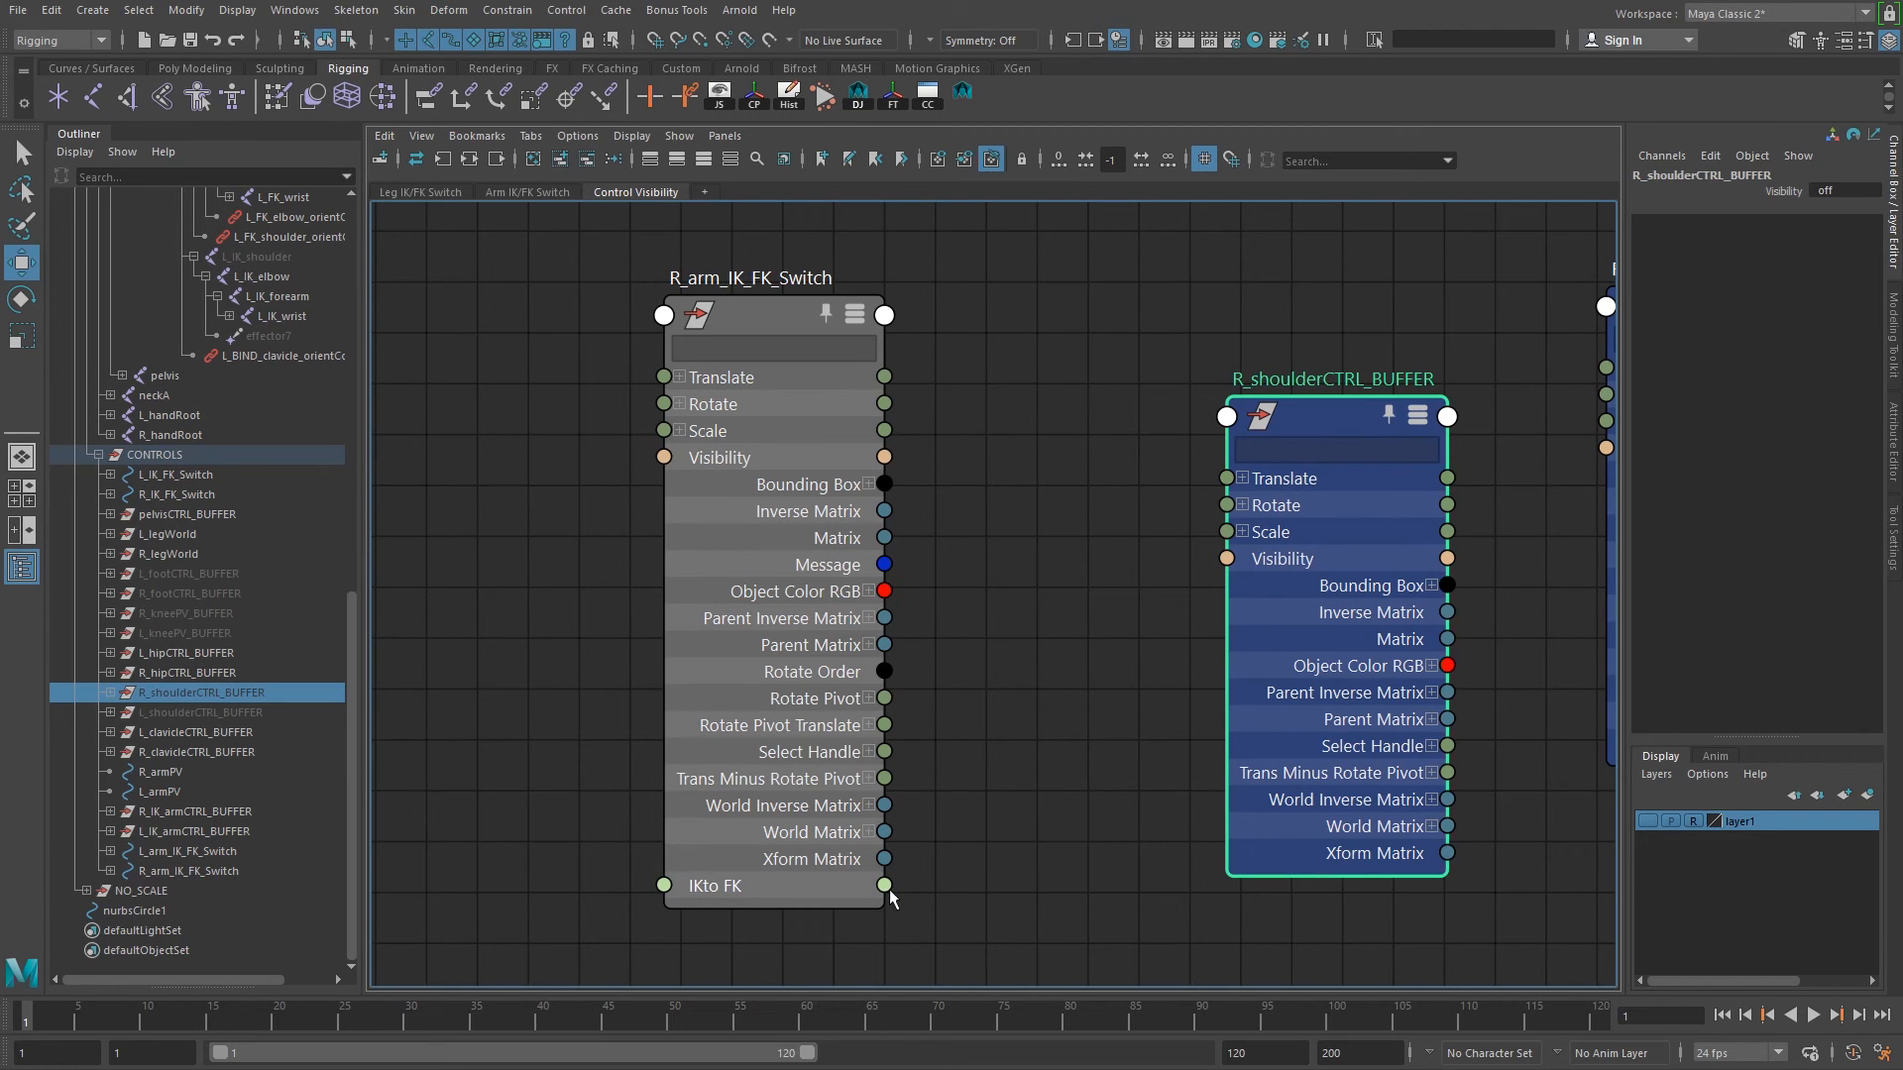
left_click_drag(889, 889, 1229, 560)
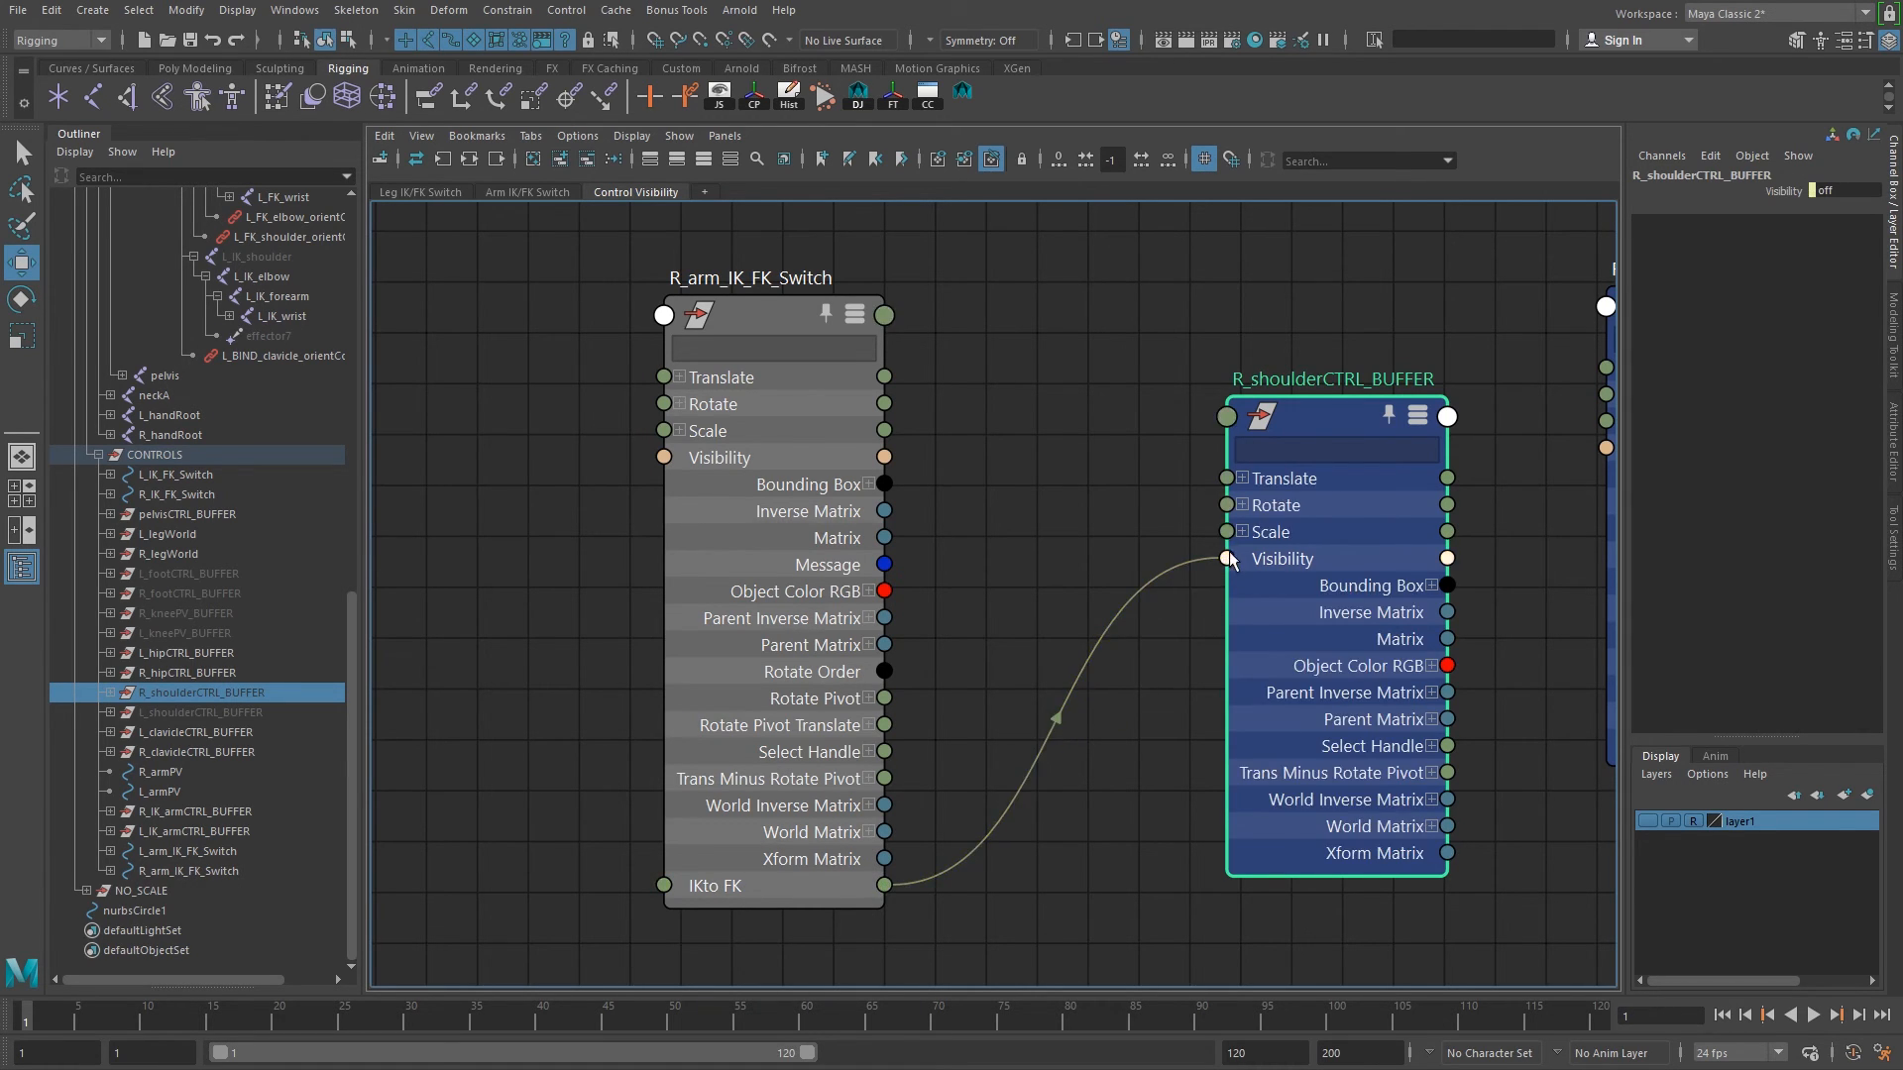
scroll(1278, 722, "down", 8)
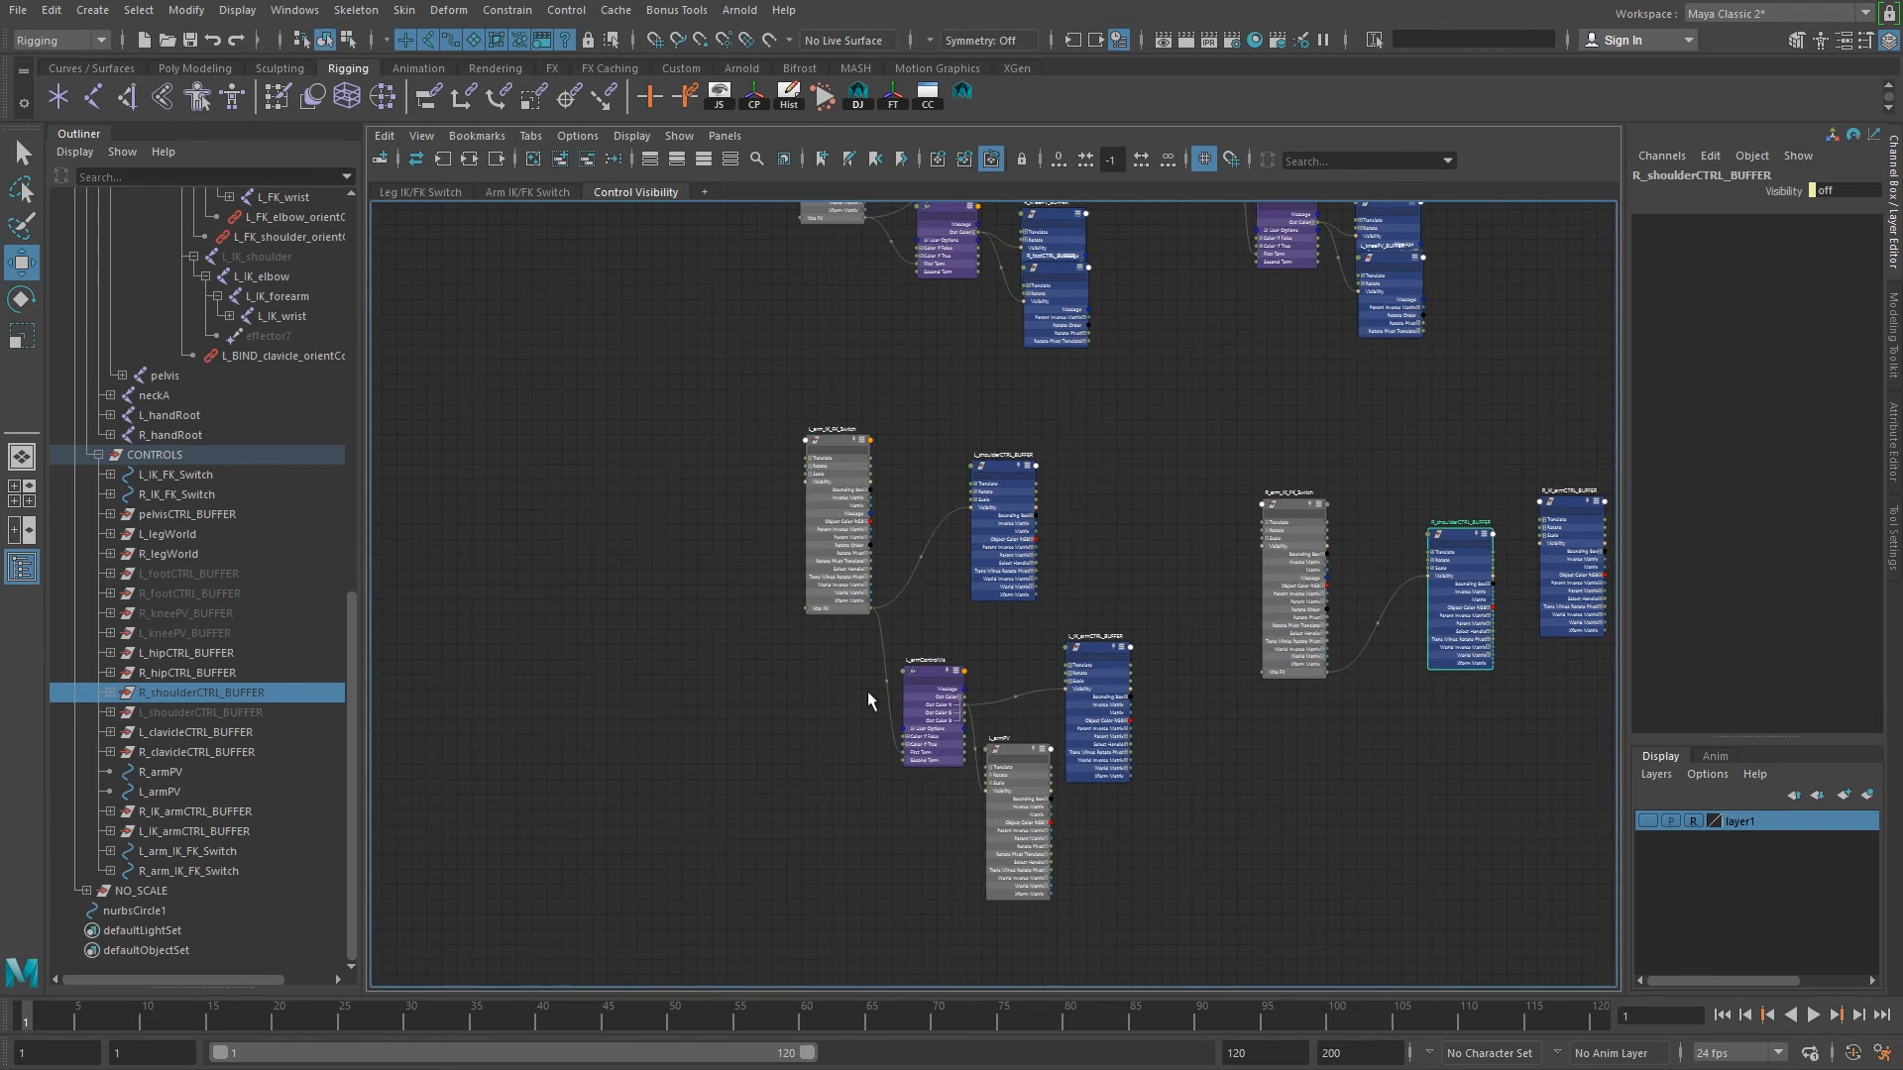
Try to duplicate the L_armControlVis condition node, look for the copy in the network, and undo the duplication.
left_click(919, 670)
key("ctrl+d")
scroll(1001, 759, "up", 2)
scroll(1079, 638, "down", 3)
middle_click_drag(1234, 308, 1160, 609, "alt")
middle_click_drag(1234, 715, 1156, 455, "alt")
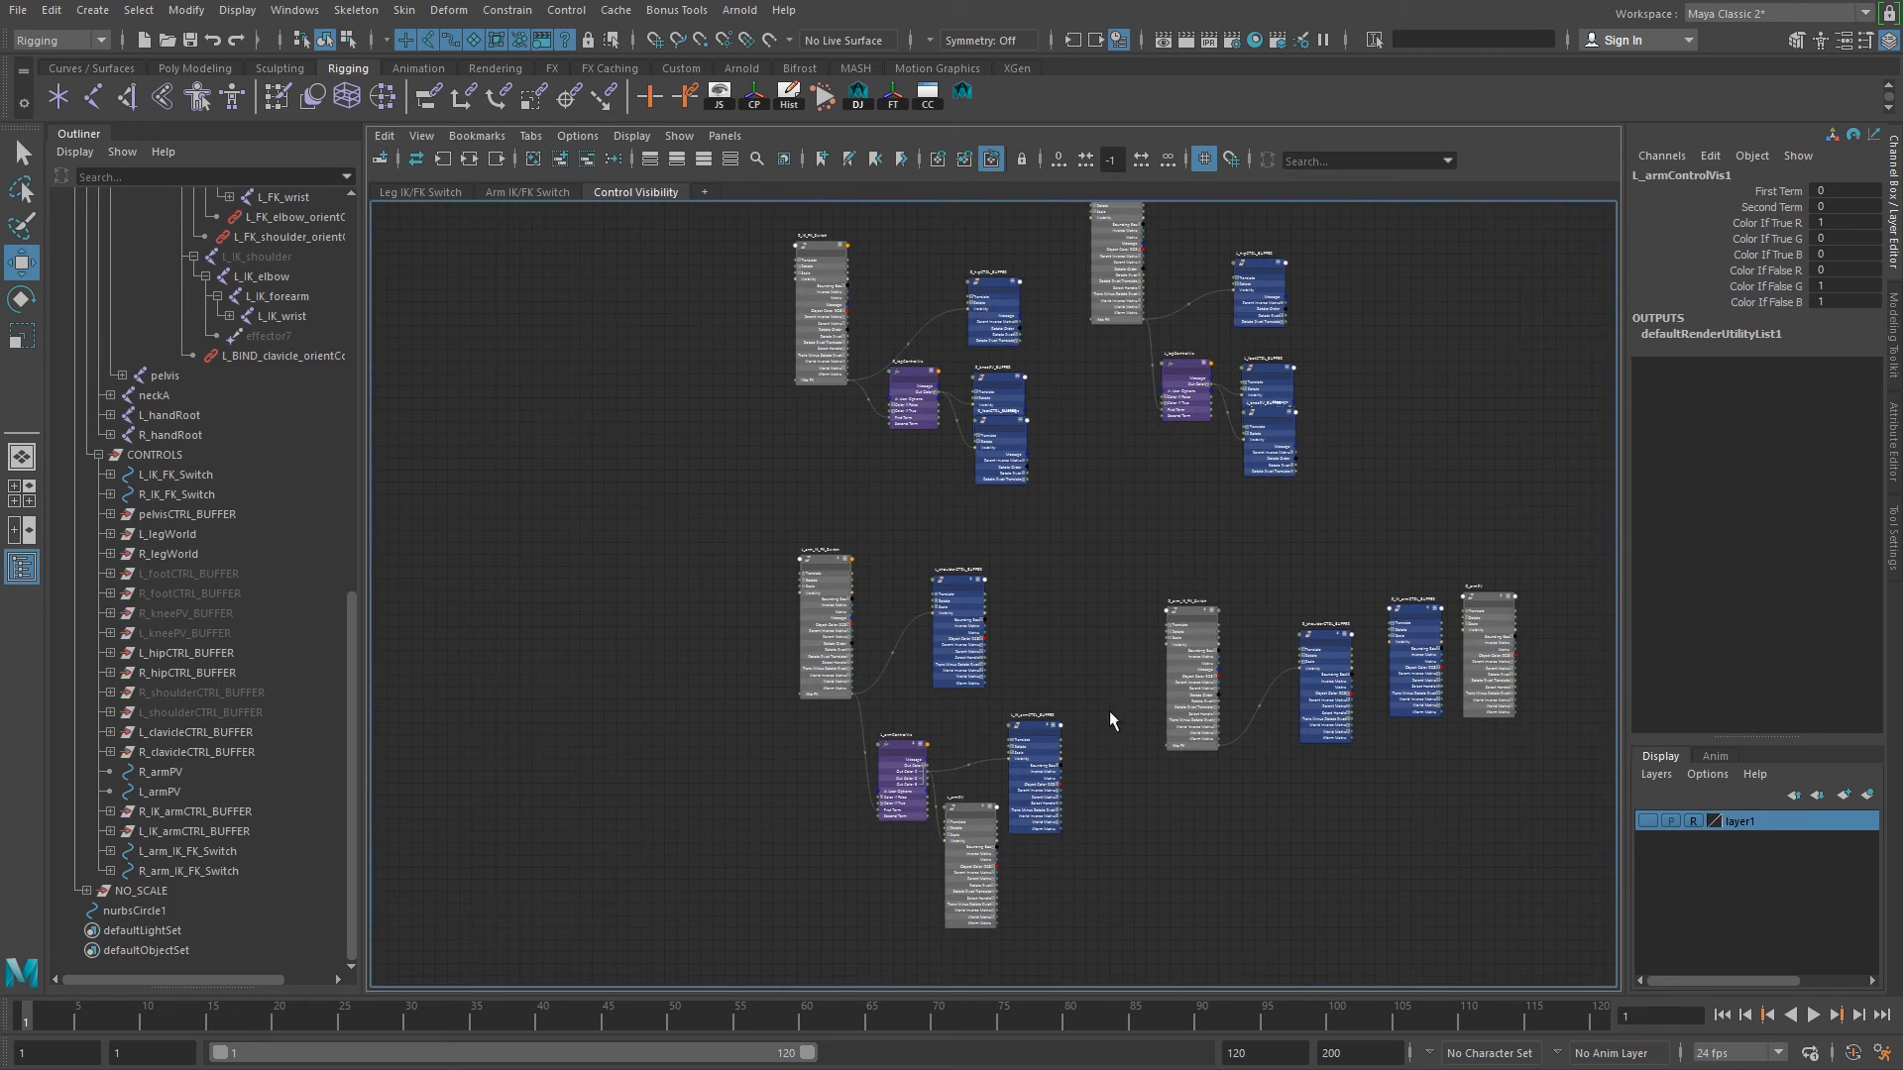
middle_click_drag(1300, 757, 1280, 841, "alt")
left_click_drag(1142, 572, 1360, 752)
key("ctrl+z")
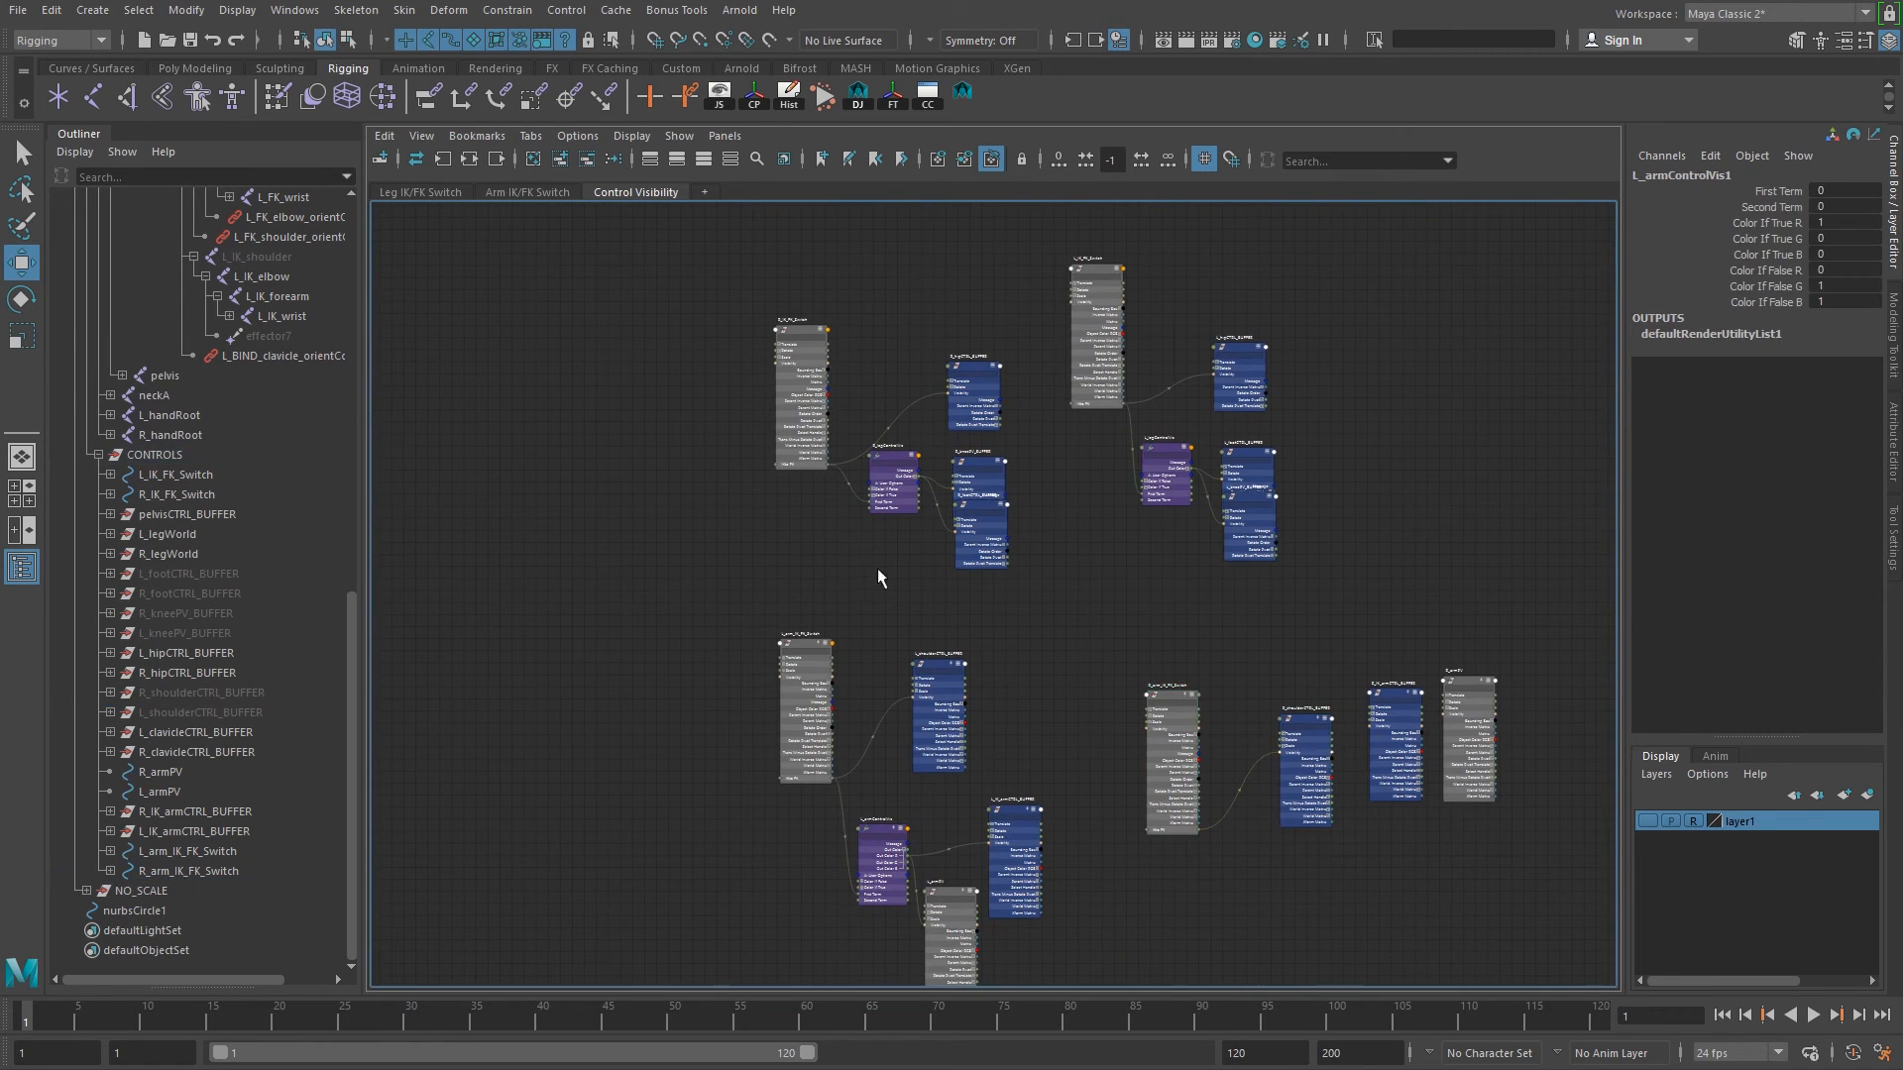
right_click_drag(585, 449, 958, 568, "alt")
middle_click_drag(1111, 531, 996, 297, "alt")
left_click(881, 777)
key("ctrl+z")
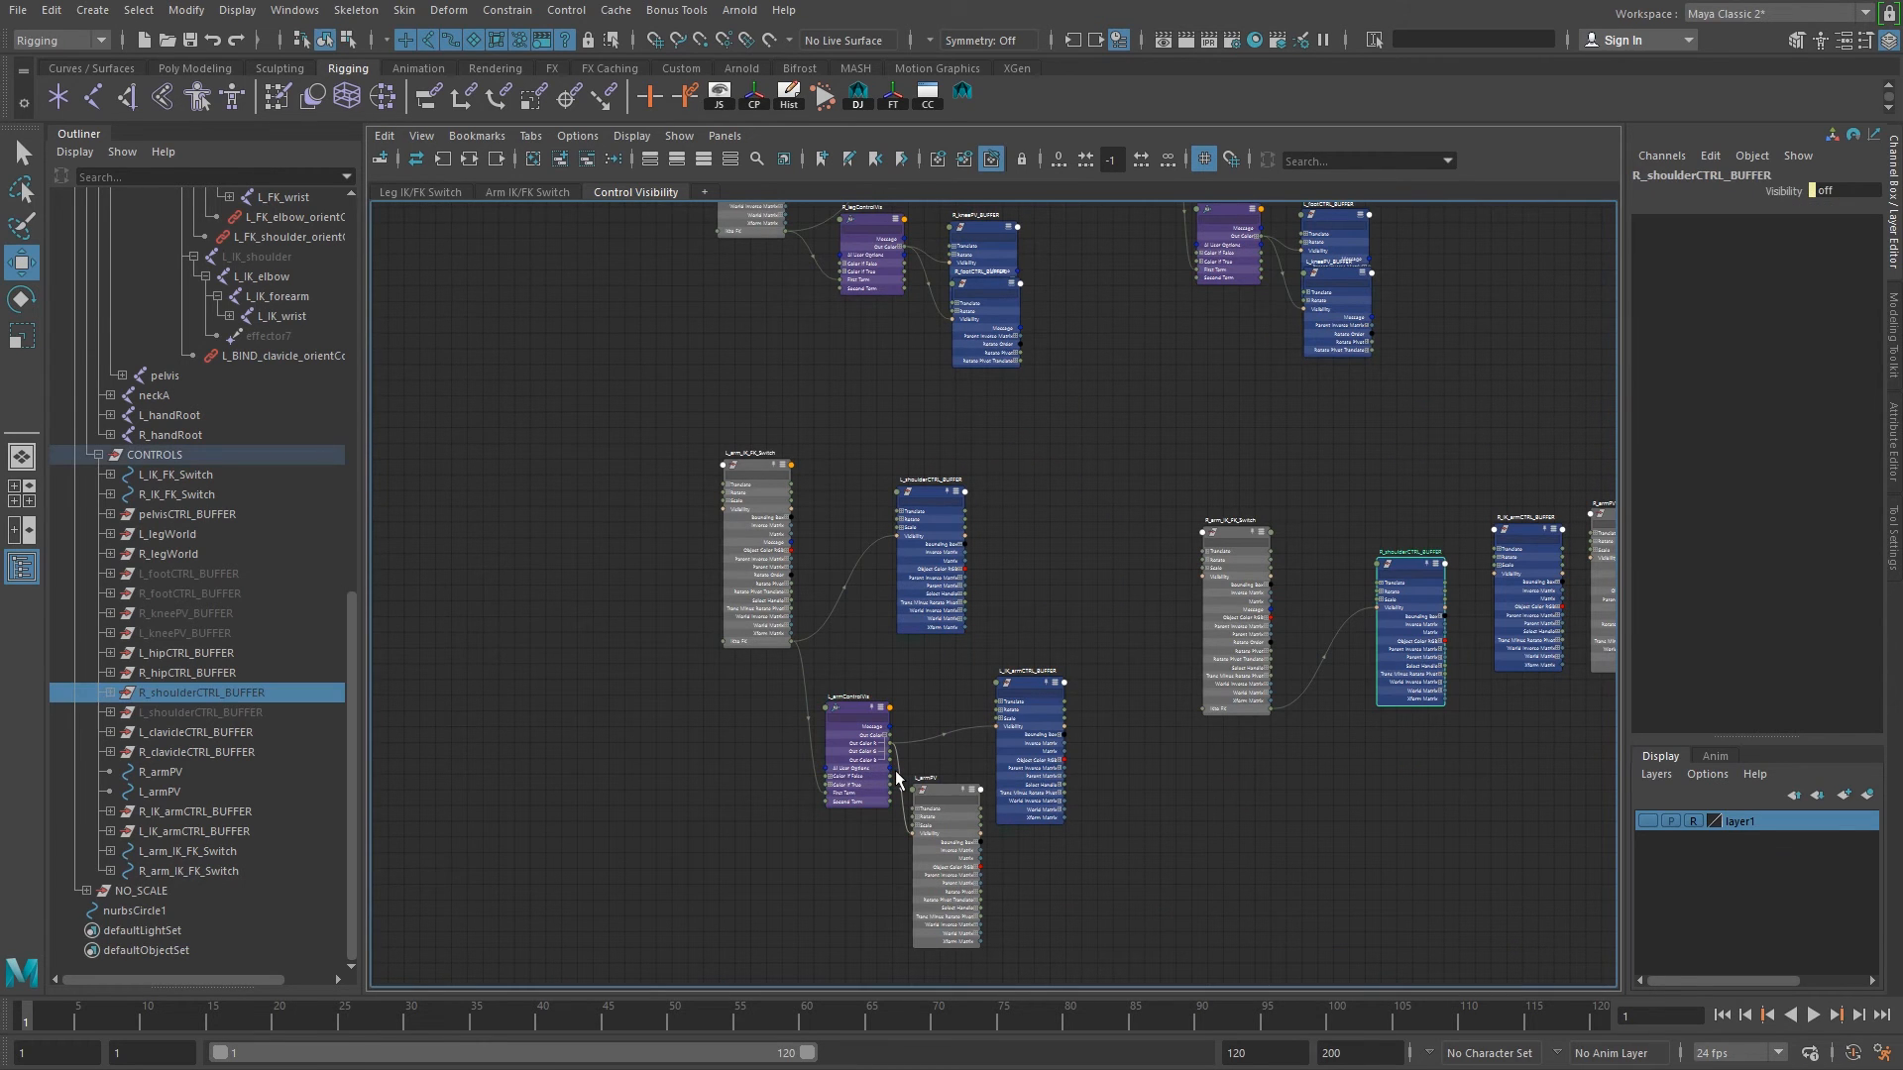
Try to duplicate the L_armControlVis condition node again and look for the copy among the arm and leg nodes.
left_click(848, 712)
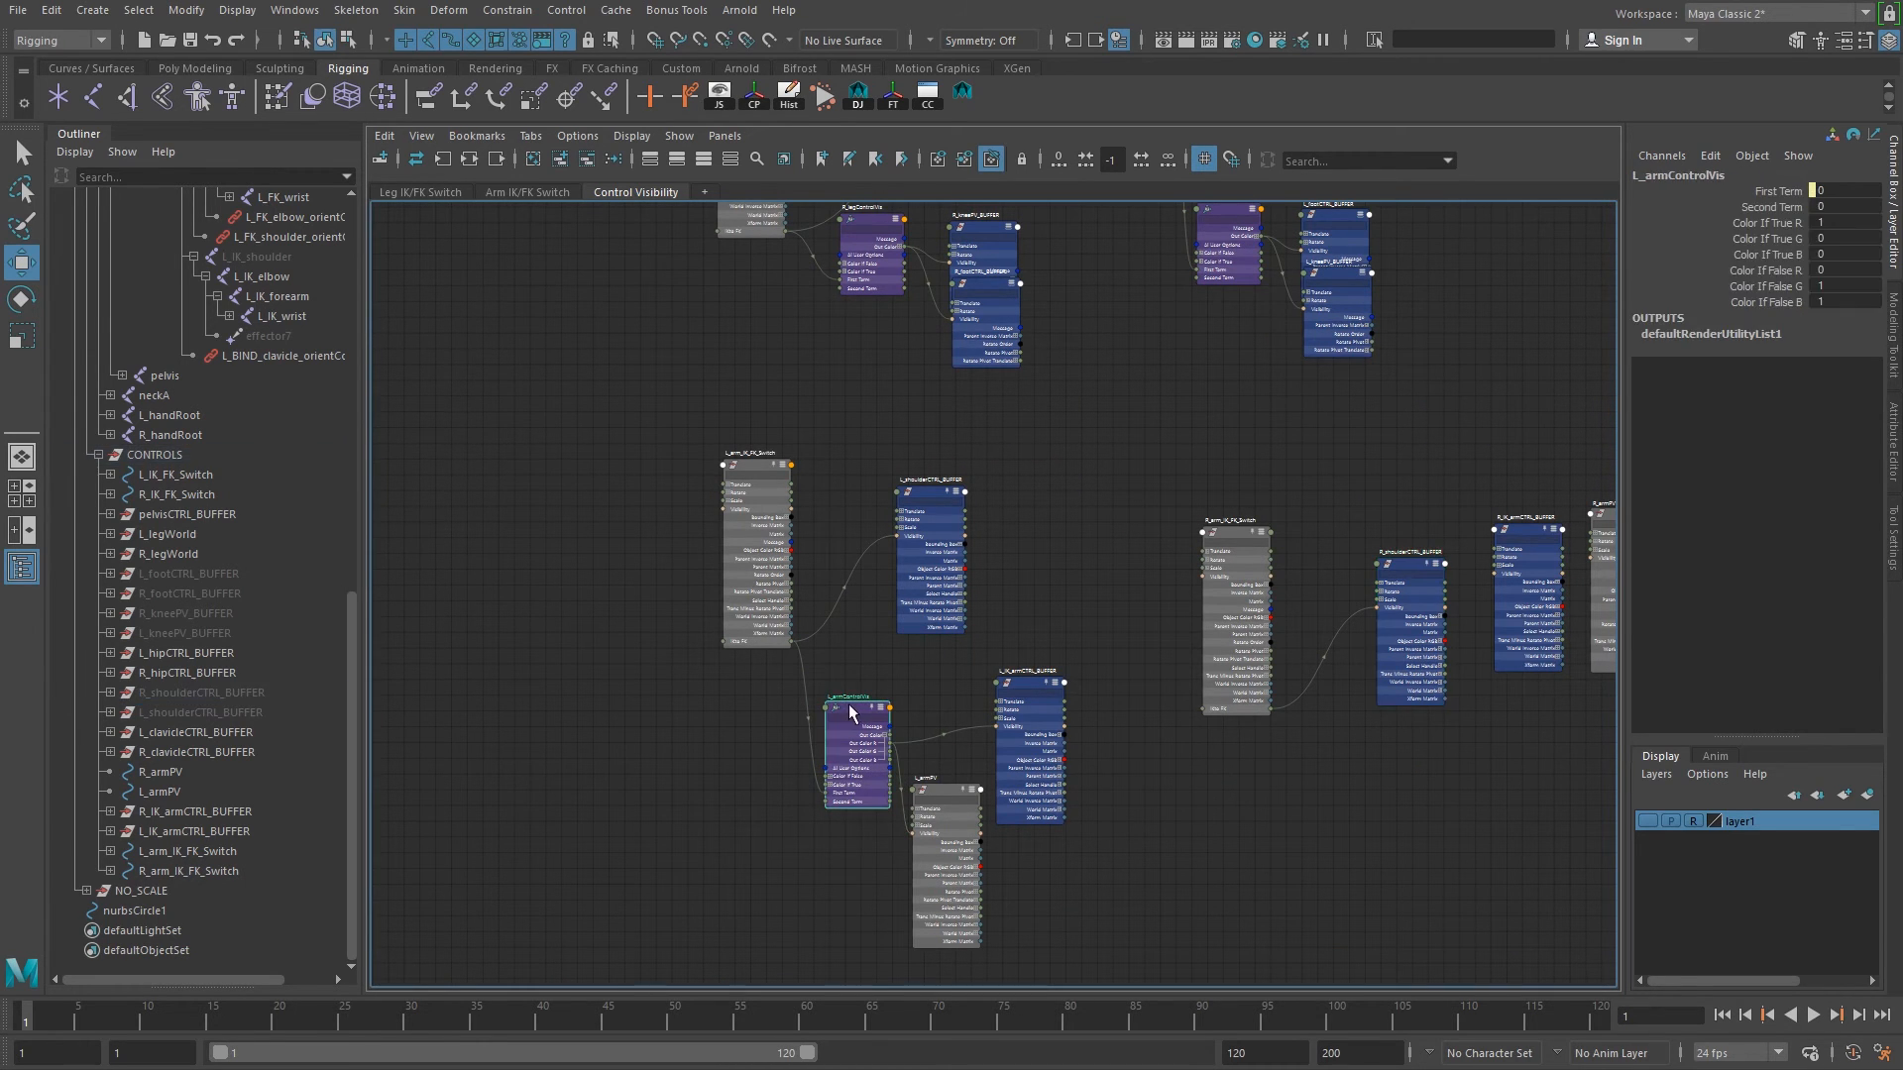
scroll(1038, 701, "down", 5)
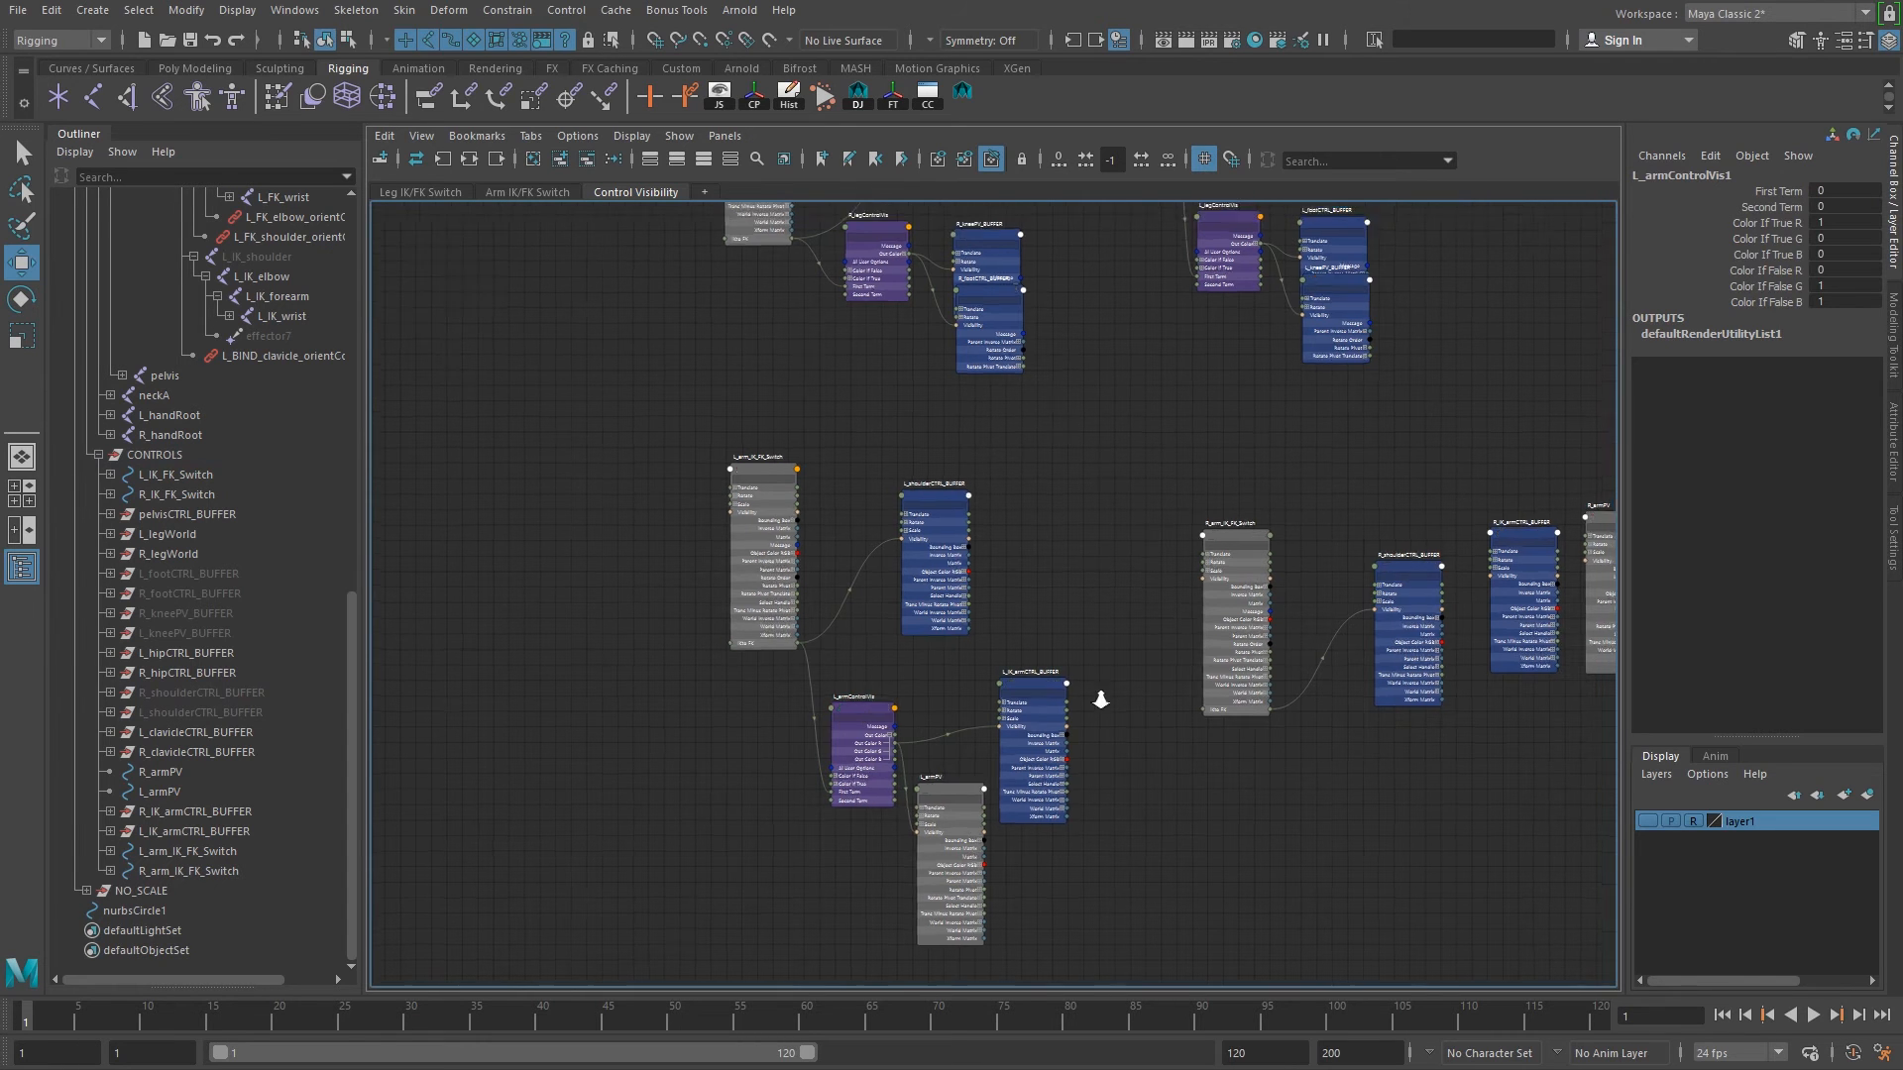
right_click_drag(933, 539, 1407, 644, "alt")
middle_click_drag(1114, 650, 872, 396, "alt")
middle_click_drag(937, 649, 840, 339, "alt")
middle_click_drag(1244, 694, 1068, 503, "alt")
right_click_drag(1069, 503, 942, 505, "alt")
middle_click_drag(1060, 228, 1255, 795, "alt")
middle_click_drag(1147, 615, 1170, 683, "alt")
left_click_drag(1037, 443, 986, 530)
middle_click_drag(1144, 670, 1095, 323, "alt")
middle_click_drag(1075, 693, 1133, 362, "alt")
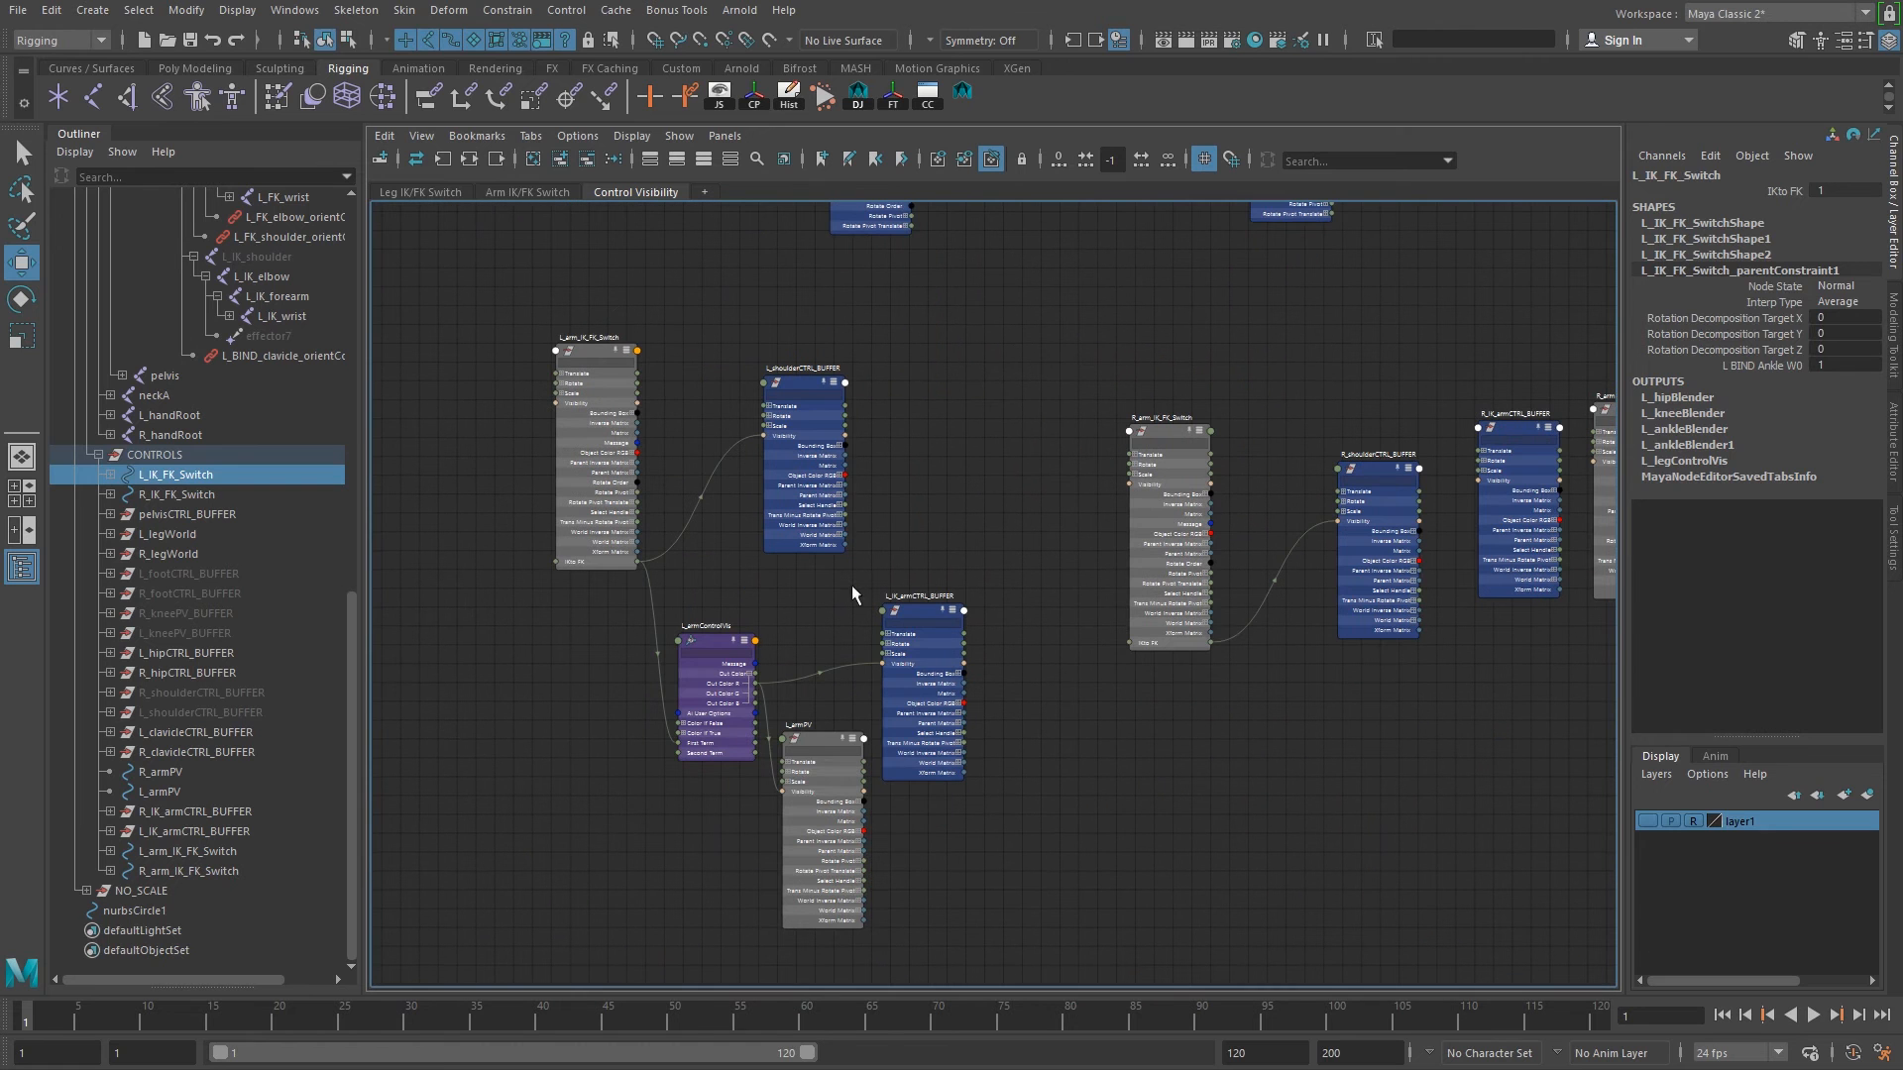
Examine the L_armControlVis connections and the surrounding arm and leg networks for the missing duplicate.
right_click_drag(750, 691, 984, 734, "alt")
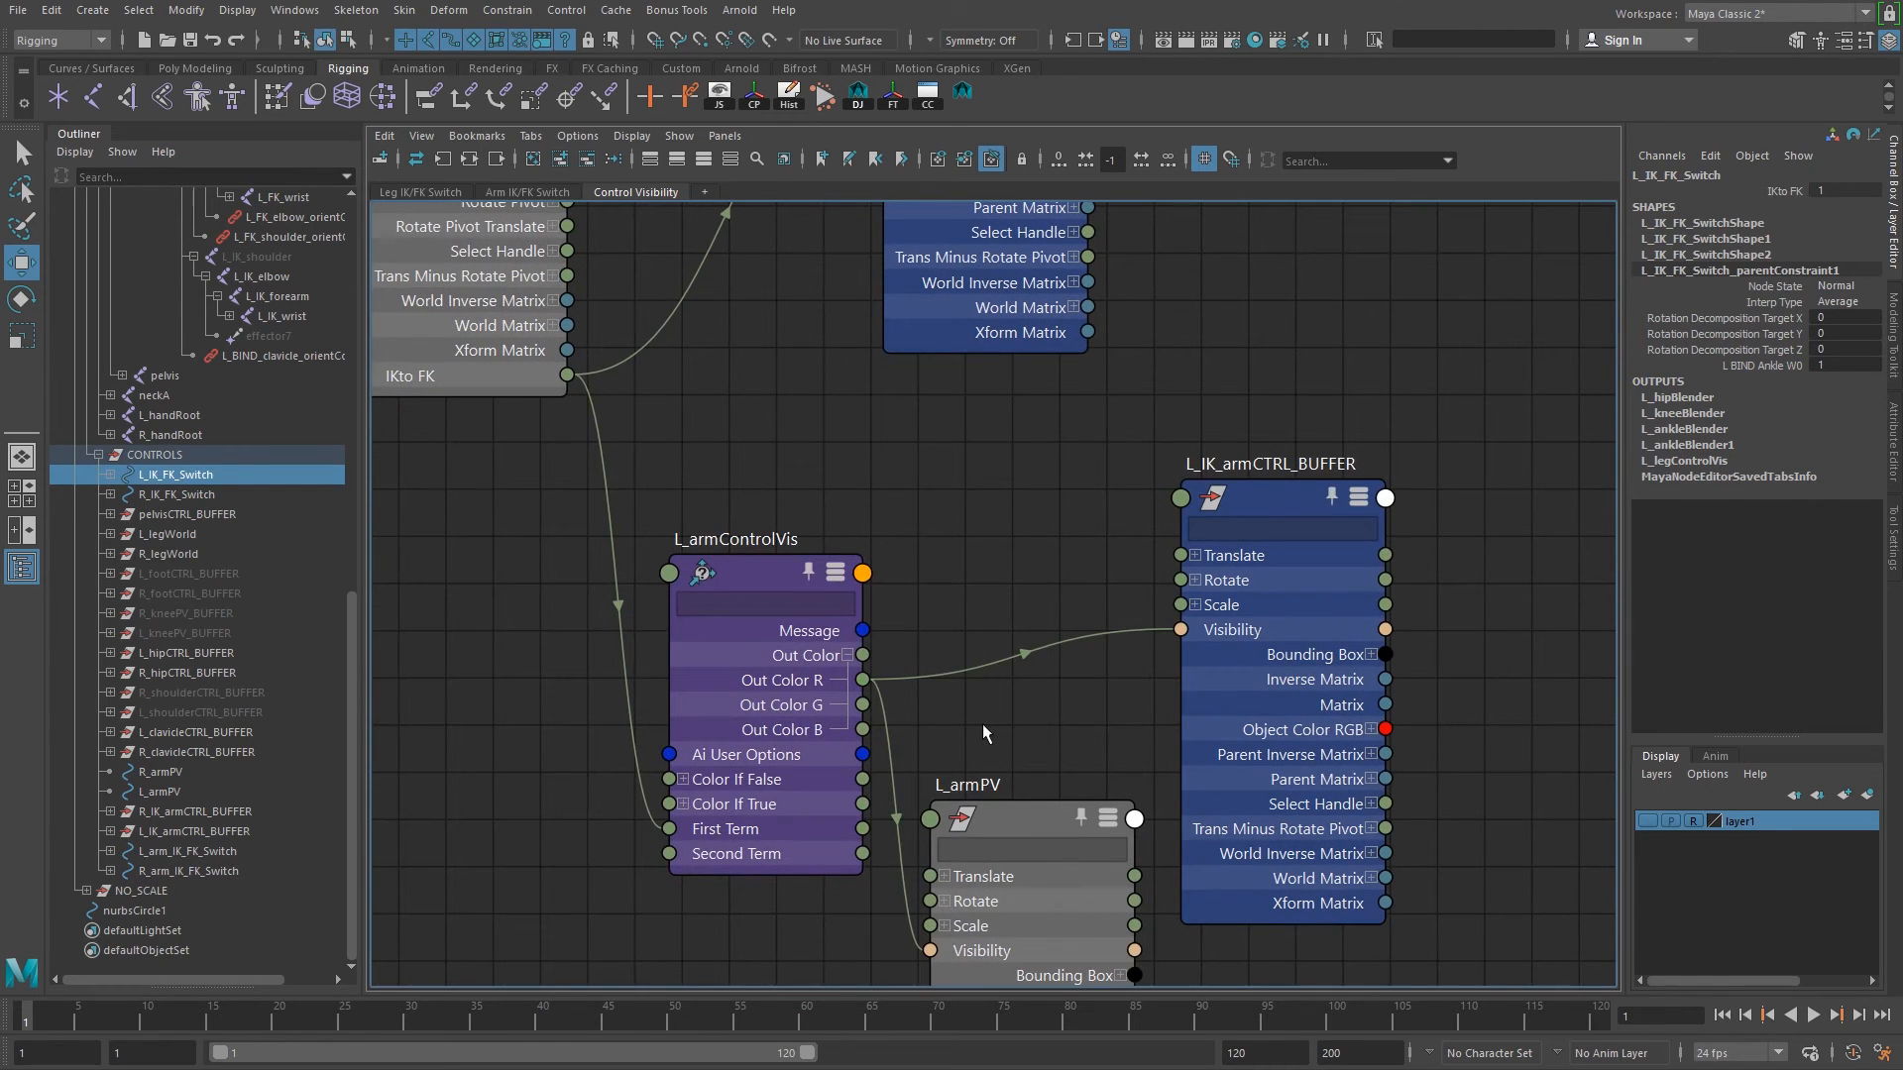
mouse_move(771, 563)
left_mouse_down()
mouse_move(687, 736)
mouse_move(801, 553)
left_mouse_up()
right_click_drag(1180, 628, 1047, 565, "alt")
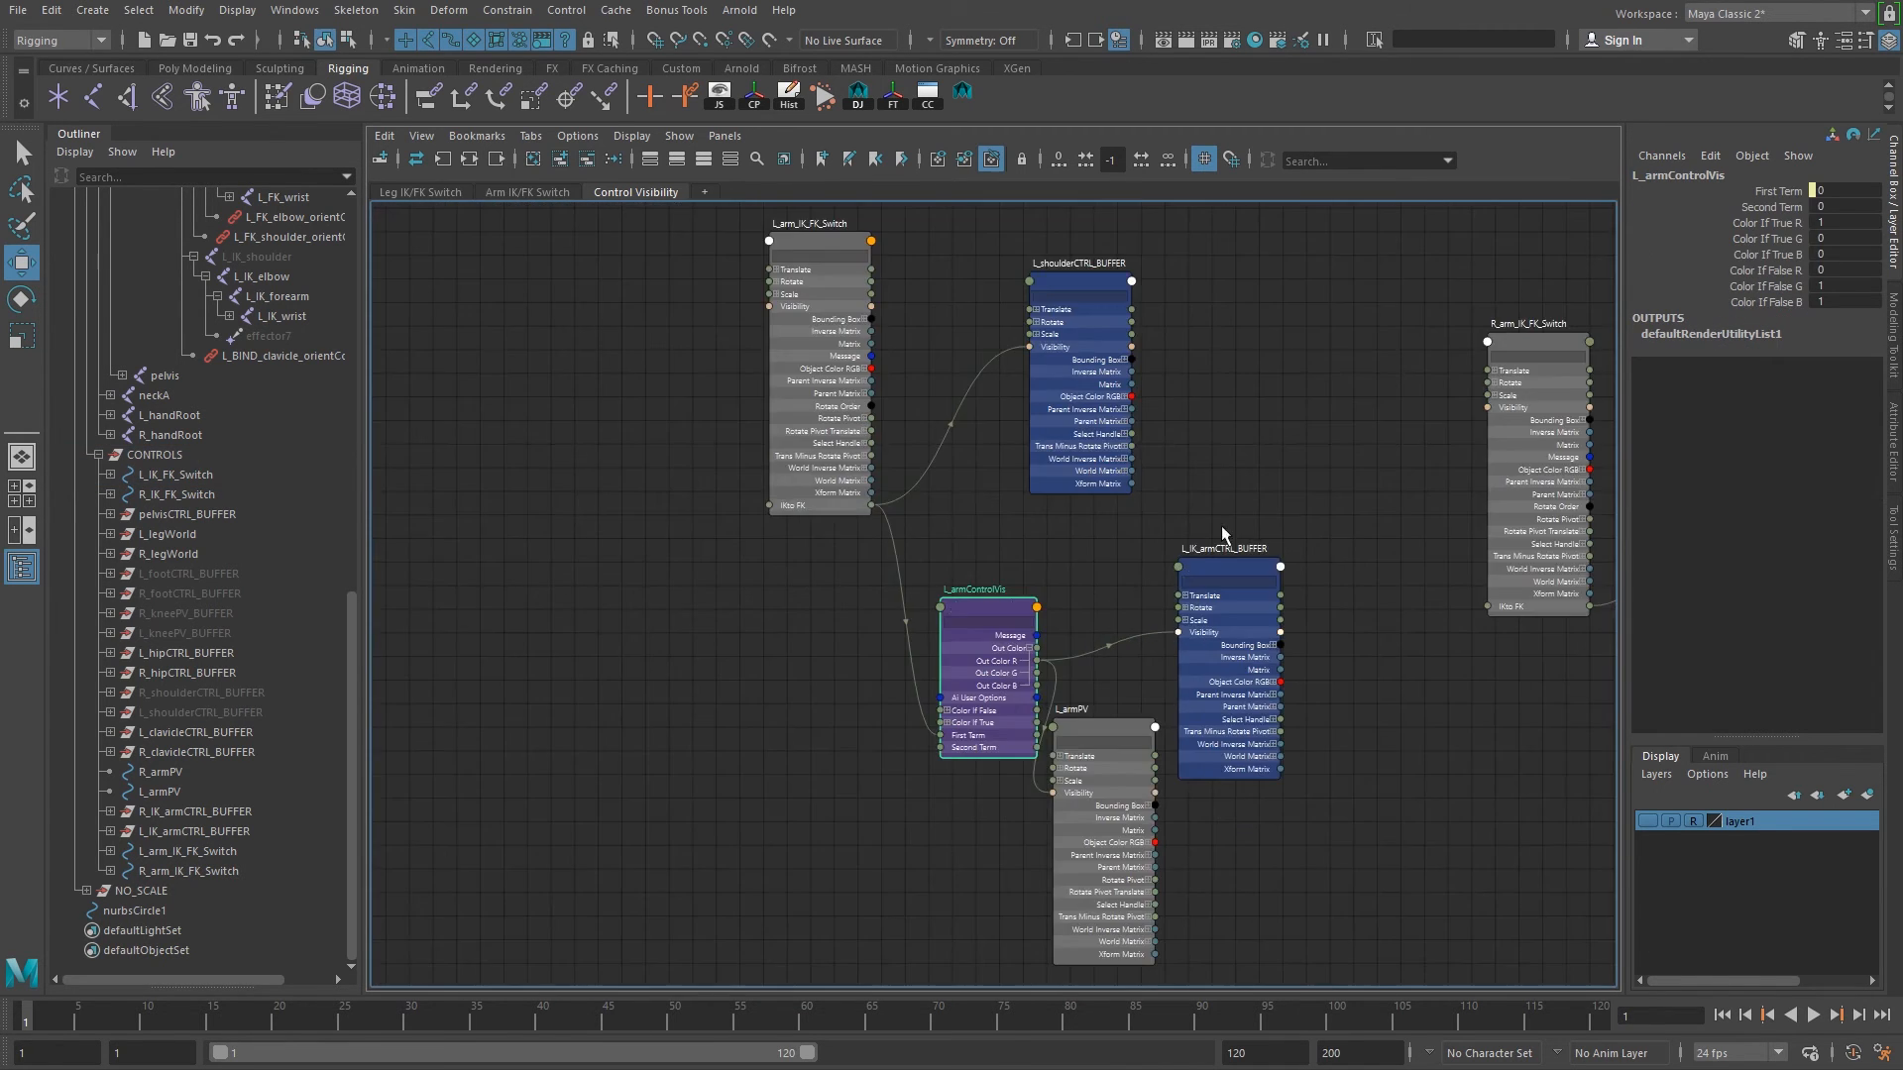
middle_click_drag(1354, 486, 1037, 697, "alt")
mouse_move(759, 491)
left_mouse_down()
mouse_move(788, 520)
mouse_move(776, 508)
left_mouse_up()
left_click_drag(499, 452, 513, 475)
middle_click_drag(964, 228, 963, 502, "alt")
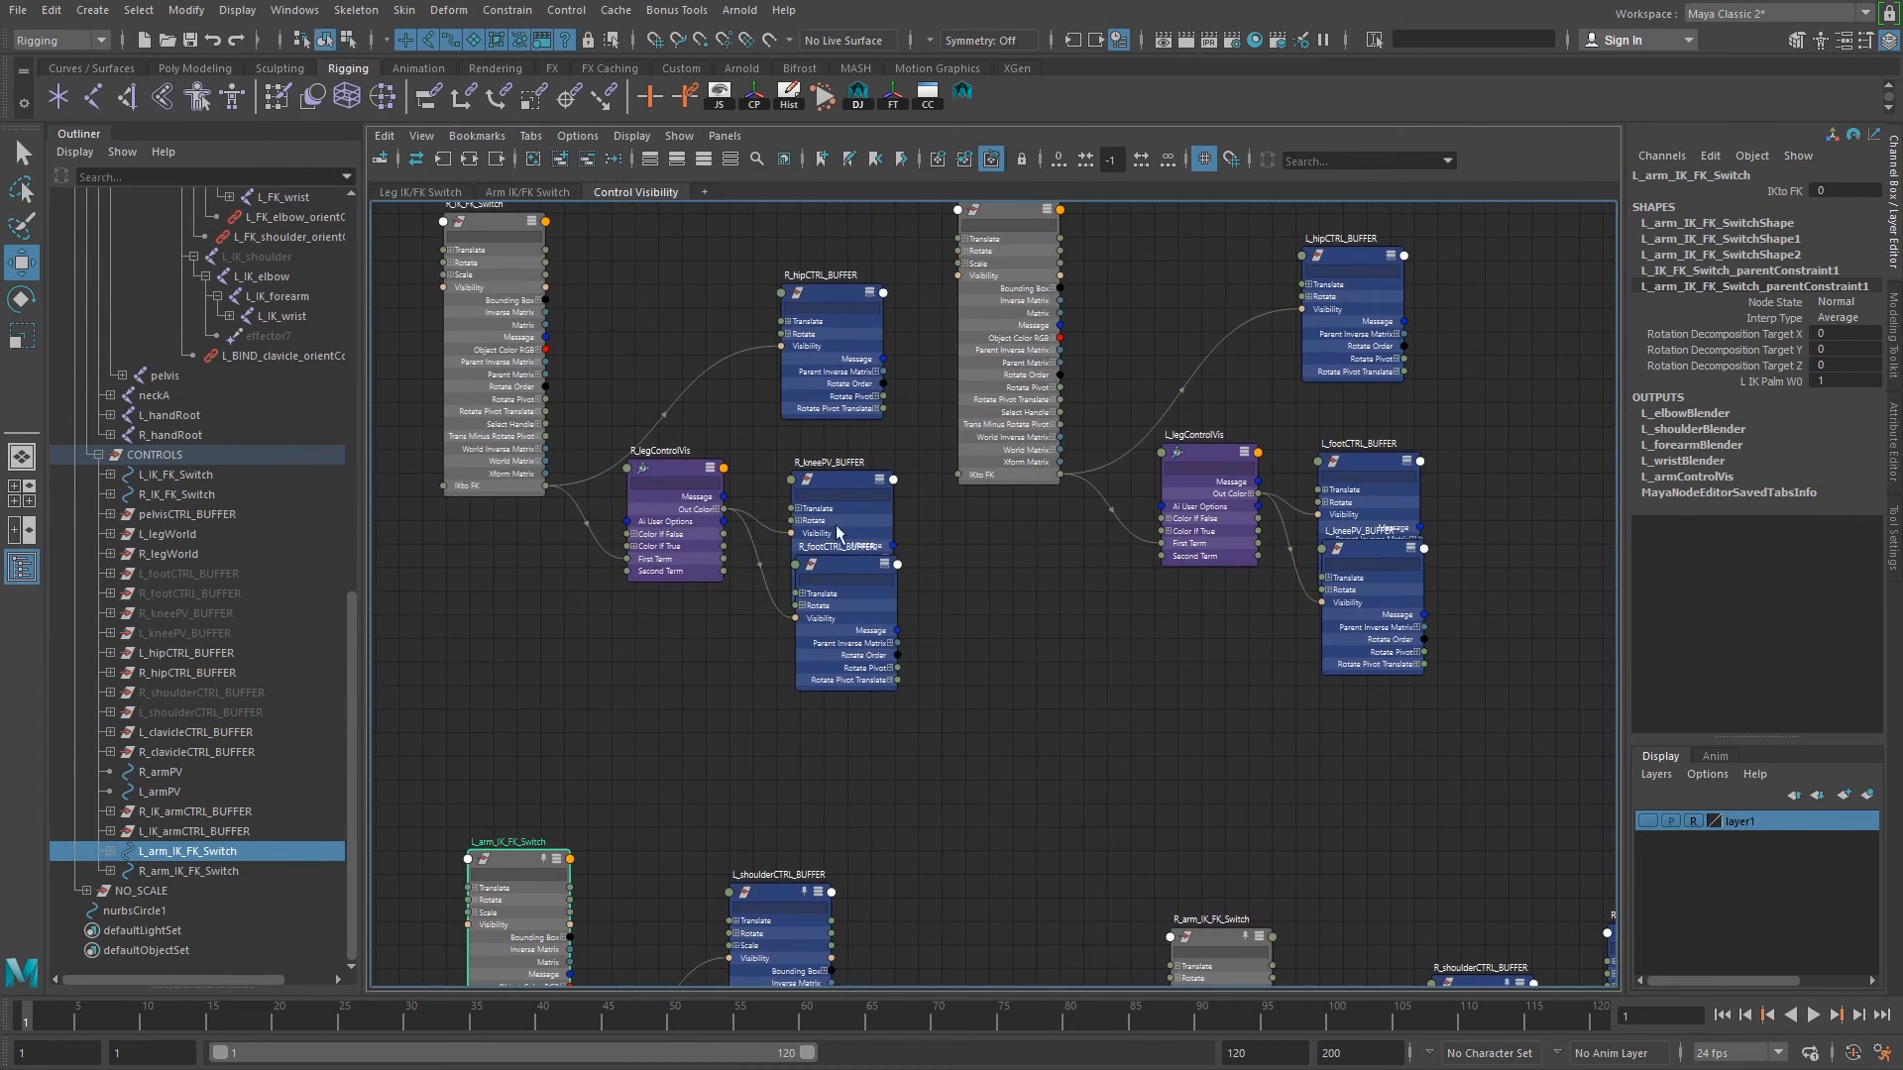
left_click_drag(668, 480, 668, 495)
right_click_drag(942, 480, 1002, 612, "alt")
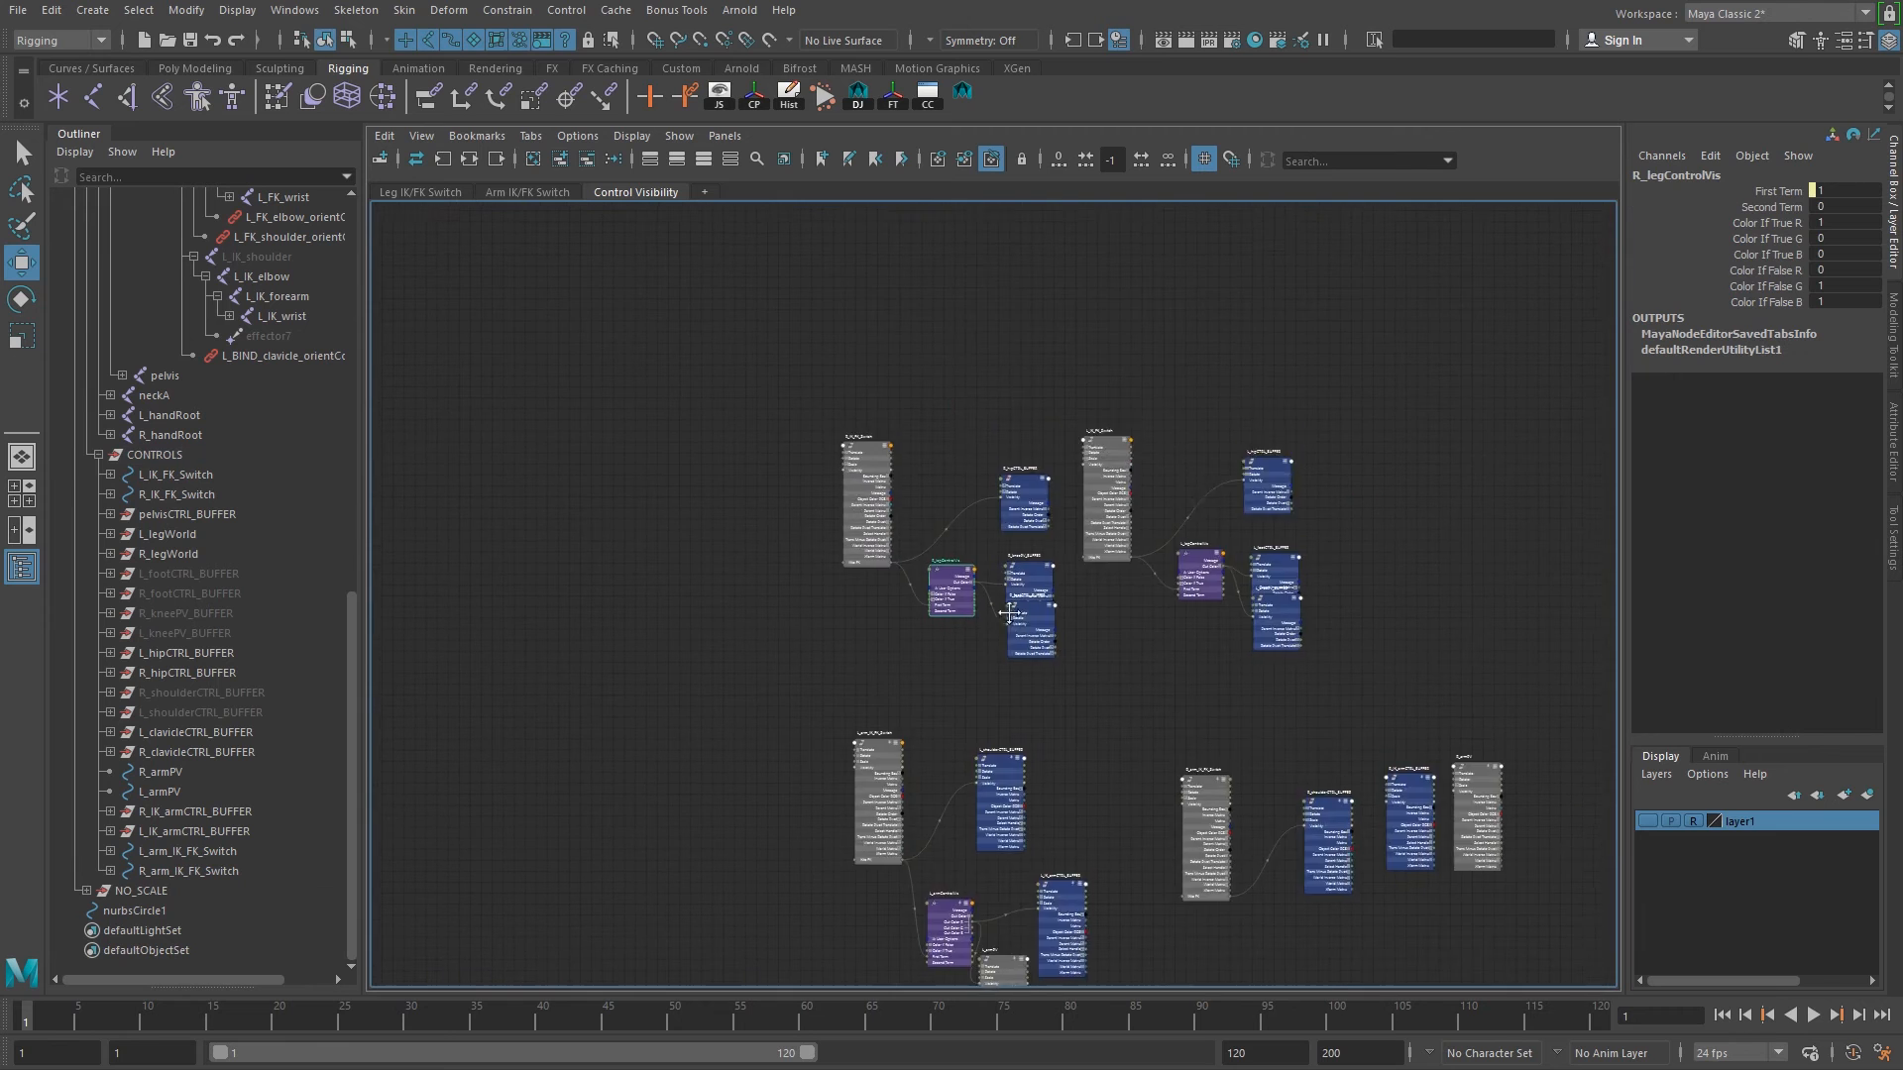
middle_click_drag(1002, 611, 985, 722, "alt")
left_click_drag(1100, 551, 1094, 564)
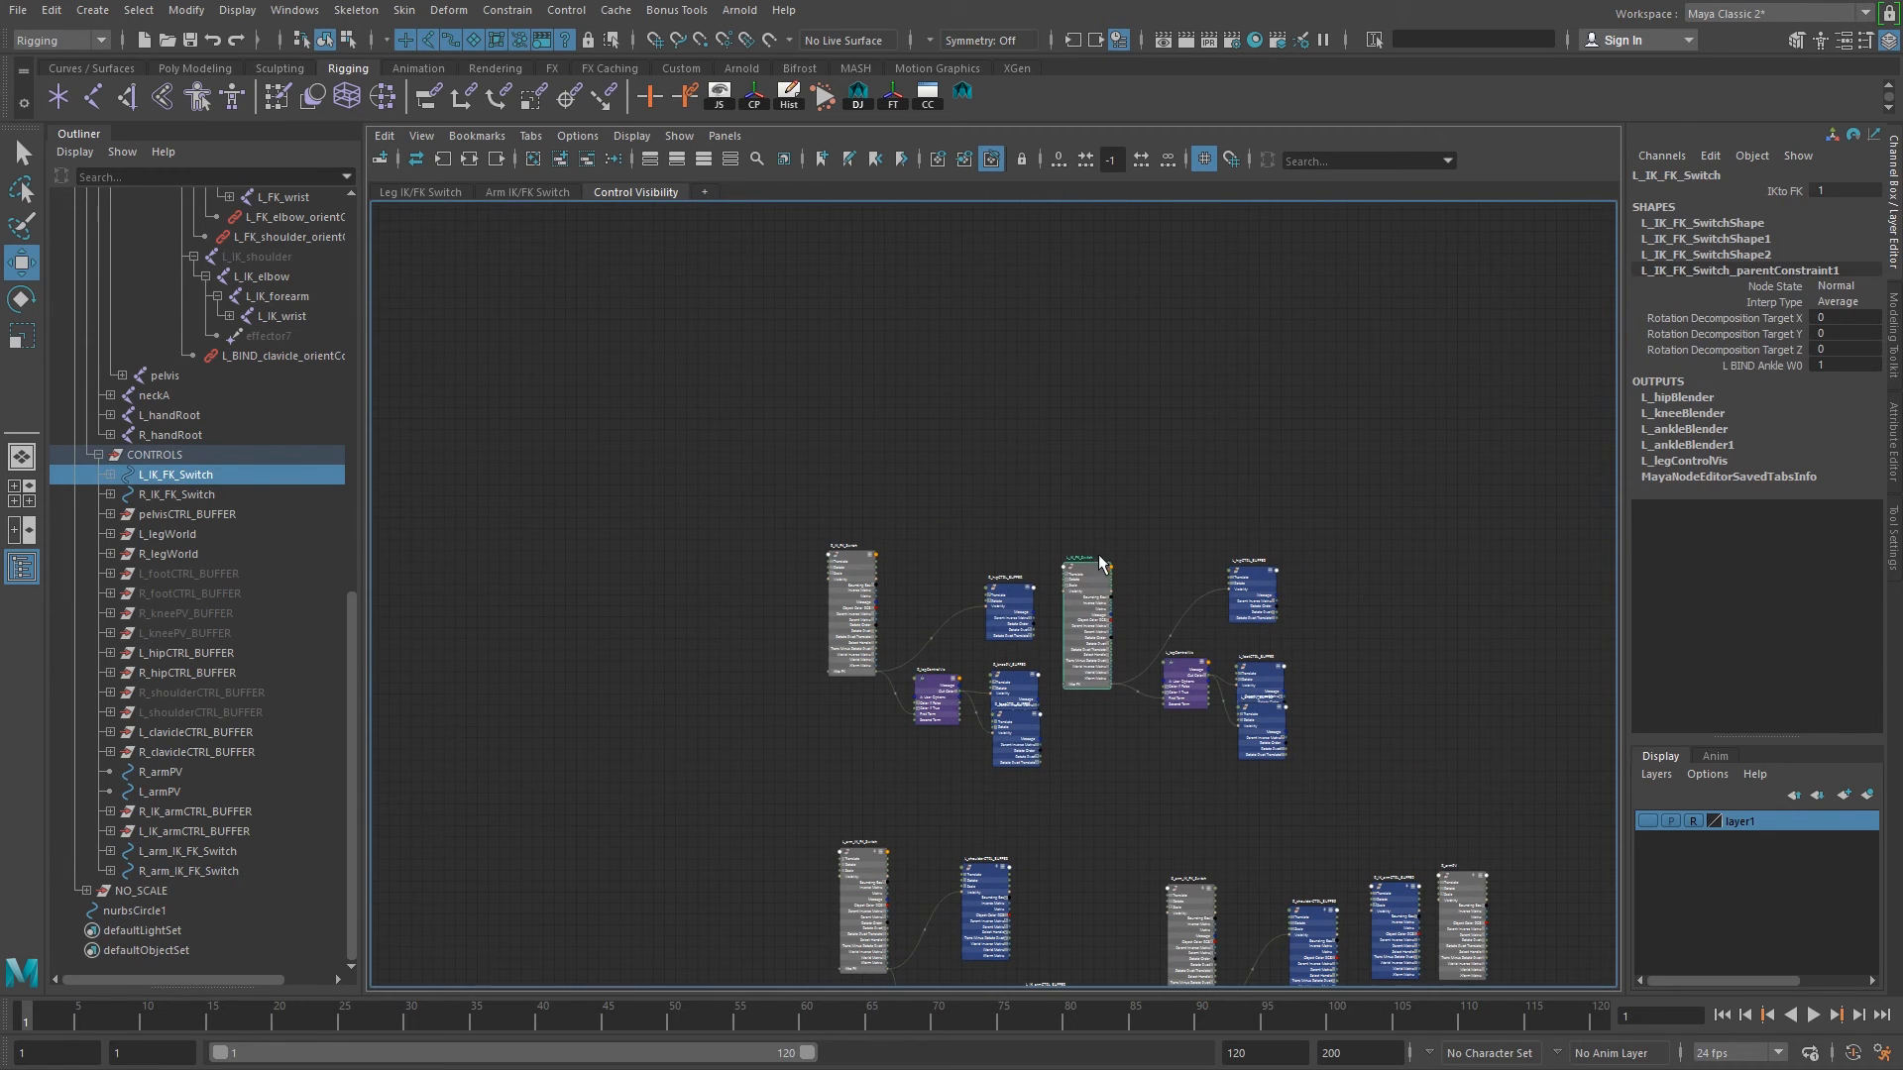
middle_click_drag(1139, 585, 1098, 381, "alt")
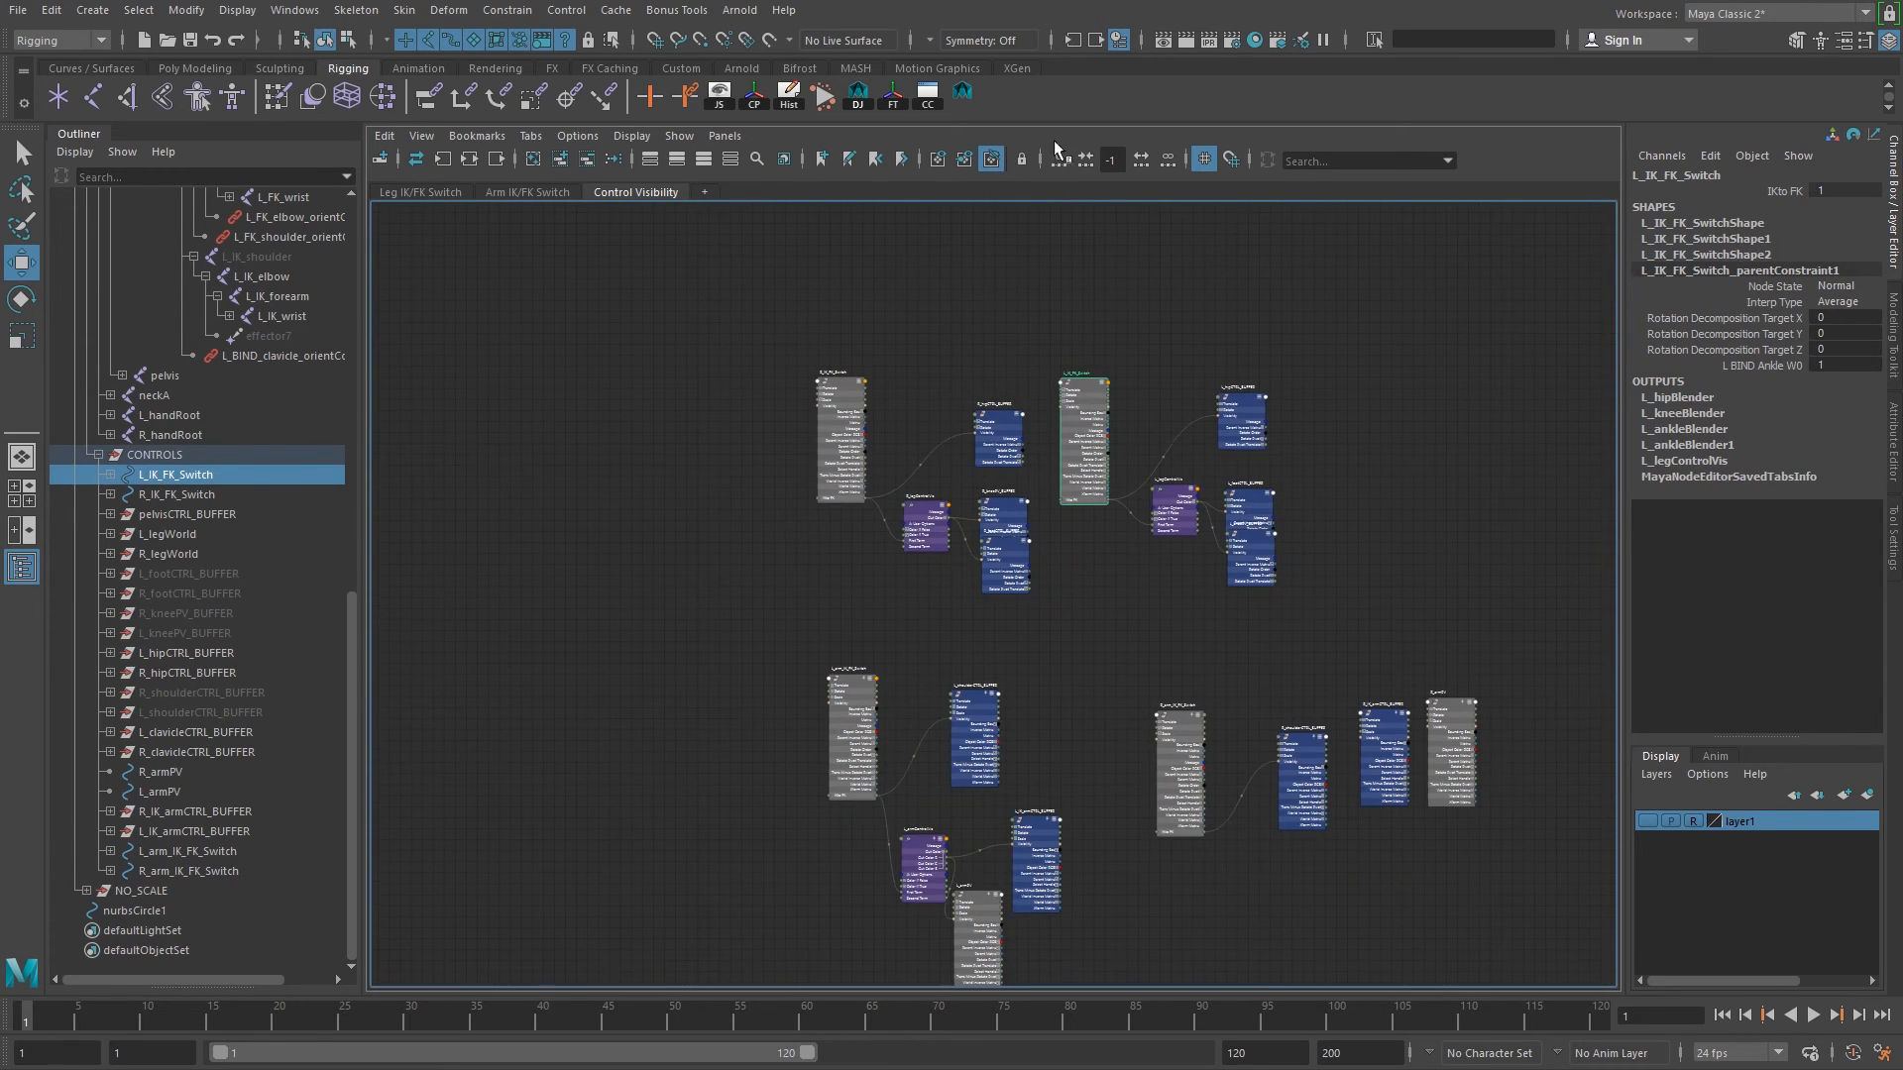
middle_click_drag(1102, 842, 1065, 570, "alt")
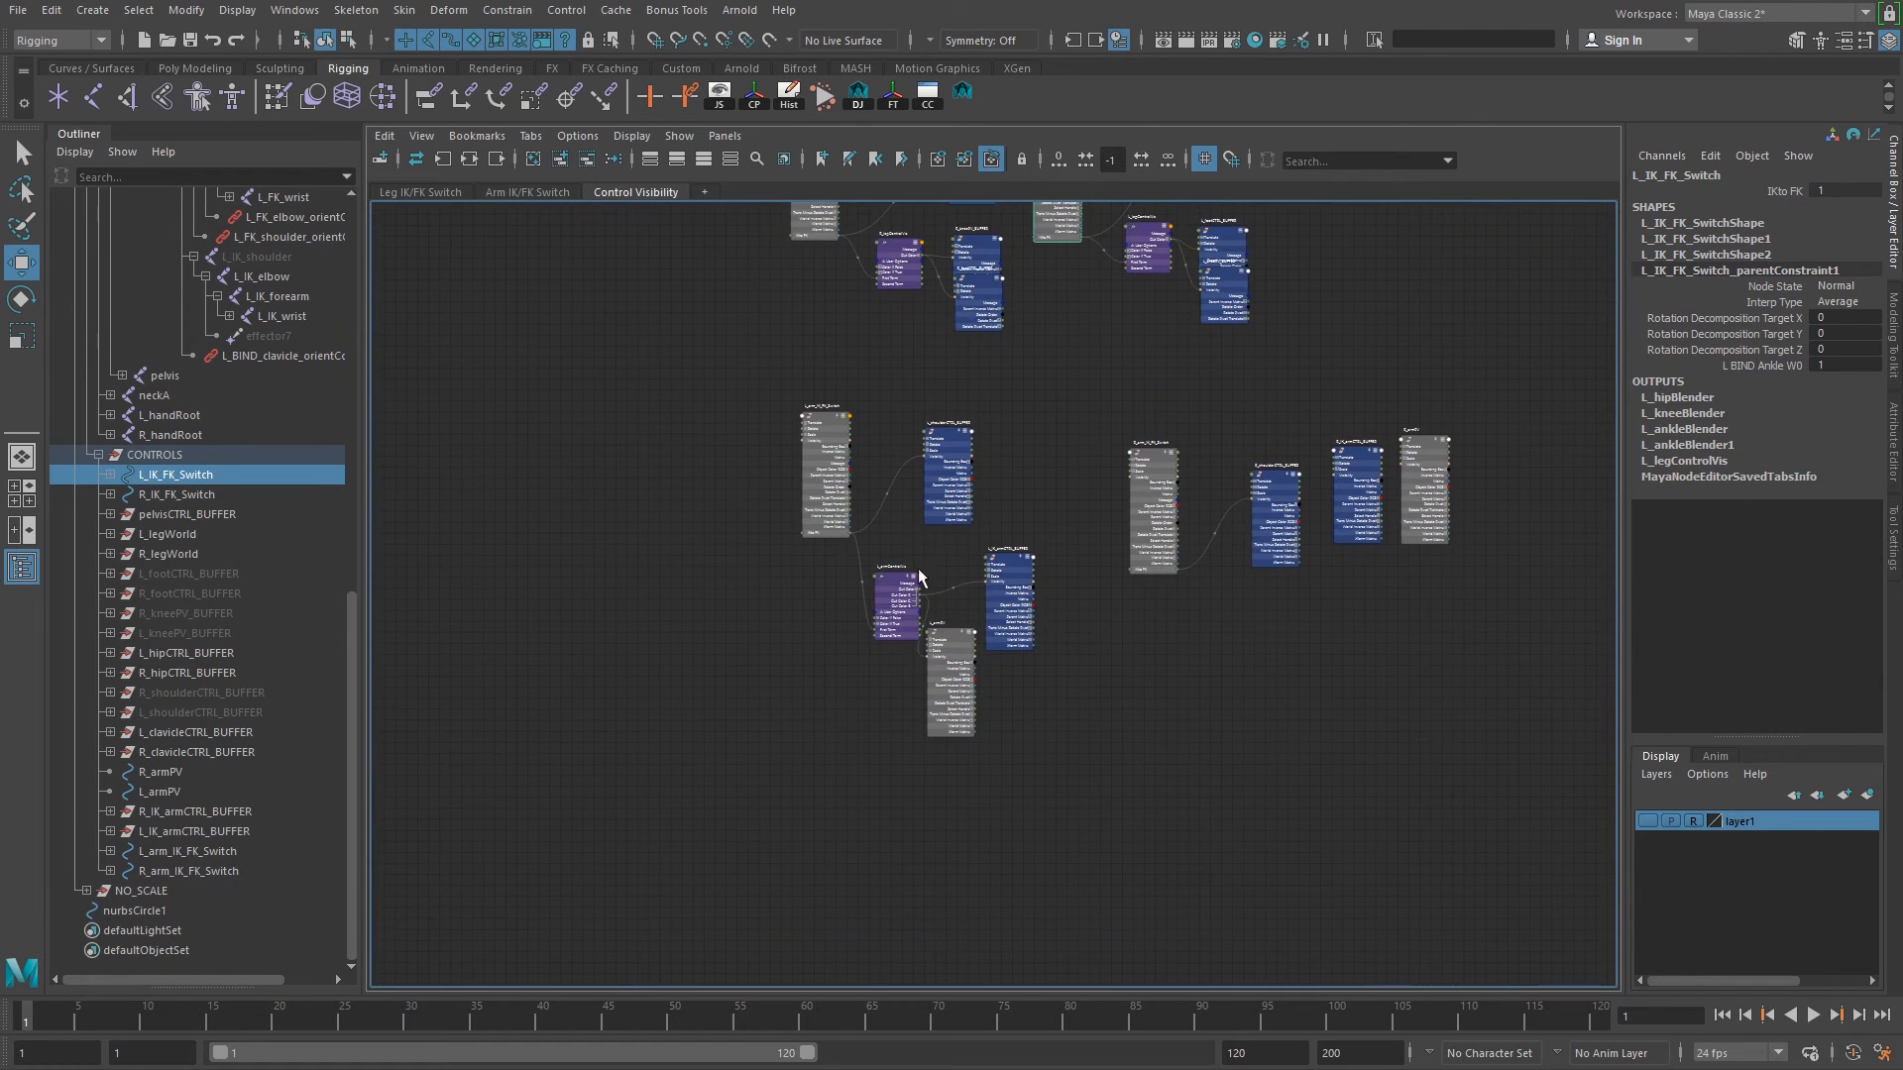
scroll(1067, 634, "up", 5)
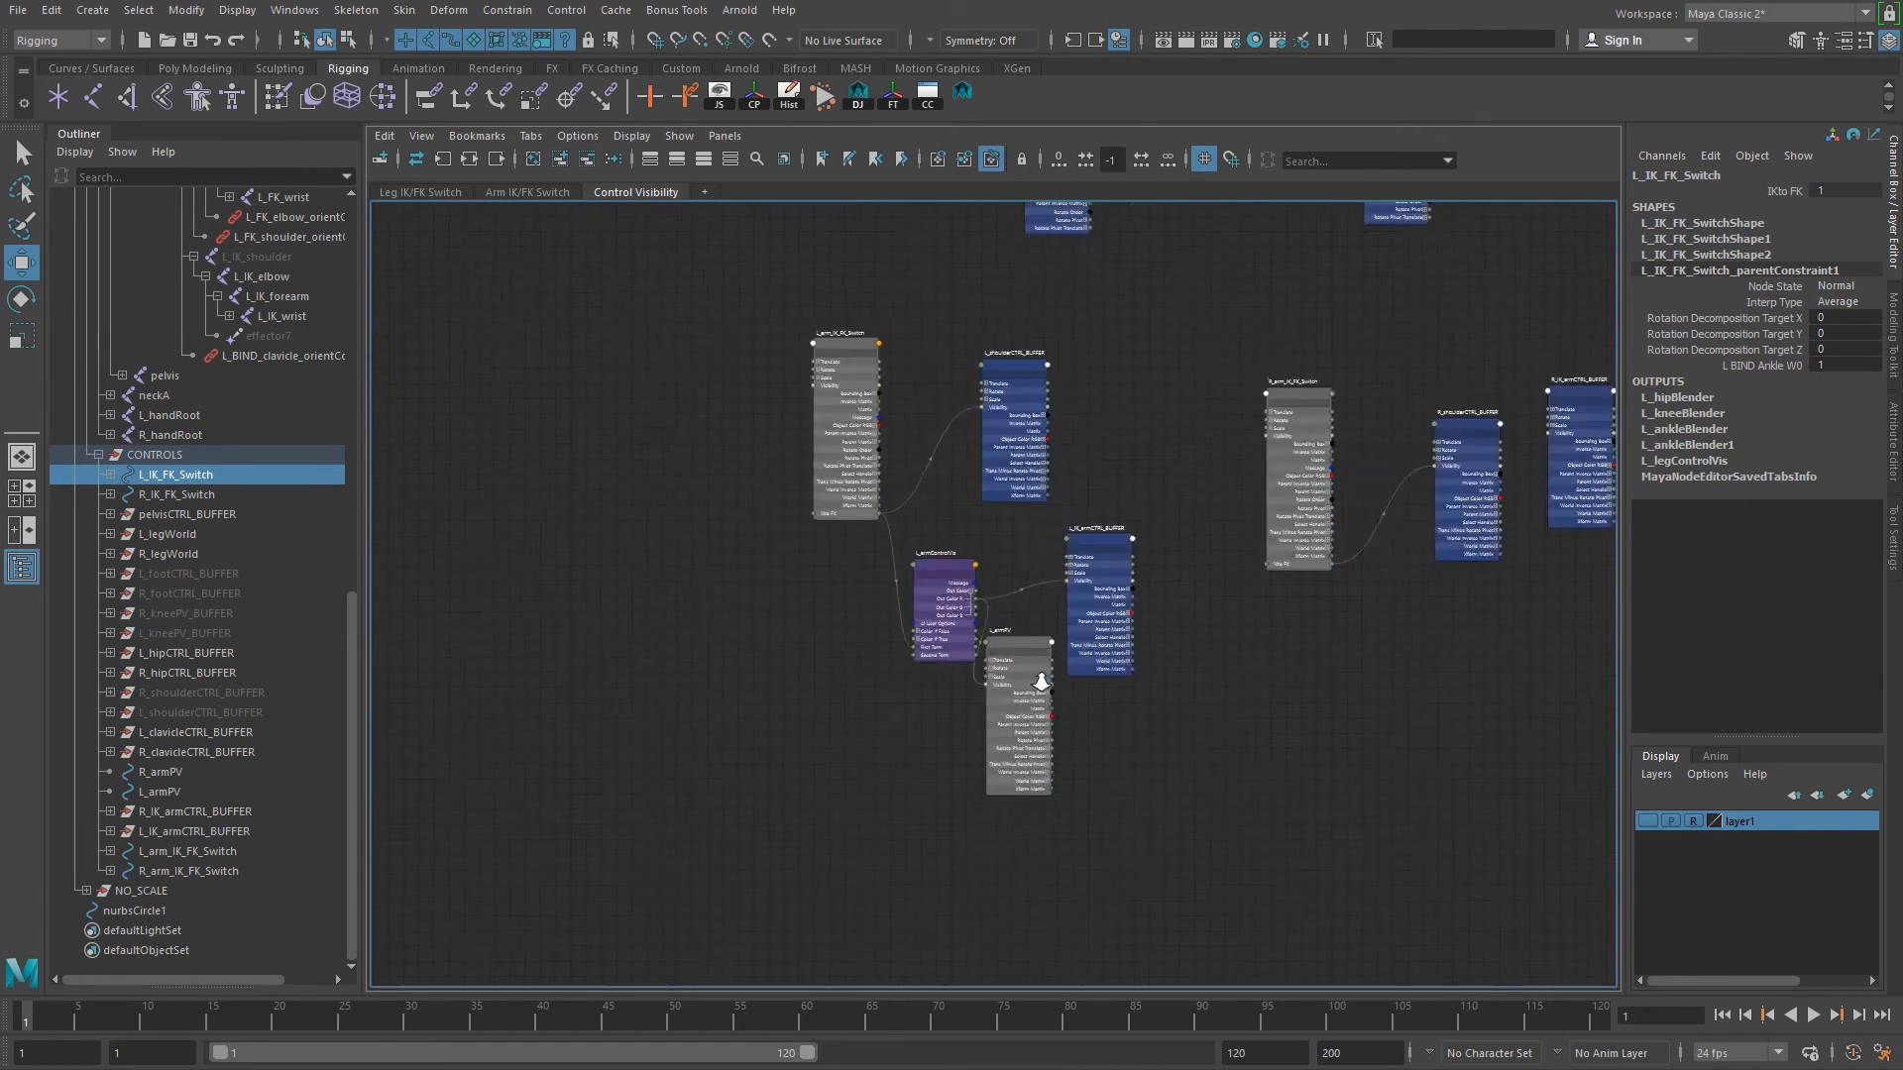
Clear the attribute filter "zzz" on L_shoulderCTRL_BUFFER and restore its full attribute display.
type("zzz")
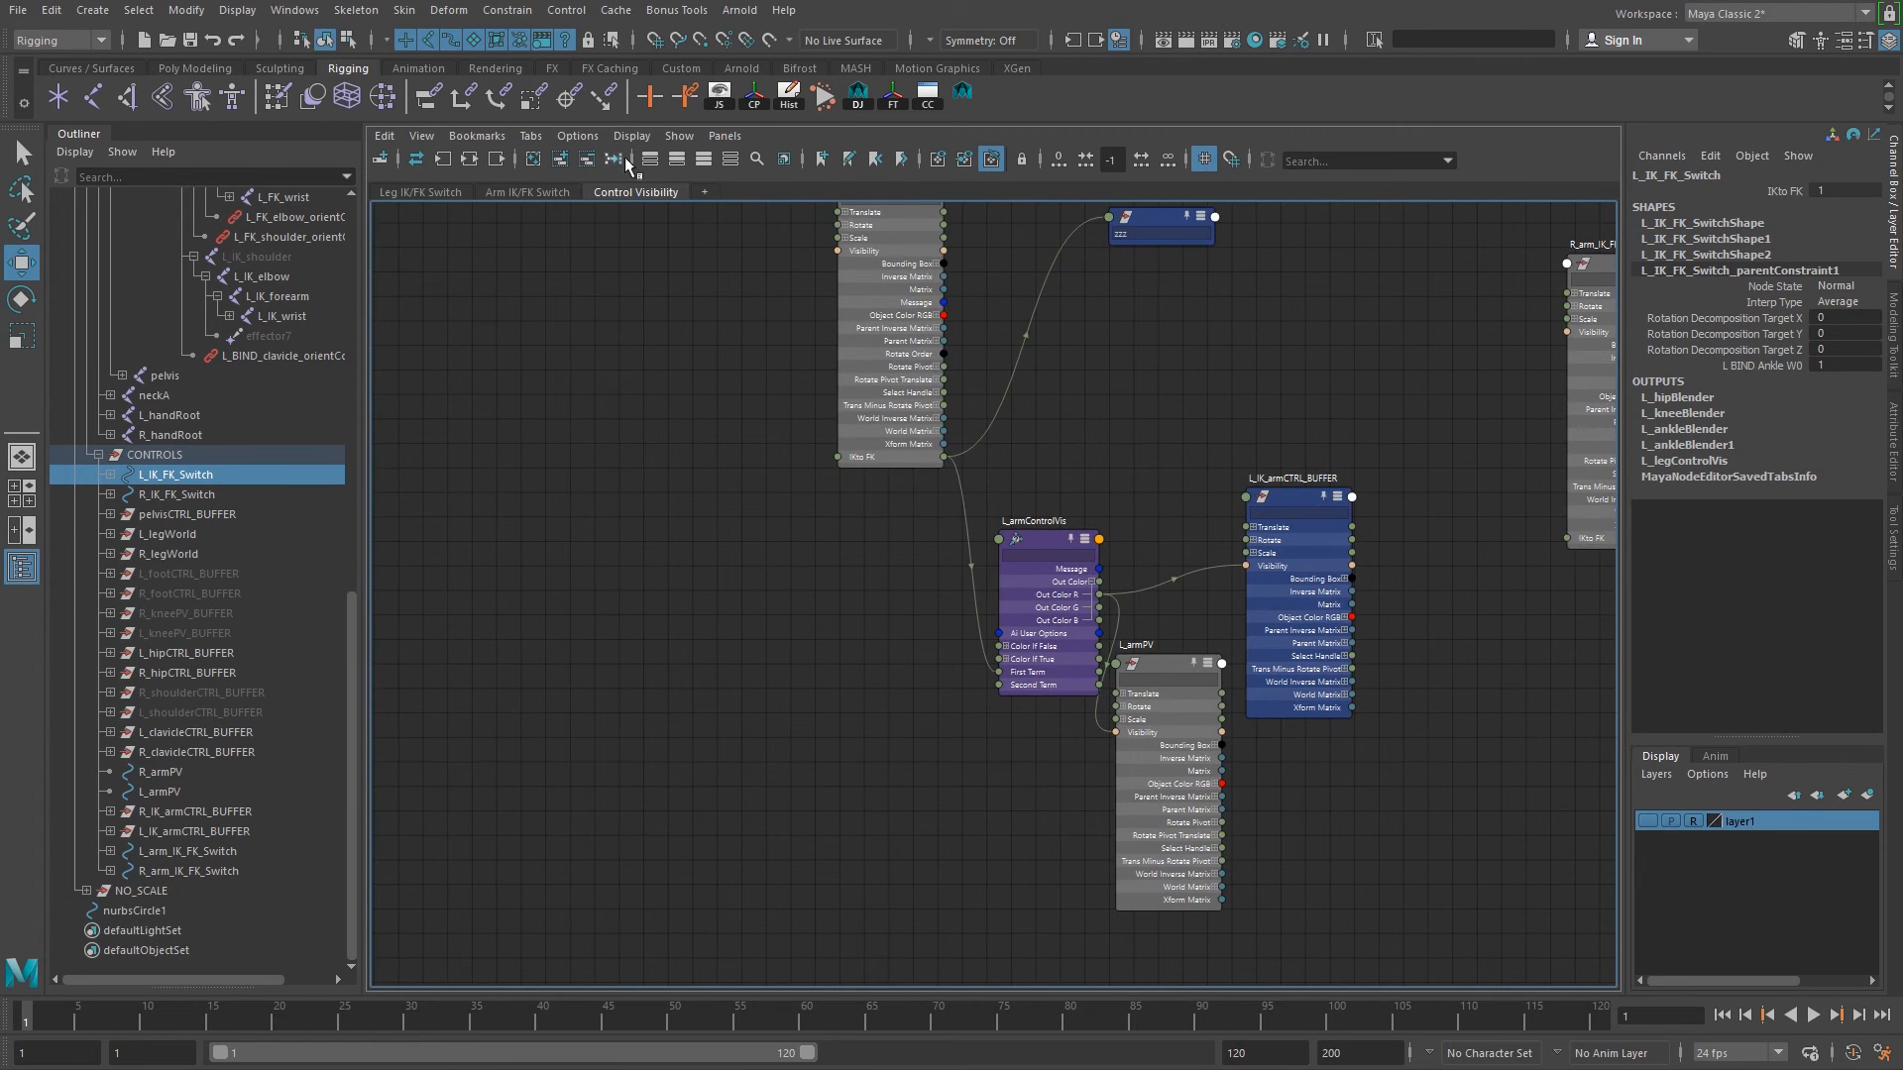
left_click(1162, 235)
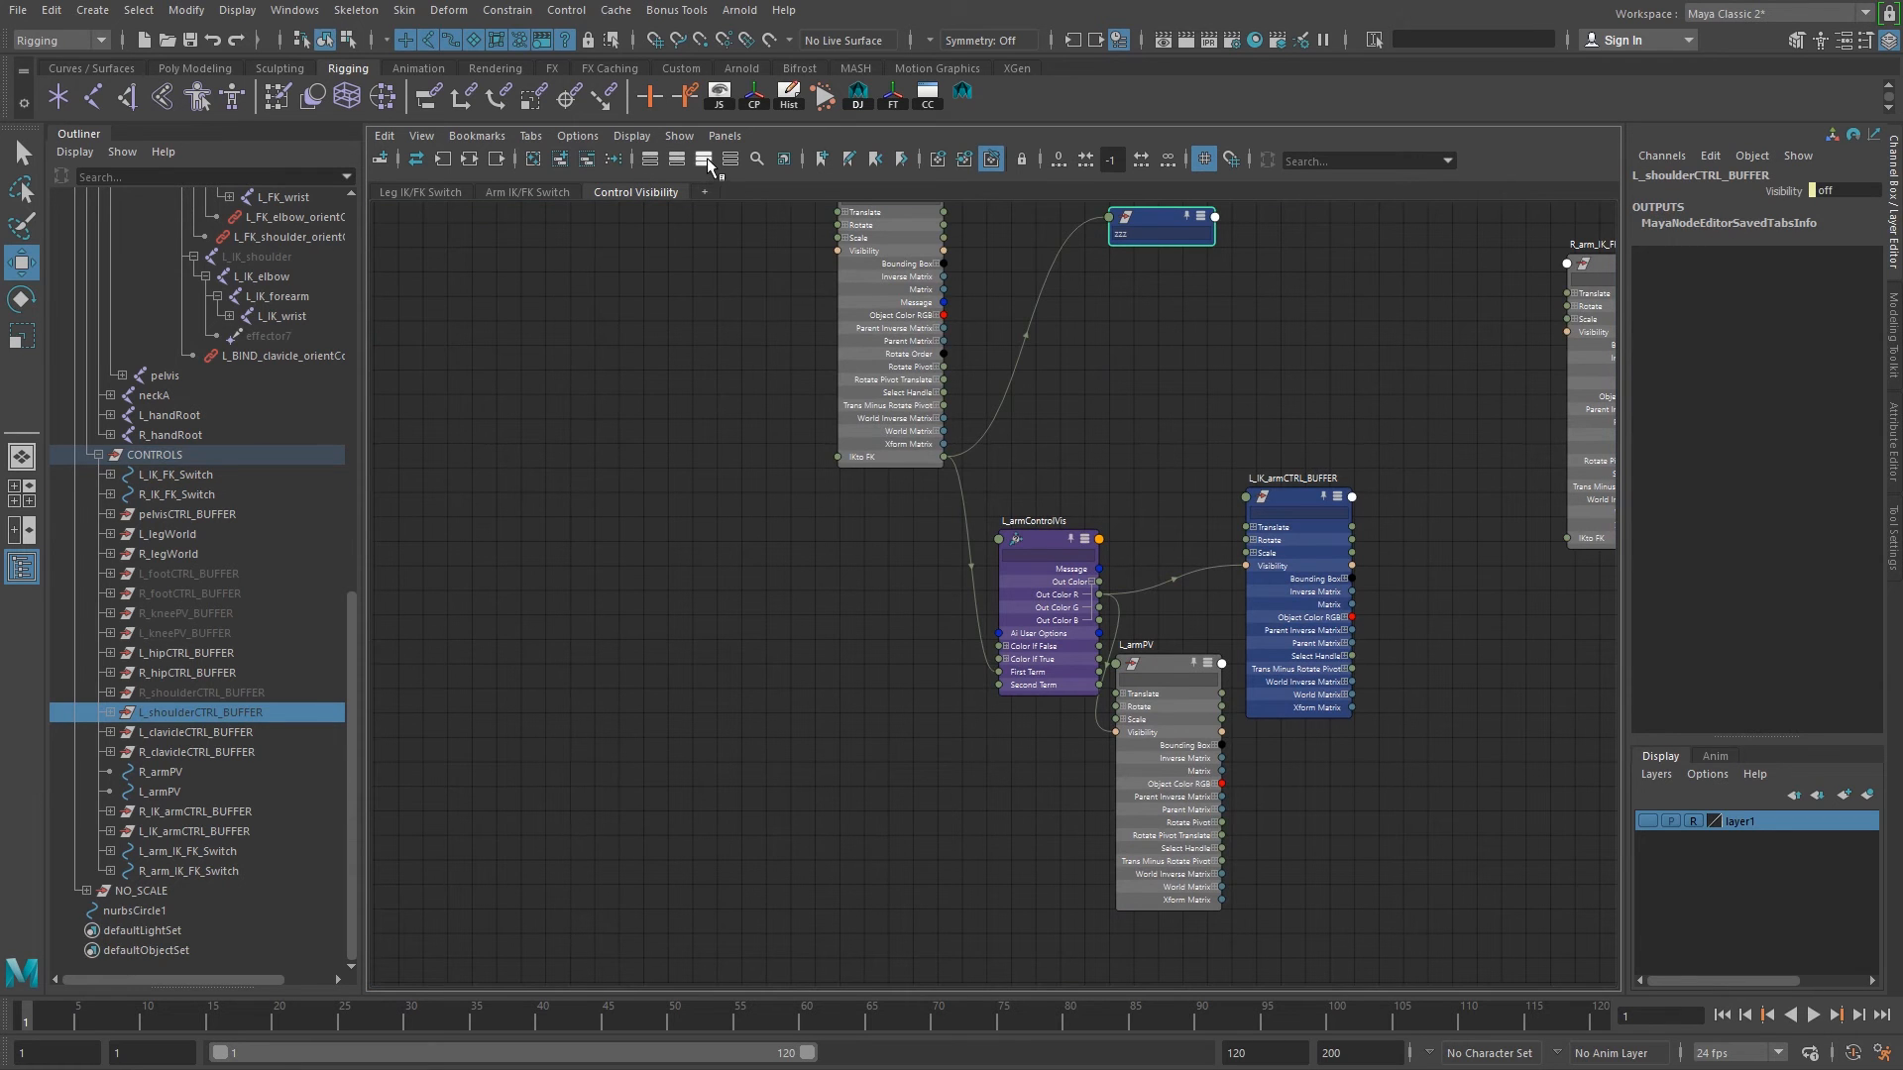
key("3")
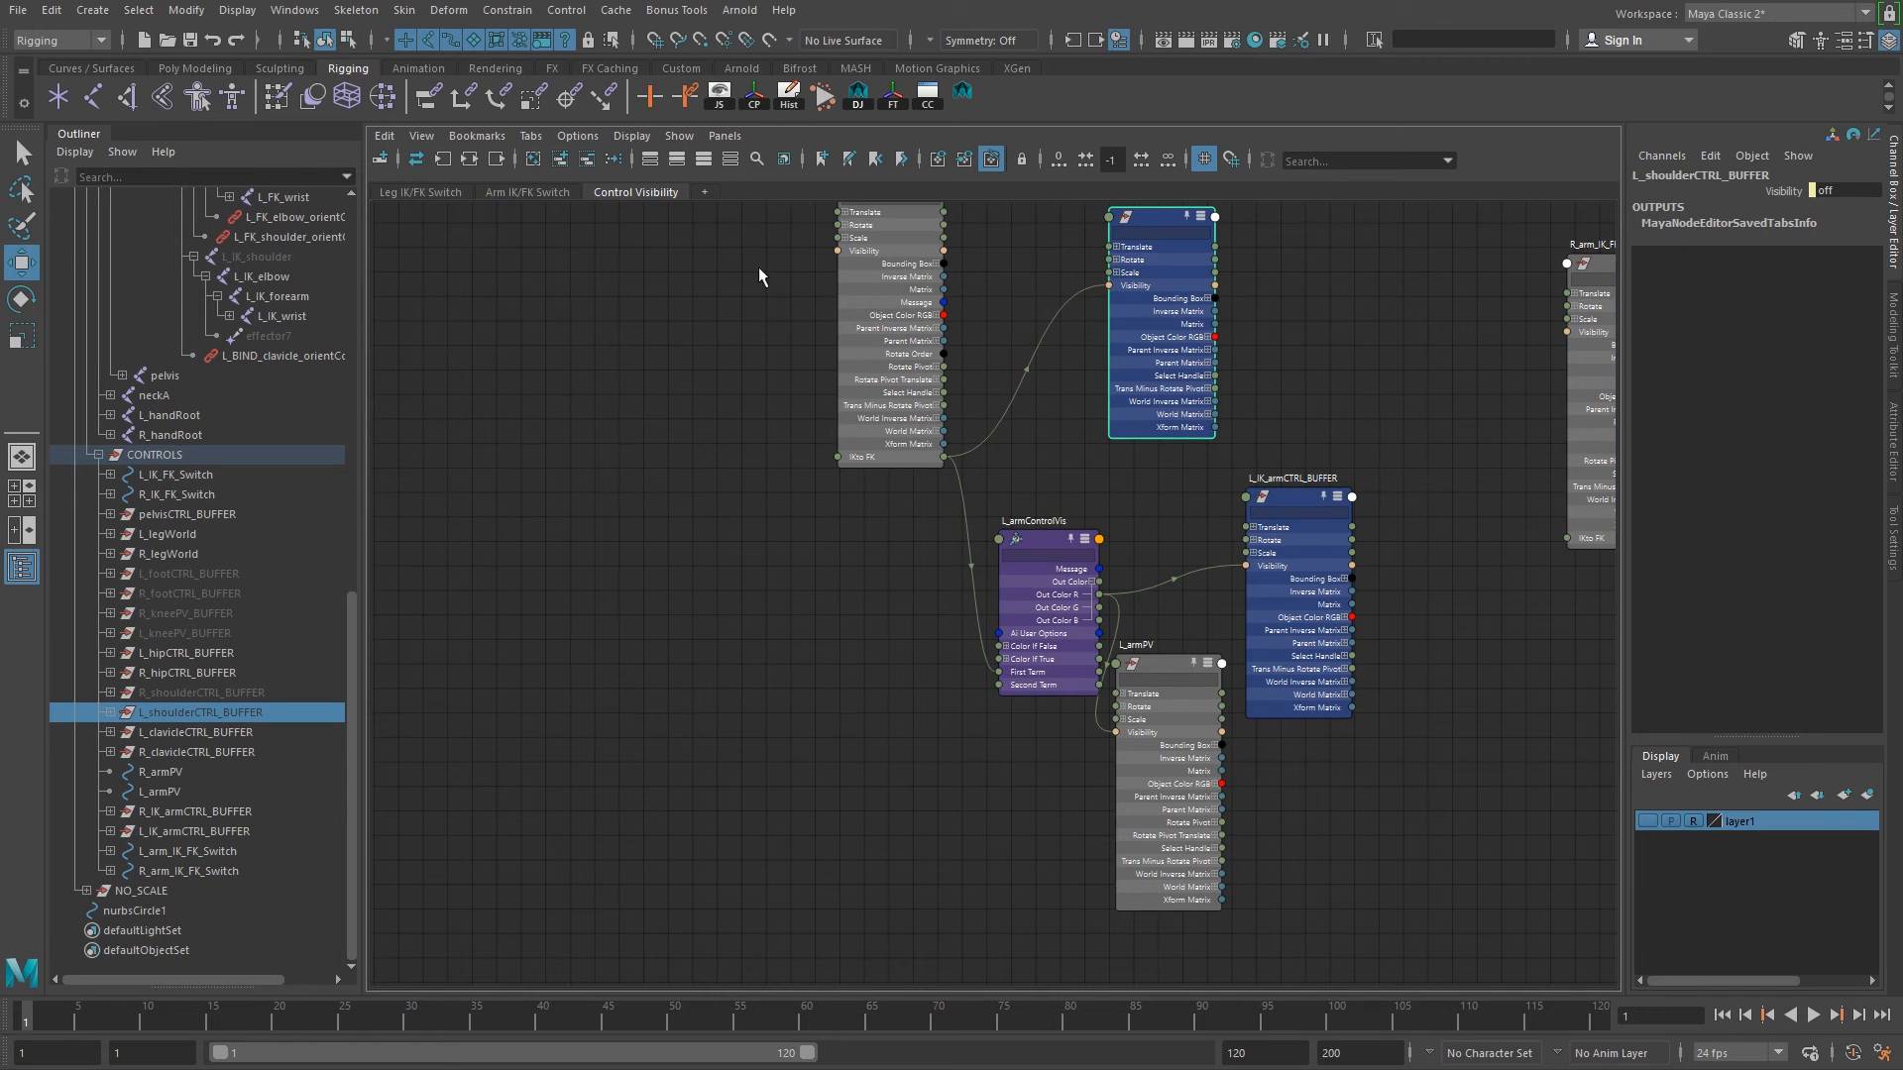
left_click(912, 706)
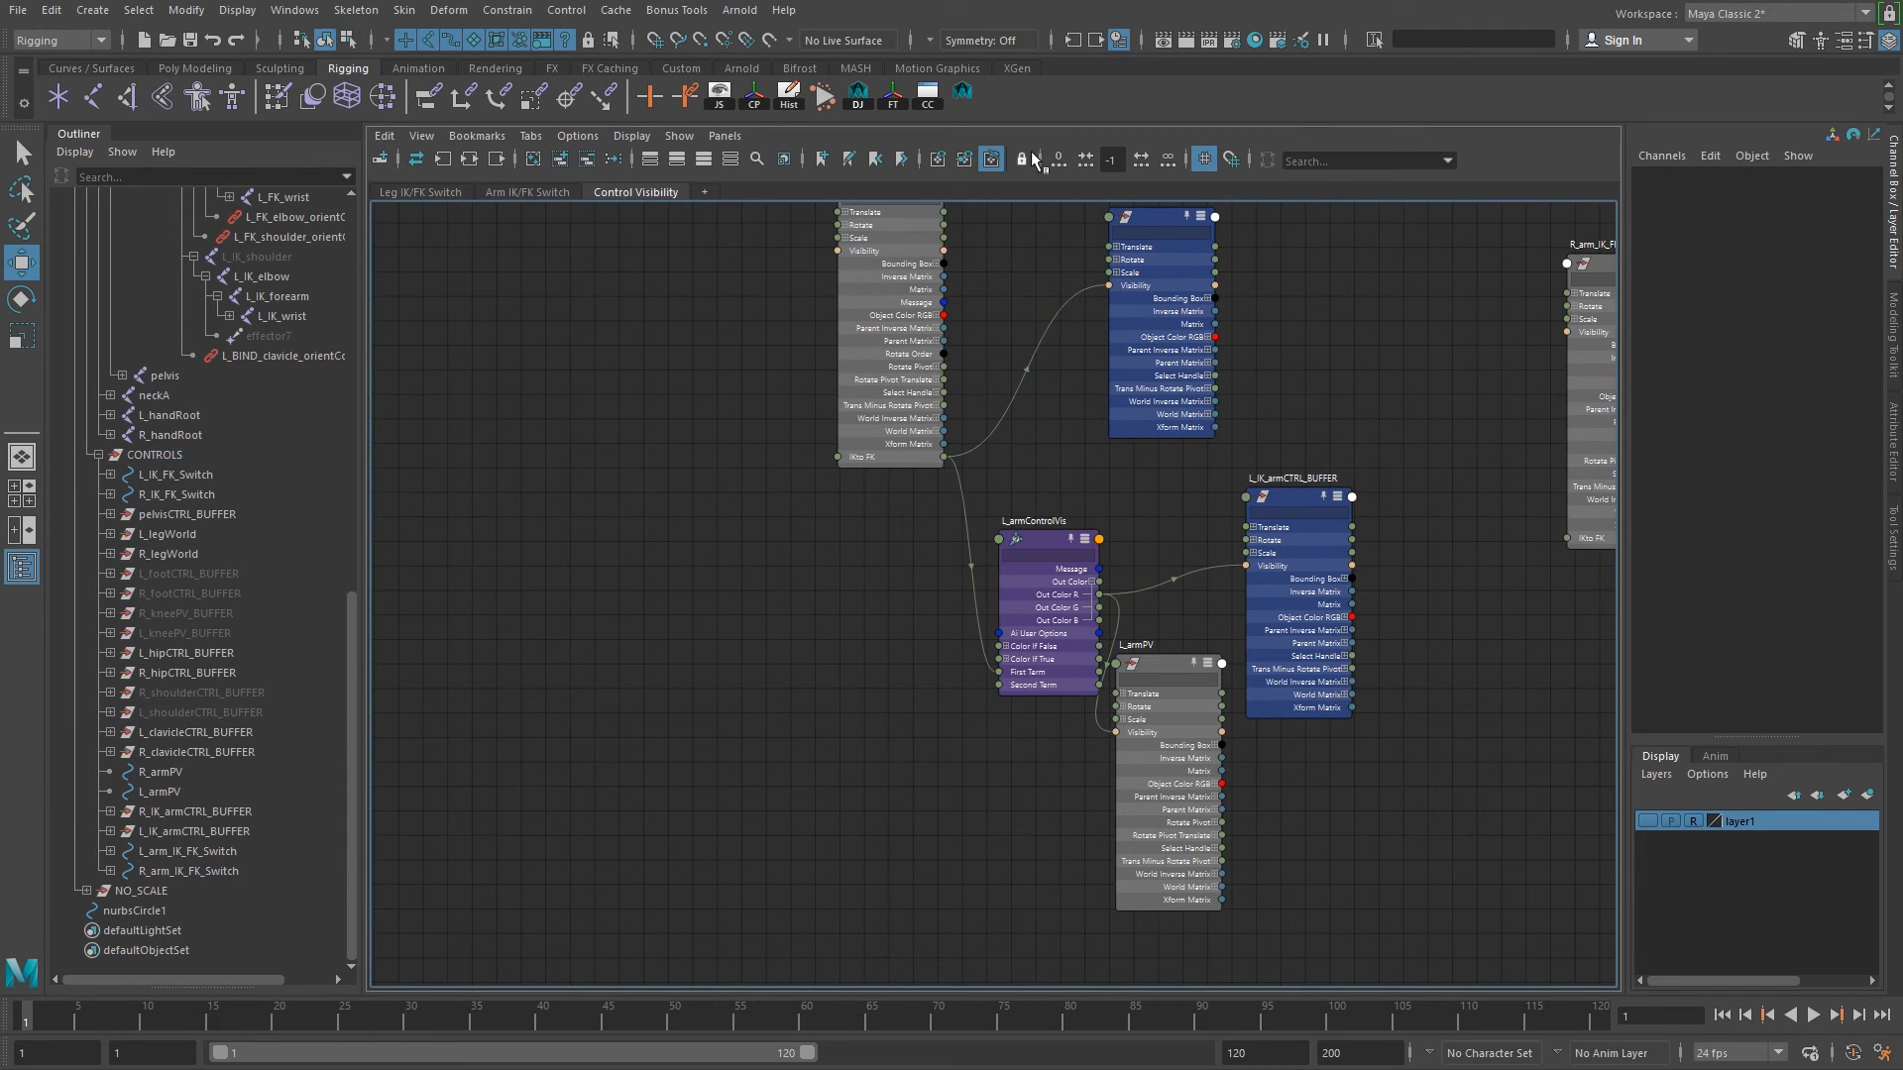
Duplicate the L_armControlVis condition node and place the copy below R_arm_IK_FK_Switch and R_shoulderCTRL_BUFFER.
left_click(1043, 540)
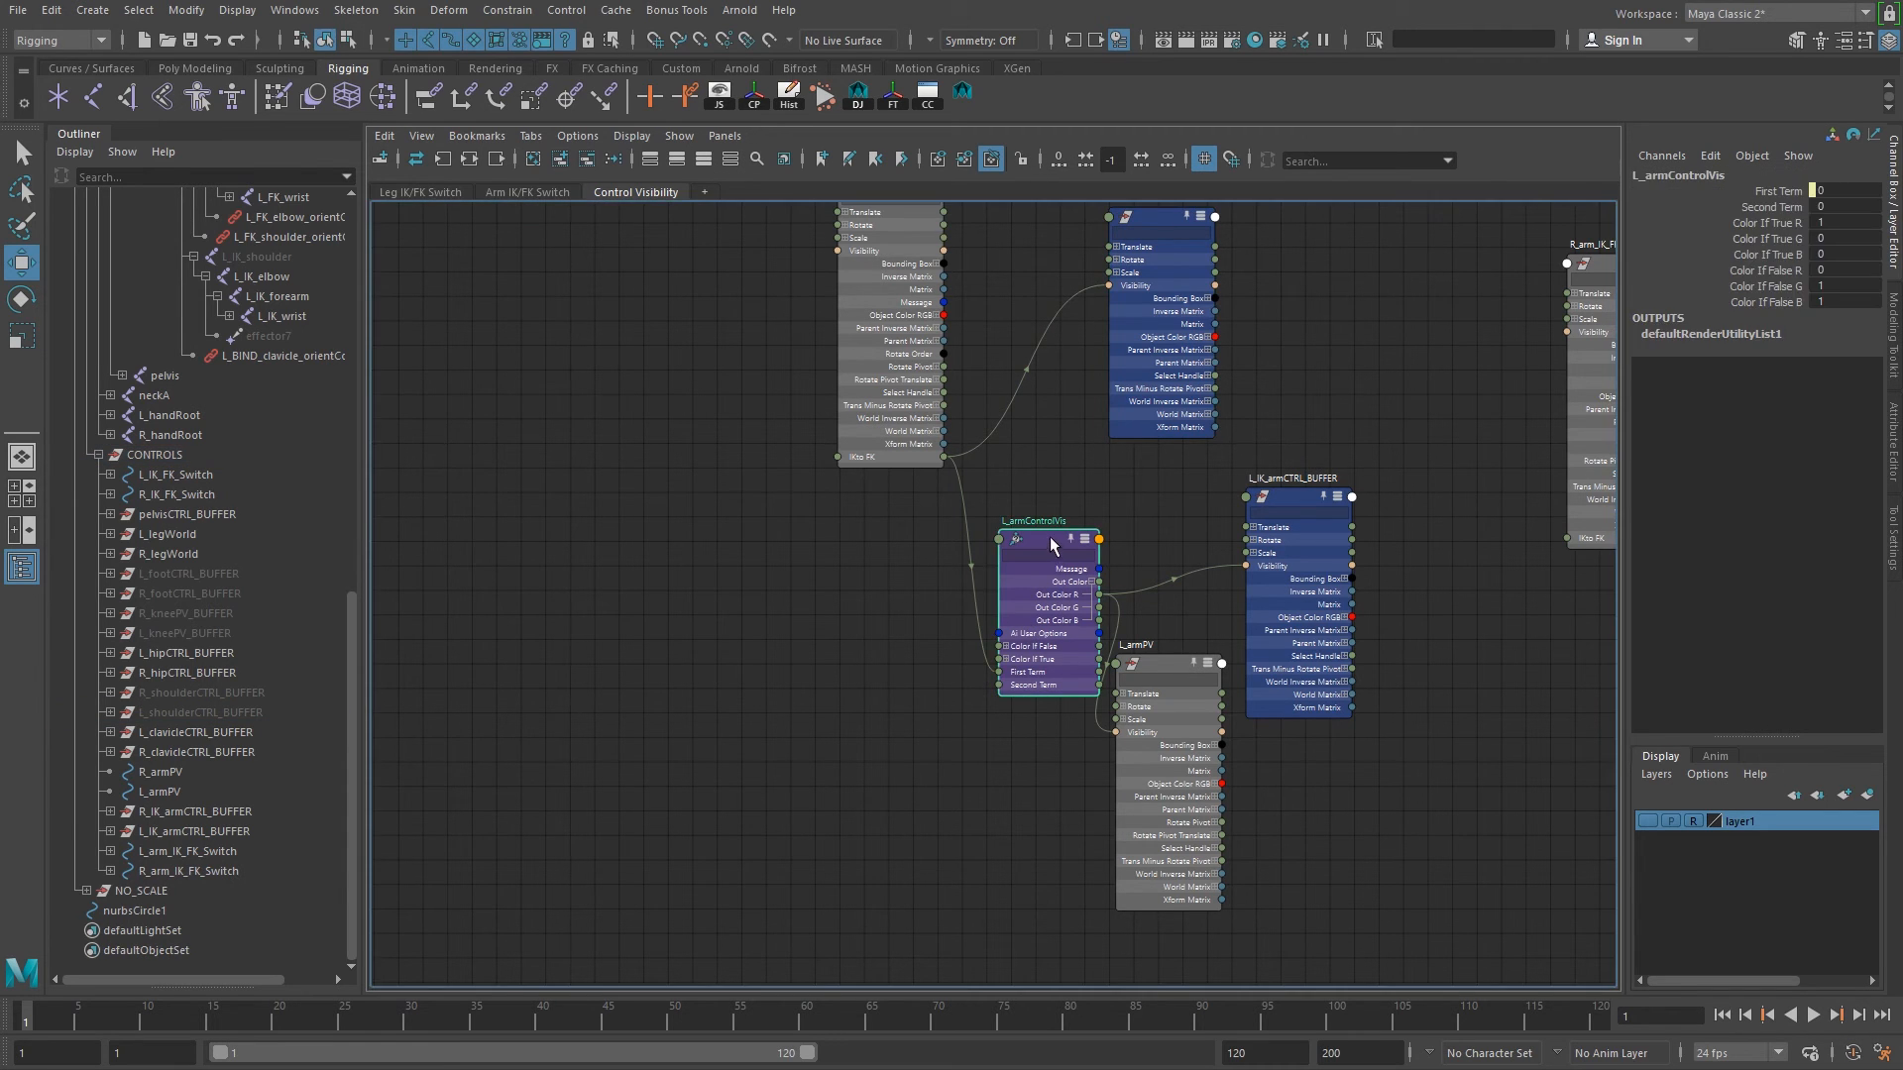
left_click_drag(1050, 538, 1015, 549)
key("ctrl+d")
middle_click_drag(1216, 603, 748, 749, "alt")
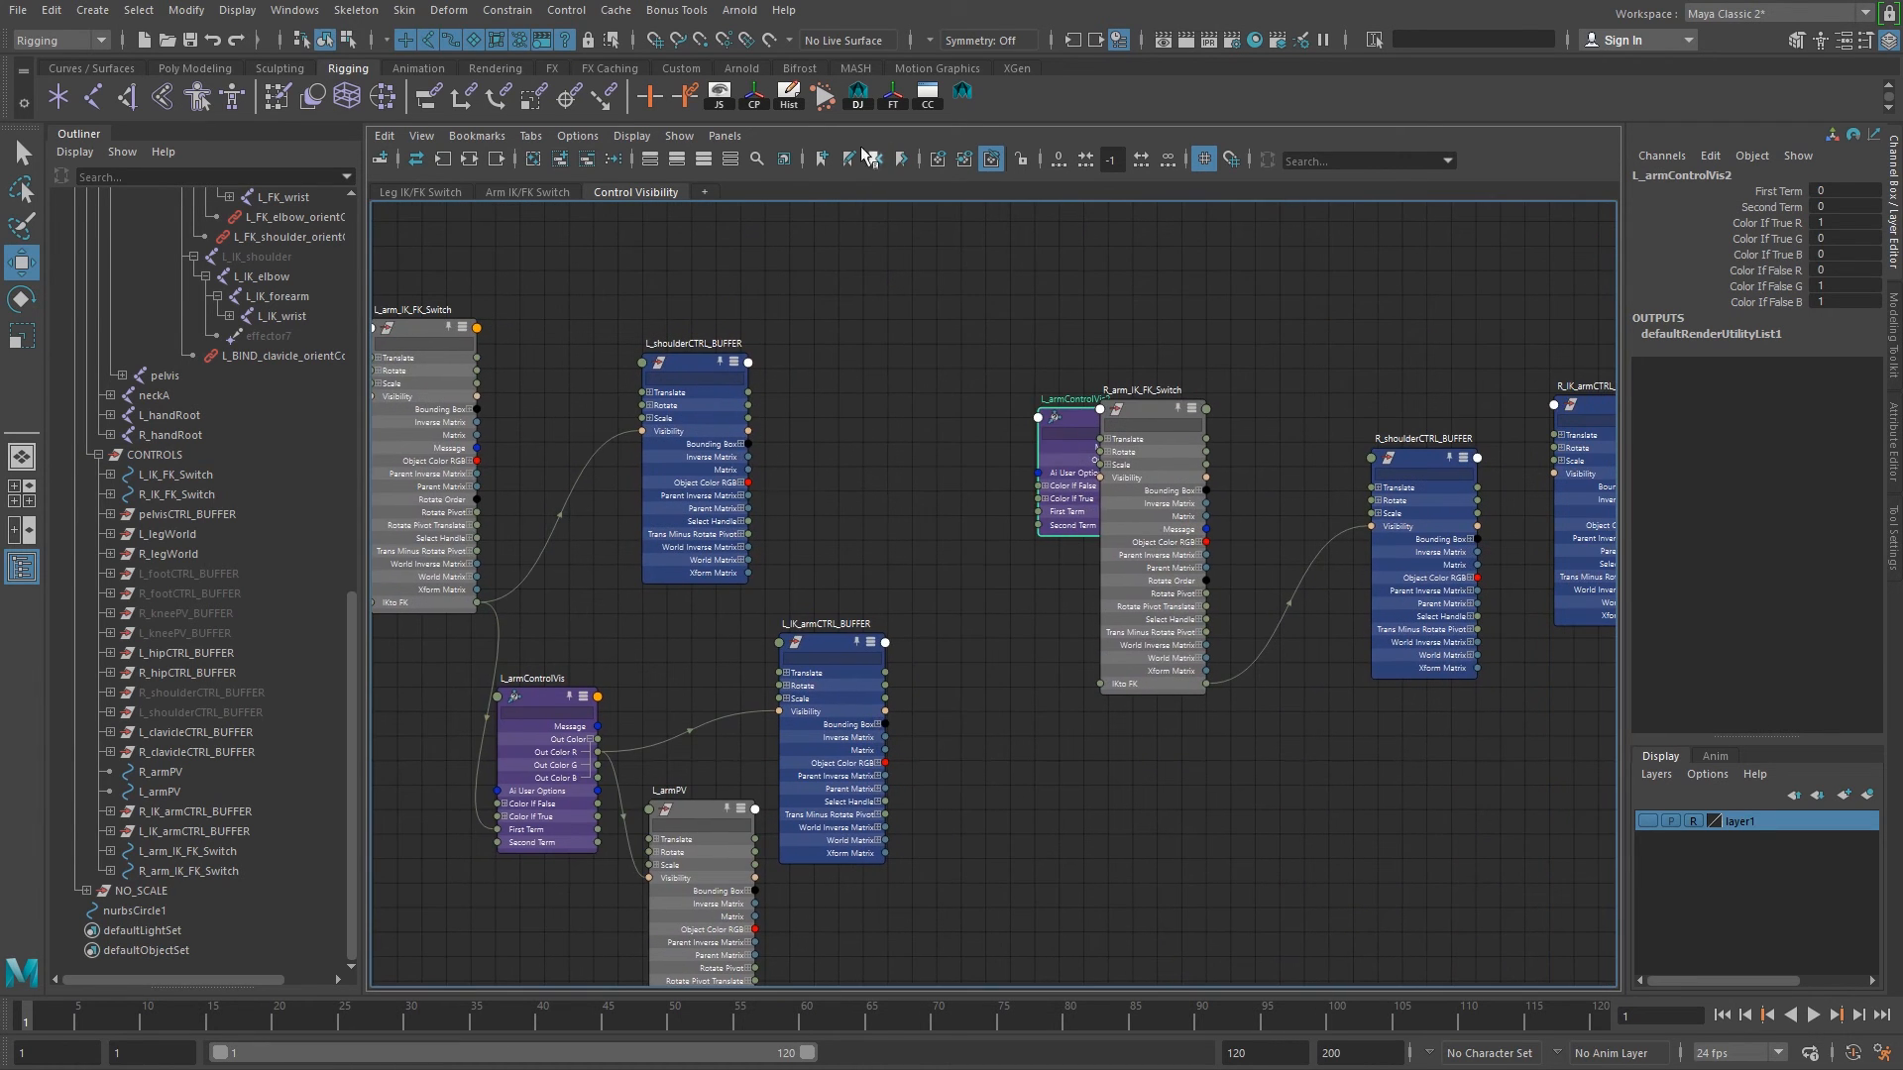
left_click_drag(1073, 414, 1318, 712)
Rename the duplicated condition node to R_armControlVis.
middle_click_drag(1343, 754, 1187, 657, "alt")
scroll(1186, 658, "up", 3)
double_click(1117, 557)
left_click(1087, 548)
type("R_")
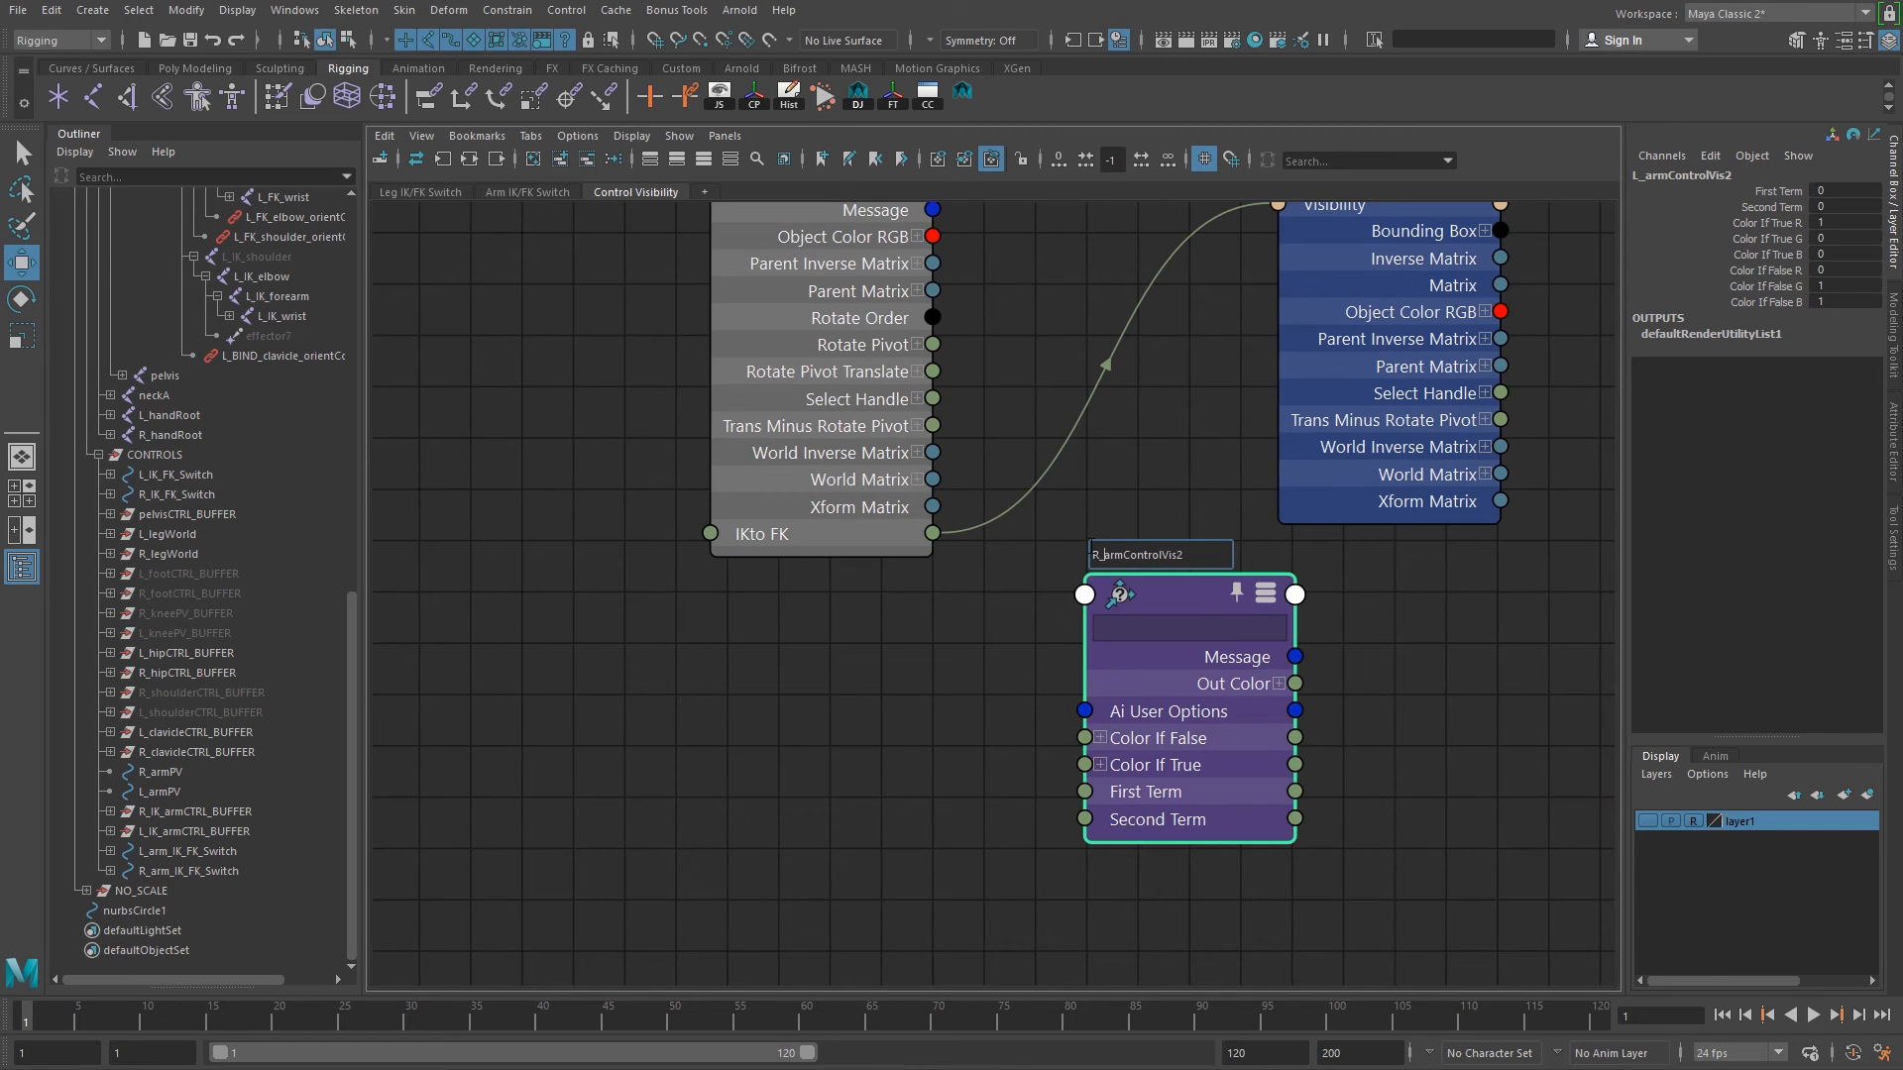
key("Return")
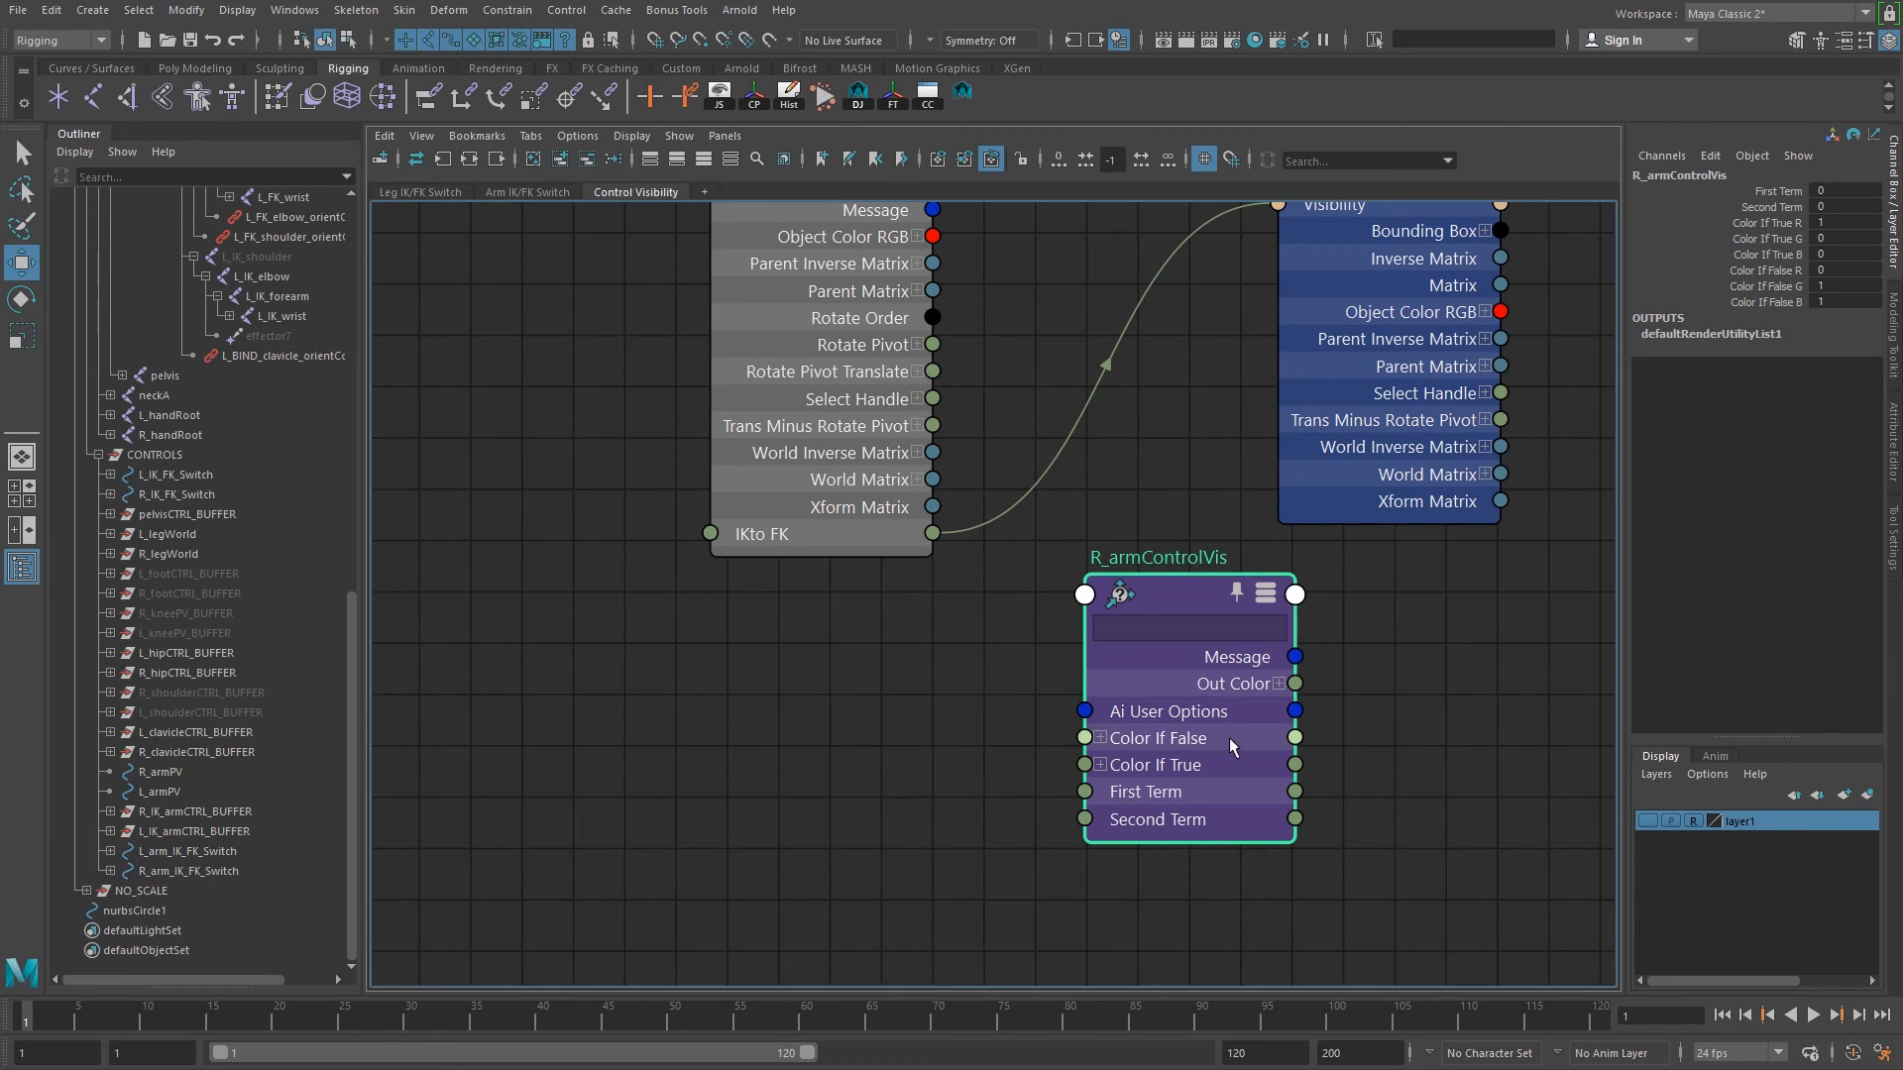
Open the condition attributes of R_armControlVis and connect the IKto FK attribute of R_arm_IK_FK_Switch to its First Term.
scroll(1138, 739, "down", 1)
scroll(1138, 740, "down", 3)
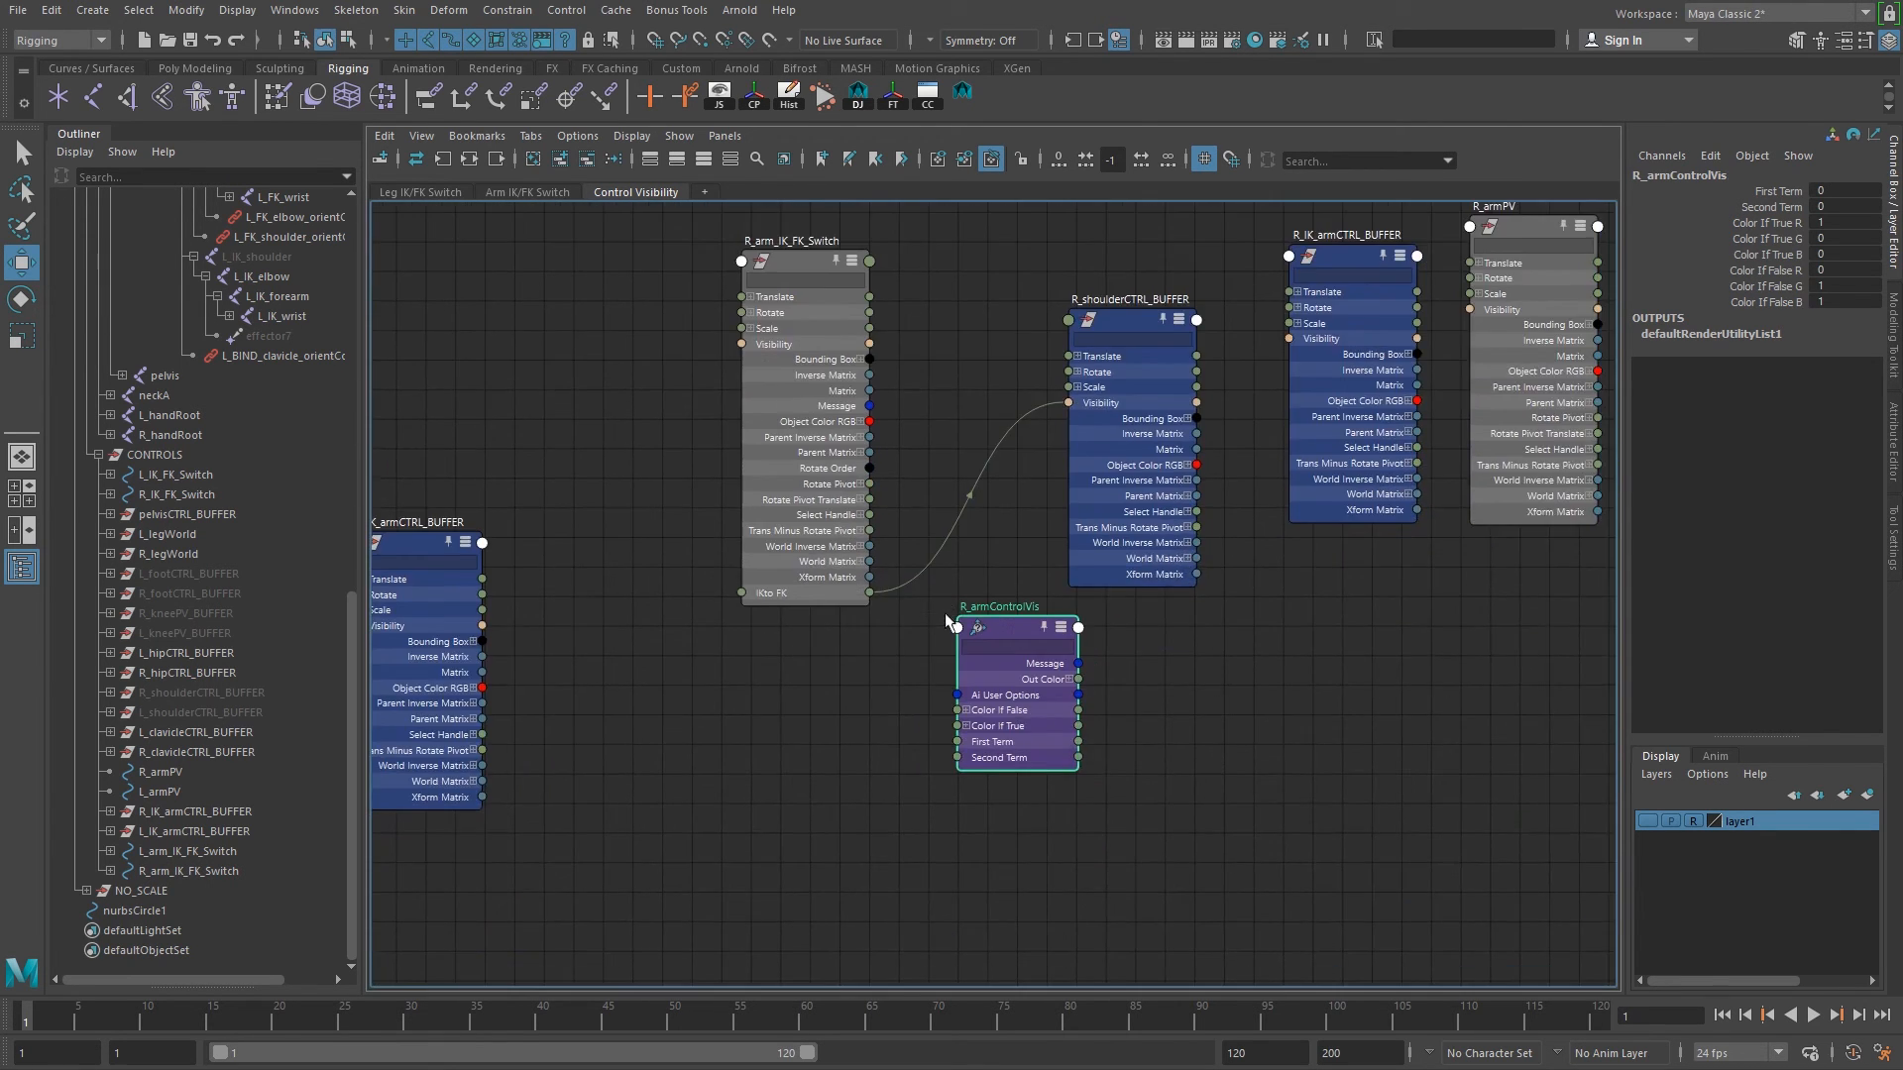
double_click(996, 621)
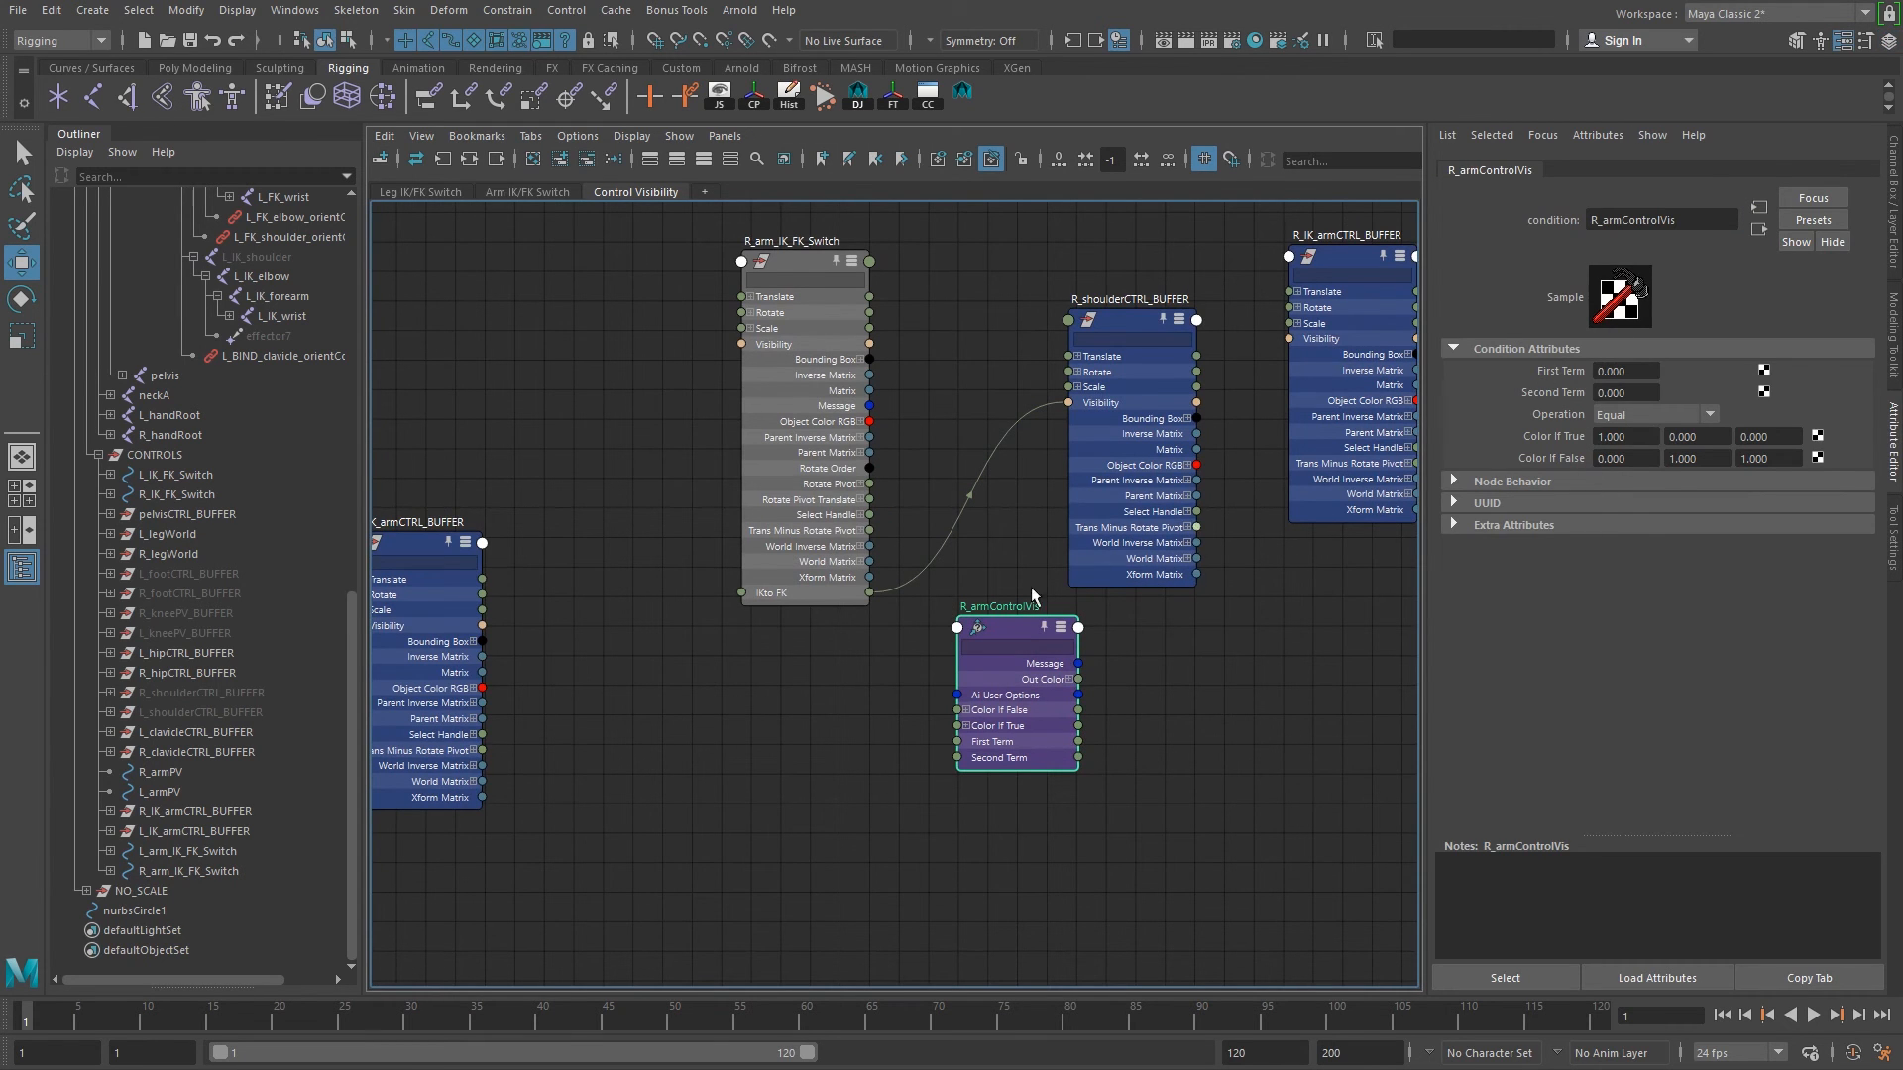
scroll(941, 637, "up", 1)
left_click_drag(854, 583, 962, 765)
middle_click_drag(1112, 769, 817, 819, "alt")
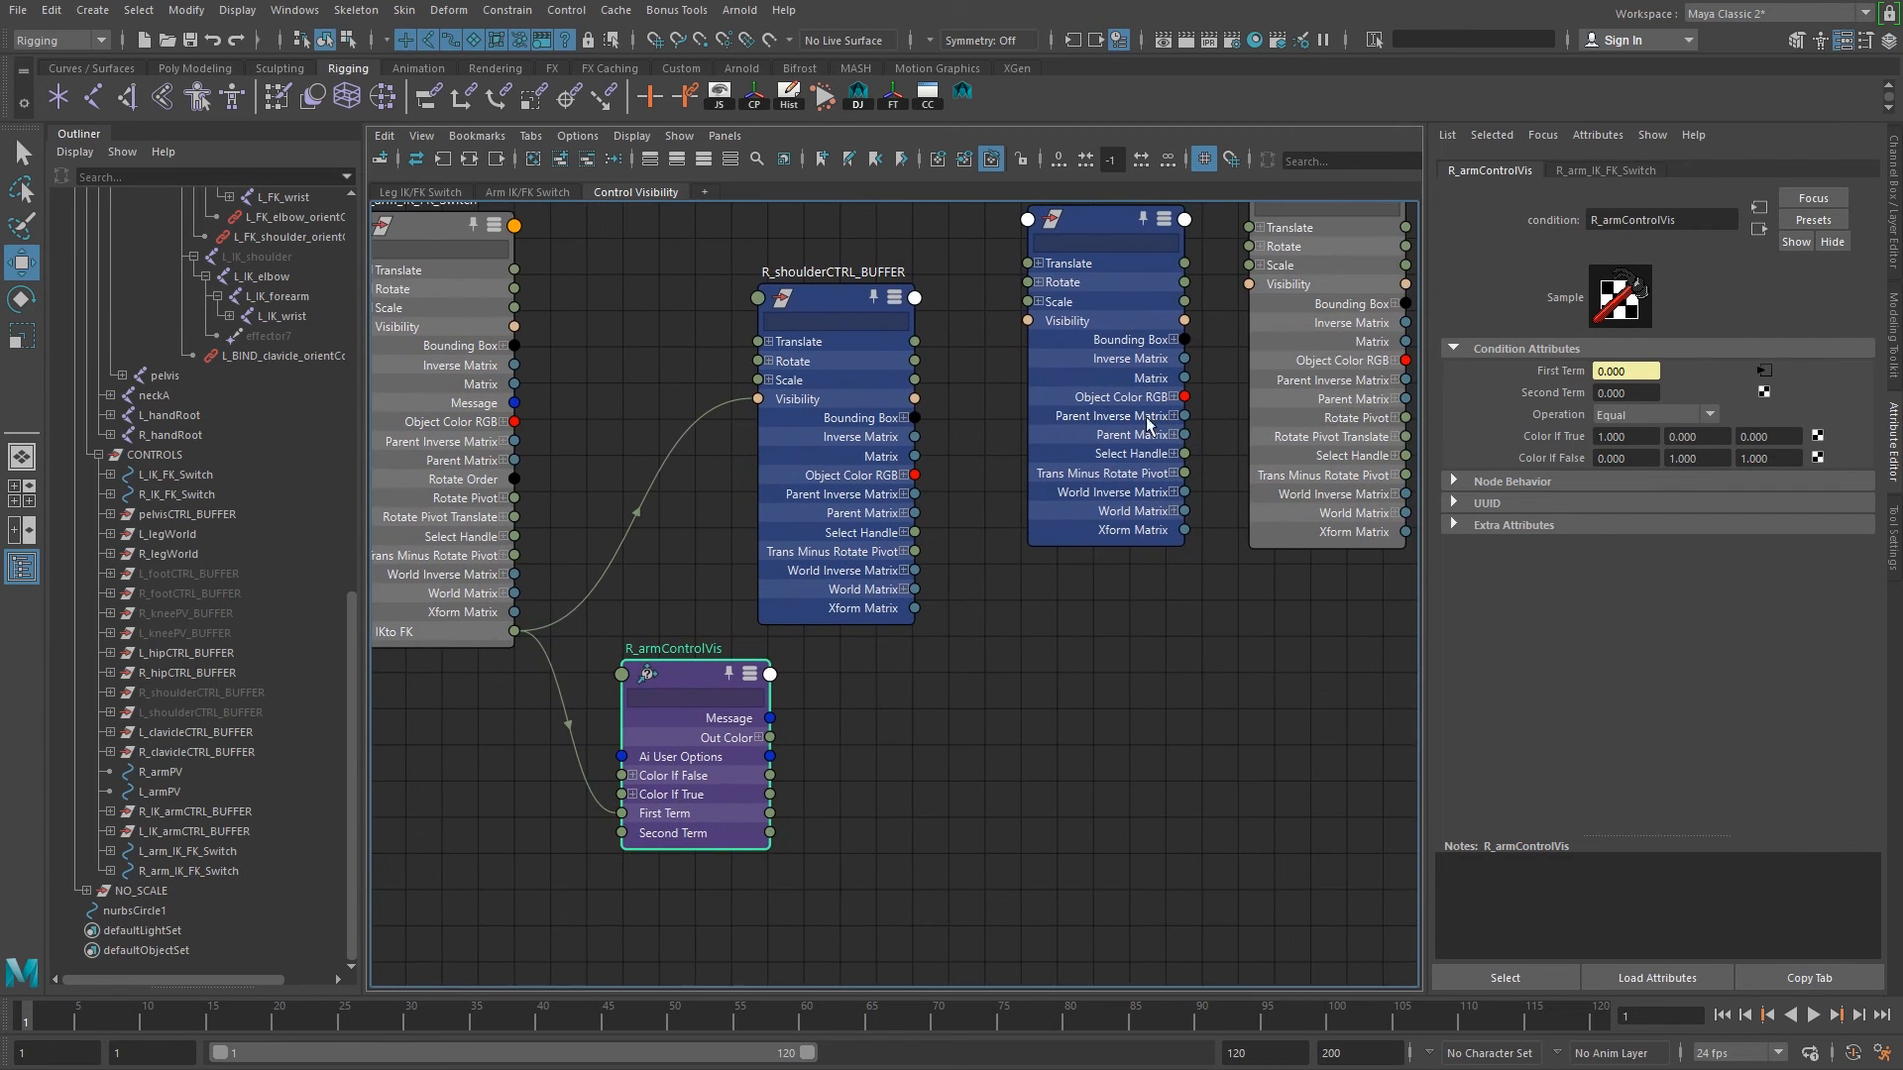
Rearrange R_IK_armCTRL_BUFFER and R_armPV so they sit beside the R_armControlVis node, with R_armPV above R_IK_armCTRL_BUFFER.
middle_click_drag(1081, 299, 1051, 382, "alt")
left_click_drag(1059, 311, 1050, 922)
left_click_drag(1256, 273, 1099, 517)
Expand the Out Color of R_armControlVis and connect Out Color R to the Visibility of R_armPV and R_IK_armCTRL_BUFFER.
left_click(728, 820)
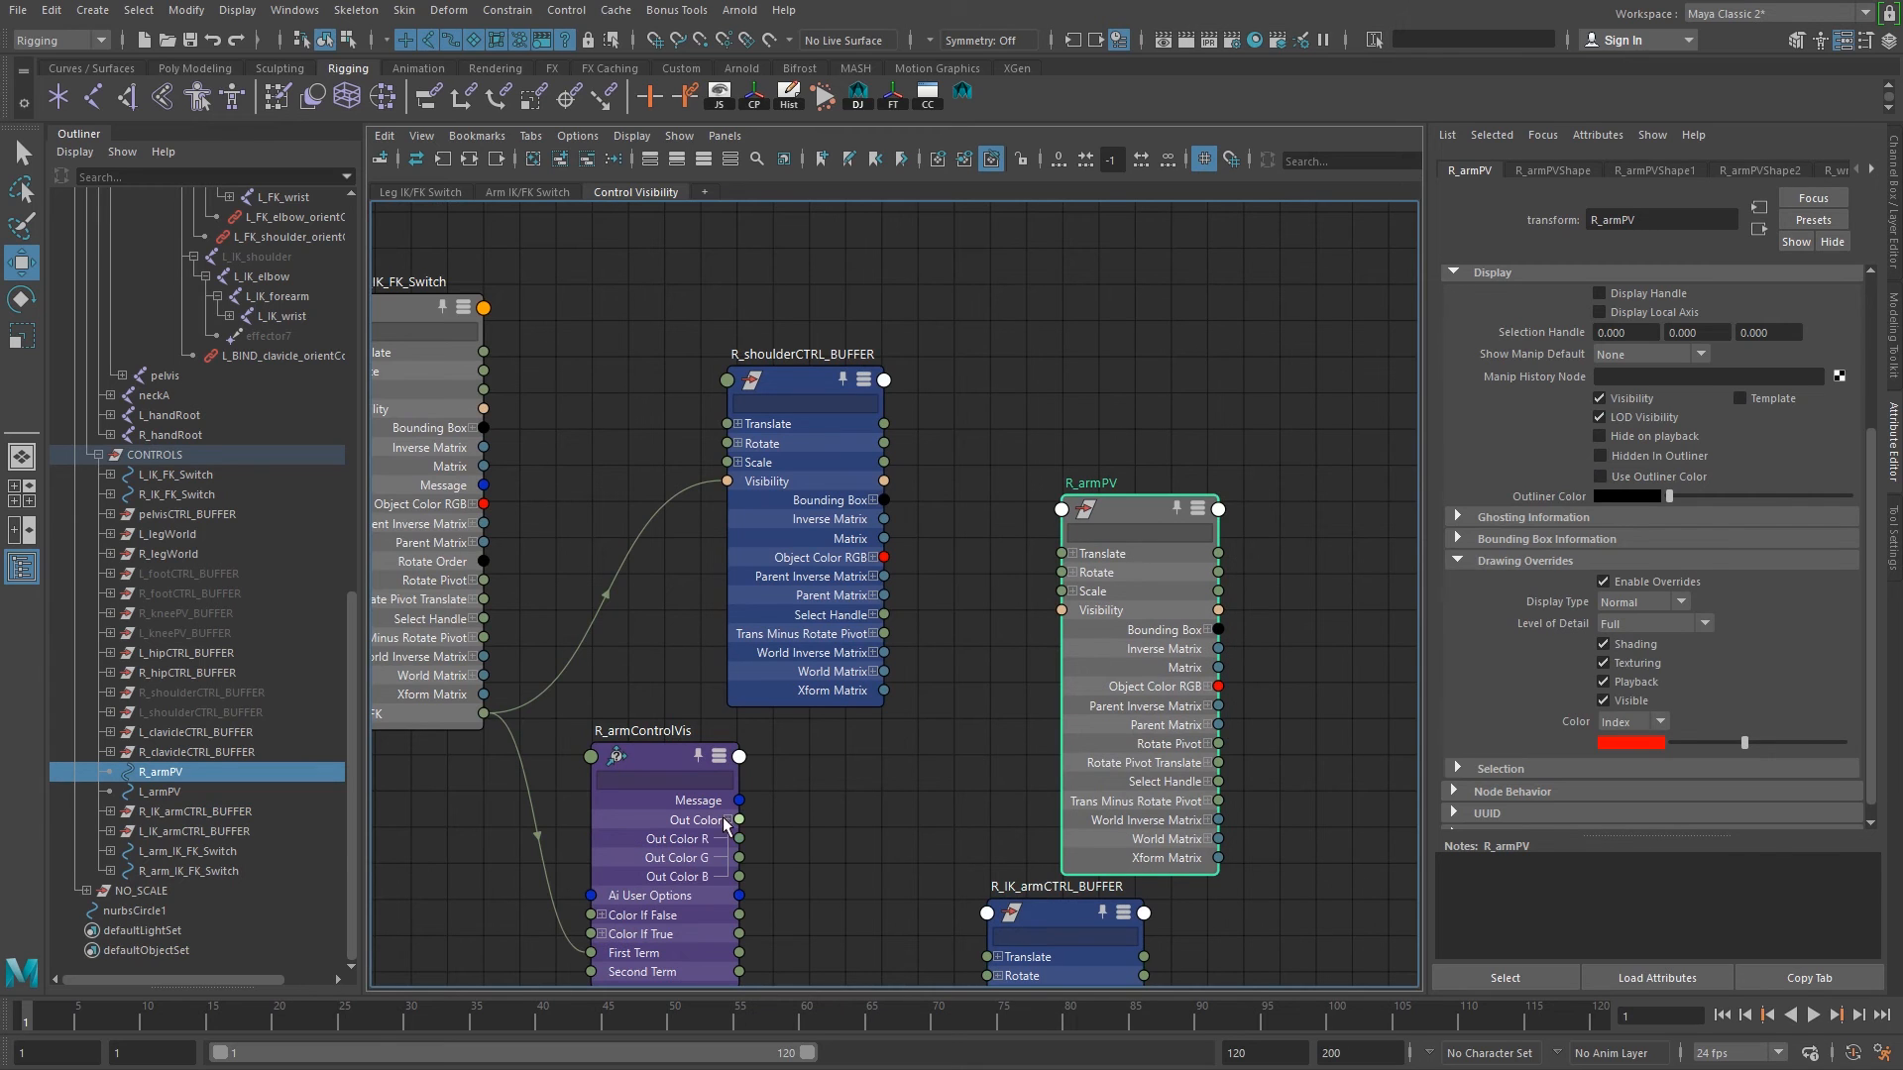
left_click_drag(740, 839, 1062, 610)
middle_click_drag(839, 857, 874, 582, "alt")
left_click_drag(774, 565, 1022, 740)
right_click_drag(1213, 639, 1065, 602, "alt")
middle_click_drag(1064, 602, 1088, 701, "alt")
Return to the full perspective view and set the IKto FK attribute of R_arm_IK_FK_Switch to 1.
key("space")
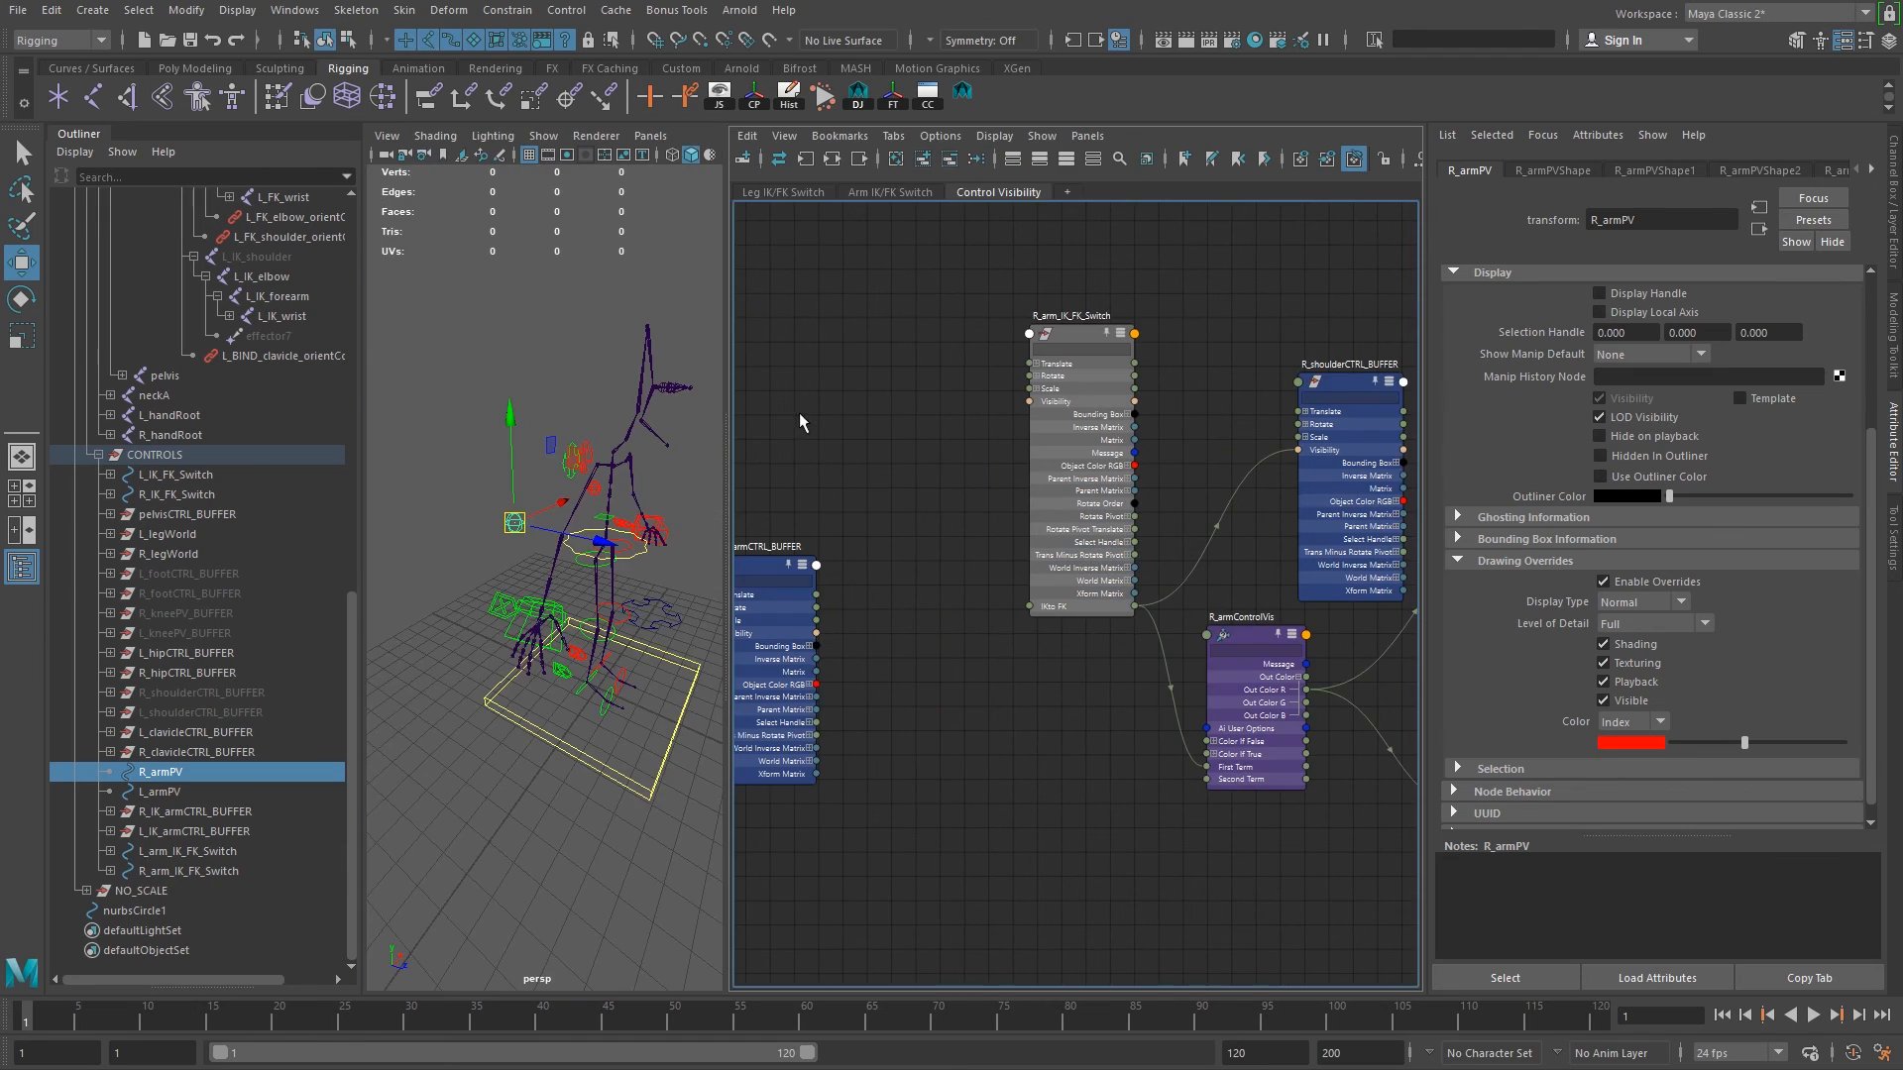
key("space")
left_click_drag(828, 476, 938, 579, "alt")
left_click_drag(773, 559, 825, 635)
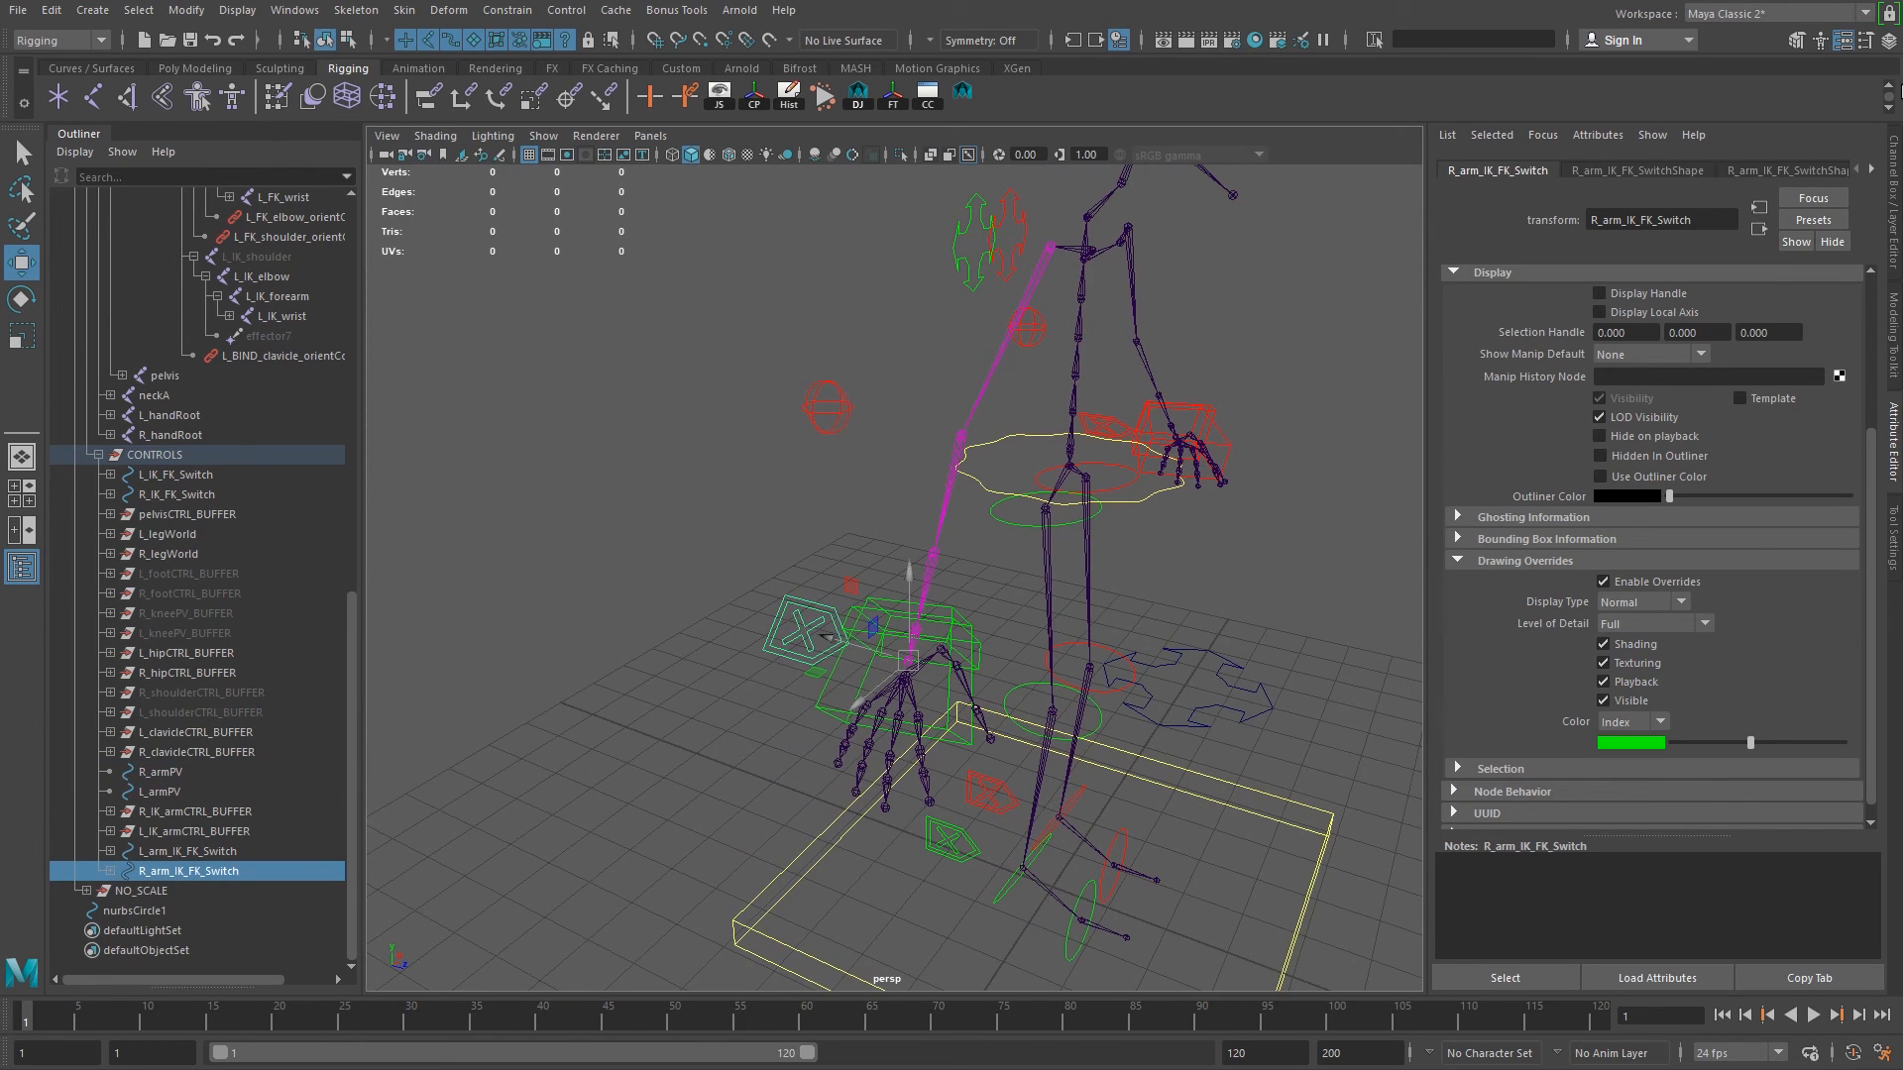
left_click(1895, 228)
left_click(1784, 191)
middle_click_drag(896, 480, 1008, 479)
left_click_drag(1008, 479, 1036, 443, "alt")
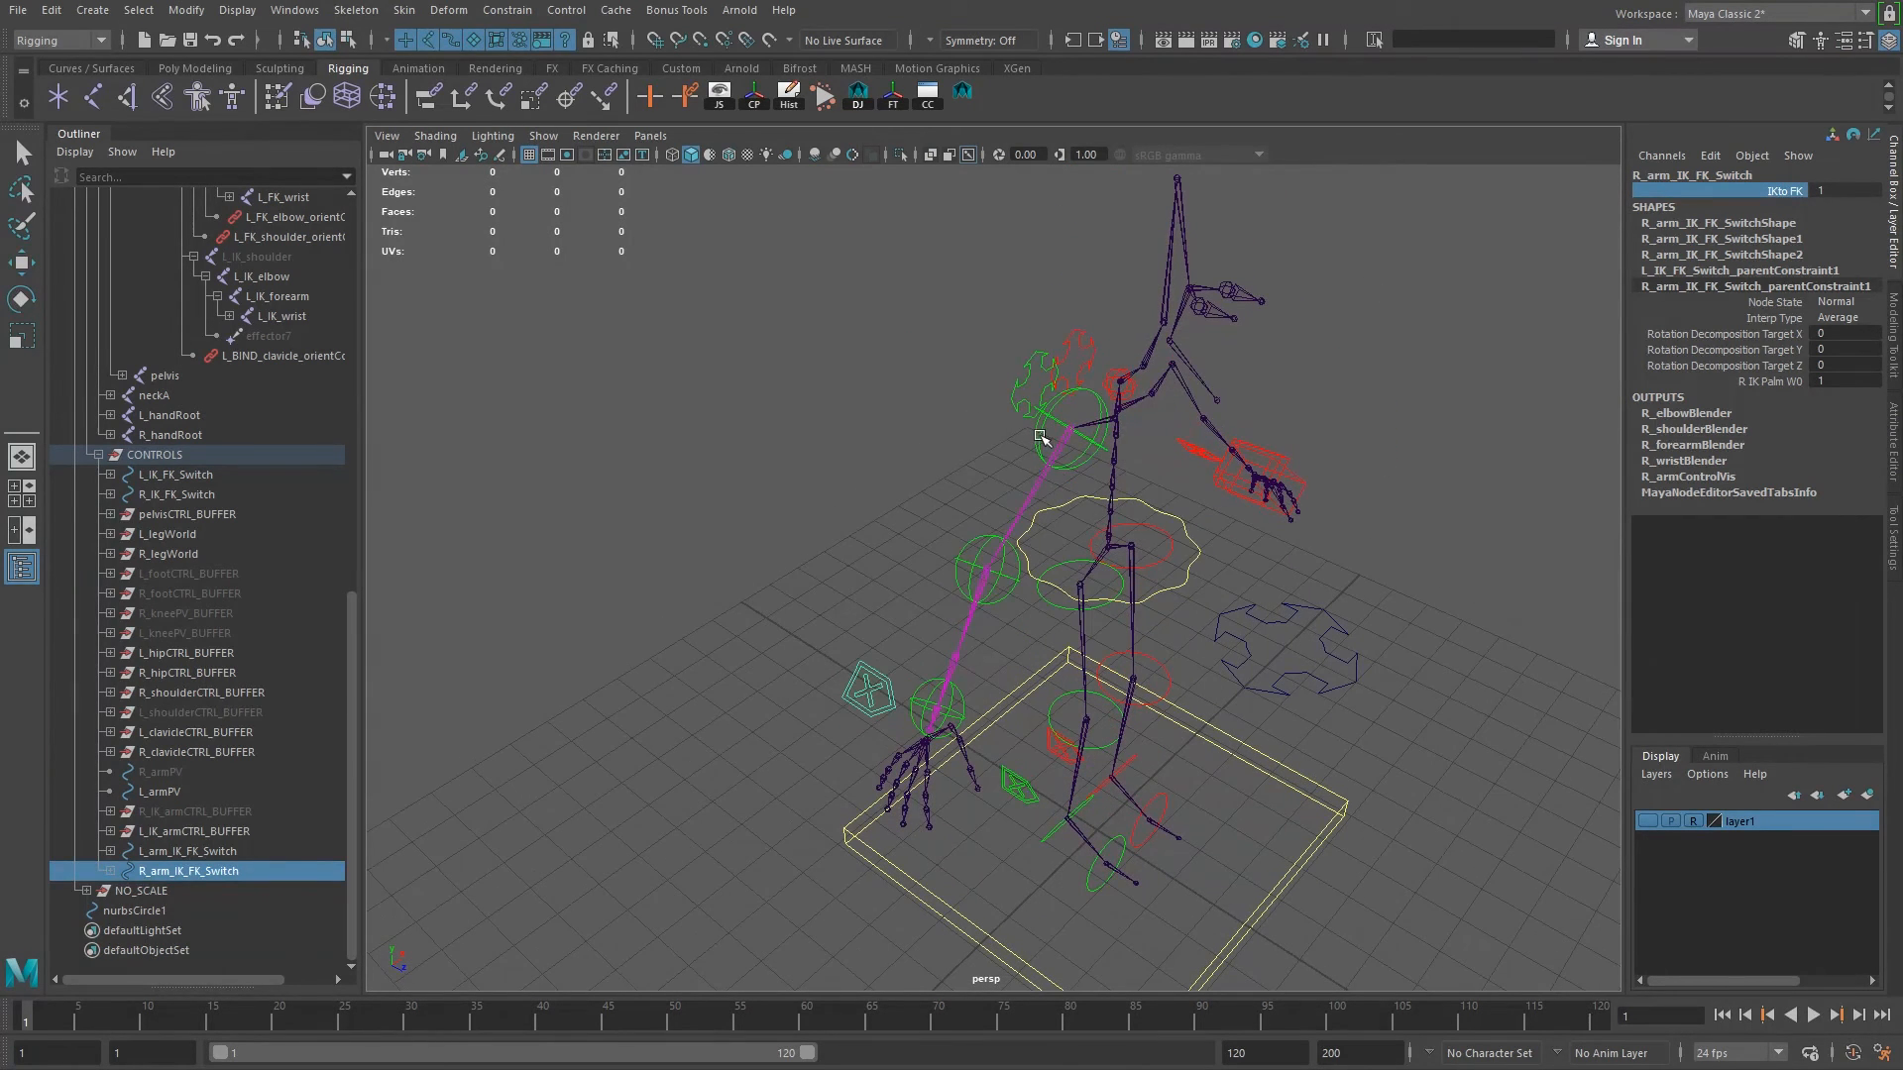
Test the right arm's FK controls by rotating the shoulder and bending R_elbowCTRL about 38 degrees in Rotate Y.
left_click(1041, 438)
key("e")
left_click_drag(1090, 507, 1165, 561)
left_click(1021, 609)
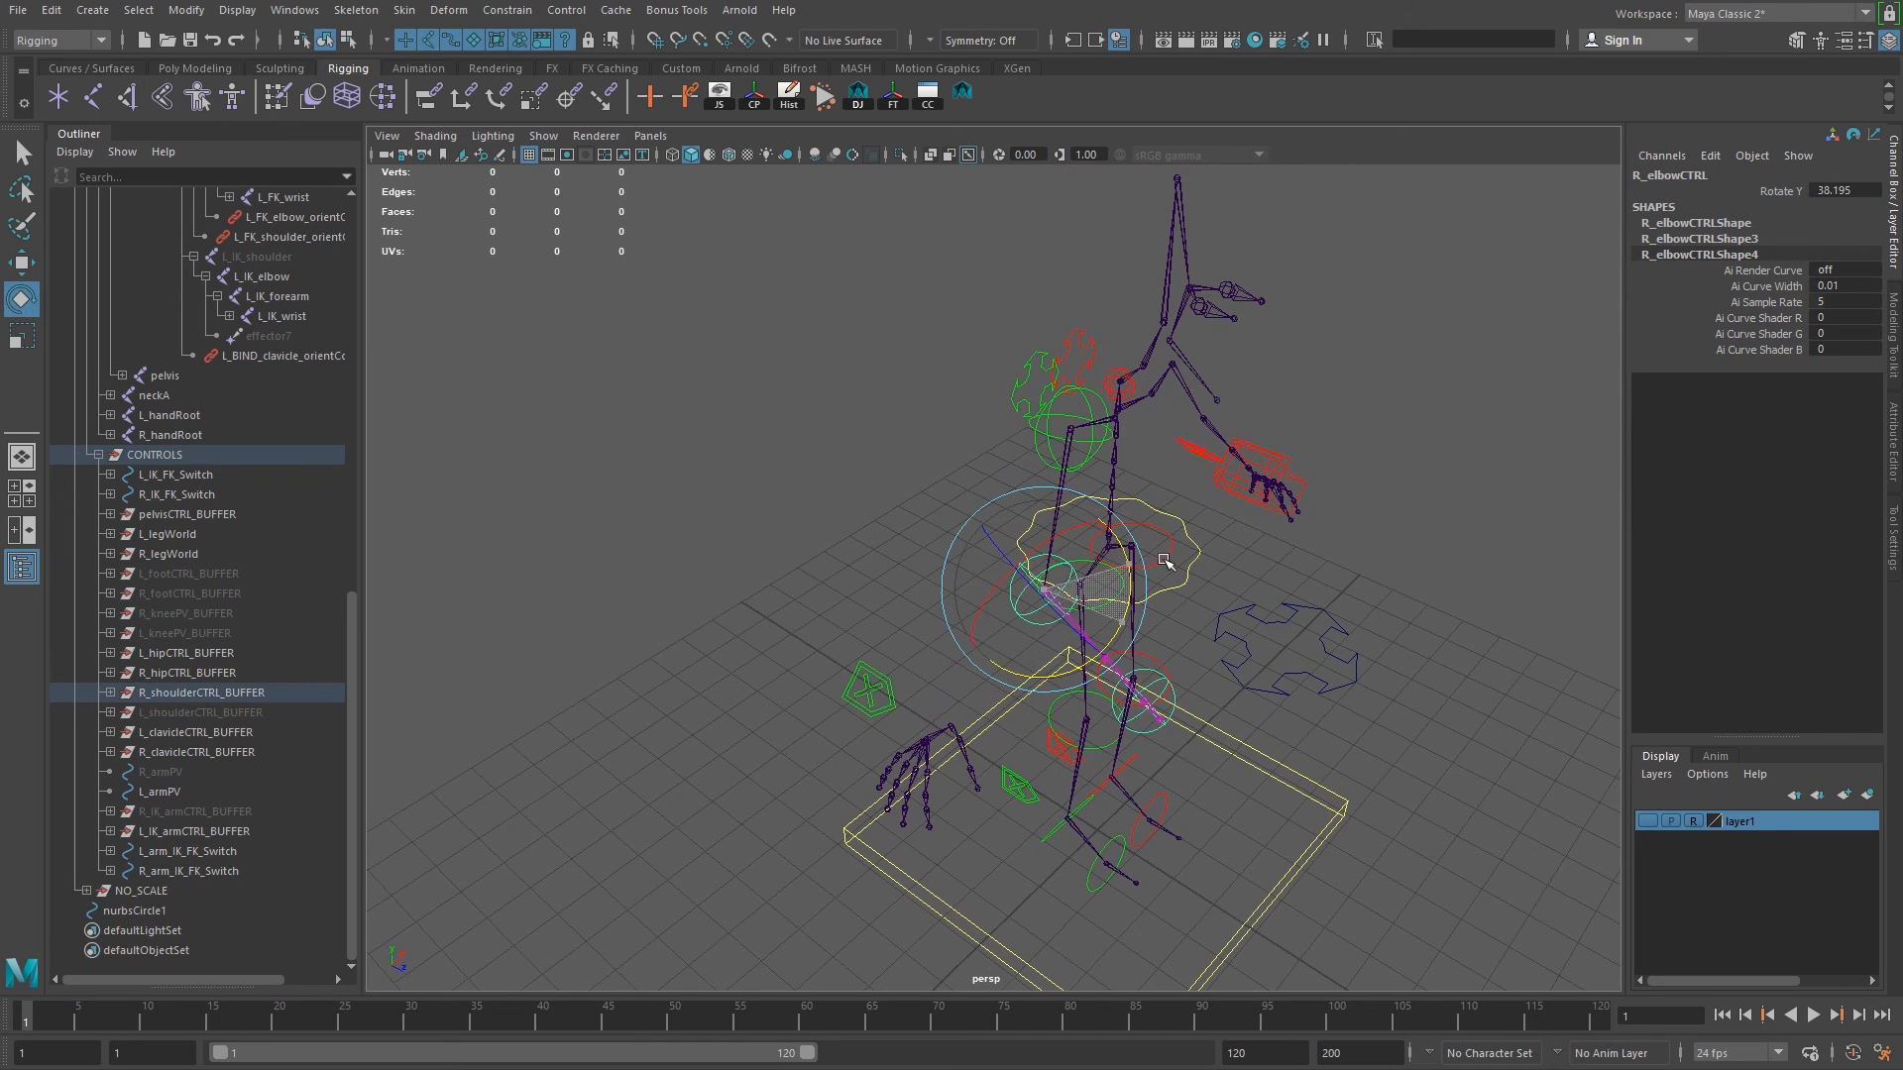
Set the IKto FK attribute of R_arm_IK_FK_Switch to 0 and check the right elbow joint up close.
left_click(870, 691)
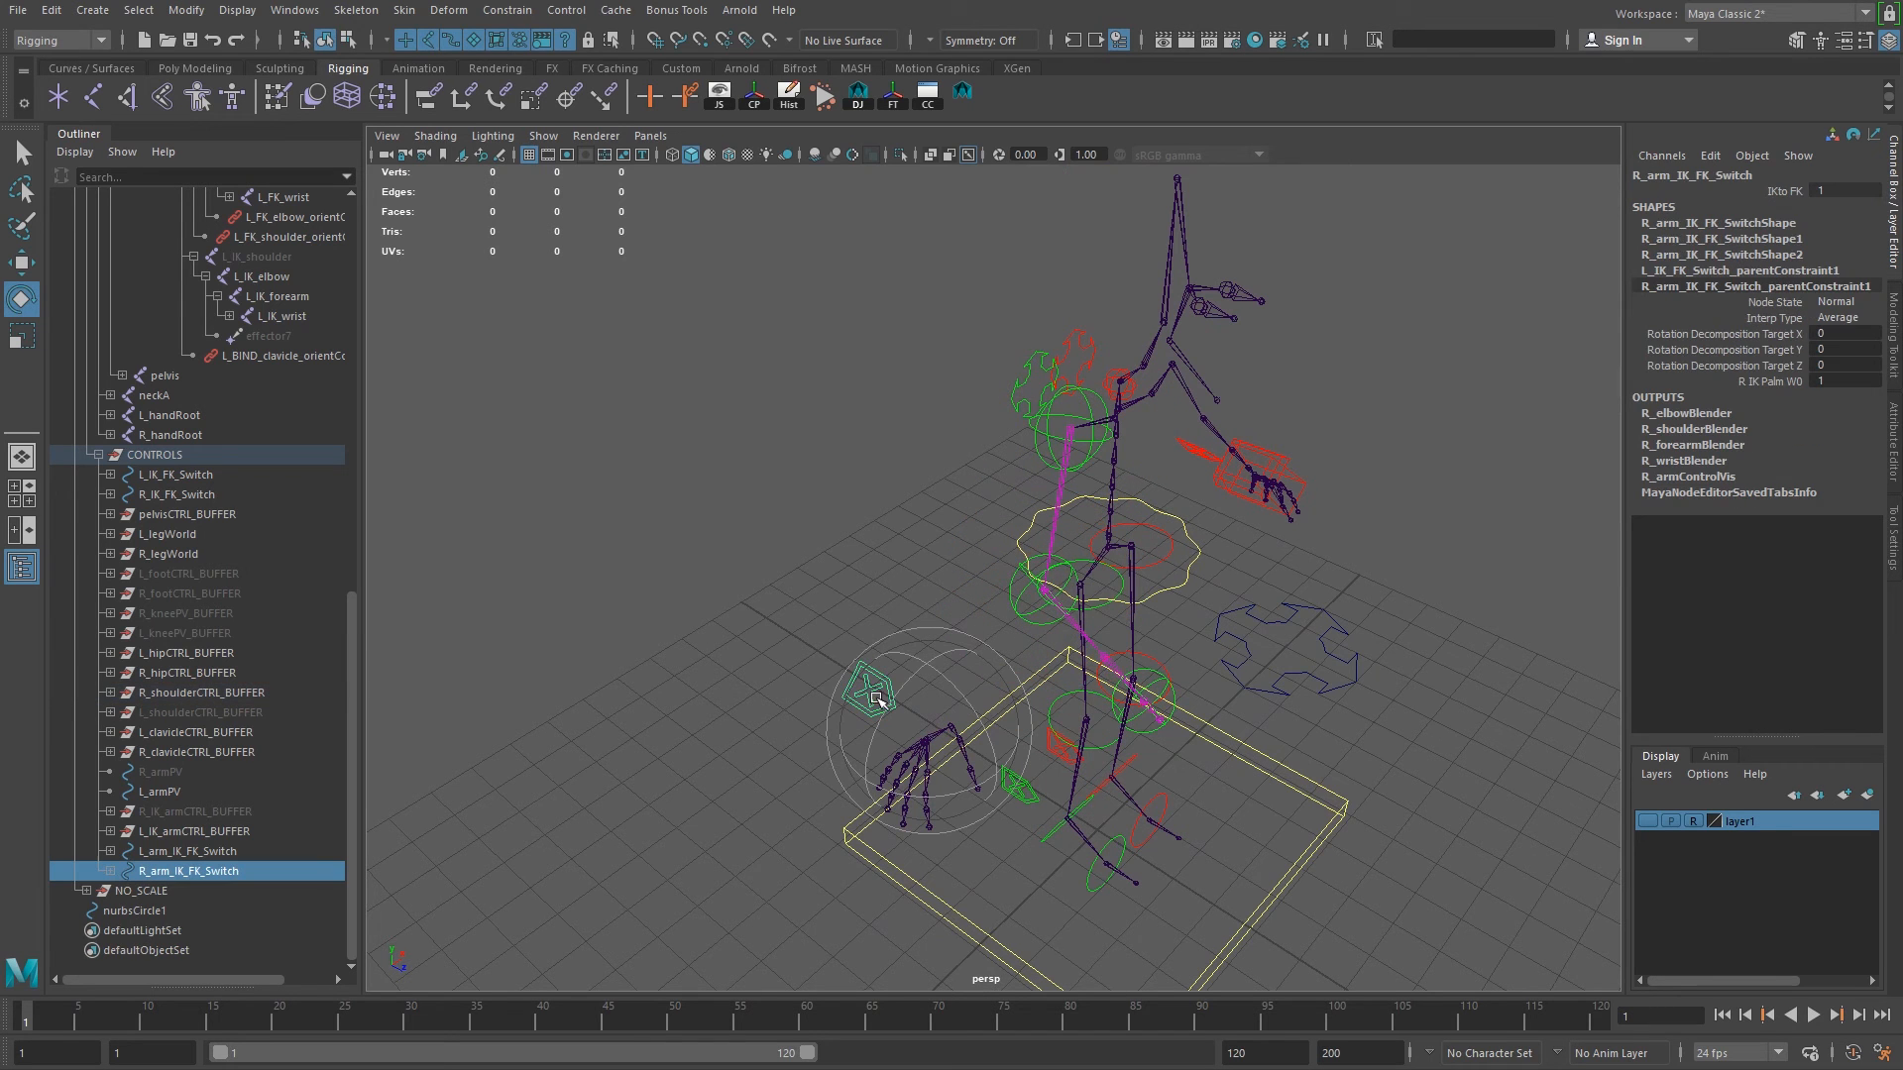
left_click(1779, 192)
middle_click_drag(1374, 430, 1293, 414)
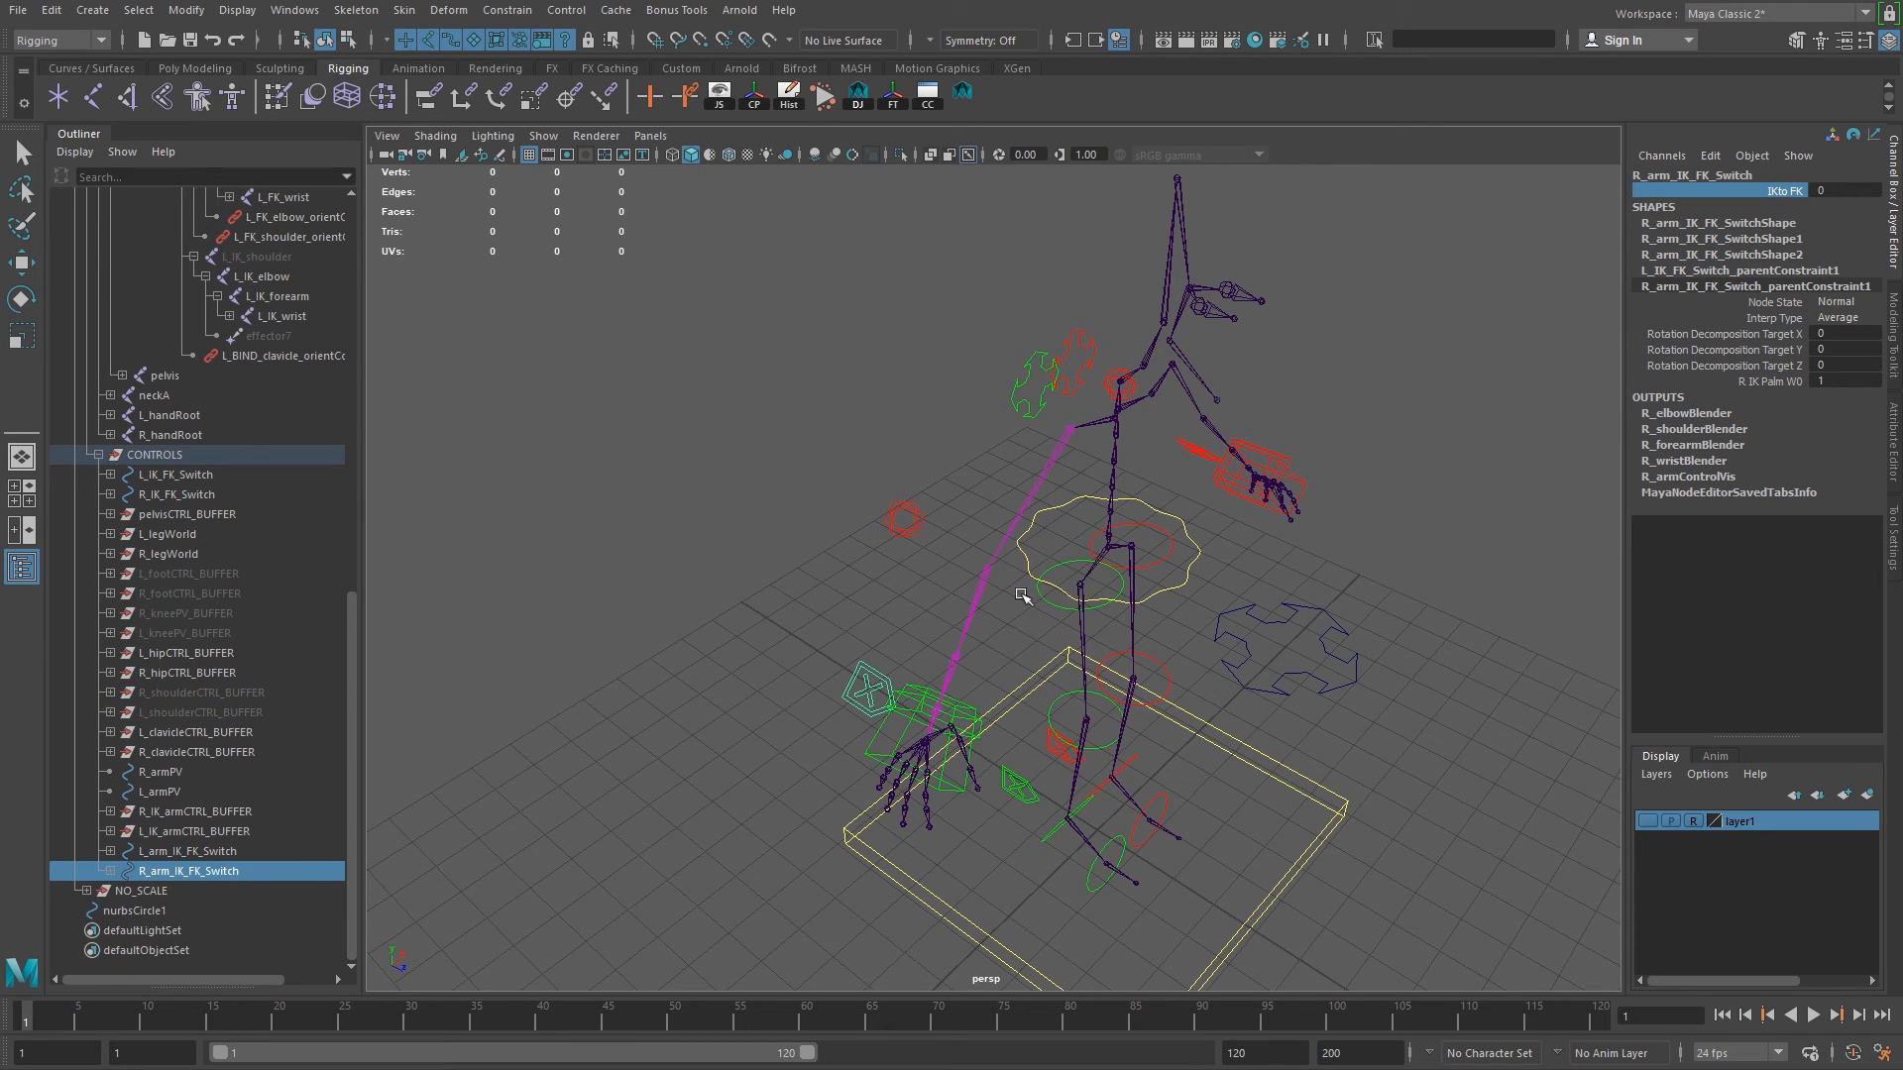
left_click(987, 575)
key("e")
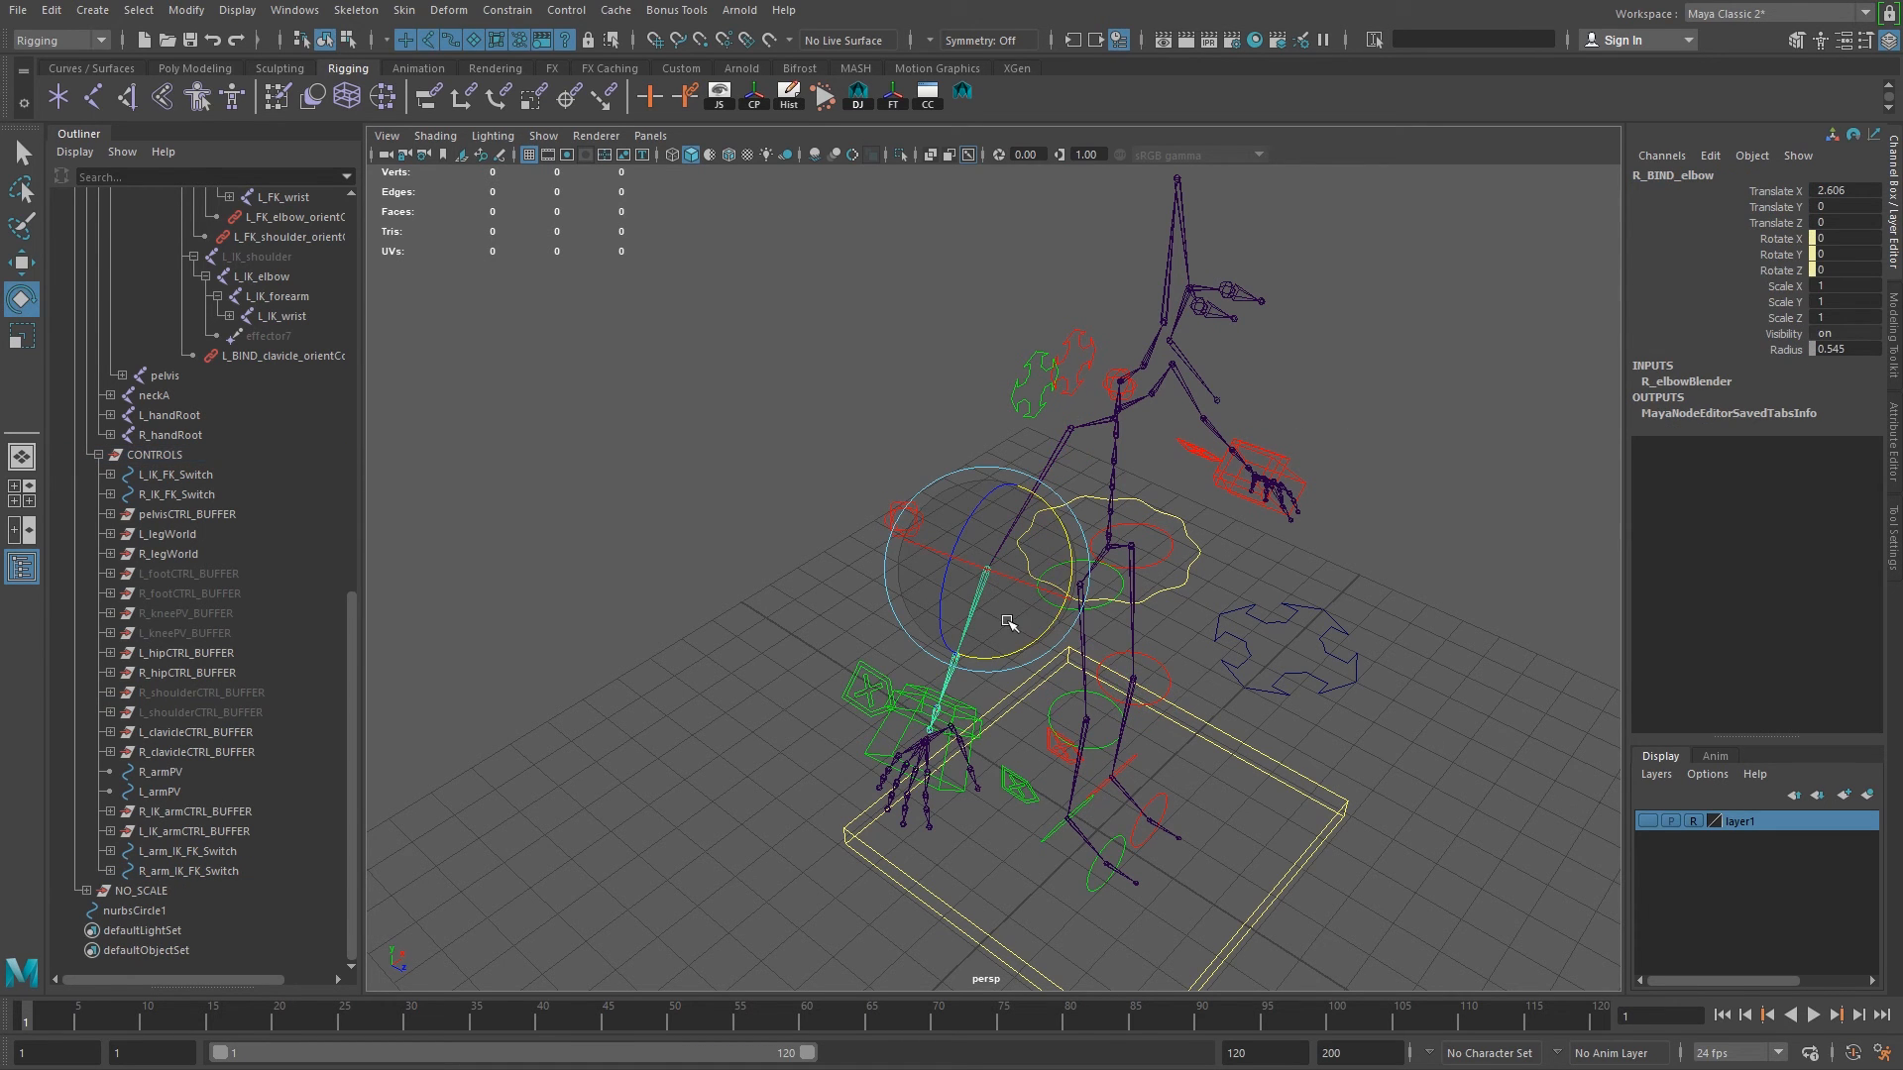
key("f")
Delete both parent constraints, L_IK_FK_Switch_parentConstraint1 and R_arm_IK_FK_Switch_parentConstraint1, from under R_arm_IK_FK_Switch.
left_click(820, 718)
left_click_drag(820, 717, 840, 528, "alt")
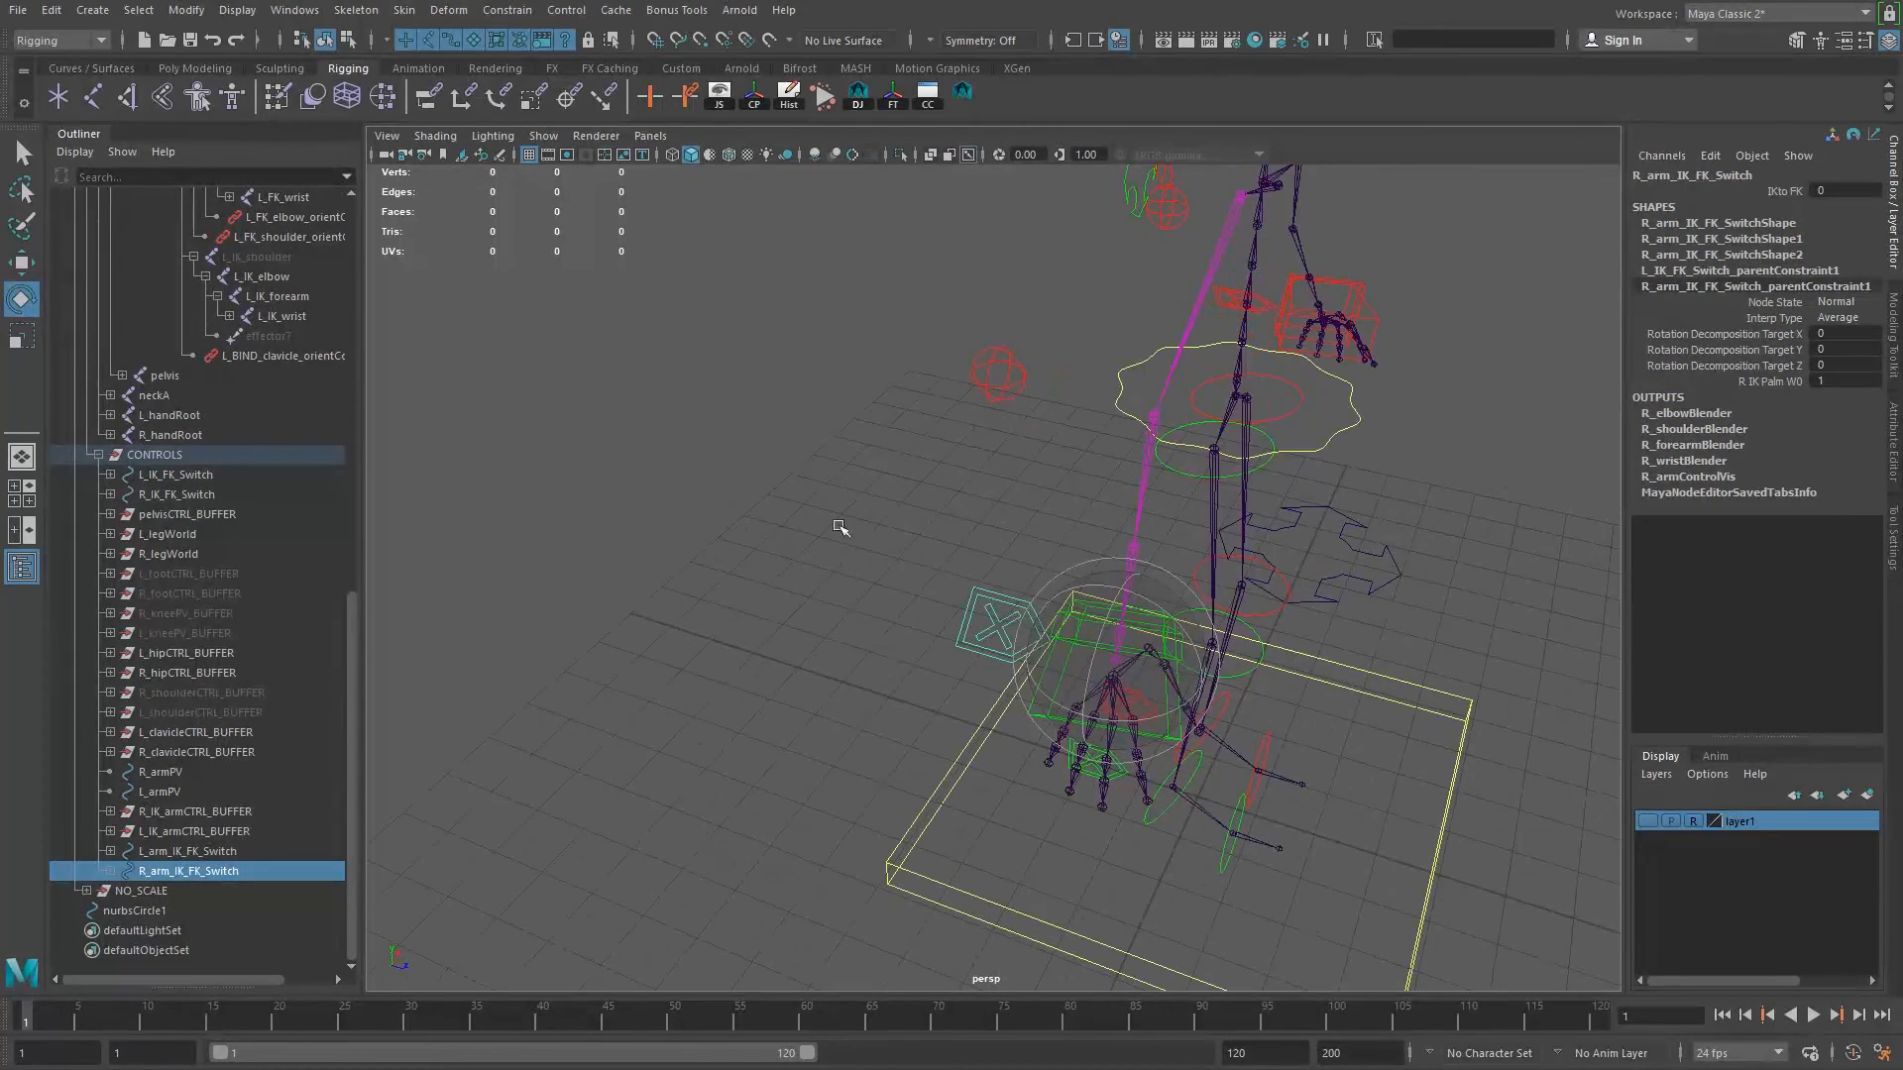
left_click(110, 871)
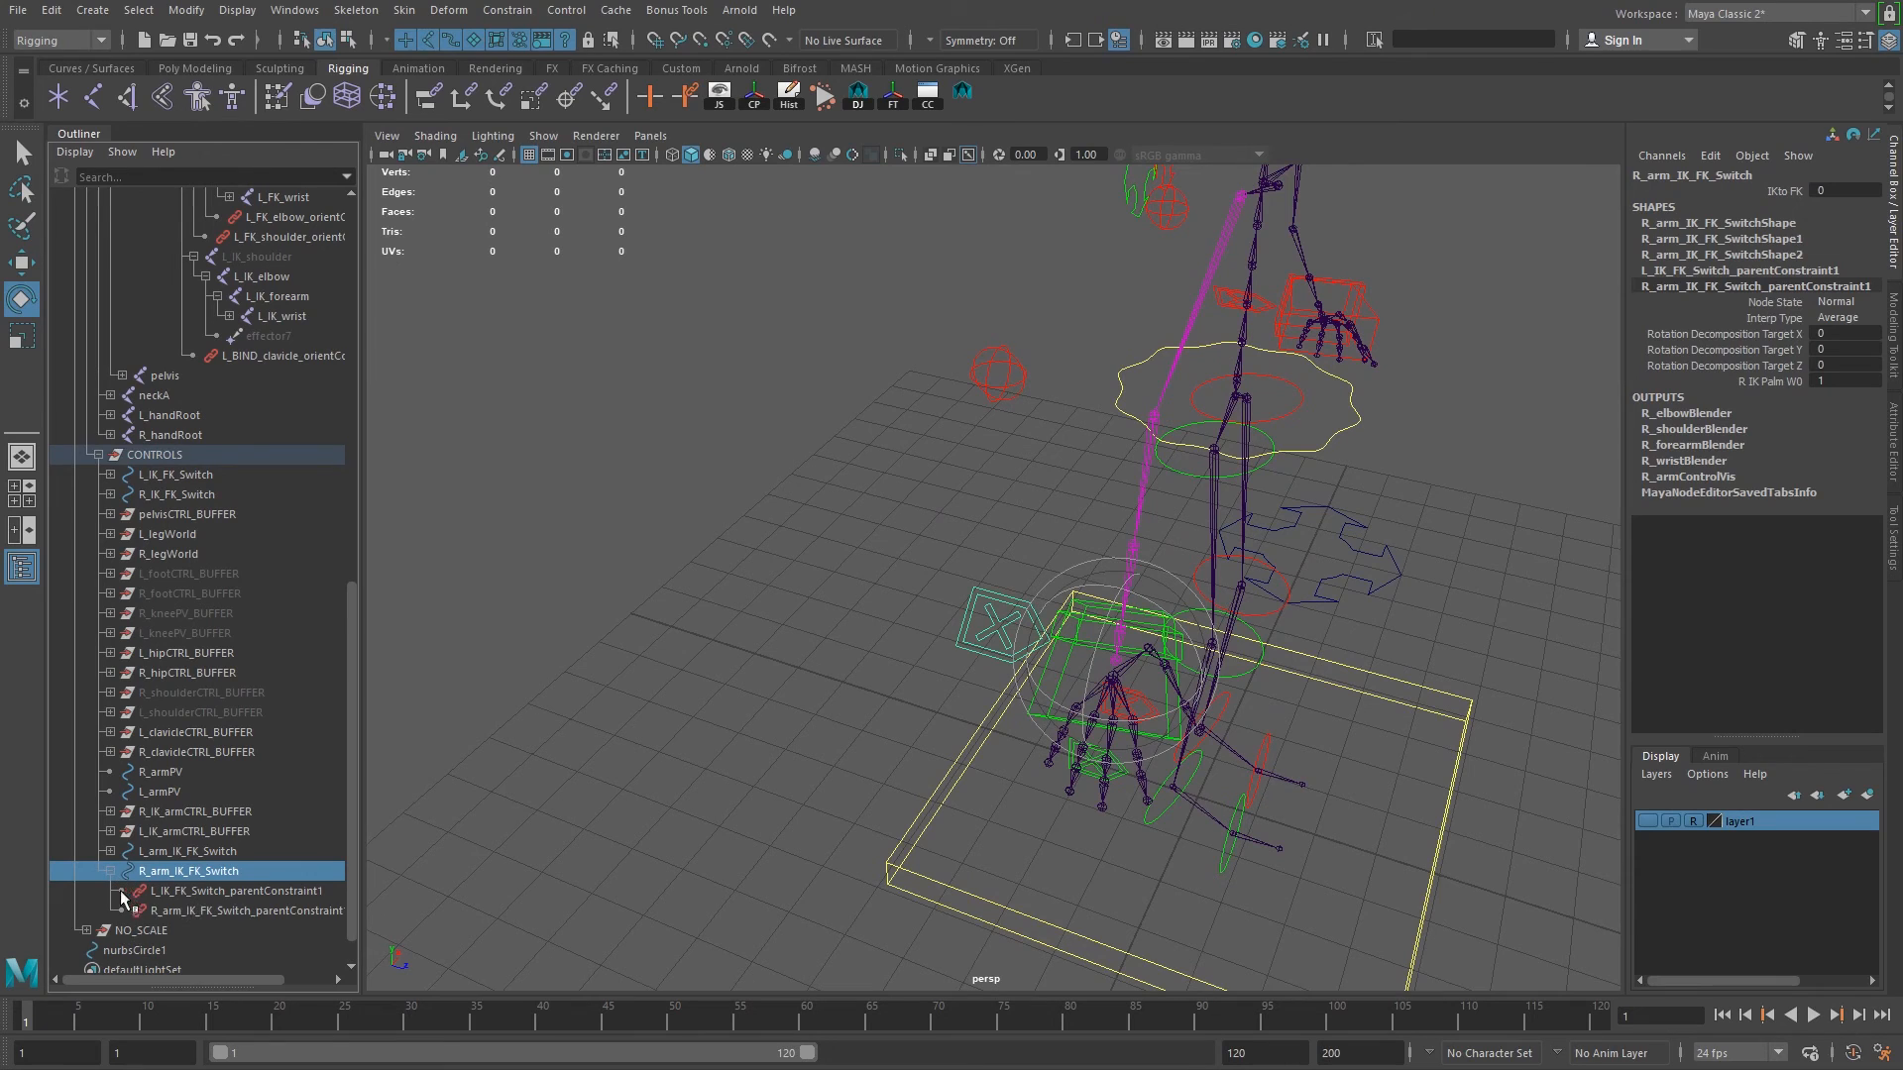
left_click(240, 891)
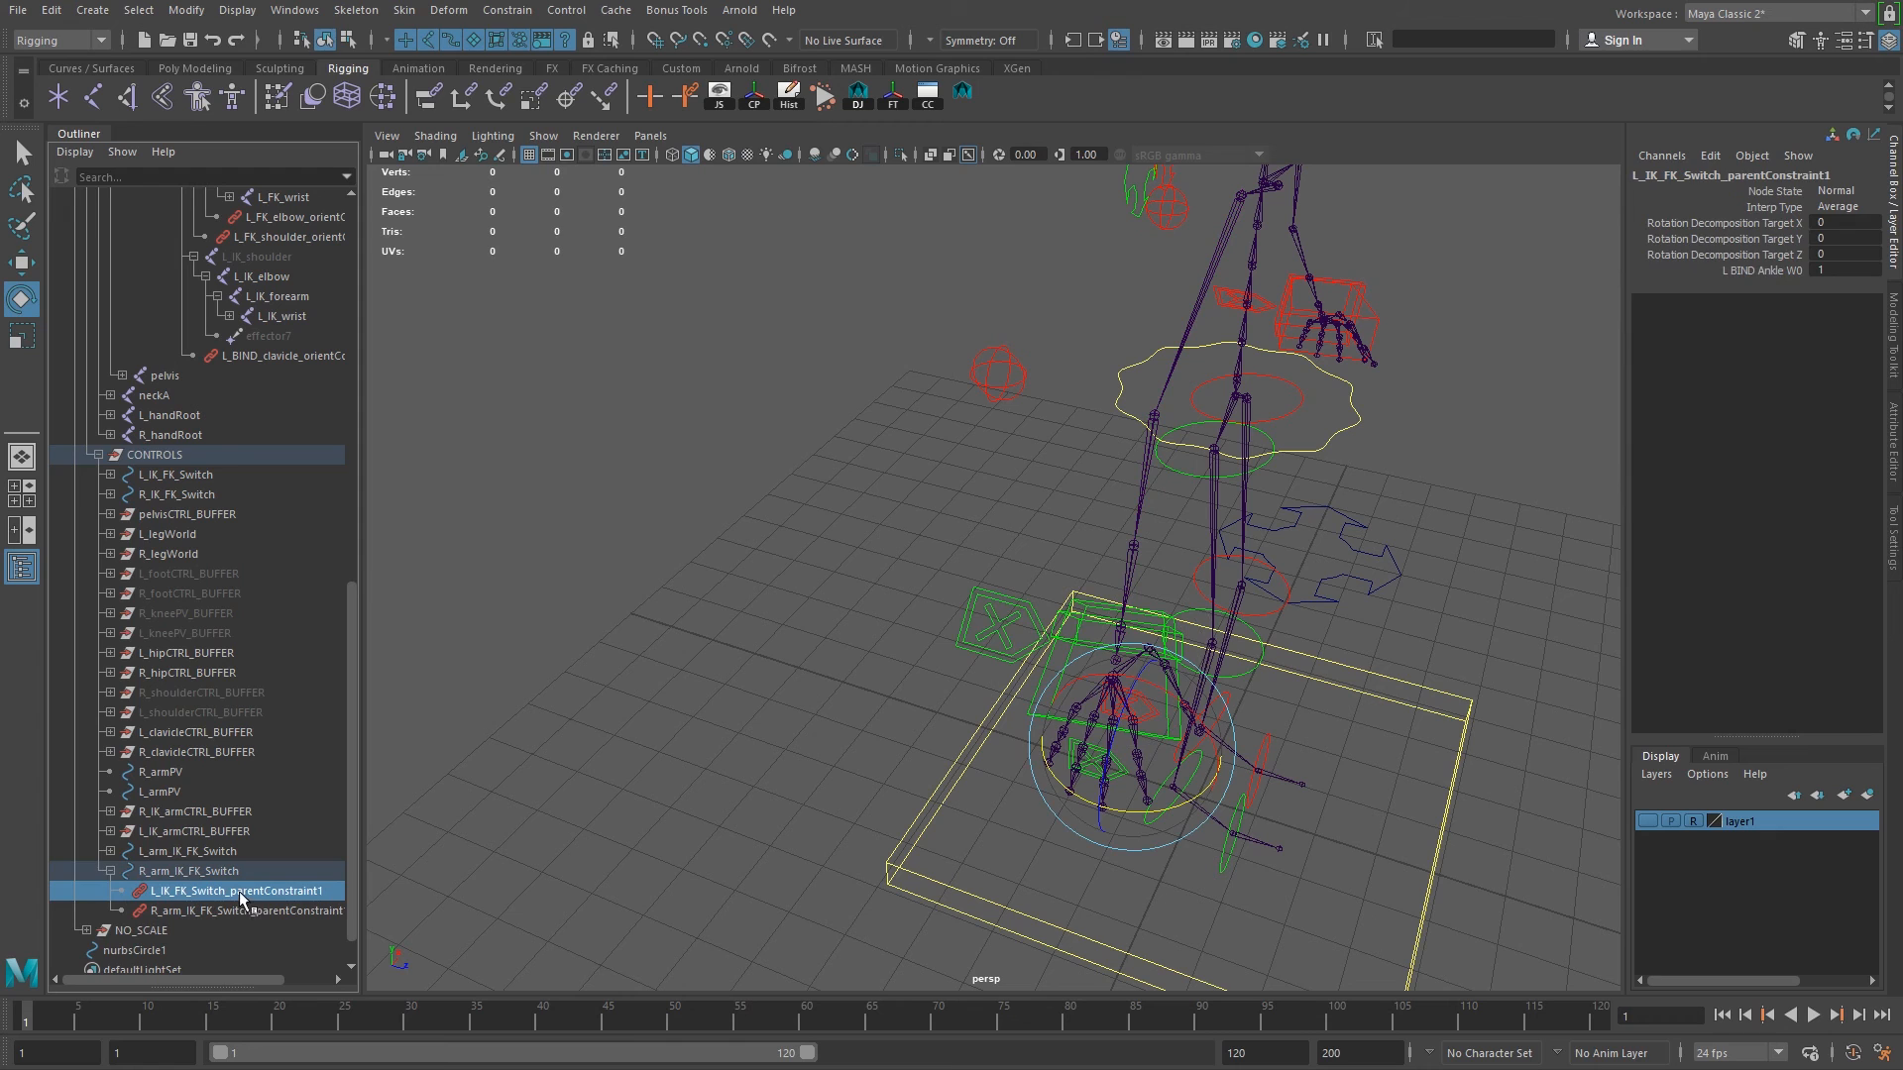
key("Delete")
left_click(228, 875)
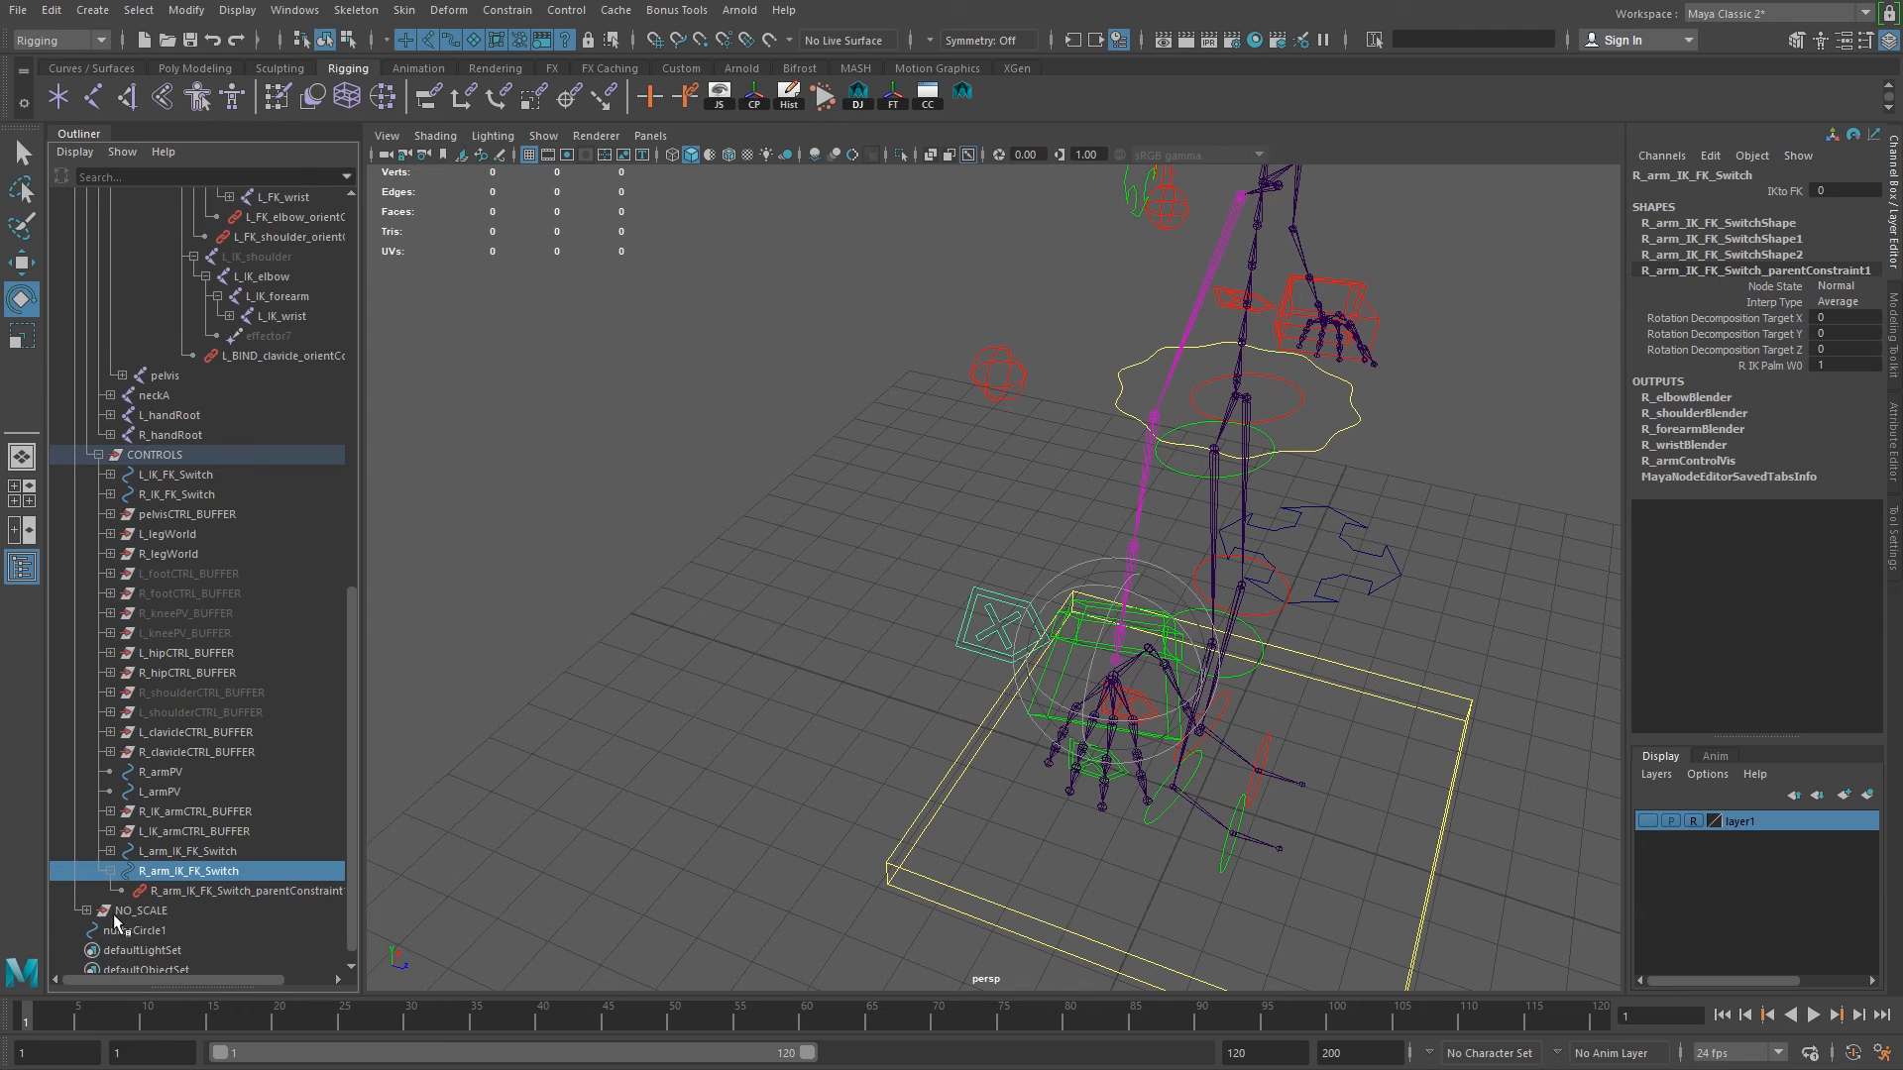
left_click(256, 890)
key("Delete")
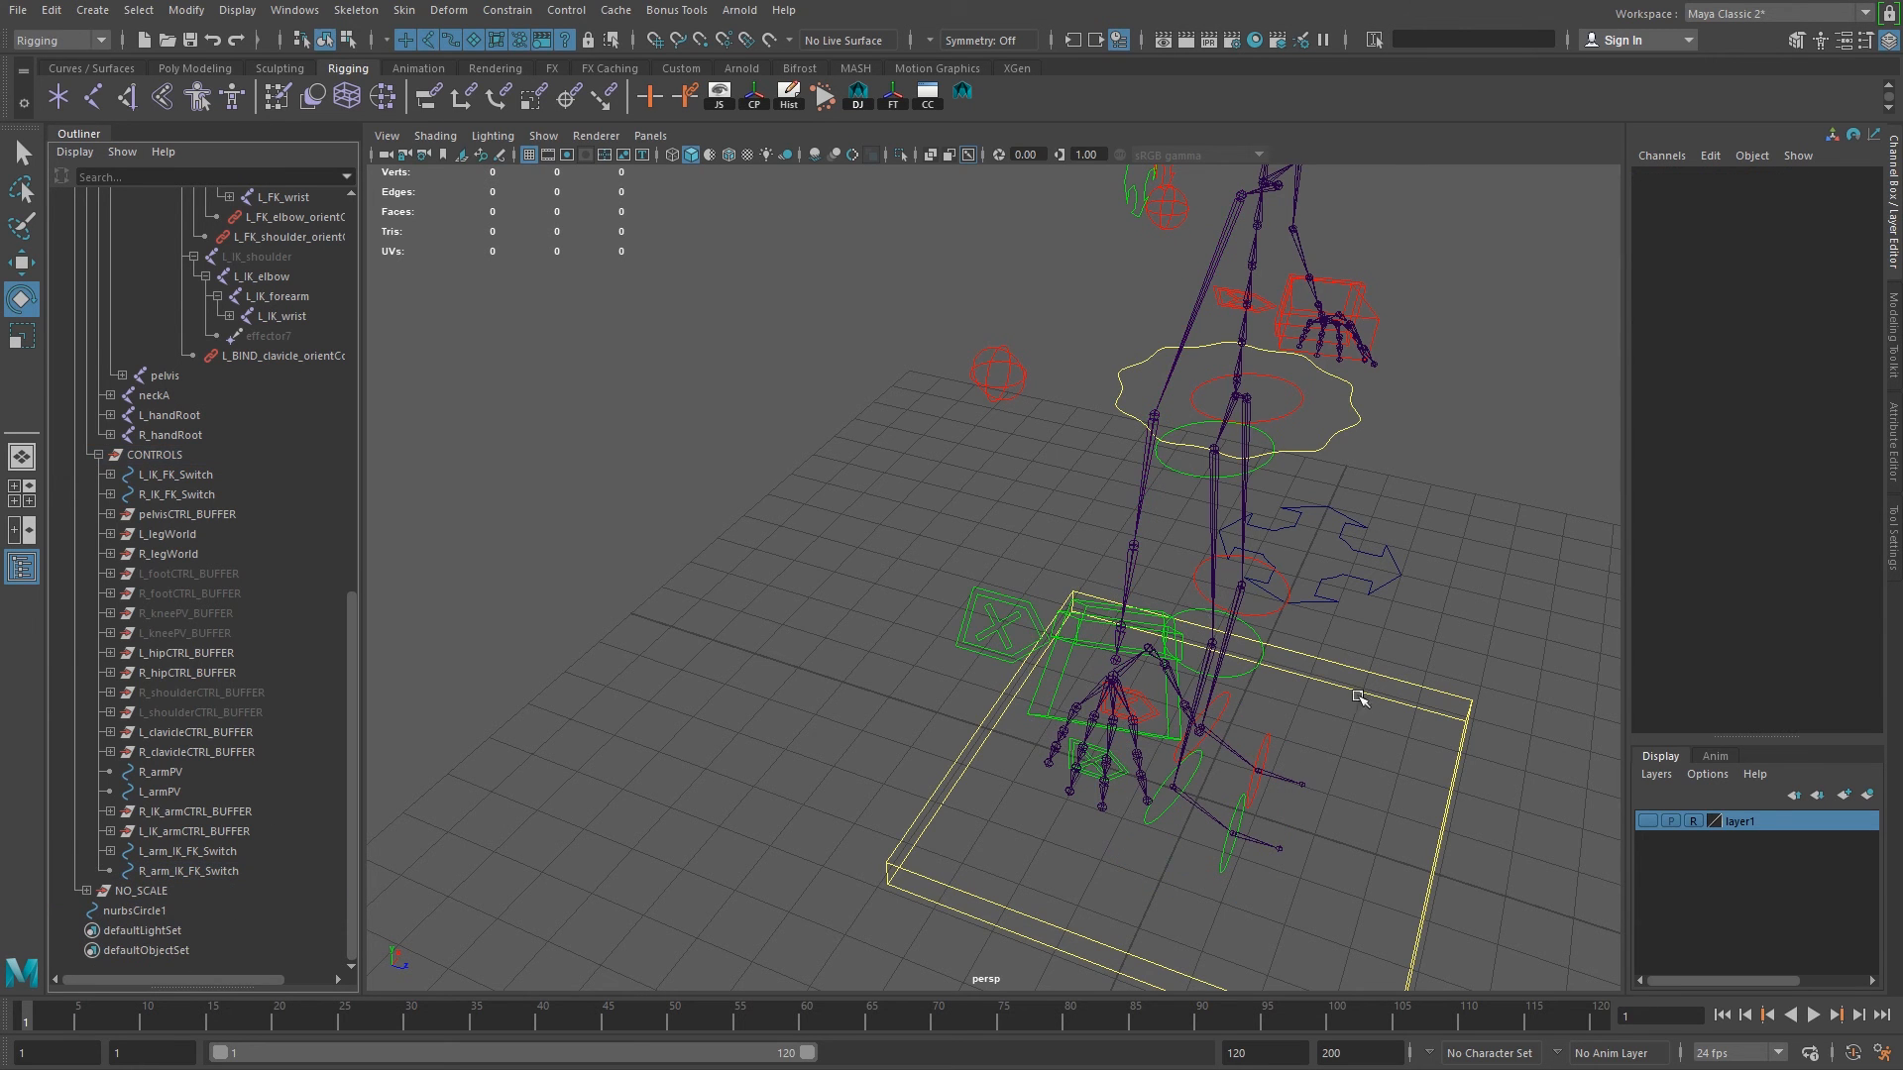
Open the Channel Control editor, load R_arm_IK_FK_Switch and browse its nonkeyable hidden attributes.
left_click_drag(1139, 622, 1003, 620, "alt")
right_click_drag(1002, 620, 960, 656, "alt")
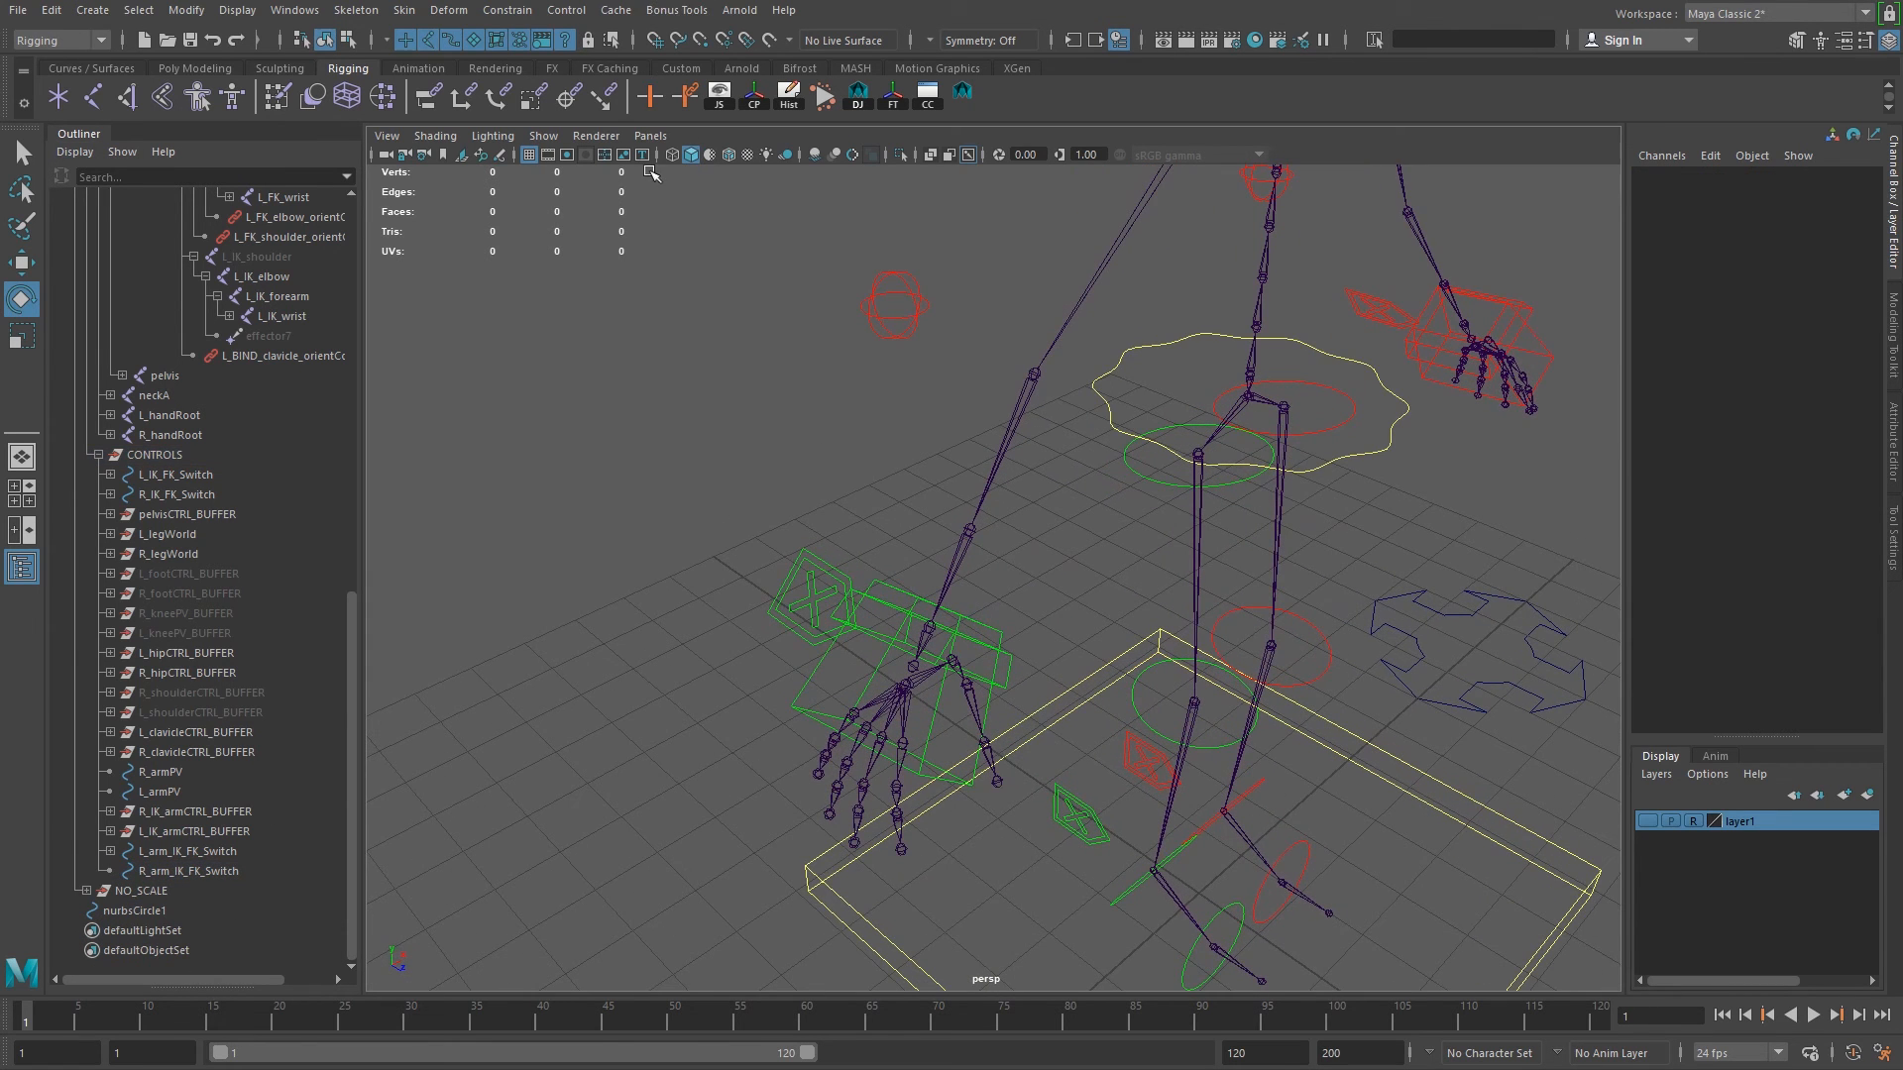
left_click(927, 95)
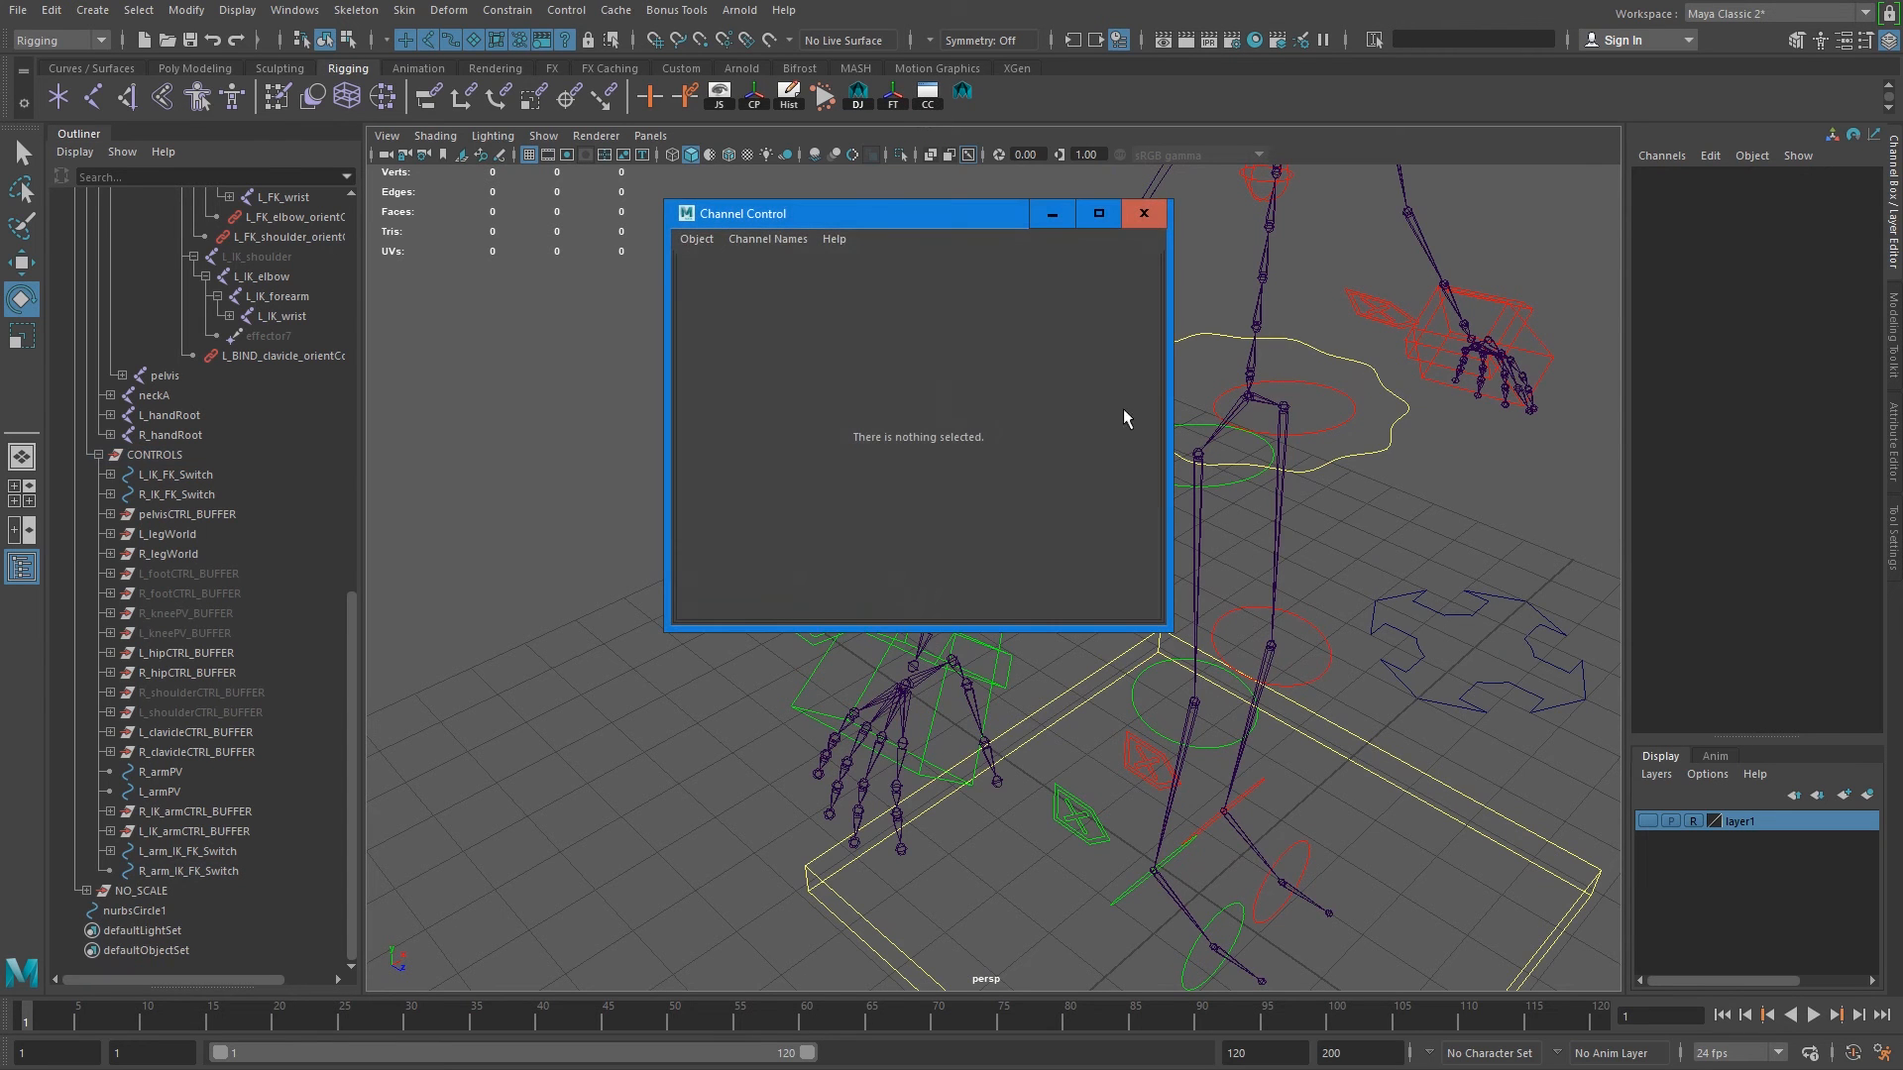
left_click_drag(906, 774, 873, 704, "alt")
left_click(981, 677)
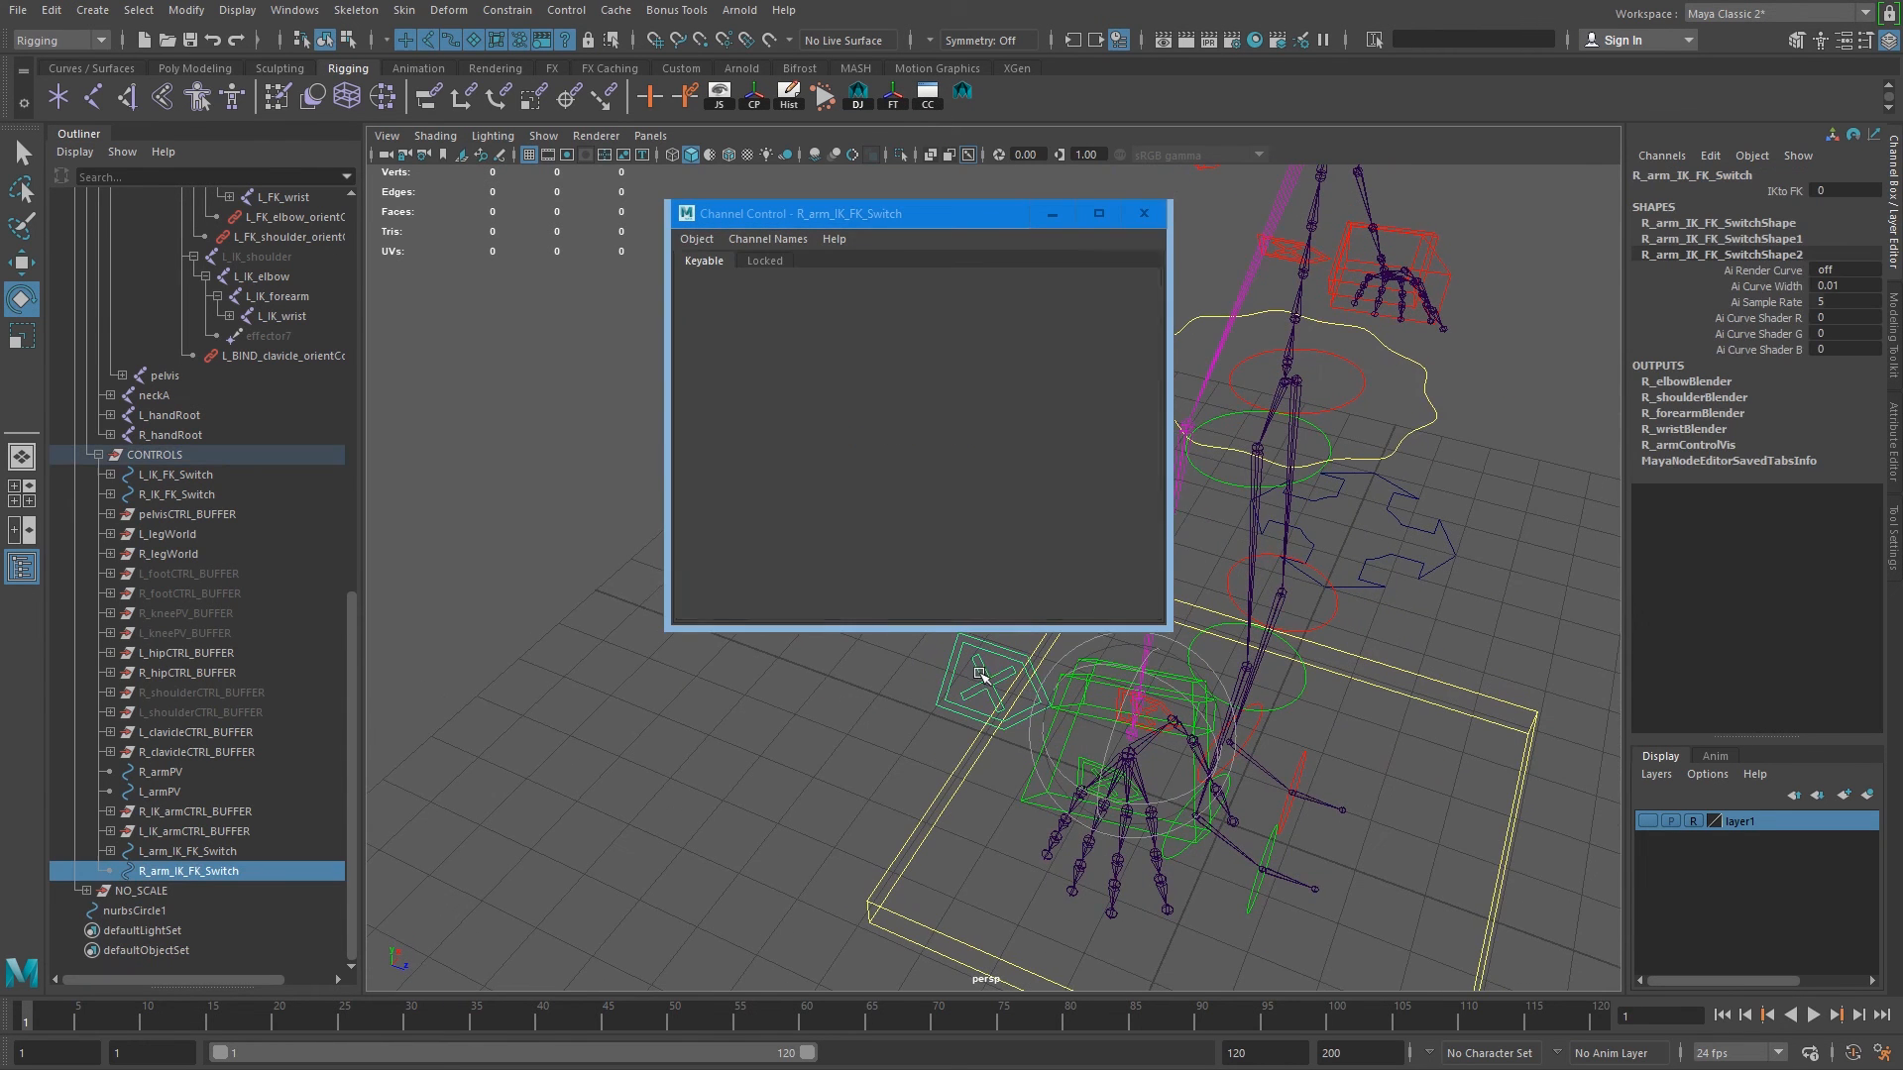
left_click_drag(1232, 684, 1203, 743, "alt")
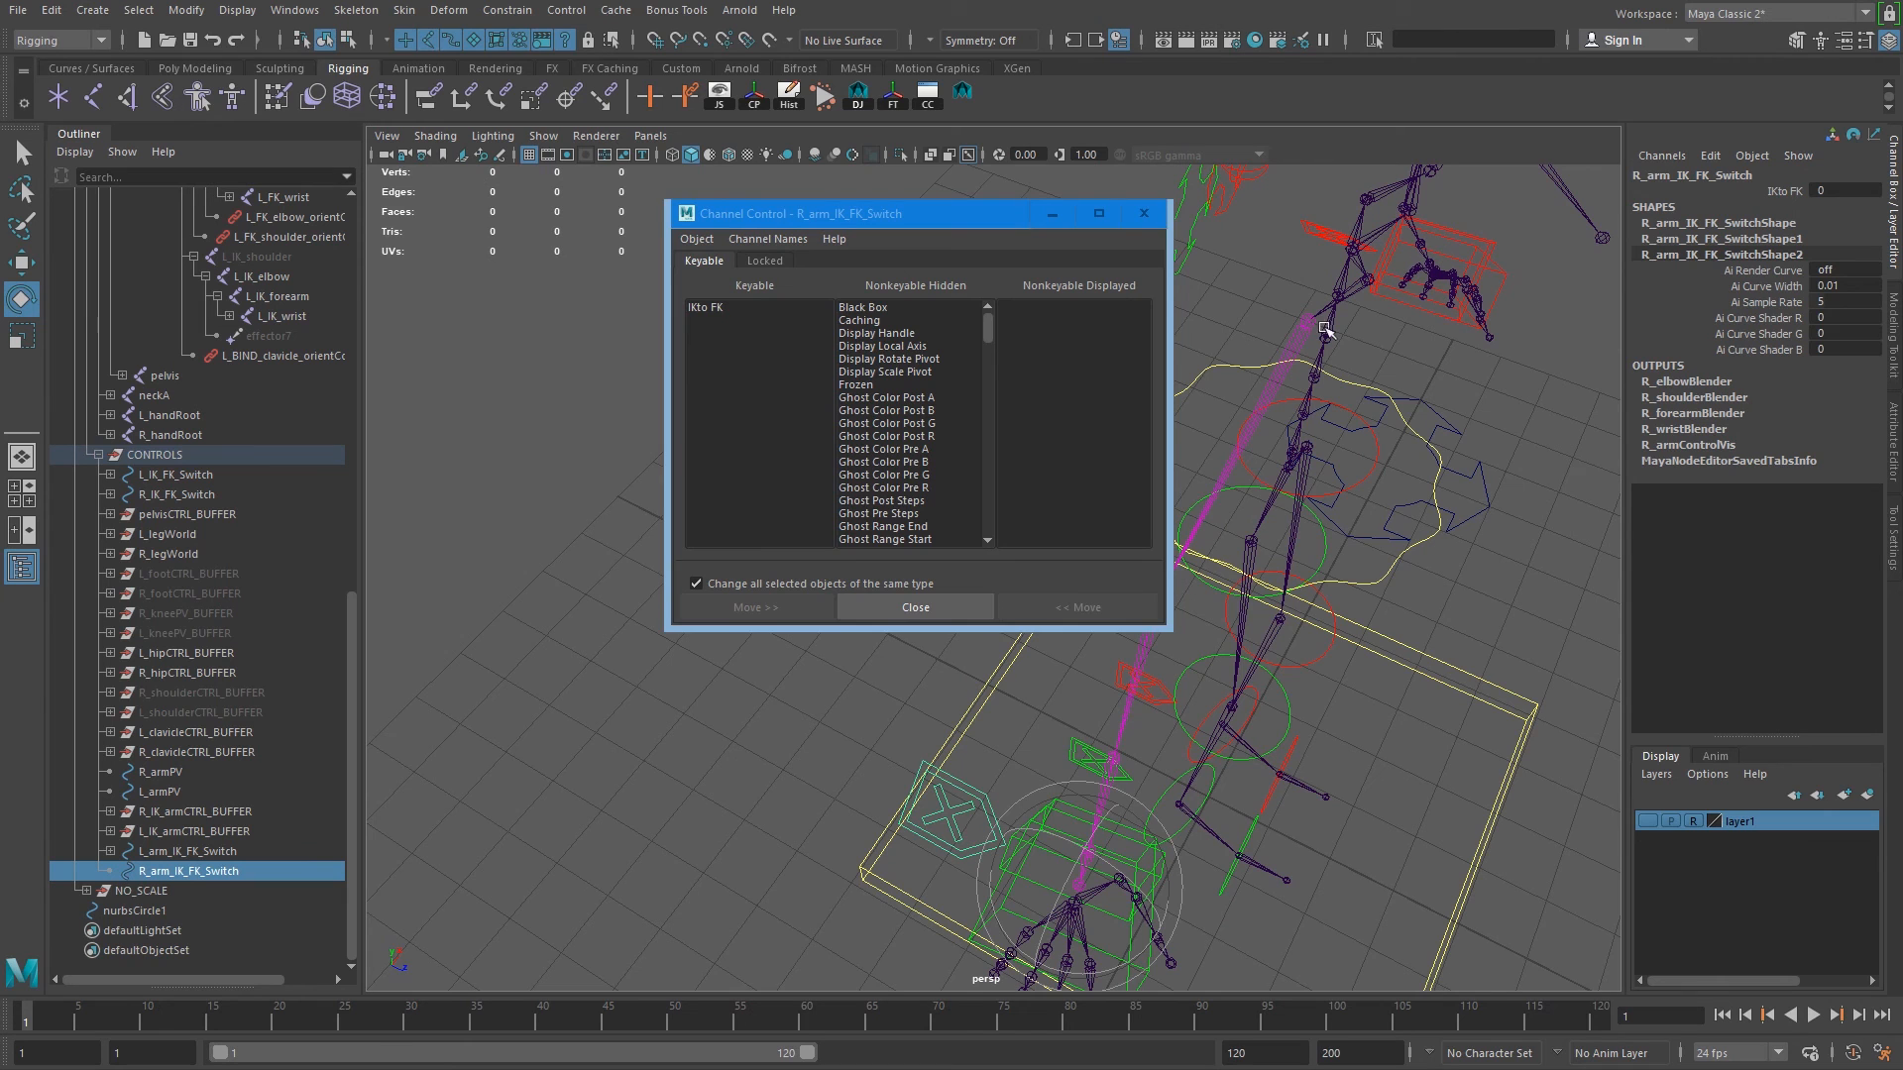
left_click(884, 487)
left_click_drag(990, 331, 1001, 533)
Delete both parent constraints, L_IK_FK_Switch_parentConstraint1 and L_arm_IK_FK_Switch_parentConstraint1, from under L_arm_IK_FK_Switch.
left_click_drag(1382, 382, 1491, 572, "alt")
left_click(1490, 489)
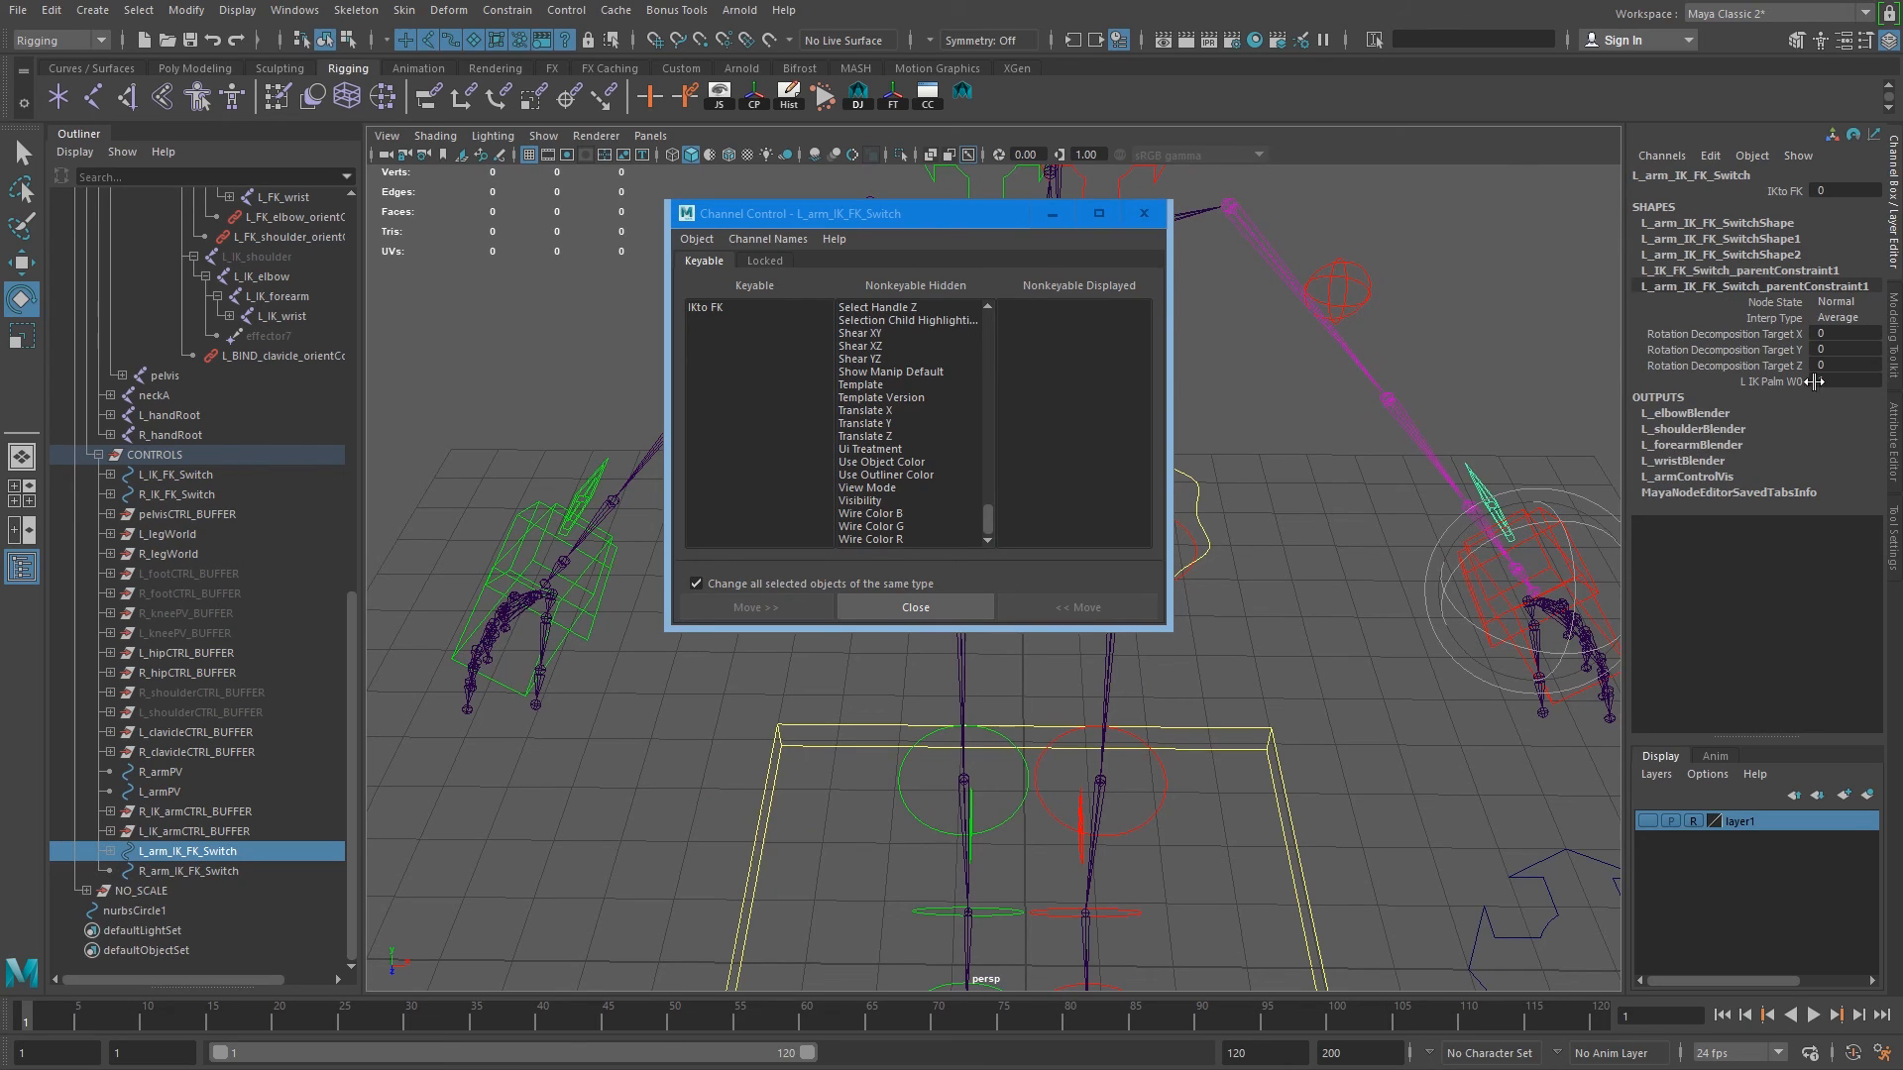
left_click(109, 852)
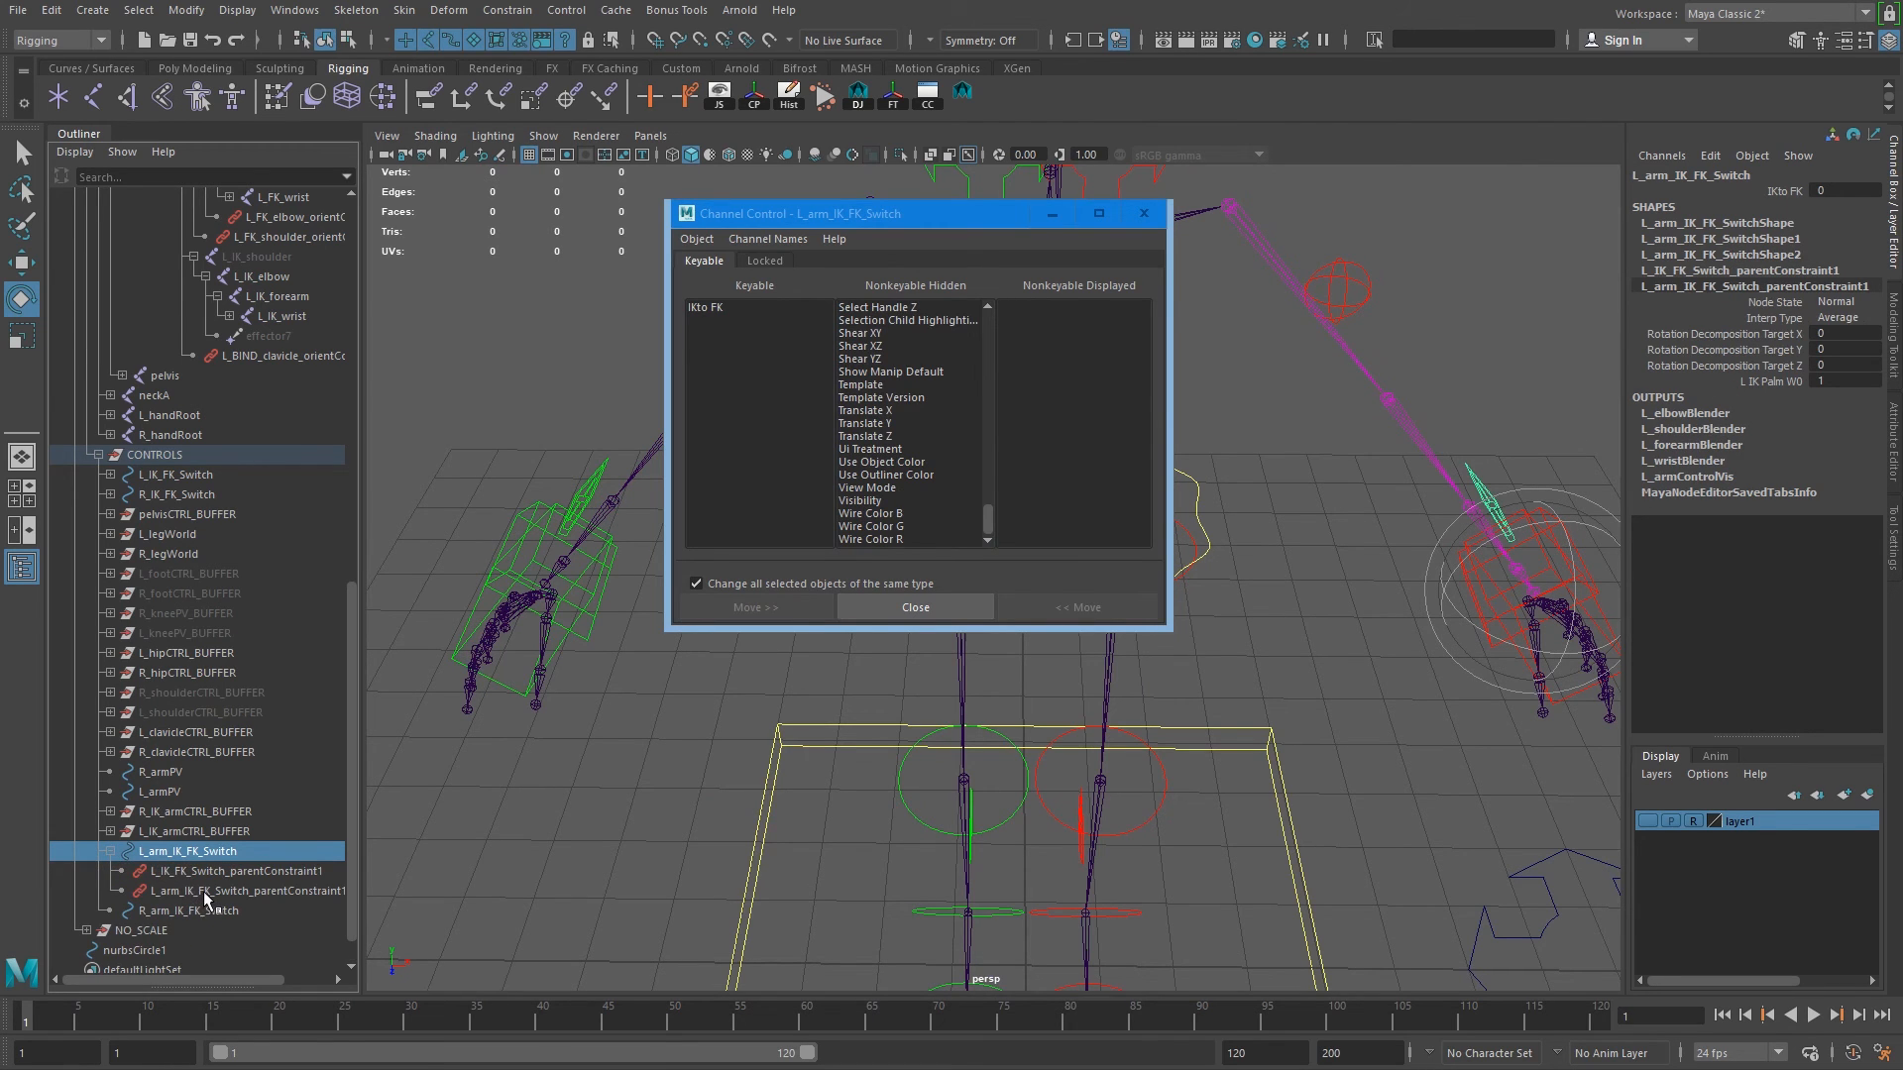
left_click_drag(205, 890, 204, 874)
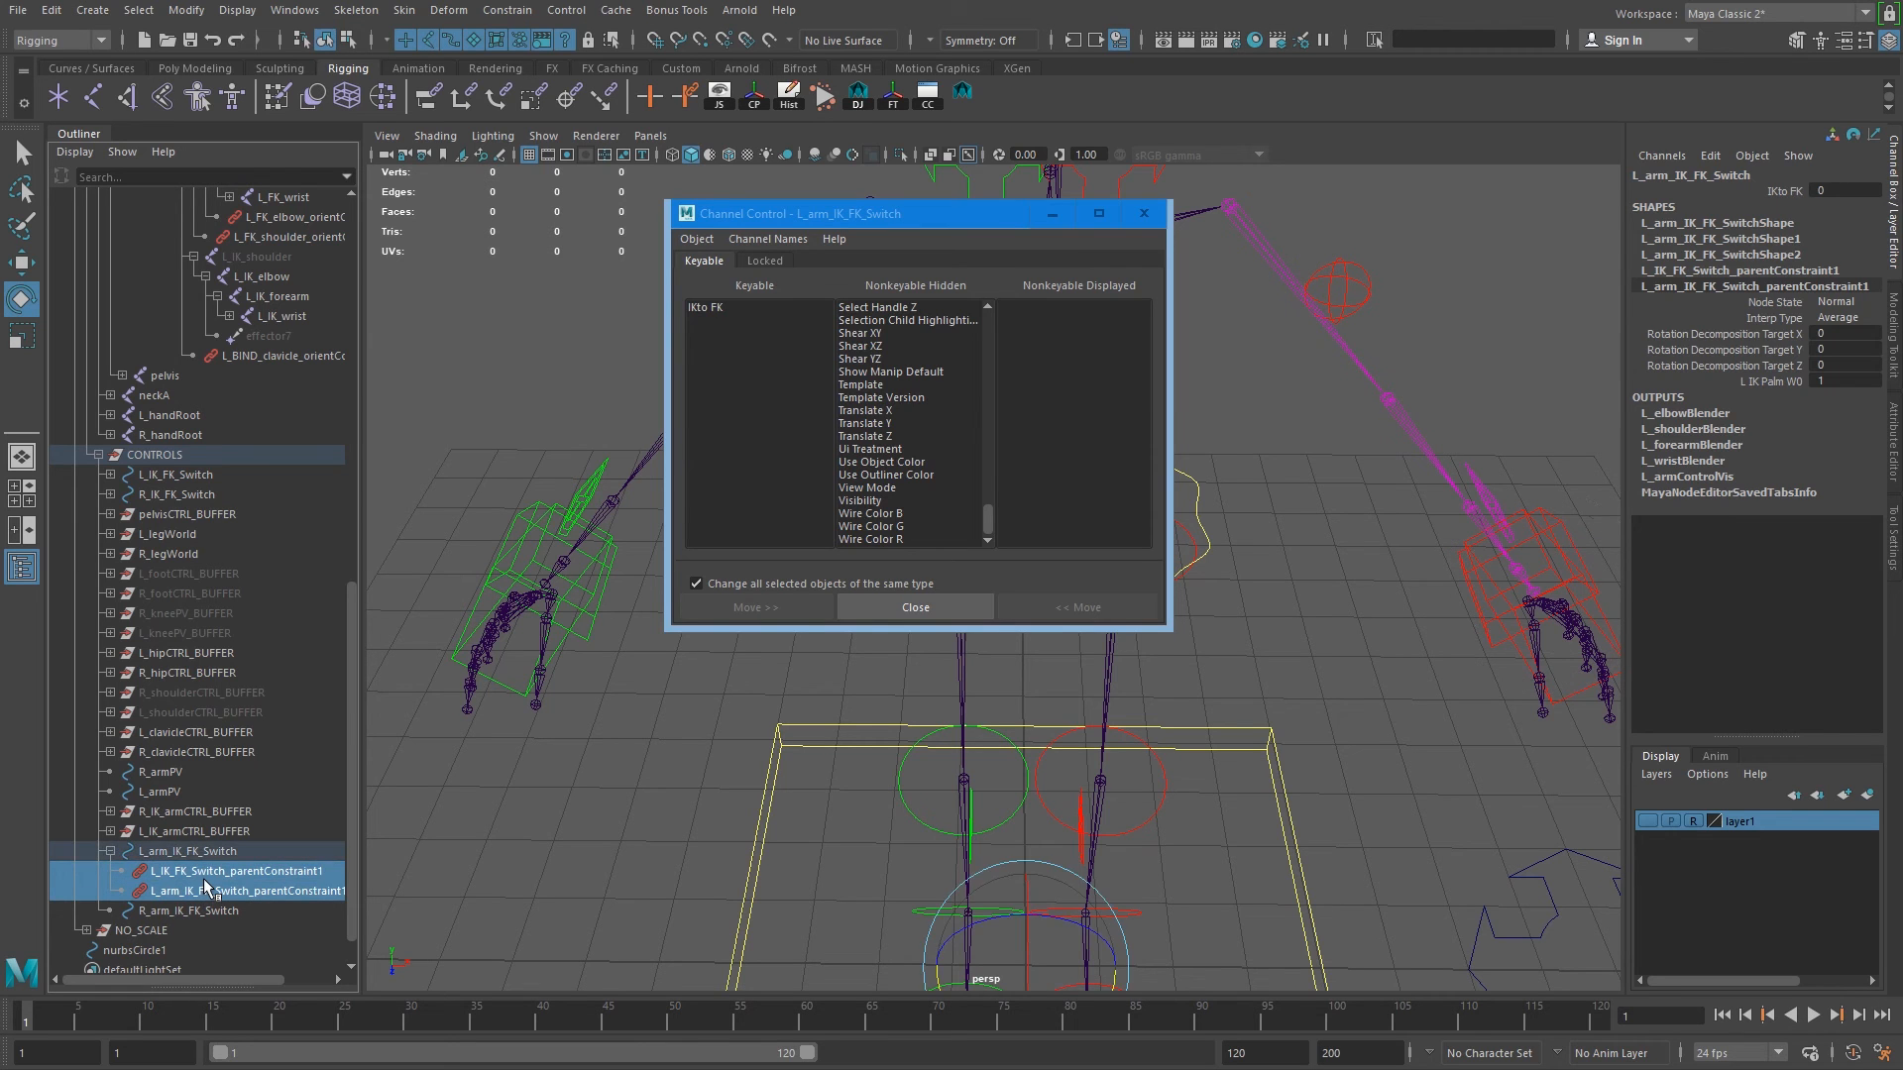
key("Delete")
Make the hidden Rotate X, Y, Z and Translate X, Y, Z attributes keyable on both arm IK/FK switches.
left_click(501, 624)
left_click(1485, 508, "shift")
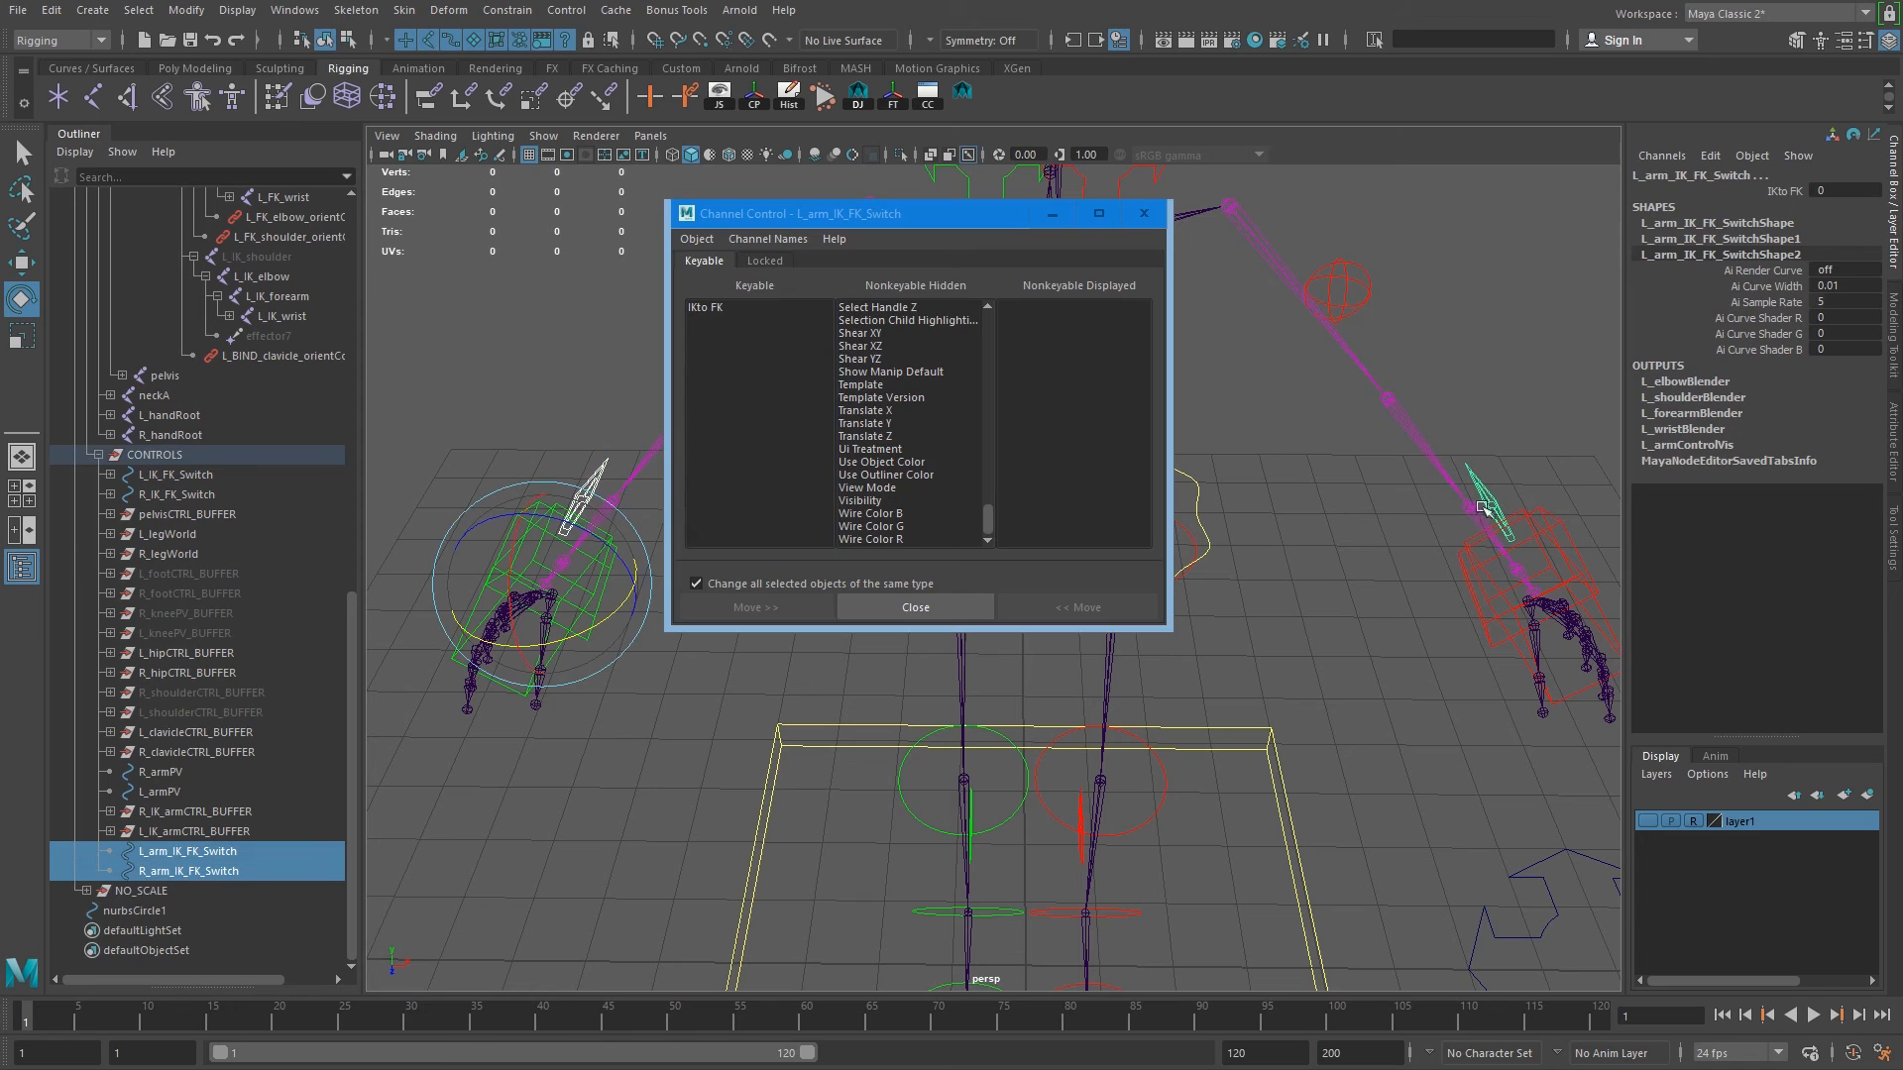
left_click(987, 523)
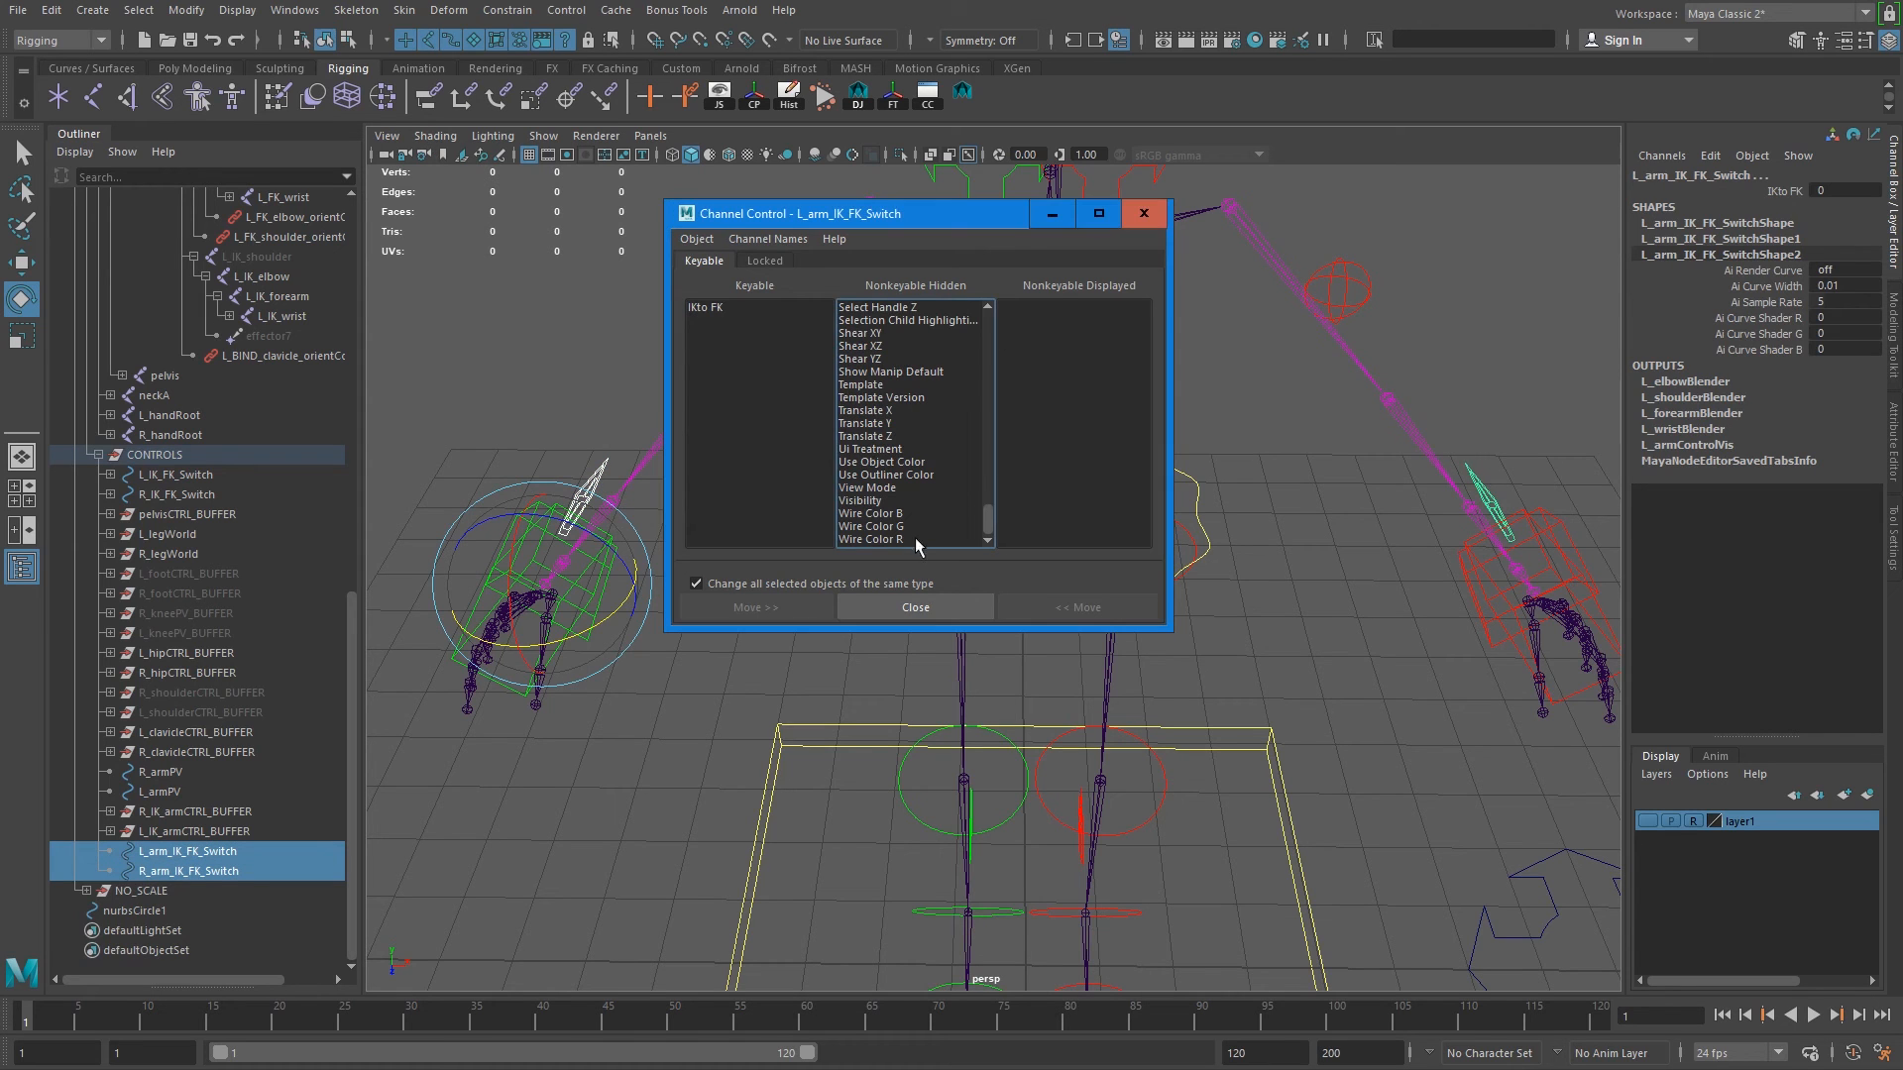
scroll(871, 468, "up", 8)
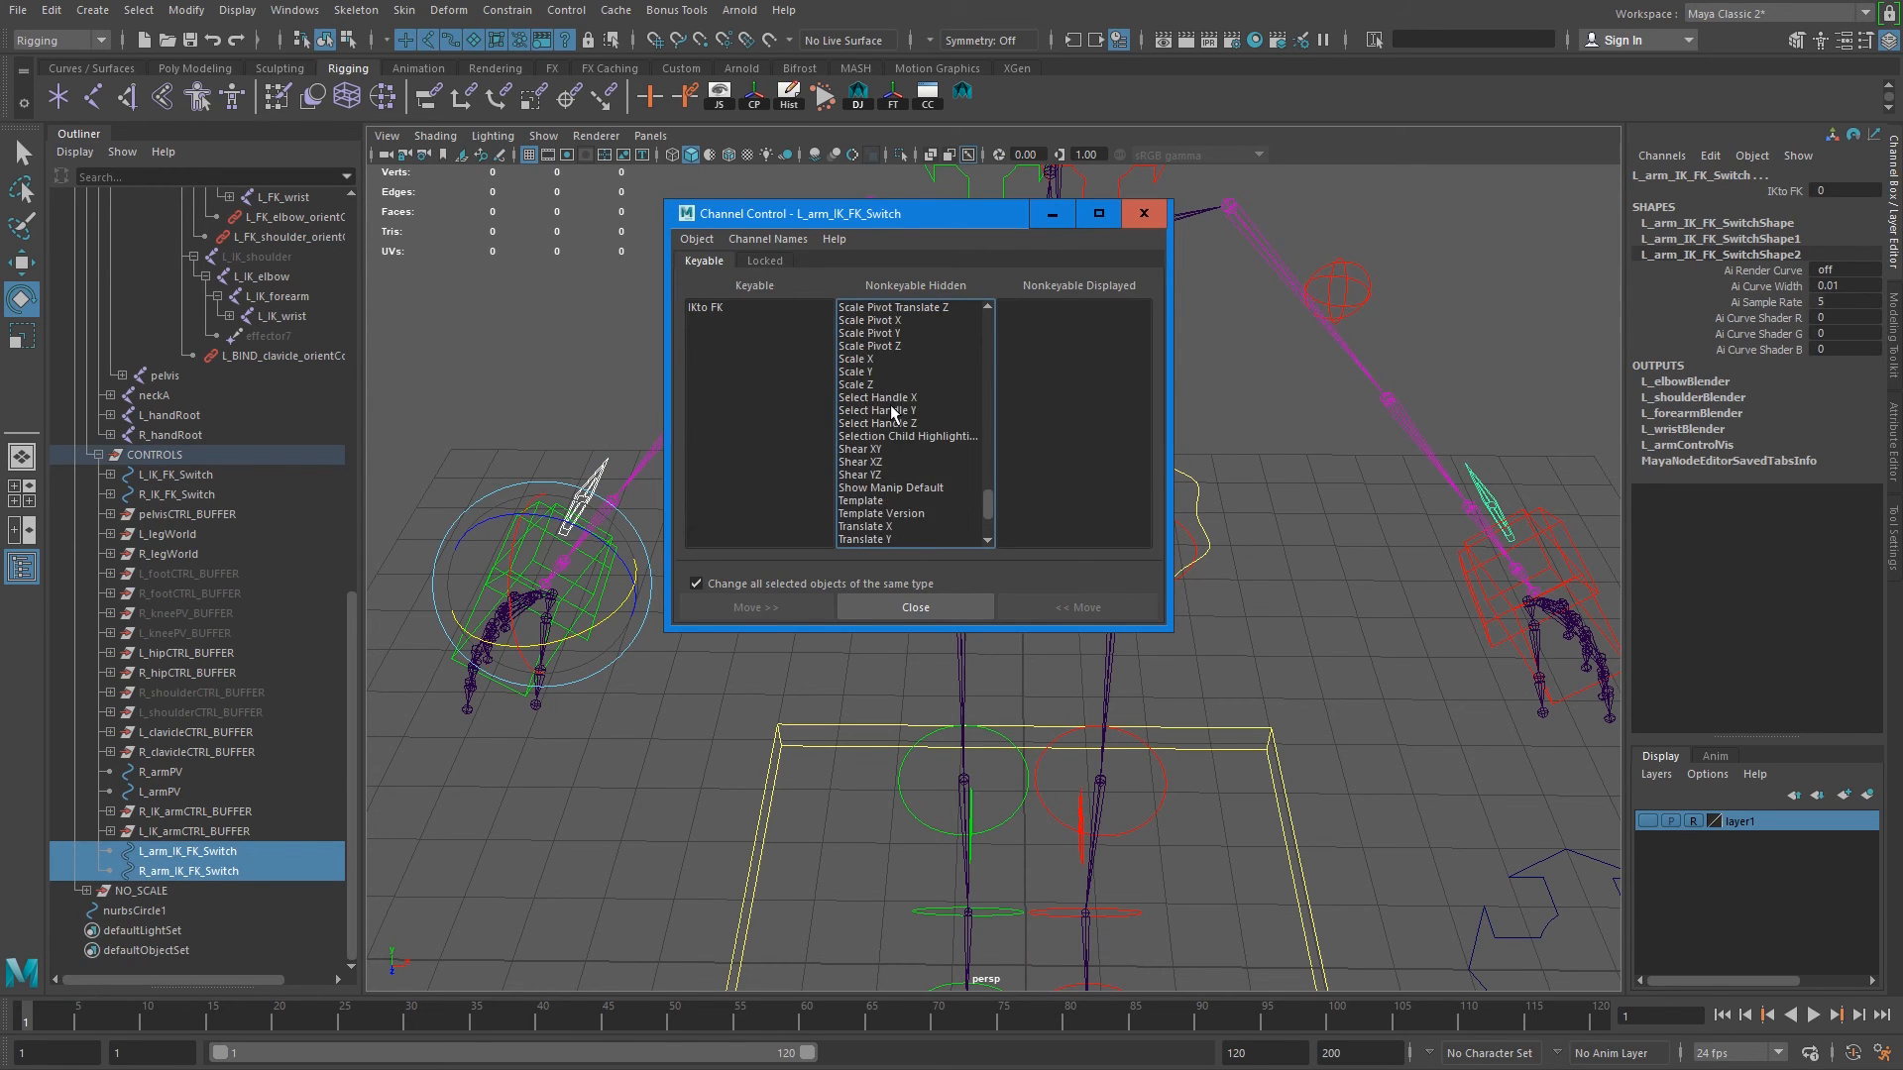
left_click_drag(878, 424, 883, 399)
scroll(884, 406, "up", 3)
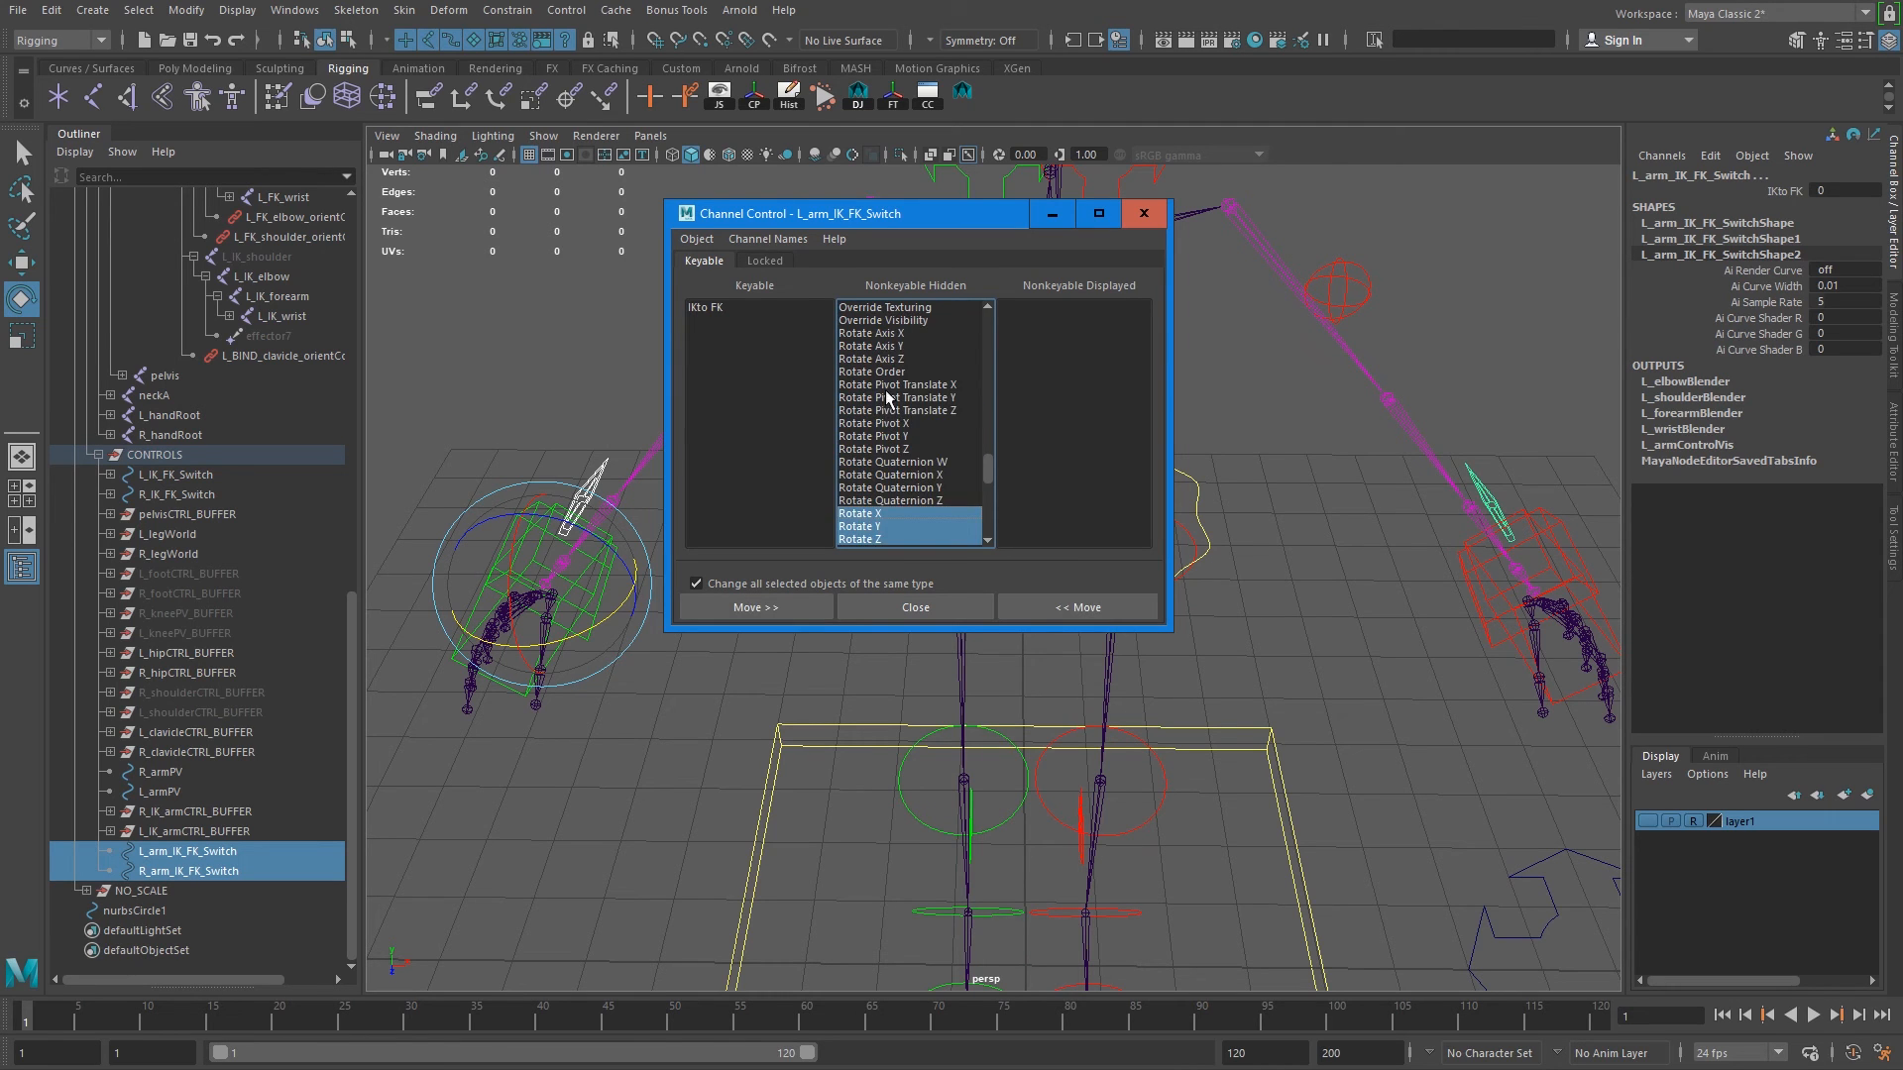
scroll(881, 416, "down", 5)
scroll(880, 424, "down", 3)
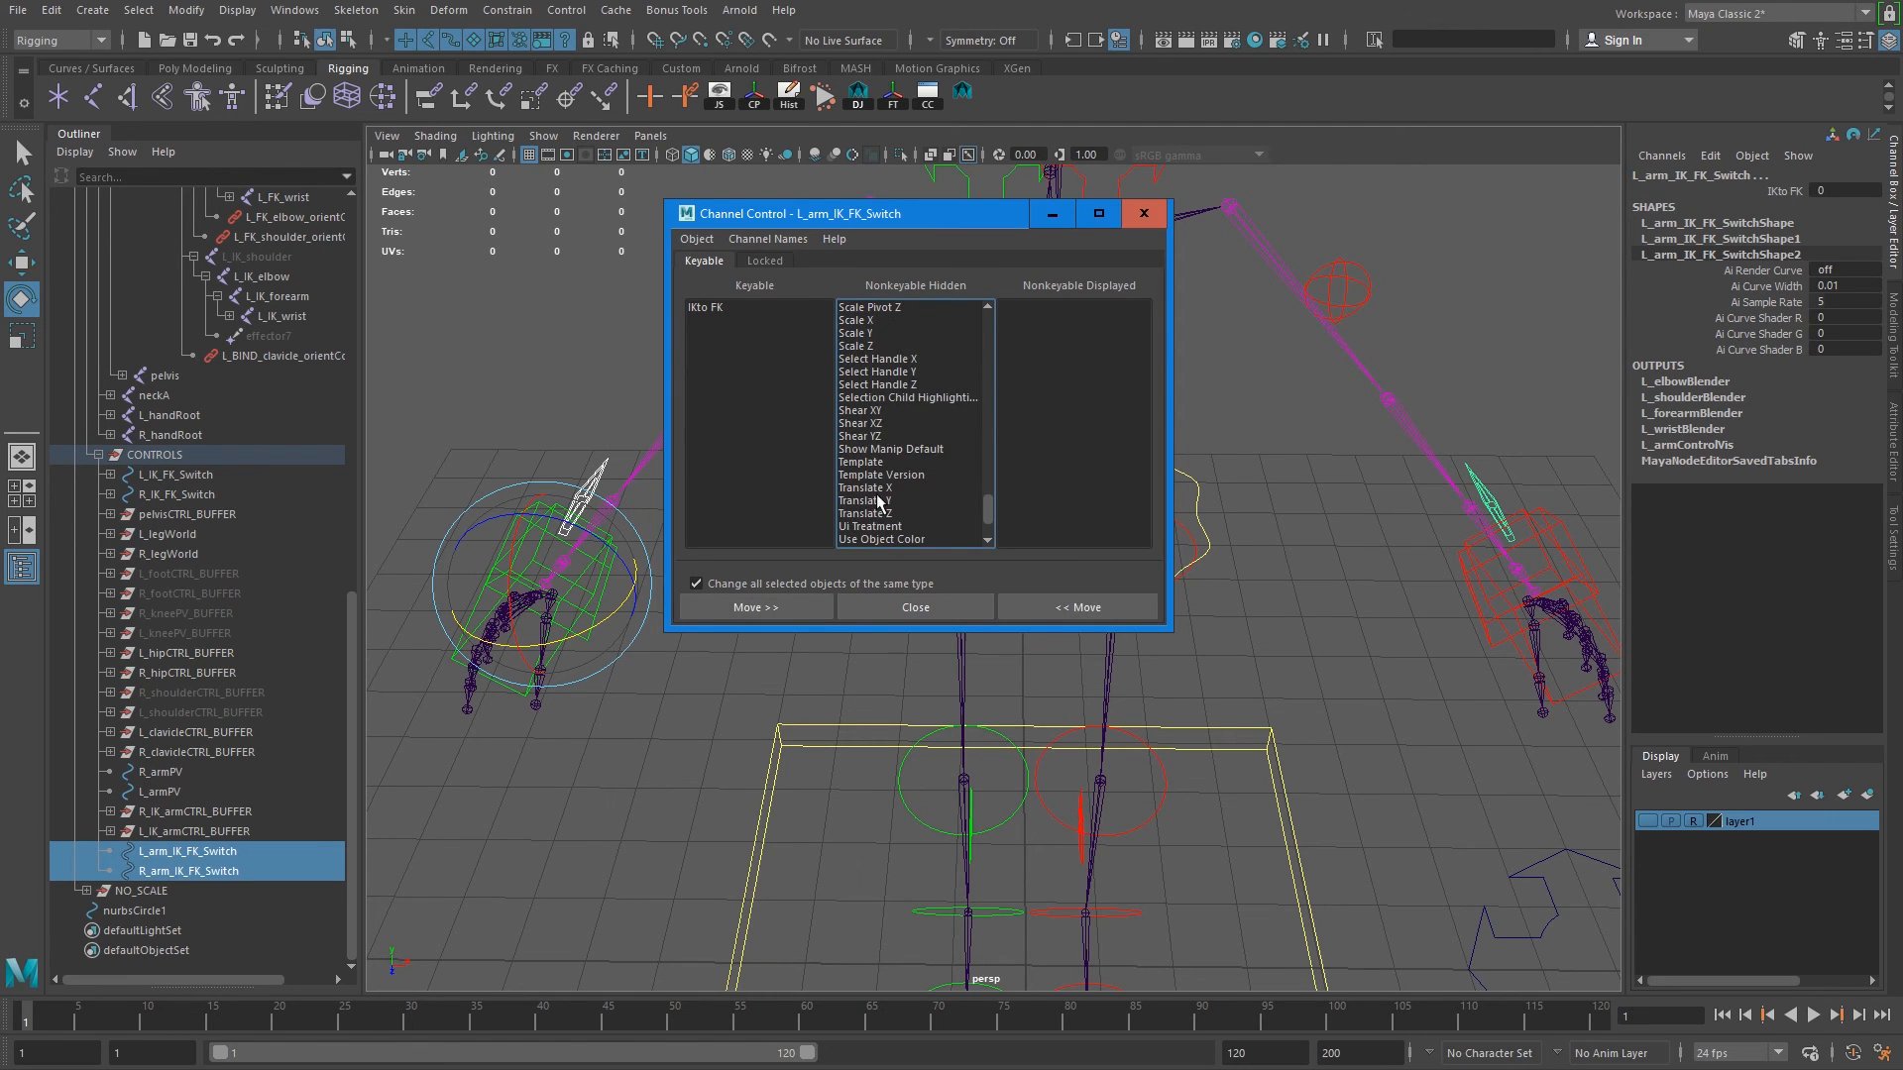
left_click_drag(888, 517, 890, 487)
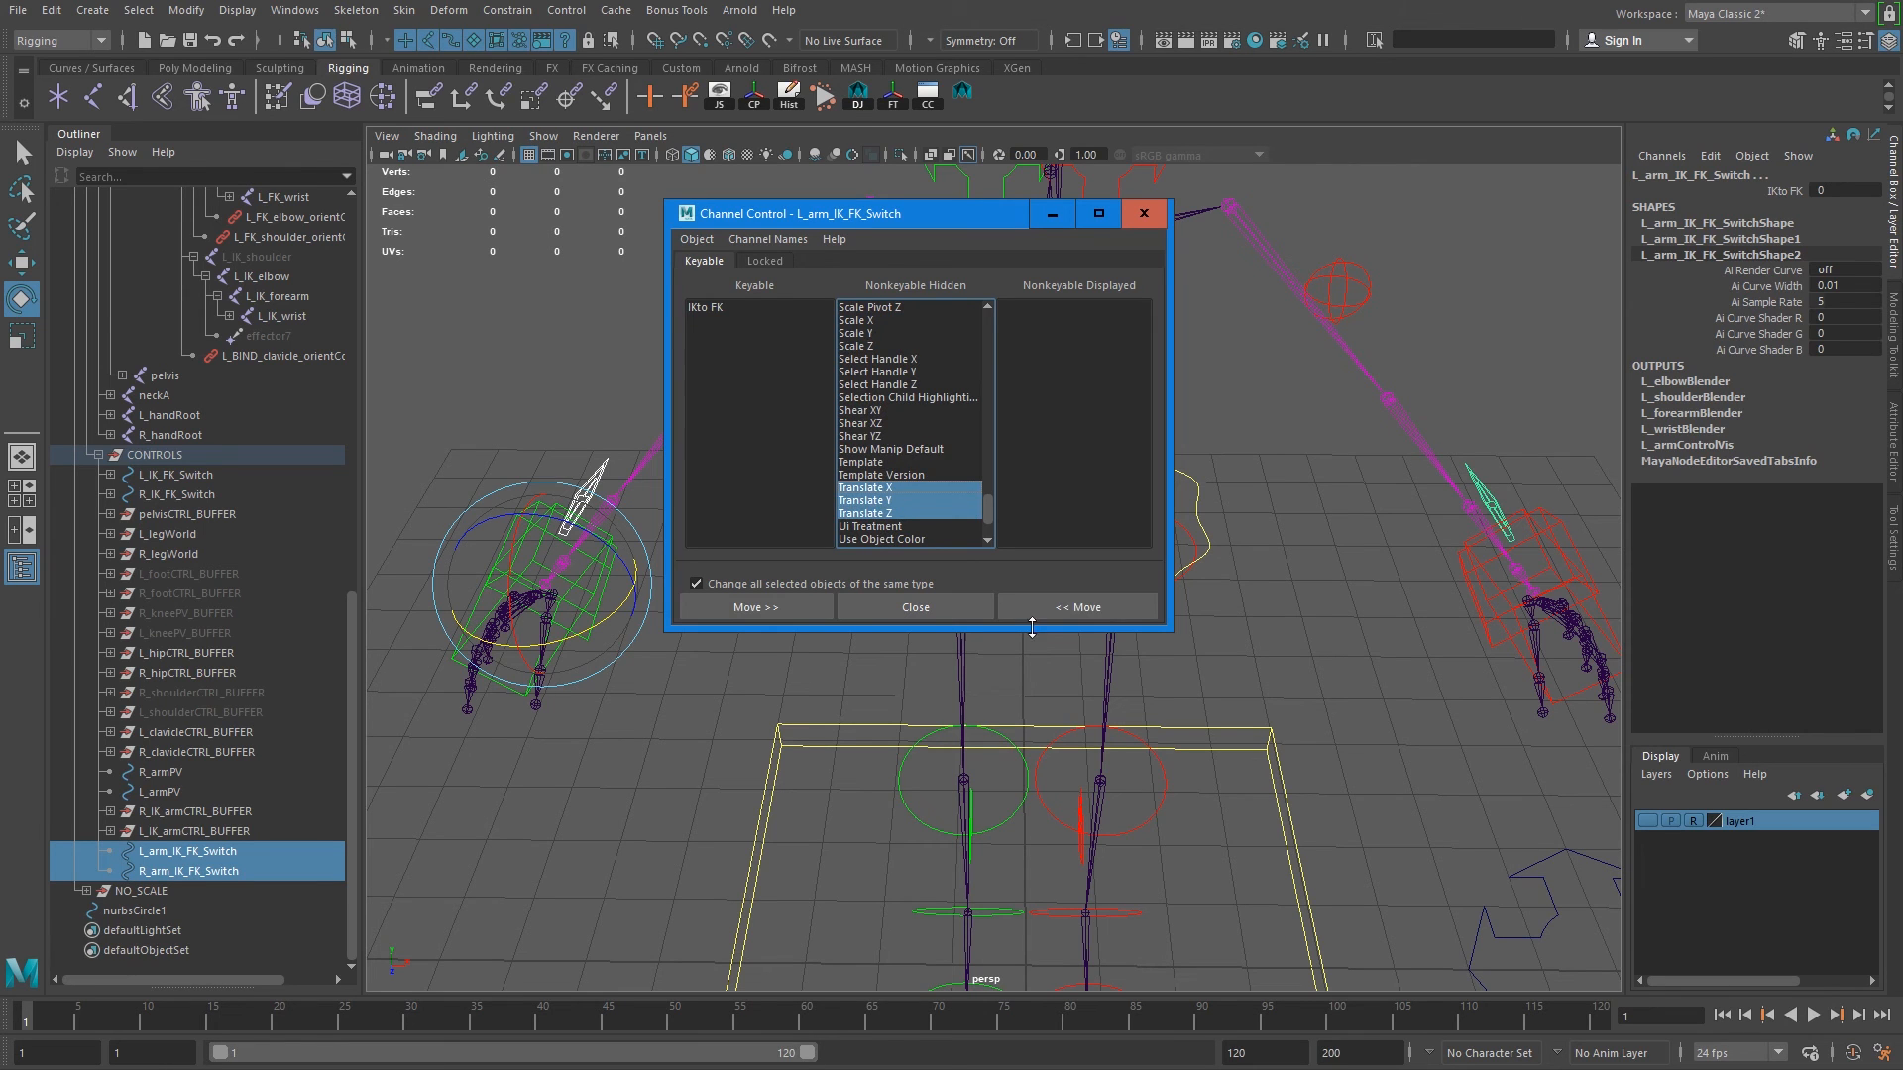
left_click(1128, 609)
Unlock the translate and rotate channels of both arm IK/FK switches and close Channel Control.
left_click_drag(1762, 194, 1763, 275)
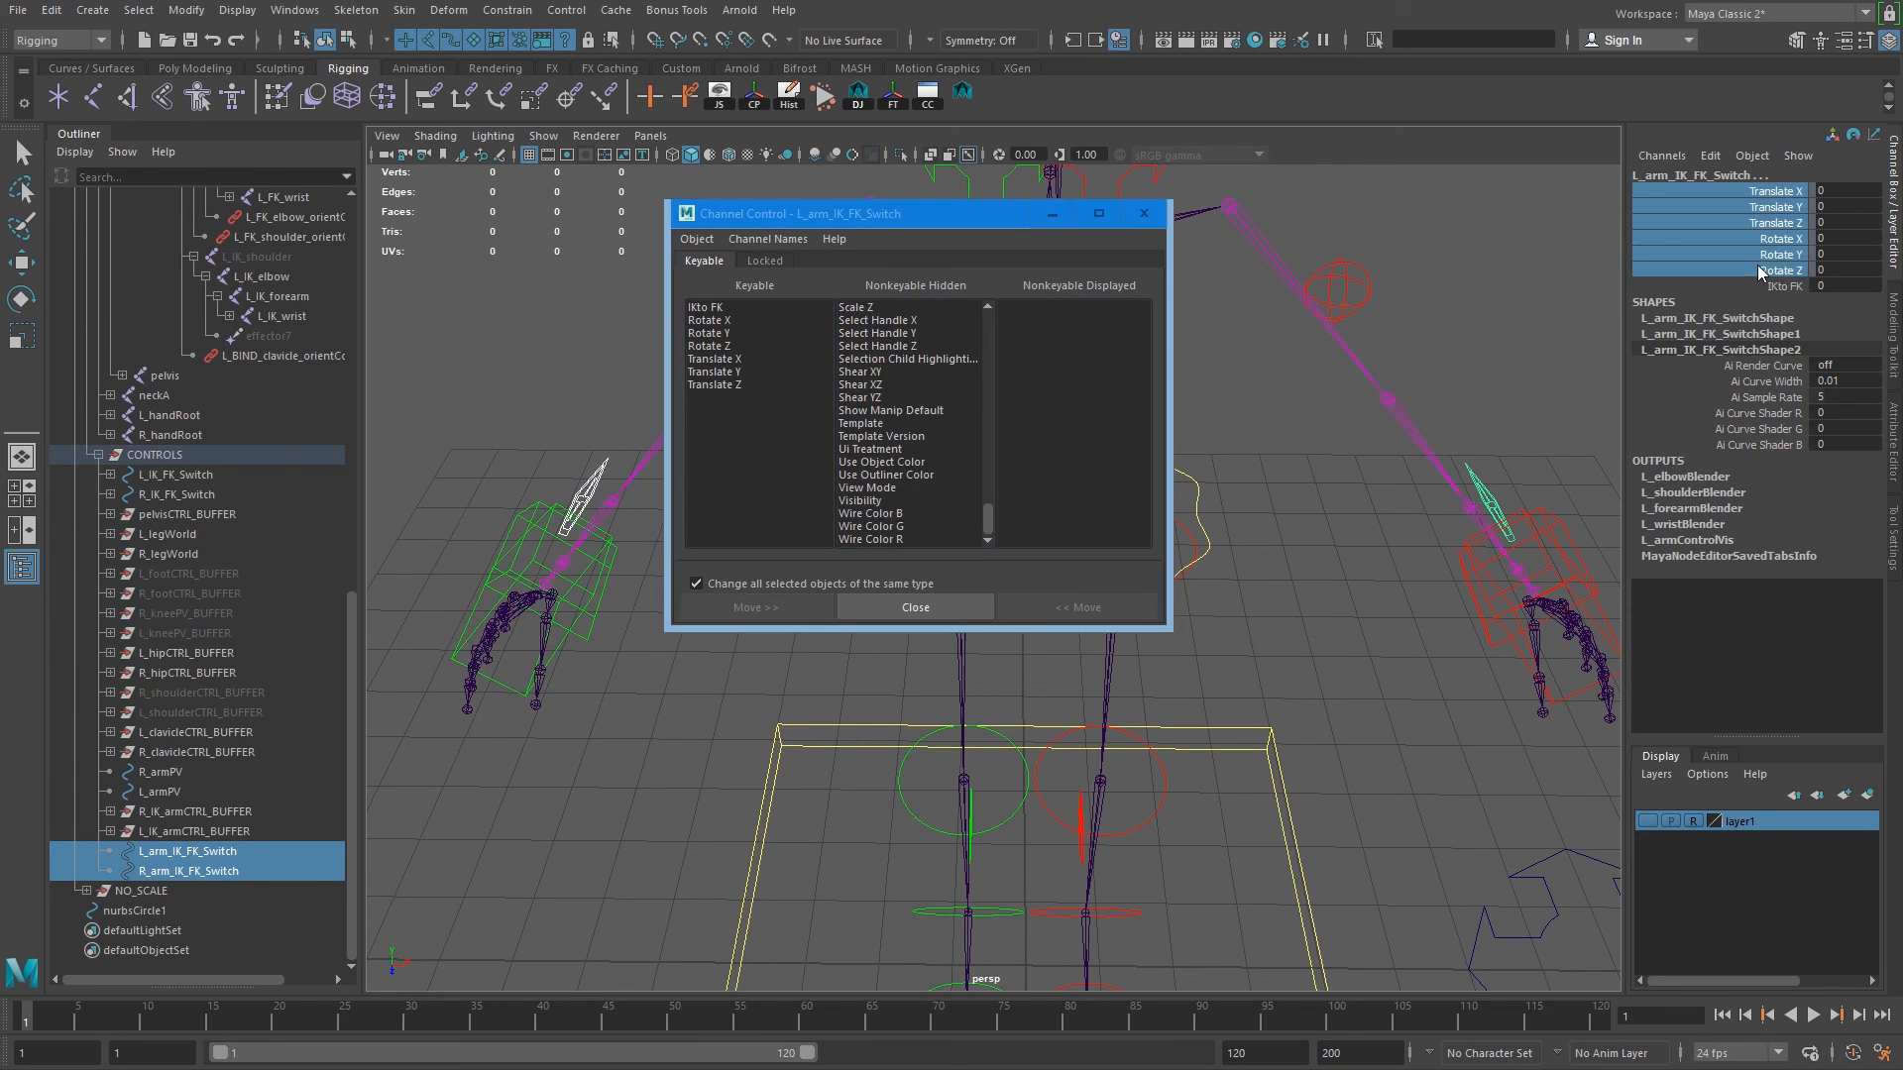
right_click(1792, 258)
left_click(1709, 693)
left_click(1150, 214)
Parent-constrain L_arm_IK_FK_Switch to the L_BIND_palm joint.
left_click_drag(1179, 476, 1140, 522, "alt")
right_click_drag(1140, 523, 1229, 682, "alt")
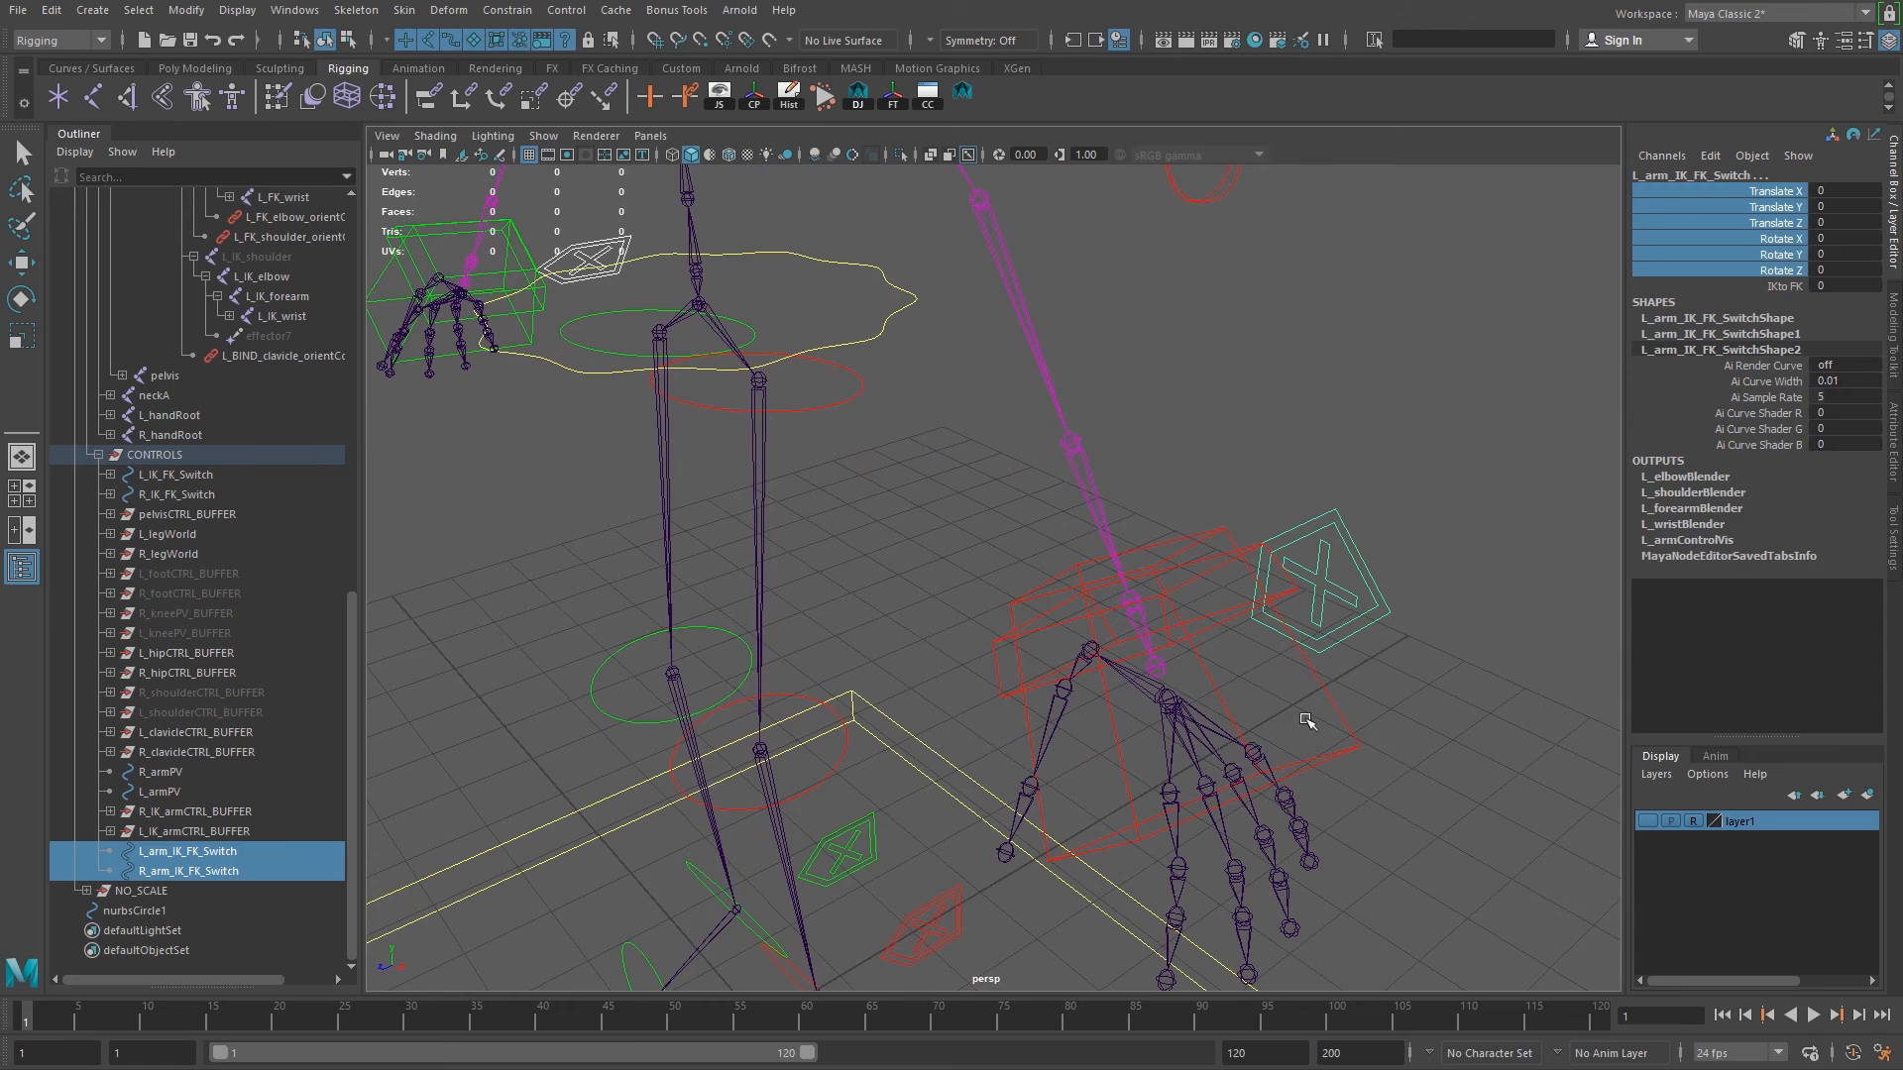
left_click(1157, 670)
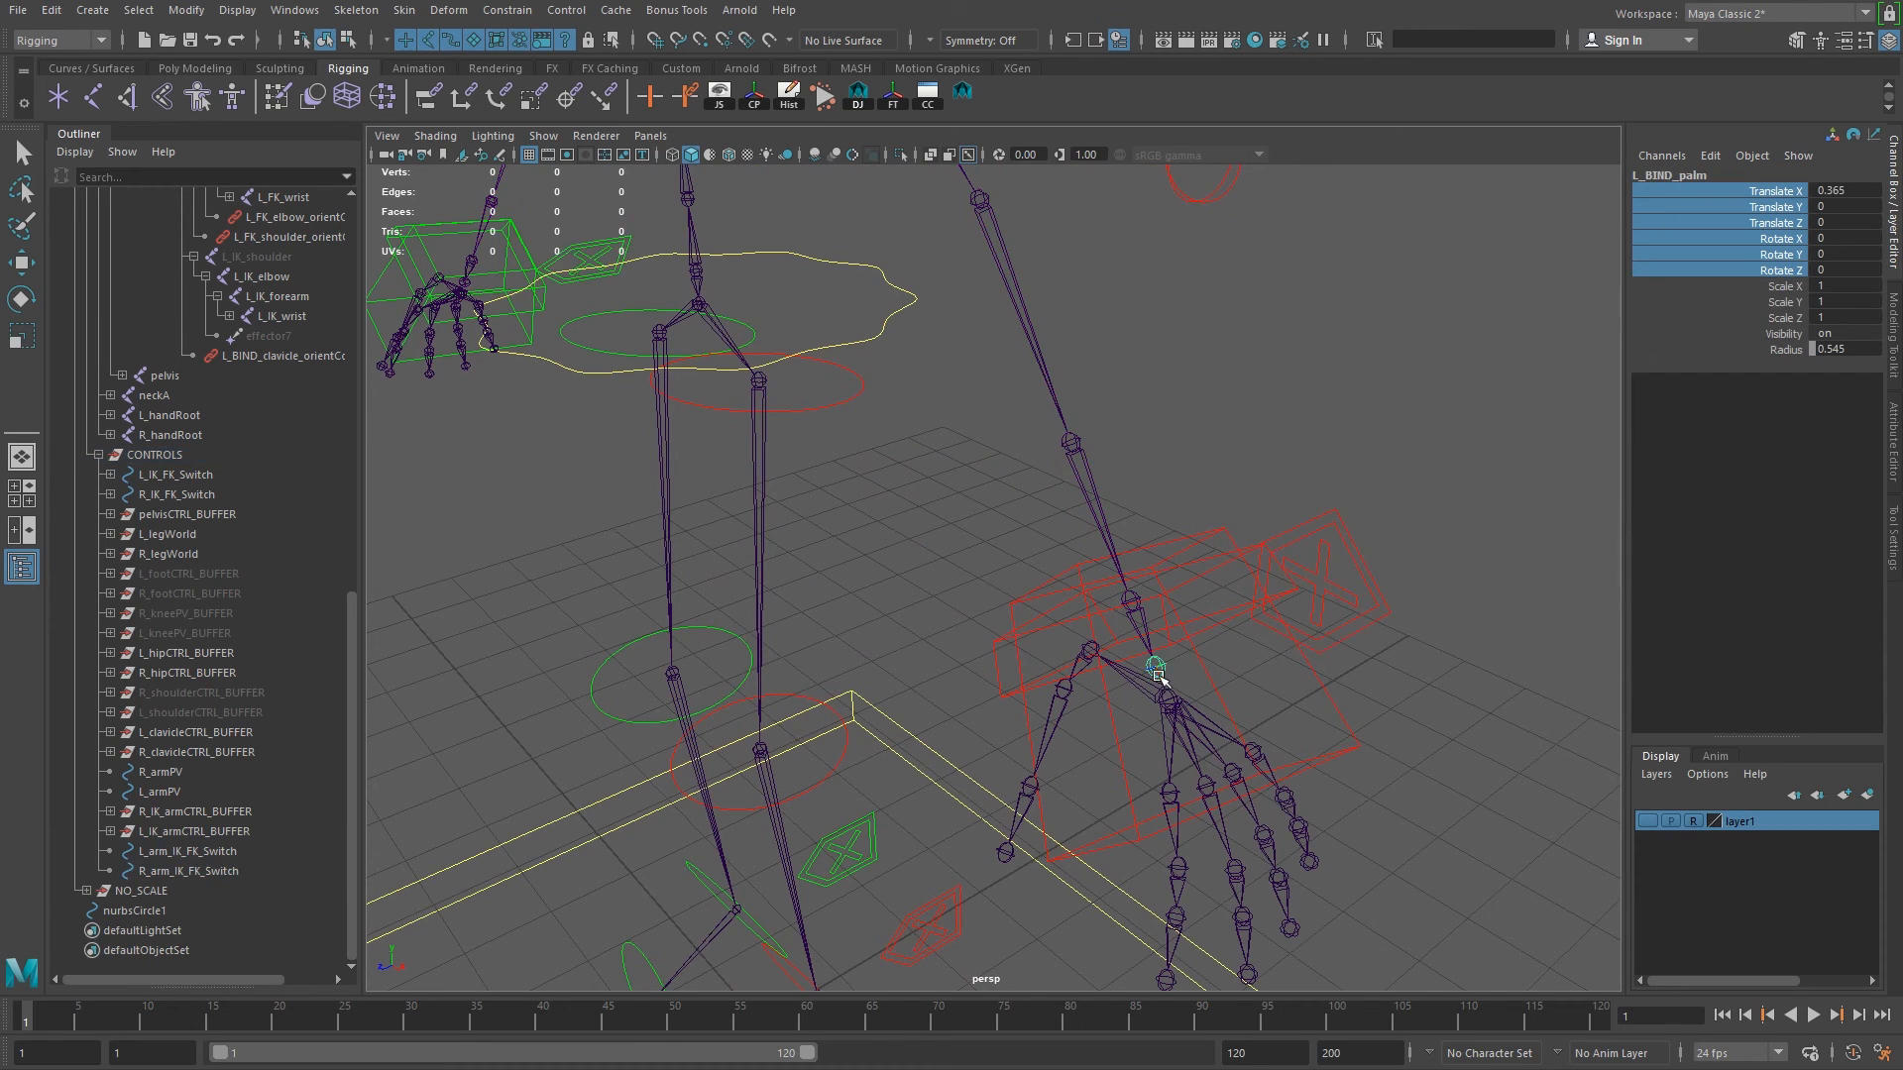
left_click(1339, 630, "shift")
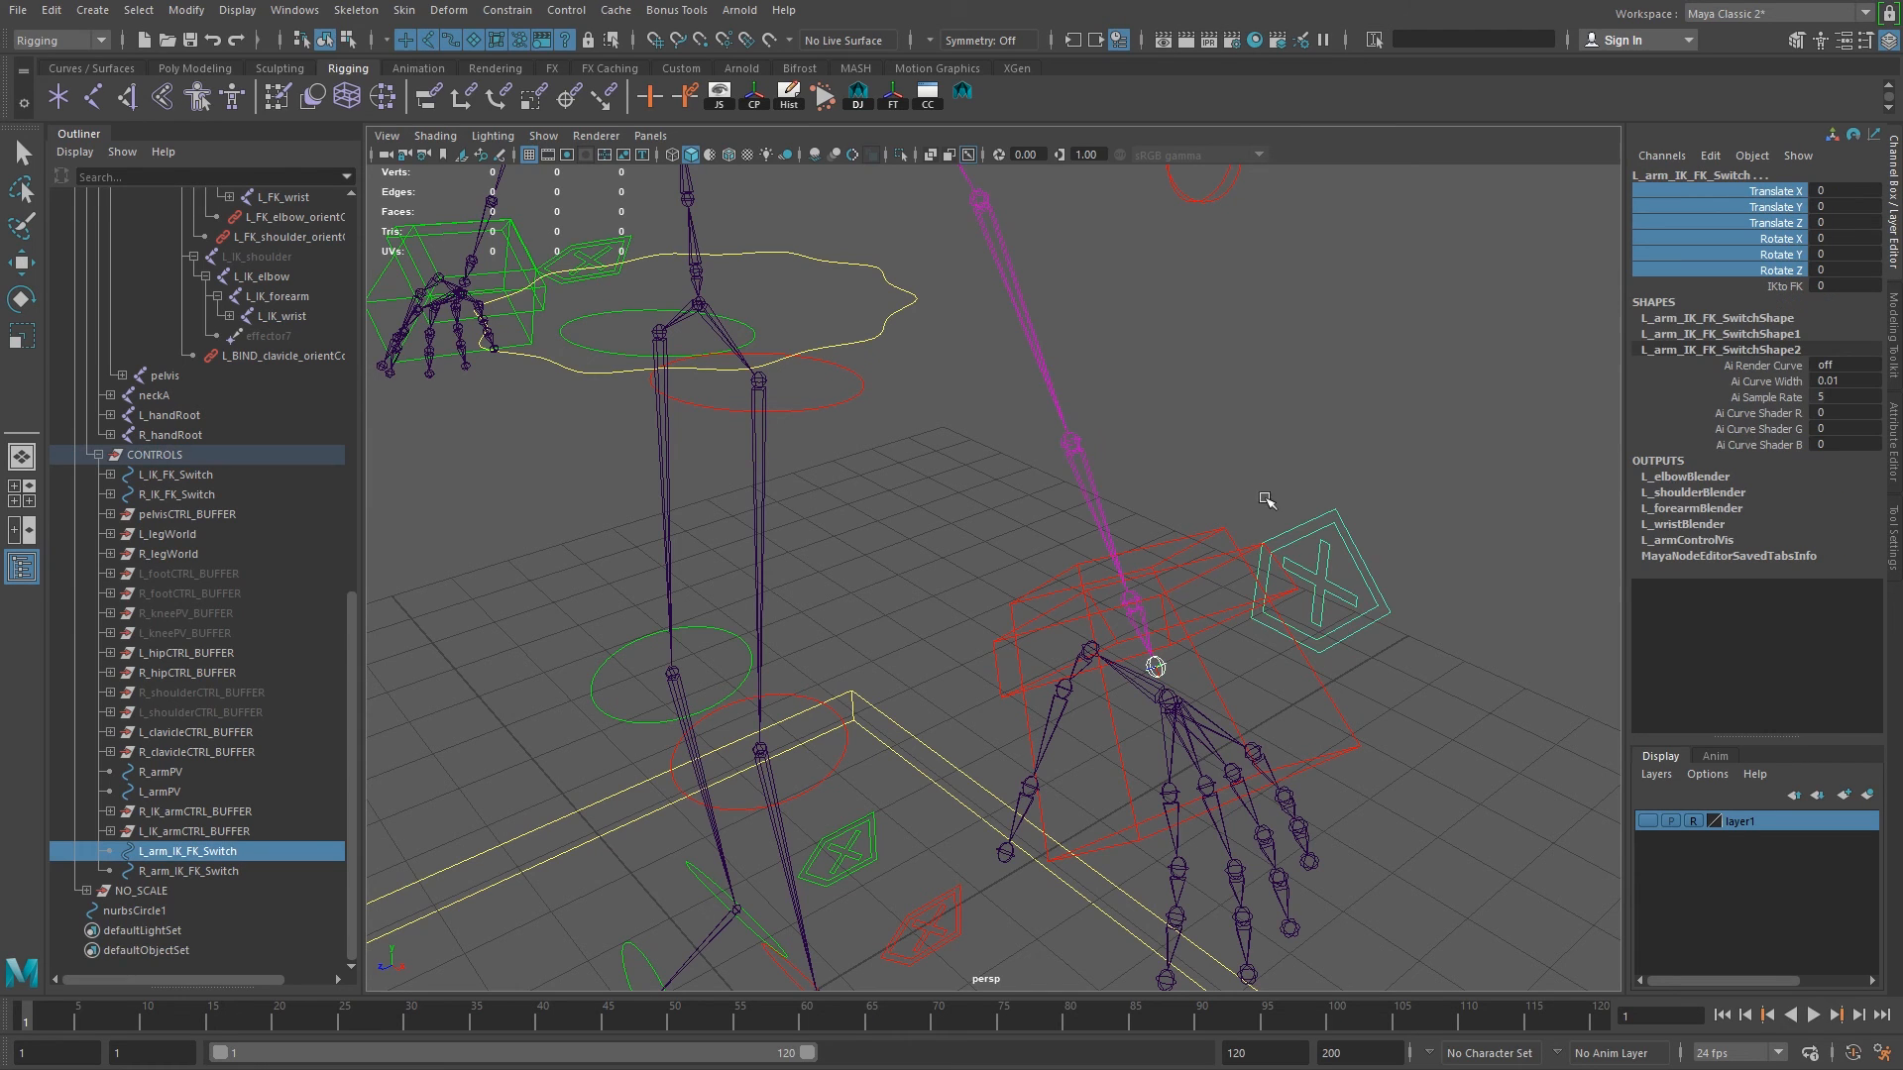
left_click(508, 10)
left_click(528, 61)
Parent-constrain R_arm_IK_FK_Switch to the right bind palm joint.
left_click_drag(1011, 565, 1082, 622, "alt")
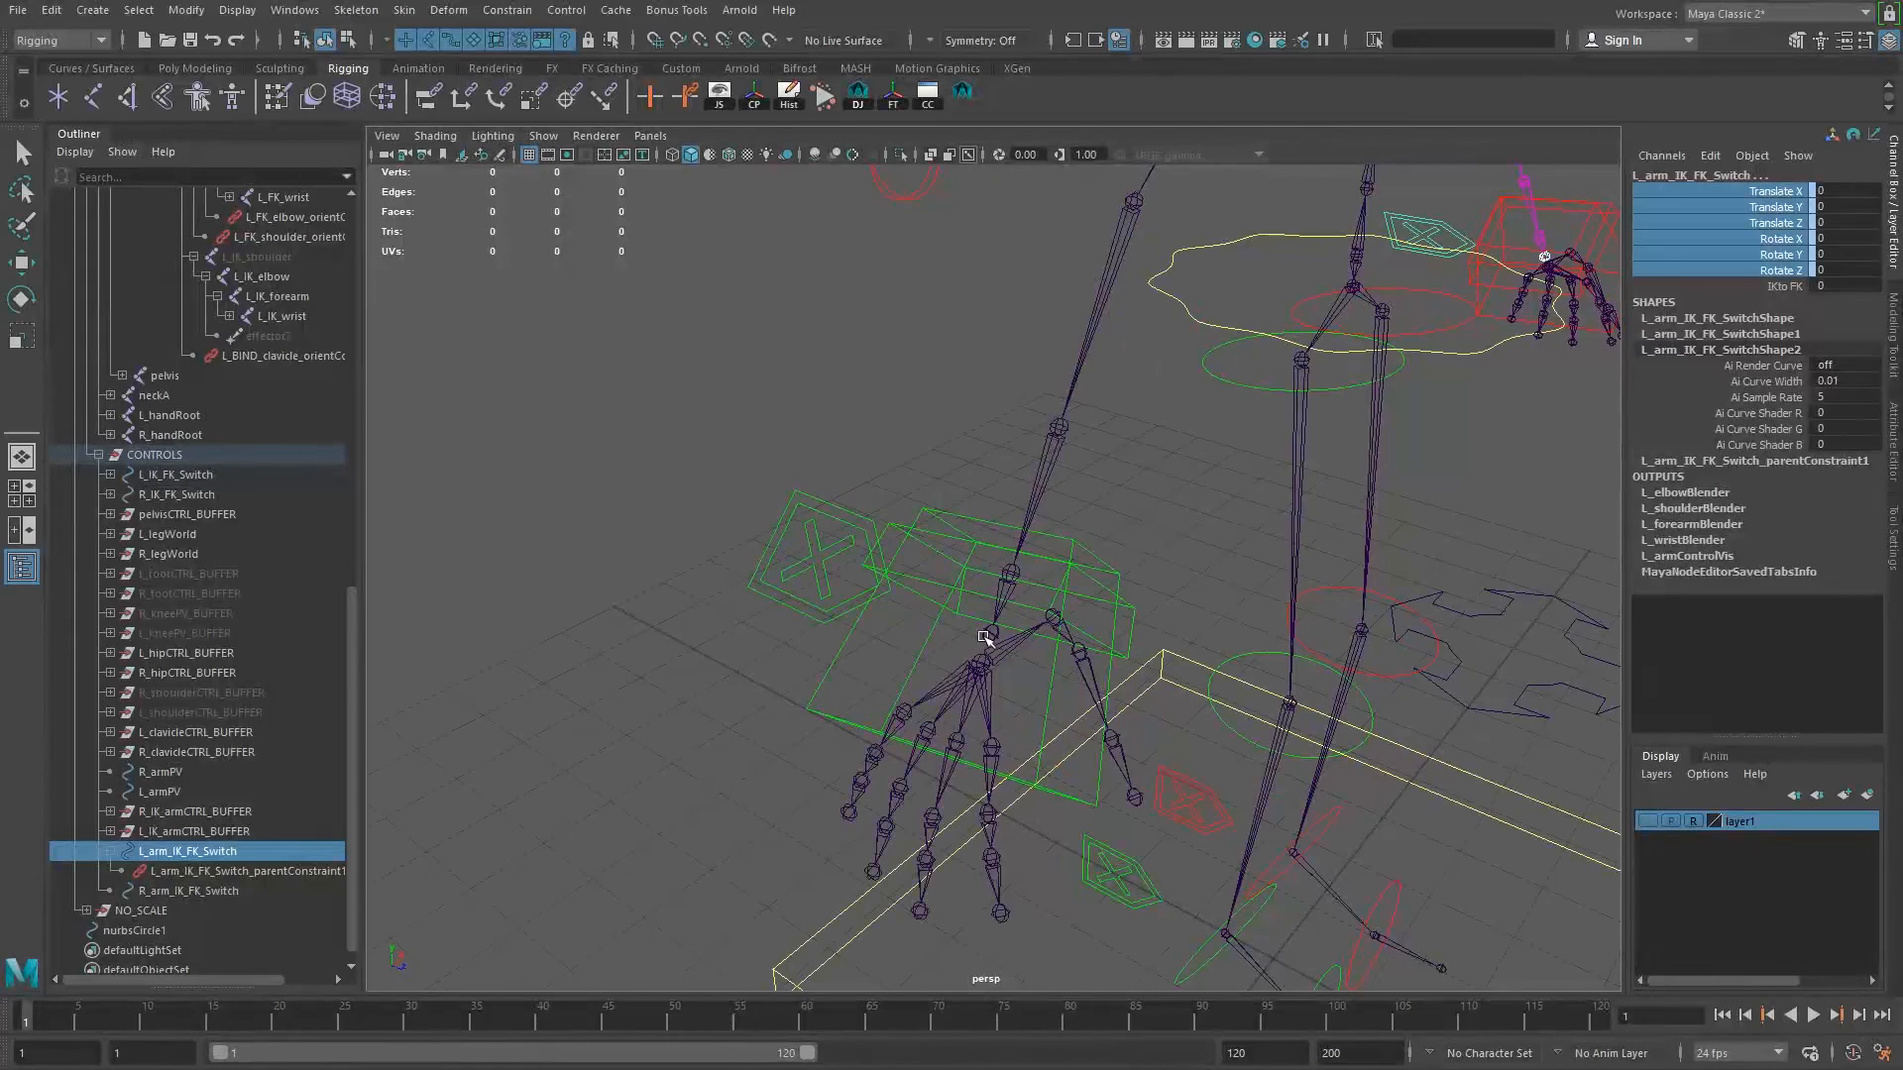
left_click(988, 636)
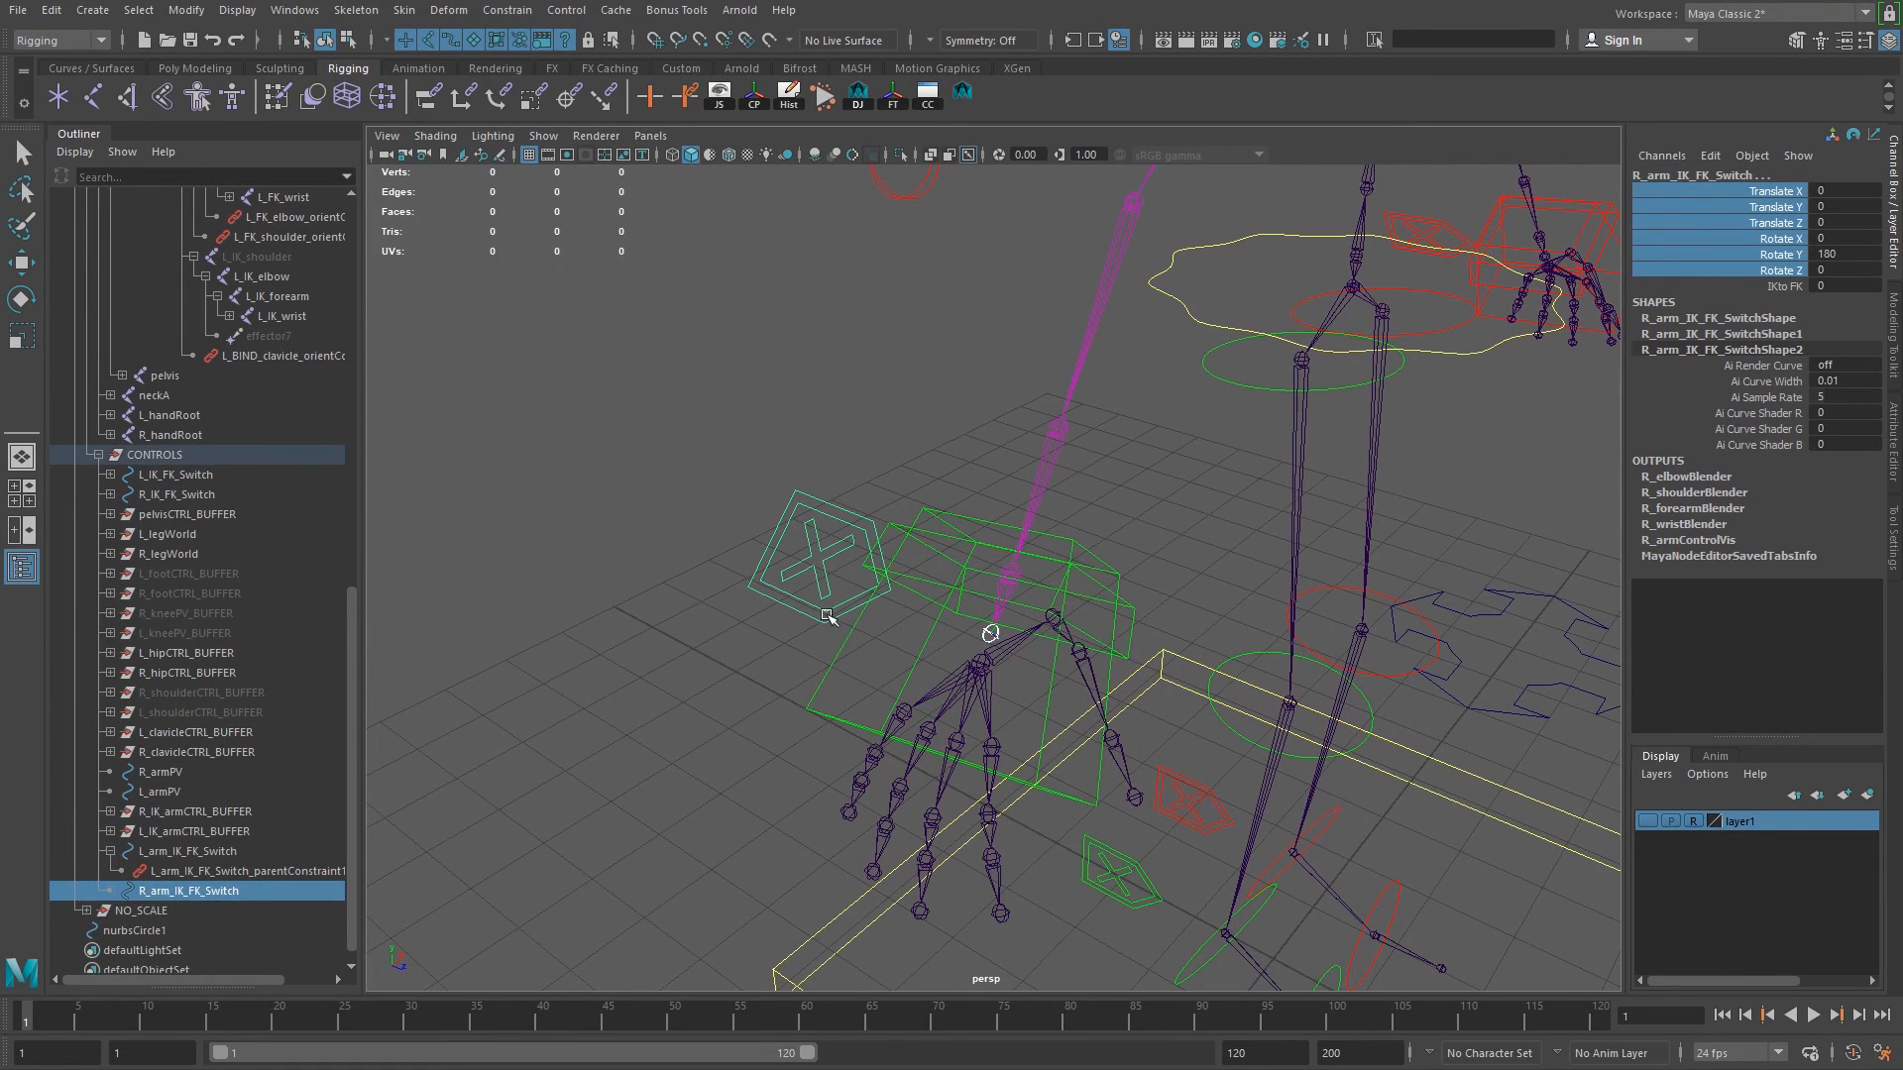
key("g")
Hide the Translate X, Y, Z and Rotate X, Y, Z channels of R_arm_IK_FK_Switch.
scroll(1011, 446, "down", 4)
left_click_drag(1775, 192, 1790, 270)
right_click(1790, 270)
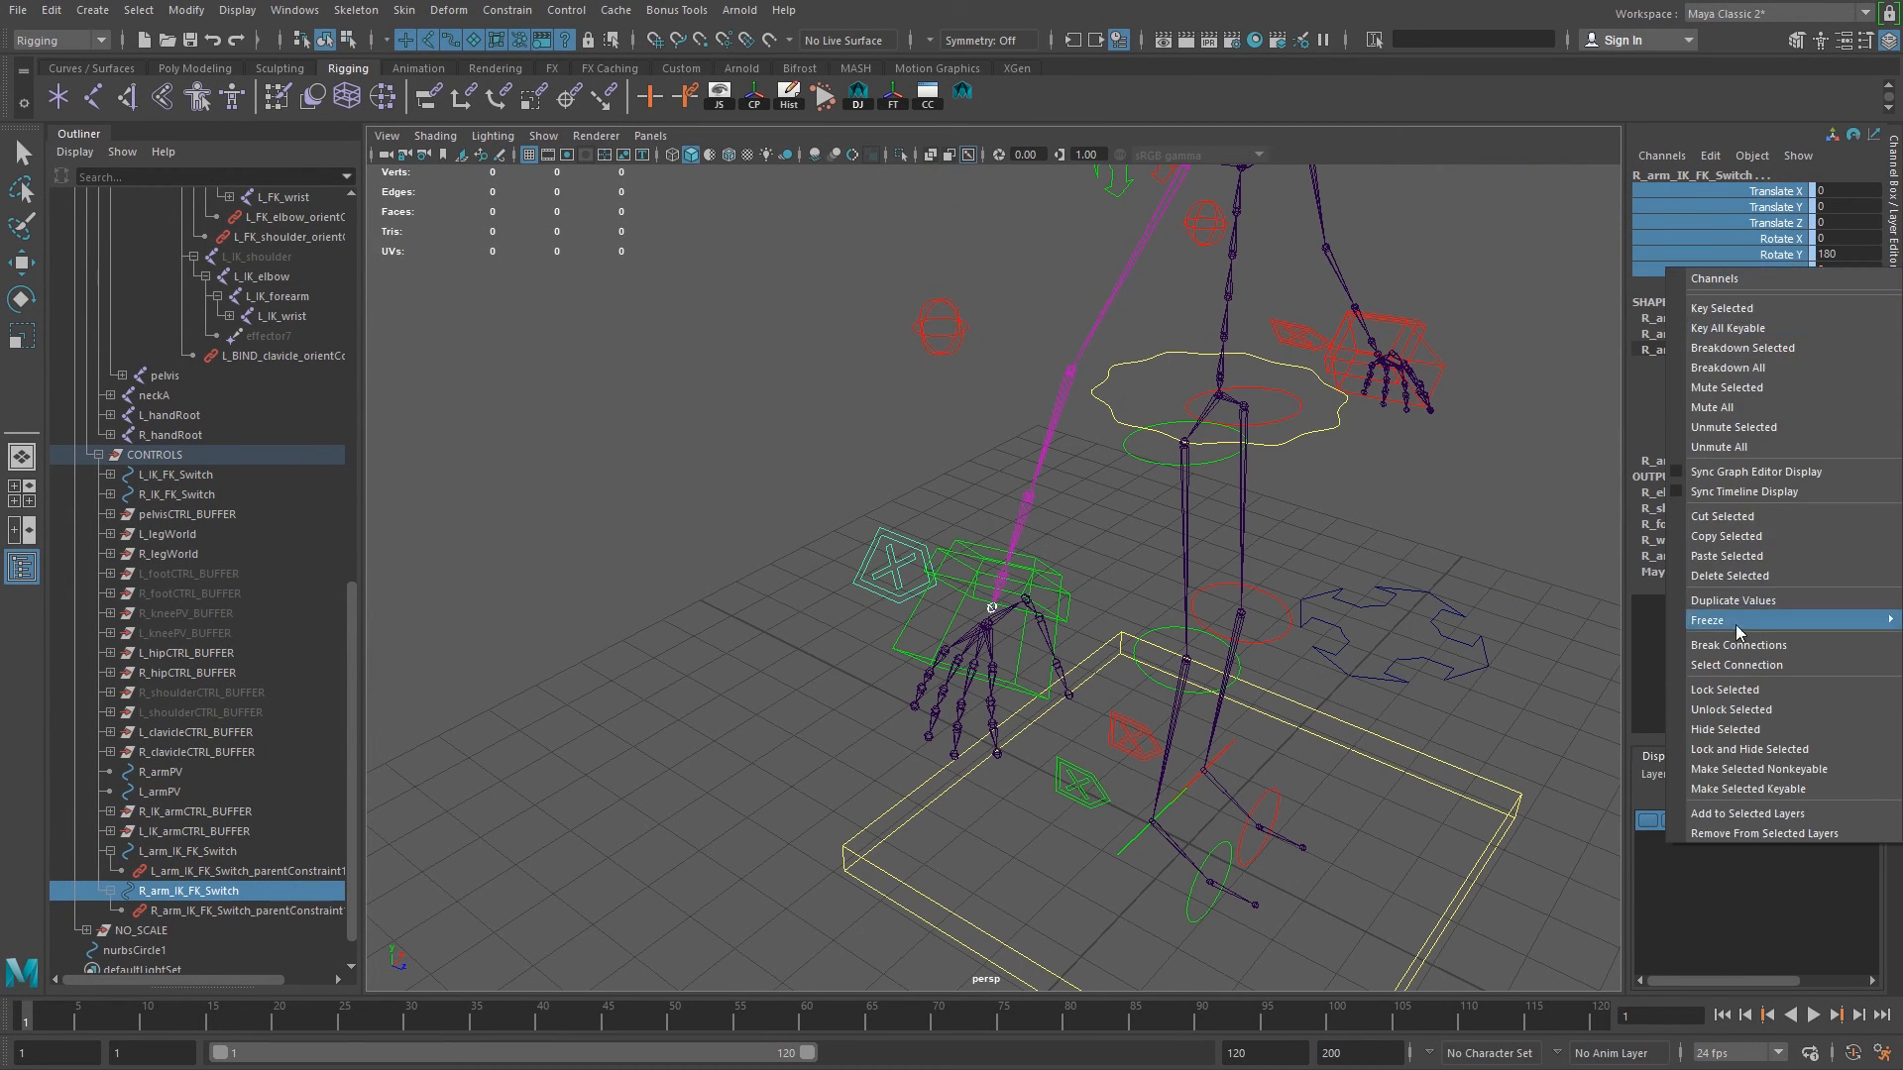
left_click(1725, 730)
Hide the Translate X, Y, Z and Rotate X, Y, Z channels of L_arm_IK_FK_Switch.
key("e")
left_click_drag(1239, 615, 870, 607, "alt")
right_click_drag(868, 606, 1281, 559, "alt")
left_click_drag(1316, 458, 1340, 505)
left_click_drag(1773, 191, 1777, 267)
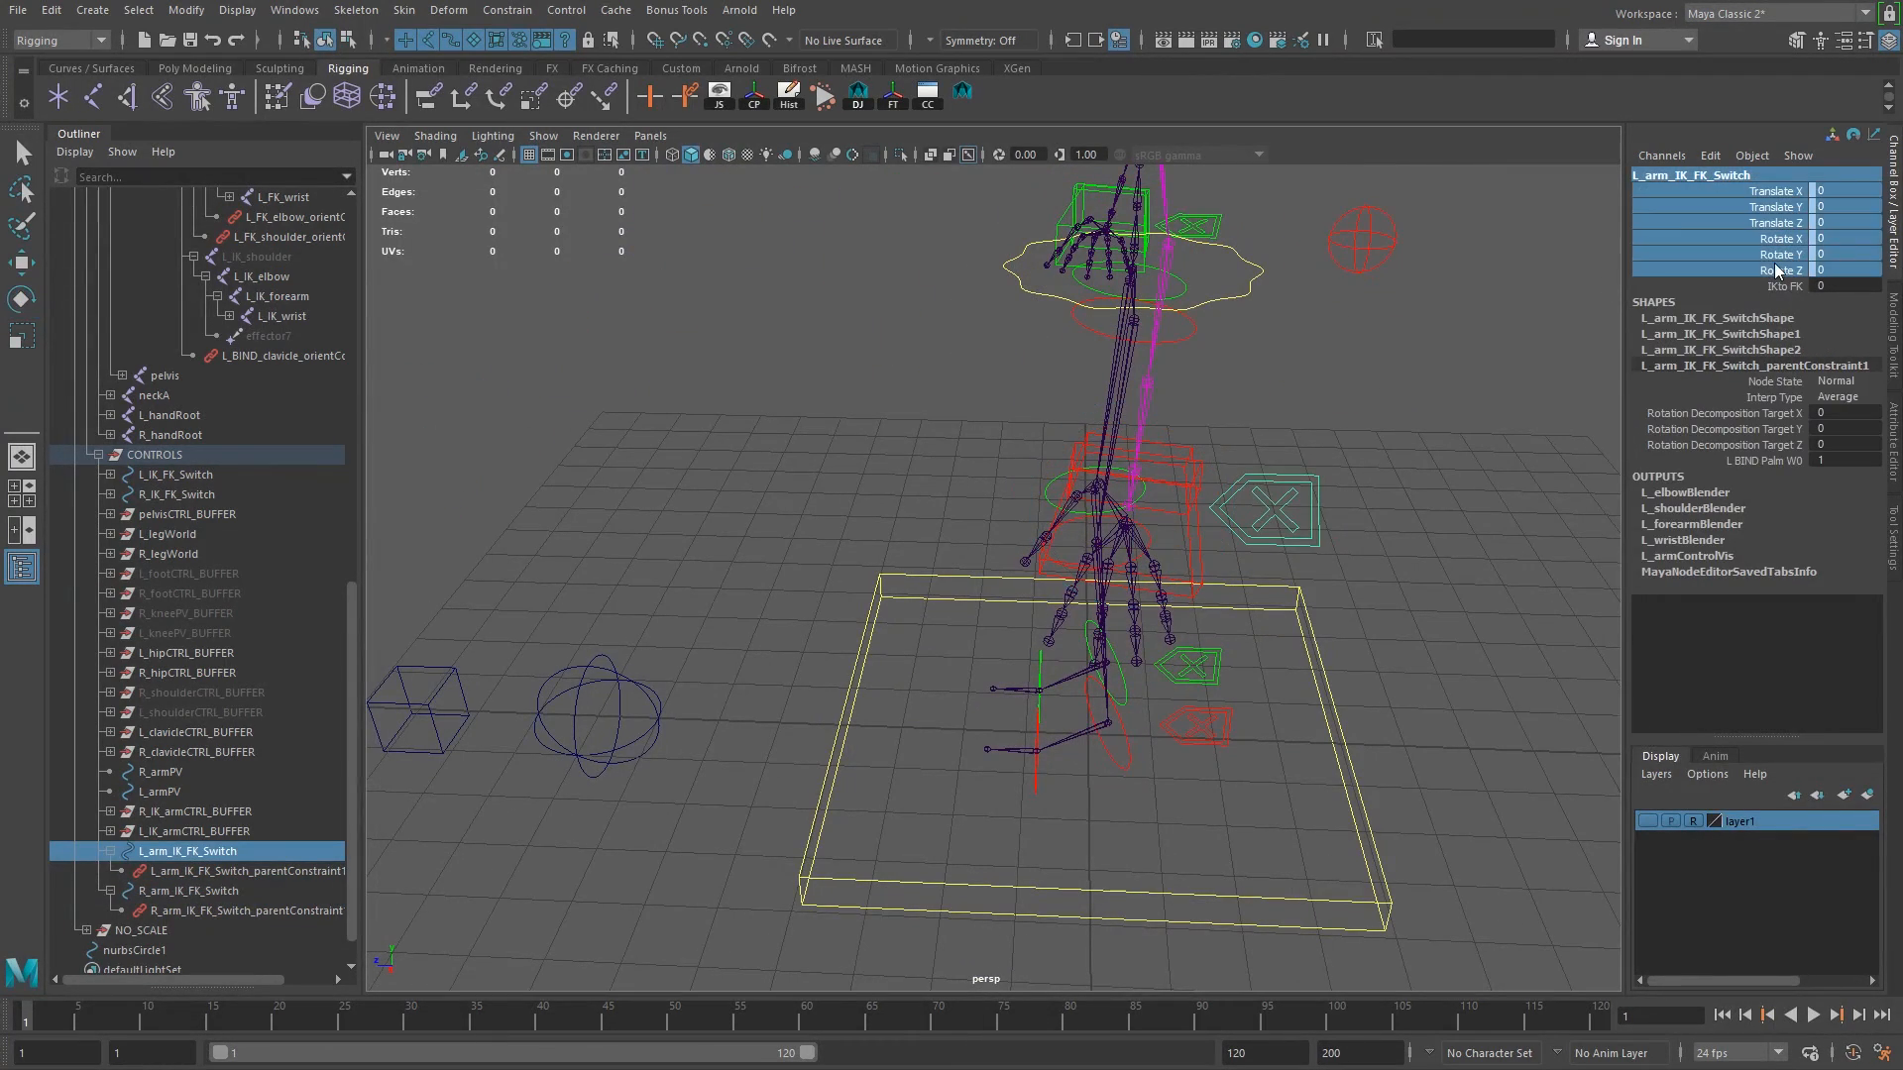
right_click(1776, 269)
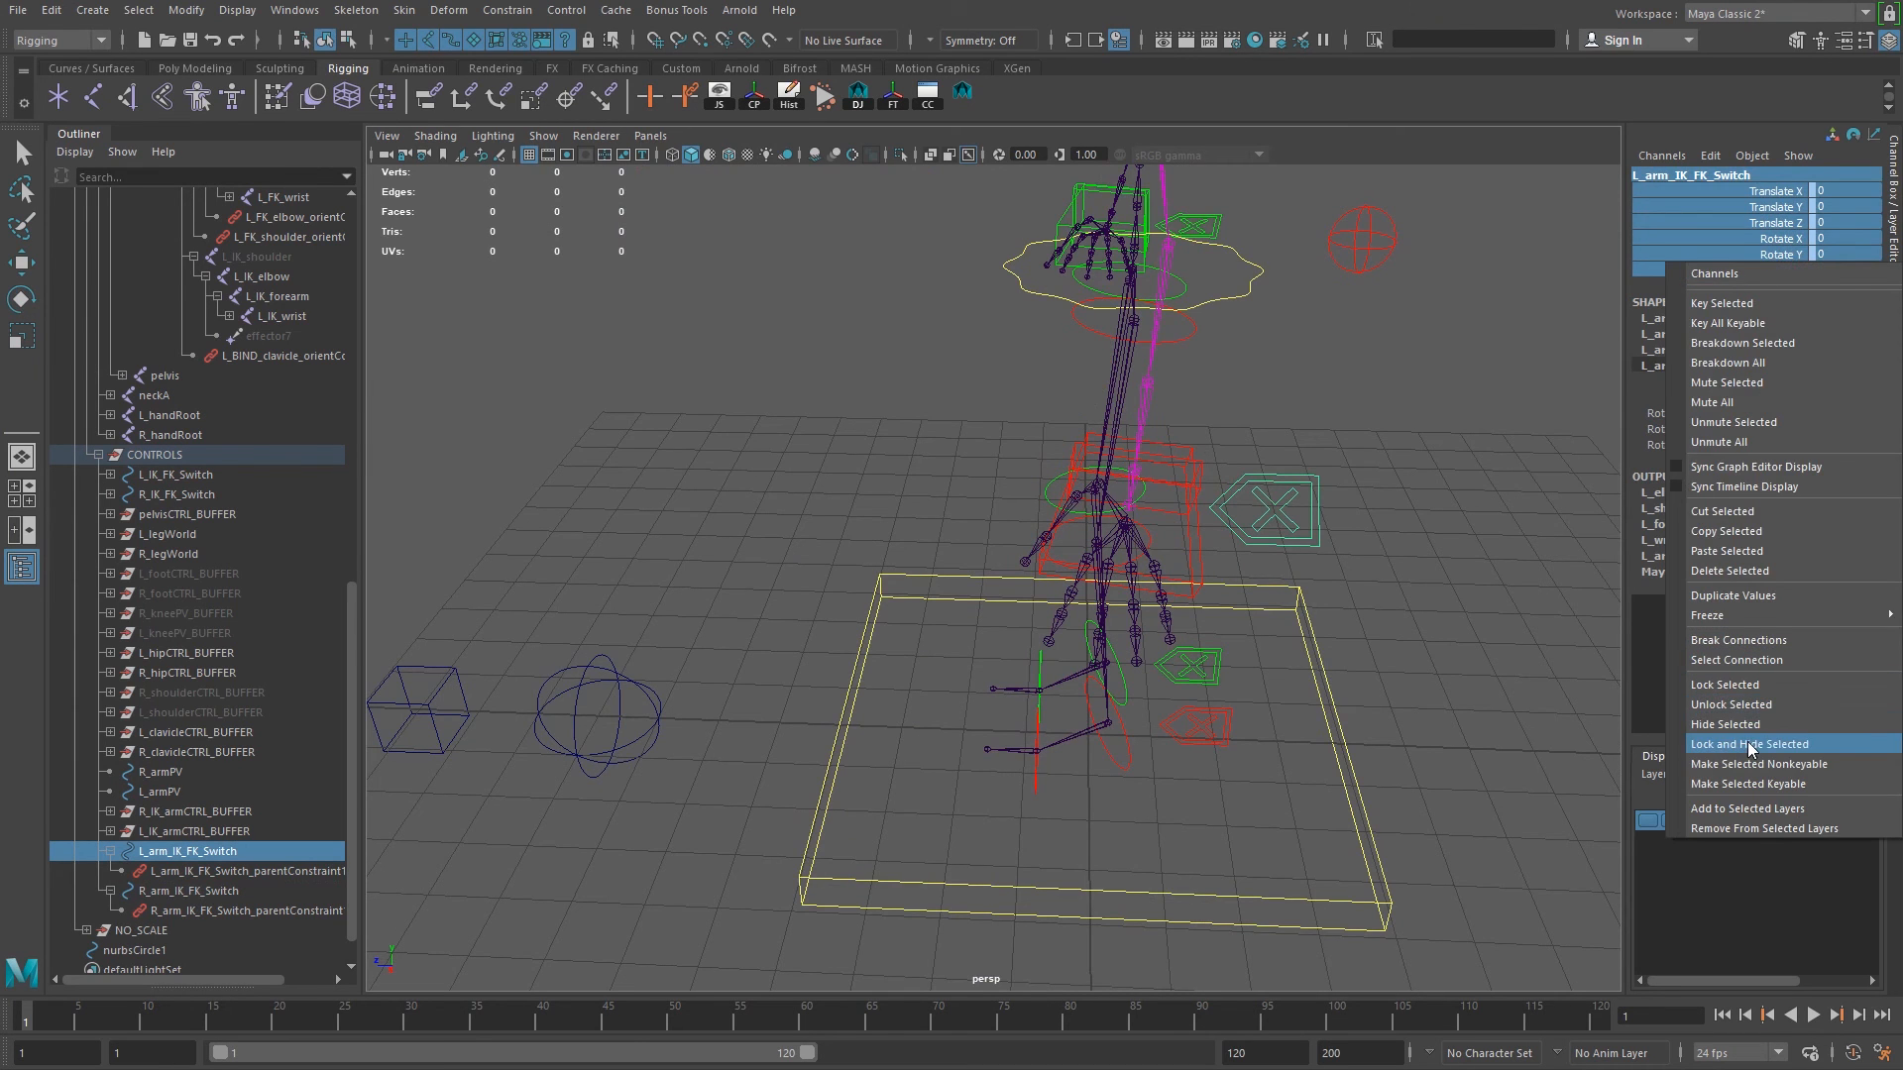
left_click(1725, 724)
Test whether the left switch follows the hand by moving L_IK_armCTRL to about -1.537, 0.378, -1.582.
key("e")
left_click_drag(1253, 512, 1368, 527, "alt")
left_click(1338, 552)
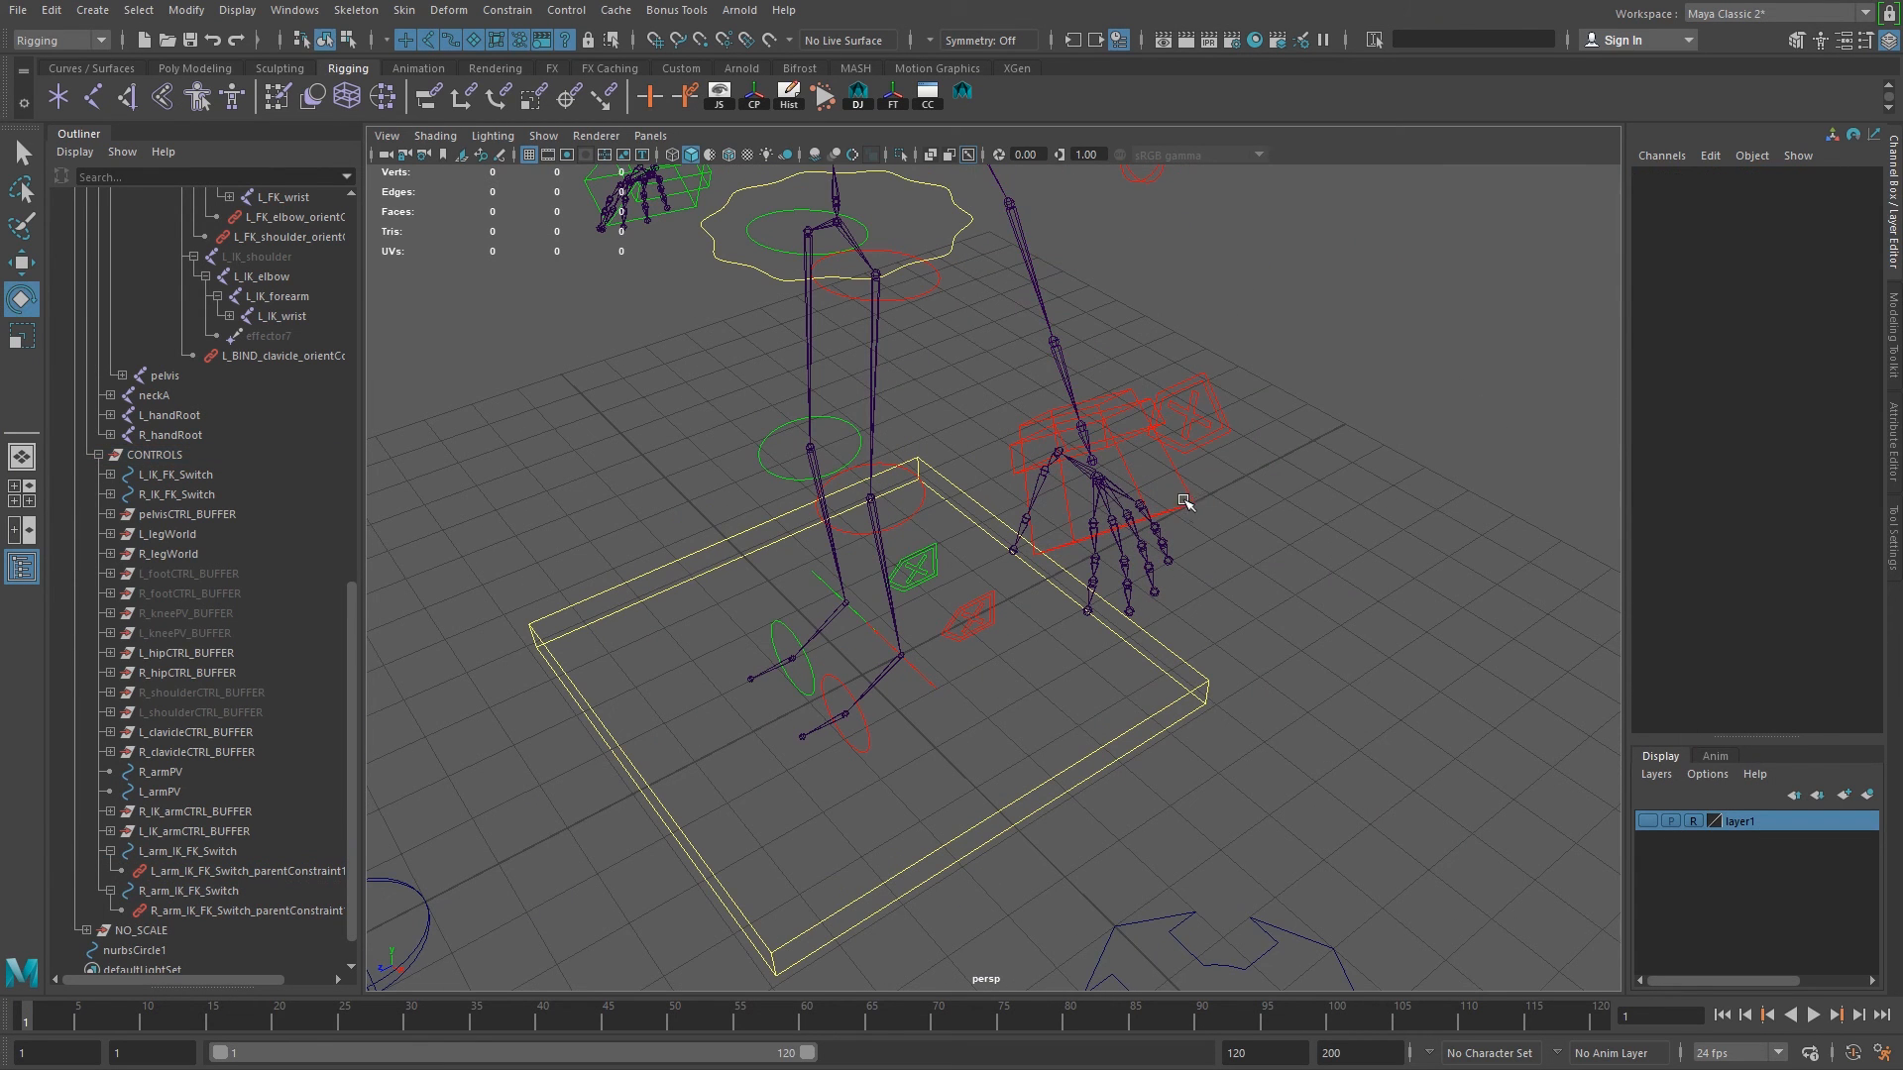
left_click(1186, 501)
key("w")
left_click_drag(1080, 425, 1161, 312)
scroll(1194, 377, "down", 2)
left_click_drag(1195, 378, 1154, 381, "alt")
key("ctrl+z")
left_click_drag(1073, 486, 1210, 329)
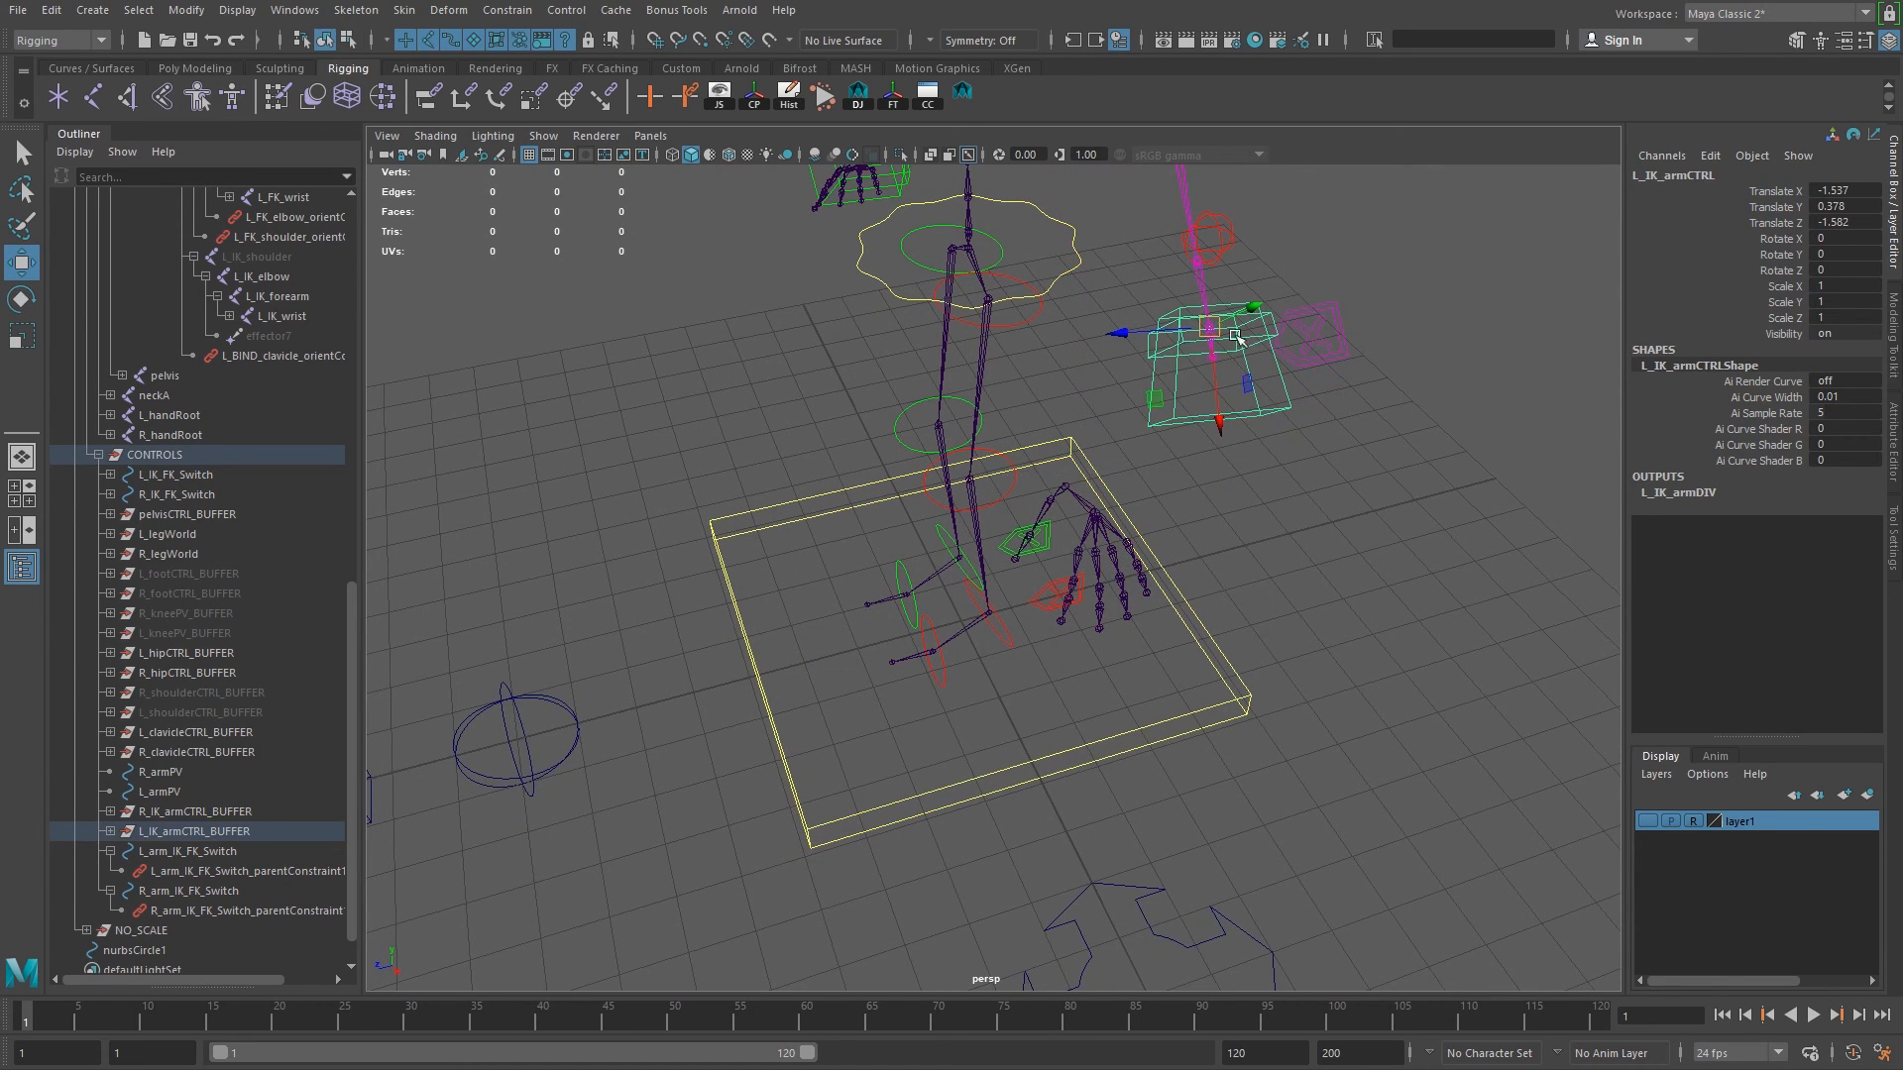
Set the IKto FK attribute of L_arm_IK_FK_Switch to 1 and try rotating L_elbowCTRL.
left_click(1333, 309)
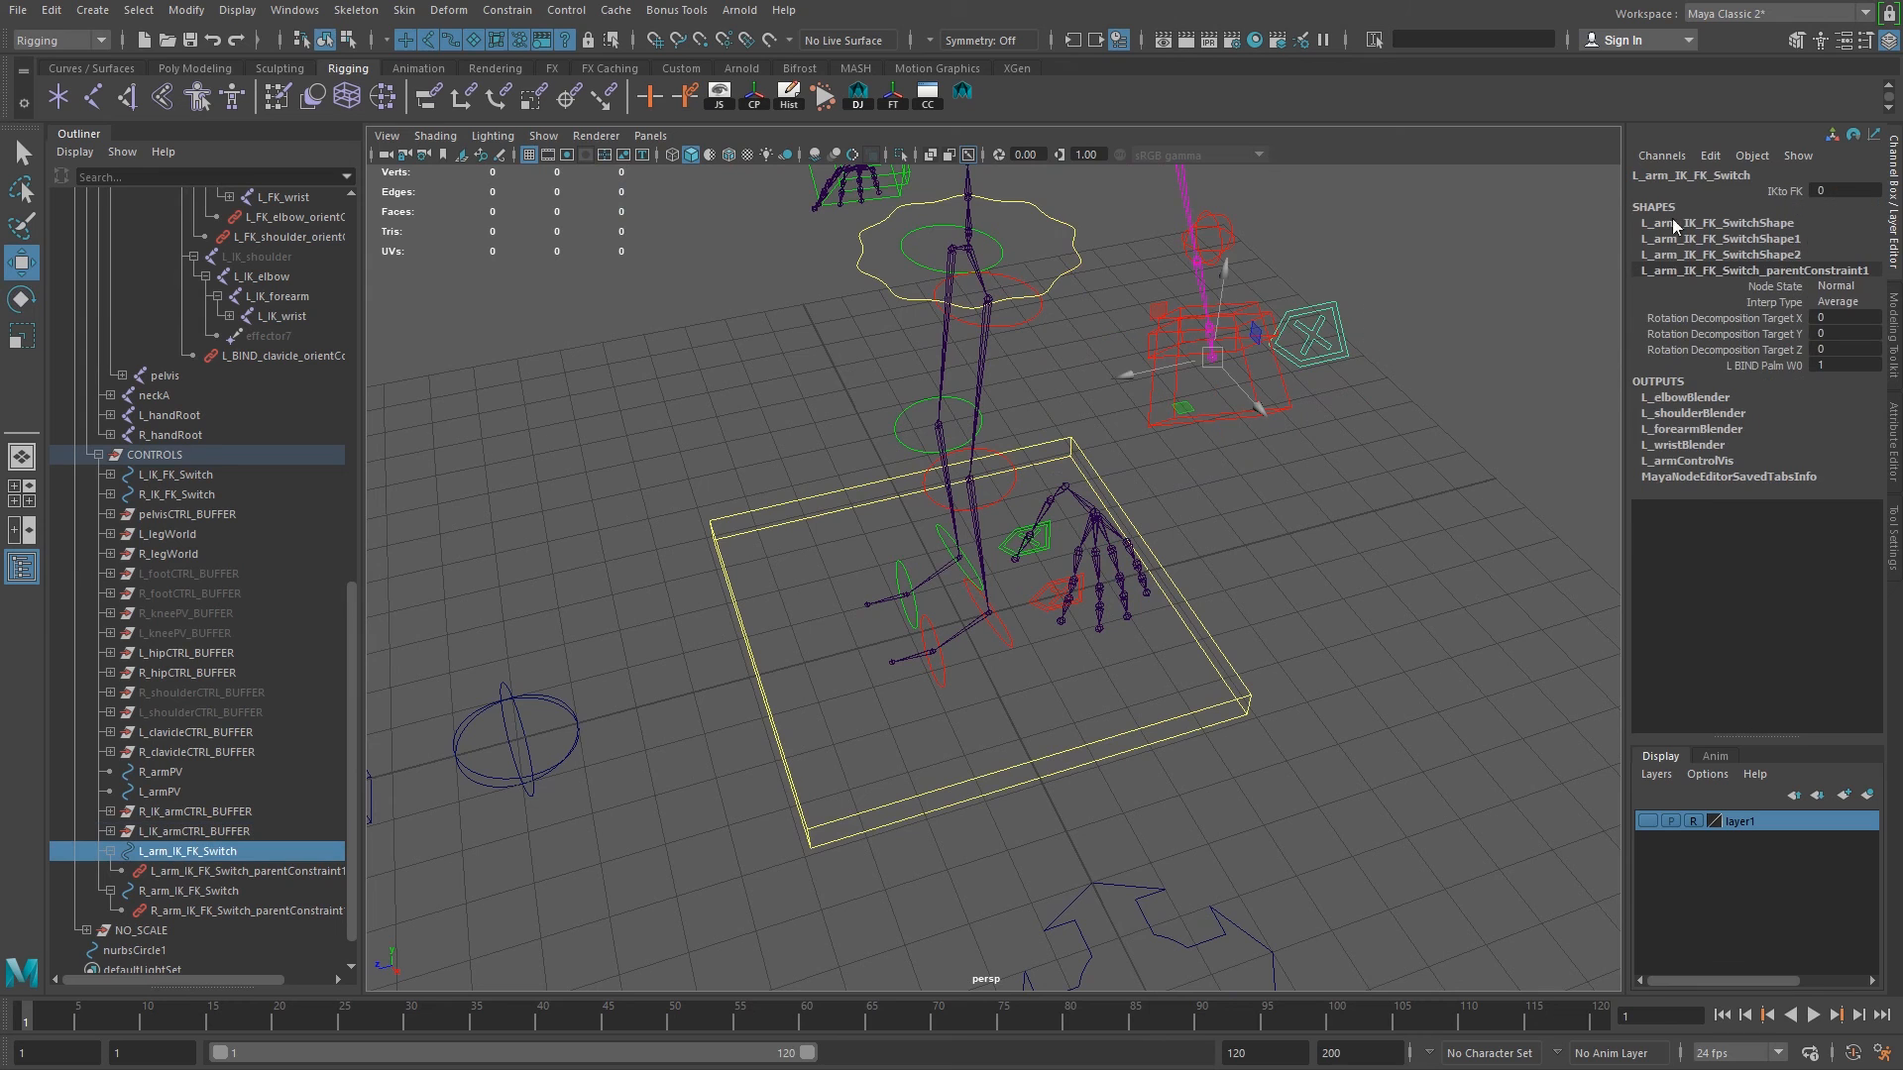
left_click(1792, 190)
middle_click_drag(1315, 489, 1317, 548)
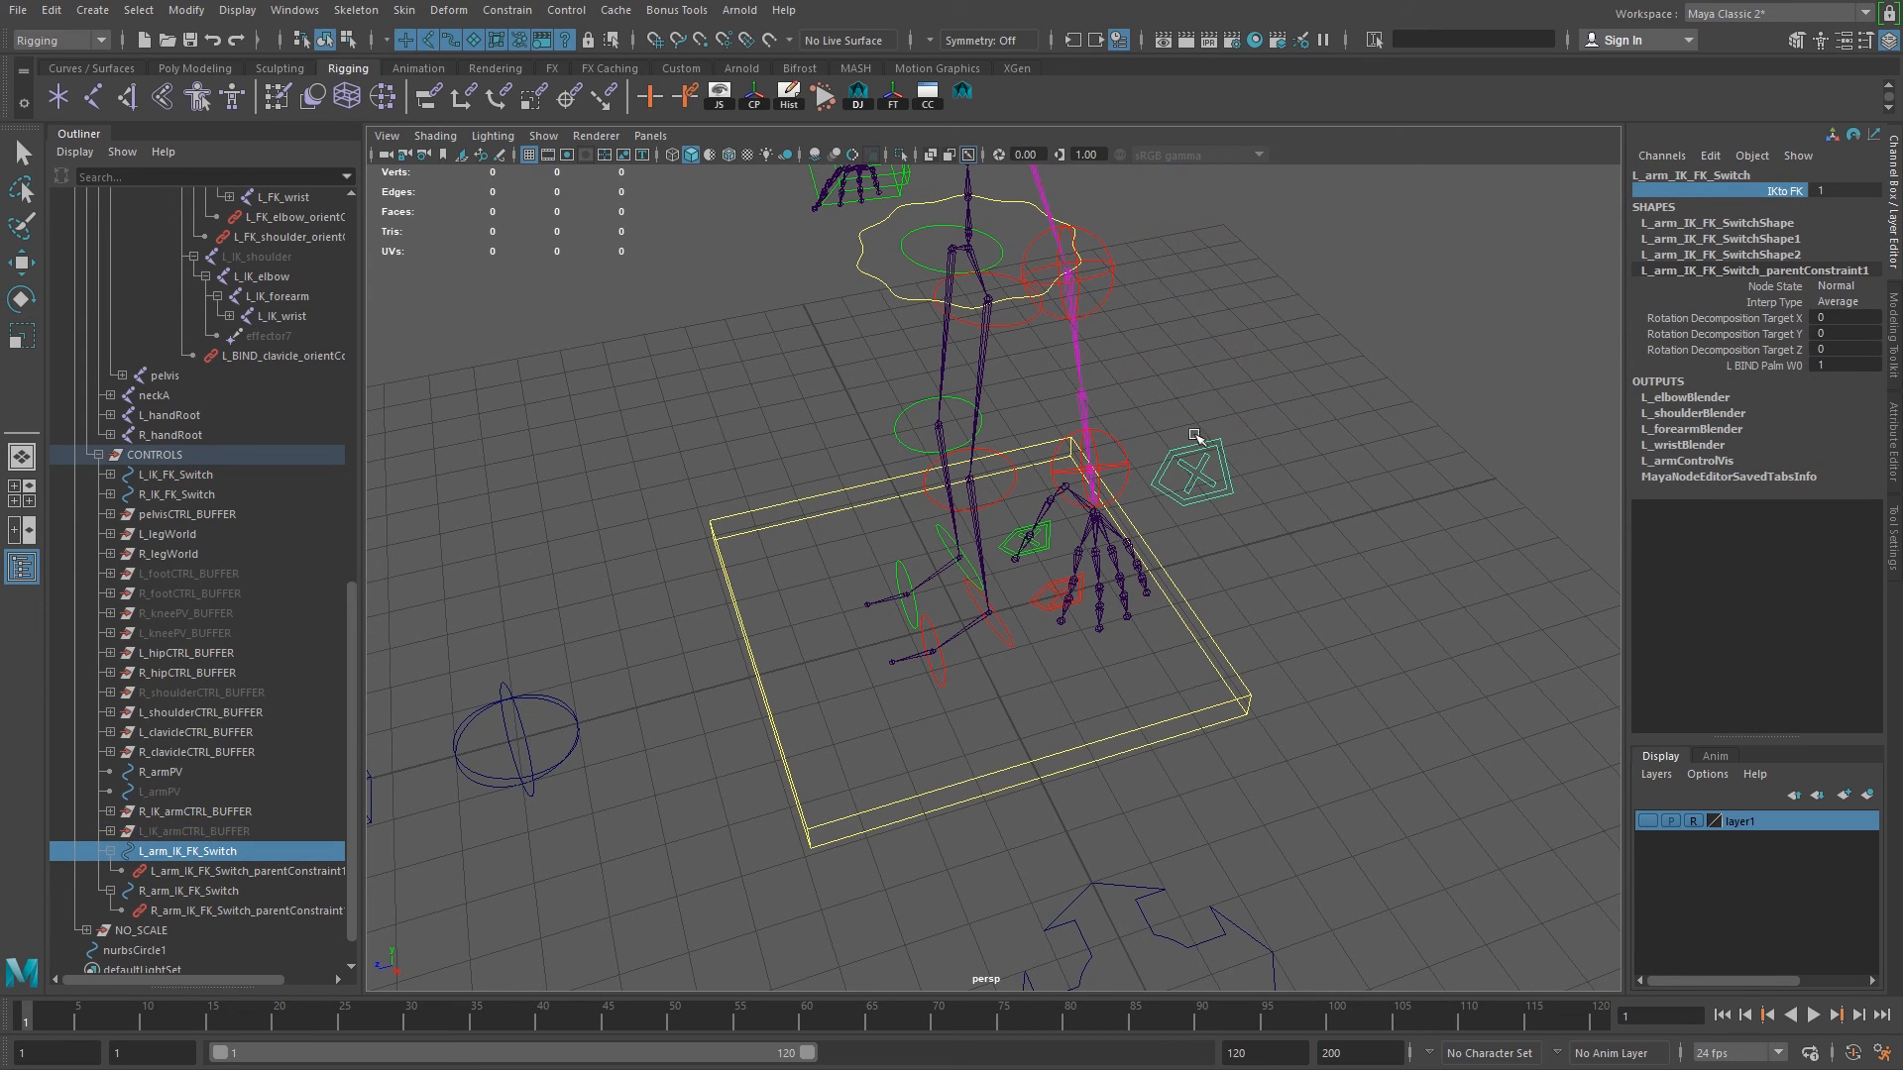
key("w")
left_click(1098, 294)
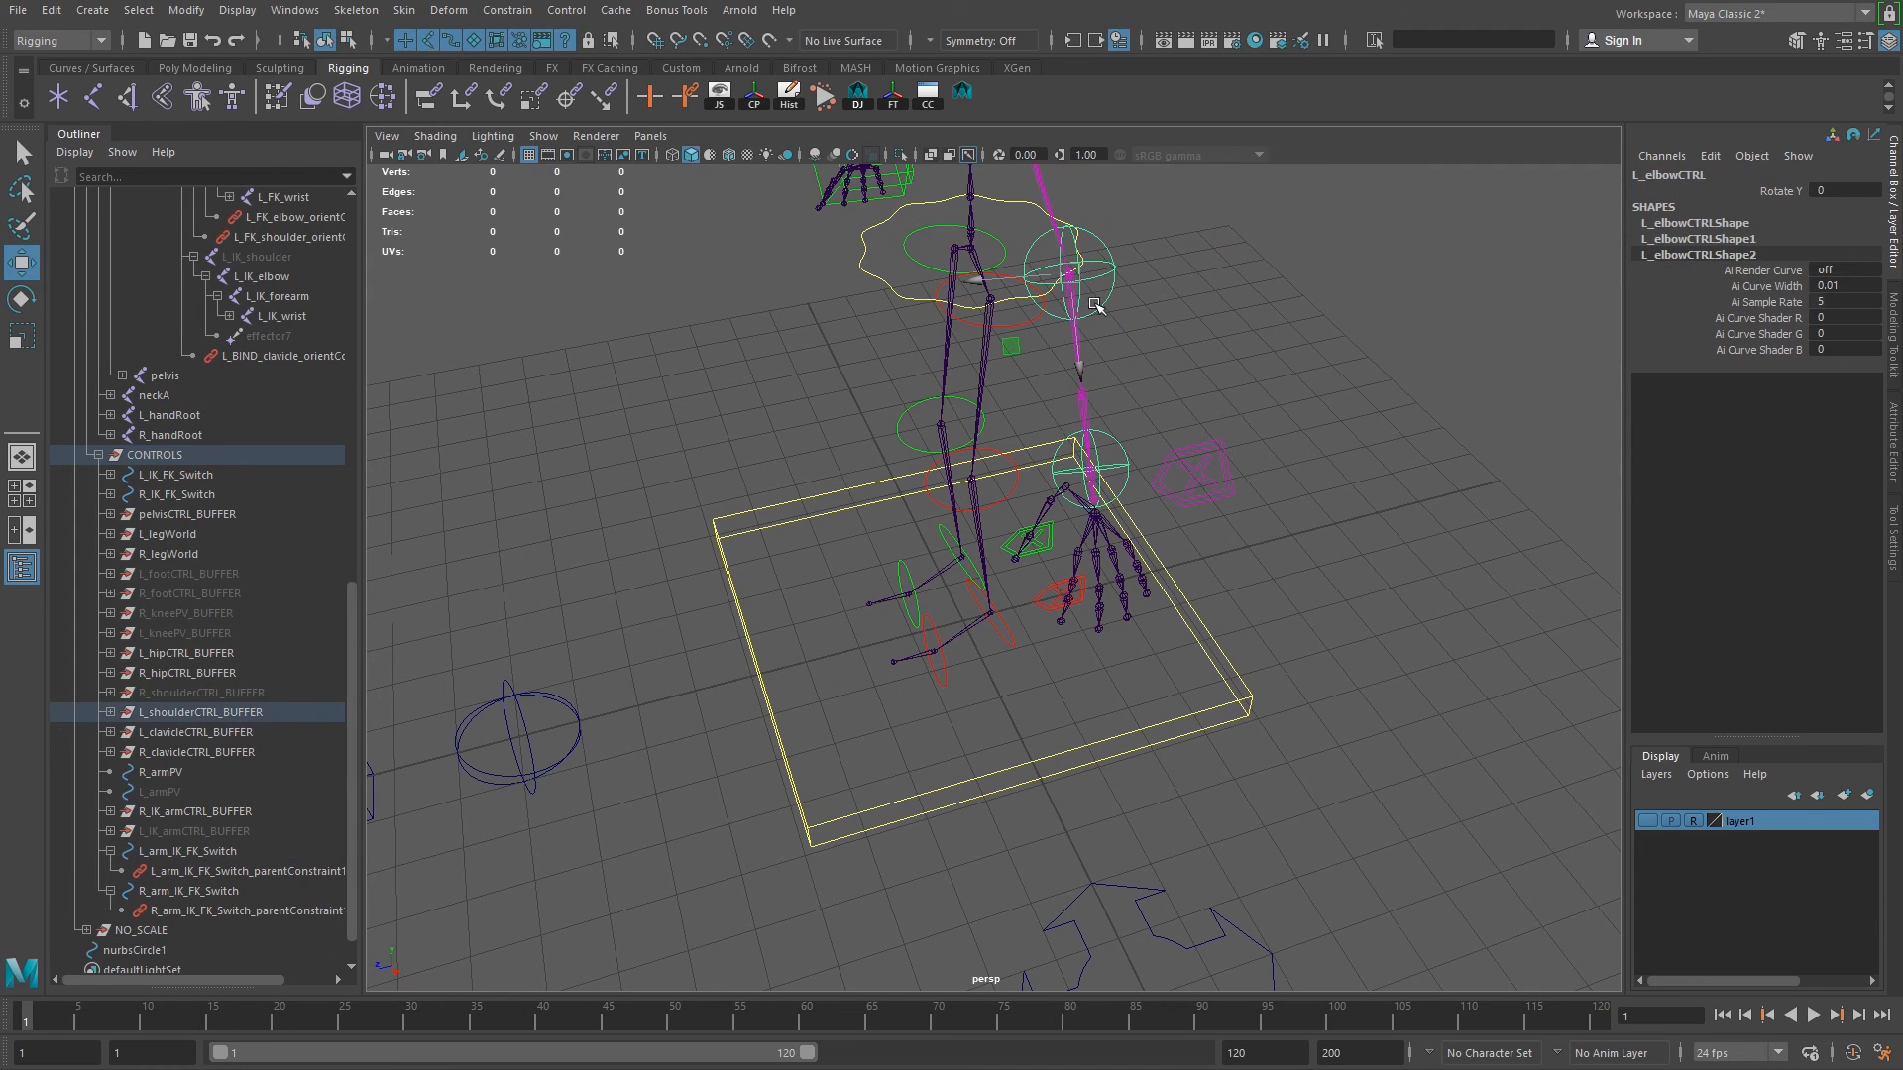
key("e")
left_click_drag(1049, 357, 1069, 334)
Undo the left arm's test rotation, IKto FK change and control move.
key("ctrl+z")
key("ctrl+z")
key("ctrl+z")
key("ctrl+z")
key("ctrl+z")
Test the right arm by moving R_IK_armCTRL up to about -1.469, 0.546, -1.297.
left_click_drag(1004, 377, 1113, 476, "alt")
middle_click_drag(1113, 475, 1153, 485, "alt")
left_click_drag(1153, 485, 916, 505, "alt")
left_click(872, 679)
key("w")
Set the IKto FK attribute of R_arm_IK_FK_Switch to 1.
left_click(895, 456)
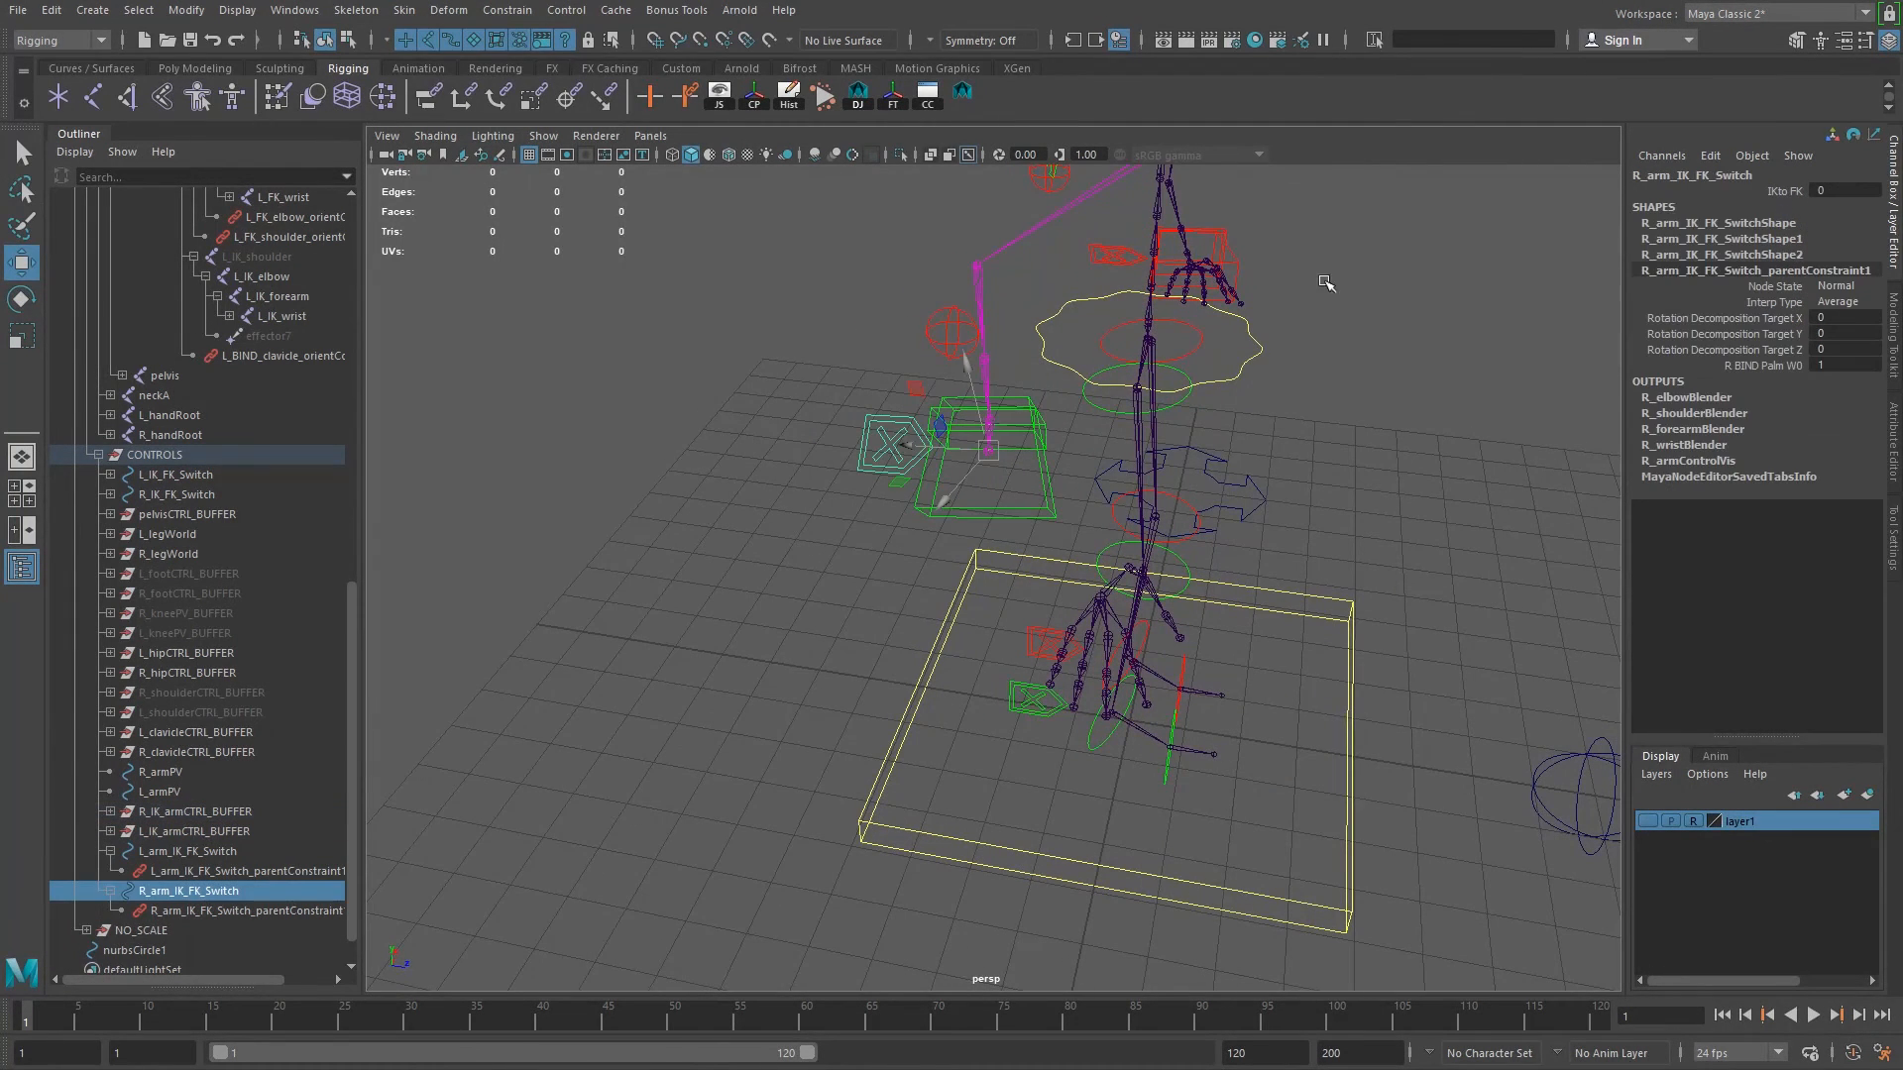
left_click(1765, 192)
middle_click_drag(1071, 466, 1186, 503)
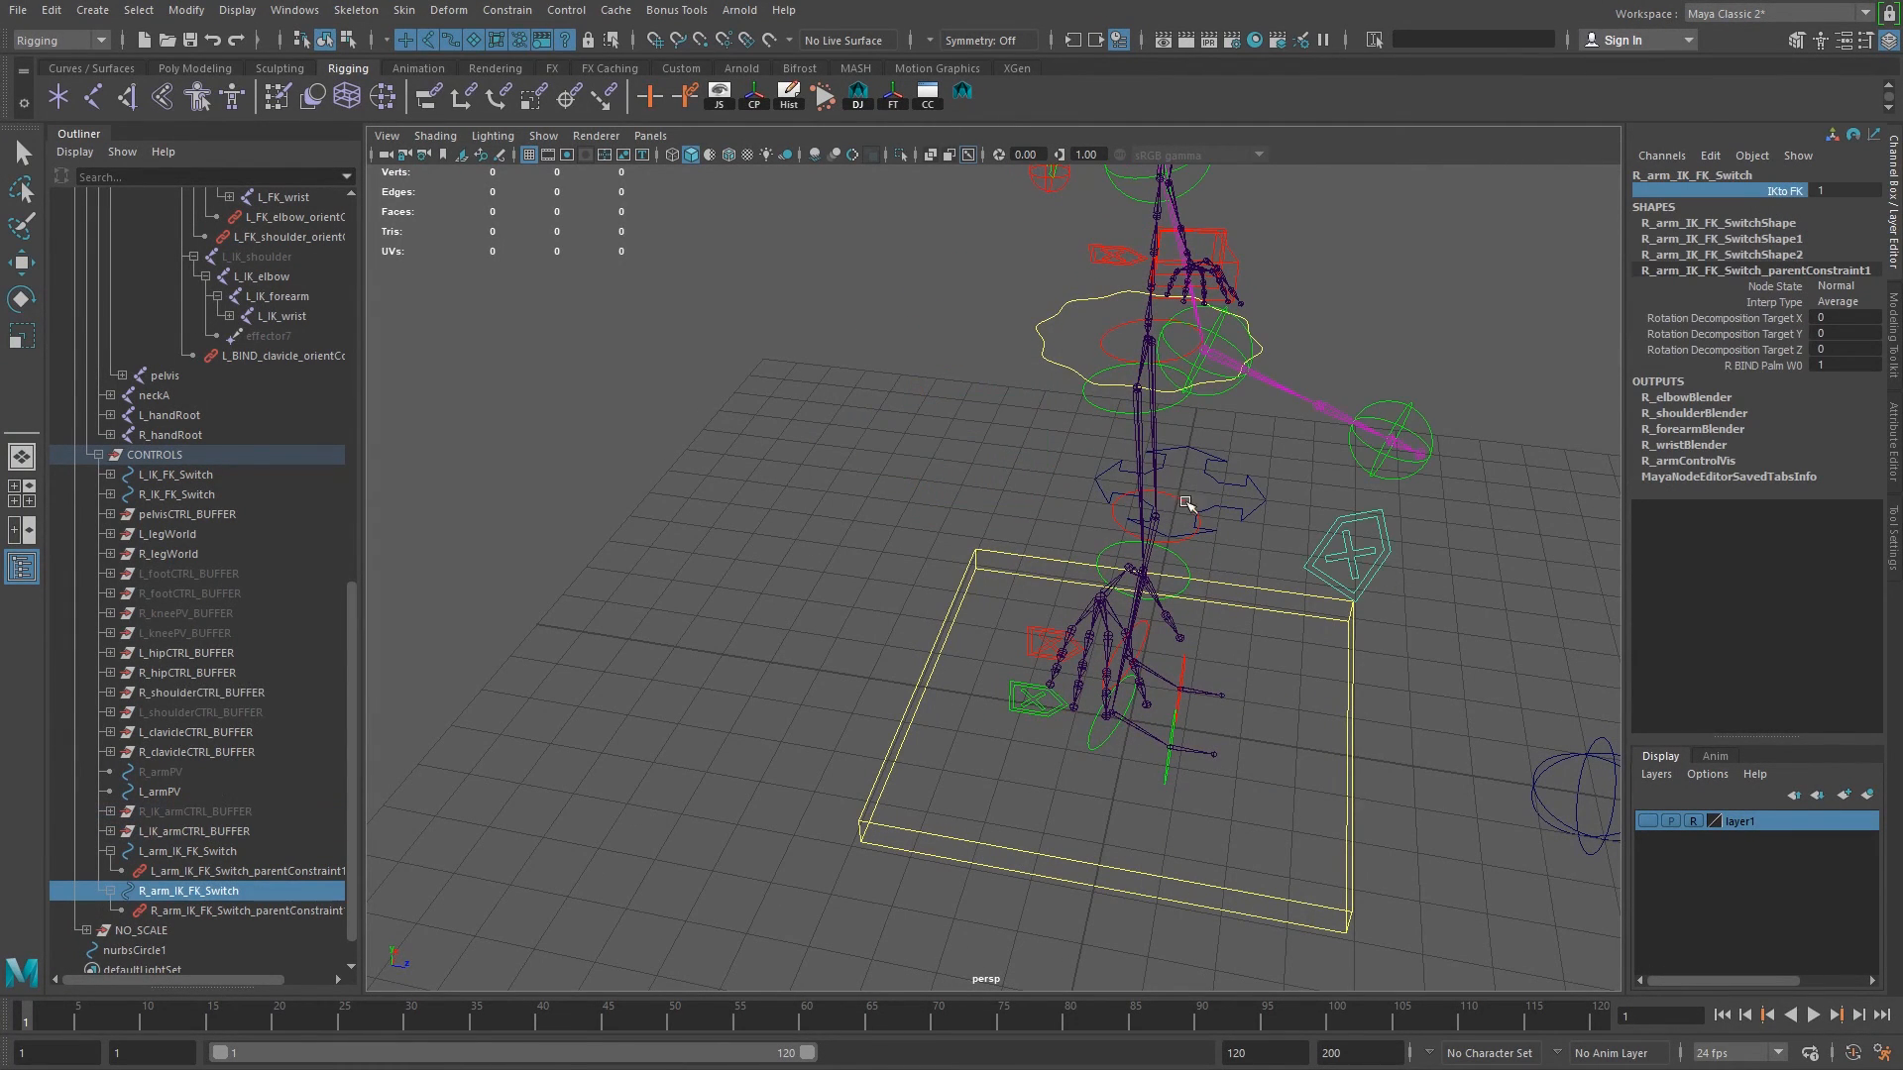
Reset the right arm's FK pose by setting R_elbowCTRL's Rotate Y and the right shoulder control's rotation to 0.
left_click_drag(1309, 410, 1344, 642, "alt")
left_click(1333, 585)
double_click(1841, 191)
type("0")
key("Return")
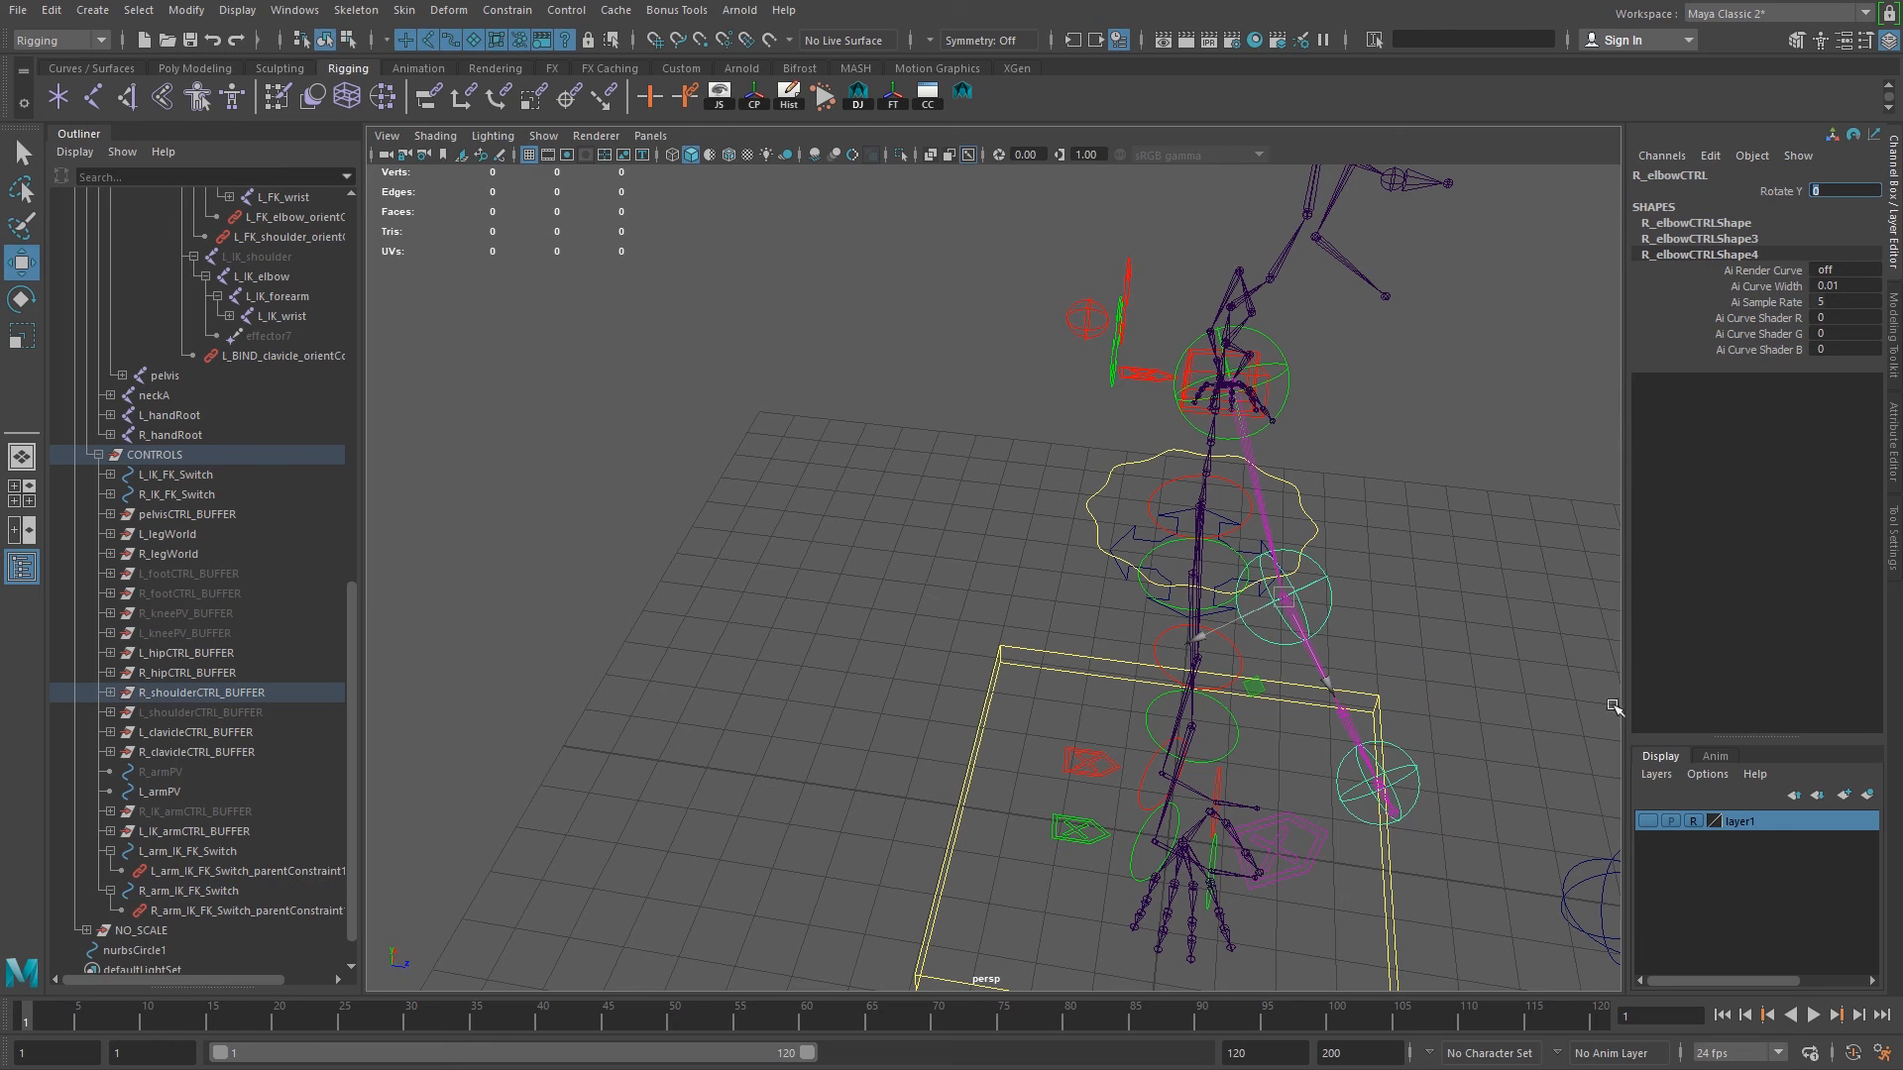
left_click(1281, 374)
type("07")
key("Return")
Set the IKto FK attribute of R_arm_IK_FK_Switch back to 0.
left_click_drag(1259, 635, 1000, 691, "alt")
left_click(872, 696)
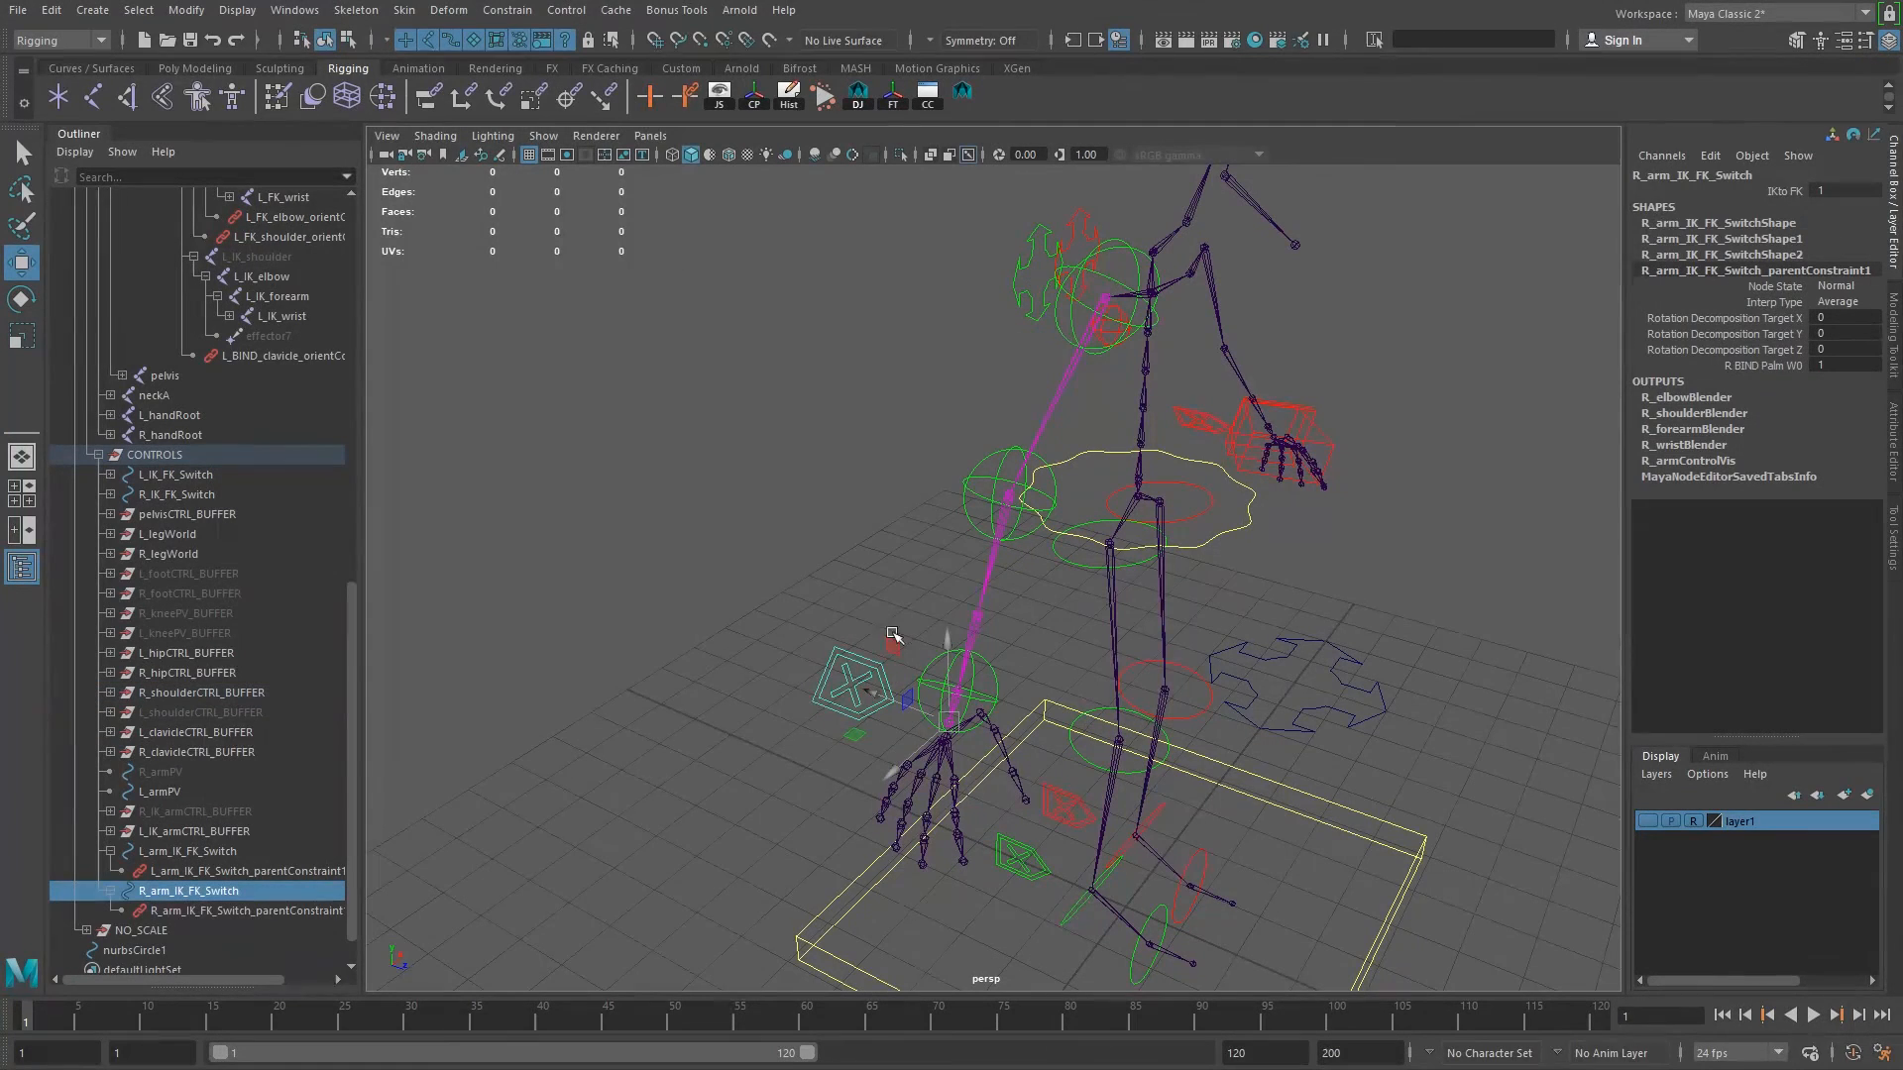
left_click(1795, 193)
middle_click_drag(1359, 489, 1145, 595)
Reset R_IK_armCTRL by setting its Translate X, Y and Z to 0.
left_click(893, 645)
key("w")
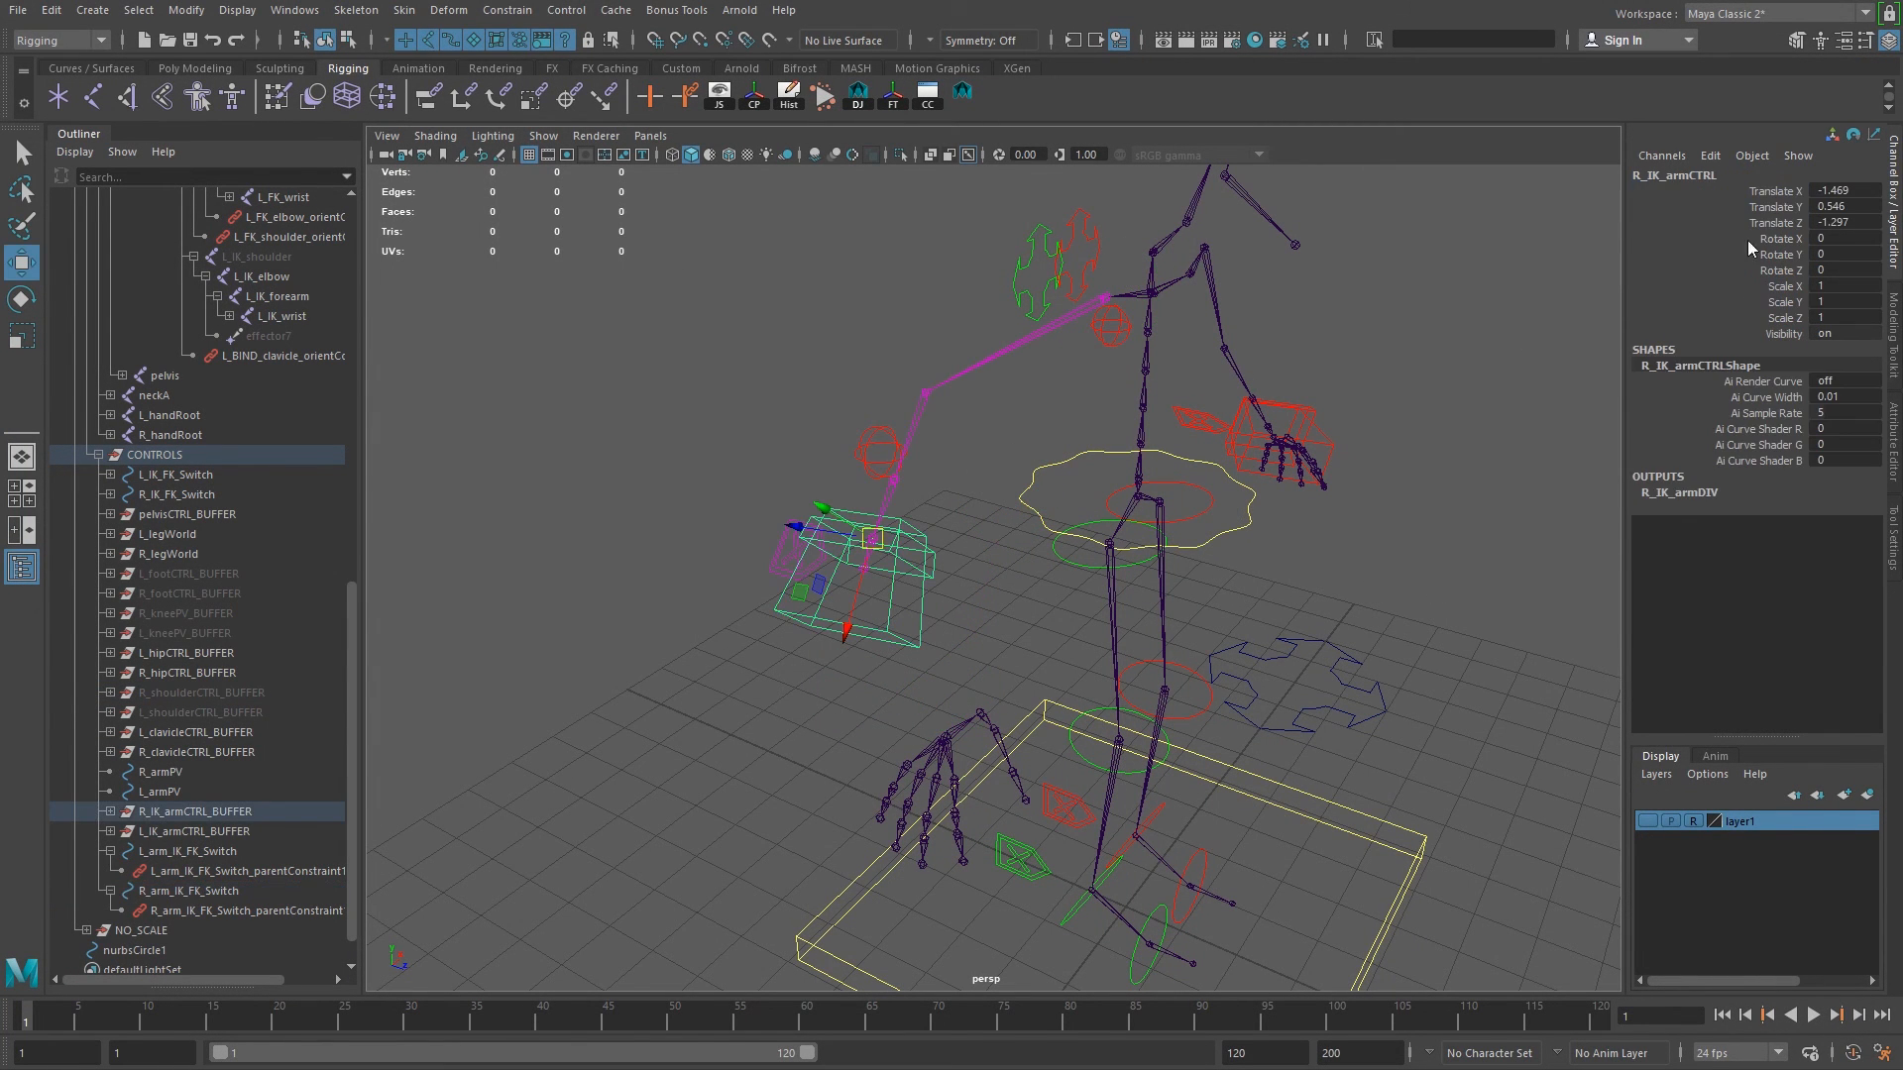
left_click_drag(1839, 223, 1839, 190)
type("0")
key("Return")
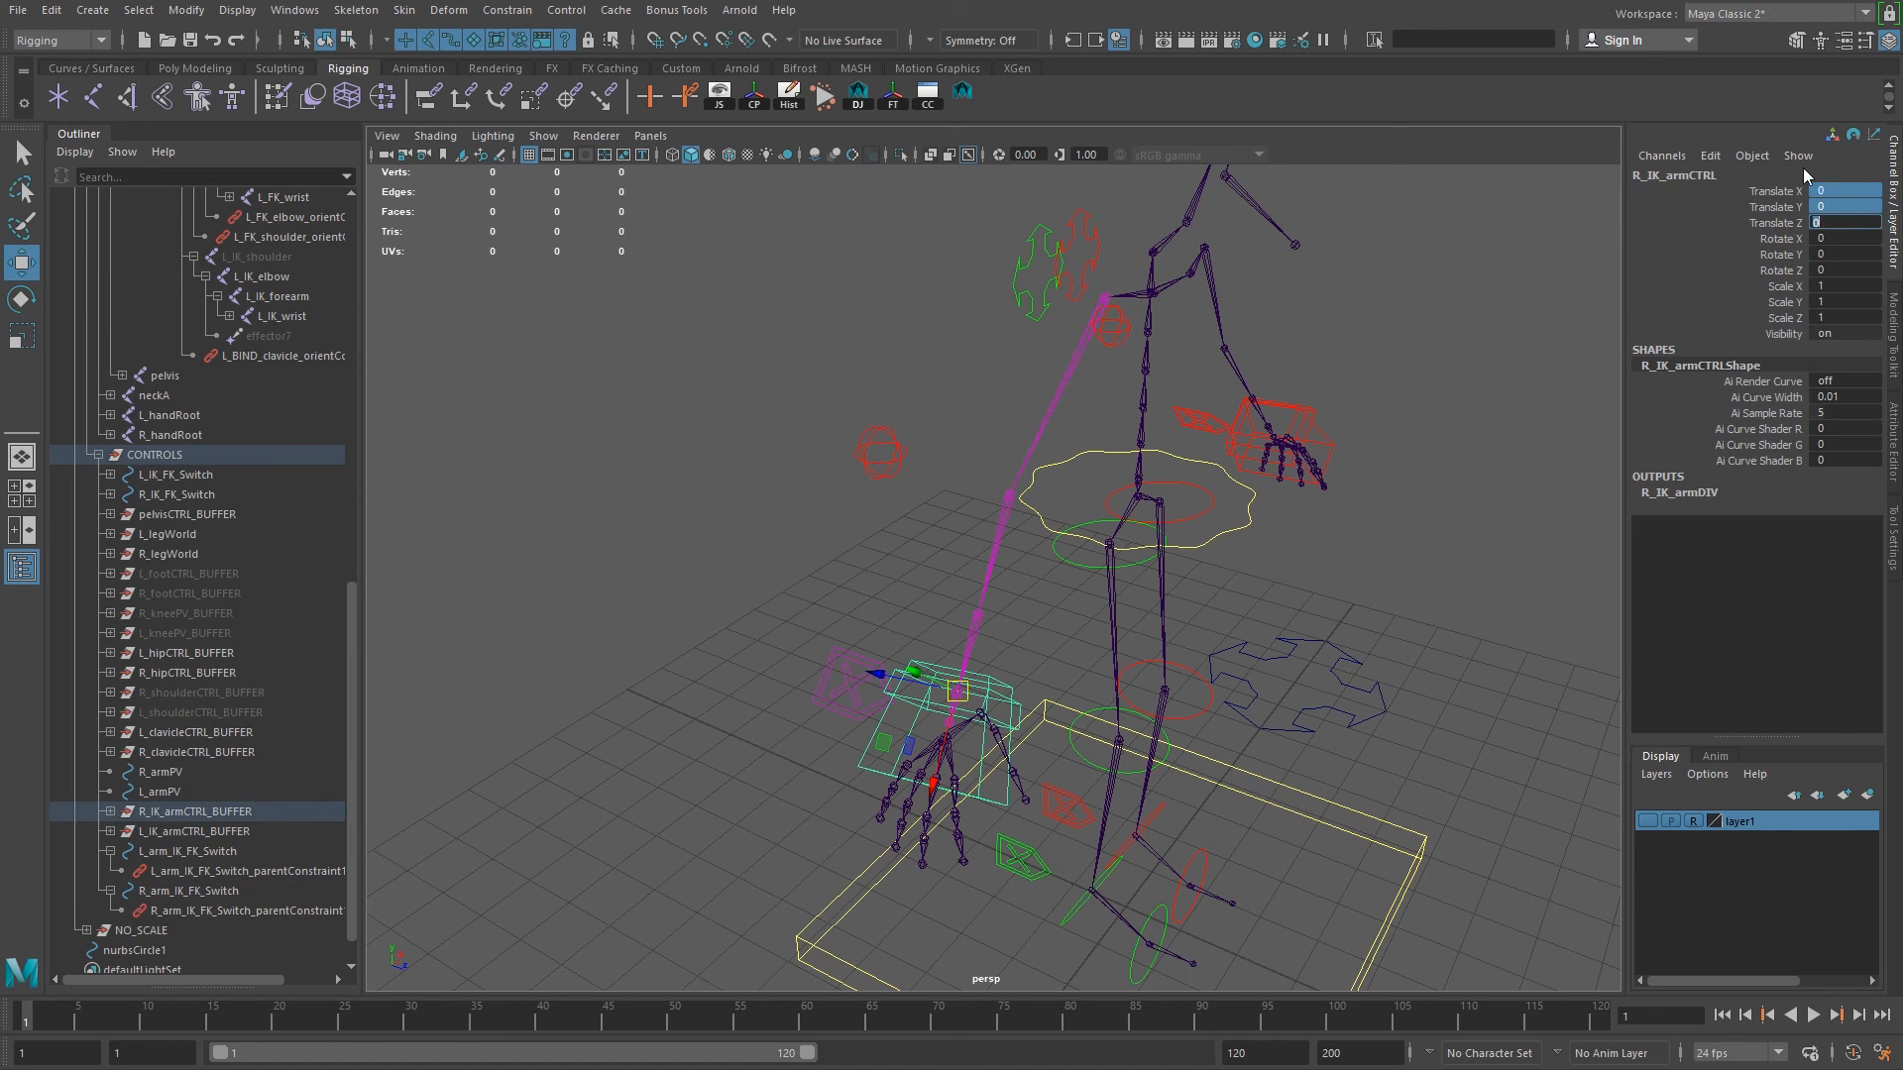
Inspect the right switch's IKto FK attribute and scrub the one on L_arm_IK_FK_Switch, leaving it at 0.
left_click(849, 682)
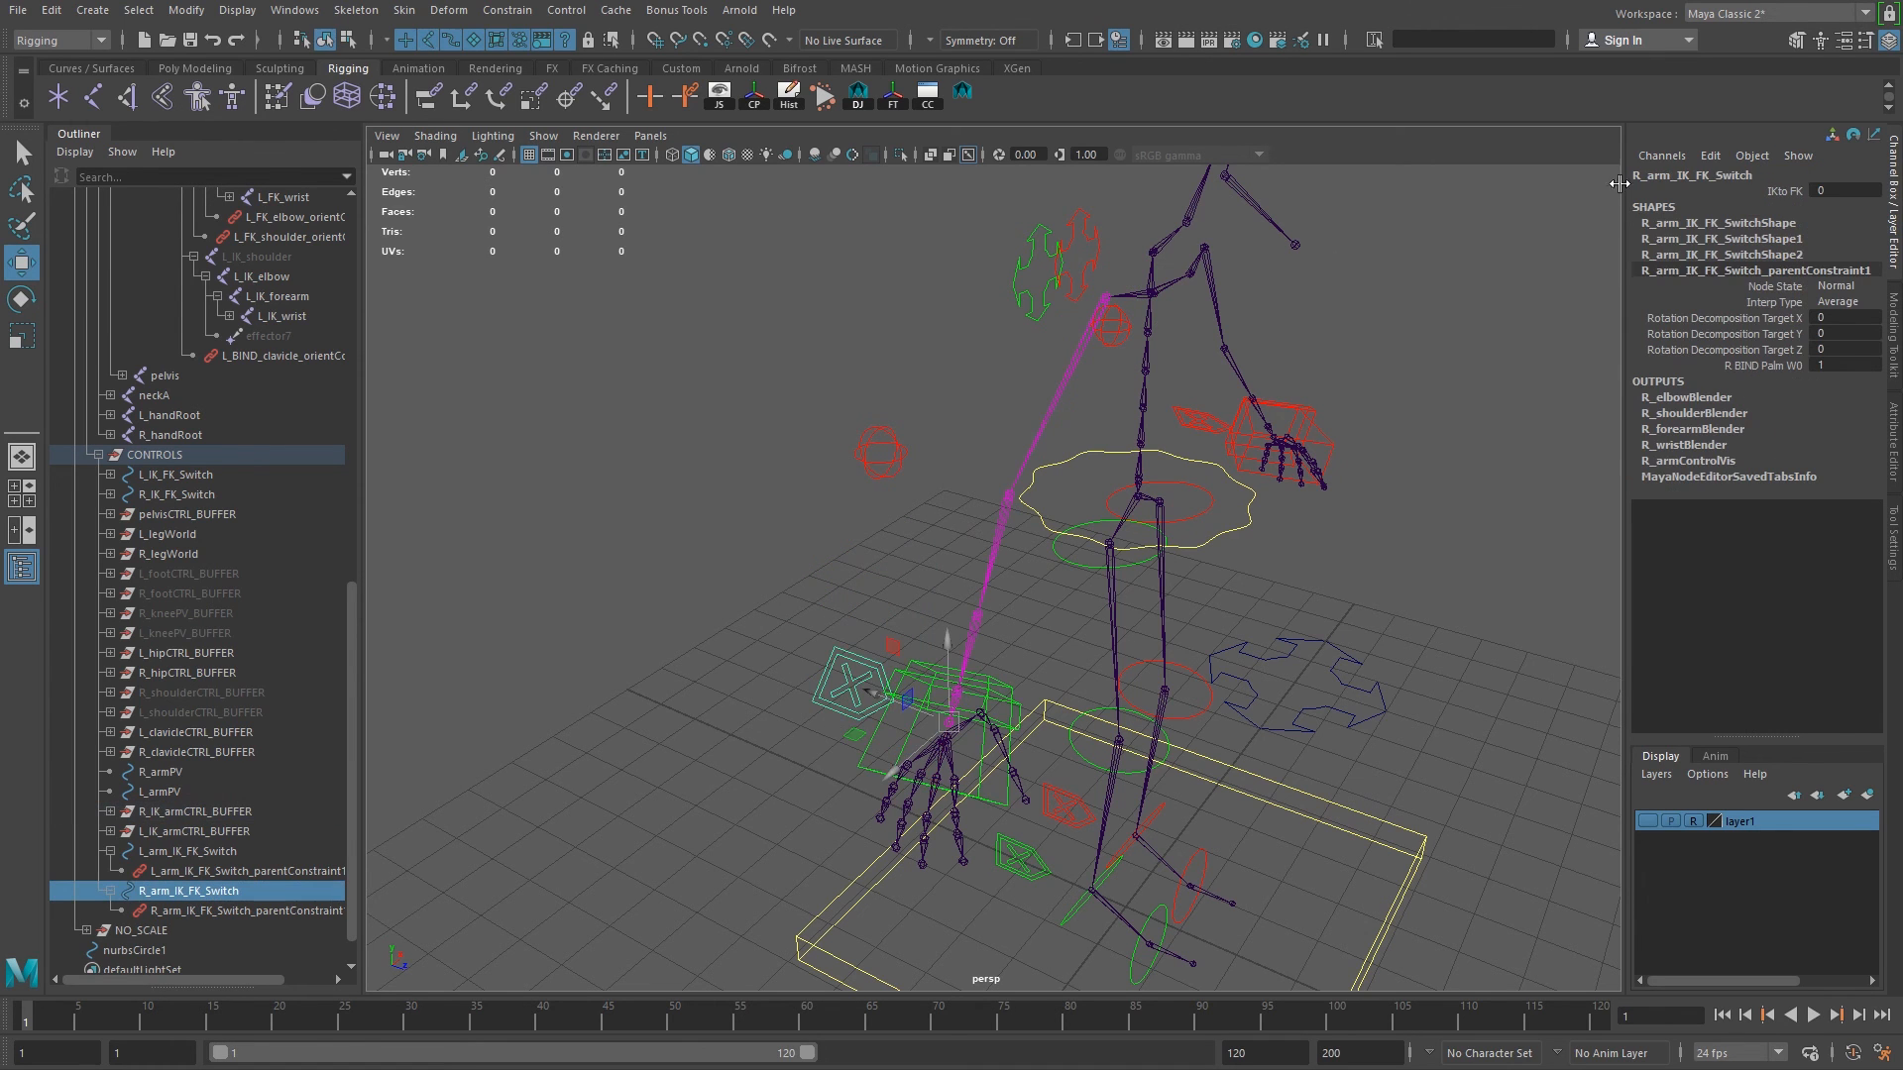
left_click(1779, 191)
left_click_drag(1092, 594, 1068, 491, "alt")
left_click(1060, 593)
key("w")
left_click(1790, 192)
middle_click_drag(1338, 557, 1370, 557)
left_click_drag(1030, 544, 1115, 556, "alt")
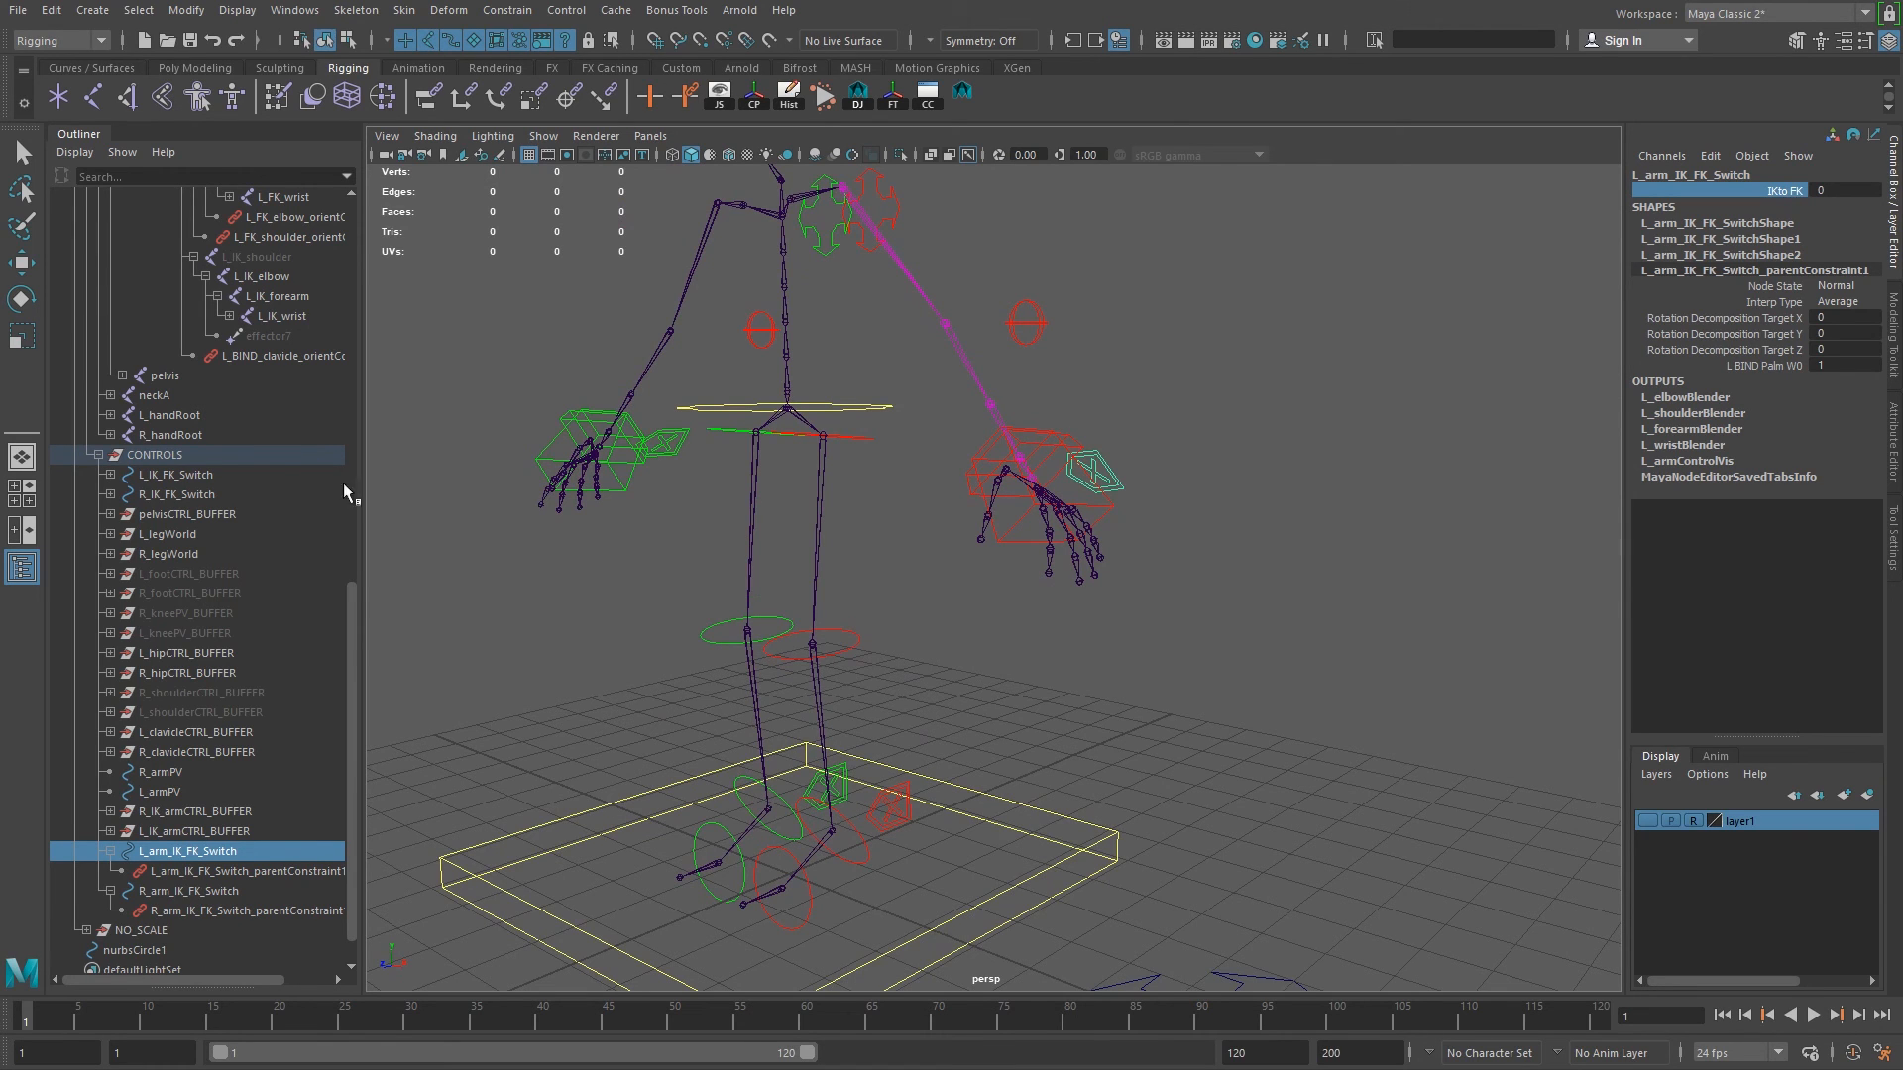
Lock and hide all translate, rotate, scale and visibility channels of L_IK_armCTRL_BUFFER.
left_click_drag(1076, 541, 922, 516, "alt")
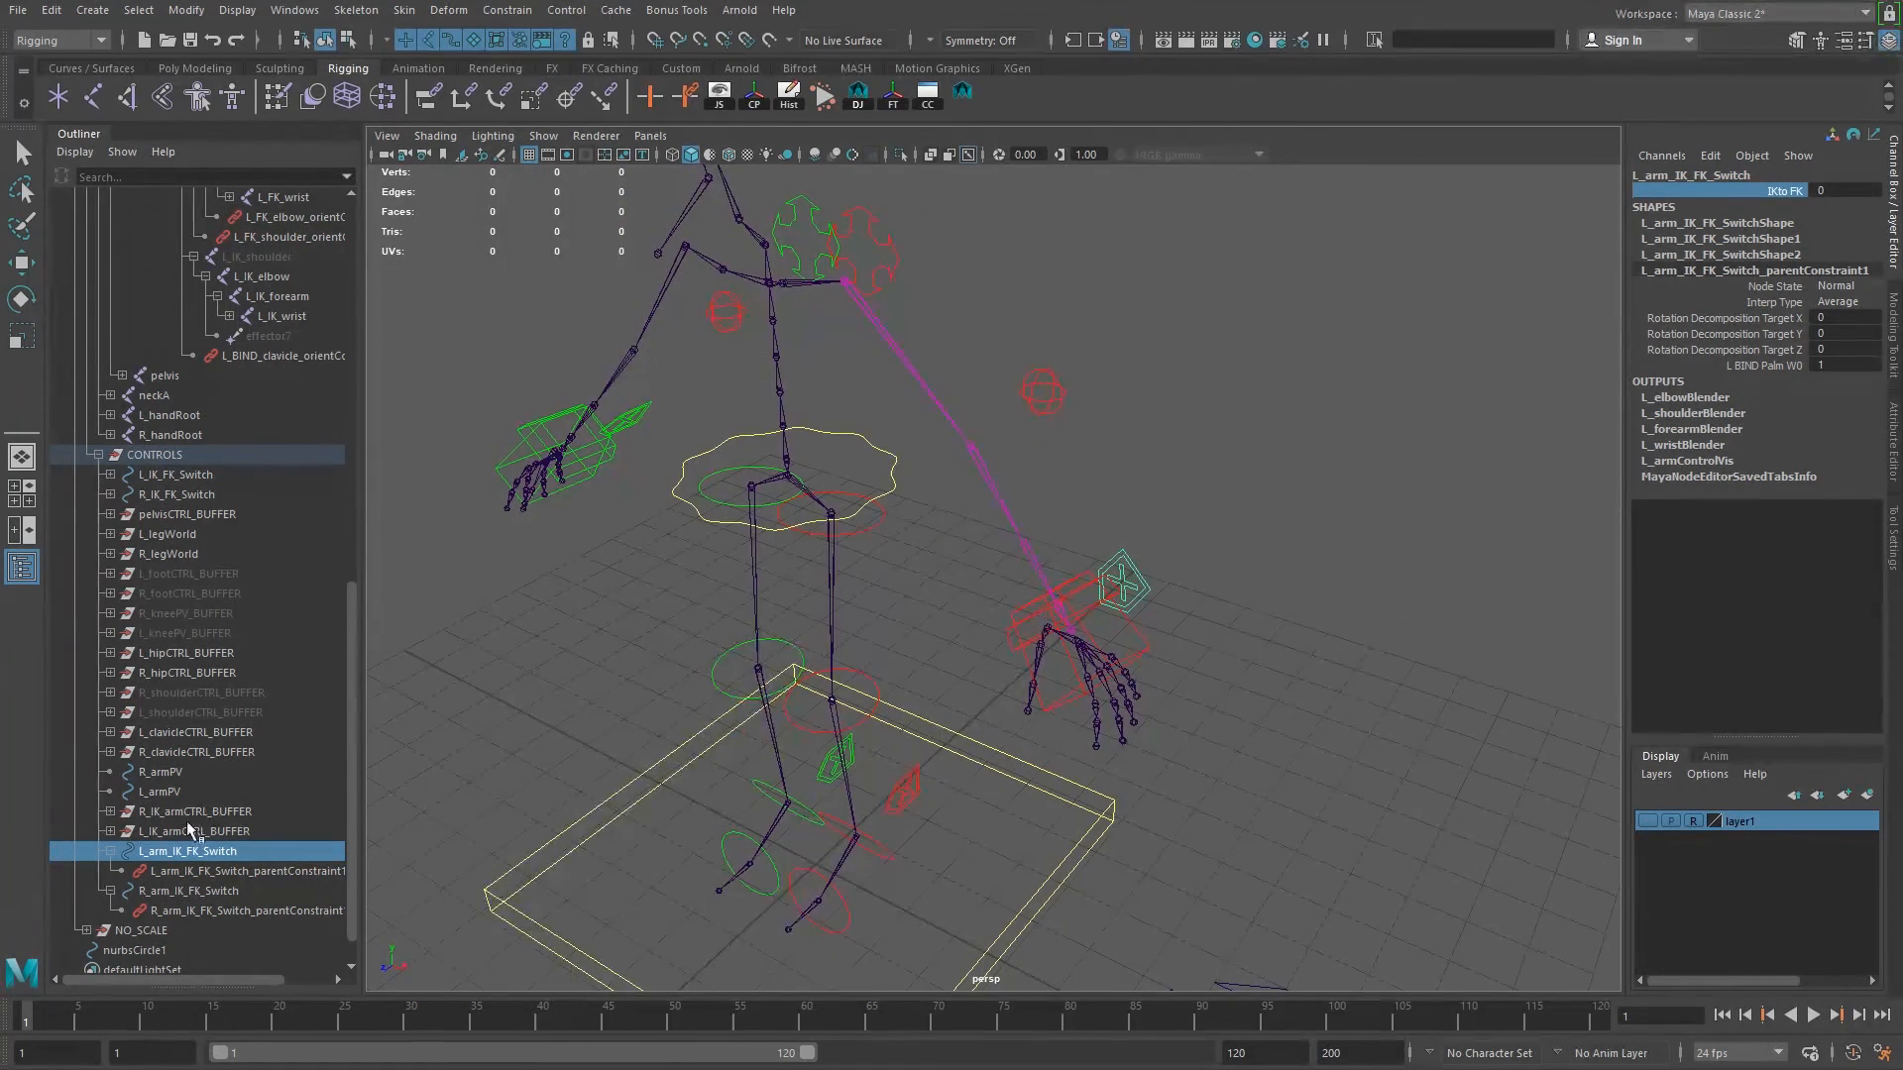
scroll(1010, 716, "up", 3)
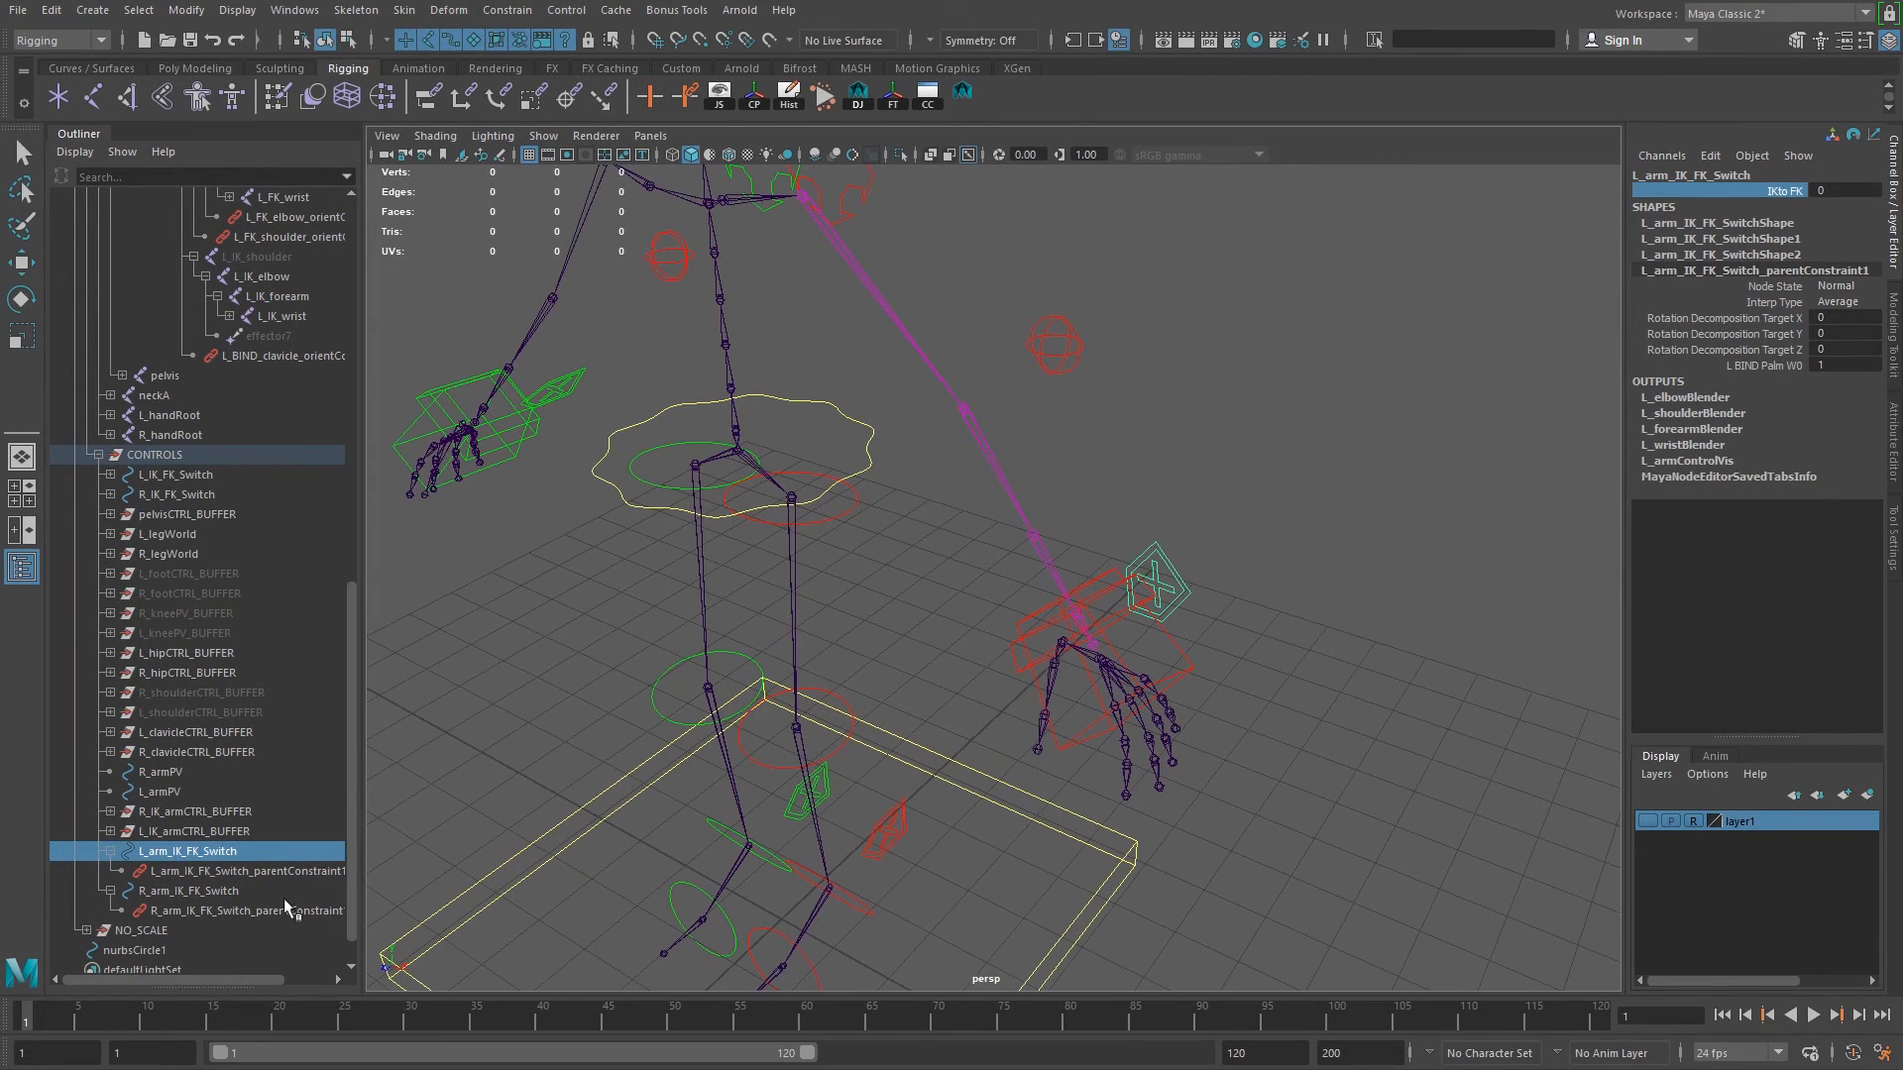
left_click(190, 833)
key("w")
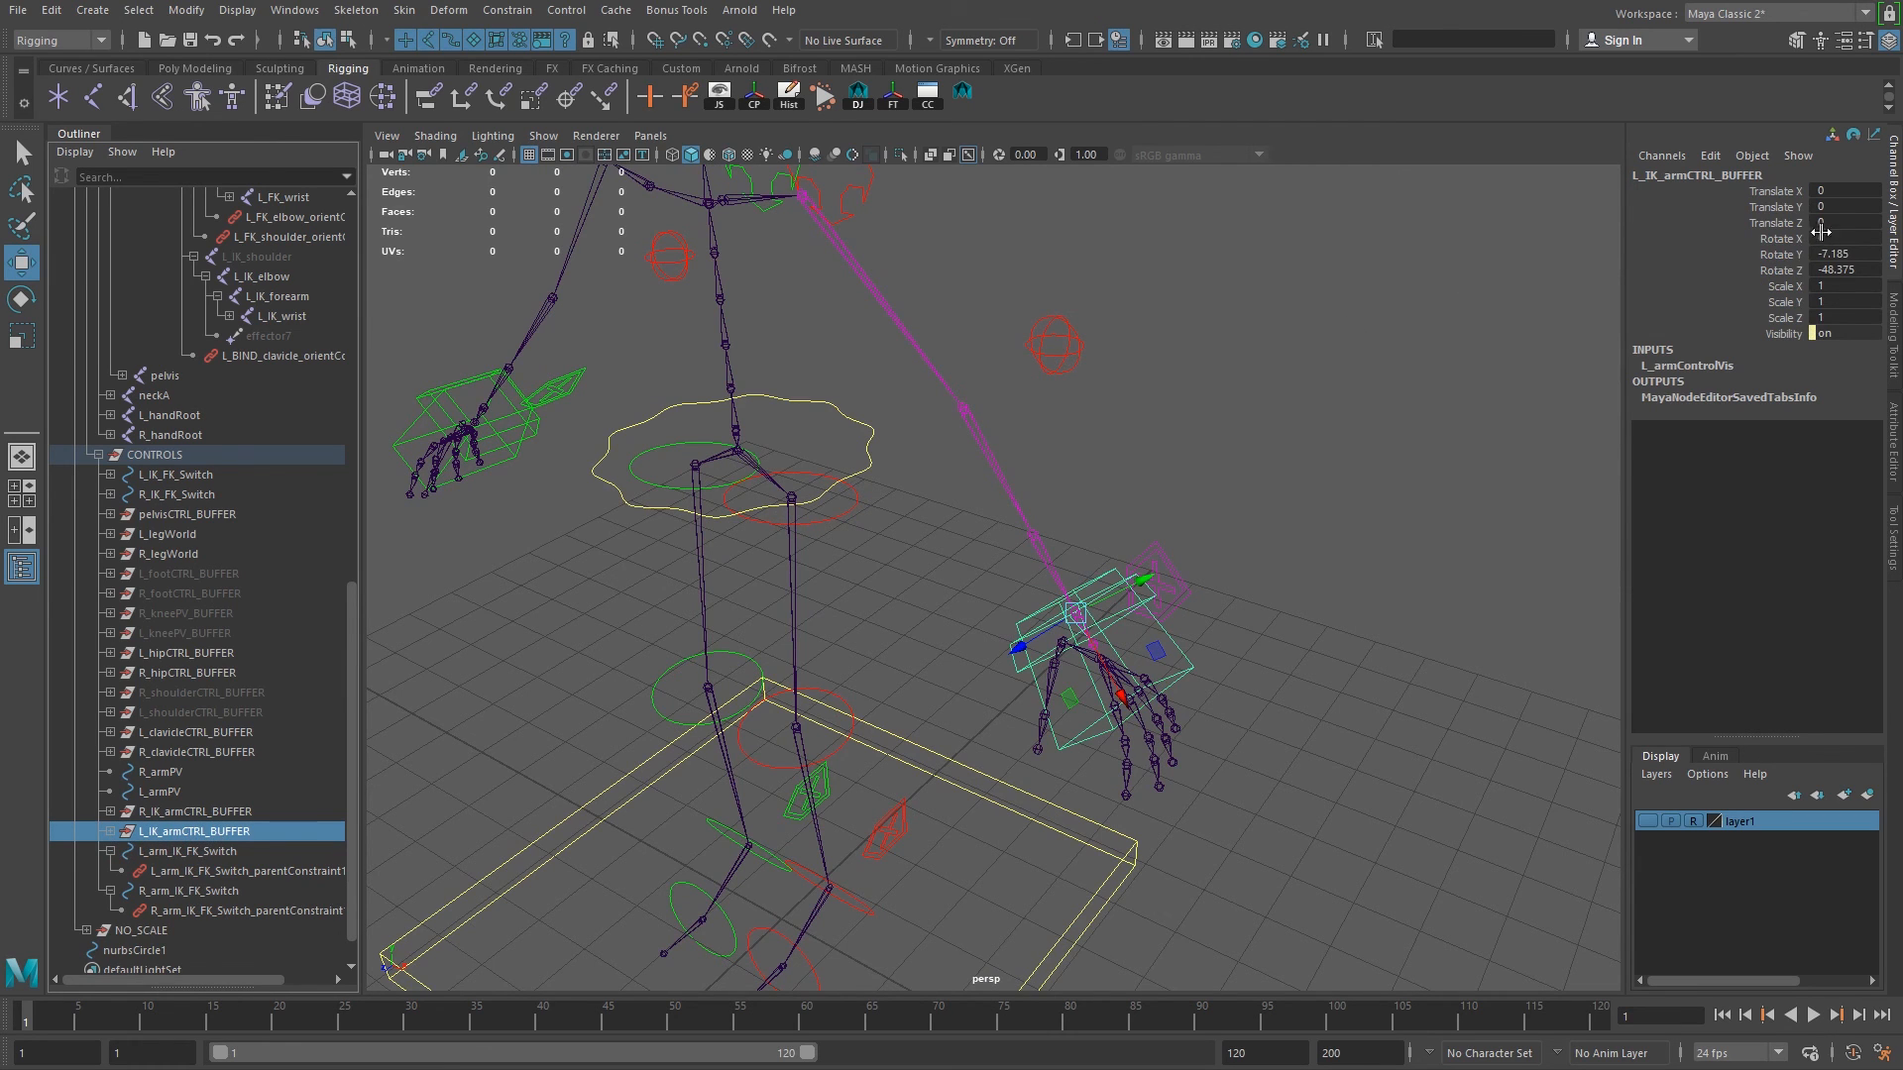
left_click_drag(1786, 193, 1756, 343)
right_click(1774, 290)
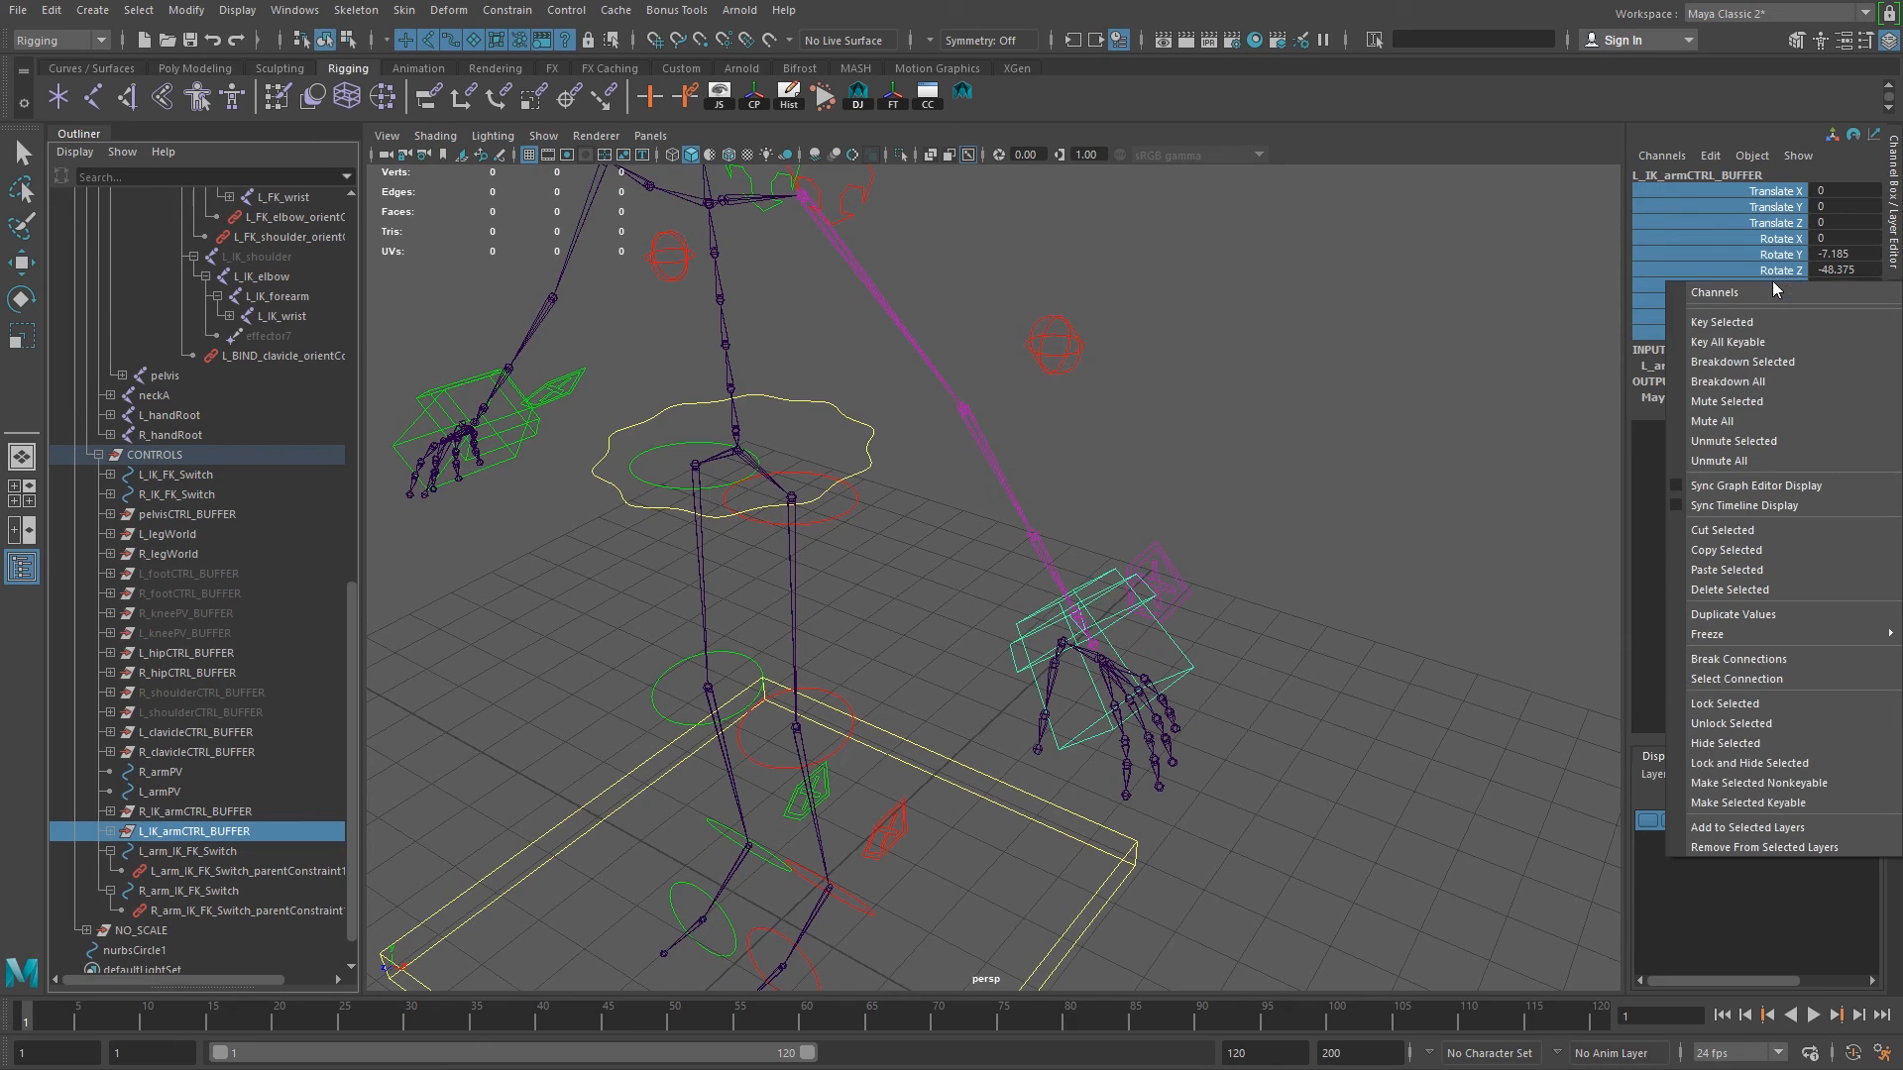
left_click(1751, 763)
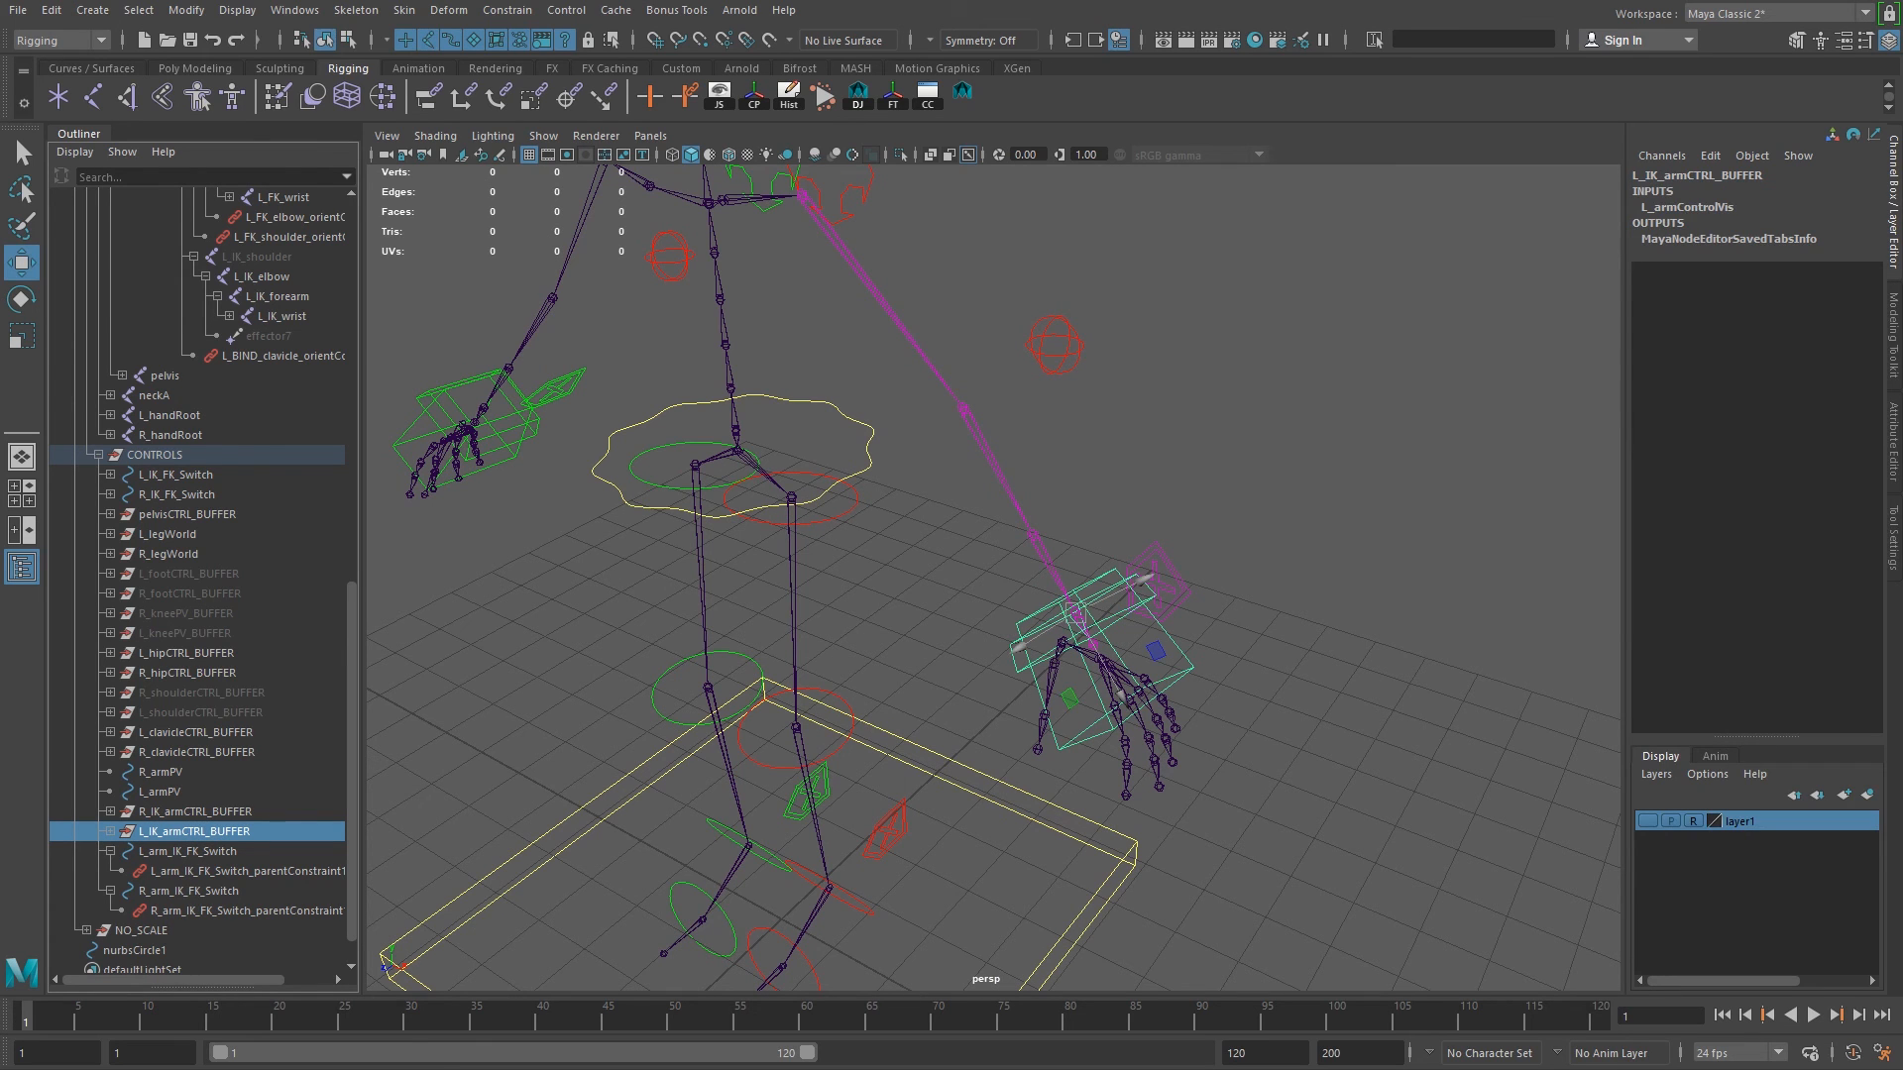
Lock and hide every transform channel and Visibility on R_IK_armCTRL_BUFFER.
left_click(198, 812)
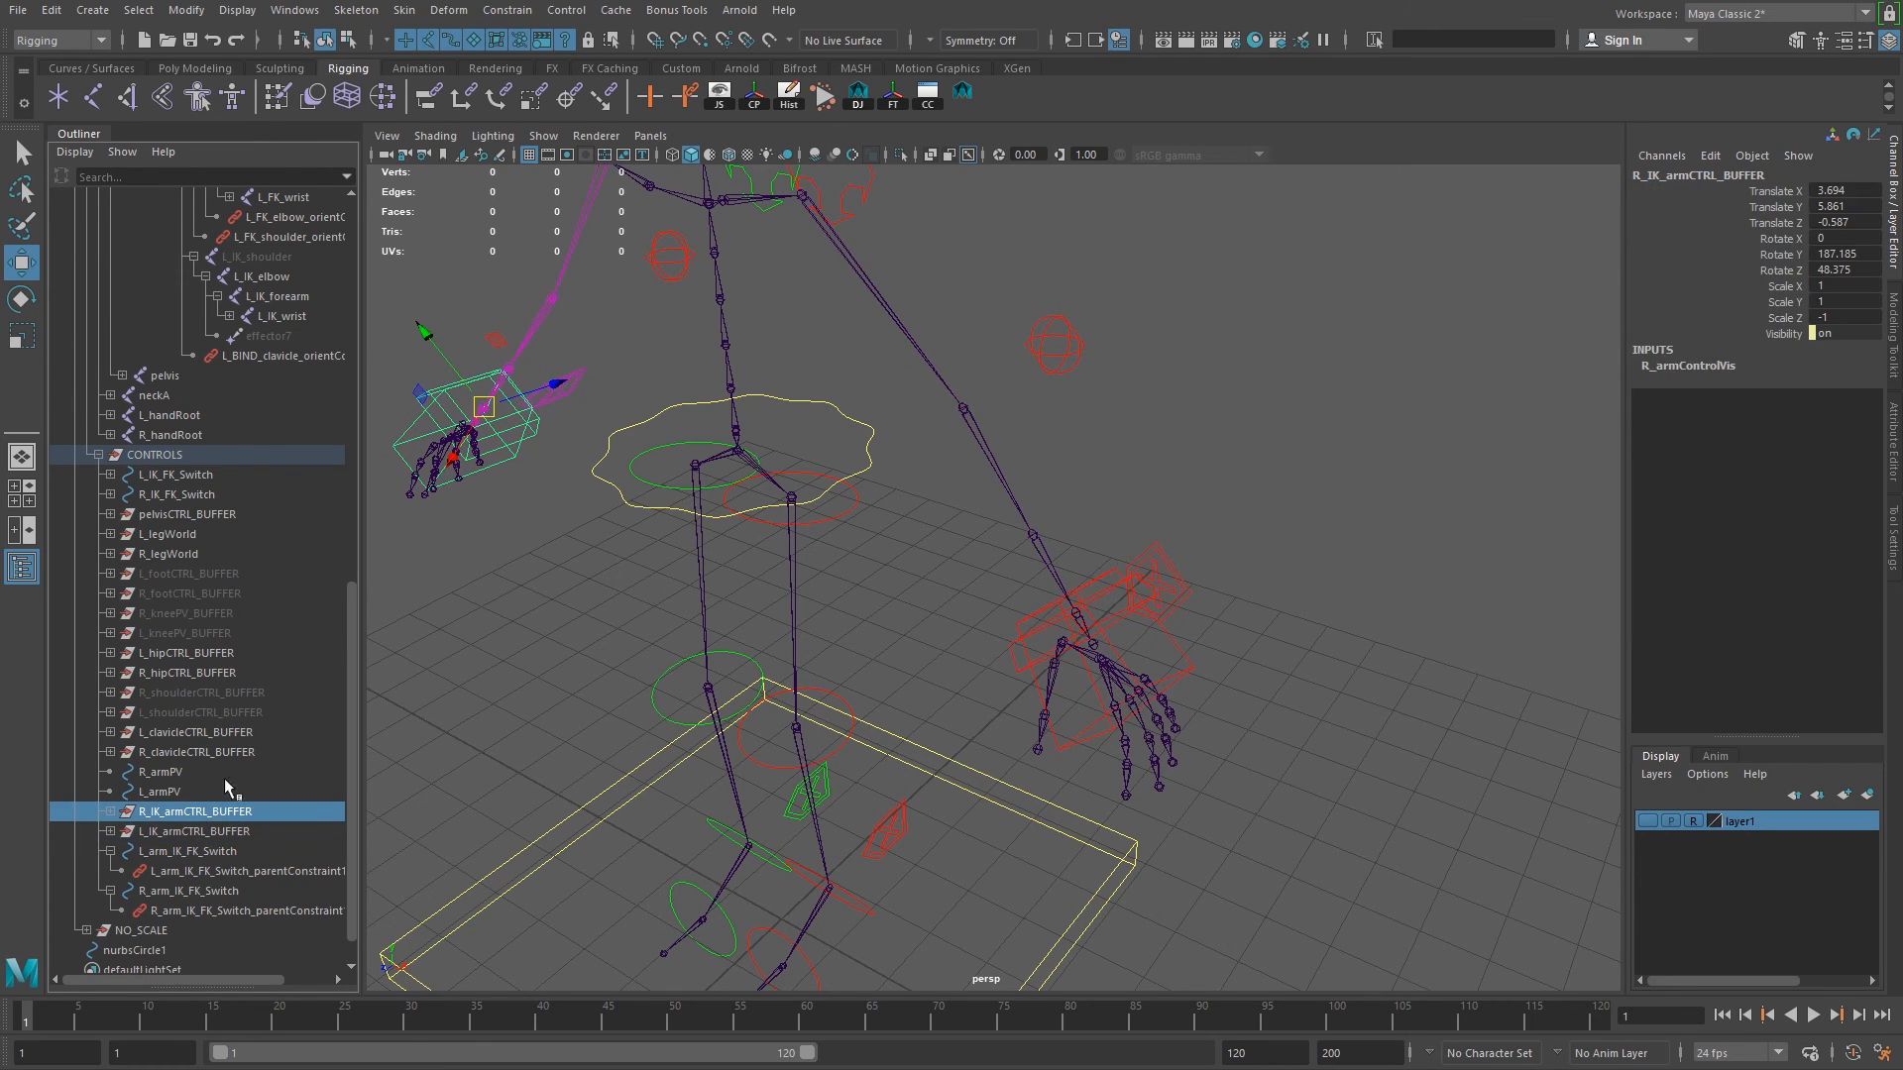
left_click_drag(1790, 190, 1781, 342)
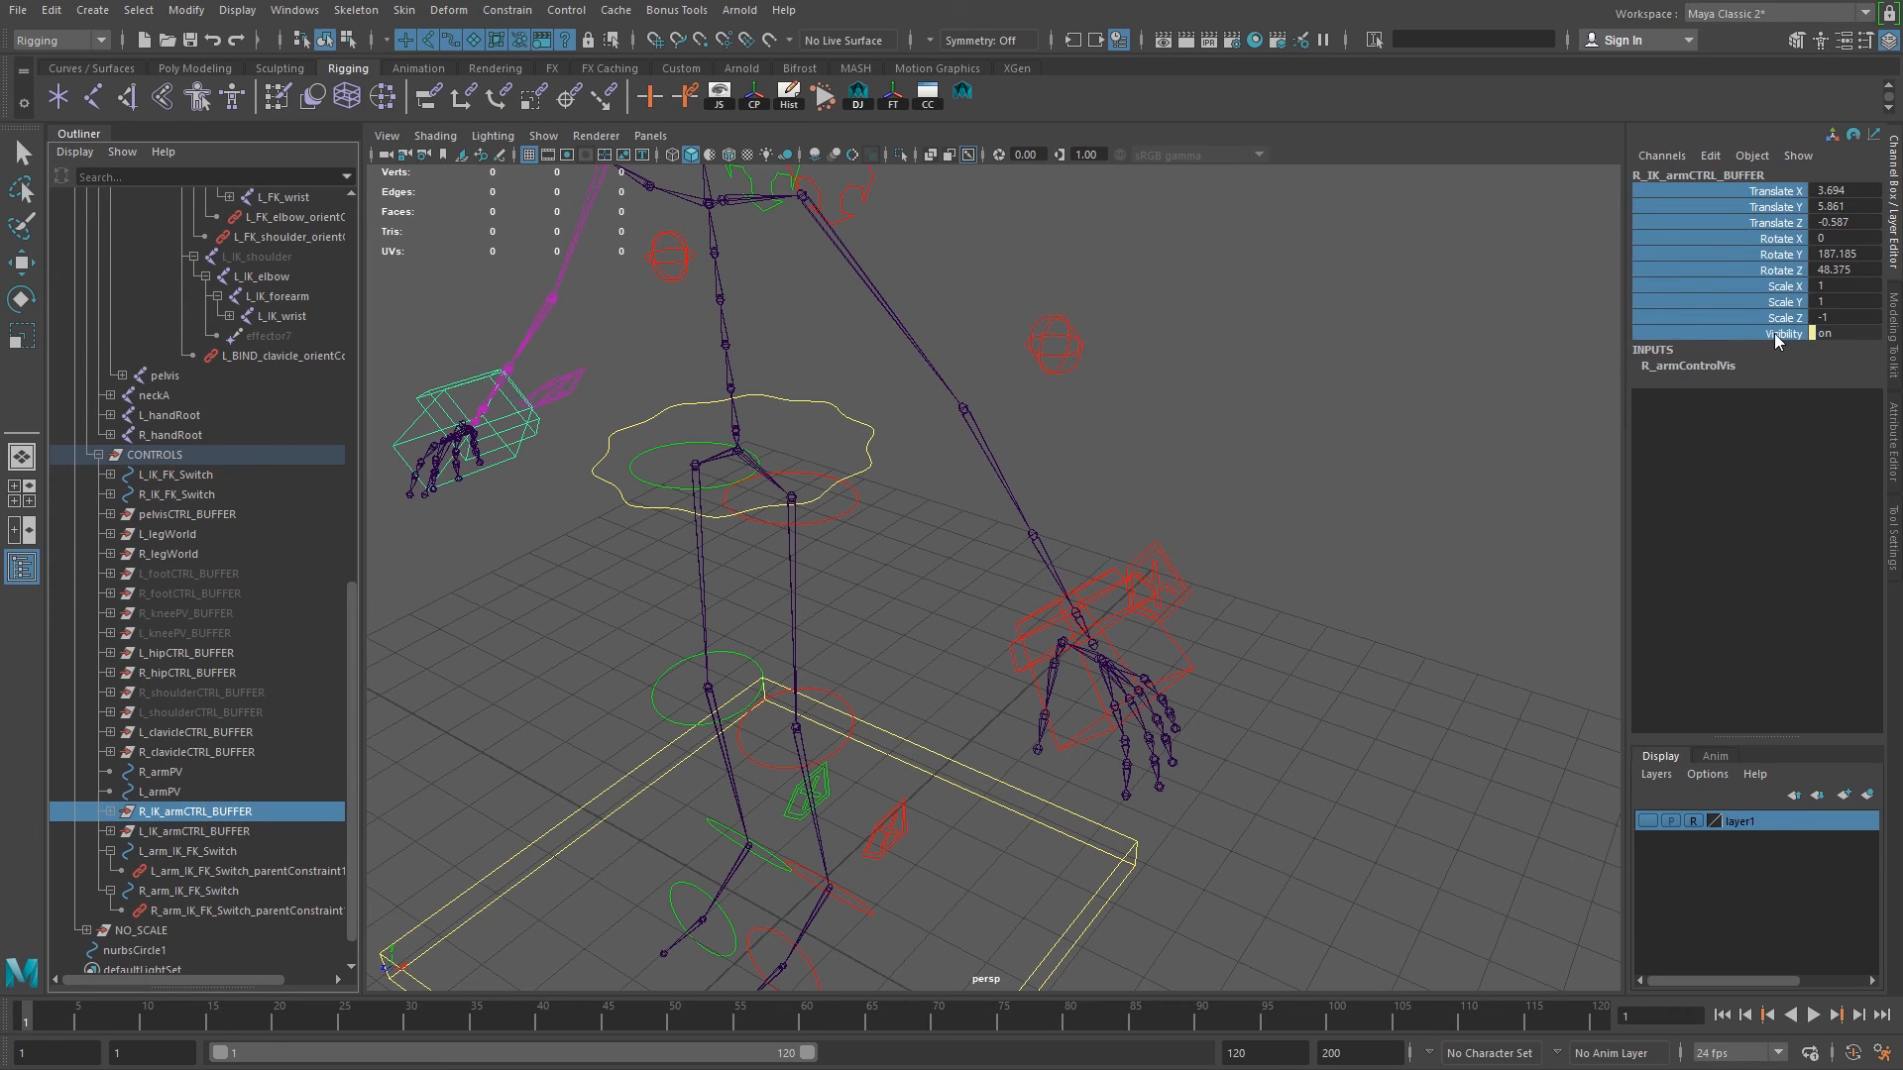
right_click(1776, 293)
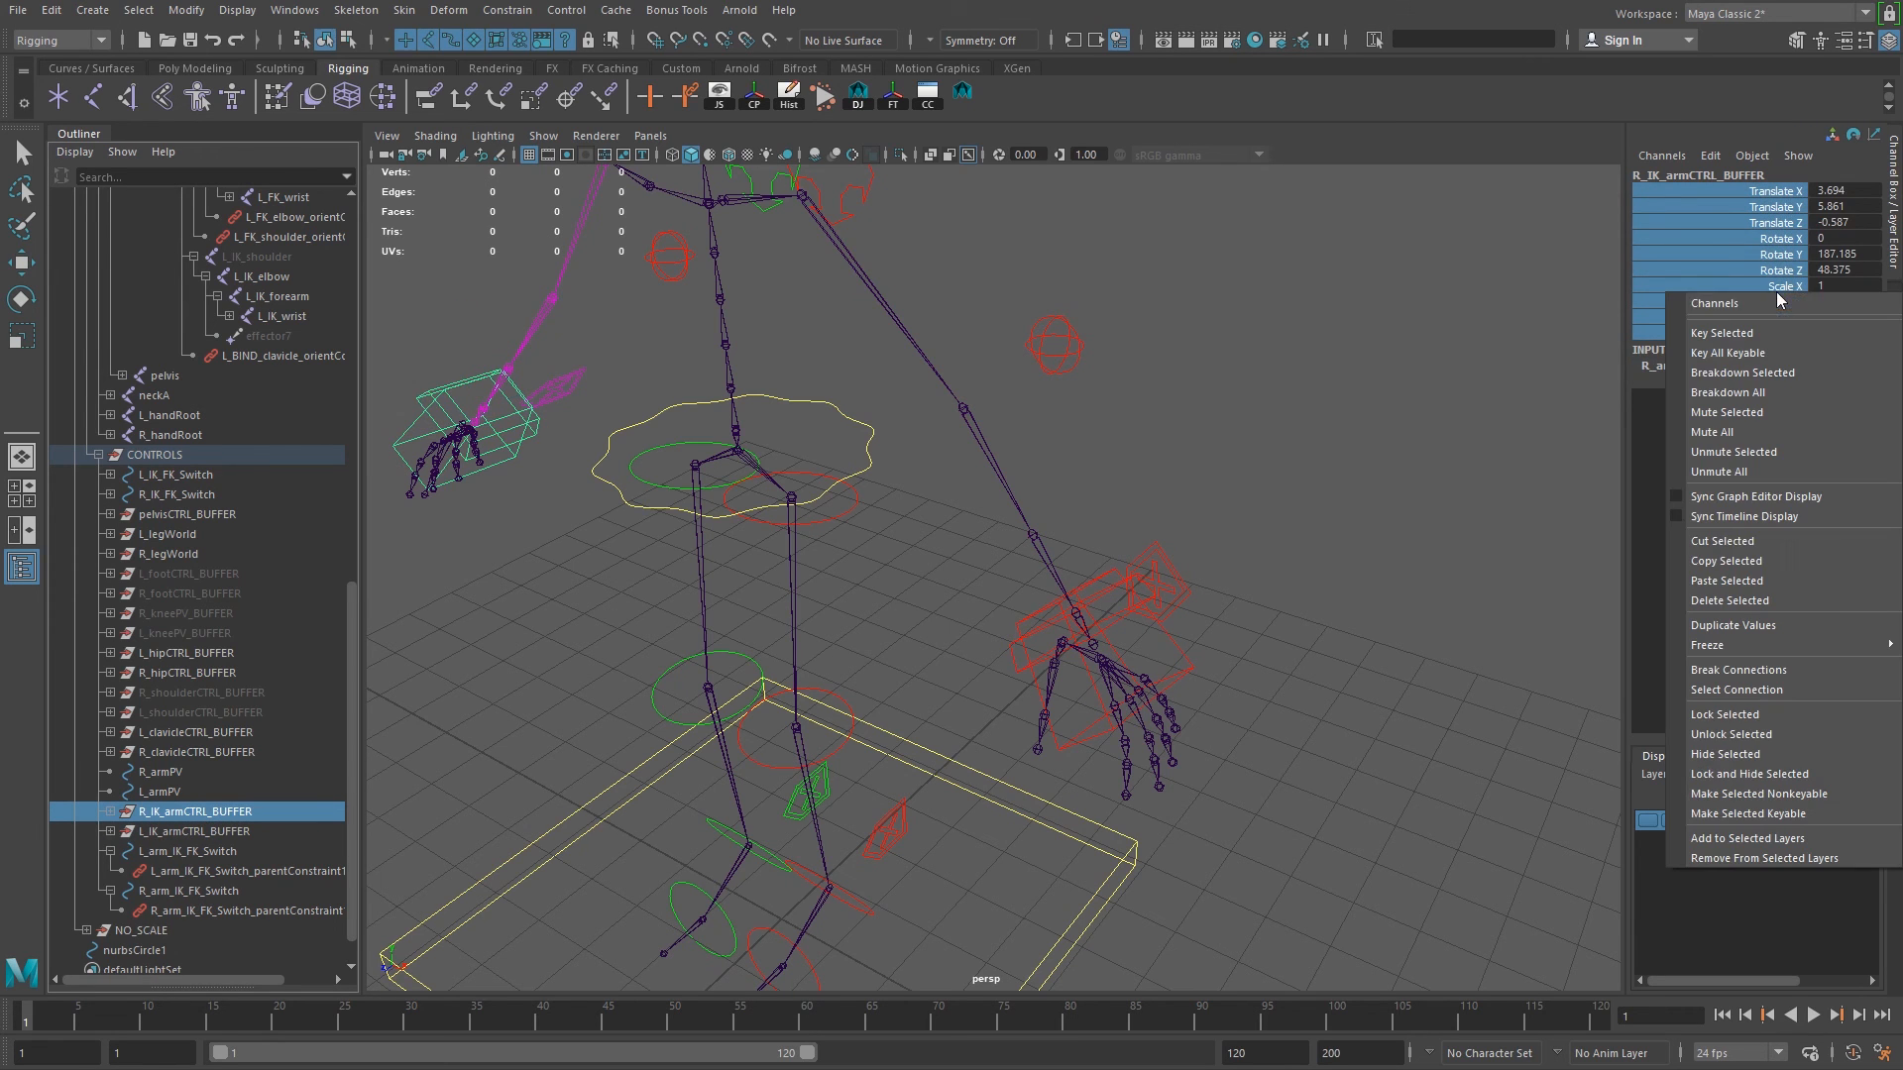
left_click(1755, 774)
key("w")
Lock and hide the rotate, scale and visibility channels of R_armPV and L_armPV together.
left_click(167, 791)
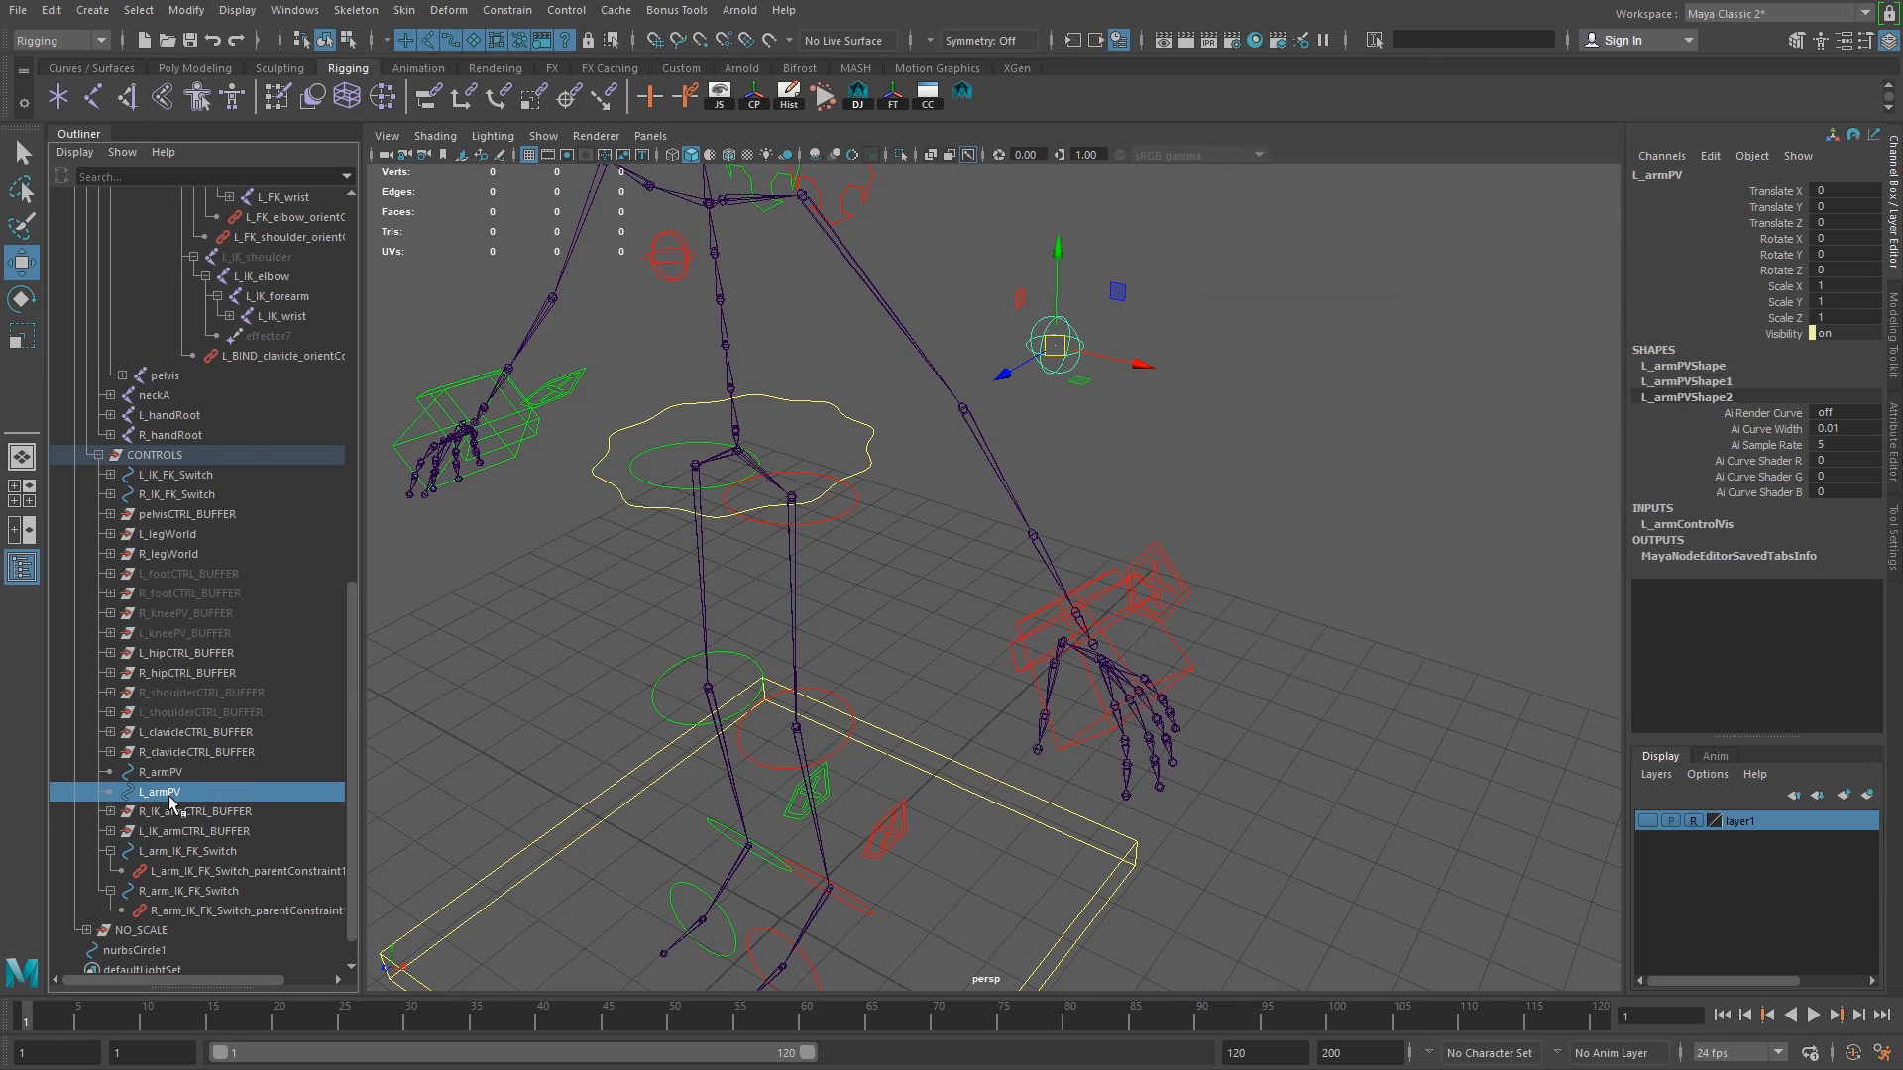
left_click(169, 771)
left_click(167, 790, "ctrl")
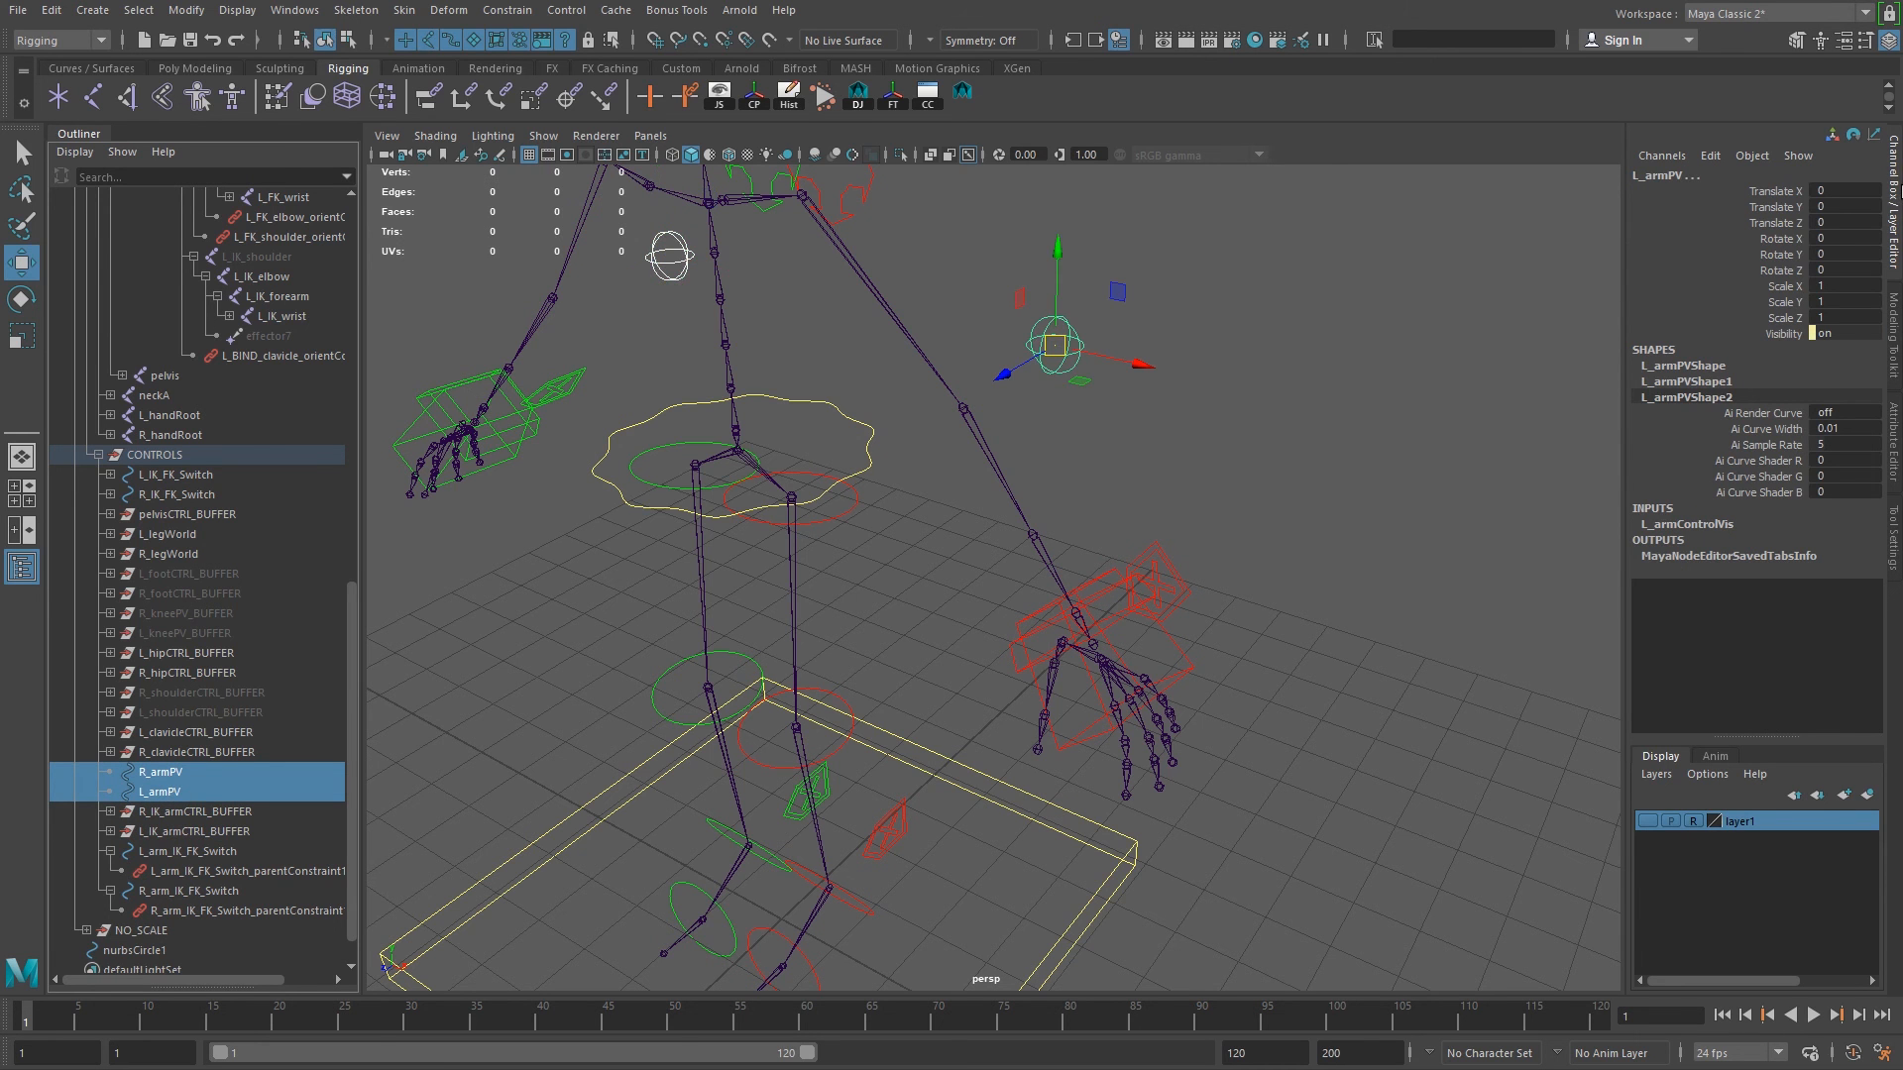
left_click_drag(1231, 348, 1164, 486, "alt")
left_click_drag(923, 459, 1013, 469, "alt")
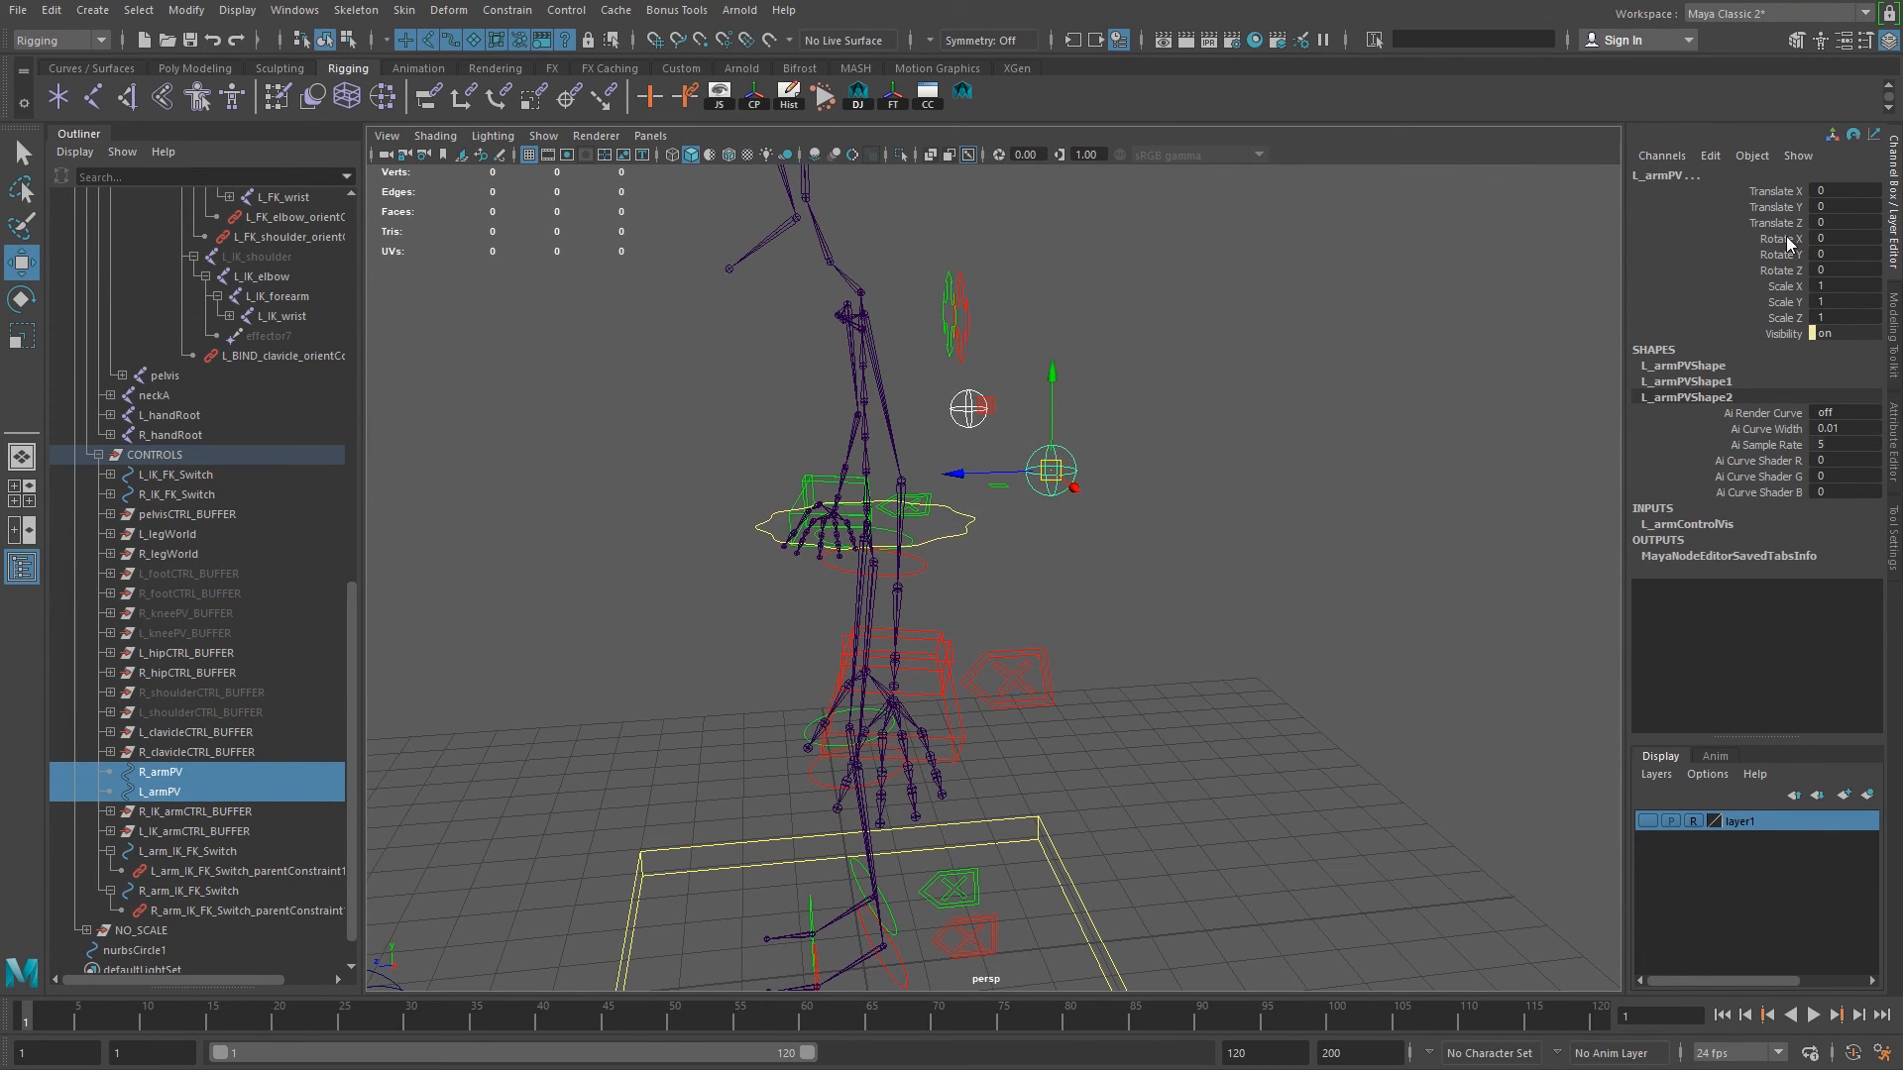
left_click_drag(1786, 236, 1783, 333)
right_click(1782, 333)
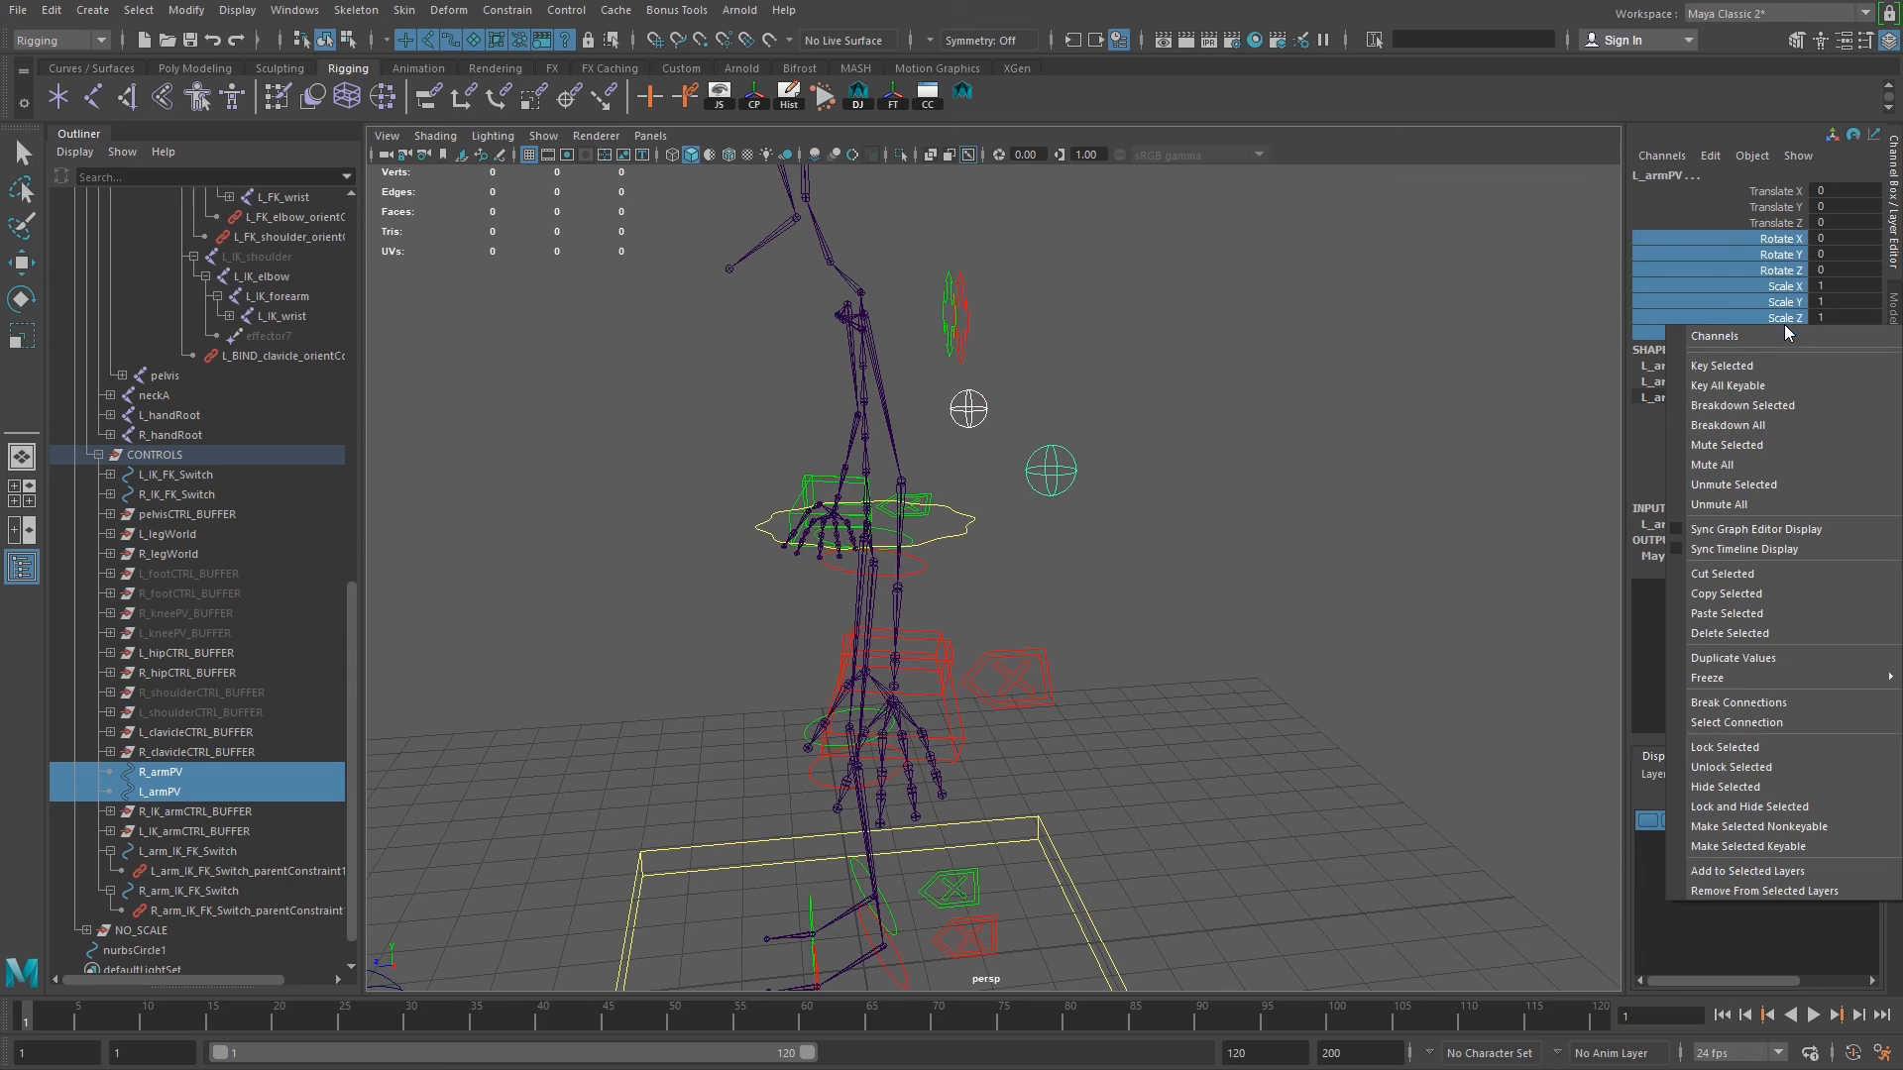
left_click(1736, 808)
key("w")
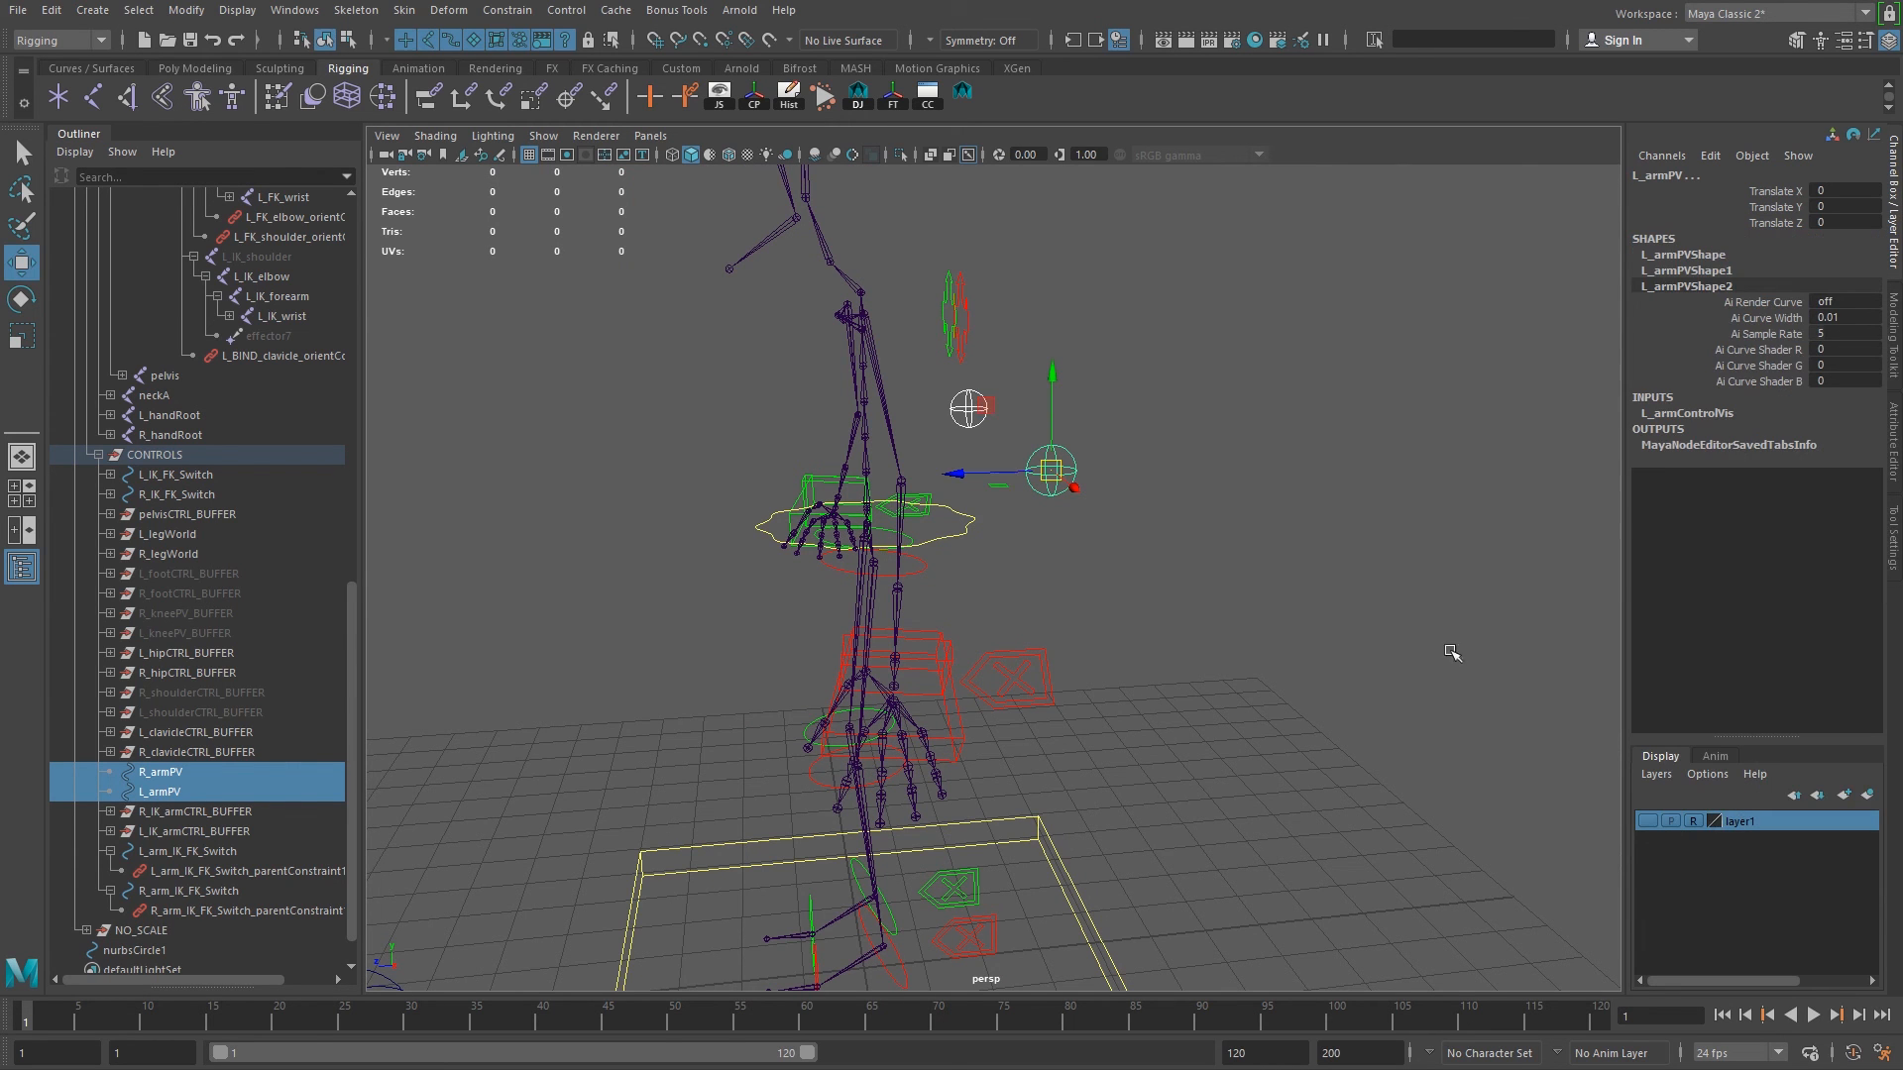
Set the IKto FK attribute of both leg switches, L_IK_FK_Switch and R_IK_FK_Switch, to 0.
left_click_drag(824, 971, 686, 618, "alt")
mouse_move(991, 904)
left_mouse_down("alt")
mouse_move(957, 925)
mouse_move(996, 988)
left_mouse_up("alt")
left_click(962, 926)
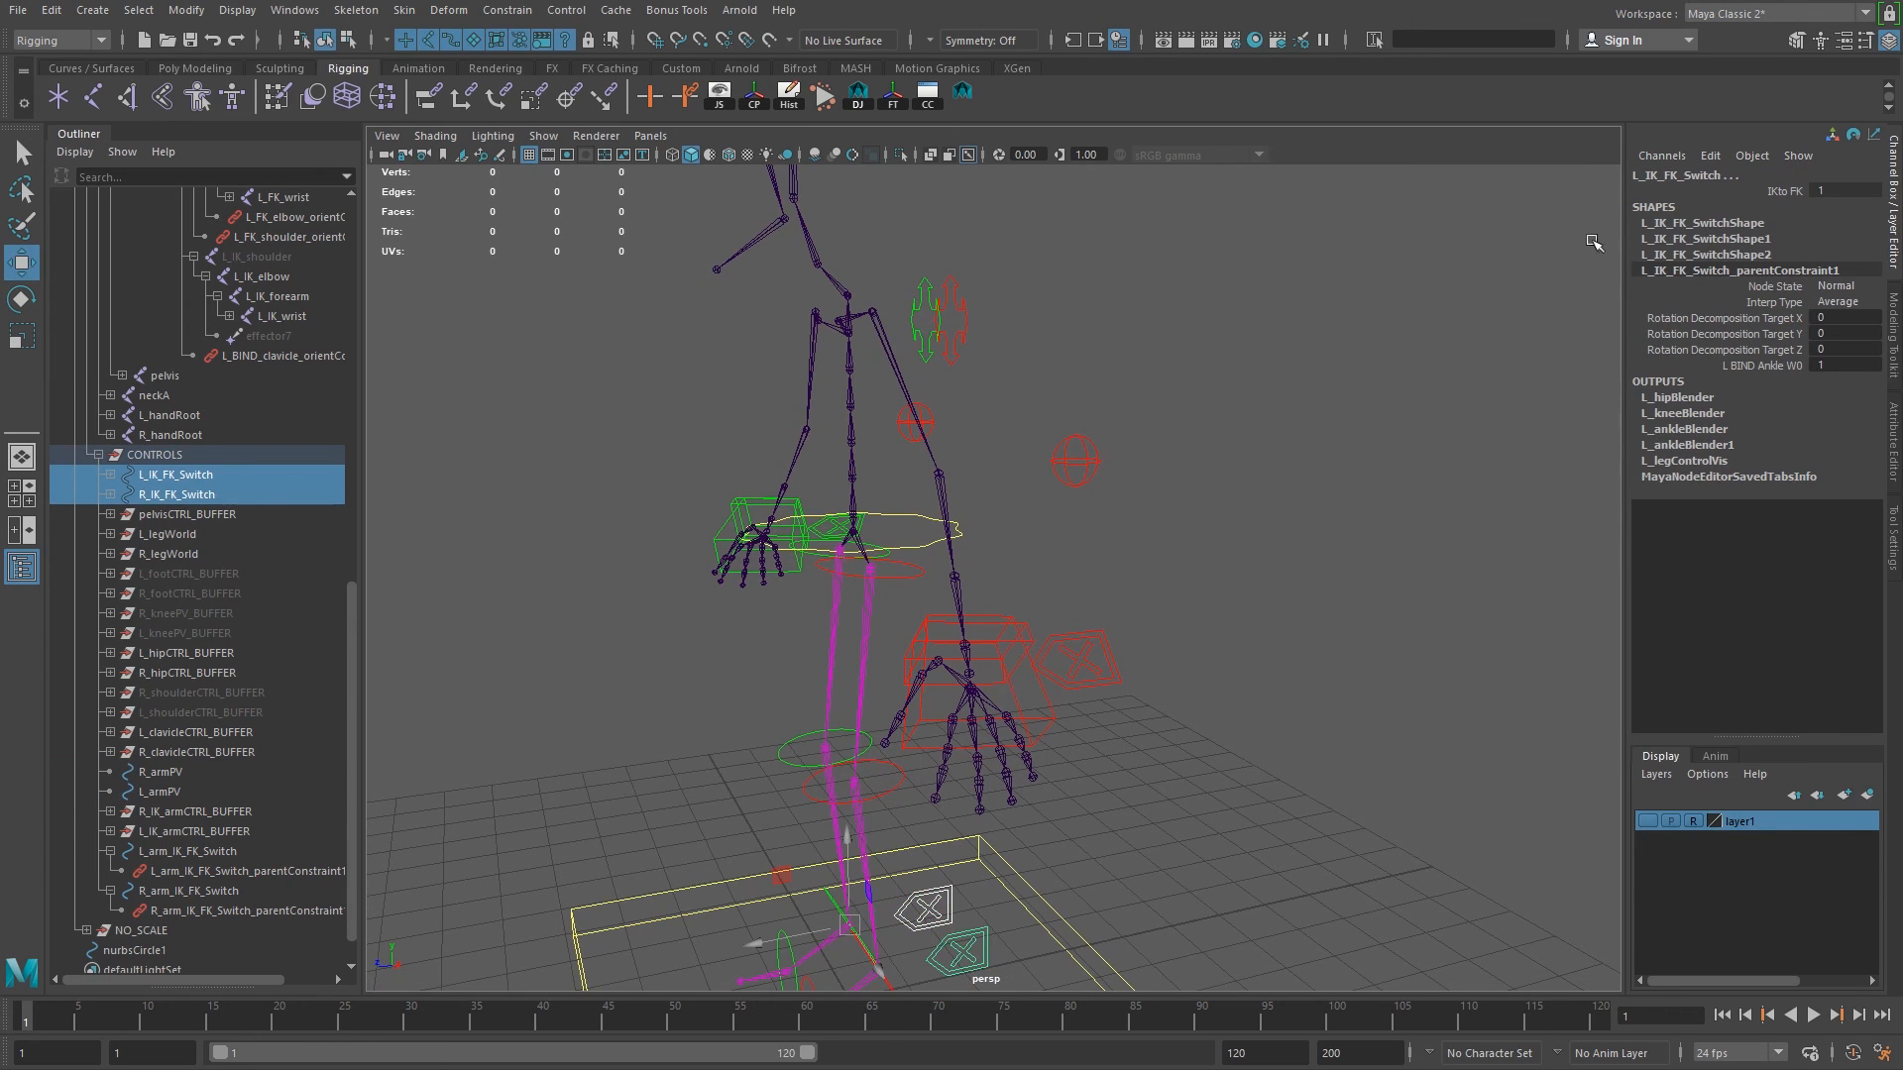
left_click(1784, 191)
middle_click_drag(1602, 265, 985, 621)
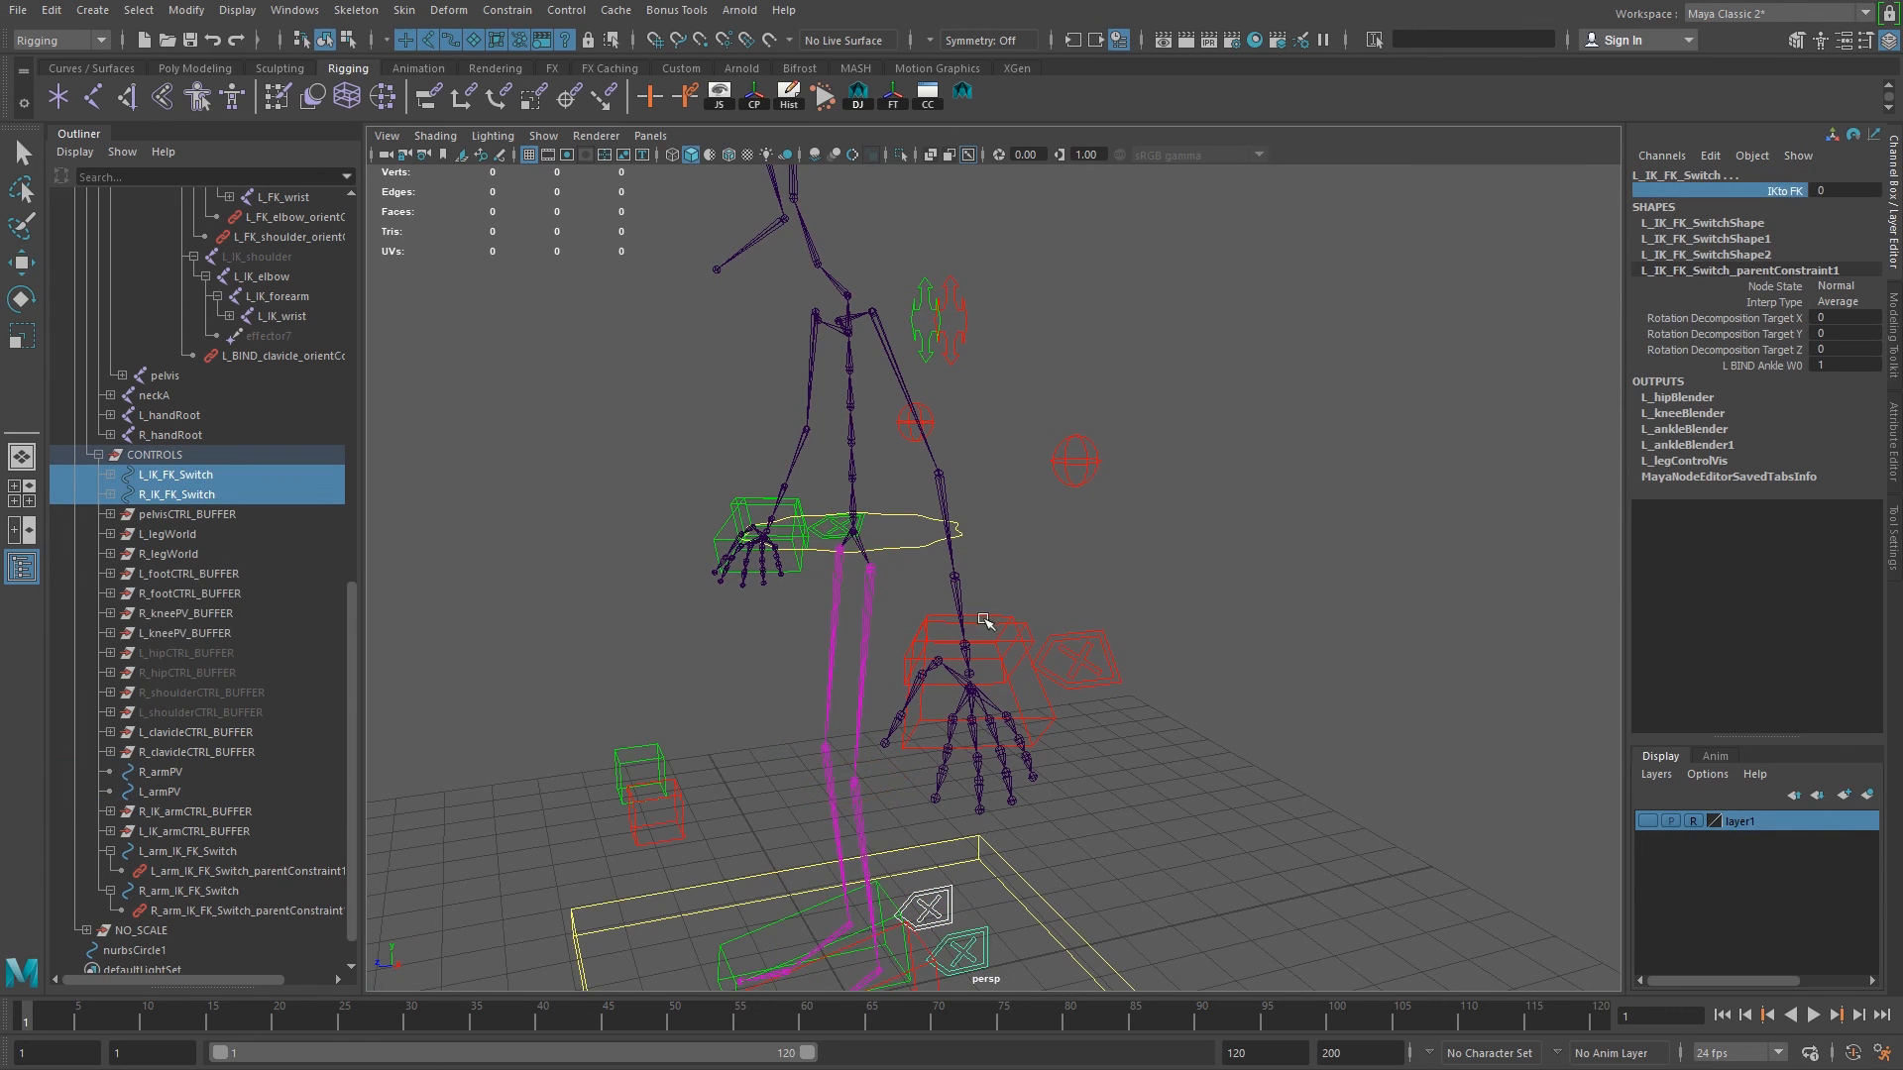
Compare the channels of the knee pole vector controls with those of the arm pole vector controls.
left_click_drag(636, 776, 674, 815)
left_click(656, 775)
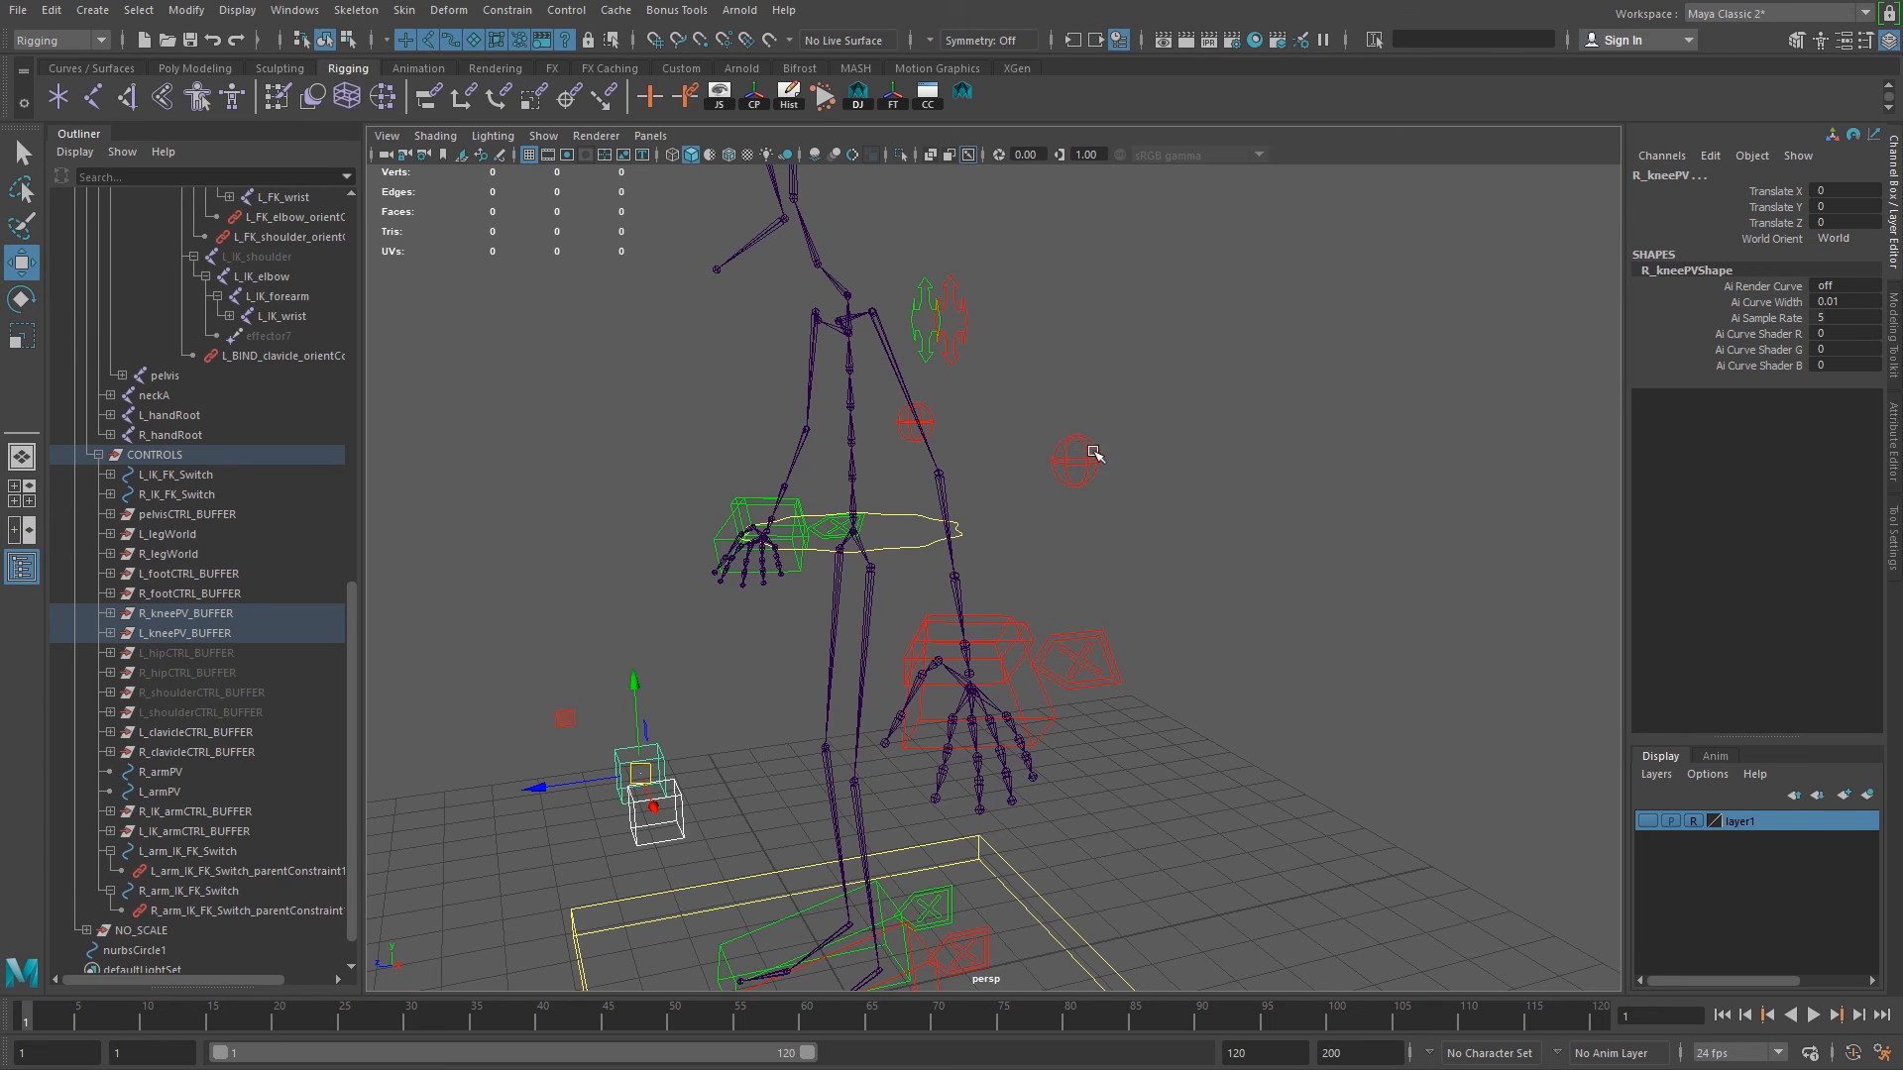
left_click_drag(1100, 450, 1087, 471, "alt")
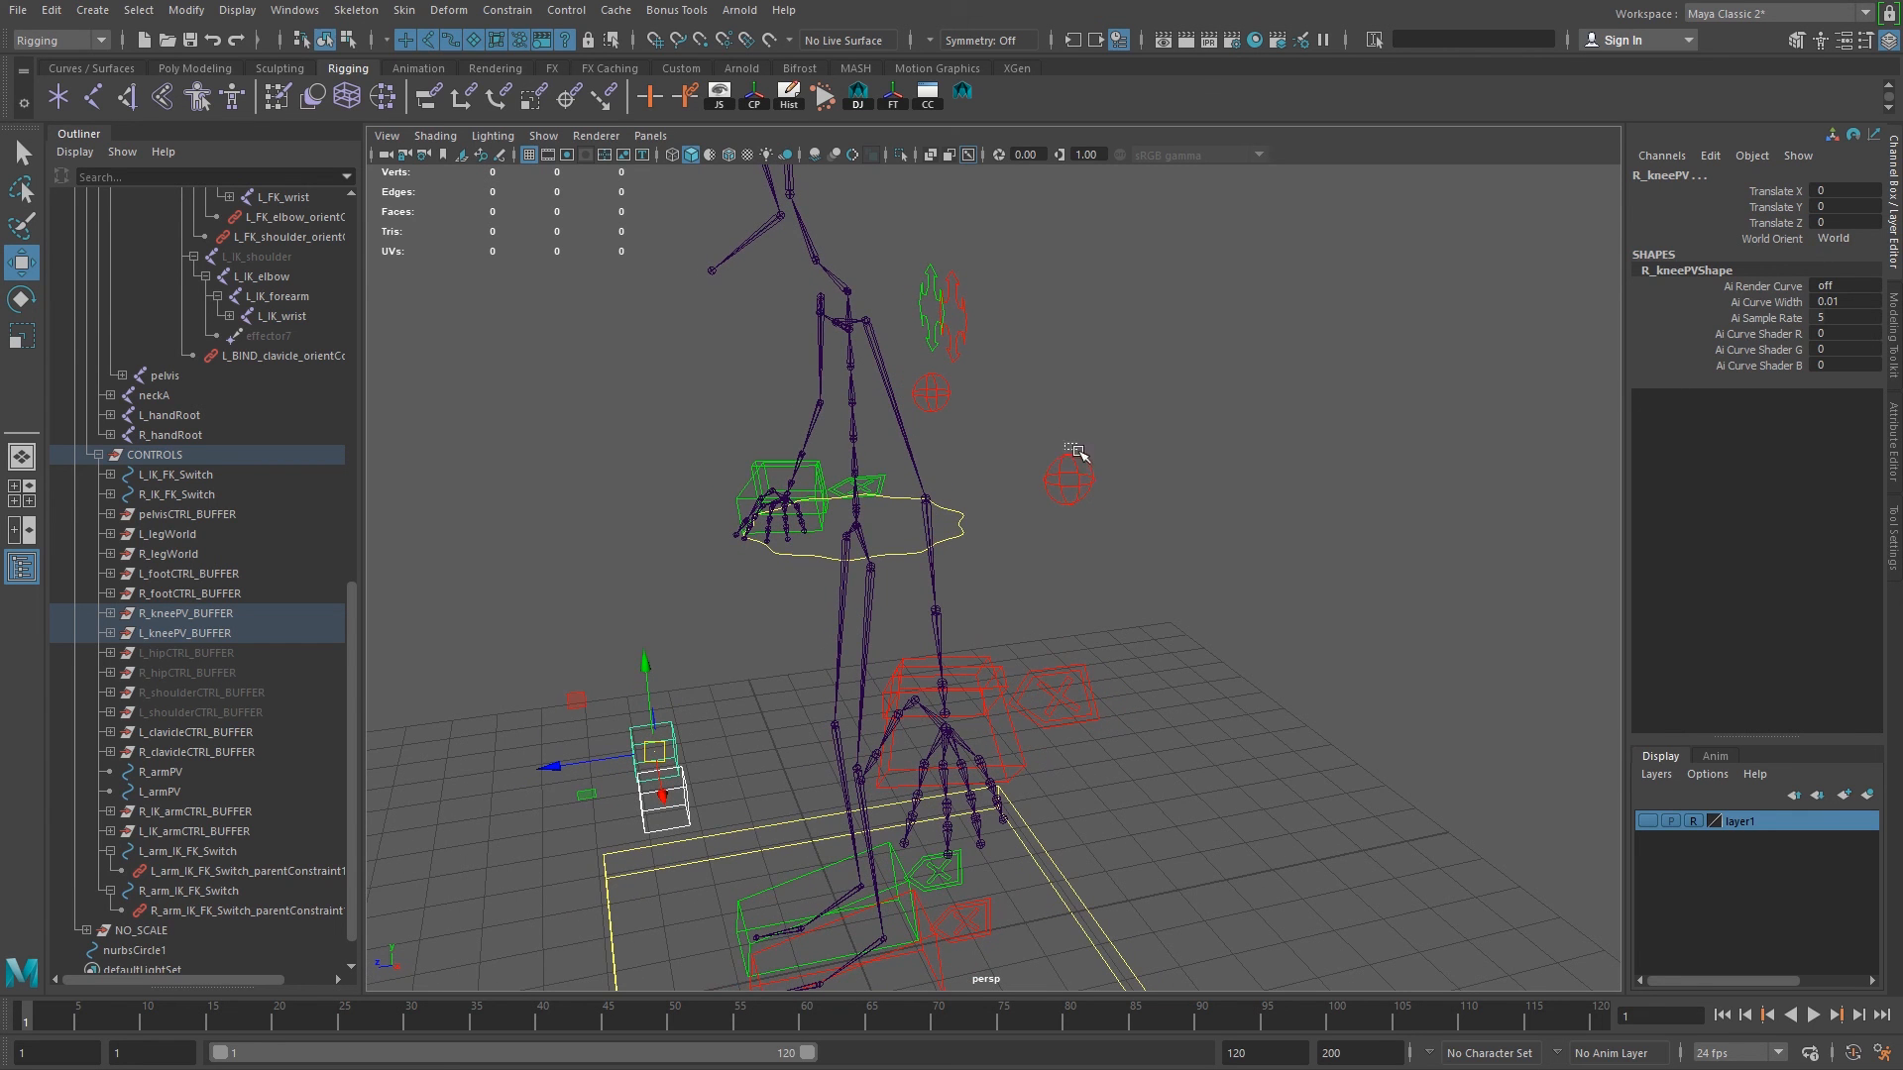
left_click(1076, 456)
left_click(947, 407)
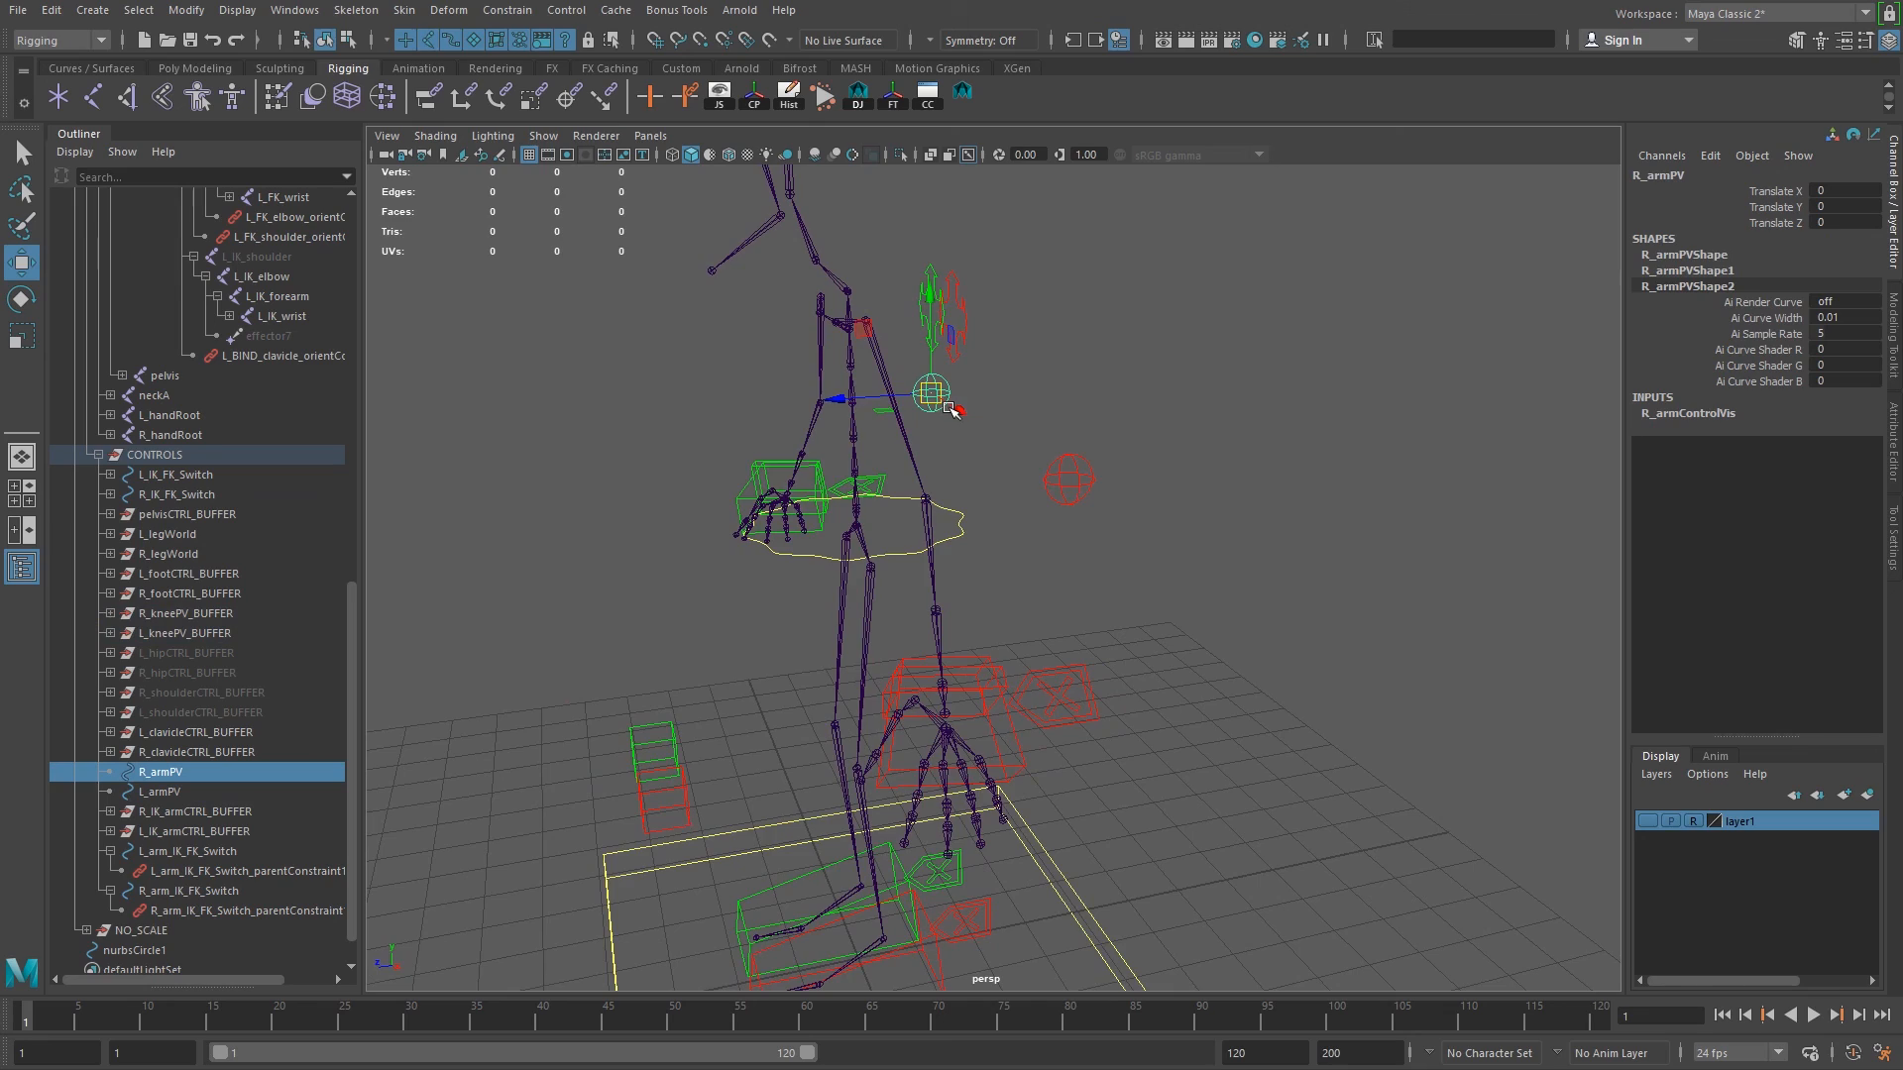
Lock and hide the scale and visibility channels of R_IK_armCTRL.
left_click_drag(840, 448, 818, 652, "alt")
left_click(790, 644)
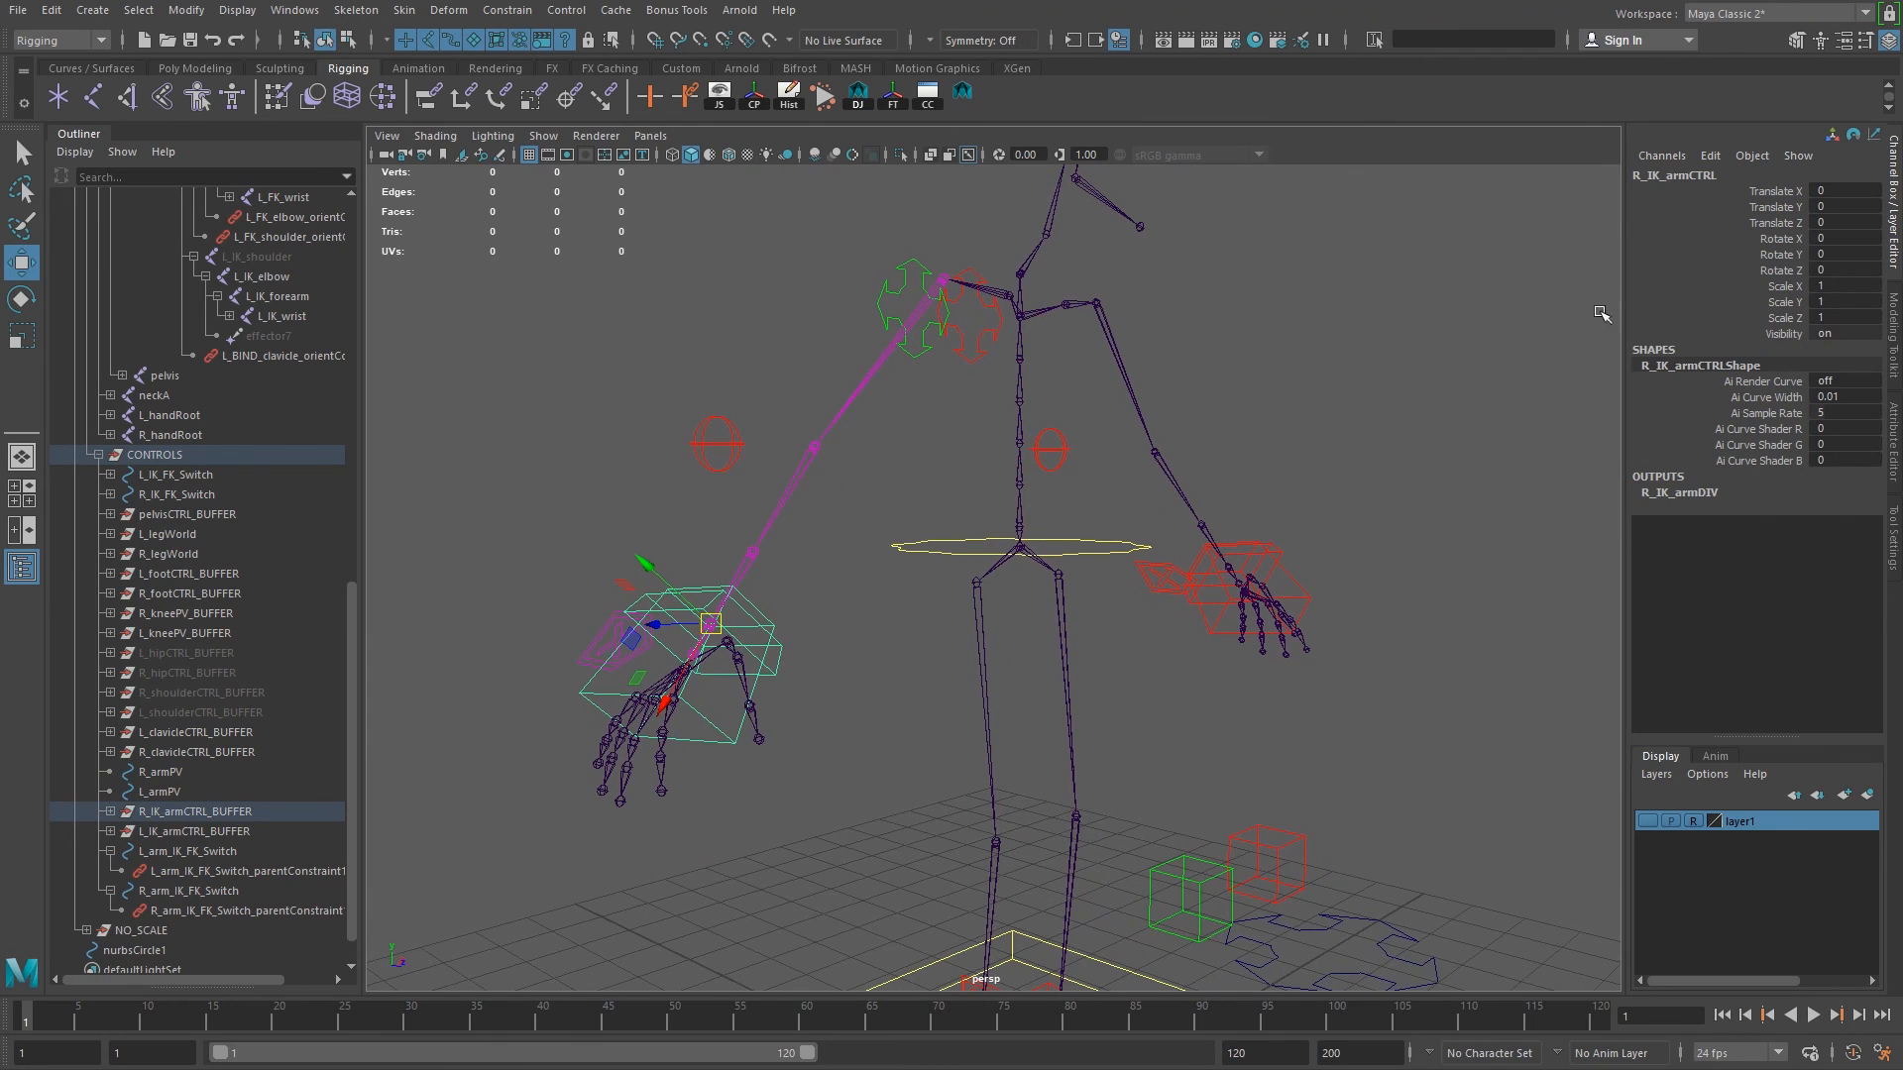
left_click_drag(1796, 288, 1794, 335)
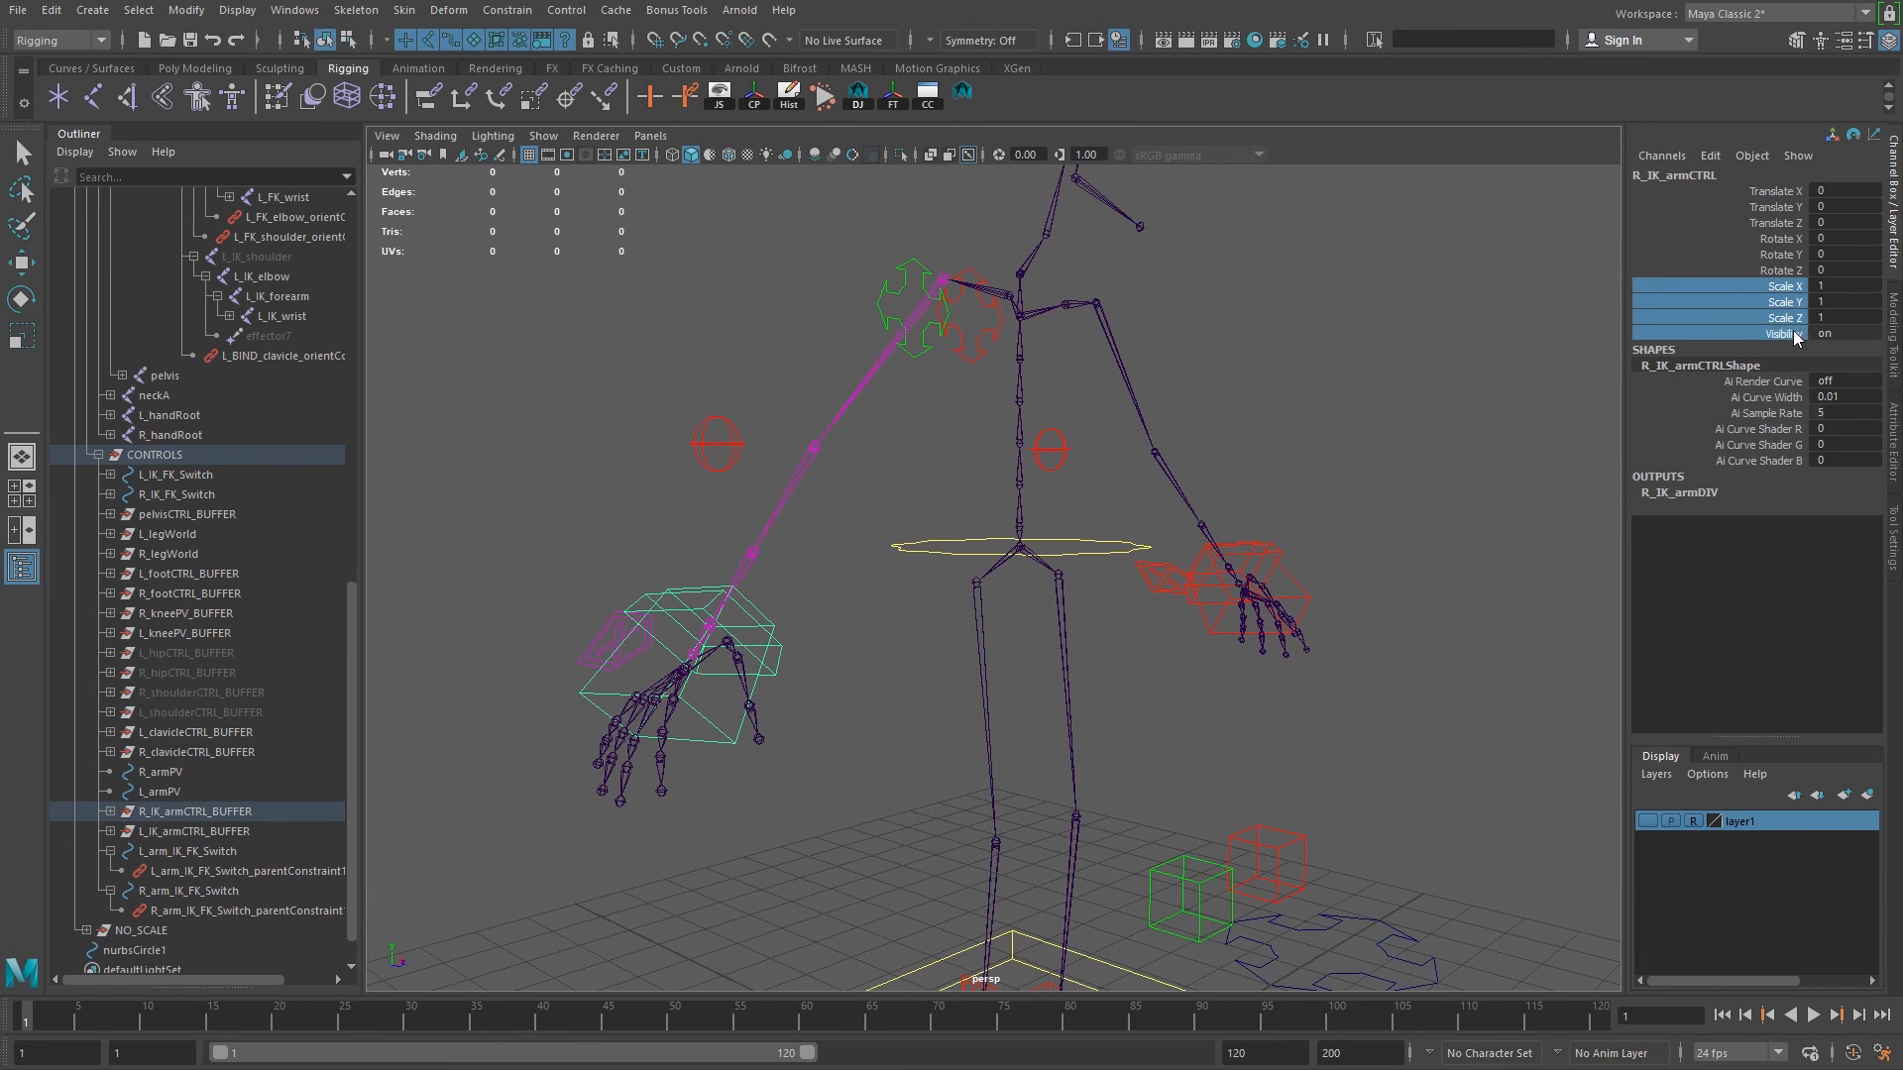
right_click(1775, 325)
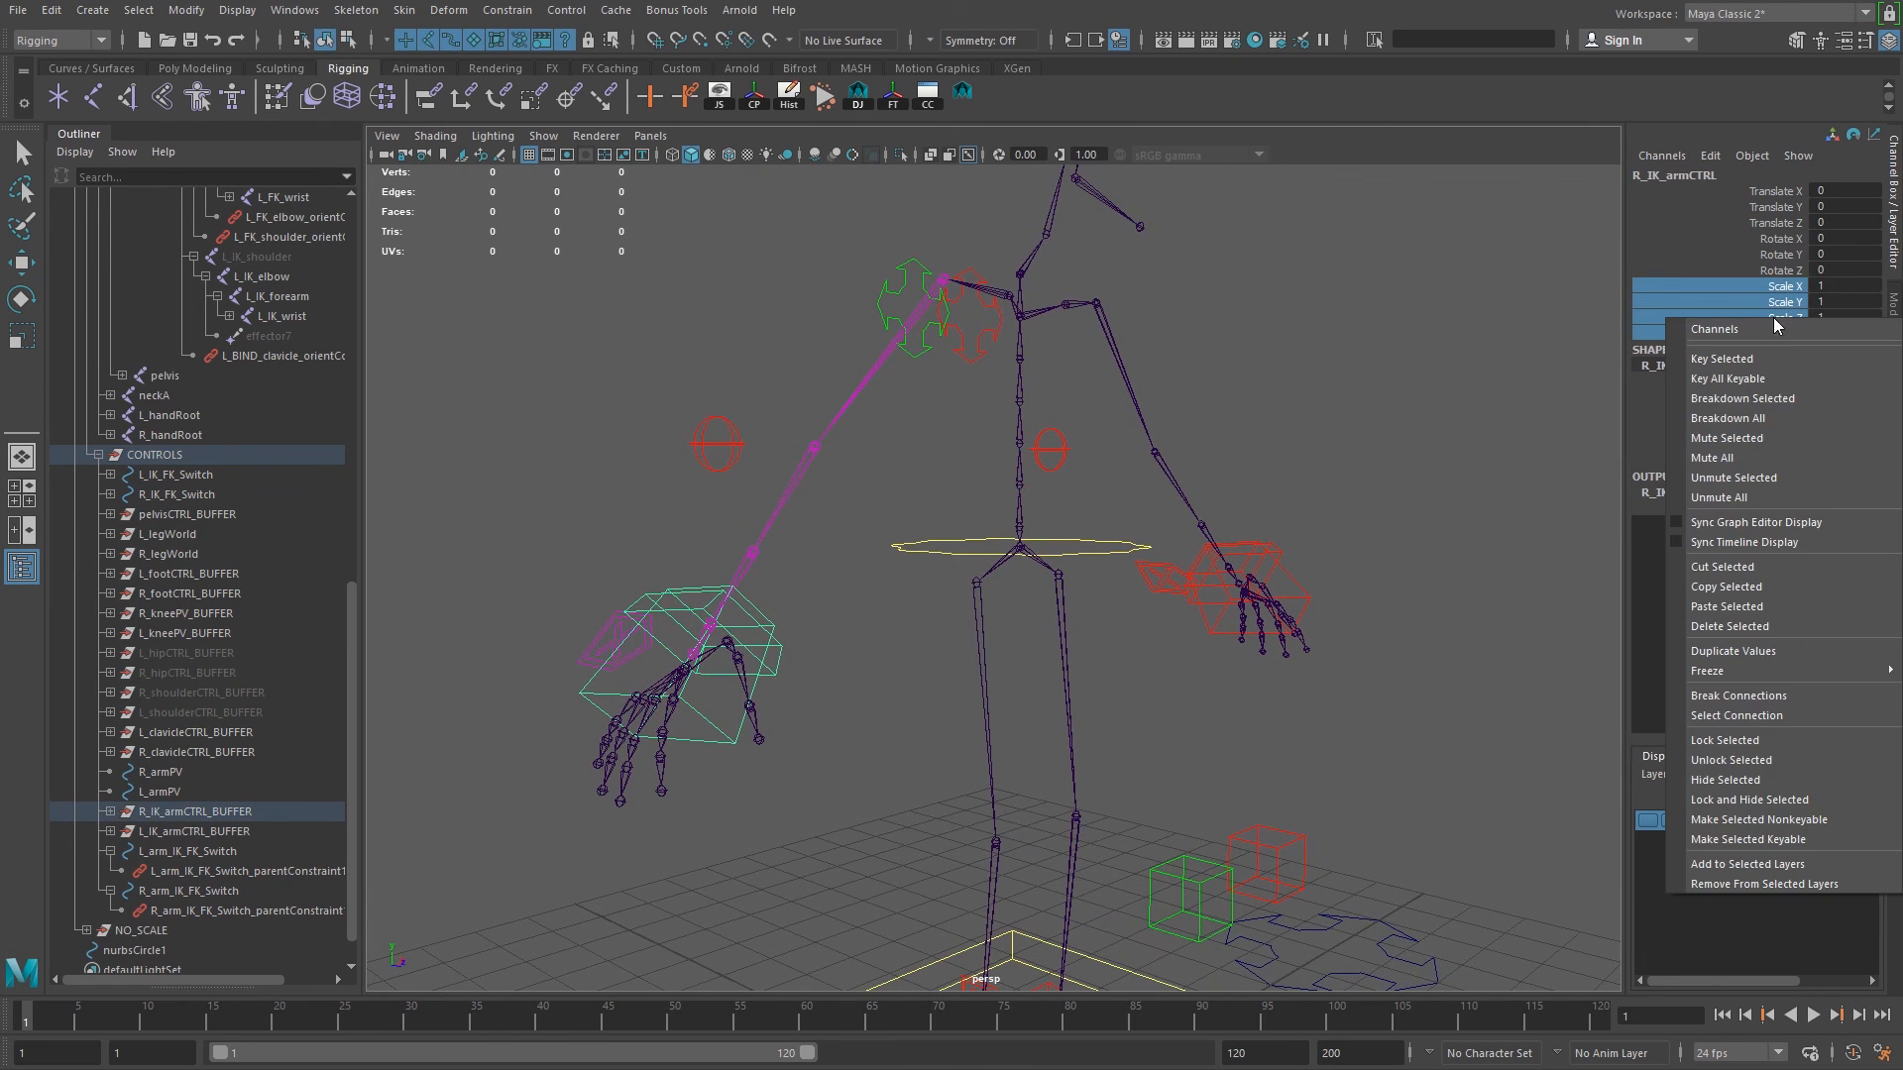
left_click(1755, 801)
key("w")
Lock and hide the Scale X, Y, Z and Visibility channels of L_IK_armCTRL.
left_click(1315, 600)
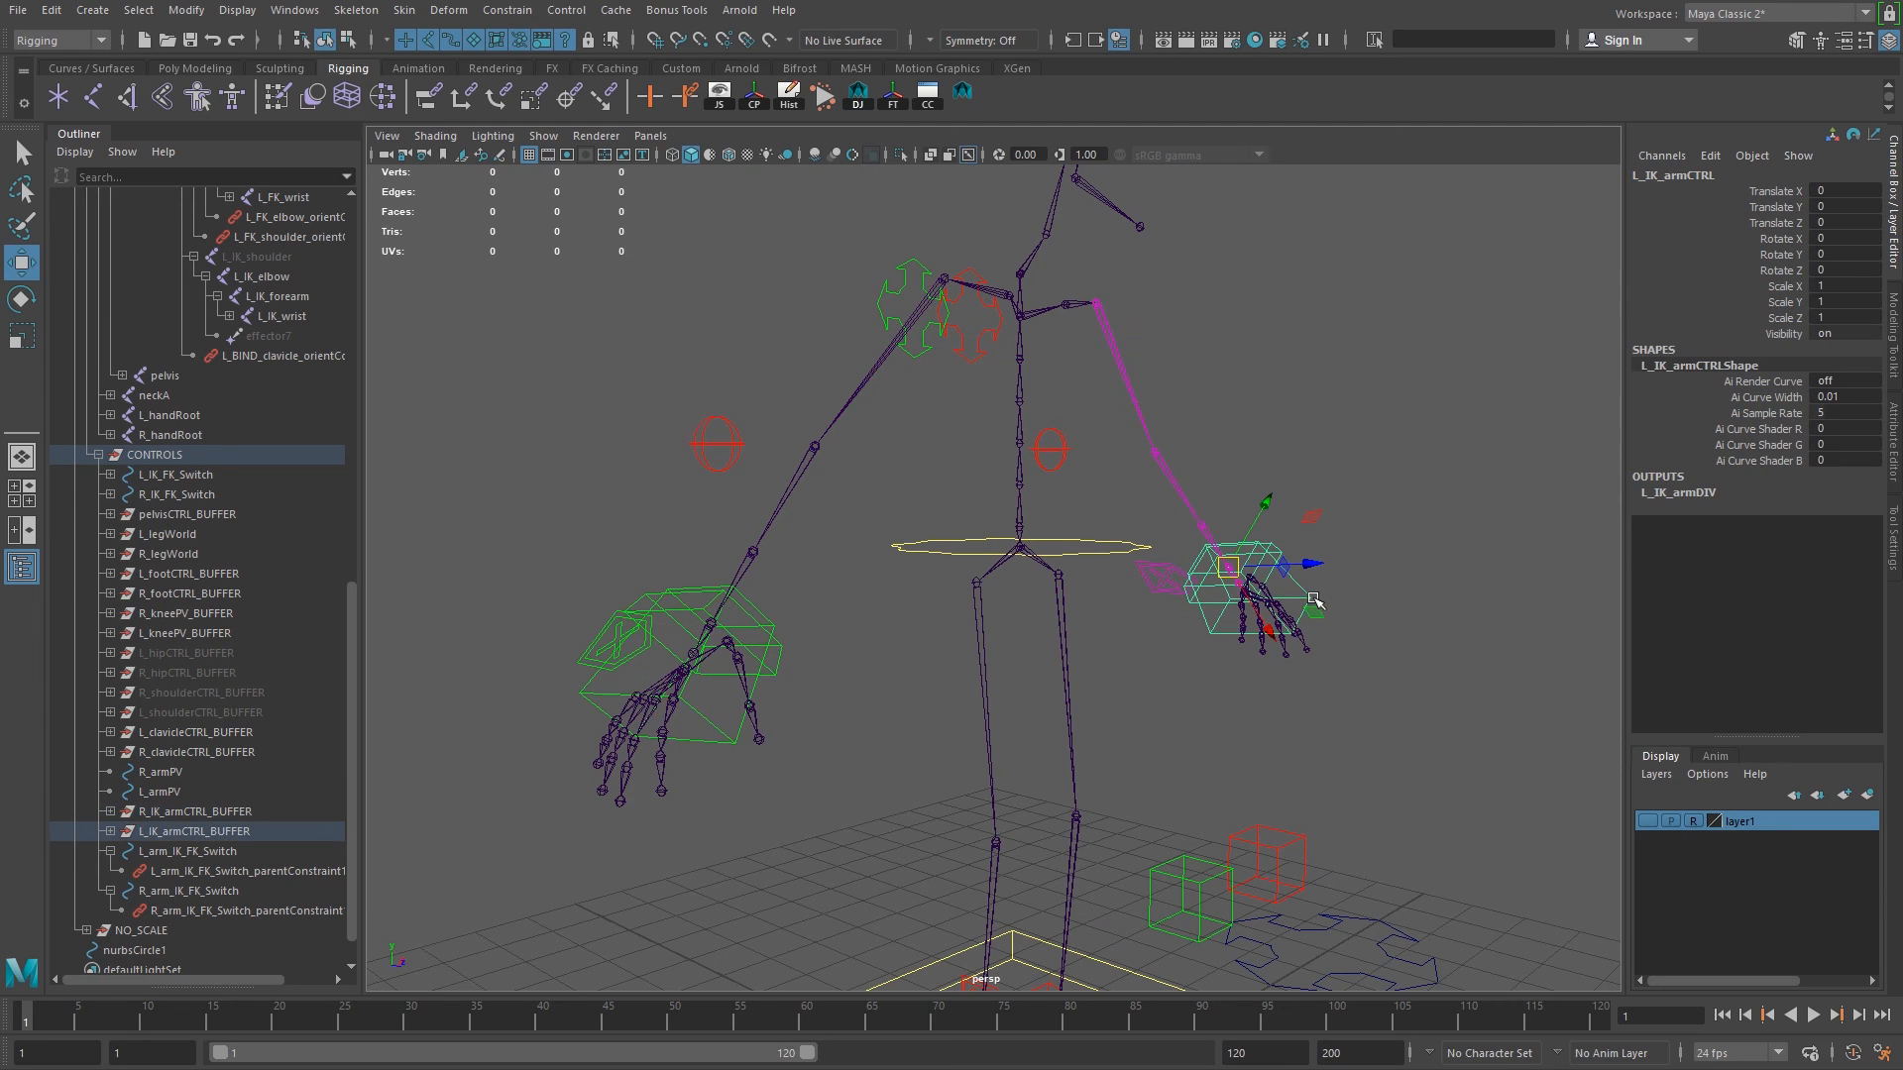
left_click_drag(1812, 285, 1784, 337)
right_click(1785, 337)
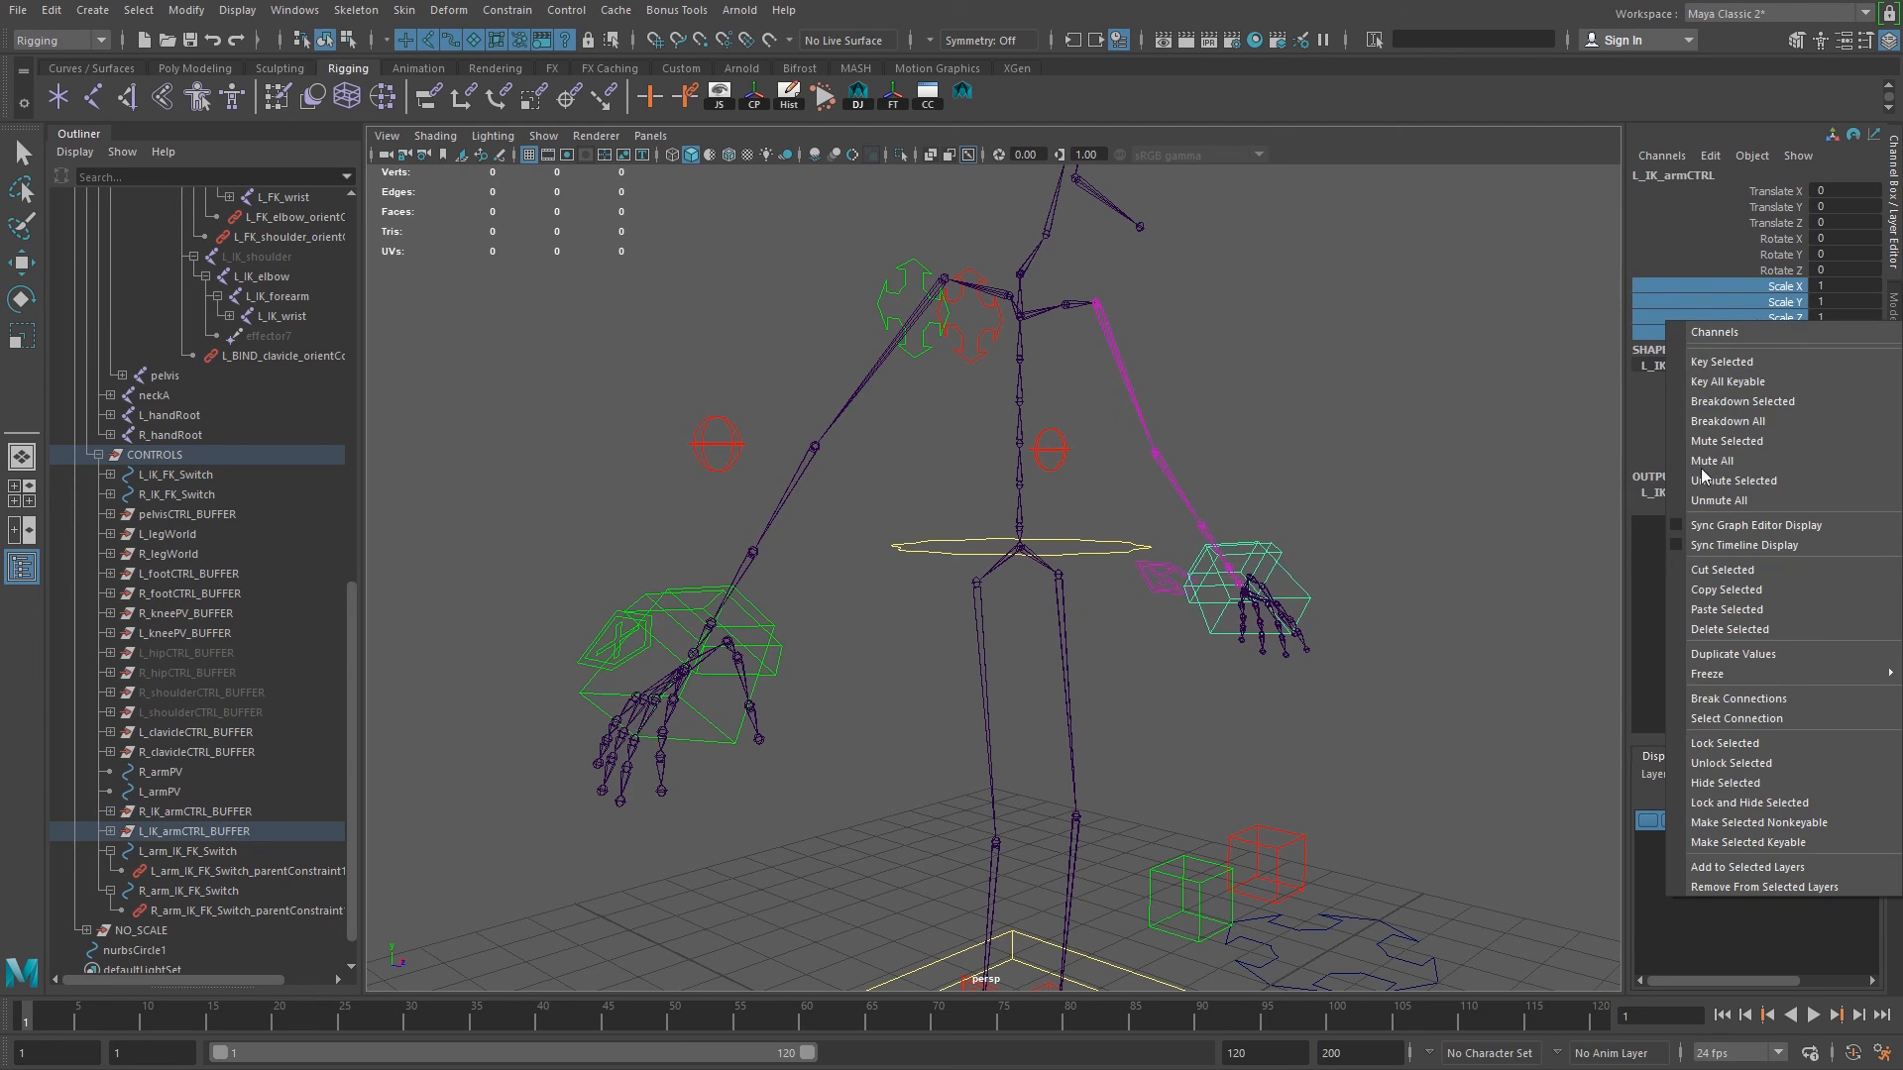
left_click(1741, 789)
Lock and hide the translate, scale and visibility channels of L_gimbalCTRL and R_gimbalCTRL, keeping only rotation available.
left_click_drag(1035, 375, 881, 480, "alt")
left_click_drag(1170, 736, 1226, 768, "alt")
left_click(1211, 744)
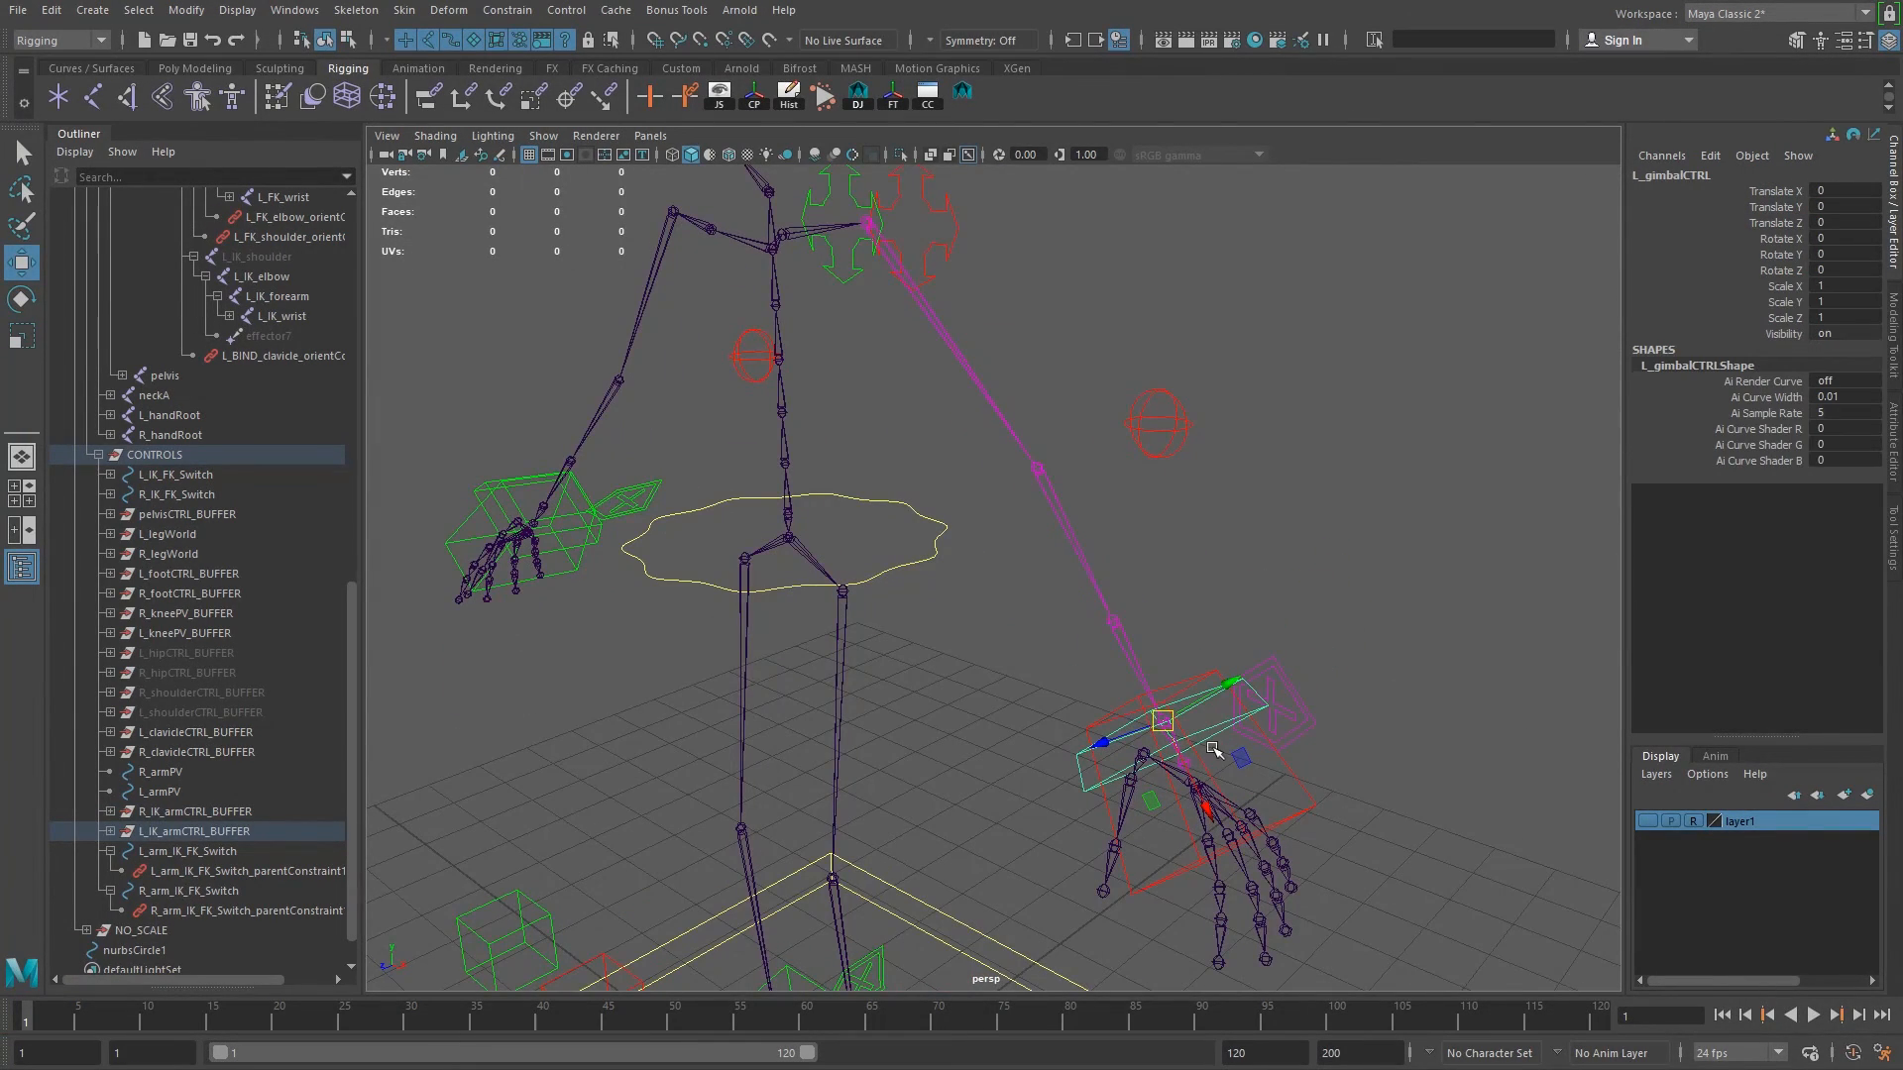
left_click_drag(890, 623, 985, 611, "alt")
middle_click_drag(432, 624, 763, 584, "alt")
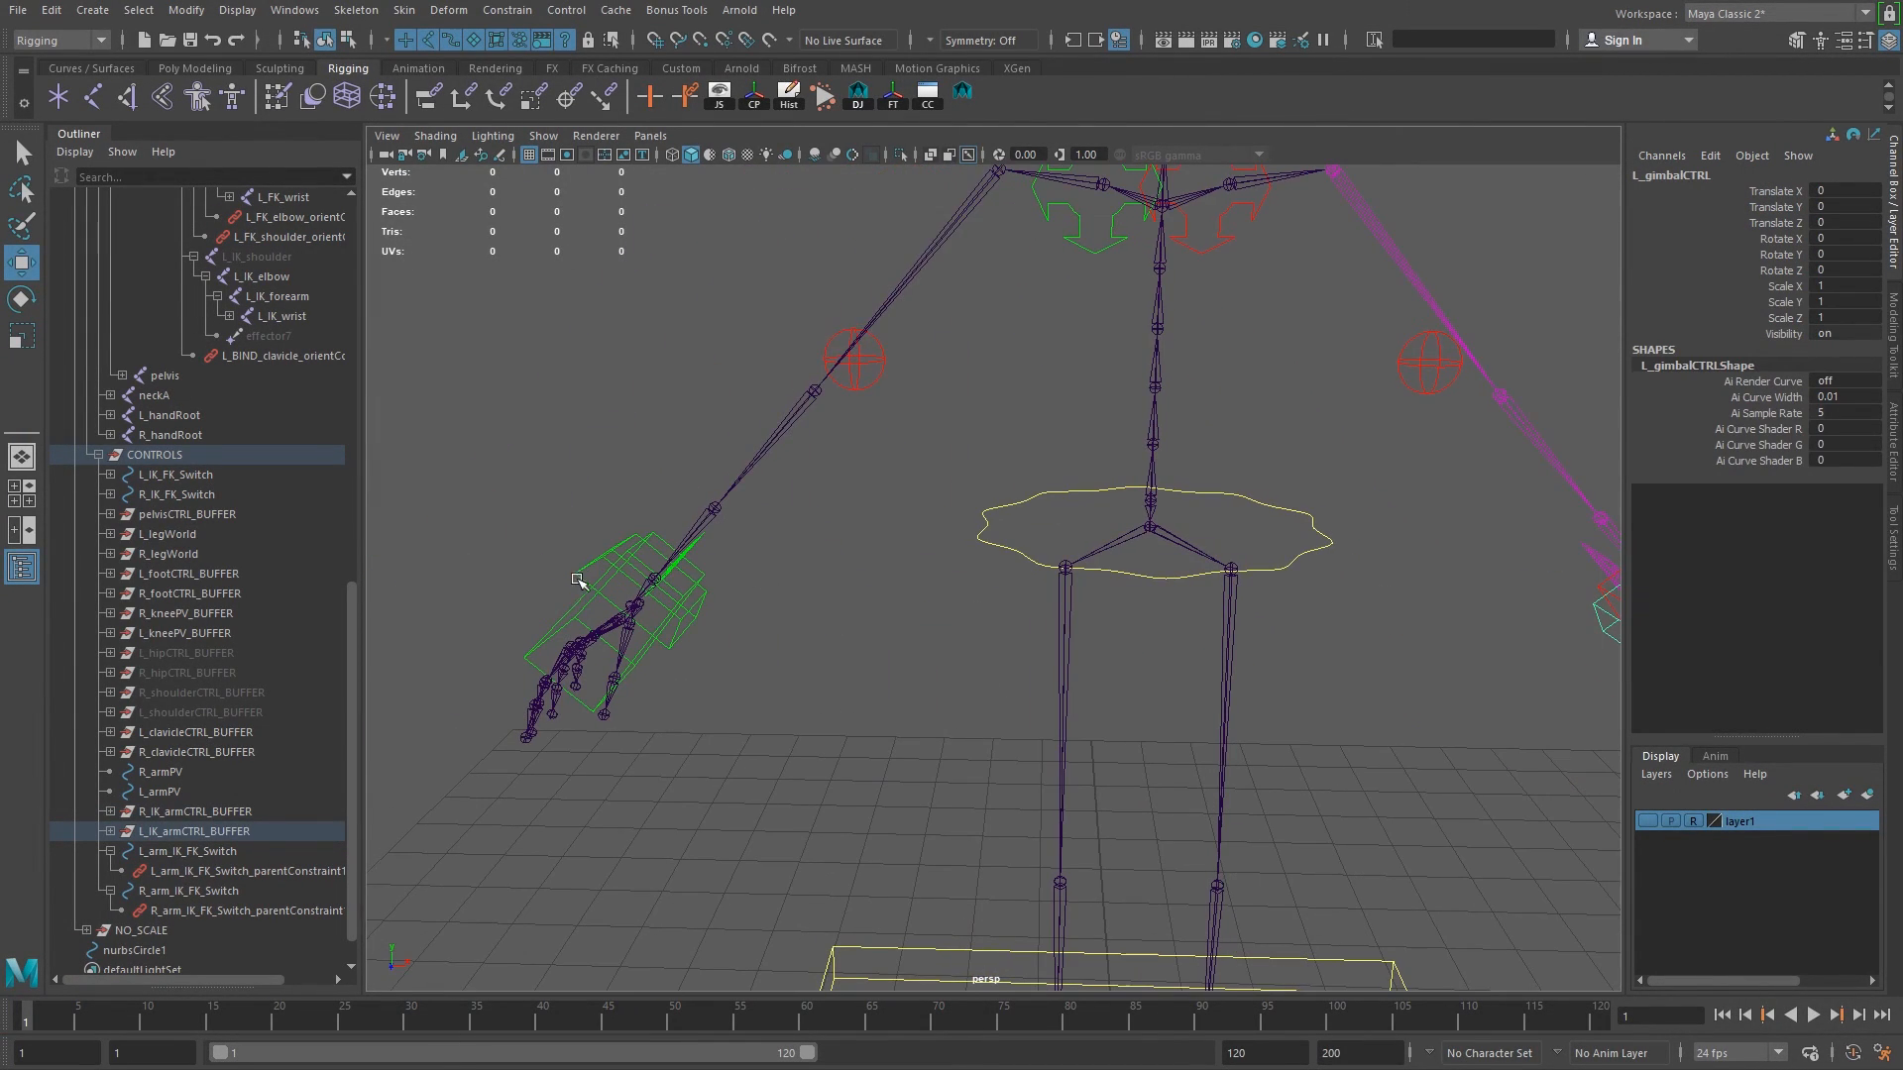
left_click(691, 581, "shift")
left_click_drag(1784, 289, 1792, 335)
left_click_drag(1786, 224, 1789, 198, "ctrl")
right_click(1786, 206)
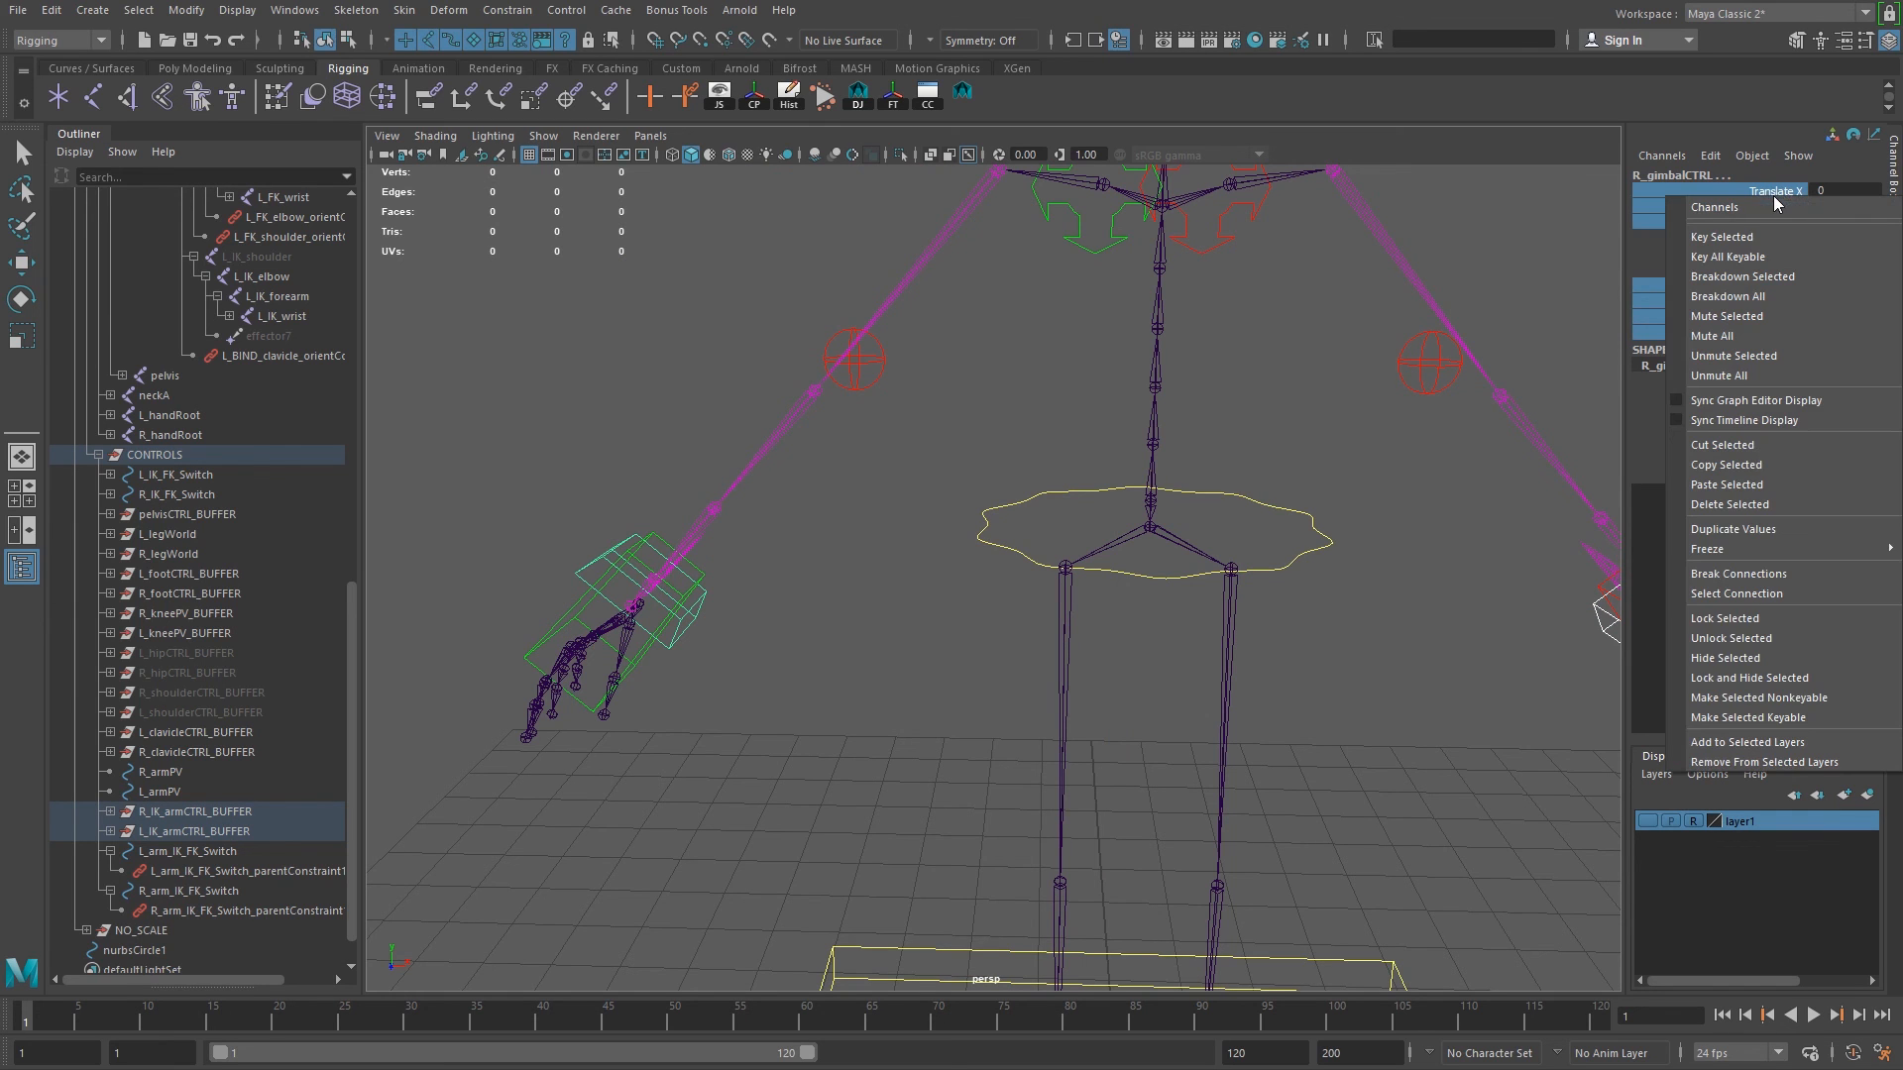
left_click(1742, 678)
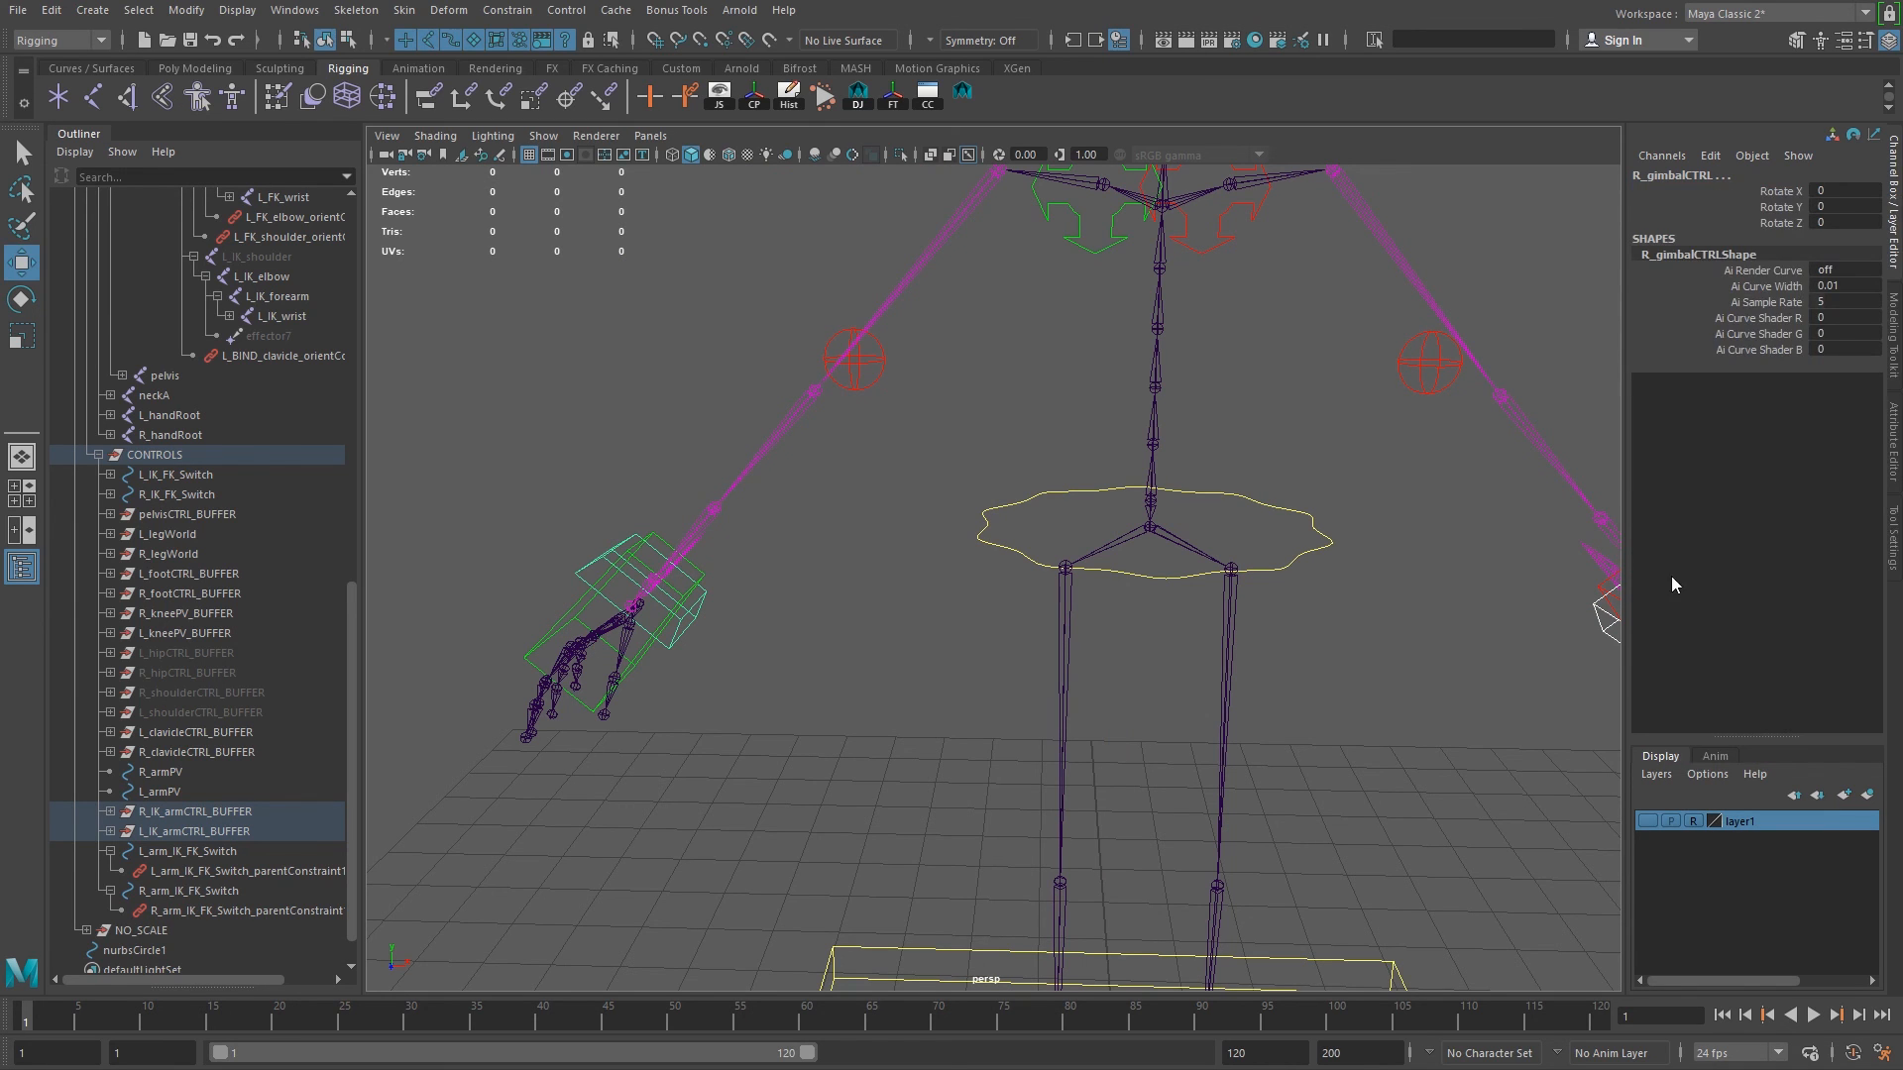
Check which channels are exposed on R_clavicleCTRL and L_clavicleCTRL.
right_click_drag(1035, 756, 882, 684, "alt")
left_click_drag(852, 674, 938, 616, "alt")
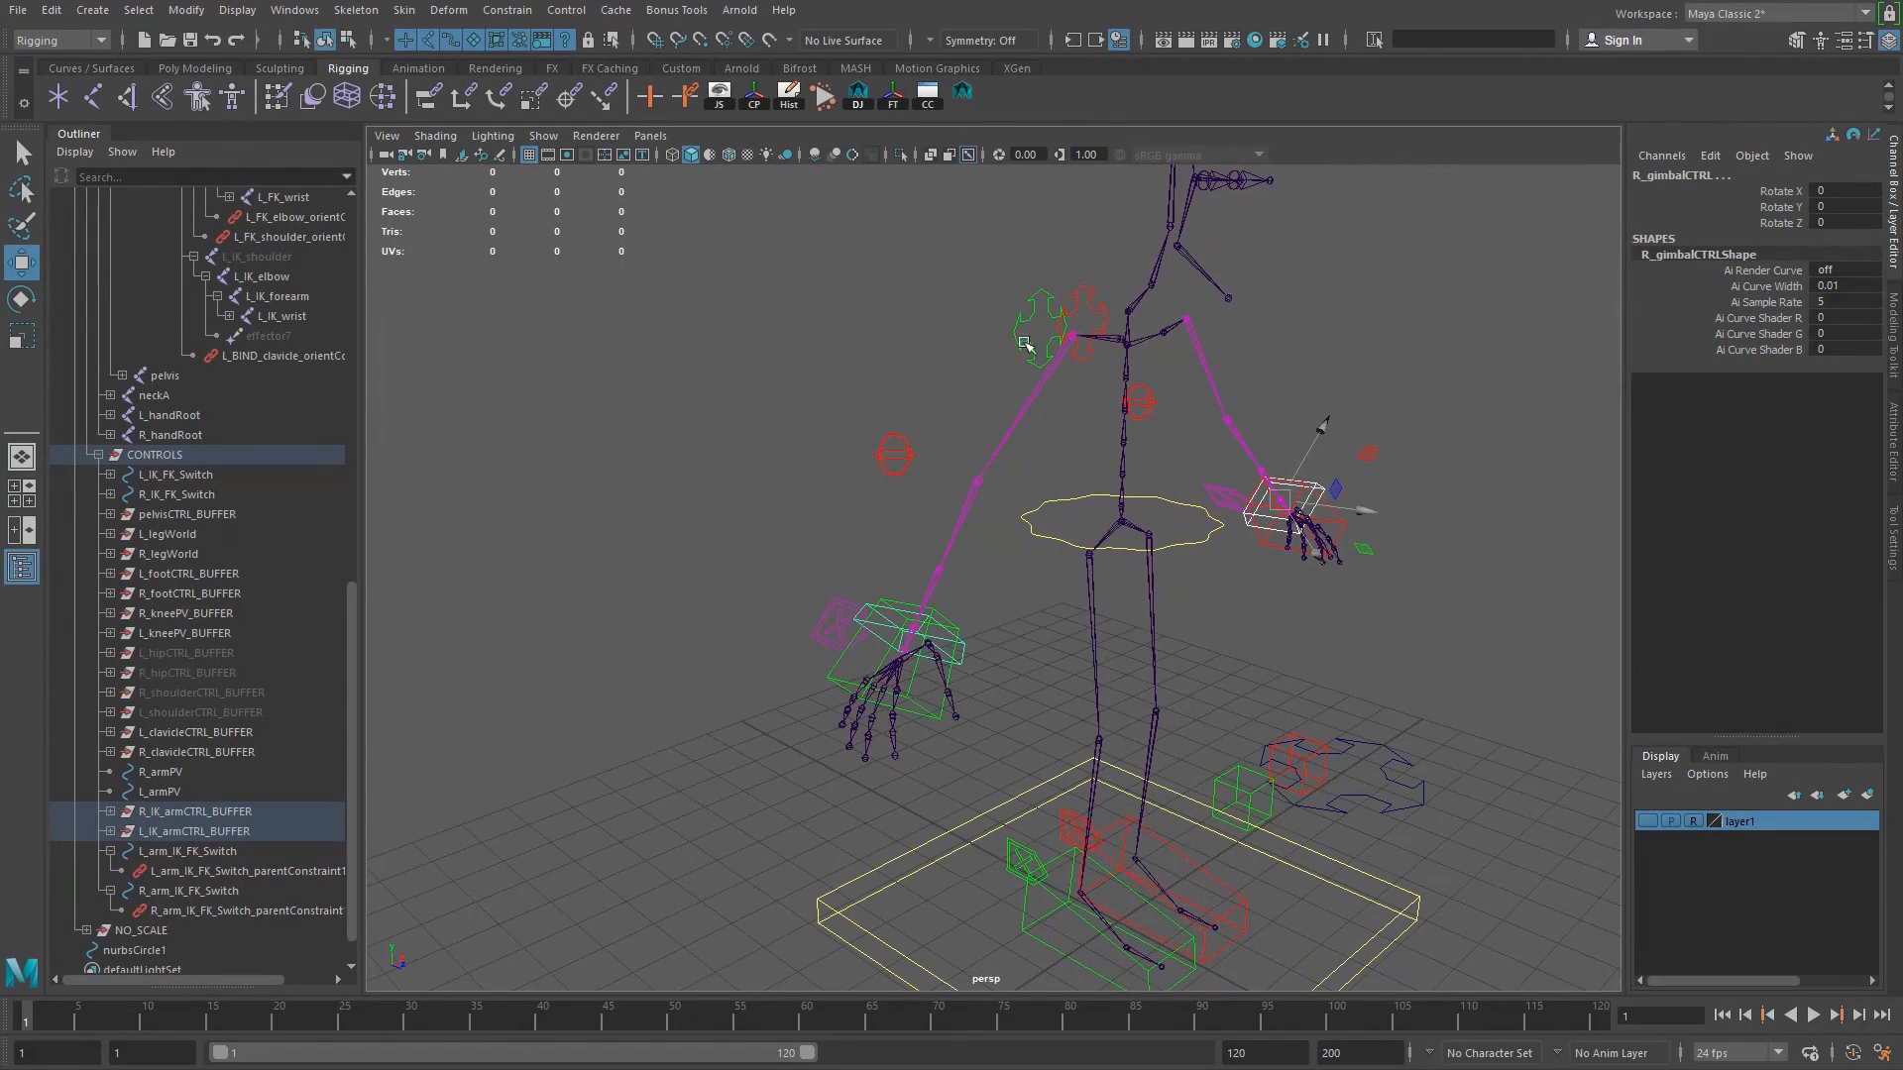
left_click(1097, 299)
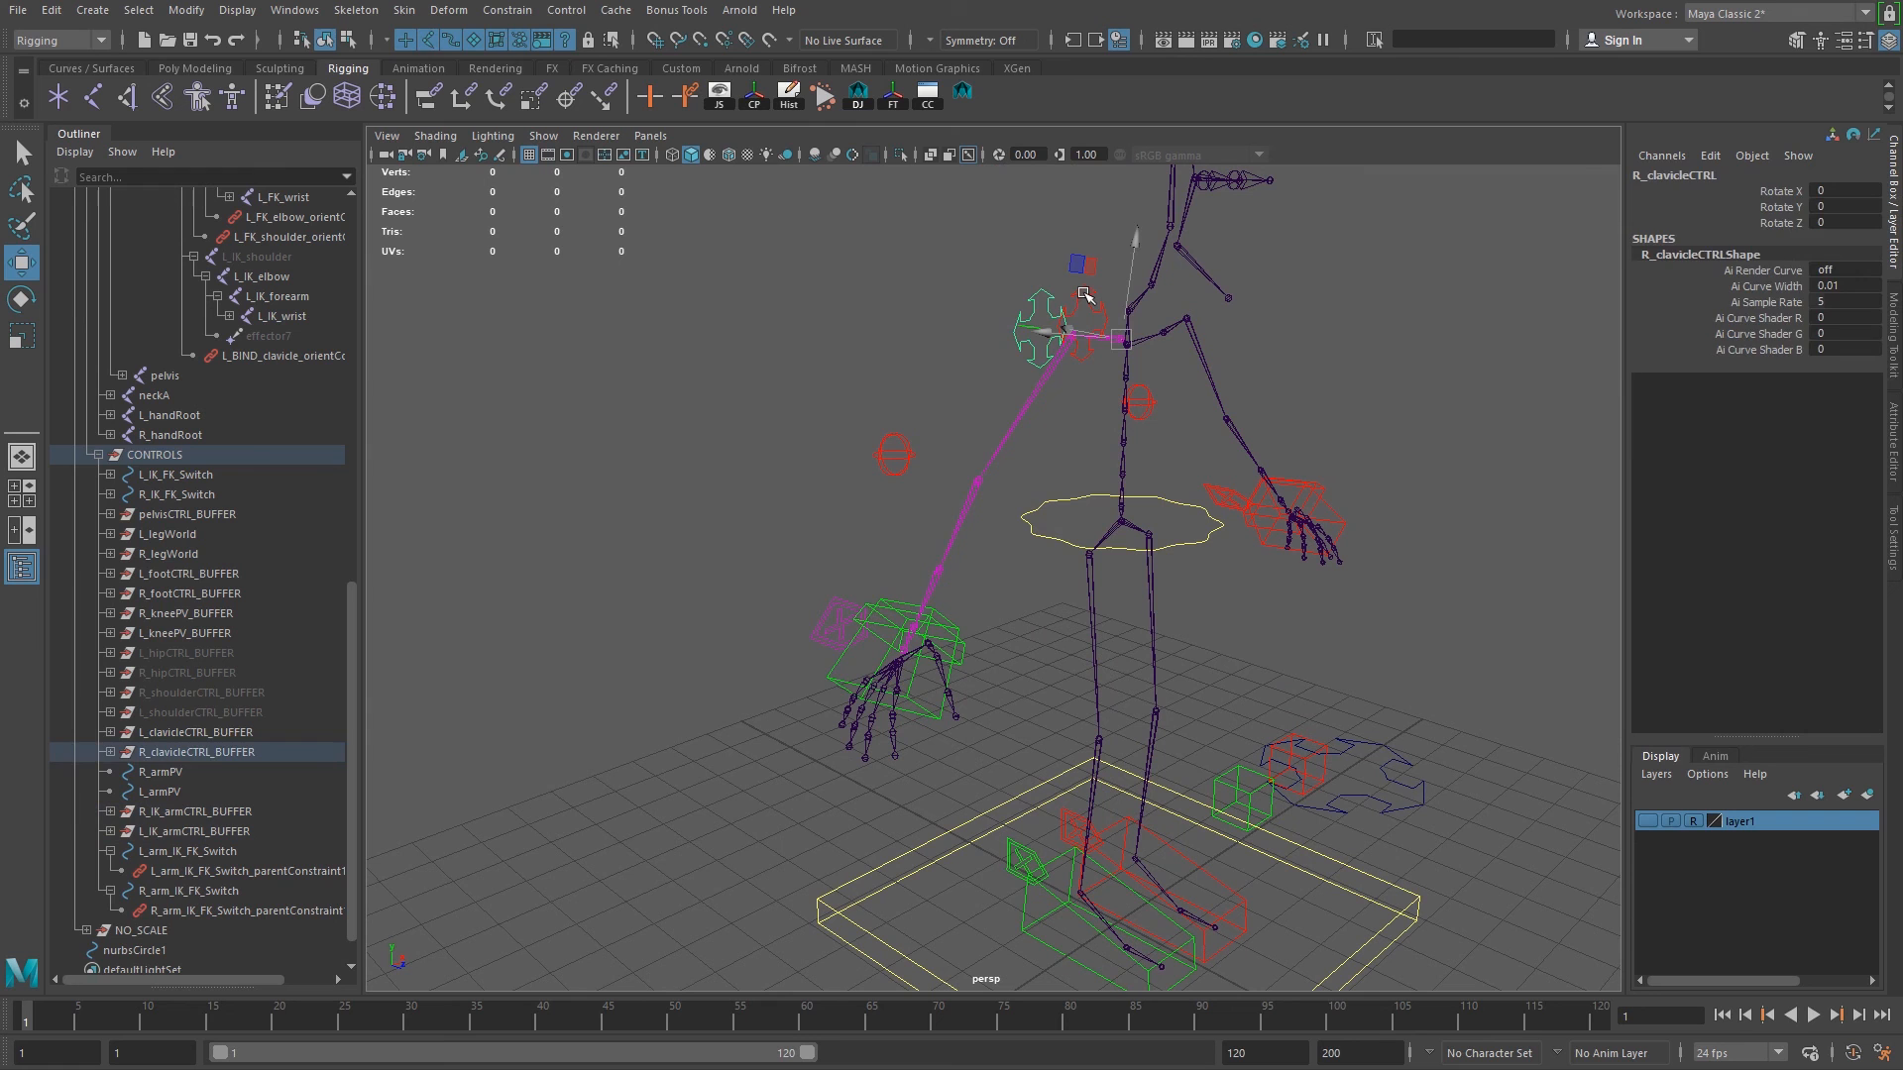
left_click(1084, 293)
left_click(1095, 303)
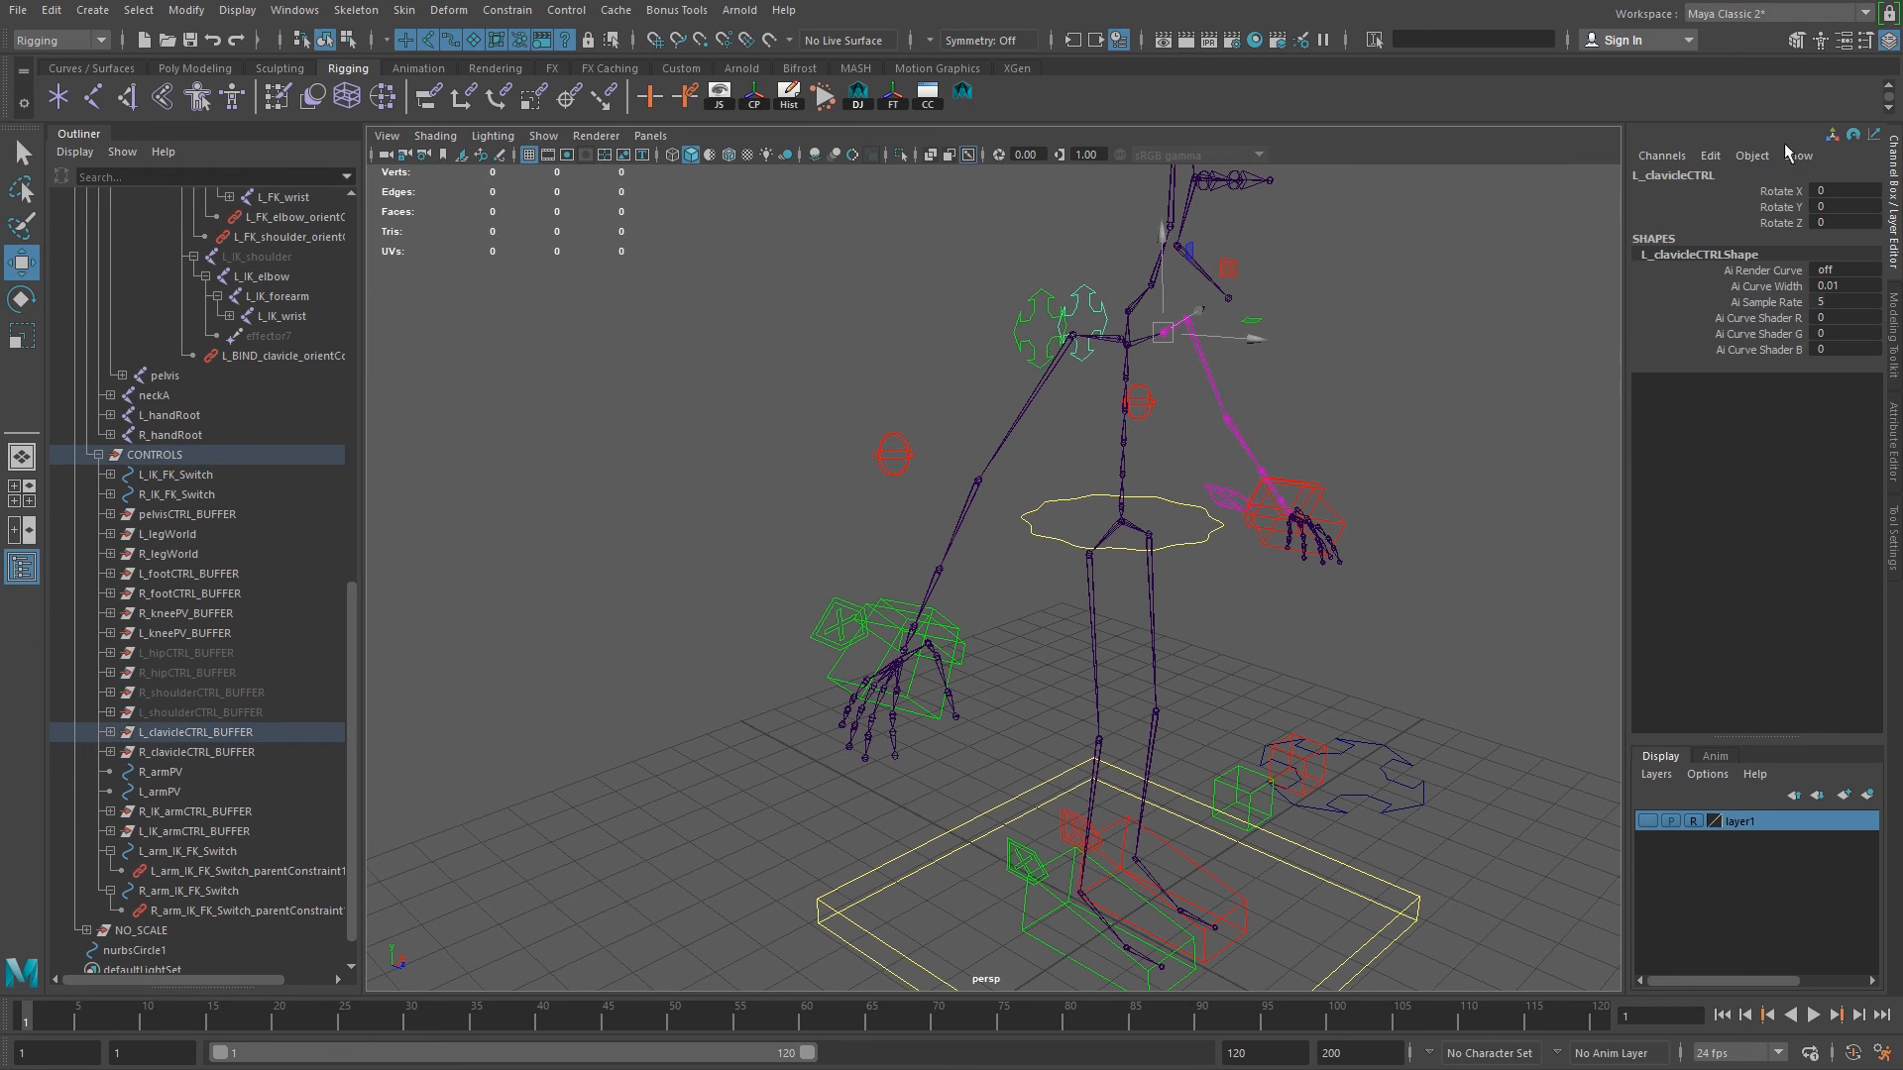
left_click_drag(1329, 671, 1104, 663, "alt")
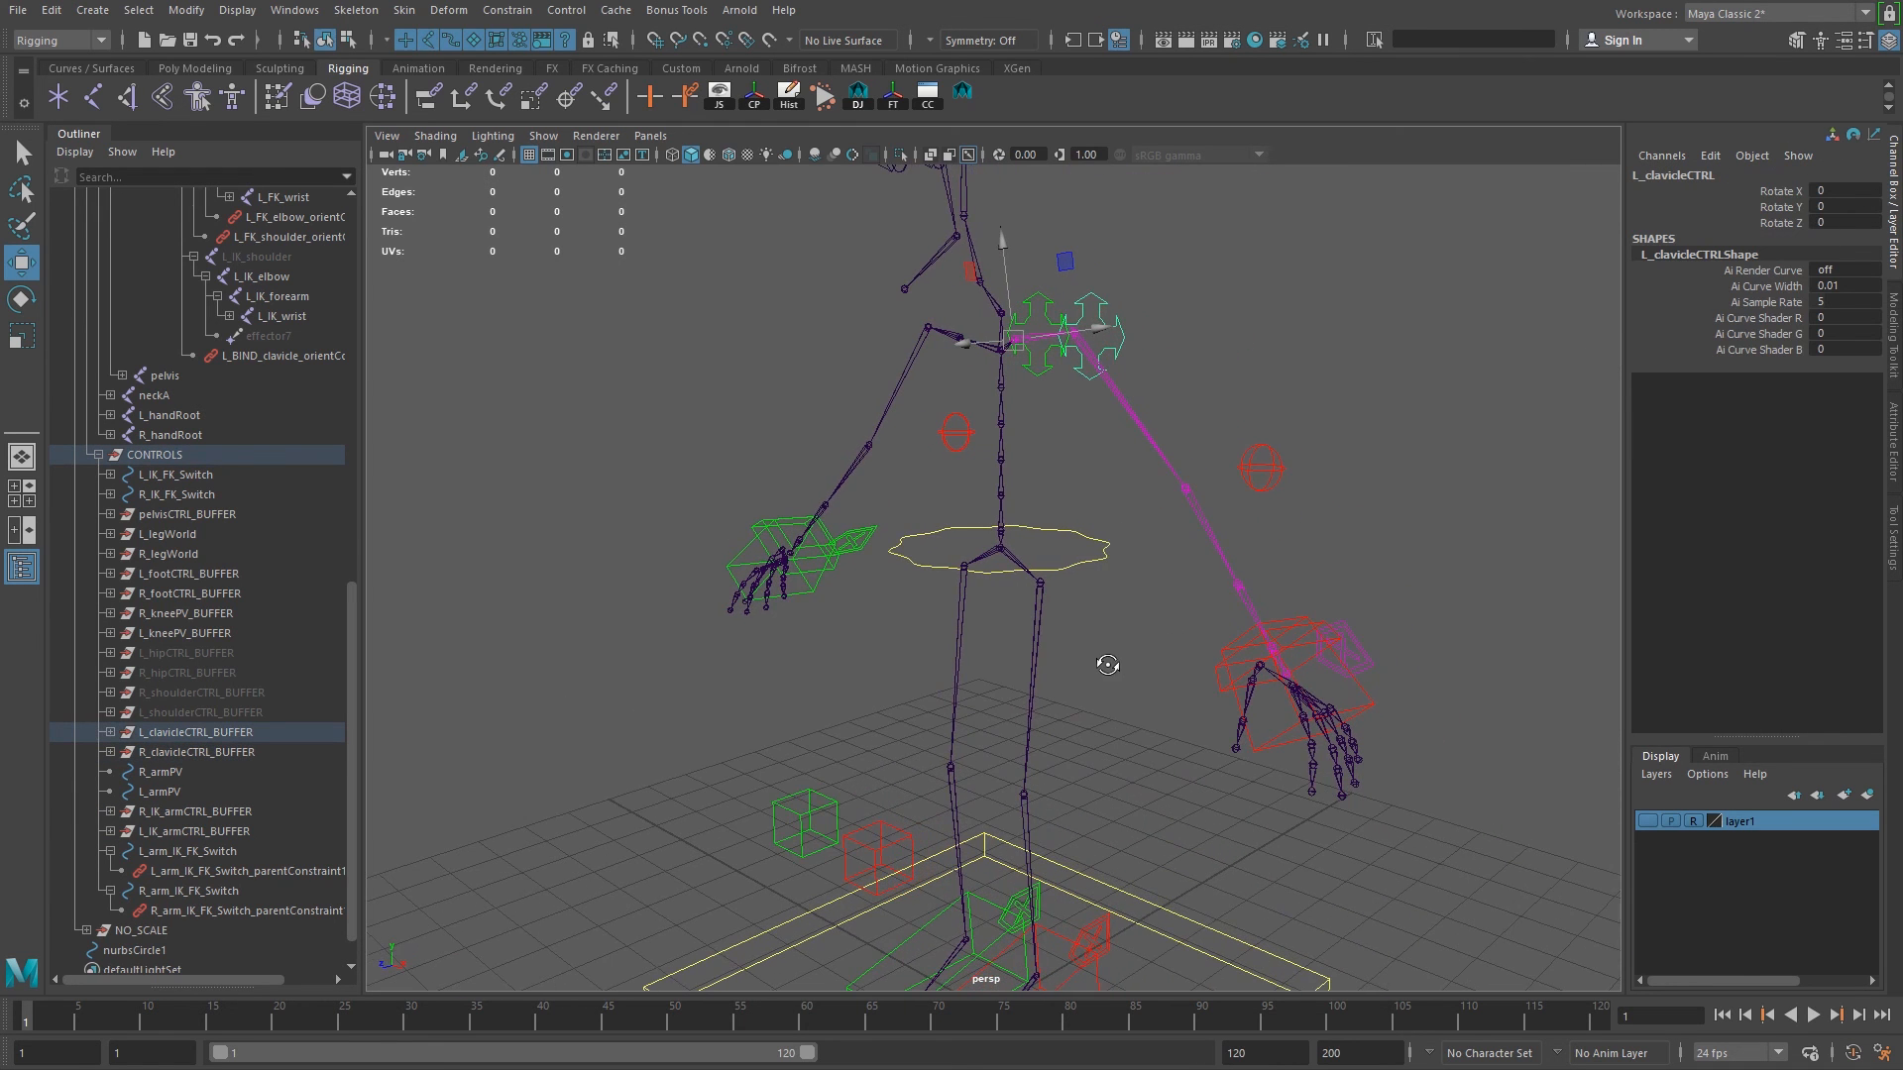
Switch both arms from IK to FK using the IKto FK attribute of L_arm_IK_FK_Switch and R_arm_IK_FK_Switch.
left_click(1348, 650)
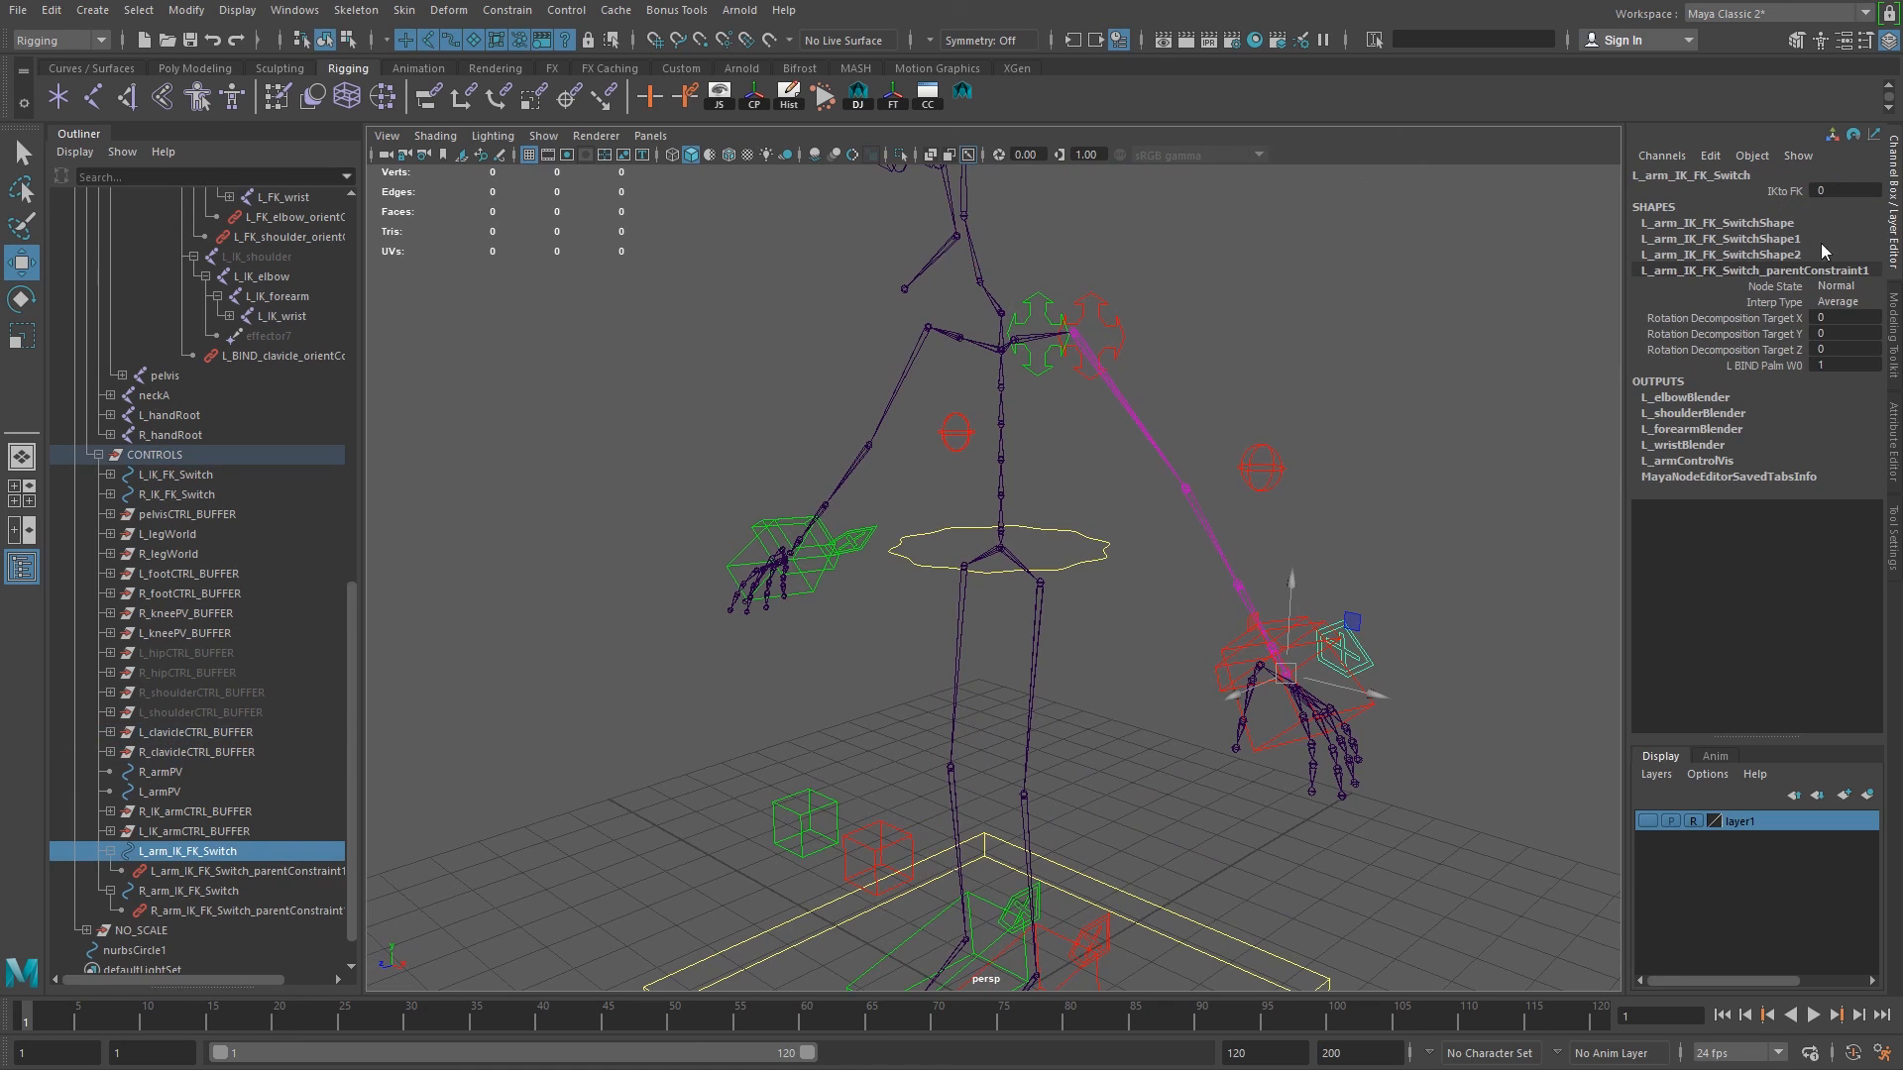
left_click(876, 537, "shift")
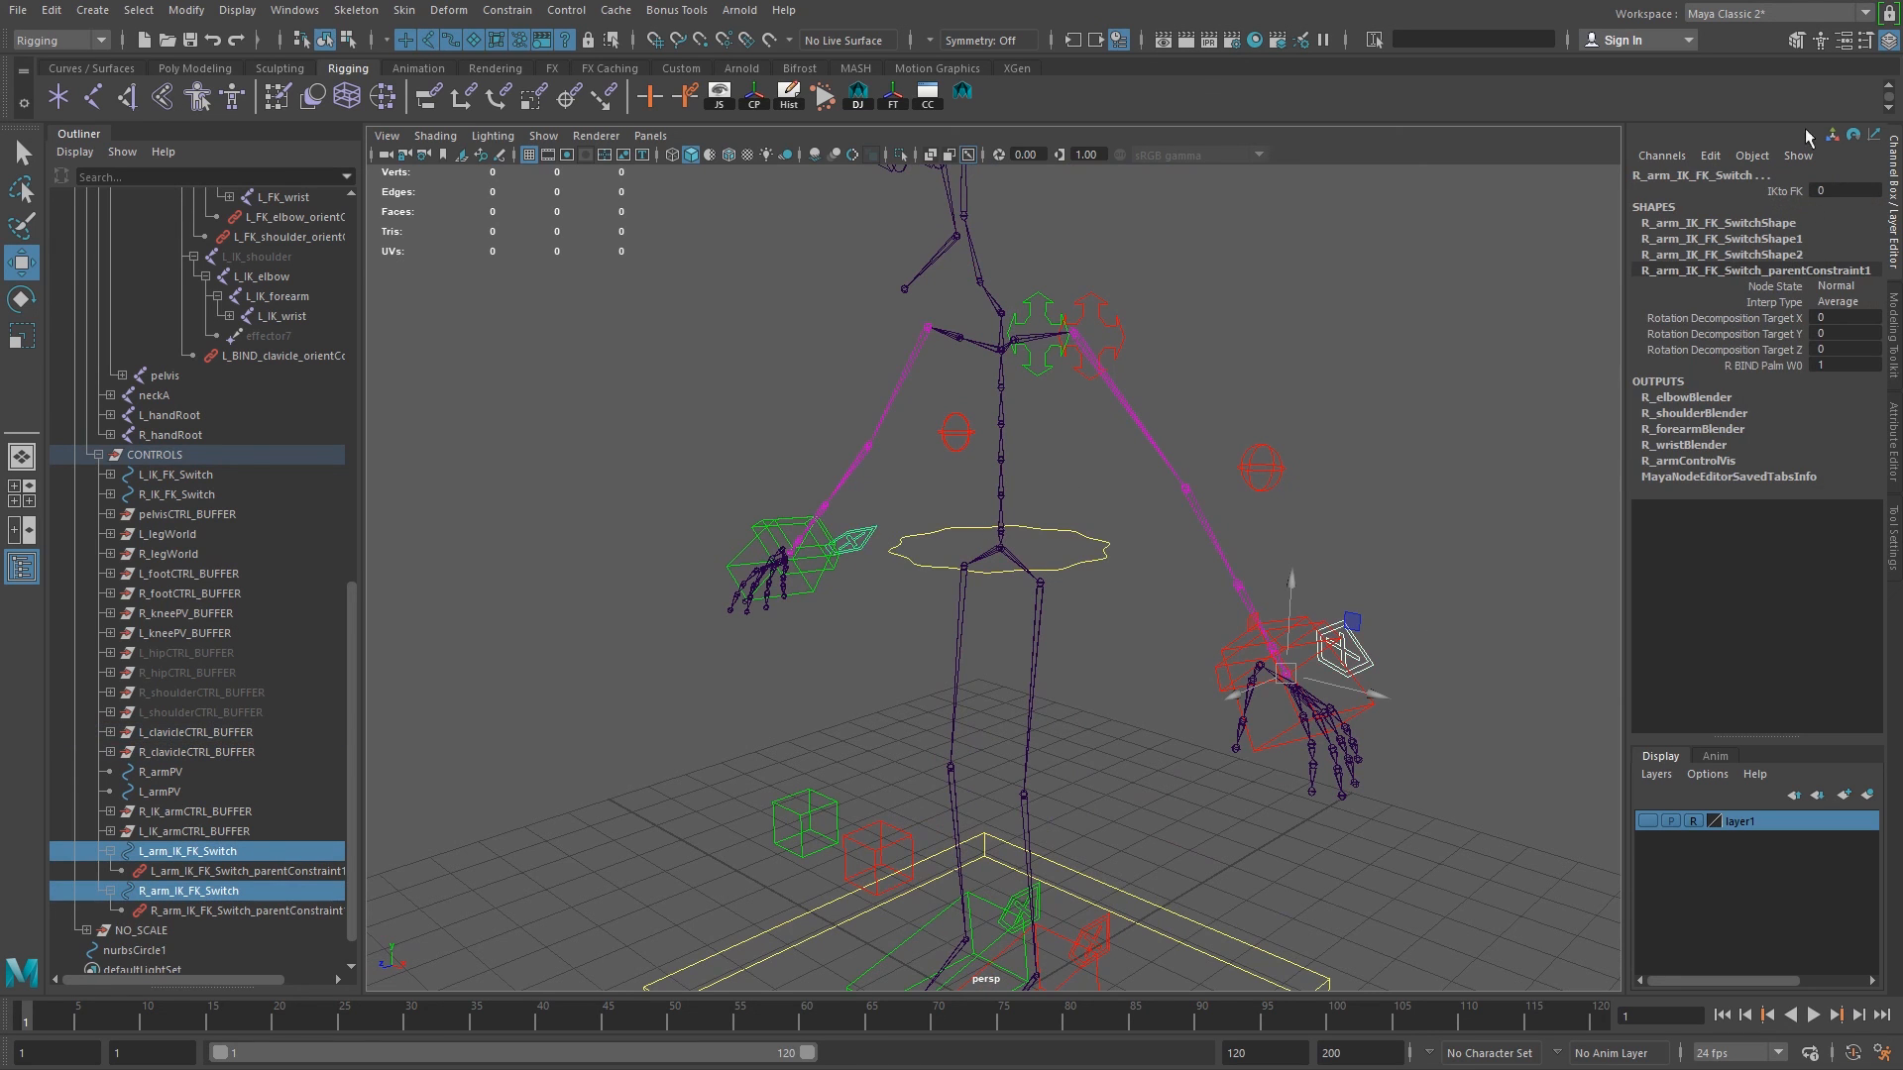
left_click(1796, 190)
middle_click_drag(1238, 455, 1257, 507)
Check the exposed channels of L_elbowCTRL and L_shoulderCTRL, expanding the whole L_shoulderCTRL_BUFFER hierarchy in the Outliner.
left_click(1223, 468)
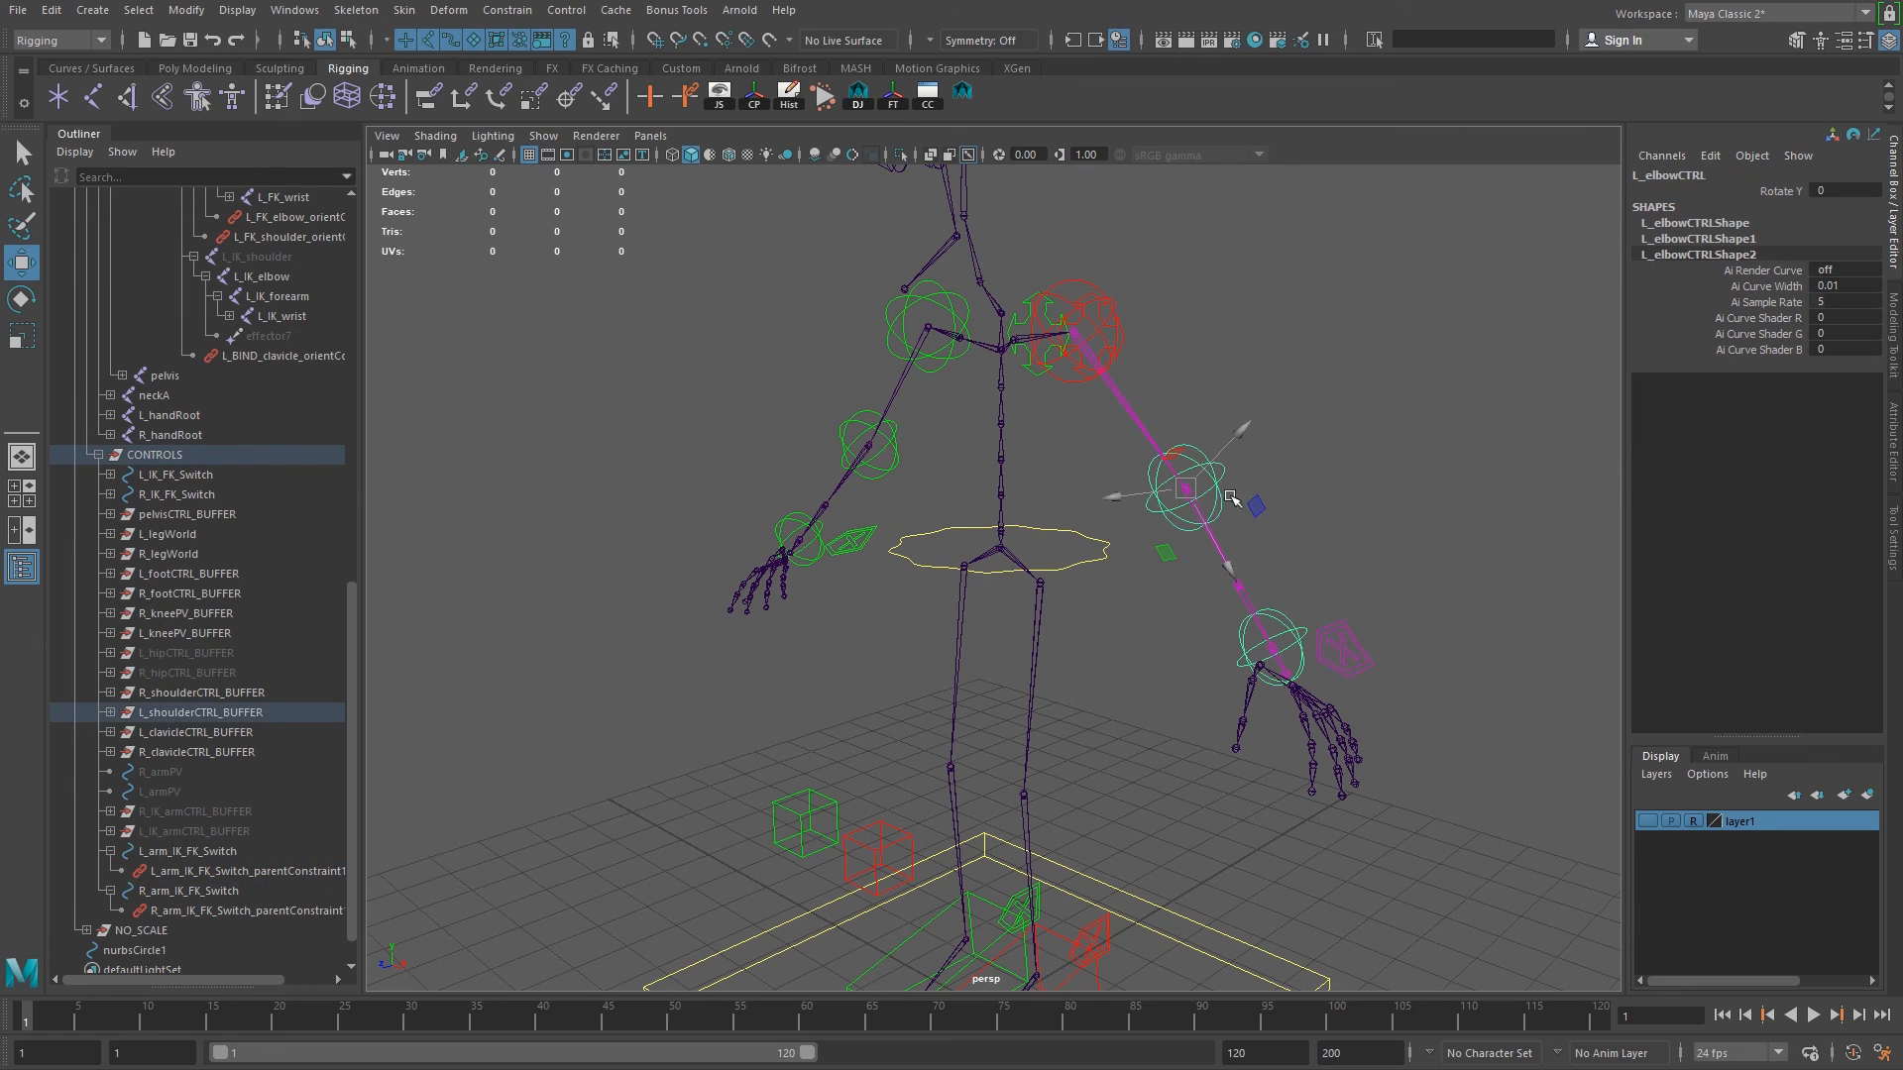
left_click(110, 712)
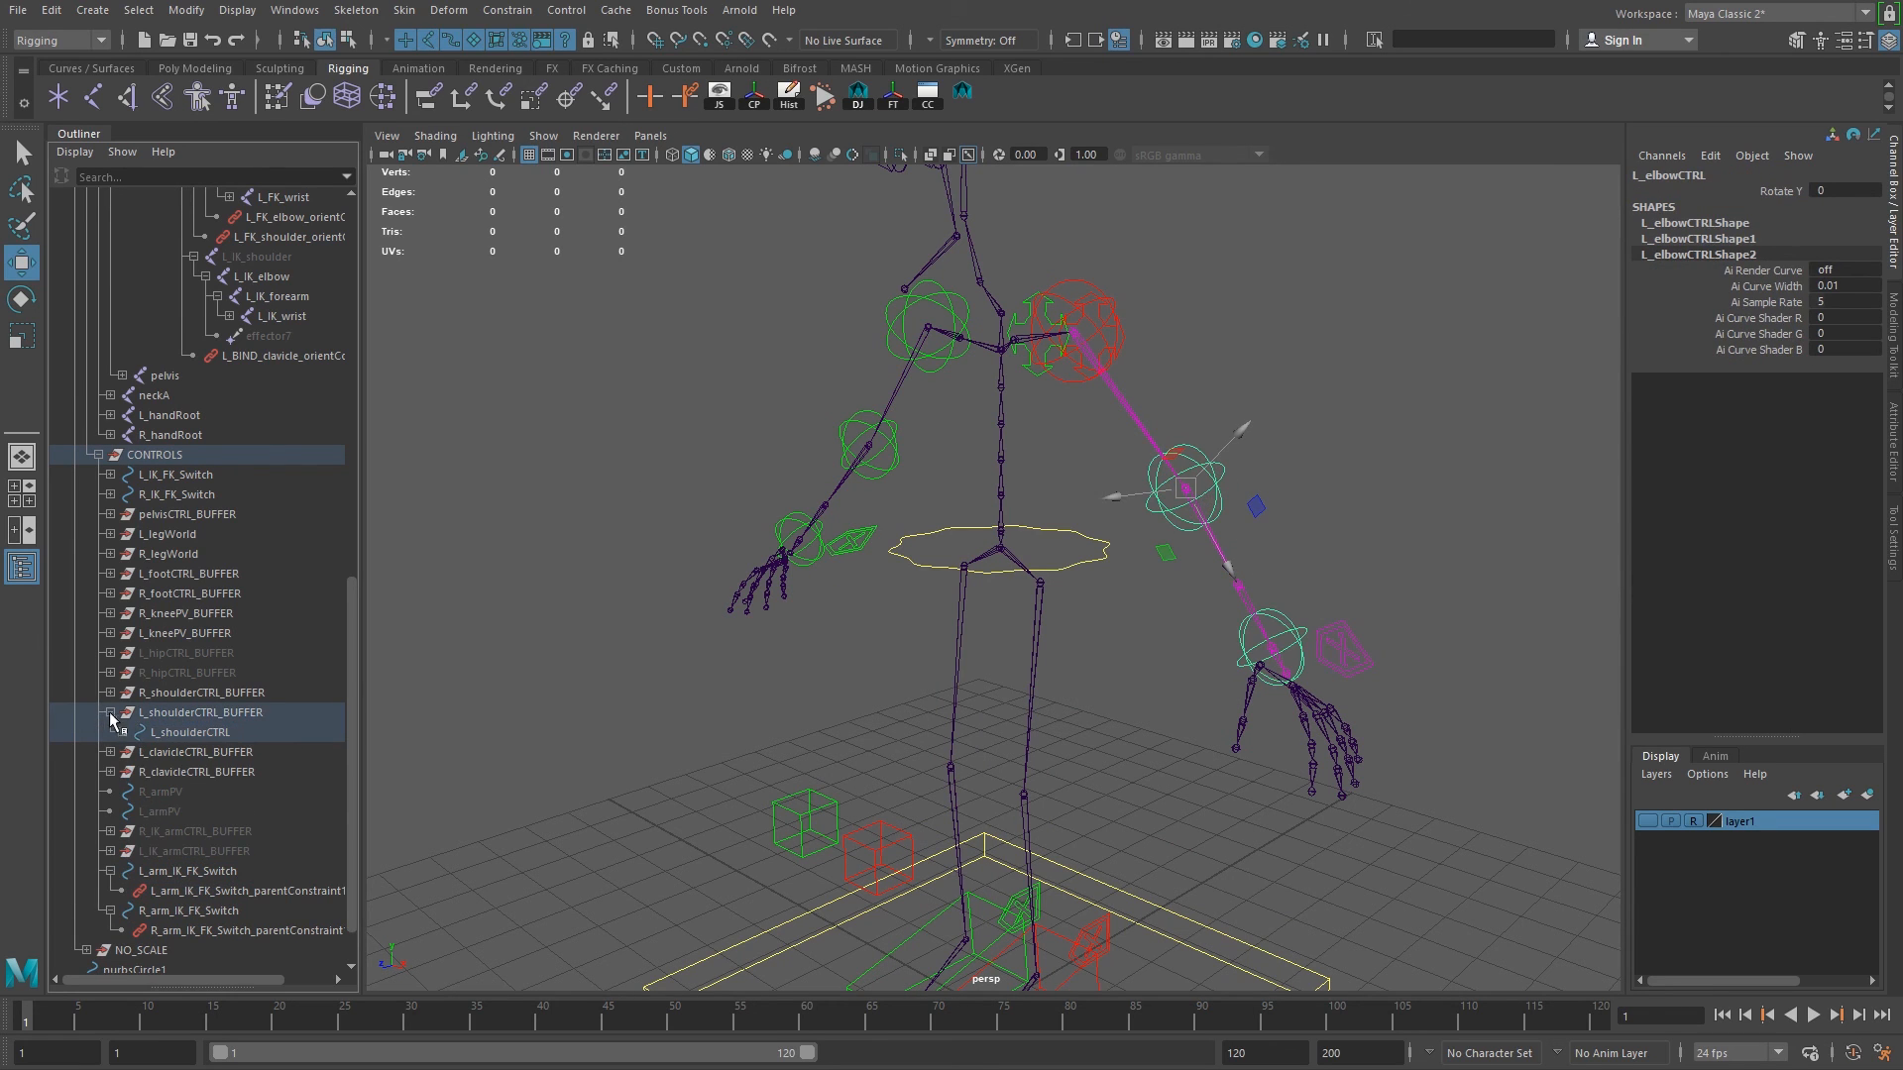
left_click(121, 733, "shift")
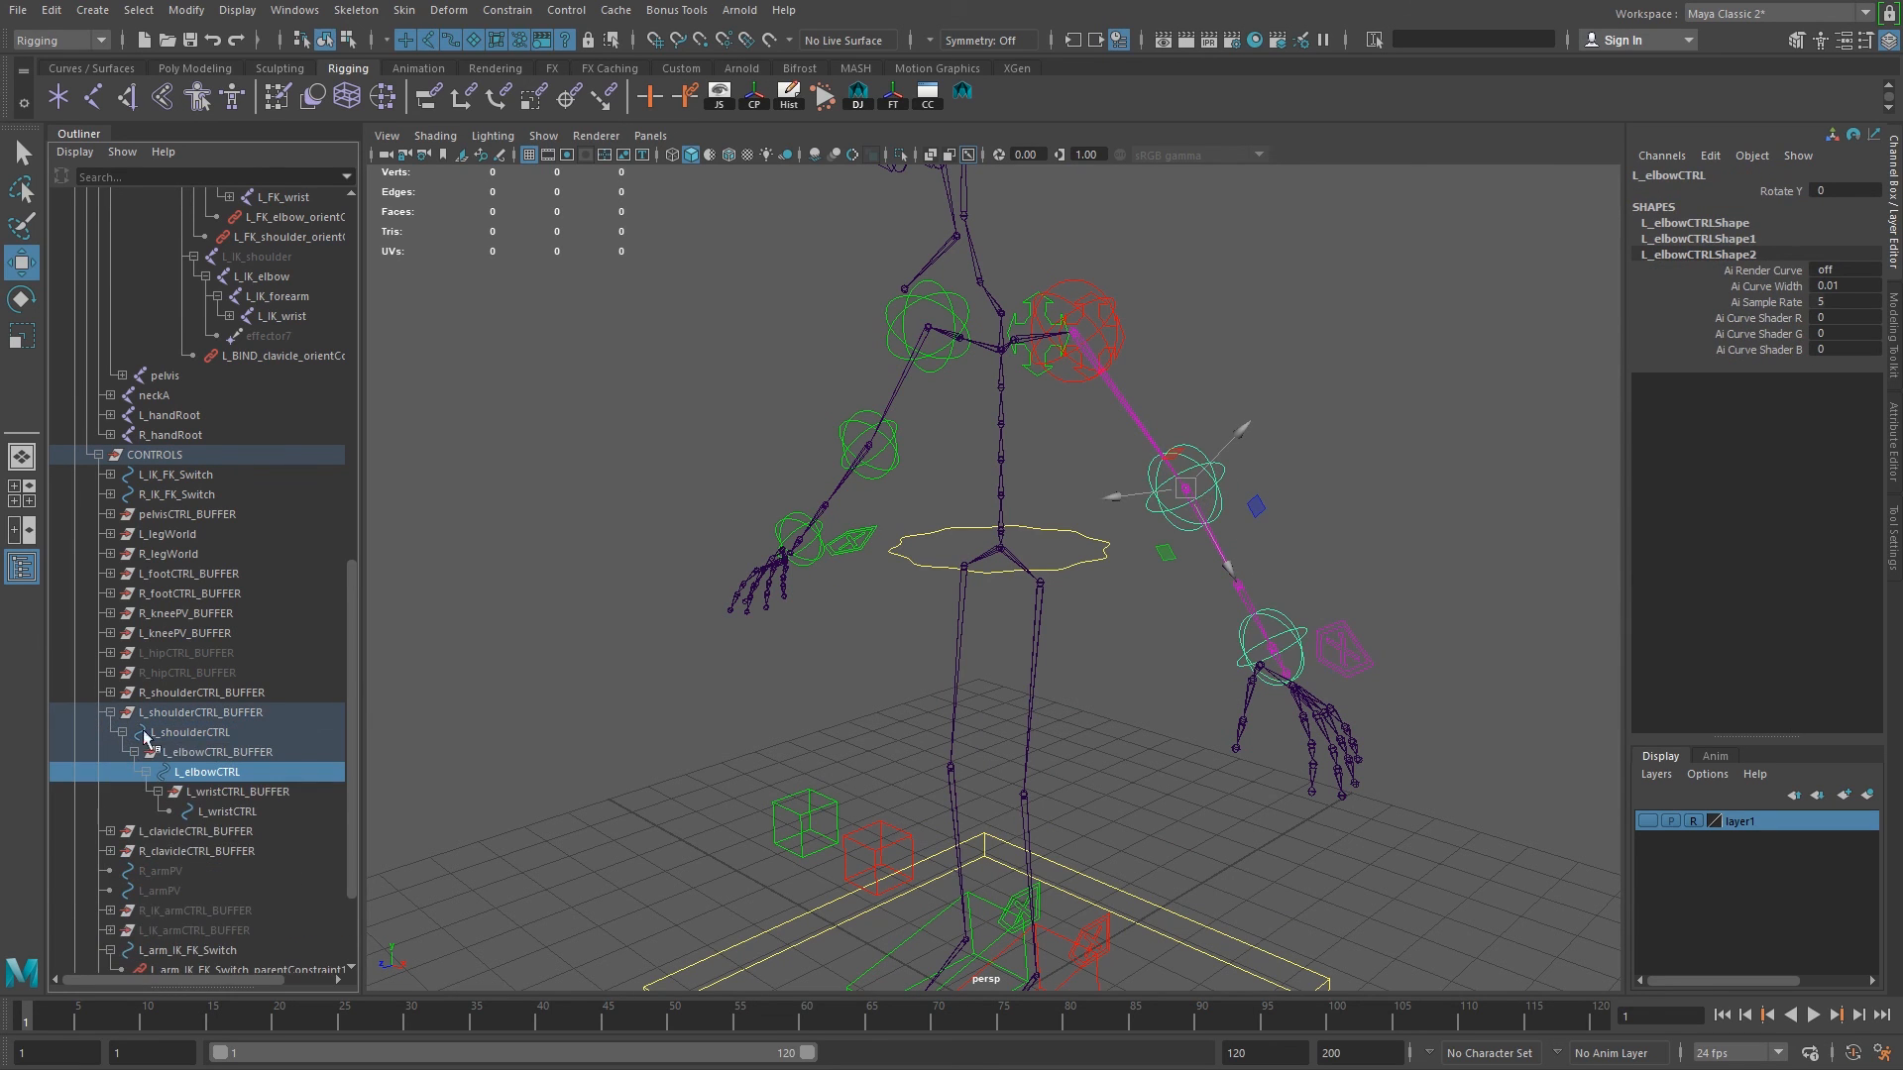
left_click(206, 714)
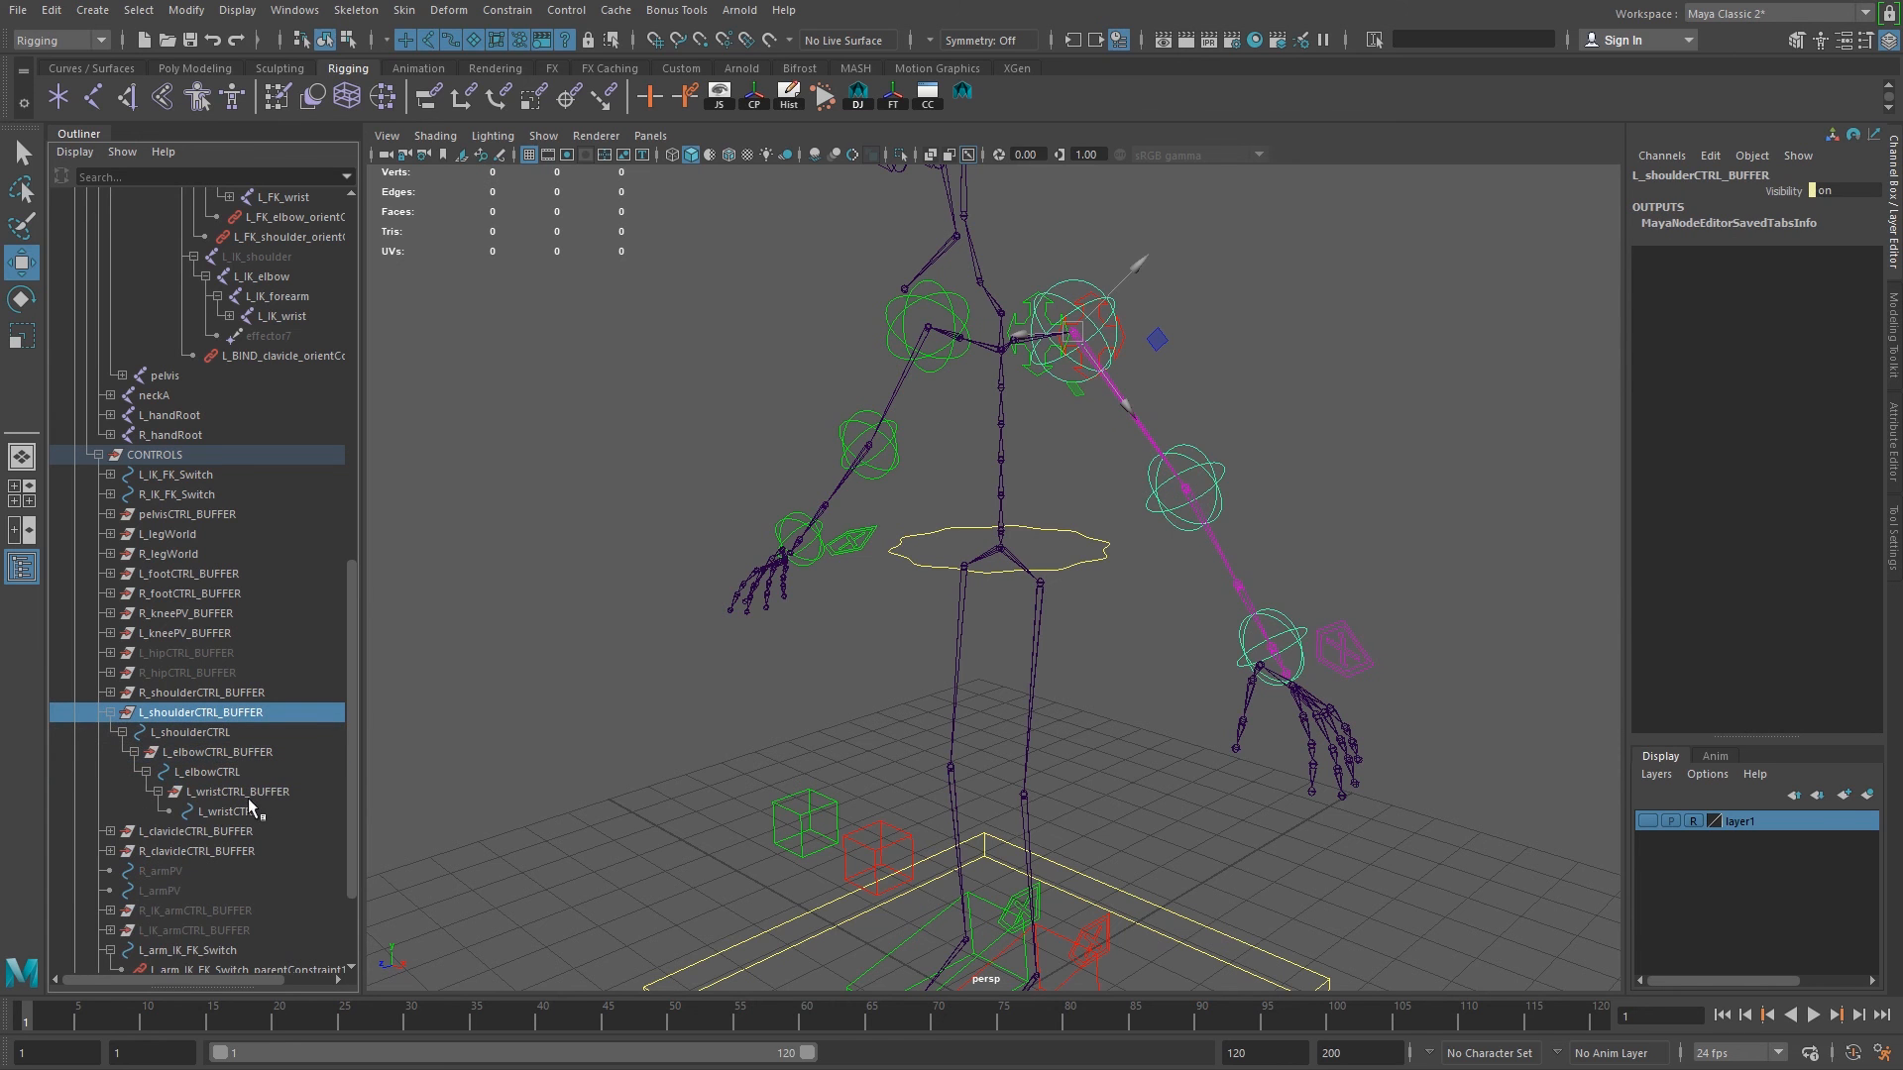
left_click(226, 732)
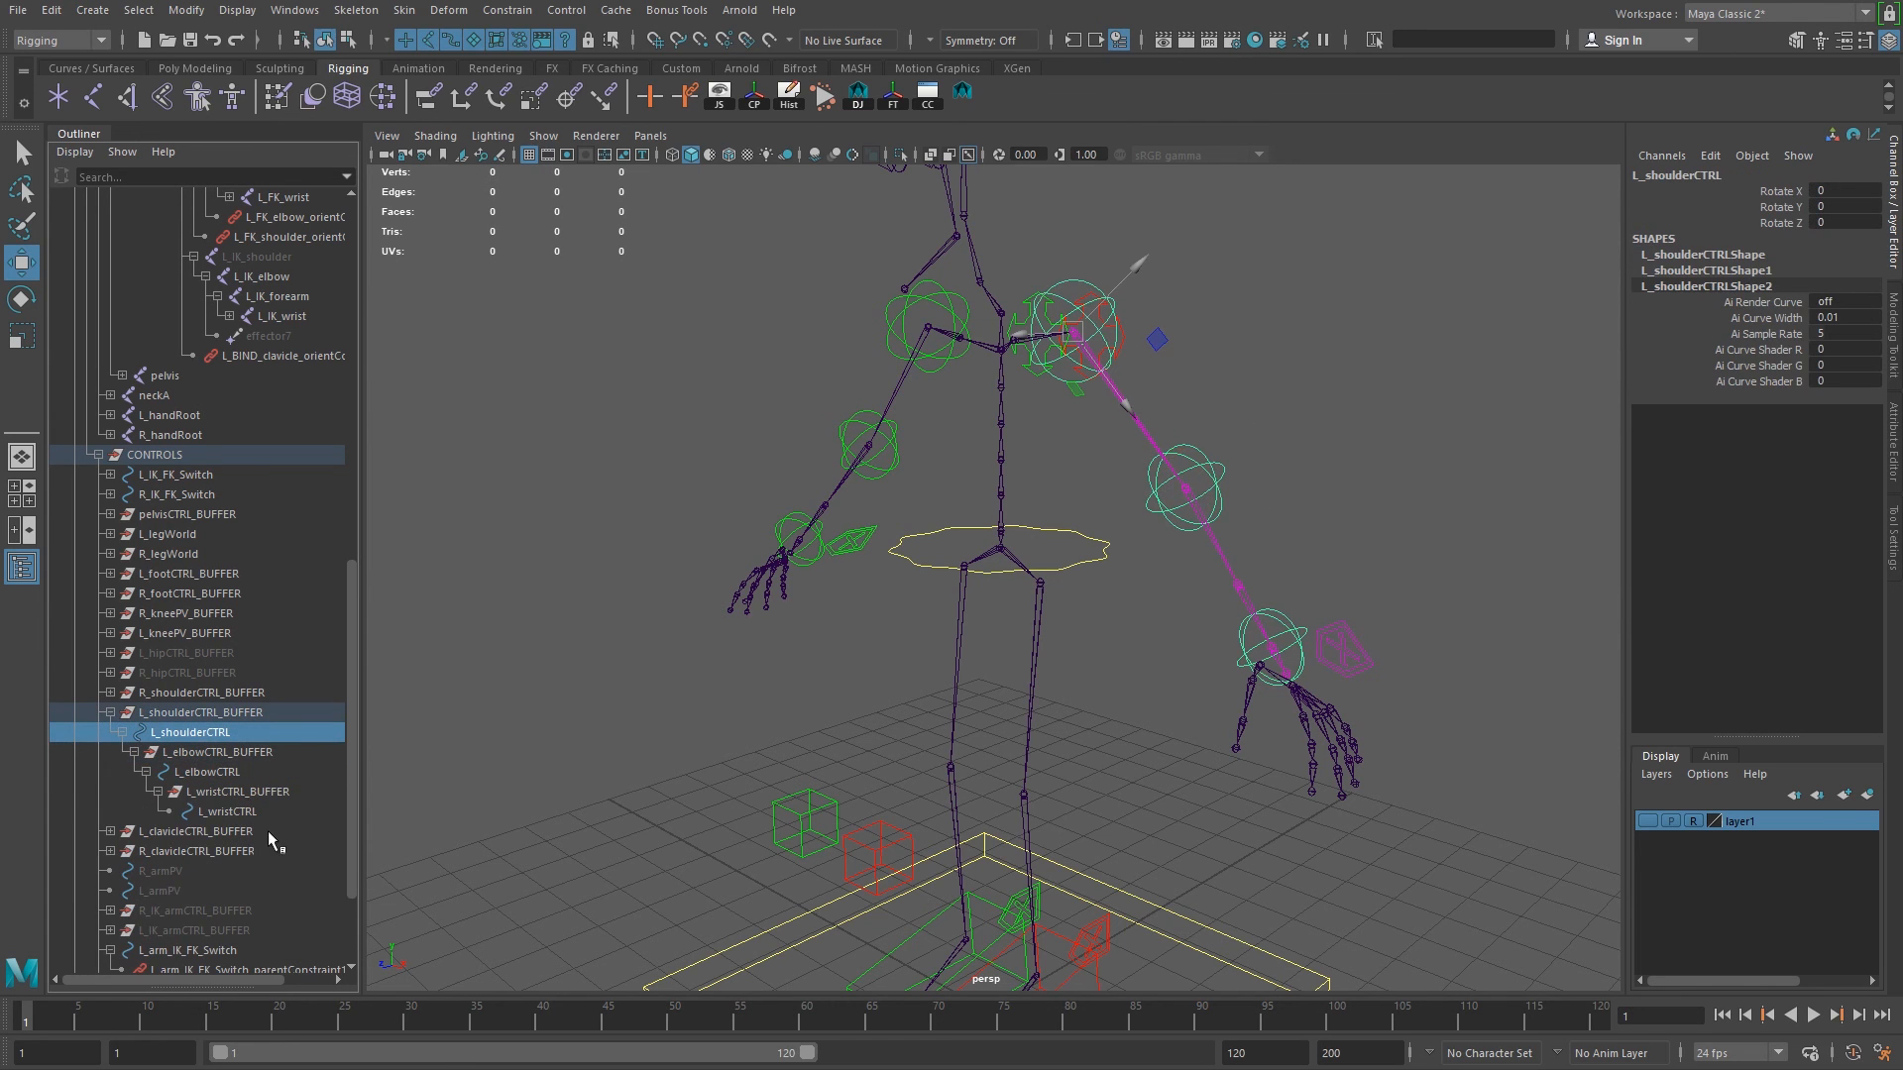
mouse_move(1035, 474)
left_mouse_down("alt")
mouse_move(986, 510)
mouse_move(1012, 496)
left_mouse_up("alt")
middle_click_drag(1177, 518, 1232, 642, "alt")
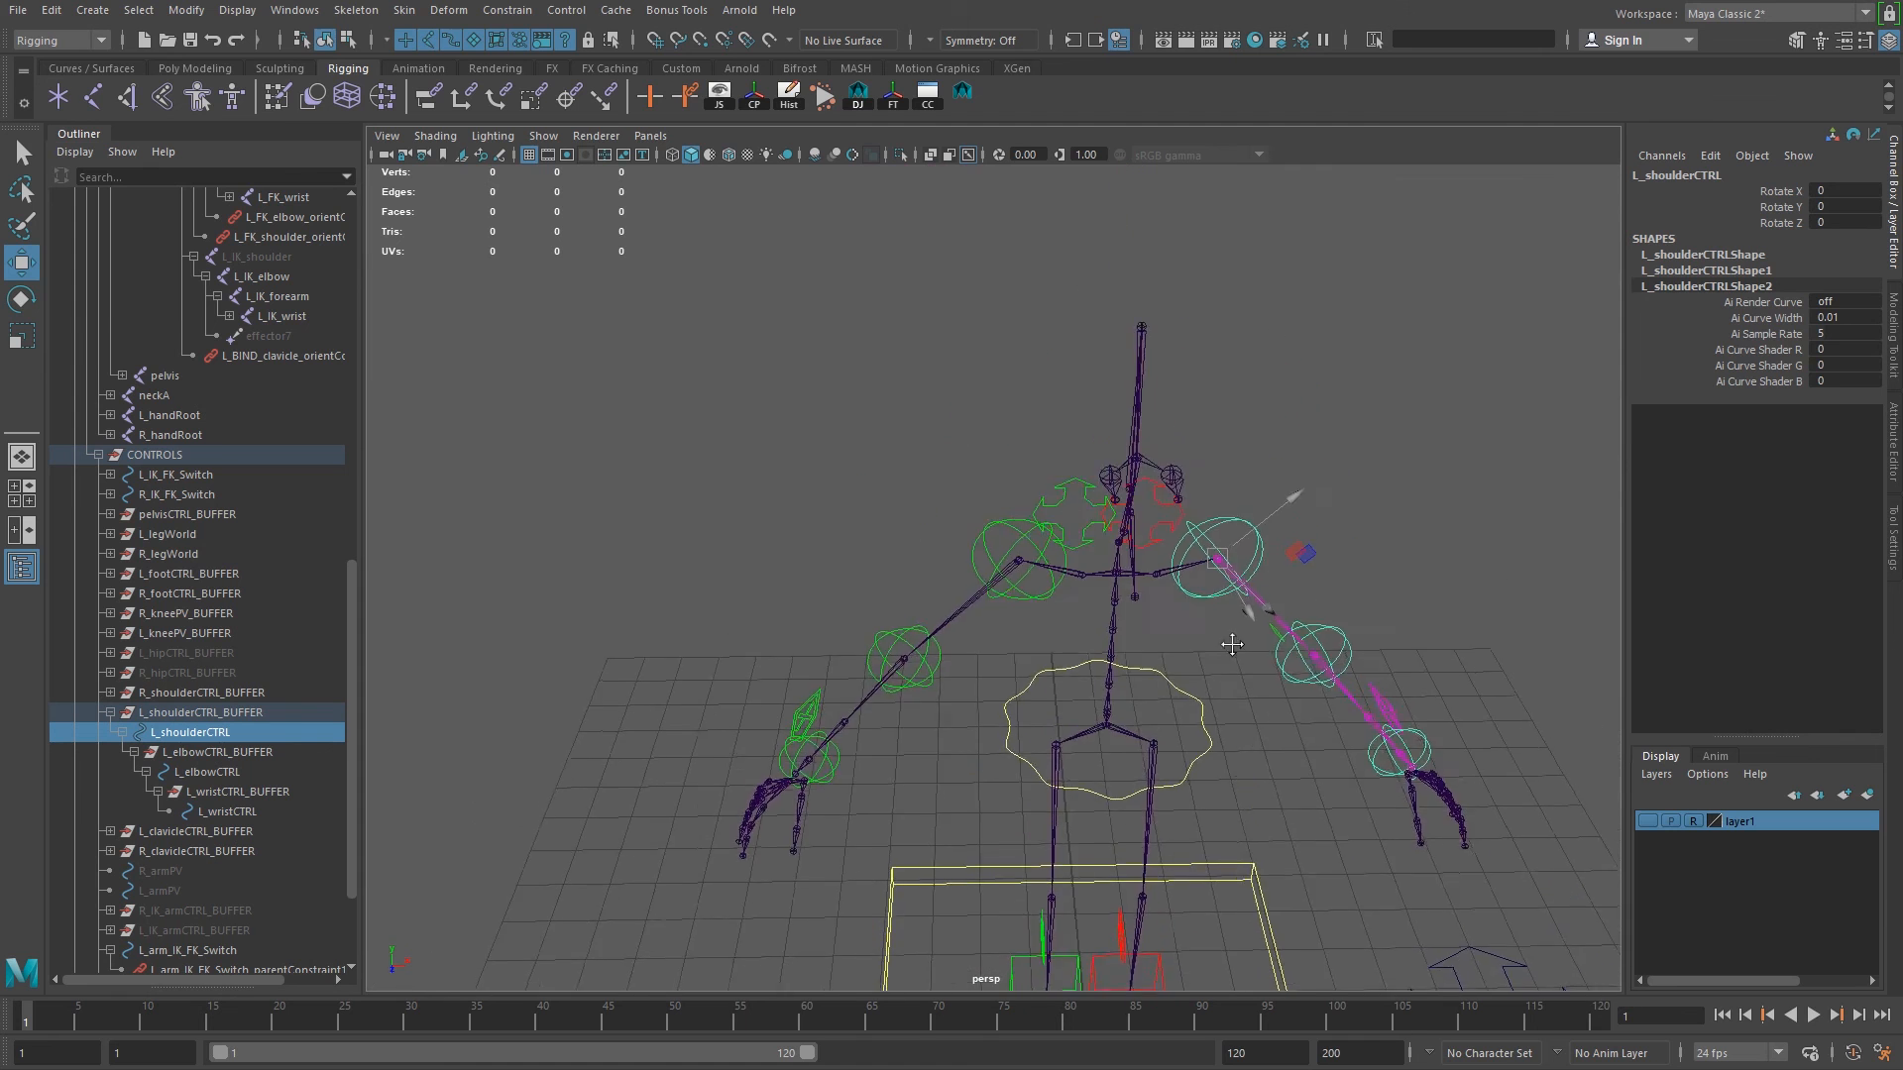
left_click_drag(1232, 641, 1157, 640, "alt")
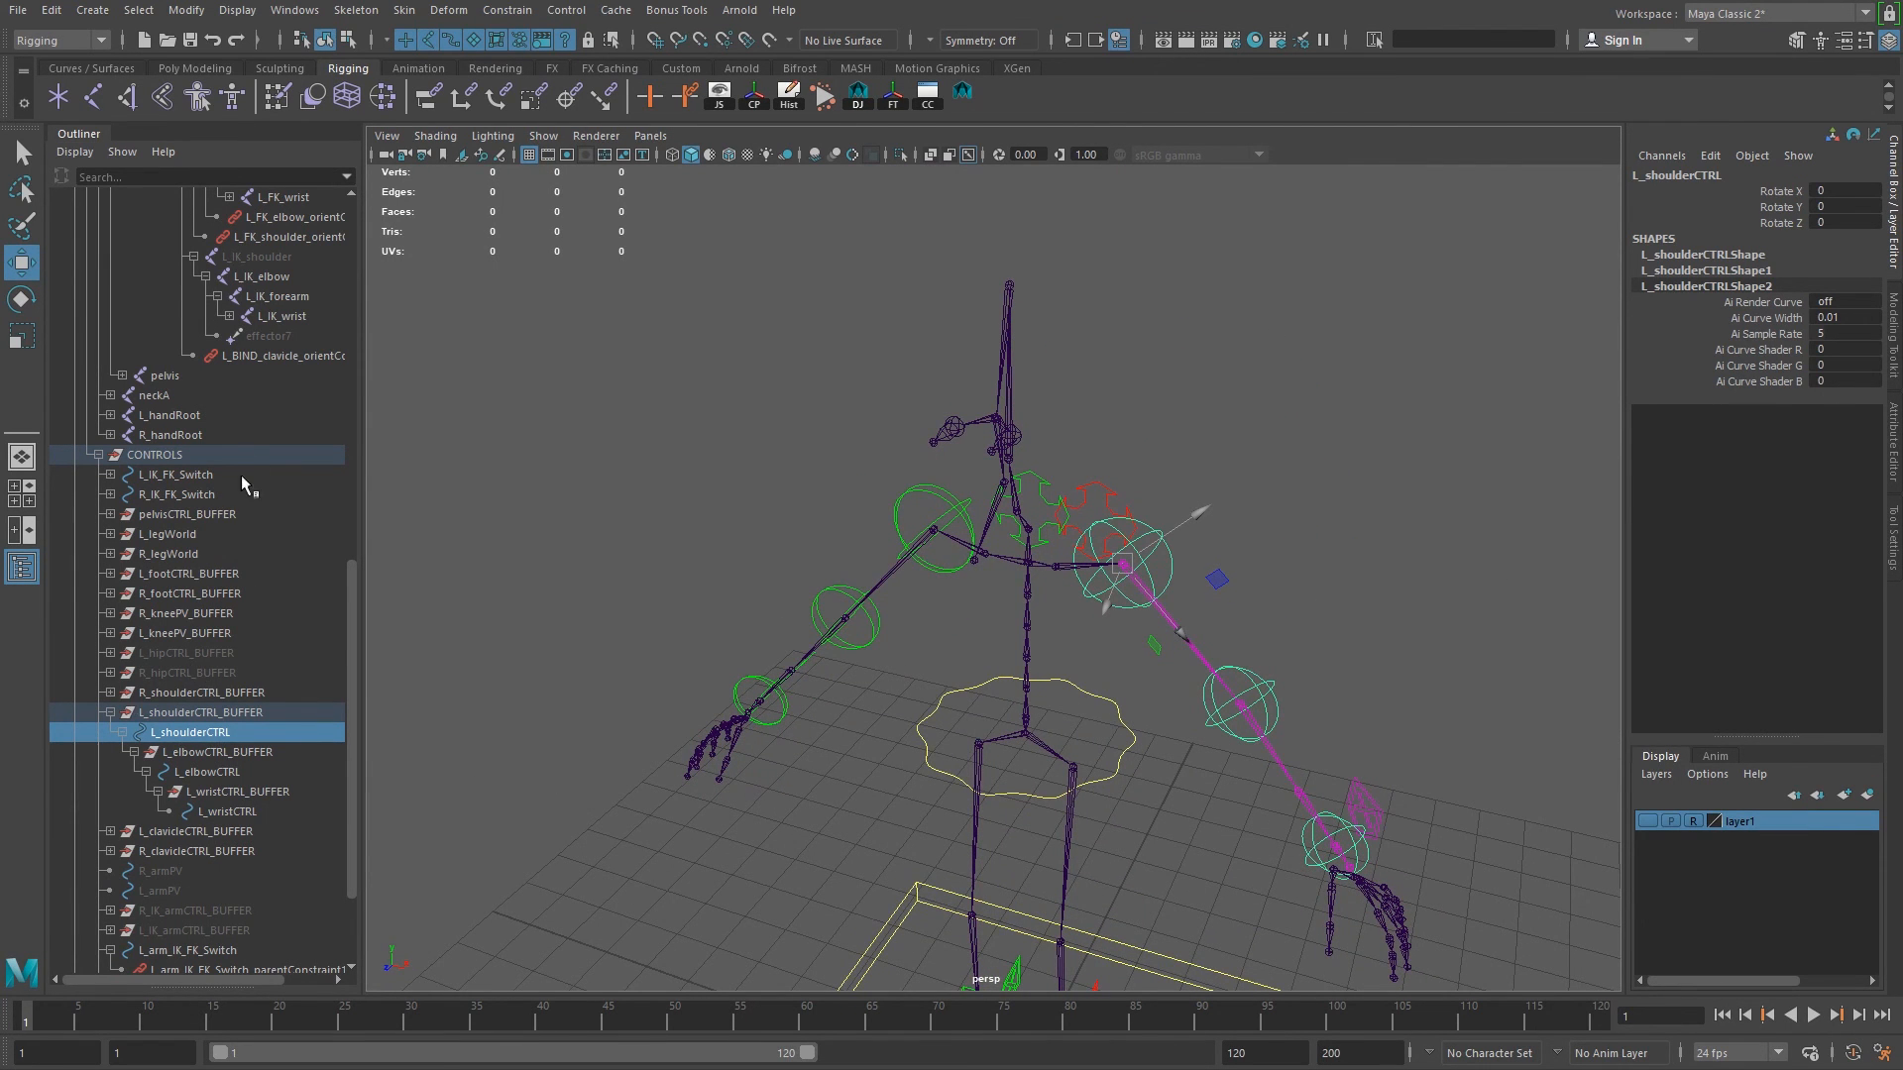
Collapse the R_FK_shoulder, R_IK_shoulder, L_FK_shoulder and L_IK_shoulder hierarchies in the Outliner.
scroll(255, 461, "up", 8)
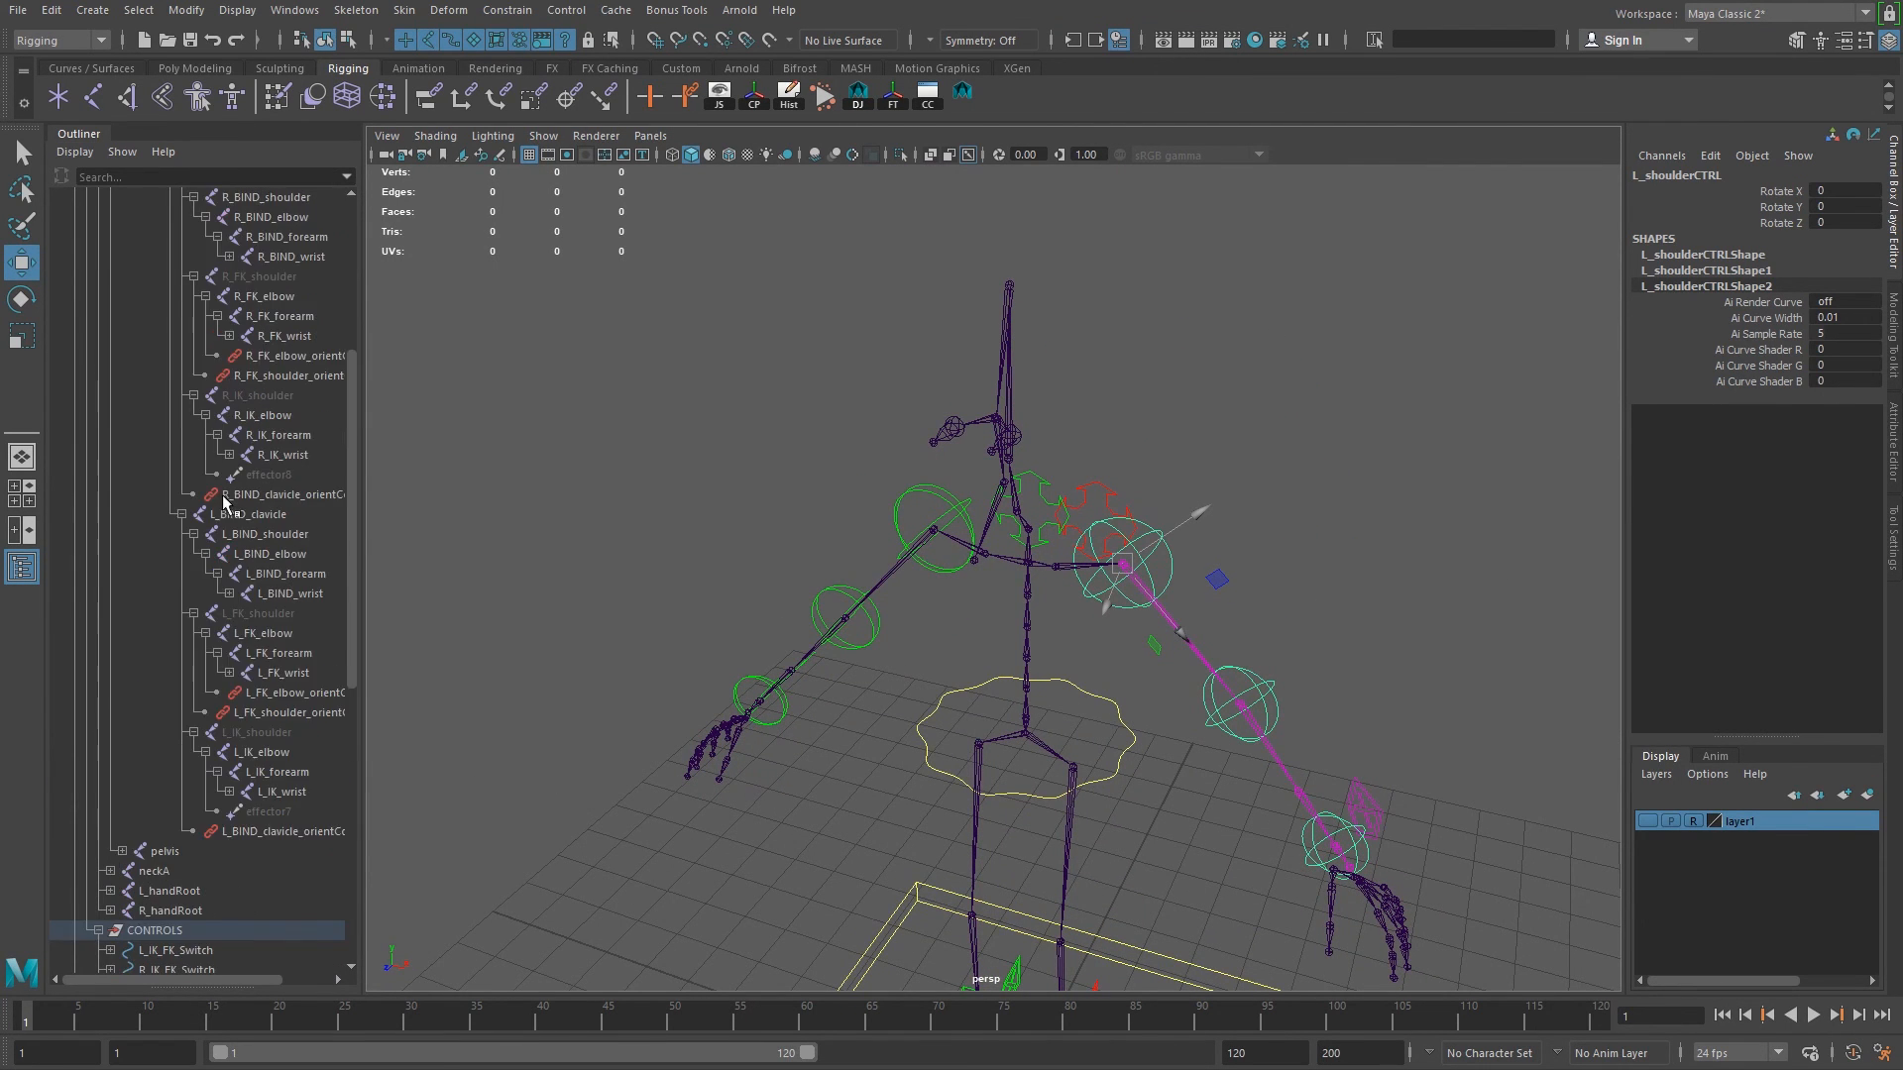
left_click(193, 395)
left_click(194, 276)
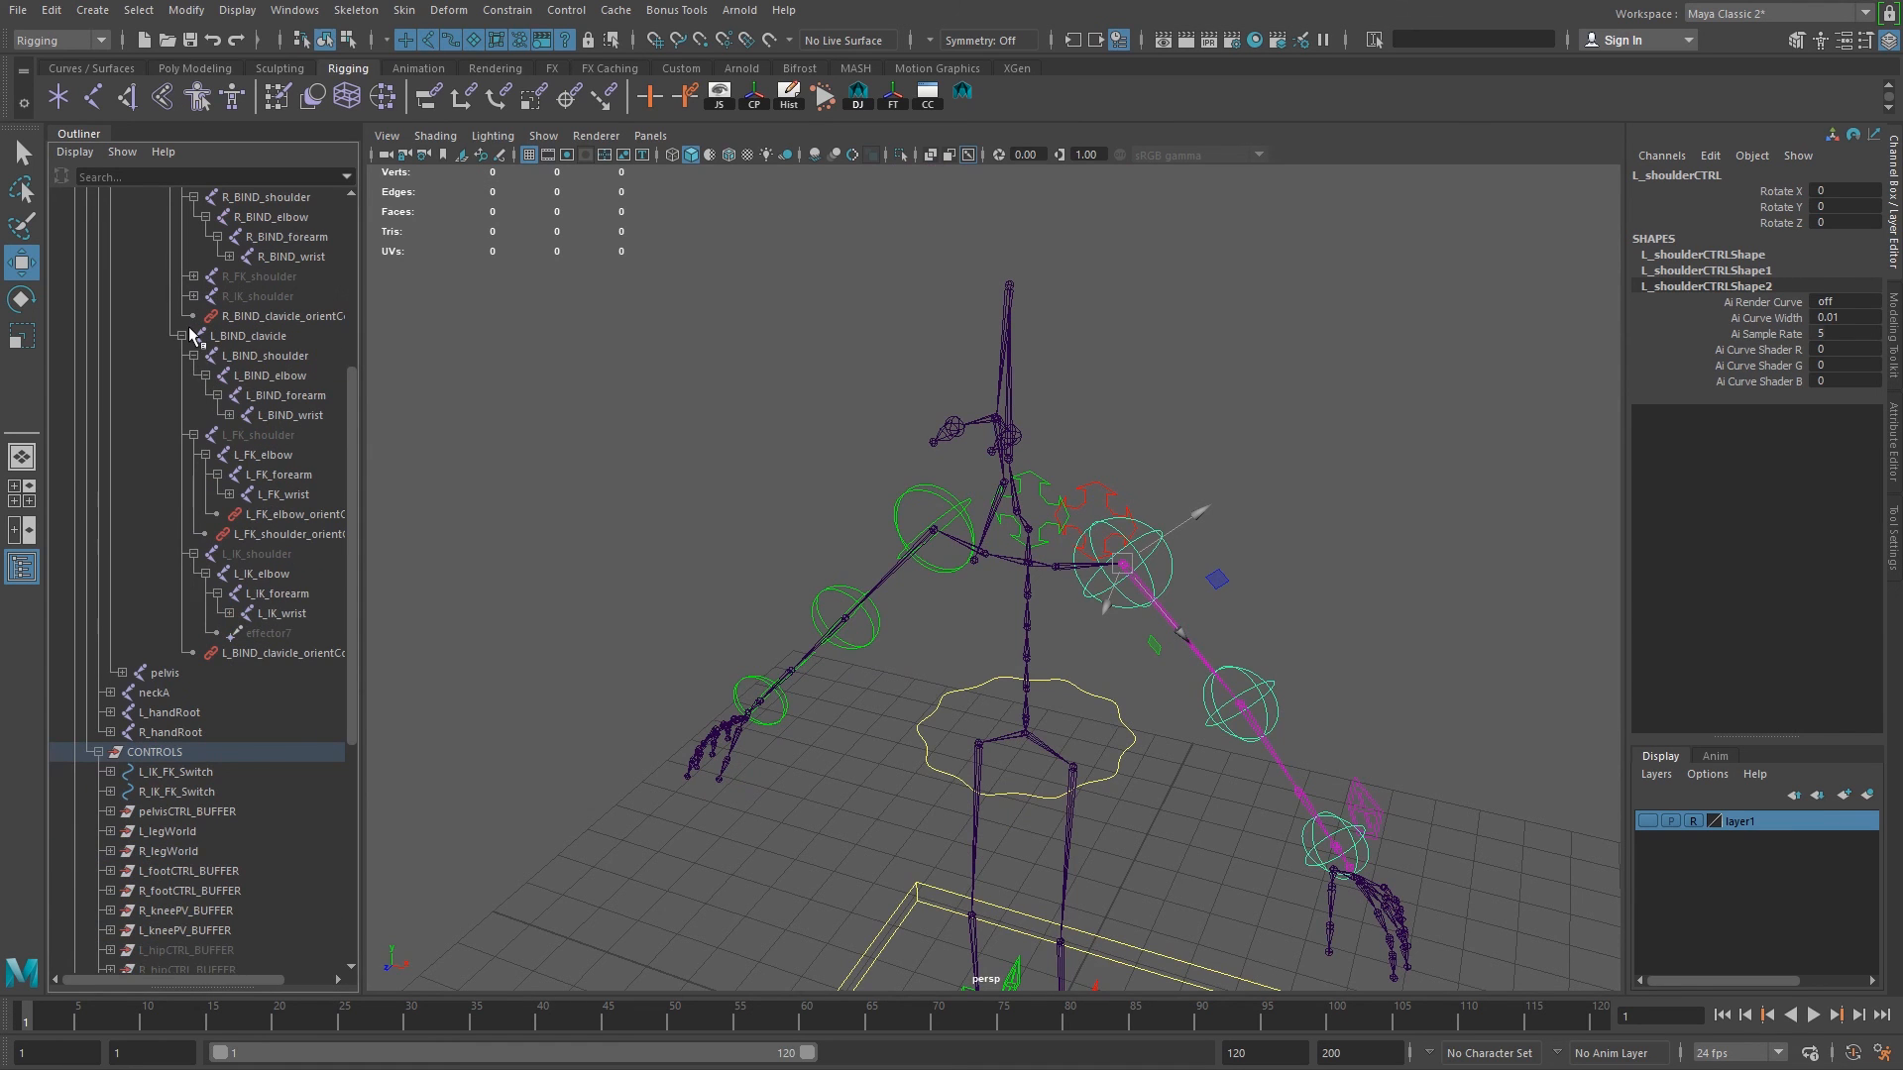
left_click(194, 436)
left_click(193, 455)
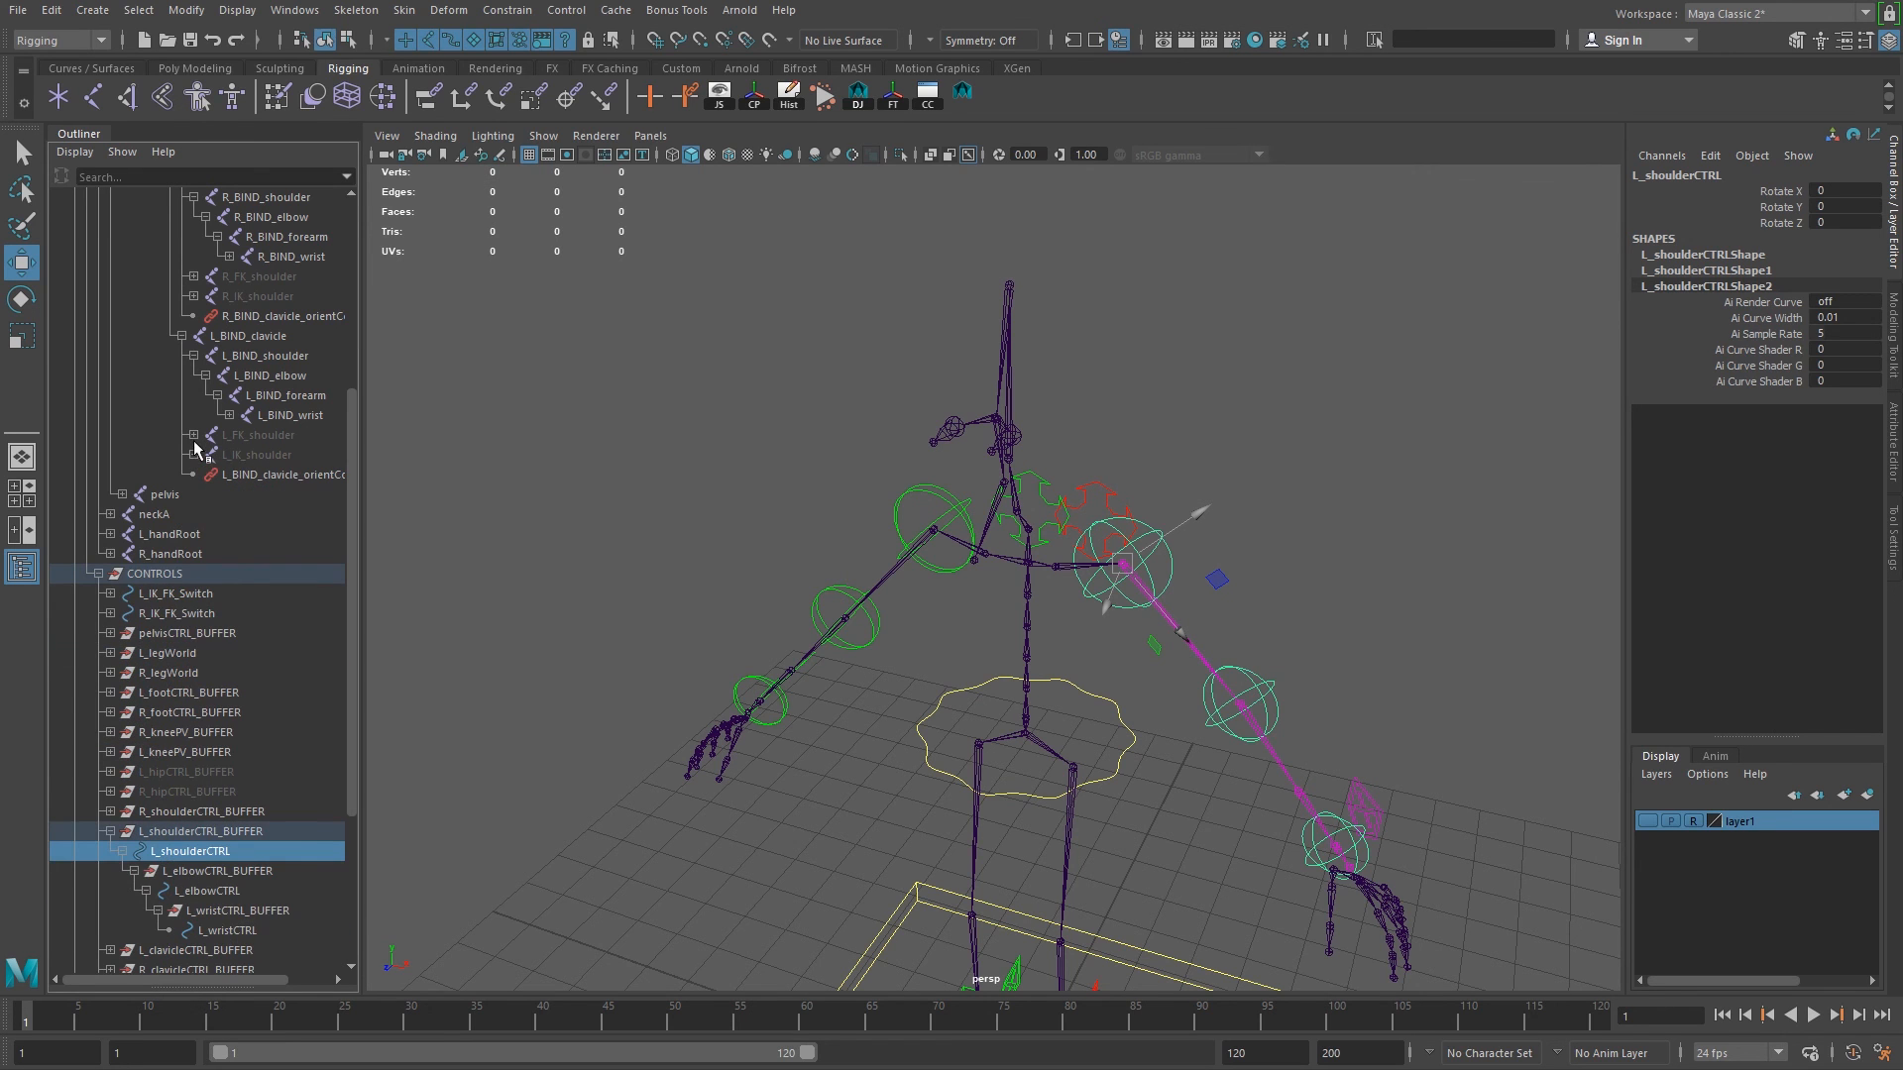
scroll(236, 372, "up", 5)
Parent the L_handRoot joint under L_BIND_palm to attach the left hand to the arm.
left_click_drag(1180, 662, 1112, 558, "alt")
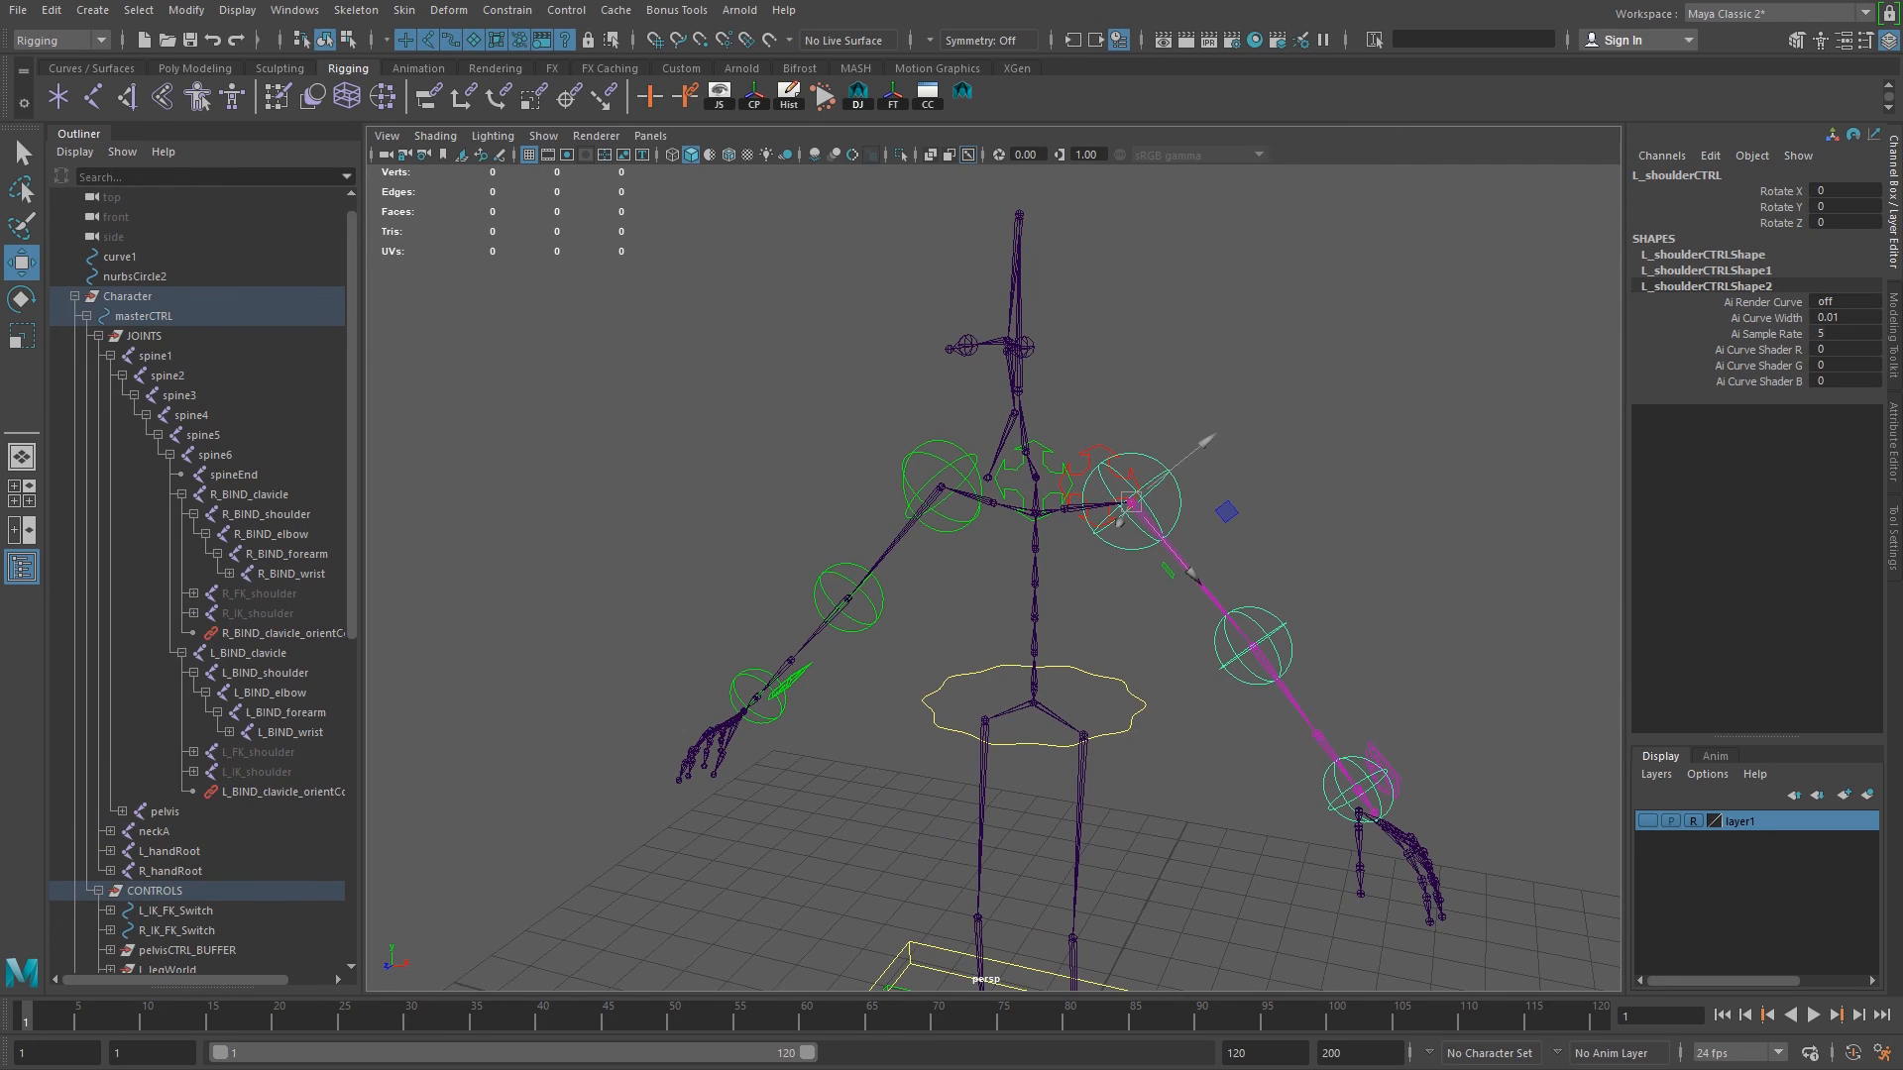
left_click_drag(1009, 532, 1026, 664, "alt")
left_click_drag(1094, 786, 1075, 723, "alt")
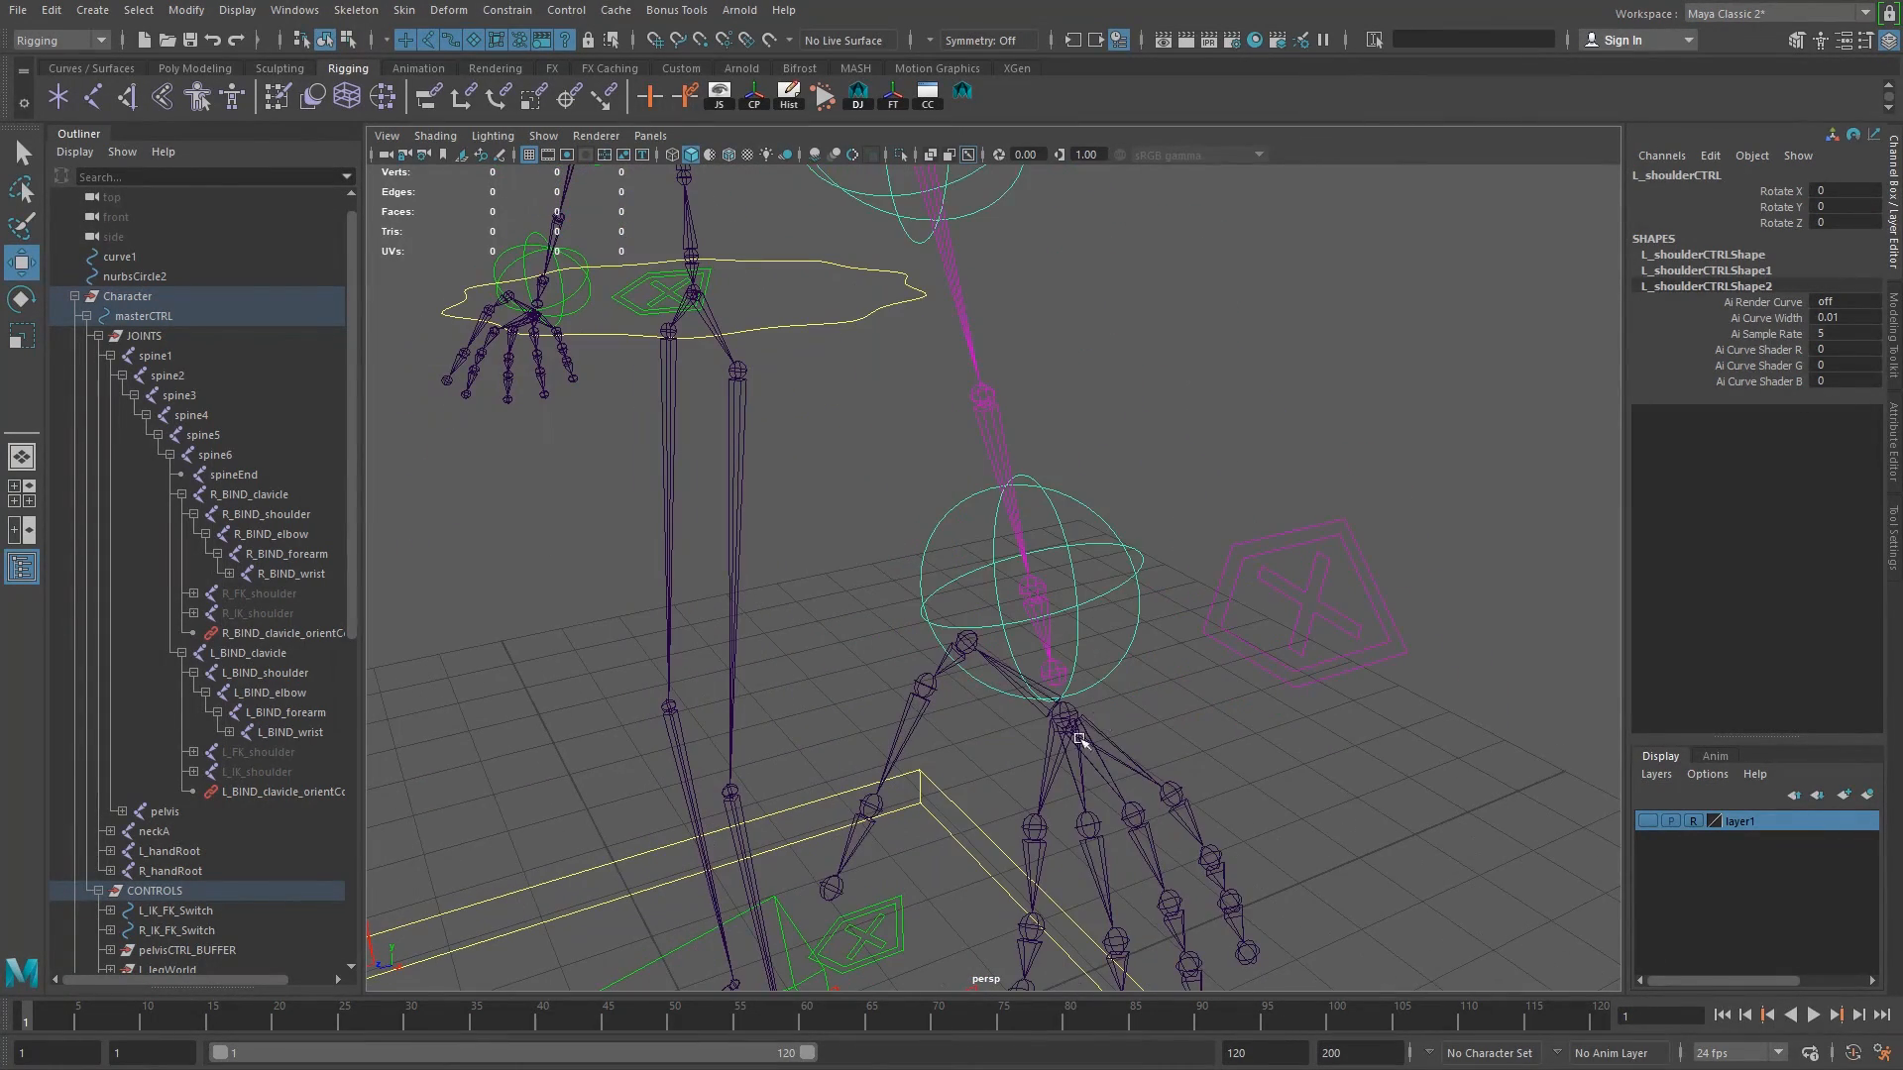
left_click(1074, 721)
key("q")
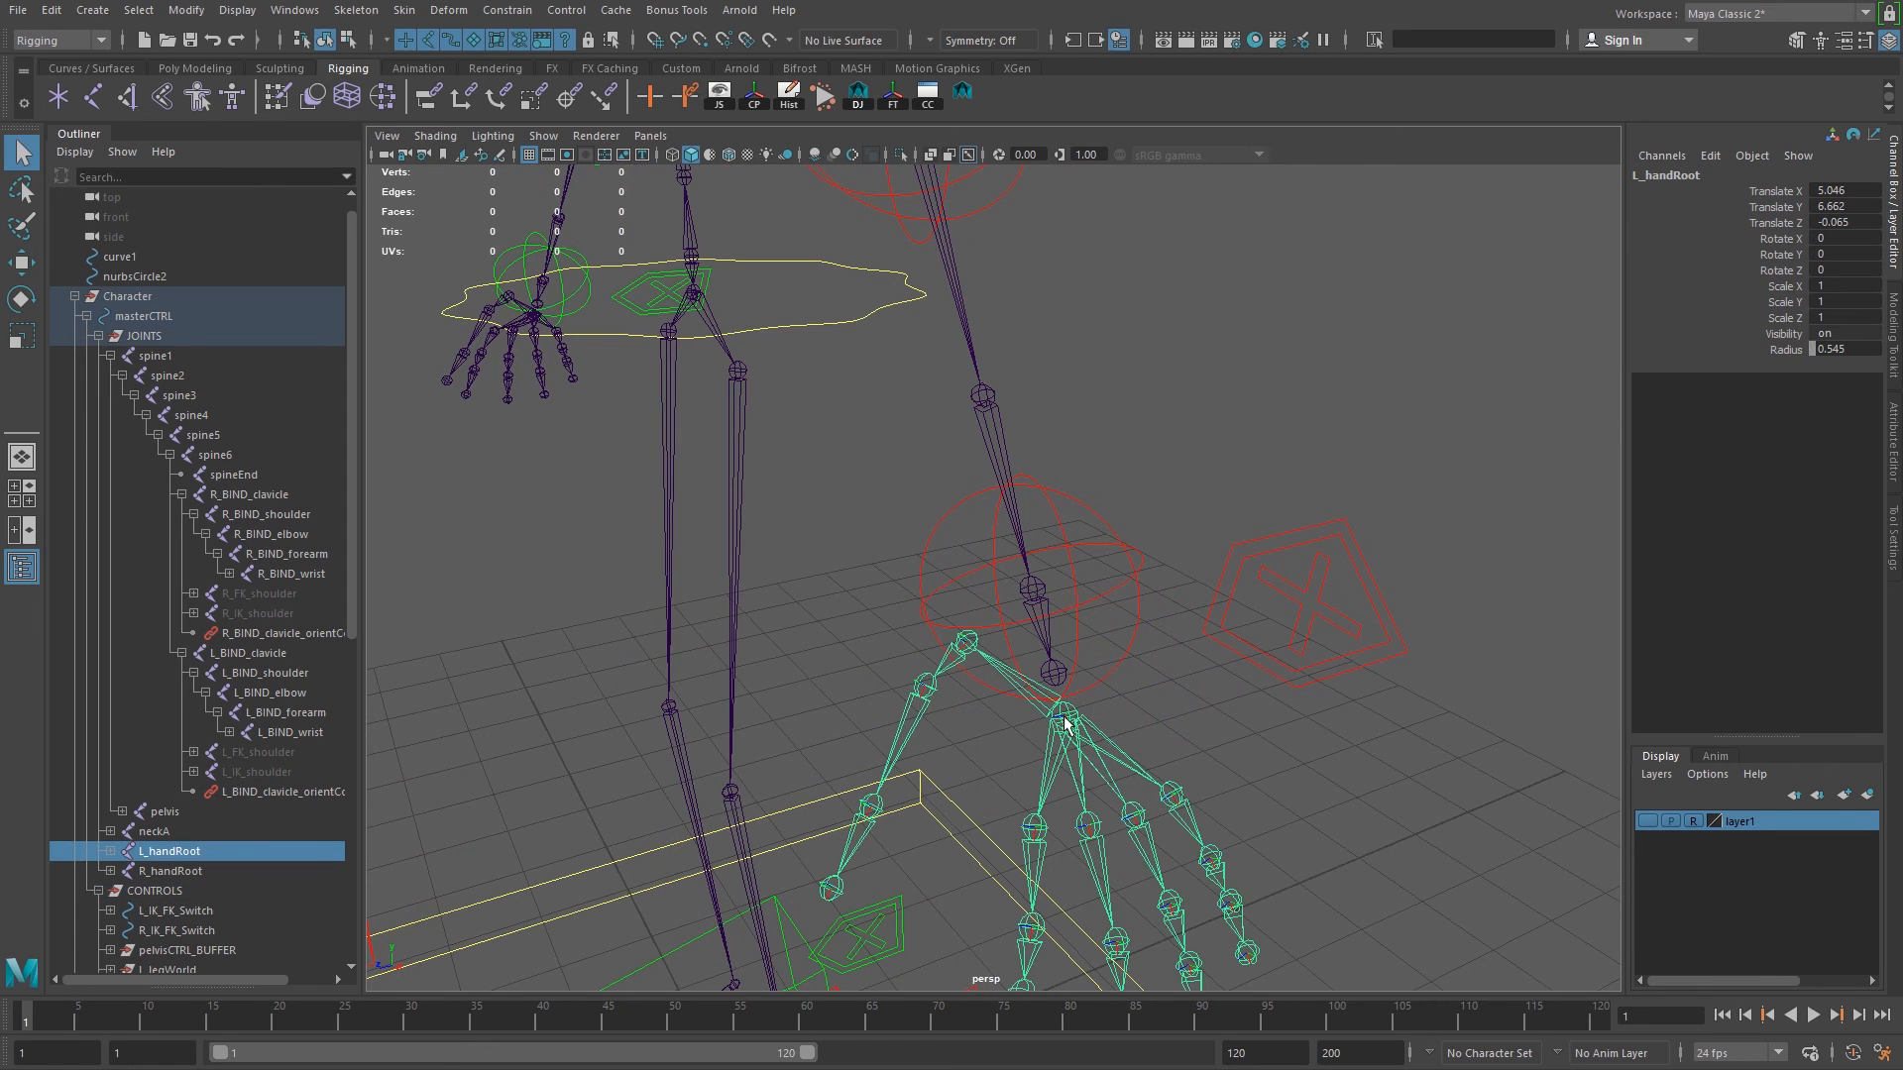
left_click(1054, 676, "shift")
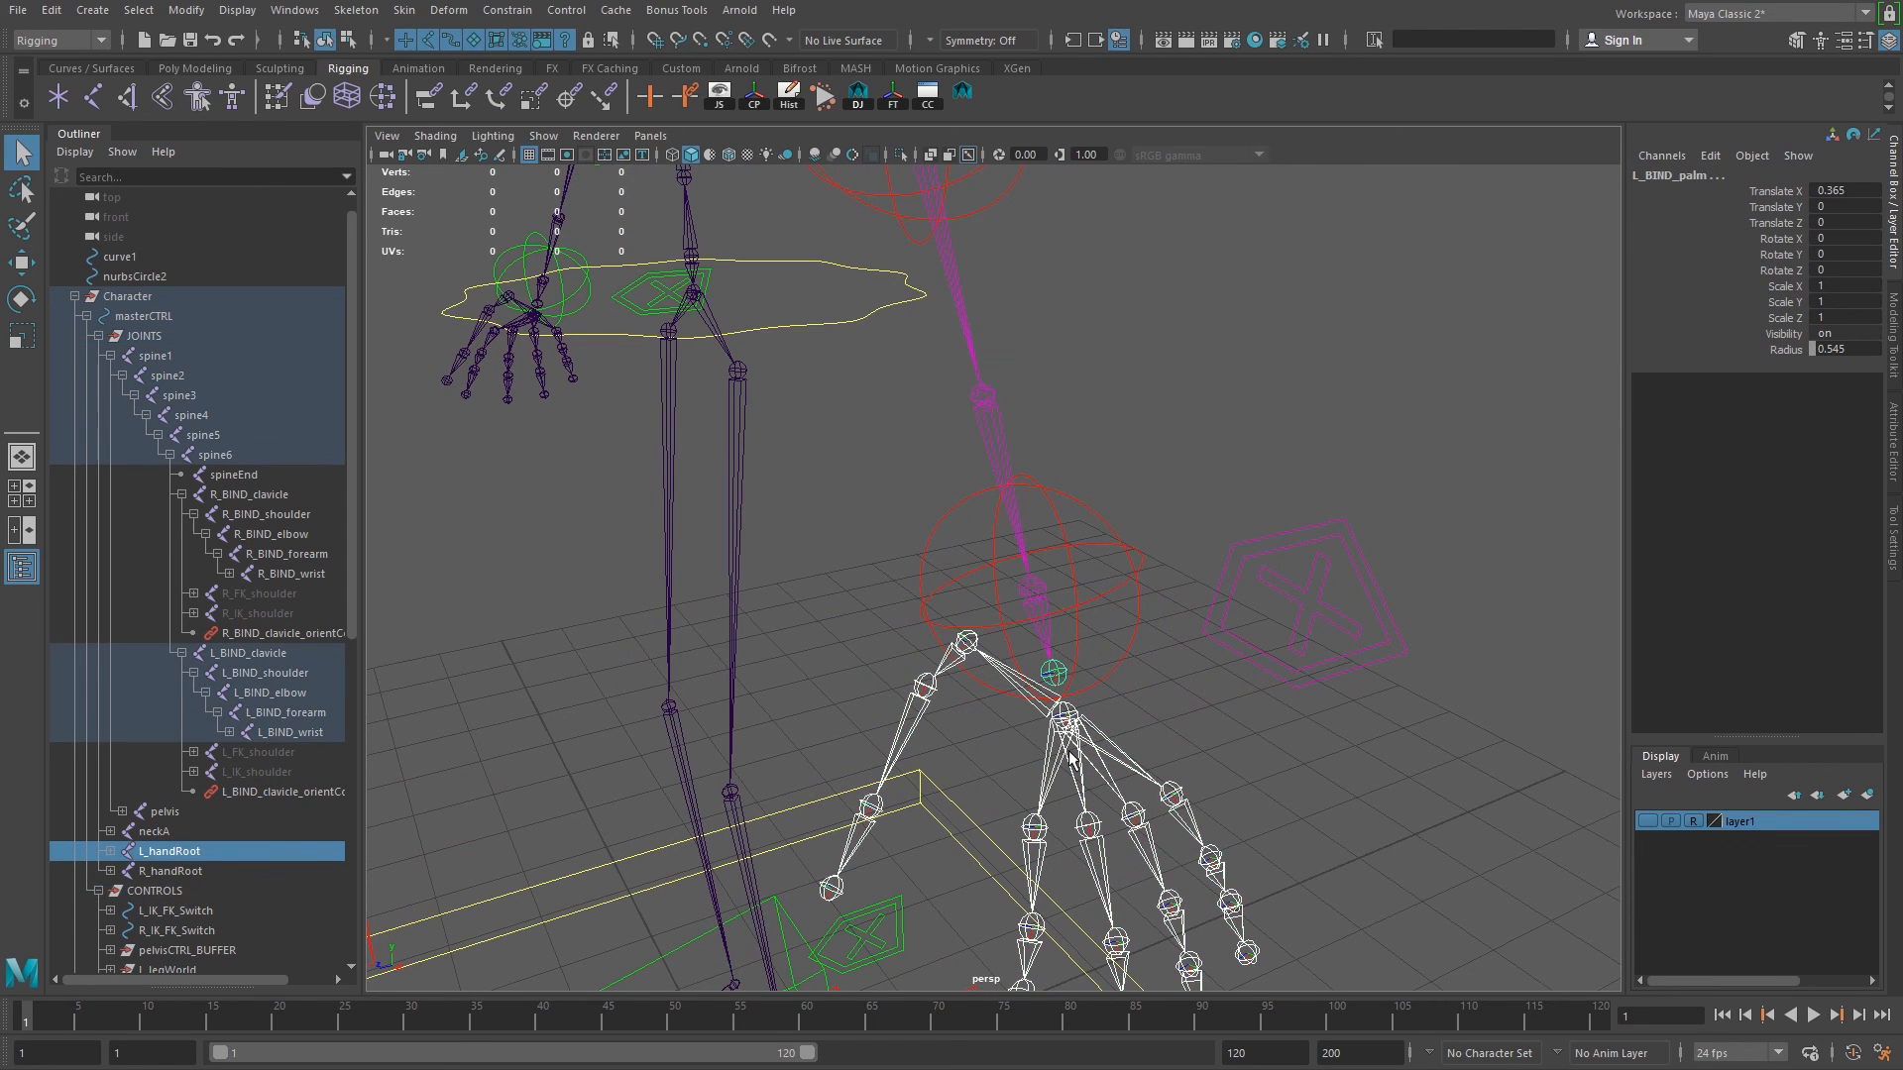
key("p")
Parent the R_handRoot joint under the R_BIND_palm joint at the end of the right arm.
scroll(1257, 785, "down", 5)
left_click_drag(1257, 785, 1143, 680, "alt")
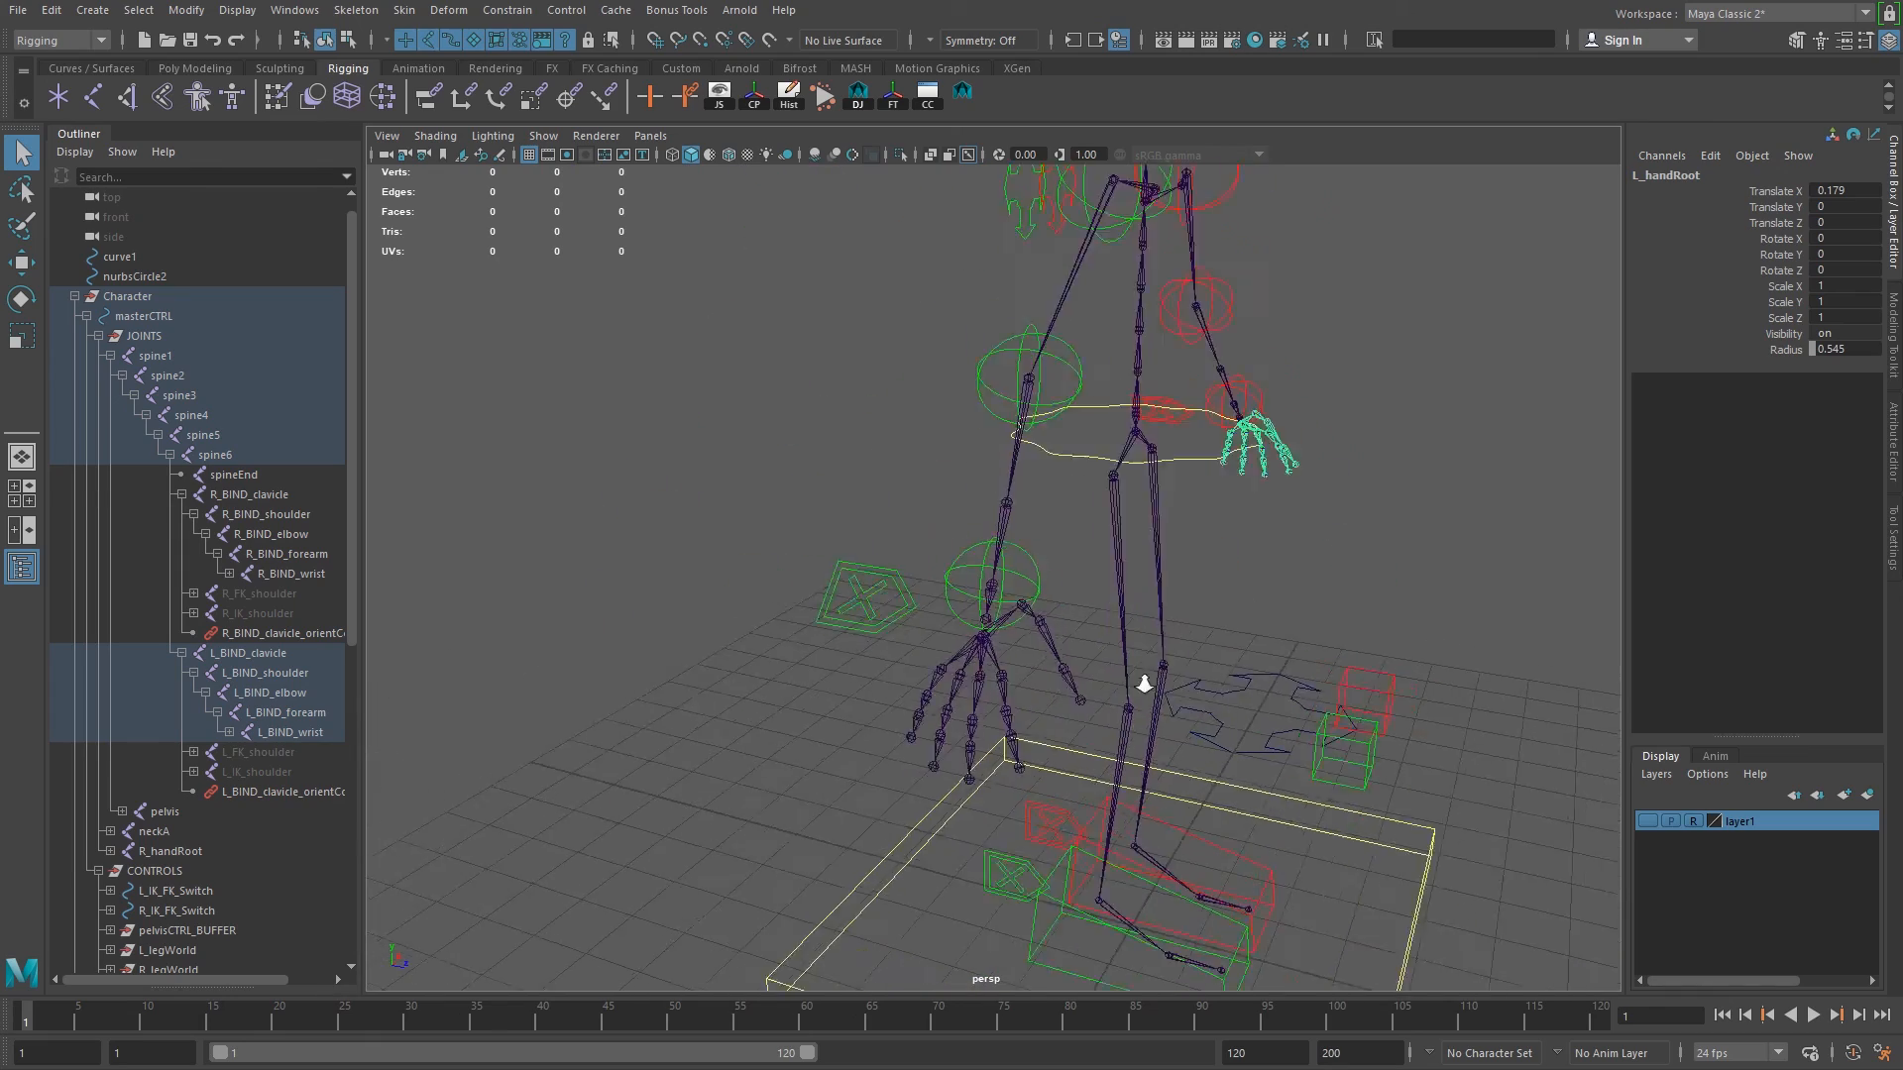
right_click_drag(1143, 680, 1182, 834, "alt")
left_click(954, 748)
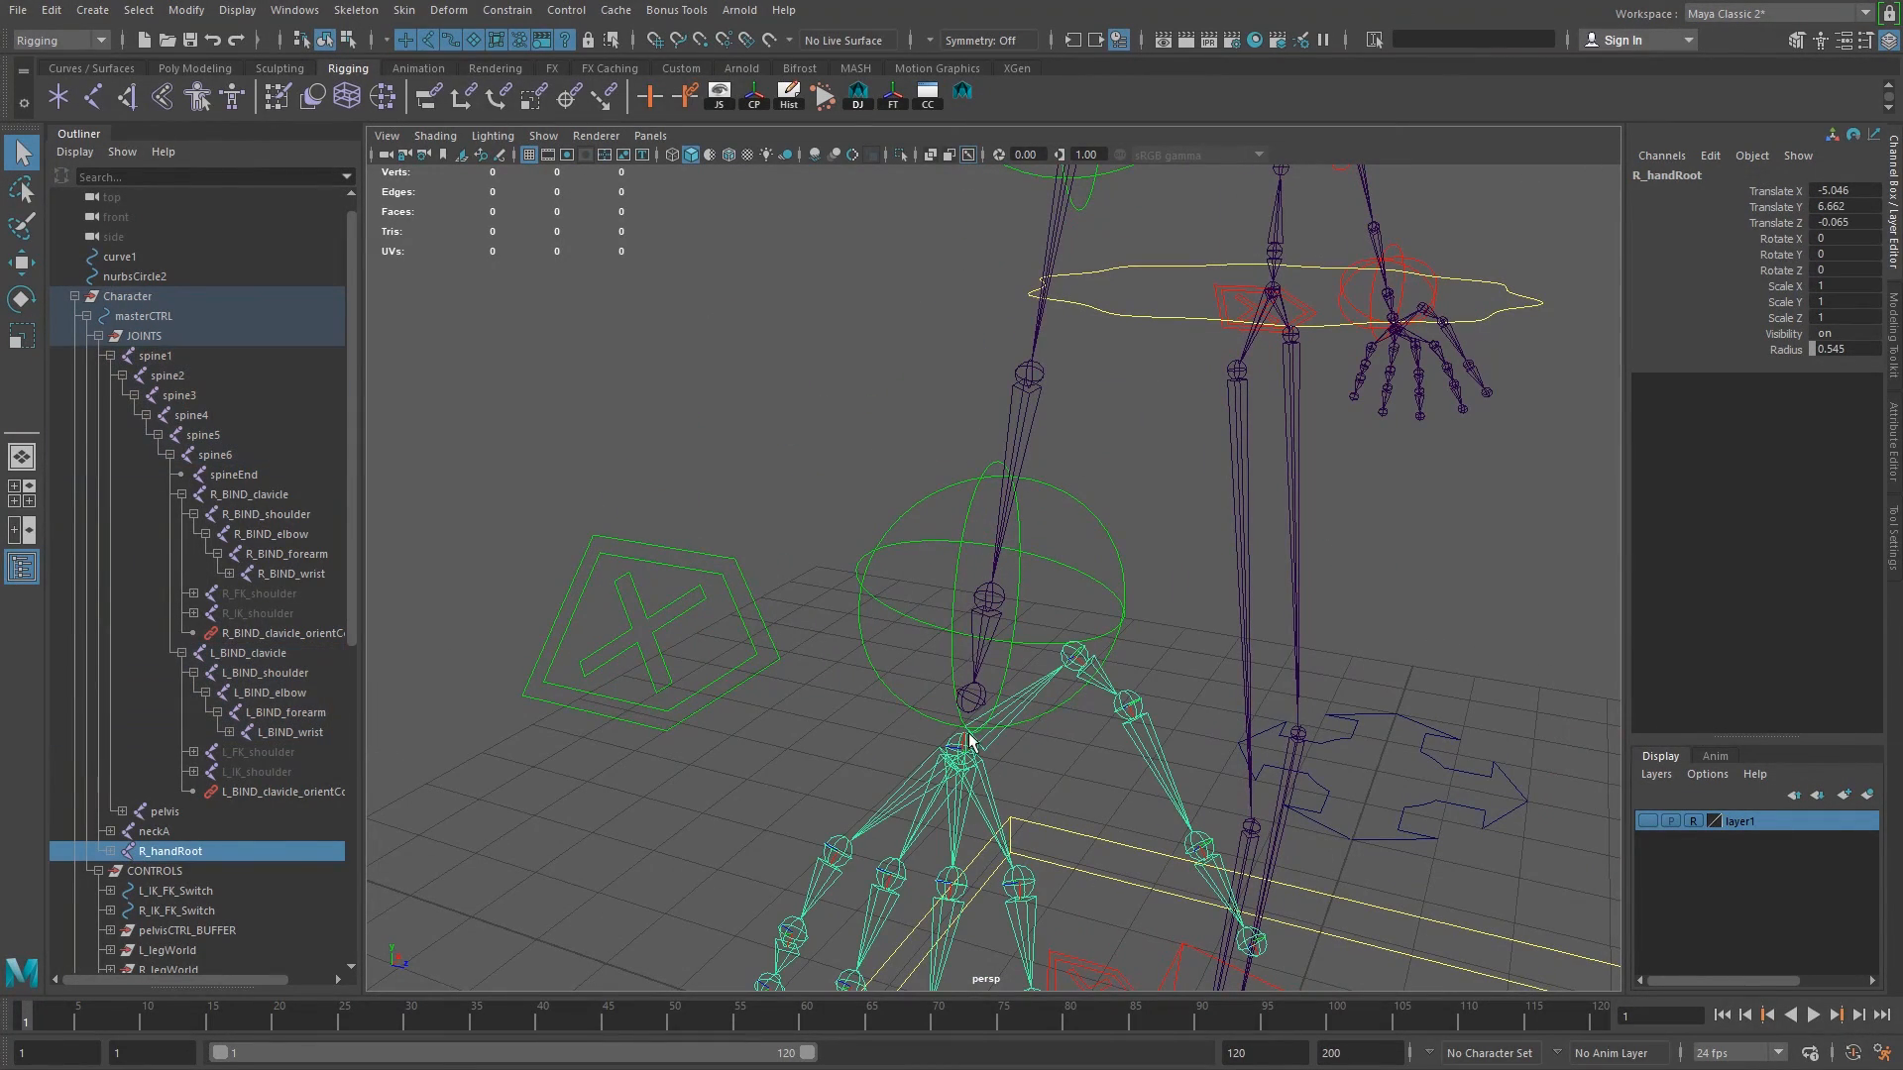
left_click(974, 704, "shift")
key("p")
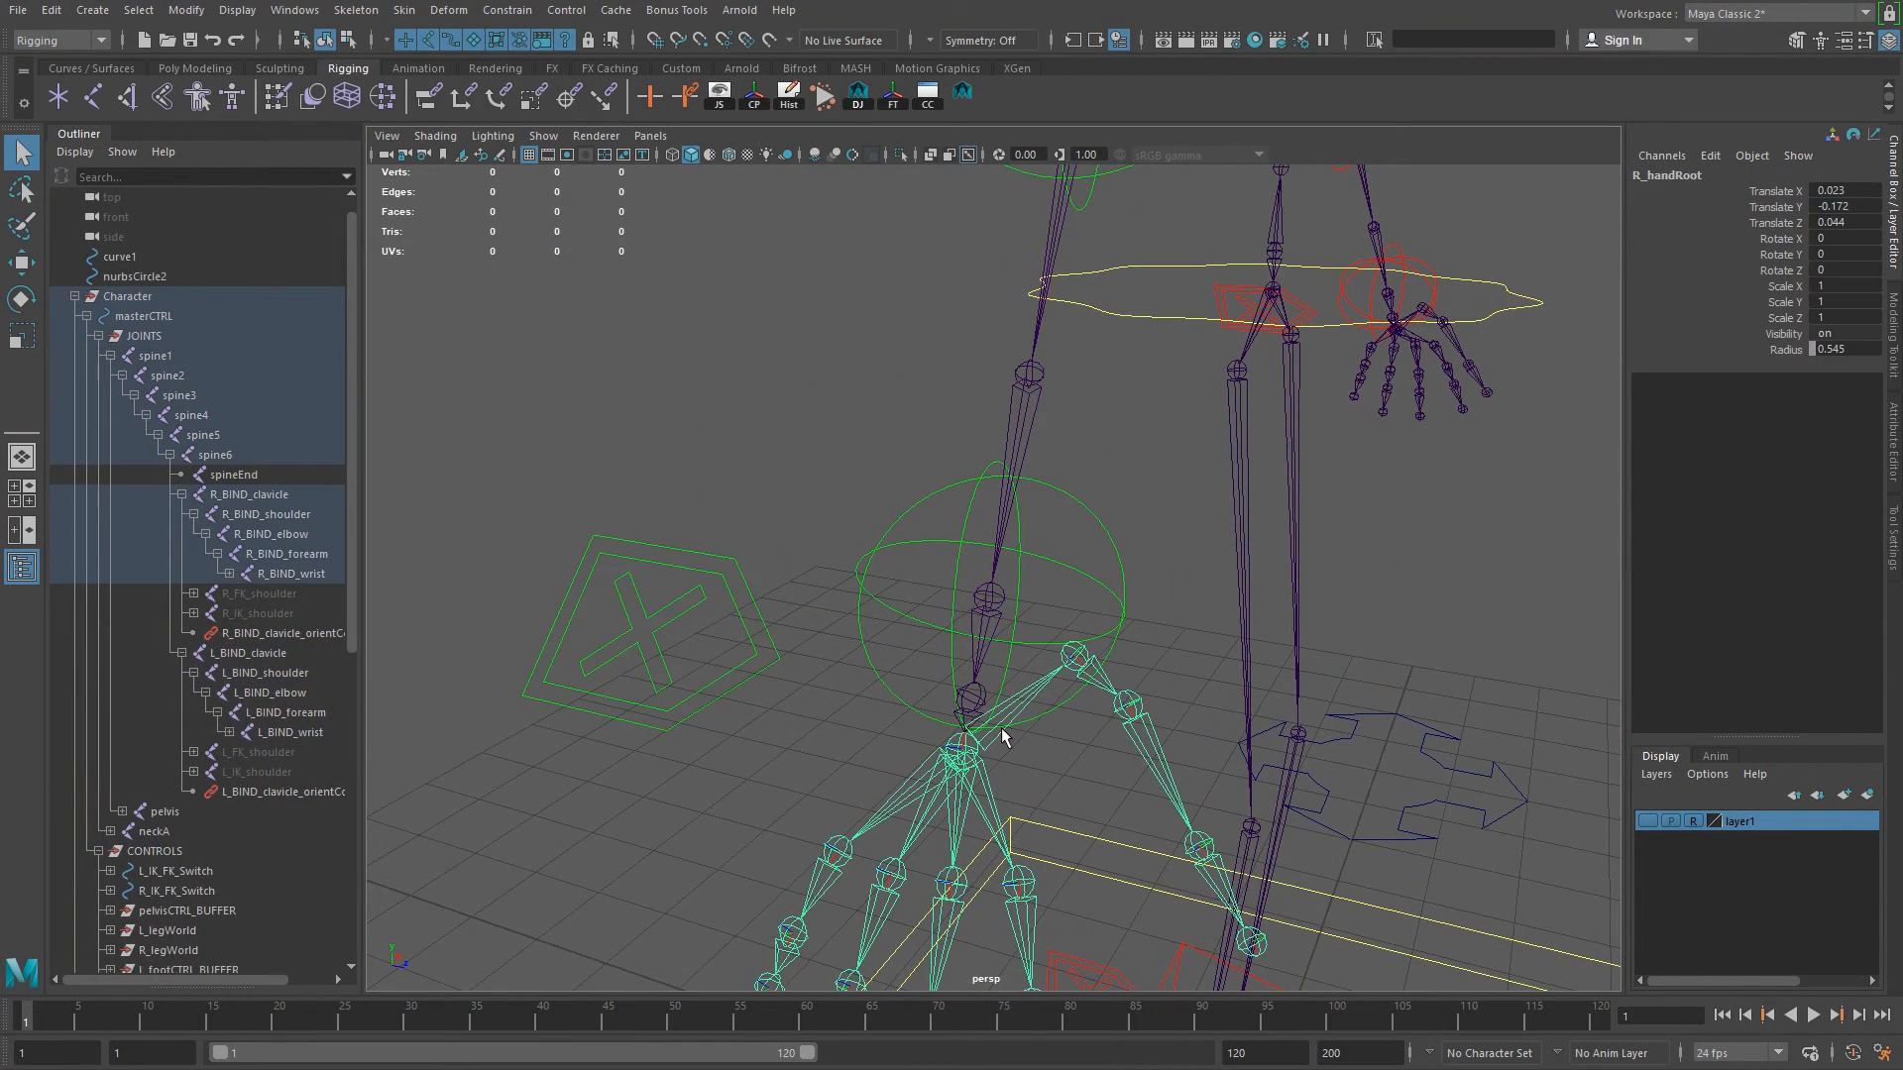
left_click(980, 699)
key("w")
Test whether the hands follow the arms by rotating L_shoulderCTRL and R_shoulderCTRL, undoing each rotation.
left_click_drag(1150, 712, 1202, 582, "alt")
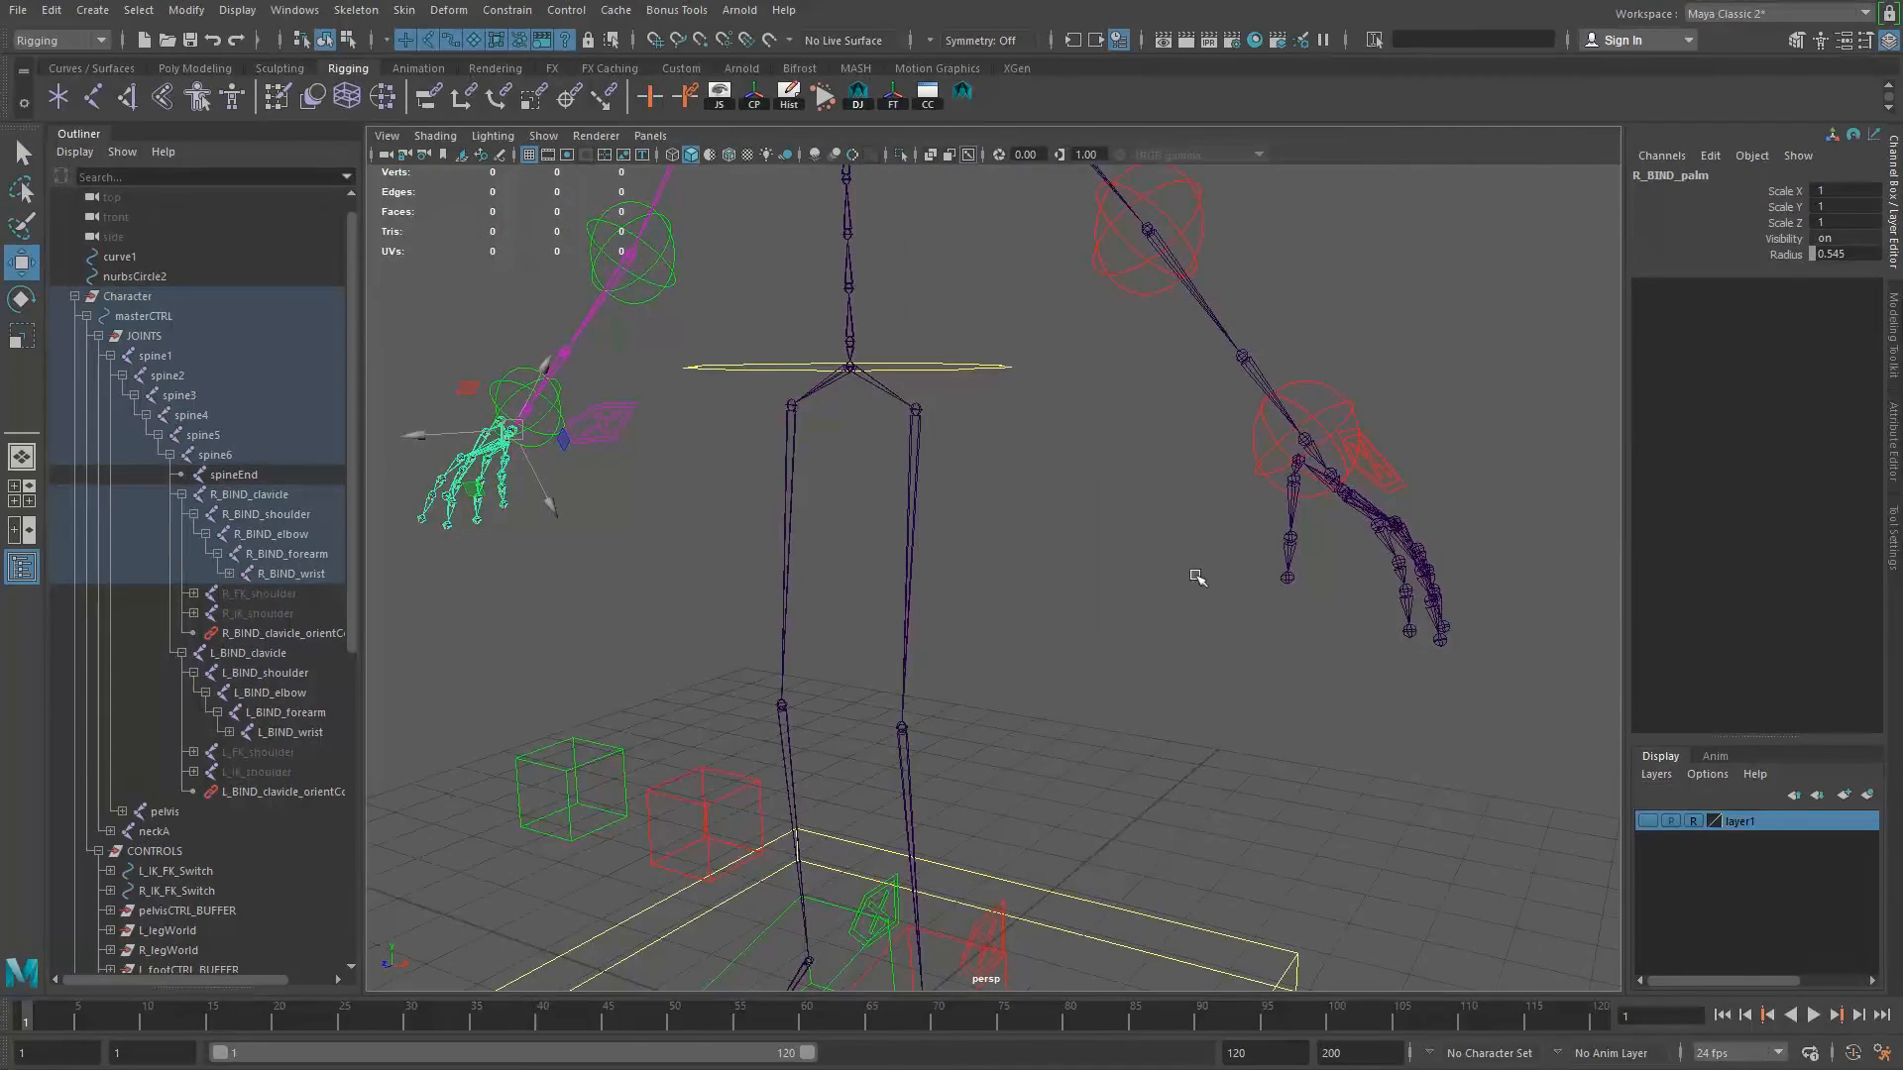
left_click_drag(1438, 489, 1334, 522, "alt")
left_click(1333, 522)
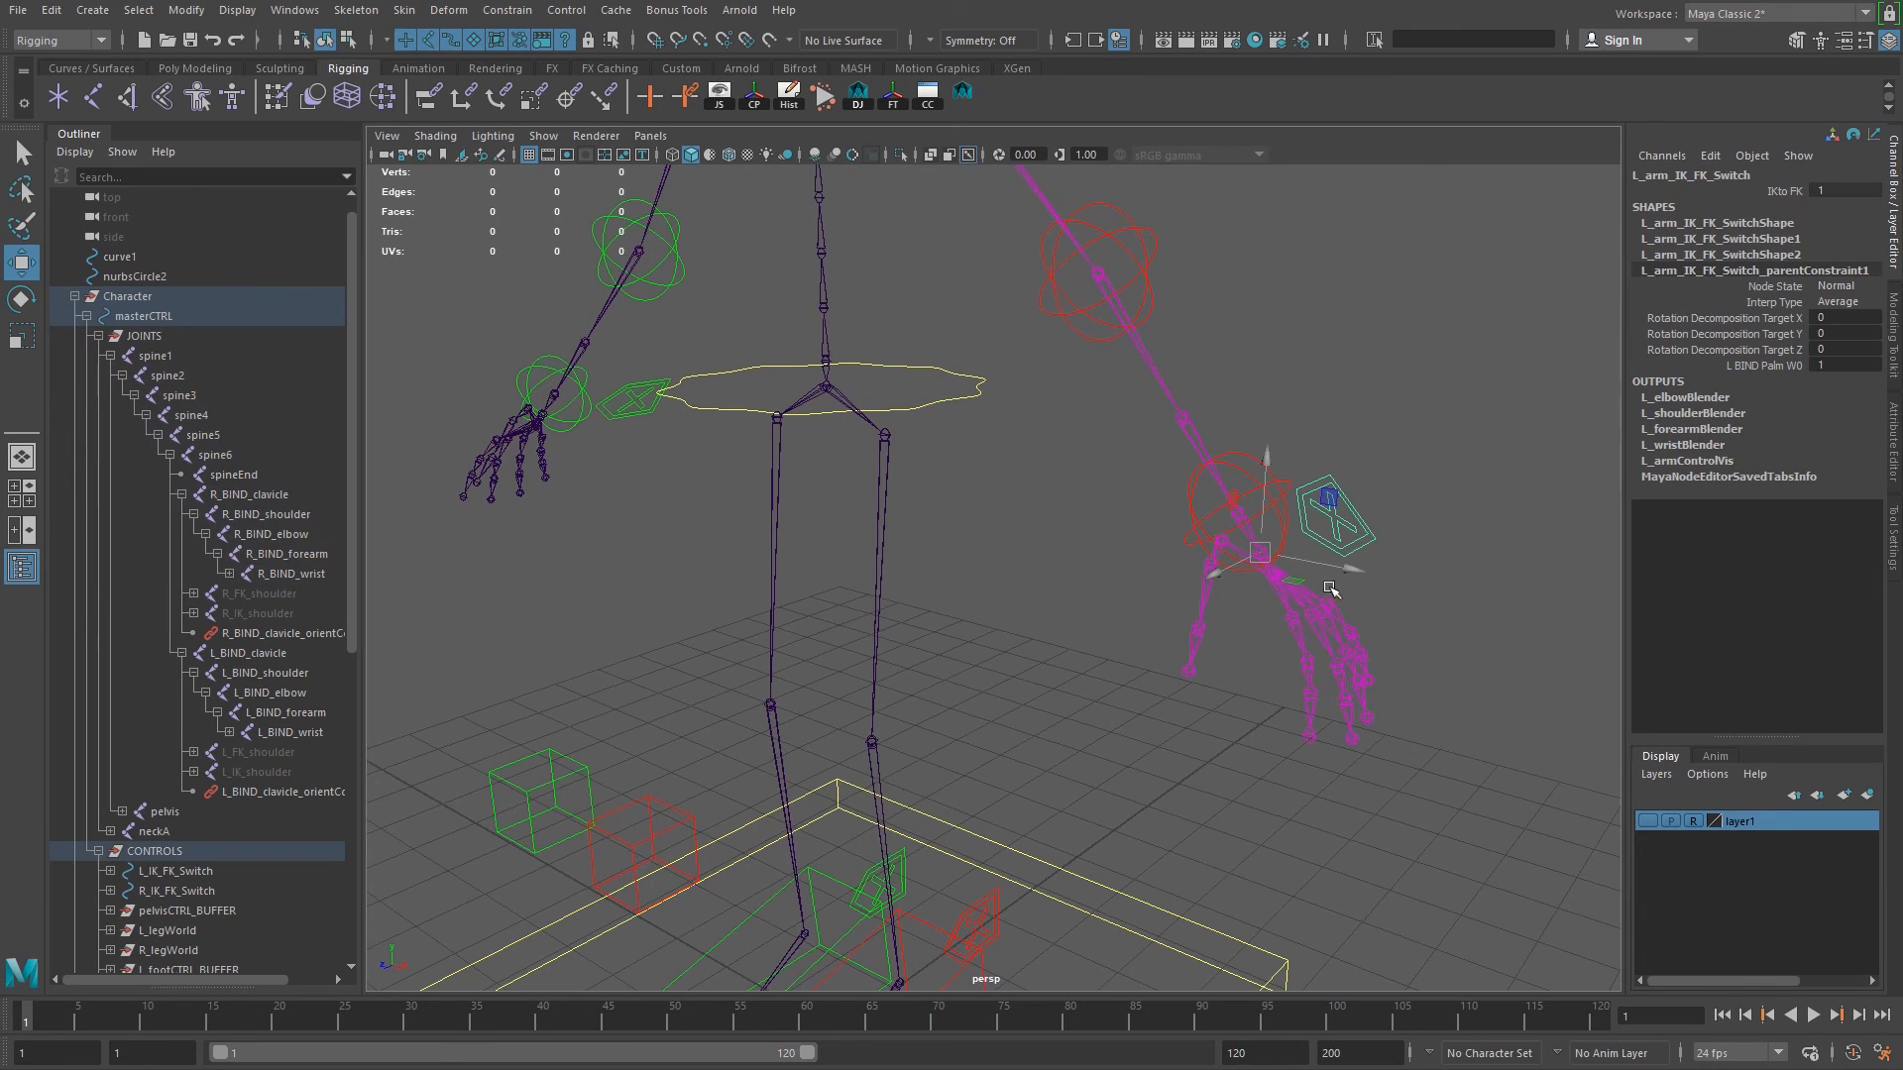
left_click_drag(1251, 585, 1011, 538, "alt")
left_click(984, 496)
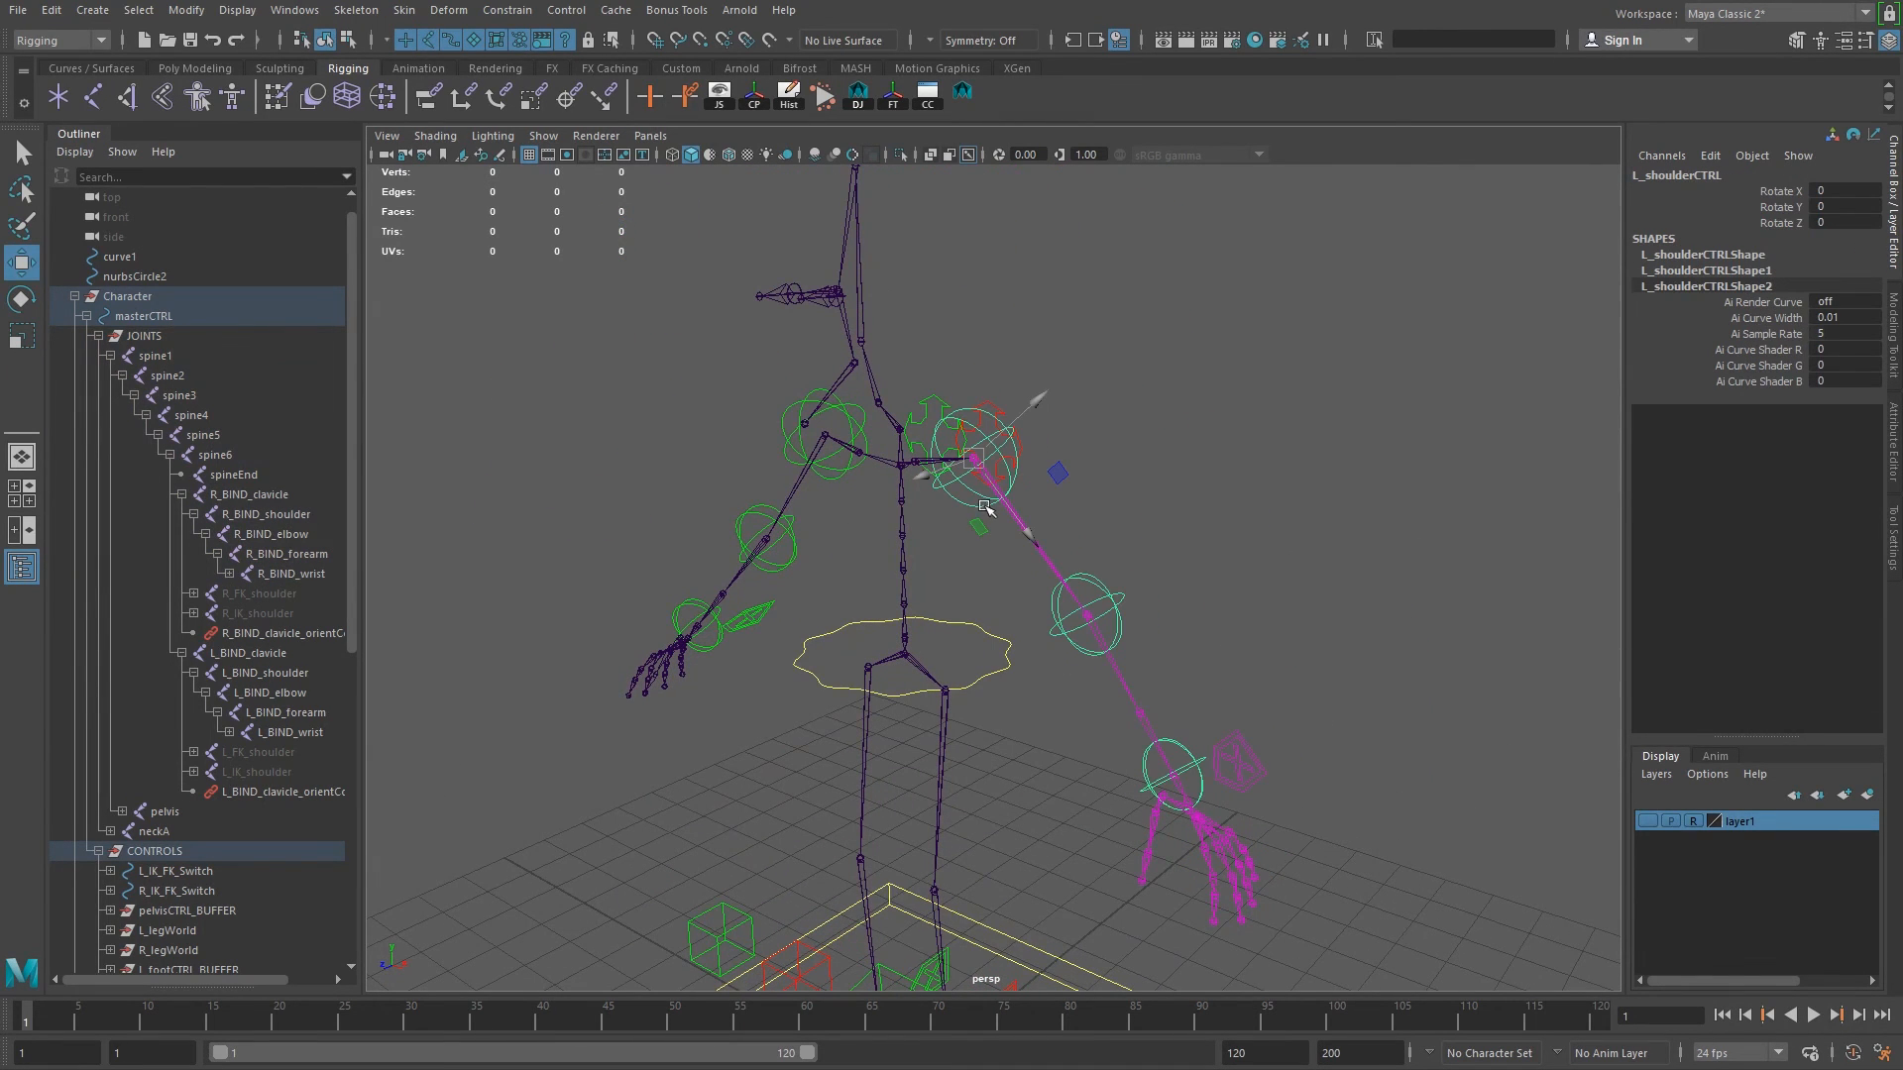
key("e")
mouse_move(979, 523)
left_mouse_down()
mouse_move(938, 472)
mouse_move(957, 528)
left_mouse_up()
key("ctrl+z")
left_click(819, 466)
left_click_drag(758, 433, 813, 440)
key("ctrl+z")
left_click_drag(1028, 531, 932, 540, "alt")
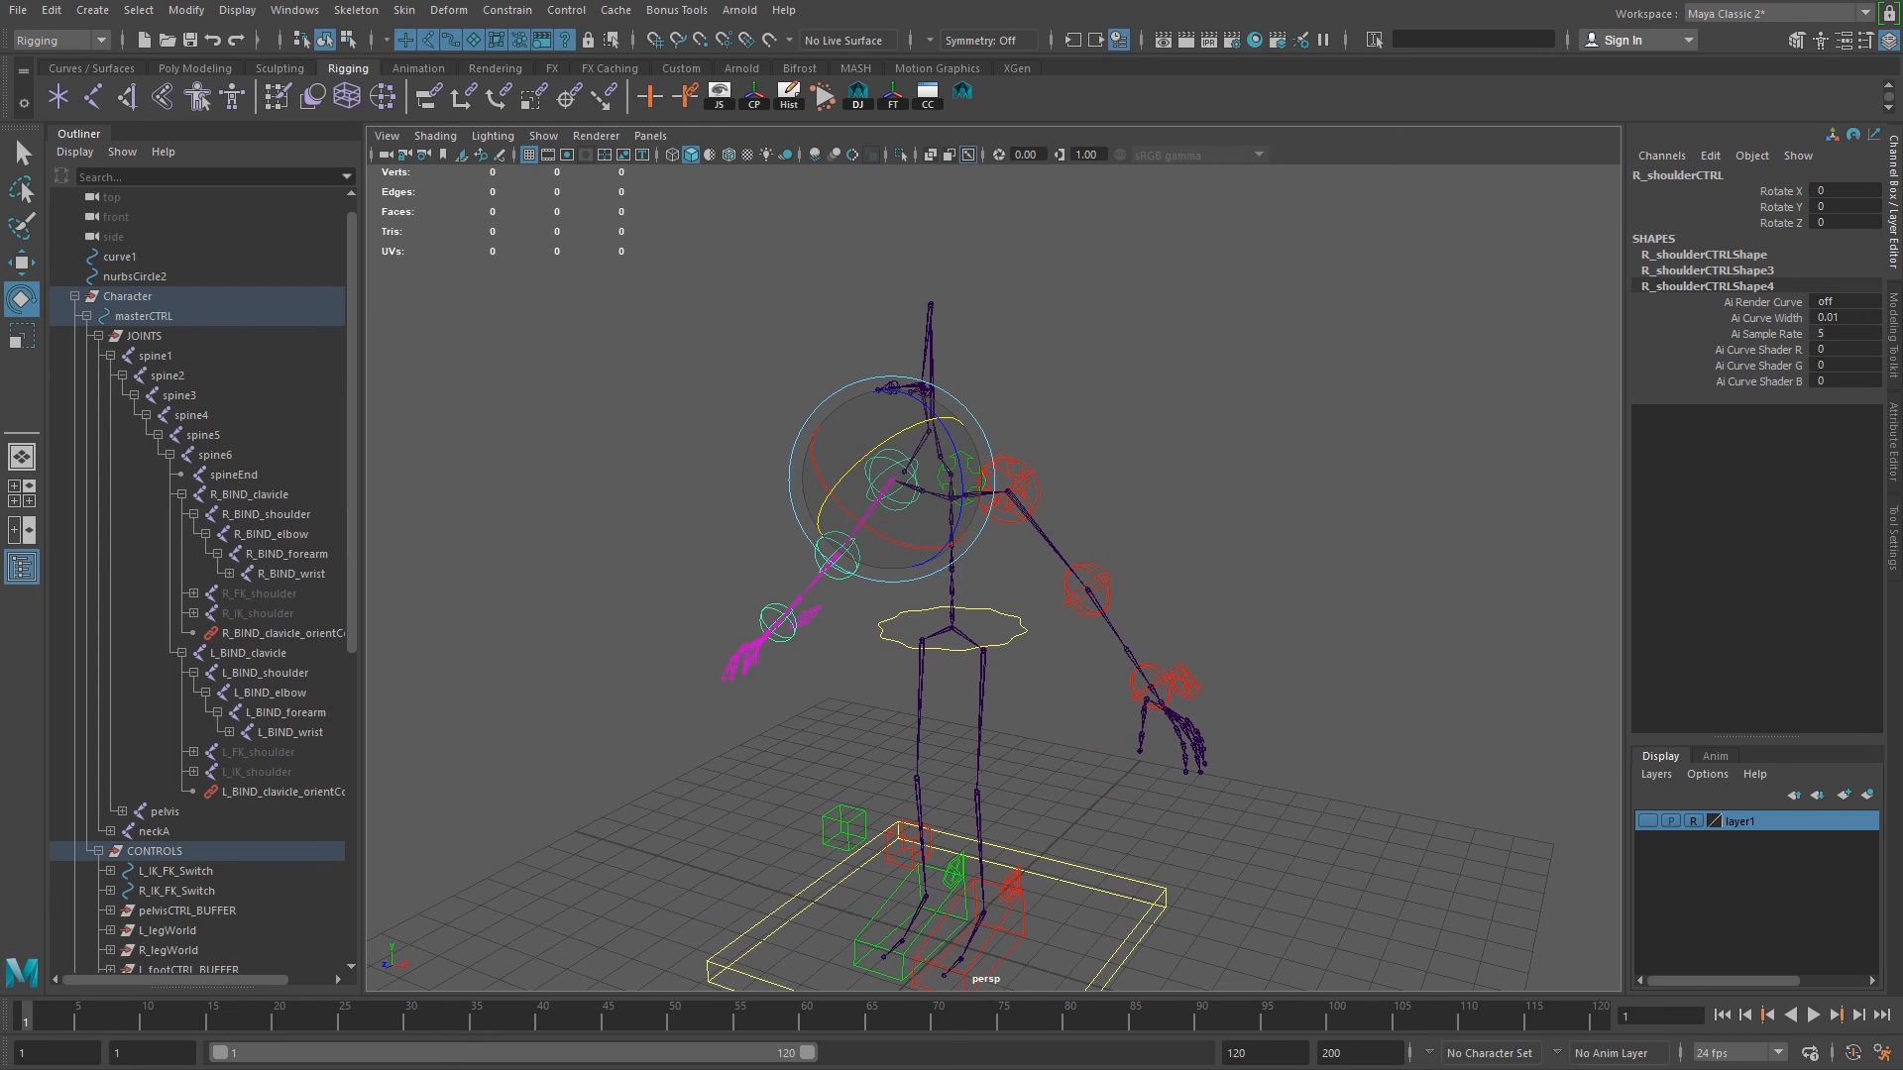
left_click_drag(1032, 723, 1089, 637, "alt")
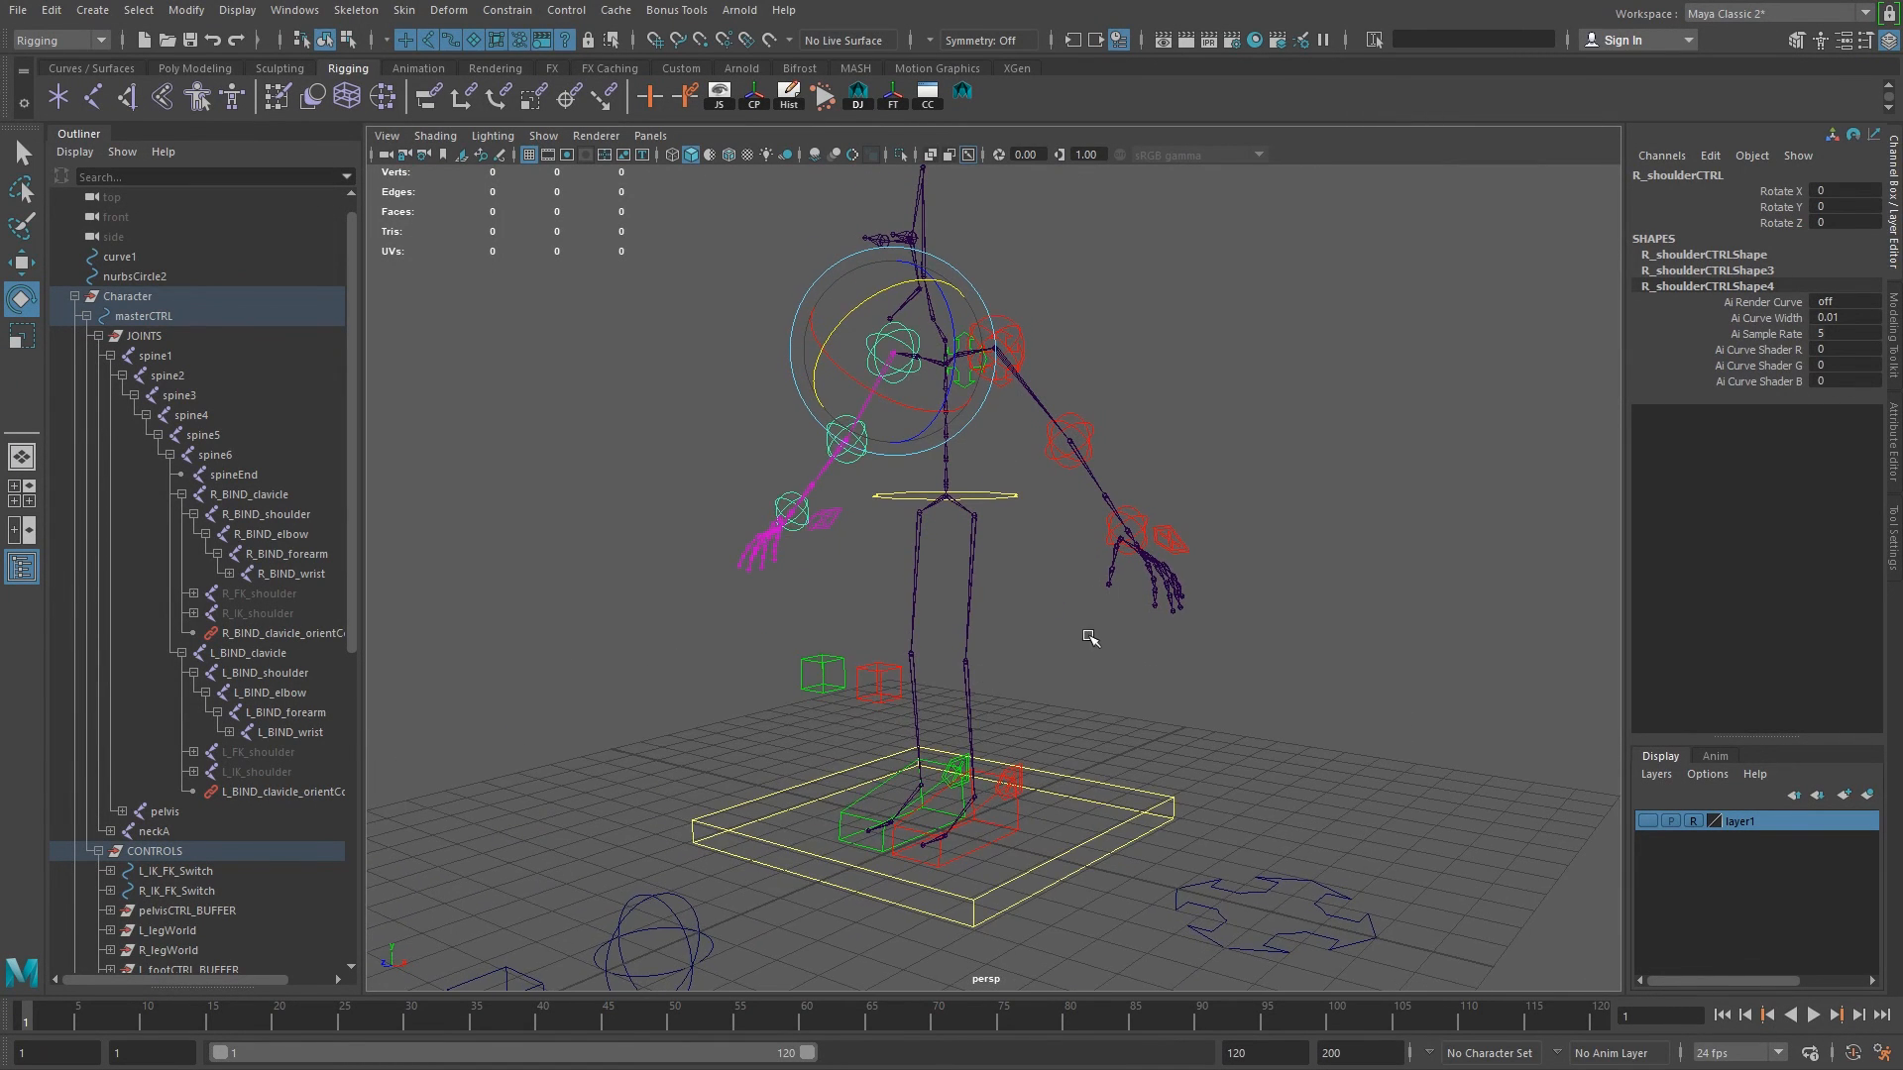
middle_click_drag(1090, 638, 1126, 688, "alt")
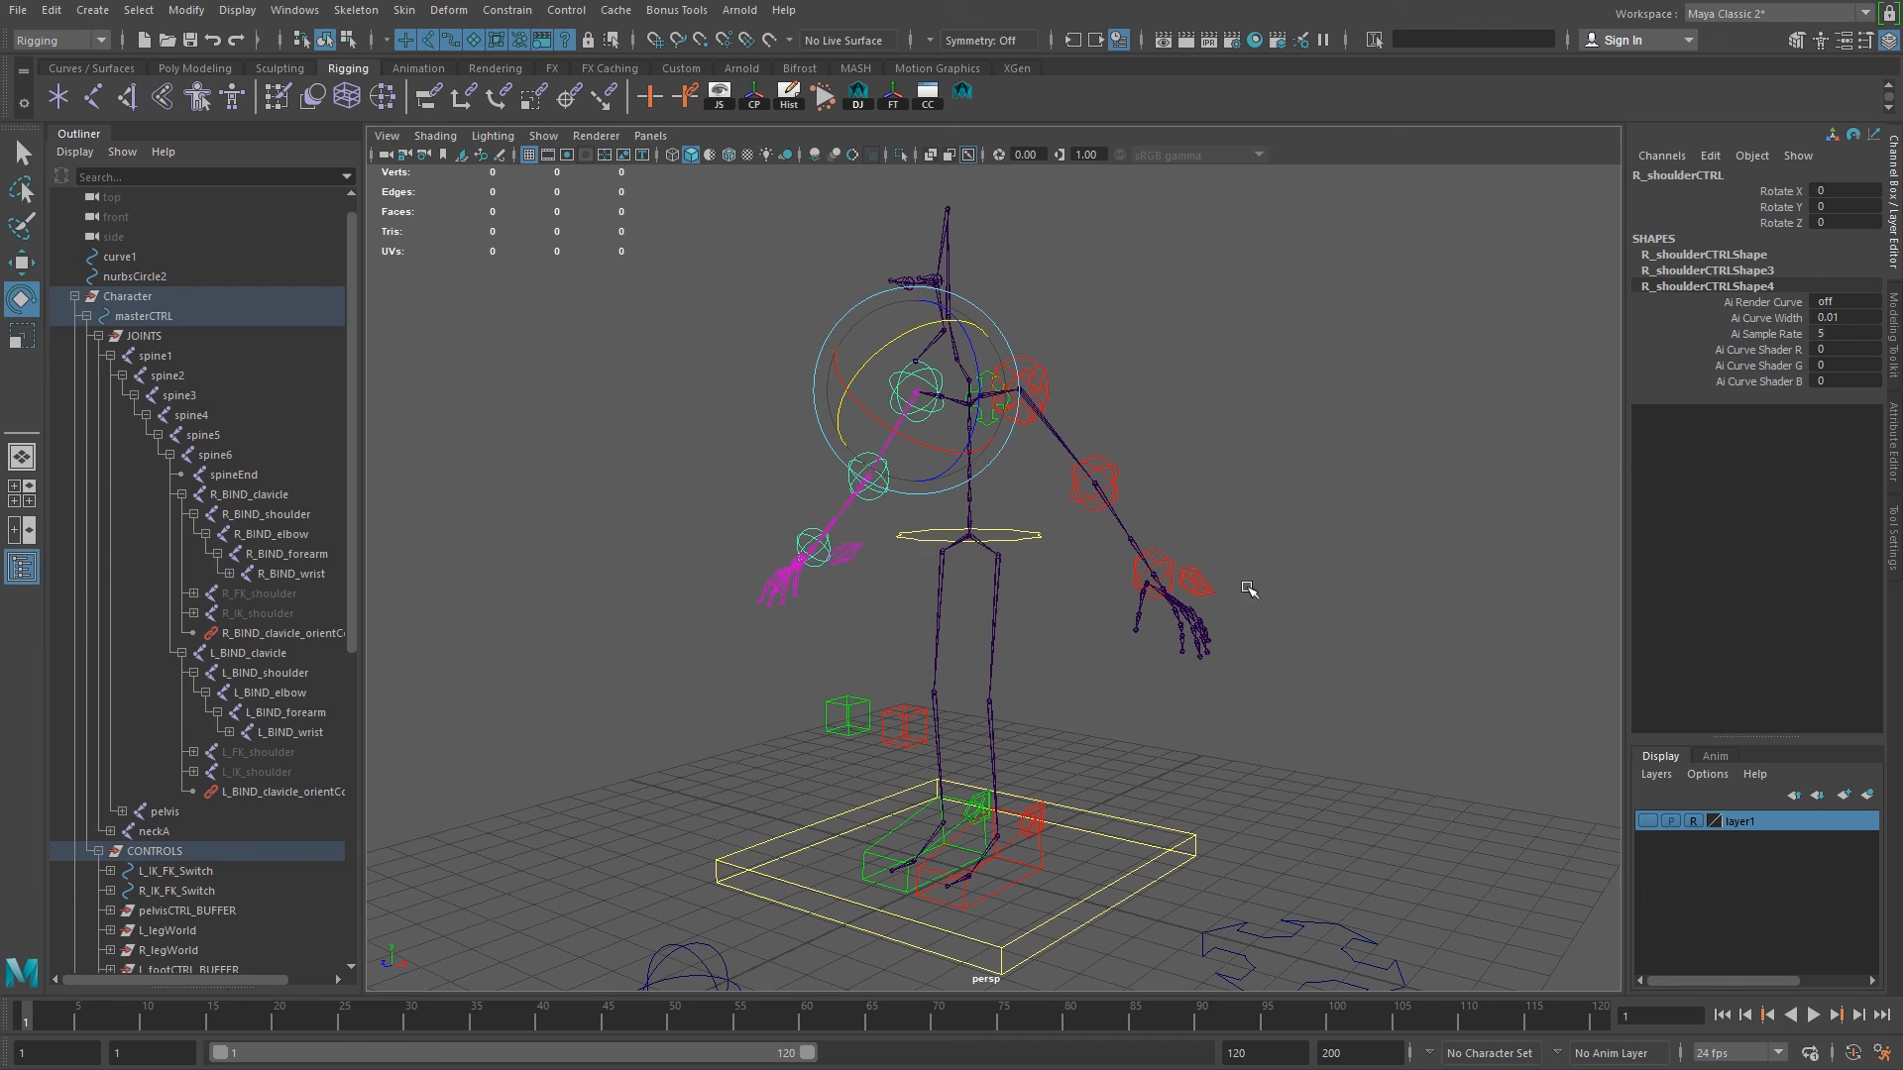
left_click_drag(1236, 591, 1179, 591, "alt")
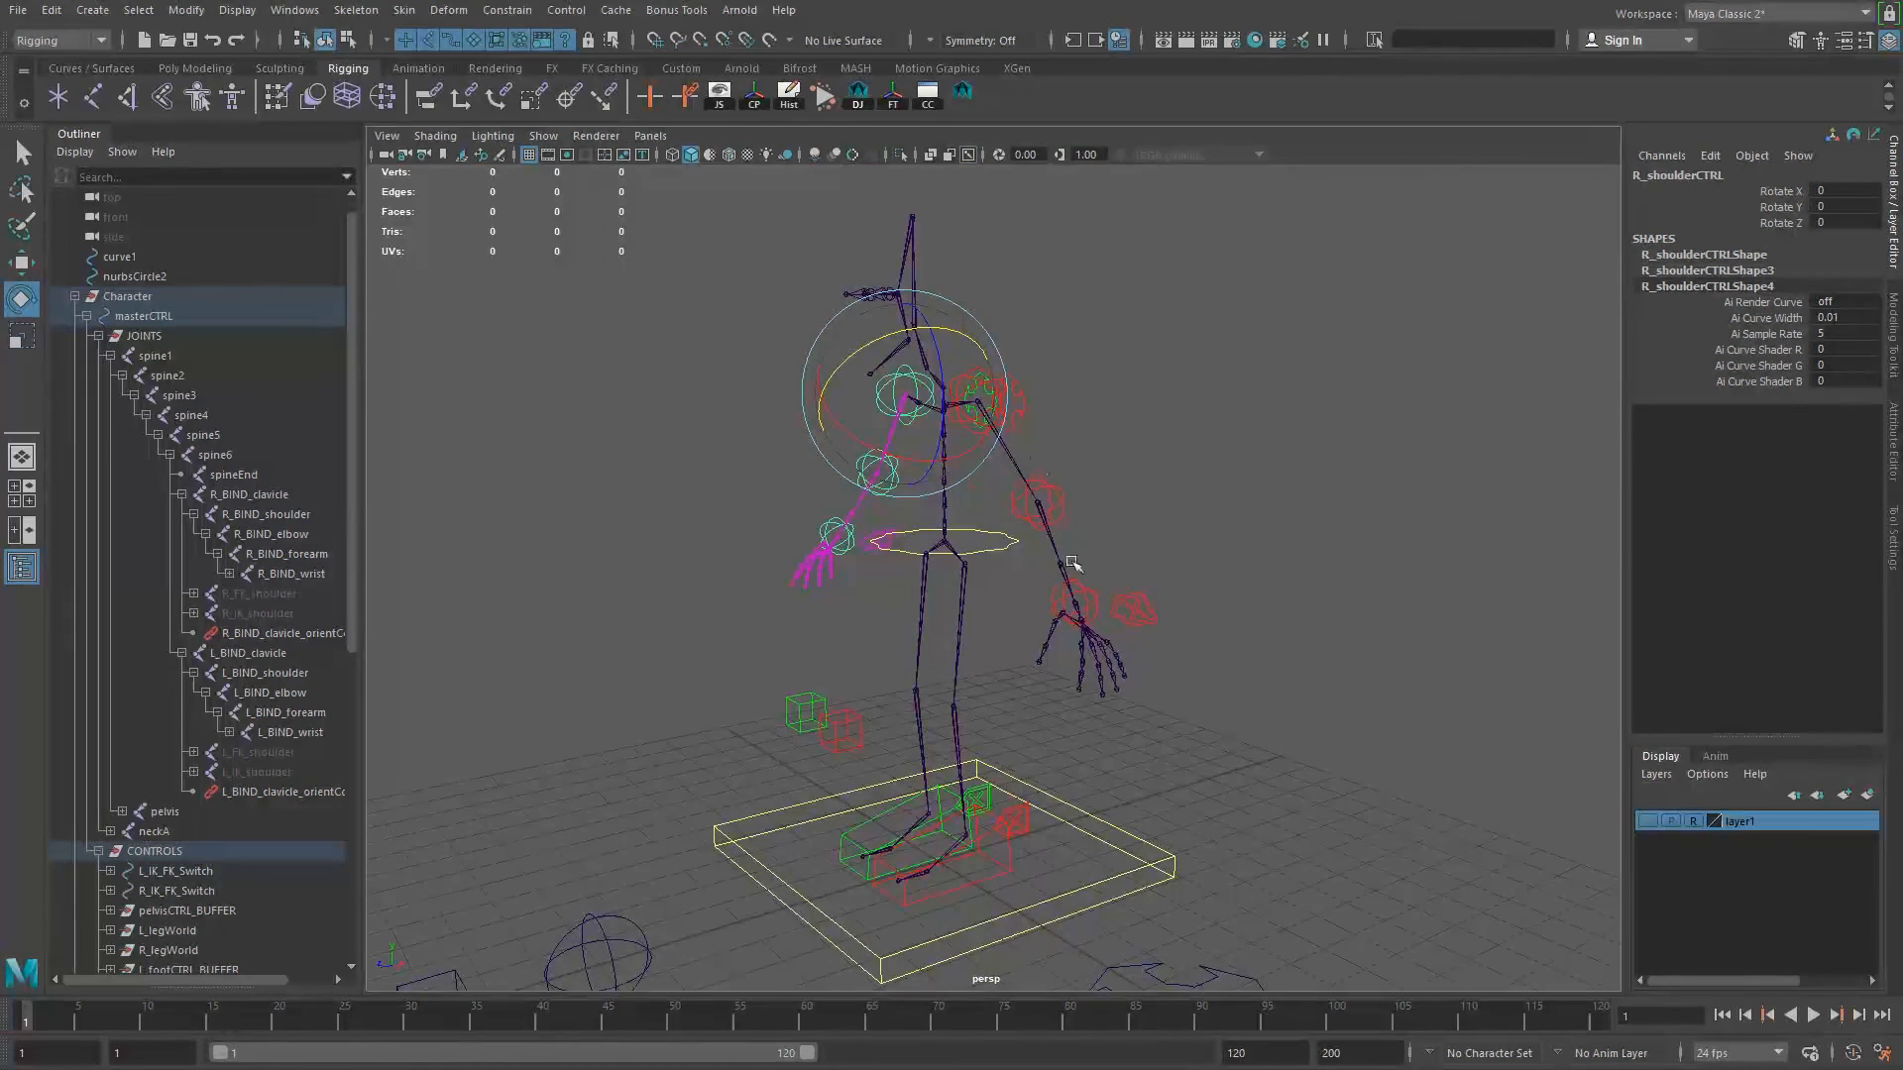
left_click(1160, 612)
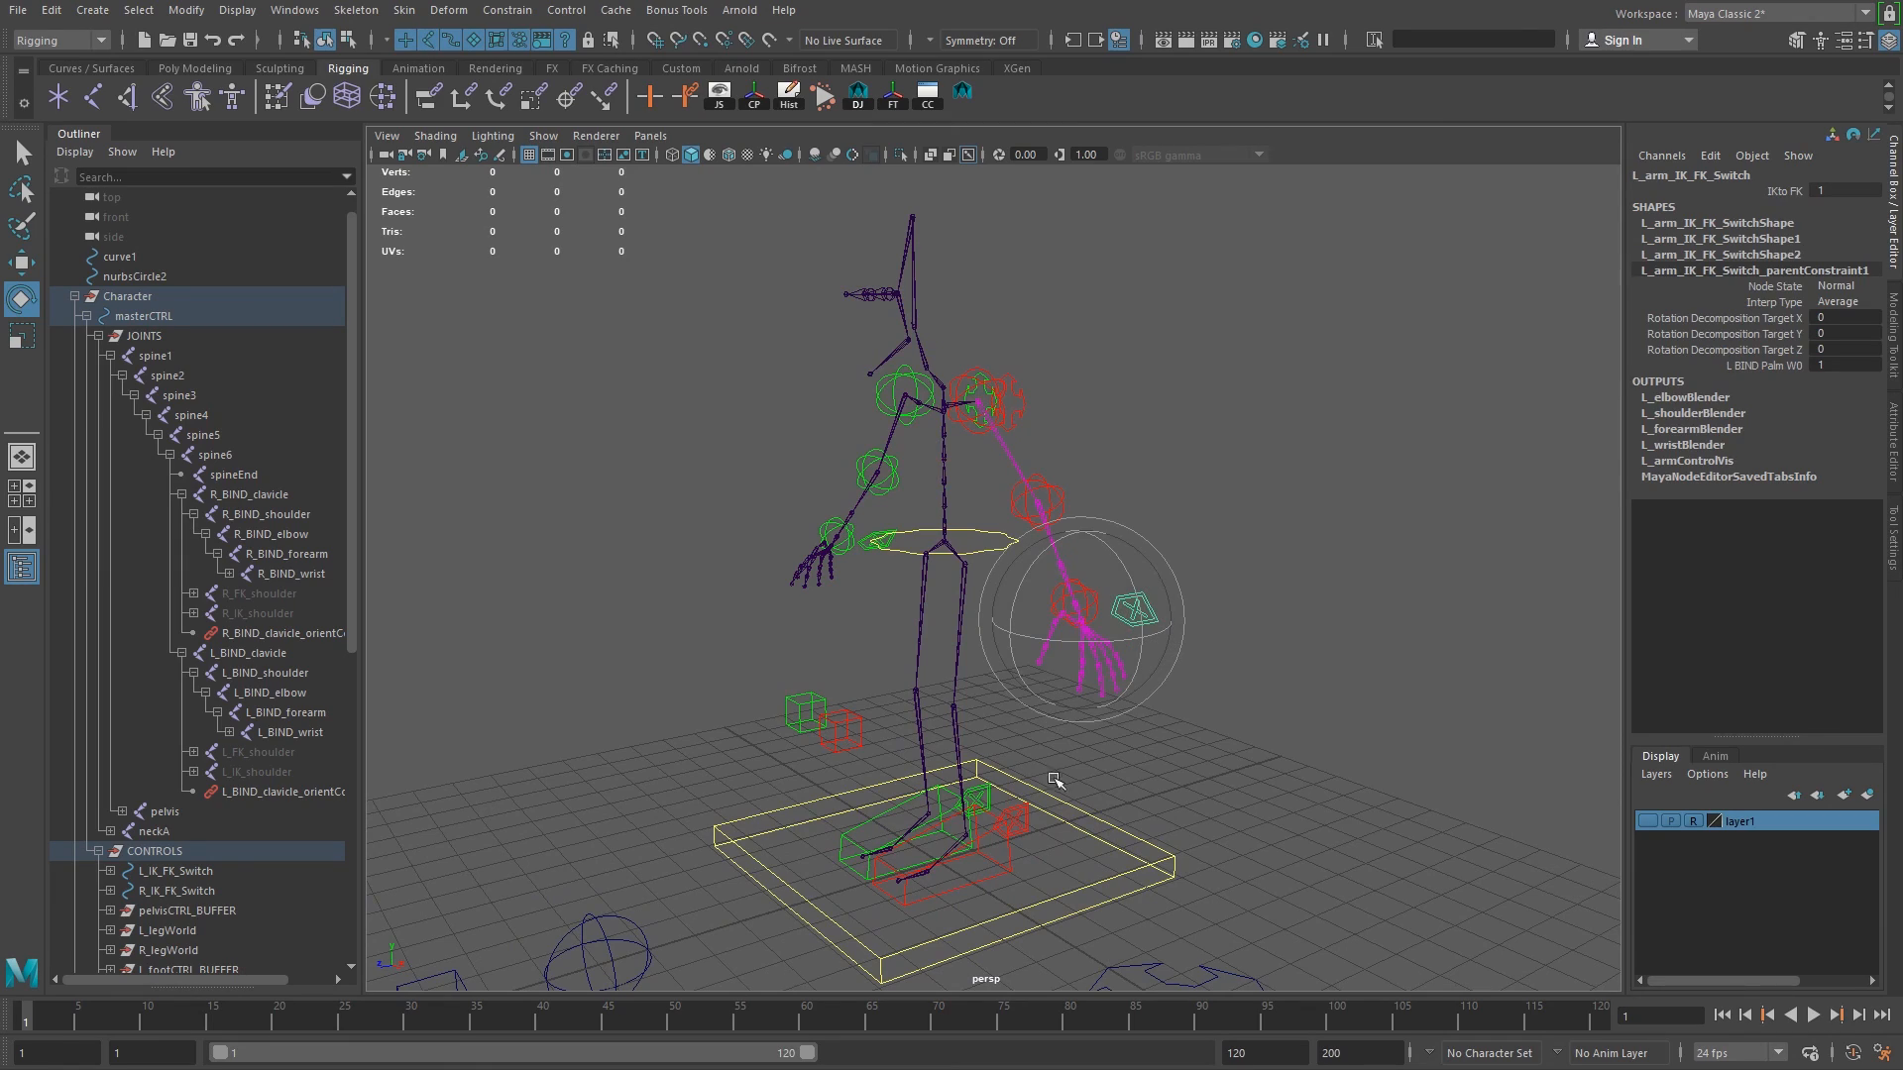
Test the rig's response by moving pelvisCTRL, and undo the move.
right_click_drag(991, 819, 1187, 875, "alt")
left_click_drag(1188, 875, 1090, 674, "alt")
left_click(1173, 371)
key("w")
left_click_drag(1046, 372, 1120, 433)
key("ctrl+z")
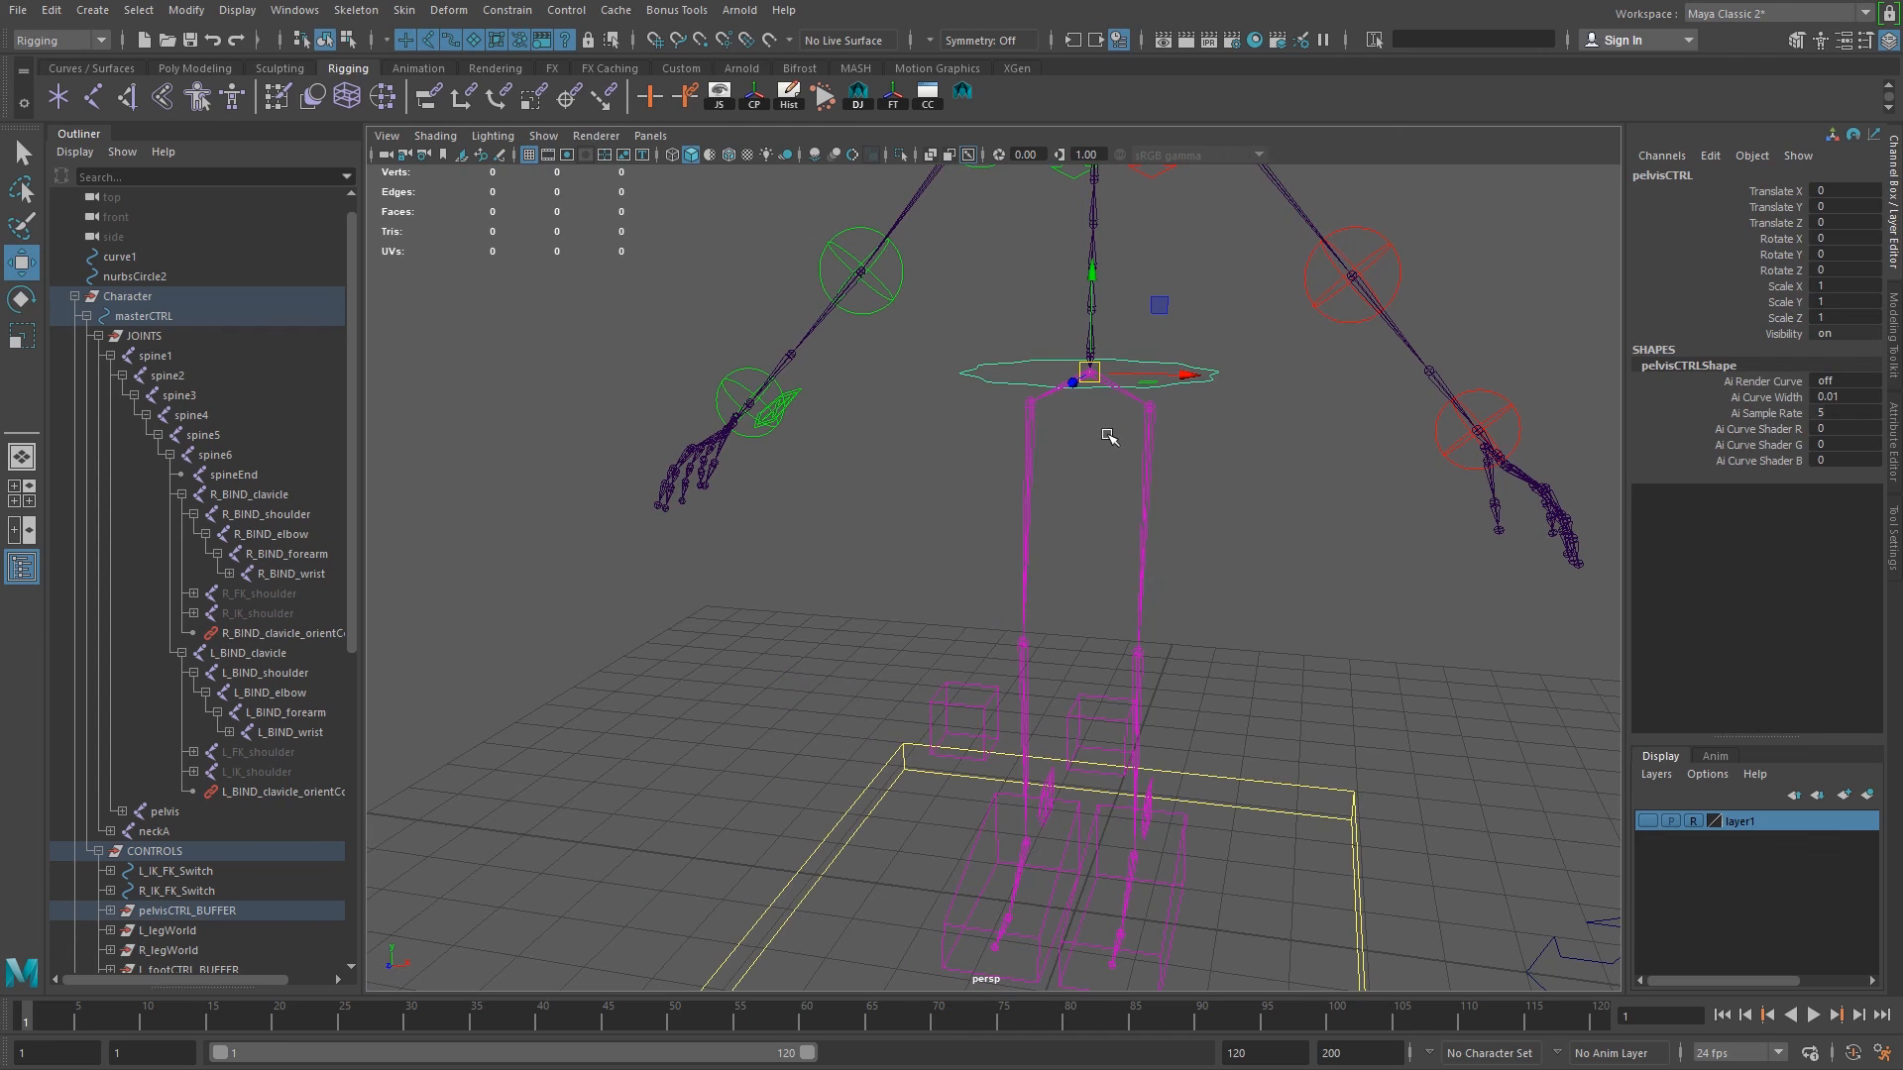
left_click_drag(1221, 400, 654, 467, "alt")
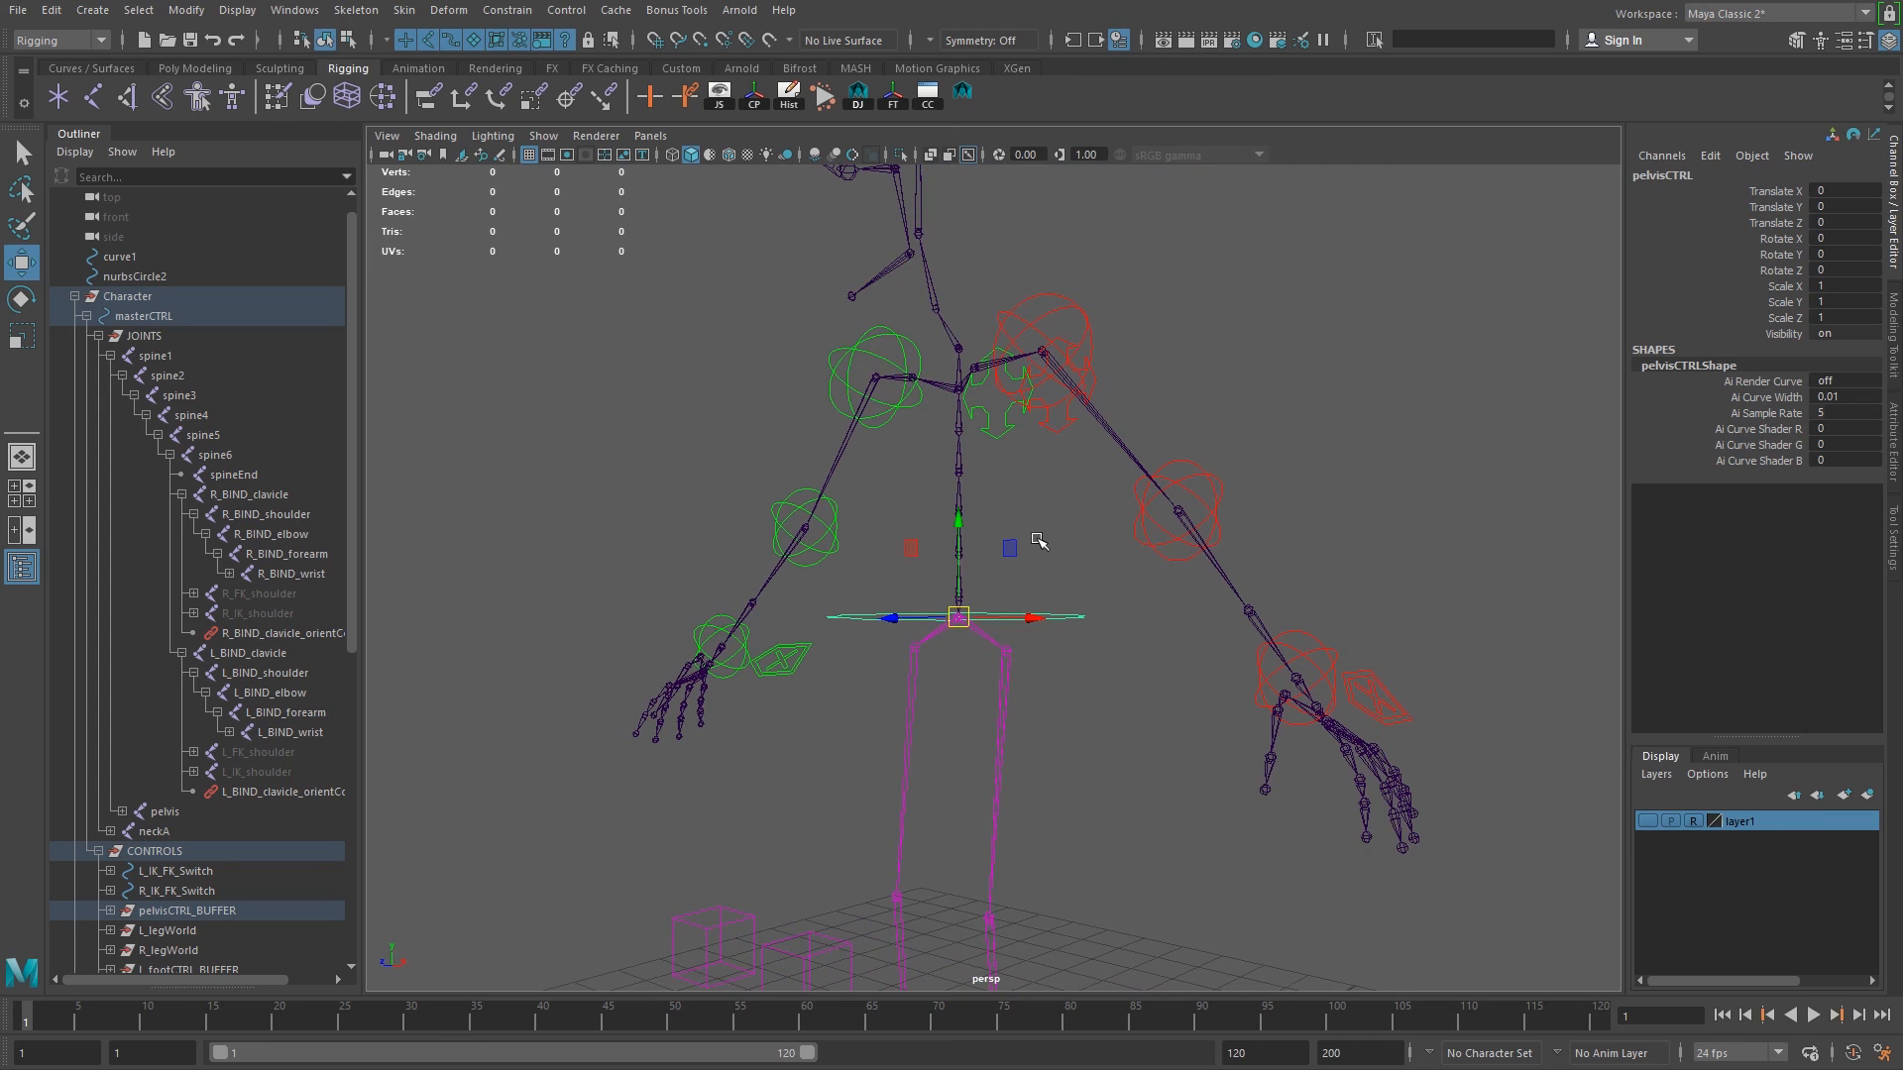
left_click_drag(634, 546, 1105, 713, "alt")
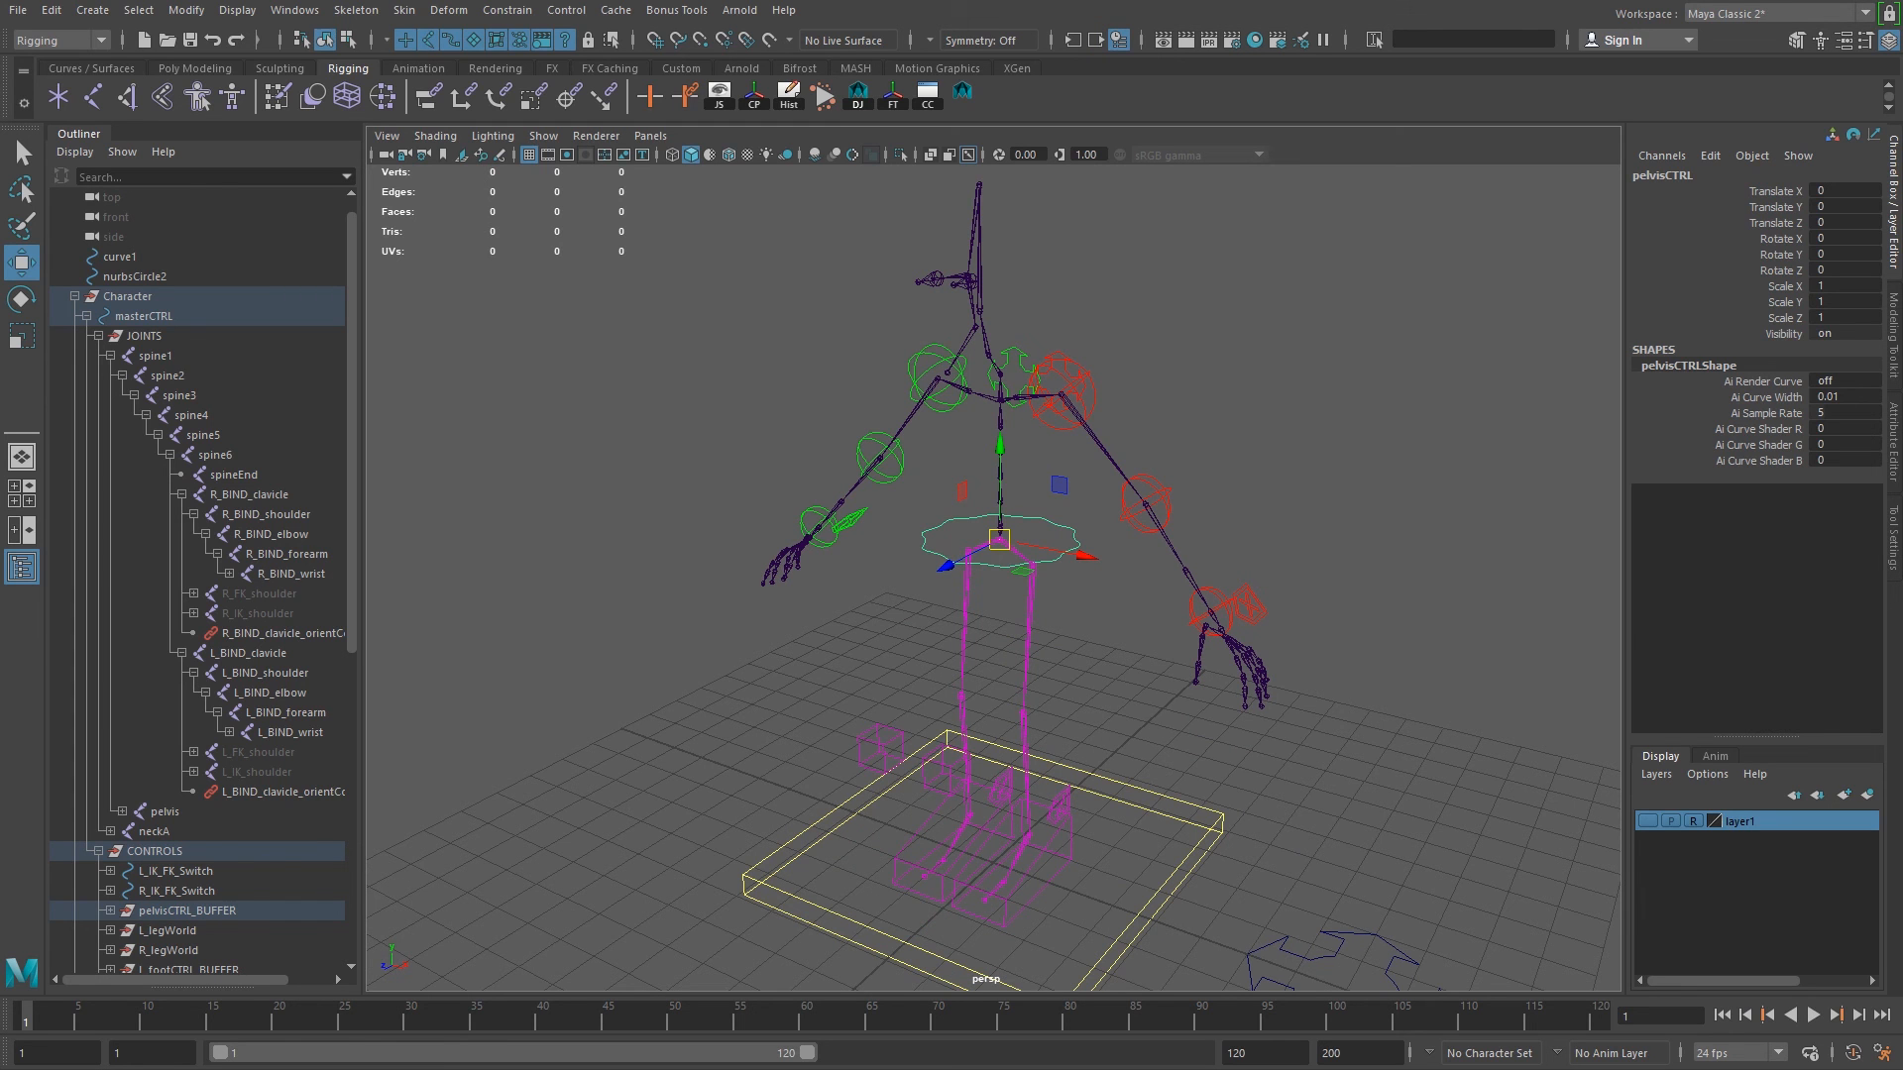
left_click_drag(1431, 671, 1194, 675, "alt")
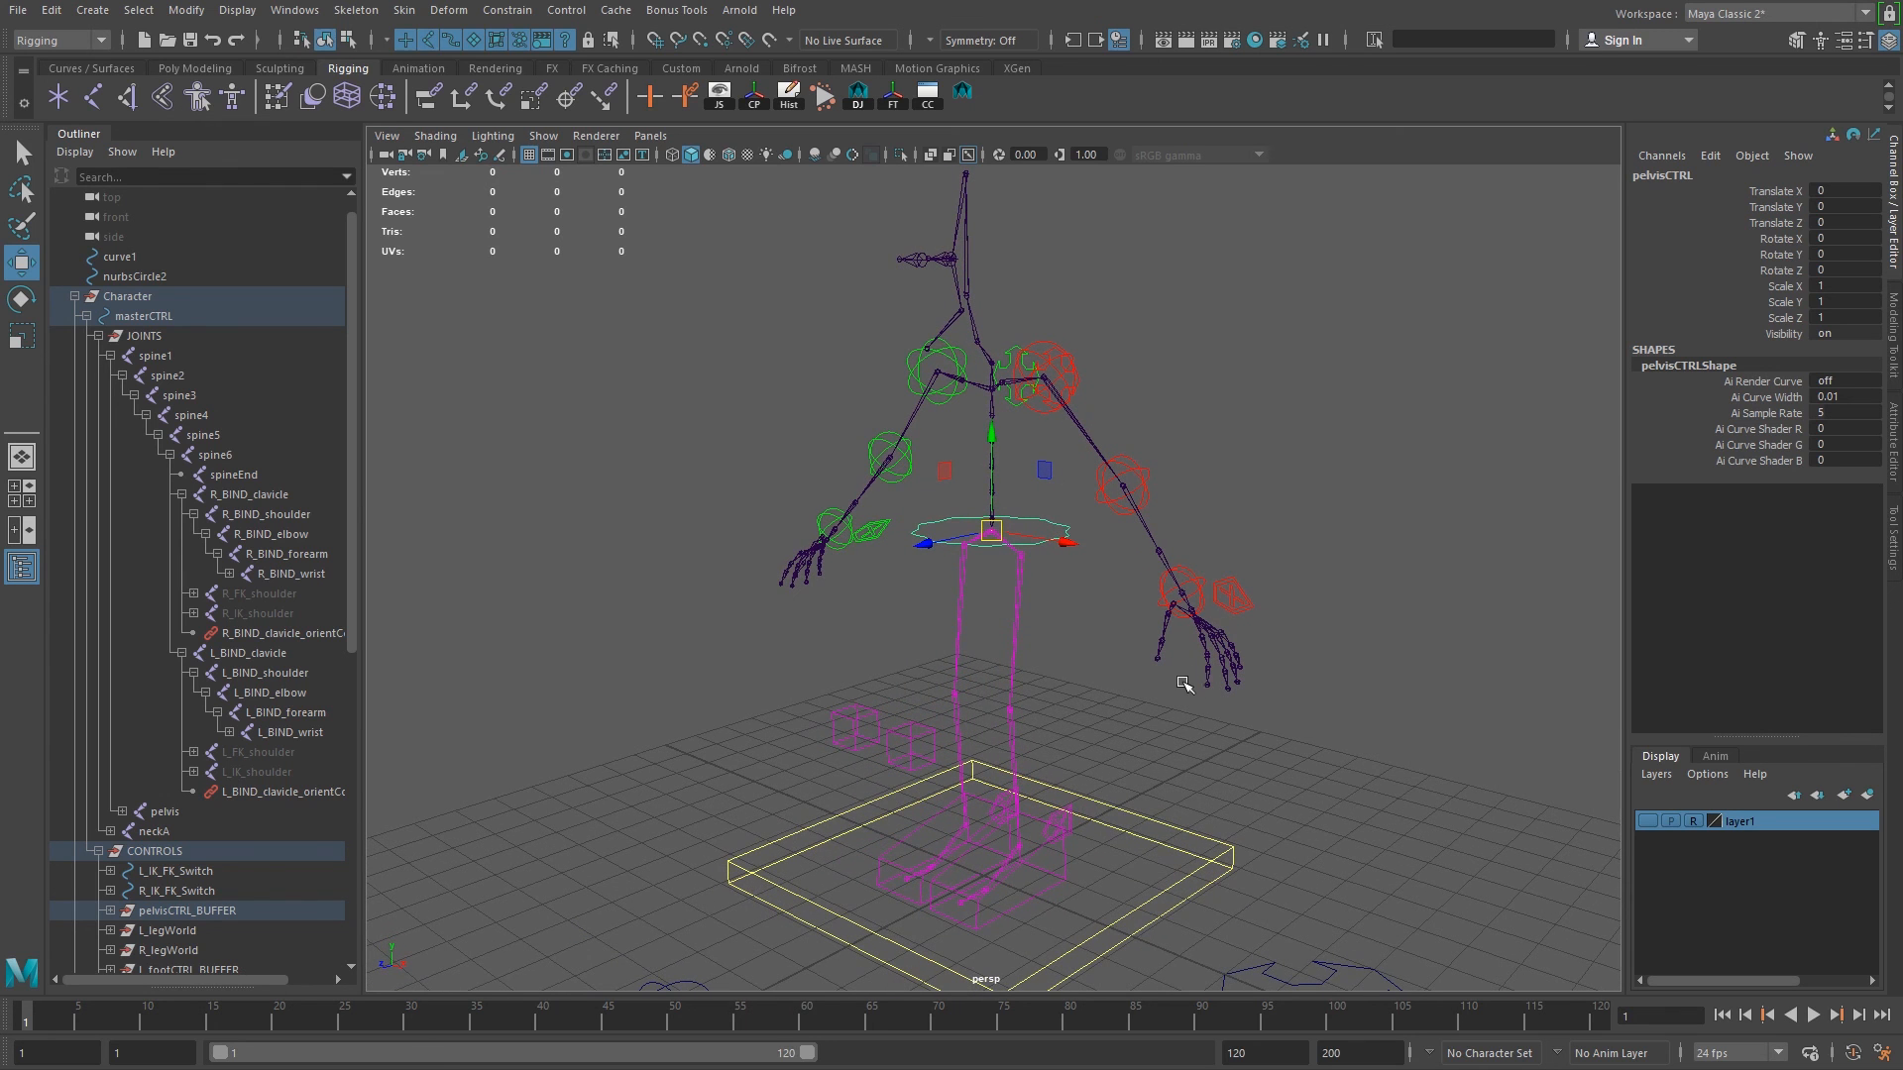
middle_click_drag(1177, 531, 1185, 542, "alt")
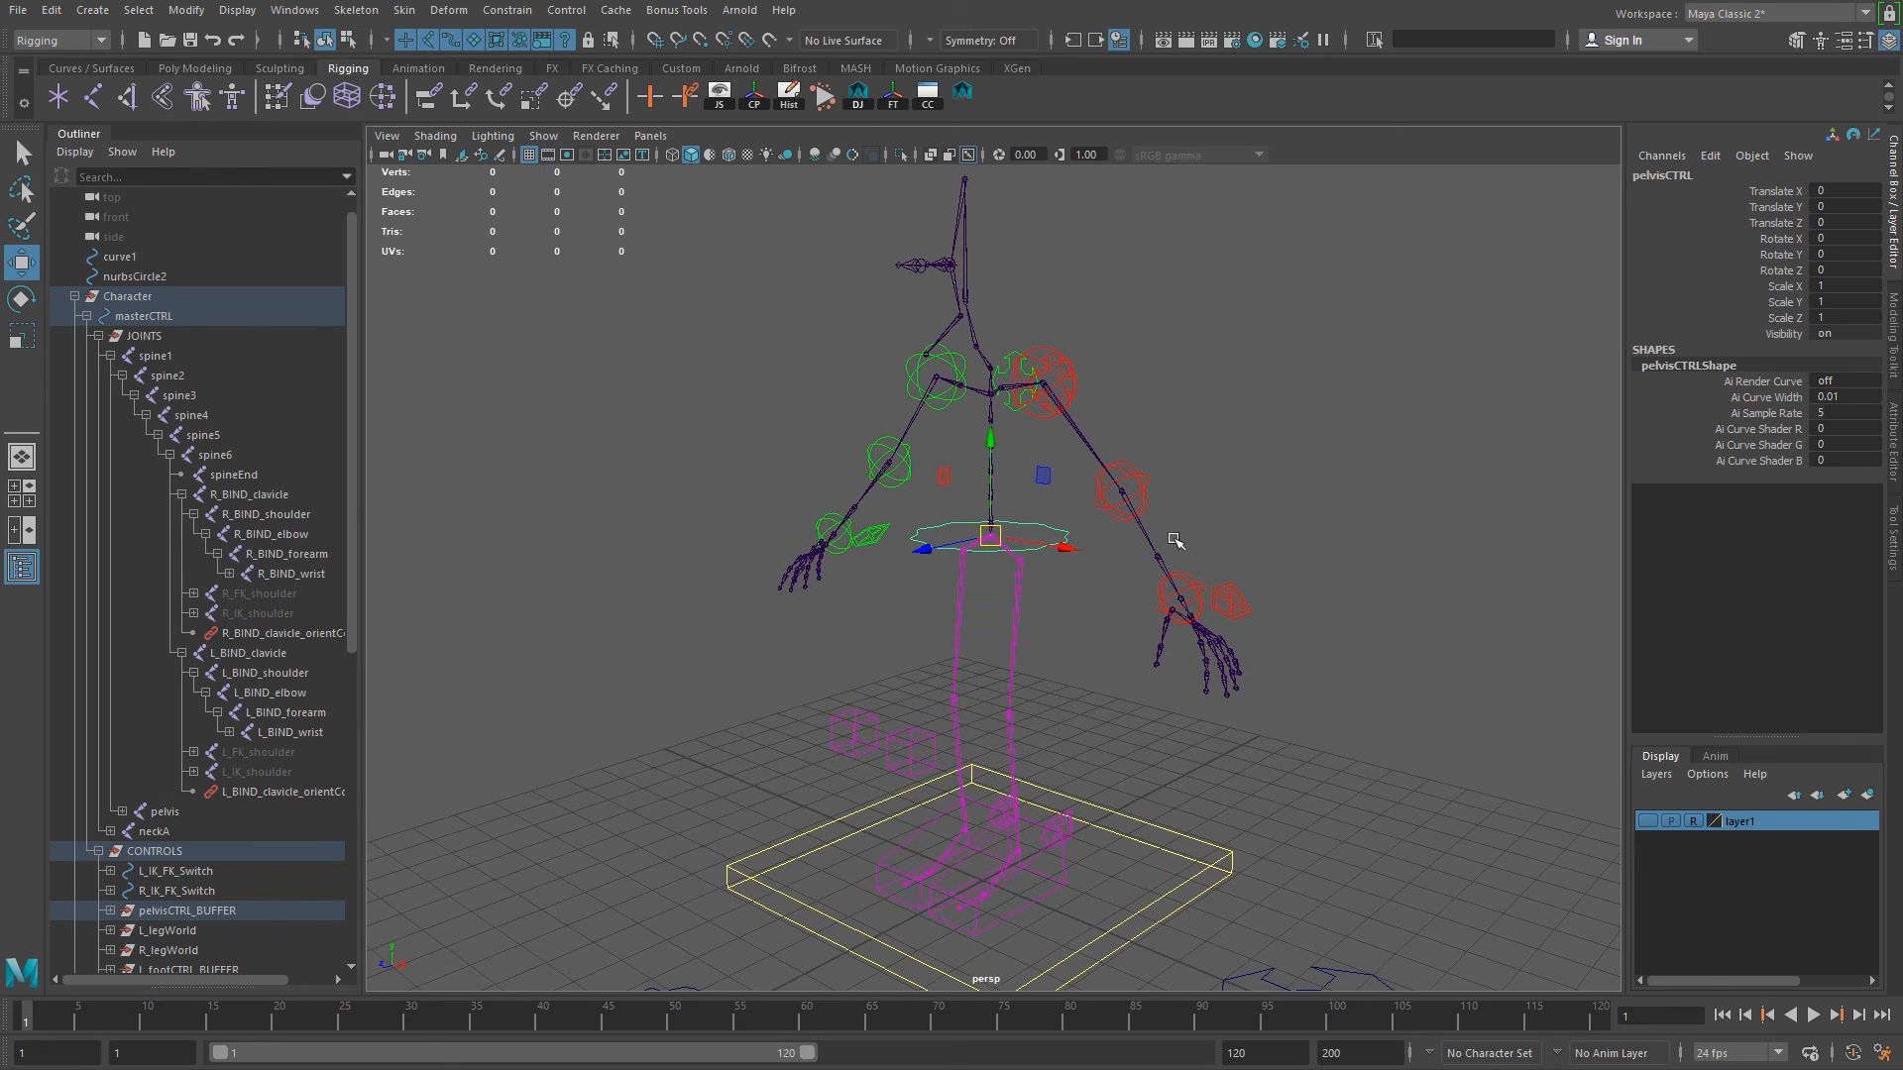
Save the scene, accepting the student version notice, and clear the selection.
left_click(189, 39)
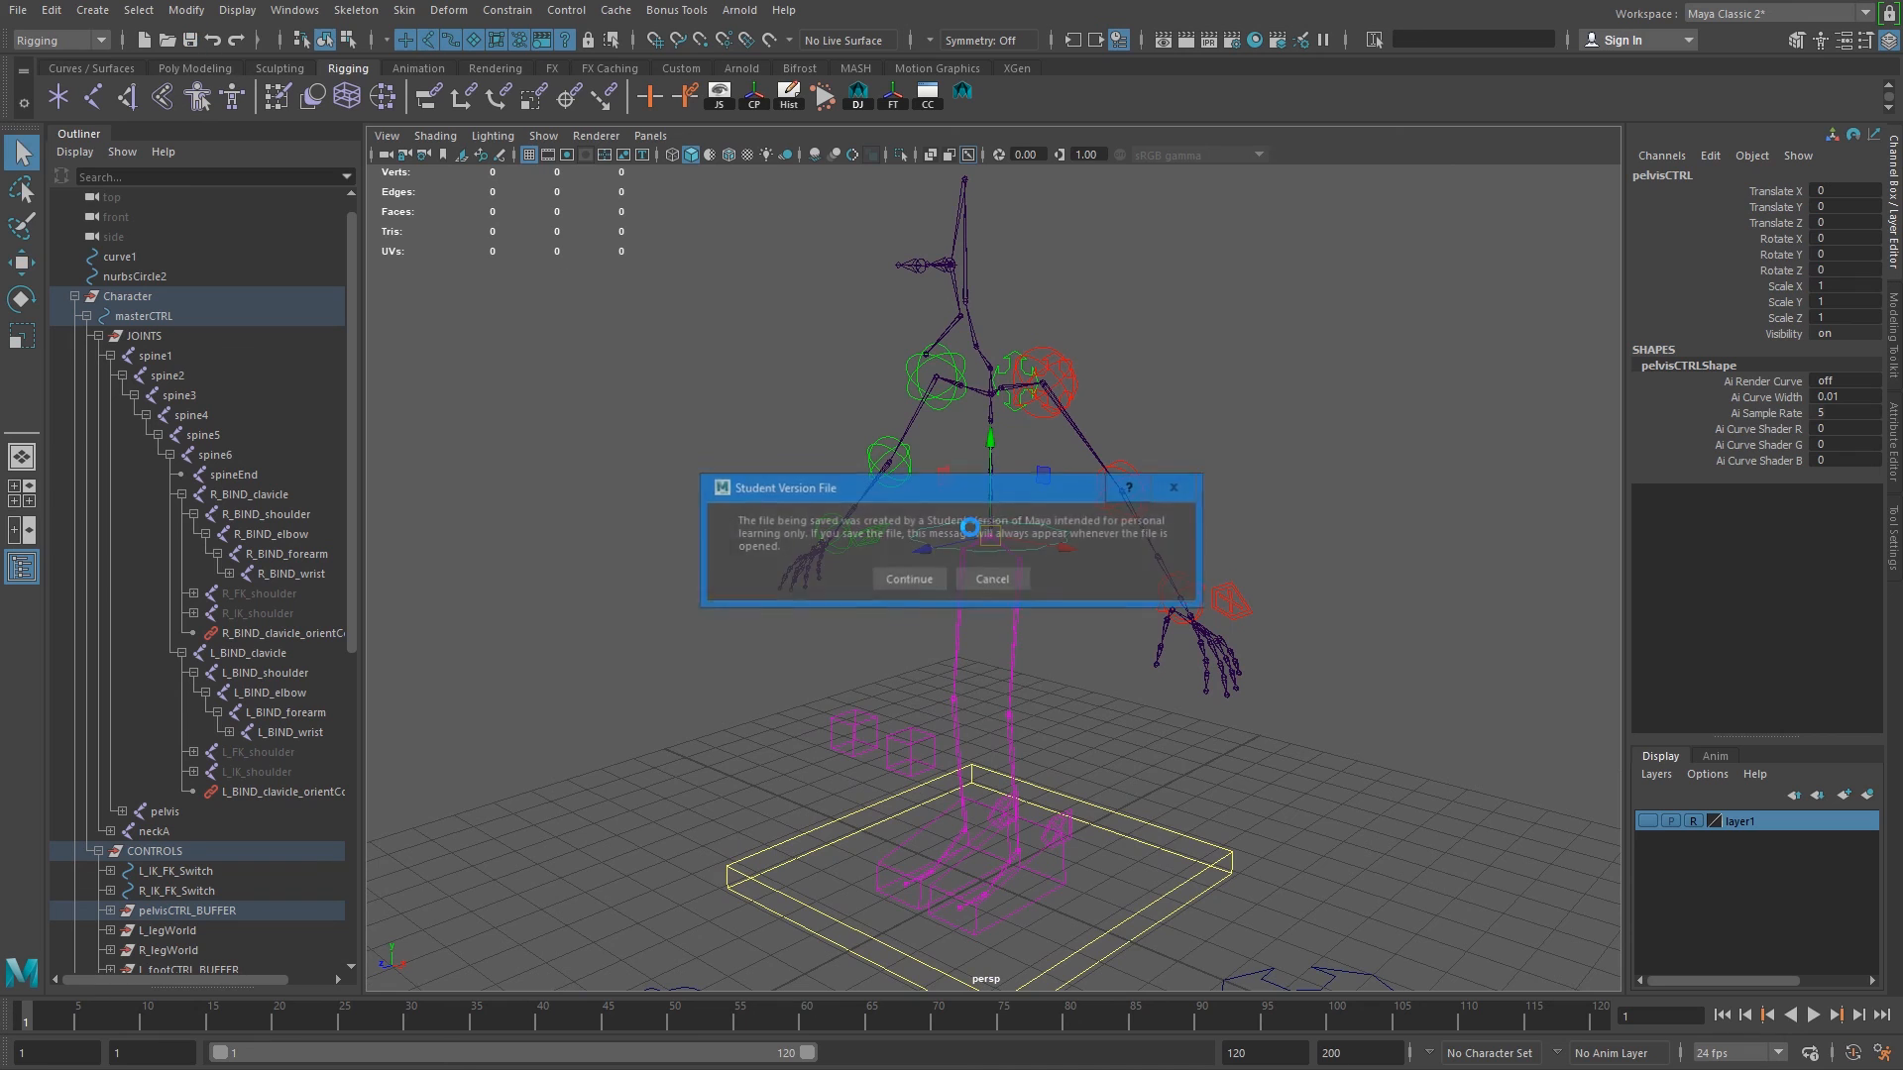
key("w")
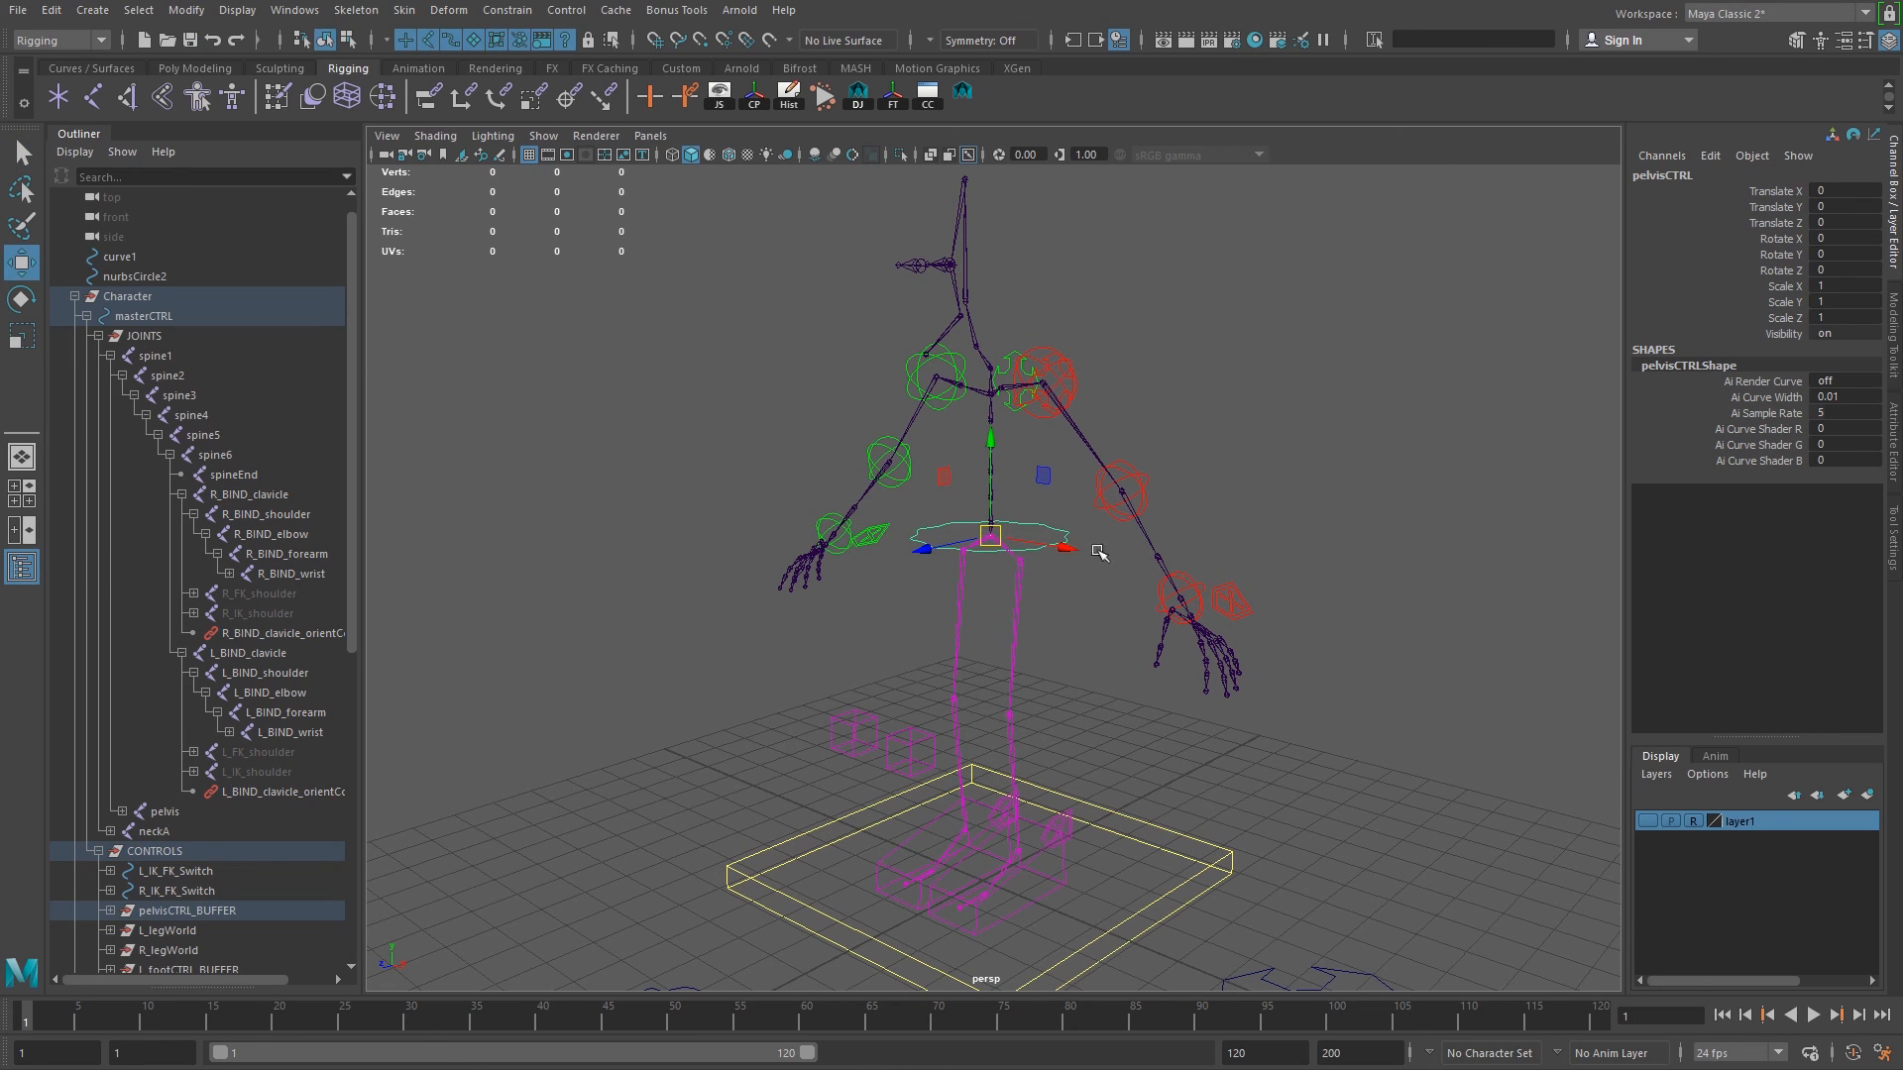
left_click(1239, 426)
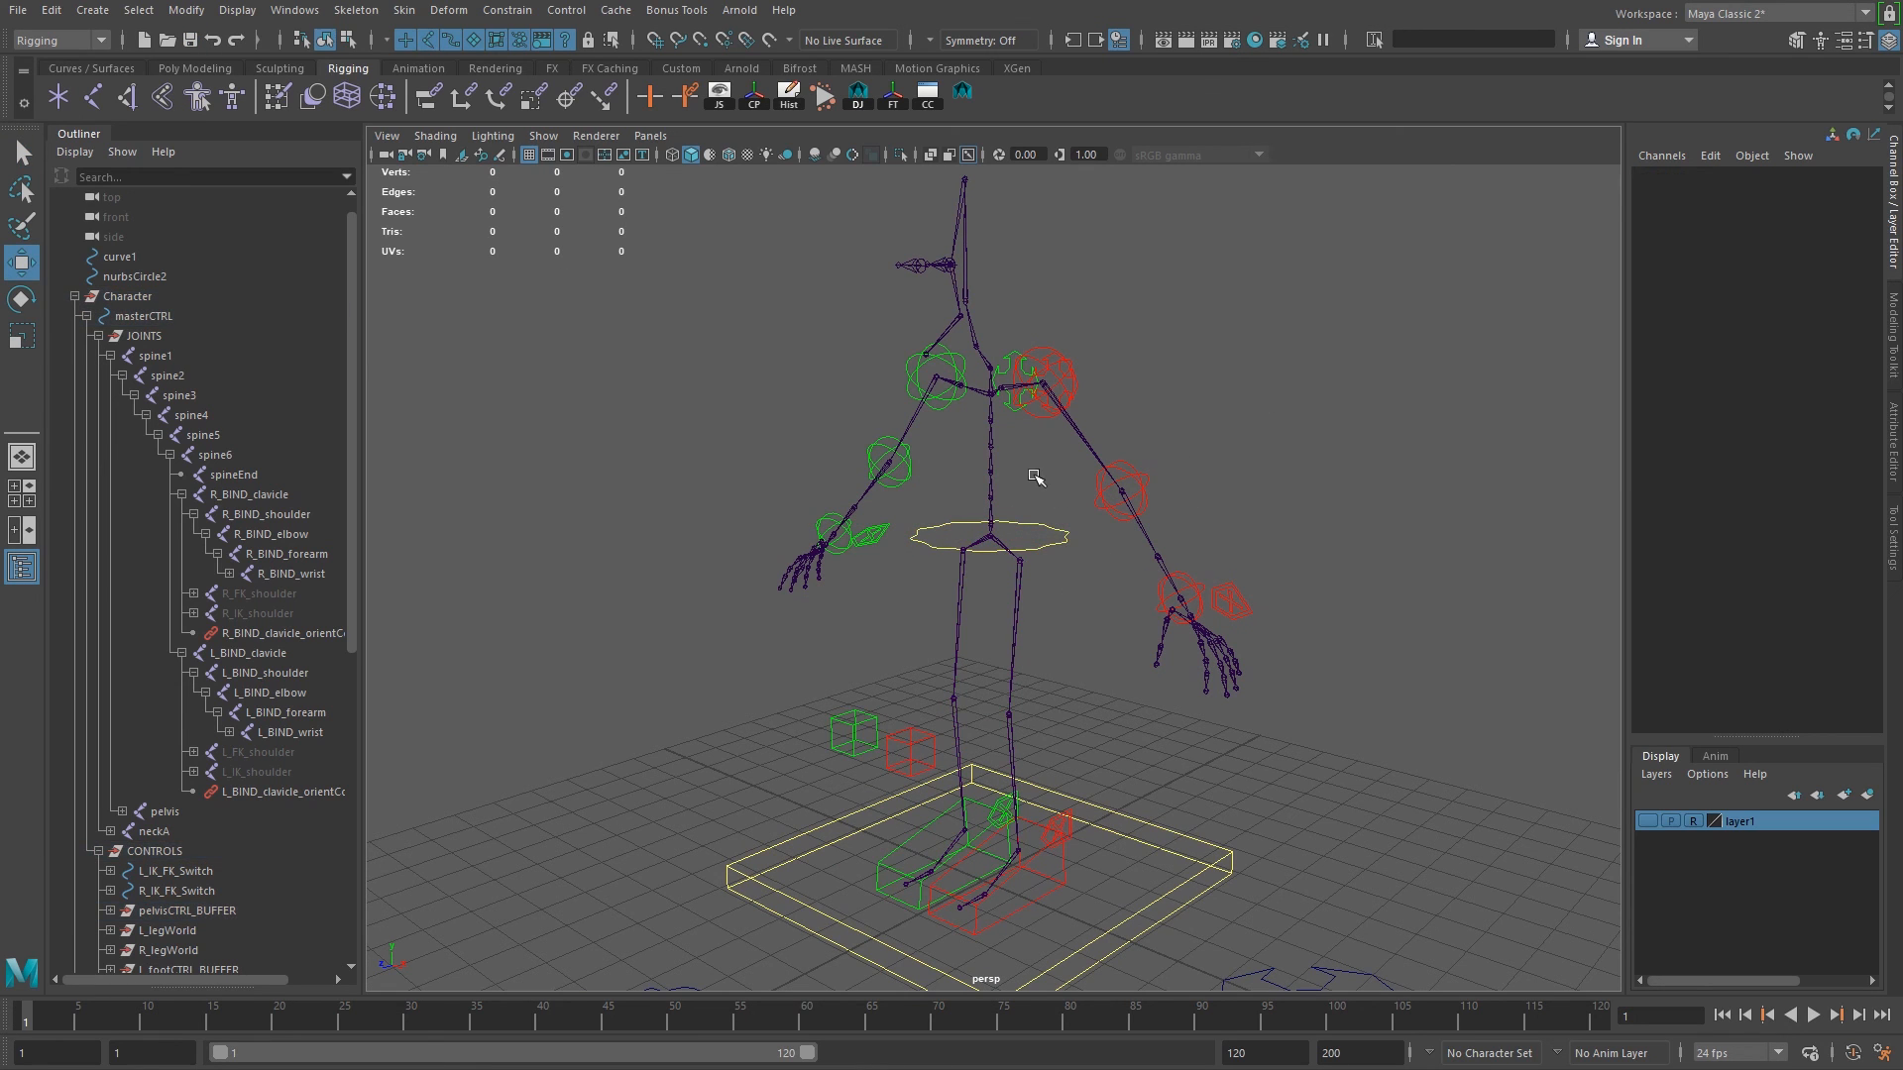